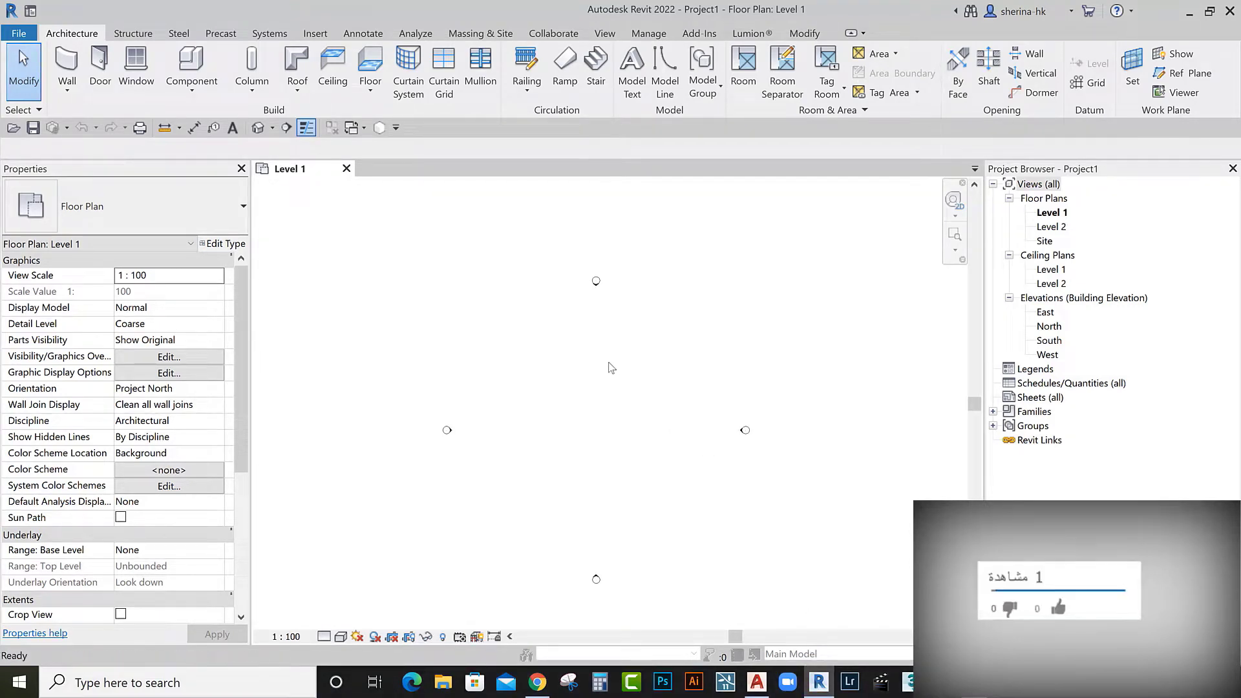
Step: Change the project's length units from millimeters to Centimeters in Project Units (UN)
key(u)
key(n)
click(626, 249)
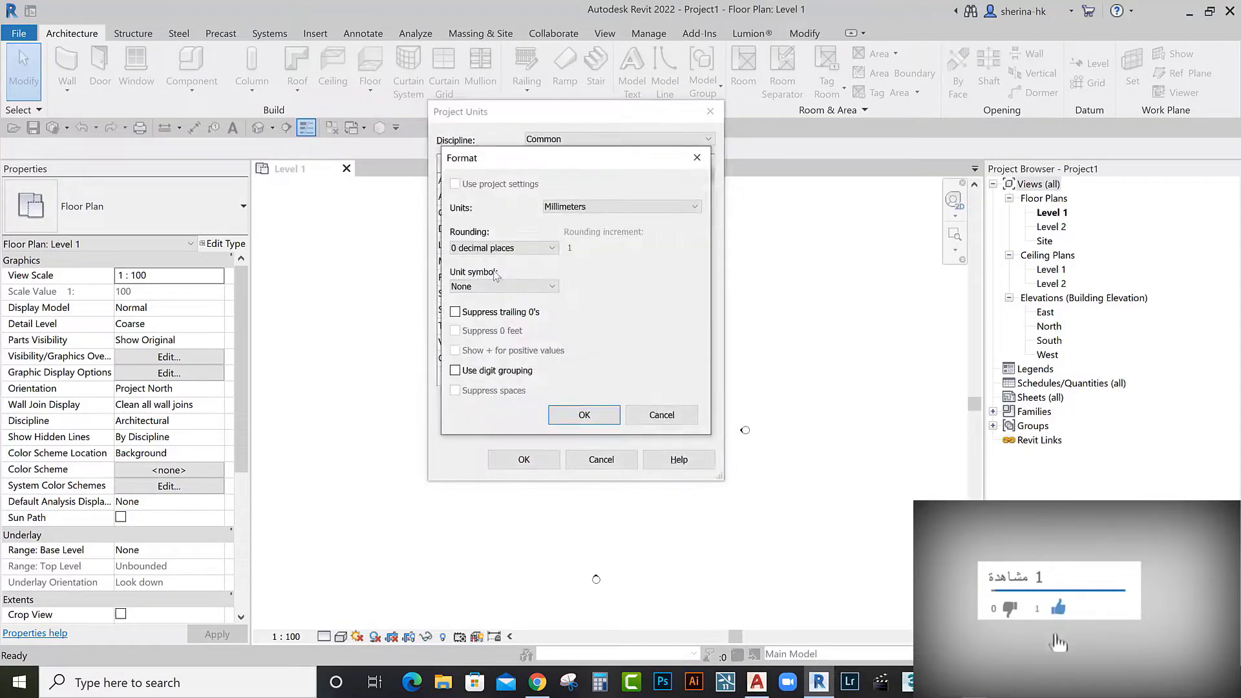
click(571, 207)
click(568, 225)
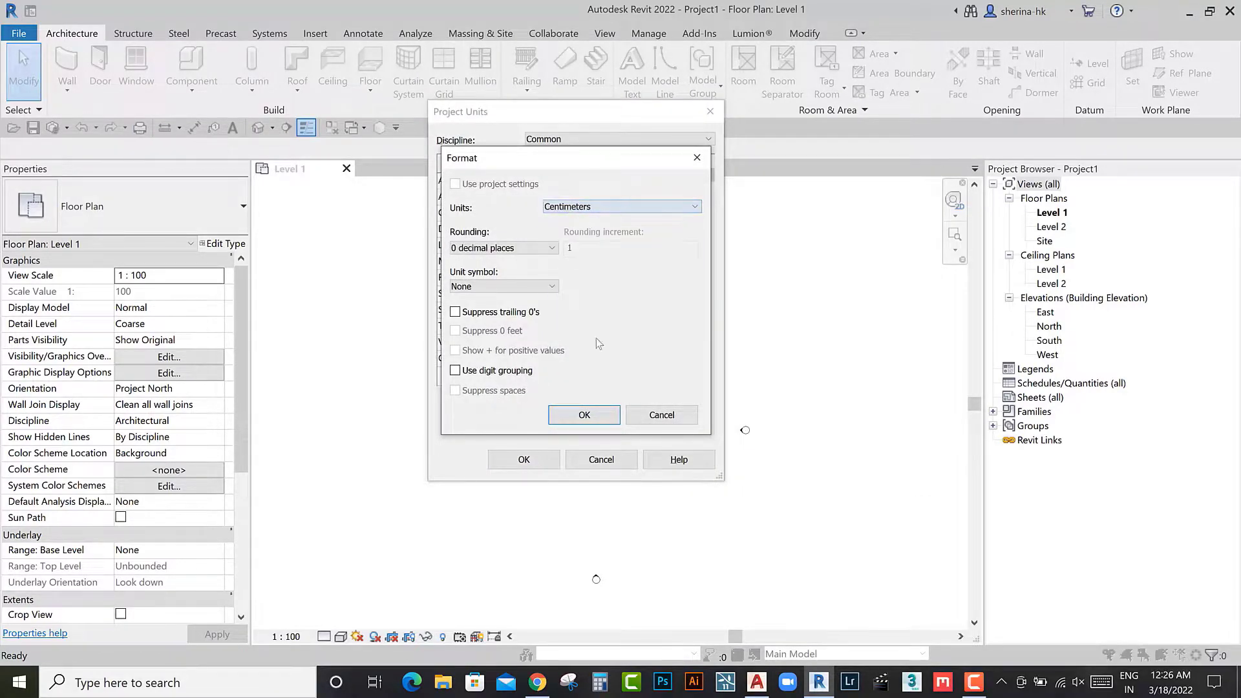
click(584, 415)
click(527, 460)
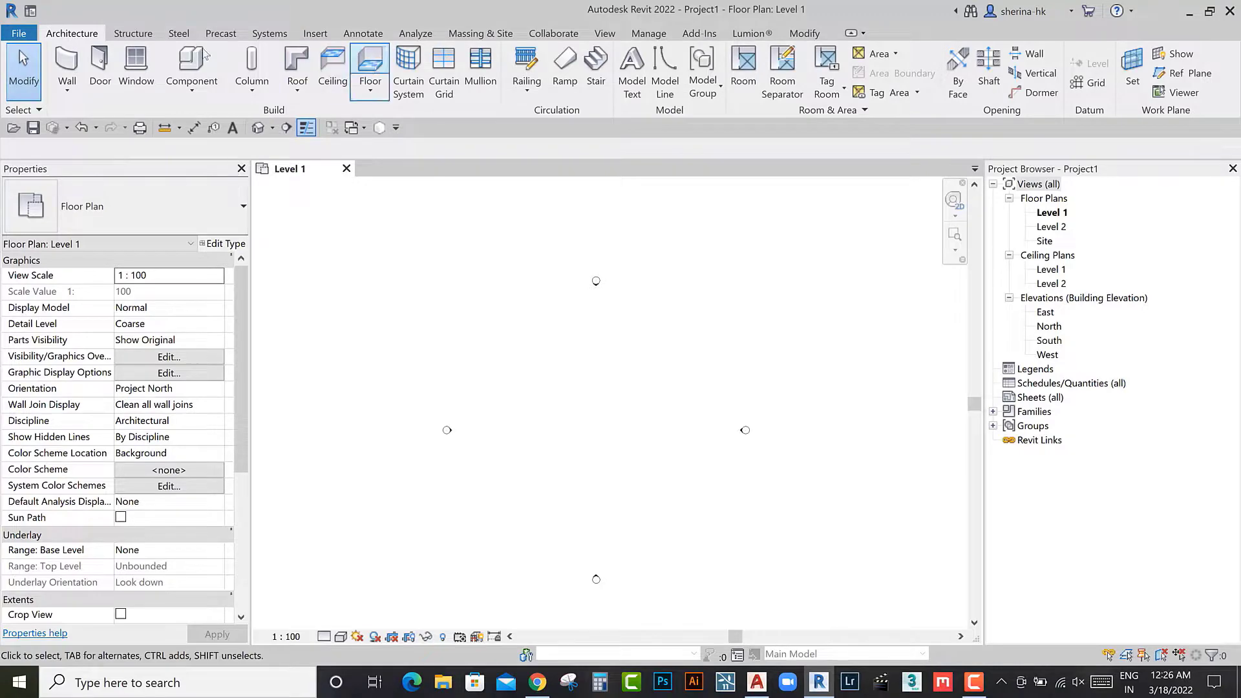
Step: Import g.dwg from Desktop\New folder (3) into Level 1, positioned center to center
click(316, 33)
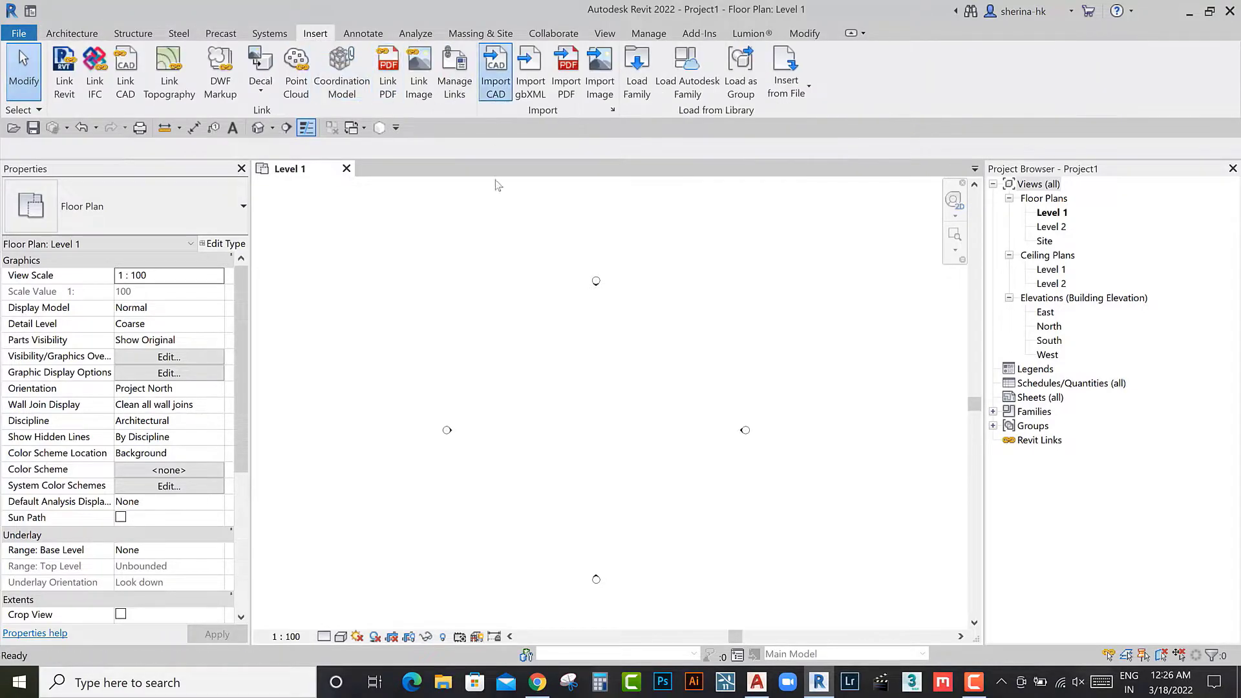
click(348, 371)
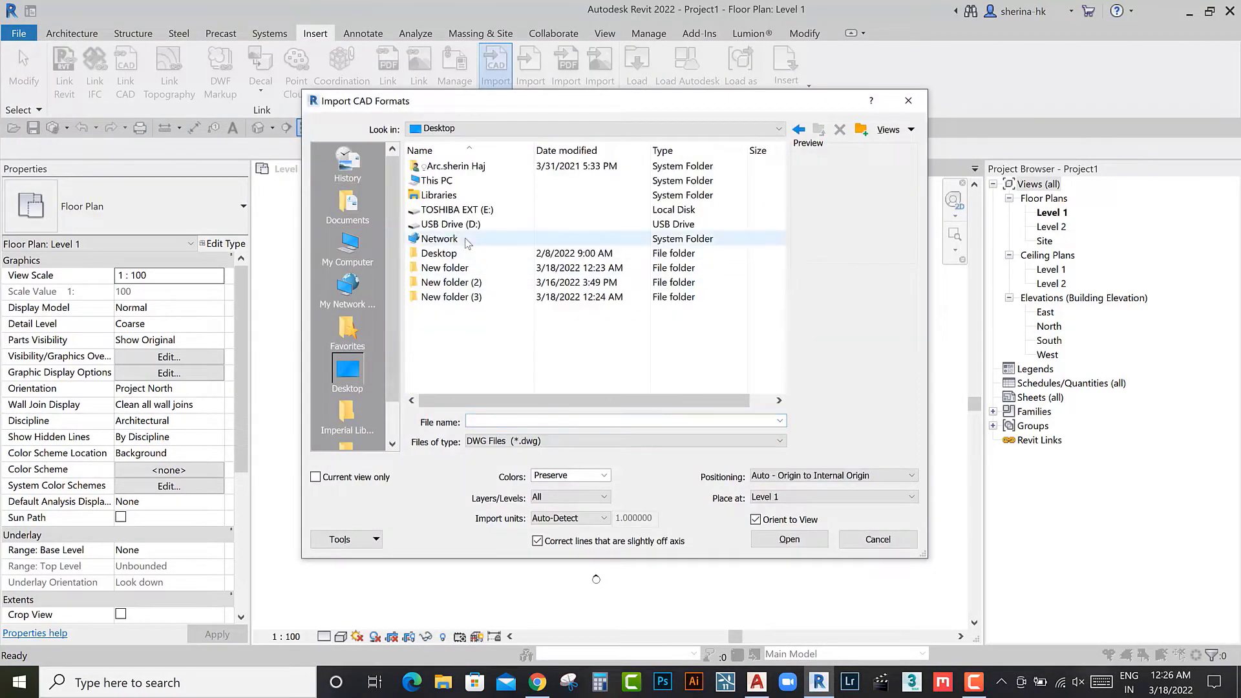
double_click(452, 296)
click(450, 169)
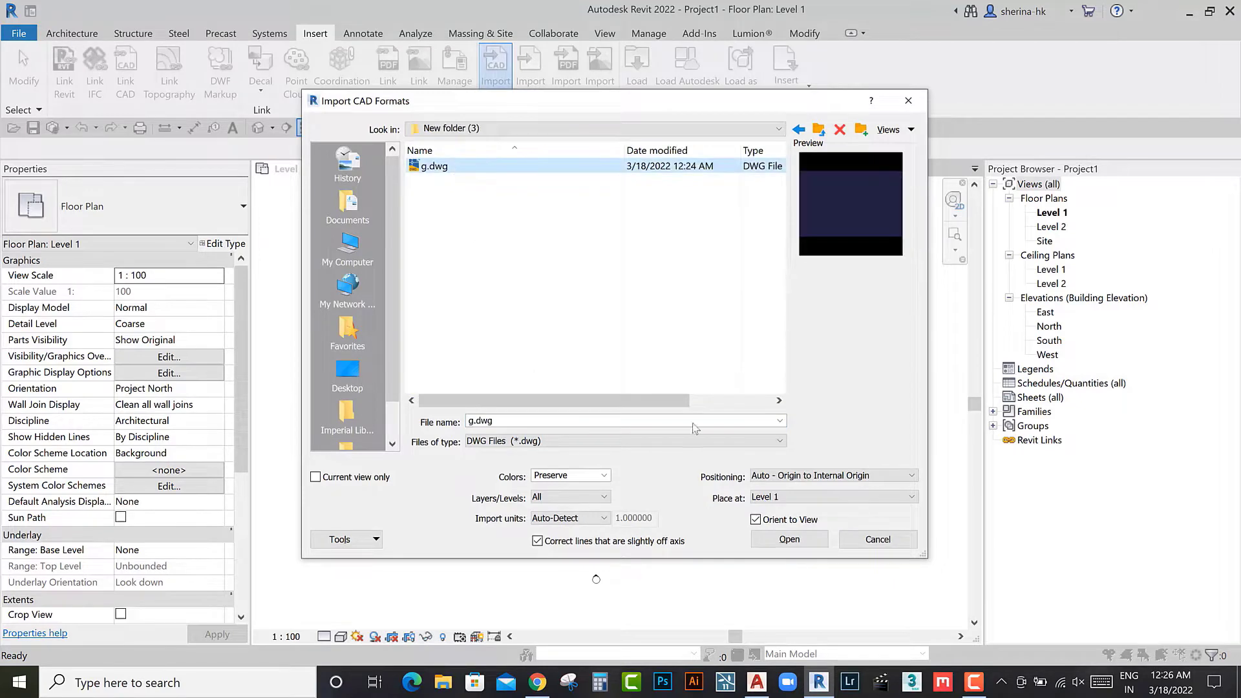
click(816, 482)
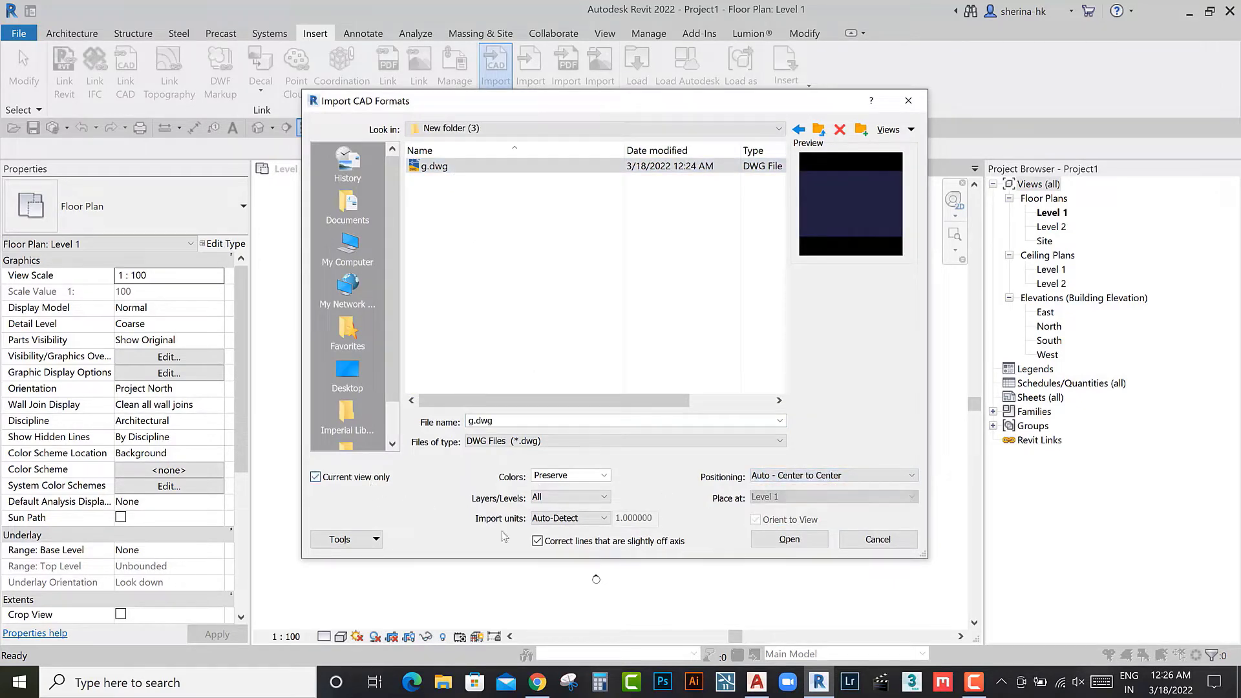
click(794, 541)
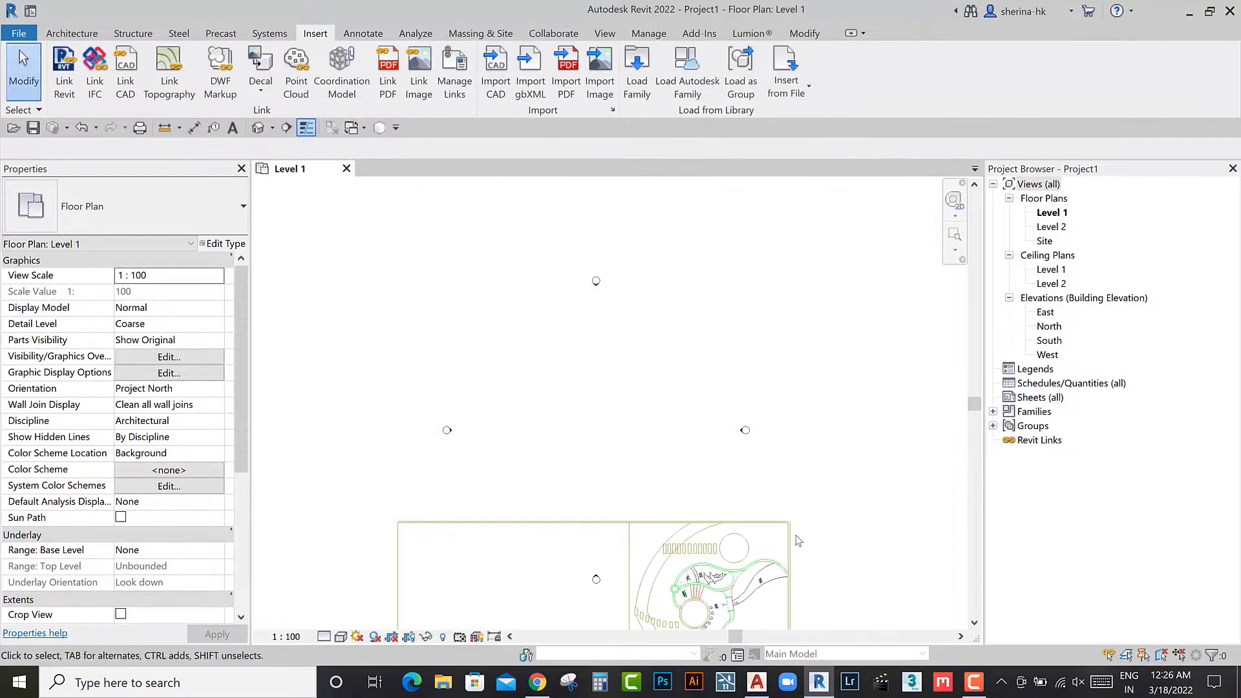
Step: Move the imported site drawing up and to the left in the plan
middle_drag(707, 503, 701, 410)
scroll(701, 410, down, 3)
scroll(705, 426, up, 4)
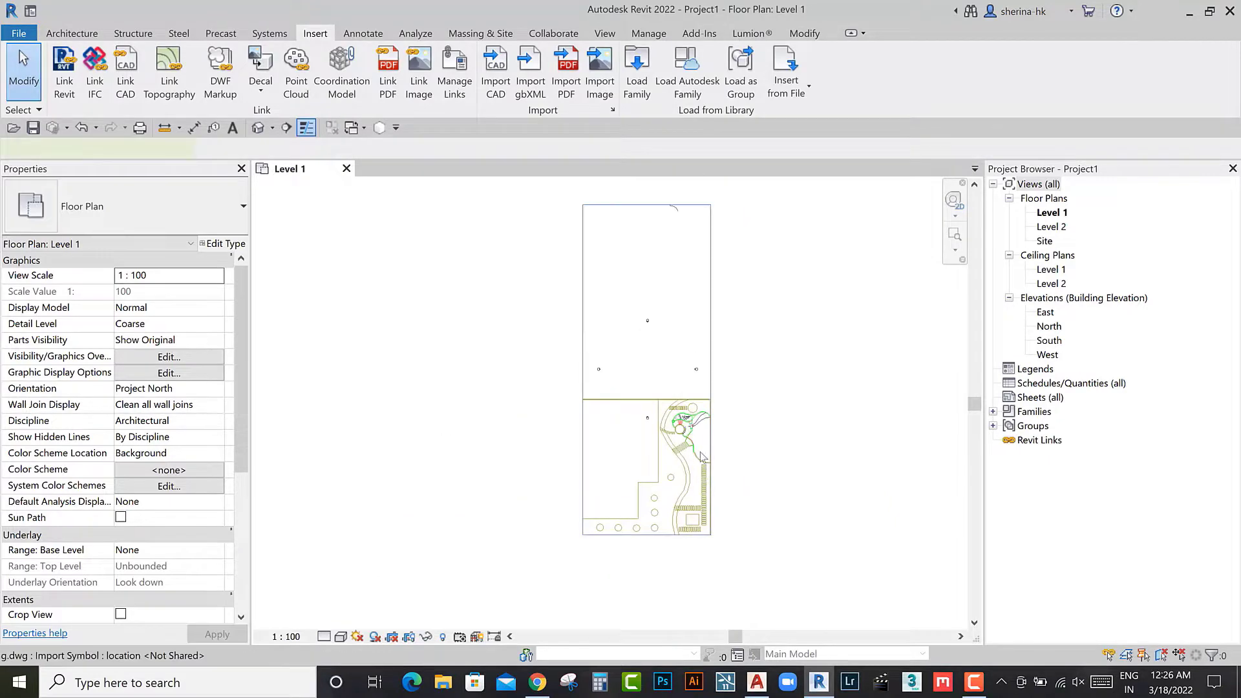
click(710, 444)
mouse_move(710, 444)
mouse_down()
mouse_move(681, 301)
mouse_move(795, 325)
mouse_up()
key(Escape)
Step: Select the elevation markers and move them closer to the site drawing
scroll(704, 339, up, 1)
click(692, 325)
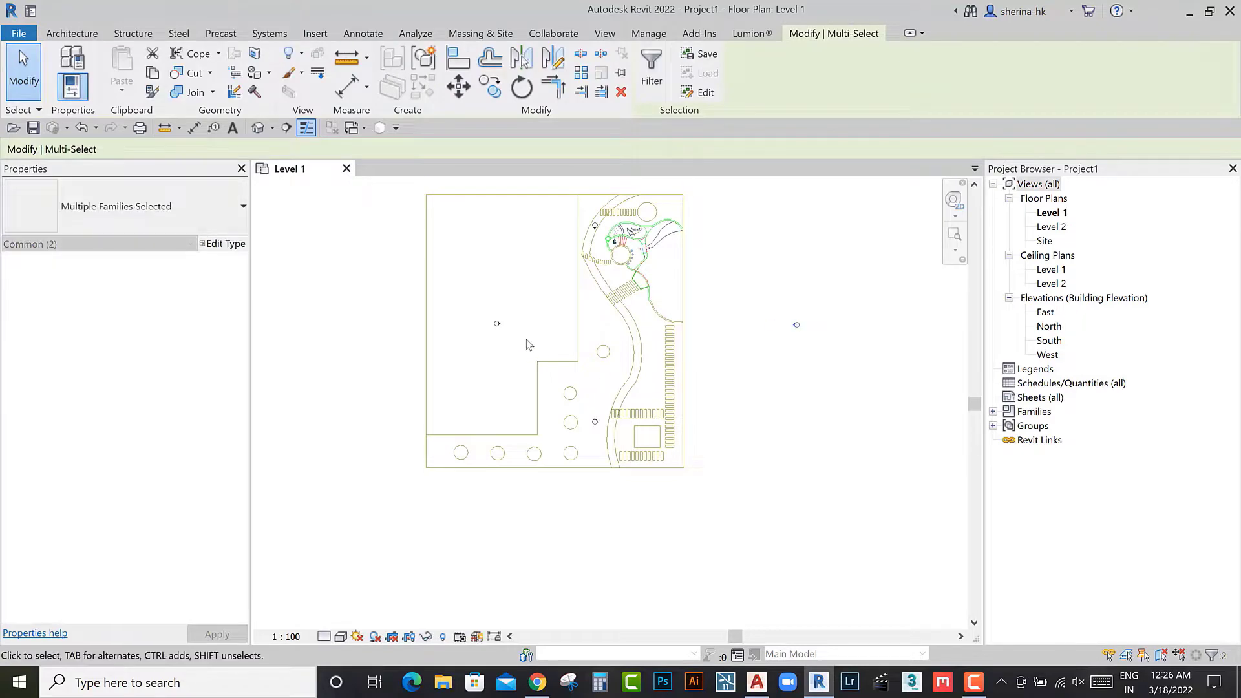
key(Escape)
drag(475, 314, 518, 345)
drag(364, 319, 360, 319)
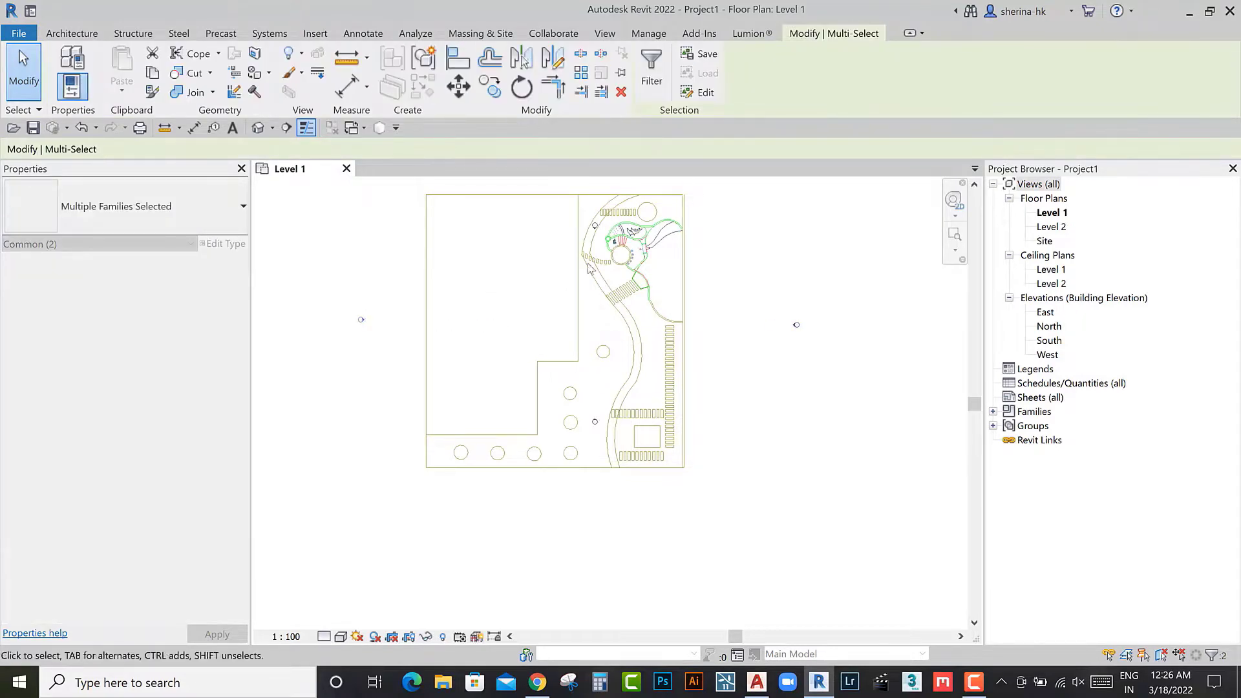
scroll(595, 226, up, 2)
key(Escape)
scroll(594, 226, up, 2)
scroll(596, 228, down, 2)
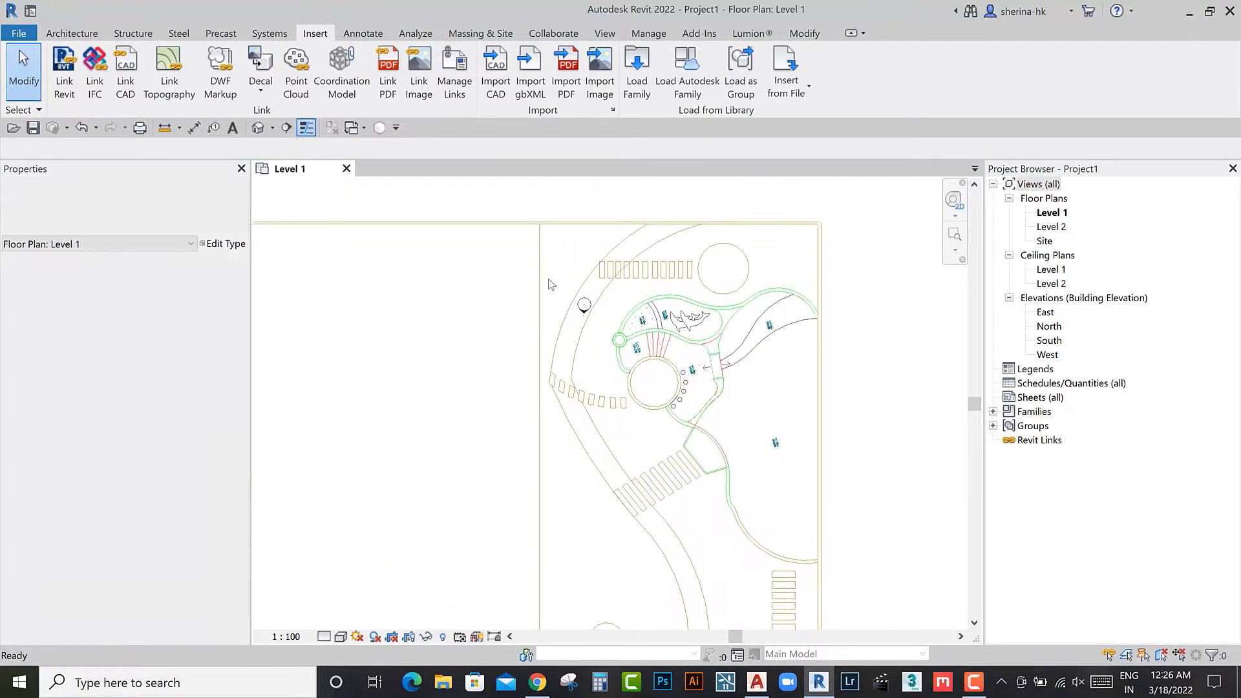
Step: Check the remaining elevation markers around the site, including the South marker
click(586, 309)
scroll(586, 309, down, 1)
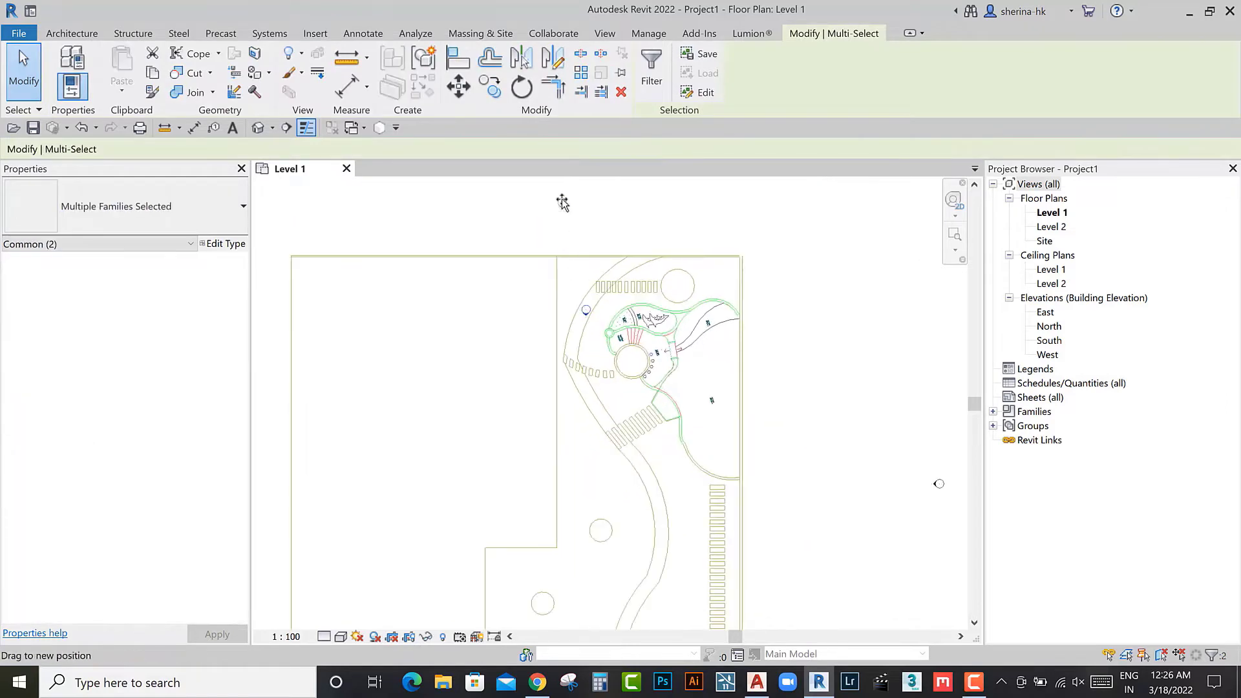
scroll(585, 414, up, 2)
click(585, 428)
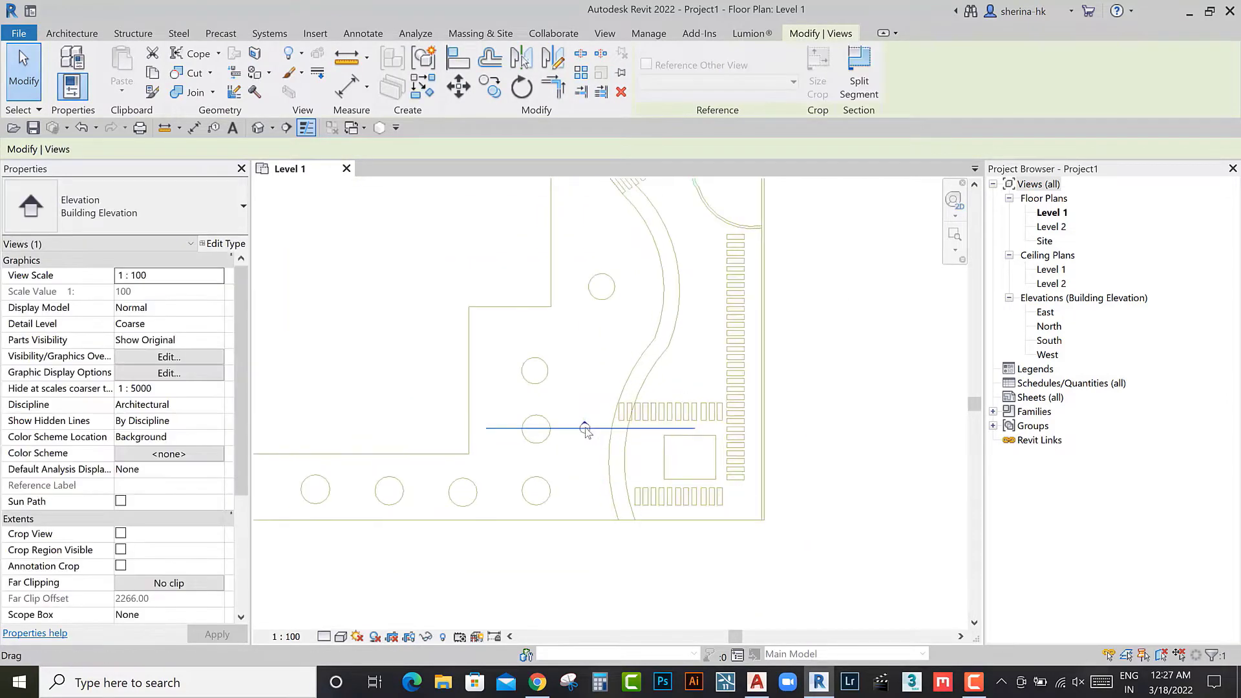
key(Escape)
scroll(588, 440, down, 2)
click(589, 440)
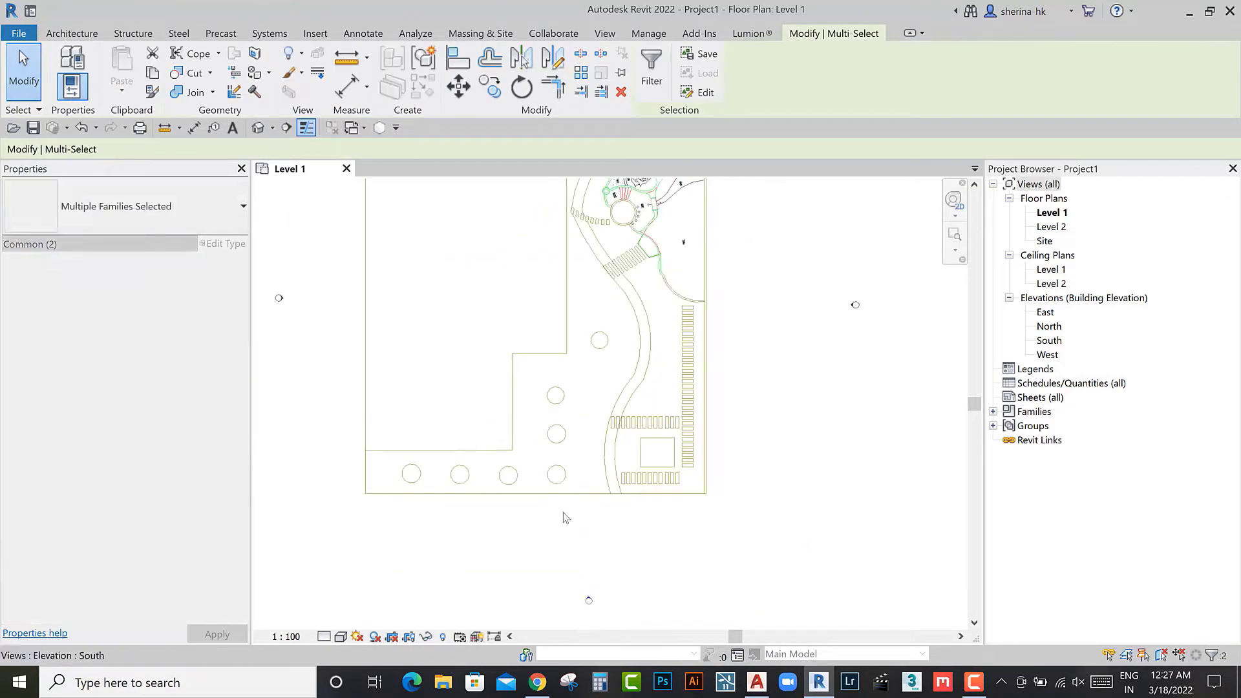
scroll(590, 515, down, 2)
key(Escape)
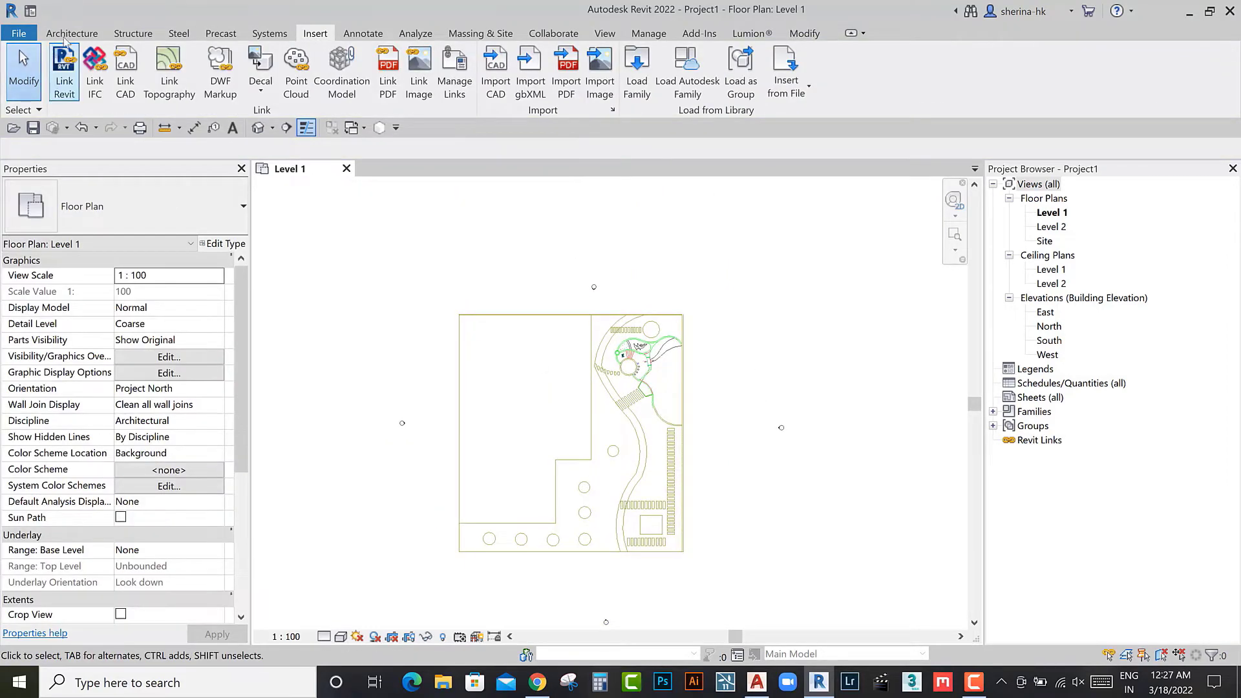
click(67, 35)
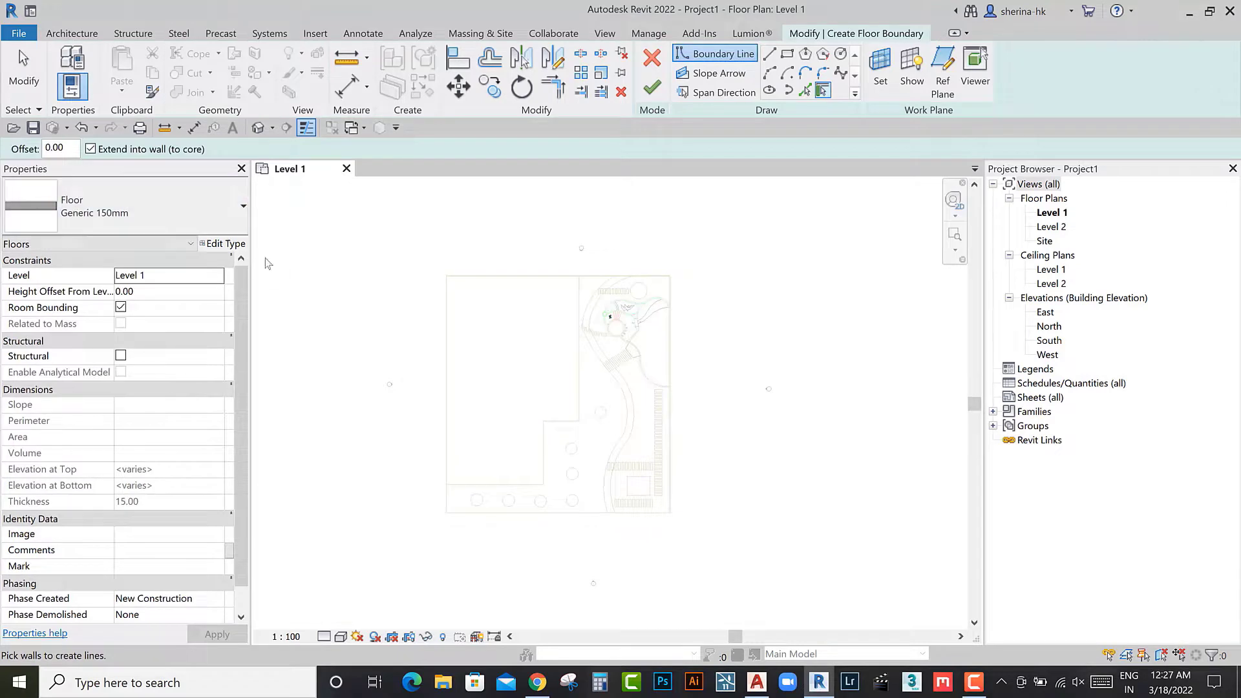
Step: Sketch a rectangular floor boundary from the site's top-right to bottom-left corner and finish it
click(788, 54)
scroll(656, 323, up, 3)
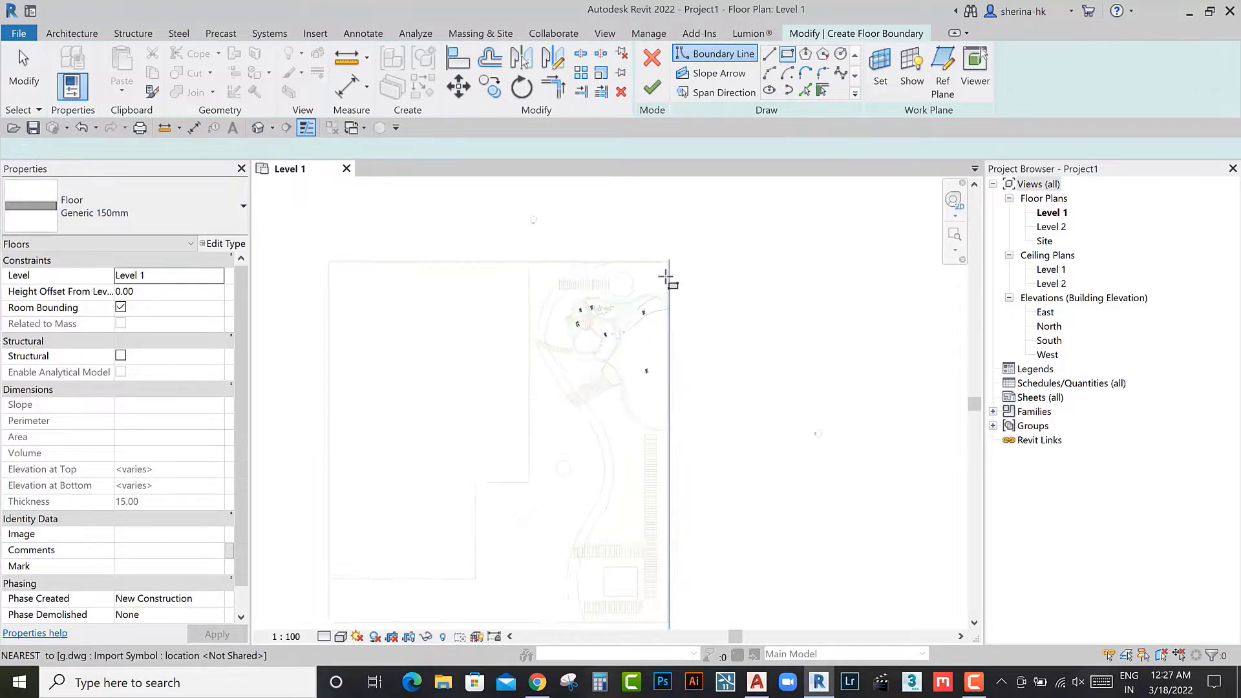
scroll(665, 278, up, 2)
click(670, 246)
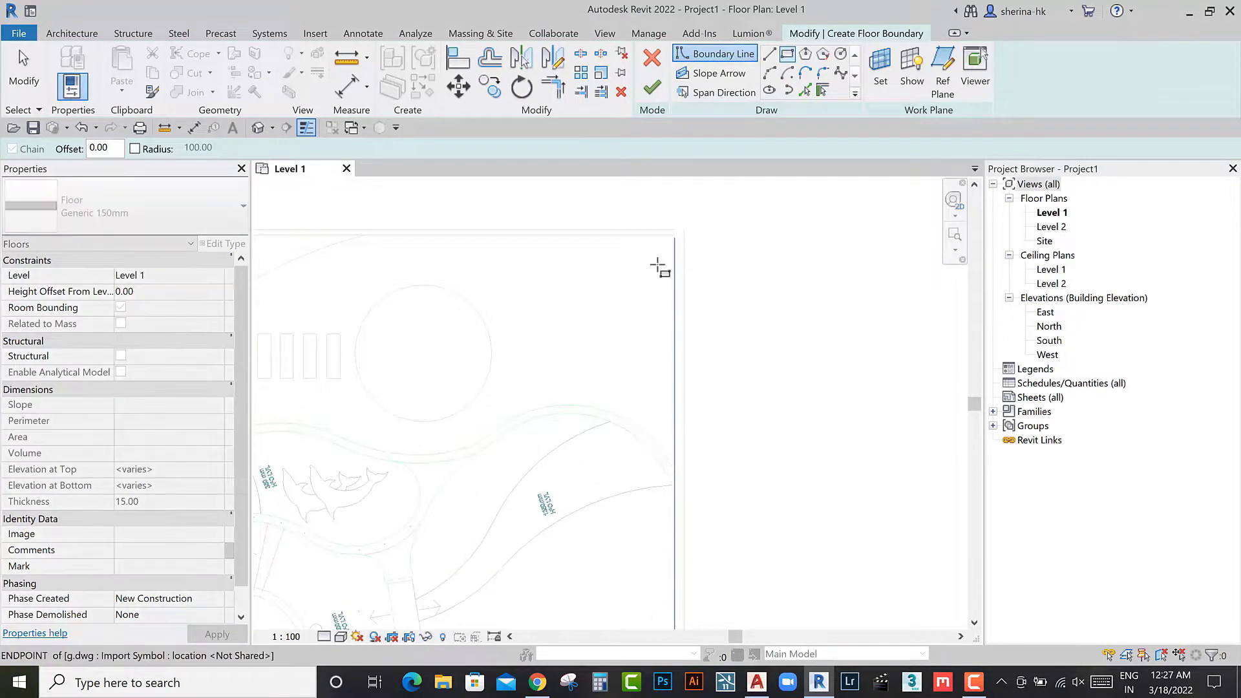
scroll(659, 272, down, 4)
scroll(540, 424, up, 2)
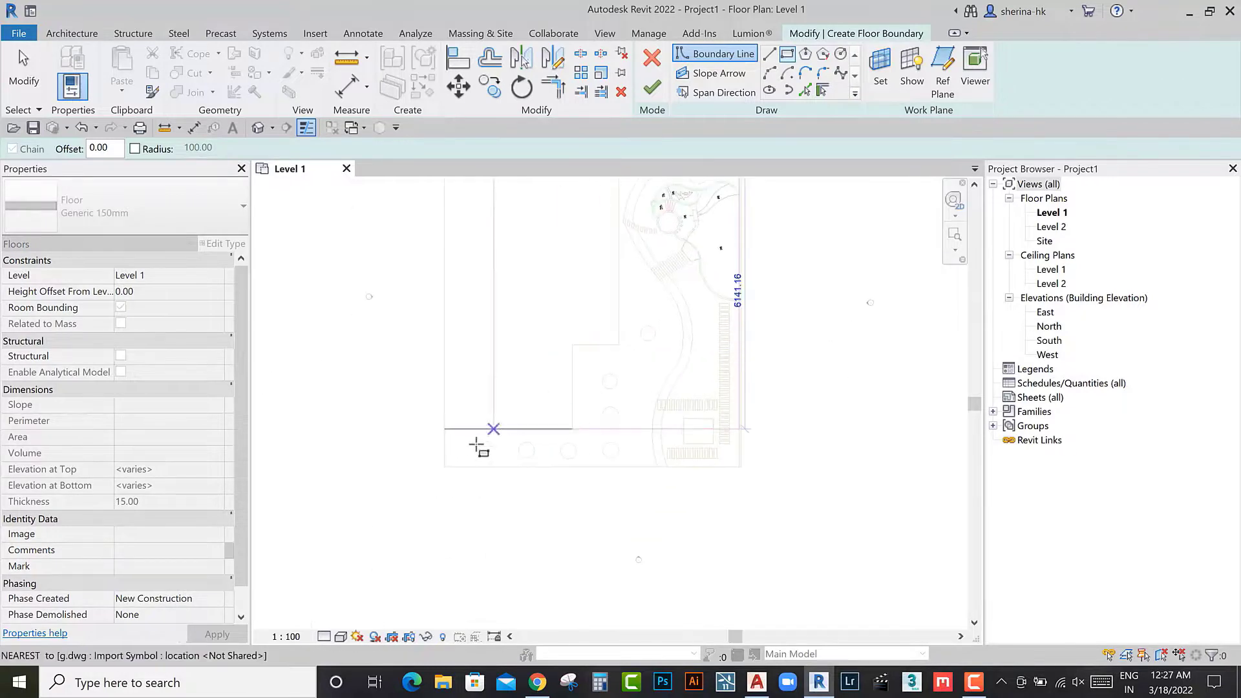
scroll(491, 430, up, 2)
scroll(429, 471, up, 1)
click(381, 499)
scroll(515, 435, down, 3)
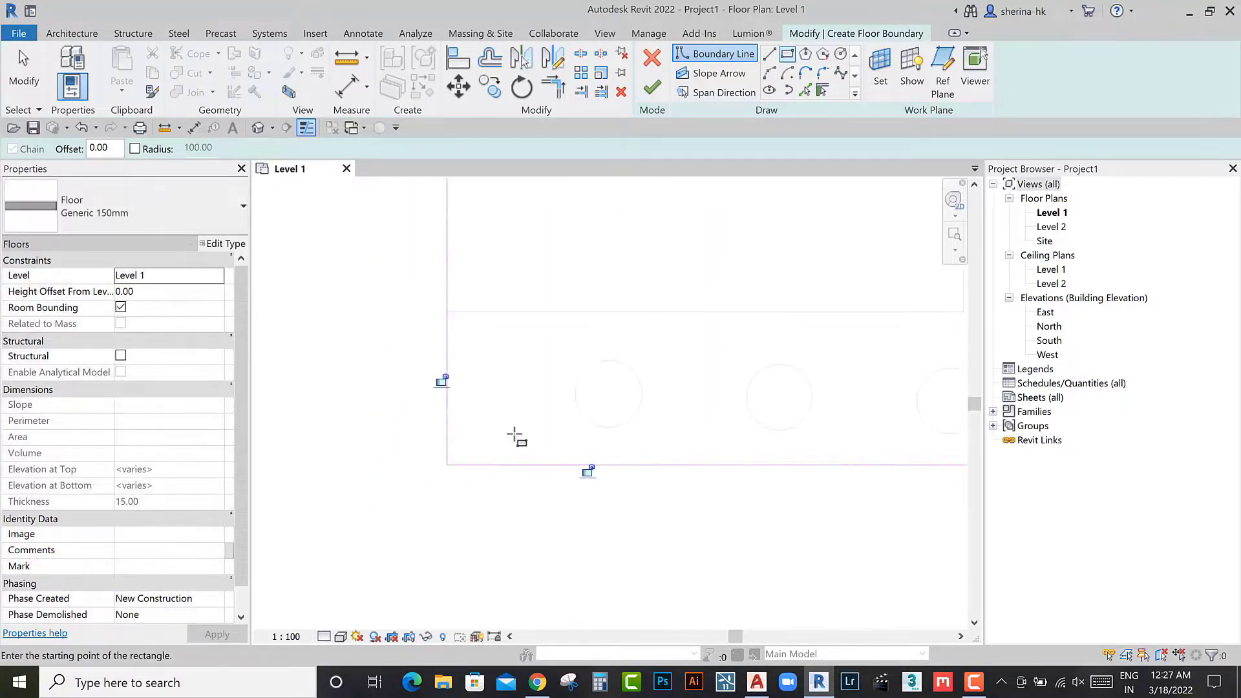
mouse_move(512, 443)
middle_down()
mouse_move(566, 439)
mouse_move(515, 545)
middle_up()
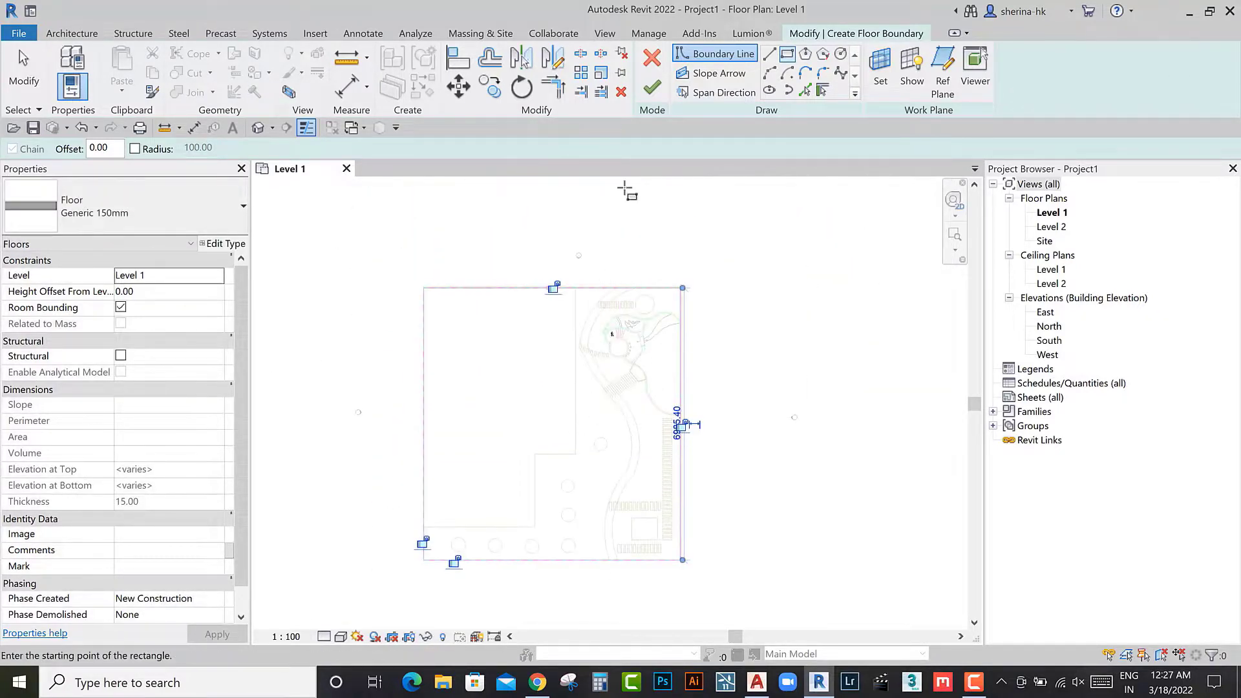
click(653, 91)
click(521, 358)
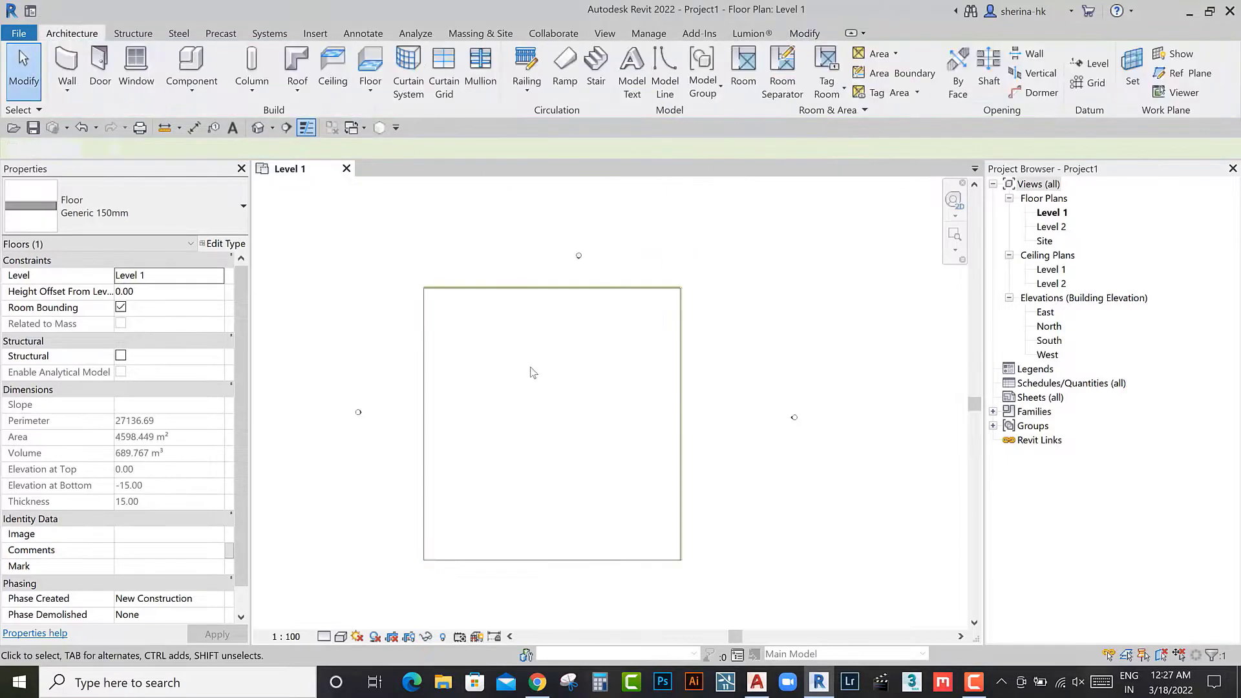
Step: Switch the plan view to the Hidden Line visual style
click(430, 391)
middle_drag(521, 352, 546, 300)
click(341, 637)
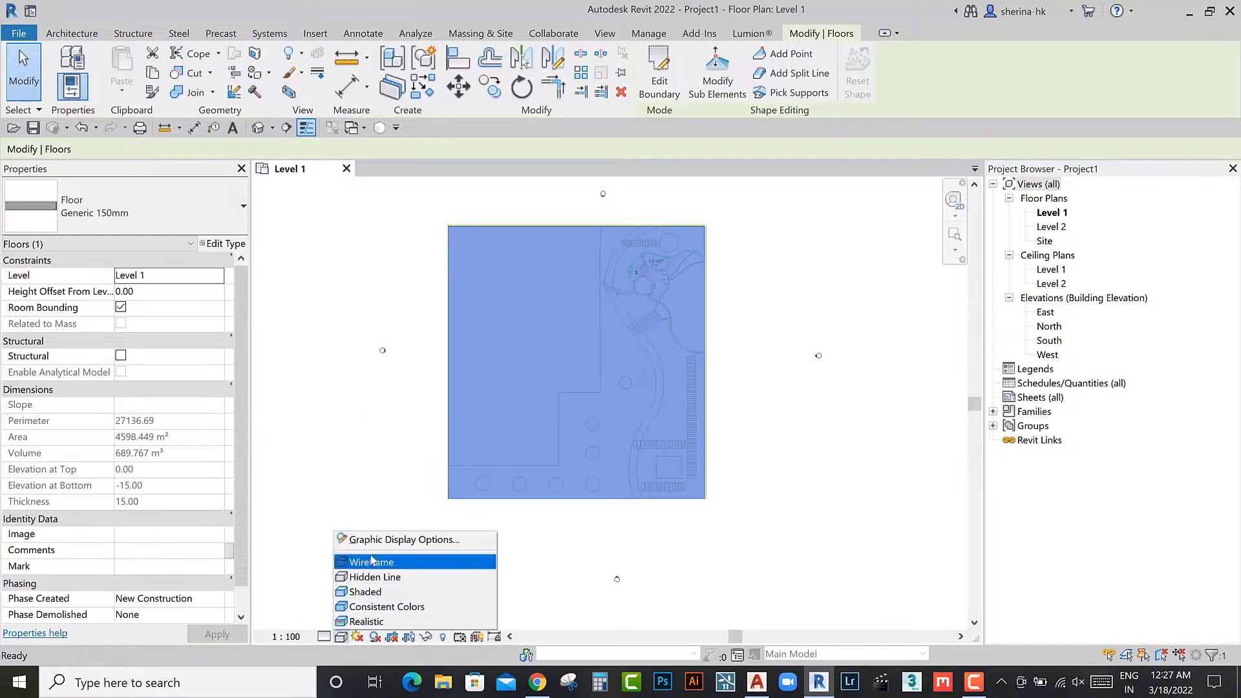
click(375, 574)
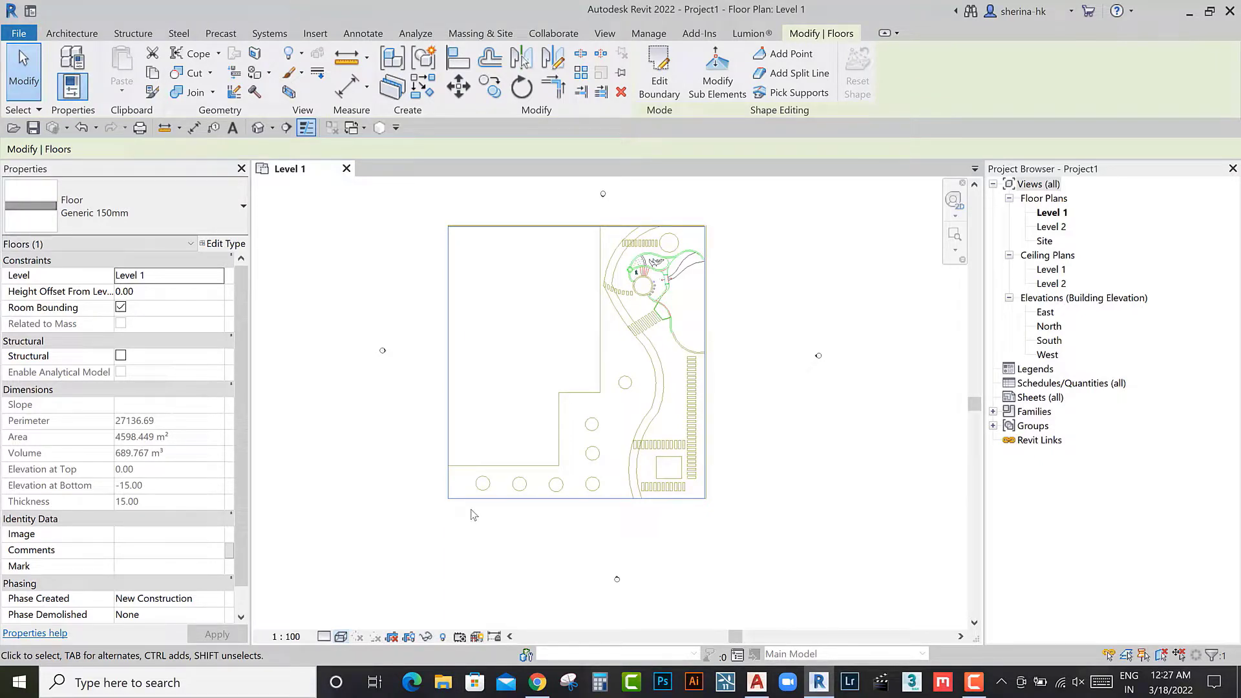
scroll(592, 504, up, 2)
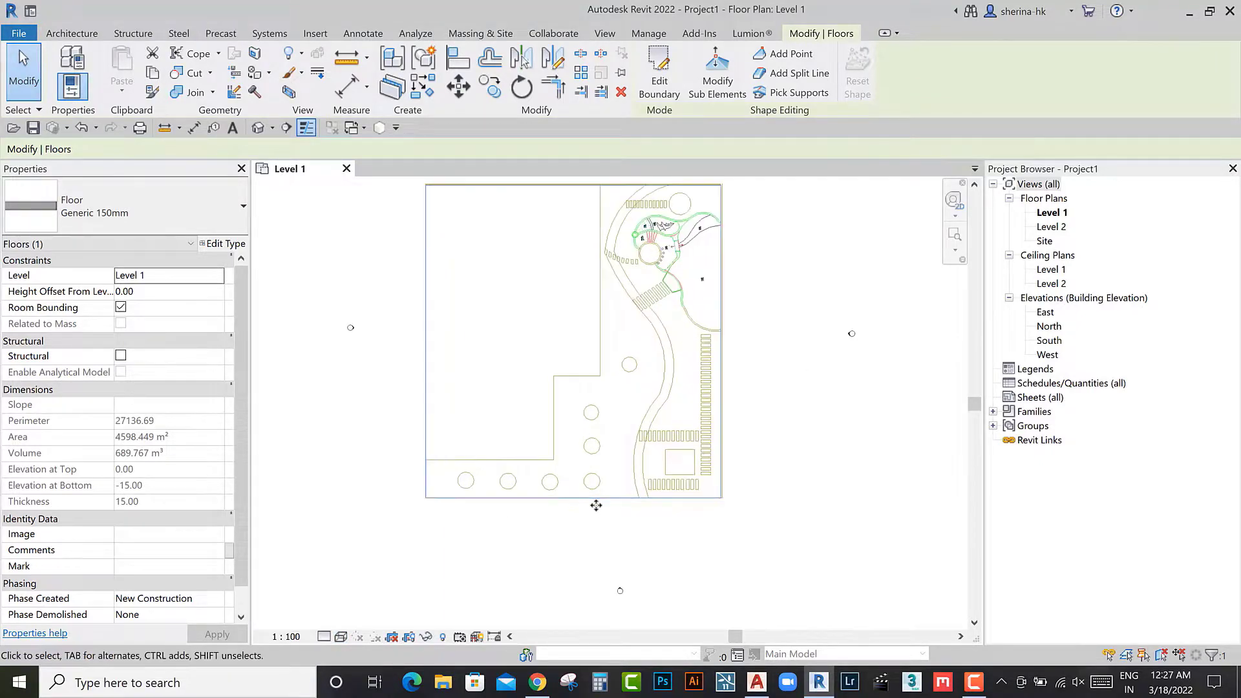
scroll(592, 506, up, 1)
click(592, 506)
scroll(498, 507, down, 2)
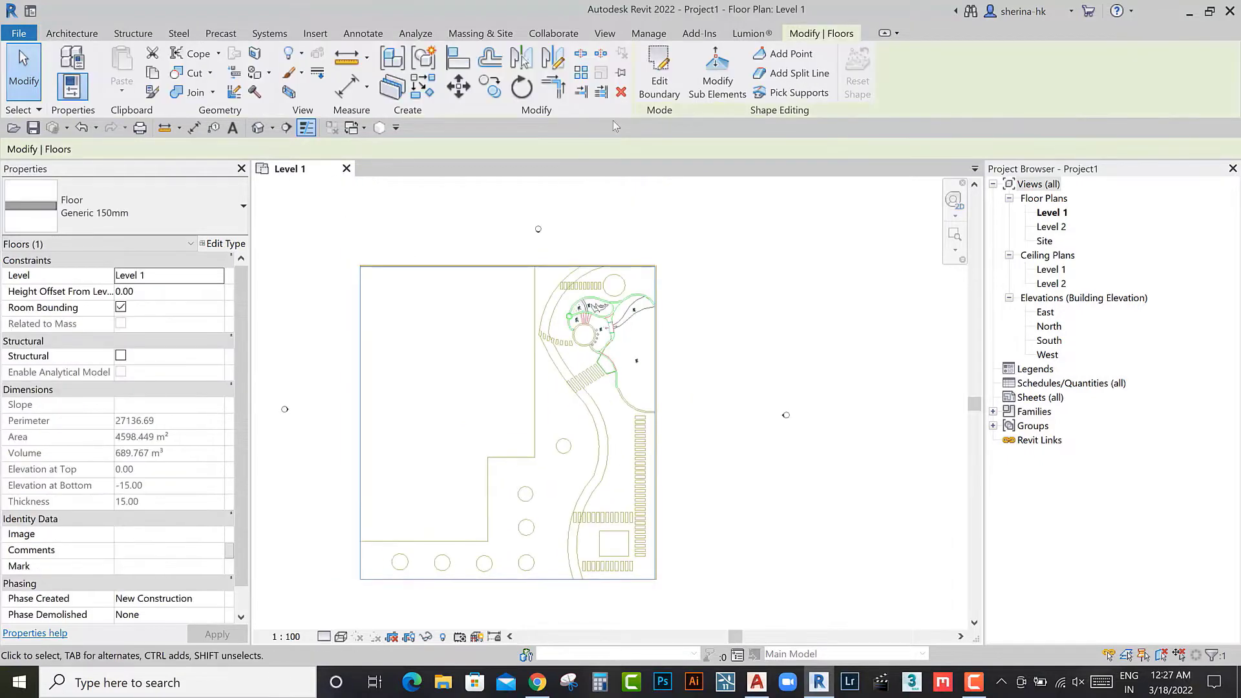
Step: Edit the floor boundary, picking the DWG's curved path line as a boundary
click(659, 71)
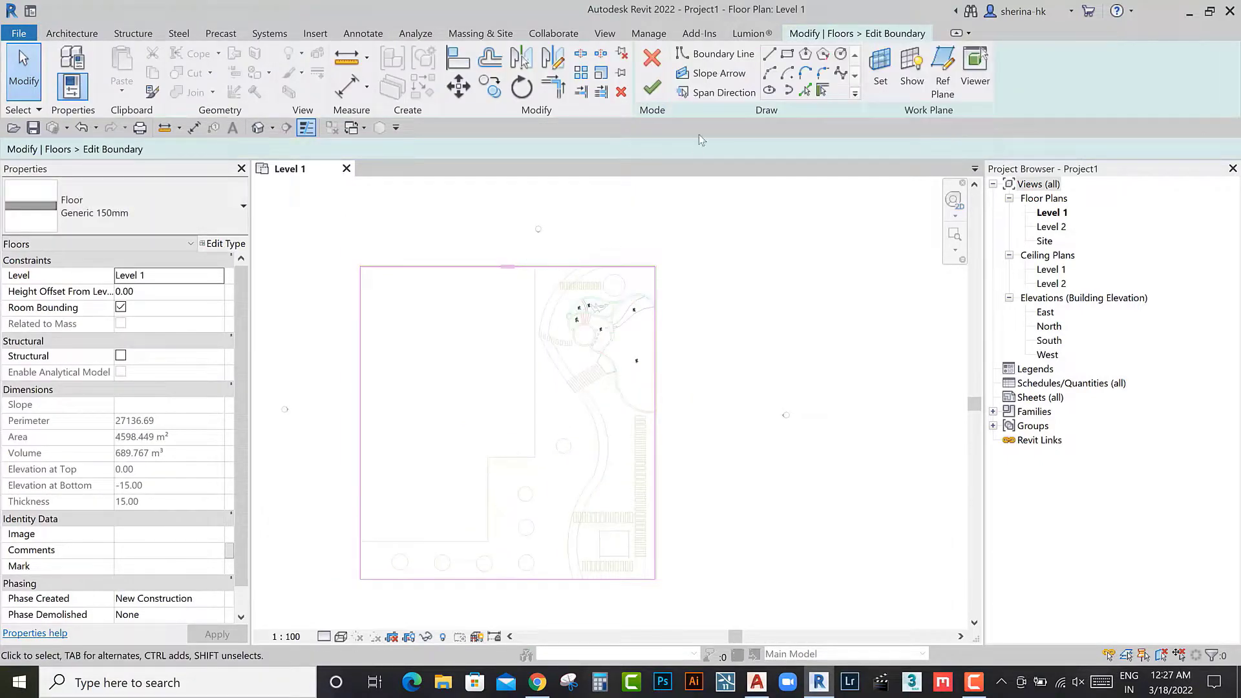
click(804, 91)
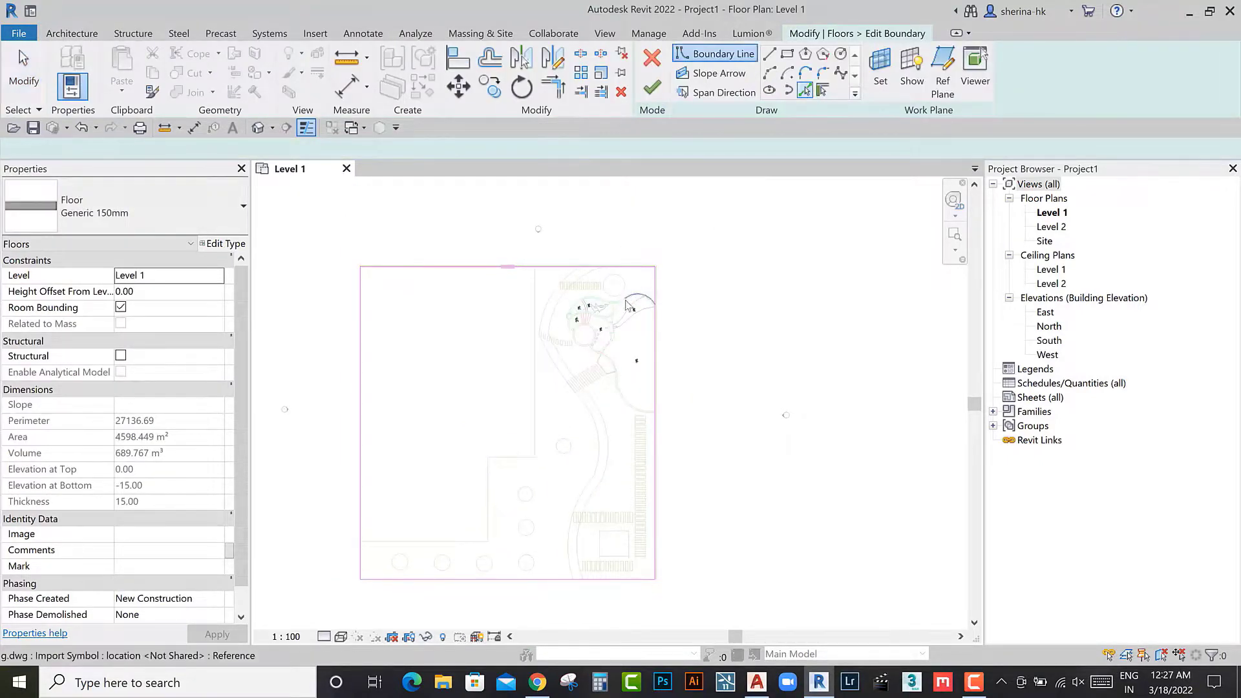
scroll(578, 301, up, 2)
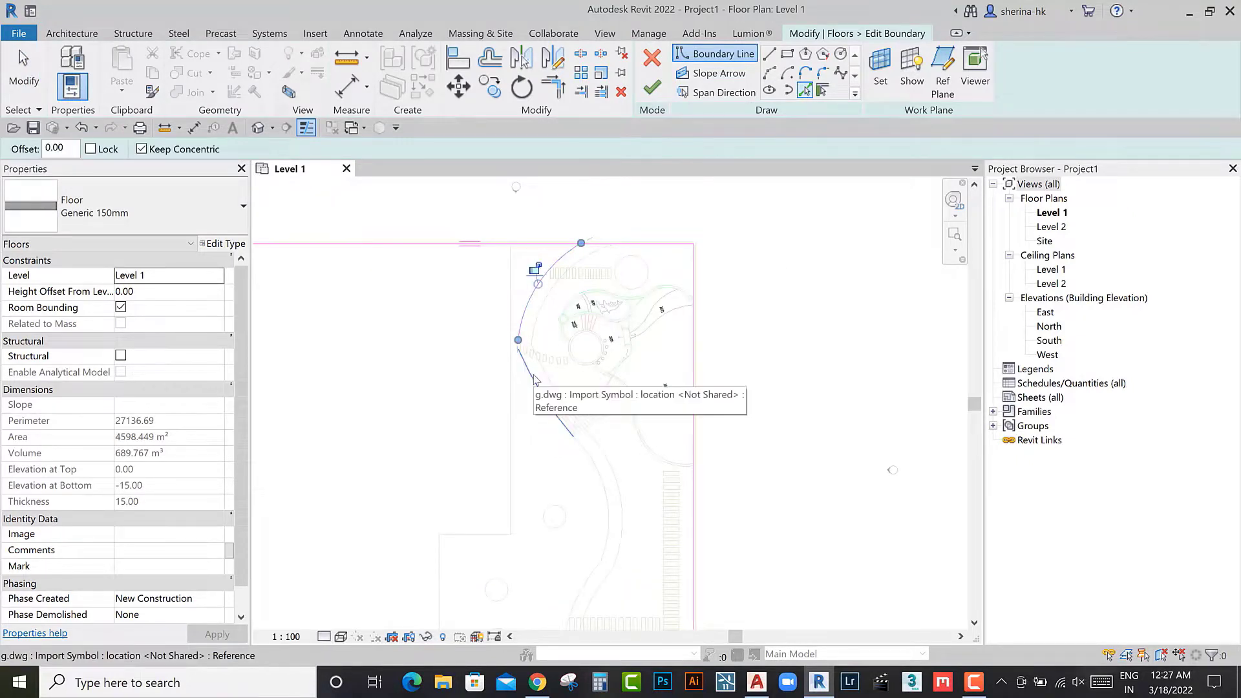
middle_drag(534, 367, 520, 192)
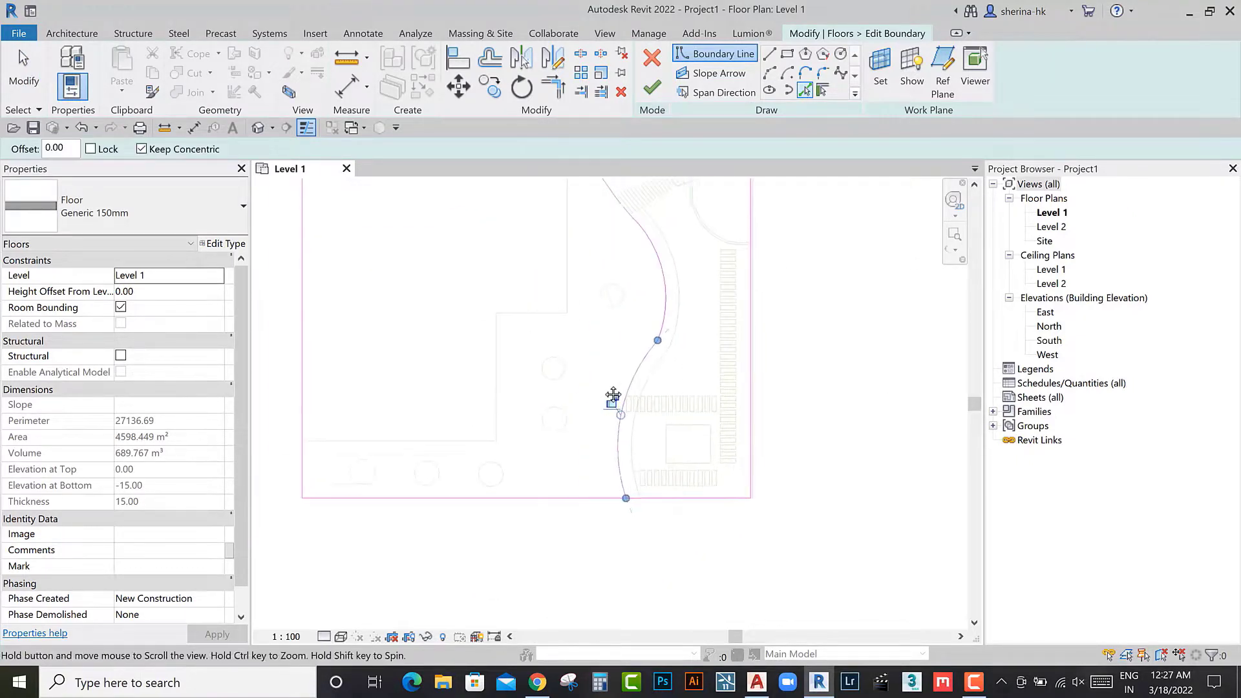
scroll(601, 453, down, 3)
Step: Trim the boundary lines to corners with TR and check the result
key(t)
key(r)
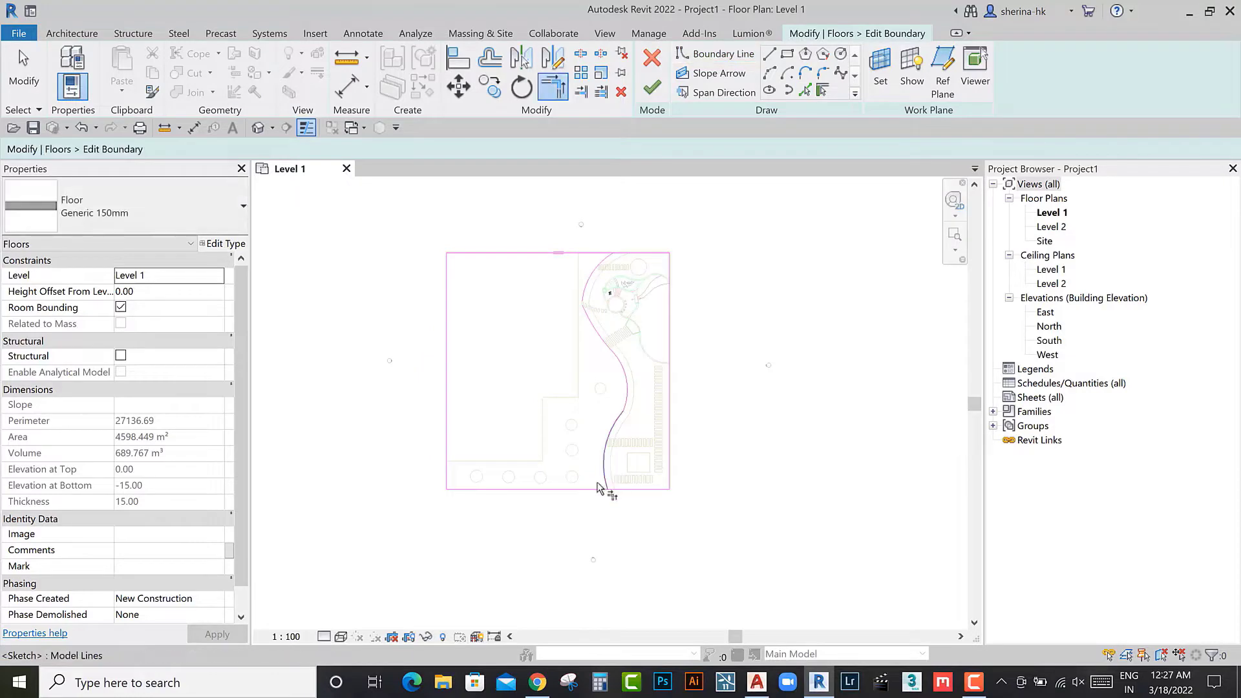
scroll(592, 507, up, 2)
scroll(588, 510, down, 2)
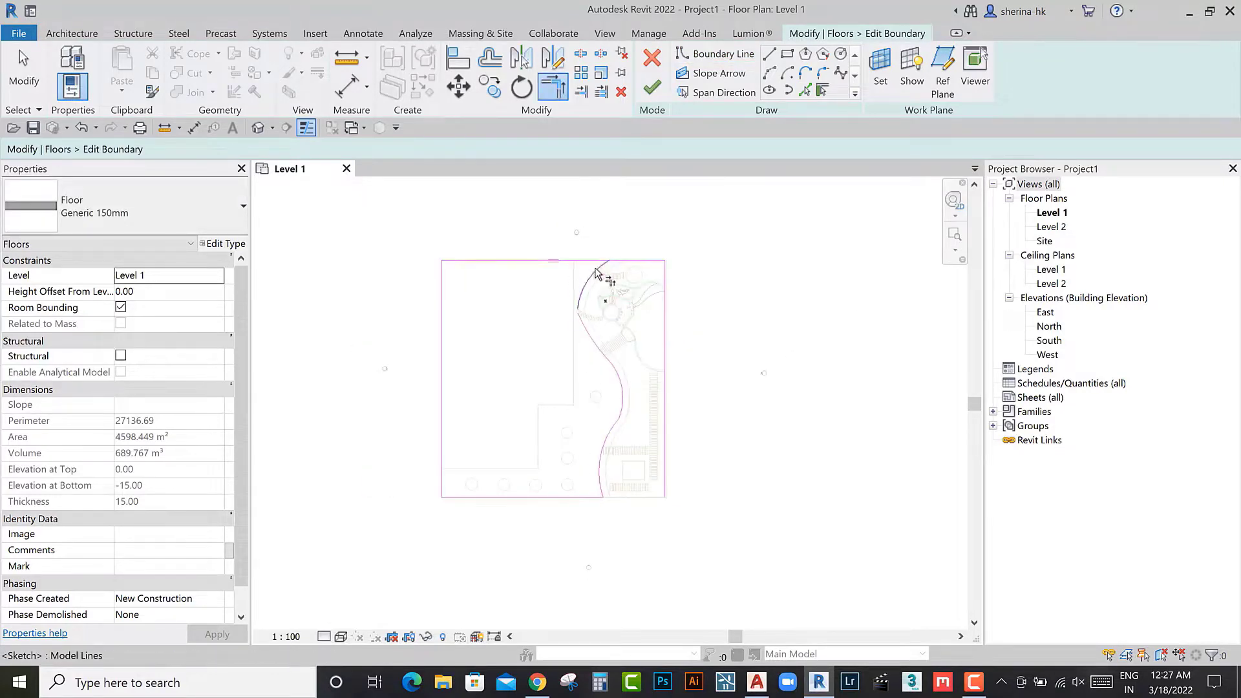
key(Escape)
click(556, 497)
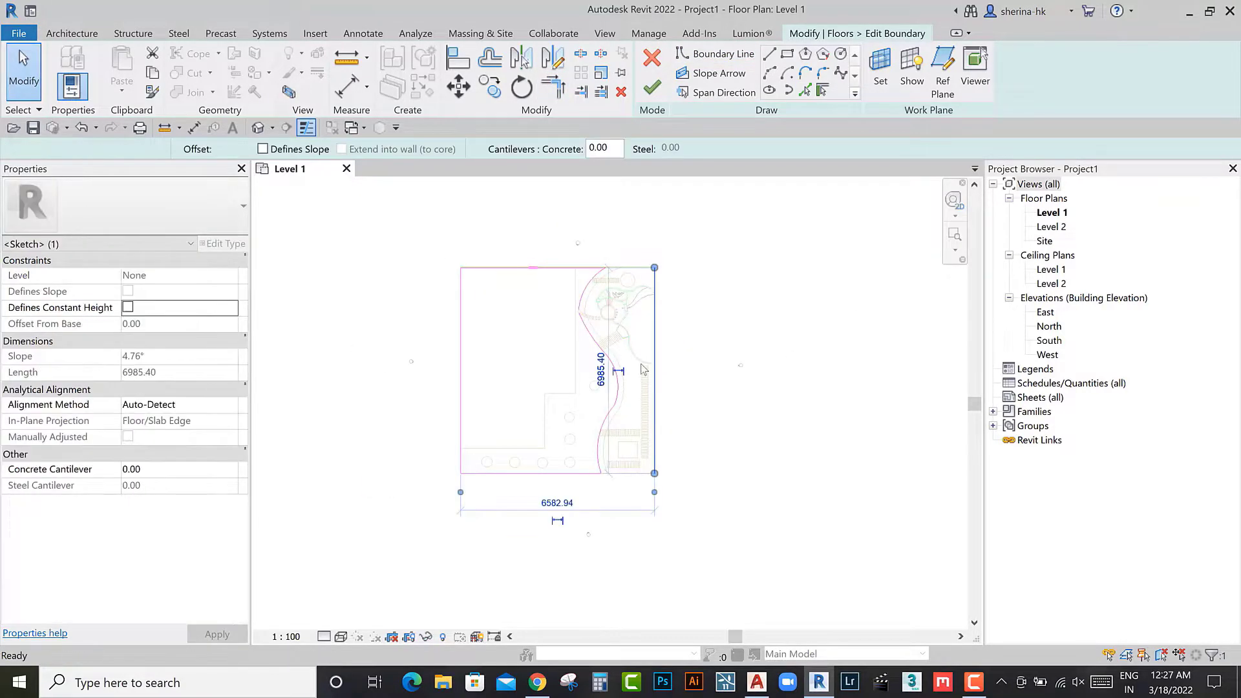
key(Escape)
scroll(540, 432, up, 1)
scroll(541, 433, up, 1)
scroll(565, 443, up, 1)
scroll(588, 349, up, 1)
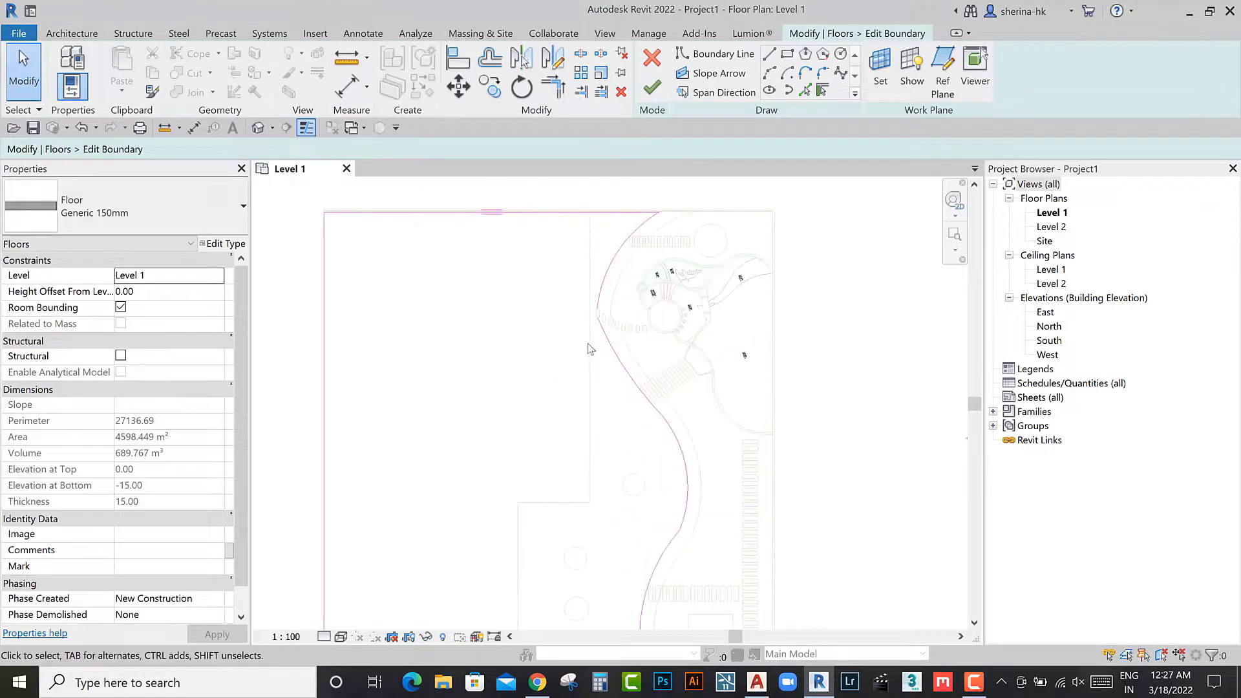
Step: Trim the last corners and finish the boundary, reducing the slab to 3287.192 m²
key(t)
key(r)
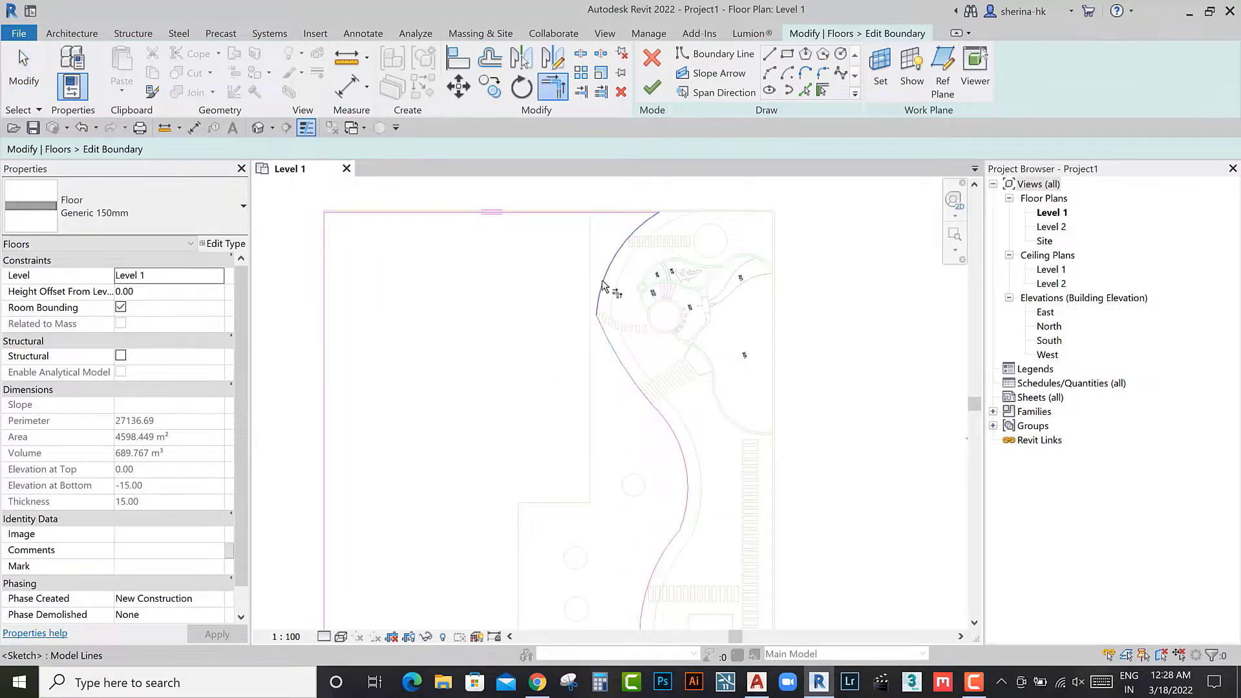
scroll(591, 337, down, 2)
click(652, 87)
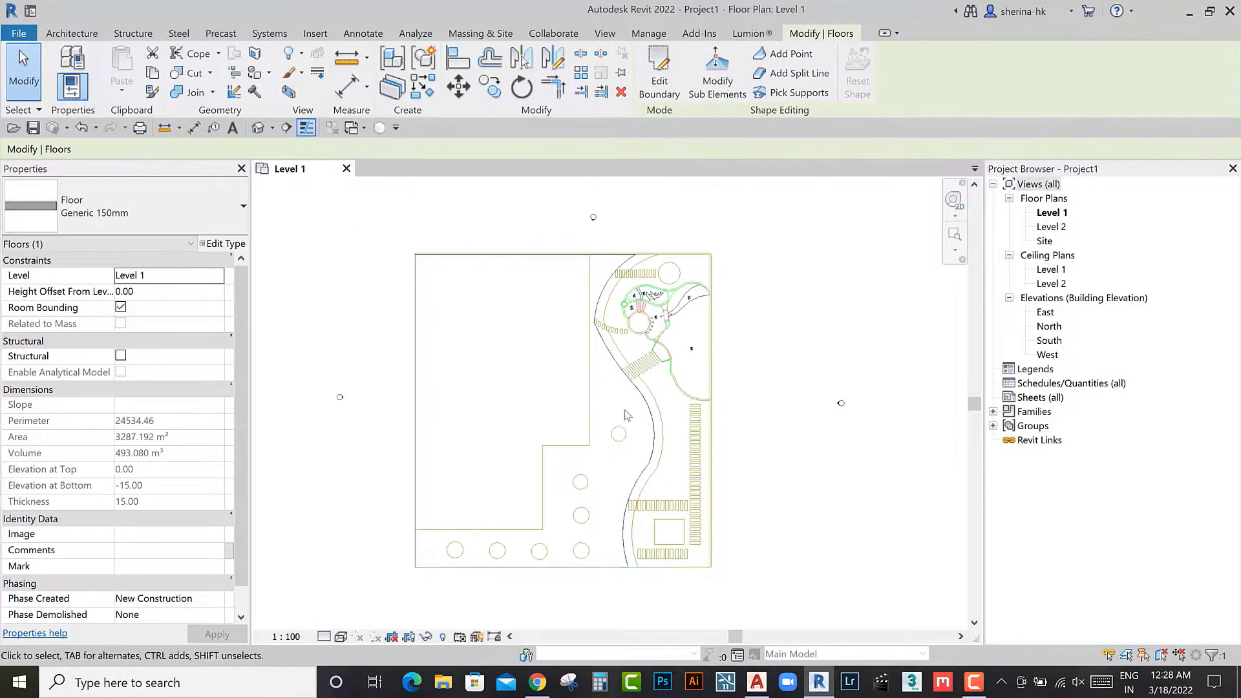
scroll(570, 386, down, 2)
click(570, 387)
scroll(607, 386, up, 1)
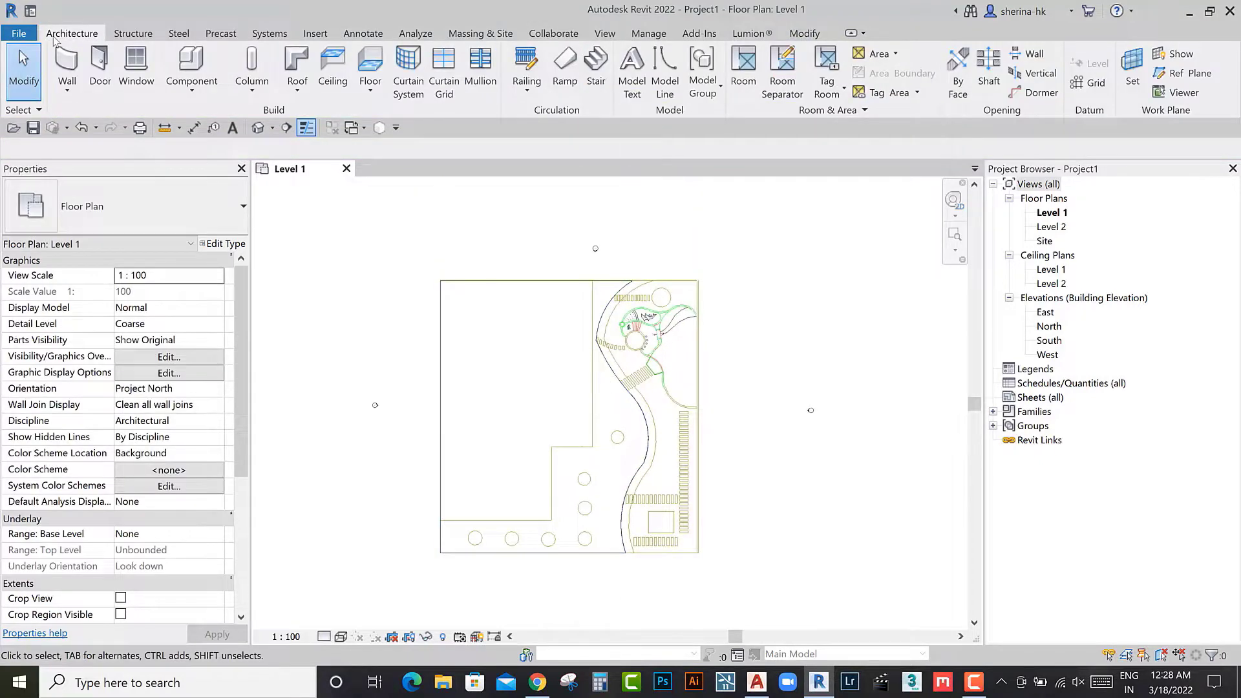
Step: Start a generic wall with an Unconnected top constraint, 290 high
click(67, 64)
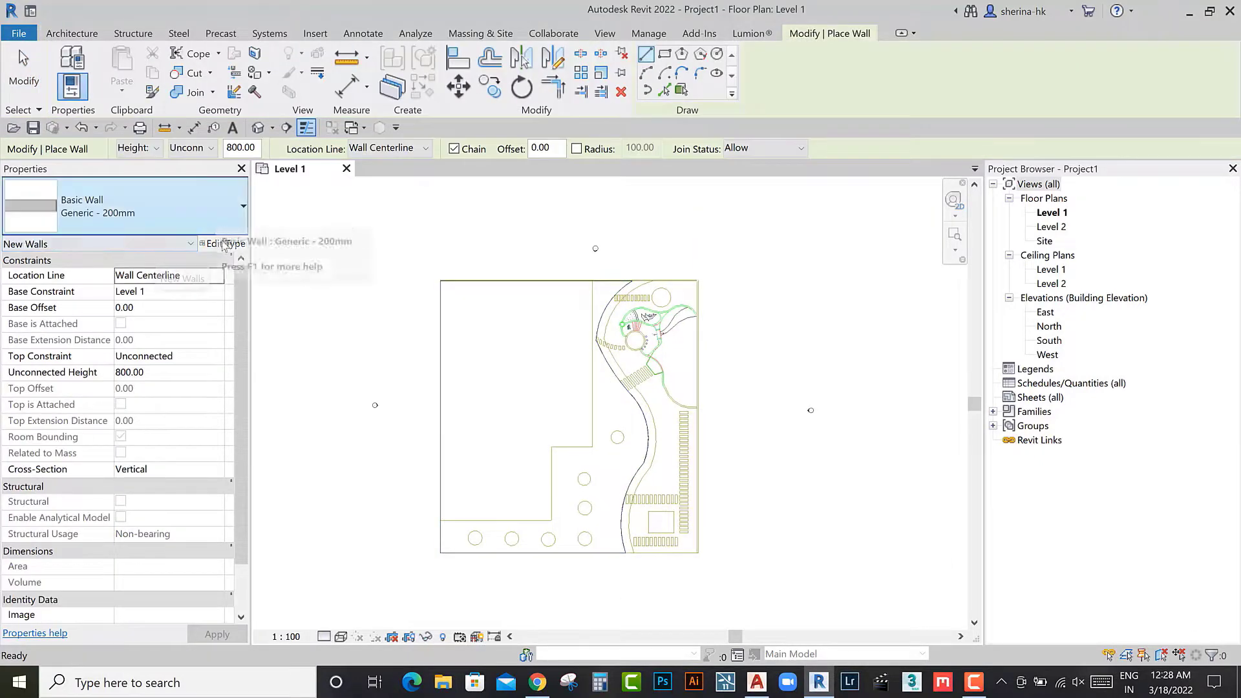
click(216, 362)
click(166, 372)
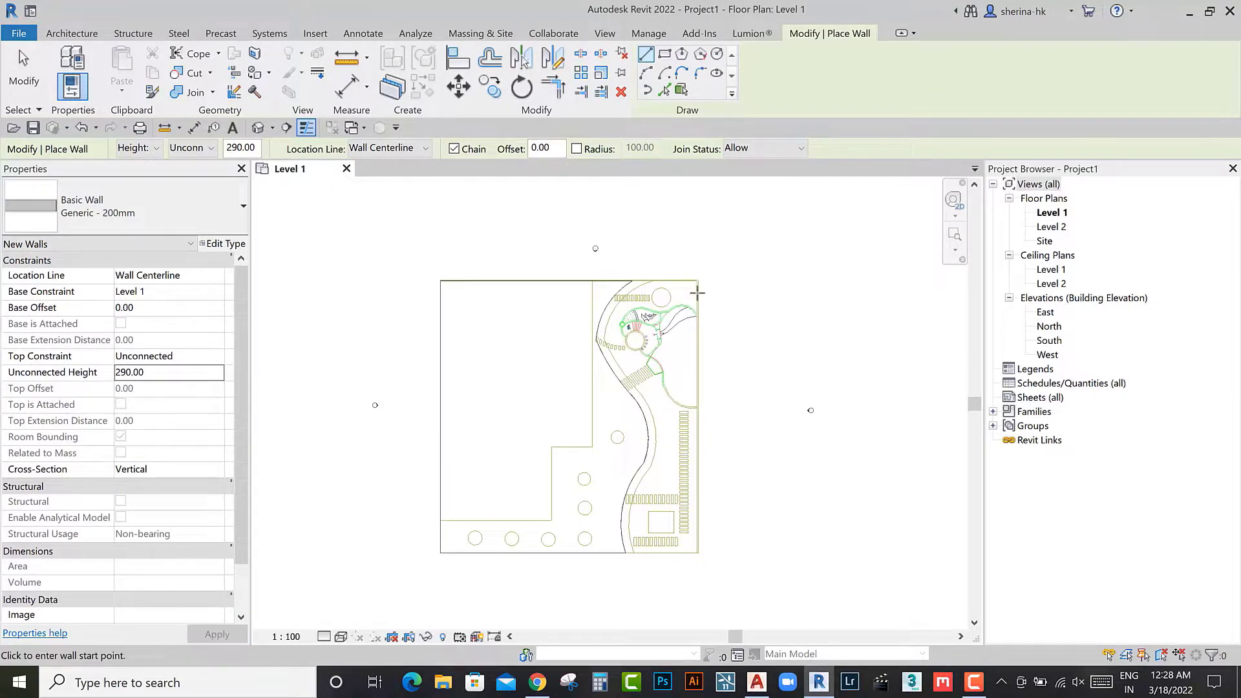
scroll(697, 292, up, 2)
scroll(709, 278, up, 1)
scroll(681, 271, up, 1)
scroll(689, 278, up, 1)
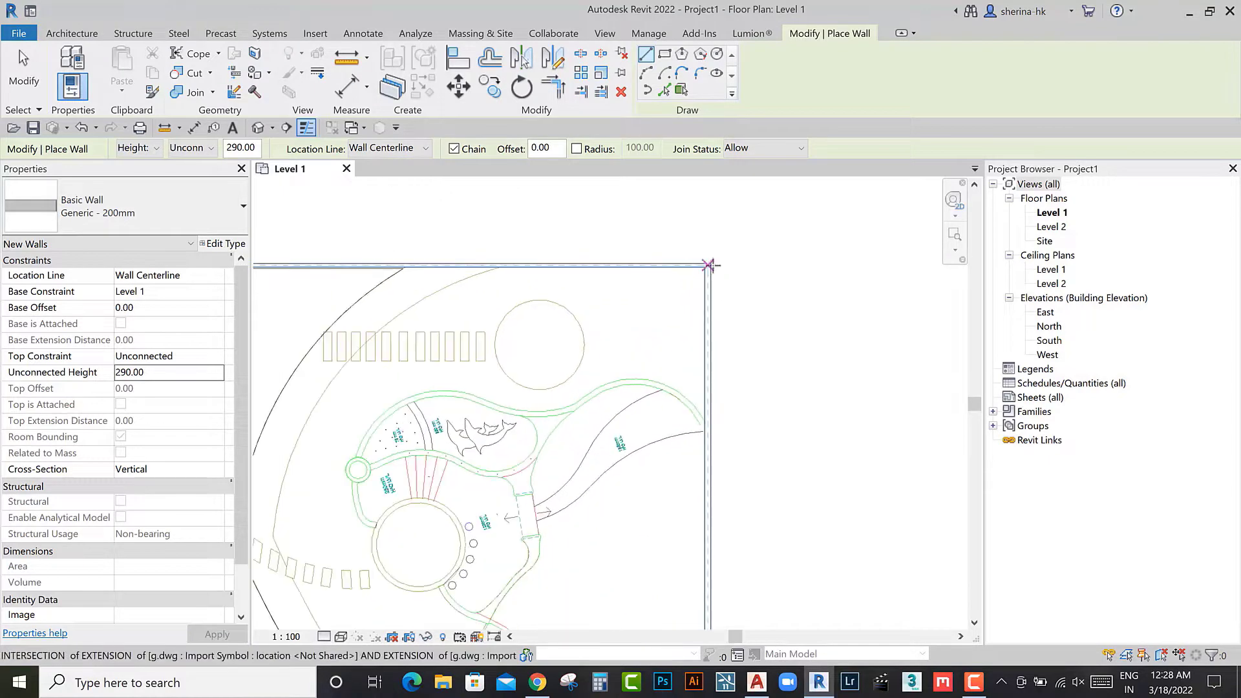
scroll(709, 265, down, 2)
Step: Draw the top wall from the site's top-right corner to its top-left corner
click(715, 264)
scroll(444, 263, down, 1)
scroll(388, 272, down, 1)
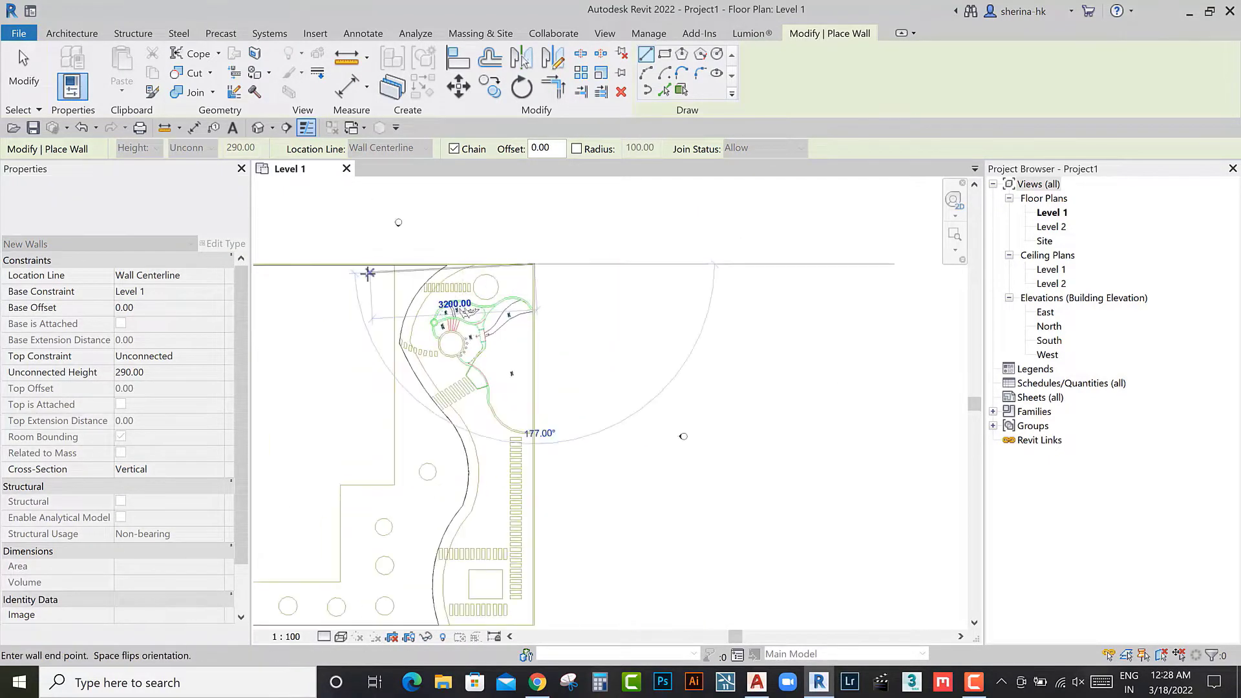
scroll(456, 277, up, 1)
scroll(494, 285, up, 2)
click(486, 284)
scroll(486, 284, down, 2)
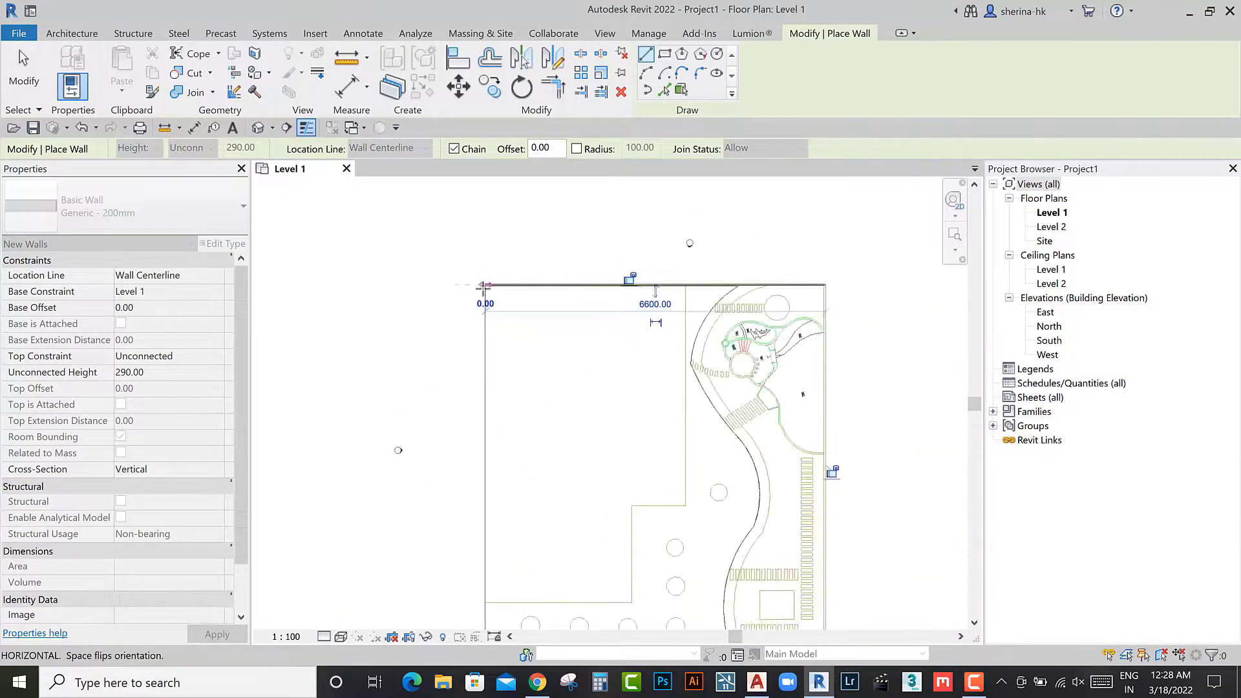
scroll(513, 443, up, 1)
scroll(443, 476, up, 2)
Step: Continue the walls through the bottom-left and bottom-right corners, closing the loop at top-right
click(455, 465)
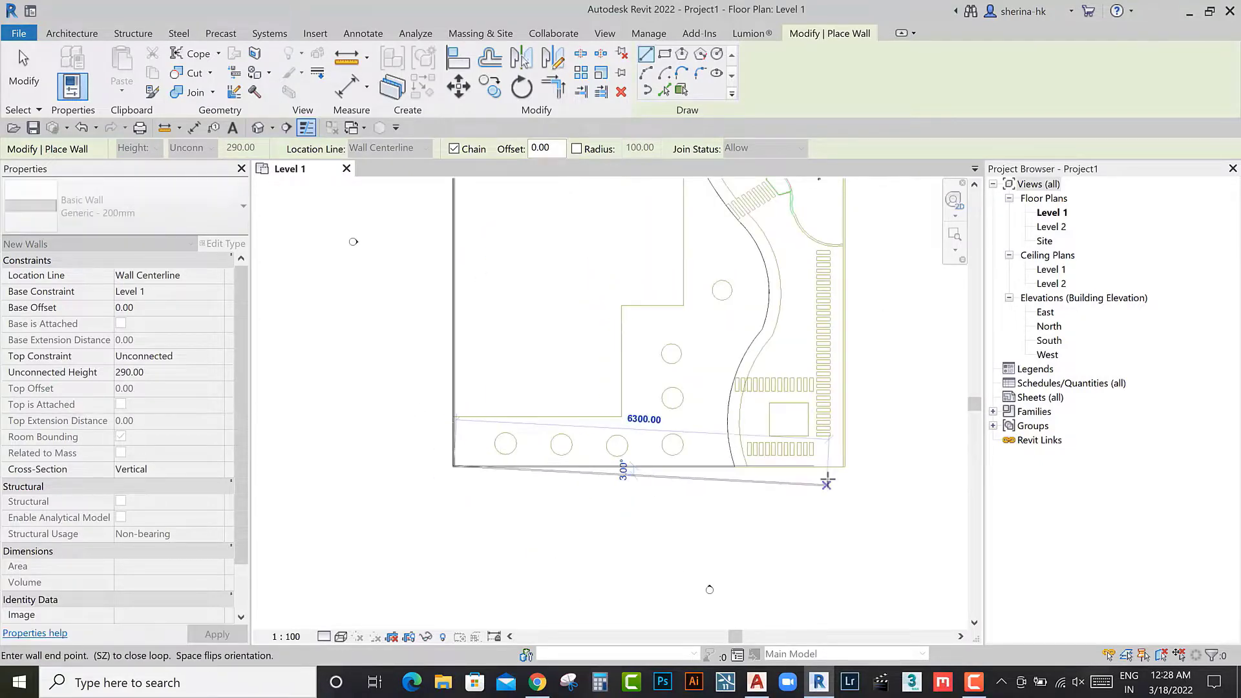
click(844, 465)
scroll(843, 466, down, 1)
scroll(732, 305, down, 1)
click(734, 305)
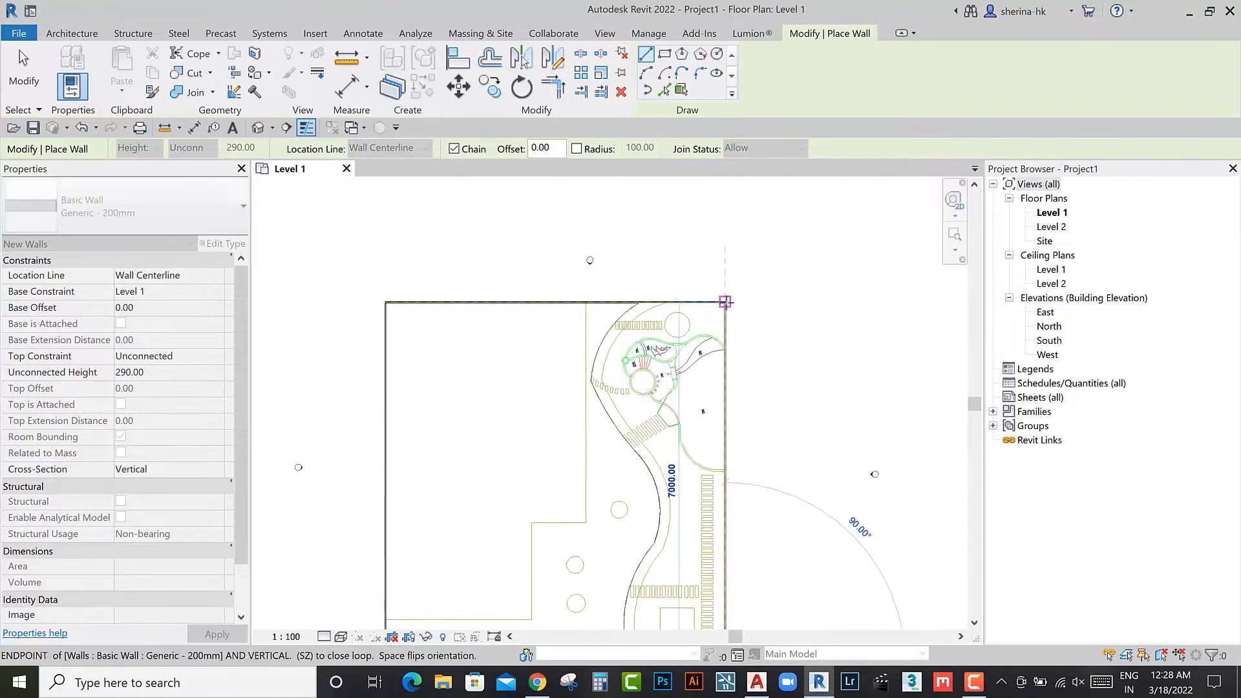
key(Escape)
key(Escape)
scroll(706, 367, down, 1)
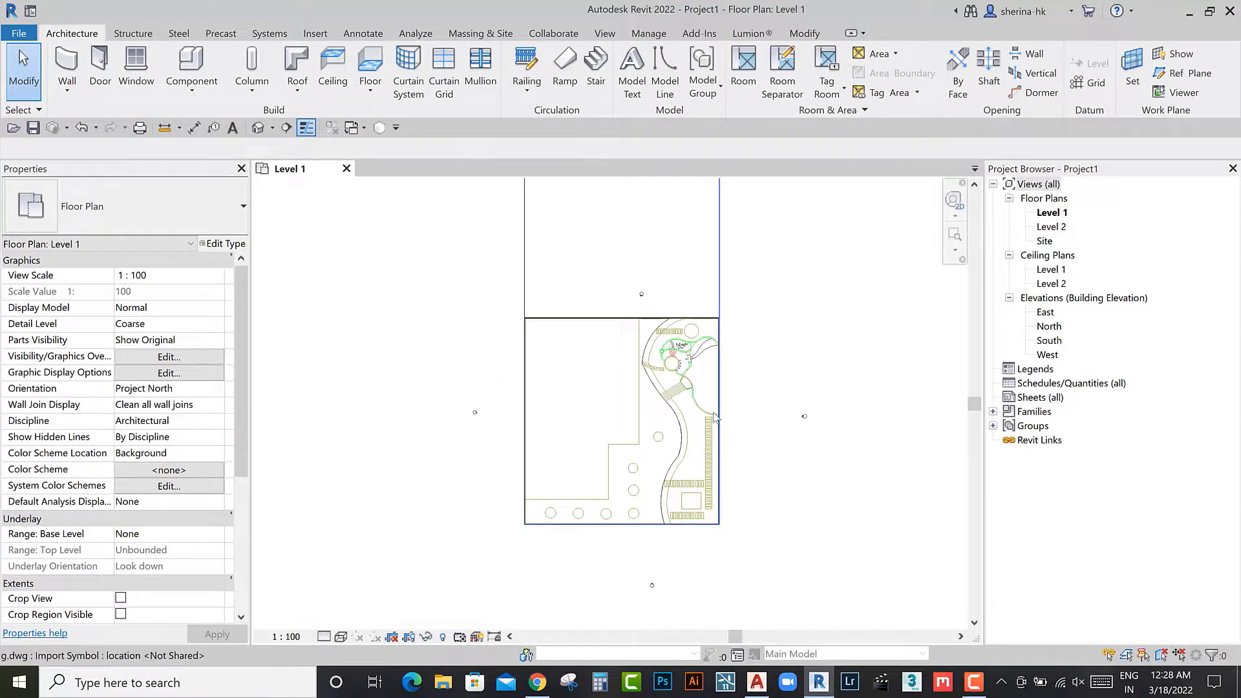
scroll(724, 459, up, 1)
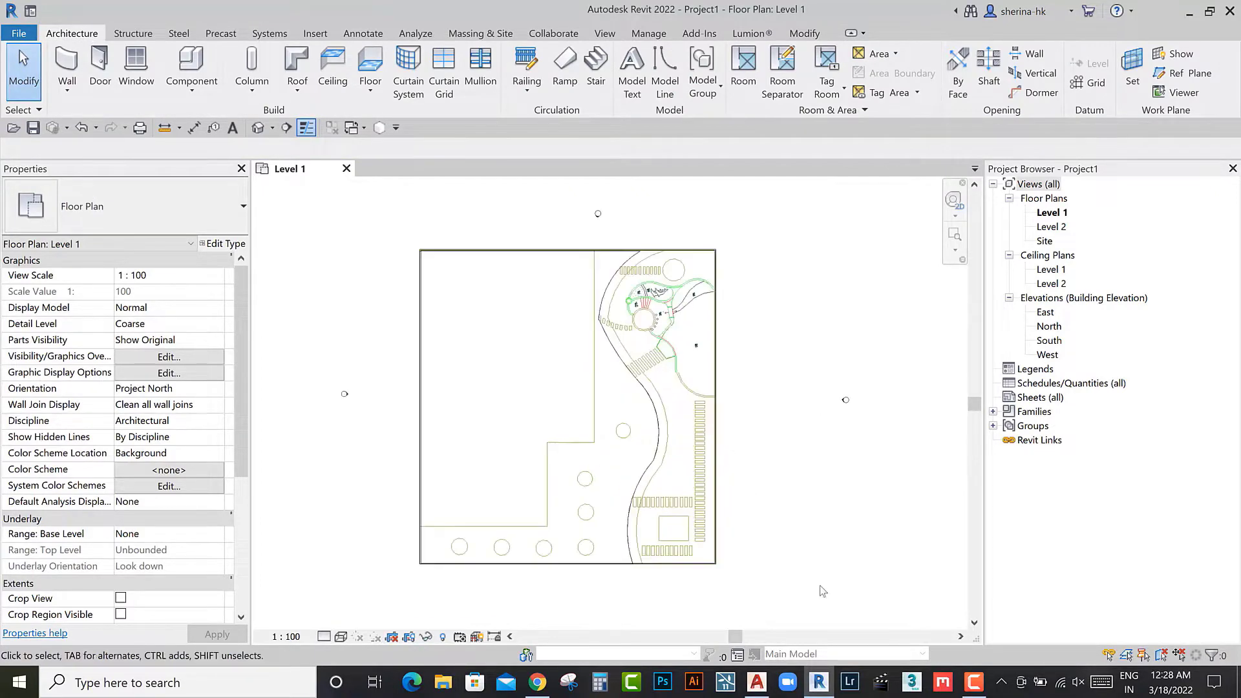
scroll(718, 349, up, 1)
scroll(717, 349, up, 1)
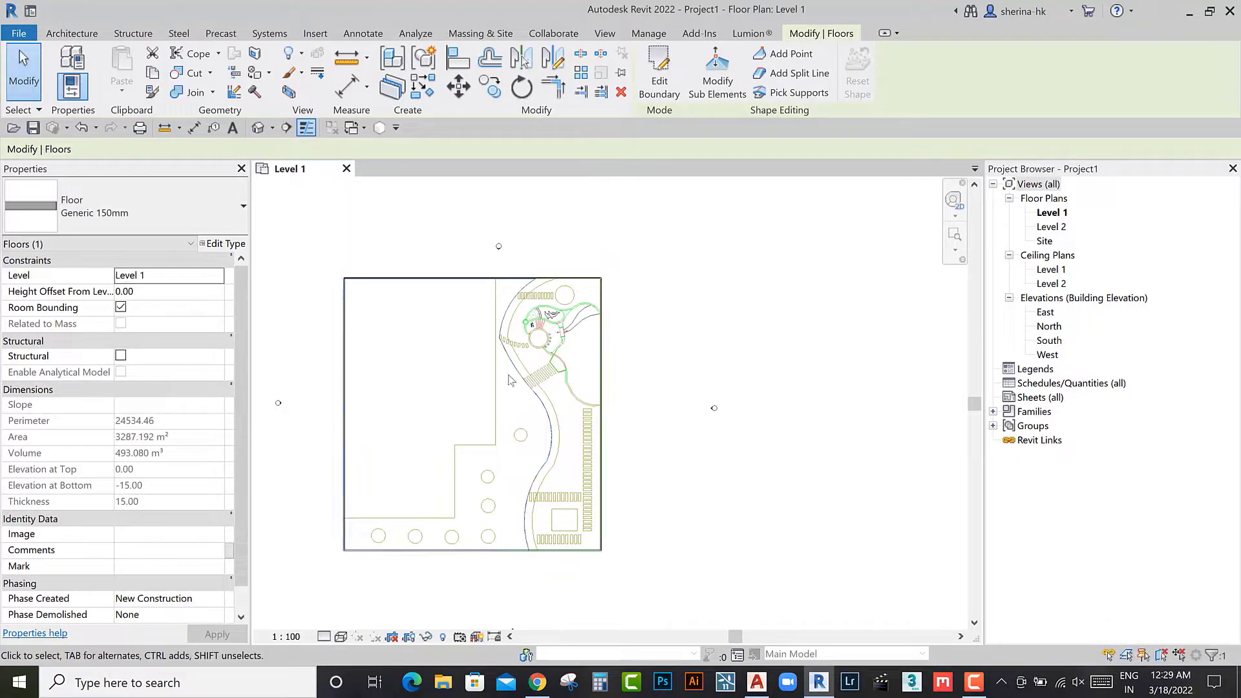
scroll(510, 380, up, 1)
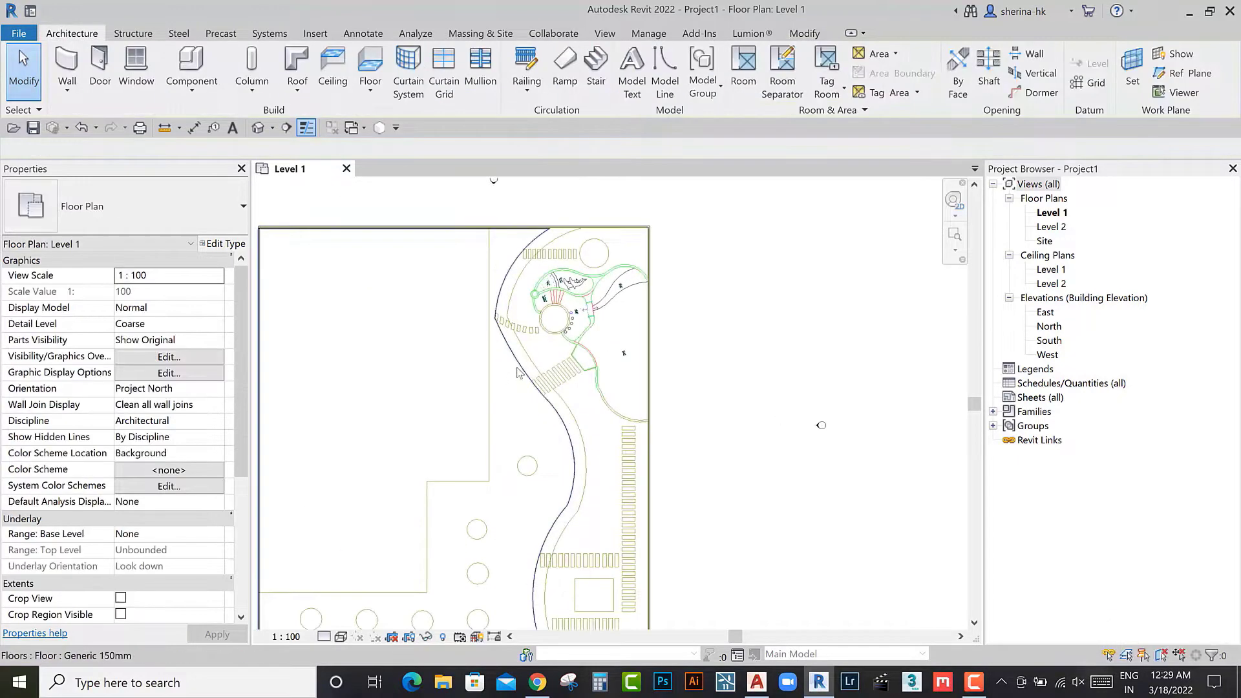
Step: Start a new floor and duplicate Generic 150mm as type 'Generic 150mm 2'
click(659, 71)
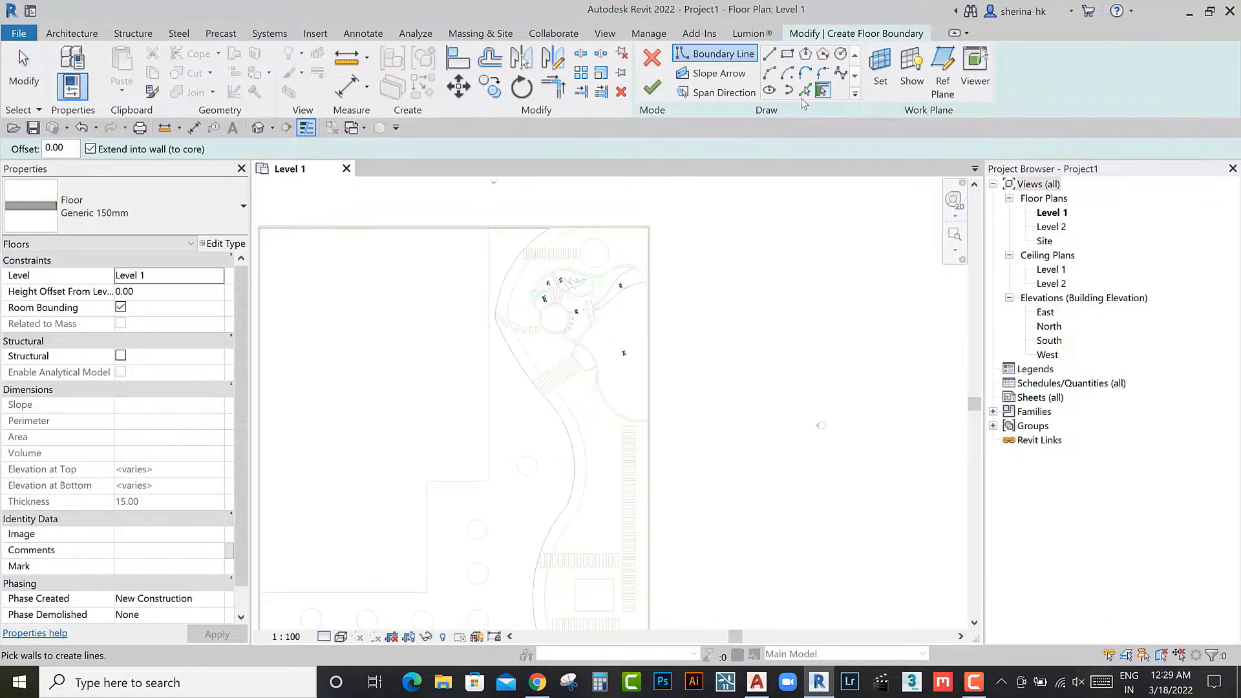
click(166, 205)
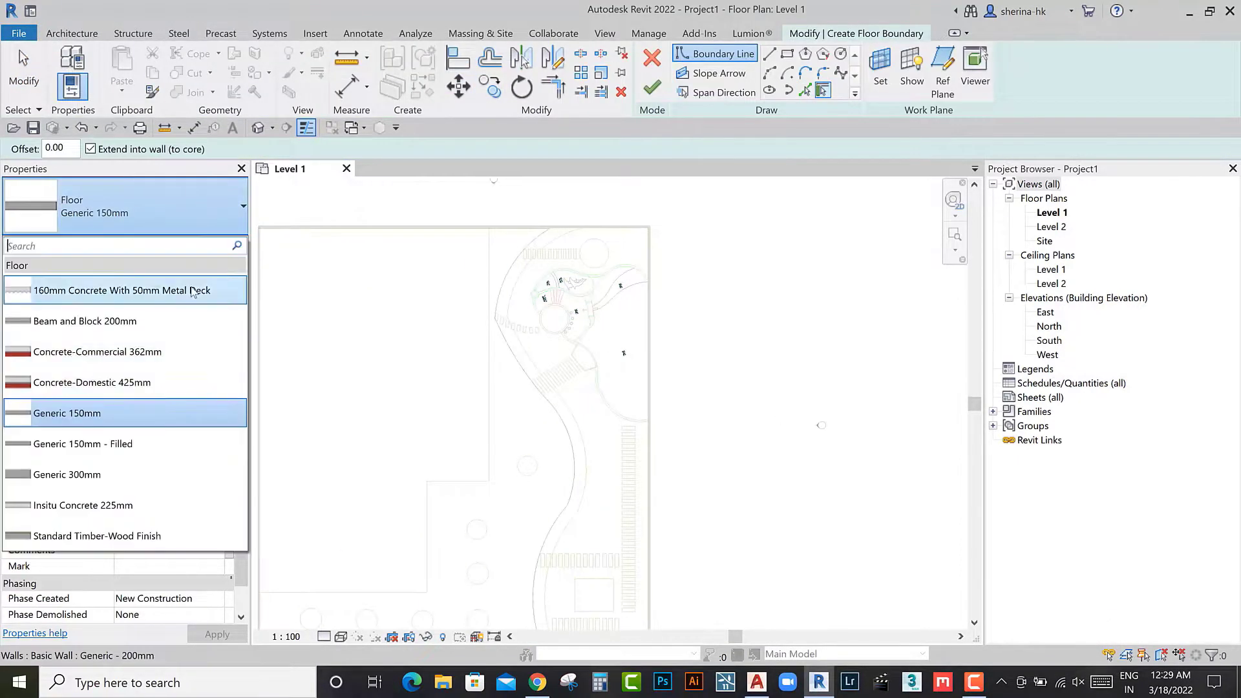
click(137, 414)
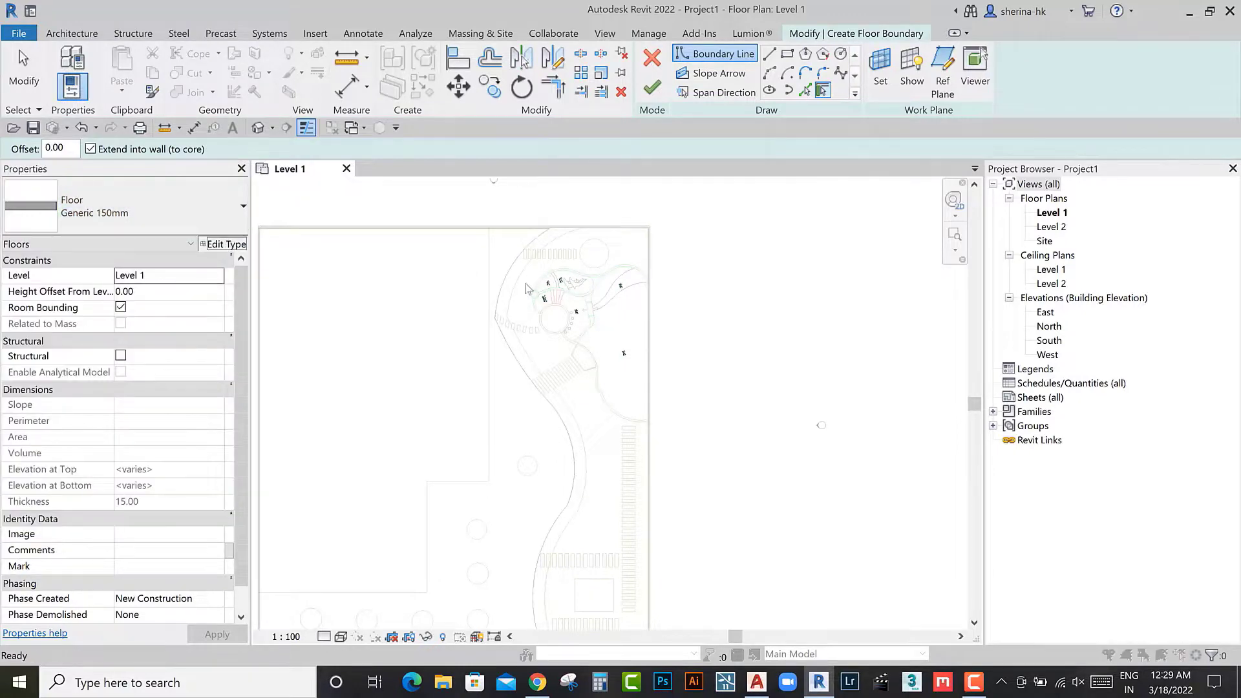
click(1167, 130)
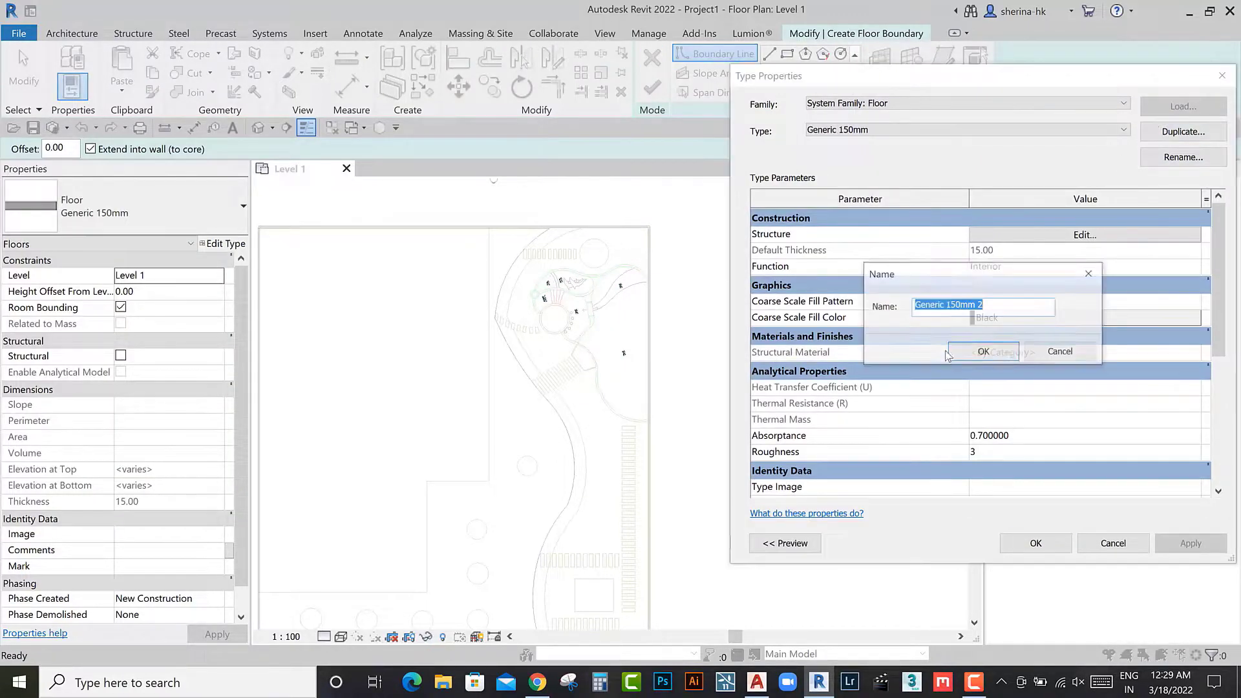
click(985, 359)
click(1051, 544)
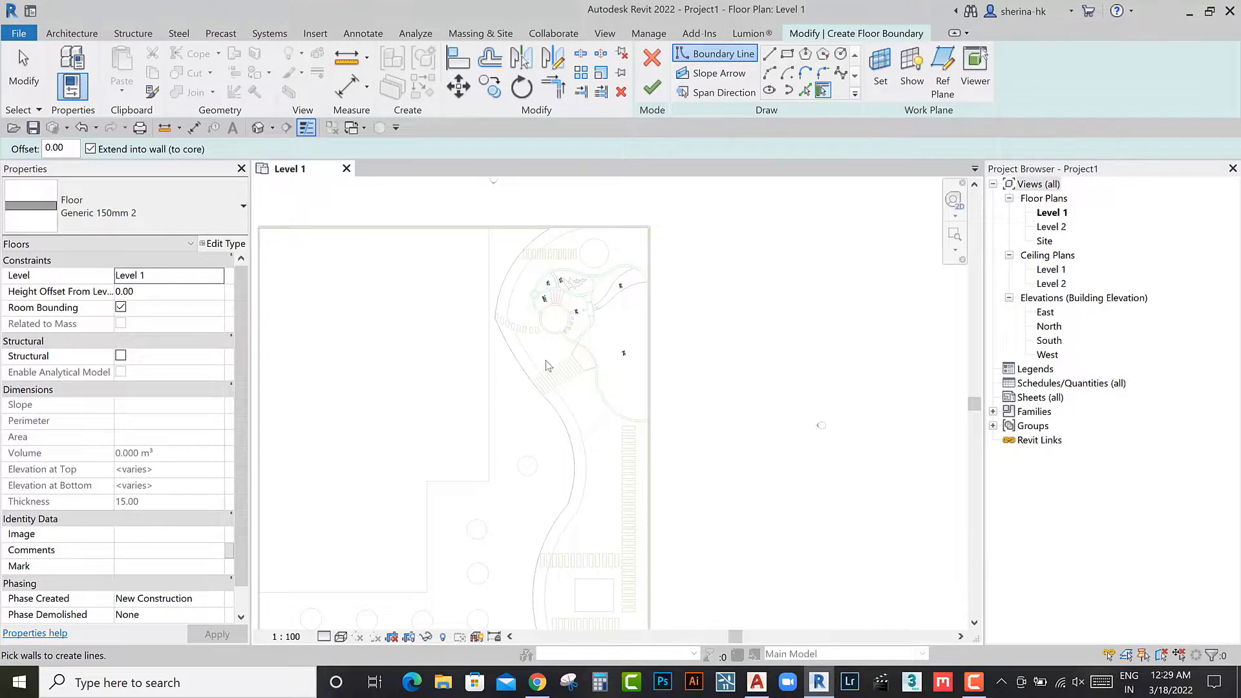
Step: Pick the top and right site walls as floor boundary lines
click(804, 92)
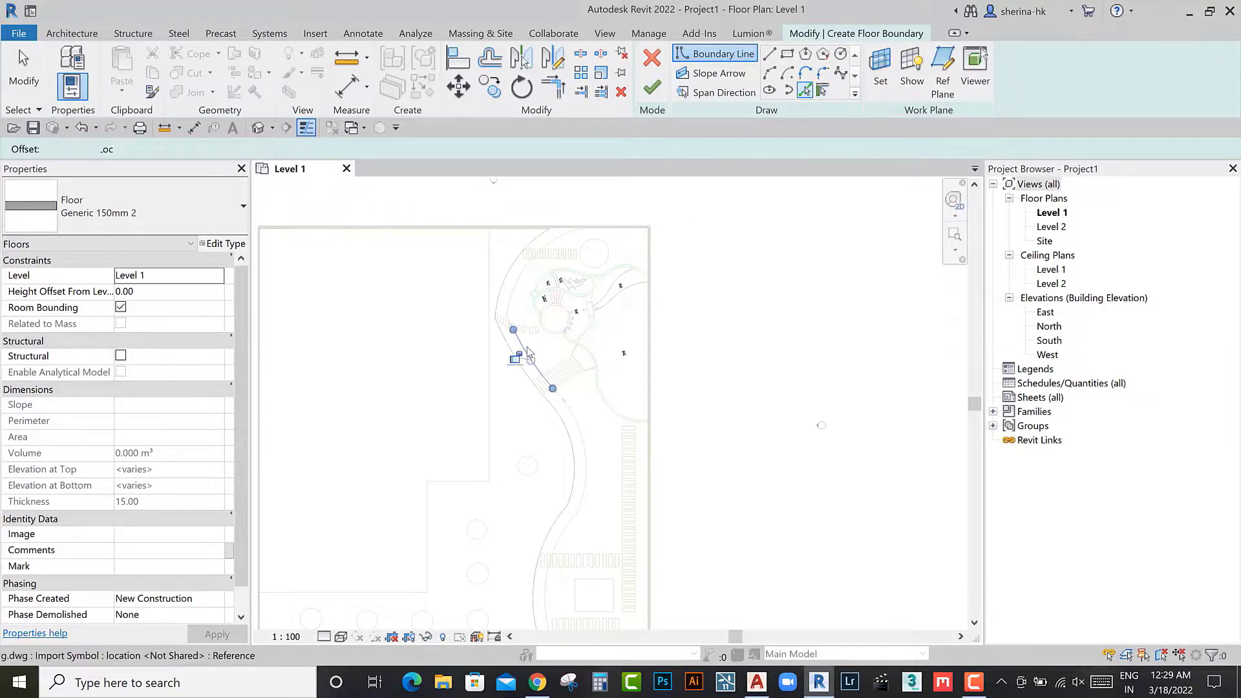
click(617, 235)
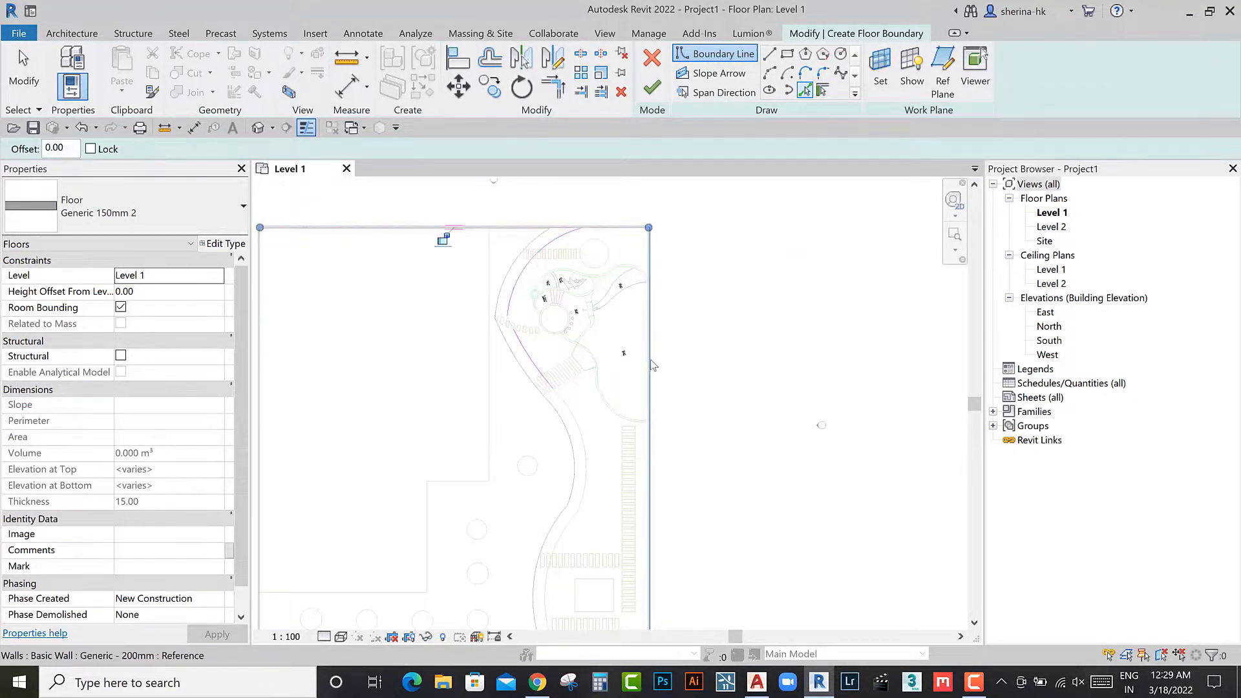
click(649, 366)
scroll(620, 291, up, 2)
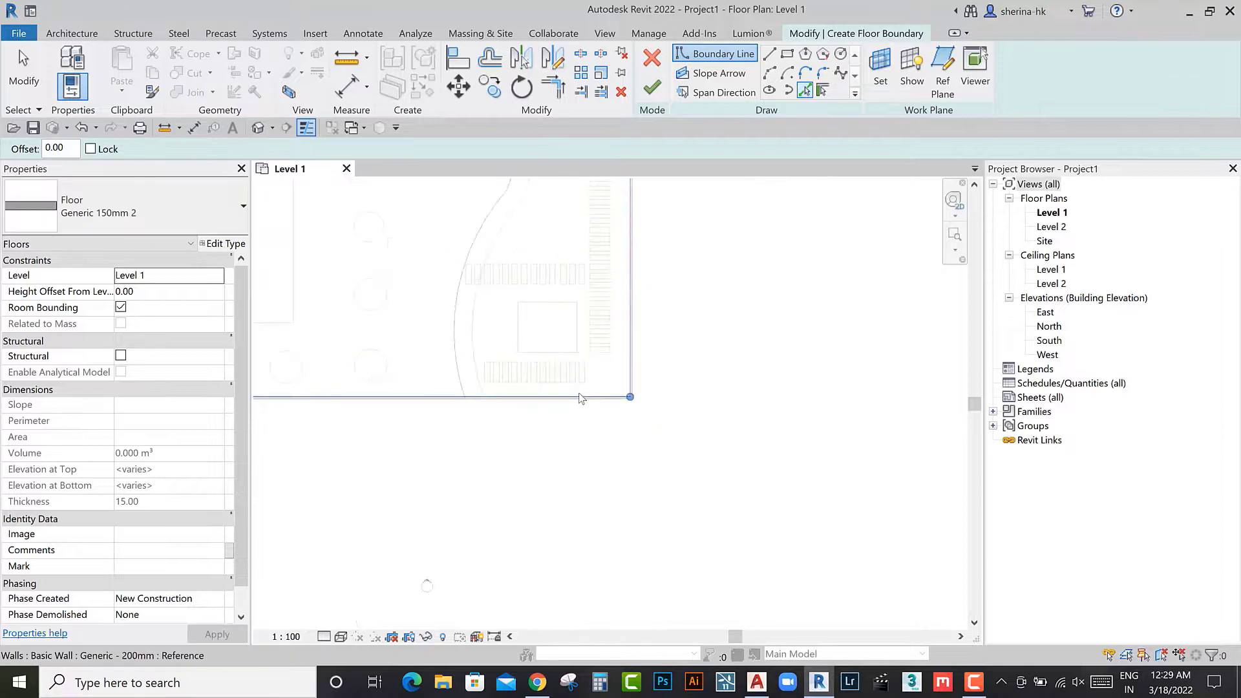
middle_drag(512, 515, 511, 620)
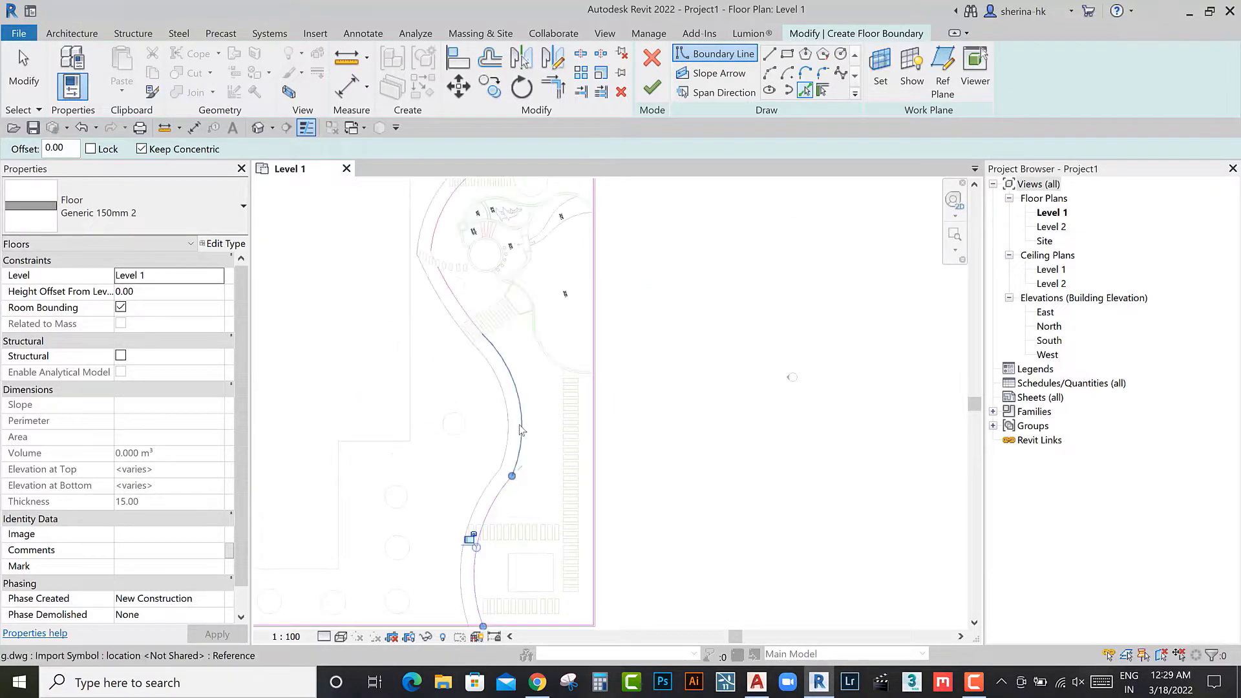
middle_drag(479, 360, 479, 476)
scroll(413, 360, up, 2)
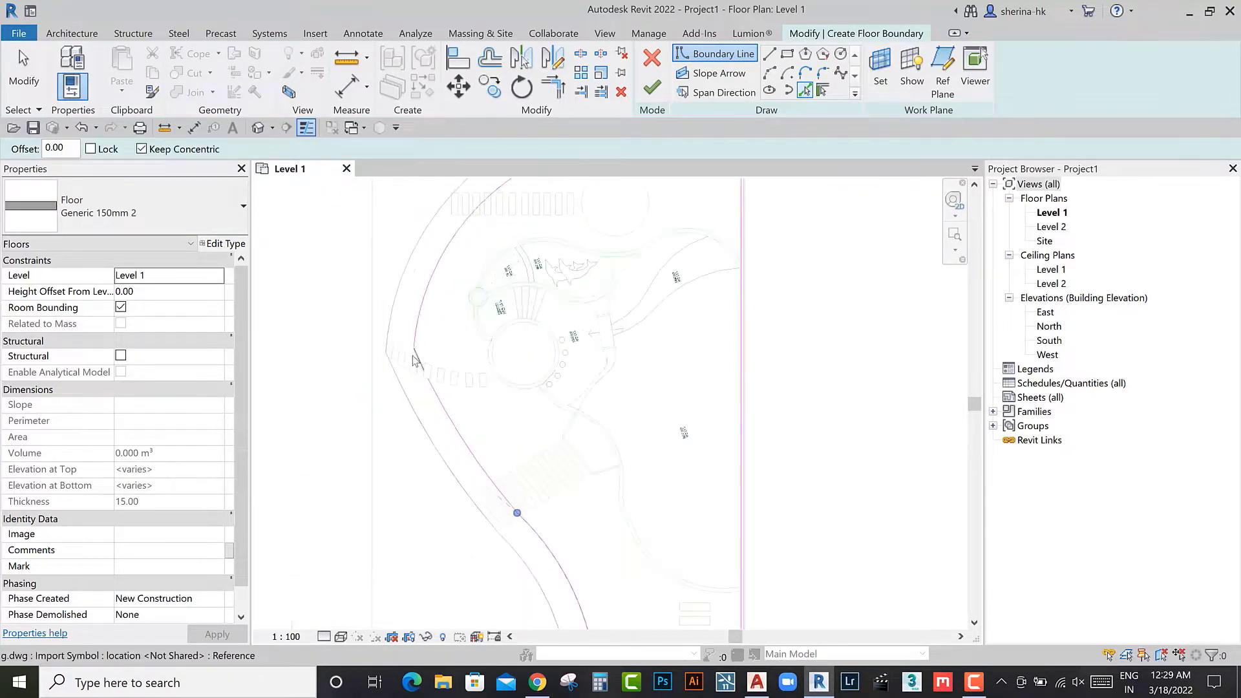
Step: Split the top boundary line near where it meets the curved path
key(r)
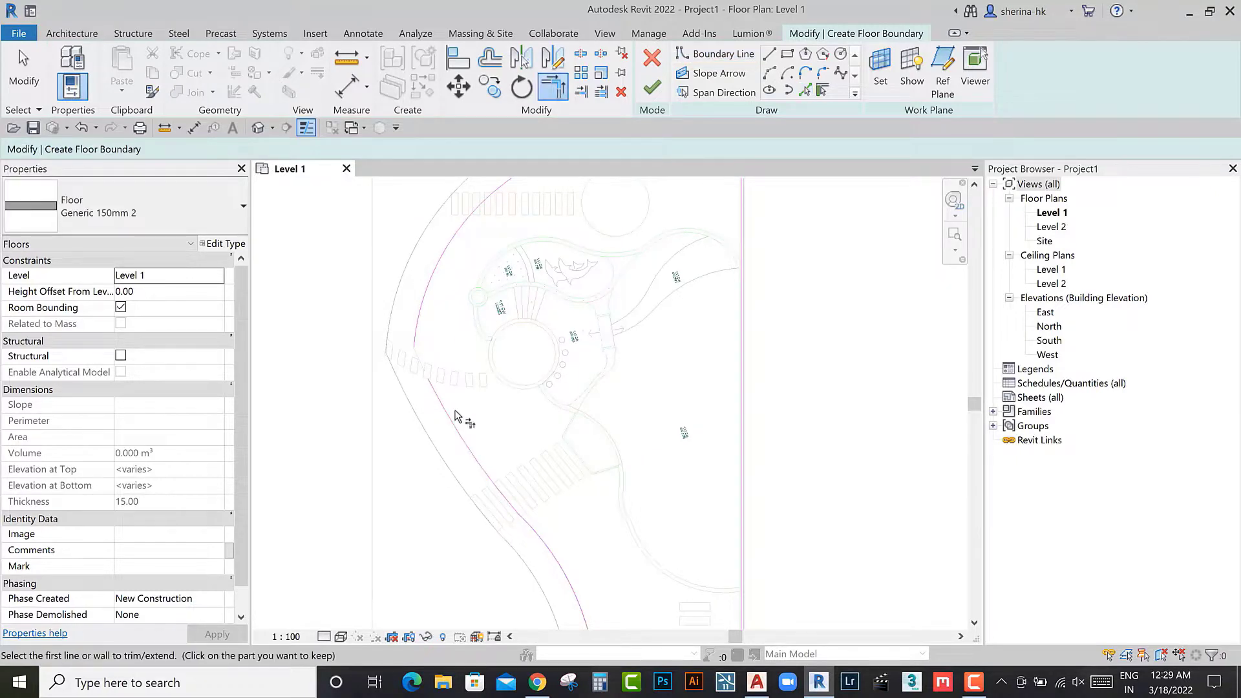
scroll(431, 349, down, 2)
middle_drag(498, 479, 507, 367)
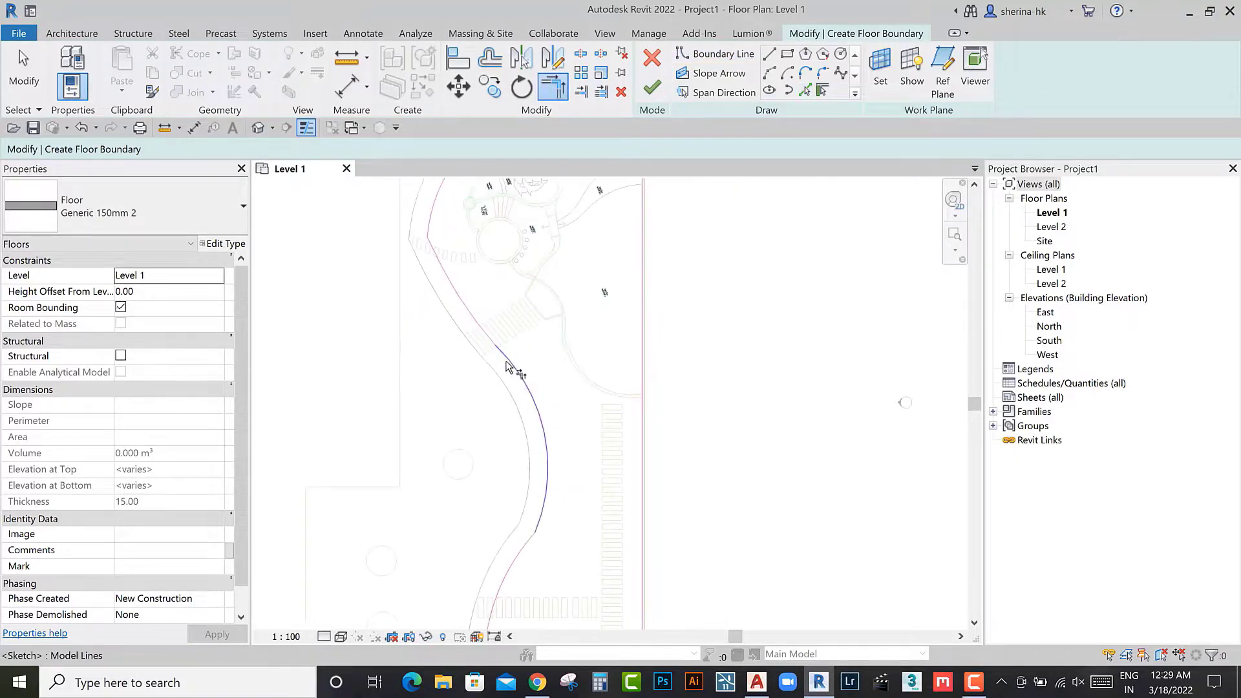
scroll(476, 323, down, 2)
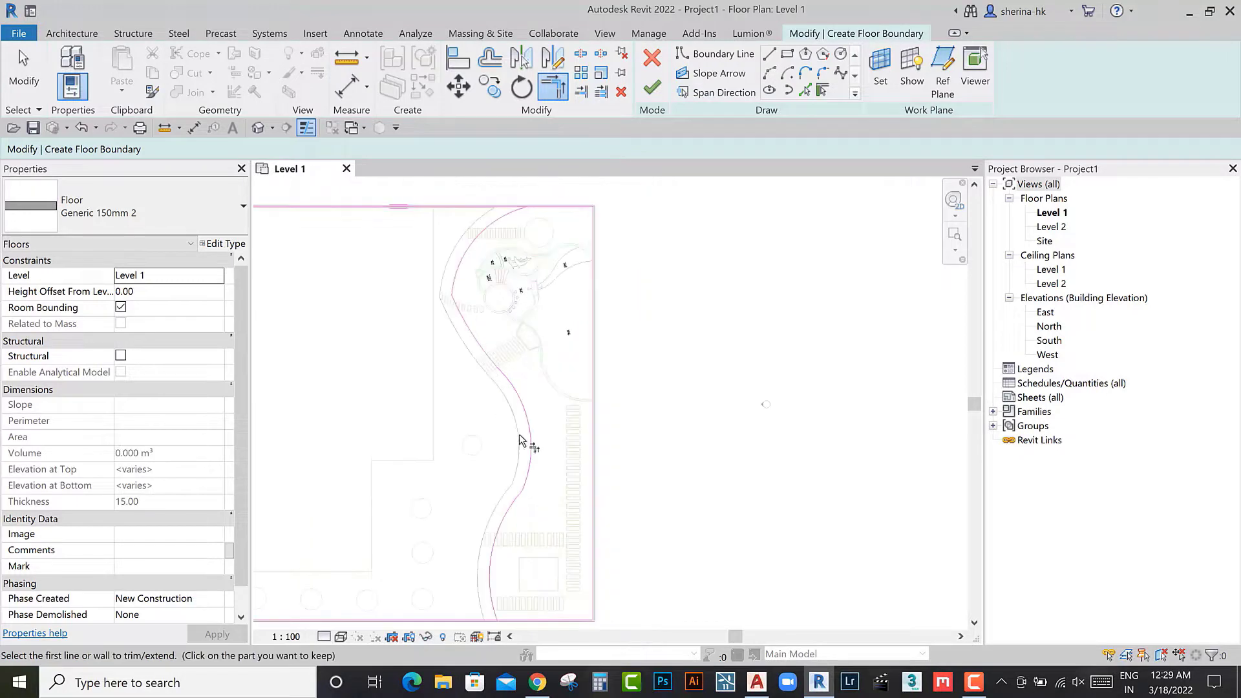
scroll(509, 535, up, 2)
key(Escape)
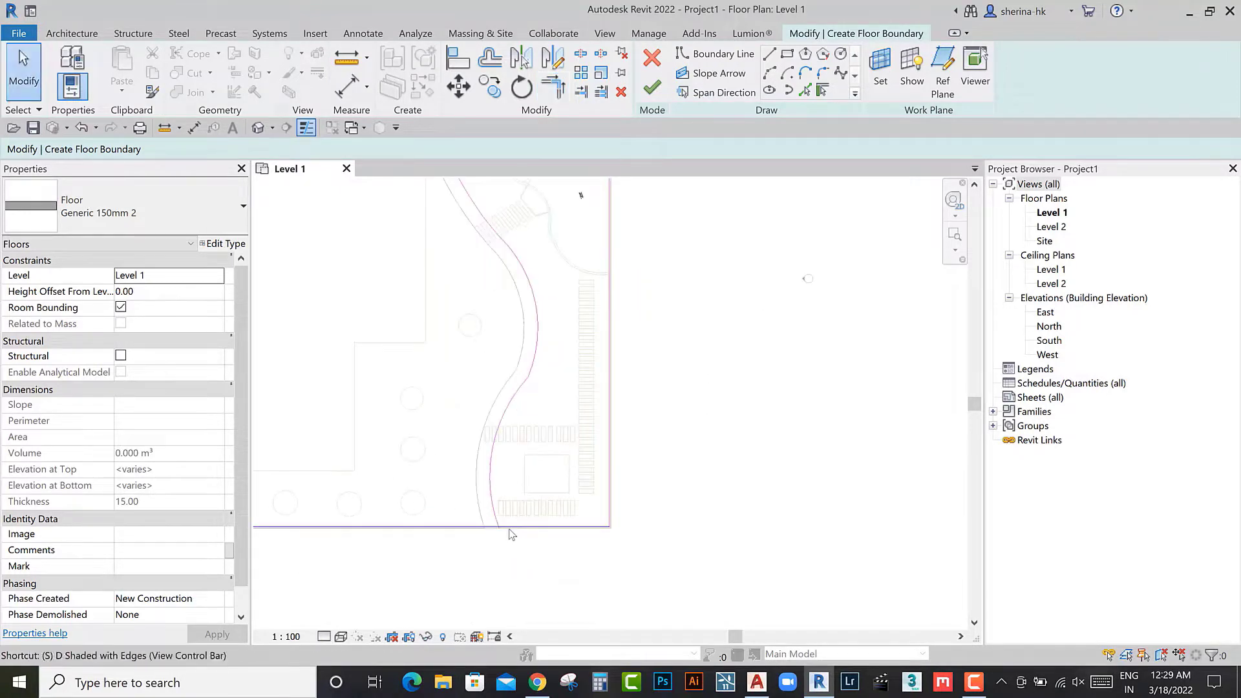
key(l)
scroll(507, 525, down, 2)
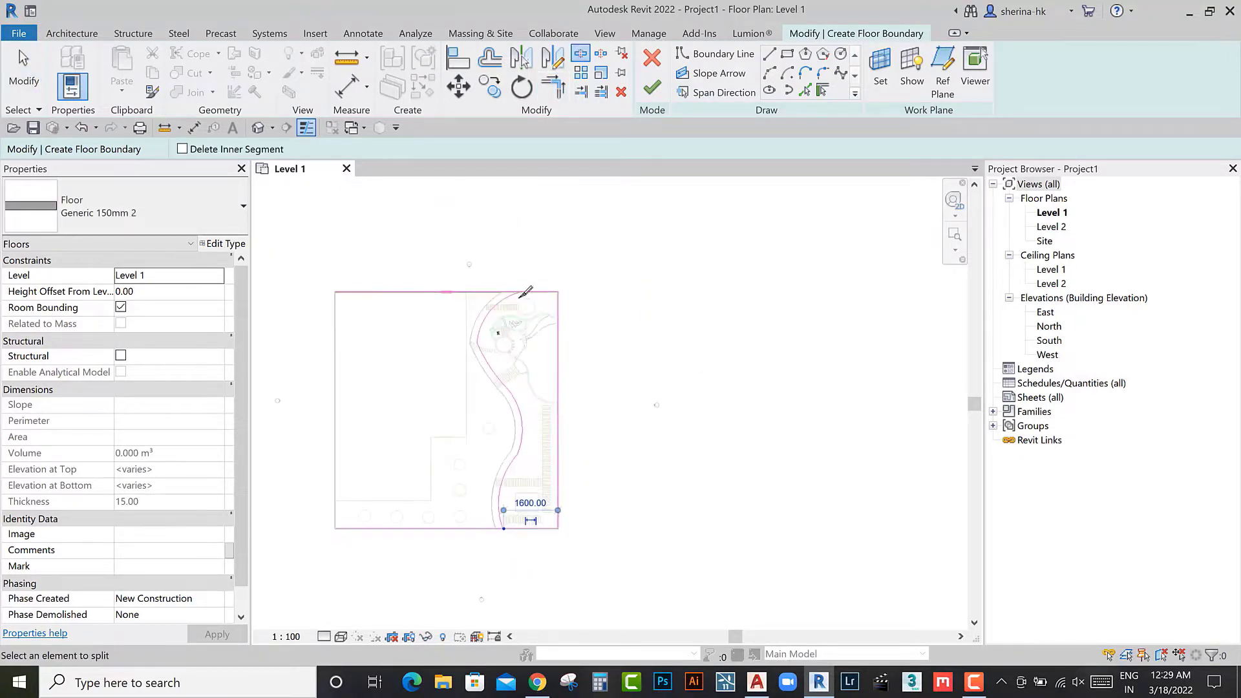
click(522, 292)
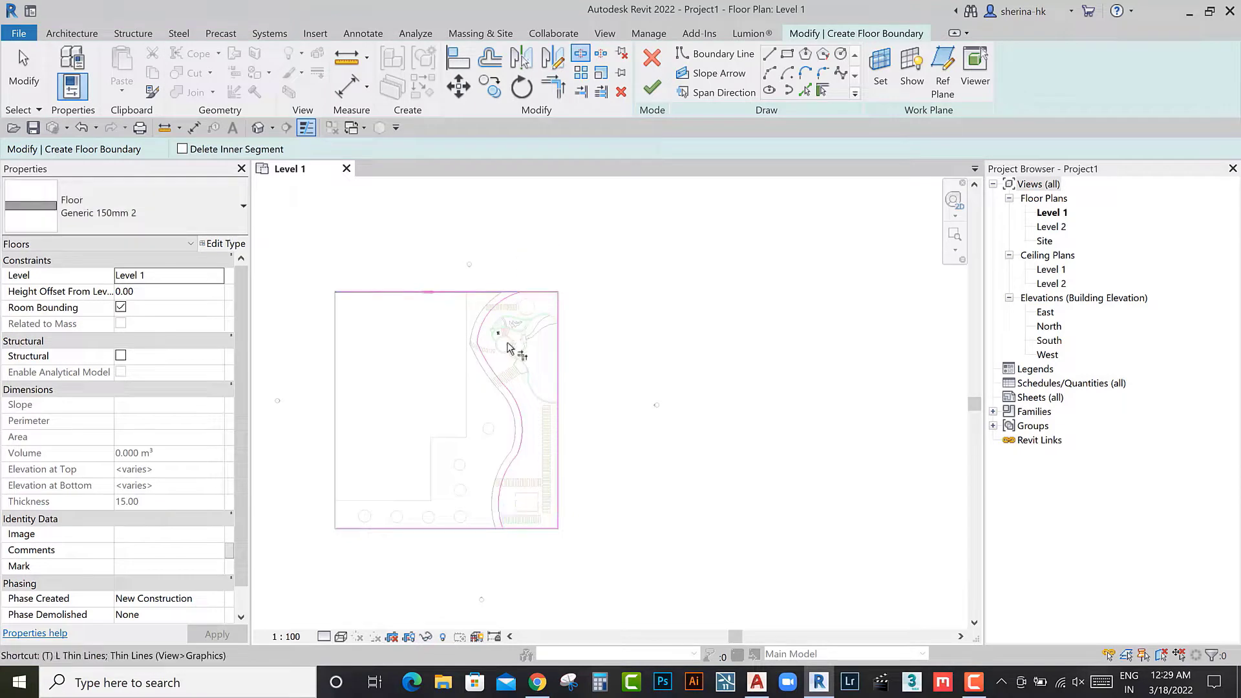
Step: Trim the top line and curved path boundary into a clean corner
key(t)
key(r)
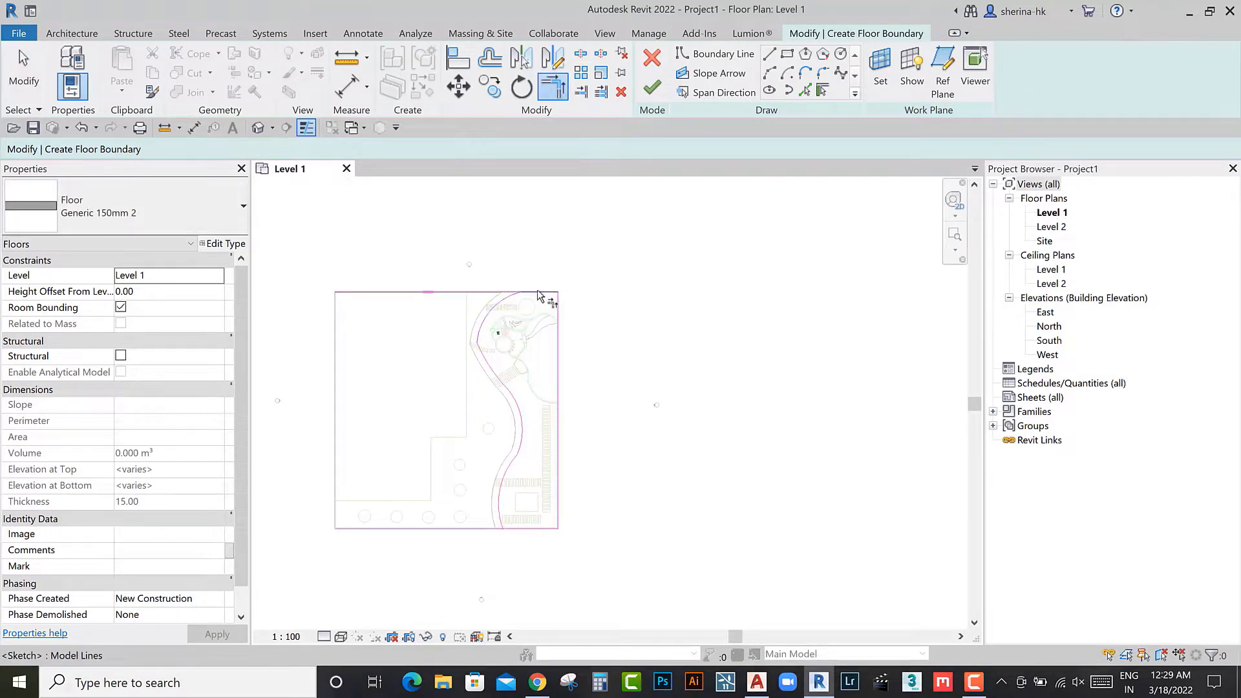
click(524, 527)
key(Escape)
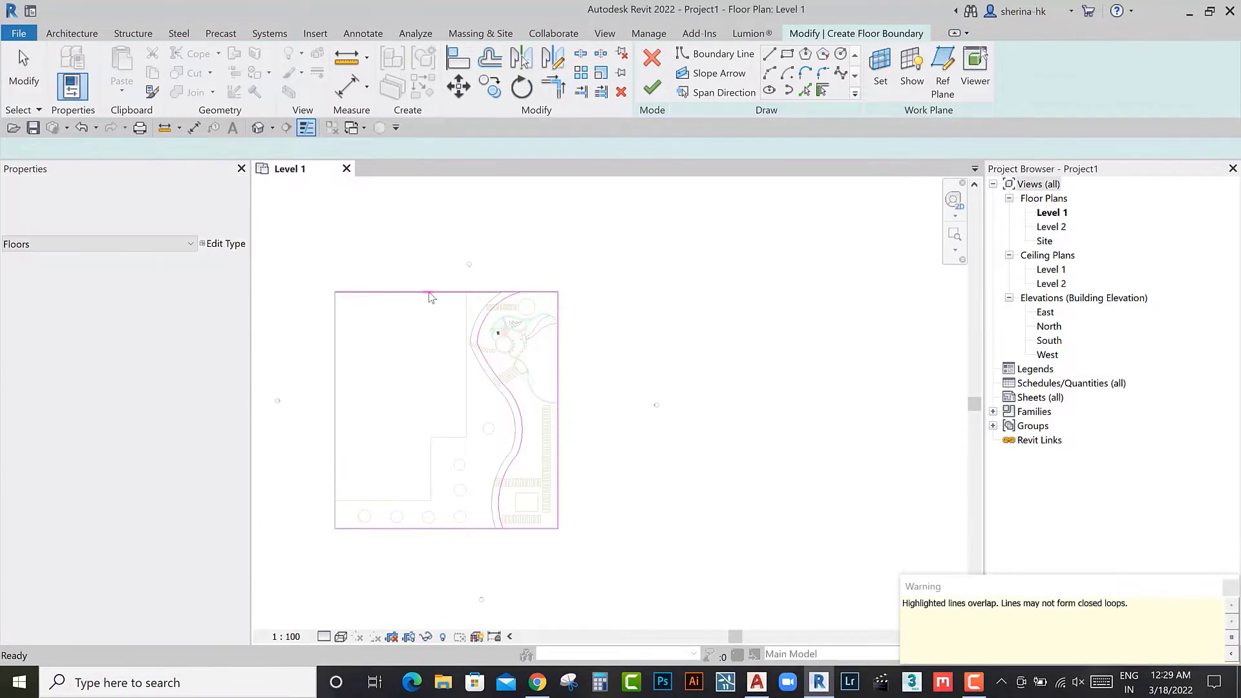
drag(429, 293, 363, 548)
key(Escape)
scroll(479, 361, up, 2)
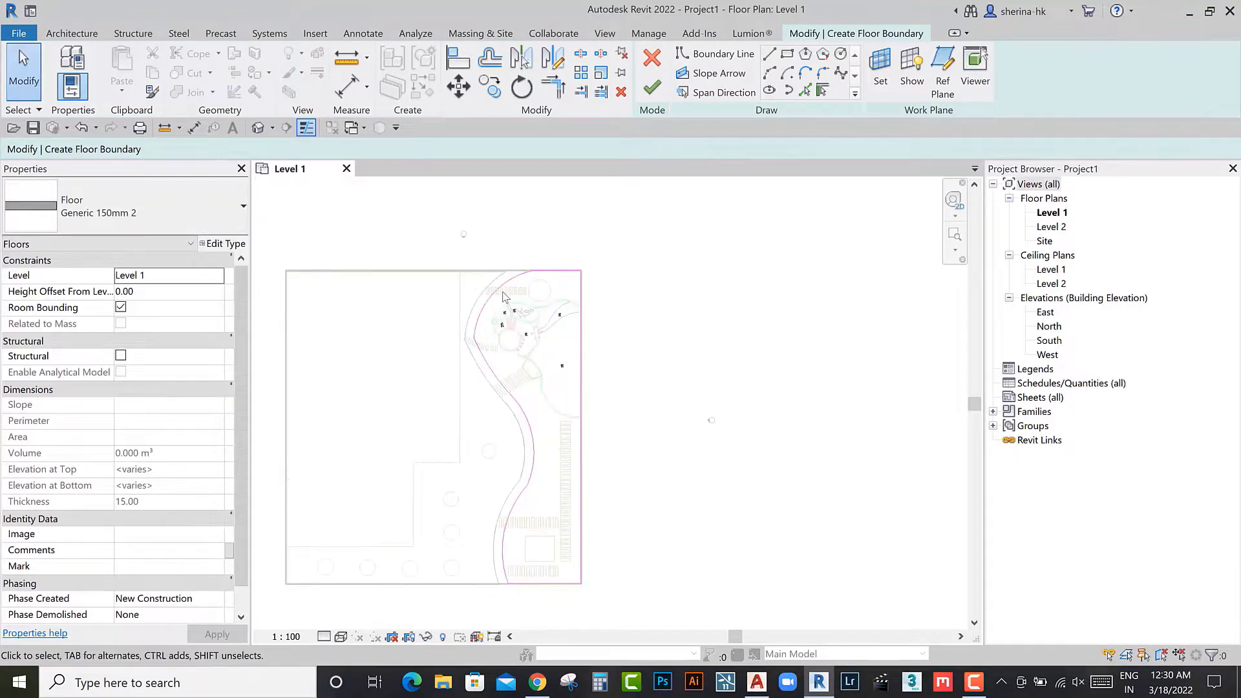
Step: Finish the floor sketch after clearing the closed-loop error
click(649, 88)
click(1150, 637)
scroll(542, 486, up, 3)
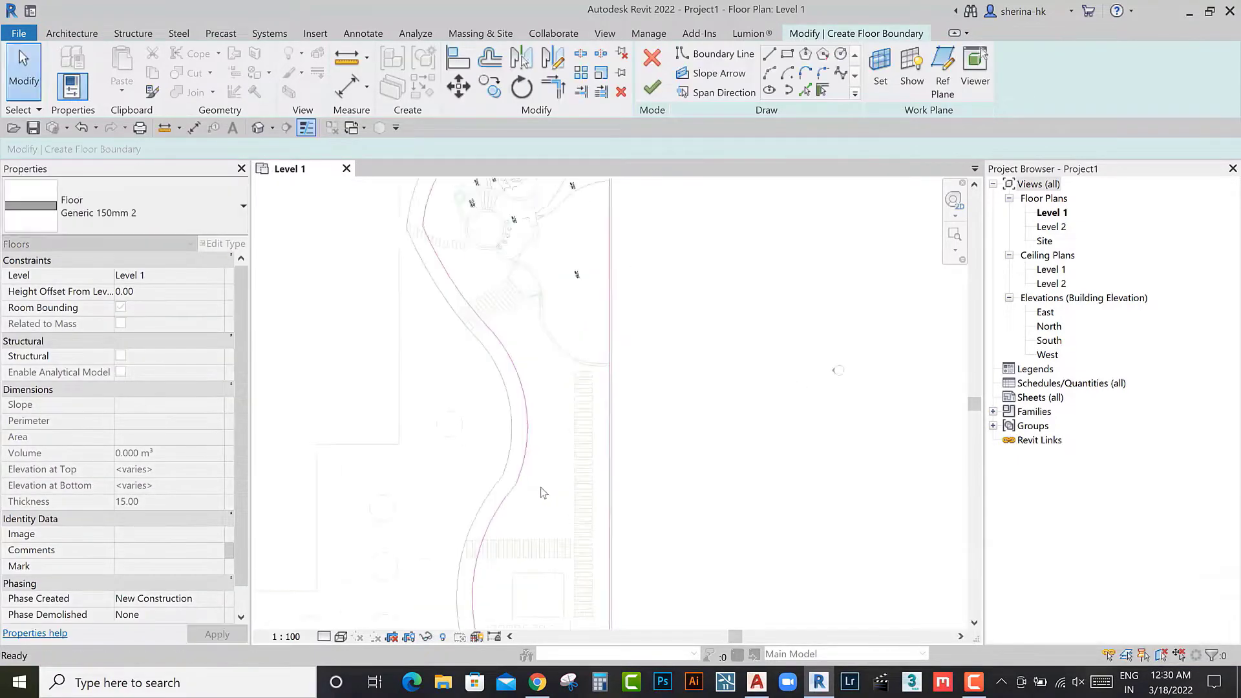
key(t)
key(r)
scroll(557, 463, down, 3)
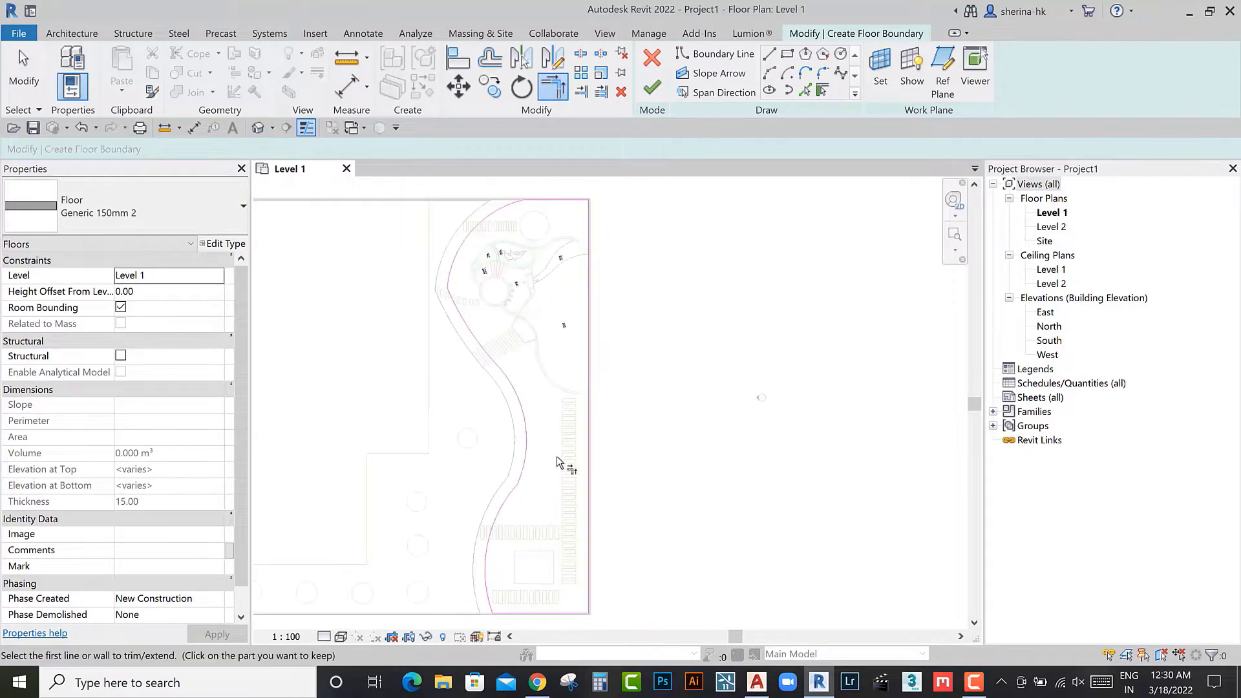
click(648, 90)
key(Escape)
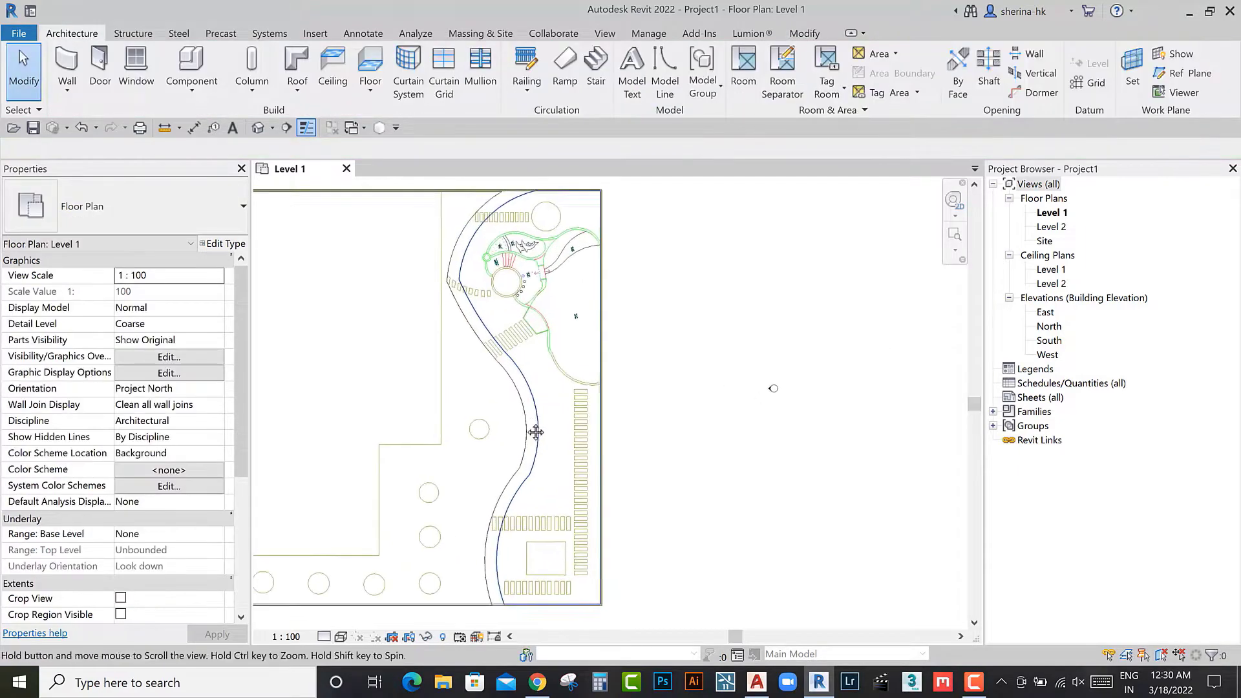
Step: Select the new Generic 150mm 2 floor and reopen its boundary sketch
scroll(448, 349, down, 2)
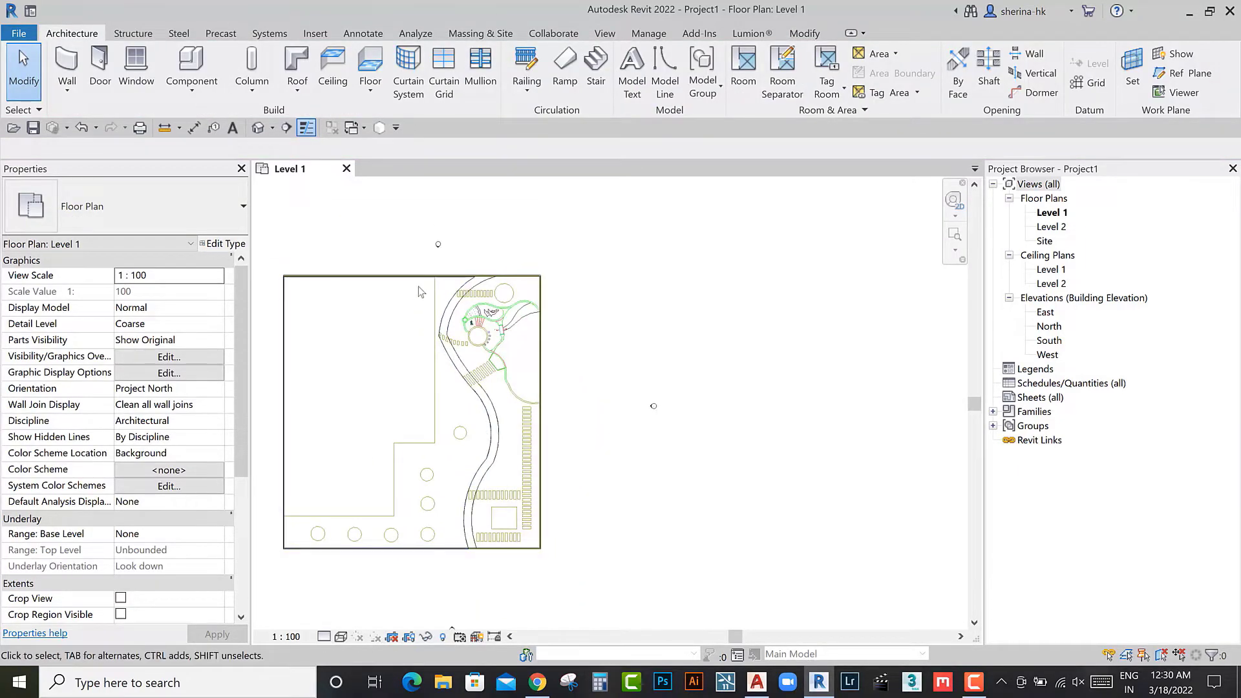
scroll(433, 336, up, 2)
scroll(443, 379, up, 2)
scroll(469, 425, up, 1)
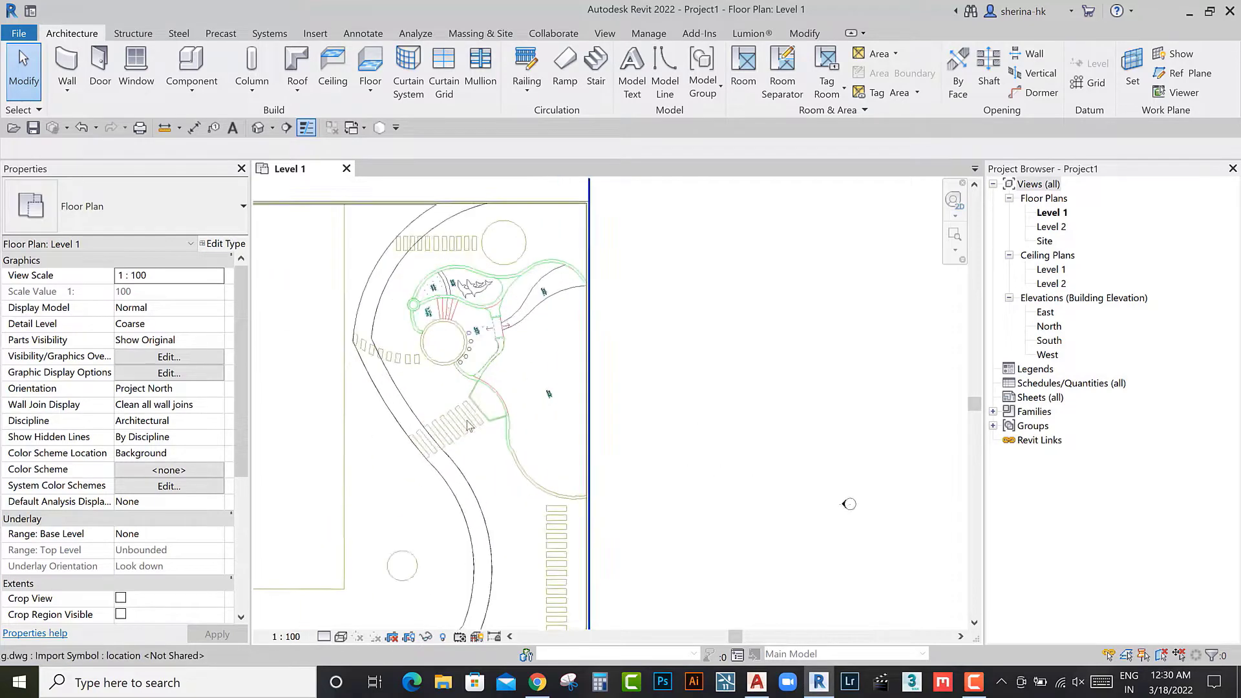
scroll(471, 430, down, 1)
scroll(483, 444, up, 1)
scroll(491, 427, down, 1)
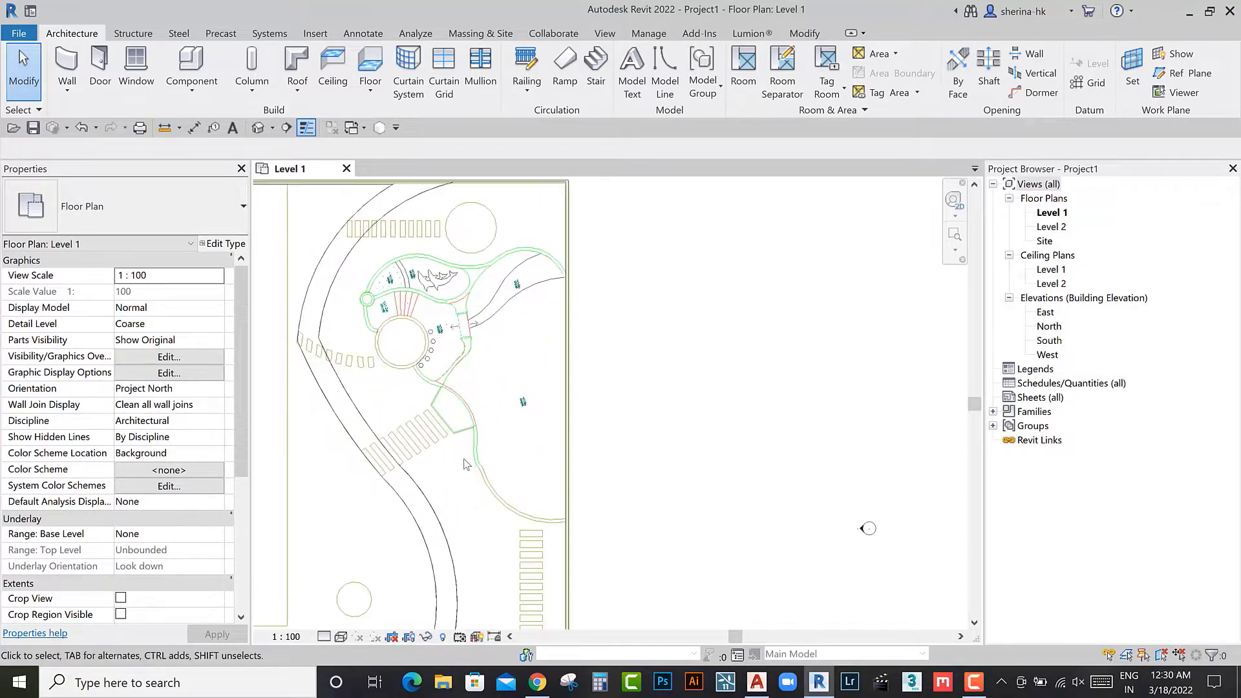
scroll(465, 453, up, 2)
click(422, 505)
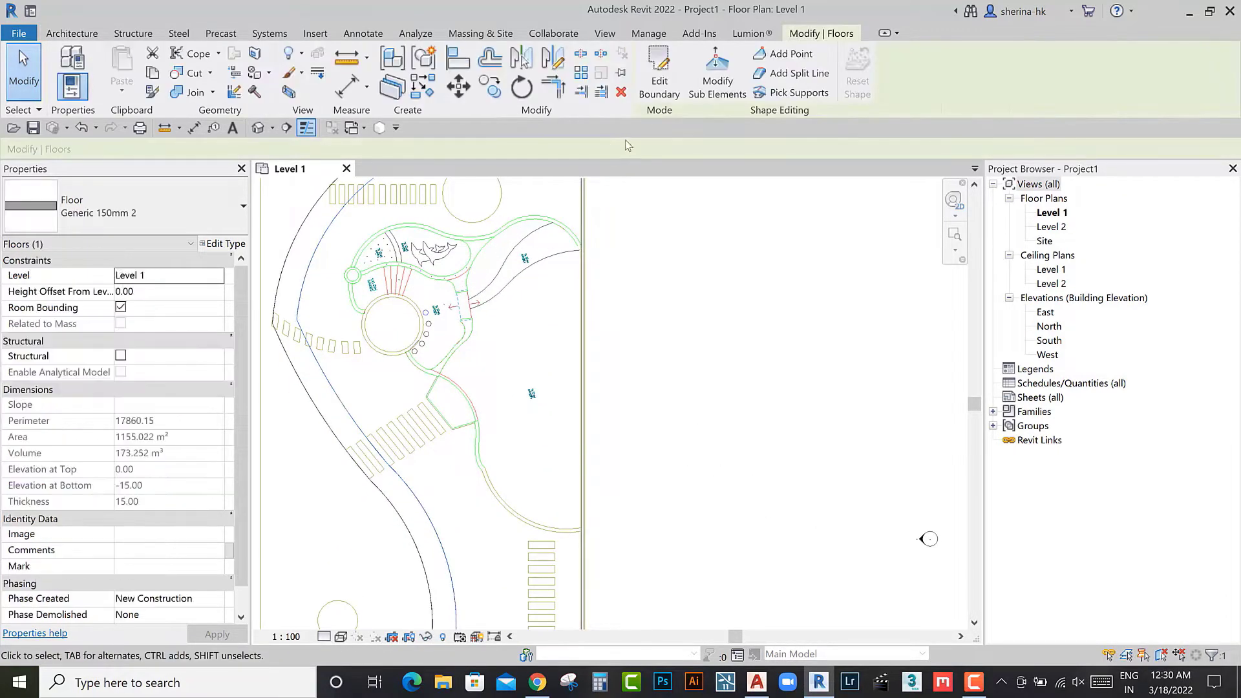
click(660, 96)
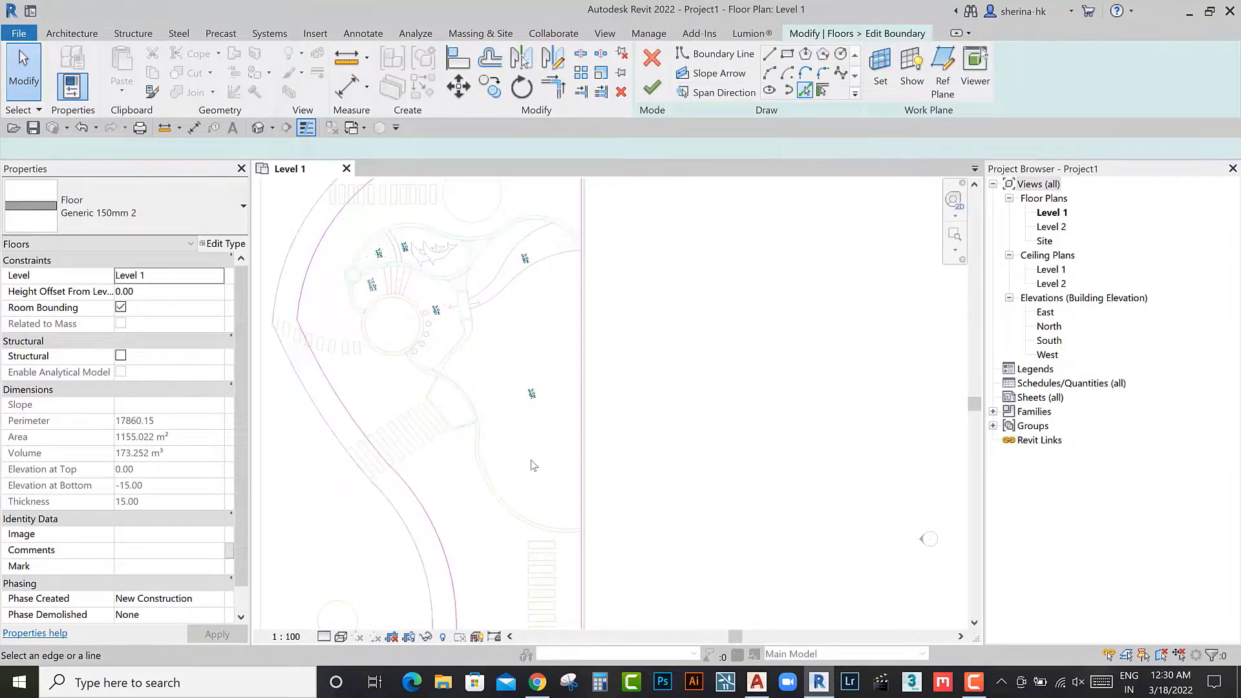
scroll(498, 502, up, 2)
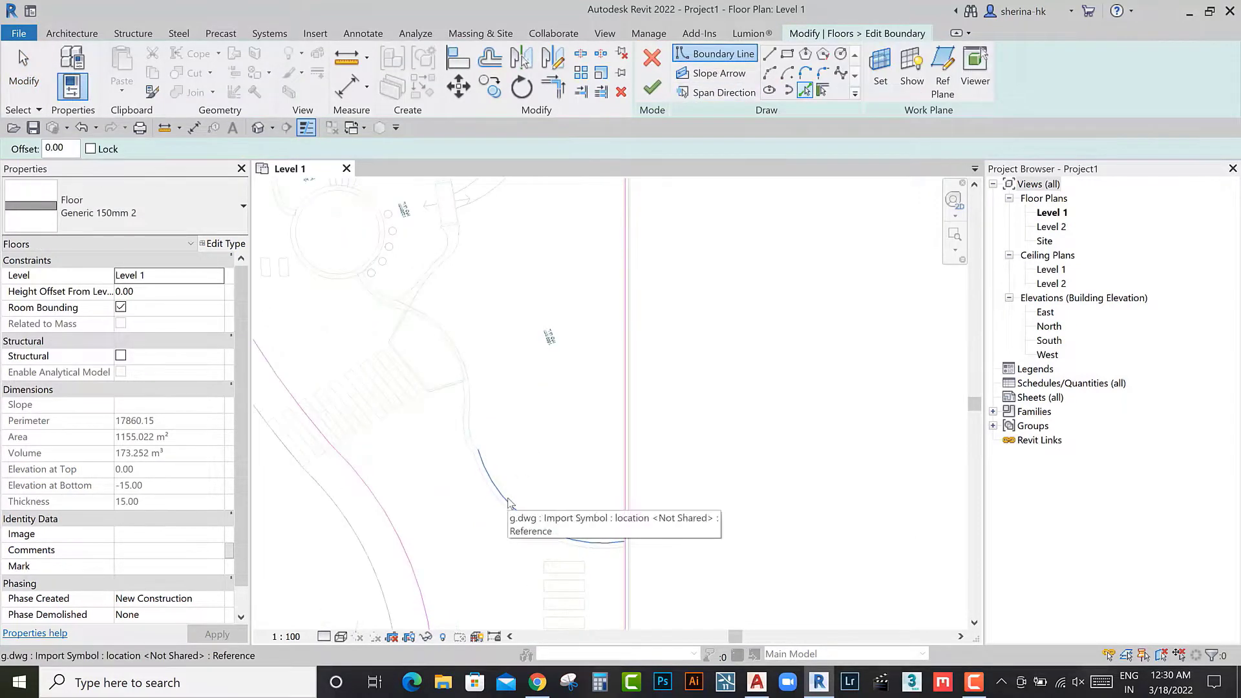
Step: Add the curved path edges around the circular planting bed to the boundary
click(507, 501)
scroll(491, 478, up, 3)
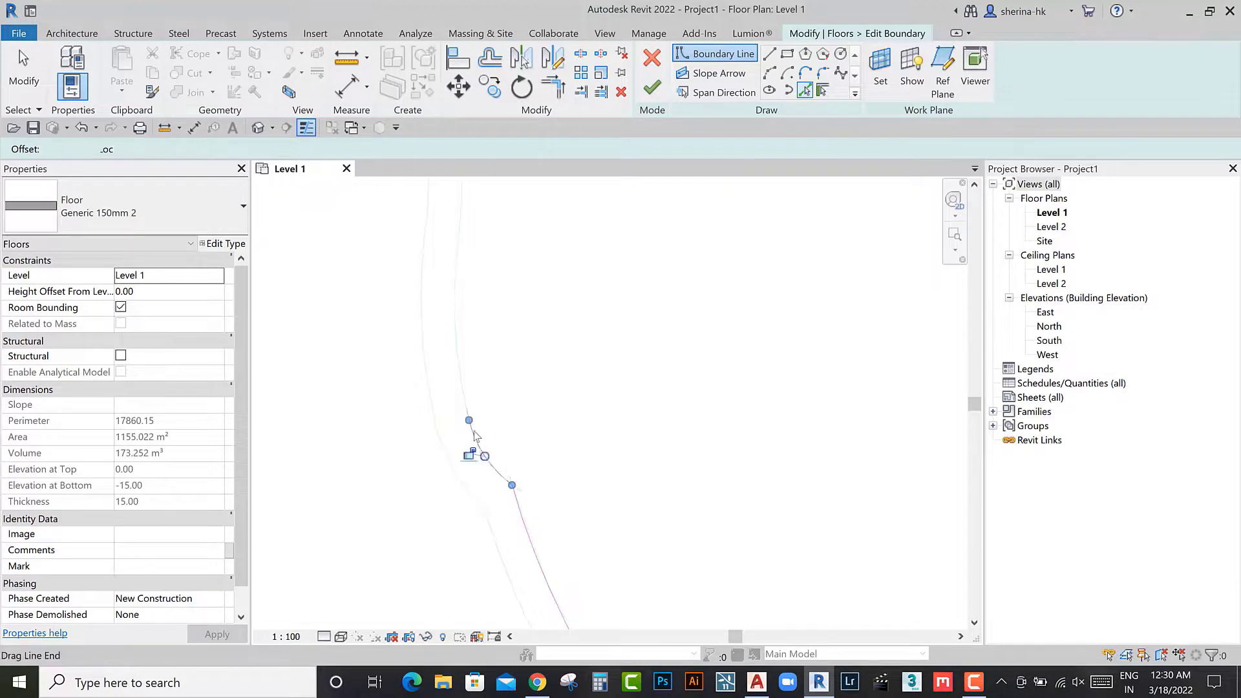
scroll(469, 477, down, 4)
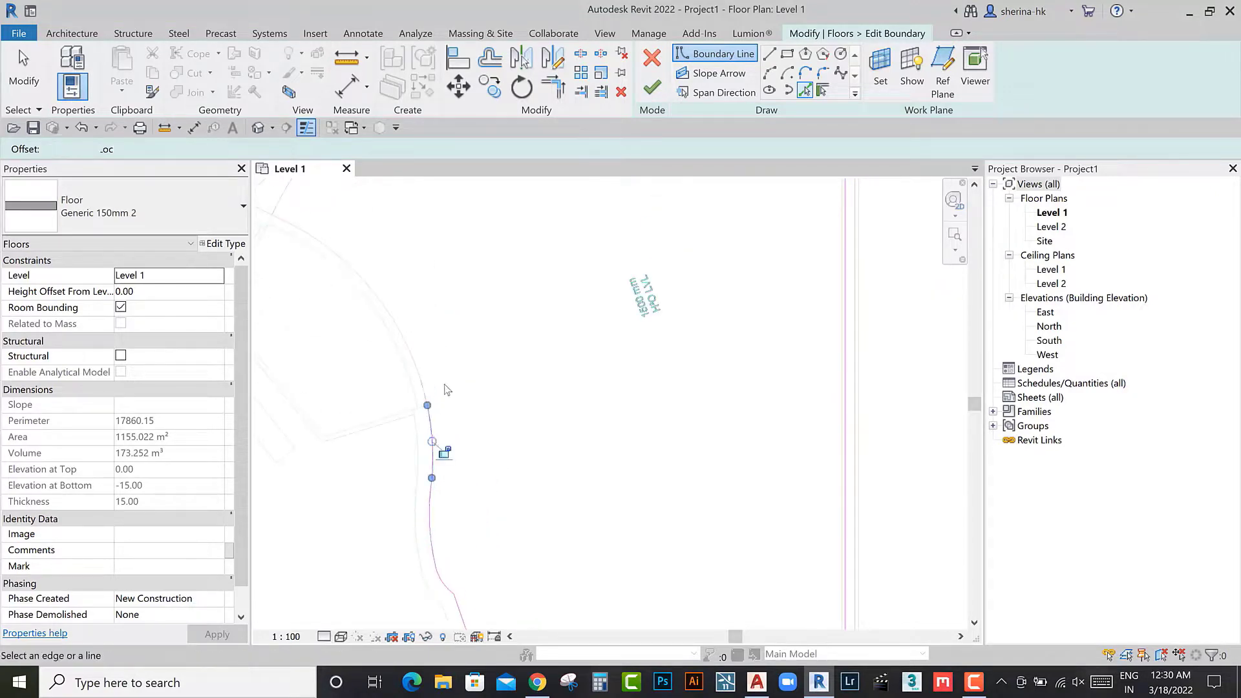
middle_drag(443, 410, 536, 478)
middle_drag(469, 437, 479, 532)
scroll(411, 461, up, 2)
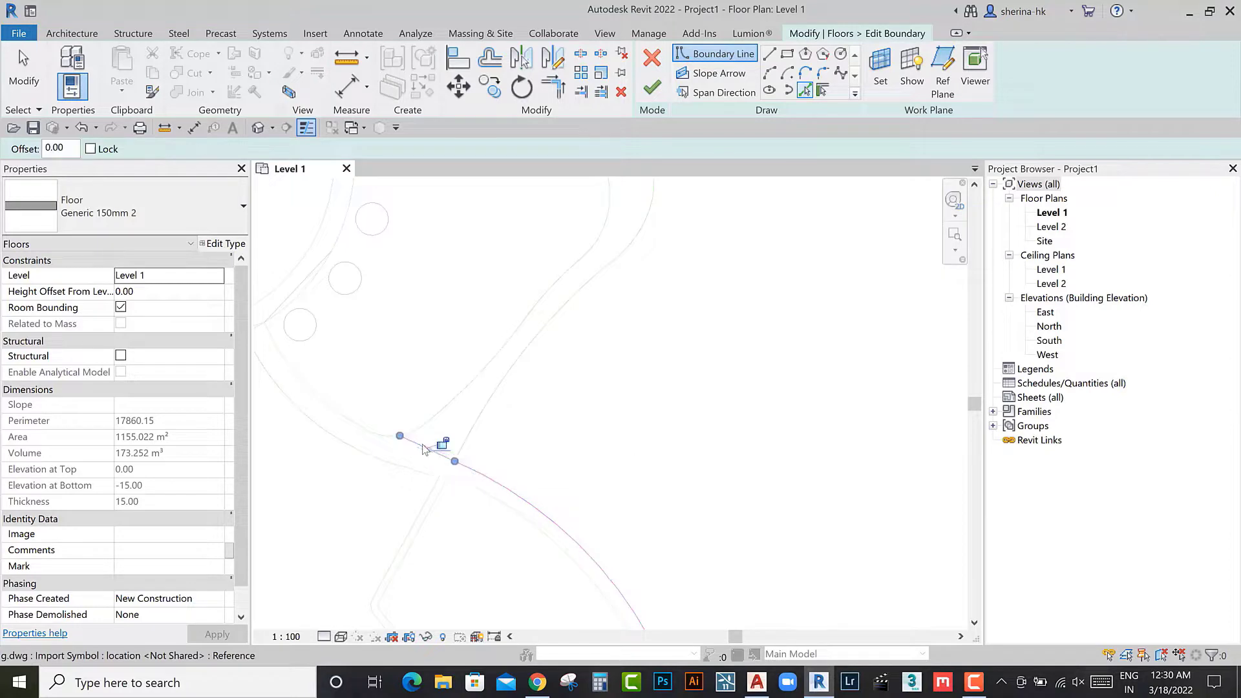
scroll(423, 449, down, 2)
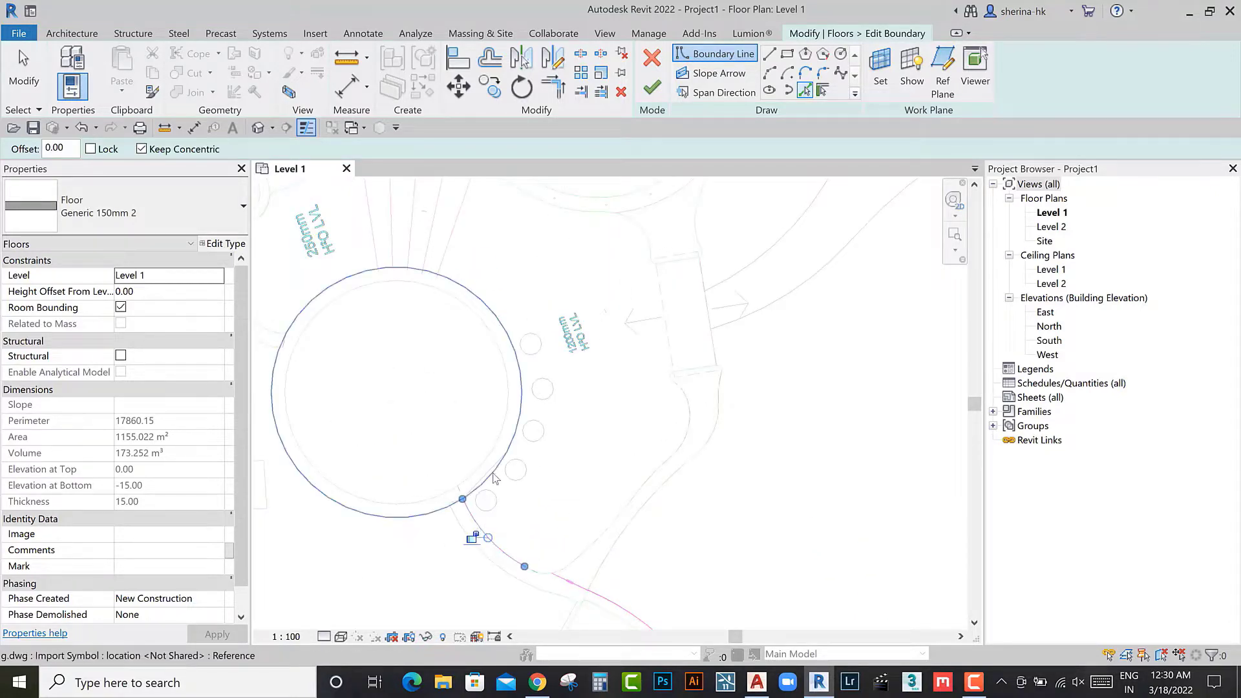
scroll(494, 479, down, 2)
scroll(452, 491, up, 1)
middle_drag(292, 490, 353, 497)
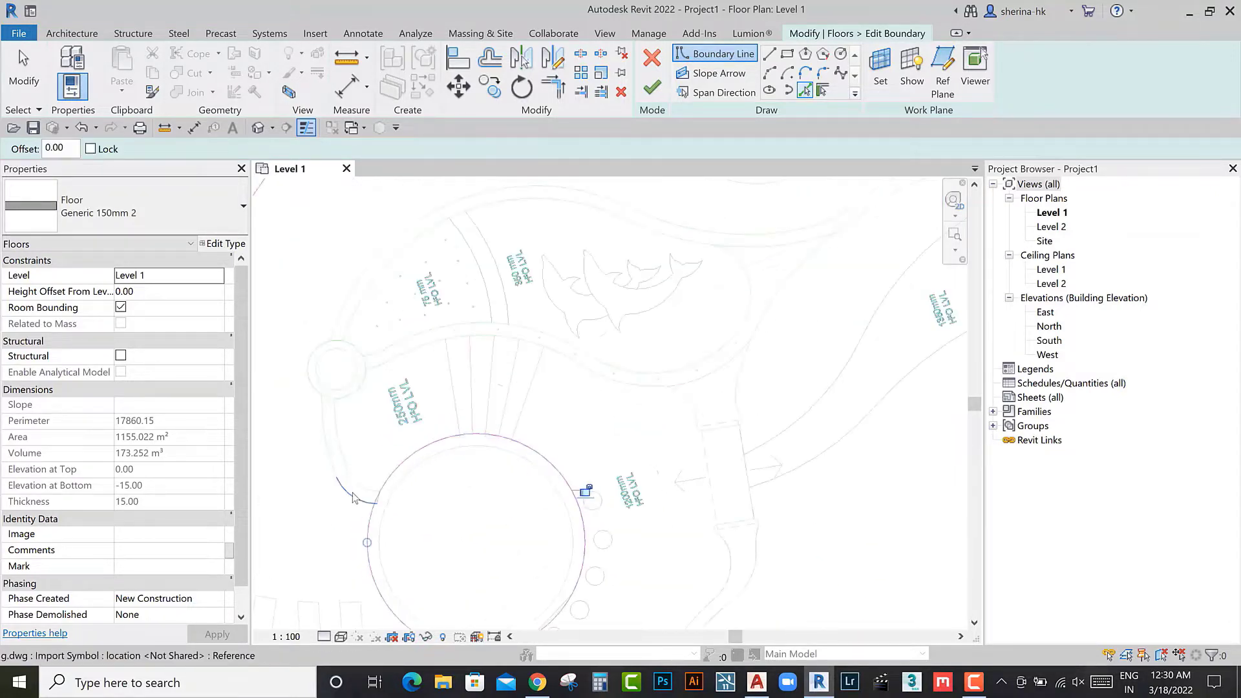
middle_drag(292, 381, 299, 509)
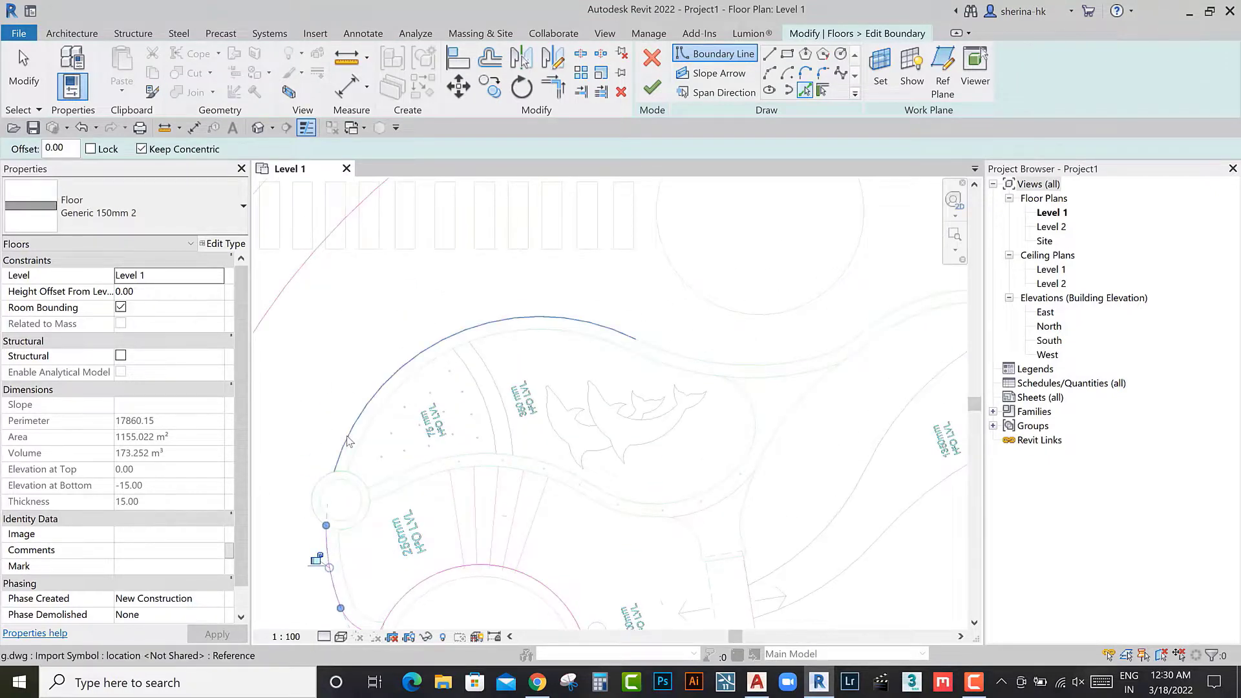
middle_drag(347, 441, 277, 504)
middle_drag(599, 444, 511, 433)
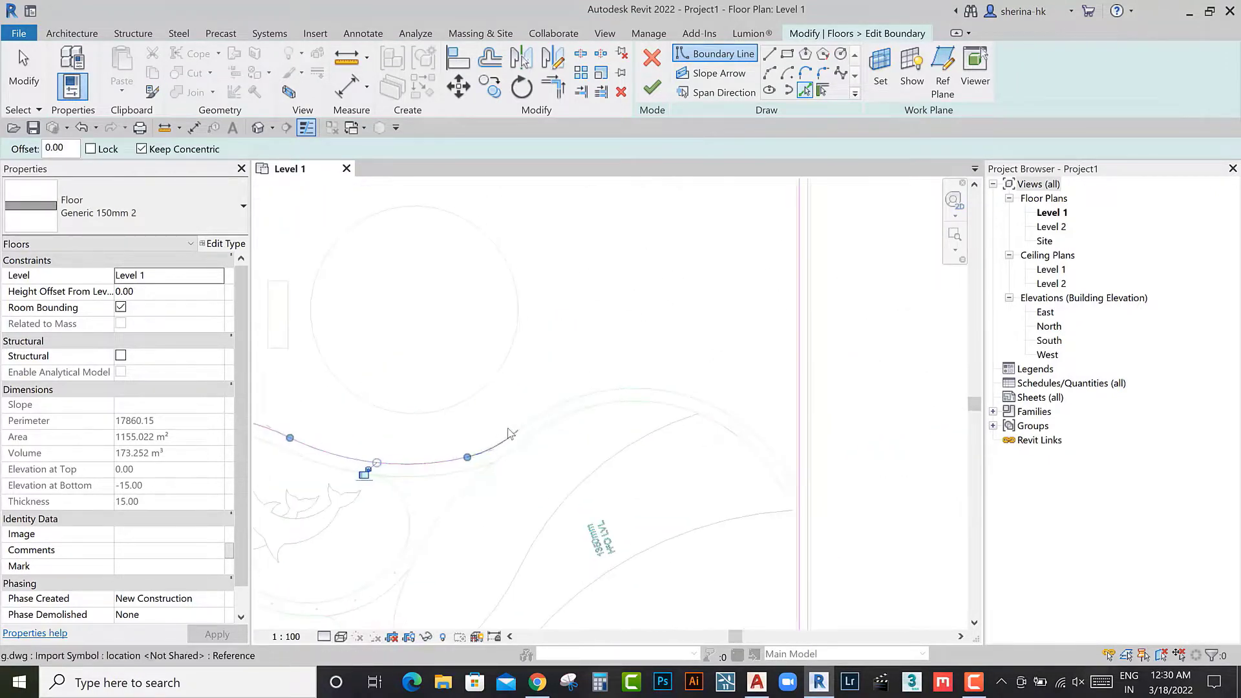
scroll(729, 504, down, 2)
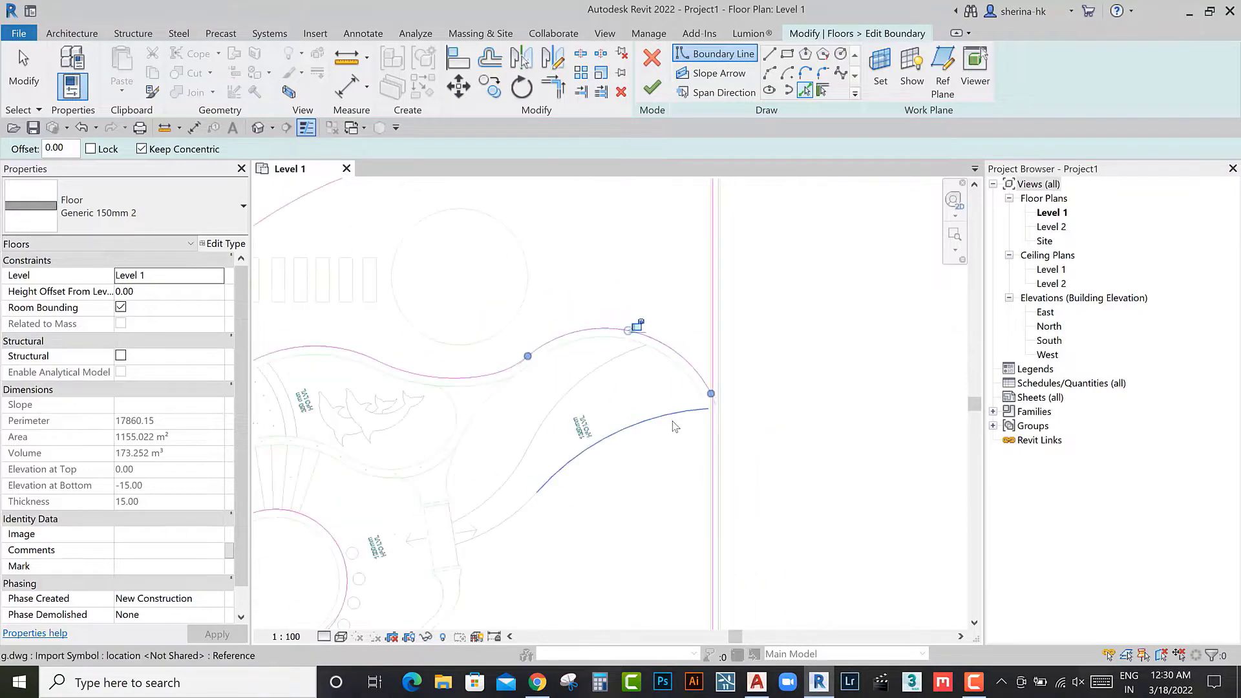
key(Escape)
Step: Trim the vertical boundary line to a corner with TR
scroll(724, 383, up, 2)
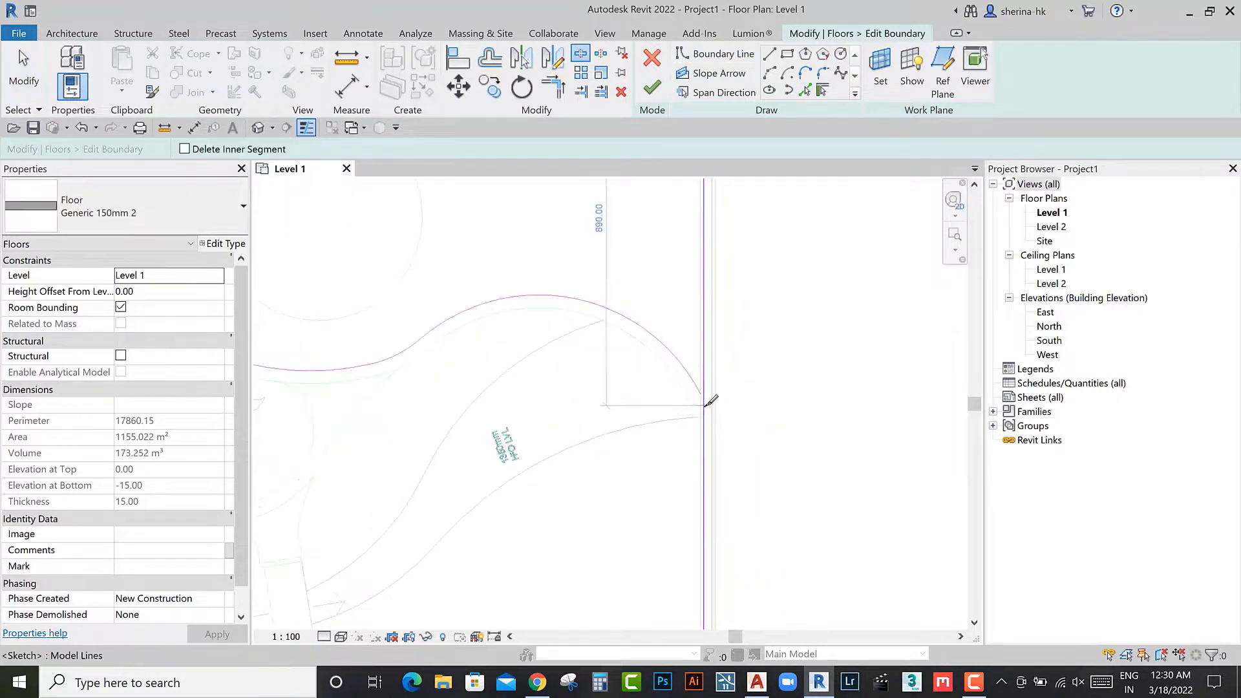
scroll(711, 387, up, 1)
scroll(668, 464, down, 1)
key(Escape)
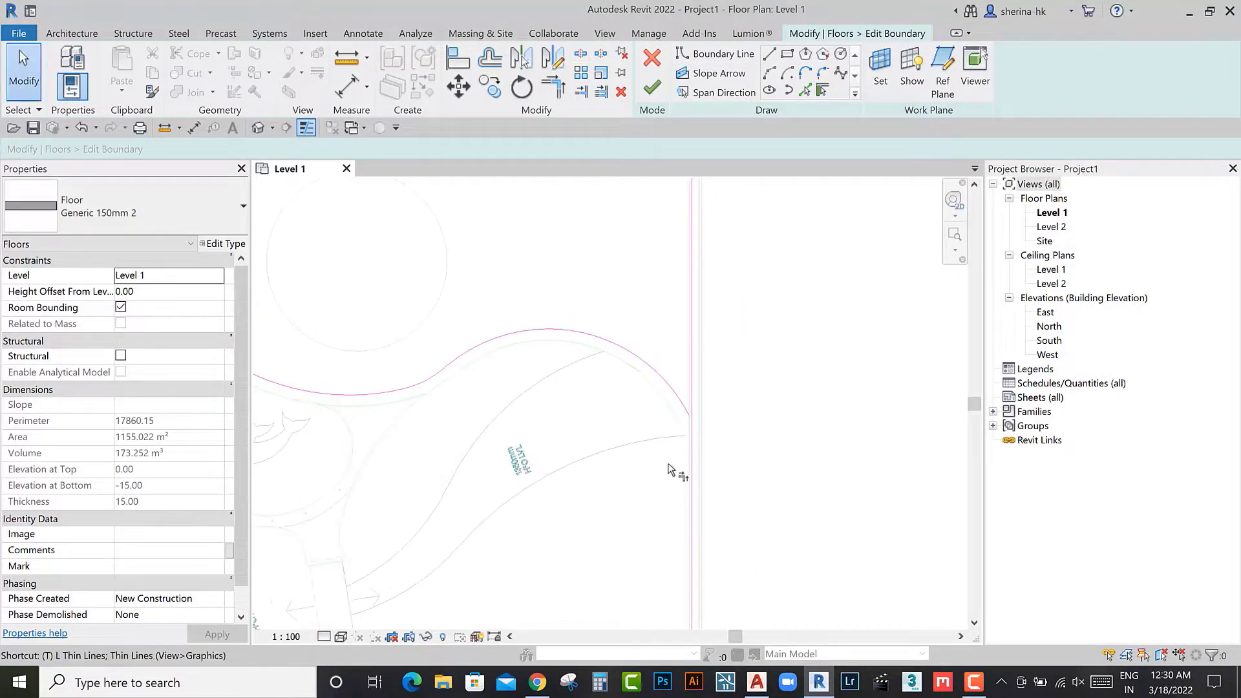
key(t)
key(r)
click(692, 391)
scroll(692, 396, down, 2)
scroll(686, 479, down, 1)
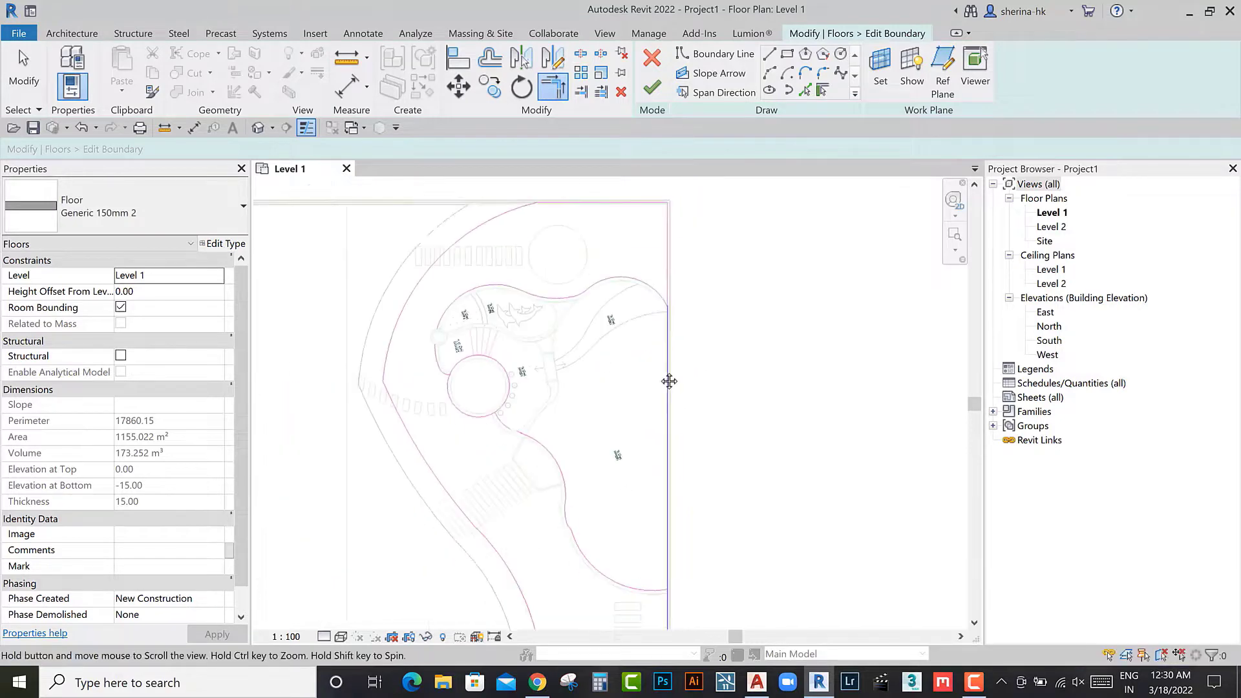
key(Escape)
key(Escape)
Step: Retry Trim/Extend to Corner on the lower boundary lines
key(t)
key(r)
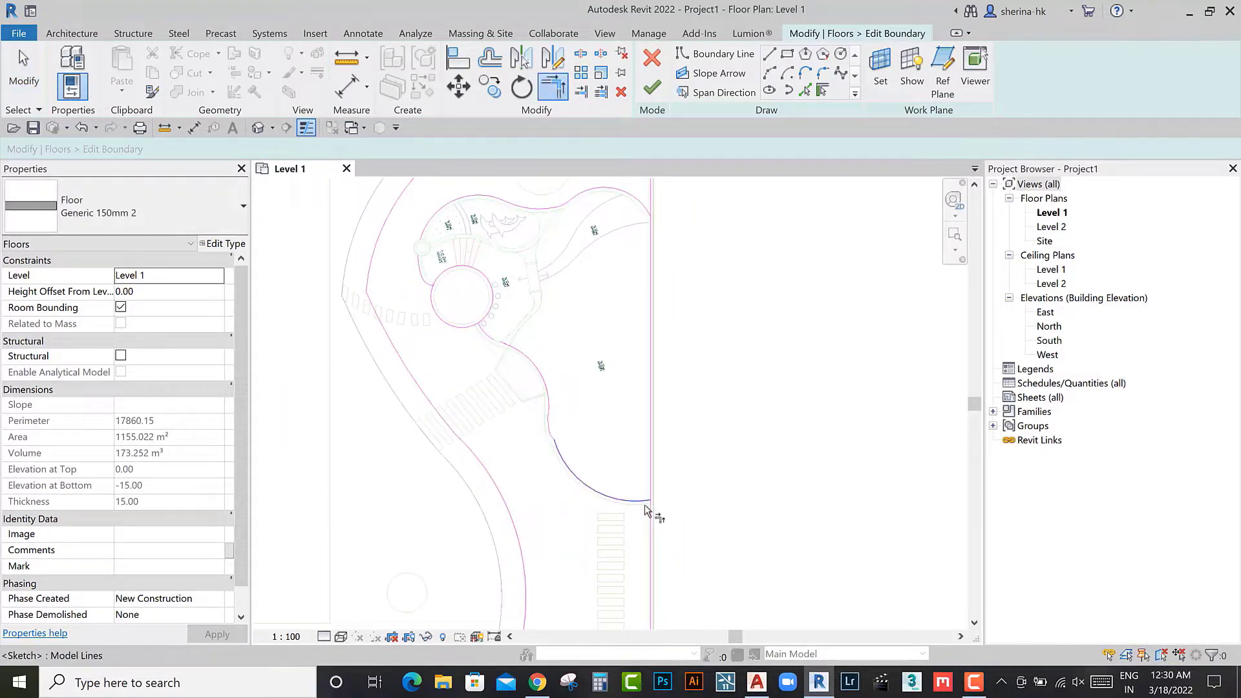
middle_drag(556, 312, 549, 388)
scroll(543, 395, up, 3)
key(Escape)
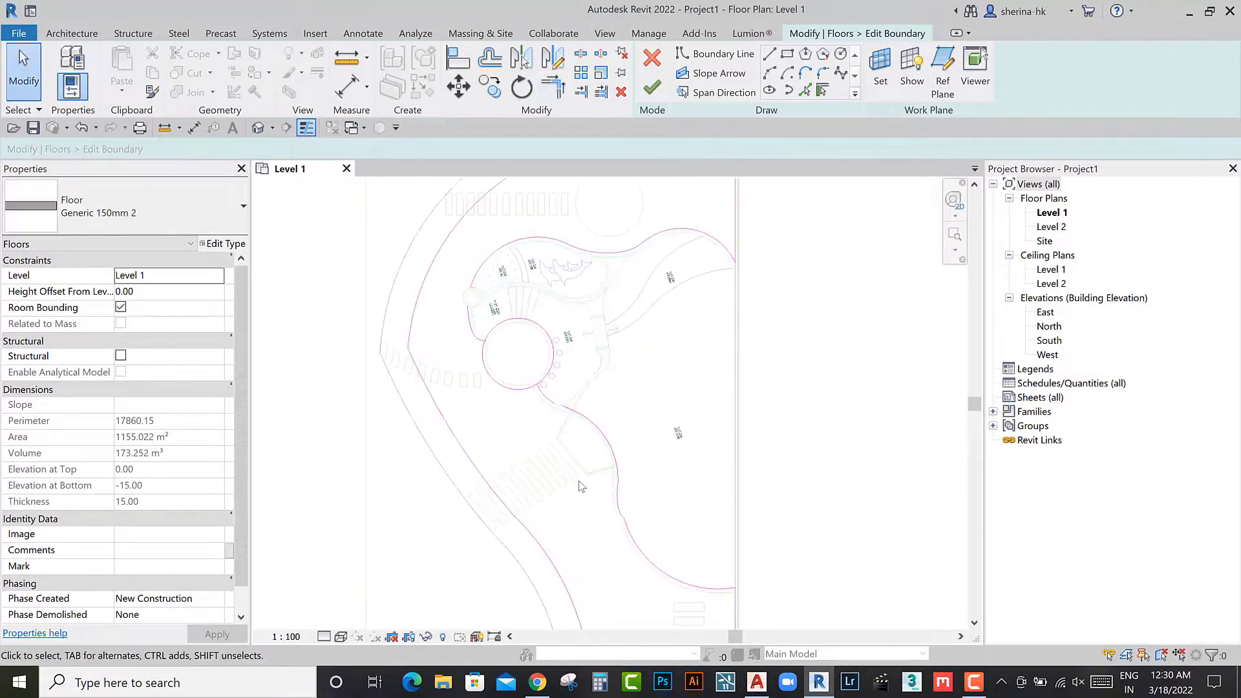
key(r)
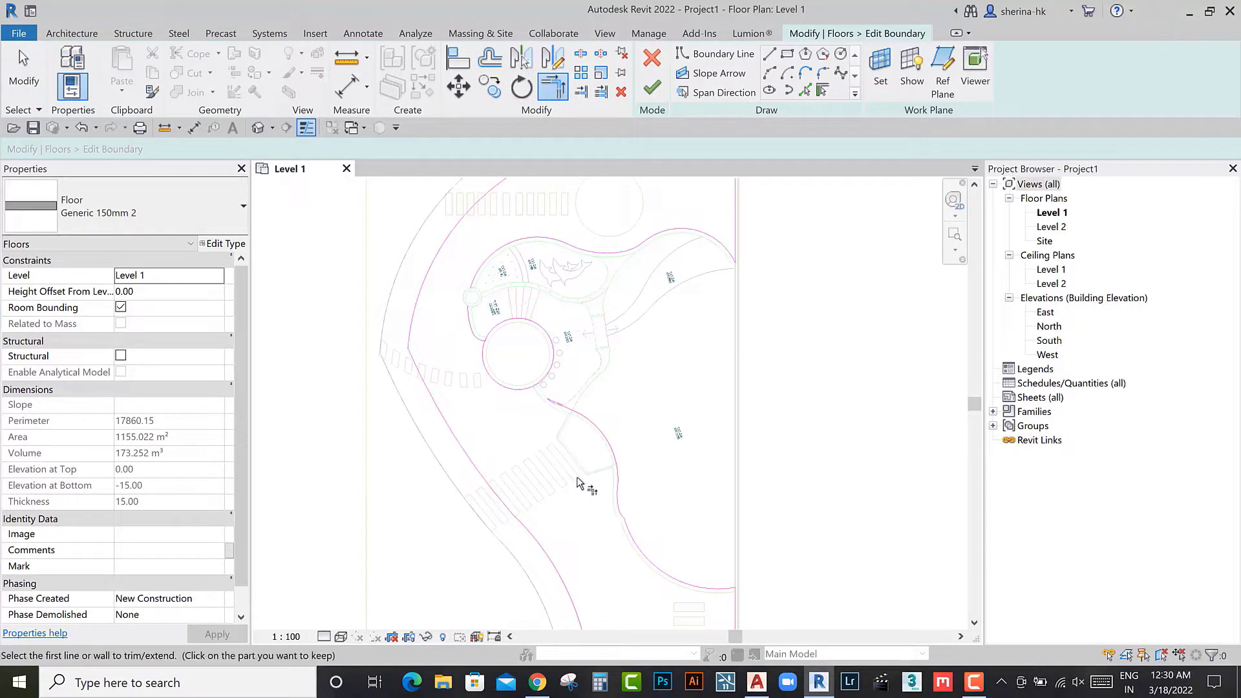
key(u)
key(n)
key(Escape)
key(Escape)
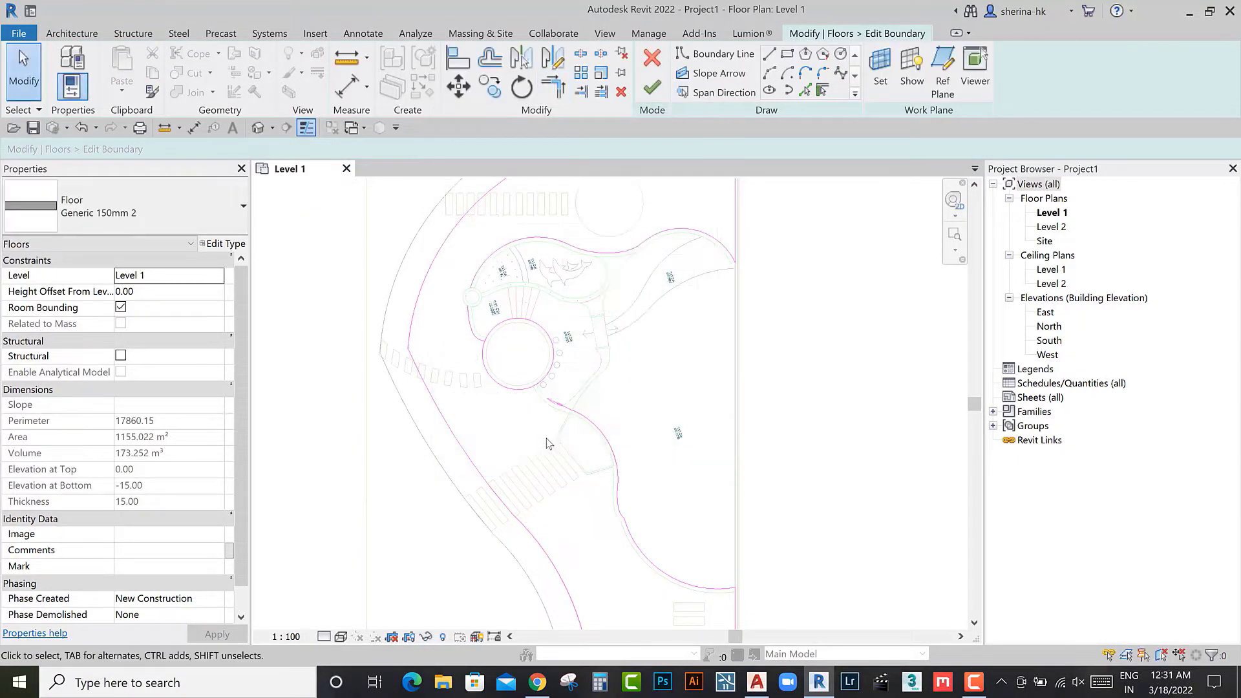
Step: Start drawing a new boundary arc, then cancel it
scroll(547, 443, up, 3)
scroll(543, 433, up, 2)
scroll(536, 423, up, 2)
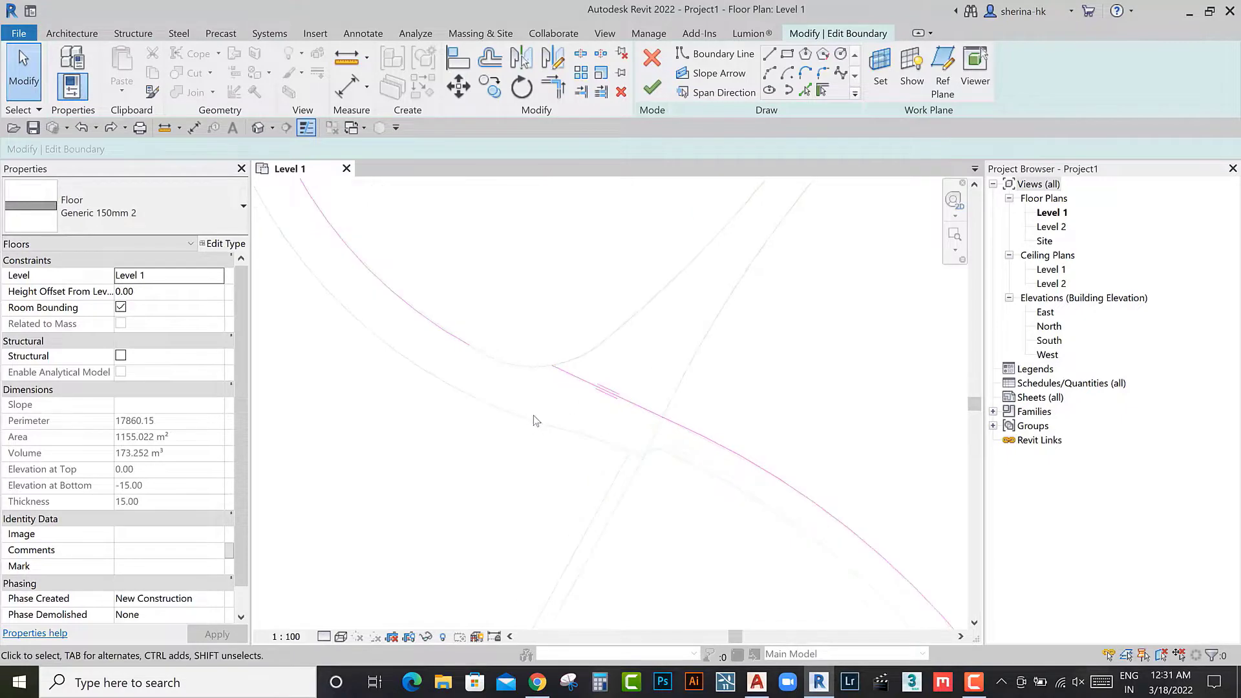
middle_drag(534, 421, 543, 468)
scroll(530, 455, down, 1)
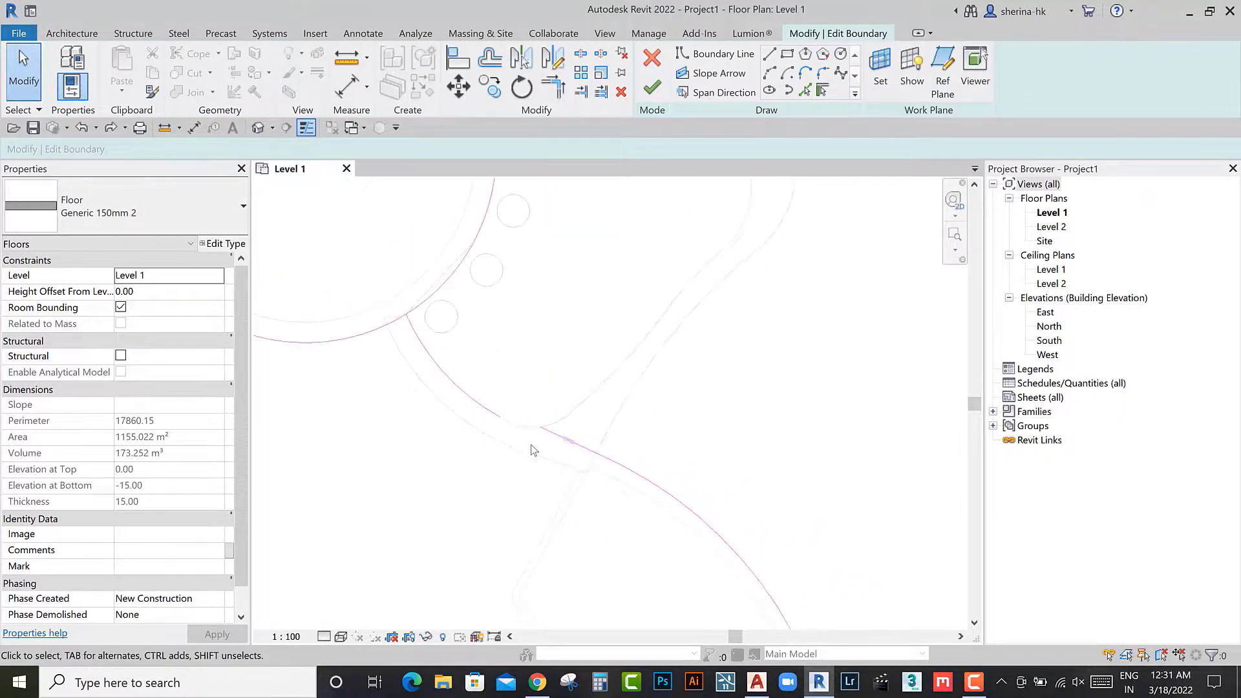
scroll(532, 453, down, 1)
click(716, 54)
key(Escape)
key(Escape)
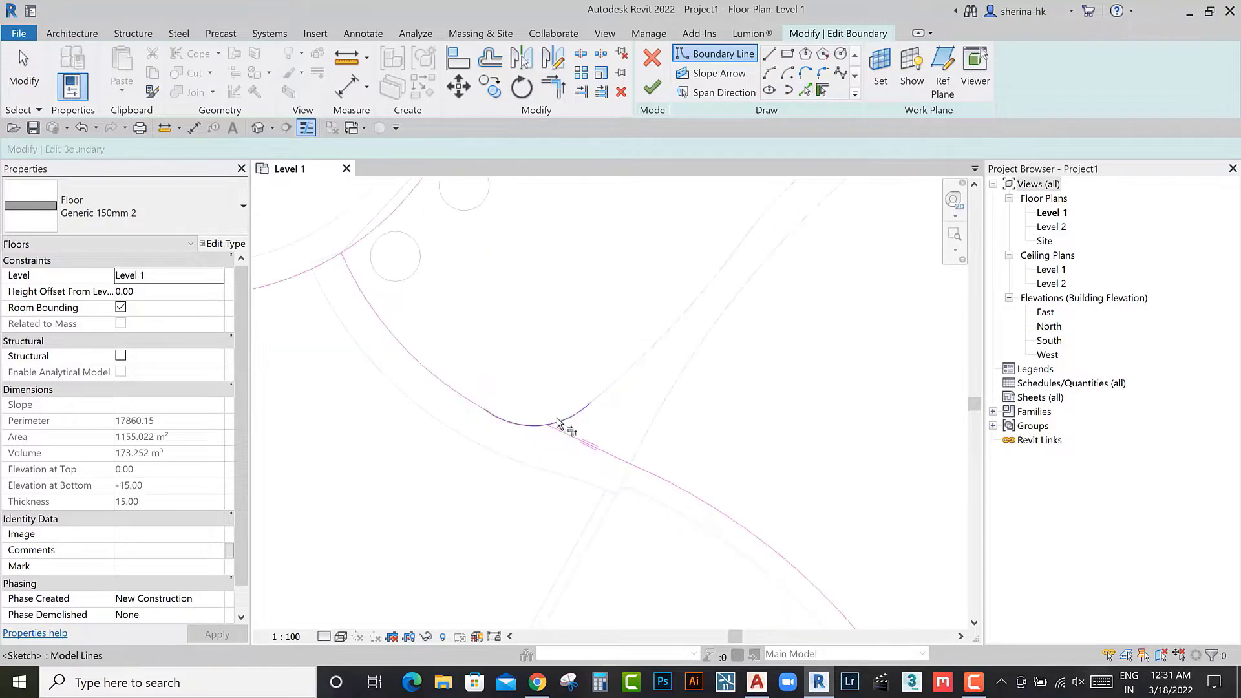
Step: Attempt corner trims on the boundary around the circular drive
key(t)
key(r)
scroll(508, 440, up, 1)
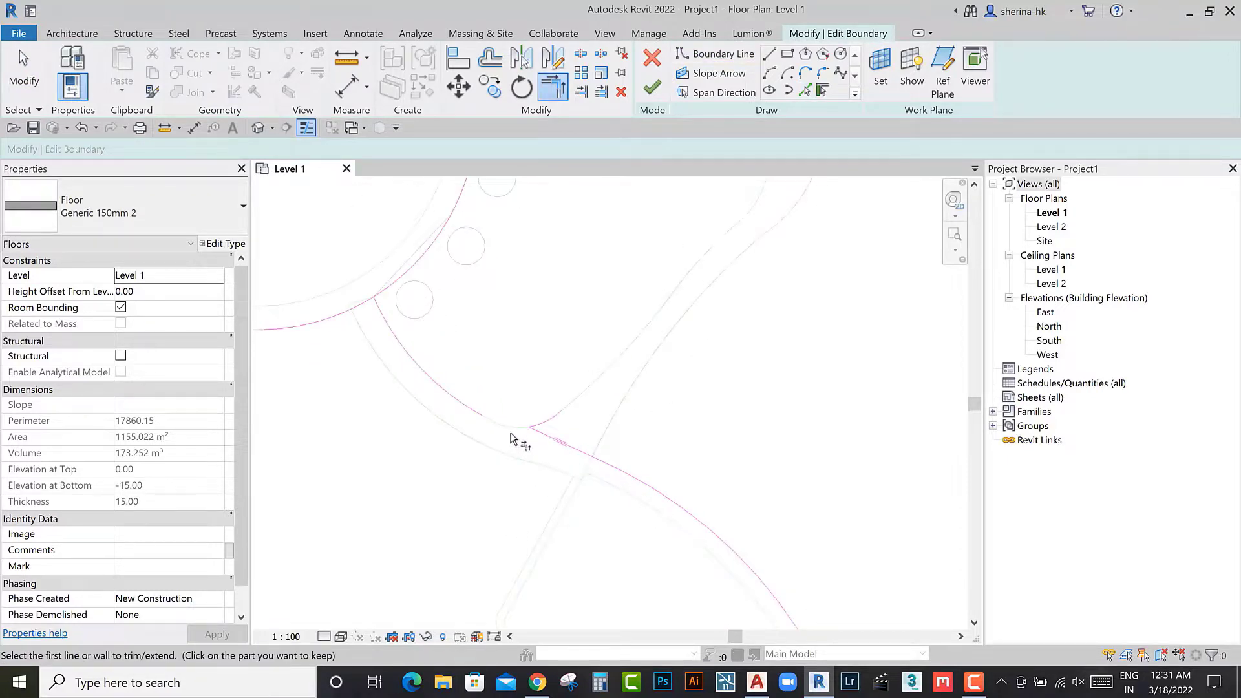
scroll(510, 438, up, 2)
key(Escape)
key(t)
key(r)
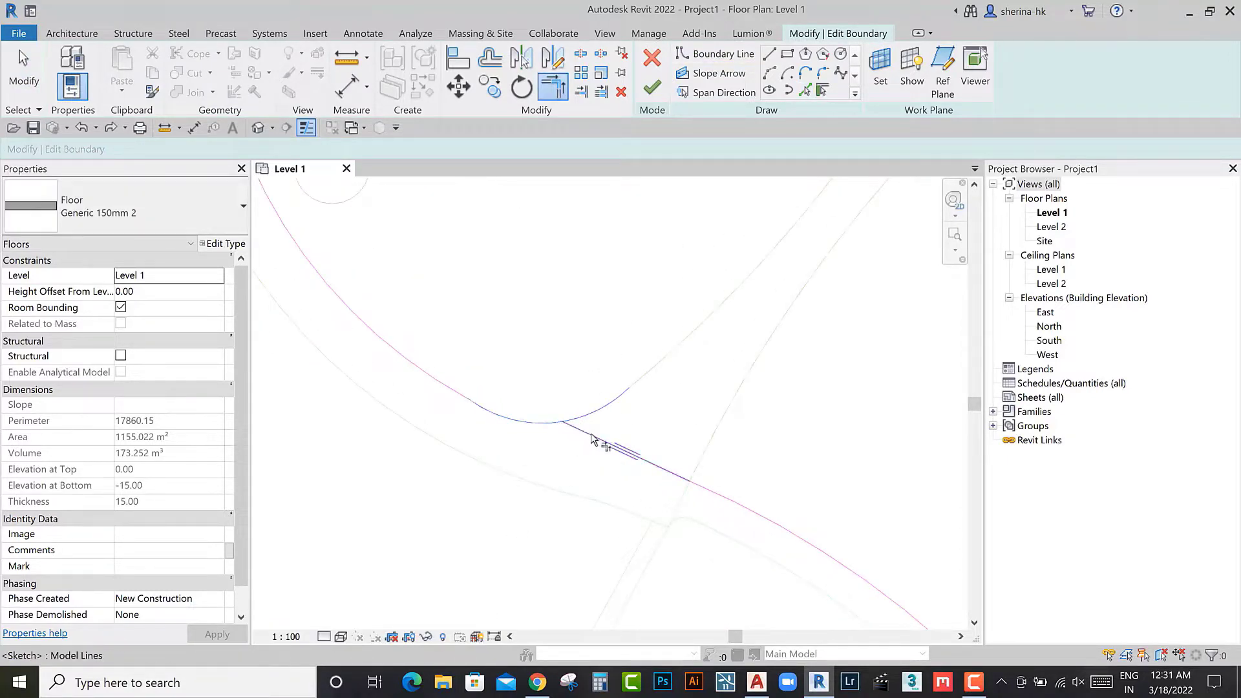
scroll(569, 451, down, 2)
mouse_move(568, 416)
middle_down()
mouse_move(609, 443)
mouse_move(606, 396)
mouse_move(659, 463)
mouse_move(637, 463)
middle_up()
scroll(643, 449, down, 2)
scroll(632, 486, up, 4)
scroll(631, 486, up, 1)
key(Escape)
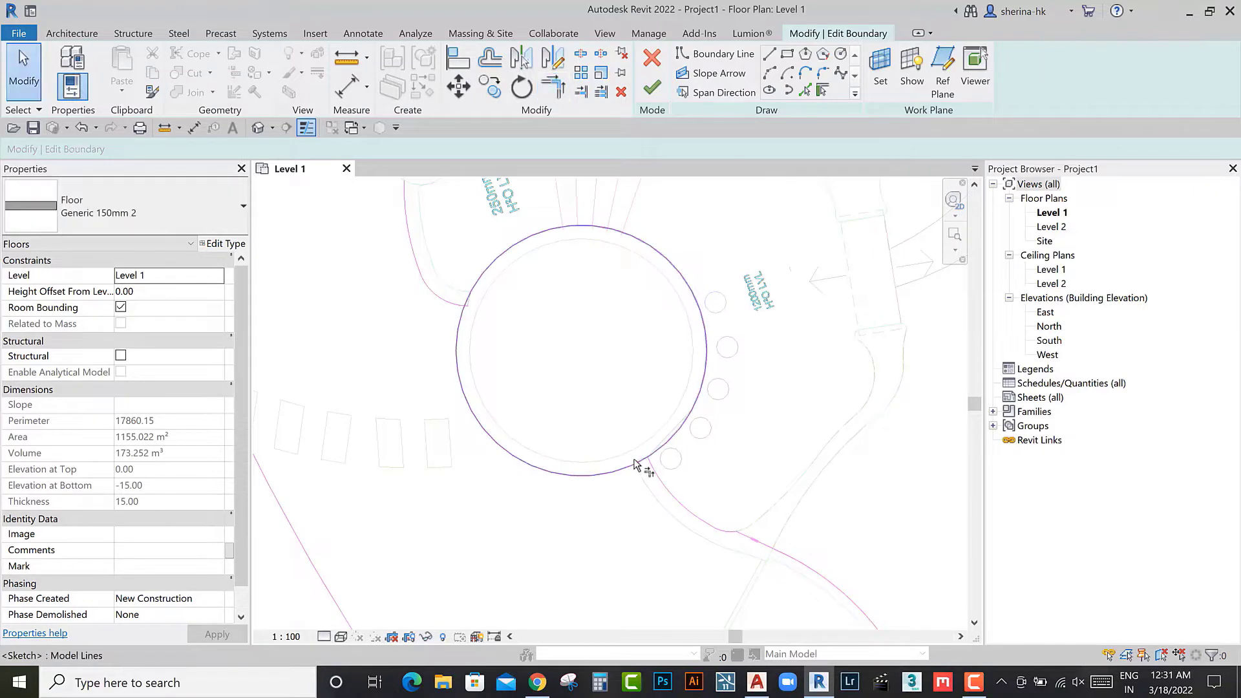
Step: Split the circle boundary where the curved path meets it
key(l)
scroll(644, 459, up, 2)
click(654, 452)
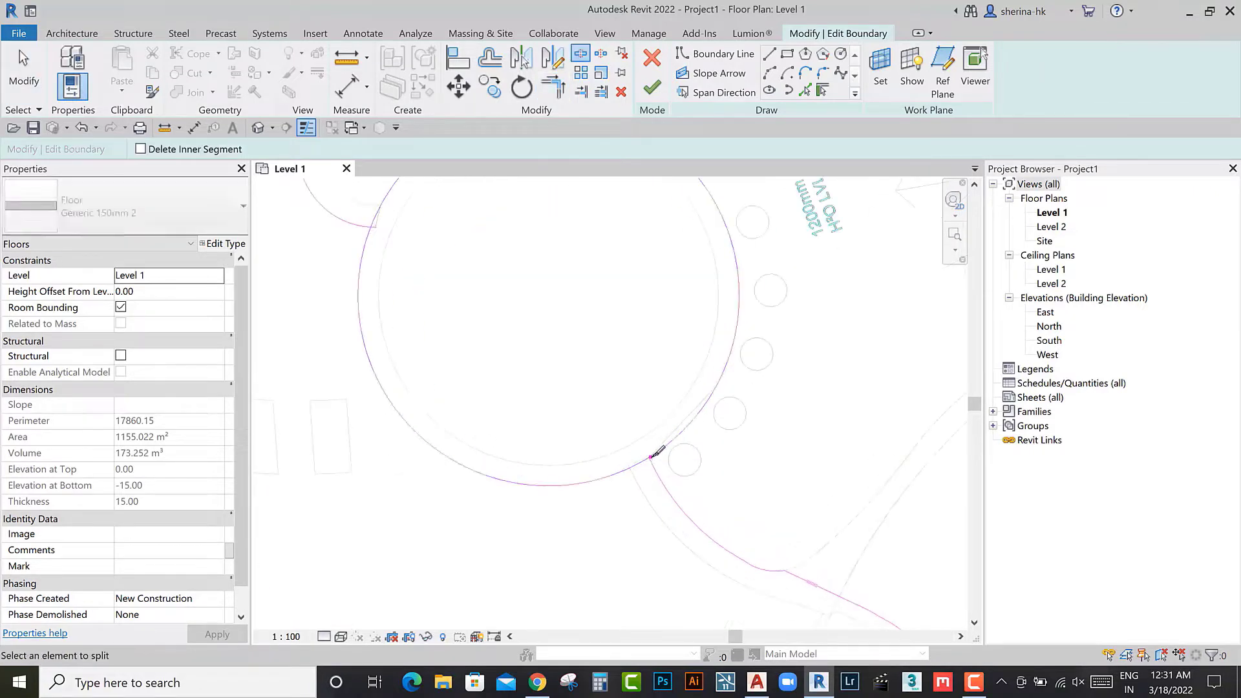
scroll(593, 421, down, 3)
scroll(491, 323, up, 3)
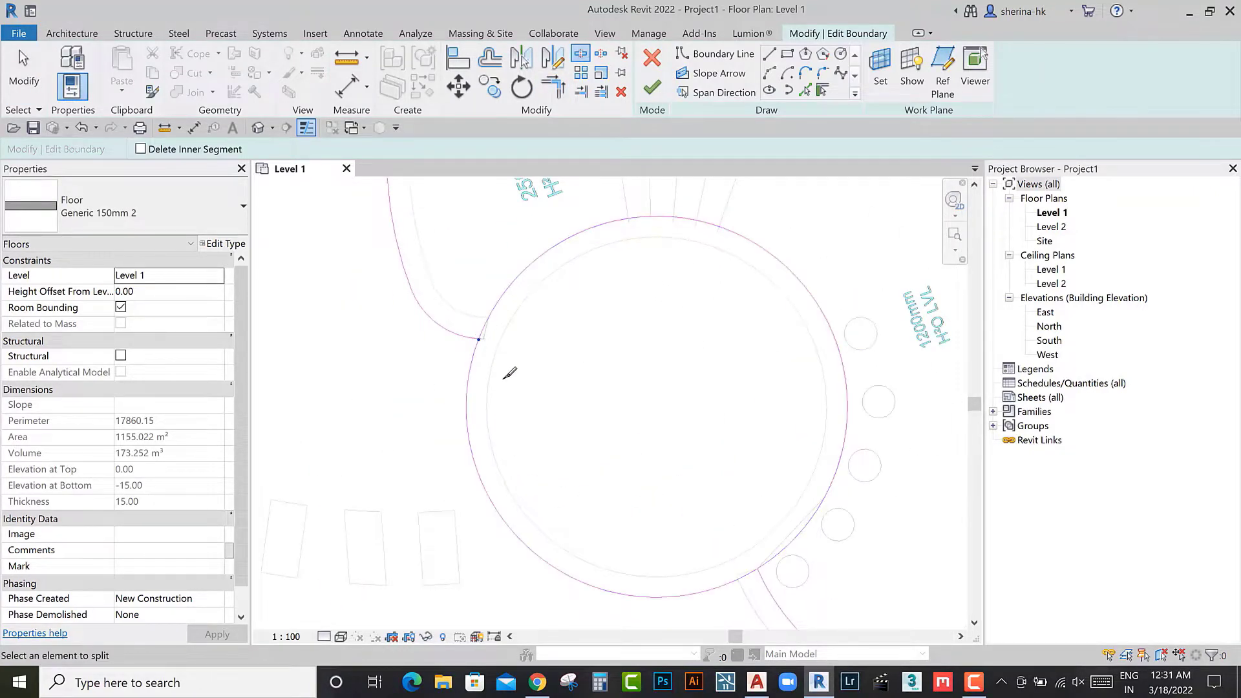
key(Escape)
Step: Inspect the circle boundary line segments after the split
key(t)
key(r)
scroll(634, 507, down, 2)
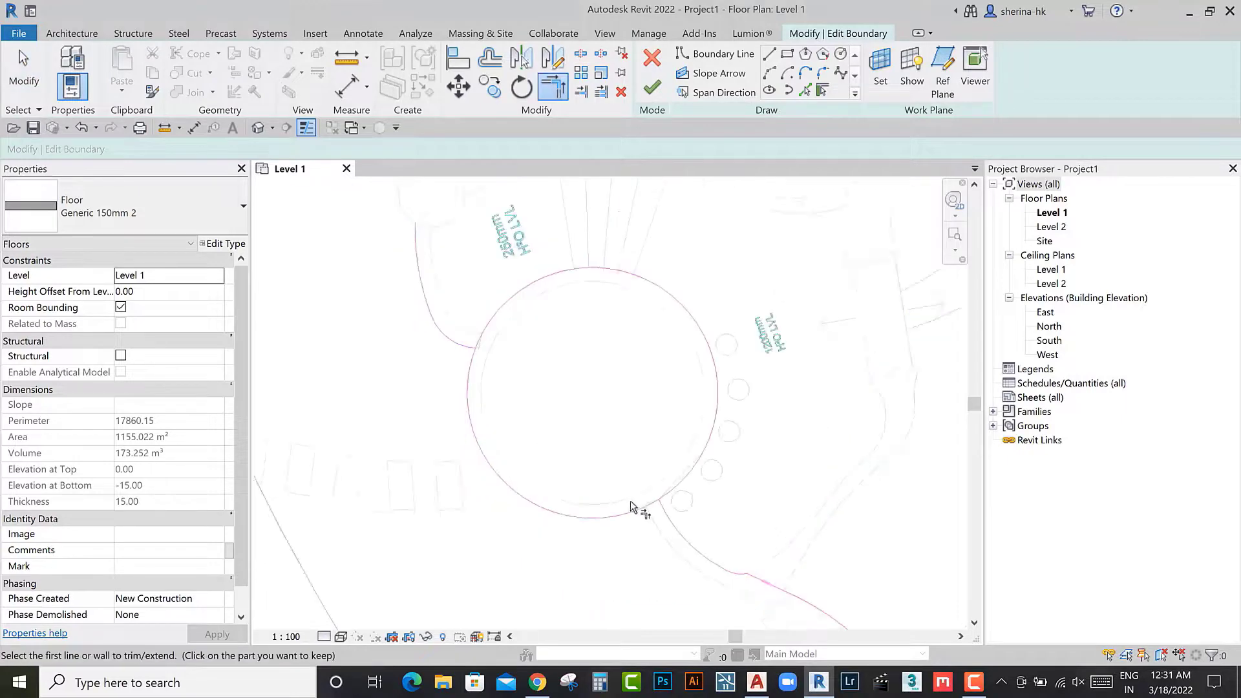
key(Escape)
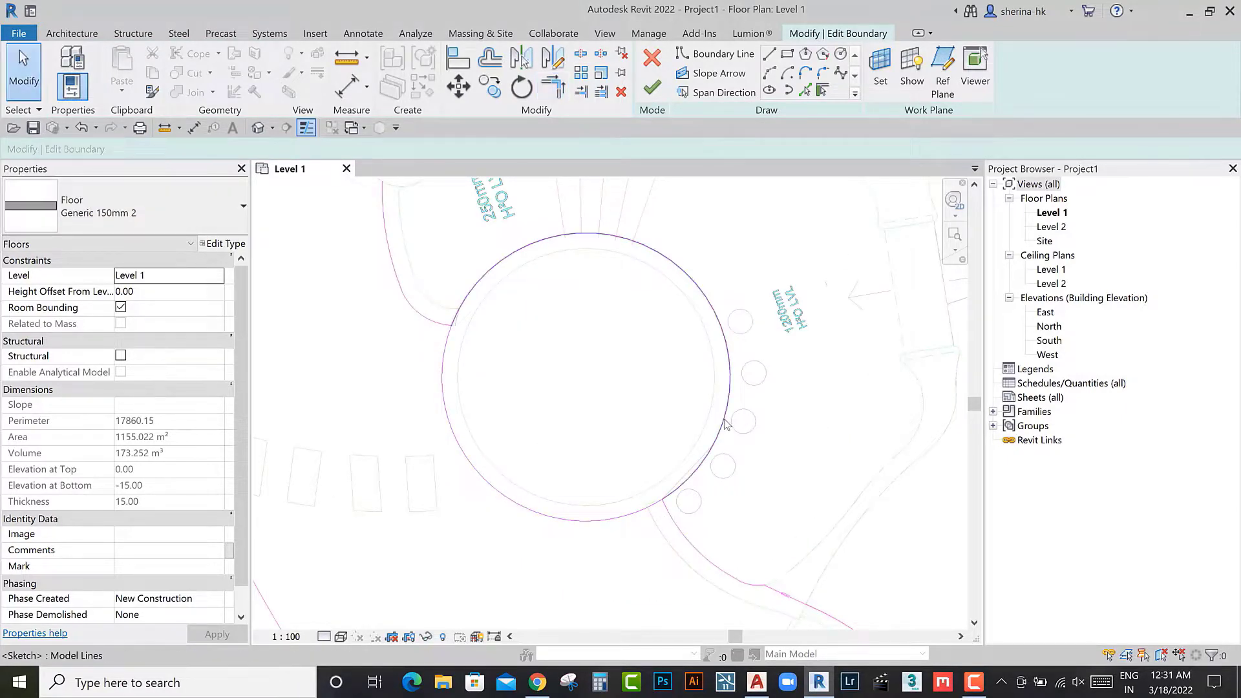
click(704, 438)
key(Escape)
scroll(637, 454, down, 2)
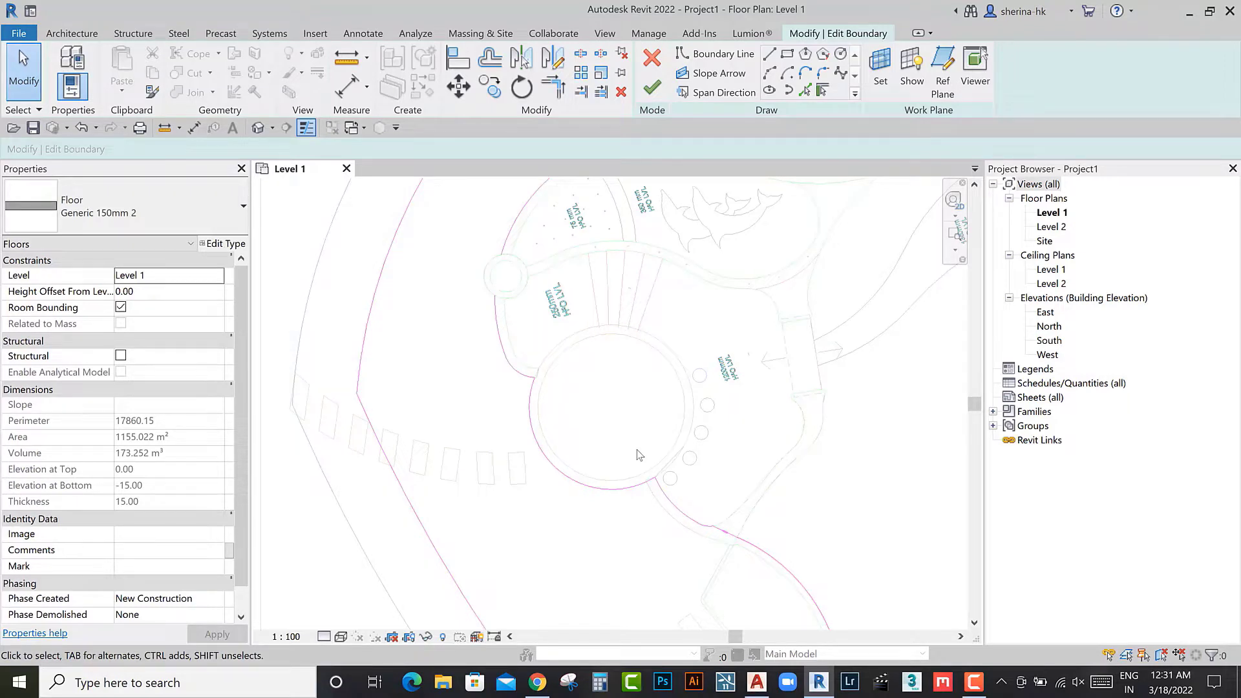
scroll(632, 460, up, 2)
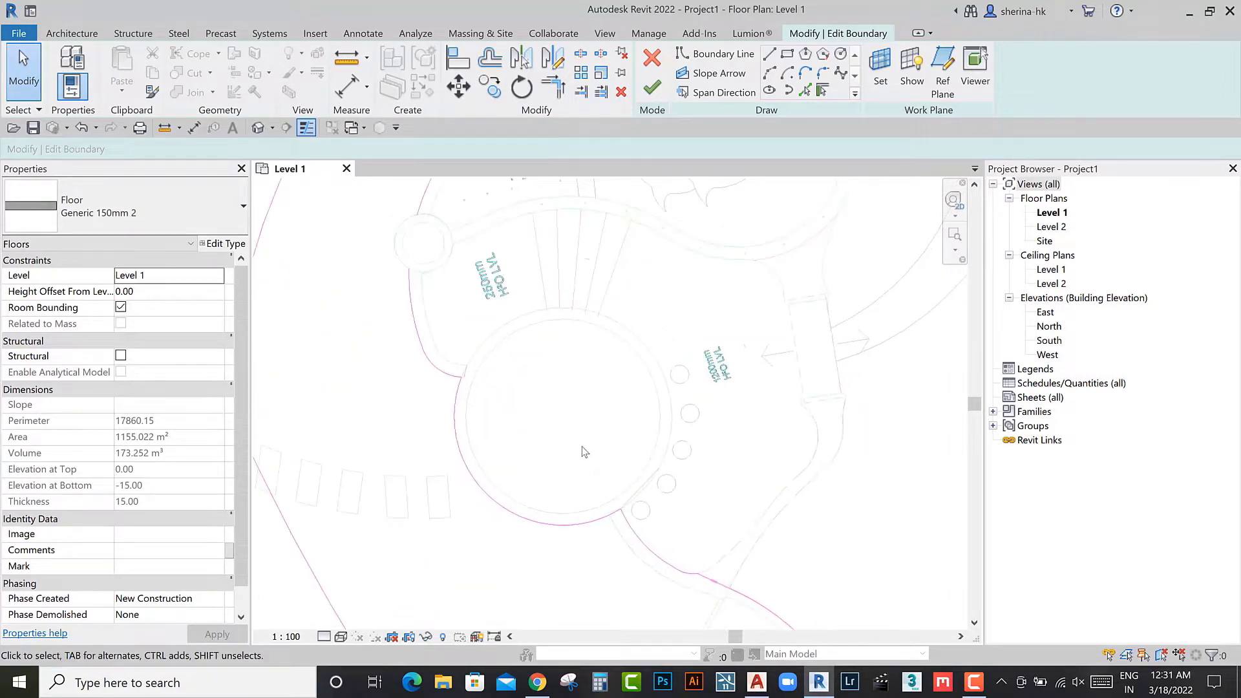
scroll(584, 451, up, 2)
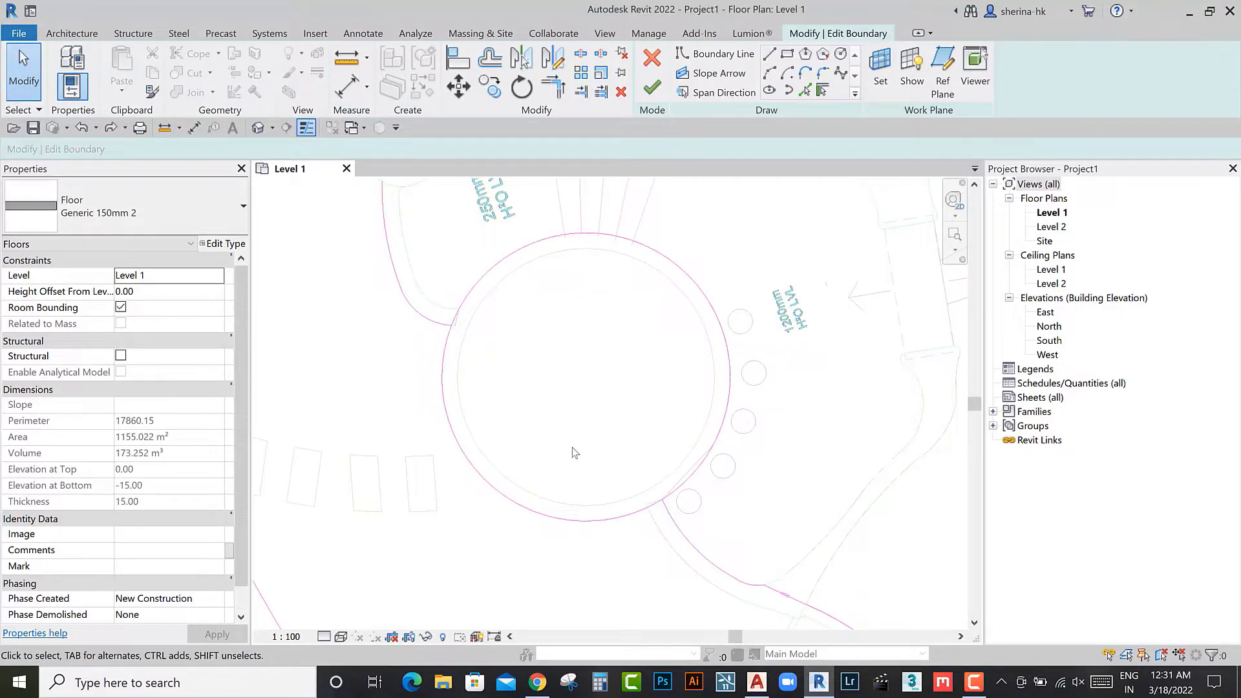
middle_drag(573, 448, 617, 463)
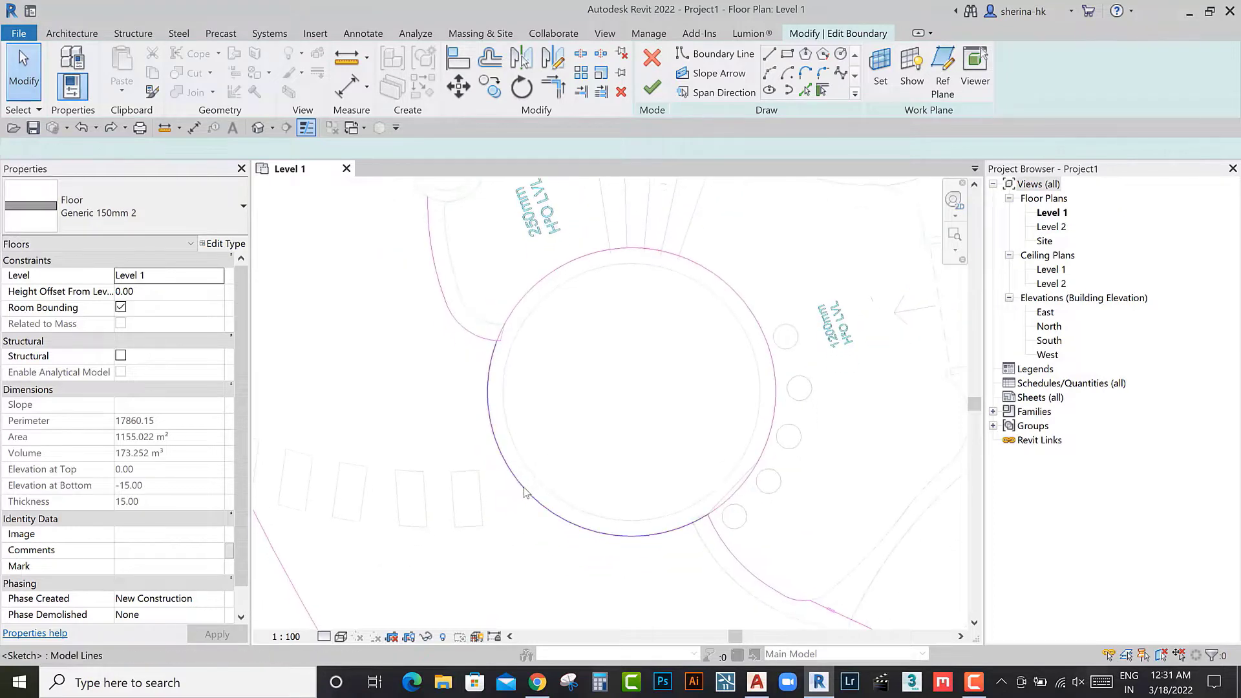
click(524, 487)
key(Escape)
scroll(491, 342, up, 2)
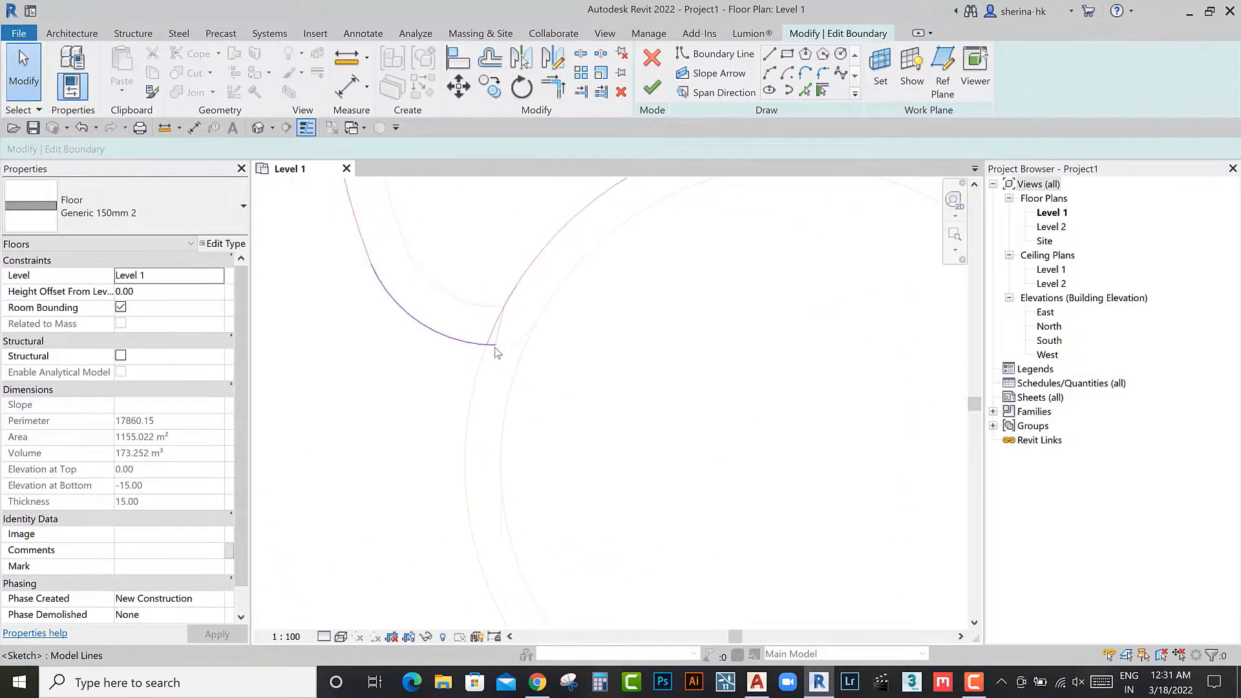
Step: Trim the path arc to join the circle boundary at a corner
key(t)
key(r)
click(493, 342)
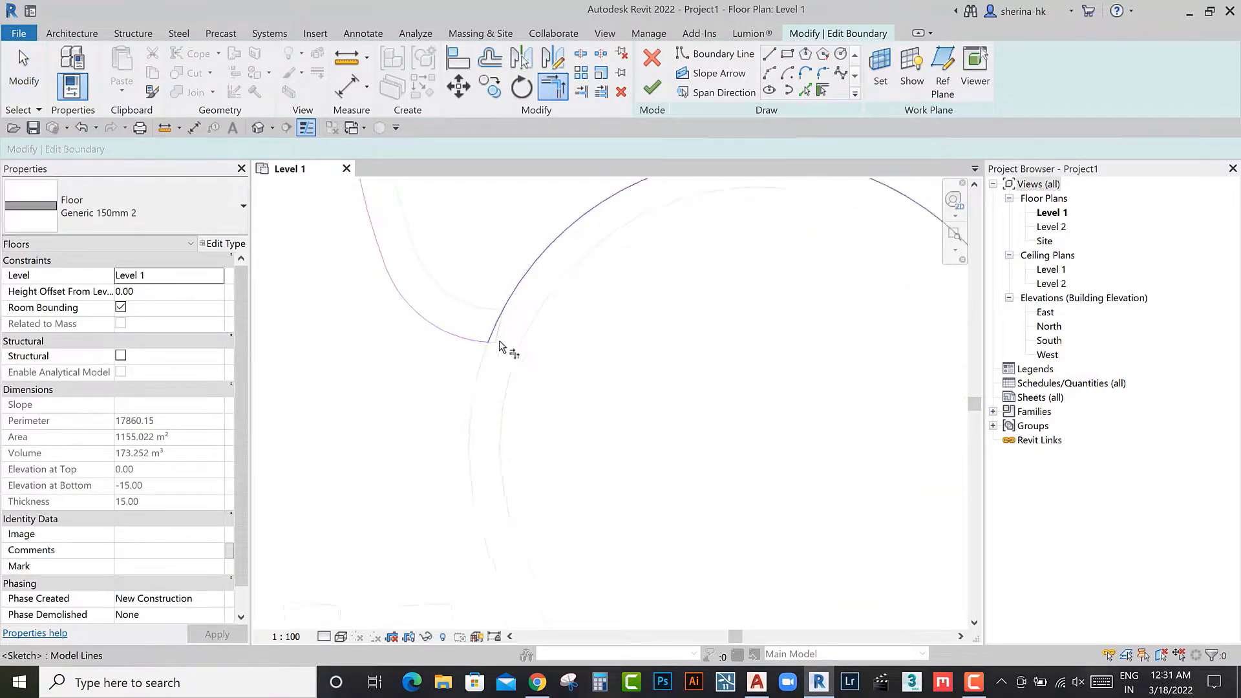
scroll(500, 347, down, 2)
middle_drag(655, 503, 649, 391)
middle_drag(758, 511, 656, 510)
Step: Finish the trimmed boundary, producing the 850.658 m² floor
scroll(543, 392, down, 2)
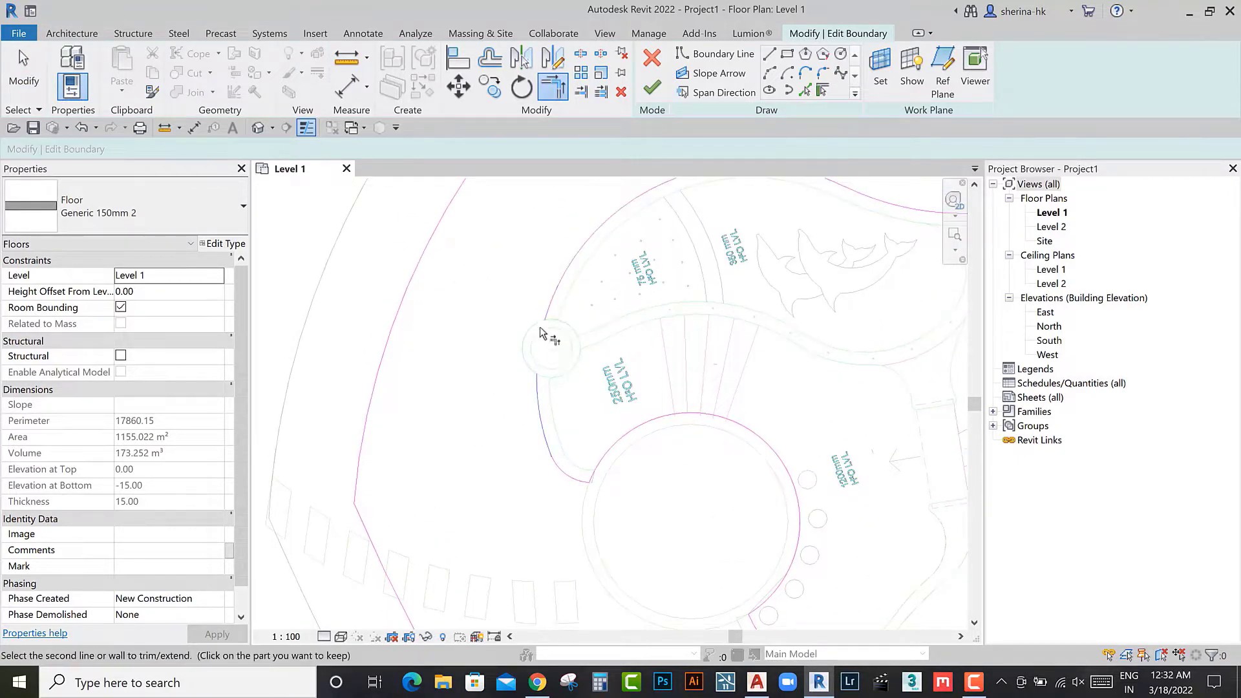
scroll(596, 429, down, 2)
scroll(590, 421, down, 2)
mouse_move(590, 421)
middle_down()
mouse_move(645, 352)
mouse_move(687, 407)
mouse_move(654, 432)
middle_up()
click(652, 88)
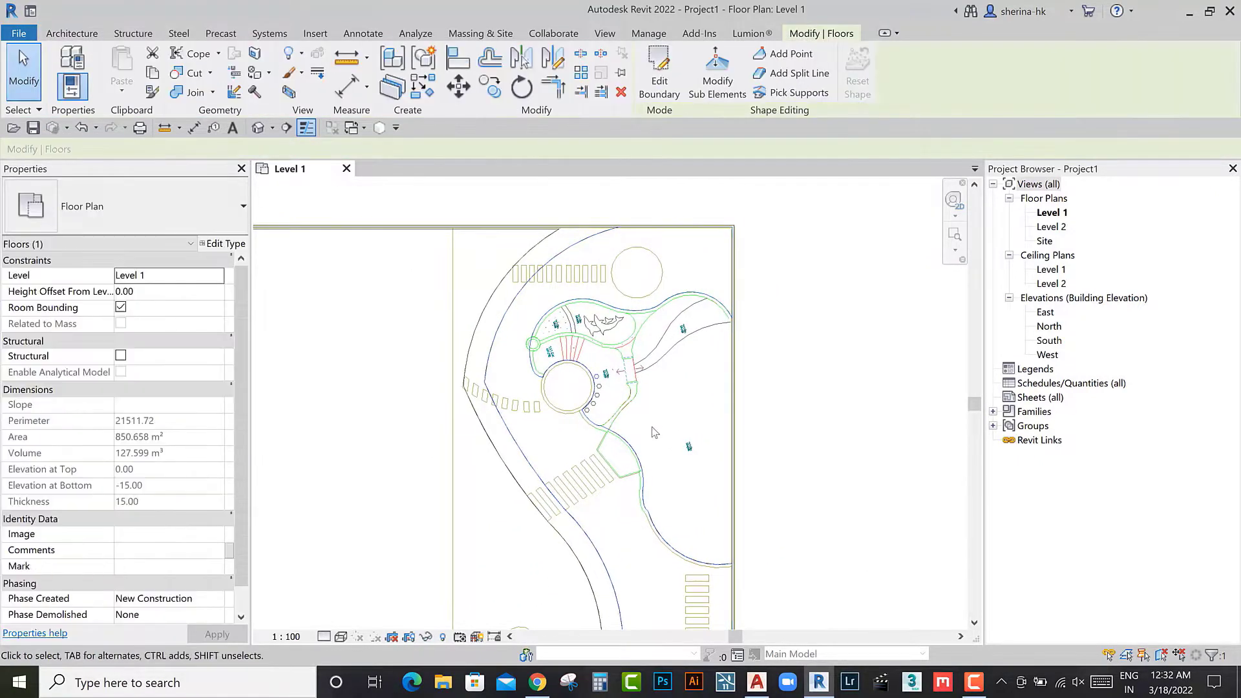
Step: Select the Generic 150mm 2 floor and reopen its boundary for editing
key(Escape)
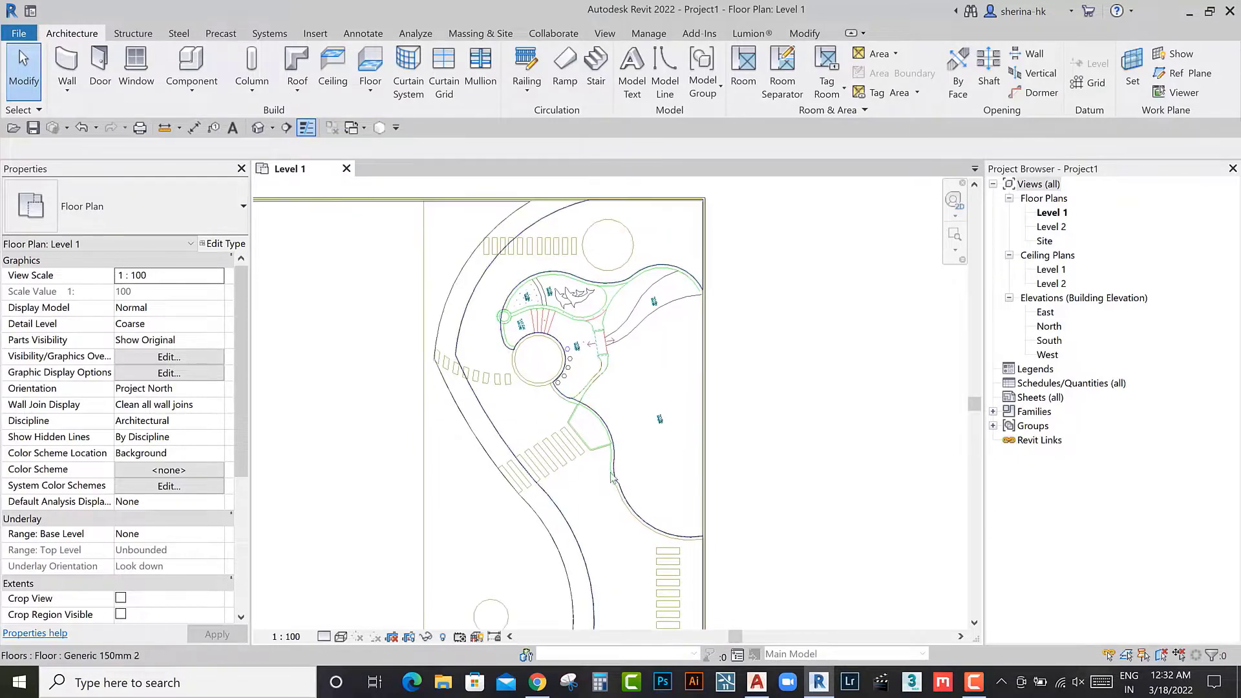
click(612, 478)
key(Escape)
scroll(600, 425, up, 2)
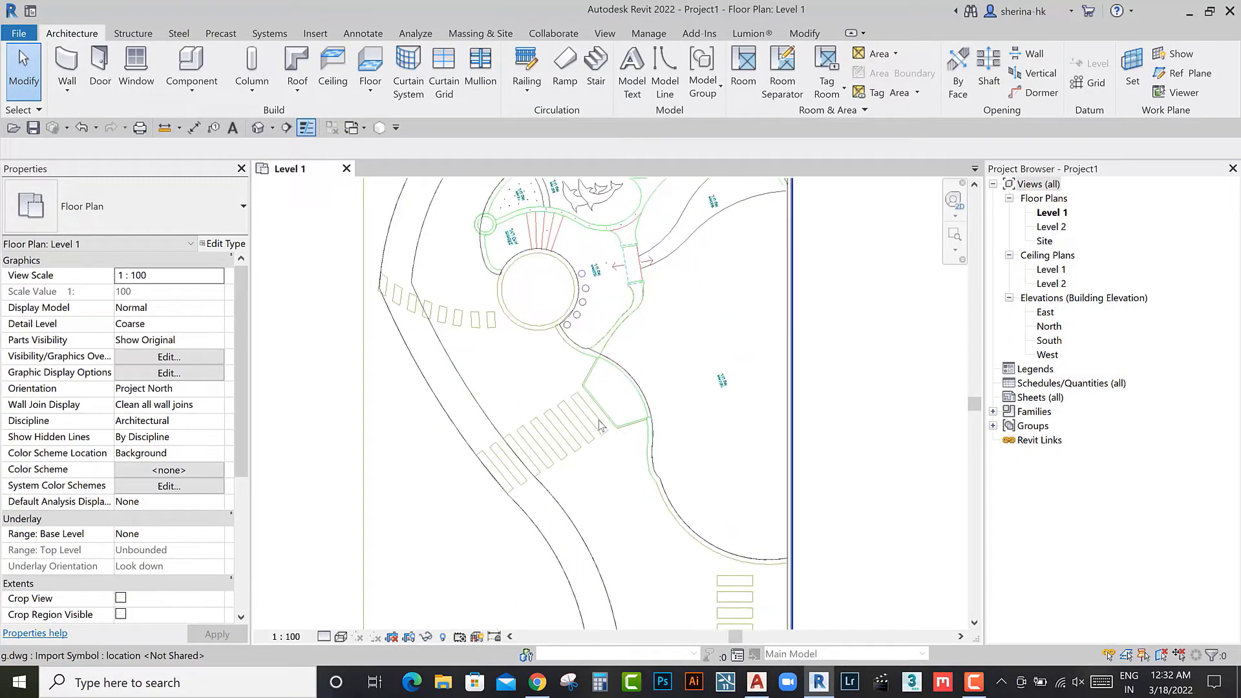
middle_drag(608, 430, 621, 459)
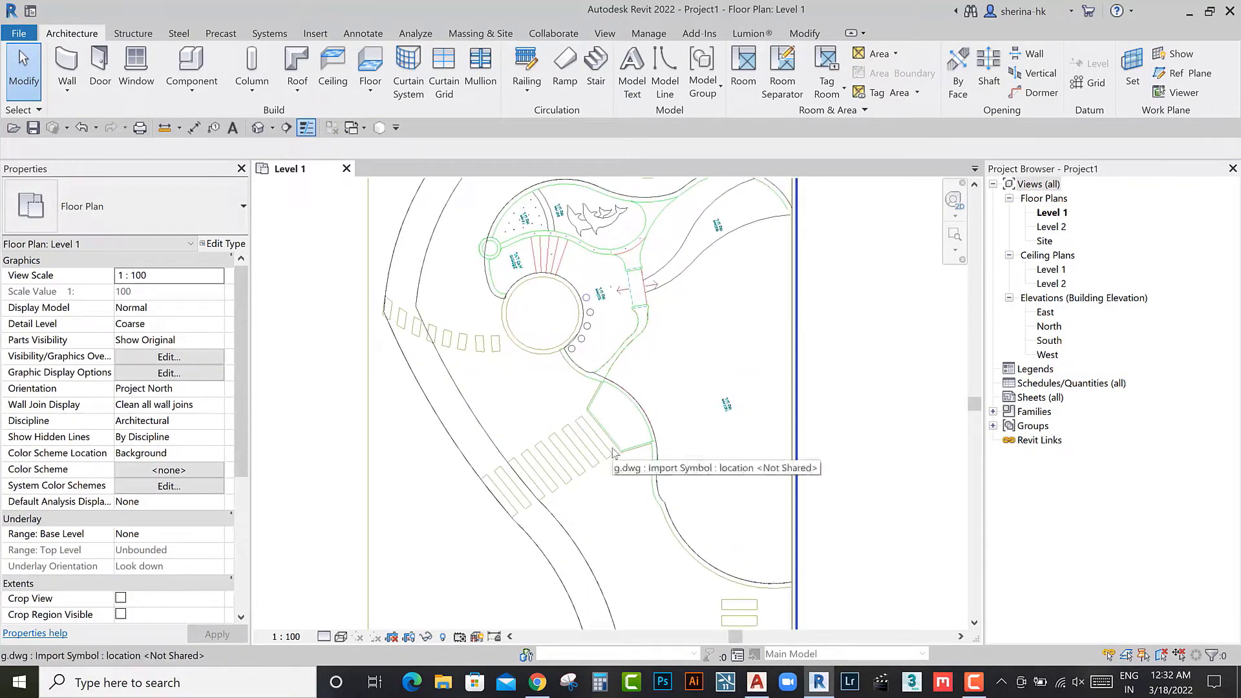
click(657, 480)
click(660, 84)
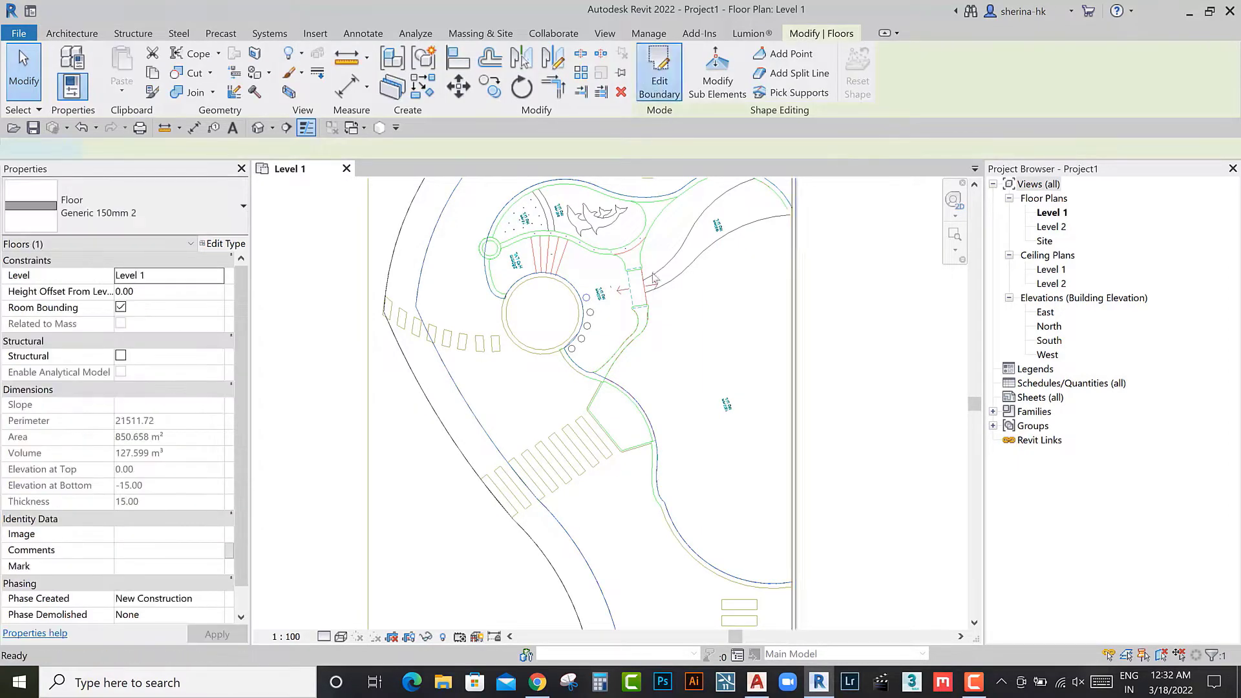
Step: Pick a boundary line from the drawing and shorten it to the crosswalk stripe
click(804, 93)
scroll(591, 433, up, 3)
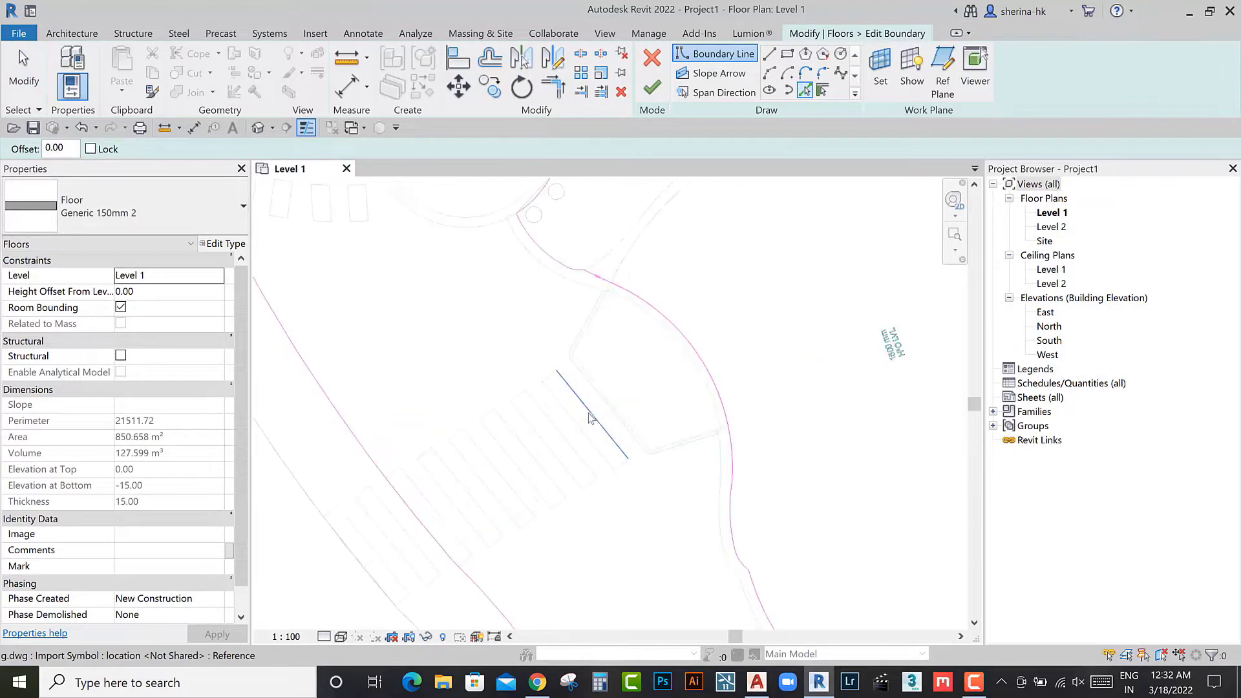
scroll(559, 383, up, 2)
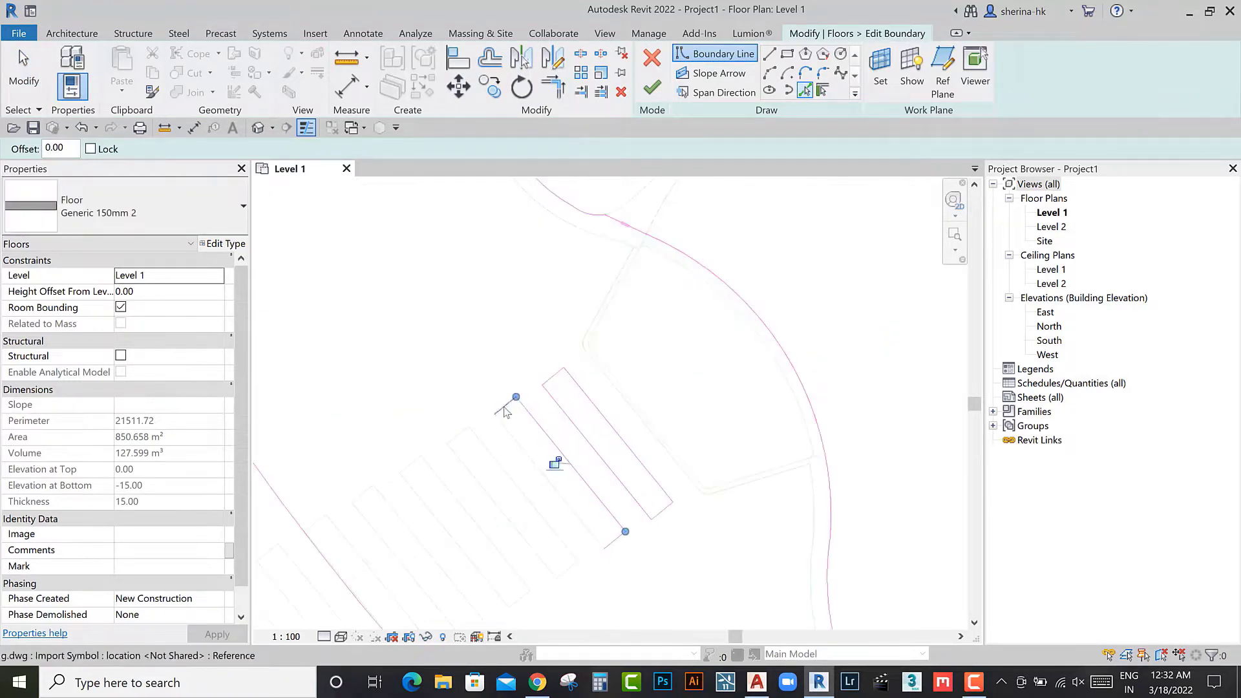
middle_drag(505, 413, 513, 369)
click(588, 533)
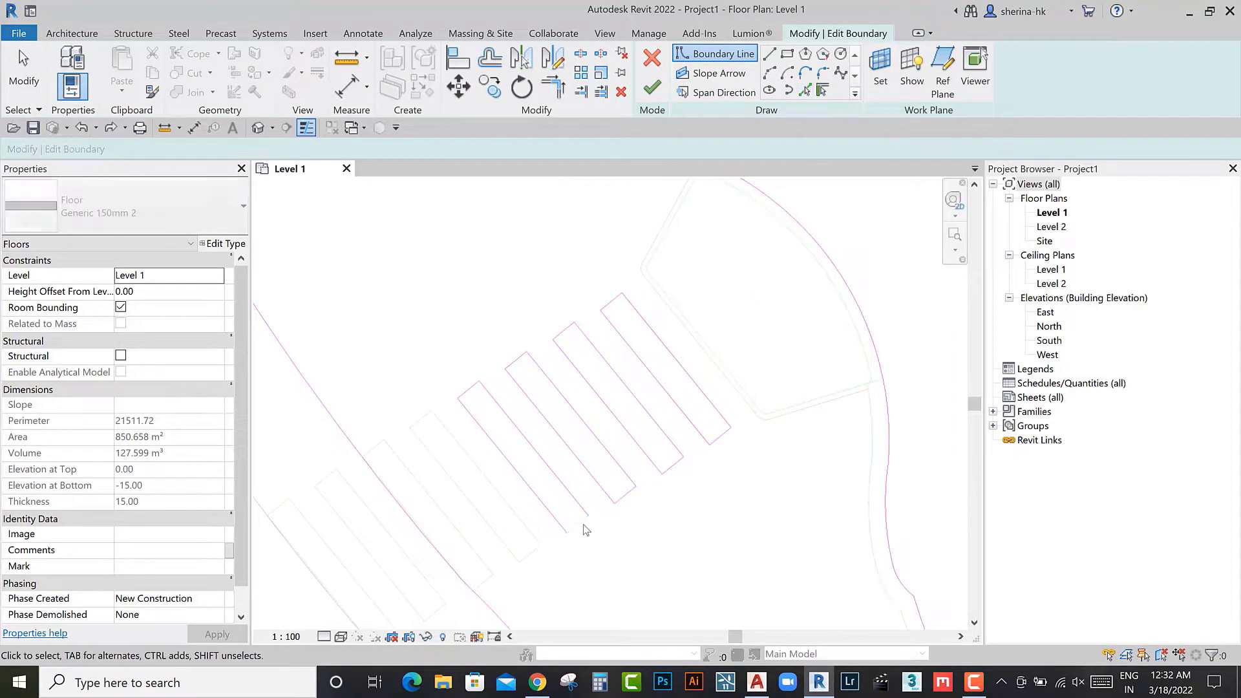
middle_drag(582, 526, 596, 515)
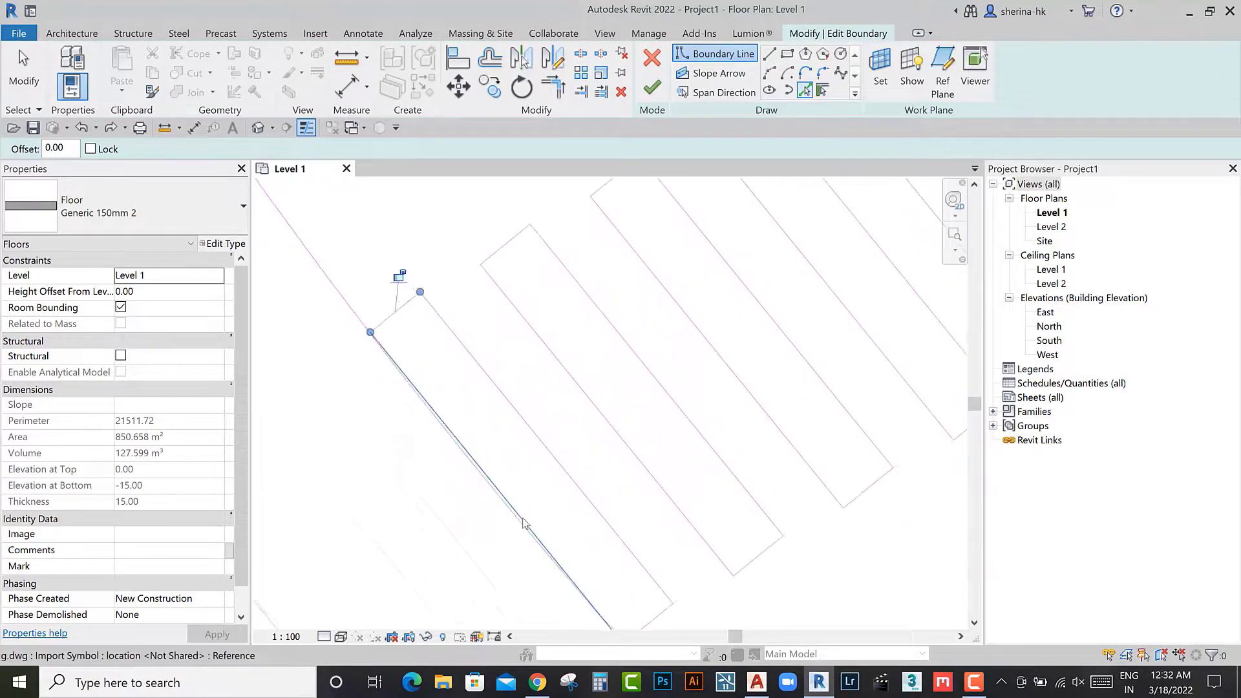
scroll(420, 388, down, 2)
scroll(384, 520, down, 3)
key(Escape)
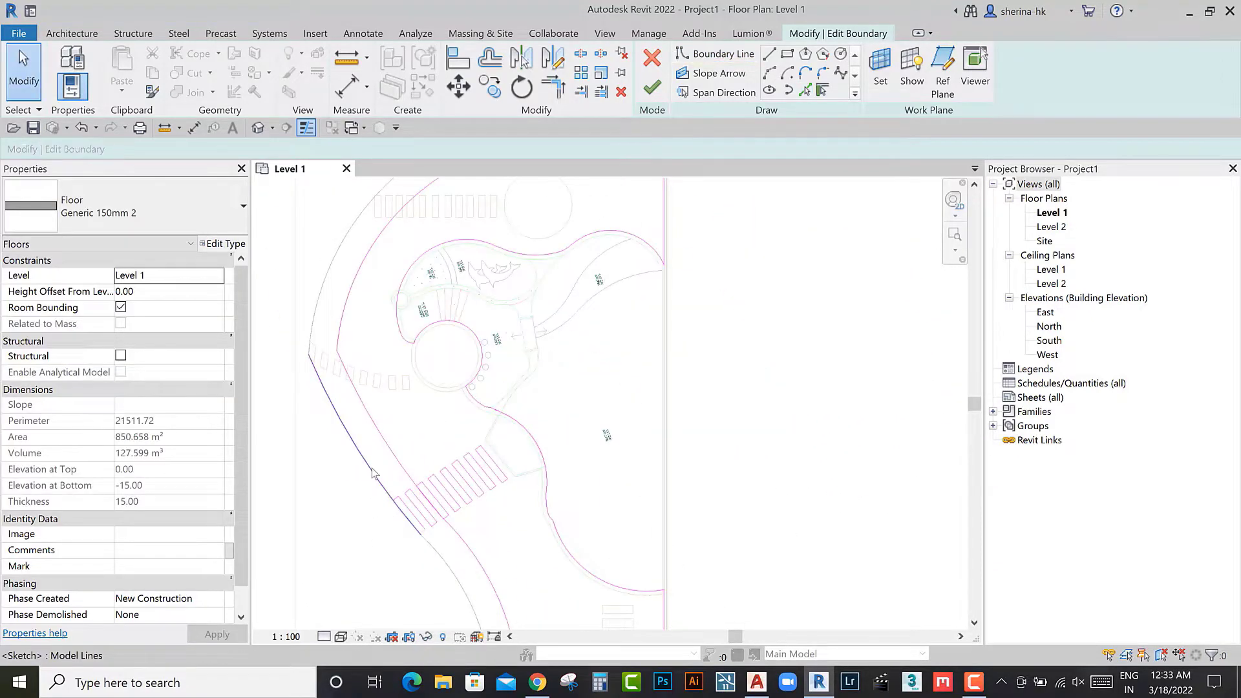
scroll(388, 521, up, 2)
scroll(440, 522, up, 2)
scroll(487, 523, up, 2)
scroll(471, 520, down, 3)
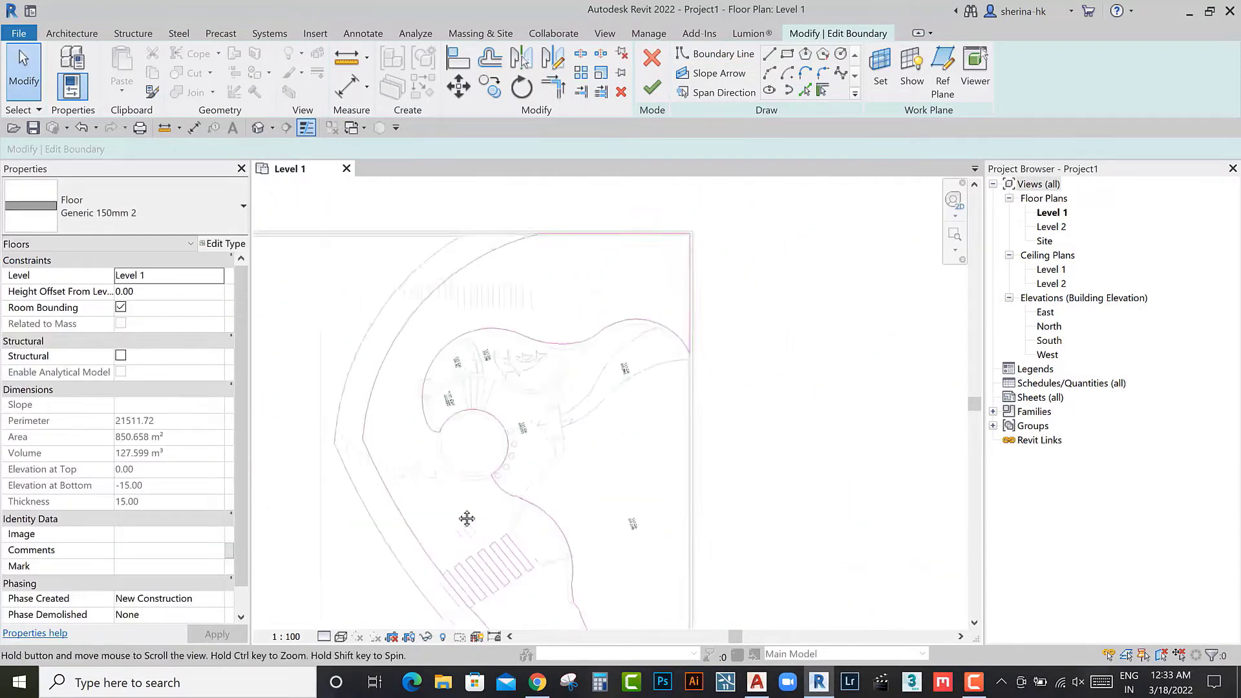
scroll(465, 517, up, 2)
Step: Trace the crosswalk stripe rectangles' edges into the floor boundary with Pick Lines
key(Return)
click(540, 454)
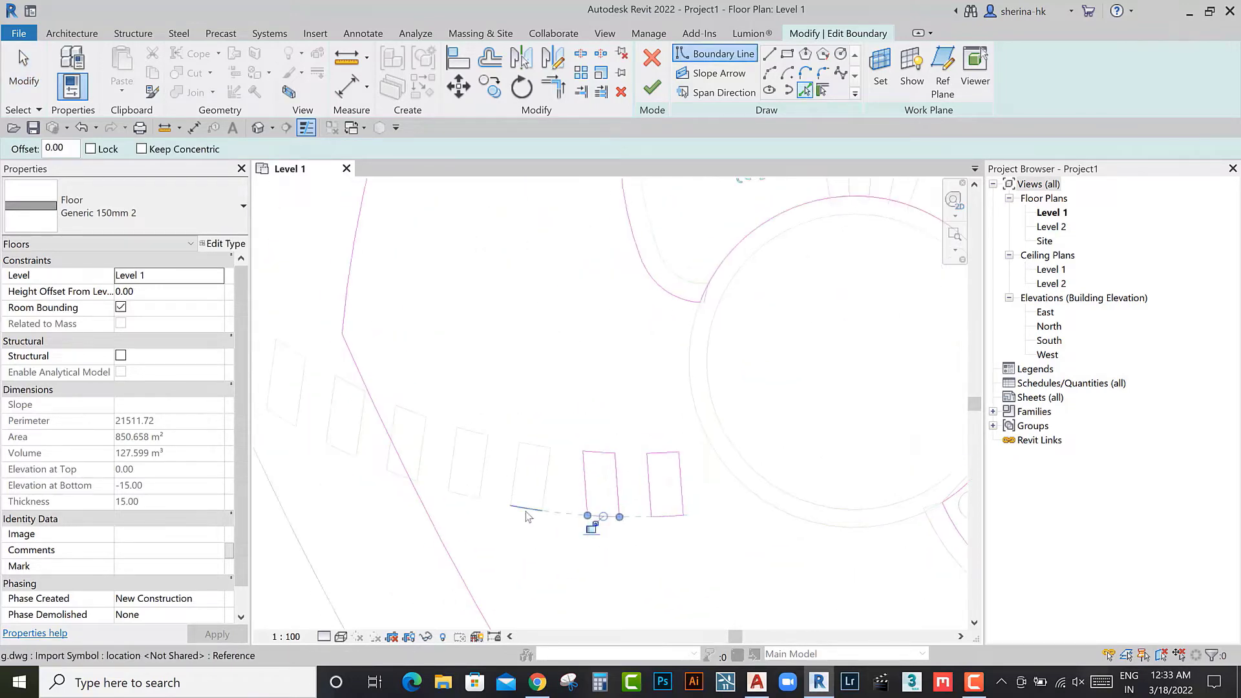
middle_drag(540, 453, 588, 554)
scroll(551, 542, up, 1)
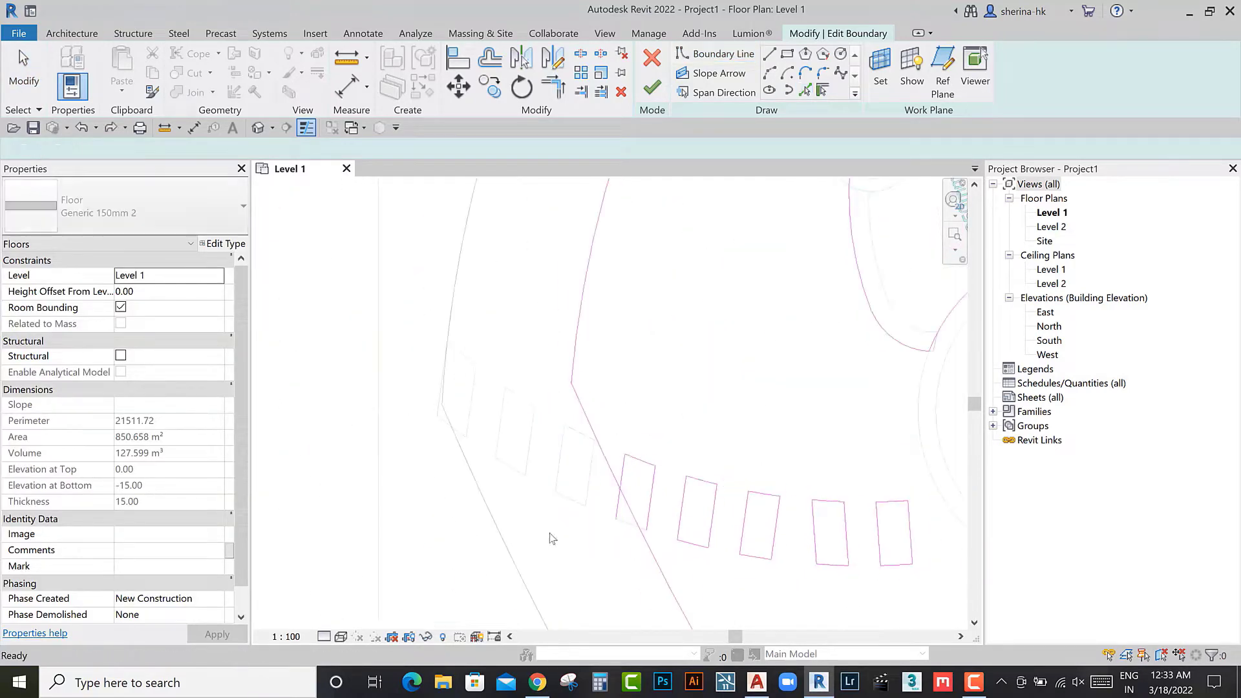
key(Escape)
scroll(621, 461, down, 3)
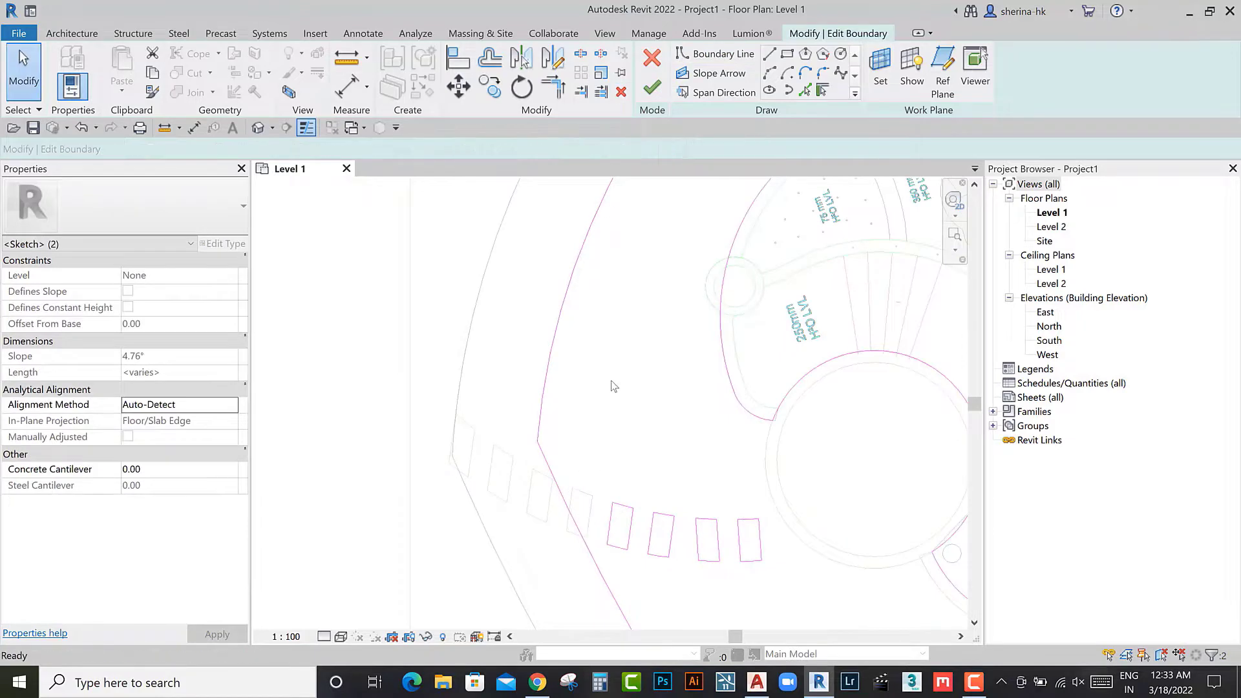
key(Return)
scroll(654, 355, up, 2)
scroll(655, 355, up, 1)
scroll(669, 331, up, 1)
click(669, 320)
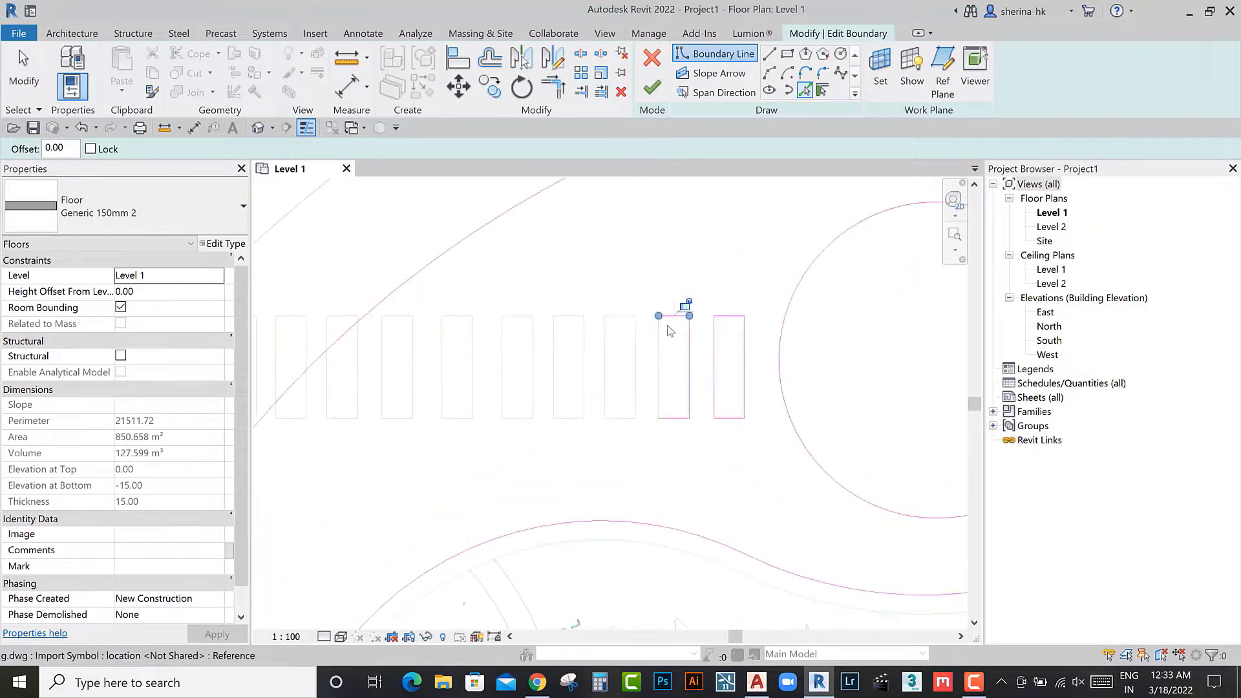
scroll(665, 338, down, 1)
click(673, 416)
scroll(679, 351, up, 1)
click(678, 352)
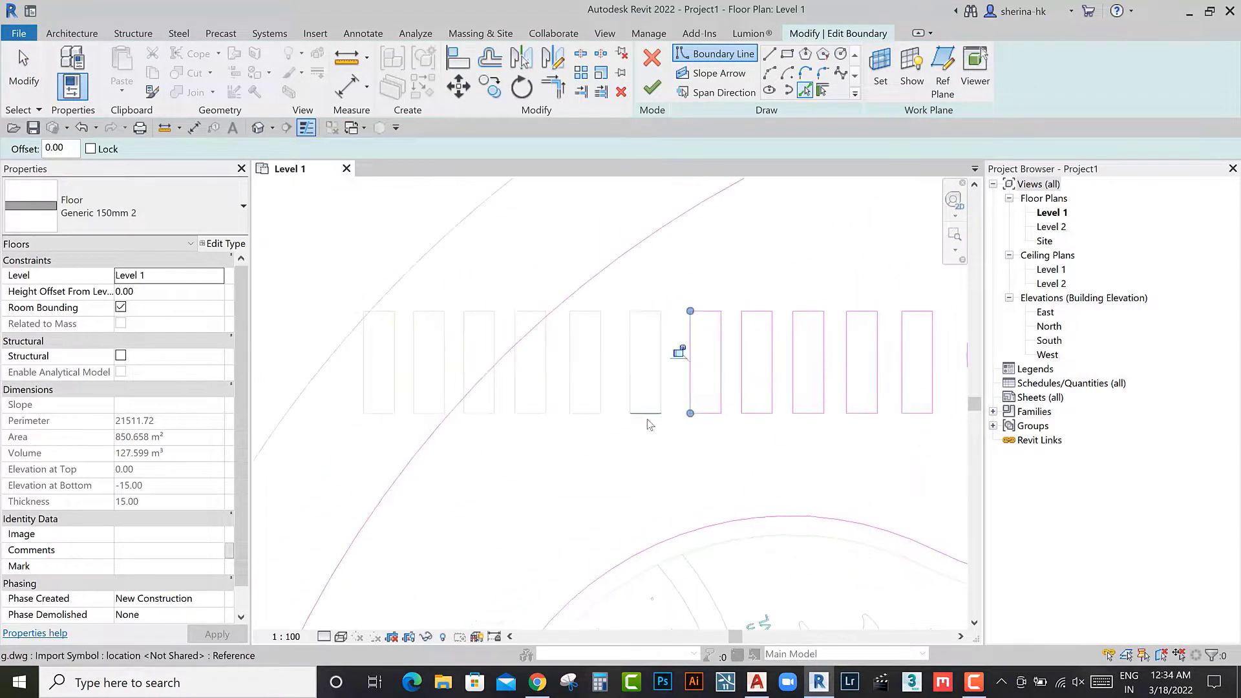
click(649, 388)
scroll(563, 480, down, 3)
scroll(674, 305, up, 2)
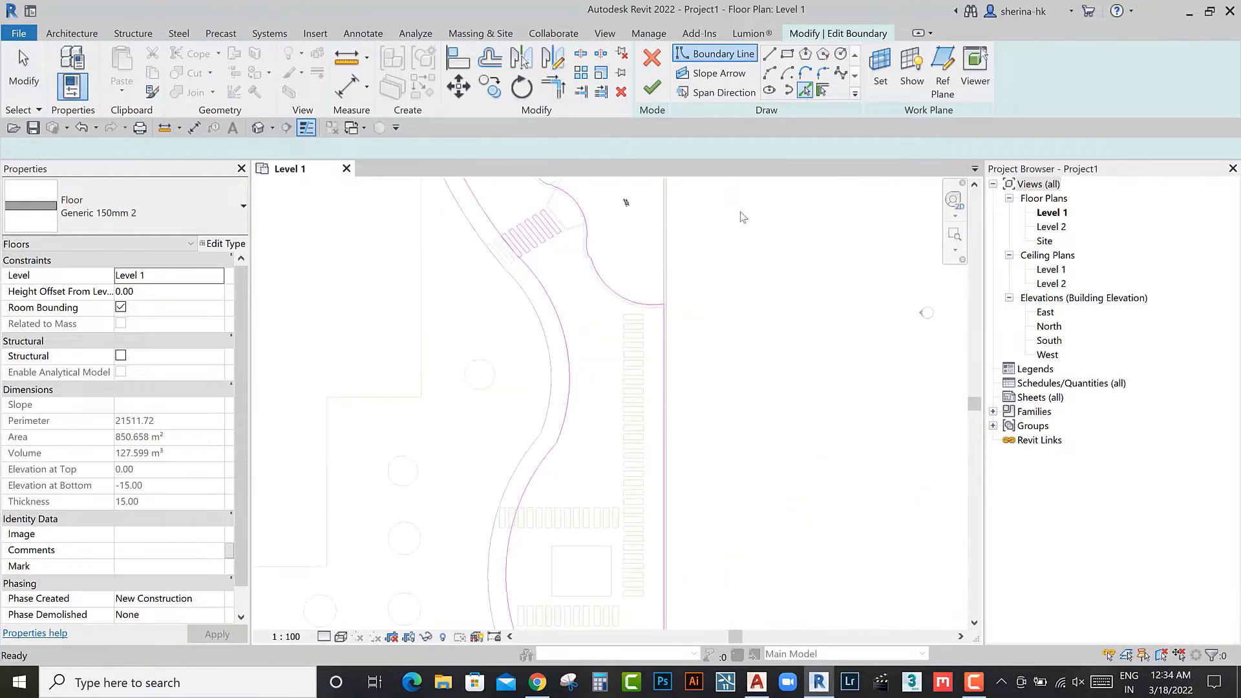
scroll(674, 306, up, 1)
click(672, 310)
key(Escape)
Step: Copy the traced stripe rectangle toward the next stripe with CO
drag(517, 249, 730, 323)
key(c)
key(o)
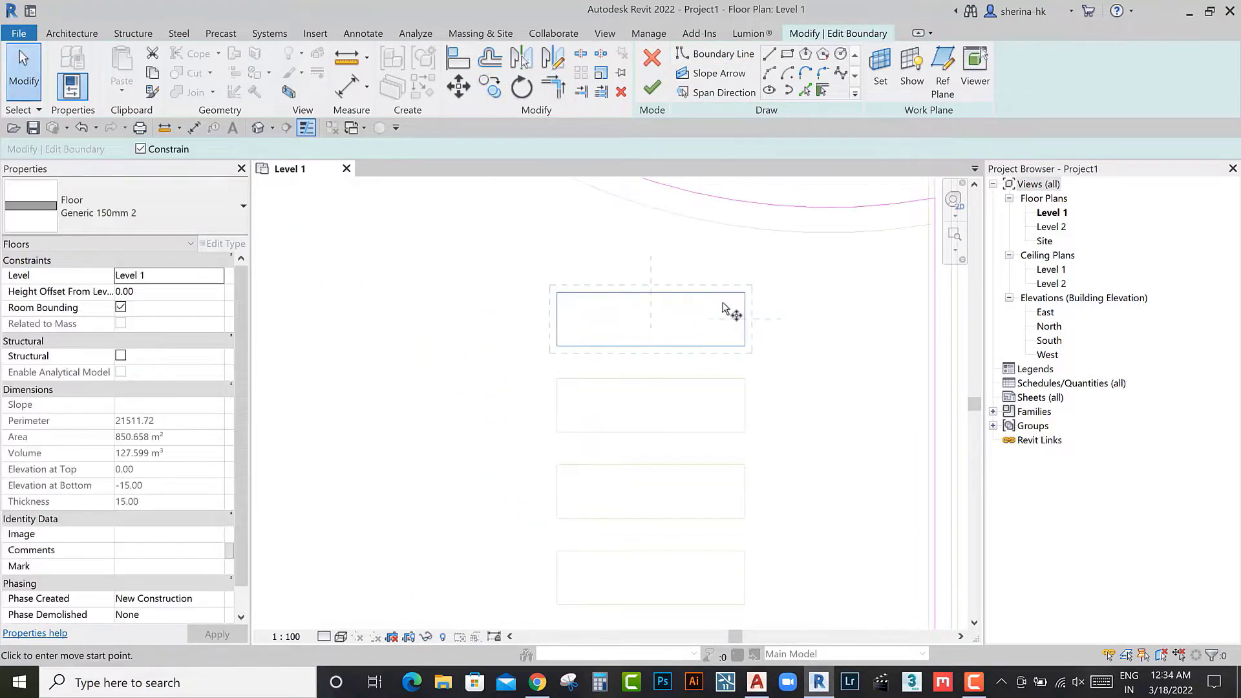
scroll(730, 323, up, 2)
click(677, 248)
middle_drag(678, 337, 661, 391)
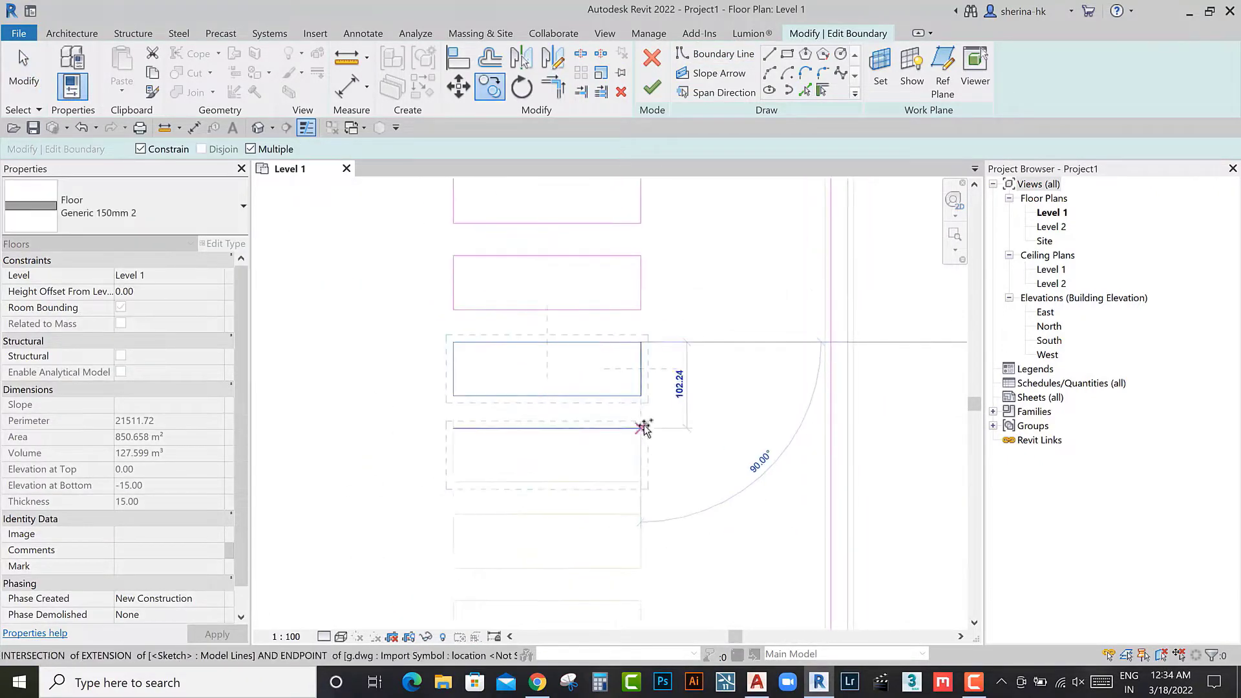
scroll(661, 407, down, 2)
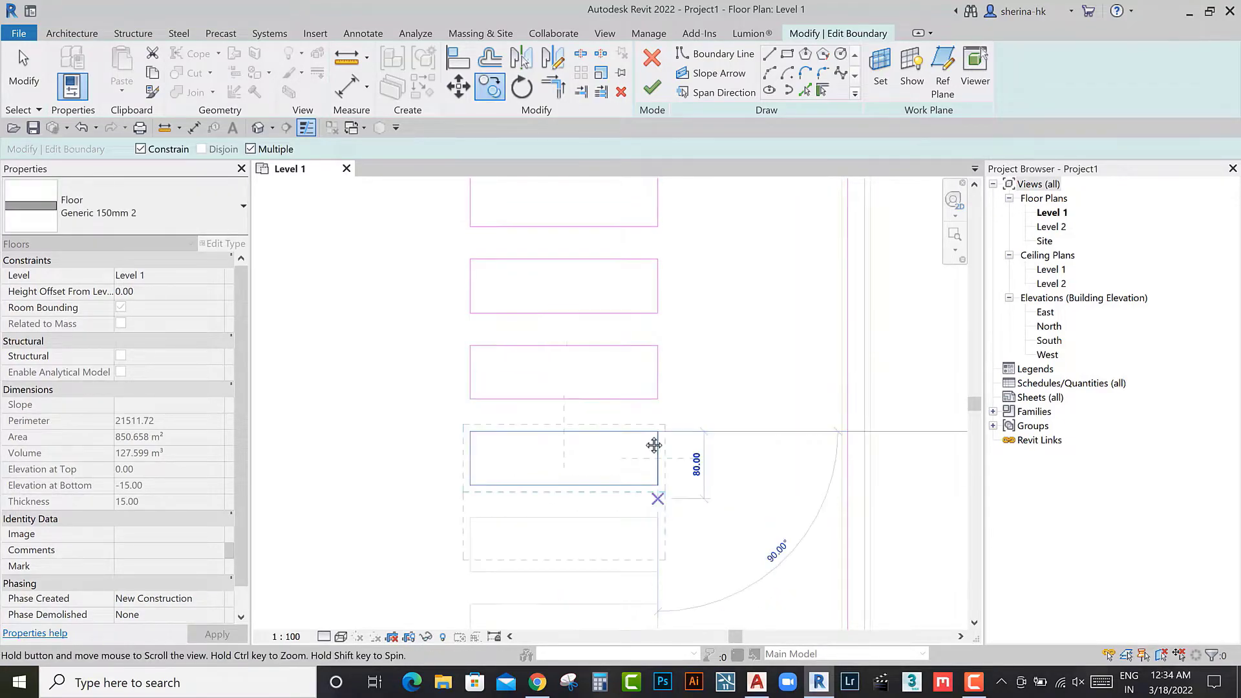
scroll(657, 449, up, 1)
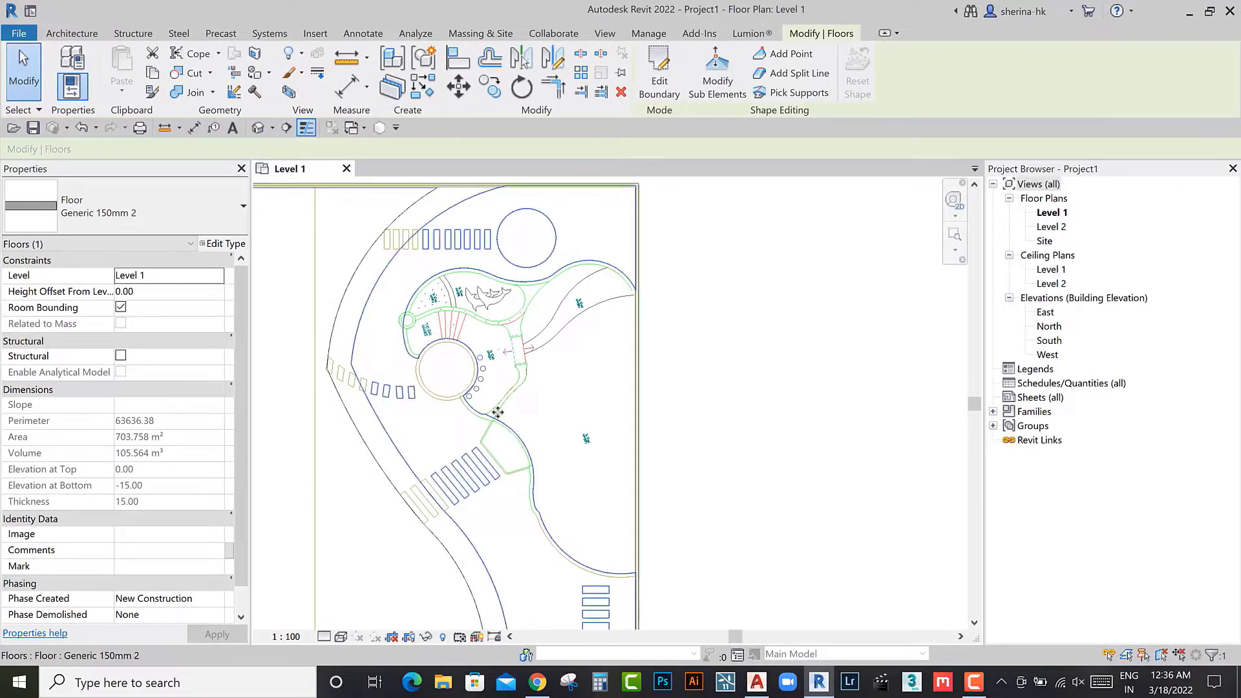
Step: Create an in-place Floors component, keeping the default name
click(974, 682)
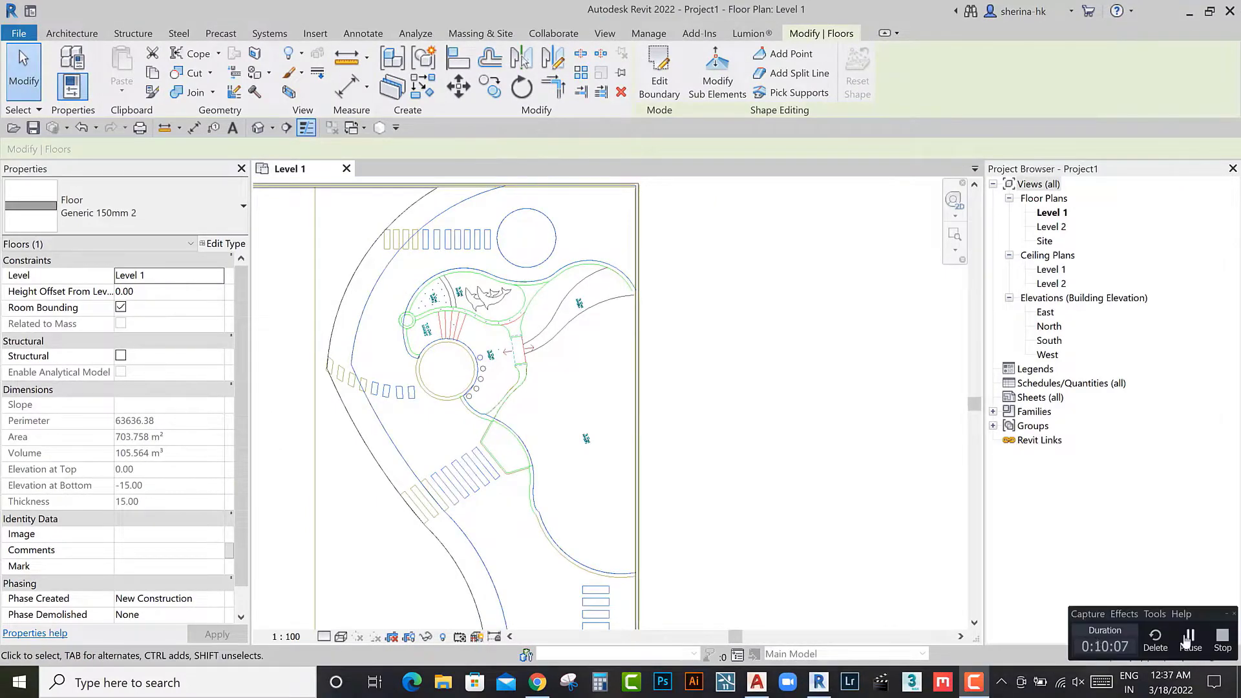
scroll(601, 448, down, 2)
middle_drag(601, 448, 589, 496)
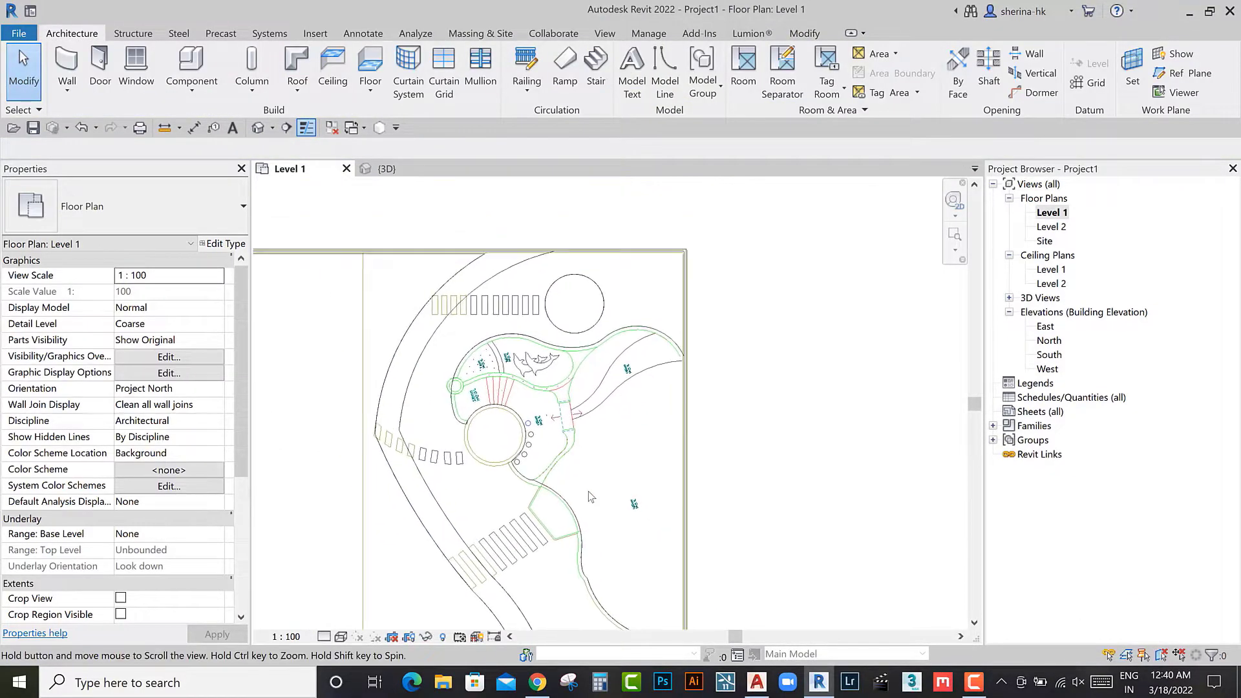
click(191, 91)
click(213, 159)
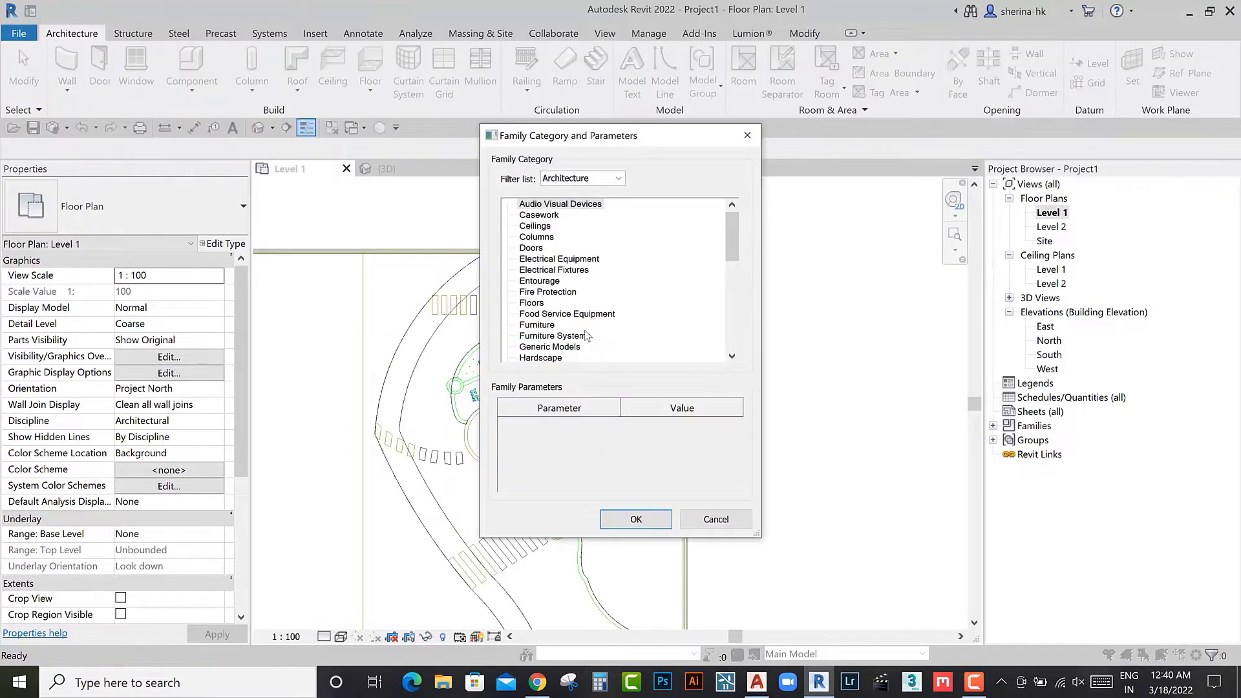
scroll(550, 247, down, 2)
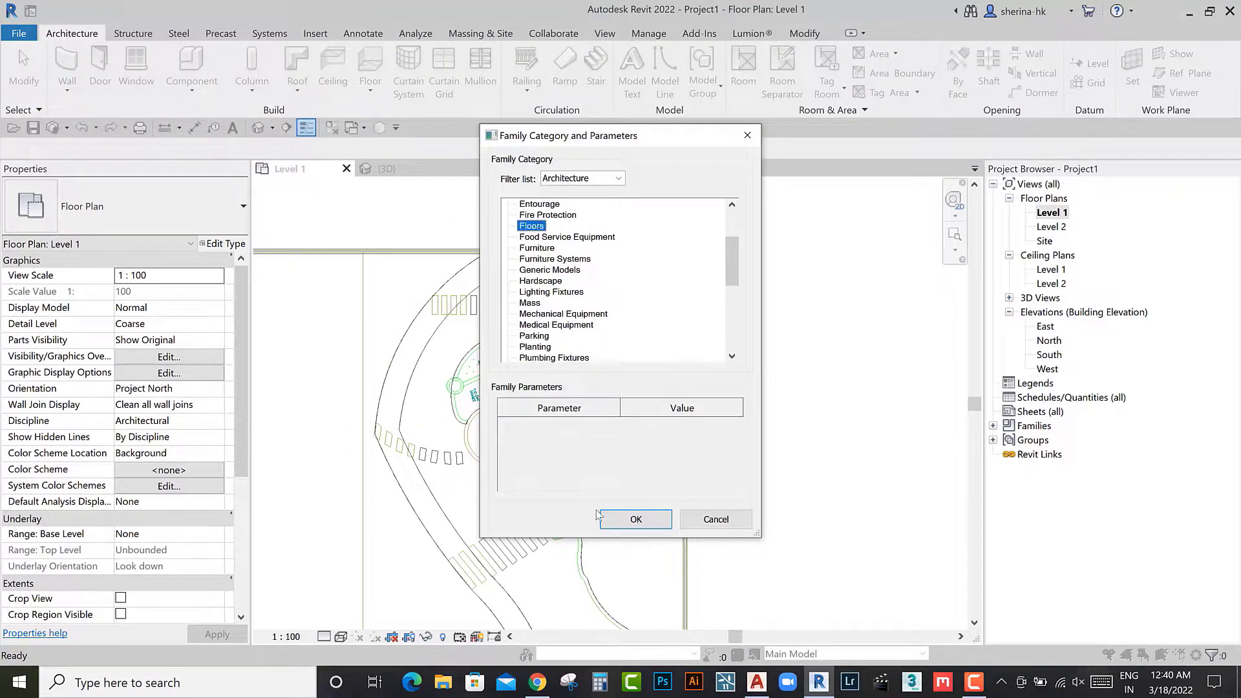
click(636, 519)
click(631, 368)
Step: Start a solid extrusion and pick the planting bed arcs and large circle arc into its sketch
middle_drag(585, 410, 601, 421)
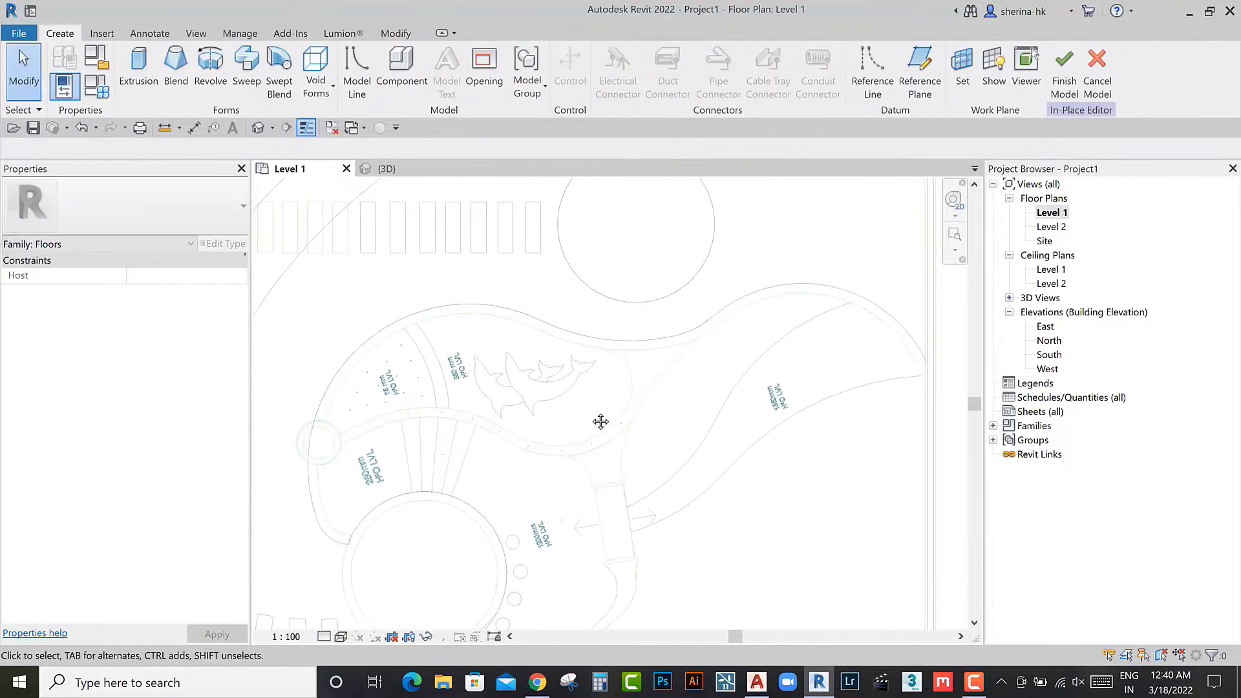
scroll(642, 392, down, 1)
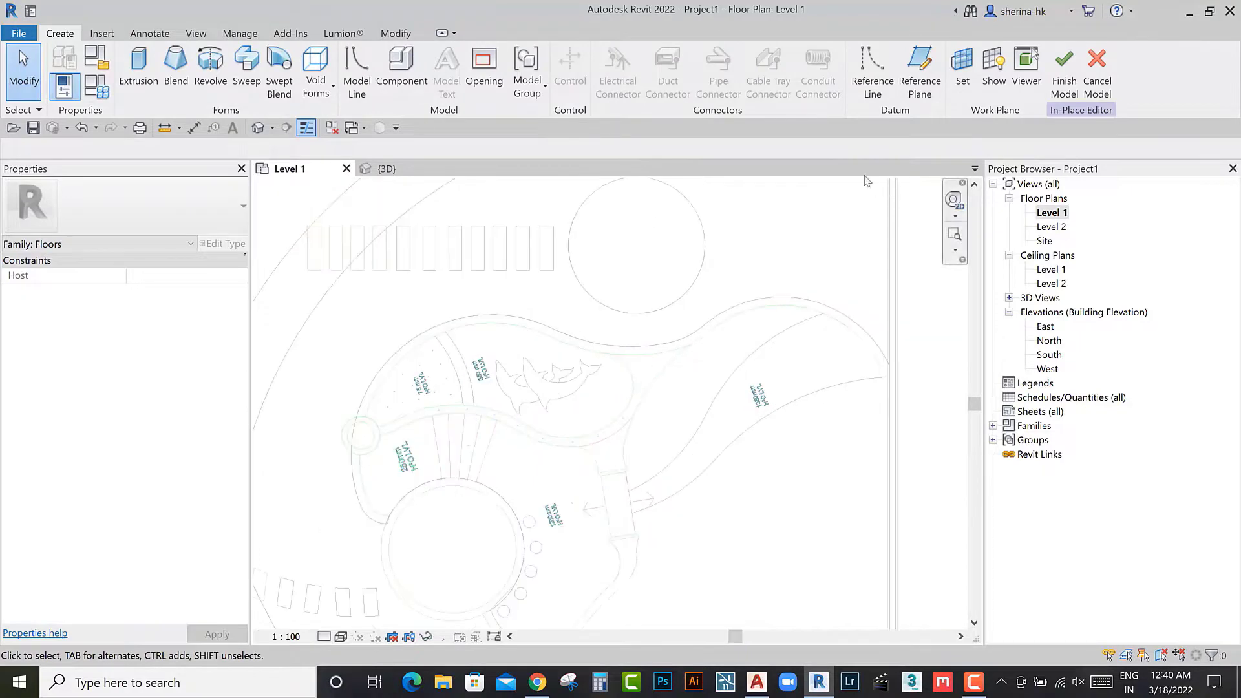
click(140, 81)
click(625, 90)
click(860, 326)
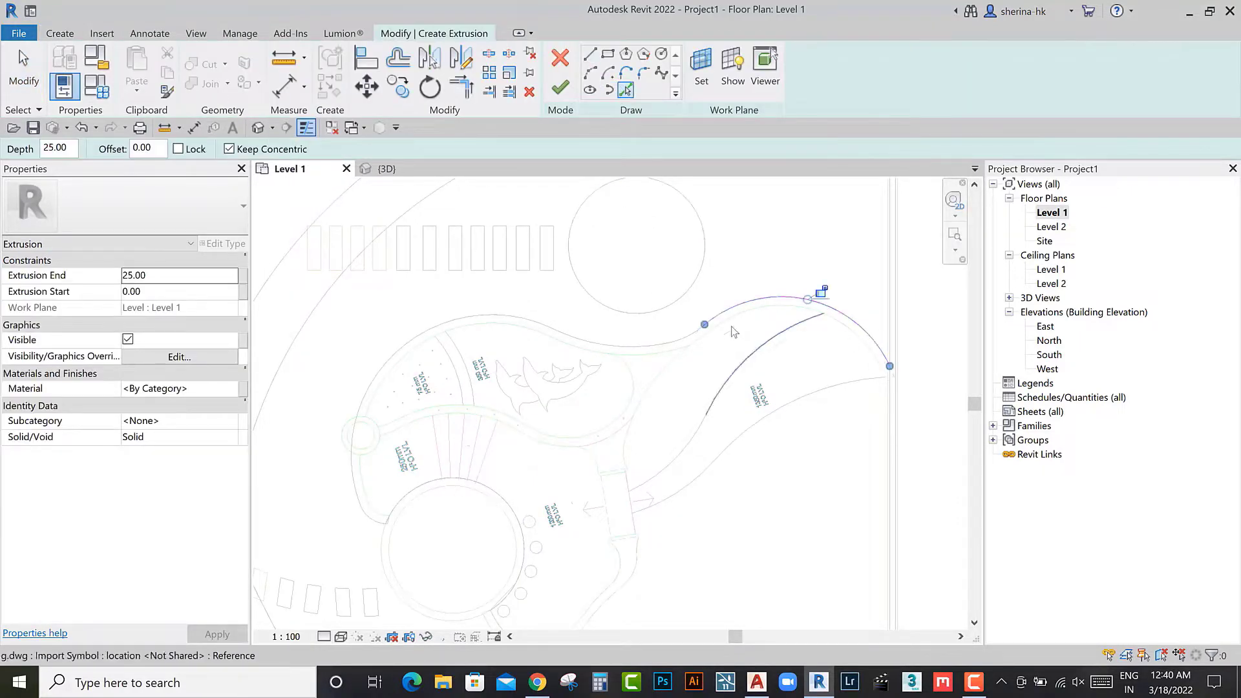
click(679, 344)
middle_drag(361, 469, 362, 375)
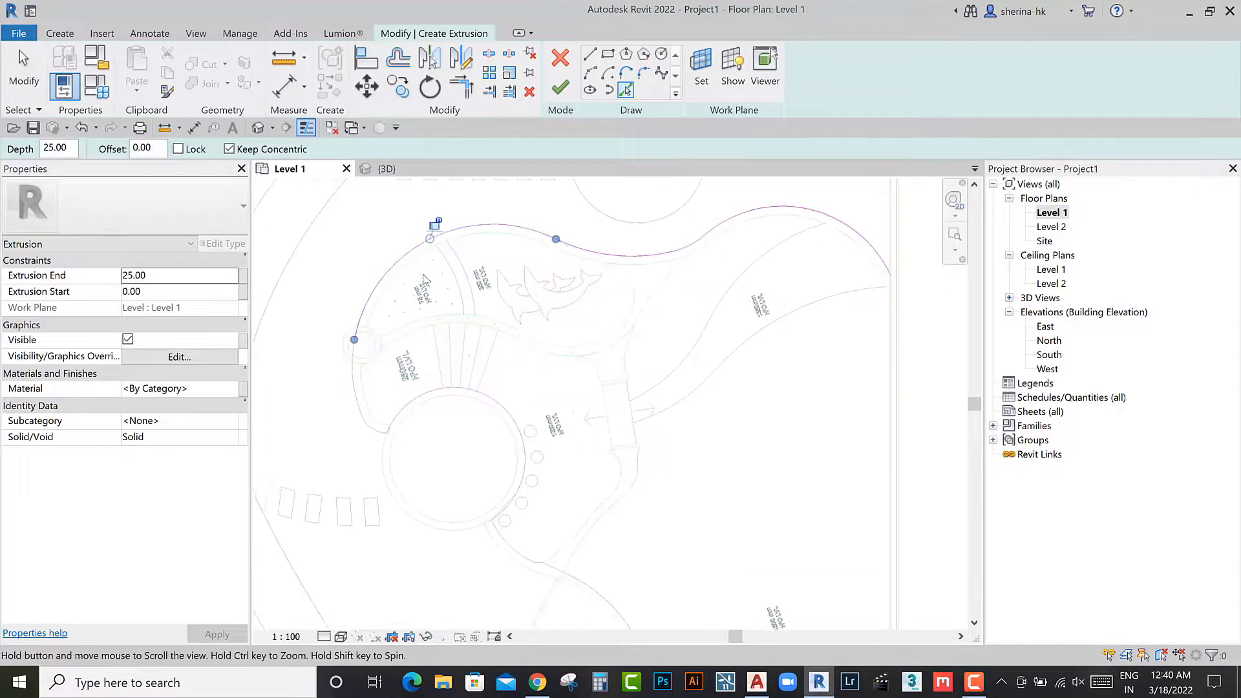
click(353, 375)
click(381, 427)
scroll(388, 426, up, 3)
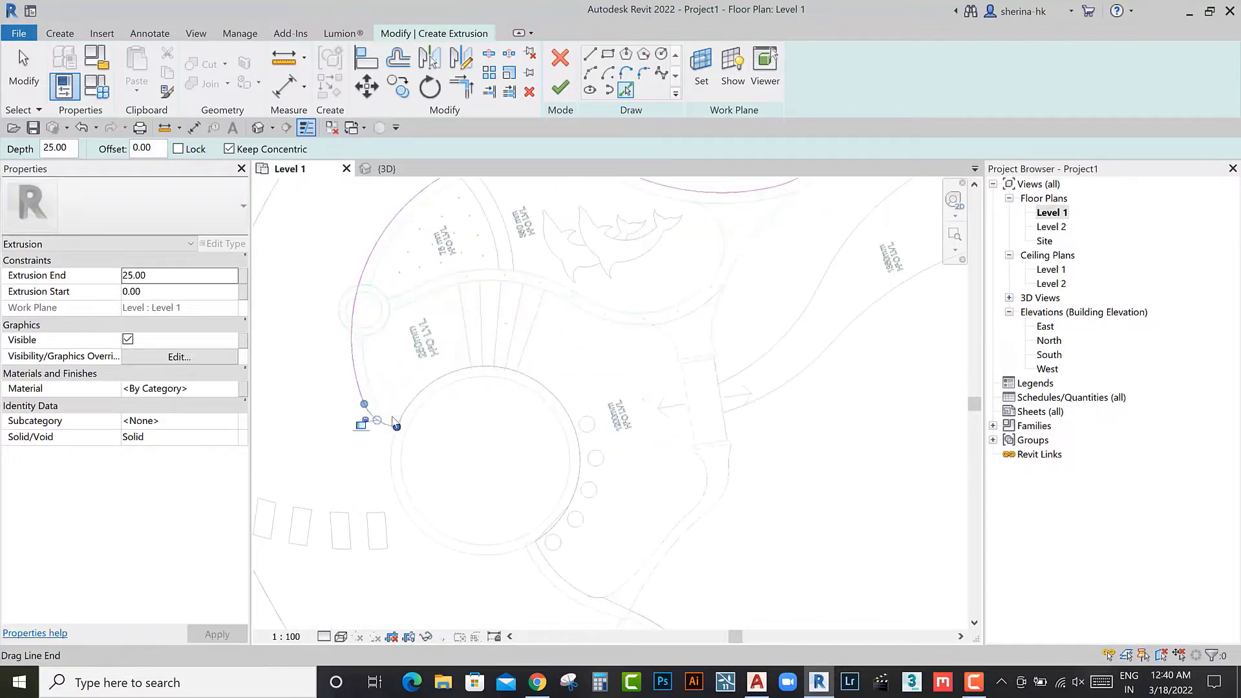
click(401, 432)
Step: Pick the remaining curved path edges and the vertical edge into the extrusion sketch
scroll(362, 414, down, 3)
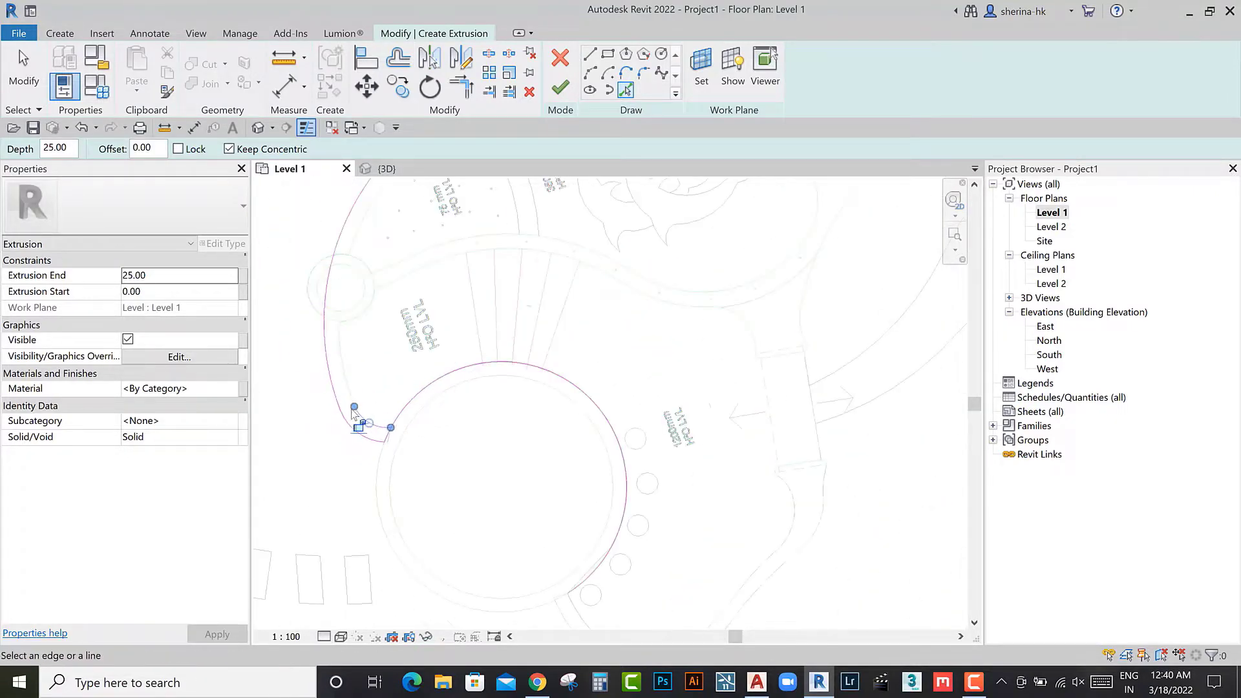
middle_drag(380, 326, 321, 381)
click(647, 276)
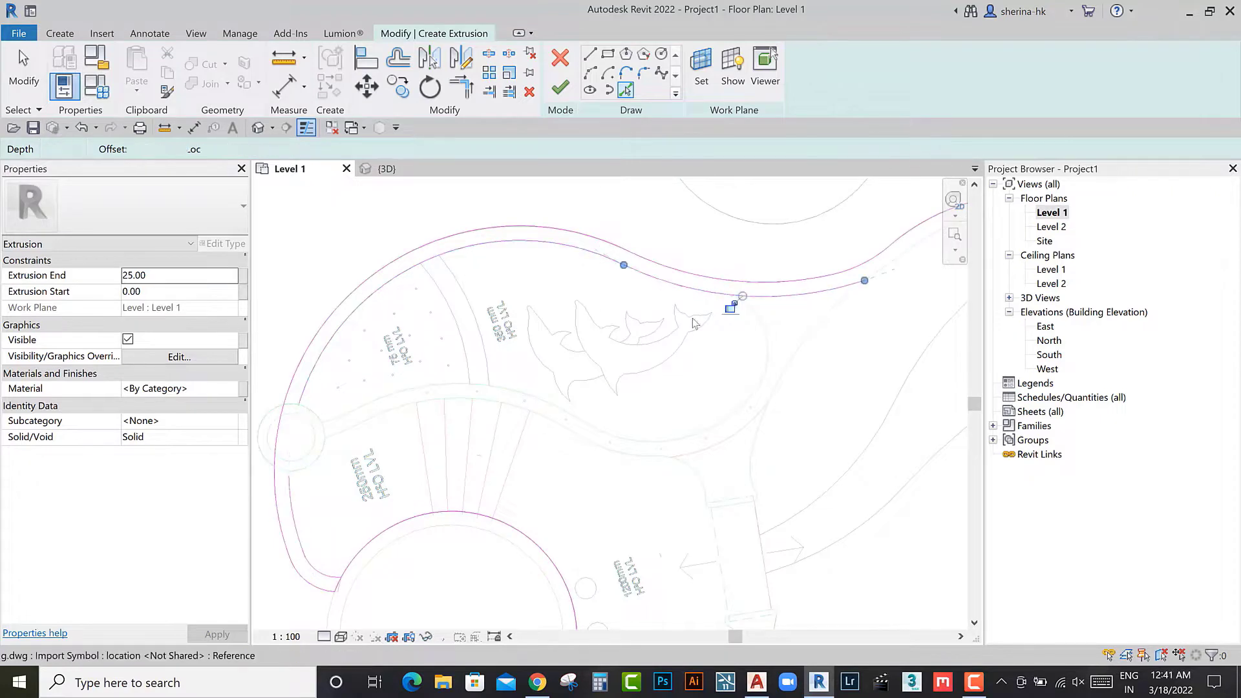
middle_drag(870, 287, 653, 342)
click(689, 308)
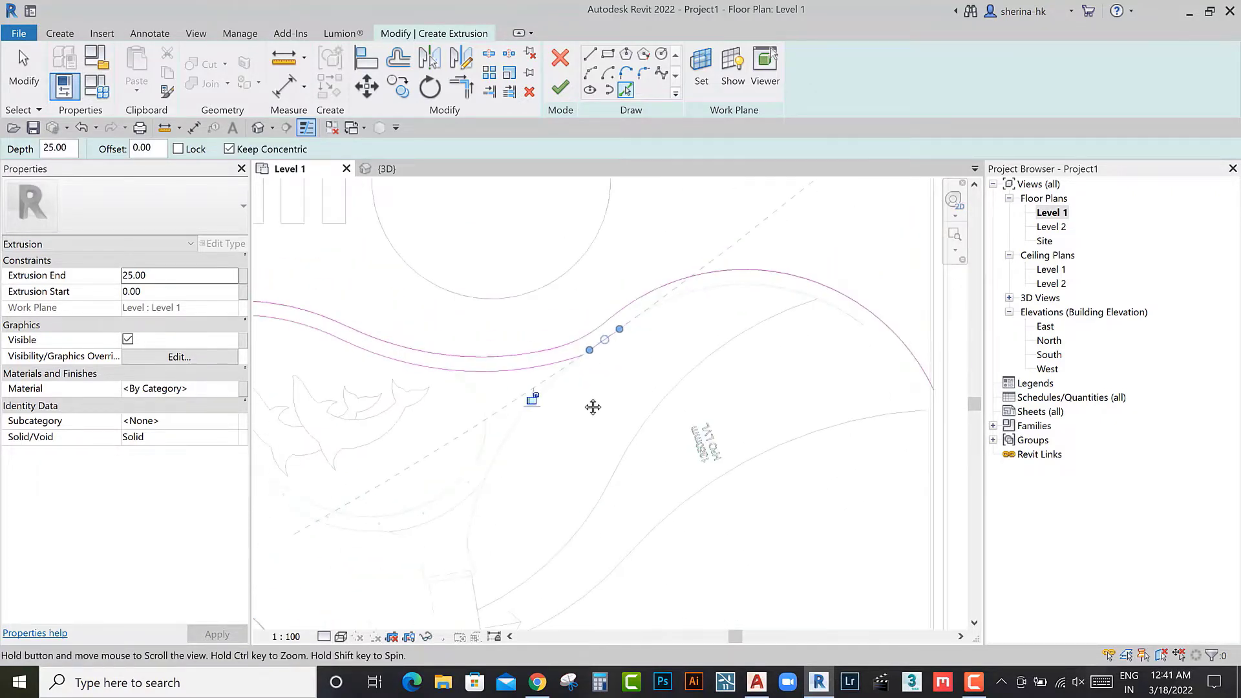
middle_drag(840, 386, 596, 409)
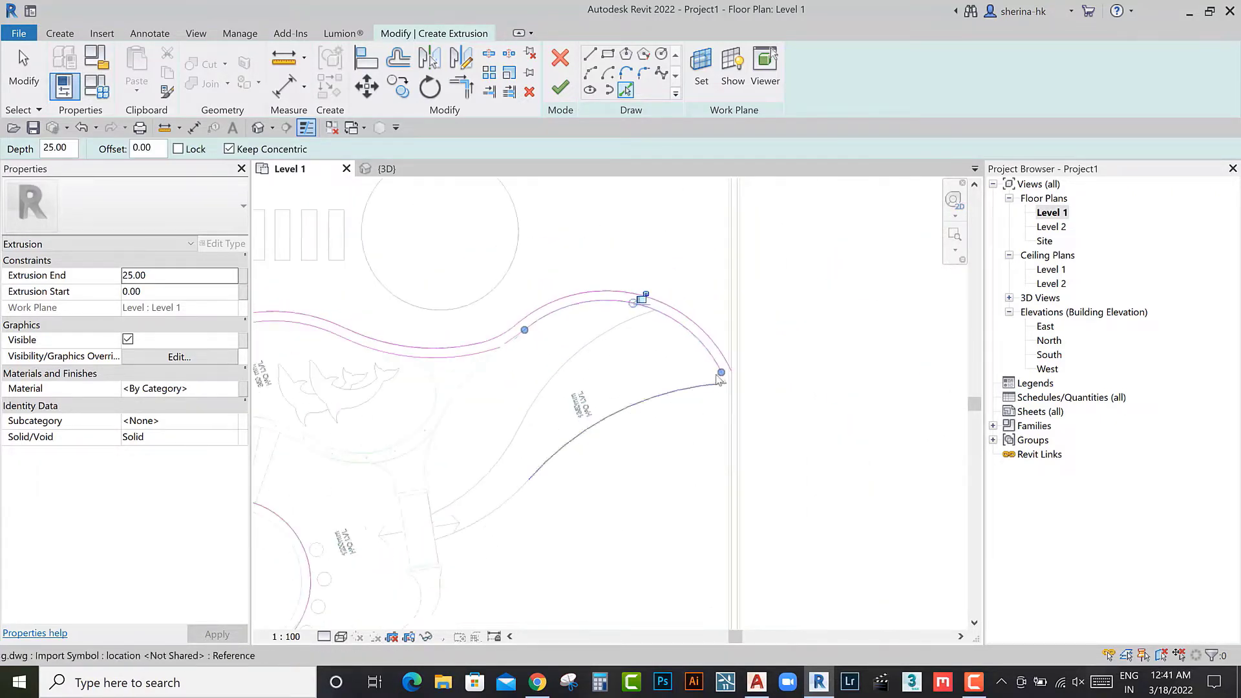
scroll(743, 401, up, 2)
click(755, 400)
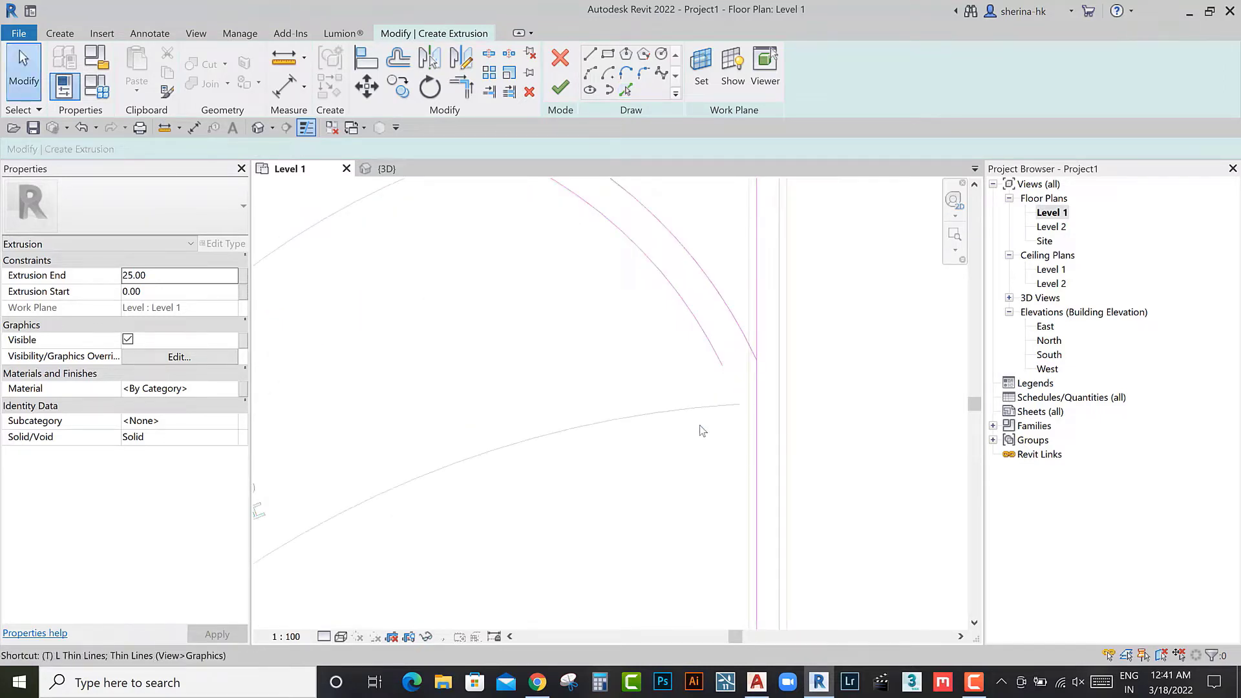
Step: Trim two curb lines to a corner near the dolphin area, dismissing the failed join
key(t)
key(r)
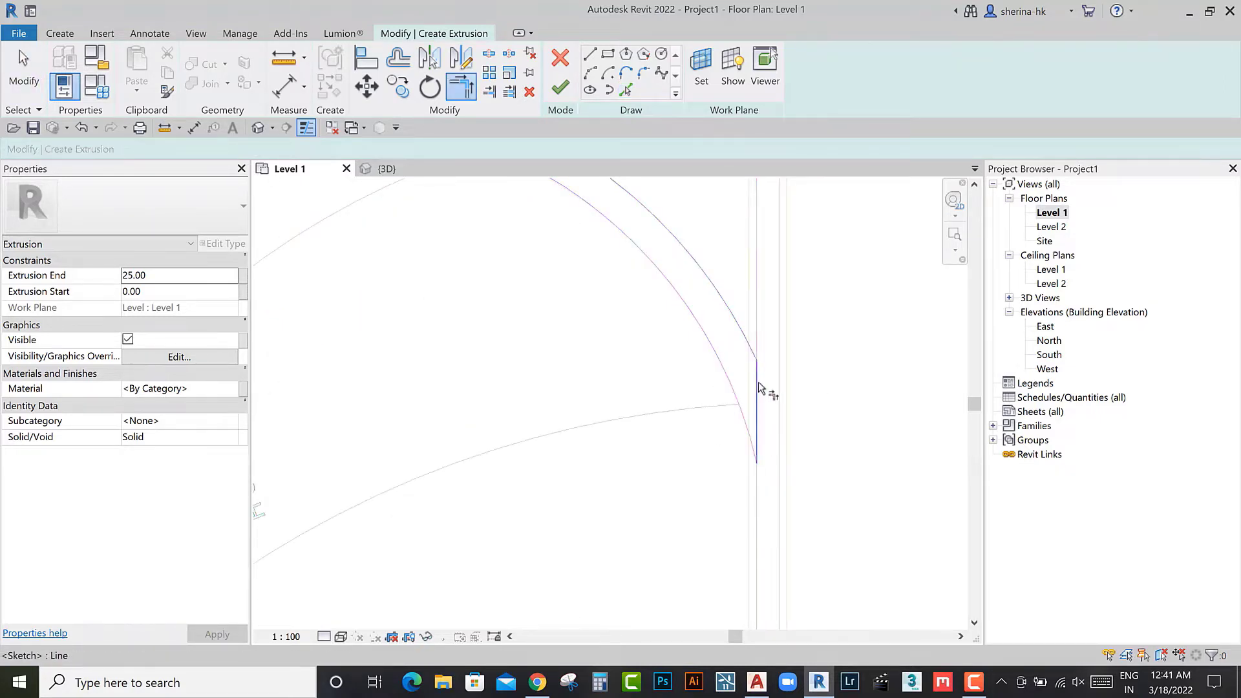
scroll(760, 388, down, 3)
middle_drag(602, 465, 657, 396)
scroll(676, 371, up, 3)
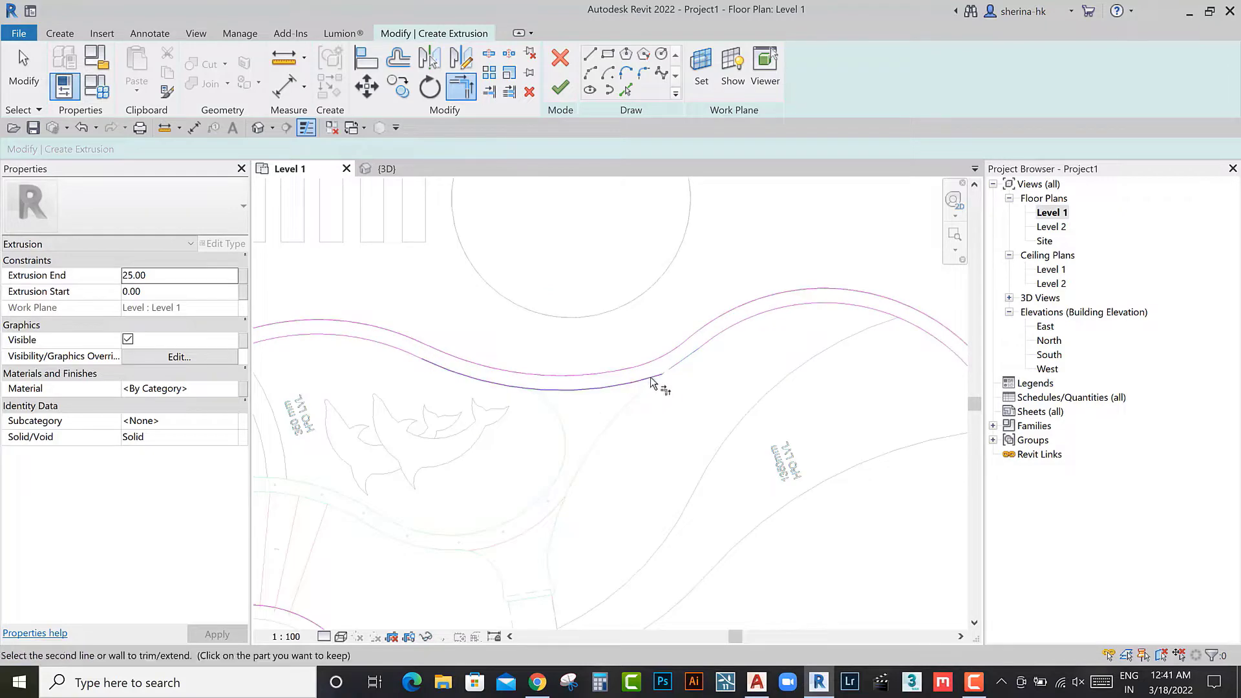
scroll(651, 382, down, 3)
scroll(651, 388, up, 2)
middle_drag(413, 394, 651, 389)
click(504, 376)
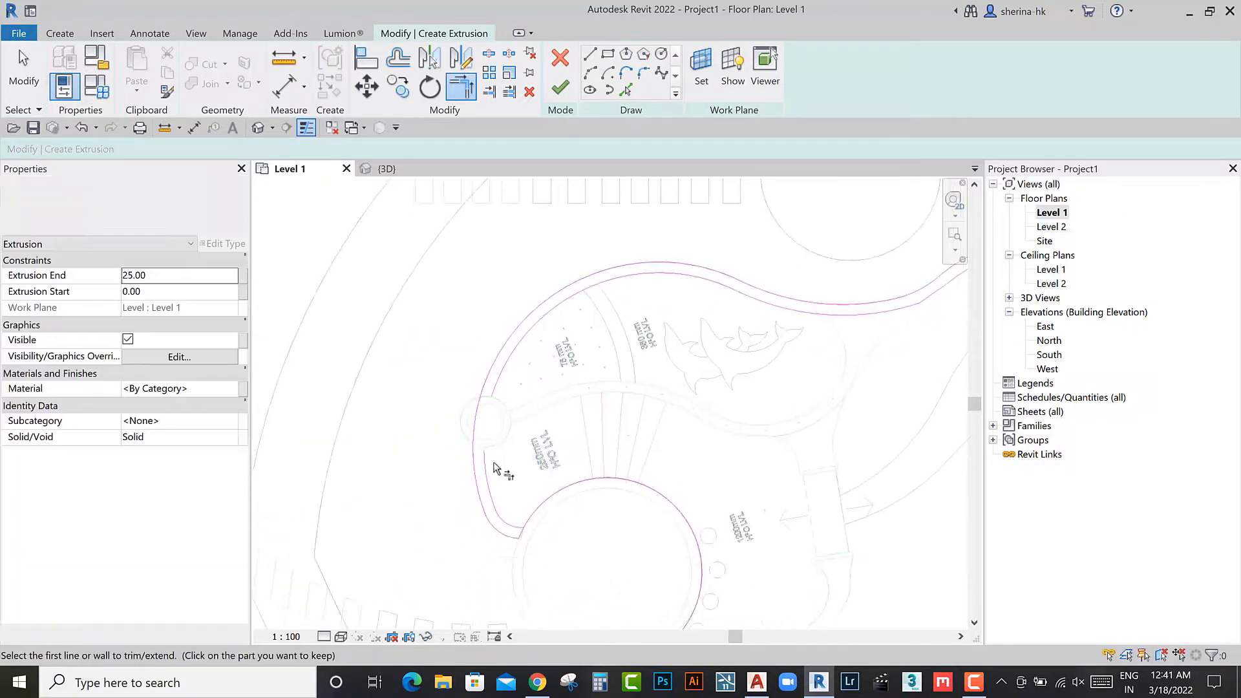
click(506, 393)
key(Escape)
scroll(489, 424, up, 3)
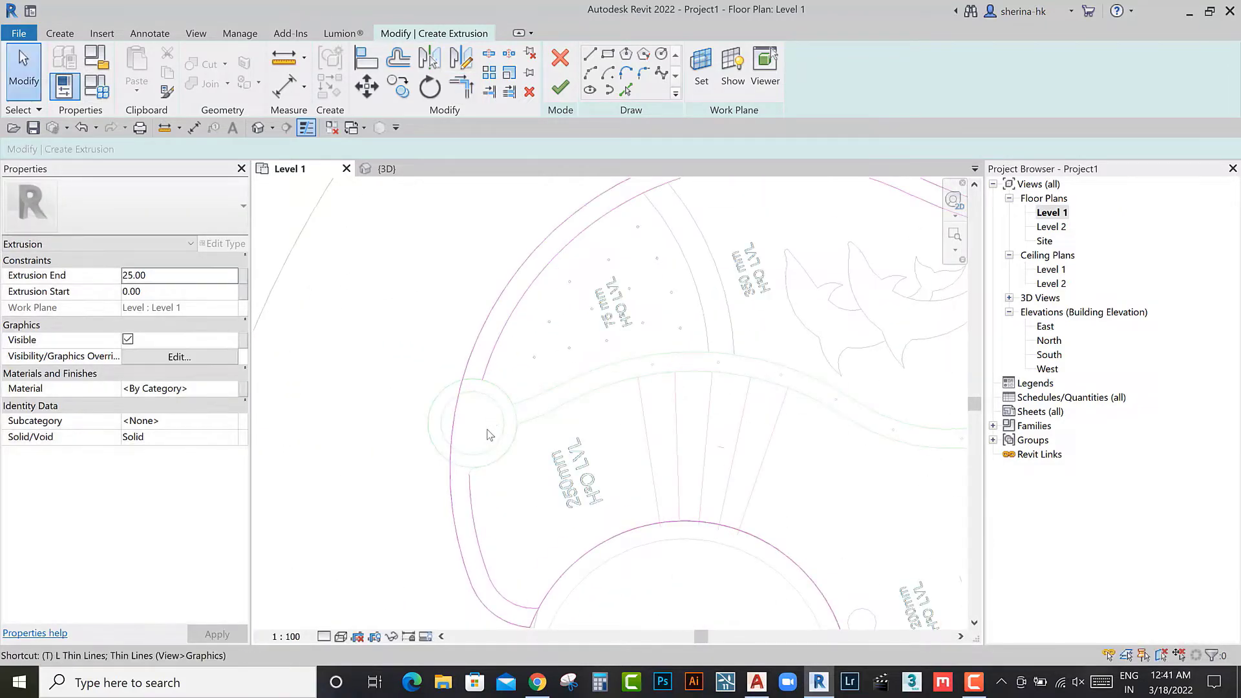
Step: Retry the corner trim on the curve beside the circle, dismissing the join error
key(t)
key(r)
click(491, 367)
key(Escape)
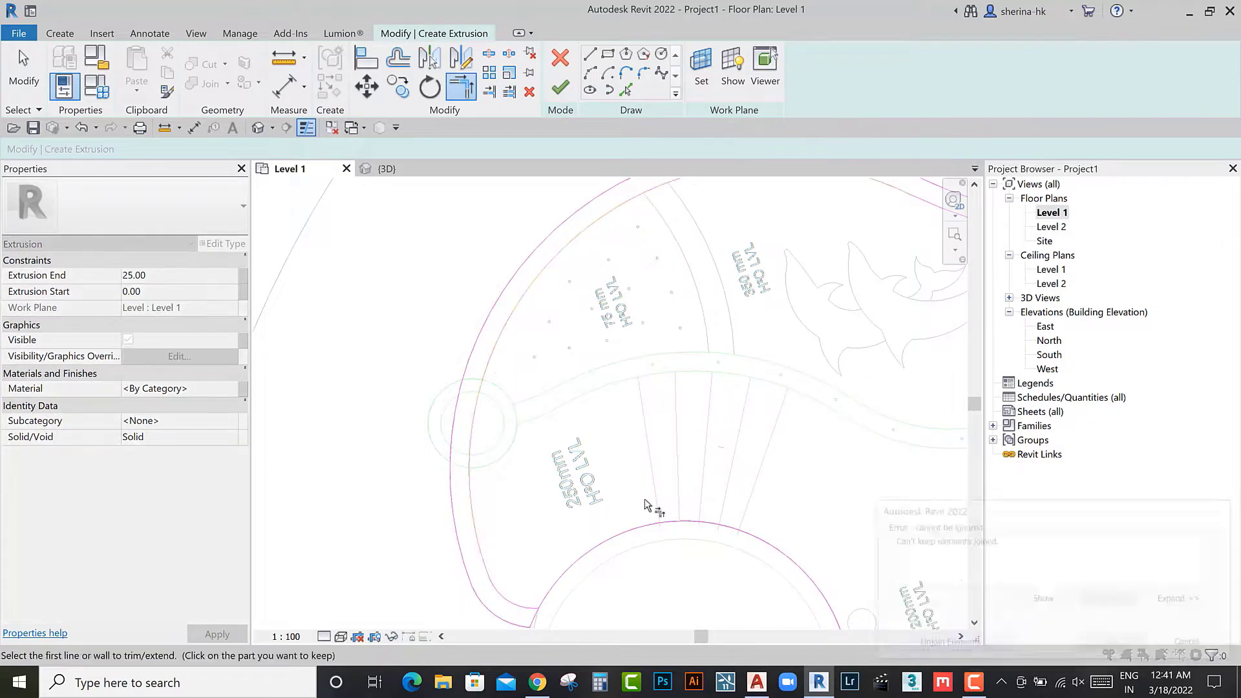
key(Escape)
scroll(514, 439, down, 3)
scroll(514, 439, up, 3)
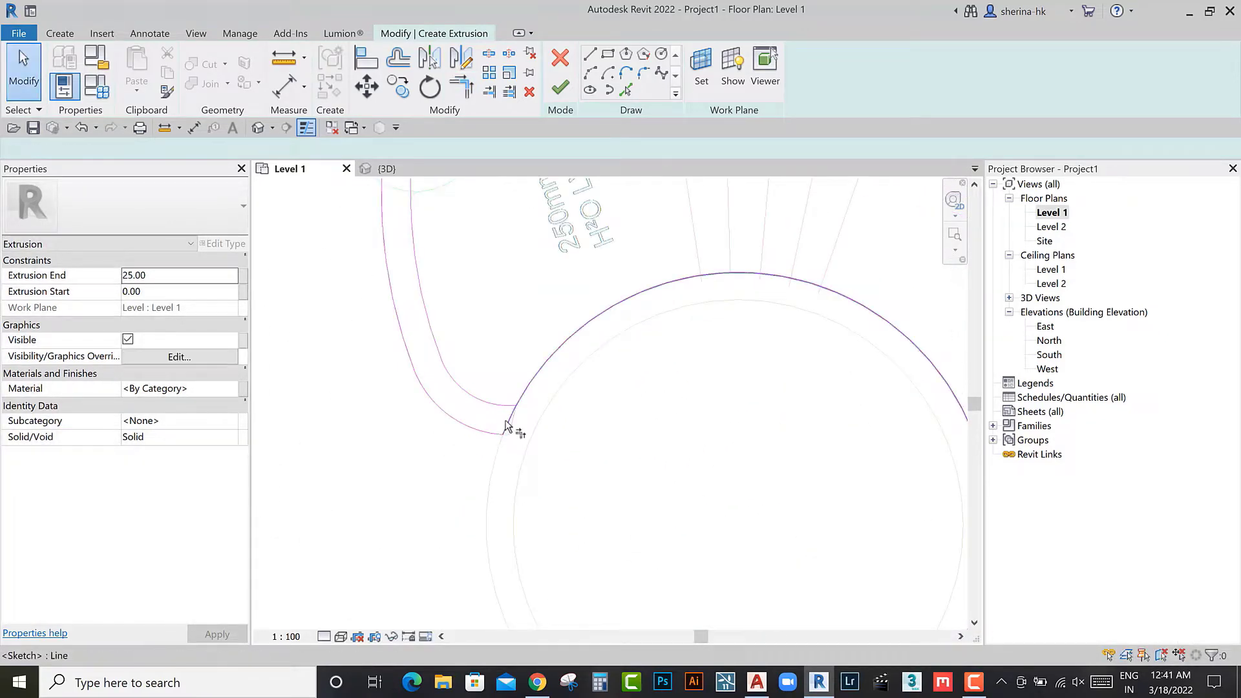
key(t)
key(r)
scroll(514, 427, down, 3)
scroll(554, 420, down, 2)
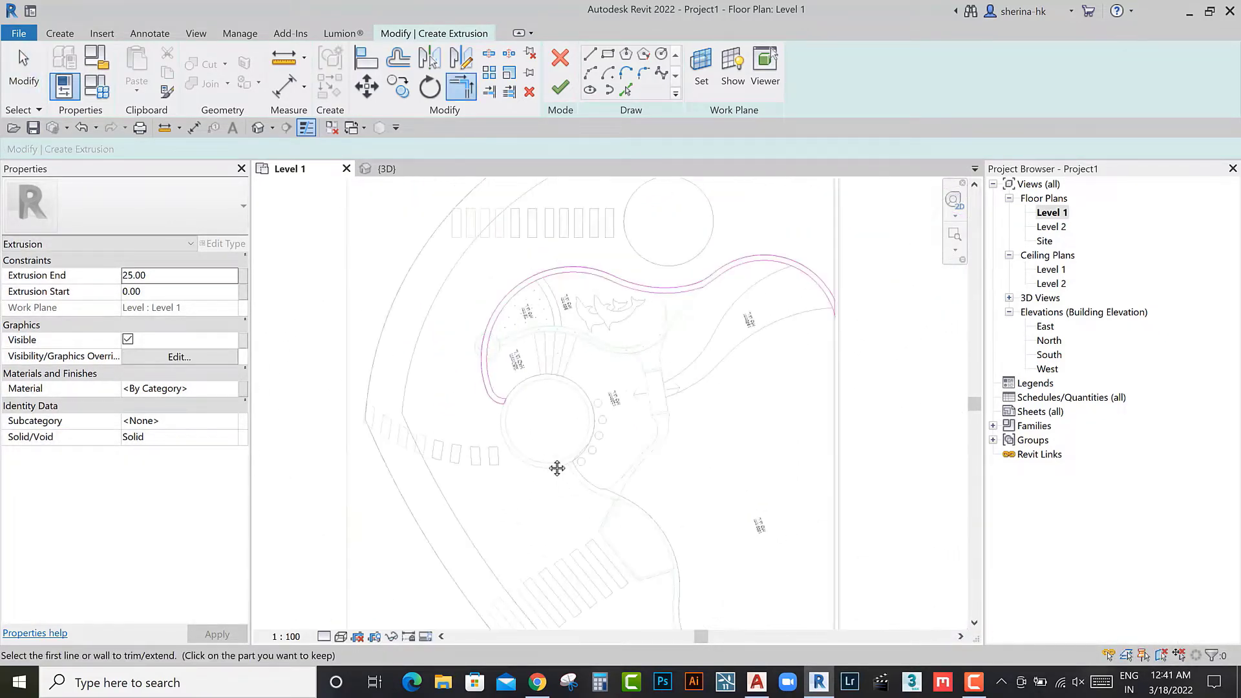
scroll(610, 440, up, 2)
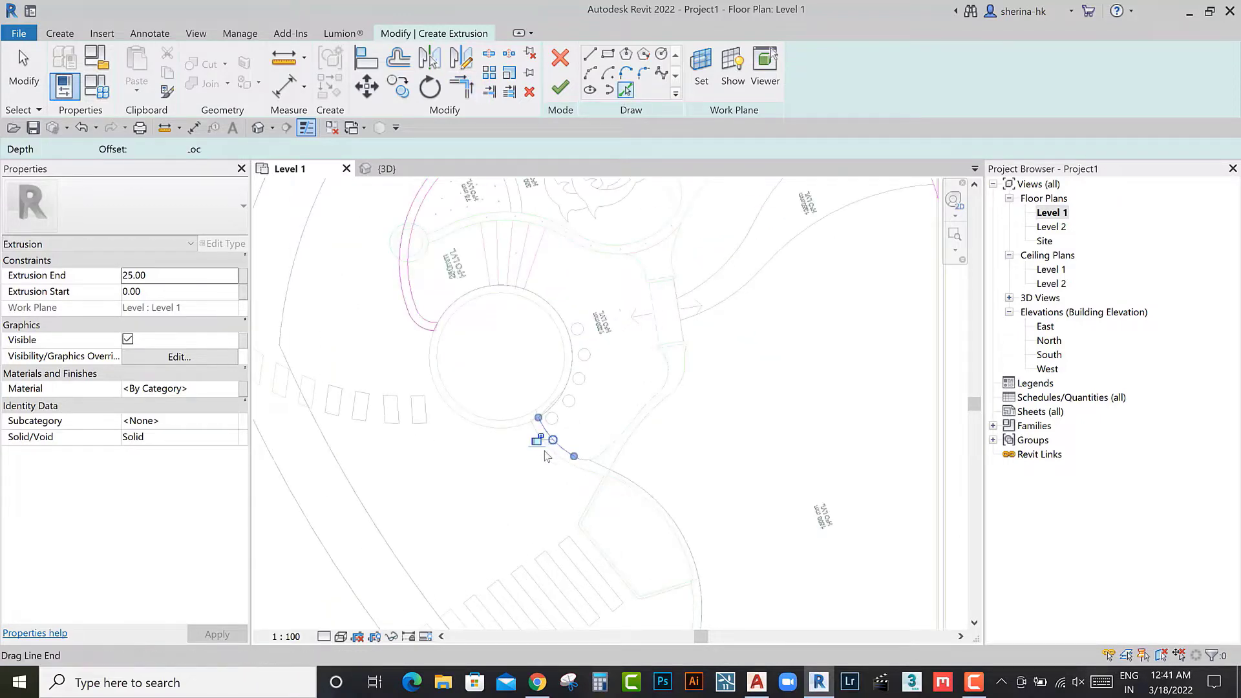
Step: Select the short arcs, curb arcs and straight segment of the sketch below the circle
scroll(546, 456, up, 2)
click(557, 435)
middle_drag(570, 499, 601, 490)
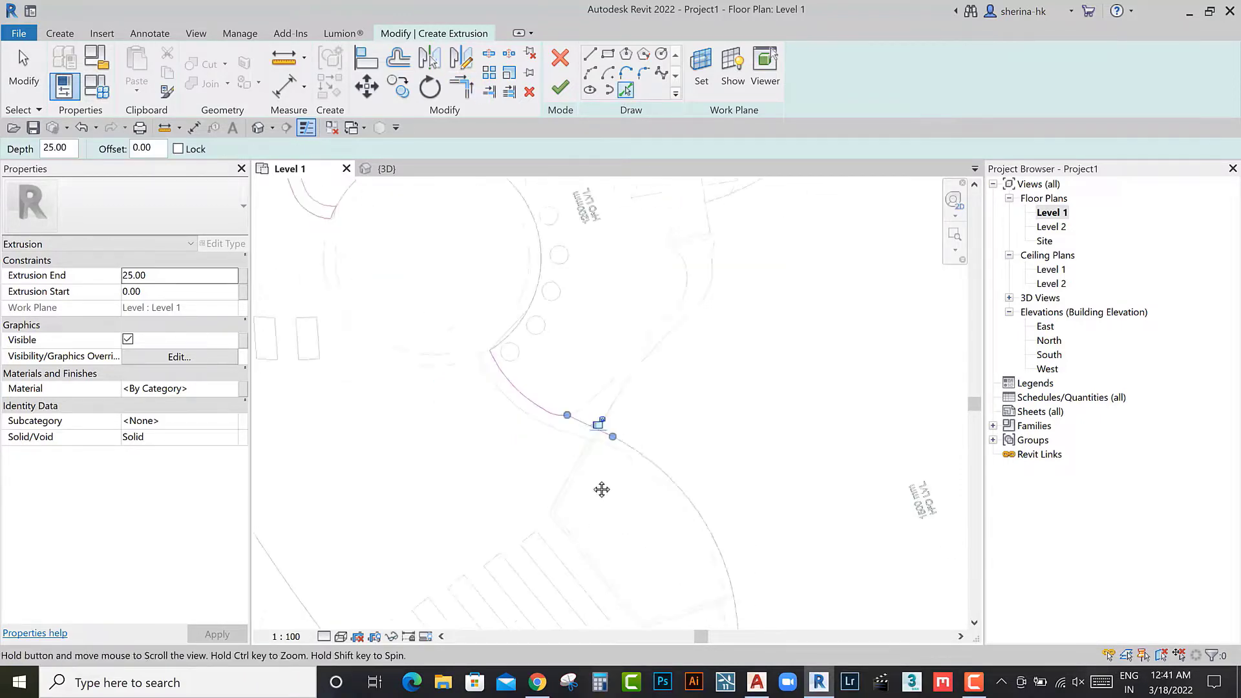
middle_drag(646, 396, 645, 363)
click(631, 410)
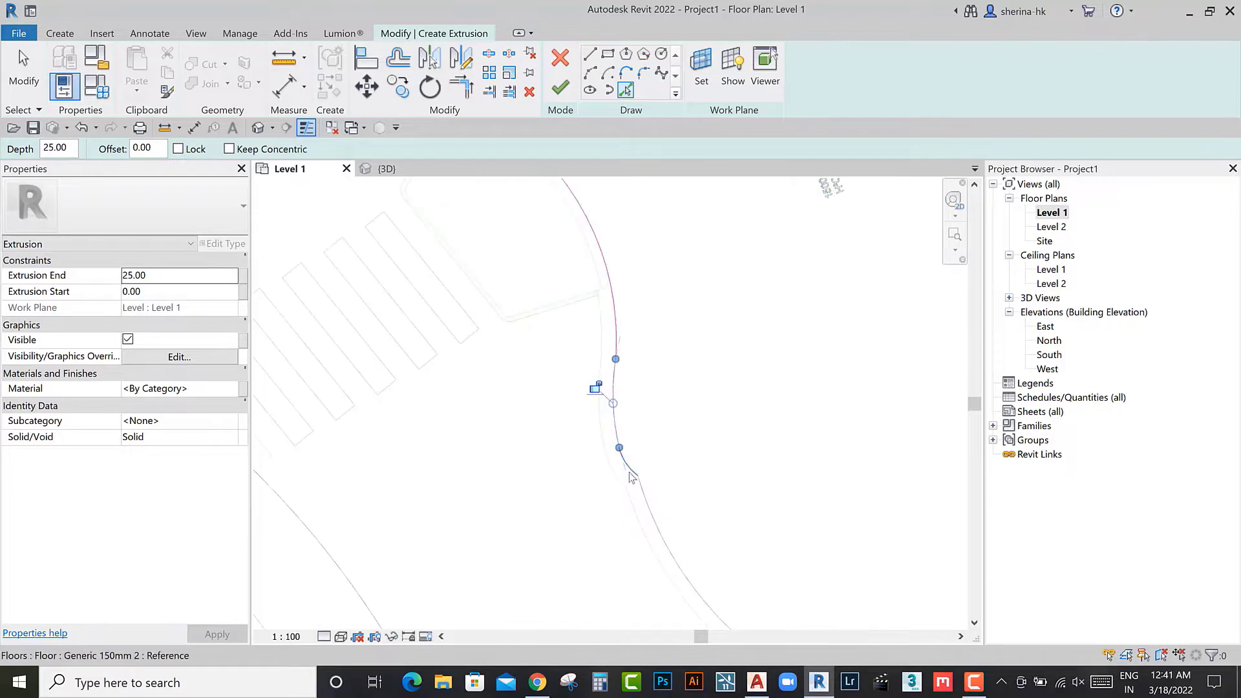
click(665, 493)
scroll(744, 495, down, 2)
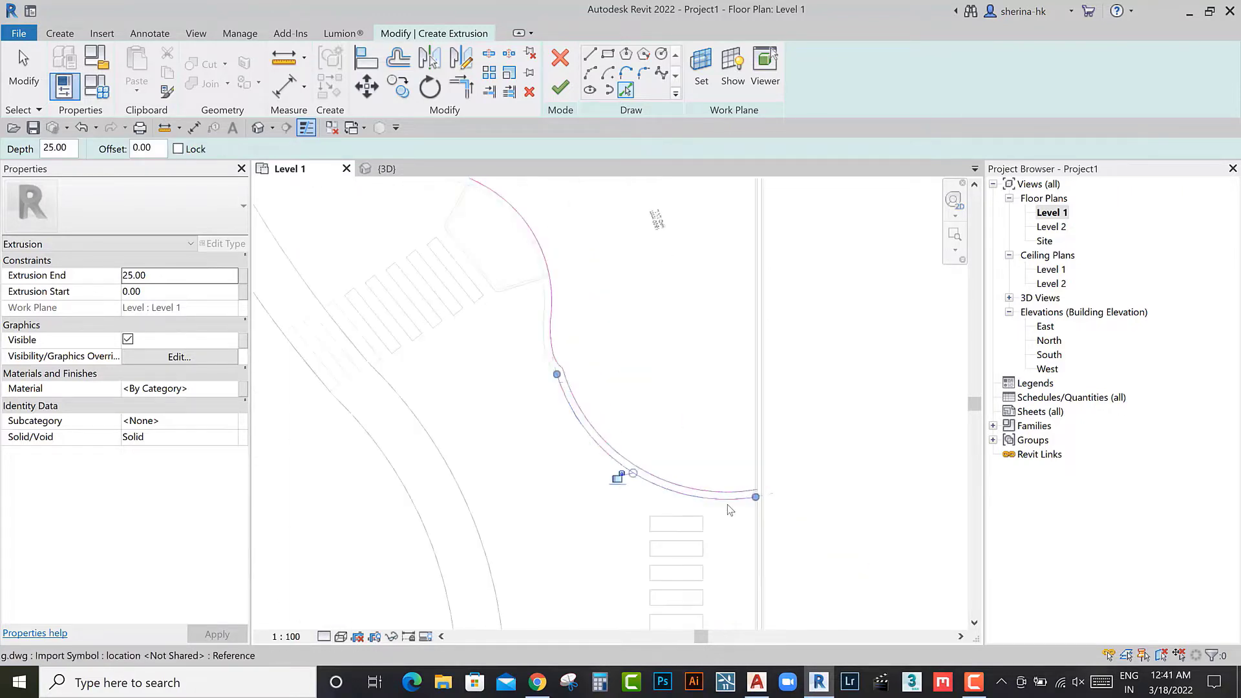
scroll(730, 510, up, 3)
click(527, 356)
mouse_move(501, 284)
middle_down()
mouse_move(507, 458)
mouse_move(492, 569)
middle_up()
click(453, 378)
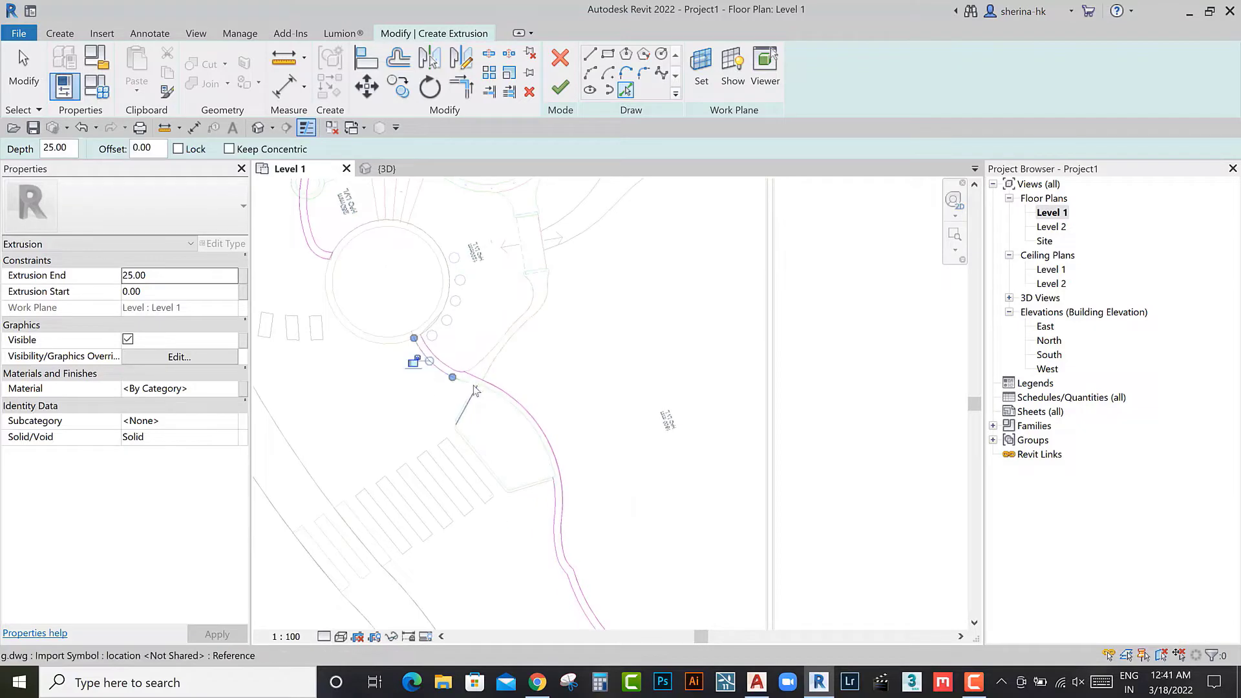
scroll(474, 390, up, 4)
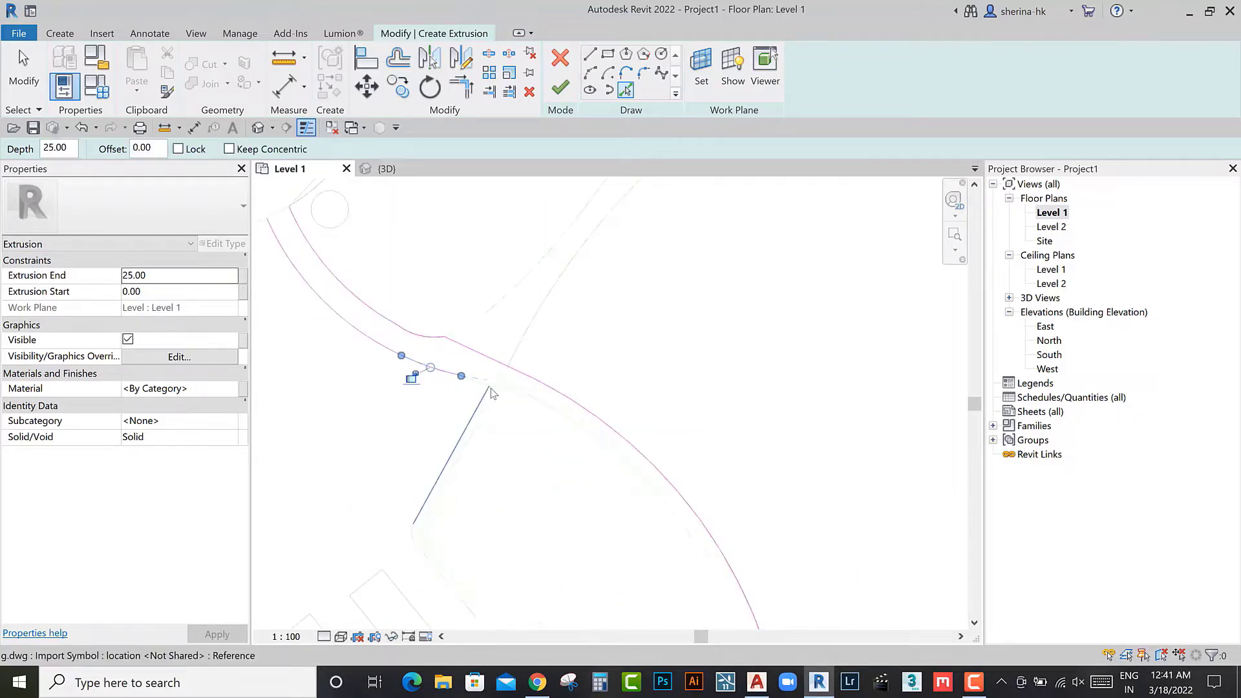
scroll(481, 391, up, 3)
click(517, 392)
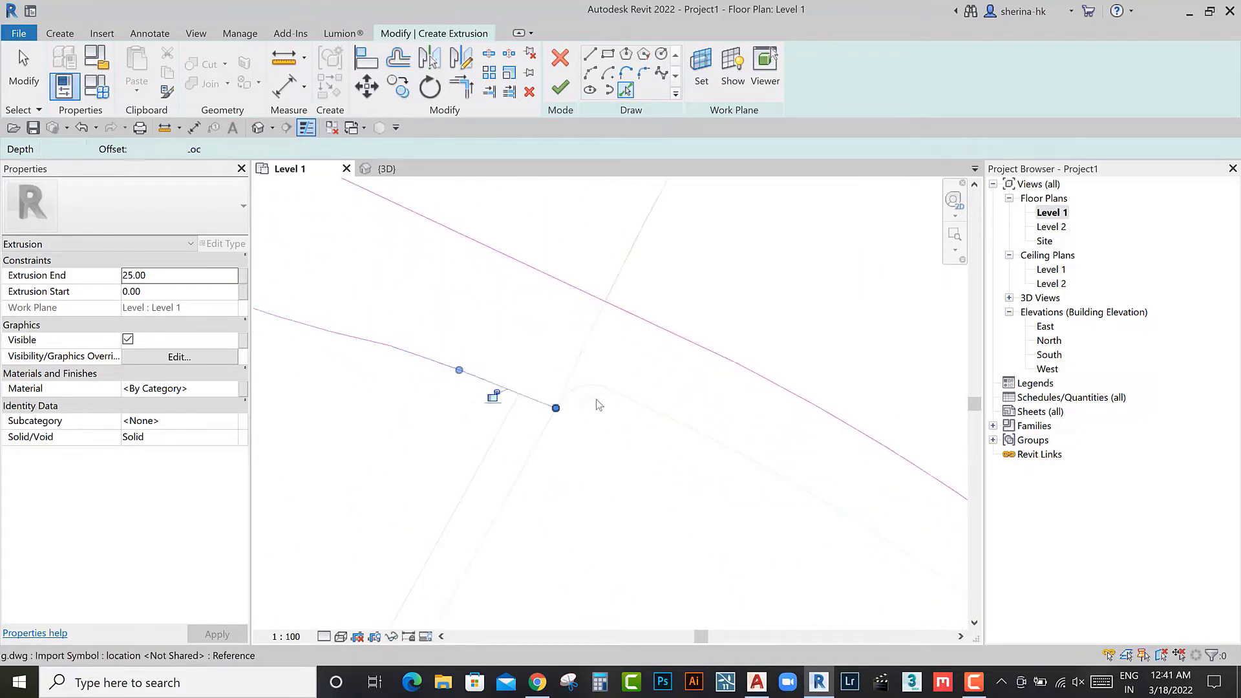
Step: Join the two diagonal curb lines at their corner
scroll(601, 426, down, 3)
middle_drag(631, 443, 620, 354)
scroll(703, 415, up, 3)
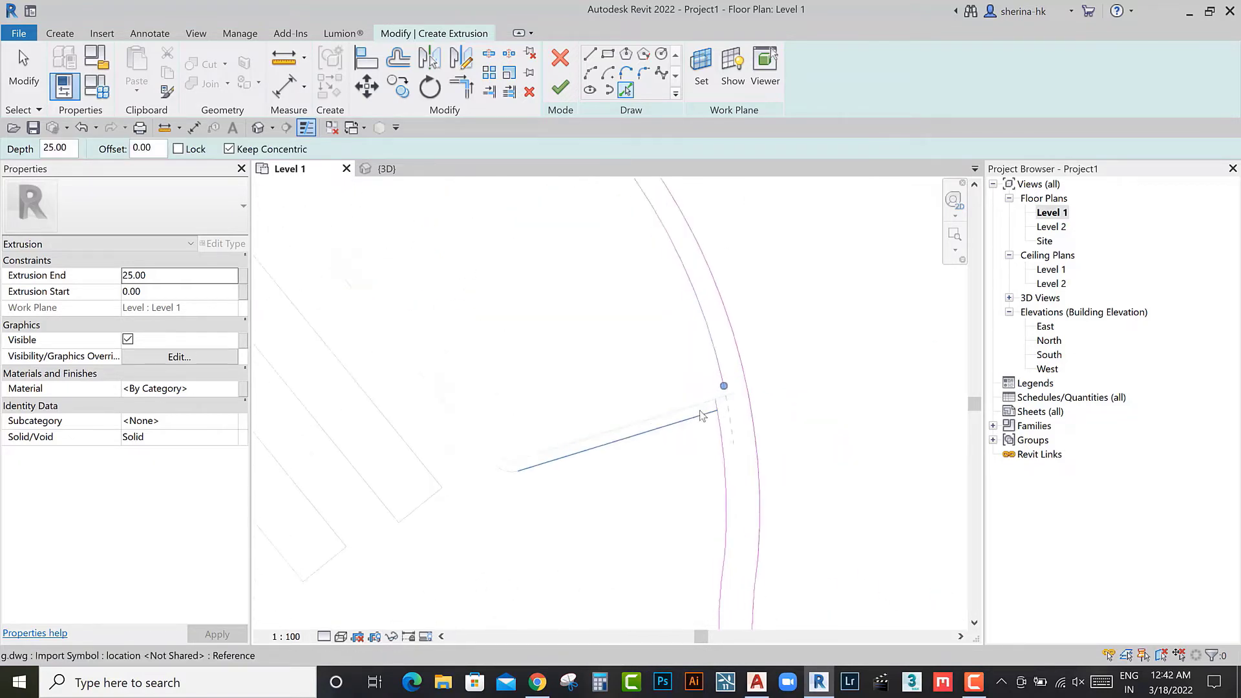
click(661, 452)
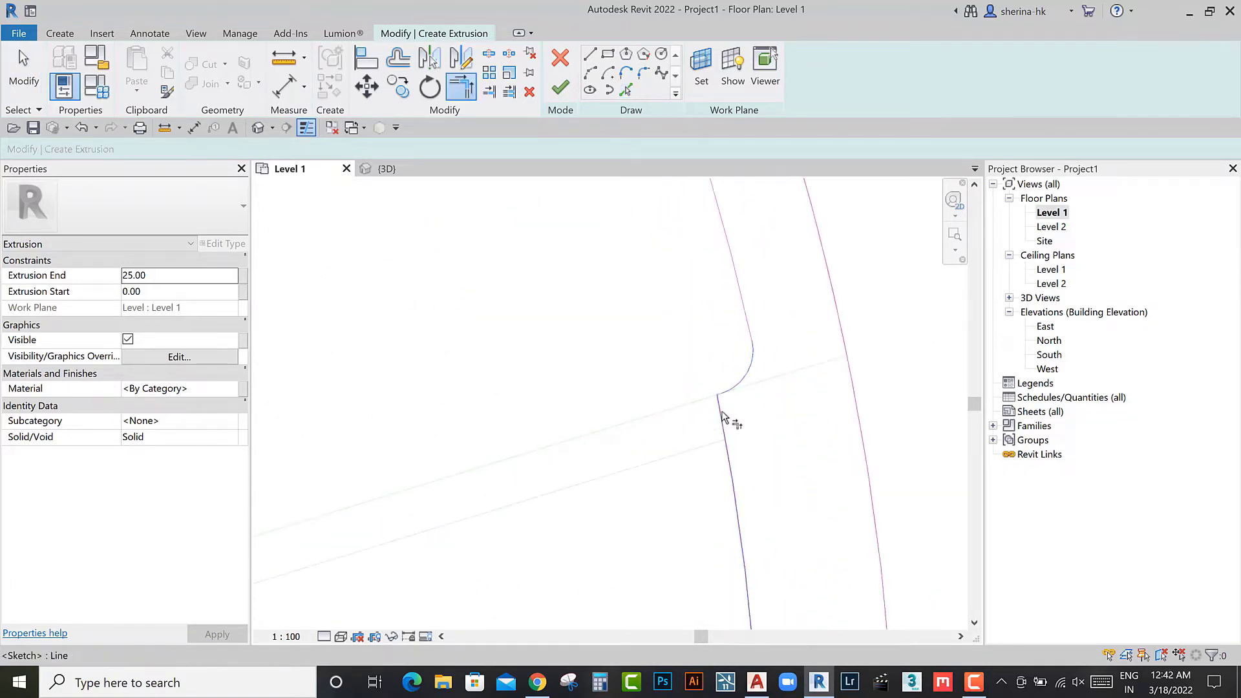
scroll(728, 415, down, 2)
middle_drag(608, 501, 573, 370)
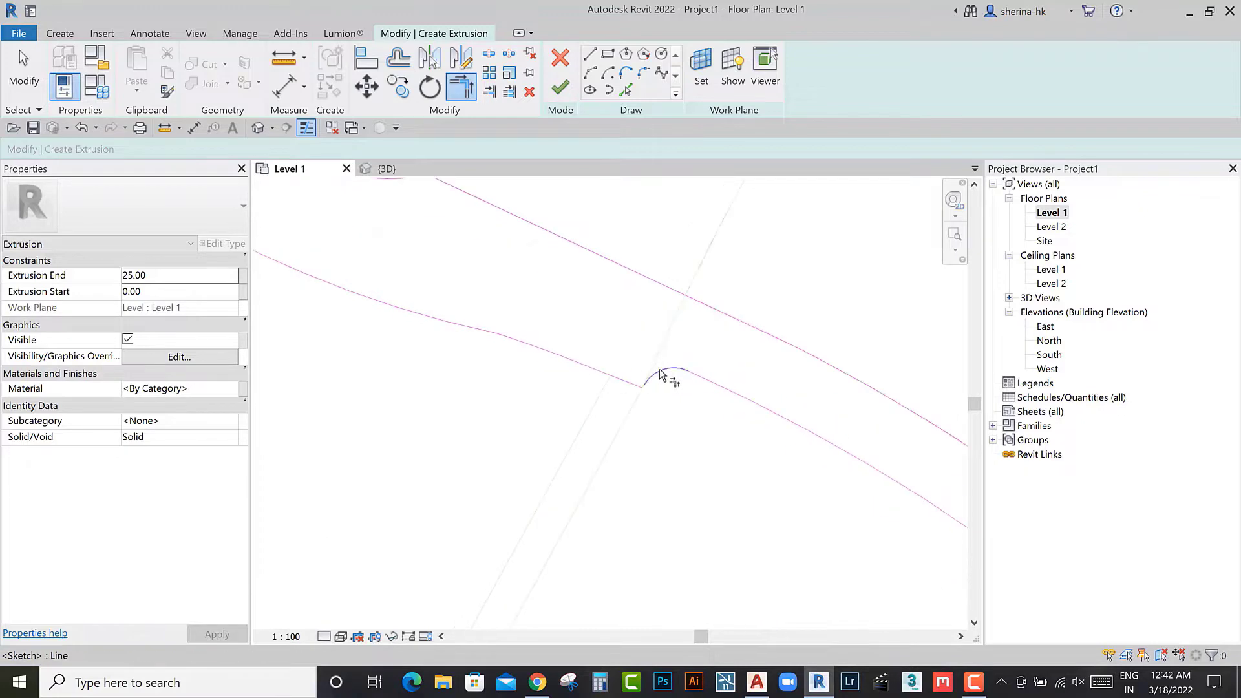
scroll(665, 375, down, 3)
scroll(493, 424, up, 3)
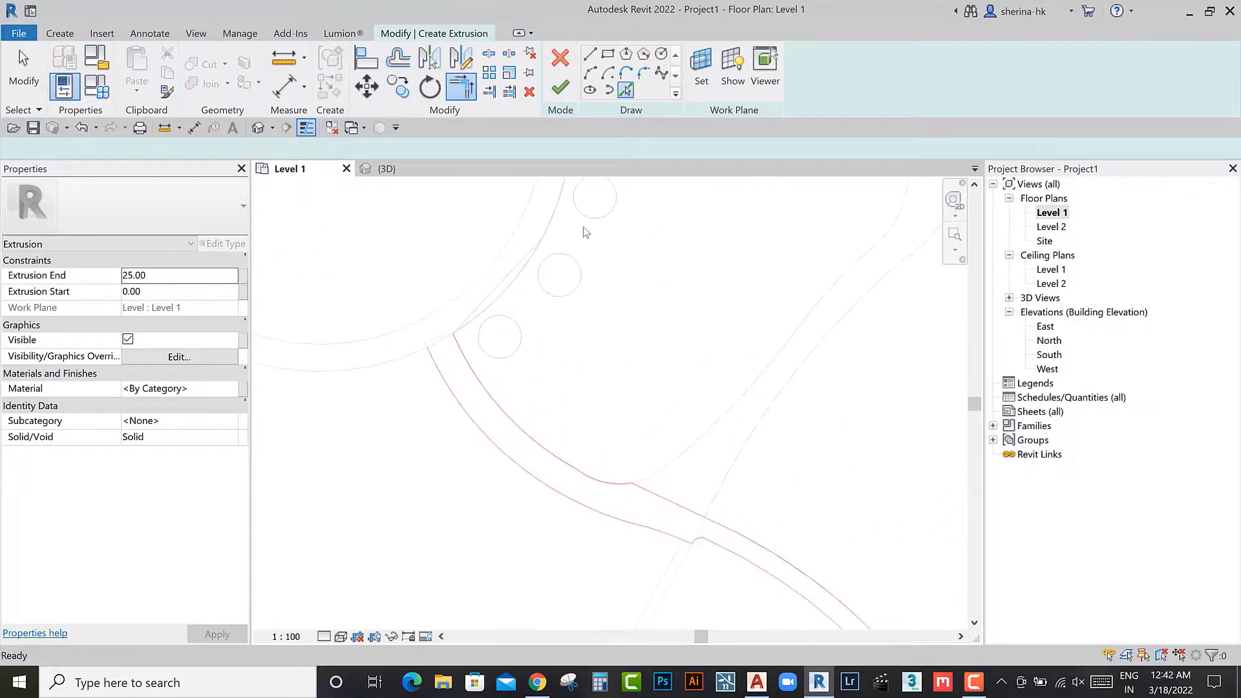
click(443, 346)
scroll(444, 352, up, 1)
scroll(475, 355, up, 1)
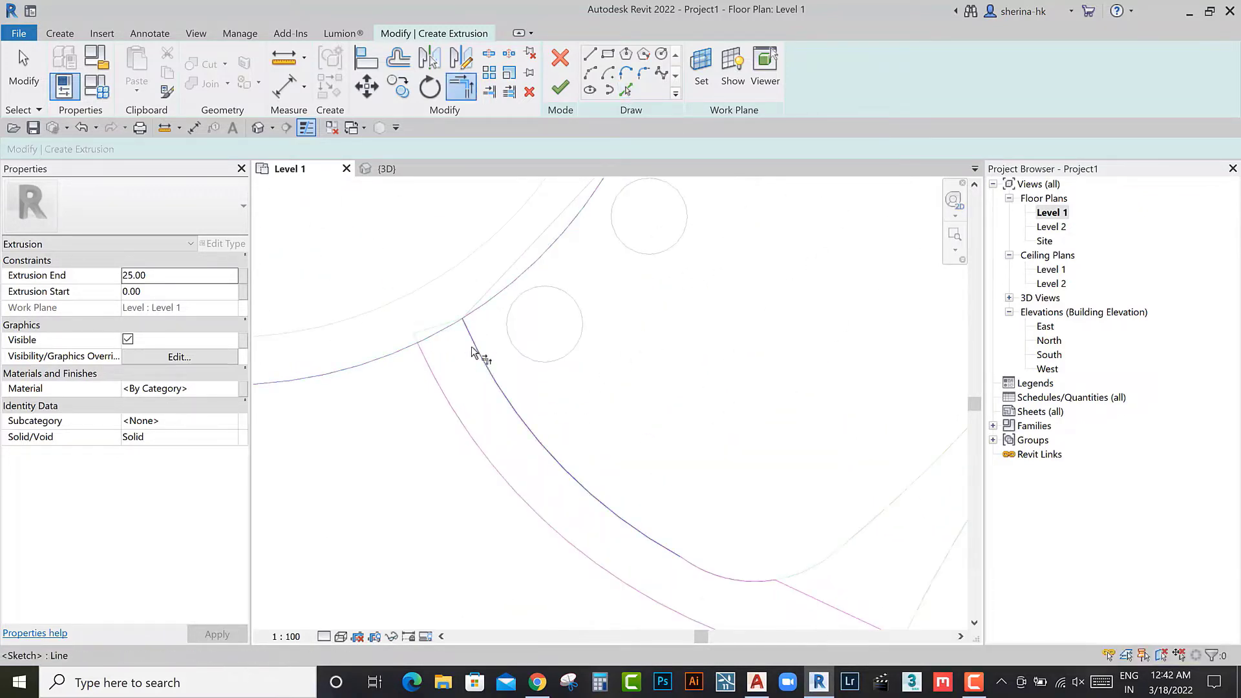
scroll(418, 401, down, 3)
key(Escape)
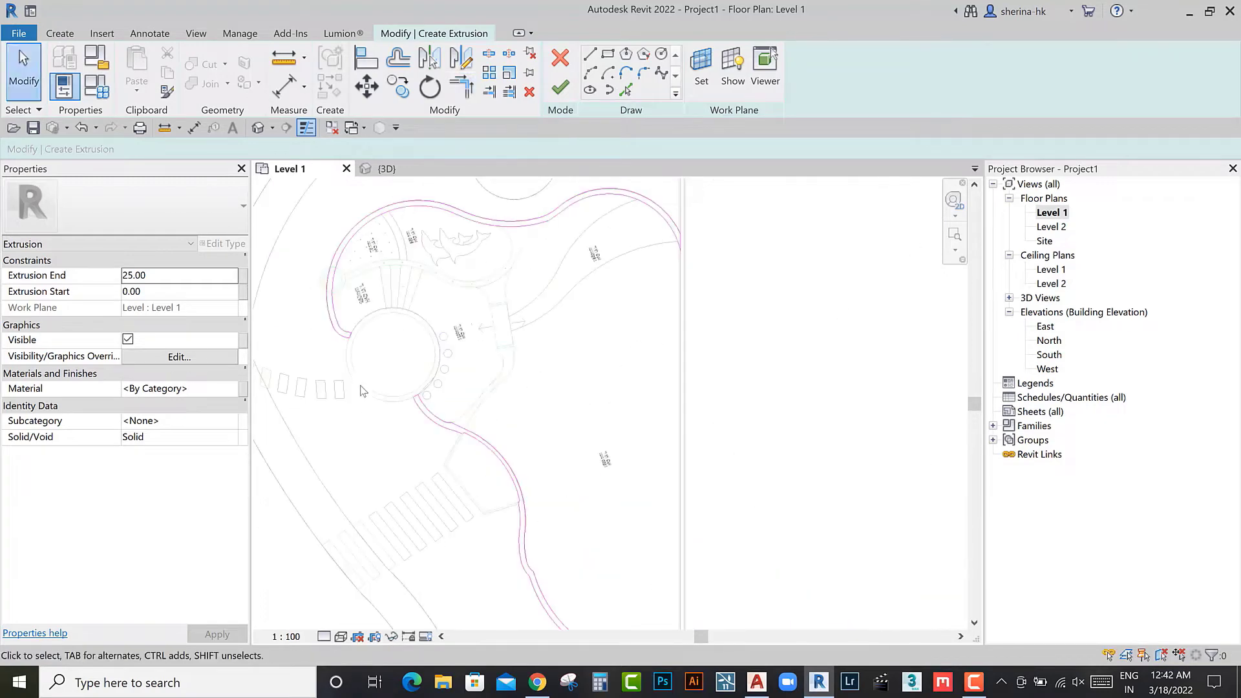
Step: Trim the lower curb curves so they meet the vertical line
mouse_move(388, 291)
middle_down()
mouse_move(349, 336)
mouse_move(517, 452)
middle_up()
scroll(335, 331, up, 3)
scroll(335, 331, down, 3)
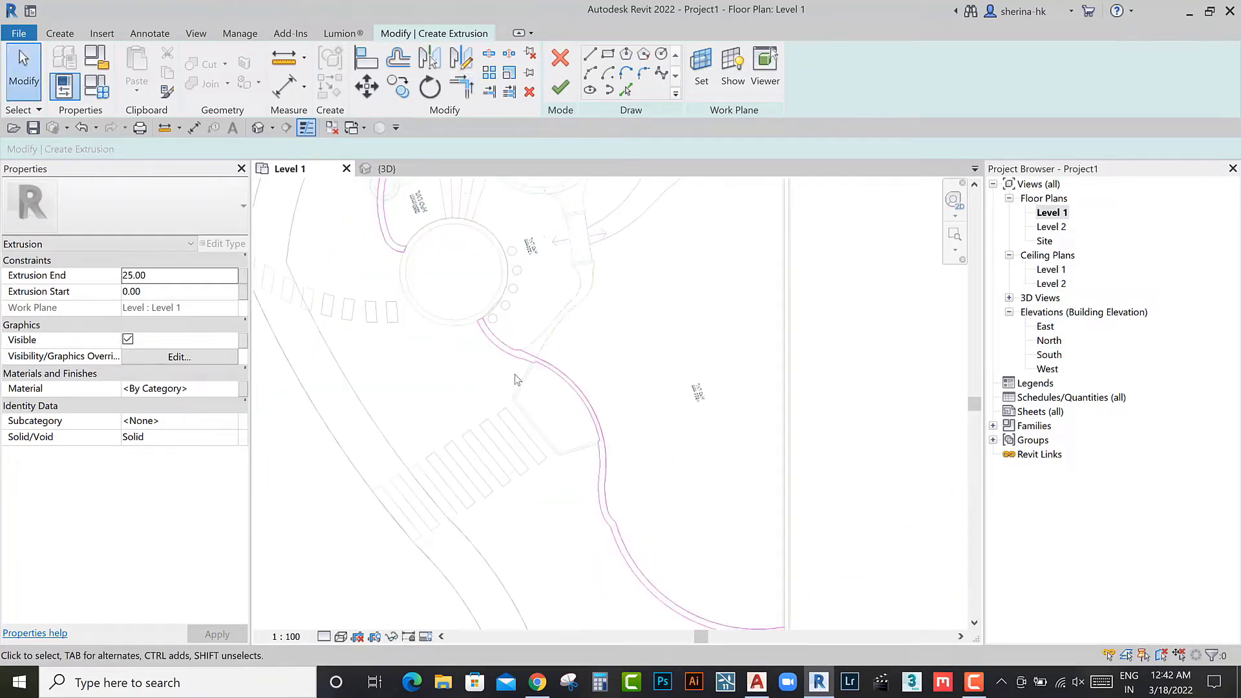
scroll(568, 493, up, 2)
scroll(680, 504, up, 2)
scroll(680, 504, up, 2)
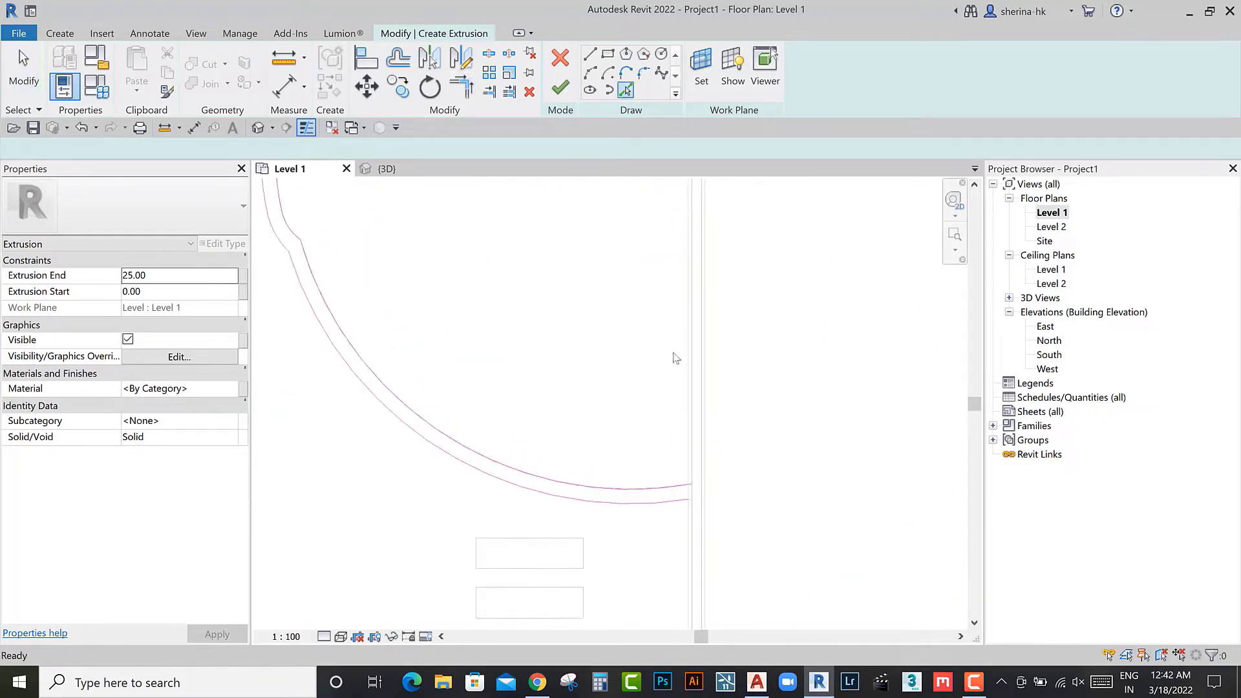
middle_drag(676, 358, 715, 466)
scroll(685, 480, up, 2)
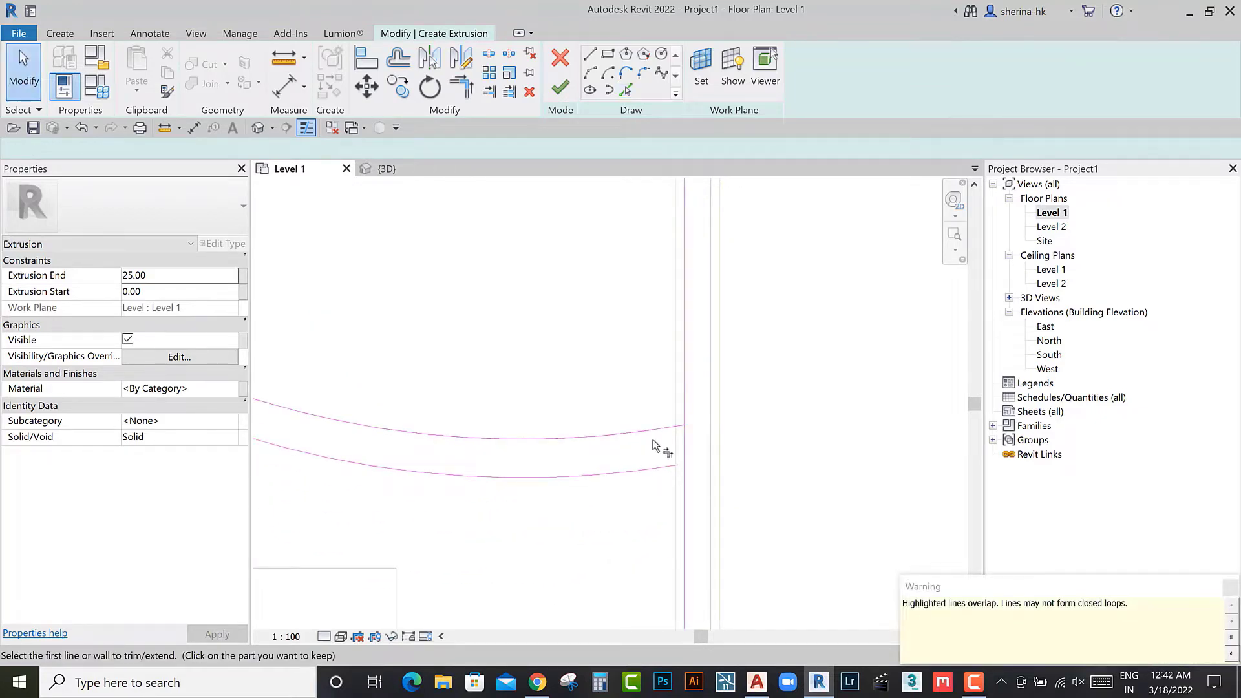
click(676, 461)
scroll(676, 460, down, 2)
scroll(624, 499, down, 2)
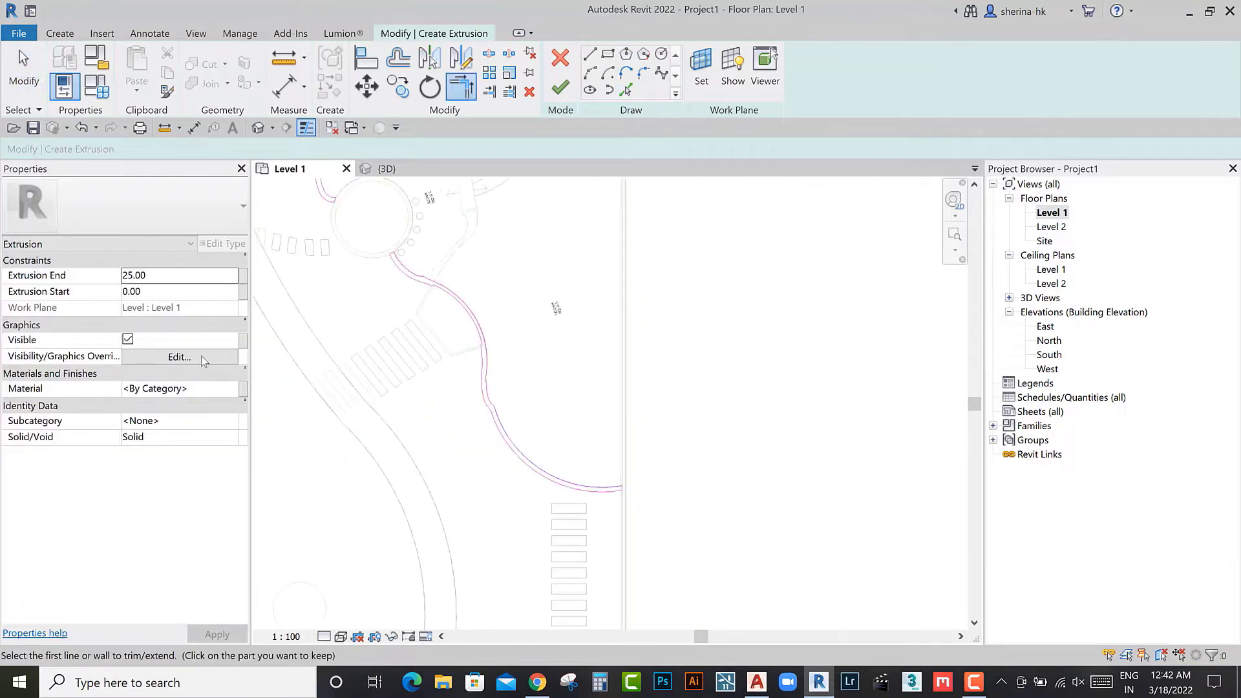
Step: Add Marble from the AEC Materials Stone library as the curb material and finish the sketch
click(19, 360)
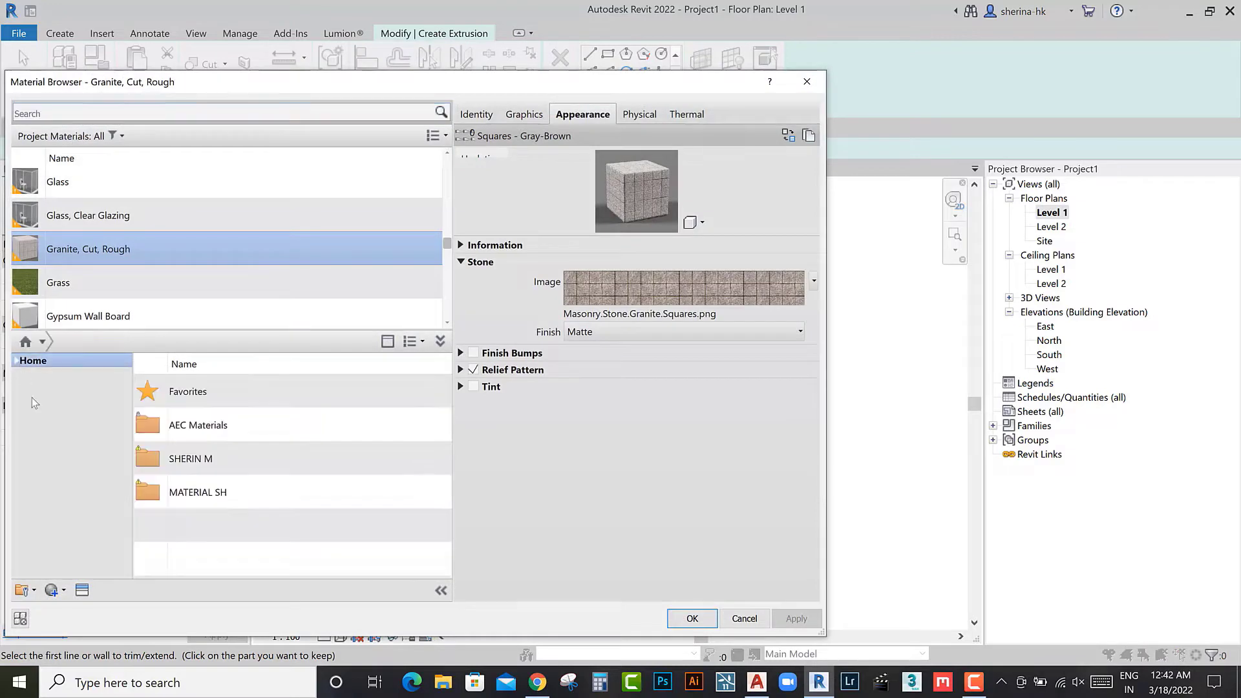
click(24, 388)
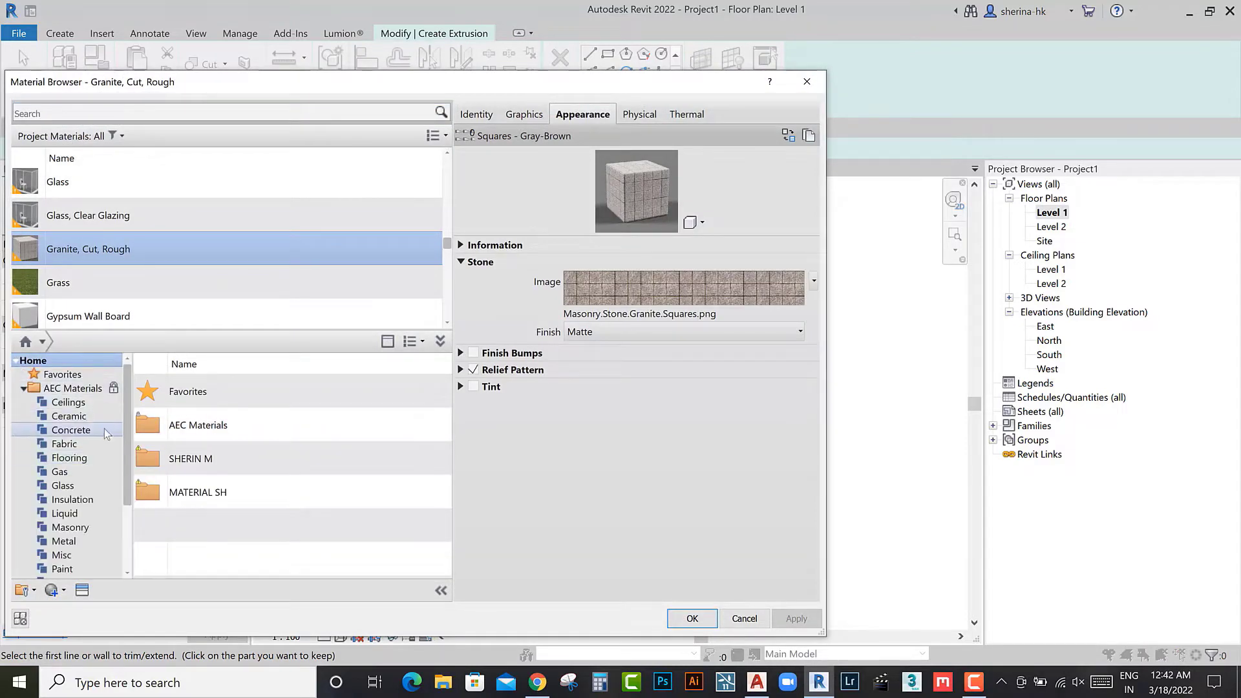
scroll(81, 481, down, 2)
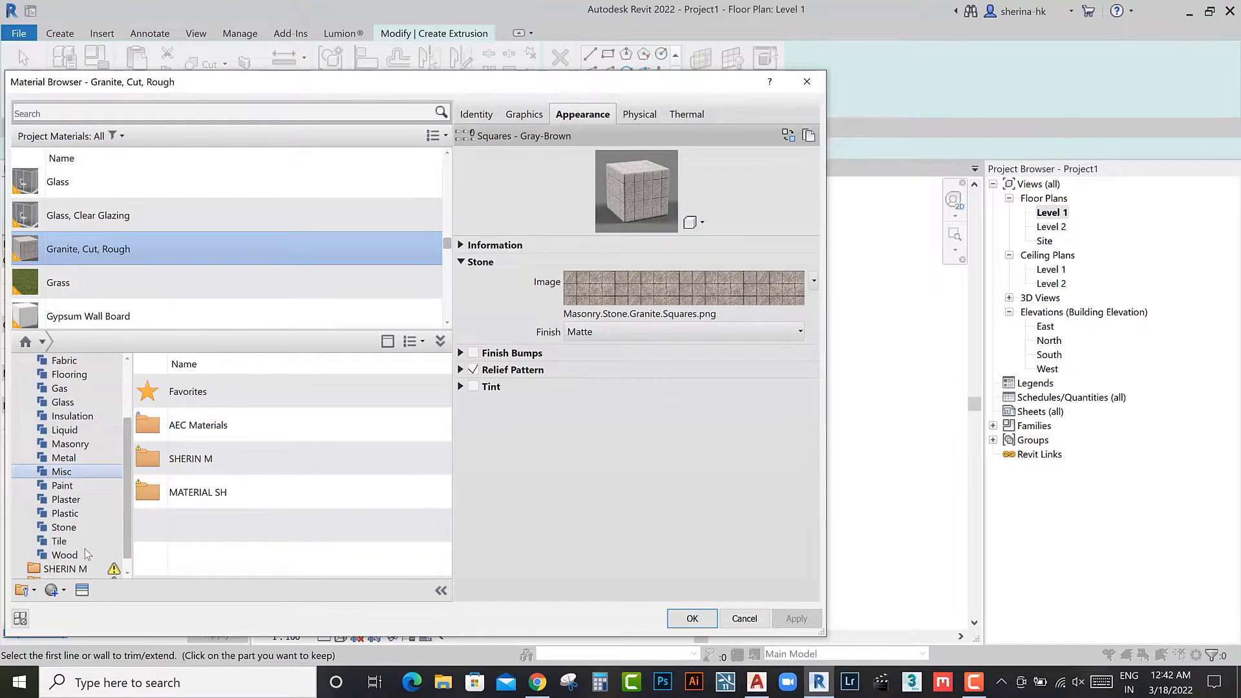
click(90, 527)
click(418, 424)
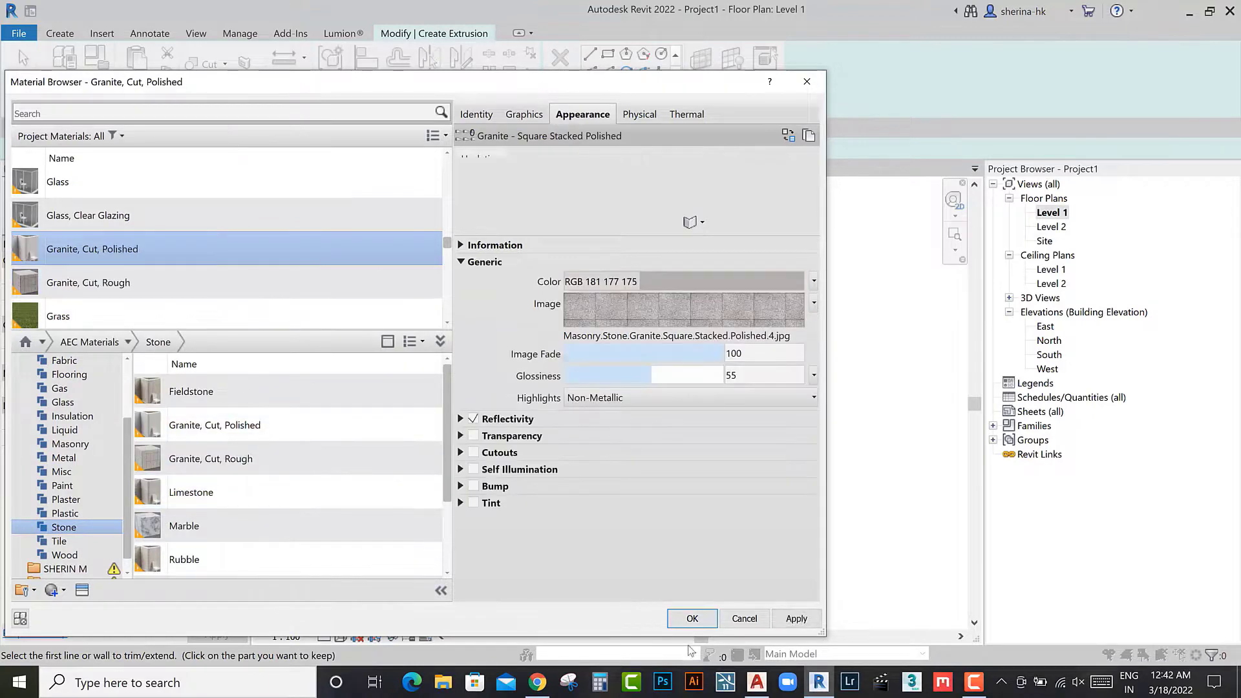
scroll(317, 541, down, 2)
click(418, 427)
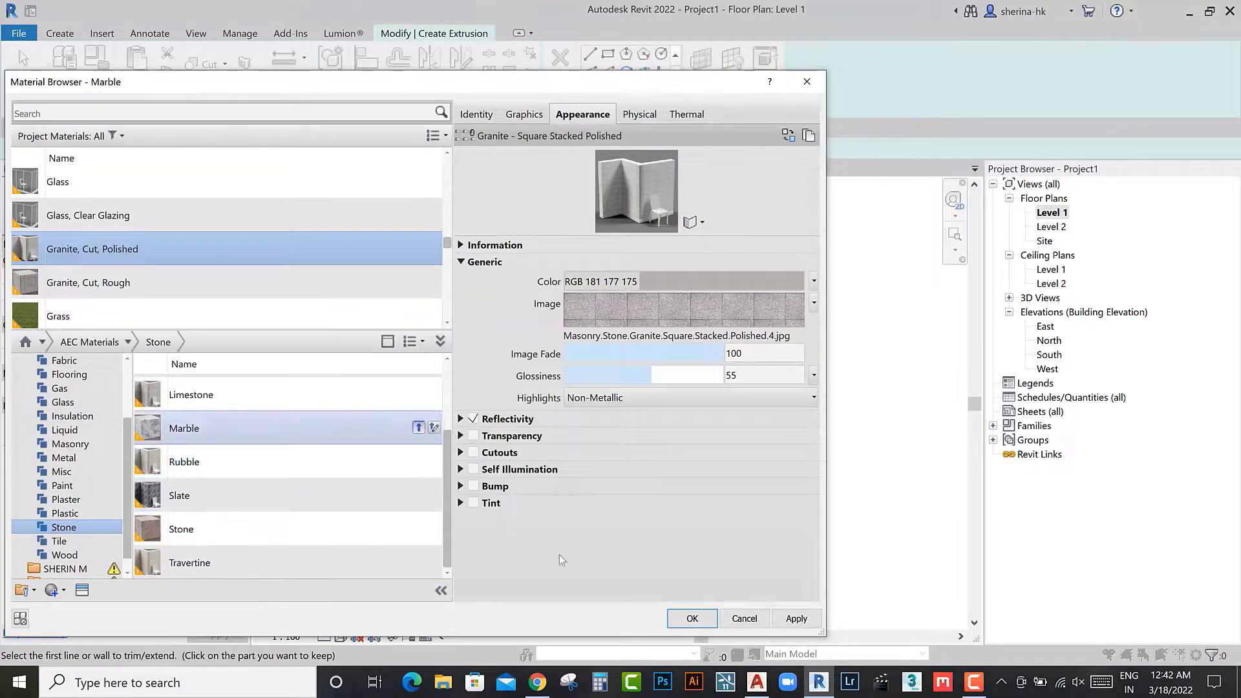
click(692, 621)
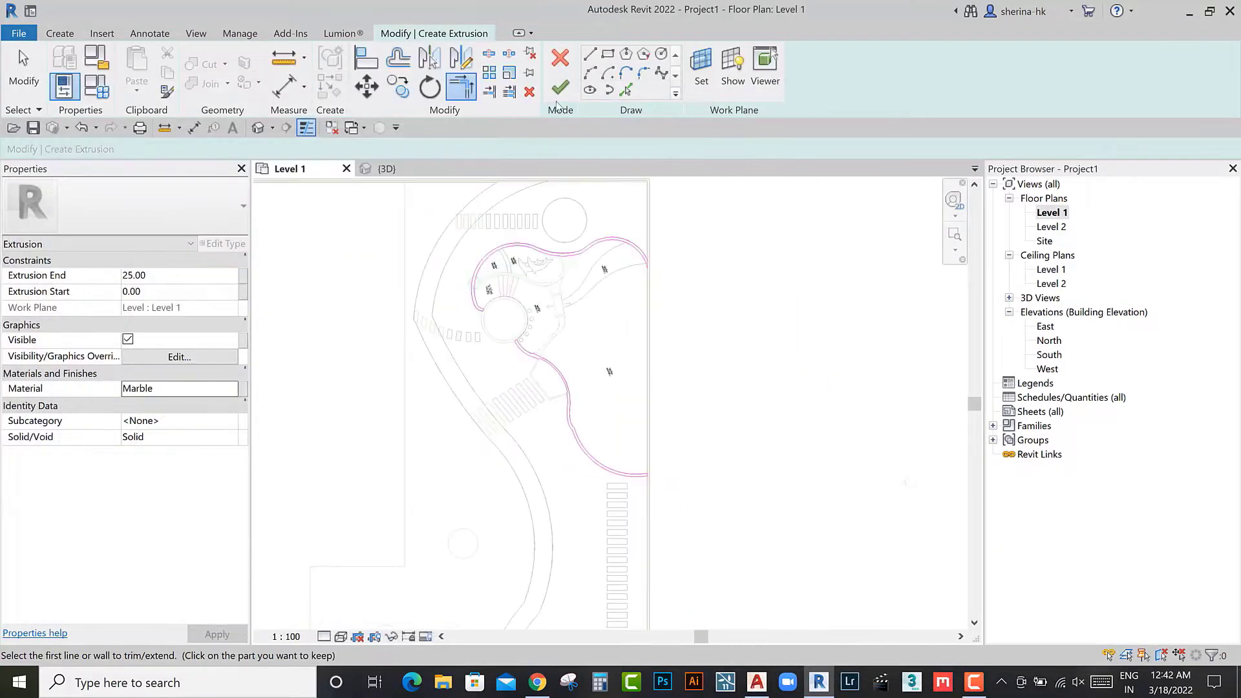
click(561, 82)
Step: In the {3D} view, set the curved-path curb's Extrusion End to 19
click(24, 71)
click(386, 168)
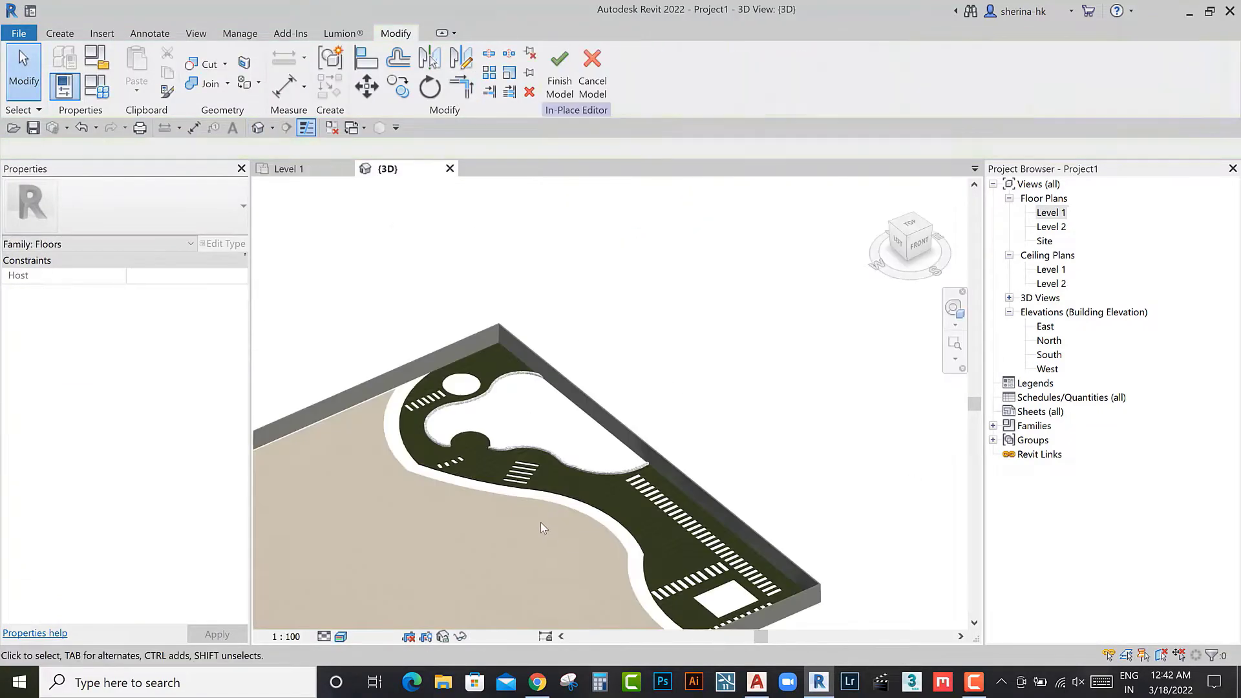
scroll(589, 489, up, 3)
scroll(658, 475, up, 2)
click(657, 362)
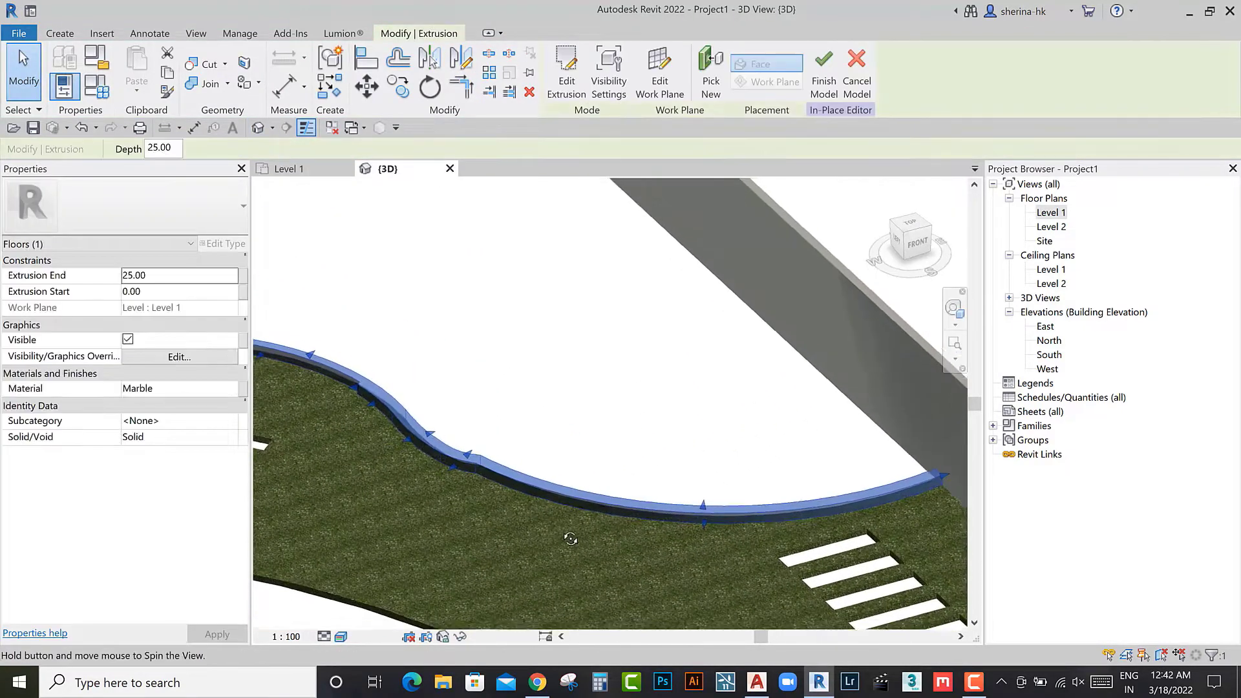
click(174, 276)
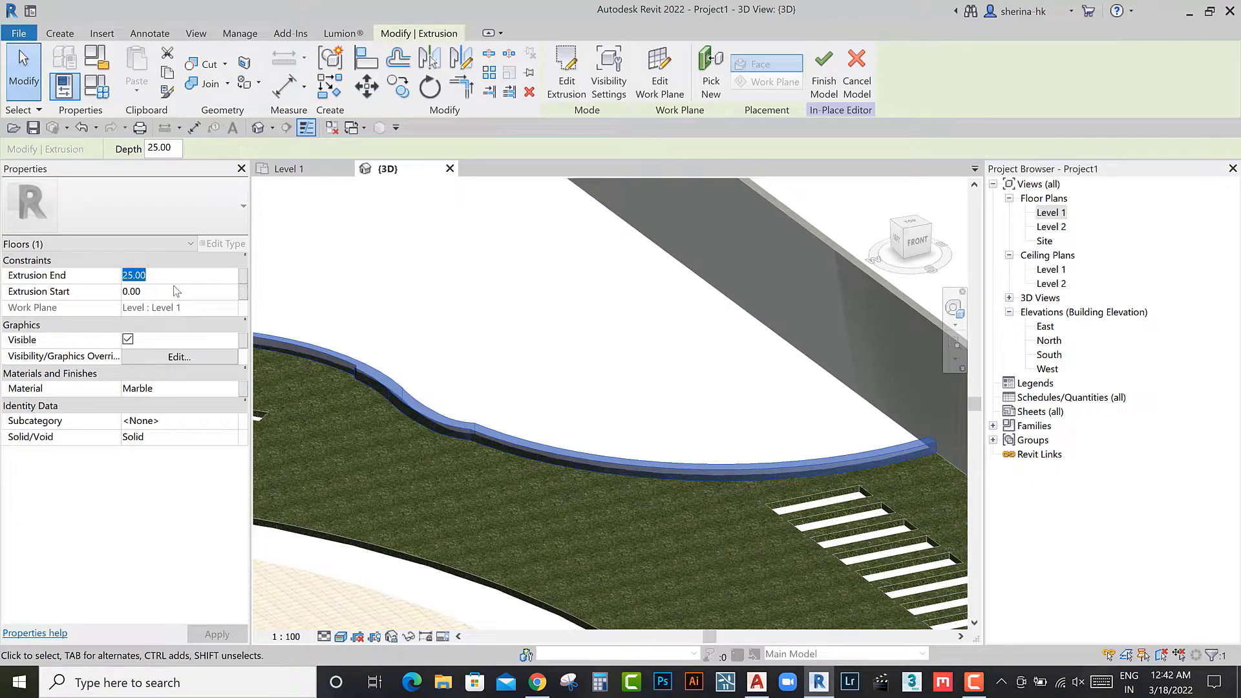
text(19)
click(548, 470)
Step: Orbit to check the curb along the path, then return to the Level 1 plan
scroll(541, 474, down, 4)
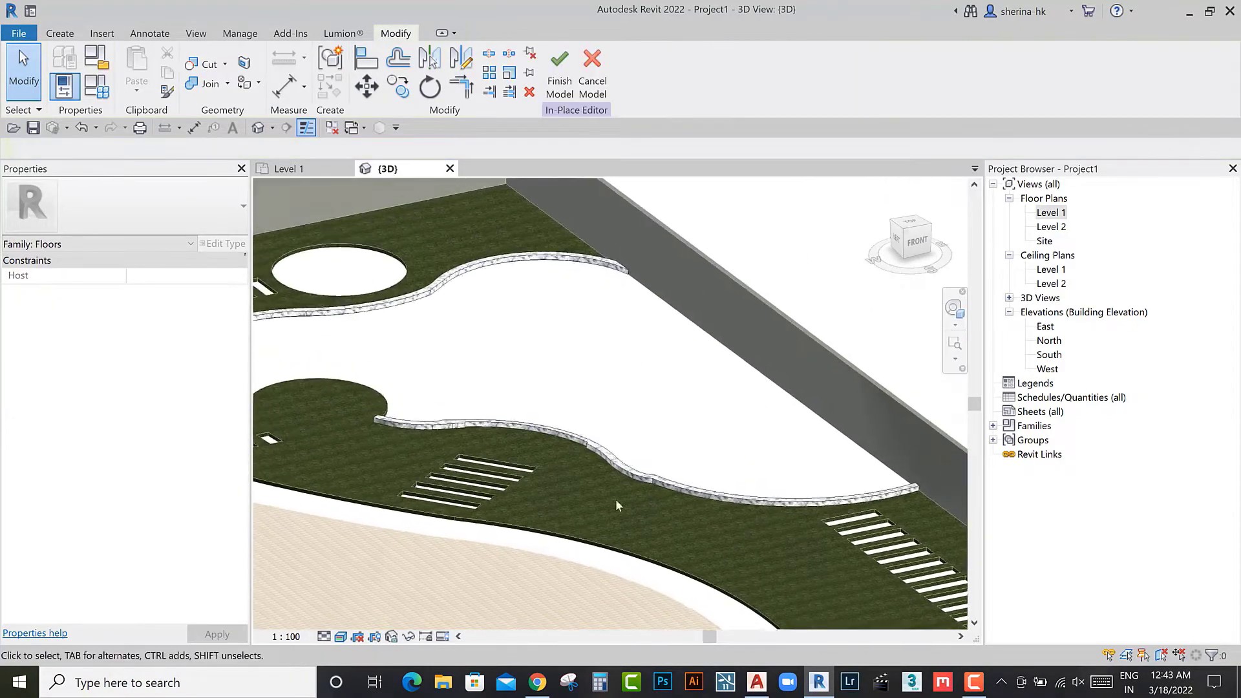
scroll(616, 499, down, 1)
mouse_move(432, 448)
shift+middle_down()
mouse_move(461, 395)
mouse_move(456, 413)
shift+middle_up()
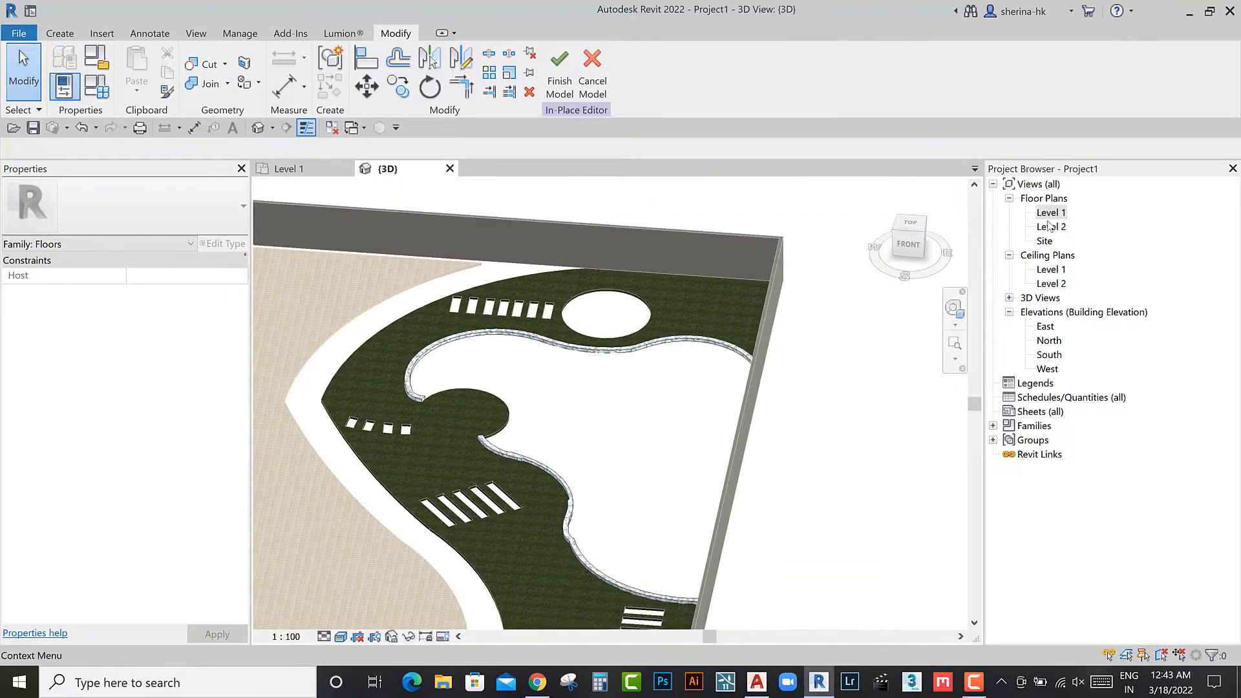
double_click(1048, 221)
scroll(499, 314, up, 3)
scroll(550, 291, up, 2)
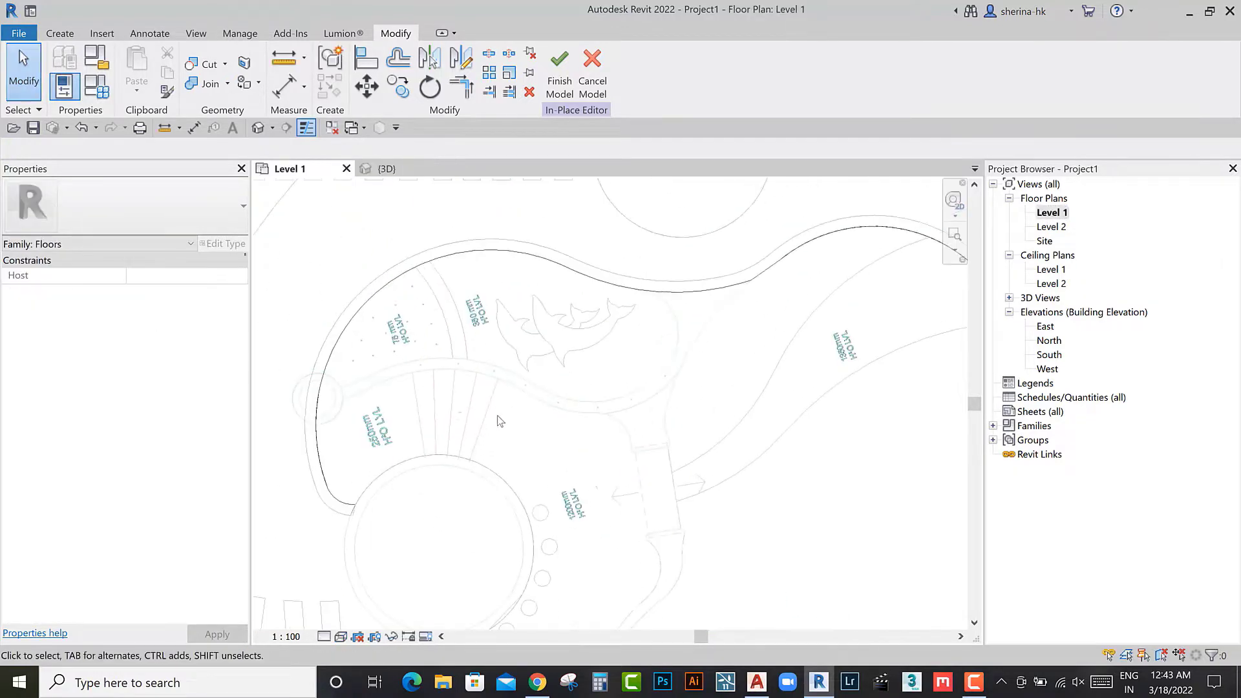
Step: Sketch spline curves tracing the path edges and the bed's top edge
click(600, 278)
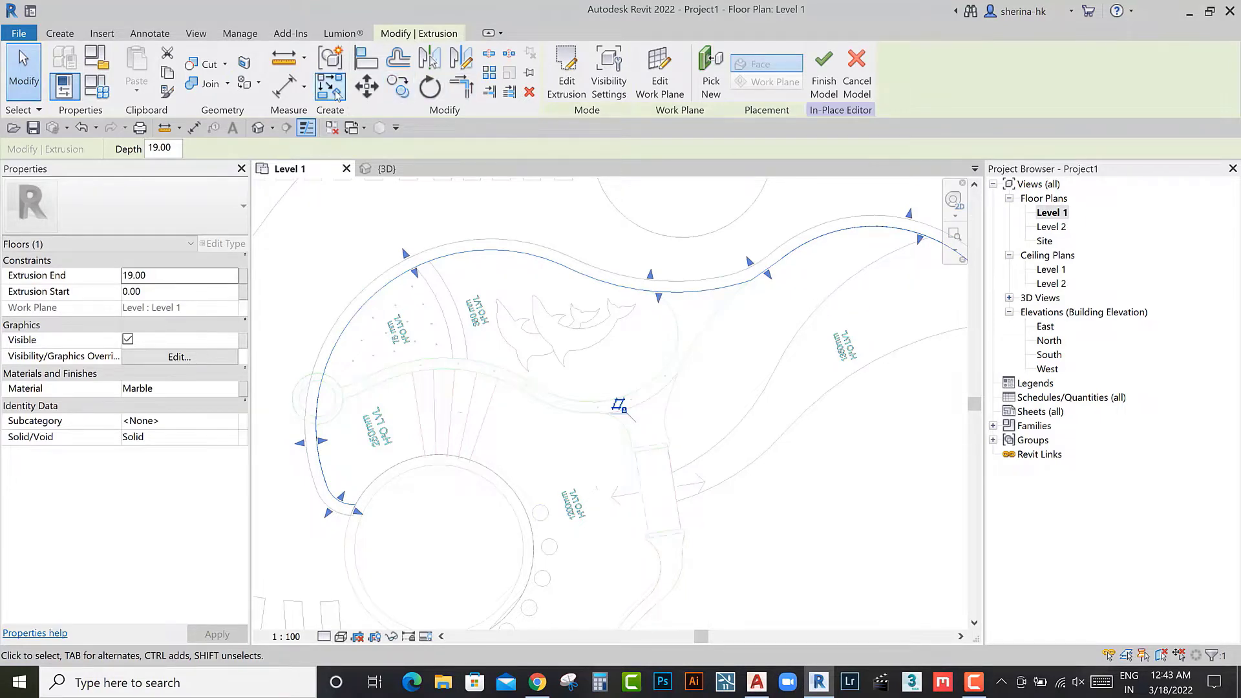
click(566, 74)
scroll(670, 307, up, 1)
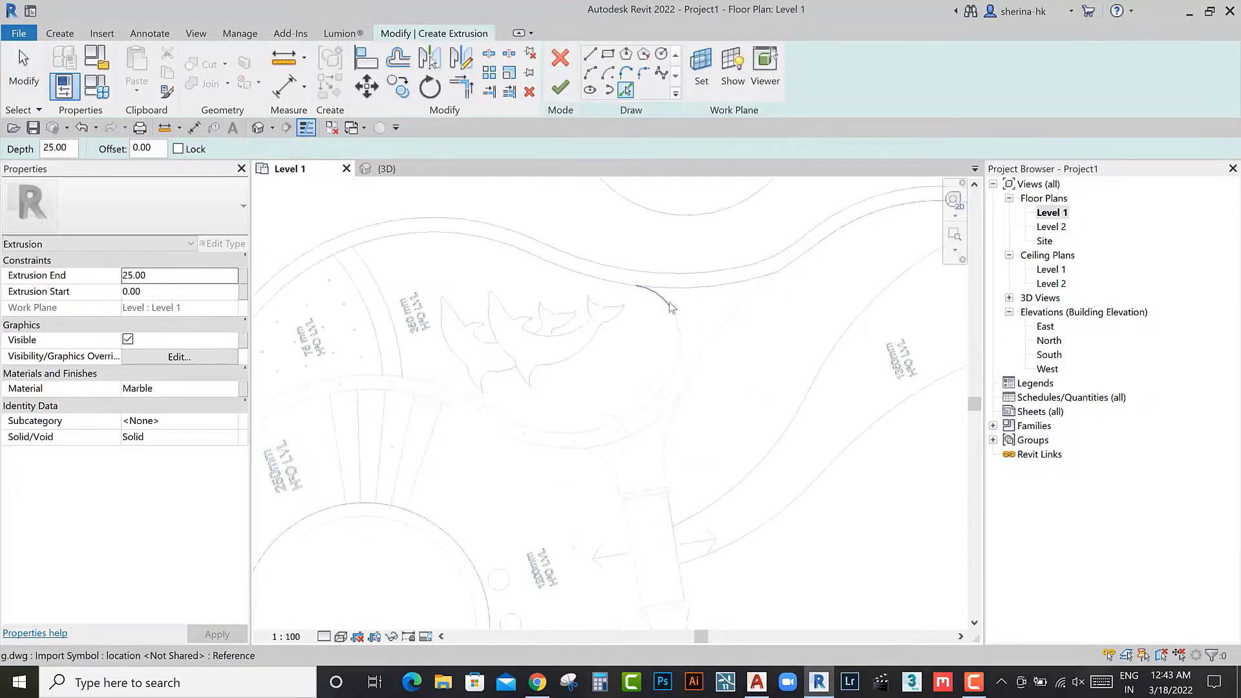
click(665, 442)
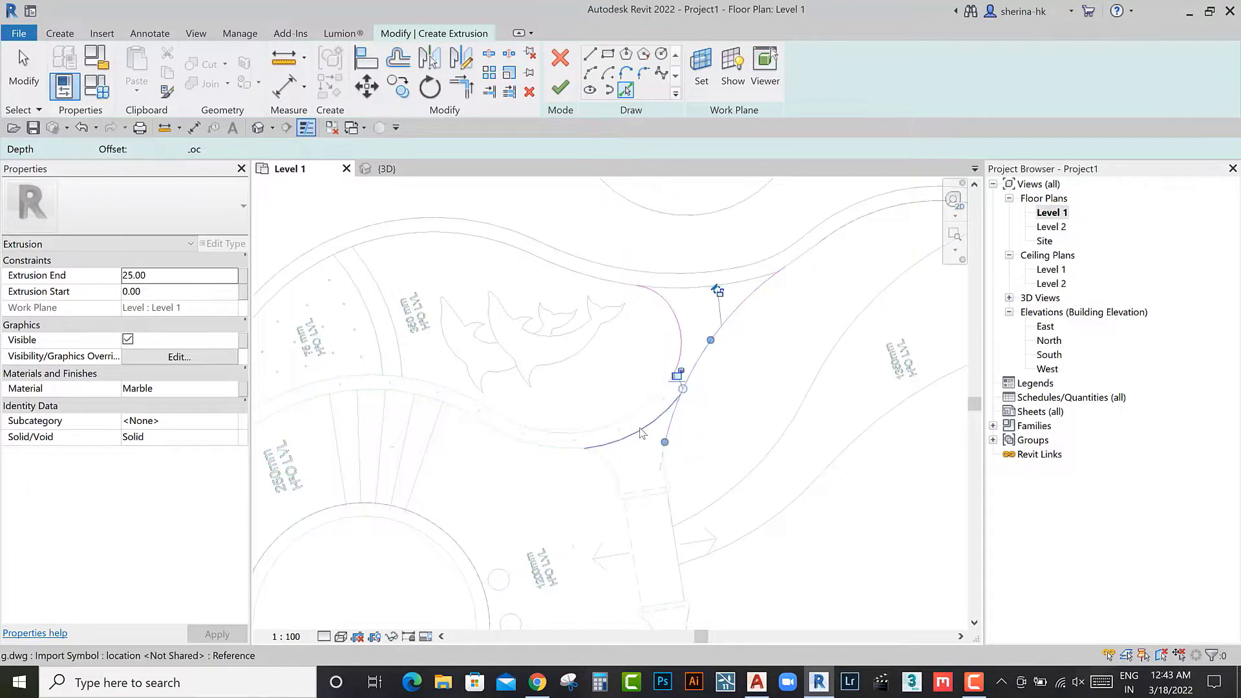
middle_drag(529, 446, 653, 436)
click(402, 402)
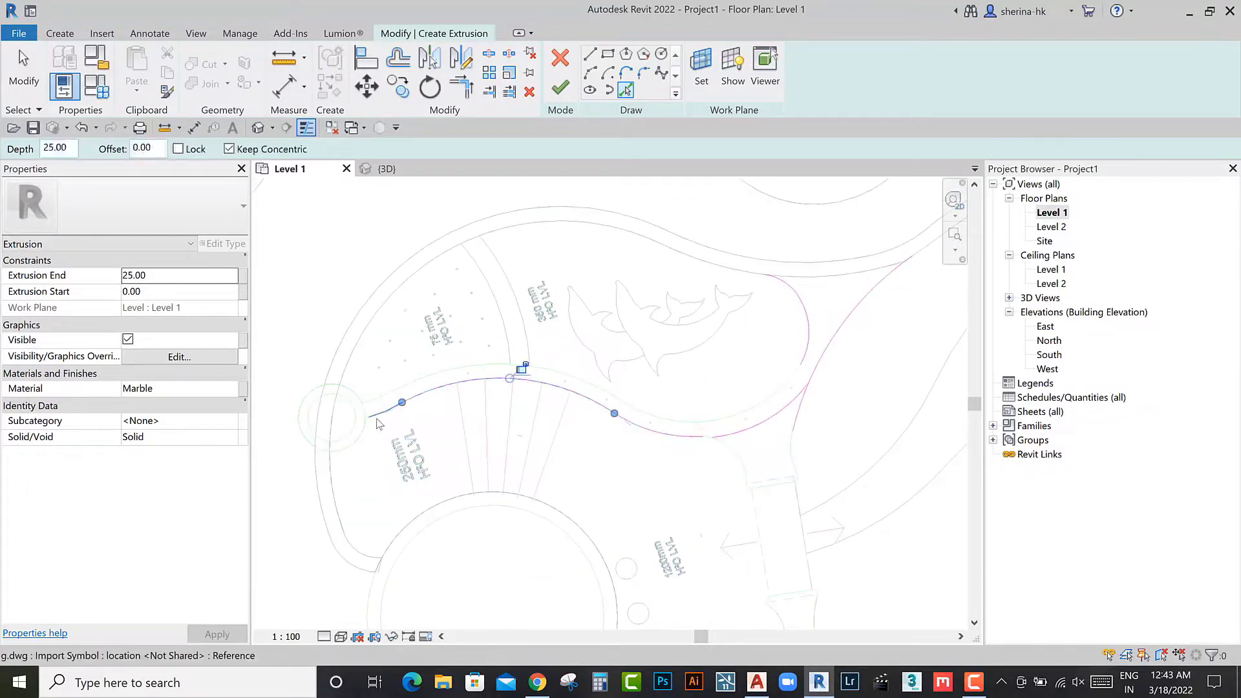
click(380, 398)
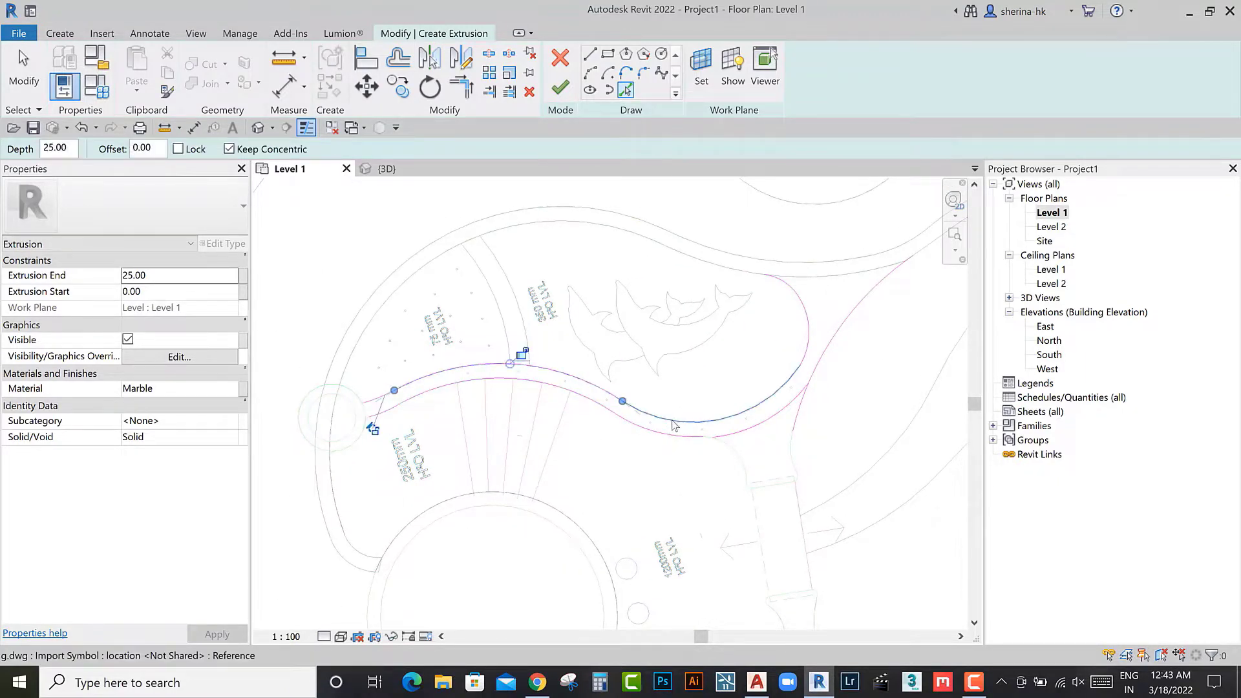
click(782, 276)
key(Escape)
key(Escape)
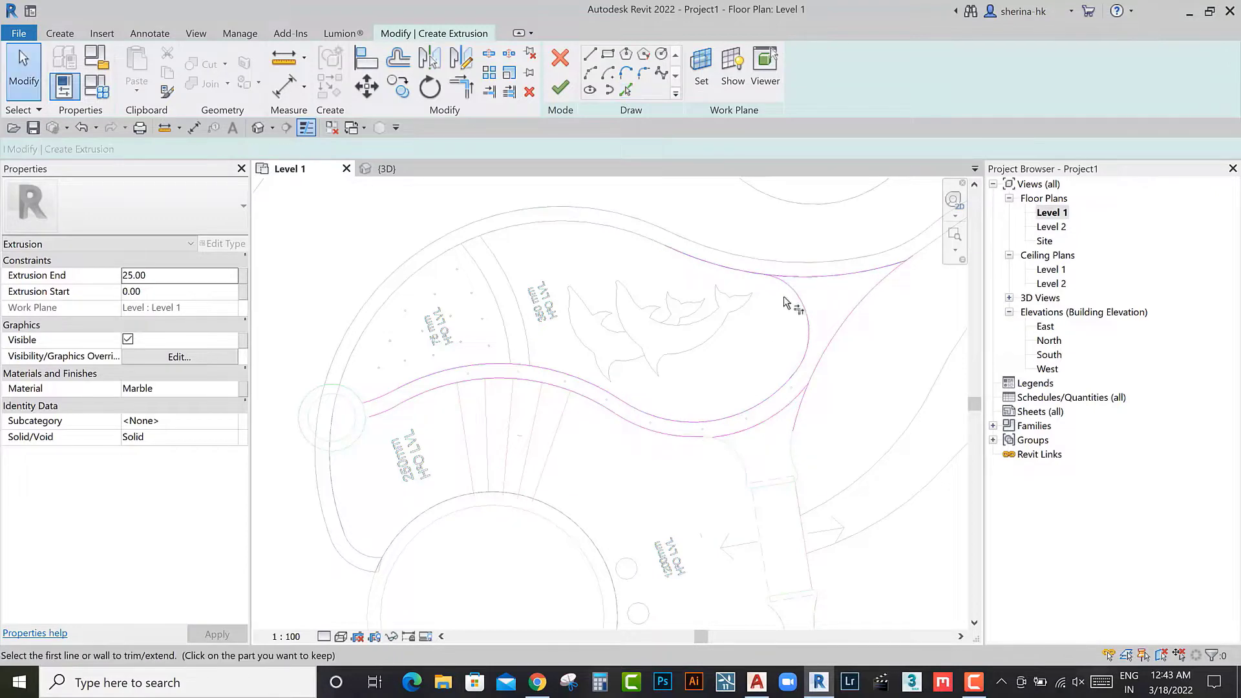
Step: Trim the top curve where it meets the circular arc
click(804, 296)
click(840, 271)
scroll(859, 316, down, 2)
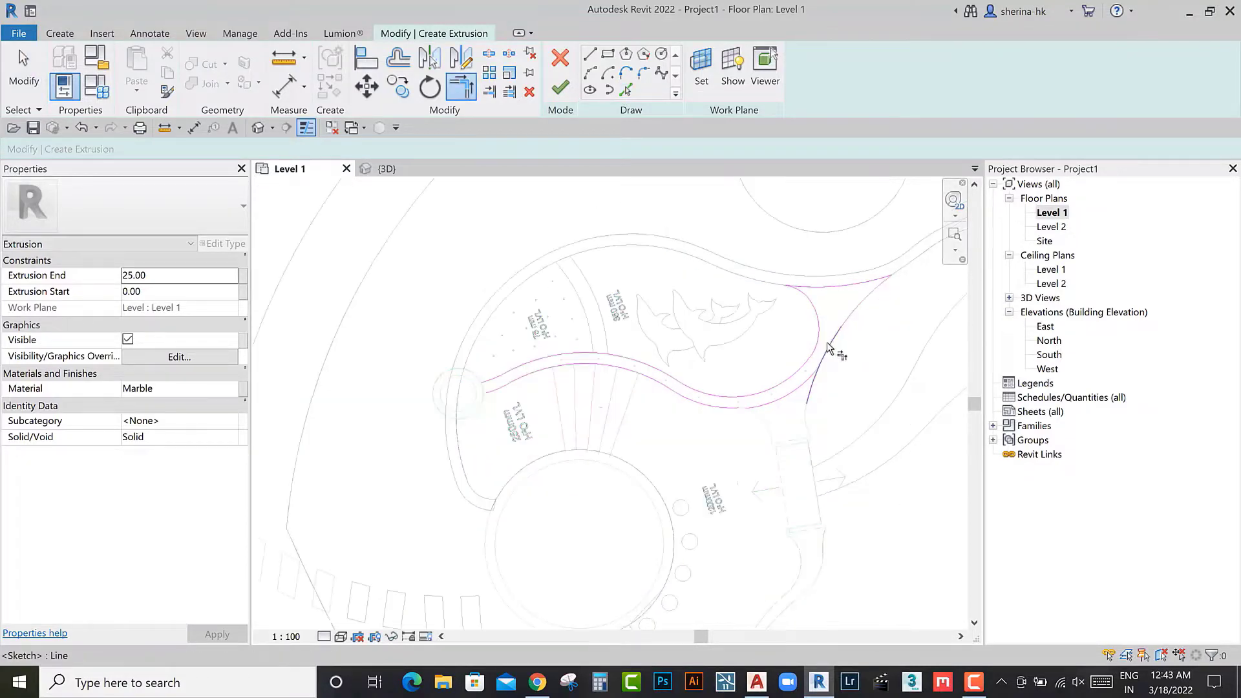
scroll(752, 409, up, 2)
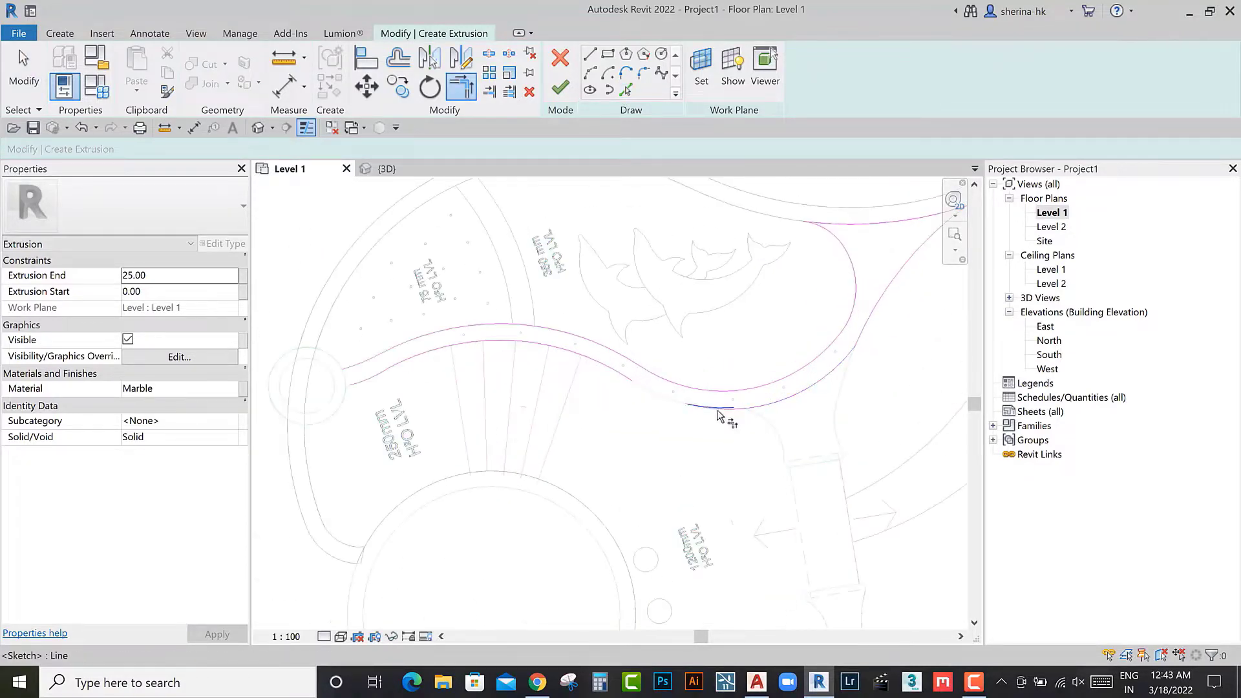
scroll(686, 408, up, 2)
key(Escape)
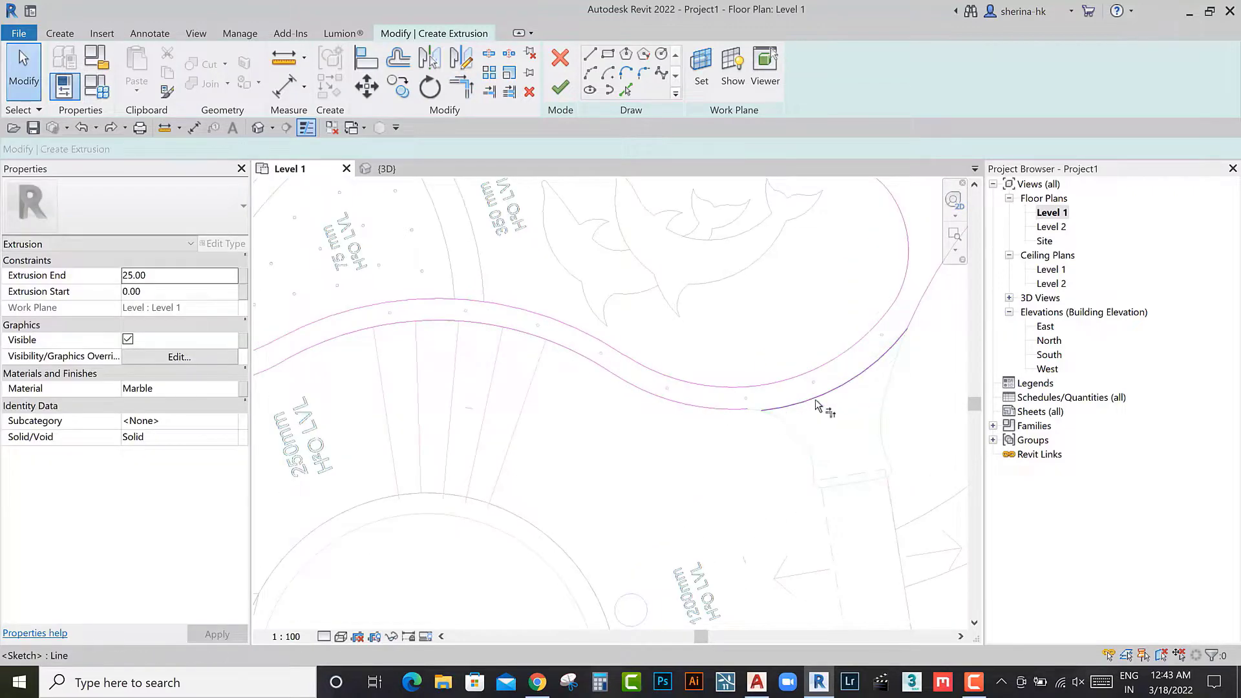
Step: Extend the upper curve to meet the circular arc
key(t)
key(r)
mouse_move(601, 390)
middle_down()
mouse_move(555, 430)
mouse_move(482, 437)
middle_up()
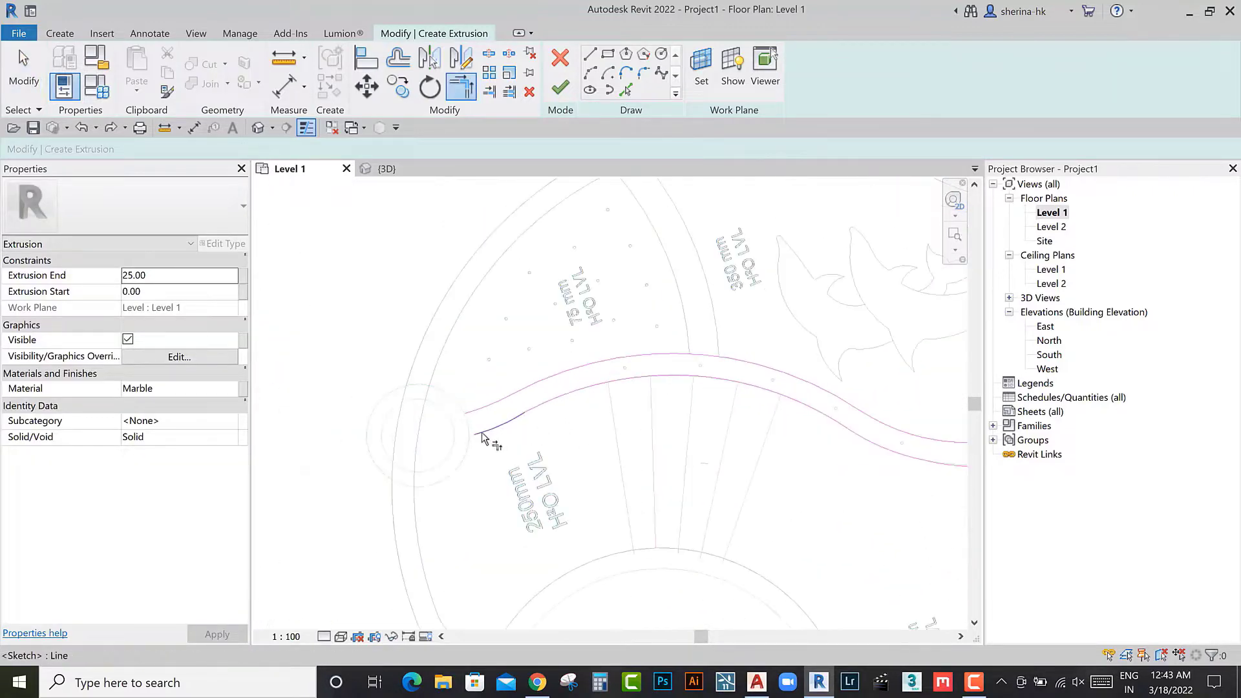
key(Escape)
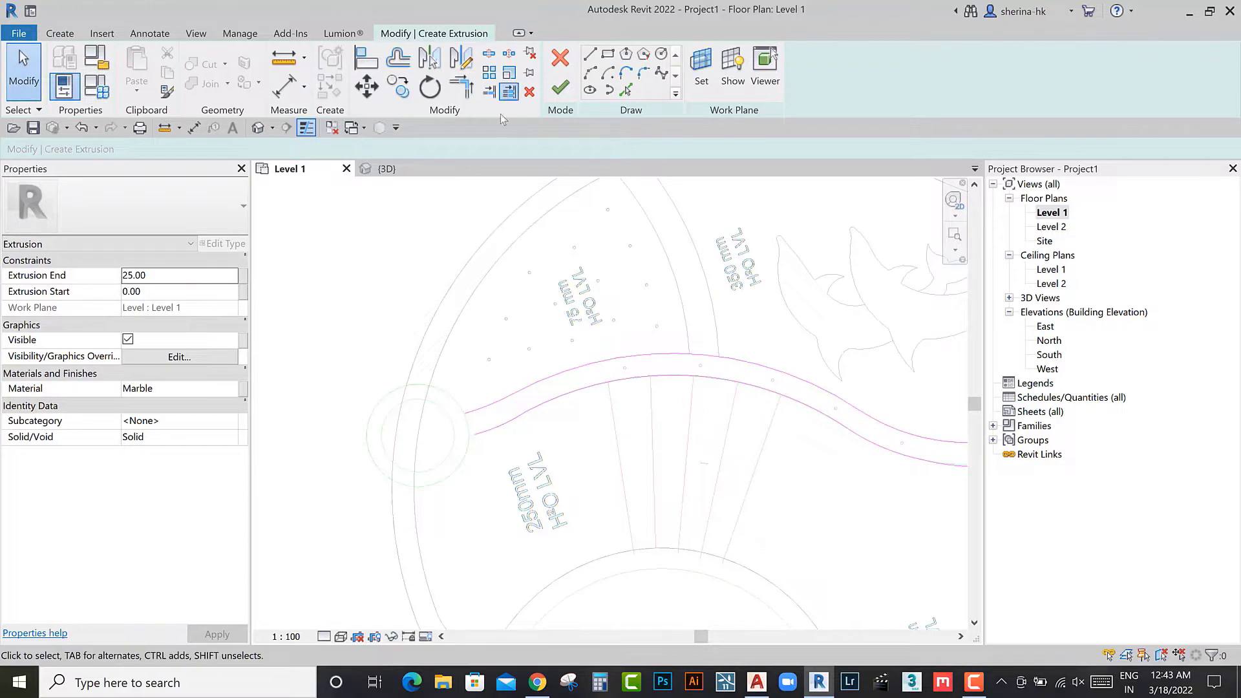
click(509, 91)
key(Escape)
click(509, 92)
click(419, 420)
key(Escape)
Step: Trim the remaining curve ends at the circle to a corner and finish the sketch
scroll(419, 428, up, 3)
key(Escape)
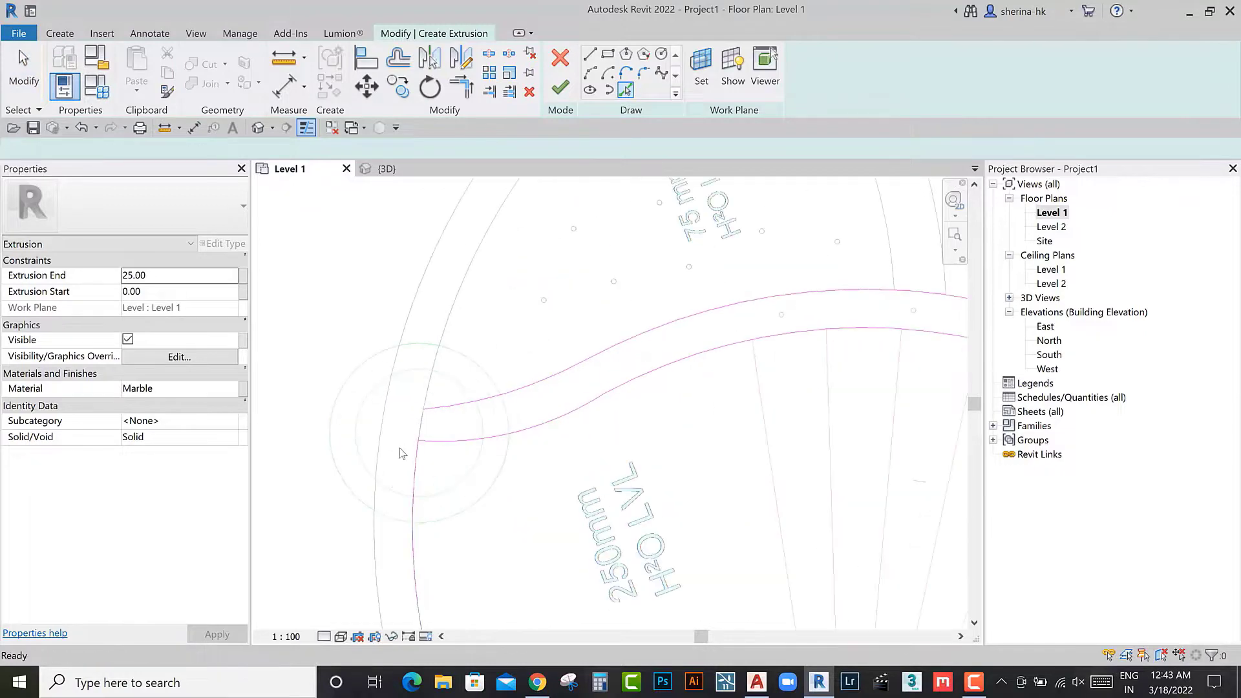
key(t)
key(r)
scroll(477, 452, down, 3)
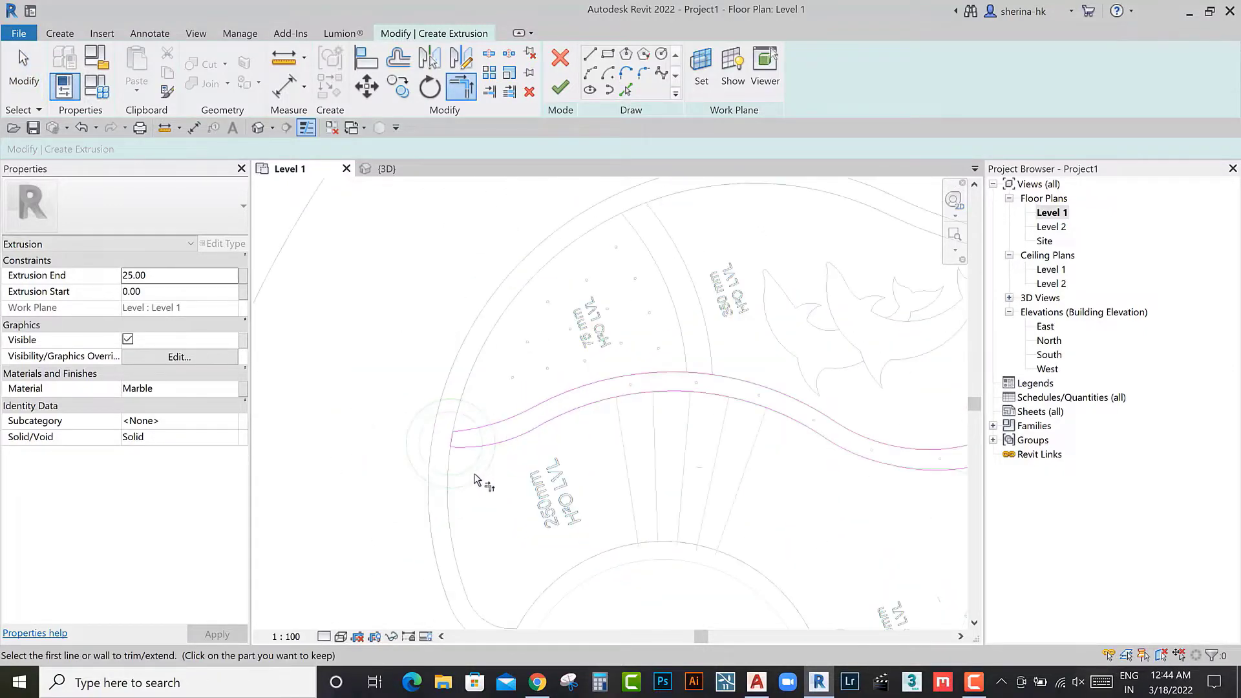
scroll(491, 456, down, 2)
scroll(492, 456, up, 2)
mouse_move(487, 410)
middle_down()
mouse_move(498, 460)
mouse_move(487, 410)
middle_up()
scroll(493, 410, up, 1)
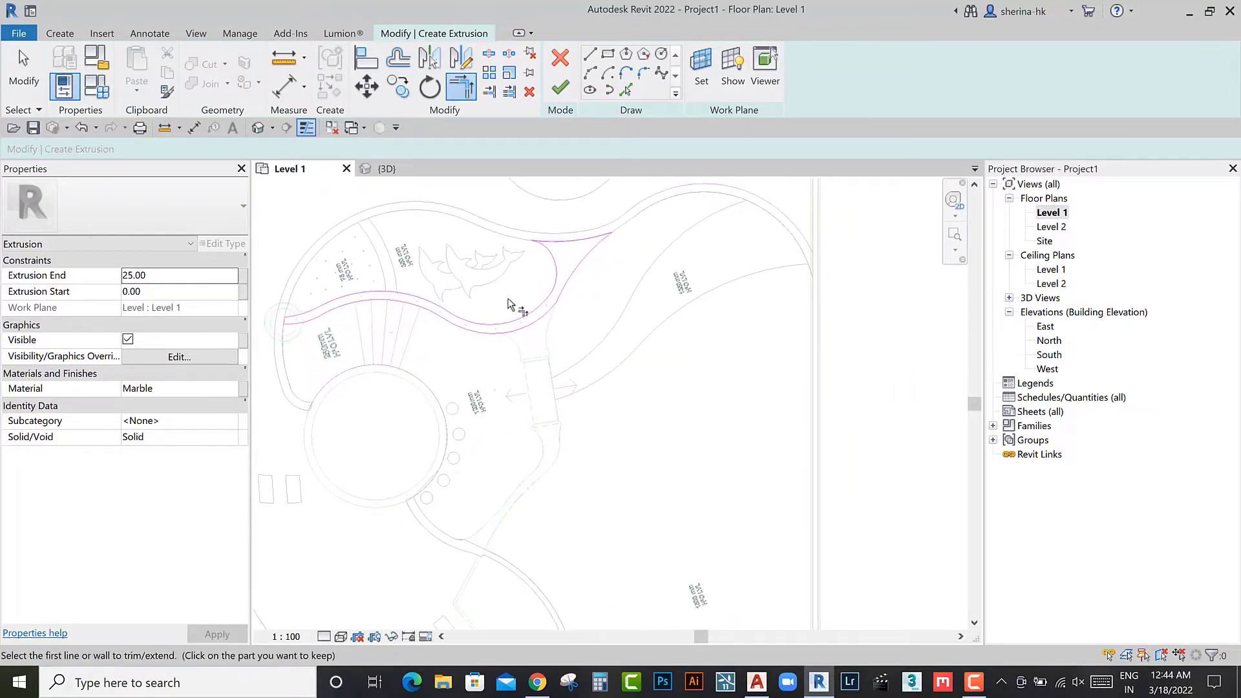
click(560, 92)
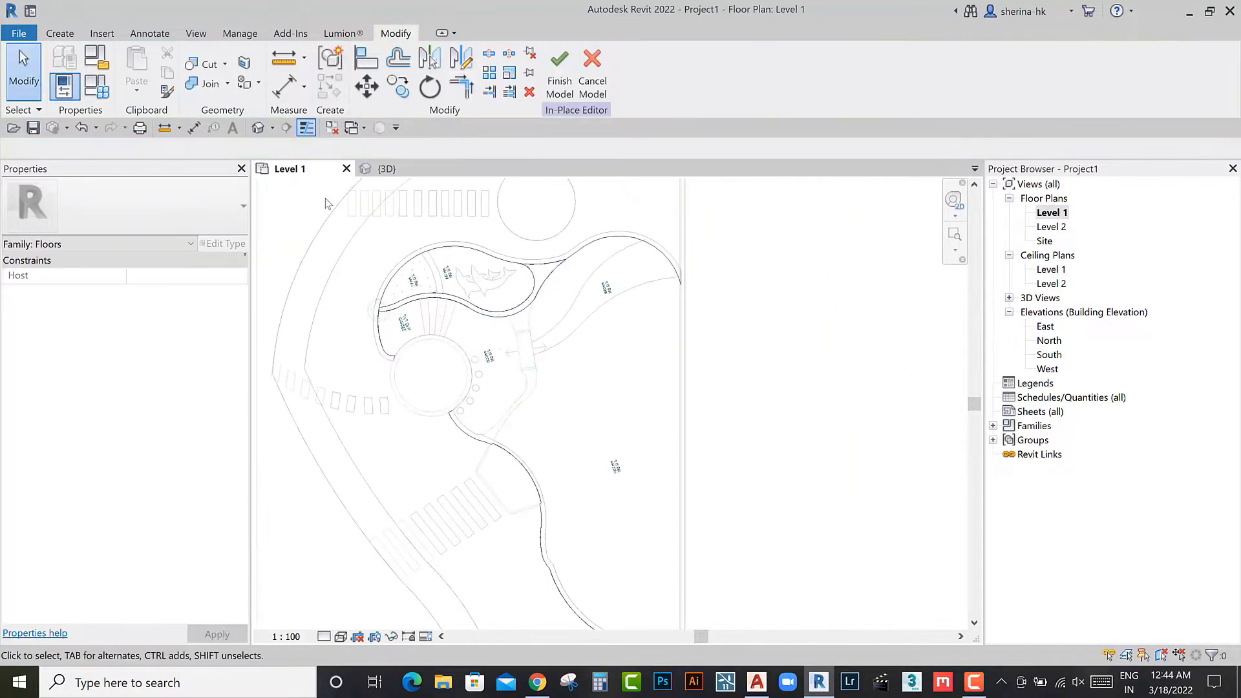
Step: Inspect the new planting-bed curb in the {3D} view, orbiting around it
click(259, 127)
scroll(491, 400, up, 2)
click(459, 397)
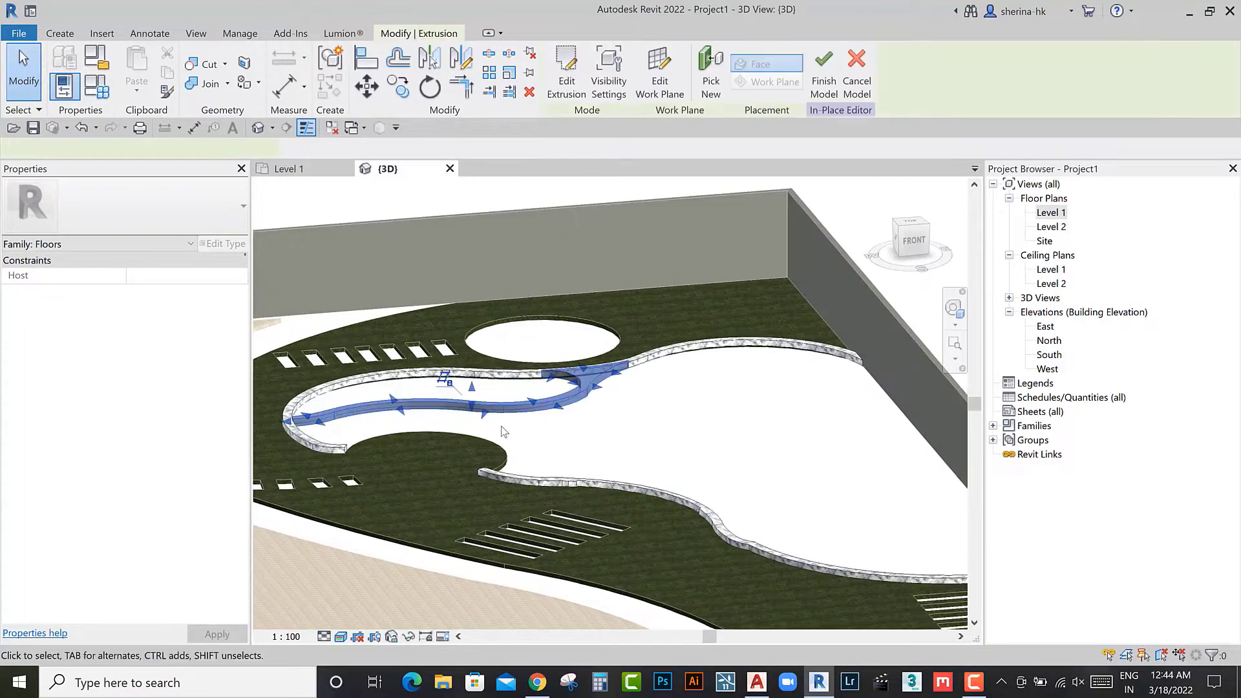
scroll(461, 418, up, 1)
key(Escape)
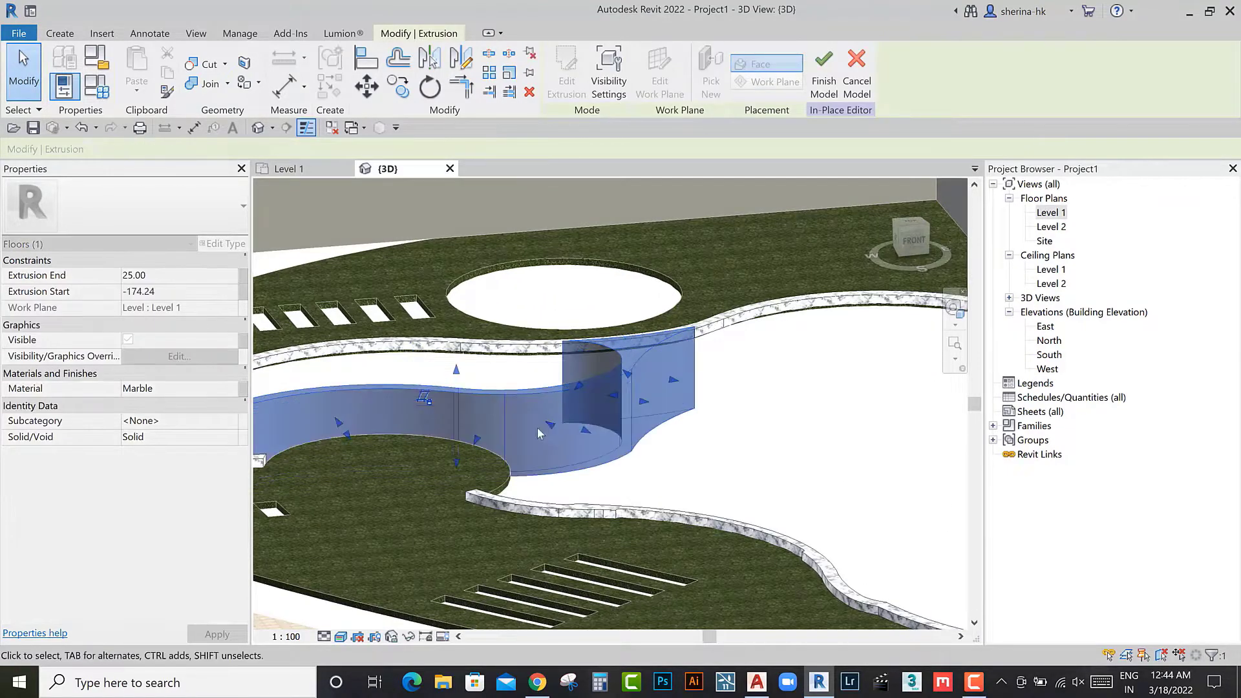
mouse_move(537, 428)
shift+middle_down()
mouse_move(621, 471)
mouse_move(646, 452)
shift+middle_up()
scroll(524, 427, up, 2)
scroll(543, 425, up, 1)
scroll(568, 446, down, 2)
scroll(590, 473, up, 1)
scroll(592, 474, down, 2)
Step: Return to the Level 1 floor plan and bring up the form-creation commands
click(1043, 214)
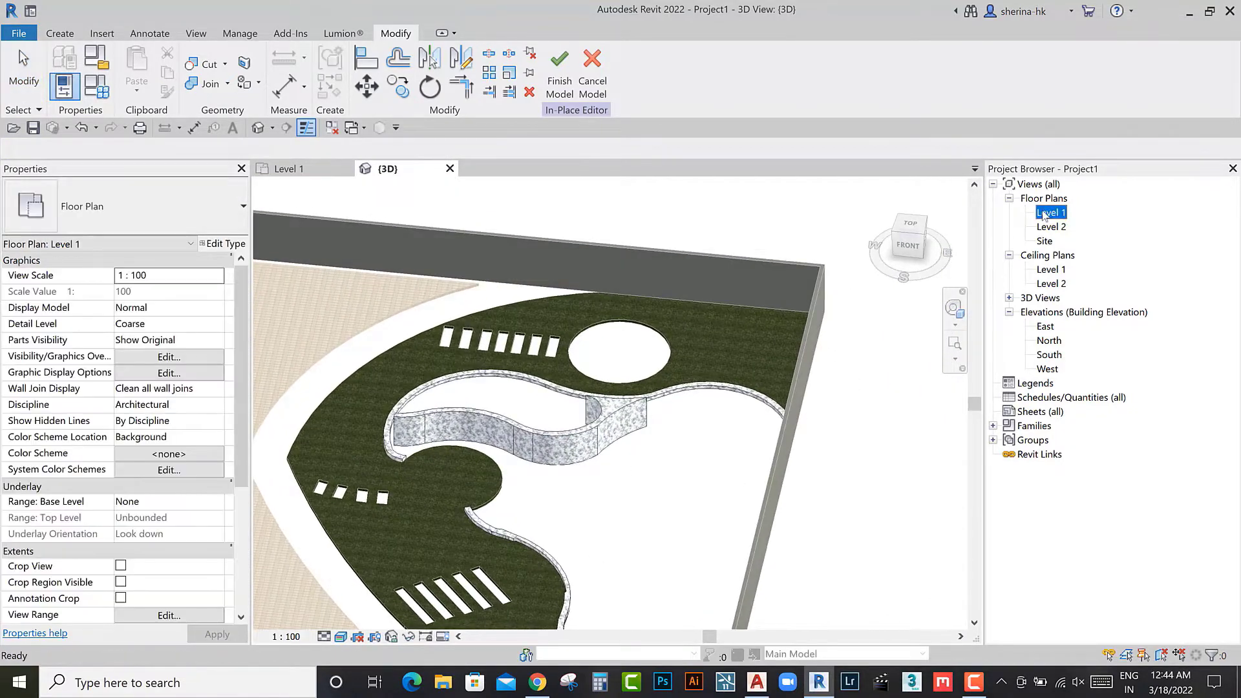
double_click(1048, 214)
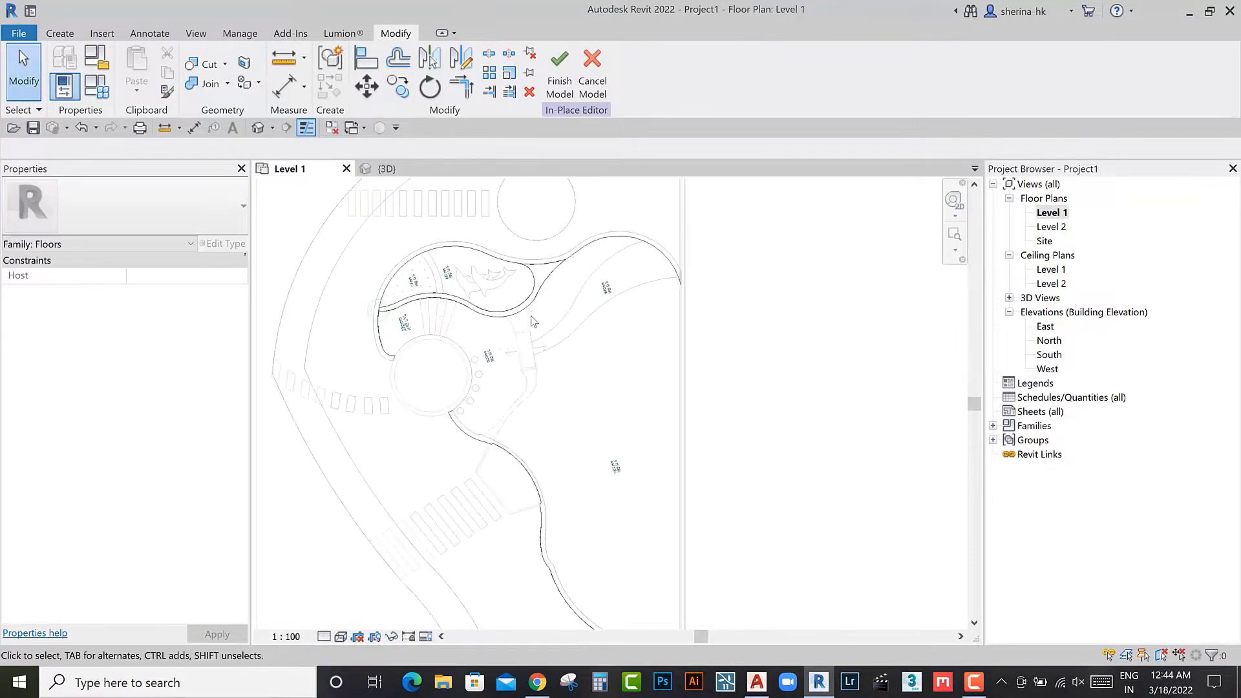
click(60, 33)
Step: Start a new extrusion and pick the path edge curve and bridge edge as outline lines
click(62, 71)
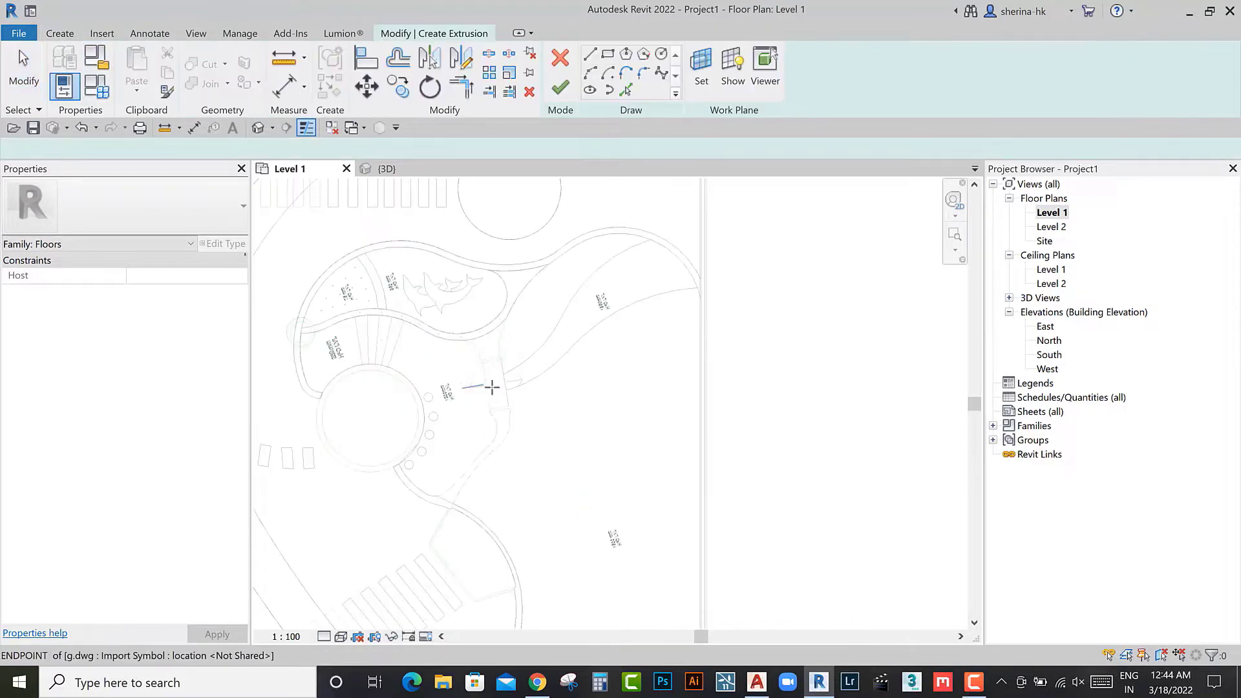
scroll(494, 382, up, 3)
click(626, 90)
scroll(476, 362, up, 2)
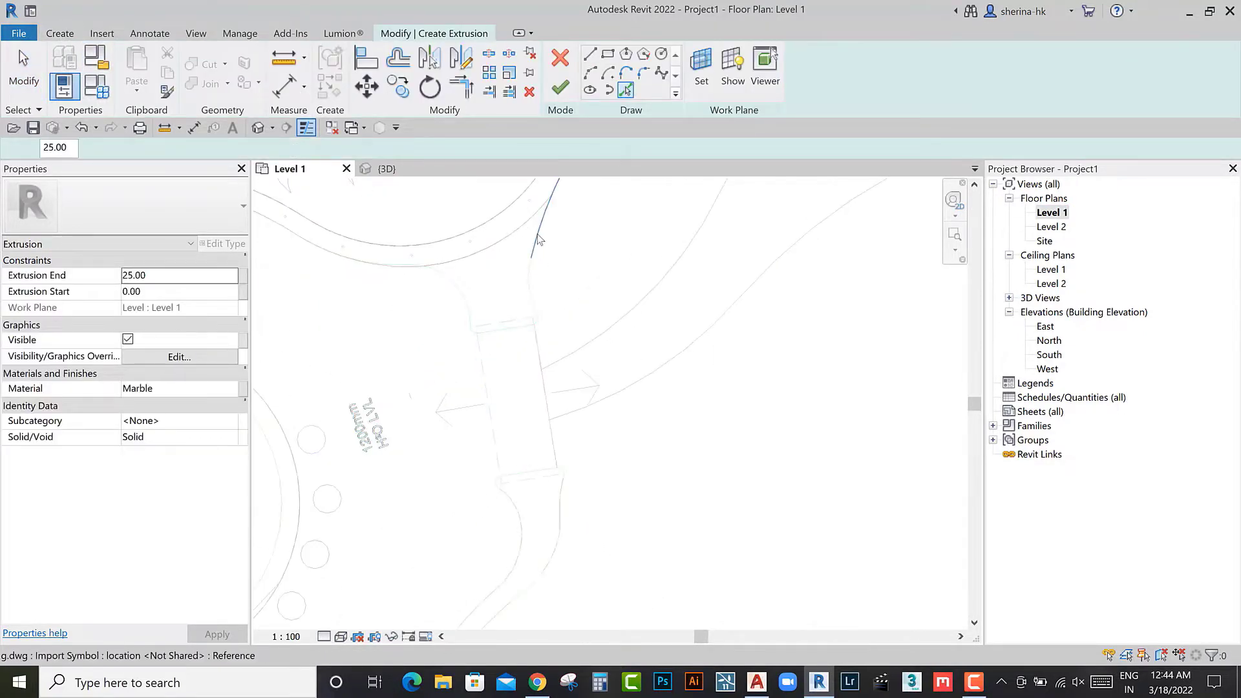
click(528, 299)
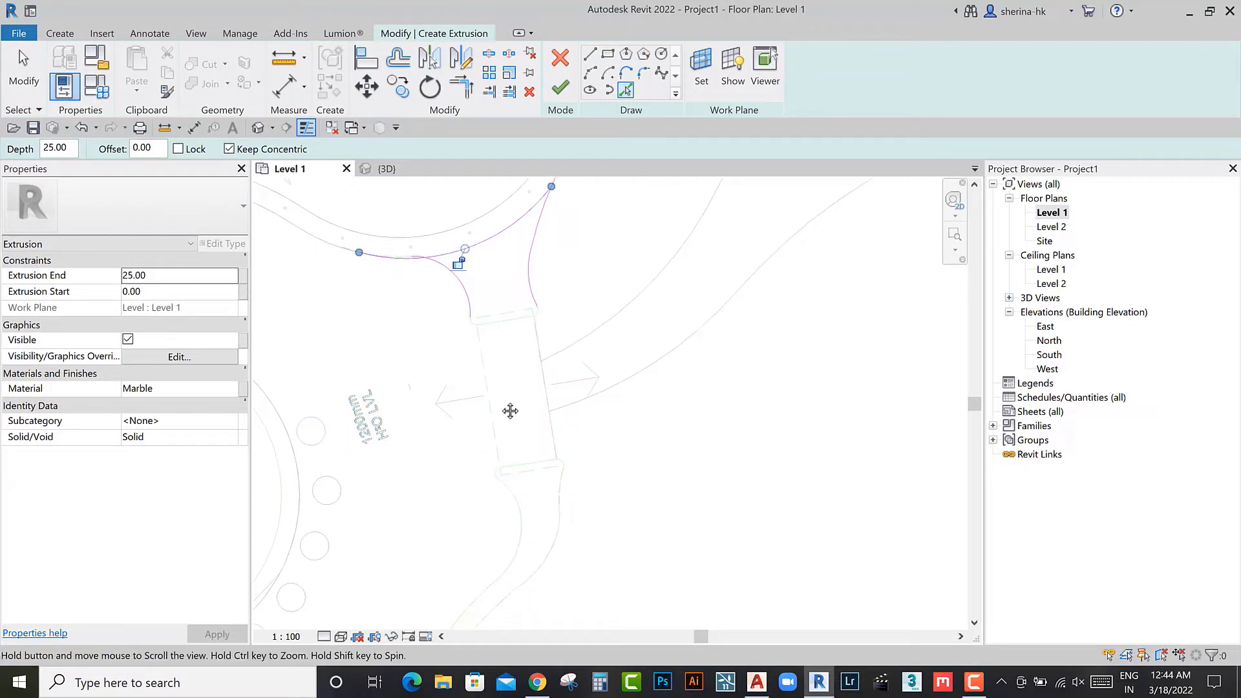
scroll(477, 312, up, 2)
click(564, 302)
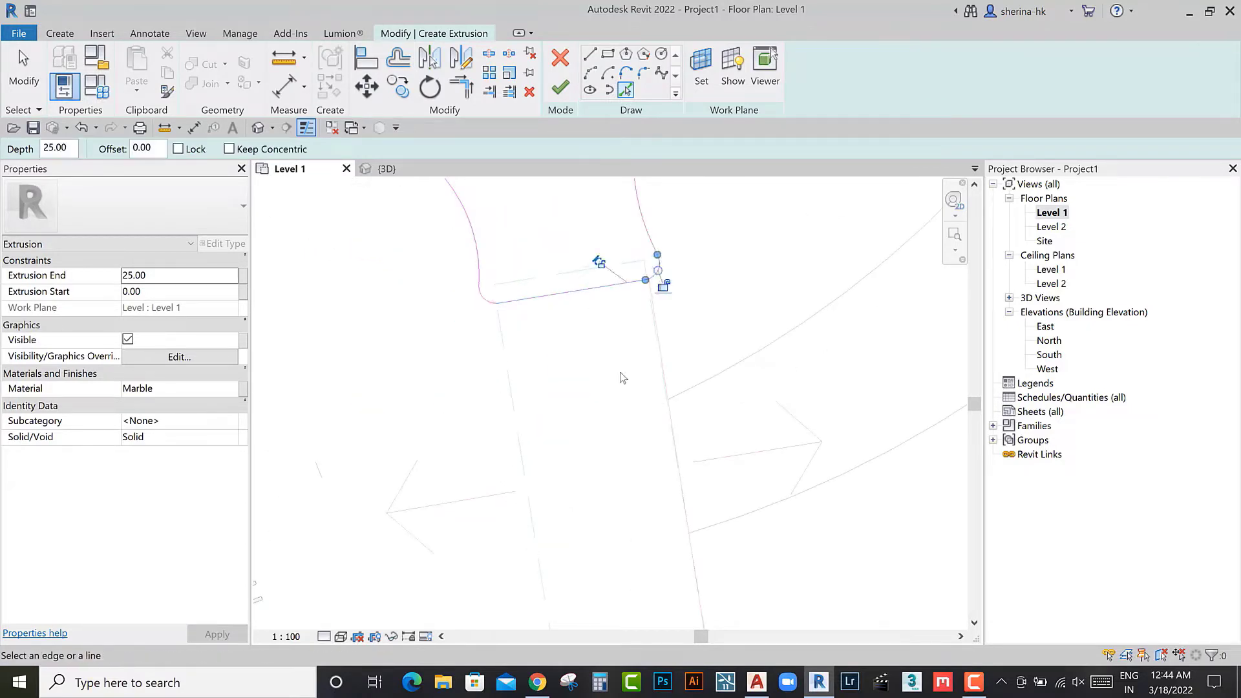
scroll(622, 378, down, 3)
middle_drag(554, 321, 523, 294)
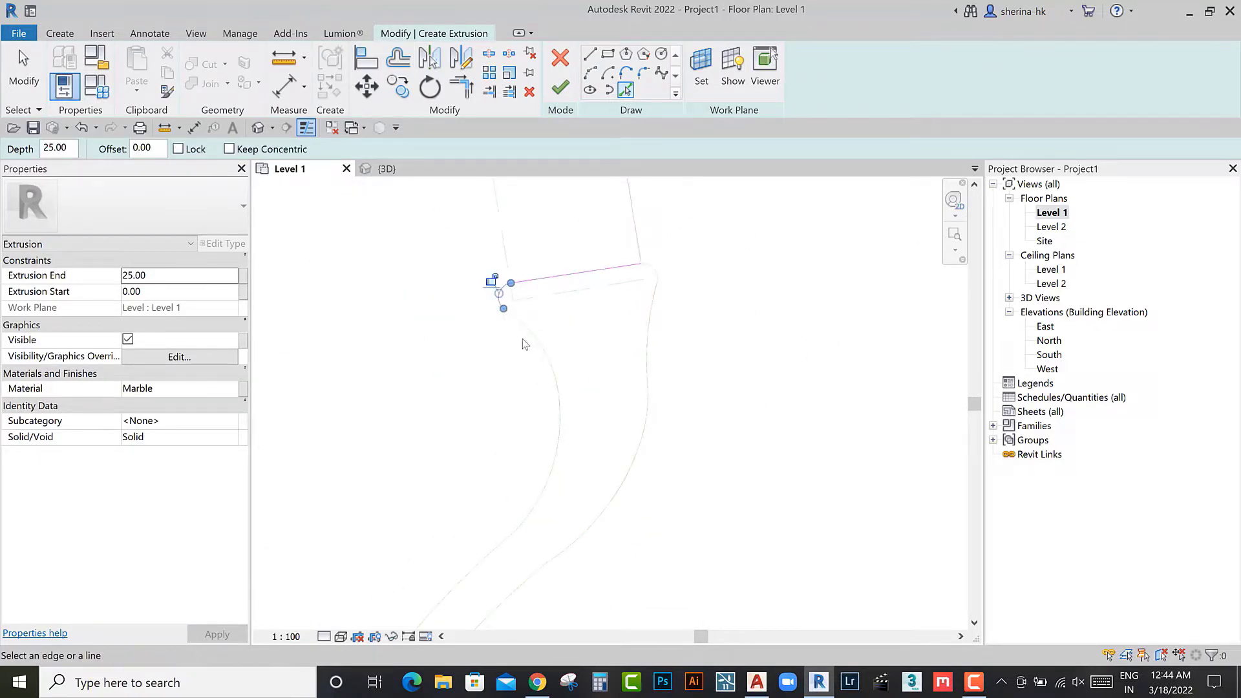
middle_drag(525, 344, 651, 313)
scroll(586, 431, down, 2)
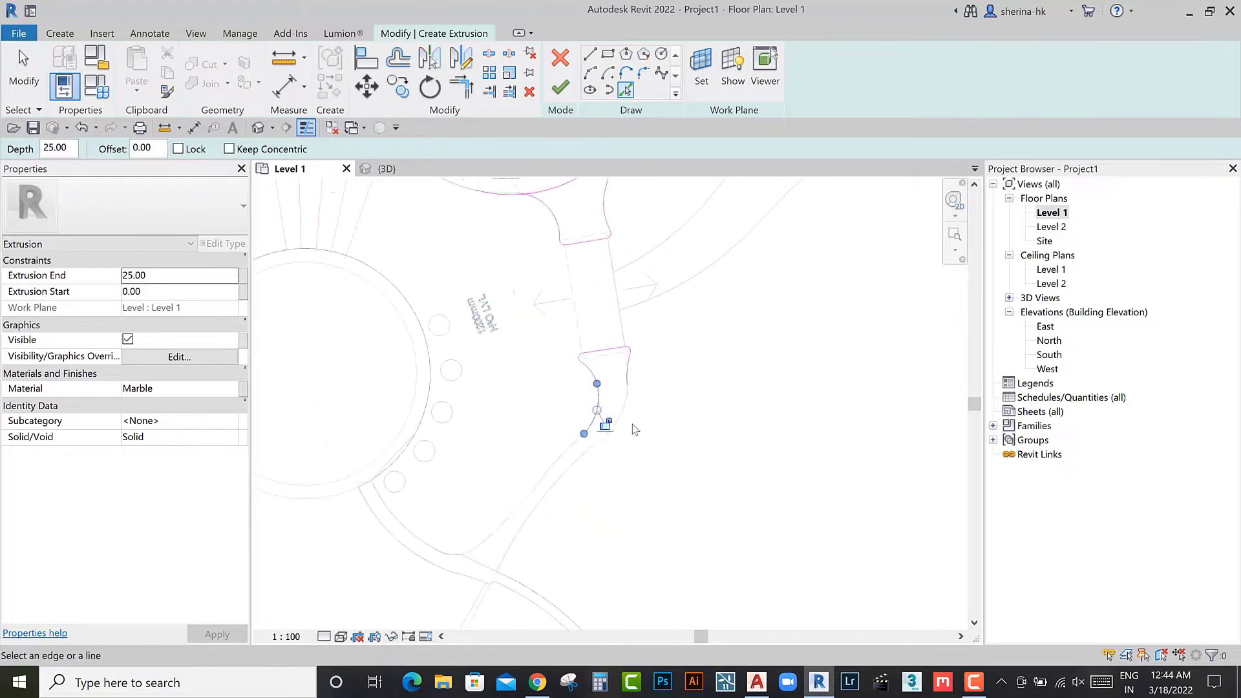
scroll(621, 420, up, 2)
Step: Pick the lower curved path edge as another outline line
click(559, 488)
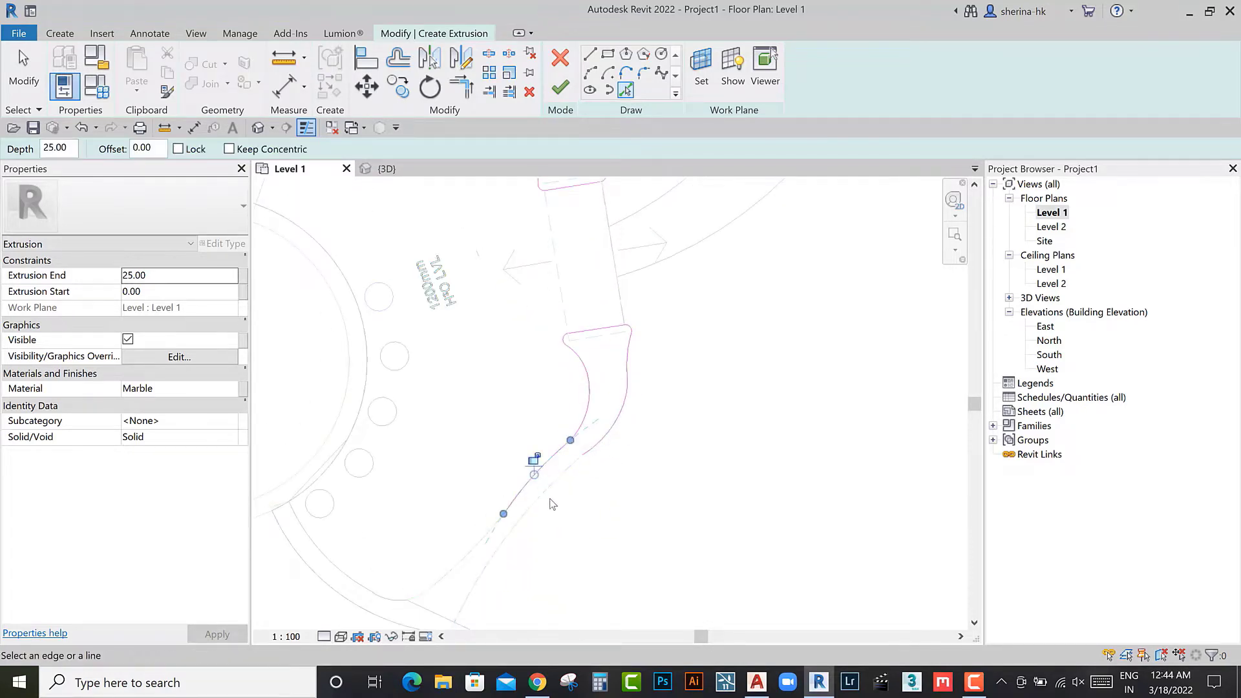
middle_drag(552, 505, 605, 499)
scroll(605, 499, up, 2)
scroll(474, 481, up, 1)
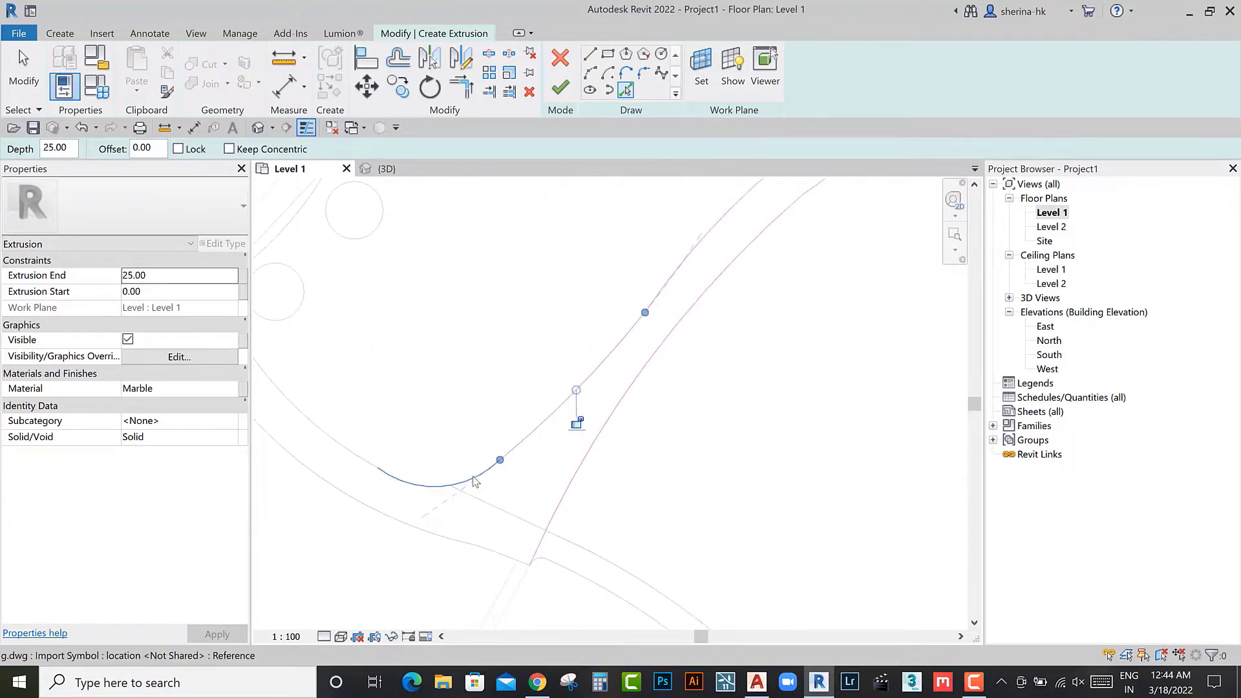
scroll(474, 481, down, 2)
scroll(474, 482, up, 2)
Step: Trim the arc and path line to a corner with TR
key(t)
key(r)
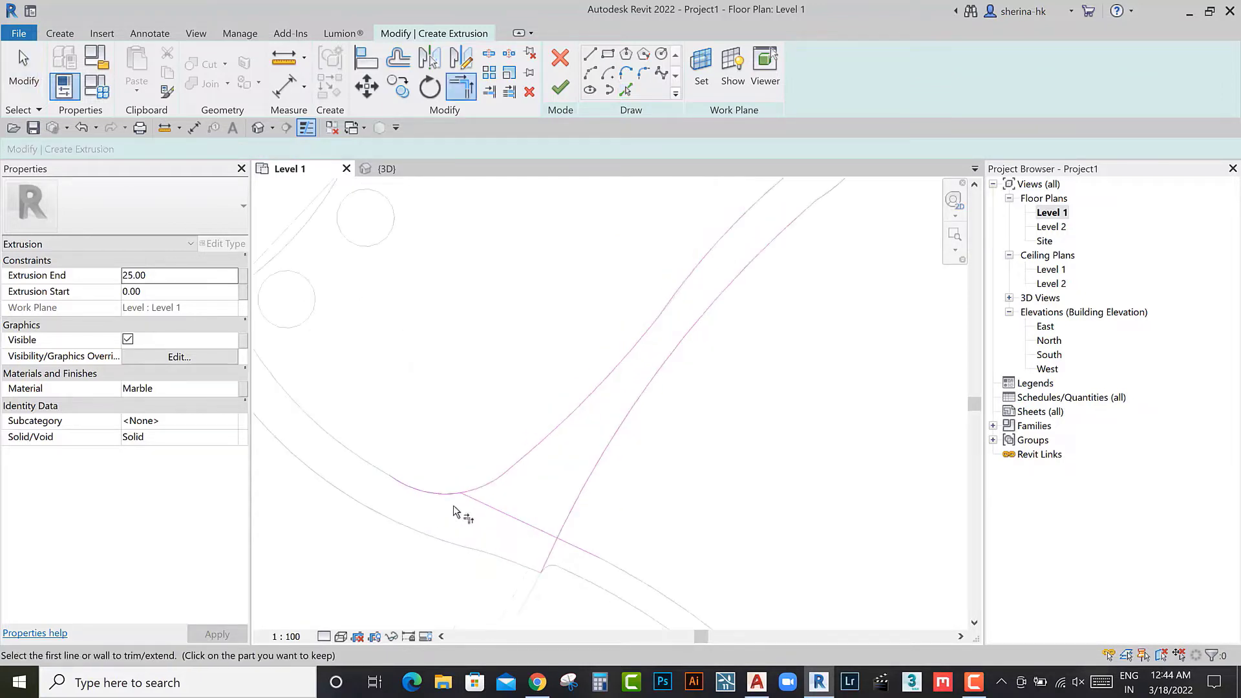
click(491, 520)
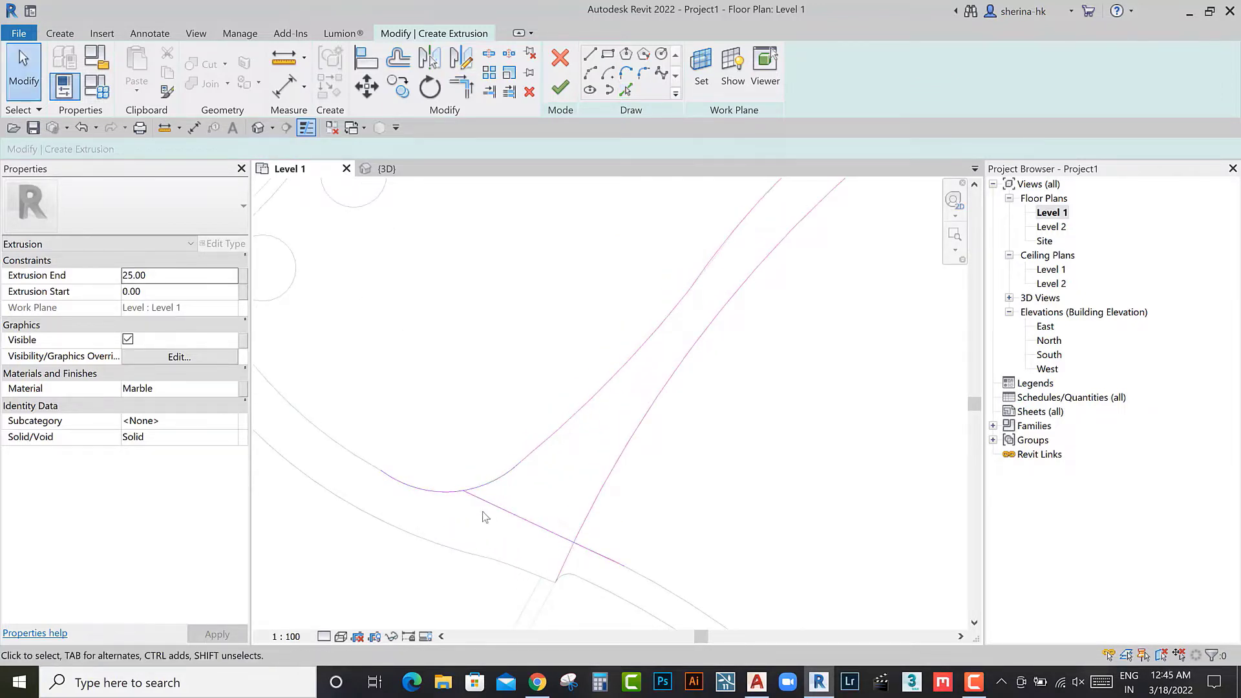
click(556, 536)
scroll(493, 562, down, 2)
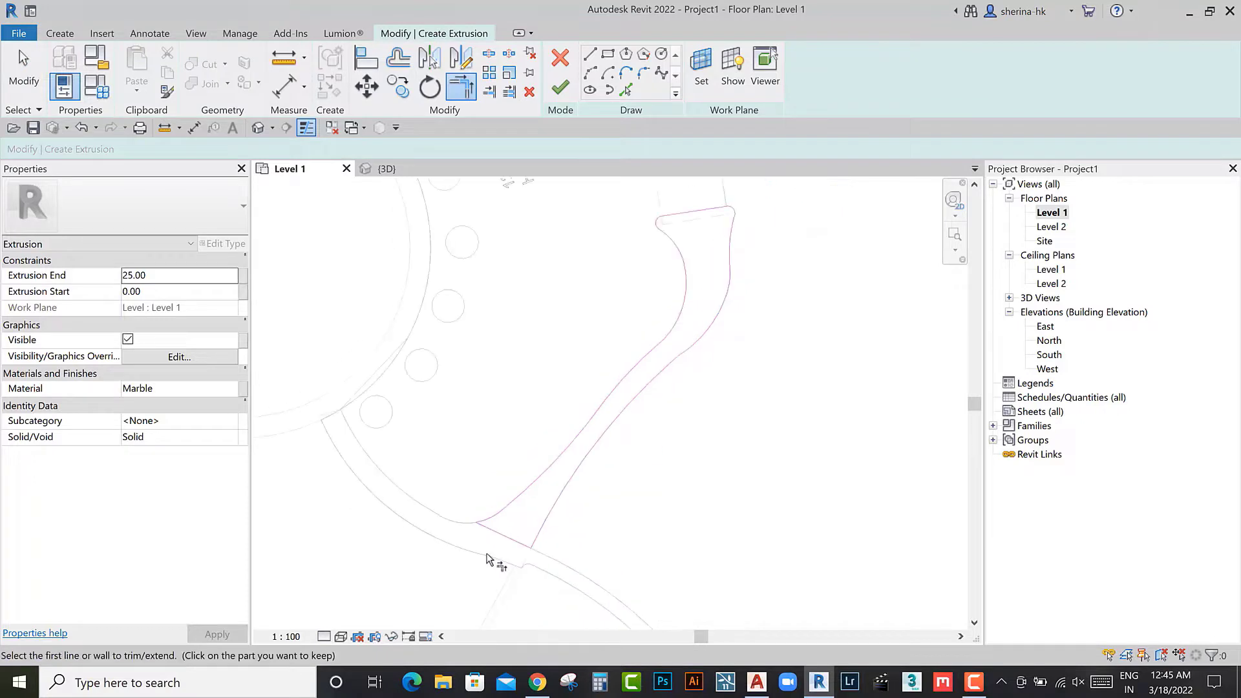
mouse_move(564, 515)
middle_down()
mouse_move(542, 346)
mouse_move(526, 471)
middle_up()
key(Escape)
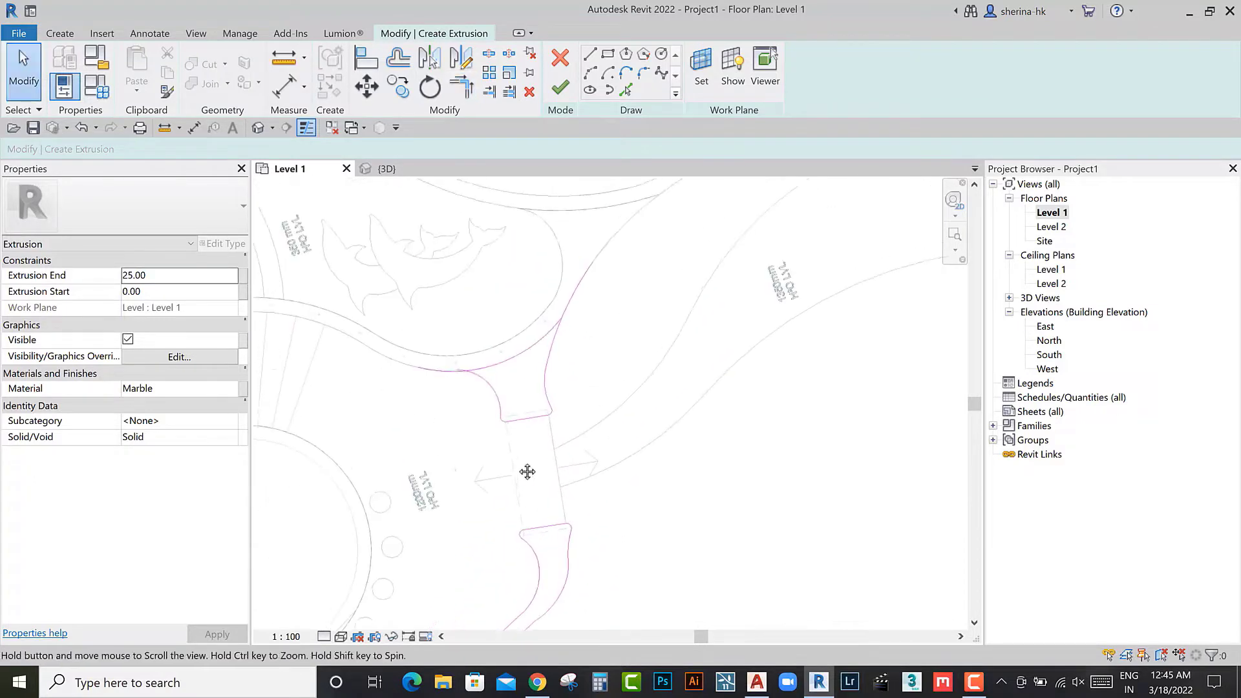
Step: Trim the curved edge at the other end to a corner and finish the curb sketch
key(t)
key(r)
click(566, 334)
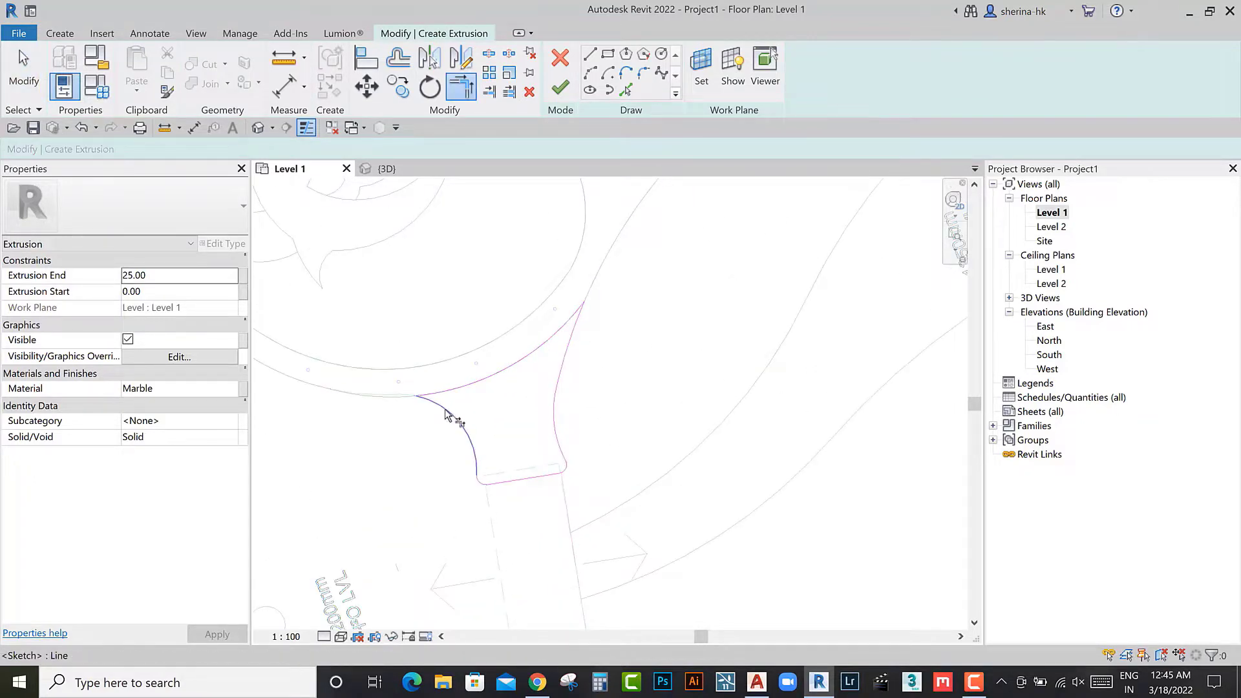
scroll(446, 413, down, 5)
scroll(484, 368, up, 2)
scroll(526, 275, up, 1)
scroll(473, 349, up, 1)
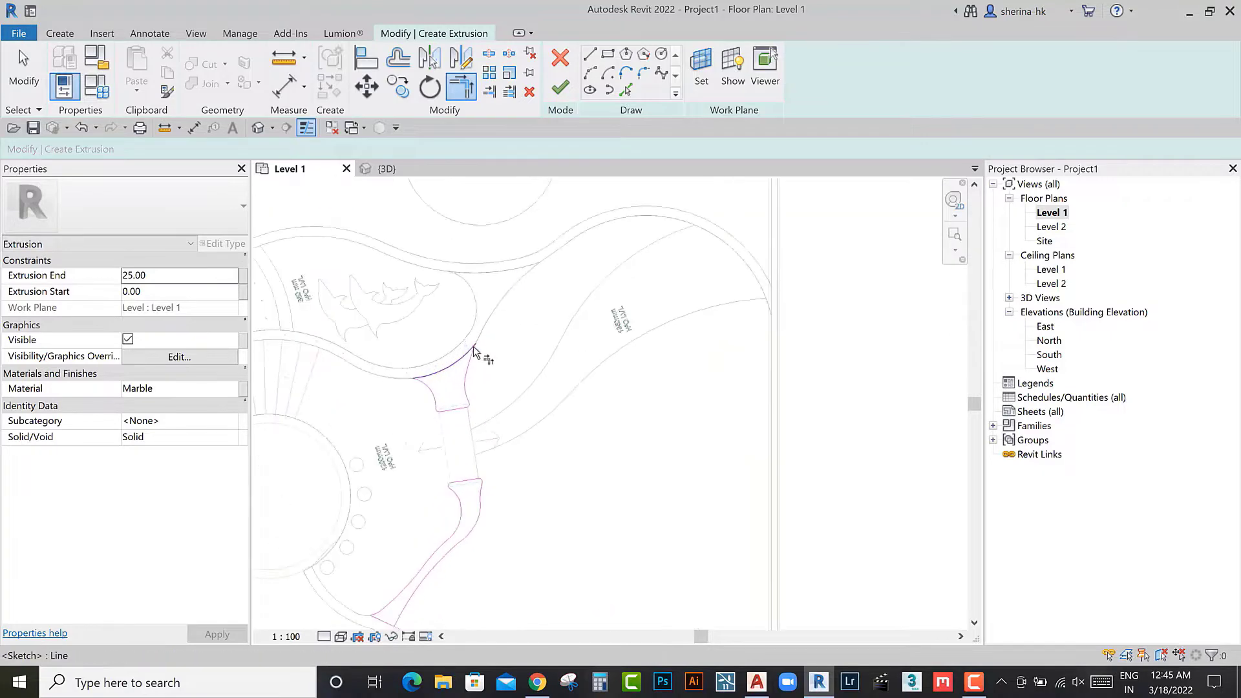
click(560, 89)
key(Escape)
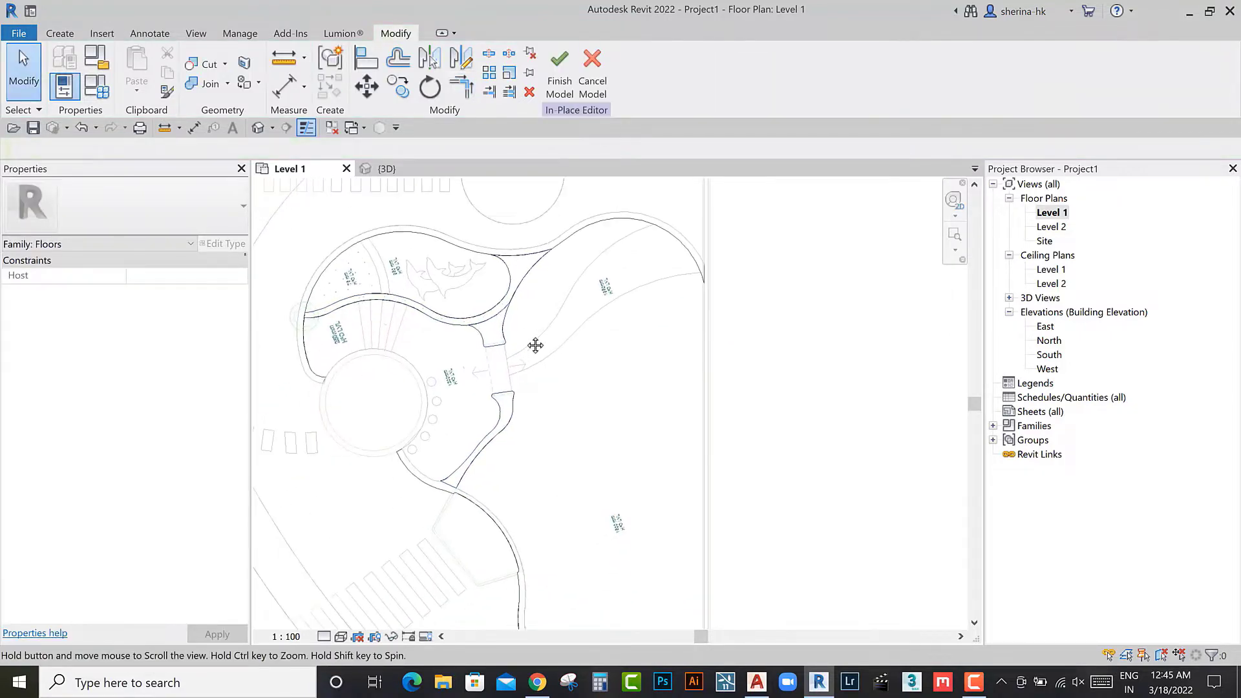
Step: Start a new extrusion in Pick Lines mode at the dolphin planting bed
mouse_move(535, 347)
middle_down()
mouse_move(532, 470)
mouse_move(602, 472)
middle_up()
scroll(517, 452, up, 1)
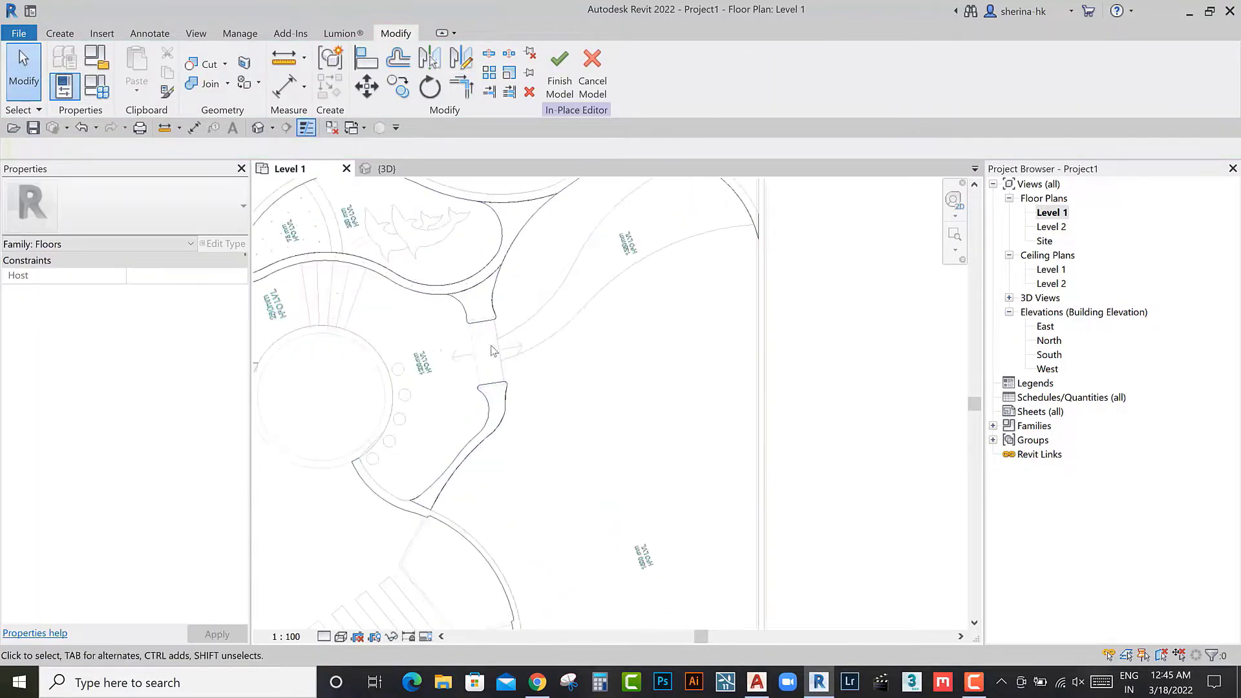
mouse_move(514, 495)
middle_down()
mouse_move(528, 423)
mouse_move(587, 409)
middle_up()
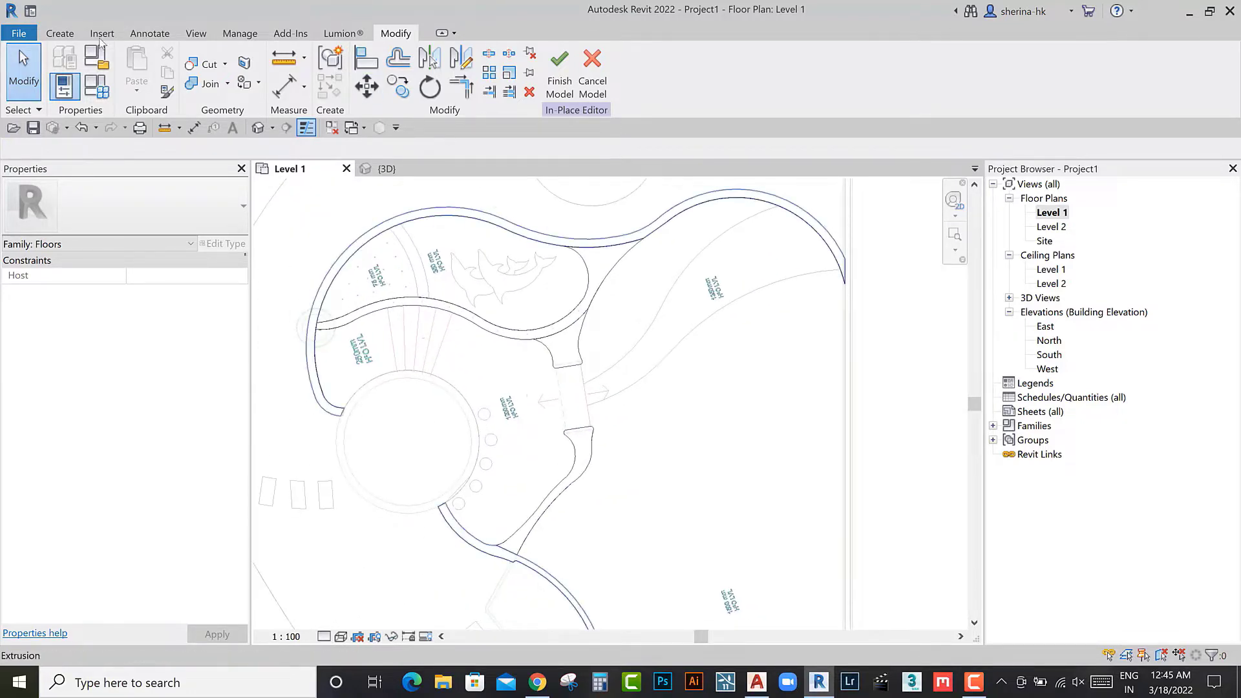
click(59, 34)
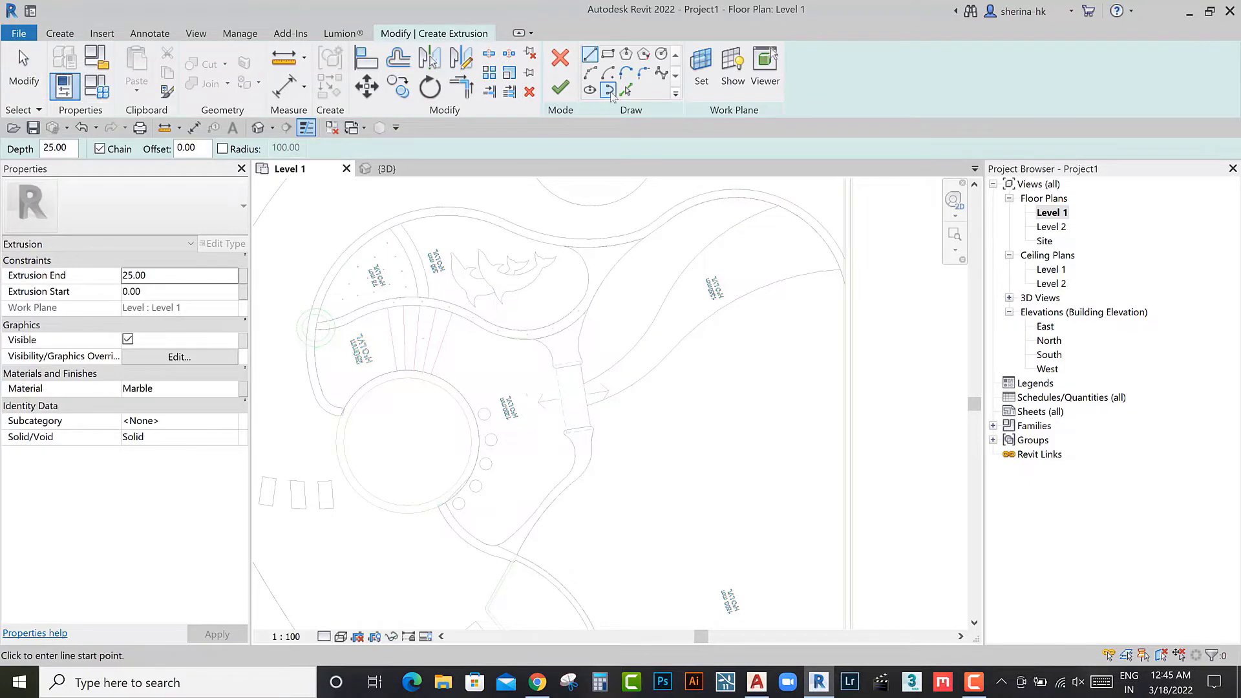
click(625, 90)
mouse_move(498, 371)
middle_down()
mouse_move(515, 394)
mouse_move(515, 366)
mouse_move(494, 389)
middle_up()
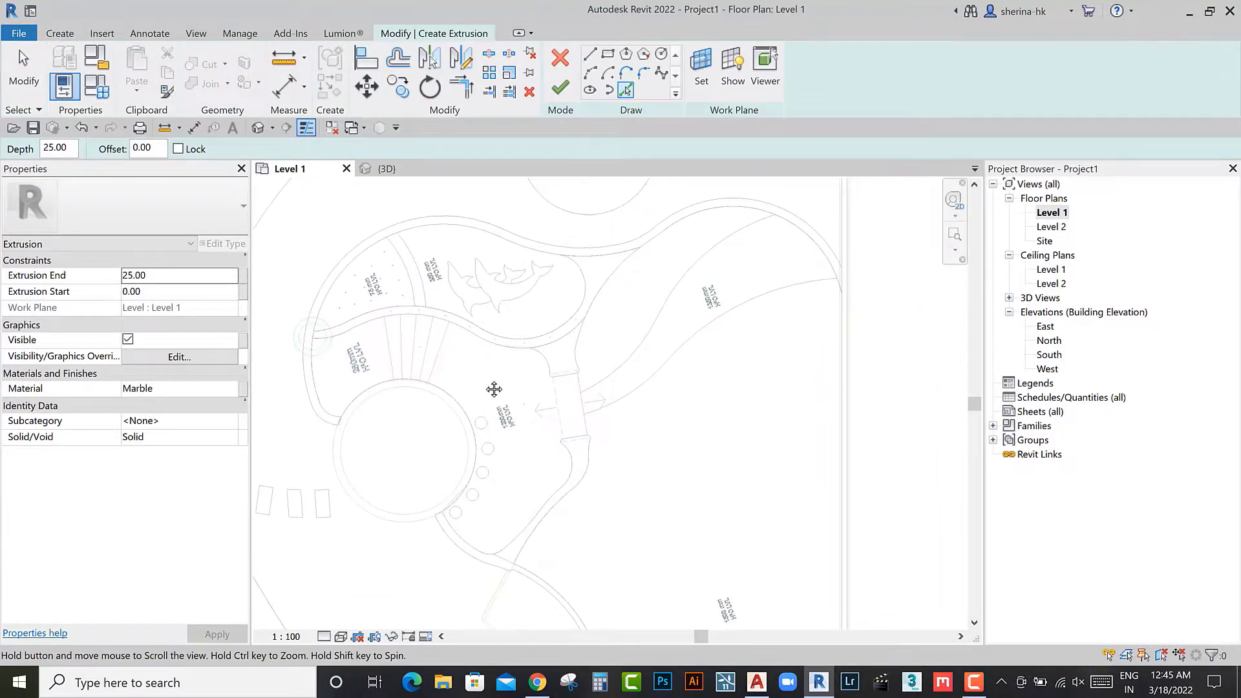
scroll(493, 389, up, 2)
scroll(374, 368, up, 2)
scroll(439, 412, up, 2)
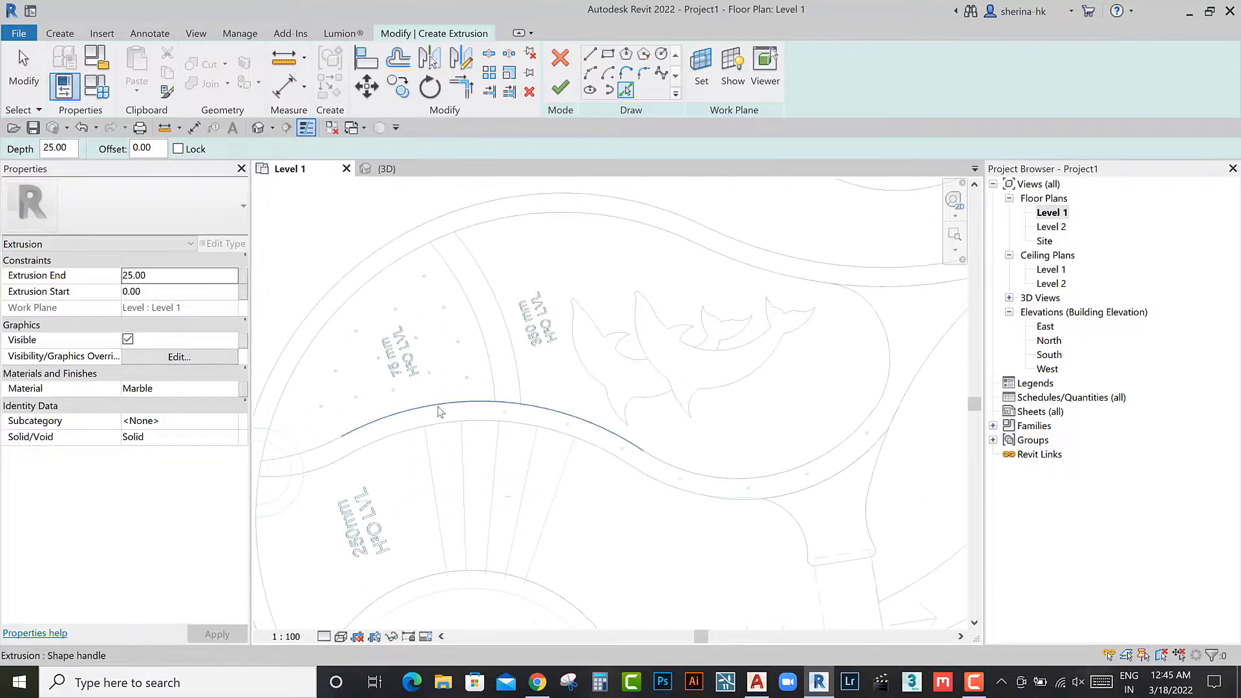
Step: Pick the curved bed edge, dividing arc and outer edge, trimming the arcs to a corner
click(332, 454)
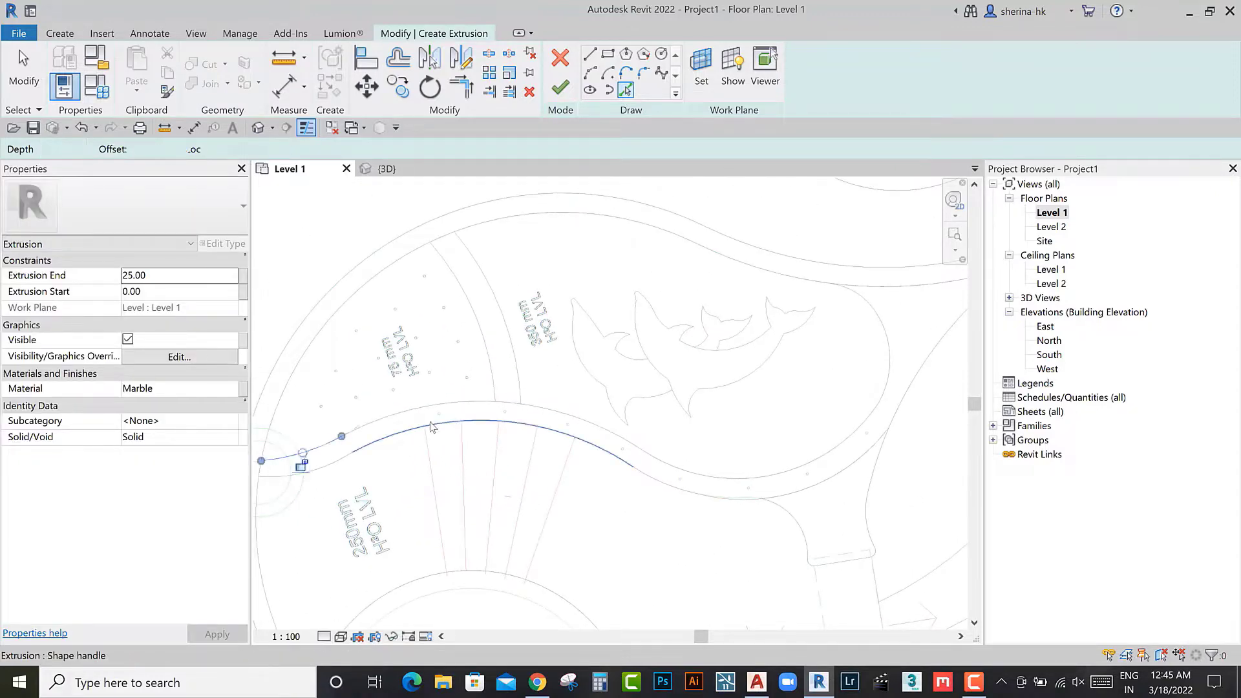
click(492, 367)
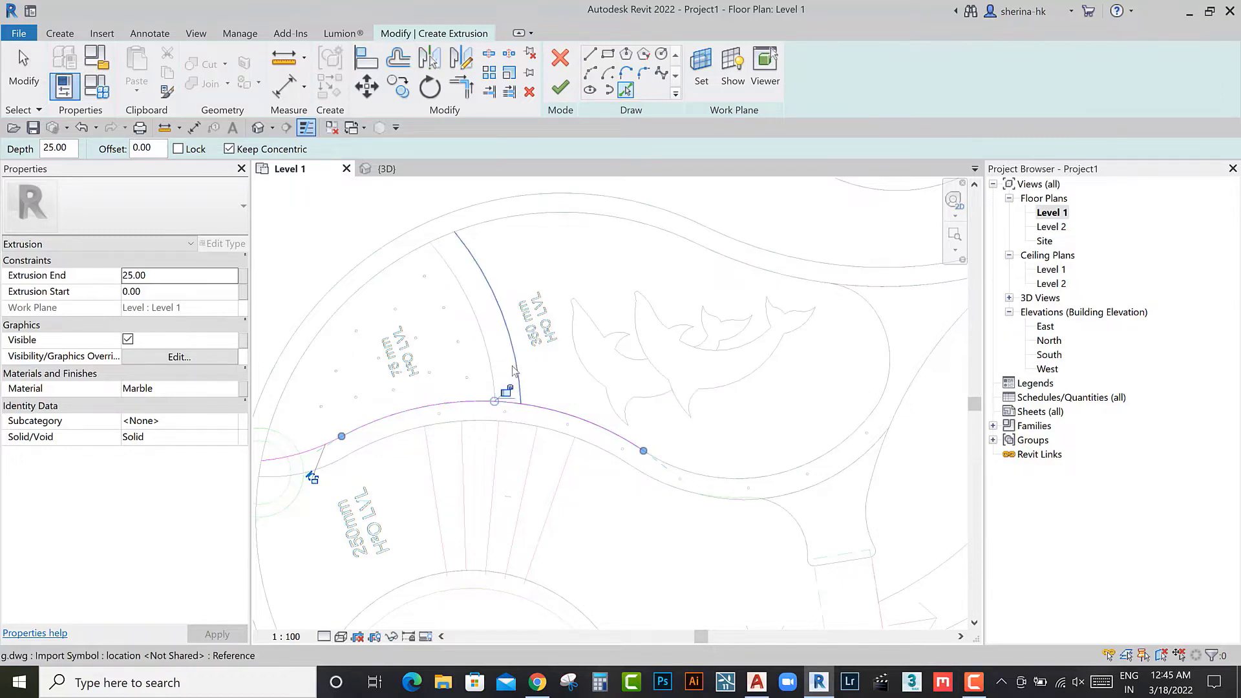
click(378, 283)
scroll(451, 364, down, 1)
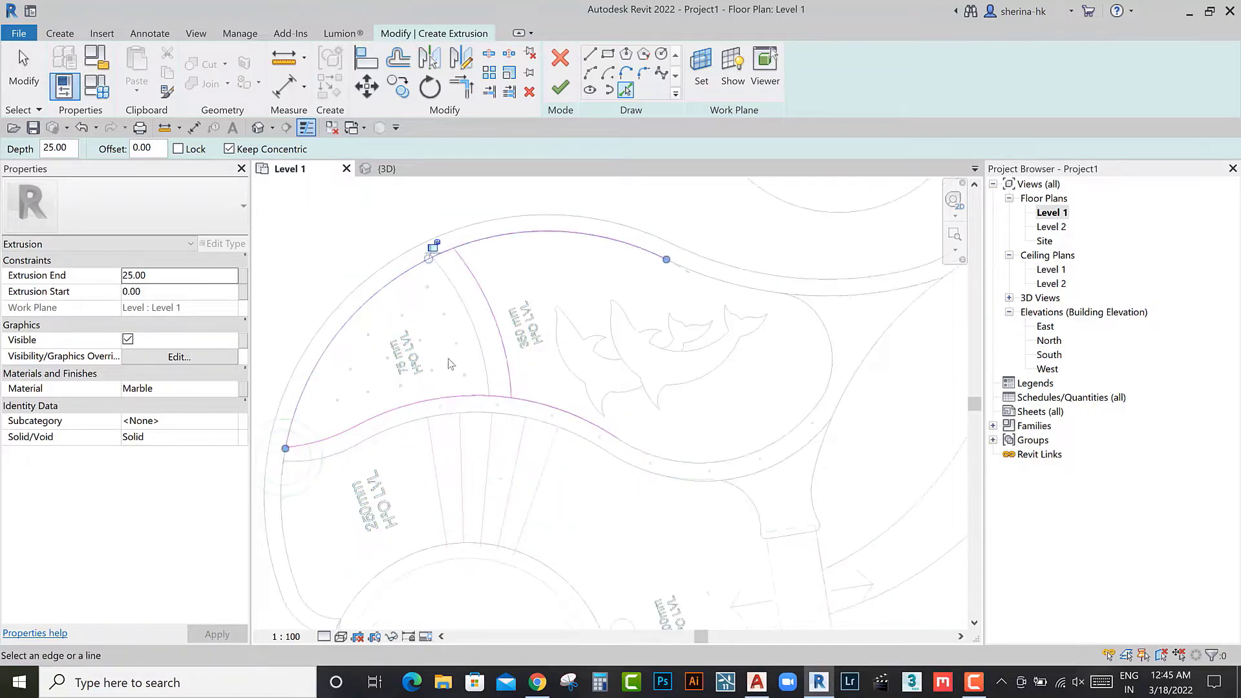
key(t)
key(r)
click(442, 254)
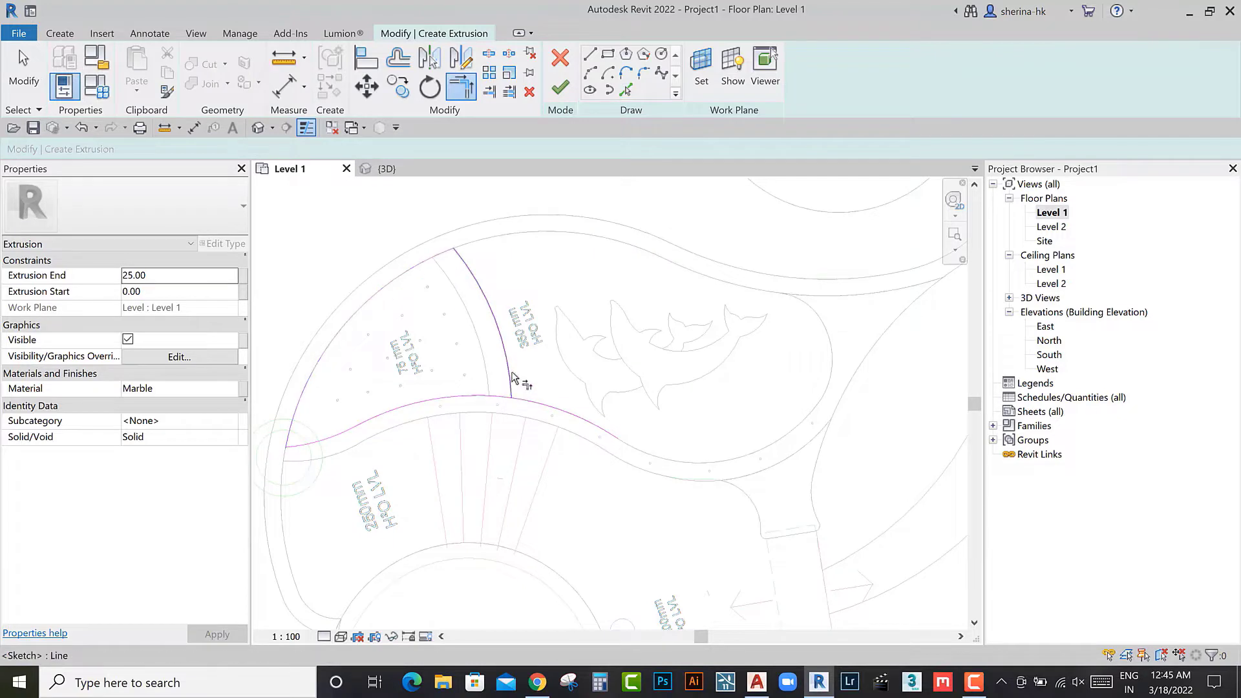
key(Escape)
Step: With a 2.00 offset, pick the outer arc and lower bed edge
key(p)
key(l)
double_click(142, 148)
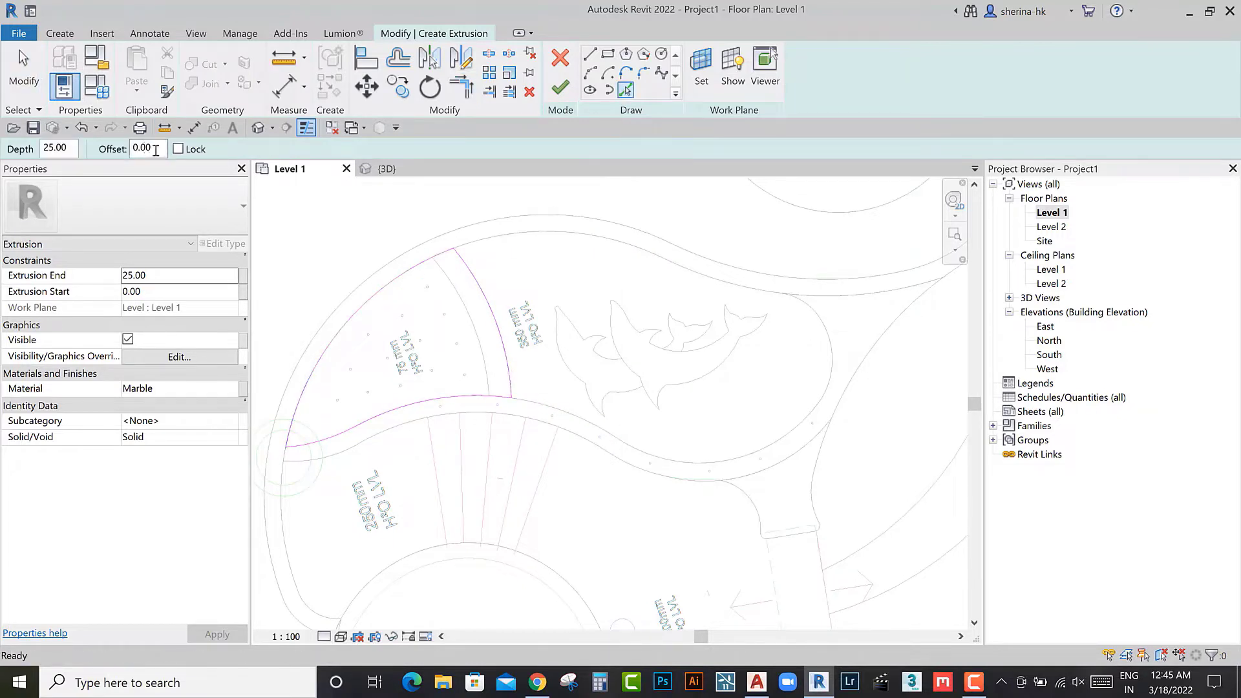
text(2)
scroll(394, 285, up, 2)
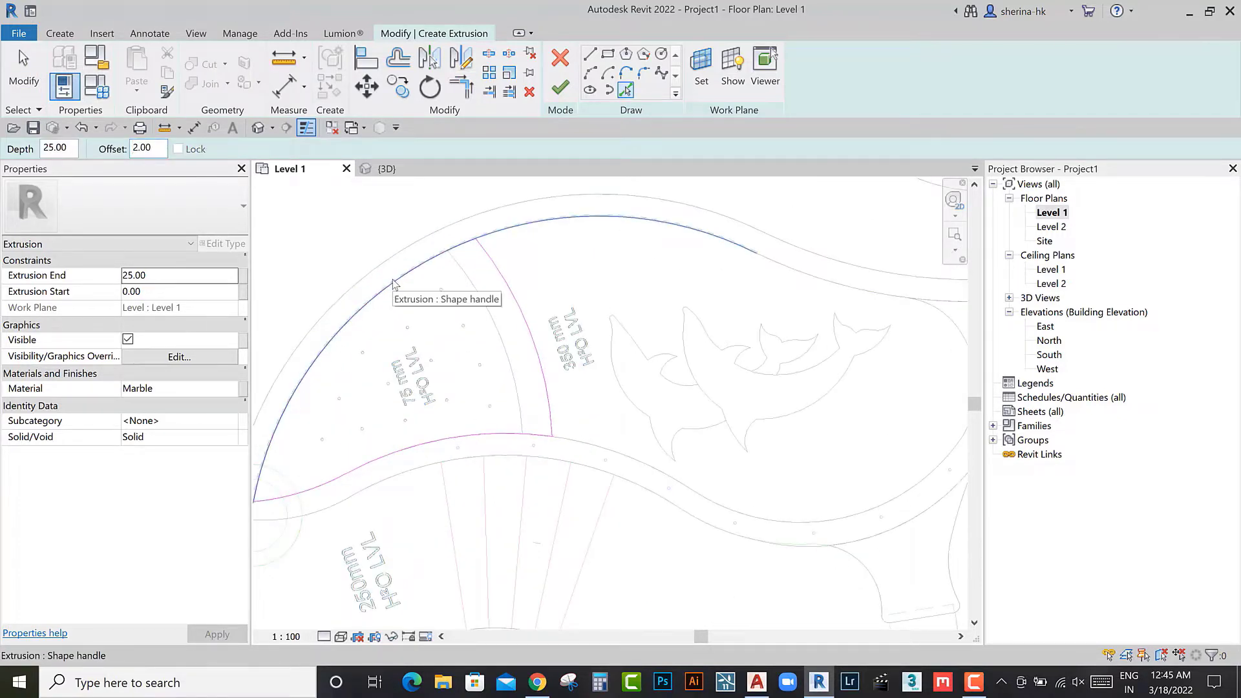
click(393, 283)
click(452, 444)
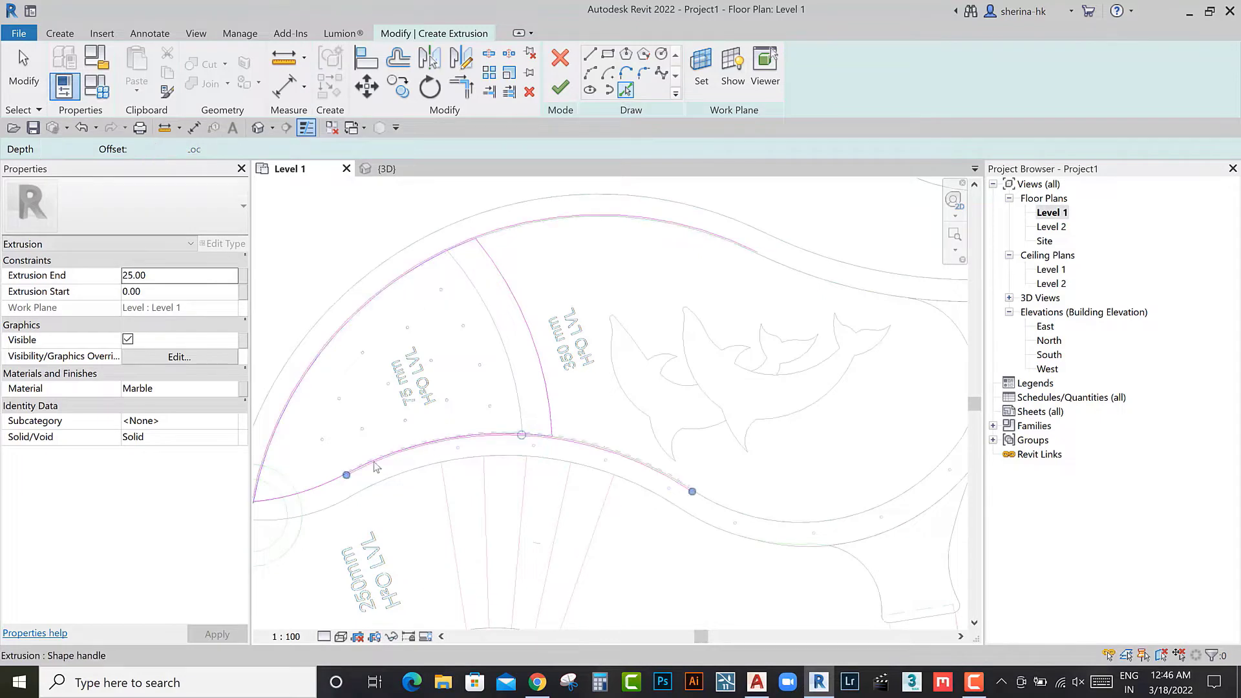
Step: Add the radial line to the outline and trim the arc to meet it at the corner
click(539, 399)
key(Escape)
key(t)
key(r)
scroll(560, 428, up, 3)
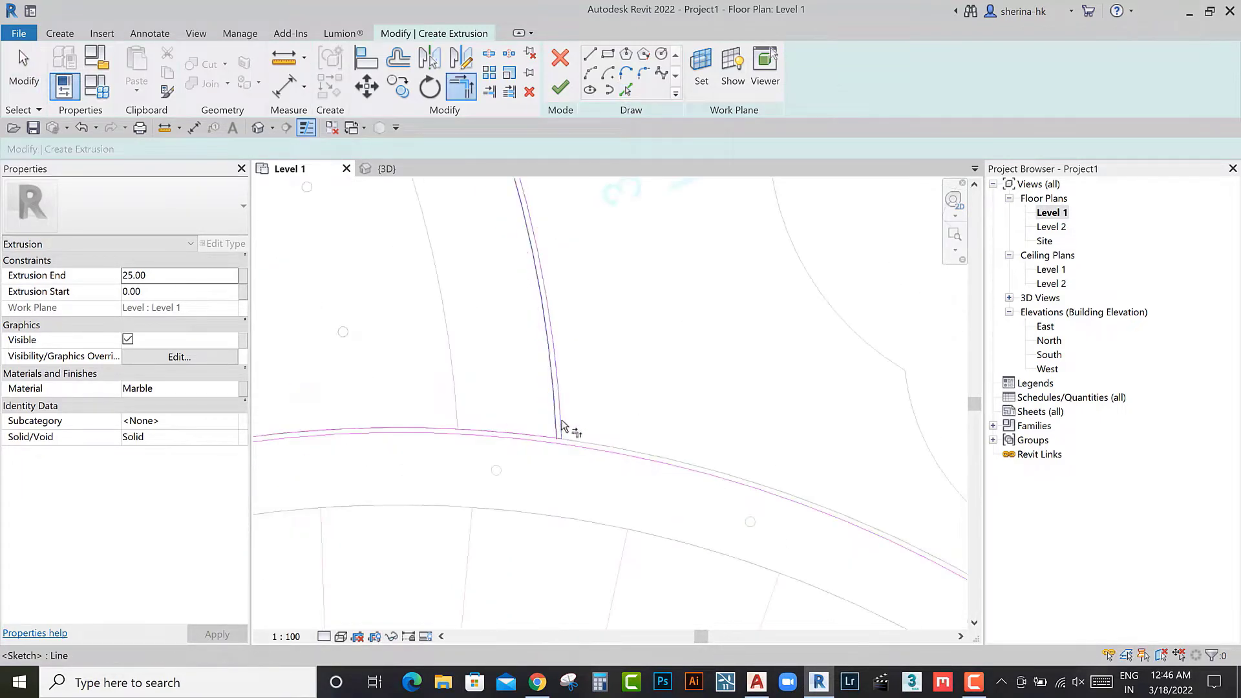
scroll(562, 432, up, 2)
click(552, 407)
click(555, 444)
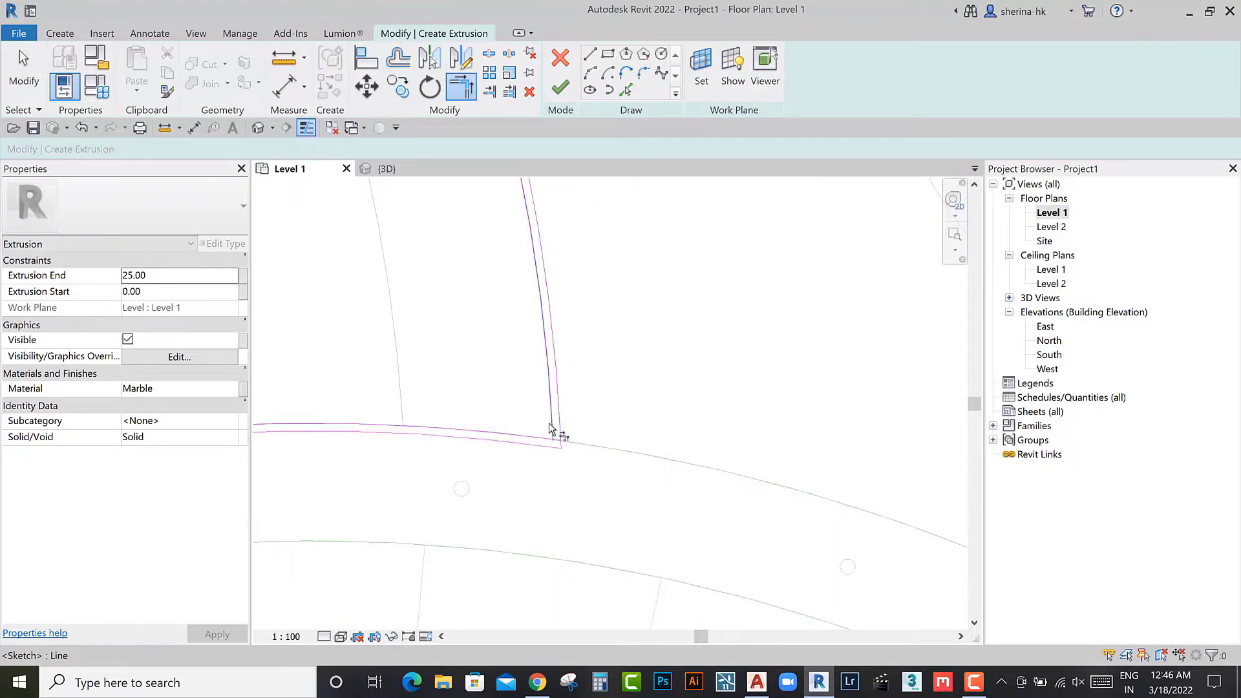
scroll(530, 464, down, 4)
scroll(457, 255, up, 4)
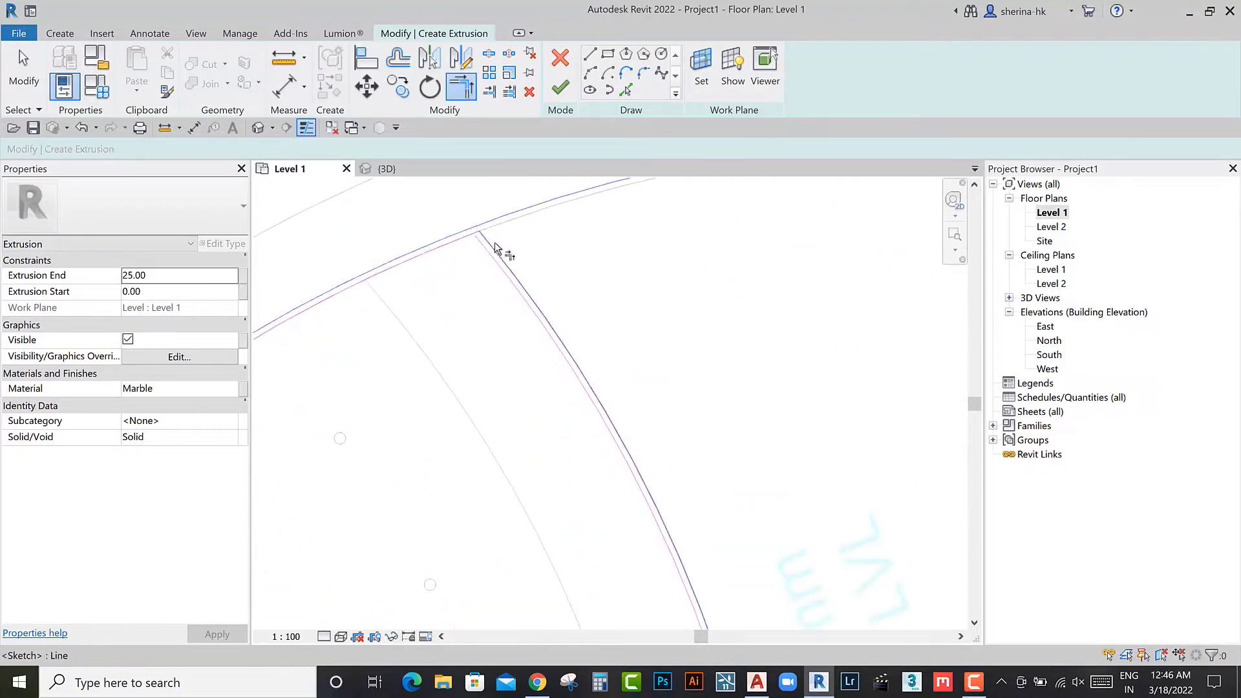
Step: Finish the outline sketch and view the 25-deep marble extrusion in 3D
key(Escape)
key(t)
key(r)
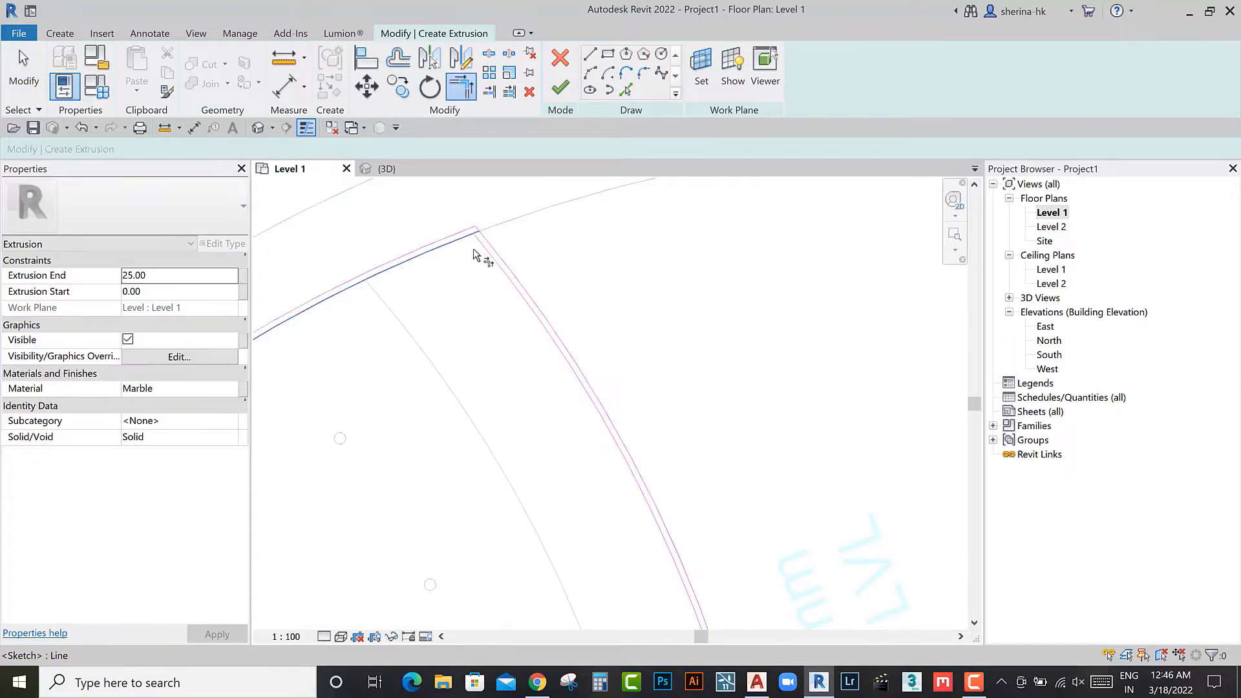
scroll(485, 257, down, 1)
scroll(486, 258, down, 4)
scroll(388, 411, up, 3)
scroll(366, 421, up, 1)
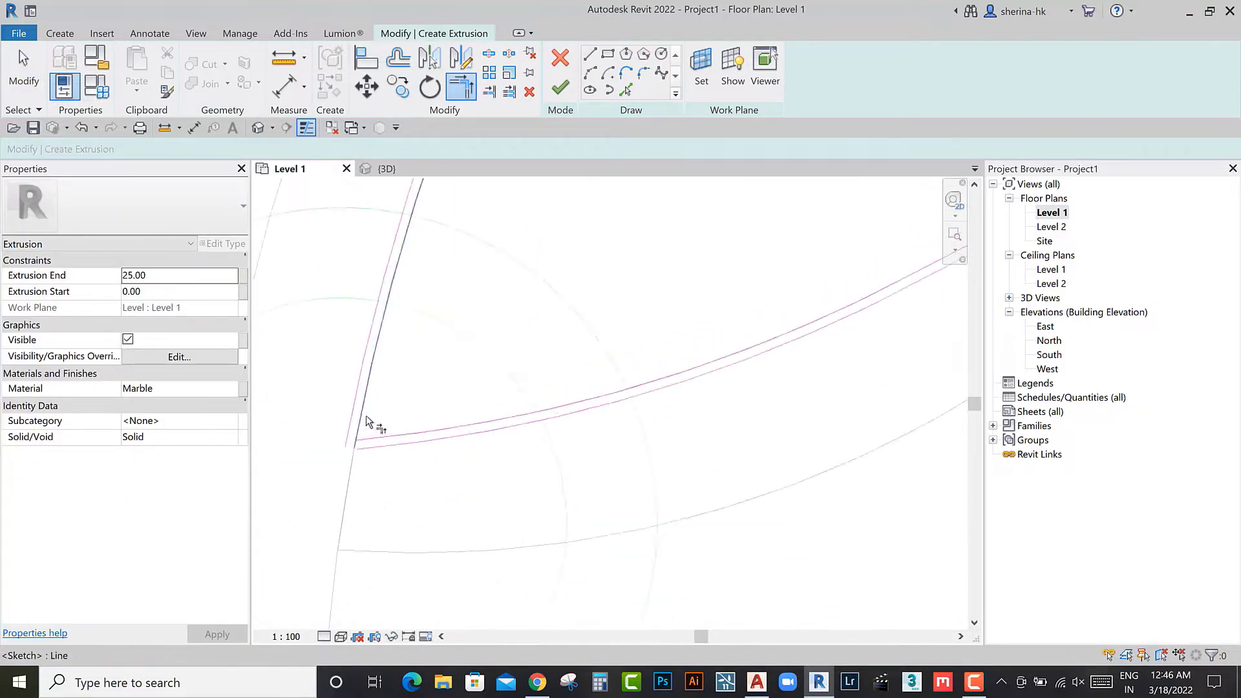
scroll(372, 454, down, 3)
scroll(383, 466, down, 3)
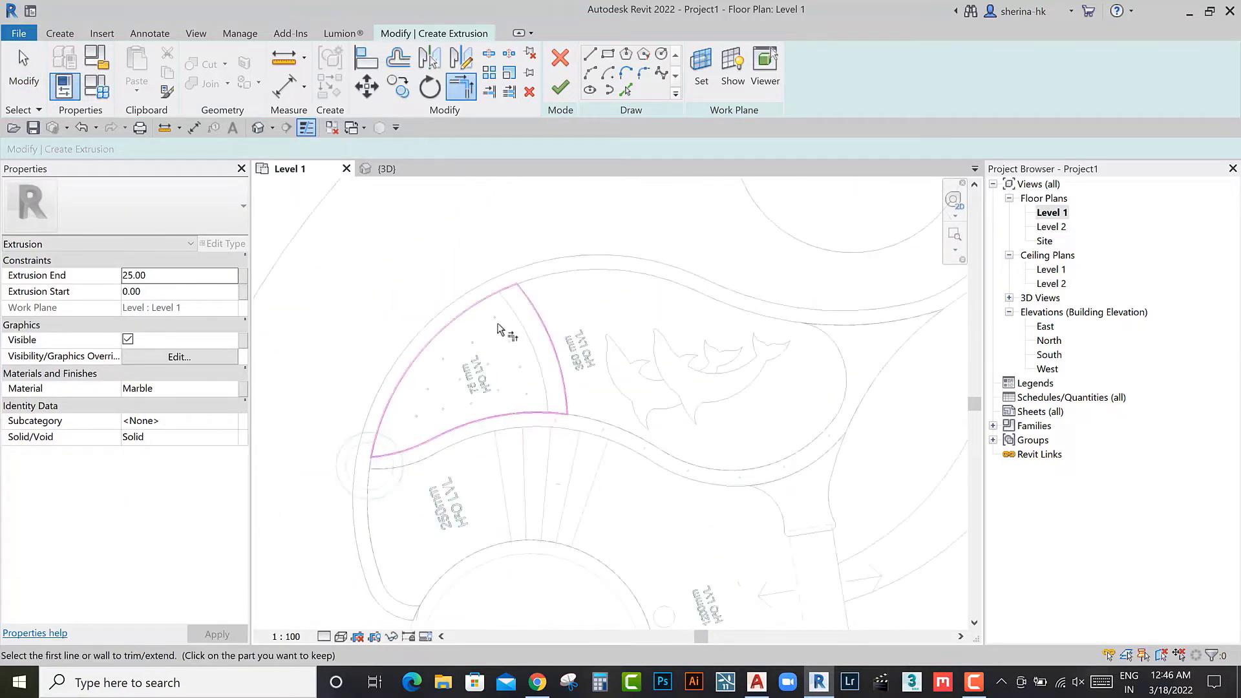
click(560, 87)
click(387, 168)
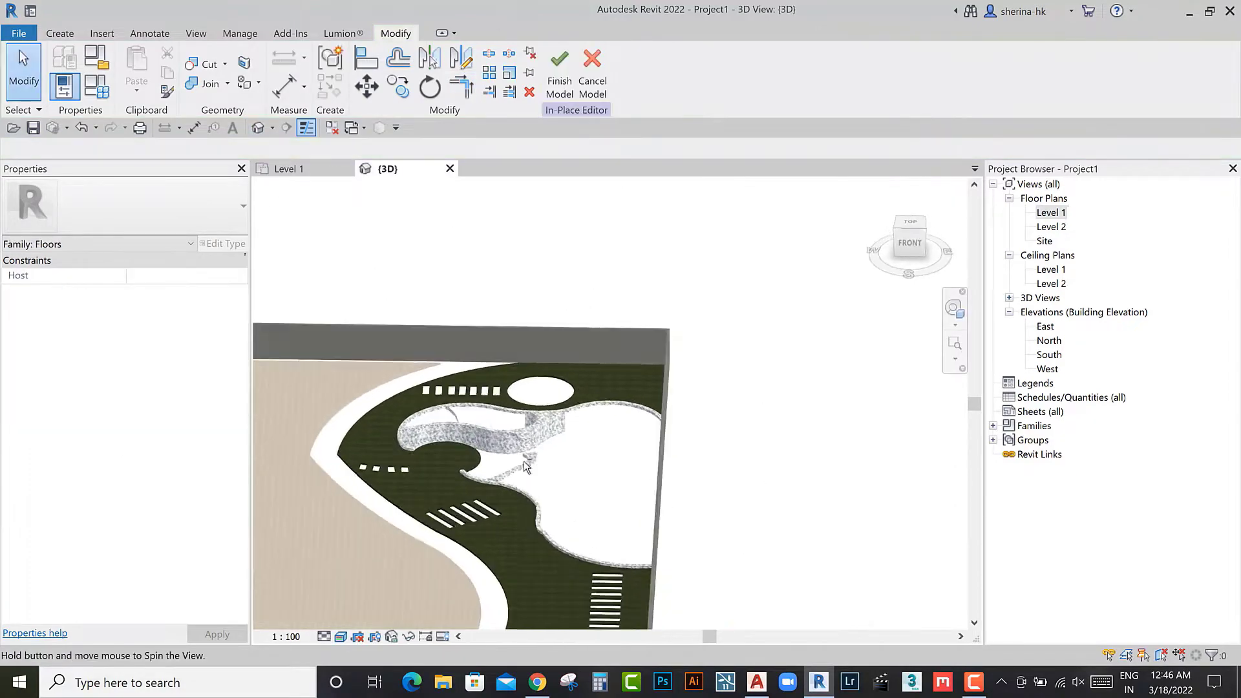
Step: Drag the marble extrusion's shape handle to stretch it into a tall curved wall
scroll(524, 460, up, 3)
mouse_move(524, 460)
shift+middle_down()
mouse_move(504, 473)
mouse_move(504, 446)
shift+middle_up()
scroll(507, 413, up, 3)
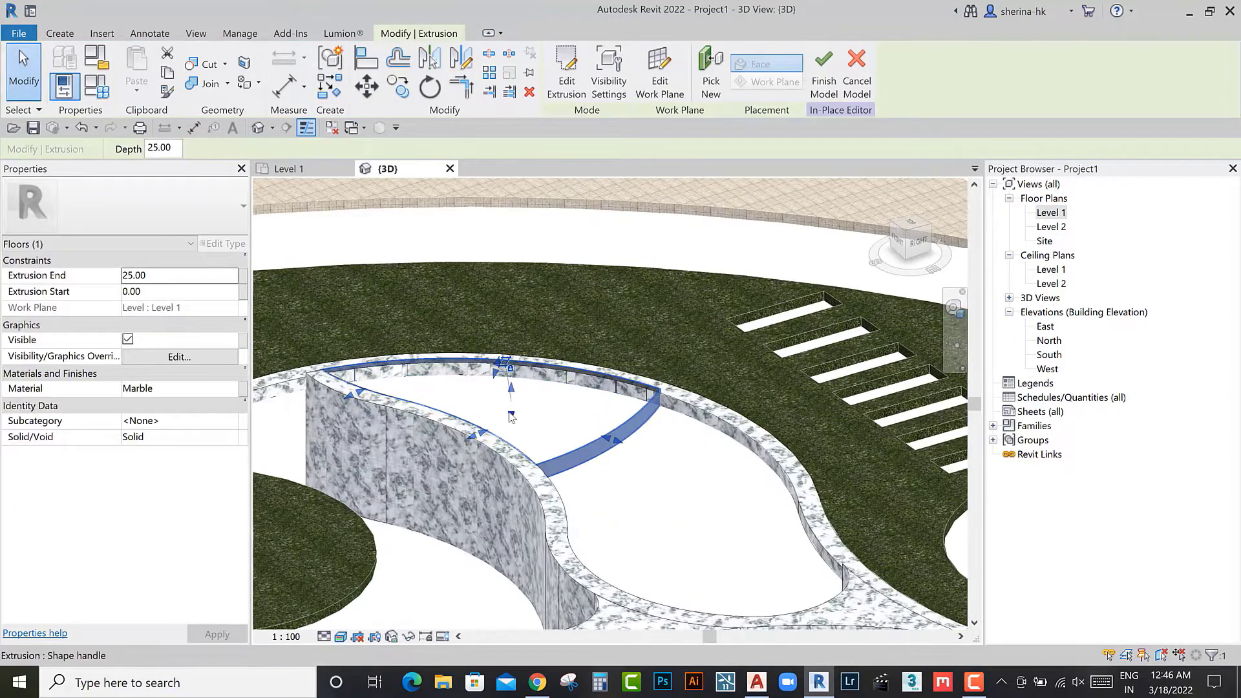
scroll(509, 391, up, 3)
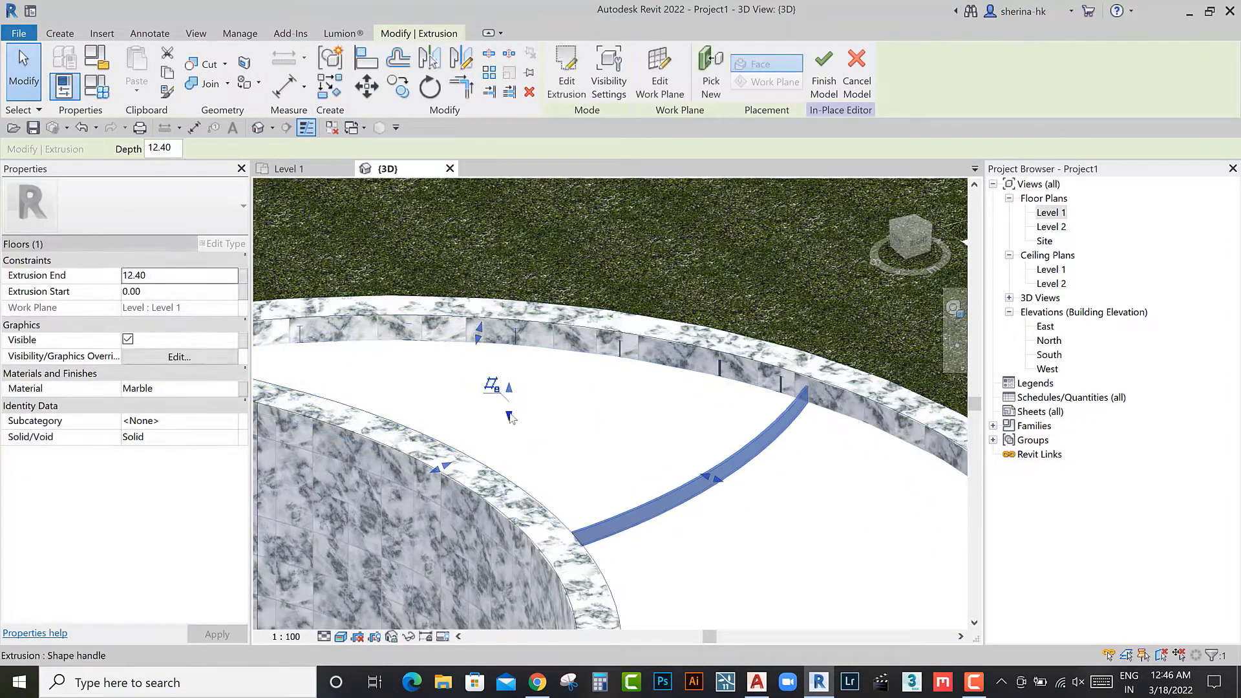
drag(509, 416, 511, 491)
key(Escape)
mouse_move(510, 491)
shift+middle_down()
mouse_move(521, 538)
mouse_move(371, 279)
shift+middle_up()
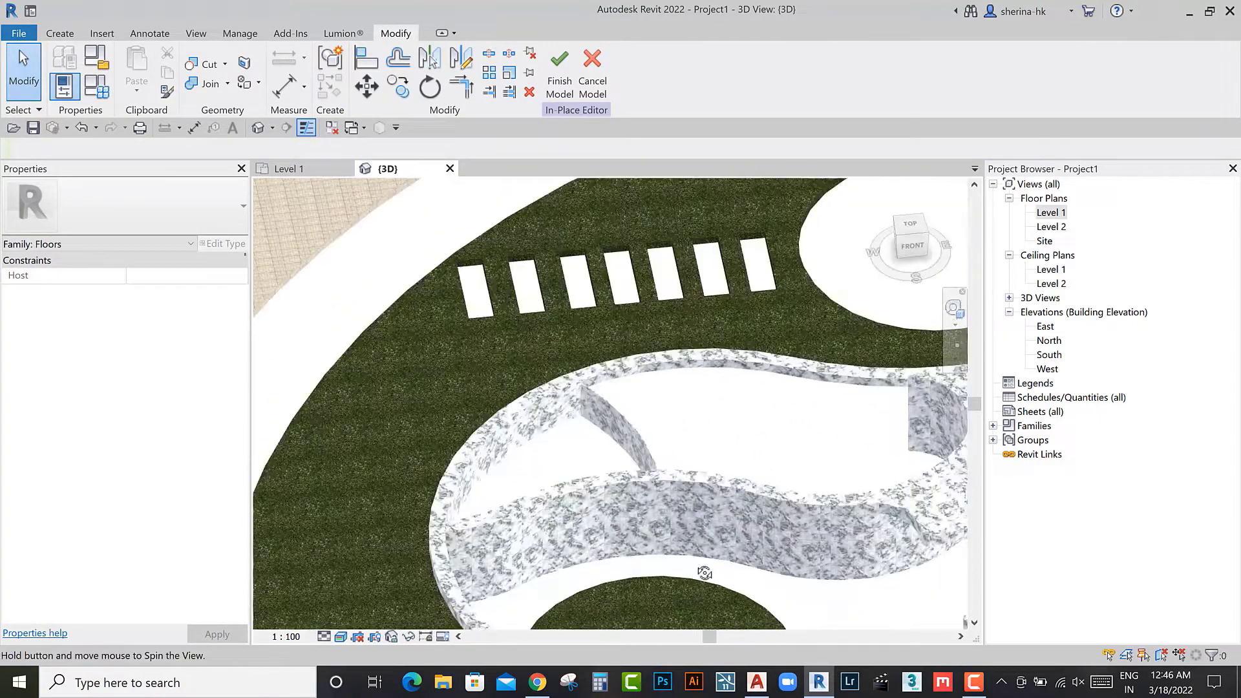
Step: In the Level 1 plan, set the marble extrusion's Extrusion Start to -75.00, keeping its 12.40 top
click(289, 168)
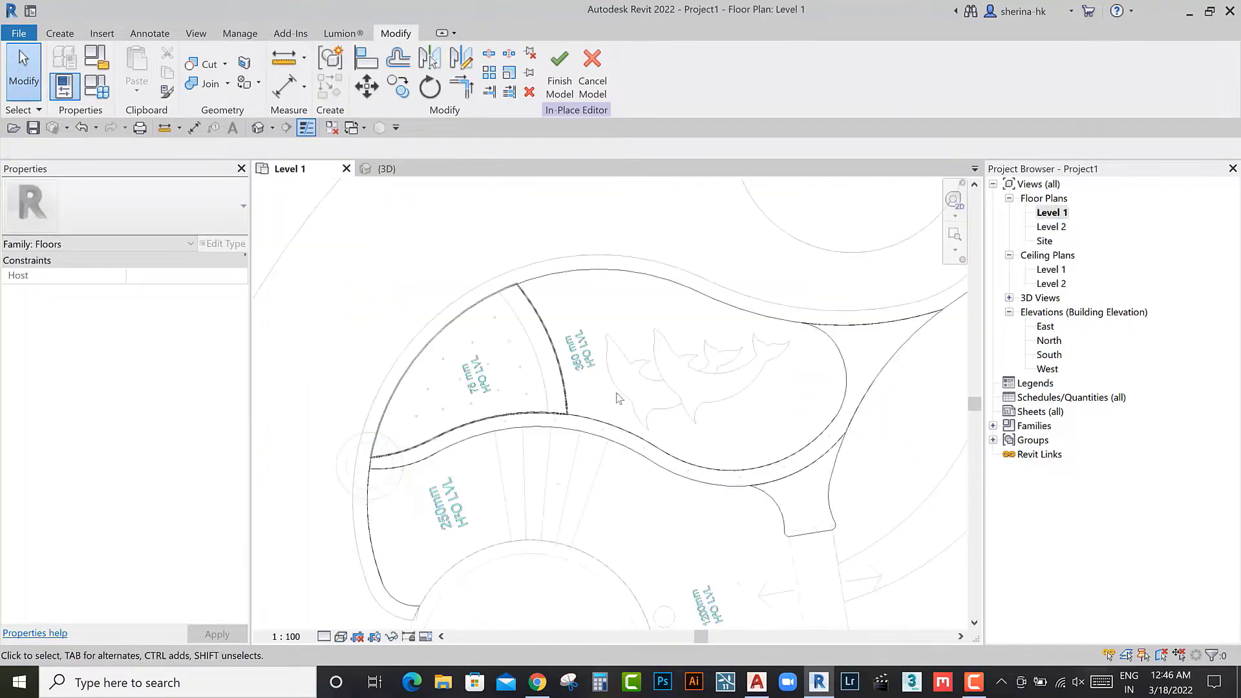
scroll(479, 381, up, 5)
scroll(475, 390, down, 4)
click(549, 356)
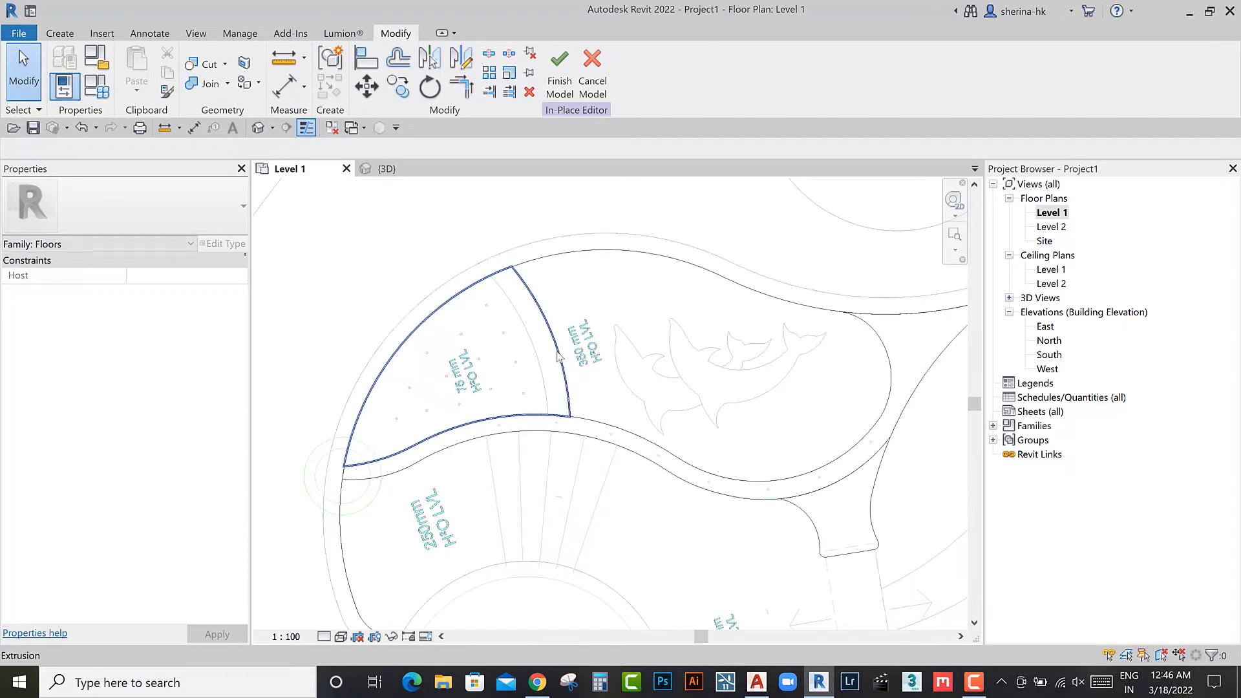
drag(155, 294, 128, 292)
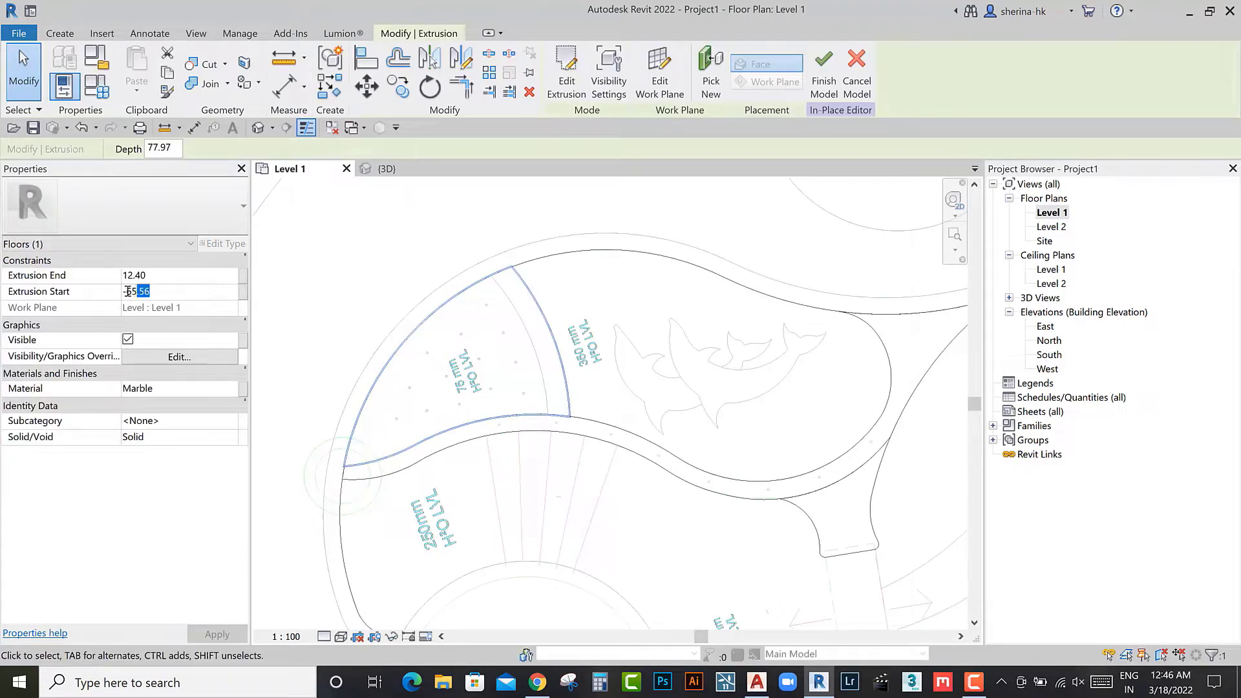
text(-75)
key(Return)
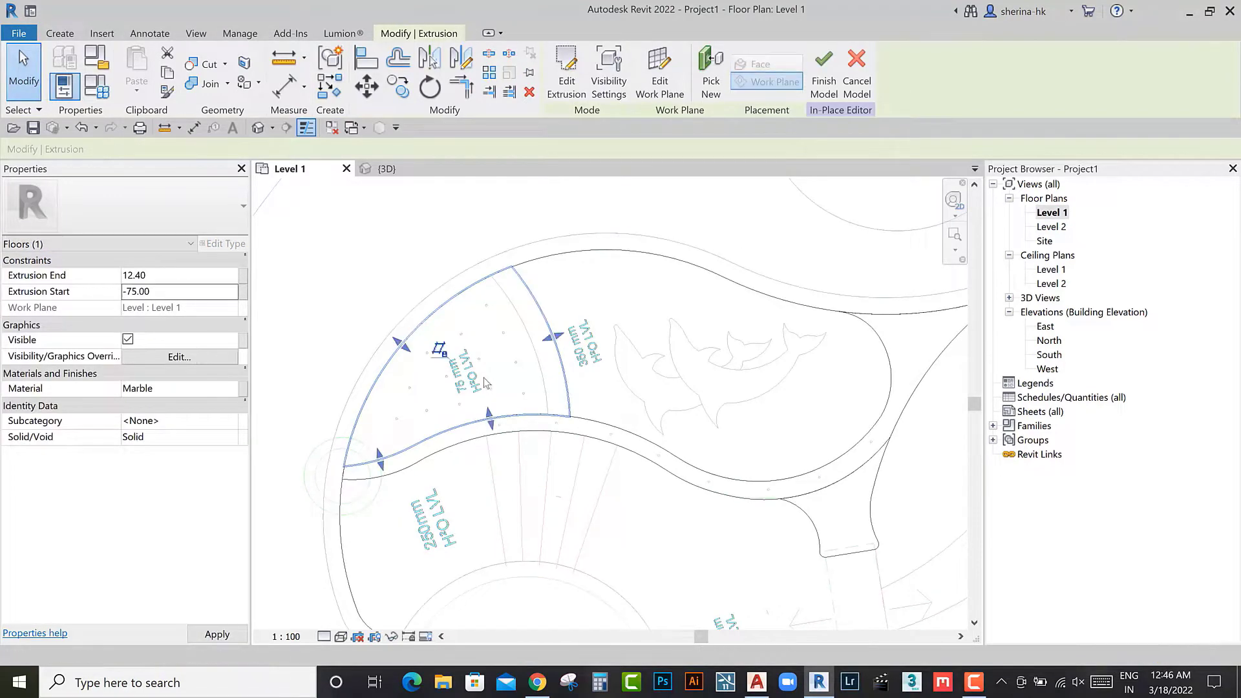
scroll(491, 375, up, 2)
scroll(508, 381, up, 2)
scroll(507, 382, down, 2)
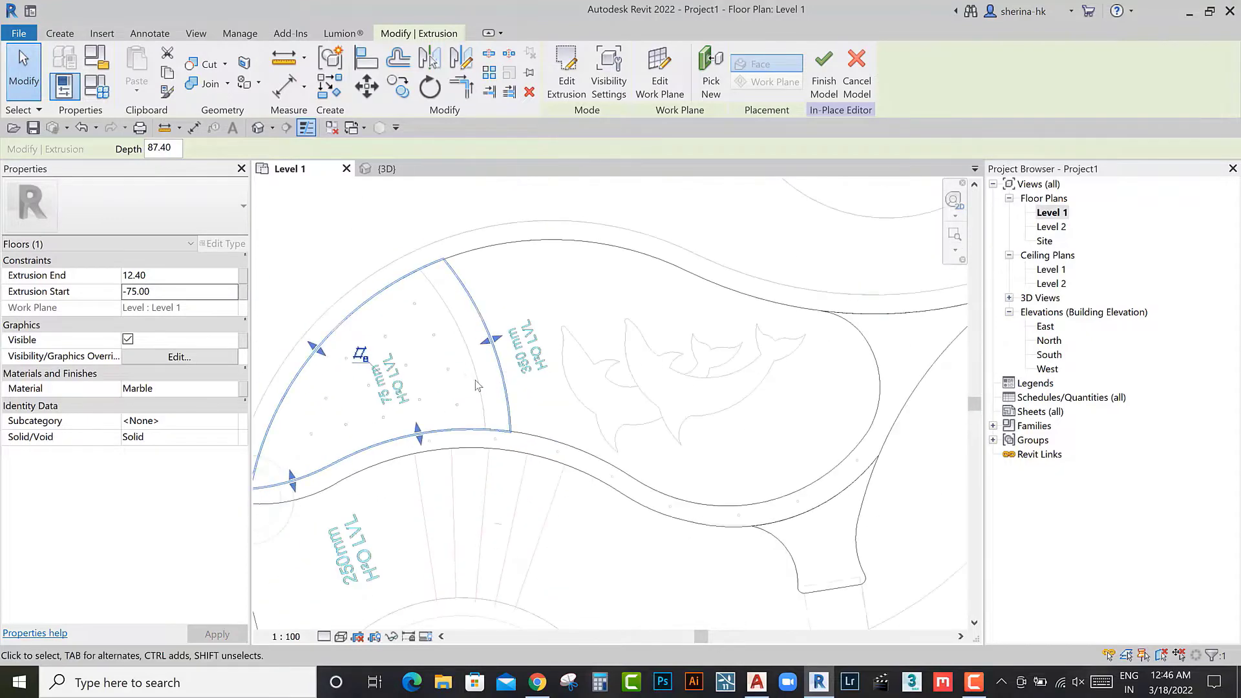
scroll(452, 347, up, 1)
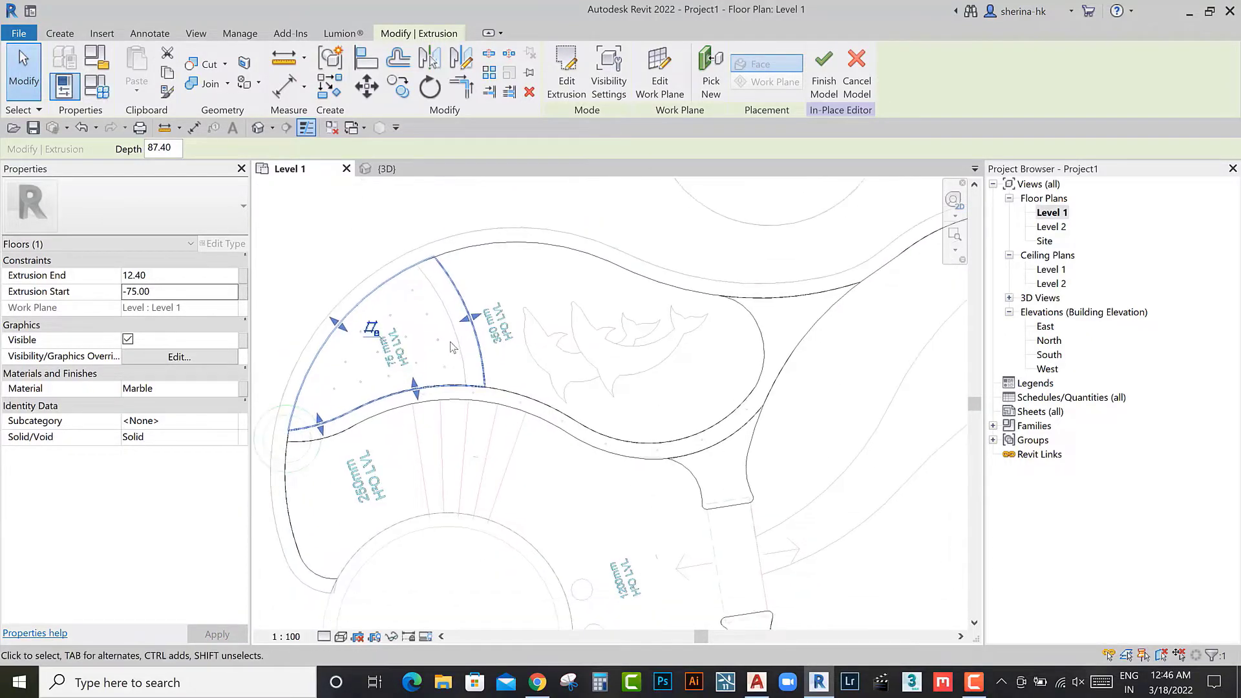
scroll(491, 368, up, 1)
scroll(500, 383, down, 2)
click(500, 375)
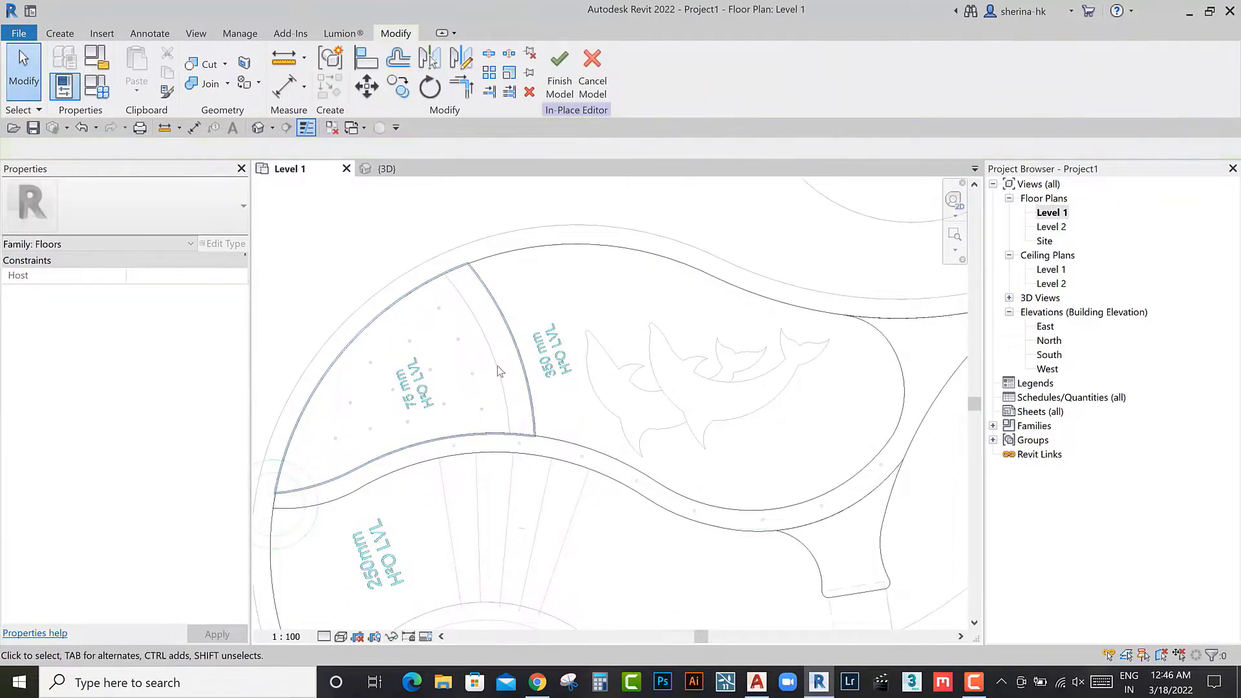
scroll(499, 371, down, 2)
Step: In 3D, select the curved marble extrusion and reopen its outline sketch with Edit Extrusion
click(258, 128)
scroll(529, 457, up, 2)
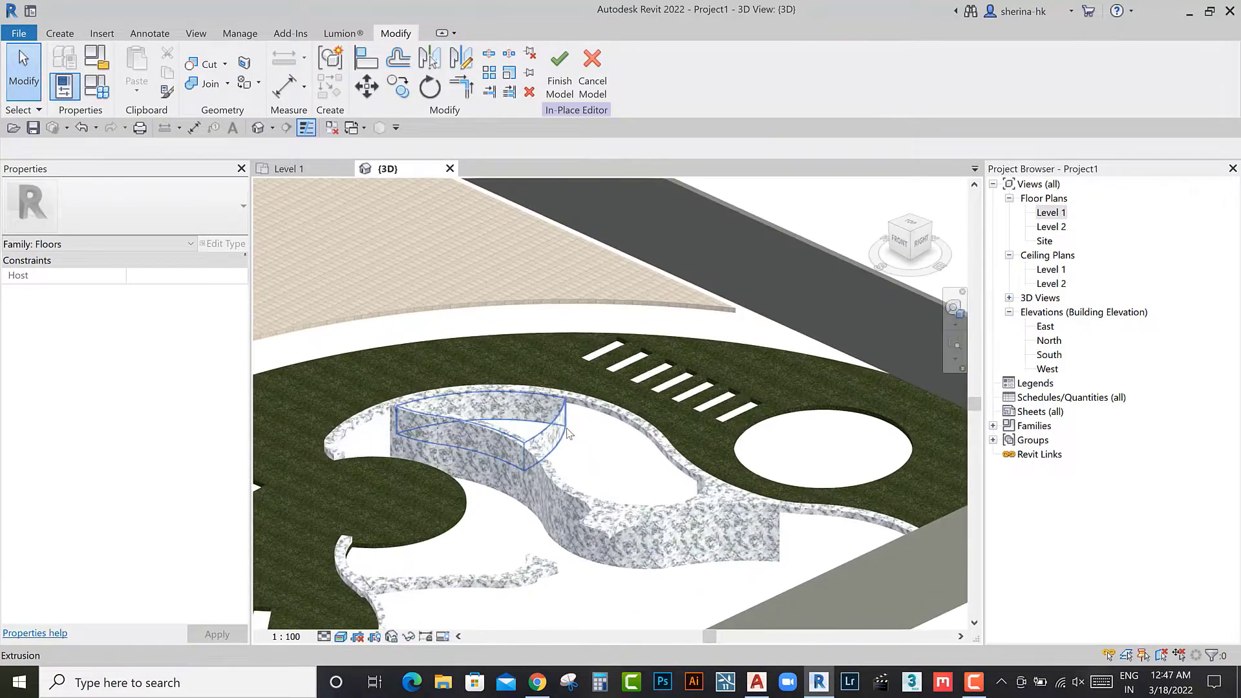
scroll(529, 458, up, 2)
scroll(529, 457, up, 2)
mouse_move(528, 457)
shift+middle_down()
mouse_move(505, 385)
mouse_move(451, 404)
mouse_move(575, 468)
shift+middle_up()
click(506, 385)
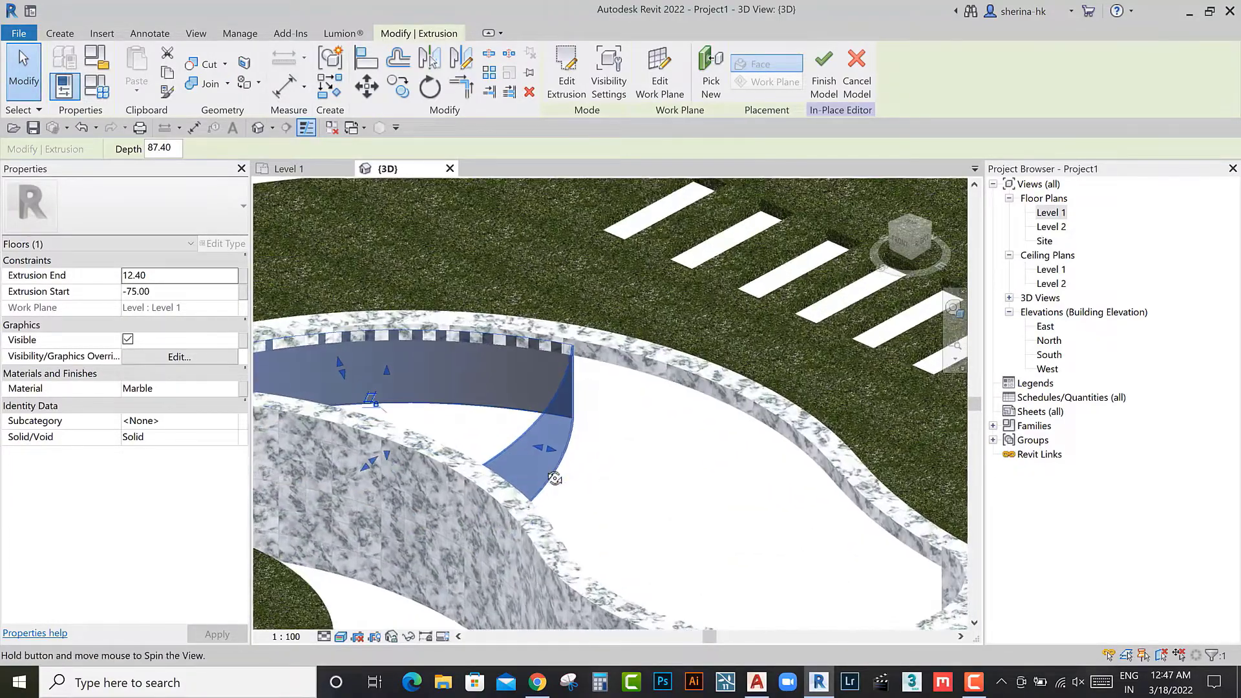
scroll(646, 430, up, 2)
click(619, 437)
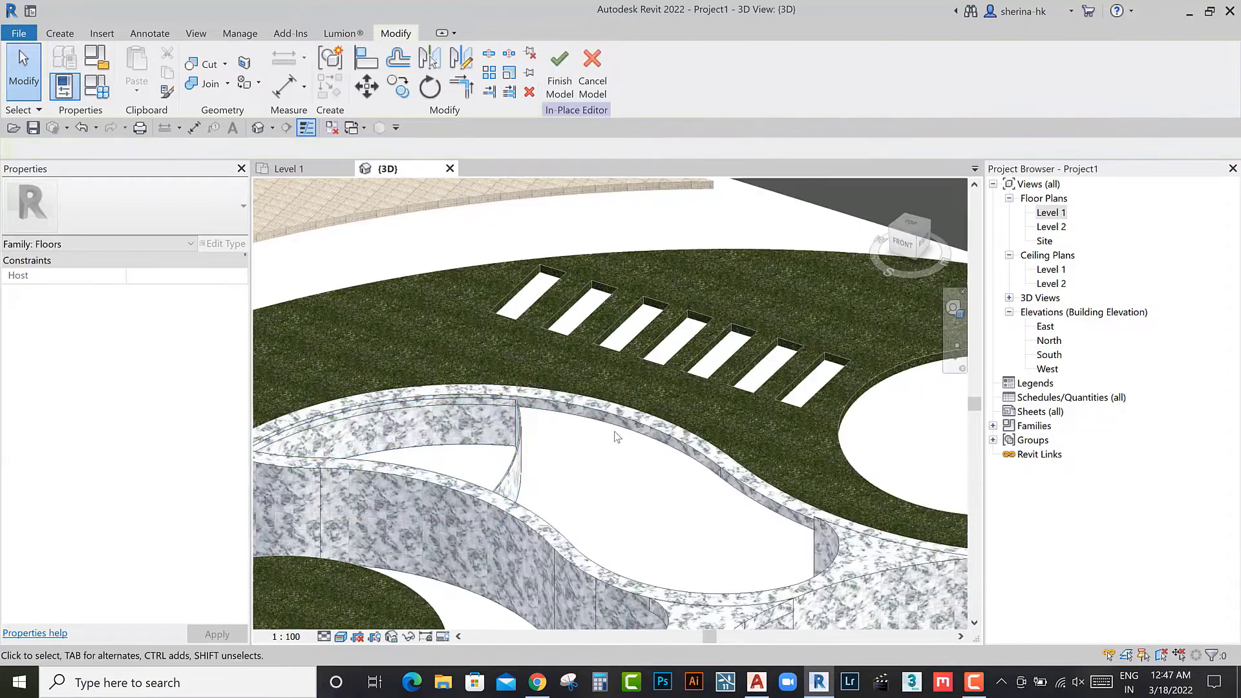
click(511, 453)
click(569, 74)
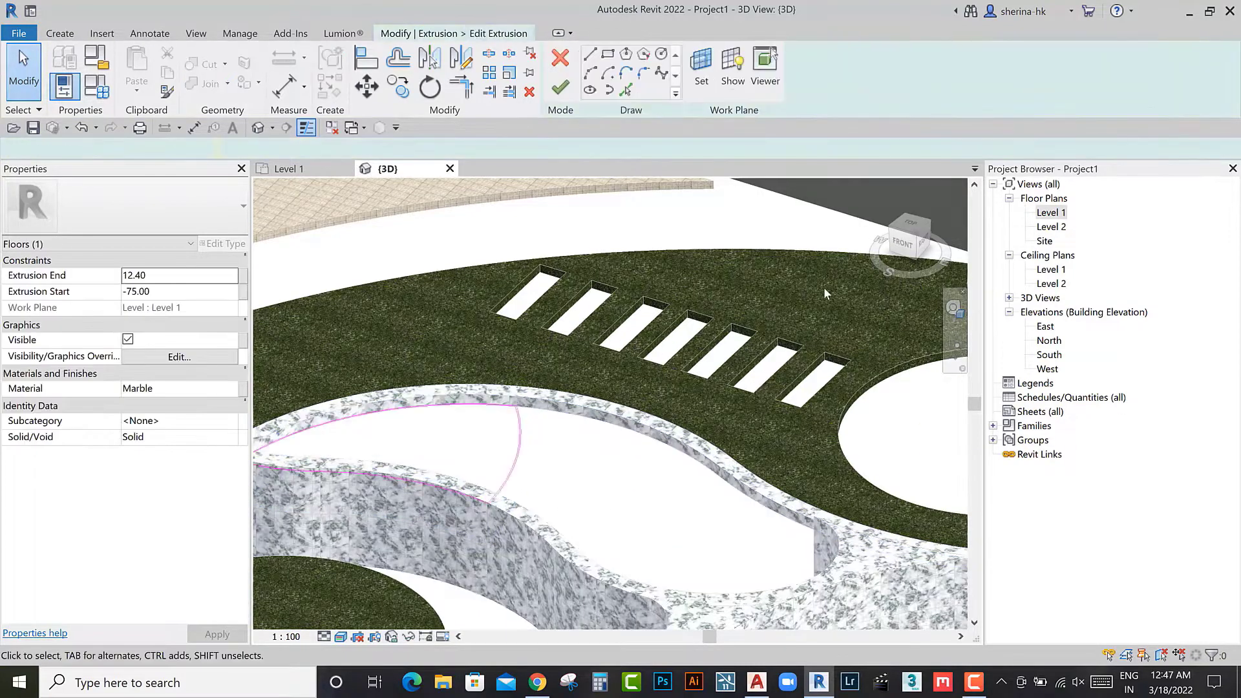
Step: In the Level 1 plan, pick the pool's upper arc and lower edge segments into the sketch
double_click(1052, 213)
scroll(514, 359, up, 2)
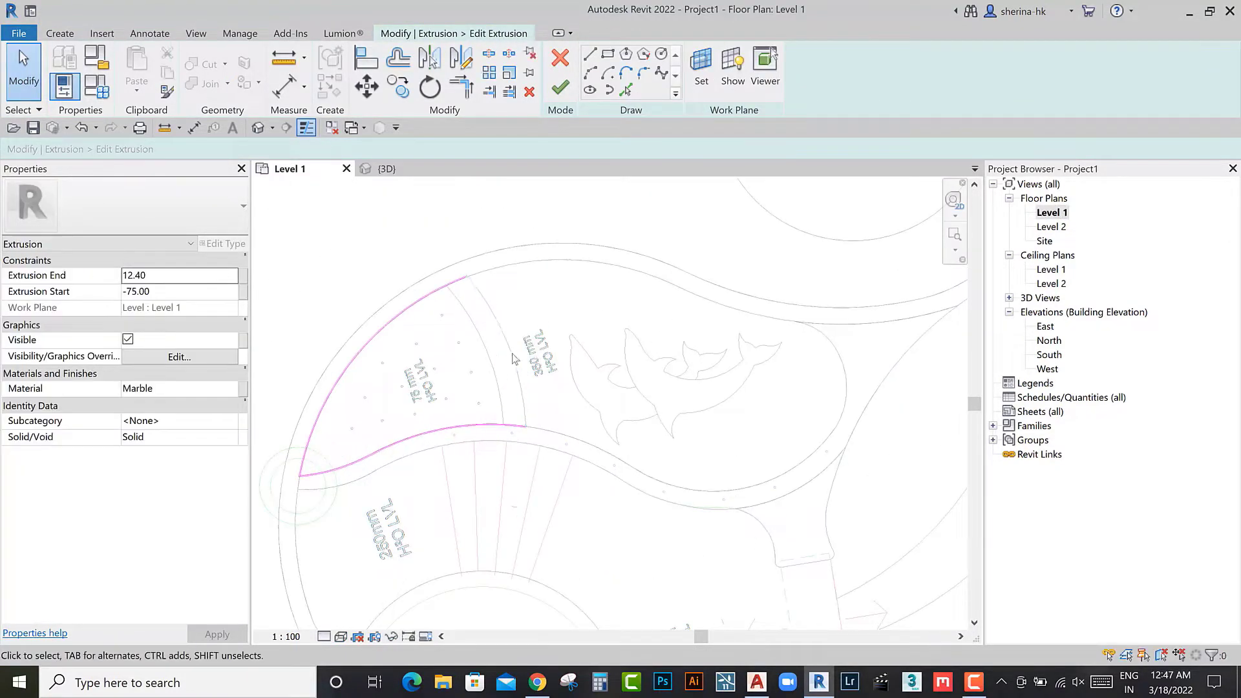
click(626, 91)
click(614, 262)
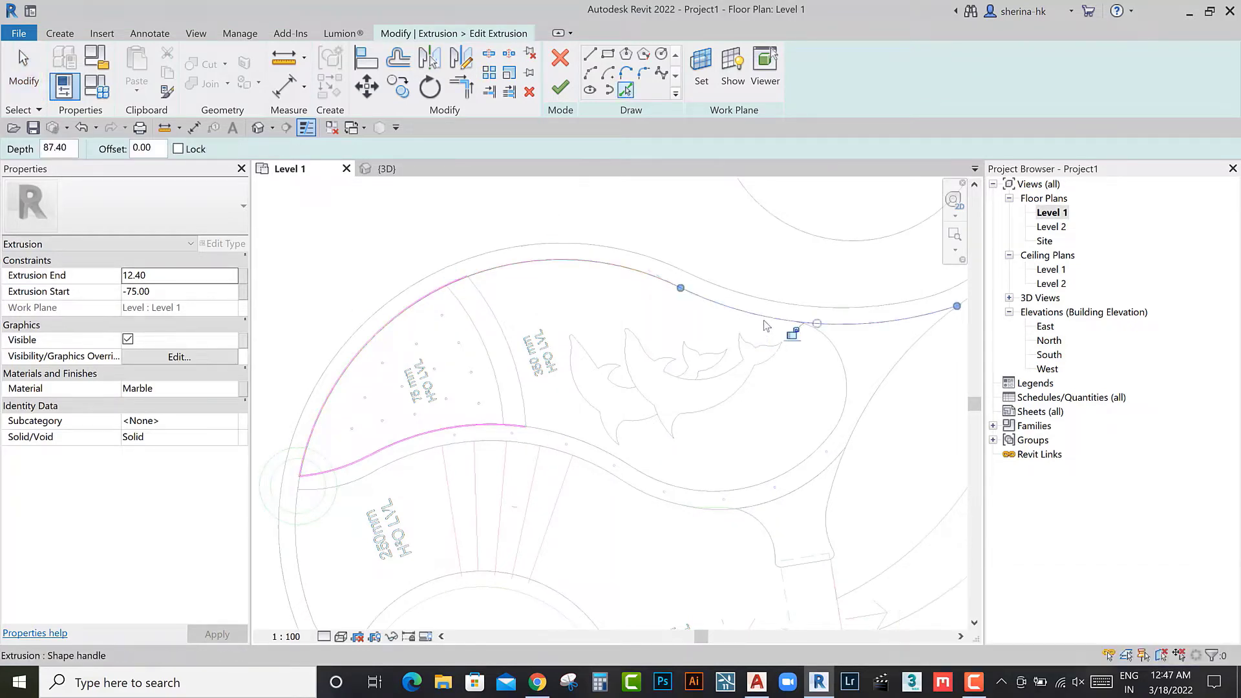
click(831, 349)
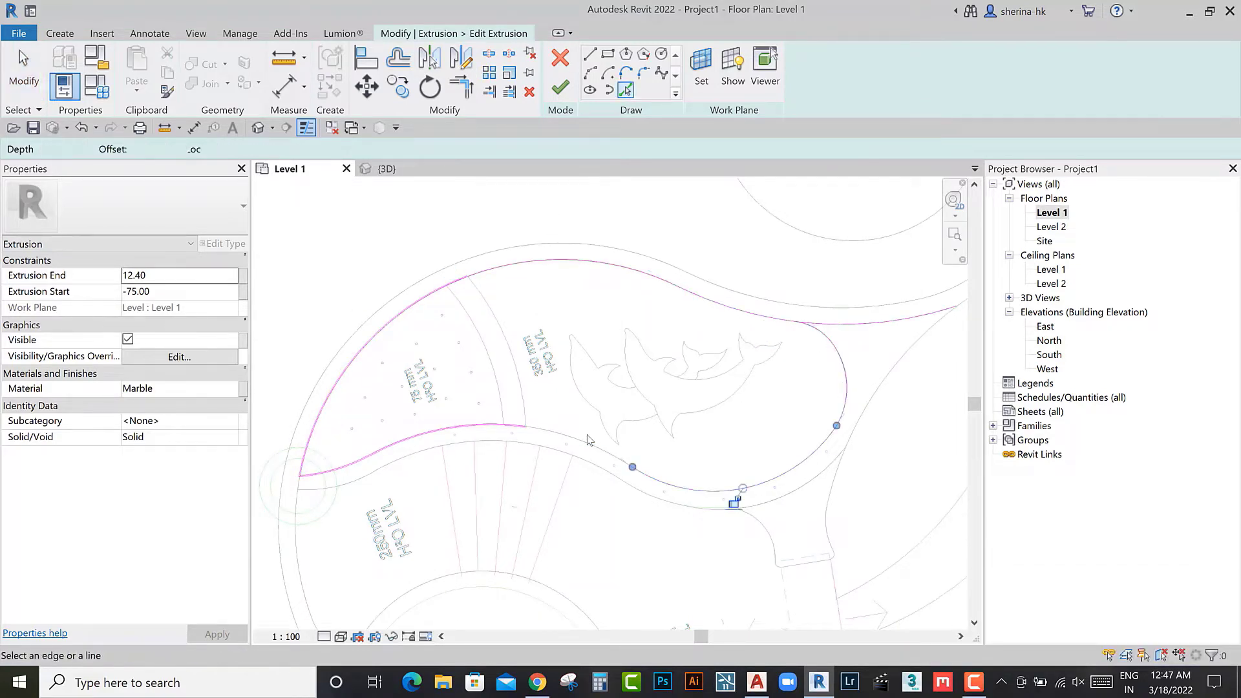
click(382, 458)
scroll(382, 460, up, 3)
key(Escape)
middle_drag(382, 460, 465, 447)
scroll(465, 448, down, 4)
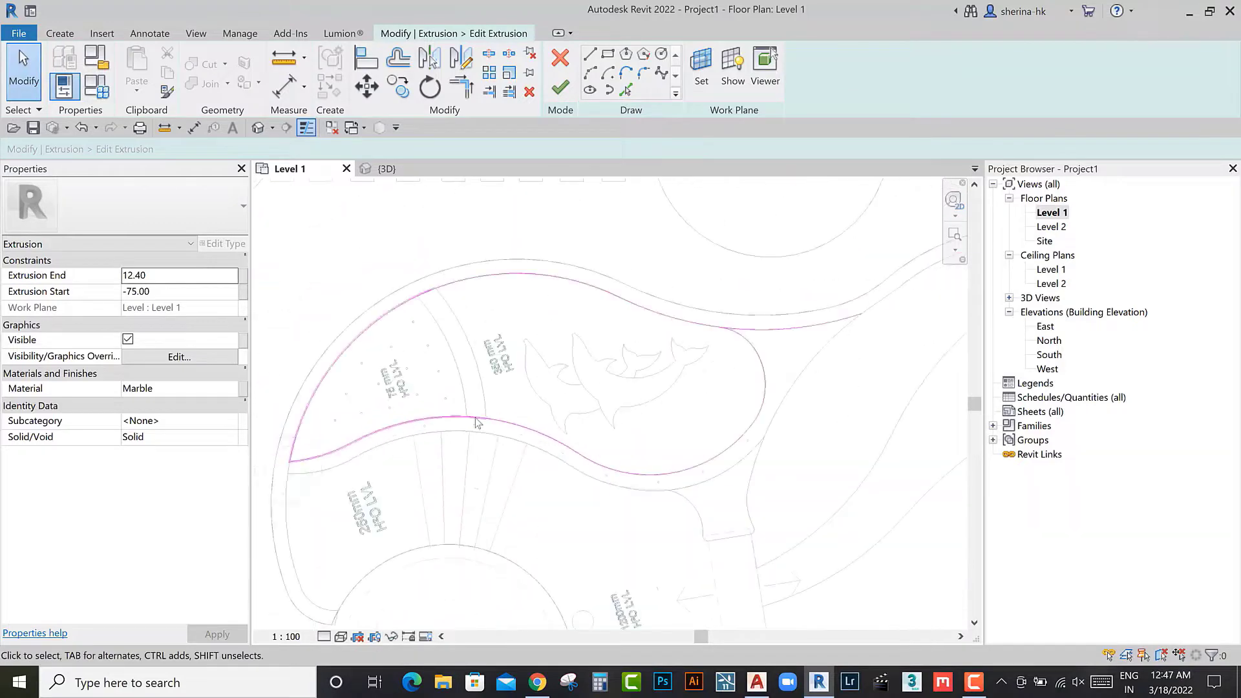
Step: Pick the upper curved edge and the adjoining pool edge as further outline lines
click(622, 89)
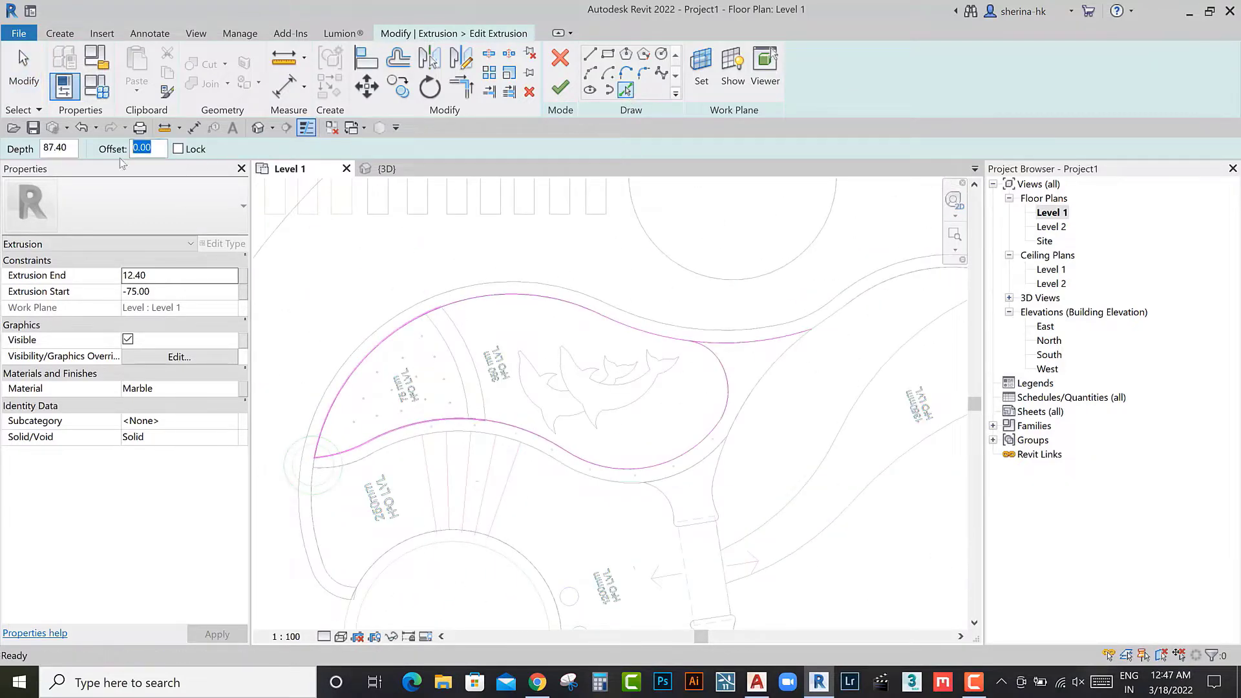
scroll(517, 296, up, 3)
click(730, 360)
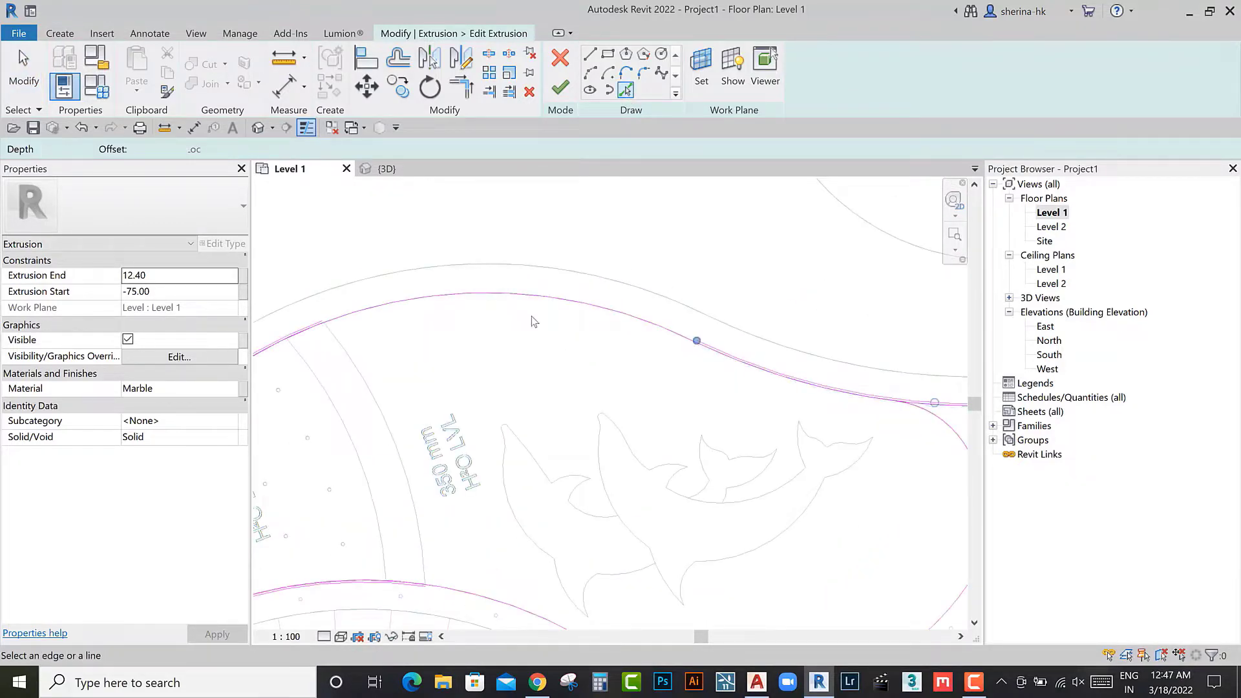
click(495, 290)
scroll(495, 291, down, 3)
key(Escape)
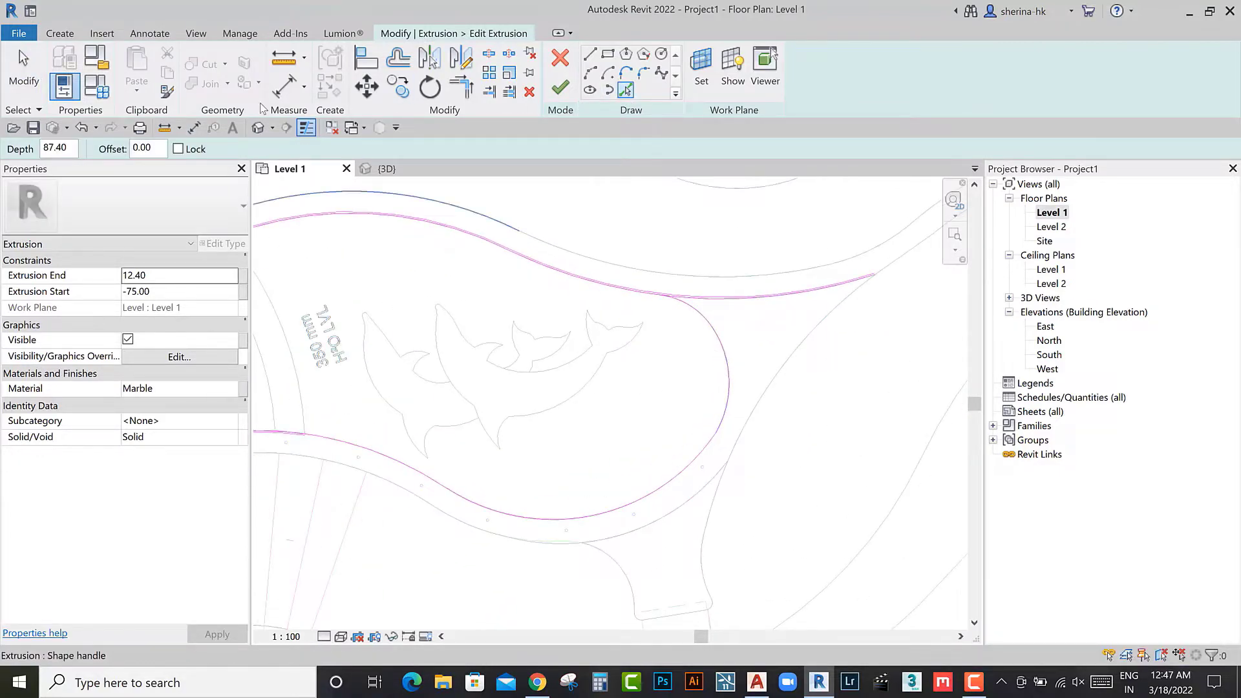
Step: Set the Pick Lines offset to 2.00 and pick the lower arc edge
double_click(141, 148)
text(2)
key(Return)
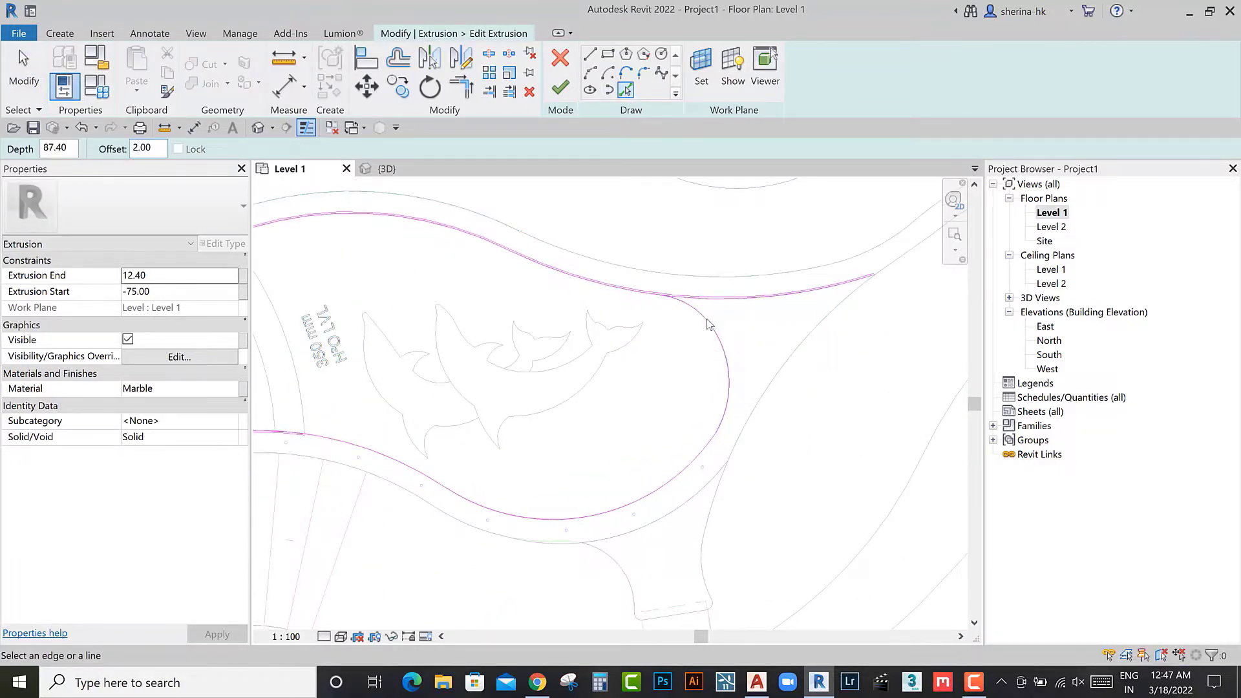
ctrl+scroll(713, 385, down, 3)
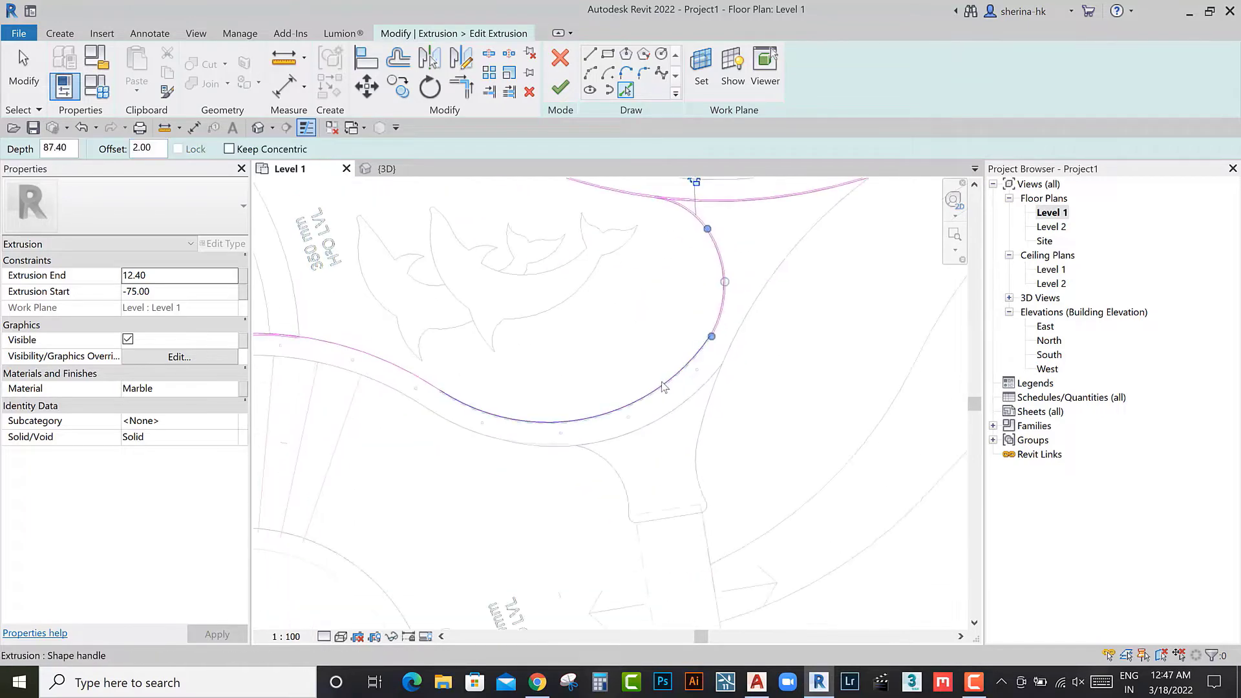
click(534, 384)
key(Escape)
scroll(476, 338, up, 4)
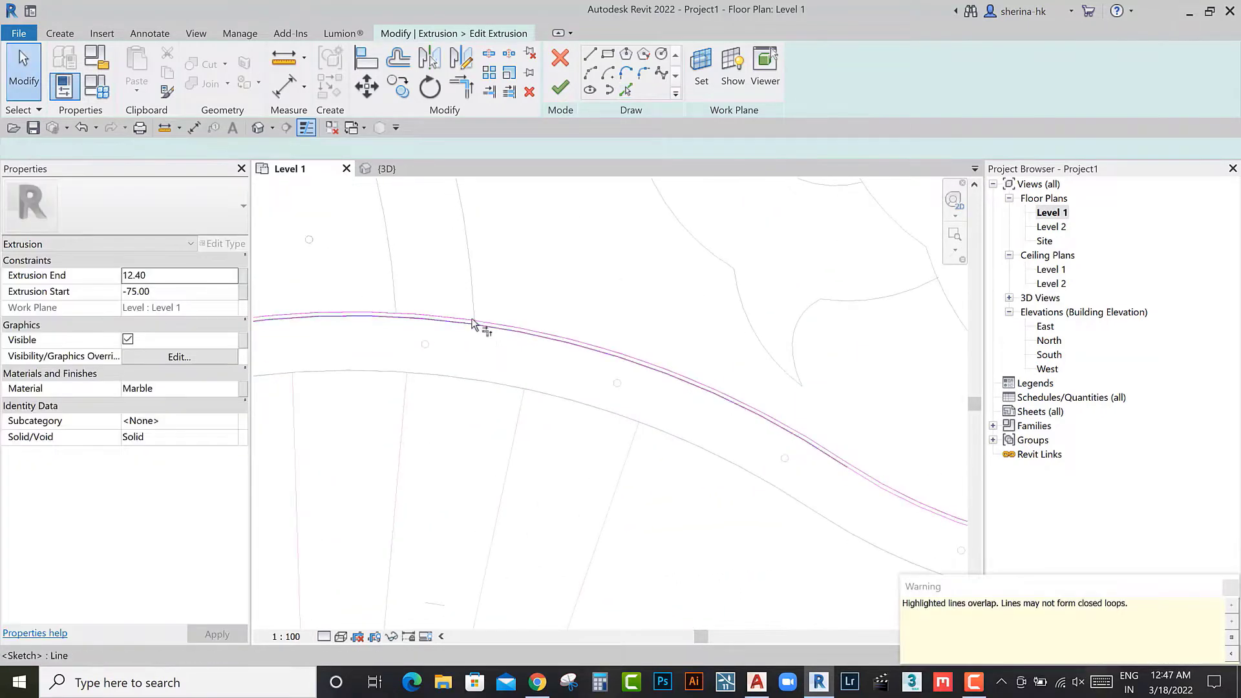
Step: Trim two sketch lines into a corner, then attempt to finish and dismiss the error
scroll(533, 336, down, 2)
scroll(504, 346, down, 2)
scroll(357, 370, up, 2)
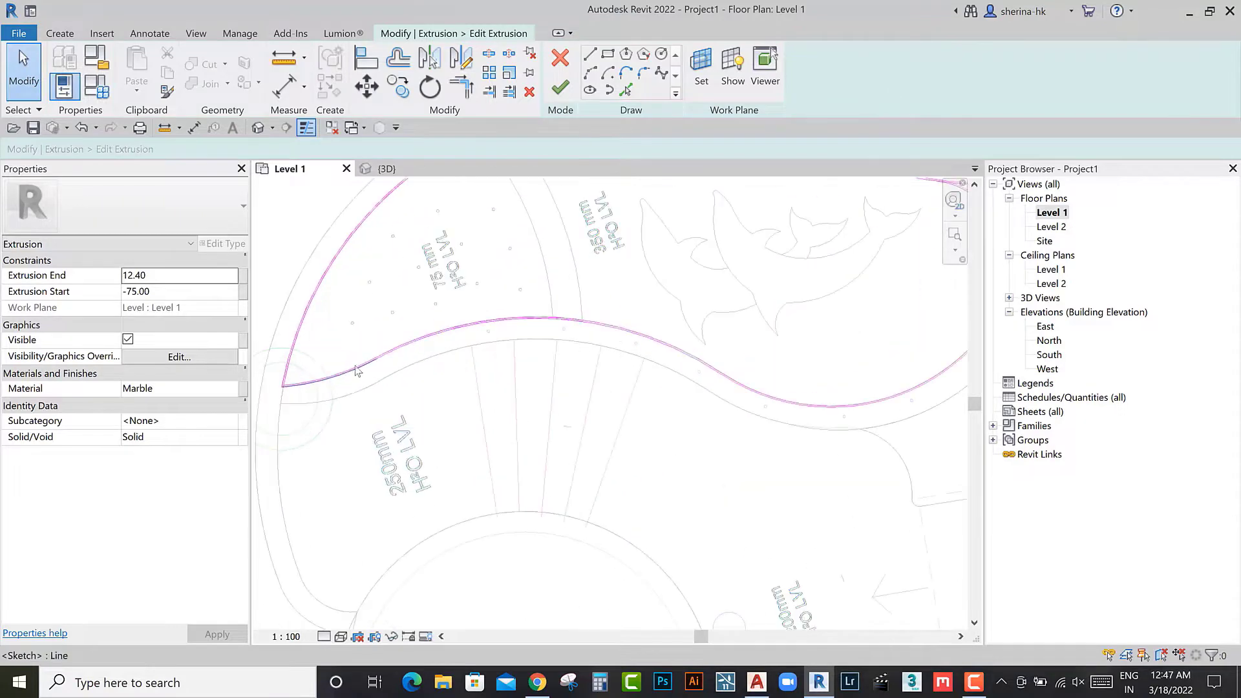
scroll(421, 343, down, 2)
key(t)
key(r)
scroll(562, 363, up, 2)
scroll(650, 311, up, 2)
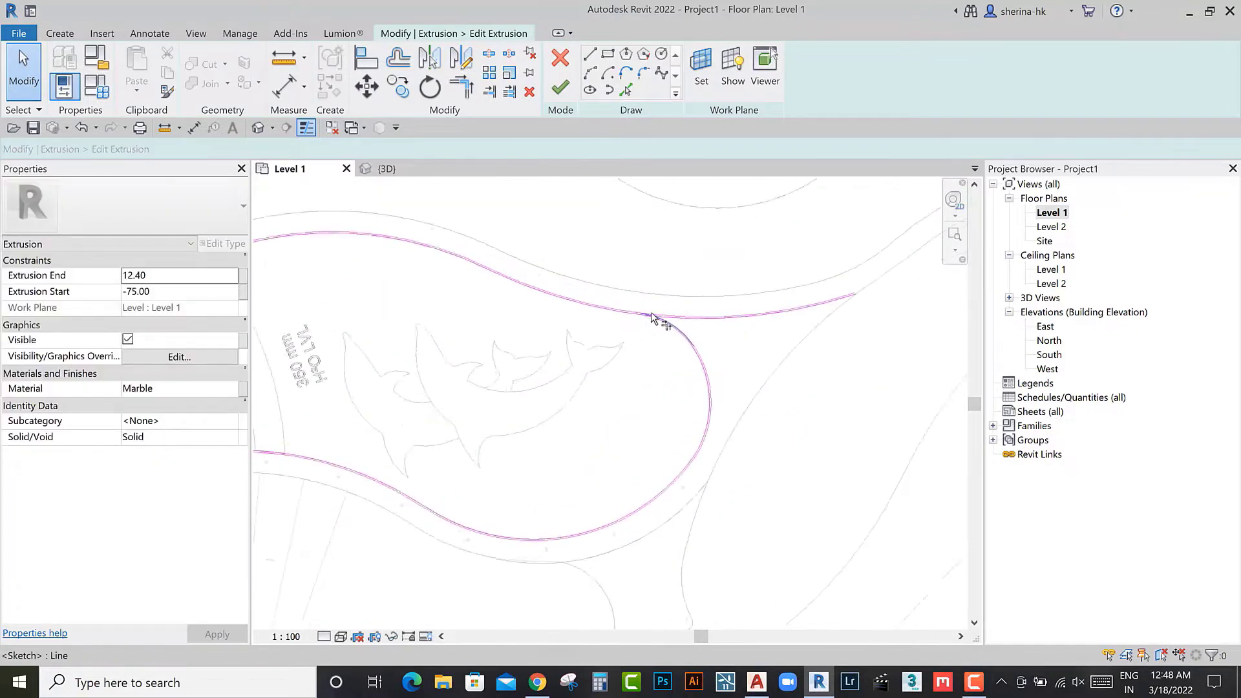
scroll(585, 325, up, 2)
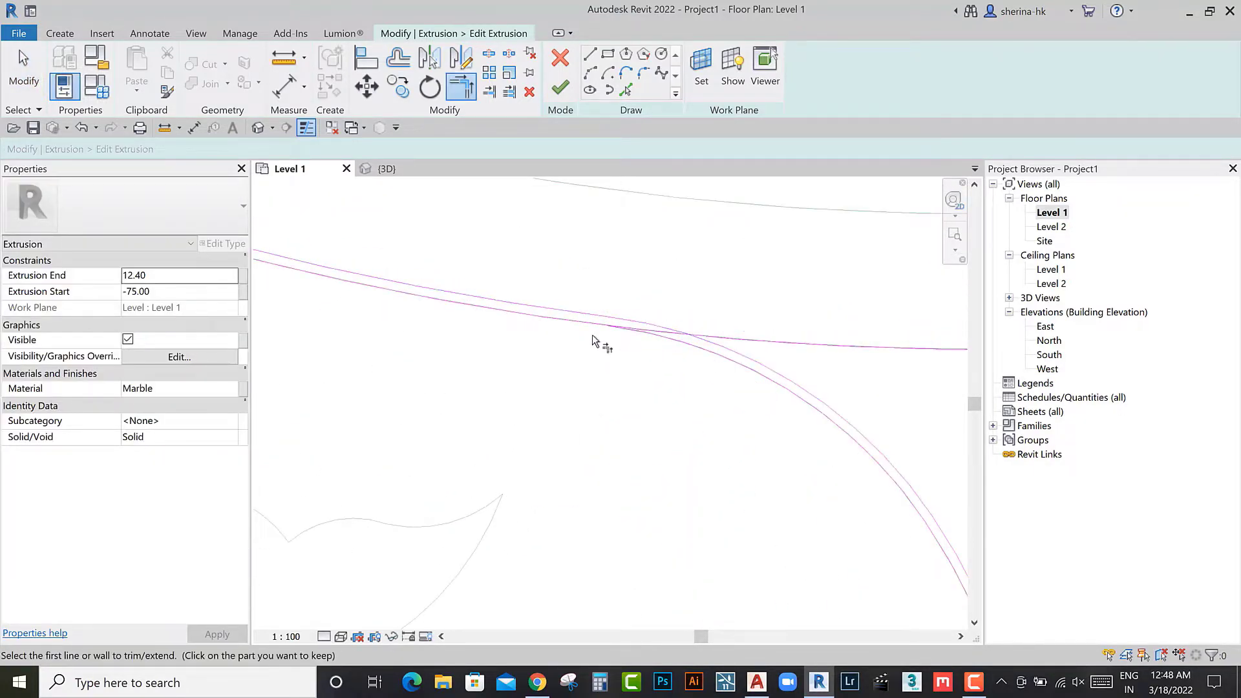
click(619, 335)
scroll(623, 360, down, 2)
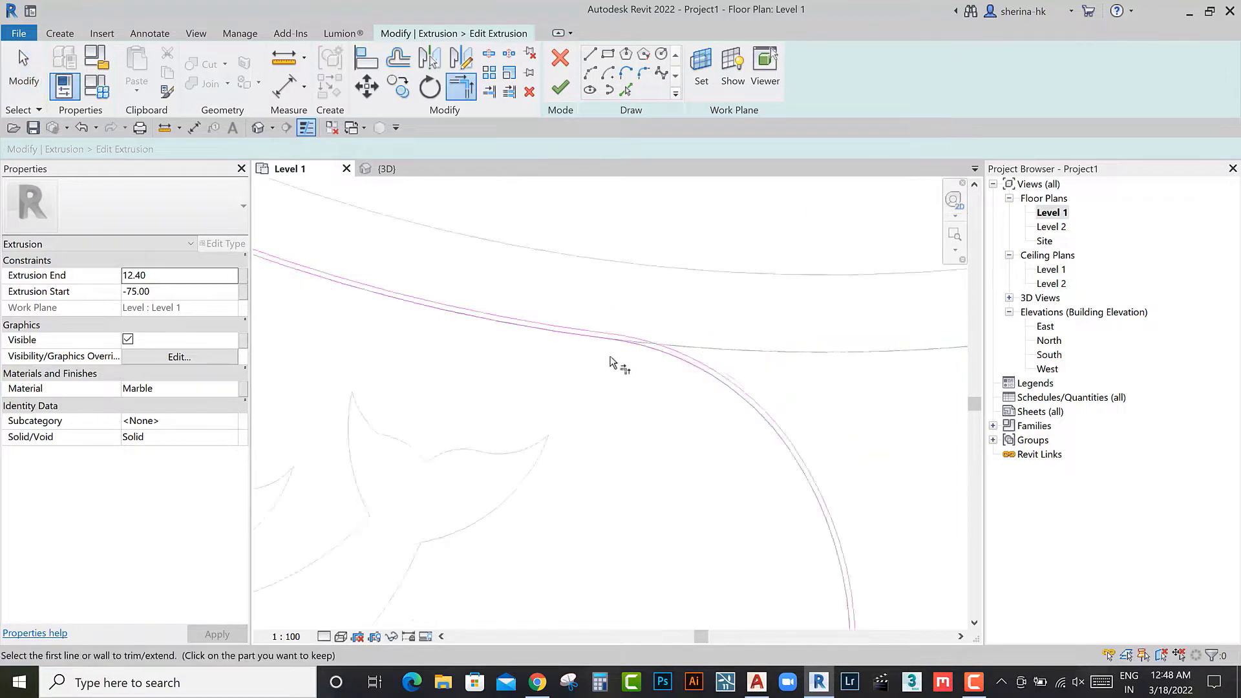
scroll(482, 388, down, 2)
scroll(482, 388, up, 2)
scroll(457, 506, up, 2)
scroll(429, 518, up, 2)
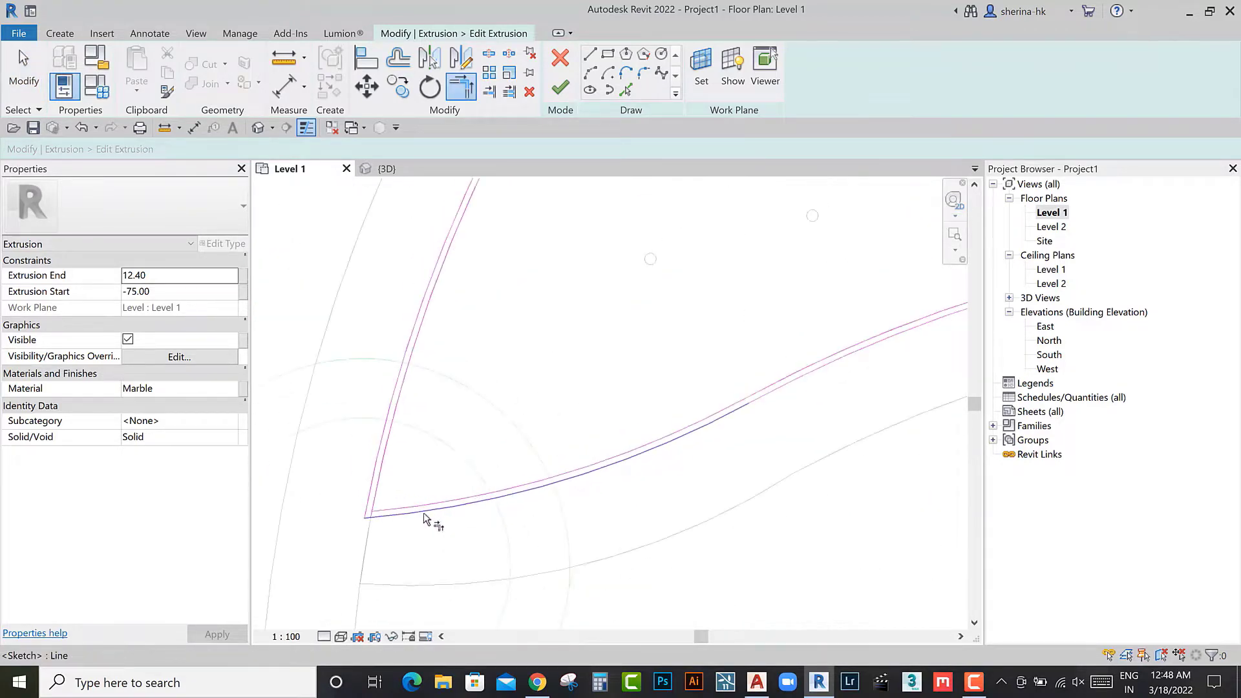
scroll(360, 523, up, 2)
scroll(363, 473, down, 3)
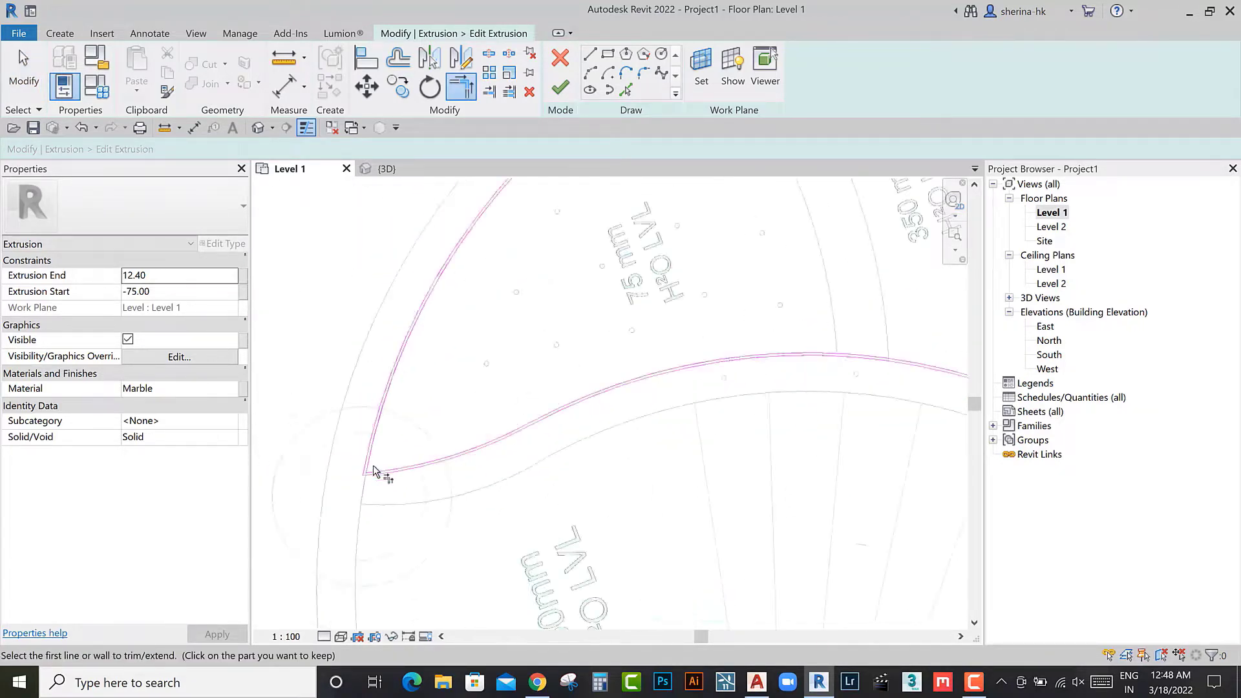
scroll(452, 388, down, 3)
click(561, 87)
click(1163, 640)
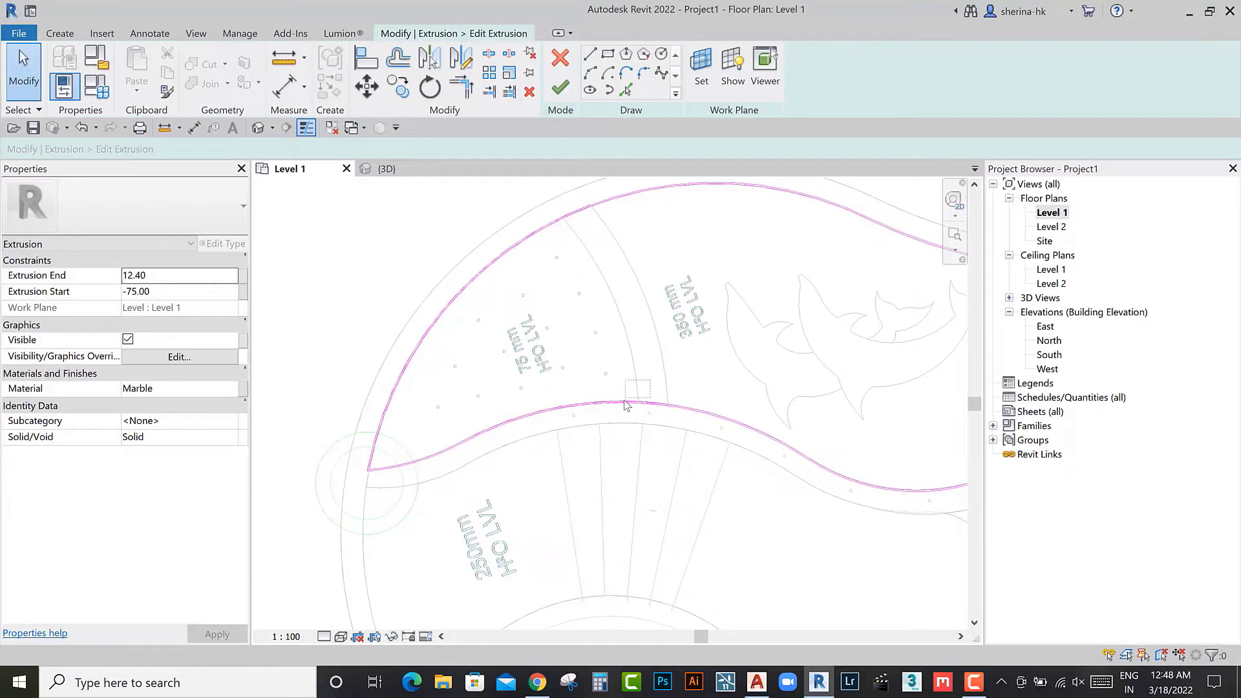
Step: Delete the faulty lower curve and re-pick the inner arc edge as a sketch line
click(625, 405)
key(Delete)
middle_drag(617, 338, 567, 303)
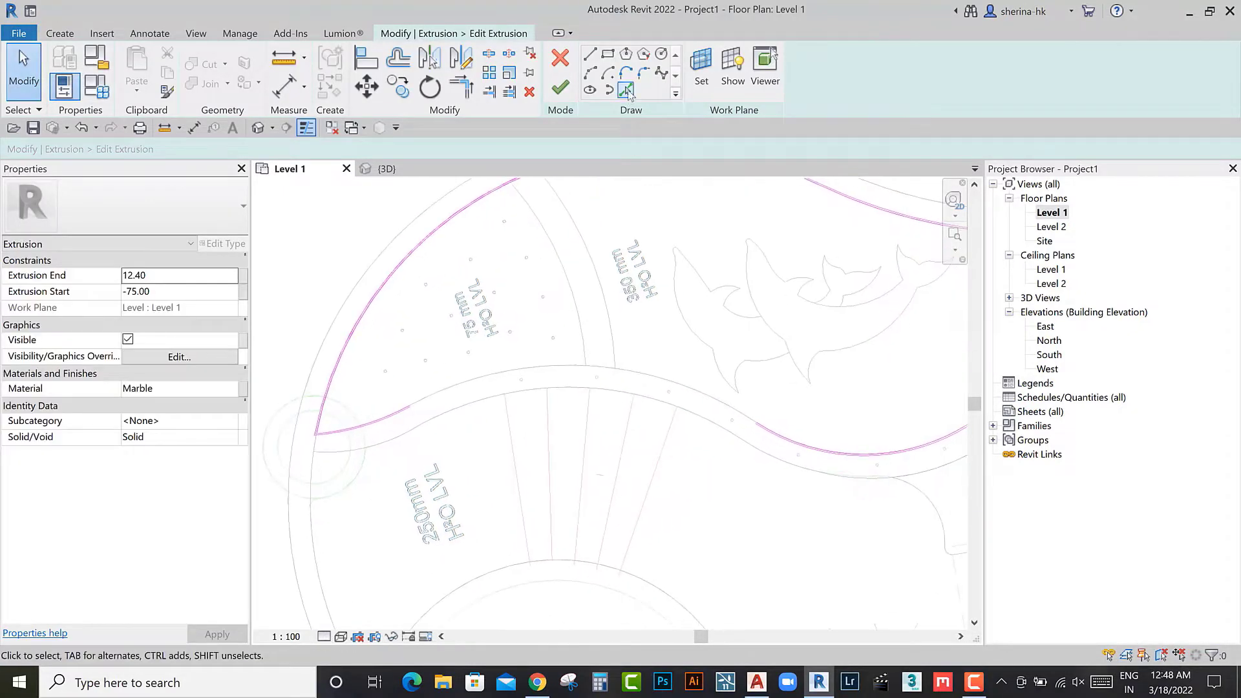
click(627, 93)
middle_drag(681, 392, 457, 381)
key(Escape)
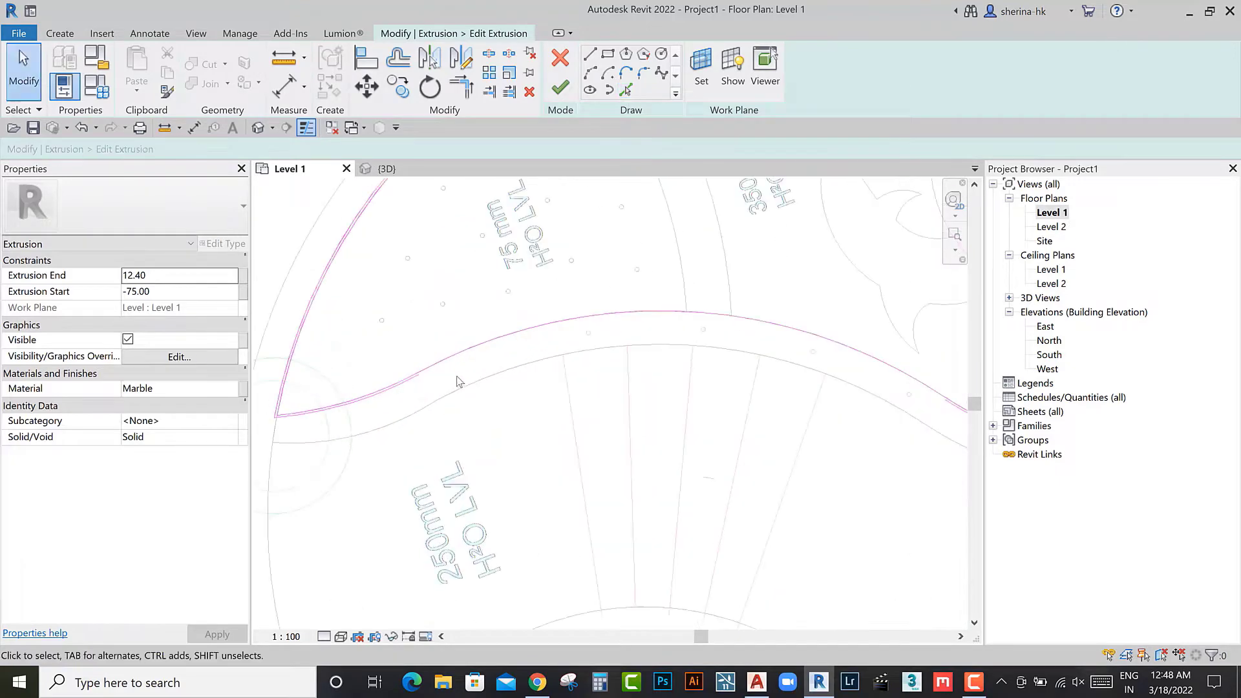
click(626, 90)
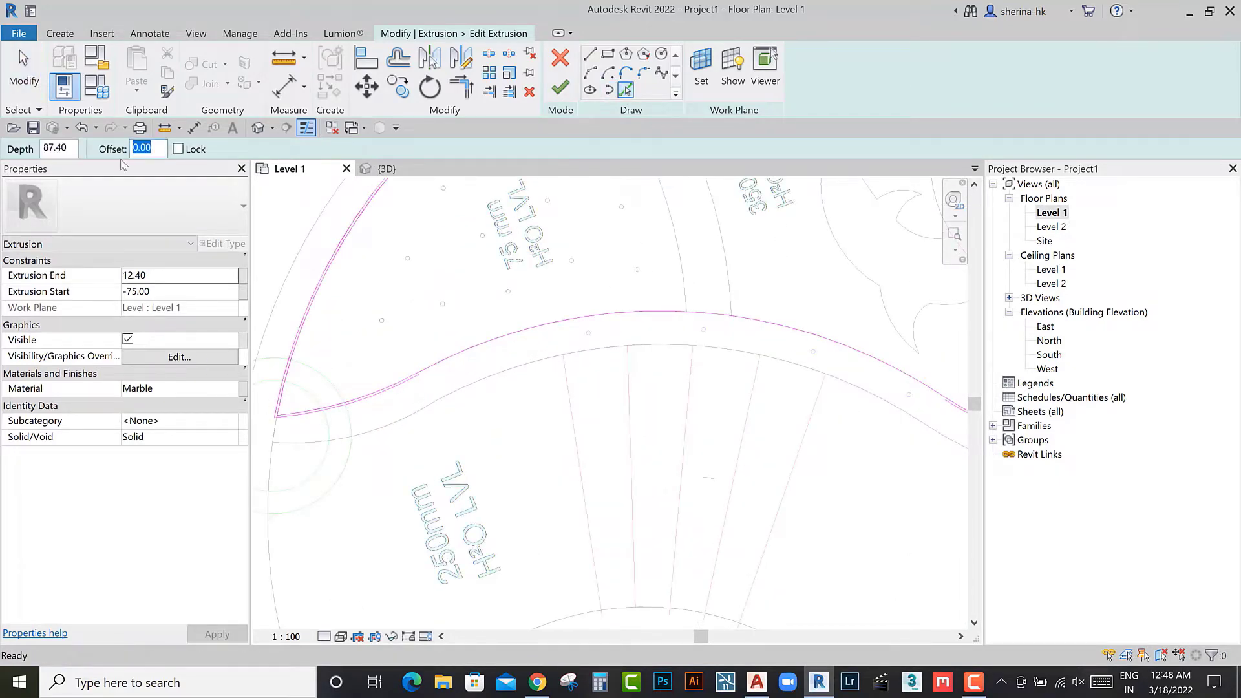
click(650, 320)
key(Escape)
middle_drag(517, 446, 550, 454)
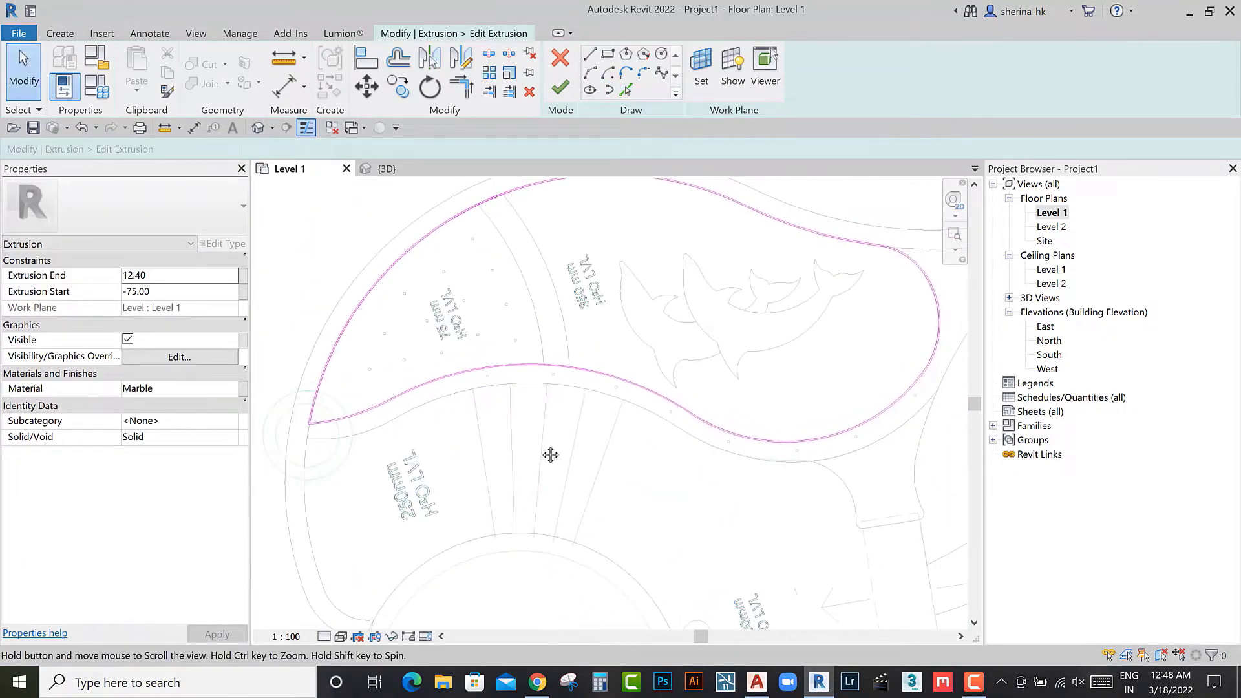
Step: Dismiss the intersecting-lines error and delete the overlapping outer arc pieces
click(559, 94)
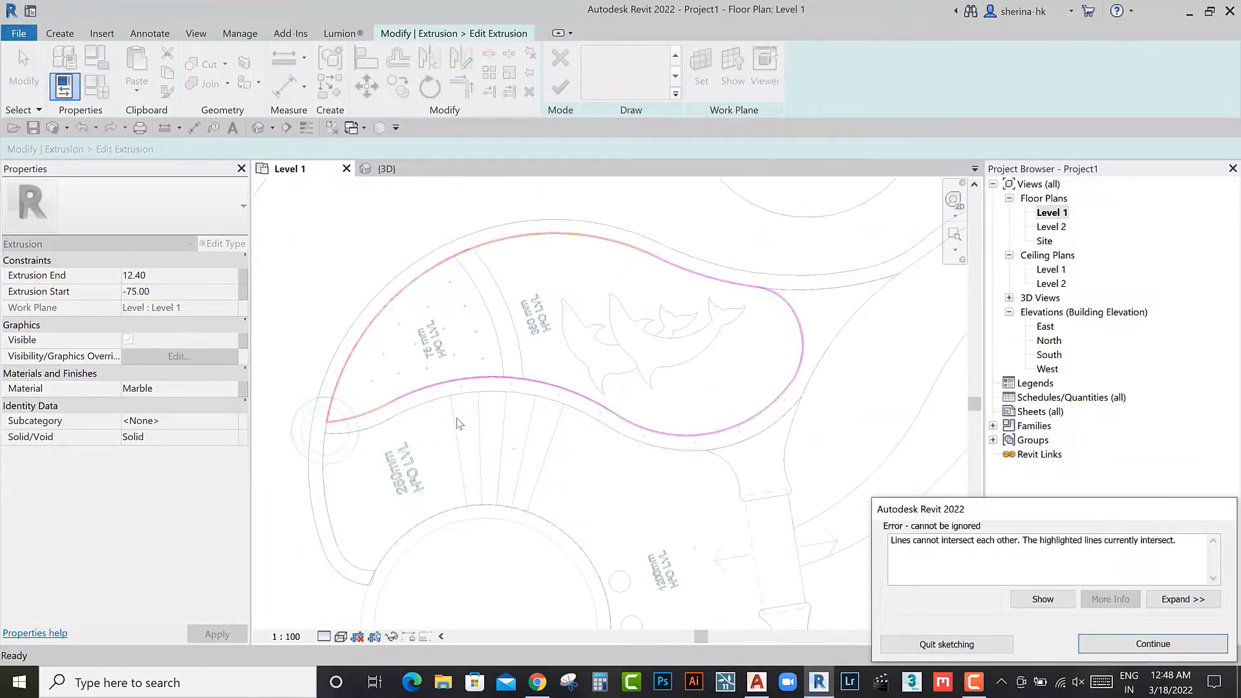
key(Return)
scroll(388, 426, up, 5)
middle_drag(402, 433, 543, 441)
scroll(543, 441, down, 3)
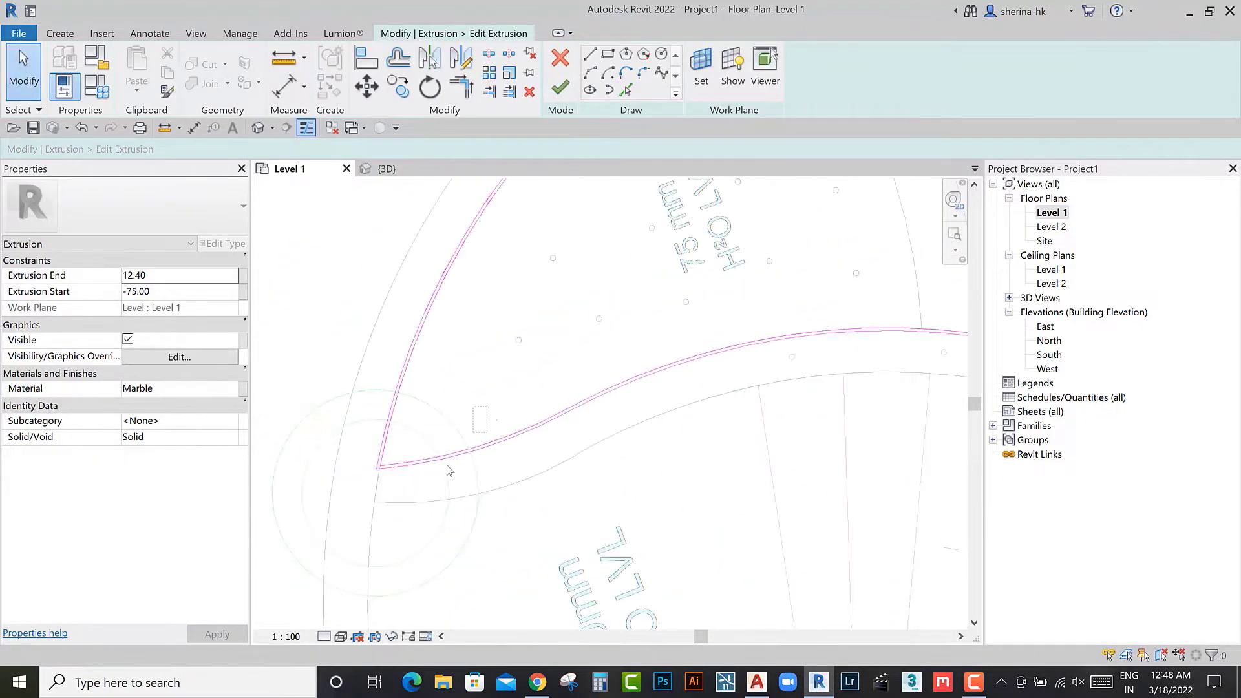
click(447, 464)
scroll(448, 463, up, 2)
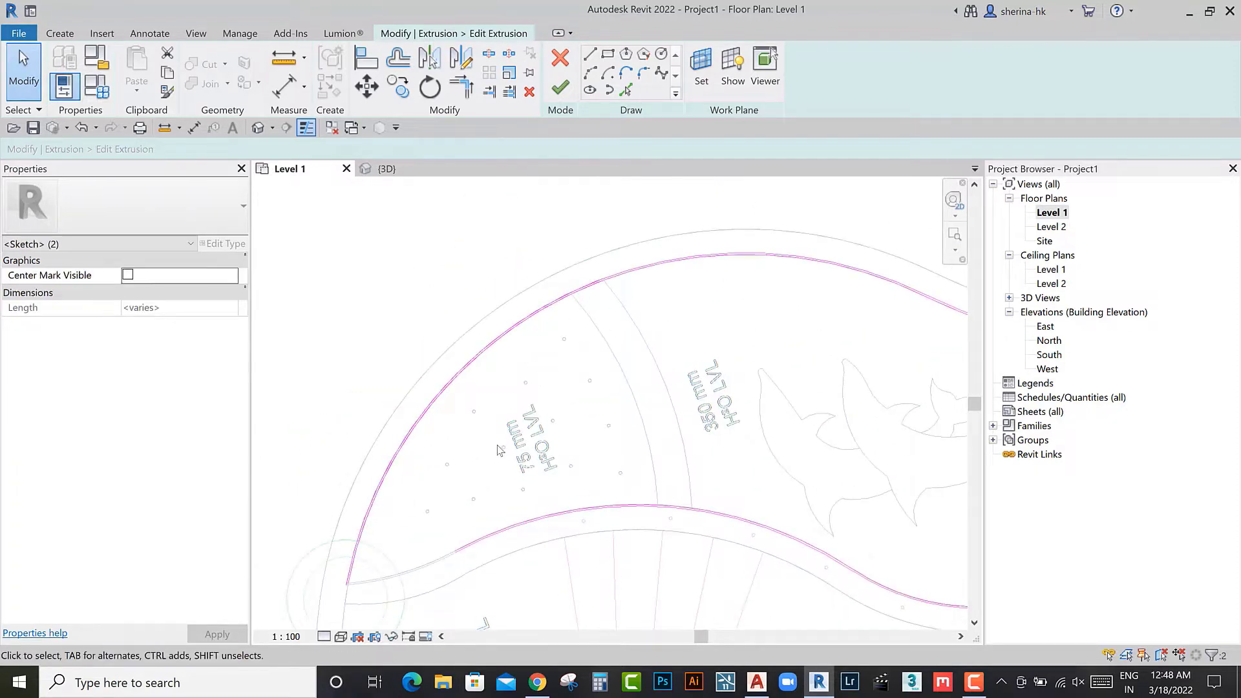
scroll(500, 449, up, 2)
click(500, 447)
scroll(500, 447, down, 2)
click(508, 346)
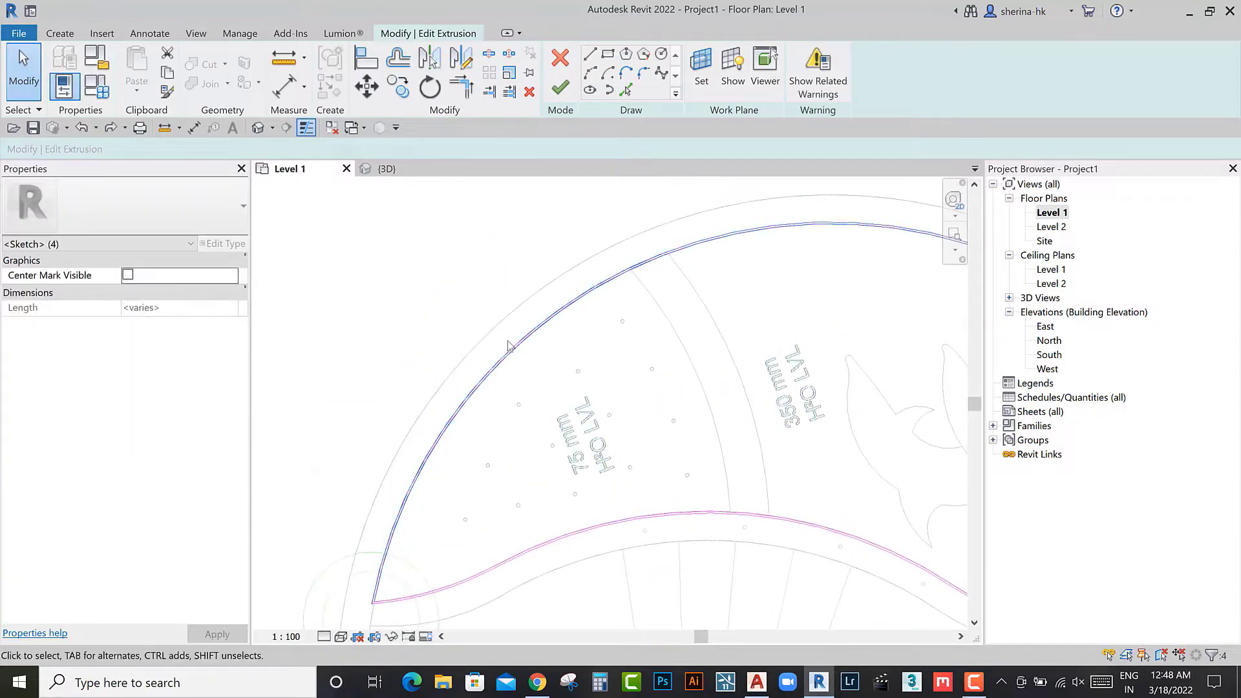
key(Delete)
scroll(549, 362, down, 3)
Step: Re-pick the outer arc edge as a new sketch line with Pick Lines
key(p)
key(l)
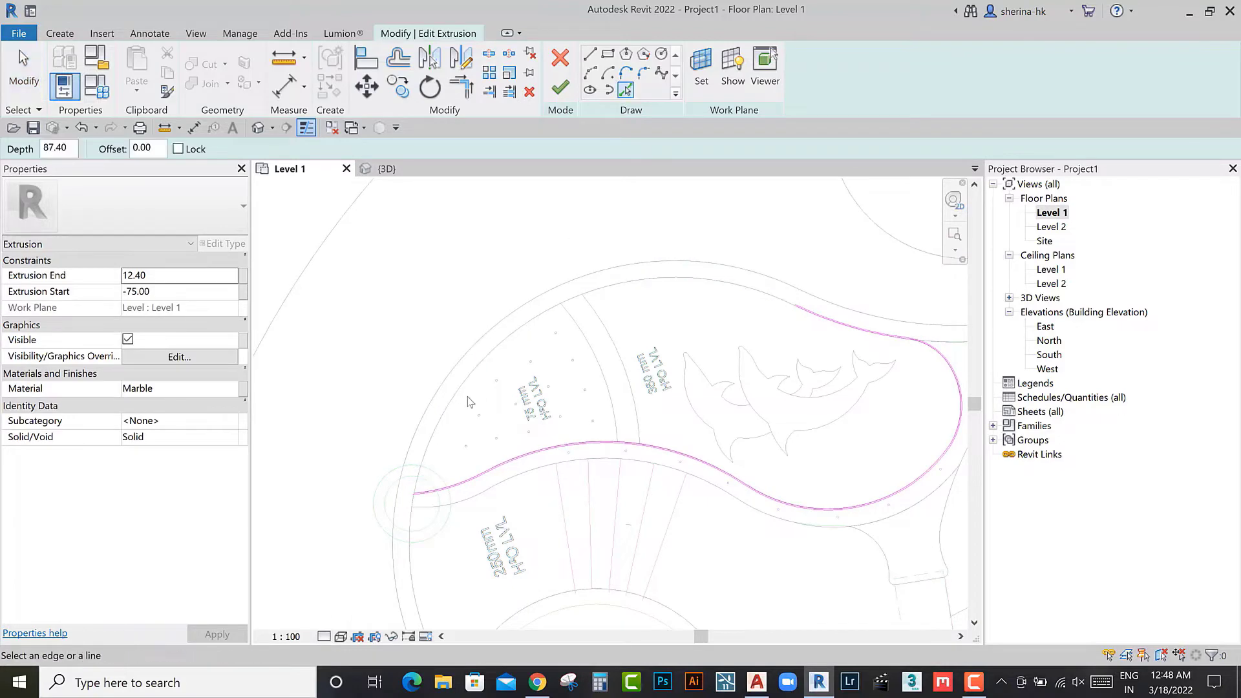
scroll(750, 297, up, 3)
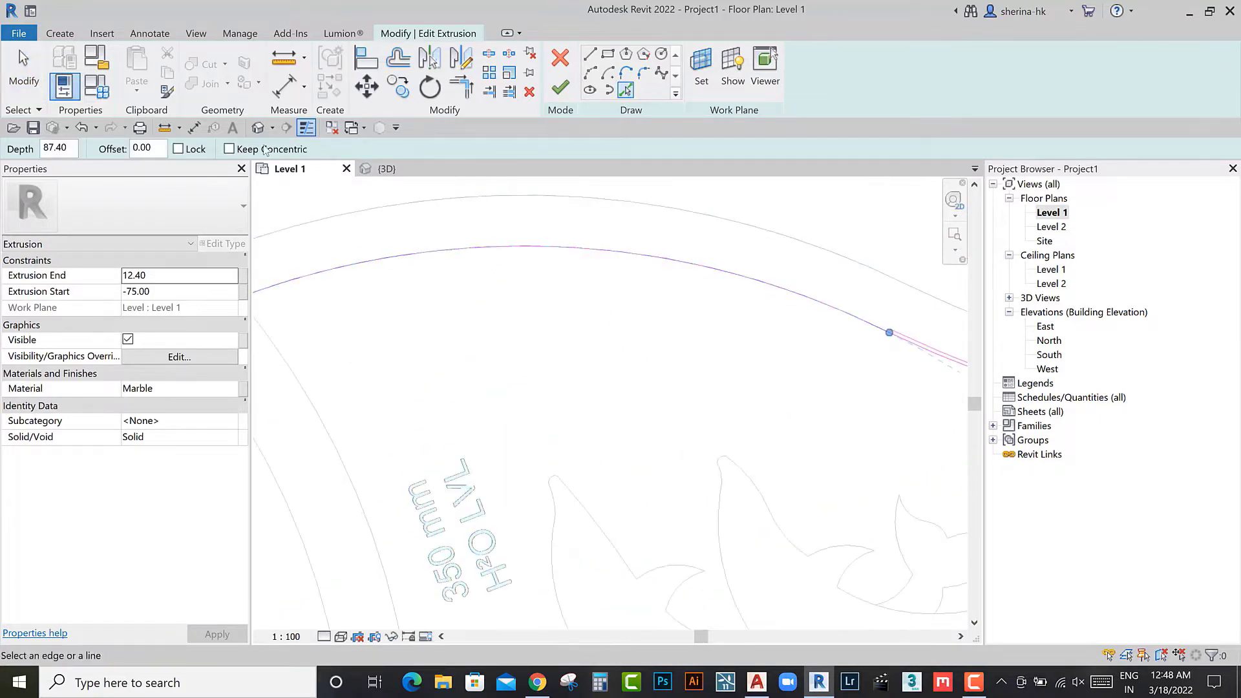
click(829, 304)
scroll(463, 360, down, 3)
scroll(429, 393, up, 3)
scroll(374, 424, up, 2)
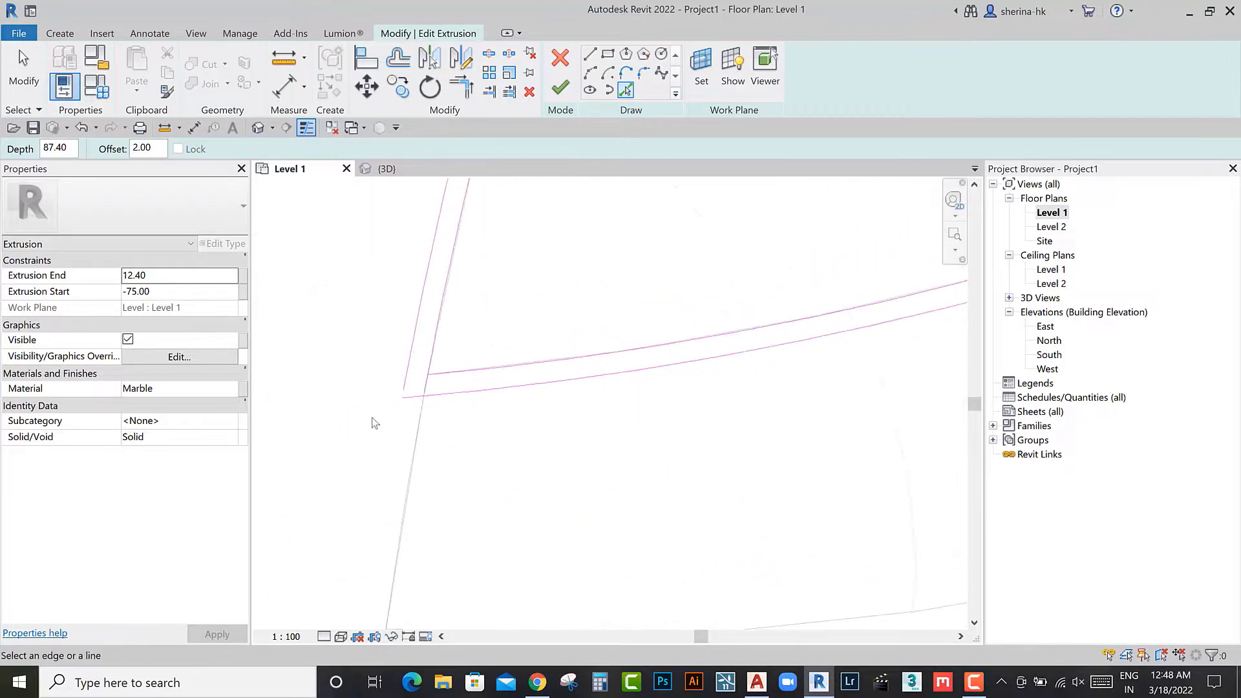
Step: Finish the 2.00-offset sketch so the marble extrusion forms a thin curved rim
key(Escape)
scroll(374, 423, down, 2)
scroll(440, 380, up, 2)
key(t)
key(r)
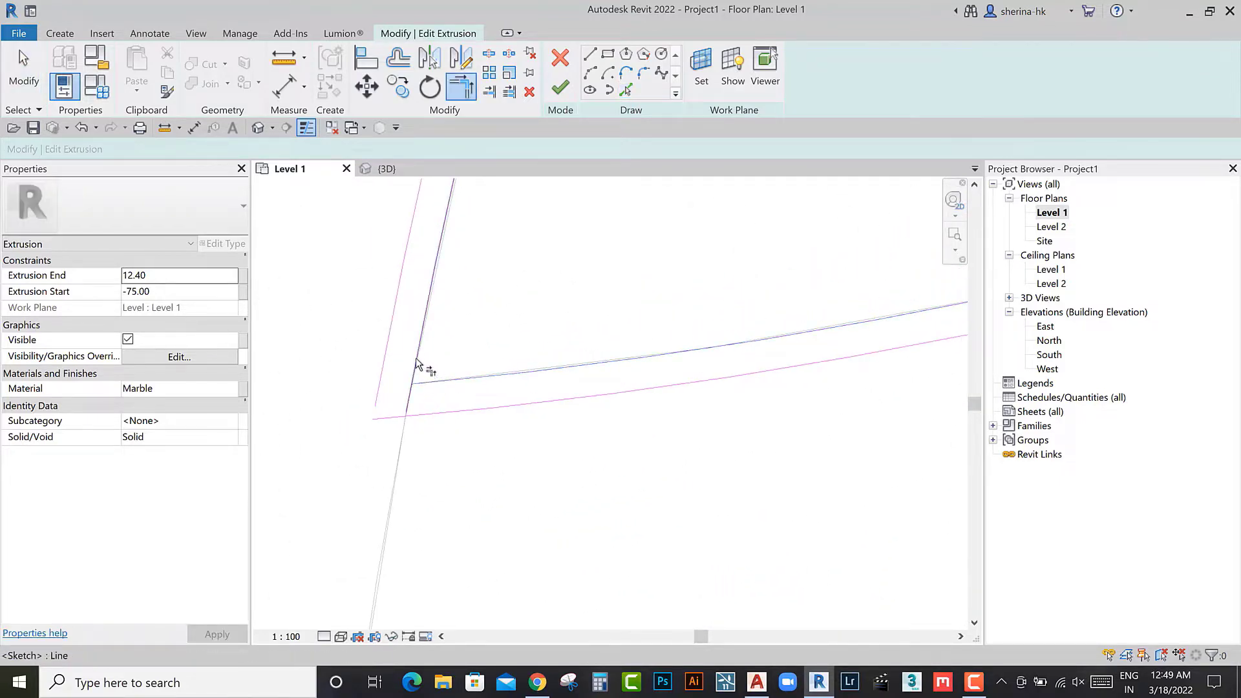
scroll(427, 416, down, 2)
click(559, 87)
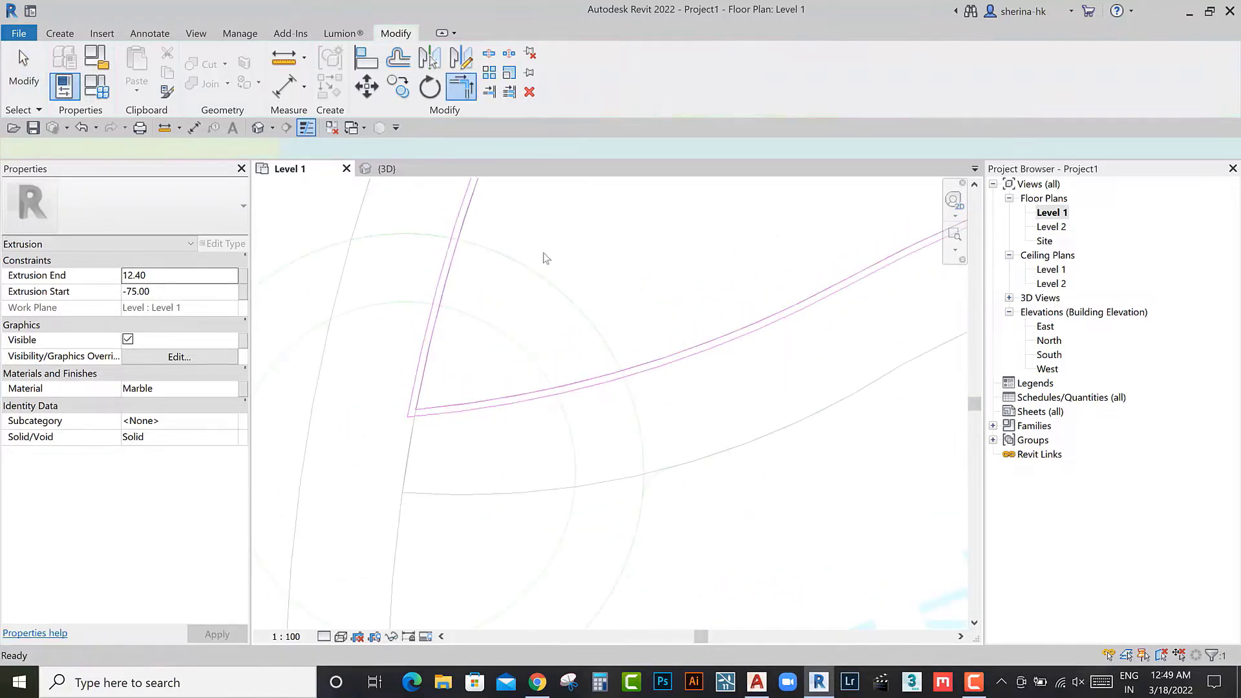
scroll(543, 324, down, 2)
middle_drag(569, 453, 599, 480)
Step: Show the pool in the 3D view and select the marble ledge extrusion
click(387, 169)
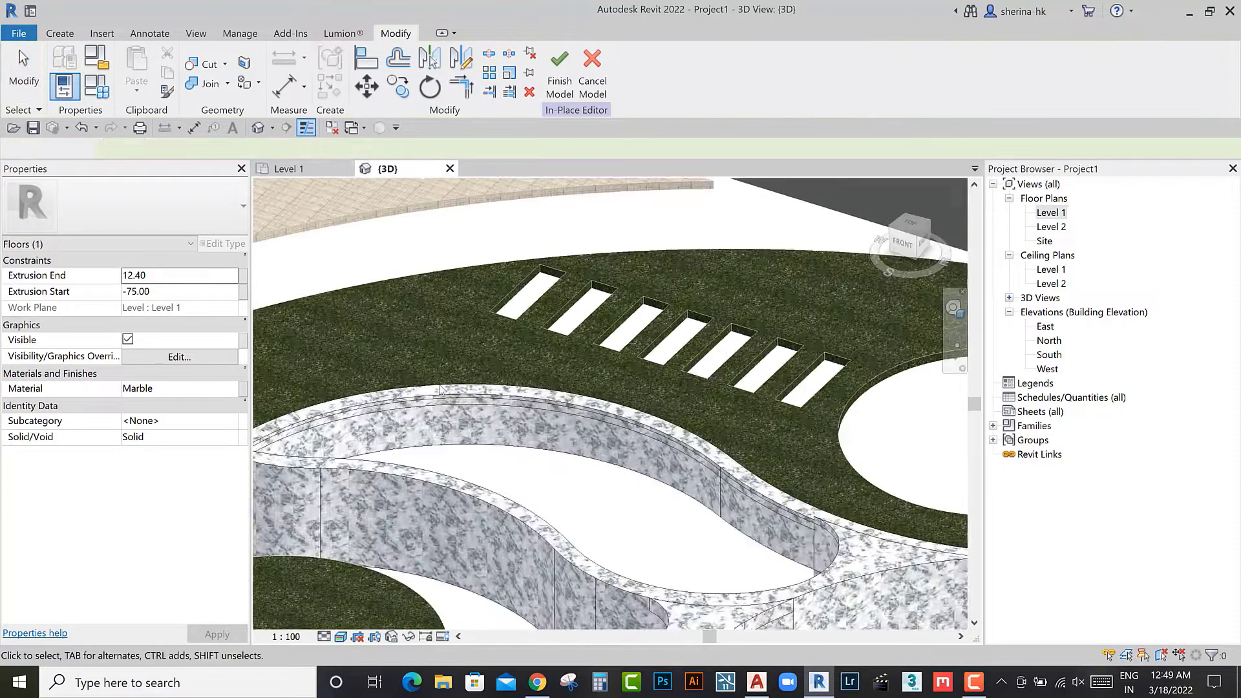
scroll(499, 387, down, 2)
scroll(499, 388, up, 2)
click(499, 388)
shift+middle_drag(500, 388, 453, 374)
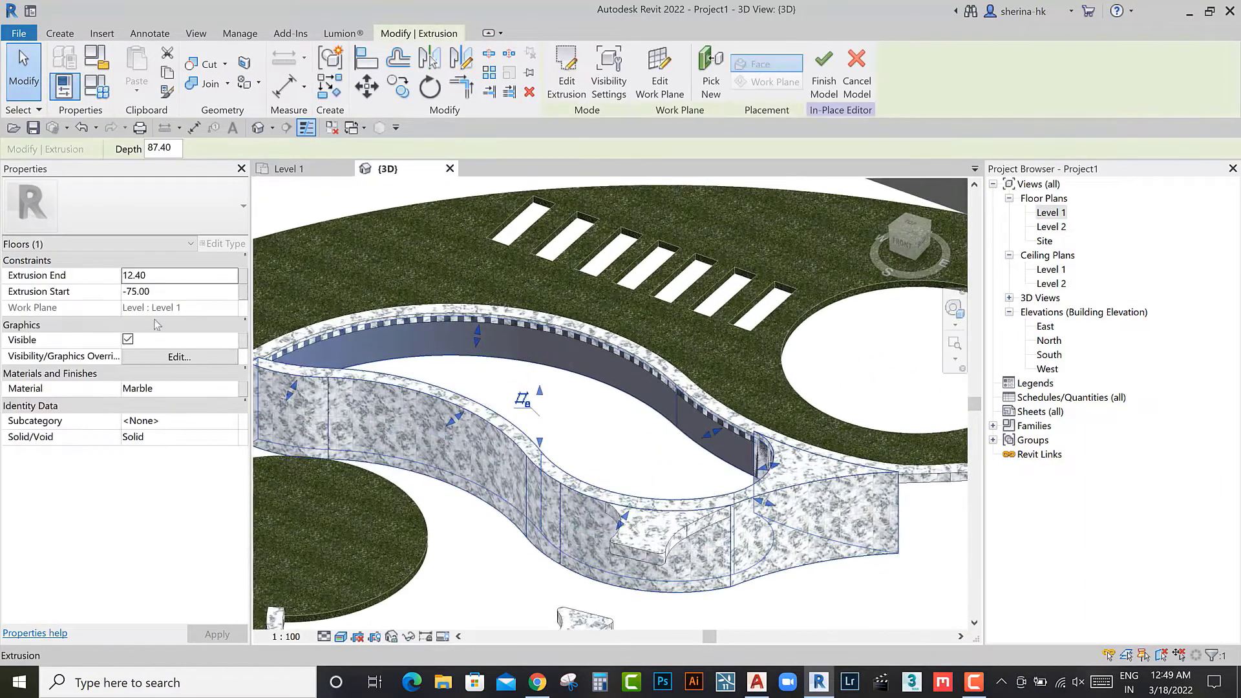
Step: Change the marble ledge's Extrusion Start from -75.00 to -35.00
drag(153, 298, 122, 298)
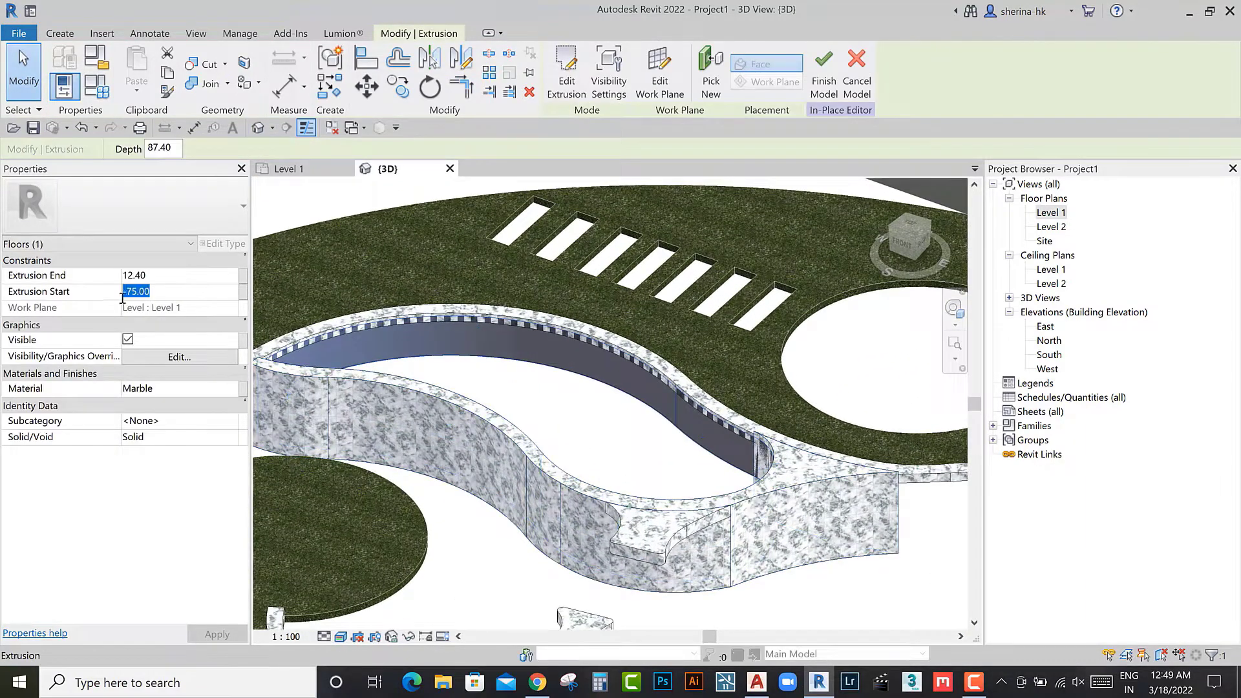
double_click(1044, 213)
scroll(517, 399, up, 4)
scroll(517, 399, down, 2)
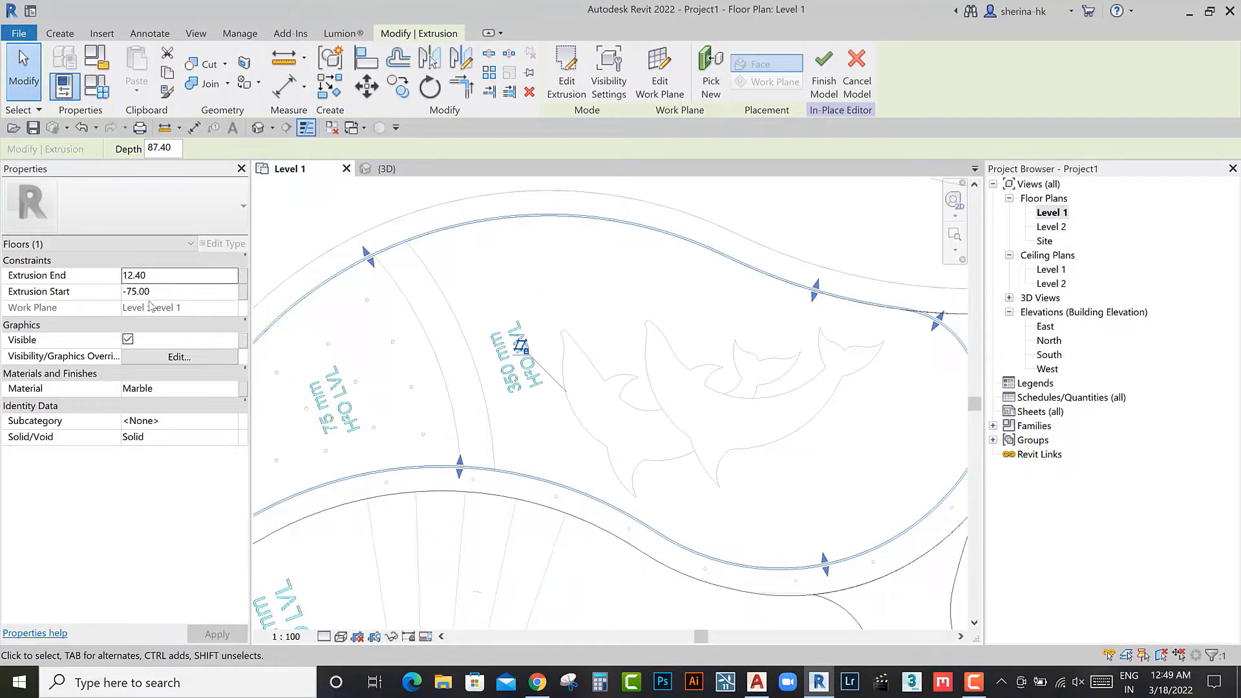
drag(151, 291, 130, 295)
text(5)
key(Return)
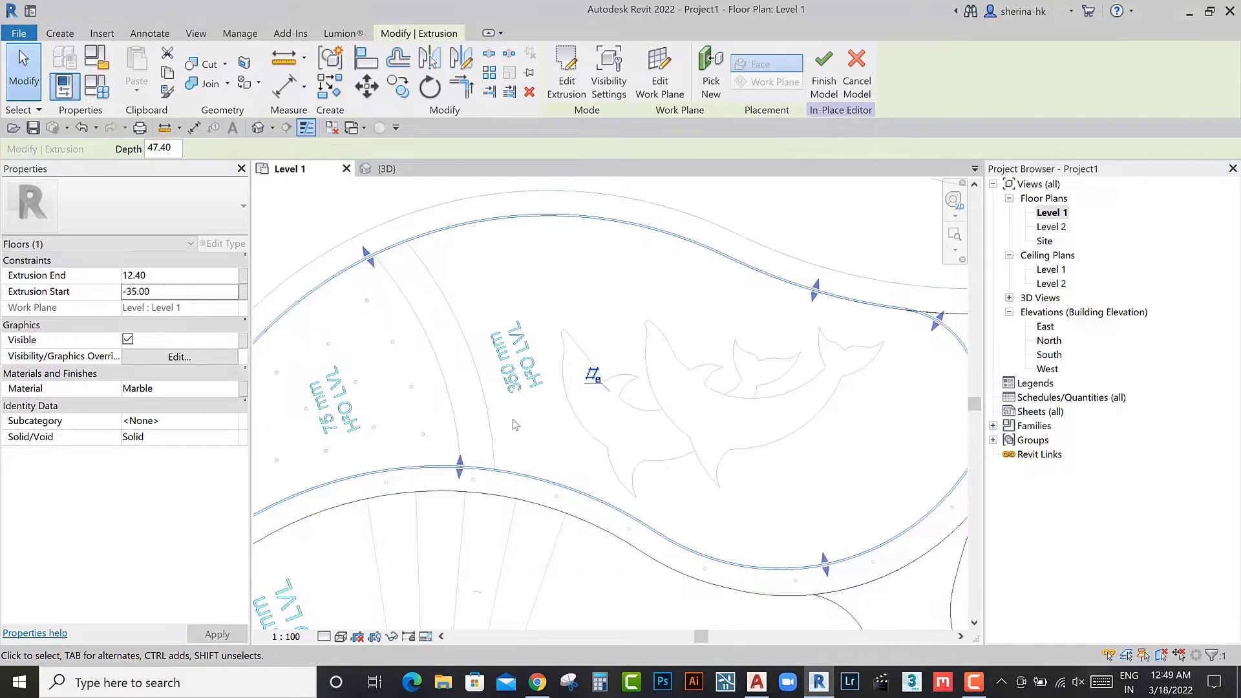
scroll(523, 437, down, 2)
Step: Return to the 3D view and reselect the marble ledge extrusion
click(258, 127)
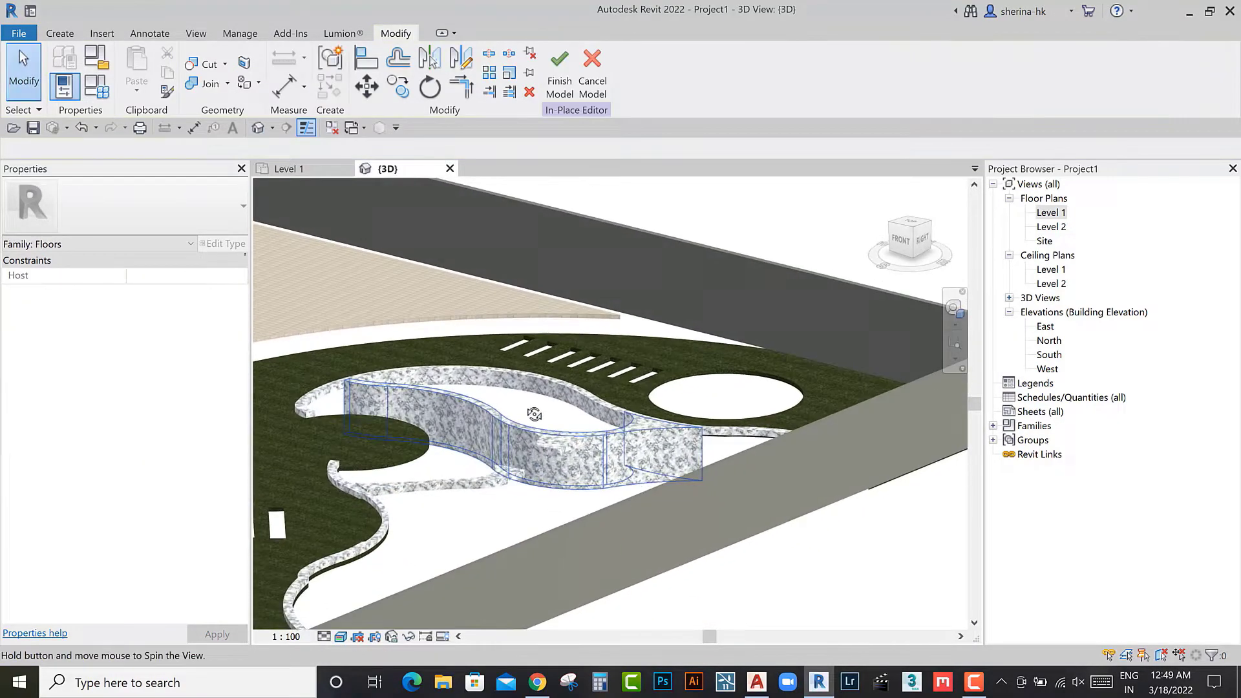
scroll(552, 398, up, 2)
scroll(618, 409, up, 2)
click(618, 409)
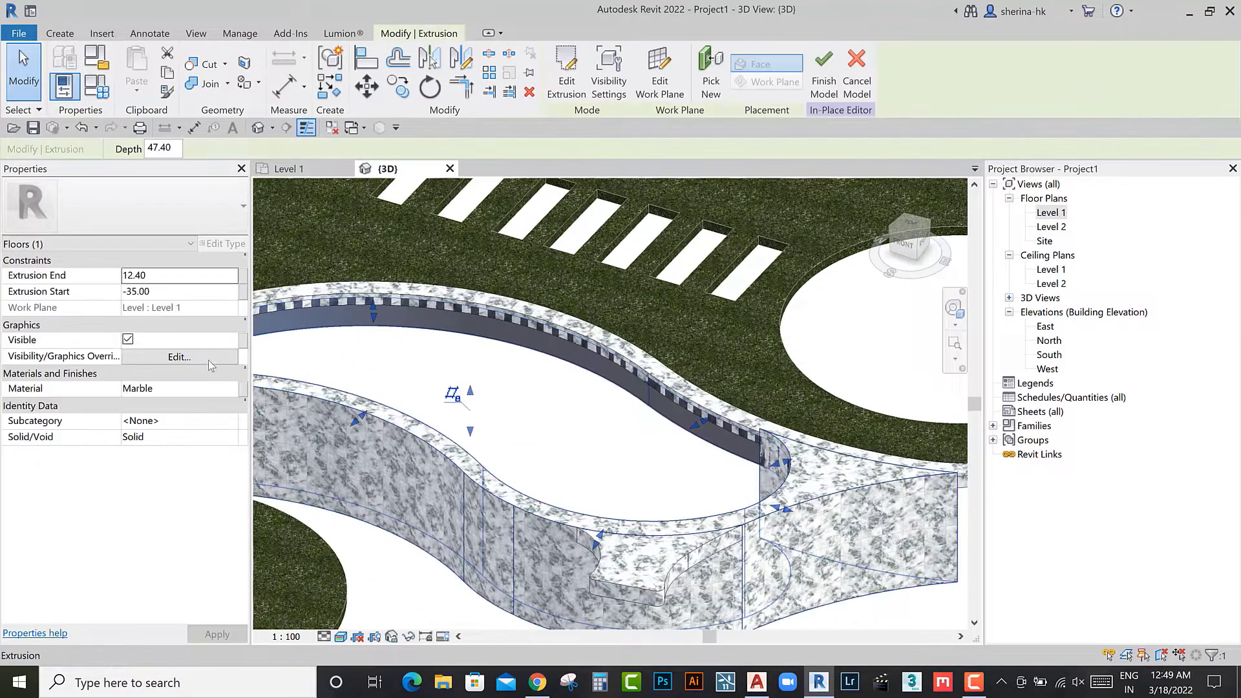
Step: Give the ledge a new material using the blue ceramic mosaic appearance, then open Level 1
click(229, 393)
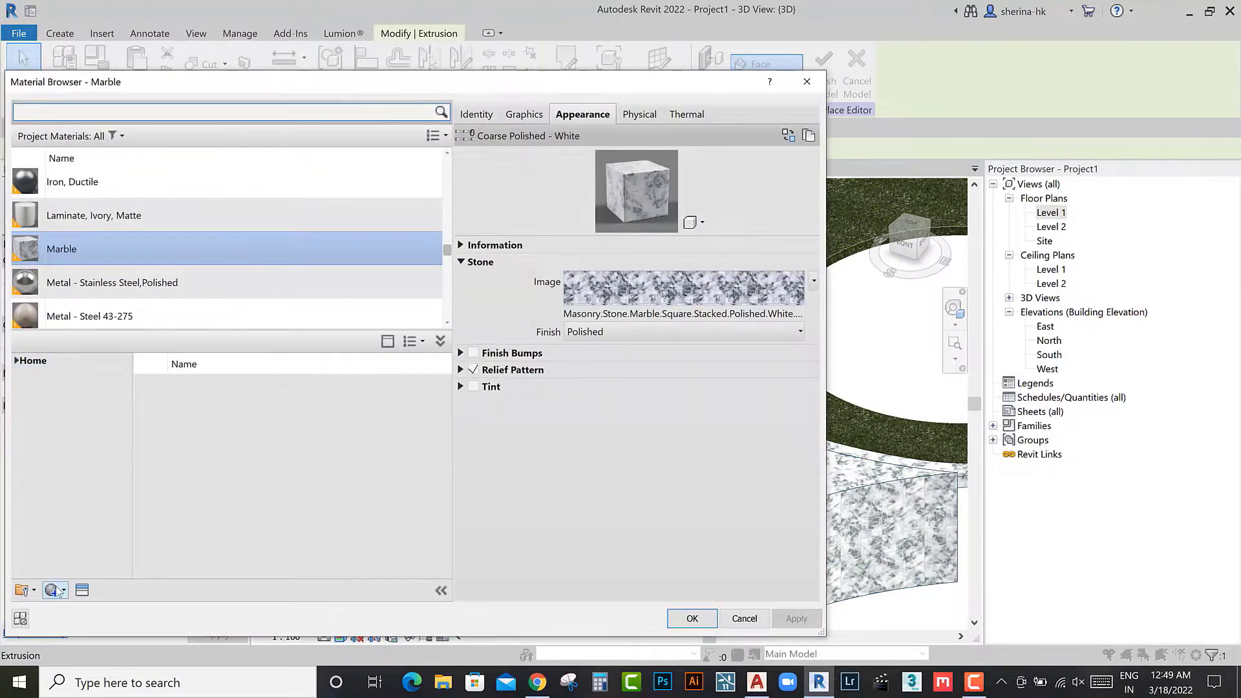
click(92, 611)
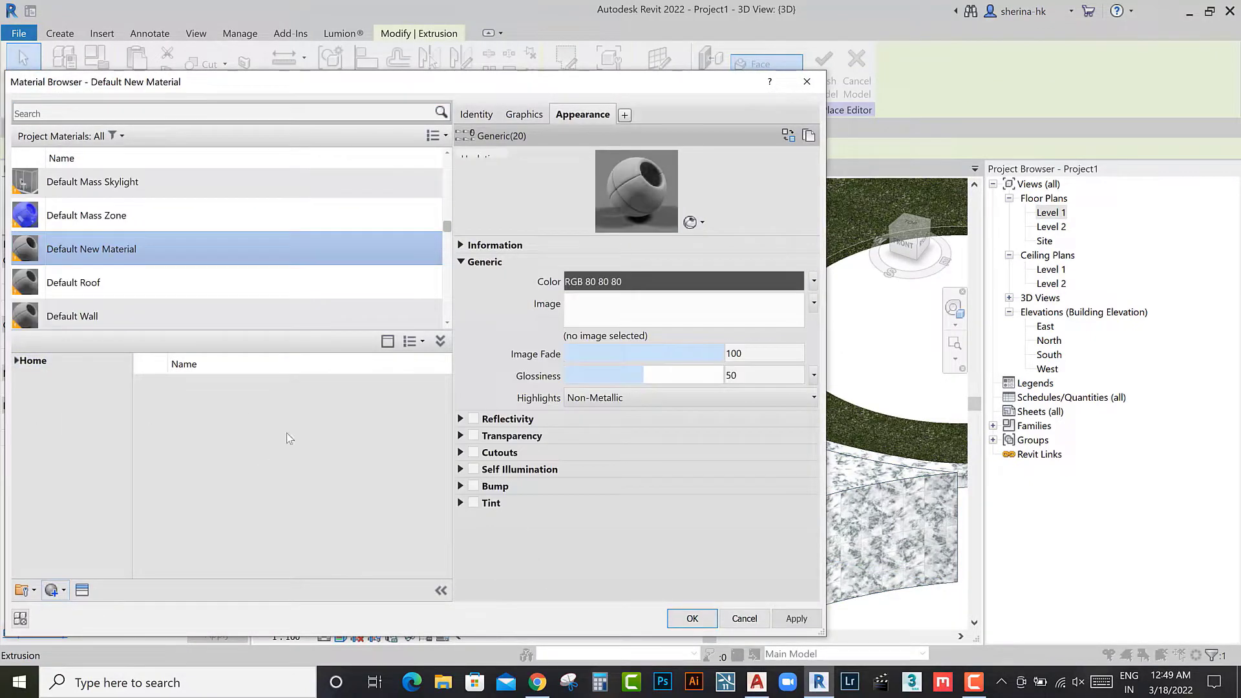
click(82, 590)
click(186, 198)
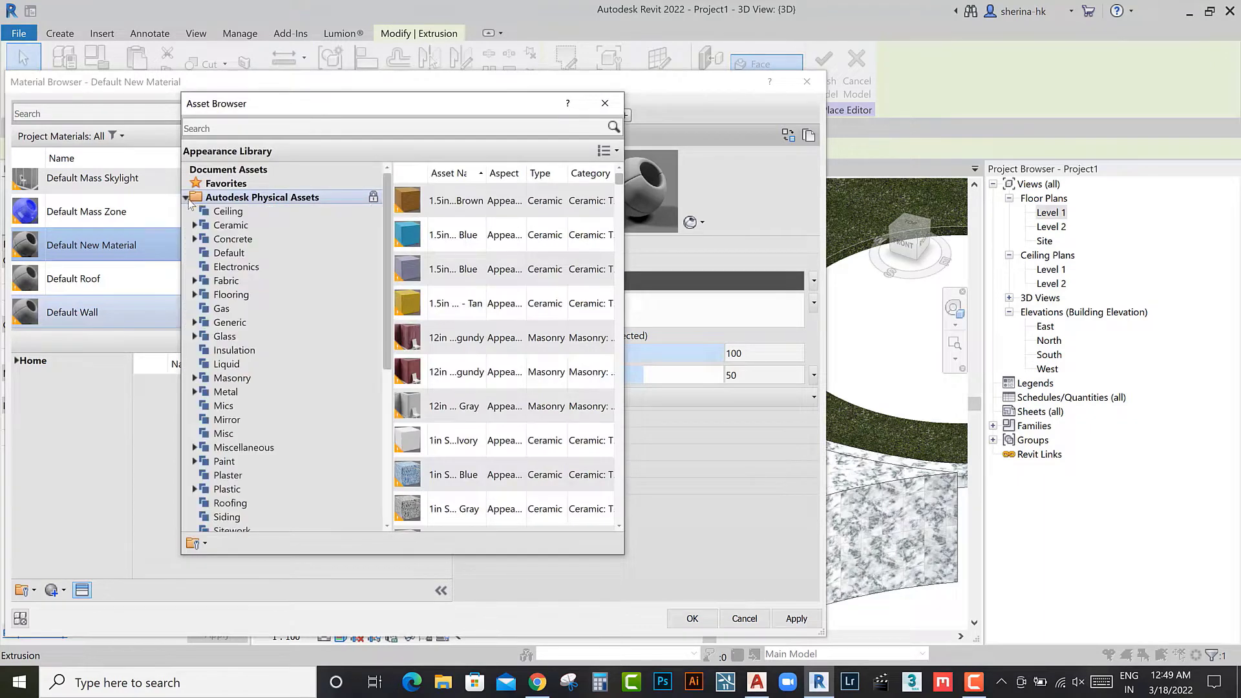
mouse_move(453, 475)
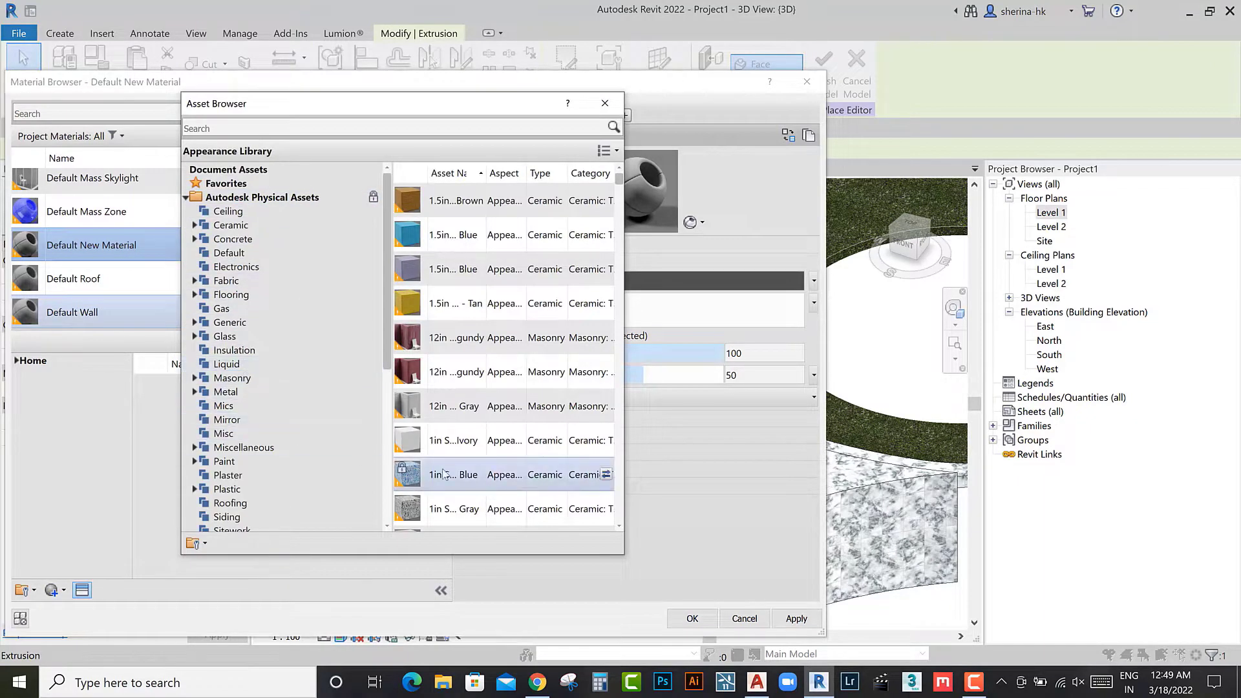
click(605, 475)
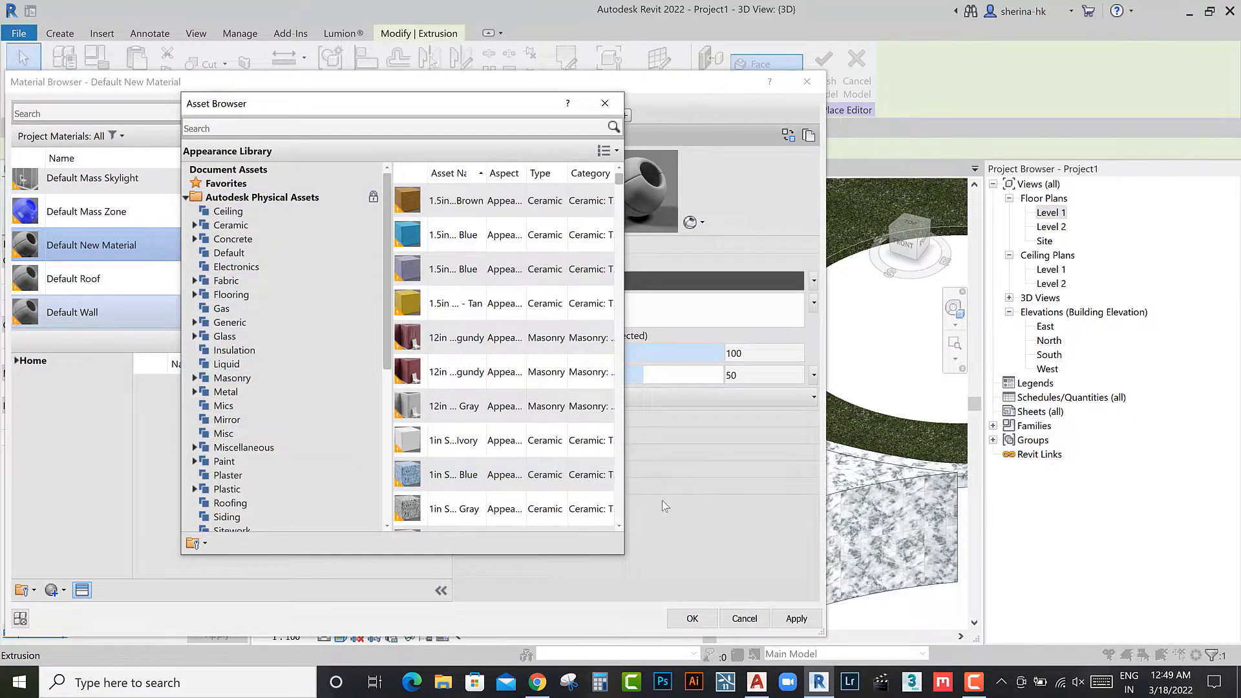
click(691, 618)
mouse_move(559, 394)
shift+middle_down()
mouse_move(490, 427)
mouse_move(765, 328)
shift+middle_up()
double_click(1047, 213)
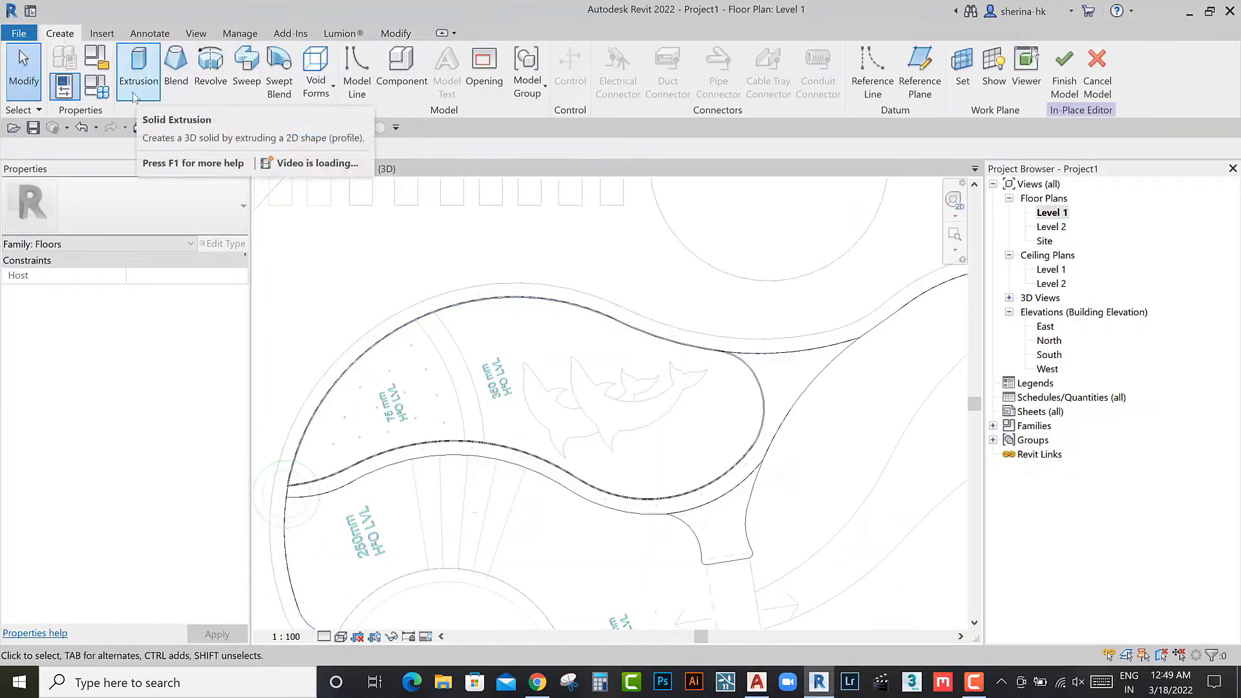
Step: Start a new extrusion and pick the curved pool outline edges as its sketch
click(137, 97)
click(624, 92)
scroll(745, 405, up, 2)
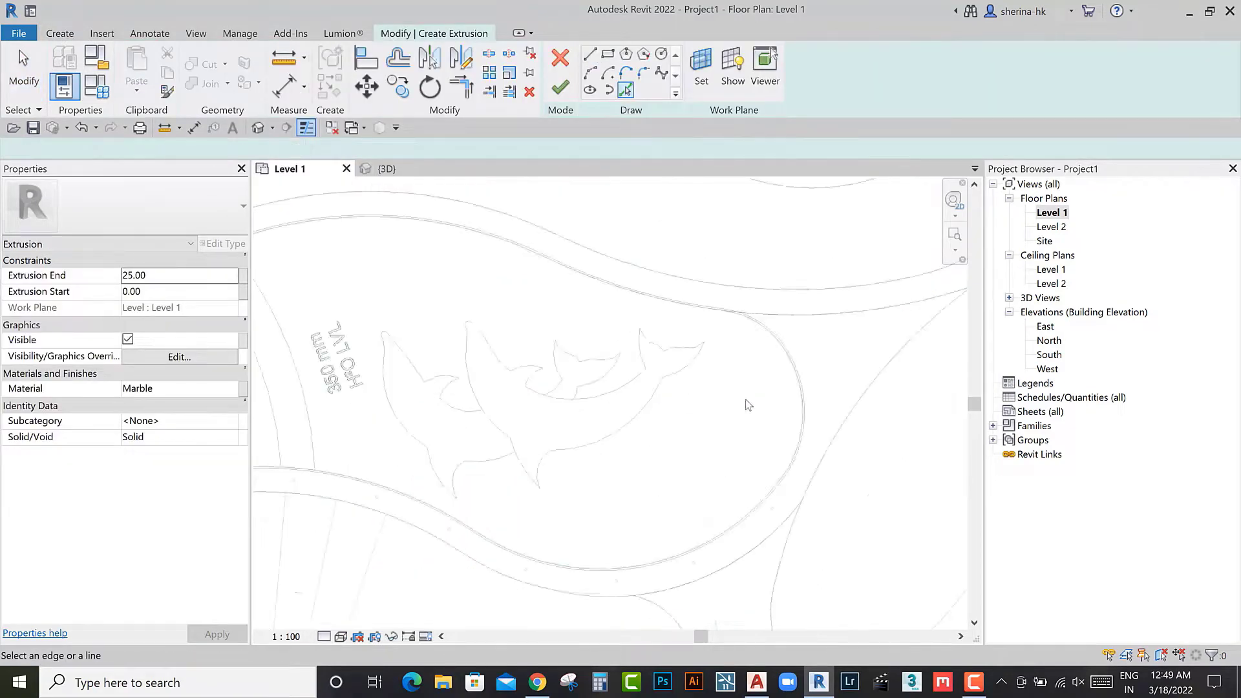
scroll(832, 367, up, 2)
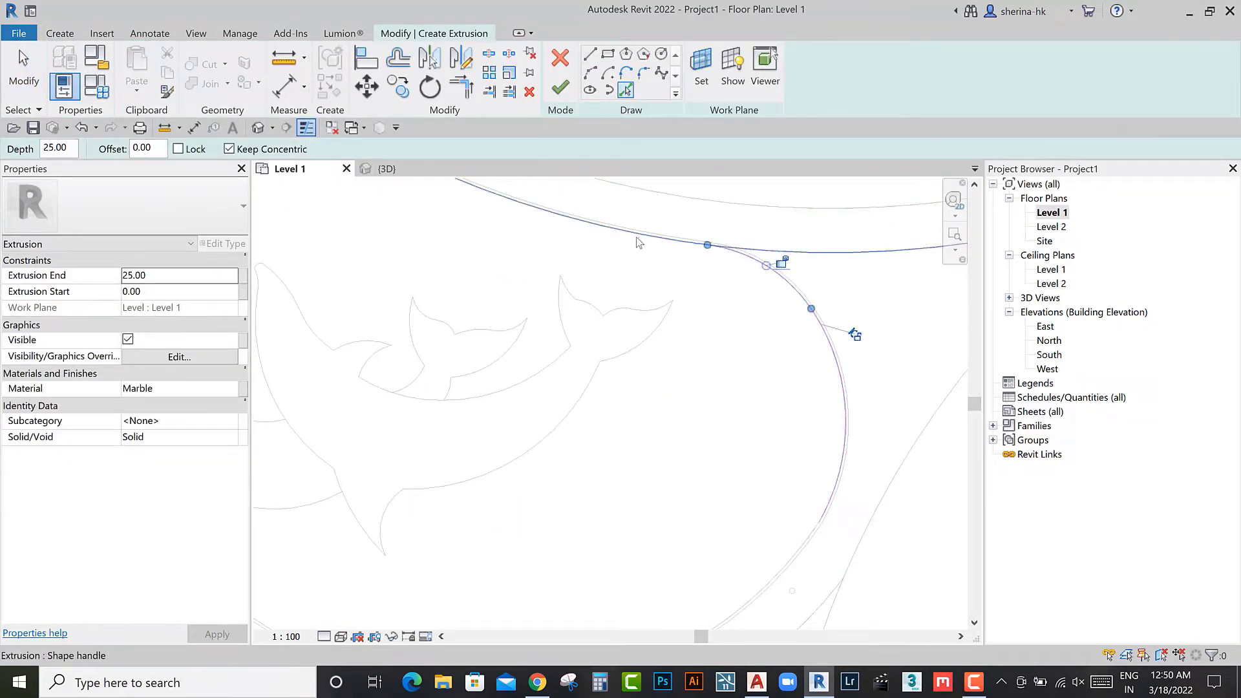
mouse_move(639, 242)
middle_down()
mouse_move(563, 461)
mouse_move(517, 430)
mouse_move(369, 483)
mouse_move(435, 443)
middle_up()
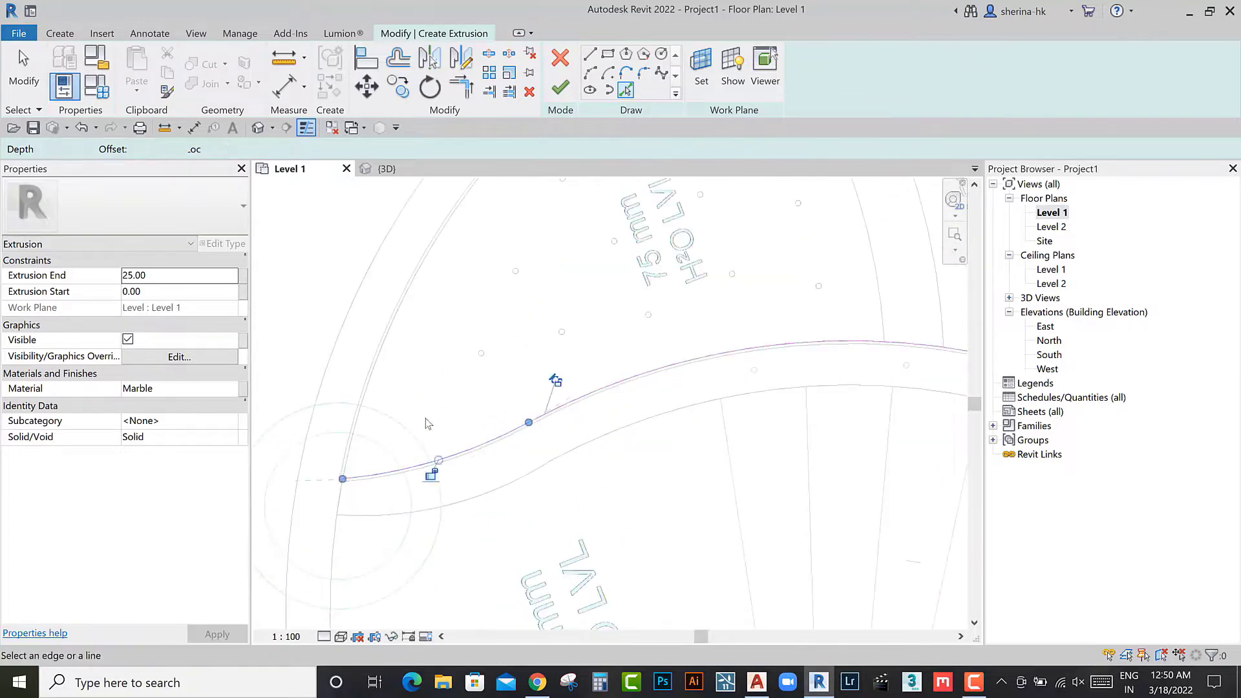
mouse_move(379, 379)
middle_down()
mouse_move(665, 359)
mouse_move(669, 404)
middle_up()
key(Escape)
key(Escape)
scroll(776, 391, up, 4)
Step: Trim the sketch lines to corners, finish the 25-deep marble extrusion, and view it in 3D
key(t)
key(r)
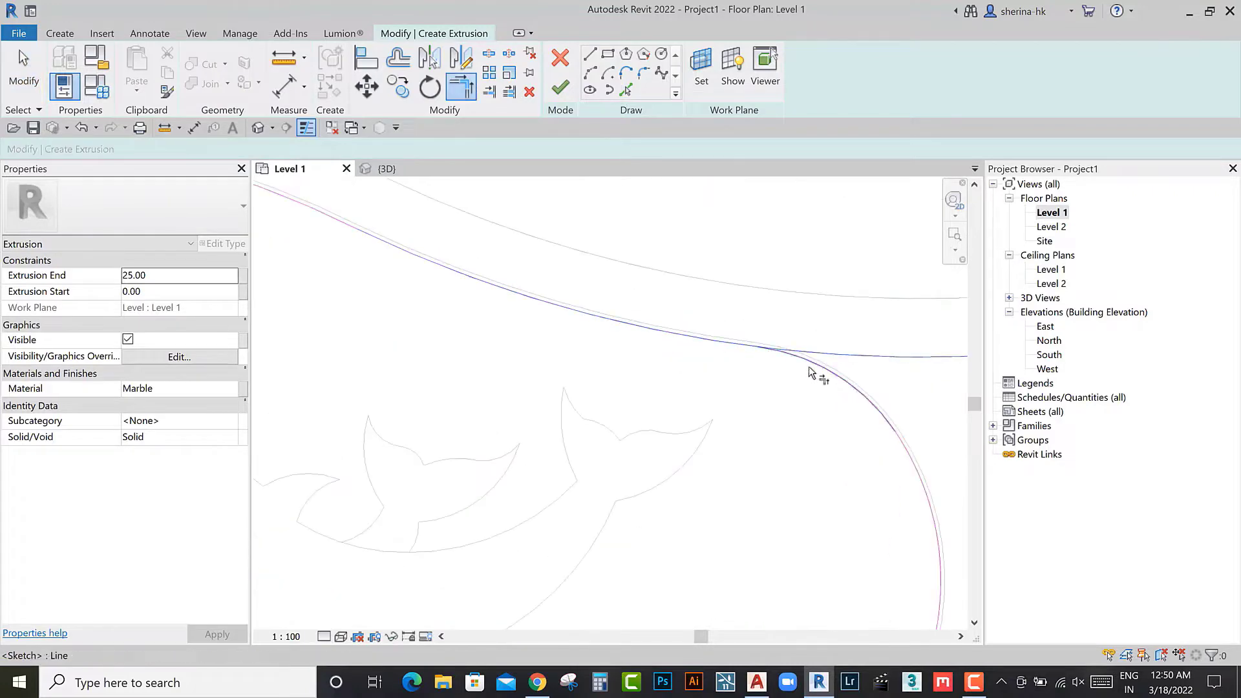
scroll(788, 373, down, 3)
scroll(457, 490, up, 2)
scroll(437, 479, up, 1)
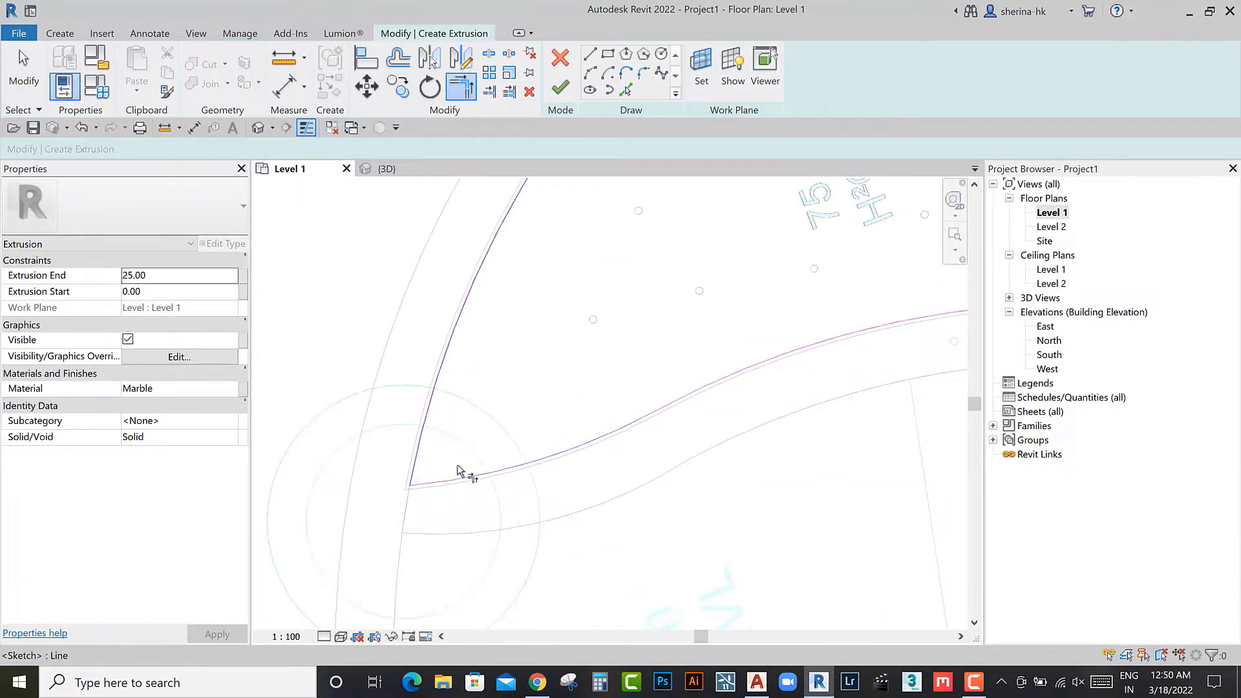
scroll(456, 470, down, 3)
click(560, 87)
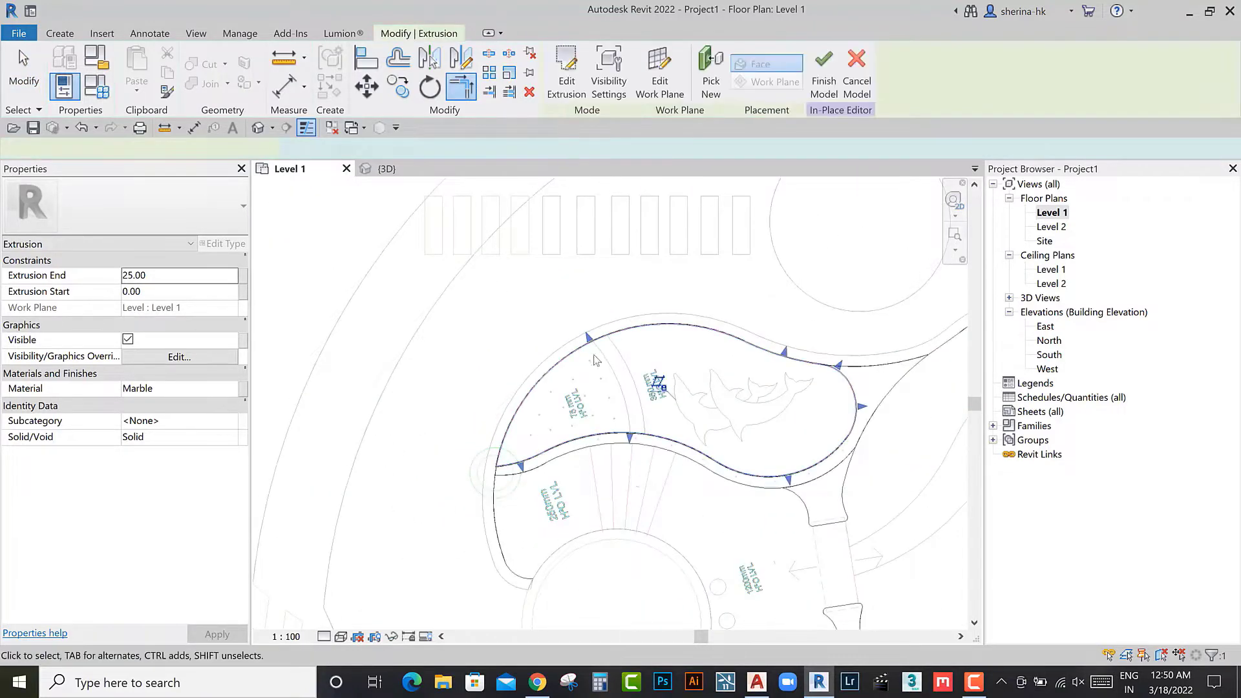
click(386, 169)
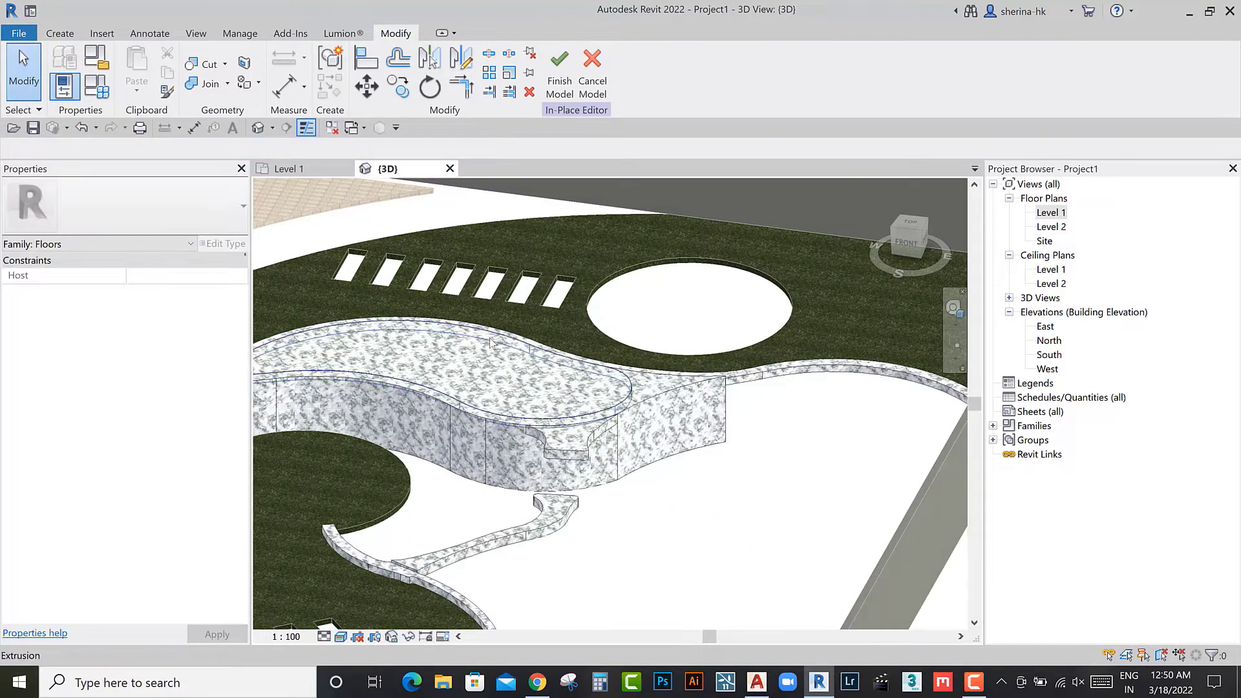
Step: Set the new pool extrusion's start to -35.00 and end to 0.00
click(491, 343)
scroll(430, 375, up, 2)
click(161, 291)
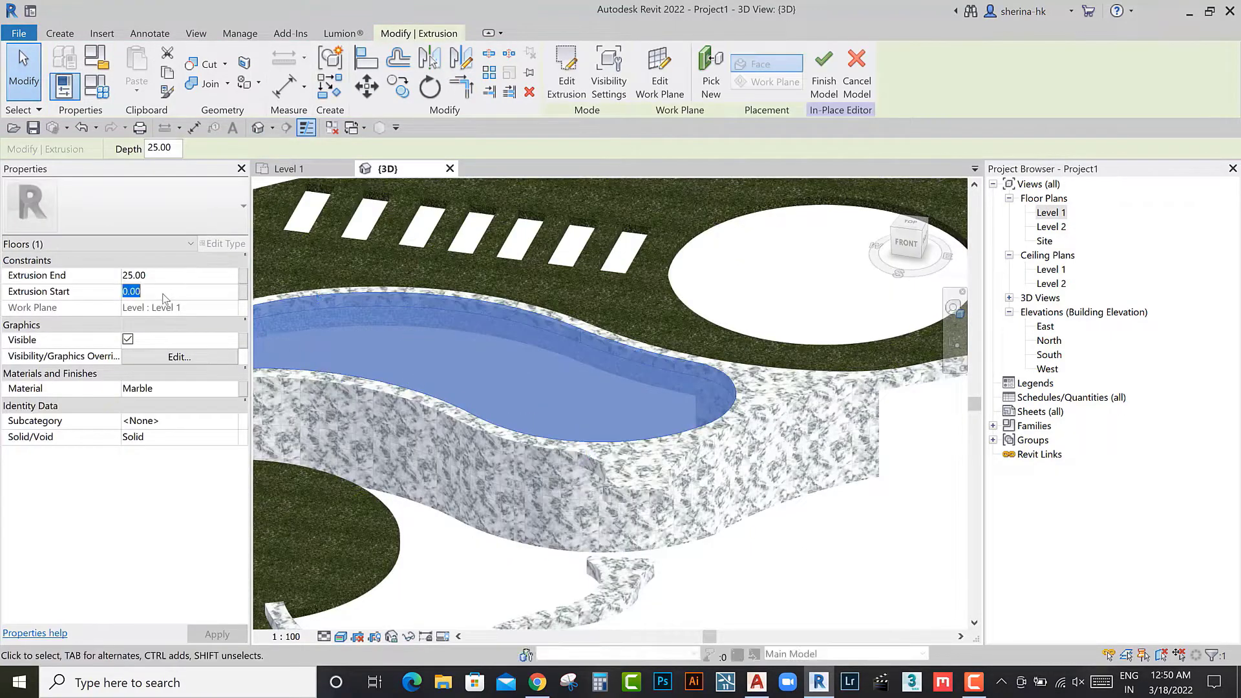
text(-35)
key(Return)
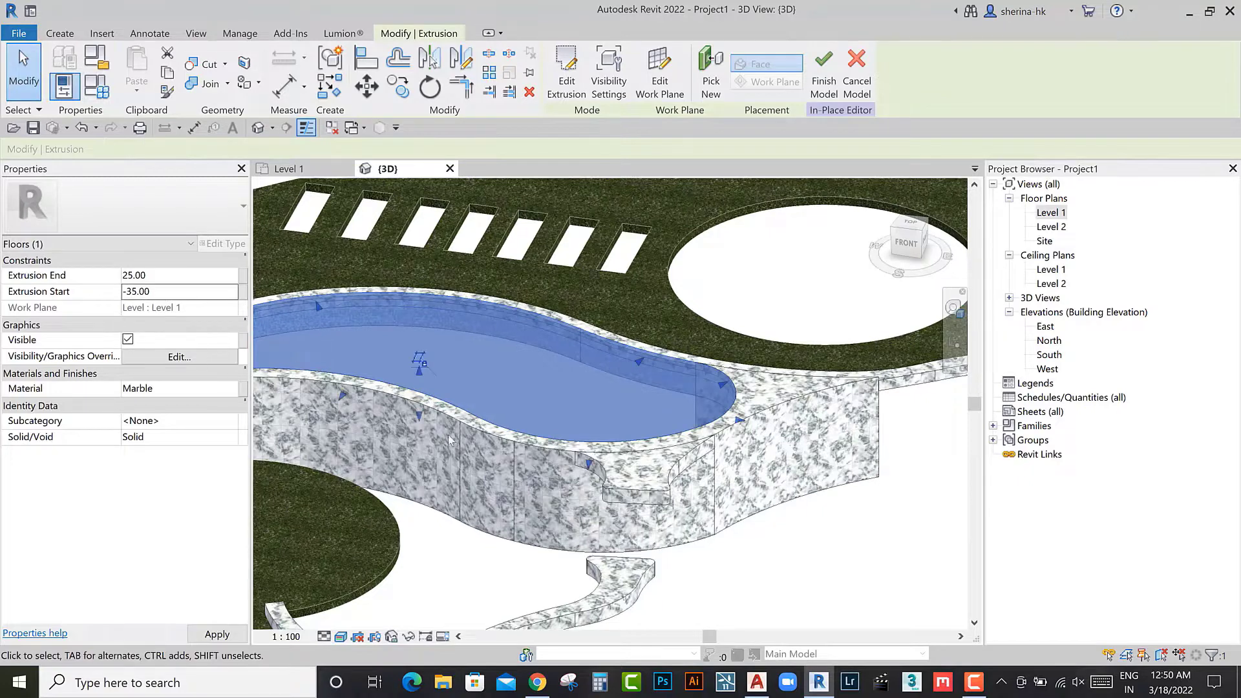
click(103, 283)
click(471, 419)
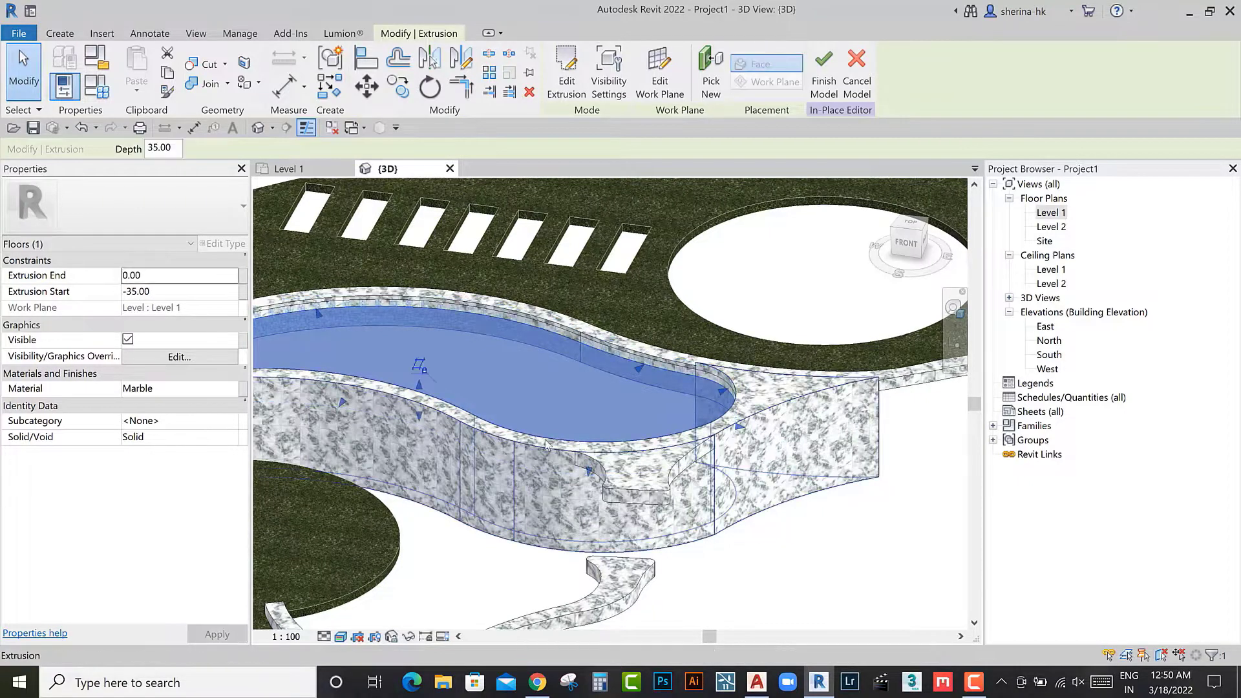
Step: Raise the pool extrusion's top to 12.40 and edit its end value
mouse_move(552, 433)
shift+middle_down()
mouse_move(727, 387)
mouse_move(462, 330)
shift+middle_up()
scroll(462, 330, up, 3)
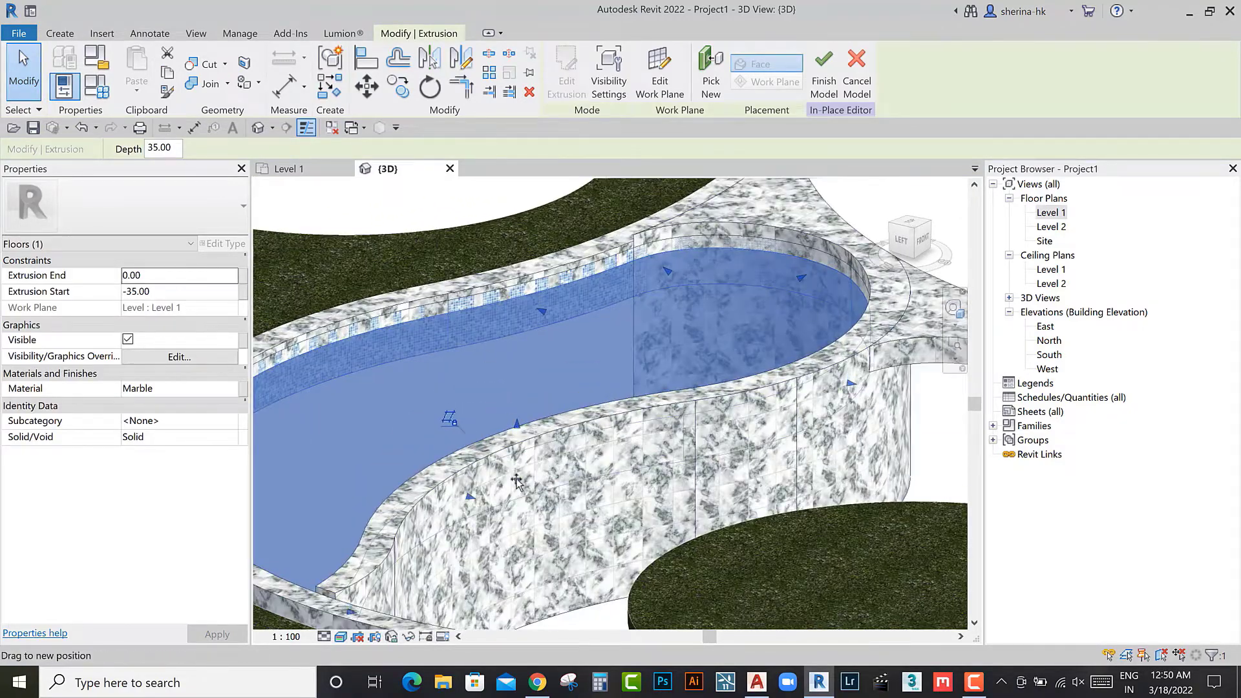
drag(517, 424, 515, 466)
scroll(490, 457, up, 2)
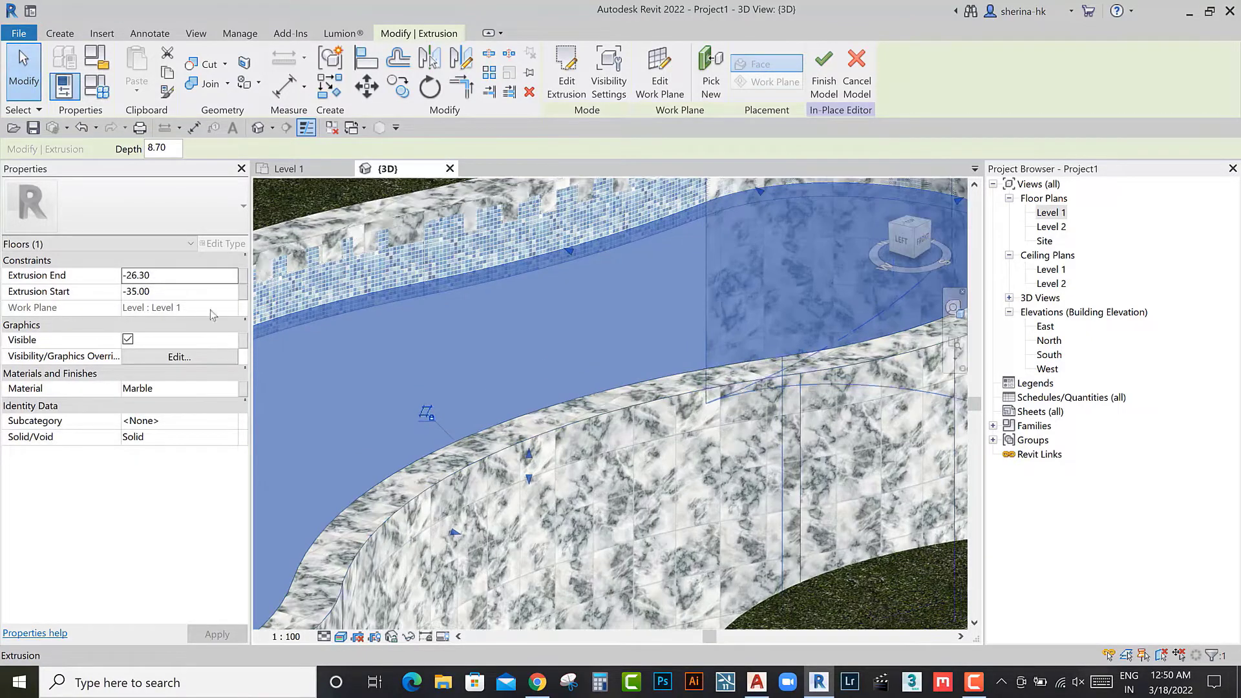
click(159, 280)
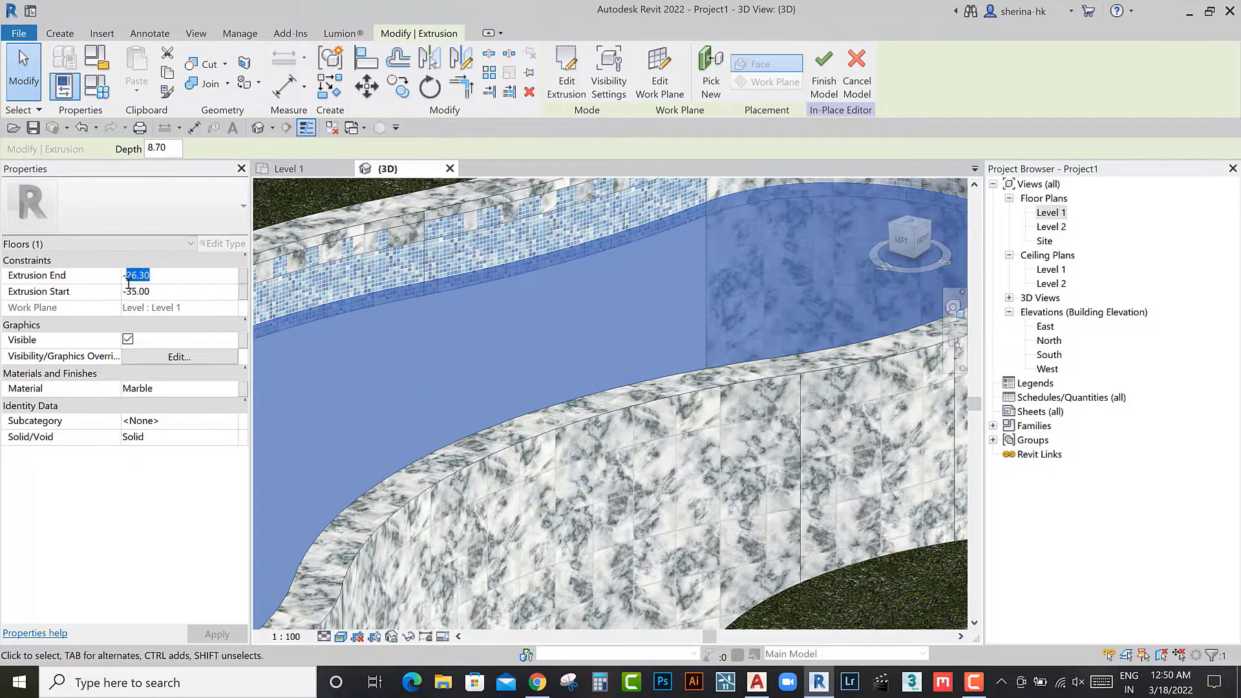
text(-32)
scroll(413, 406, down, 3)
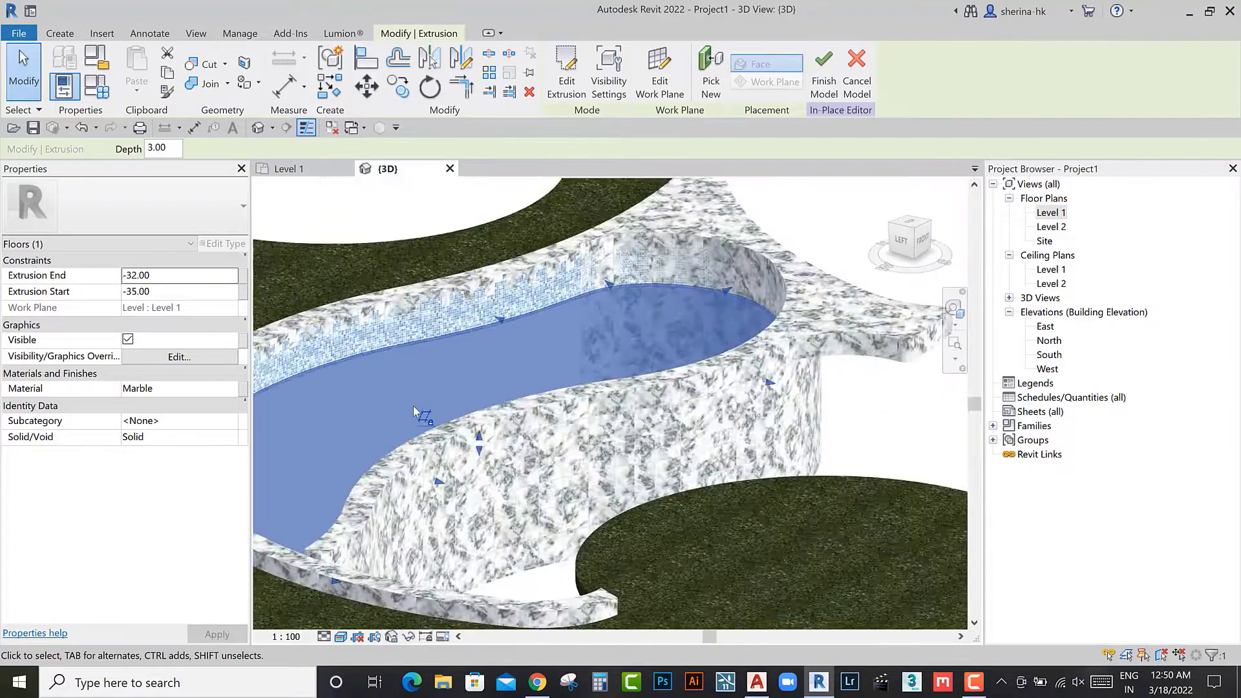
scroll(456, 371, down, 2)
Step: Inspect the mosaic ledge extrusion's material from a more top-down view
shift+middle_drag(457, 371, 347, 373)
scroll(411, 430, up, 3)
scroll(412, 430, down, 3)
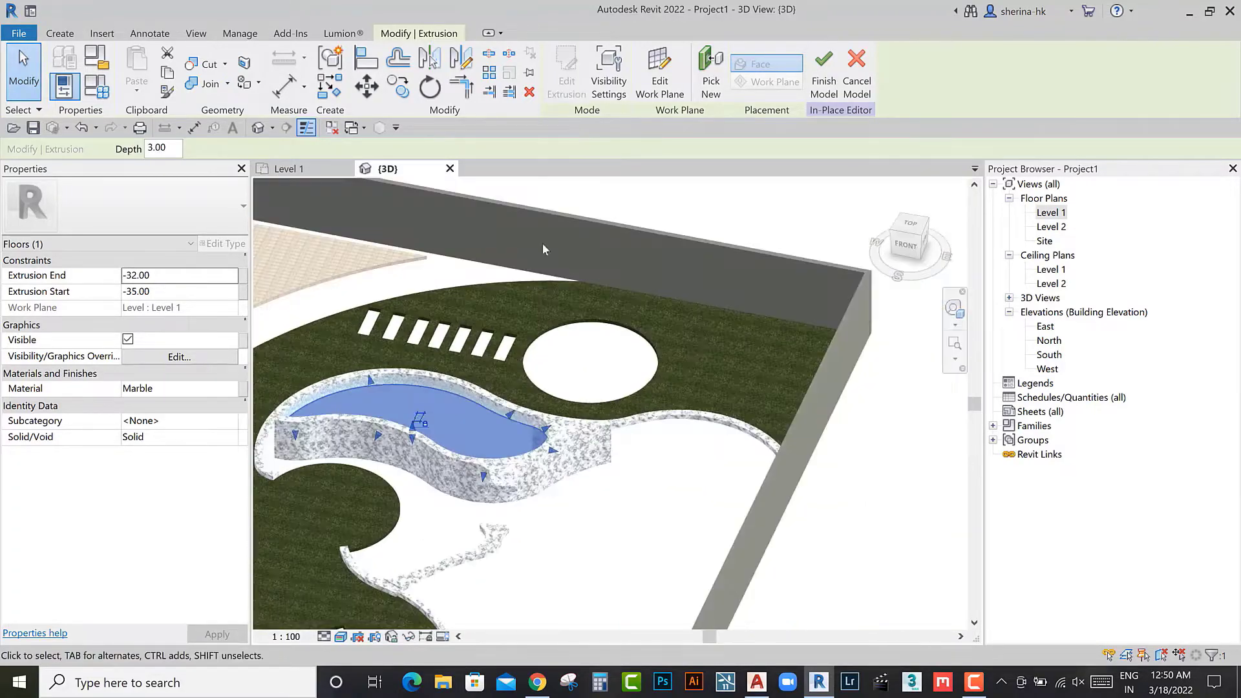
scroll(474, 391, up, 3)
scroll(474, 390, up, 1)
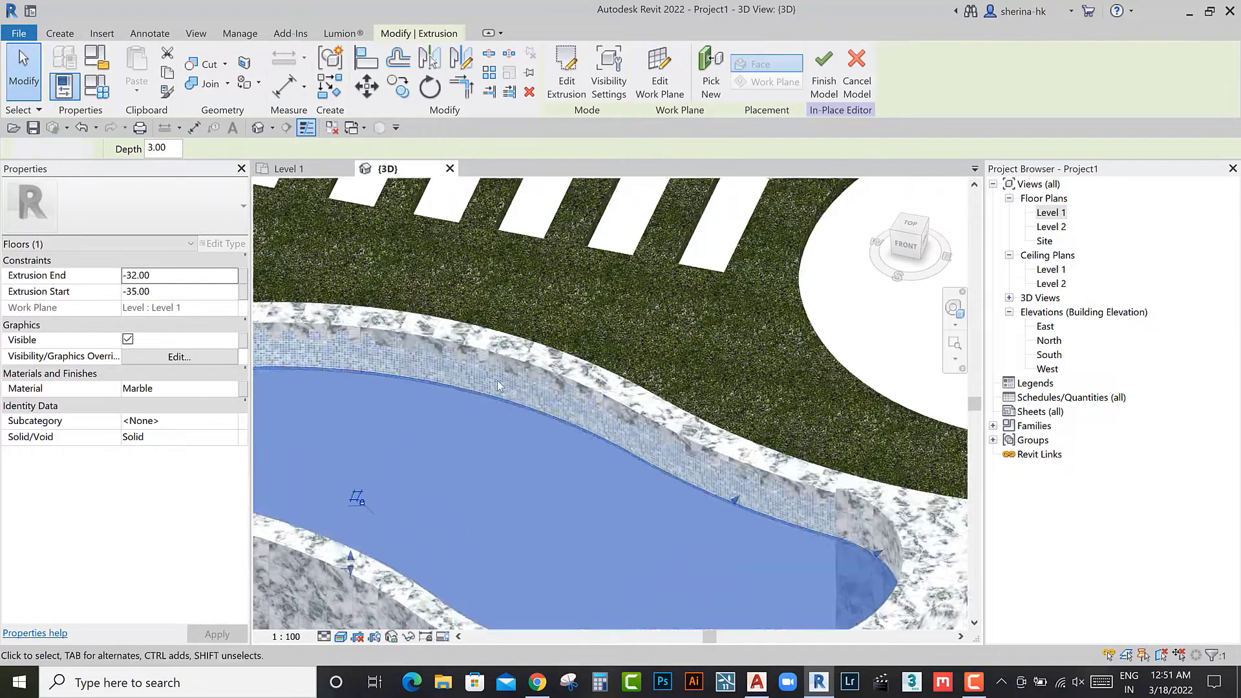
key(Escape)
scroll(498, 380, up, 2)
scroll(510, 369, up, 1)
scroll(502, 344, up, 1)
click(393, 390)
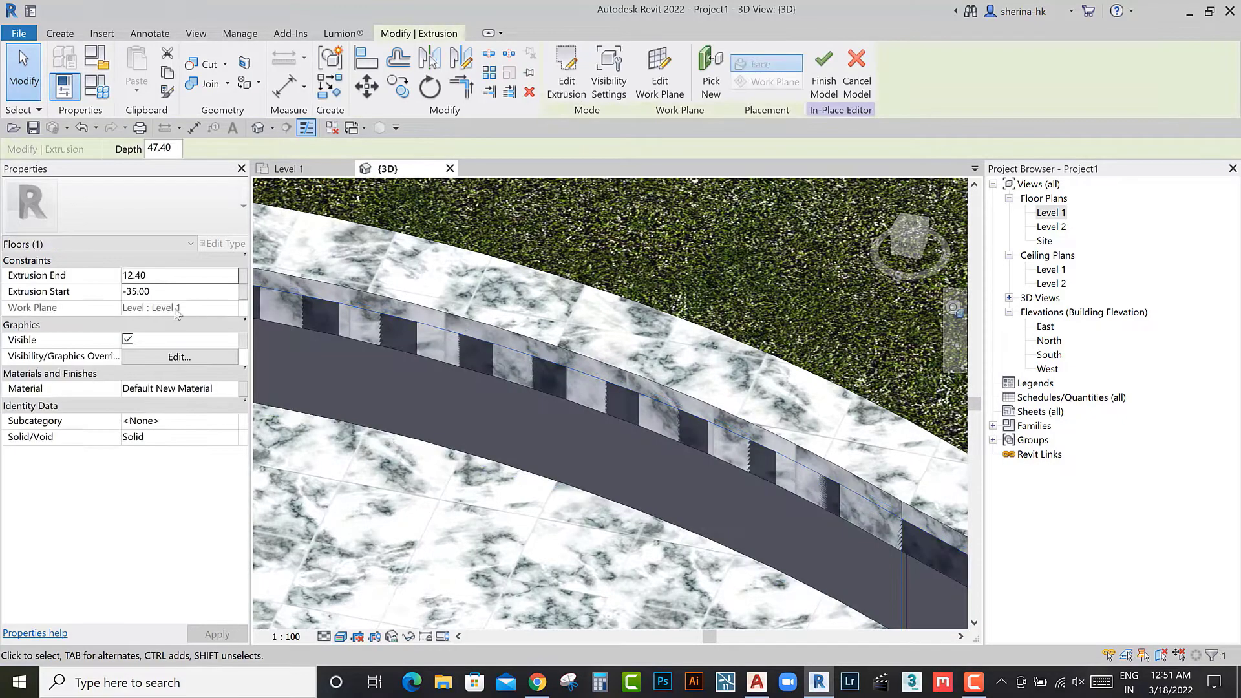
click(216, 390)
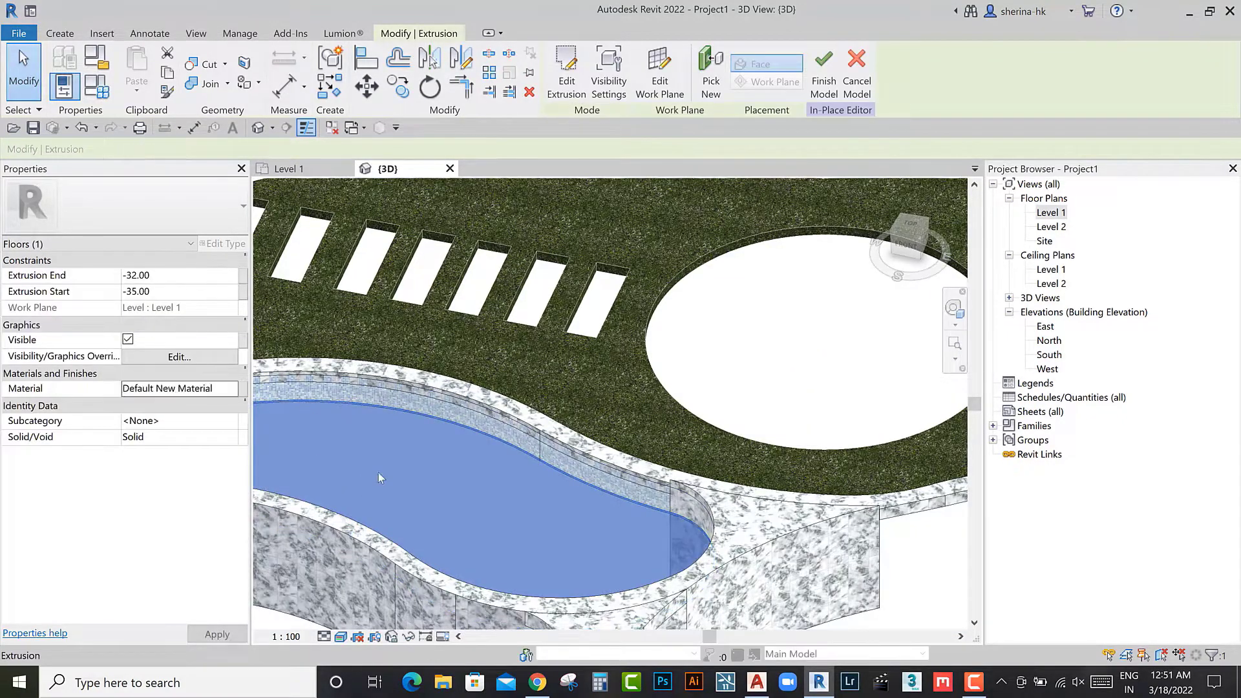
key(Escape)
Step: Raise the pool extrusion's top to 19.00
mouse_move(378, 476)
shift+middle_down()
mouse_move(413, 442)
mouse_move(590, 435)
shift+middle_up()
click(415, 443)
scroll(415, 444, up, 3)
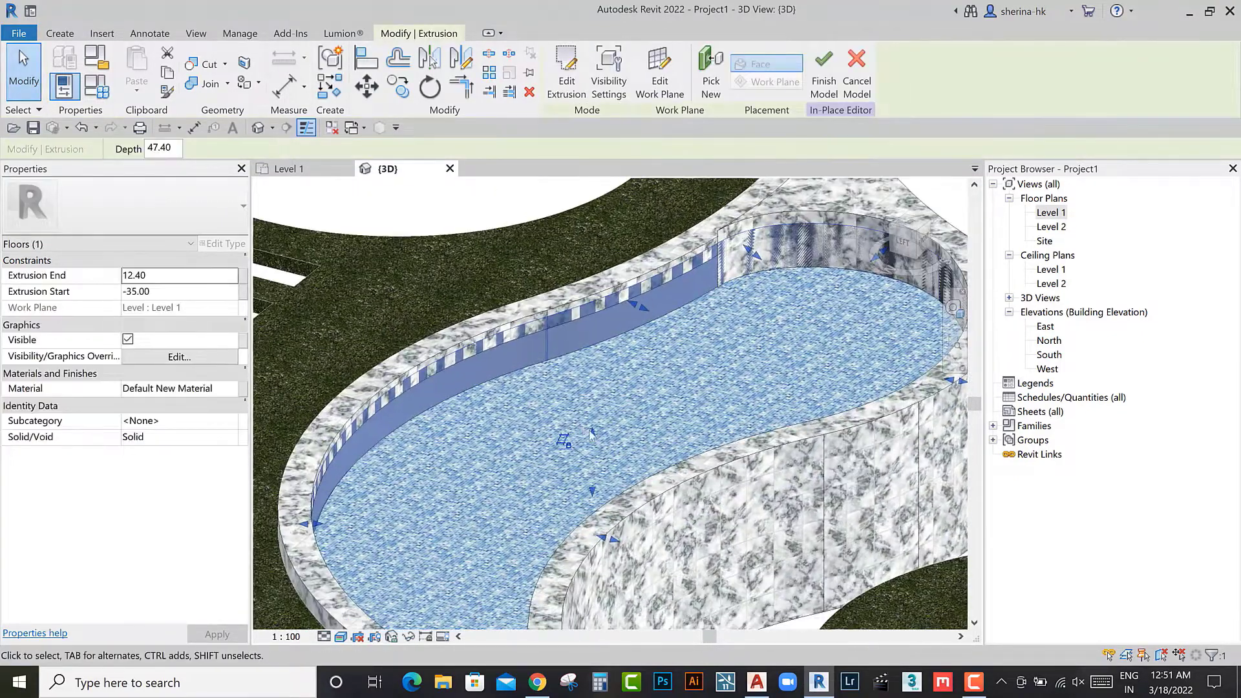
drag(590, 434, 591, 452)
key(Escape)
Step: Commit the pool wall's new end height, unjoin elements to clear the error, and reselect it
scroll(563, 453, down, 3)
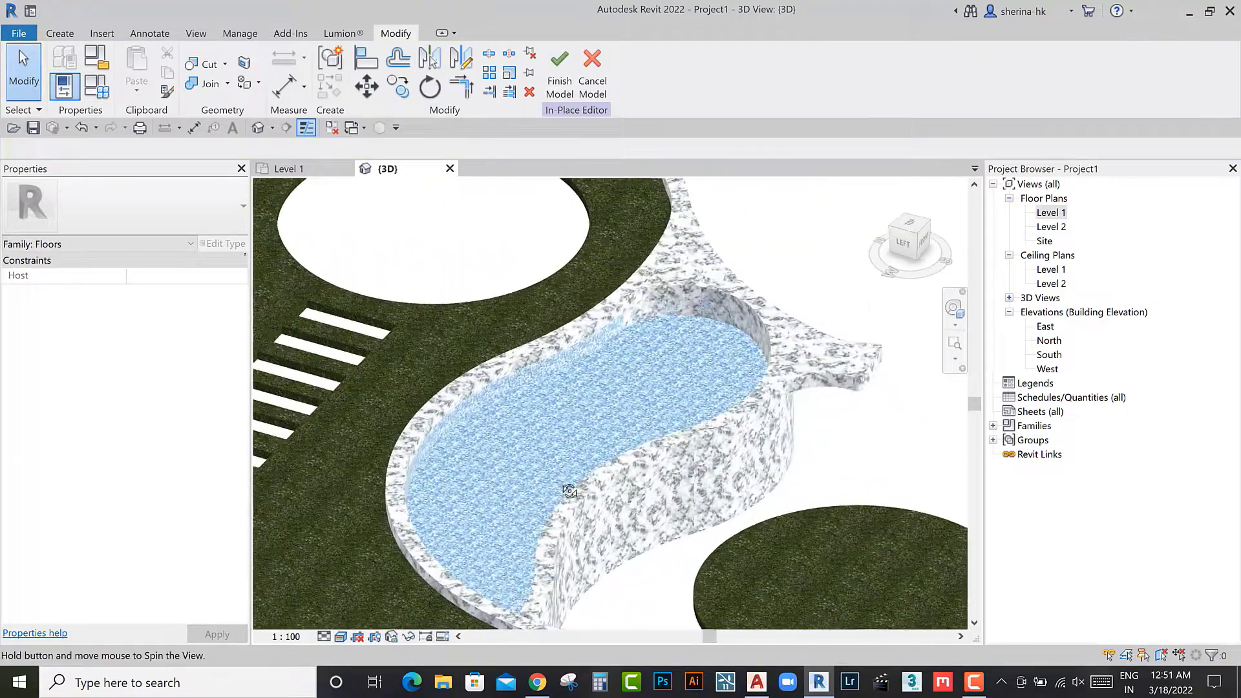
shift+middle_drag(563, 454, 610, 331)
scroll(672, 316, up, 2)
scroll(673, 320, up, 2)
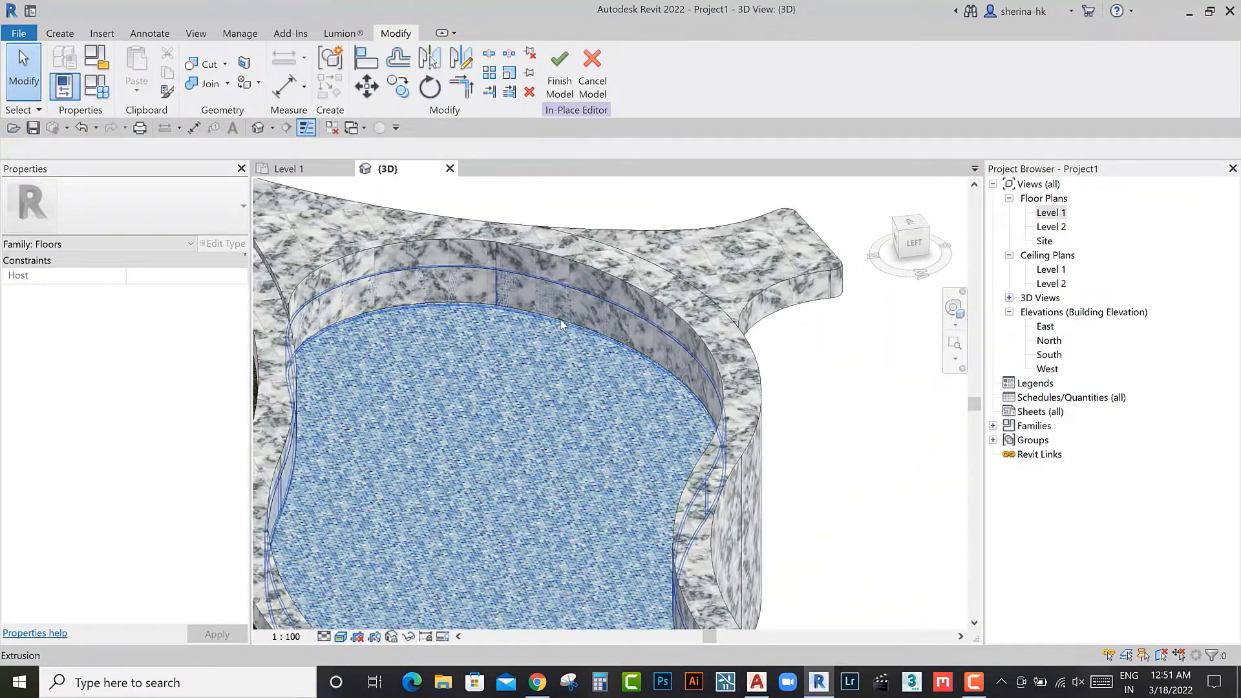
click(506, 283)
scroll(506, 283, up, 2)
key(Return)
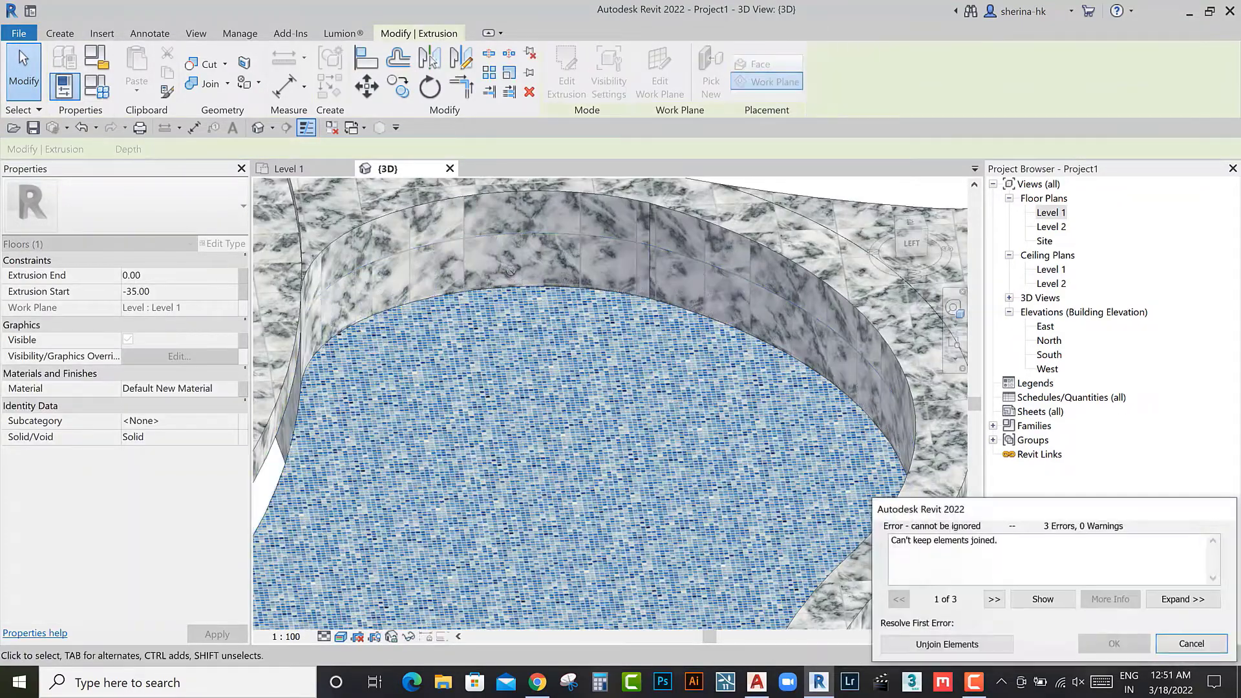
click(946, 645)
key(Escape)
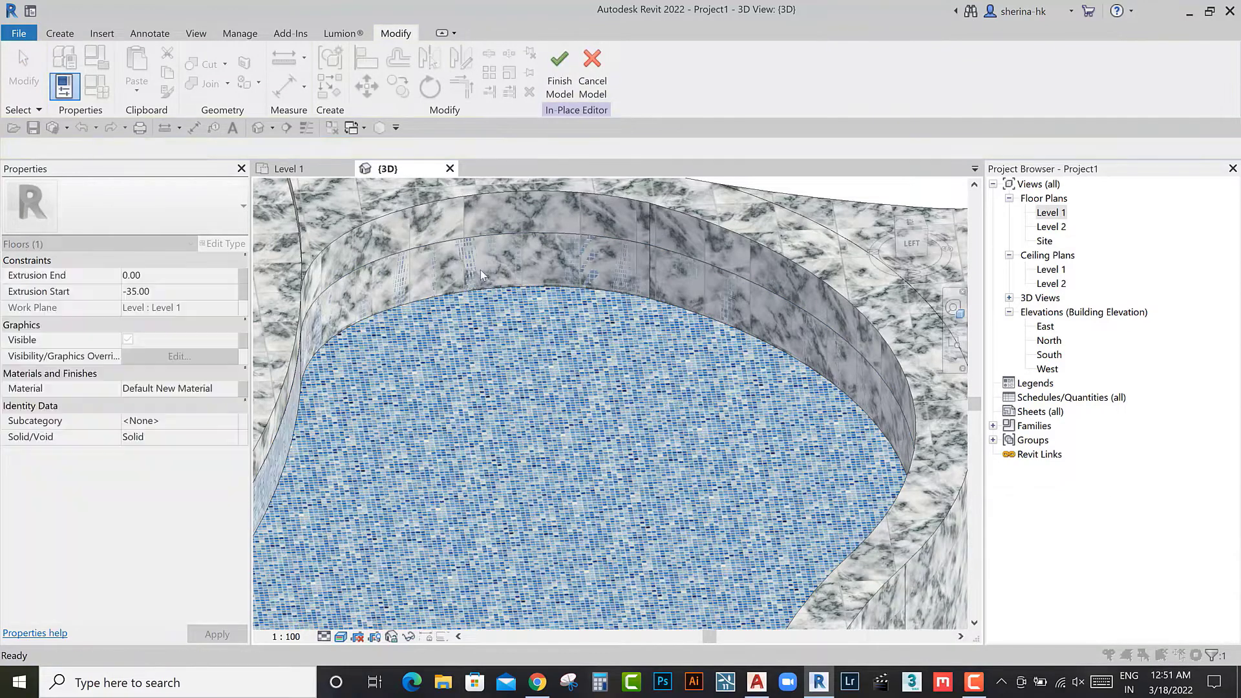
click(499, 254)
shift+middle_drag(499, 253, 443, 362)
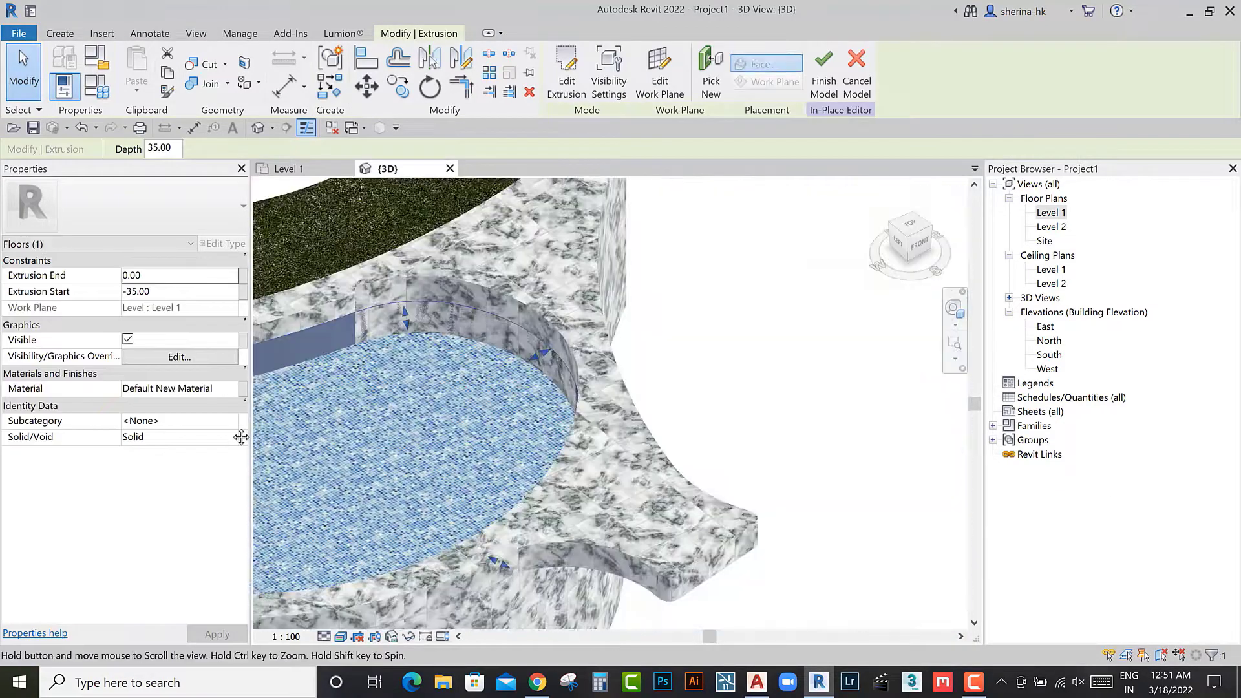
Step: Edit the pool wall's outline sketch and view its arcs in the Level 1 plan
click(567, 72)
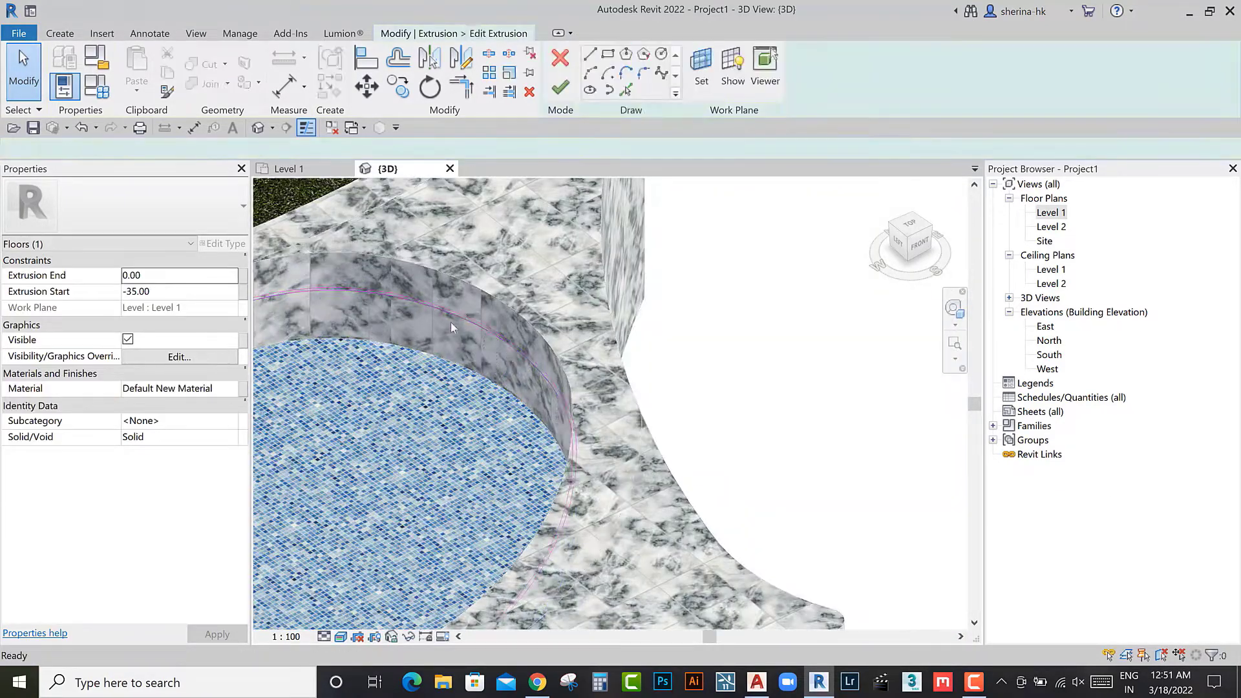
shift+middle_drag(451, 322, 504, 362)
double_click(1050, 212)
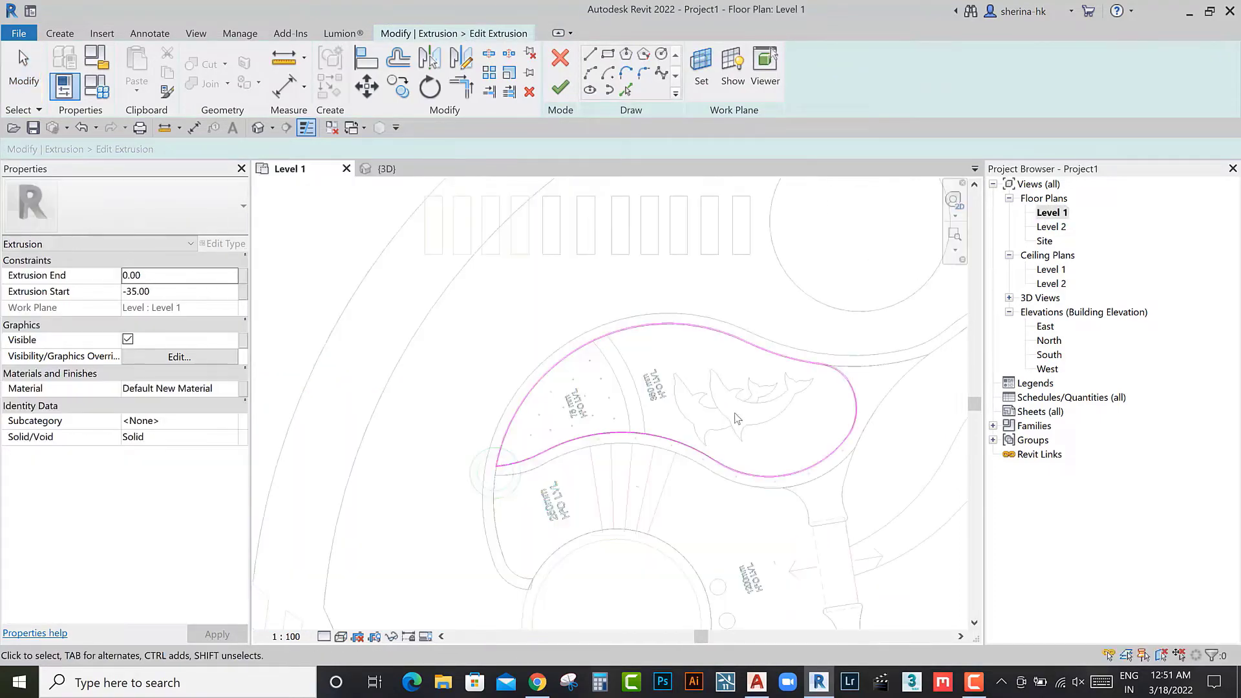
scroll(685, 446, up, 3)
scroll(686, 446, up, 3)
middle_drag(652, 446, 686, 450)
scroll(686, 450, down, 3)
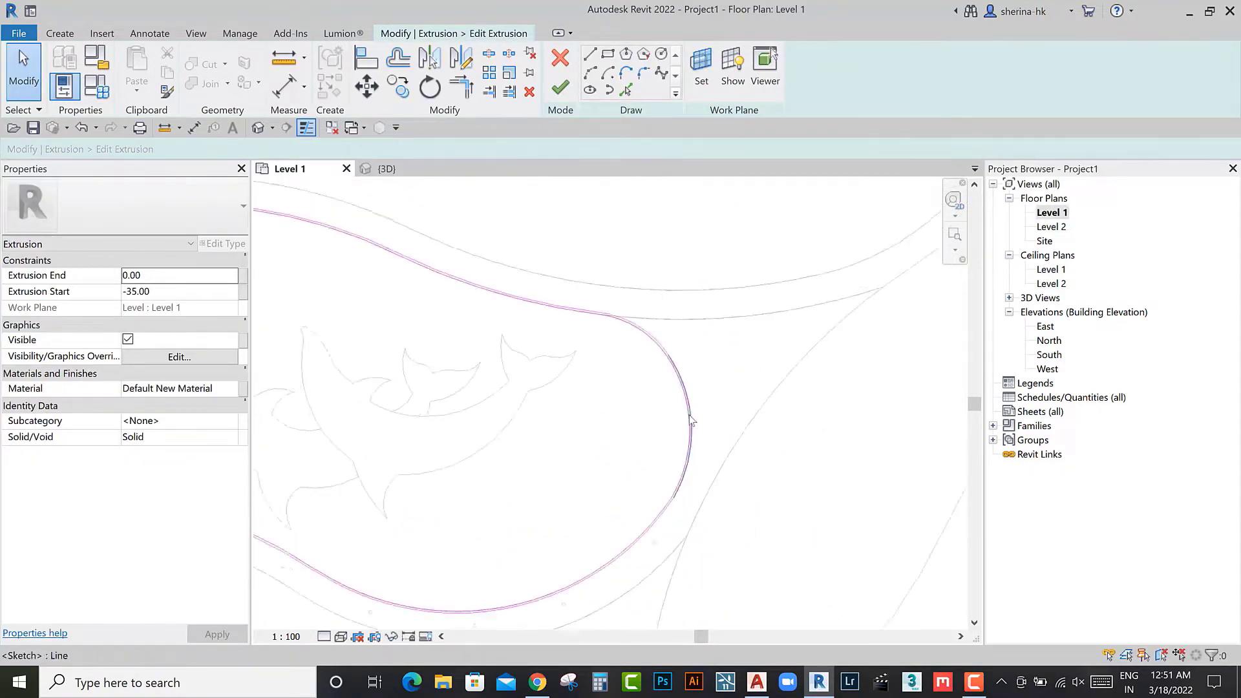
scroll(646, 492, up, 1)
Step: Nudge the curved sketch lines upward, then undo it after the elements-joined error
click(624, 539)
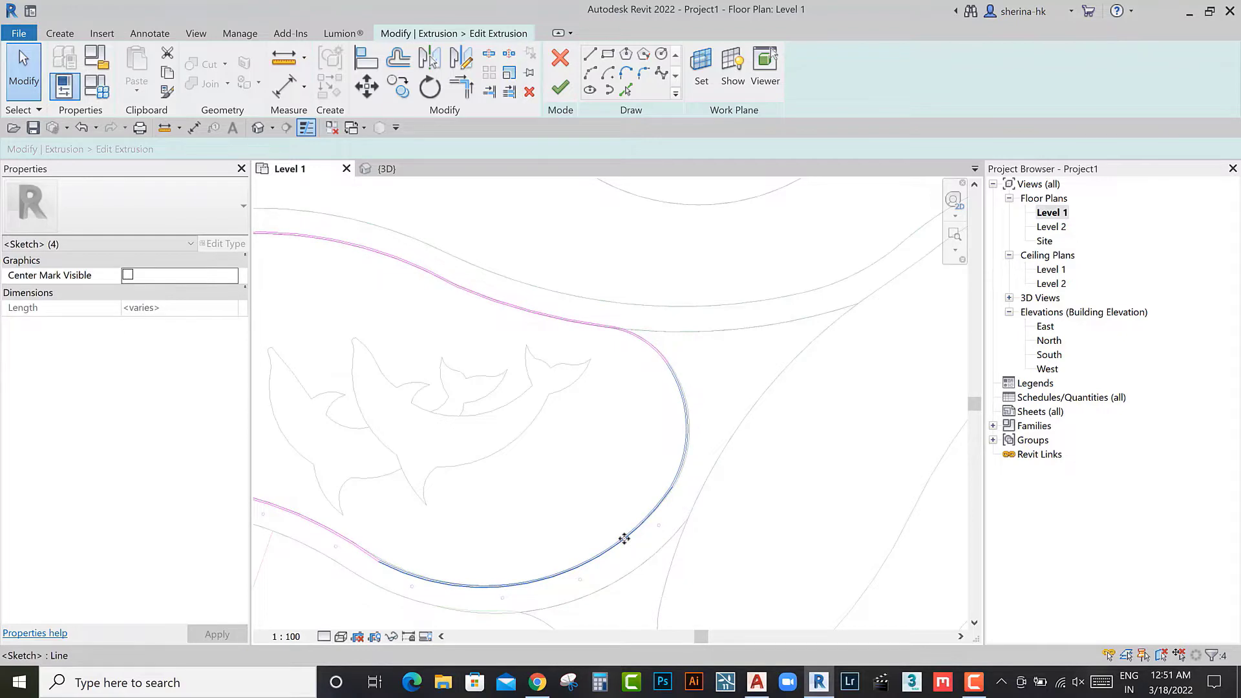
key(Up)
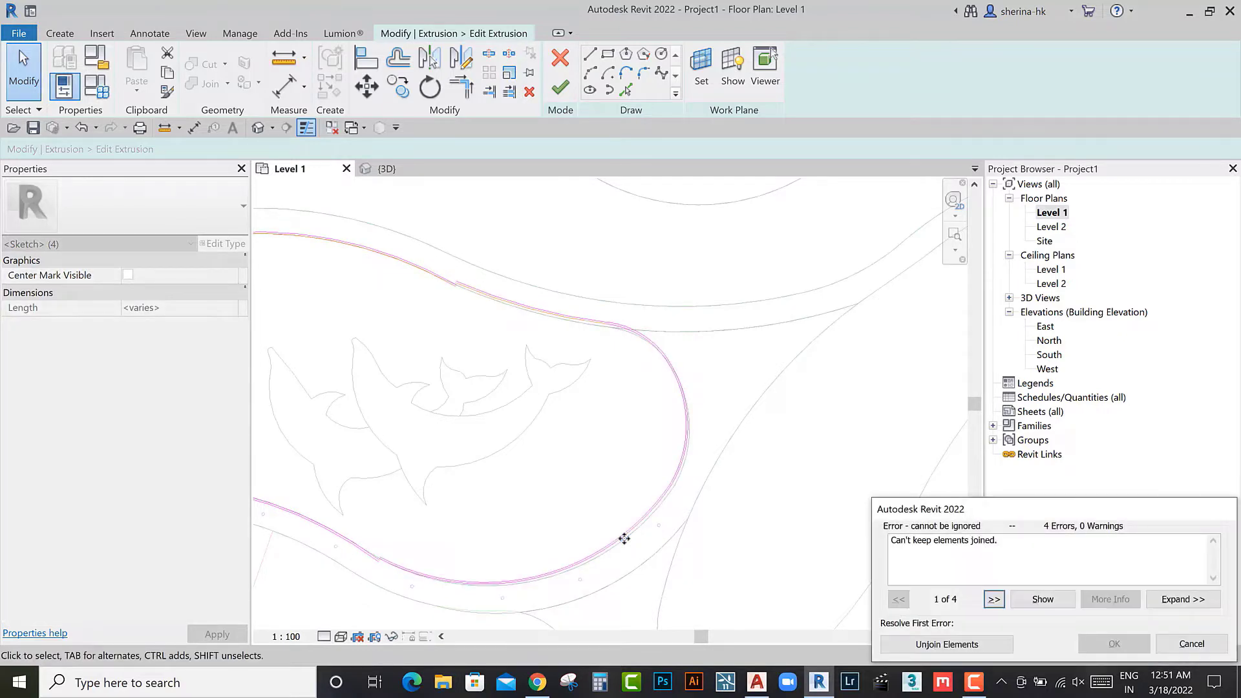
click(967, 644)
scroll(404, 544, up, 3)
scroll(391, 520, up, 2)
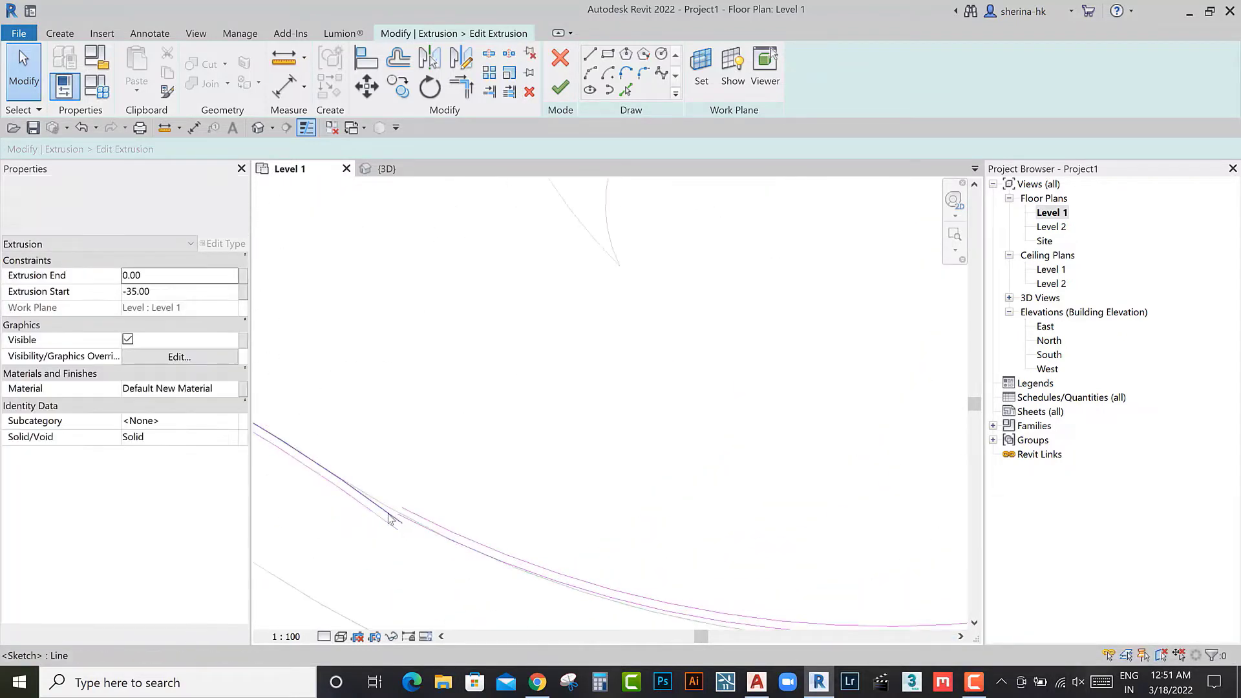
key(ctrl+z)
scroll(466, 536, down, 4)
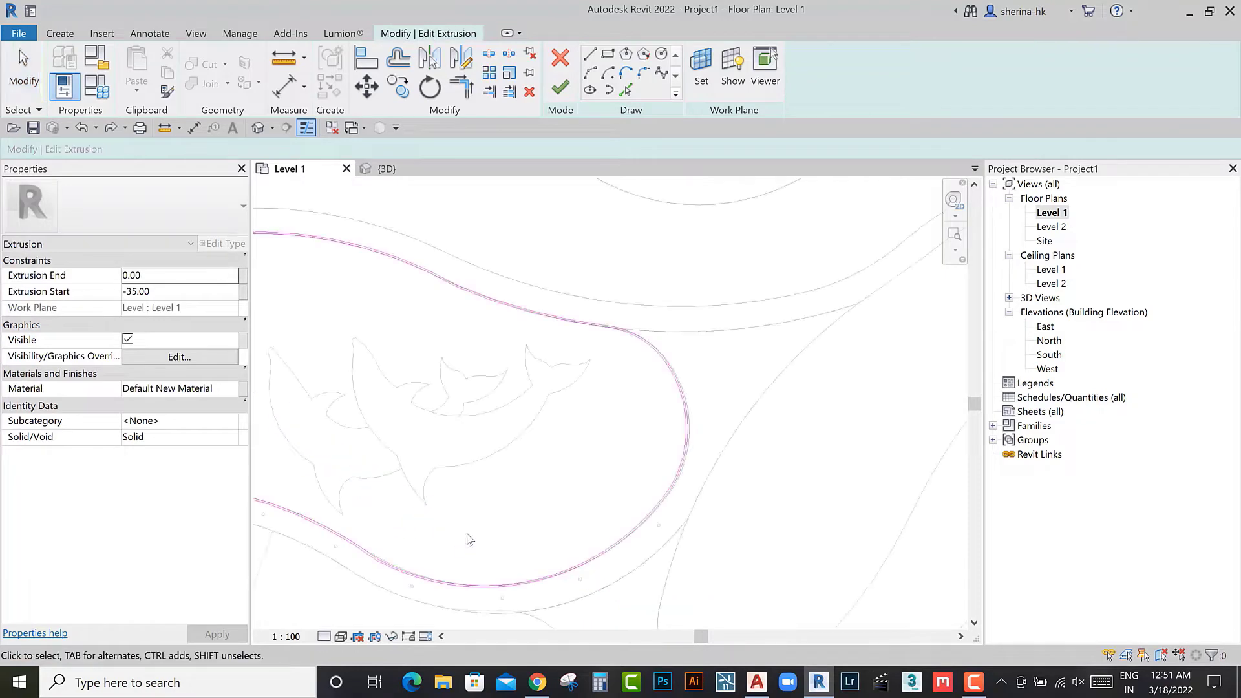
scroll(429, 581, up, 2)
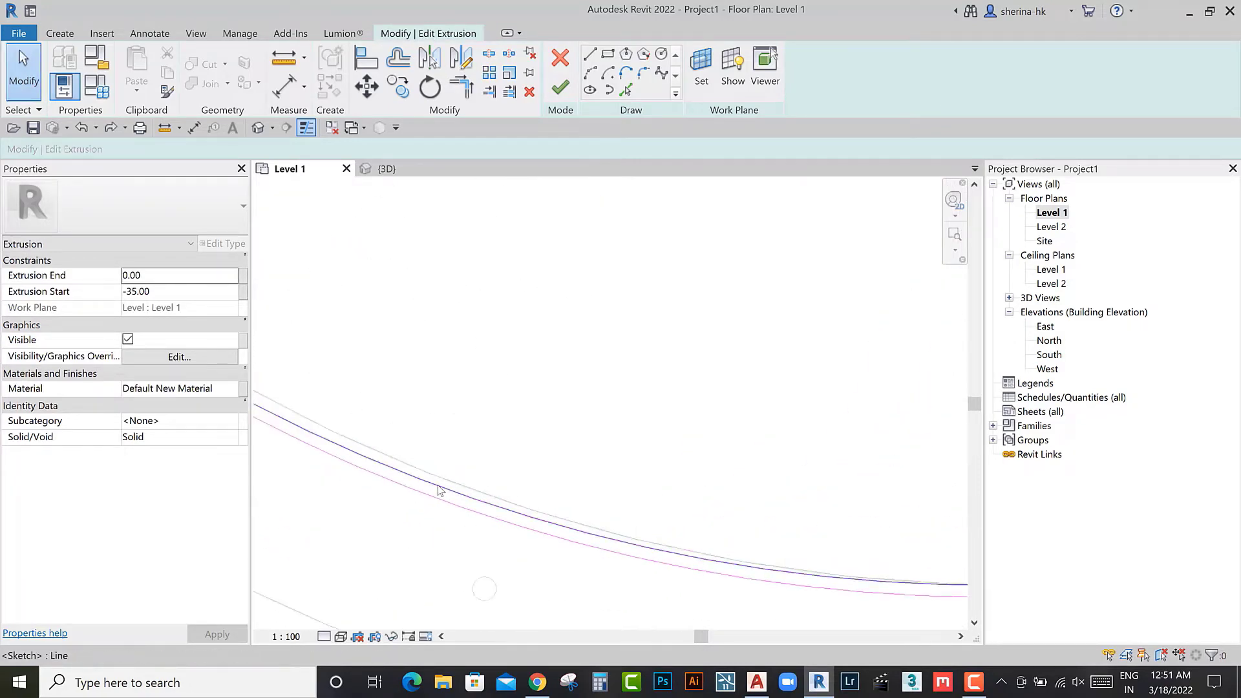
Step: Check a sketch arc's size, finish the unchanged outline, and switch to the 3D view
click(414, 510)
scroll(414, 517, up, 1)
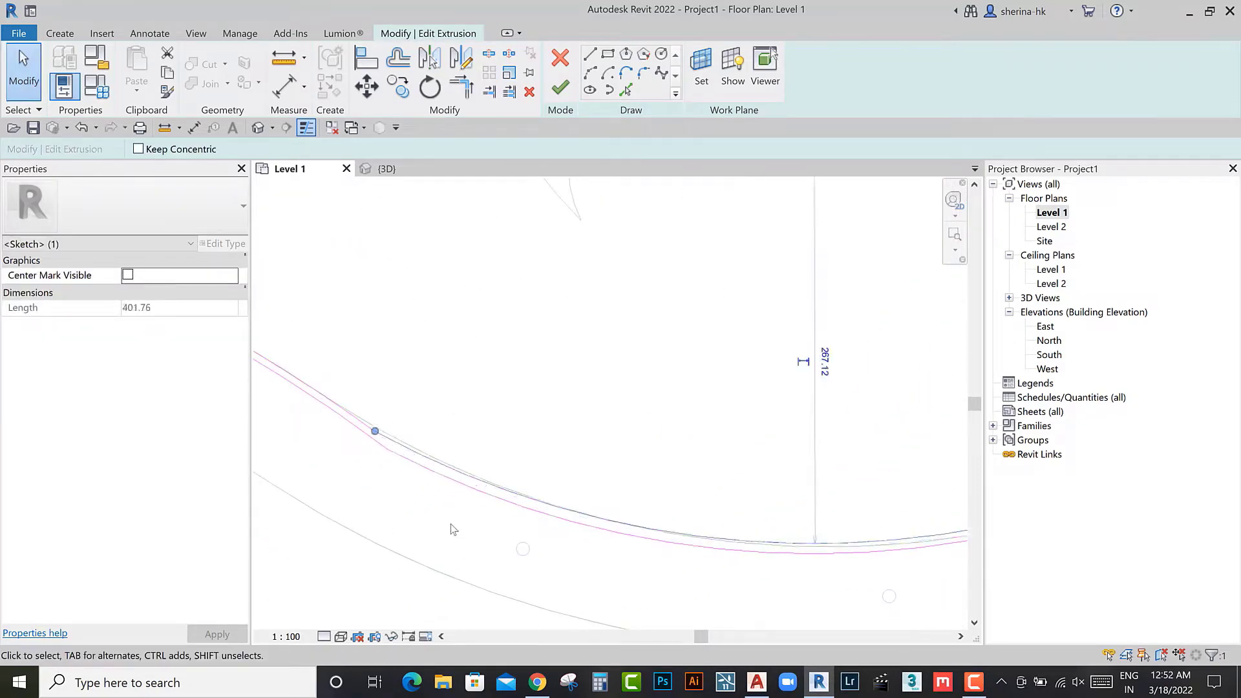
click(478, 497)
scroll(556, 482, down, 3)
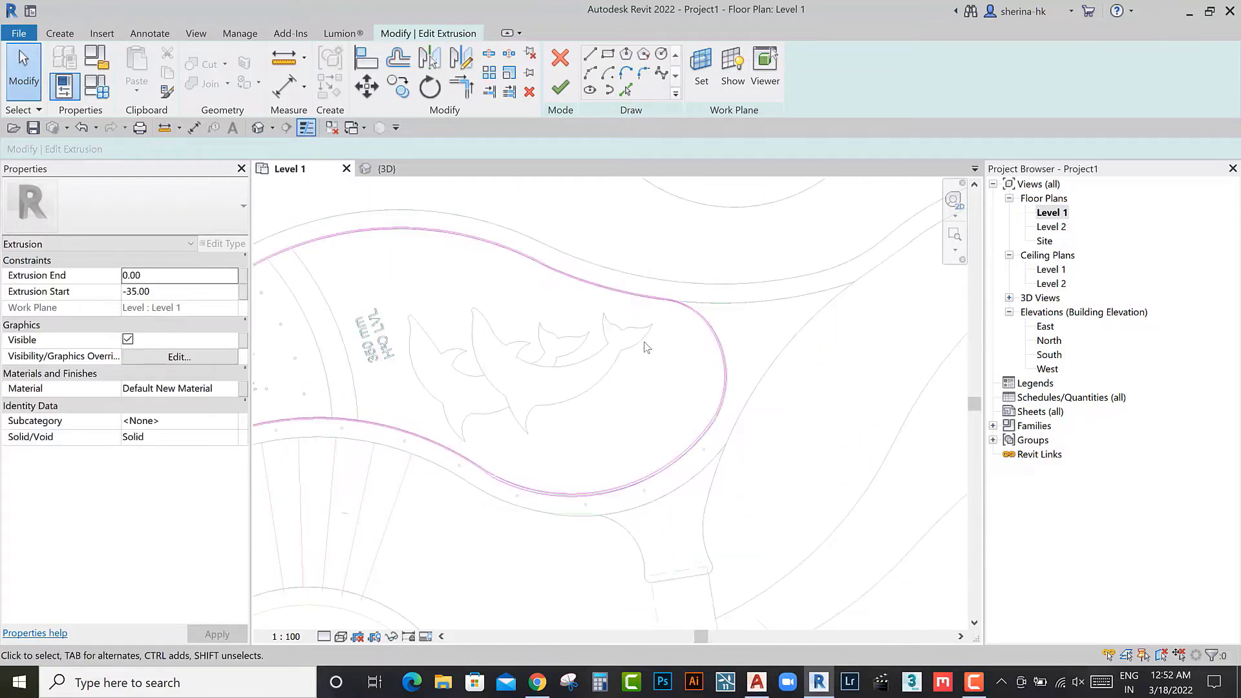
scroll(646, 347, up, 2)
click(560, 87)
scroll(561, 362, down, 2)
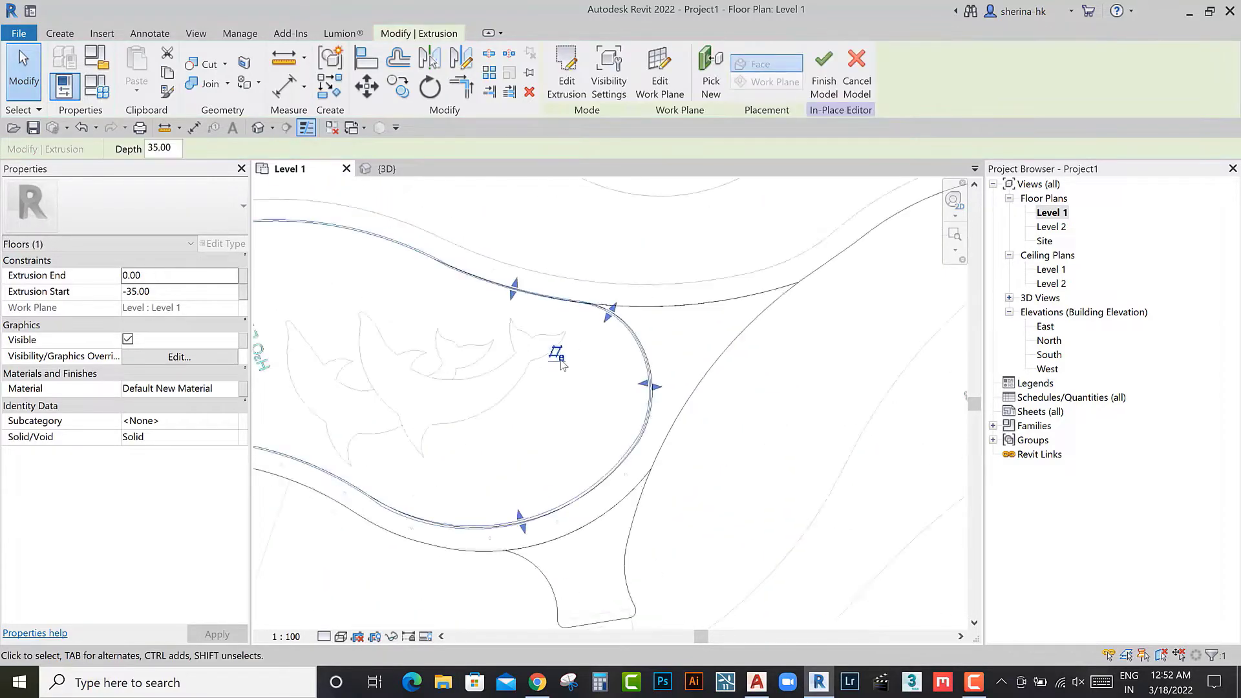
scroll(561, 362, down, 2)
click(386, 168)
Step: Orbit and zoom around the mosaic pool to inspect it from an oblique overview
mouse_move(452, 437)
shift+middle_down()
mouse_move(748, 456)
mouse_move(811, 437)
mouse_move(709, 465)
shift+middle_up()
scroll(711, 466, up, 2)
scroll(714, 480, up, 2)
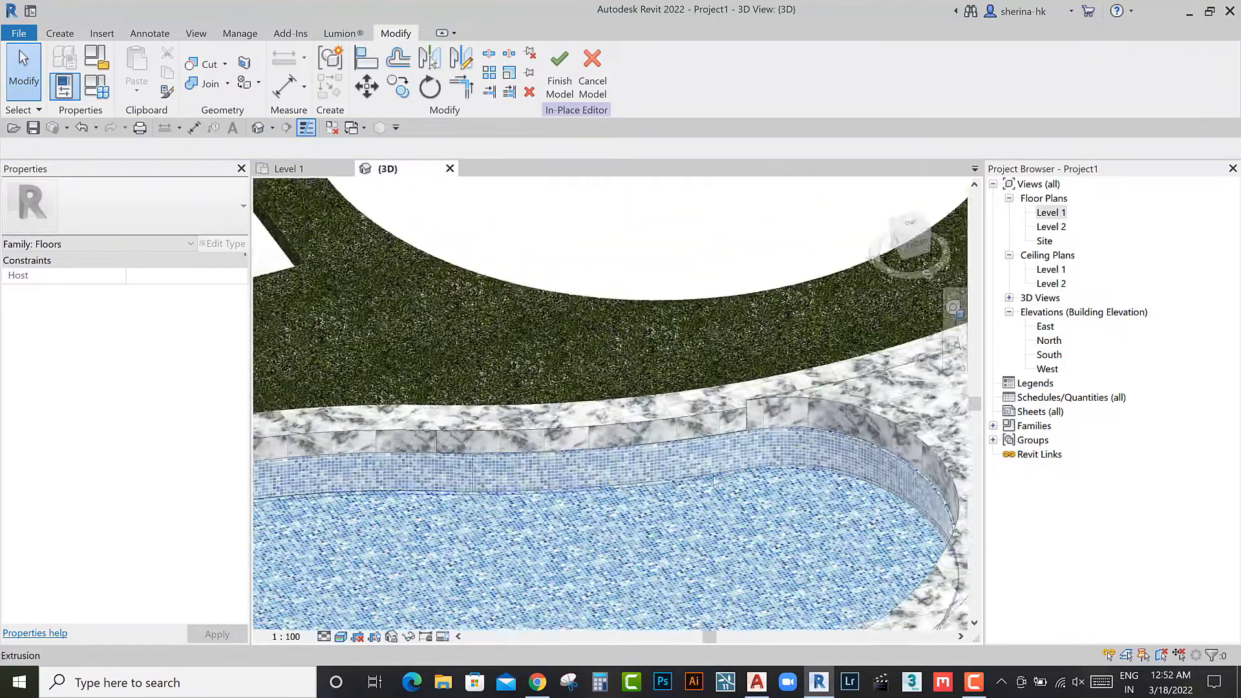
scroll(714, 480, down, 3)
mouse_move(797, 454)
shift+middle_down()
mouse_move(654, 504)
mouse_move(648, 554)
shift+middle_up()
scroll(646, 543, up, 2)
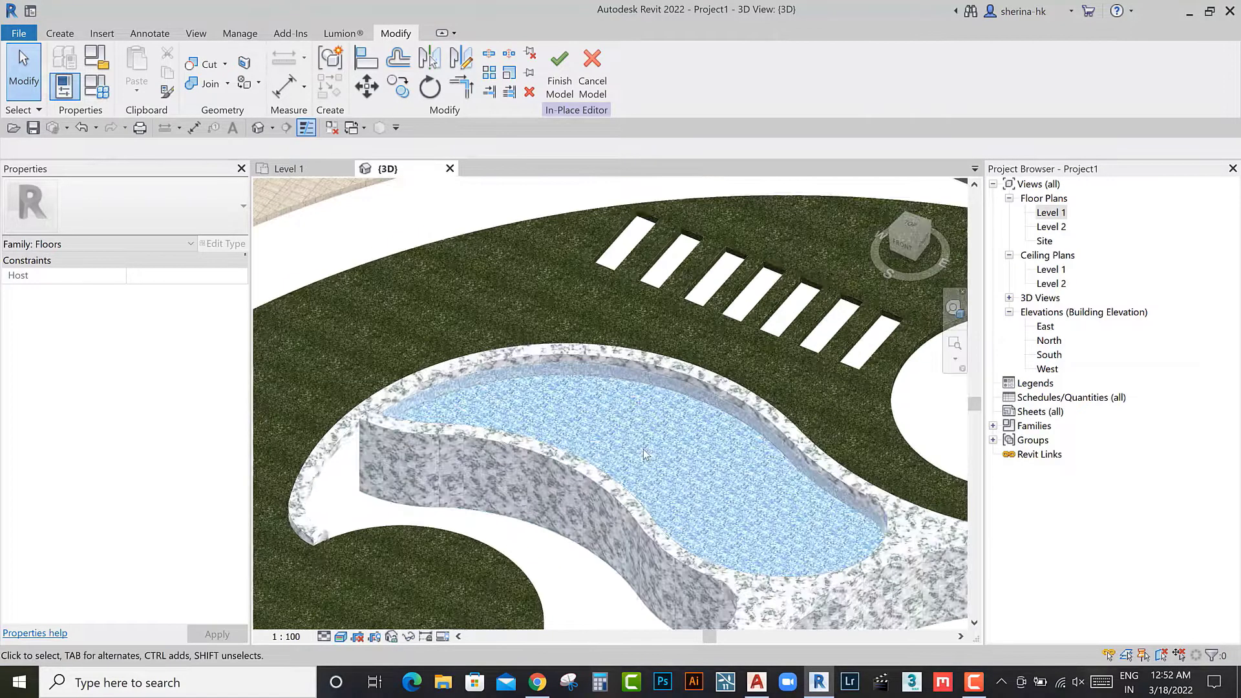
scroll(652, 455, up, 2)
scroll(677, 444, up, 2)
scroll(525, 374, up, 2)
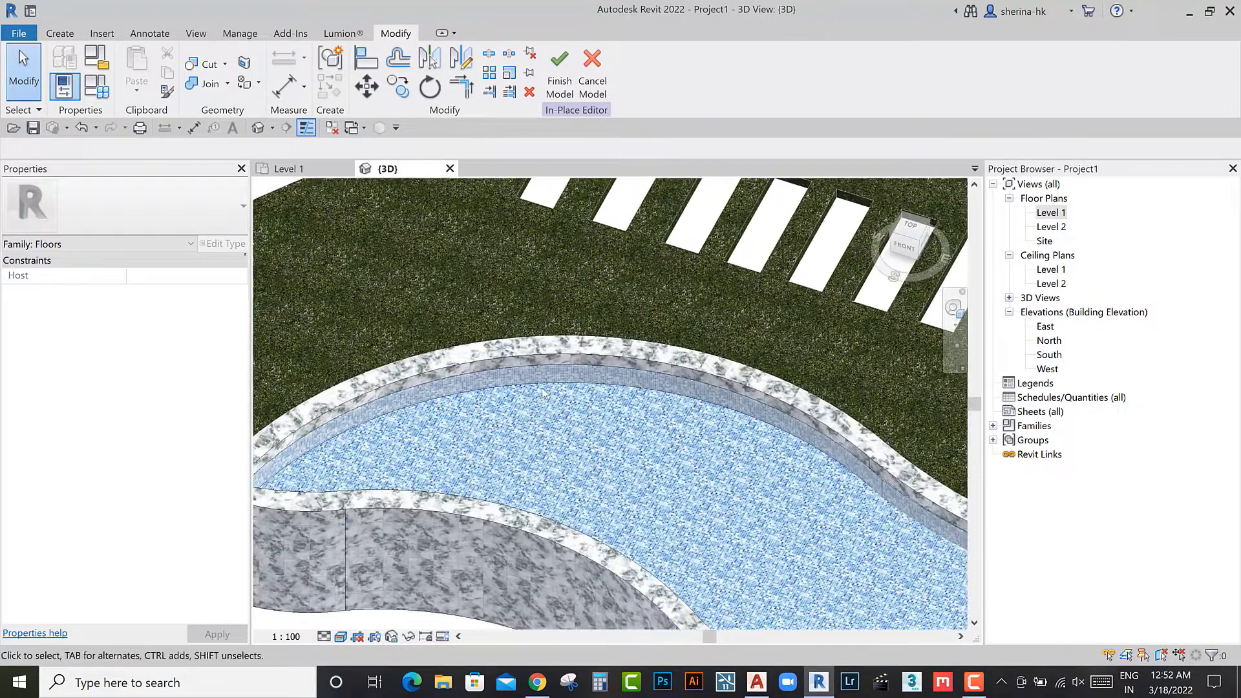
Step: Open the Level 1 floor plan from the Project Browser
click(1041, 215)
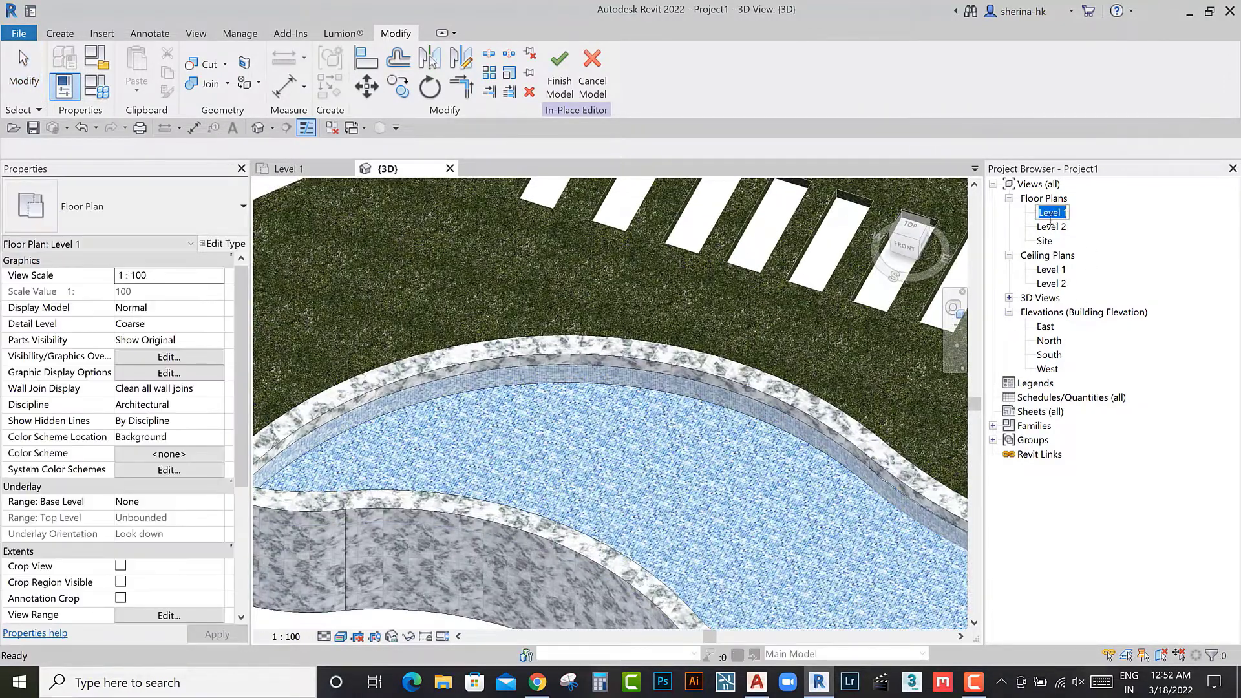
double_click(1050, 215)
scroll(632, 381, down, 3)
scroll(595, 409, up, 3)
scroll(486, 442, up, 1)
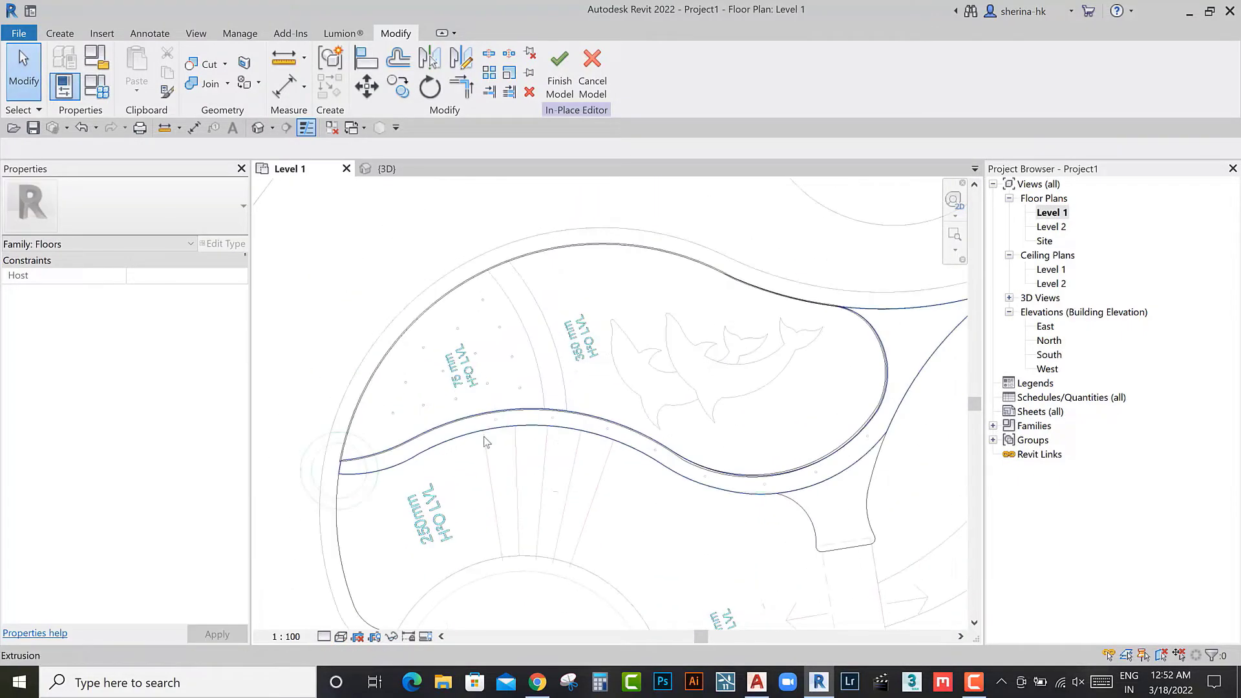
Step: Start a new extrusion and pick the pool's curved edge into its sketch
click(59, 33)
click(153, 62)
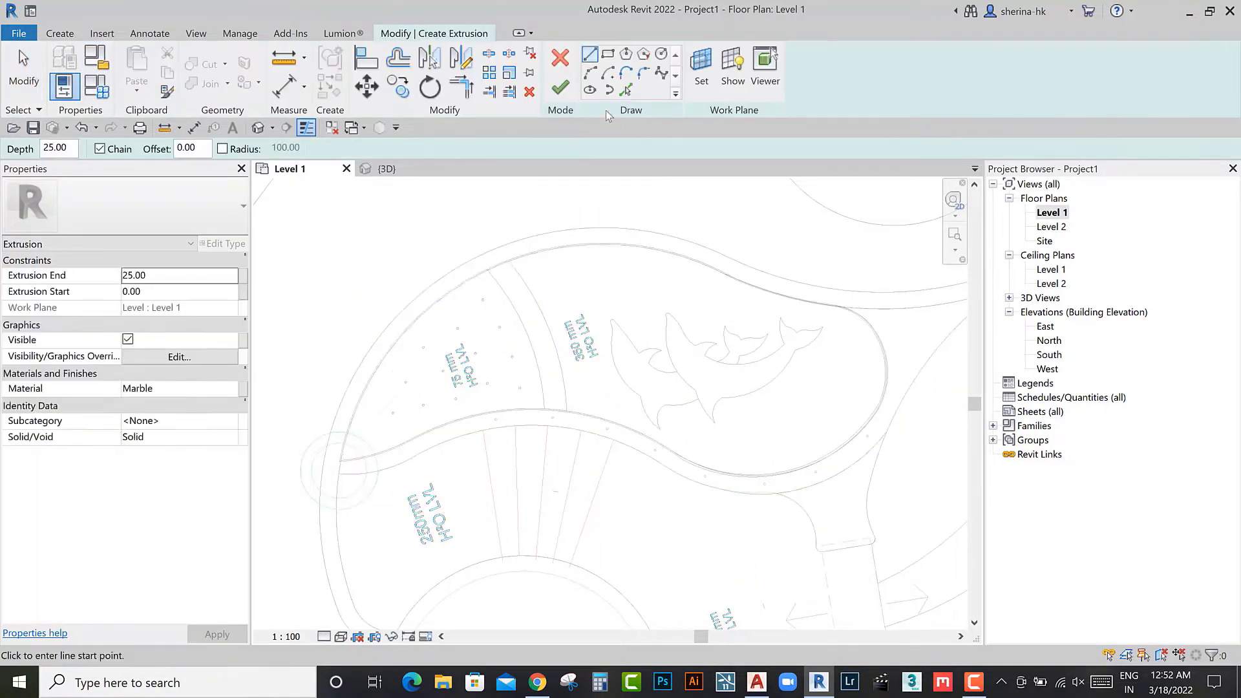
click(625, 90)
click(520, 336)
scroll(472, 287, up, 2)
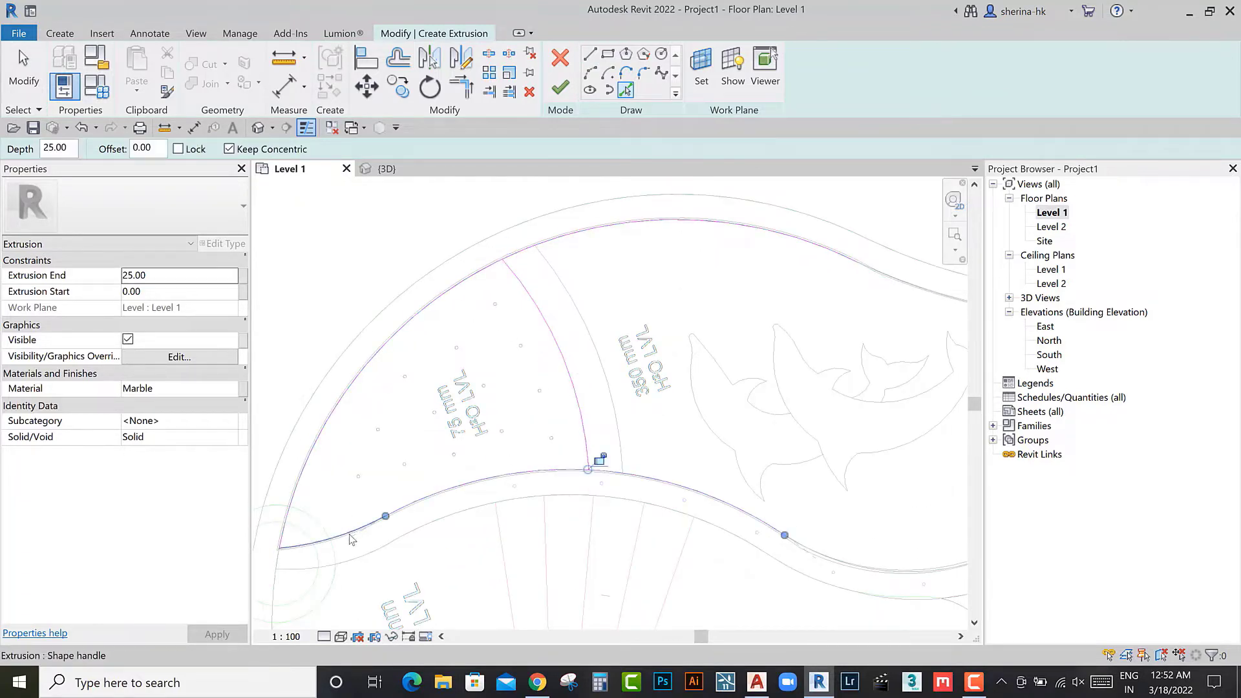
key(Escape)
key(Escape)
Step: Review the cross arc in the sketch and finish the 25-deep marble extrusion
scroll(328, 547, up, 2)
scroll(367, 522, down, 1)
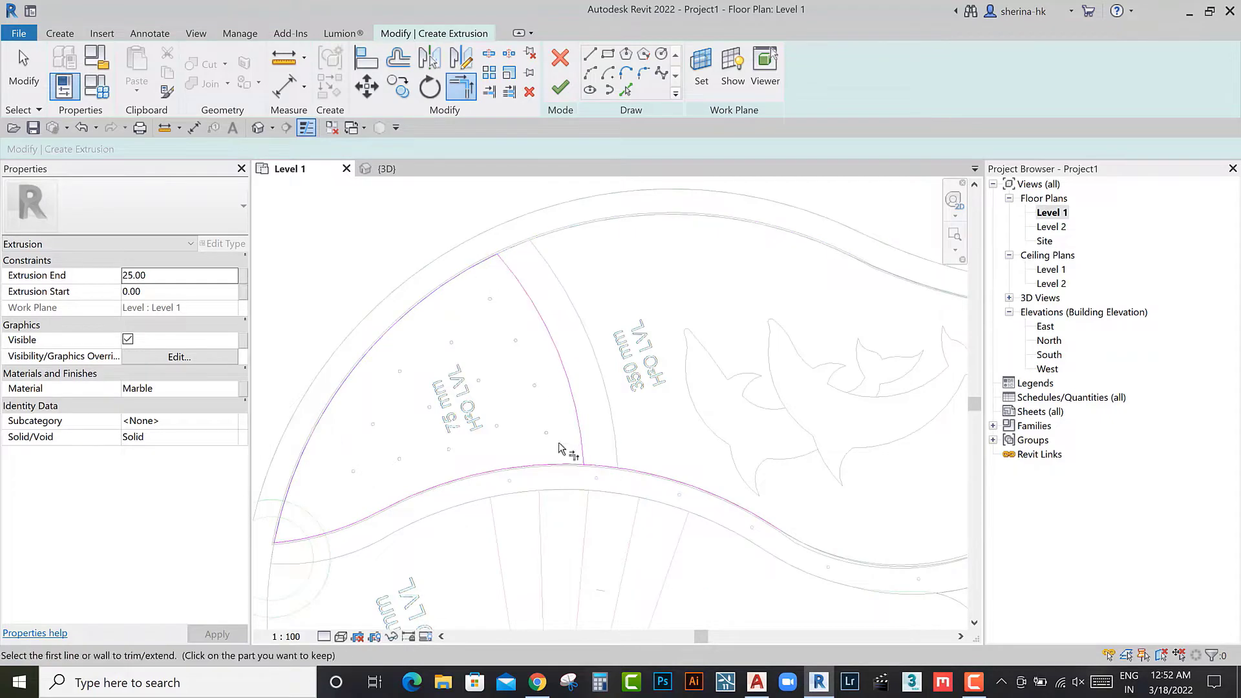
click(595, 359)
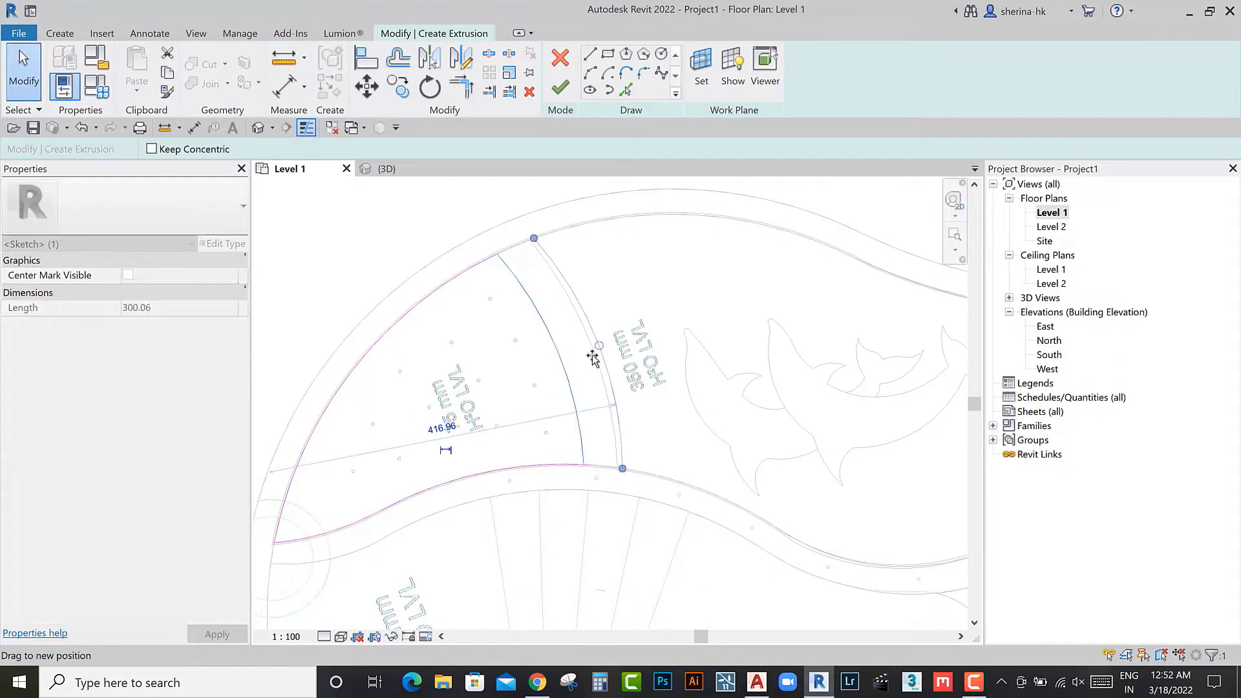
key(Escape)
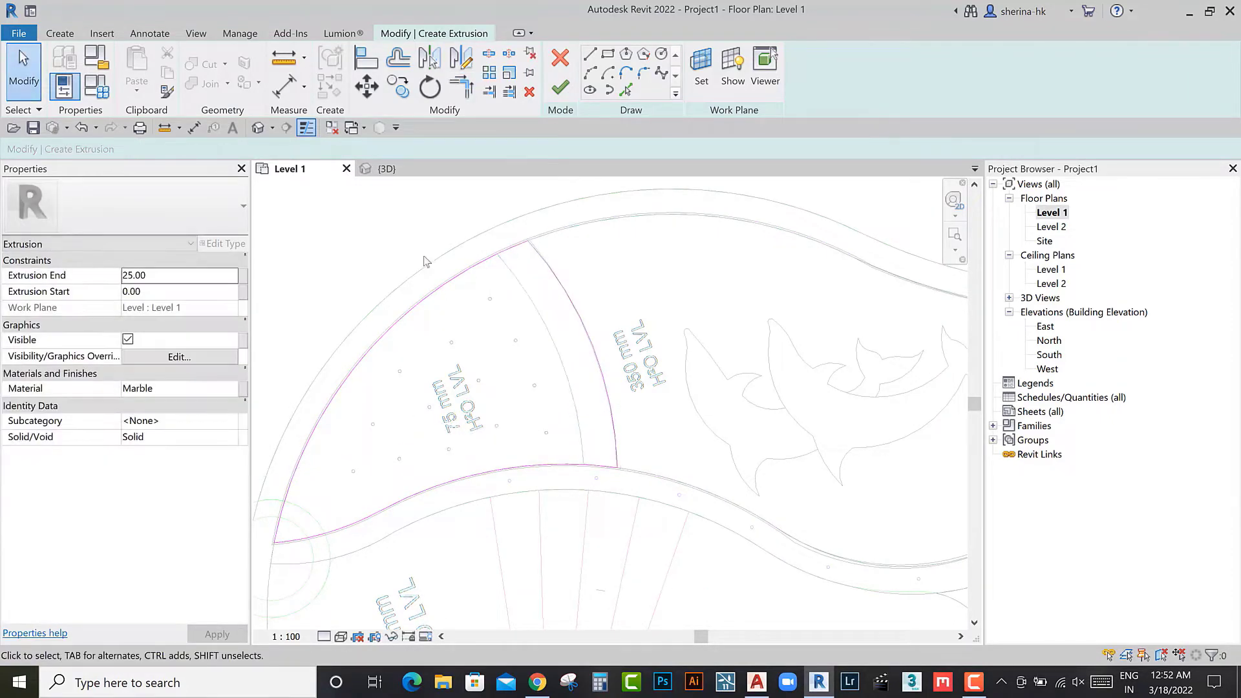
click(557, 97)
Step: Switch to the 3D view, orbit to the new ledge and select it to check its material
click(257, 128)
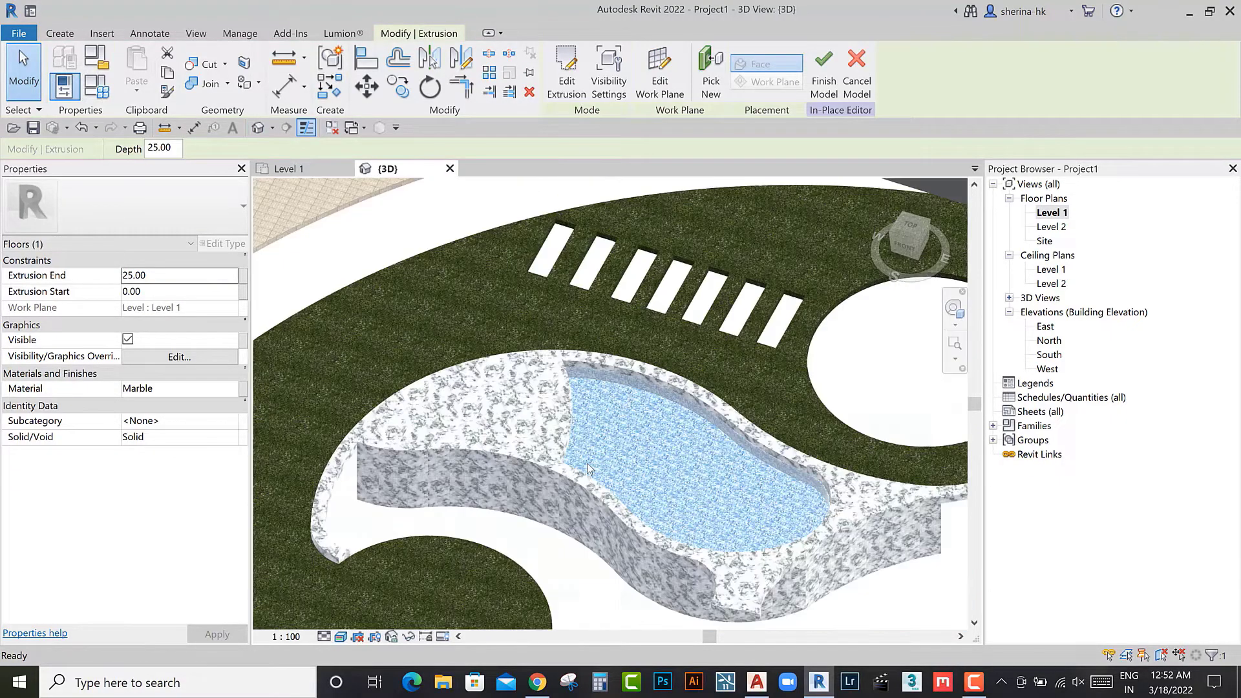
shift+middle_drag(420, 310, 432, 349)
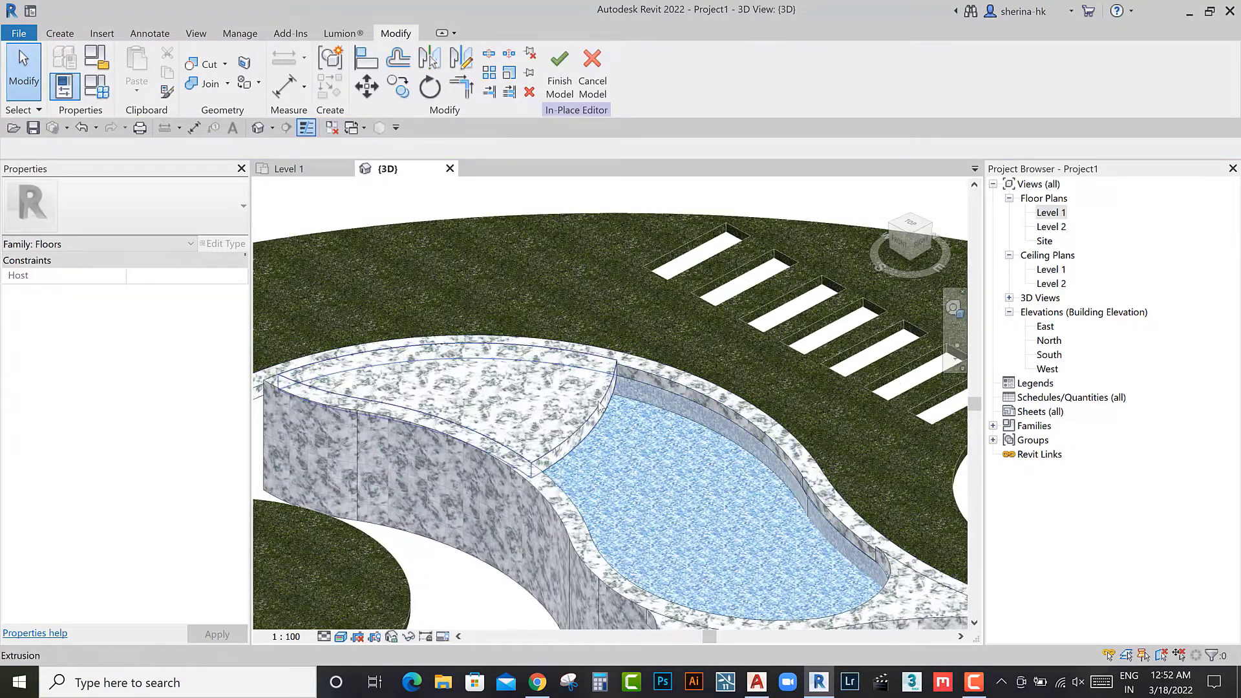
click(430, 349)
click(177, 387)
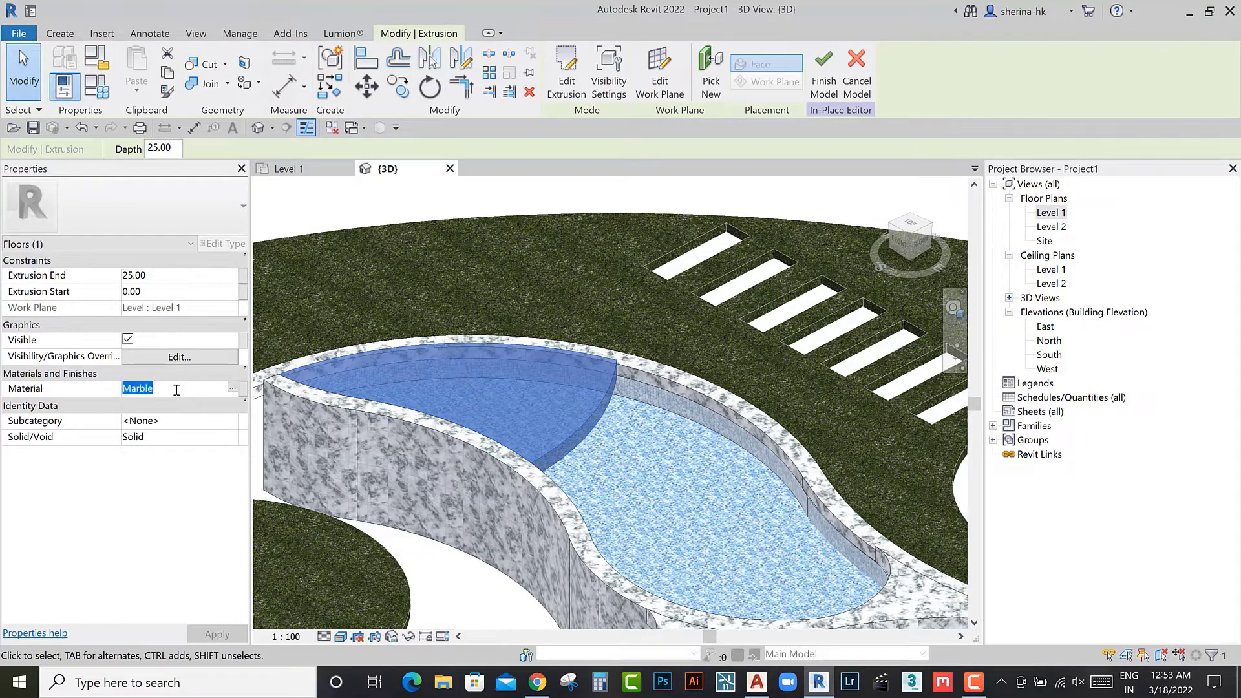
key(Escape)
Step: Reshape the ledge extrusion, extending its base toward the pool floor and lowering its top
mouse_move(581, 414)
shift+middle_down()
mouse_move(560, 422)
mouse_move(485, 386)
shift+middle_up()
click(556, 419)
drag(505, 419, 483, 335)
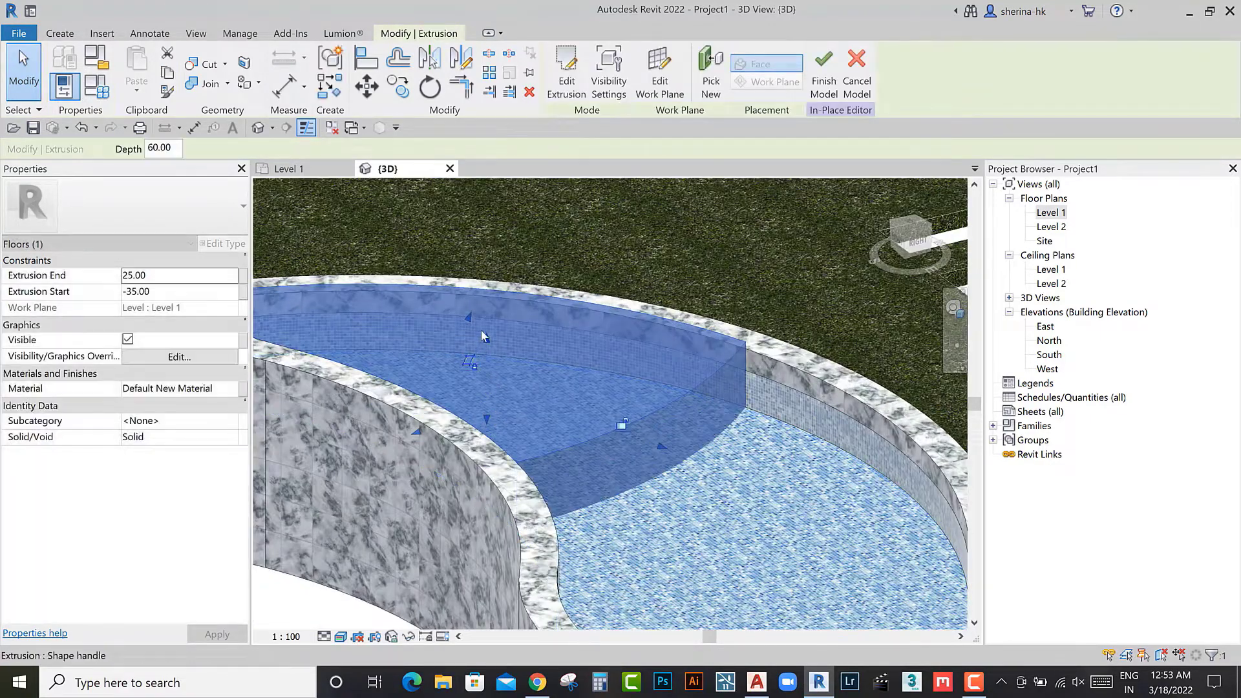
drag(493, 409, 500, 402)
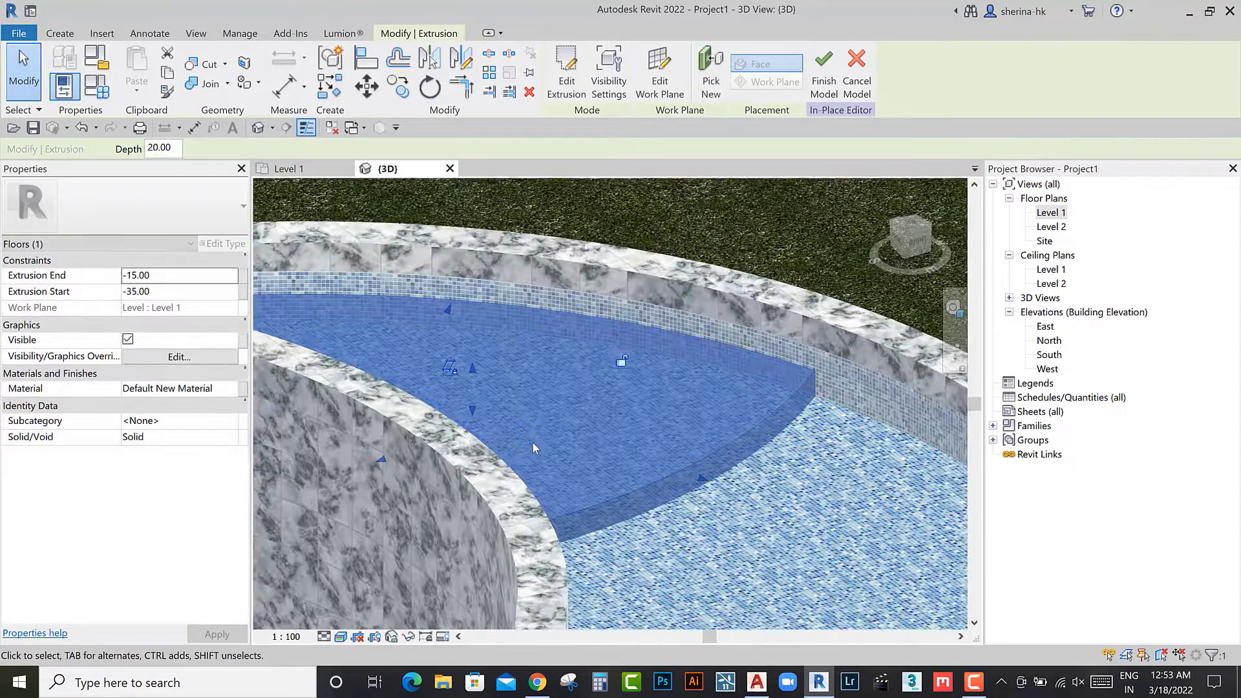
shift+middle_drag(532, 443, 451, 367)
scroll(451, 367, up, 3)
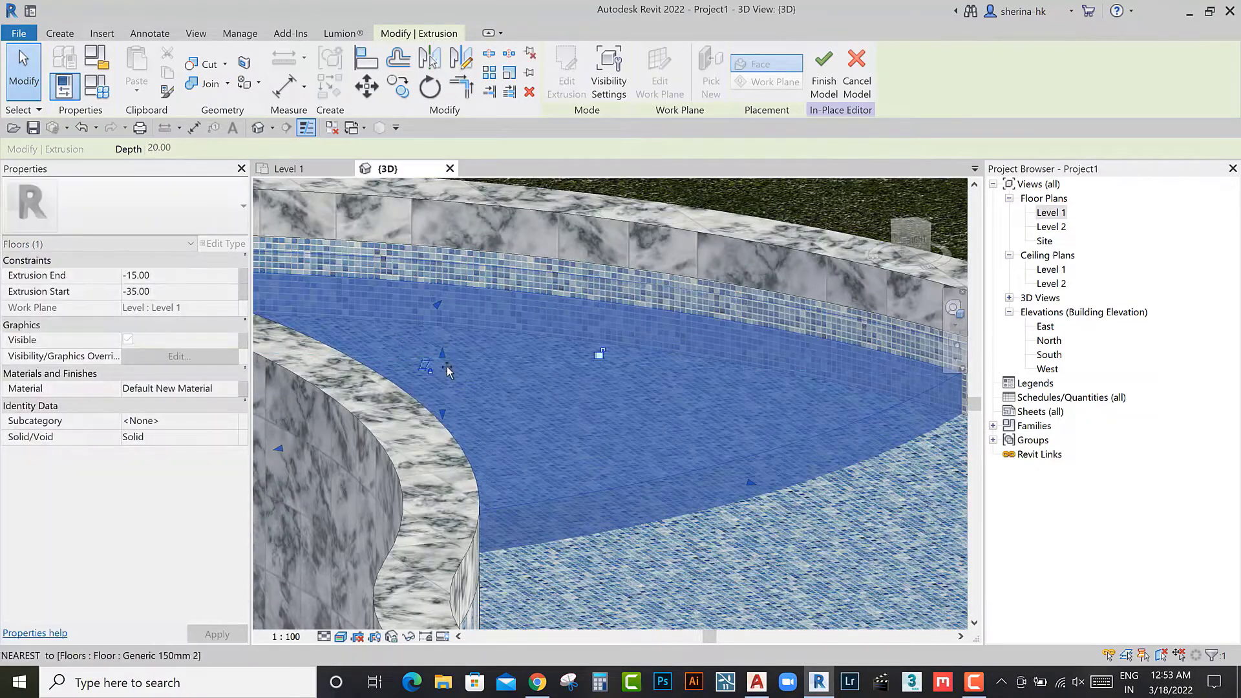
drag(451, 372, 450, 381)
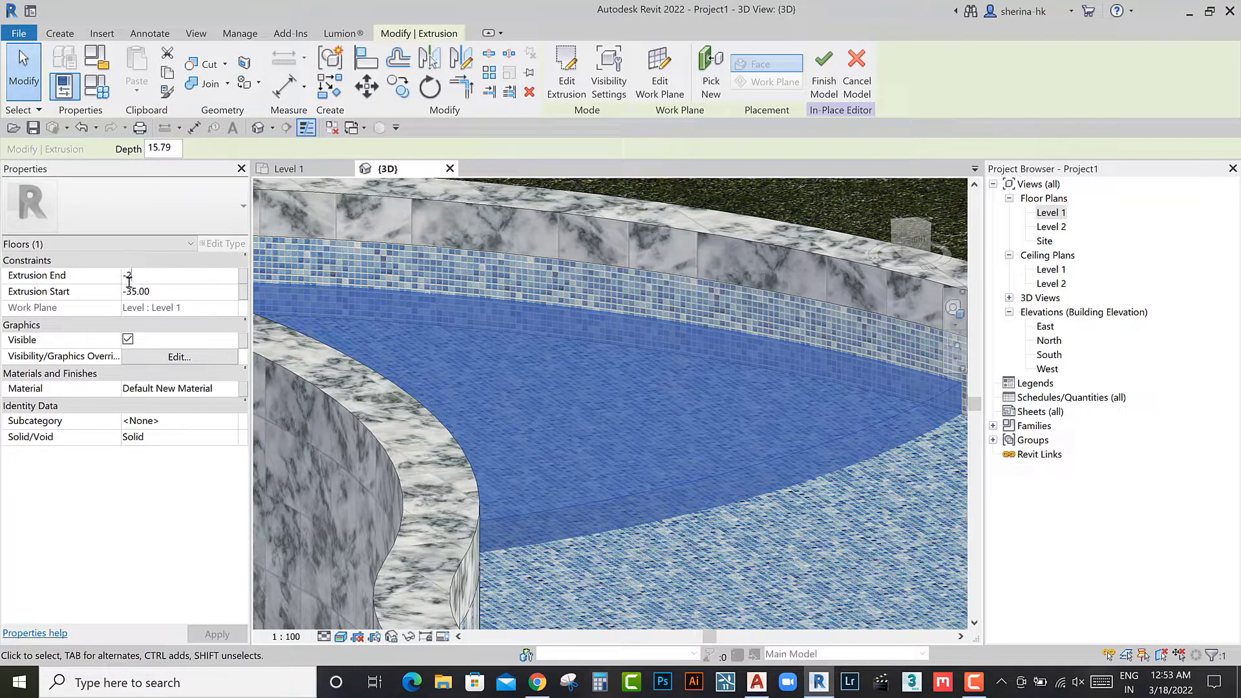
Step: Deselect and orbit around to inspect the mosaic-tiled ledge
click(700, 533)
scroll(703, 533, down, 2)
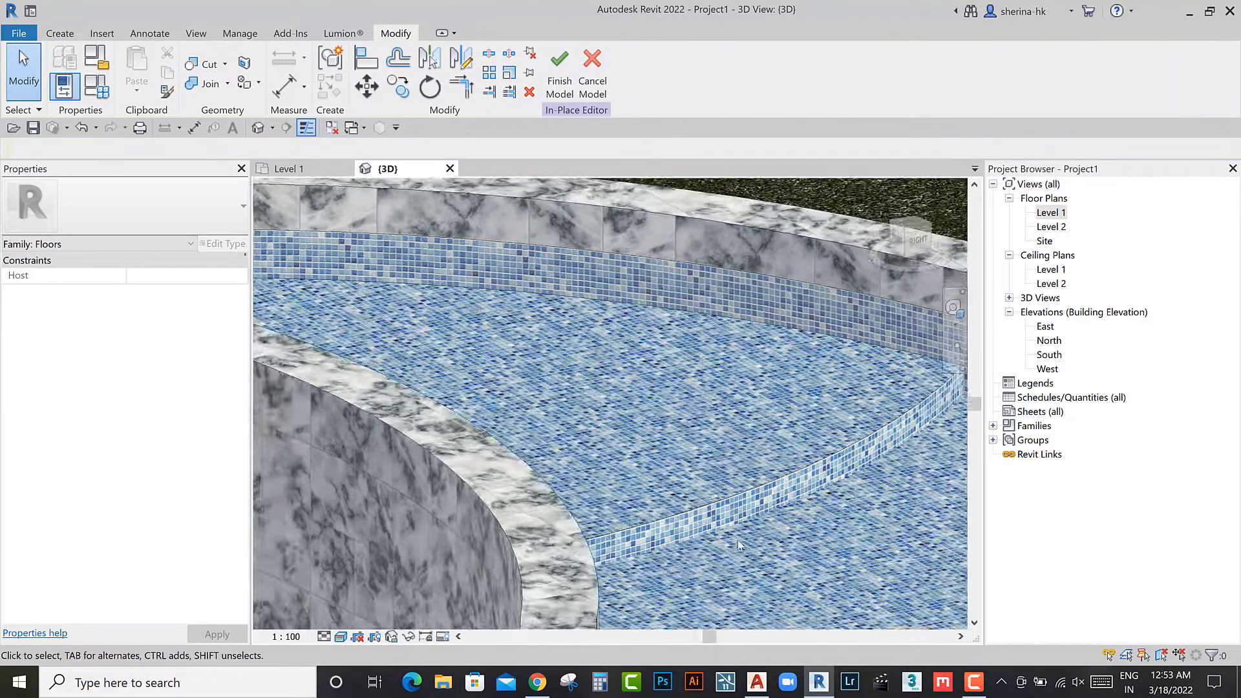
mouse_move(724, 362)
middle_down()
mouse_move(749, 517)
mouse_move(550, 405)
middle_up()
Step: On Level 1, start a new extrusion and pick the outer pool arc and inner curved edge
key(ctrl+Tab)
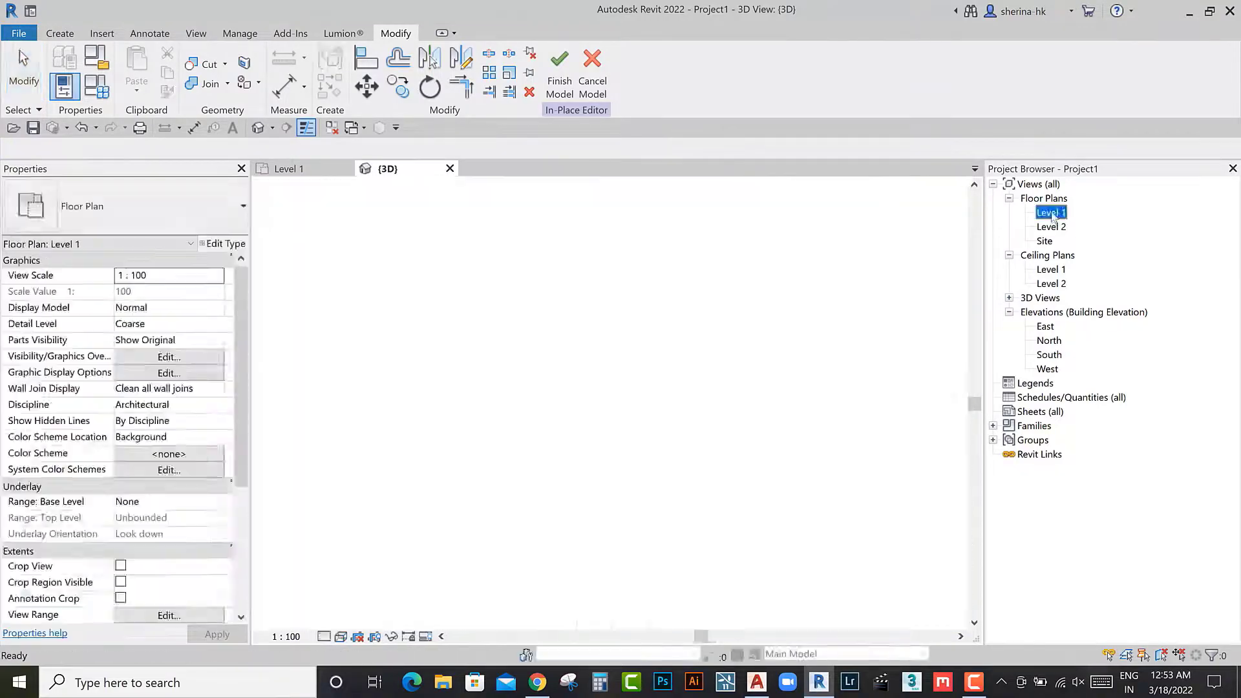
click(544, 354)
click(60, 33)
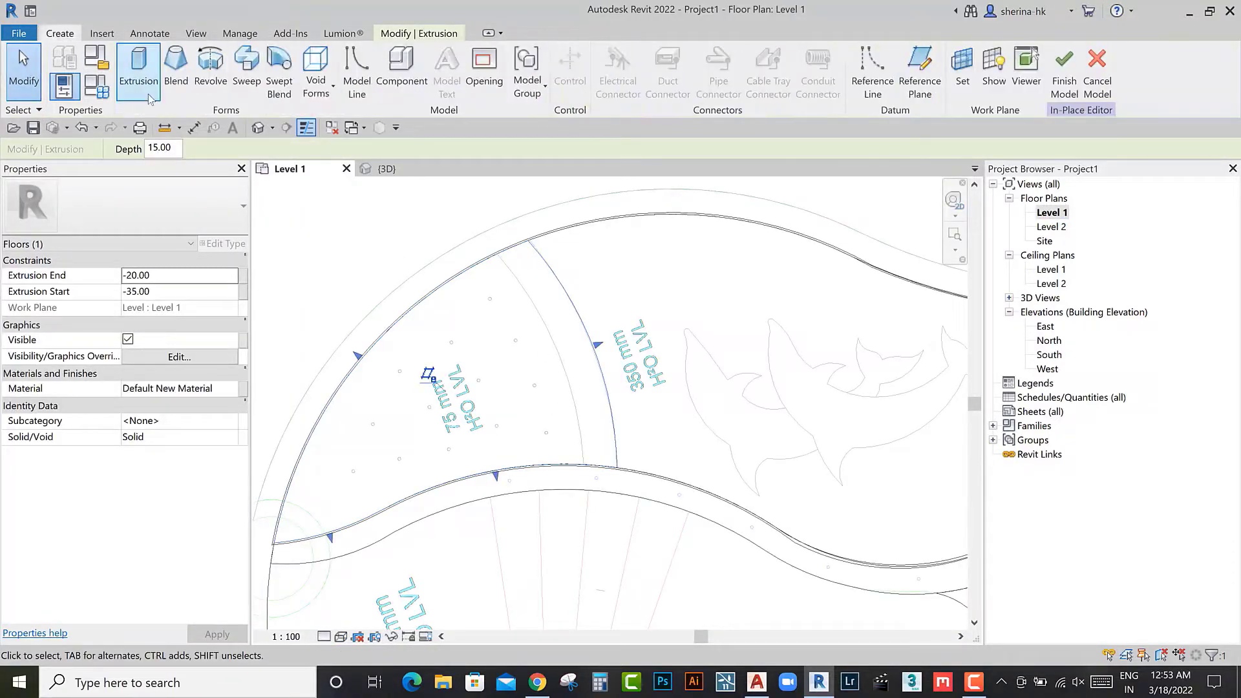
click(149, 74)
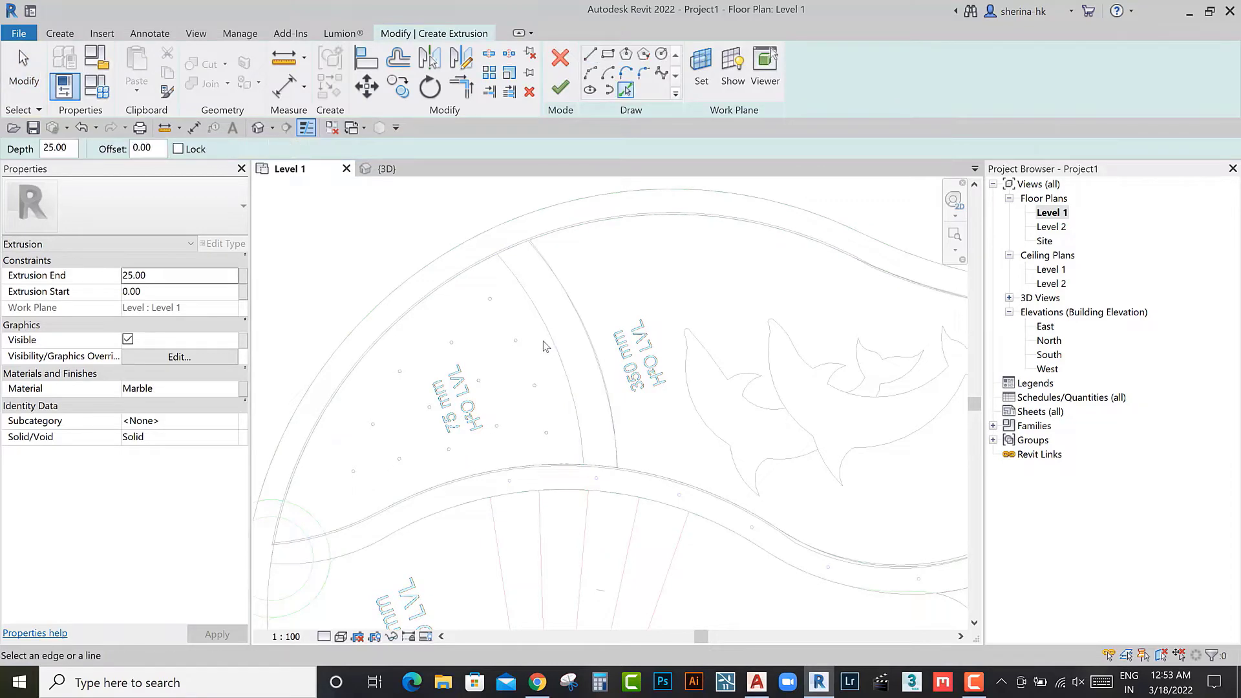
click(450, 289)
scroll(445, 280, up, 2)
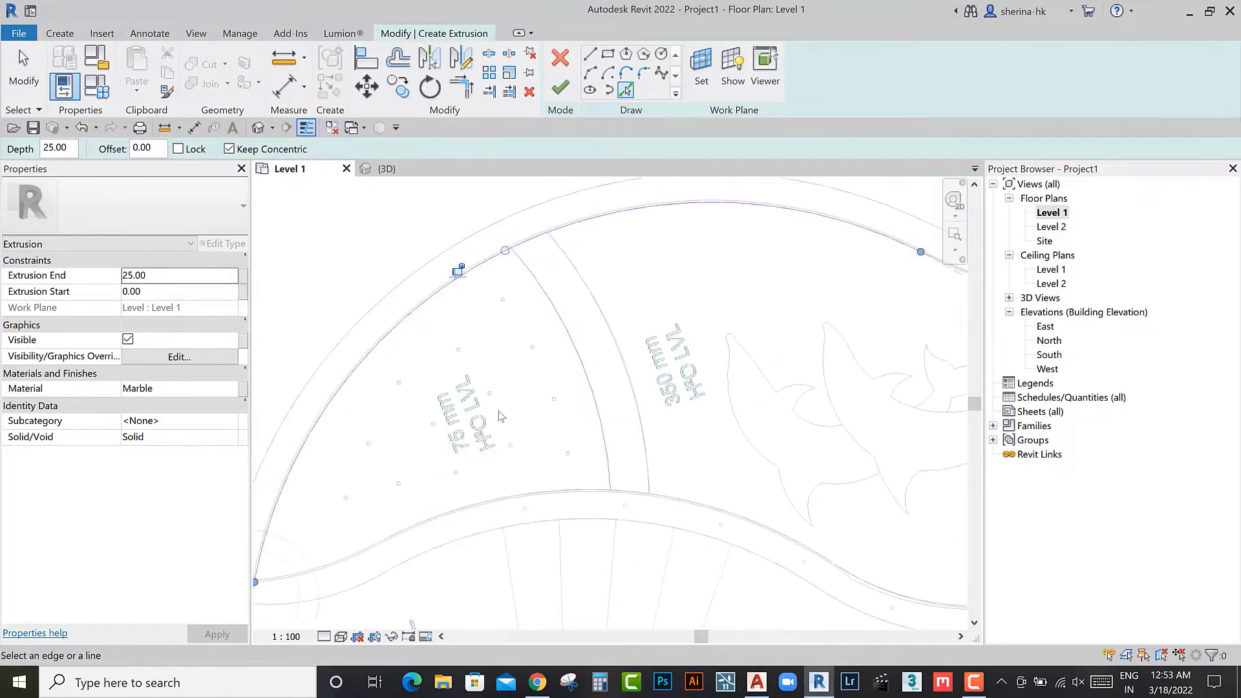
click(489, 506)
Step: Trim the arcs into a corner at the lower-left, dismissing the intersecting-lines warning
key(t)
key(r)
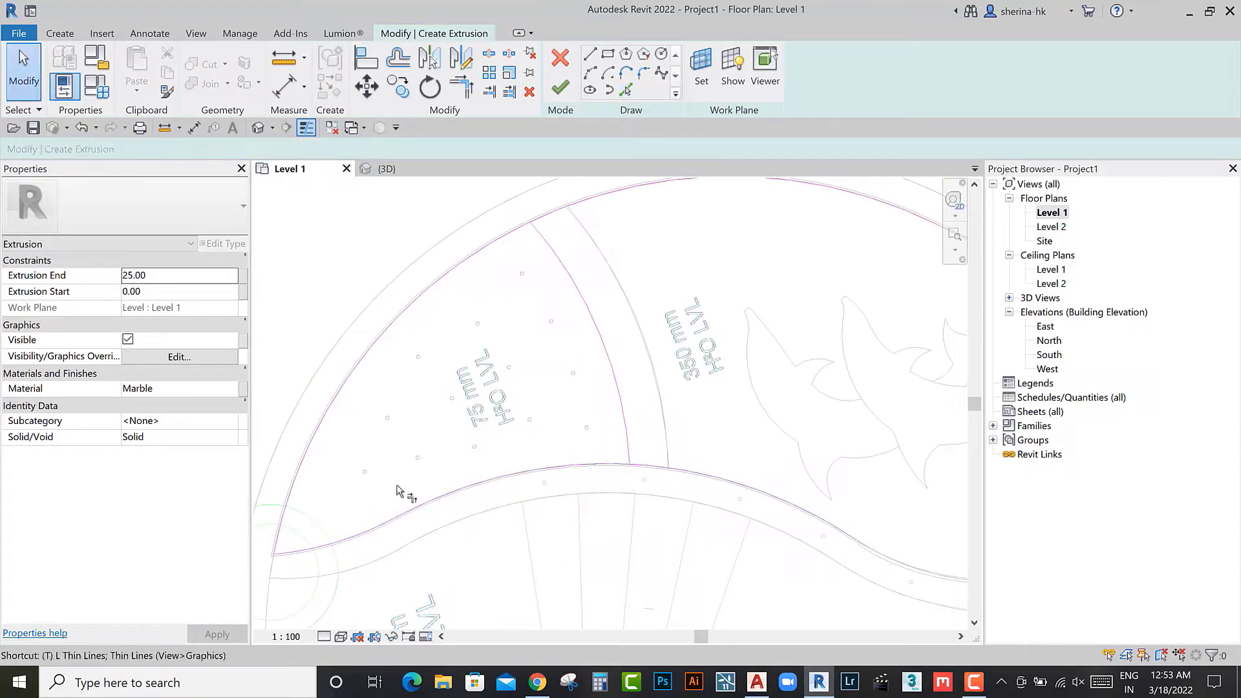
scroll(617, 460, up, 2)
scroll(642, 427, down, 3)
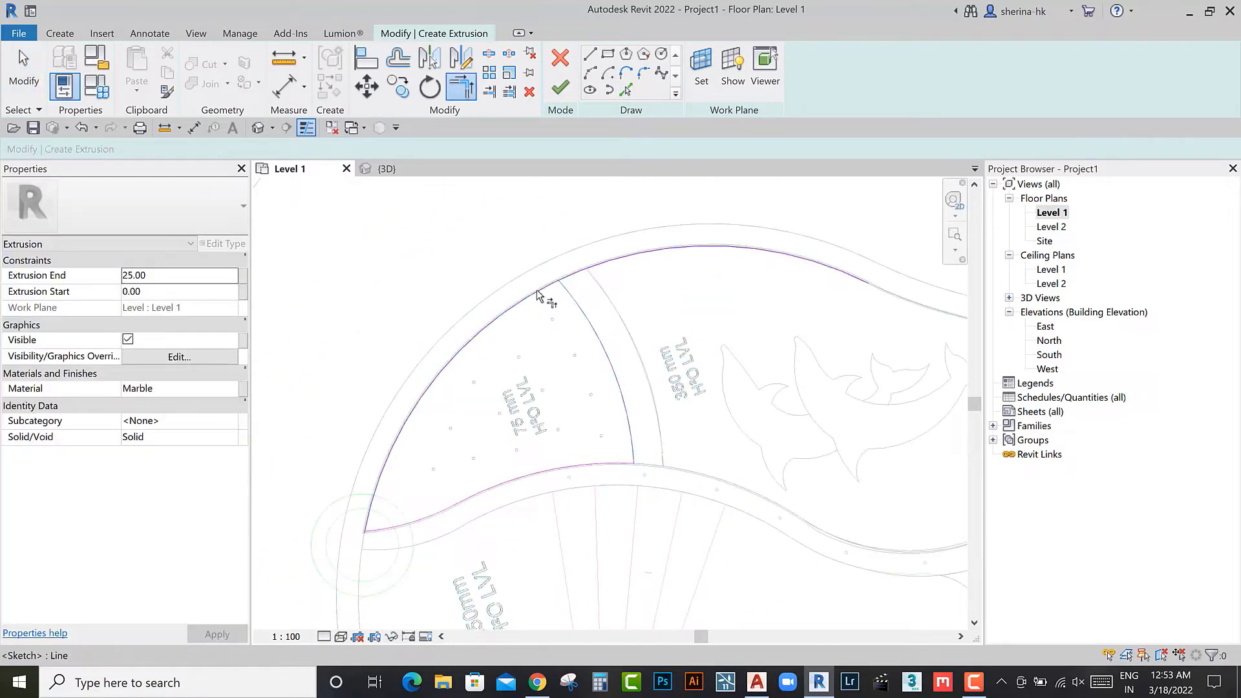
scroll(536, 294, down, 3)
scroll(434, 423, up, 3)
click(554, 96)
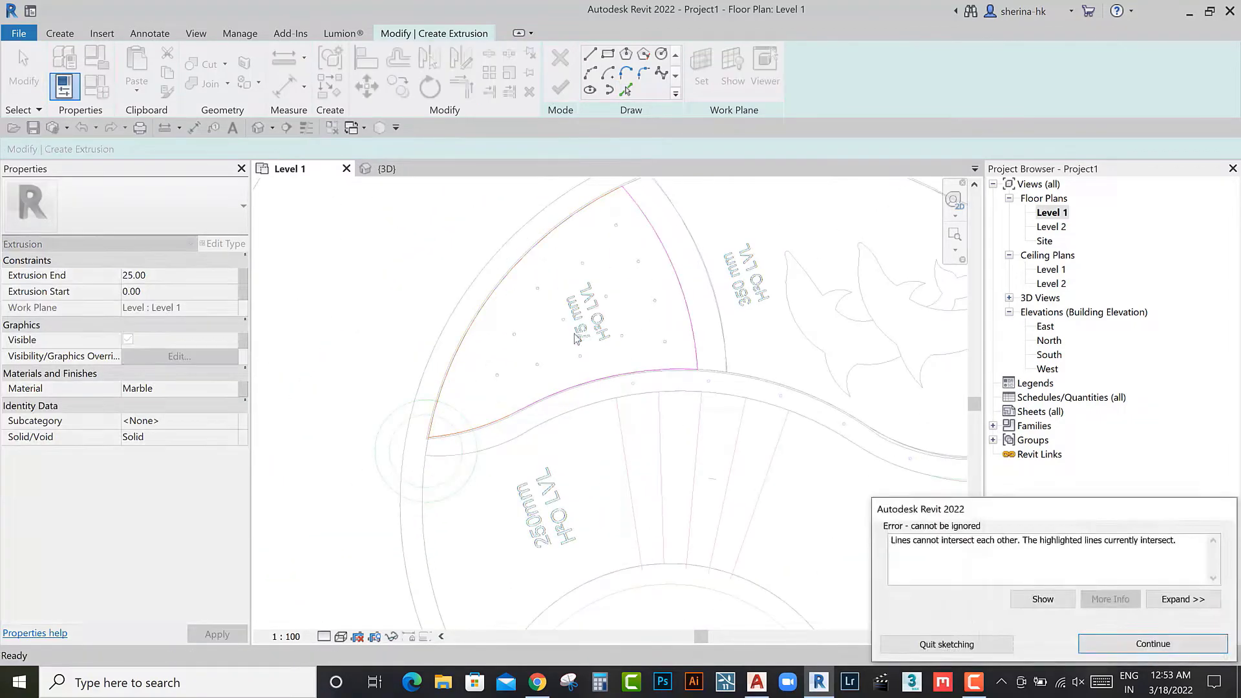
click(1135, 637)
Step: Trim the remaining arc ends into a clean corner and finish the 75 mm extrusion
scroll(407, 468, up, 3)
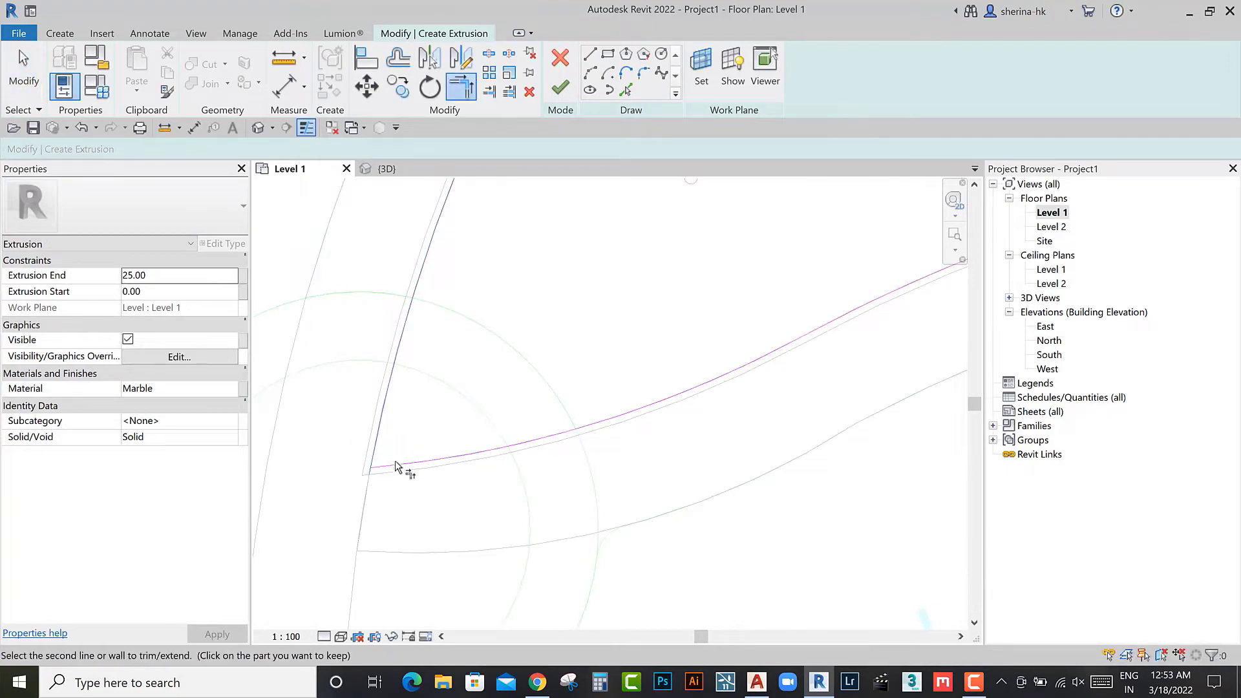
click(397, 467)
scroll(452, 478, down, 3)
scroll(552, 351, down, 2)
click(561, 88)
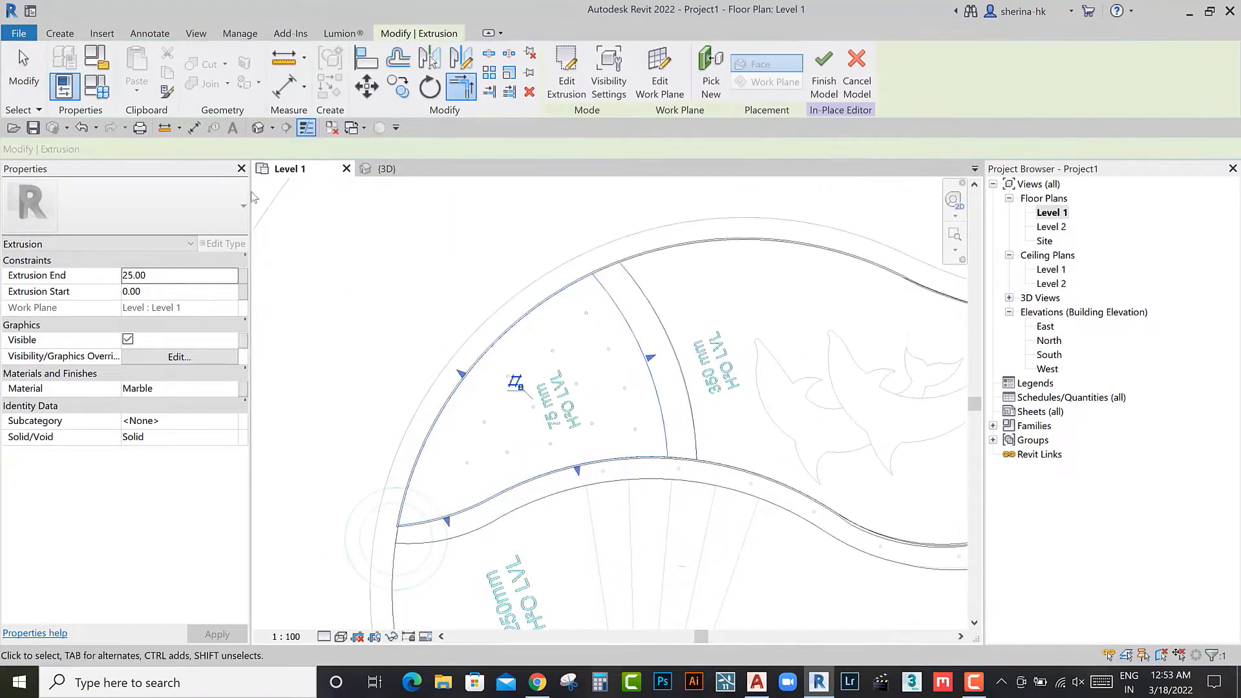
key(ctrl+Tab)
scroll(284, 362, up, 2)
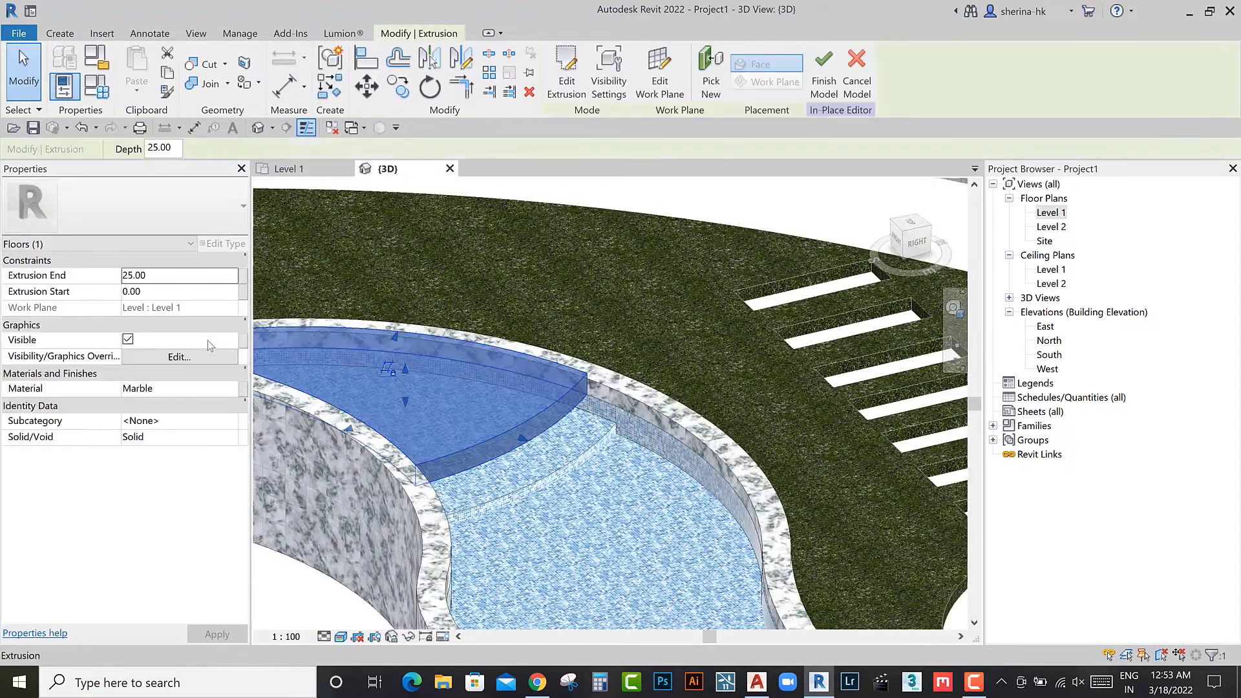
Step: Give the extrusion Default New Material, push its base to -35 and set its top to -20
click(181, 389)
key(Return)
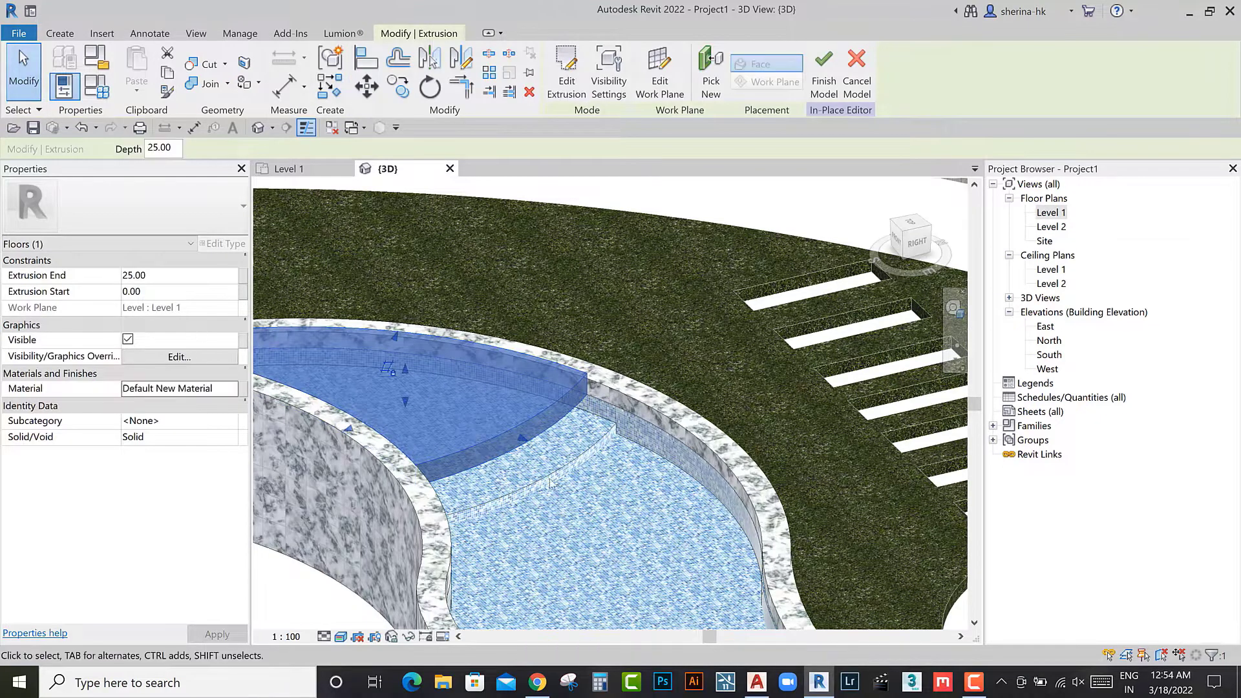
mouse_move(406, 404)
mouse_down()
mouse_move(406, 437)
mouse_move(406, 426)
mouse_up()
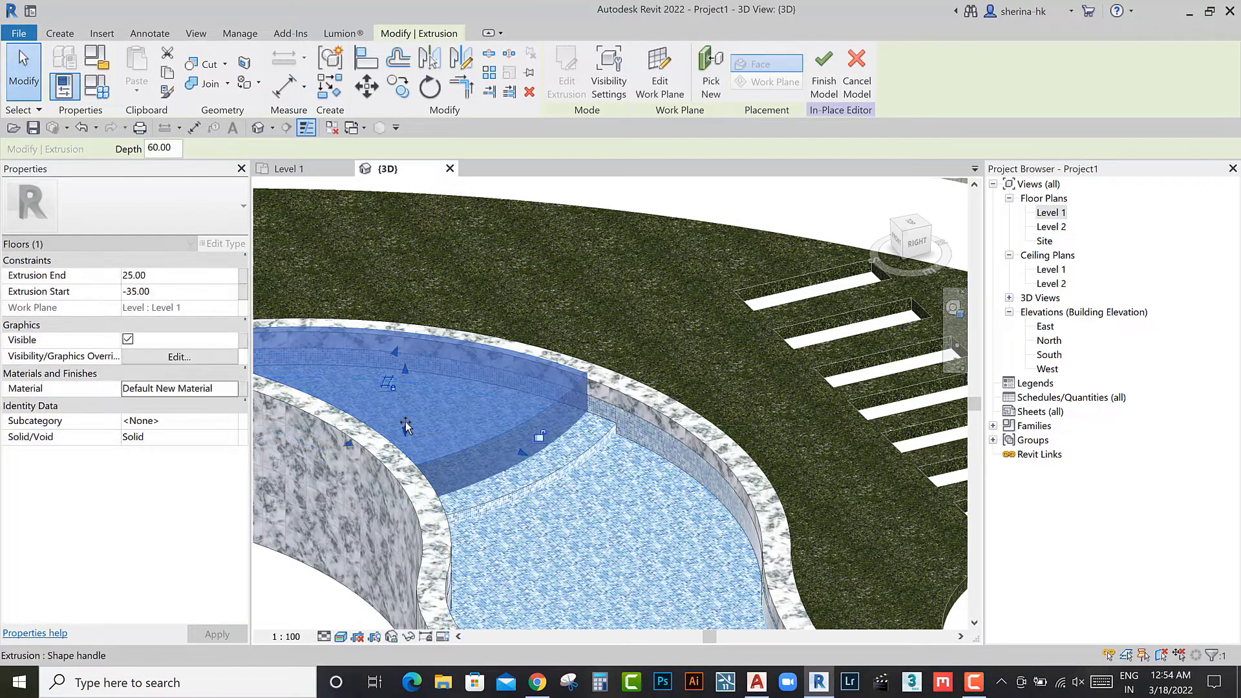
click(153, 278)
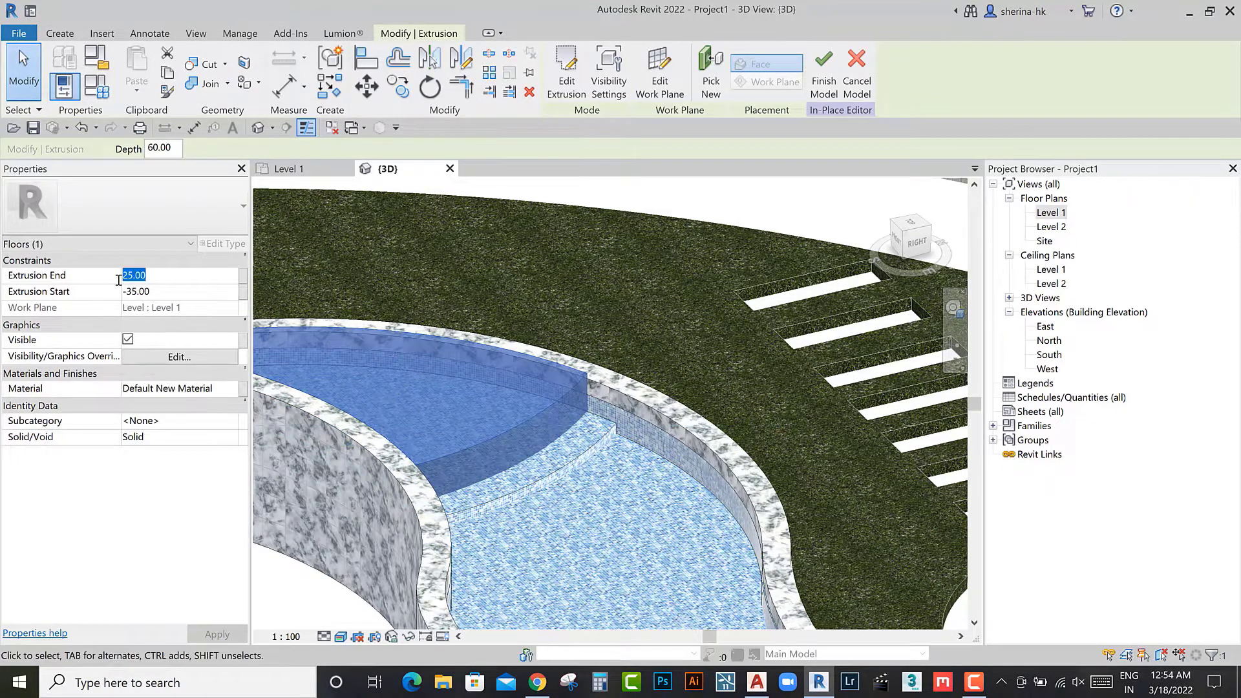
text(-20)
key(Return)
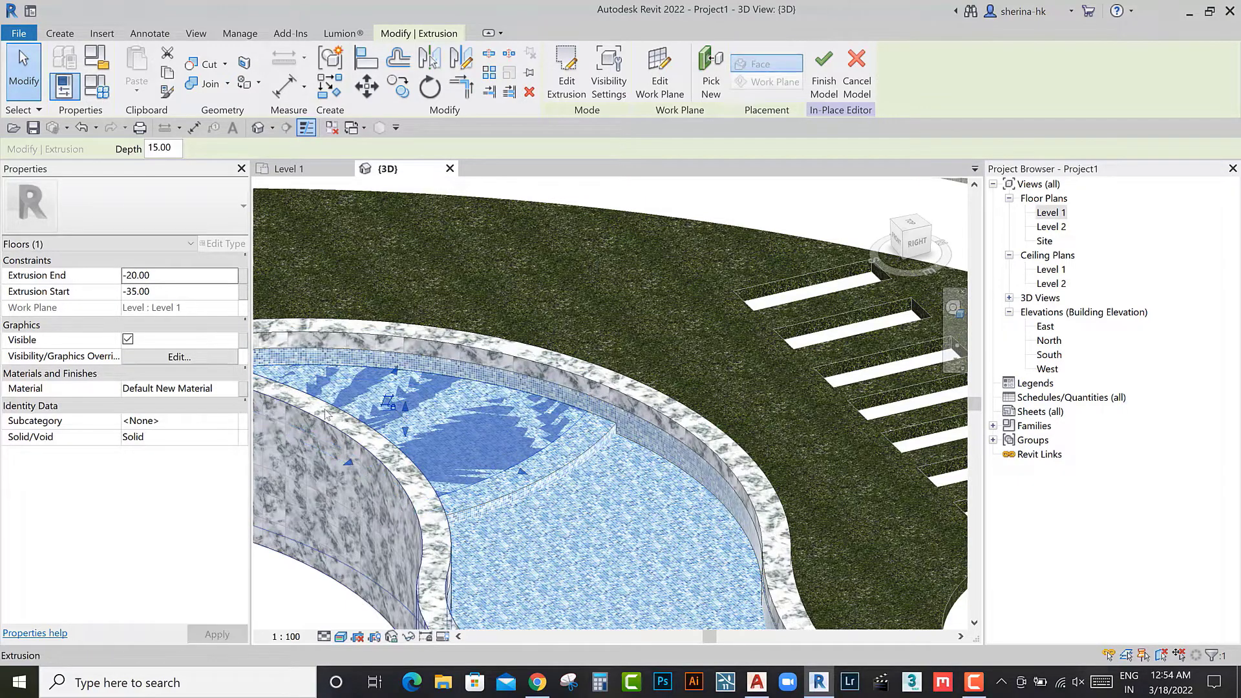
Step: Reselect the ledge and adjust its Extrusion End from -5 to a final -10
drag(155, 279, 127, 276)
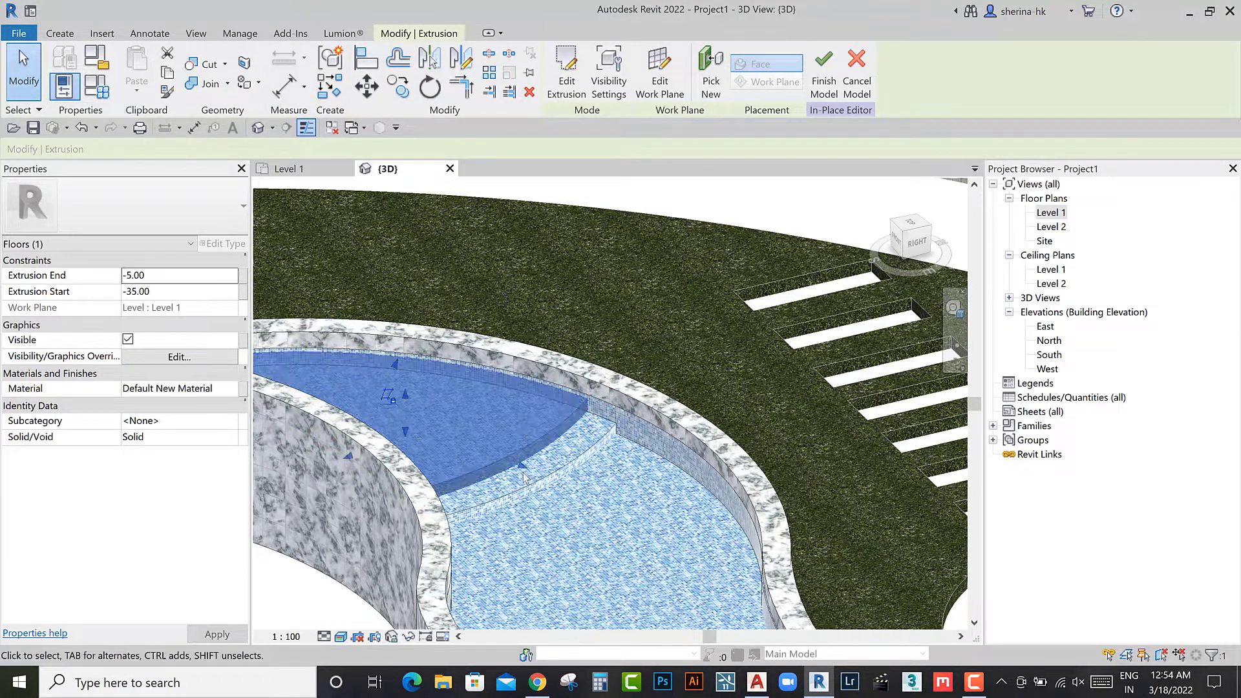
shift+middle_drag(581, 452, 672, 538)
key(Escape)
scroll(672, 538, up, 2)
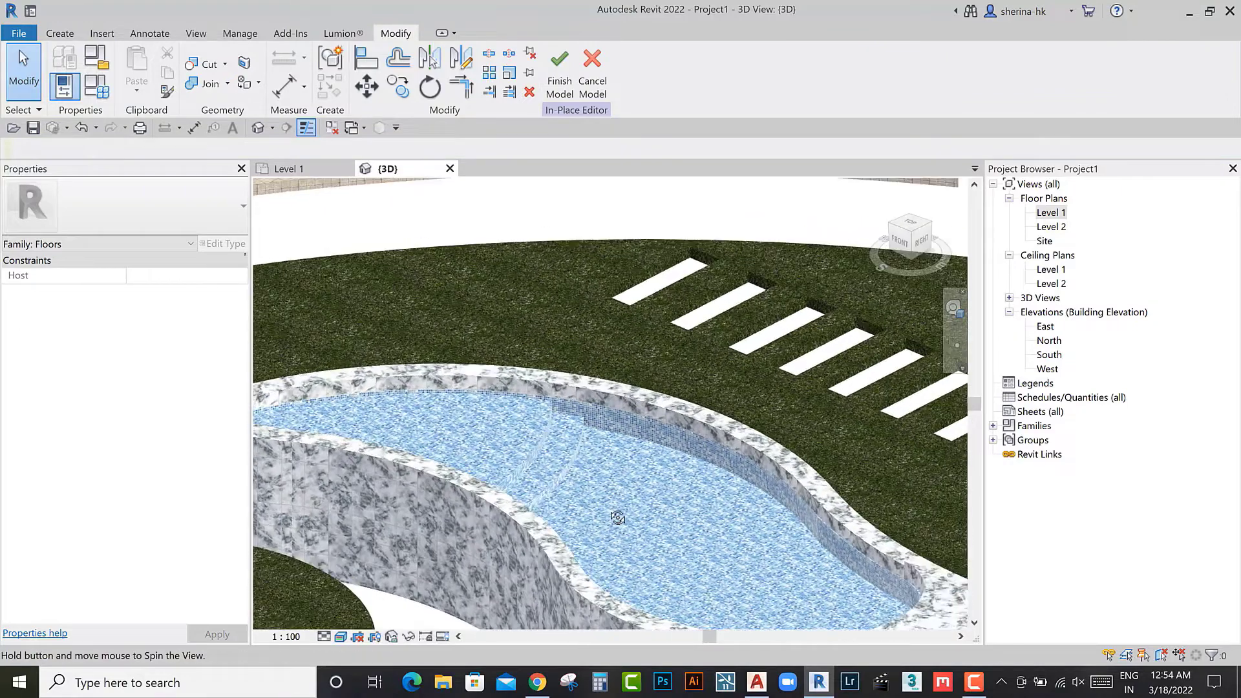
scroll(581, 484, up, 2)
scroll(517, 453, up, 2)
click(475, 431)
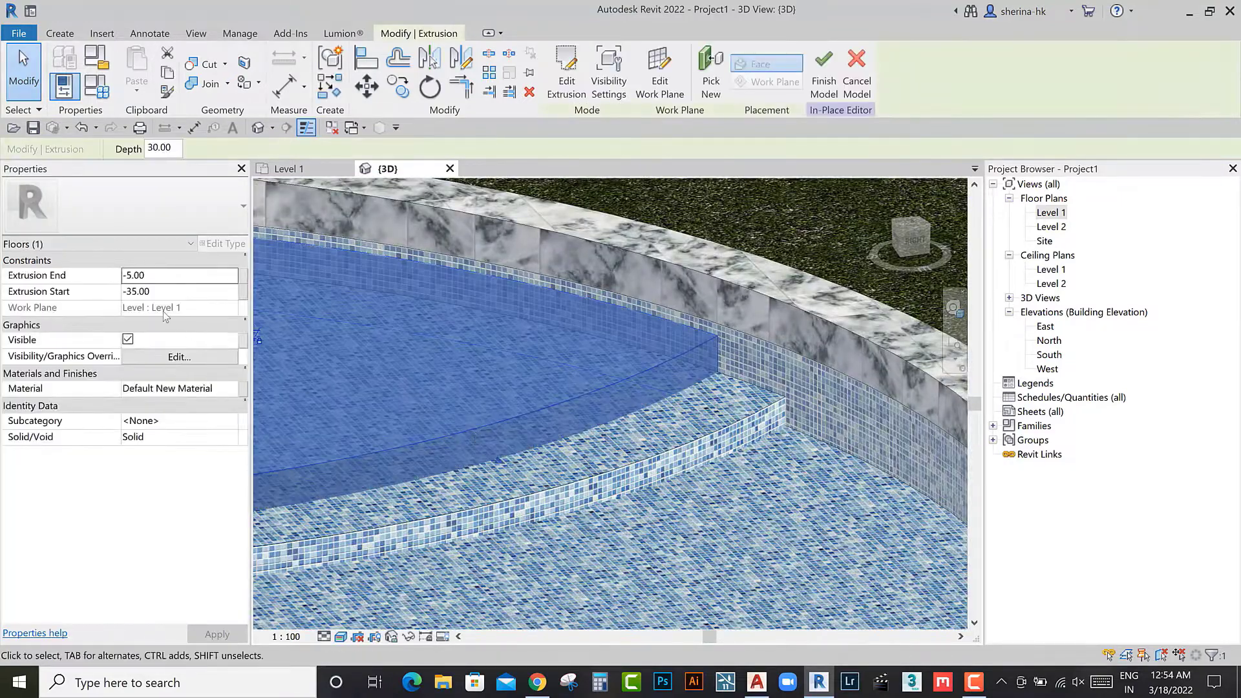
text(-10)
key(Return)
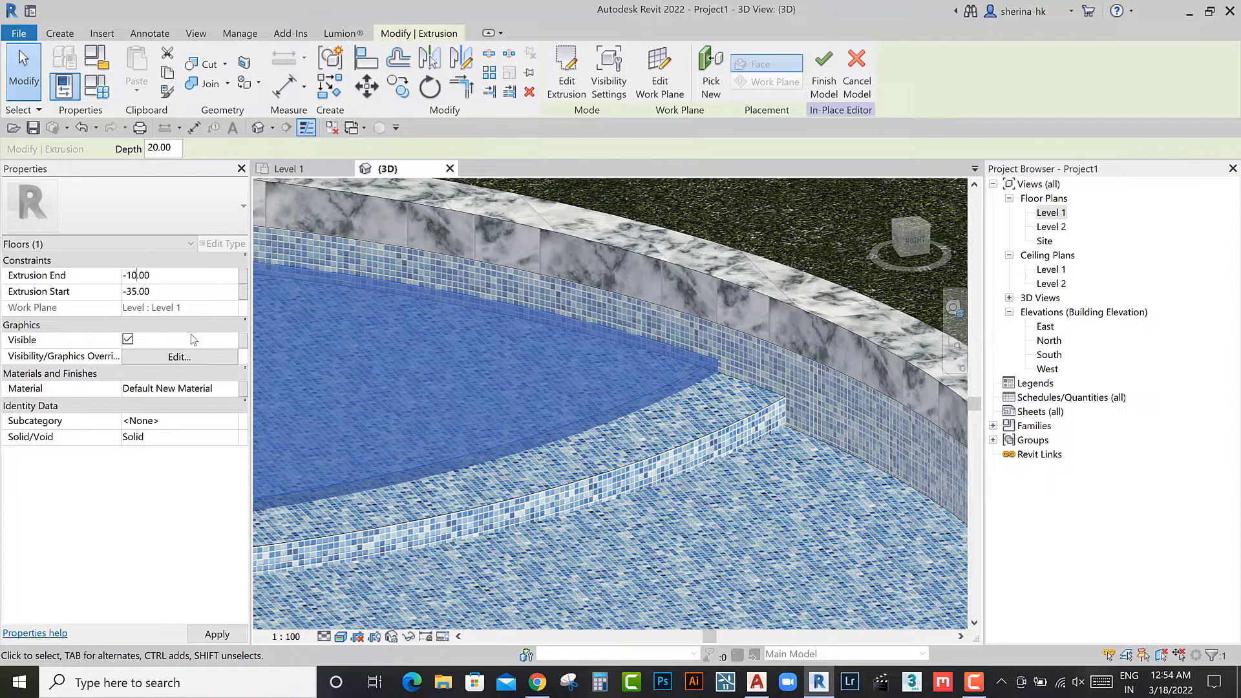
key(Return)
Step: Orbit to inspect the -35 to -10 ledge, then select the main pool basin extrusion
shift+middle_drag(388, 420, 507, 468)
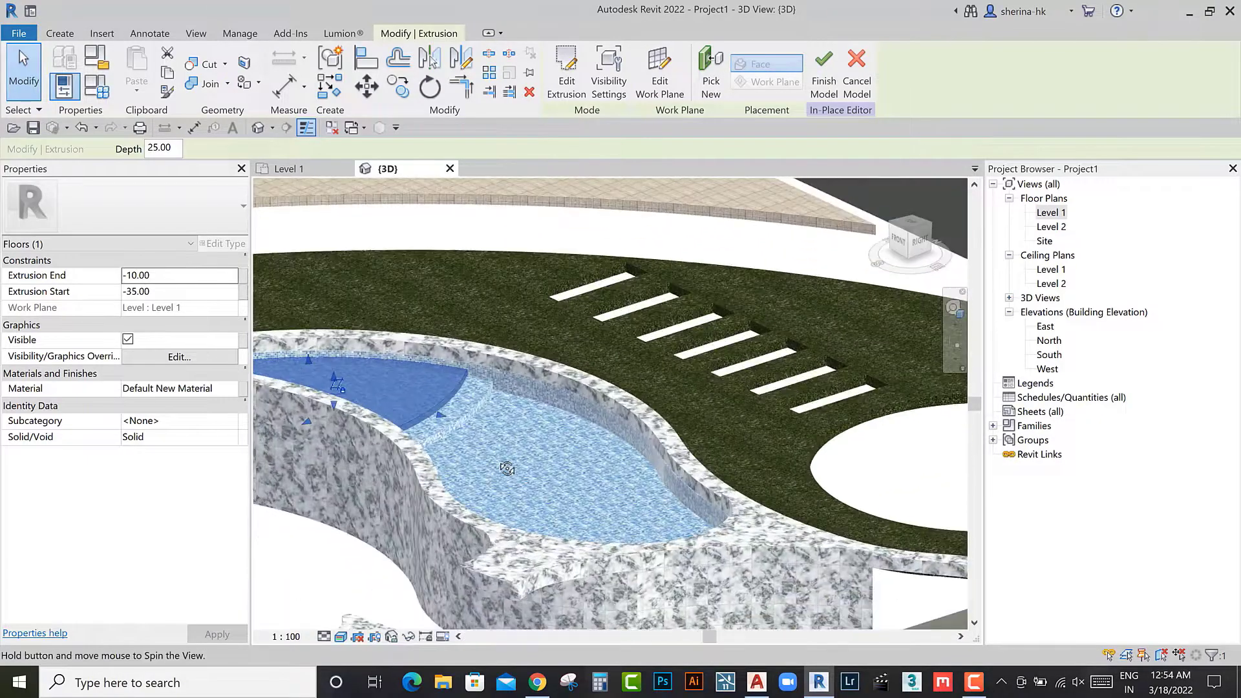
scroll(507, 468, down, 3)
key(Escape)
scroll(470, 488, up, 5)
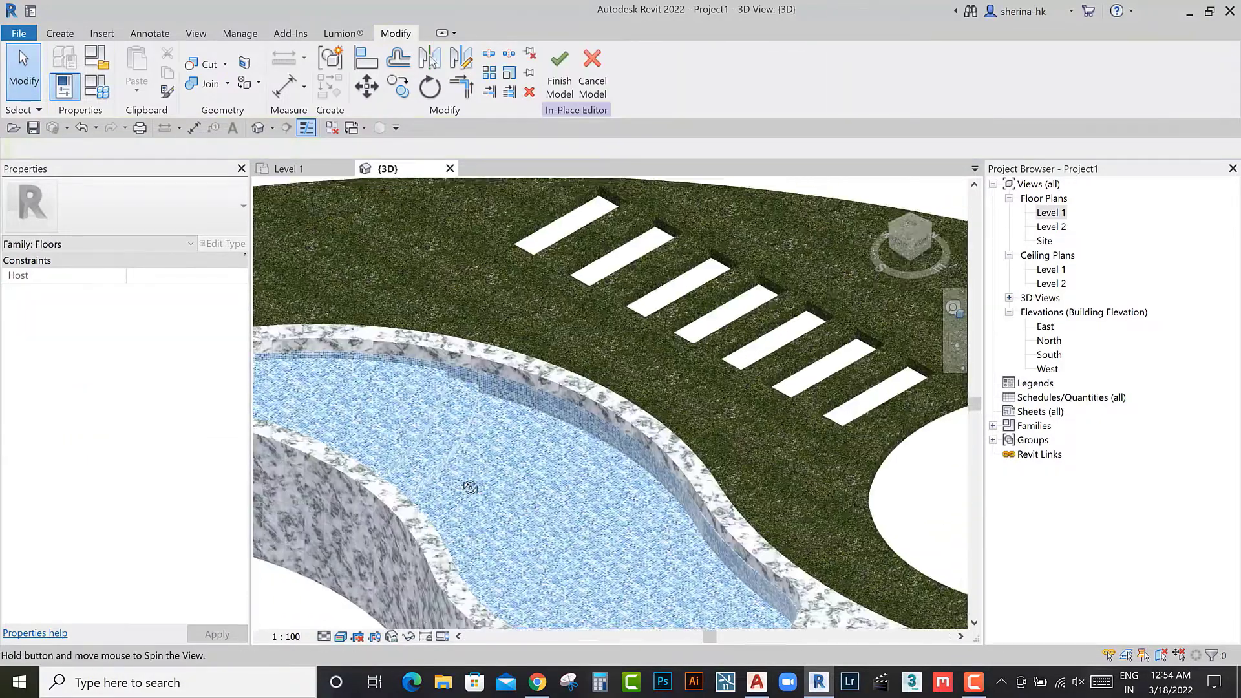
shift+middle_drag(470, 487, 489, 471)
click(489, 471)
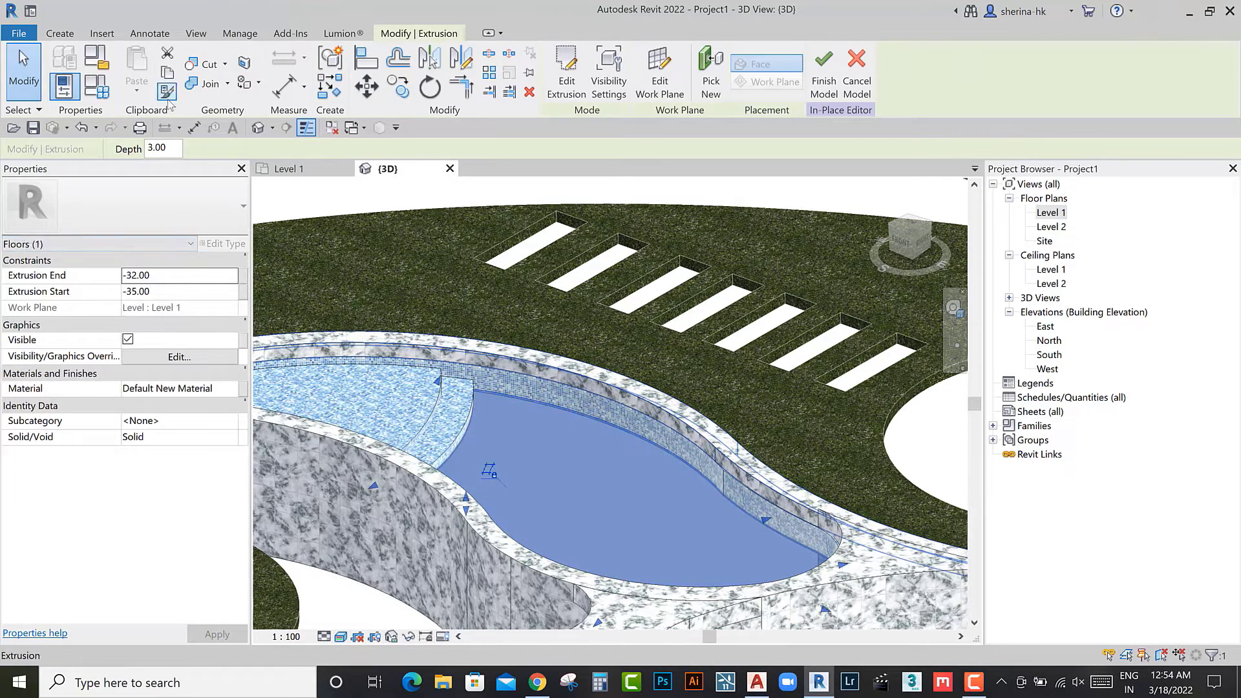
click(167, 72)
click(136, 91)
Step: Assign the Water material from the library to the pool basin extrusion
click(168, 248)
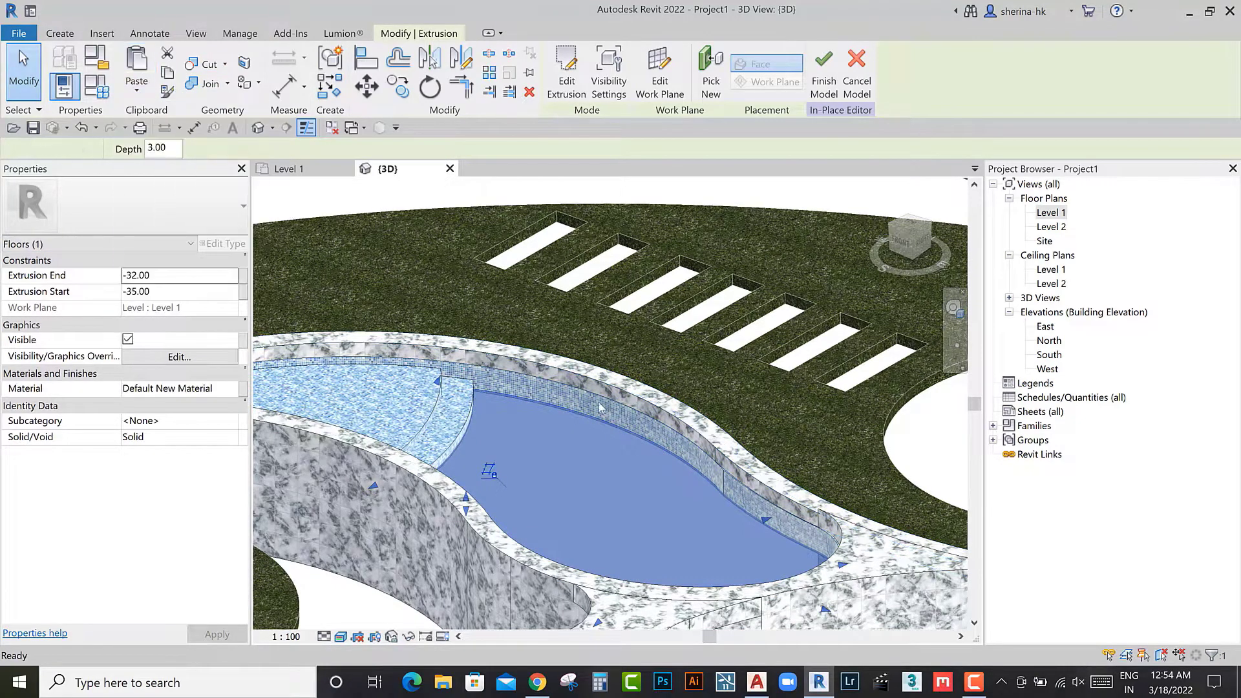
key(Escape)
click(588, 428)
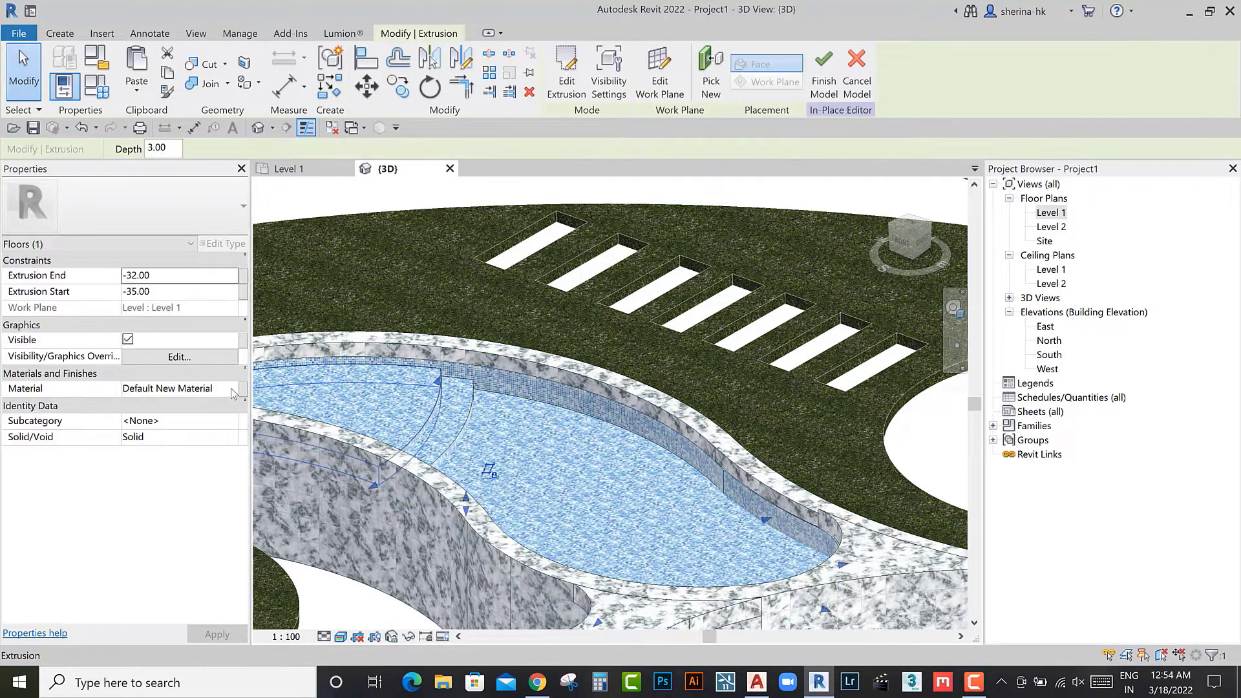
click(241, 310)
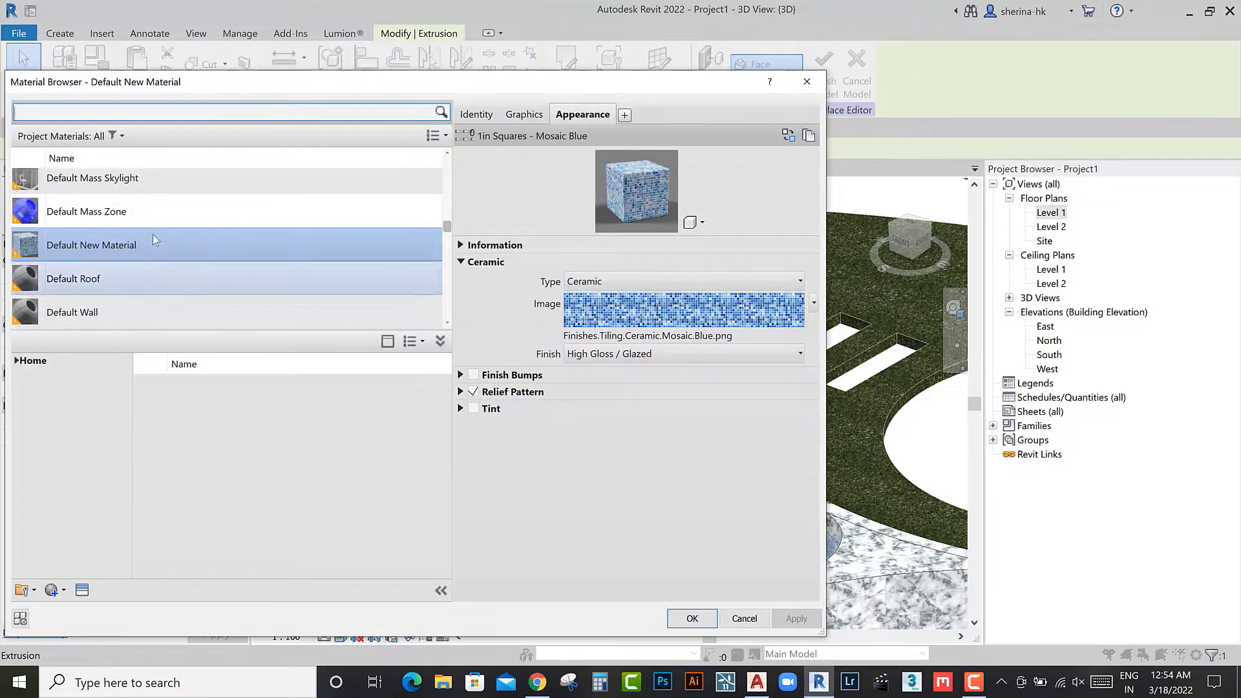
text(wate)
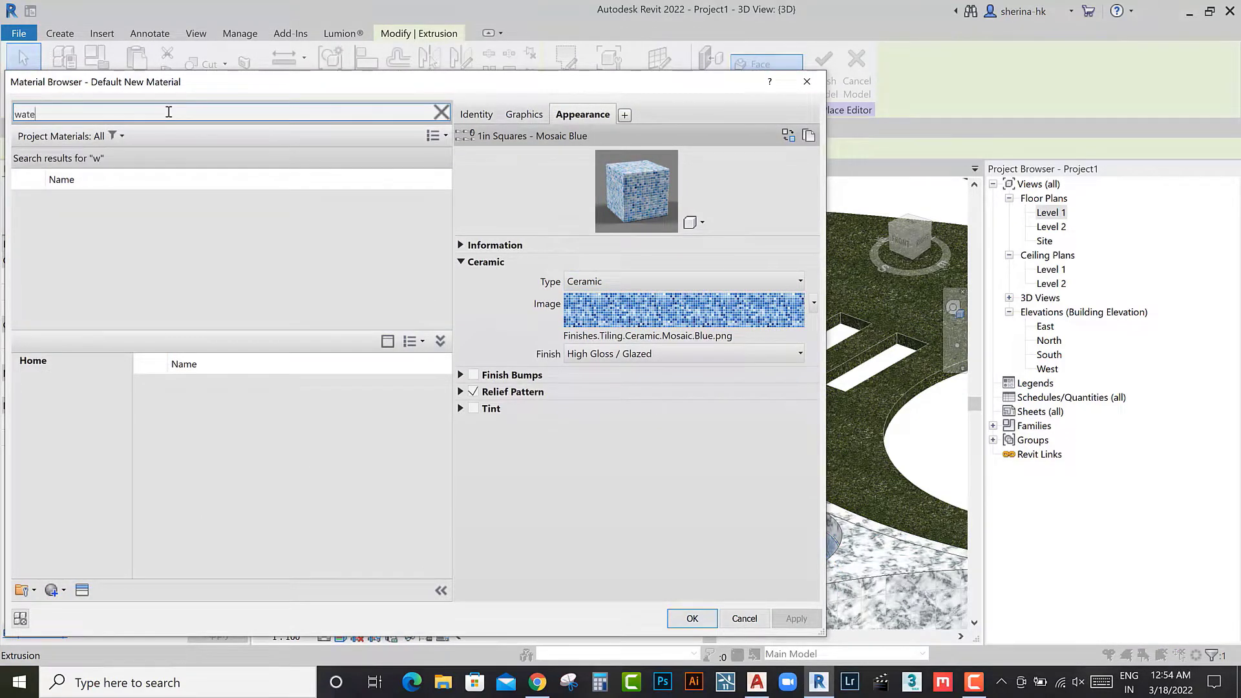
text(r)
click(428, 391)
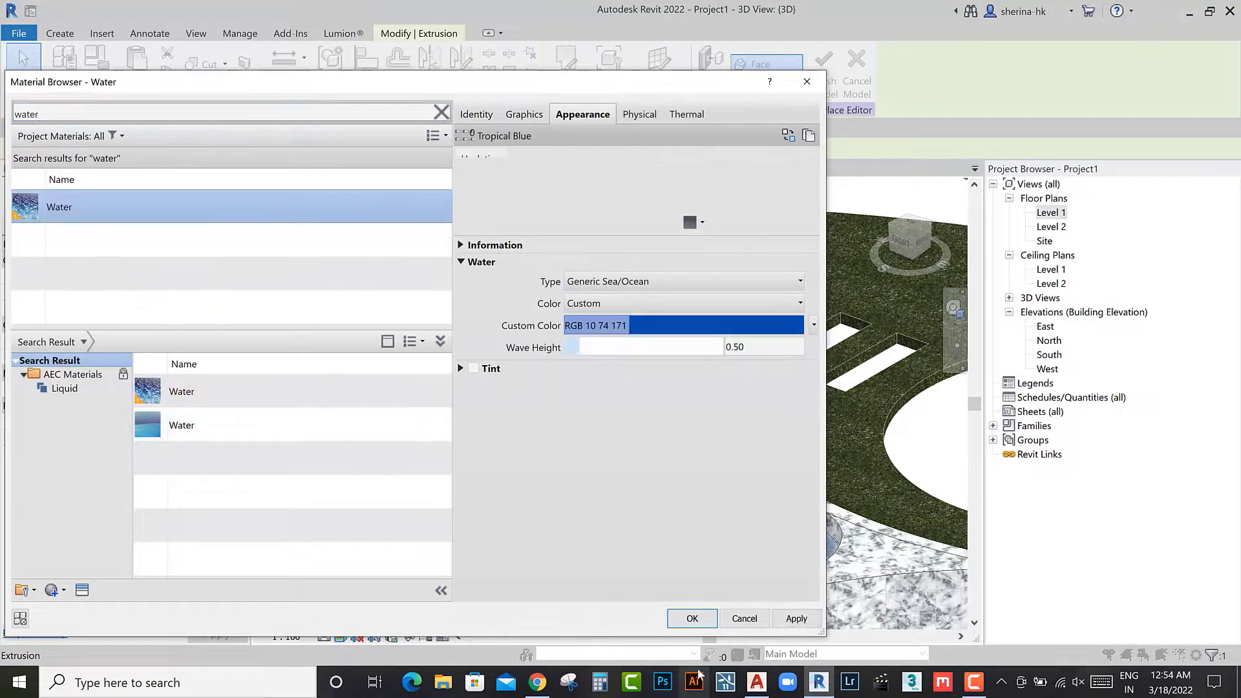
click(690, 618)
key(Escape)
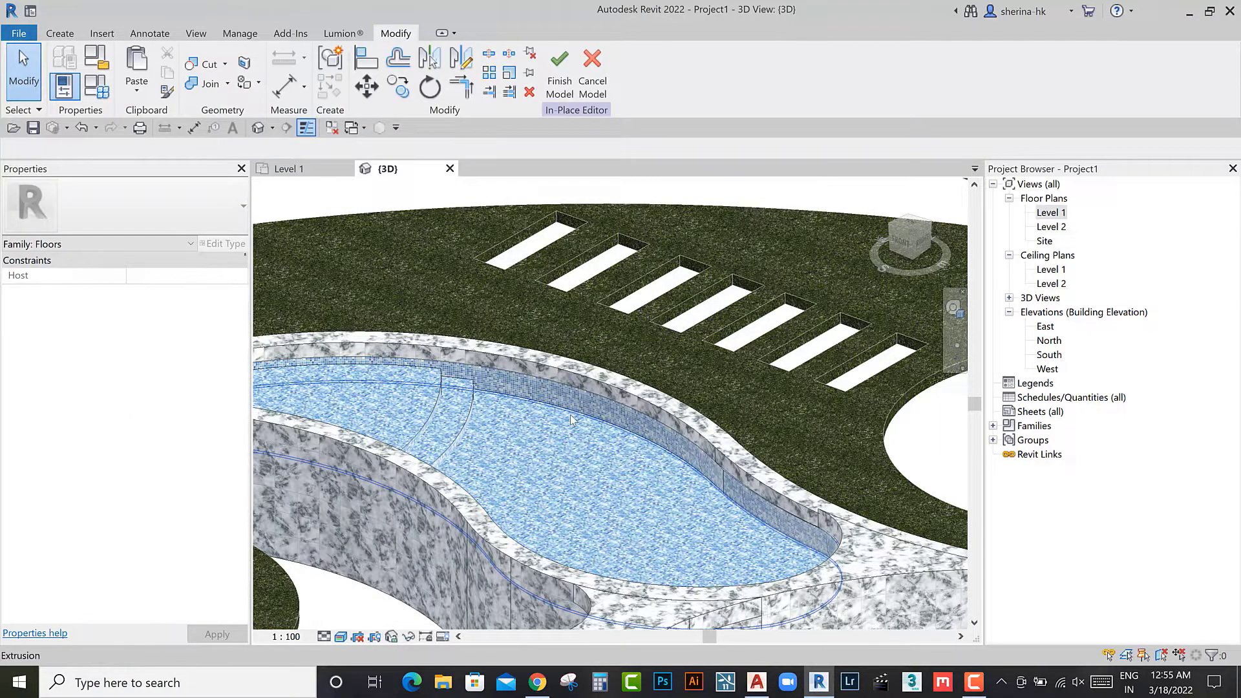
Step: Orbit around the pool and reselect the water surface extrusion
click(555, 414)
key(Escape)
scroll(551, 398, up, 2)
shift+middle_drag(353, 611, 608, 337)
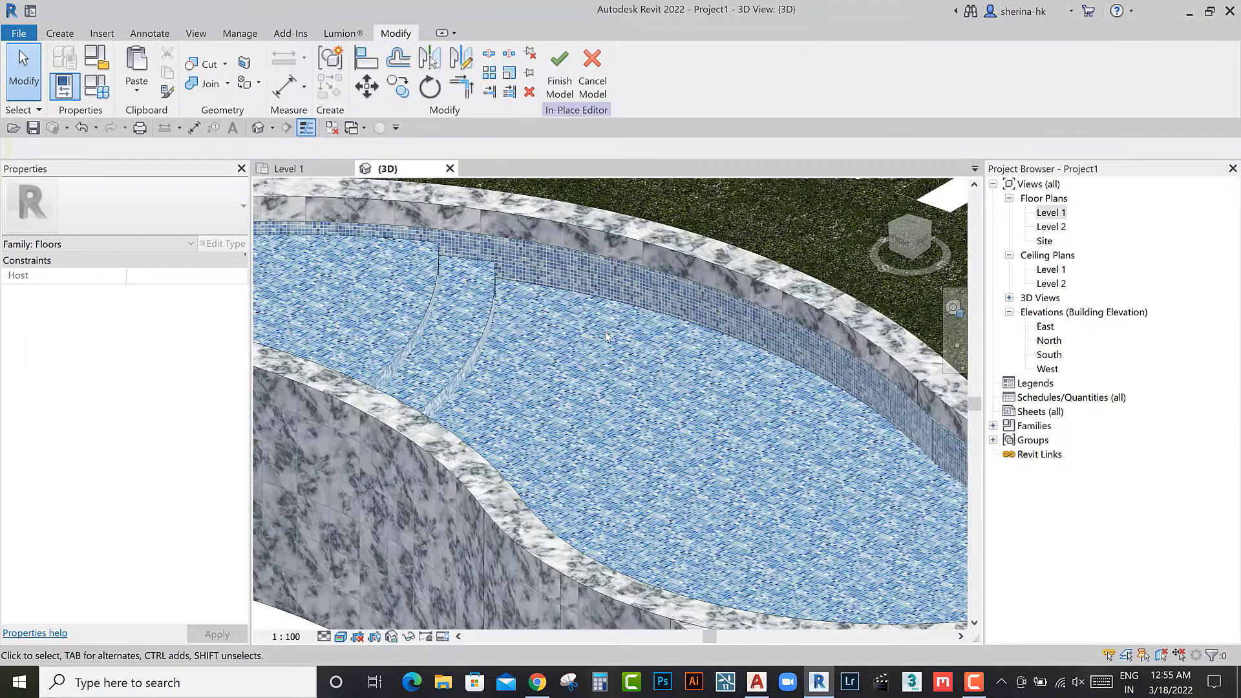
click(616, 310)
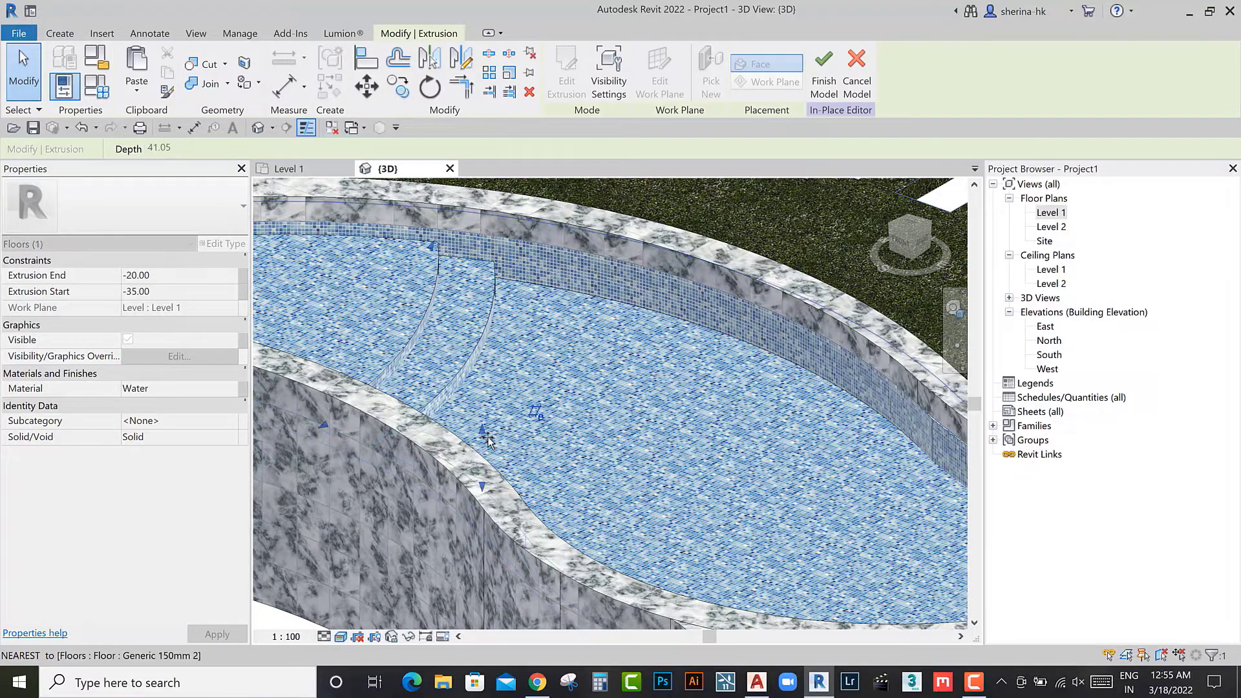
scroll(485, 443, down, 3)
mouse_move(485, 443)
shift+middle_down()
mouse_move(596, 468)
mouse_move(627, 331)
mouse_move(644, 447)
mouse_move(520, 463)
mouse_move(499, 396)
mouse_move(455, 407)
shift+middle_up()
key(Escape)
scroll(627, 331, up, 3)
click(614, 322)
Step: Raise the water surface's top so it spans -35.00 to 6.40
drag(455, 407, 479, 393)
shift+middle_drag(480, 393, 666, 463)
scroll(629, 458, down, 2)
scroll(629, 461, down, 3)
Step: Deselect, orbit to view the raised water, then open the Level 1 floor plan
key(Escape)
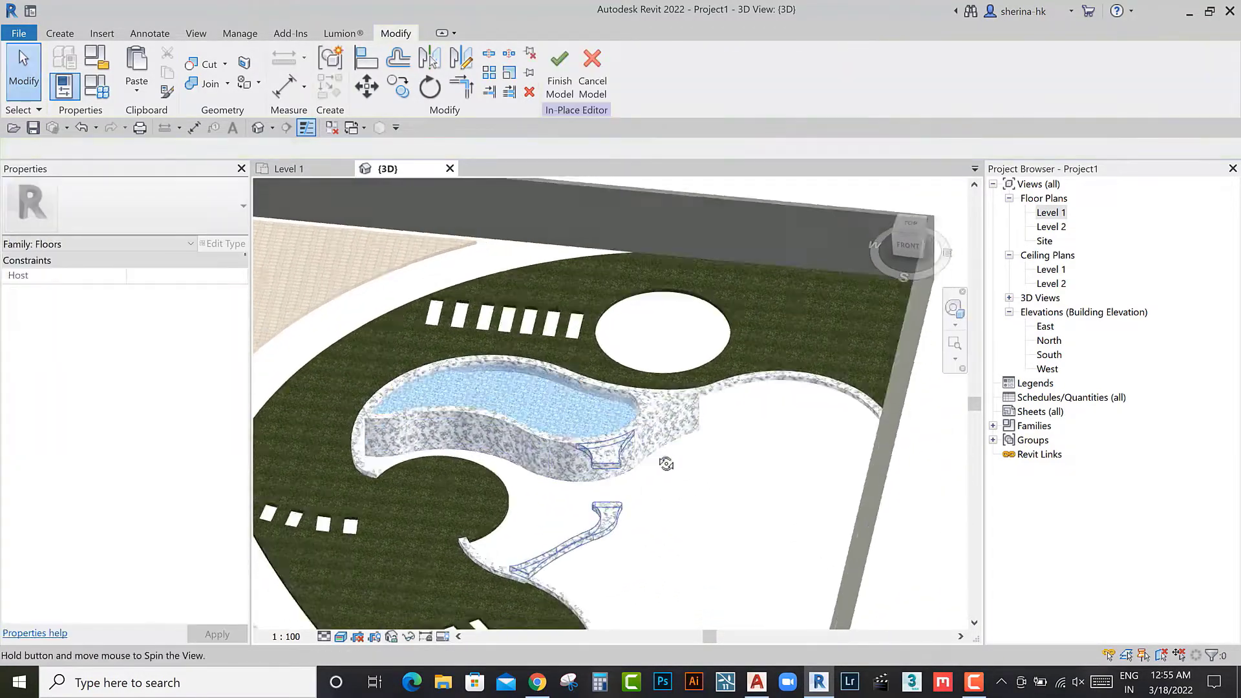
scroll(677, 462, up, 2)
scroll(677, 462, up, 2)
scroll(677, 461, down, 3)
mouse_move(677, 462)
shift+middle_down()
mouse_move(526, 512)
mouse_move(583, 447)
shift+middle_up()
scroll(525, 512, up, 2)
scroll(489, 382, up, 3)
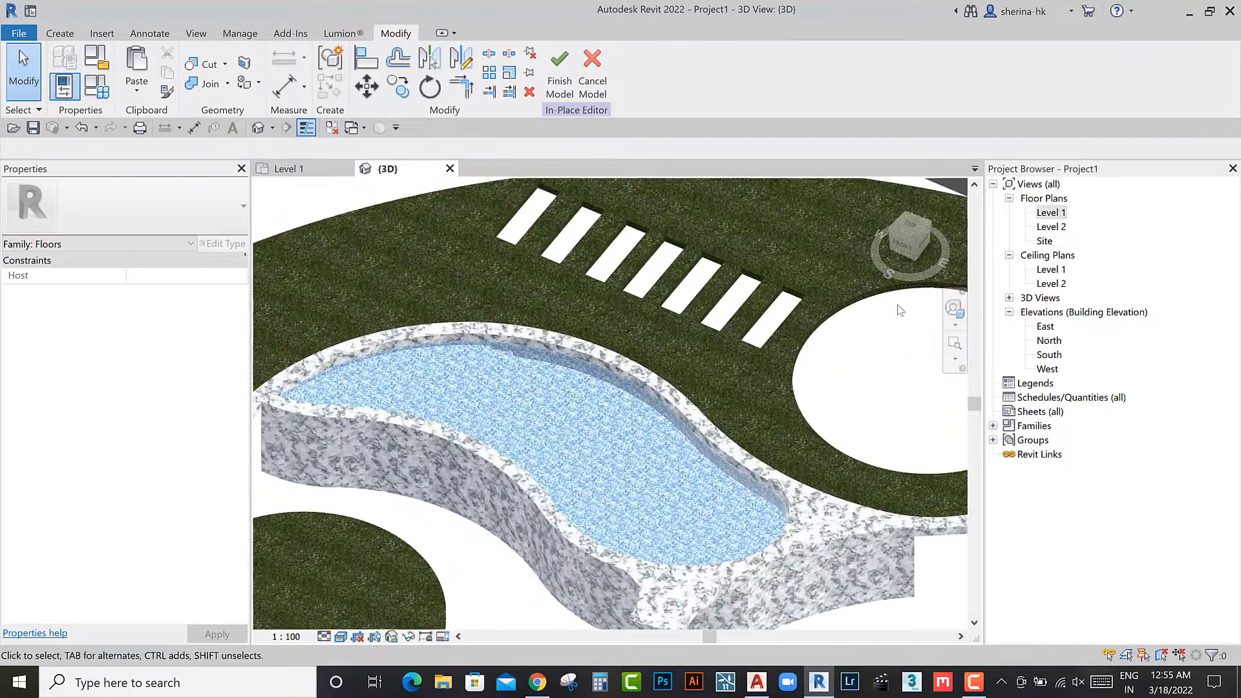
double_click(1051, 212)
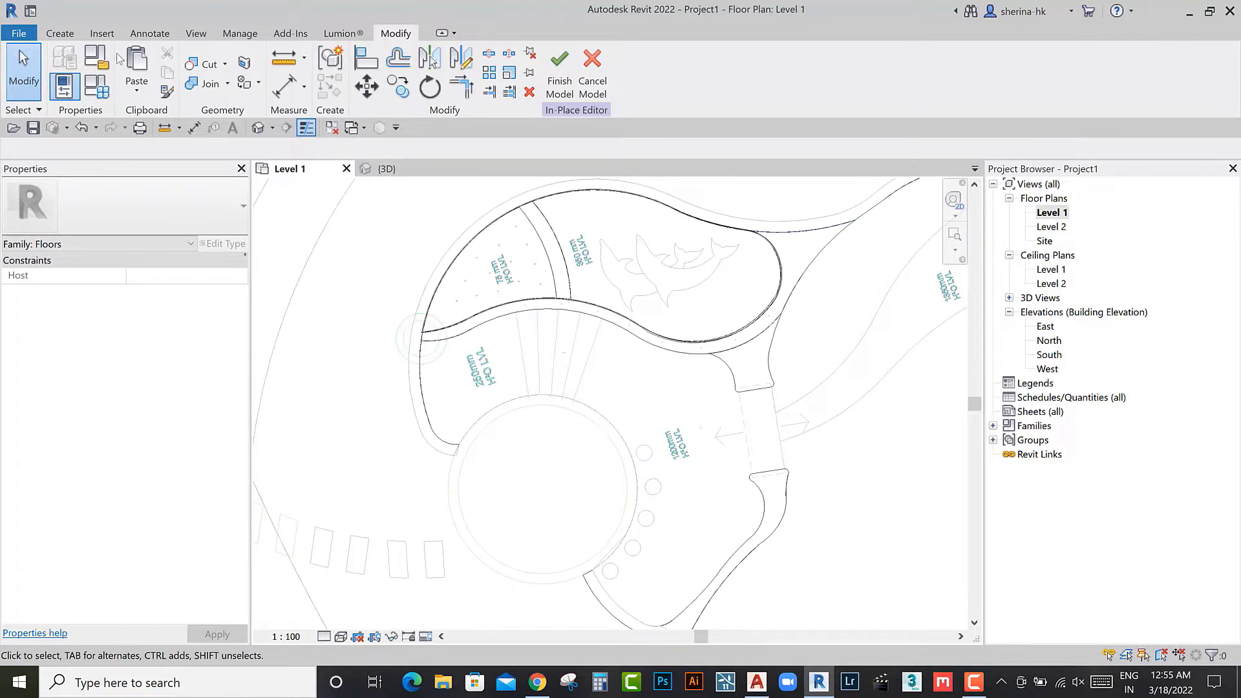
Step: Start a new extrusion and add the lower pool boundary edge to its sketch
click(60, 33)
click(61, 61)
middle_drag(704, 393, 600, 380)
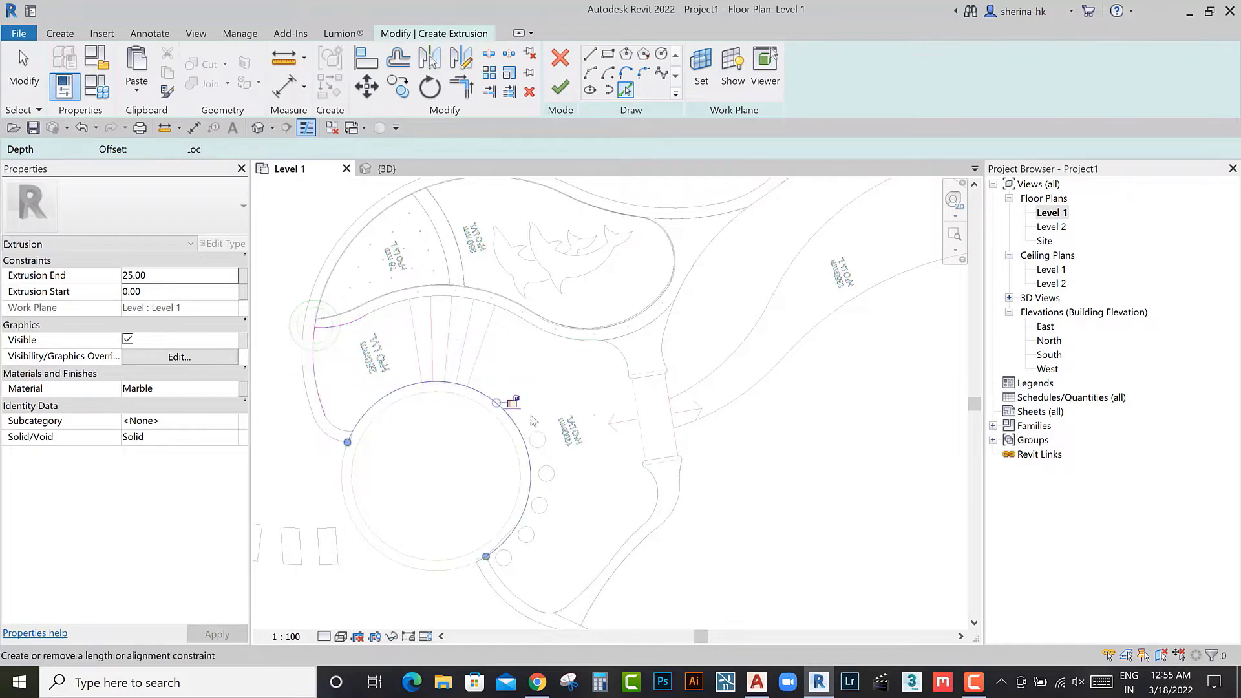
click(533, 607)
middle_drag(543, 597, 543, 541)
scroll(554, 557, up, 3)
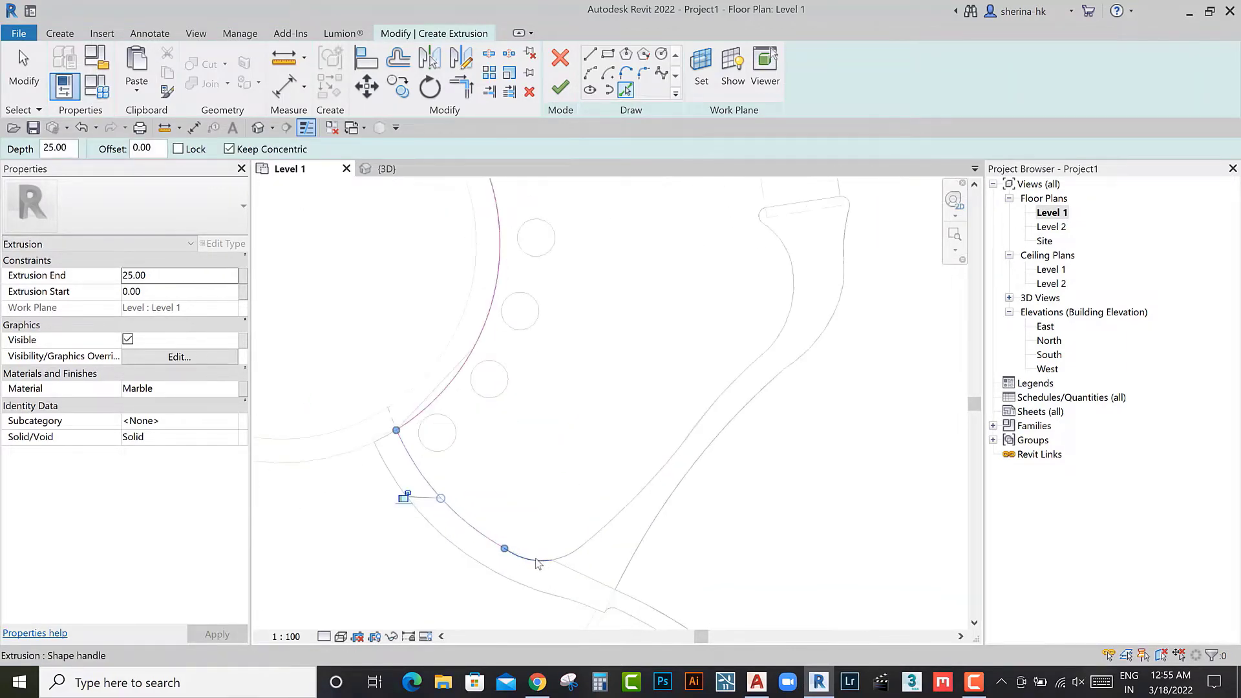
scroll(618, 532, down, 2)
middle_drag(677, 448, 673, 469)
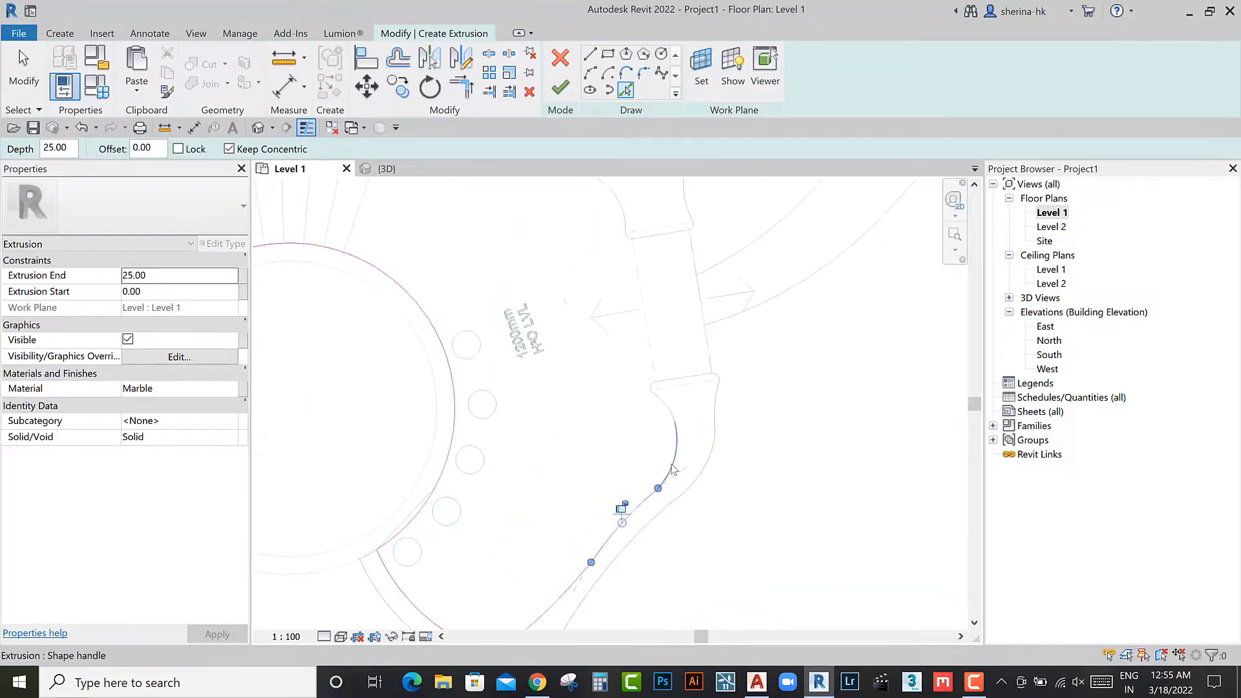
scroll(637, 406, up, 4)
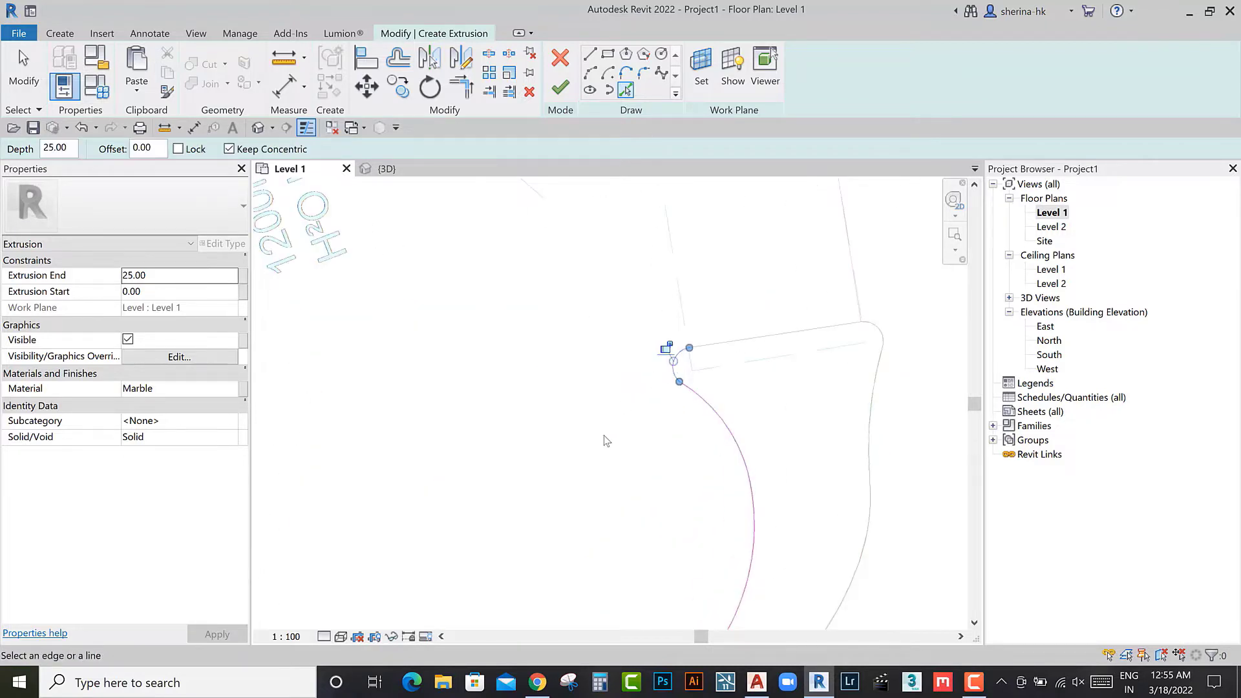
scroll(606, 440, down, 3)
Step: Review the sketched boundary lines, selecting one to check it
key(Escape)
scroll(593, 460, down, 1)
scroll(593, 460, down, 1)
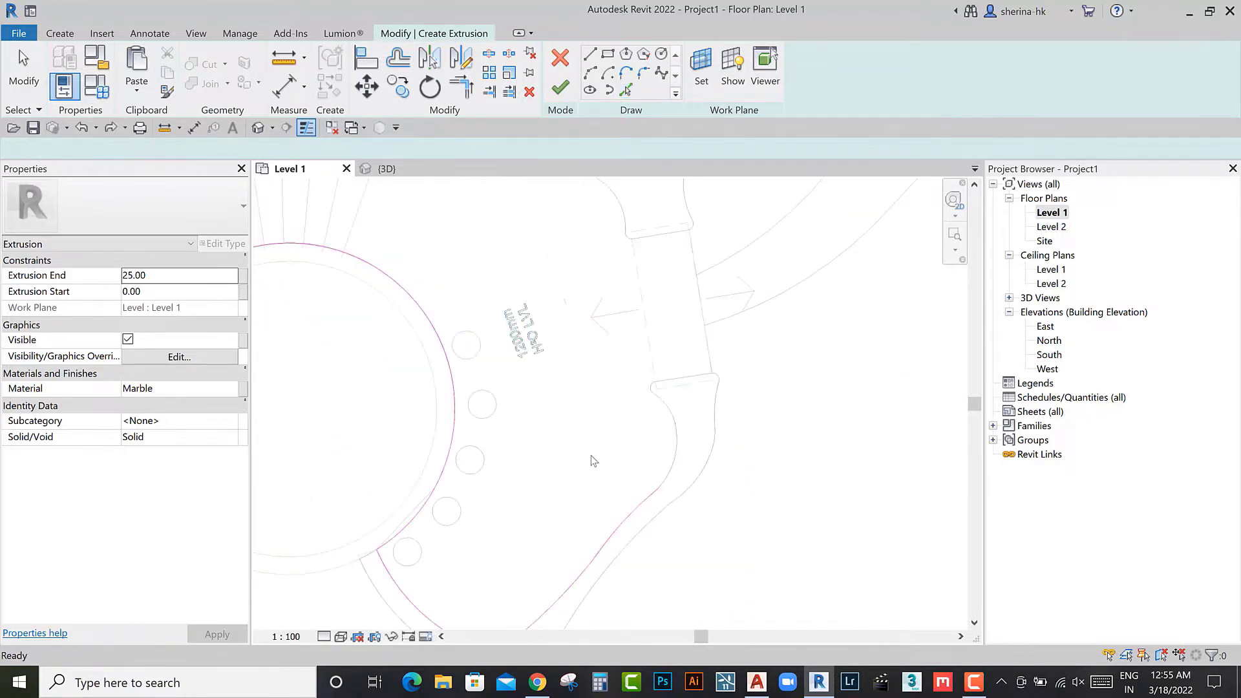
scroll(593, 460, down, 1)
scroll(593, 460, down, 1)
scroll(344, 191, up, 1)
scroll(344, 192, up, 2)
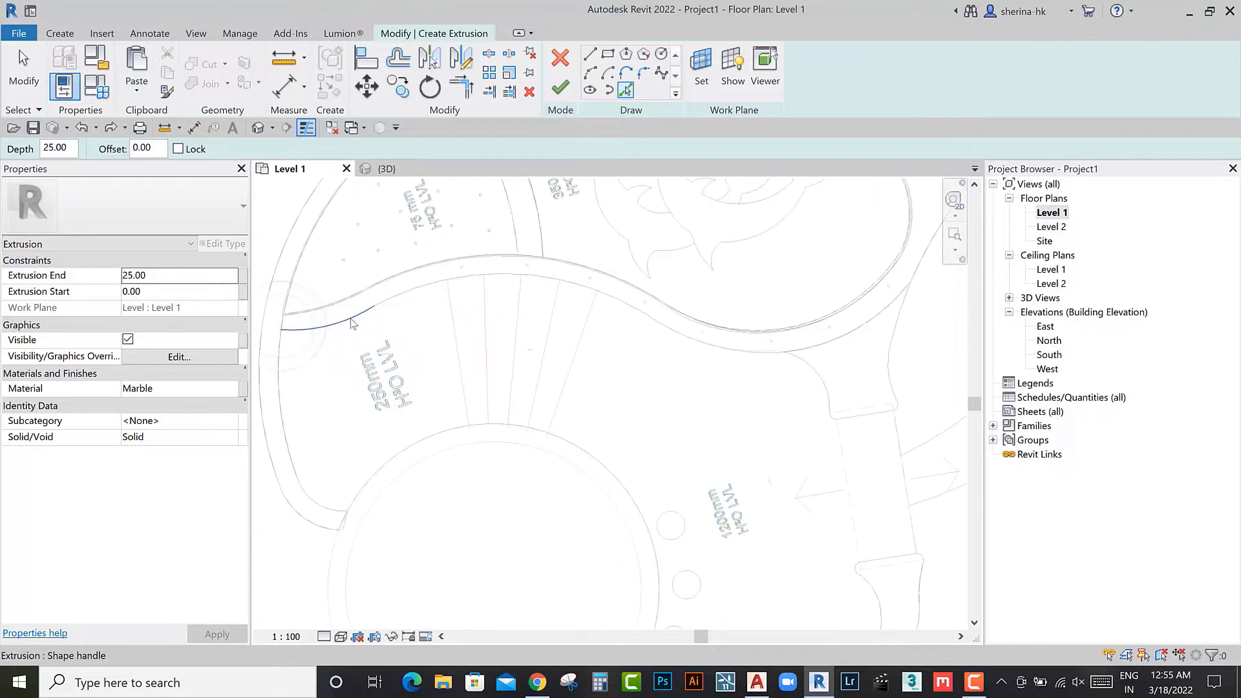
key(Escape)
click(331, 304)
key(Escape)
Step: Pick the circle's edge arc into the sketch at a 1.00 offset
click(625, 89)
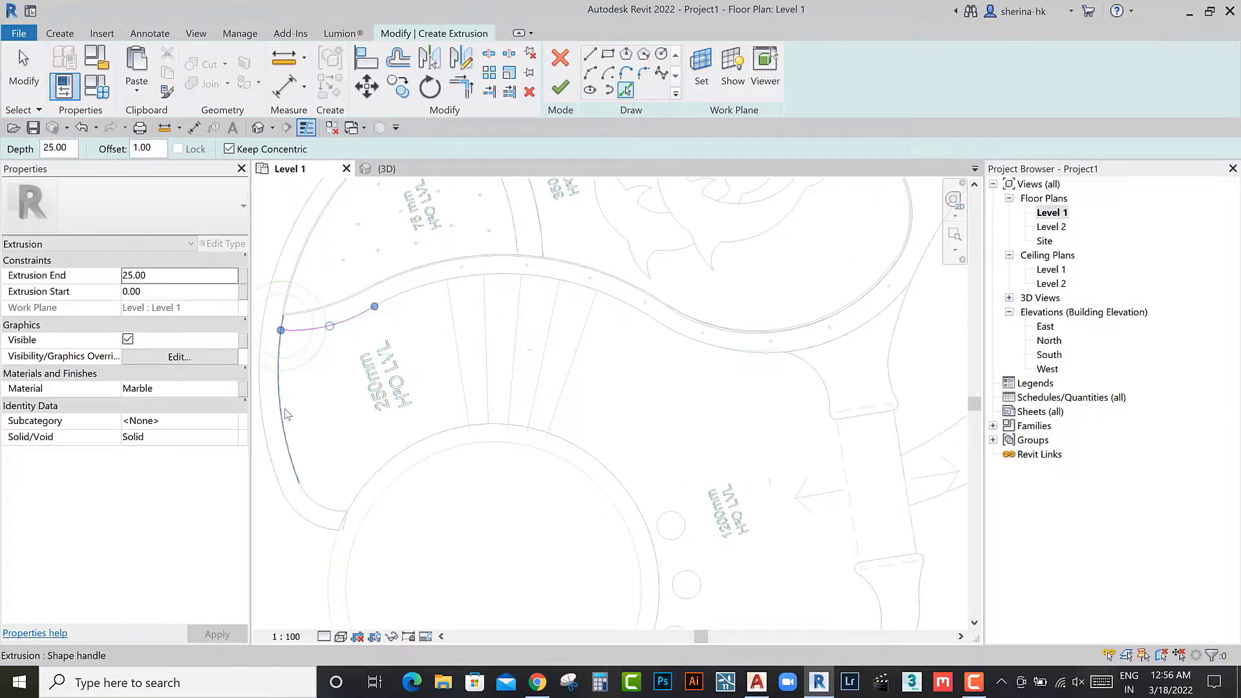
scroll(425, 459, down, 1)
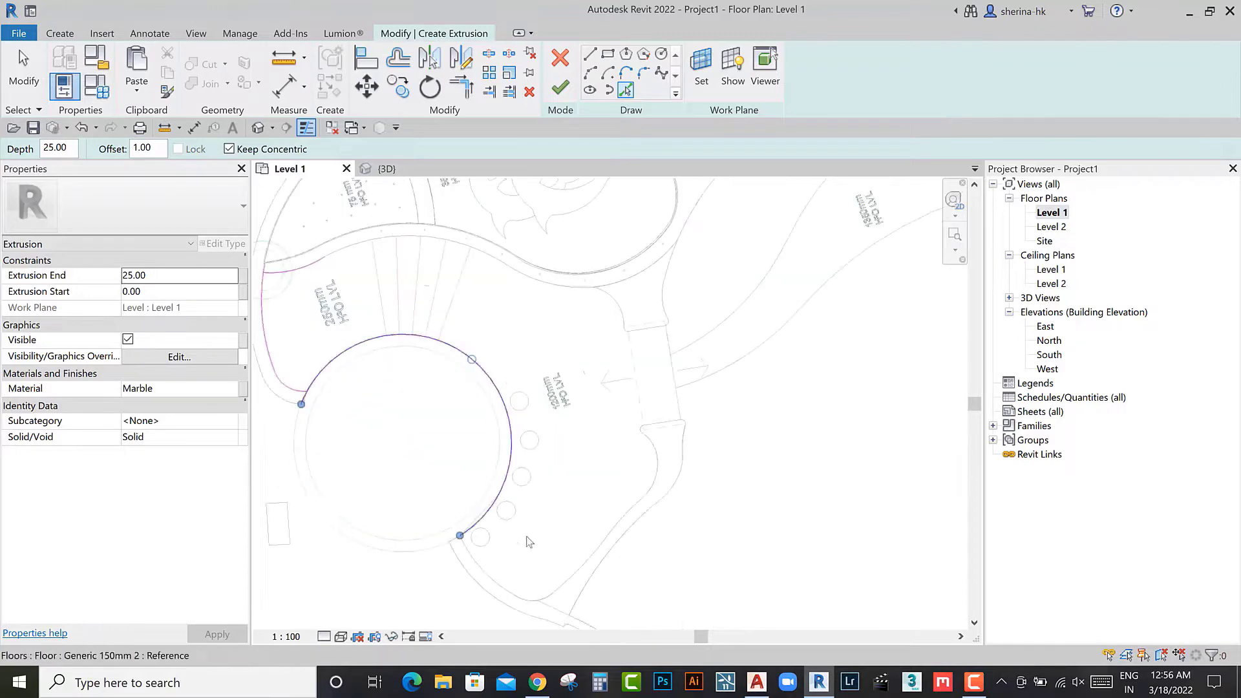
click(466, 569)
scroll(549, 608, up, 1)
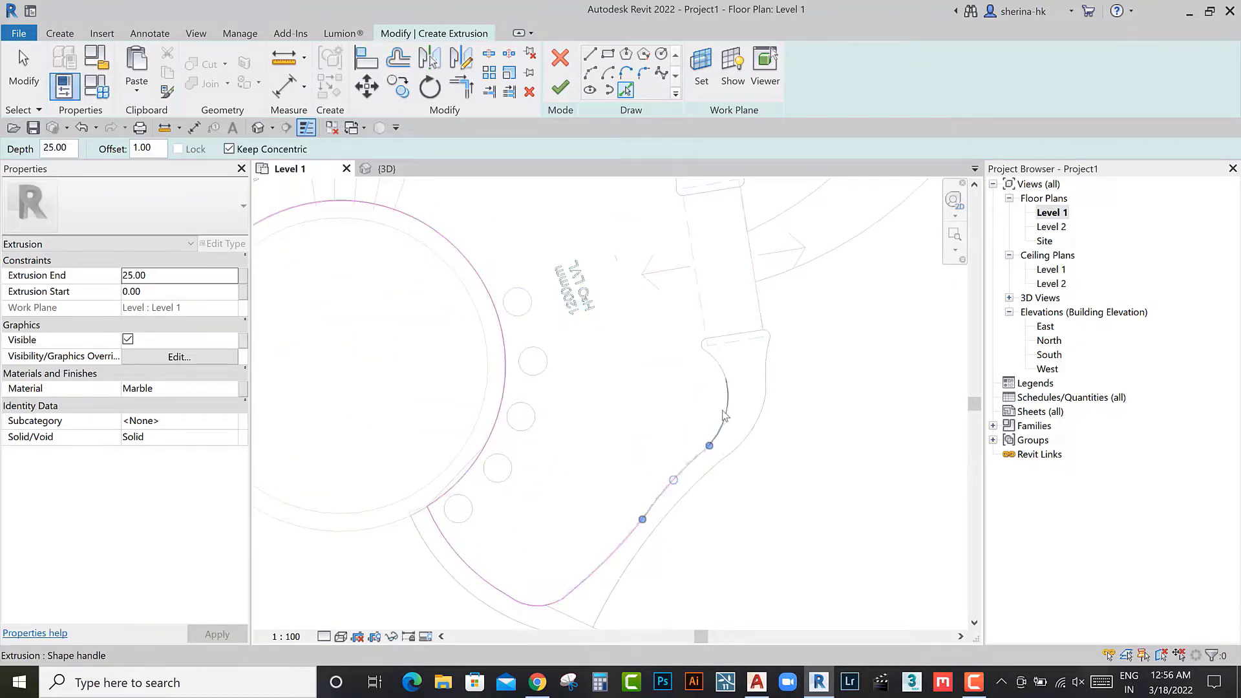
scroll(711, 365, up, 2)
scroll(629, 510, up, 1)
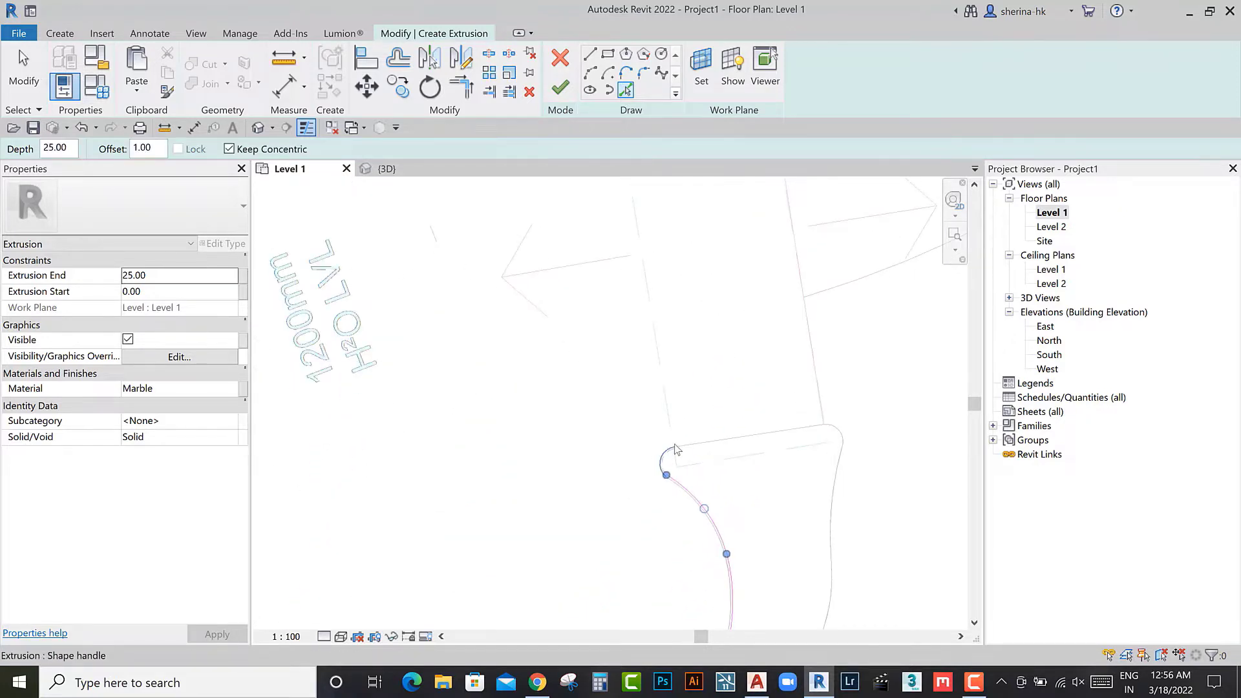
middle_drag(673, 465, 662, 351)
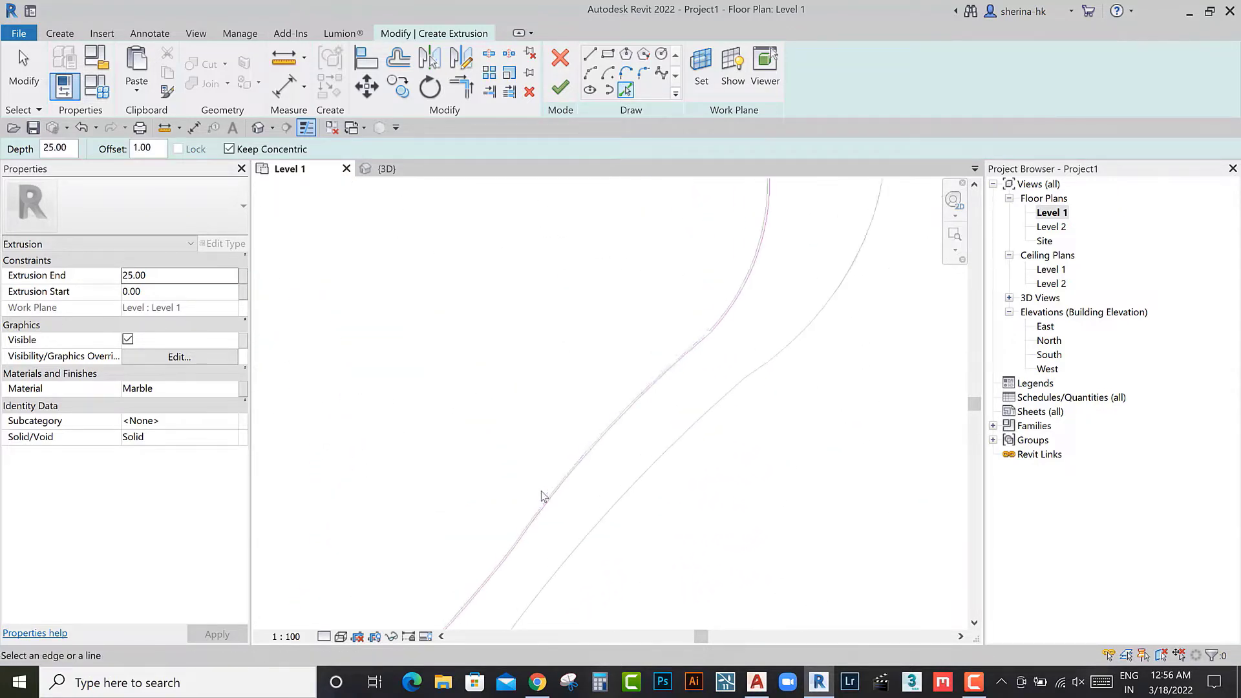
scroll(549, 530, down, 3)
key(Escape)
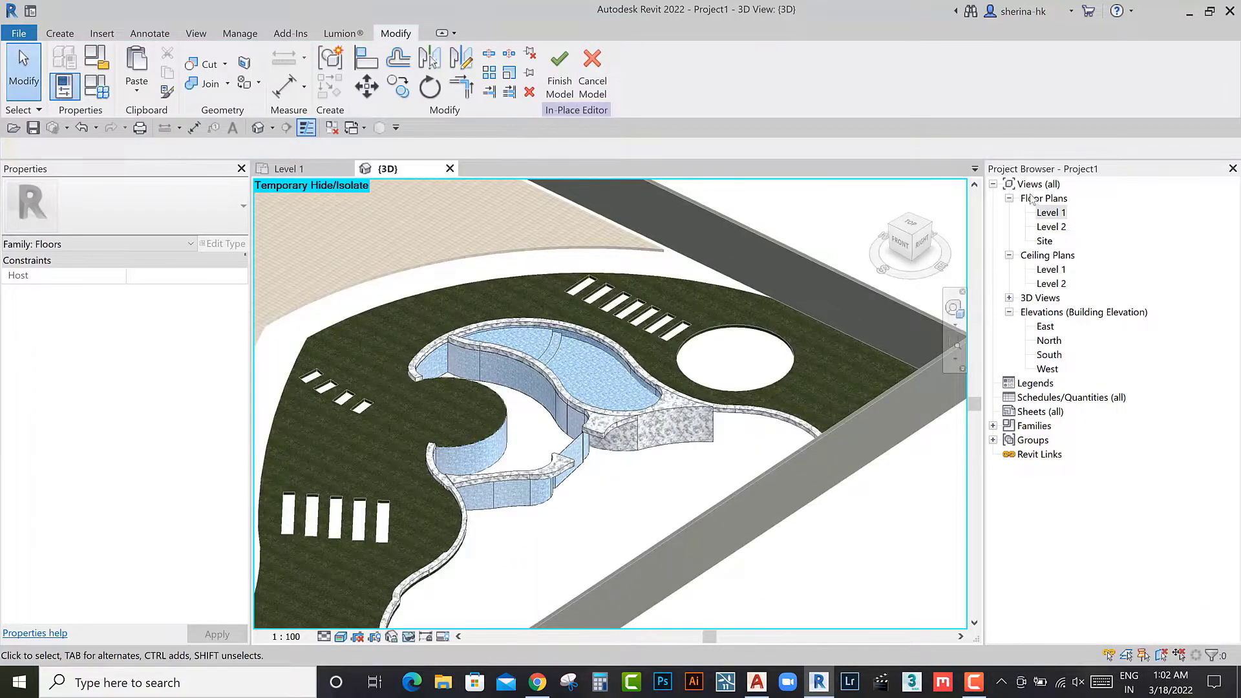
Step: In the 3D view, set the blue curved wall extrusion's Extrusion Start to -120
double_click(1051, 211)
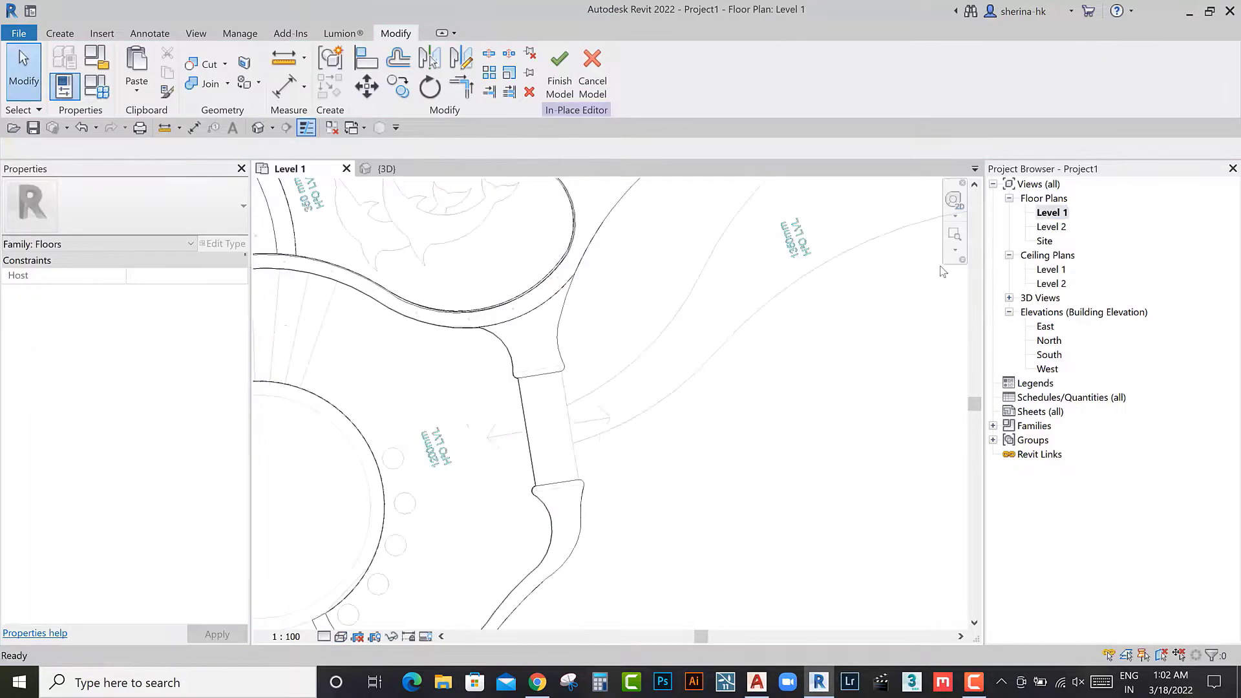
scroll(457, 465, down, 3)
scroll(478, 446, up, 2)
scroll(494, 423, up, 4)
scroll(495, 423, down, 2)
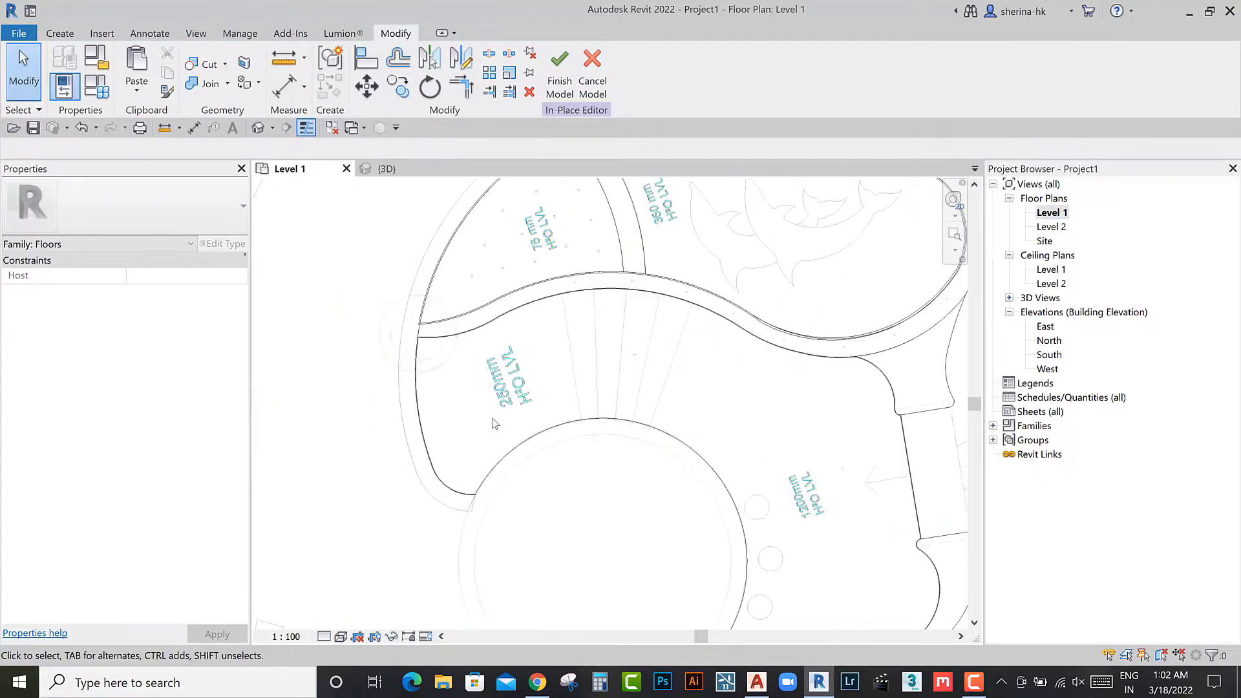
scroll(751, 476, up, 2)
scroll(744, 471, down, 3)
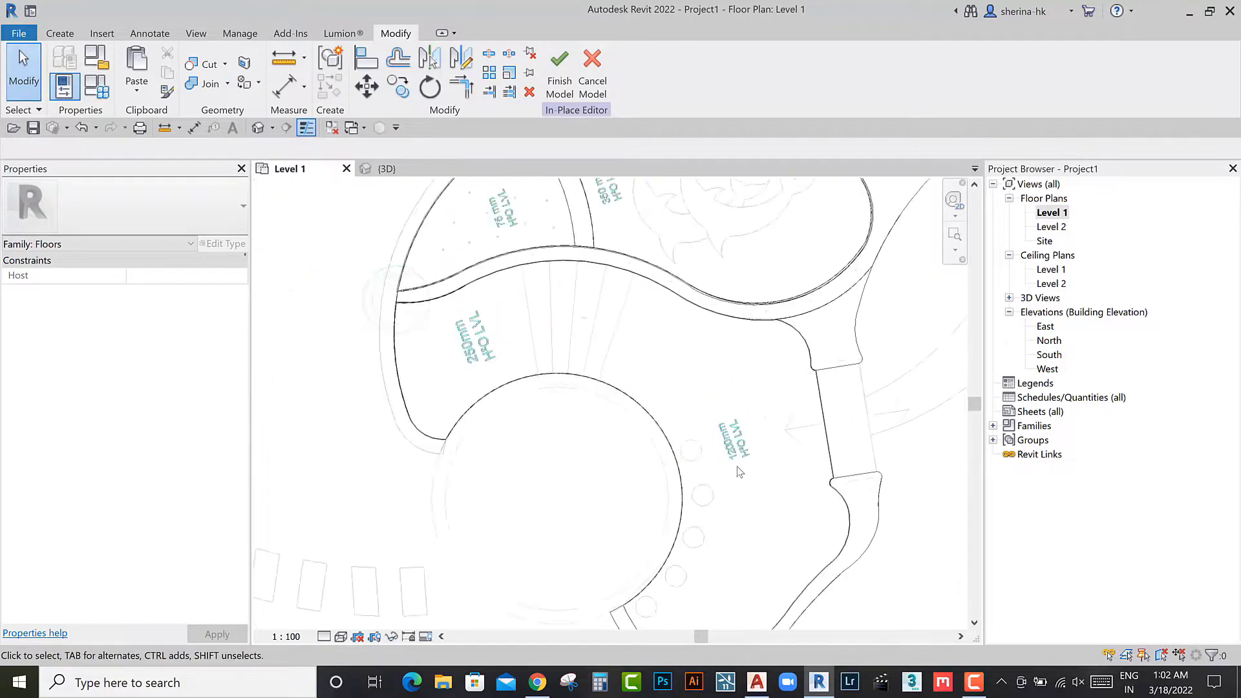
click(387, 168)
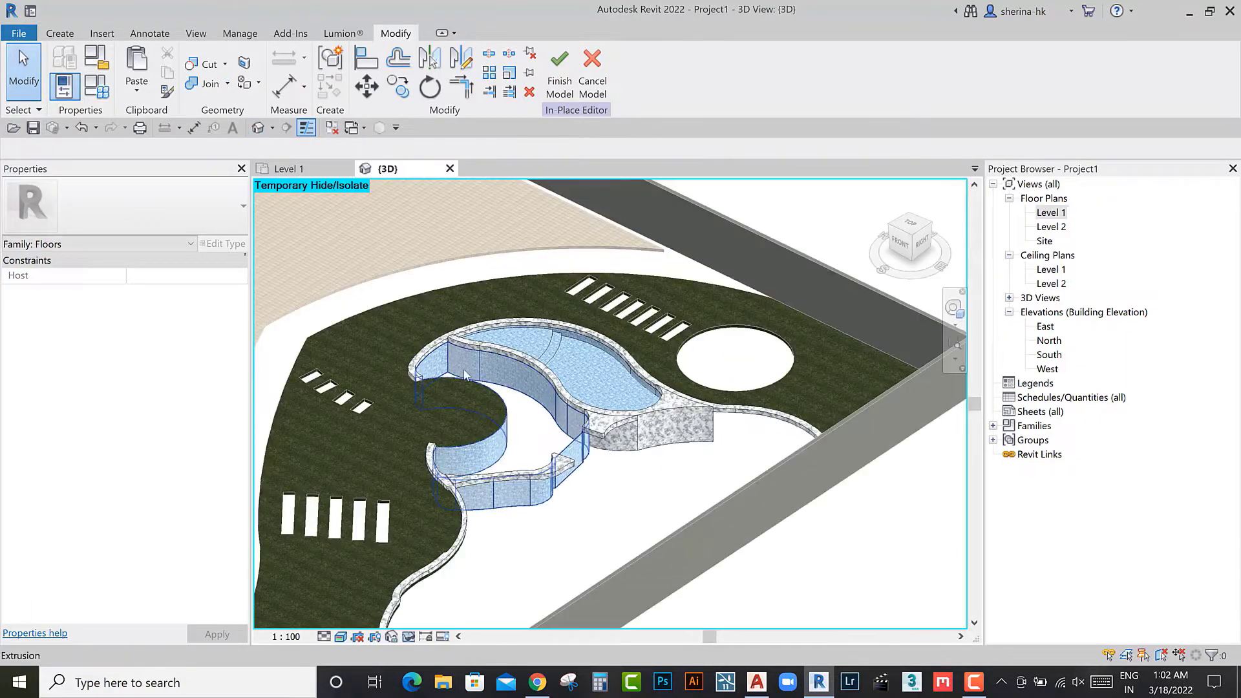
scroll(526, 404, up, 2)
click(527, 404)
click(165, 291)
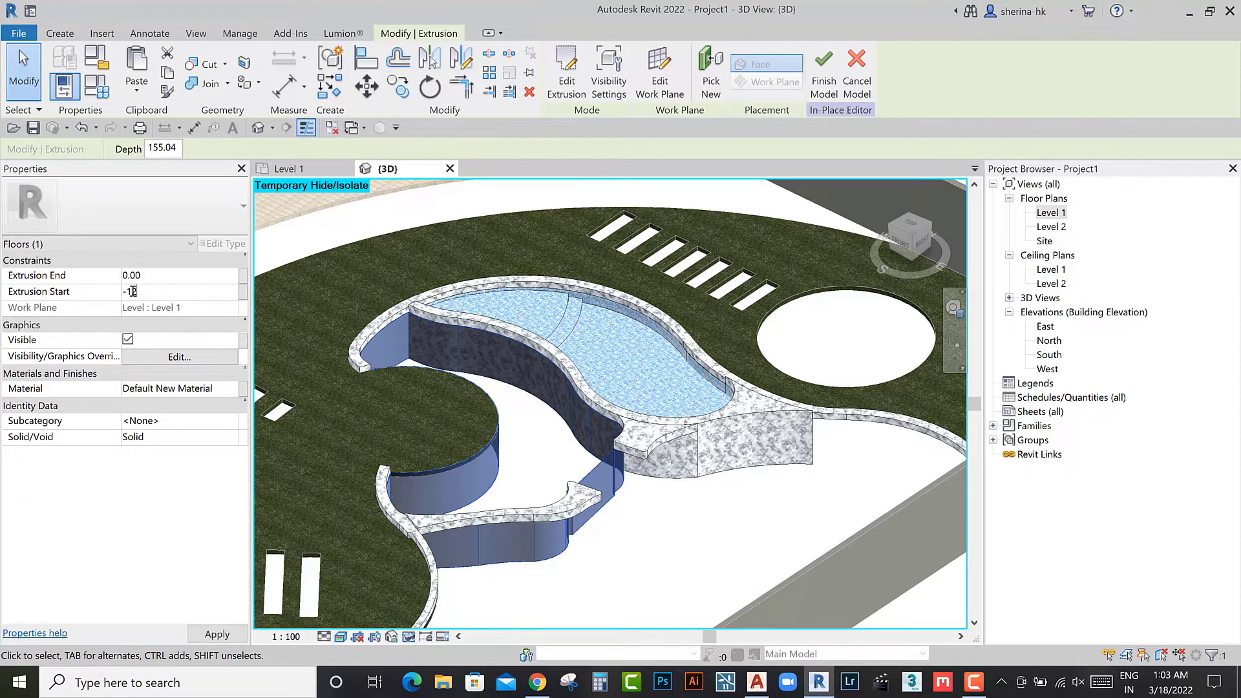
text(50)
key(Return)
Step: Check the marble and blue wall extrusions in 3D, then return to the Level 1 plan
scroll(530, 417, up, 2)
click(531, 416)
scroll(531, 416, down, 2)
scroll(532, 416, up, 1)
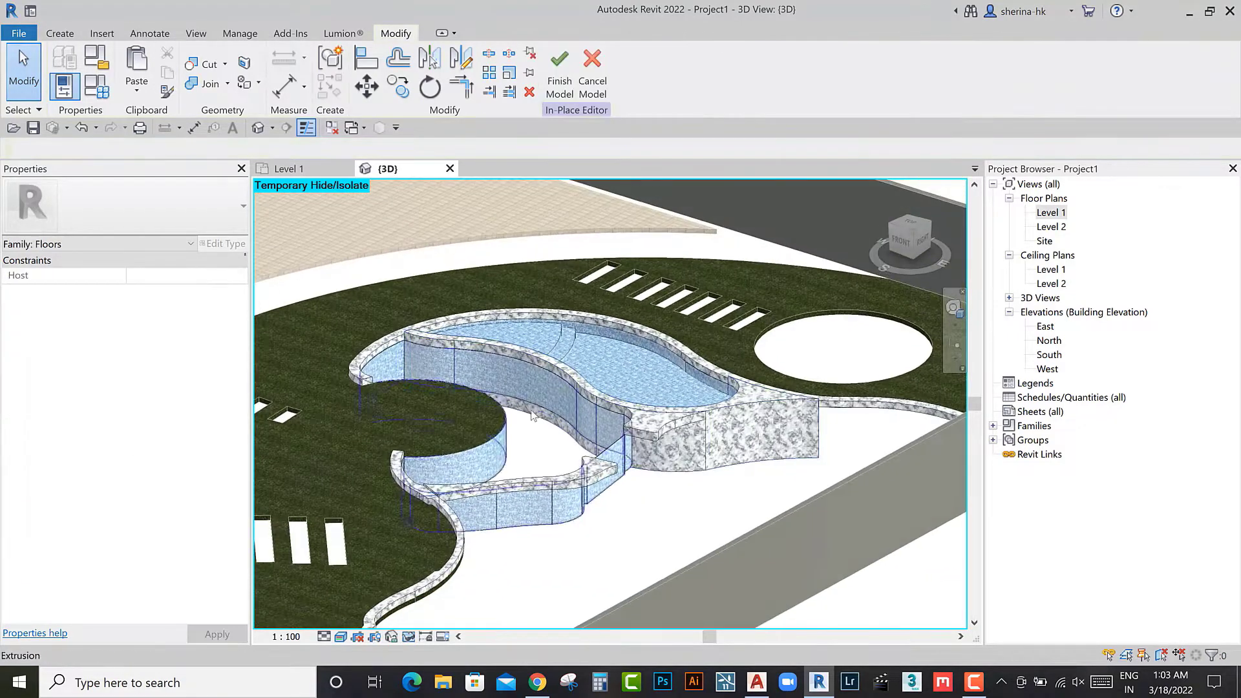
scroll(541, 424, up, 1)
scroll(550, 423, up, 1)
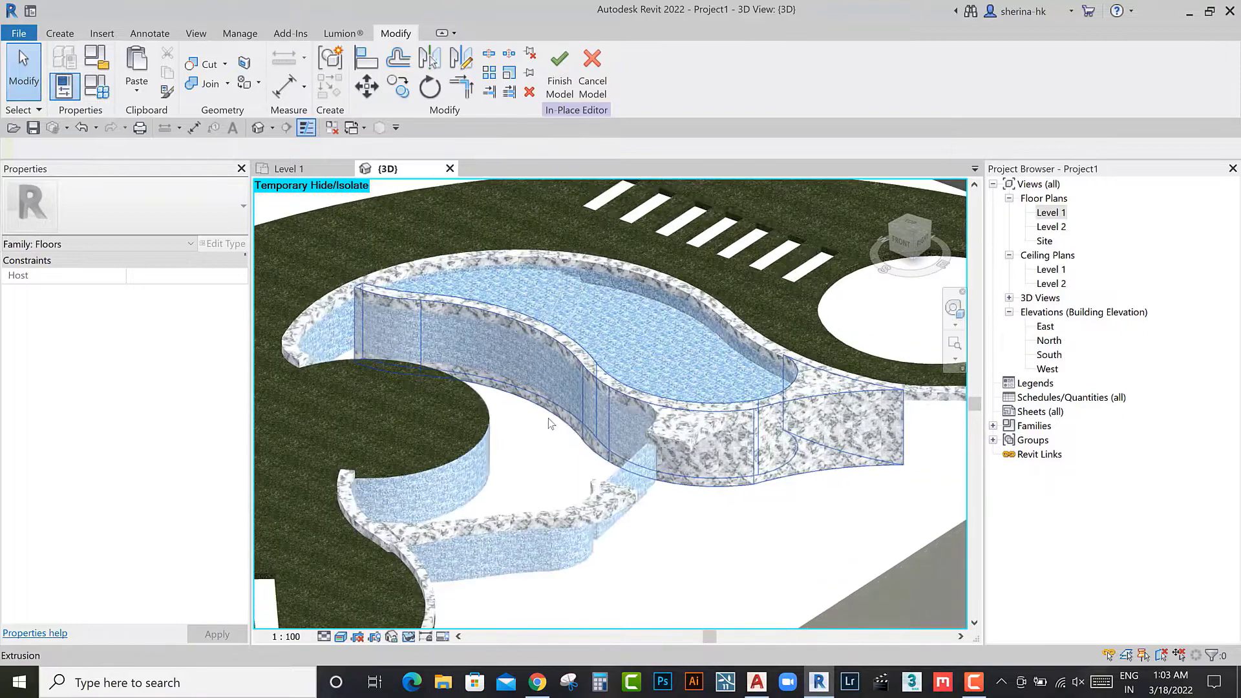
click(588, 432)
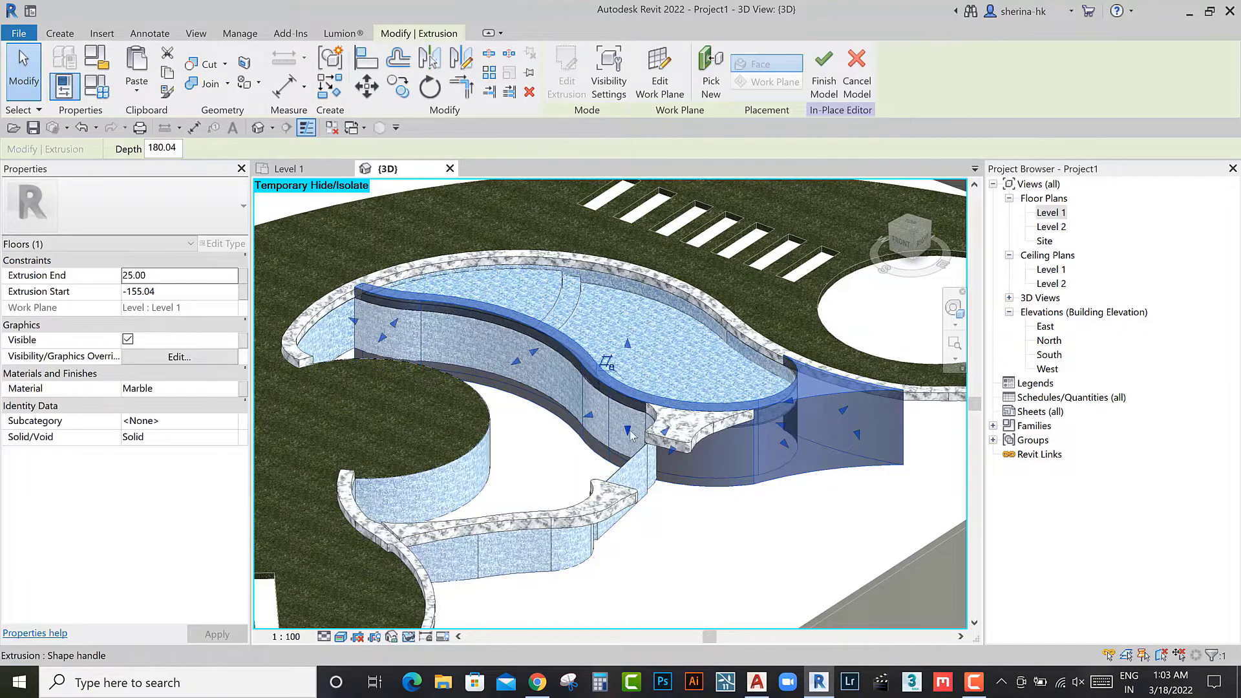
key(Escape)
scroll(588, 446, down, 3)
mouse_move(588, 447)
shift+middle_down()
mouse_move(585, 415)
mouse_move(569, 441)
shift+middle_up()
scroll(584, 415, up, 2)
click(568, 440)
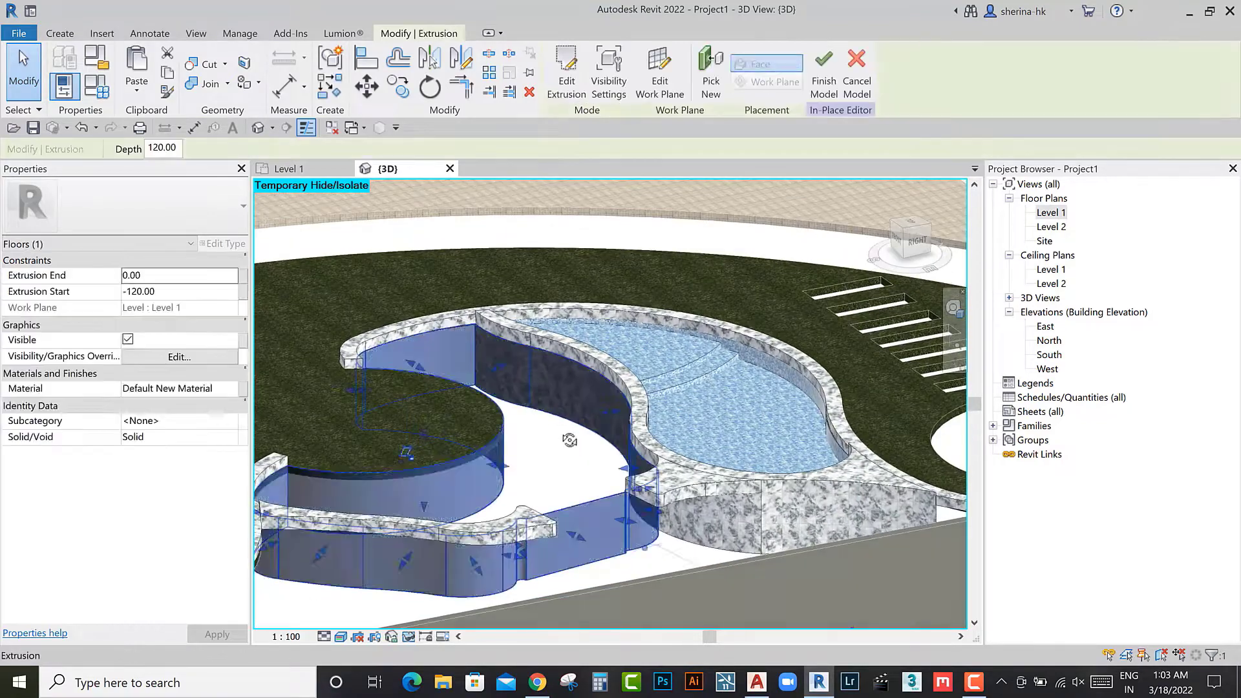
click(284, 168)
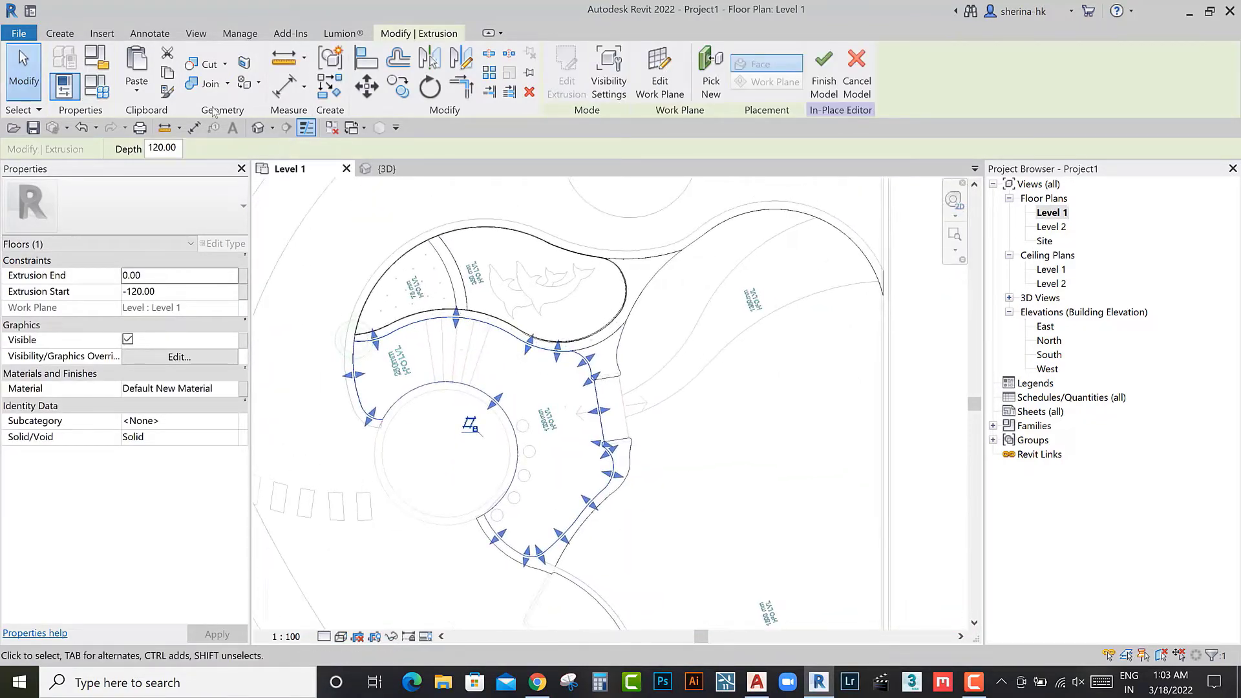
Step: Start a new extrusion sketch and inspect the loop corners around the circular area
click(73, 38)
scroll(445, 333, up, 1)
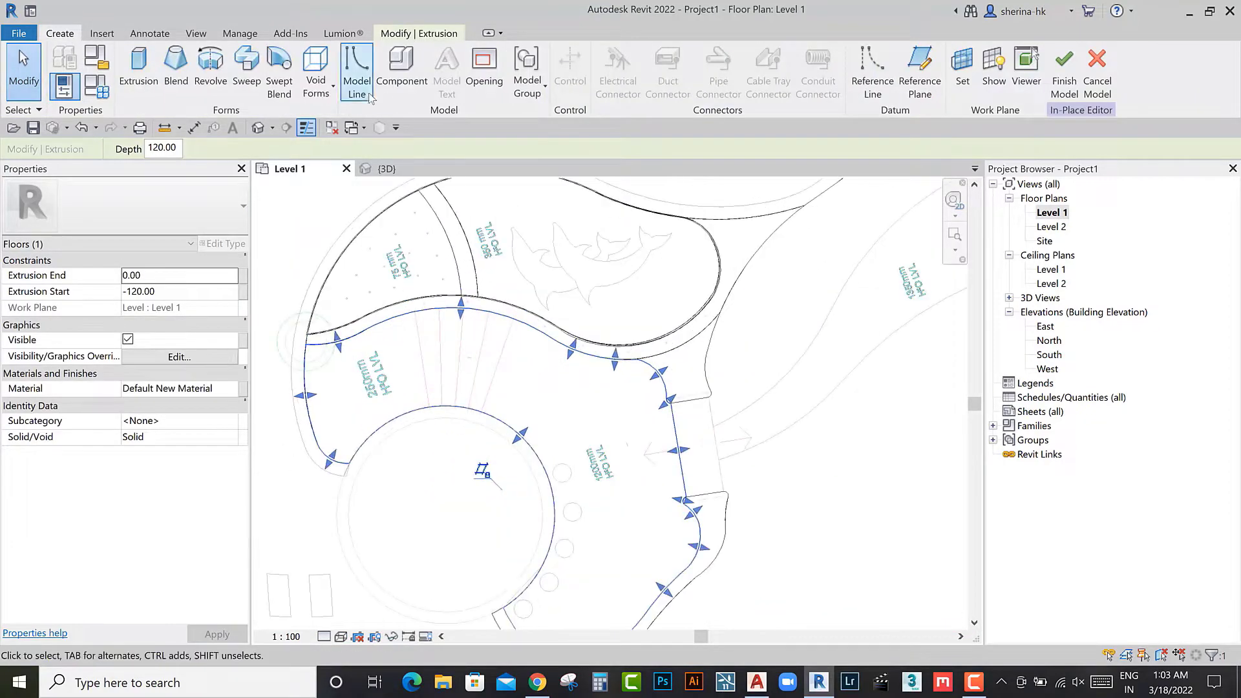
click(139, 71)
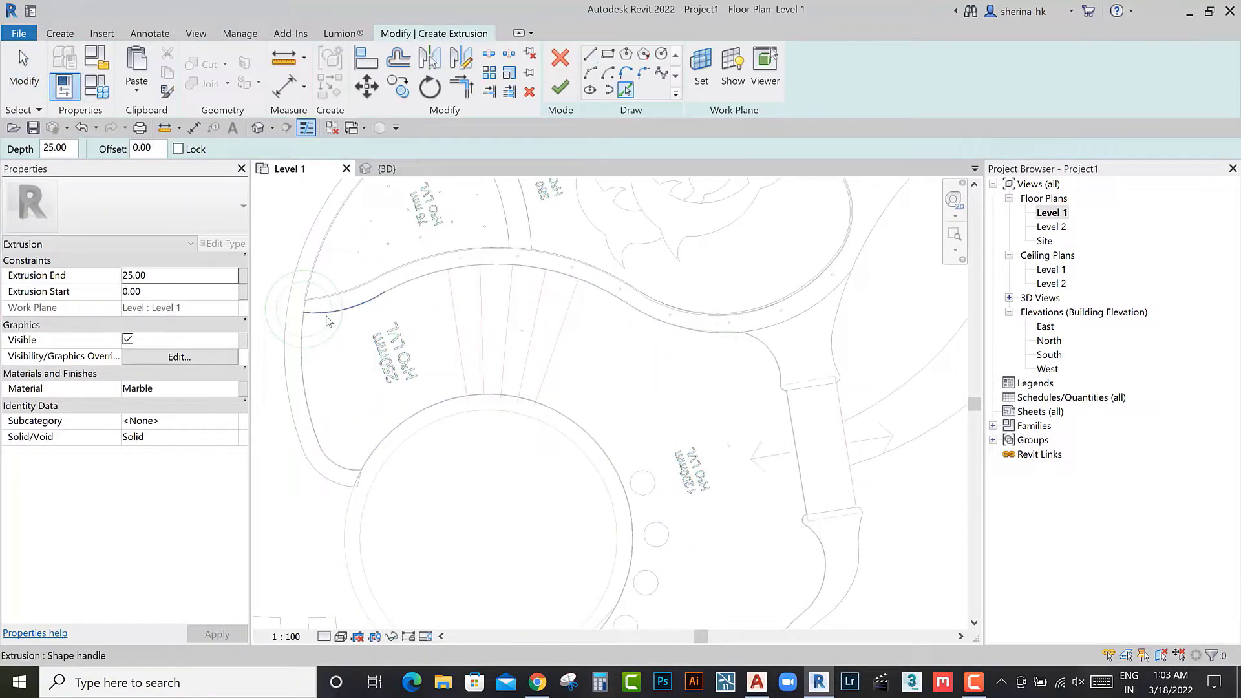
middle_drag(390, 355, 299, 180)
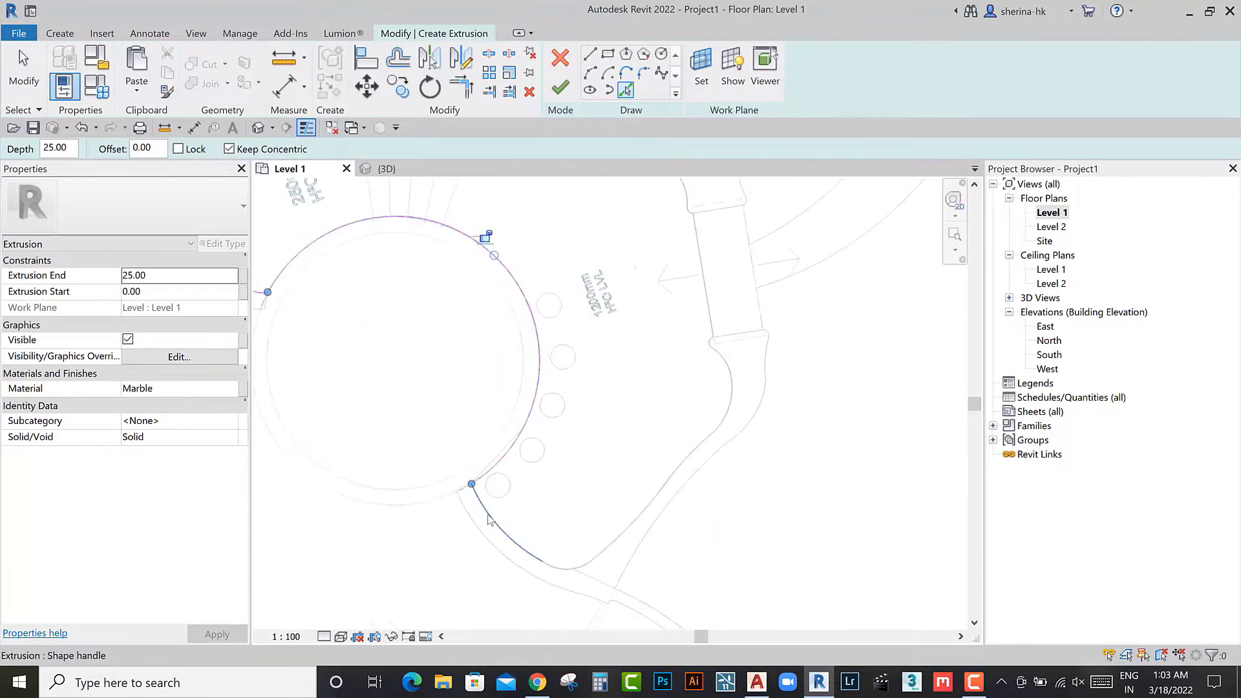
click(586, 563)
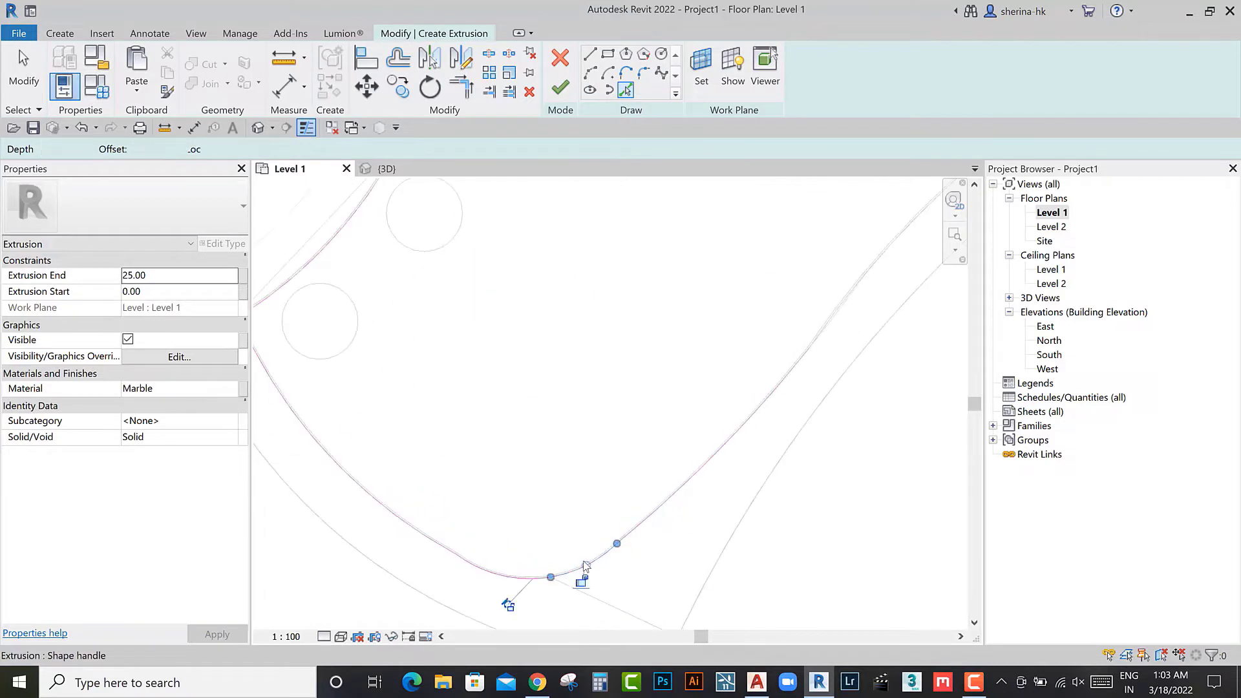
scroll(711, 357, up, 2)
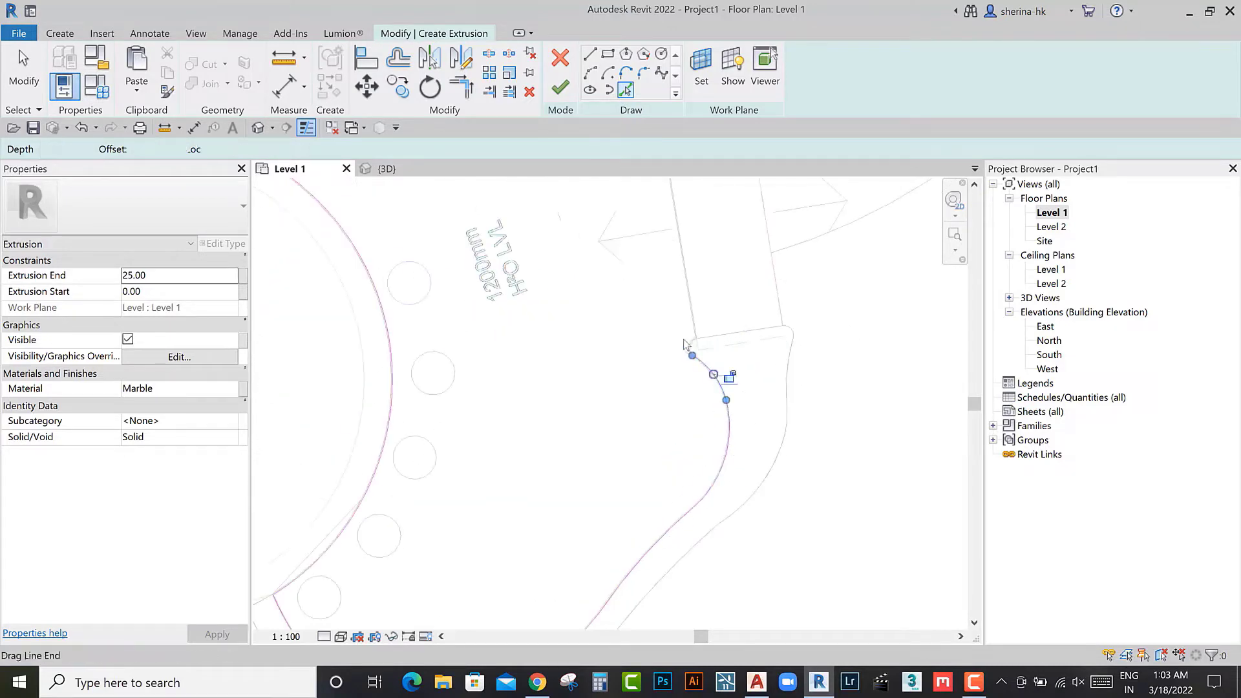
scroll(705, 359, up, 3)
scroll(663, 351, down, 3)
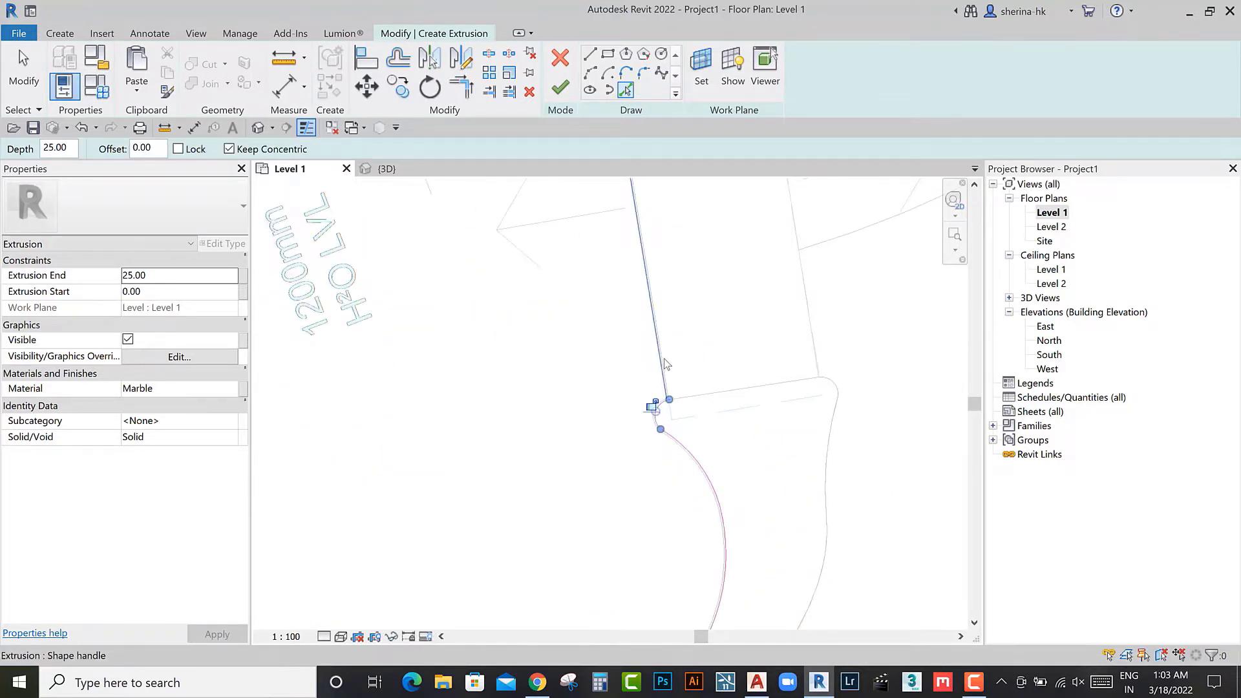
mouse_move(663, 351)
middle_down()
mouse_move(495, 284)
mouse_move(607, 462)
middle_up()
scroll(608, 462, up, 2)
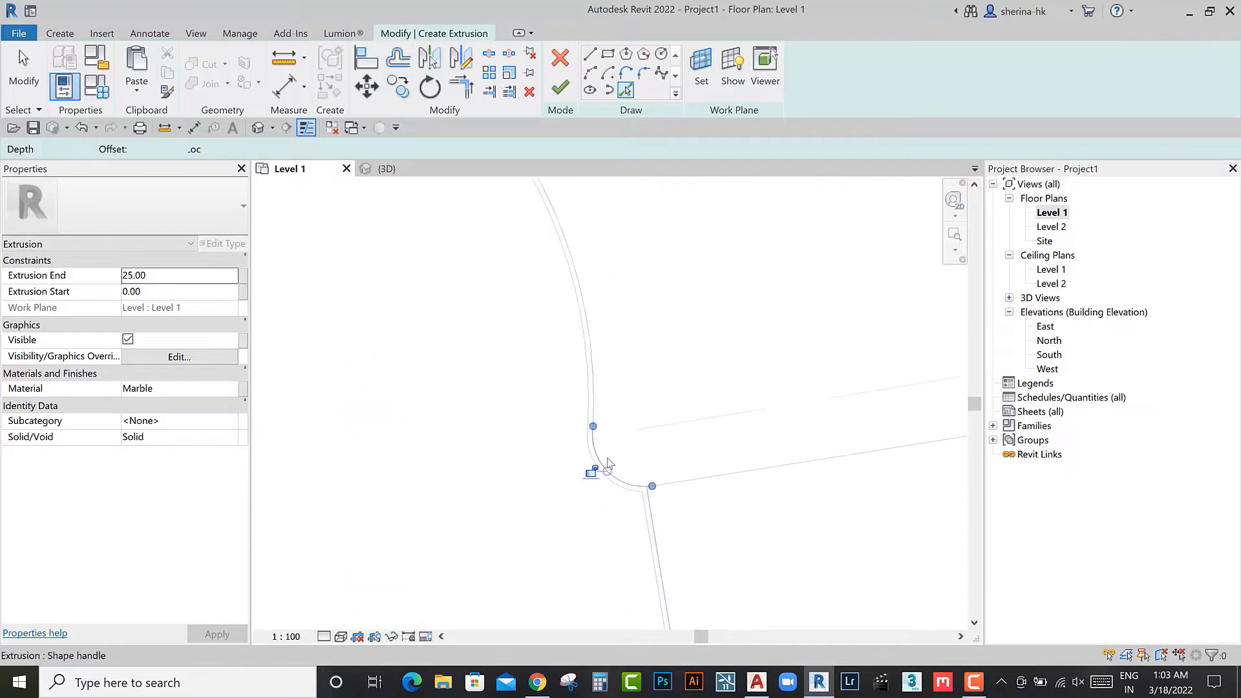
middle_drag(600, 377, 518, 438)
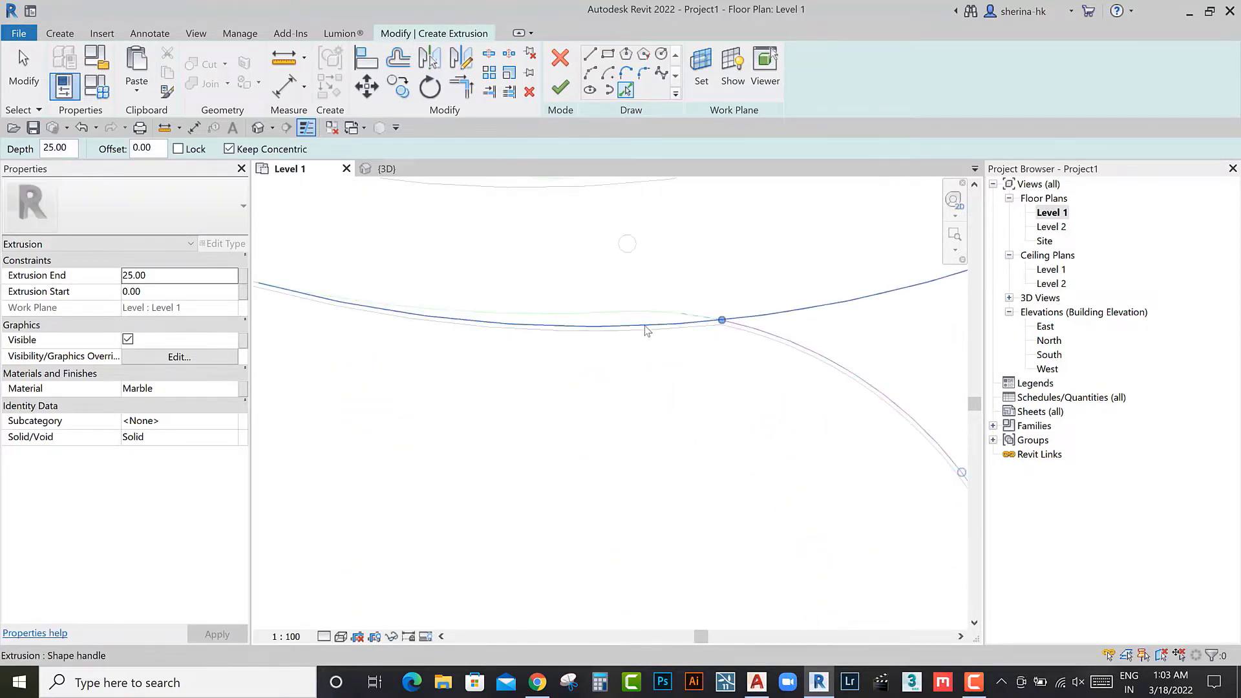
mouse_move(659, 368)
middle_down()
mouse_move(642, 449)
mouse_move(493, 369)
mouse_move(742, 497)
mouse_move(432, 430)
mouse_move(563, 396)
mouse_move(582, 289)
mouse_move(596, 404)
mouse_move(526, 479)
mouse_move(596, 450)
middle_up()
scroll(517, 393, up, 2)
Step: Use Trim/Extend to Corner and Pick Lines to close the sketch loop around the curved island
key(t)
key(r)
scroll(560, 291, down, 3)
scroll(582, 413, up, 4)
key(Escape)
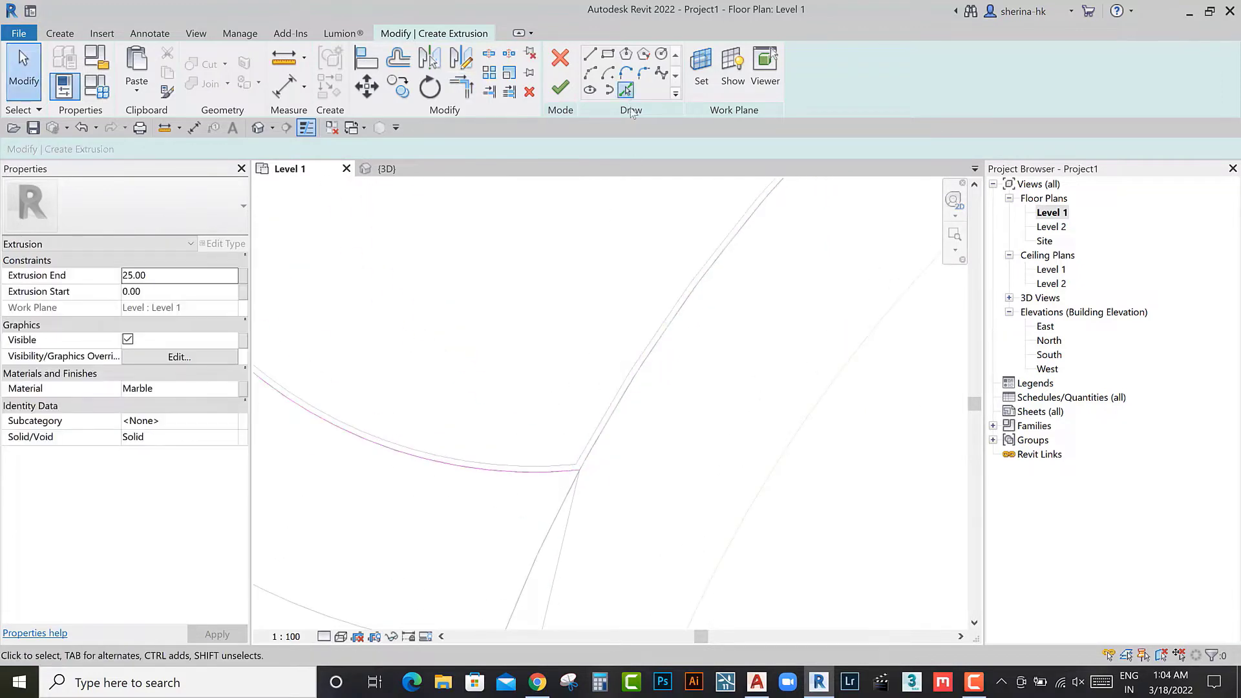
click(626, 90)
scroll(601, 466, down, 2)
scroll(590, 507, down, 2)
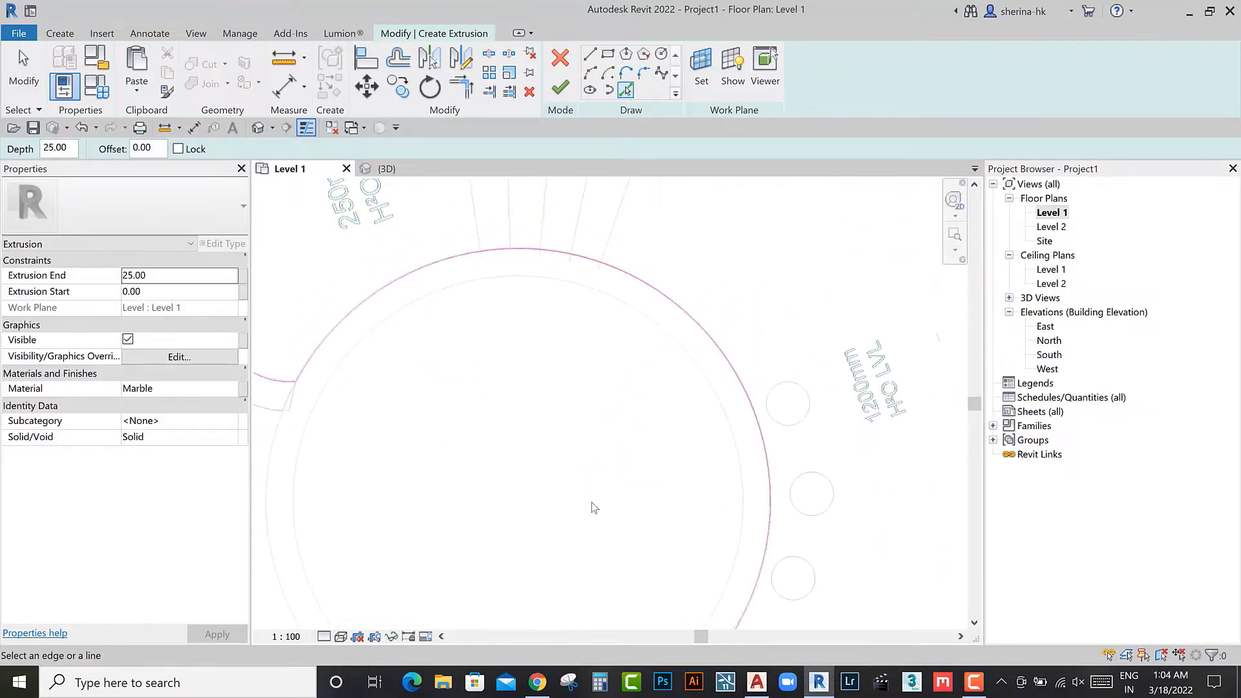
scroll(603, 415, up, 3)
scroll(601, 396, up, 2)
scroll(601, 396, down, 3)
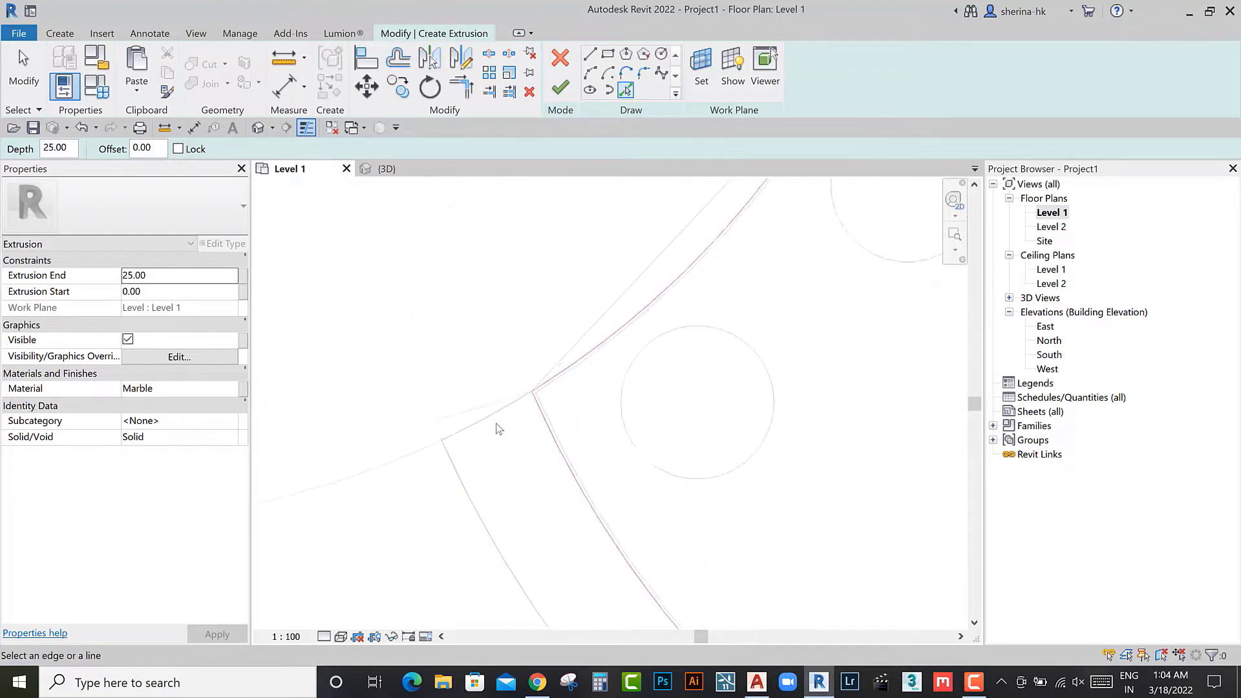
middle_drag(498, 429, 645, 410)
scroll(577, 440, up, 3)
mouse_move(576, 440)
middle_down()
mouse_move(607, 443)
mouse_move(665, 417)
mouse_move(637, 305)
middle_up()
scroll(607, 443, down, 3)
scroll(632, 477, up, 3)
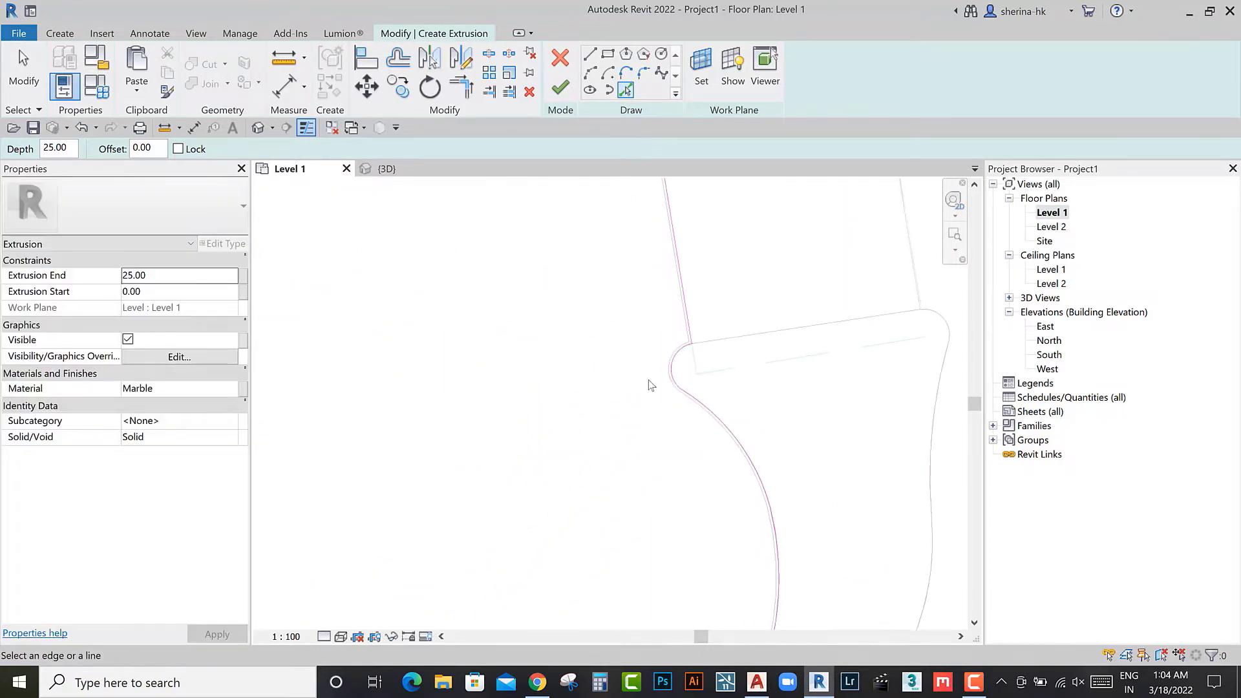
scroll(621, 391, down, 2)
scroll(761, 362, up, 2)
scroll(750, 418, up, 1)
scroll(647, 384, down, 3)
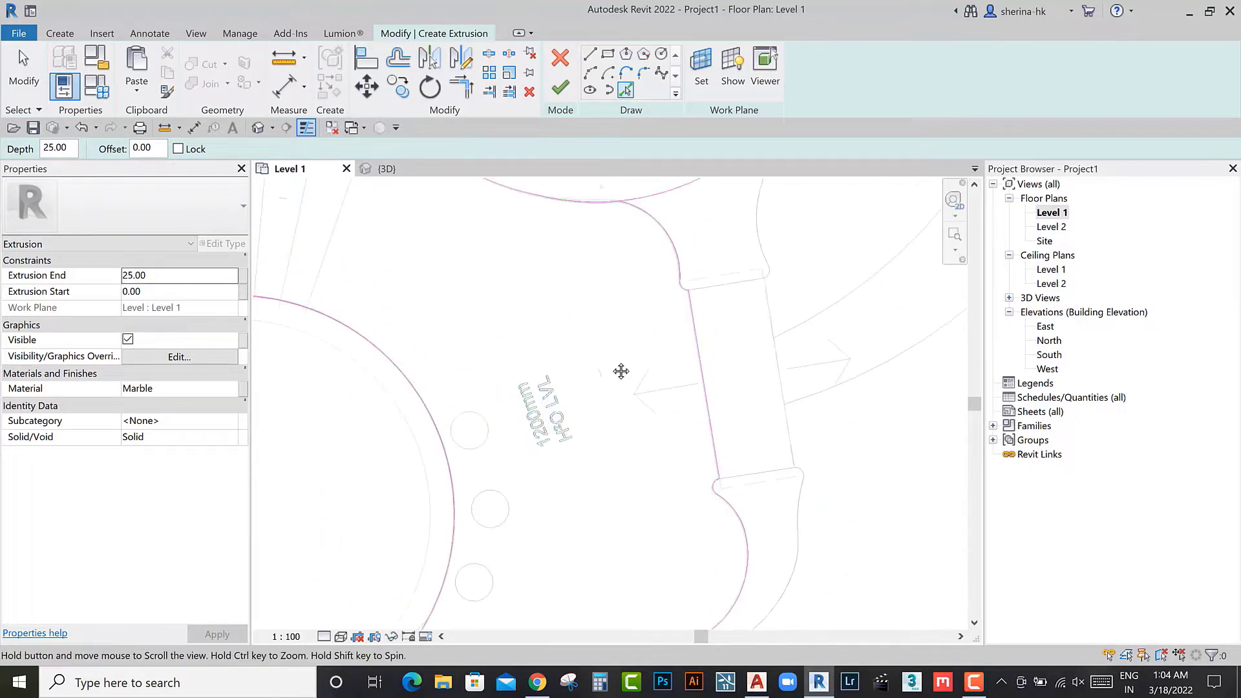
scroll(673, 369, up, 3)
scroll(616, 332, down, 1)
scroll(616, 332, down, 3)
Step: Trim another corner, attempt to finish, and dismiss the intersecting-lines warning
key(Escape)
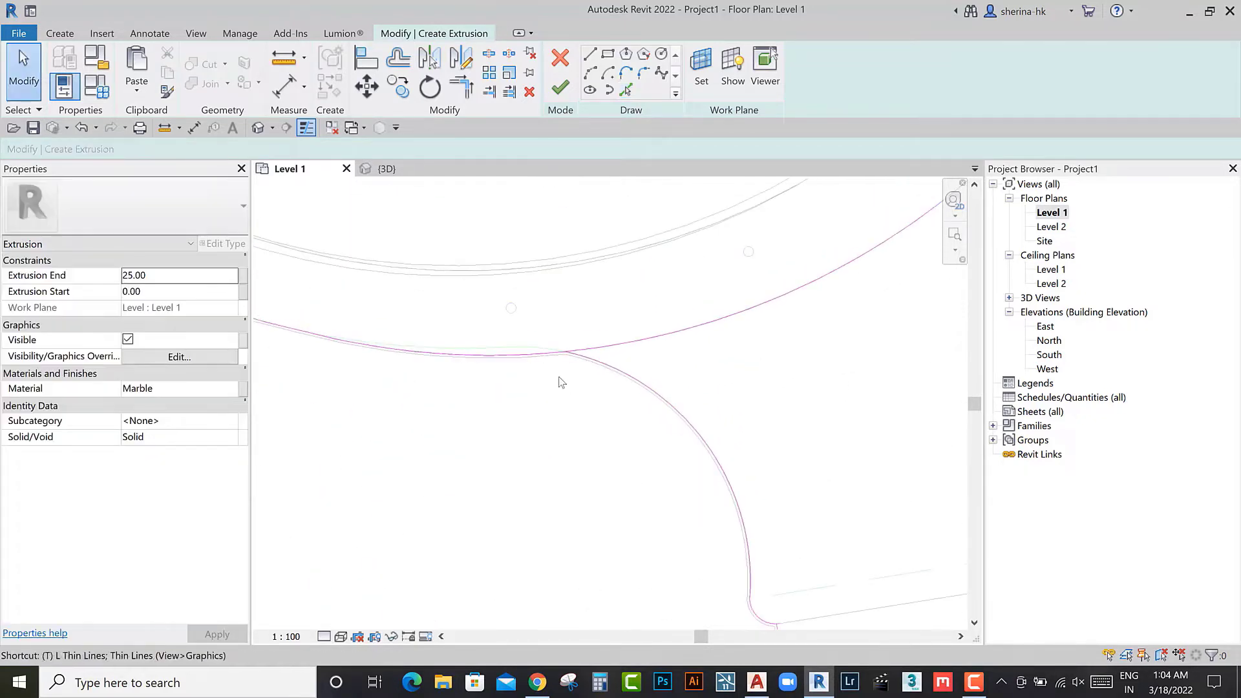
key(t)
key(r)
scroll(592, 381, down, 2)
middle_drag(592, 381, 572, 353)
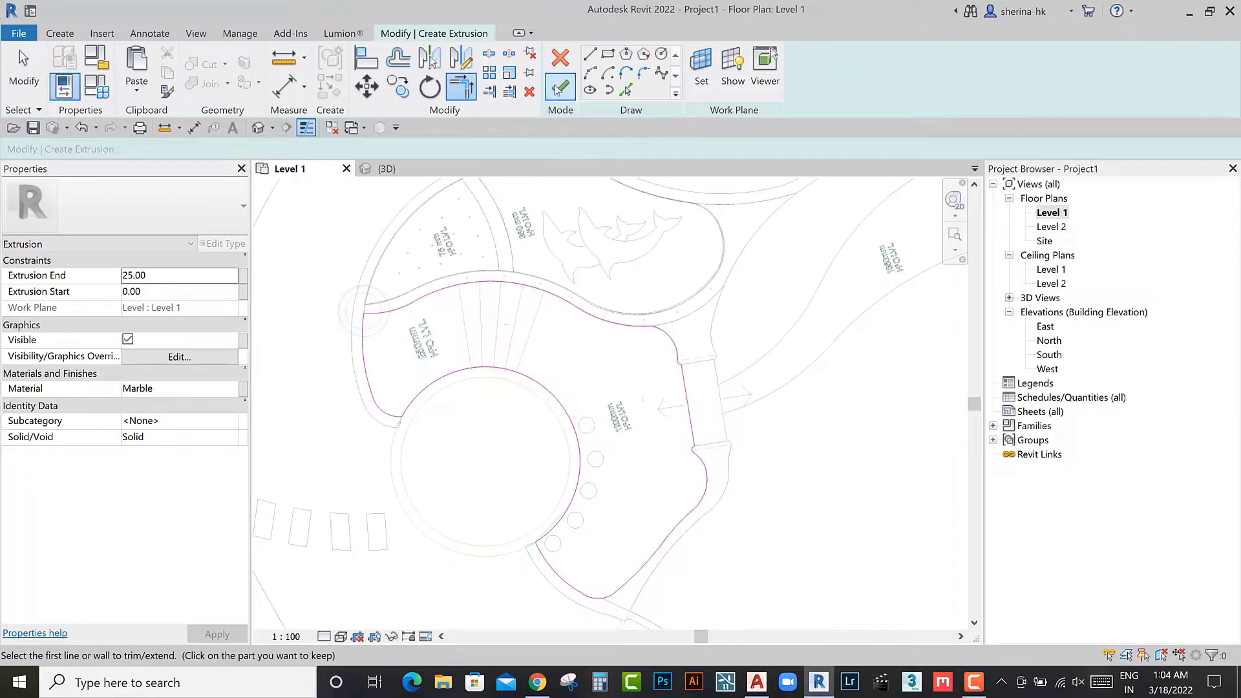
click(557, 90)
click(1164, 643)
Step: Fix the rounded corner with TR and finish the 25-deep marble extrusion
scroll(683, 421, up, 3)
scroll(608, 391, up, 2)
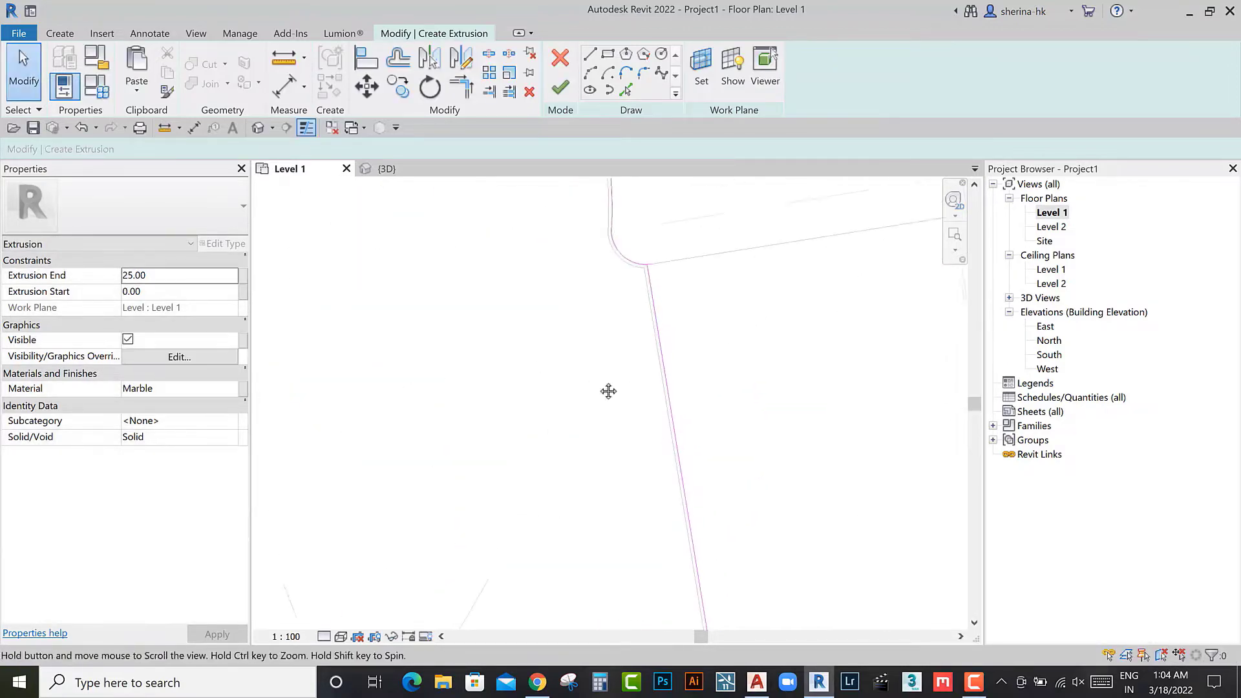
scroll(593, 436, up, 3)
mouse_move(608, 391)
middle_down()
mouse_move(593, 436)
mouse_move(591, 414)
middle_up()
scroll(616, 395, down, 2)
scroll(587, 415, up, 2)
scroll(587, 416, down, 2)
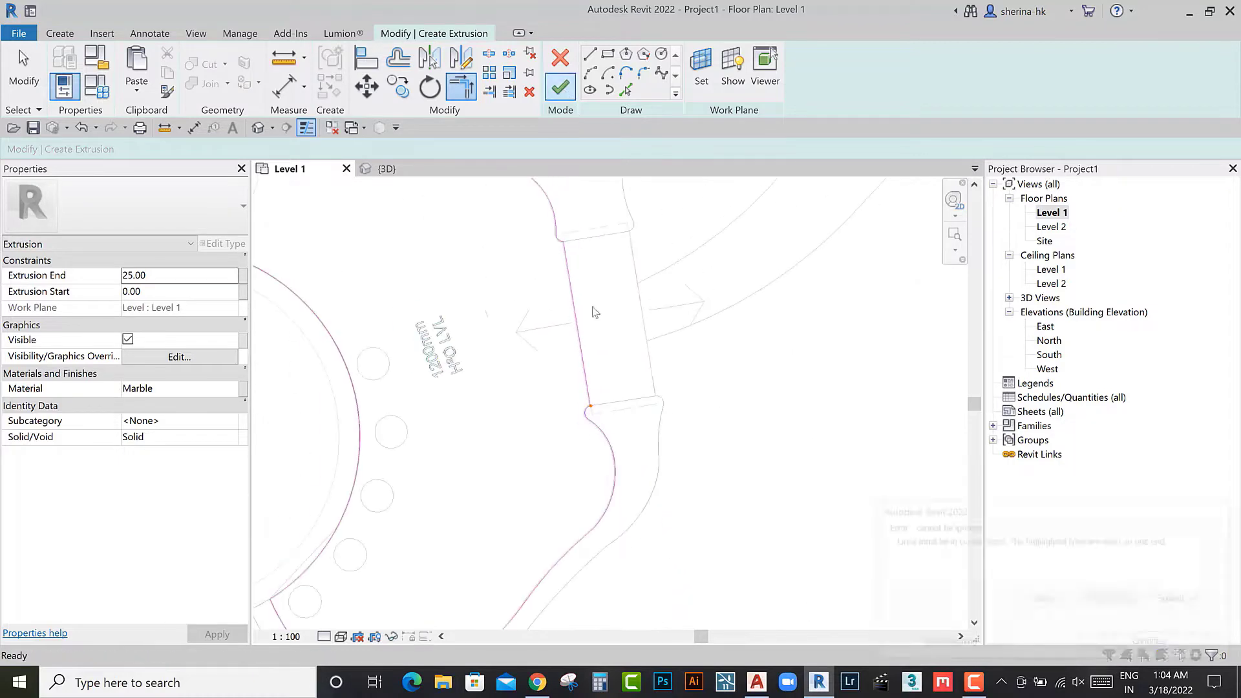
scroll(588, 401, up, 2)
key(Escape)
key(t)
key(r)
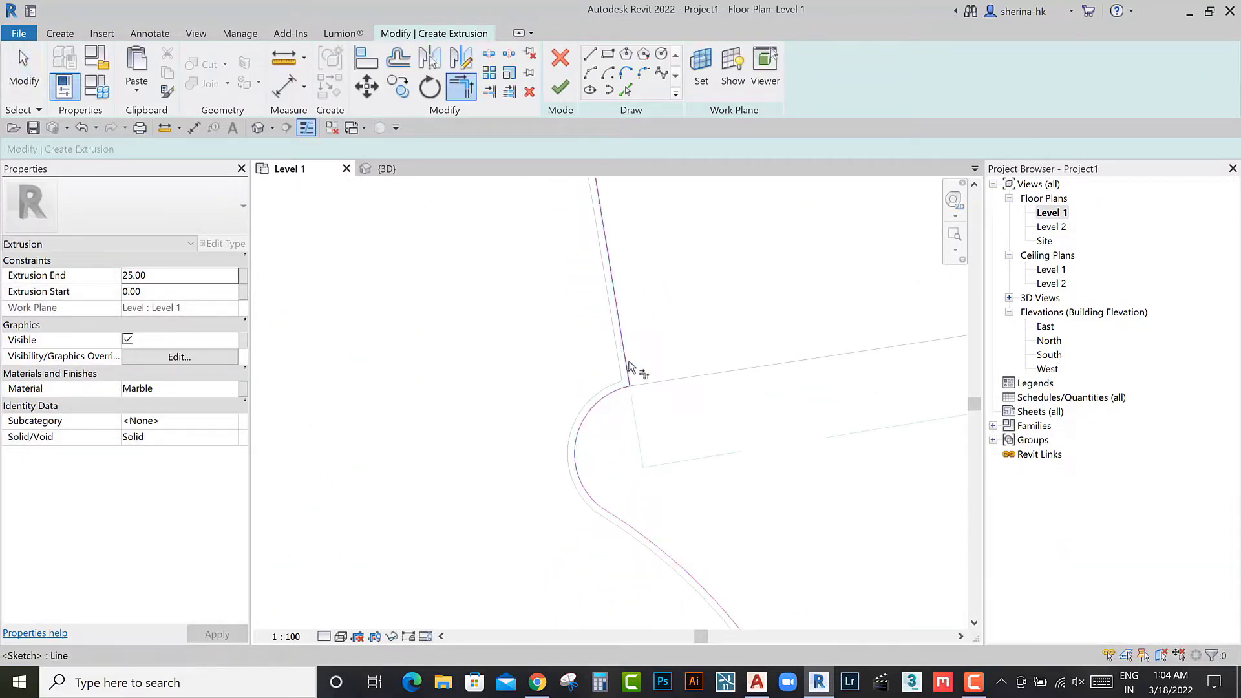
scroll(601, 453, down, 3)
scroll(582, 426, down, 2)
scroll(572, 408, down, 4)
key(Escape)
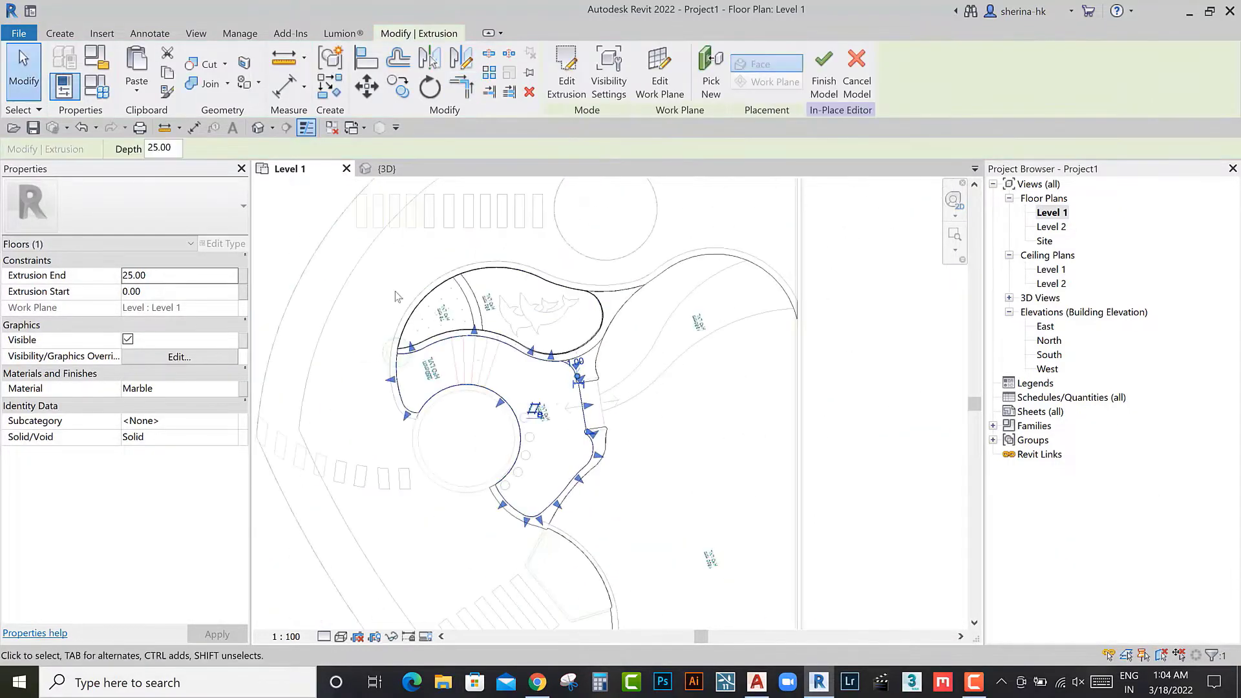
Step: Make the extrusion a thin slab from -120 to -118 and give it a new material
click(256, 129)
shift+middle_drag(502, 460, 502, 335)
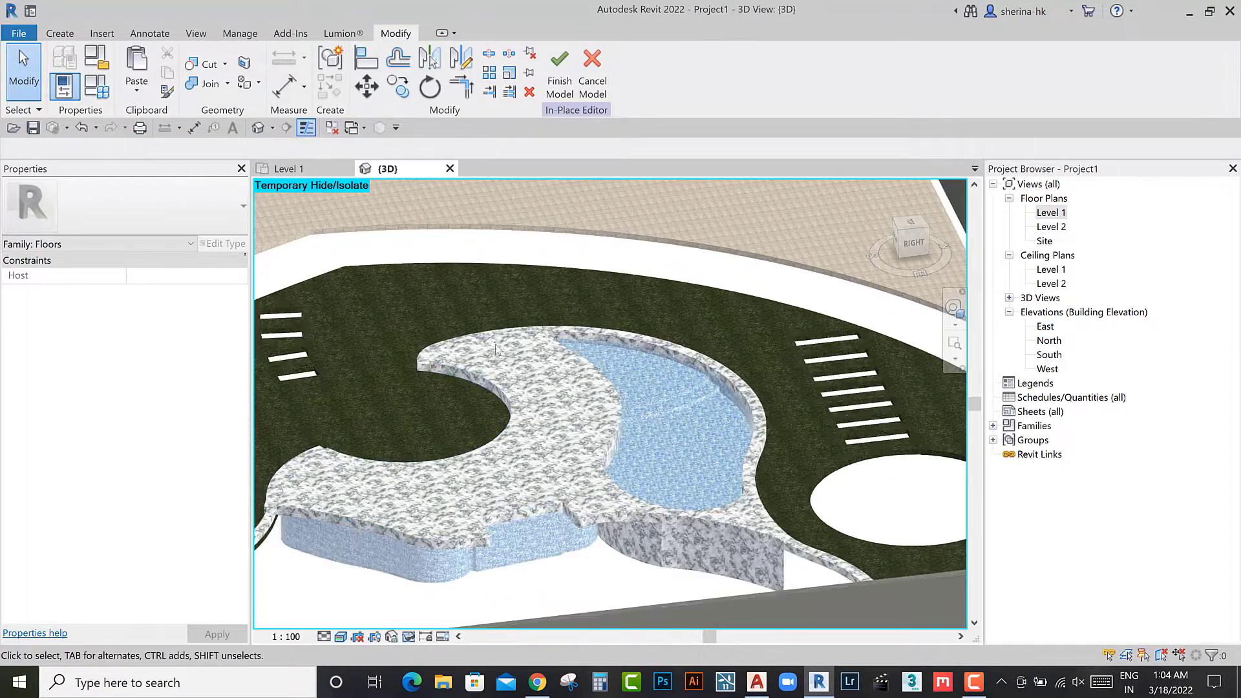
scroll(502, 335, up, 2)
click(501, 335)
click(150, 292)
text(-11)
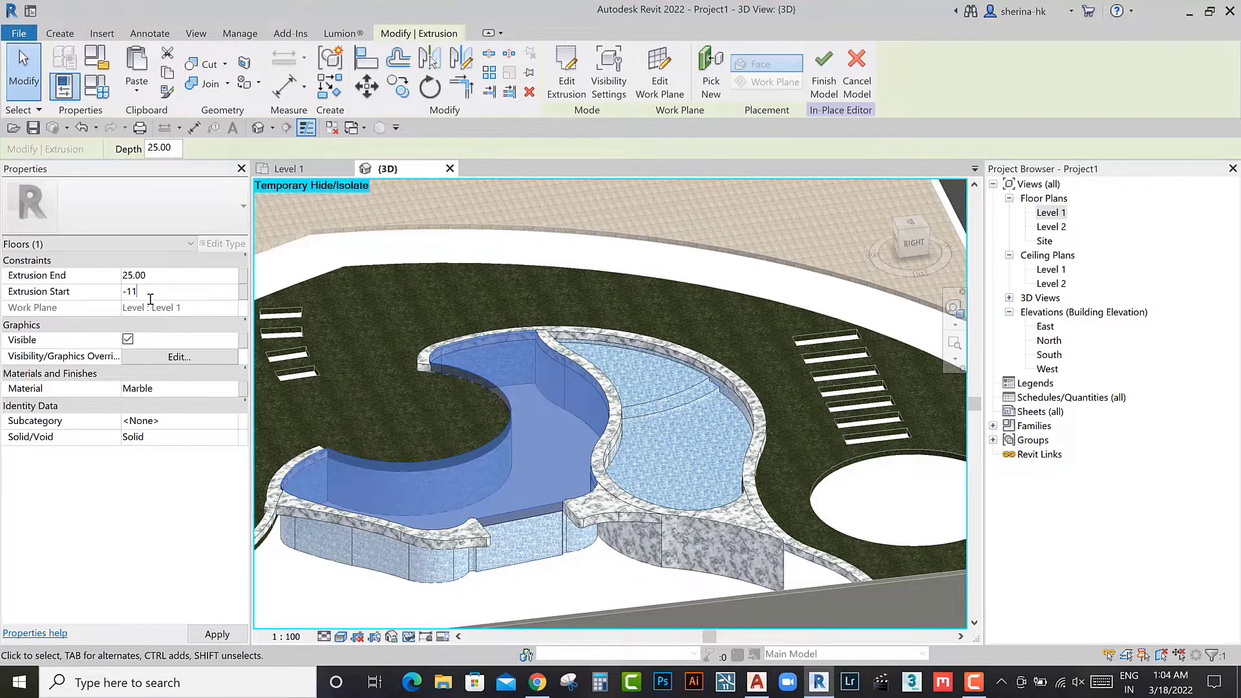
text(9)
key(Return)
text(-118)
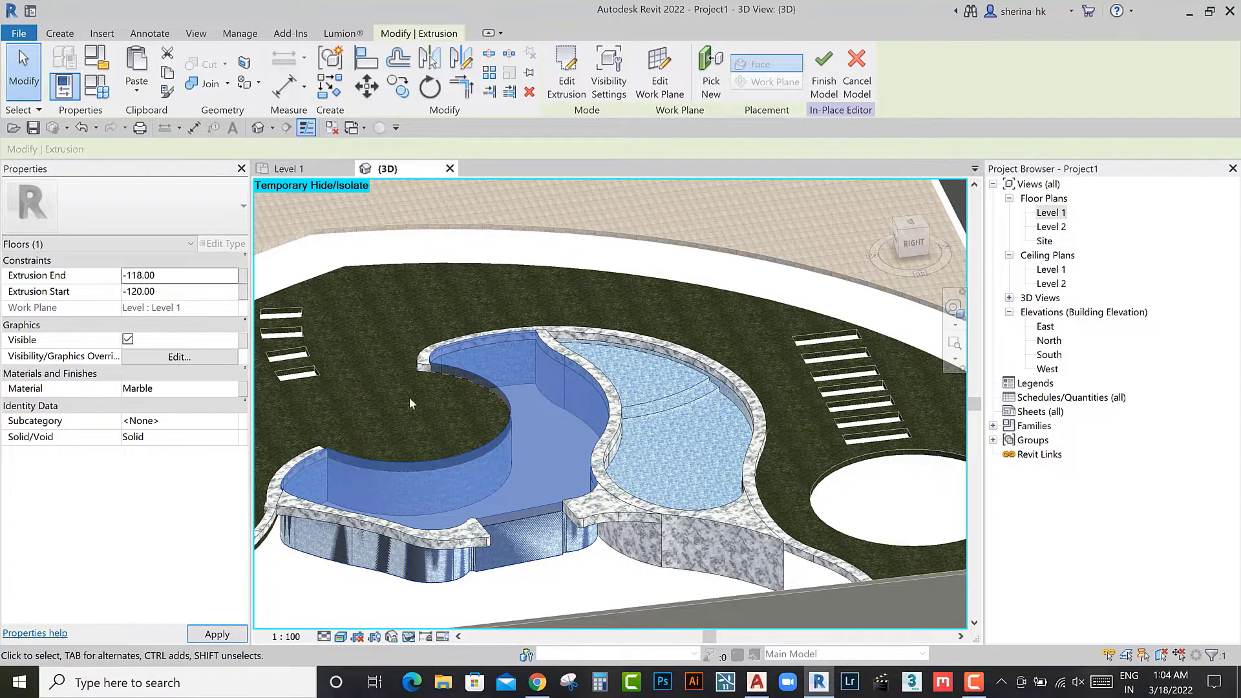
click(409, 403)
shift+middle_drag(410, 404, 203, 424)
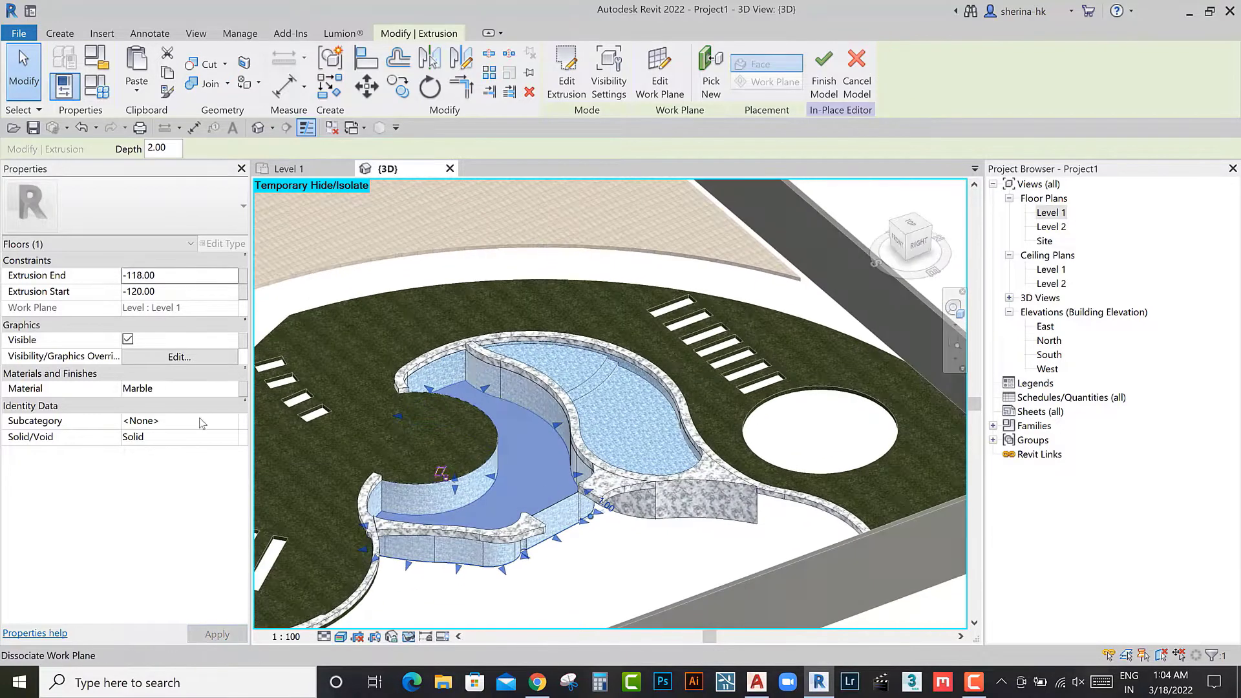
click(171, 390)
key(Escape)
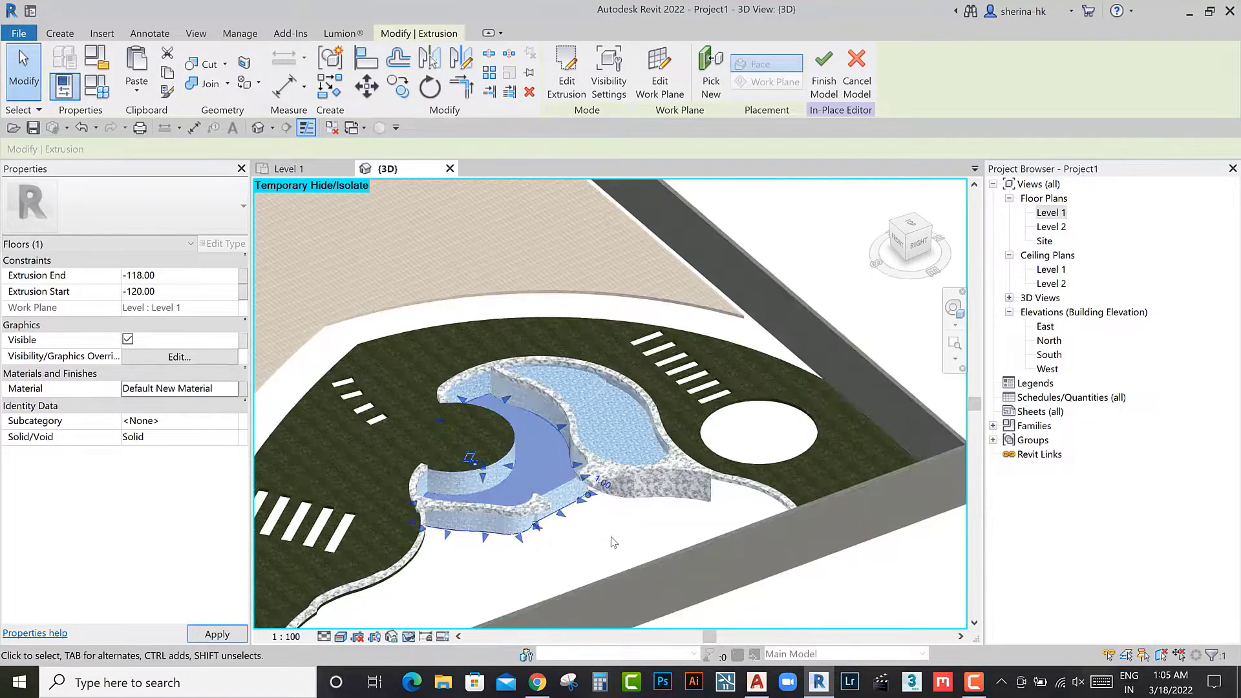
Step: Paste an aligned copy of the slab in place and raise its top to -62.88
mouse_move(526, 429)
shift+middle_down()
mouse_move(645, 488)
mouse_move(587, 443)
mouse_move(571, 493)
mouse_move(591, 456)
mouse_move(552, 464)
mouse_move(616, 428)
mouse_move(624, 401)
shift+middle_up()
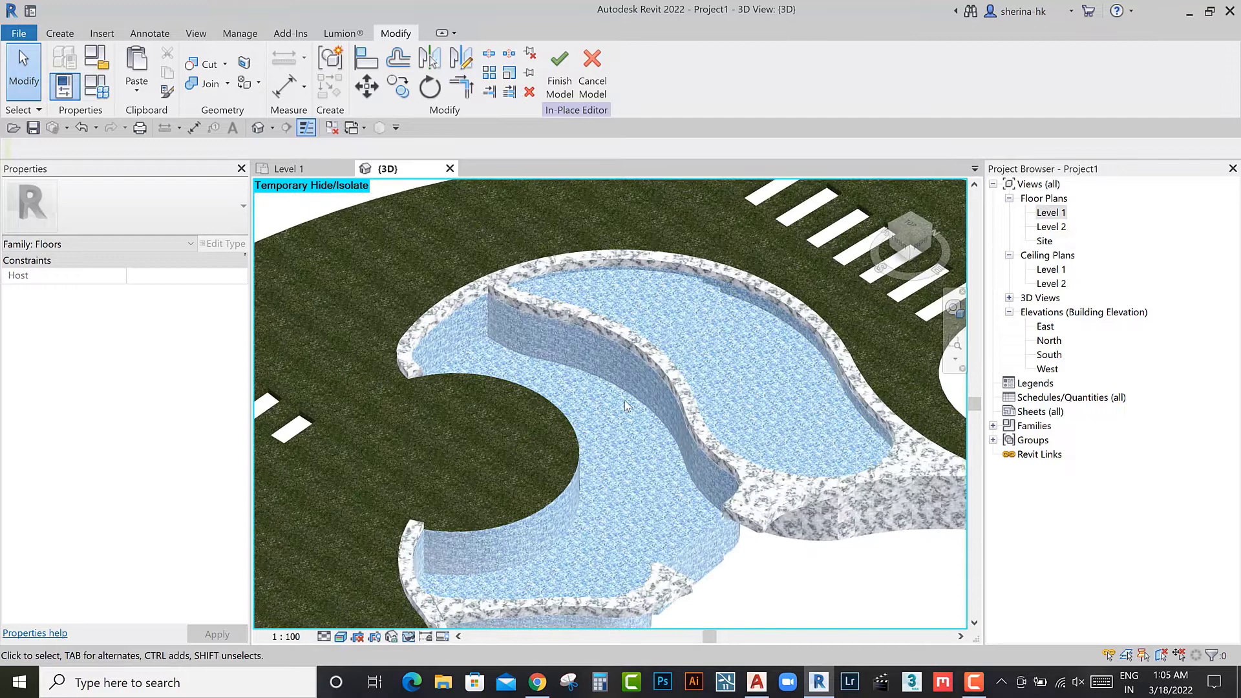
click(630, 469)
click(137, 90)
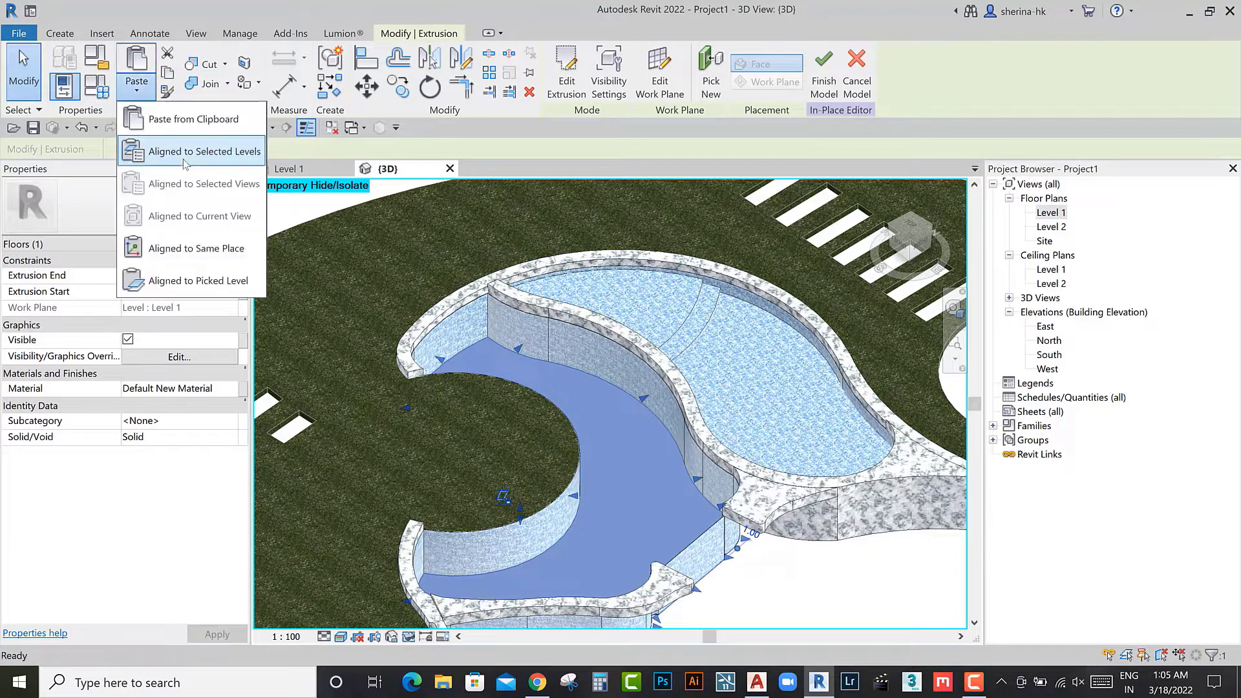
click(172, 248)
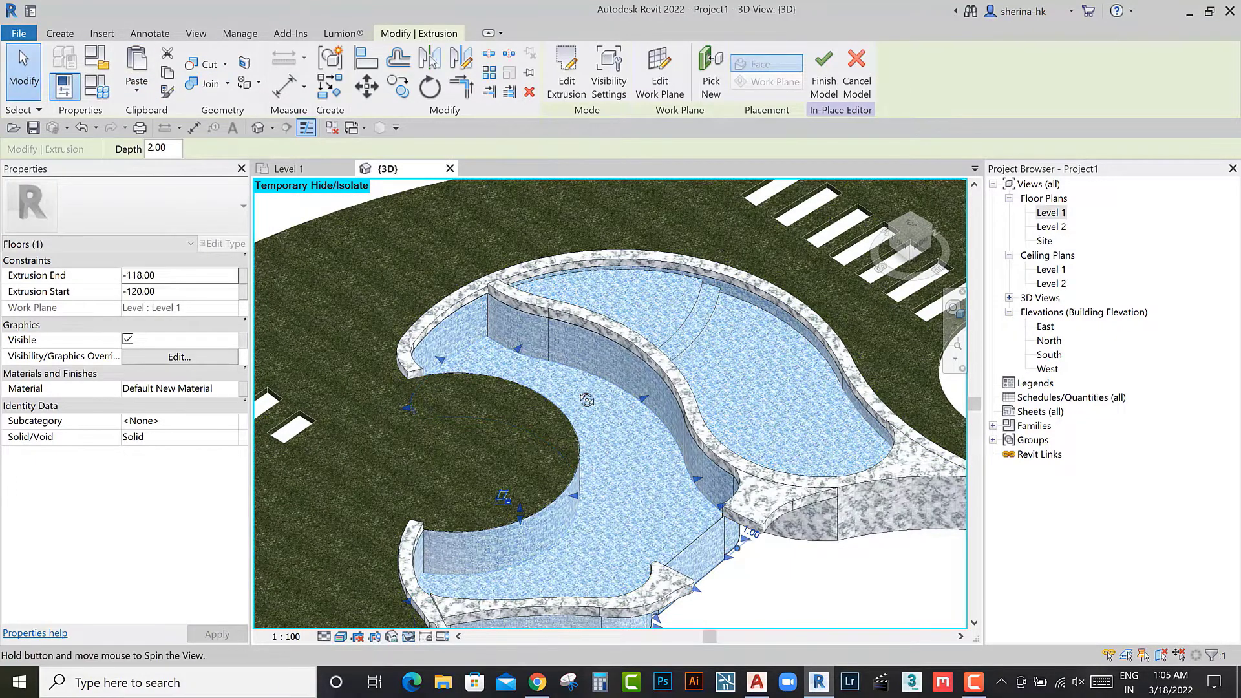
shift+middle_drag(586, 399, 569, 440)
drag(520, 511, 518, 453)
shift+middle_drag(581, 401, 614, 388)
scroll(582, 388, up, 3)
click(566, 362)
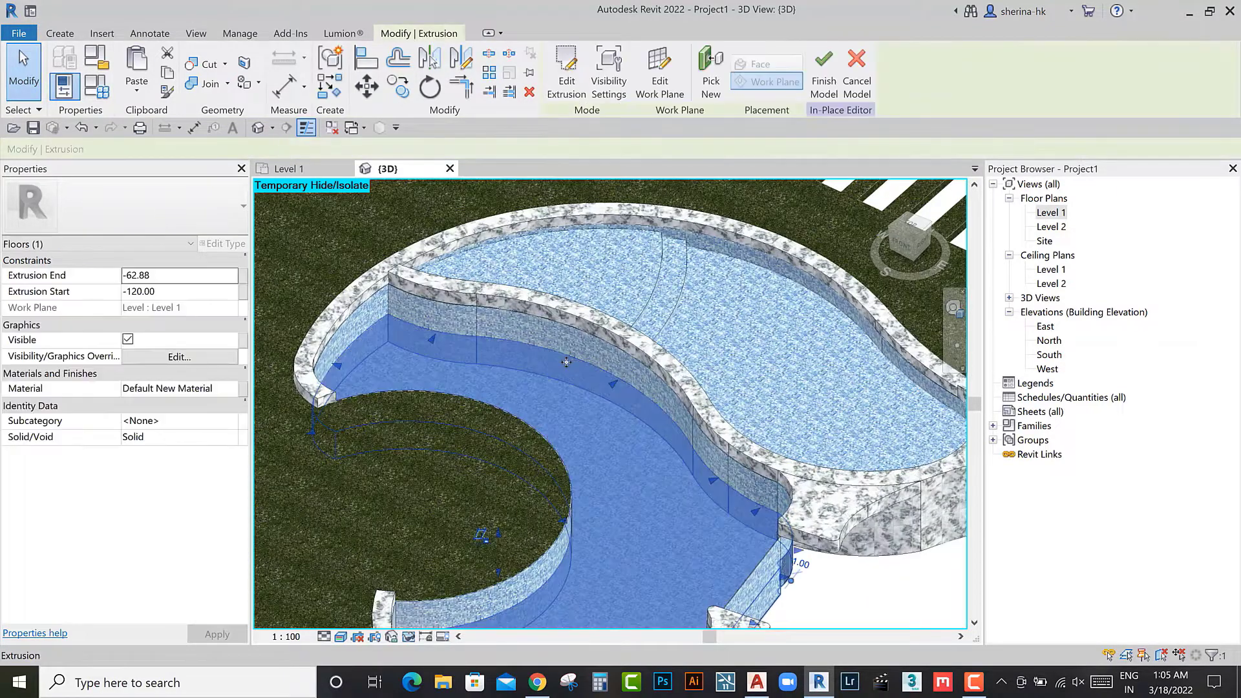
double_click(566, 362)
Step: Delete the leftover stray lines from the curved ledge sketch
key(ctrl+Tab)
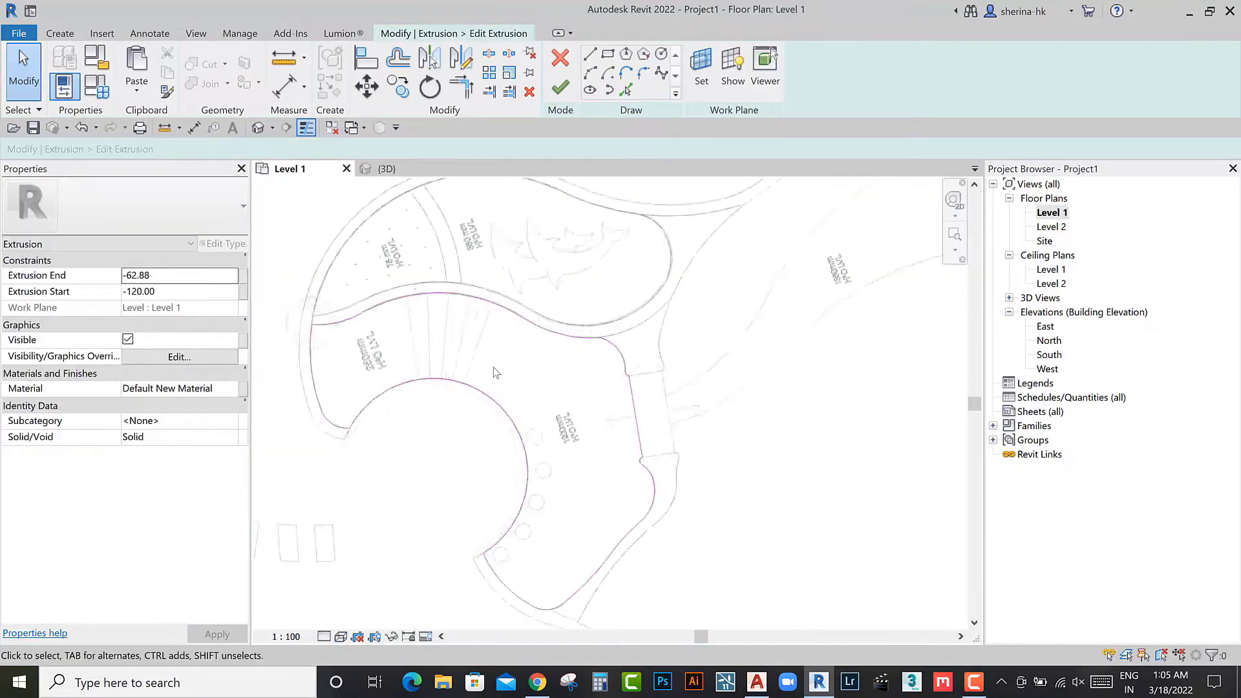
scroll(495, 372, up, 3)
scroll(444, 417, up, 2)
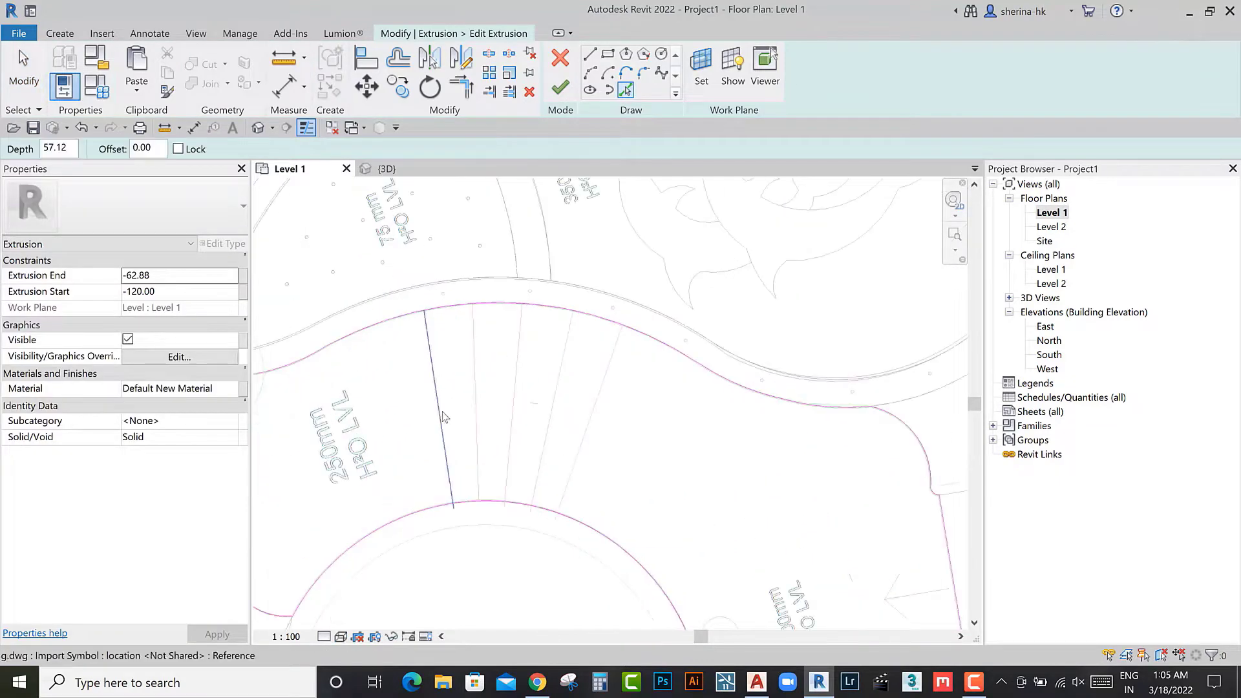
scroll(598, 330, up, 4)
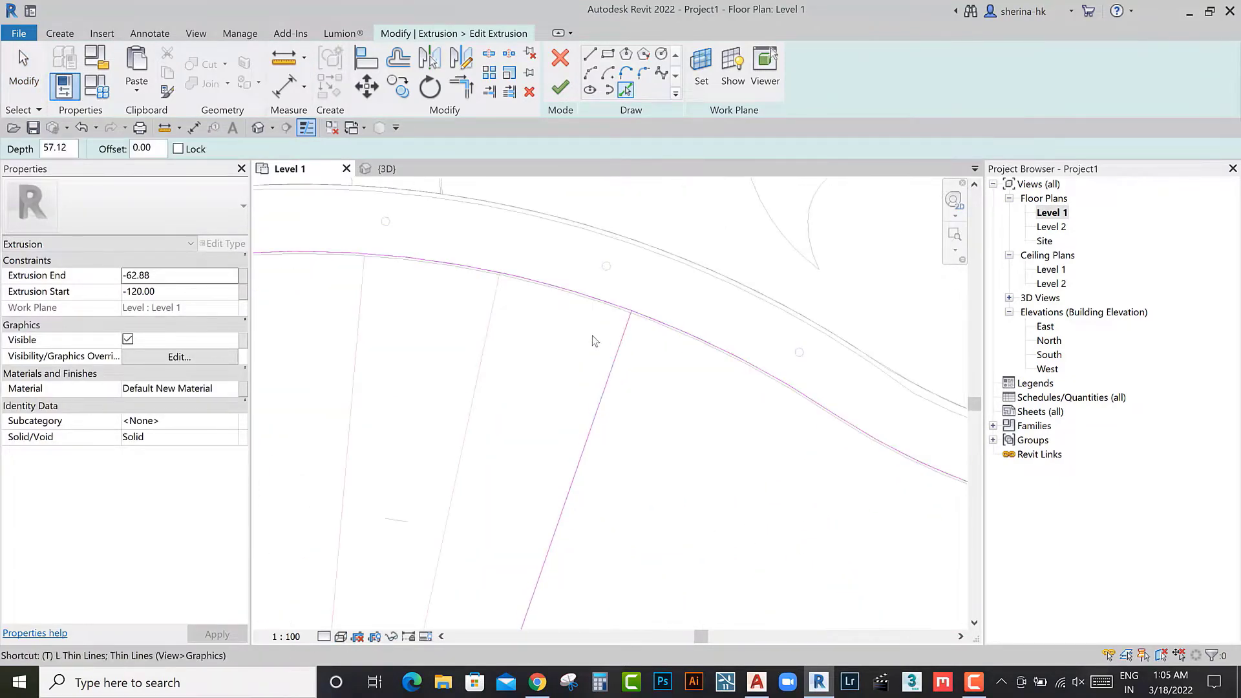
key(t)
key(r)
scroll(611, 323, up, 2)
scroll(631, 326, down, 5)
scroll(576, 407, up, 4)
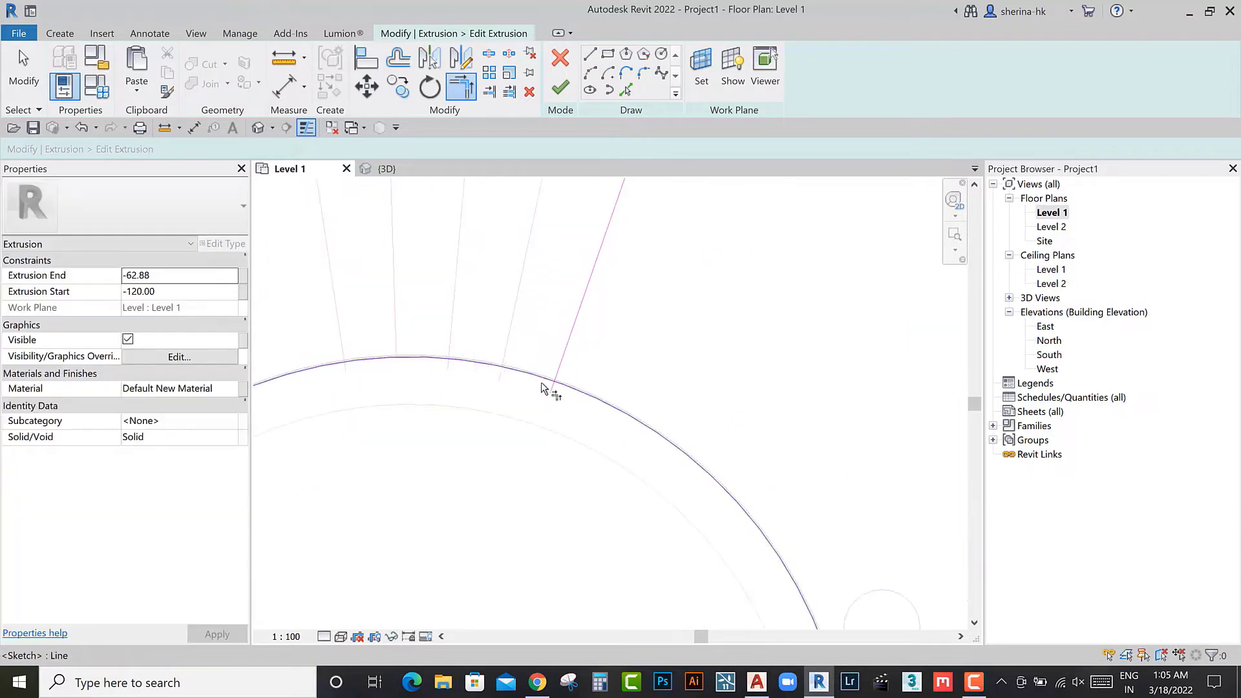
scroll(576, 385, down, 5)
key(Escape)
scroll(639, 506, up, 2)
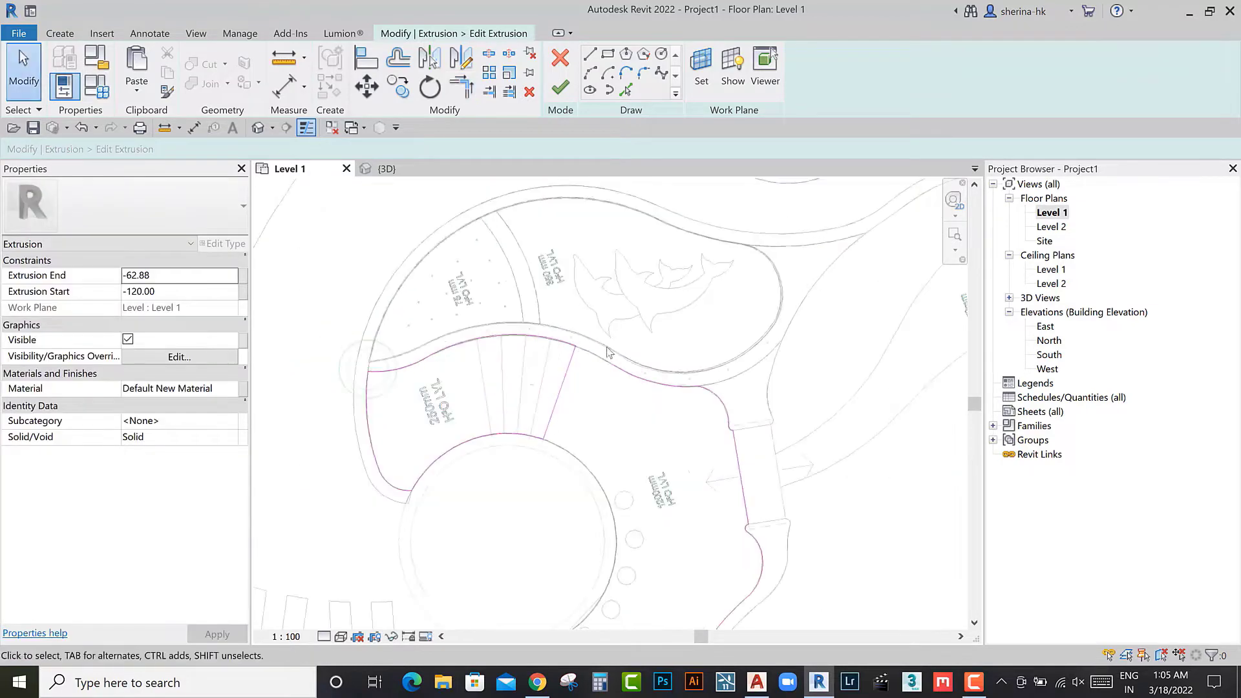
scroll(678, 580, up, 1)
click(680, 580)
key(Delete)
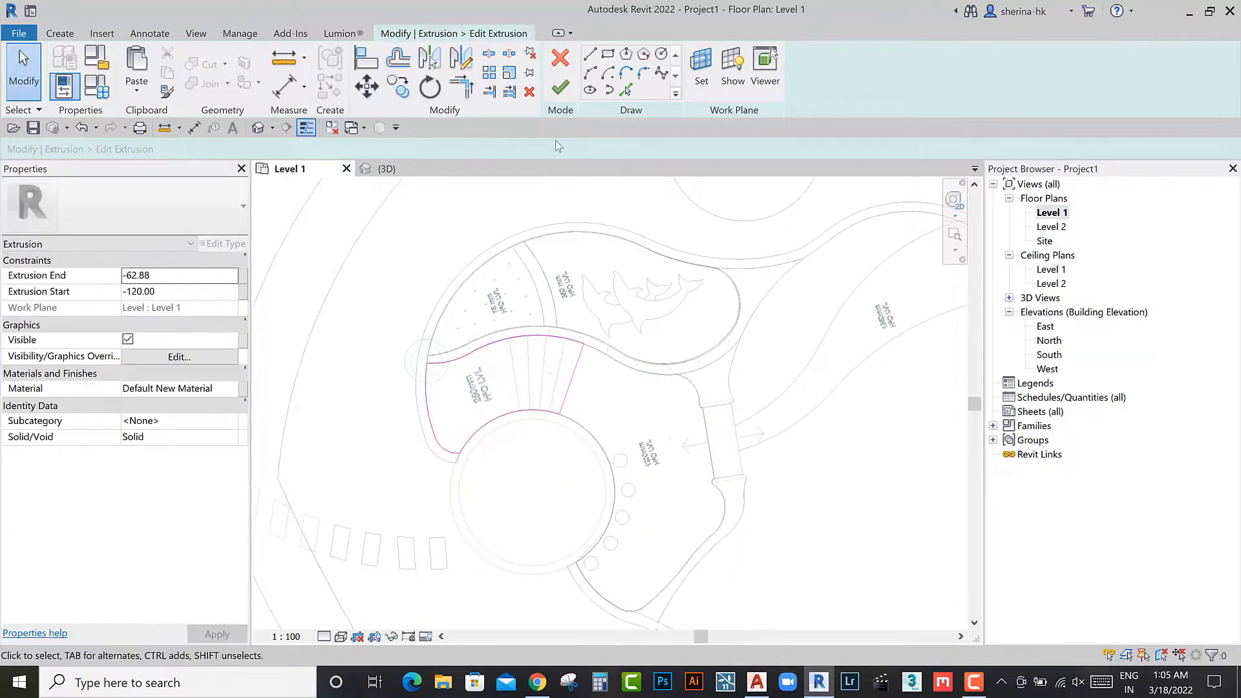
Step: Join two open ledge sketch lines at a corner with Trim/Extend to Corner (TR)
click(559, 87)
key(Return)
scroll(562, 407, up, 3)
scroll(563, 407, up, 3)
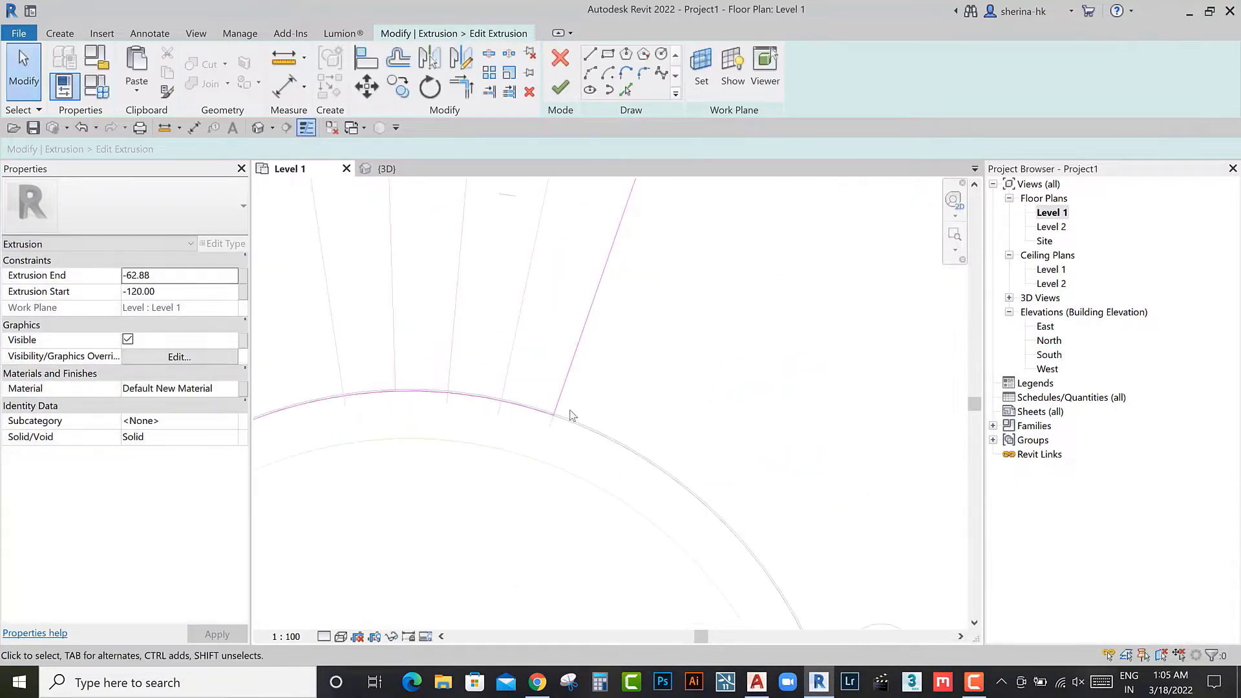
key(t)
key(r)
click(491, 399)
click(565, 400)
scroll(566, 446, down, 3)
scroll(609, 374, up, 2)
scroll(416, 421, up, 2)
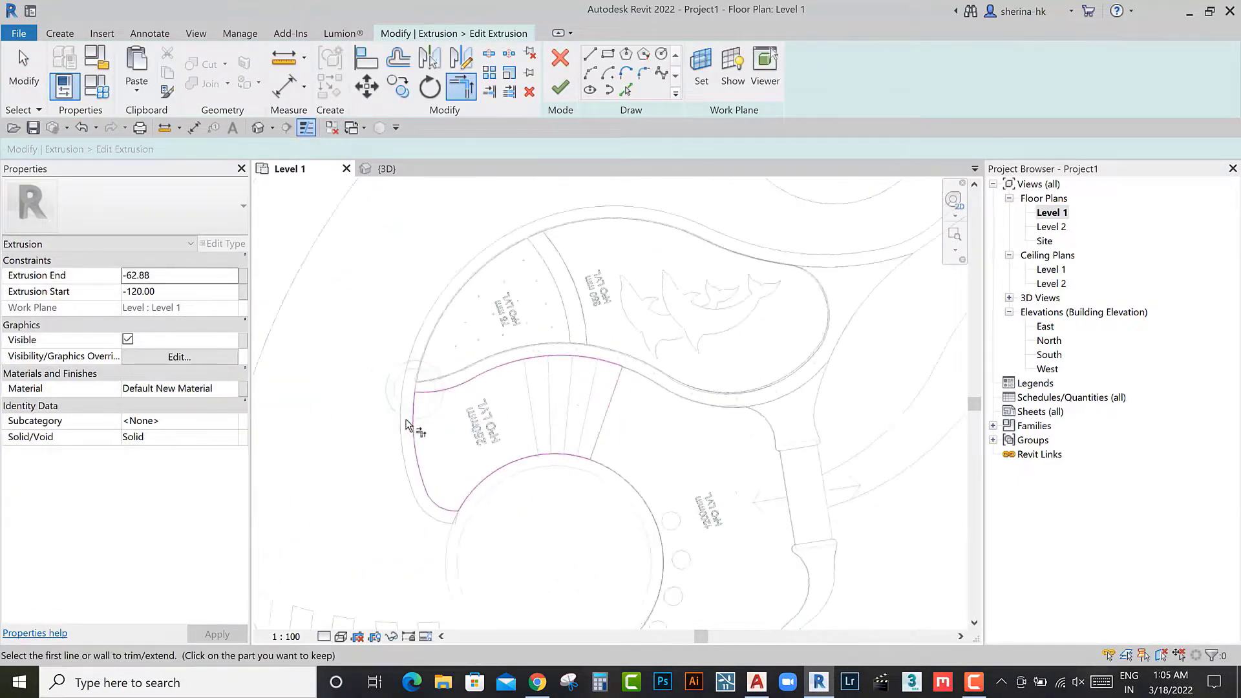
scroll(434, 399, down, 3)
scroll(513, 466, up, 3)
scroll(512, 465, down, 3)
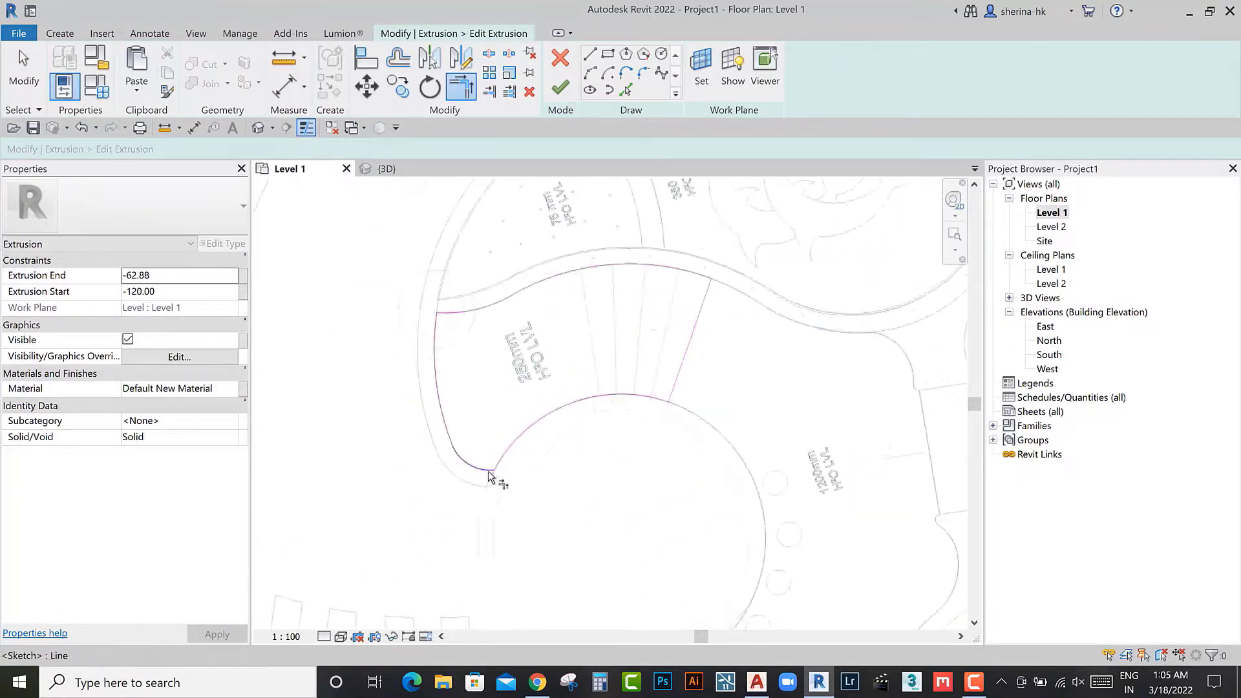
Step: Close the last open end and finish the -120.00 to -62.88 extrusion sketch
click(564, 92)
scroll(540, 366, up, 2)
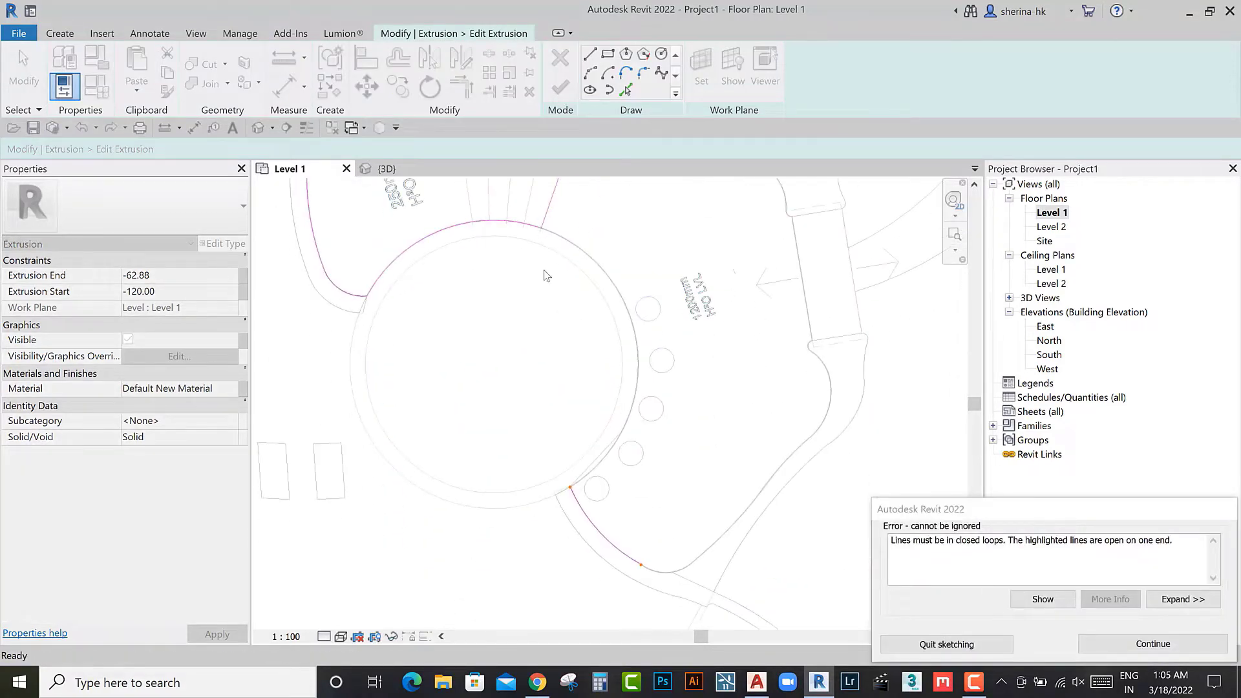
scroll(540, 365, down, 2)
click(1114, 646)
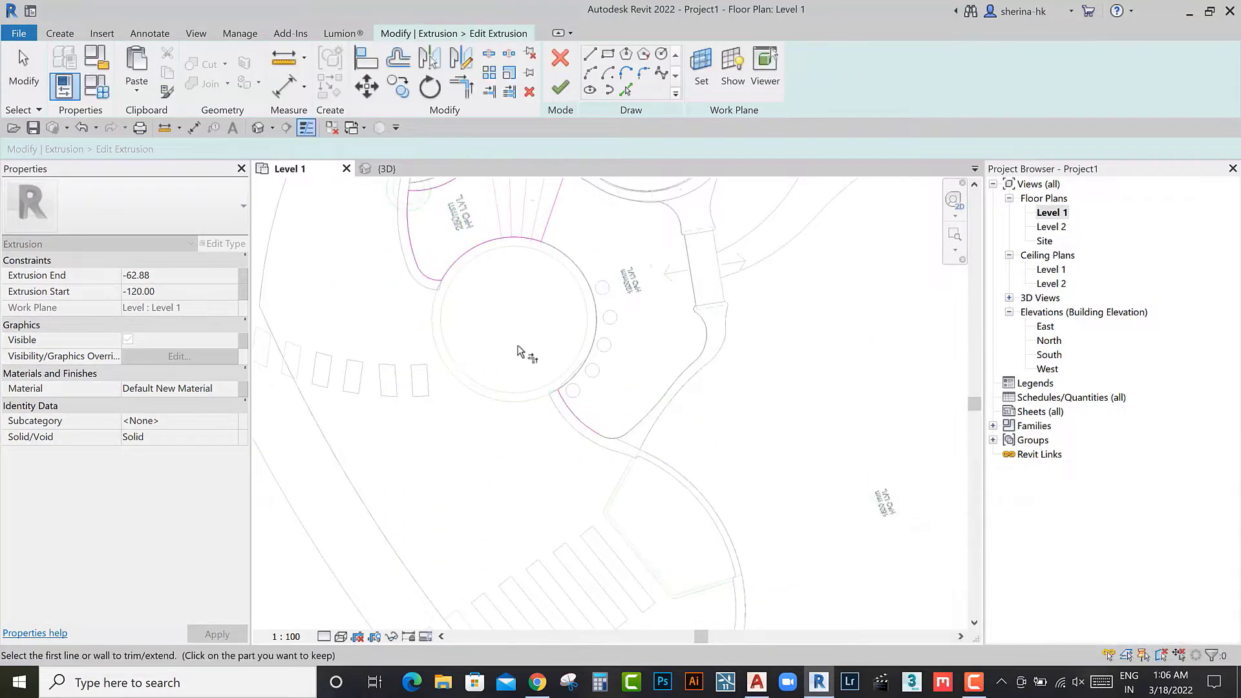
key(Escape)
click(556, 388)
key(Escape)
click(560, 87)
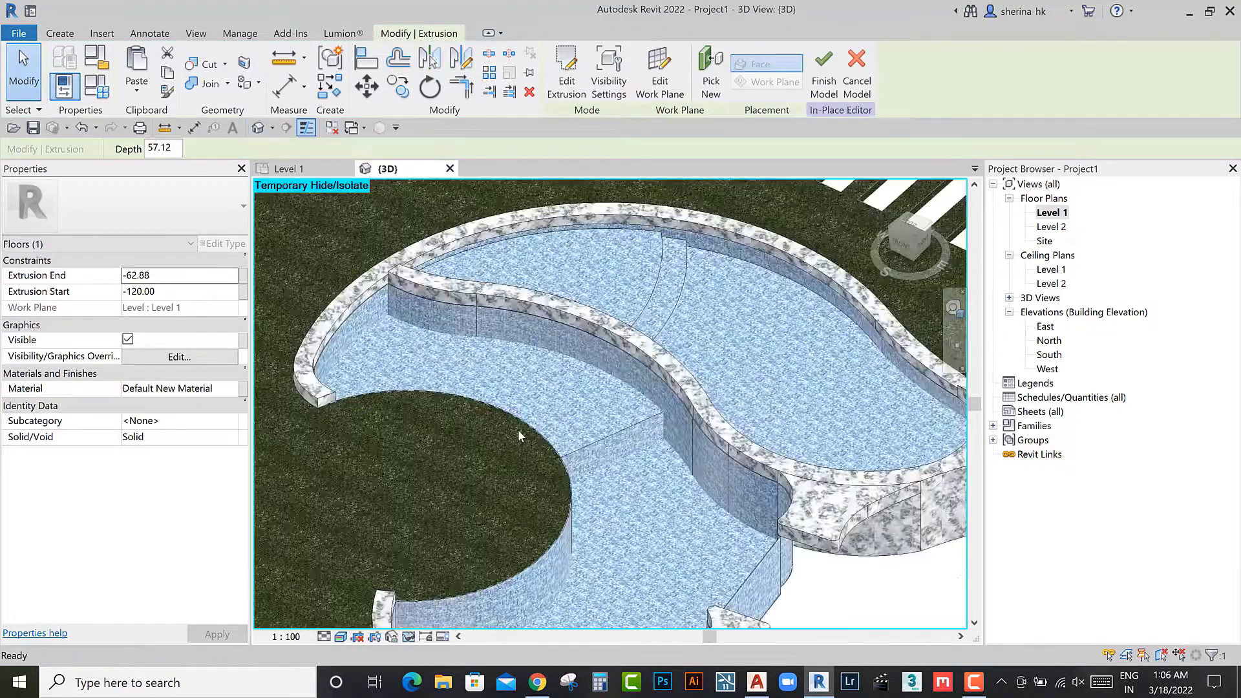
Step: In 3D, set the ledge extrusion's Extrusion End to -105, making a 15-deep step
click(258, 127)
shift+middle_drag(518, 429, 566, 426)
scroll(566, 426, up, 5)
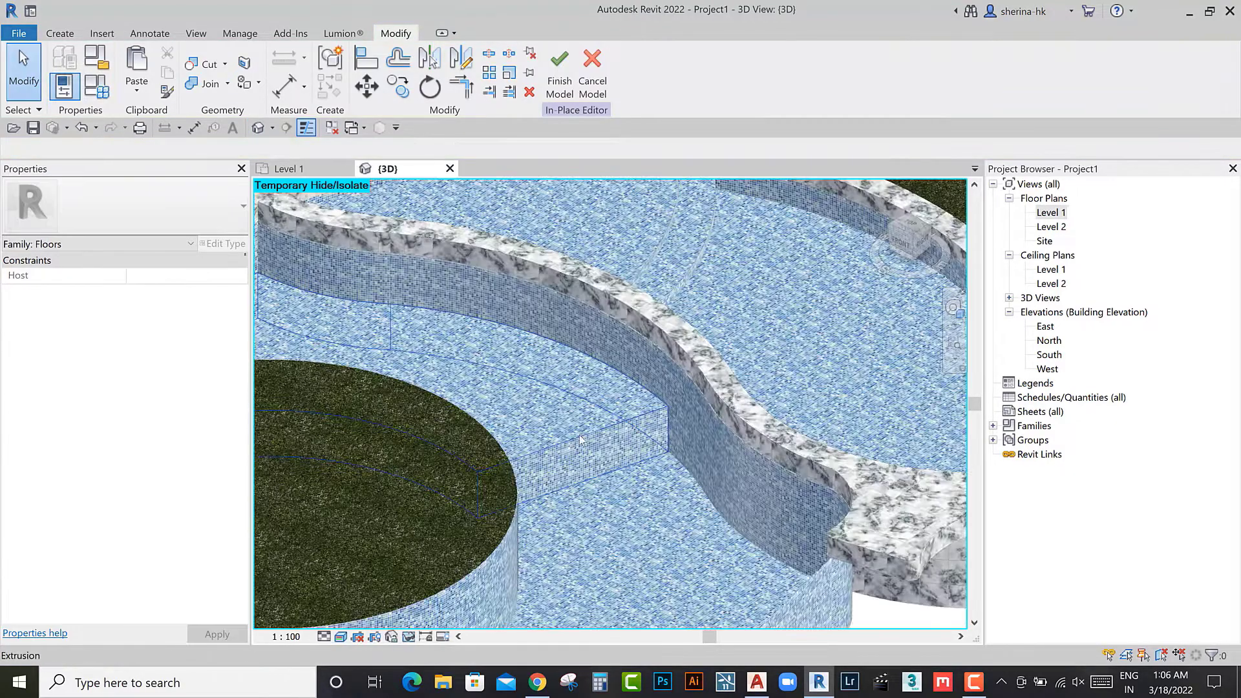
click(403, 396)
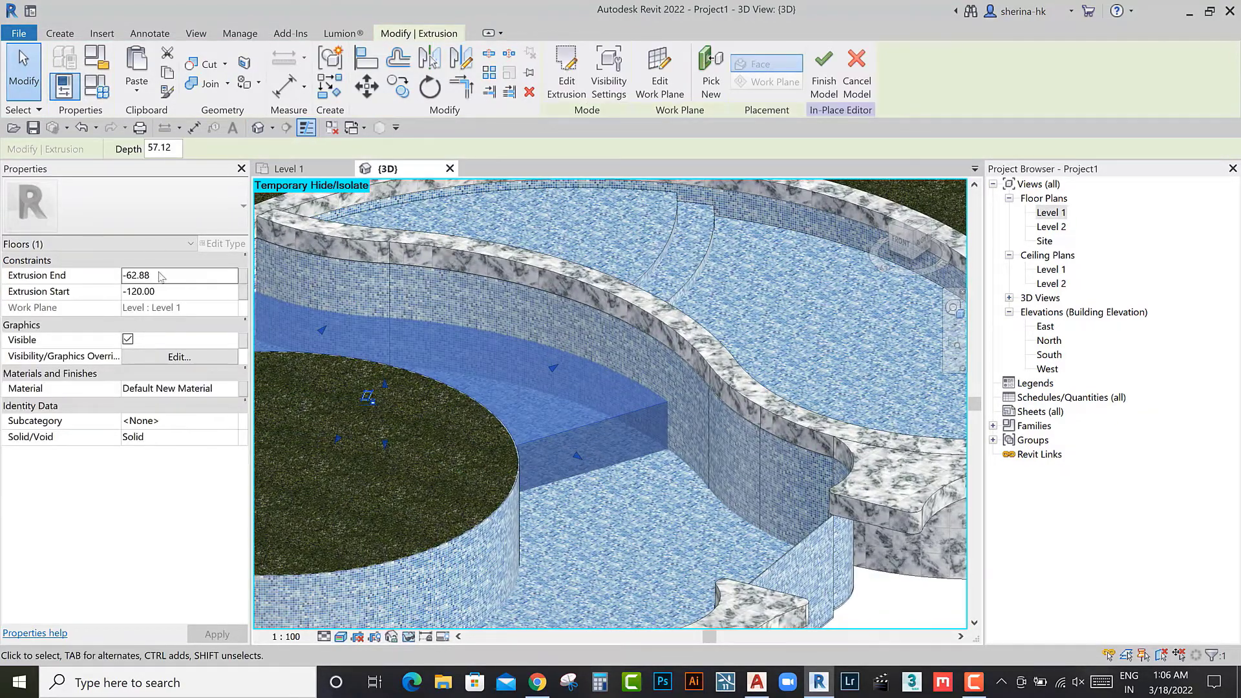
click(150, 275)
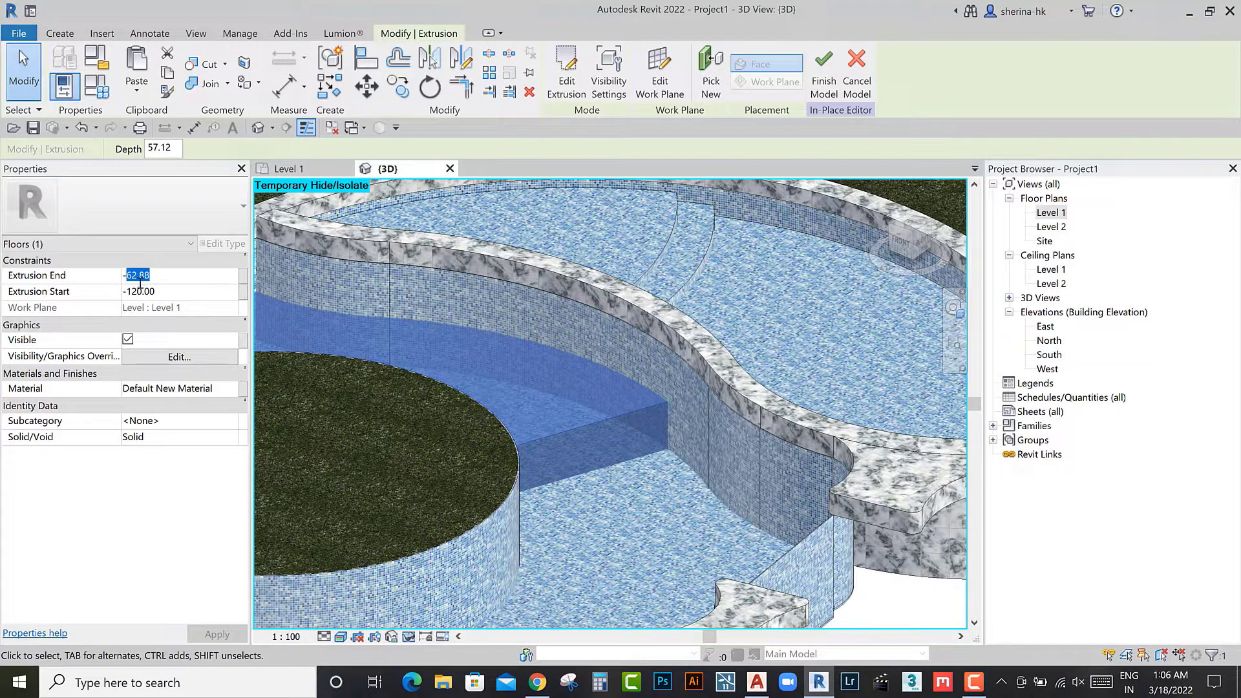
text(-105)
key(Return)
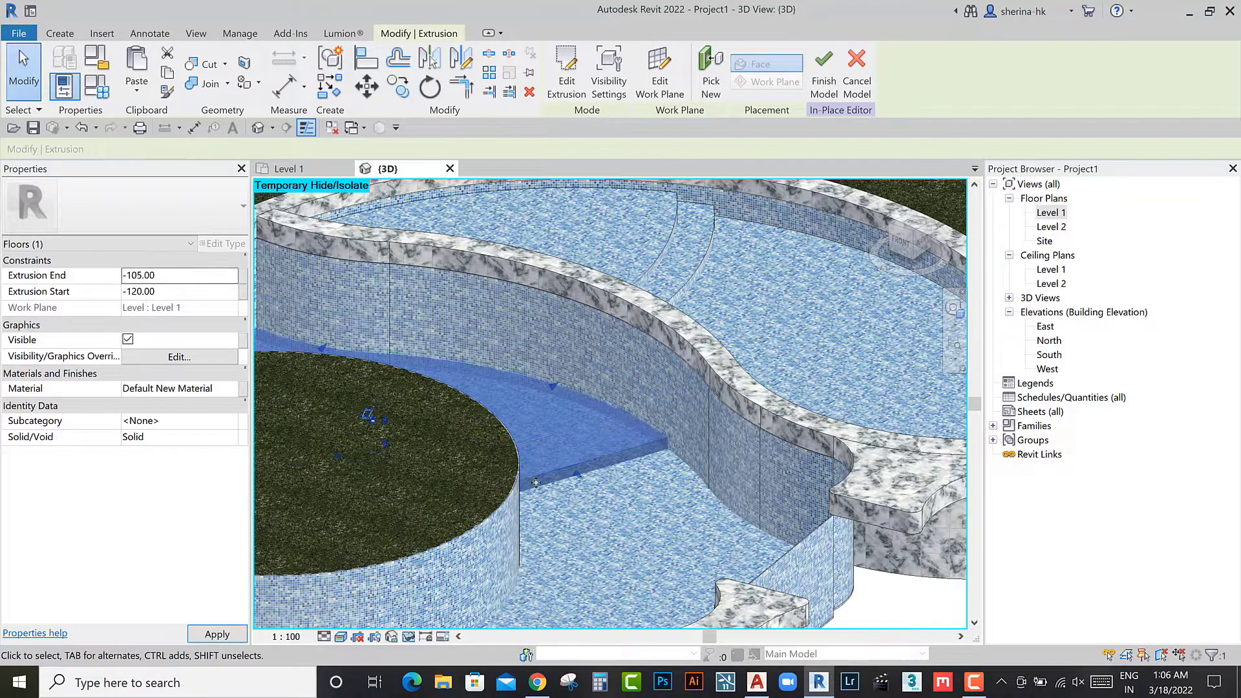
scroll(595, 470, down, 3)
scroll(595, 470, up, 4)
key(Escape)
Step: Return to the Level 1 floor plan view
scroll(595, 470, down, 2)
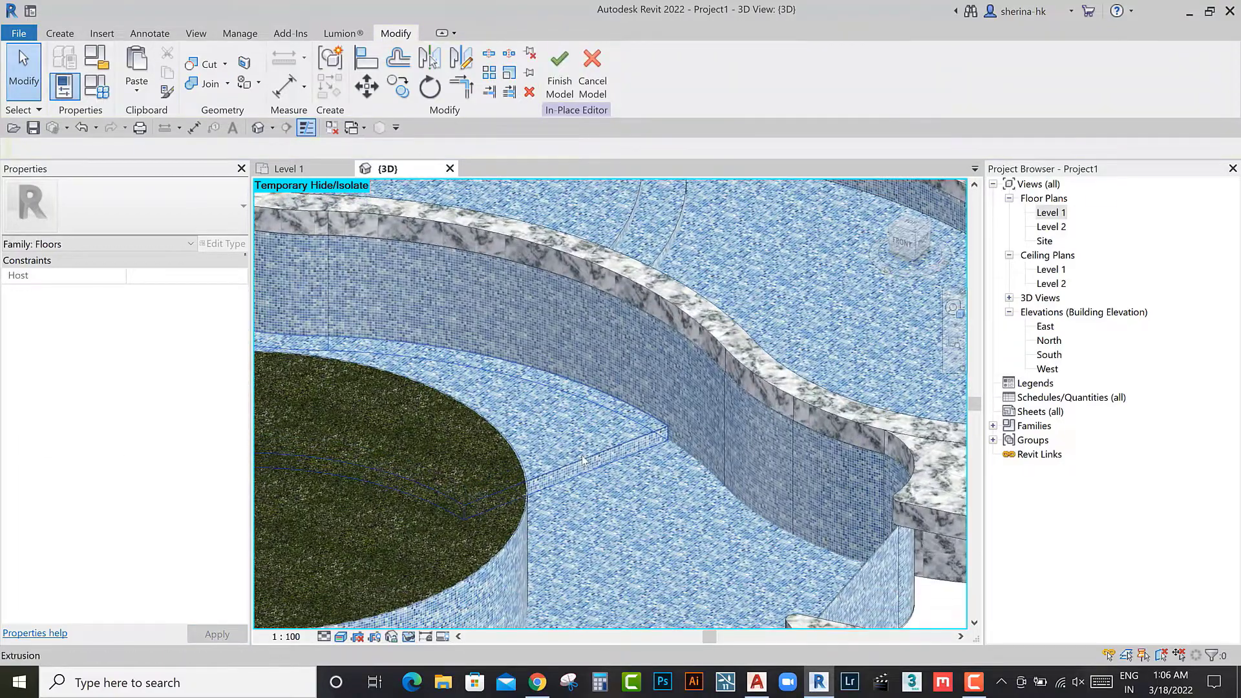
scroll(595, 470, down, 2)
key(ctrl+Tab)
scroll(517, 362, up, 3)
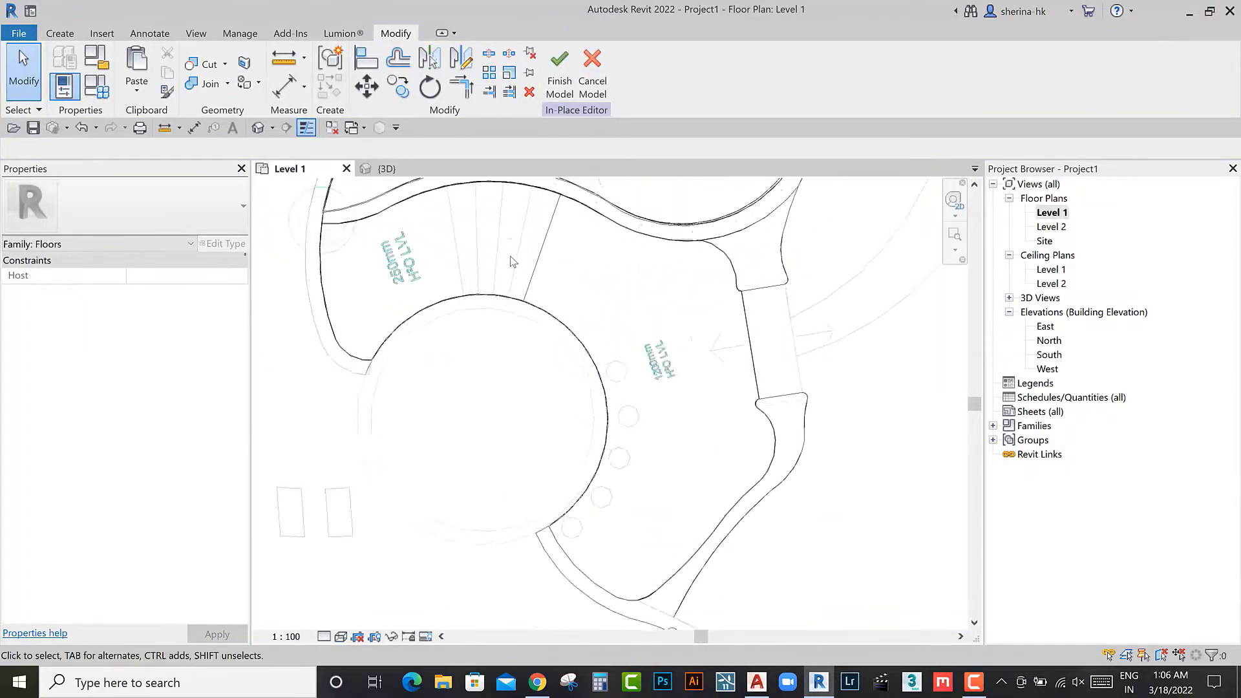
scroll(517, 362, up, 2)
Step: Edit the ledge extrusion's sketch, trim its lines into a closed loop, and finish
click(598, 388)
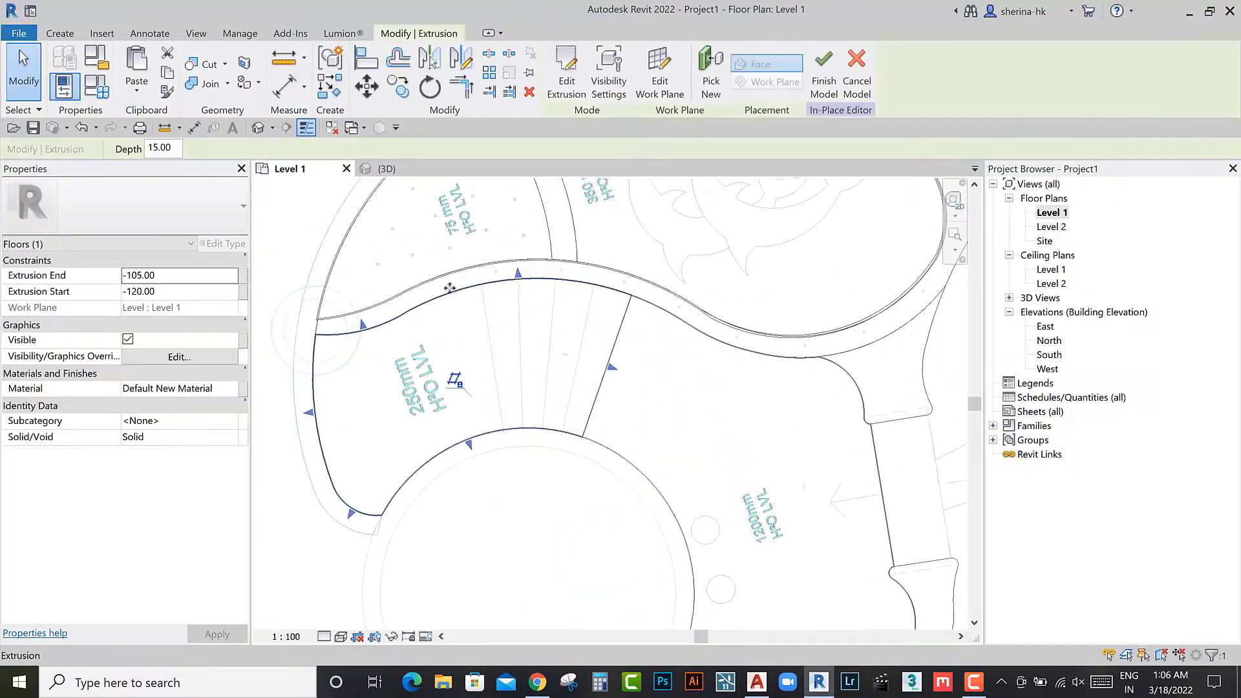
click(145, 96)
click(566, 81)
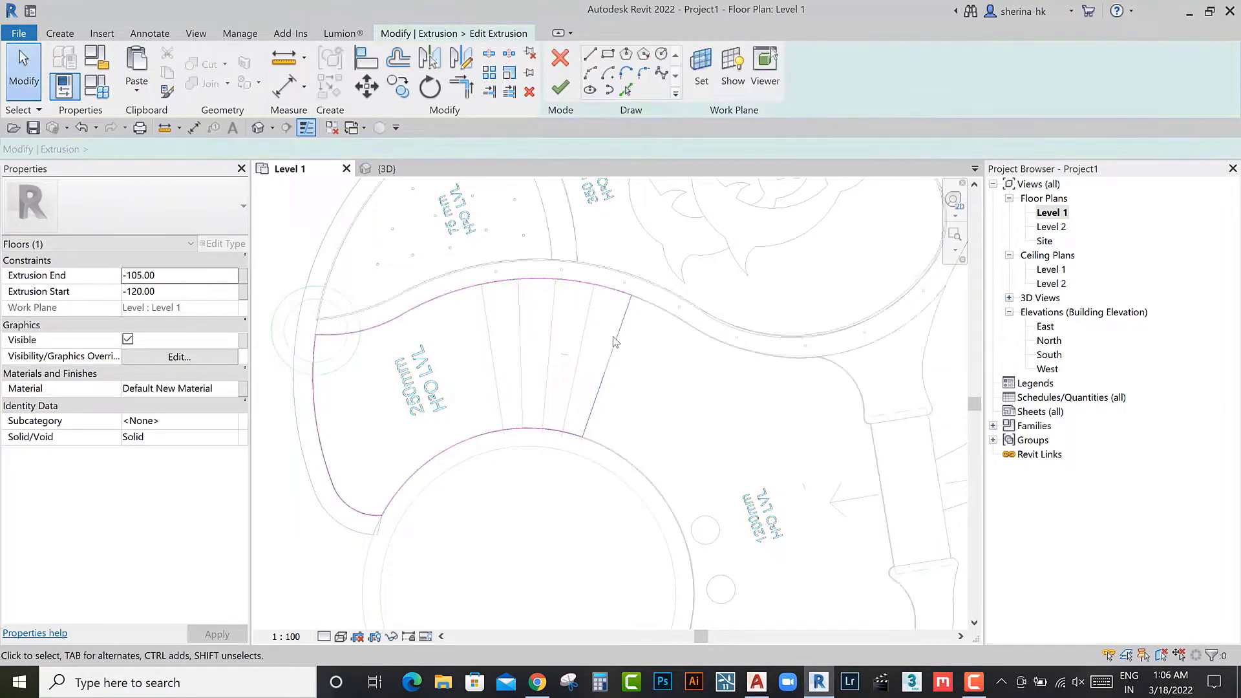
key(Escape)
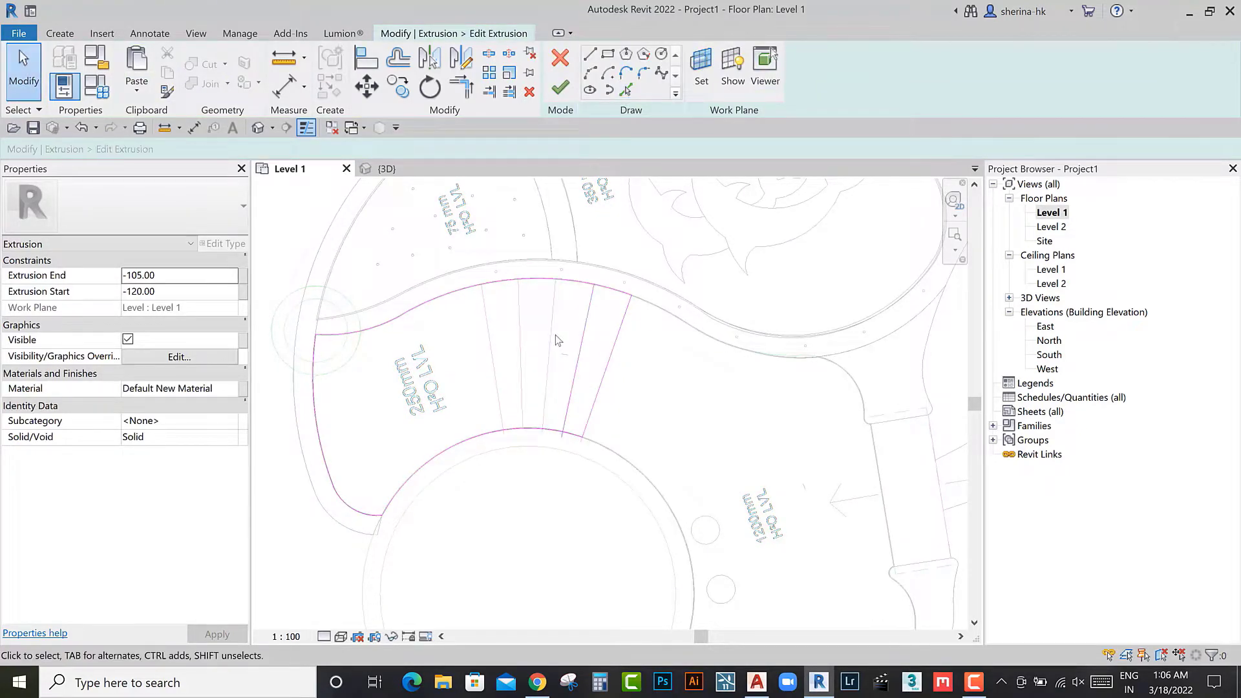
key(a)
key(l)
click(558, 430)
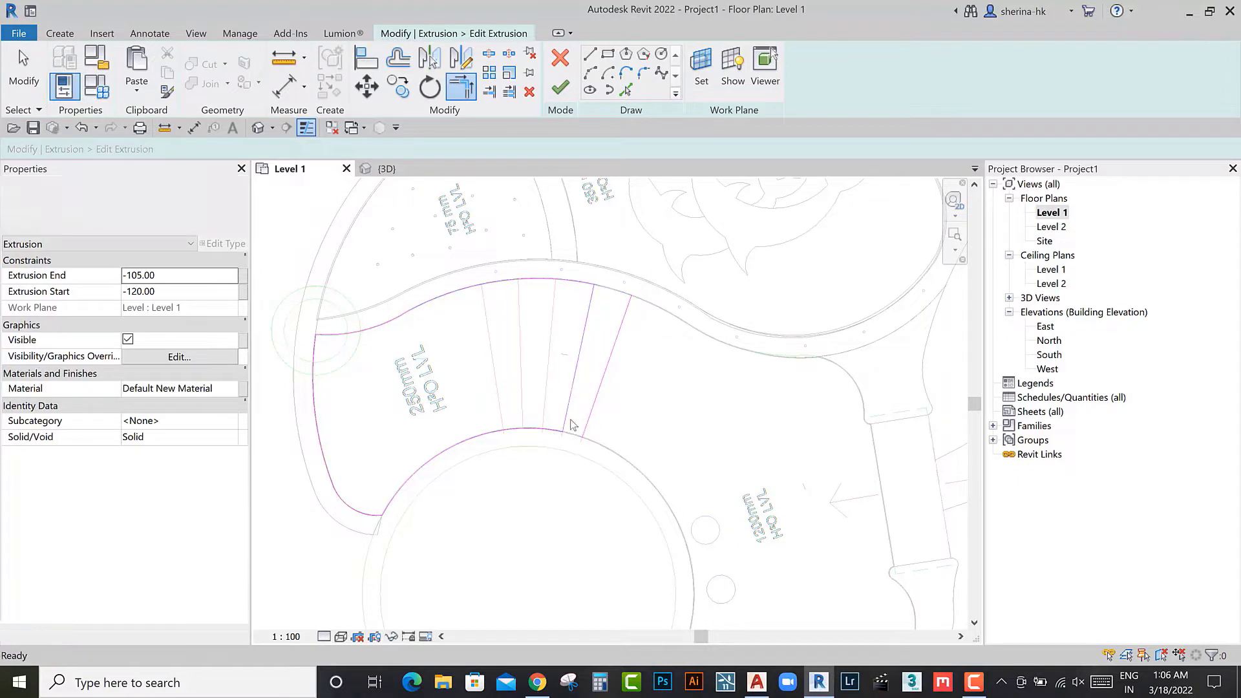
key(Escape)
click(559, 90)
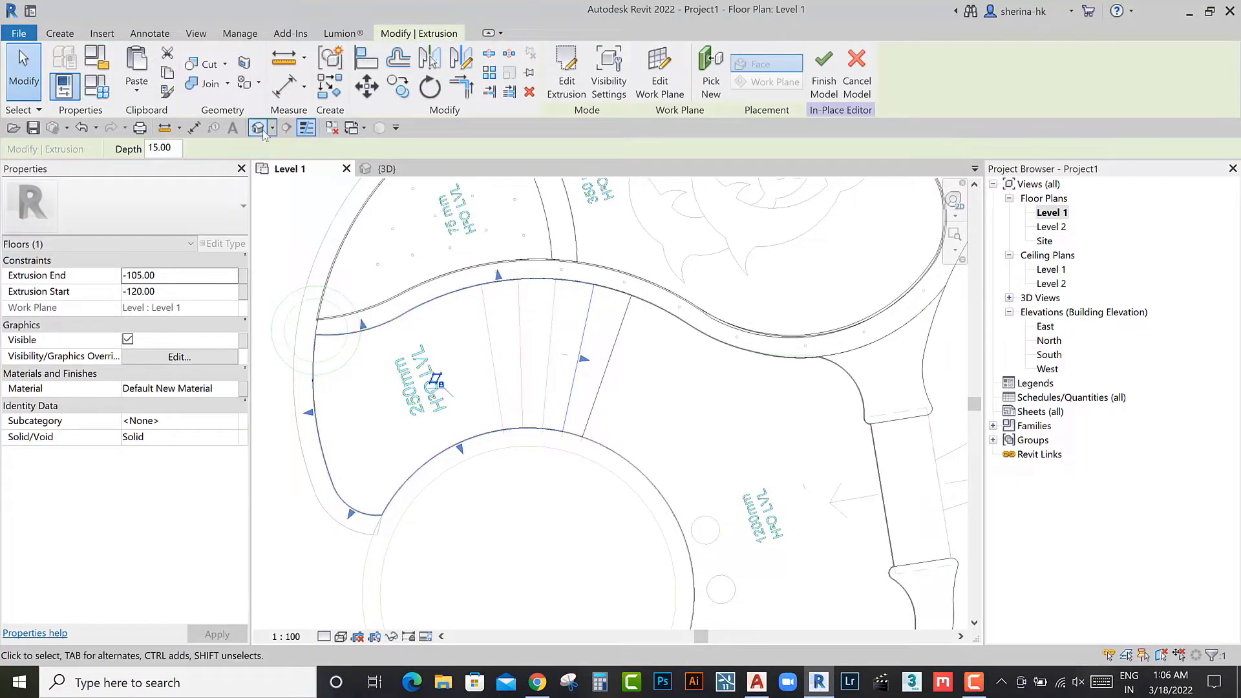
Step: Set the ledge's Extrusion End to -900, then view it in 3D
click(136, 278)
text(-900)
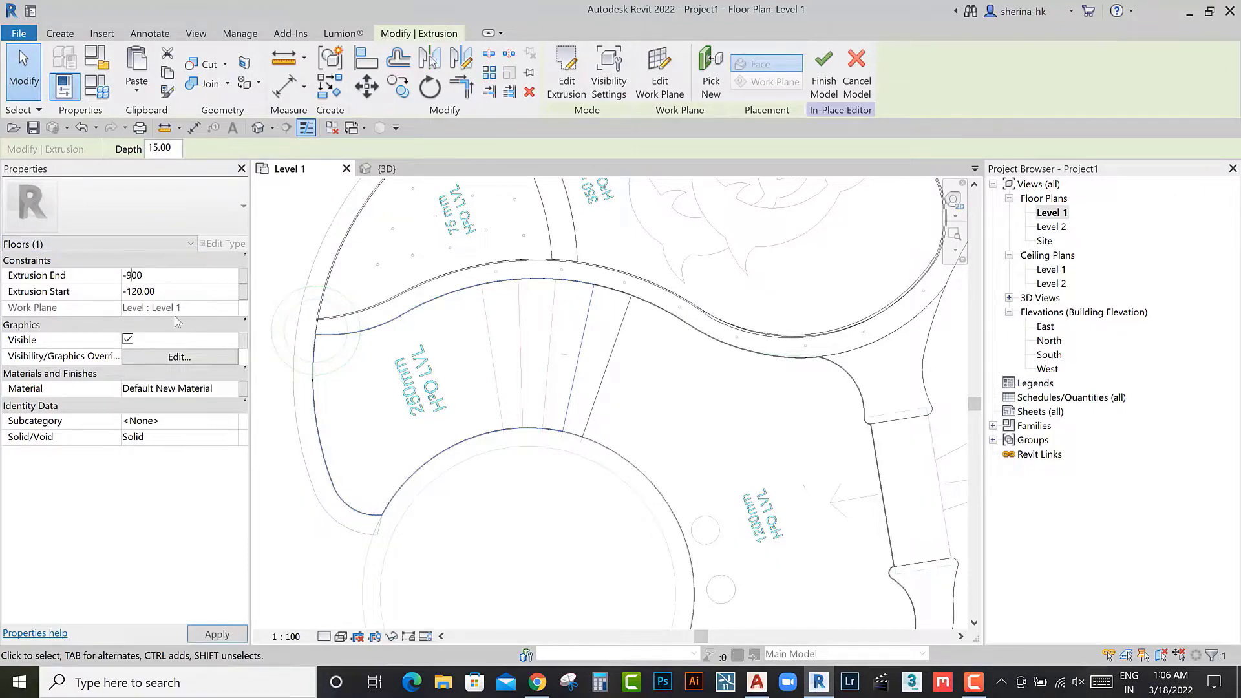
key(Return)
click(387, 169)
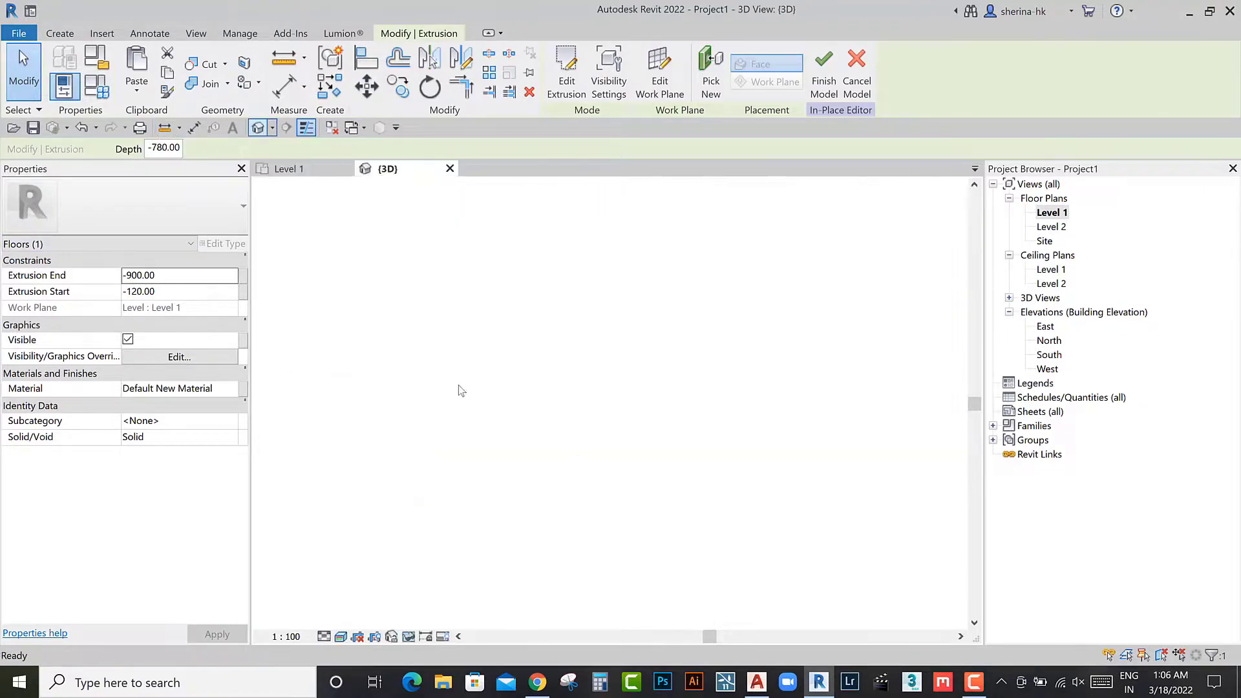
Step: Drag the ledge's top and bottom handles so it spans -105.00 to -83.50, 21.50 deep
mouse_move(513, 437)
shift+middle_down()
mouse_move(502, 457)
mouse_move(477, 438)
shift+middle_up()
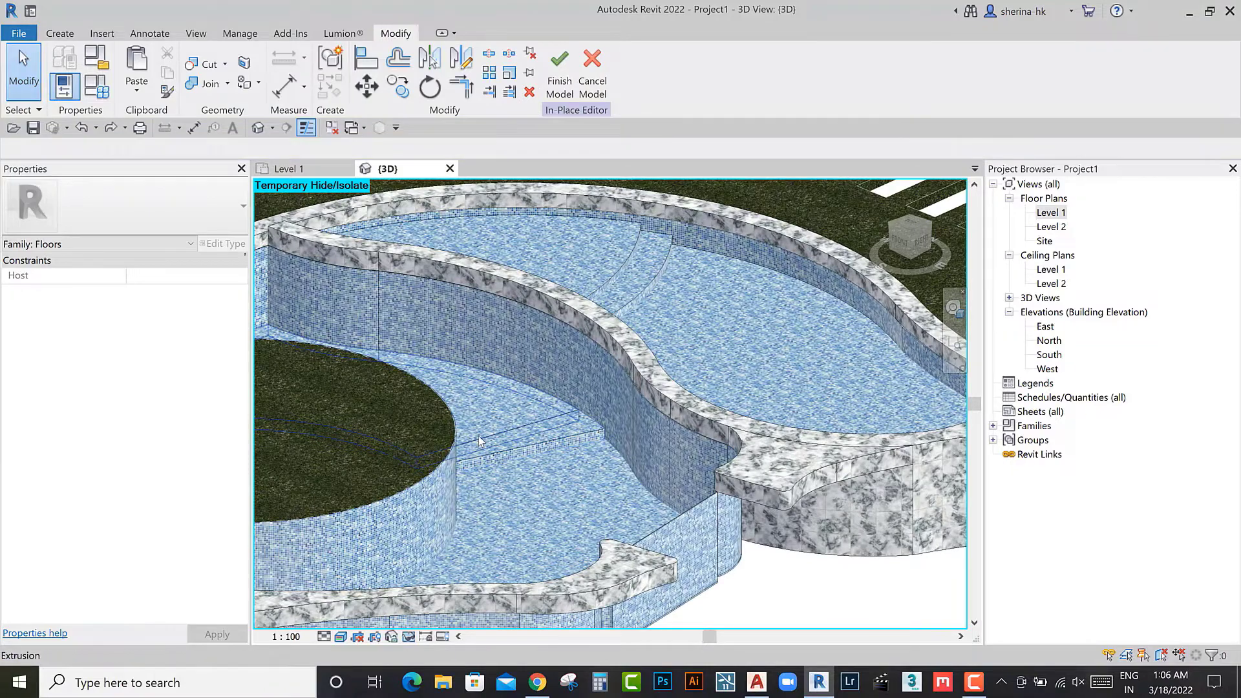
scroll(479, 435, up, 2)
click(518, 428)
scroll(422, 386, up, 2)
mouse_move(422, 386)
middle_down()
mouse_move(437, 421)
mouse_move(484, 427)
middle_up()
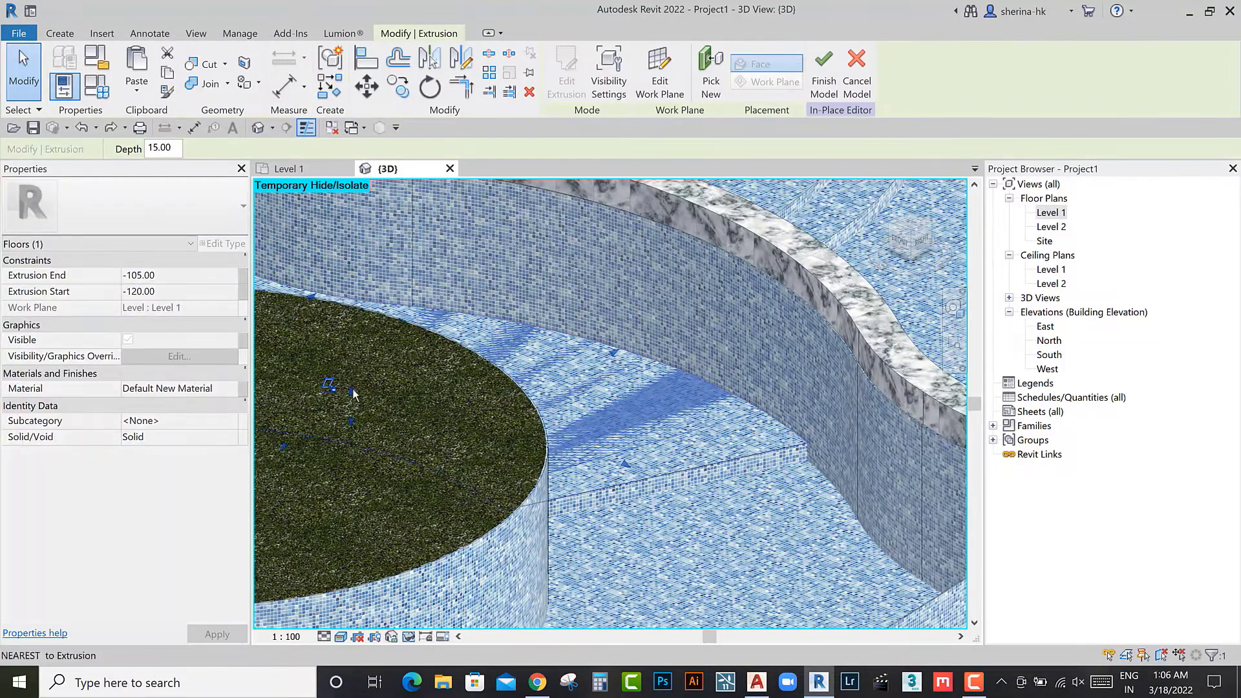
drag(614, 352, 613, 337)
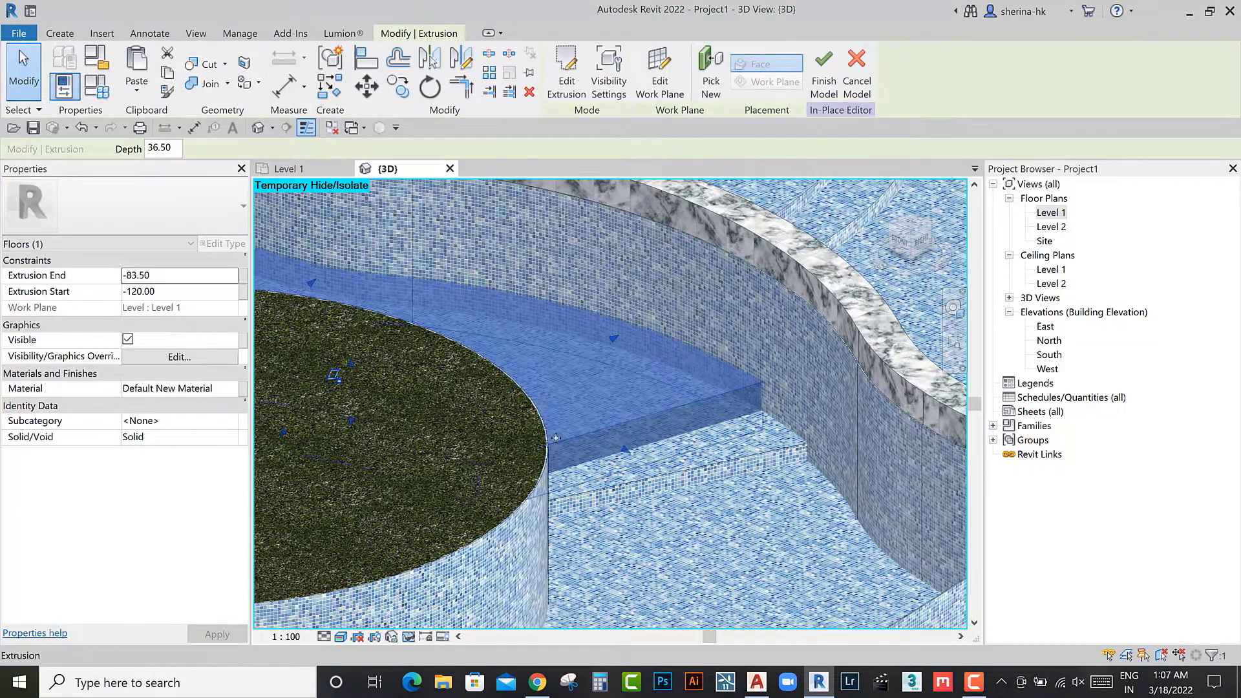
mouse_move(355, 428)
mouse_down()
mouse_move(370, 387)
mouse_move(408, 416)
mouse_up()
click(151, 277)
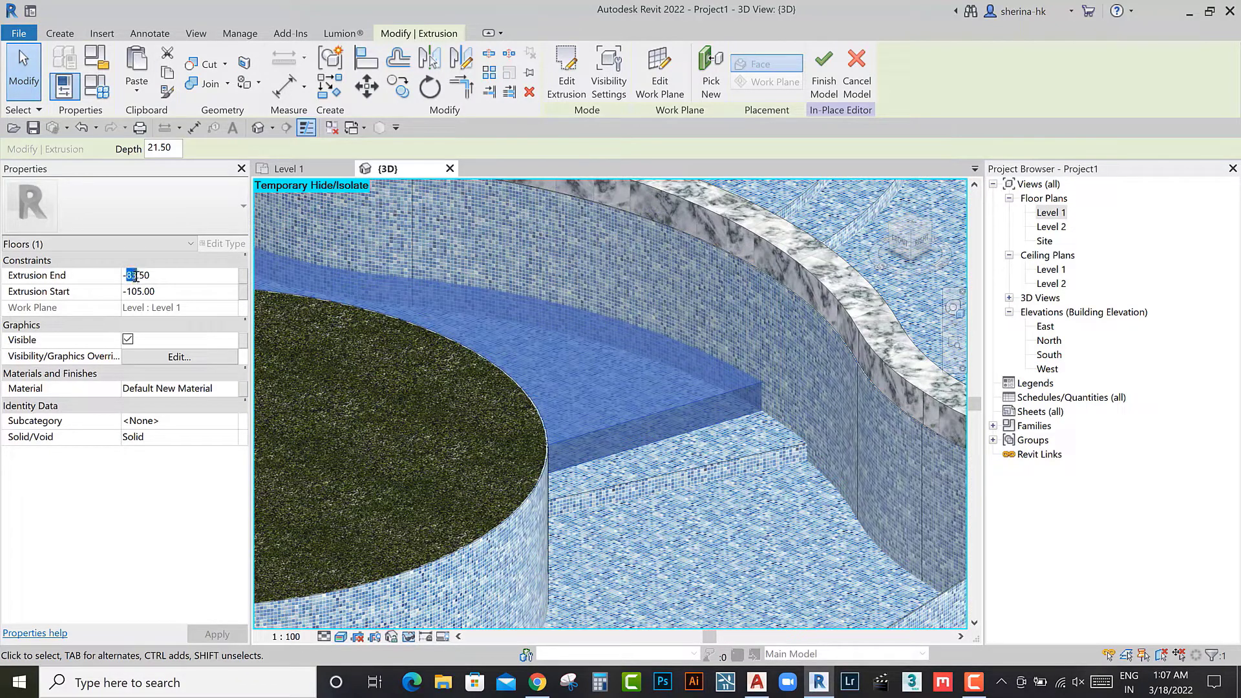
Step: Set the first step block's Extrusion End to -90 so it spans -105 to -90
text(0)
key(Return)
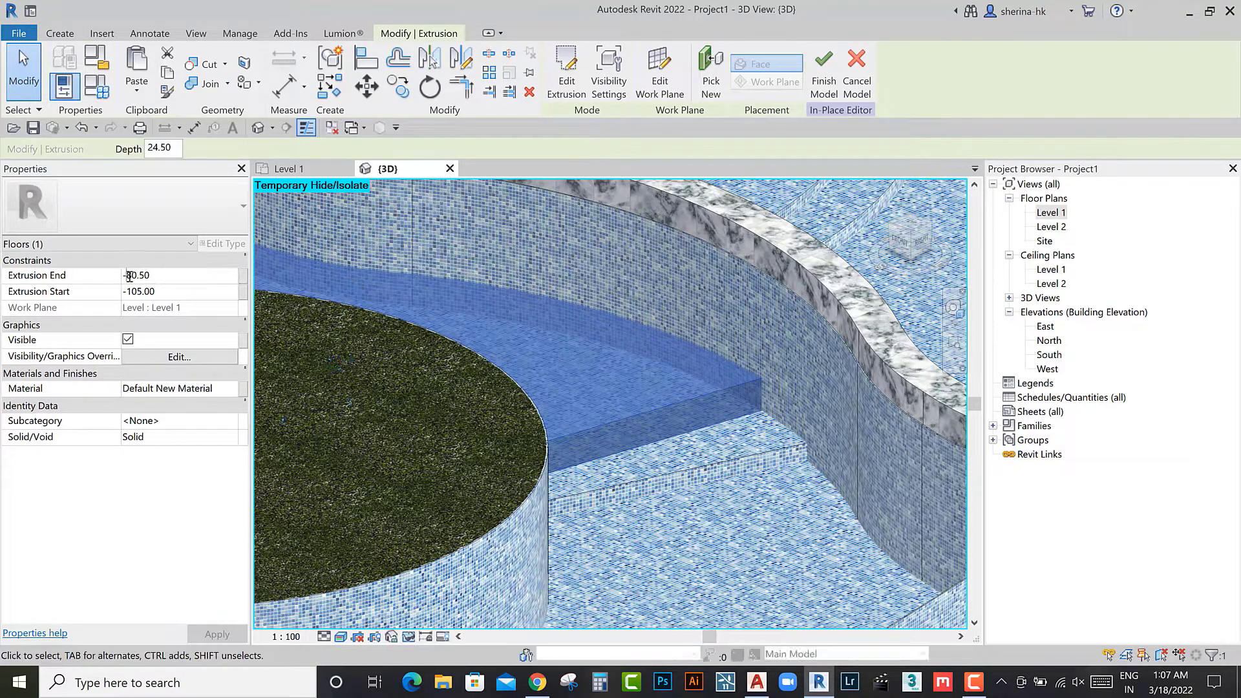
text(-90)
key(Return)
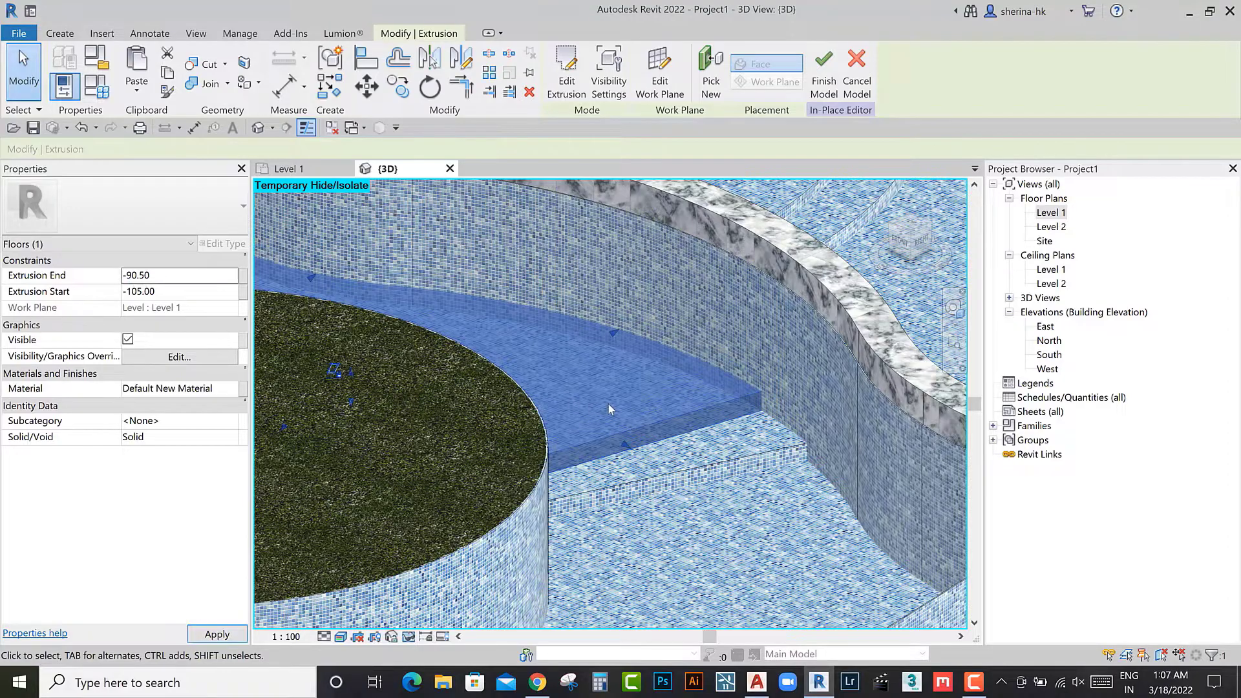
click(654, 485)
scroll(654, 485, down, 5)
mouse_move(654, 485)
shift+middle_down()
mouse_move(698, 507)
mouse_move(739, 480)
mouse_move(717, 491)
shift+middle_up()
scroll(581, 420, up, 5)
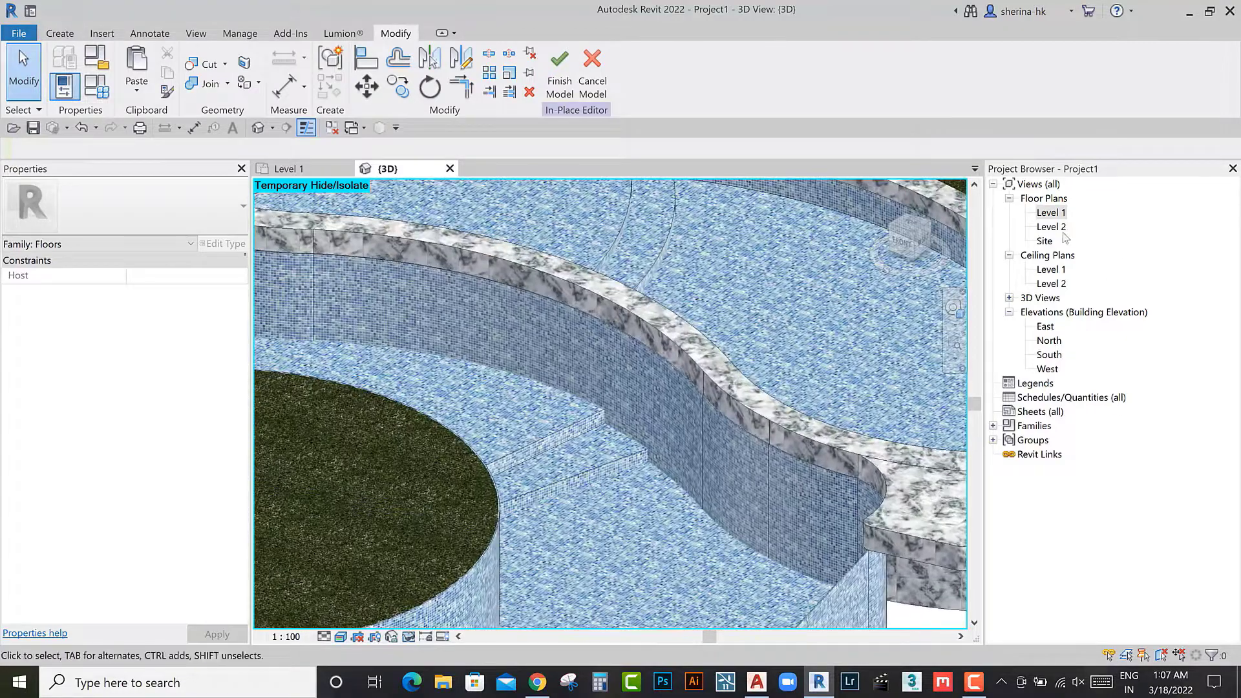
Step: In the Level 1 plan, paste a copy of the step block aligned to the same place
double_click(1053, 214)
middle_drag(521, 374, 523, 434)
click(612, 408)
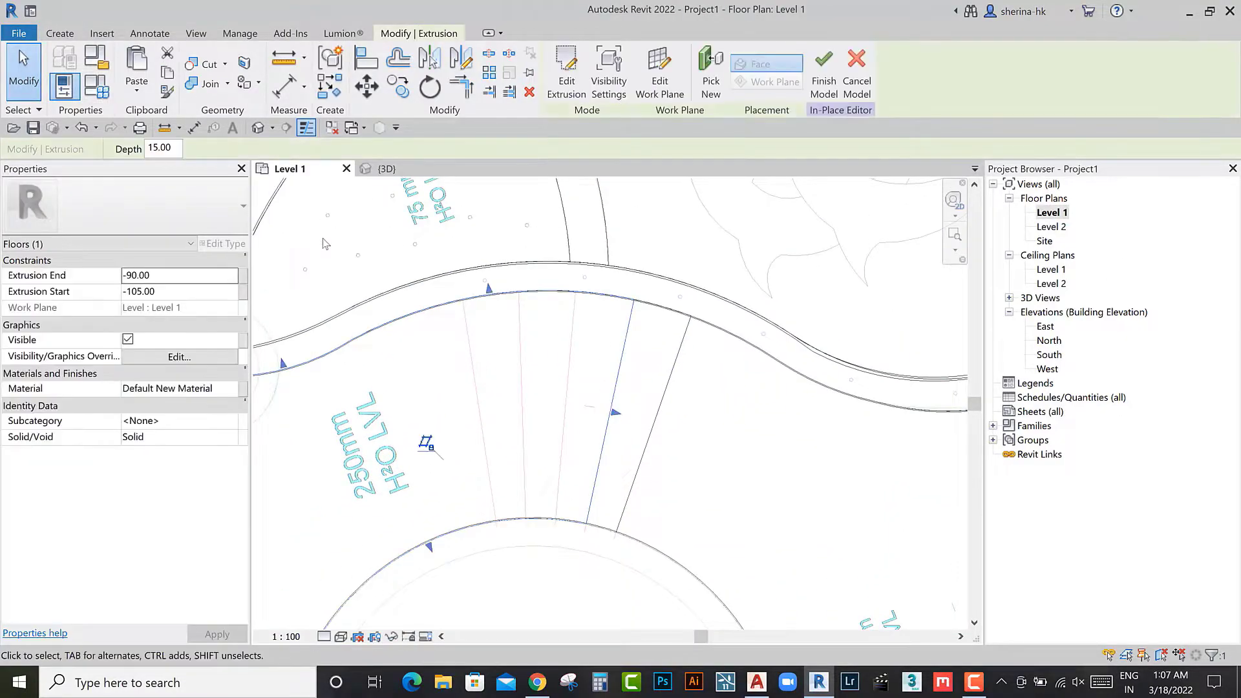
click(146, 94)
click(155, 252)
Step: Trim the pasted block's profile sketch to the next channel gap and finish editing
scroll(584, 412, down, 1)
double_click(607, 396)
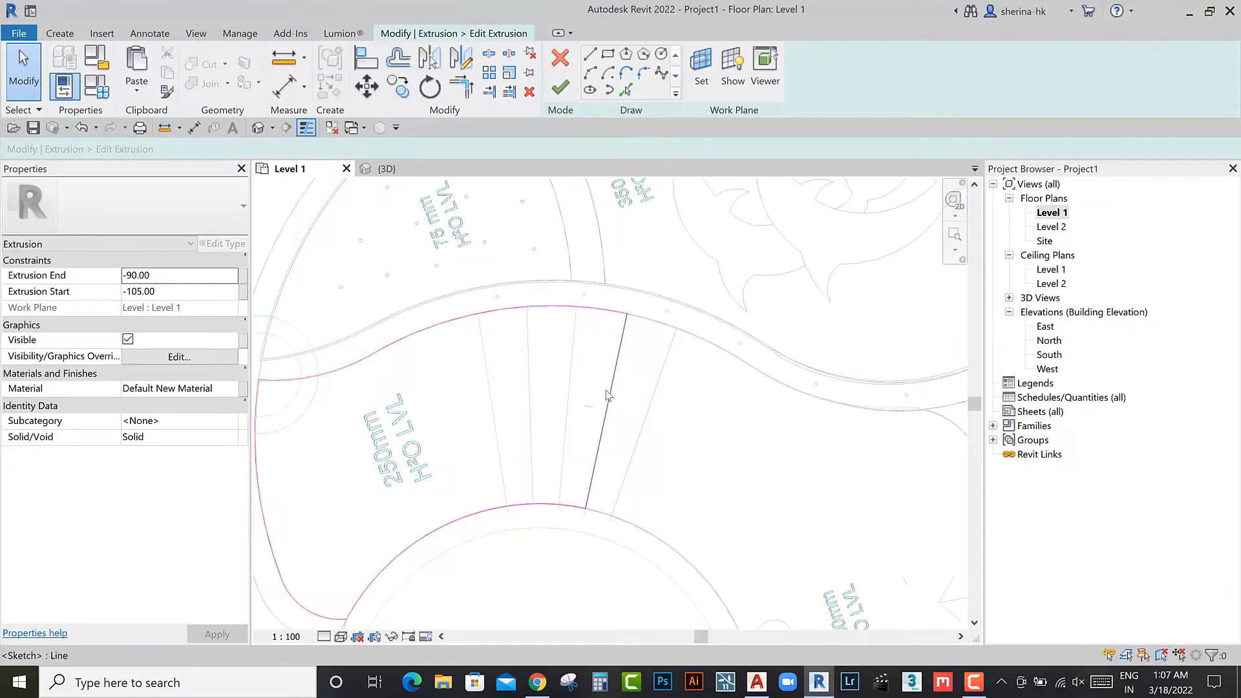
click(608, 395)
click(548, 333)
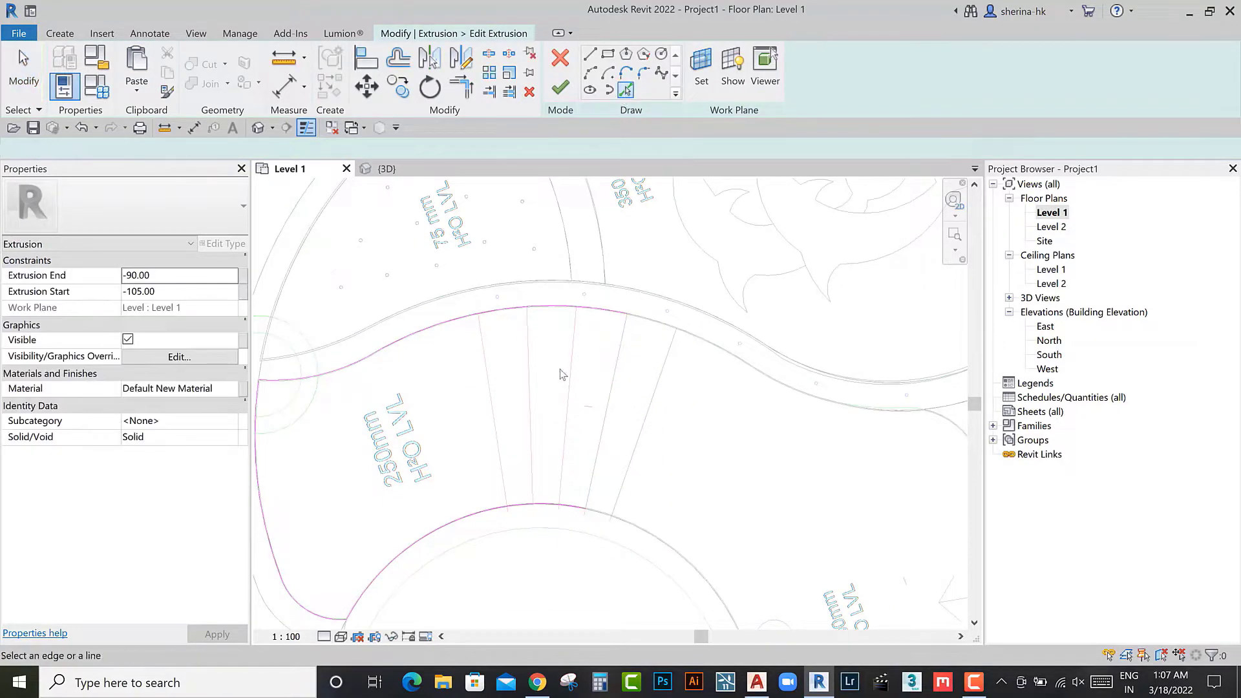
key(t)
key(r)
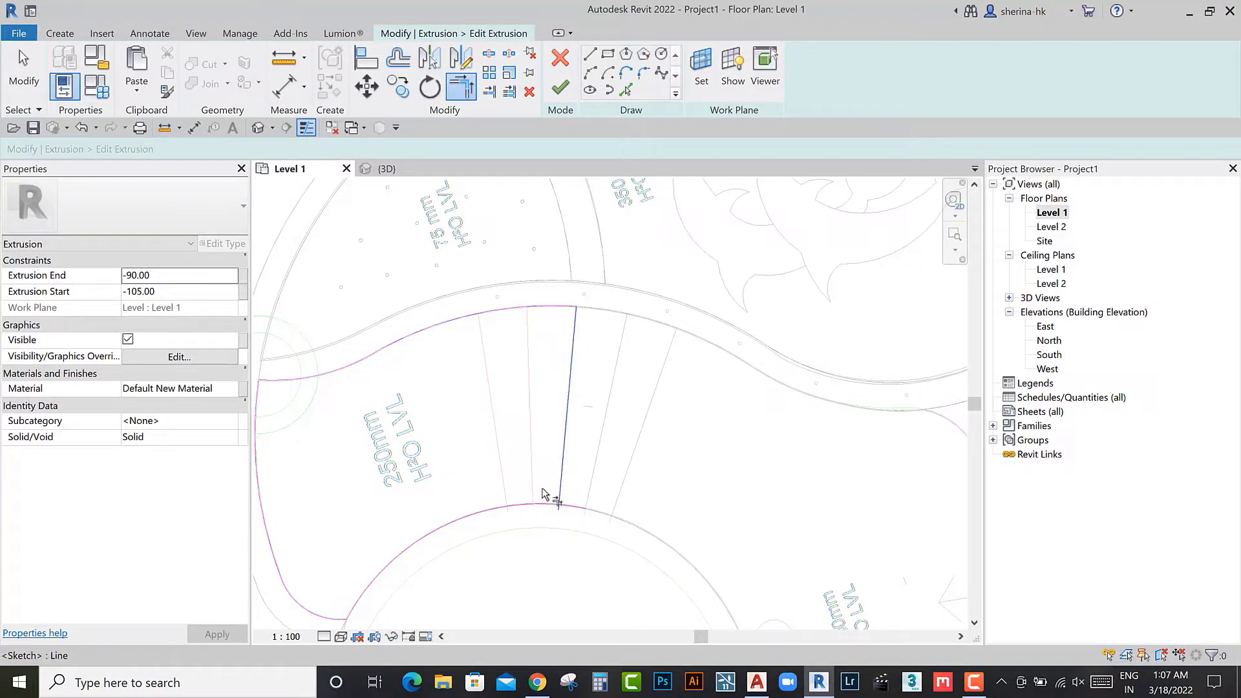
scroll(549, 498, down, 2)
key(Escape)
click(560, 88)
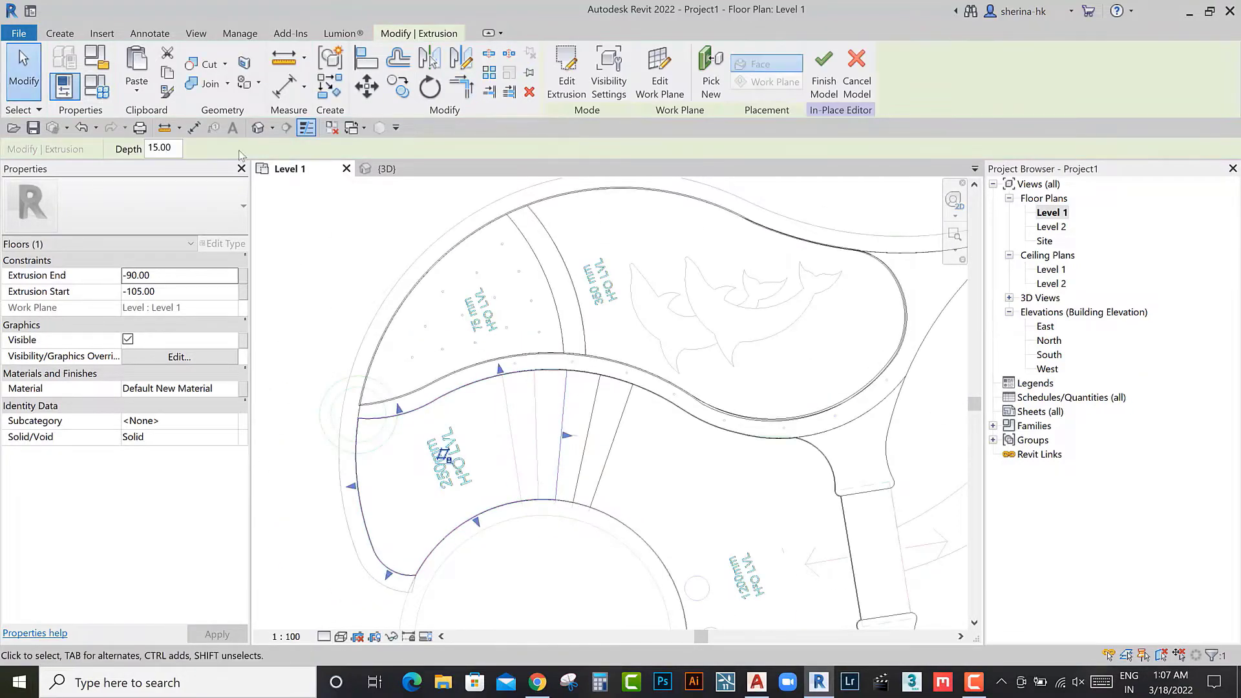
Step: In 3D, drag the new block's shape handles so it spans -90 to -66, above the first step
key(ctrl+Tab)
mouse_move(479, 362)
middle_down()
mouse_move(529, 406)
mouse_move(384, 466)
middle_up()
click(529, 406)
mouse_move(369, 458)
mouse_down()
mouse_move(358, 513)
mouse_move(380, 480)
mouse_move(472, 410)
mouse_up()
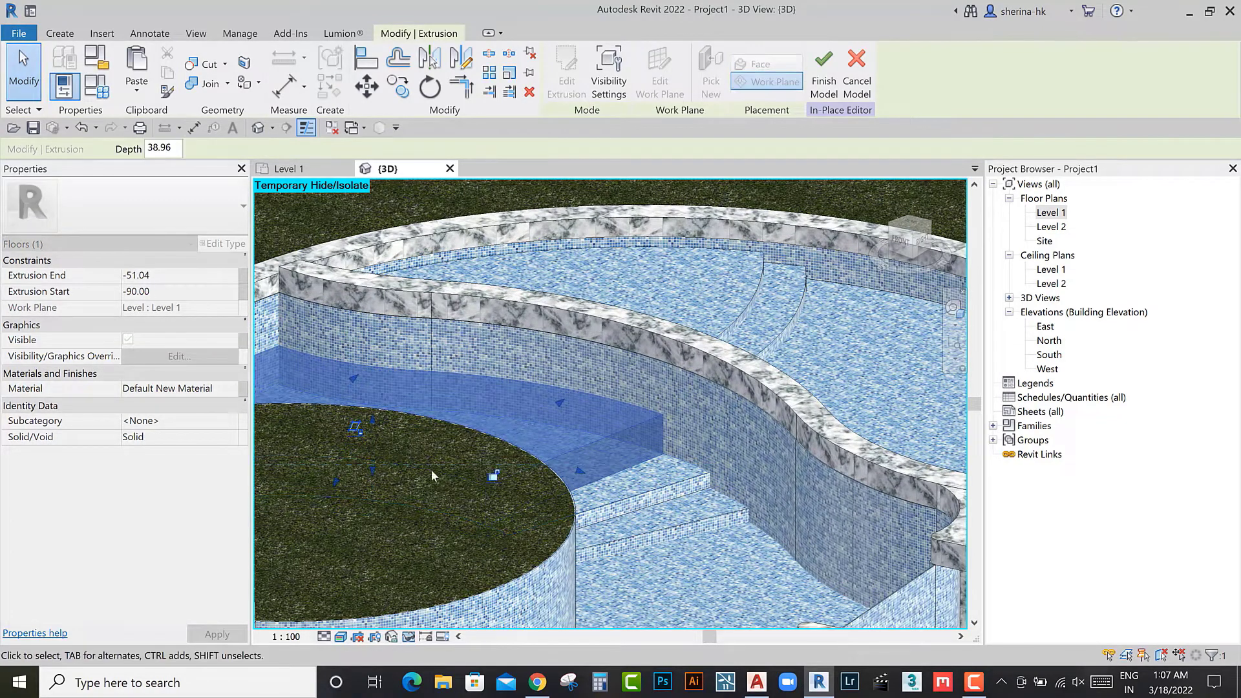
mouse_move(472, 410)
middle_down()
mouse_move(590, 435)
mouse_move(526, 513)
middle_up()
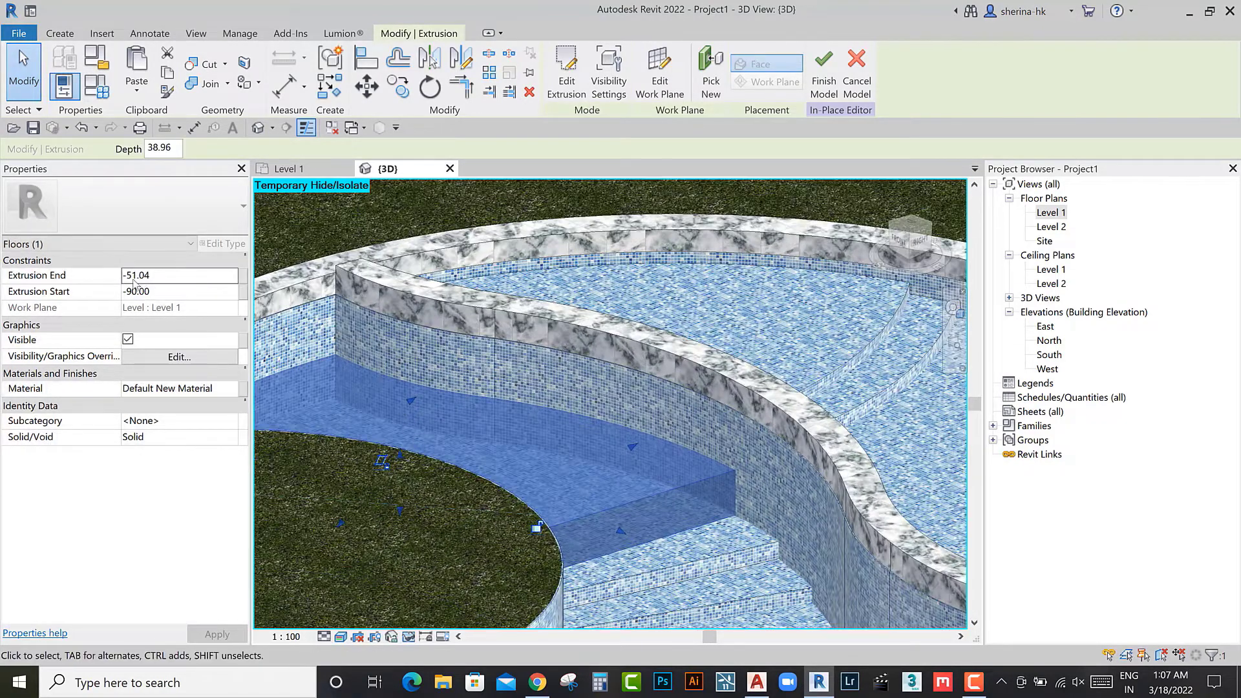
drag(398, 455, 397, 483)
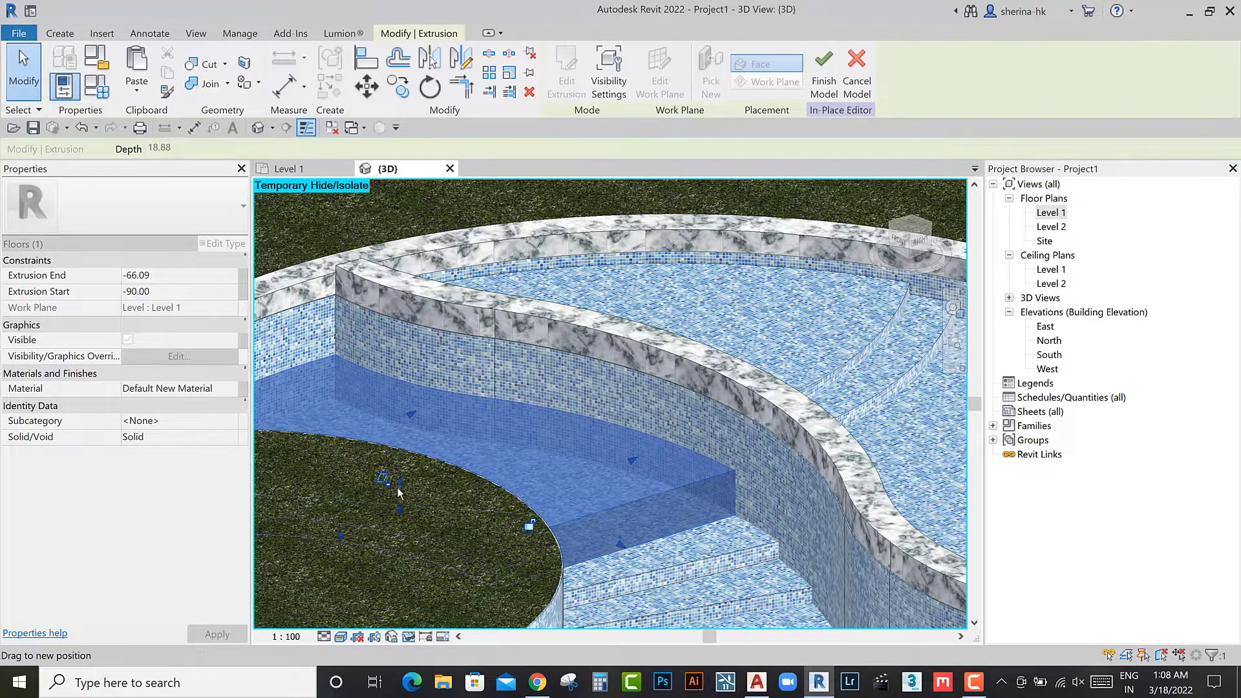
mouse_move(397, 483)
middle_down()
mouse_move(474, 444)
mouse_move(463, 442)
middle_up()
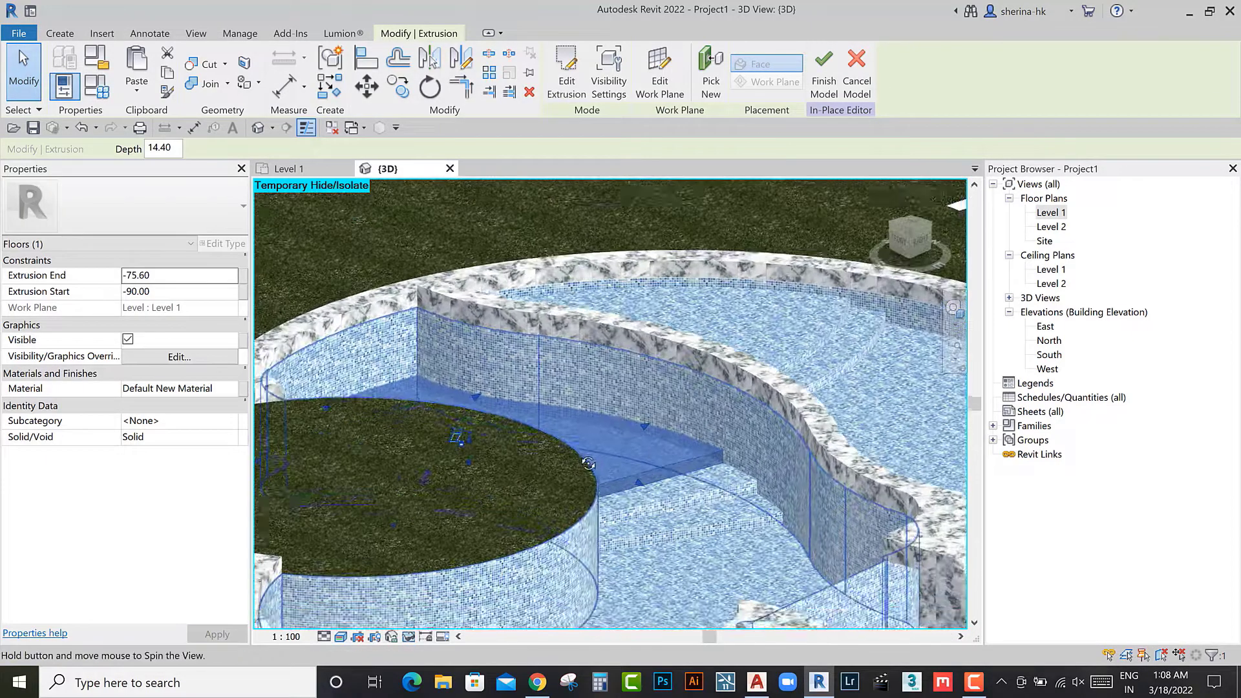
drag(463, 442, 467, 433)
mouse_move(467, 433)
shift+middle_down()
mouse_move(579, 460)
mouse_move(505, 464)
mouse_move(530, 446)
shift+middle_up()
scroll(544, 444, up, 2)
scroll(529, 446, up, 2)
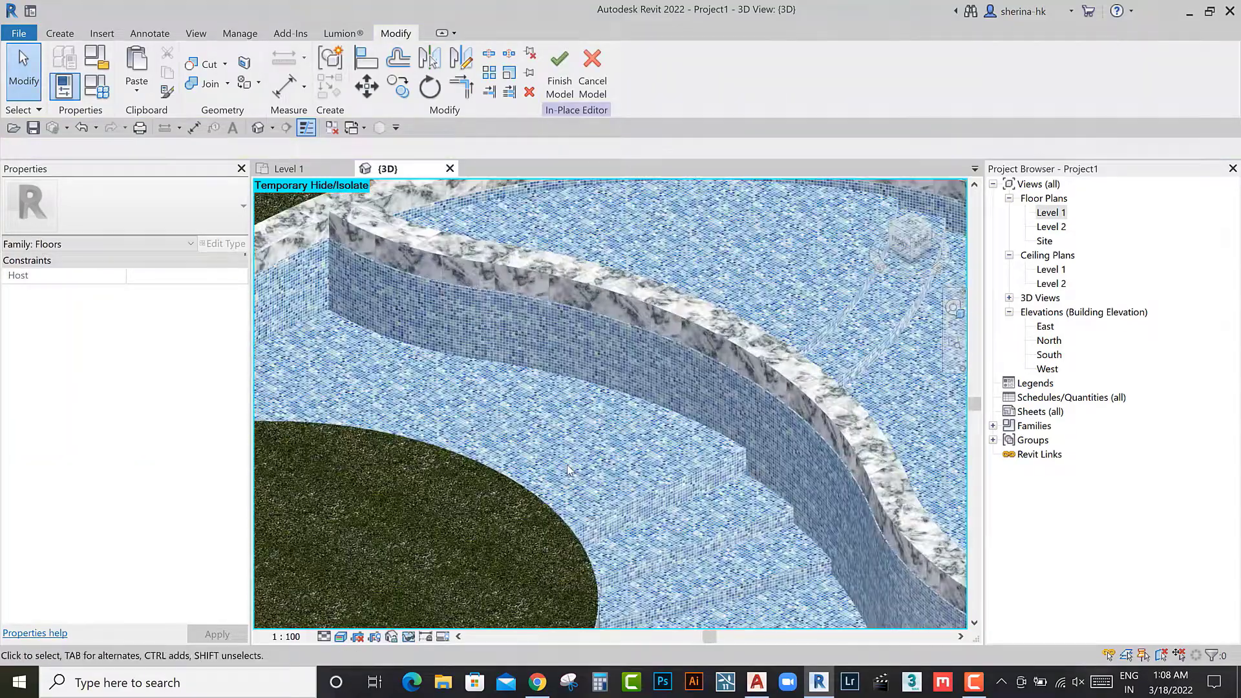
Step: Paste another step block in place and Trim/Extend its profile into the following channel gap
double_click(1048, 212)
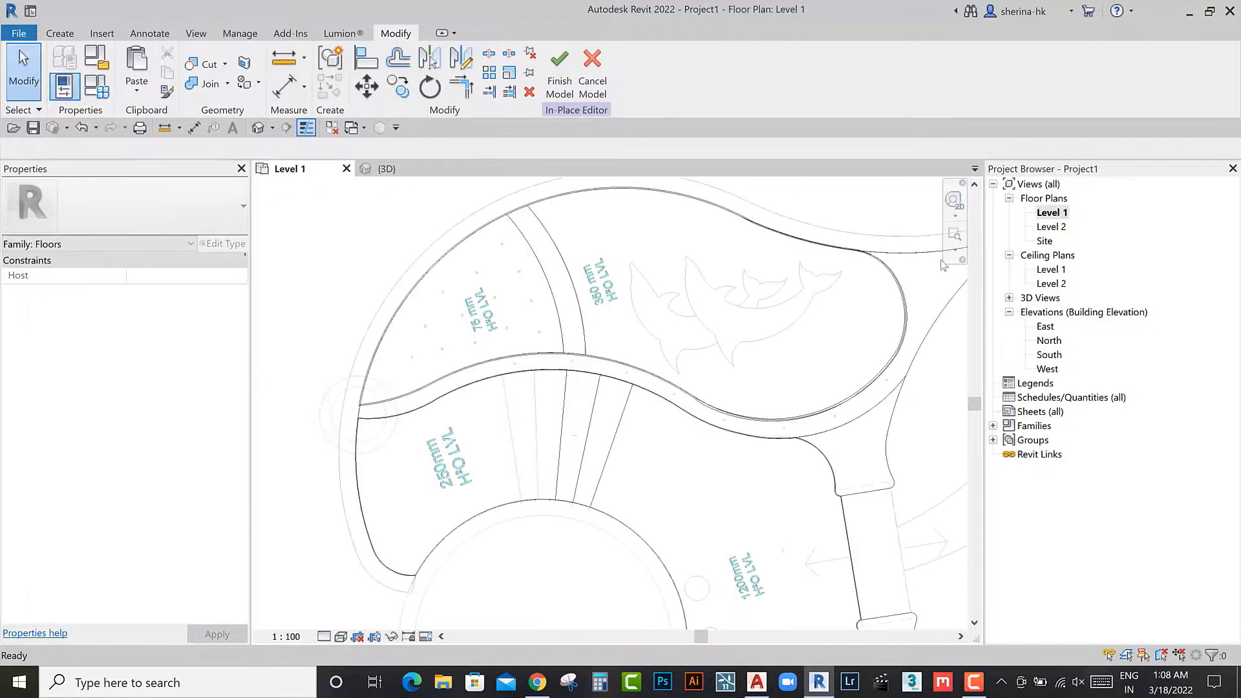
click(565, 432)
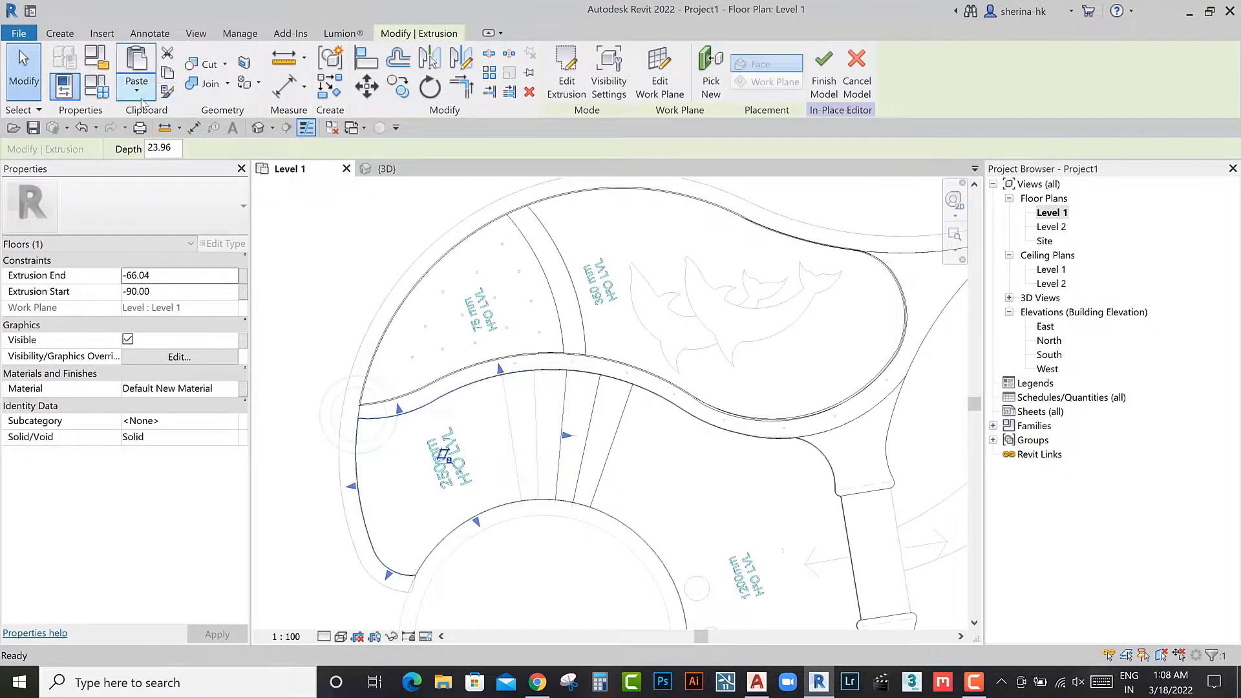
click(144, 100)
double_click(534, 424)
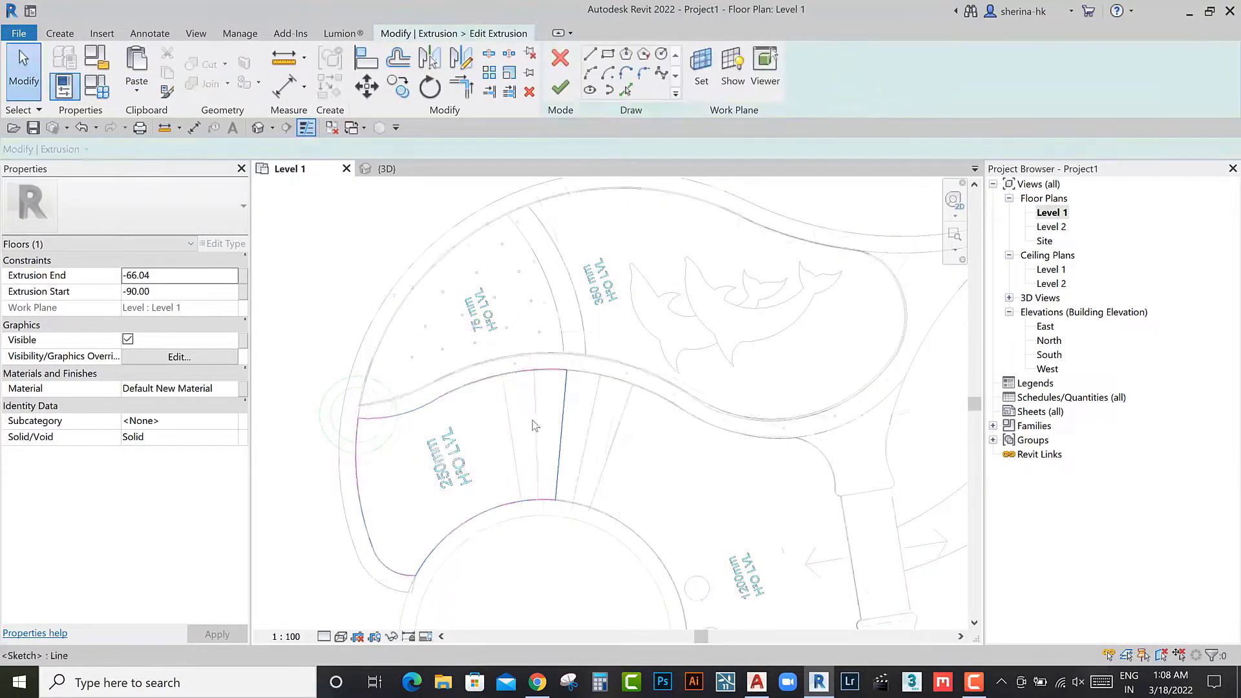
scroll(534, 424, up, 2)
key(Escape)
key(Escape)
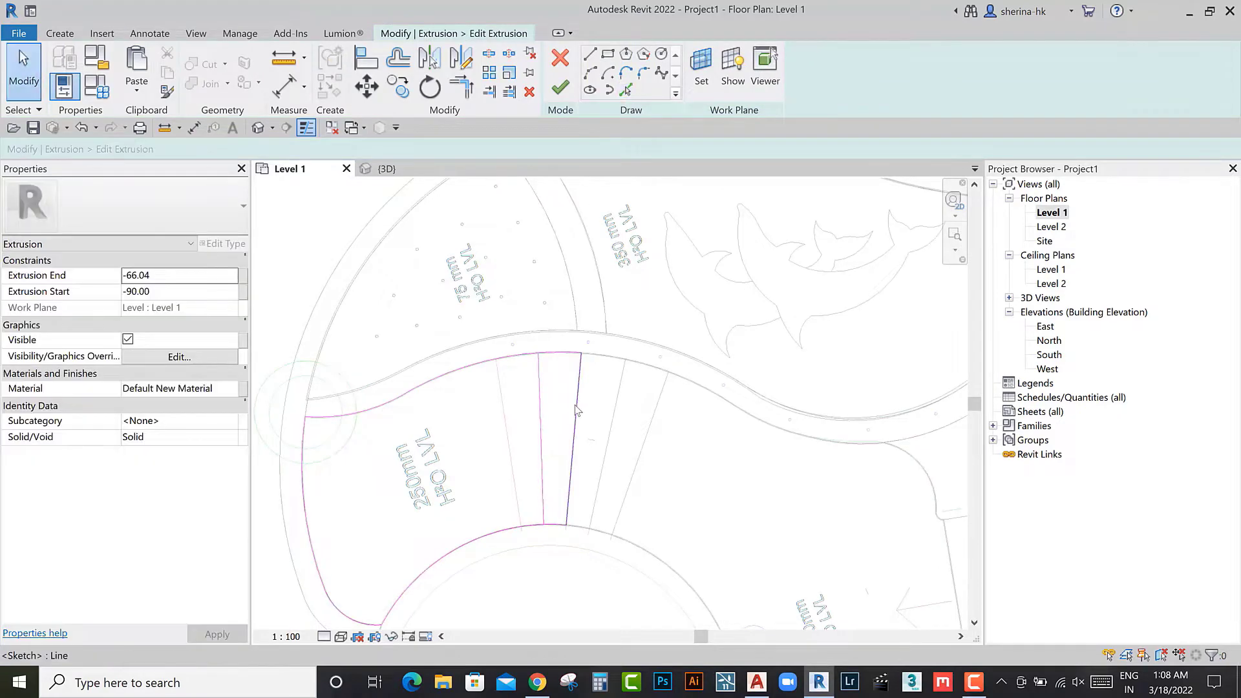
key(t)
key(r)
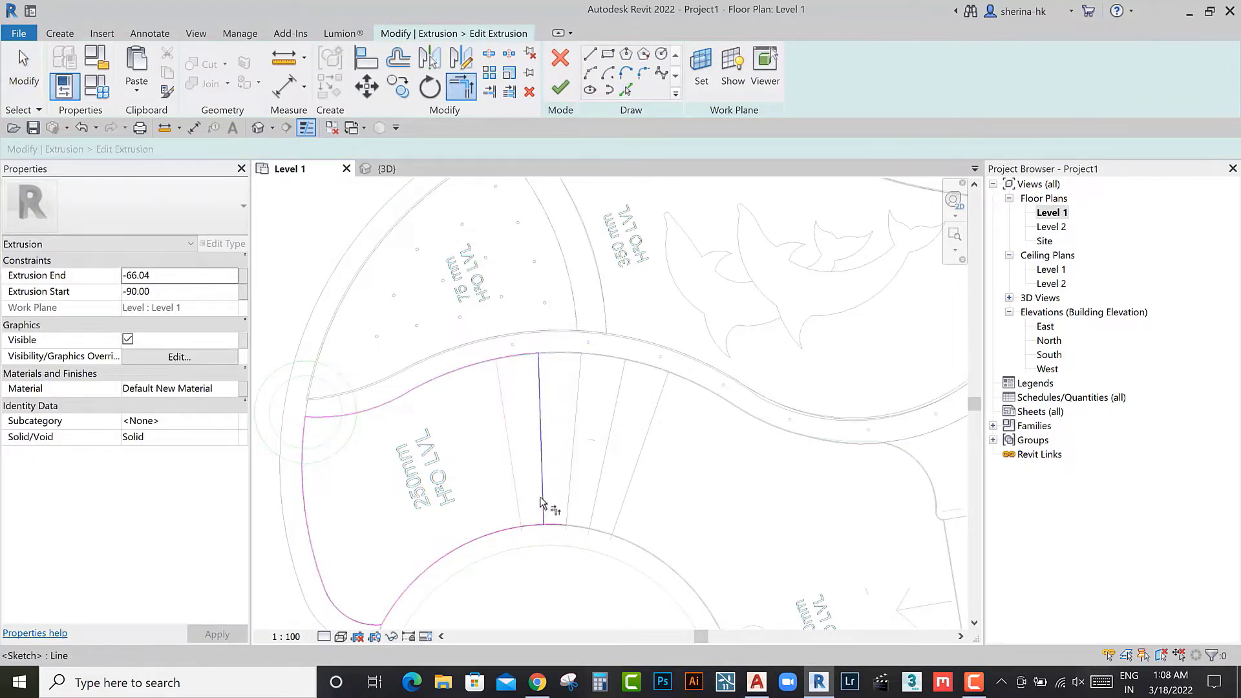
scroll(528, 526, down, 3)
click(559, 88)
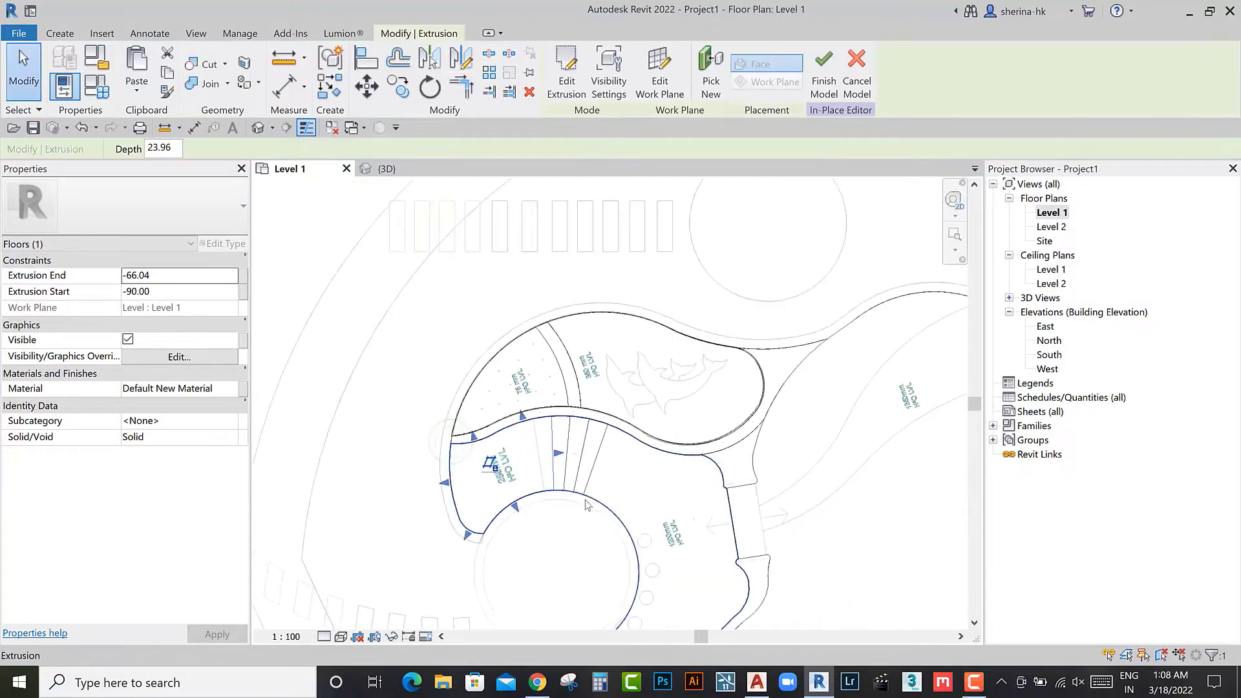
Step: Raise the third block's Extrusion Start to -66.04 and set its End to 45
click(258, 129)
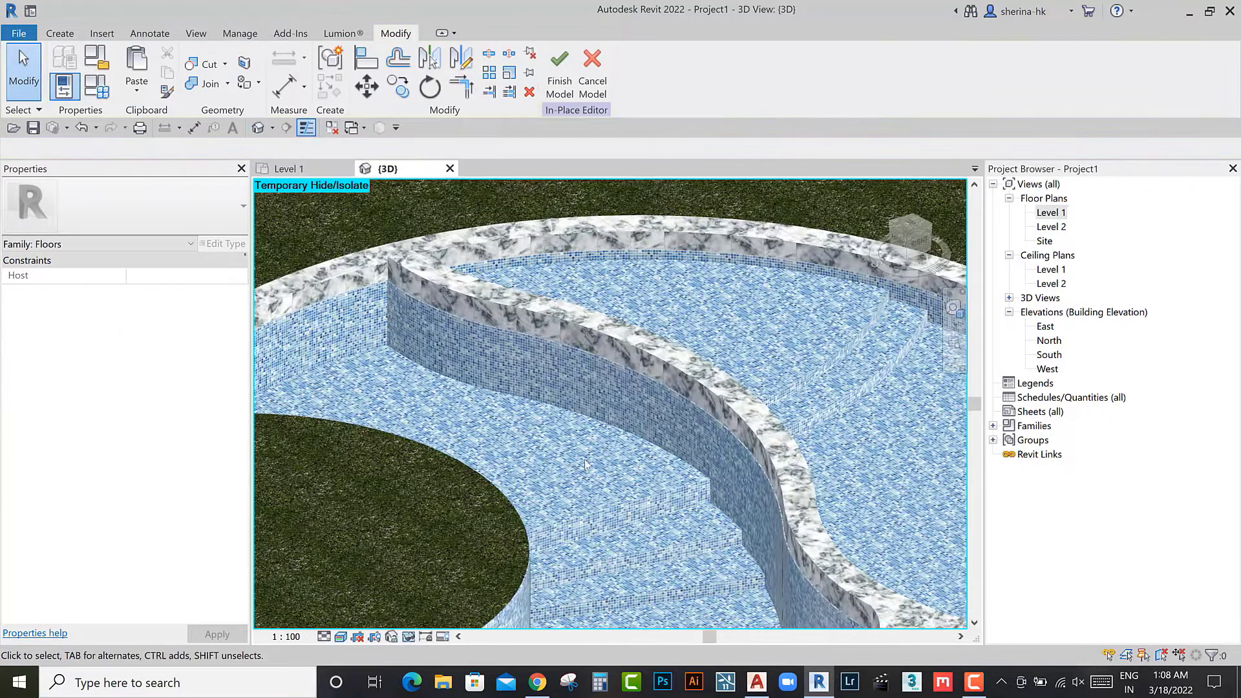
click(588, 483)
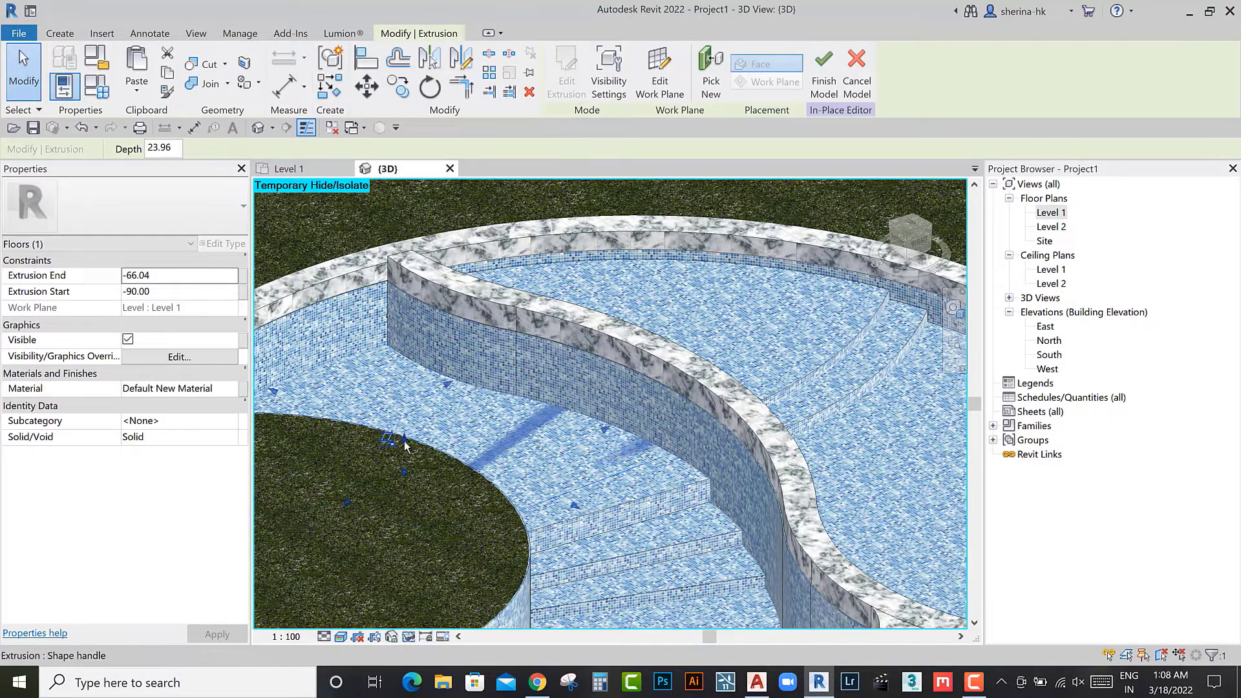
drag(410, 479, 409, 455)
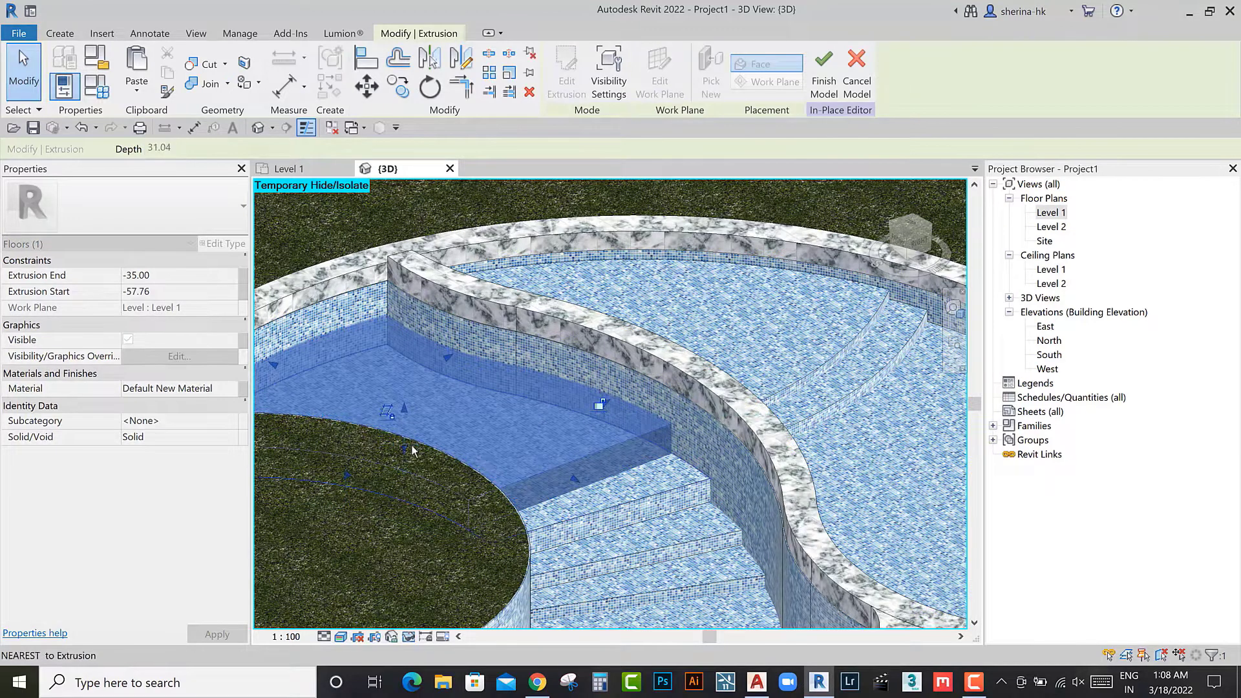
click(133, 282)
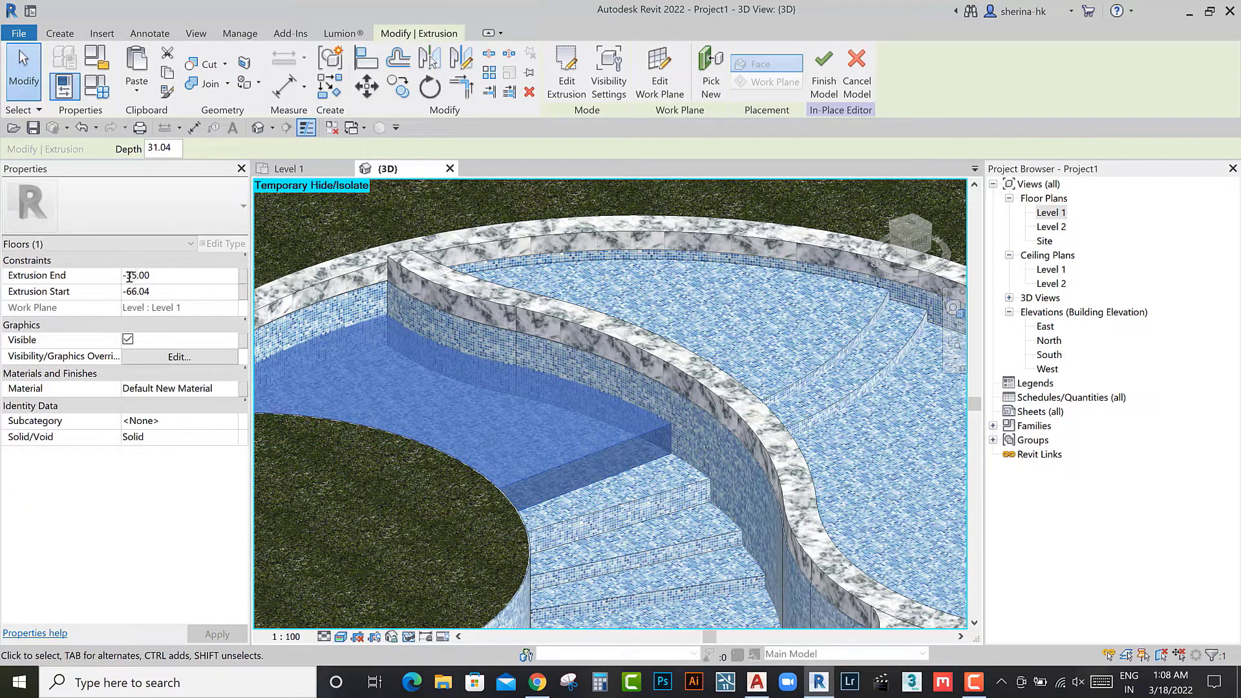
click(127, 275)
text(45)
key(Return)
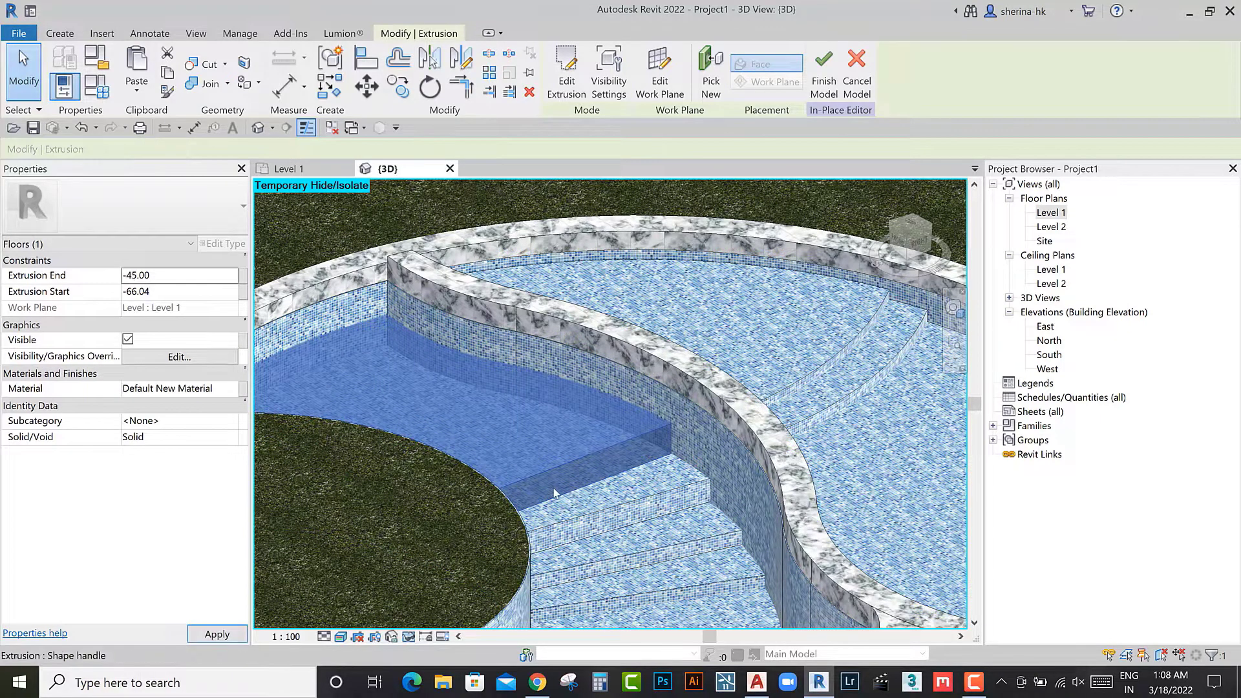
Step: Re-enter the block's extrusion values -90 and -105, then orbit and deselect it
click(130, 277)
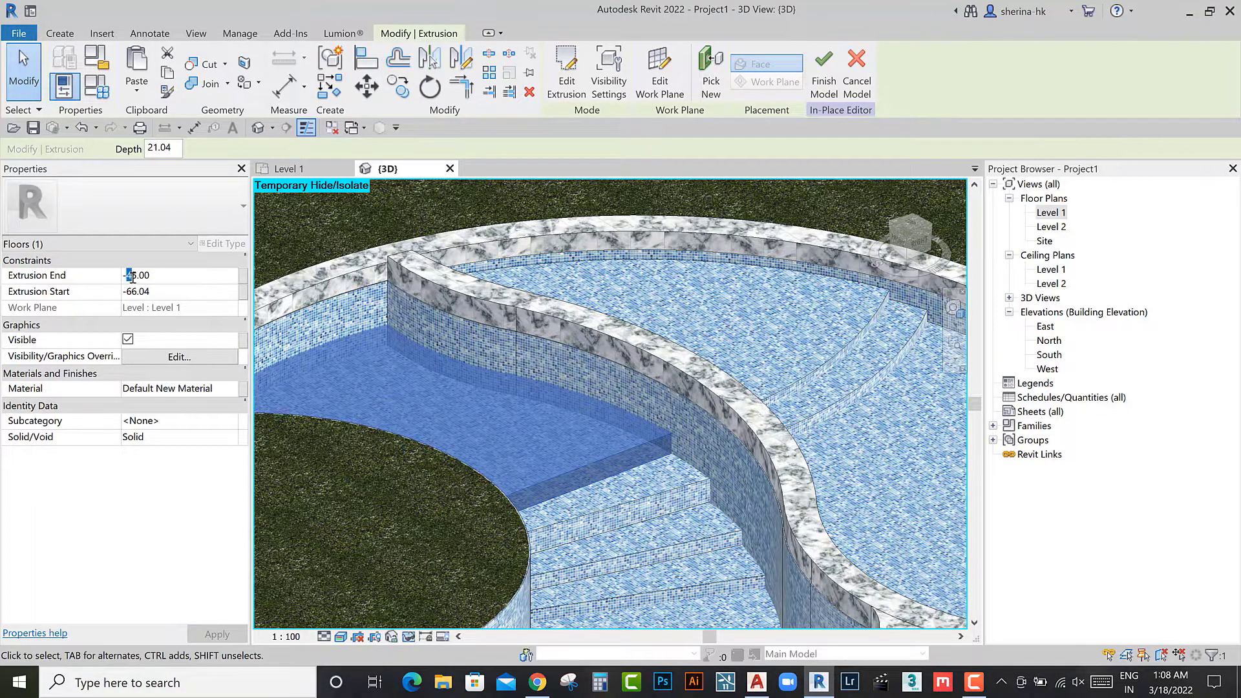
text(-90)
key(Tab)
text(-105)
key(Return)
mouse_move(582, 453)
shift+middle_down()
mouse_move(632, 570)
mouse_move(678, 517)
shift+middle_up()
key(Escape)
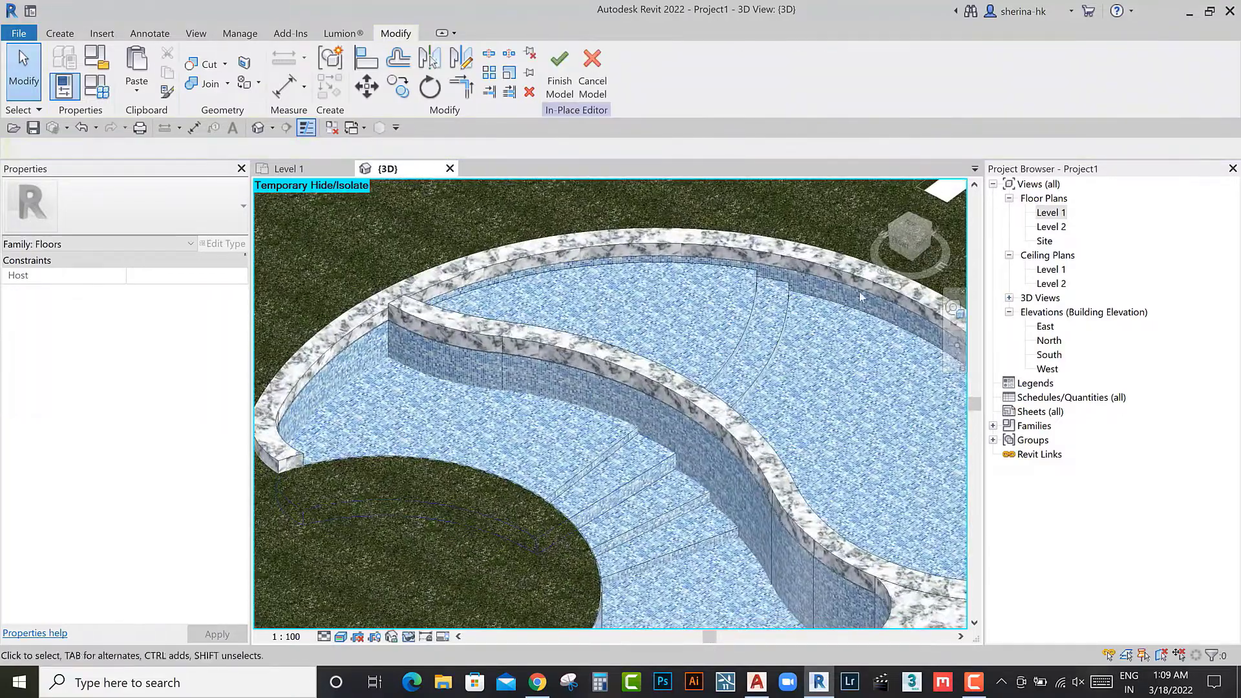
Step: In the Level 1 plan, paste another copy of the step block in place
double_click(1051, 213)
scroll(413, 452, up, 3)
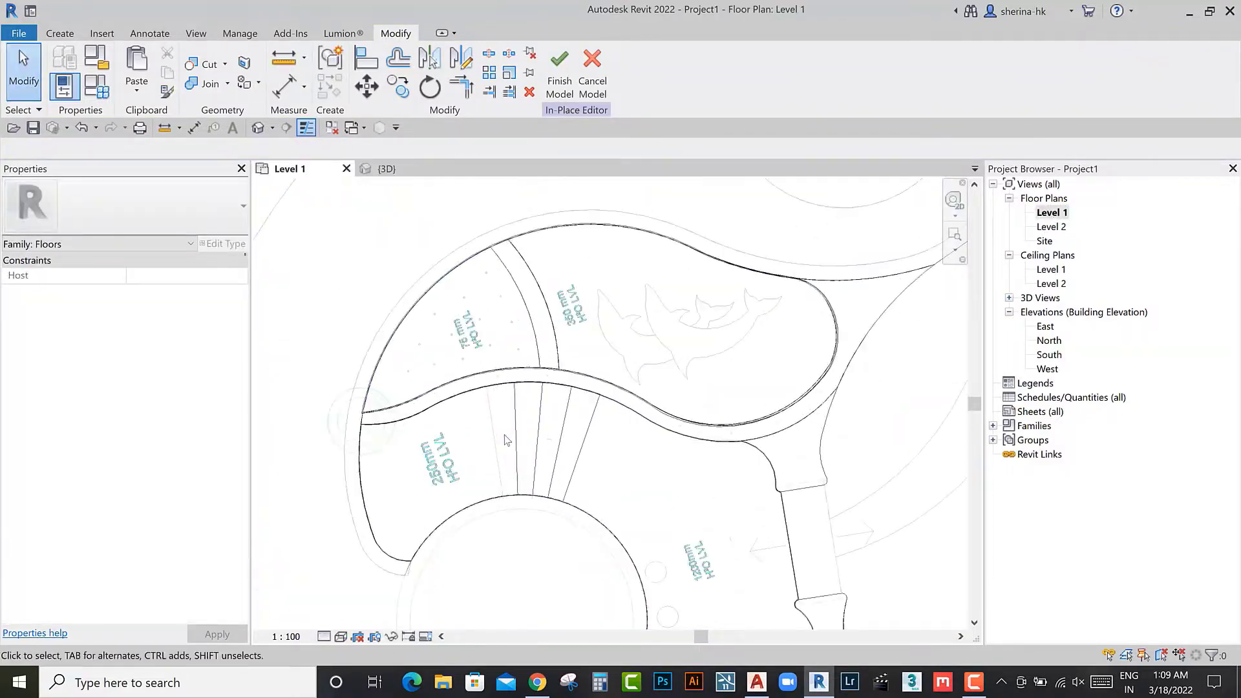
scroll(414, 453, up, 2)
click(411, 460)
click(138, 95)
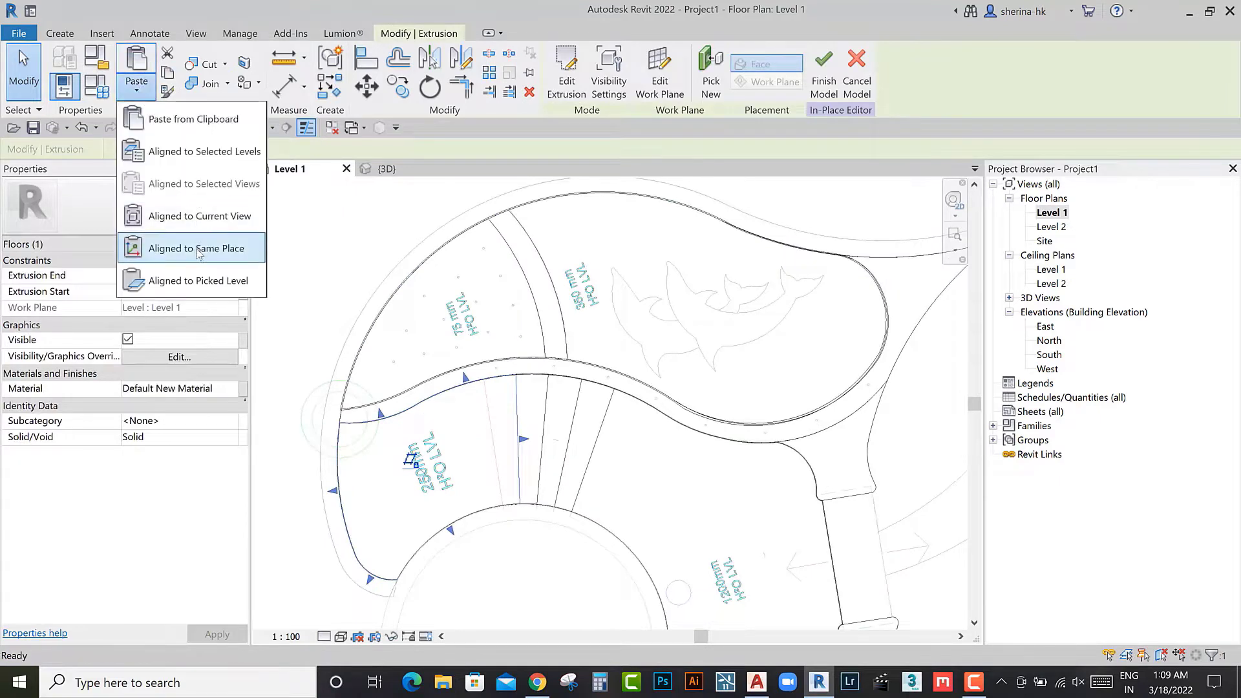
Step: Replace the extrusion's vertical sketch line with the picked radial line, trim to corner, and finish
double_click(482, 464)
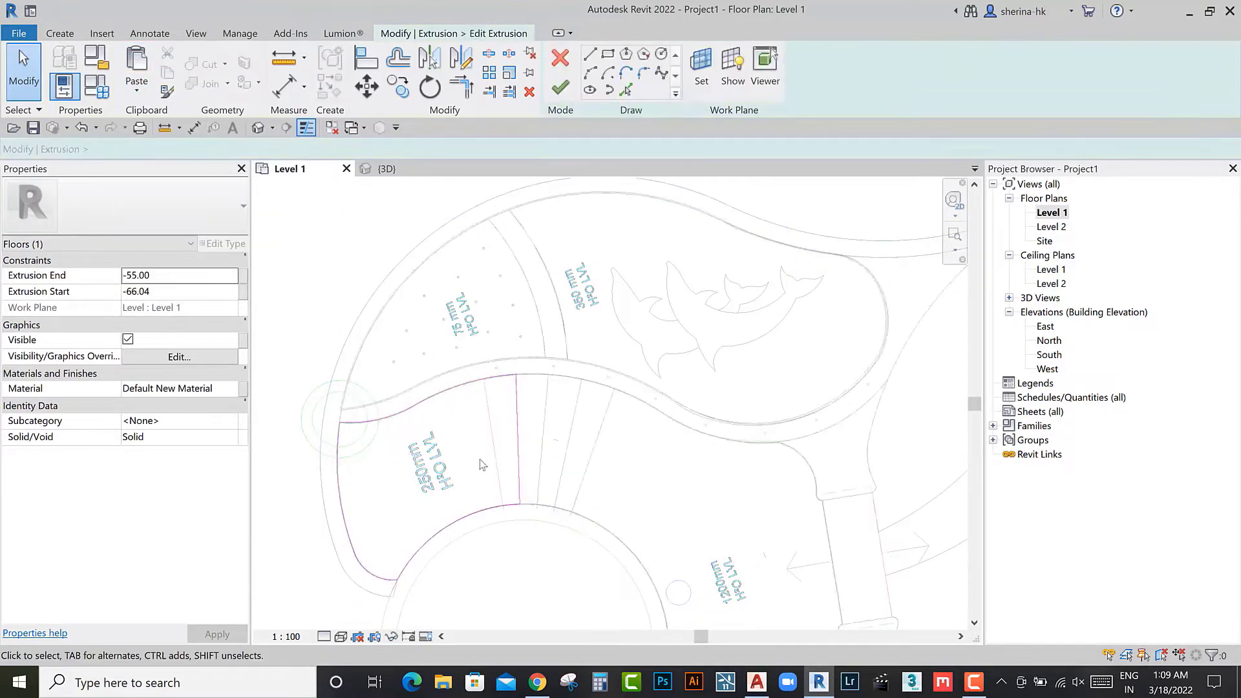
click(517, 438)
key(Delete)
click(622, 93)
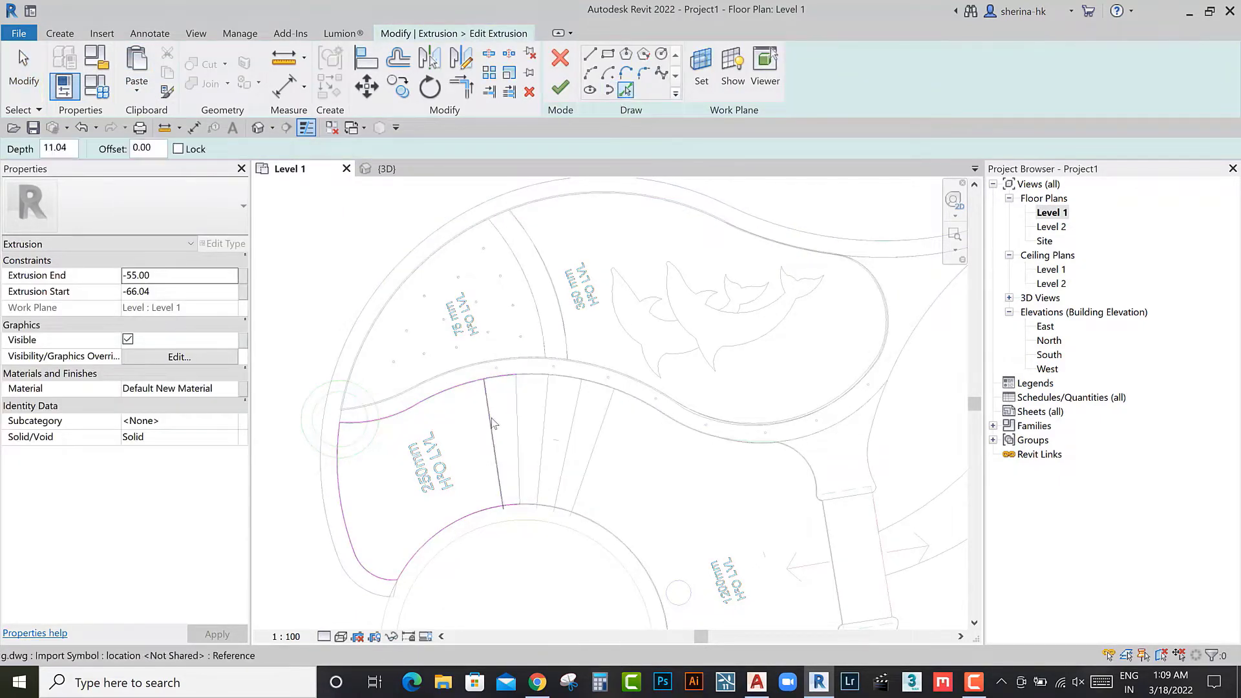
click(493, 446)
key(Escape)
scroll(488, 396, up, 2)
key(t)
key(r)
scroll(470, 401, down, 2)
click(485, 491)
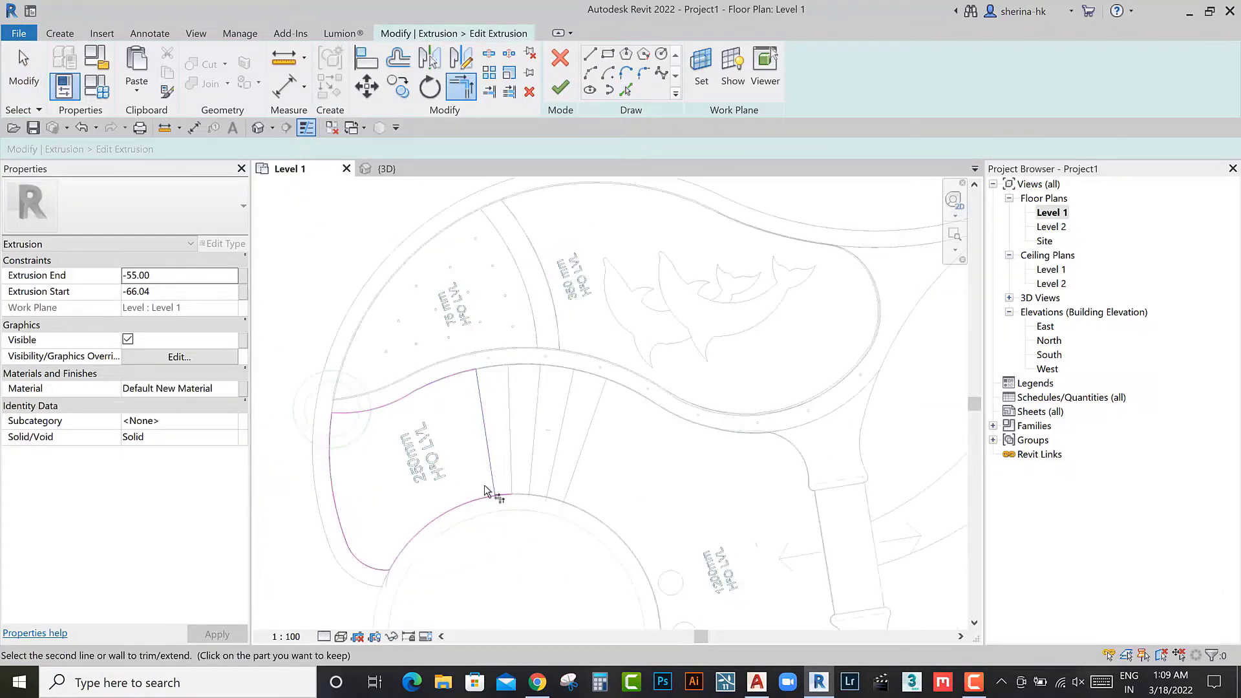
click(560, 88)
Step: Select and inspect the new step extrusion in the 3D view
click(387, 168)
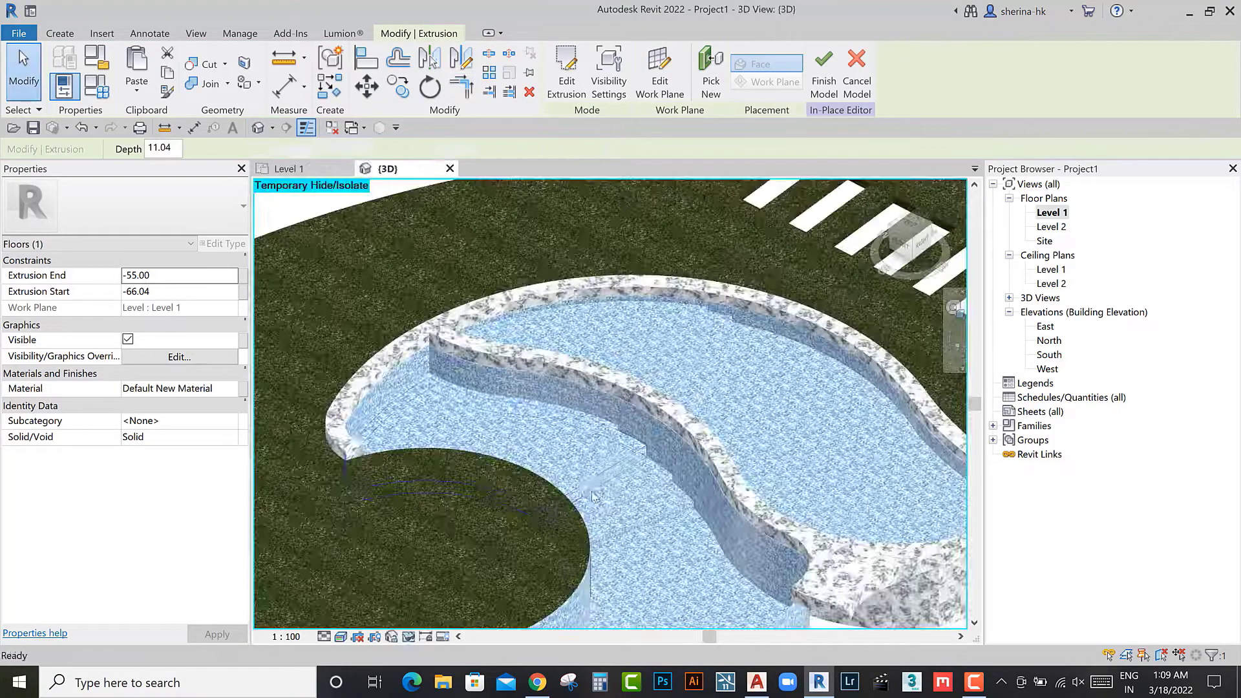
scroll(538, 425, up, 2)
scroll(538, 443, up, 1)
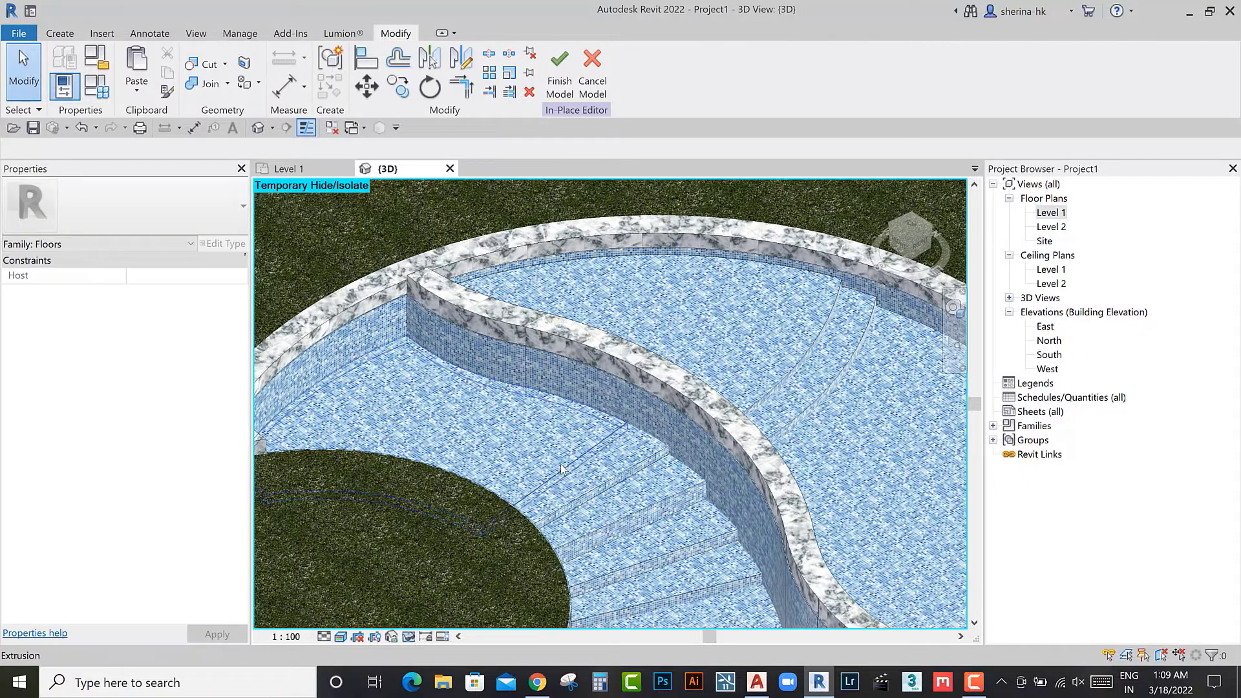
click(470, 476)
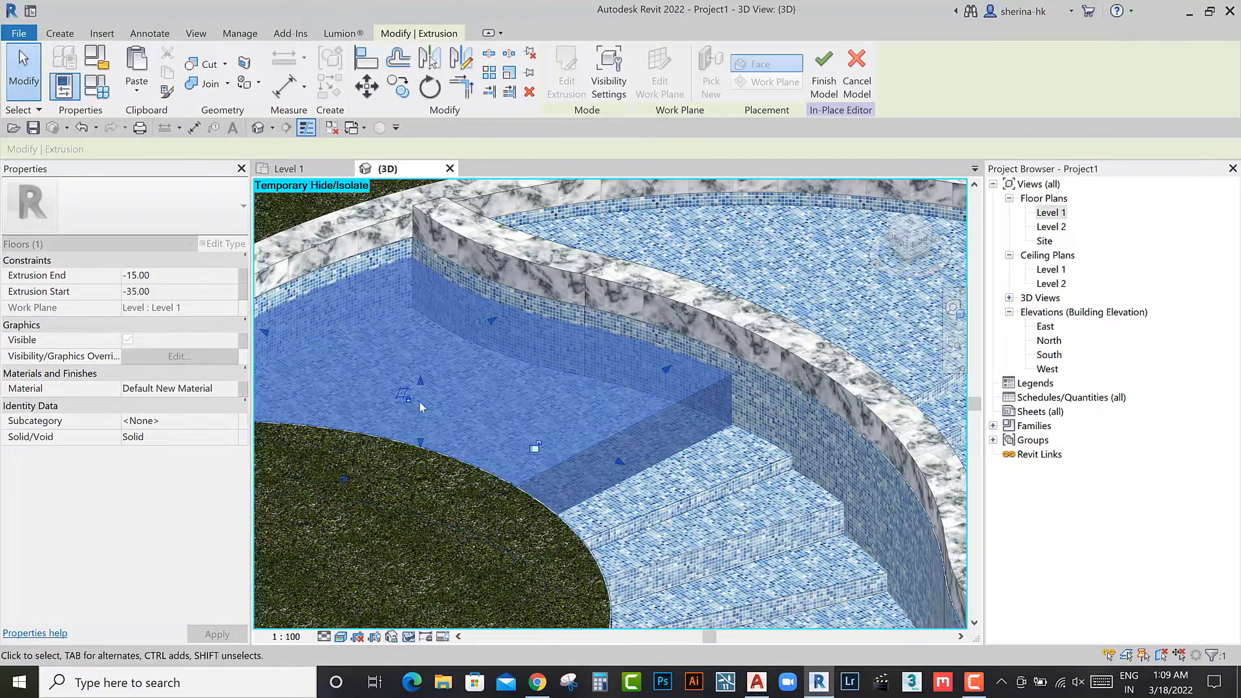
click(440, 399)
scroll(440, 400, down, 3)
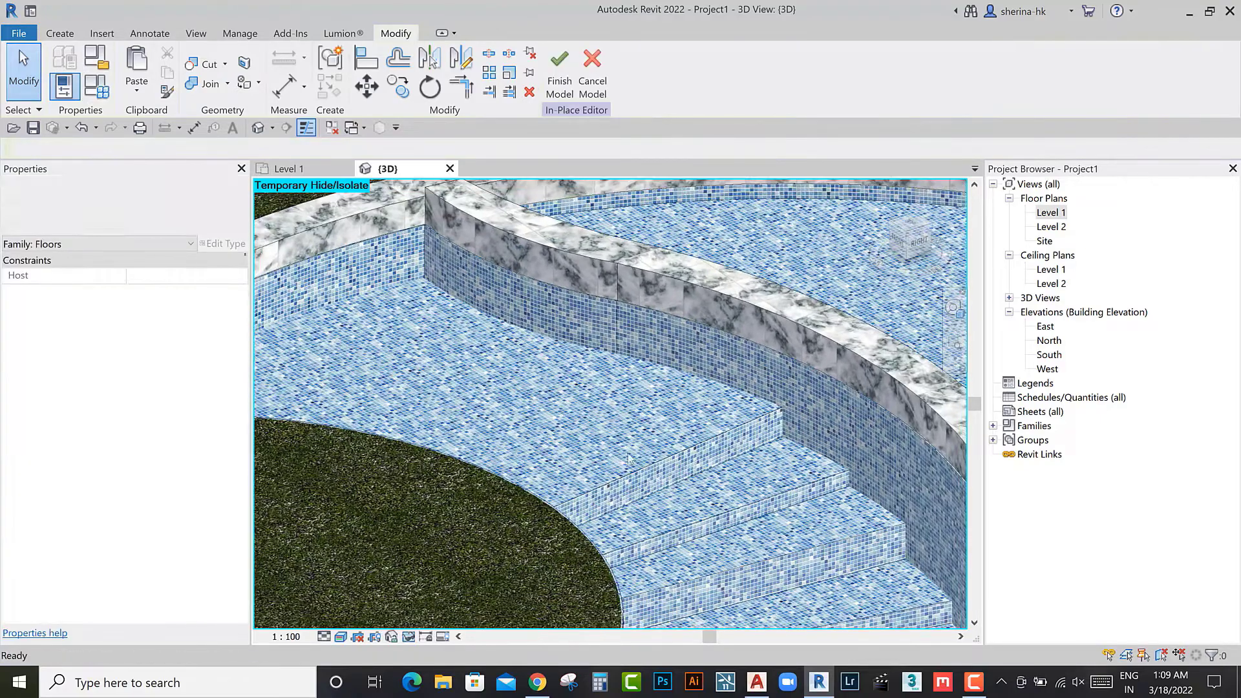
click(383, 424)
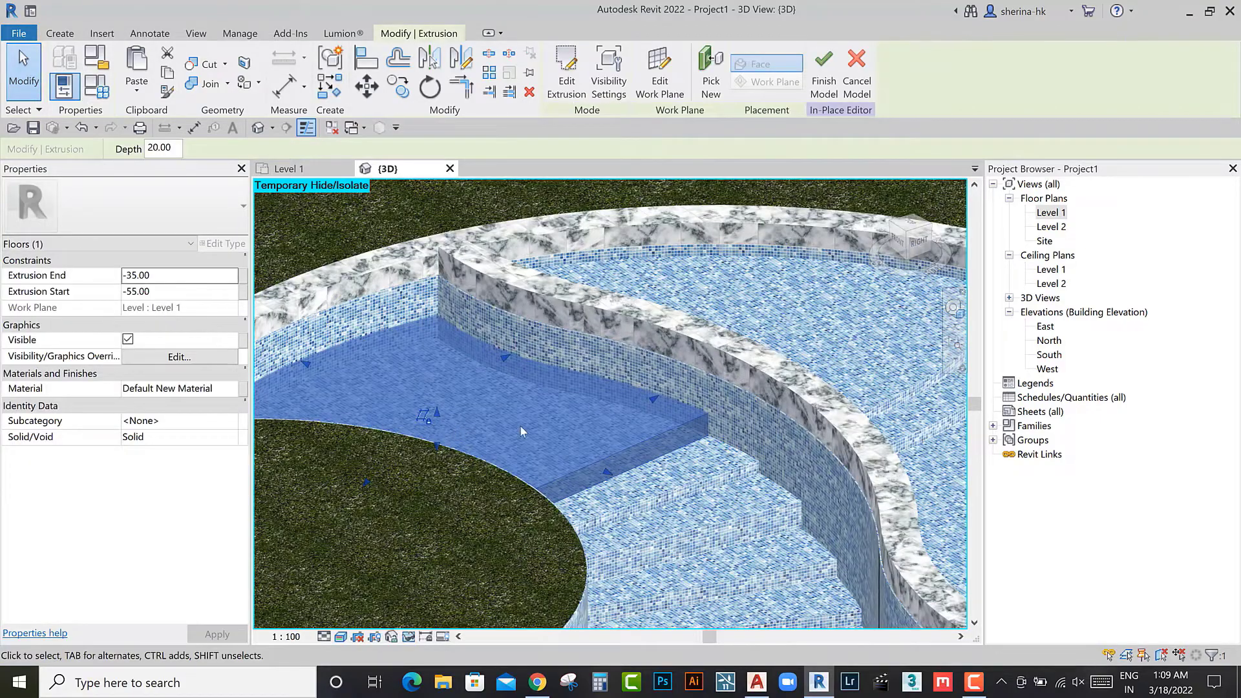
scroll(522, 431, down, 5)
key(Escape)
Step: Orbit the pool to a higher angle and select the deep channel extrusion block
mouse_move(522, 431)
shift+middle_down()
mouse_move(642, 506)
mouse_move(665, 463)
mouse_move(654, 402)
mouse_move(563, 438)
mouse_move(645, 438)
shift+middle_up()
scroll(665, 462, up, 2)
scroll(672, 472, up, 2)
scroll(676, 479, up, 2)
click(654, 402)
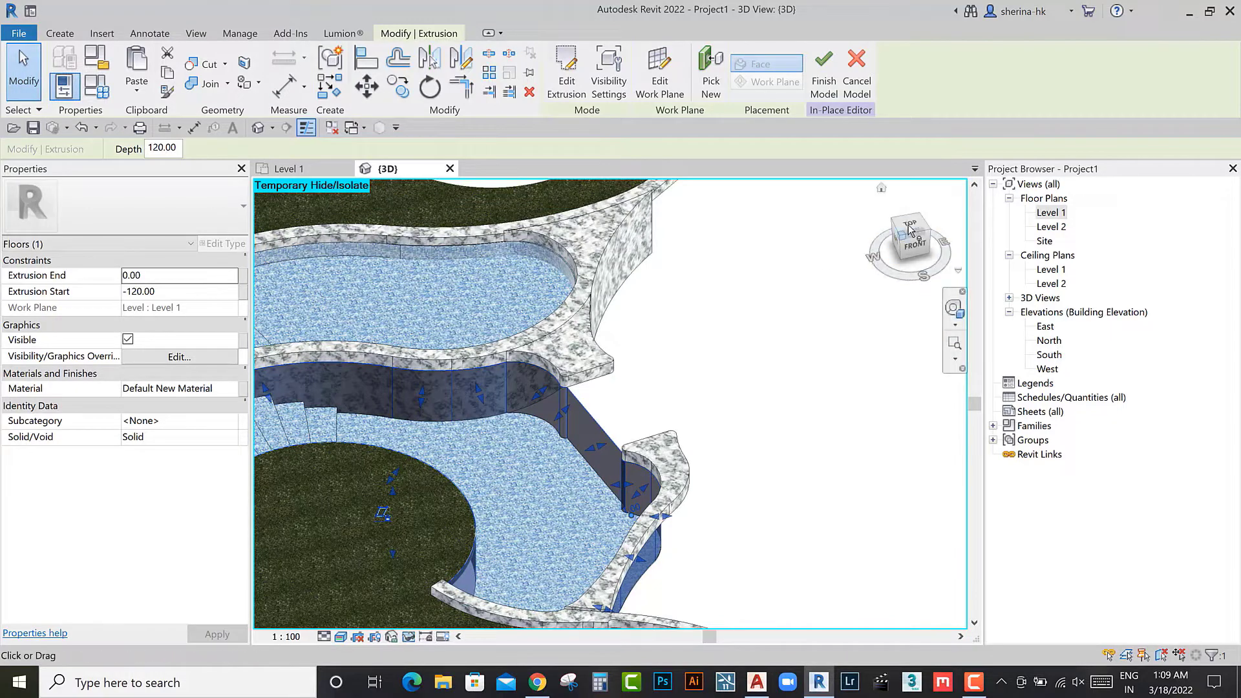
Step: Open the Level 1 floor plan and edit the channel extrusion's sketch
double_click(1050, 212)
scroll(687, 349, up, 3)
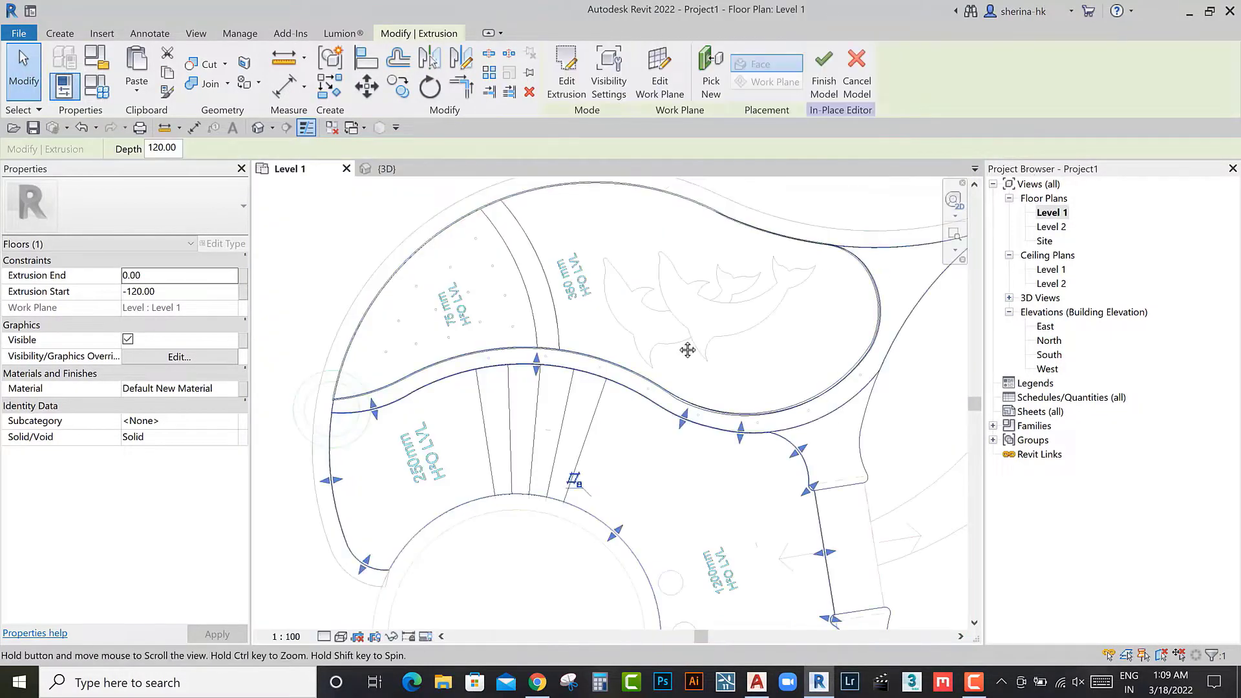
scroll(525, 259, up, 3)
click(563, 90)
scroll(492, 374, up, 2)
scroll(491, 374, up, 2)
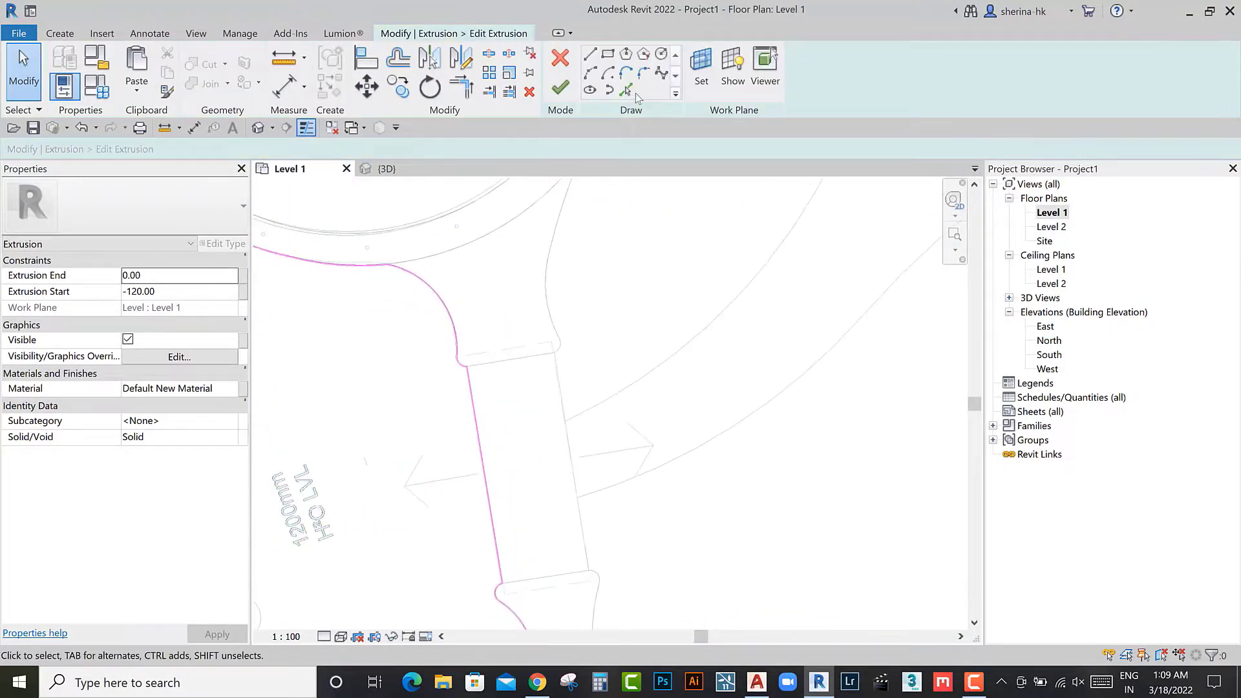
scroll(491, 373, up, 2)
scroll(491, 373, up, 1)
Step: Pick a pool edge as the first sketch line, then end line picking
click(489, 373)
scroll(517, 381, down, 2)
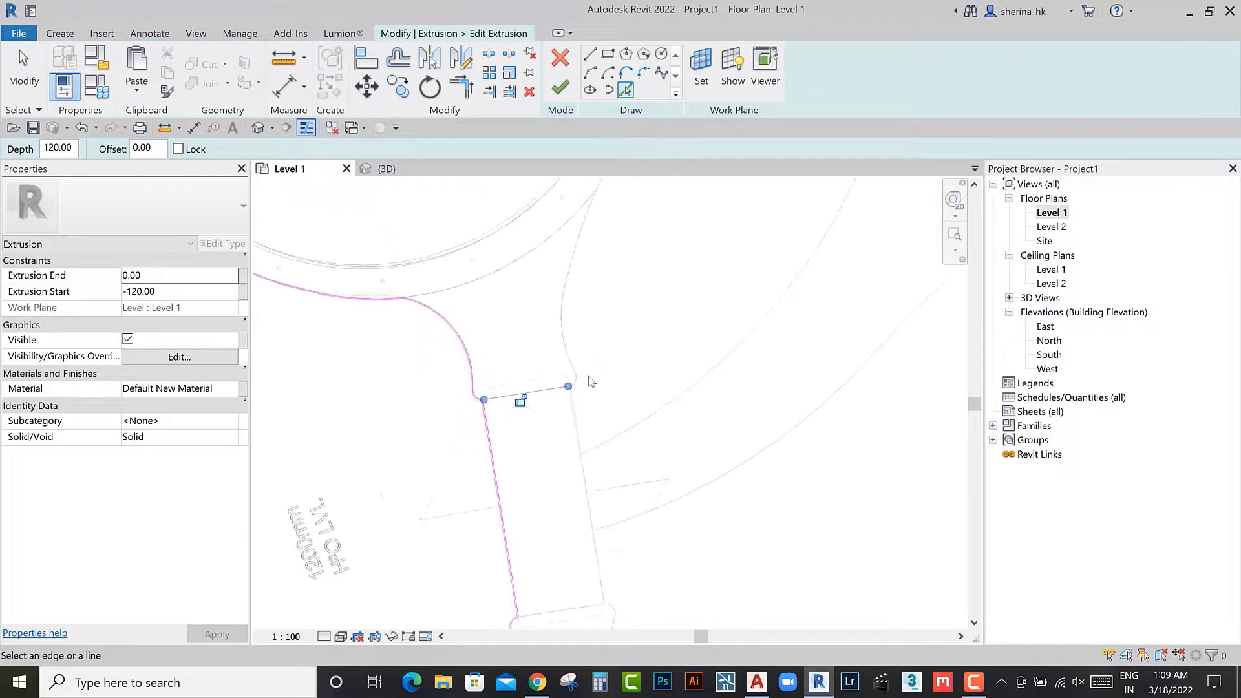
scroll(549, 329, down, 2)
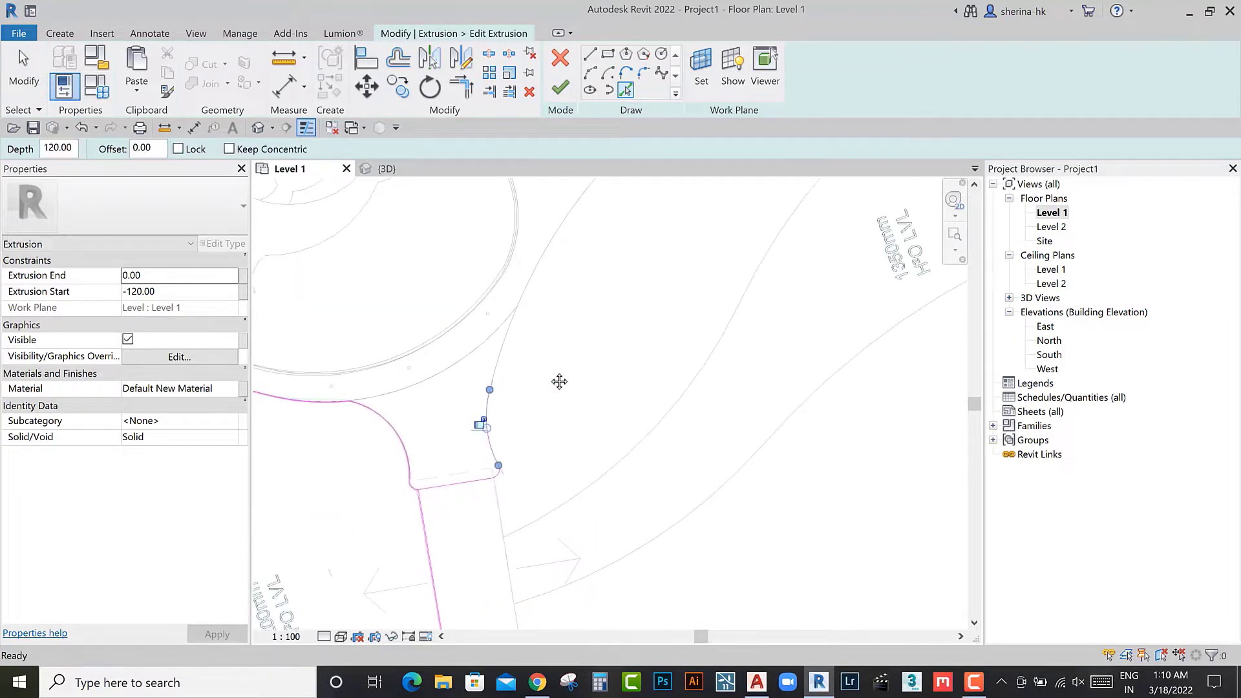
scroll(560, 379, down, 3)
scroll(517, 407, up, 2)
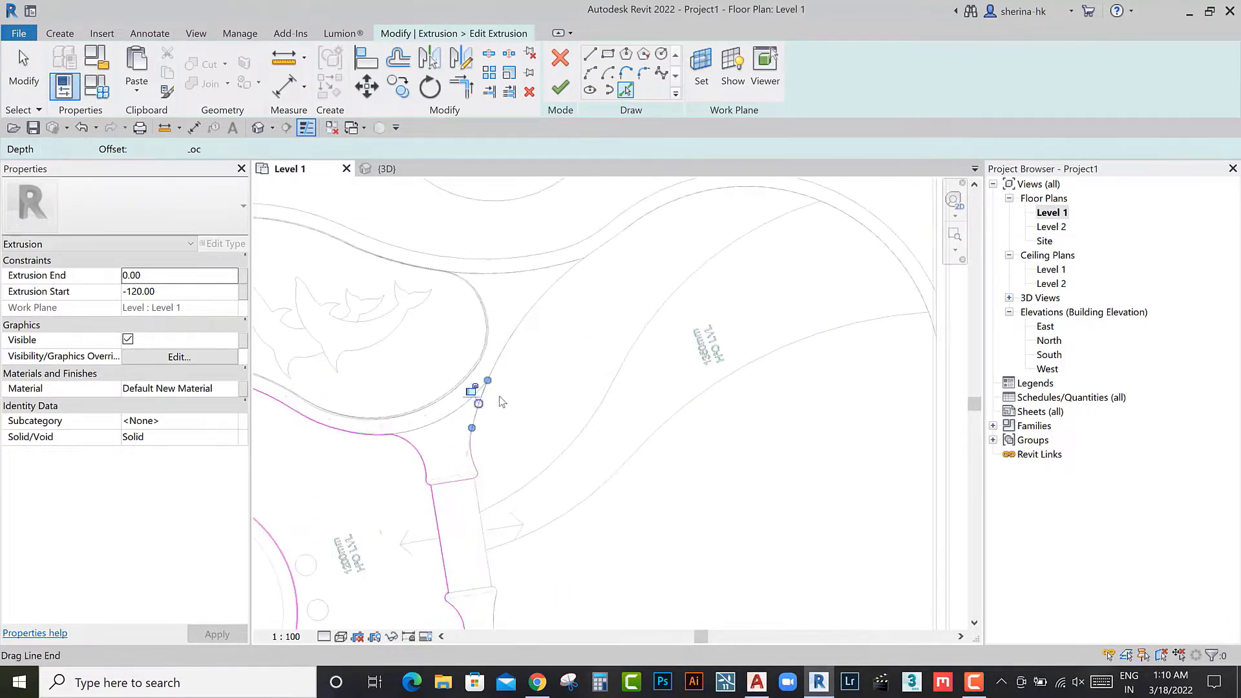
scroll(503, 402, down, 2)
scroll(507, 418, up, 2)
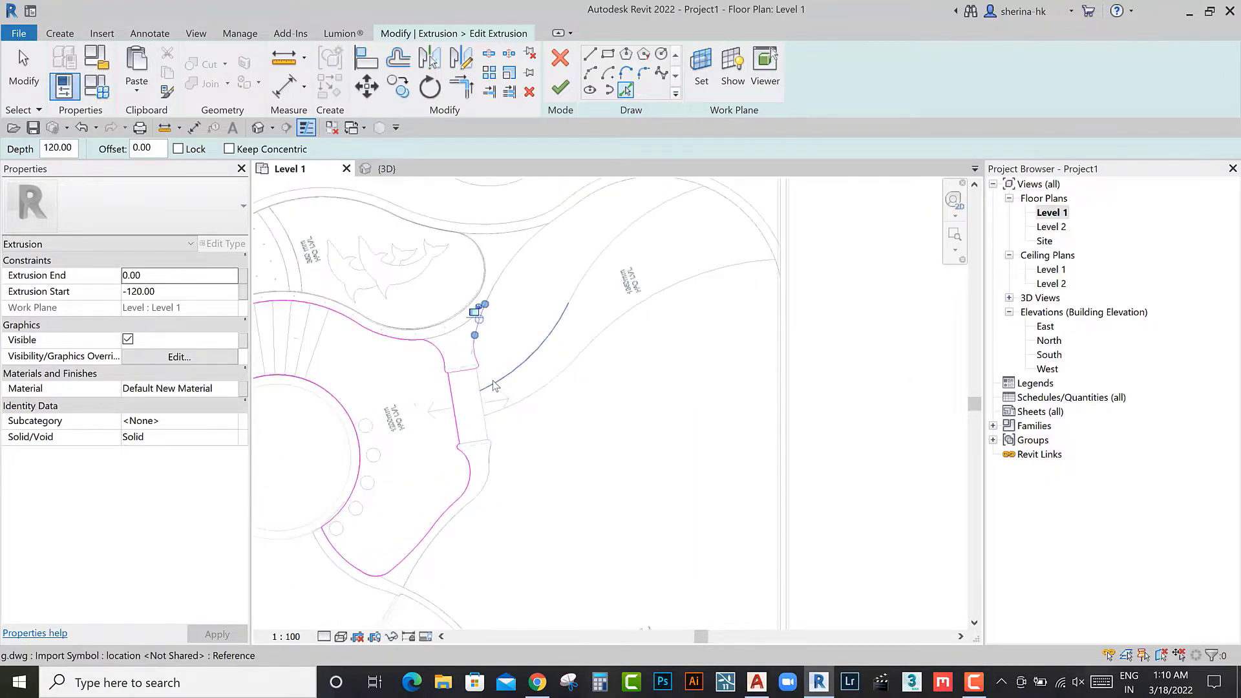
scroll(495, 386, up, 2)
scroll(491, 395, down, 1)
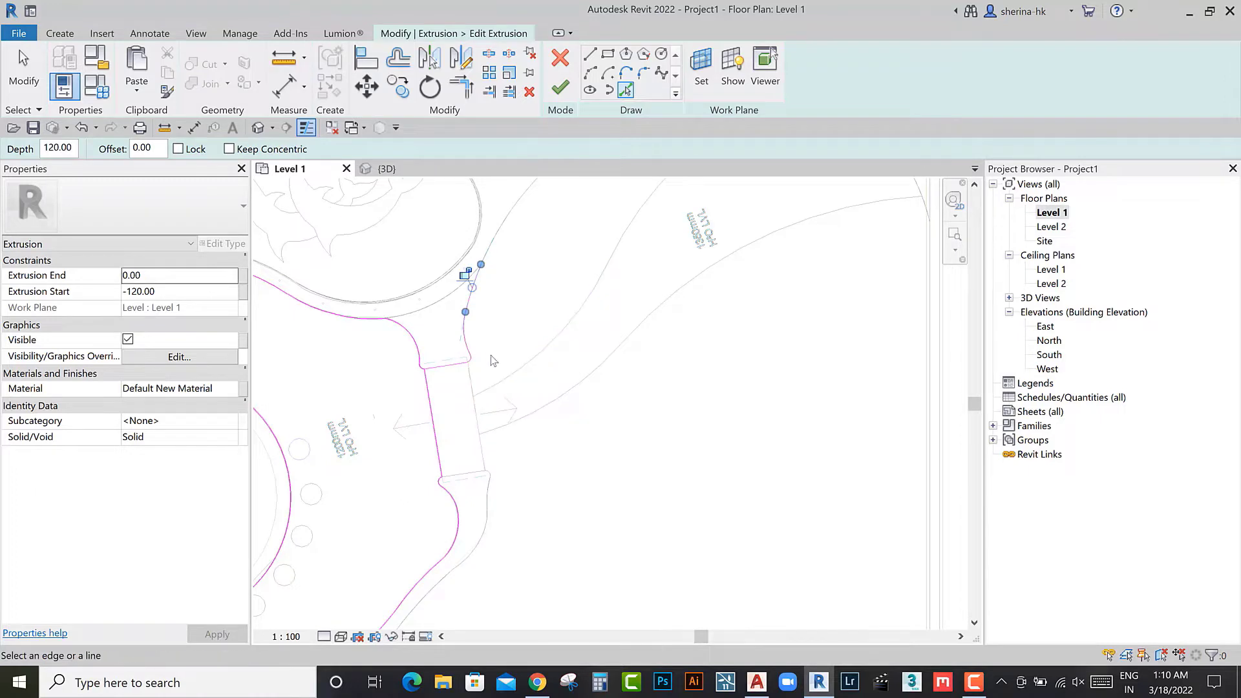
scroll(457, 429, down, 1)
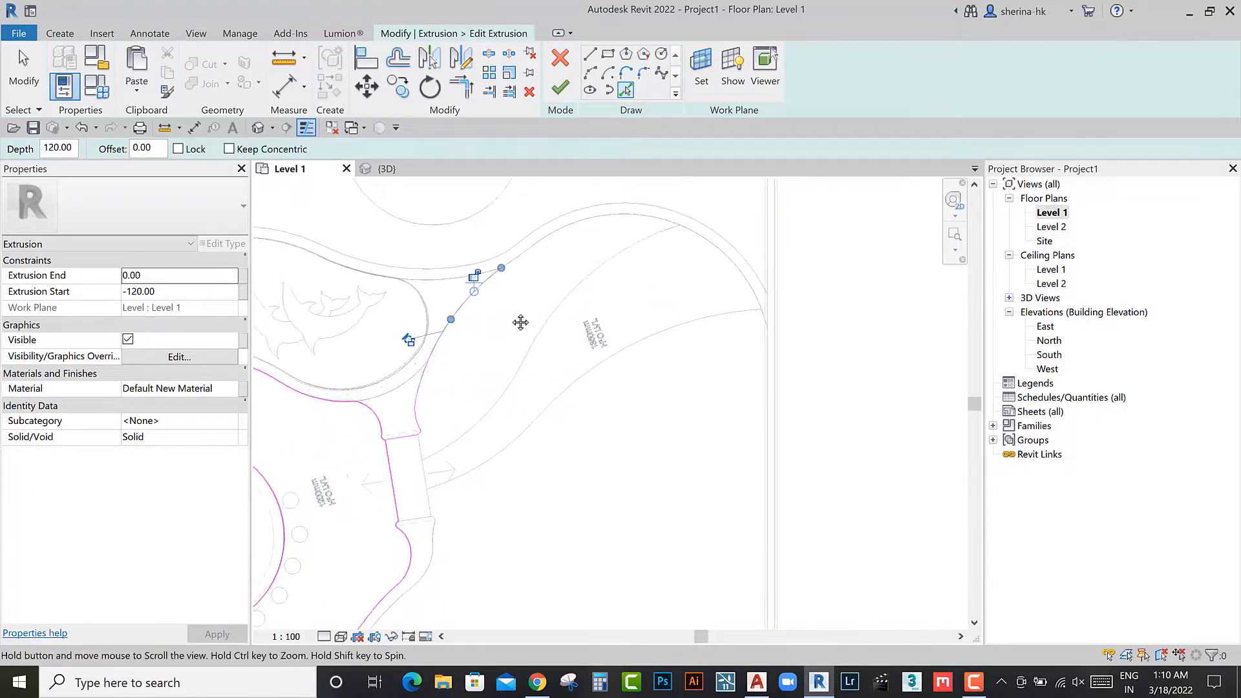
scroll(517, 349, down, 2)
scroll(480, 338, up, 2)
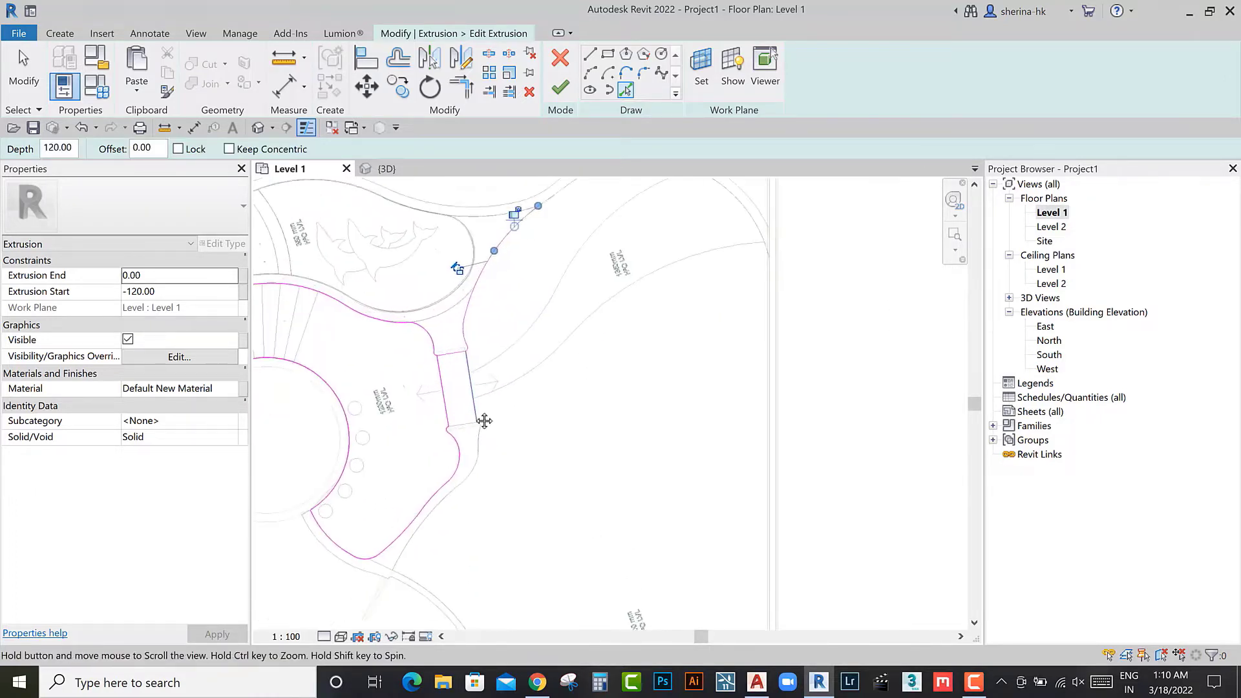
scroll(478, 362, up, 1)
key(Escape)
scroll(475, 404, up, 1)
scroll(475, 411, up, 1)
Step: Check the sketch line at the channel neck and add the right arc edge to the sketch
mouse_move(475, 411)
middle_down()
mouse_move(496, 349)
mouse_move(515, 416)
middle_up()
scroll(469, 362, up, 1)
click(460, 400)
click(450, 369)
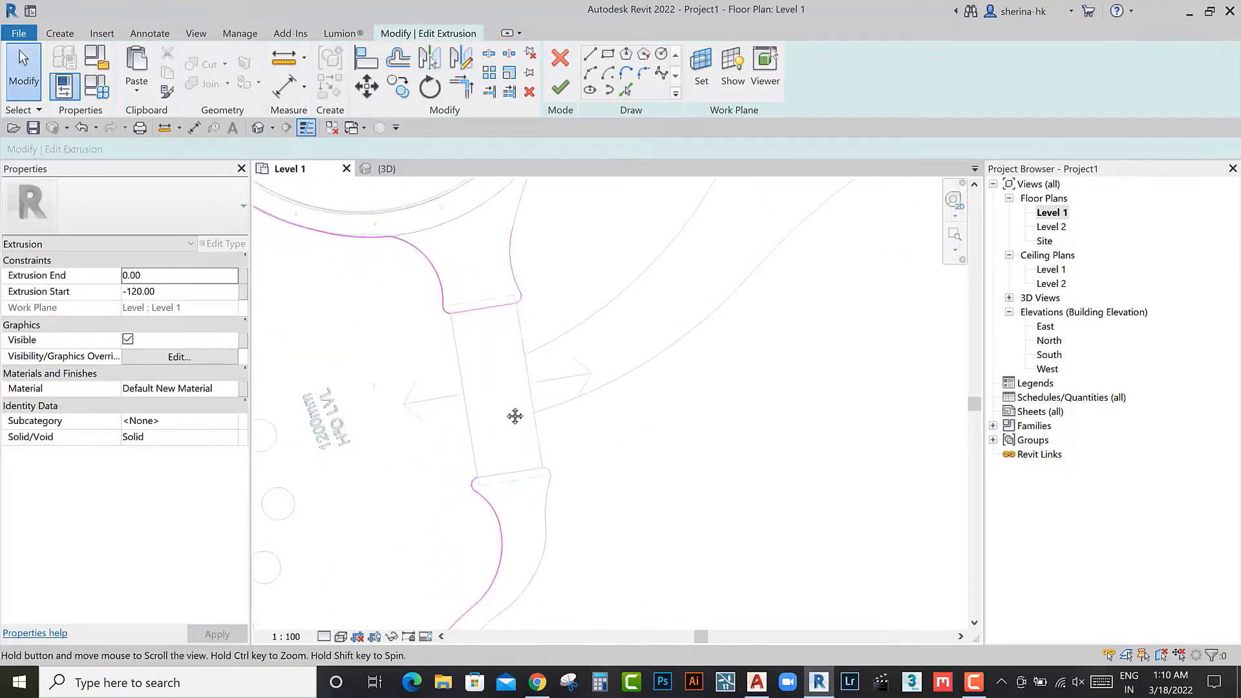
scroll(540, 433, down, 1)
scroll(524, 347, down, 2)
scroll(524, 347, up, 2)
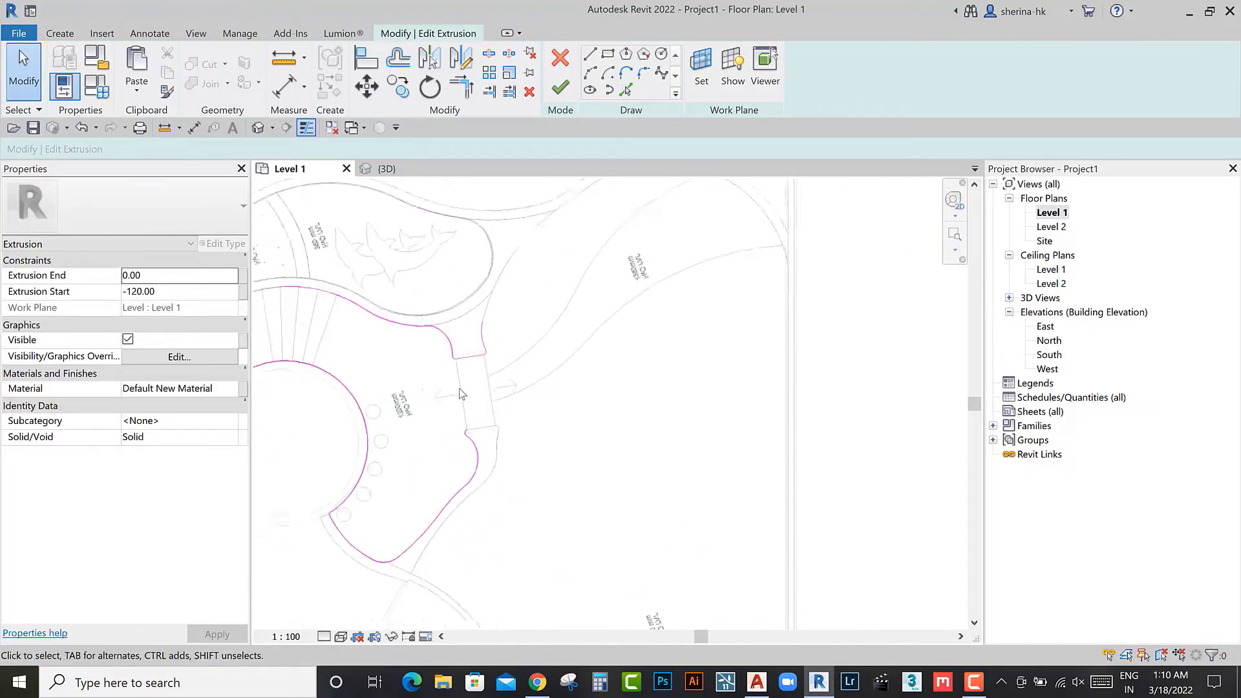
mouse_move(511, 362)
middle_down()
mouse_move(471, 355)
mouse_move(601, 174)
middle_up()
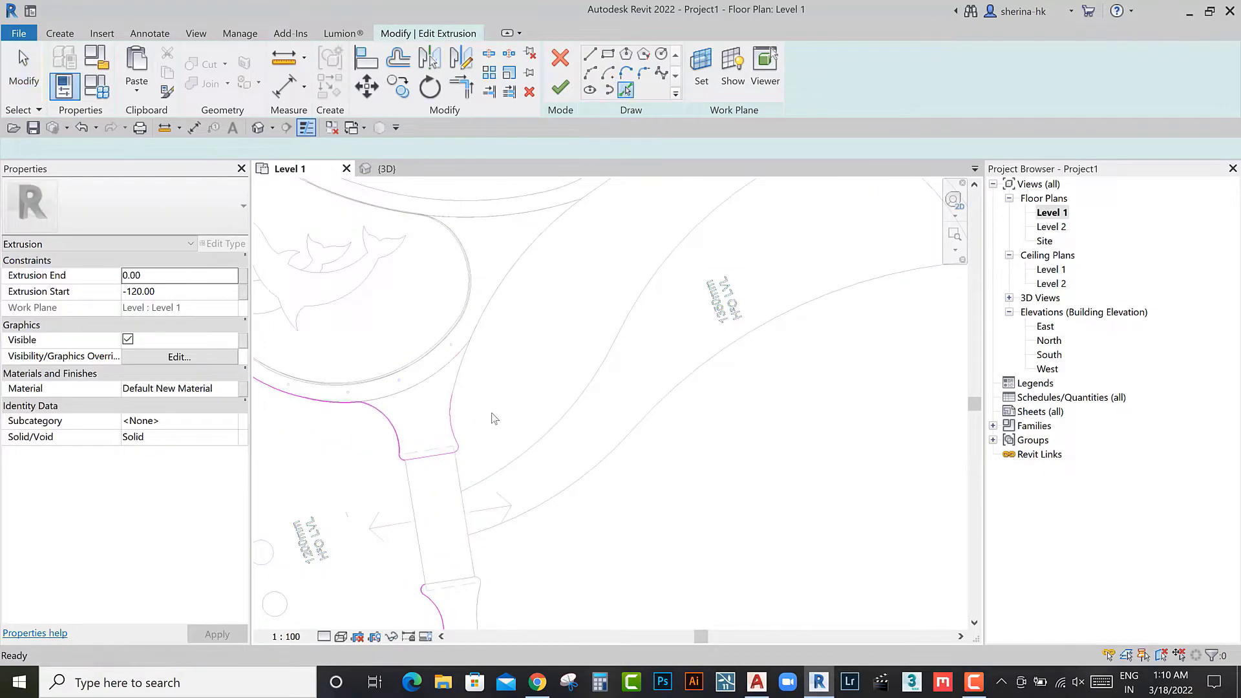
scroll(495, 419, up, 2)
click(468, 430)
scroll(465, 428, up, 1)
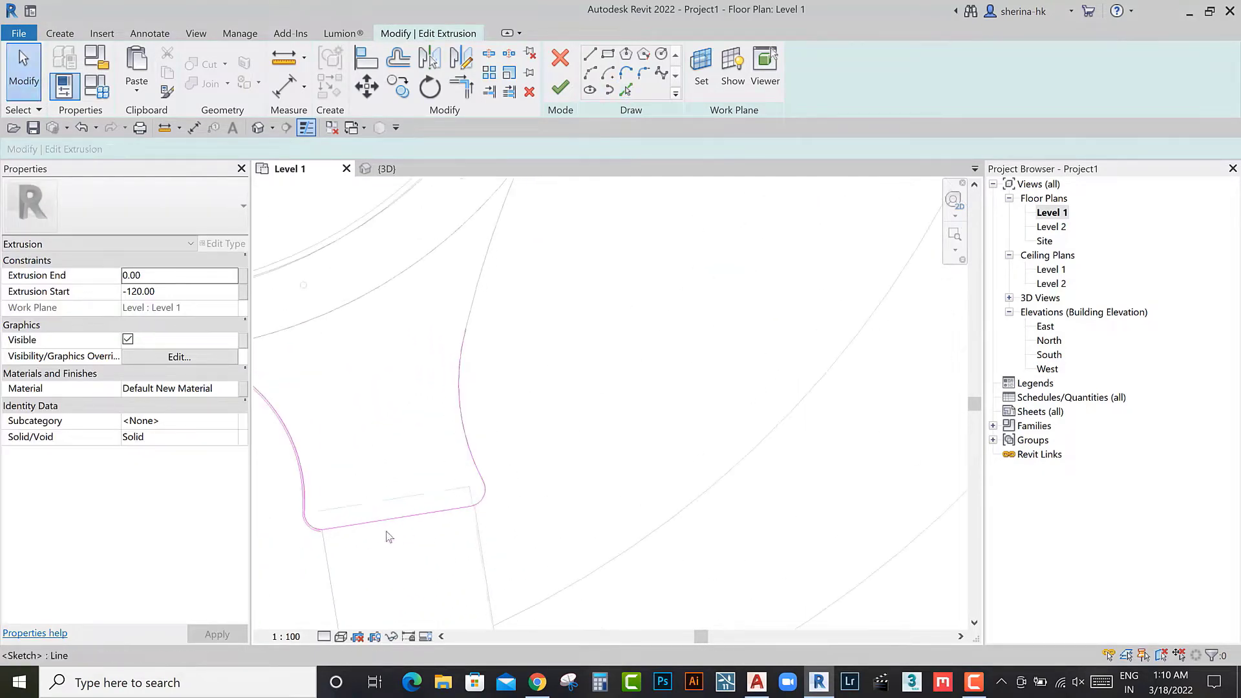
middle_drag(498, 502, 525, 428)
scroll(501, 427, down, 1)
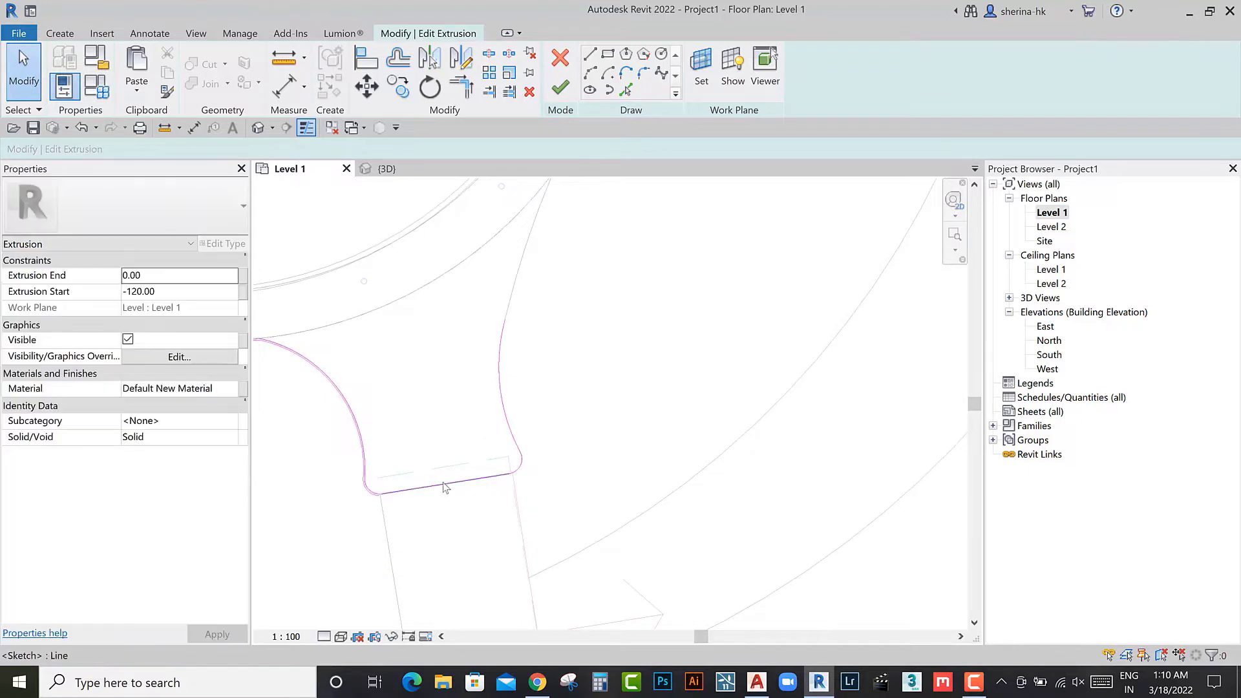
Step: Add the outer pool arc to the sketch with Pick Lines, reviewing the bridge-end loop
click(626, 89)
middle_drag(572, 371, 460, 421)
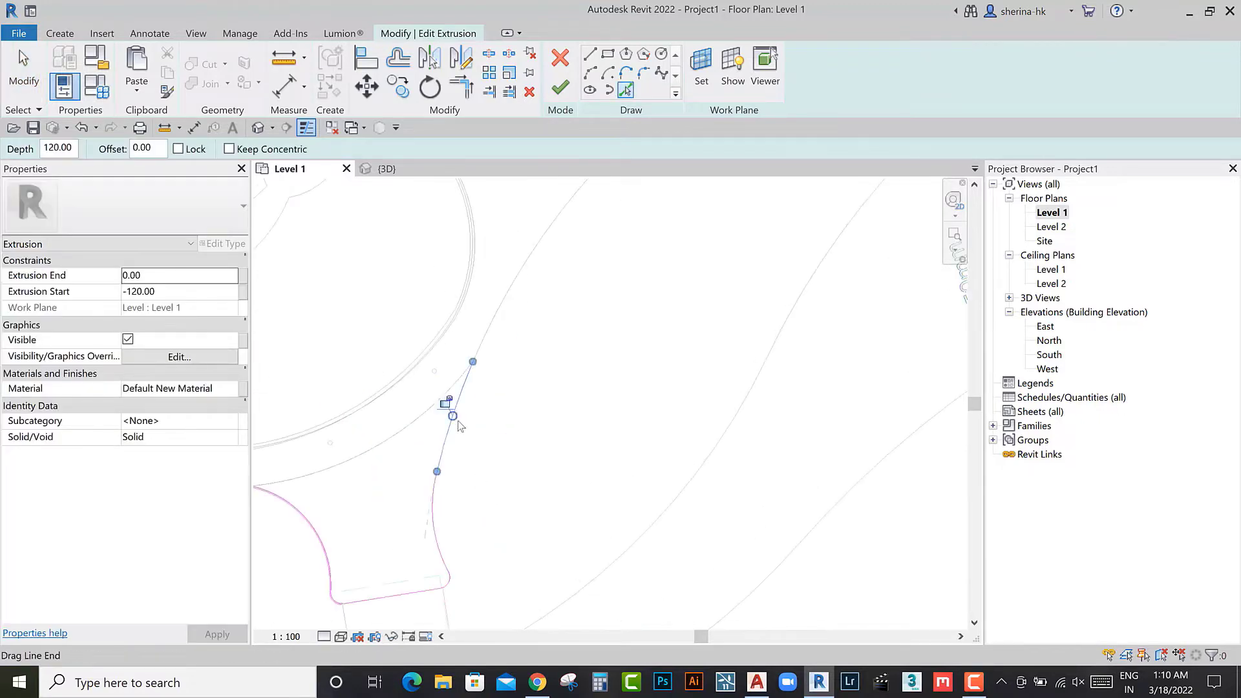
scroll(459, 424, down, 3)
middle_drag(582, 295, 508, 318)
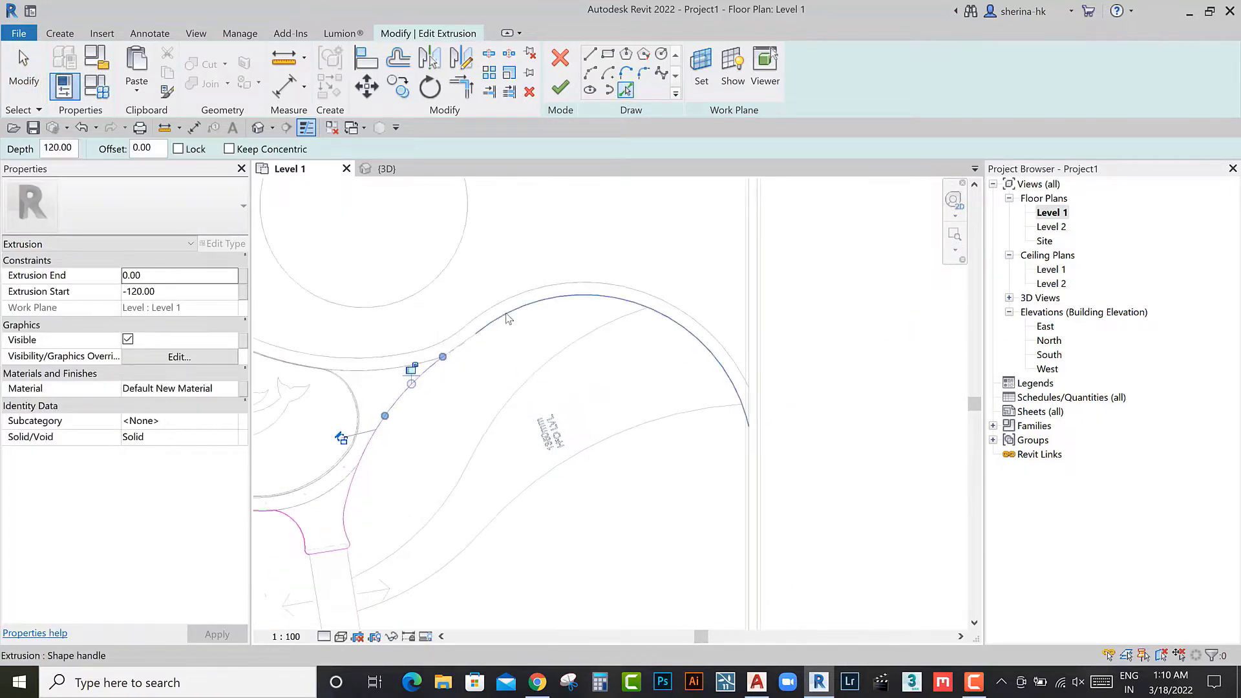
click(468, 347)
scroll(655, 448, down, 2)
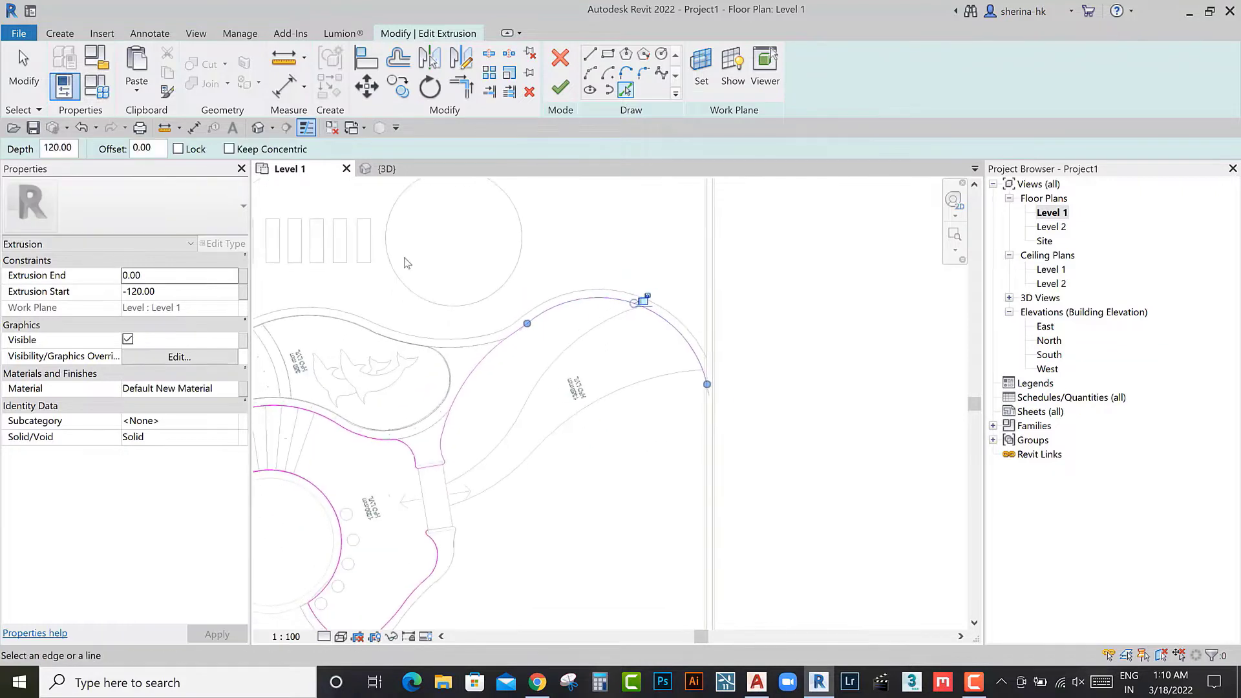
scroll(428, 463, up, 3)
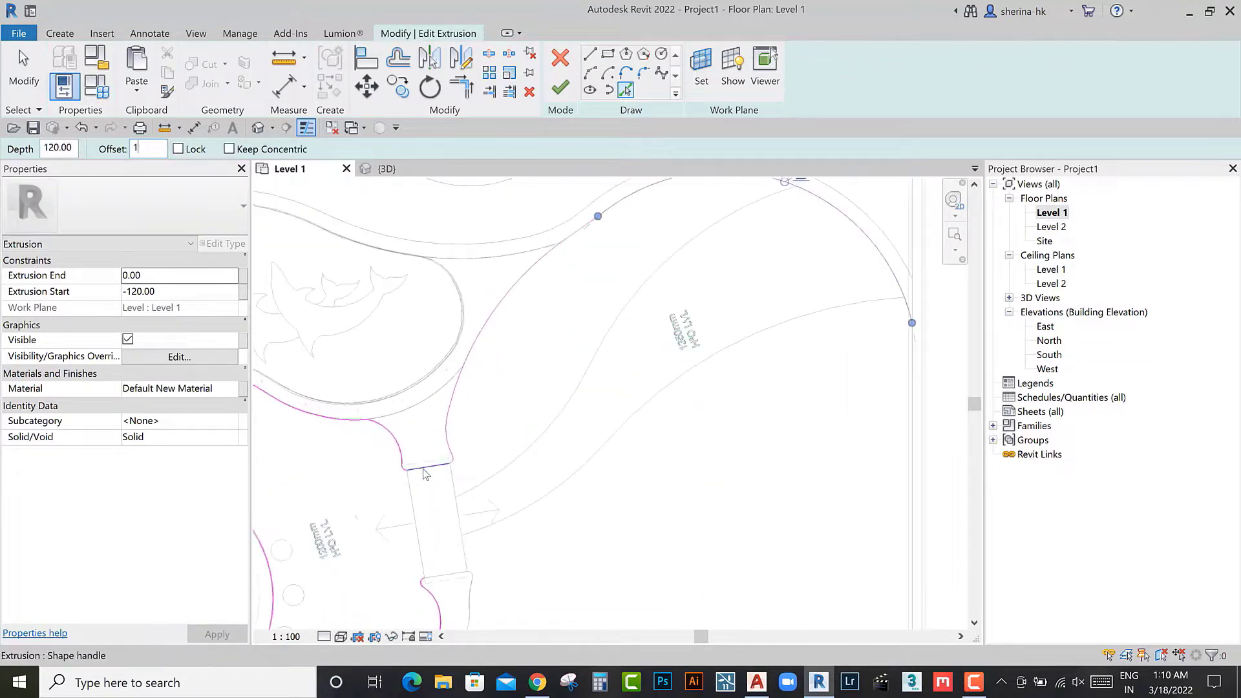
scroll(428, 463, up, 3)
scroll(428, 464, up, 2)
scroll(566, 473, down, 2)
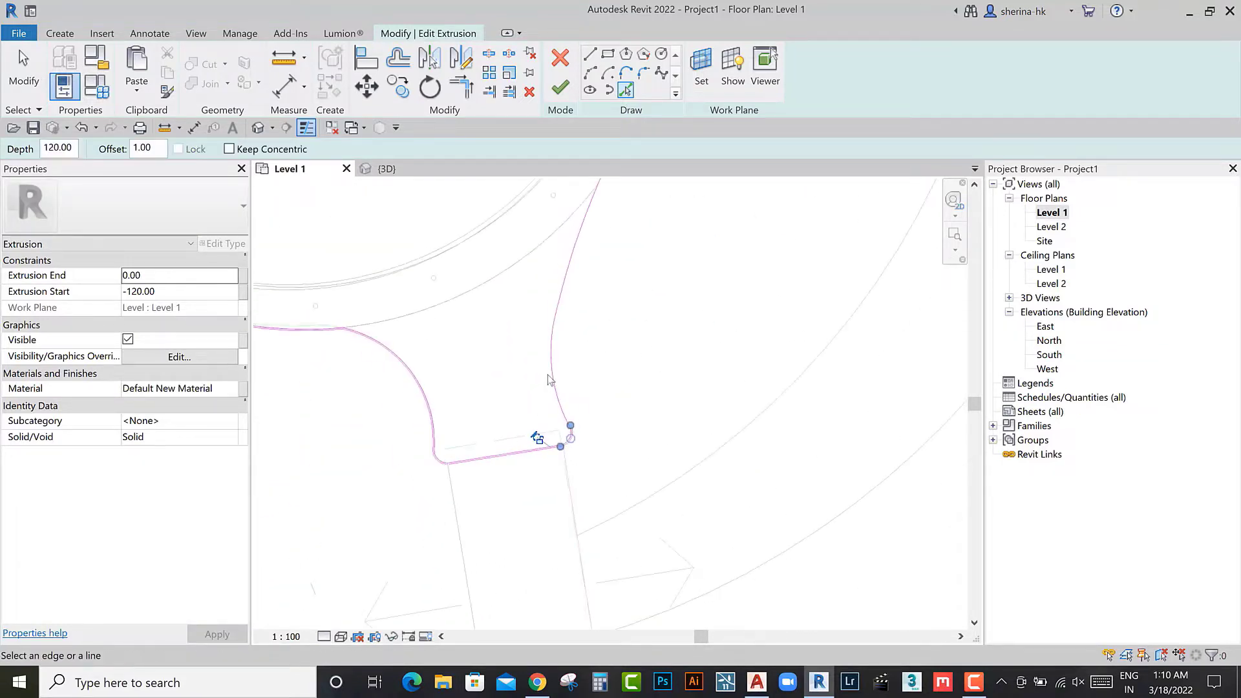
middle_drag(569, 453, 476, 431)
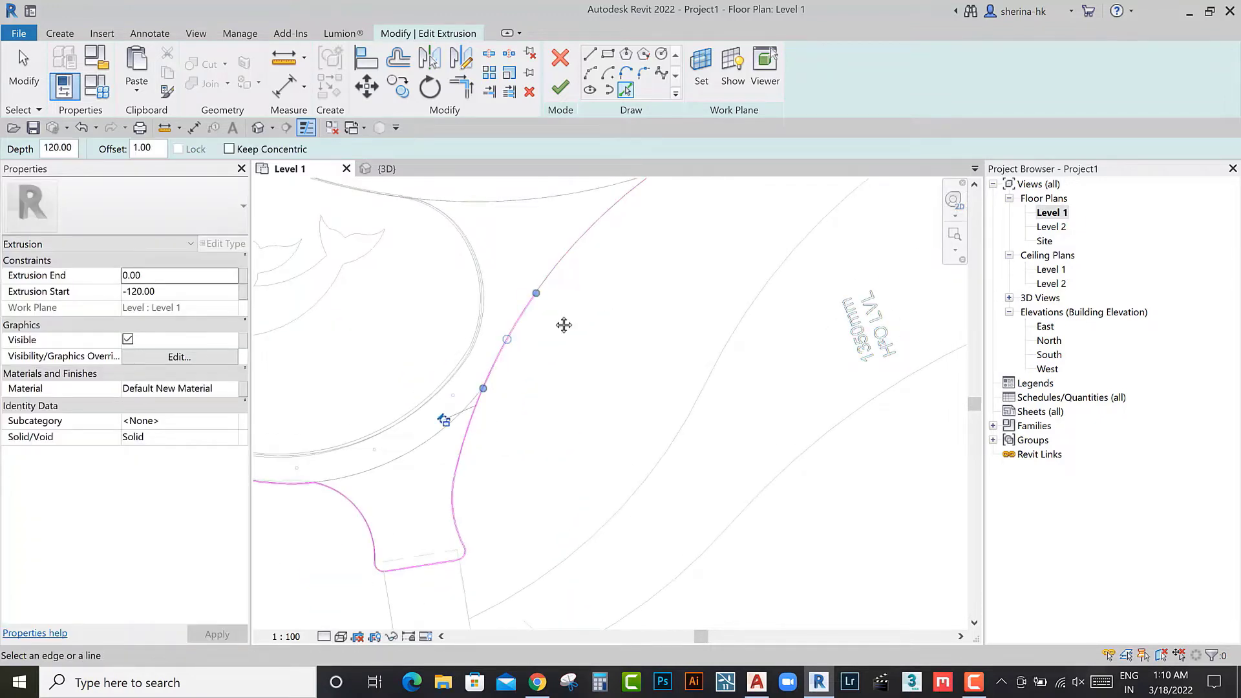
middle_drag(563, 325, 528, 388)
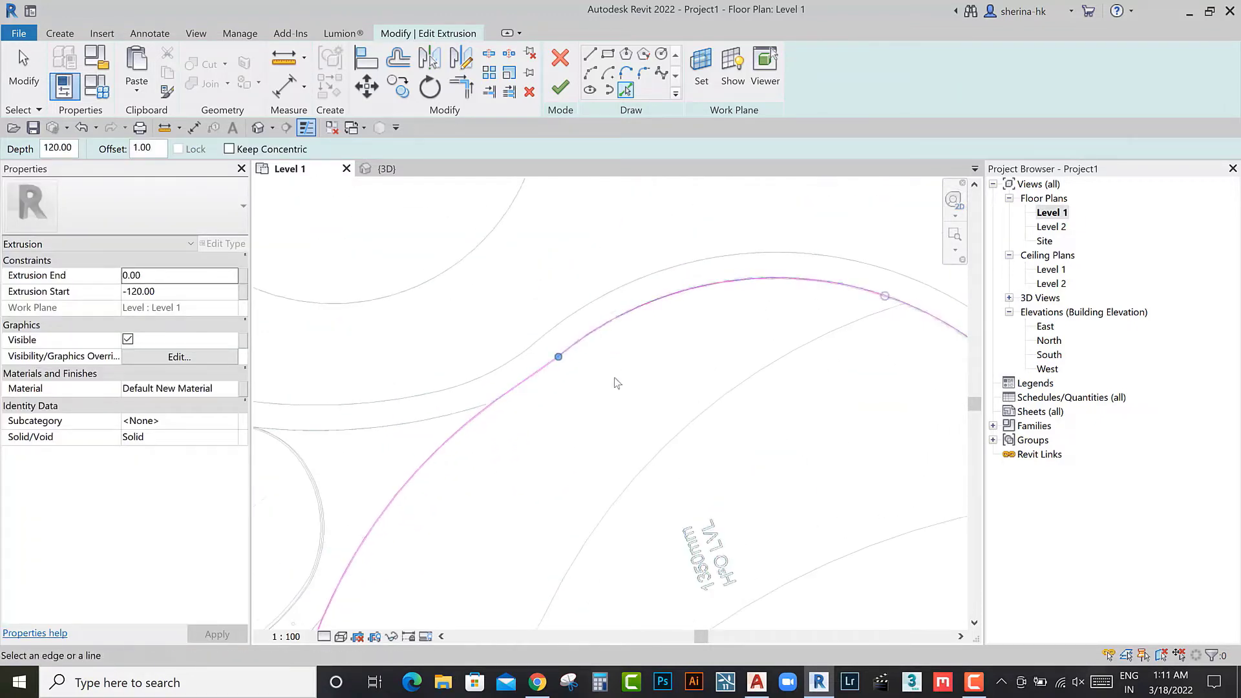
middle_drag(616, 382, 525, 312)
scroll(525, 311, down, 2)
middle_drag(621, 354, 624, 322)
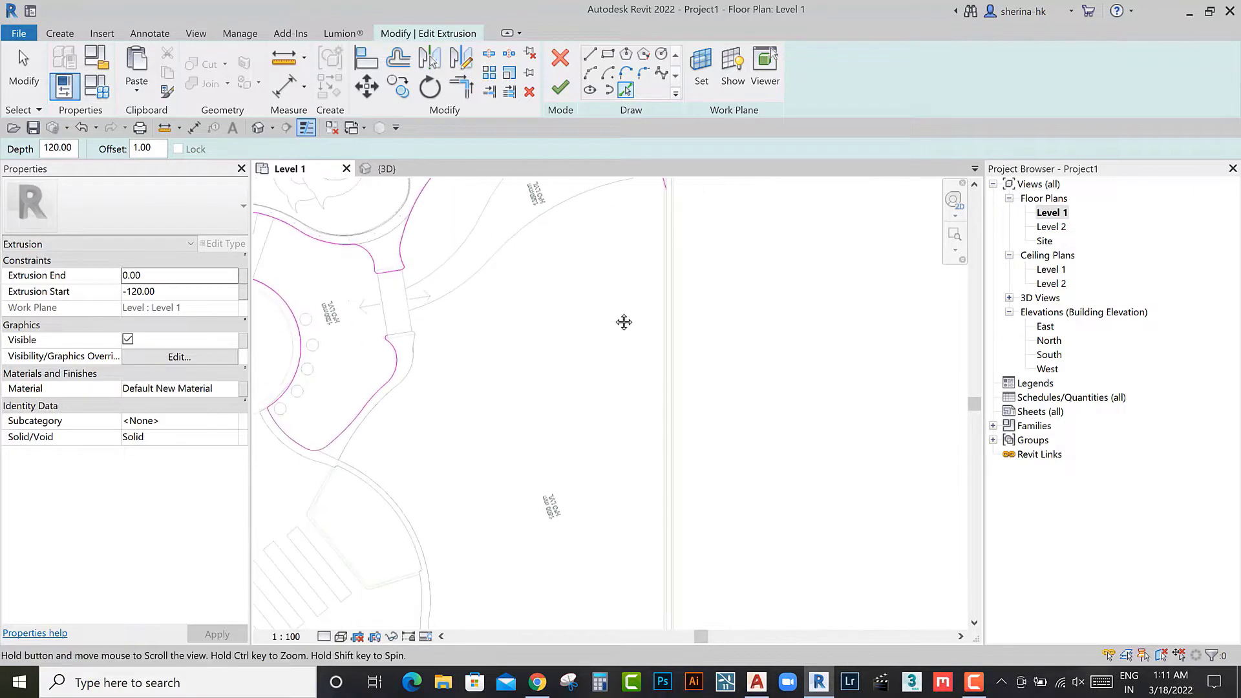
scroll(623, 322, down, 1)
scroll(446, 317, up, 4)
scroll(452, 314, up, 3)
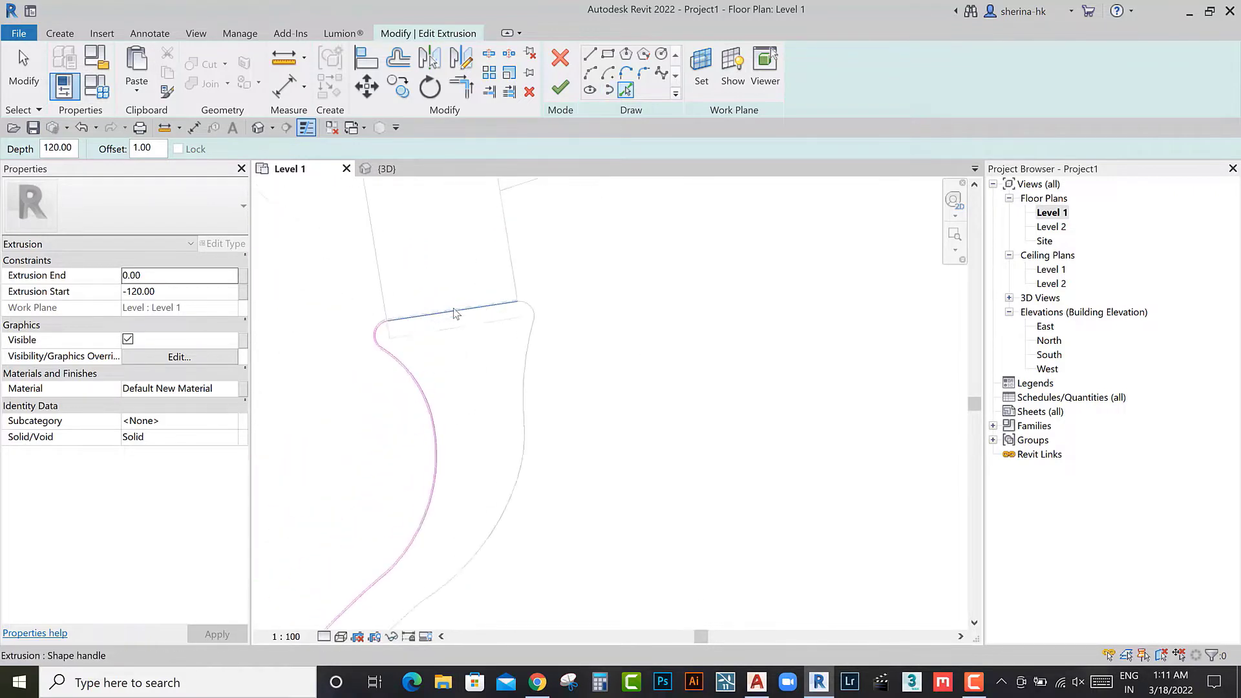
scroll(453, 314, up, 2)
key(Escape)
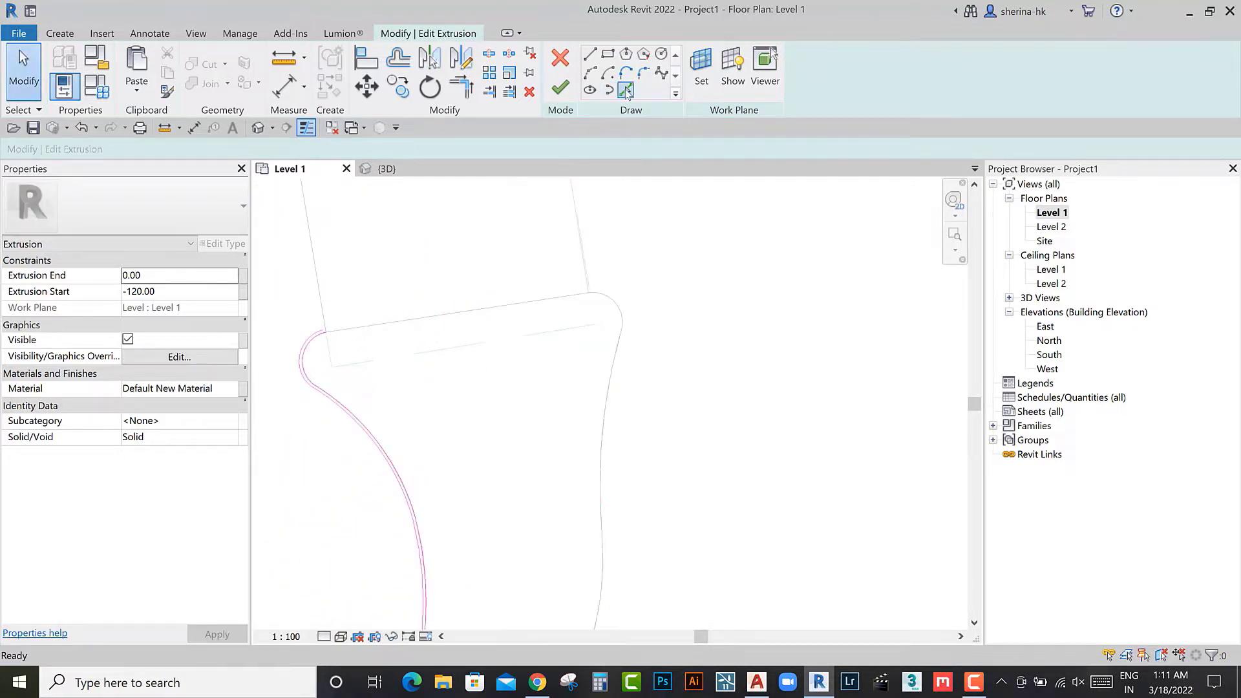
Step: Add the curved channel edge and the lower channel arcs at the bridge end to the sketch
click(626, 90)
scroll(598, 388, down, 2)
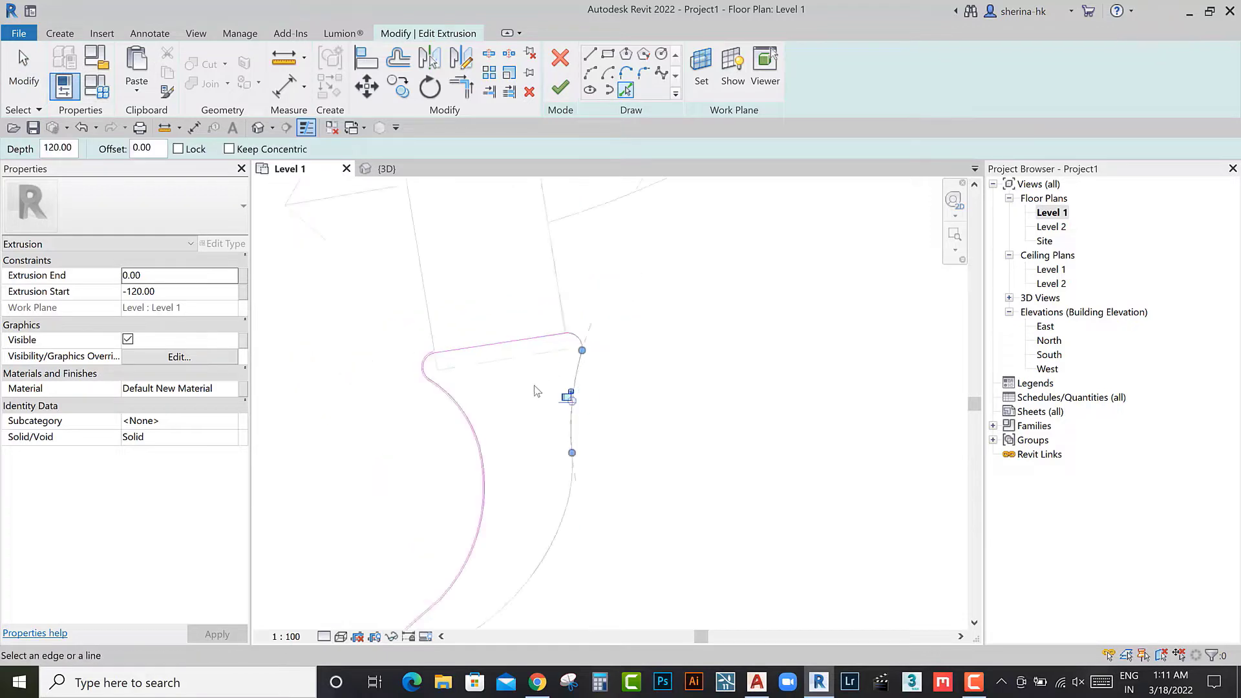
scroll(595, 402, down, 2)
click(583, 376)
scroll(583, 376, up, 1)
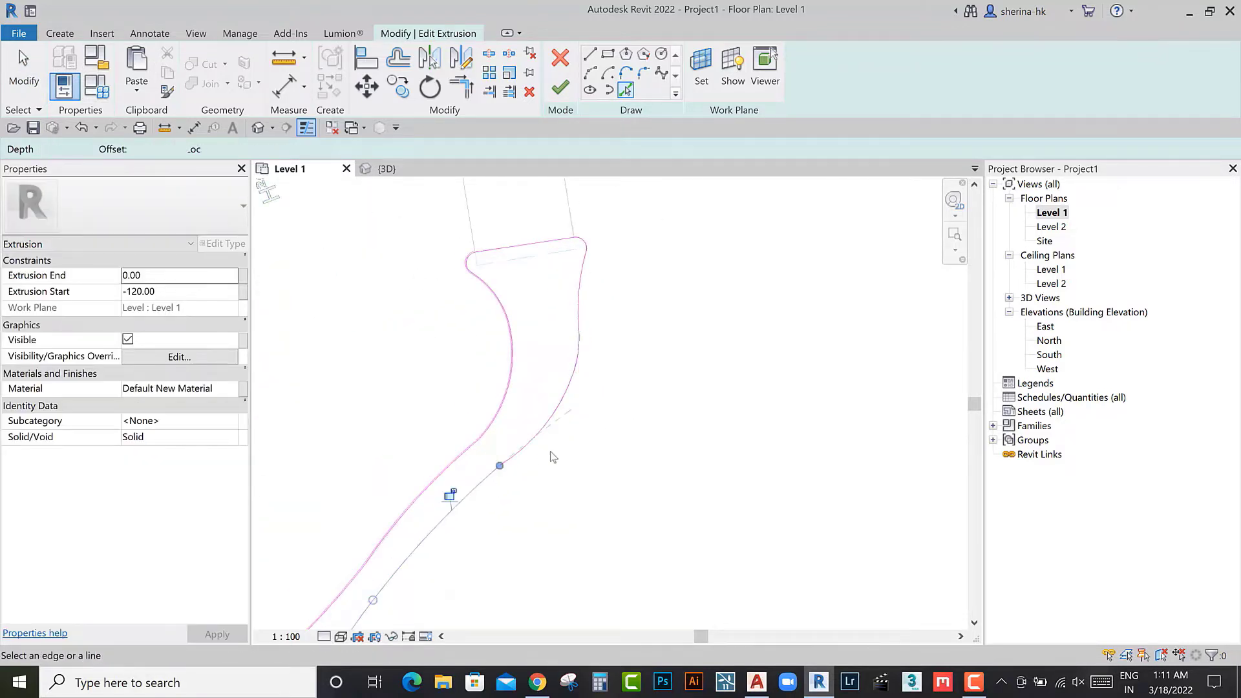
scroll(452, 494, up, 3)
middle_drag(607, 388, 522, 428)
click(541, 424)
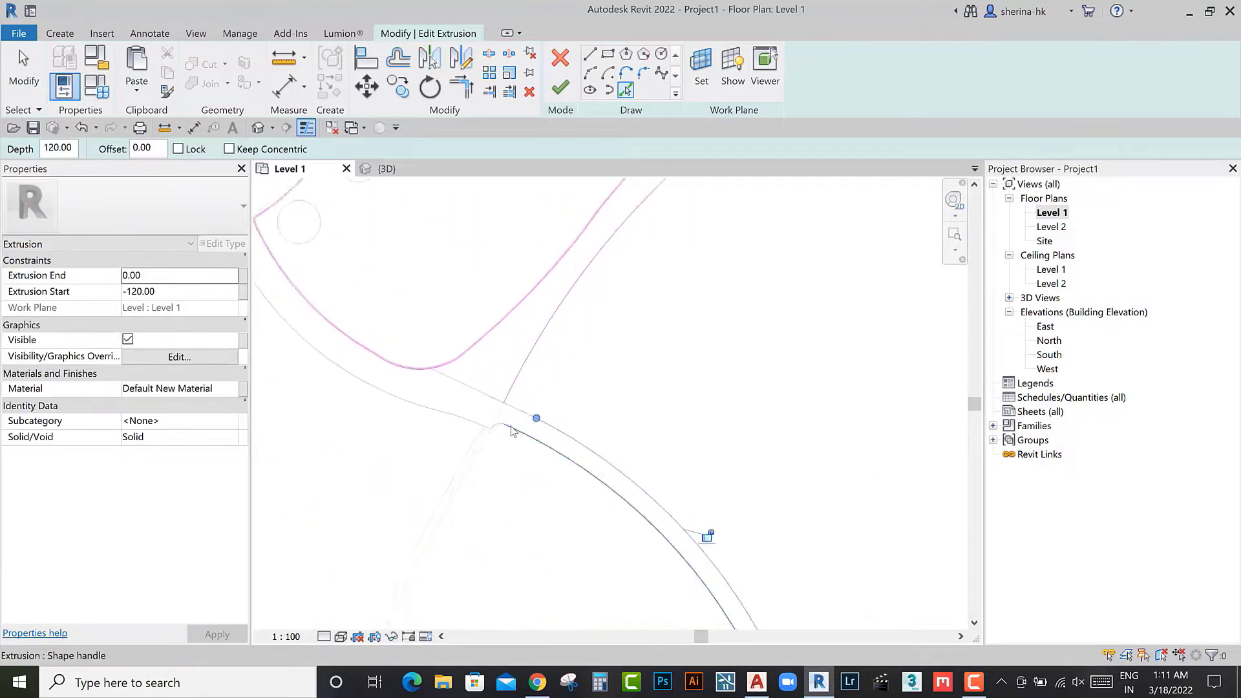
scroll(517, 453, down, 3)
scroll(525, 446, up, 1)
mouse_move(548, 580)
middle_down()
mouse_move(525, 446)
mouse_move(684, 524)
mouse_move(639, 456)
middle_up()
click(505, 442)
scroll(638, 456, up, 2)
Step: Join the channel sketch arc to the vertical wall line at one corner using TR
scroll(599, 486, down, 2)
key(t)
key(r)
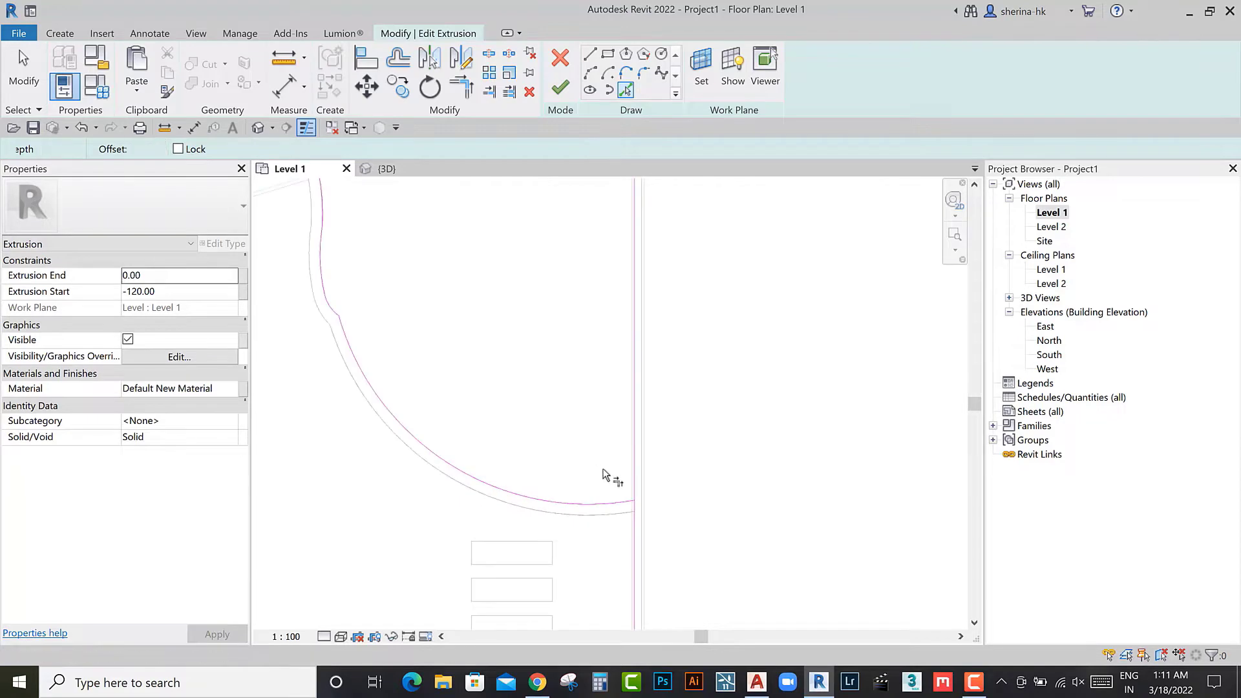
scroll(598, 543, down, 2)
scroll(595, 257, up, 3)
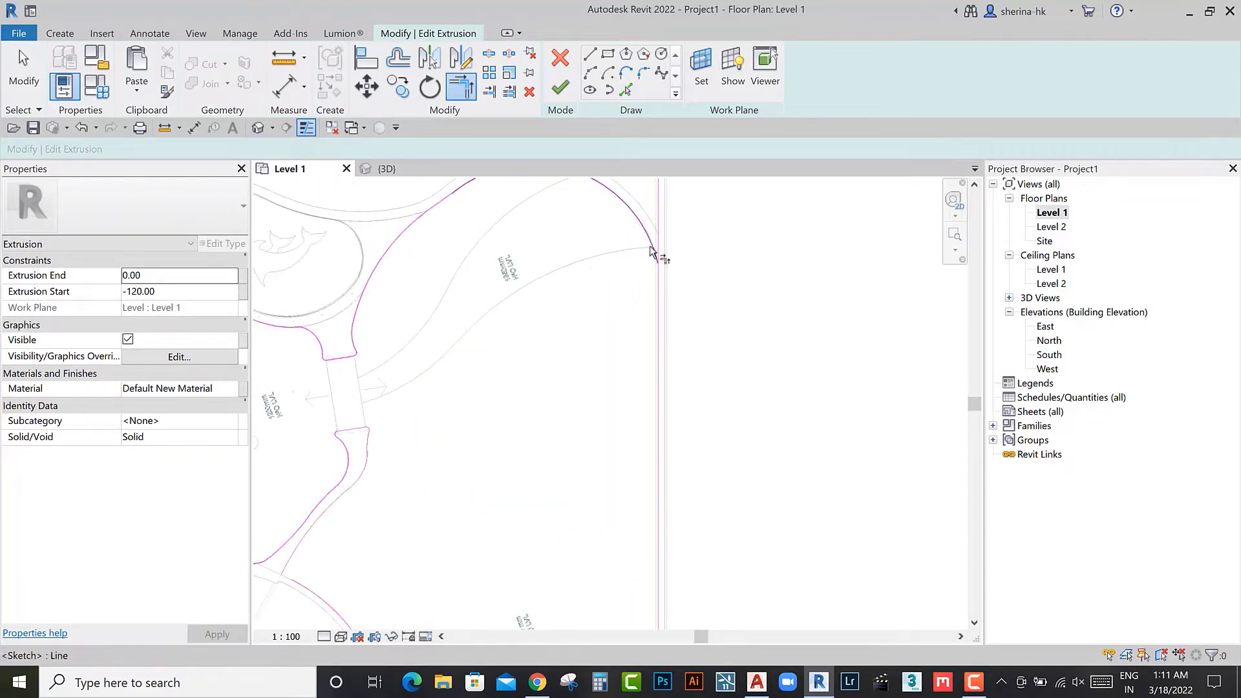
scroll(645, 349, up, 2)
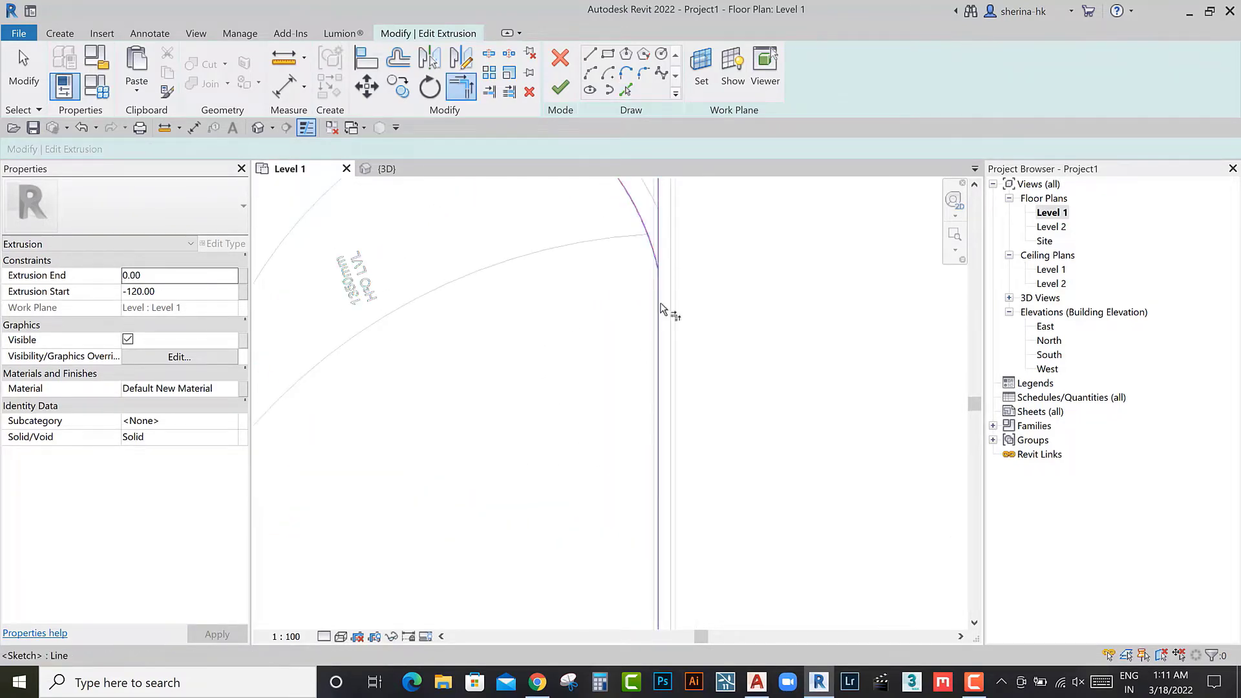
middle_drag(661, 309, 604, 409)
key(Escape)
scroll(615, 327, down, 2)
scroll(630, 402, up, 3)
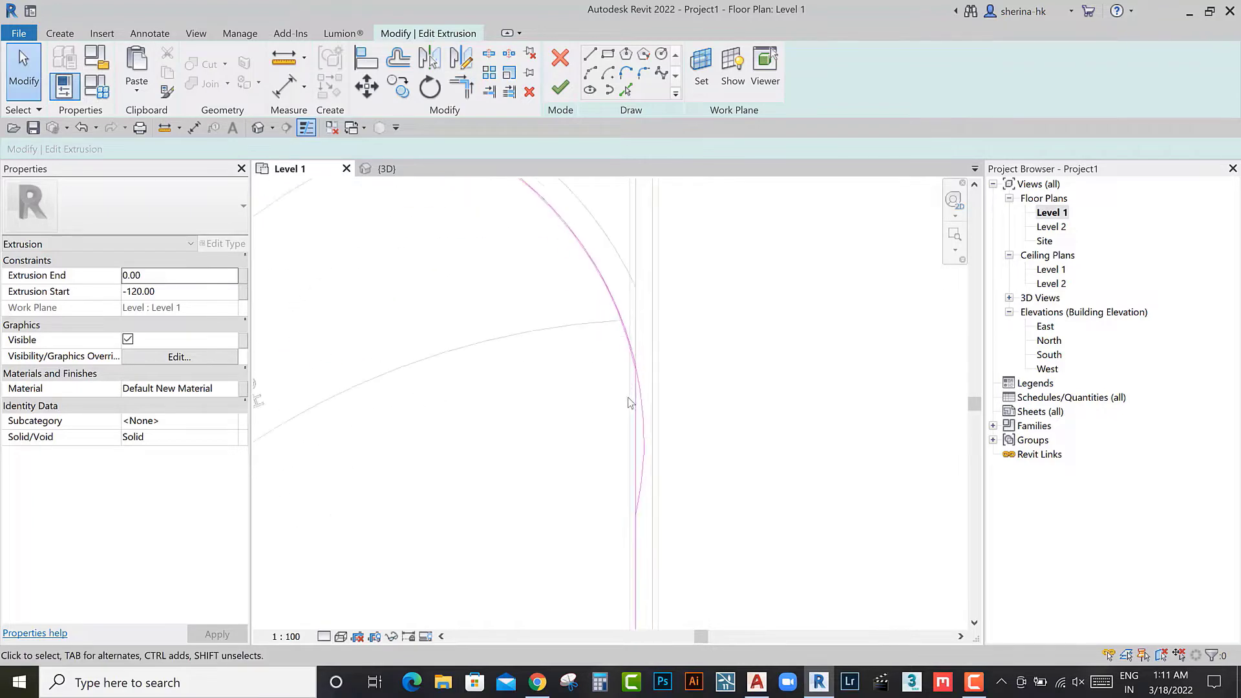
key(t)
key(r)
scroll(633, 388, up, 2)
scroll(642, 353, up, 2)
scroll(642, 320, up, 2)
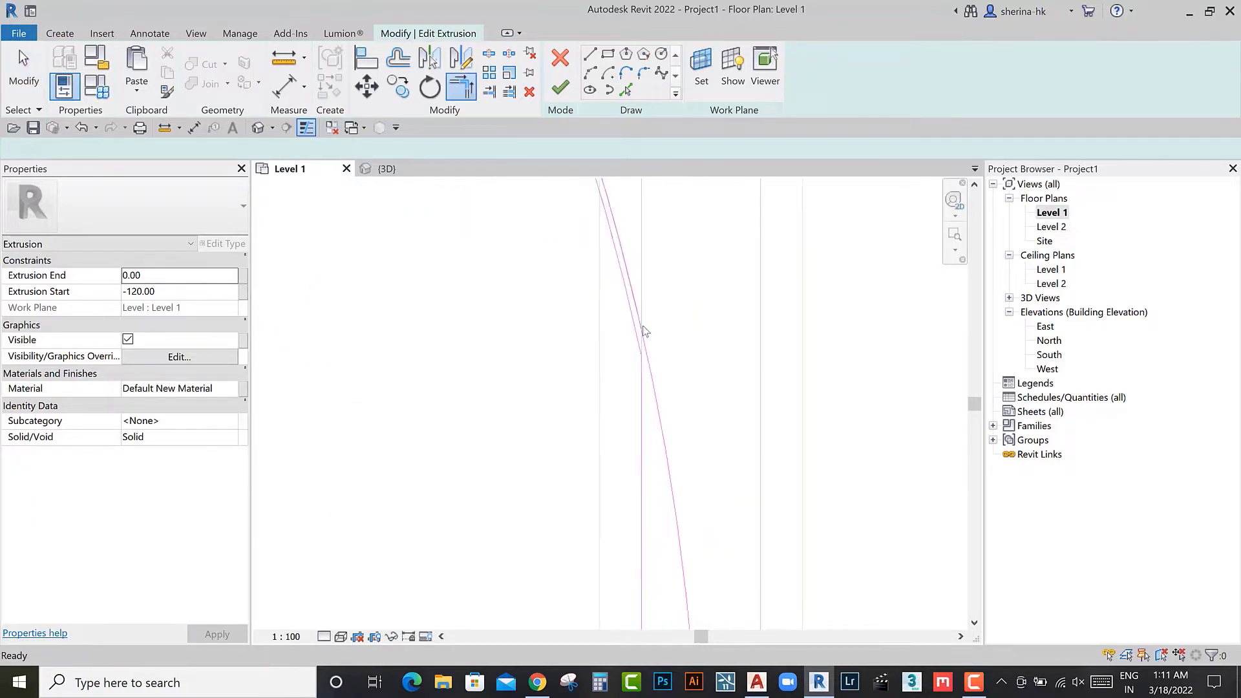
key(Escape)
key(t)
key(Escape)
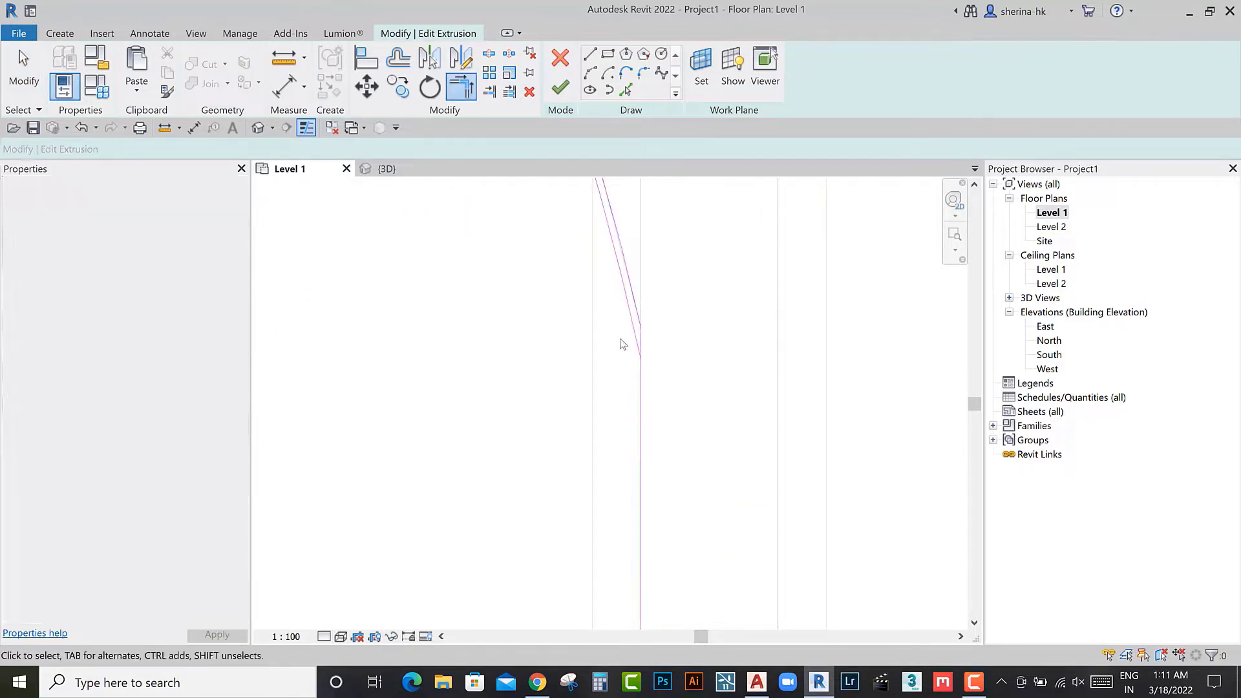
scroll(607, 395, down, 2)
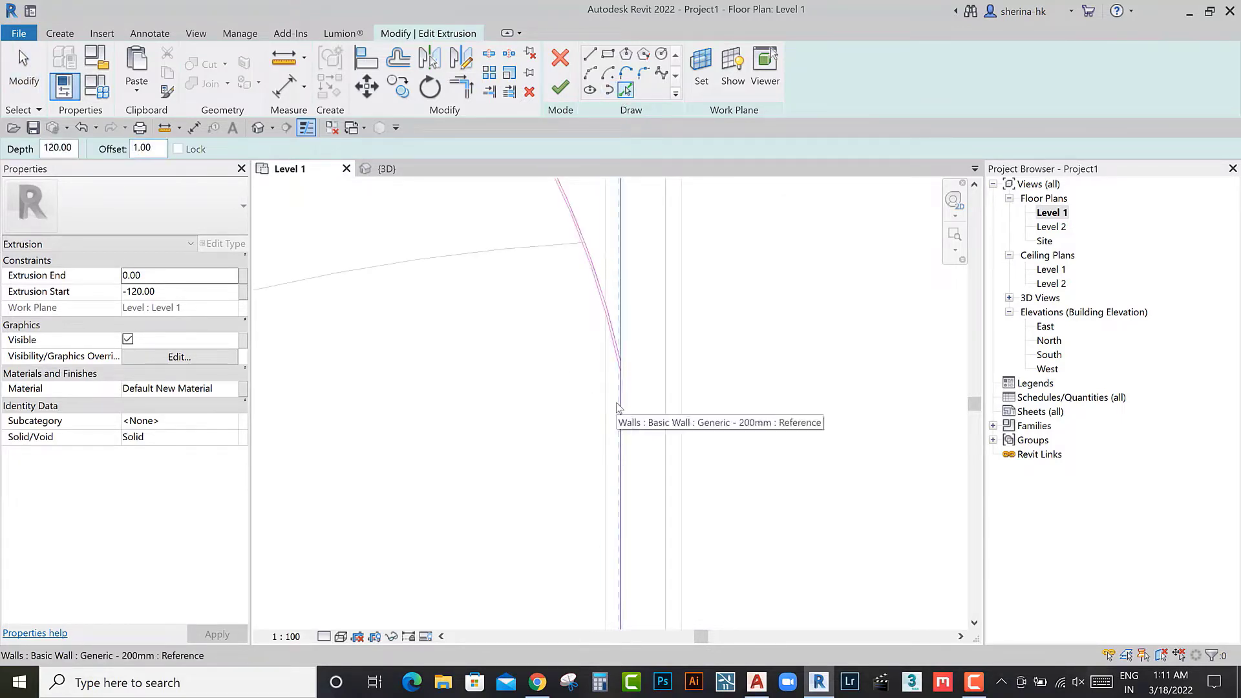
Step: Drag the end of the profile's long right-side arc toward the lower channel edge
scroll(618, 399, down, 3)
scroll(475, 420, down, 2)
scroll(582, 300, up, 3)
middle_drag(582, 301, 609, 194)
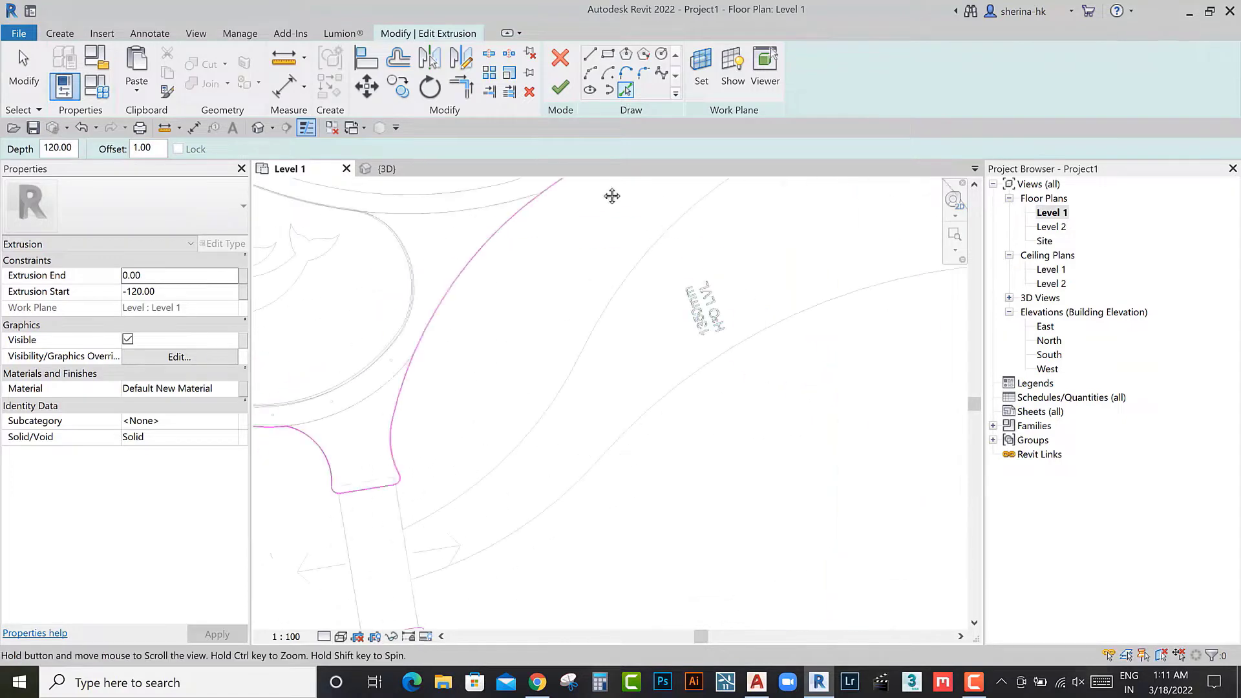
middle_drag(443, 299, 526, 477)
scroll(441, 424, up, 3)
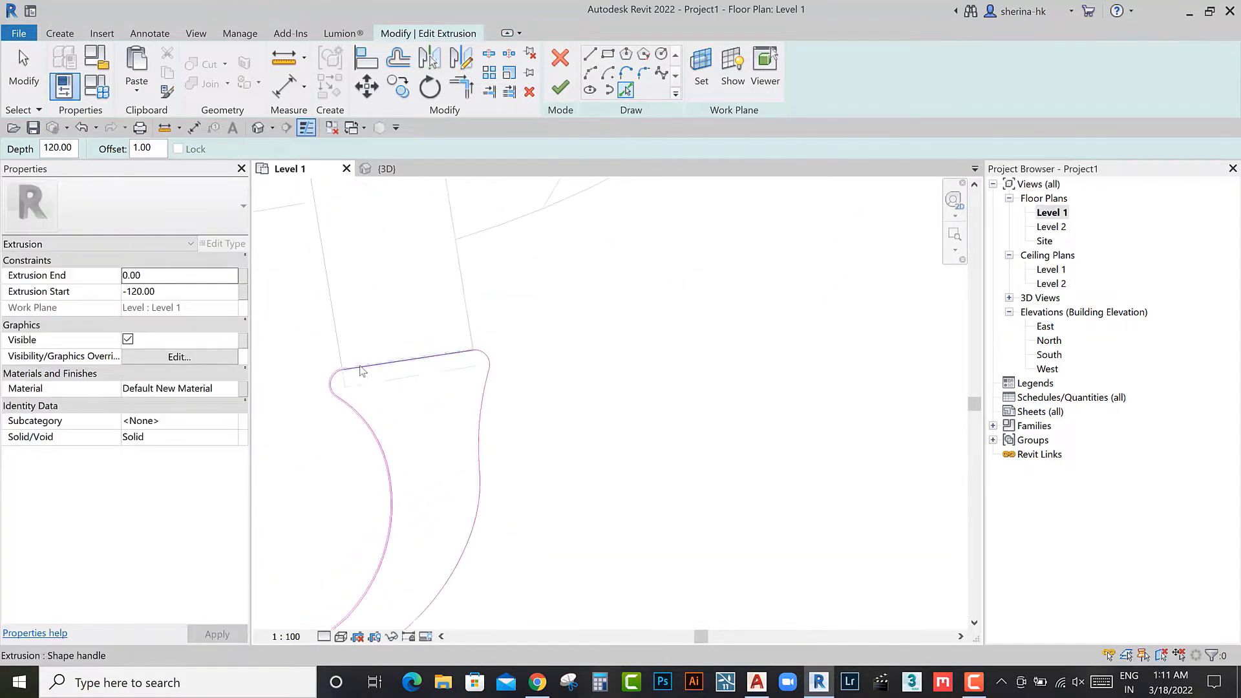
click(603, 344)
scroll(620, 375, down, 1)
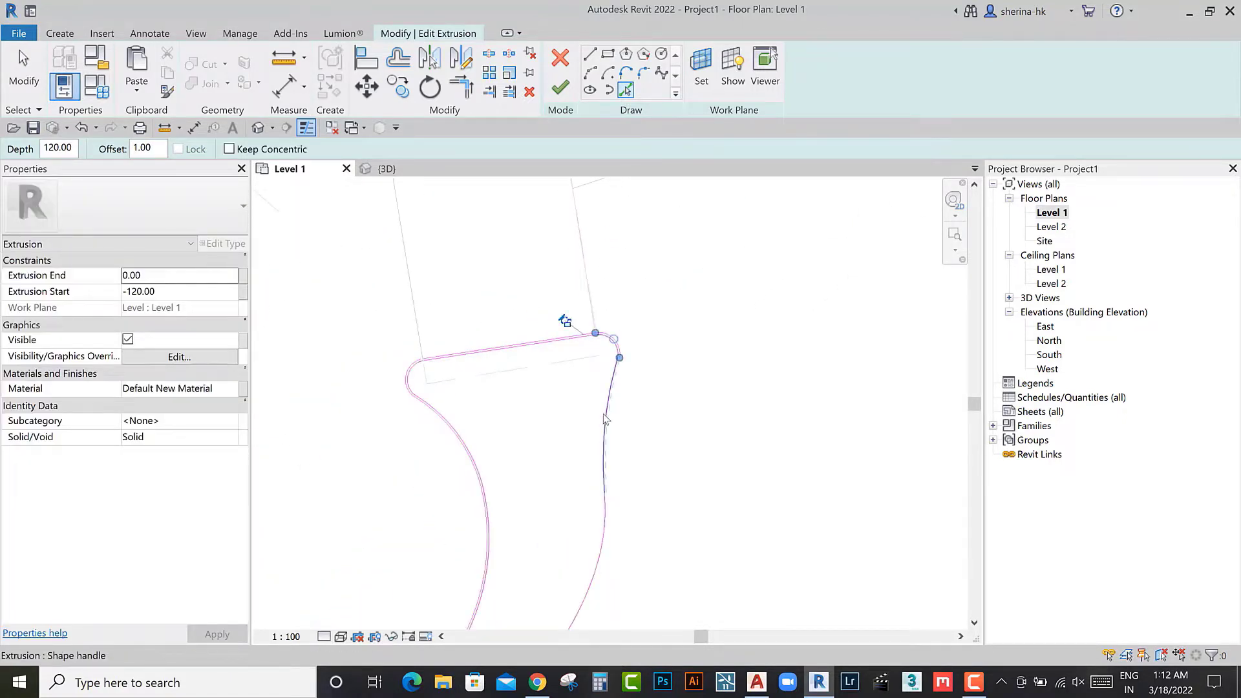
middle_drag(603, 414, 566, 245)
click(562, 369)
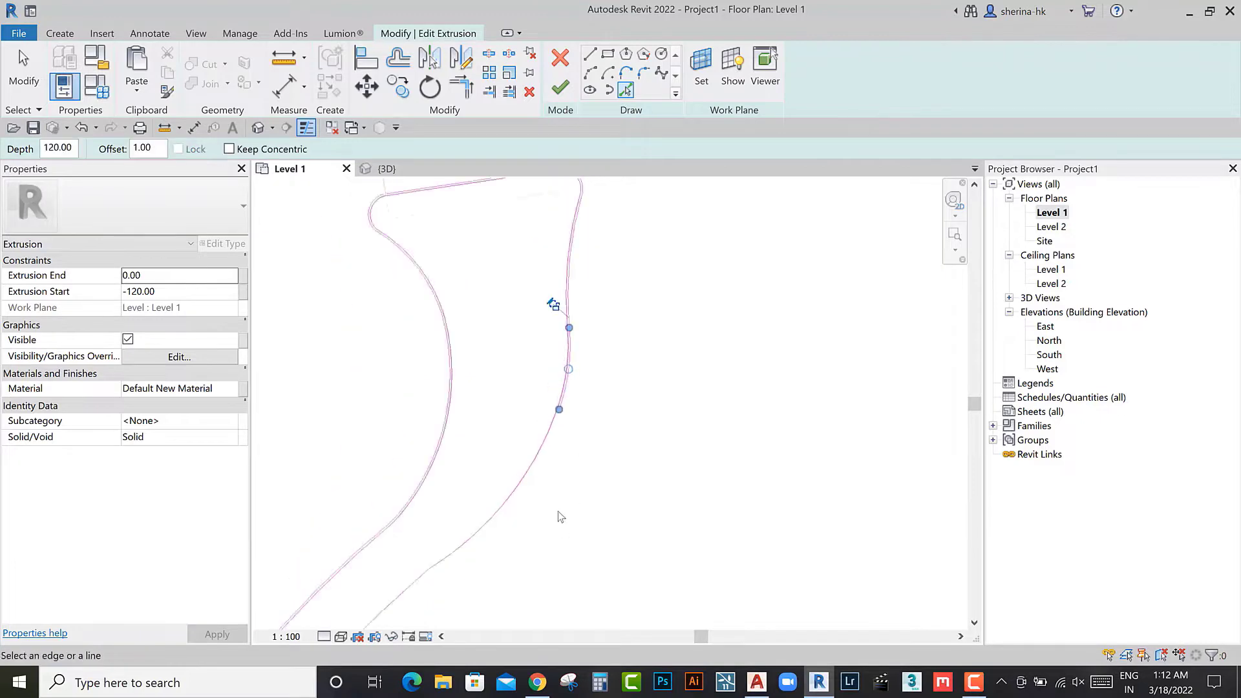
middle_drag(560, 517, 567, 345)
mouse_move(518, 505)
middle_down()
mouse_move(534, 313)
mouse_move(476, 428)
middle_up()
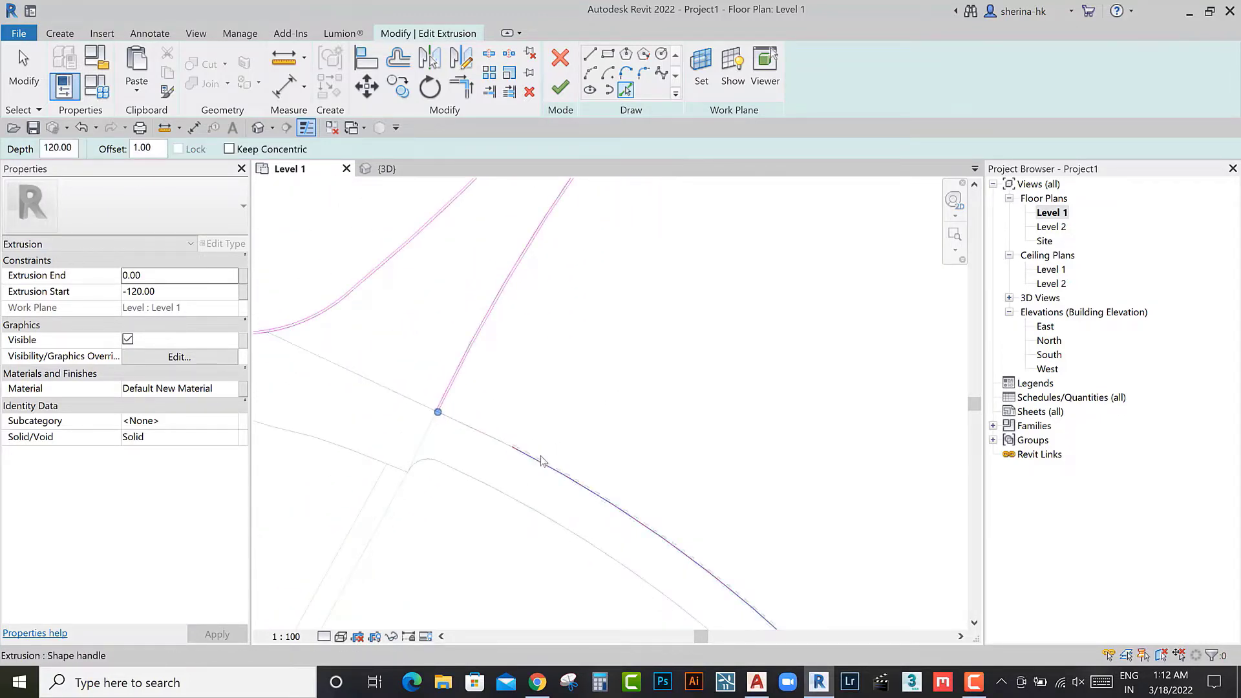
drag(537, 460, 493, 435)
mouse_move(493, 435)
middle_down()
mouse_move(605, 468)
mouse_move(582, 194)
middle_up()
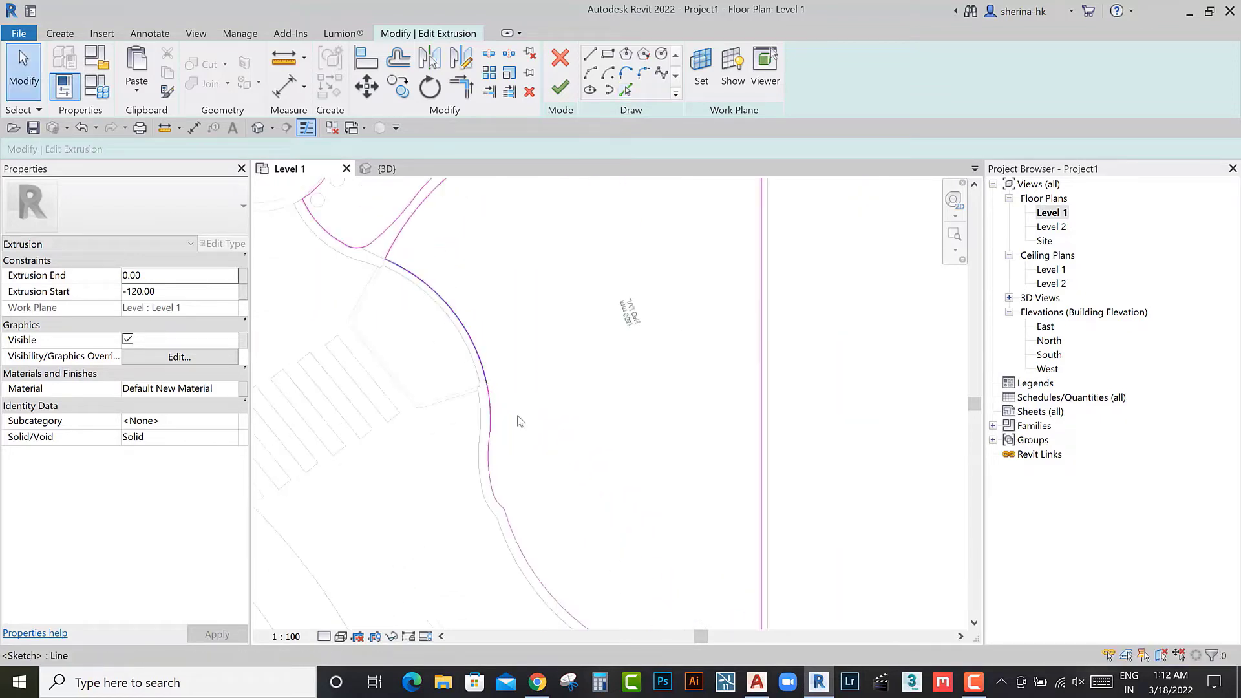
Step: Add the channel's outer curved edge to the sketch at a 1.00 offset
click(625, 90)
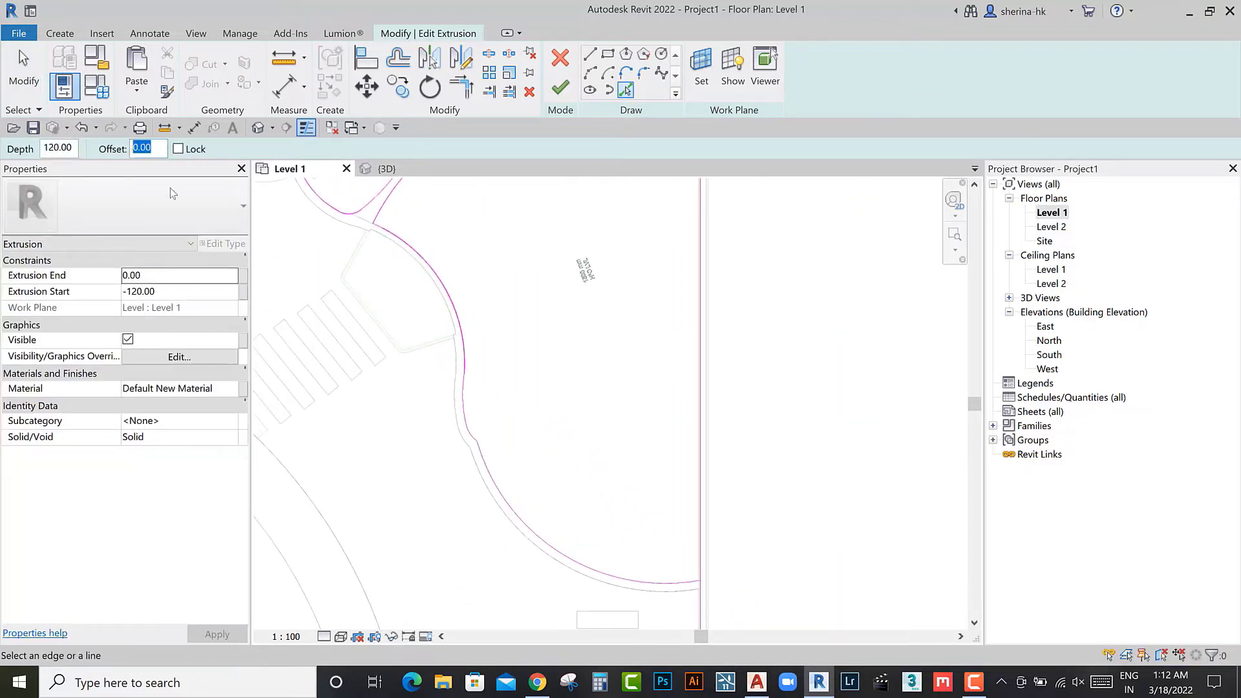
scroll(460, 364, up, 5)
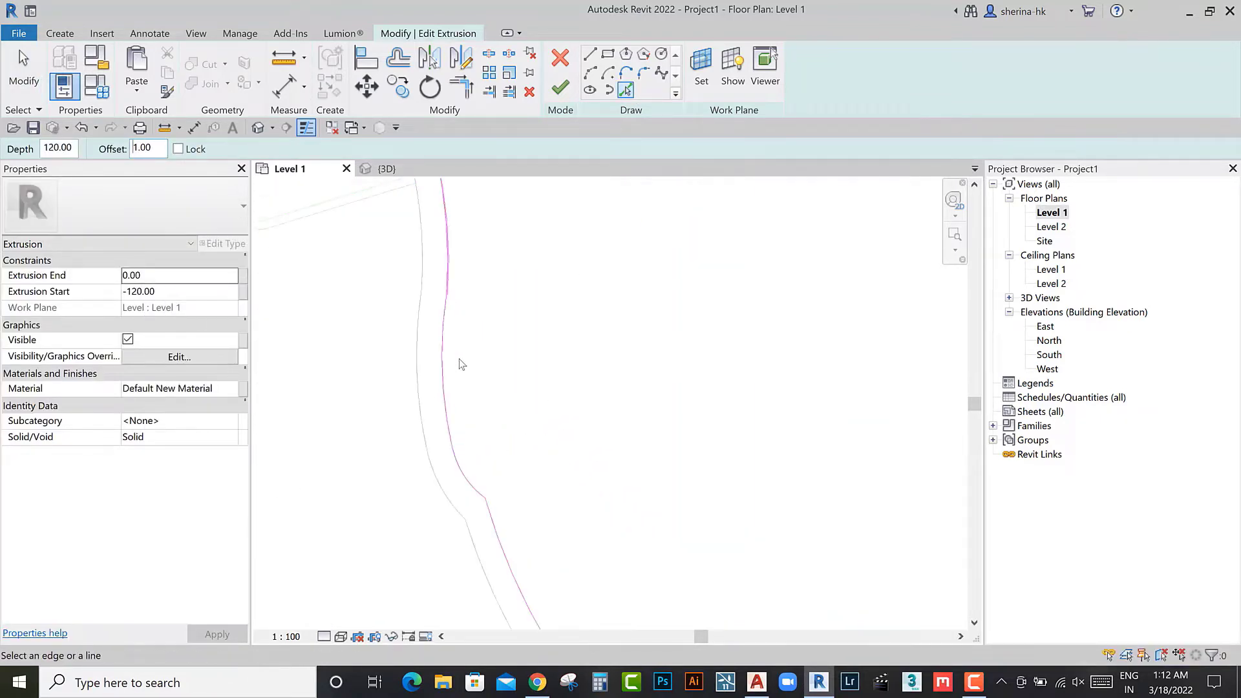
click(445, 329)
scroll(461, 374, up, 2)
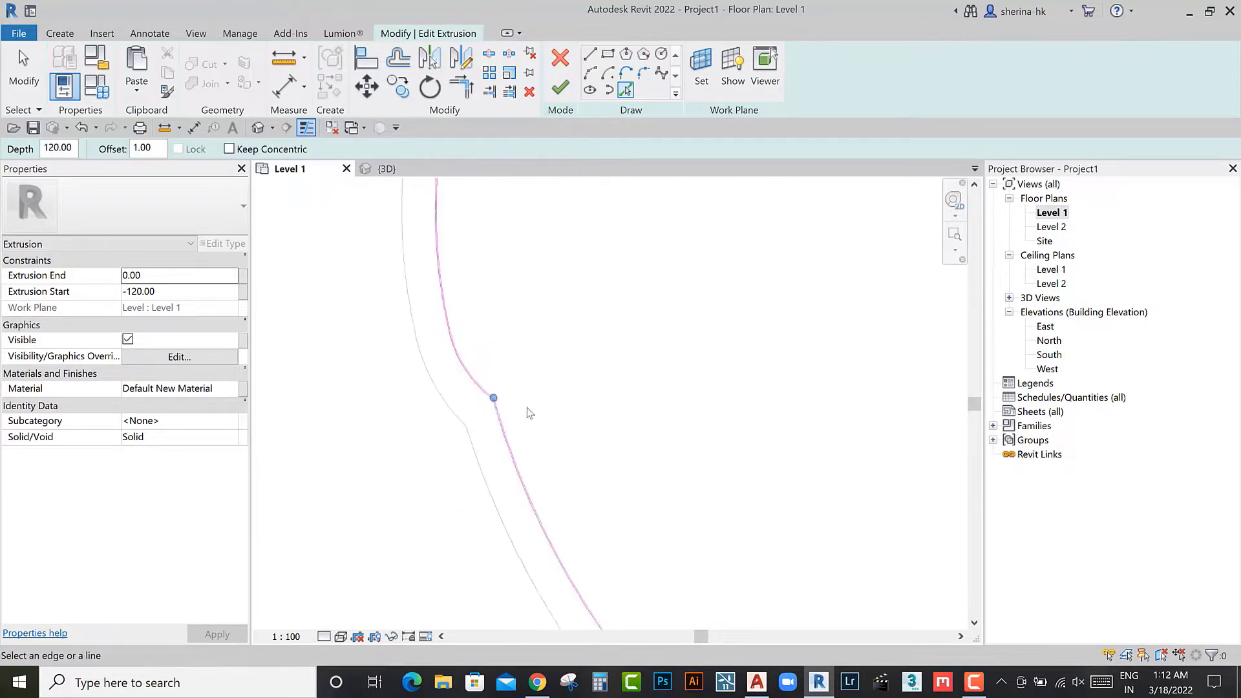
scroll(493, 396, down, 4)
scroll(679, 452, up, 3)
scroll(621, 471, up, 2)
Step: Trim the first pair of diagonal sketch lines to a clean corner with TR
key(t)
key(r)
scroll(601, 465, up, 2)
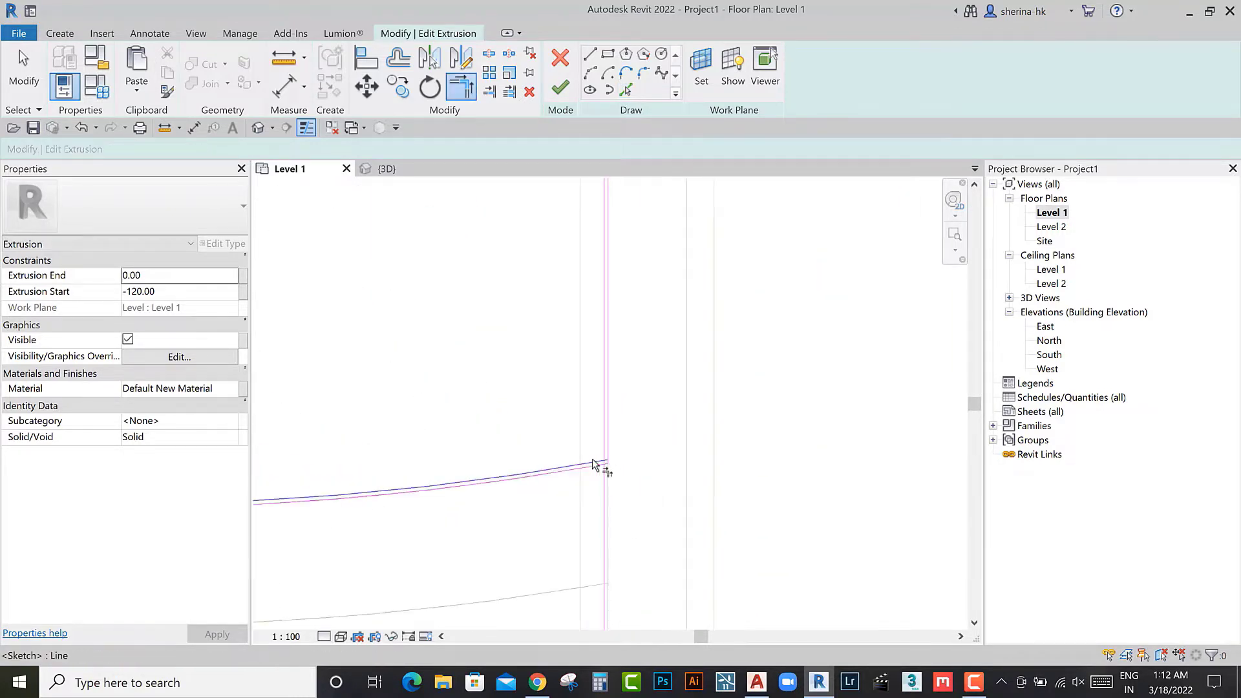
scroll(597, 477, down, 2)
scroll(581, 512, down, 2)
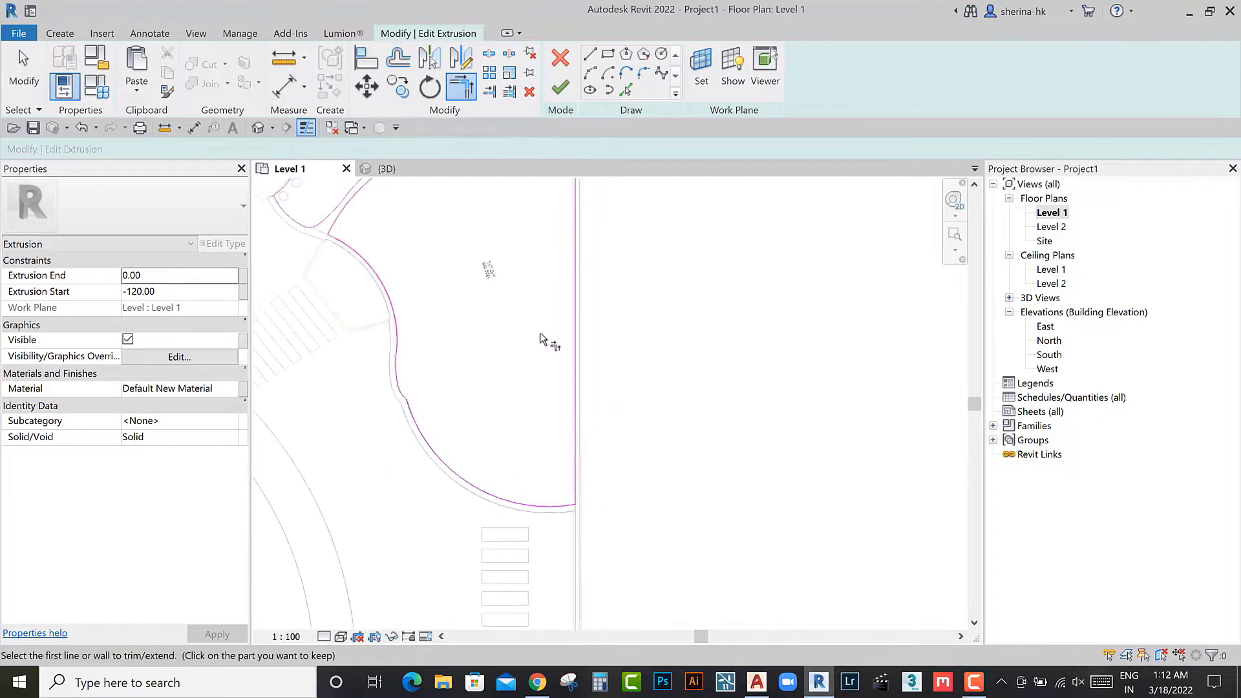
scroll(548, 341, up, 2)
scroll(554, 296, up, 3)
scroll(529, 443, up, 2)
scroll(571, 503, up, 2)
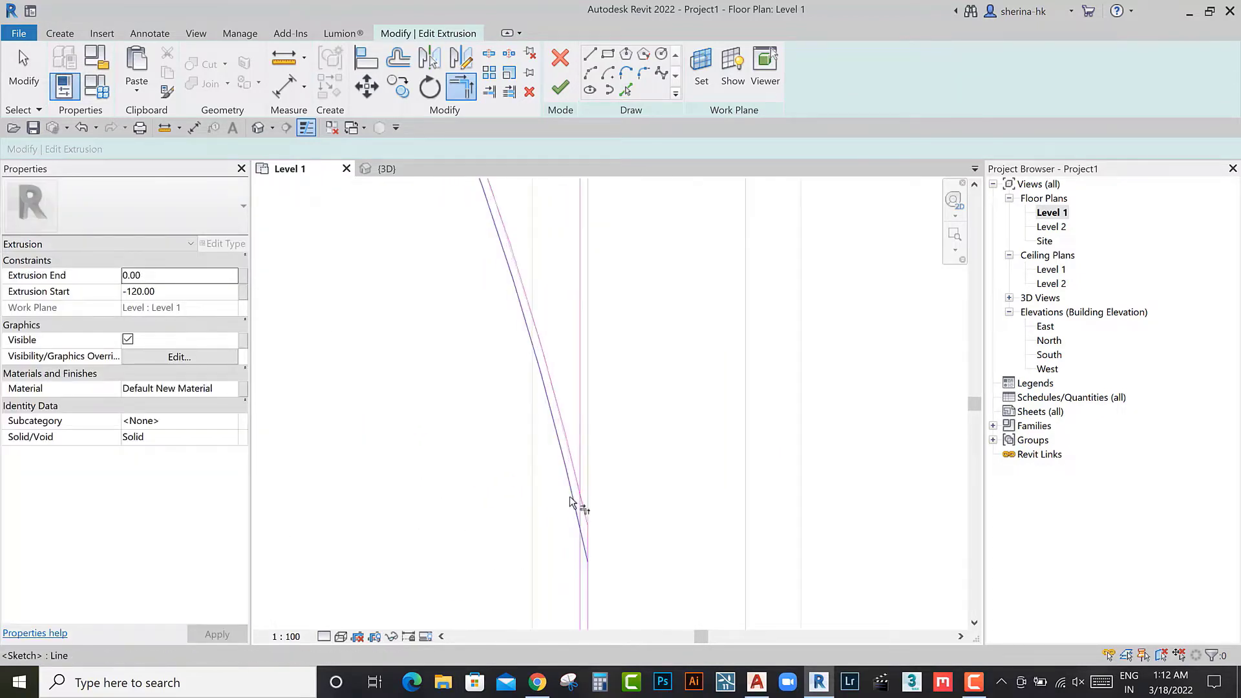
mouse_move(579, 496)
middle_down()
mouse_move(614, 454)
mouse_move(600, 395)
middle_up()
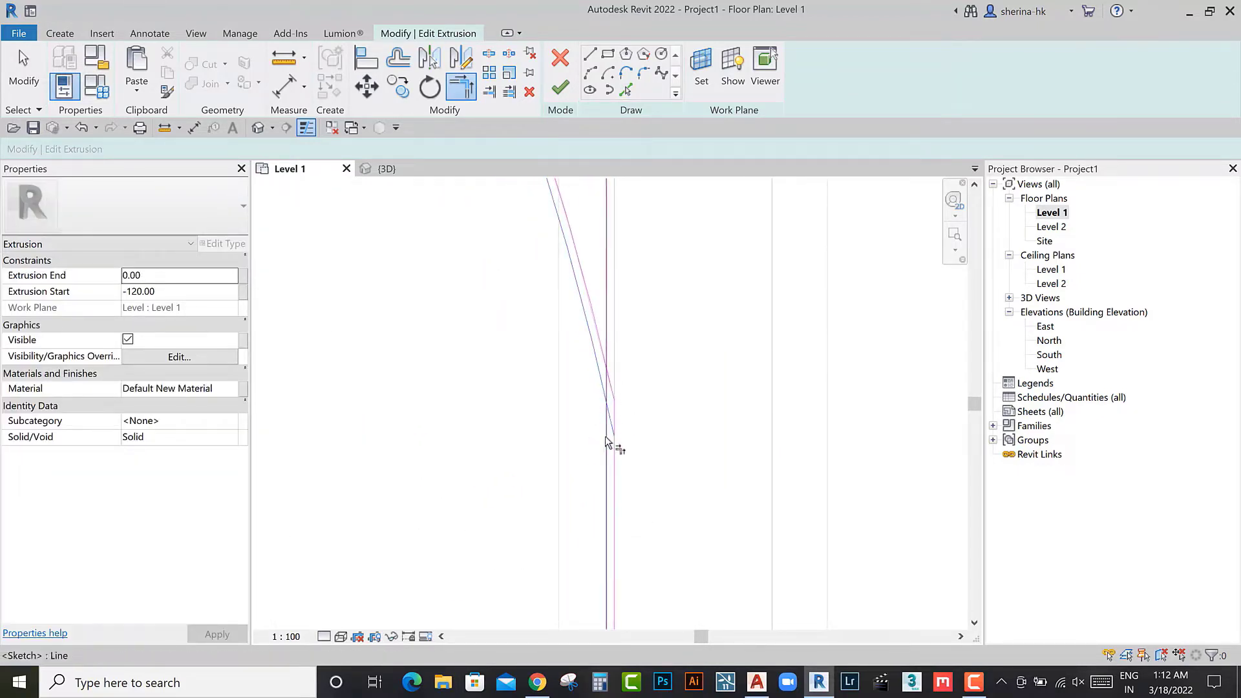
scroll(554, 470, down, 1)
scroll(435, 397, down, 2)
scroll(502, 388, down, 2)
scroll(482, 362, up, 4)
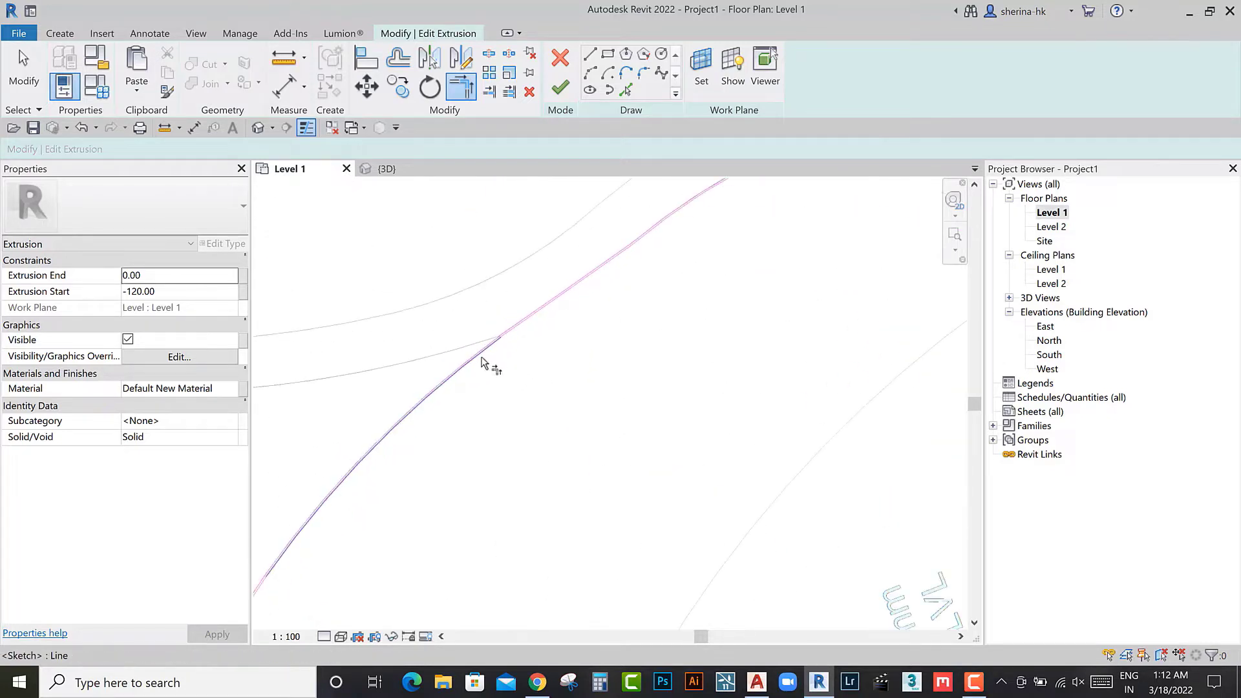
scroll(483, 362, down, 3)
scroll(546, 506, up, 2)
scroll(575, 488, up, 2)
mouse_move(576, 487)
middle_down()
mouse_move(606, 246)
mouse_move(604, 399)
middle_up()
scroll(504, 471, up, 3)
scroll(518, 435, up, 2)
scroll(511, 445, up, 1)
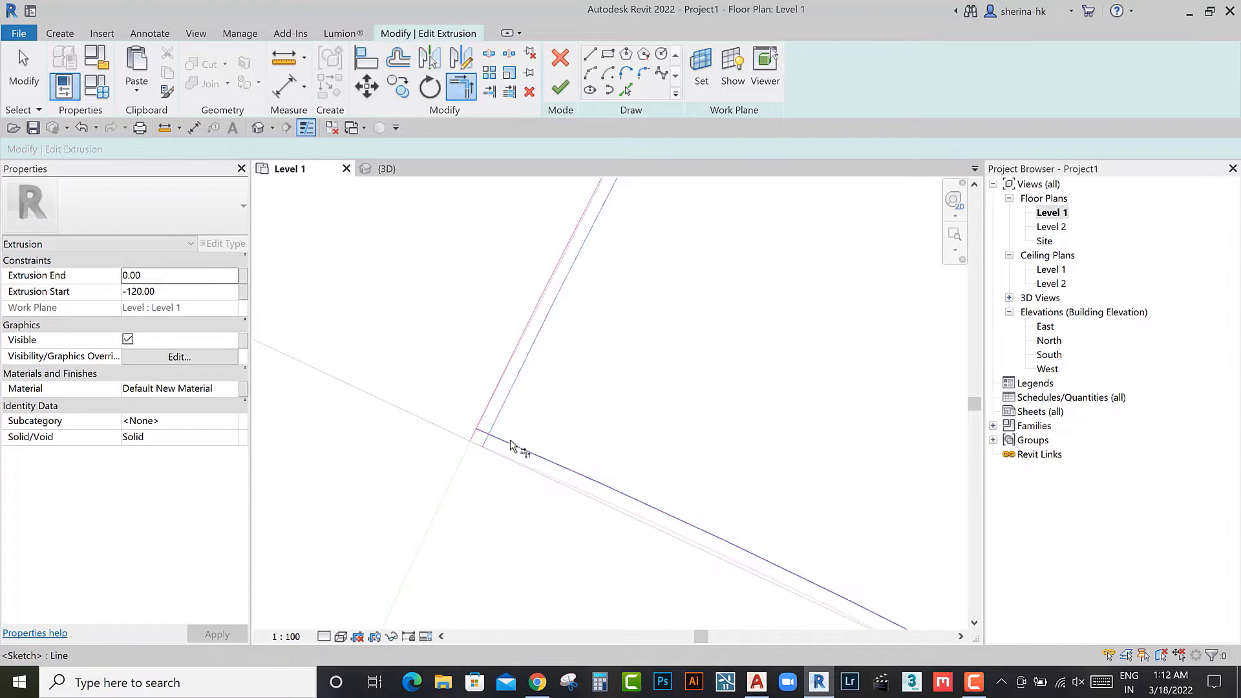
click(567, 496)
scroll(555, 517, down, 3)
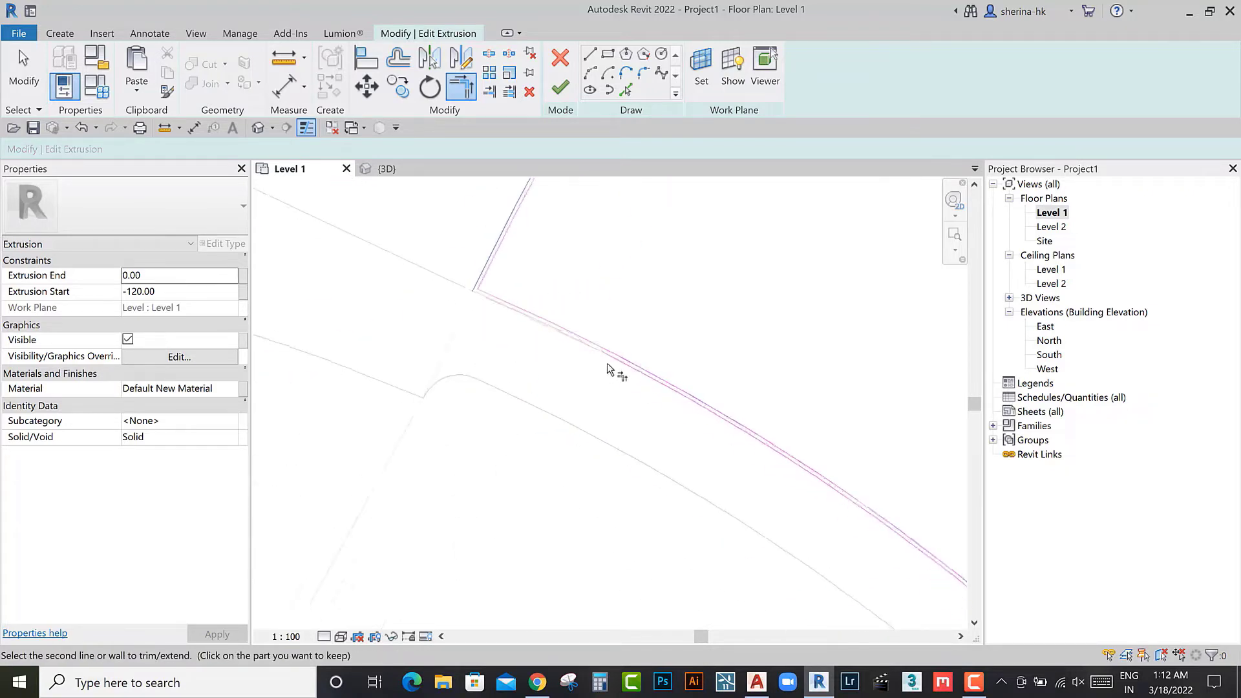
key(Escape)
key(Escape)
Step: Trim the remaining diagonal sketch line to meet at a corner
key(t)
key(r)
click(608, 364)
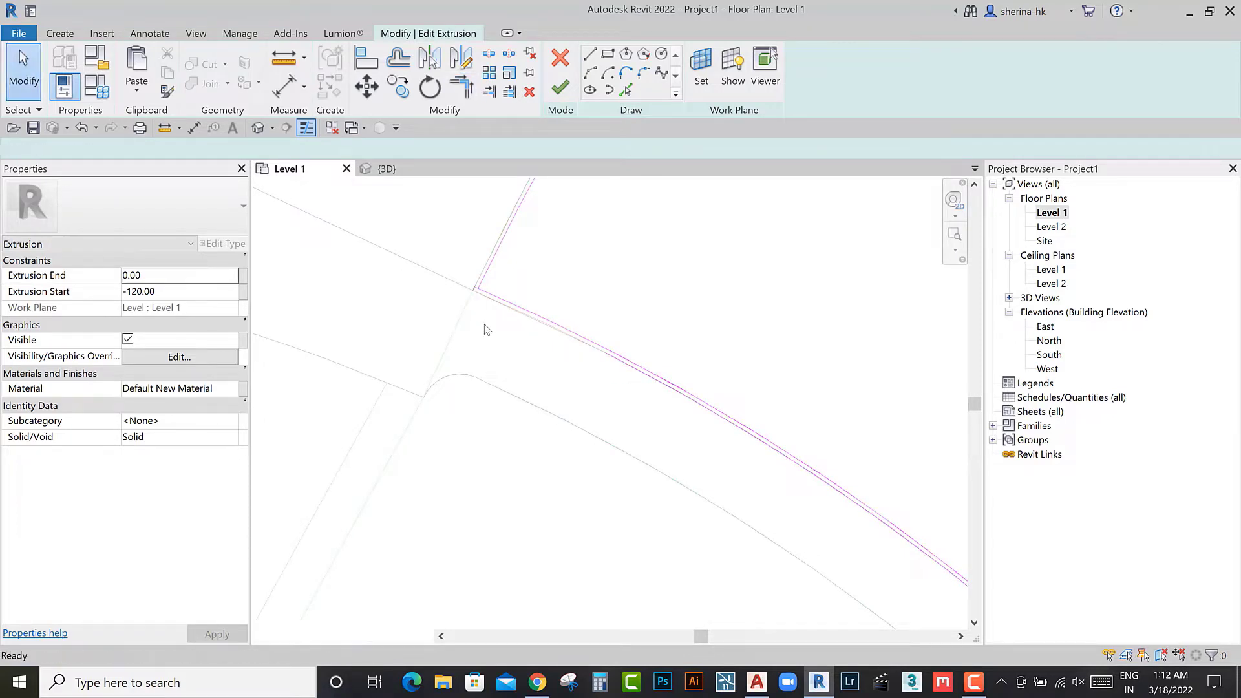
scroll(492, 328, up, 2)
scroll(494, 330, down, 2)
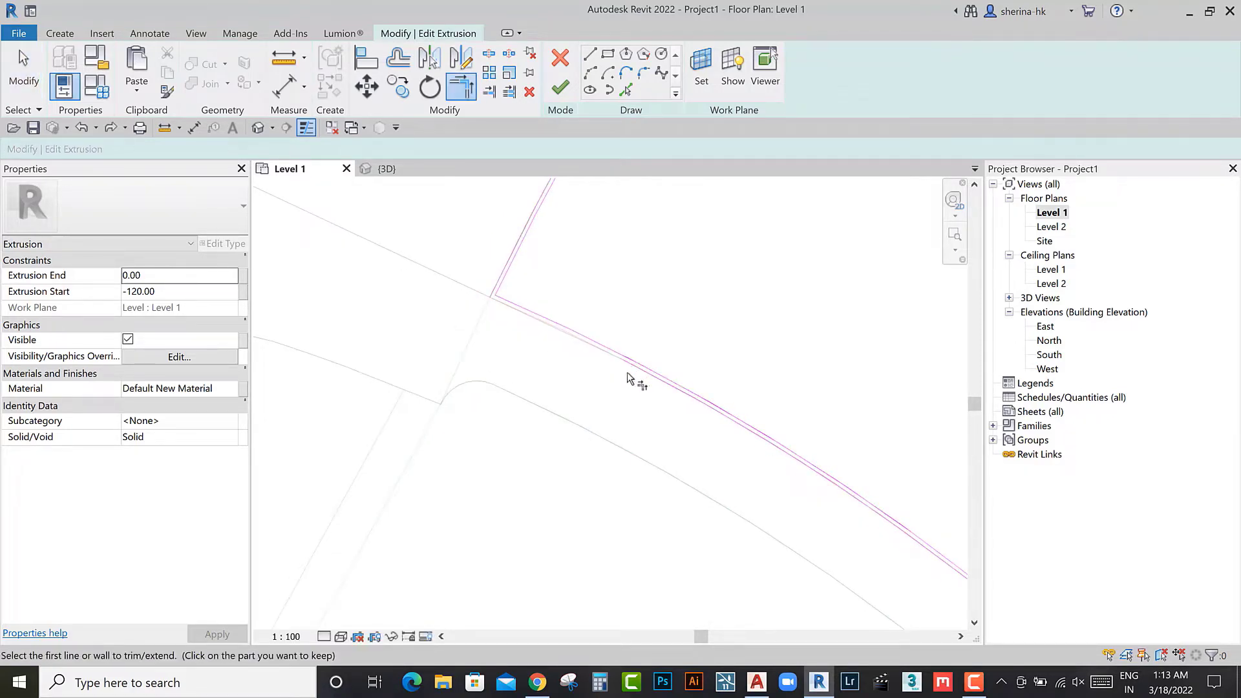
scroll(627, 378, up, 2)
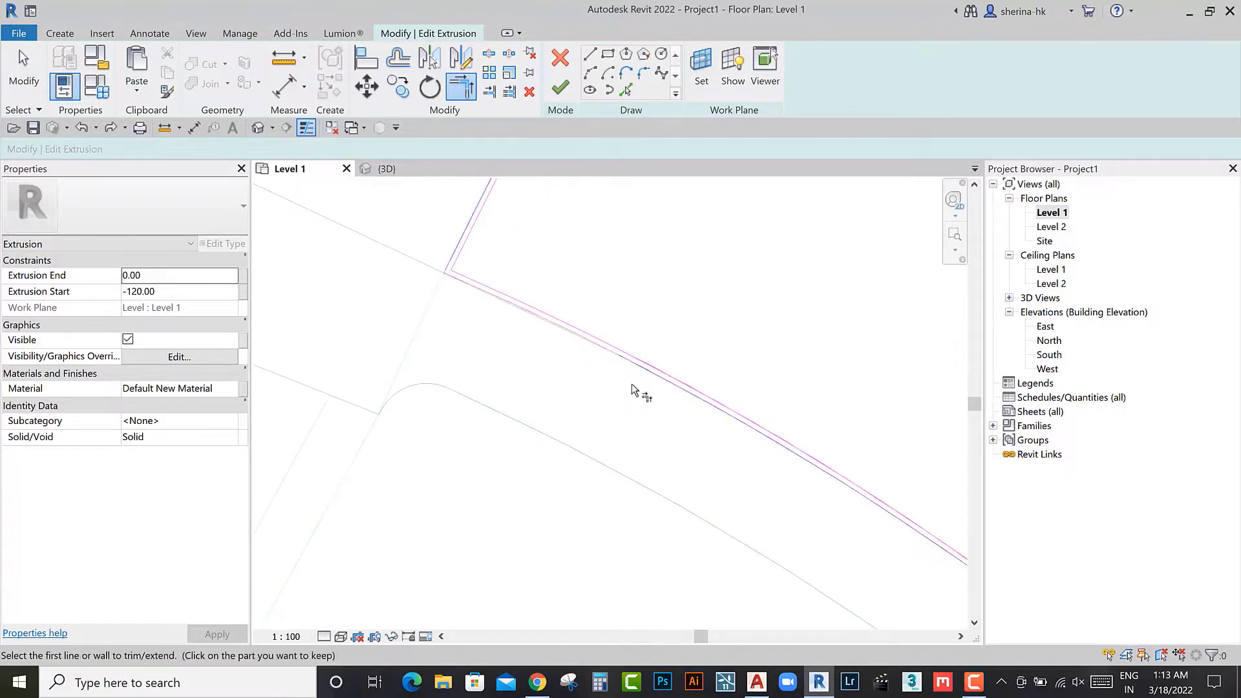
scroll(634, 387, down, 3)
scroll(526, 410, down, 3)
scroll(510, 416, down, 2)
key(Escape)
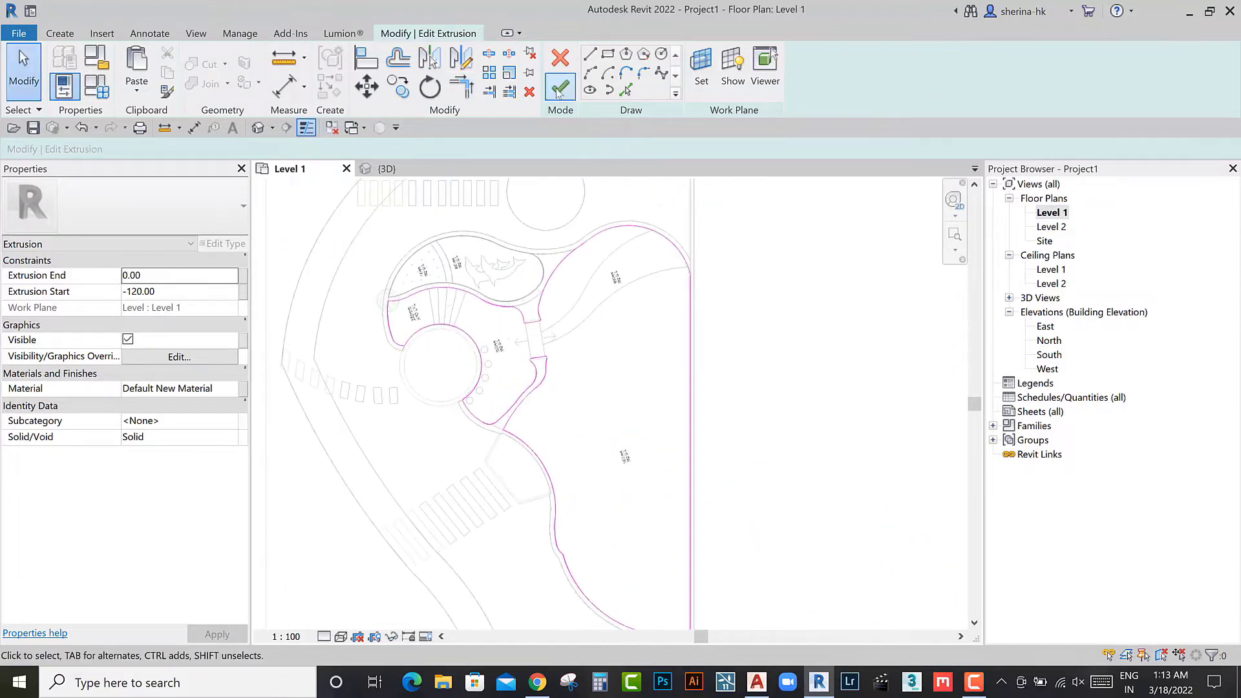
Step: Attempt Finish Edit Mode, dismiss the closed-loop error, and clear the selected sketch lines
click(560, 90)
click(1160, 642)
scroll(530, 478, up, 4)
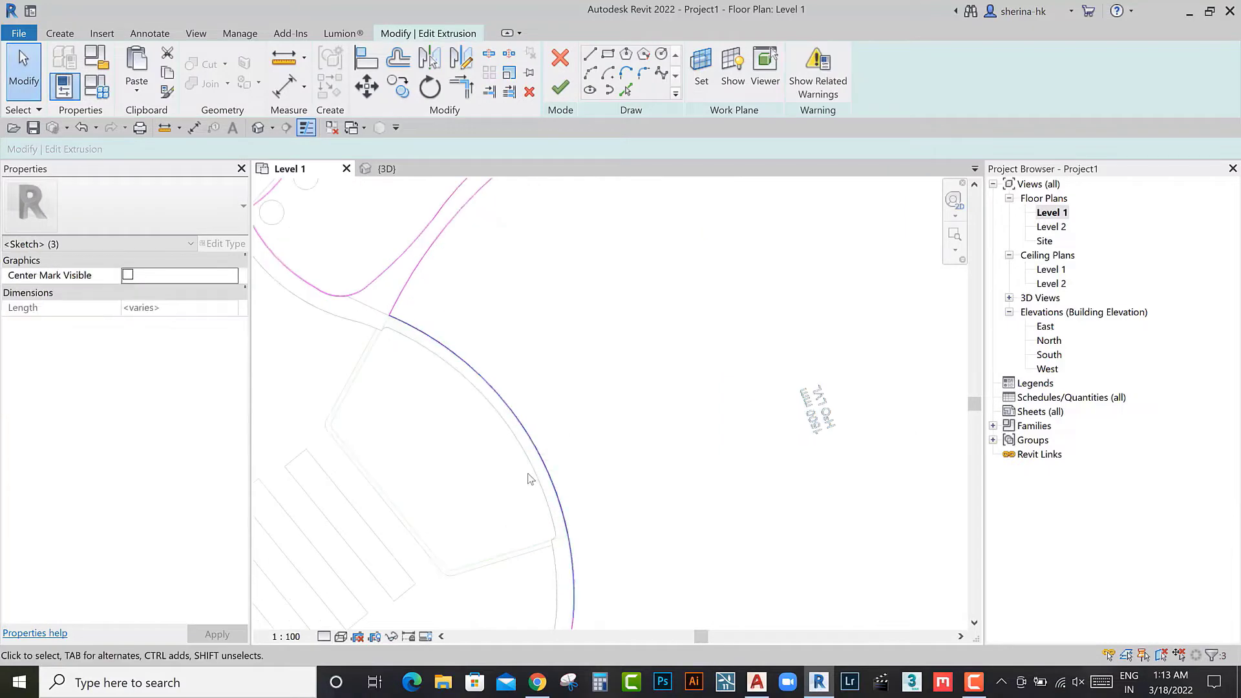
key(Escape)
scroll(550, 440, down, 2)
Step: Pick the angled pool edge as a new extrusion sketch line
click(626, 90)
scroll(562, 401, up, 3)
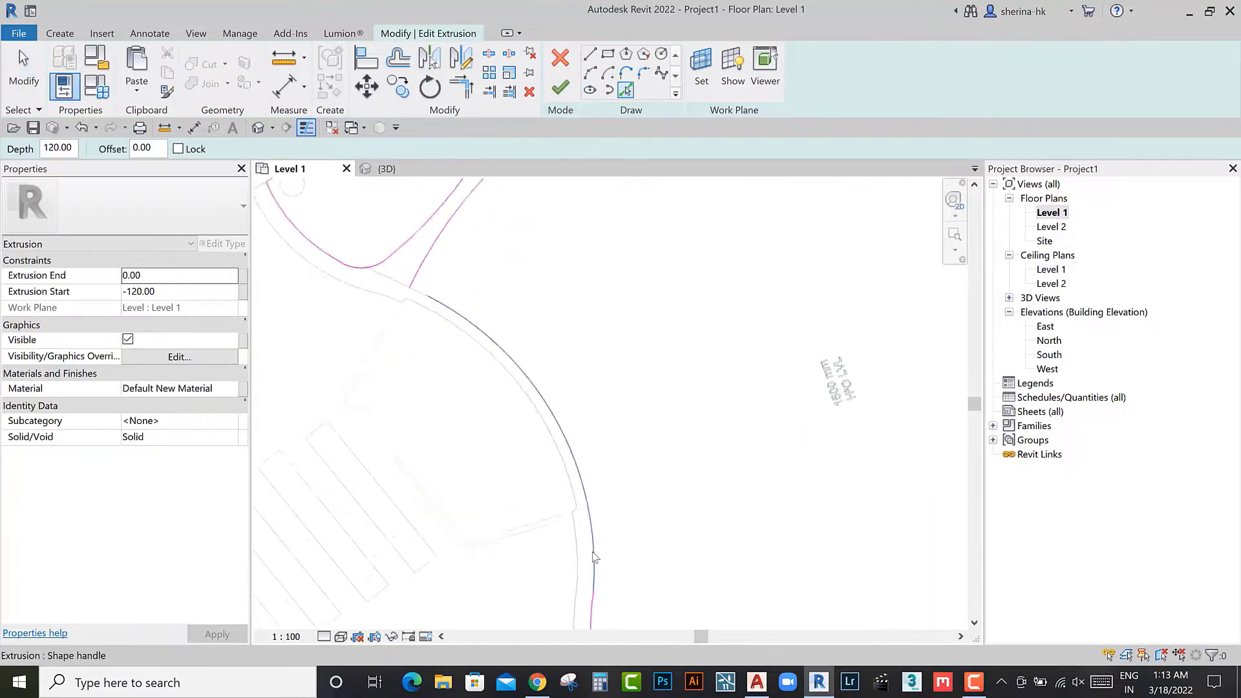
scroll(564, 362, up, 2)
scroll(564, 336, up, 2)
scroll(517, 549, up, 1)
scroll(509, 562, down, 3)
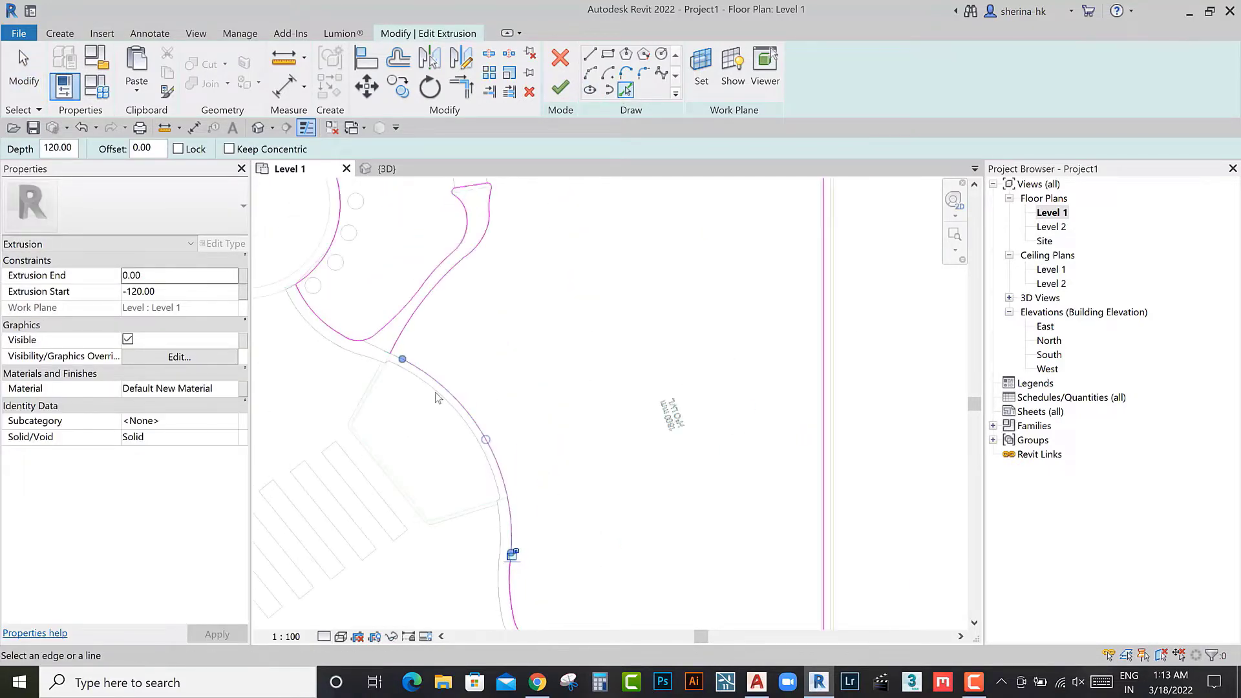
scroll(382, 333, up, 3)
scroll(396, 335, up, 2)
scroll(360, 334, up, 1)
click(361, 334)
key(t)
key(r)
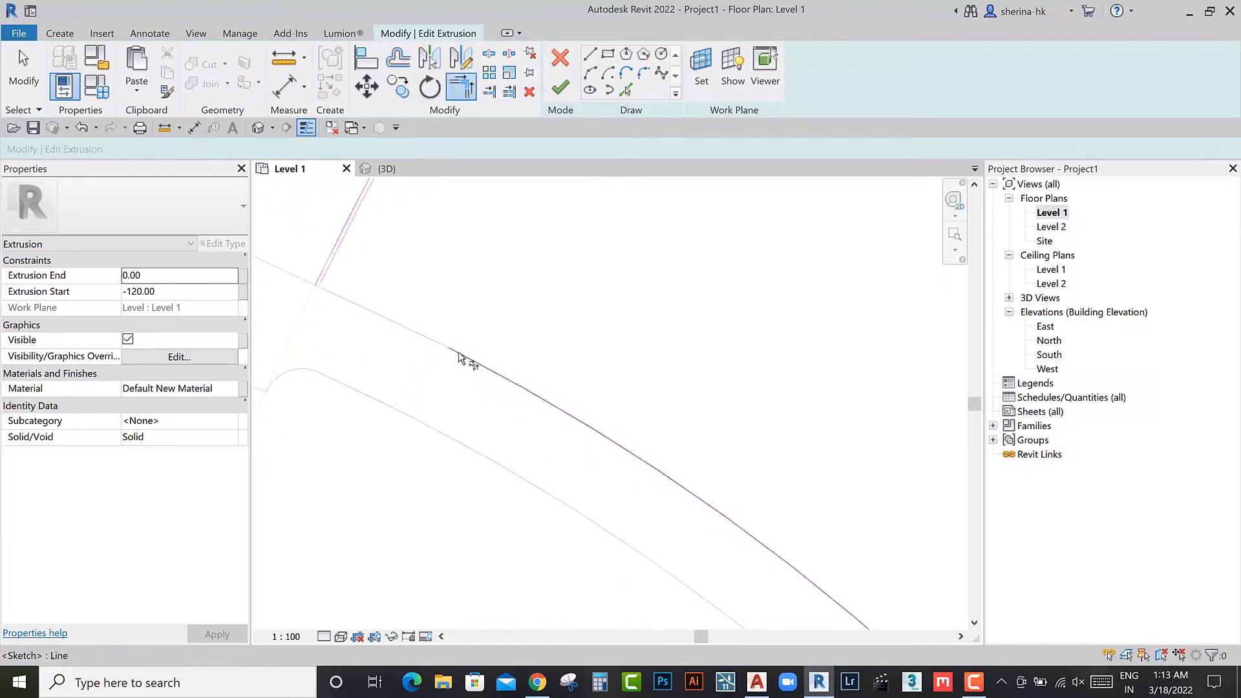
scroll(315, 285, up, 1)
key(Escape)
Step: Set the Pick Lines offset to 1.00 for the curved pool edge
click(626, 91)
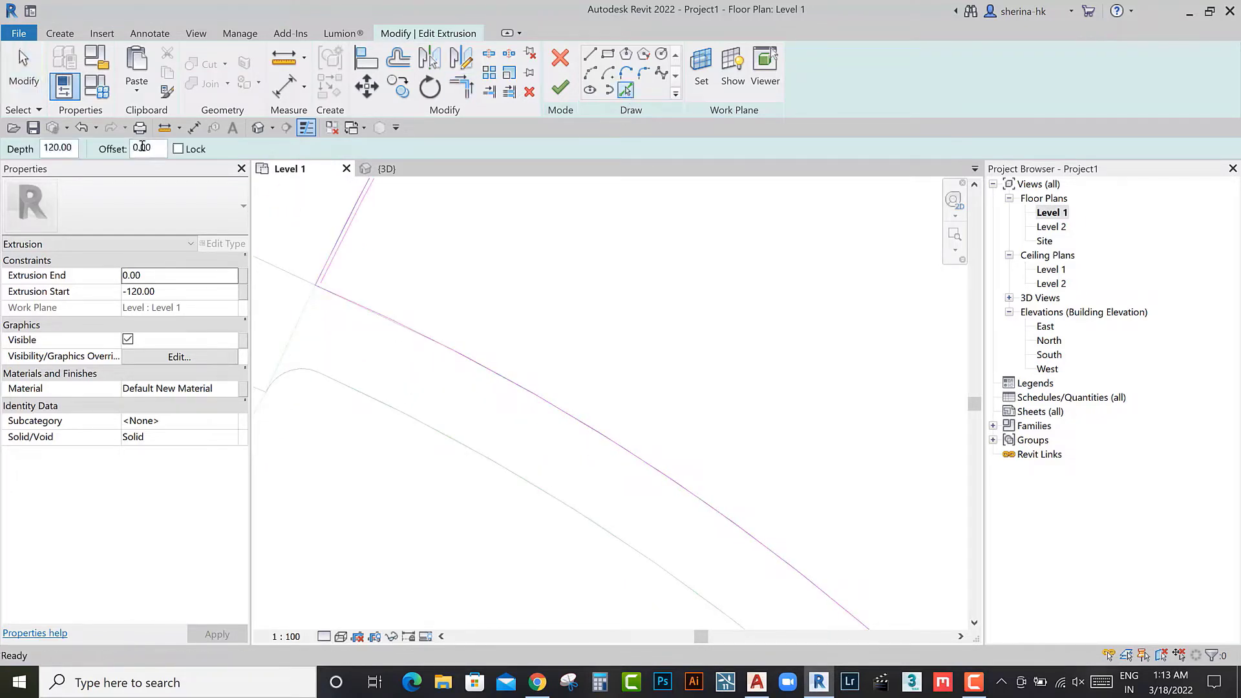
text(1)
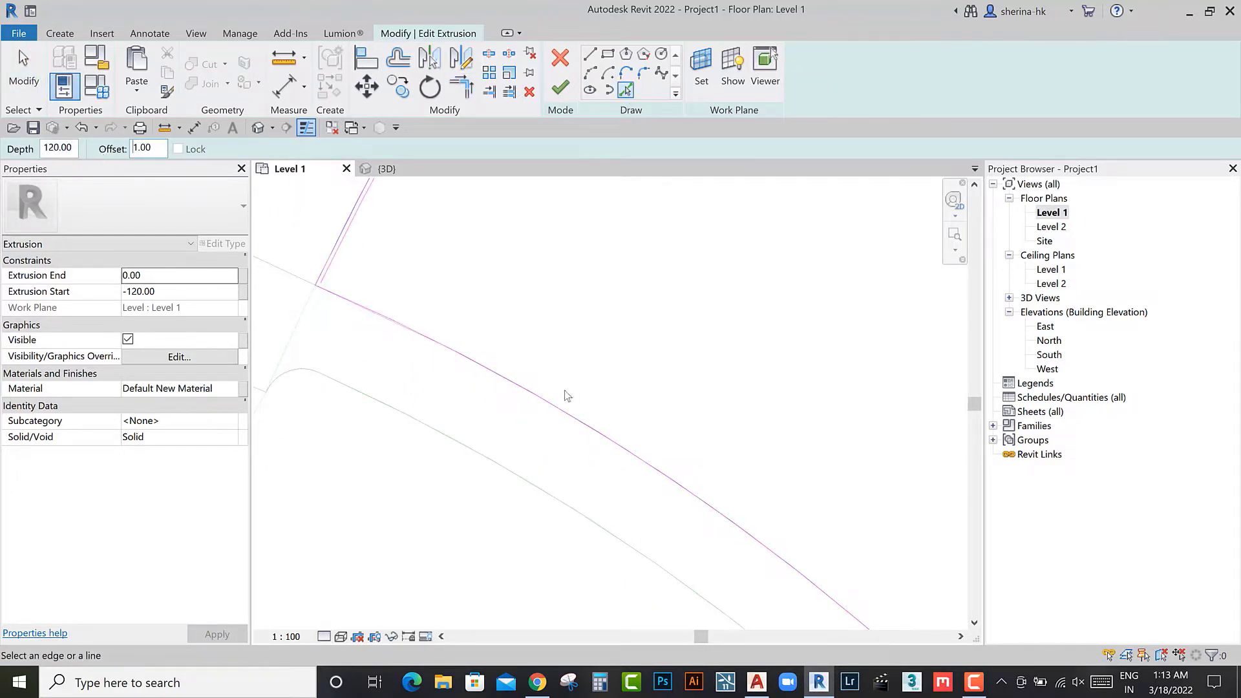
scroll(401, 325, down, 1)
scroll(612, 479, down, 2)
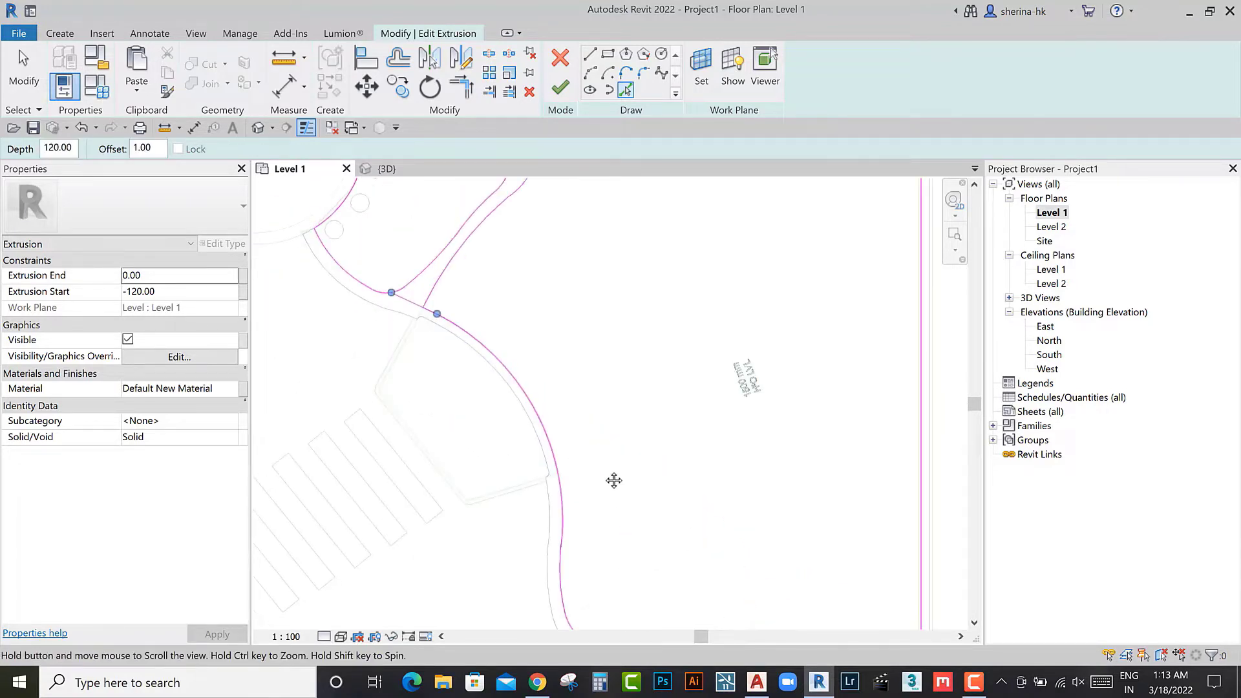
scroll(612, 478, up, 4)
scroll(581, 556, down, 2)
scroll(488, 443, up, 3)
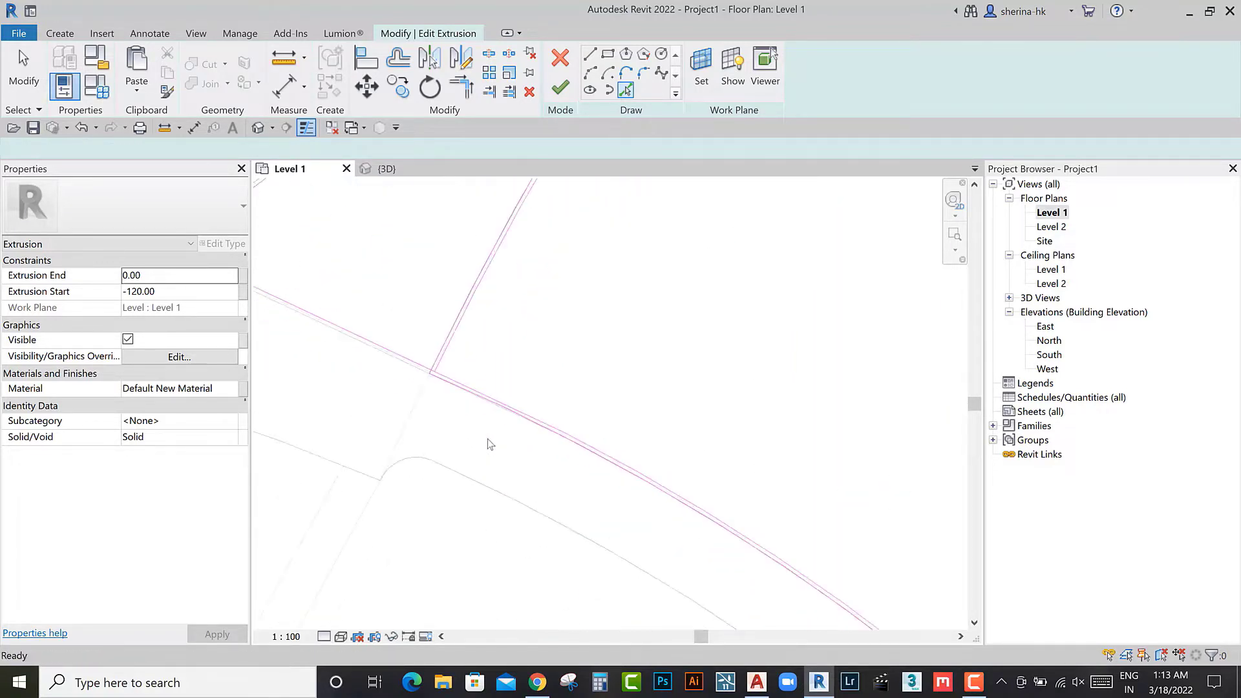
Step: Trim the new line's corner and retry finishing the extrusion sketch
key(t)
key(r)
click(443, 376)
scroll(420, 365, down, 3)
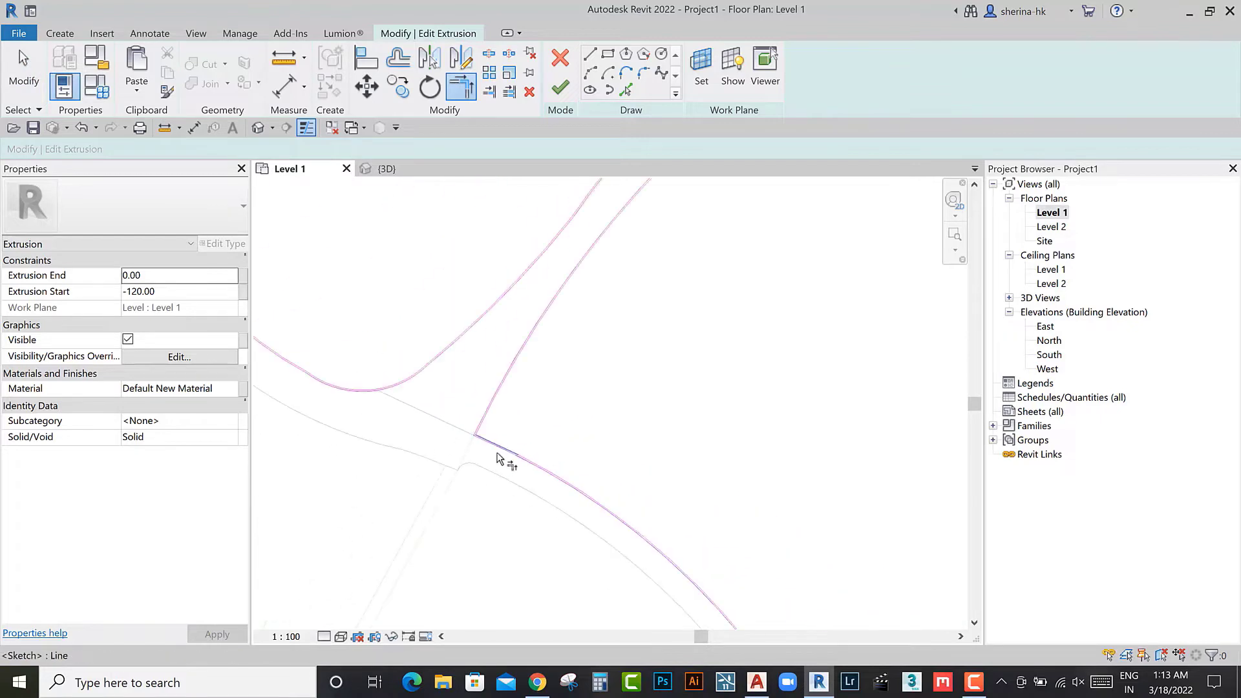
middle_drag(590, 485, 562, 478)
click(560, 88)
Step: Dismiss the closed-loop error and bring the diagonal channel lines into view
scroll(592, 386, down, 2)
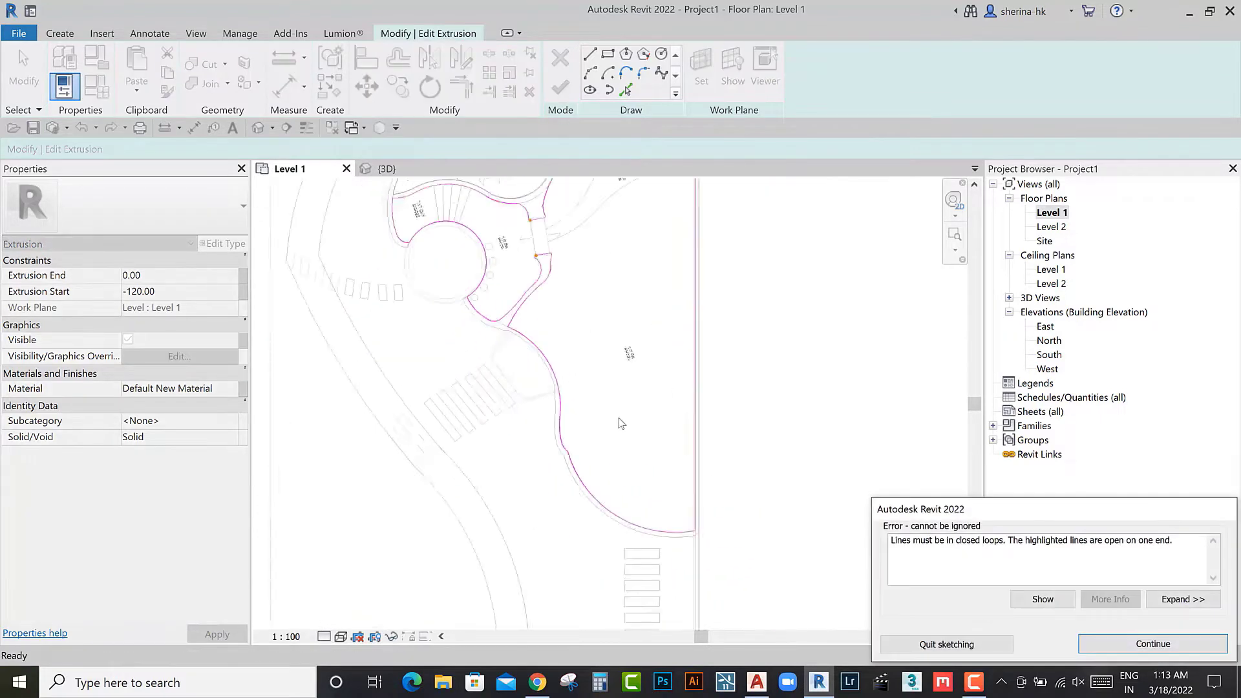
scroll(582, 343, down, 2)
scroll(590, 423, up, 1)
click(1122, 653)
scroll(537, 313, up, 2)
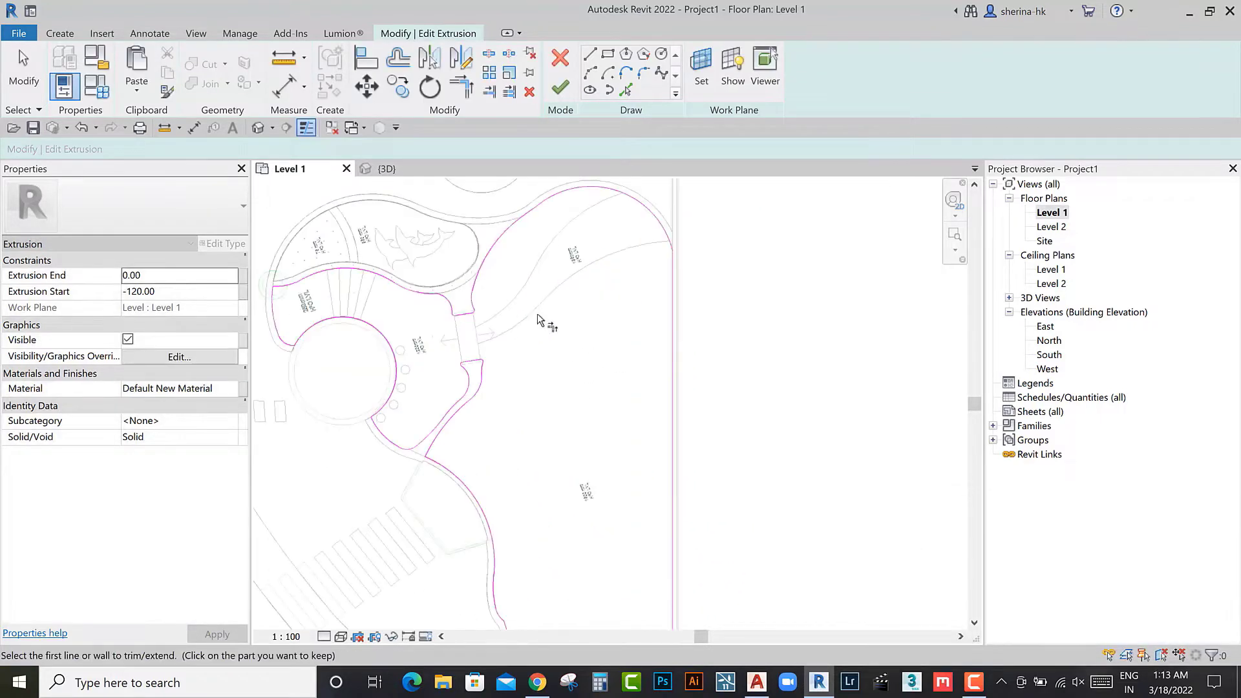
scroll(452, 336, up, 2)
scroll(443, 388, up, 2)
middle_drag(442, 394, 452, 457)
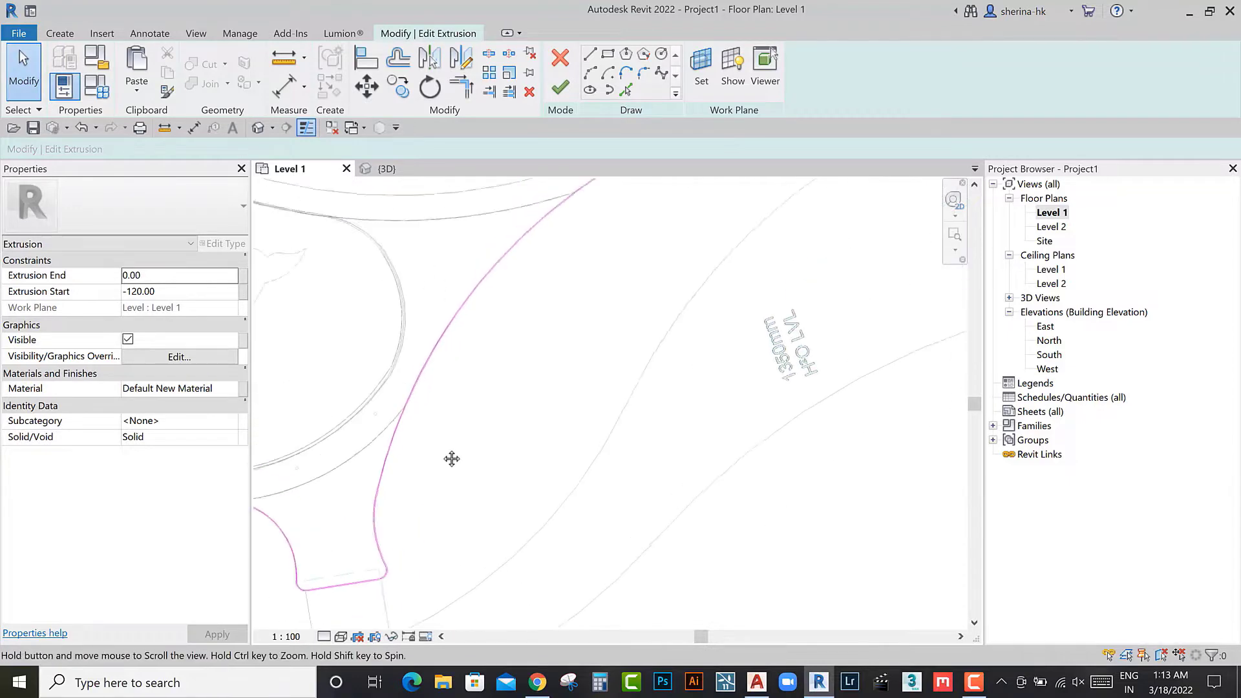
scroll(512, 336, up, 3)
scroll(493, 352, up, 2)
scroll(514, 331, up, 2)
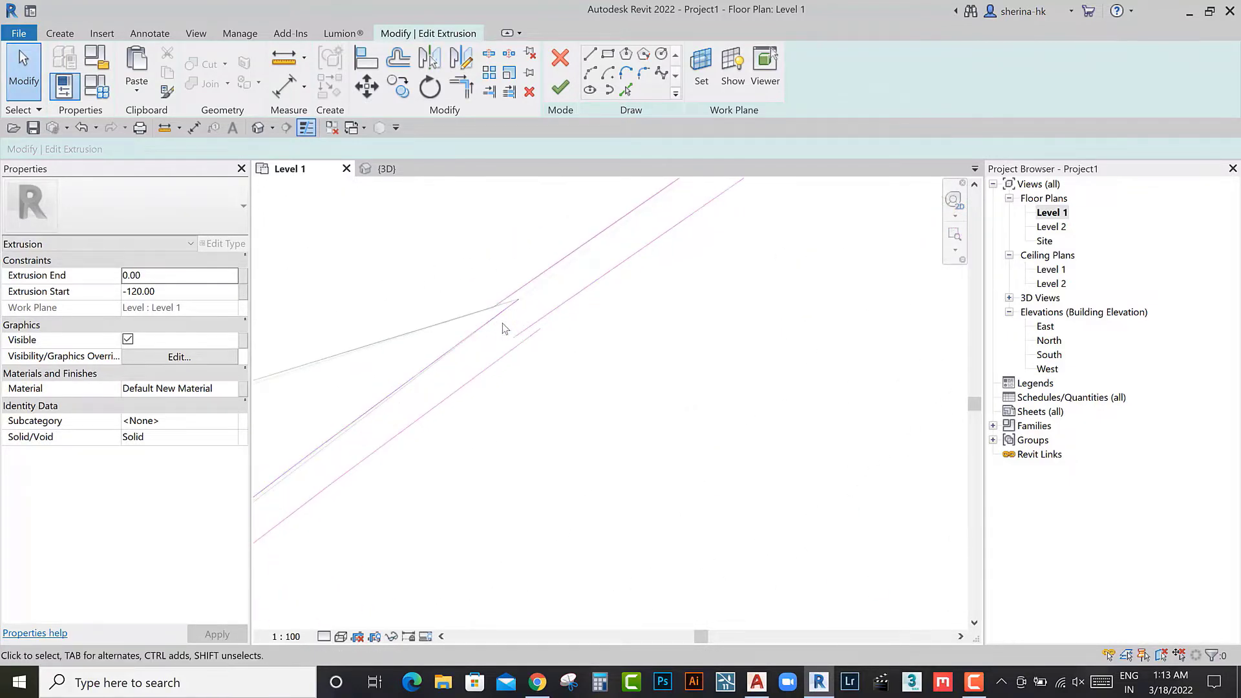
Step: Trim and extend the parallel diagonal channel lines so they meet
key(o)
key(f)
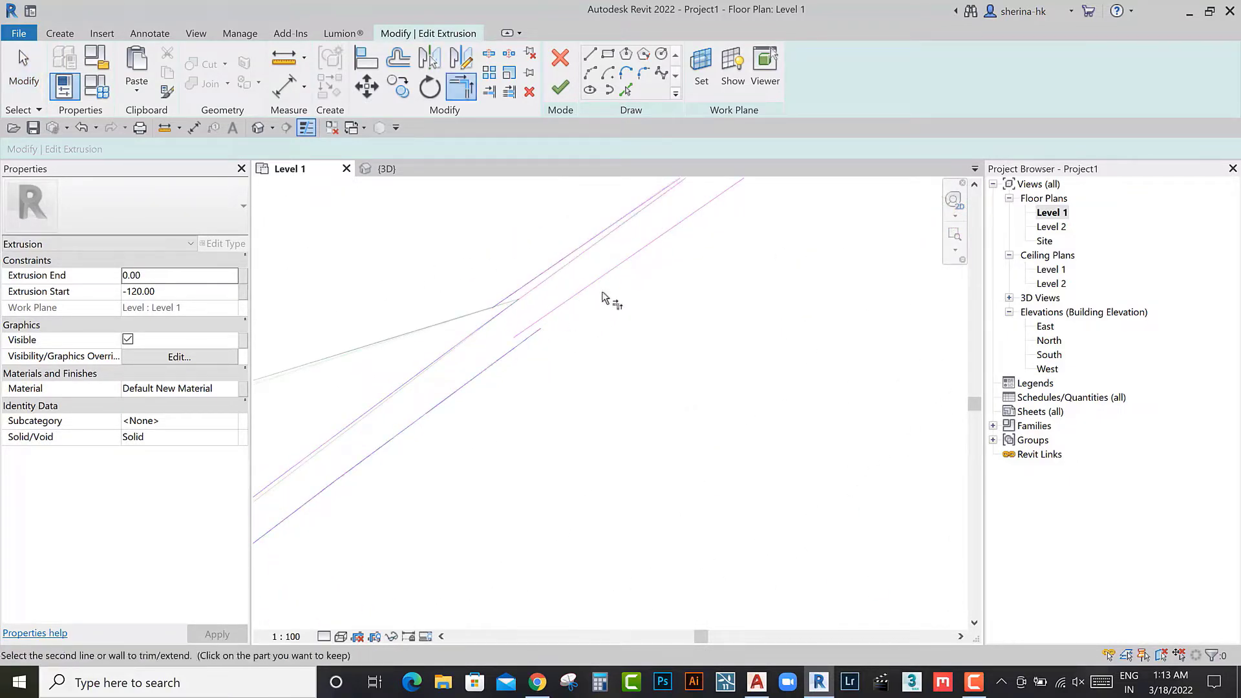
click(601, 297)
middle_drag(581, 318, 462, 429)
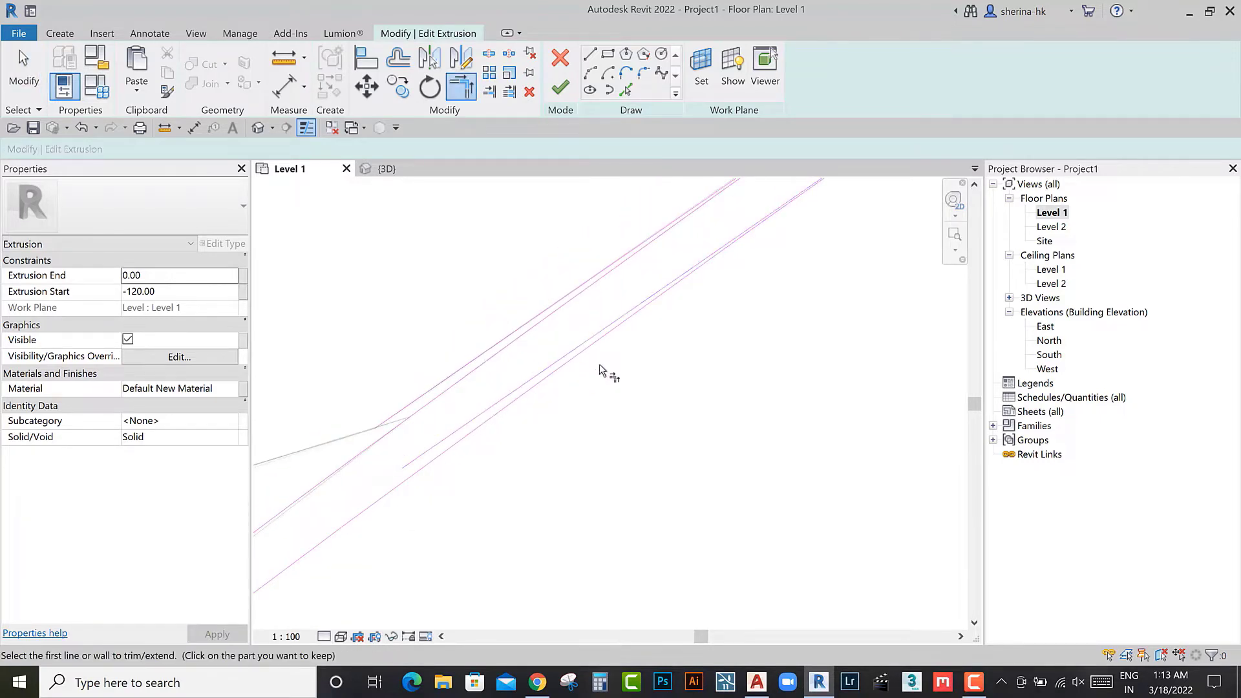
mouse_move(713, 287)
middle_down()
mouse_move(601, 432)
mouse_move(526, 465)
middle_up()
key(Escape)
key(Escape)
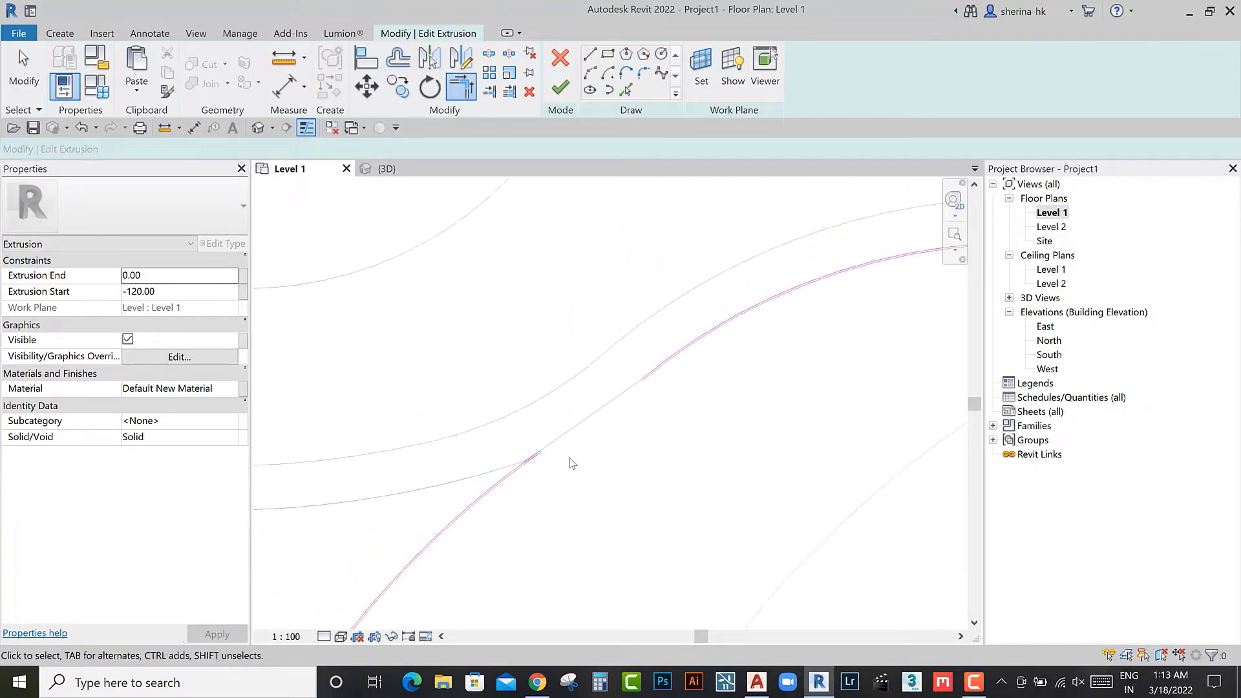
Step: Add the channel edge as a picked sketch line at 0.00 offset, producing overlapping lines
click(625, 90)
click(593, 418)
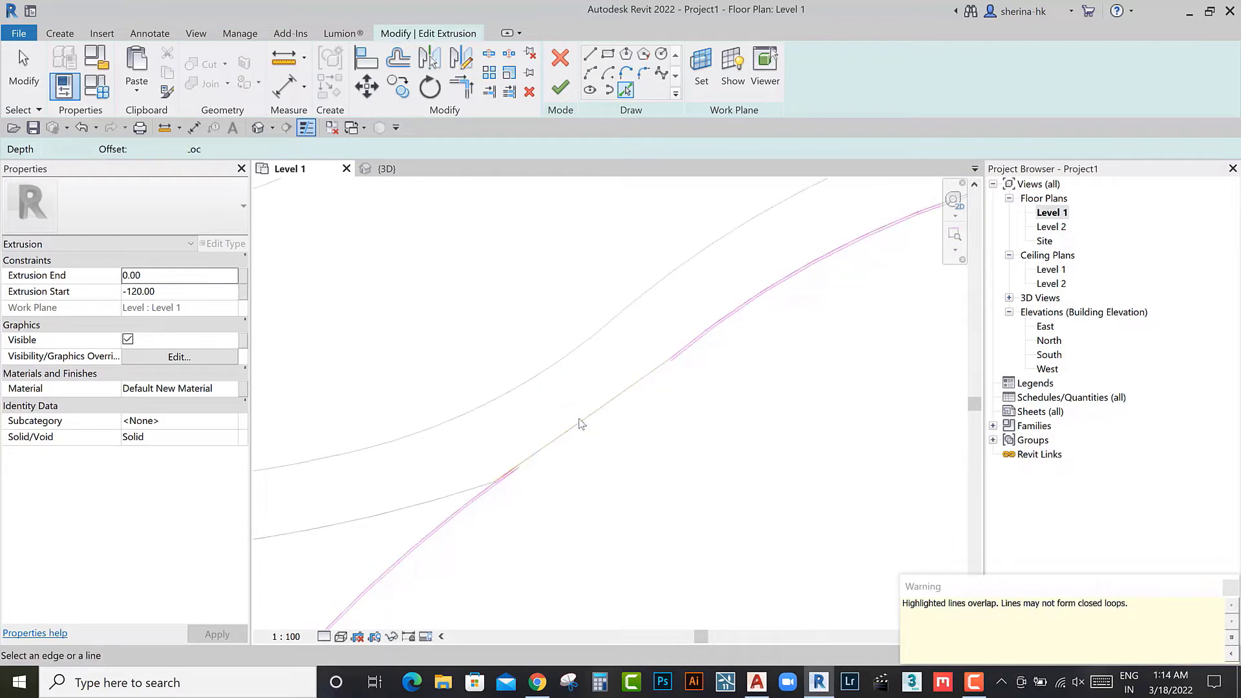
scroll(476, 451, up, 3)
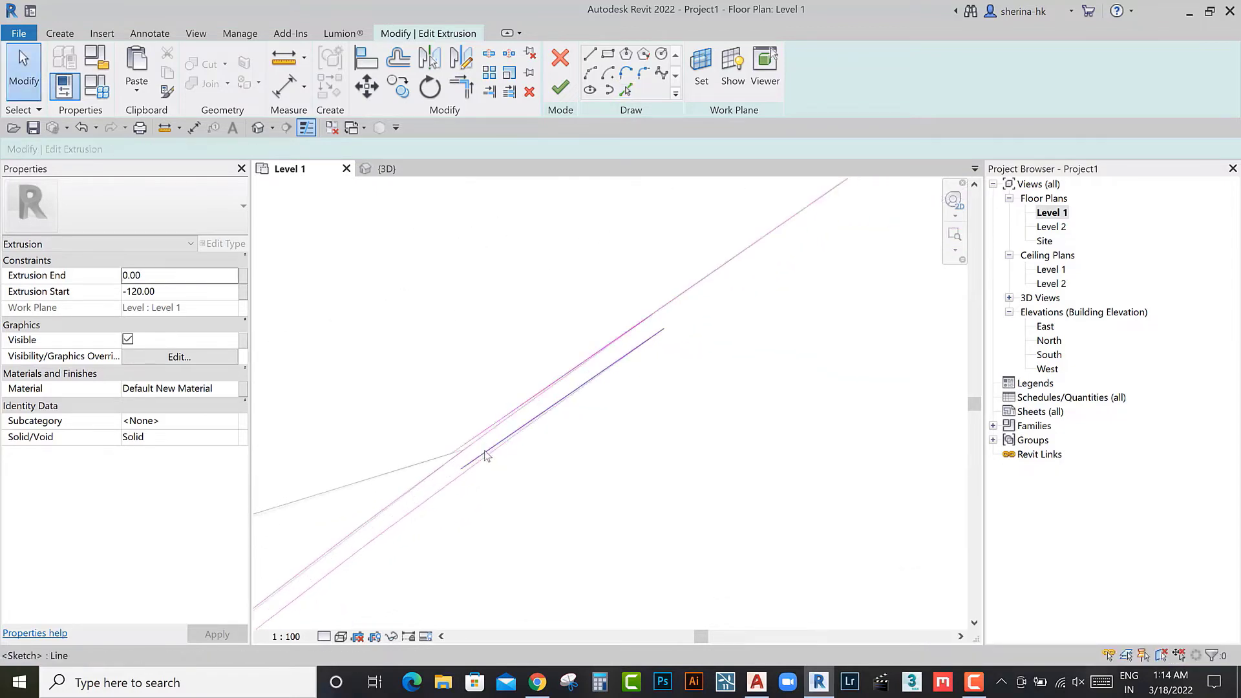
scroll(476, 455, down, 2)
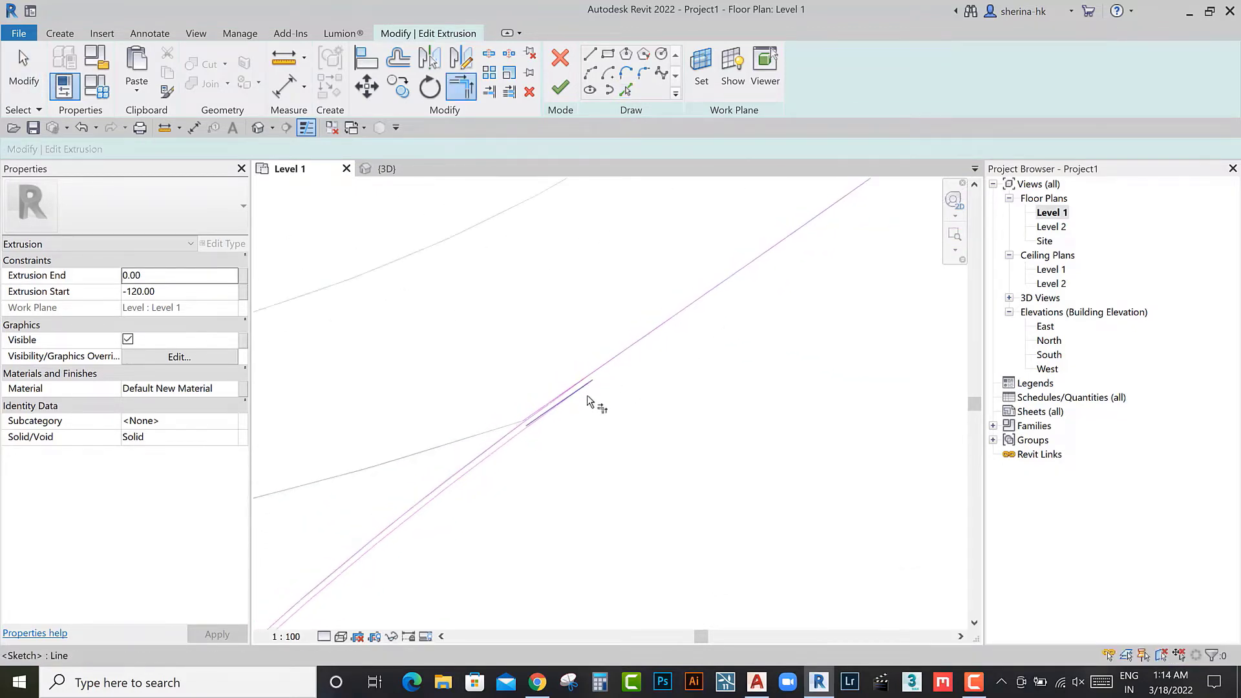
mouse_move(618, 416)
middle_down()
mouse_move(603, 465)
mouse_move(473, 491)
middle_up()
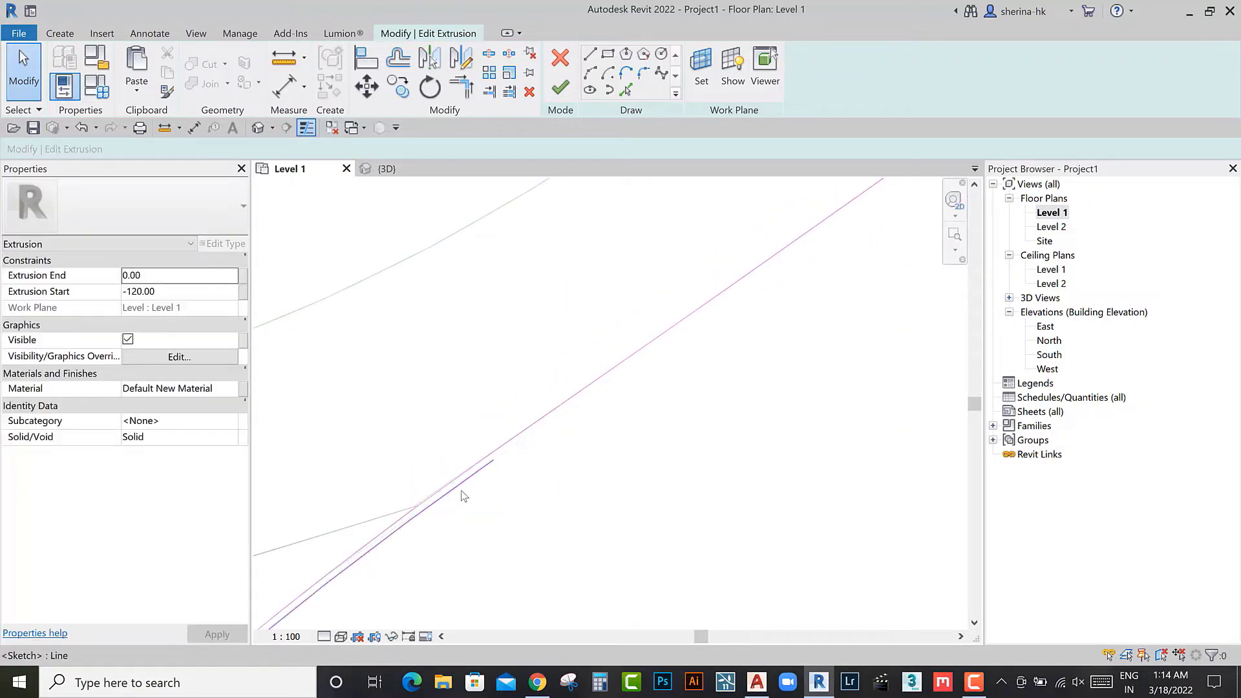
scroll(479, 489, down, 1)
Step: Add a sketch line along the channel edge at a 1.00 offset
click(627, 89)
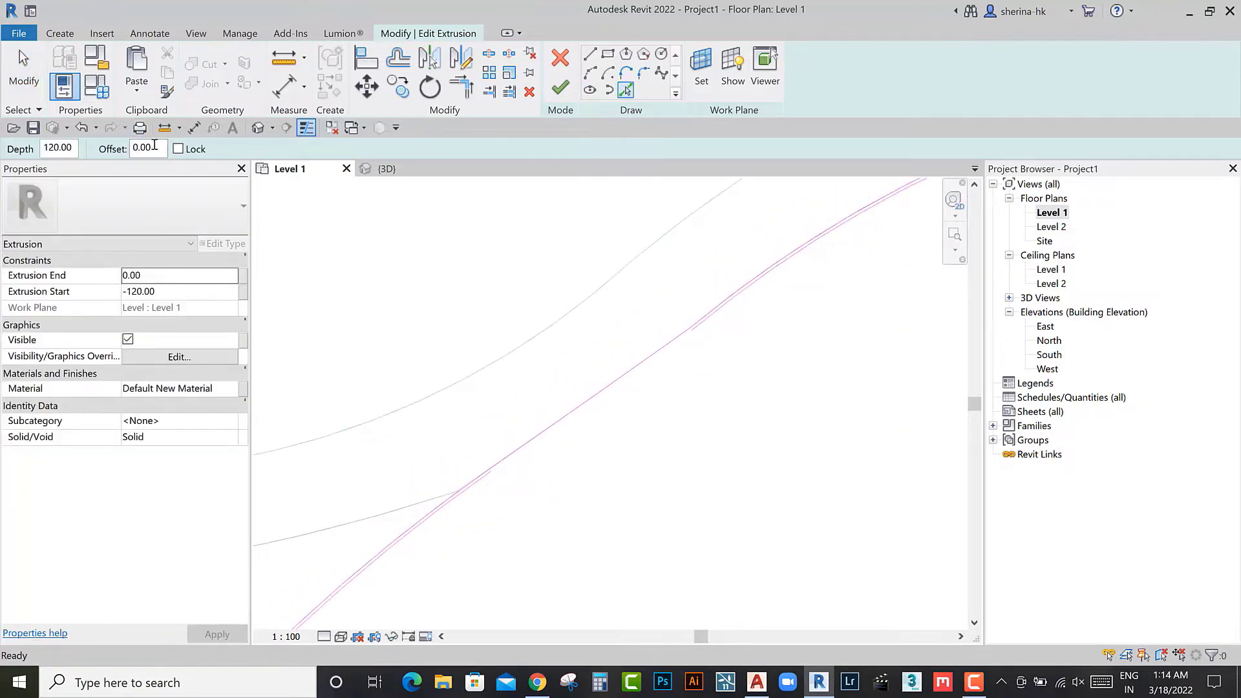
double_click(145, 147)
text(1)
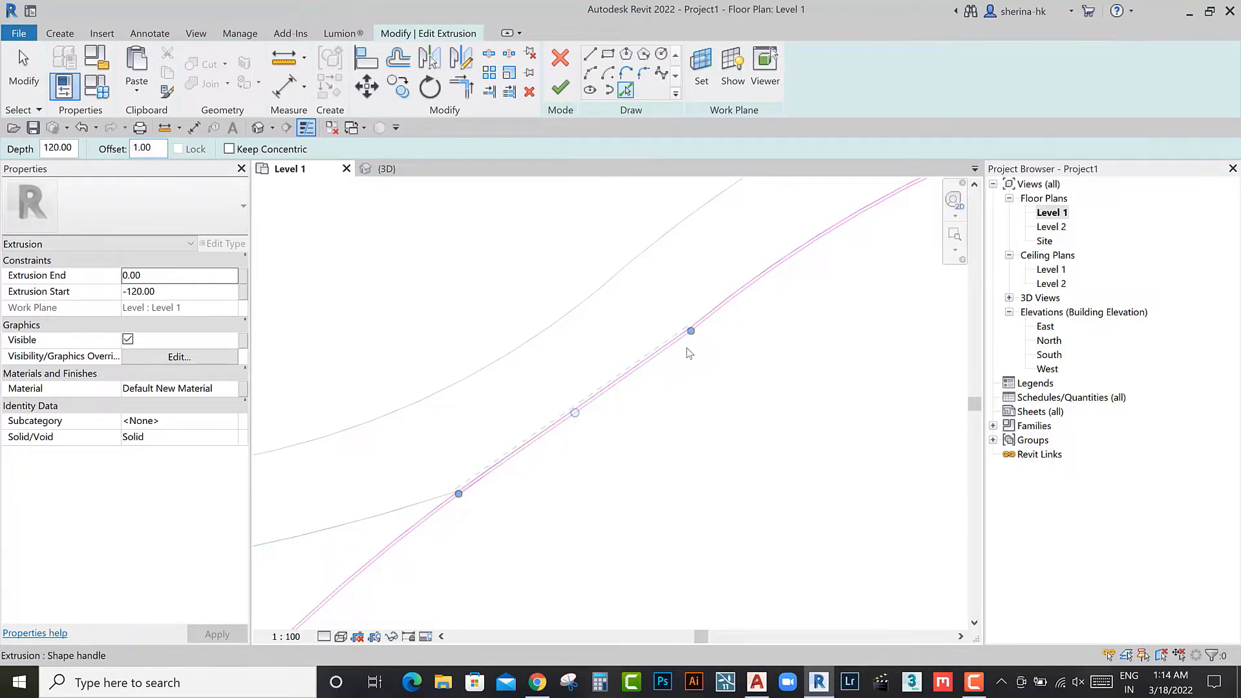
click(687, 349)
scroll(597, 407, up, 2)
key(Escape)
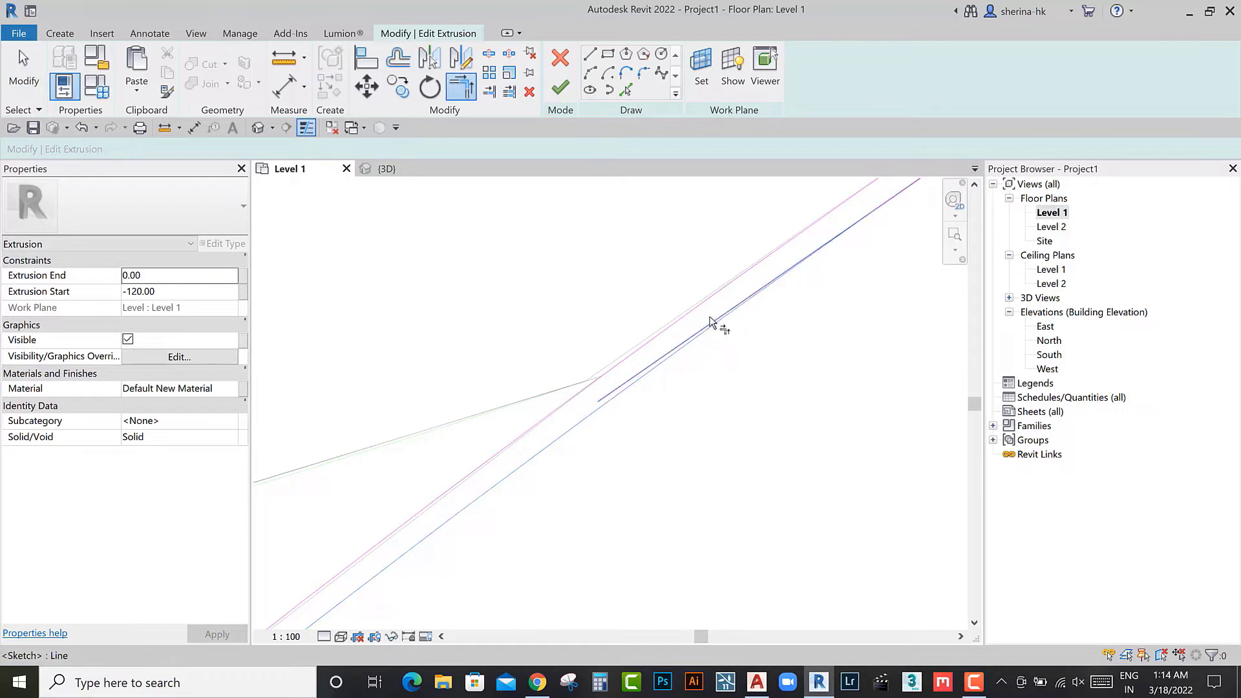
Step: Trim the open arc and line ends into clean outline corners
click(711, 322)
key(Escape)
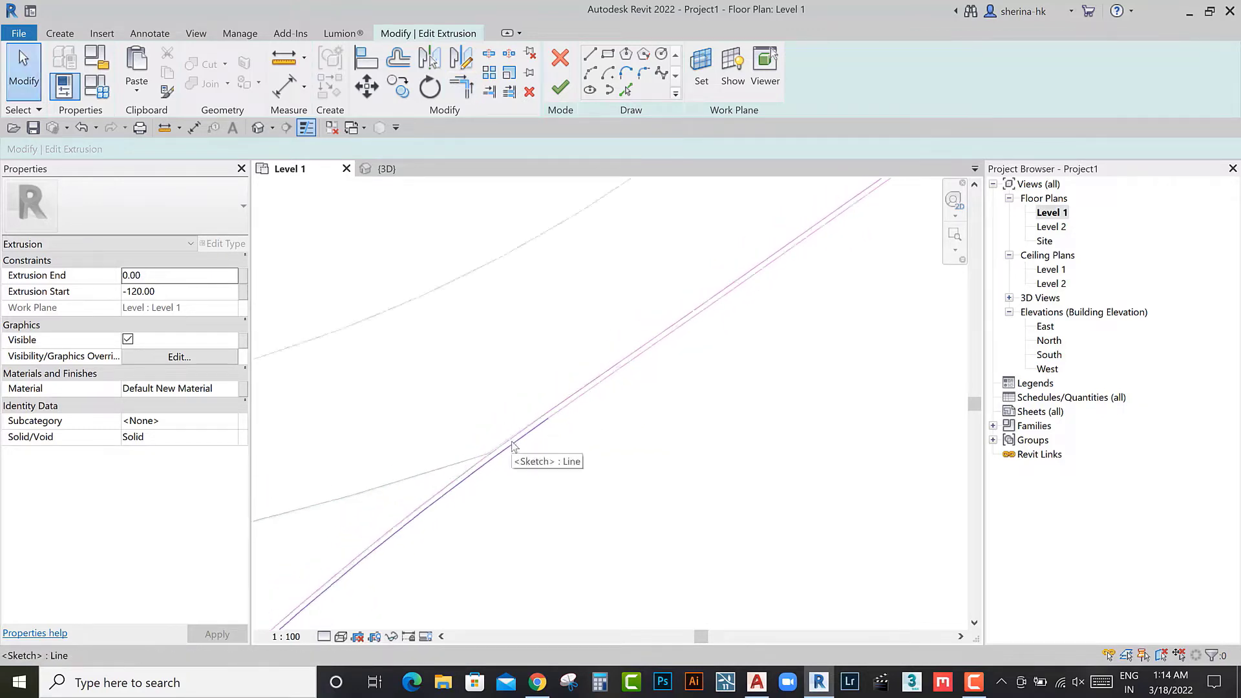
scroll(520, 481, down, 3)
scroll(543, 427, down, 2)
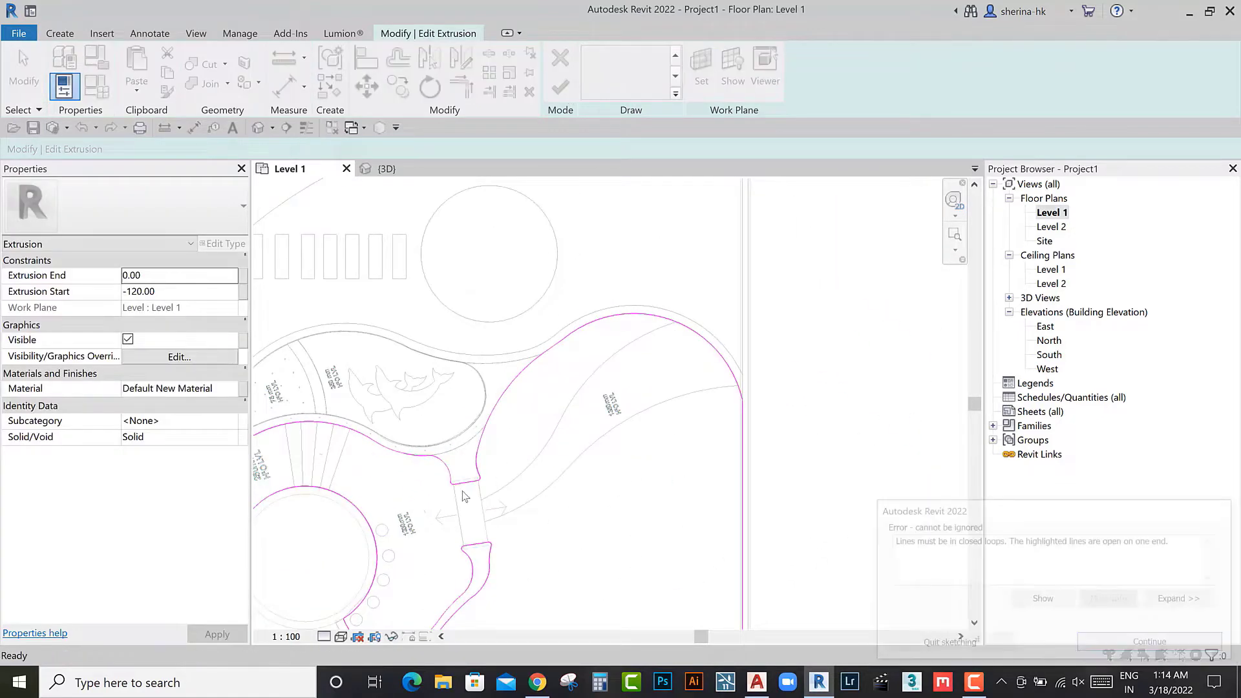
scroll(446, 469, up, 3)
scroll(450, 455, up, 2)
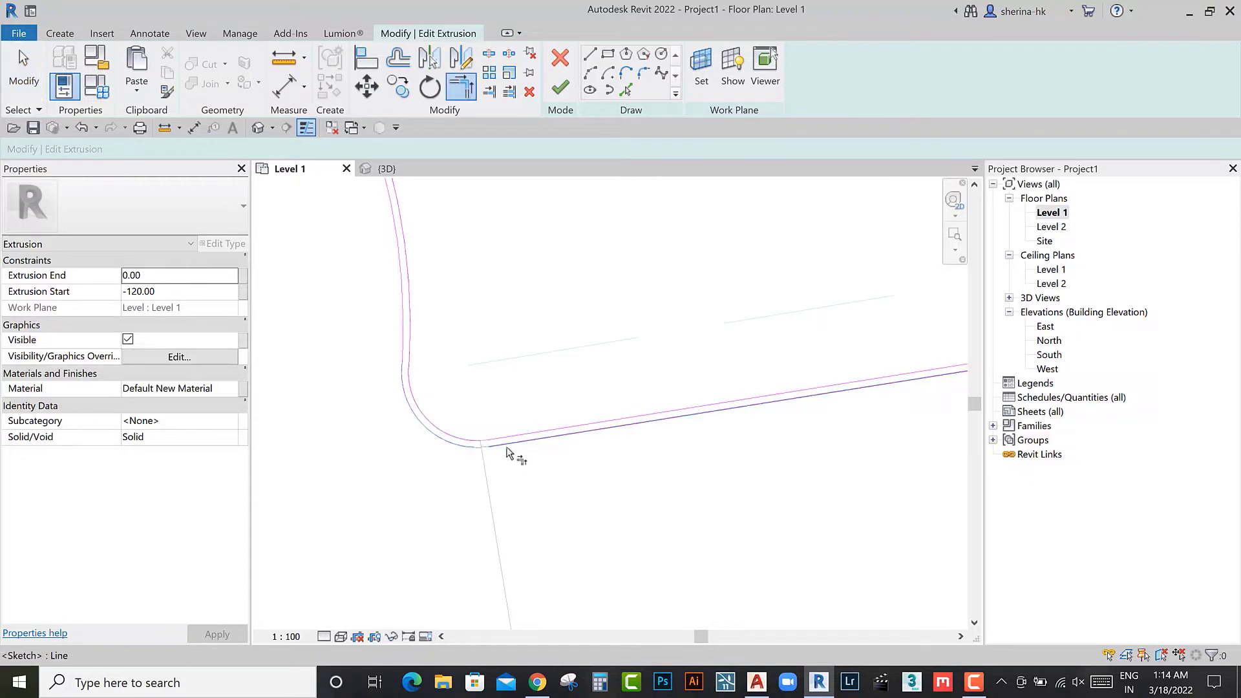
scroll(511, 459, down, 2)
mouse_move(554, 474)
middle_down()
mouse_move(556, 347)
mouse_move(562, 362)
middle_up()
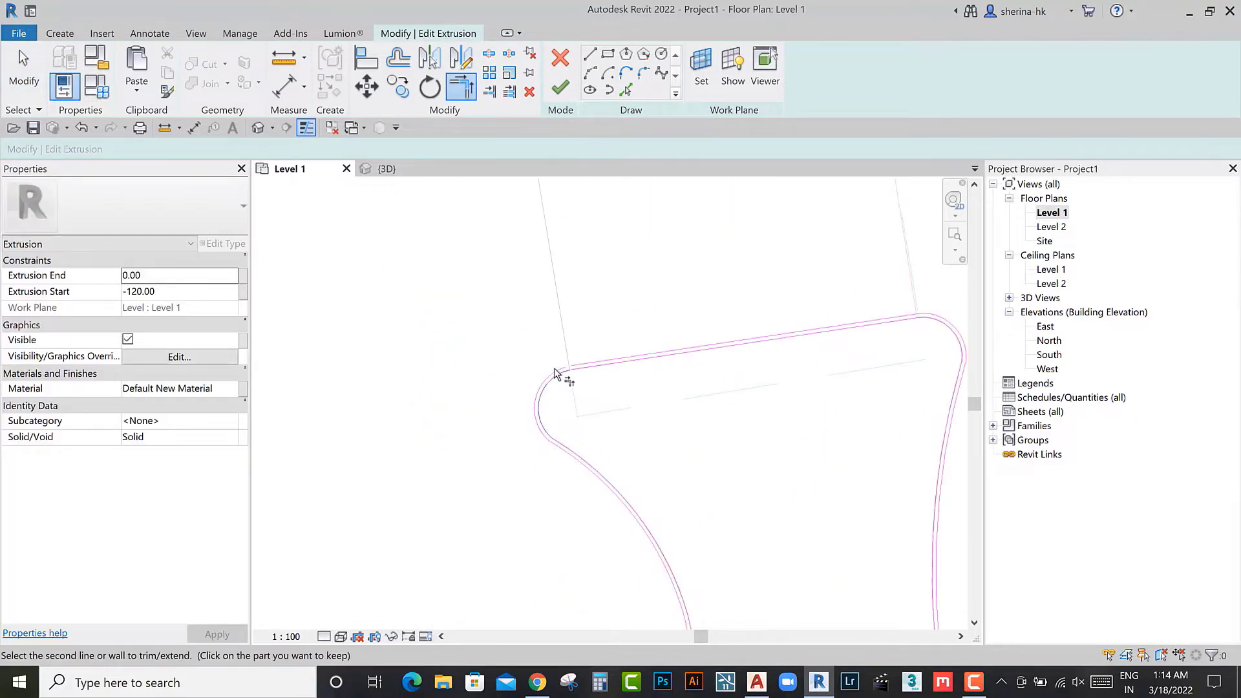
click(555, 373)
scroll(548, 410, down, 3)
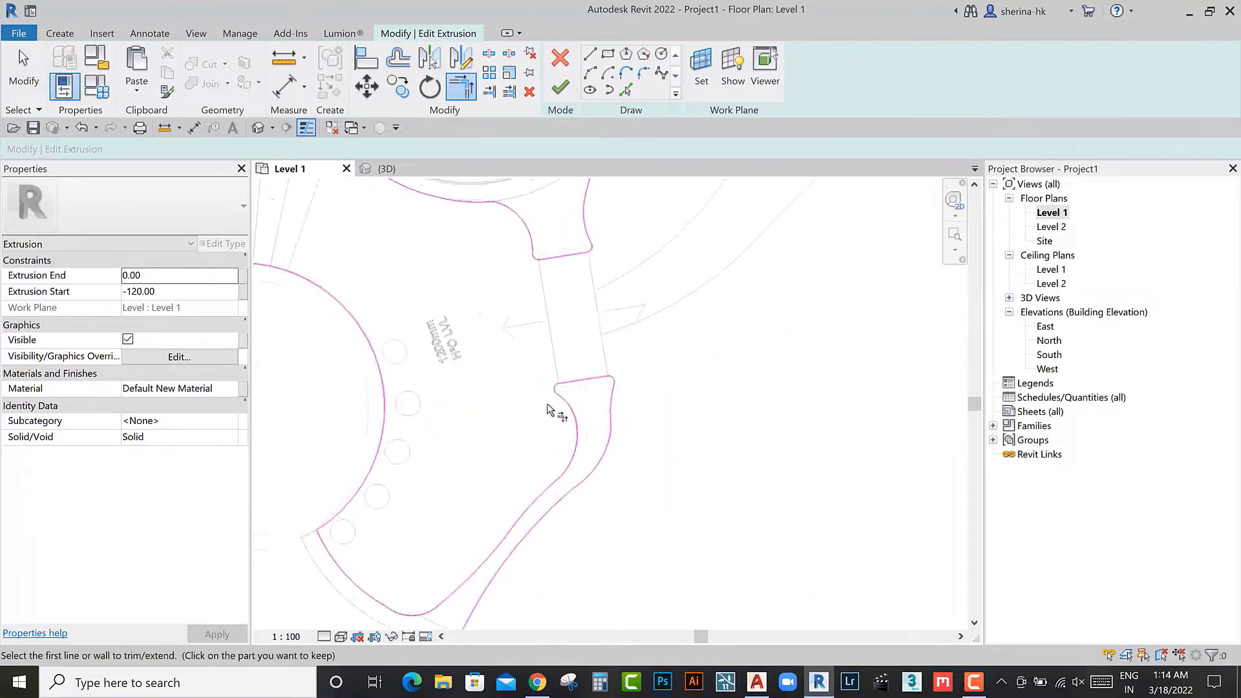
scroll(547, 409, down, 2)
Step: Fix the last open corner after the error and finish the channel extrusion block
click(559, 87)
click(1155, 643)
scroll(507, 324, up, 3)
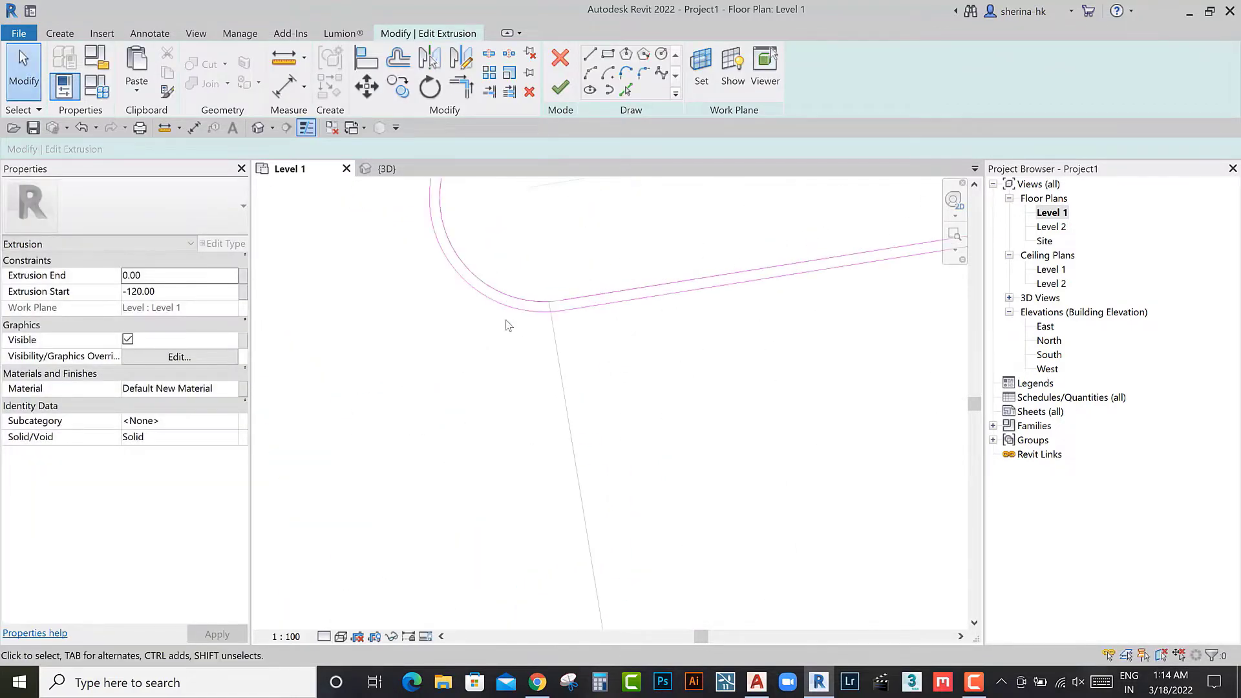
key(t)
key(r)
scroll(578, 453, down, 3)
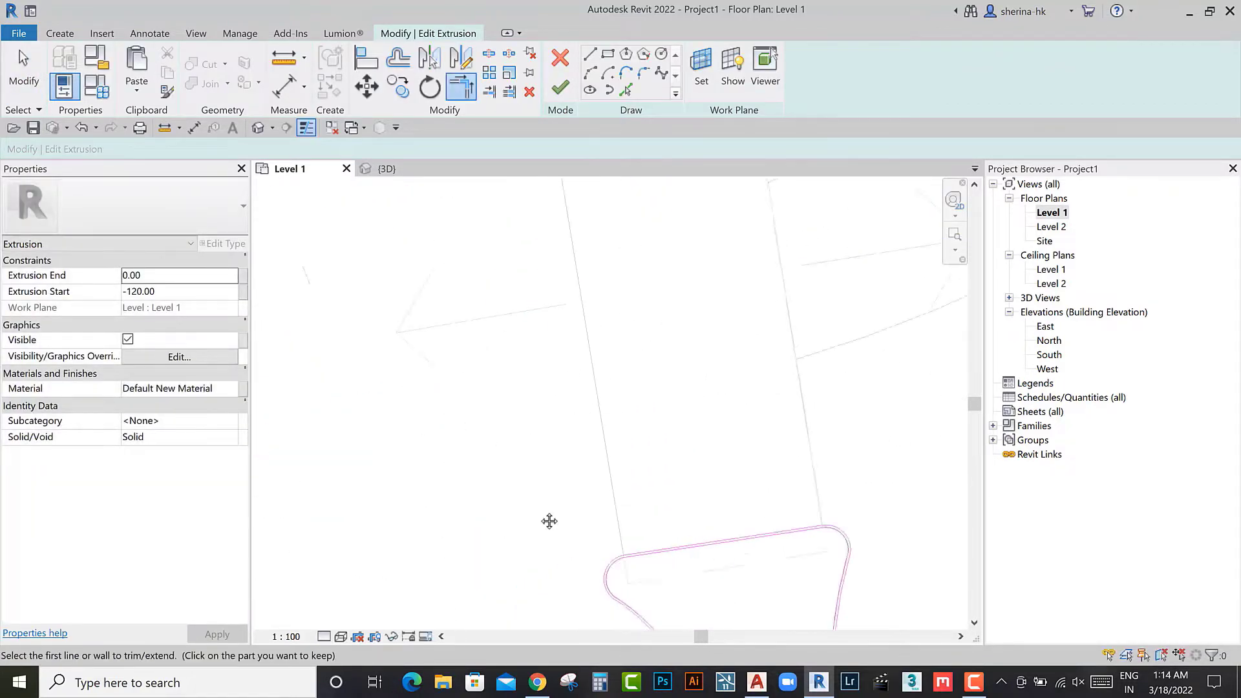
scroll(549, 519, up, 2)
scroll(574, 482, up, 1)
scroll(567, 416, down, 3)
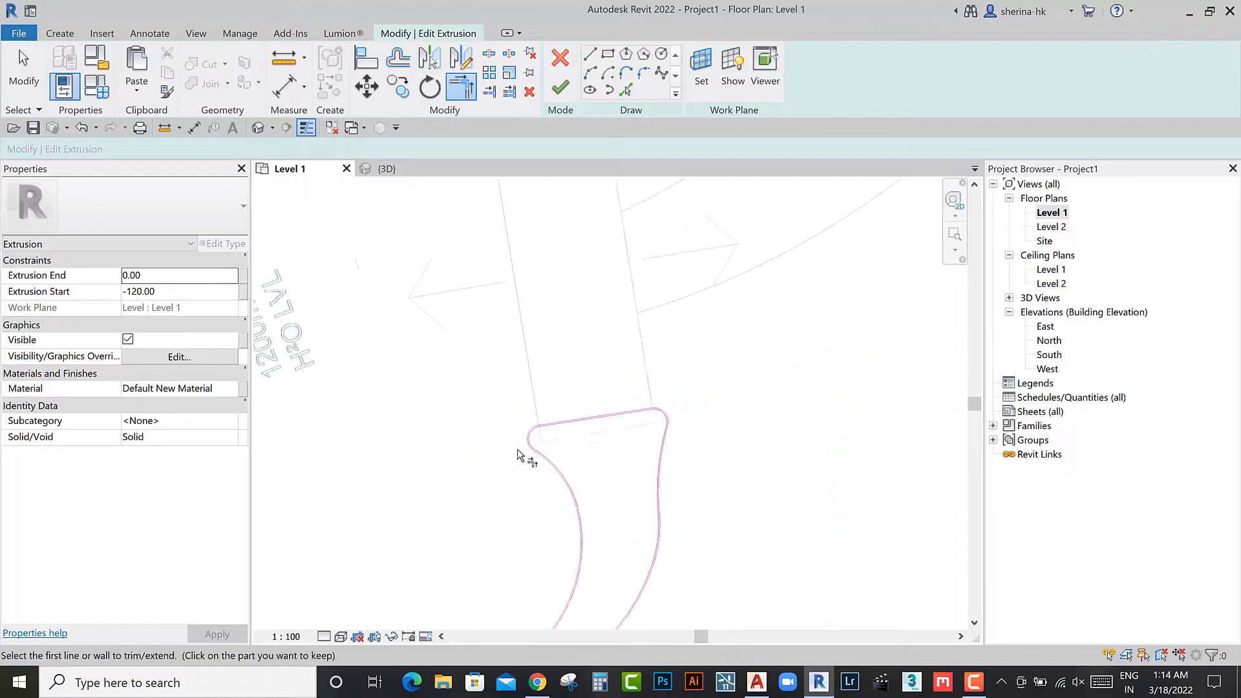
click(560, 87)
click(610, 510)
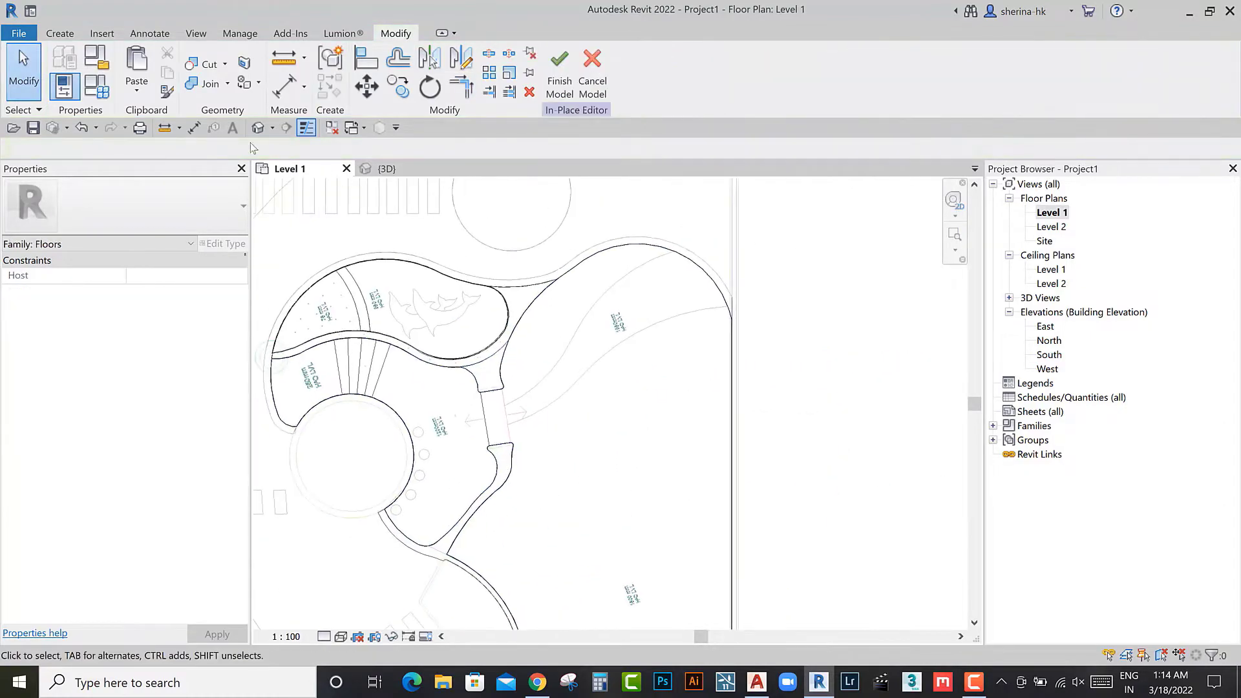
Step: Inspect the new channel extrusion (-120 to -118) in {3D} and reopen its sketch via Edit Extrusion
key(ctrl+Tab)
mouse_move(590, 509)
shift+middle_down()
mouse_move(650, 475)
mouse_move(513, 540)
shift+middle_up()
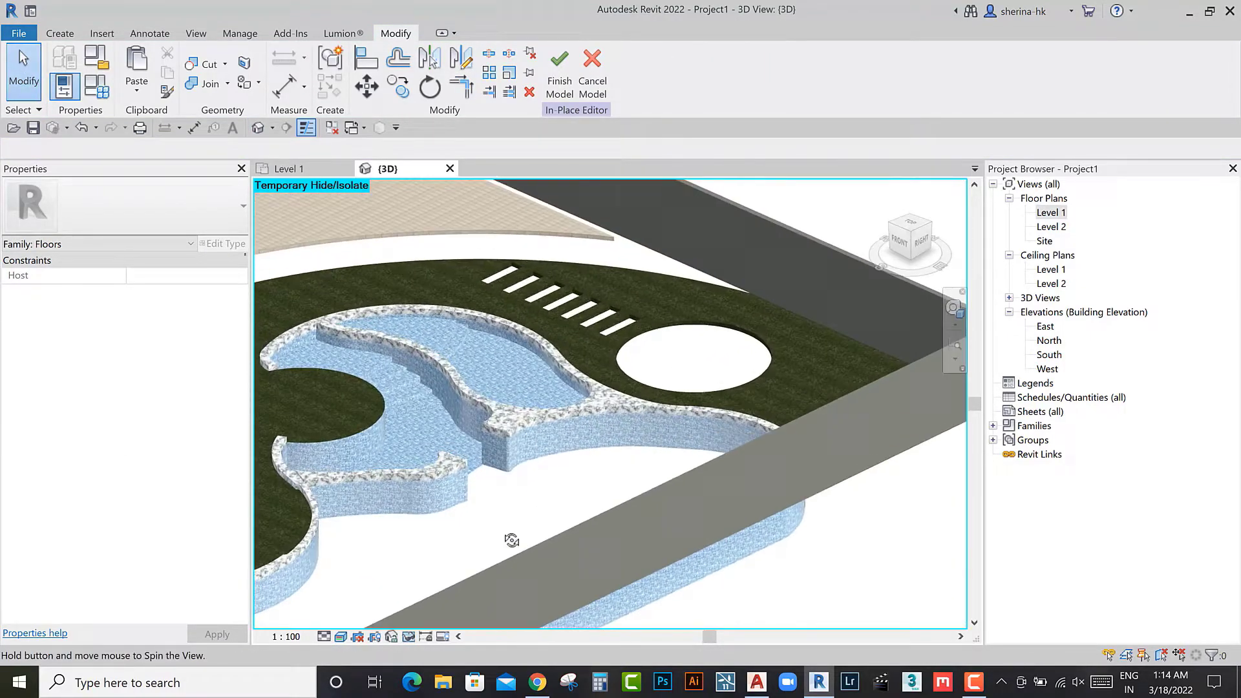
scroll(530, 527, up, 3)
scroll(471, 391, up, 3)
click(471, 391)
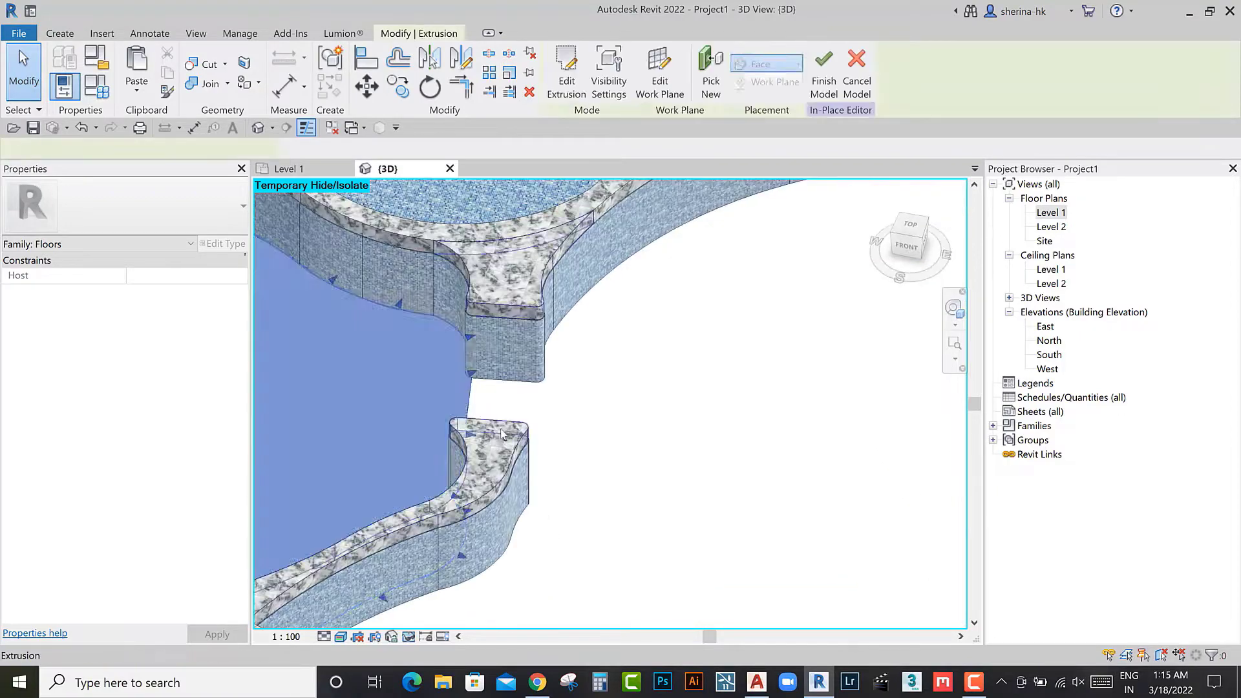
scroll(471, 391, down, 5)
shift+middle_drag(657, 479, 545, 498)
shift+middle_drag(492, 466, 535, 452)
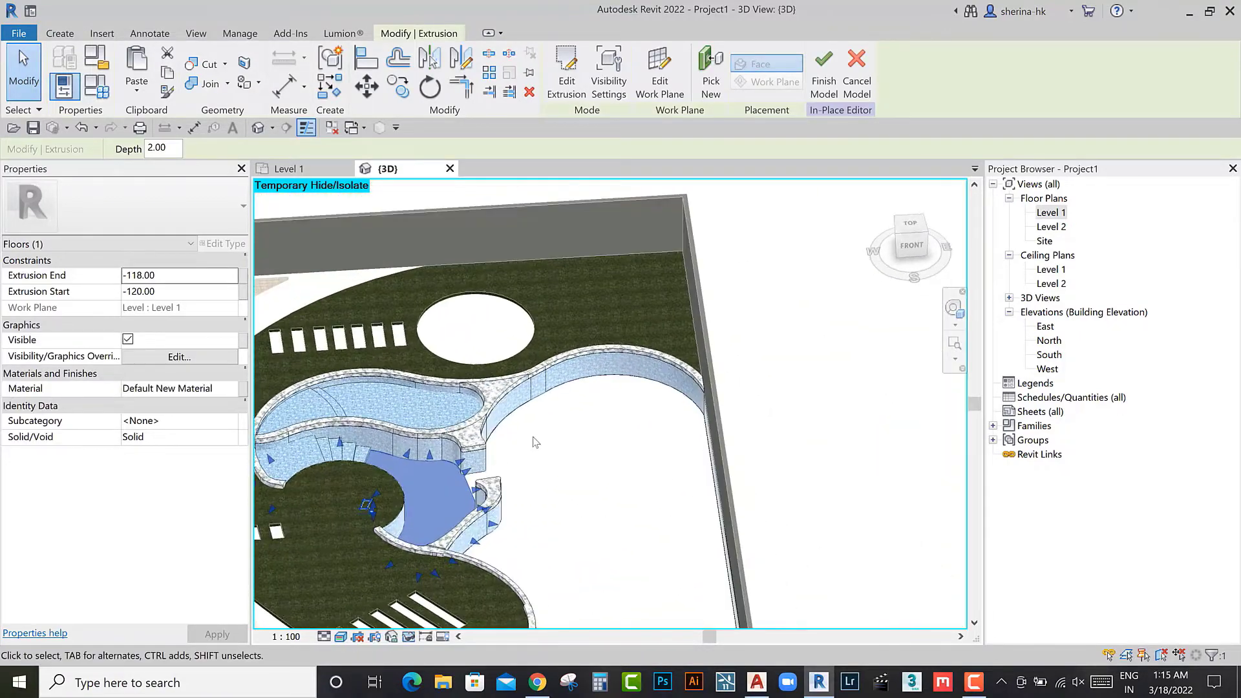
scroll(556, 456, down, 3)
scroll(582, 461, up, 3)
scroll(581, 461, up, 2)
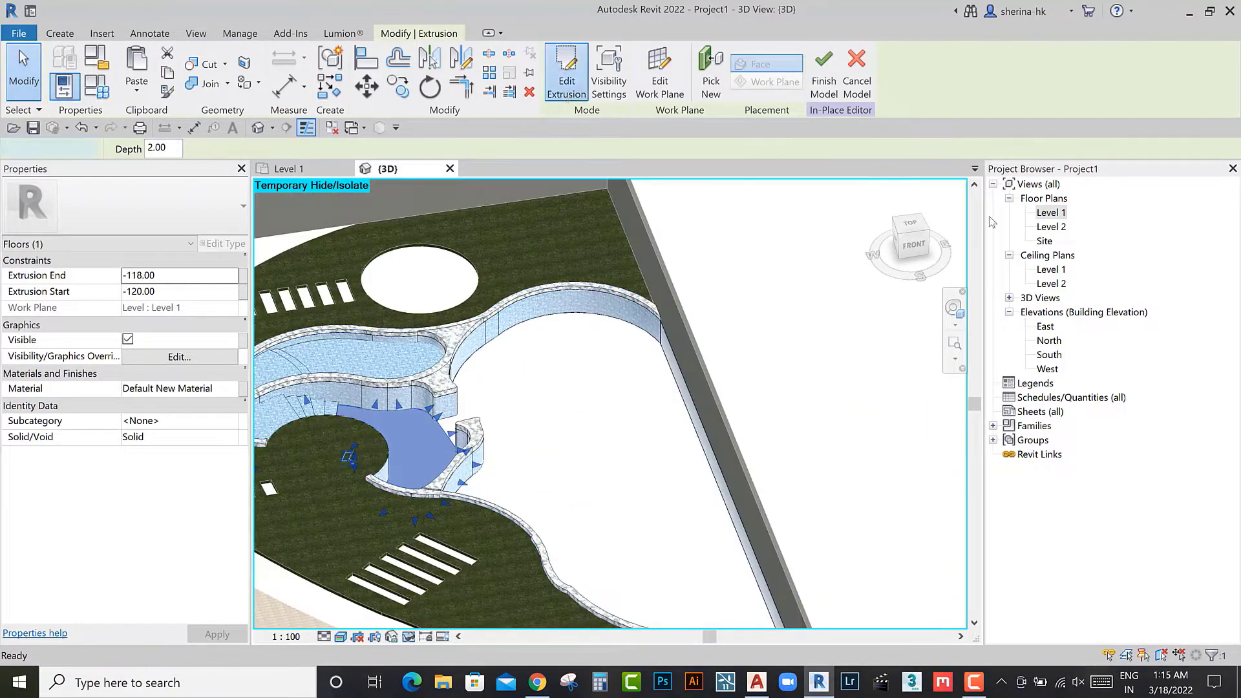
click(566, 71)
Step: Delete the straight sketch line crossing the channel in the Level 1 extrusion sketch
click(289, 168)
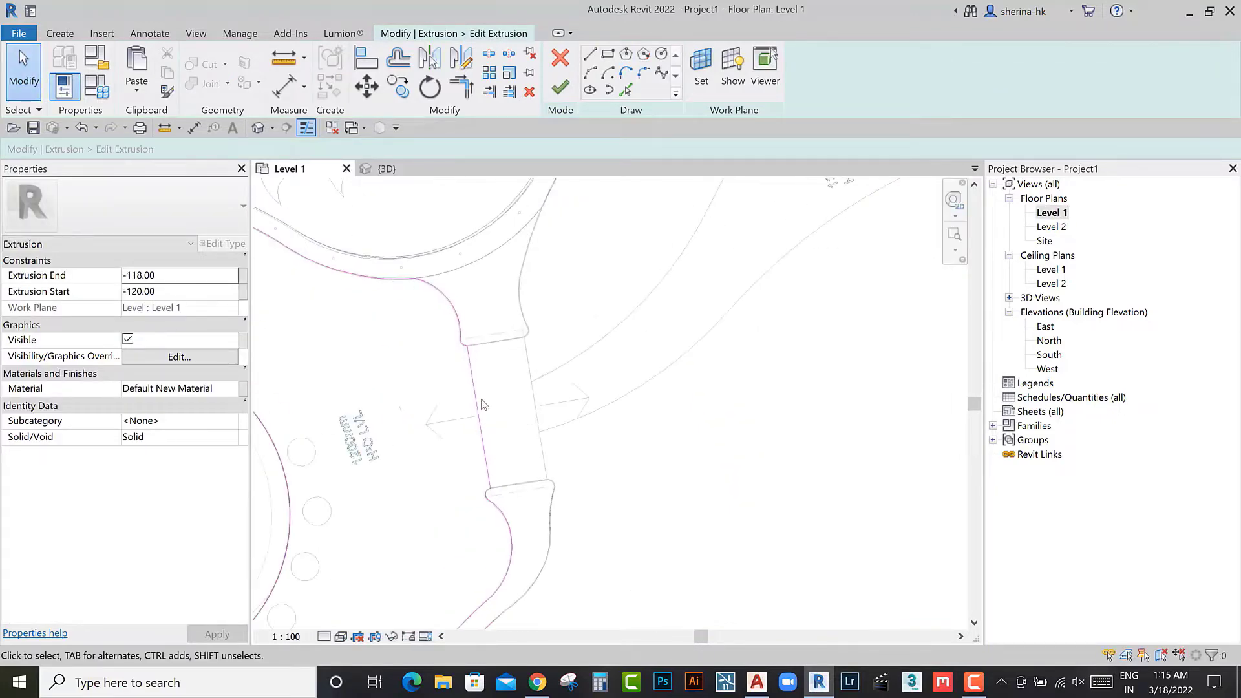
click(476, 402)
key(Delete)
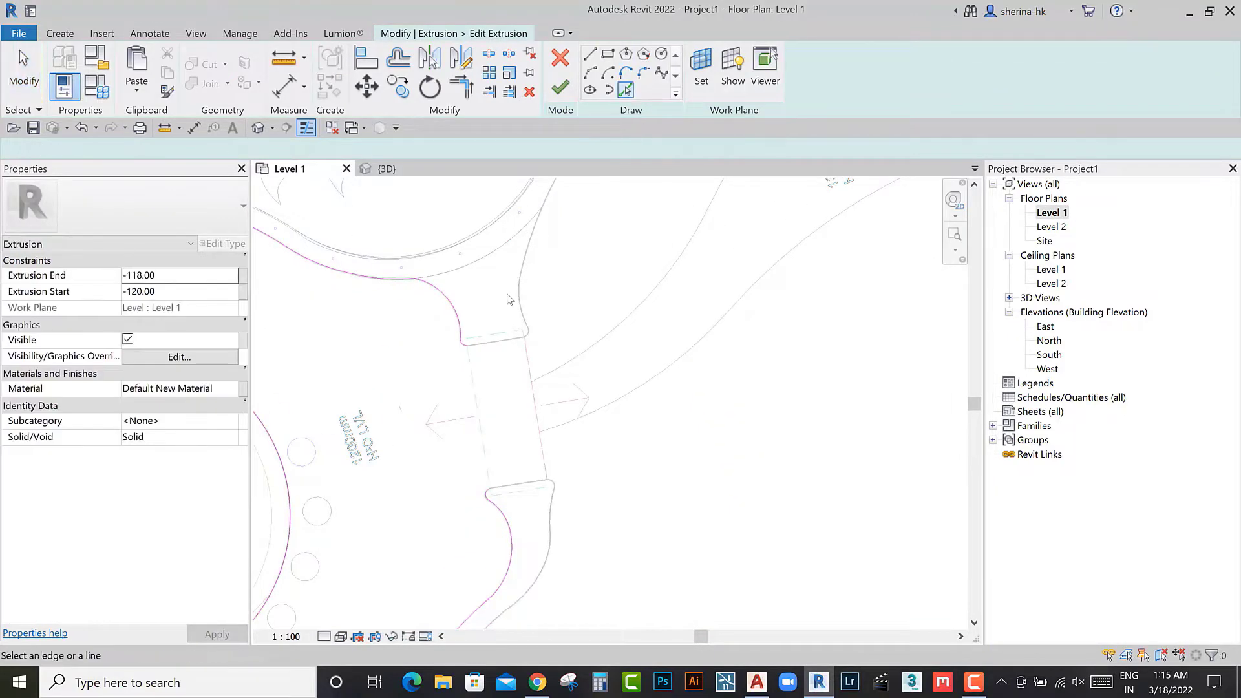
scroll(500, 323, up, 5)
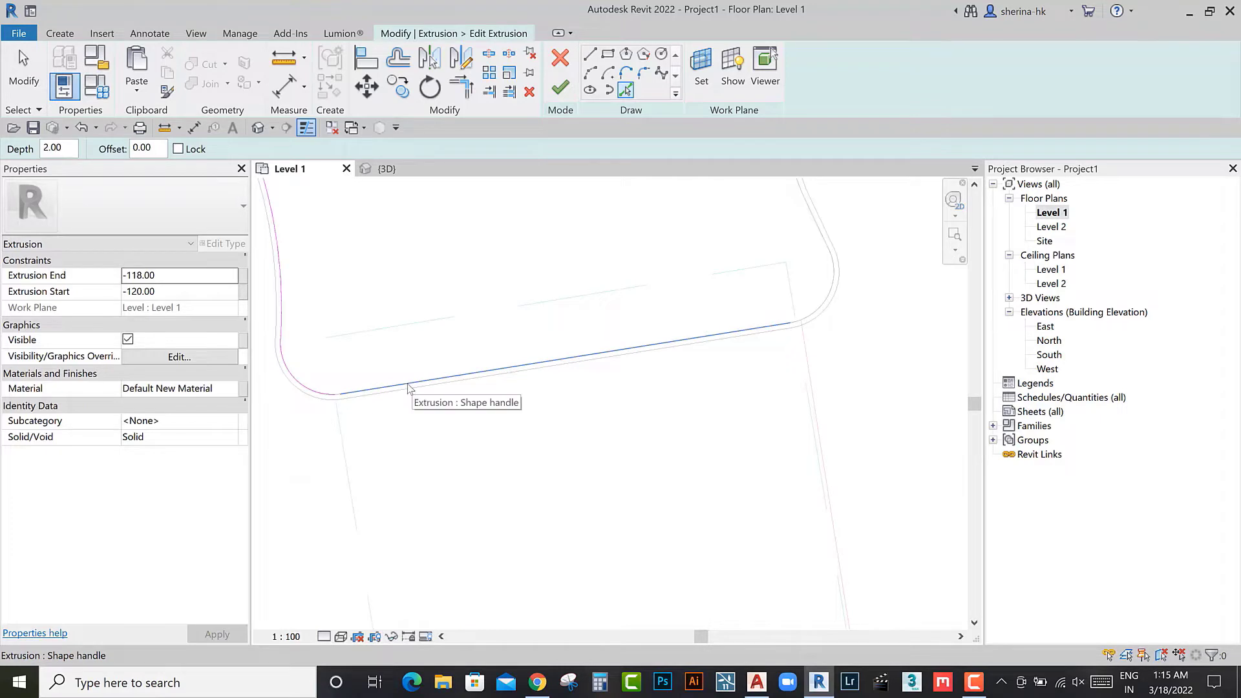
middle_drag(415, 481, 382, 488)
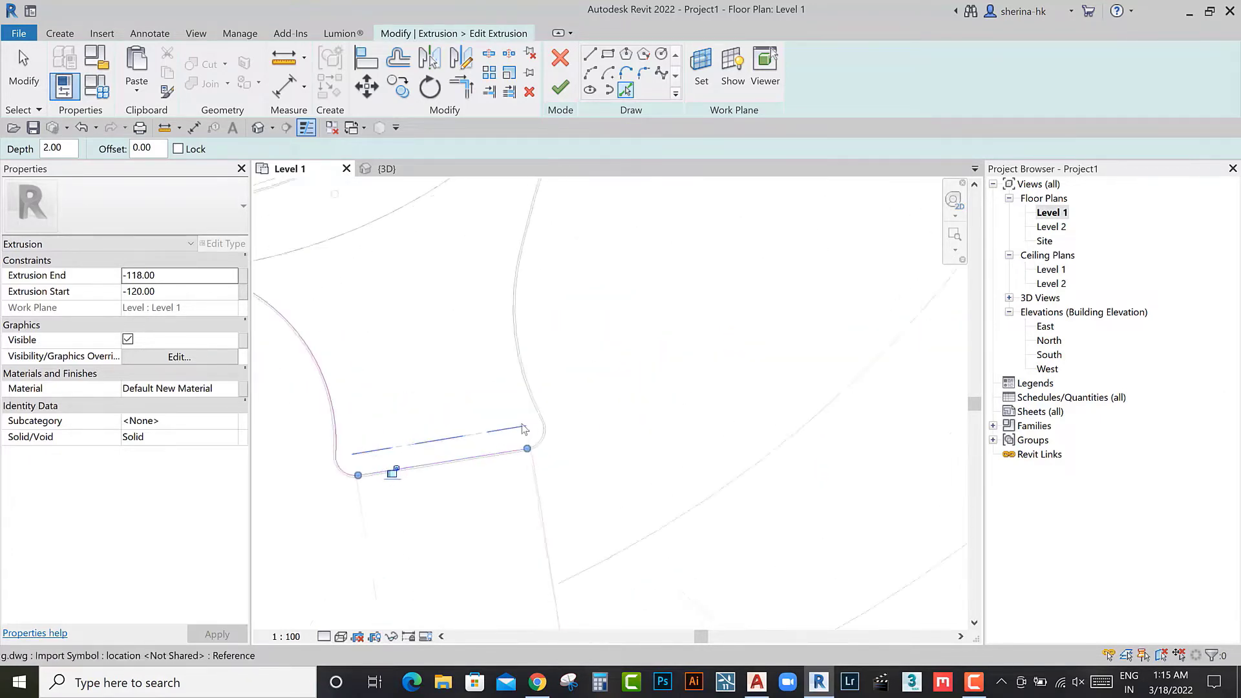
scroll(547, 441, up, 2)
scroll(527, 378, down, 3)
Step: Stretch the diagonal sketch line's end further along the pool's curved edge
mouse_move(504, 388)
middle_down()
mouse_move(453, 511)
mouse_move(435, 447)
middle_up()
scroll(446, 498, up, 3)
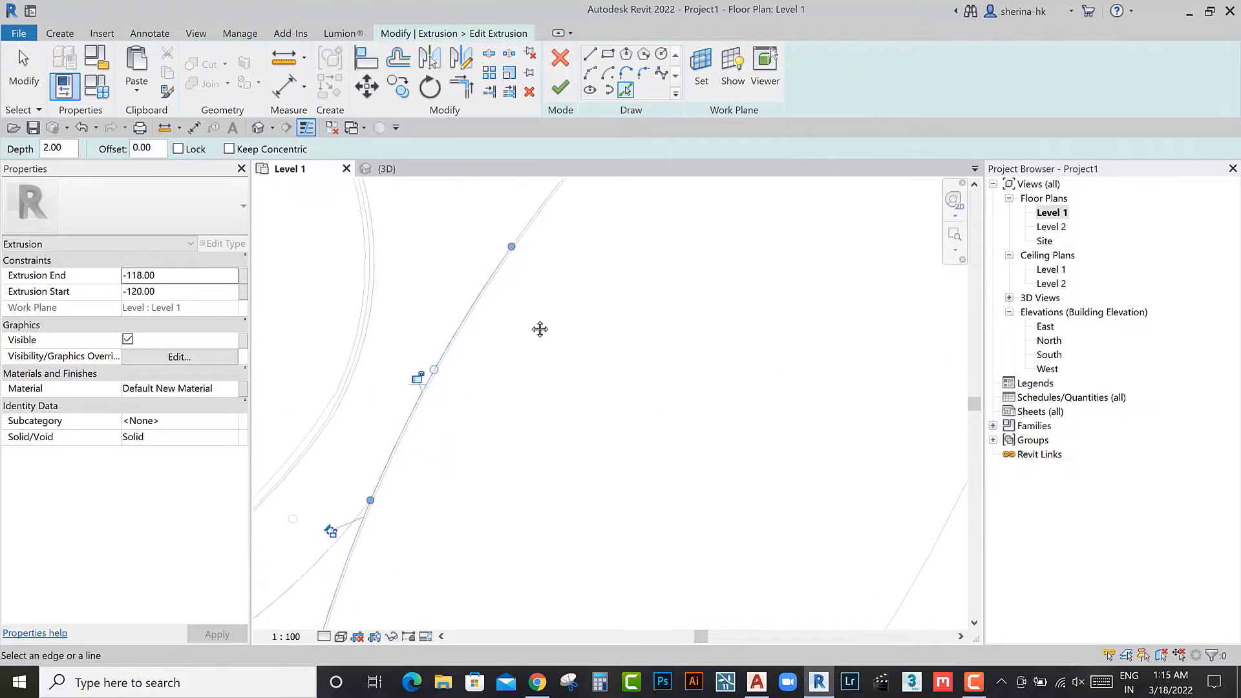
scroll(539, 329, down, 3)
middle_drag(540, 329, 491, 388)
scroll(453, 414, up, 2)
drag(452, 413, 496, 375)
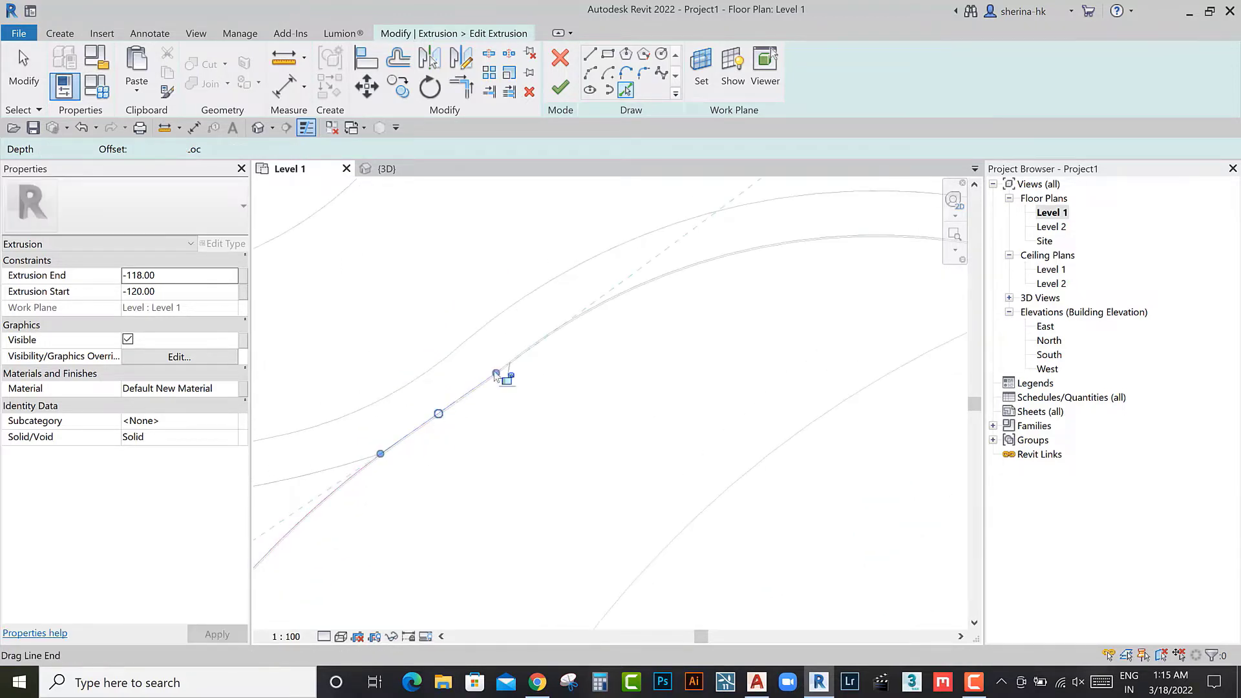
scroll(537, 346, down, 3)
scroll(665, 457, up, 3)
scroll(687, 370, up, 2)
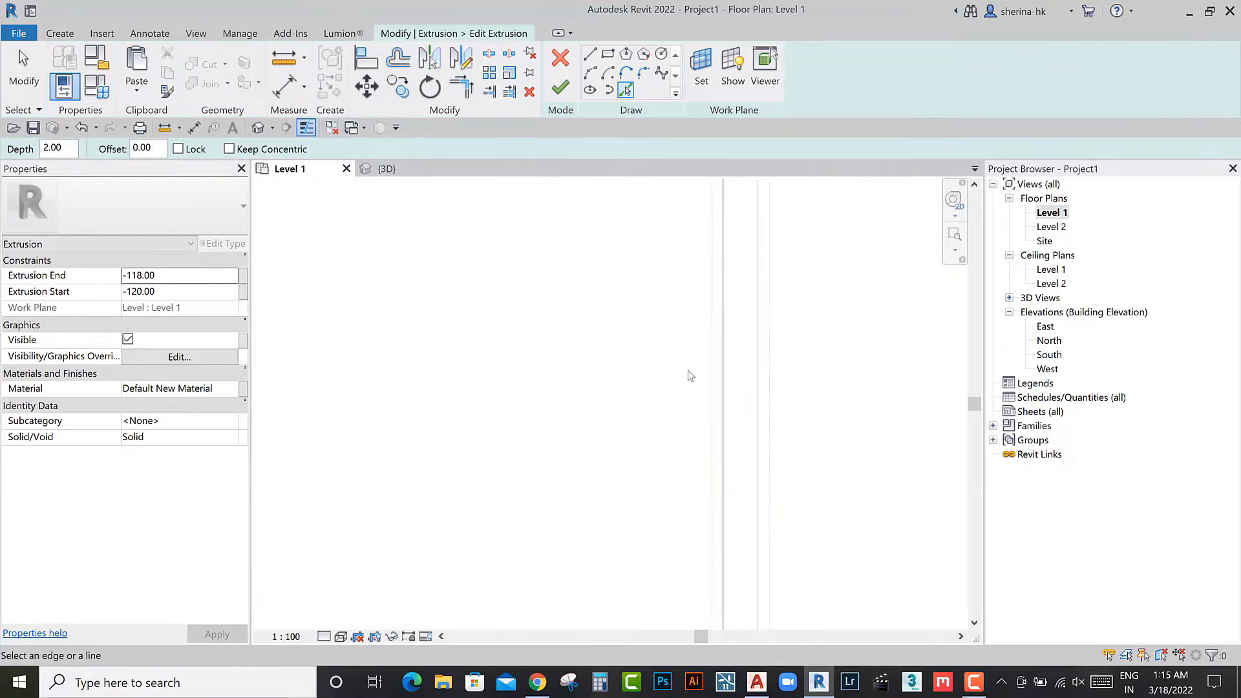
Step: Pick two of the pool's curved edges into the sketch as arcs
middle_drag(687, 370, 638, 442)
scroll(601, 429, down, 1)
scroll(557, 428, down, 2)
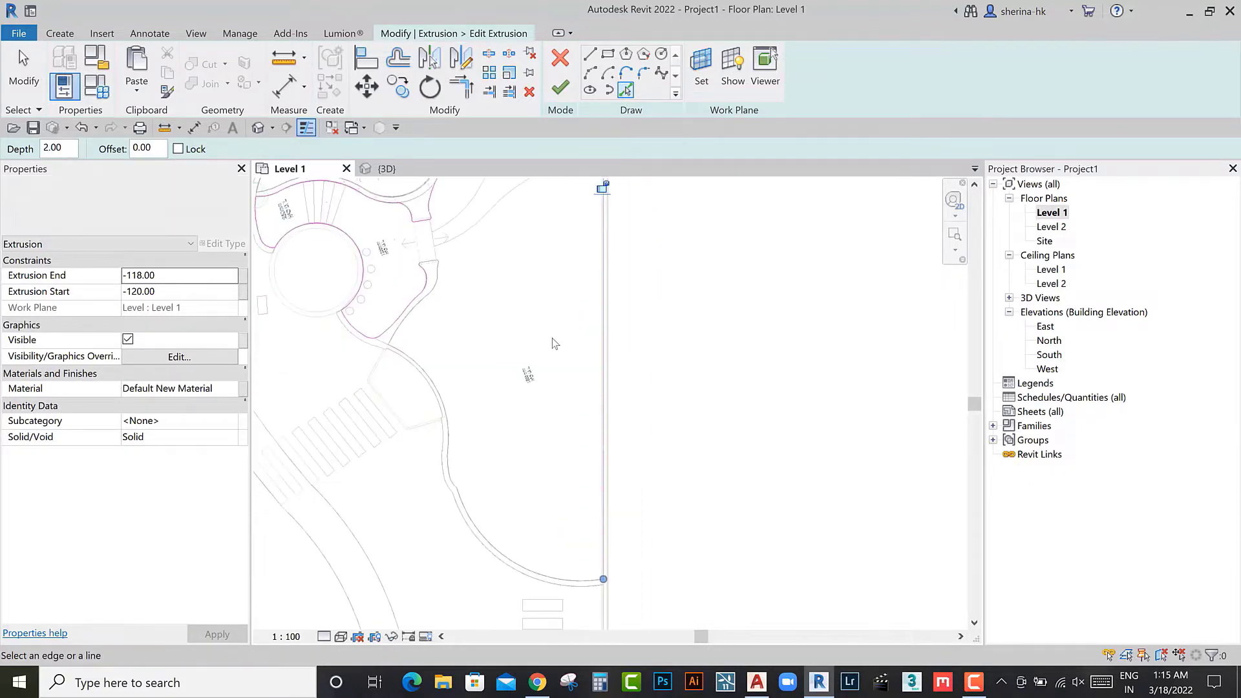
scroll(546, 271, up, 2)
scroll(633, 465, up, 2)
scroll(632, 465, down, 1)
scroll(581, 465, down, 2)
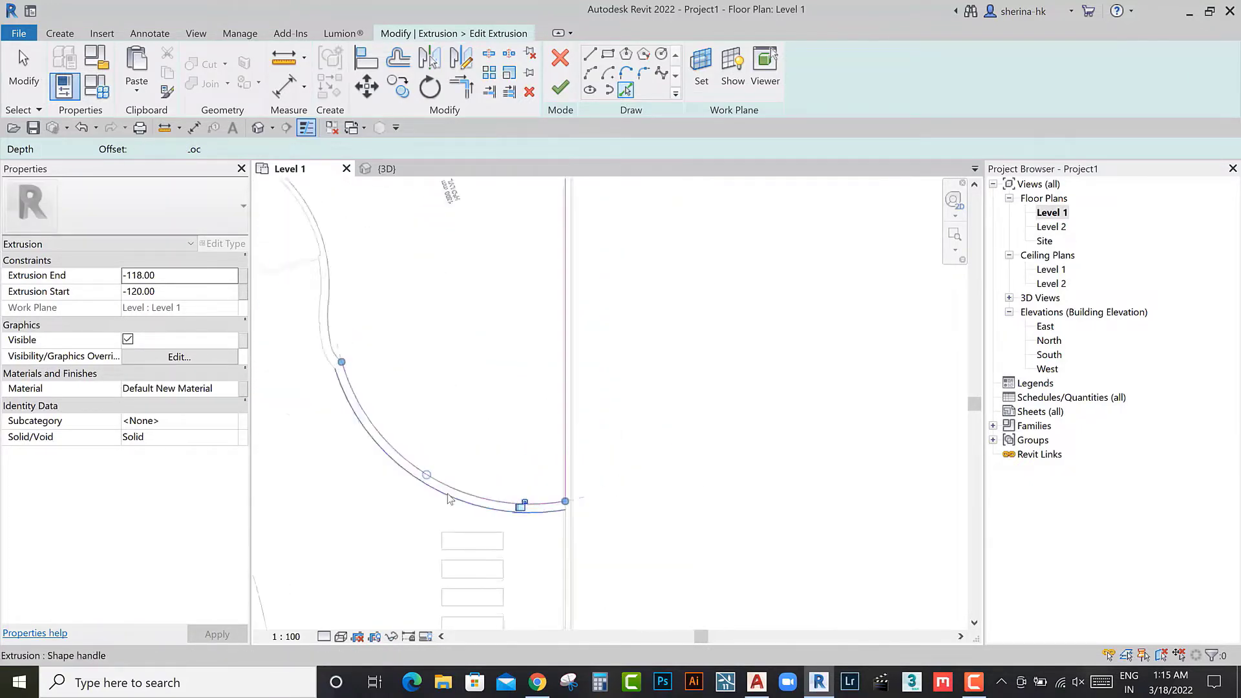
scroll(465, 452, up, 2)
scroll(443, 450, up, 2)
click(480, 442)
scroll(408, 538, down, 2)
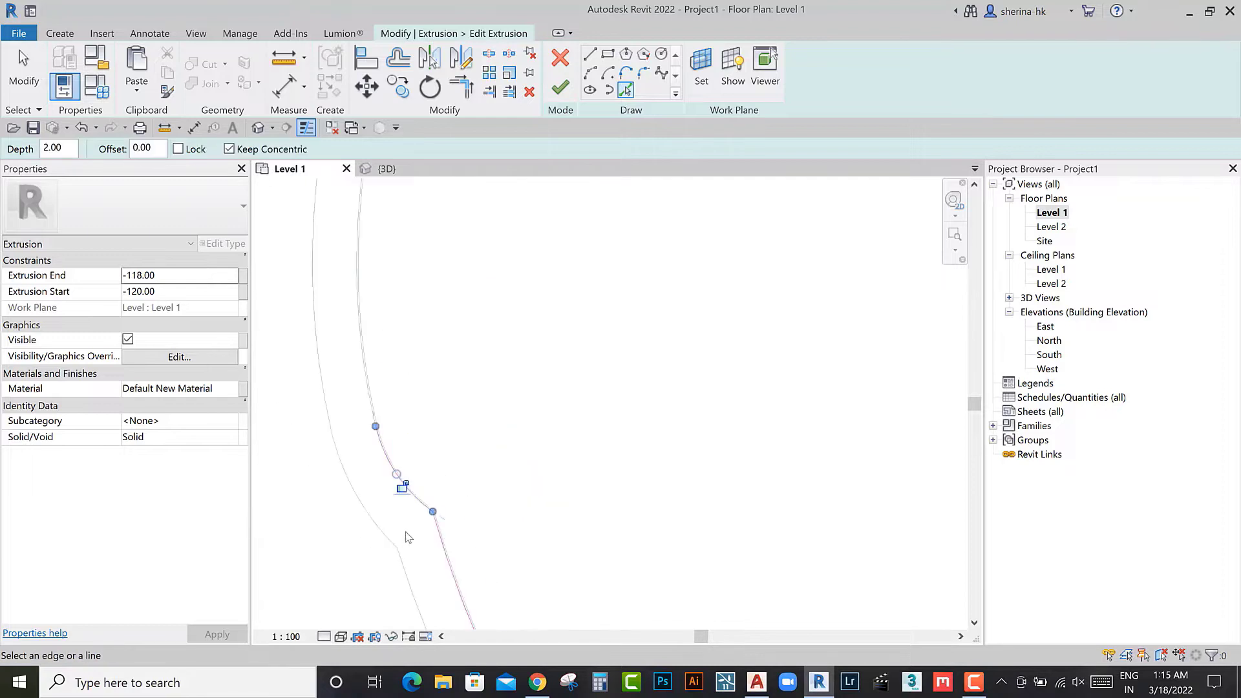
scroll(415, 467, down, 2)
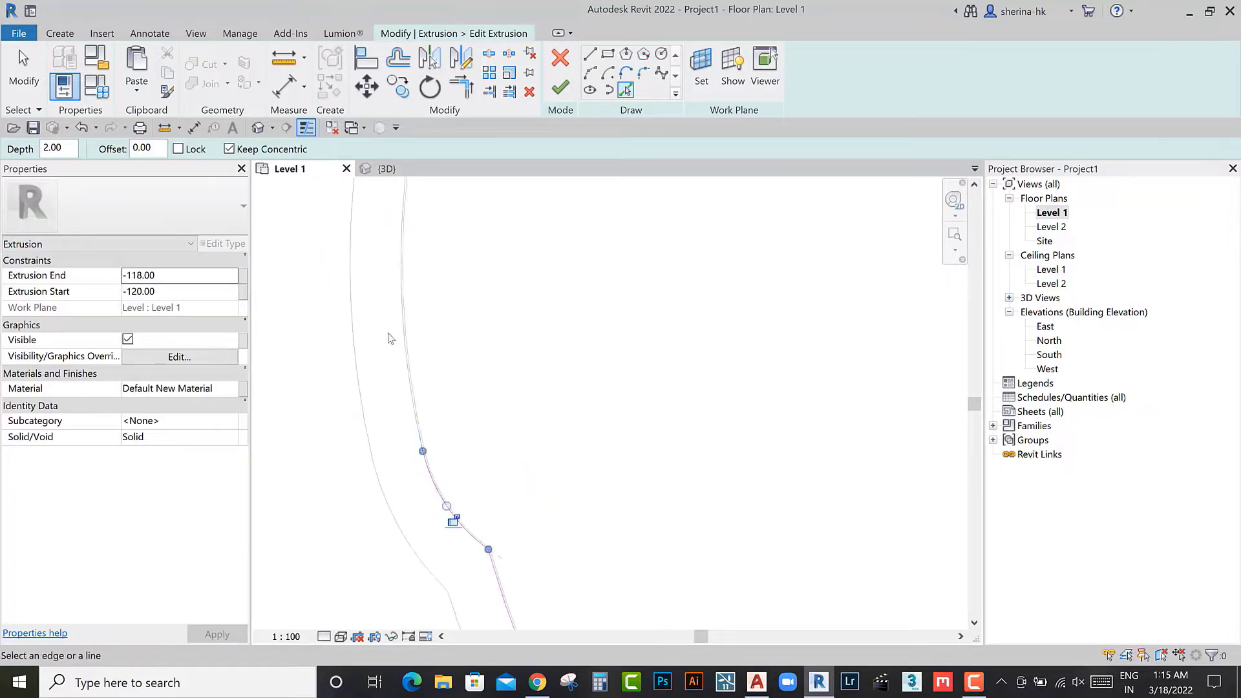
scroll(391, 400, up, 2)
middle_drag(391, 399, 446, 465)
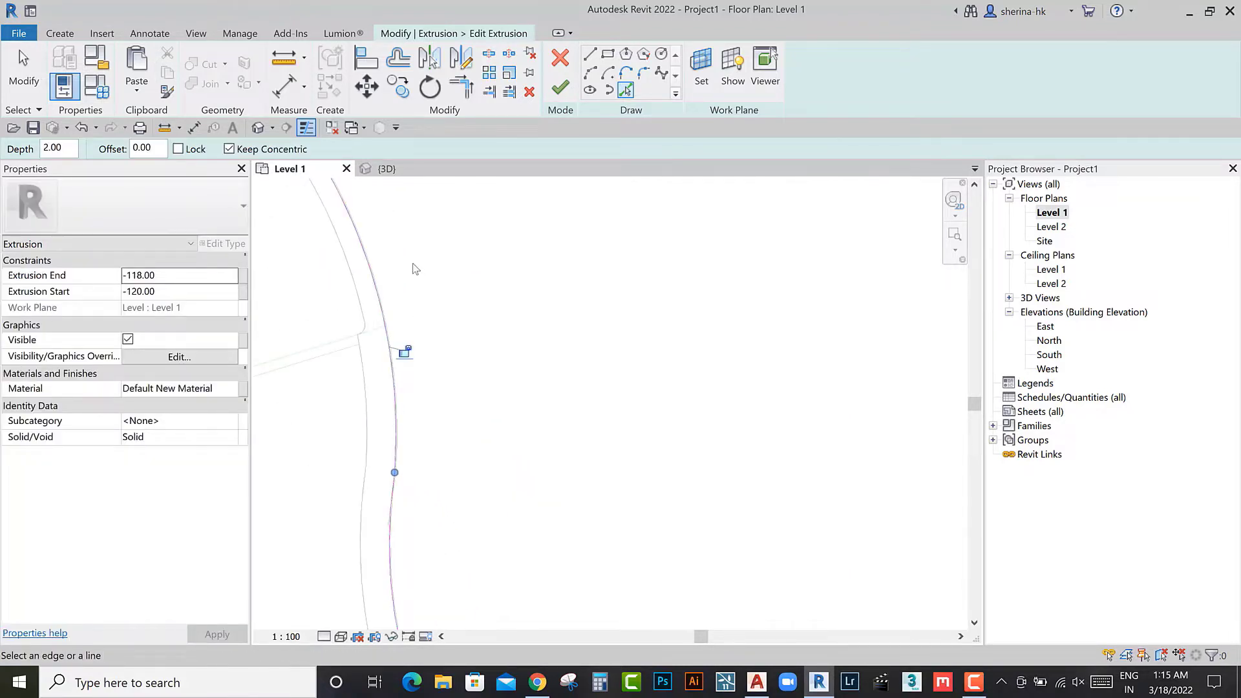
scroll(595, 521, down, 2)
scroll(498, 554, up, 2)
scroll(485, 545, down, 1)
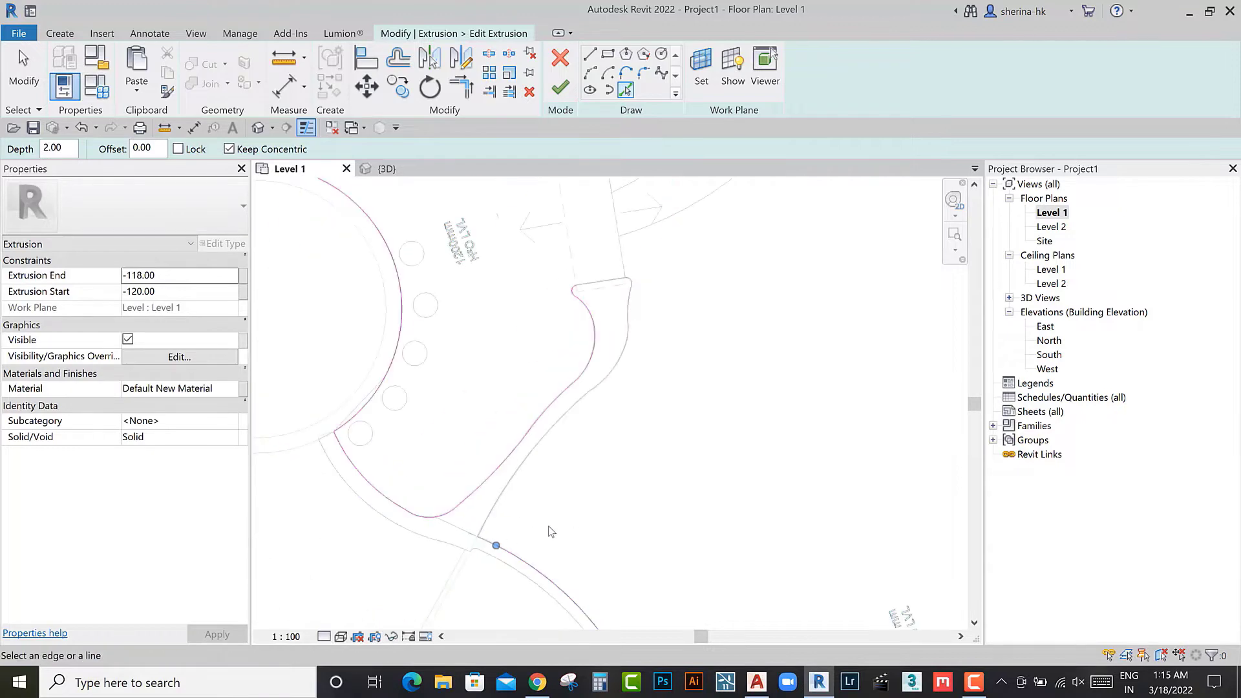
scroll(480, 534, up, 1)
scroll(480, 534, up, 2)
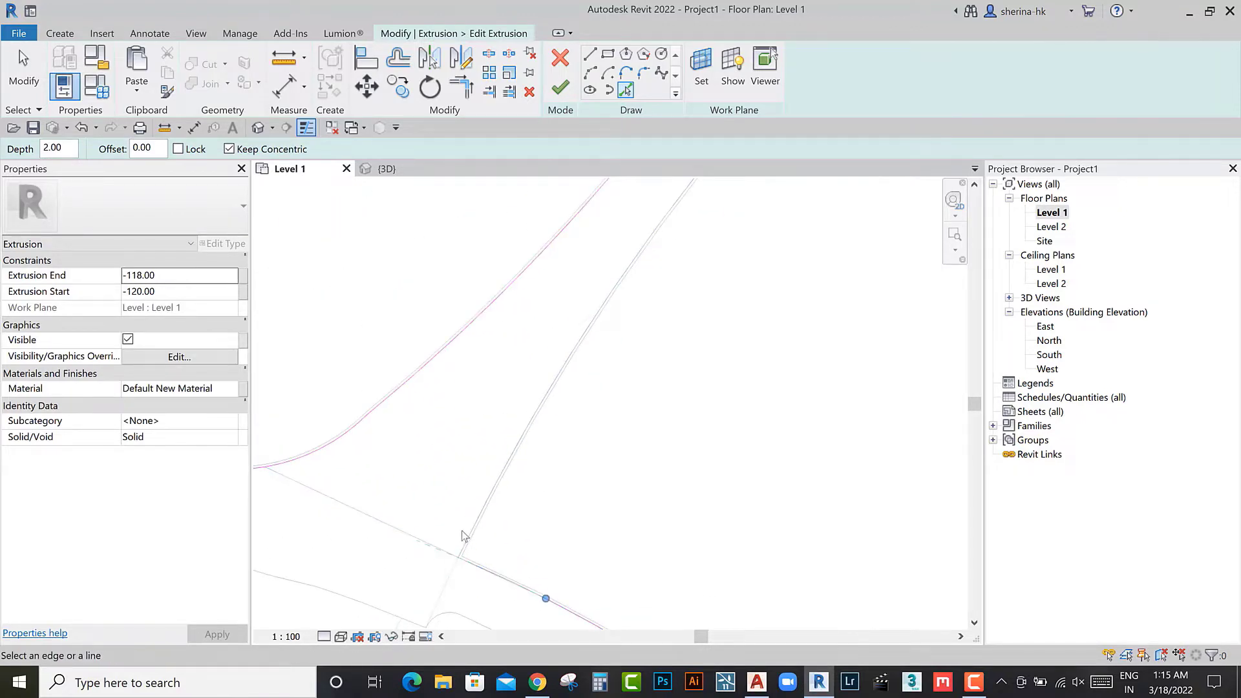
scroll(464, 535, down, 2)
middle_drag(396, 568, 474, 565)
scroll(474, 565, up, 2)
click(536, 446)
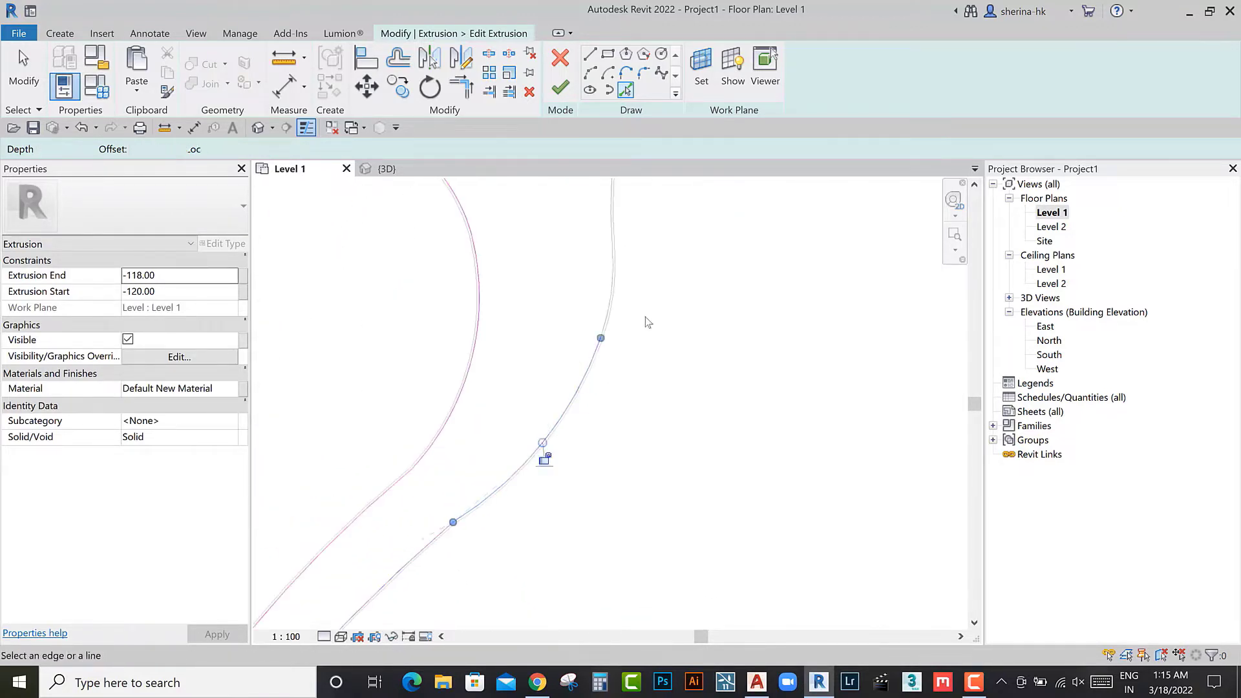
Step: Review the top of the sketch shape, checking the straight top sketch line
middle_drag(648, 322, 533, 461)
middle_drag(573, 402, 588, 564)
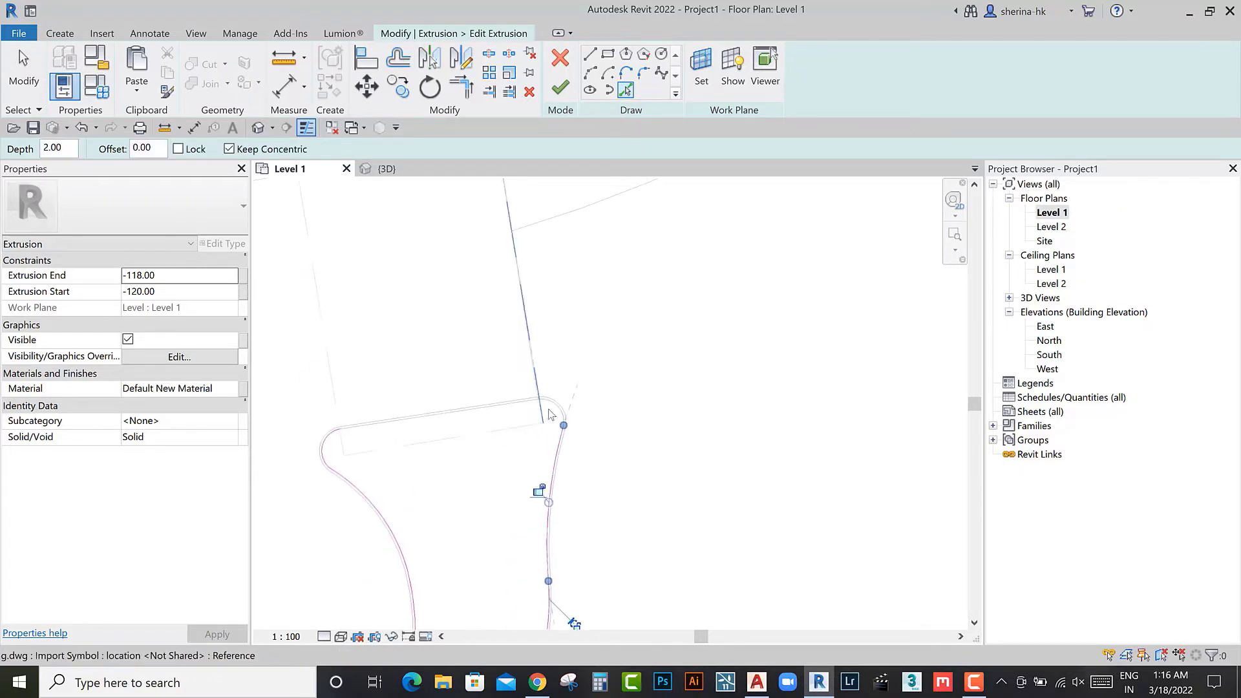
mouse_move(517, 434)
middle_down()
mouse_move(510, 535)
mouse_move(535, 521)
middle_up()
scroll(535, 521, up, 2)
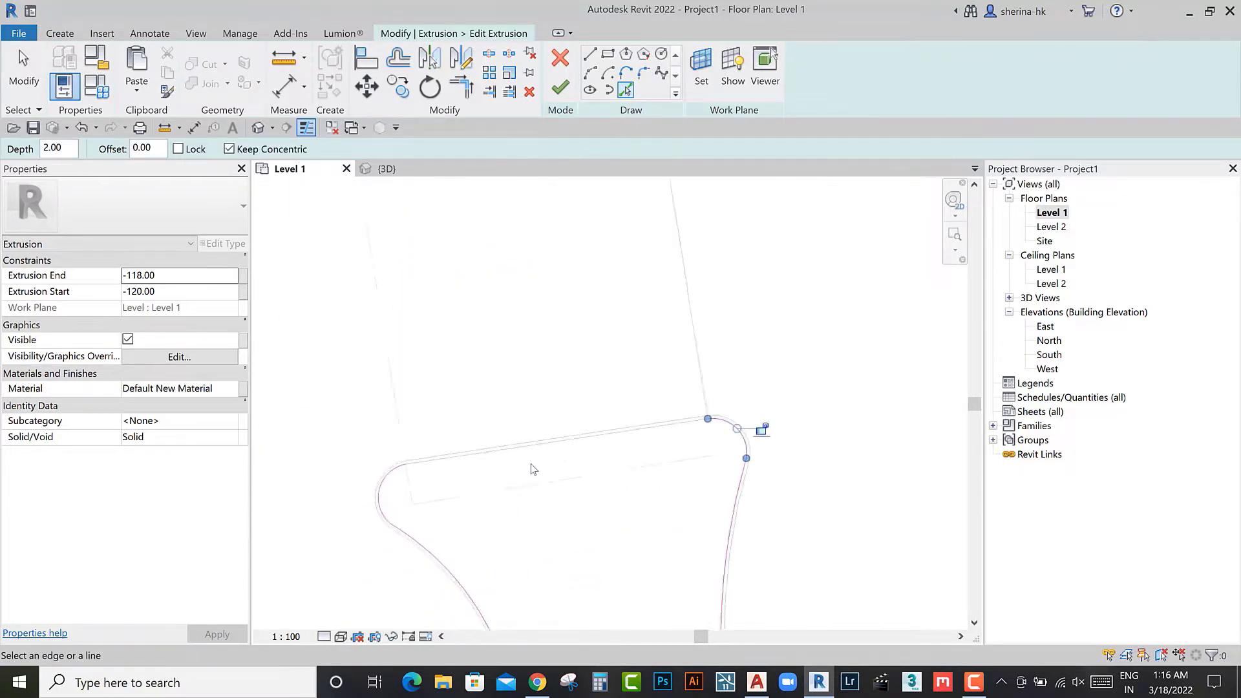
click(525, 445)
scroll(525, 449, down, 2)
scroll(550, 487, down, 2)
scroll(560, 441, up, 4)
click(477, 494)
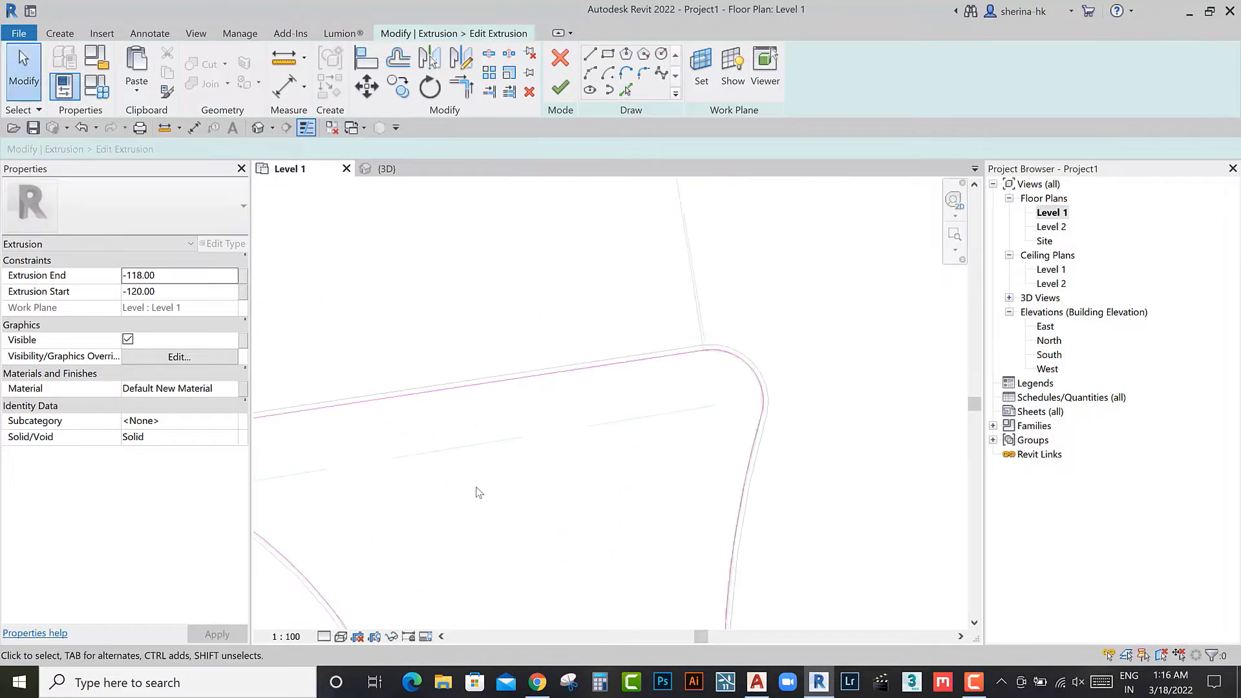
middle_drag(477, 494, 723, 427)
scroll(626, 332, down, 2)
scroll(582, 388, down, 2)
scroll(536, 420, up, 2)
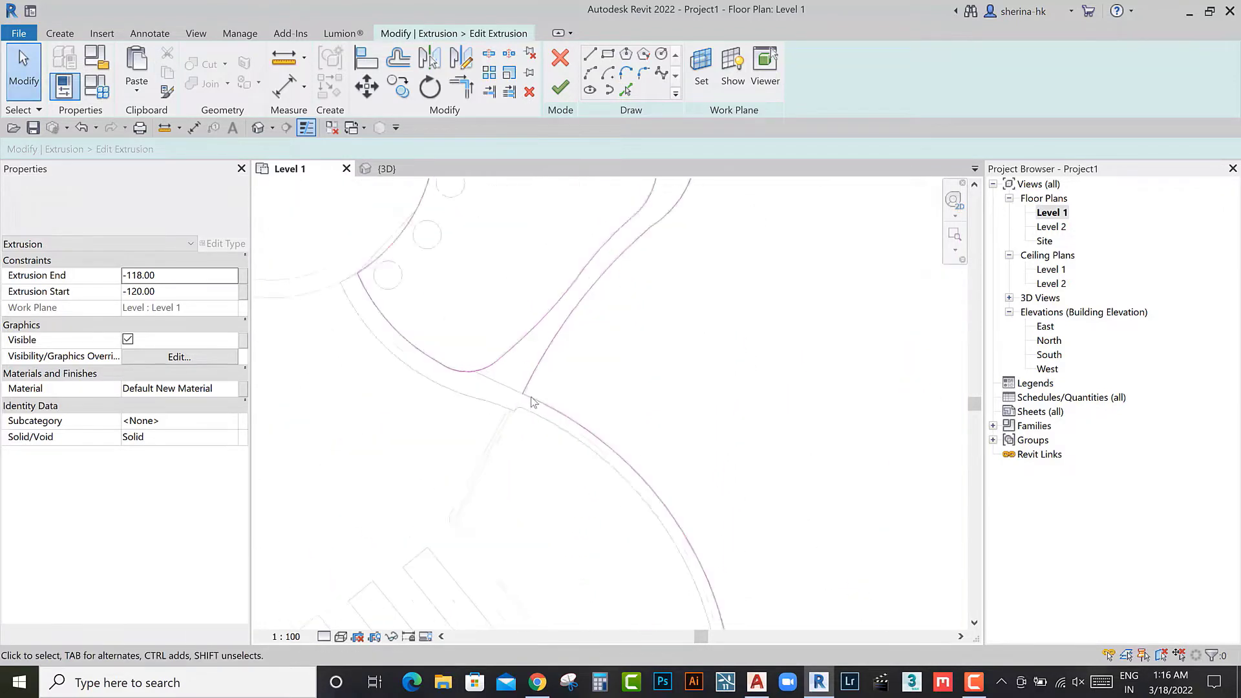
scroll(527, 429, up, 2)
Step: Trim the rounded curve and its neighbouring line into a corner with Trim/Extend (TR)
key(t)
key(r)
scroll(556, 413, up, 1)
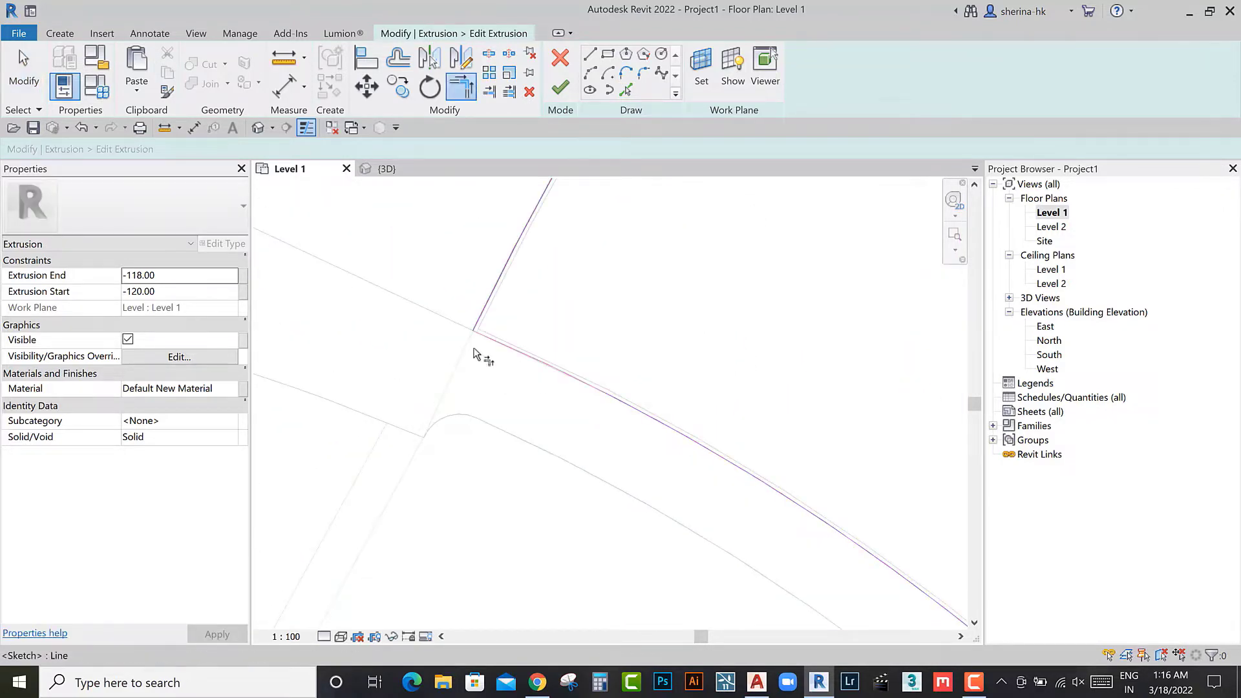
scroll(472, 381, down, 2)
middle_drag(466, 401, 574, 352)
middle_drag(501, 382, 612, 464)
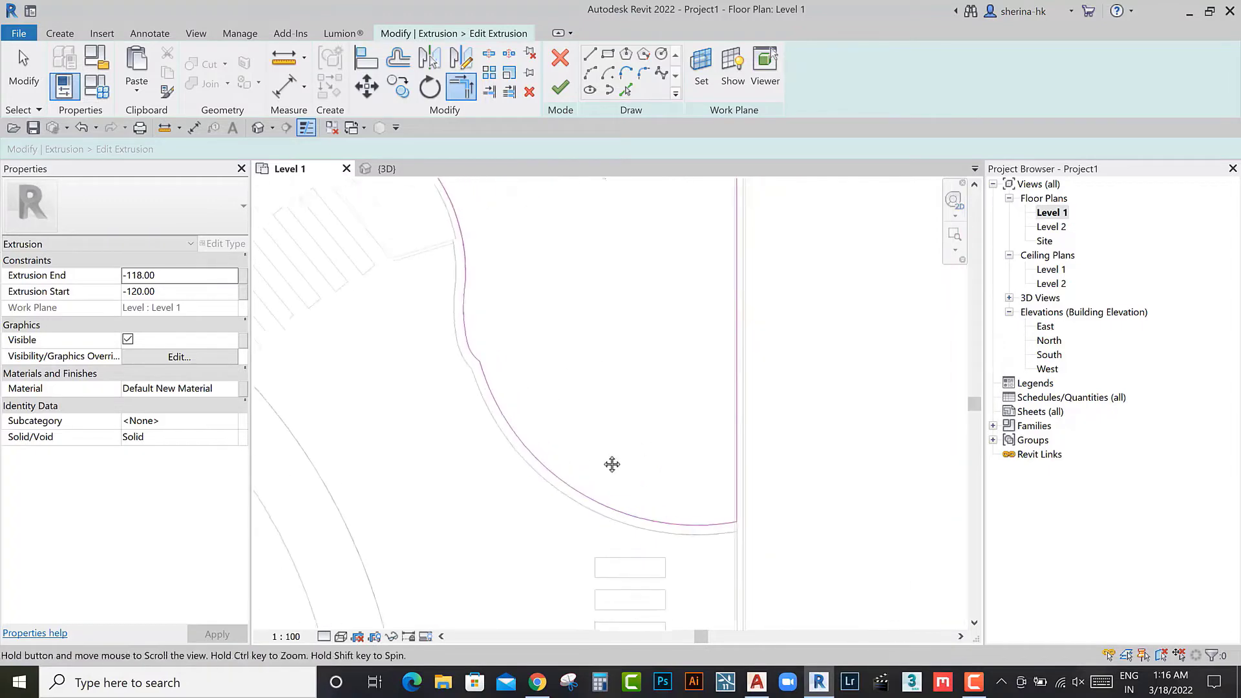
scroll(612, 464, down, 3)
scroll(591, 479, up, 3)
scroll(624, 388, up, 1)
scroll(621, 370, down, 1)
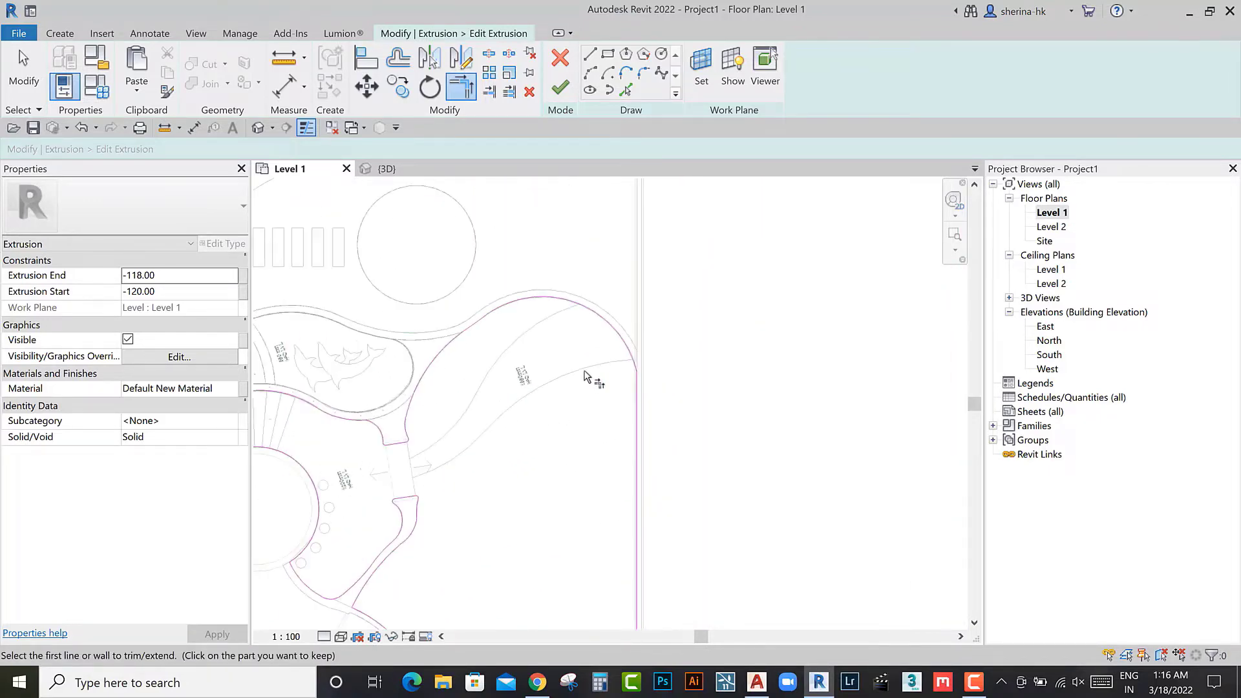
click(560, 88)
click(1173, 640)
scroll(646, 388, up, 3)
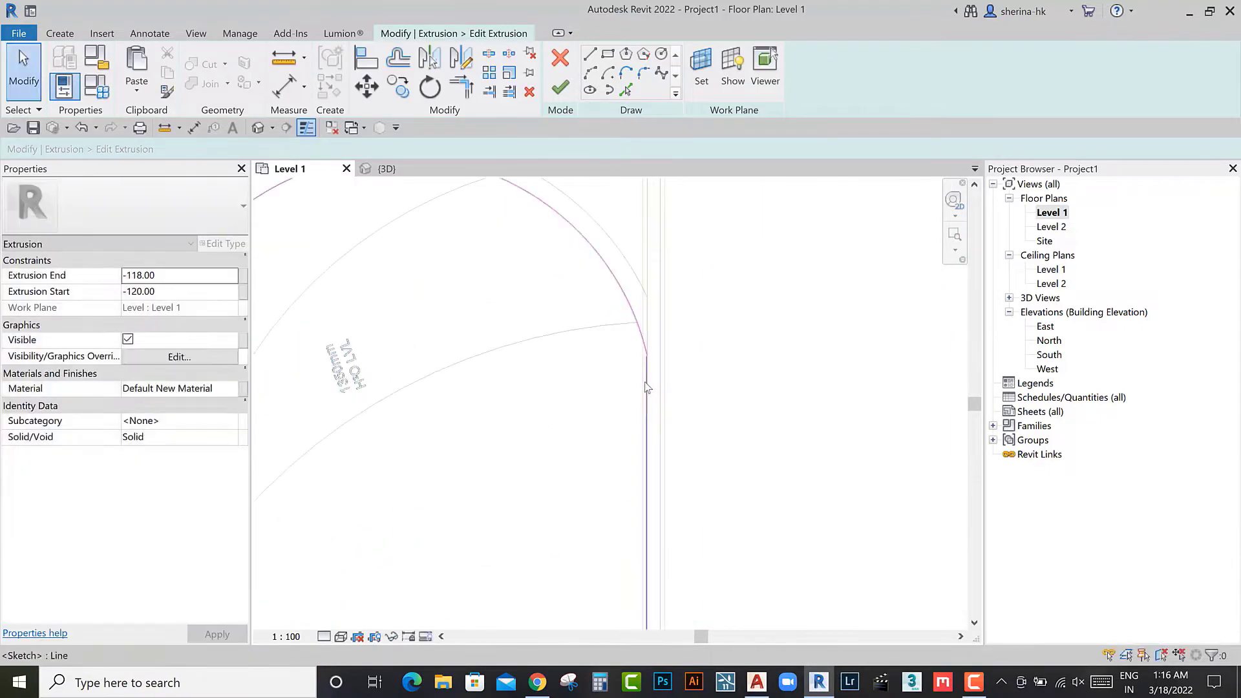
scroll(608, 378, down, 2)
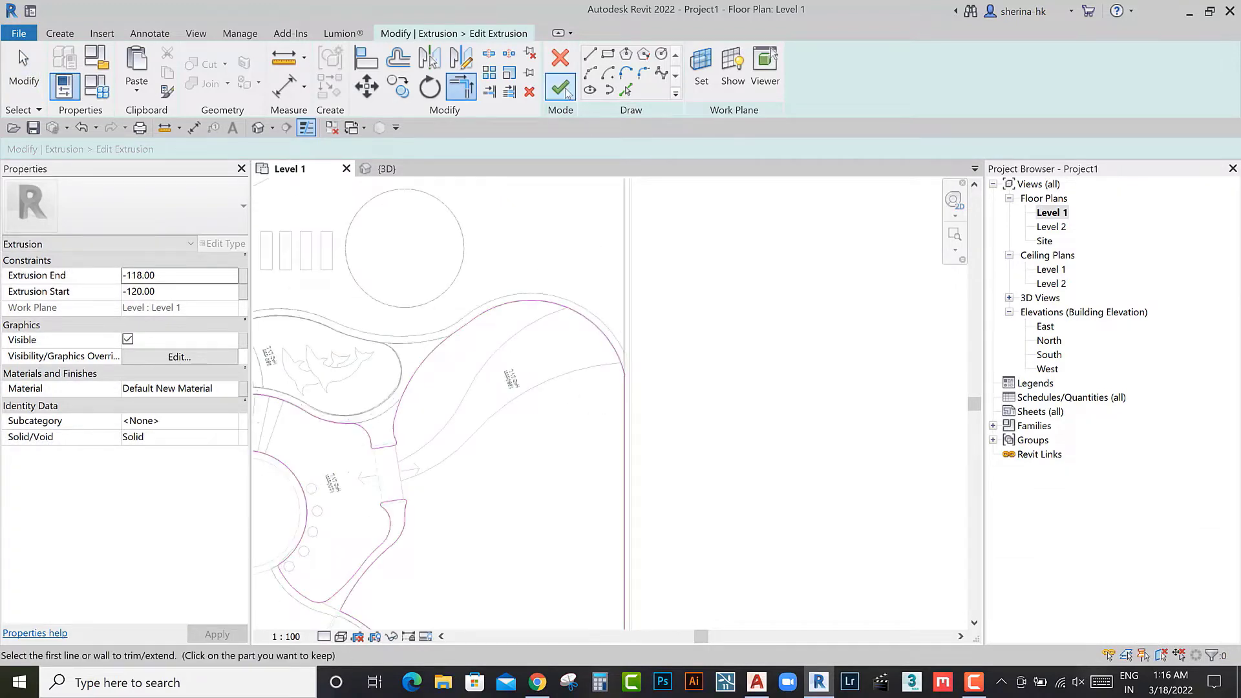
Step: After an open-loop error on finishing, trim the next corner of the sketch
click(561, 87)
click(1172, 640)
scroll(444, 346, up, 3)
scroll(457, 346, up, 2)
click(503, 315)
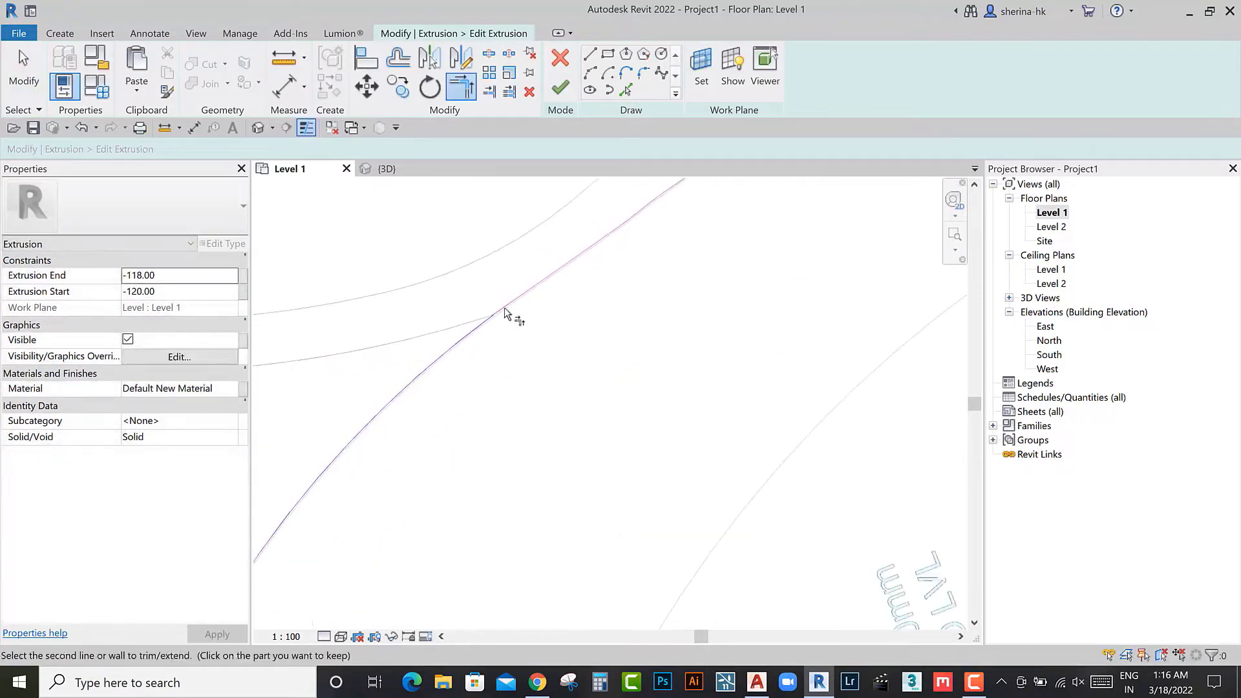
scroll(510, 320, down, 3)
scroll(485, 318, up, 2)
key(Escape)
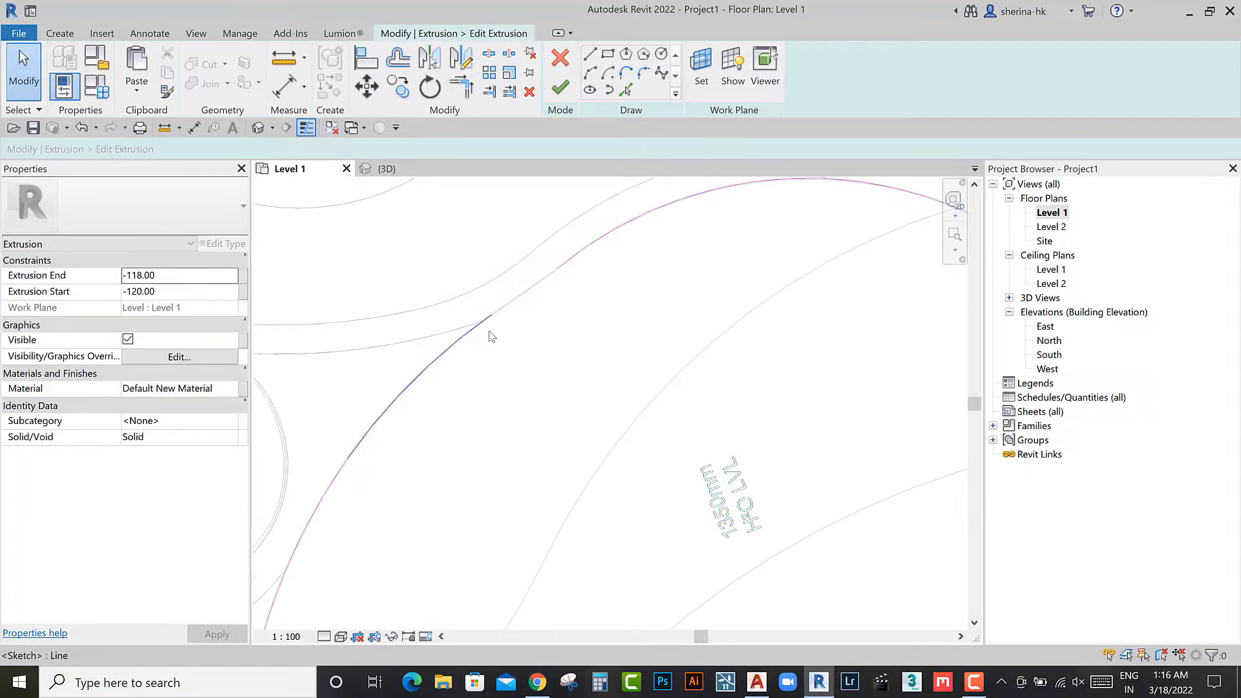
Step: Retry finishing the sketch and dismiss the closed-loop error that appears
scroll(522, 383, down, 4)
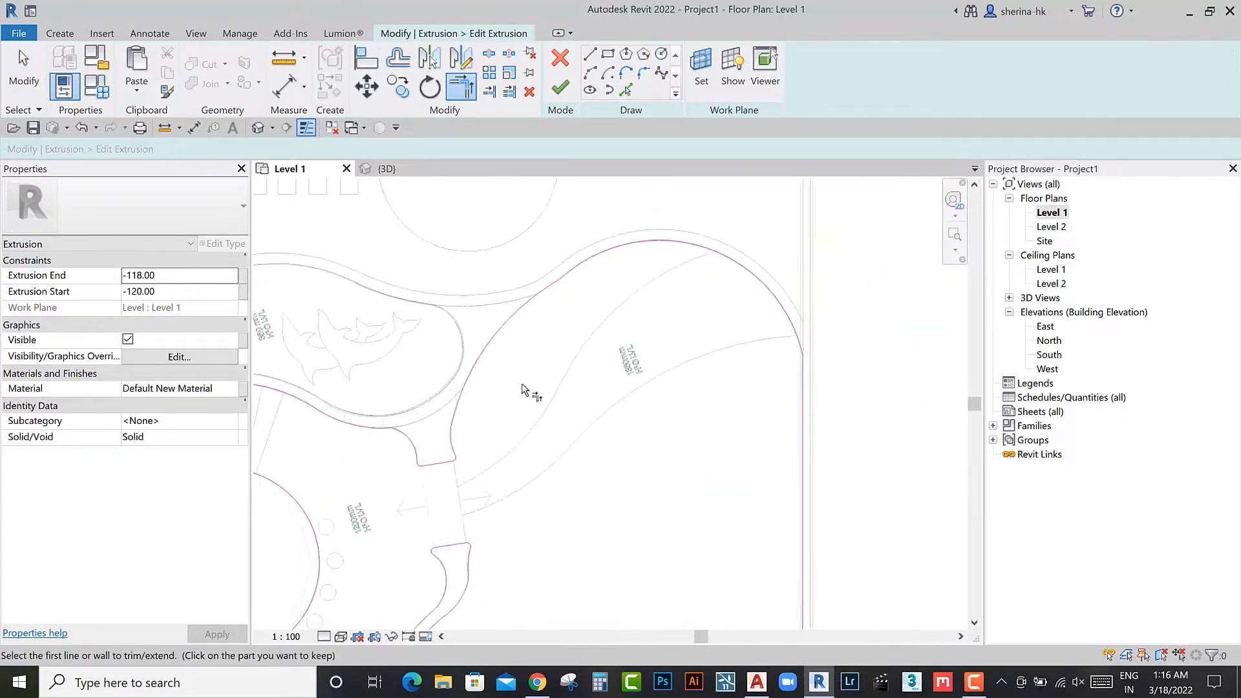
scroll(579, 223, up, 2)
scroll(586, 278, up, 2)
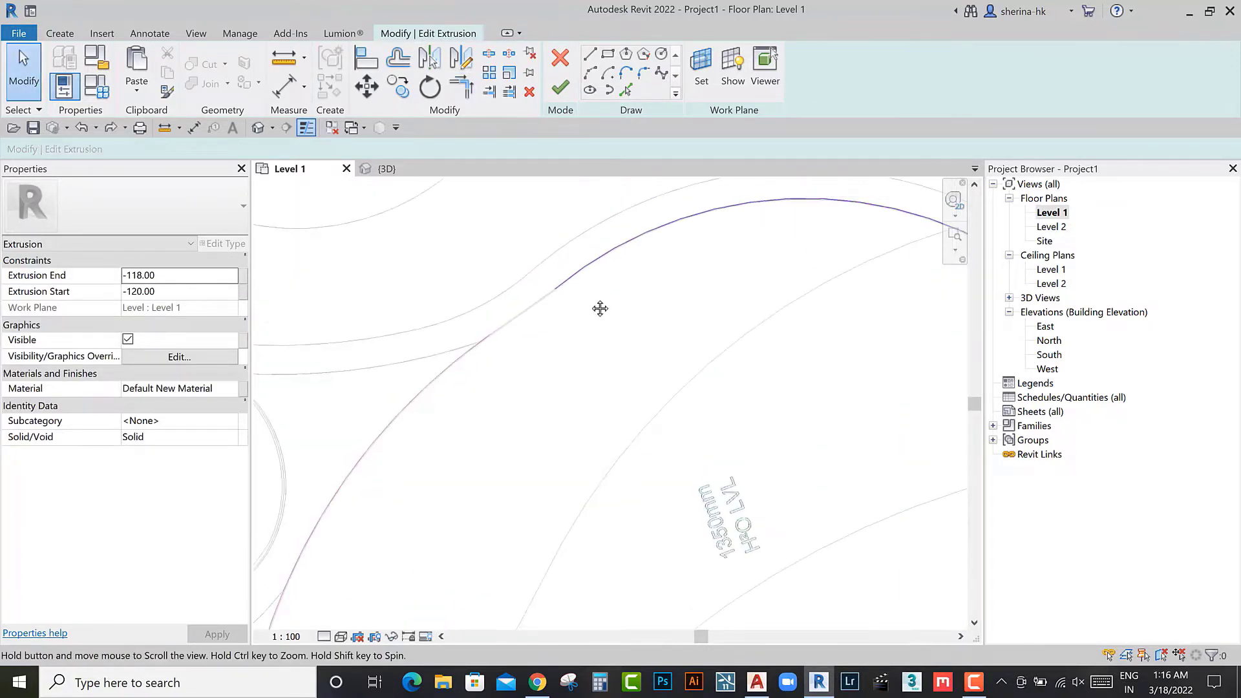
scroll(598, 308, up, 2)
scroll(467, 395, up, 3)
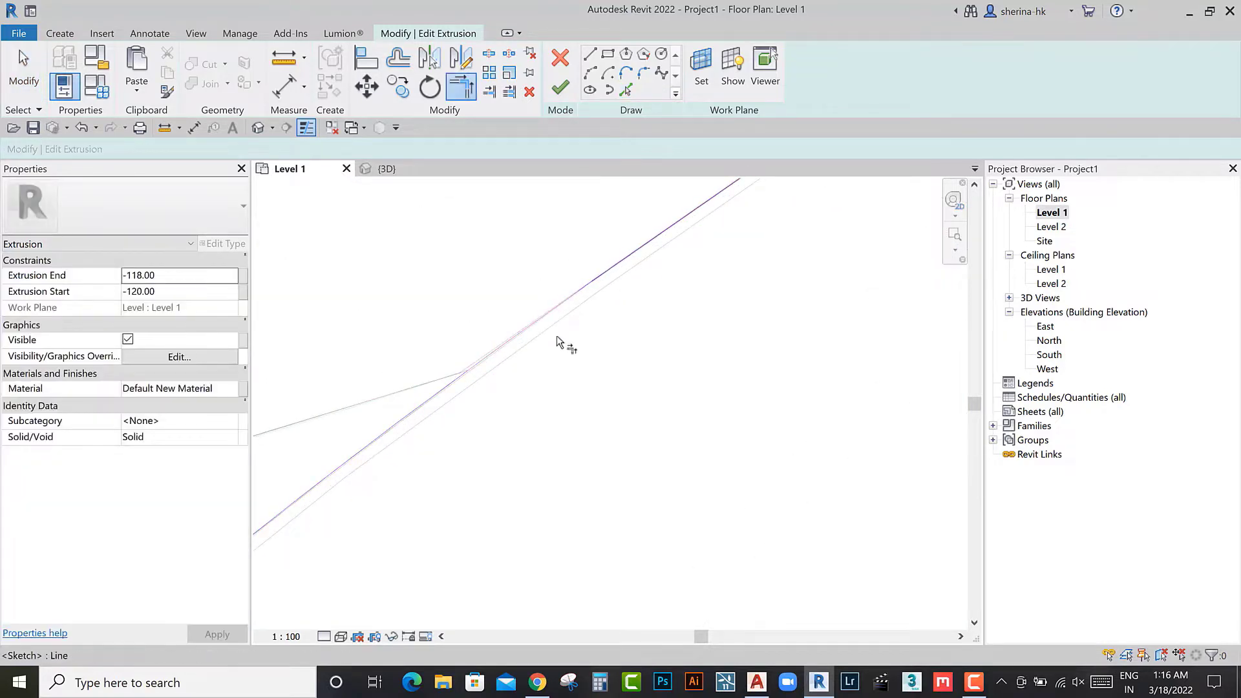
scroll(529, 391, down, 4)
scroll(689, 224, down, 4)
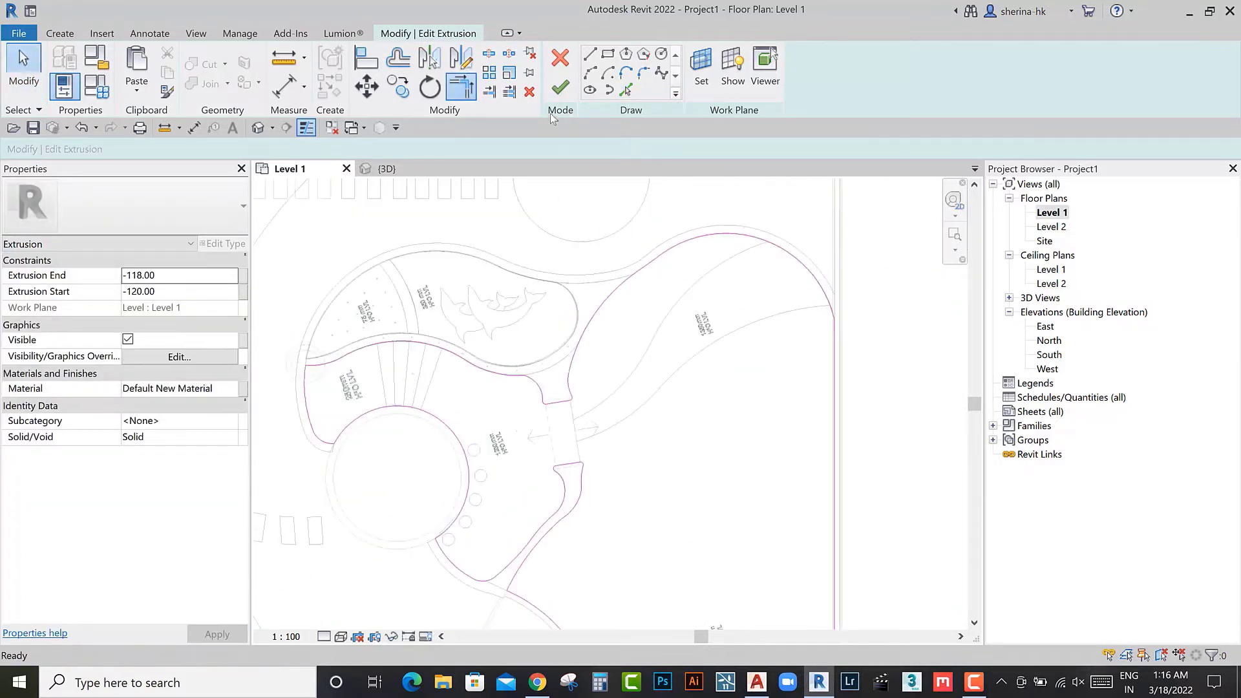
click(561, 88)
key(Return)
scroll(596, 377, up, 5)
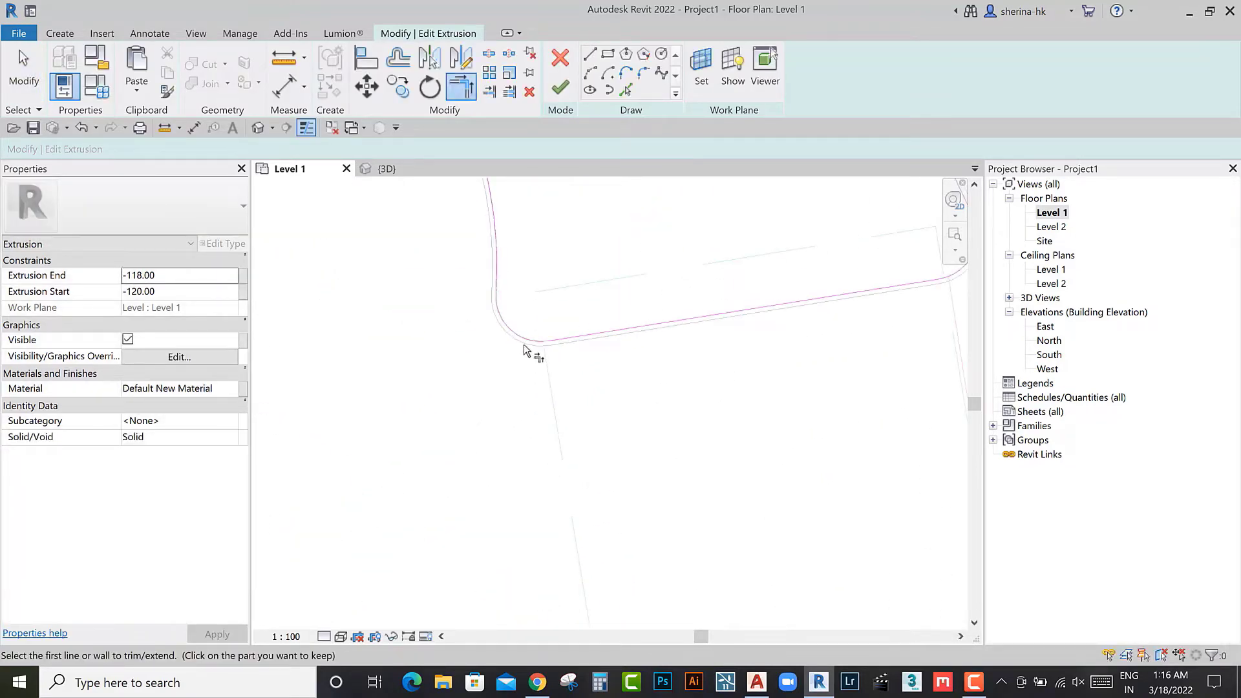
scroll(569, 387, down, 3)
scroll(631, 429, up, 3)
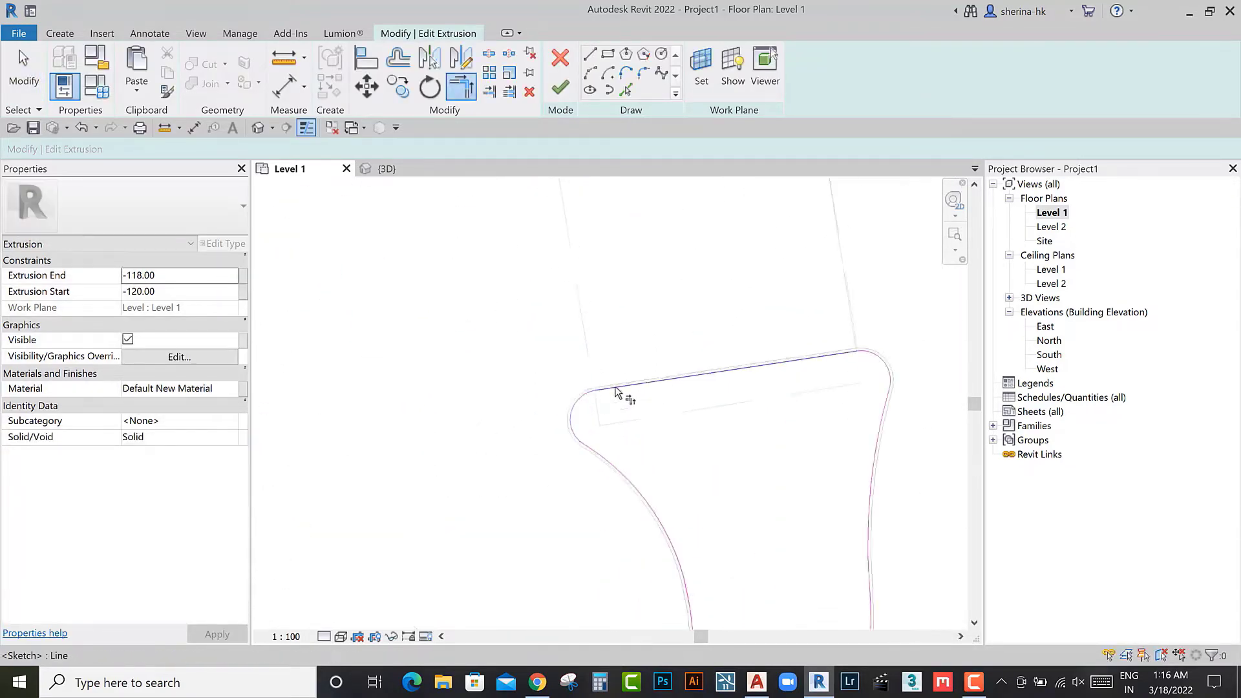
scroll(560, 408, down, 3)
Step: Check the pool's lower right corner, clear the error, and finish the extrusion sketch
click(560, 88)
scroll(554, 340, down, 2)
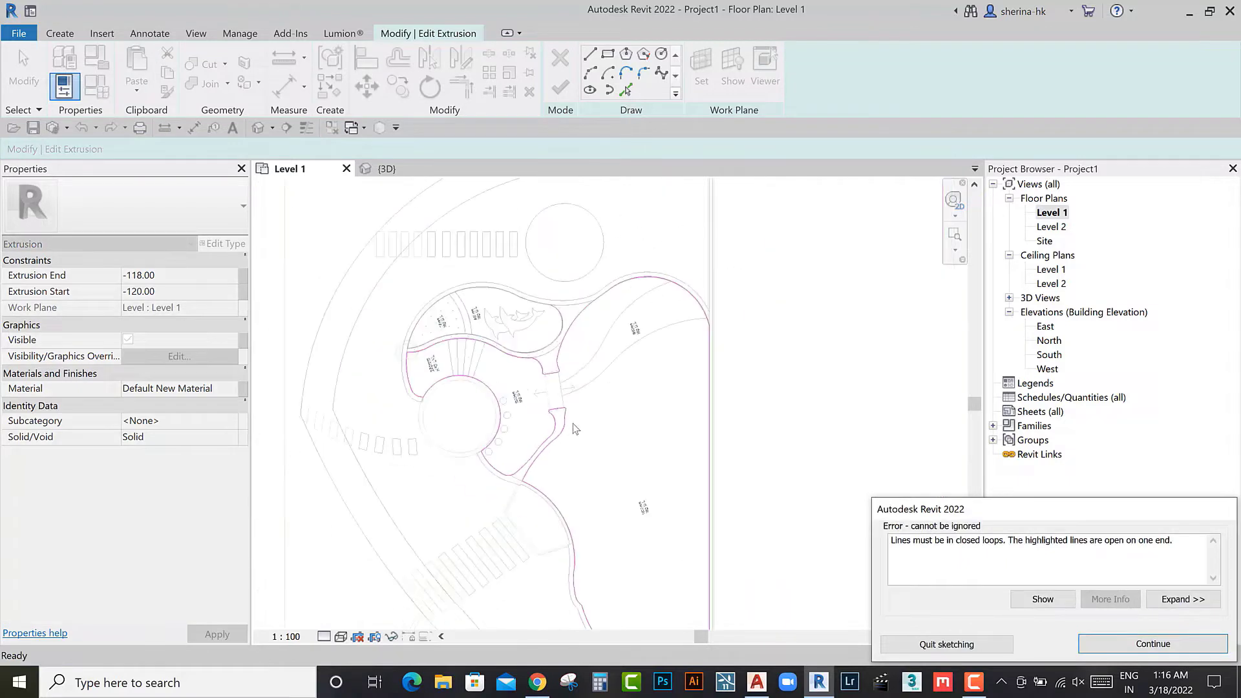
middle_drag(572, 424, 602, 305)
scroll(680, 574, up, 2)
click(1097, 645)
scroll(673, 527, up, 2)
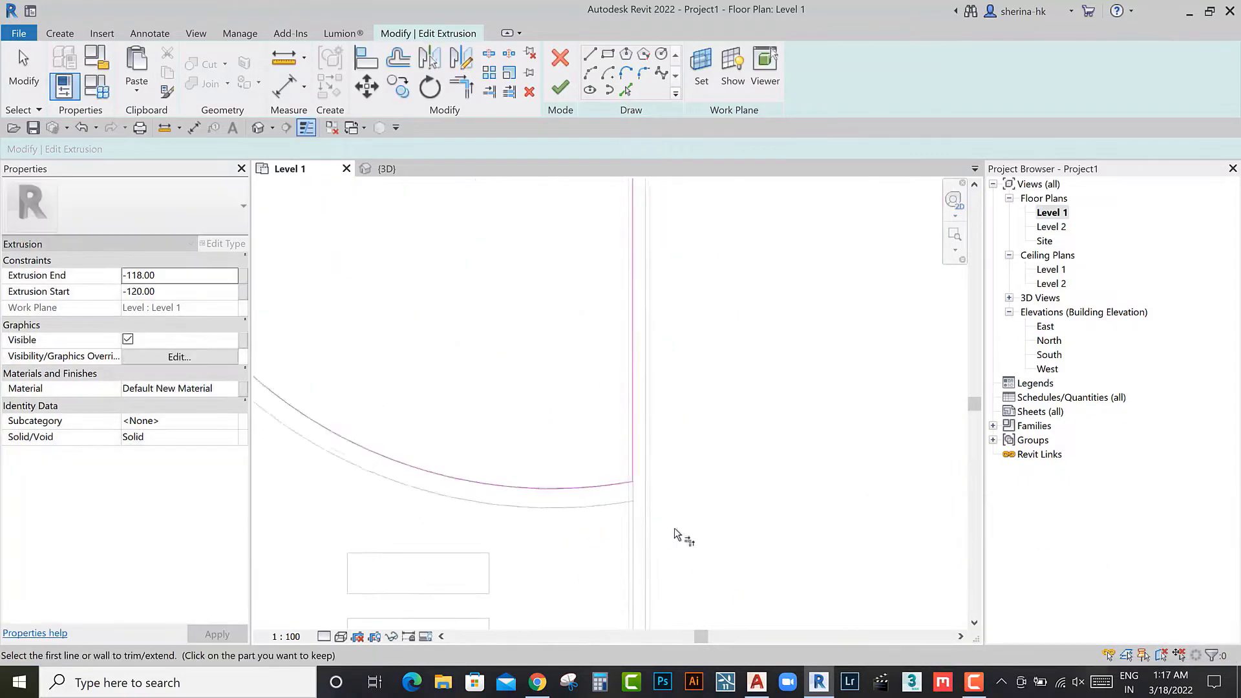
scroll(582, 452, up, 2)
scroll(608, 448, up, 2)
scroll(619, 445, down, 2)
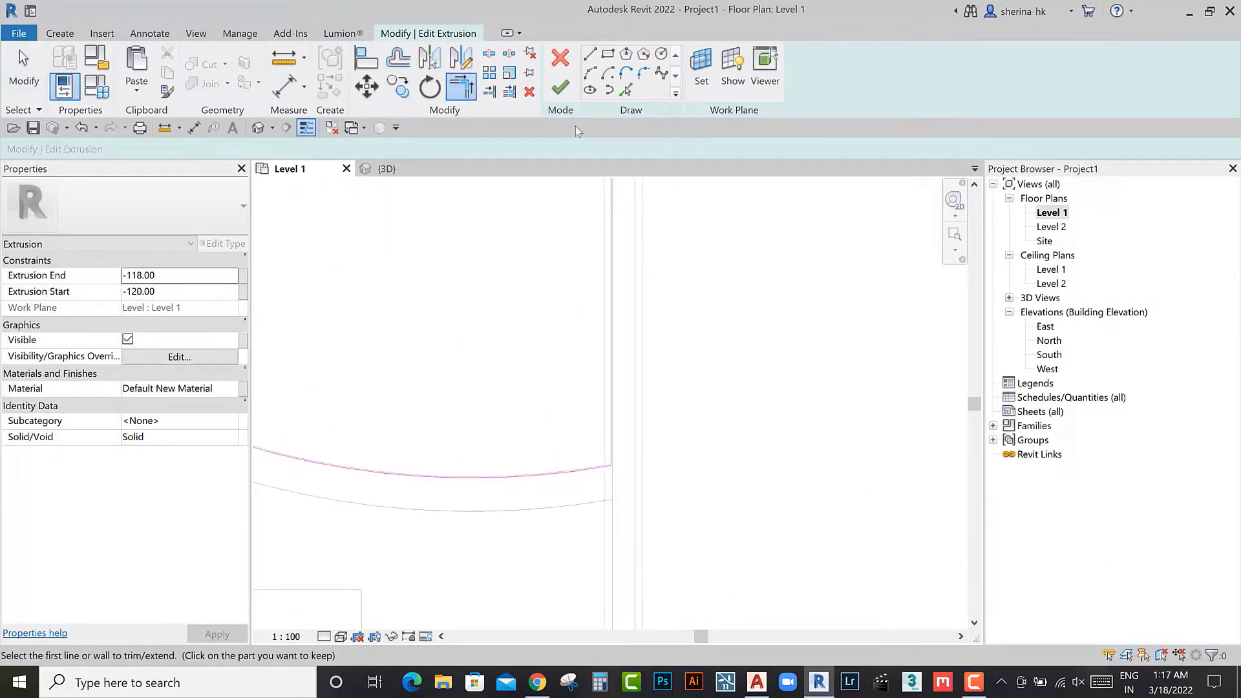
click(560, 88)
scroll(625, 512, down, 2)
Step: Switch to the 3D view and orbit to see the pool from another angle
click(386, 168)
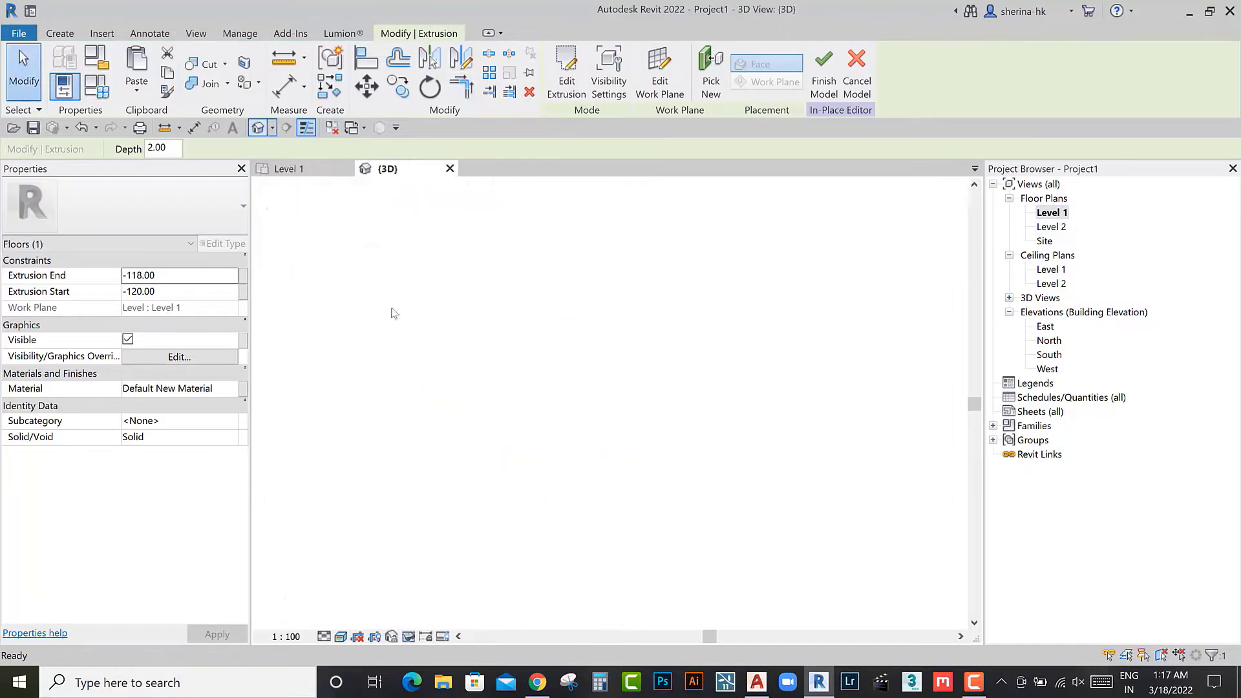
click(21, 52)
scroll(565, 375, up, 5)
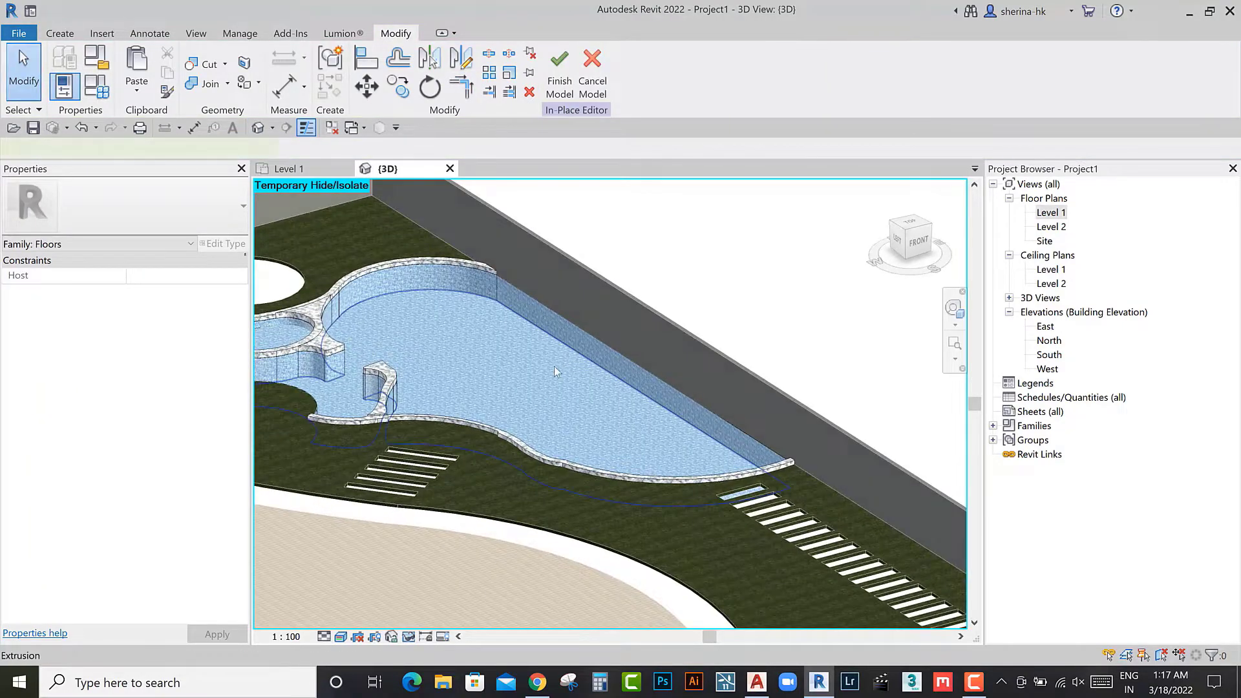
click(553, 366)
mouse_move(553, 366)
shift+middle_down()
mouse_move(465, 373)
mouse_move(579, 421)
mouse_move(493, 354)
mouse_move(477, 393)
mouse_move(468, 388)
mouse_move(531, 394)
mouse_move(517, 386)
mouse_move(539, 355)
shift+middle_up()
scroll(478, 392, down, 3)
scroll(392, 356, up, 3)
scroll(440, 381, up, 3)
scroll(439, 382, down, 4)
Step: Select the pool extrusion, set its Extrusion End to 19.00, and bring up its Material choices
click(538, 350)
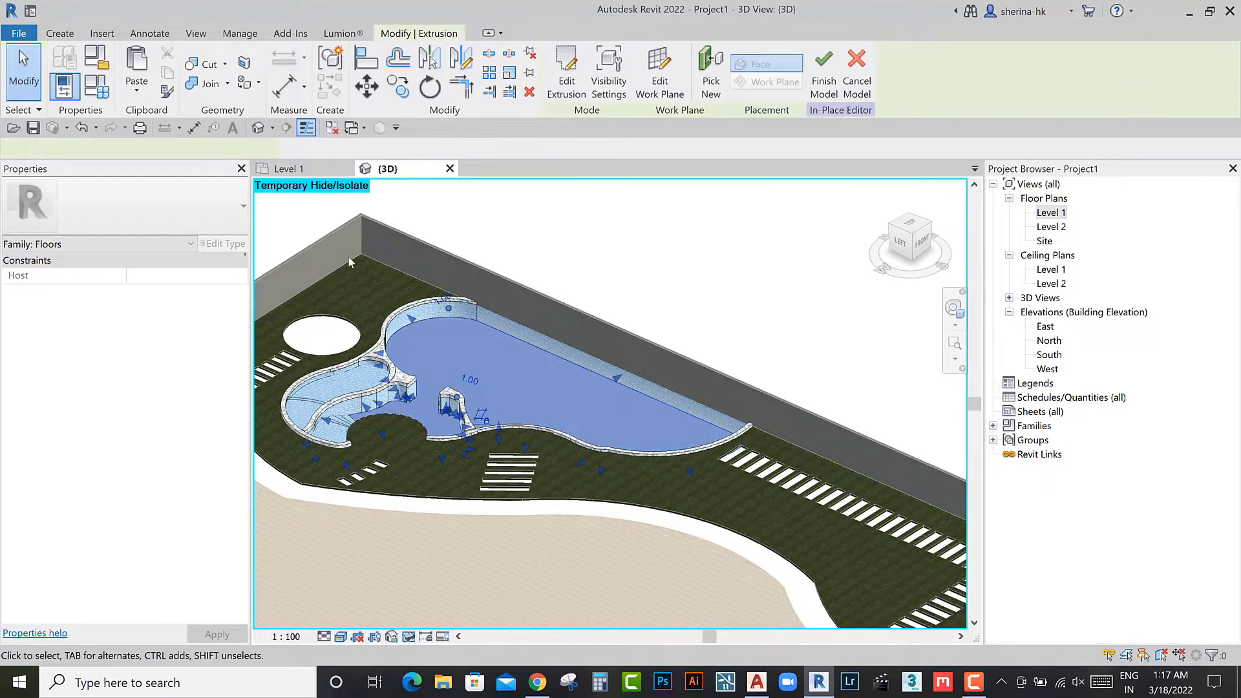
click(136, 90)
key(Escape)
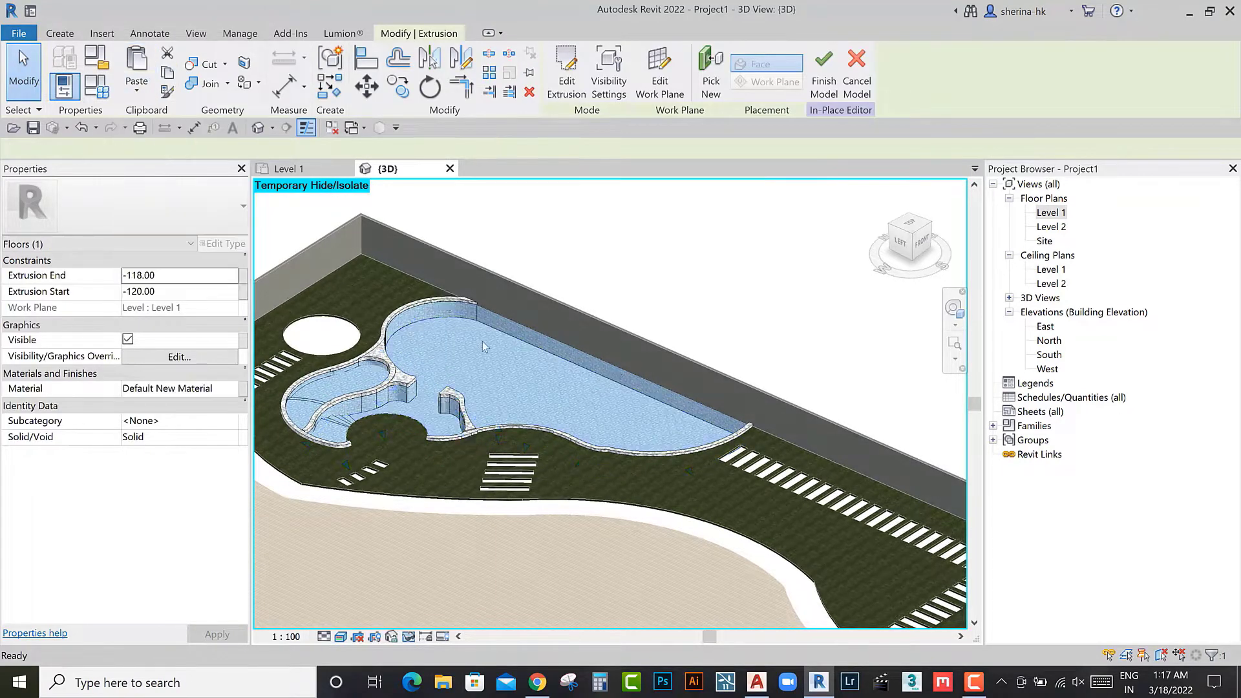
key(Escape)
scroll(502, 336, up, 2)
click(480, 405)
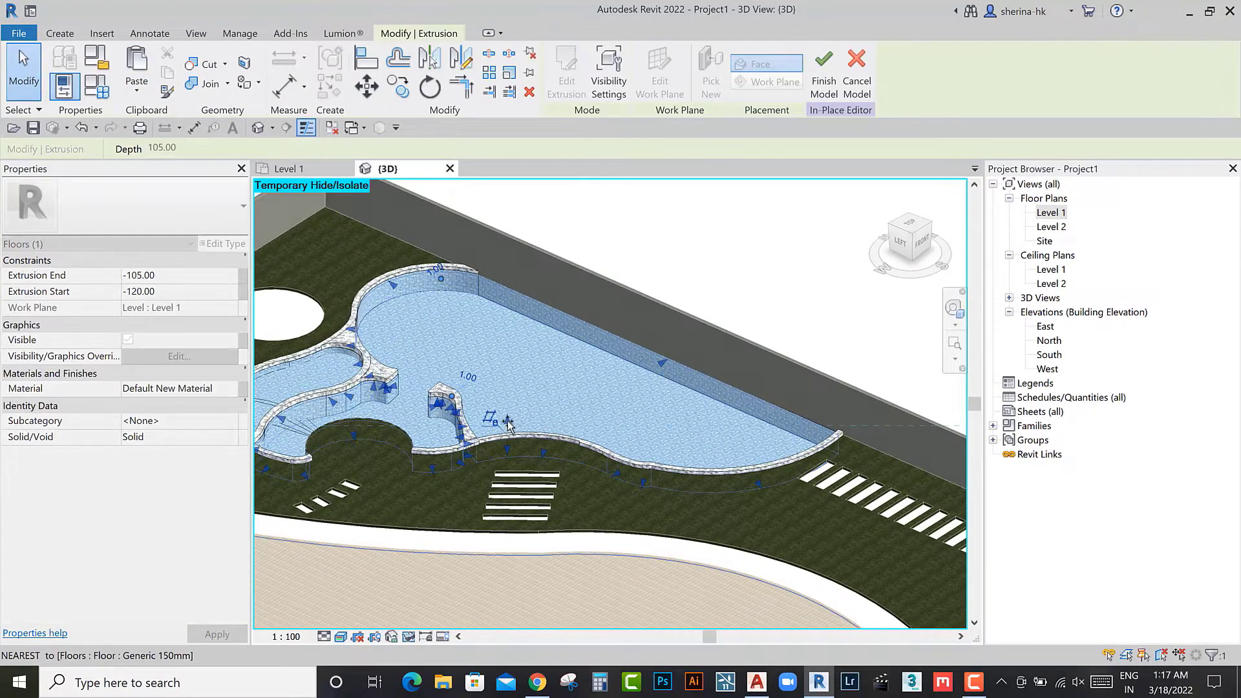
click(507, 420)
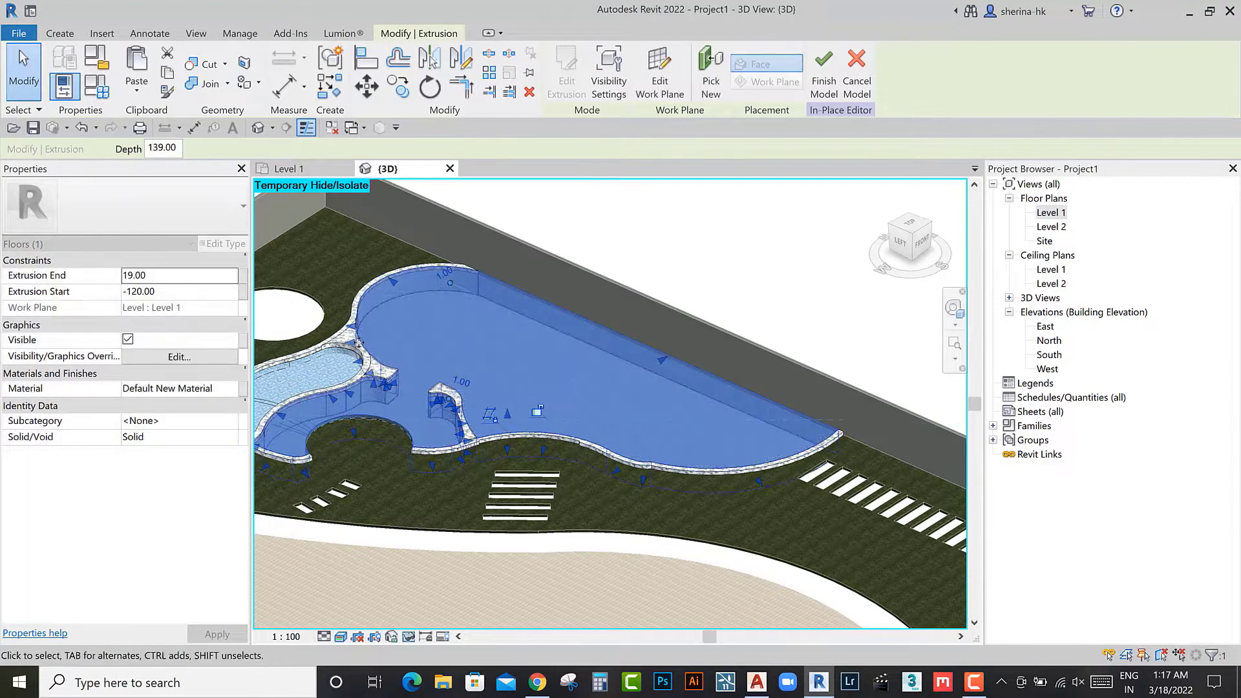
click(239, 388)
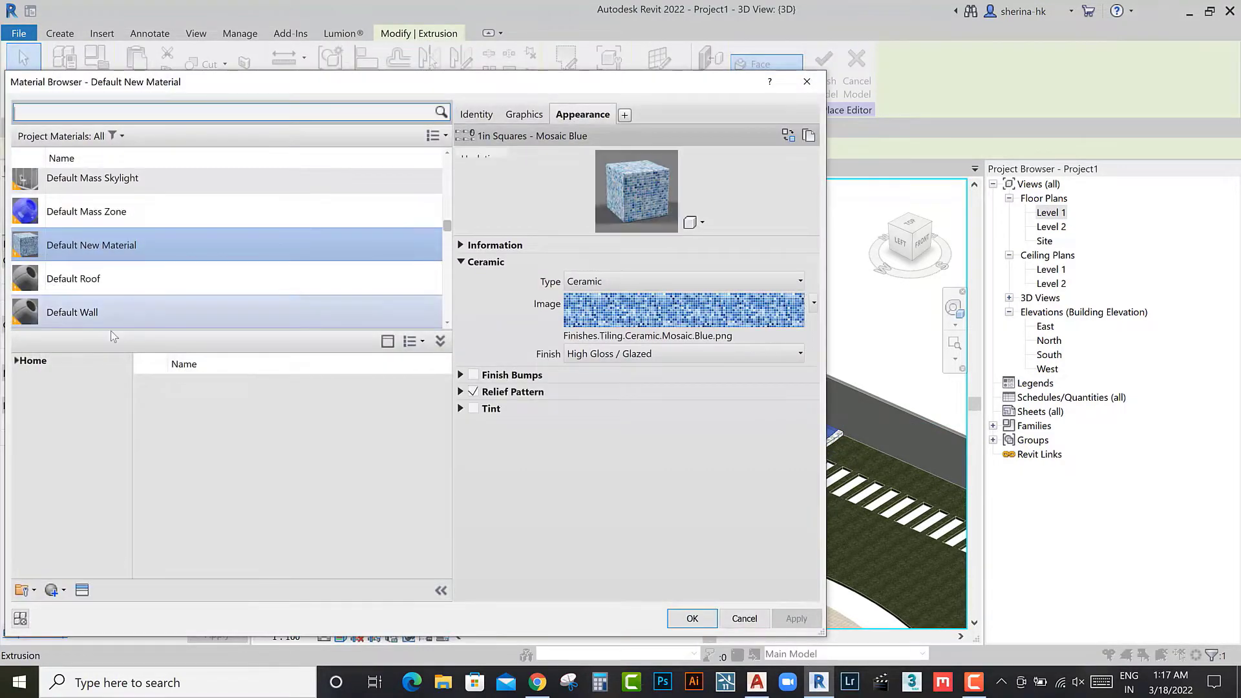
Step: Assign the Water material to the pool channel extrusion
scroll(150, 223, down, 2)
scroll(150, 224, up, 2)
scroll(149, 226, up, 2)
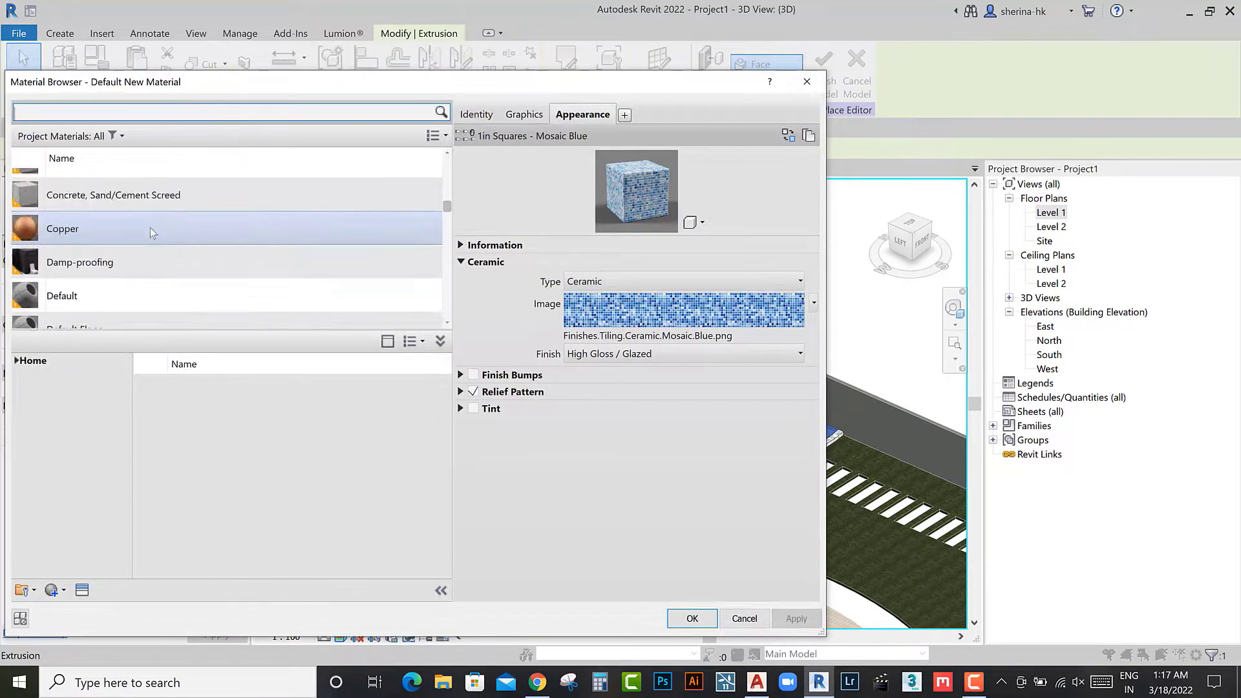
scroll(150, 230, up, 3)
scroll(150, 231, up, 2)
scroll(162, 254, down, 5)
scroll(161, 253, down, 4)
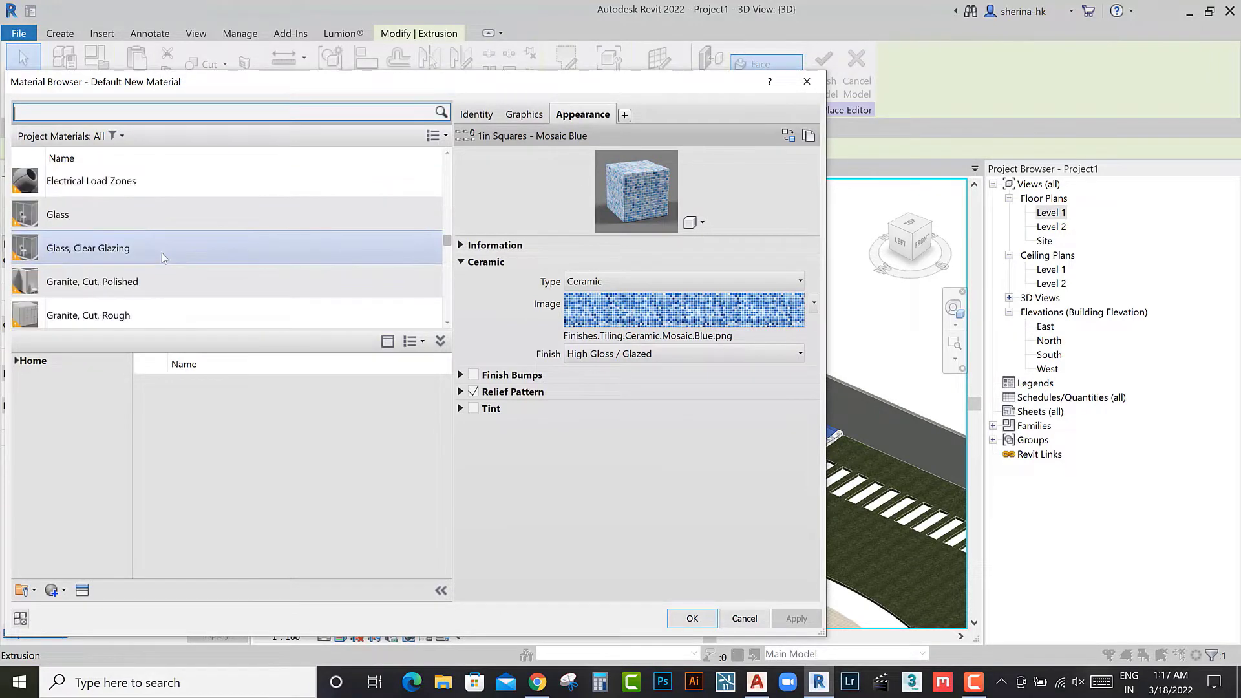
scroll(161, 253, down, 6)
scroll(161, 253, down, 10)
scroll(161, 253, down, 5)
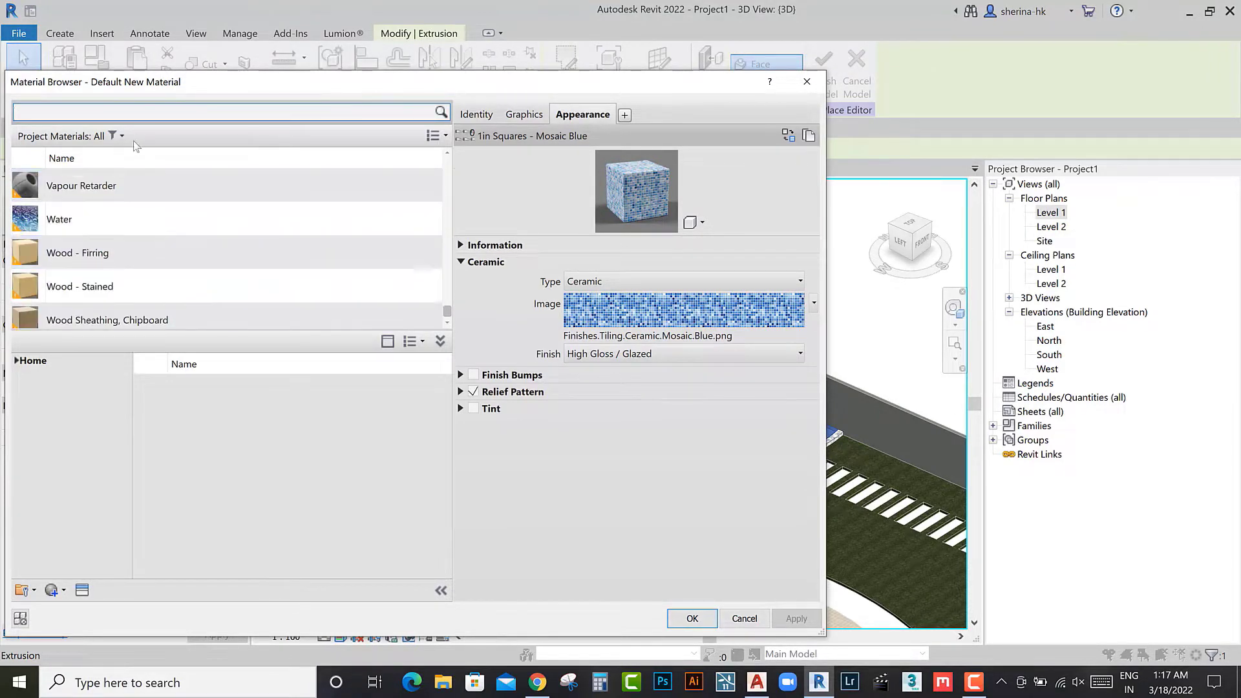
click(164, 226)
click(693, 618)
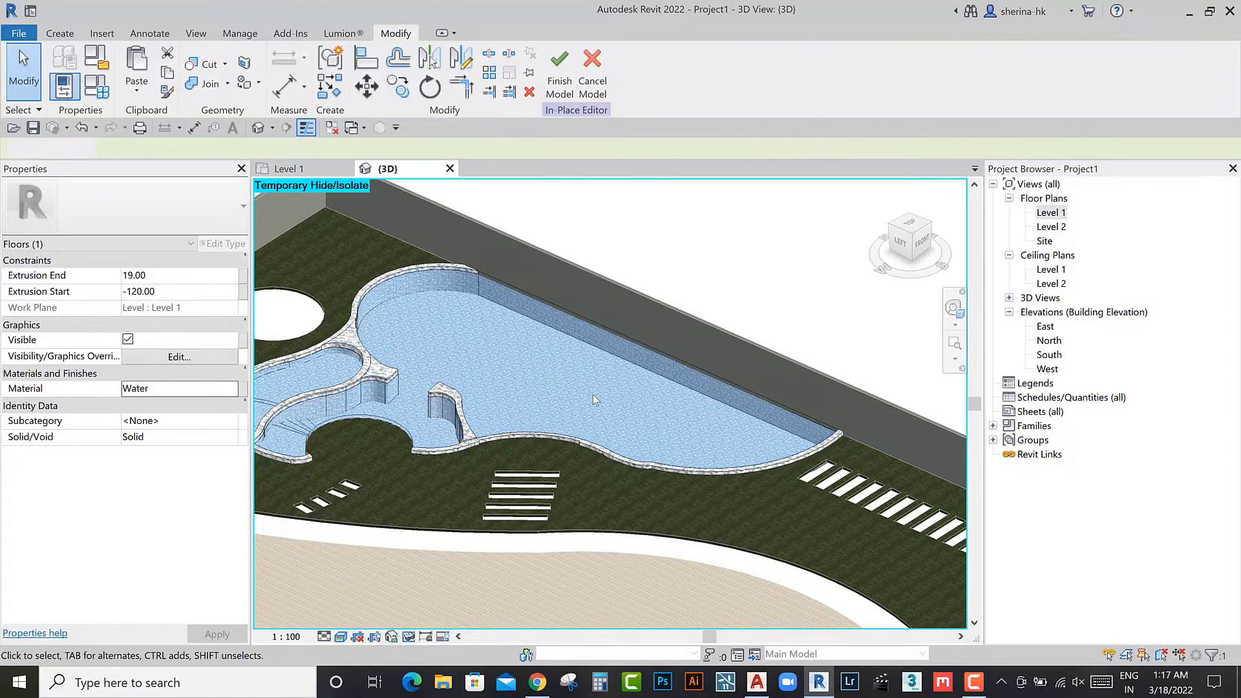
Step: Drag the water extrusion's top down to -118, leaving a 2-deep layer
scroll(417, 266, up, 4)
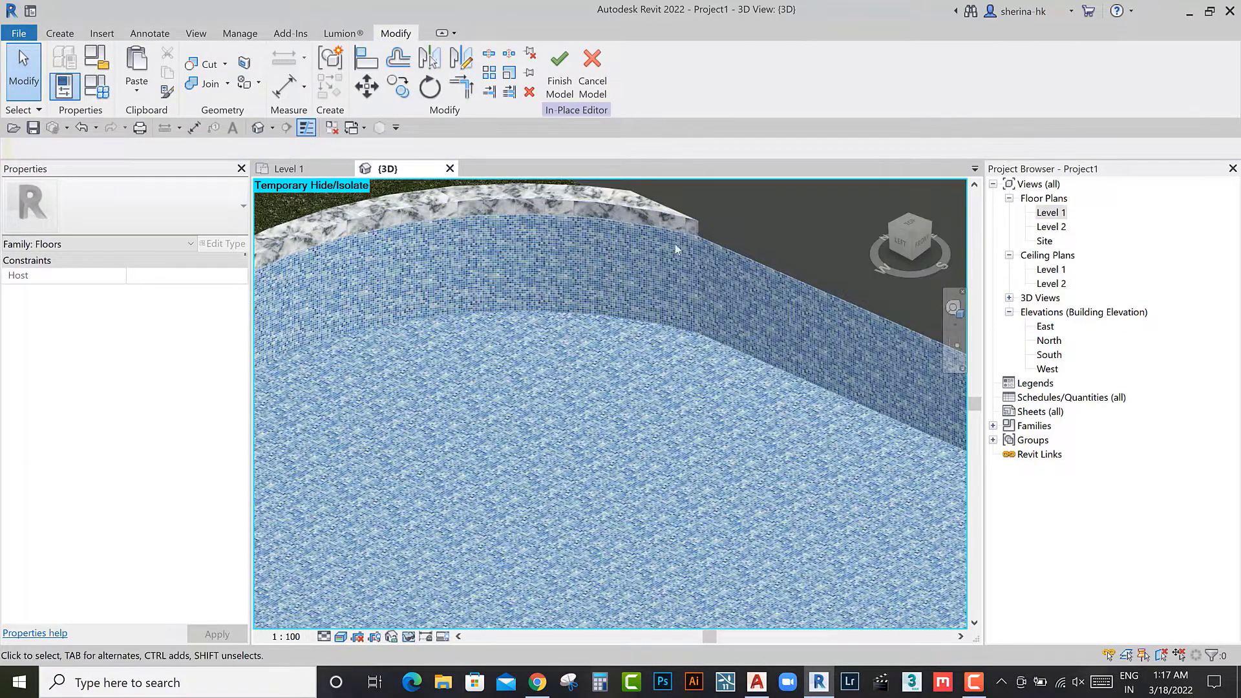
click(614, 211)
scroll(614, 217, down, 4)
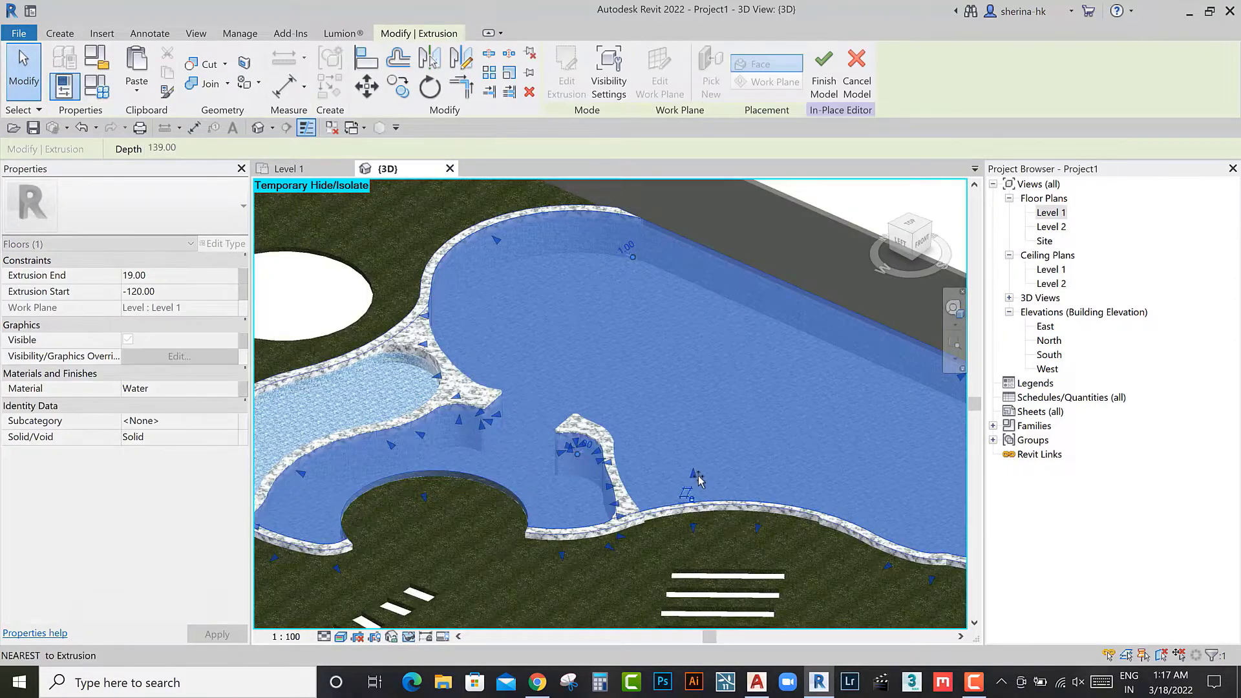
key(Escape)
scroll(664, 408, down, 4)
mouse_move(664, 407)
shift+middle_down()
mouse_move(614, 414)
mouse_move(582, 504)
shift+middle_up()
scroll(581, 412, up, 4)
scroll(583, 491, up, 2)
scroll(545, 415, up, 2)
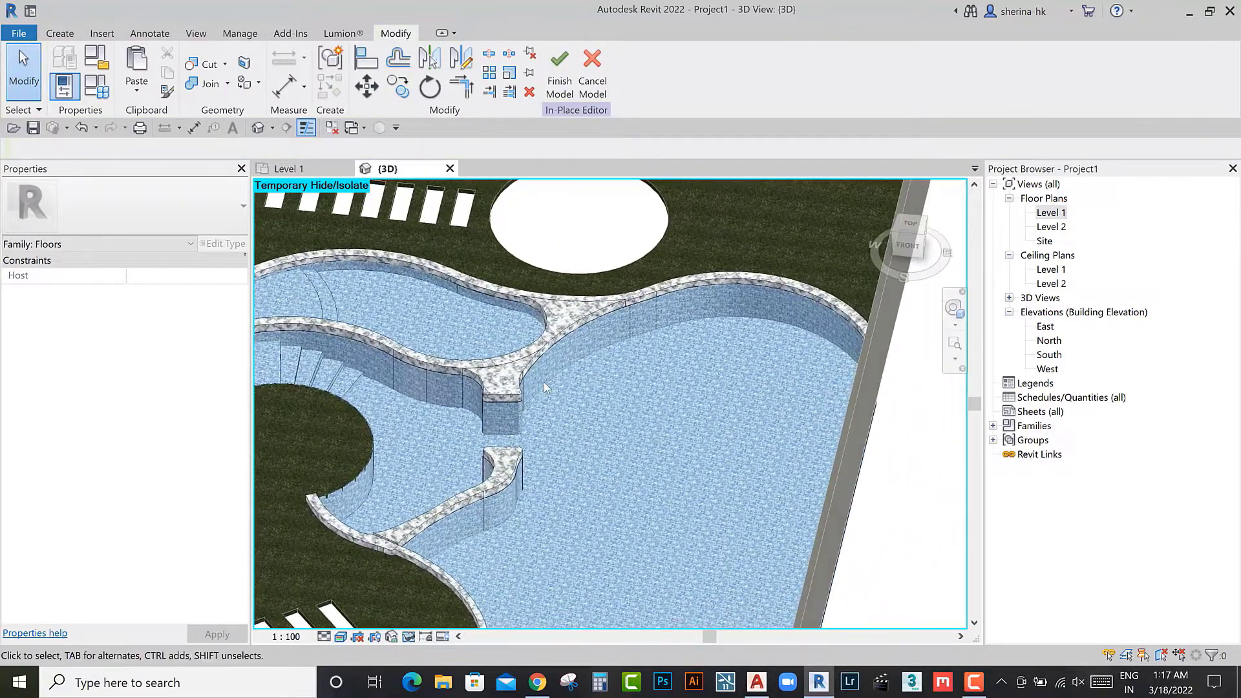
scroll(548, 400, up, 2)
scroll(548, 400, down, 5)
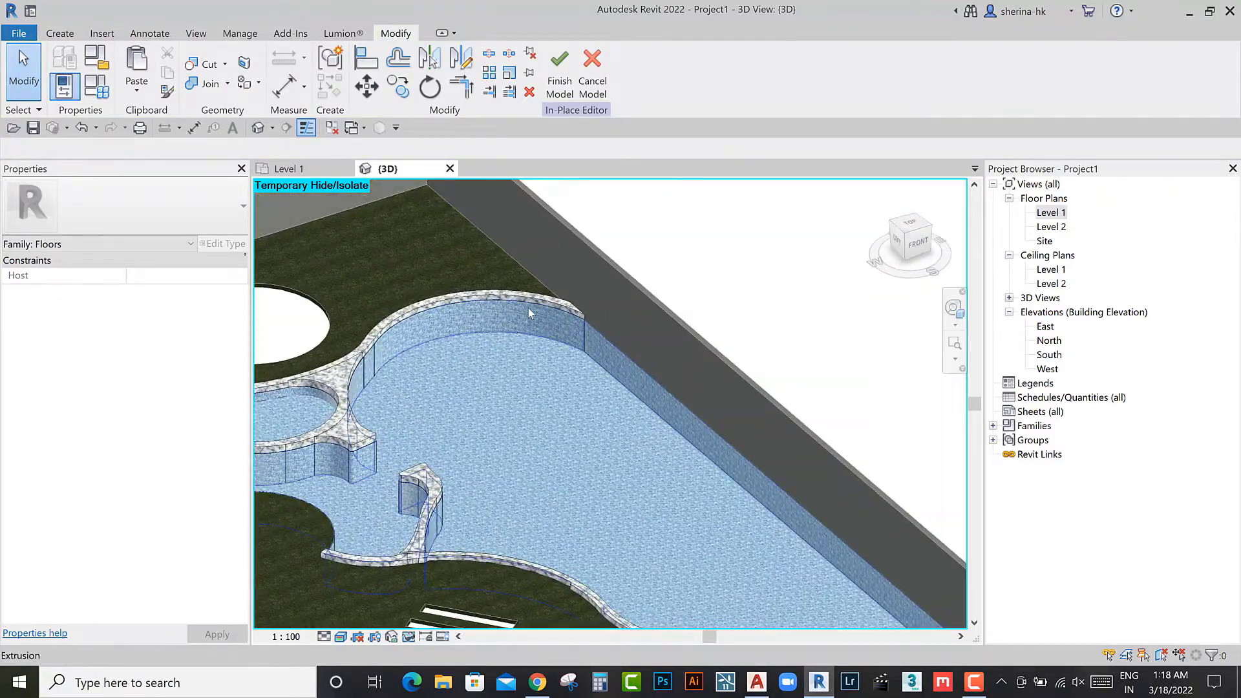
click(525, 308)
drag(526, 308, 515, 353)
scroll(494, 354, down, 2)
scroll(510, 362, up, 2)
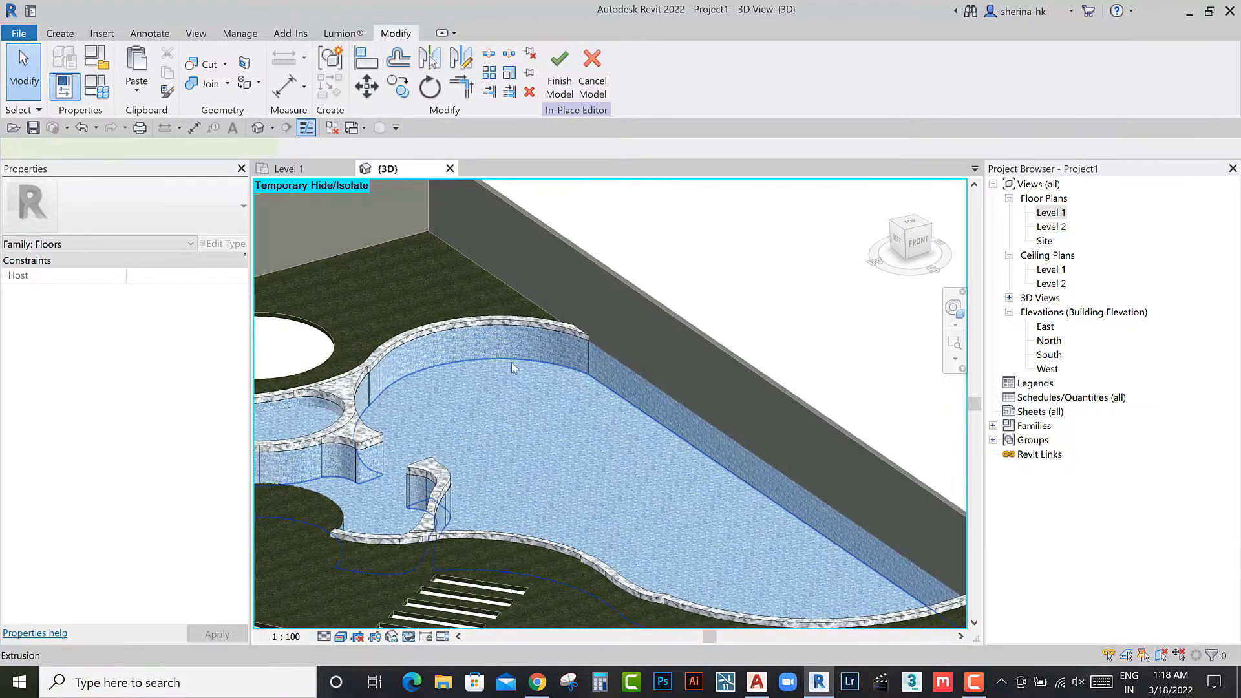
Step: Enter Edit Extrusion for the thin water layer on the Level 1 plan
click(137, 91)
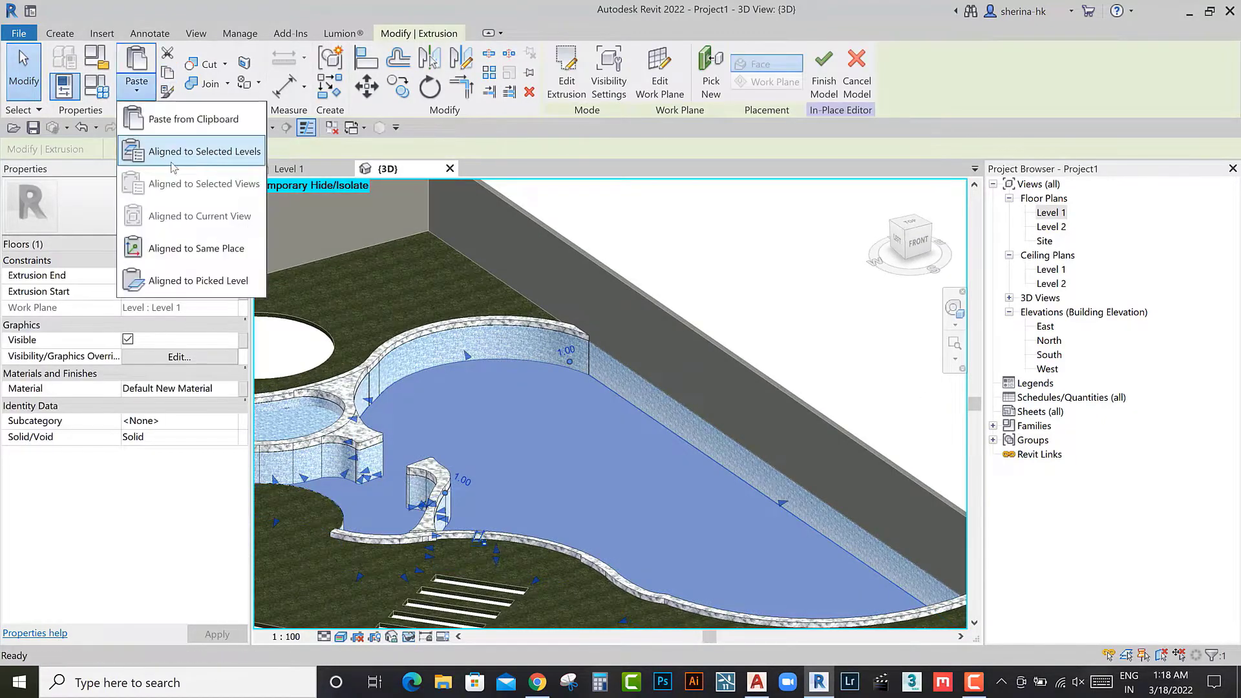
key(Escape)
key(Escape)
click(566, 71)
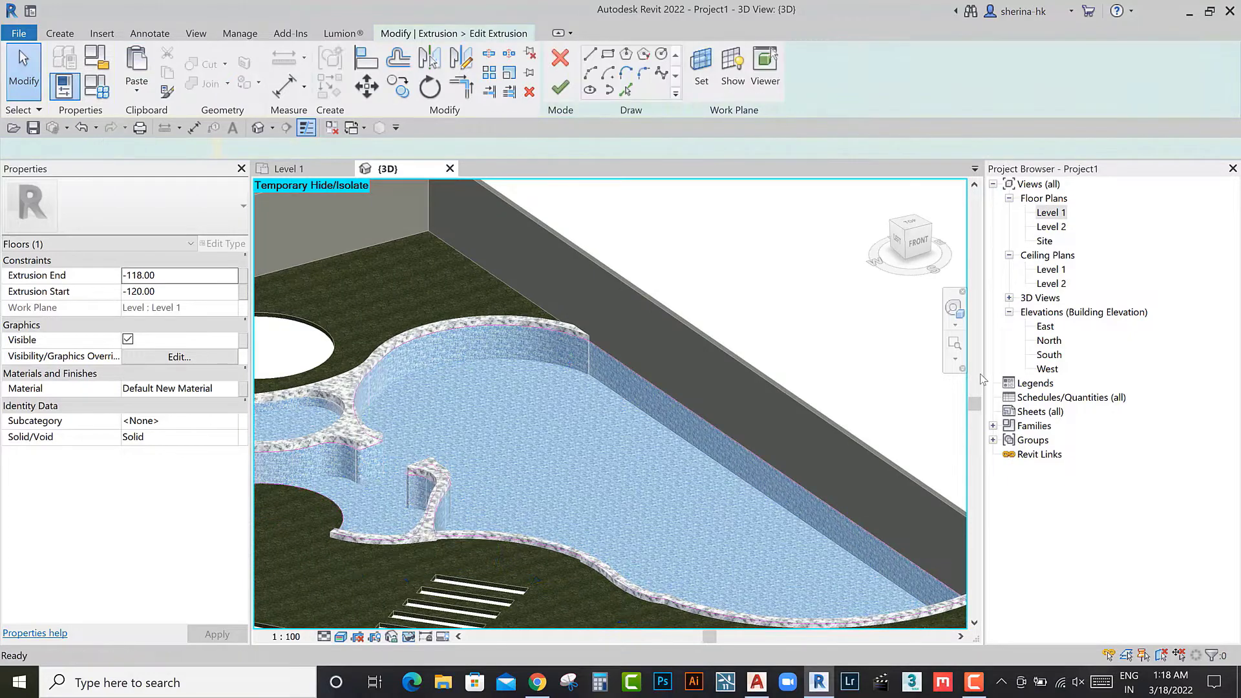
double_click(1050, 213)
scroll(629, 435, down, 2)
scroll(595, 432, up, 1)
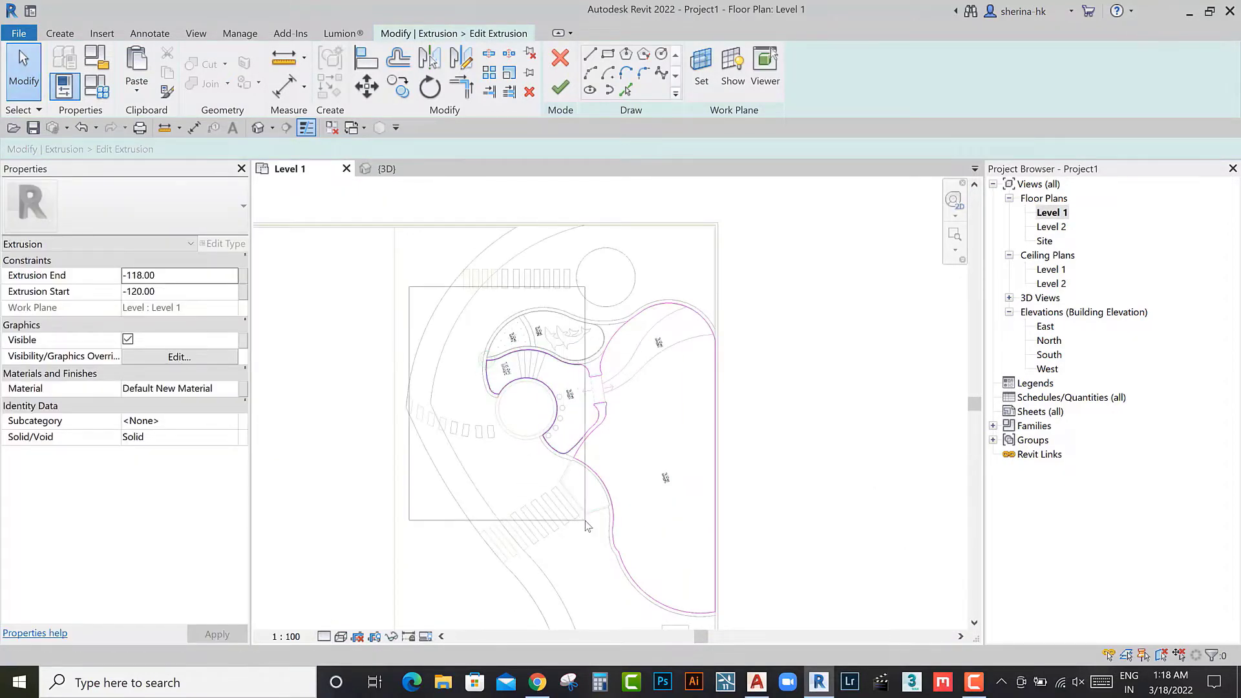
Step: Remove the sketch lines along the lower pool lobe and the notch
drag(586, 521, 586, 517)
drag(556, 386, 756, 631)
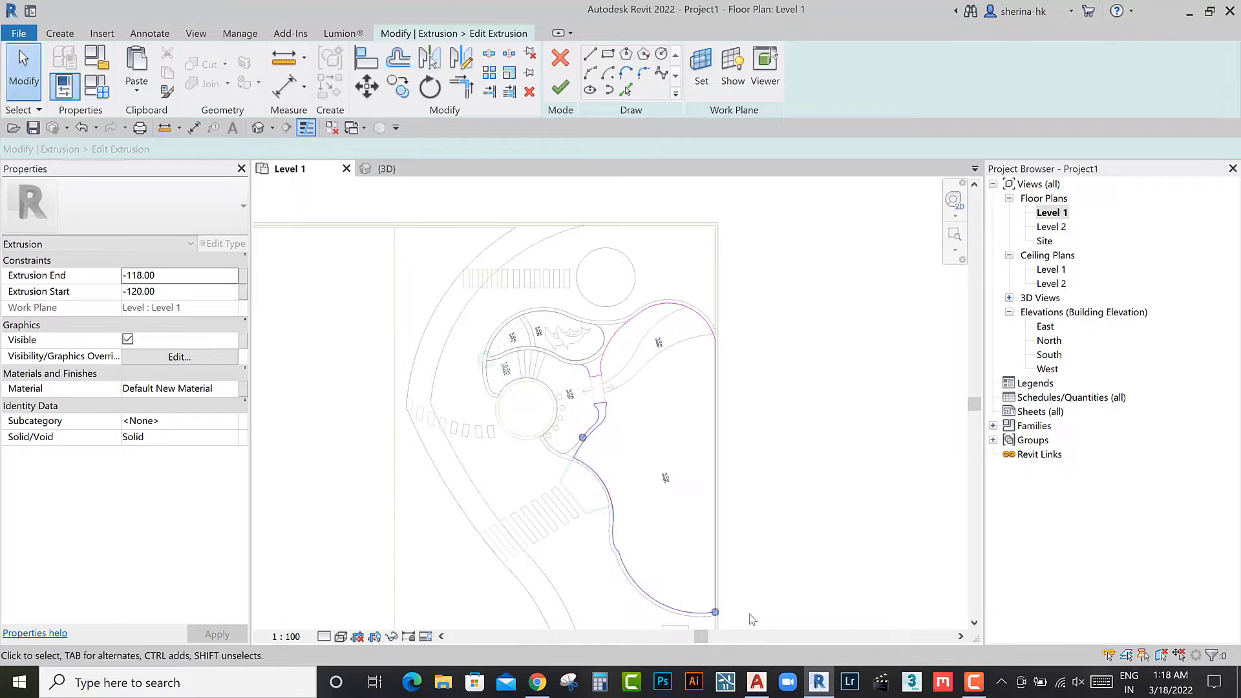
scroll(653, 340, up, 3)
scroll(653, 340, up, 2)
drag(449, 426, 407, 493)
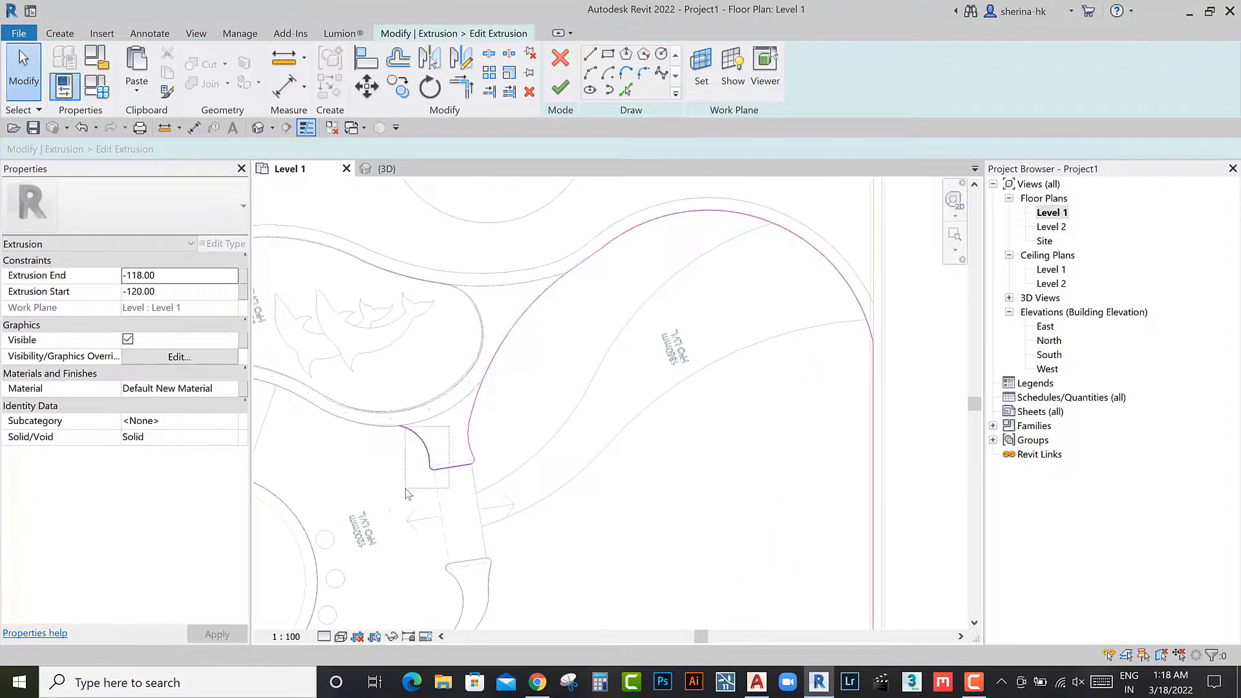
scroll(452, 466, up, 2)
middle_drag(453, 465, 486, 445)
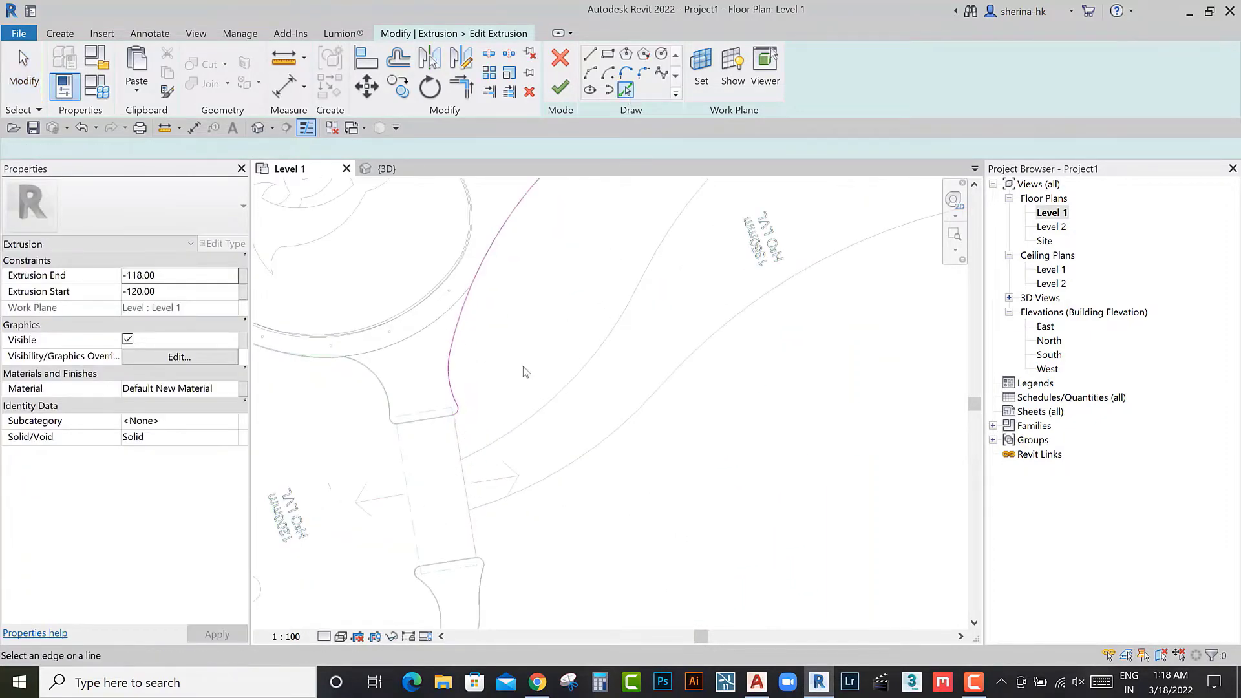
scroll(486, 414, up, 2)
Step: Pick the curved DWG line as the new edge of the sketch
click(496, 453)
scroll(496, 452, down, 3)
scroll(570, 377, down, 1)
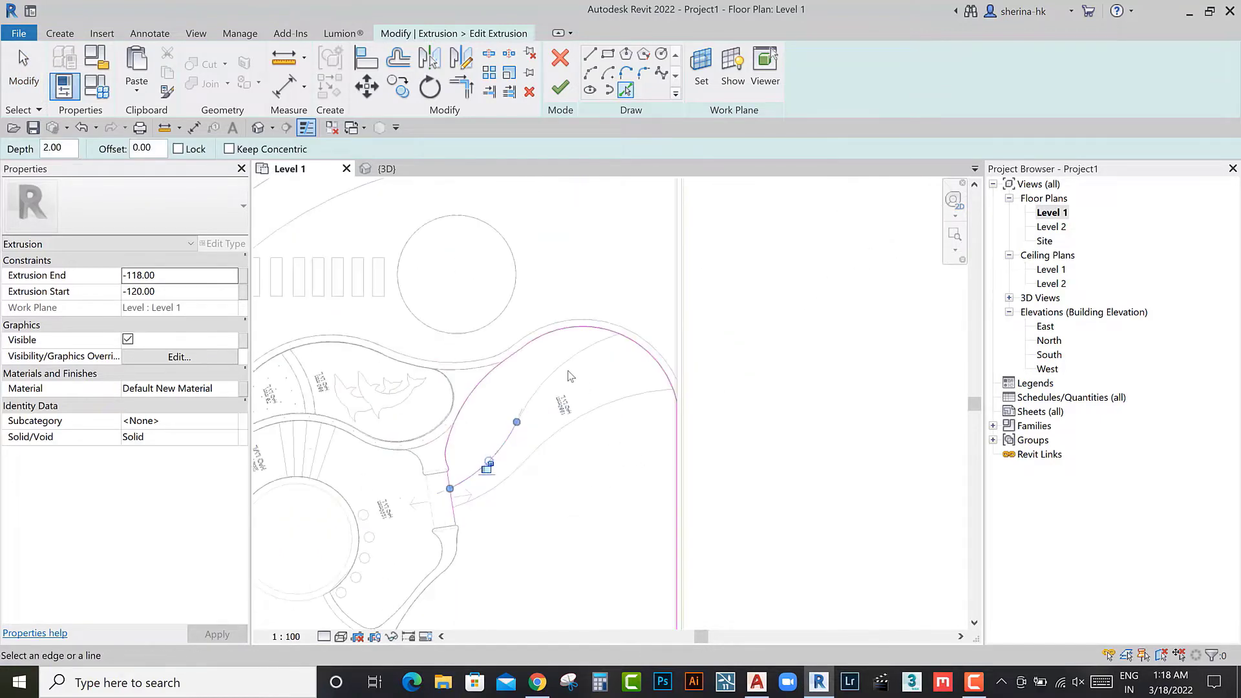
scroll(467, 506, up, 2)
scroll(589, 448, down, 1)
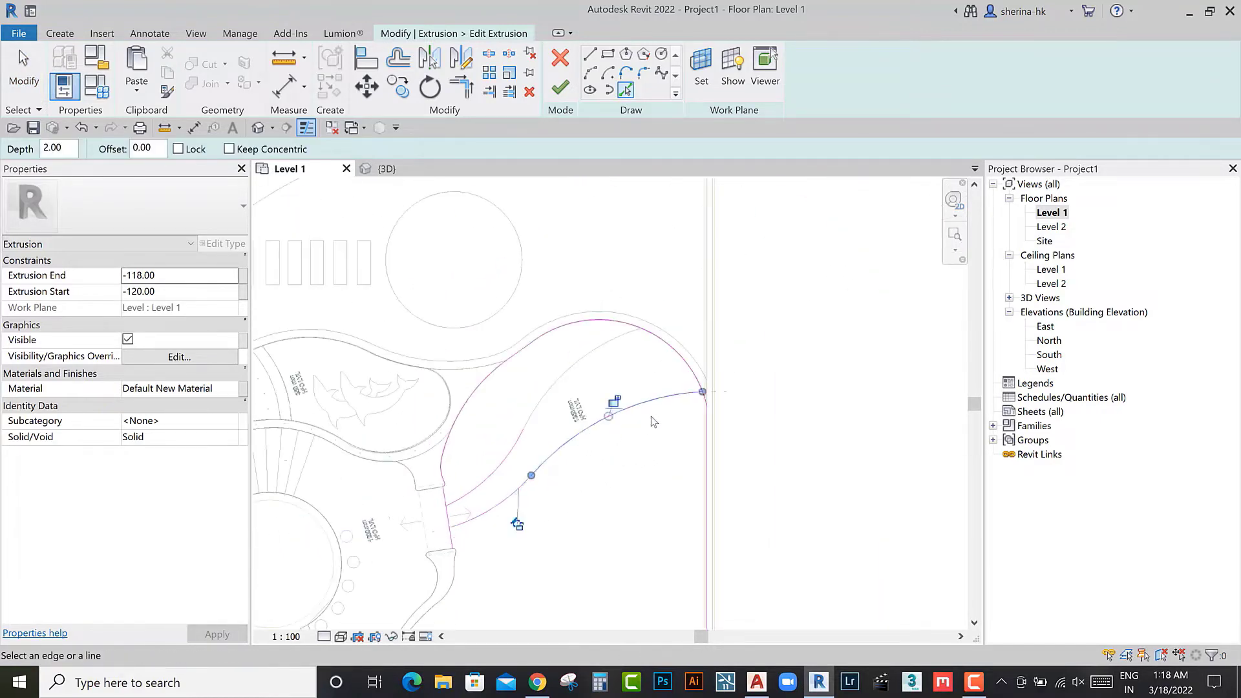
scroll(653, 421, up, 2)
key(Escape)
scroll(735, 360, down, 3)
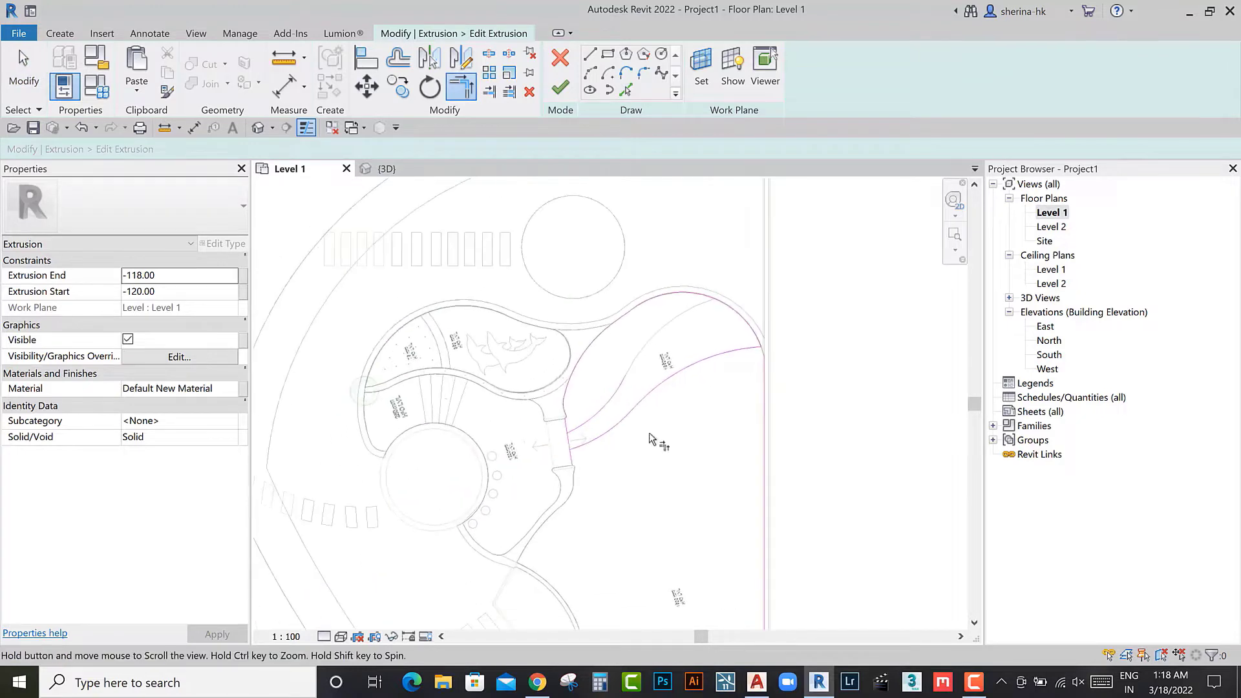
scroll(554, 454, up, 3)
scroll(534, 438, up, 2)
scroll(521, 448, up, 1)
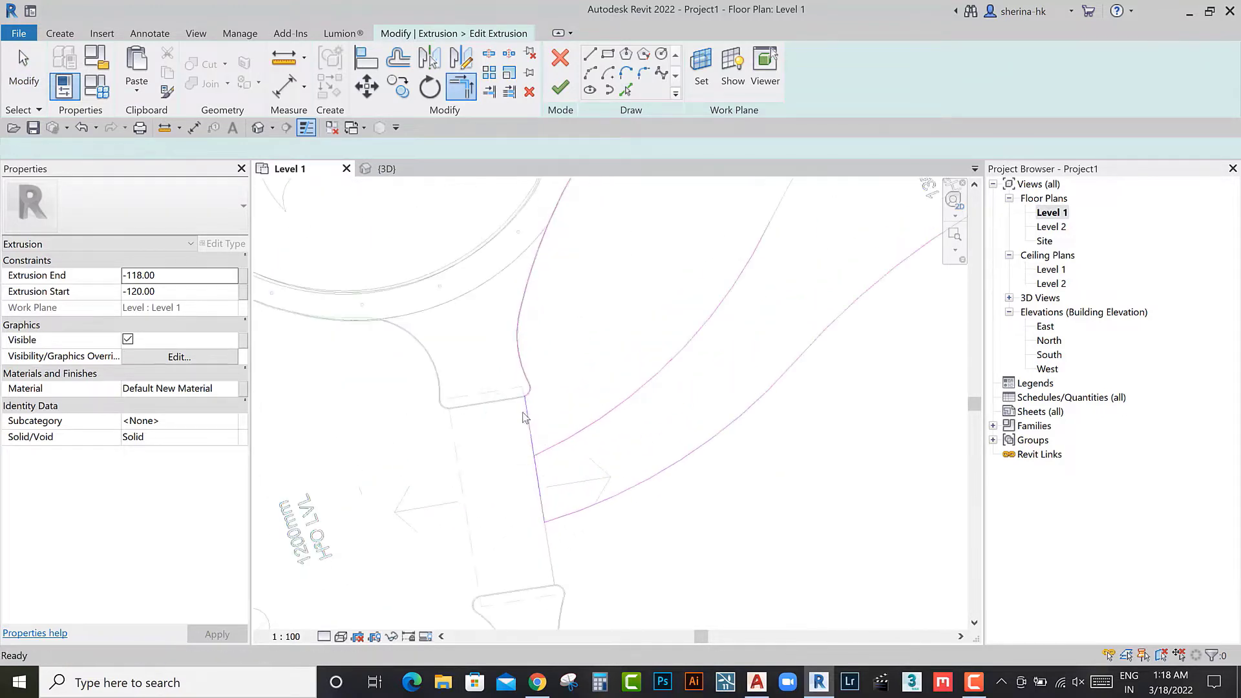
key(Escape)
scroll(521, 451, down, 2)
Step: Pan along the curved sketch line and check that its ends close the outline
middle_drag(558, 467, 548, 485)
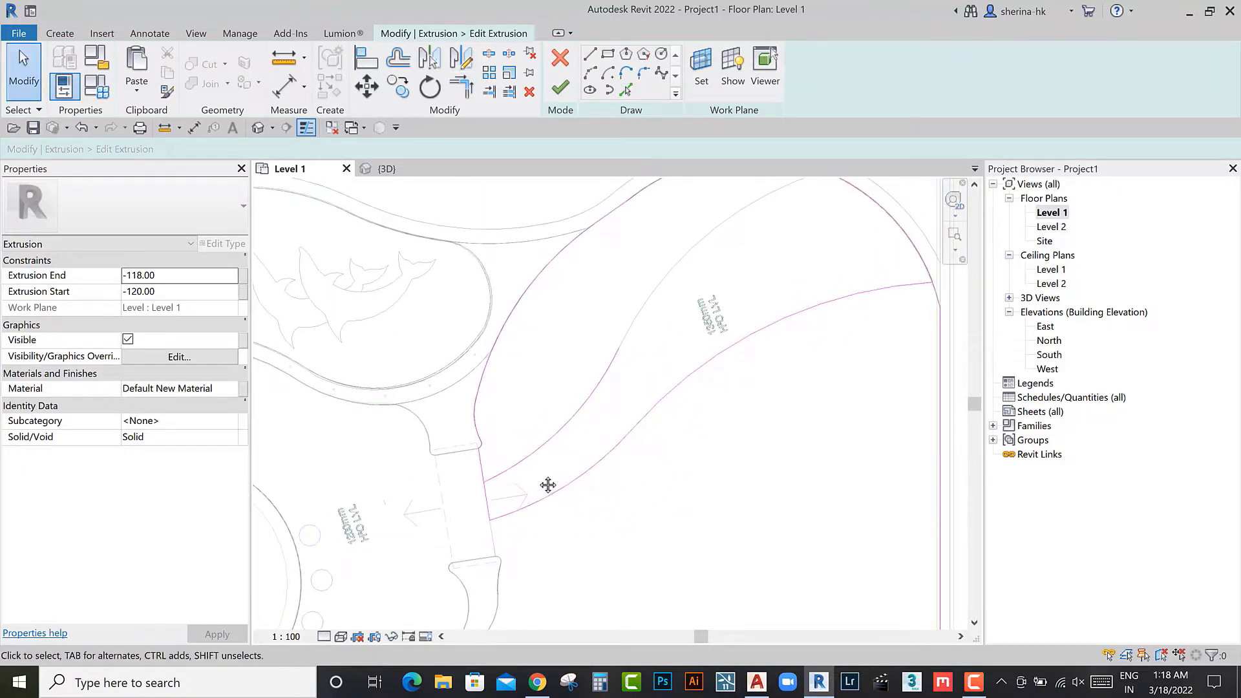
scroll(678, 344, up, 2)
mouse_move(709, 380)
middle_down()
mouse_move(648, 421)
mouse_move(522, 448)
mouse_move(553, 444)
middle_up()
scroll(647, 423, down, 2)
scroll(637, 417, down, 1)
scroll(521, 449, up, 1)
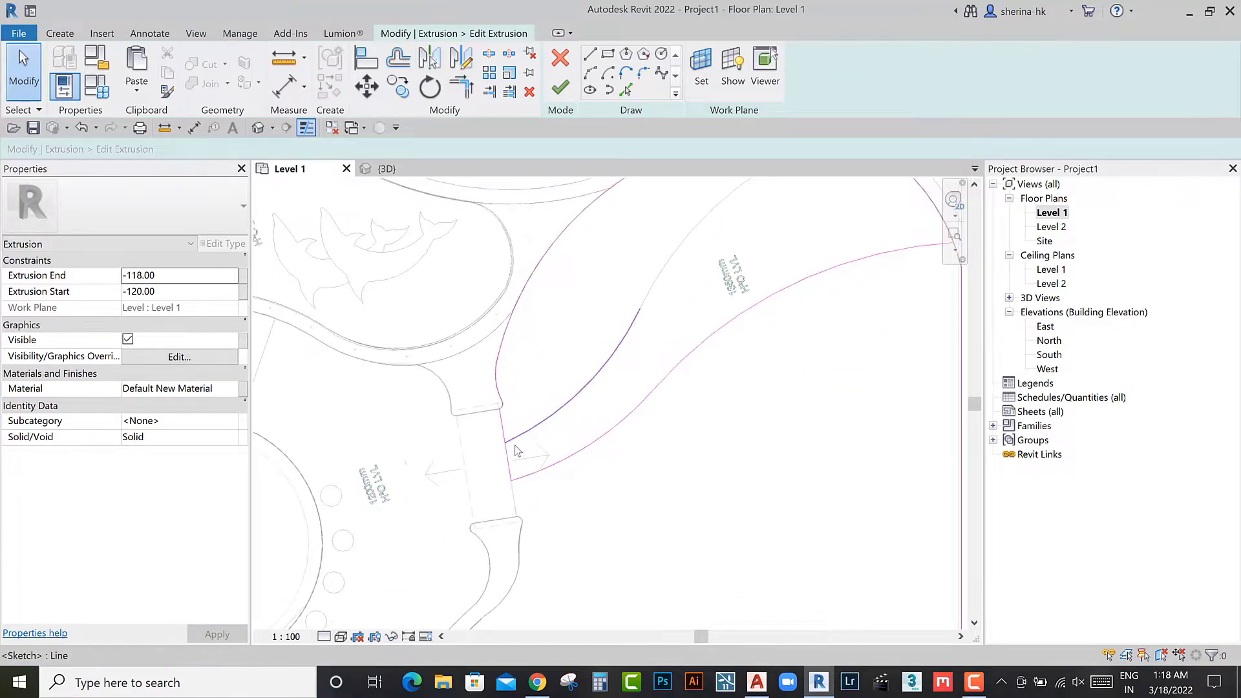
scroll(533, 447, down, 1)
scroll(524, 439, up, 1)
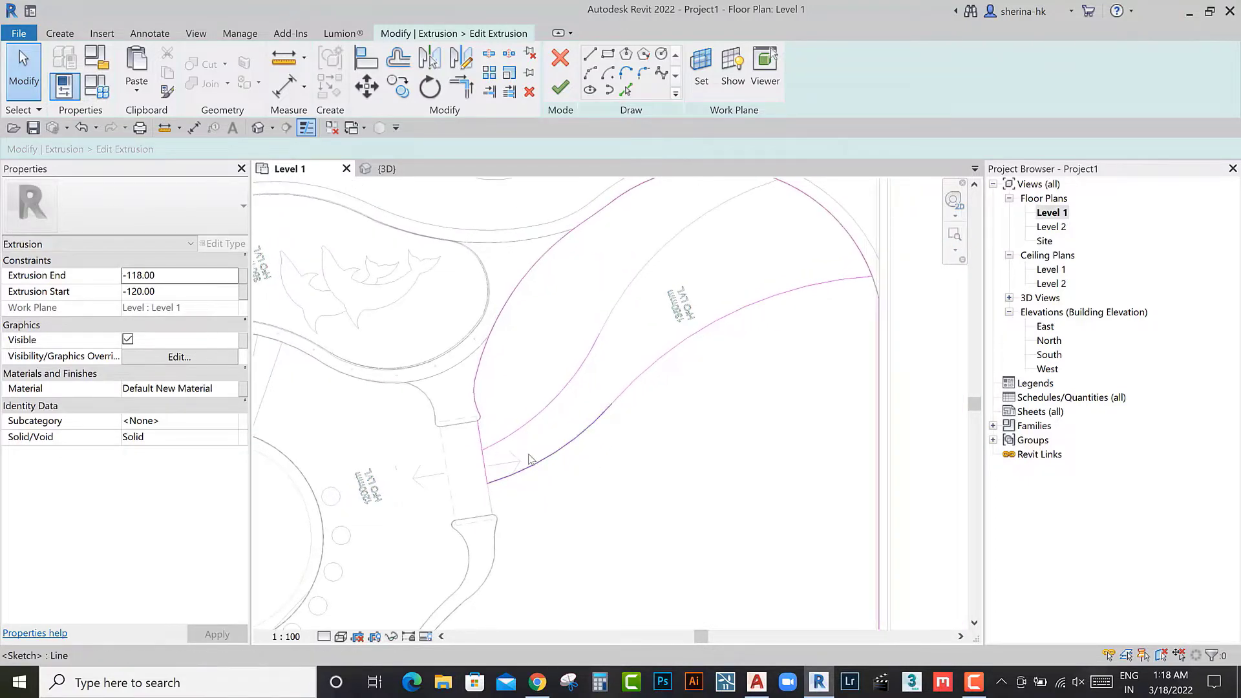
middle_drag(524, 439, 515, 429)
scroll(517, 434, up, 1)
scroll(474, 448, down, 1)
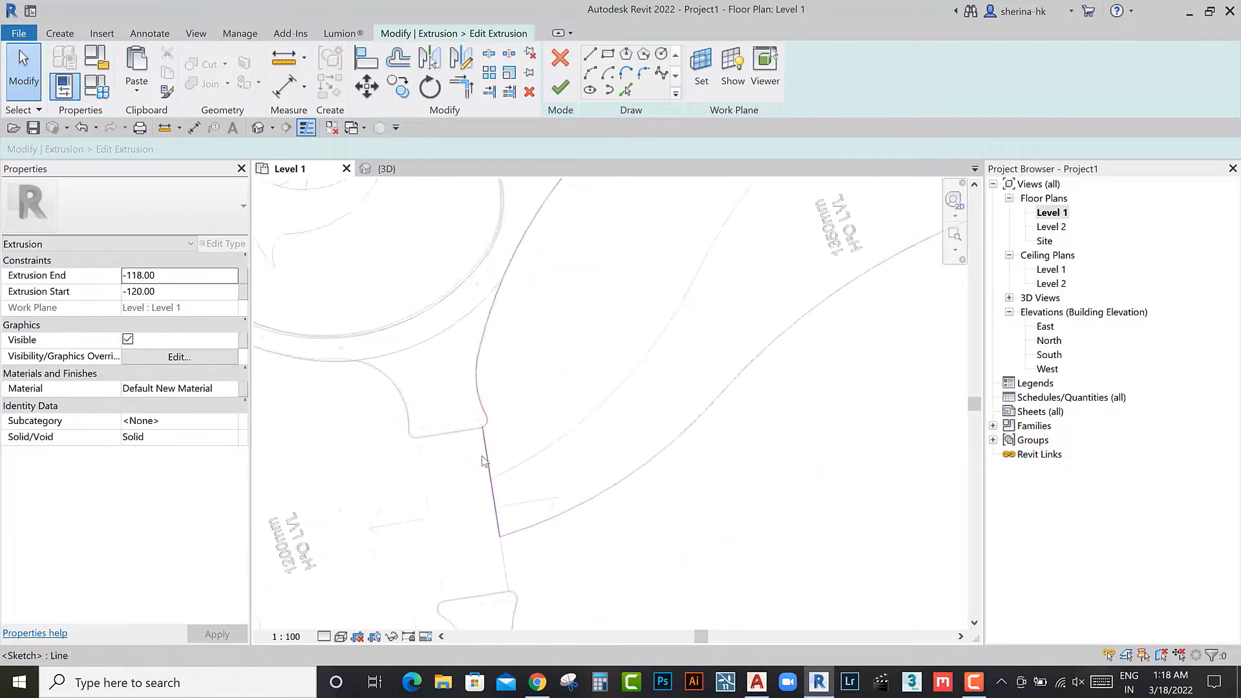
scroll(670, 395, down, 1)
scroll(670, 396, up, 1)
drag(648, 430, 647, 415)
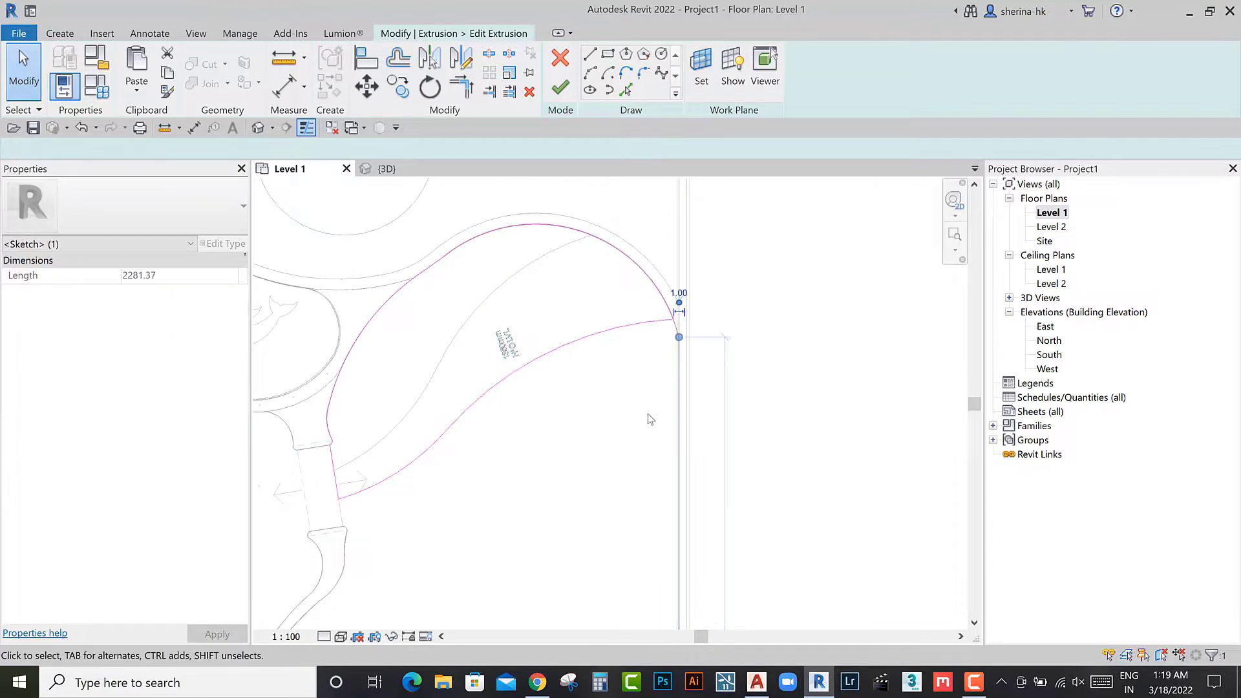
key(Escape)
scroll(648, 414, down, 5)
middle_drag(668, 408, 637, 470)
Step: Finish the reshaped extrusion sketch after clearing the open-loop error
click(561, 88)
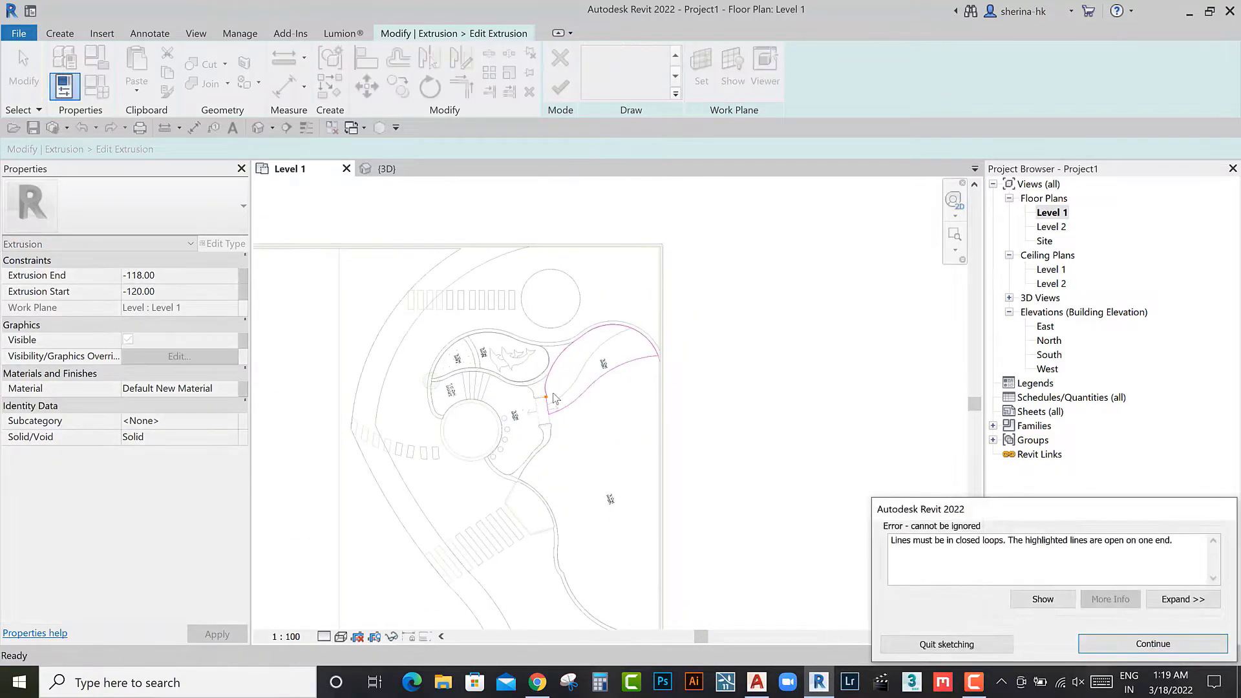
click(1150, 643)
scroll(543, 401, up, 4)
scroll(543, 404, up, 3)
scroll(540, 403, up, 2)
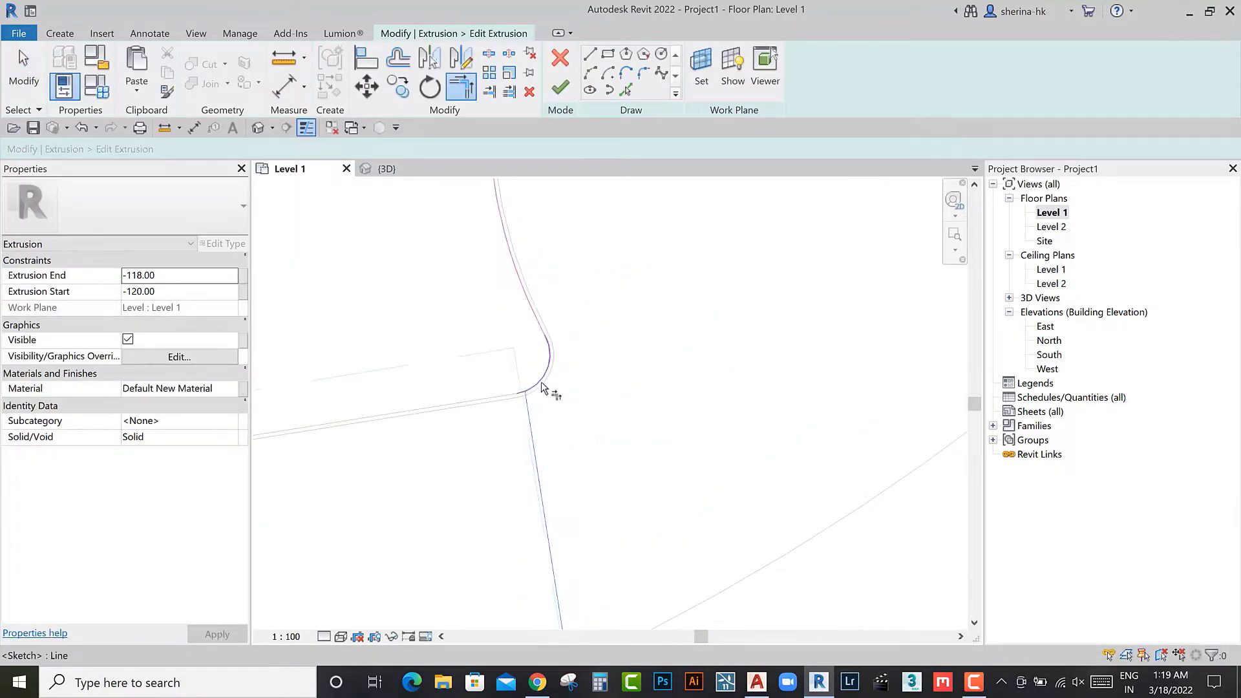
click(561, 87)
scroll(614, 369, down, 3)
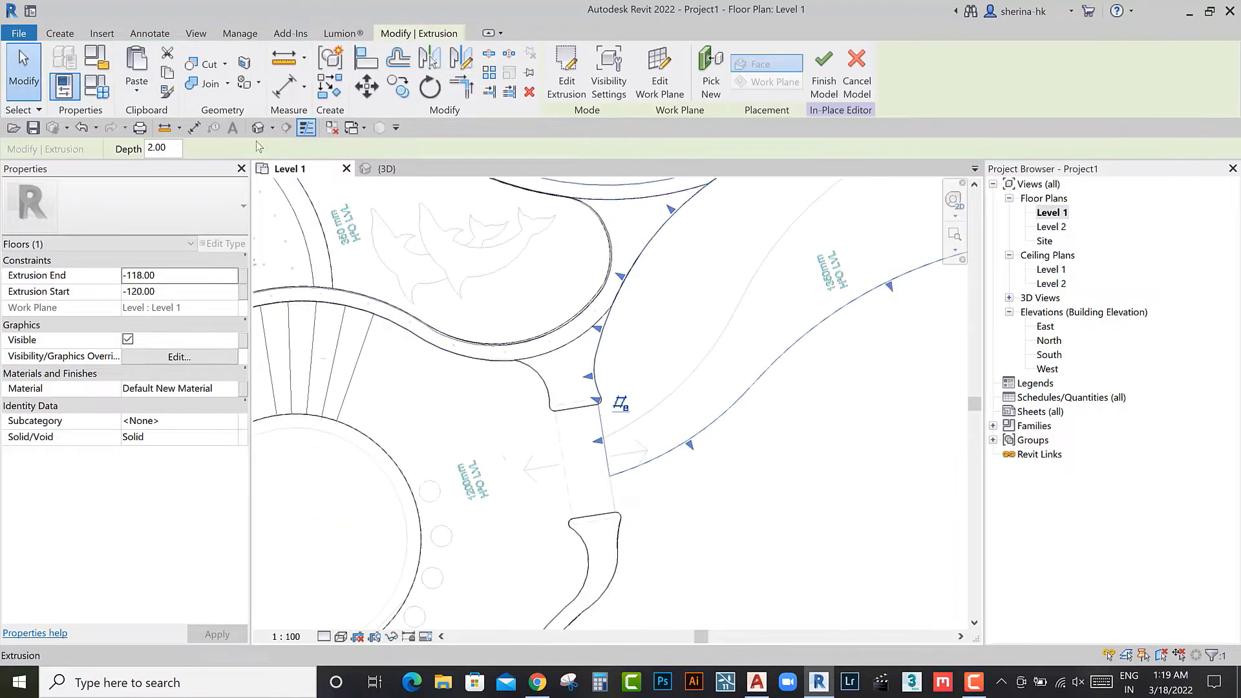
Step: In the 3D view, set the ledge extrusion's Extrusion Start to -100
click(386, 169)
key(Escape)
scroll(517, 398, up, 3)
scroll(510, 407, up, 2)
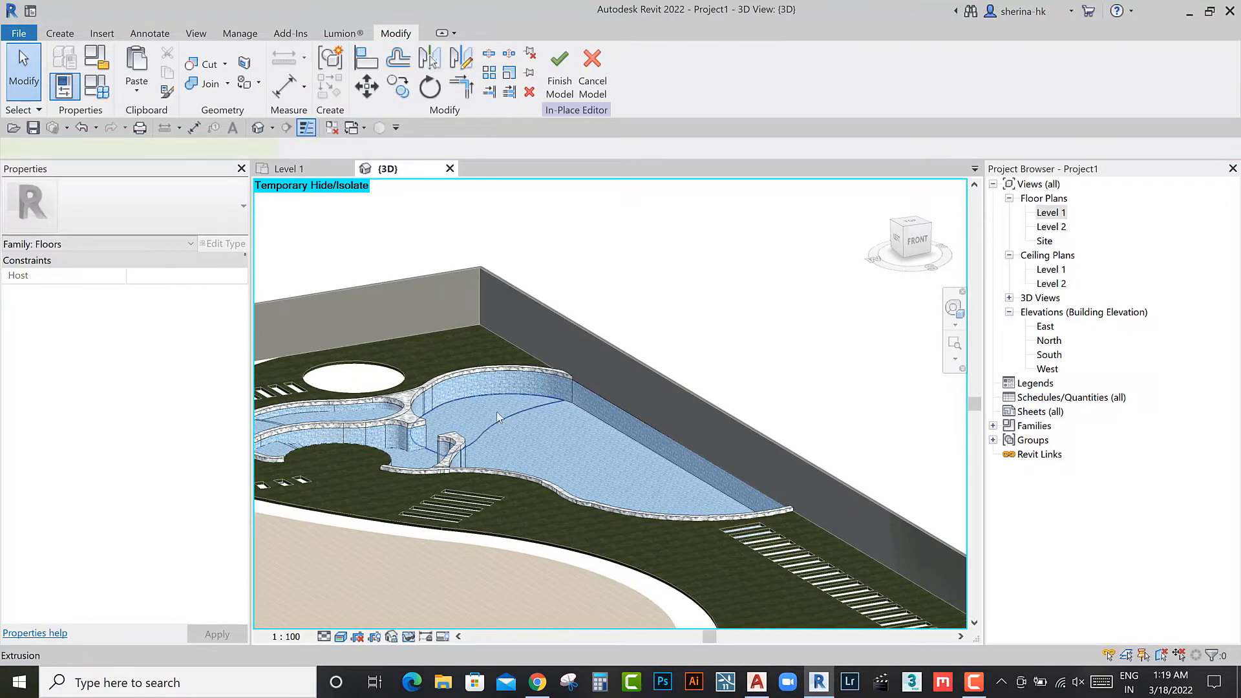
click(498, 417)
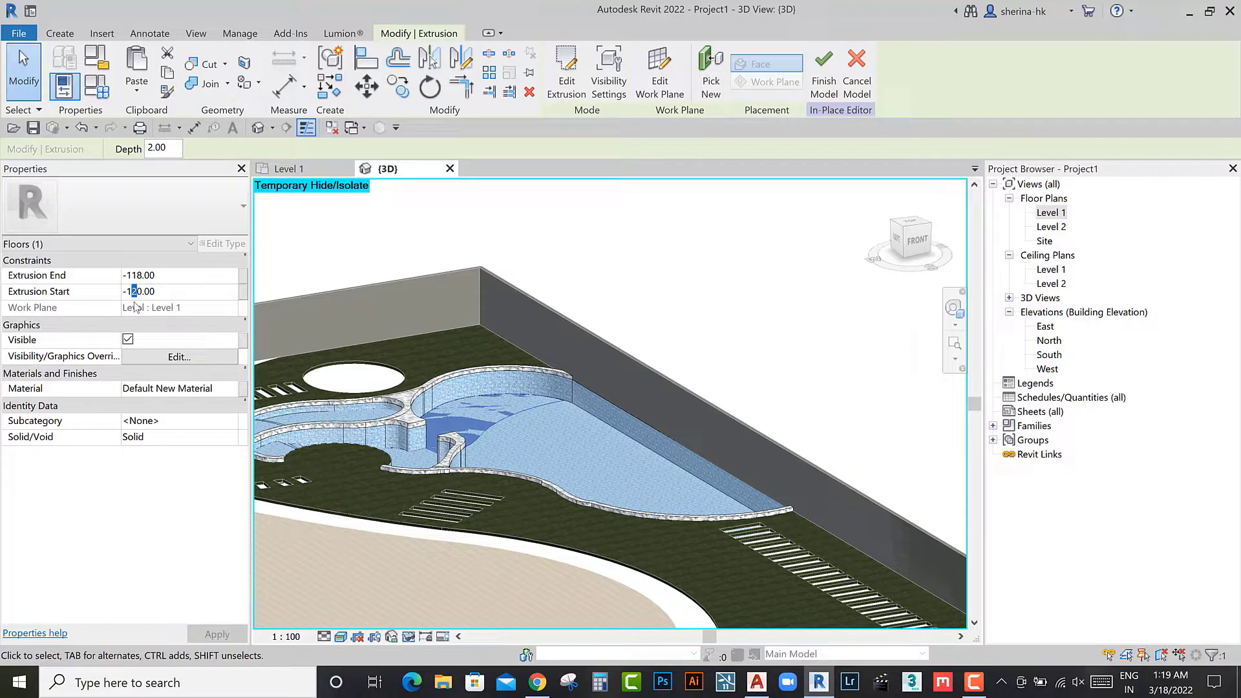
key(Return)
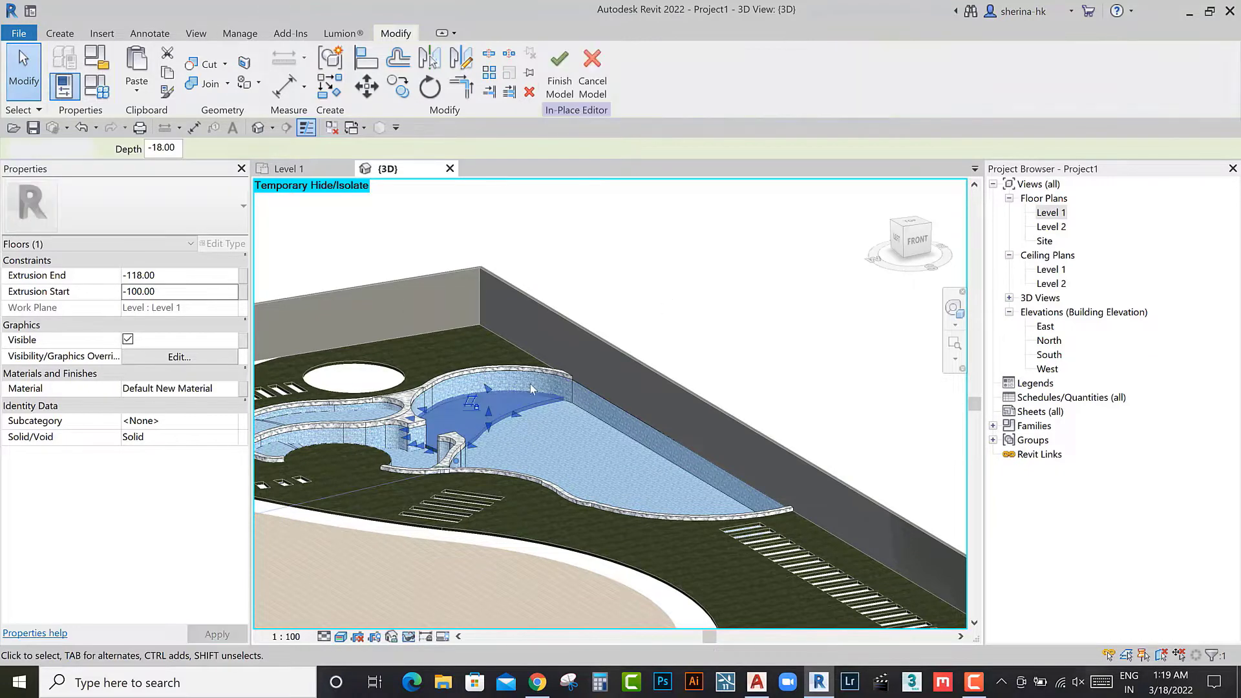
Step: Lower the curved step to span -118 to -92.47 and paste an aligned copy
scroll(530, 383, up, 2)
shift+middle_drag(499, 426, 524, 406)
scroll(503, 401, up, 2)
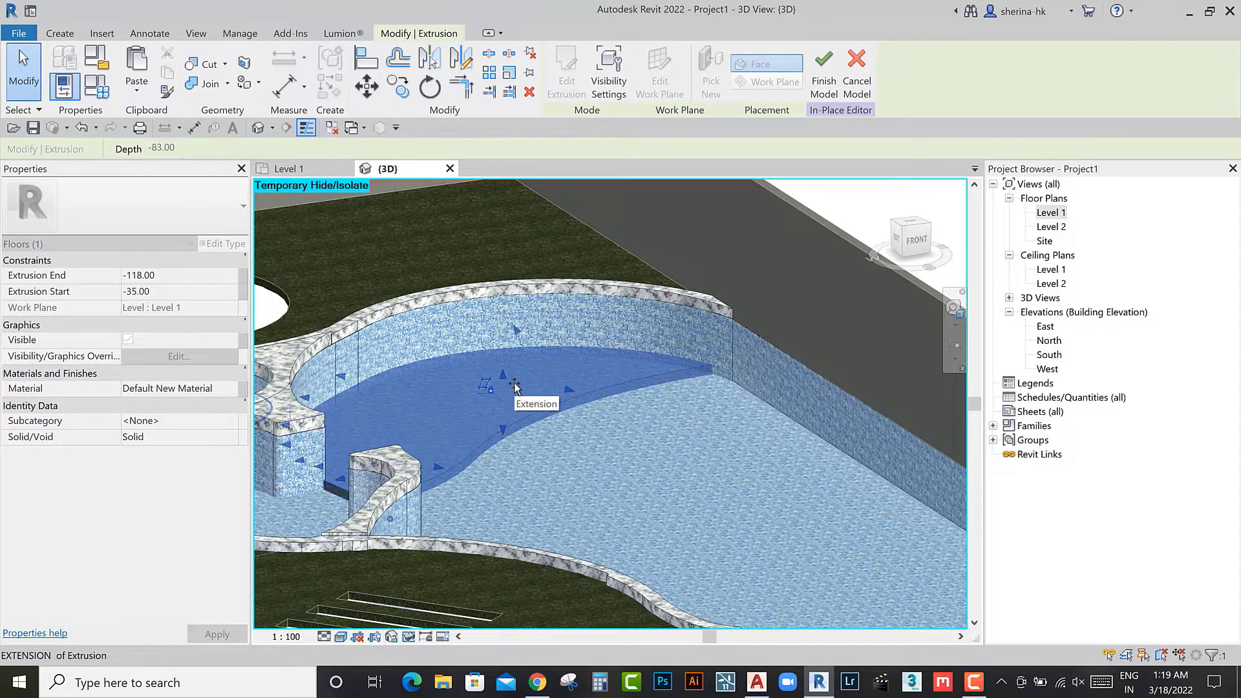
key(Escape)
shift+middle_drag(515, 387, 498, 406)
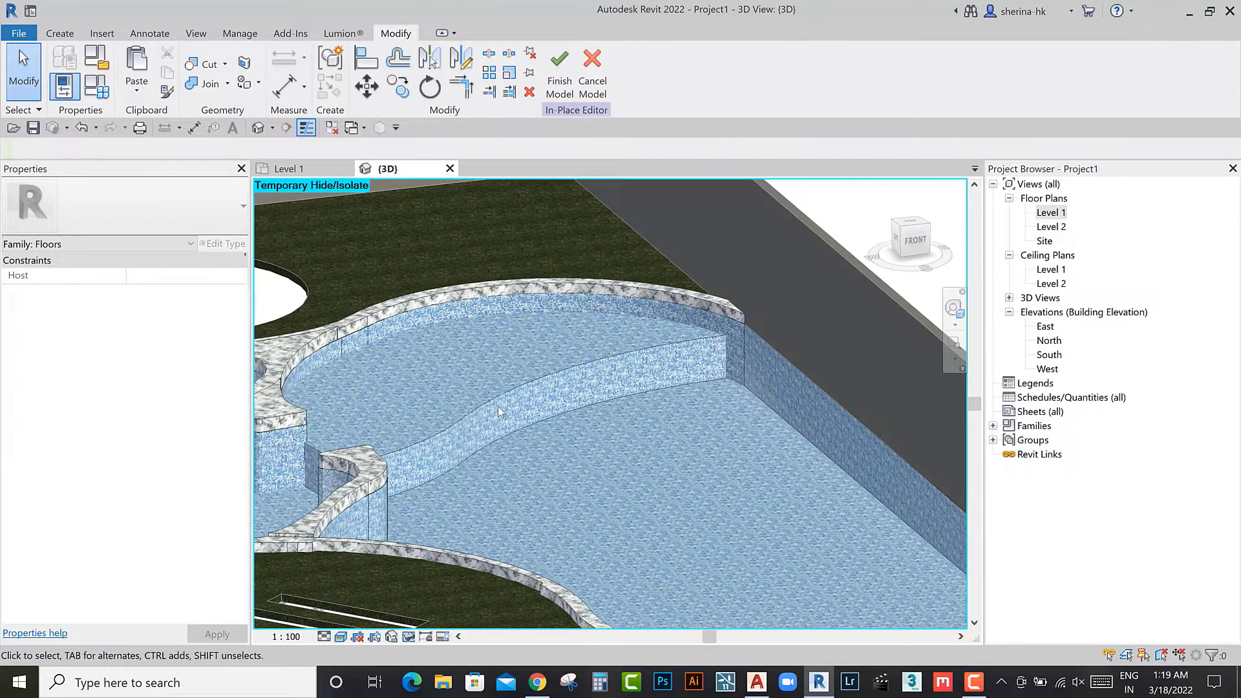
click(501, 396)
scroll(501, 395, up, 1)
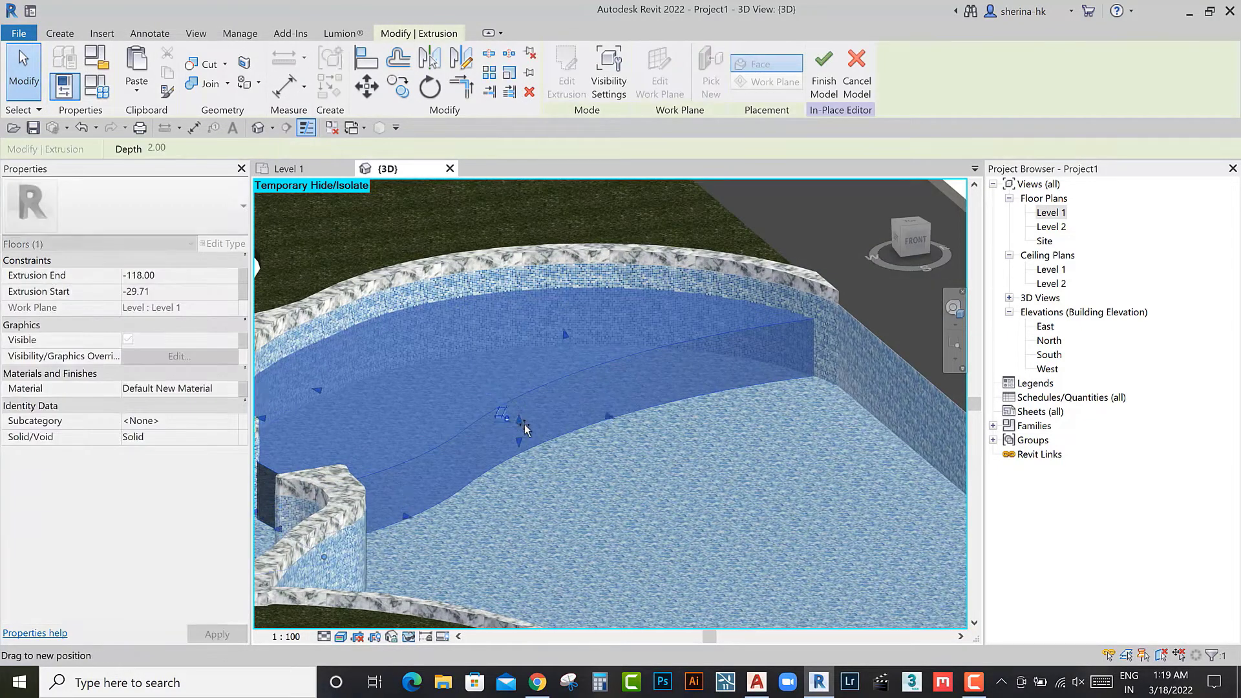
drag(524, 421, 492, 434)
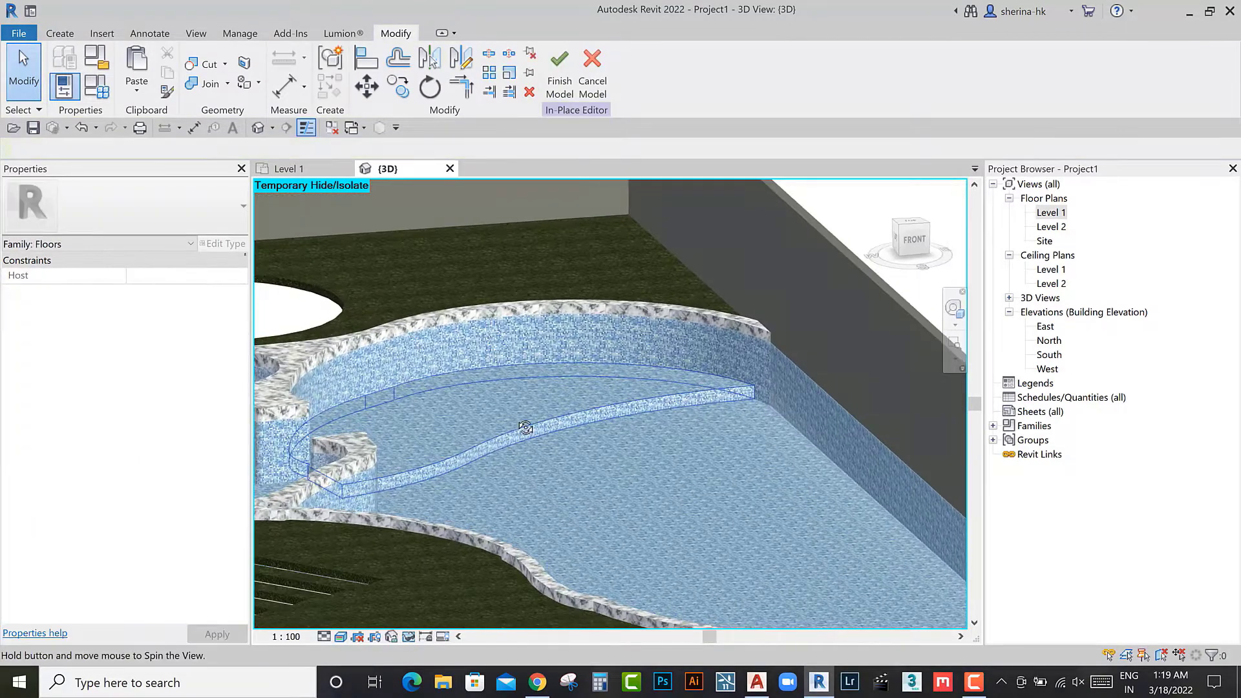
shift+middle_drag(492, 434, 664, 130)
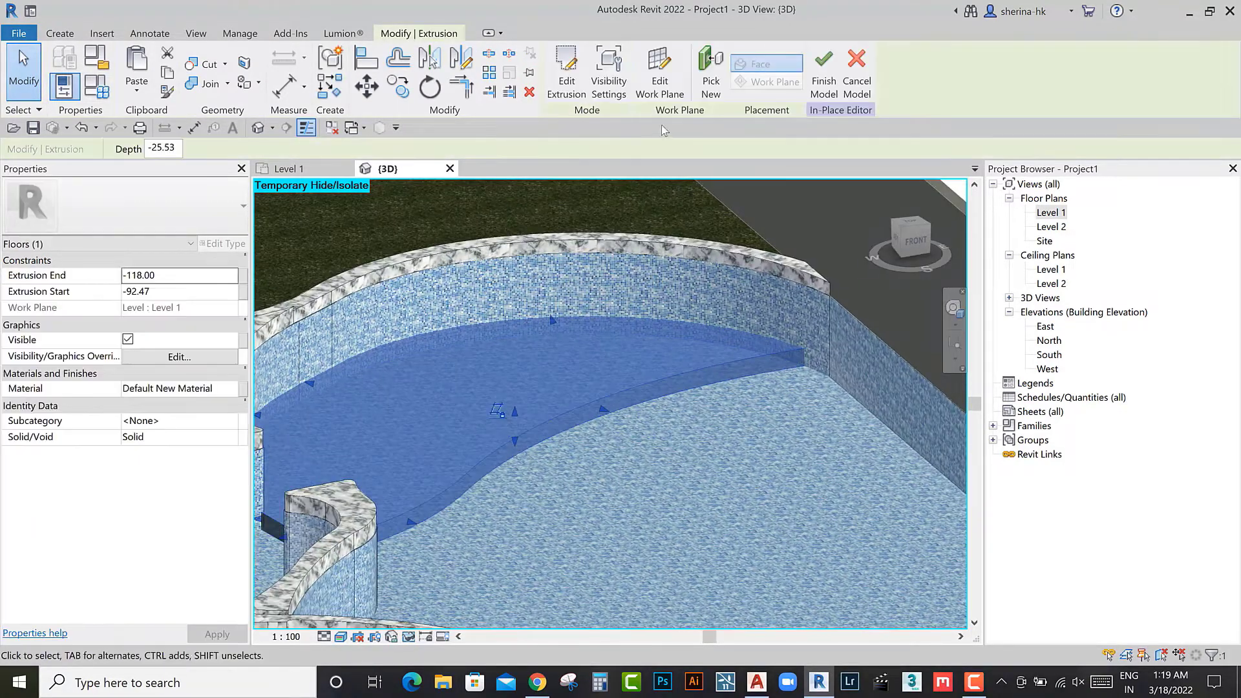
click(138, 88)
click(254, 254)
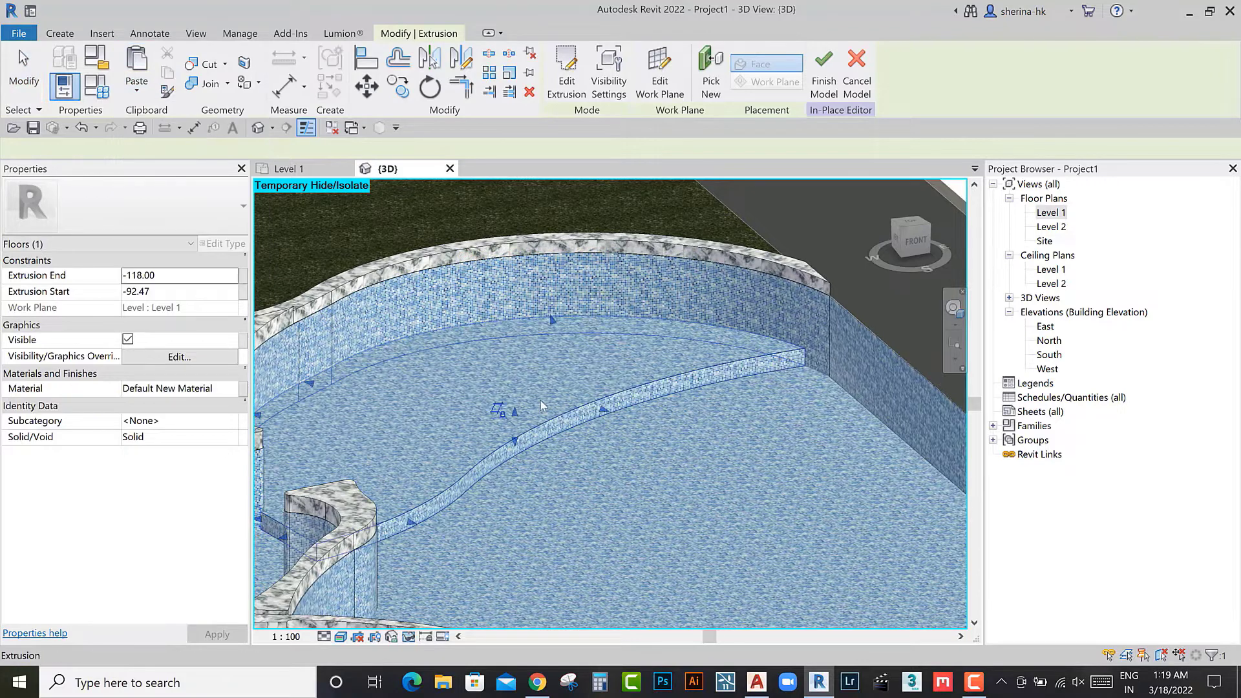
Step: On Level 1, trim the copy's spline to a corner and delete the lower arc
click(567, 91)
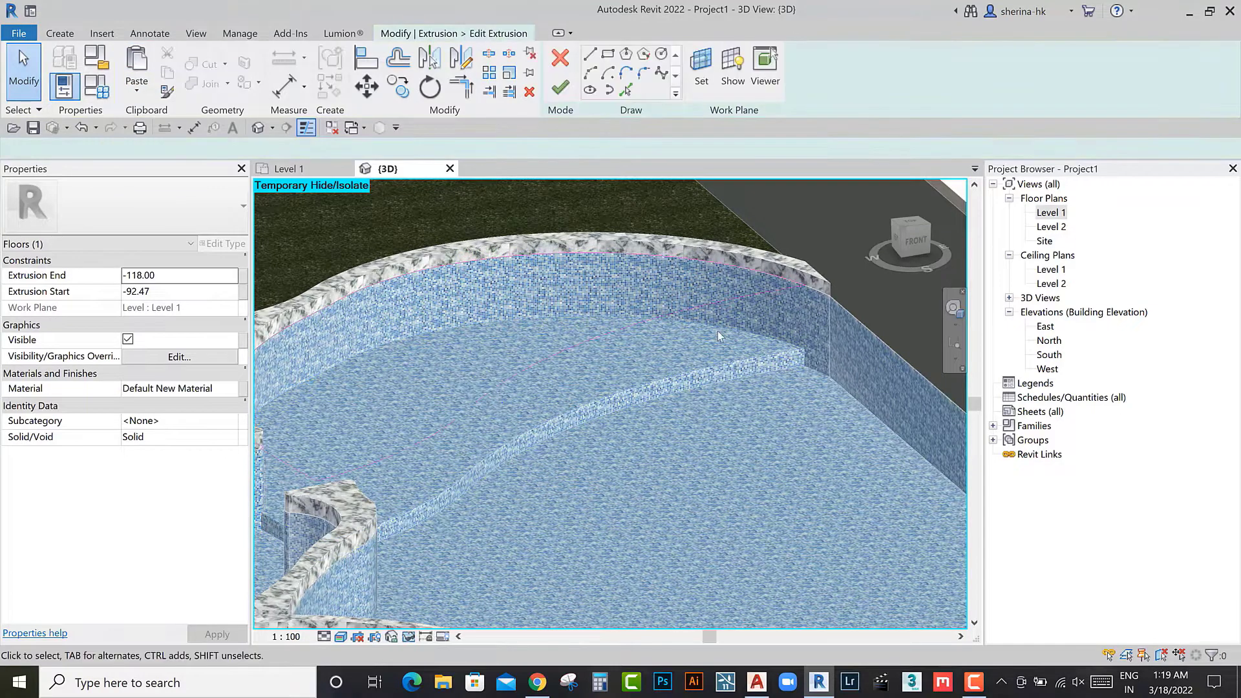
double_click(1041, 216)
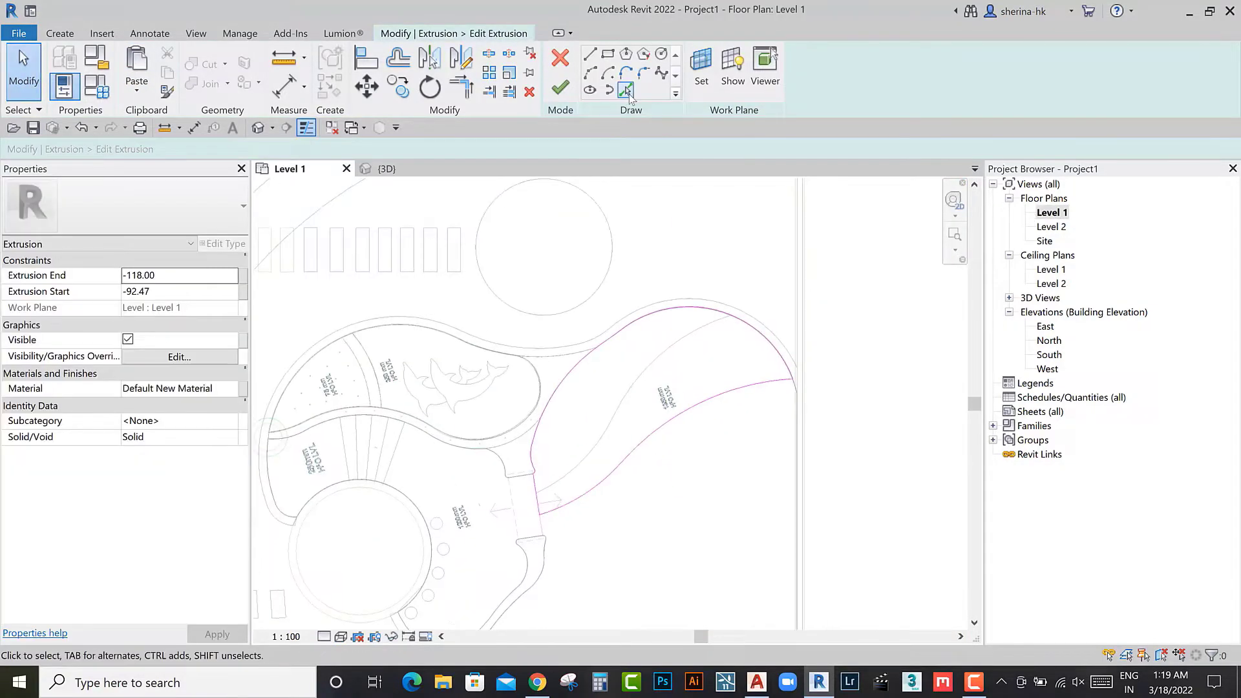
scroll(543, 488, up, 2)
key(Escape)
key(Escape)
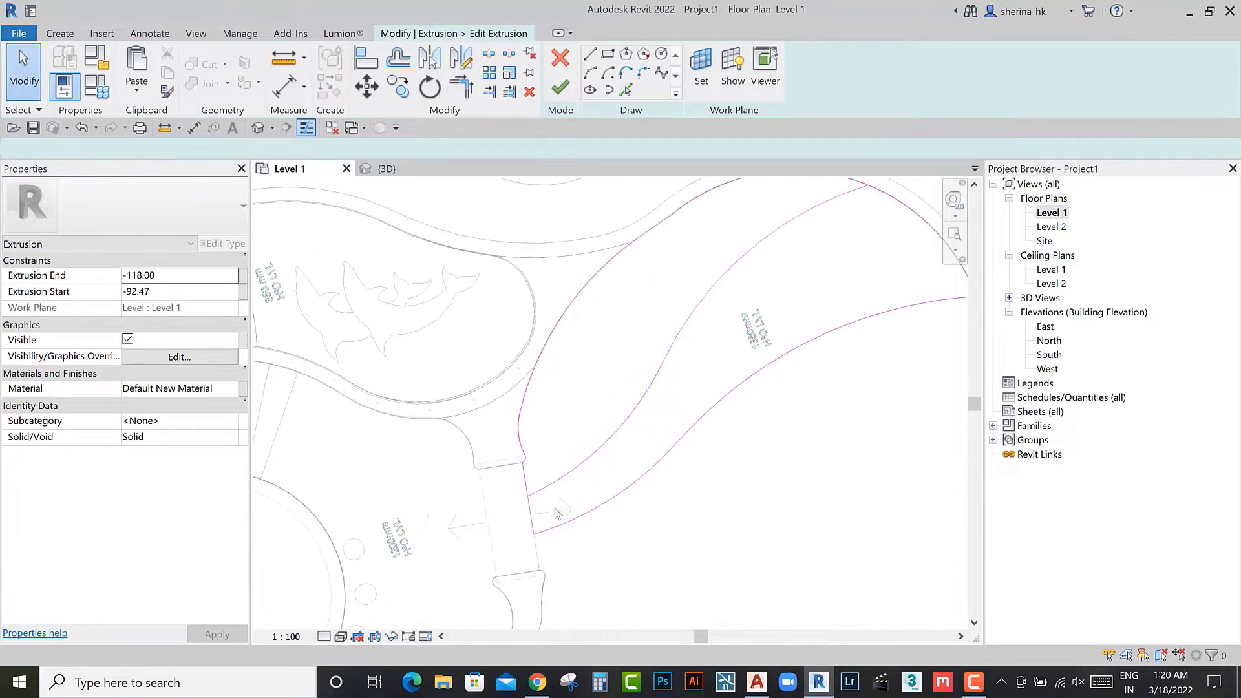
key(t)
key(r)
click(530, 485)
scroll(616, 513, down, 2)
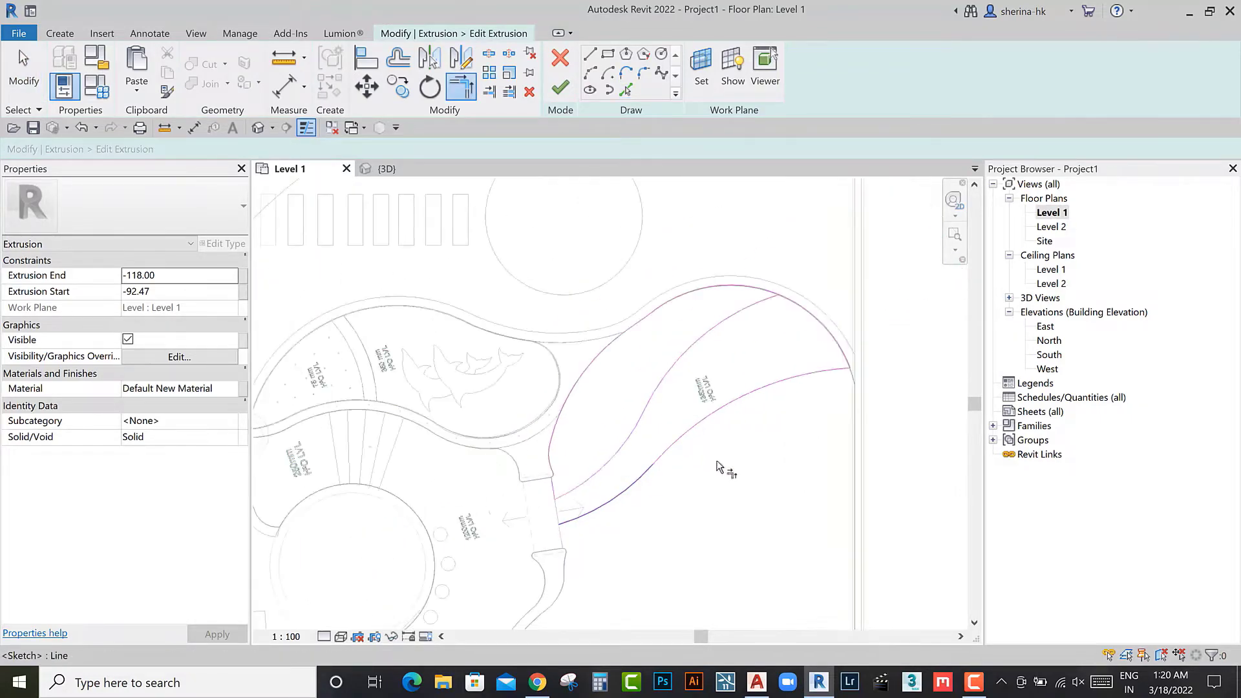
click(753, 308)
key(Escape)
click(654, 466)
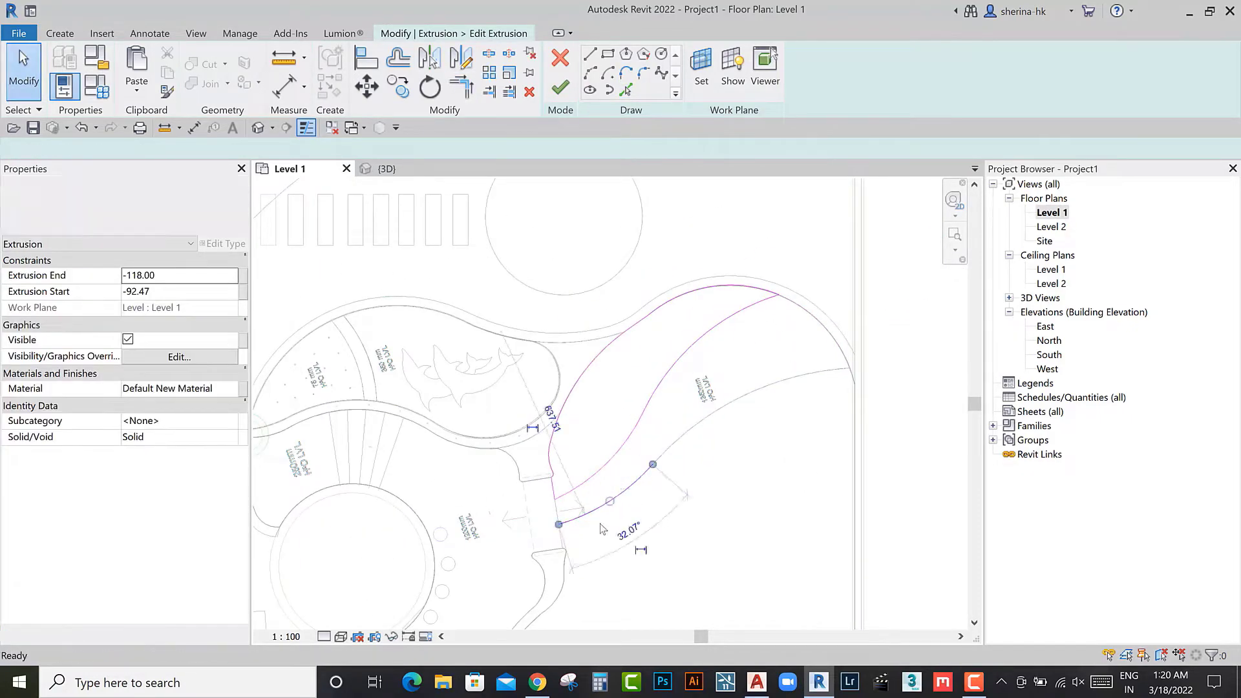
key(Delete)
Step: Finish the sketch and set the upper step to span -92.47 to -57.18 in 3D
click(566, 92)
click(386, 169)
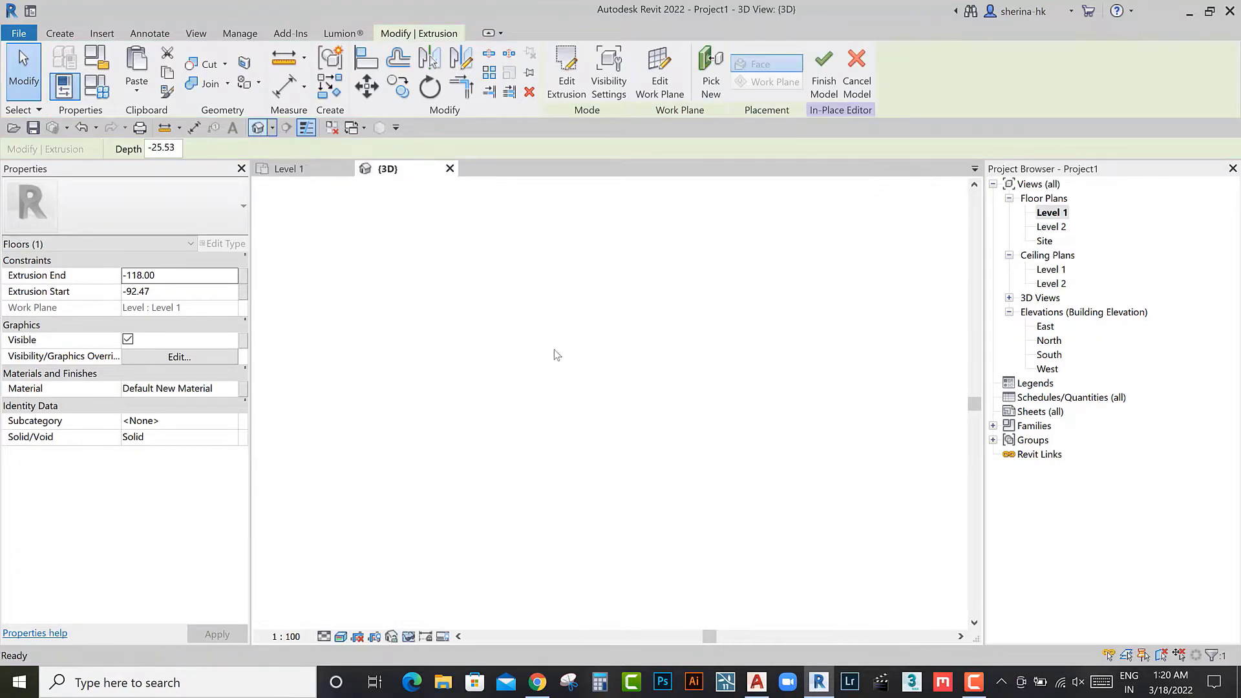
scroll(461, 378, up, 2)
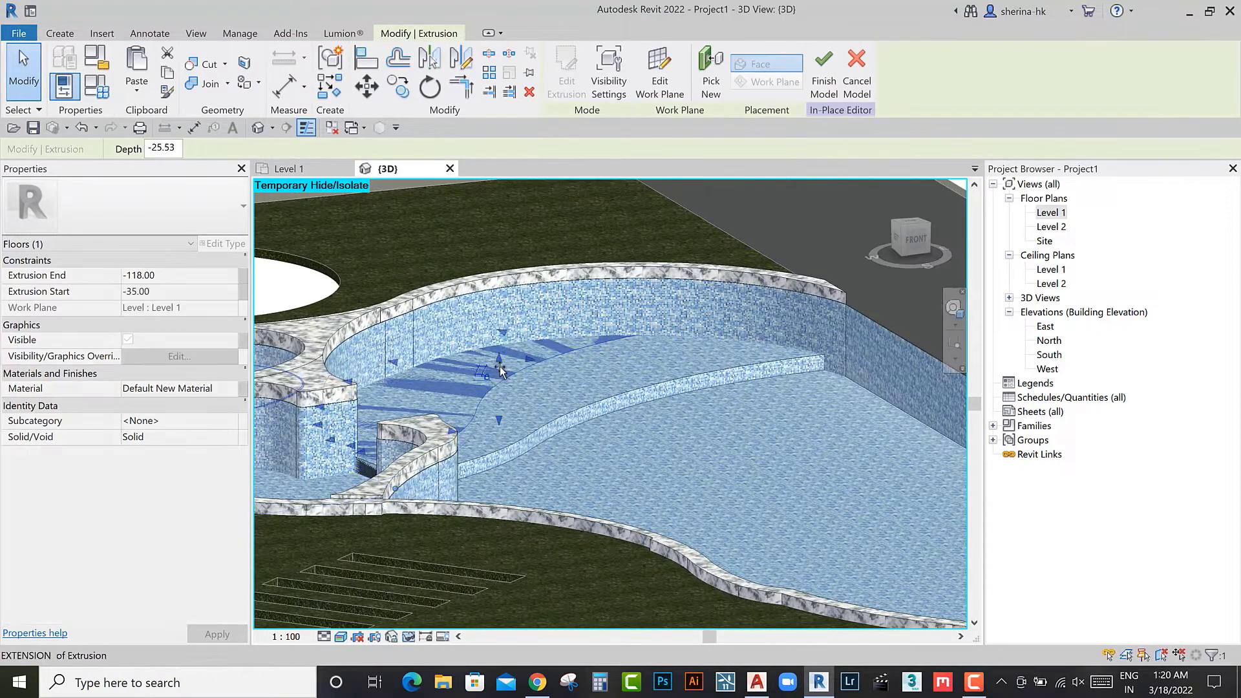
drag(499, 397, 524, 398)
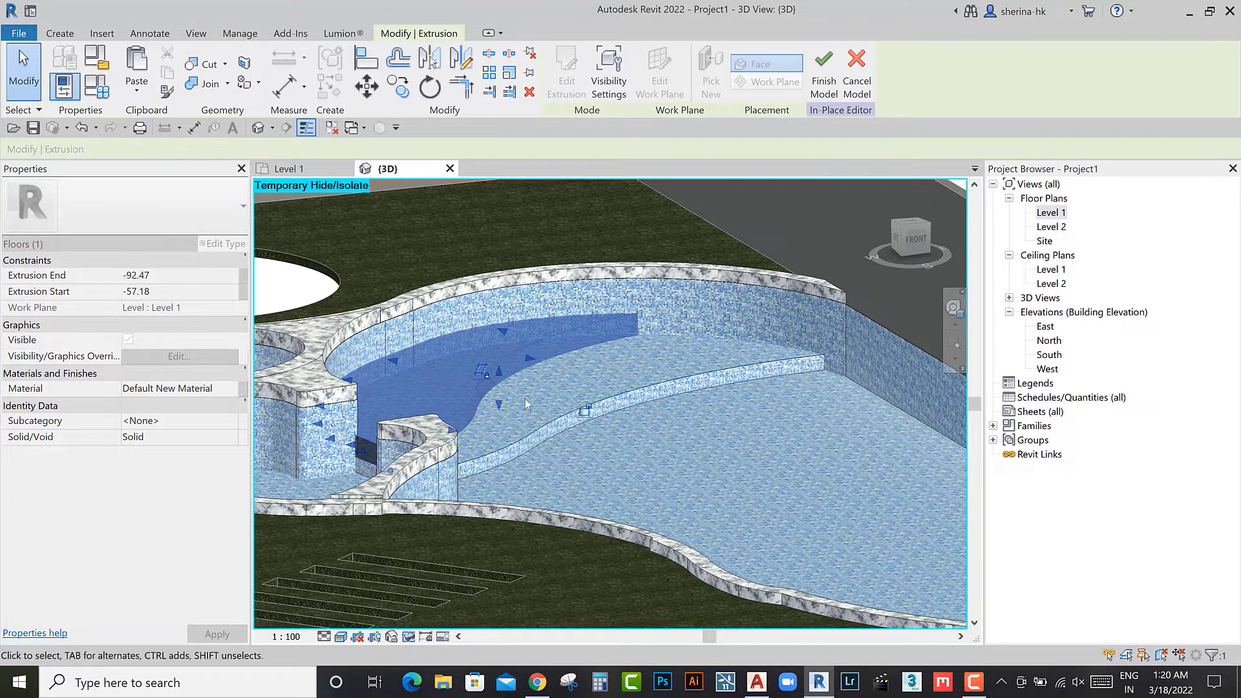
scroll(525, 398, up, 2)
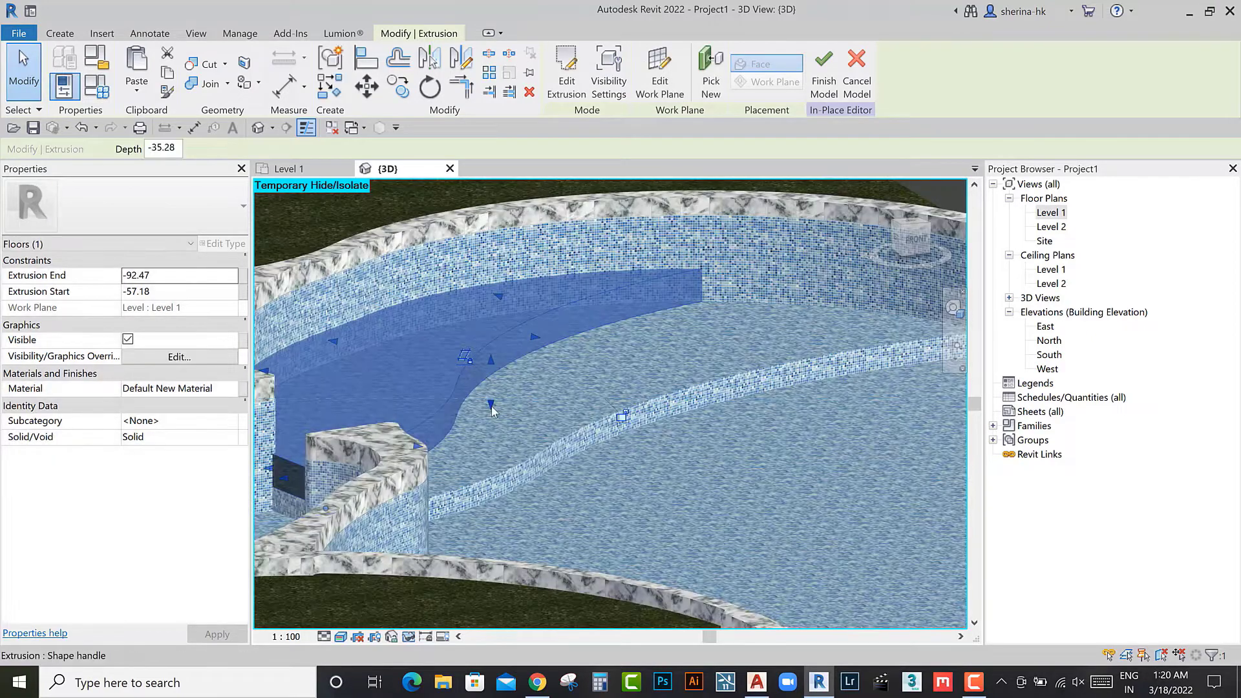
click(505, 374)
scroll(505, 374, down, 2)
Step: Start a new extrusion sketch on the Level 1 plan
mouse_move(505, 374)
shift+middle_down()
mouse_move(519, 477)
mouse_move(569, 521)
mouse_move(544, 463)
mouse_move(574, 504)
shift+middle_up()
scroll(575, 505, up, 2)
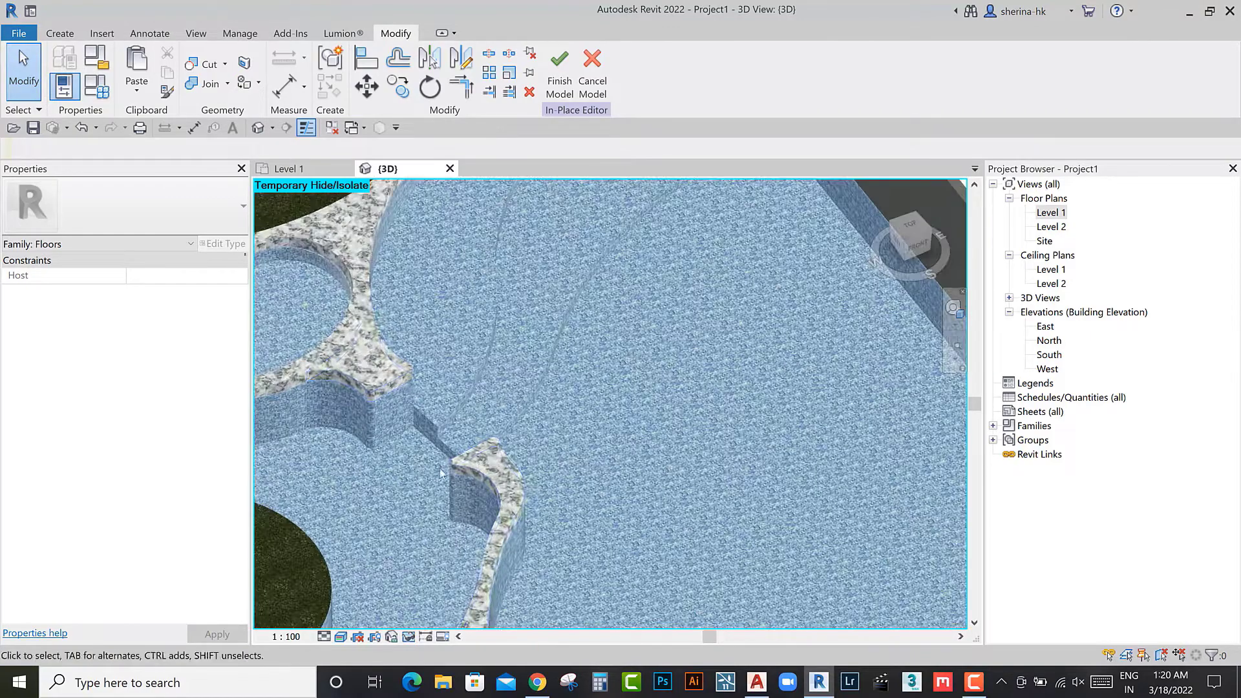
scroll(574, 505, up, 2)
scroll(574, 504, up, 1)
click(1043, 215)
double_click(1041, 214)
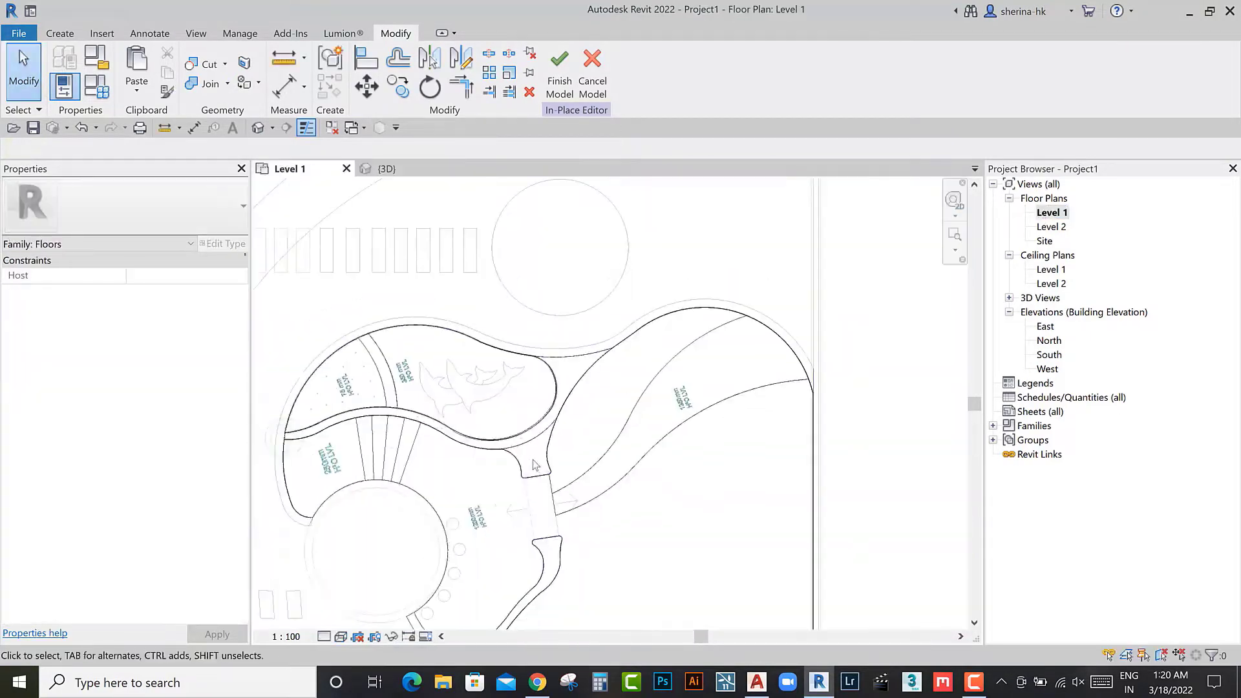
scroll(530, 387, up, 2)
scroll(530, 388, up, 1)
click(51, 34)
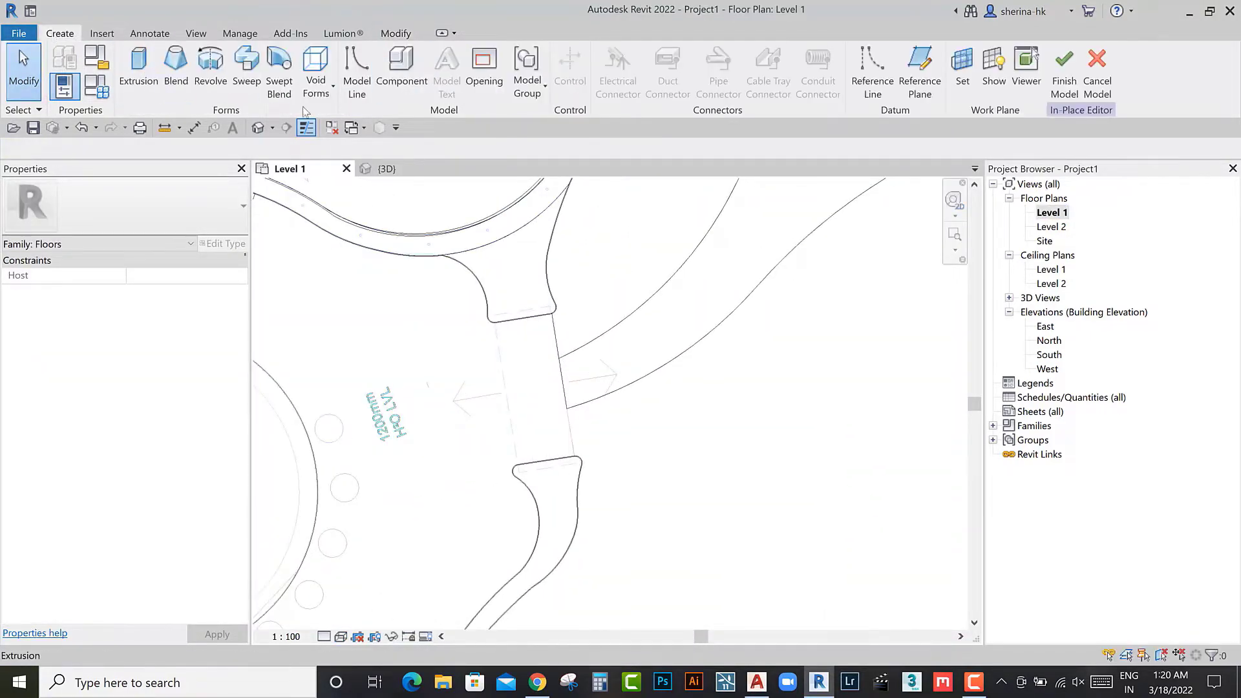
scroll(505, 327, up, 2)
scroll(517, 326, up, 1)
click(517, 327)
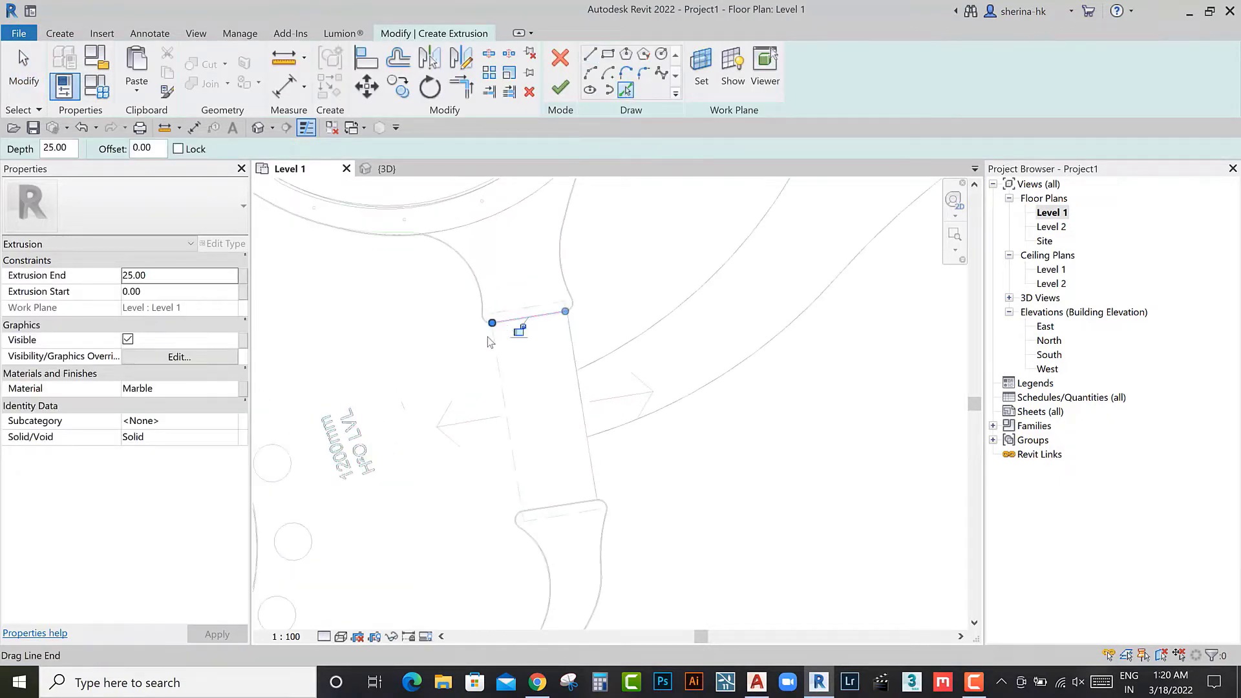
Step: Sketch the bridge outline from picked edges trimmed to a corner, and finish the marble slab
scroll(524, 446, up, 2)
click(523, 456)
key(Escape)
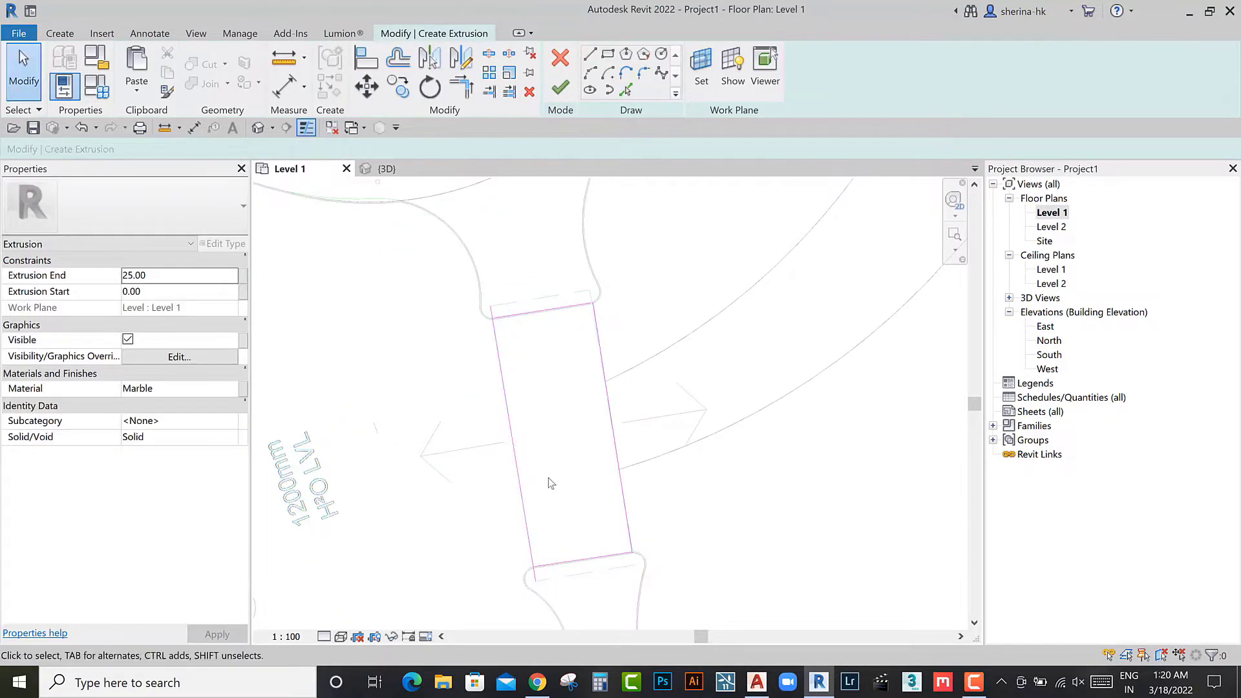
key(t)
key(r)
scroll(514, 373, down, 1)
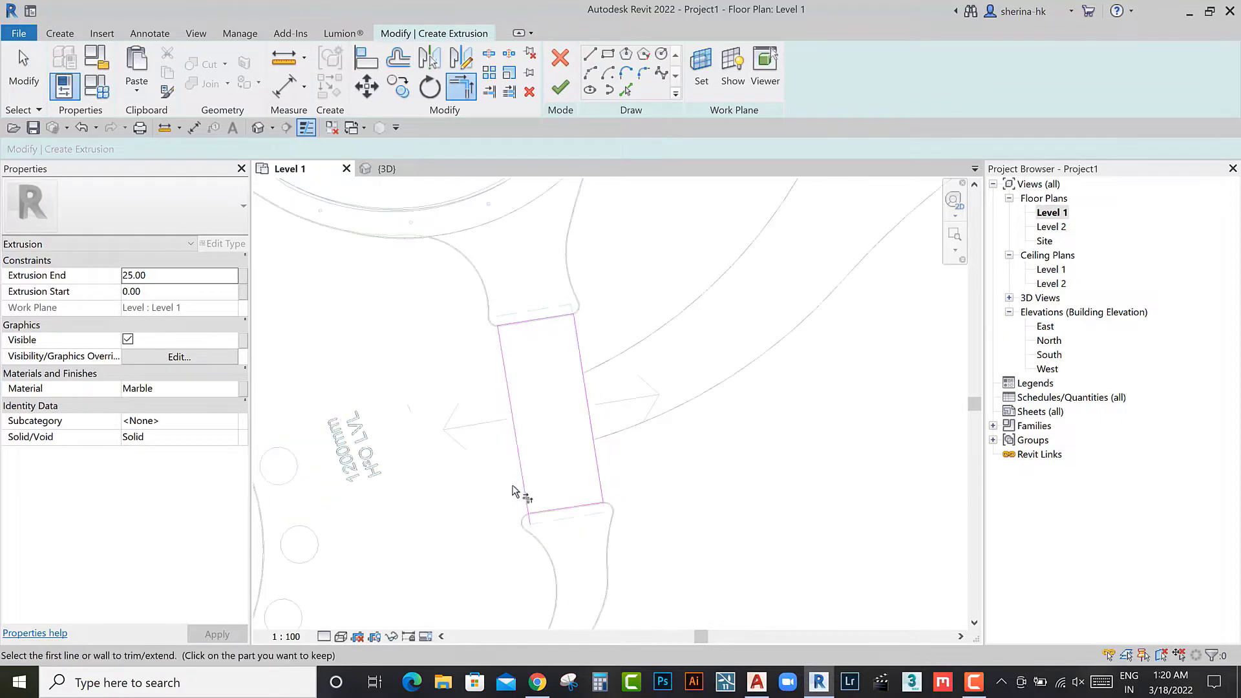
click(559, 89)
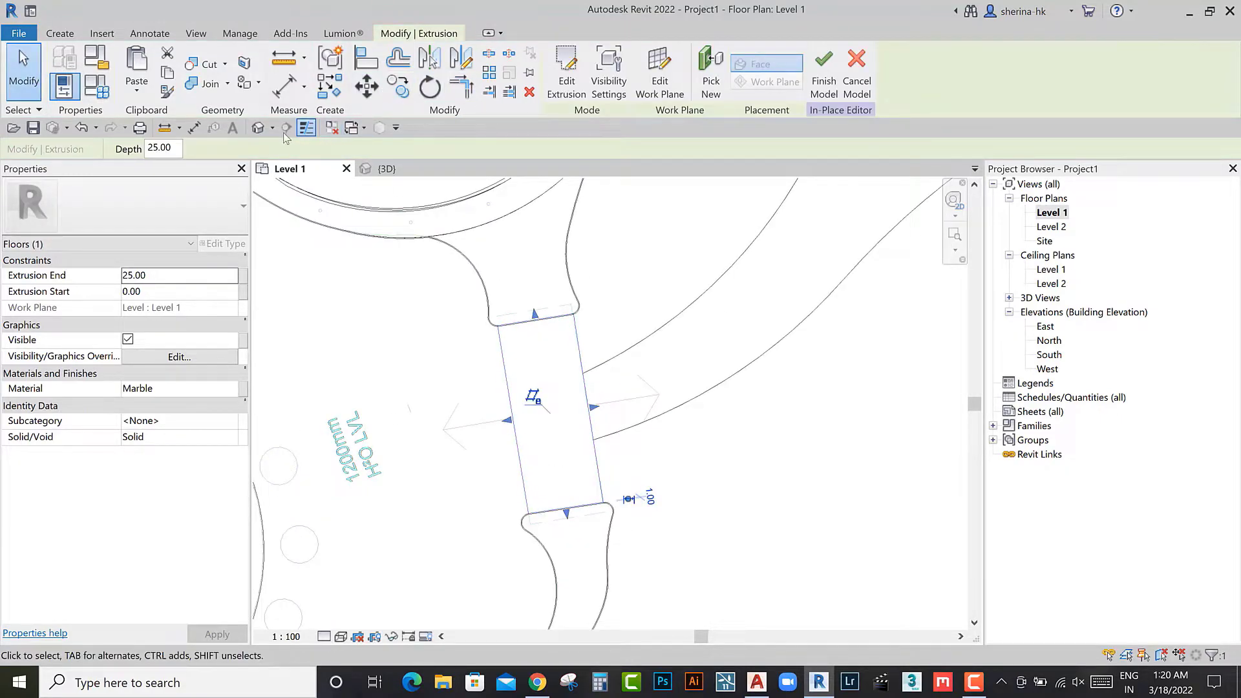
click(258, 127)
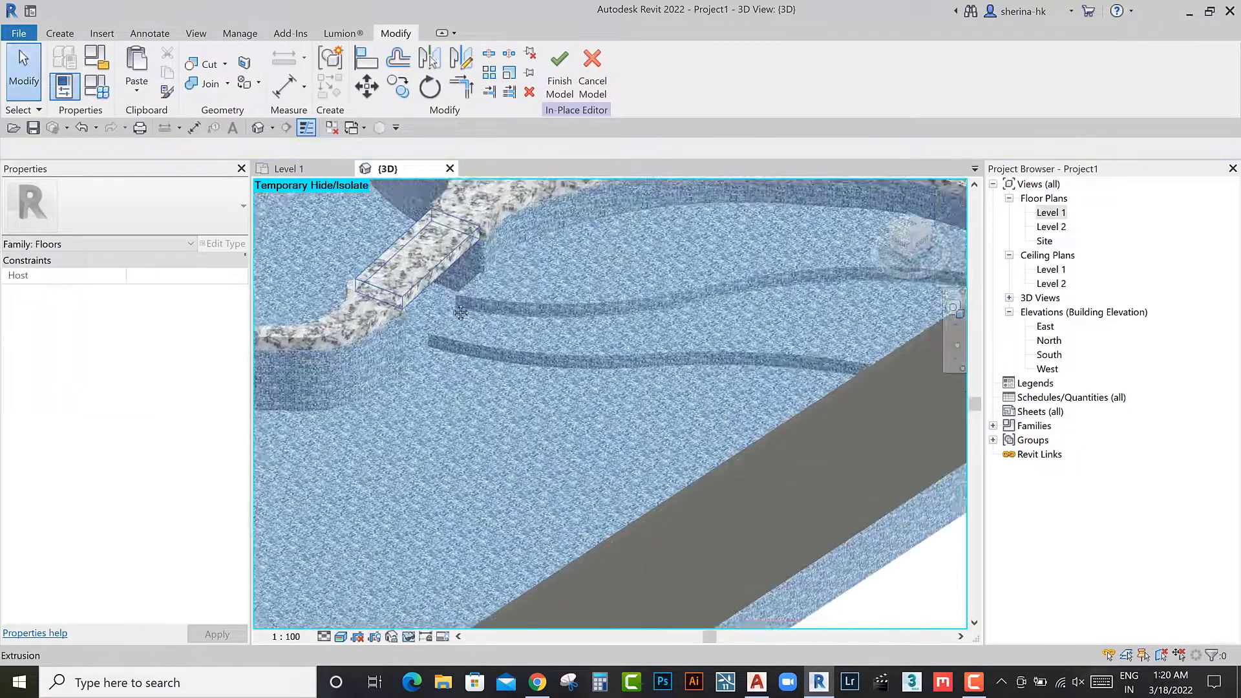
Step: Extend the marble bridge block down to -120, keeping its top at -15
scroll(460, 313, down, 2)
click(433, 393)
drag(423, 406, 417, 452)
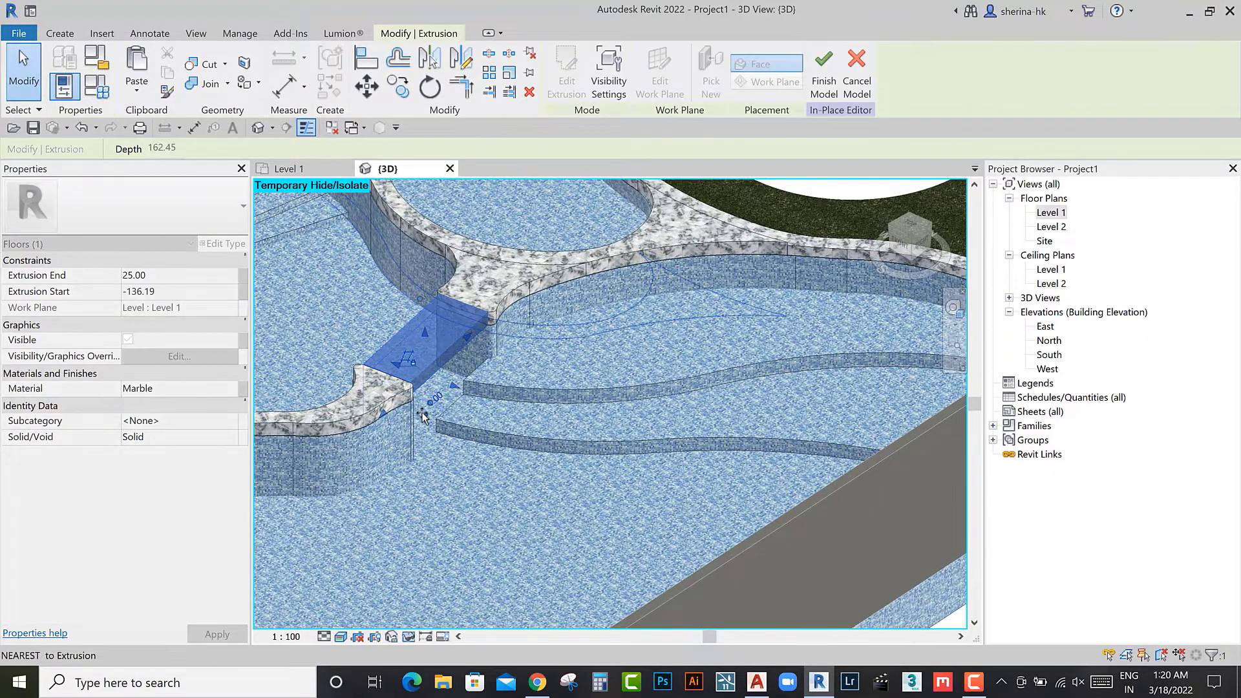
scroll(415, 358, up, 2)
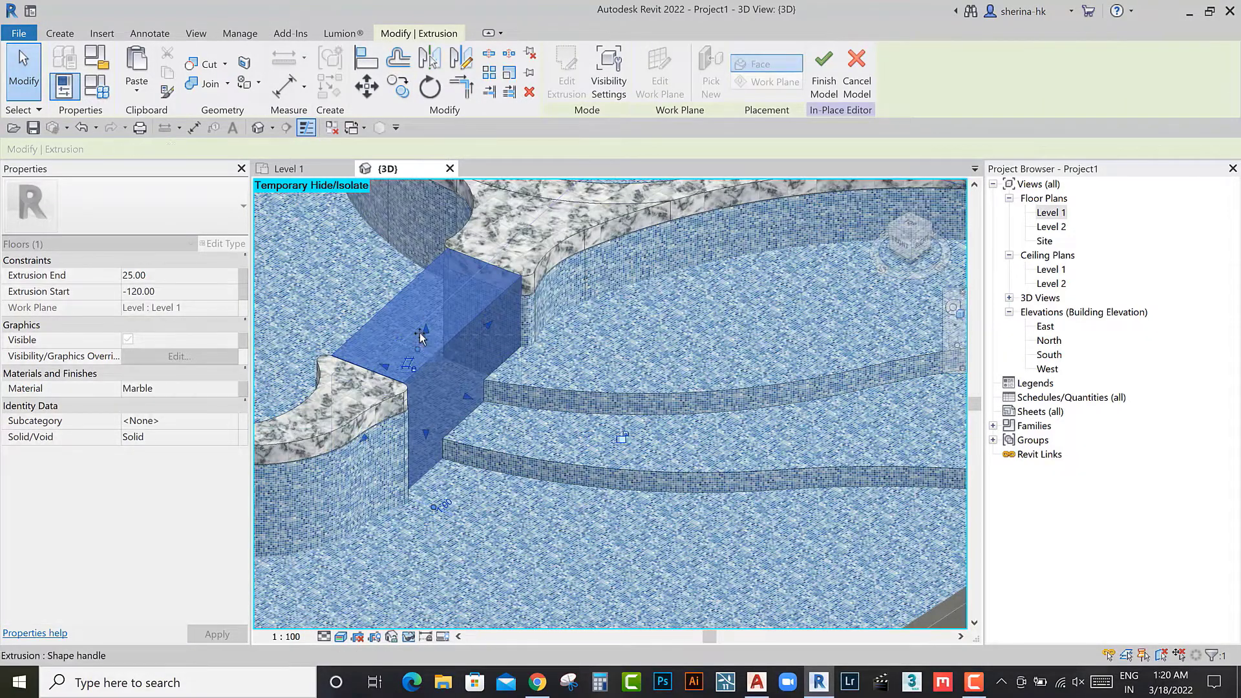
mouse_move(420, 333)
shift+middle_down()
mouse_move(510, 313)
mouse_move(423, 348)
mouse_move(436, 322)
shift+middle_up()
key(Escape)
Step: Reselect the bridge block and orbit to see it filling the channel between the walls
scroll(423, 348, up, 3)
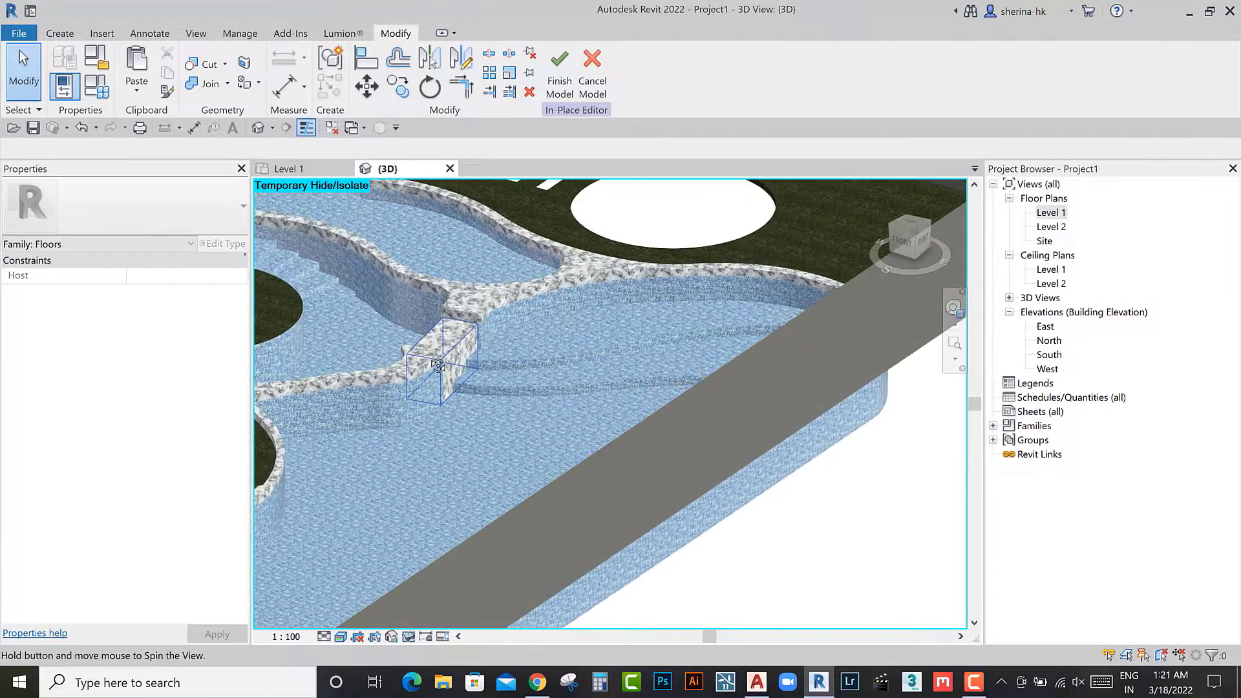
scroll(437, 322, up, 2)
click(427, 348)
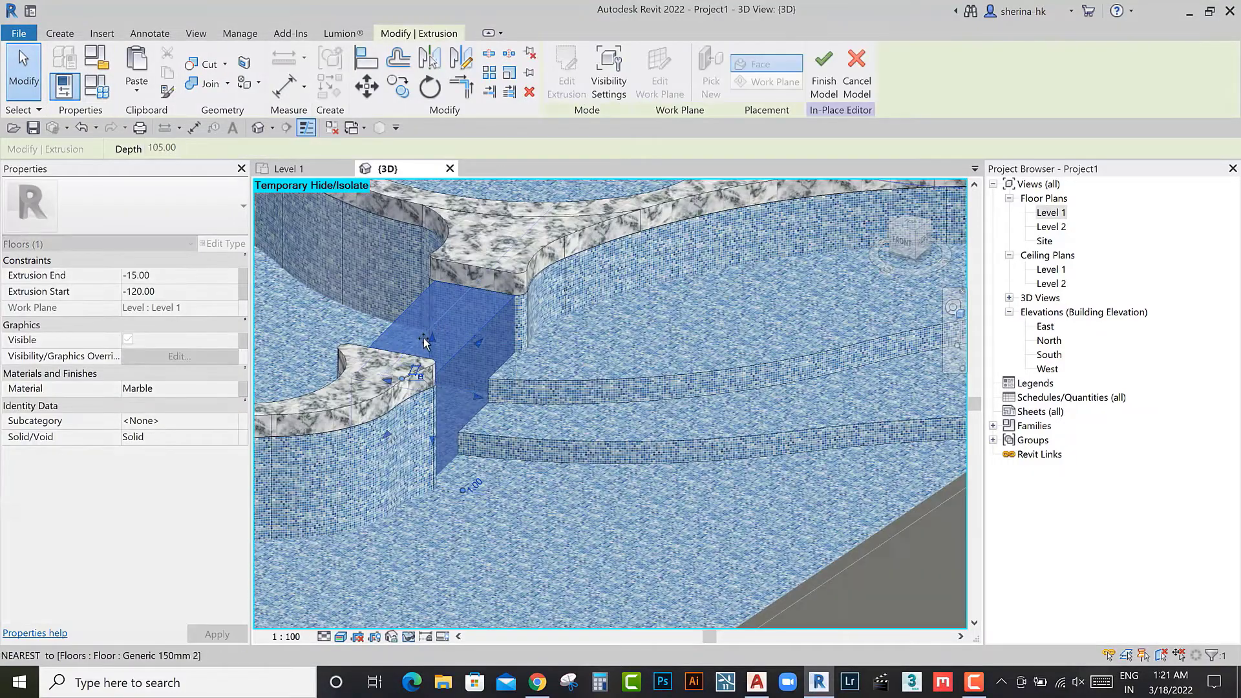
scroll(436, 334, down, 3)
shift+middle_drag(437, 333, 263, 378)
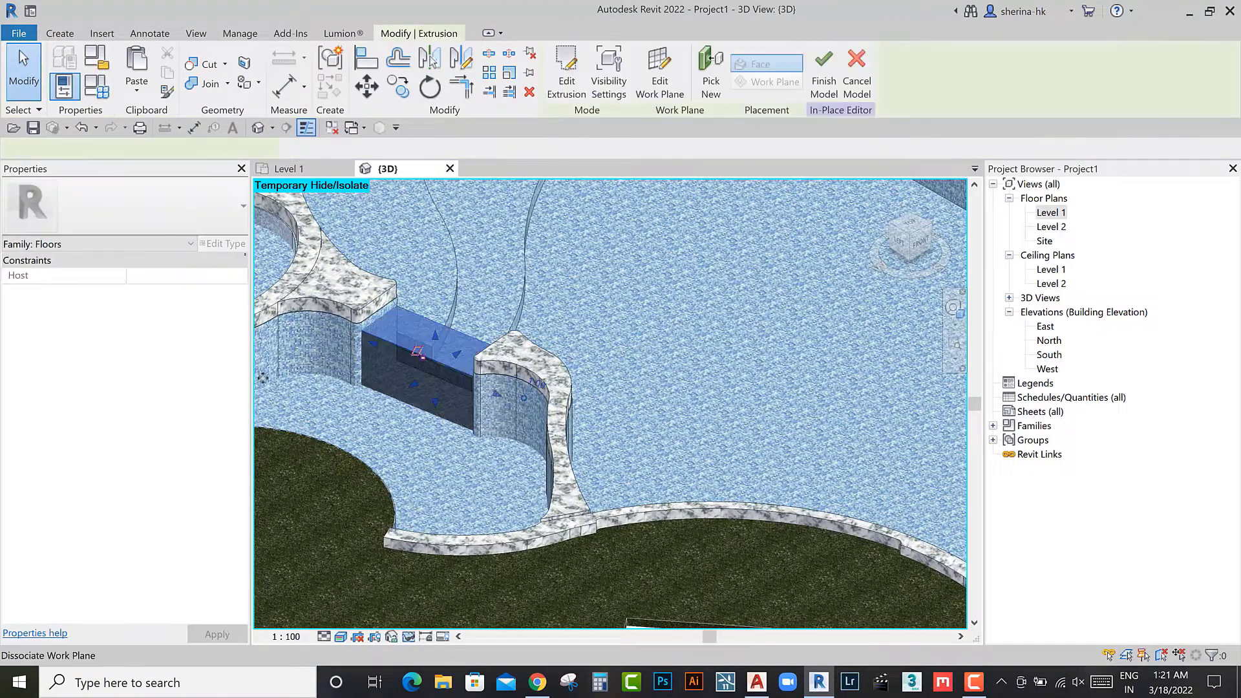
scroll(511, 399, down, 3)
click(661, 413)
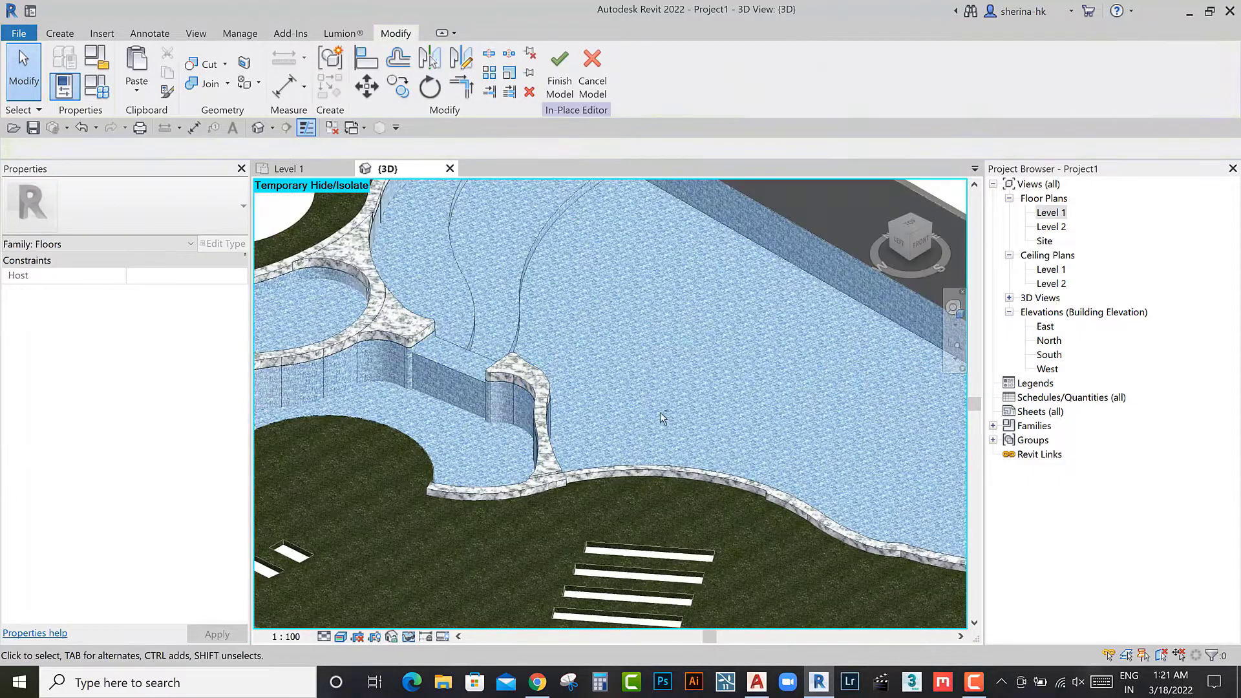
Step: Orbit and zoom around the whole pool to inspect it from above
mouse_move(660, 413)
shift+middle_down()
mouse_move(478, 384)
mouse_move(610, 402)
shift+middle_up()
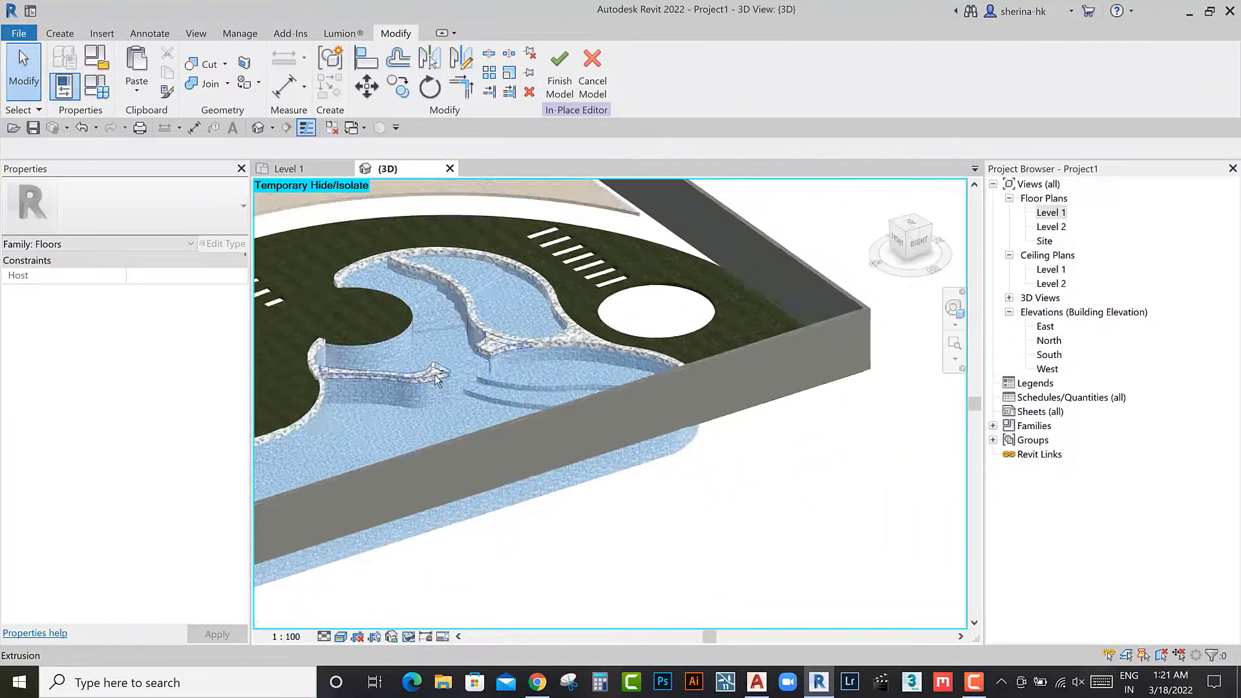
shift+middle_drag(490, 397, 609, 402)
scroll(512, 388, down, 2)
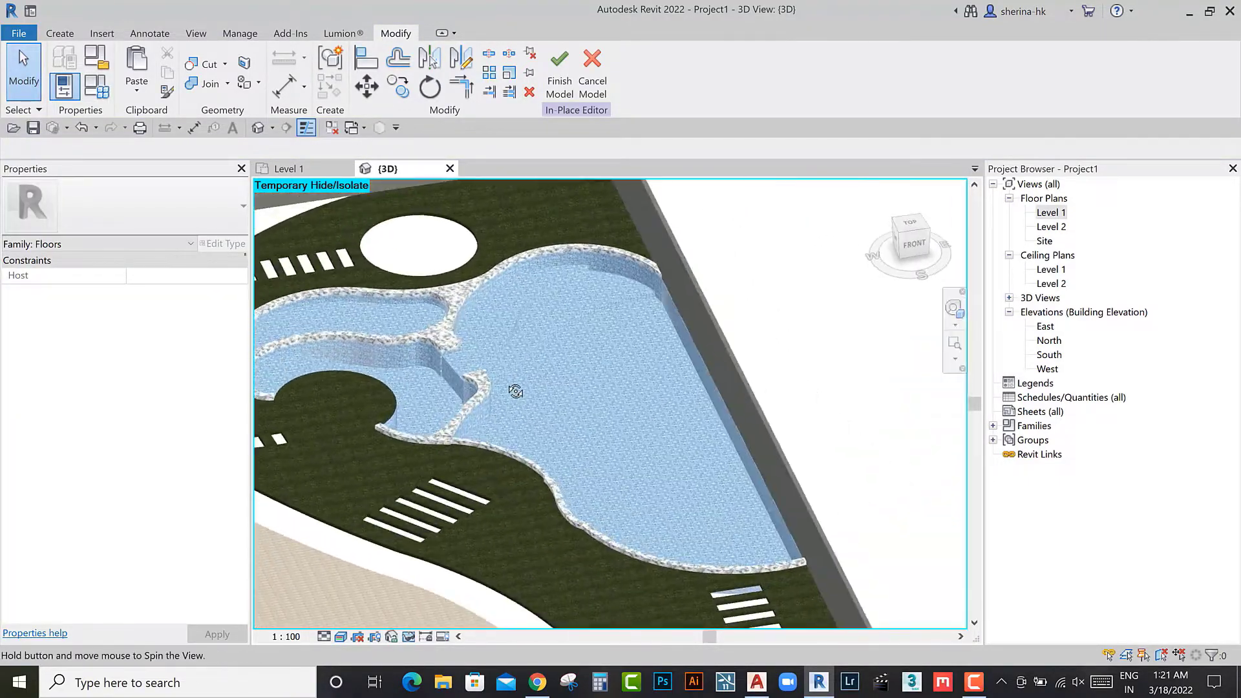
scroll(518, 413, down, 2)
mouse_move(518, 414)
shift+middle_down()
mouse_move(475, 374)
mouse_move(469, 391)
shift+middle_up()
scroll(476, 375, up, 2)
scroll(474, 381, up, 2)
scroll(470, 391, up, 2)
scroll(470, 391, up, 2)
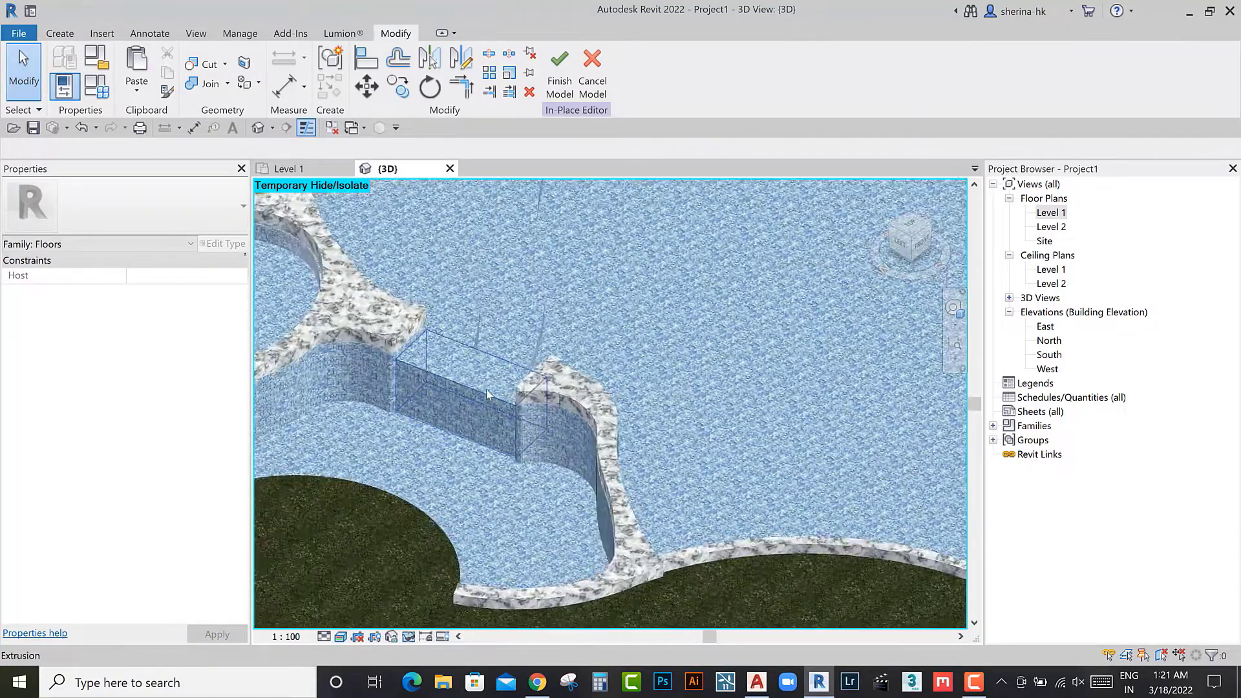
scroll(470, 391, up, 1)
Step: Paste a copy of the channel block in the same place and raise it to span -35 to 25
click(469, 391)
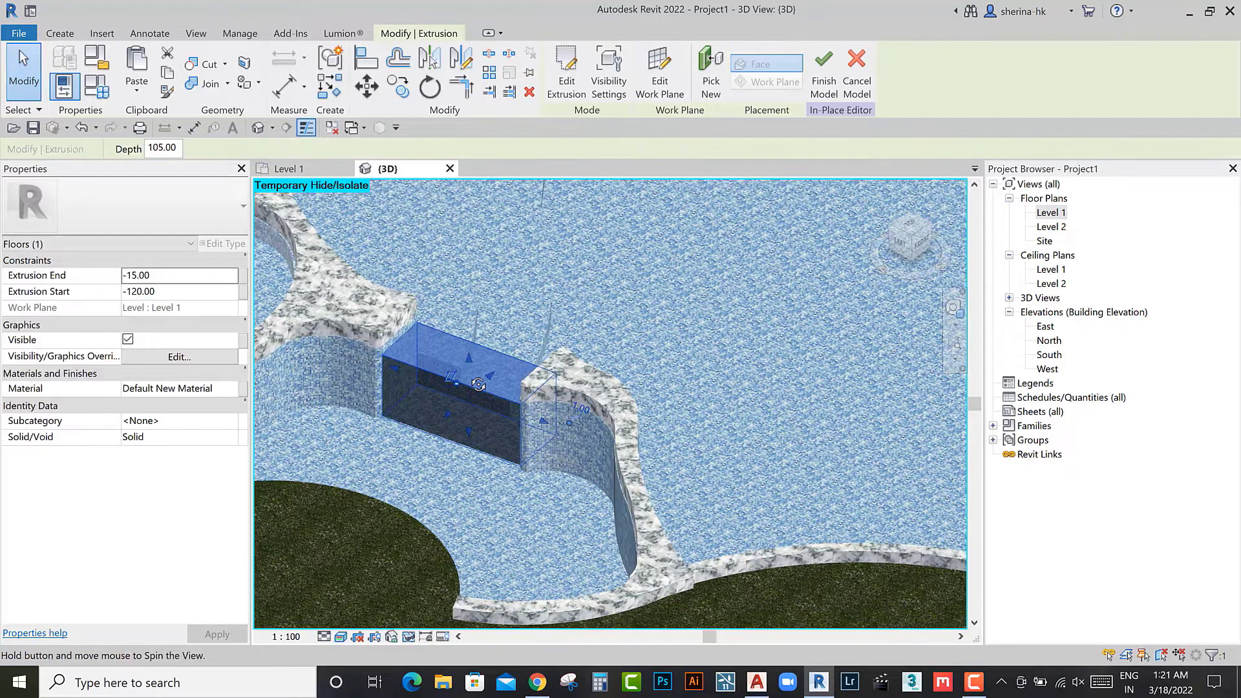
click(167, 73)
click(136, 94)
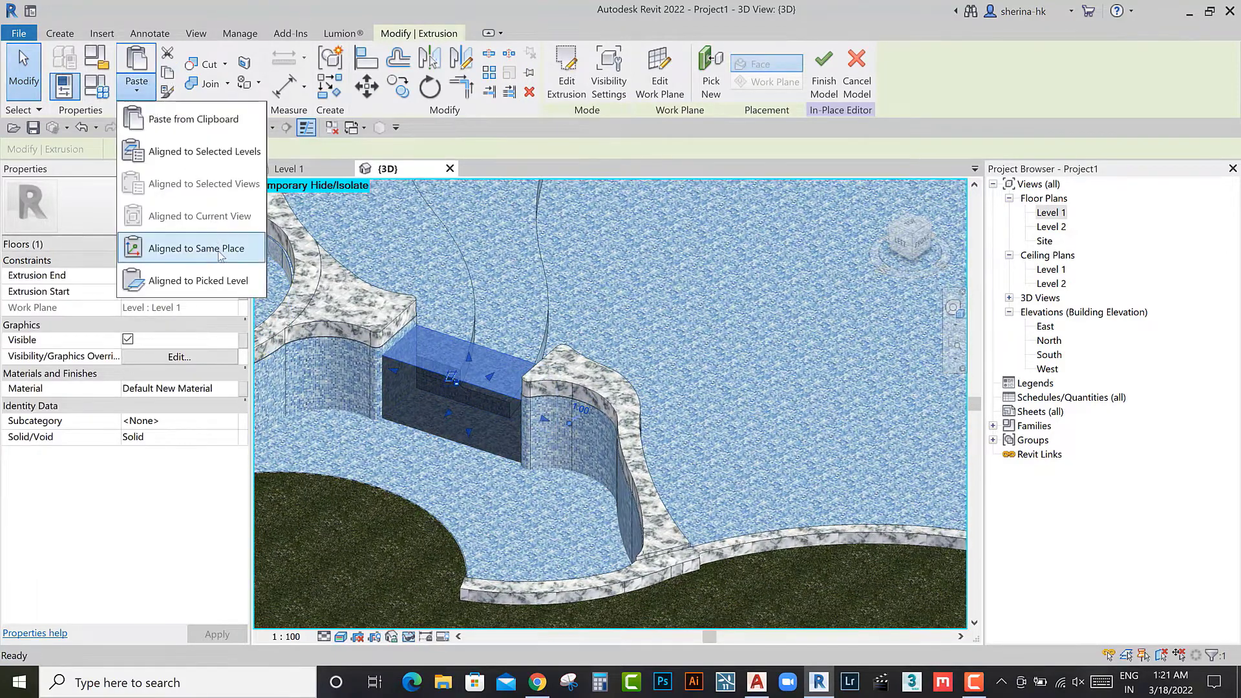
click(194, 243)
mouse_move(463, 375)
mouse_down()
mouse_move(474, 336)
mouse_move(470, 383)
mouse_up()
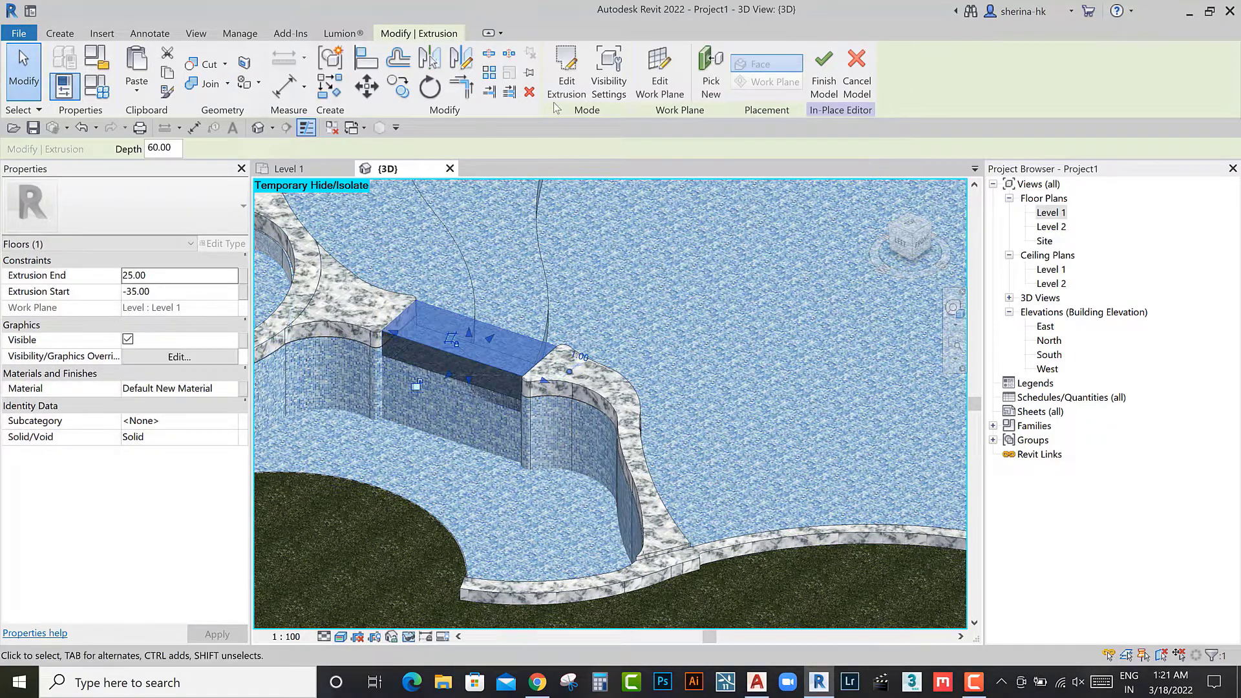
double_click(470, 383)
Step: Widen the copied block's outline across the channel by moving its bottom, right and left edges
click(289, 168)
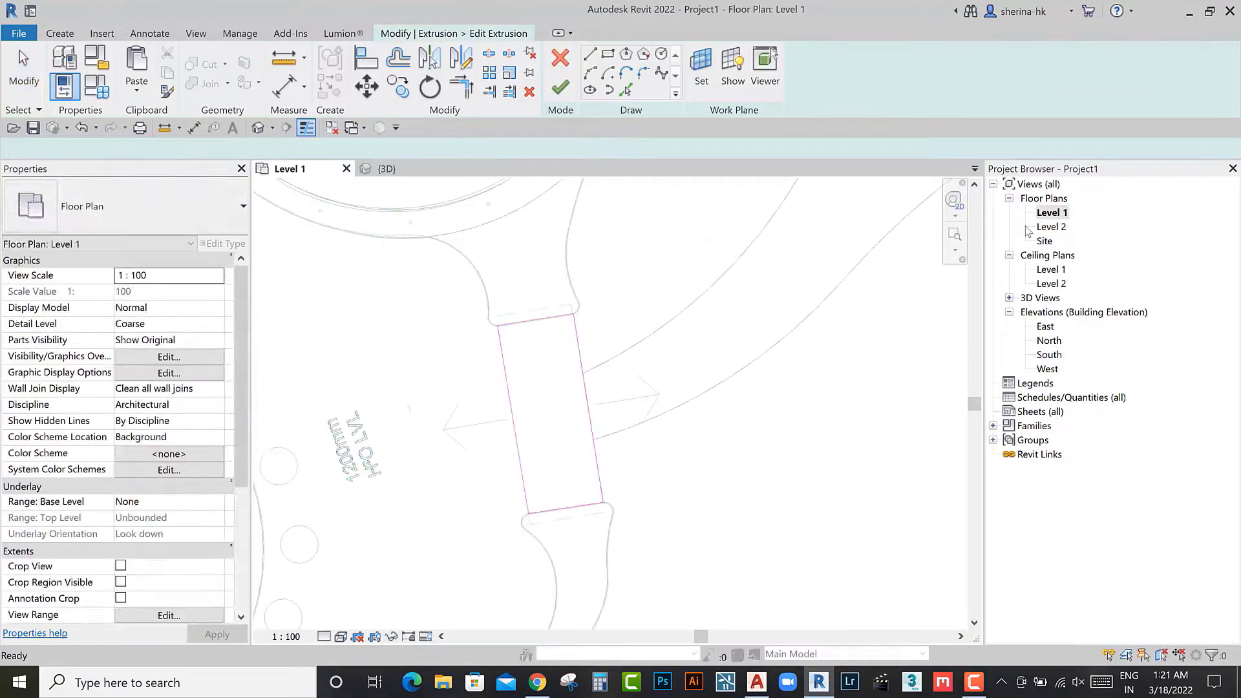
click(545, 317)
drag(569, 568, 559, 482)
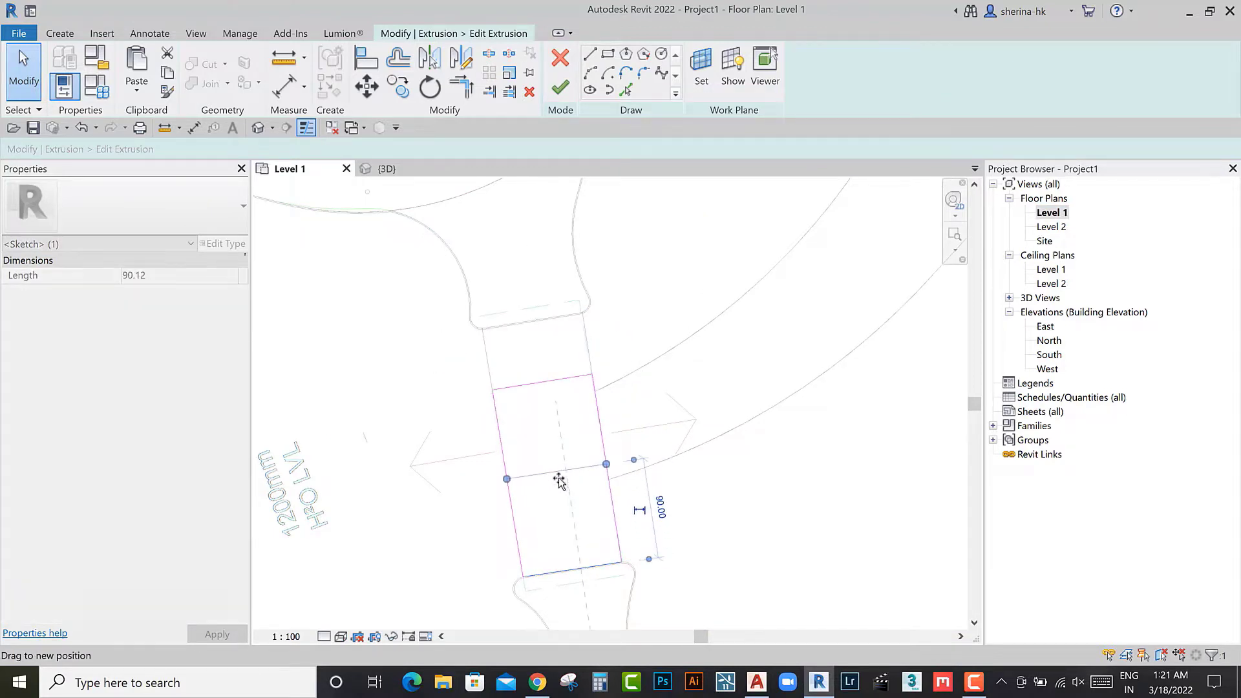
click(603, 434)
drag(629, 425, 620, 425)
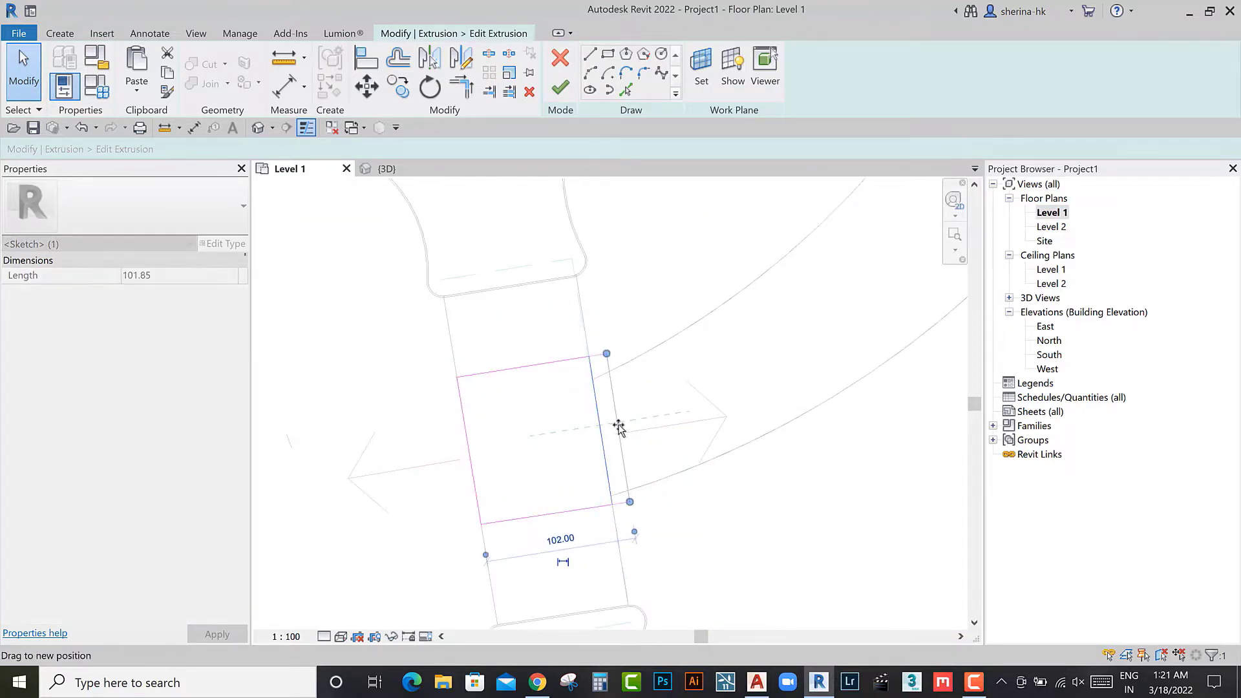
drag(468, 432, 453, 435)
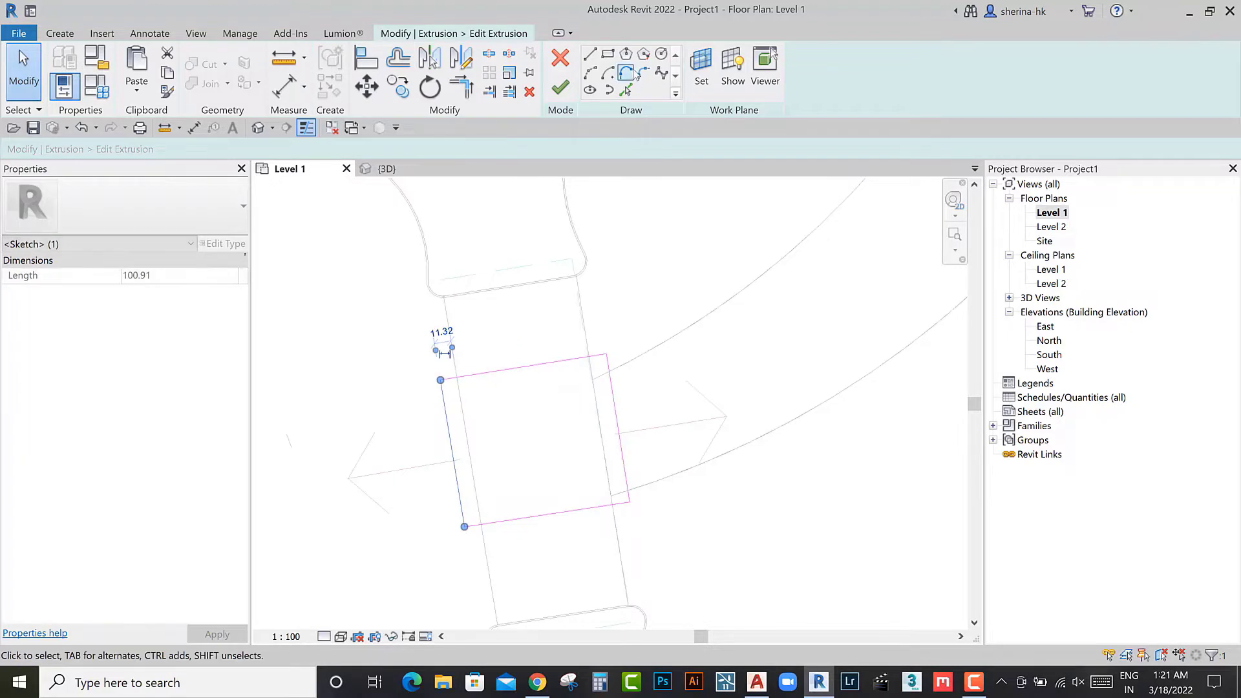
Step: Fillet the outline's top-left and top-right corners with 12.00 arcs
click(644, 72)
click(478, 375)
click(445, 407)
scroll(444, 394, up, 2)
click(446, 380)
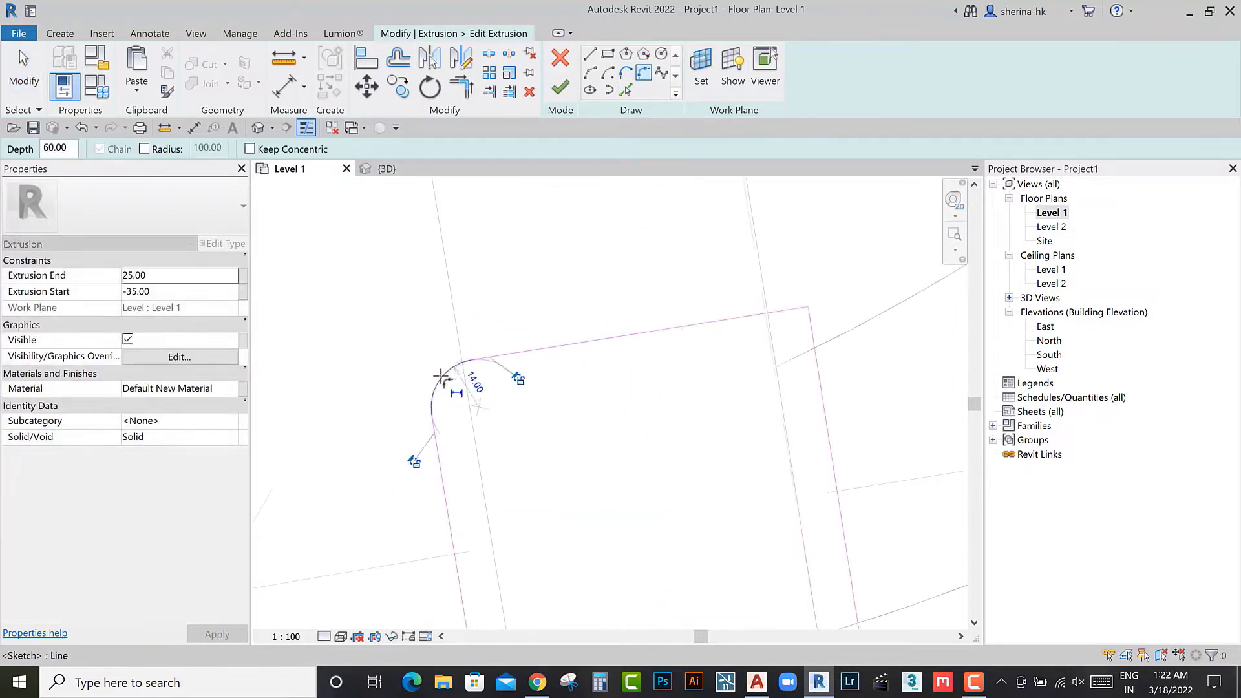
scroll(445, 380, down, 2)
click(652, 364)
click(641, 339)
click(637, 362)
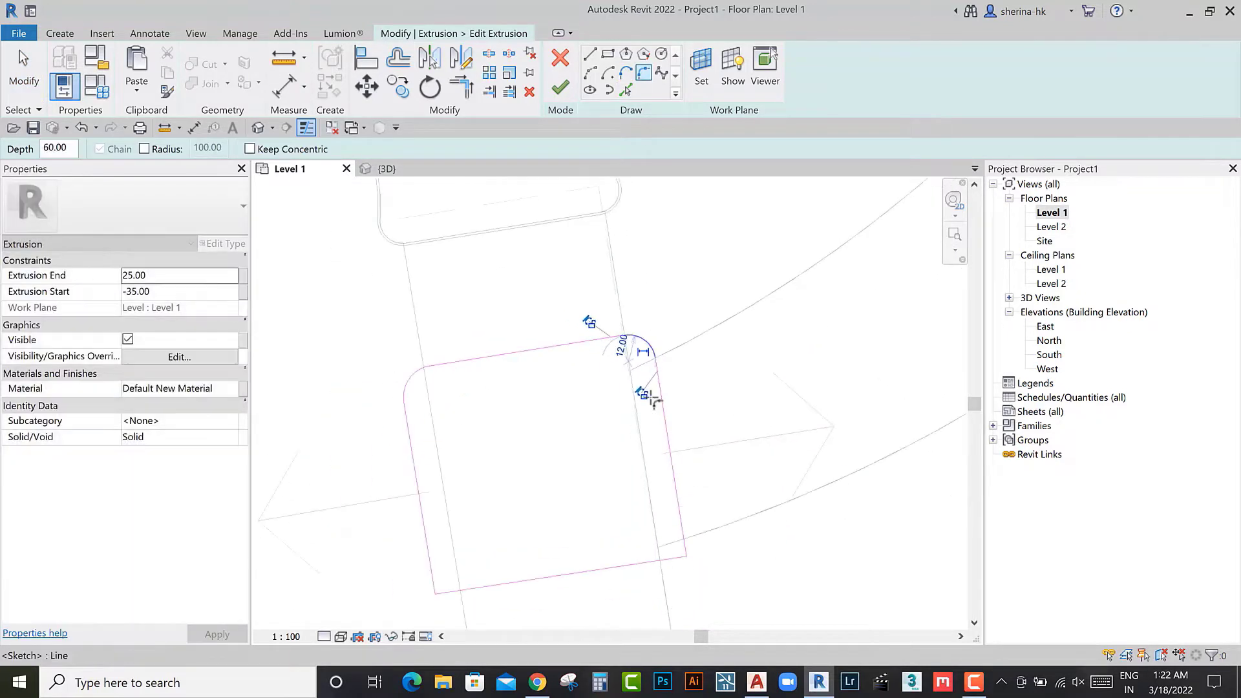
click(673, 516)
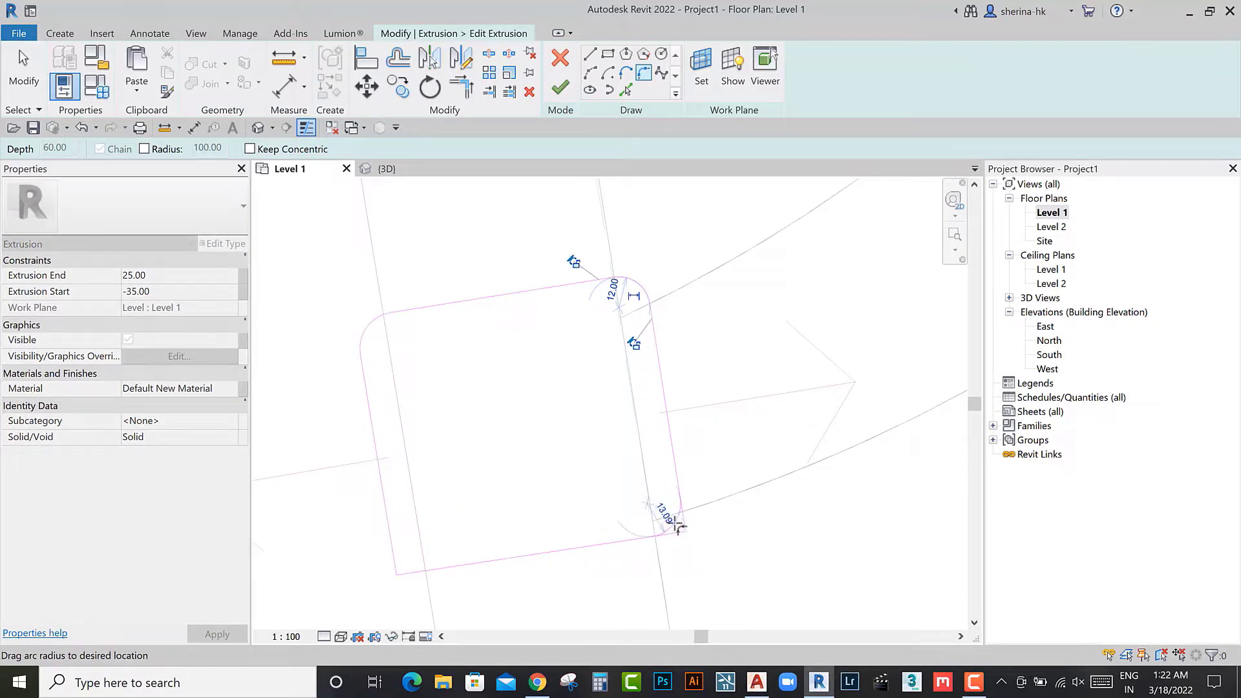
Step: Set a fixed fillet radius of 12 and round the bottom-left corner
scroll(680, 526, down, 2)
key(Escape)
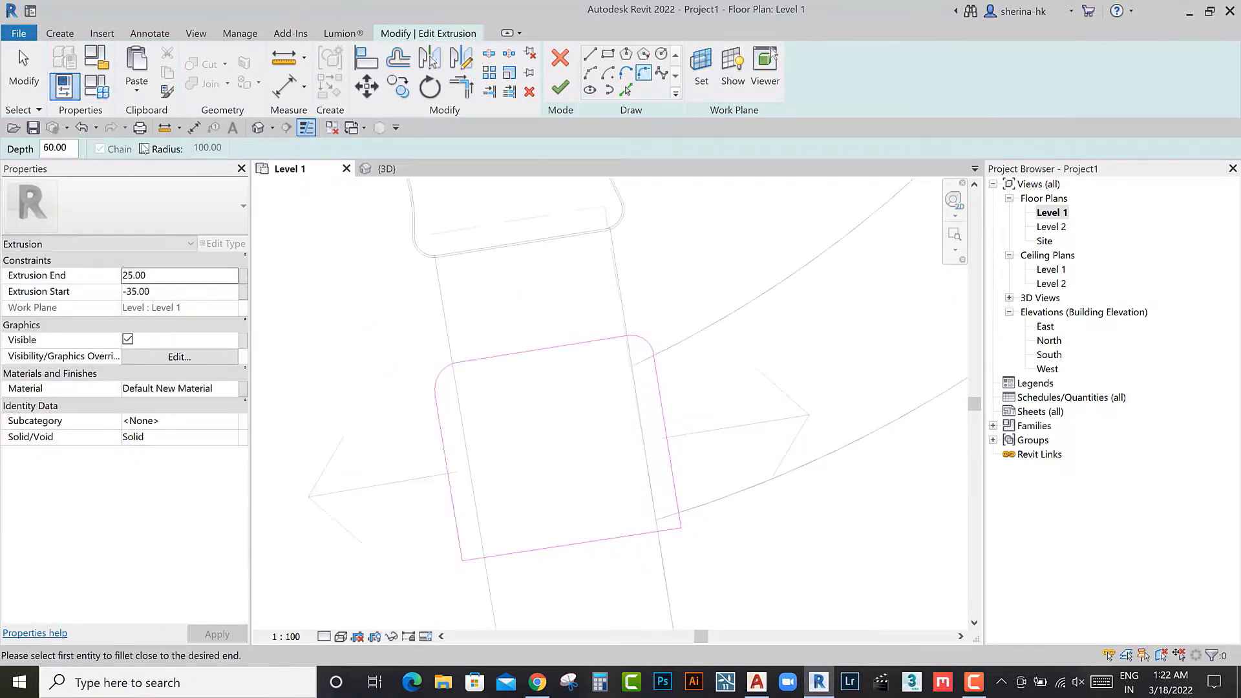
double_click(224, 148)
text(12)
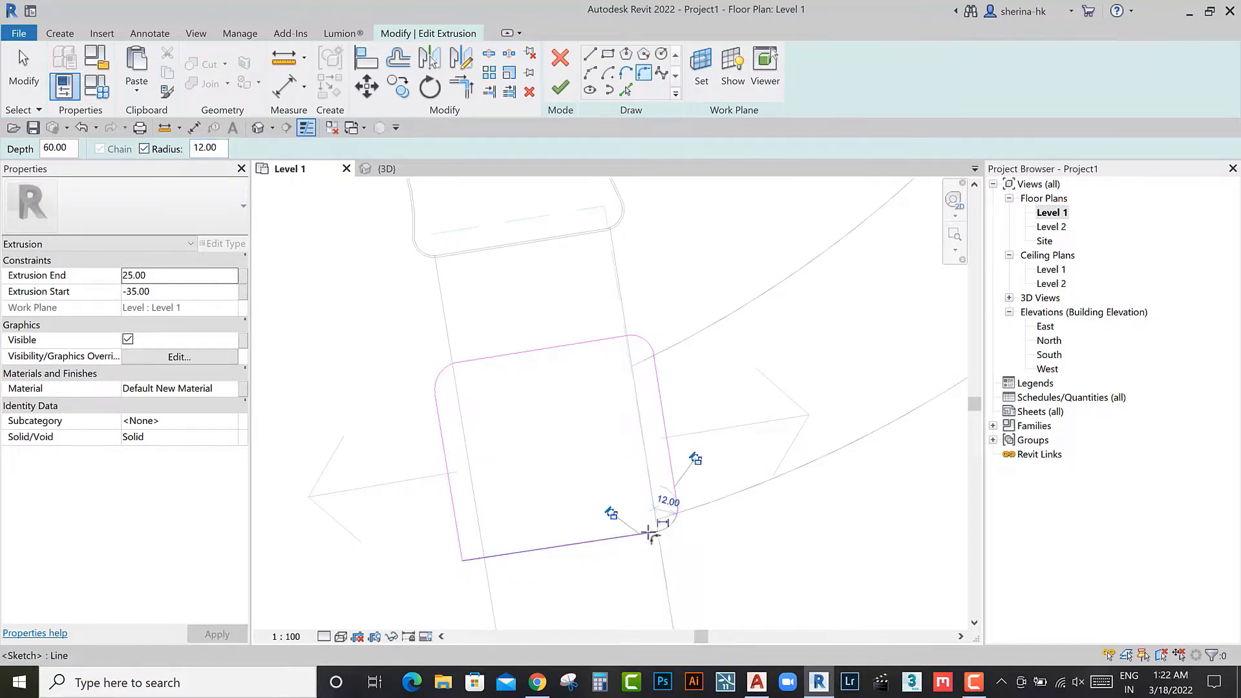
click(485, 555)
Step: Finish the outline and inspect the rounded block in 3D, adjusting its top height
click(561, 94)
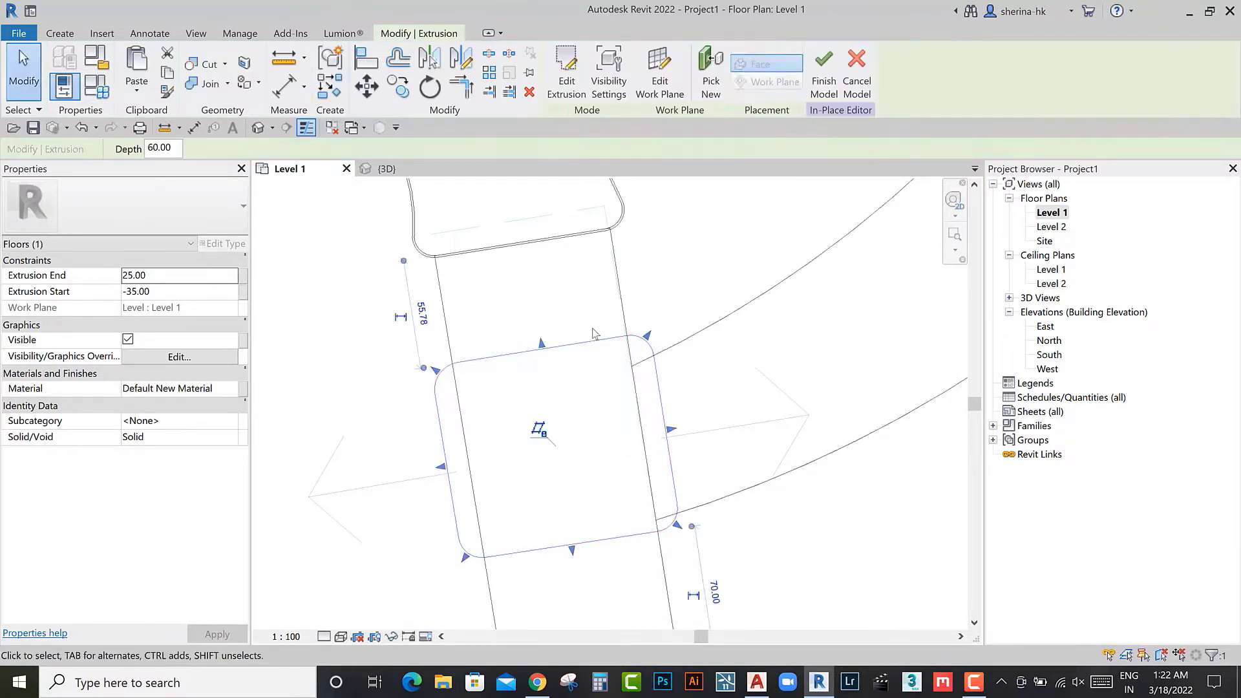
click(259, 128)
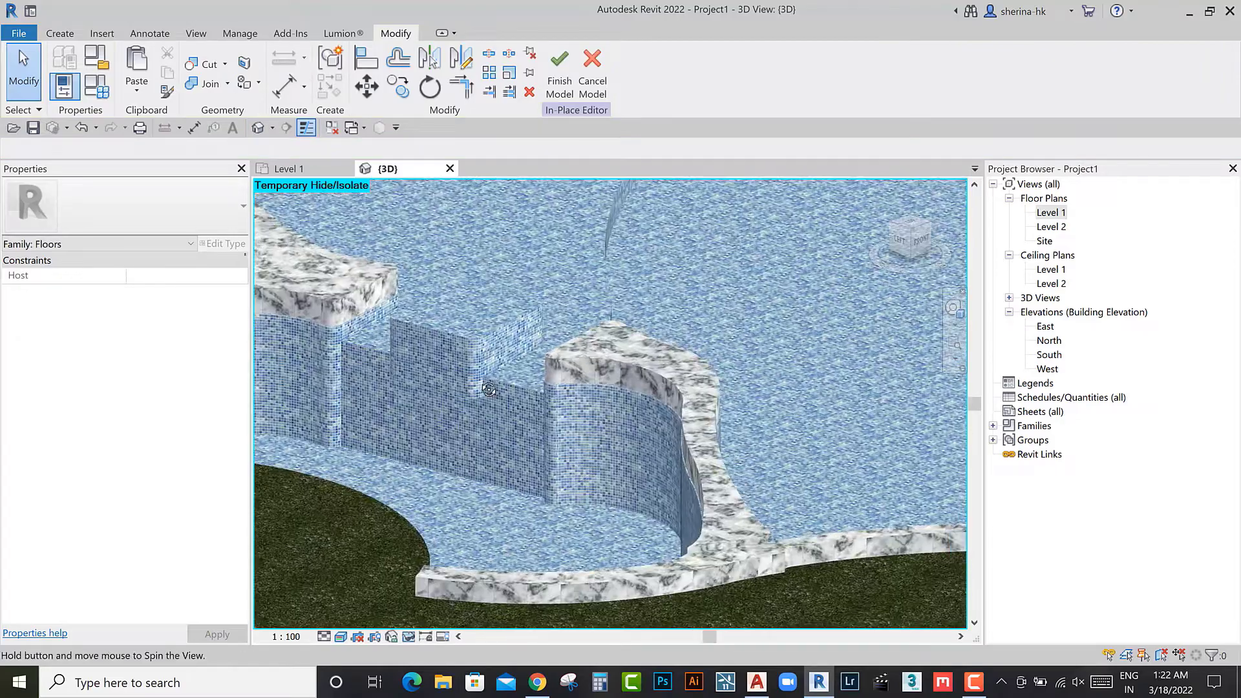
click(473, 395)
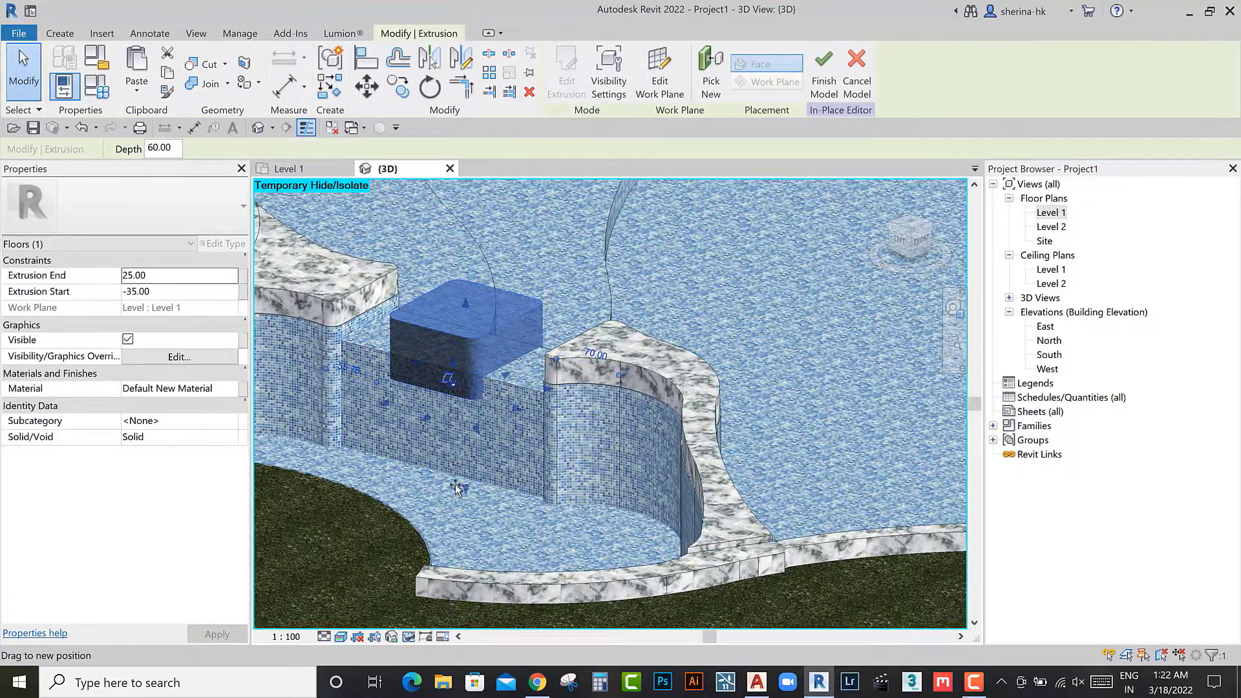
key(Escape)
mouse_move(455, 490)
shift+middle_down()
mouse_move(329, 496)
mouse_move(494, 324)
shift+middle_up()
click(493, 324)
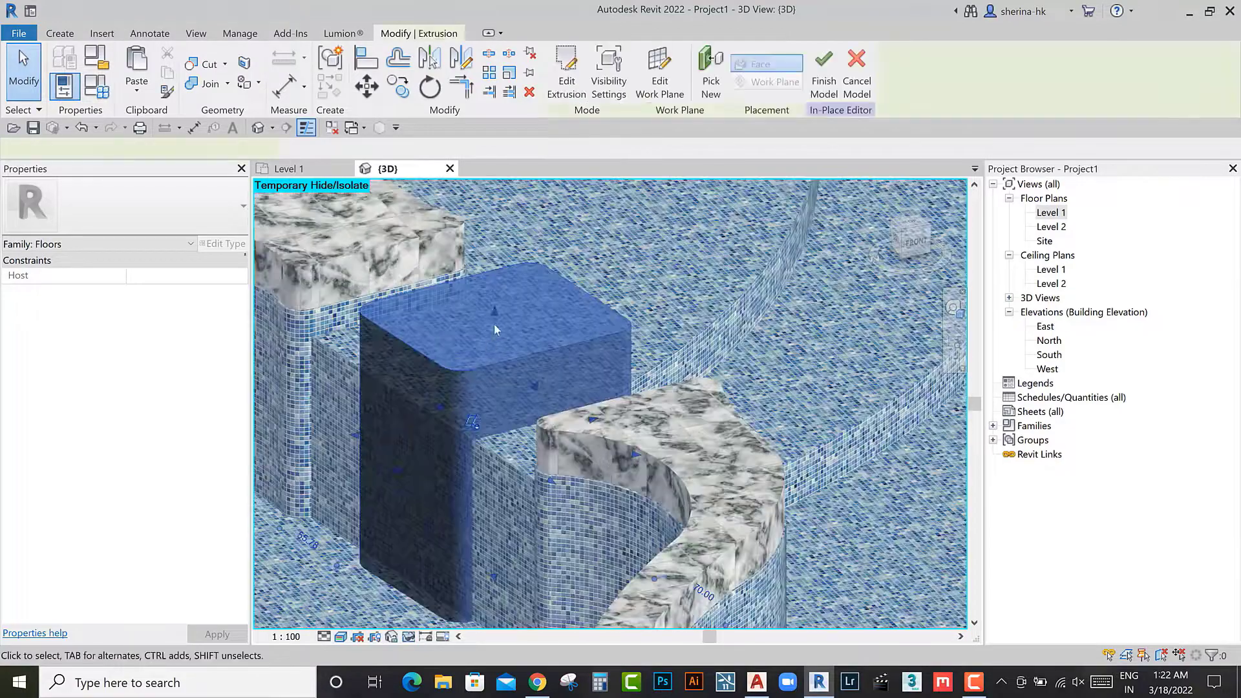
drag(494, 326, 487, 330)
key(Escape)
shift+middle_drag(487, 328, 516, 357)
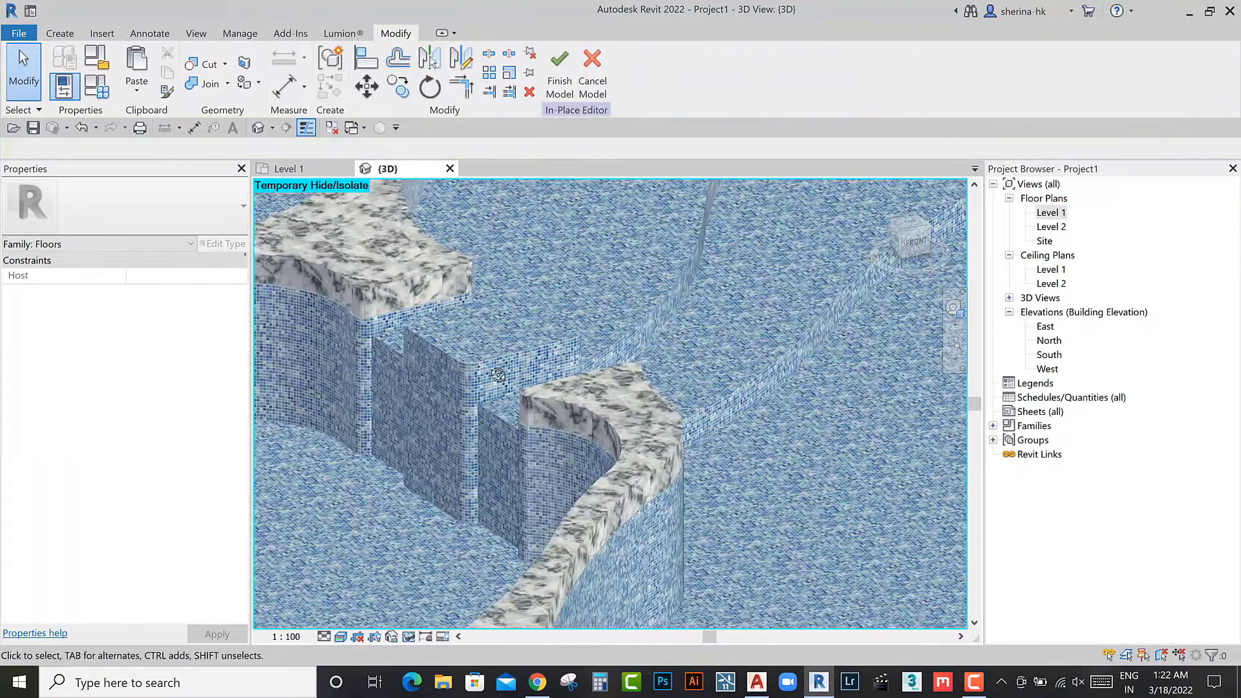
Step: Start a new extrusion with its work plane on the rounded block's top face
click(59, 33)
click(137, 68)
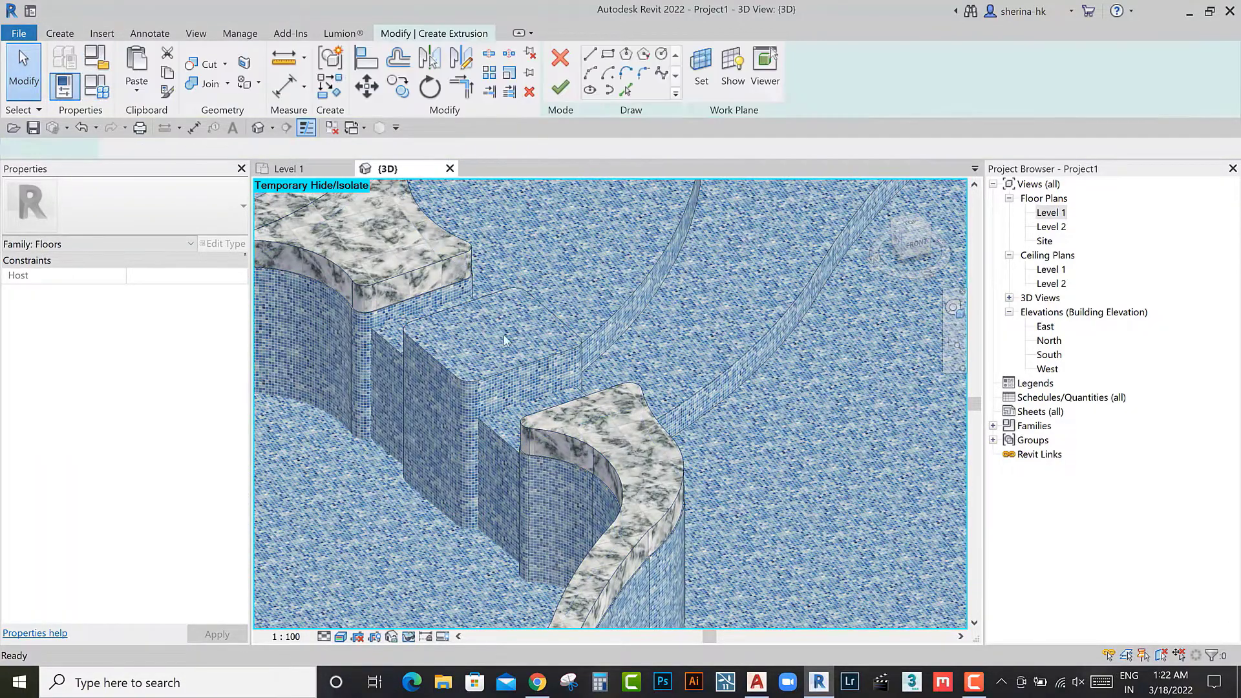
click(701, 68)
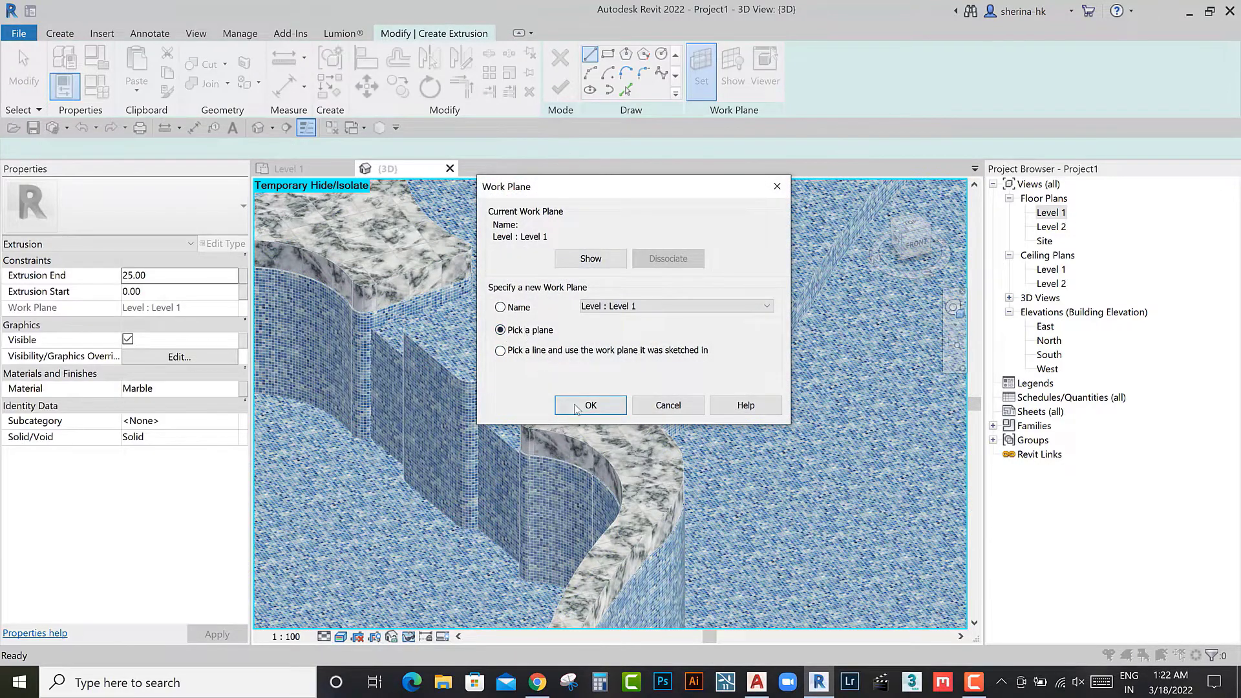
click(576, 406)
click(452, 313)
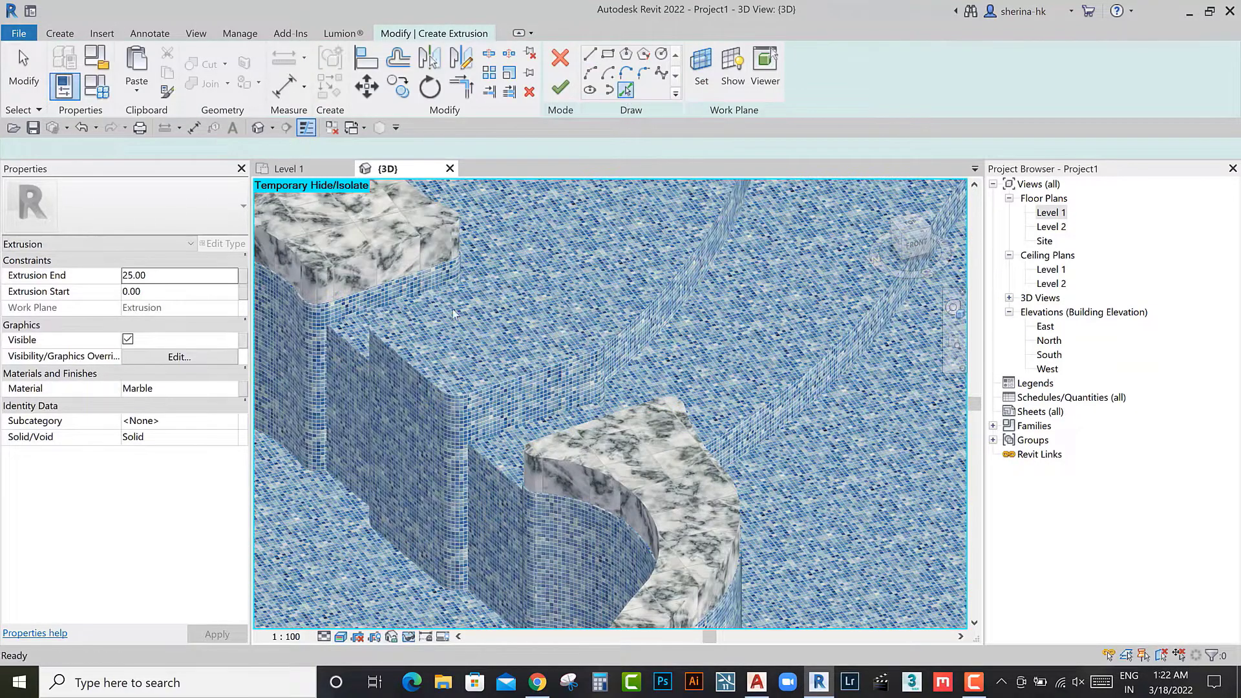
Step: Trace the block's top edges as sketch lines and offset them by 5.00
scroll(616, 351, up, 1)
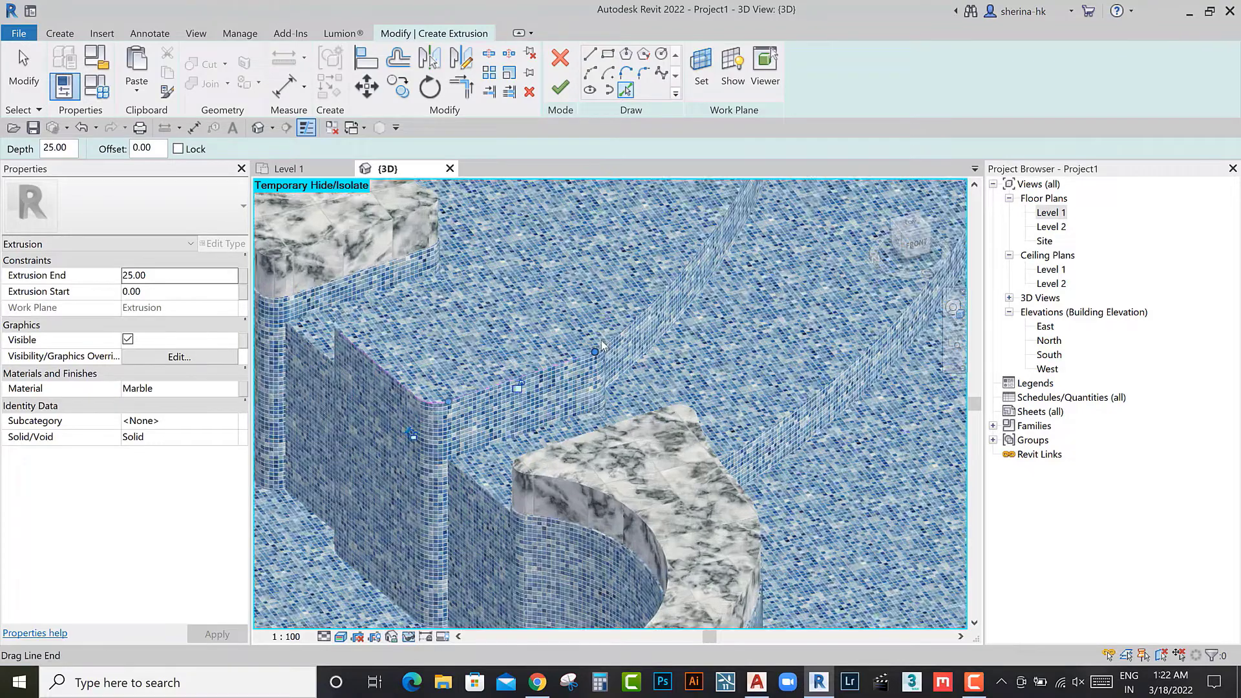
scroll(577, 328, up, 1)
scroll(543, 310, down, 1)
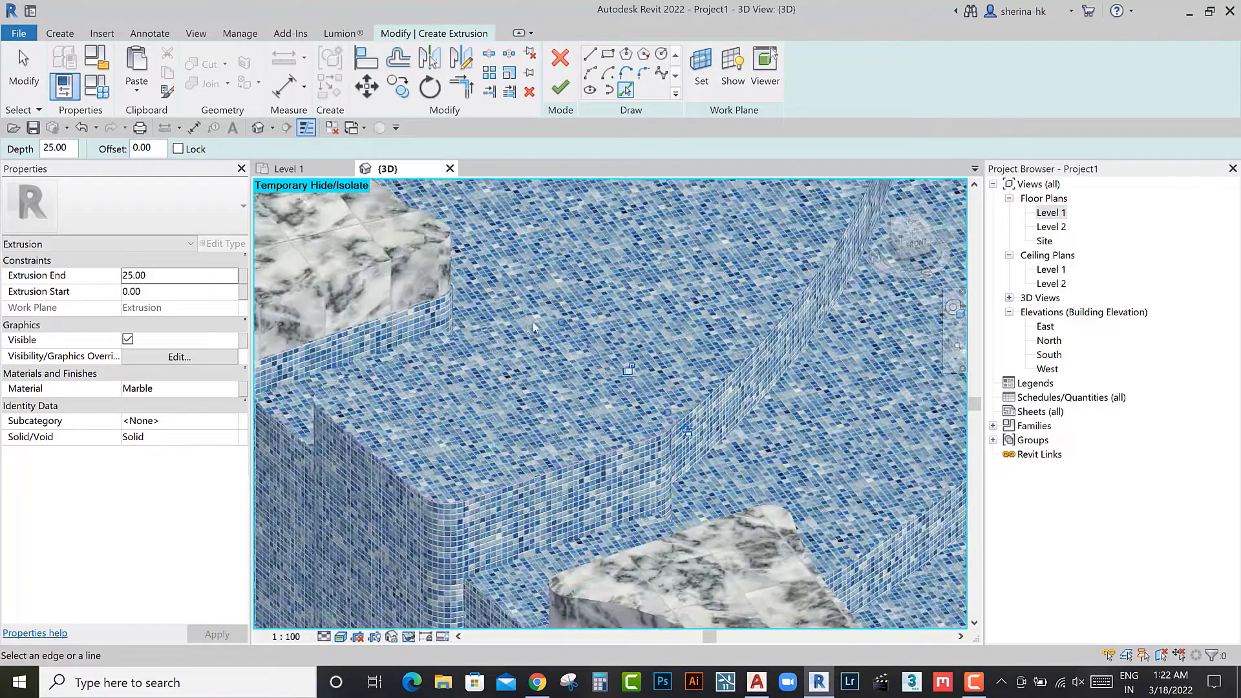
scroll(498, 326, down, 1)
scroll(477, 358, down, 1)
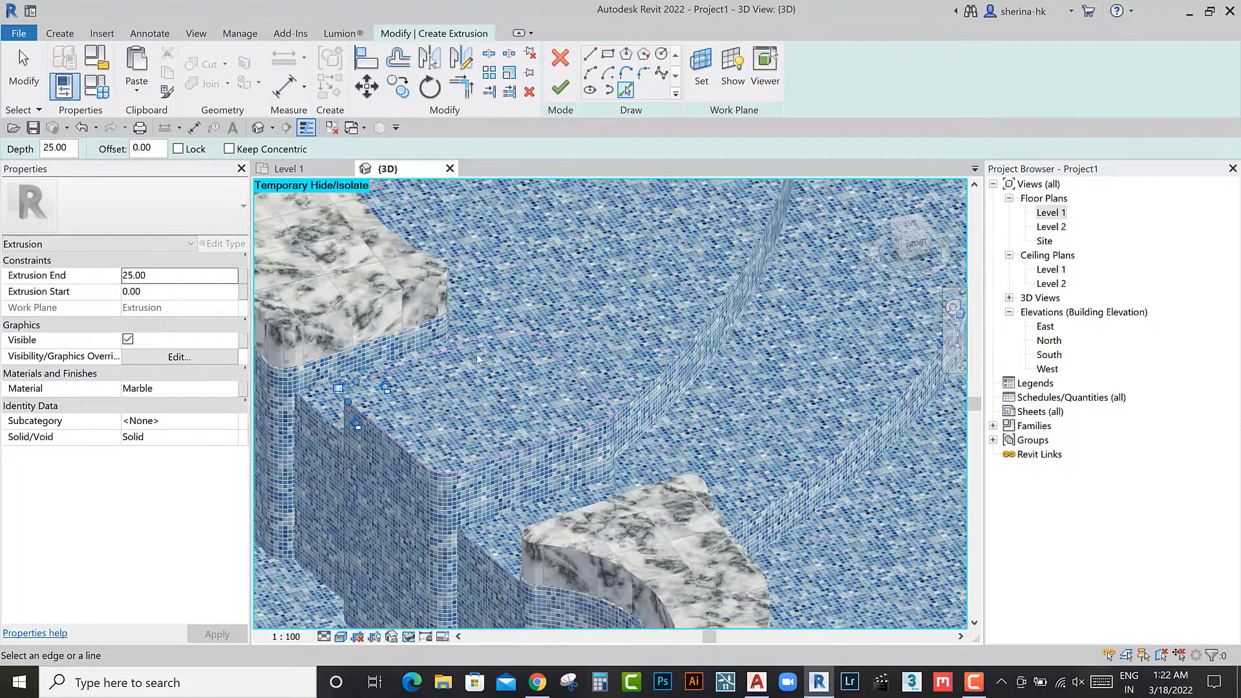
click(524, 331)
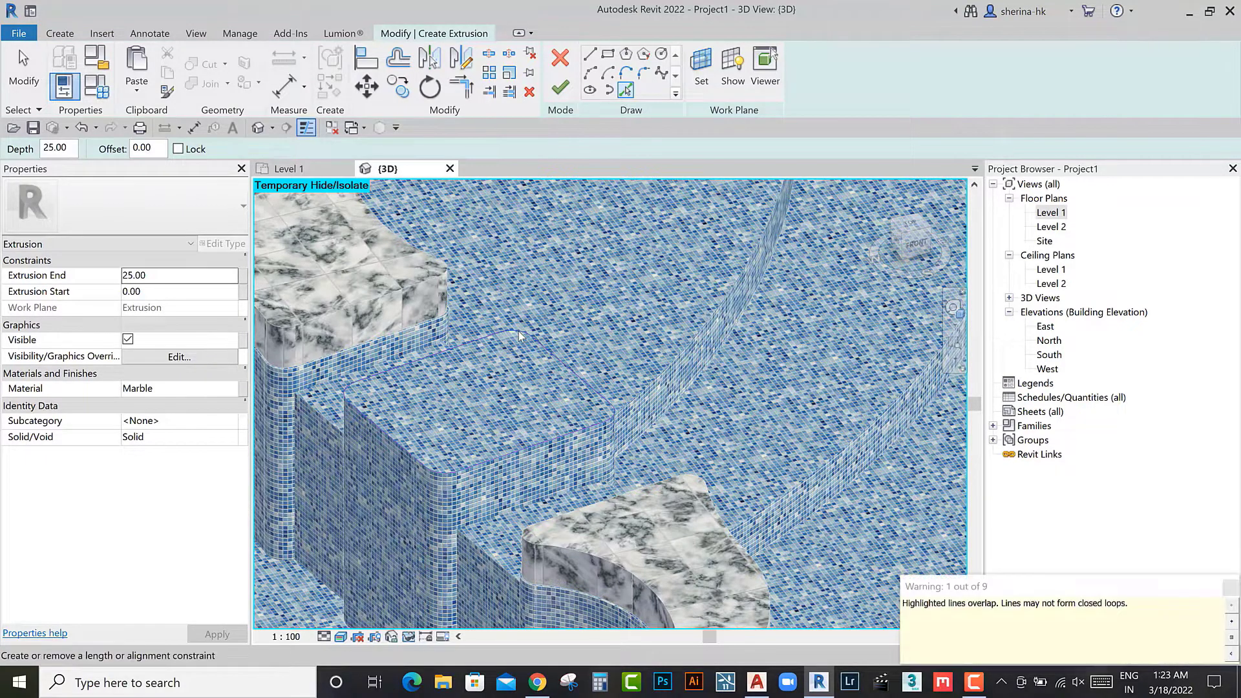
click(397, 58)
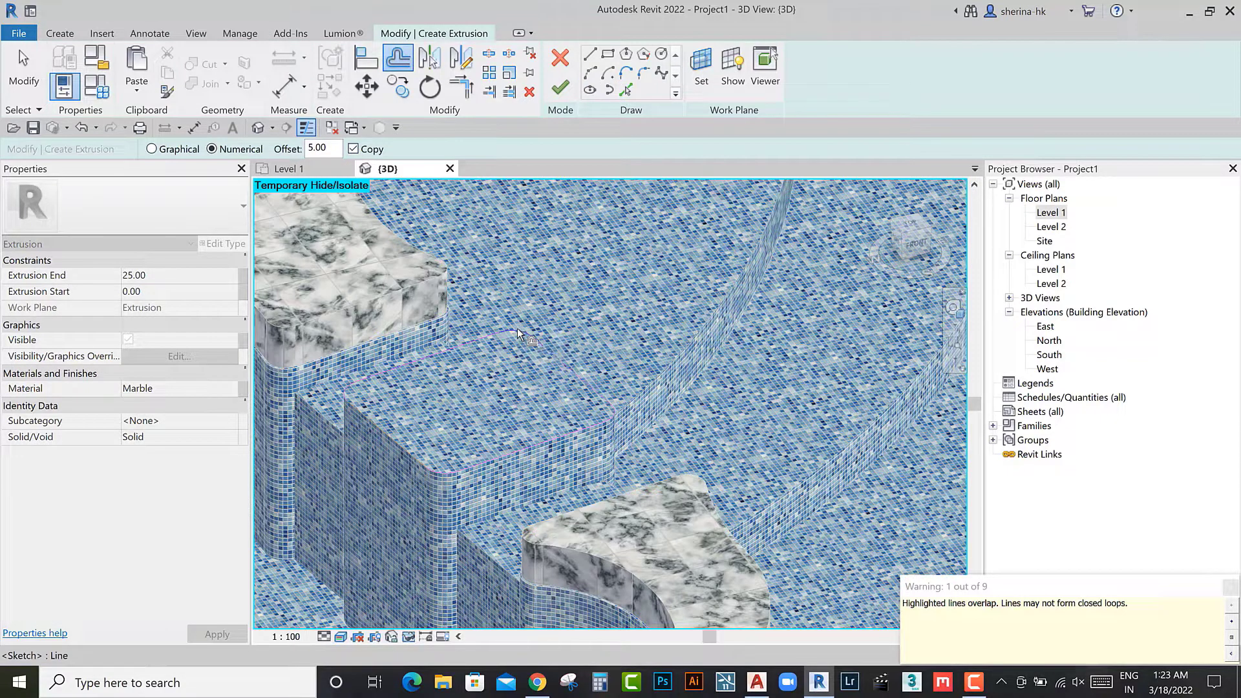
key(Escape)
key(ctrl+Tab)
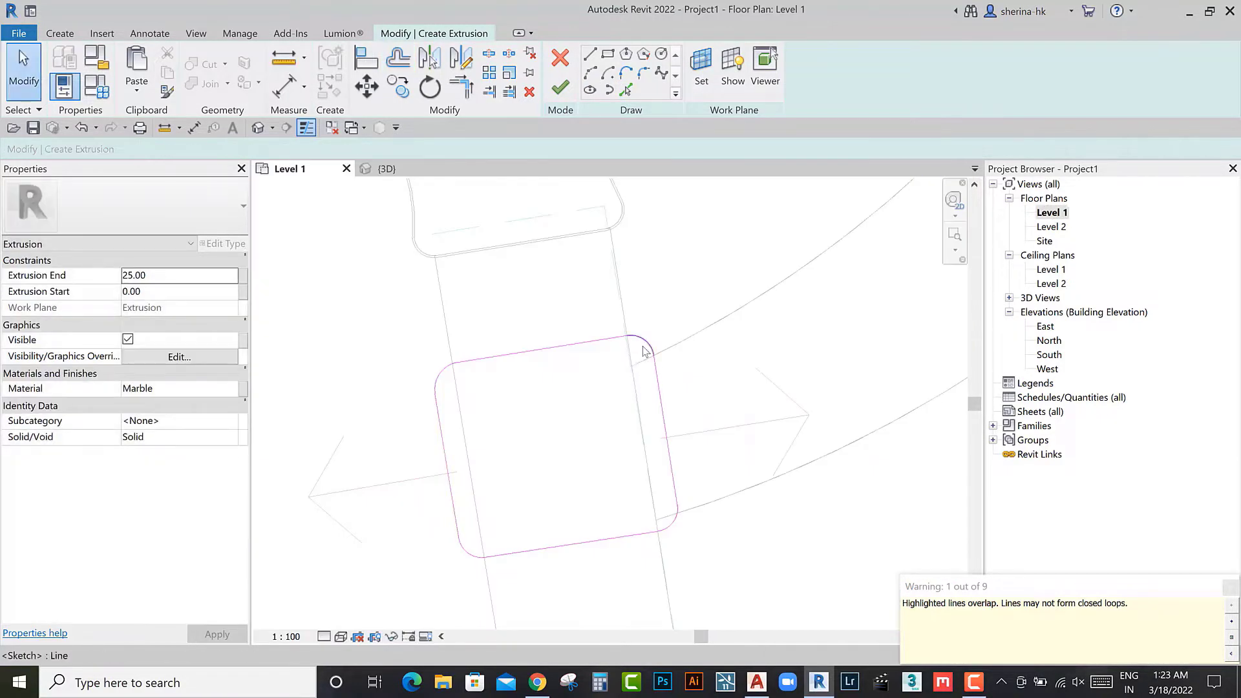
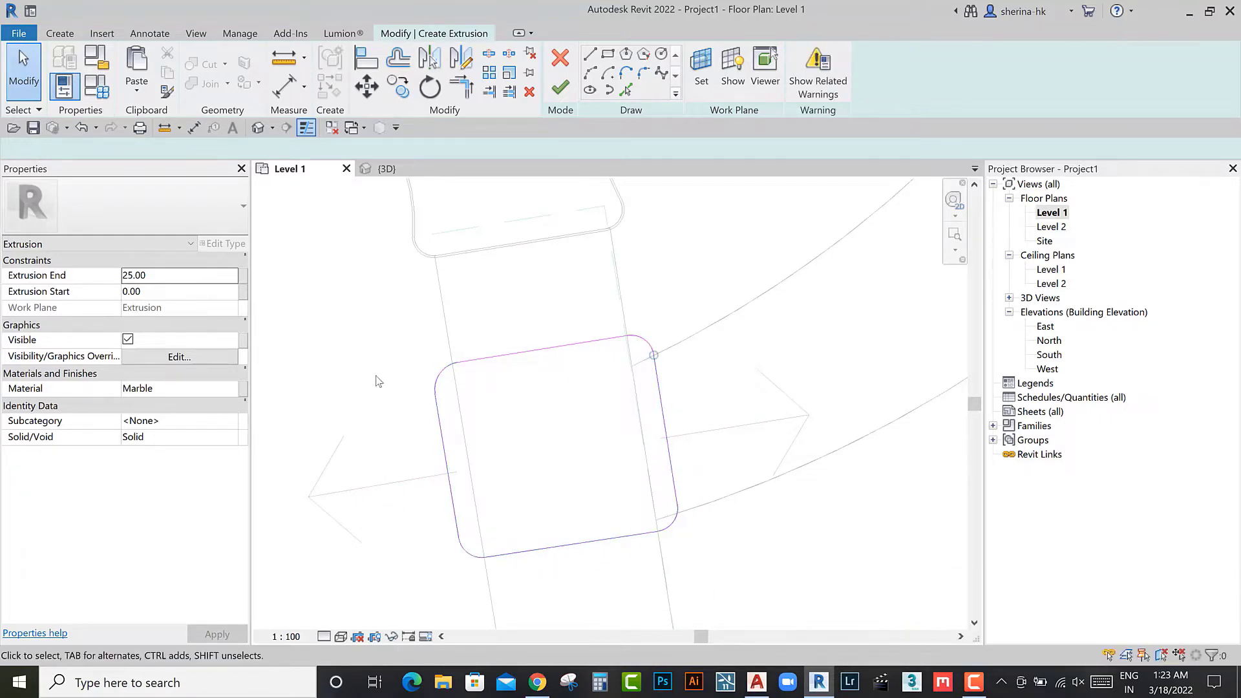
Step: Make a 5.00 offset copy of the whole rounded outline
drag(365, 312, 766, 630)
click(408, 67)
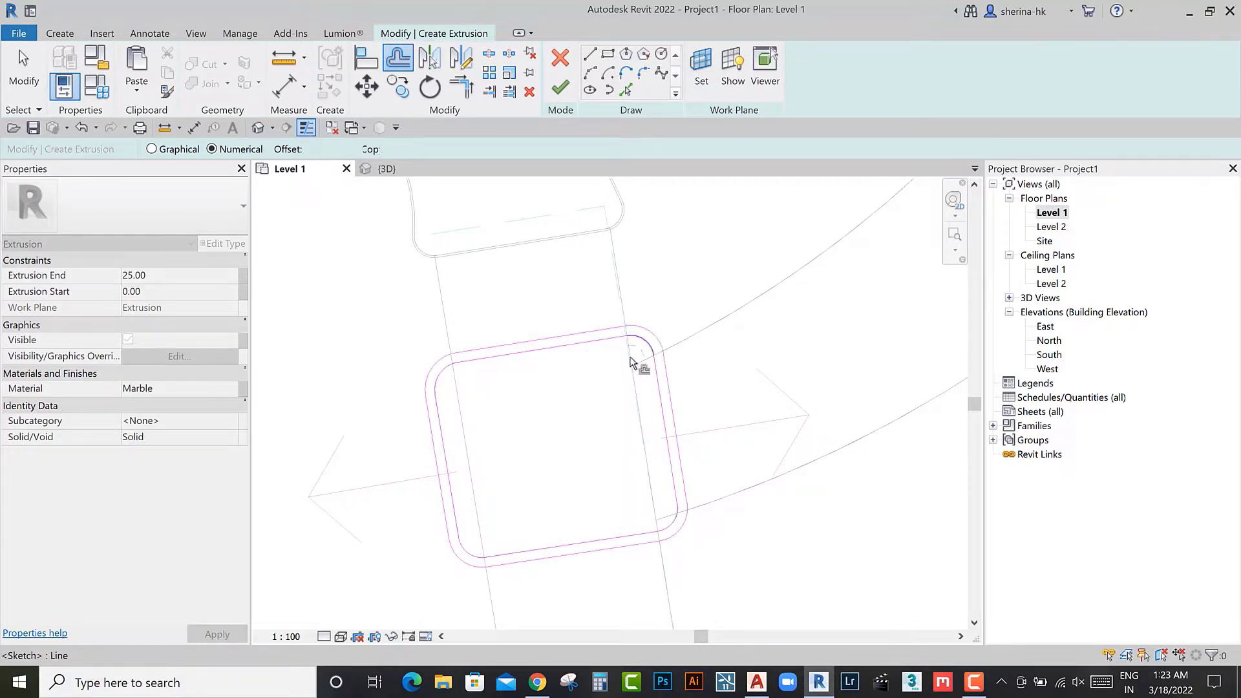
key(Escape)
Step: Check each line and corner arc of the offset sketch outline
click(648, 343)
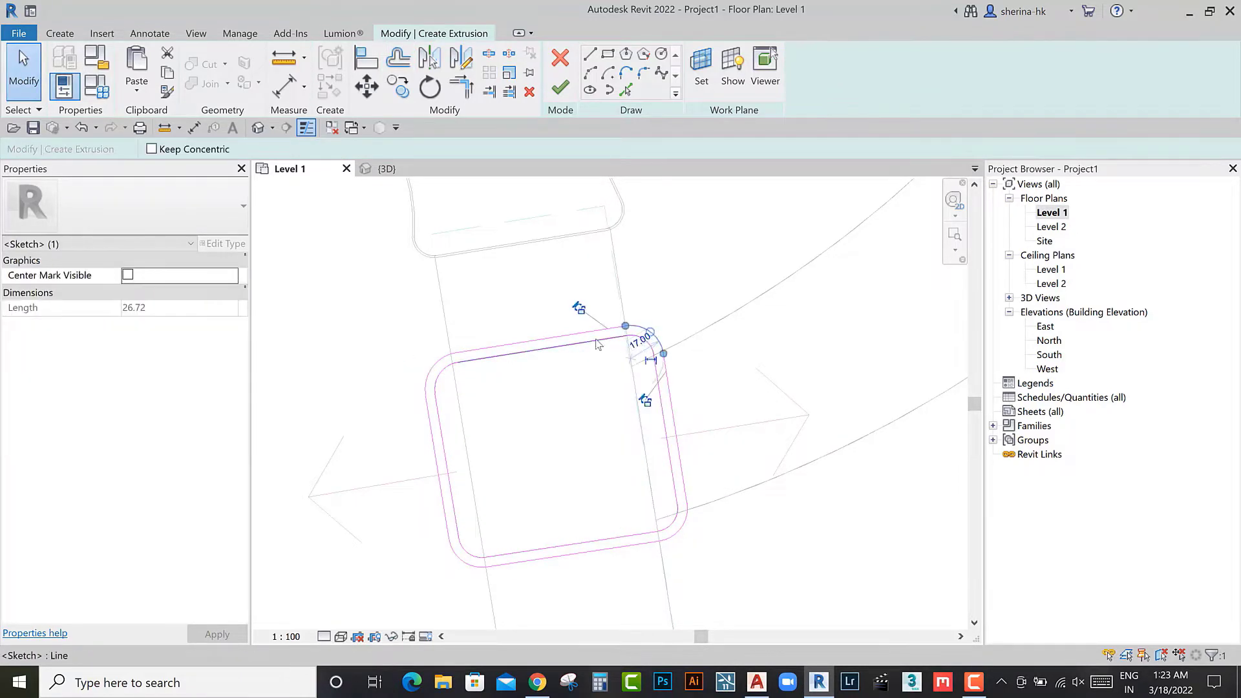
click(606, 348)
key(Escape)
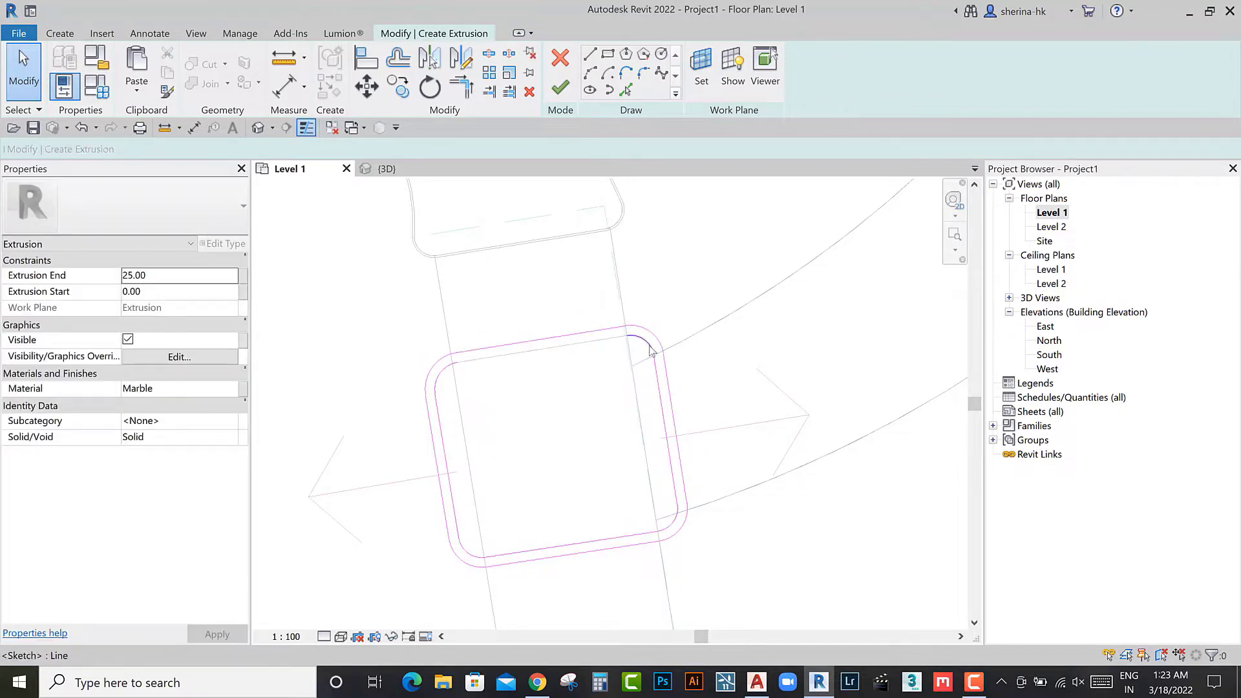
click(650, 351)
key(Escape)
click(452, 448)
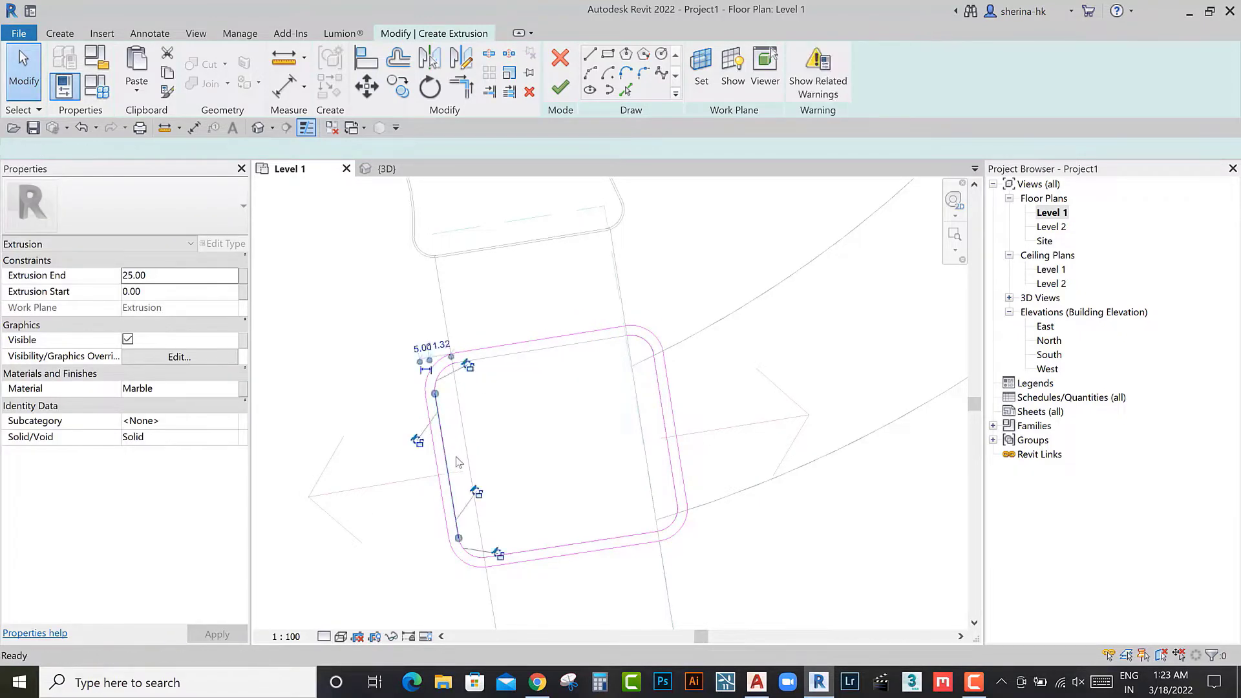
key(Escape)
click(445, 413)
key(Escape)
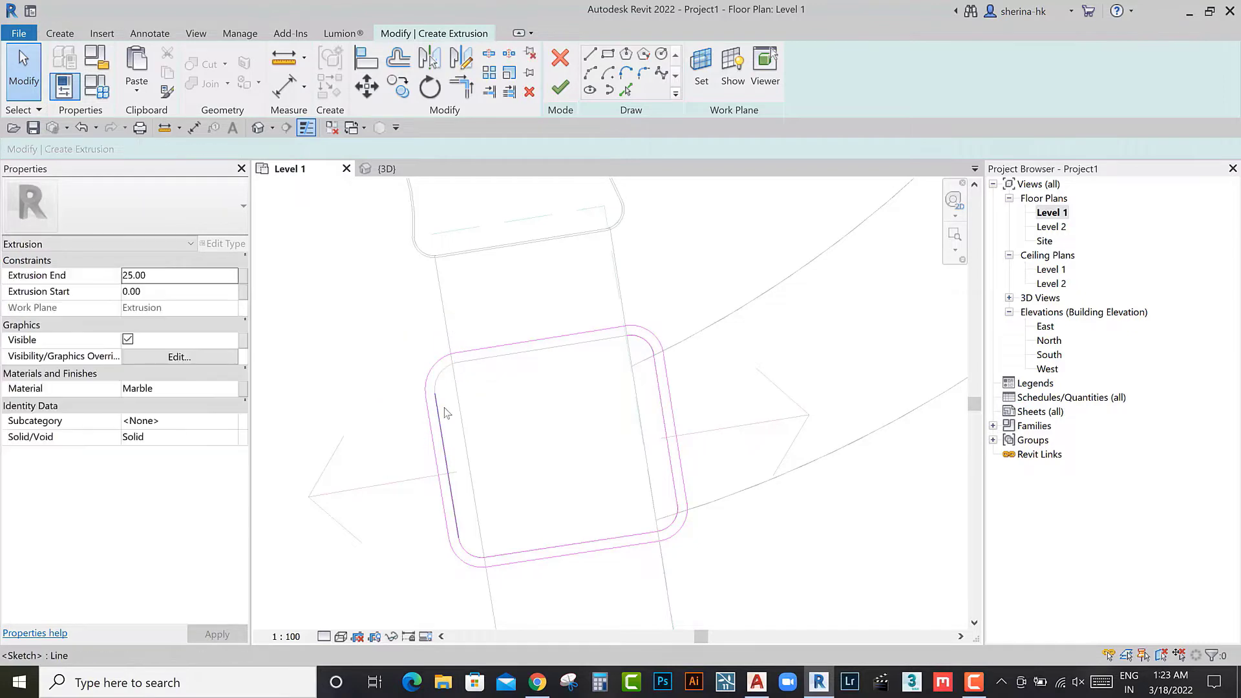
click(495, 562)
key(Escape)
scroll(634, 548, up, 2)
click(633, 546)
key(Escape)
click(714, 456)
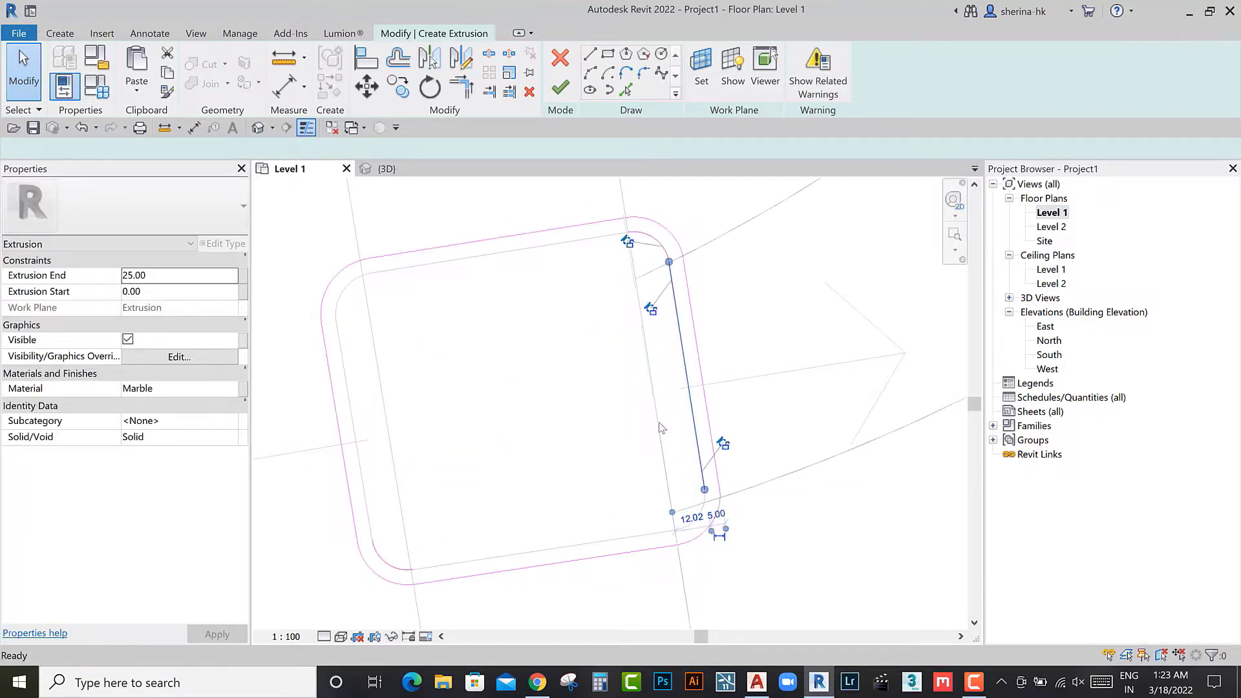
key(Escape)
click(391, 566)
Step: Attempt to finish the sketch, dismiss the closed-loop error, and go to the {3D} view
click(560, 87)
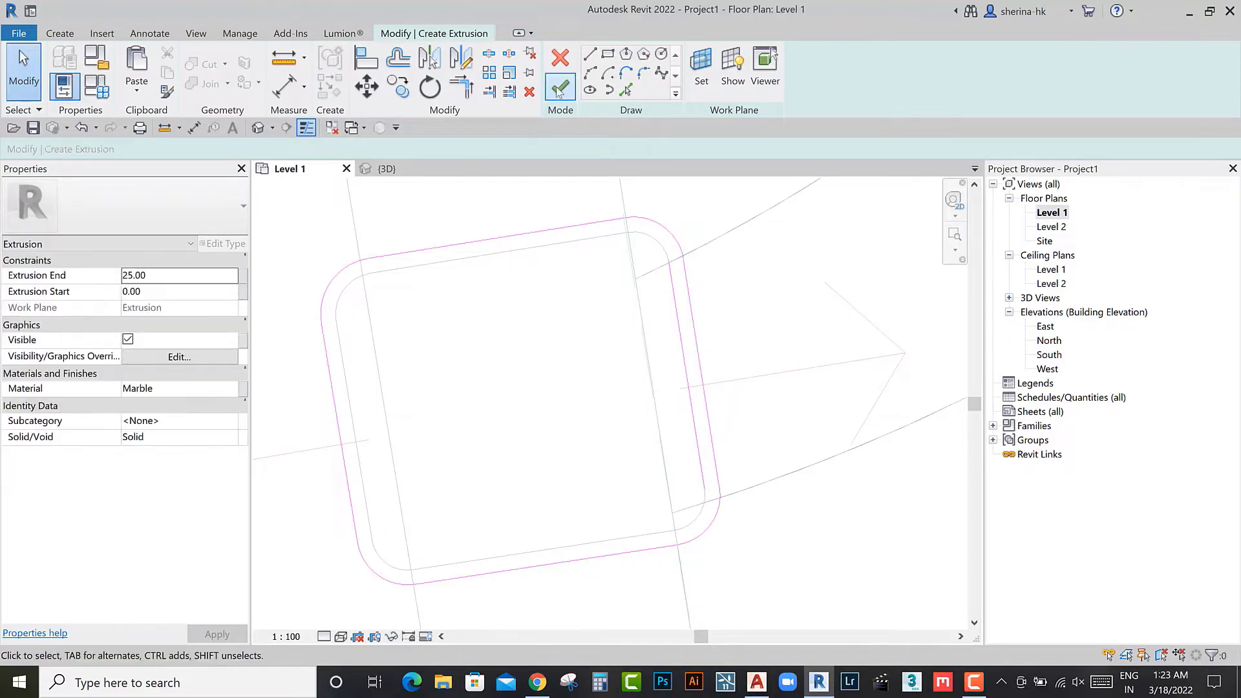
key(Escape)
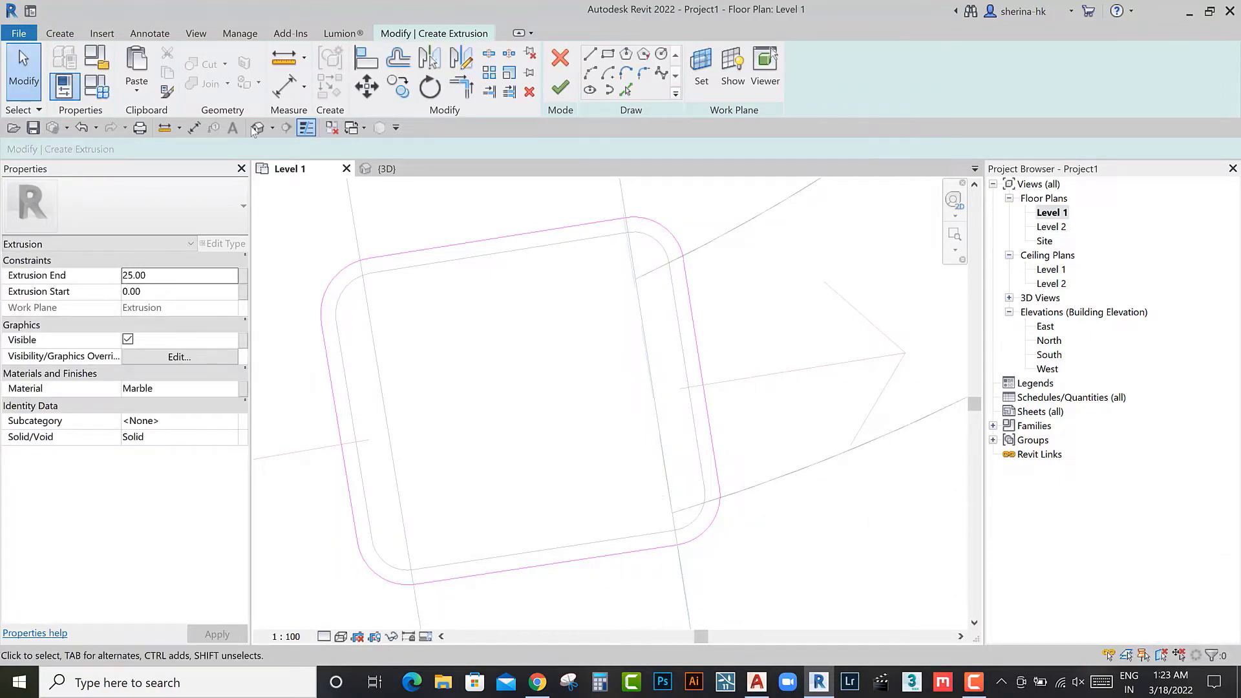
click(257, 128)
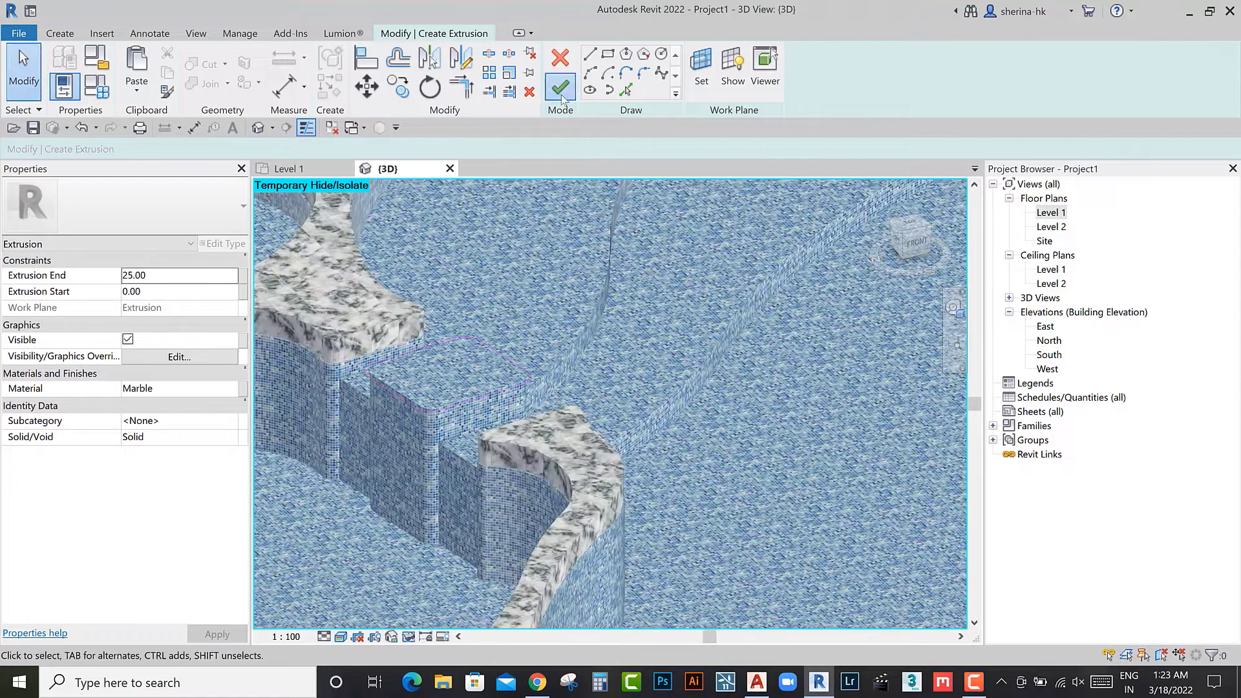
Step: Finish the extrusion and inspect the new step extrusion's material
click(561, 90)
mouse_move(491, 310)
shift+middle_down()
mouse_move(447, 367)
mouse_move(460, 461)
shift+middle_up()
key(Escape)
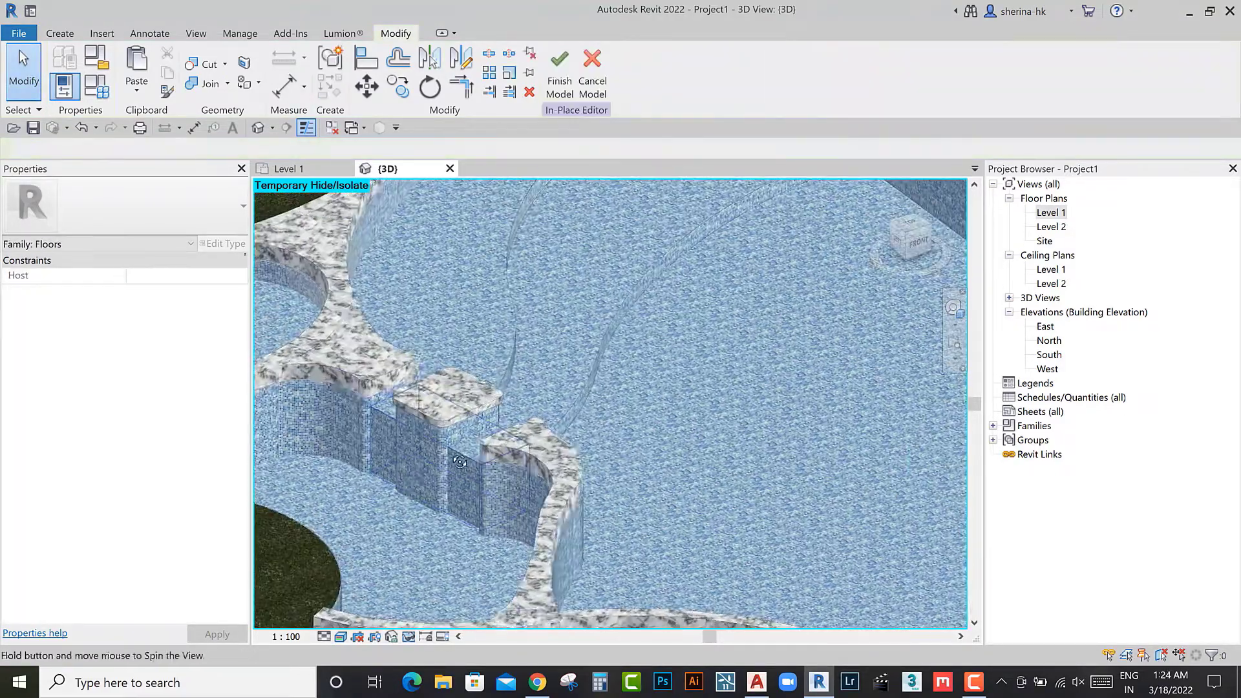
click(507, 449)
click(177, 393)
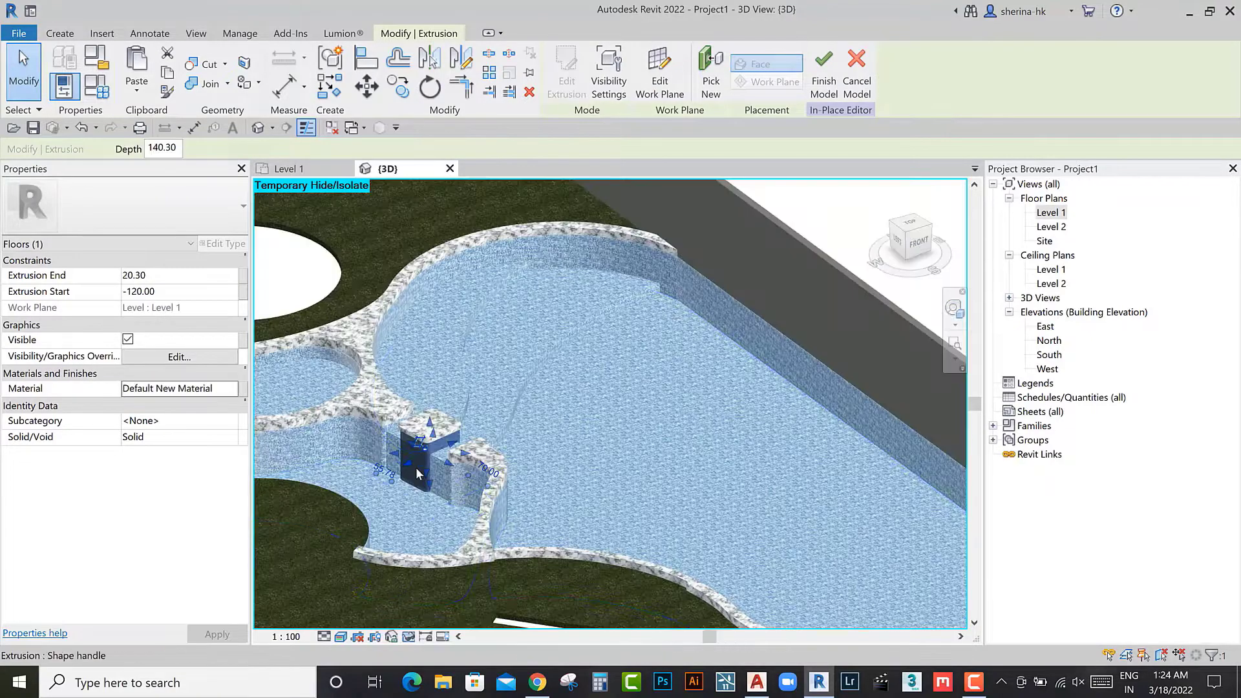
scroll(417, 474, down, 4)
key(Escape)
Step: Finish the in-place pool floor model and save it to the Desktop as land.rvt
mouse_move(417, 474)
shift+middle_down()
mouse_move(453, 453)
mouse_move(514, 460)
shift+middle_up()
scroll(515, 460, up, 3)
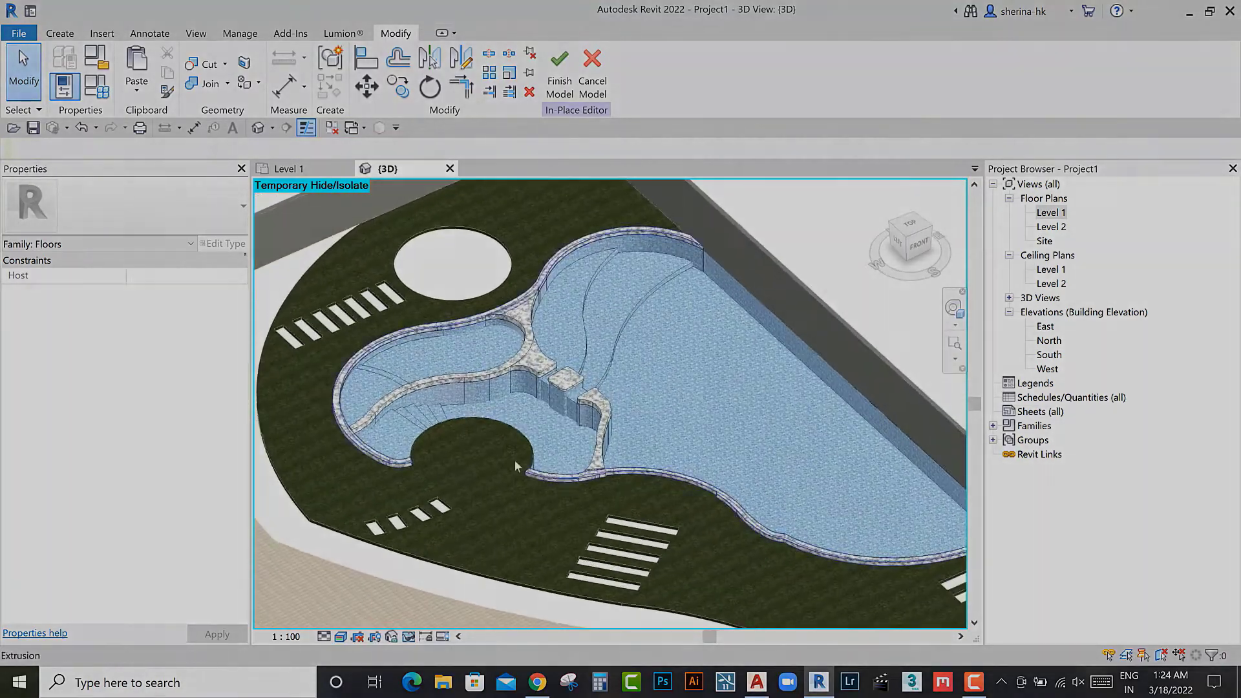
scroll(515, 459, up, 5)
mouse_move(447, 420)
shift+middle_down()
mouse_move(479, 492)
mouse_move(497, 499)
mouse_move(668, 455)
mouse_move(572, 99)
shift+middle_up()
scroll(496, 499, down, 4)
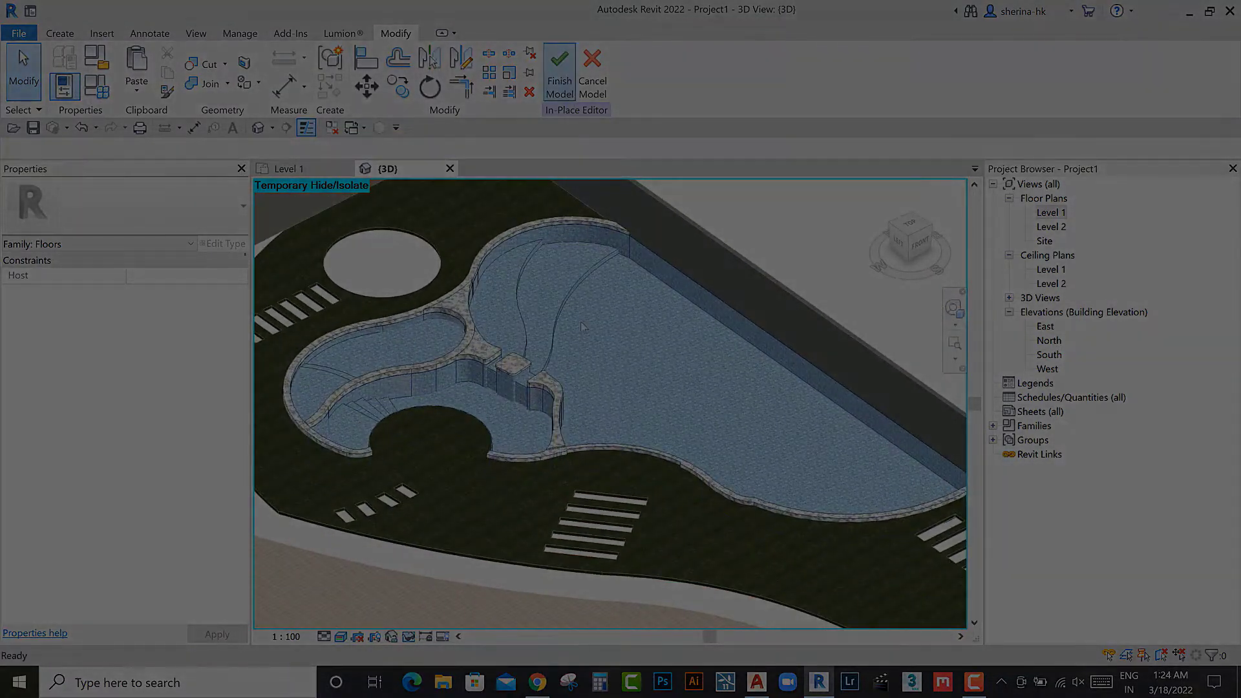
click(587, 330)
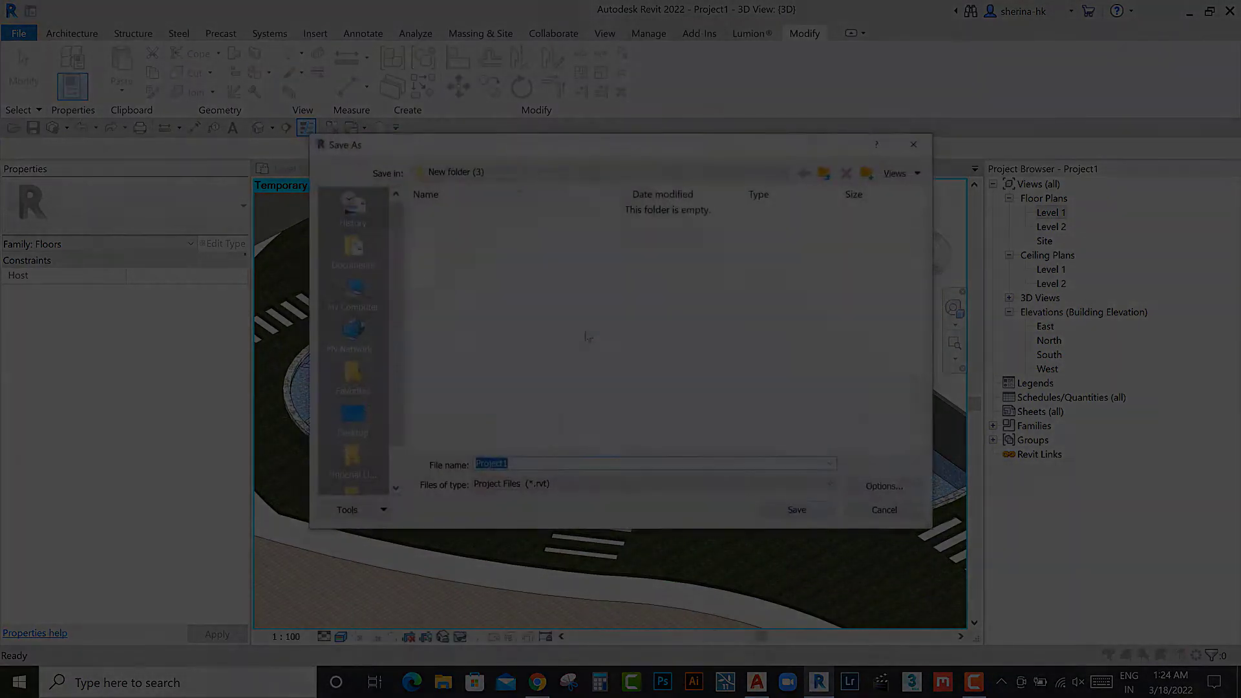
click(380, 411)
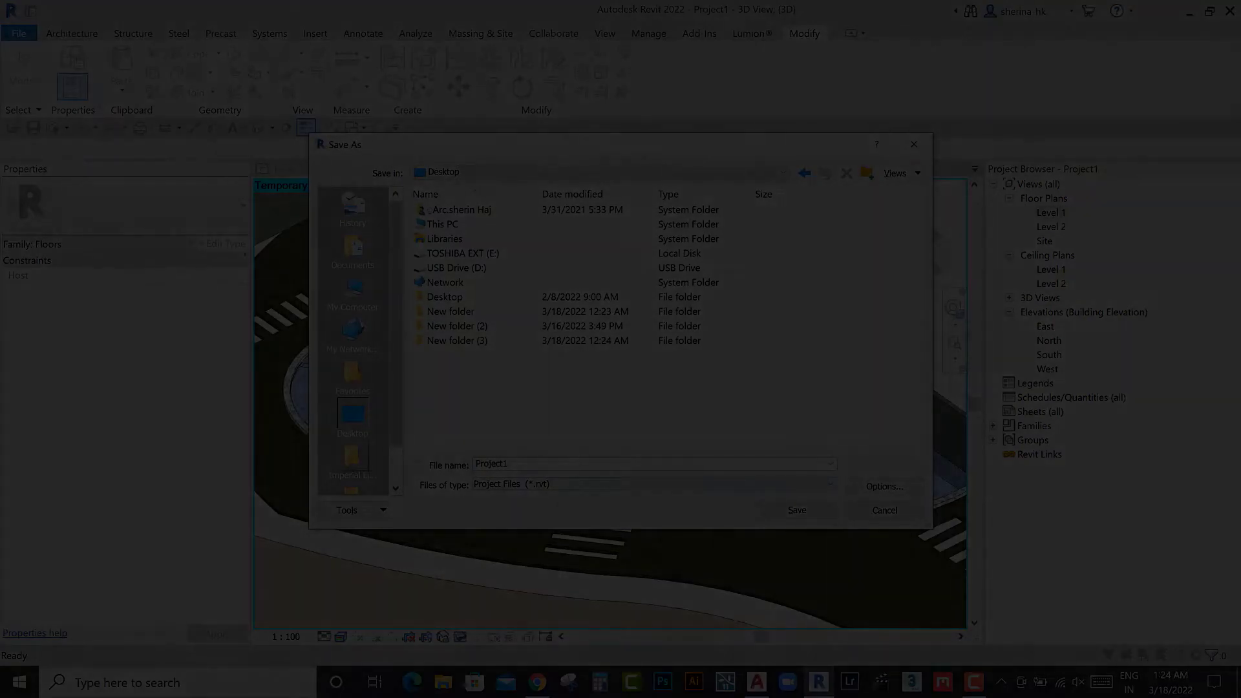
click(913, 144)
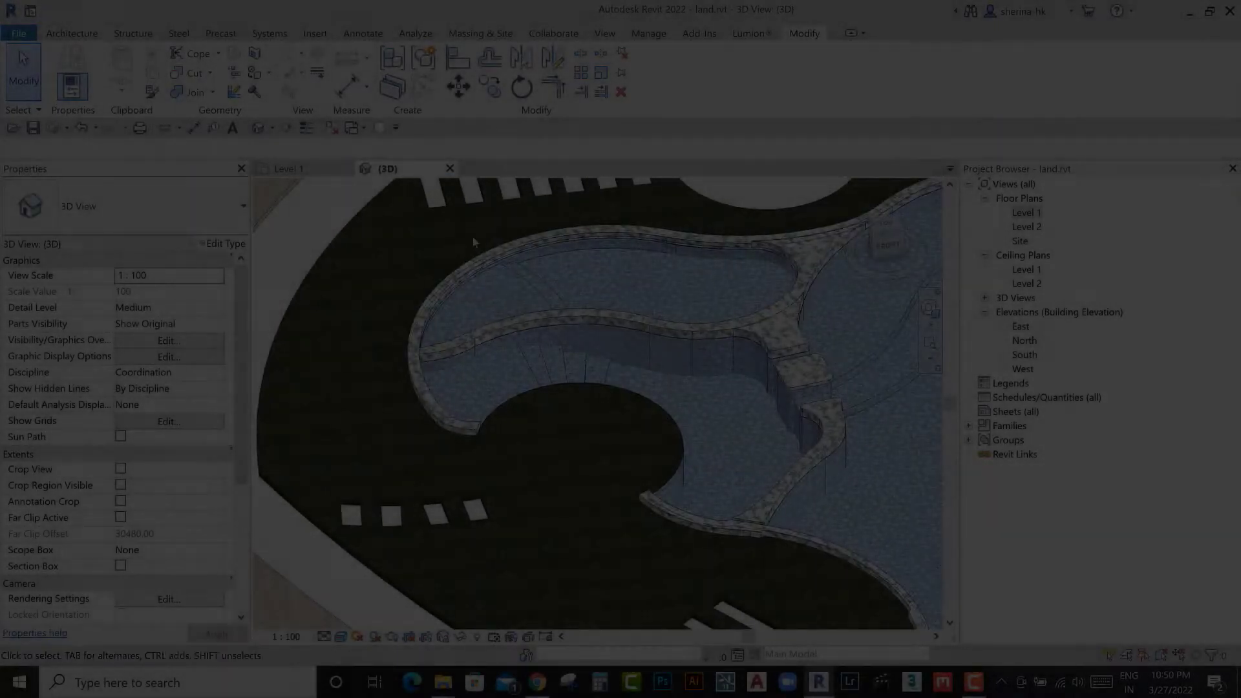
Step: Extrude a marble disc from the circular cutout edge on the pool floor work plane
double_click(646, 388)
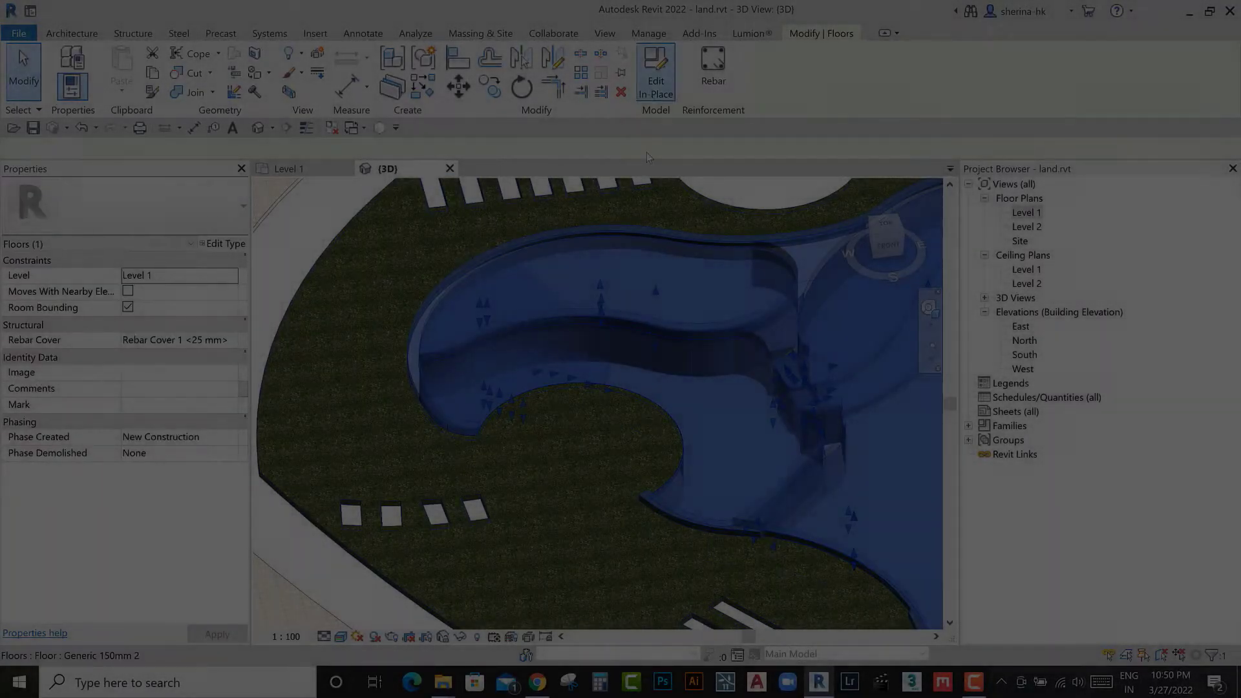
click(59, 33)
click(137, 71)
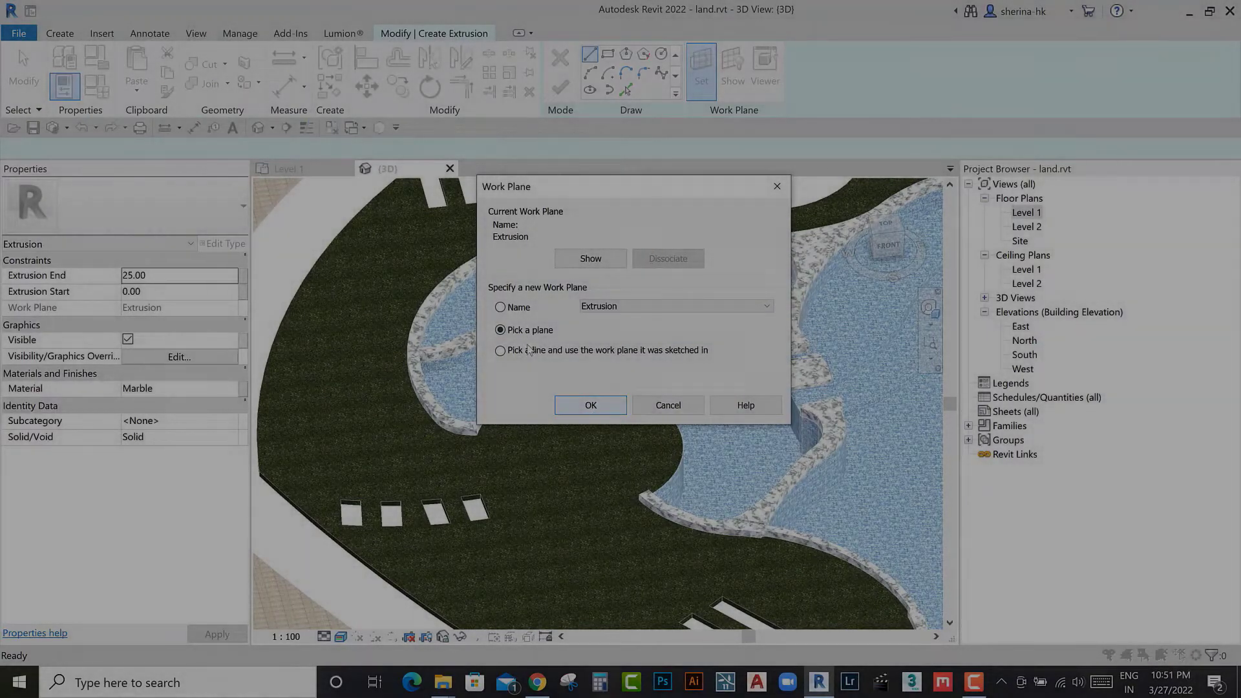
click(581, 406)
click(267, 359)
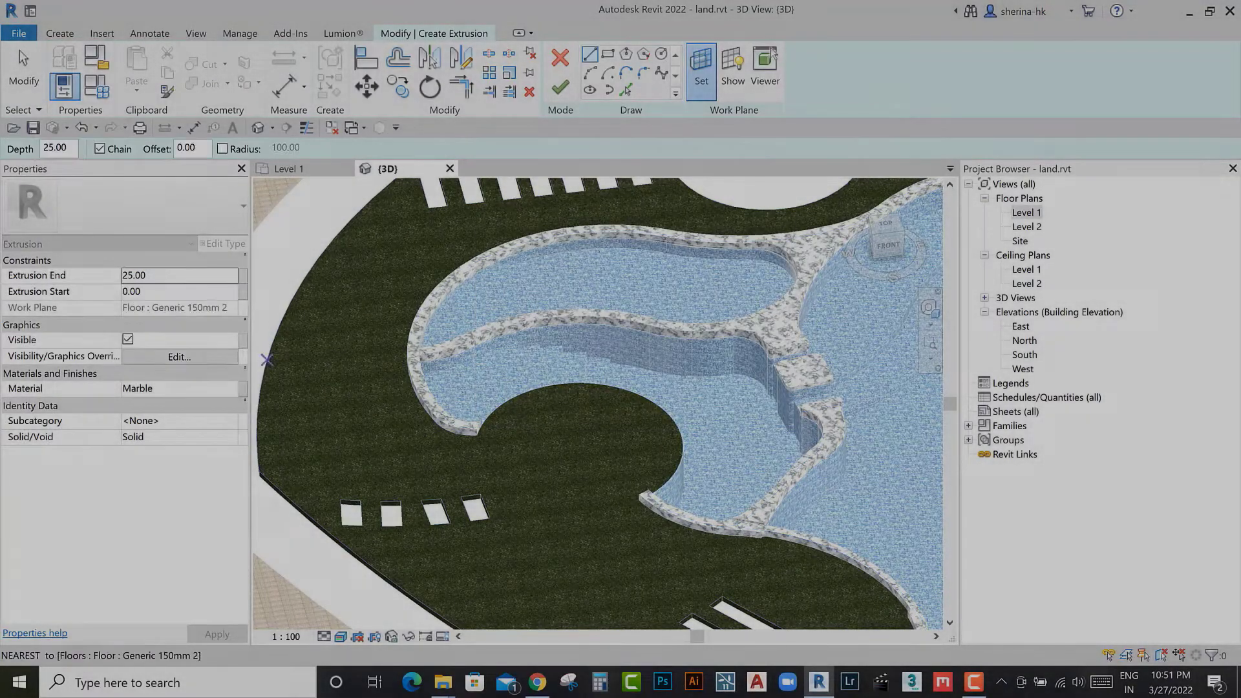
click(886, 223)
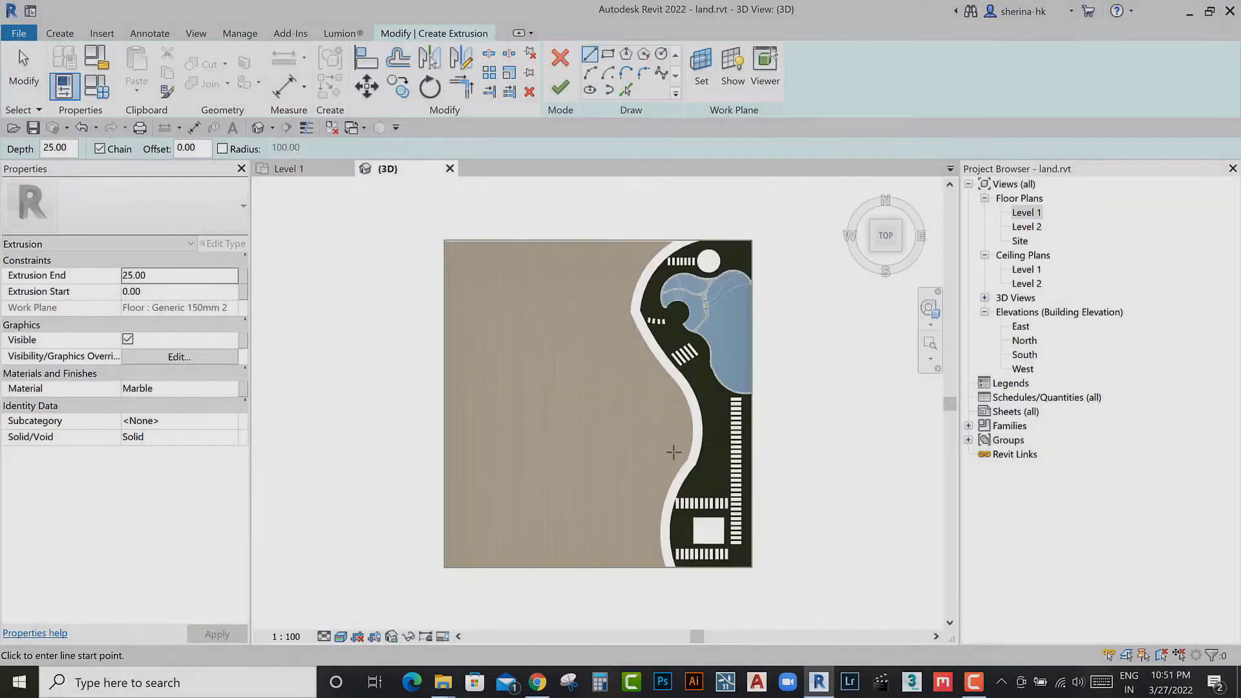
scroll(702, 433, up, 5)
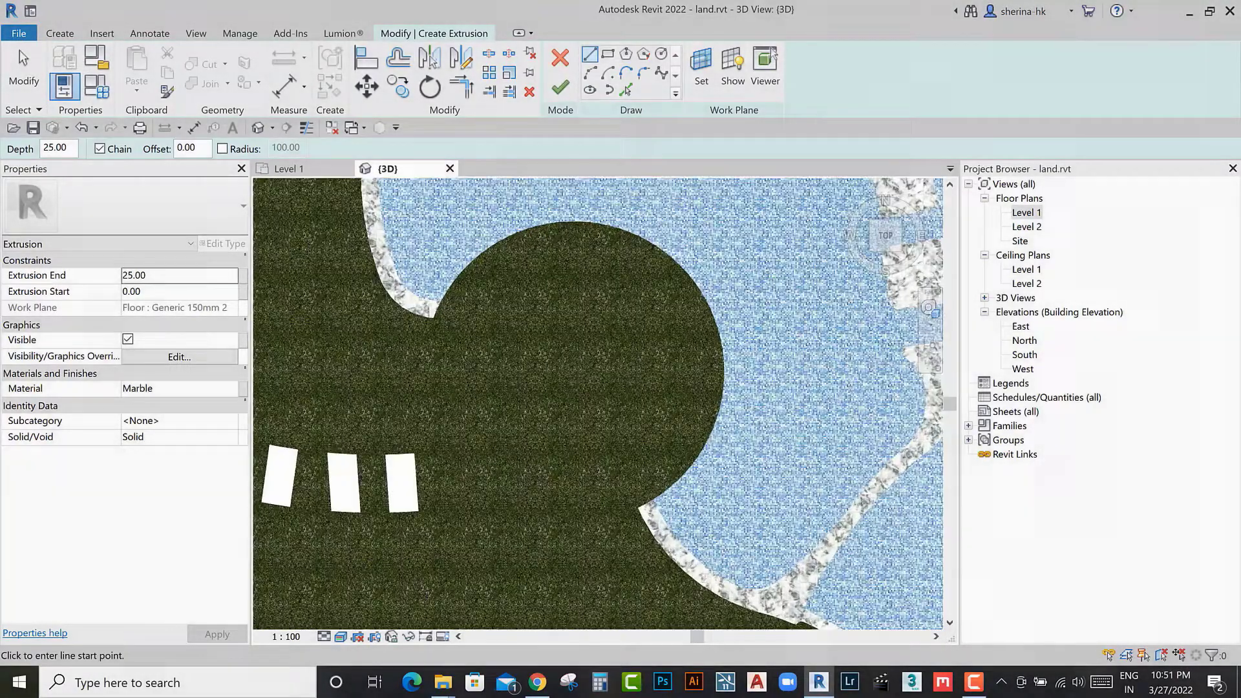
click(644, 245)
key(Escape)
key(Escape)
click(434, 323)
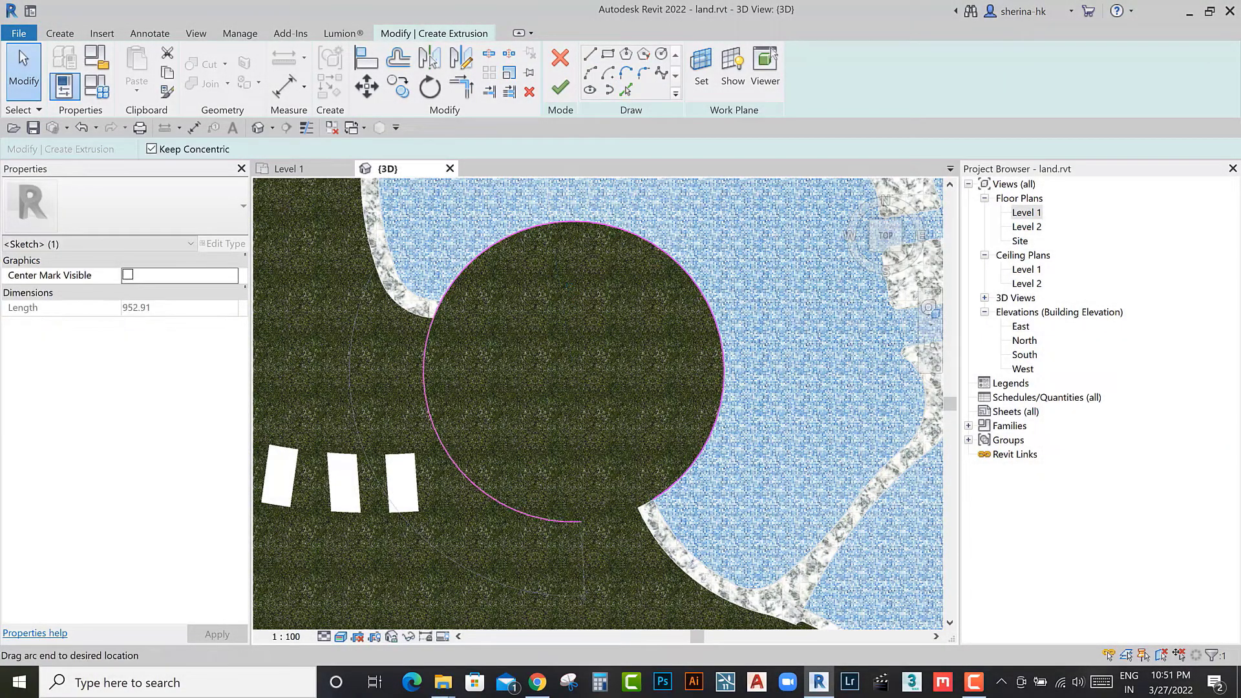
click(558, 85)
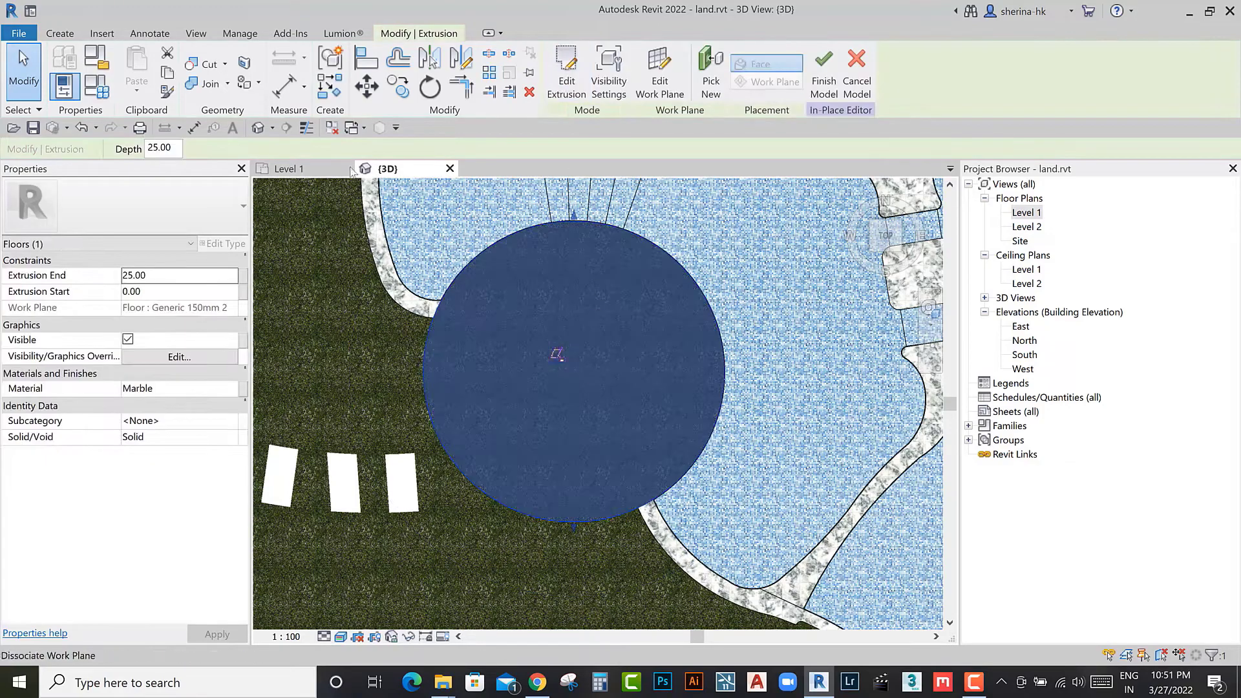
key(Escape)
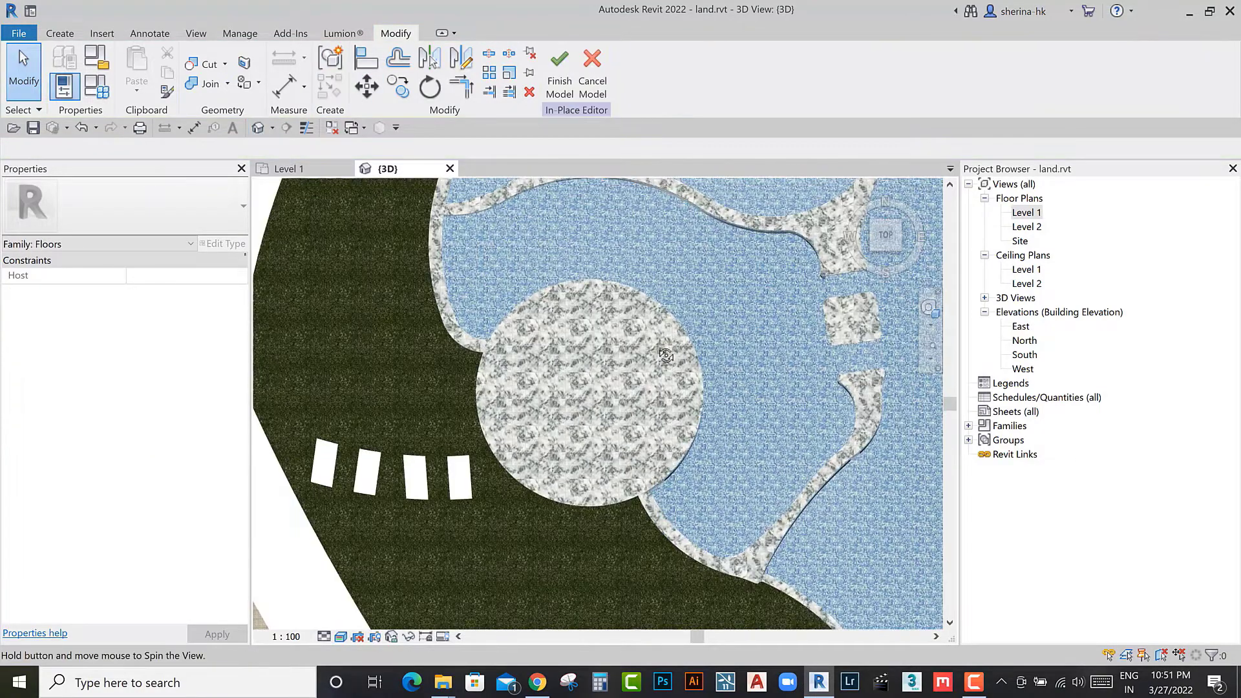
Step: Orbit around the new round marble disc to inspect it in perspective
mouse_move(645, 525)
shift+middle_down()
mouse_move(609, 512)
mouse_move(609, 477)
mouse_move(564, 549)
shift+middle_up()
scroll(599, 477, up, 3)
scroll(585, 495, up, 2)
click(586, 495)
scroll(621, 517, down, 4)
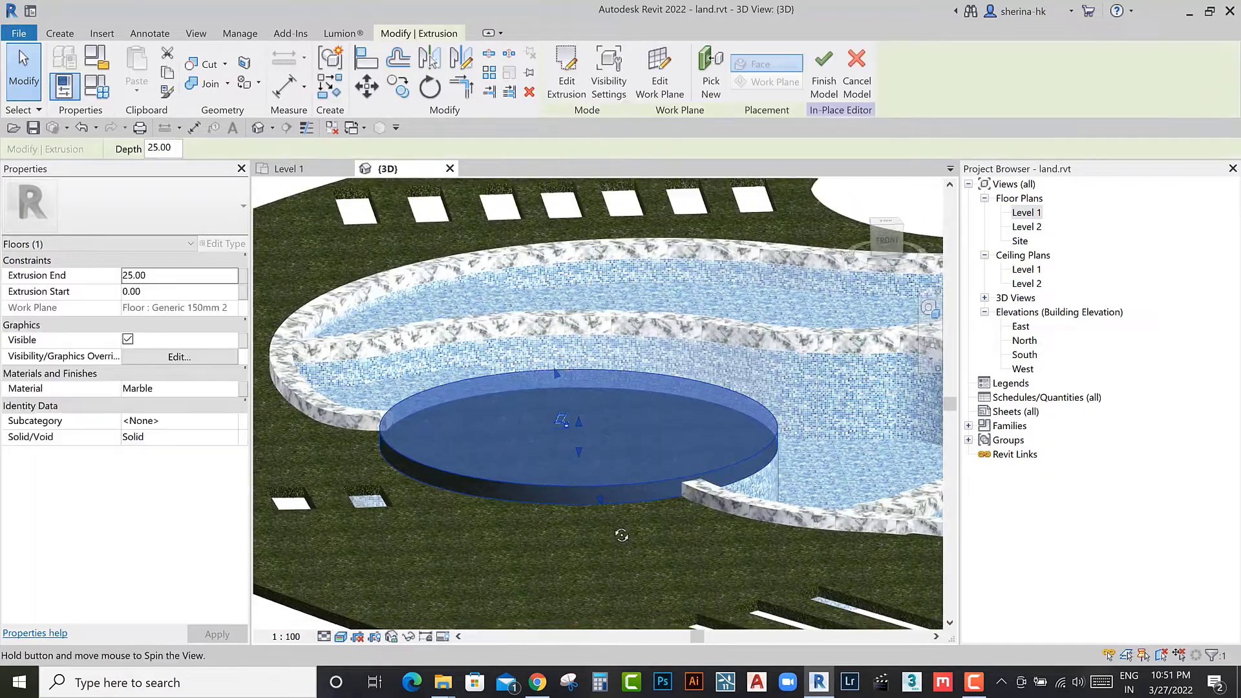
key(Escape)
mouse_move(532, 515)
shift+middle_down()
mouse_move(583, 533)
mouse_move(770, 546)
mouse_move(723, 527)
shift+middle_up()
scroll(723, 527, up, 2)
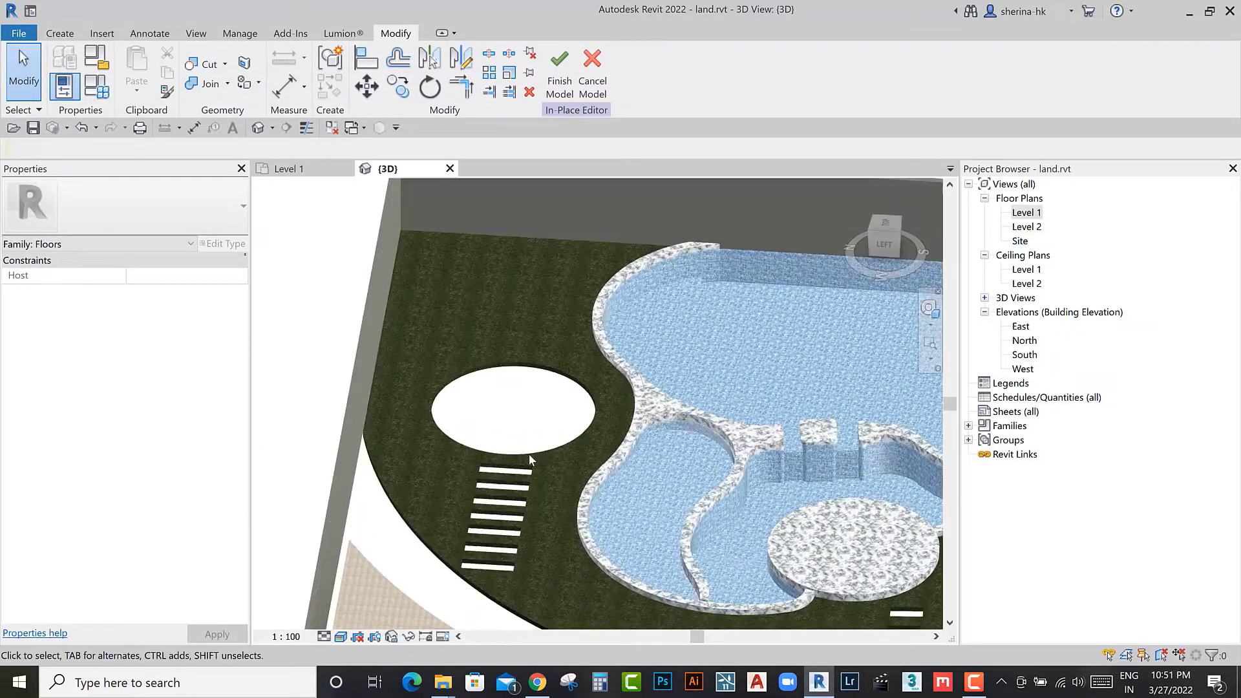
Step: Start another extrusion that traces existing edges for its sketch
click(60, 33)
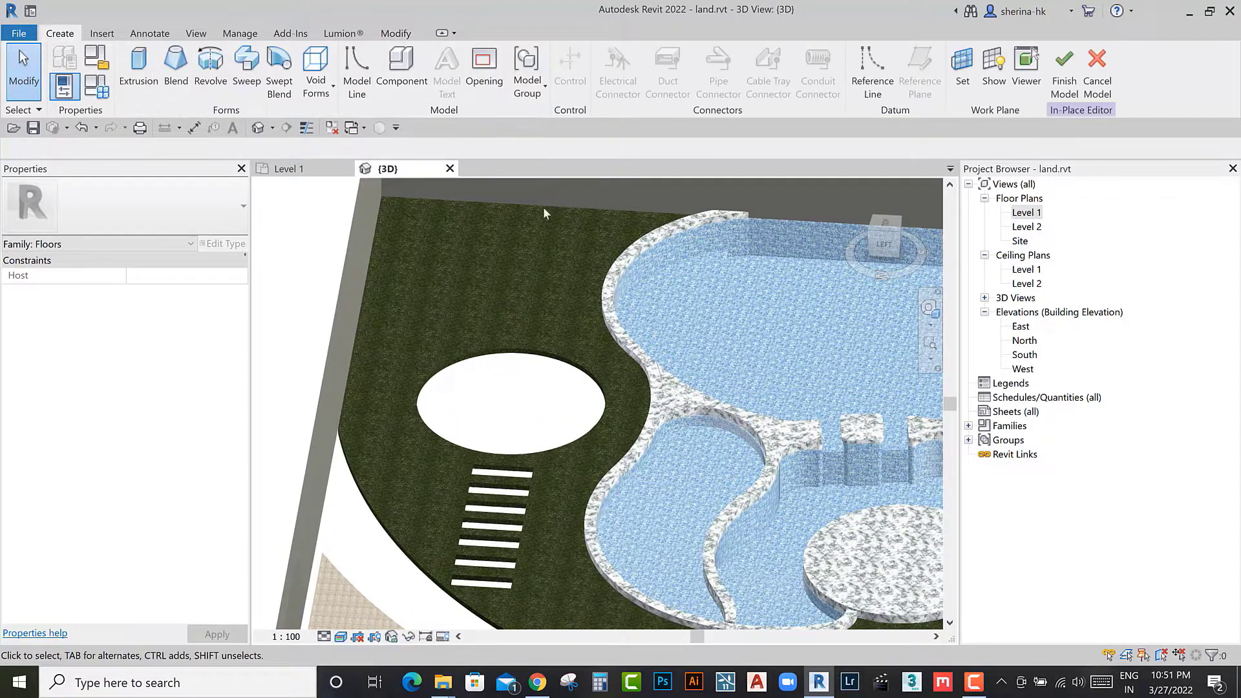
click(129, 82)
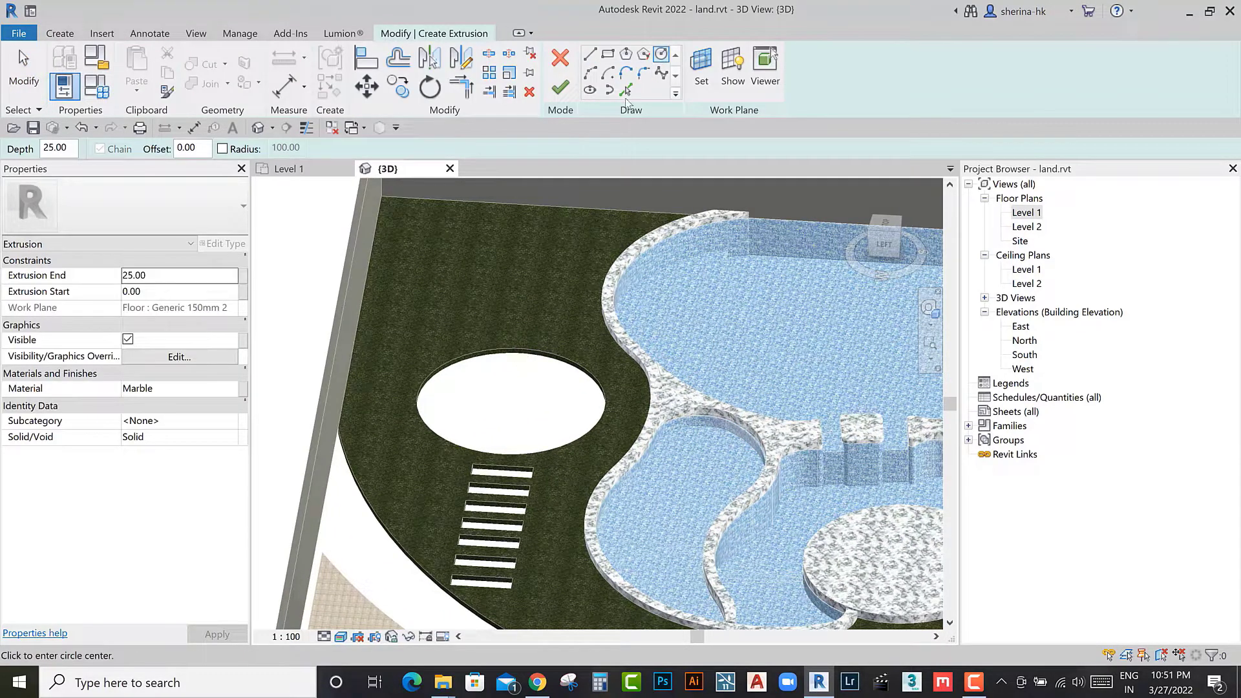
click(626, 91)
scroll(494, 457, up, 2)
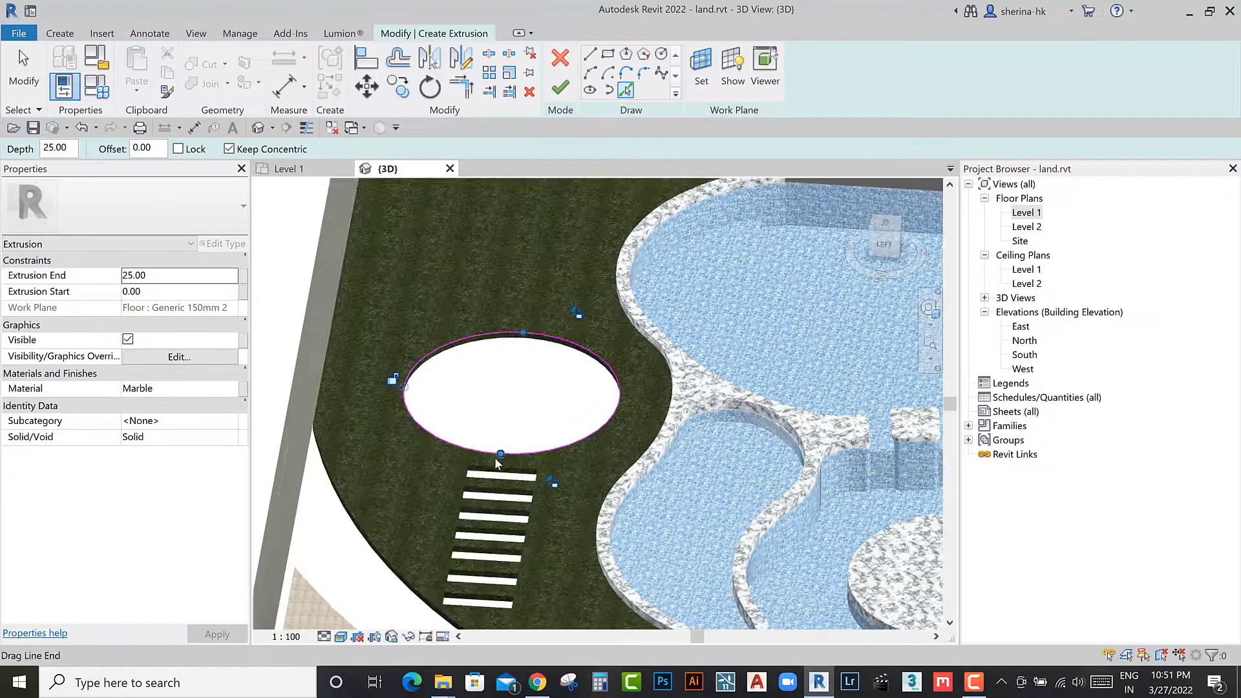
scroll(497, 440, up, 2)
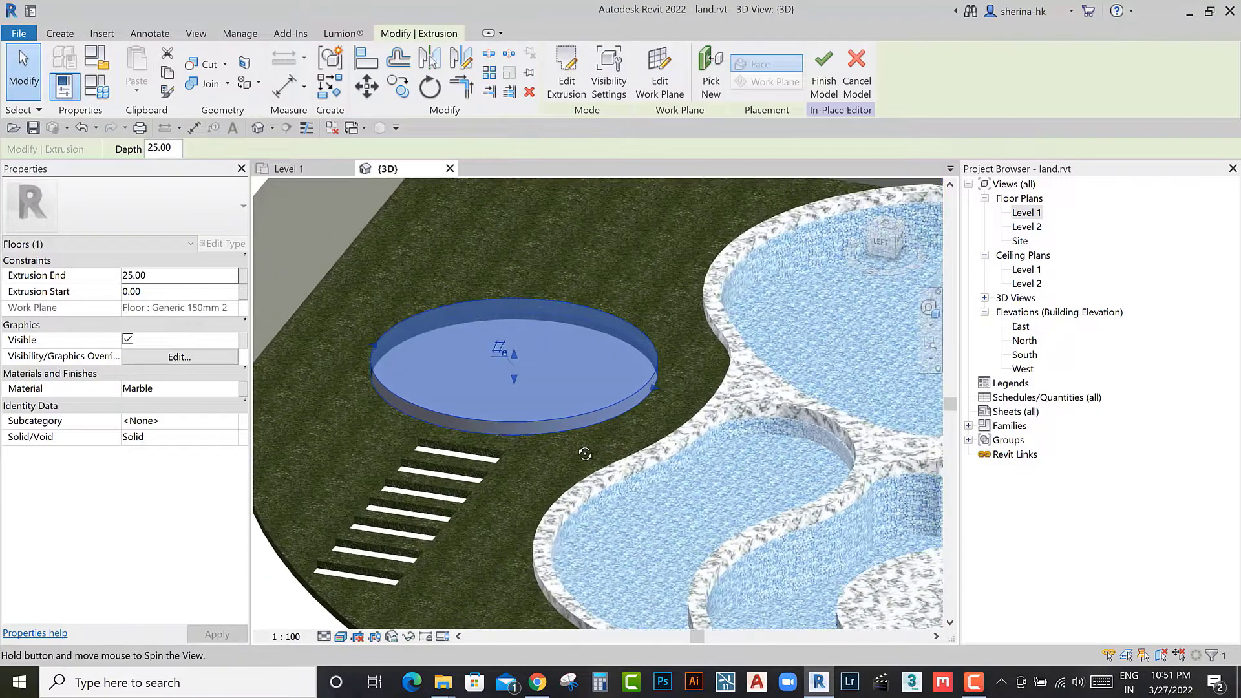
Step: Review the round marble platform from new angles and finish the in-place model
shift+middle_drag(592, 458, 481, 450)
click(481, 450)
click(517, 414)
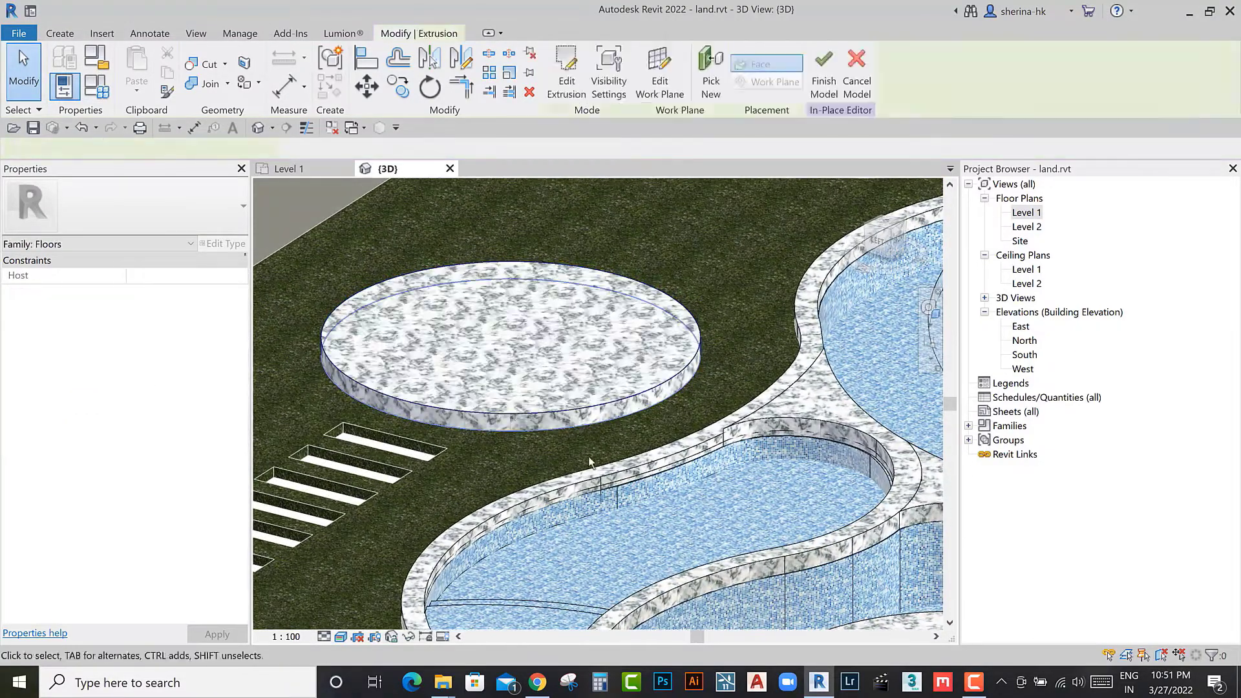
shift+middle_drag(590, 459, 586, 492)
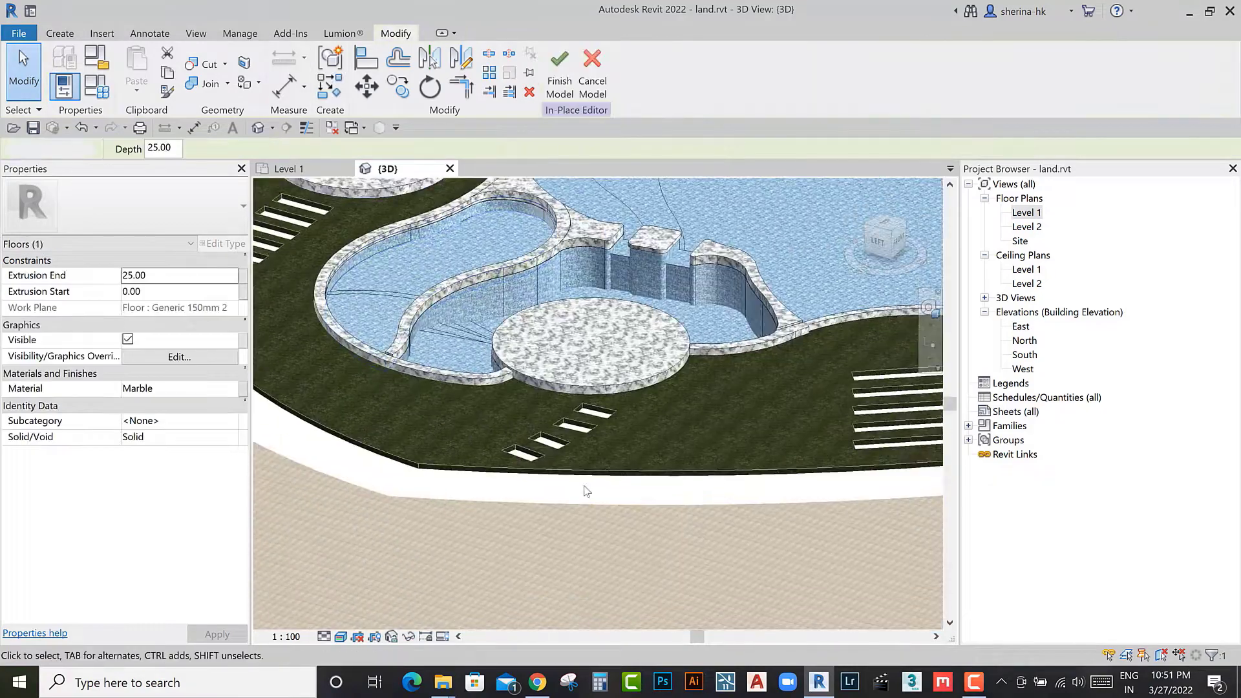
click(586, 491)
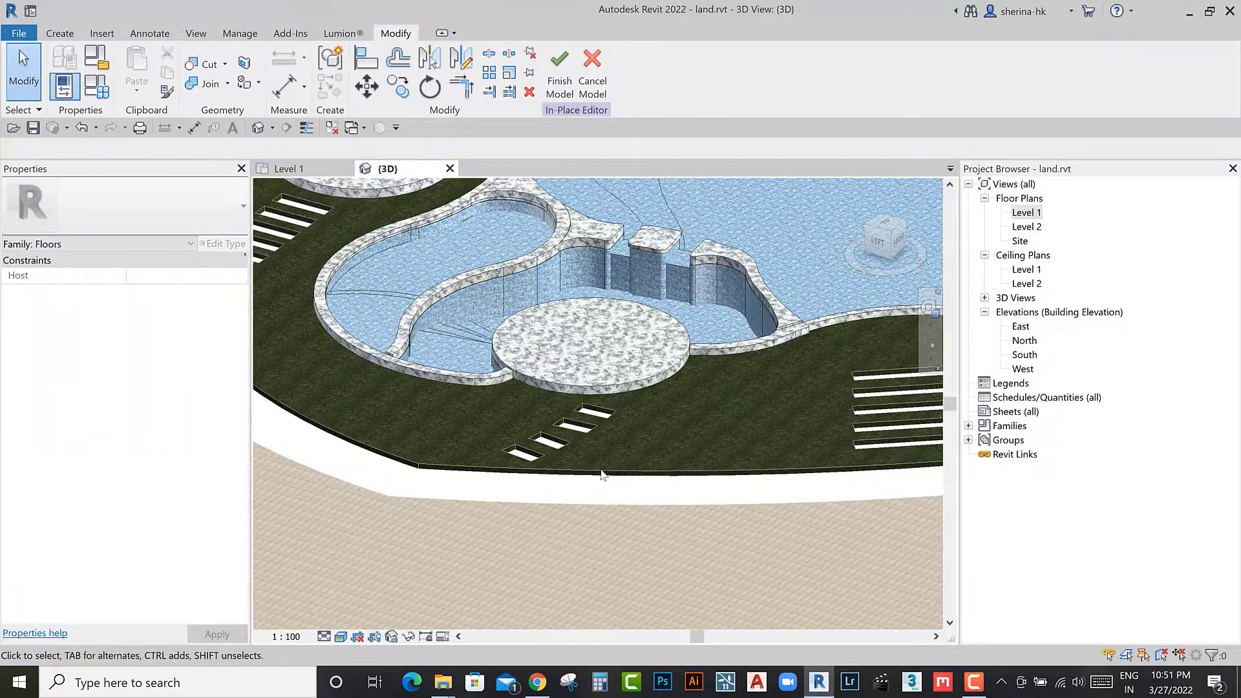
click(560, 71)
Step: Adjust the pool floor's circular boundary arc beside the round platform
click(633, 462)
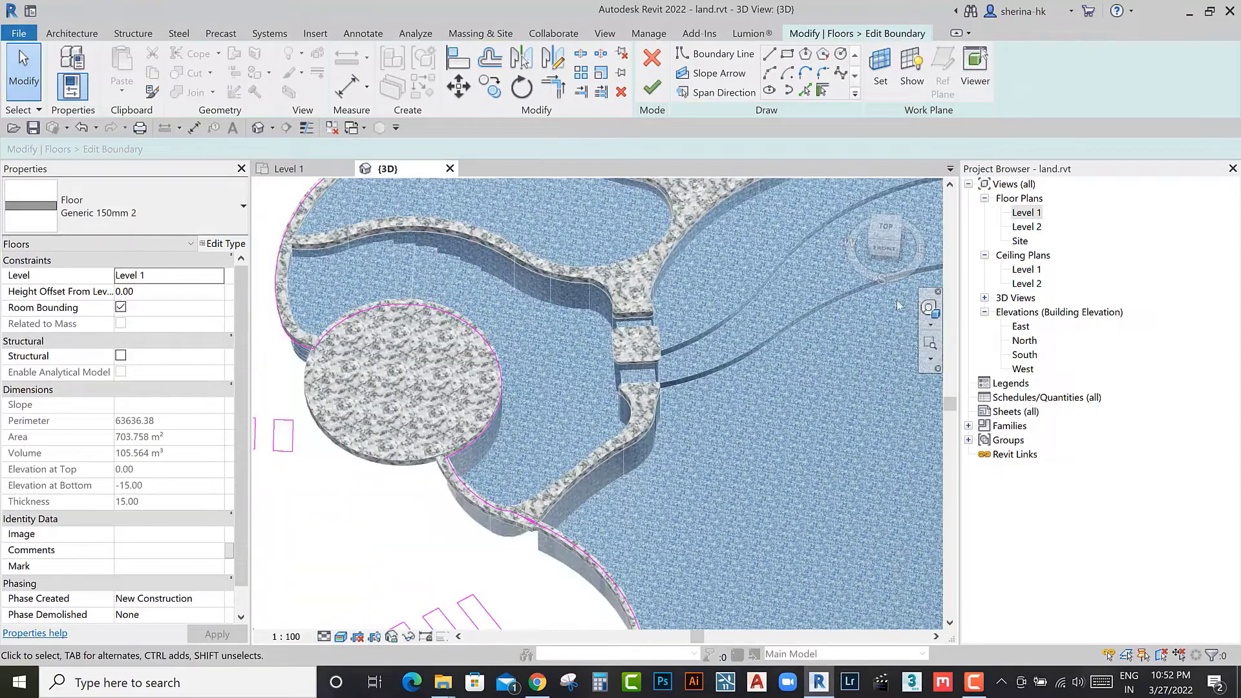
scroll(691, 326, up, 3)
scroll(647, 326, up, 2)
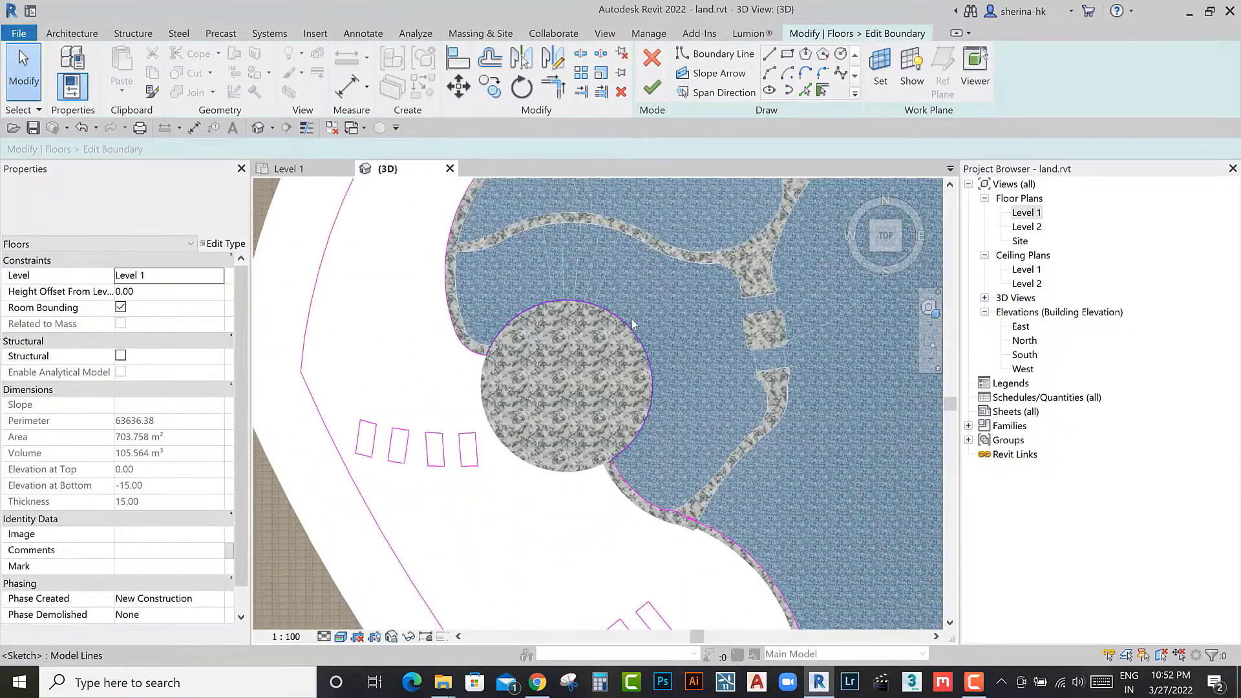
click(625, 326)
key(Escape)
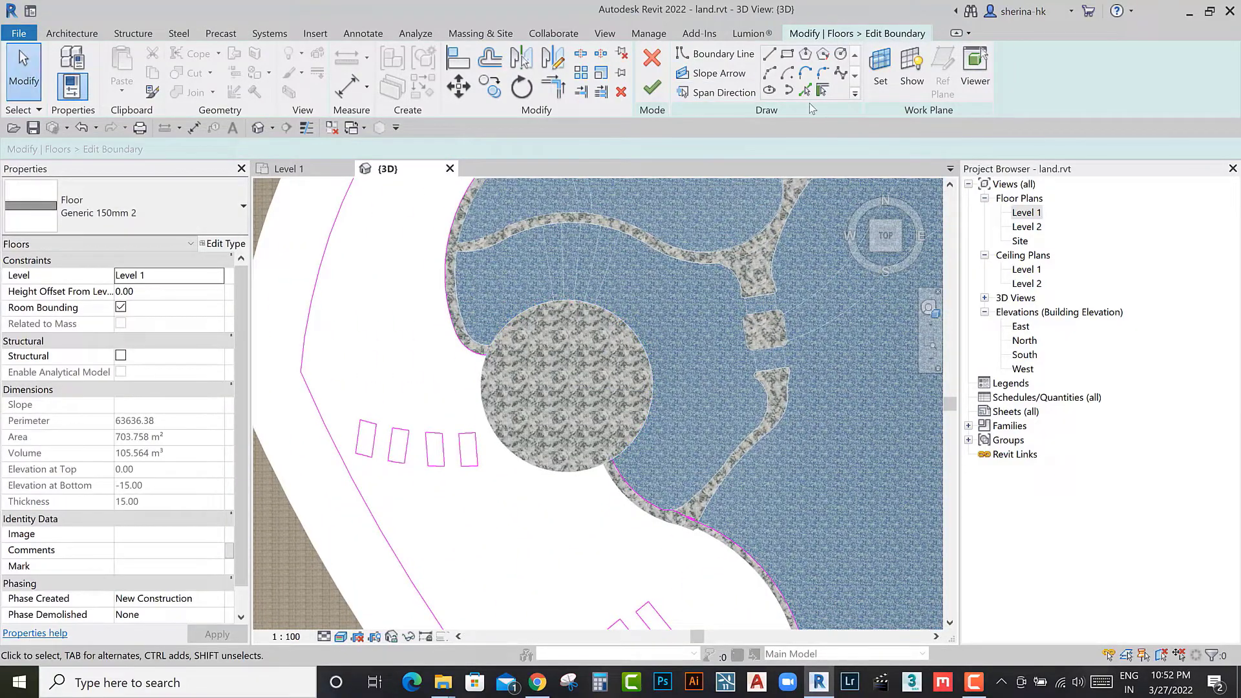
scroll(465, 388, up, 2)
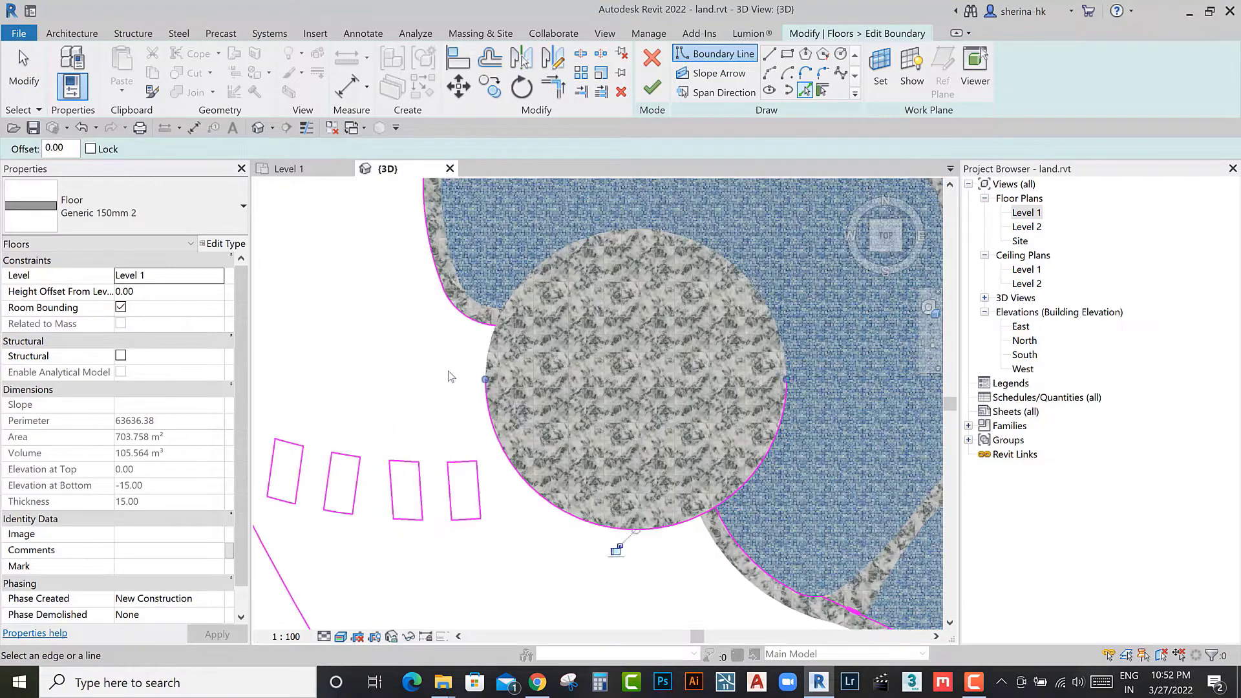
click(486, 408)
key(Escape)
click(787, 381)
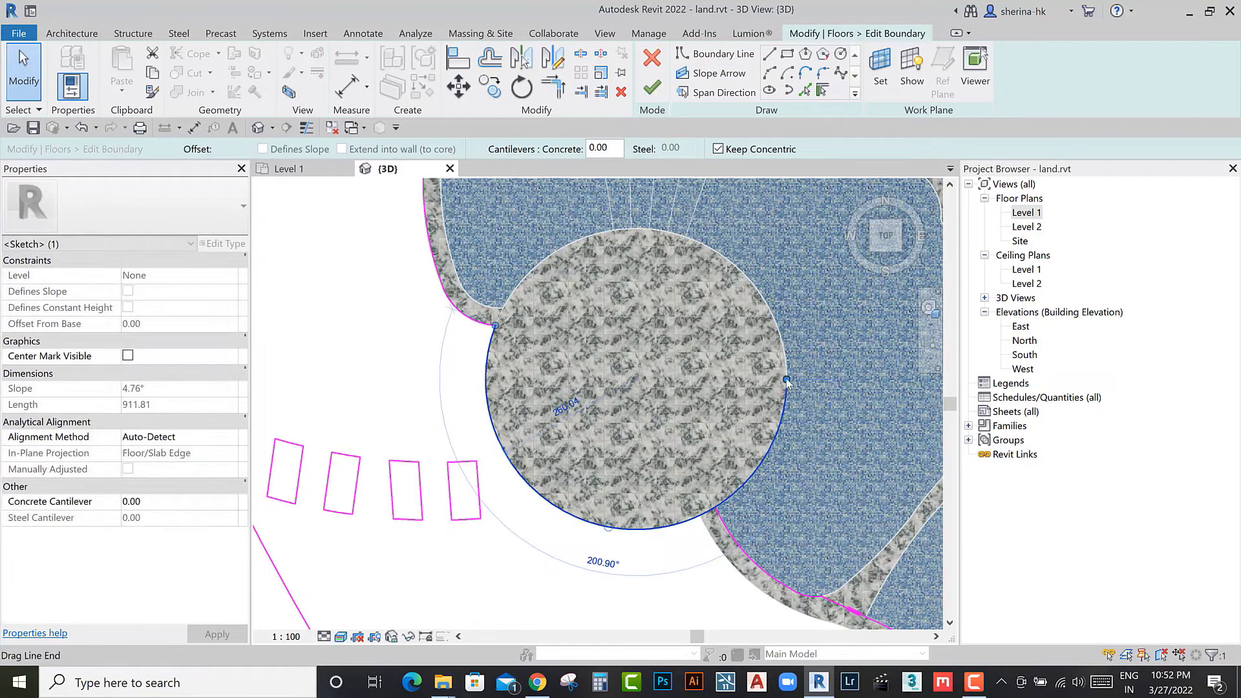
key(Escape)
scroll(607, 511, down, 2)
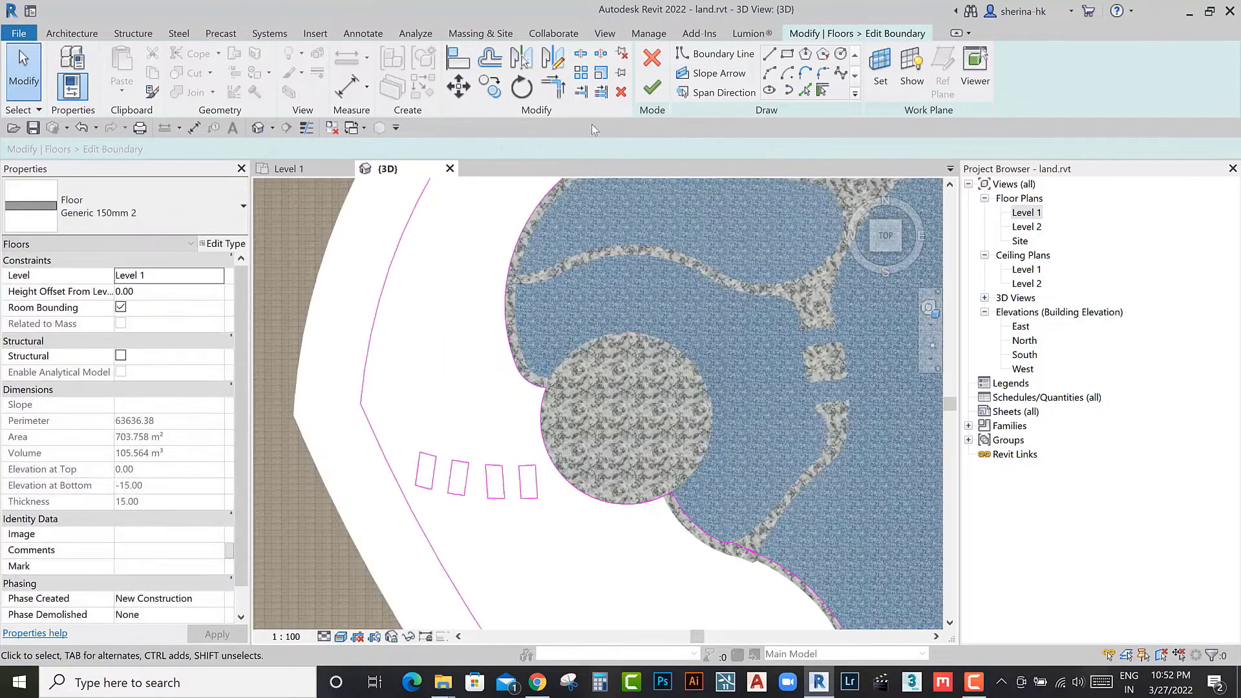
Step: Close the boundary edit and check the connected pool floors
key(Escape)
scroll(619, 451, down, 3)
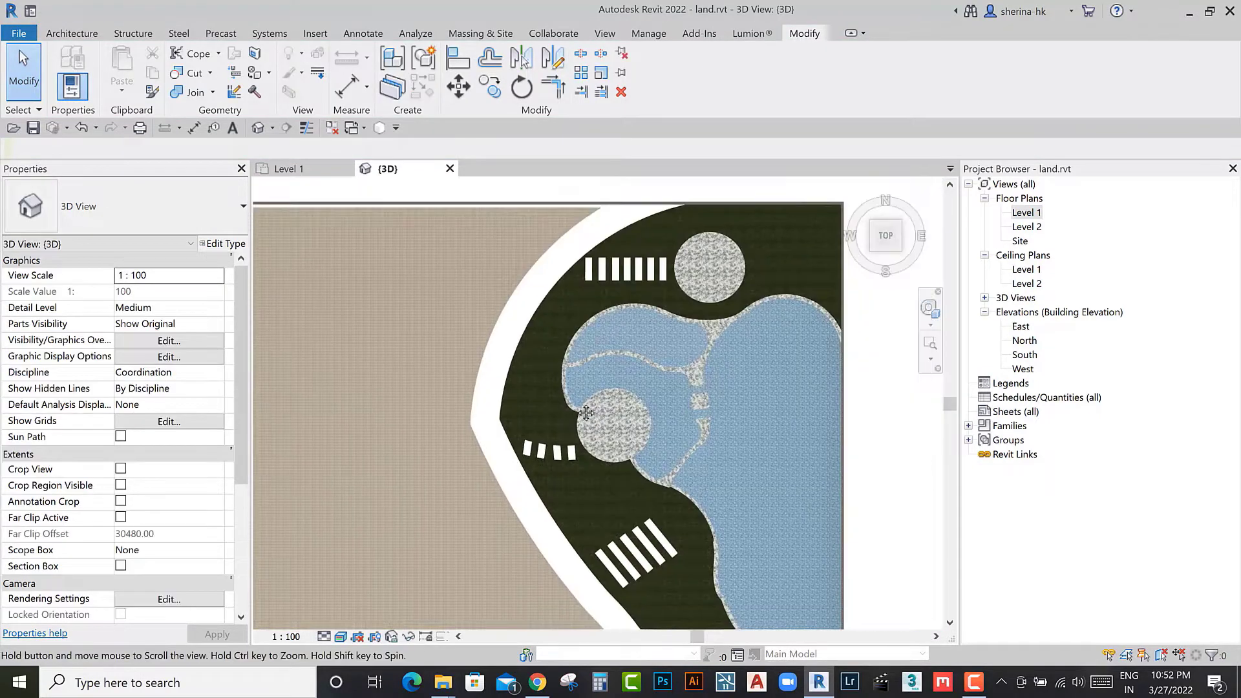
scroll(535, 441, up, 2)
scroll(535, 441, down, 2)
scroll(491, 388, up, 2)
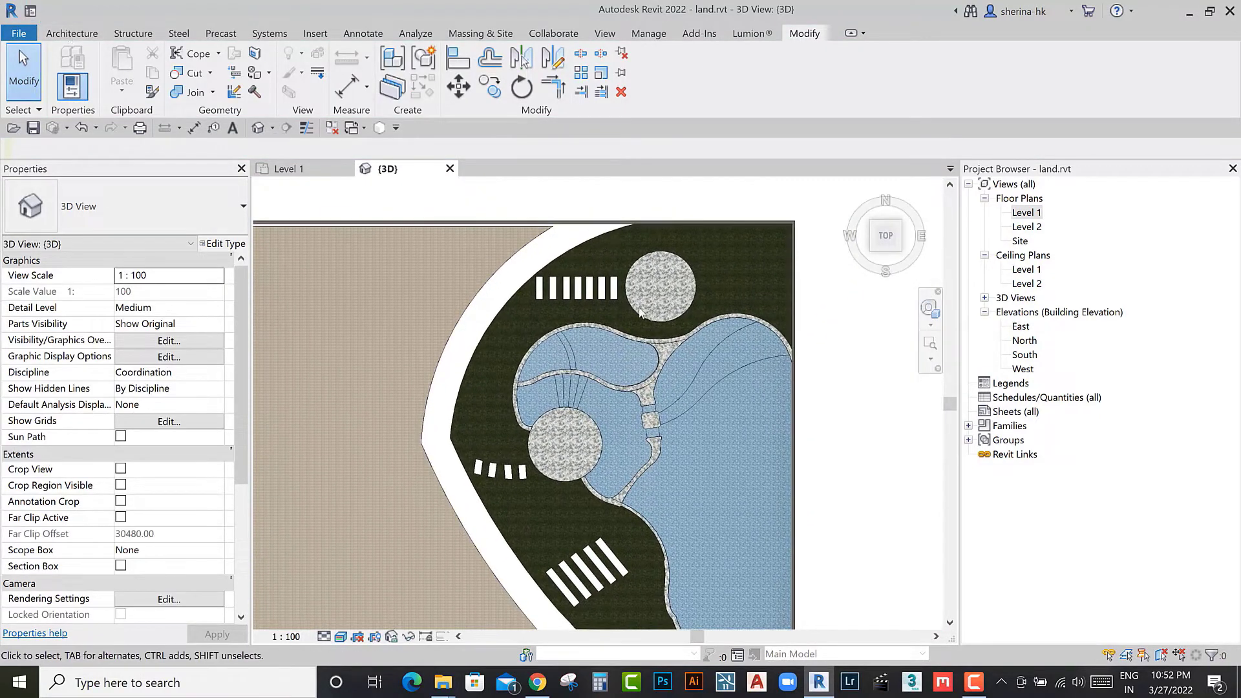
click(451, 345)
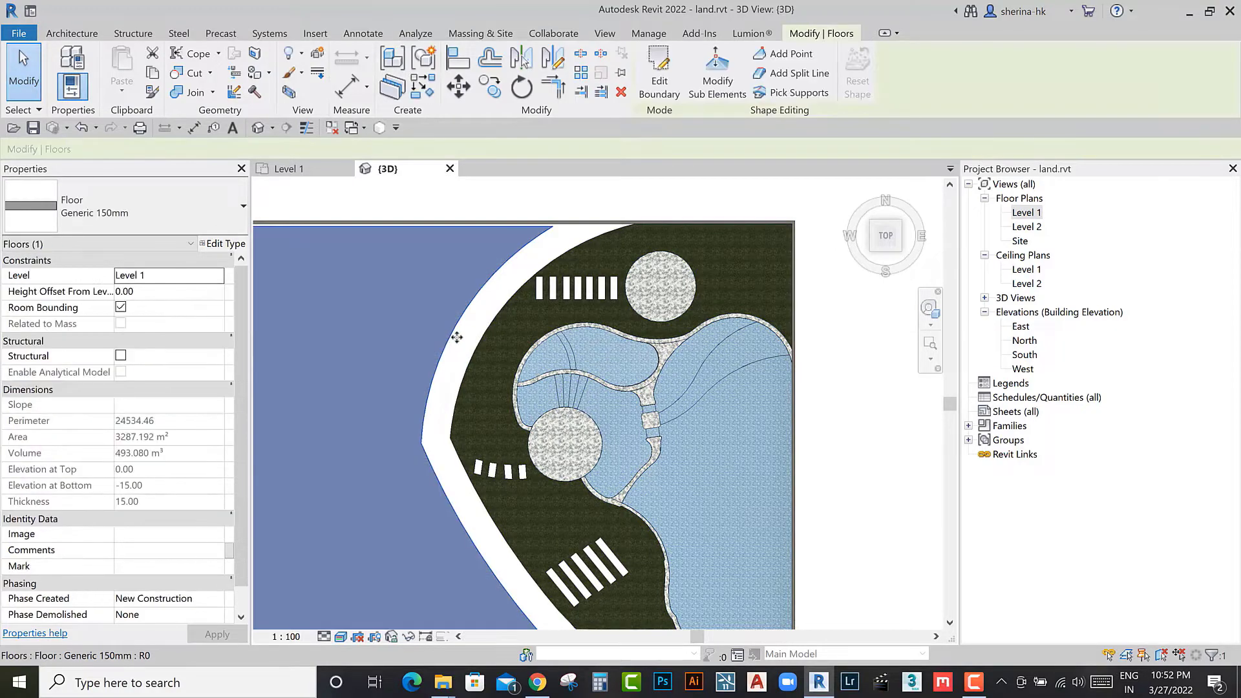
key(Escape)
scroll(384, 267, up, 2)
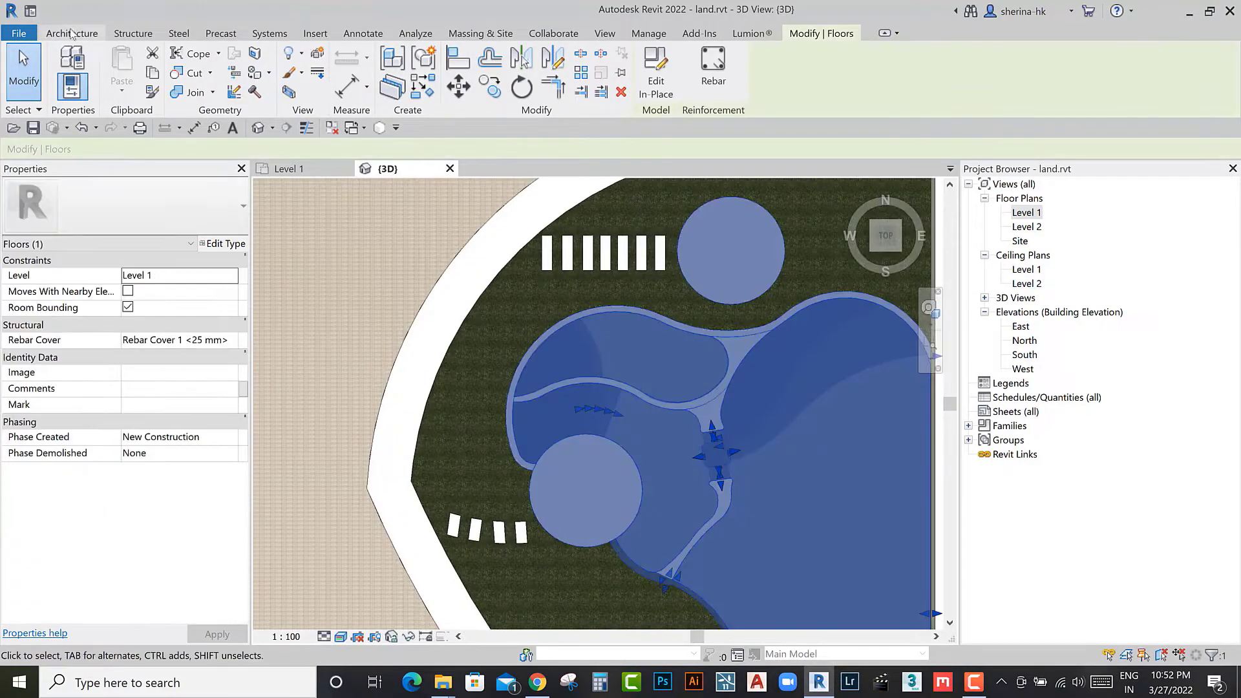
key(Escape)
Step: Create a new in-place model in the Floors category
click(192, 97)
click(200, 147)
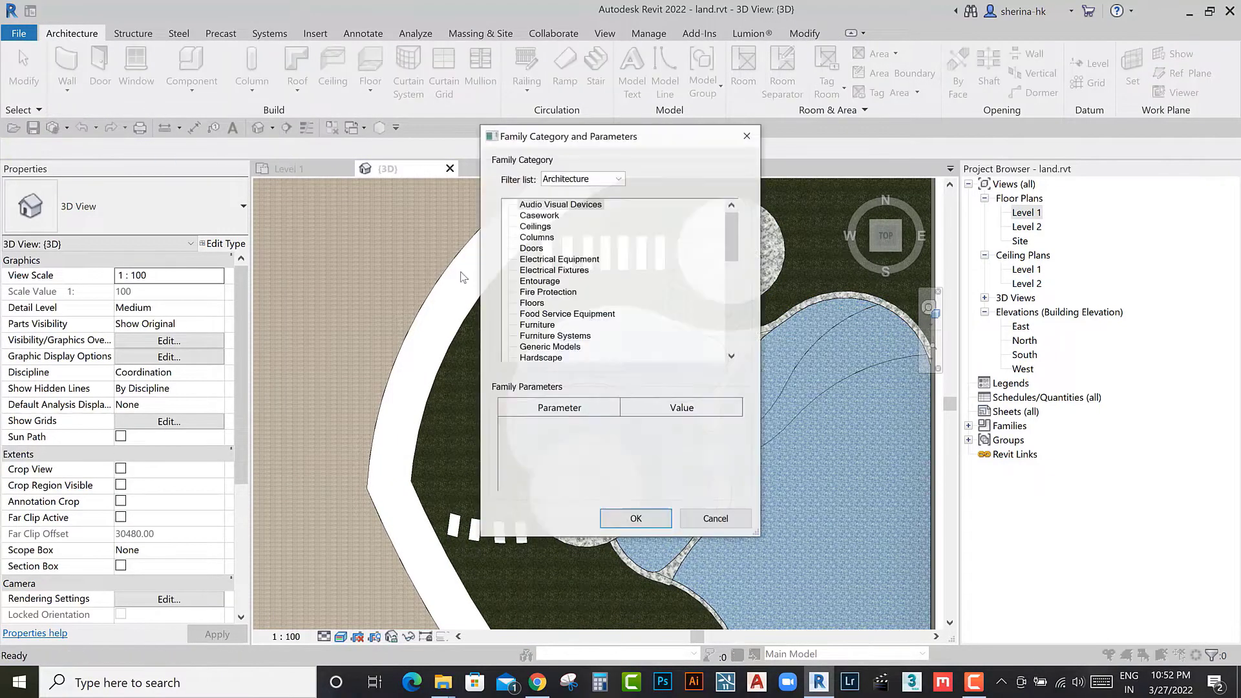
click(635, 519)
click(606, 366)
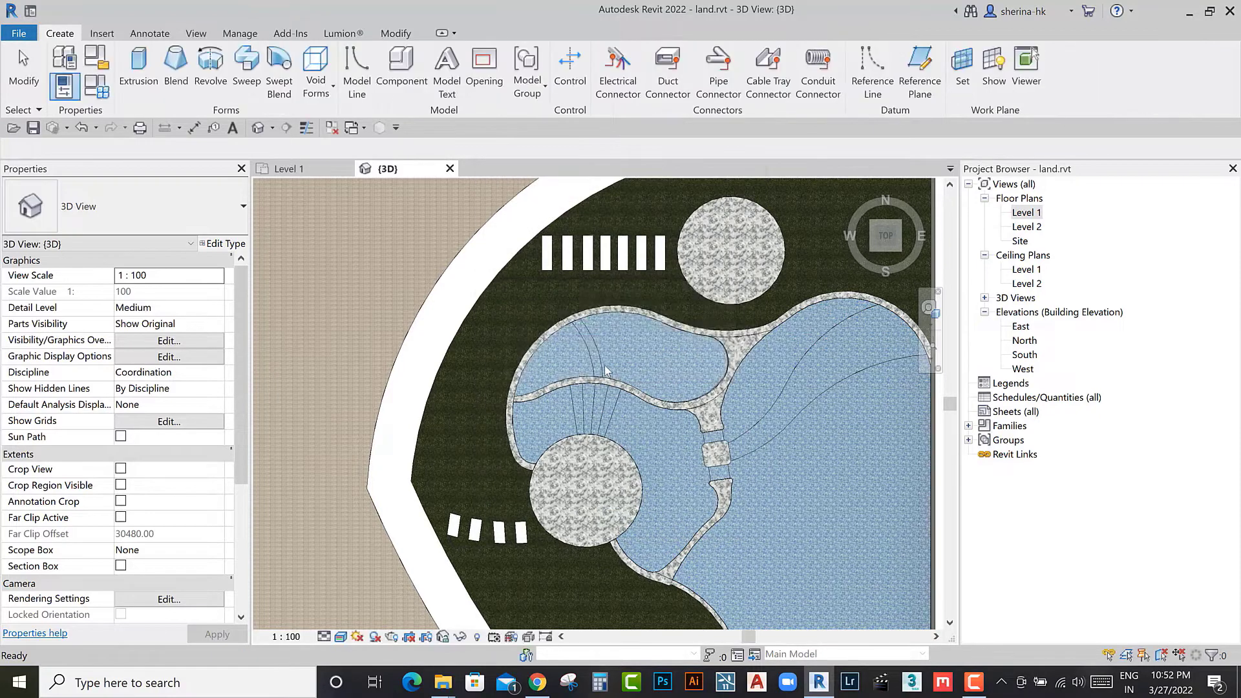
Step: Start a solid extrusion with the floor surface as its work plane
click(138, 67)
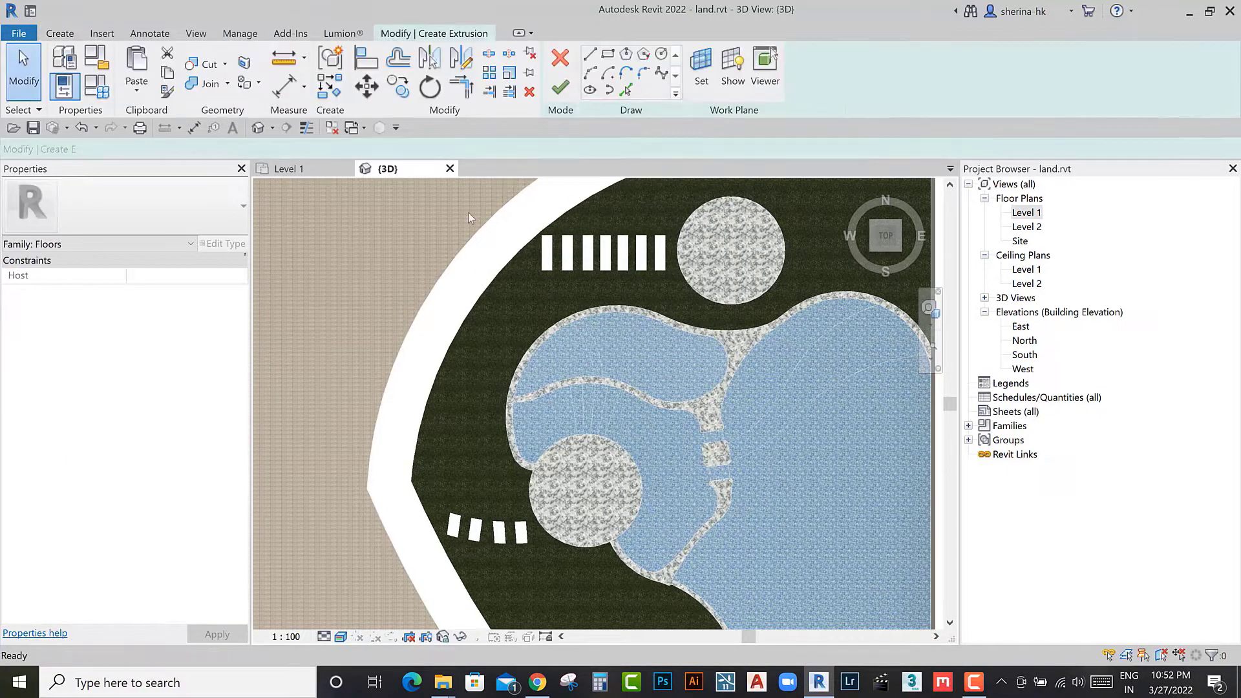
click(701, 65)
click(509, 330)
click(590, 405)
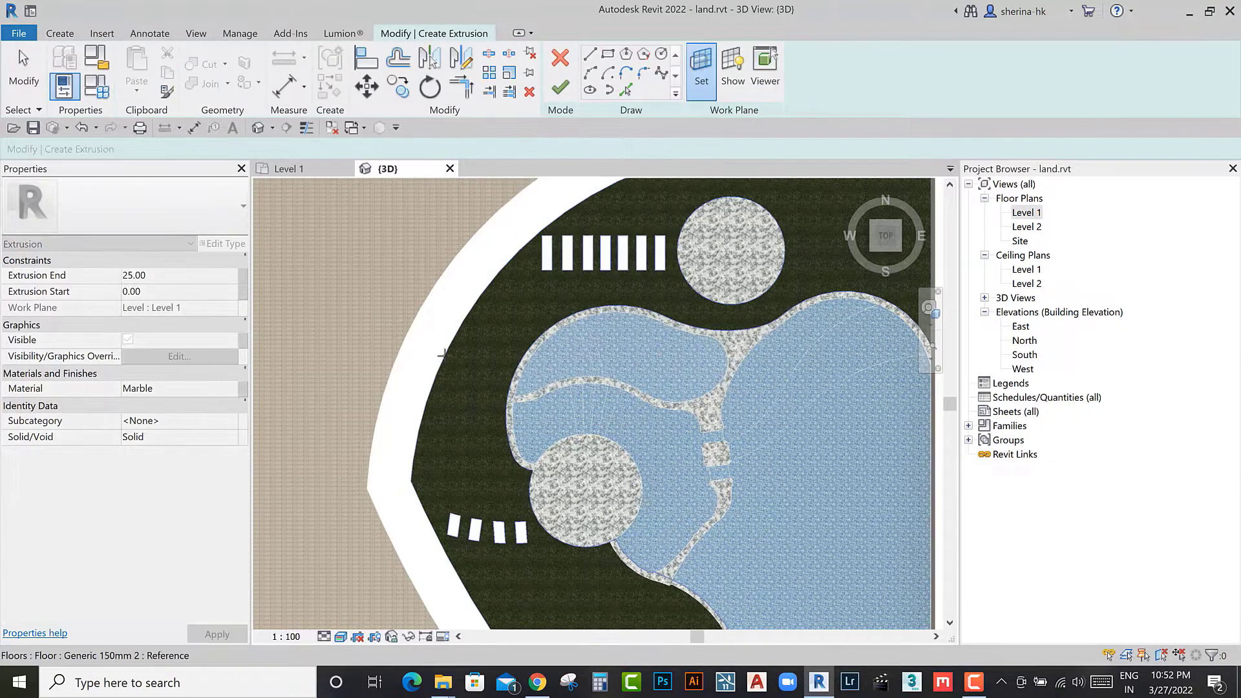
click(481, 381)
scroll(507, 277, down, 2)
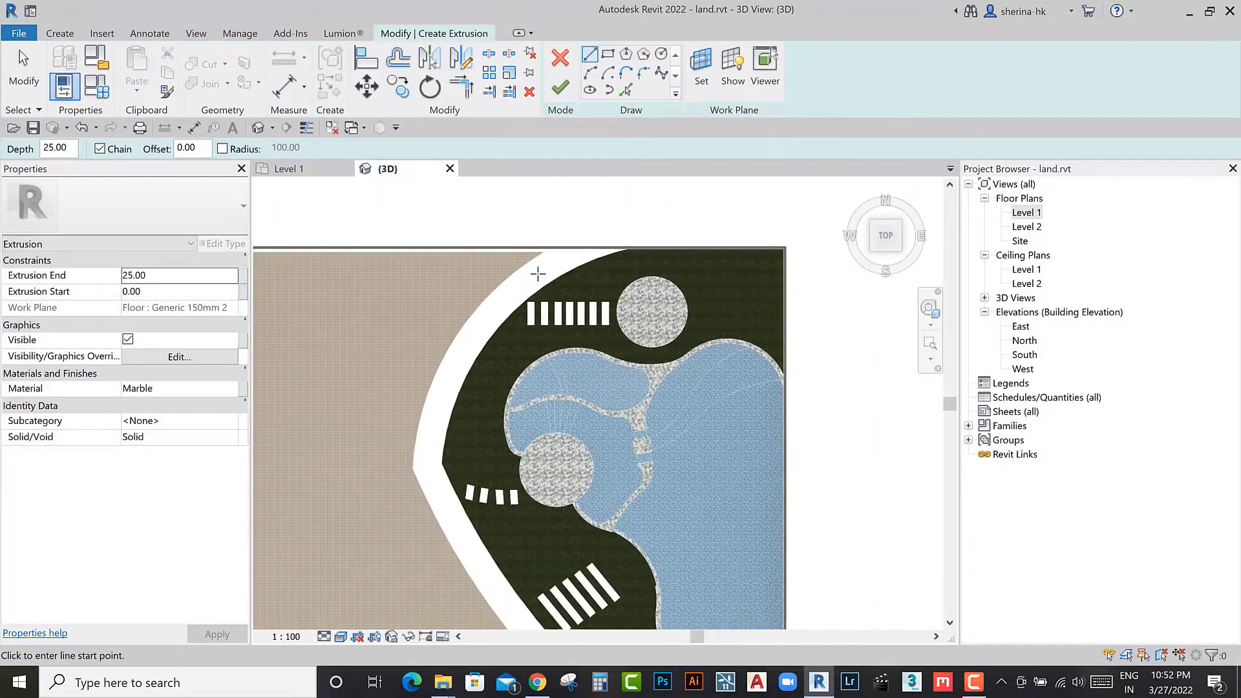
scroll(608, 320, up, 4)
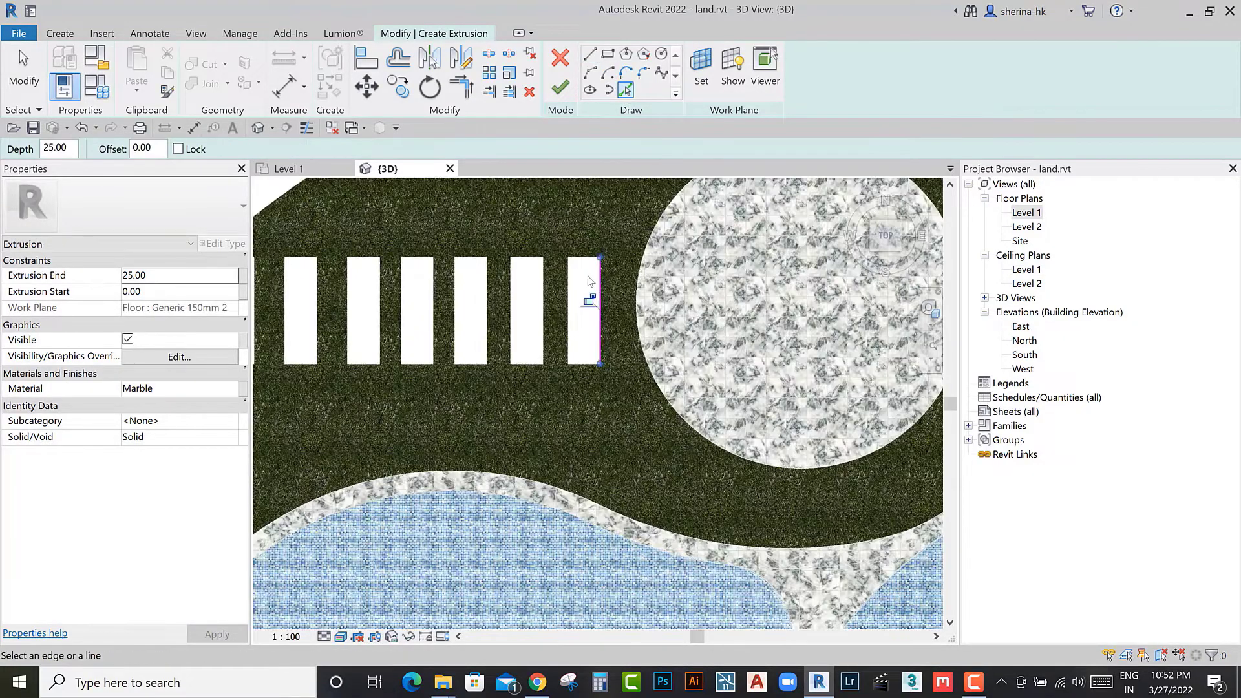
scroll(588, 281, up, 2)
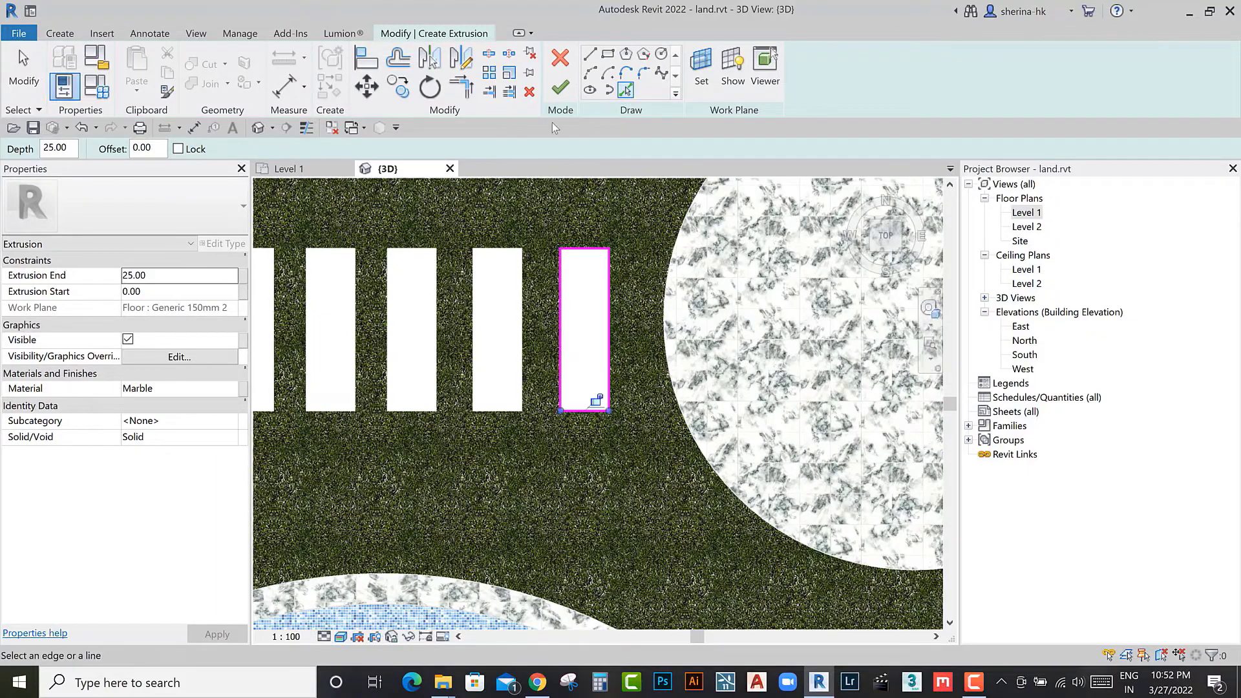
Step: Finish the stripe extrusion sketch and orbit to view the new 25.00-deep block
click(560, 91)
scroll(574, 371, down, 3)
scroll(581, 401, down, 2)
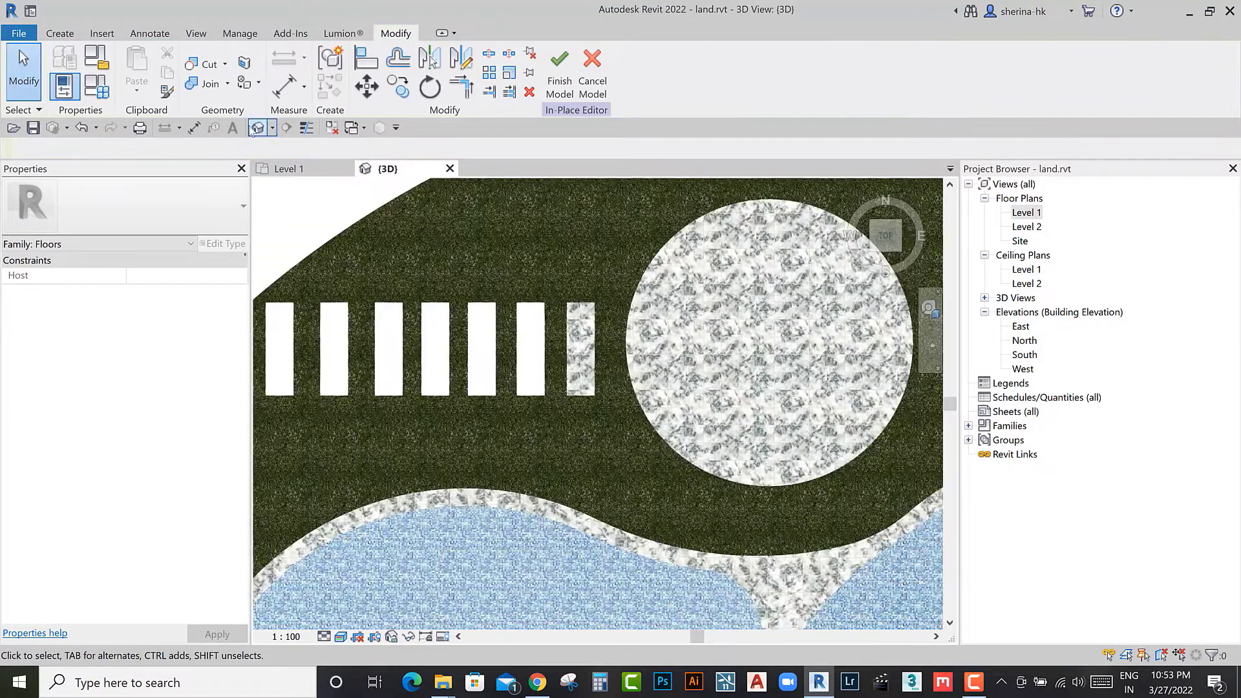
mouse_move(588, 433)
shift+middle_down()
mouse_move(599, 446)
mouse_move(717, 465)
mouse_move(640, 467)
shift+middle_up()
scroll(717, 465, up, 3)
scroll(685, 465, up, 3)
Step: Give the block the Concrete, Aerated material from AEC Materials with 2.00 extrusion end
click(640, 466)
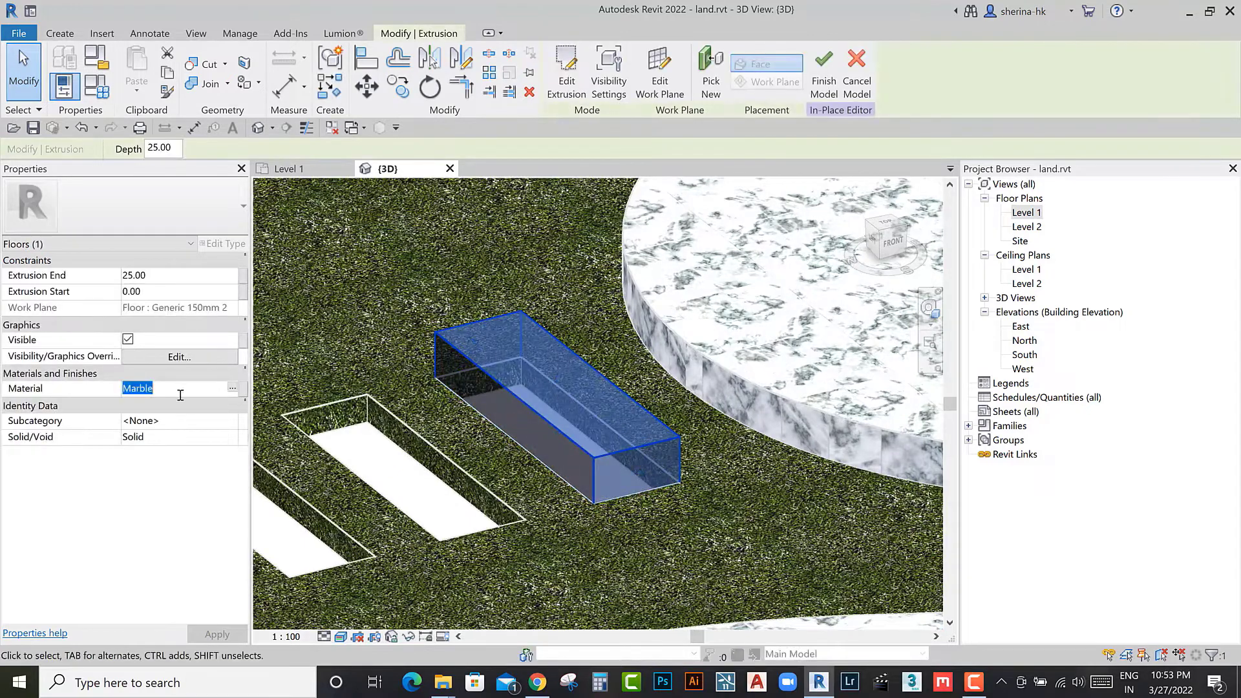
click(237, 387)
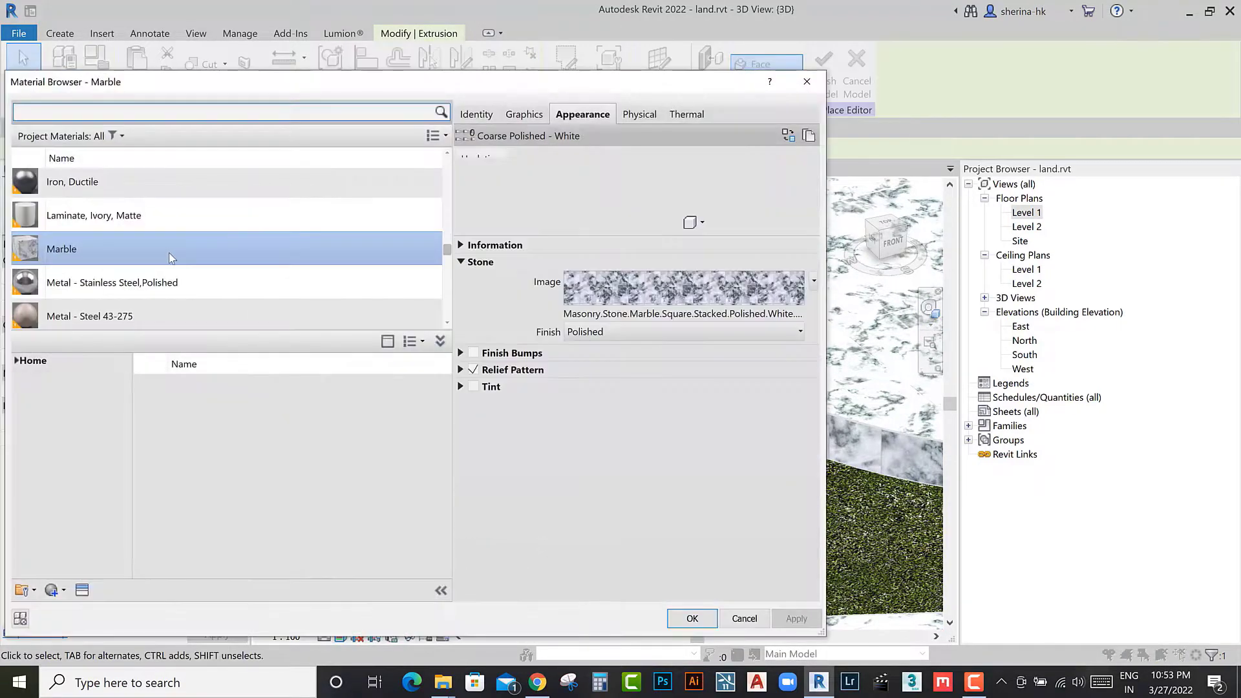
click(16, 361)
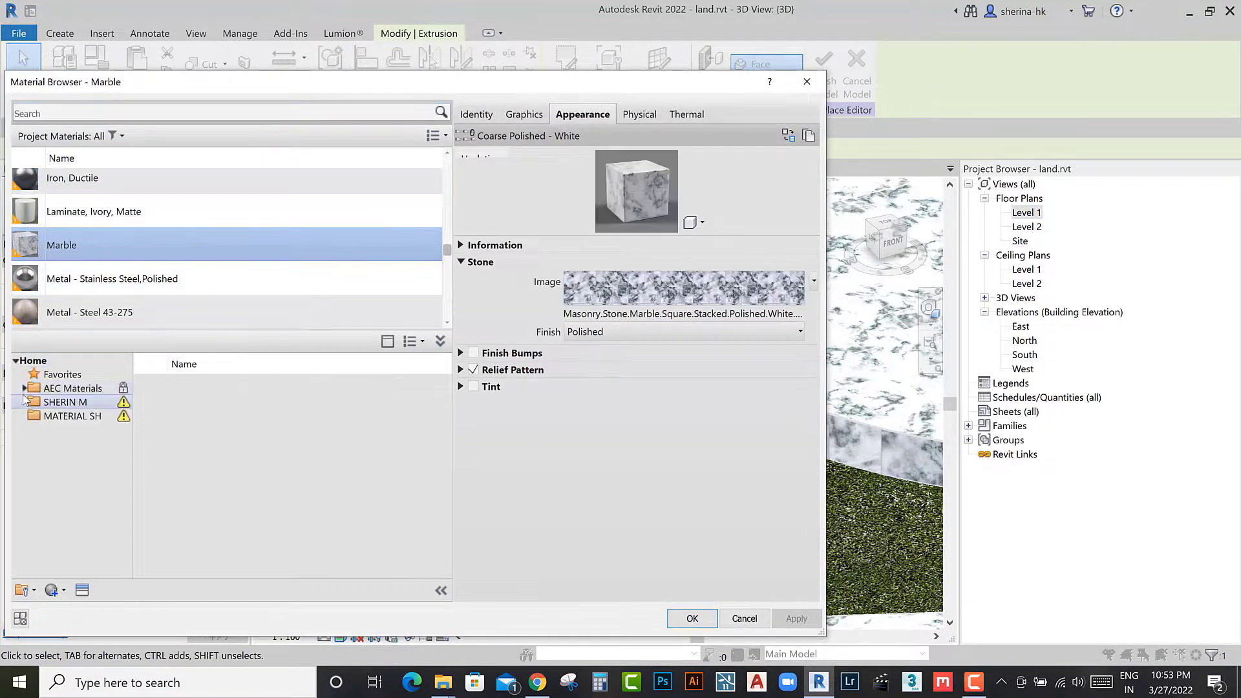
click(24, 388)
click(71, 429)
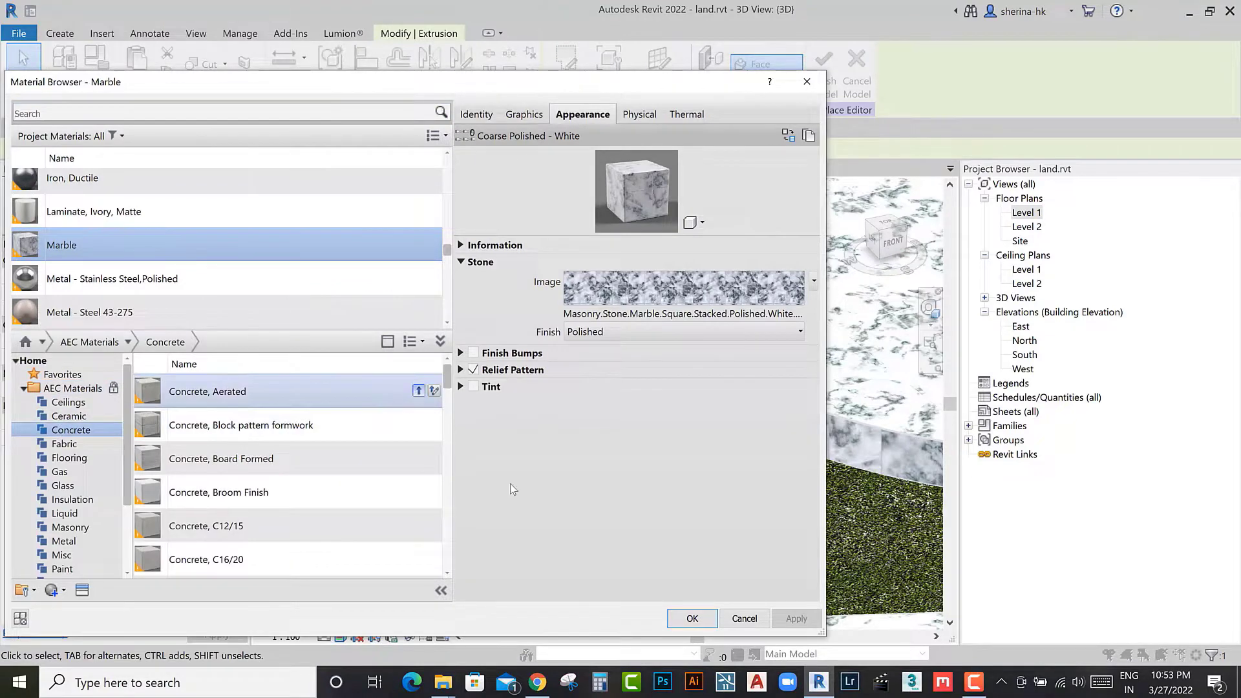
click(419, 391)
click(692, 618)
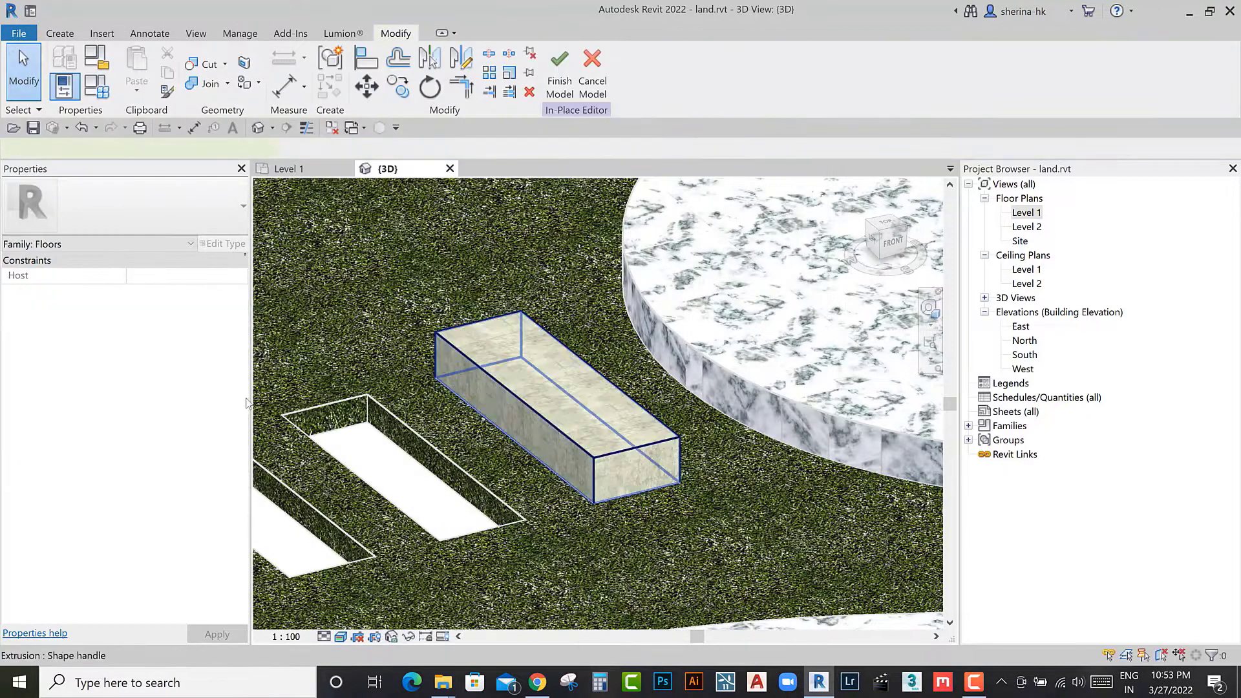
Step: Deselect the slab and select the Level 1 floor plan
click(546, 578)
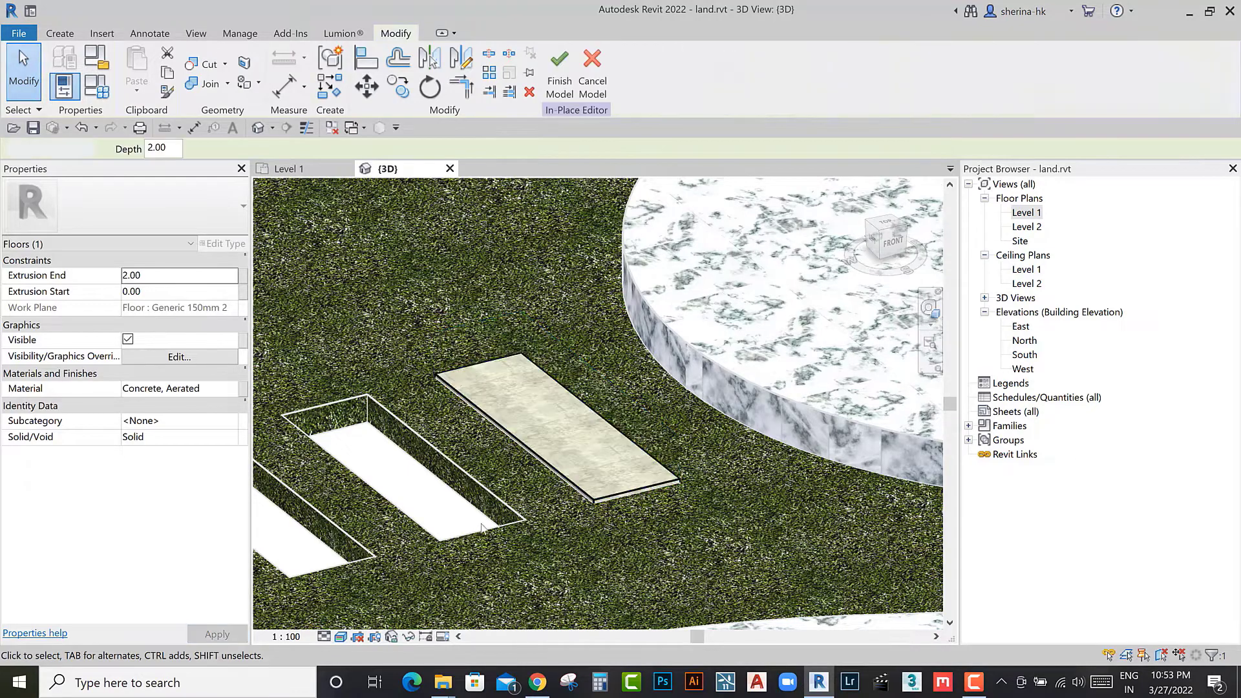
scroll(582, 517, down, 2)
click(1026, 215)
Step: Open the Level 1 floor plan and pan to the sketched stone outlines
double_click(1027, 214)
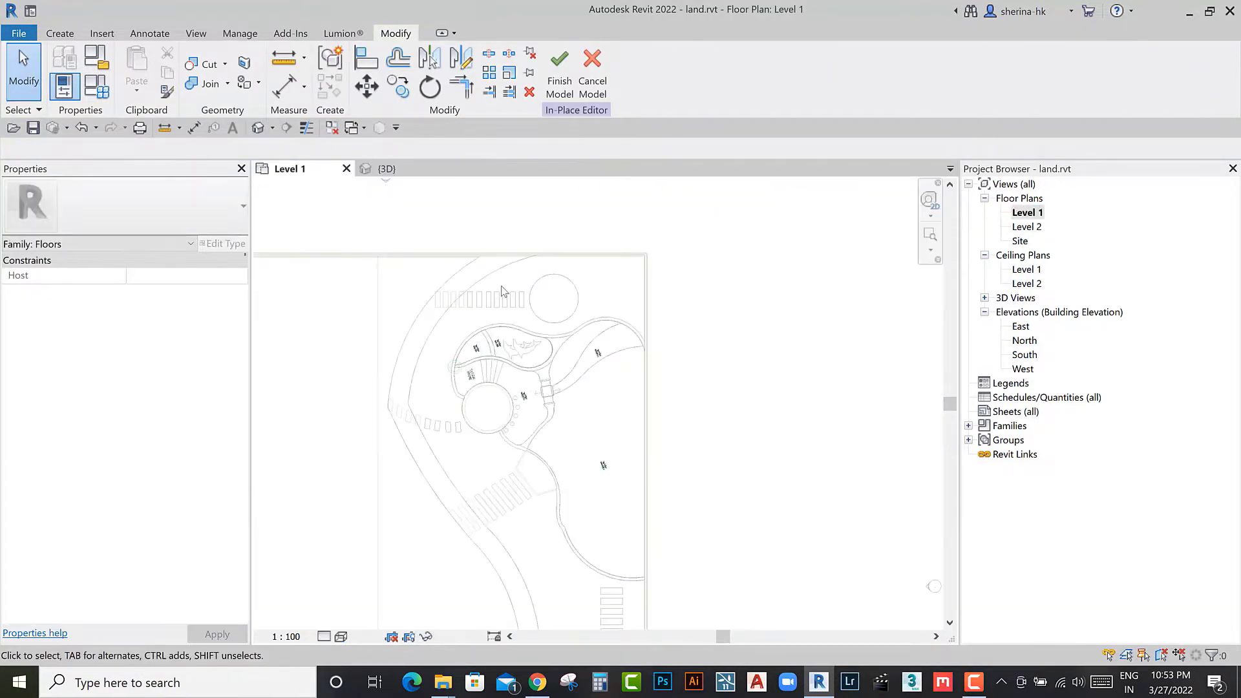
scroll(601, 277, up, 5)
scroll(587, 318, down, 2)
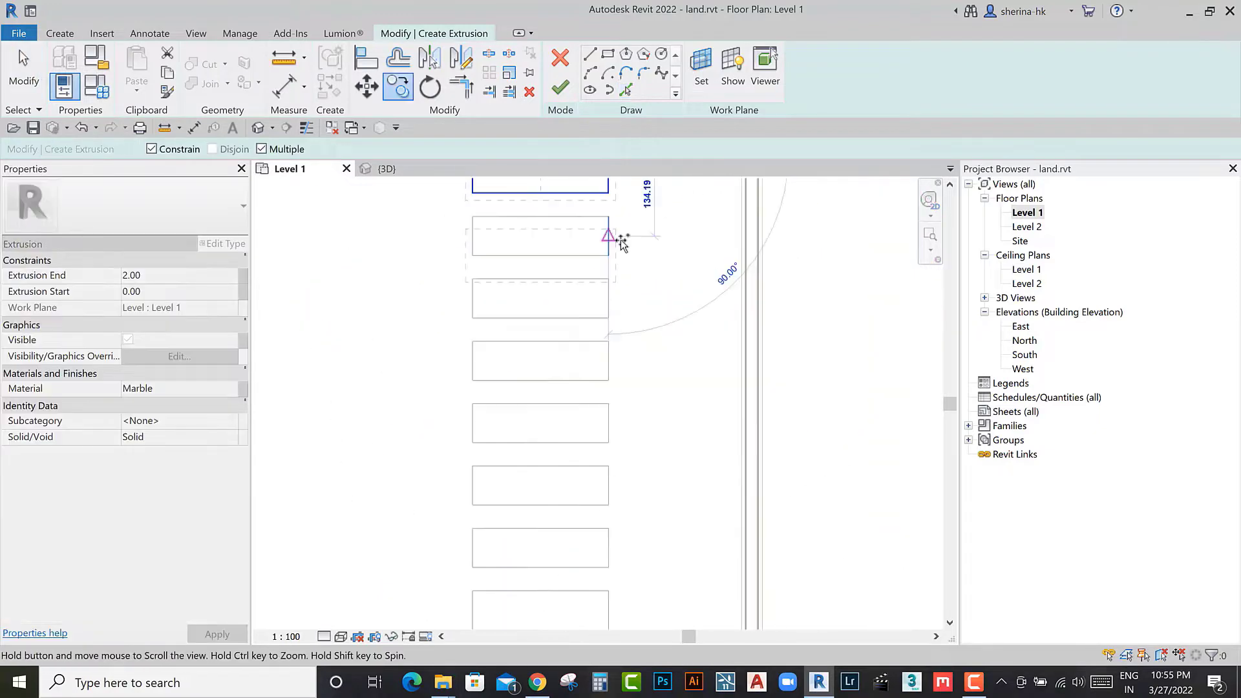
mouse_move(622, 243)
middle_down()
mouse_move(612, 448)
mouse_move(634, 472)
mouse_move(711, 395)
middle_up()
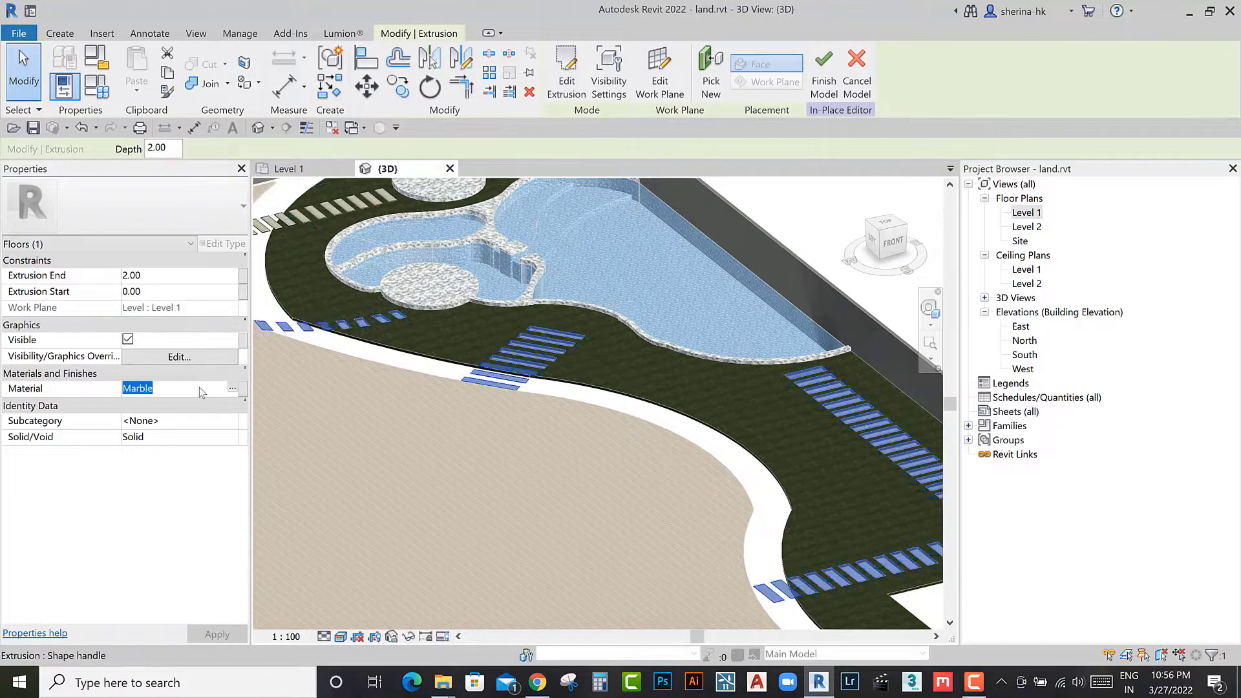
Step: From top view, sketch a rectangular extrusion over the empty square in the lower lawn
click(338, 490)
scroll(583, 540, up, 2)
scroll(538, 510, up, 1)
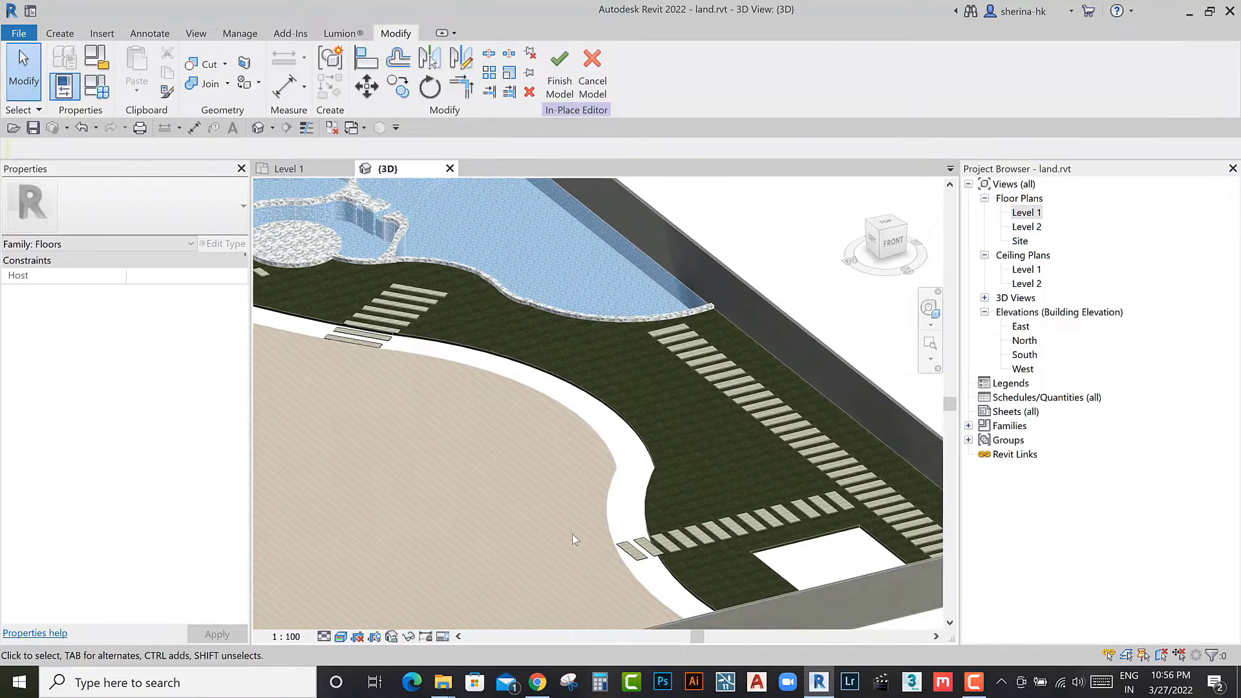
scroll(572, 533, up, 1)
scroll(566, 538, down, 3)
scroll(741, 533, down, 2)
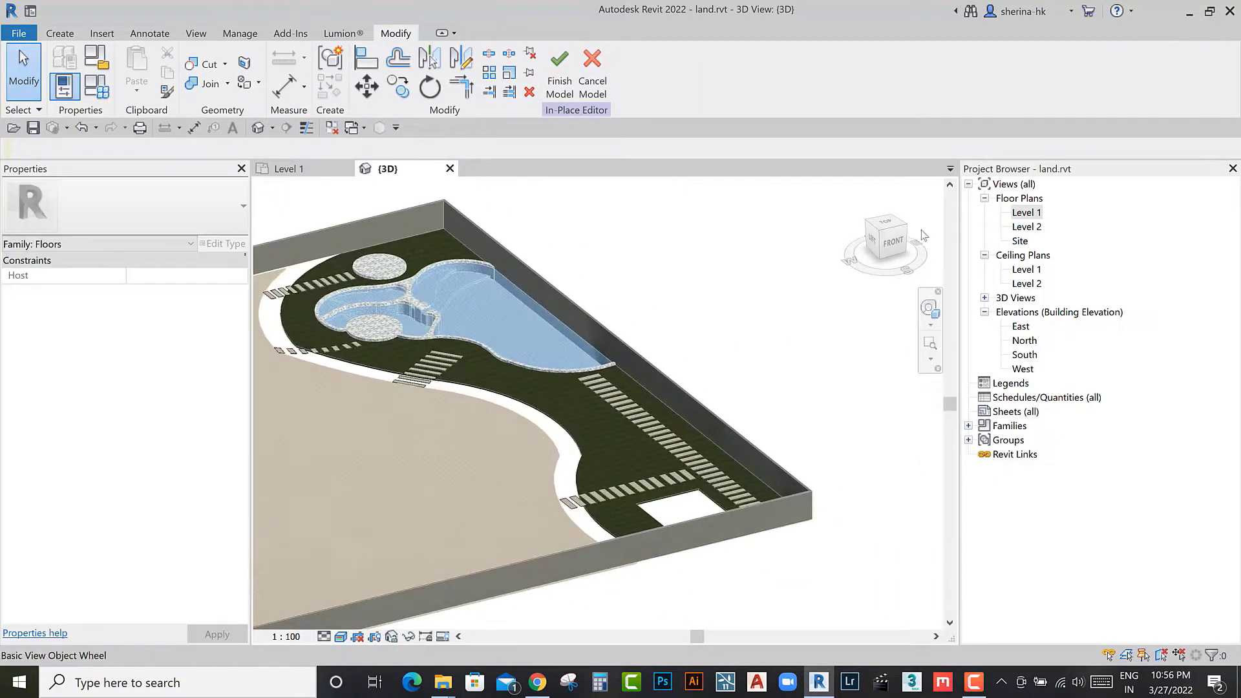
click(882, 226)
scroll(611, 401, up, 1)
scroll(611, 402, up, 2)
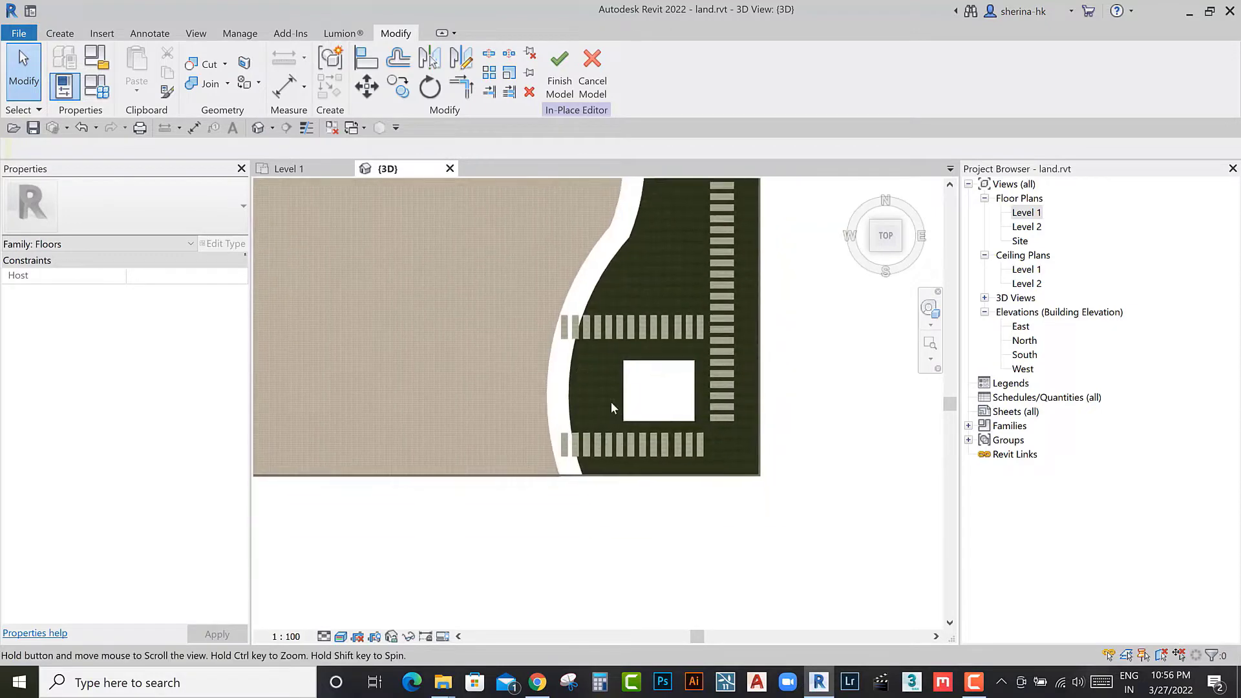
scroll(608, 475, up, 2)
middle_drag(567, 287, 475, 402)
click(58, 33)
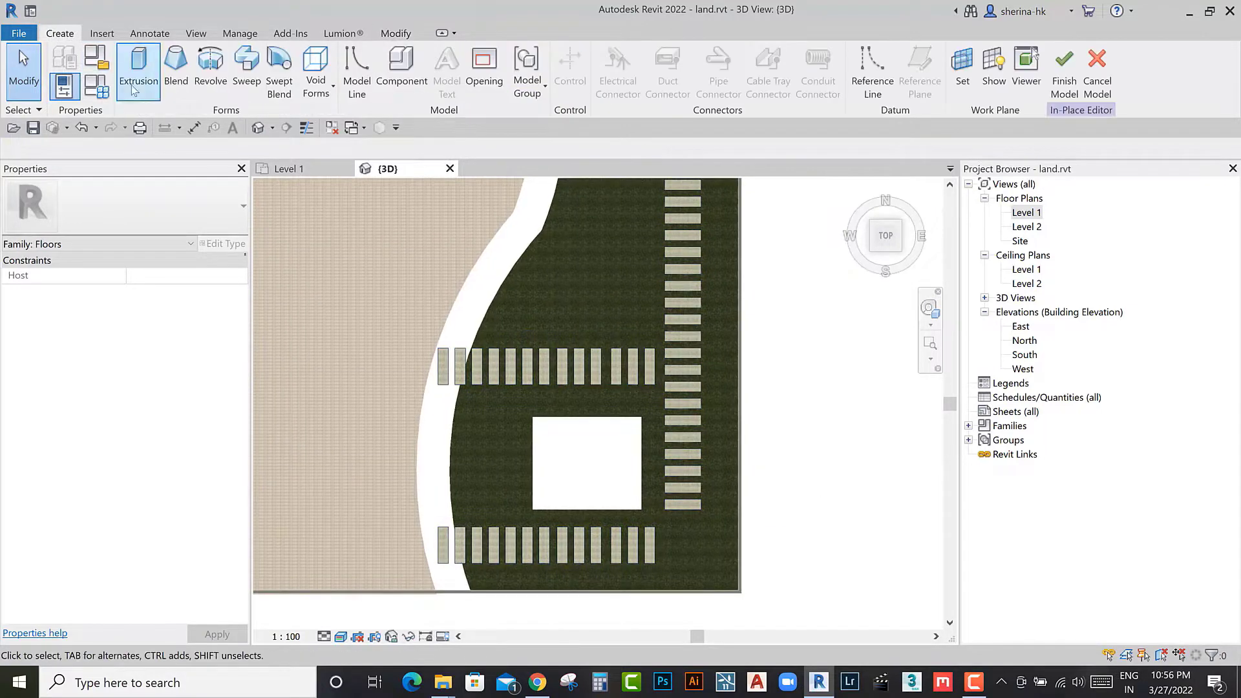
click(138, 64)
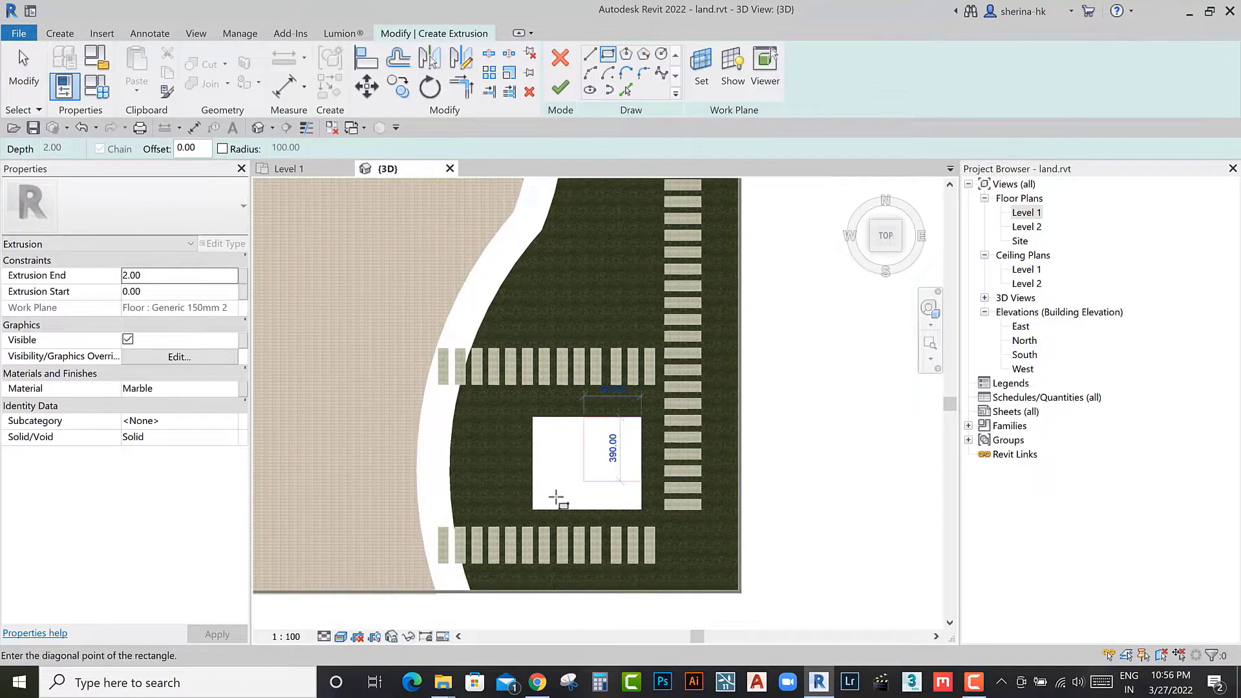
click(533, 509)
click(559, 88)
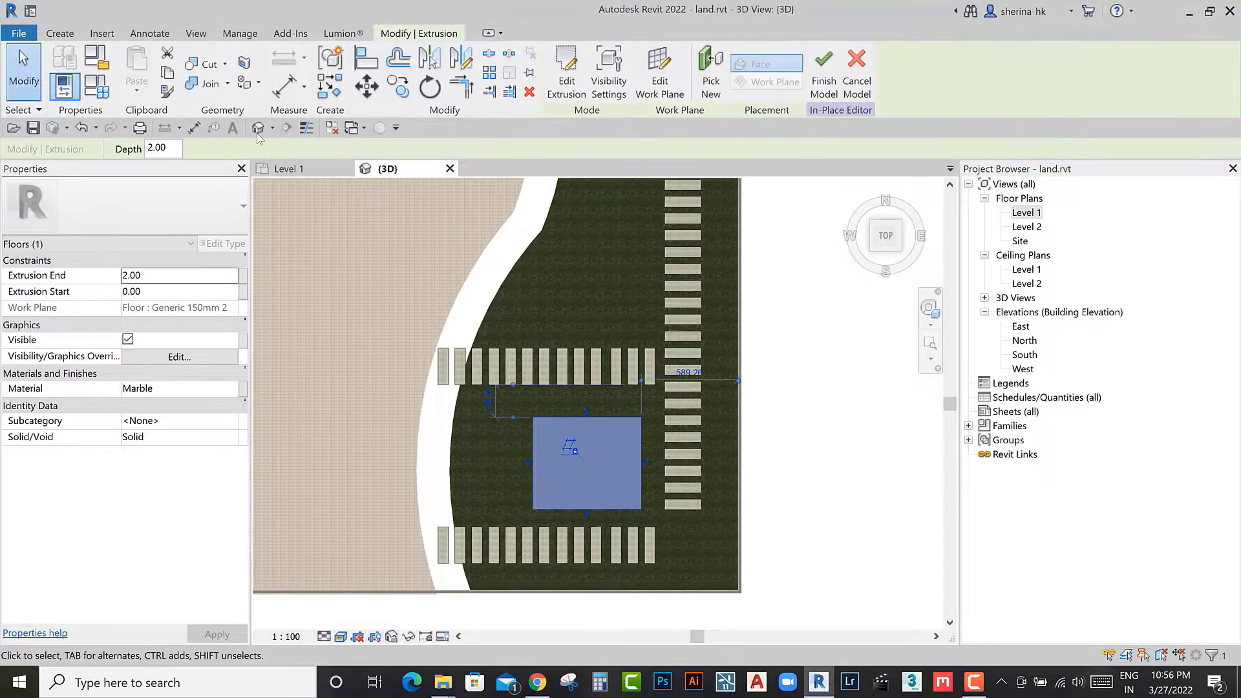
key(Escape)
Step: Change the new slab's material to Concrete, Broom Finish
shift+middle_drag(556, 388, 577, 433)
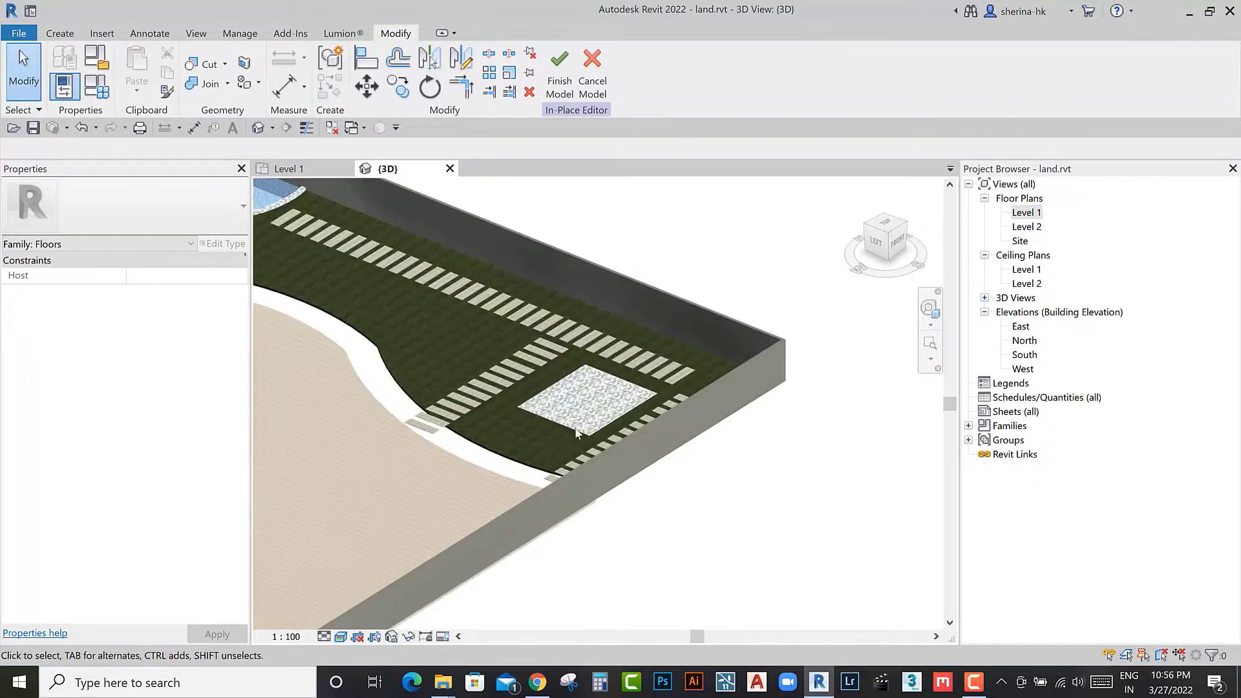
scroll(577, 433, up, 2)
scroll(588, 452, up, 3)
scroll(610, 483, up, 1)
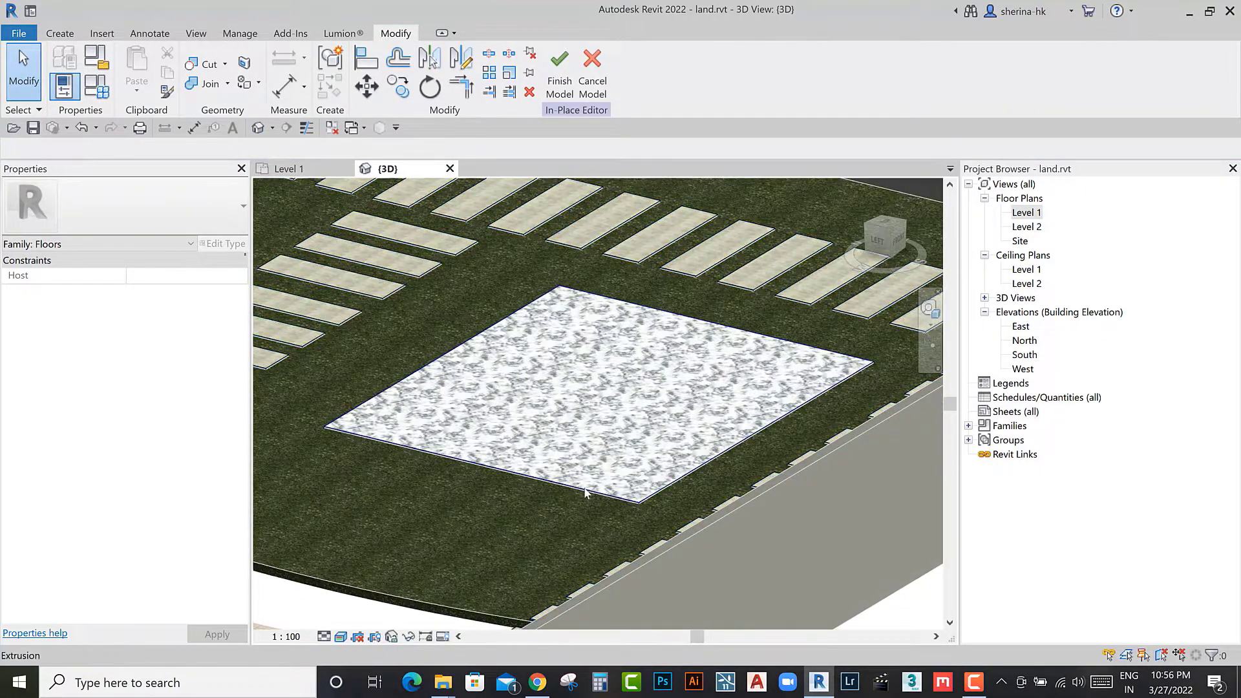
click(585, 492)
click(237, 391)
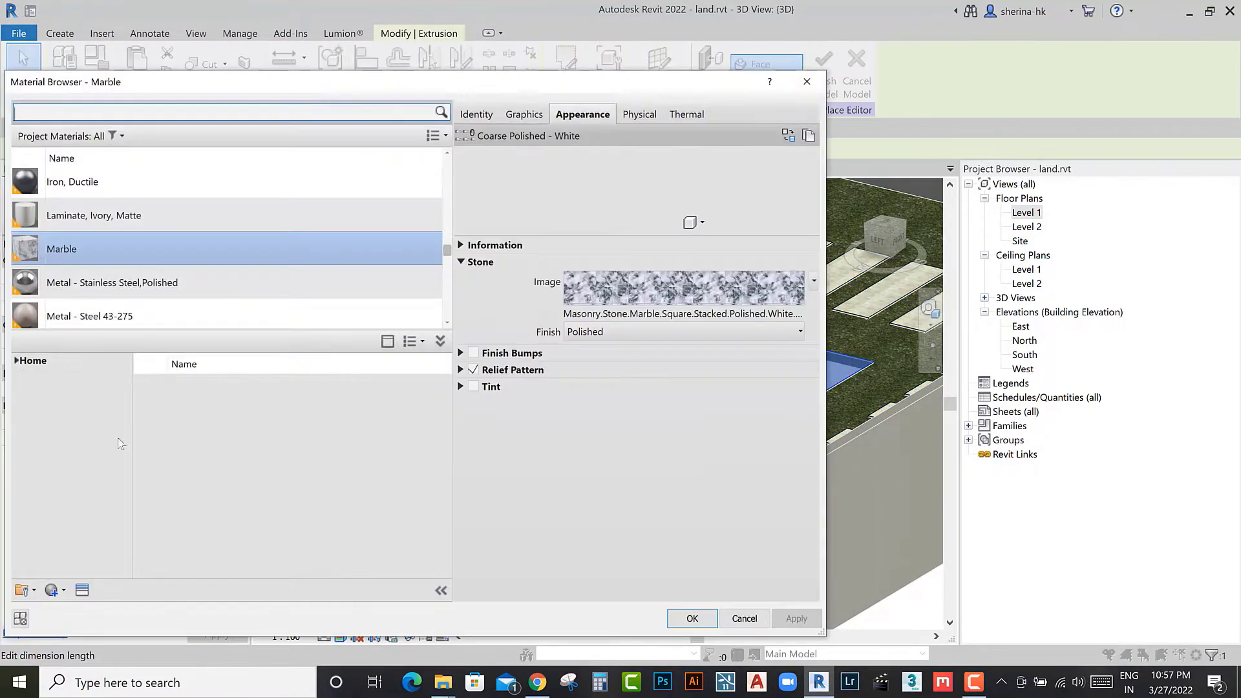
click(70, 430)
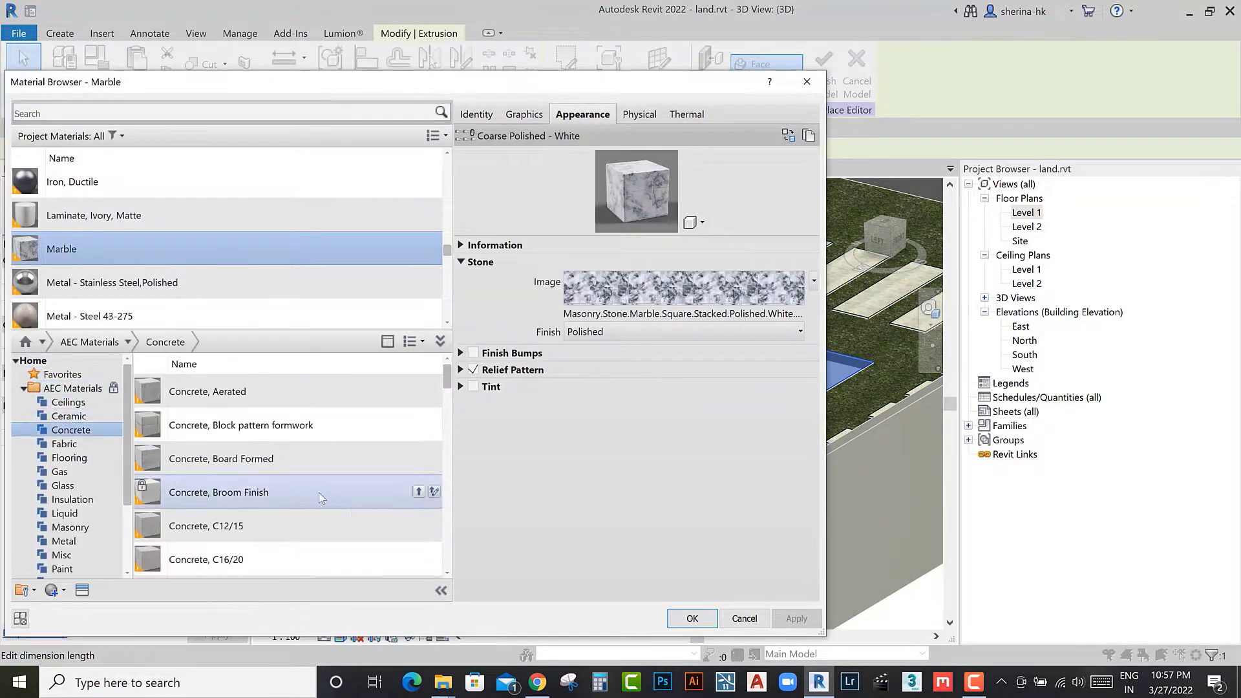
click(419, 491)
click(691, 619)
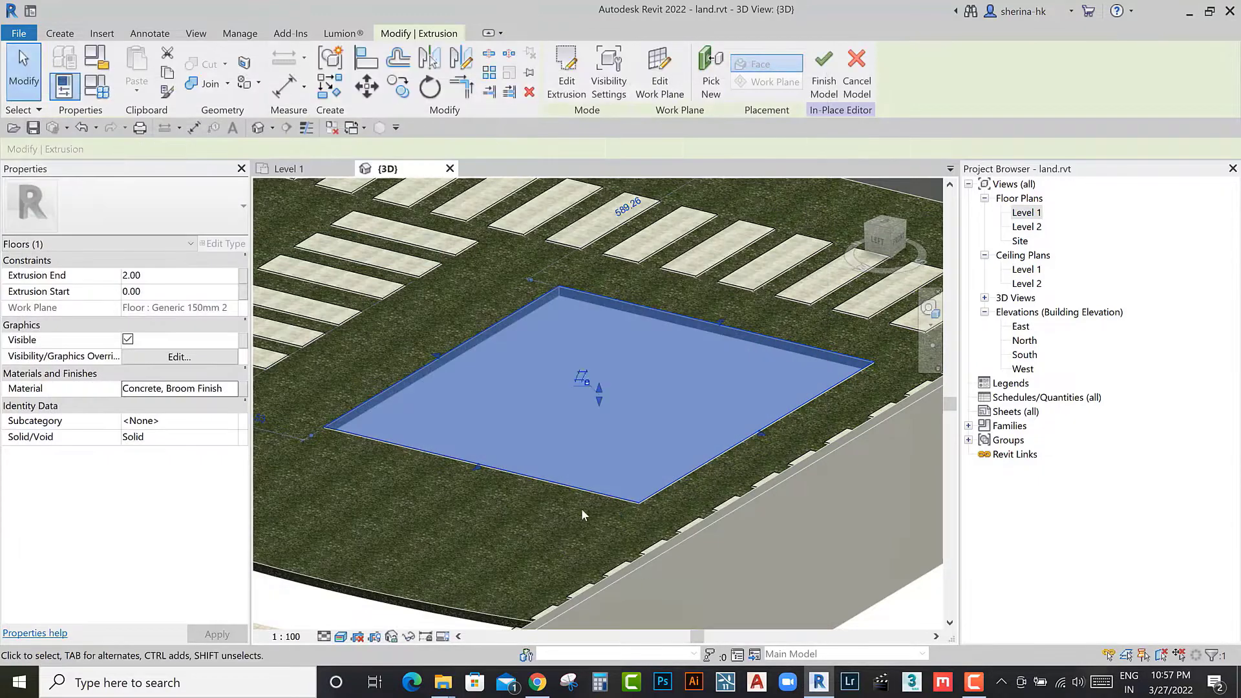
Step: Orbit and zoom the 3D view to see the whole site with the new pad
shift+middle_drag(580, 508, 773, 551)
scroll(773, 551, down, 3)
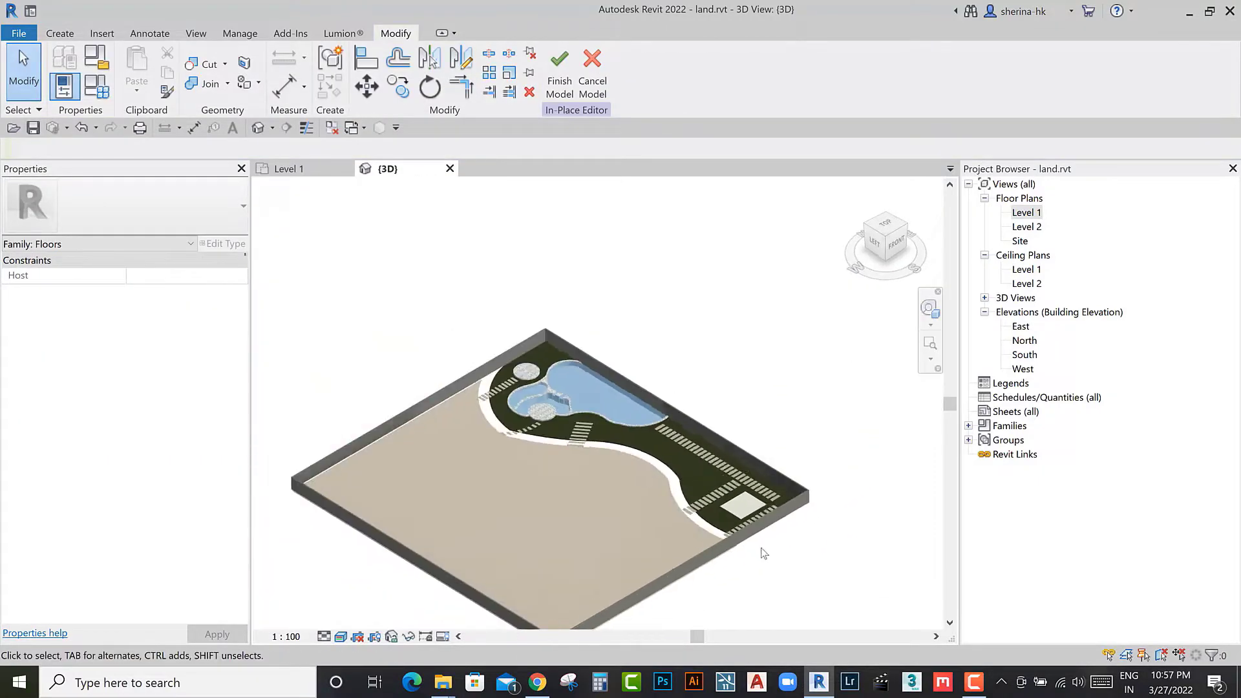
shift+middle_drag(647, 536, 636, 536)
scroll(636, 536, up, 3)
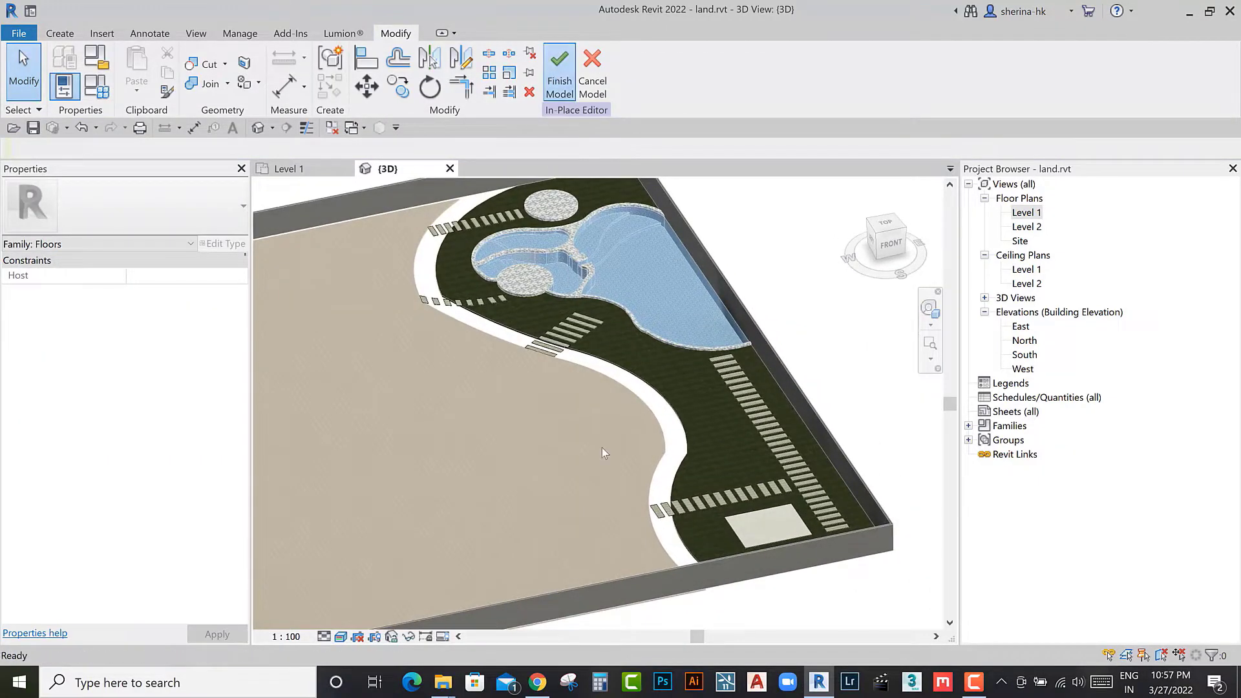
scroll(610, 446, down, 2)
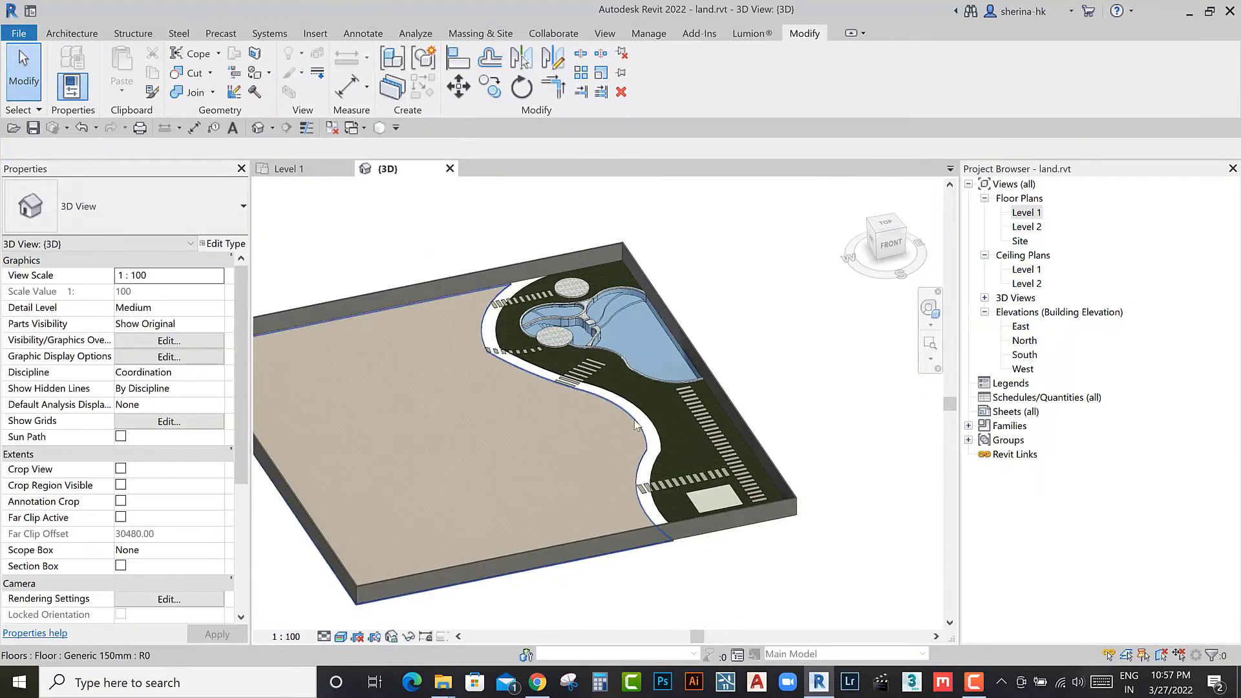
Step: Look at the site from the top and set the 3D view's visual style to Wireframe
click(886, 226)
scroll(515, 483, up, 2)
click(515, 482)
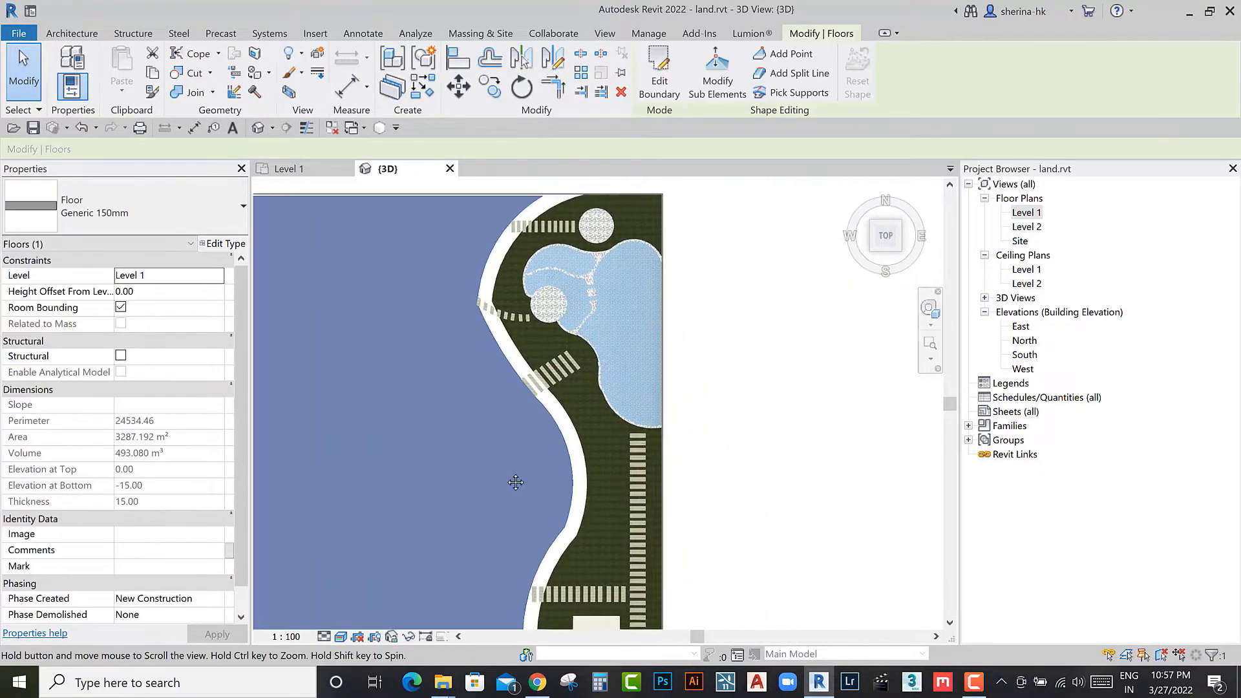
scroll(515, 482, down, 2)
click(734, 452)
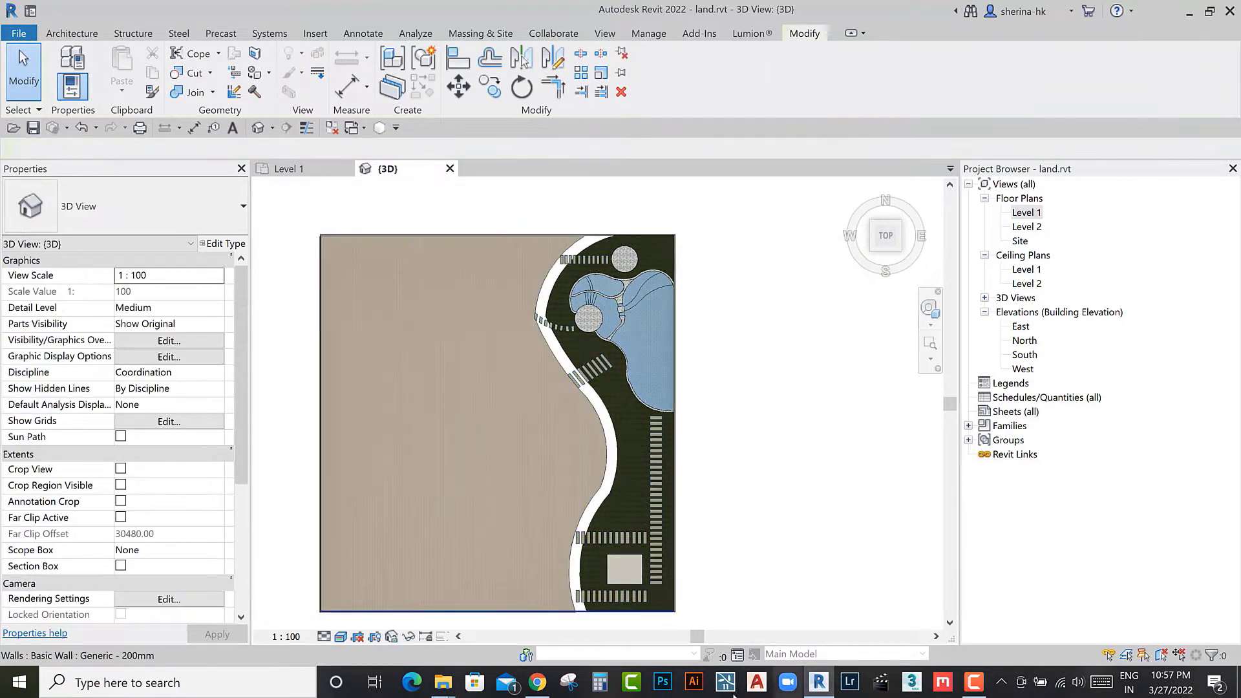
click(543, 695)
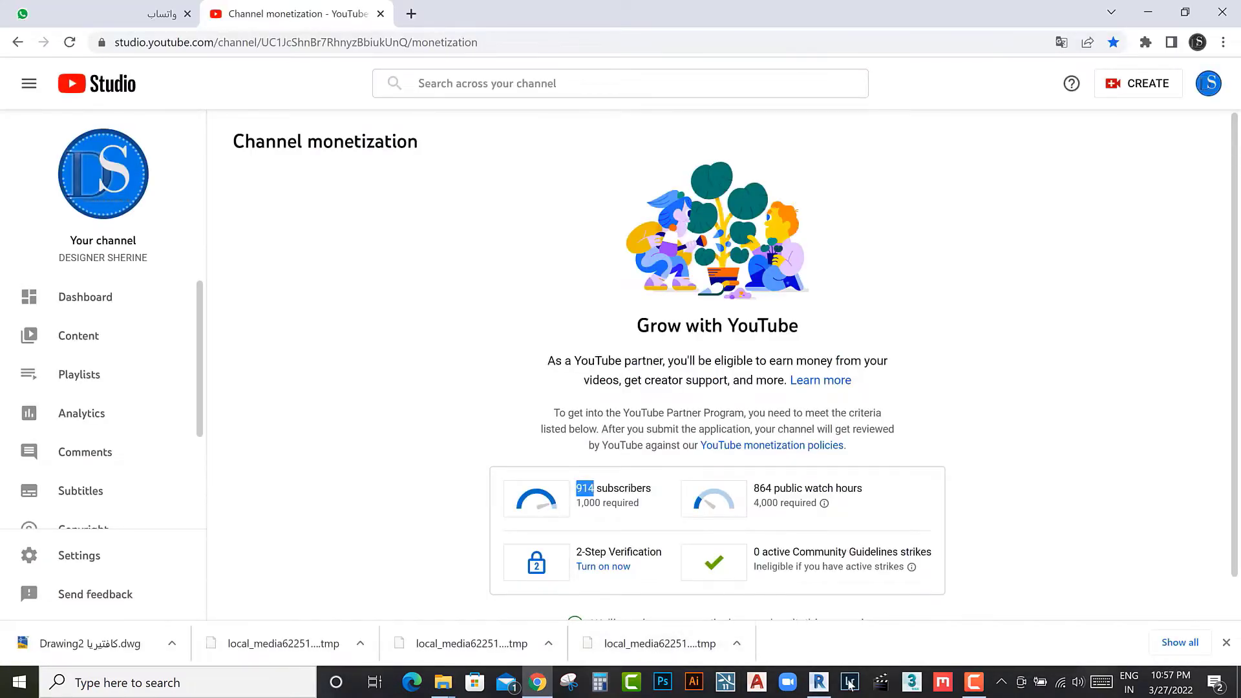
click(974, 684)
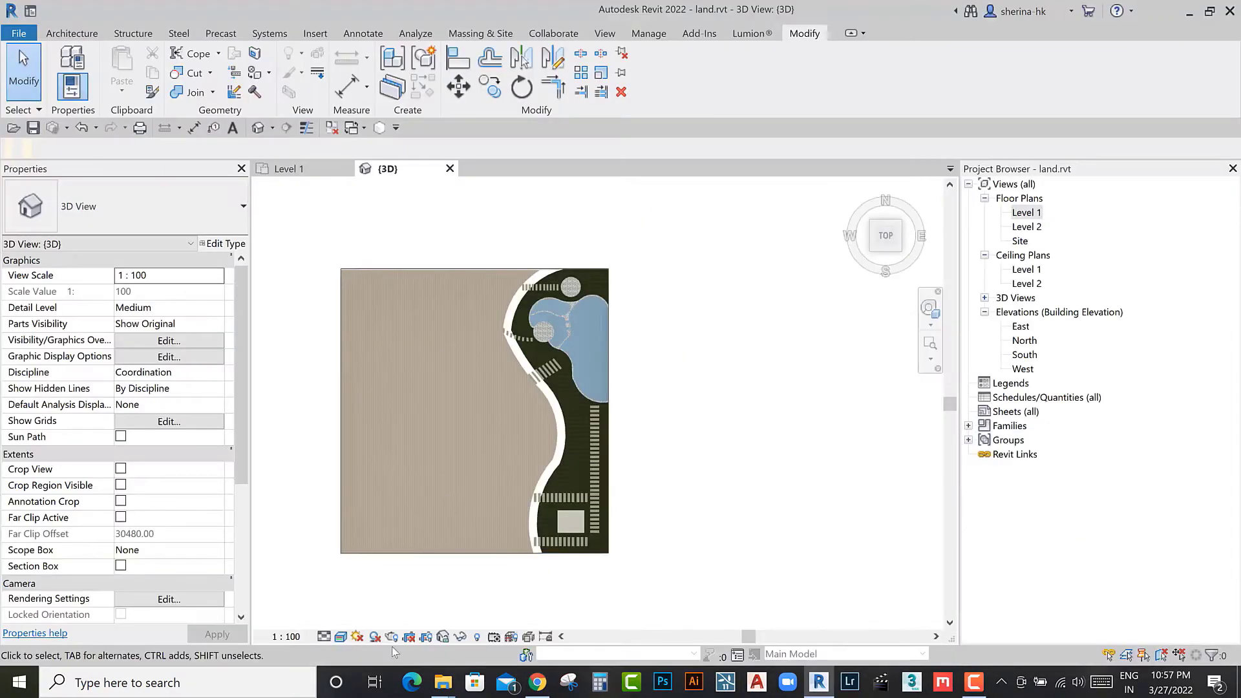
click(340, 637)
click(375, 562)
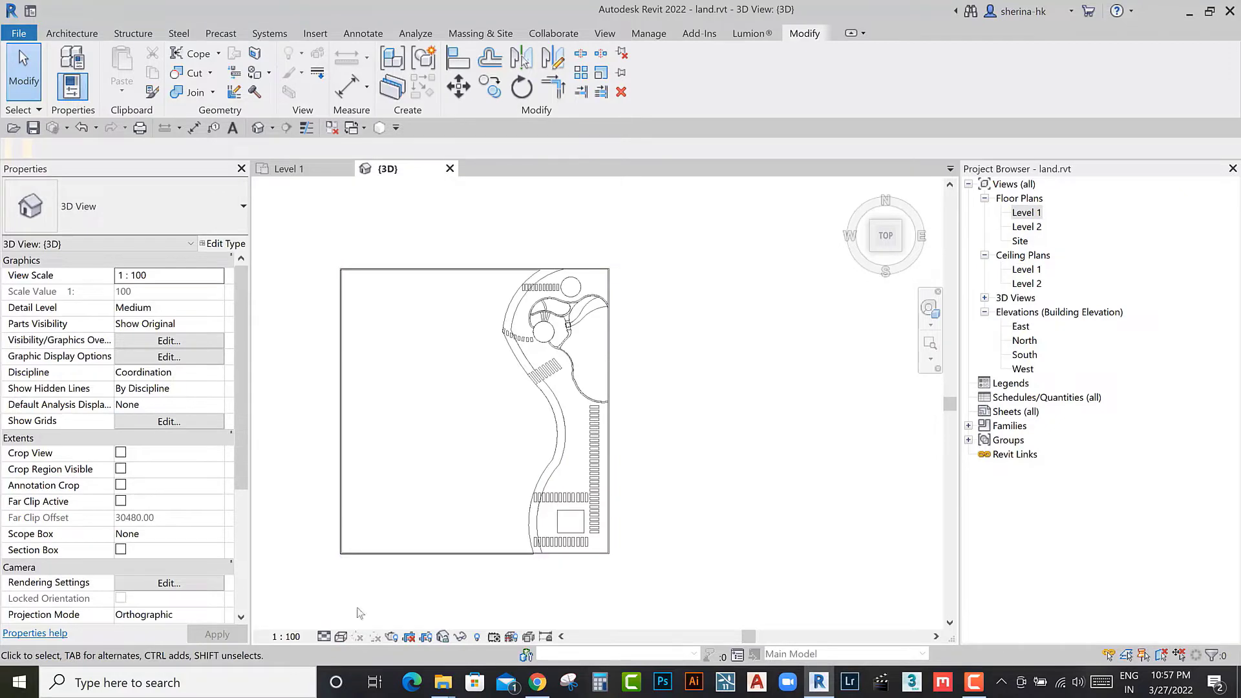
scroll(363, 416, up, 3)
scroll(479, 463, down, 3)
scroll(511, 439, up, 3)
scroll(551, 401, down, 4)
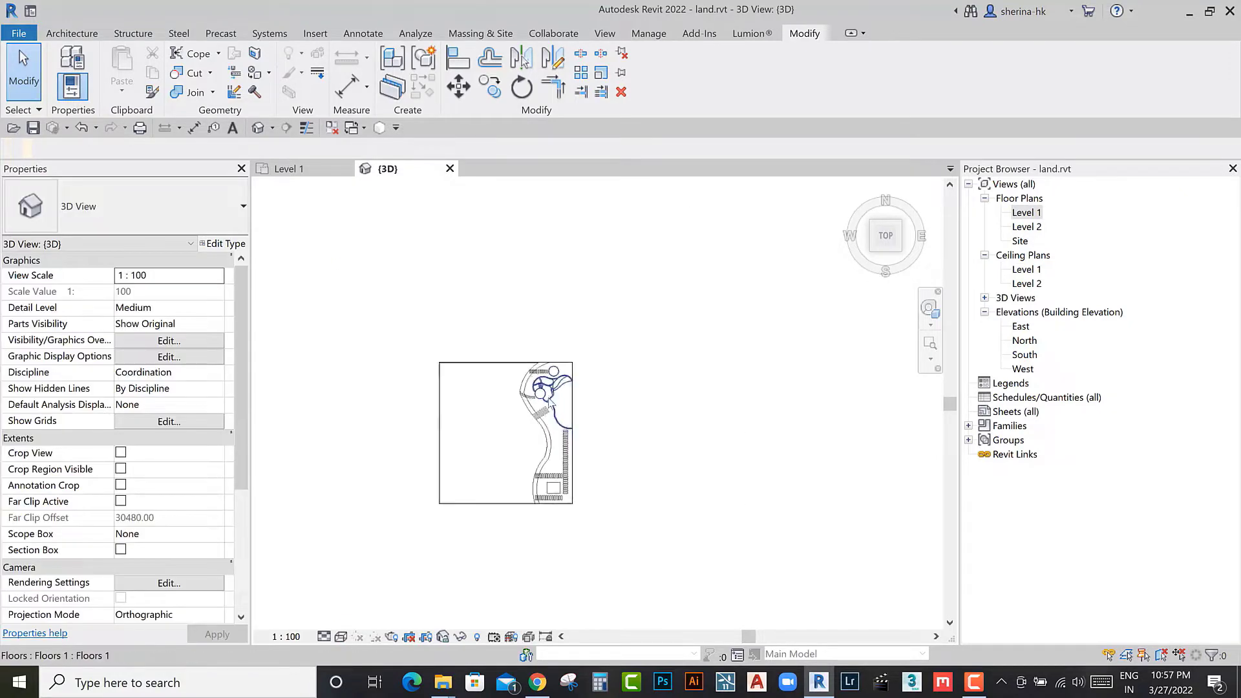
Step: In the Site plan, switch to Wireframe and temporarily hide the large site floor
double_click(1019, 241)
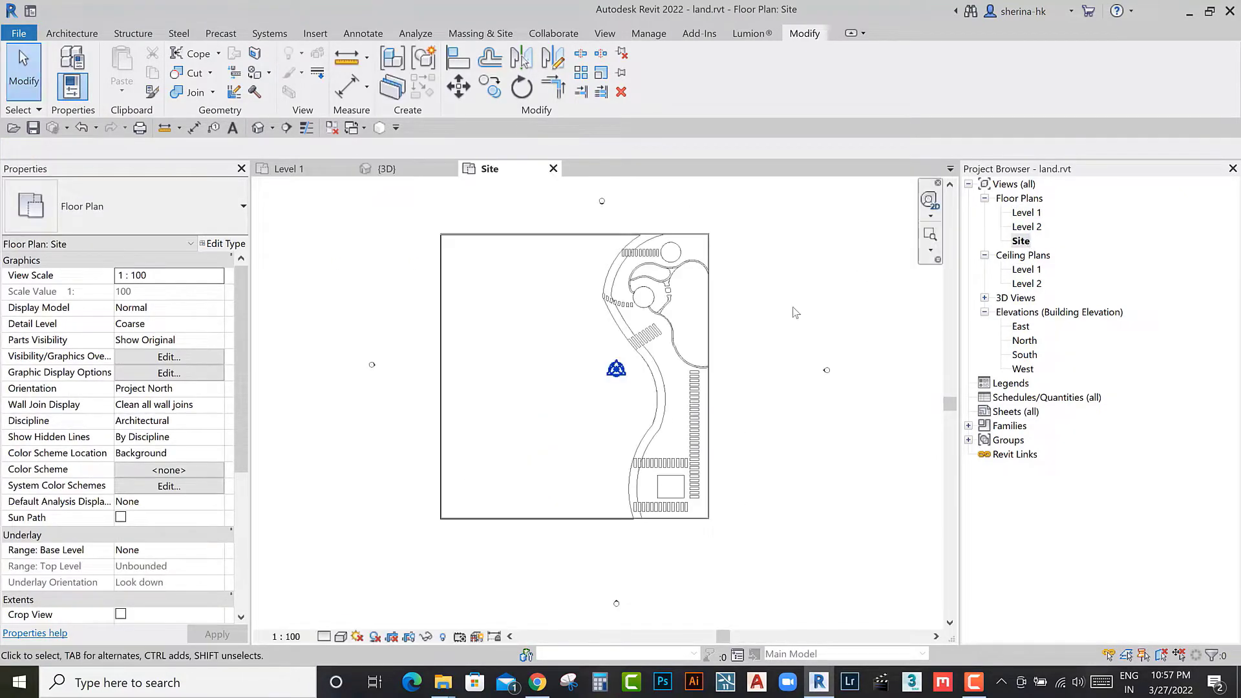
click(341, 637)
click(375, 560)
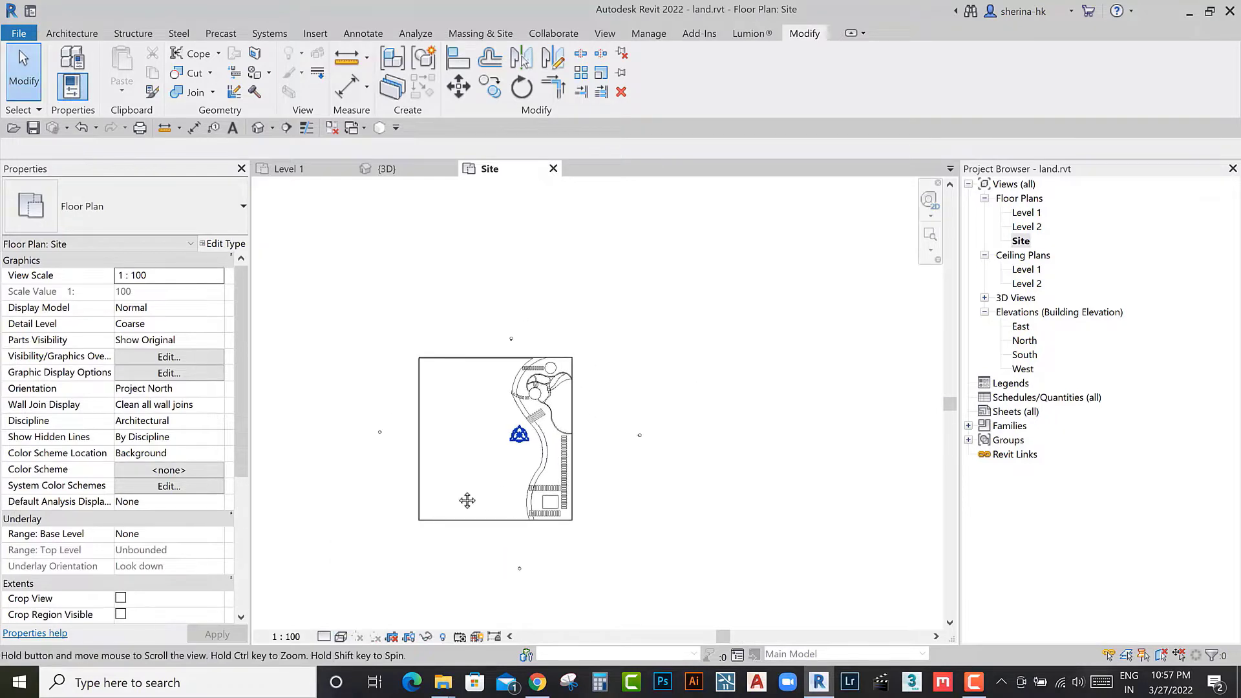
scroll(440, 453, up, 2)
click(504, 413)
key(h)
key(h)
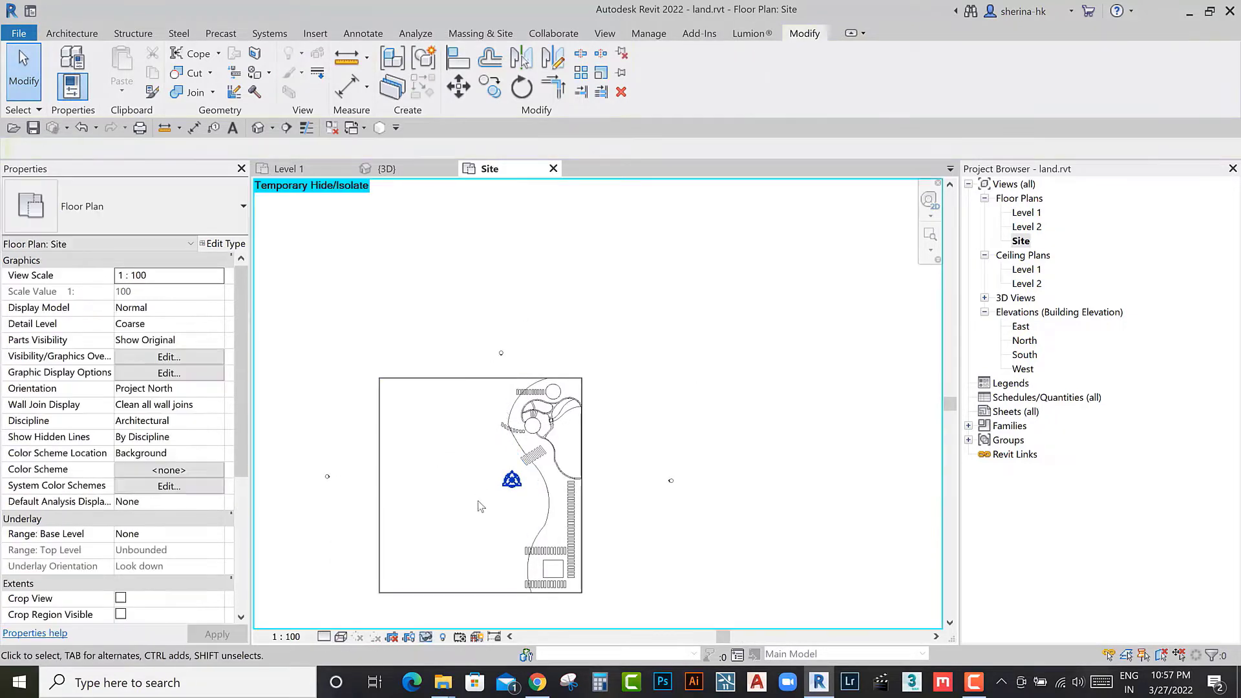
Step: Return to the 3D view to check it, then open the Level 1 floor plan
click(258, 128)
mouse_move(602, 443)
shift+middle_down()
mouse_move(545, 440)
mouse_move(581, 491)
shift+middle_up()
scroll(545, 439, up, 3)
scroll(605, 537, down, 2)
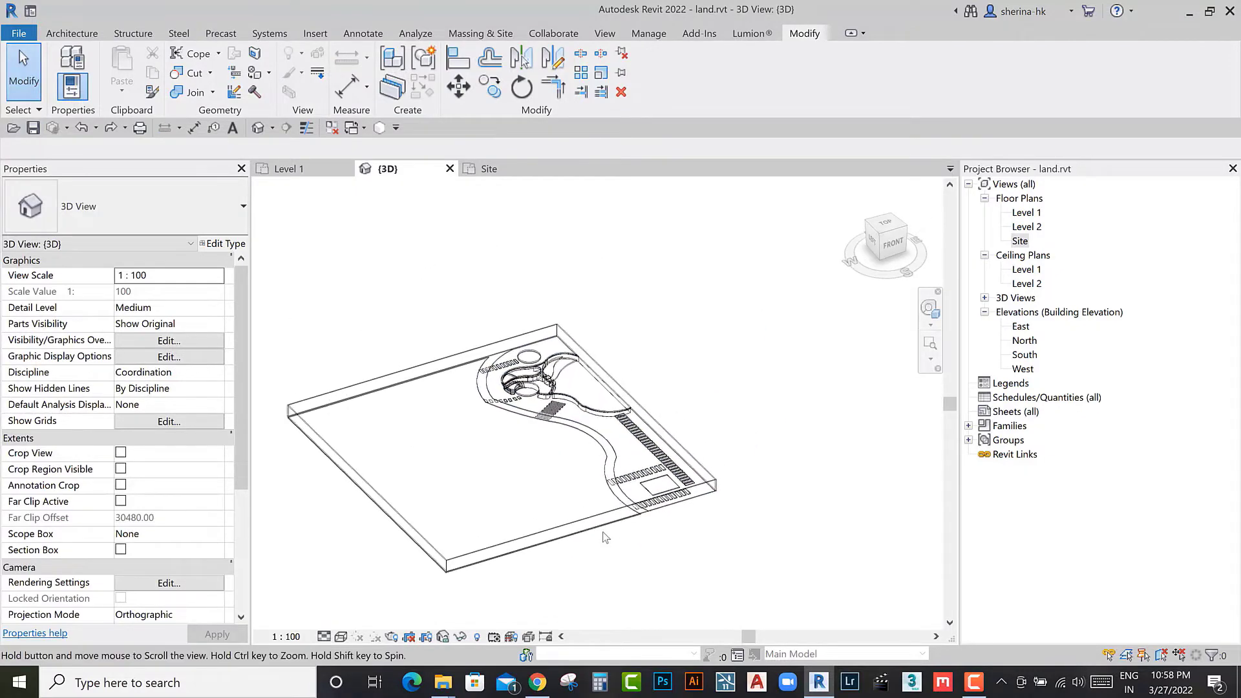
double_click(1026, 213)
Step: Create an in-place model in the Floors category and start an Extrusion
scroll(449, 546, down, 2)
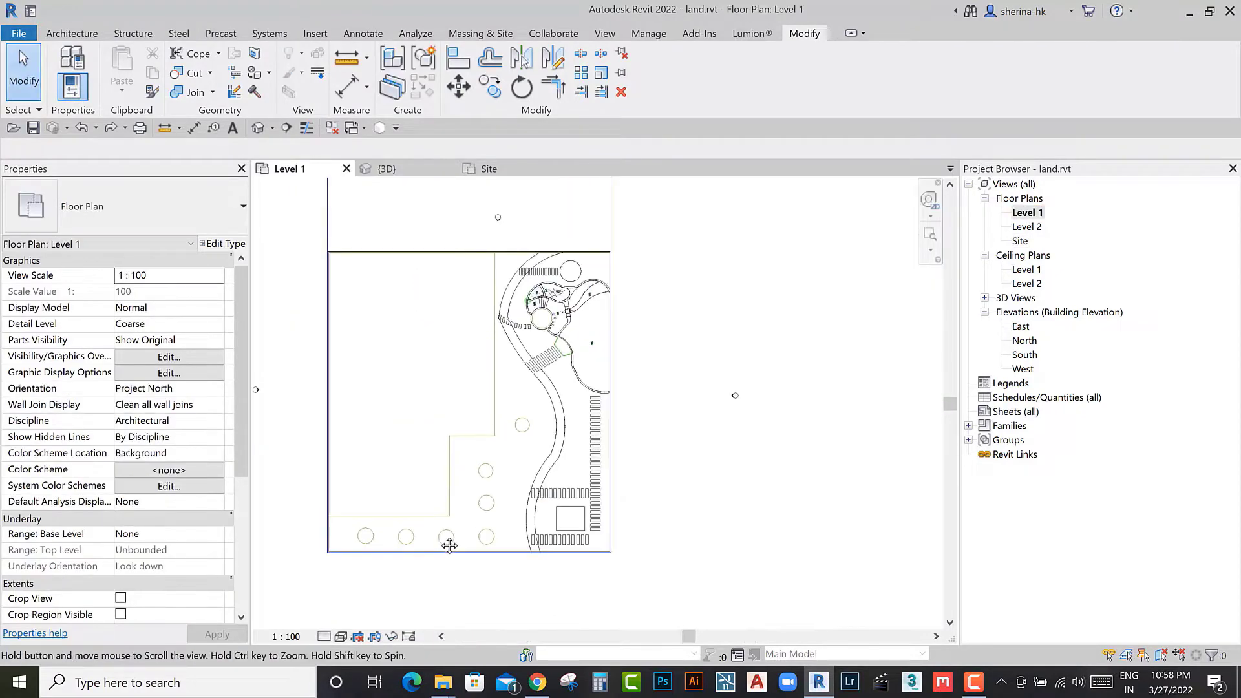
scroll(475, 439, down, 1)
middle_drag(484, 457, 507, 466)
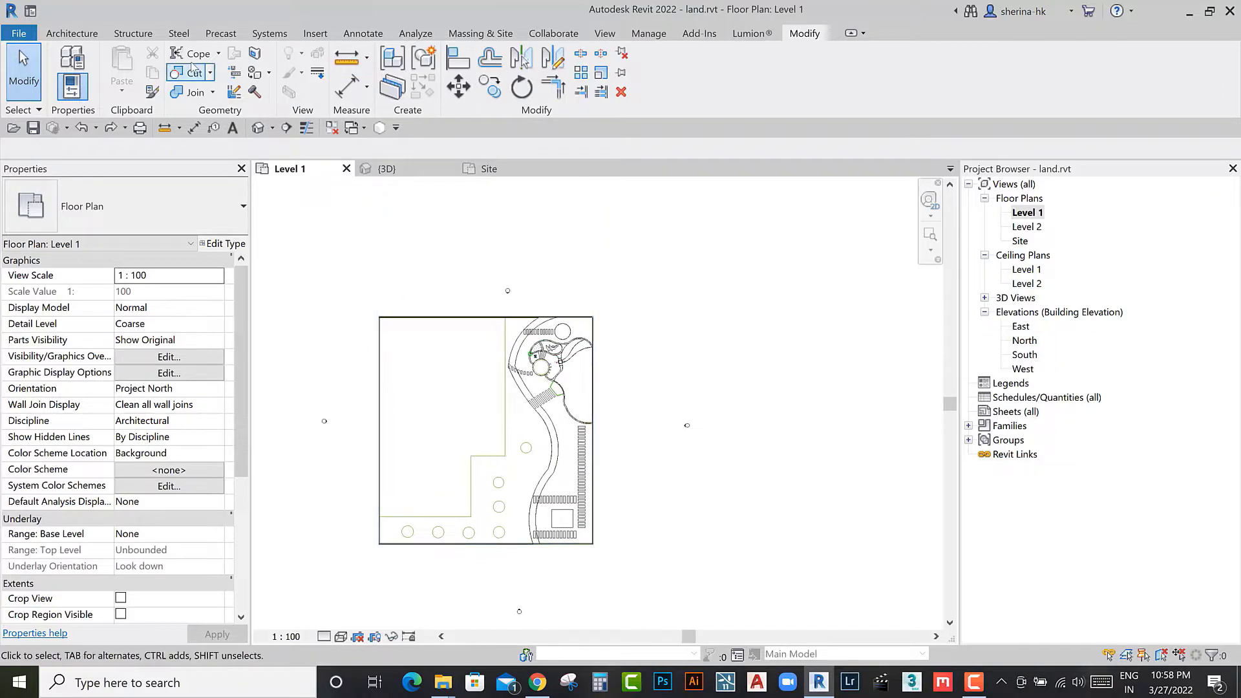
click(71, 34)
mouse_move(191, 72)
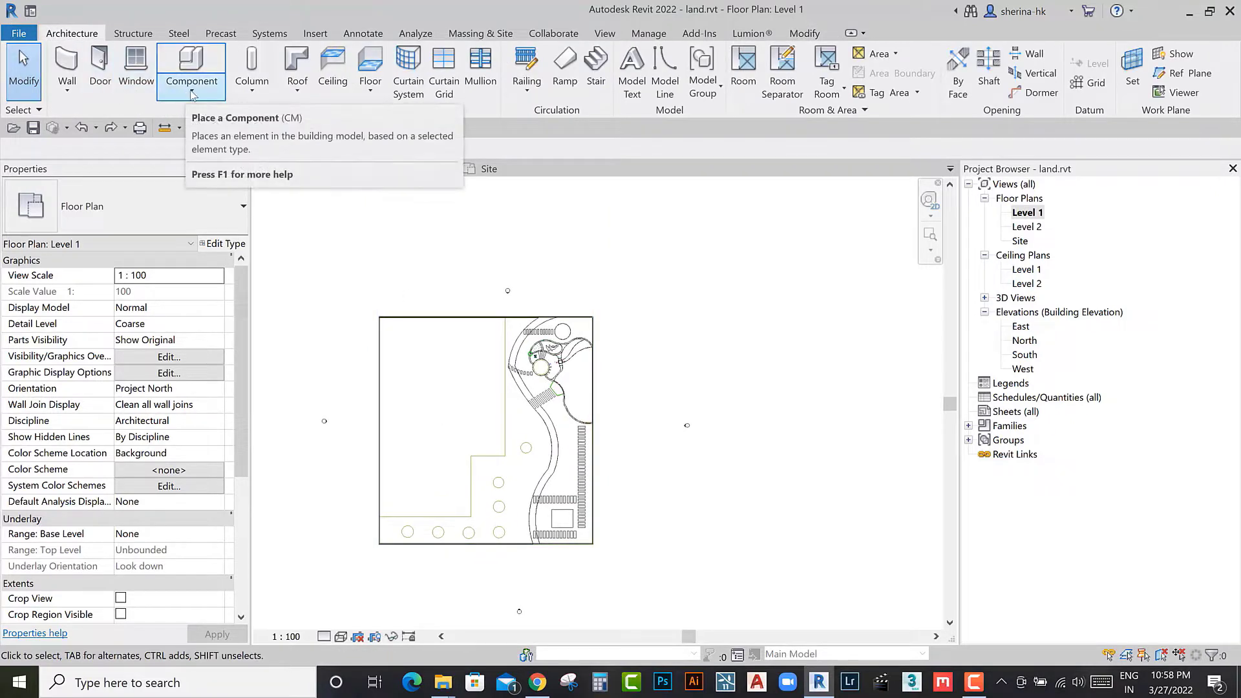
click(194, 95)
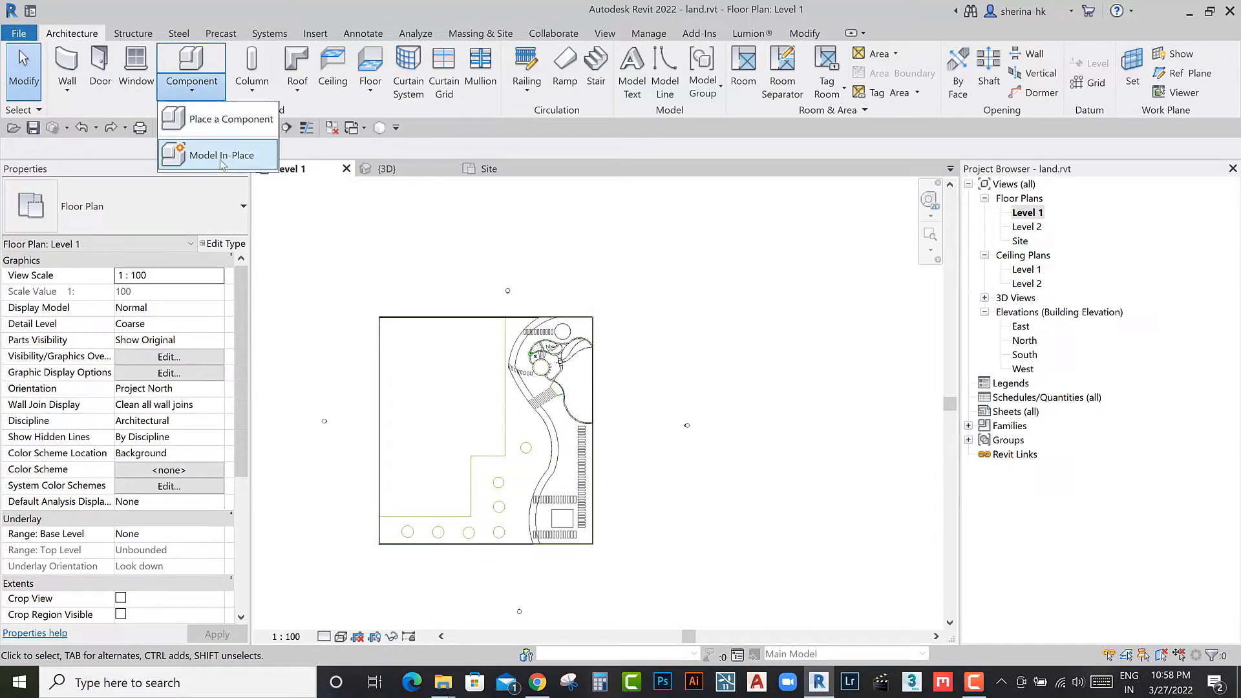
click(214, 155)
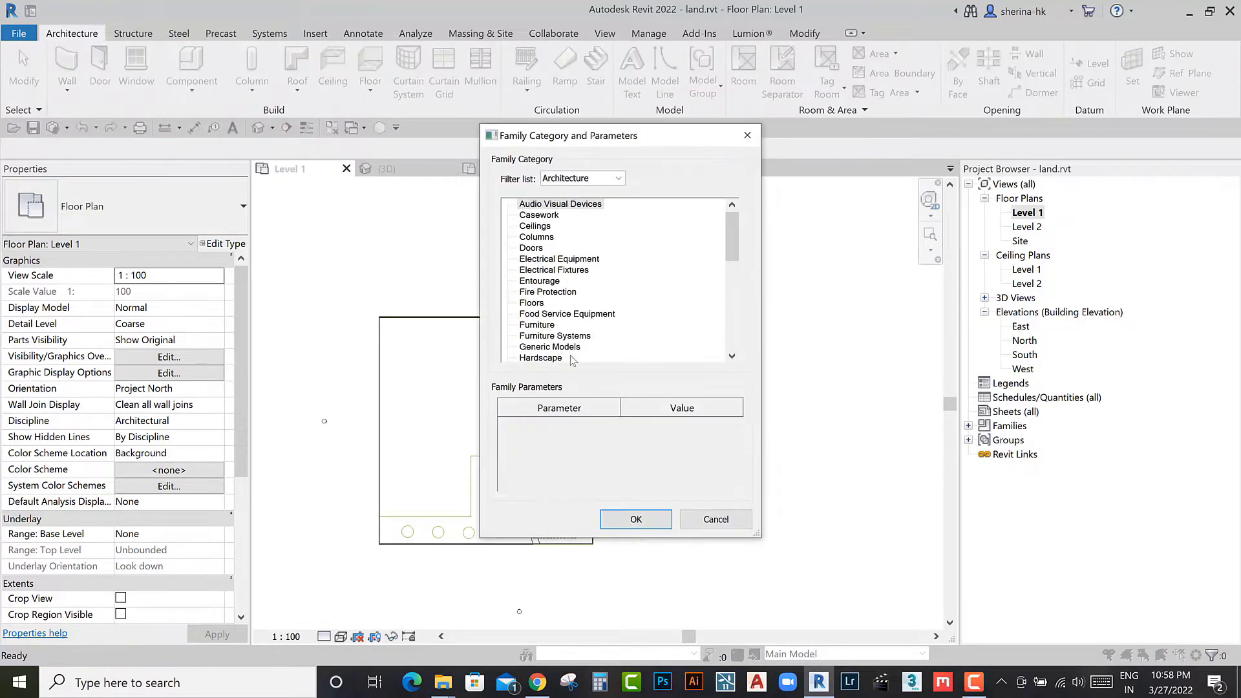
scroll(562, 349, down, 1)
scroll(543, 326, down, 1)
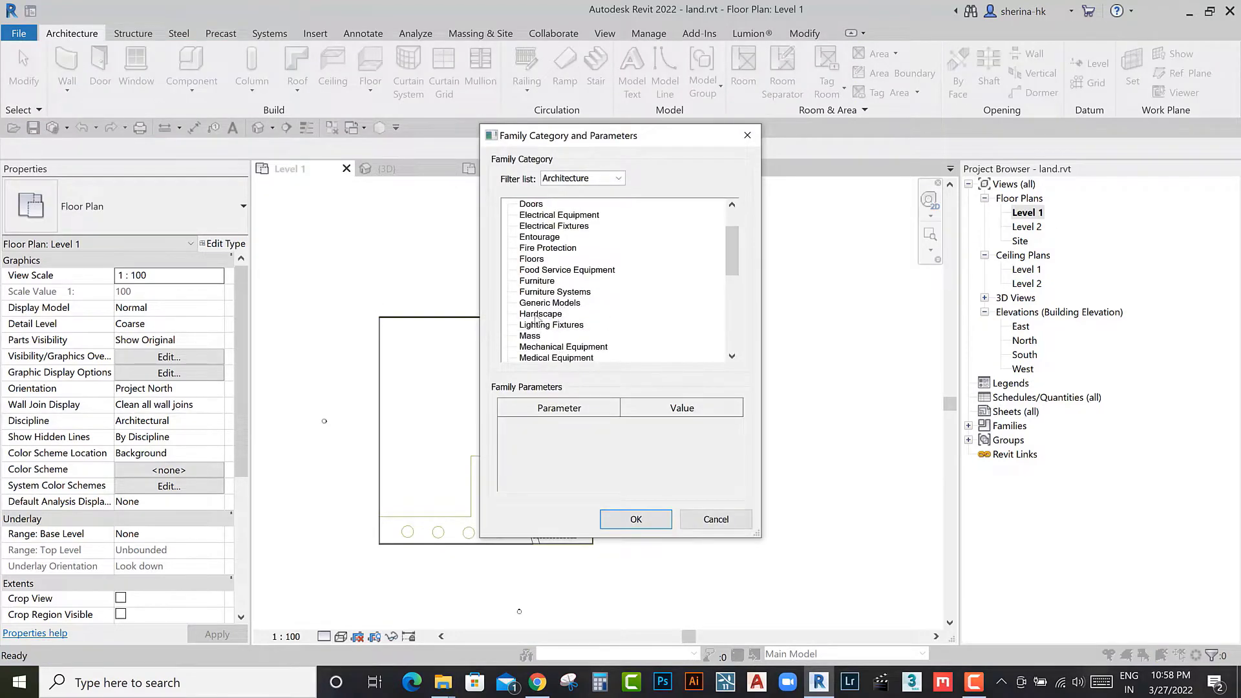
click(636, 519)
click(611, 371)
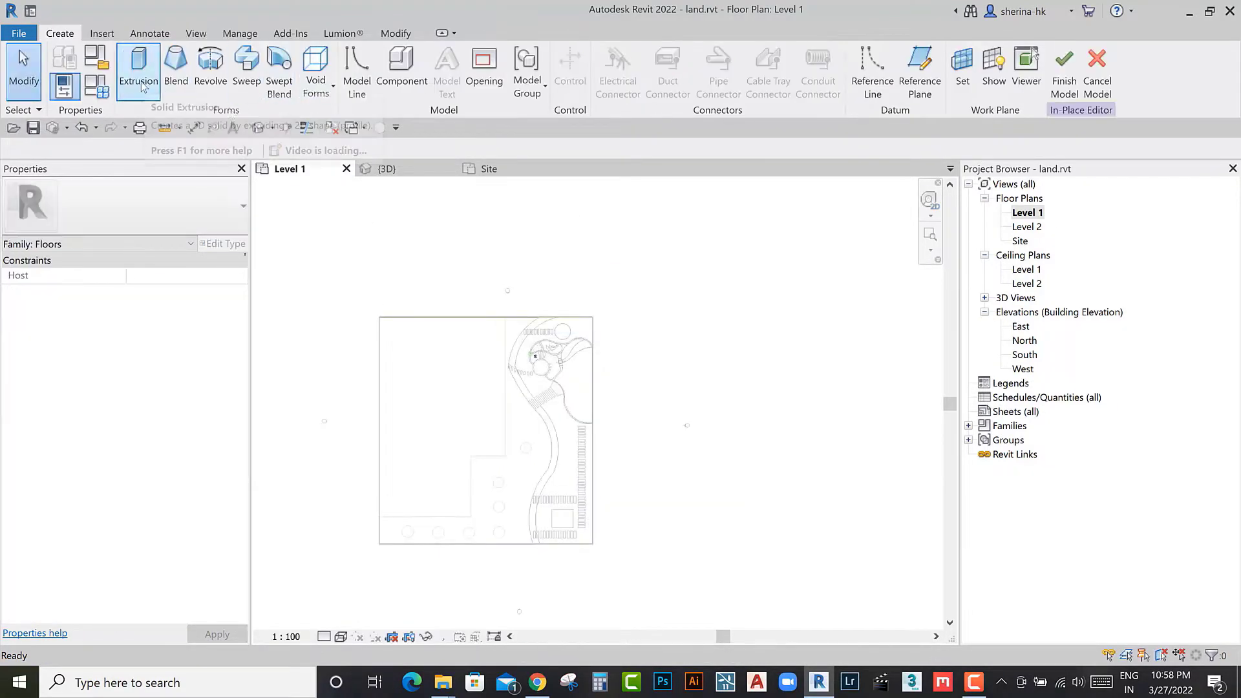
click(138, 68)
Step: On the Level 1 work plane, sketch the L-shaped building outline by picking and trimming lines
click(701, 71)
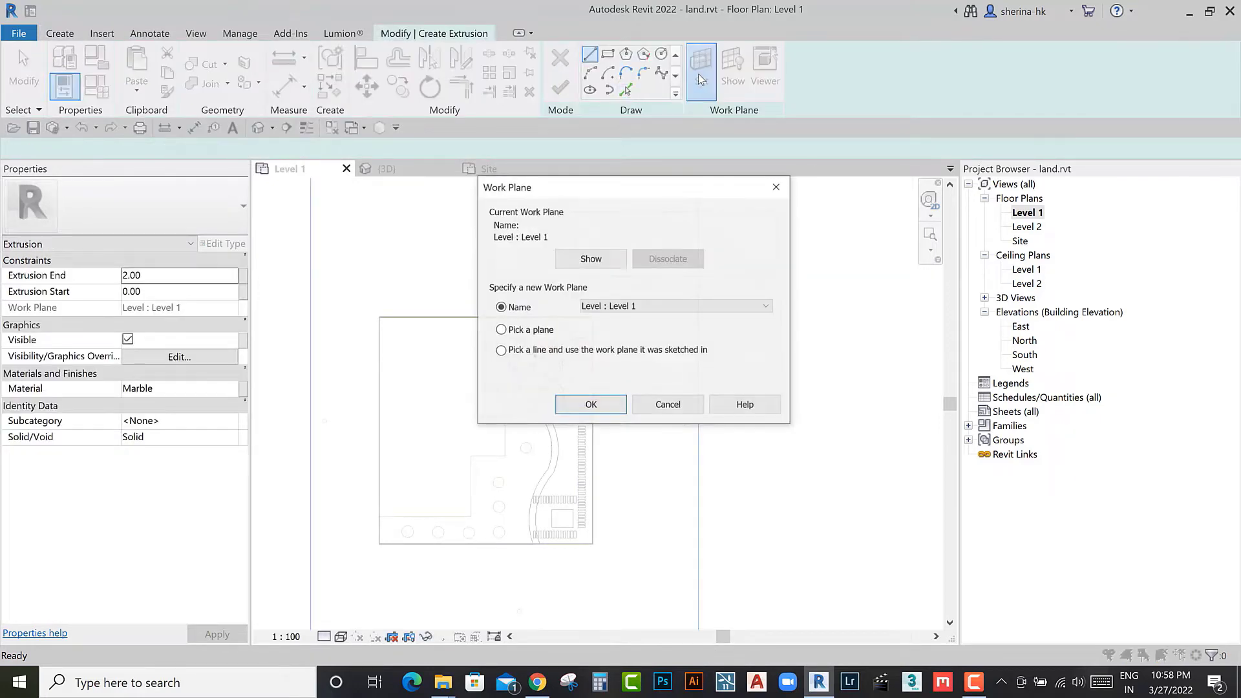
click(610, 402)
click(501, 439)
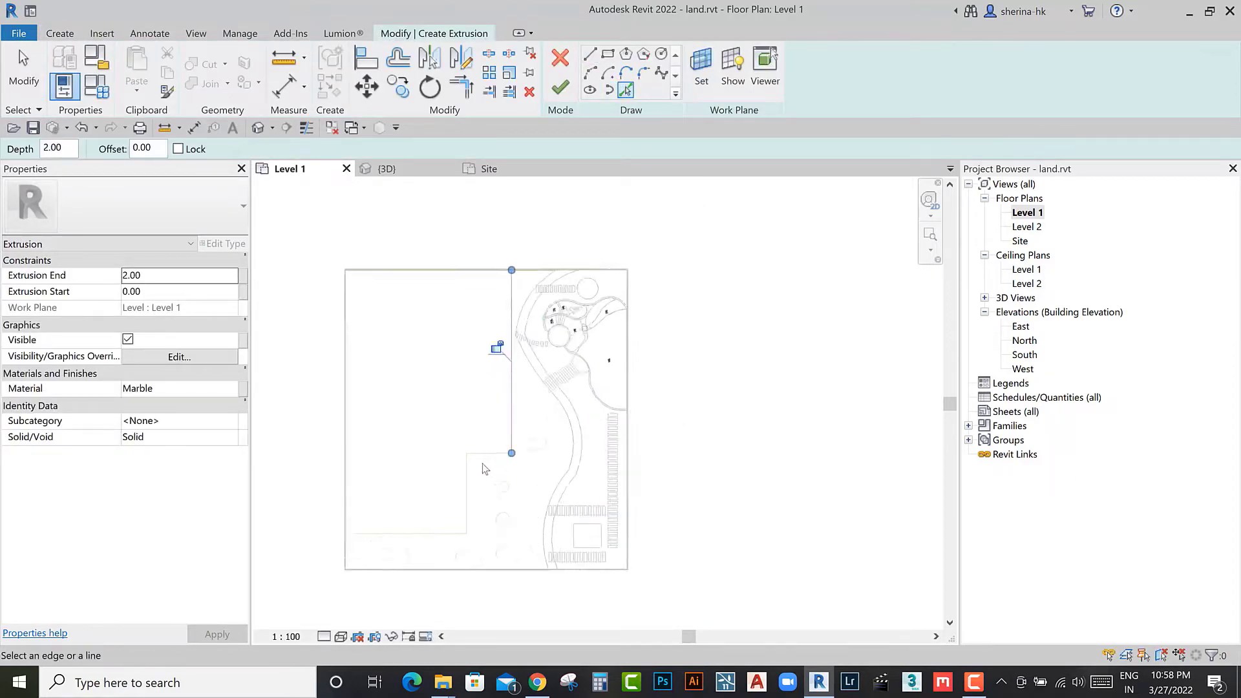
scroll(485, 463, up, 2)
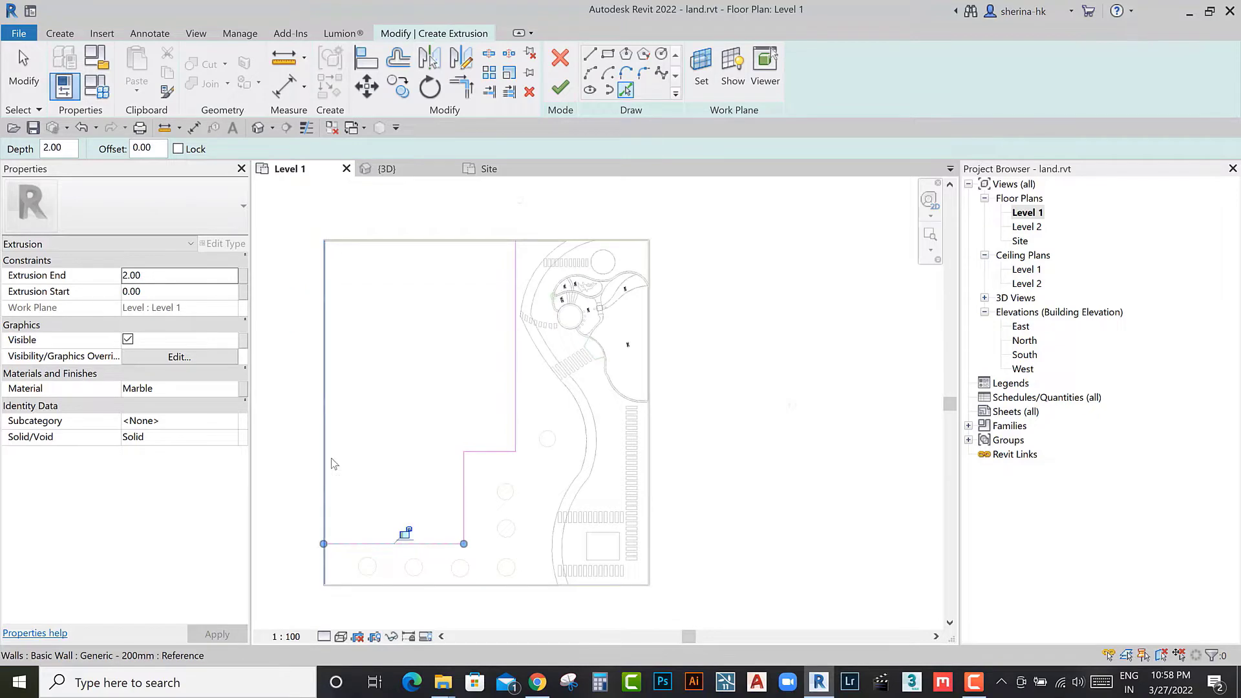
click(415, 249)
scroll(407, 423, down, 2)
key(t)
key(r)
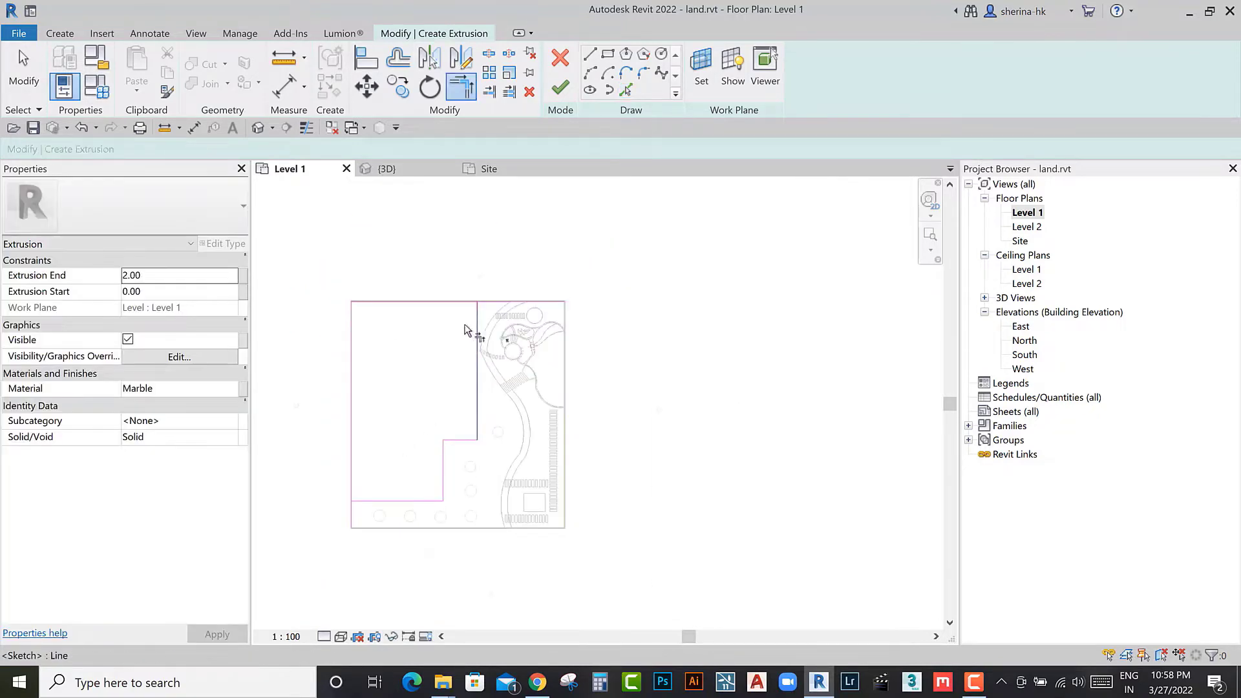
click(560, 91)
Step: In 3D, raise the extrusion and enter 1500 as its end height
click(387, 168)
click(415, 263)
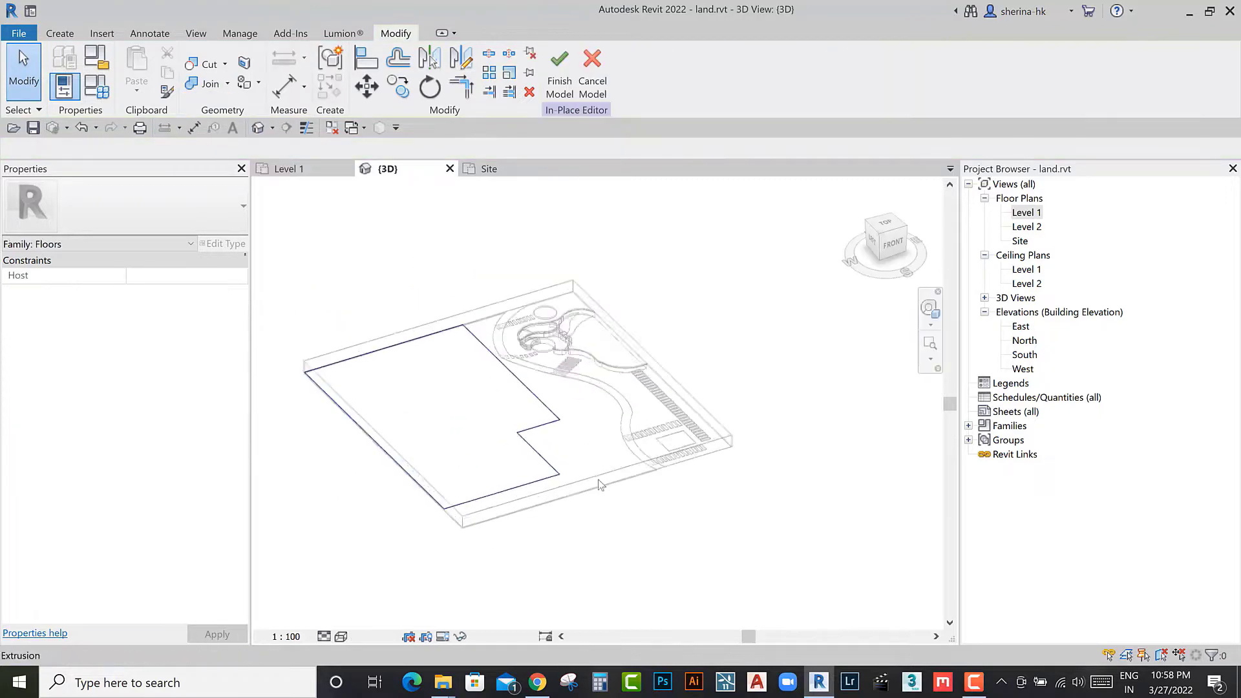
shift+middle_drag(416, 263, 465, 362)
click(475, 394)
drag(470, 390, 474, 338)
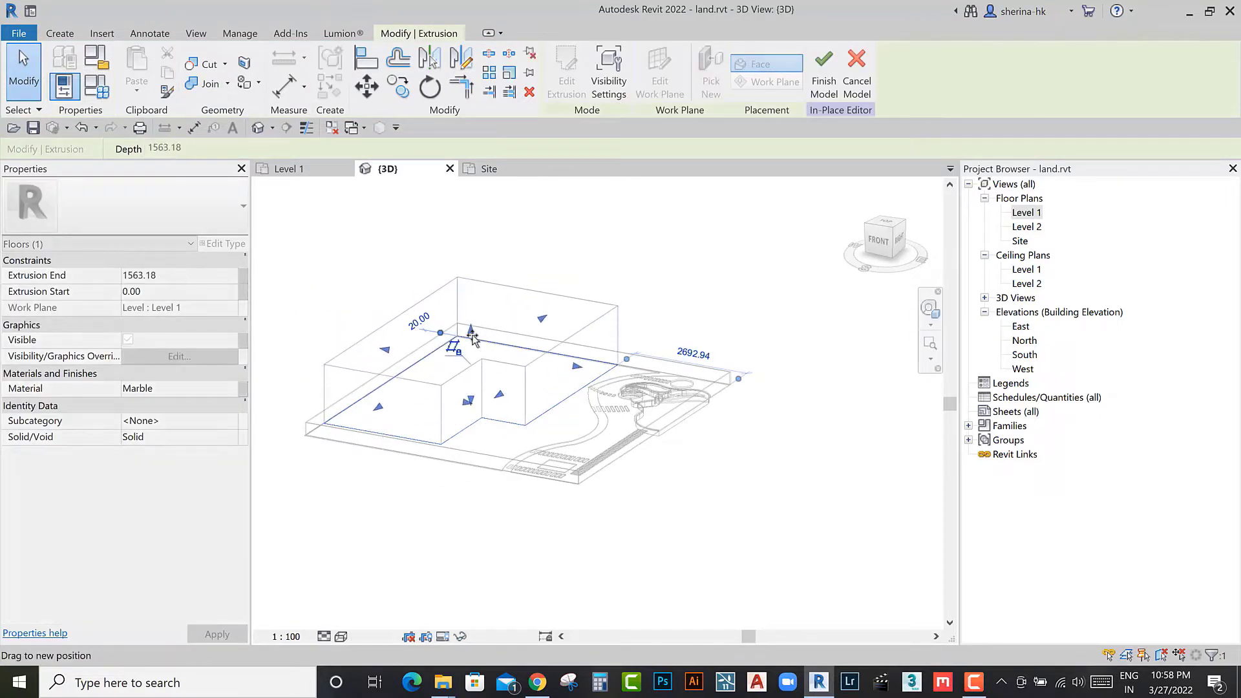
click(139, 275)
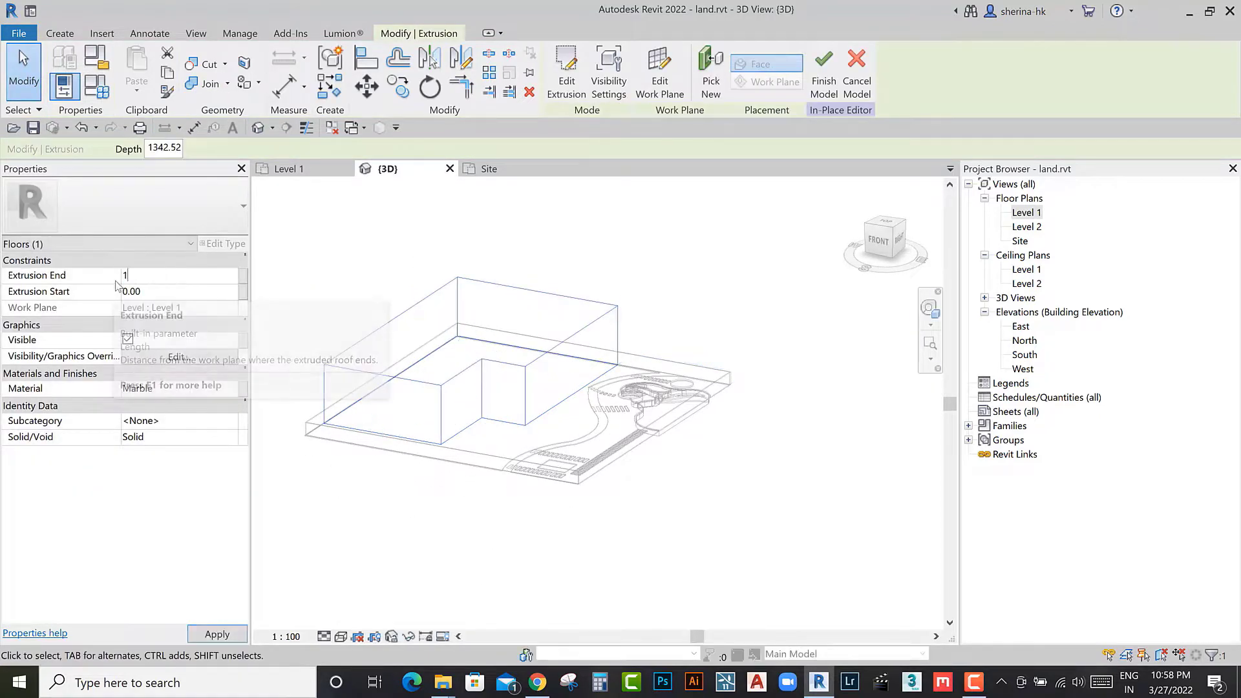
text(1)
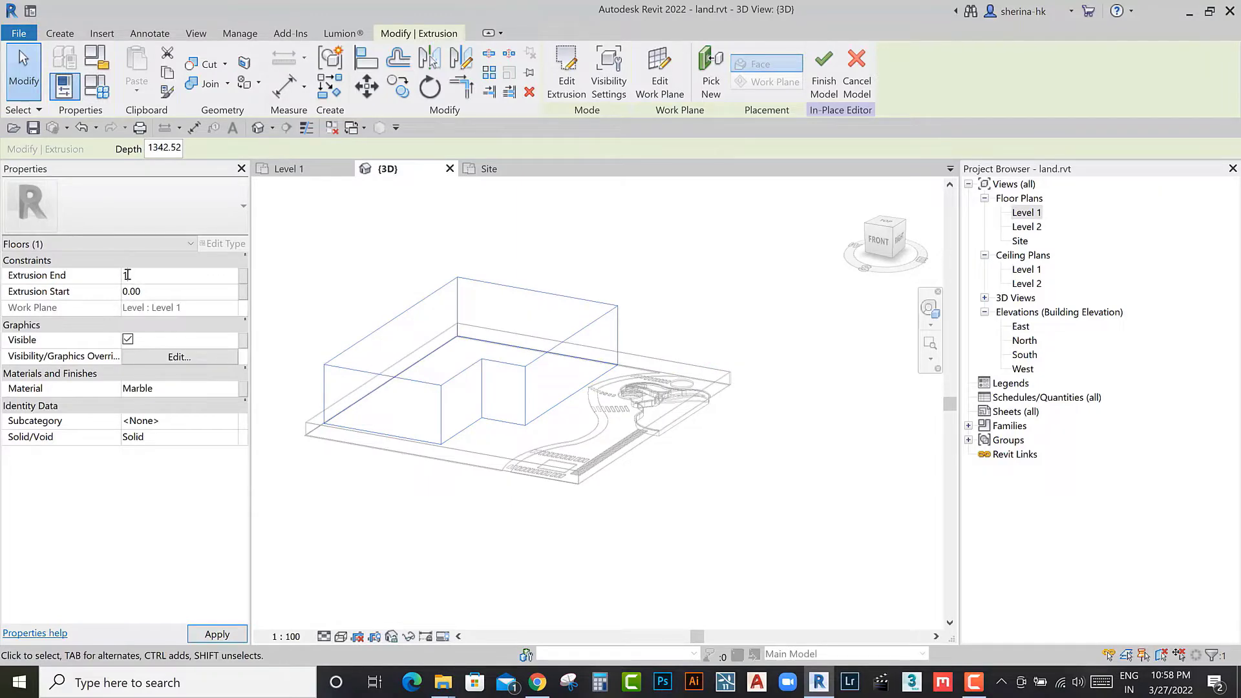
text(500)
click(481, 531)
Step: Correct the extrusion end height to 1090
mouse_move(481, 532)
shift+middle_down()
mouse_move(588, 480)
mouse_move(520, 312)
shift+middle_up()
click(521, 312)
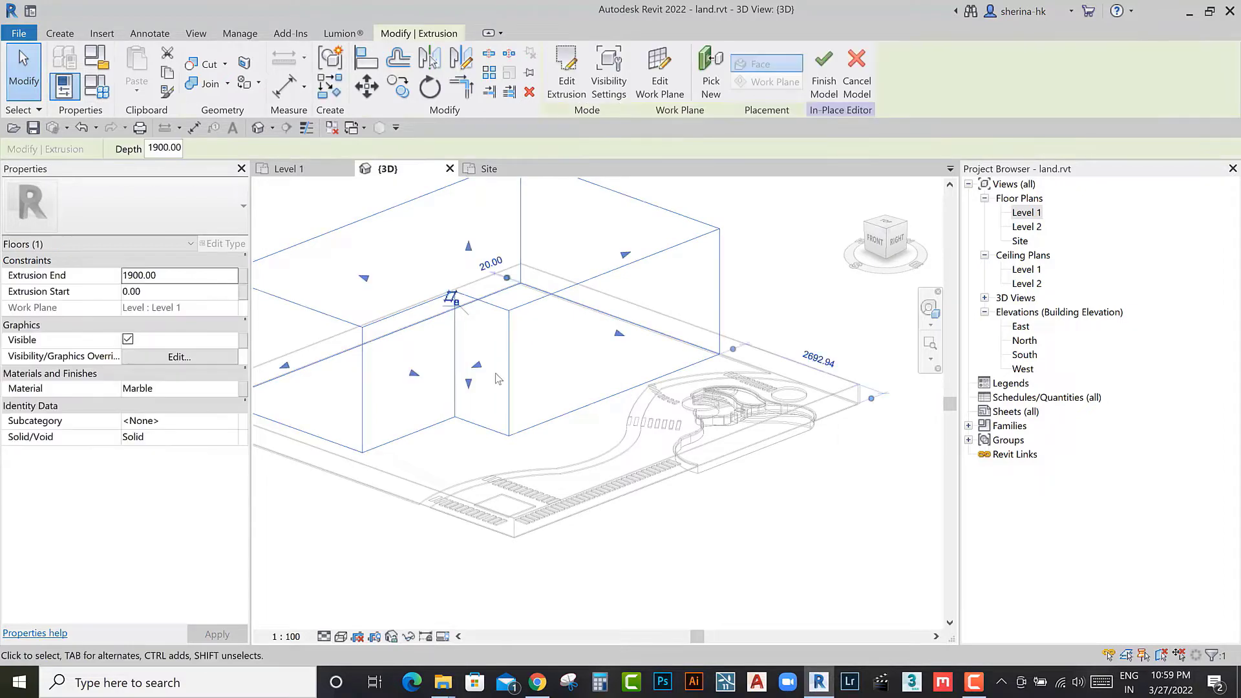
drag(169, 283, 135, 280)
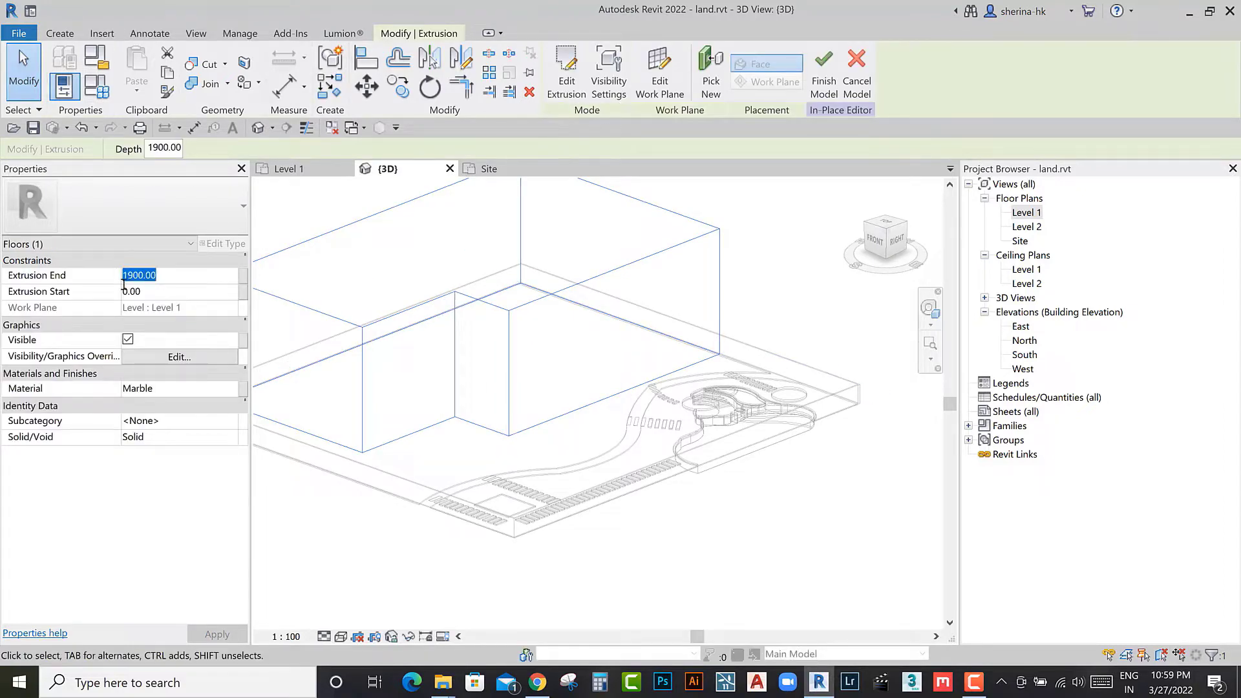
text(1090)
click(599, 561)
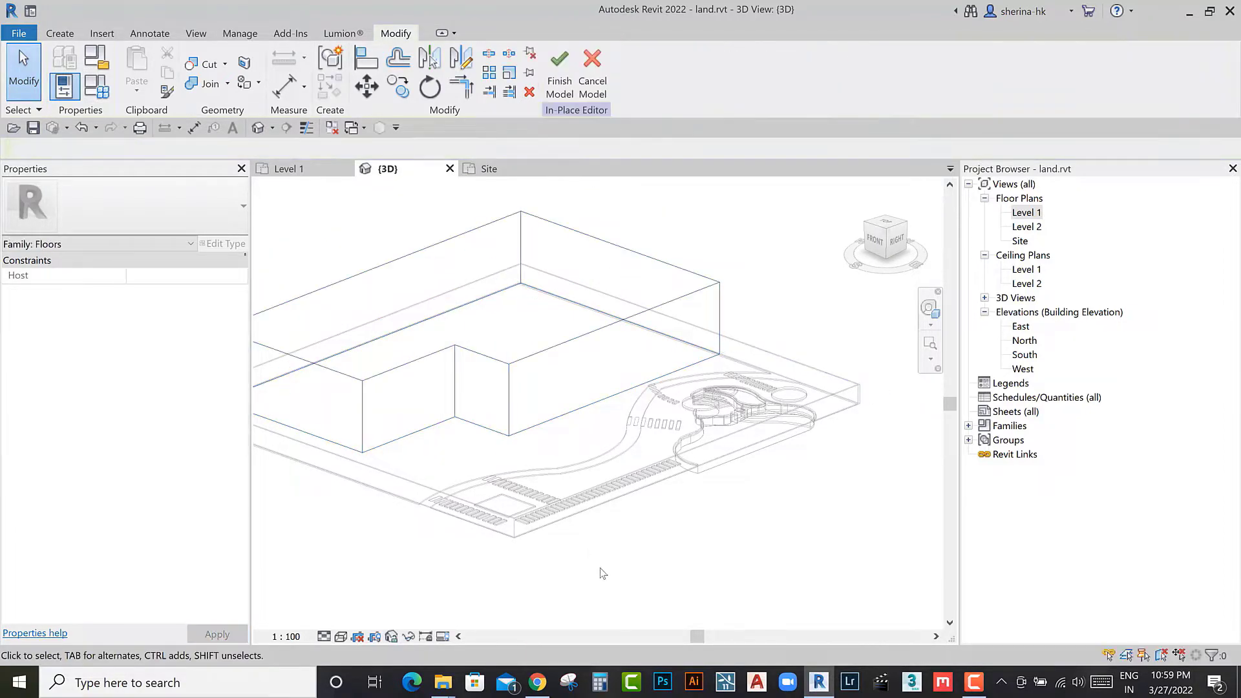
mouse_move(598, 561)
shift+middle_down()
mouse_move(731, 543)
mouse_move(585, 480)
shift+middle_up()
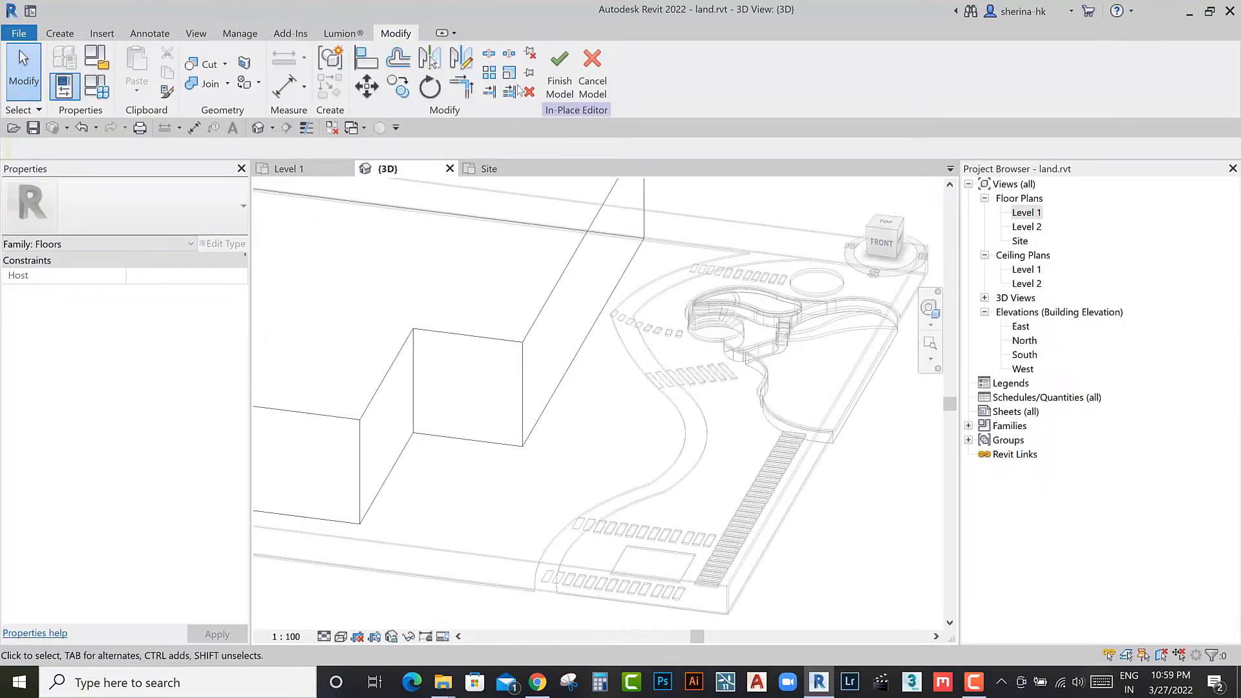
click(472, 334)
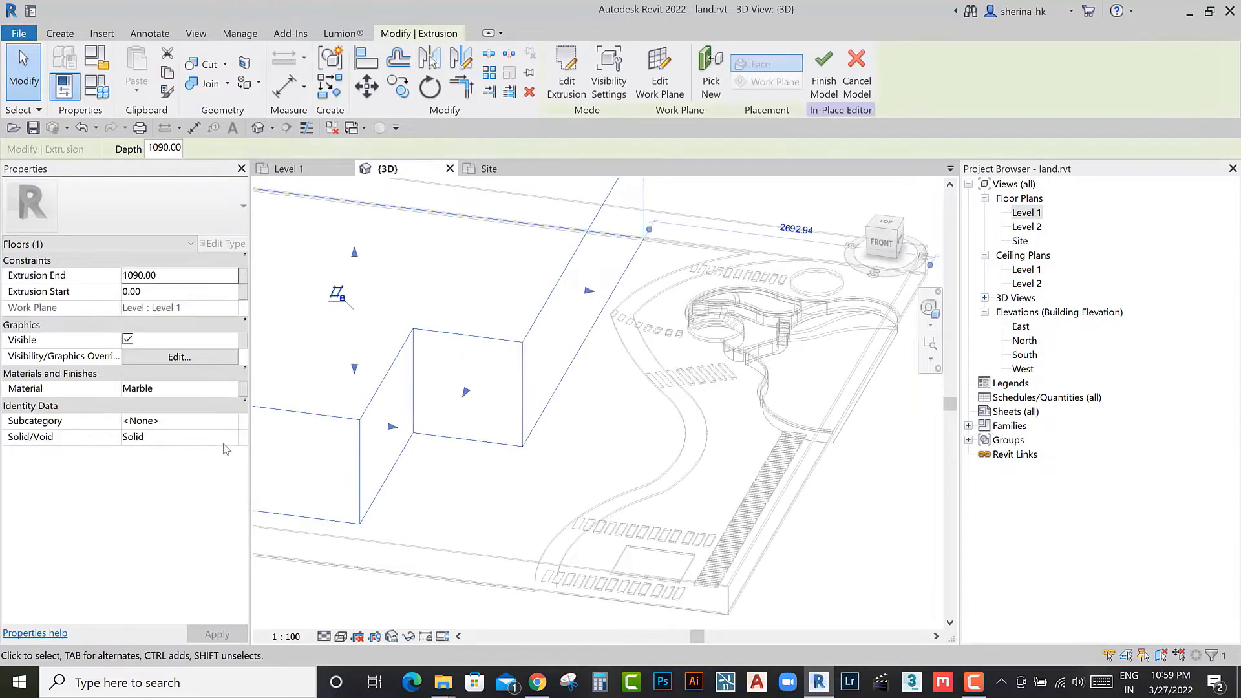
Step: Apply Granite, Cut, Rough from the Stone library to the building extrusion
click(234, 388)
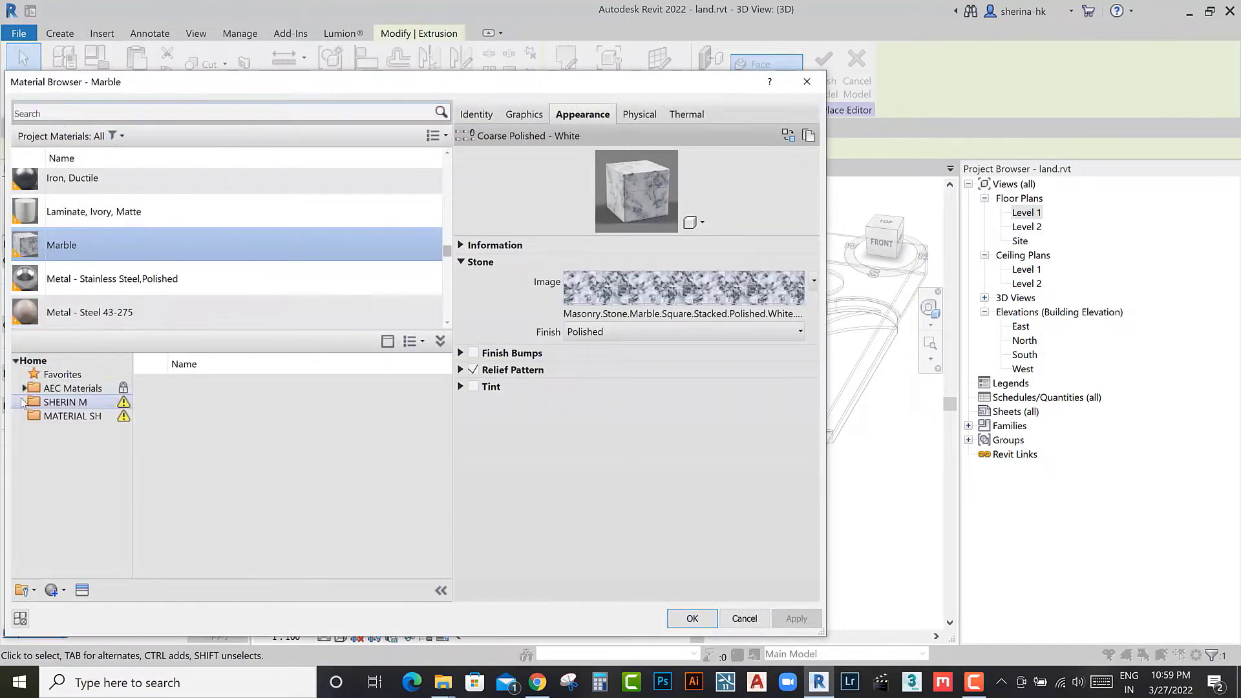
click(24, 388)
scroll(91, 564, down, 3)
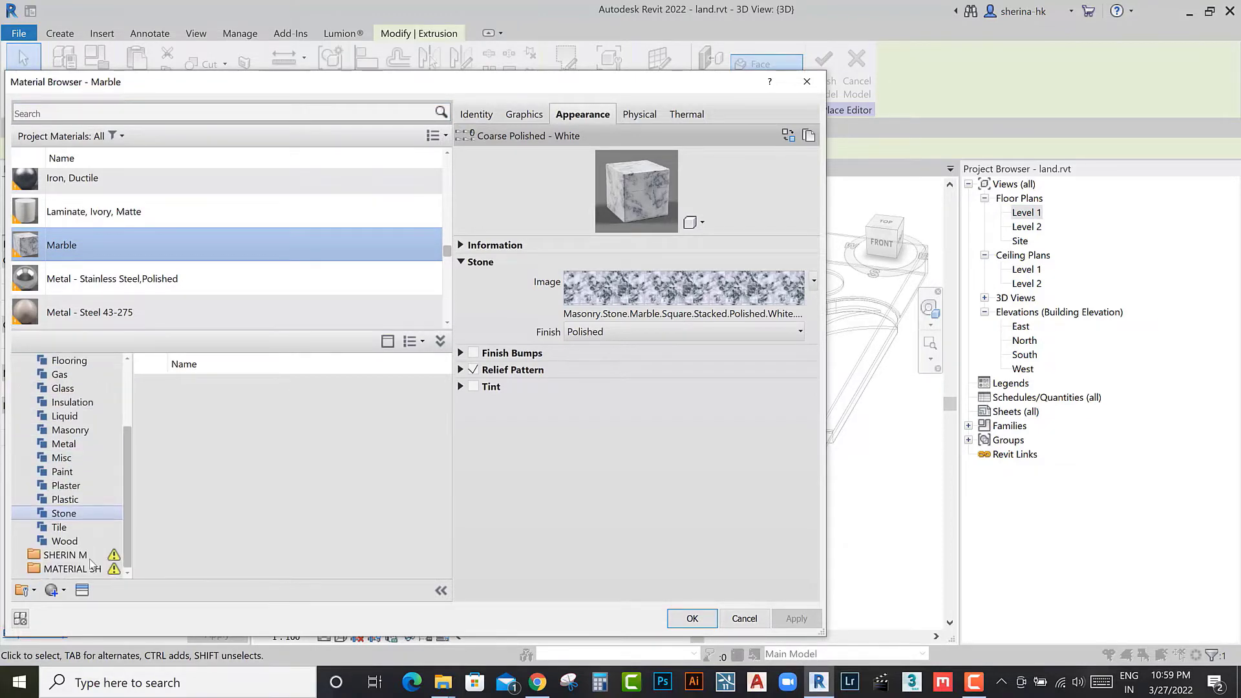
click(90, 514)
click(417, 459)
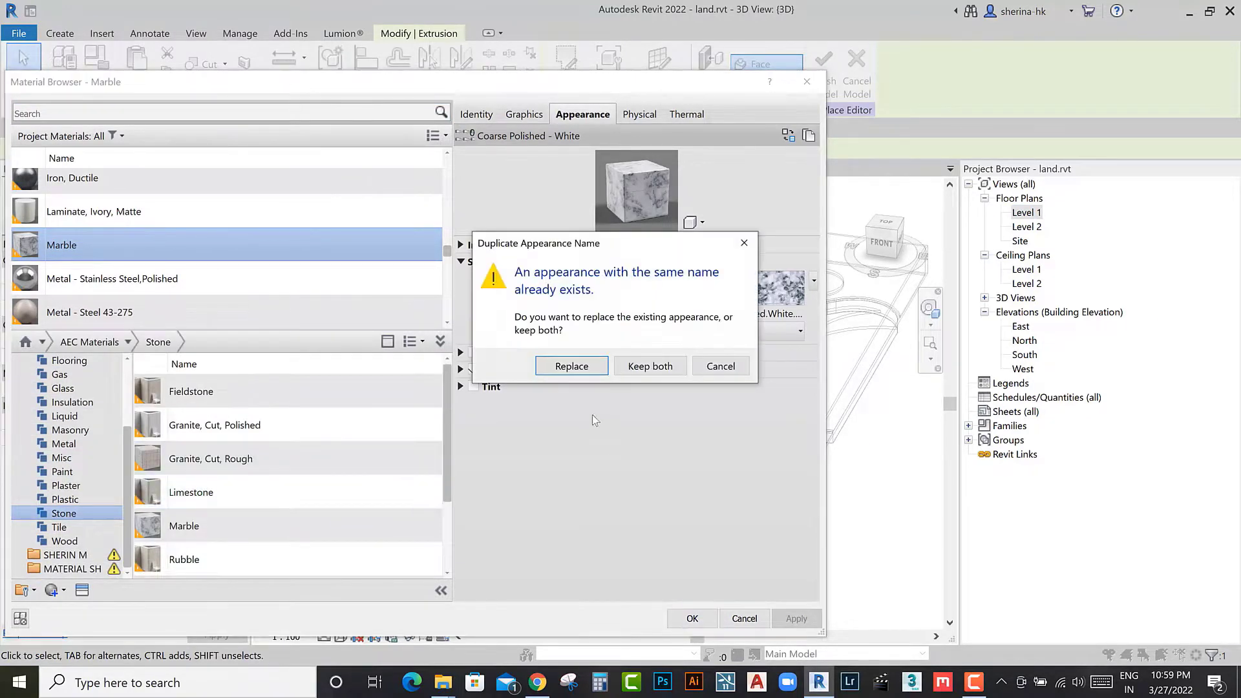
click(590, 366)
click(692, 619)
Step: Replace the extrusion's material with Rubble from the Stone category
click(552, 485)
scroll(540, 478, down, 3)
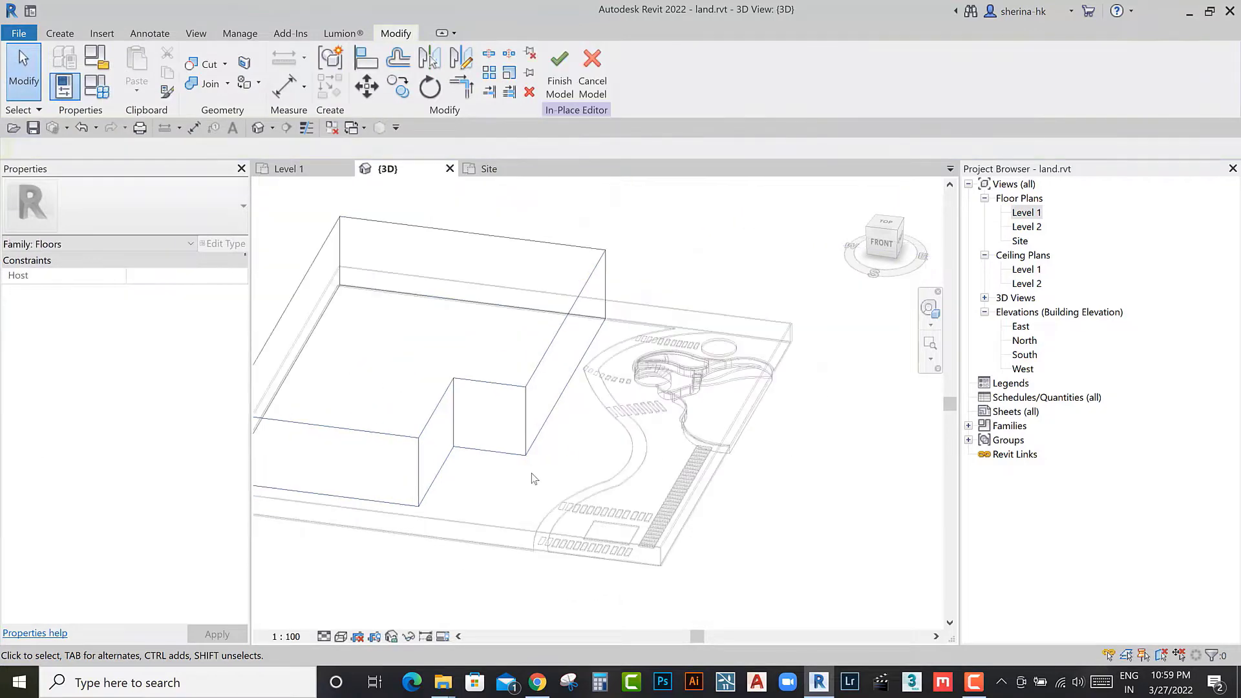
click(526, 439)
click(232, 389)
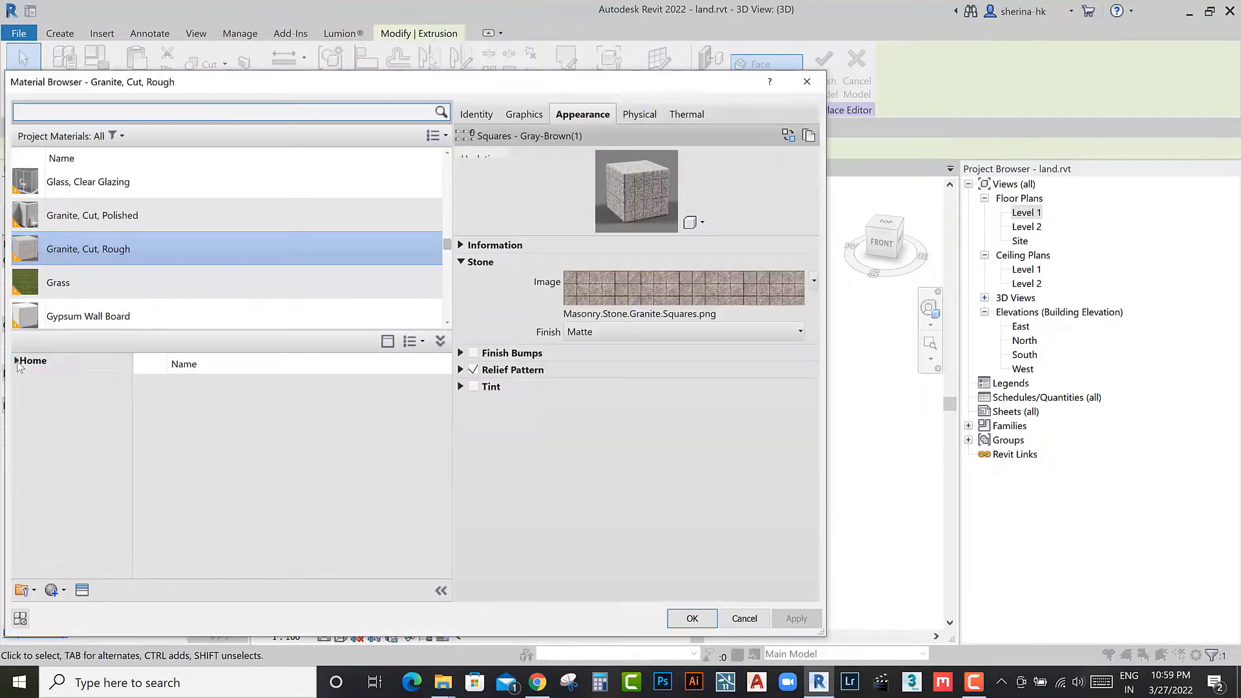
click(24, 388)
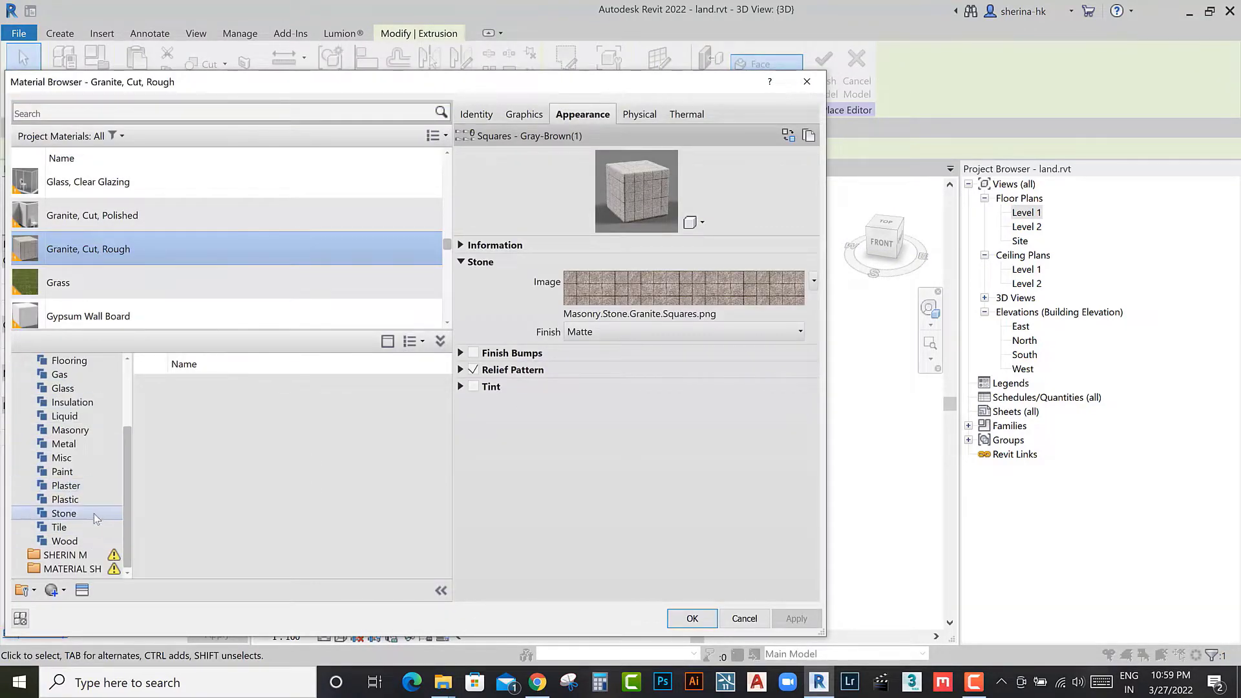
click(94, 513)
scroll(388, 516, down, 2)
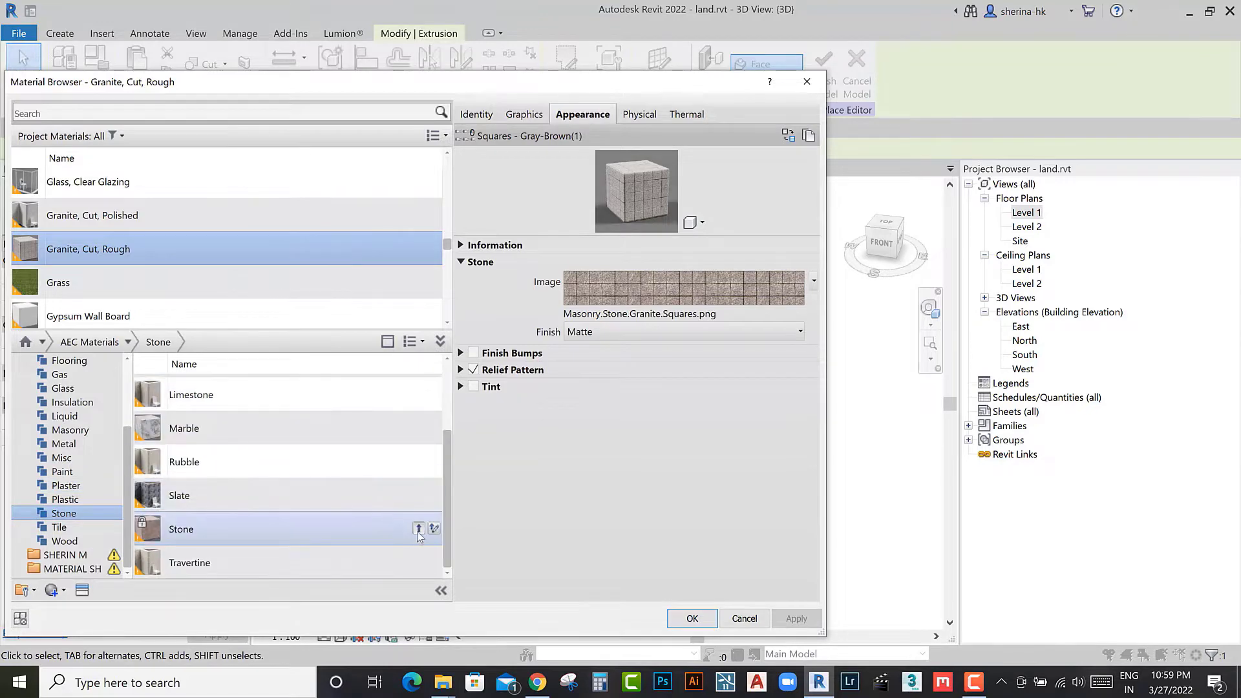
click(419, 461)
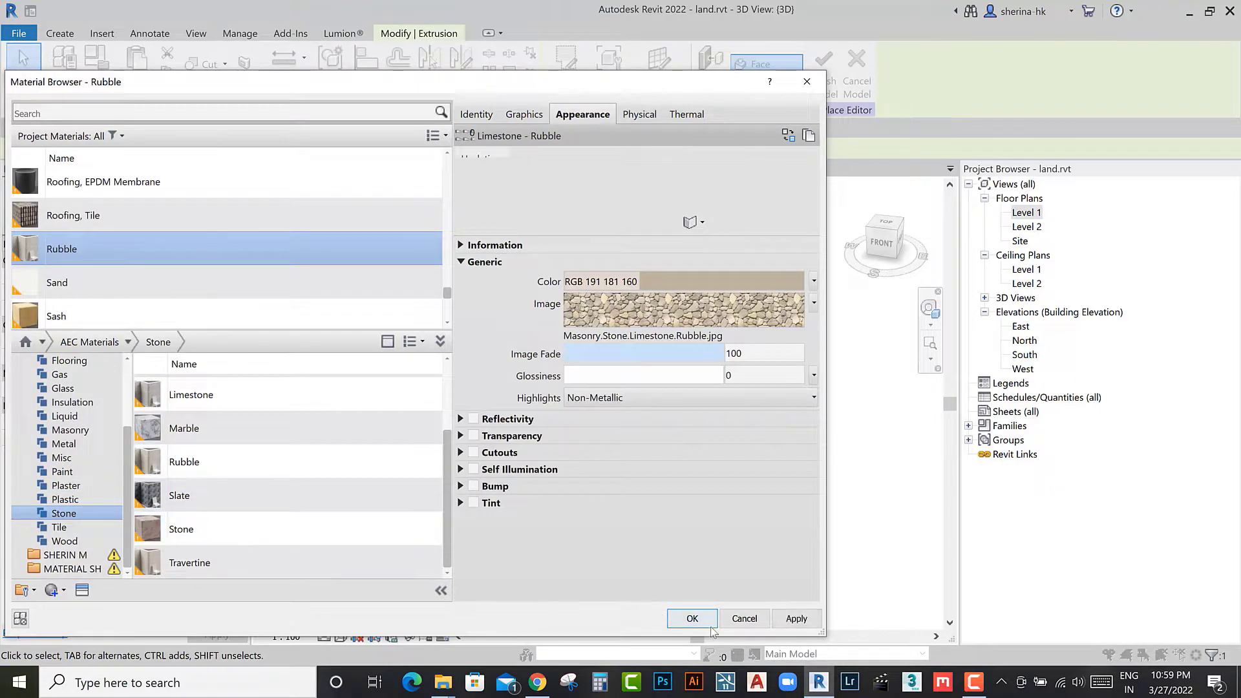
click(692, 619)
Step: Finish the in-place floor model
click(518, 531)
scroll(460, 540, down, 2)
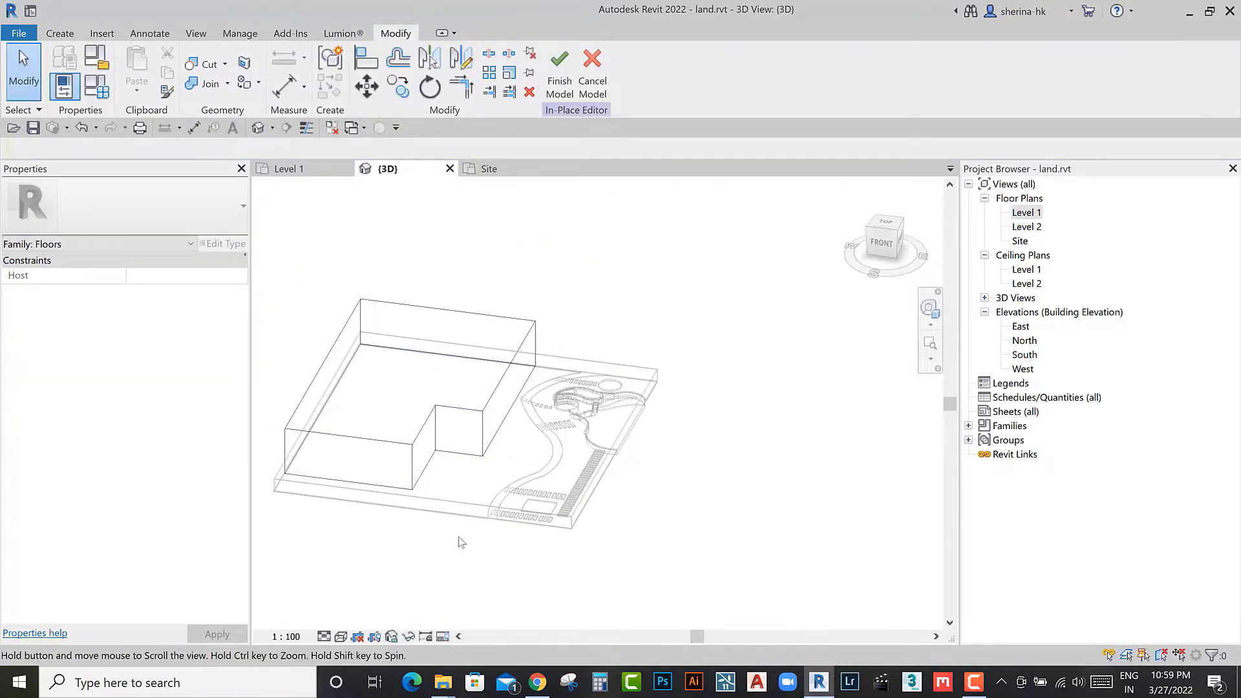
click(550, 97)
Step: Shade the view, then start editing the site floor's boundary in the Level 1 plan
click(381, 606)
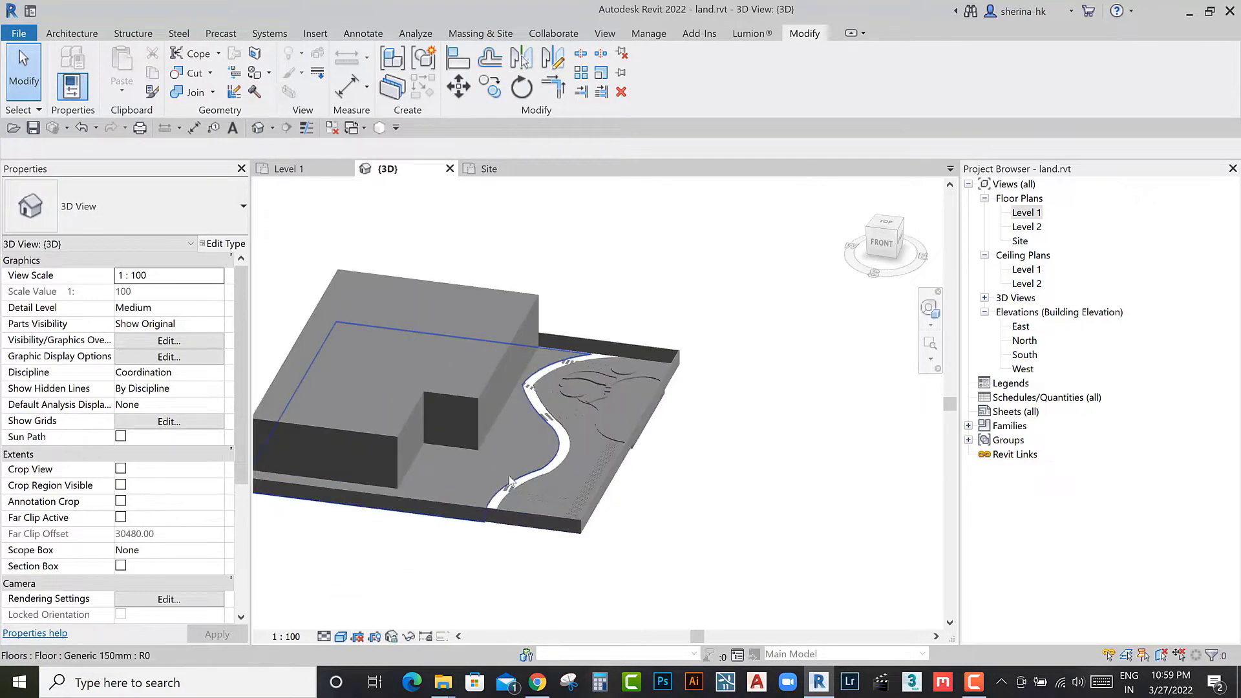
scroll(452, 420, up, 3)
click(420, 465)
click(659, 74)
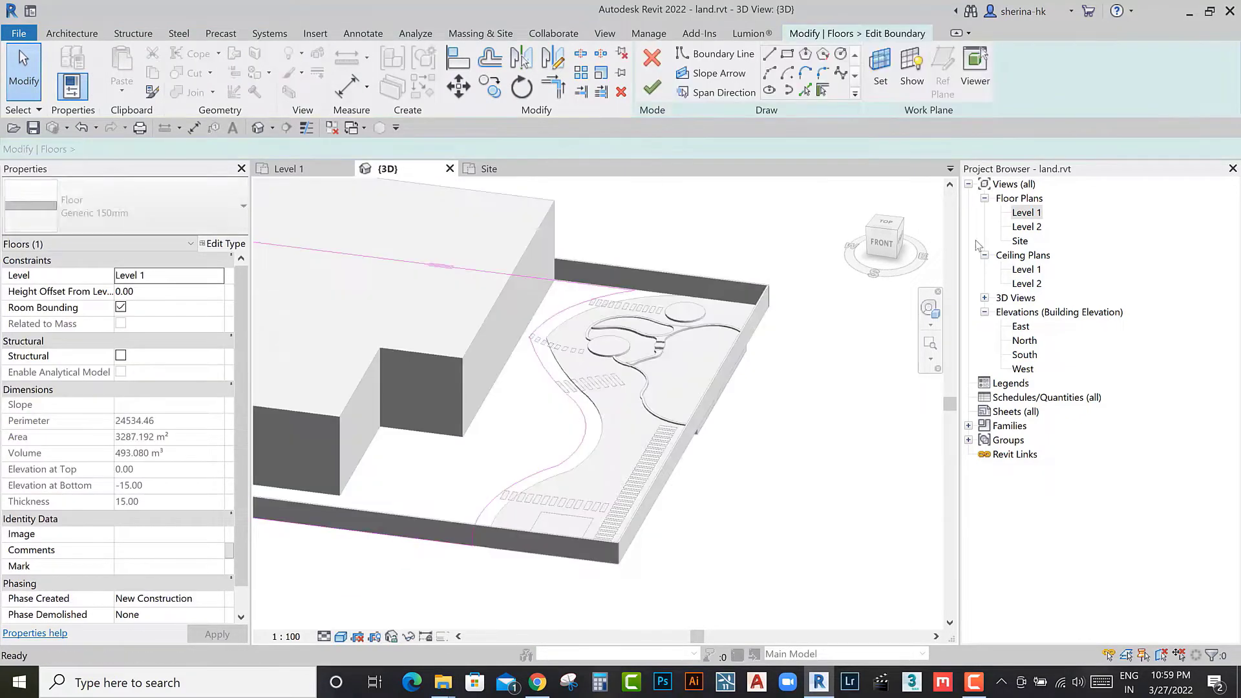
click(893, 229)
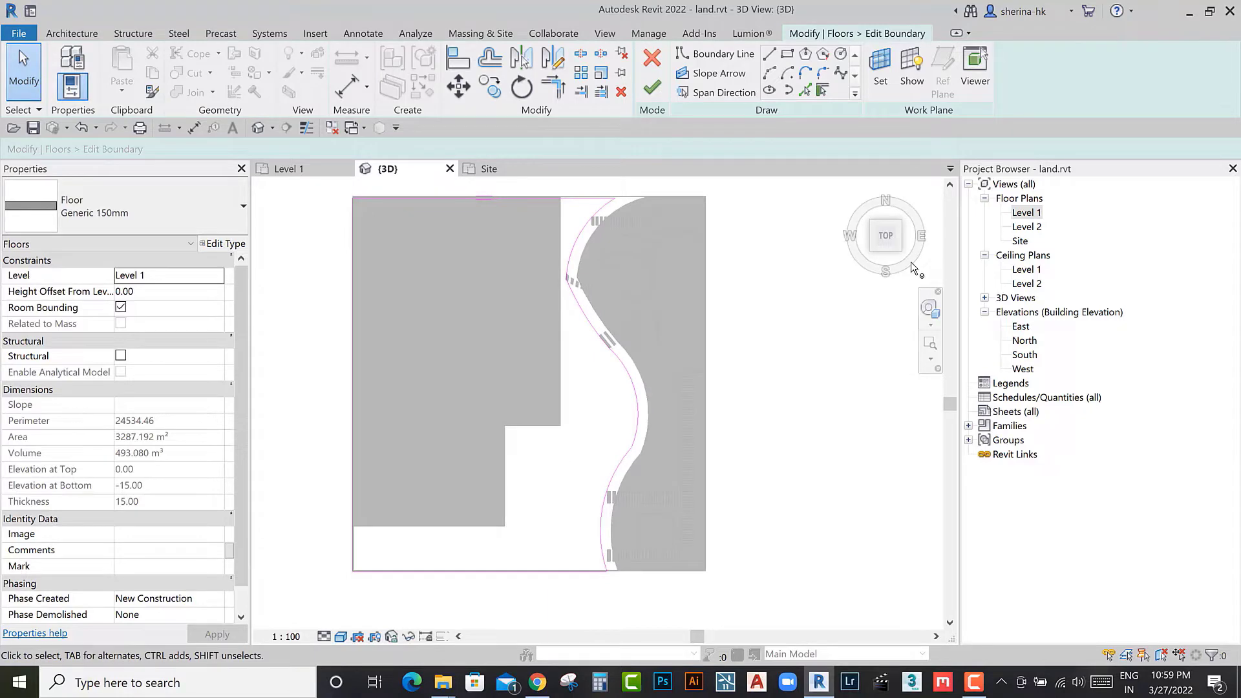
double_click(1023, 214)
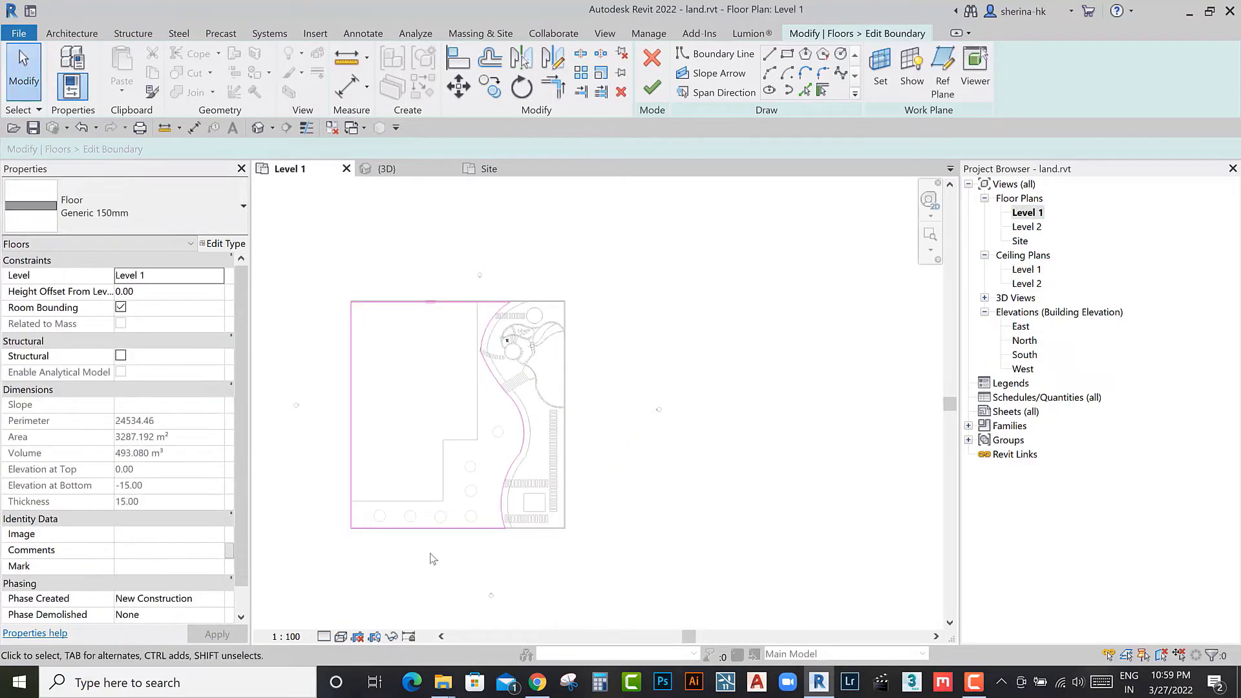
Step: Pick the stepping-stone circles as boundary openings and finish the floor edit
click(804, 91)
scroll(544, 411, up, 1)
scroll(544, 411, up, 1)
middle_drag(488, 564, 534, 427)
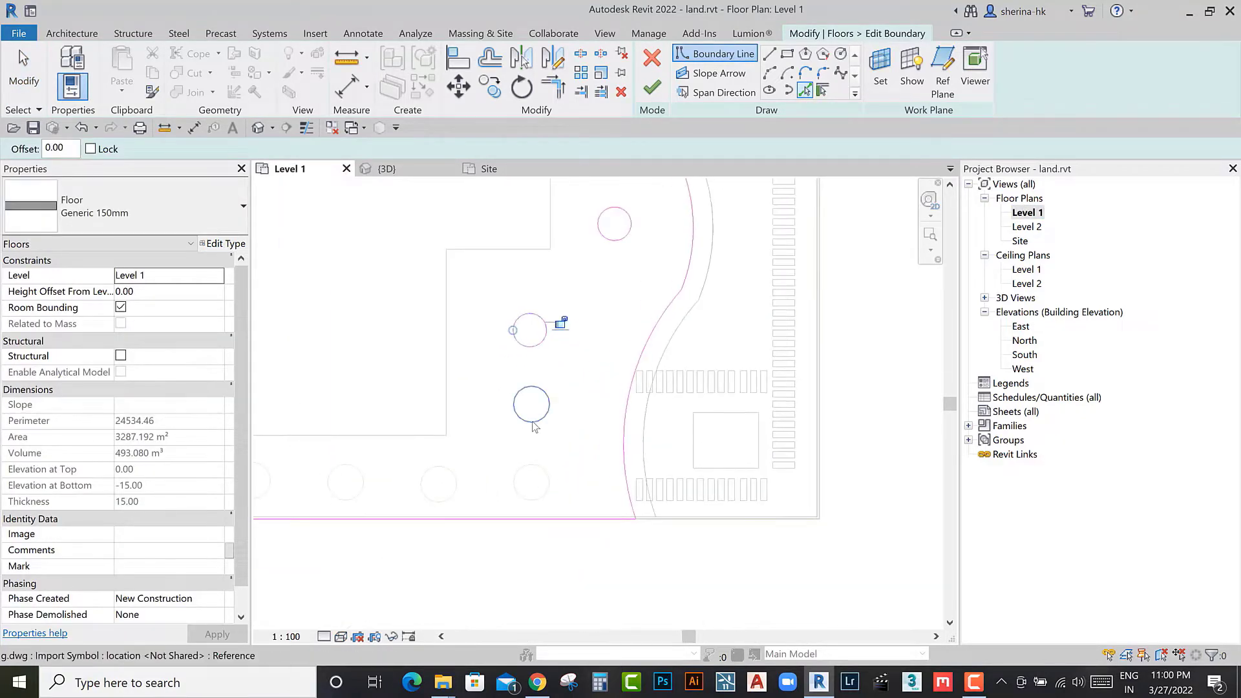
click(550, 475)
middle_drag(423, 489, 533, 446)
click(531, 446)
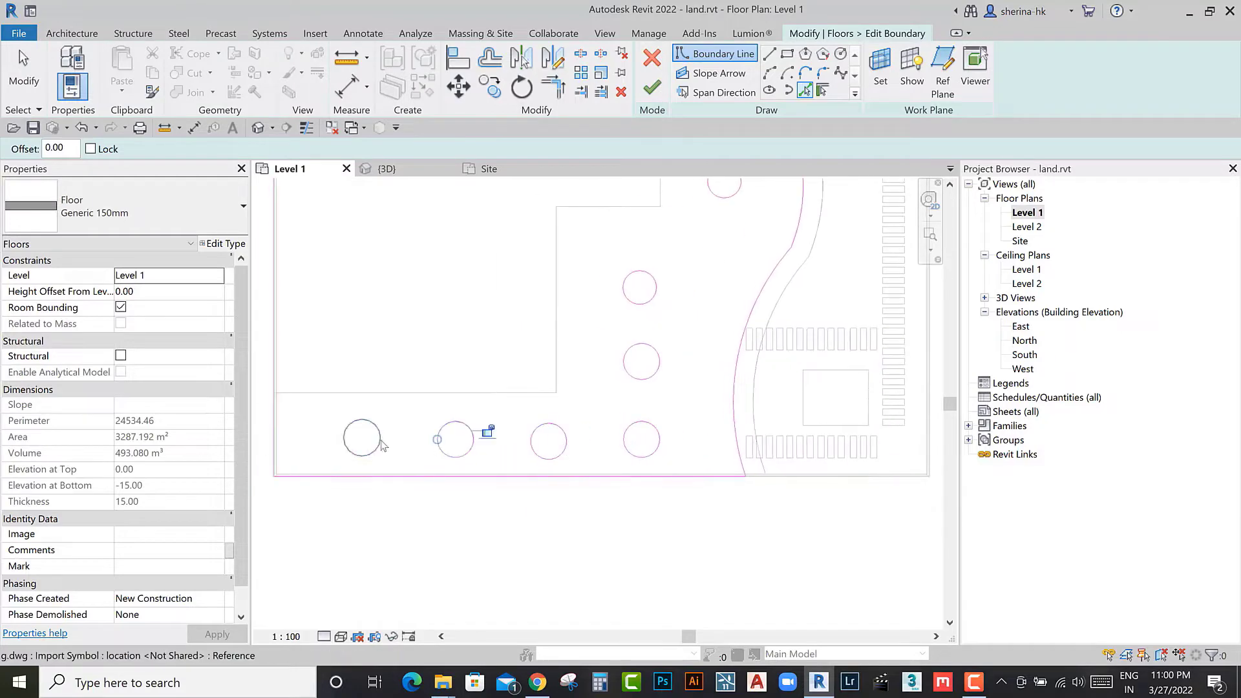
click(651, 87)
scroll(643, 435, down, 3)
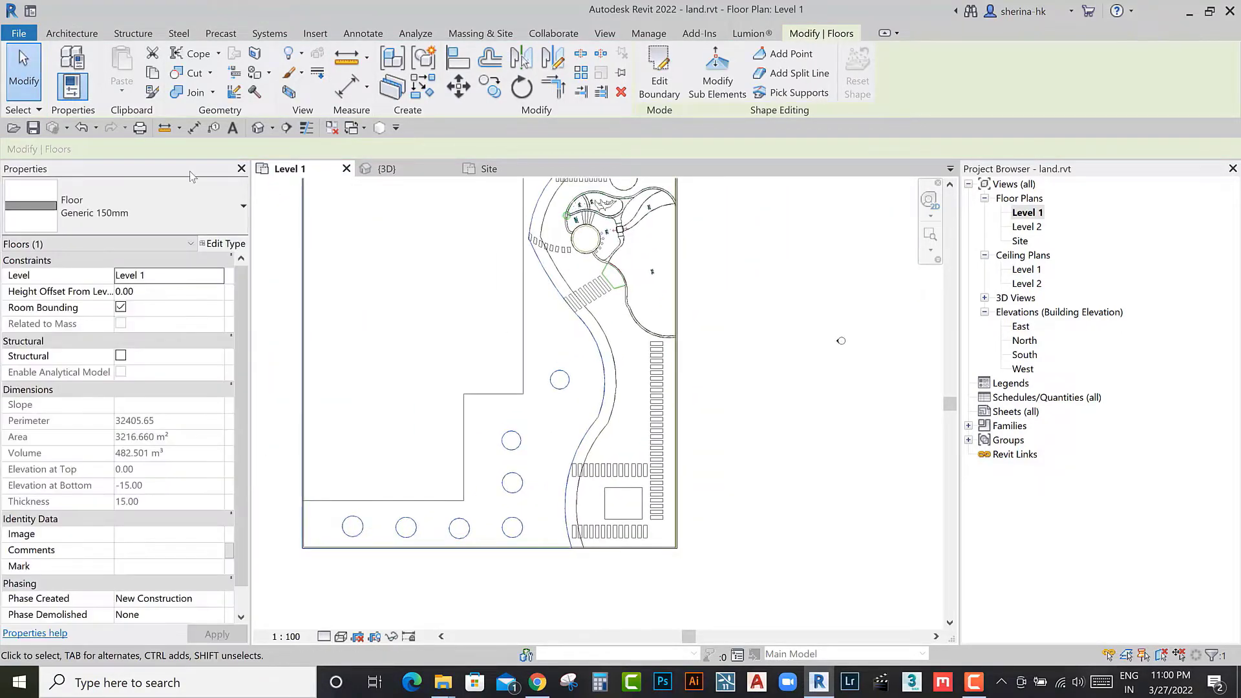
click(72, 33)
Step: Create an in-place Floors family and start an extrusion on the Level 1 work plane
click(191, 91)
click(253, 158)
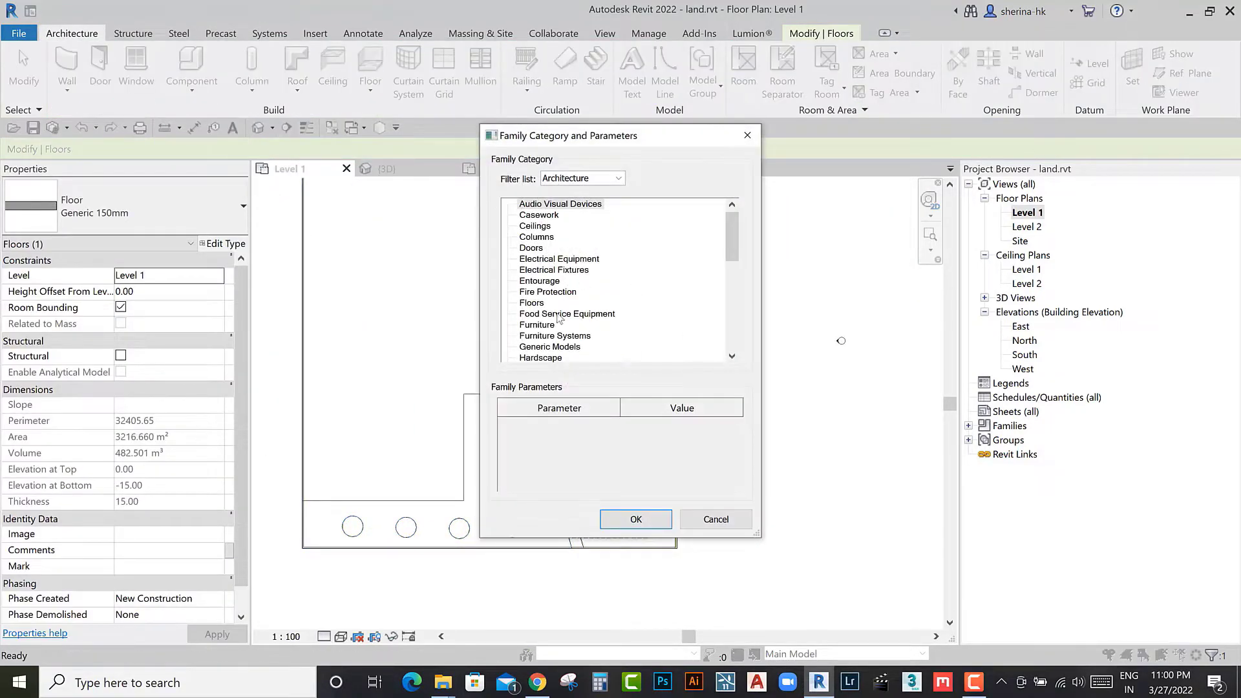
click(531, 292)
click(636, 519)
click(629, 366)
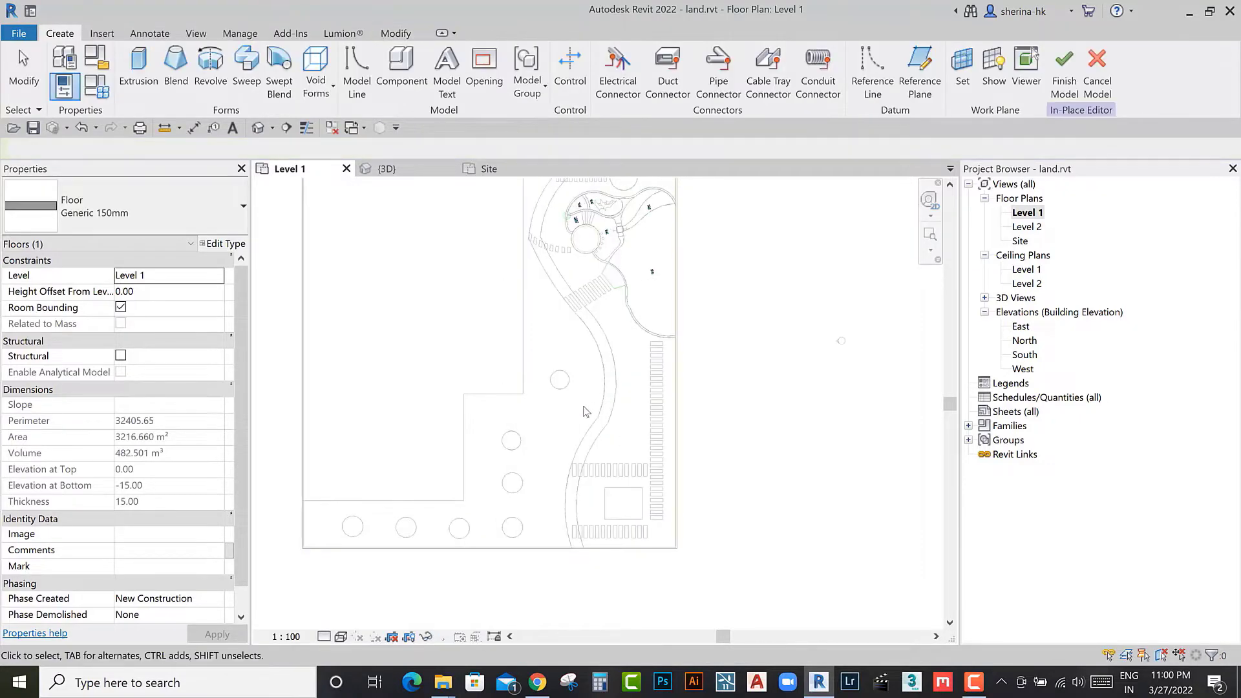
click(138, 68)
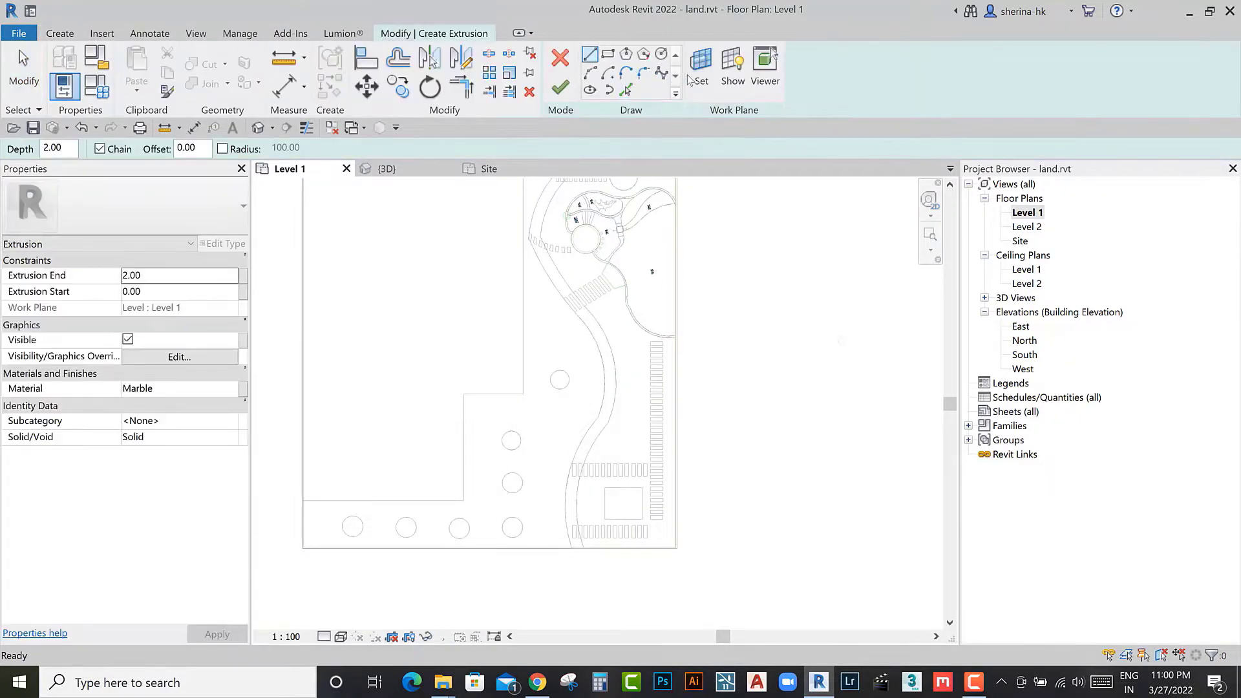
click(711, 75)
click(590, 405)
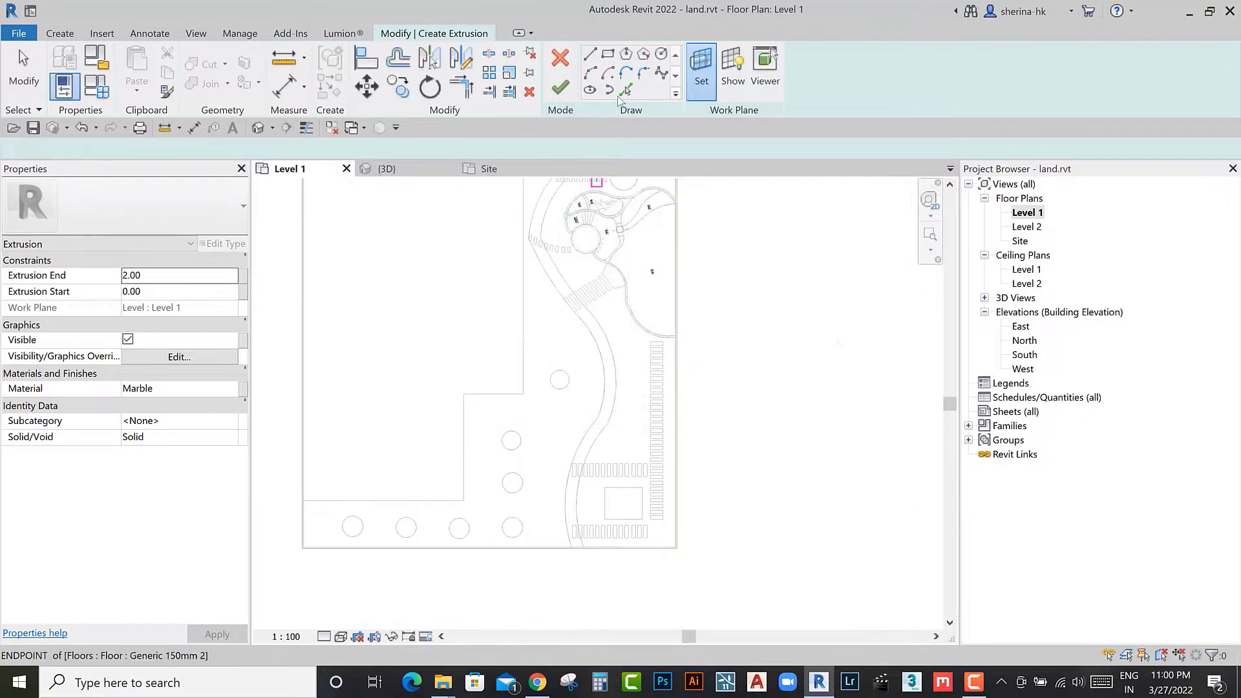
Step: Pick the round stepping-stone circles into the extrusion sketch
scroll(541, 367, up, 2)
scroll(556, 371, up, 1)
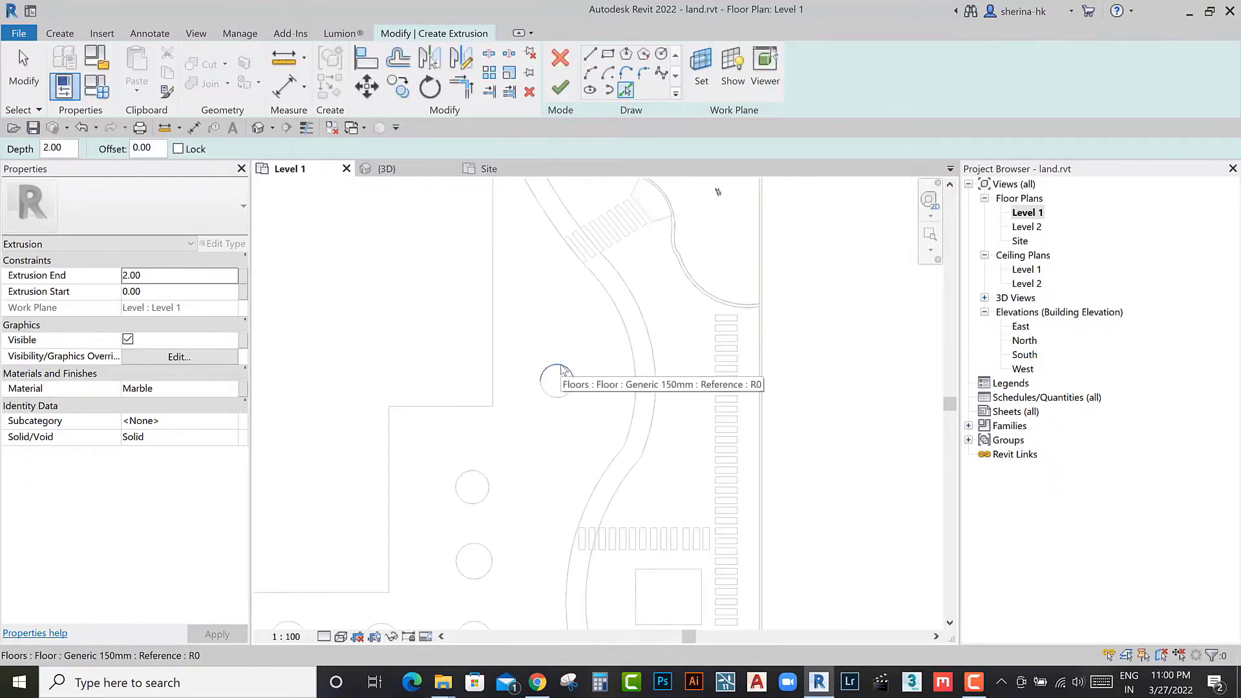
middle_drag(486, 525, 573, 354)
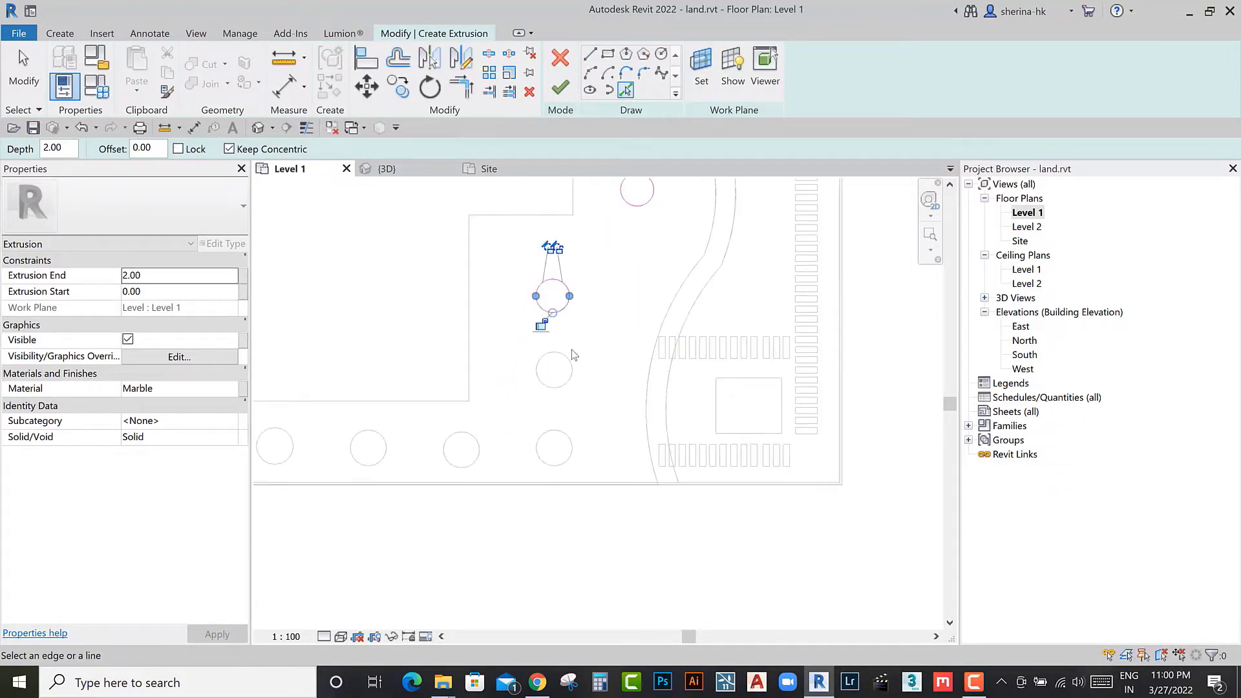
middle_drag(506, 431, 629, 398)
click(569, 428)
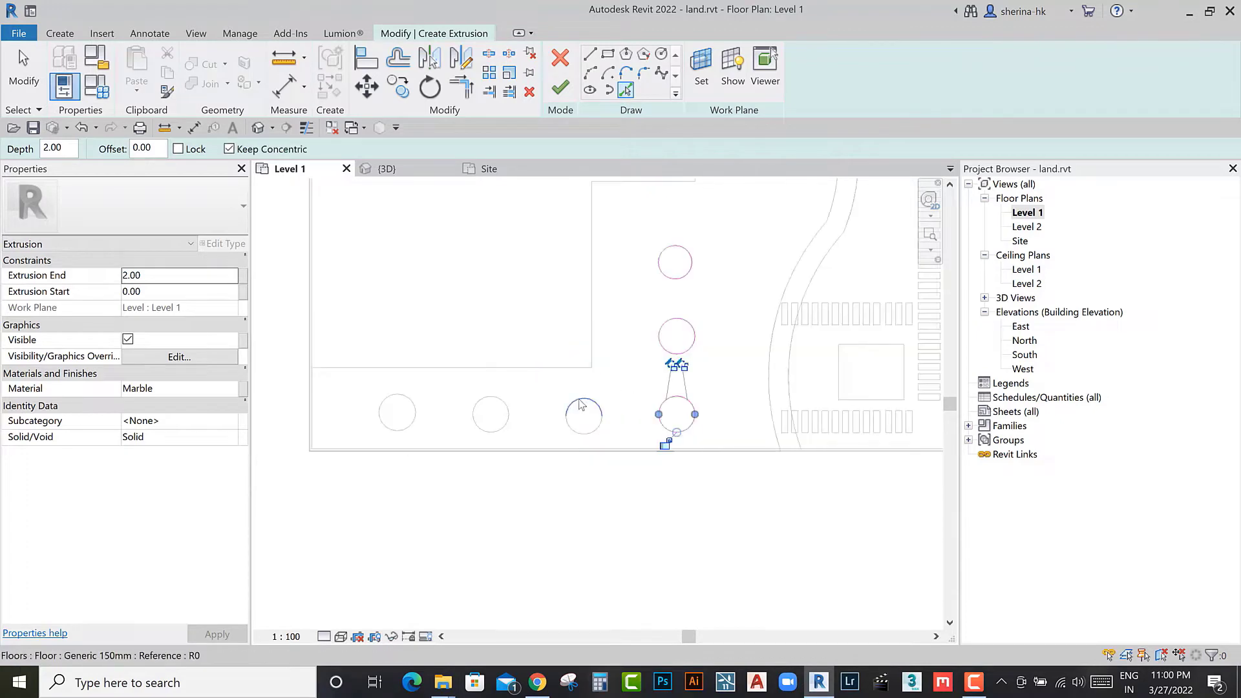
click(479, 428)
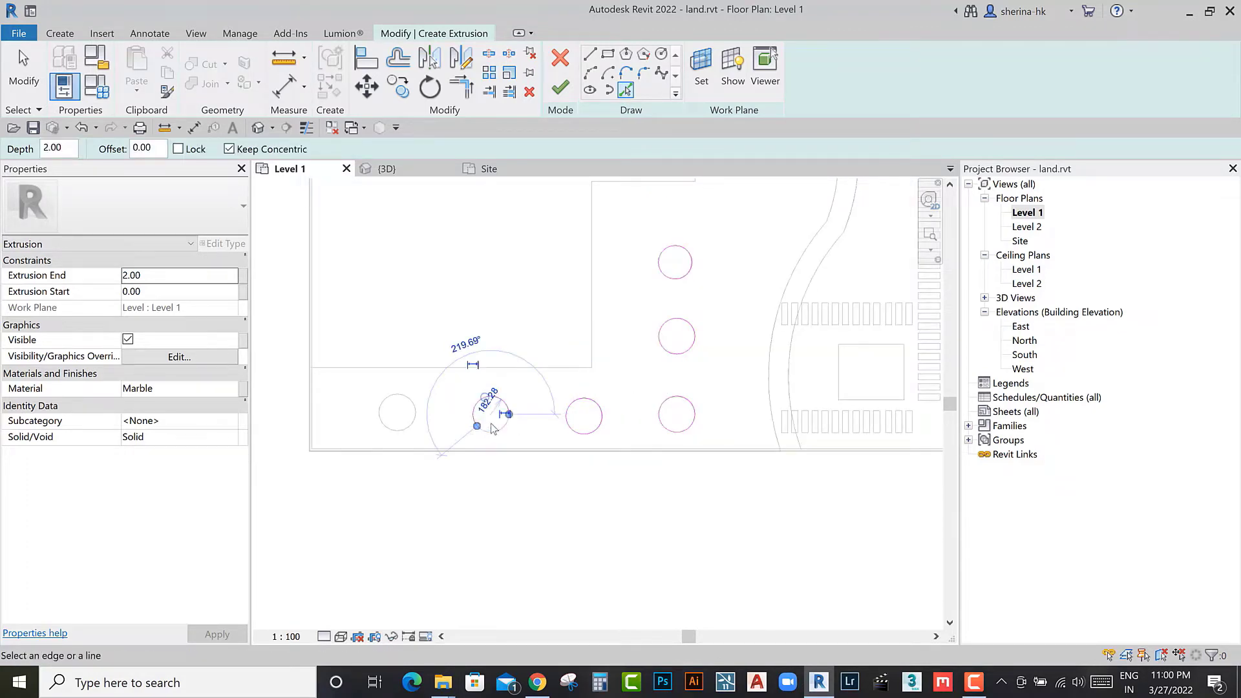
key(Escape)
Step: Frame the curved path and trim its edge lines to corners with TR
middle_drag(709, 422, 530, 458)
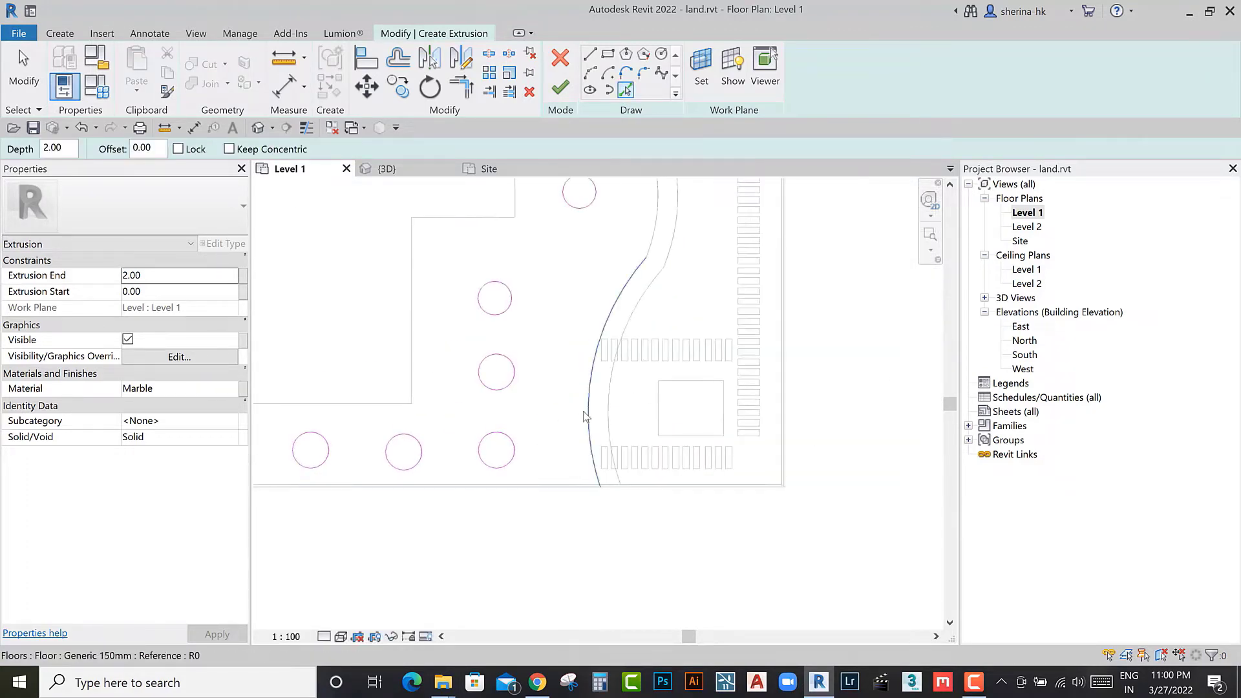
scroll(619, 404, down, 2)
middle_drag(652, 276, 598, 415)
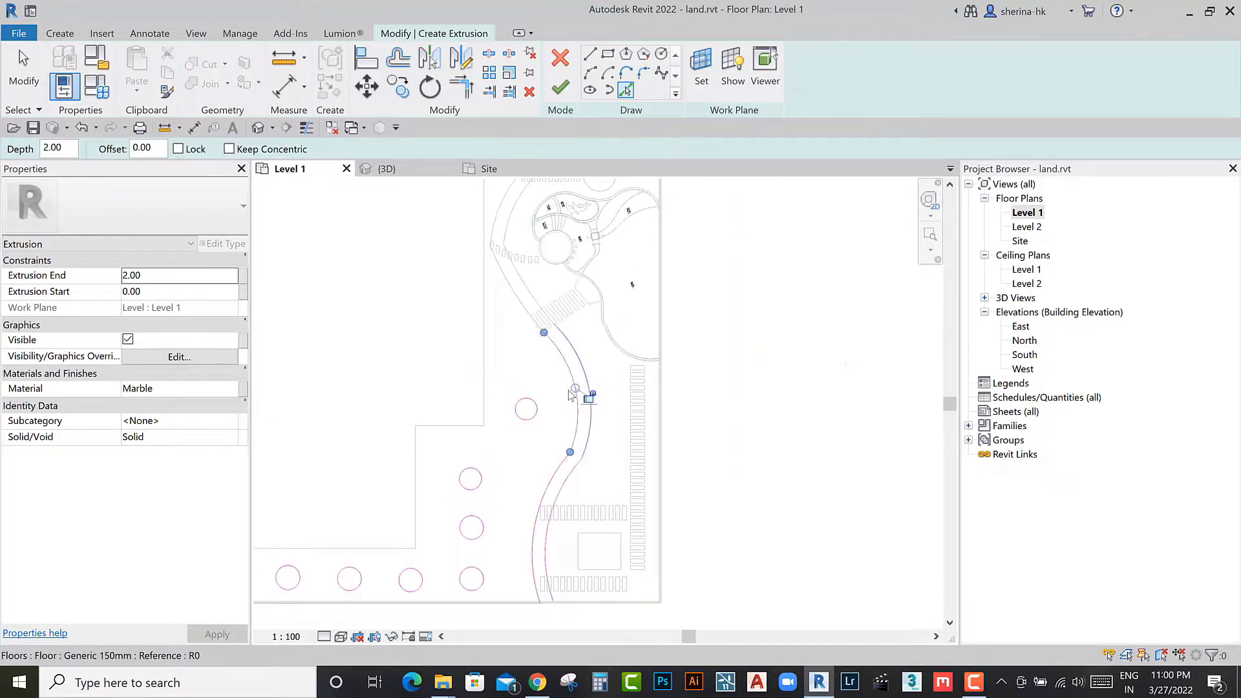
middle_drag(521, 304, 514, 438)
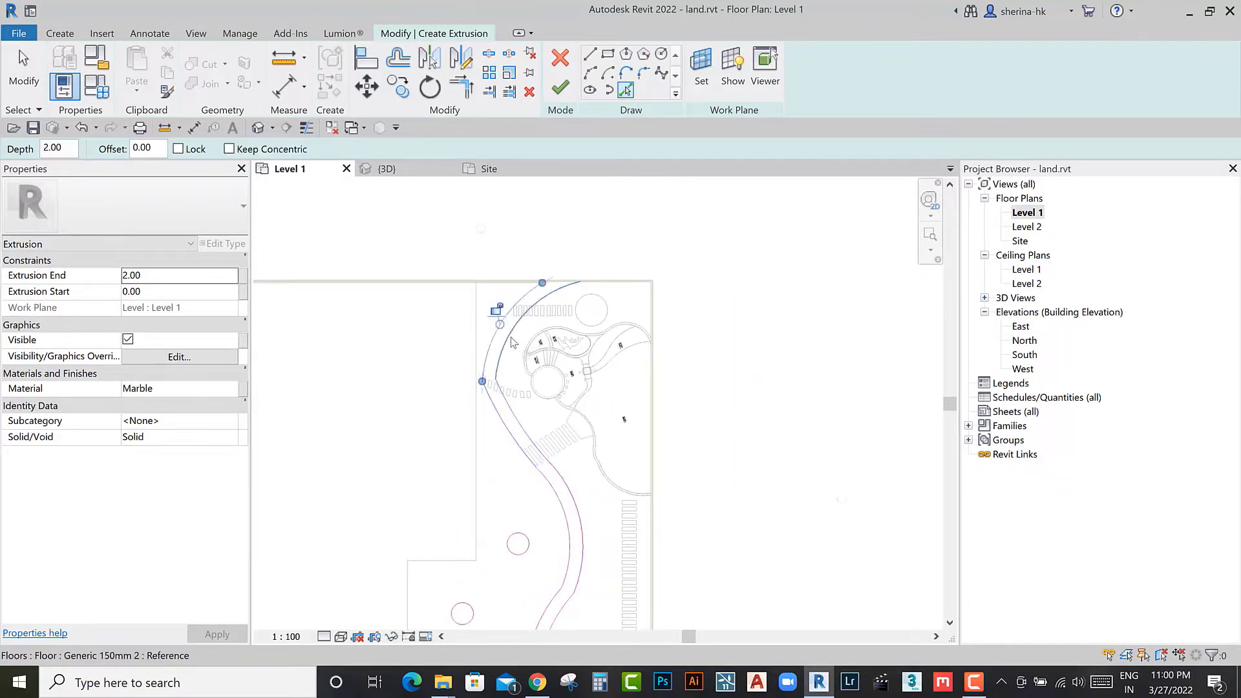
scroll(556, 291, up, 1)
scroll(559, 287, up, 2)
key(t)
key(r)
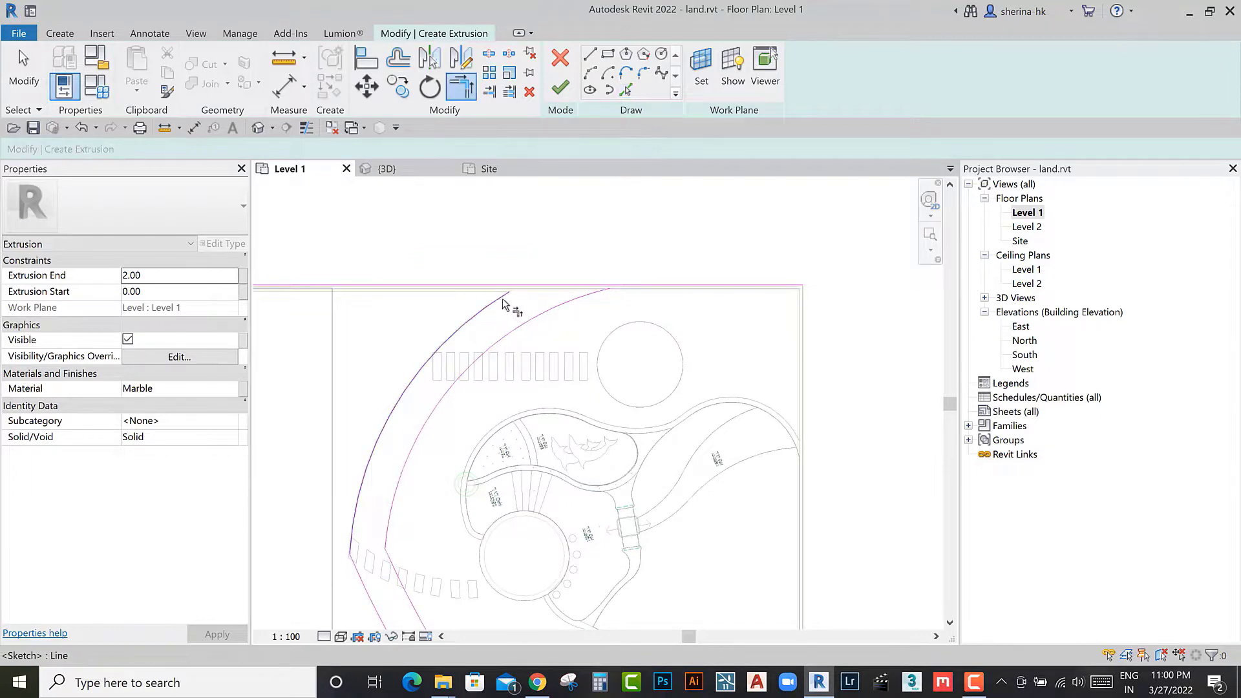
scroll(543, 336, down, 2)
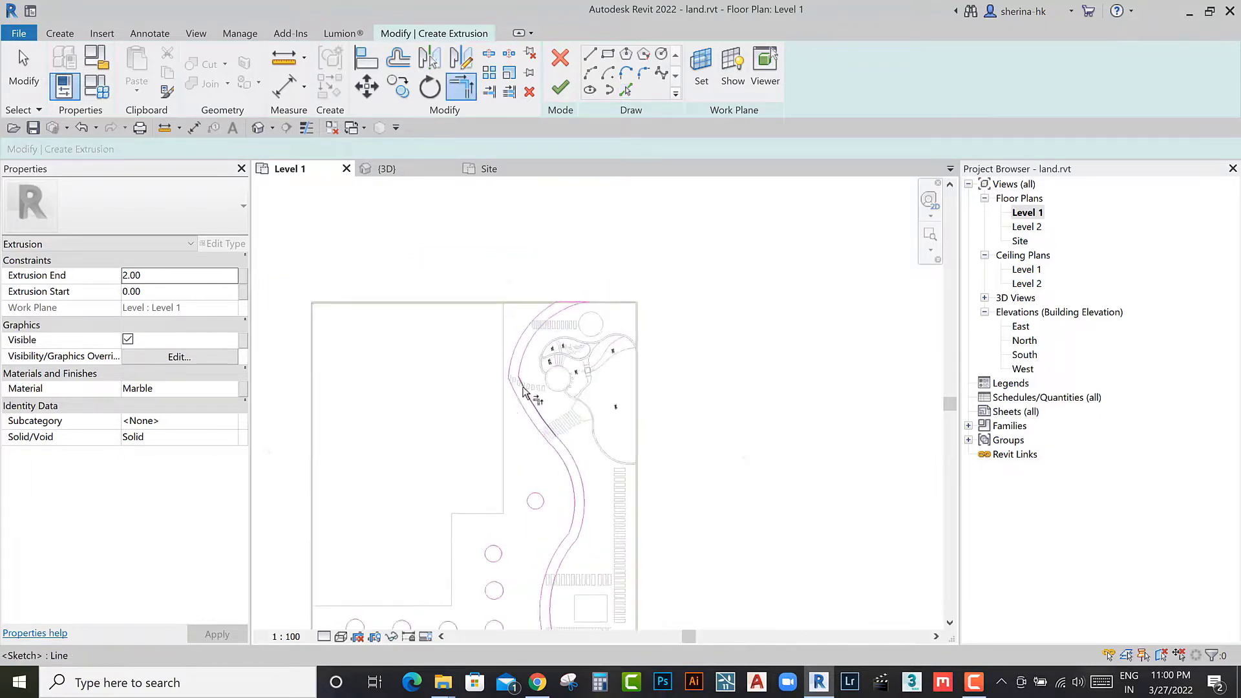
scroll(504, 381, up, 1)
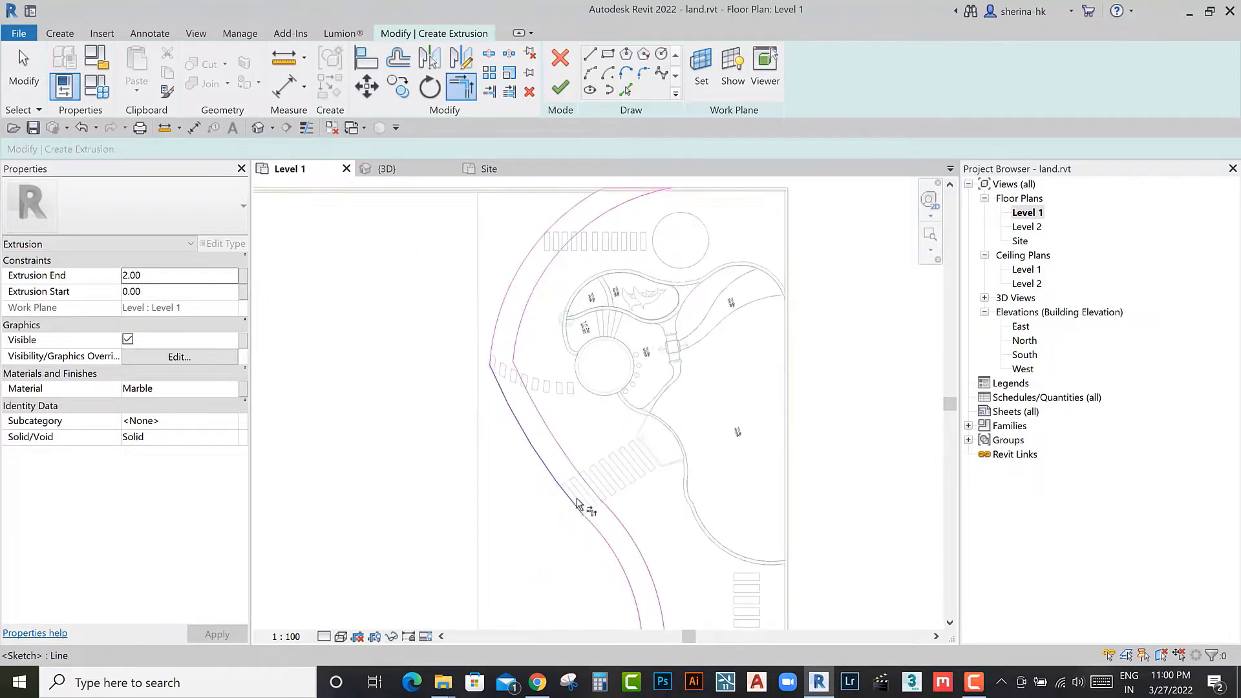
key(Escape)
Step: Check the picked path arc, then attempt to finish the extrusion sketch
scroll(513, 361, down, 2)
click(510, 349)
key(Escape)
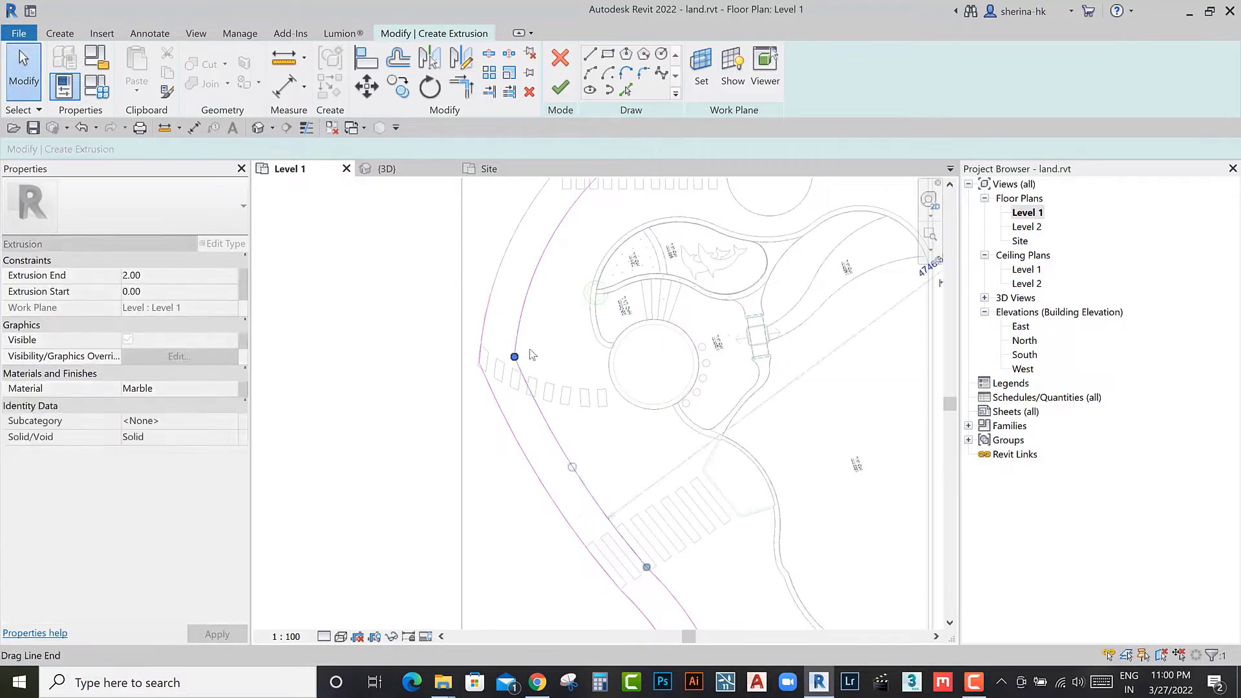
mouse_move(526, 355)
middle_down()
mouse_move(614, 365)
mouse_move(663, 214)
middle_up()
scroll(575, 511, up, 2)
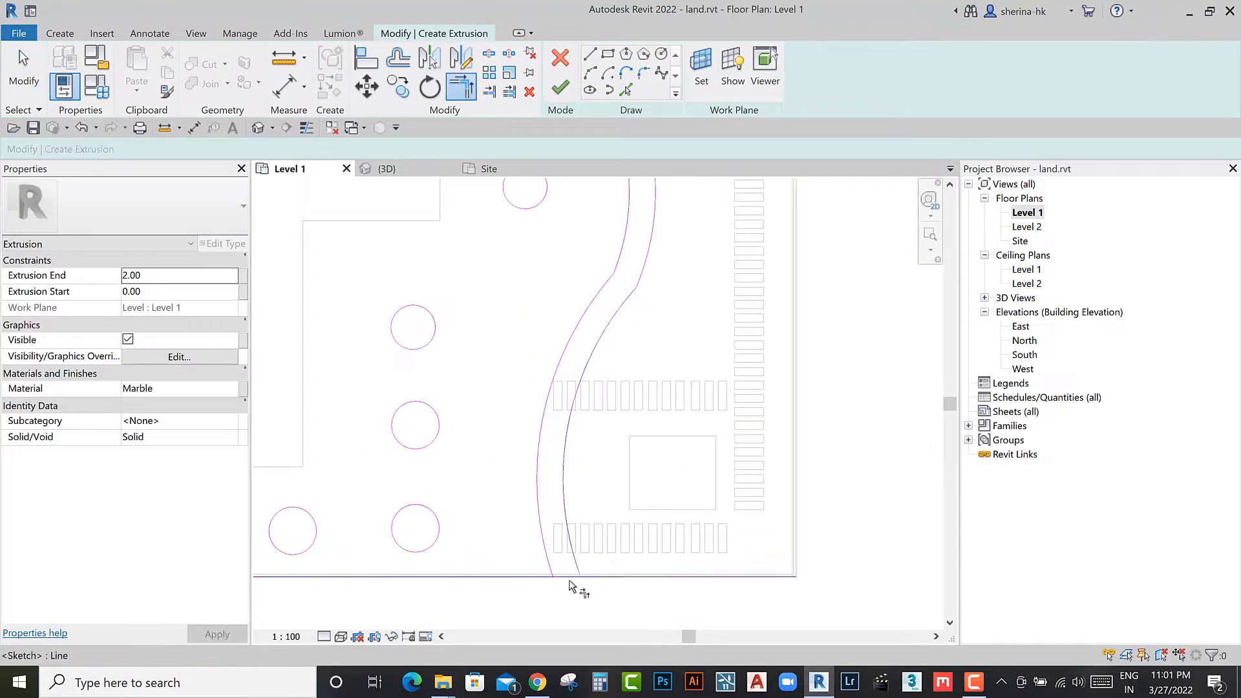
click(560, 87)
Step: Dismiss the open-loop error and add another path edge line to the sketch
scroll(584, 503, down, 2)
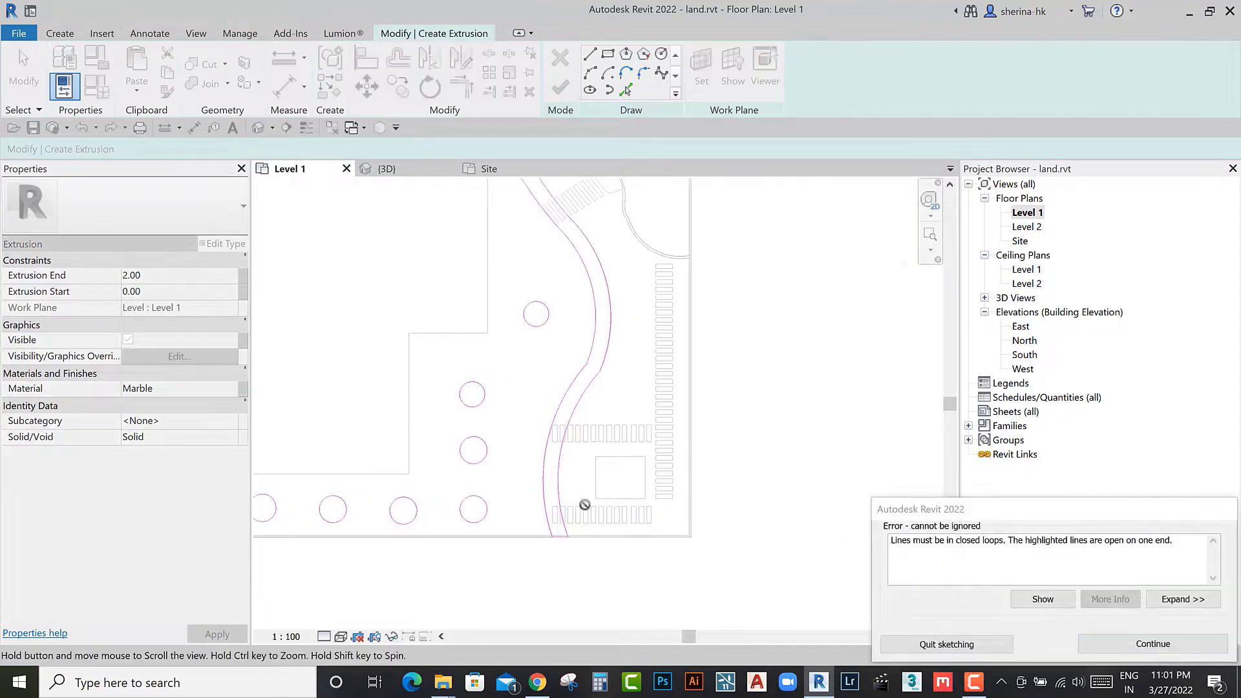
scroll(672, 576, down, 2)
click(1153, 644)
scroll(536, 284, up, 2)
scroll(536, 284, up, 2)
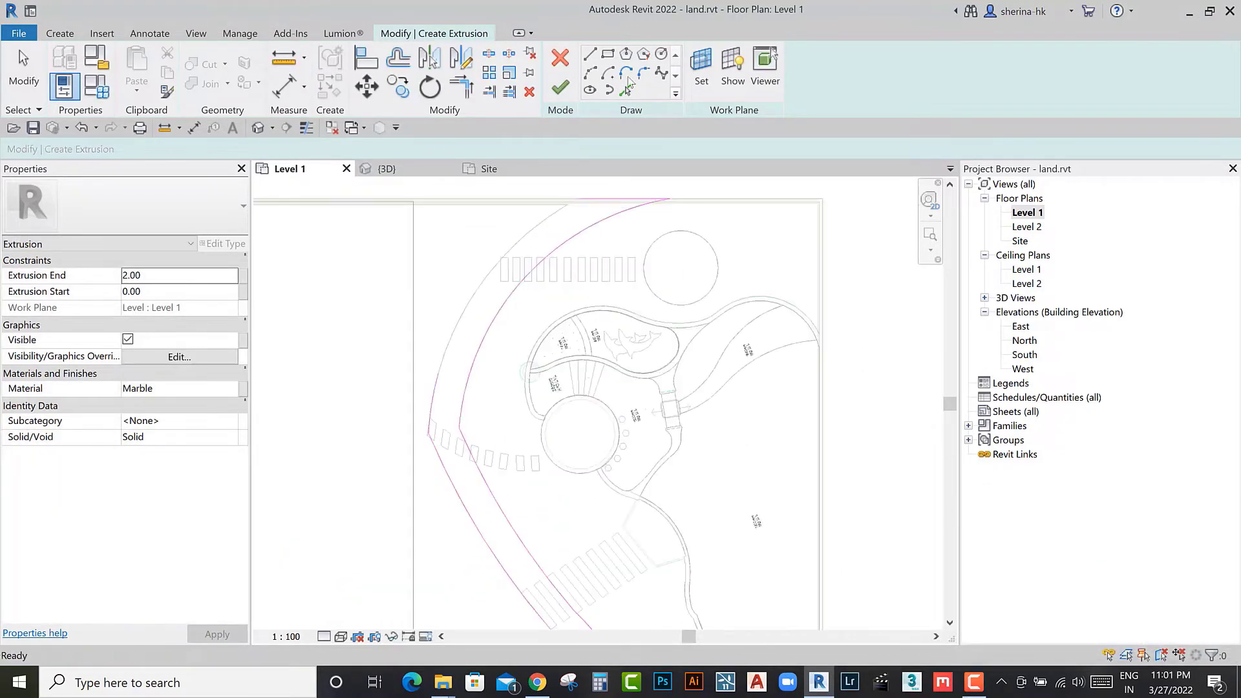
click(491, 286)
Step: Trim the overlapping lines to corners and finish the Marble path extrusion
key(t)
key(r)
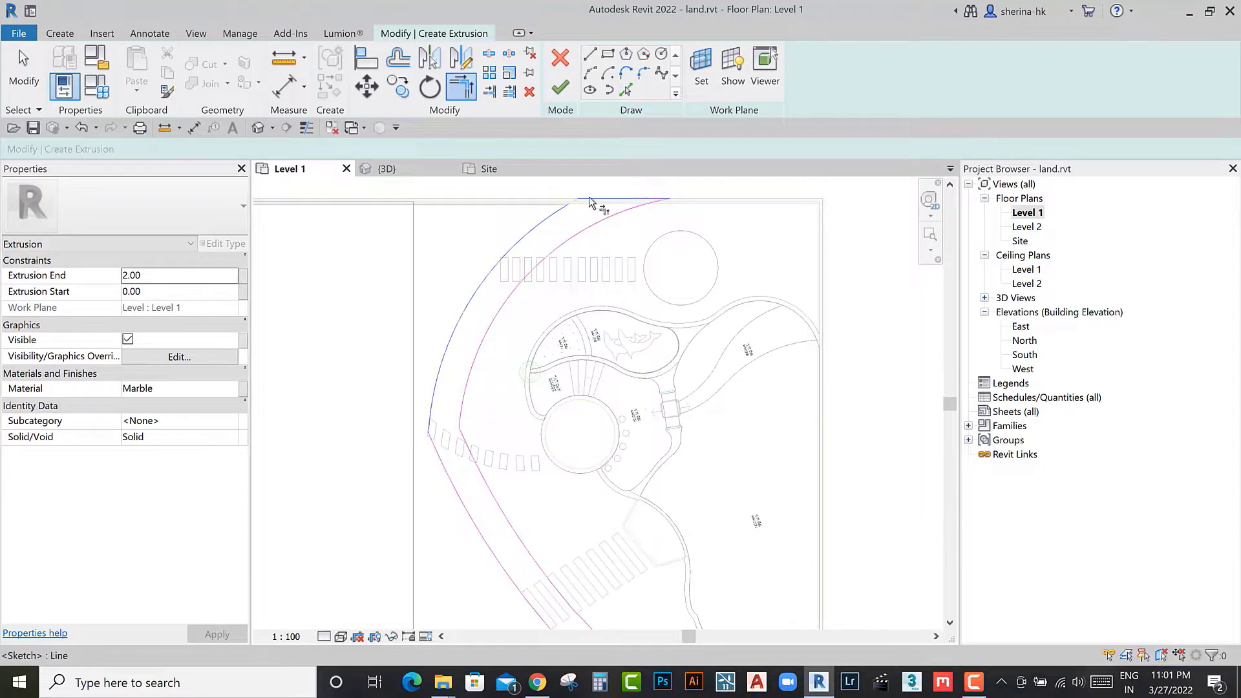
scroll(433, 401, up, 3)
key(Escape)
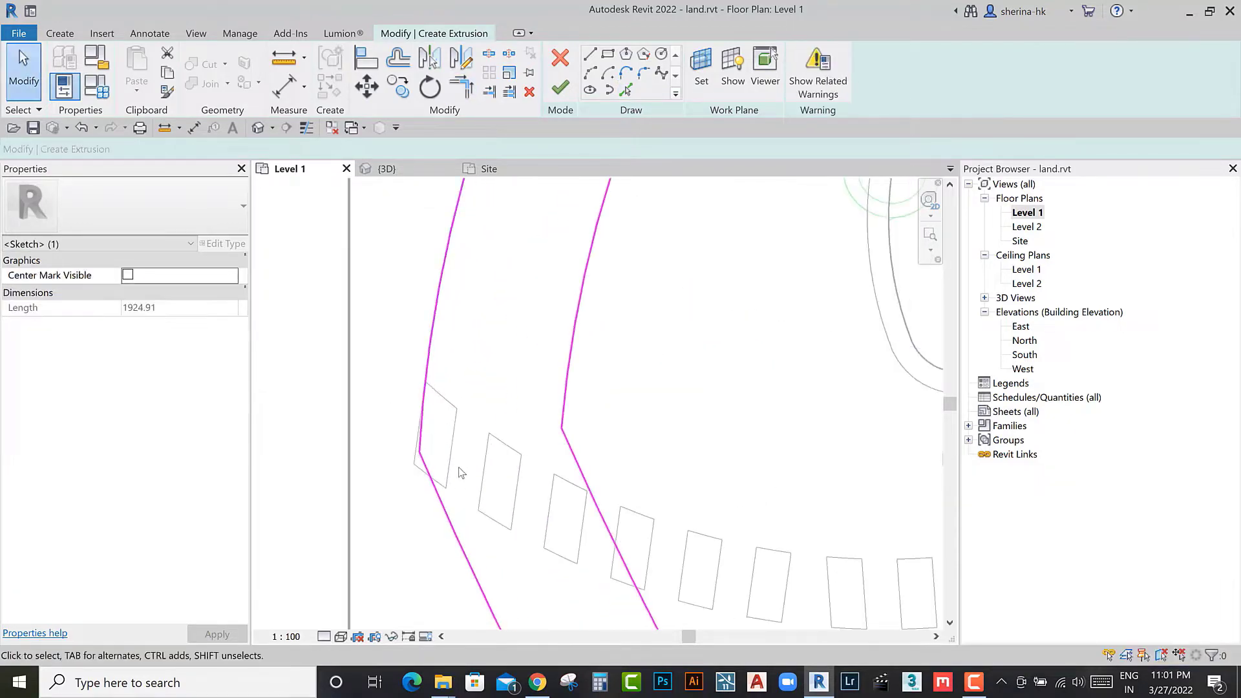
scroll(468, 422, down, 2)
key(t)
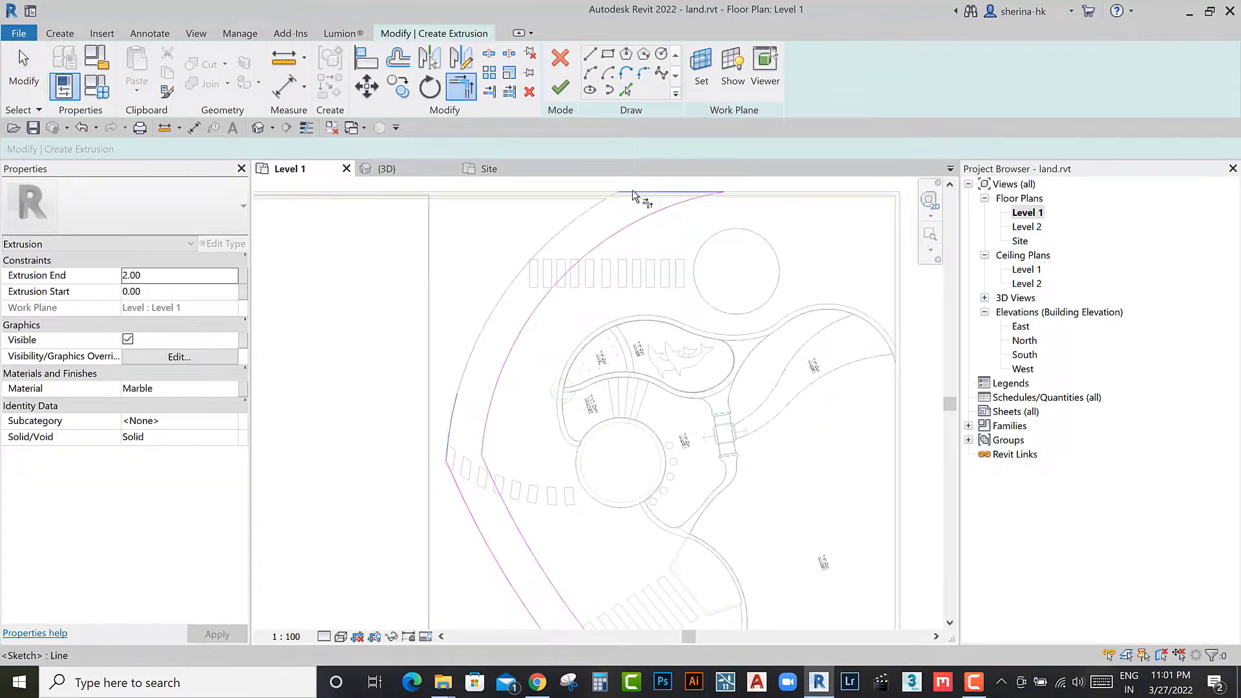
click(560, 88)
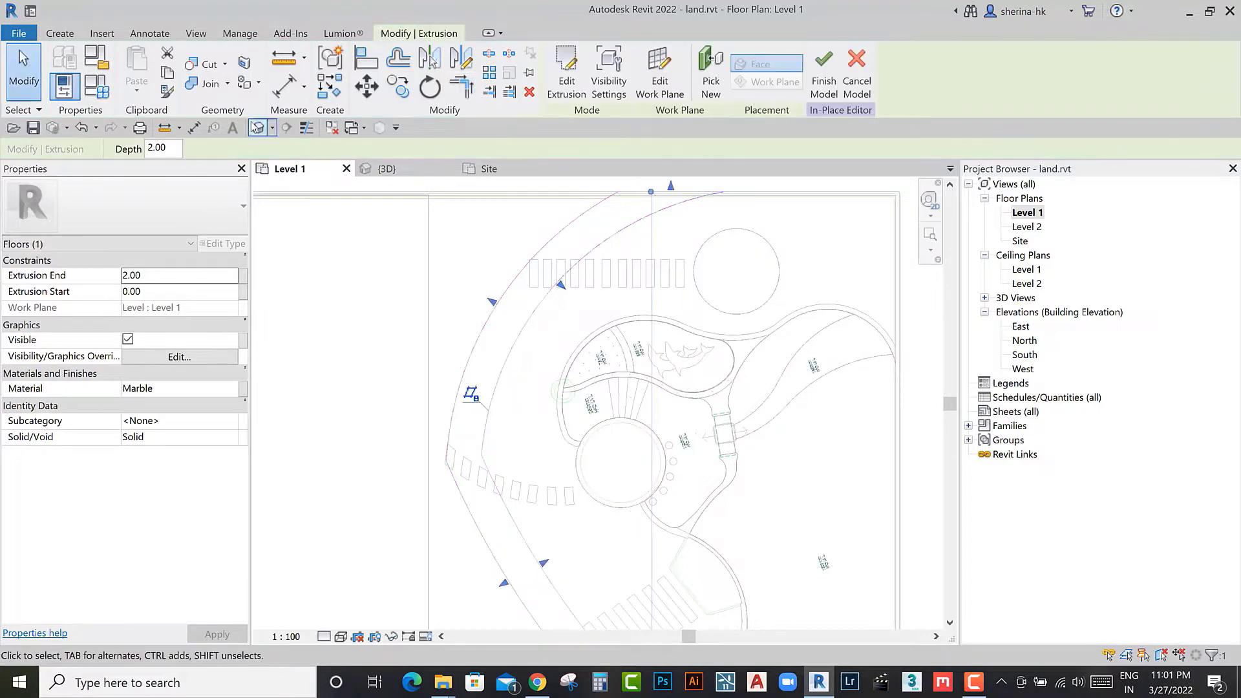
Step: Show the pool site in 3D with the Realistic visual style and select the path extrusion
click(258, 128)
click(340, 638)
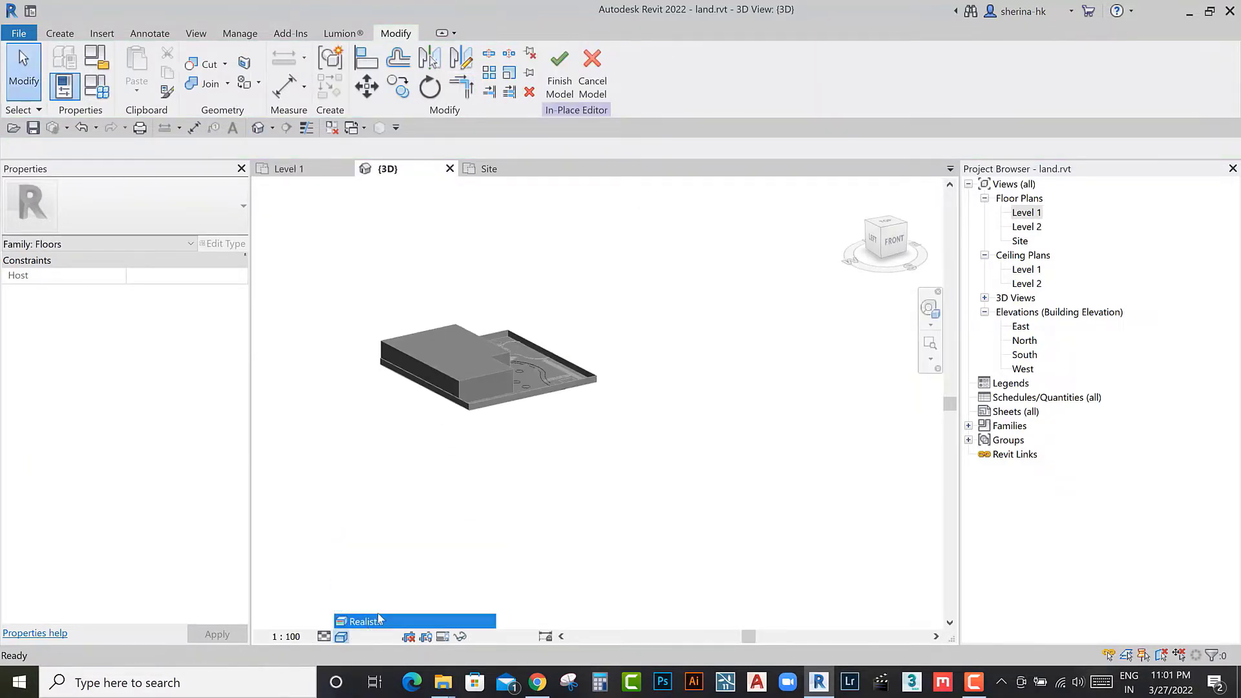
click(377, 619)
scroll(517, 478, up, 5)
scroll(537, 471, up, 5)
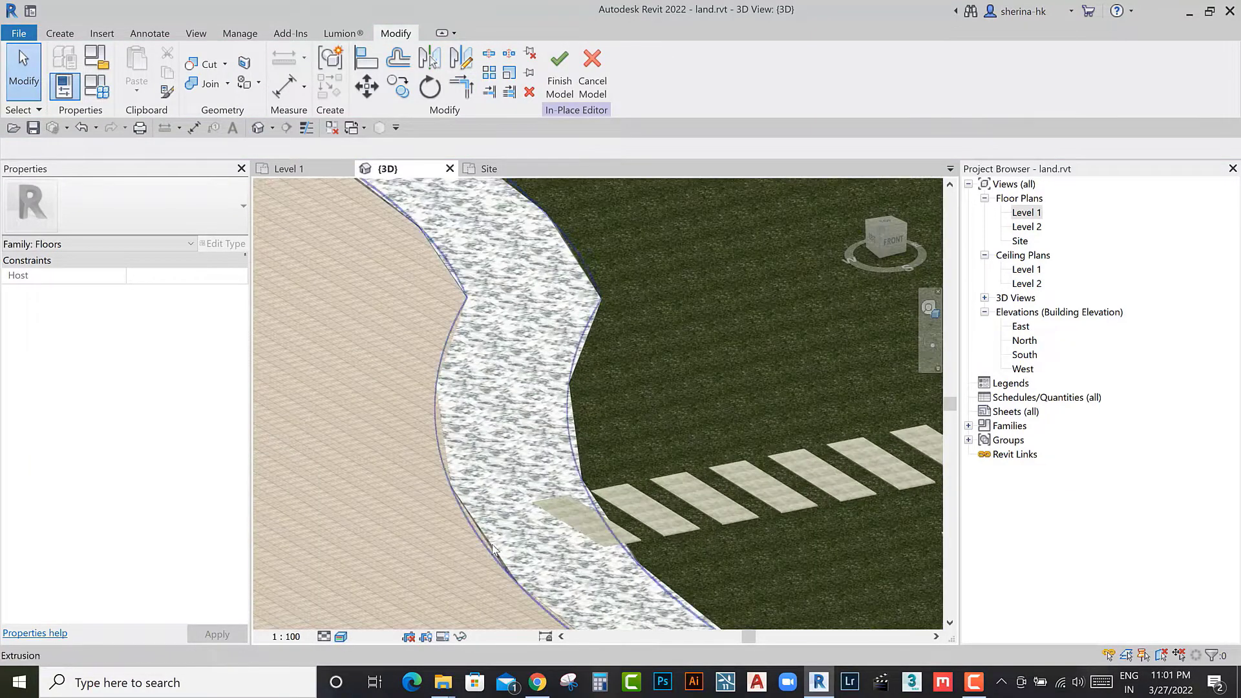
scroll(493, 550, down, 5)
mouse_move(498, 530)
shift+middle_down()
mouse_move(380, 517)
mouse_move(414, 536)
mouse_move(668, 423)
mouse_move(646, 394)
shift+middle_up()
scroll(414, 535, up, 5)
click(413, 535)
scroll(413, 535, down, 3)
Step: Change the path extrusion's material from Marble to Earth
click(120, 388)
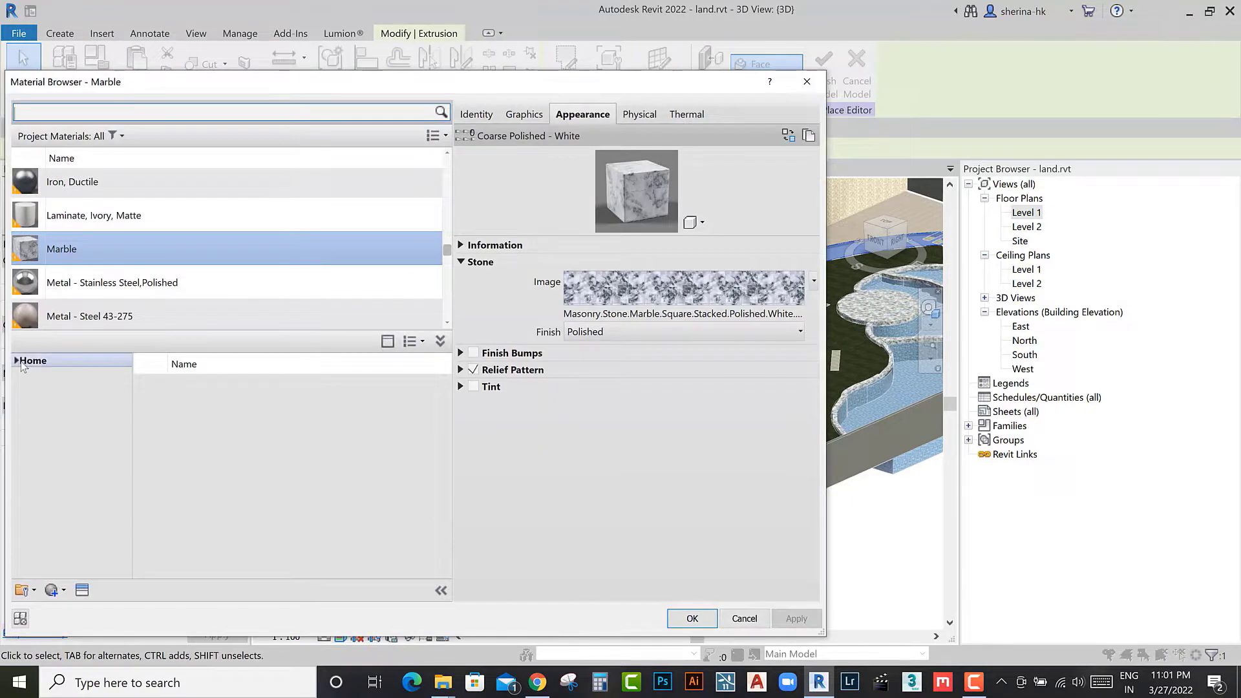
click(19, 362)
click(92, 521)
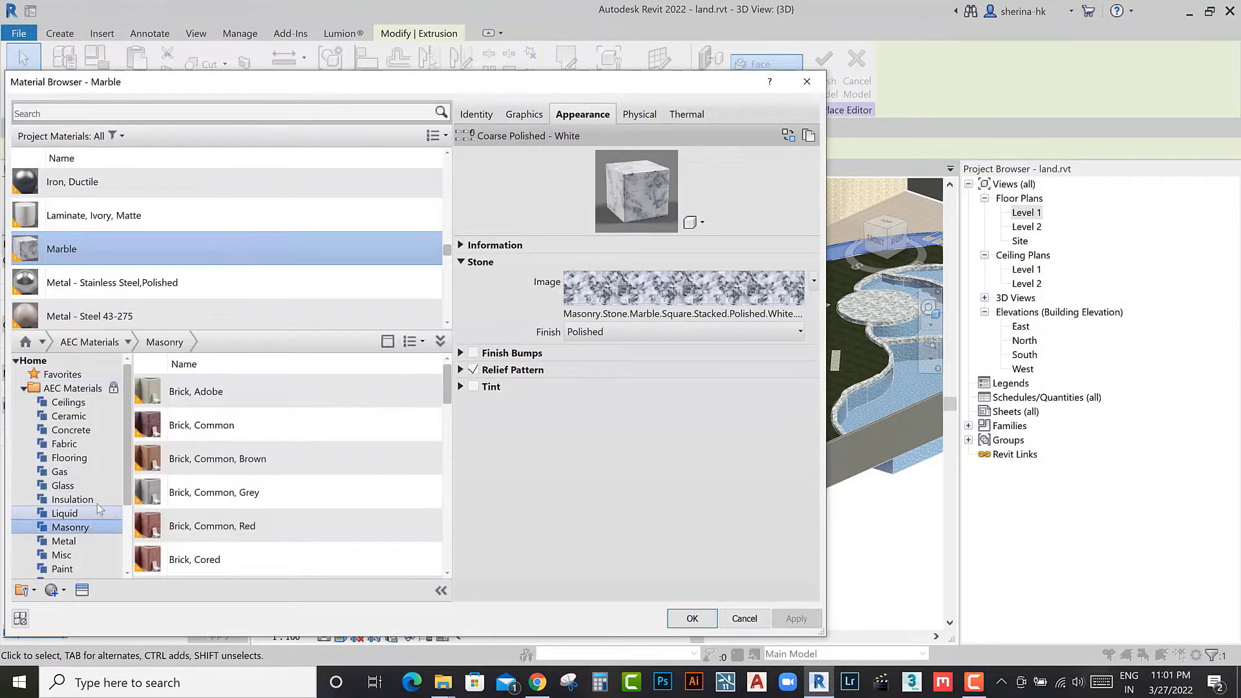
click(96, 498)
scroll(282, 487, down, 3)
click(74, 115)
text(eart)
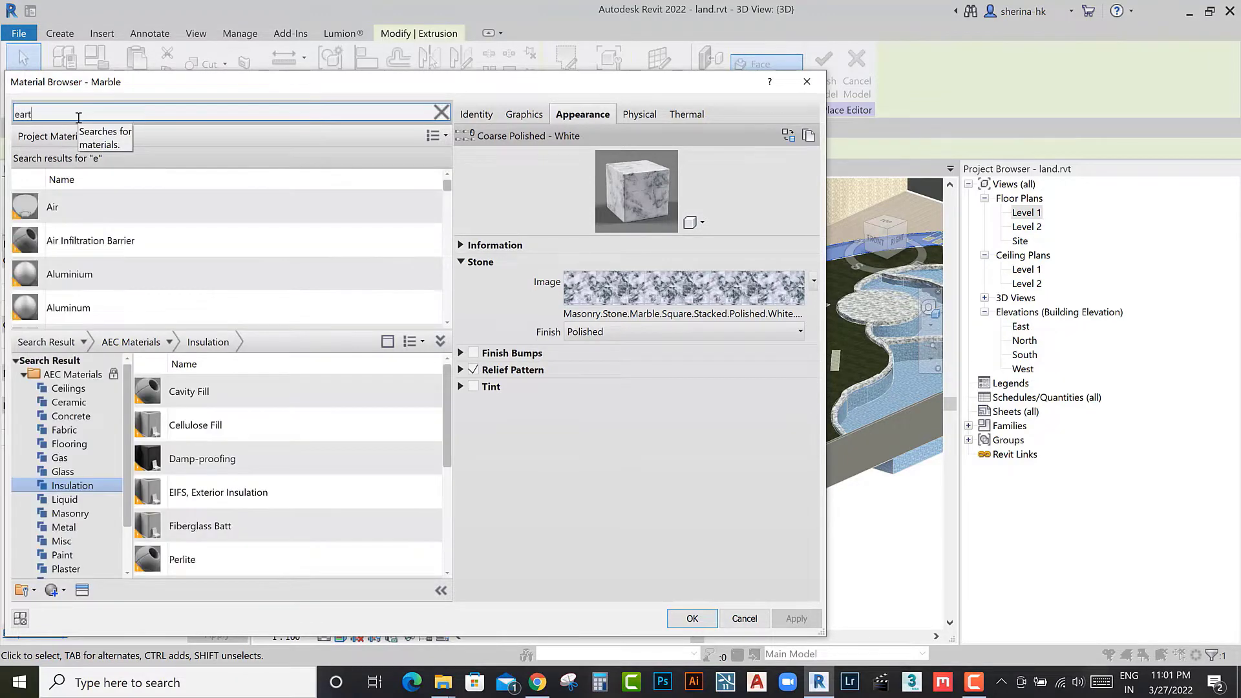
text(h)
click(84, 202)
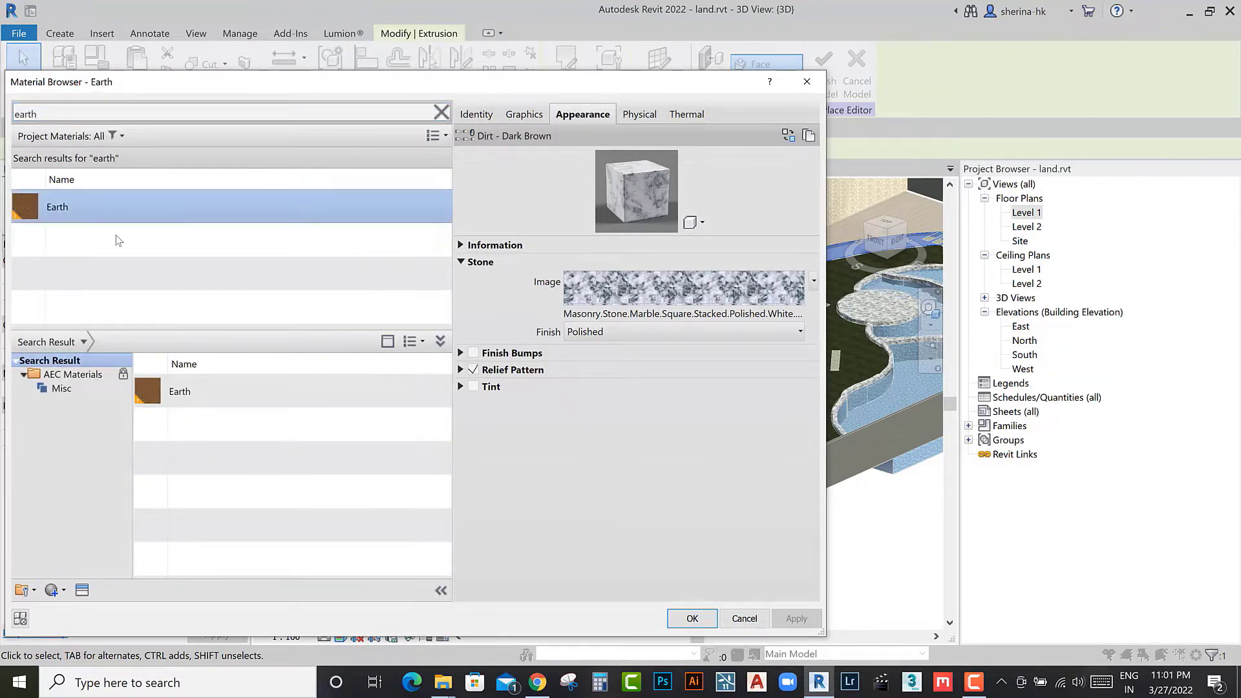
click(692, 618)
click(533, 585)
Step: Try extrusion start -2.00 and end 1.00 on the Earth path strip
scroll(370, 389, up, 3)
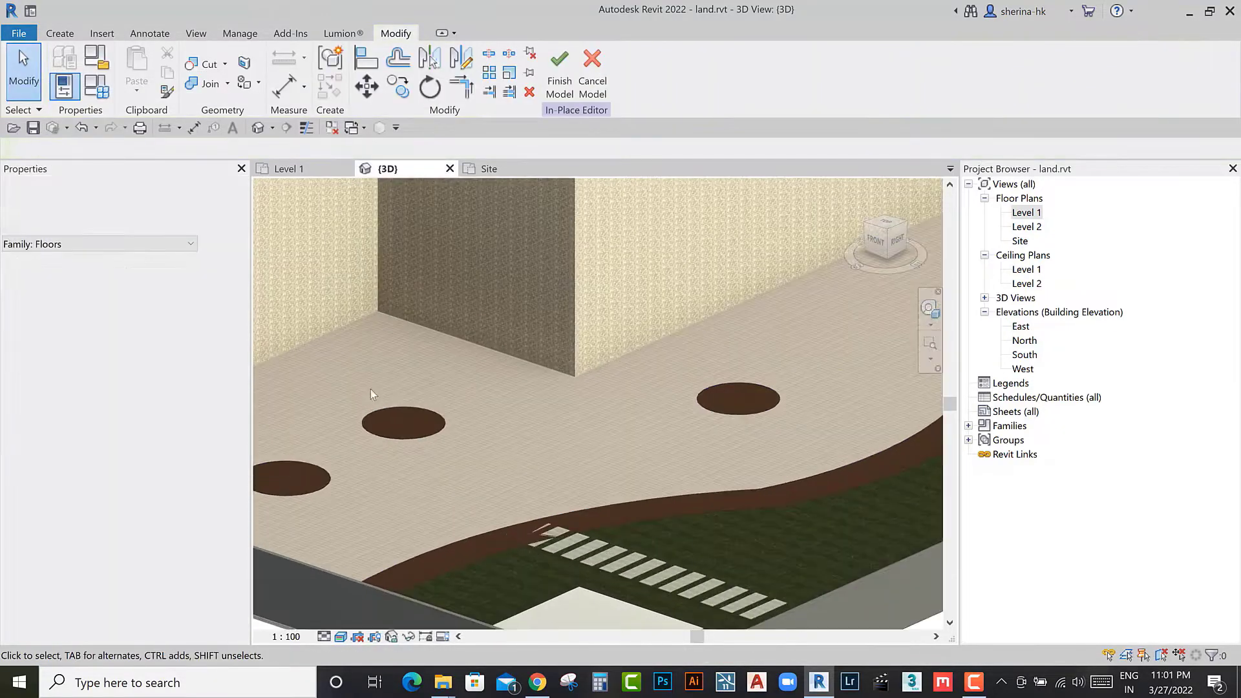
click(776, 493)
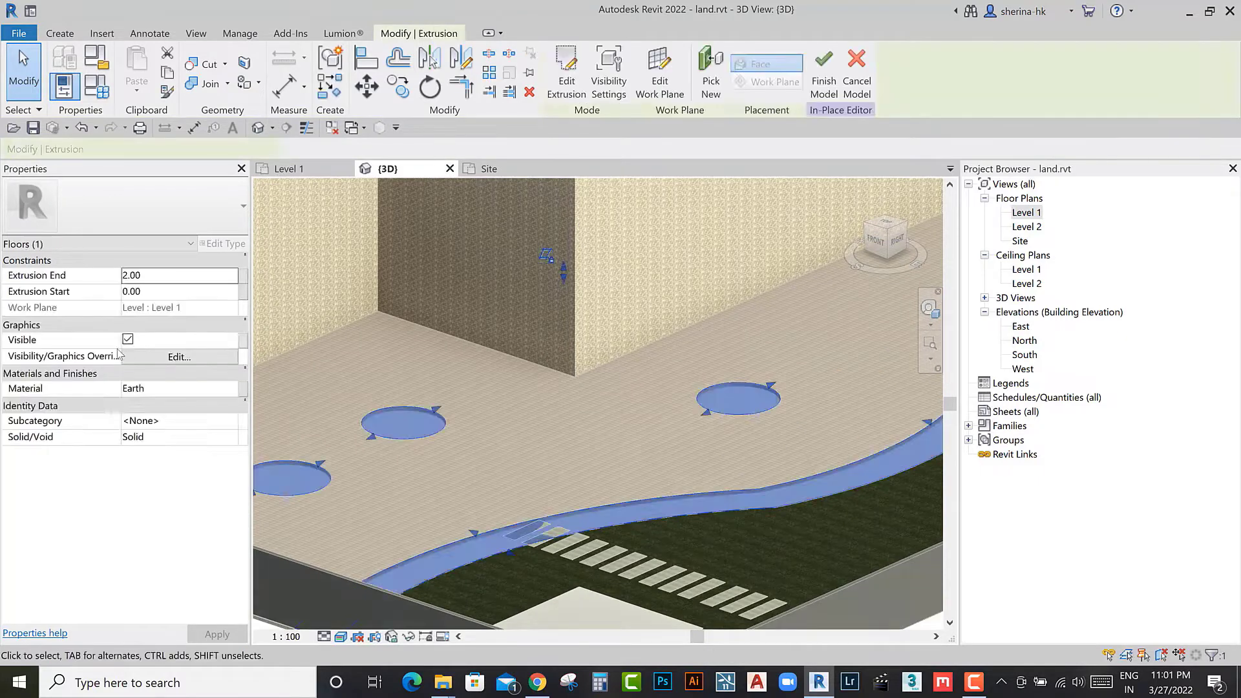
click(150, 279)
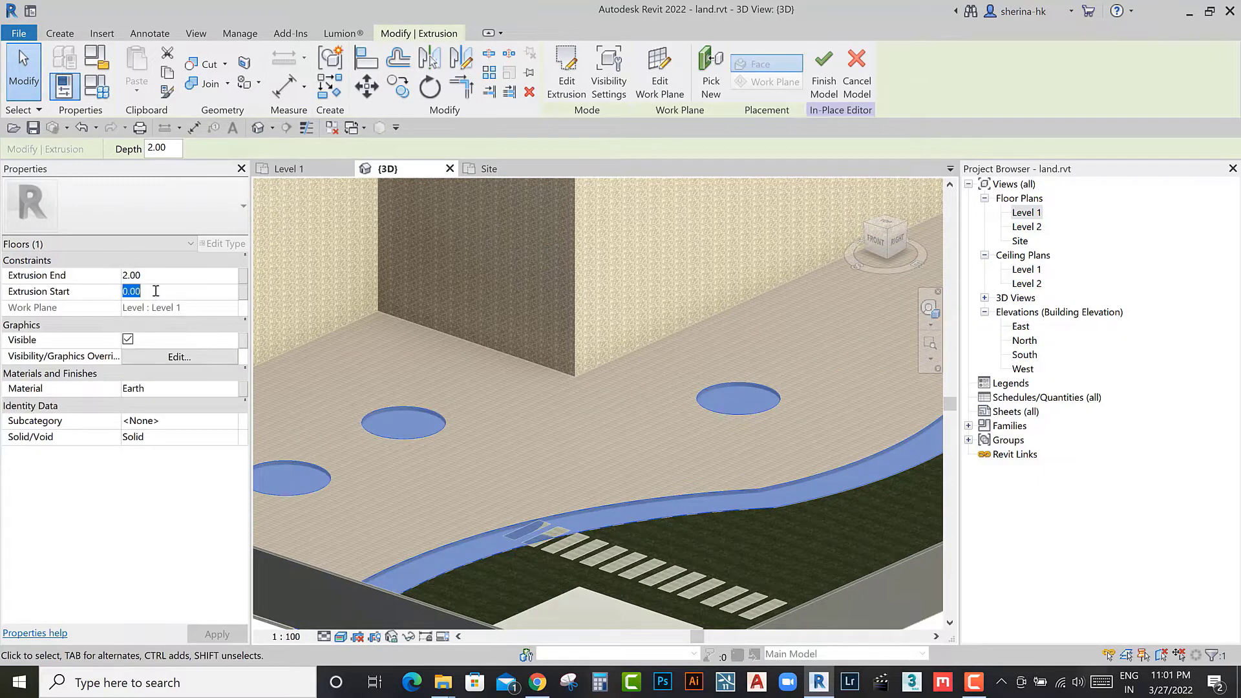
text(-2)
key(Return)
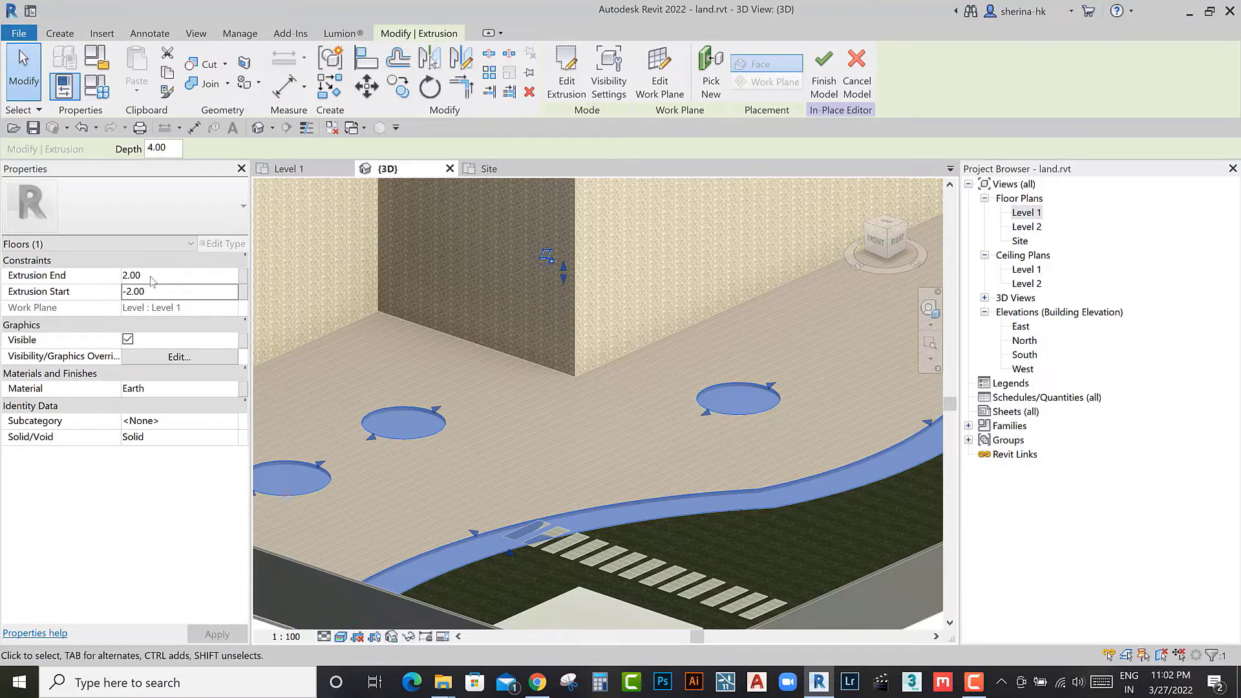
scroll(595, 518, up, 3)
middle_drag(596, 623, 596, 518)
click(177, 277)
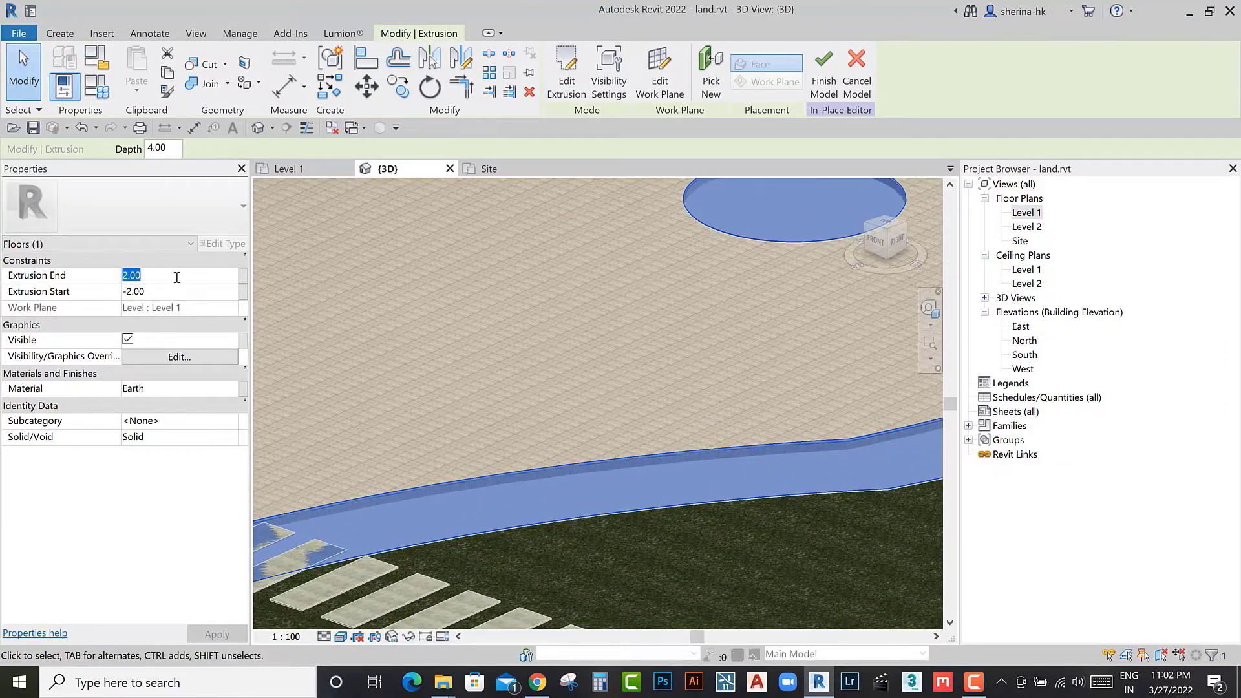
text(1)
key(Return)
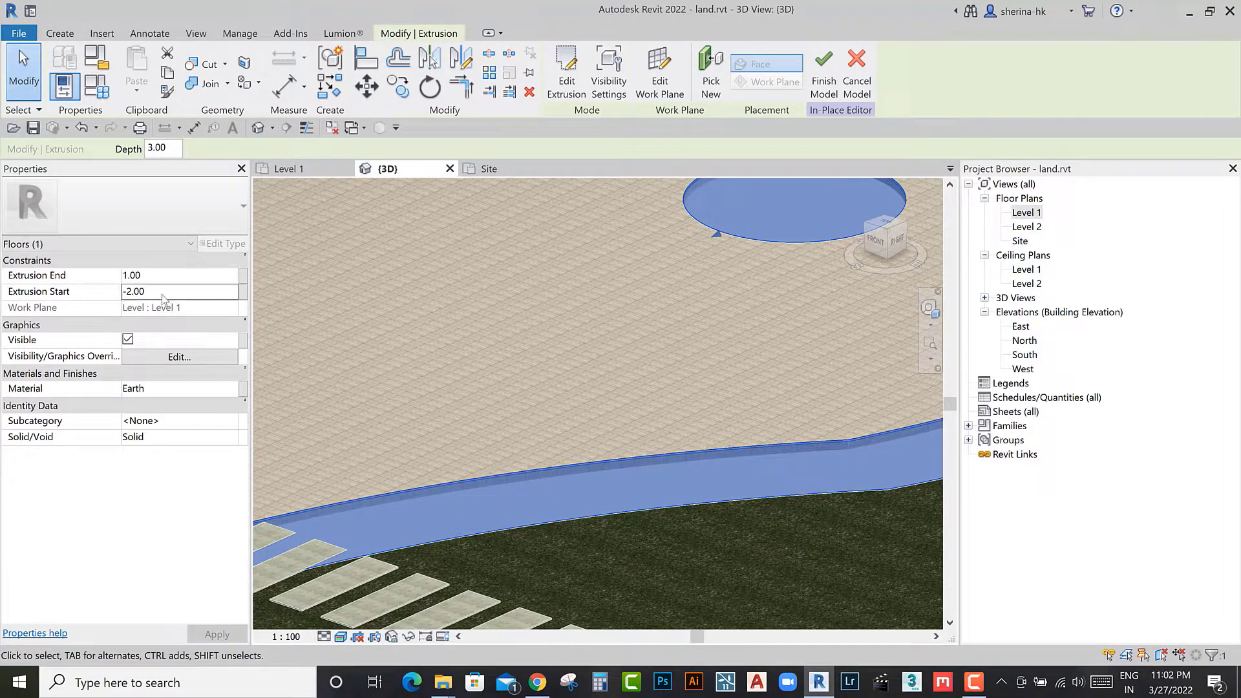
drag(163, 296, 122, 303)
text(5)
key(Return)
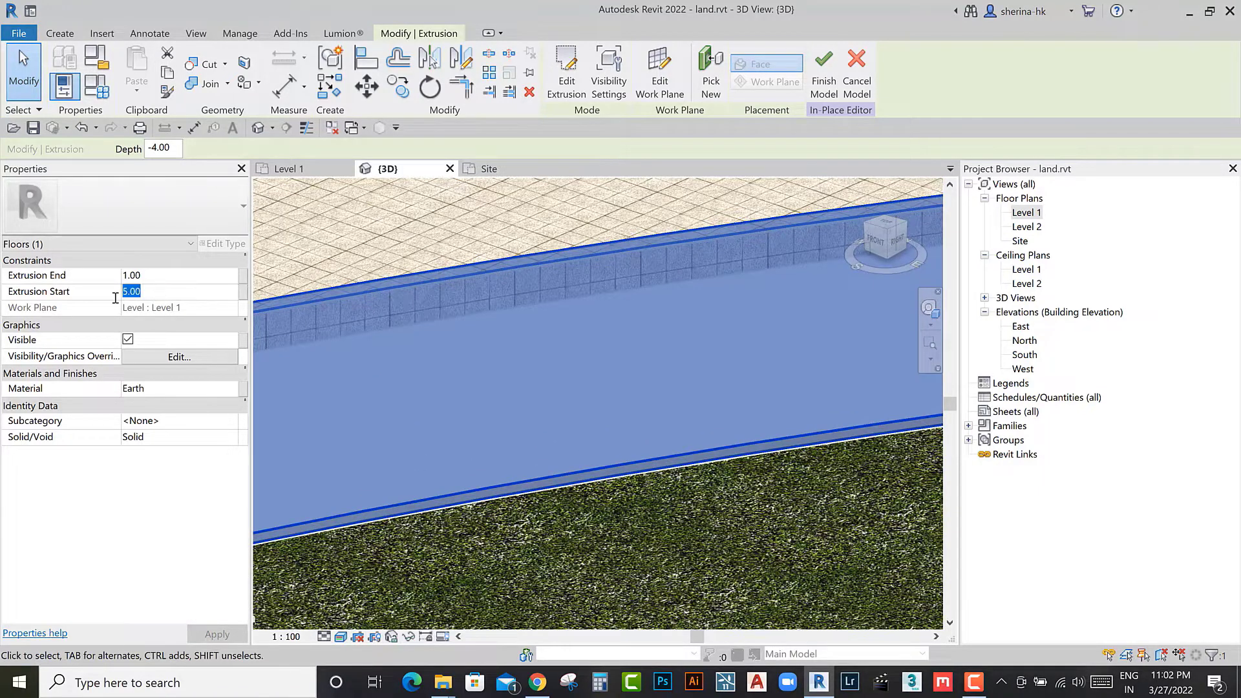
Step: Set the strip's Extrusion End to -17.00
click(168, 276)
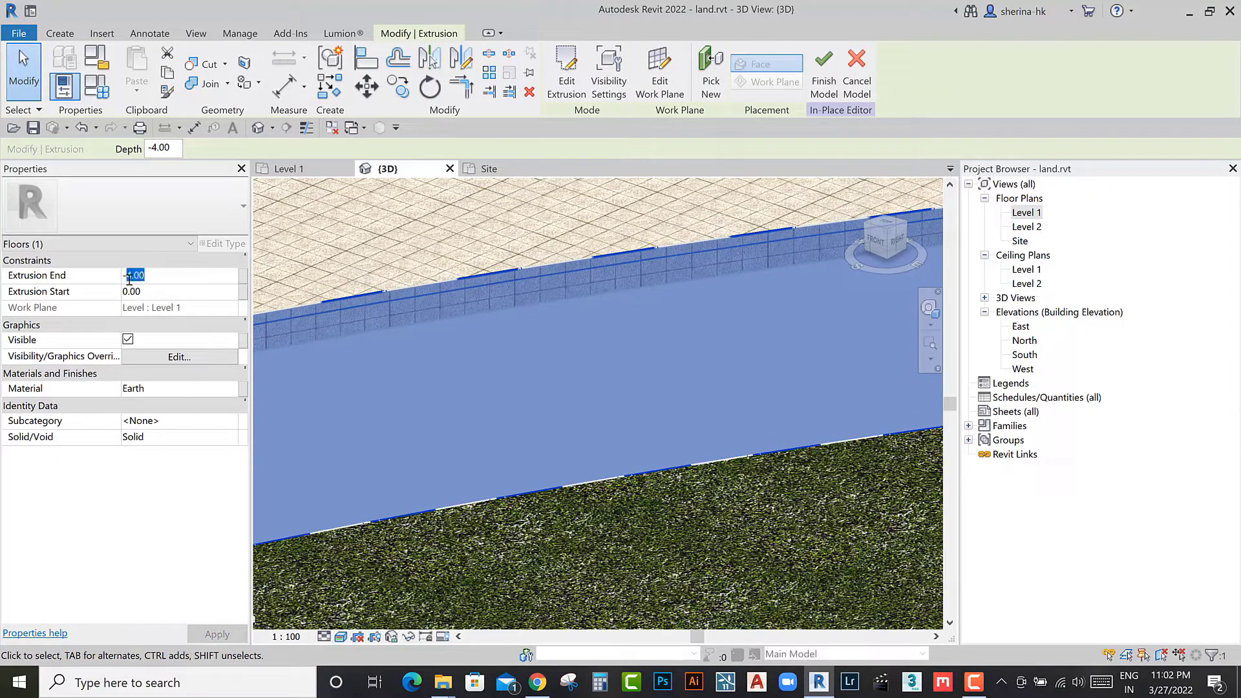
text(-12)
click(414, 399)
click(464, 398)
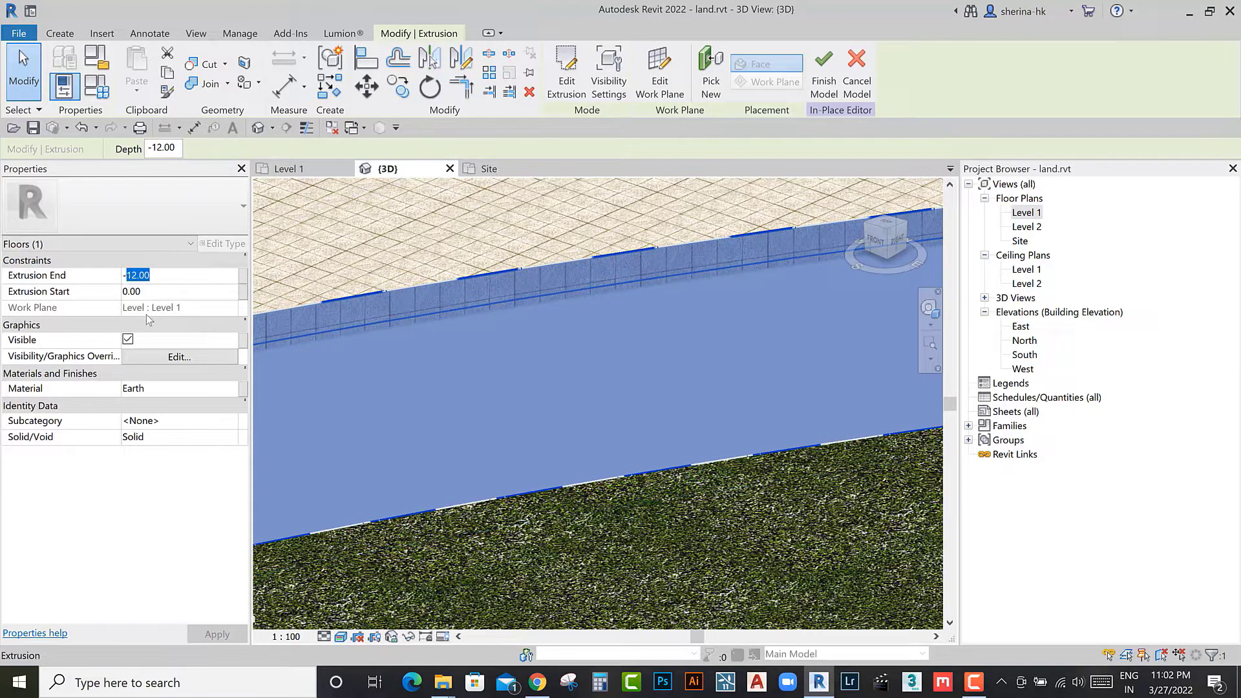
text(17)
key(Return)
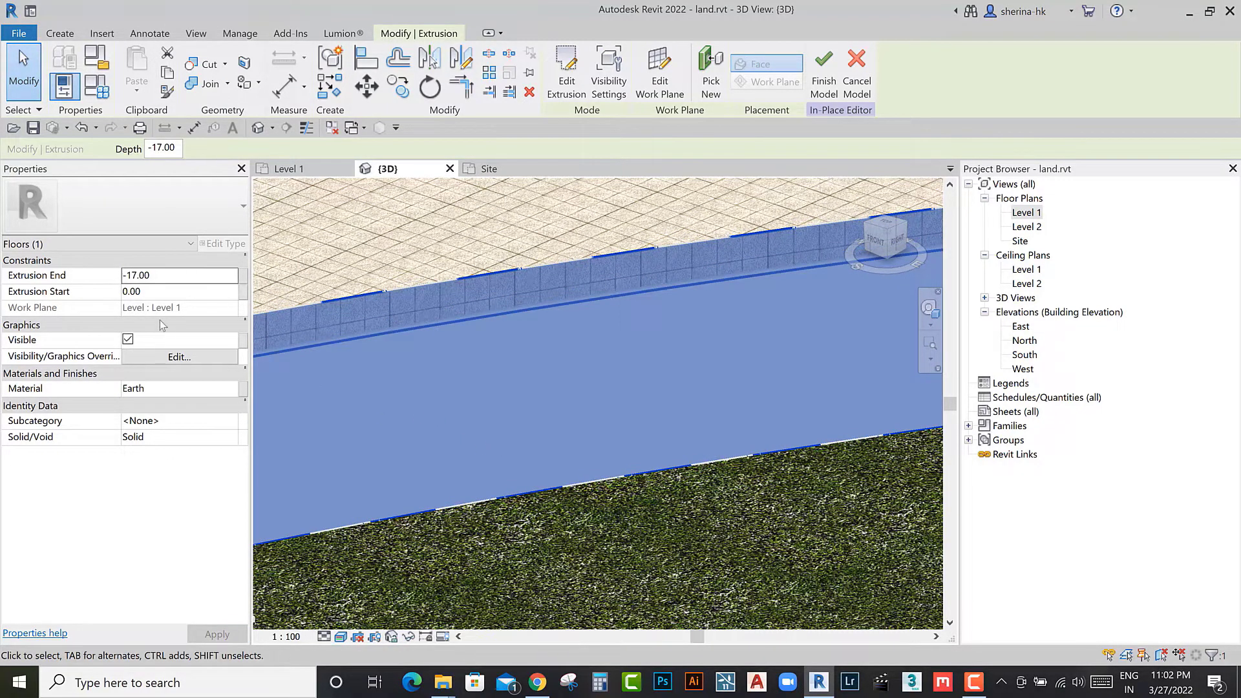
Step: Set Extrusion Start to -15.00 and finish the in-place model
click(157, 290)
text(-12)
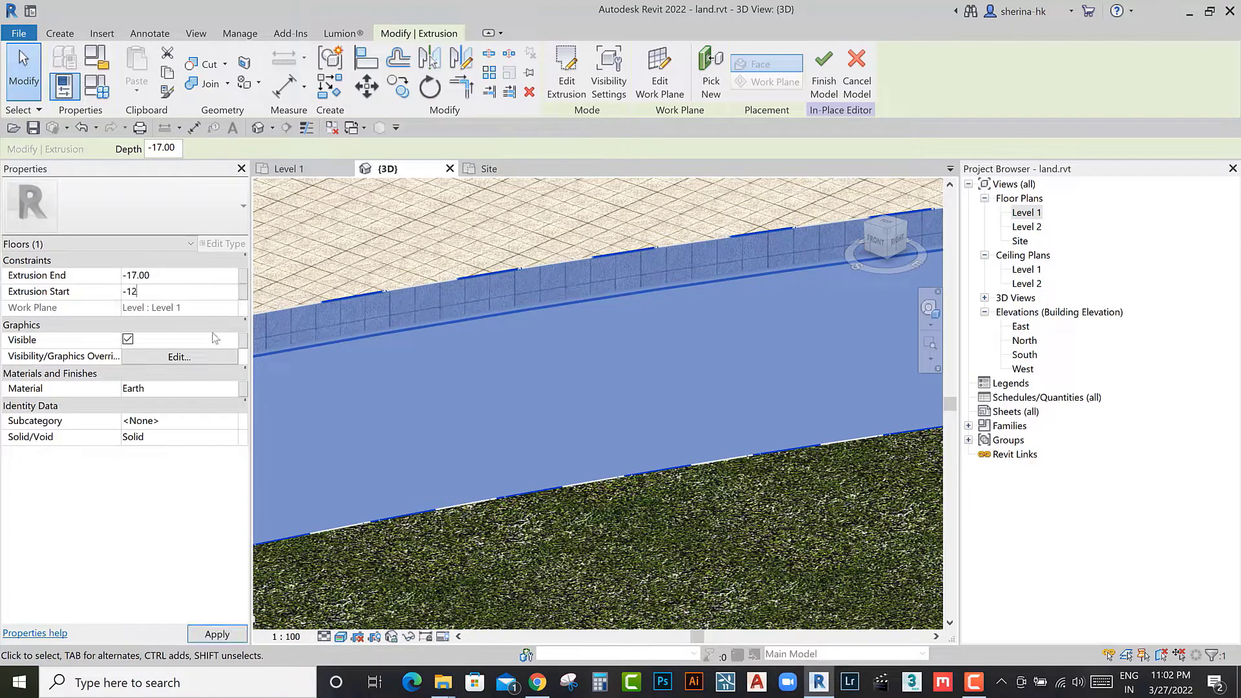
key(Return)
scroll(479, 393, down, 3)
scroll(483, 406, down, 2)
scroll(406, 367, up, 4)
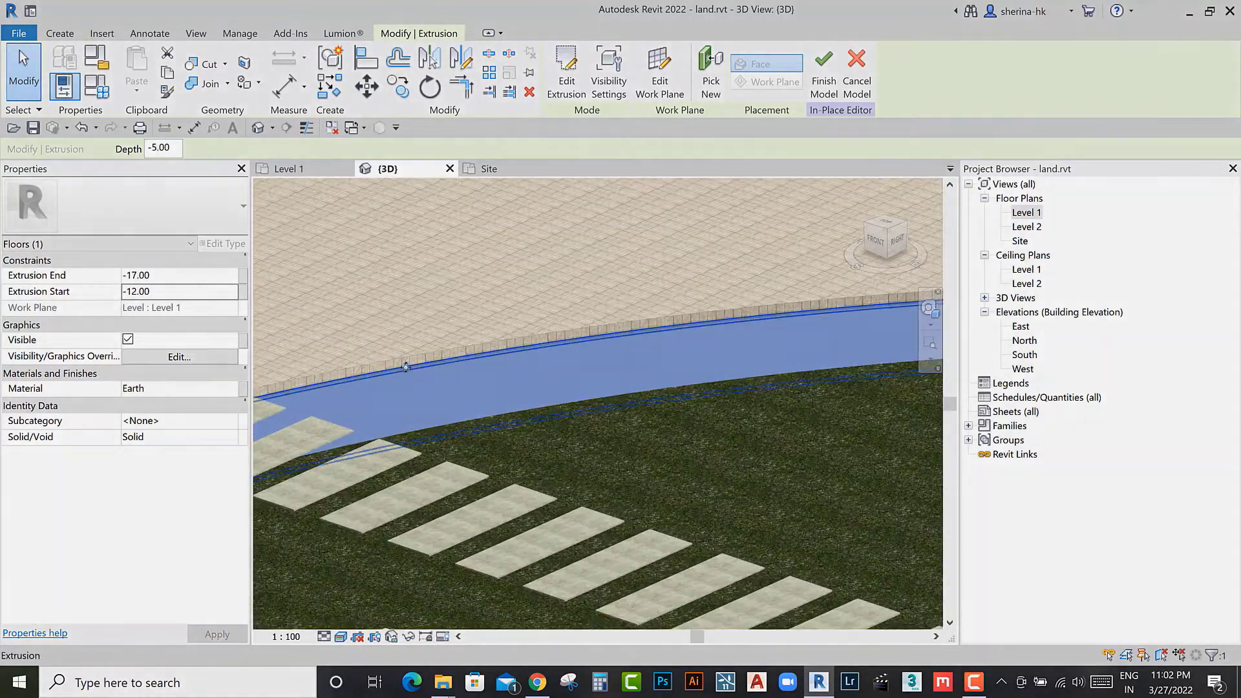
scroll(406, 367, up, 3)
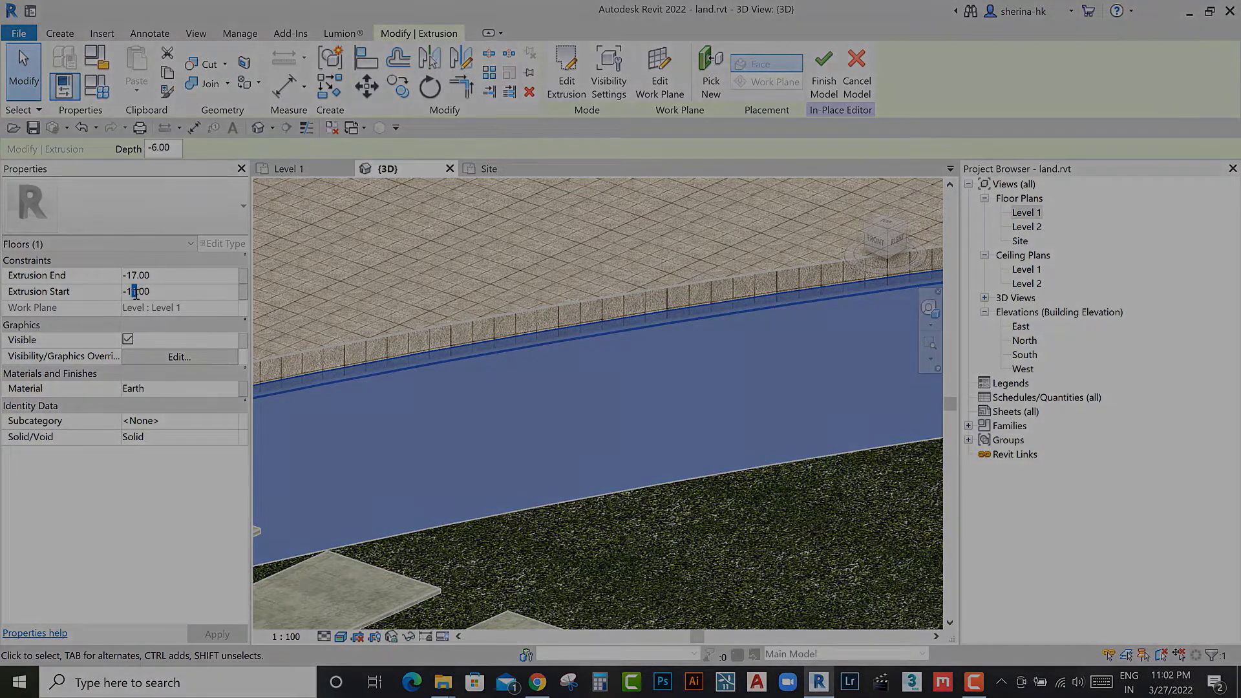
text(-15)
key(Return)
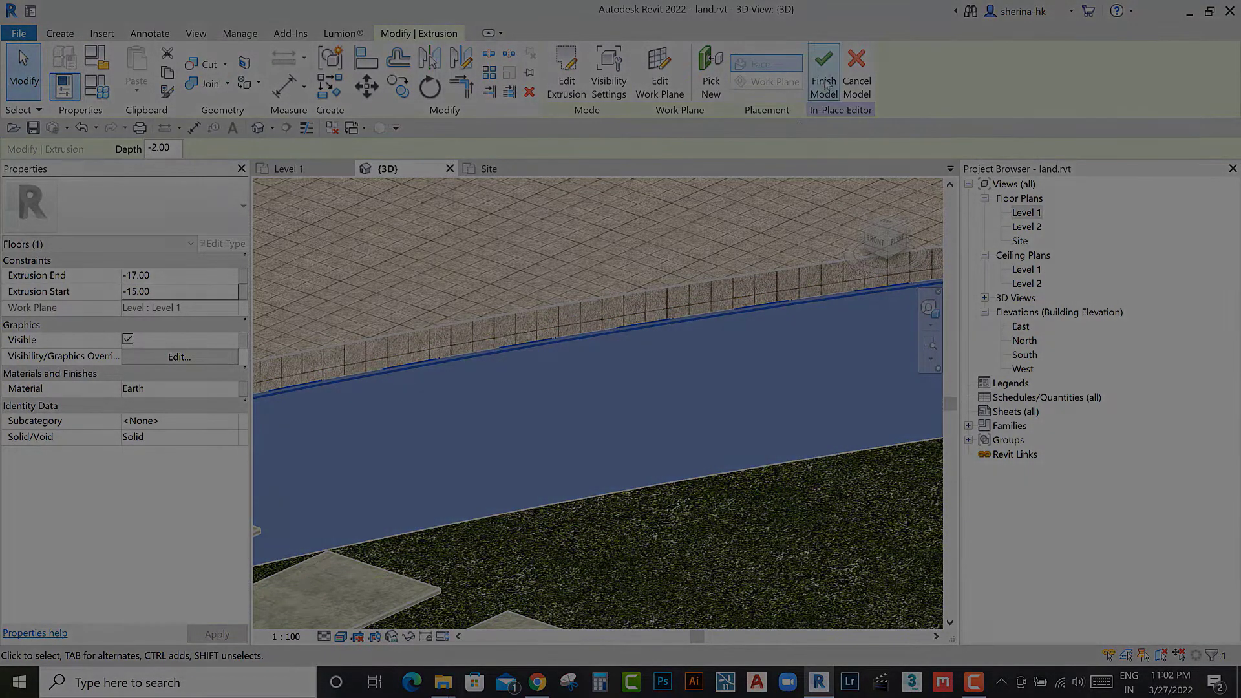
click(826, 84)
scroll(561, 446, down, 3)
scroll(561, 446, down, 2)
Step: Enter Lumion's material editor with the pool centred in view
shift+middle_drag(561, 446, 569, 536)
scroll(576, 536, down, 4)
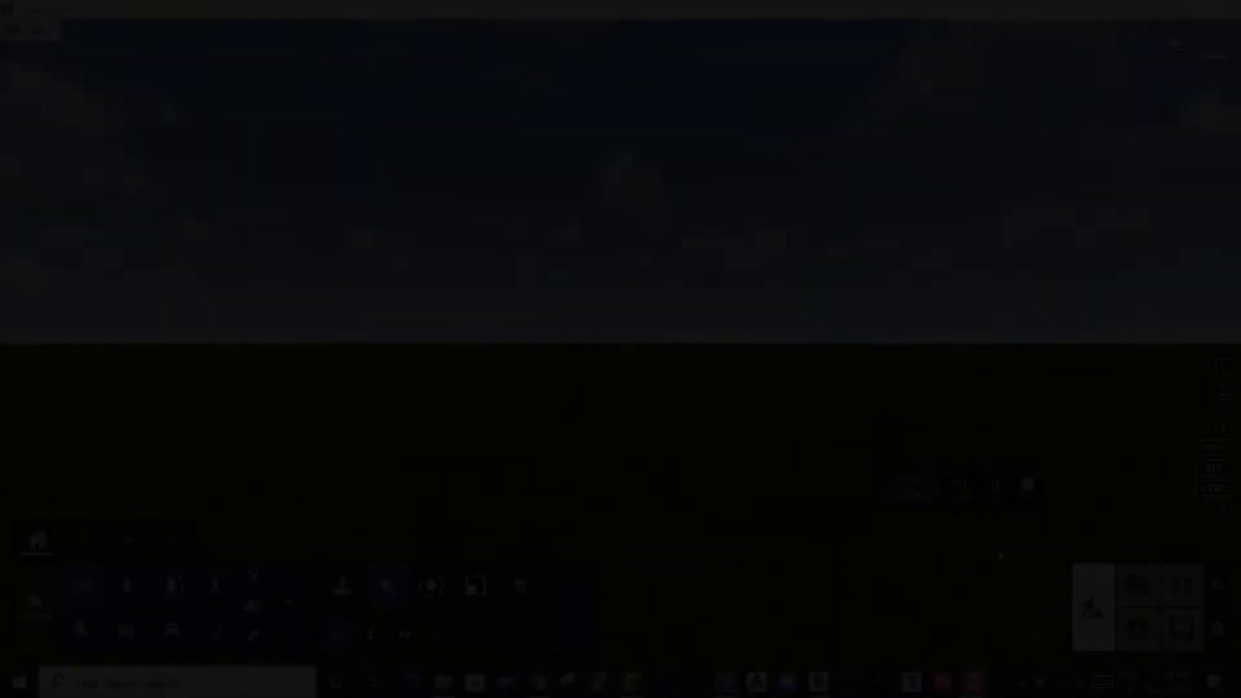
scroll(773, 545, up, 5)
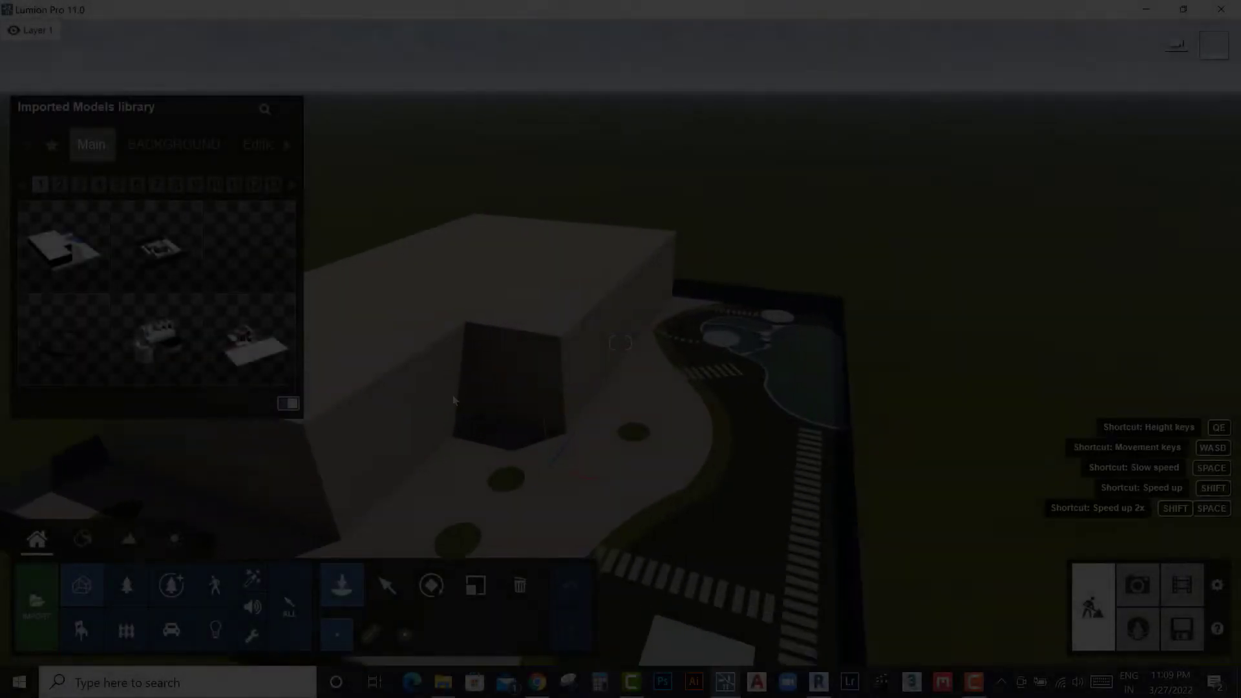
click(86, 546)
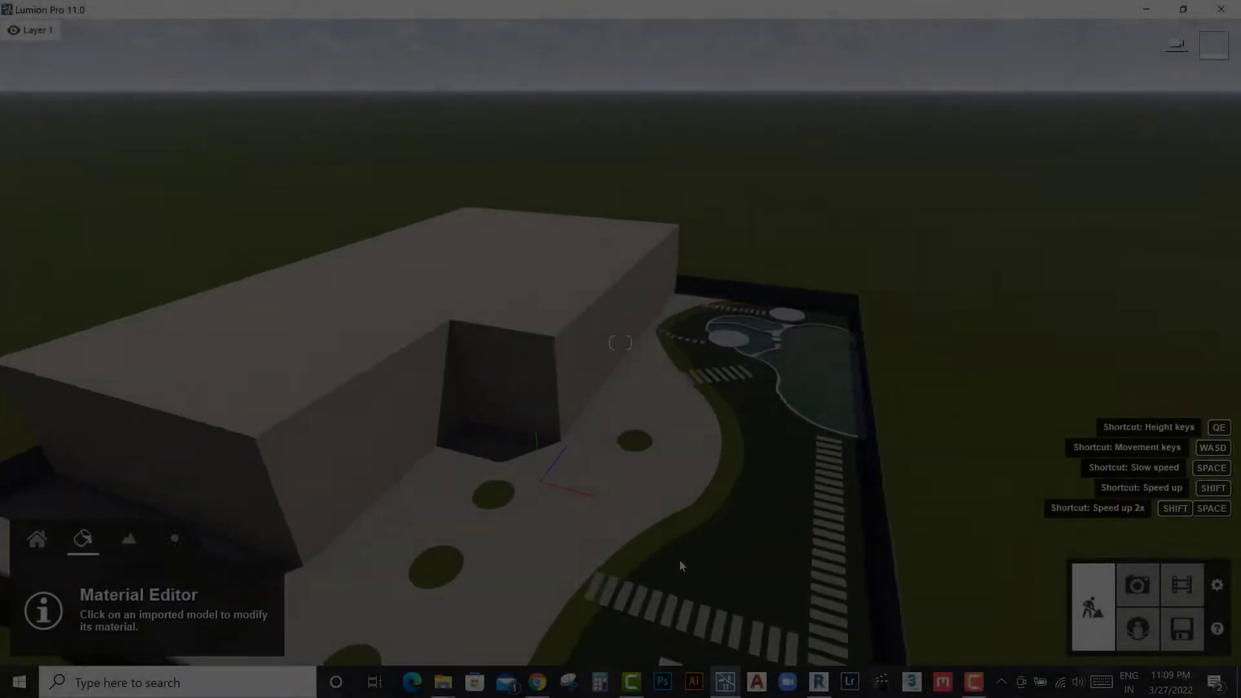
scroll(670, 558, up, 5)
right_drag(621, 614, 621, 560)
scroll(622, 560, down, 5)
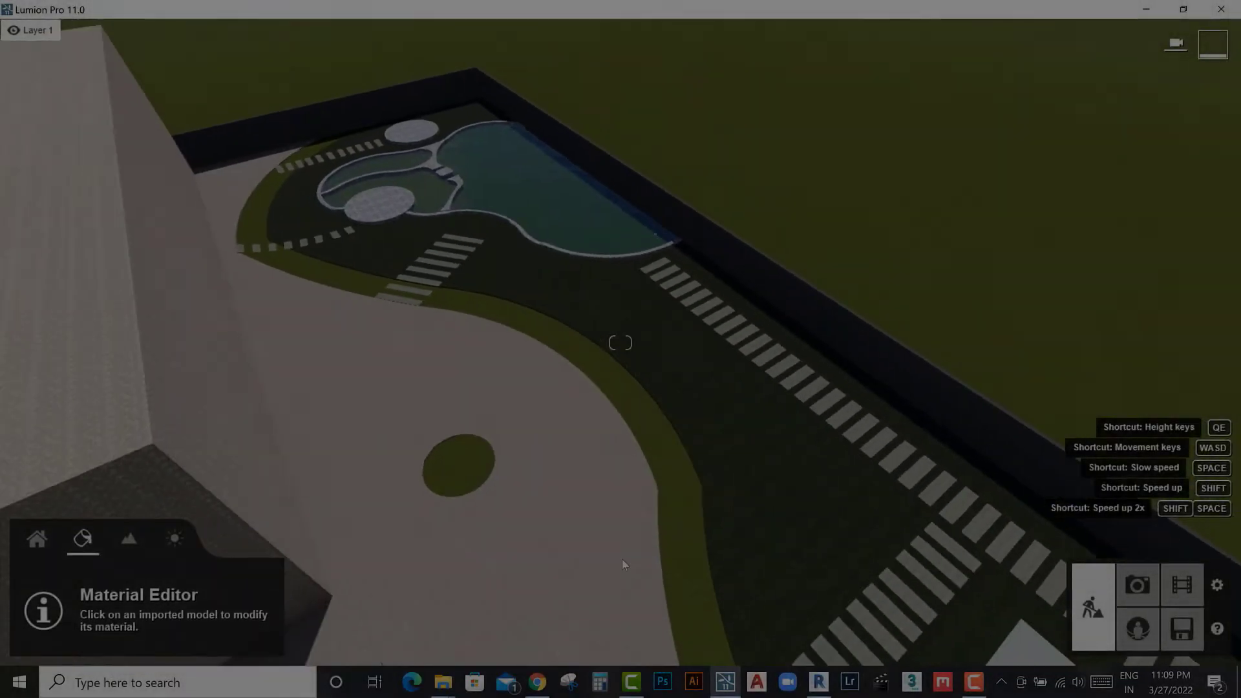
scroll(596, 534, up, 5)
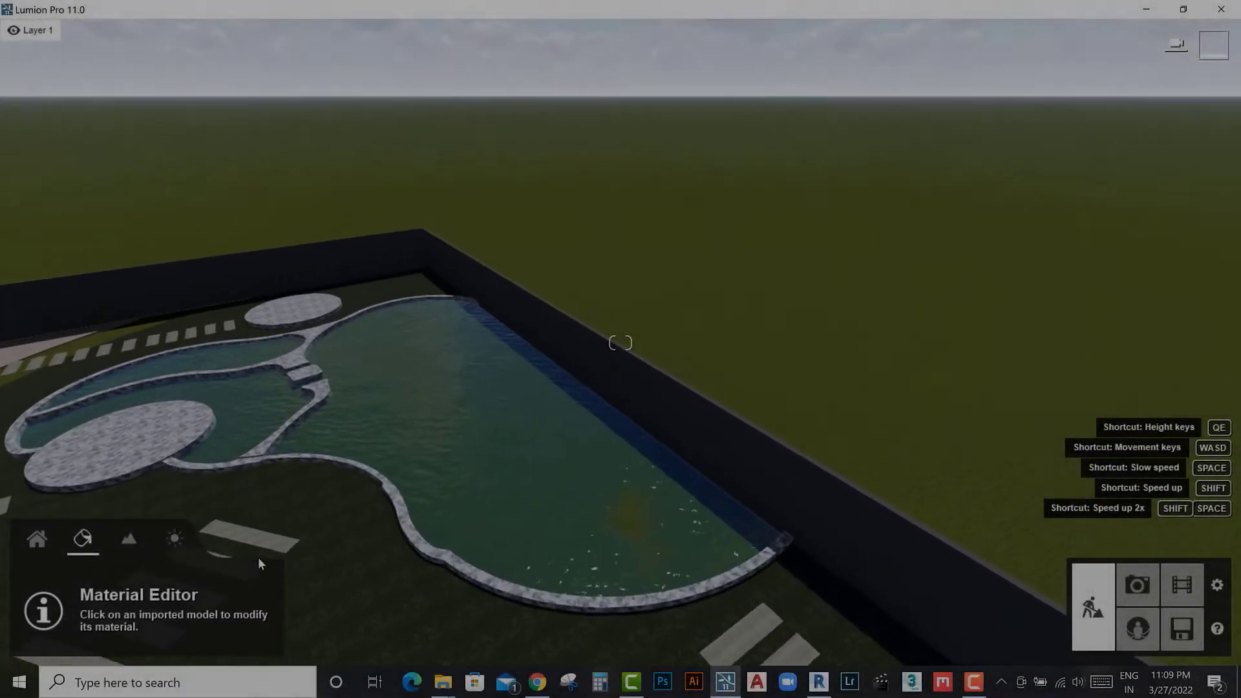
Step: Apply the white wall material from Custom materials page 7 to the boundary wall
click(665, 485)
click(222, 122)
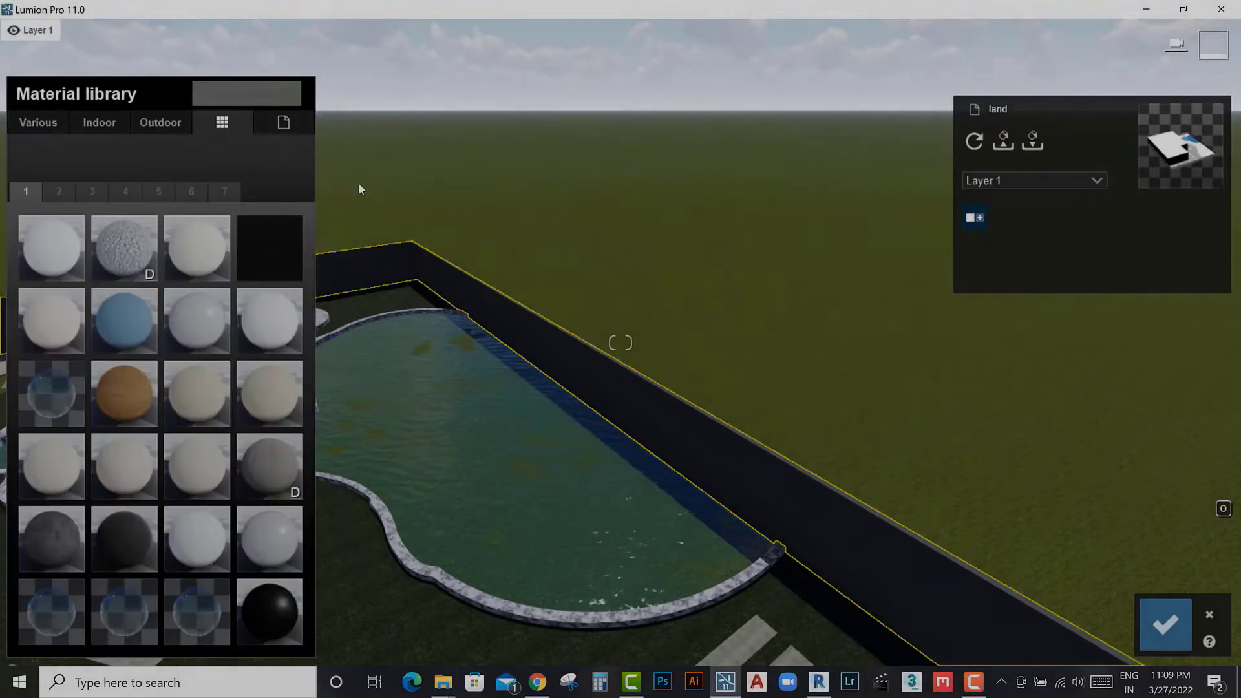
click(225, 191)
click(109, 339)
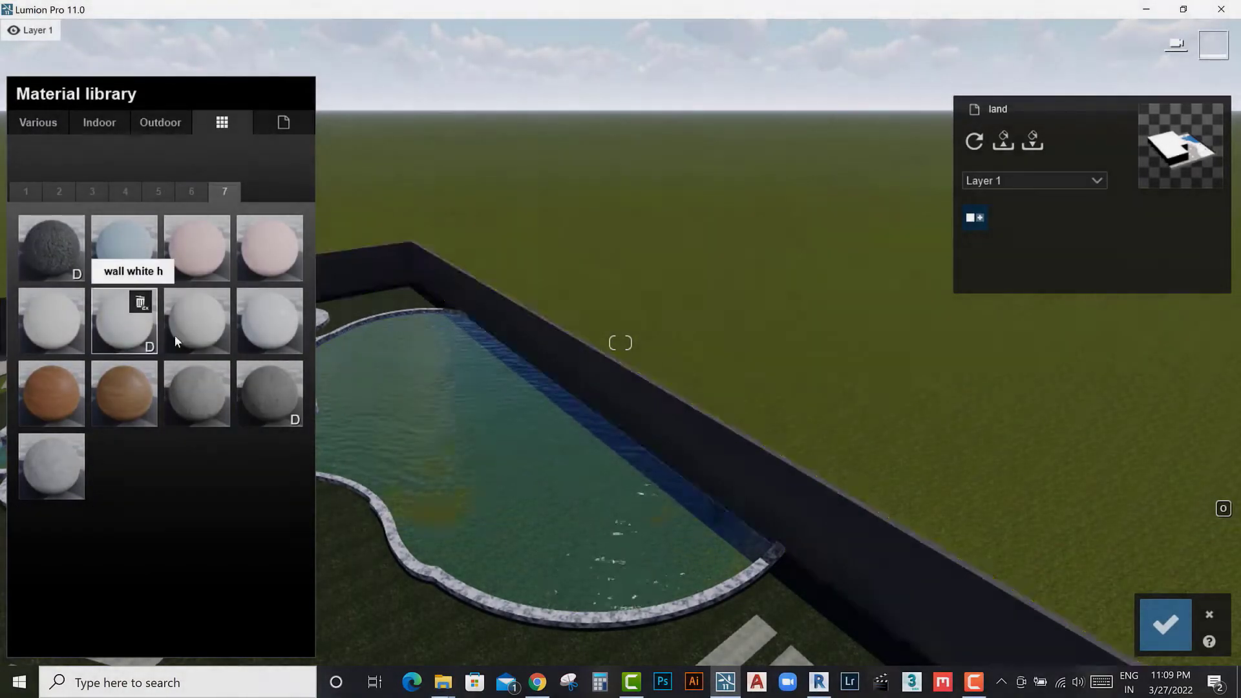
scroll(680, 445, down, 3)
click(1165, 624)
scroll(674, 536, up, 2)
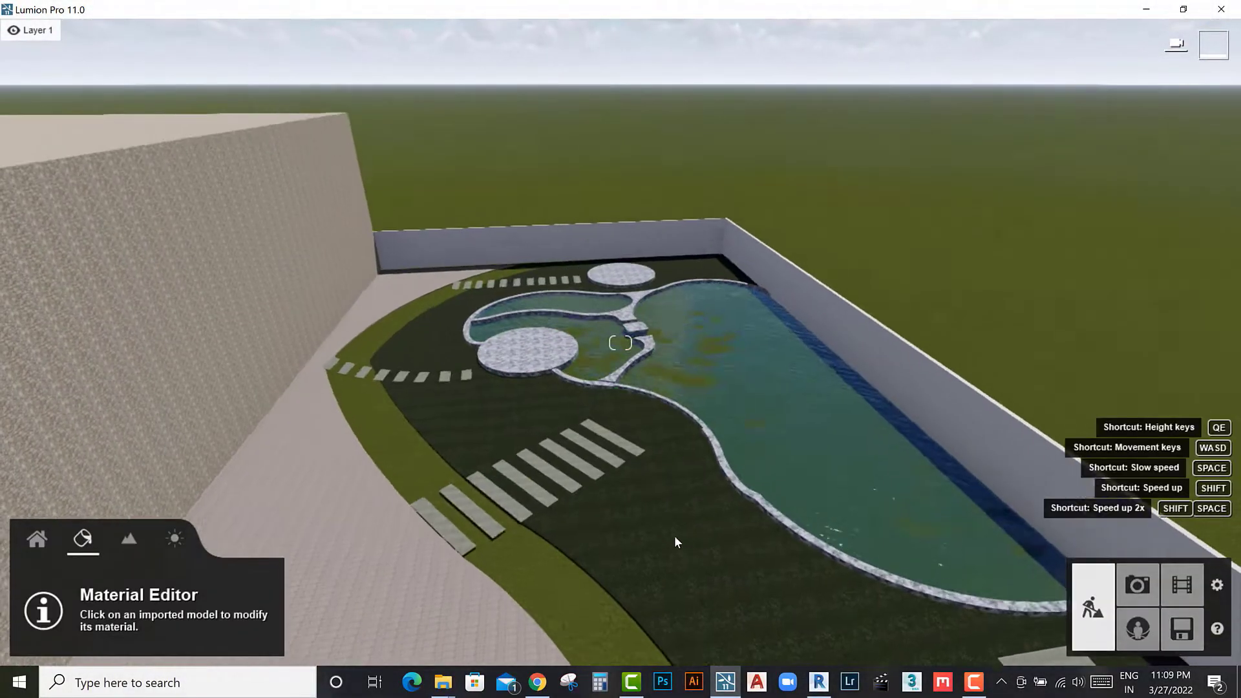
Step: Give the ground Checkerboard Grass 02 with stronger colorization and smaller blades
click(678, 537)
click(45, 121)
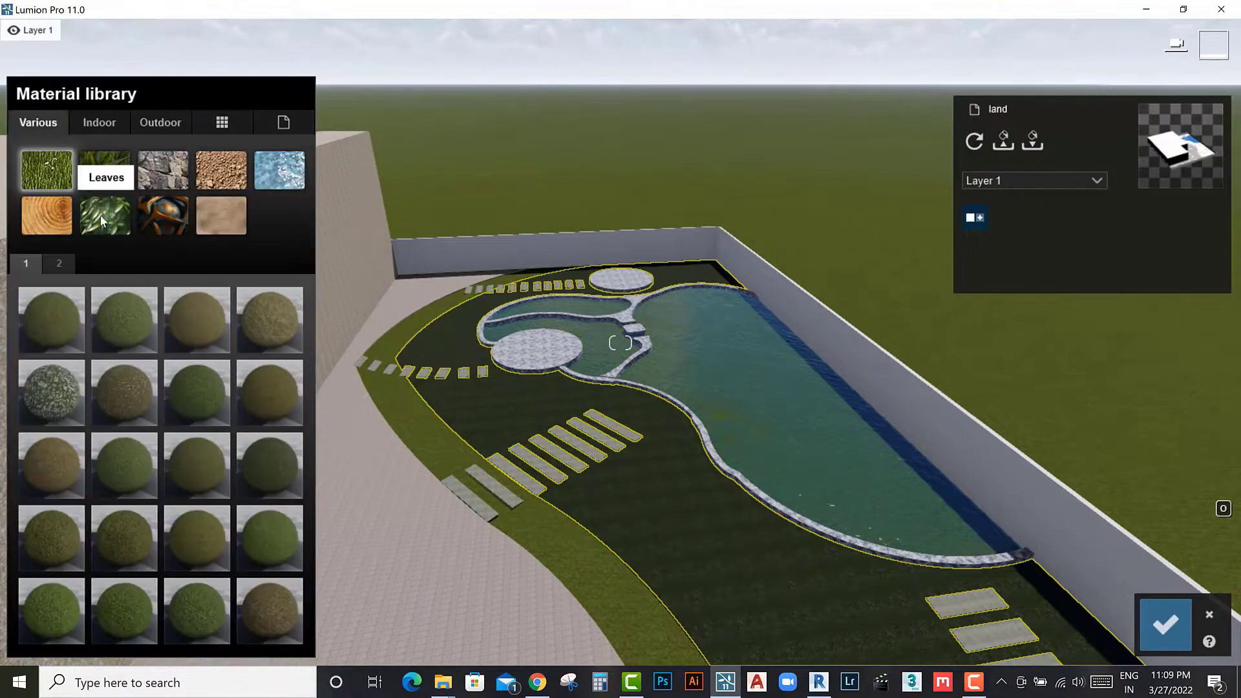
click(96, 183)
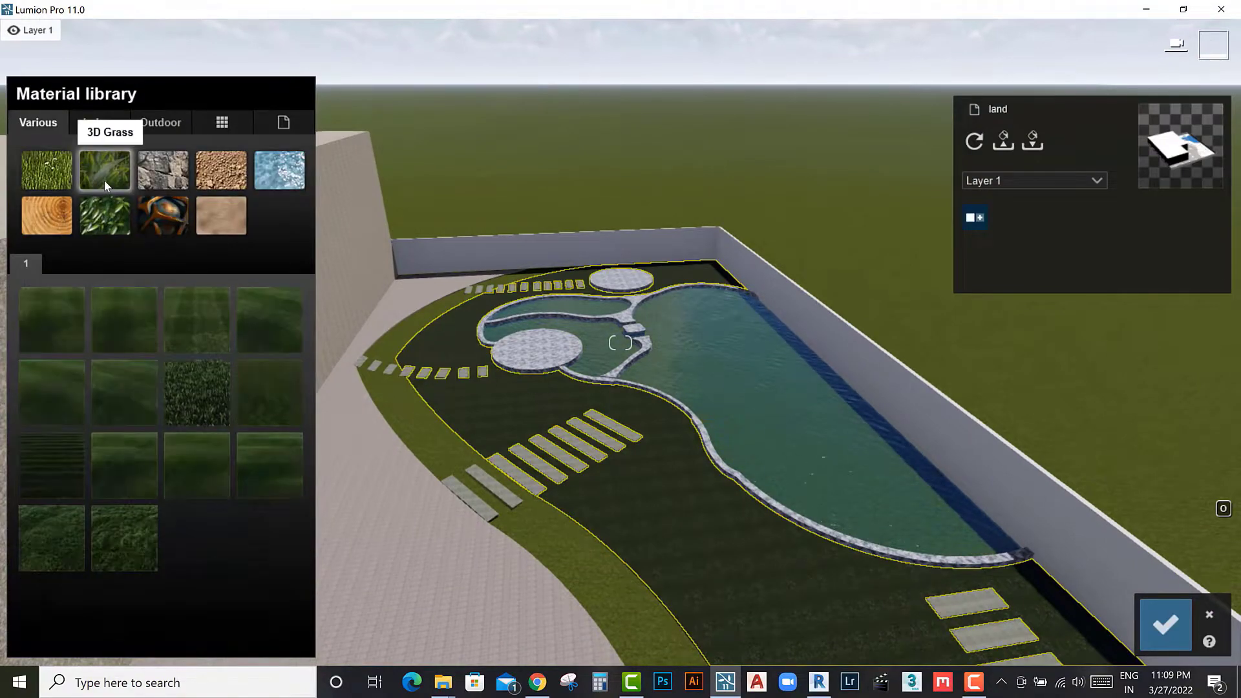
click(124, 327)
scroll(569, 549, up, 3)
scroll(648, 457, up, 3)
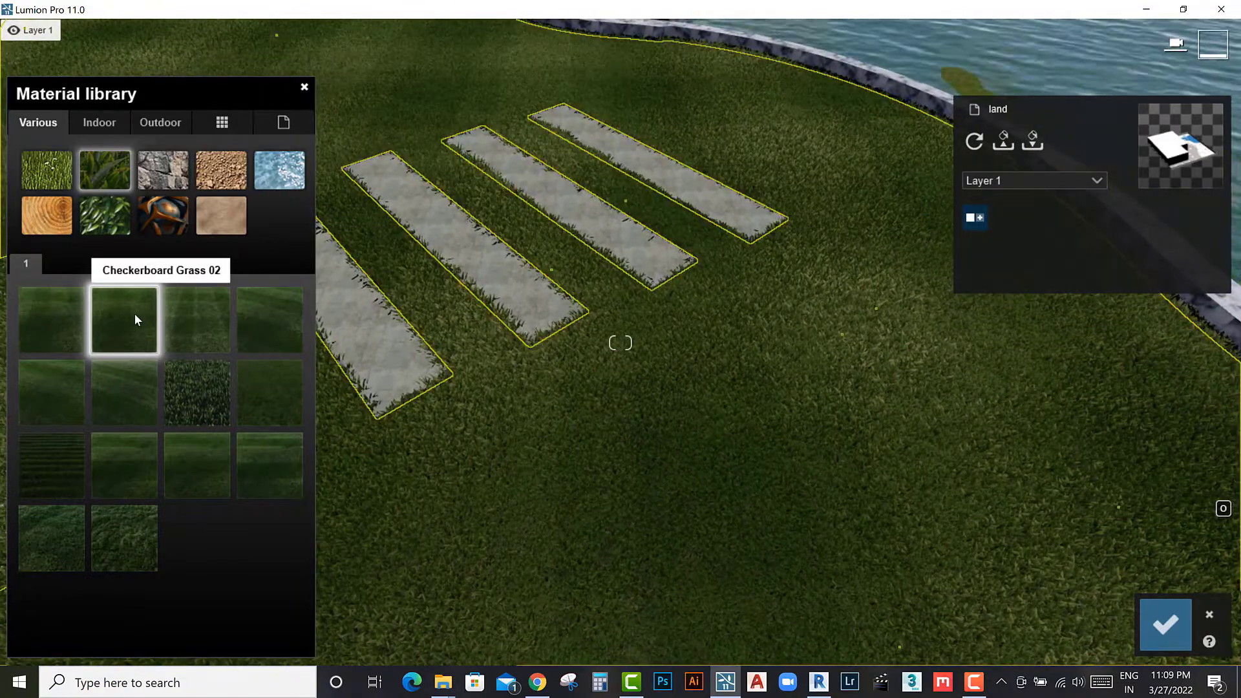
click(136, 316)
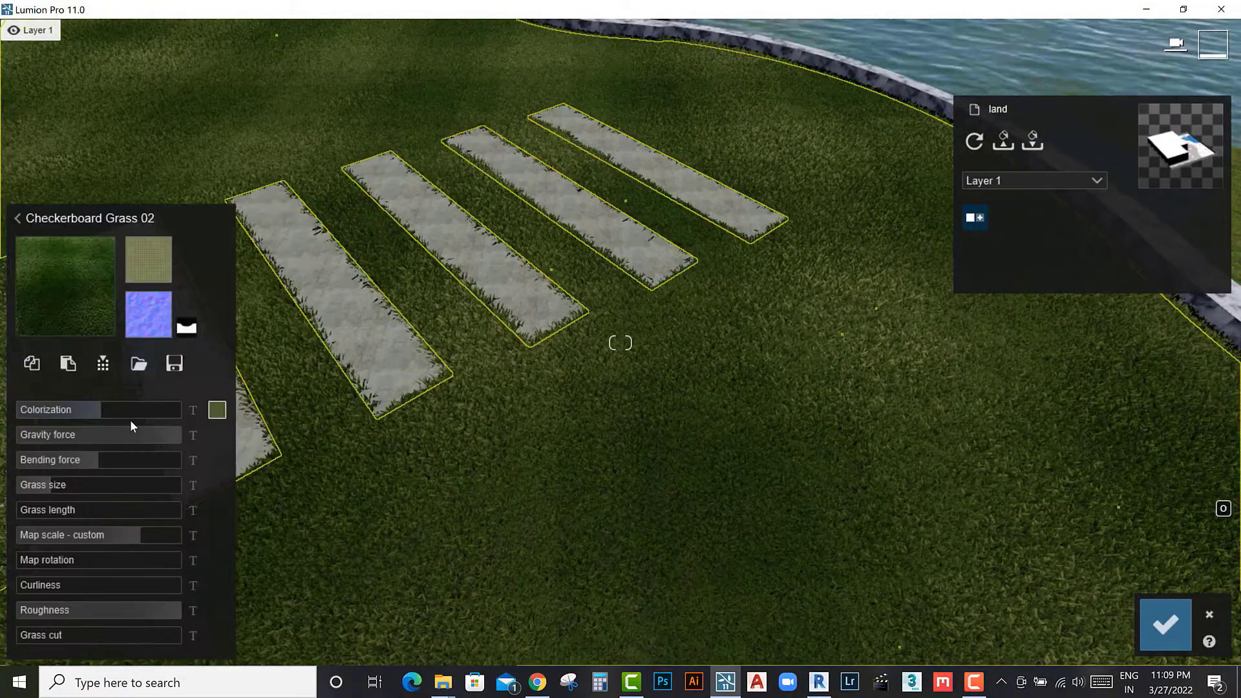
drag(95, 416, 110, 412)
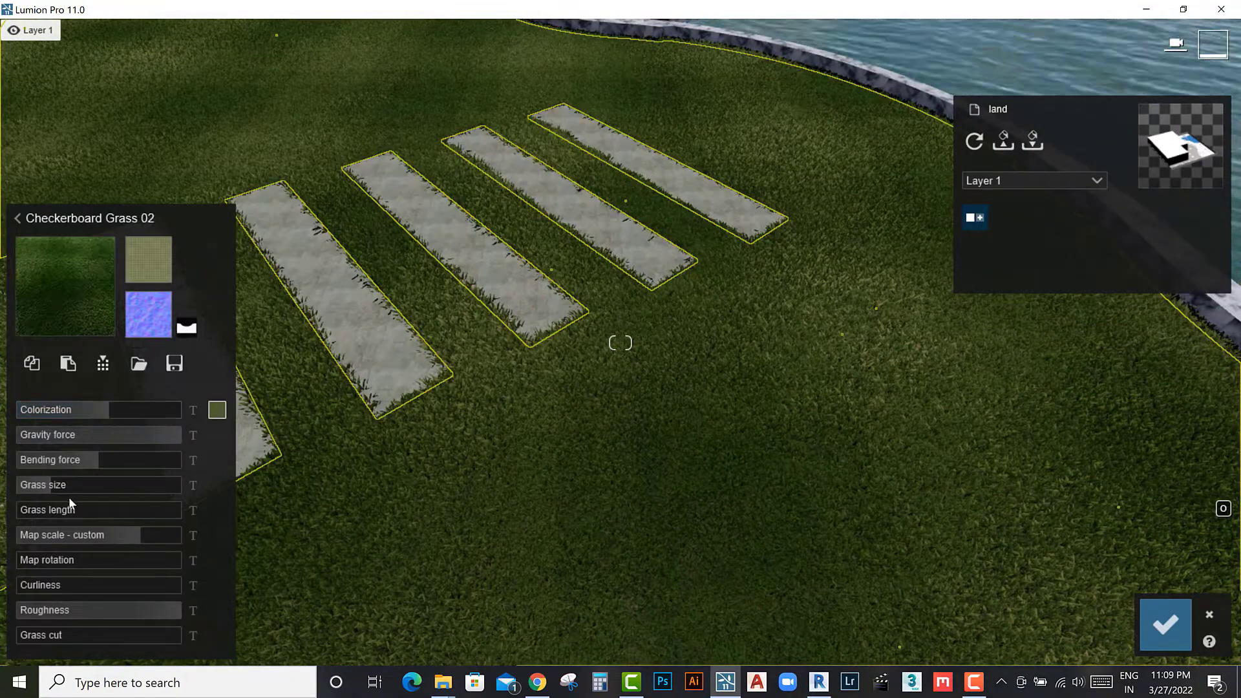
drag(44, 487, 41, 490)
Step: Shrink the grass size, then try Row Grass 02 with size reduced to zero
scroll(669, 557, down, 3)
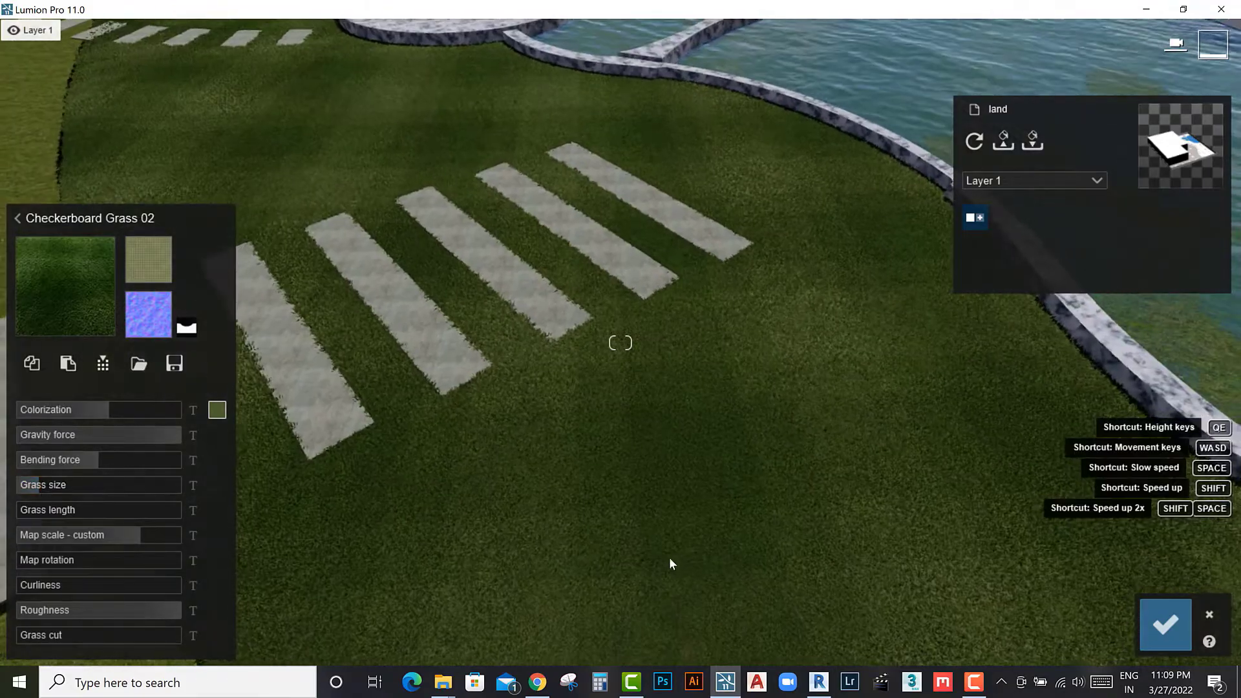
scroll(669, 557, down, 3)
right_drag(621, 343, 491, 342)
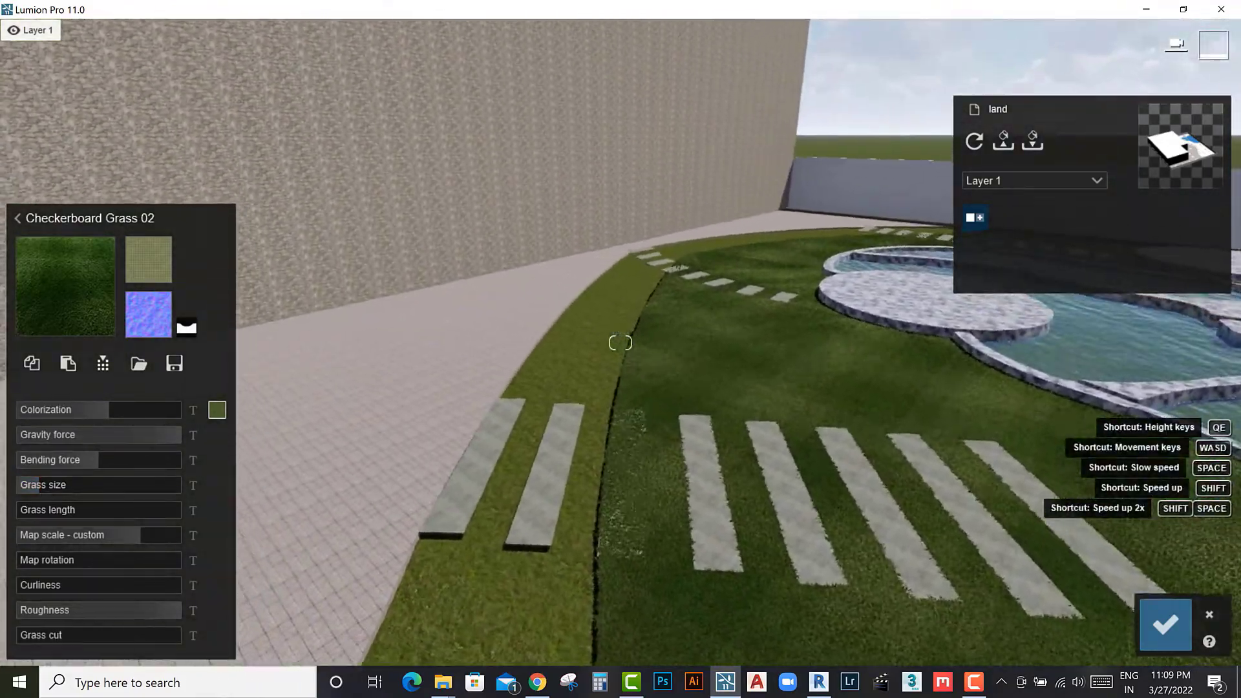
right_drag(620, 342, 750, 362)
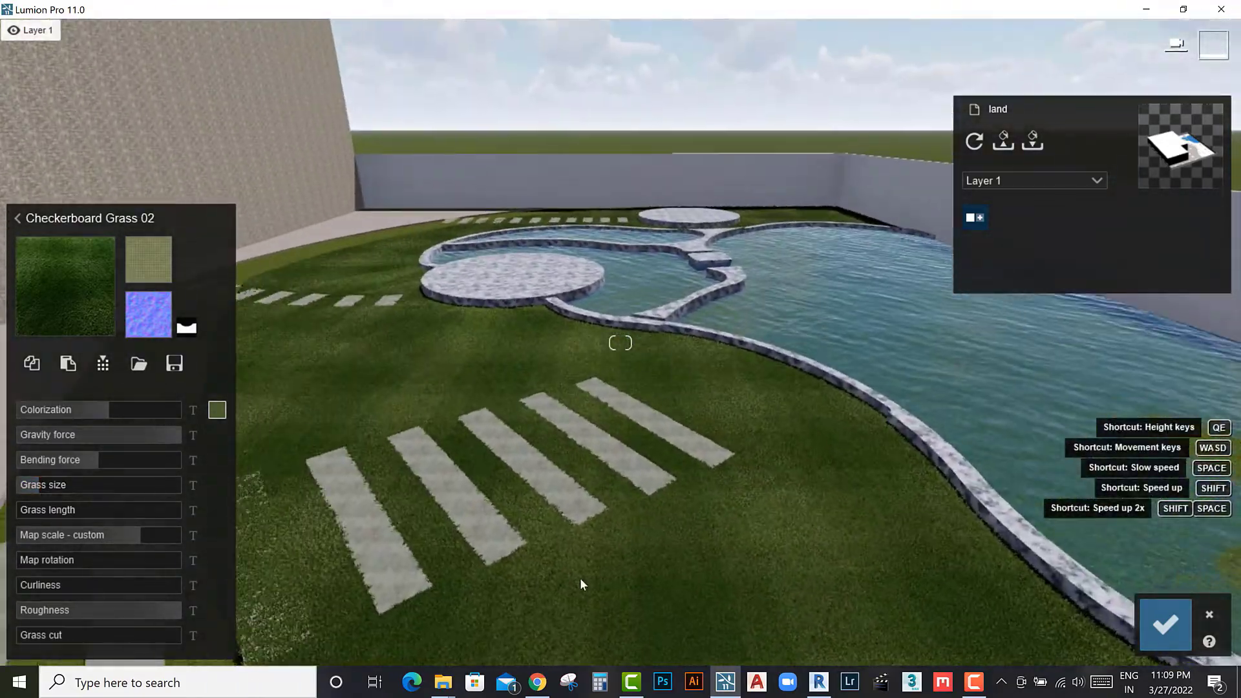
drag(38, 487, 58, 511)
click(64, 300)
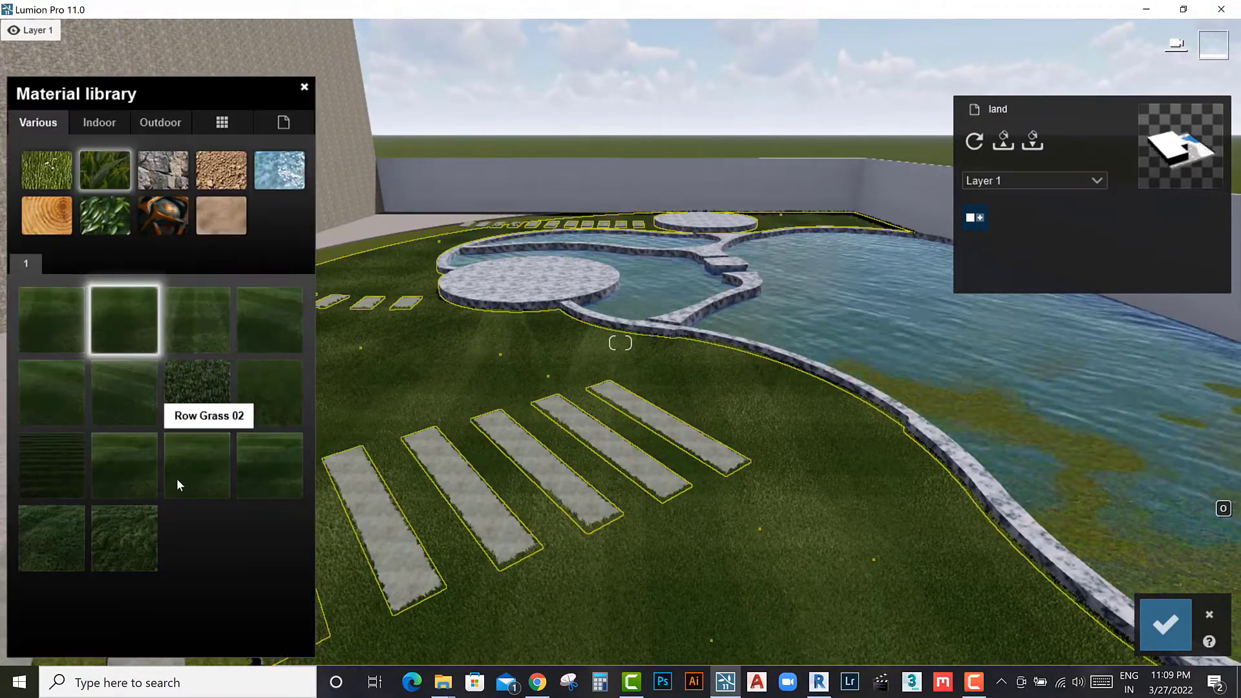
click(188, 462)
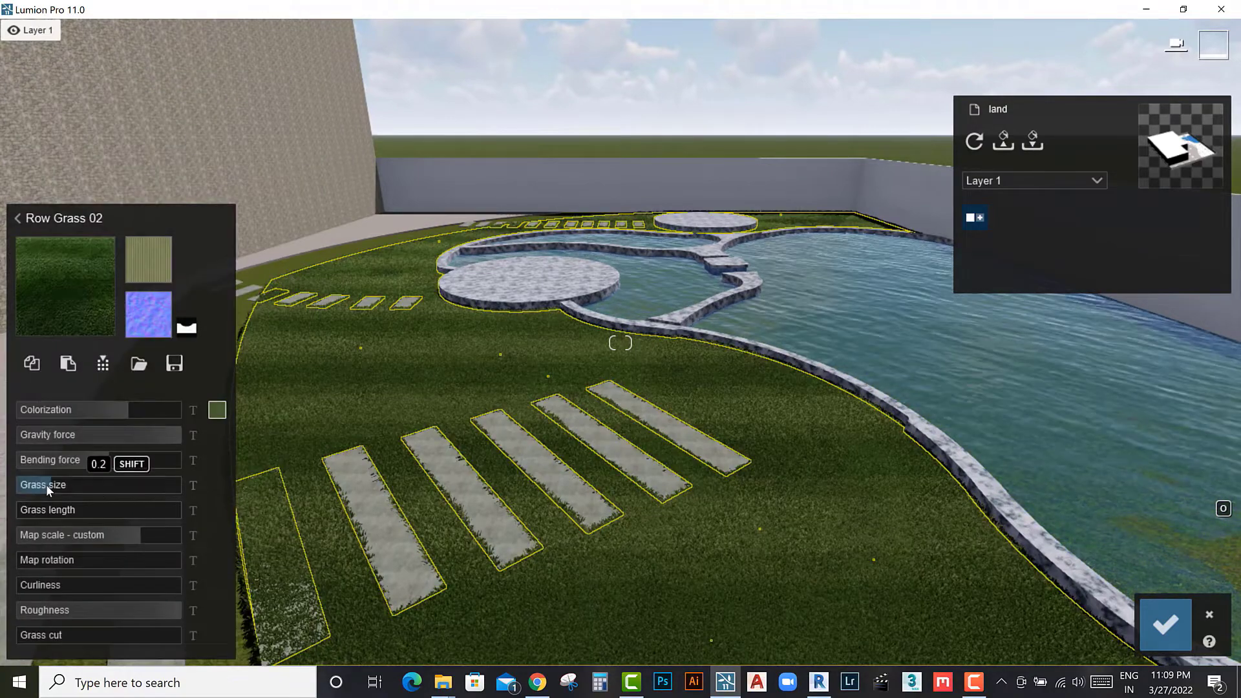
drag(38, 486, 18, 490)
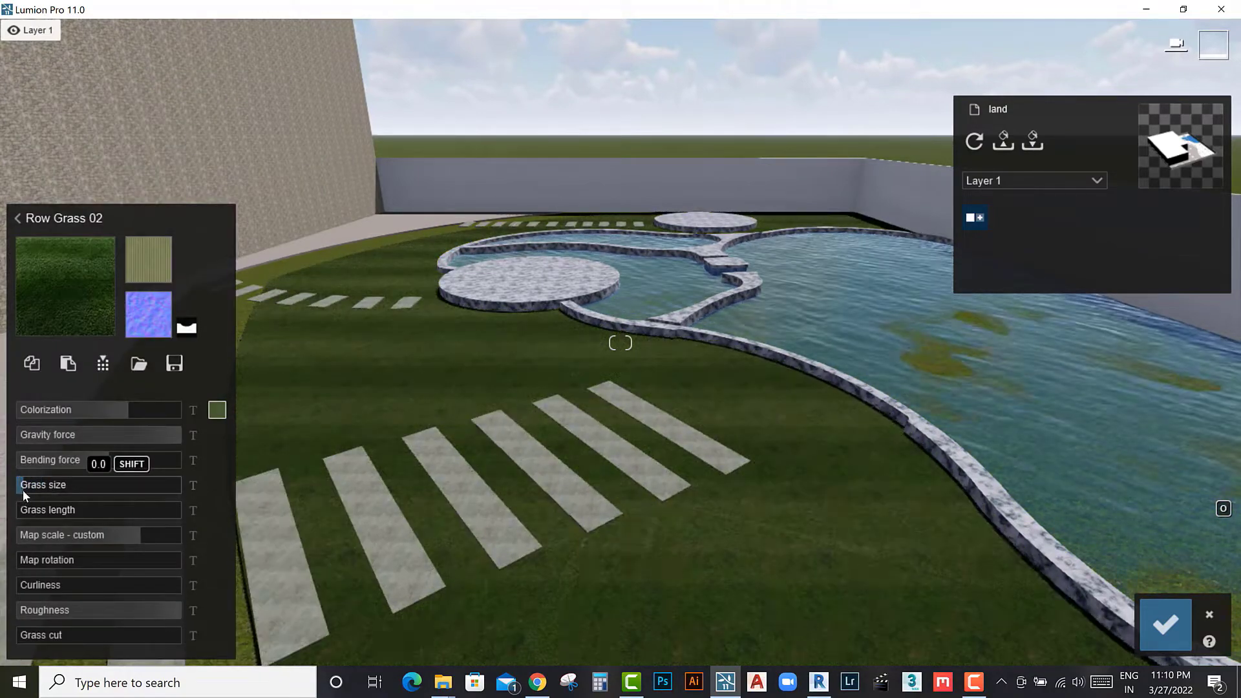
Step: Switch the lawn to Clean Cut Grass with grass size about 0.3 and save
click(65, 291)
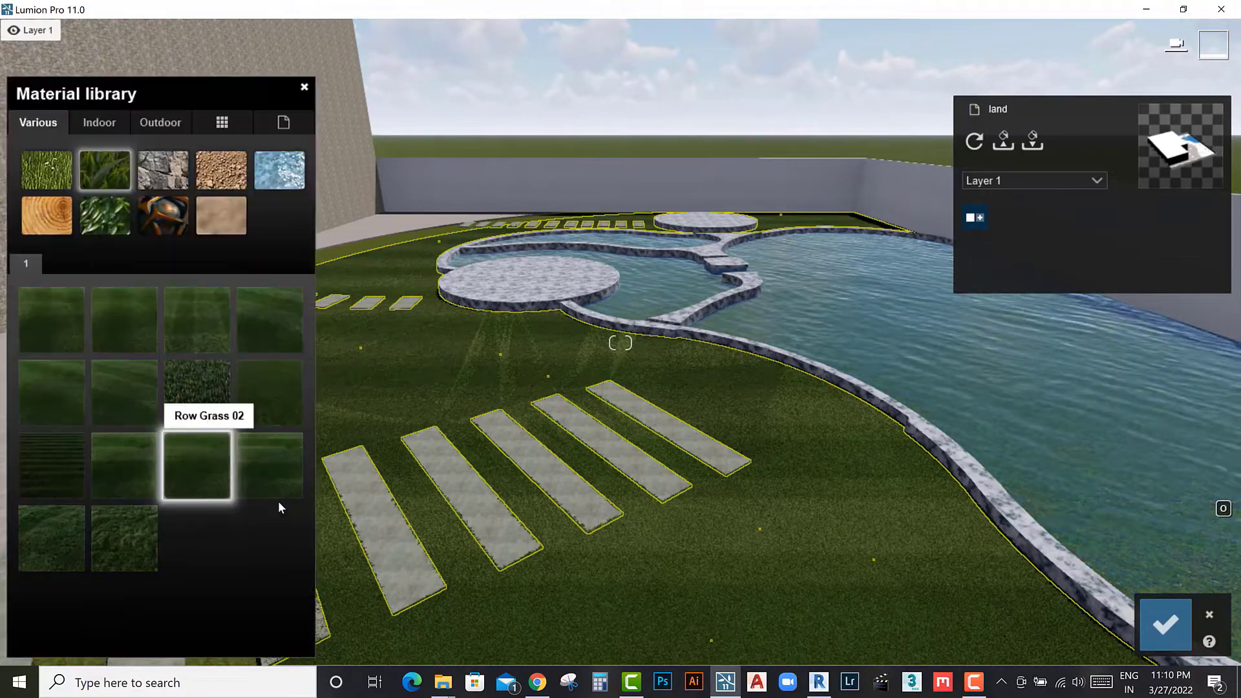
click(127, 476)
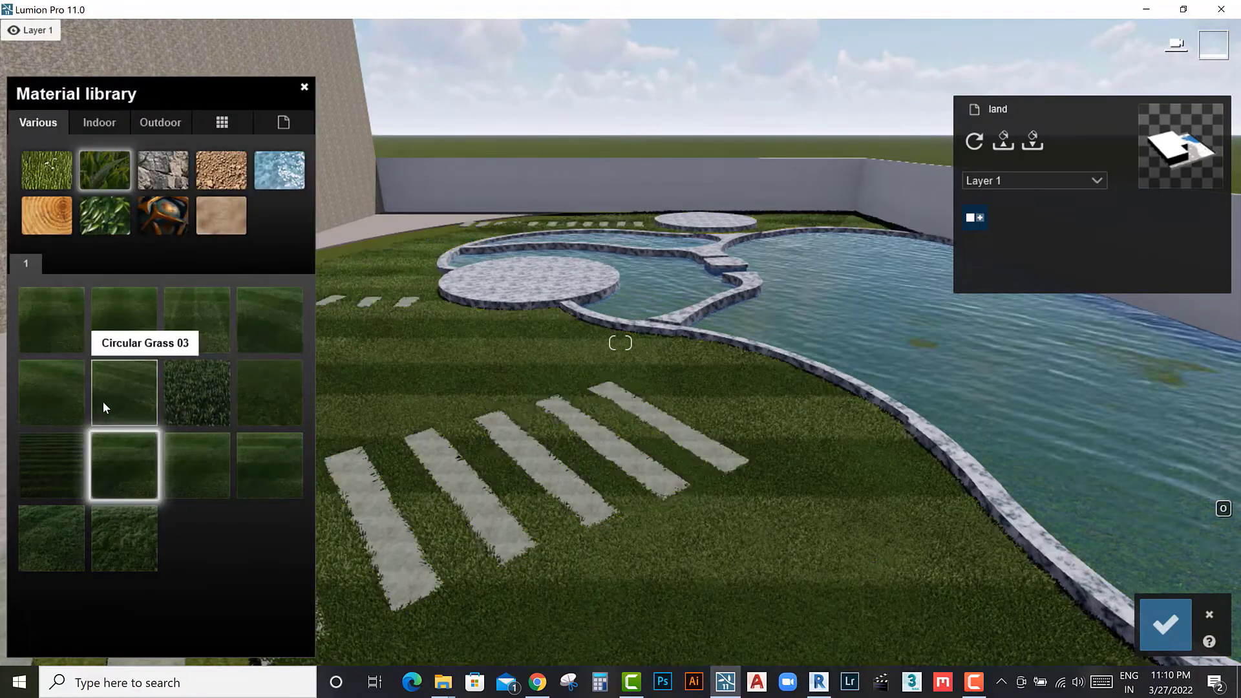
click(207, 404)
scroll(488, 485, up, 5)
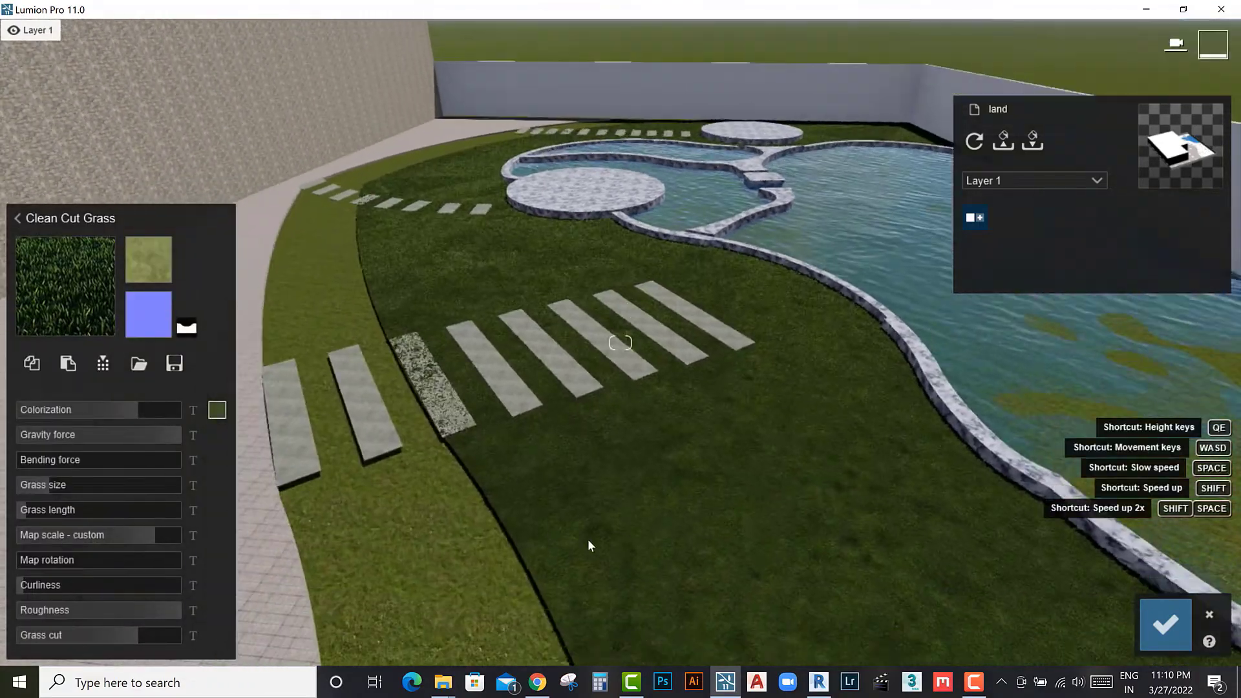
scroll(593, 543, up, 3)
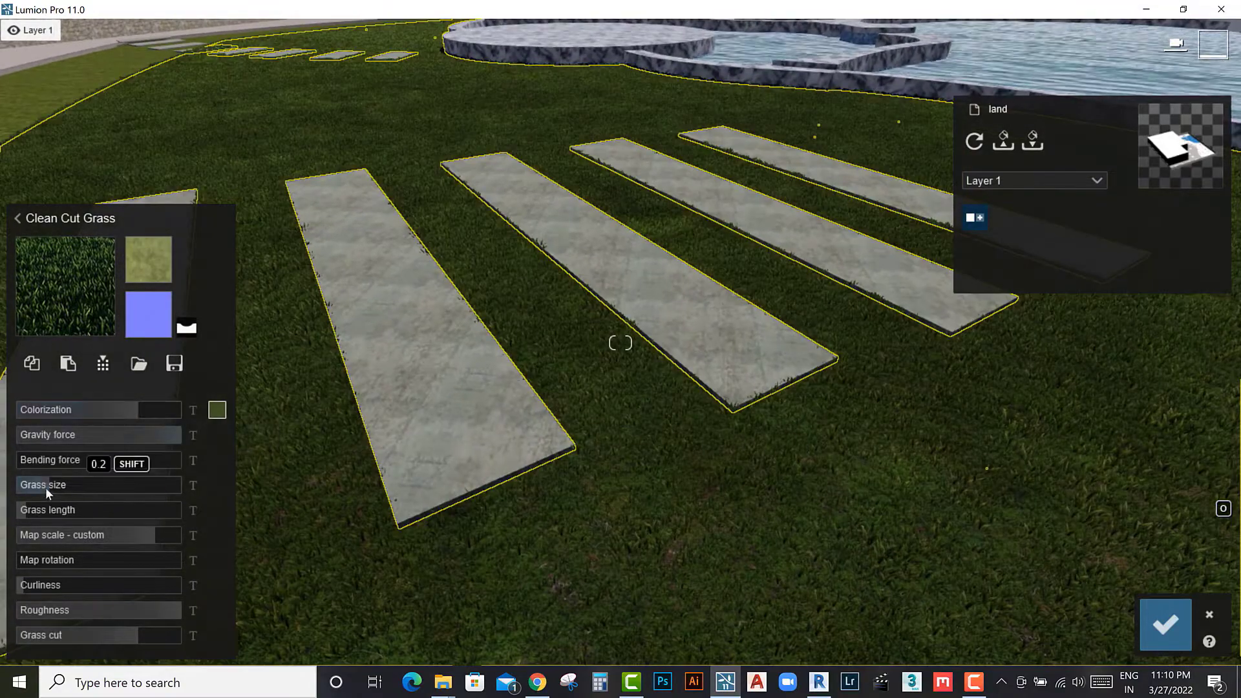
mouse_move(46, 487)
mouse_down()
mouse_move(63, 484)
mouse_move(45, 509)
mouse_up()
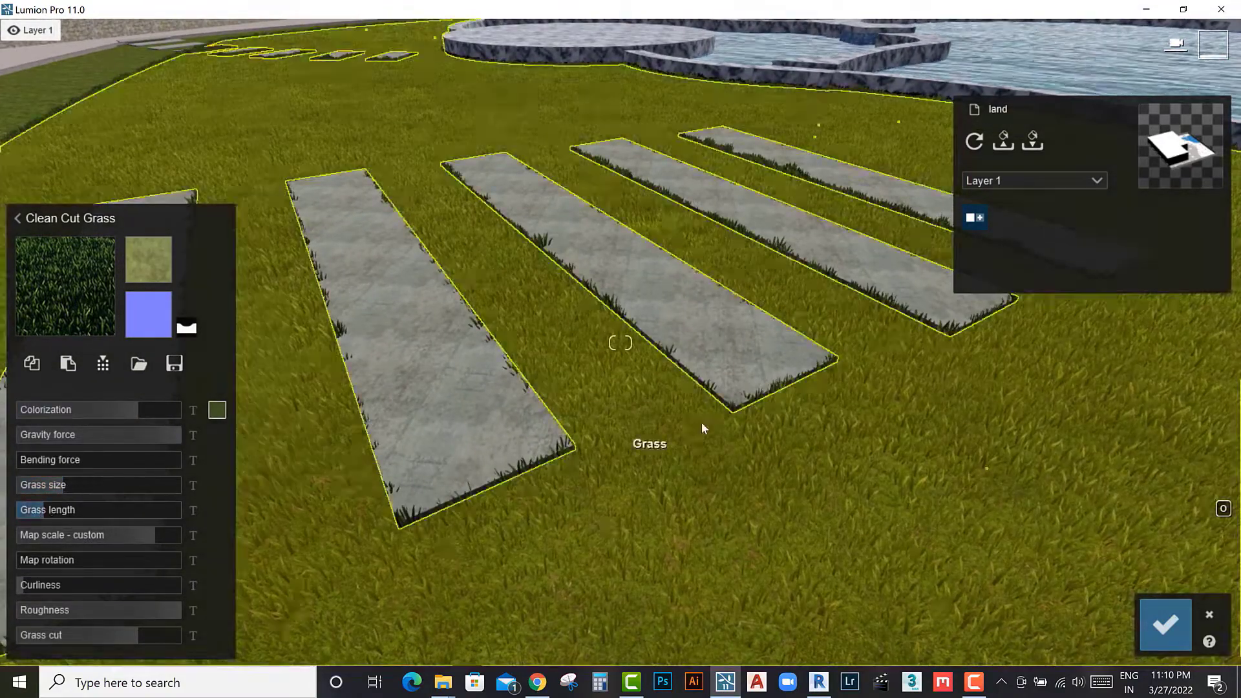
scroll(778, 486, down, 5)
right_drag(773, 491, 805, 549)
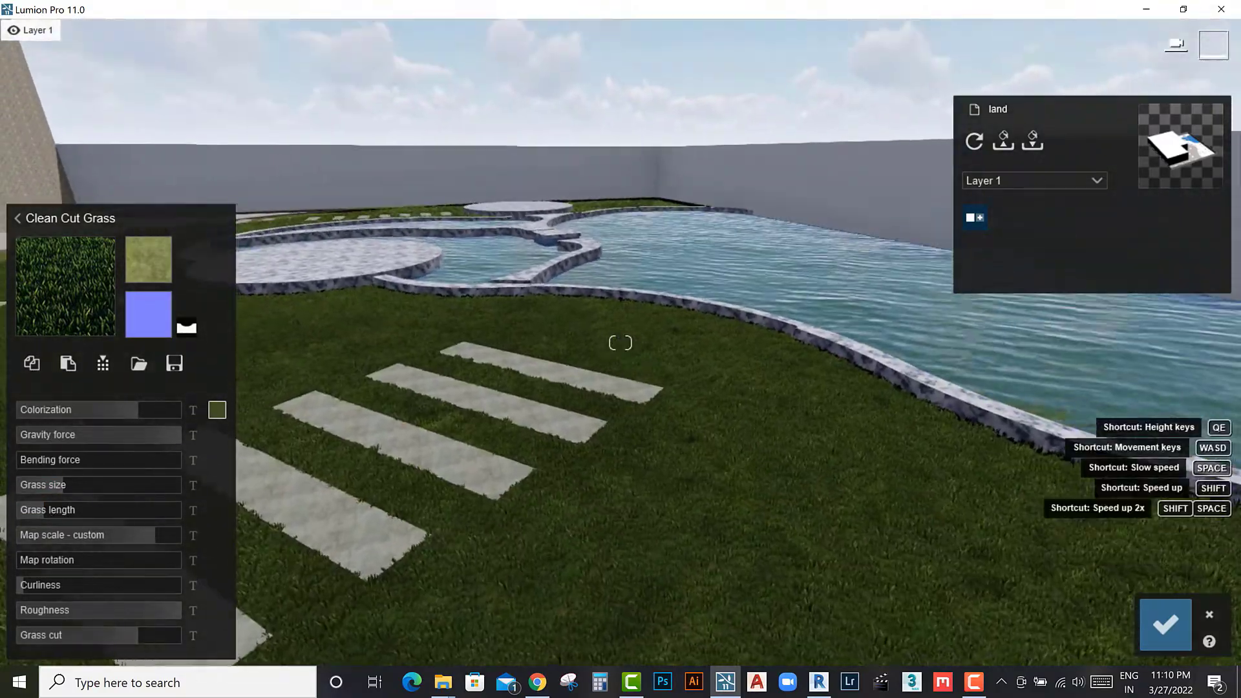
click(1165, 624)
Step: Apply Outdoor Concrete 021 1024 to the stepping stones after trying several concretes
scroll(630, 511, up, 3)
click(578, 510)
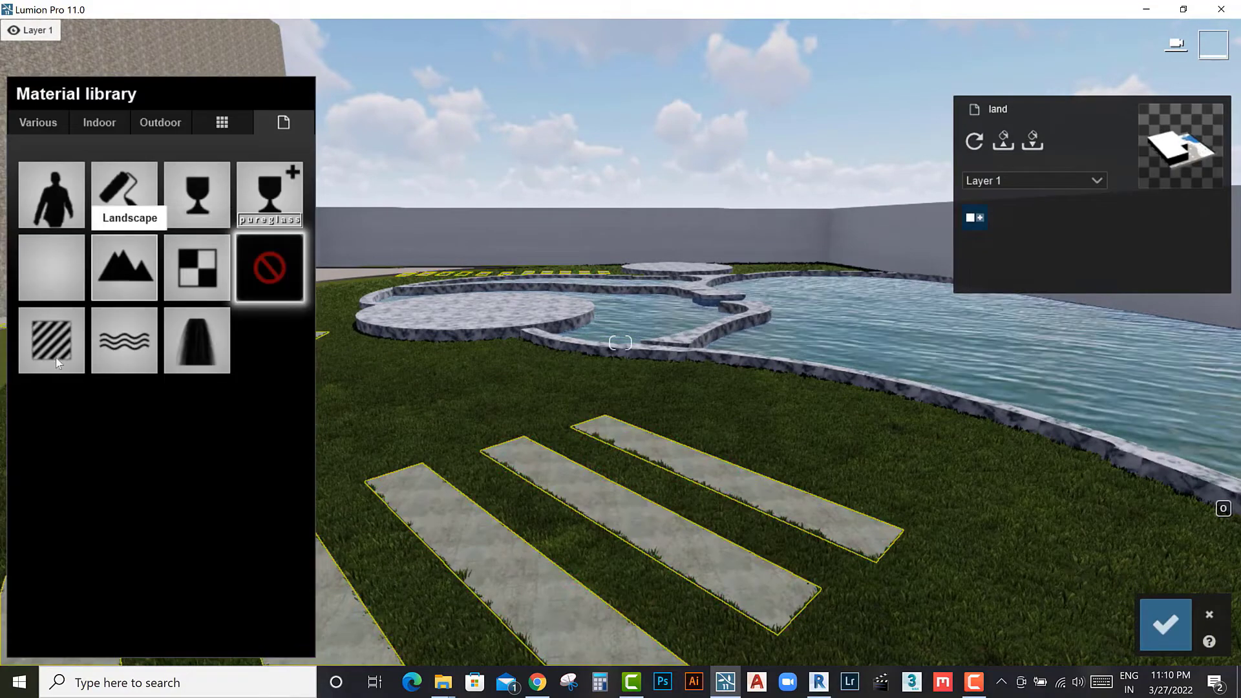
click(223, 122)
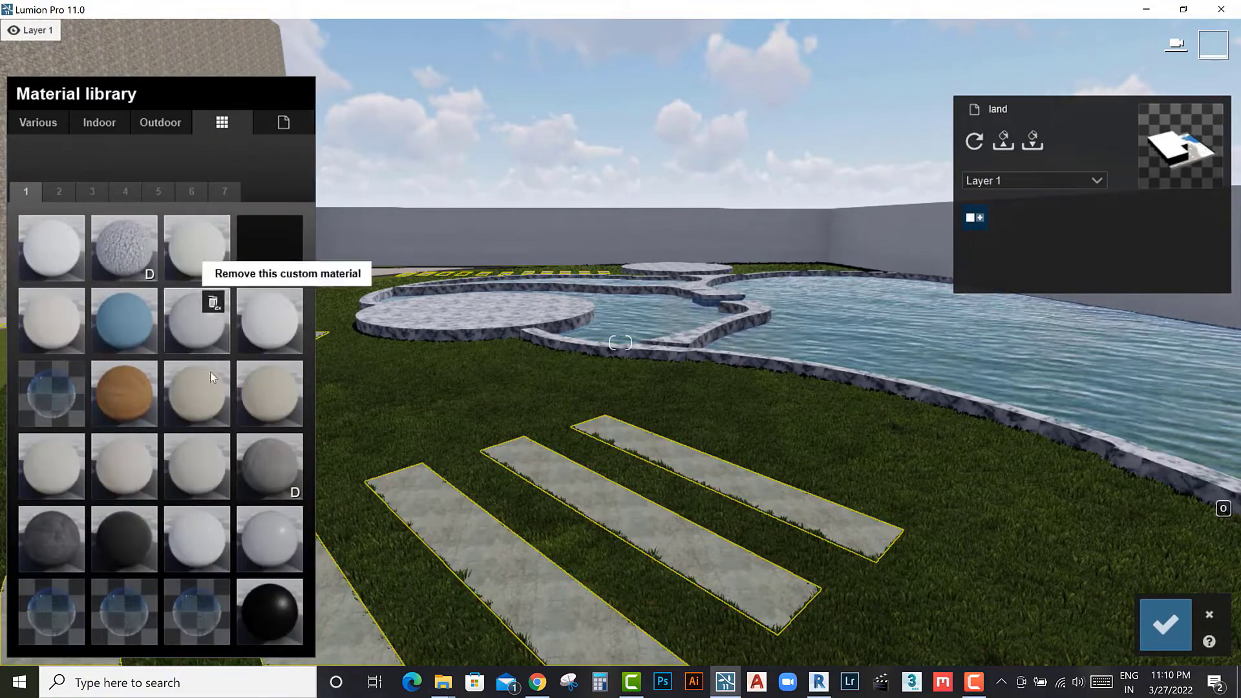
click(59, 191)
click(100, 122)
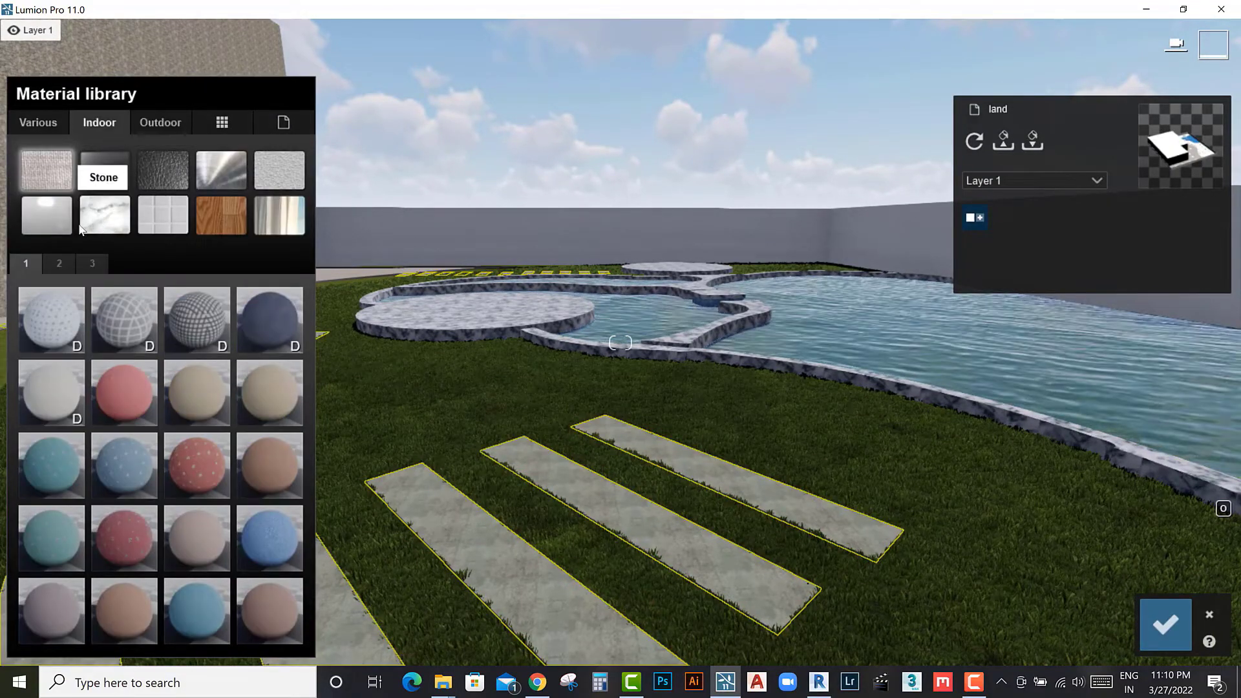
click(157, 121)
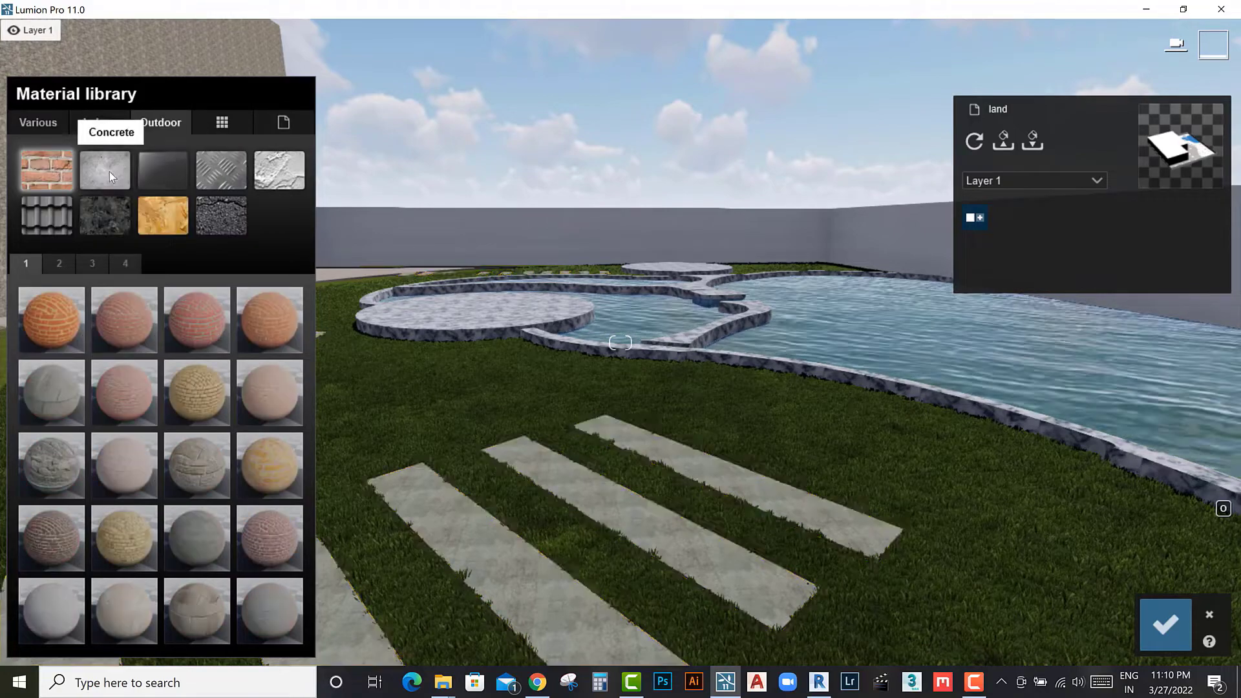
click(265, 472)
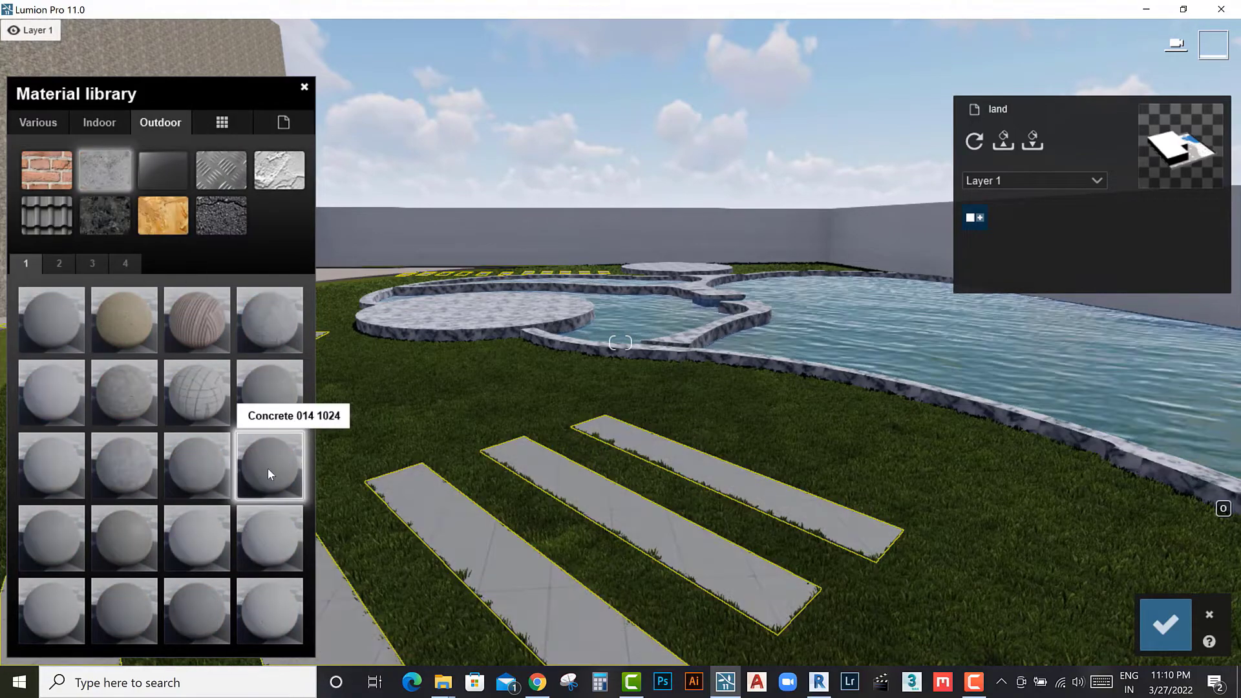
click(202, 476)
scroll(512, 562, up, 5)
scroll(514, 543, up, 3)
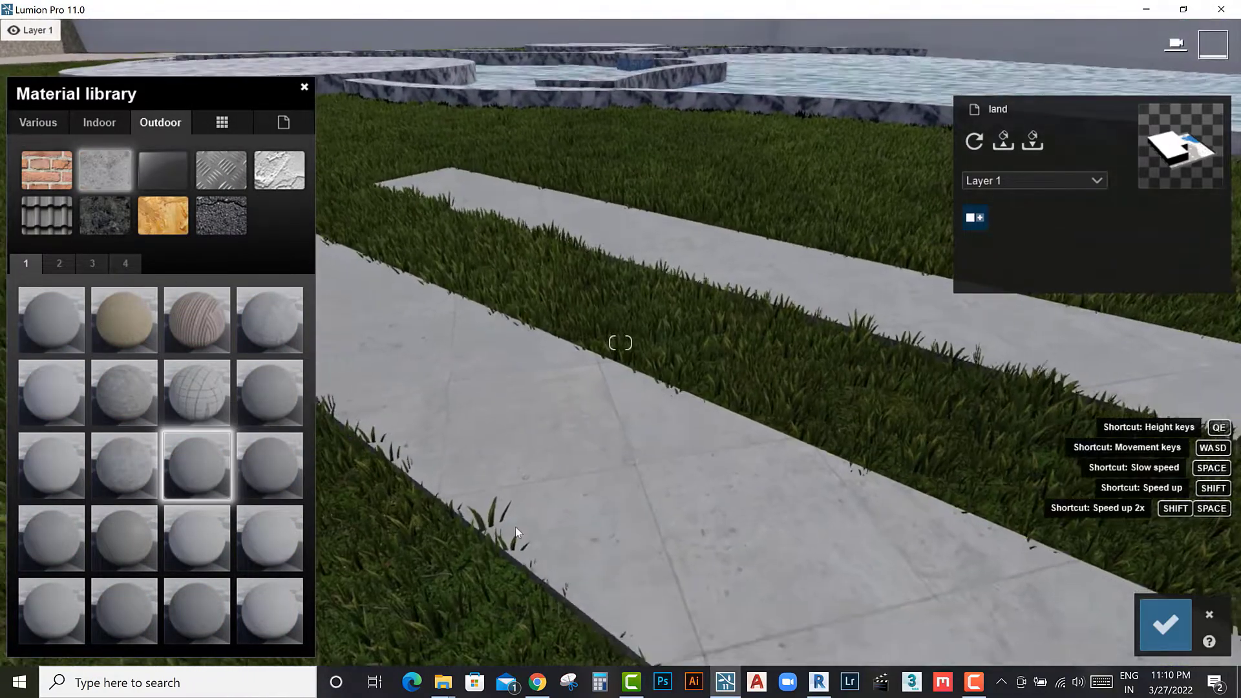
click(58, 542)
click(133, 540)
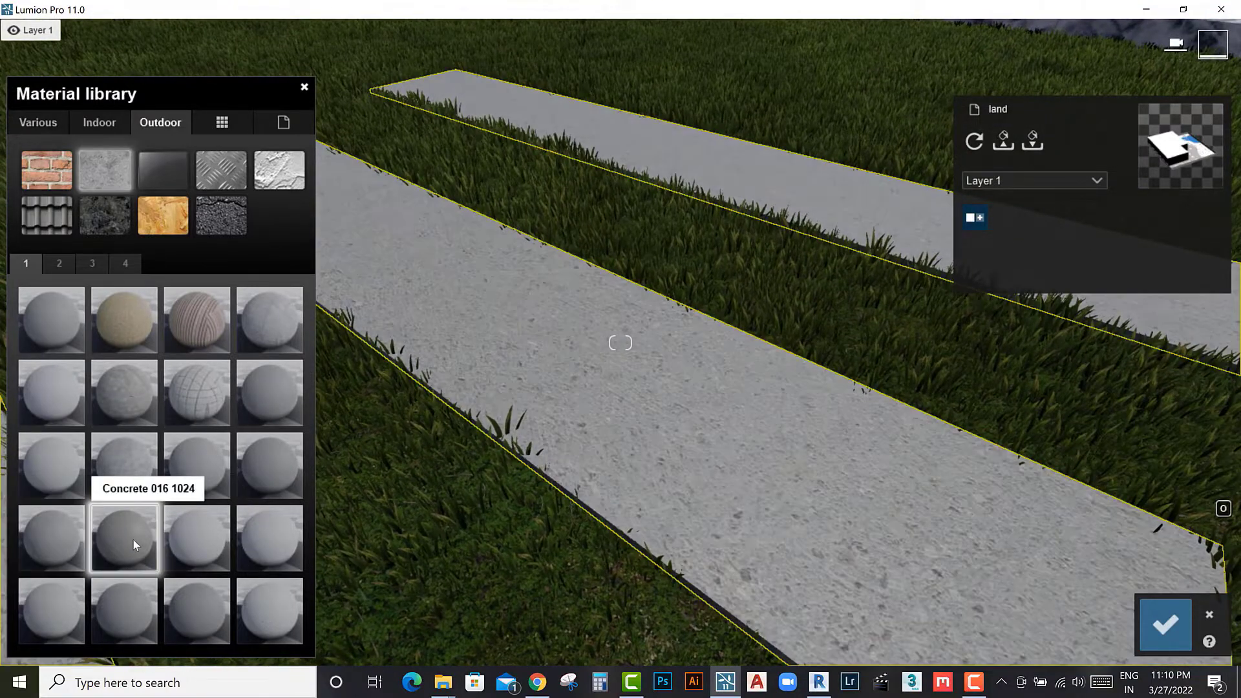
Step: Give the concrete a faint greyish-brown colorization and lower gloss, then view its Weathering options
click(204, 620)
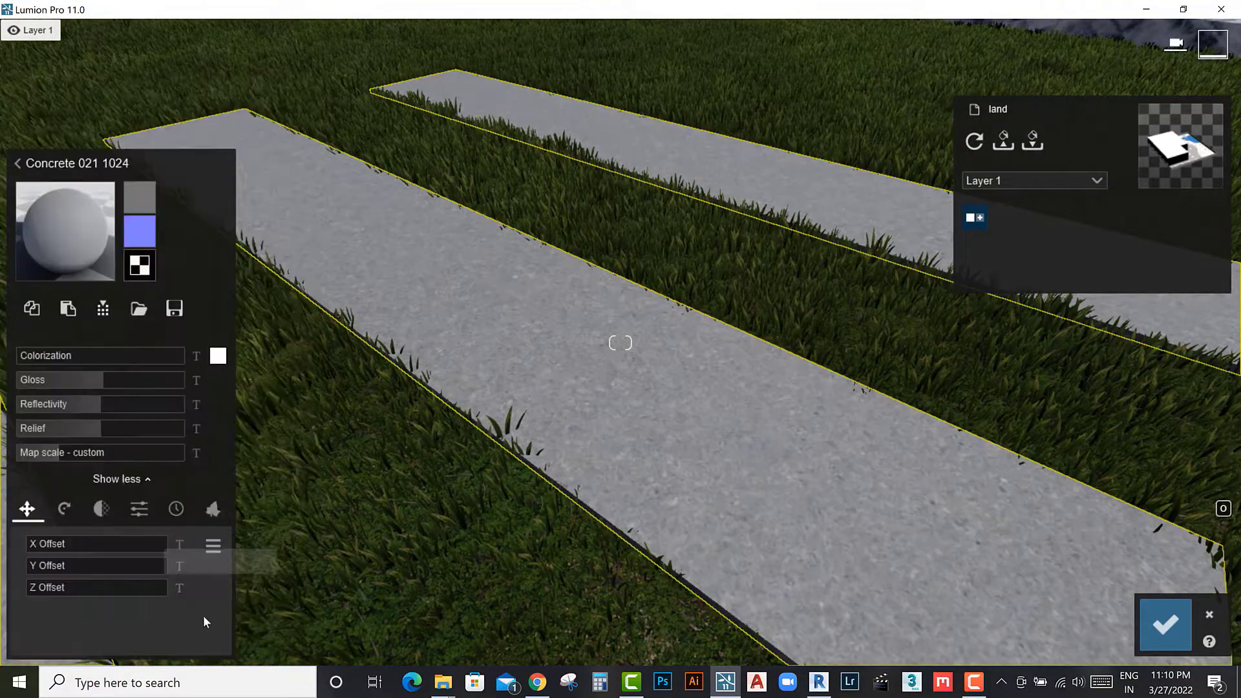
click(218, 356)
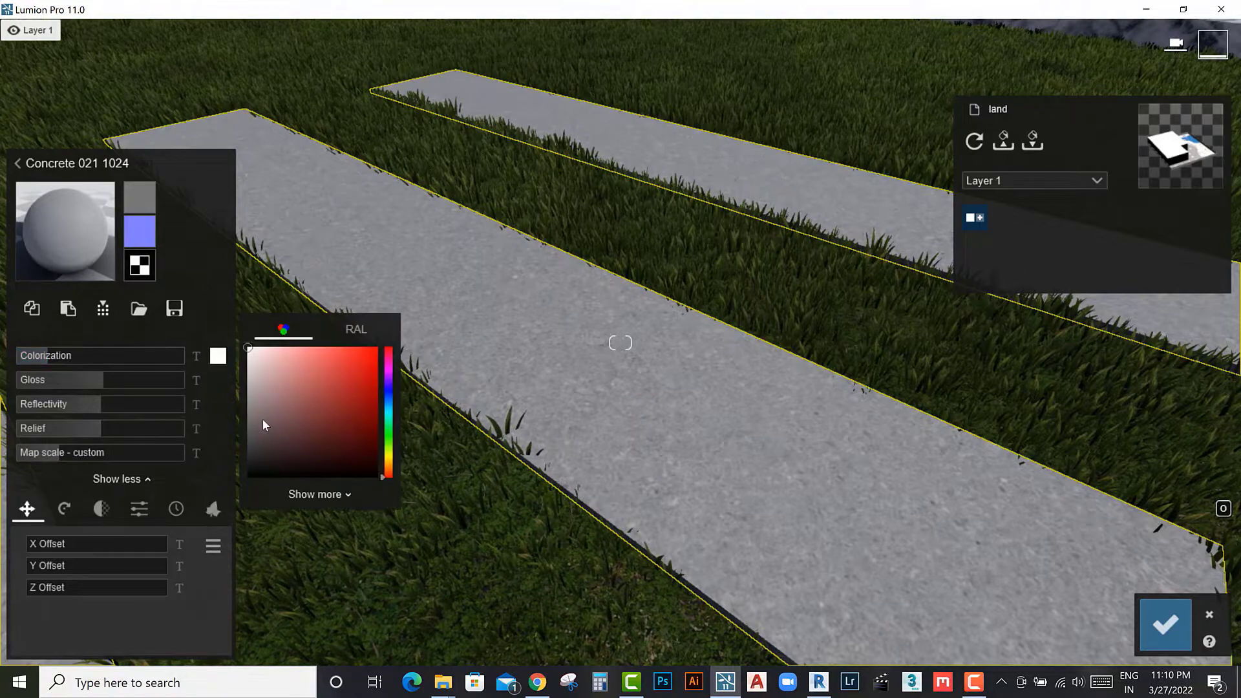
click(257, 419)
drag(40, 355, 26, 356)
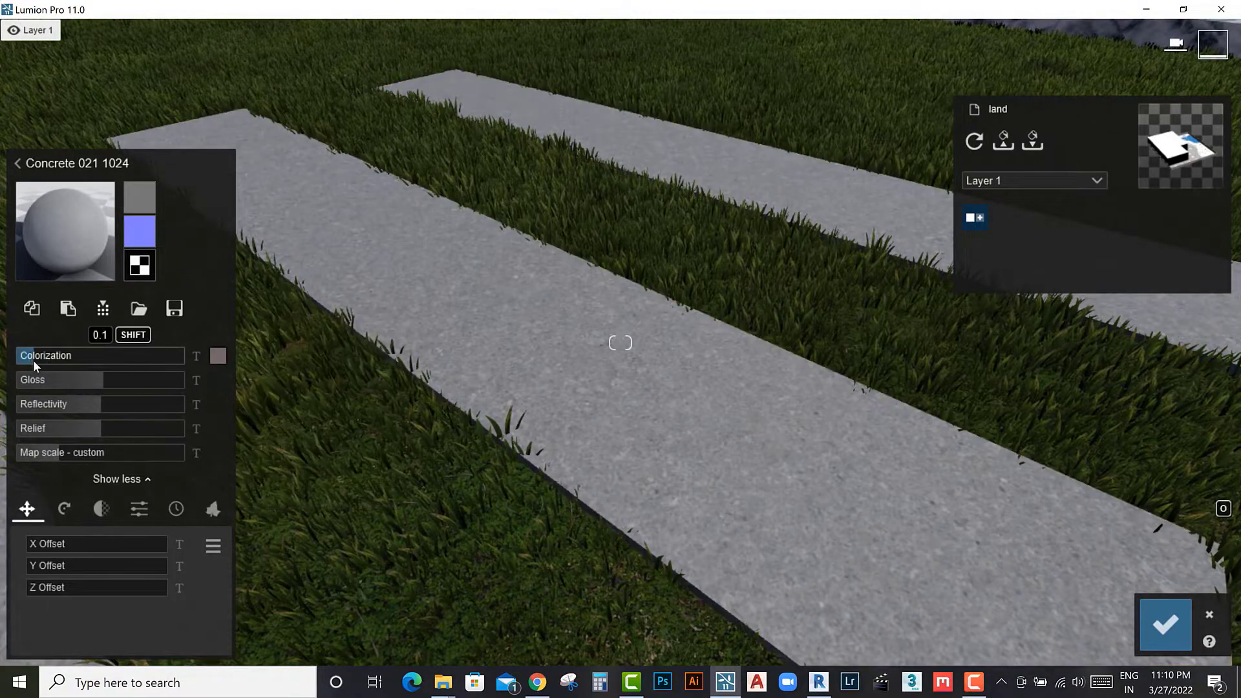
drag(103, 379, 86, 379)
scroll(704, 486, down, 5)
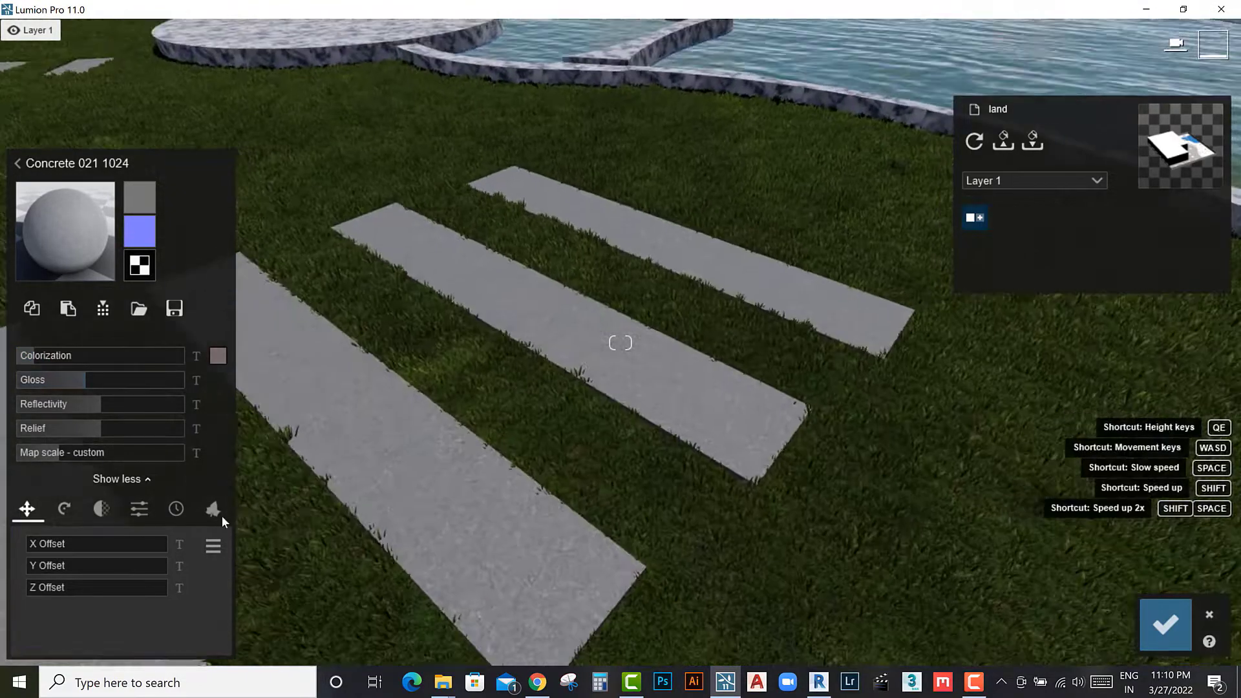
click(176, 508)
scroll(659, 459, down, 3)
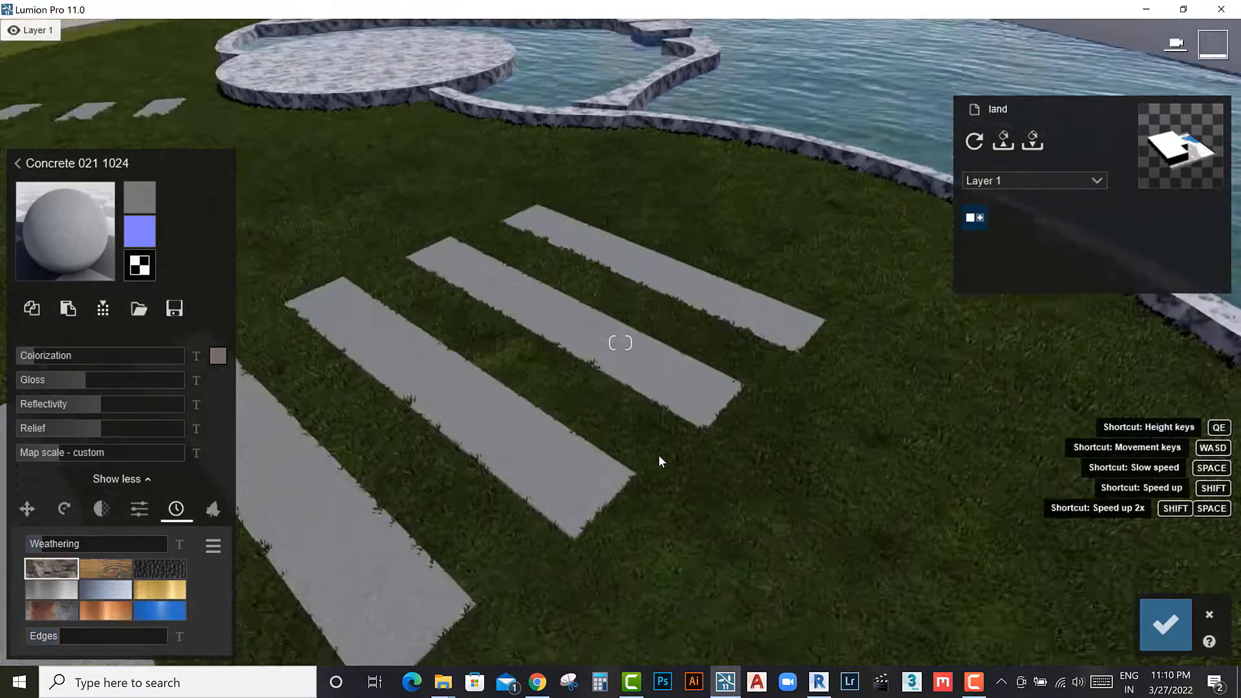
scroll(678, 420, down, 3)
scroll(694, 393, down, 3)
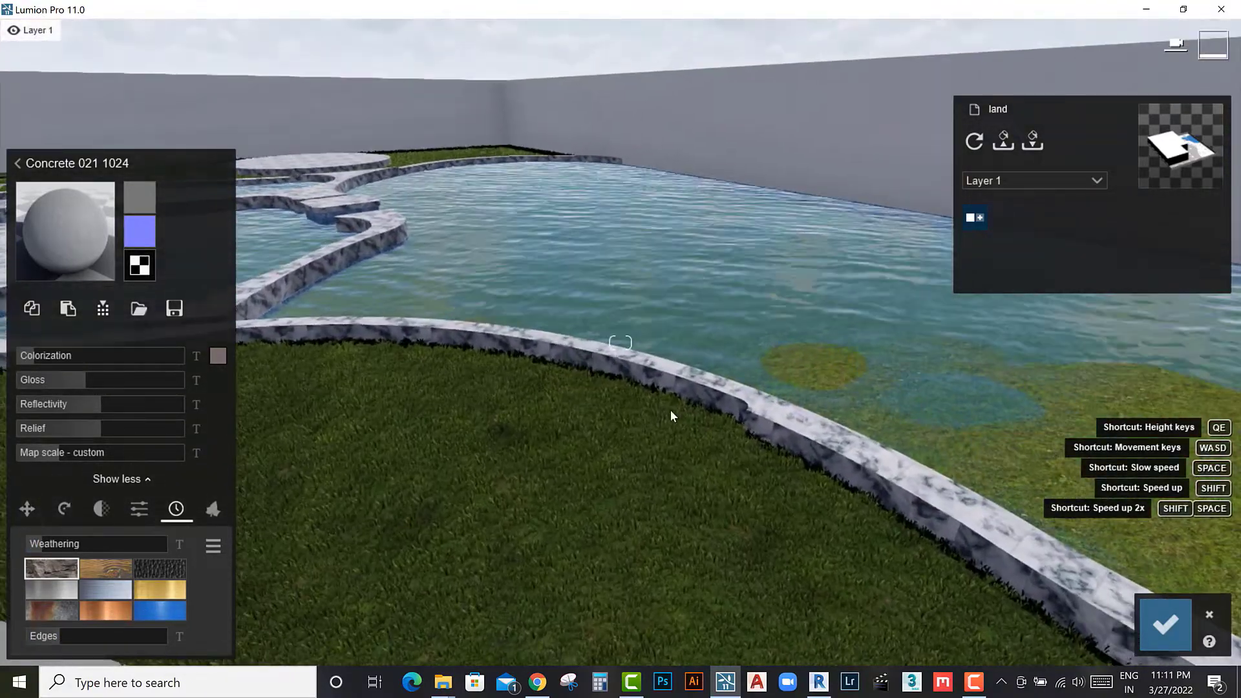
Step: Apply the beige custom stone from material page 5 to the pool coping and save
click(692, 391)
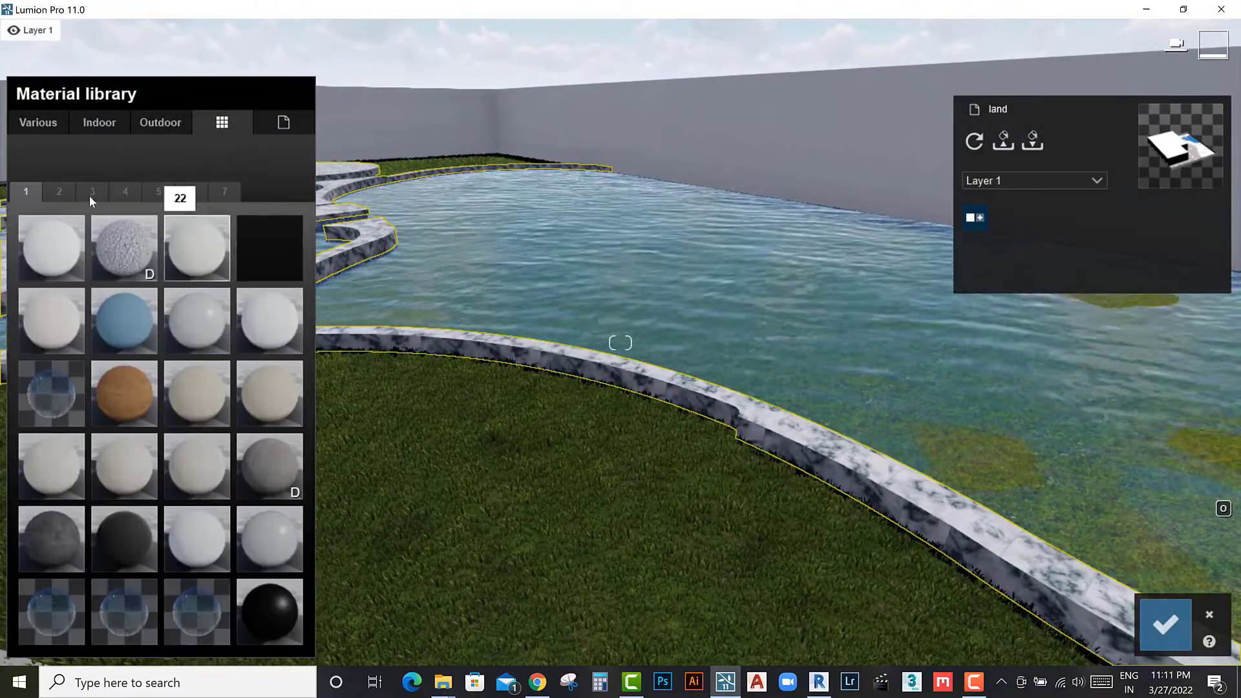
click(62, 191)
click(102, 191)
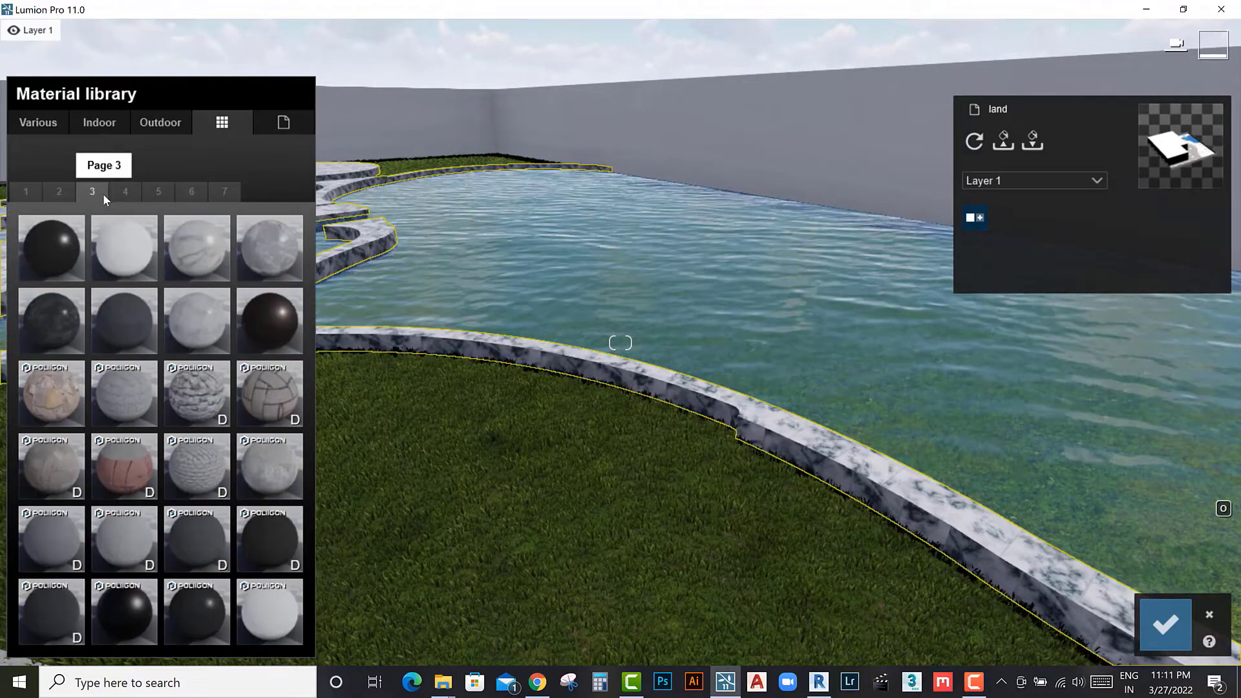
click(124, 188)
click(160, 189)
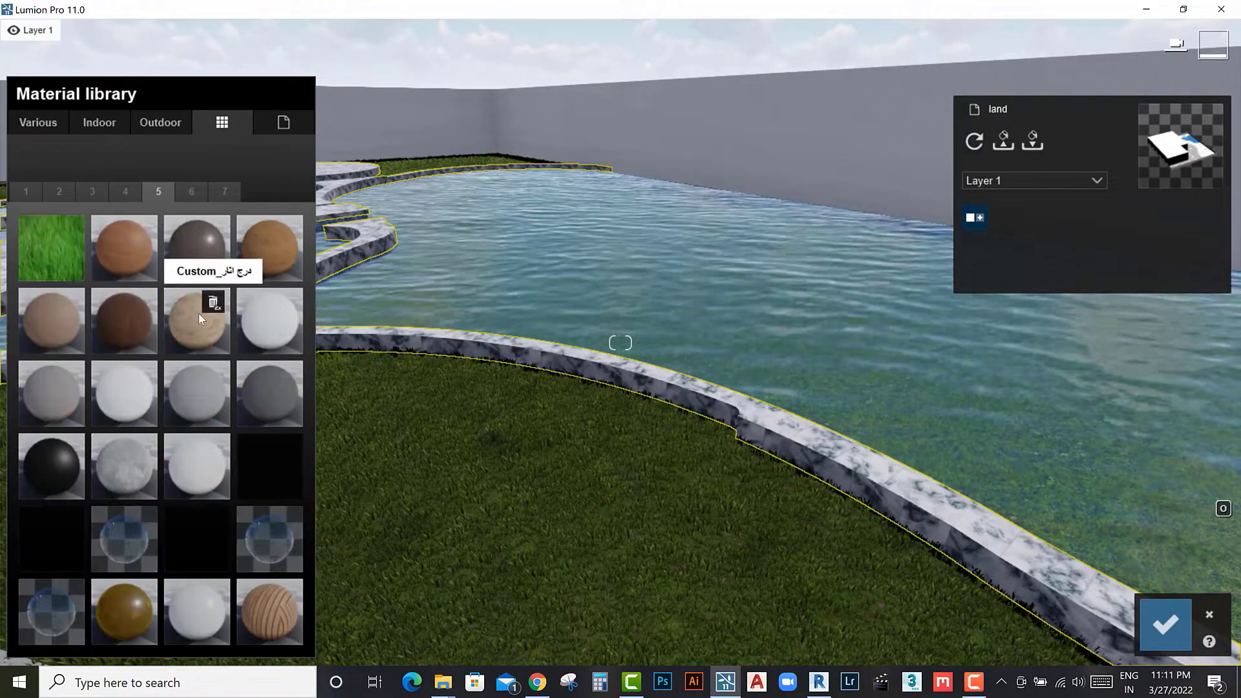
click(199, 327)
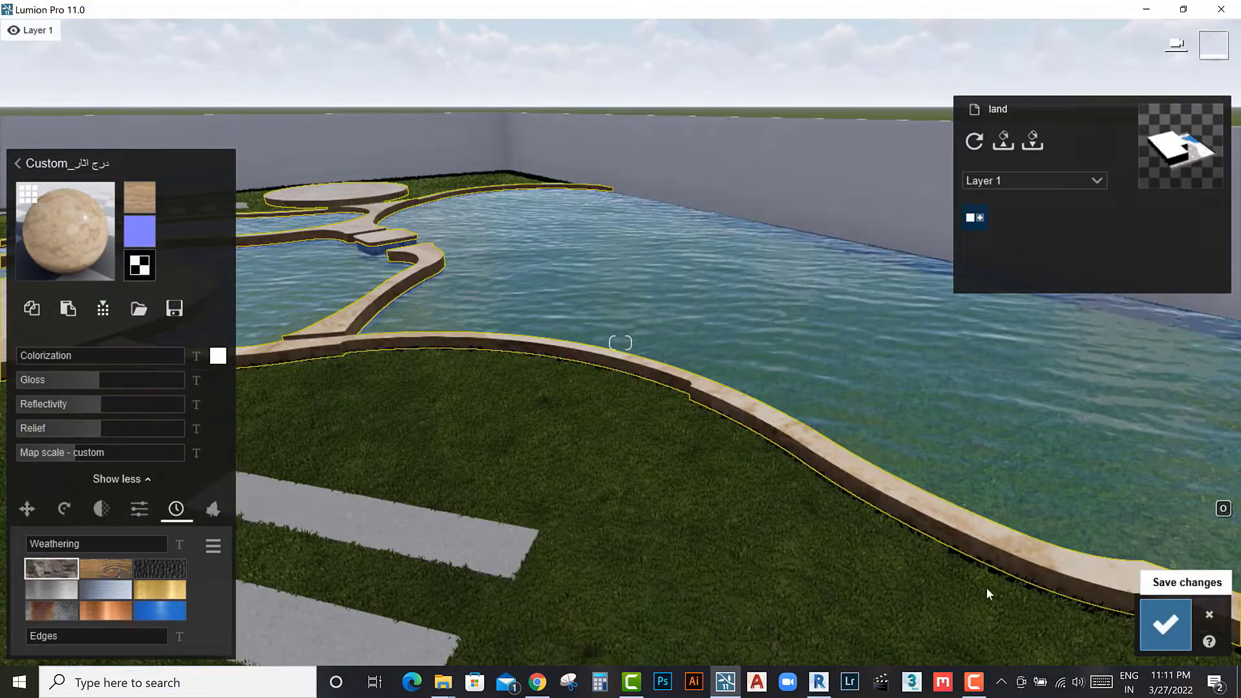
click(1167, 622)
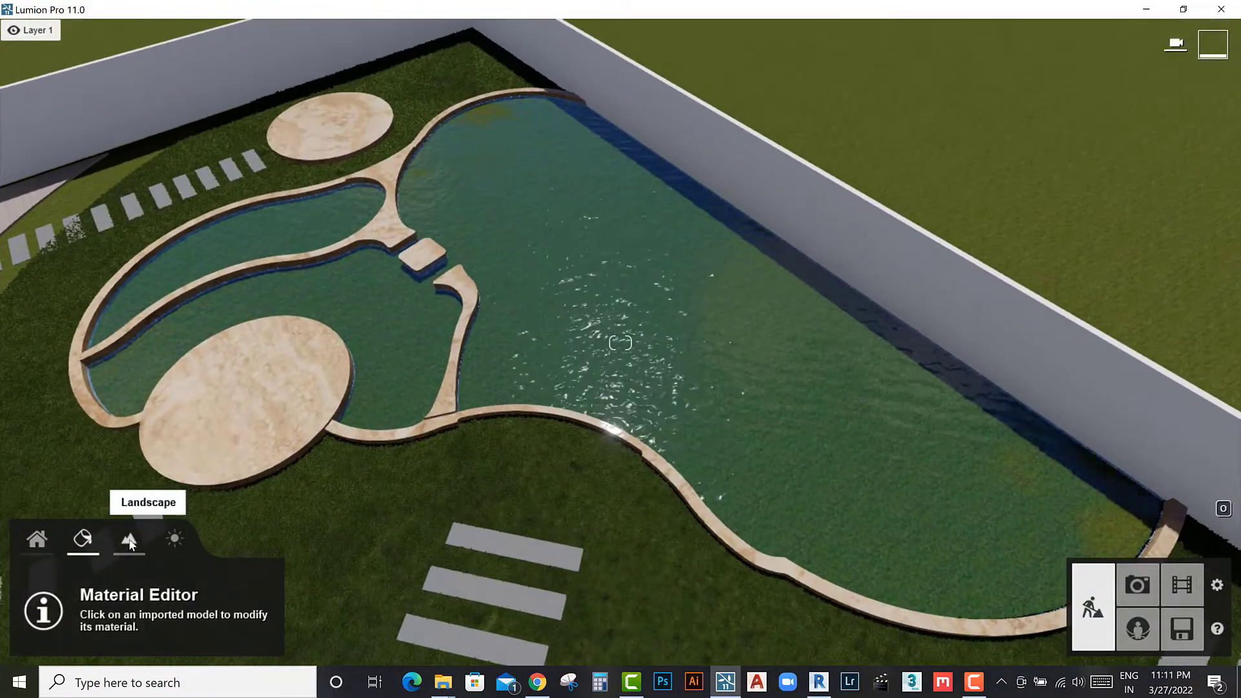
Step: Lower the terrain under every pool basin with the Landscape Height tool's Lower brush
click(130, 543)
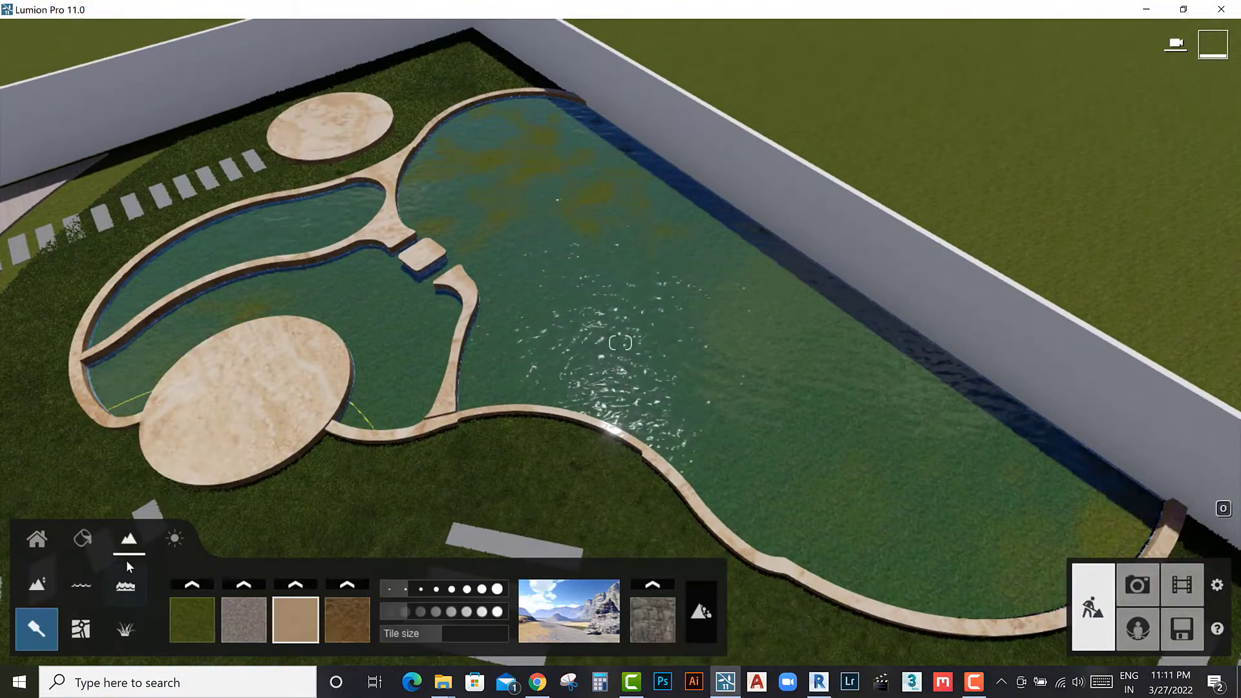
click(37, 585)
click(226, 610)
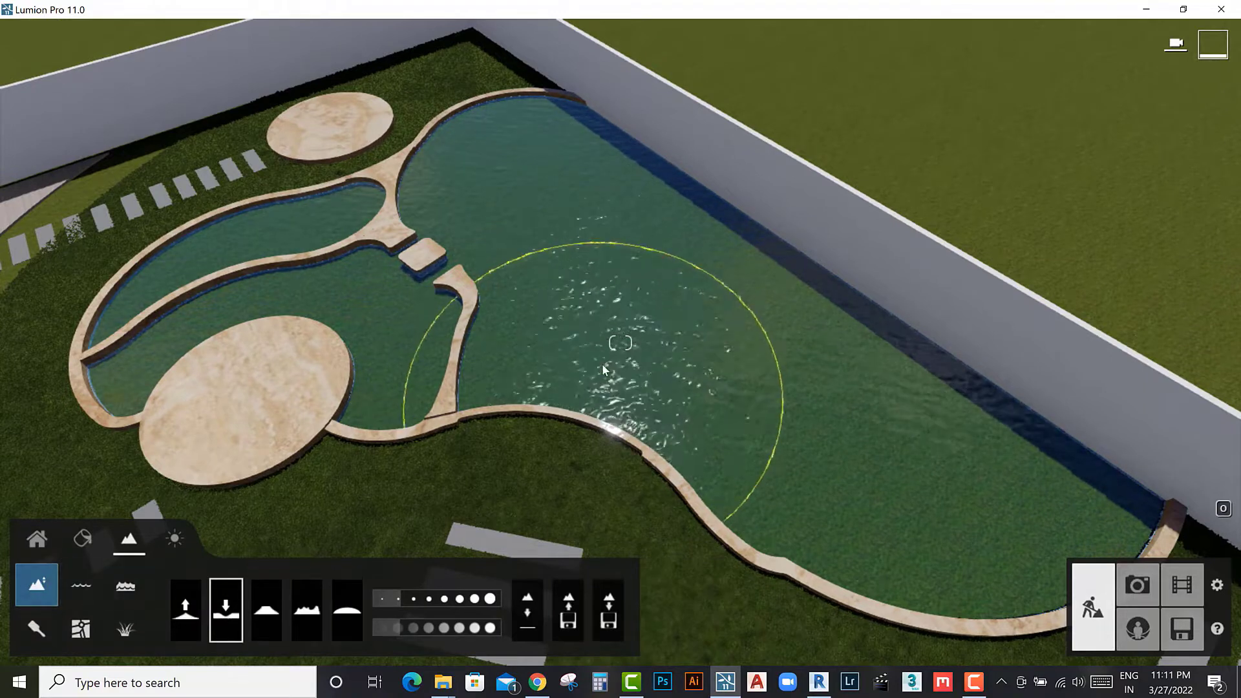
mouse_move(602, 363)
mouse_down()
mouse_move(654, 296)
mouse_move(556, 152)
mouse_up()
mouse_move(378, 366)
mouse_down()
mouse_move(310, 345)
mouse_move(1058, 569)
mouse_up()
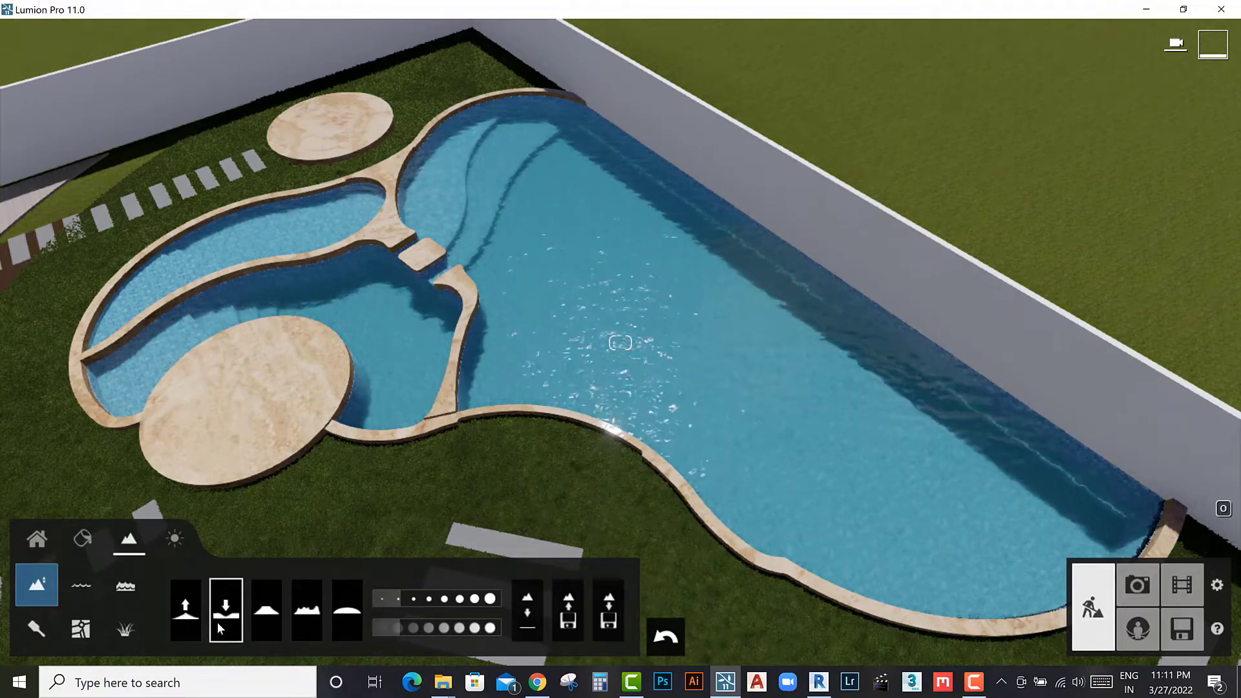
Step: Select the pool and browse to page 7 of the Indoor Tiles materials
click(78, 547)
scroll(751, 425, up, 5)
scroll(751, 425, up, 5)
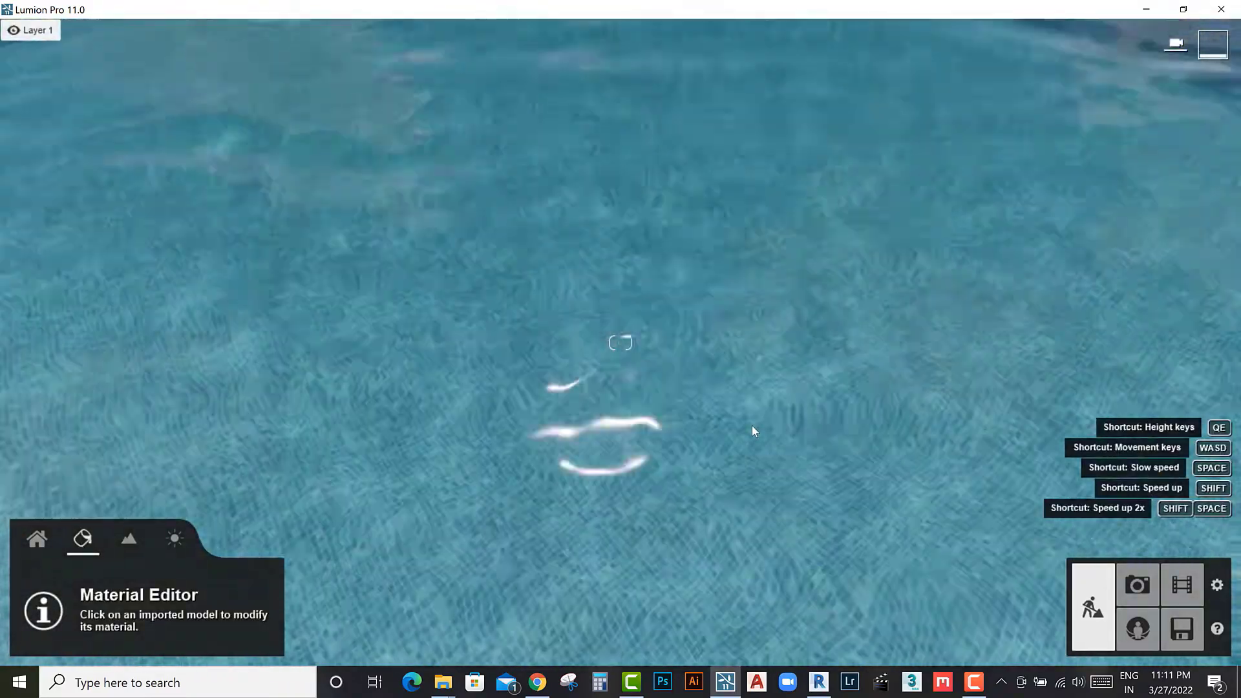
scroll(751, 425, up, 5)
click(582, 352)
click(104, 126)
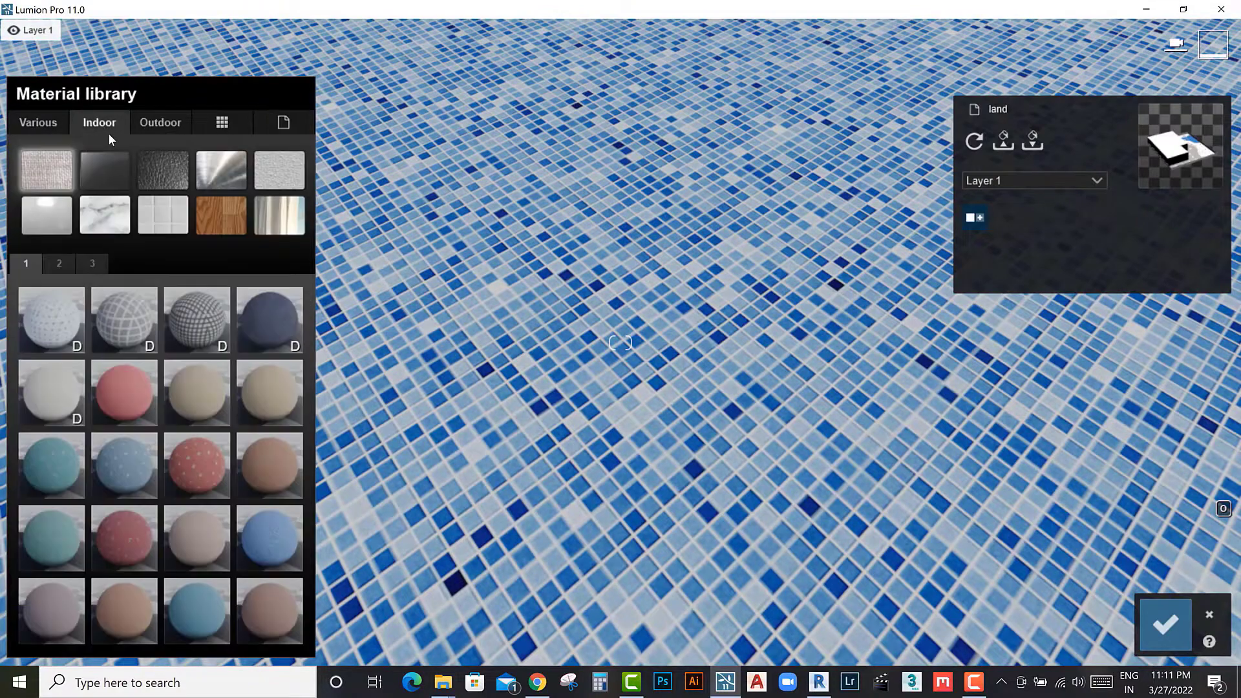
click(170, 221)
click(208, 267)
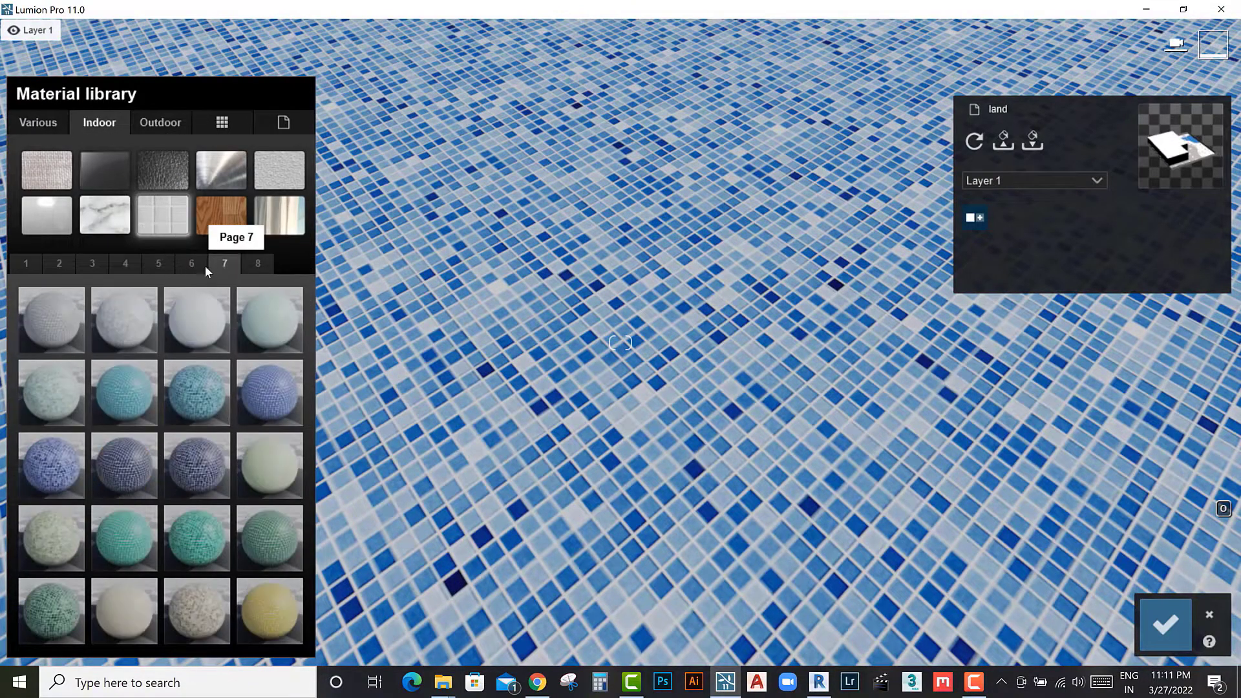
Step: Try several blue tiles, then apply Tiles Alt 025 004 d2 1024 to the pool floor
click(50, 476)
click(270, 402)
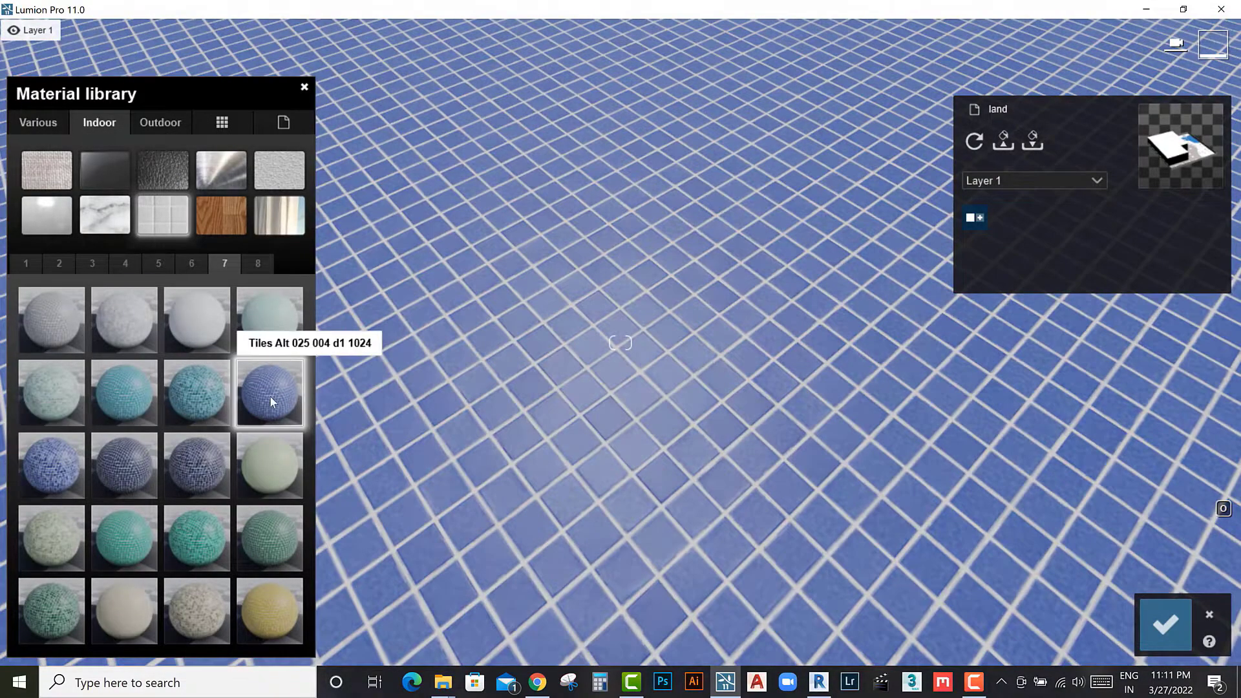
click(225, 540)
click(132, 404)
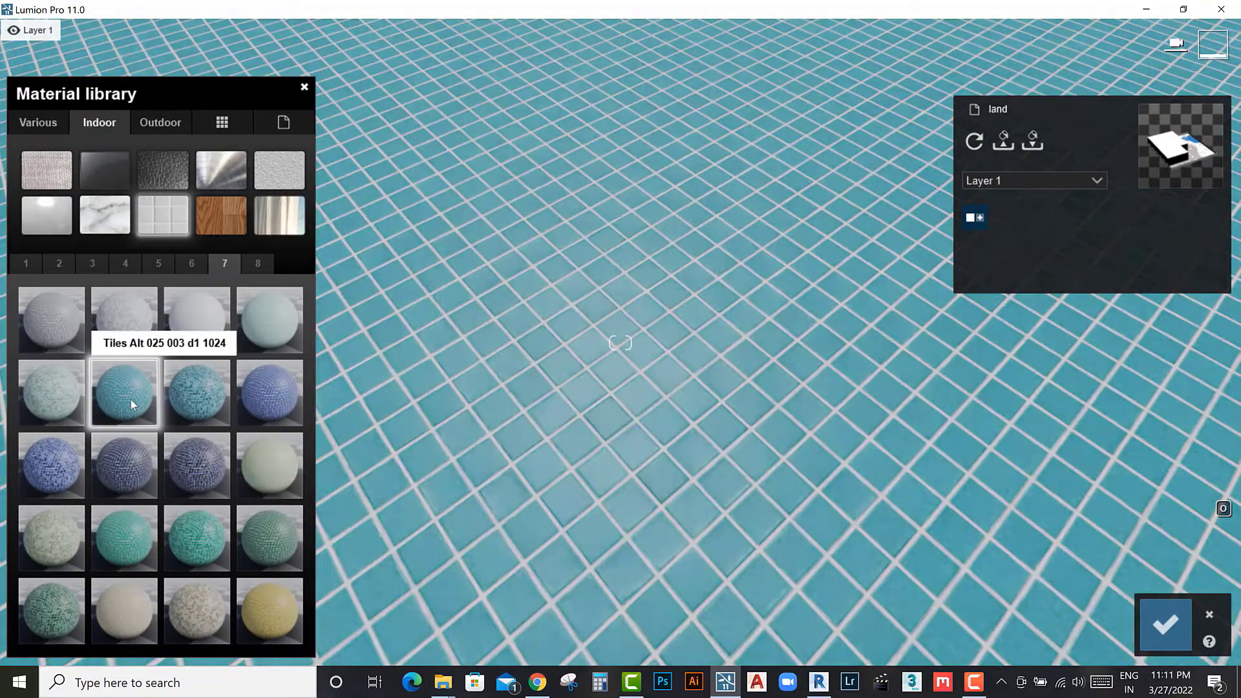
click(270, 411)
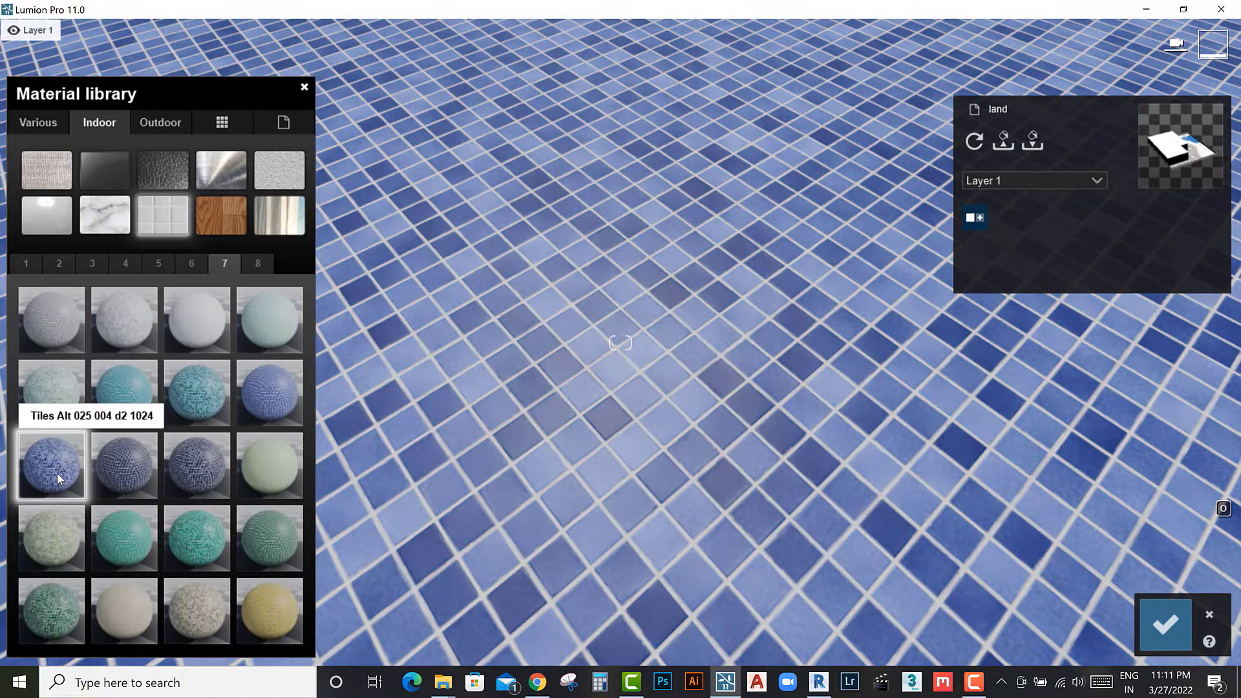
click(59, 478)
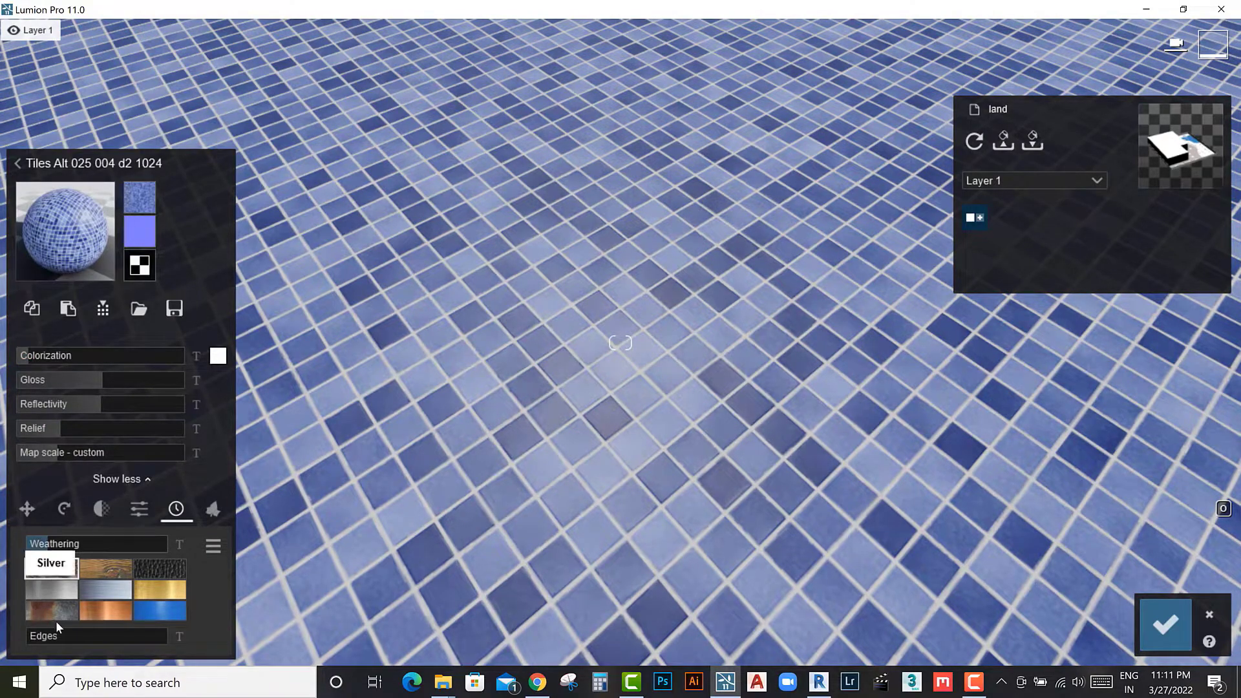
scroll(525, 488, down, 5)
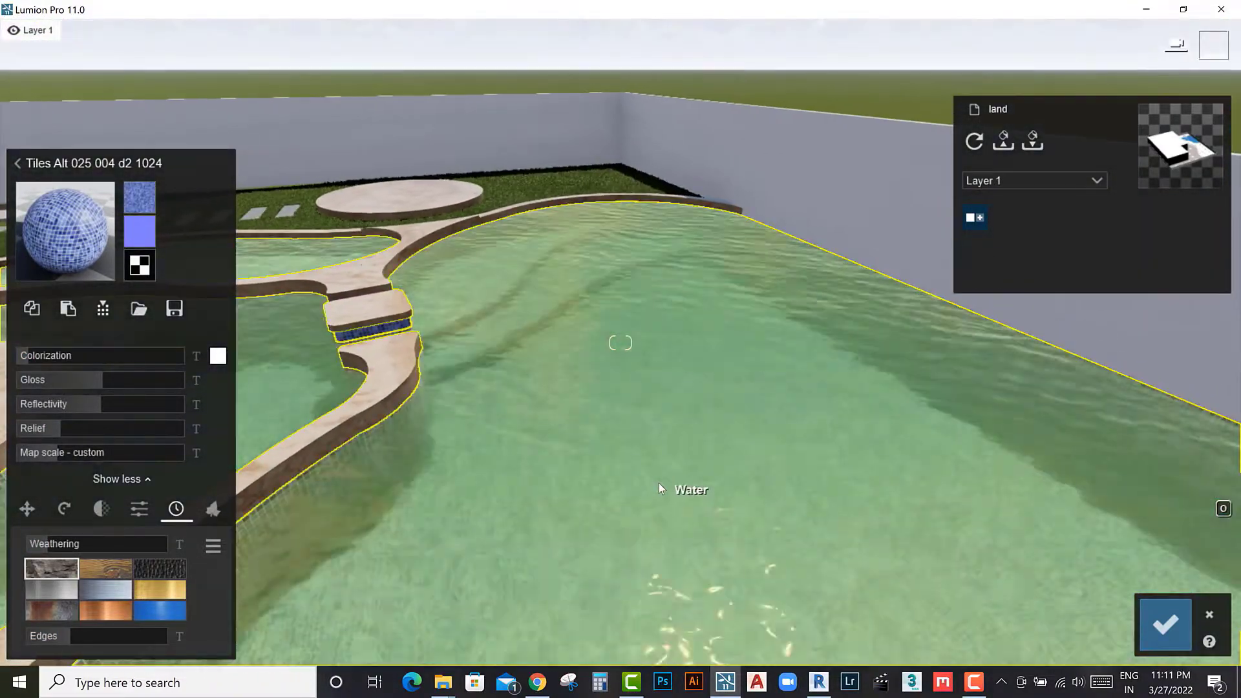
click(654, 490)
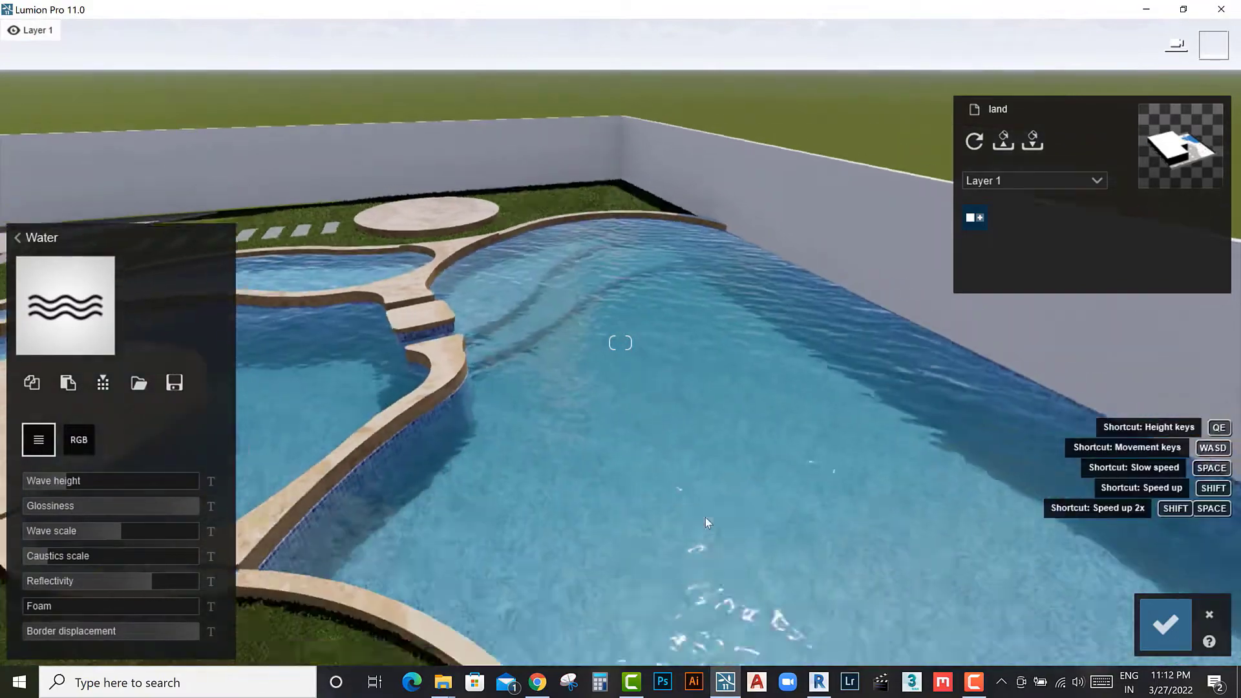
scroll(704, 522, down, 5)
mouse_move(657, 526)
right_down()
mouse_move(549, 569)
mouse_move(732, 362)
right_up()
Step: Select the paving and try a red Poliigon brick from the Outdoor Bricks pages
scroll(728, 360, up, 3)
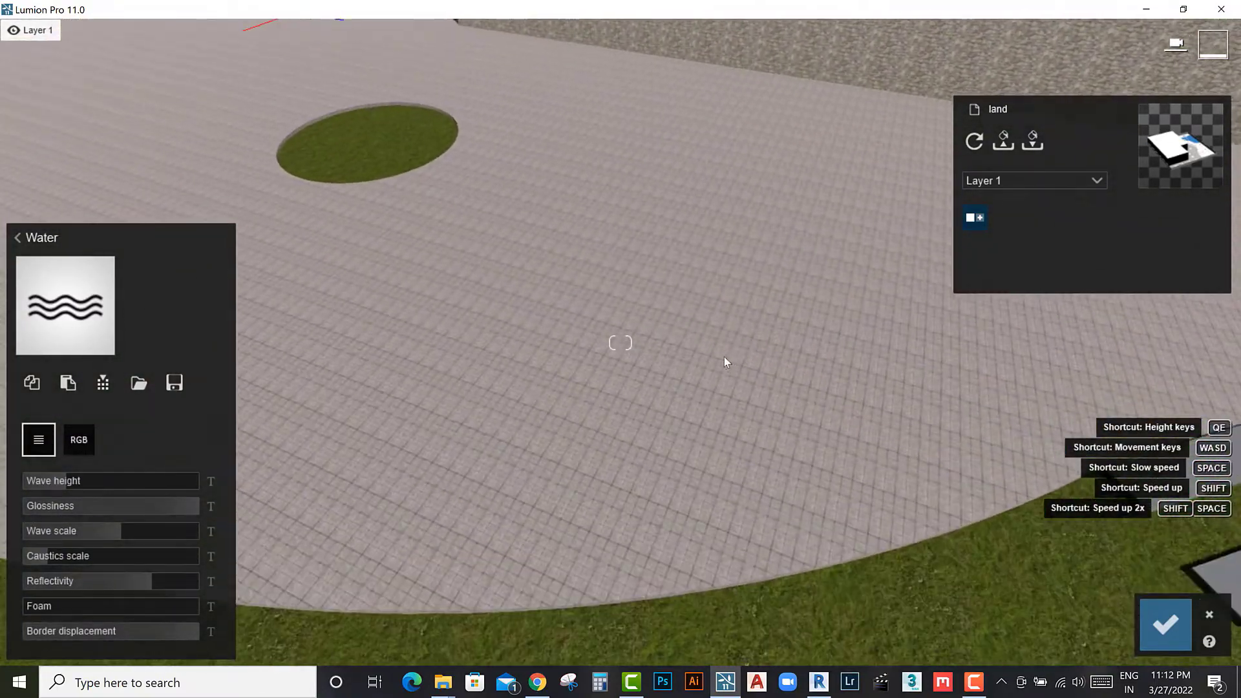
click(650, 334)
scroll(520, 348, down, 3)
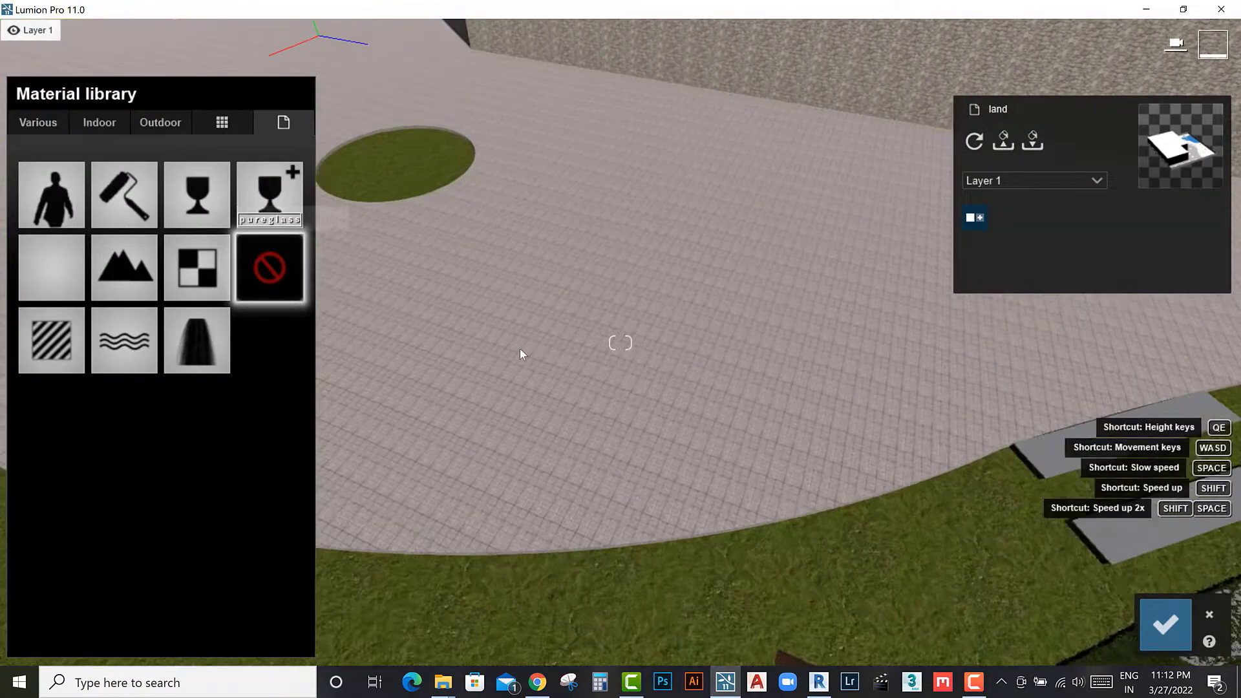
right_drag(519, 348, 601, 408)
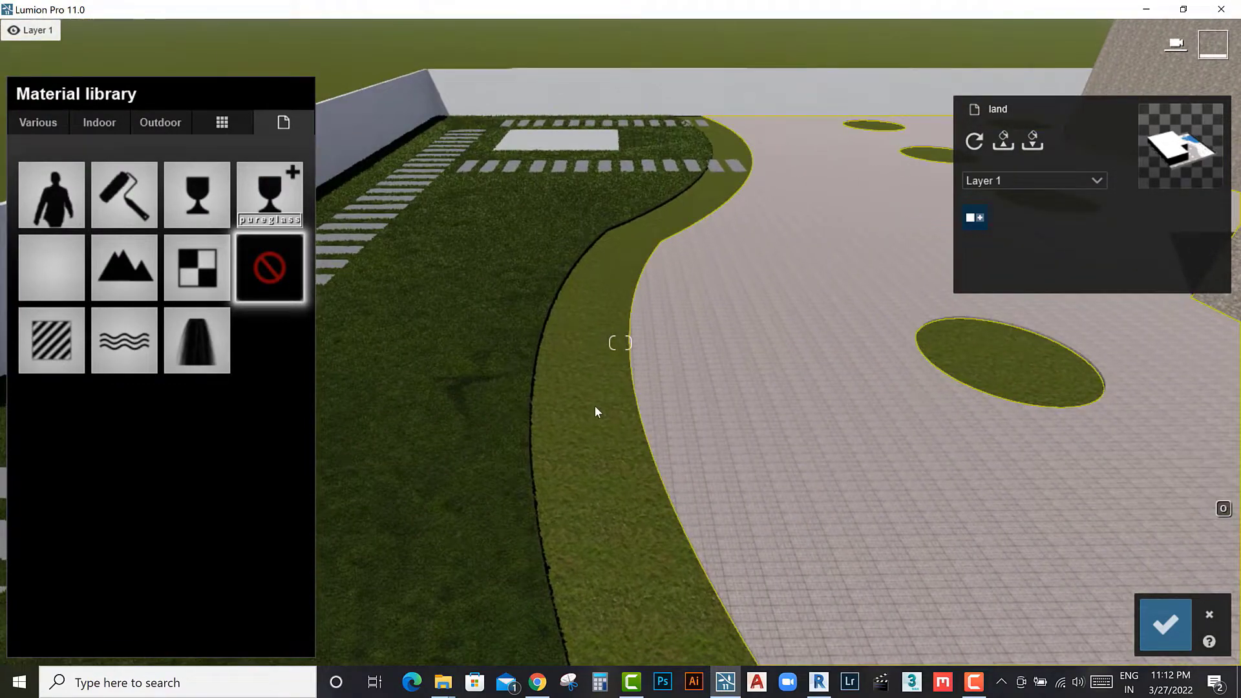
mouse_move(645, 395)
right_down()
mouse_move(851, 421)
mouse_move(789, 391)
mouse_move(609, 373)
right_up()
click(148, 124)
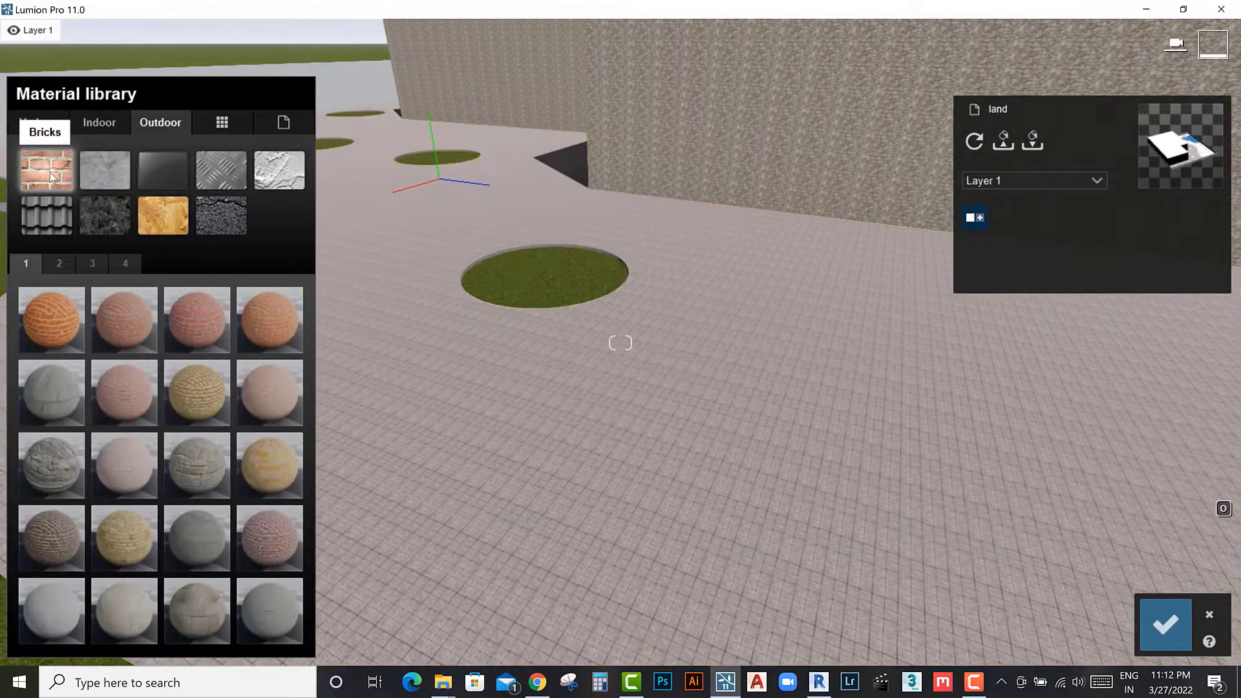
click(60, 270)
click(99, 262)
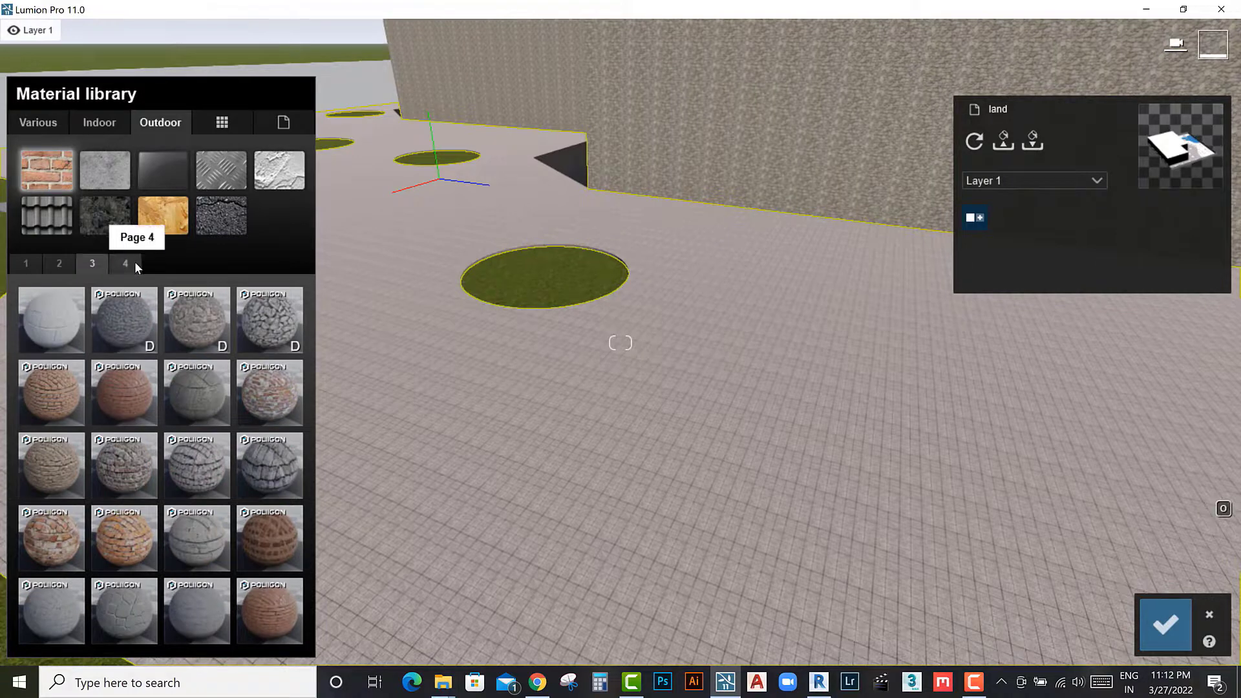
click(127, 264)
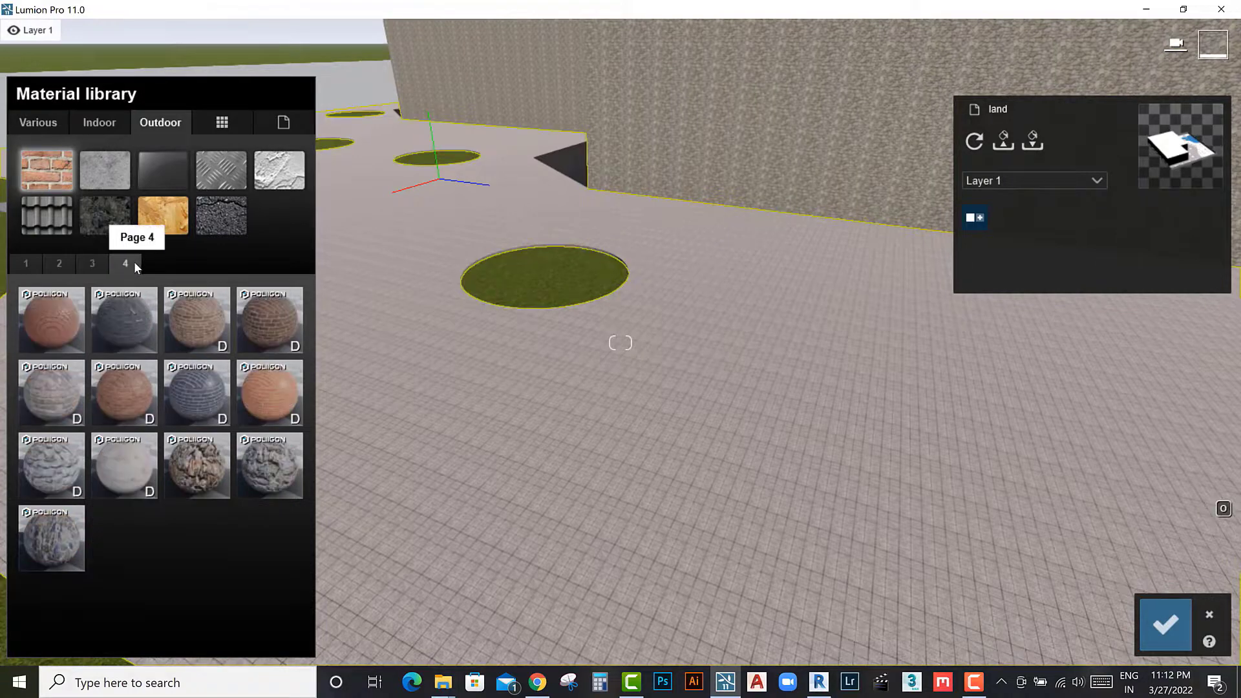
click(56, 324)
Step: Try a purple cobblestone and light grey paving, then apply Polii Bricks 16 2k
click(97, 212)
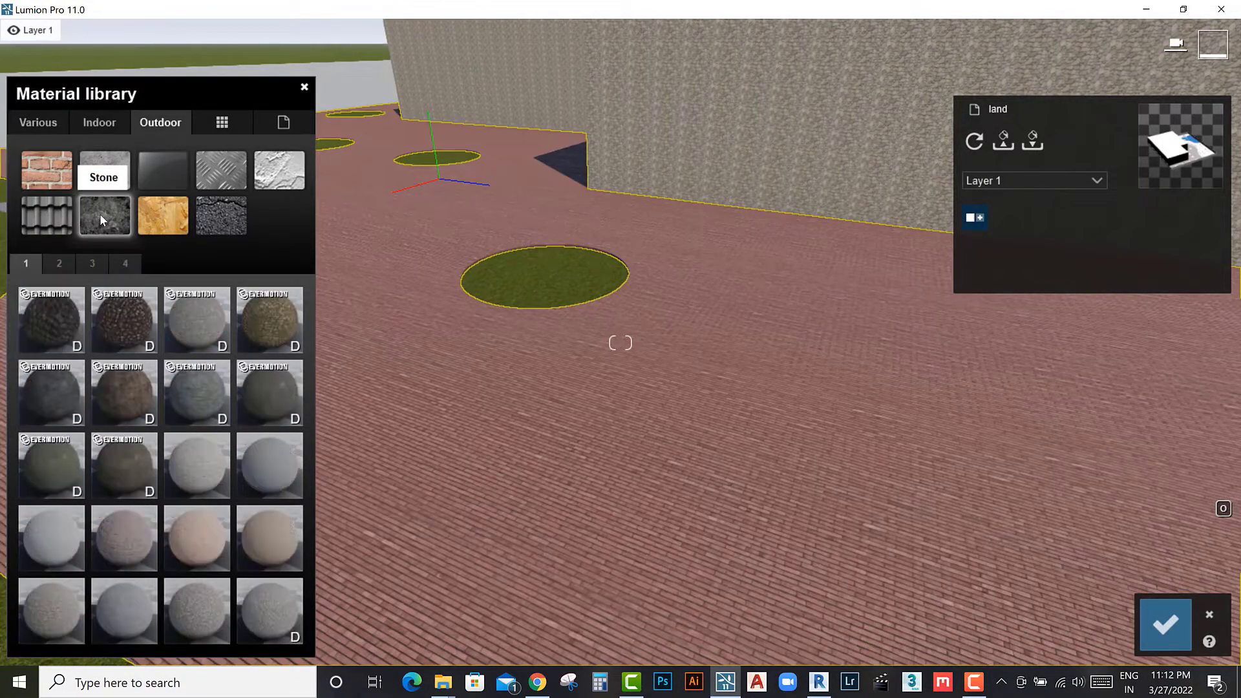
click(121, 262)
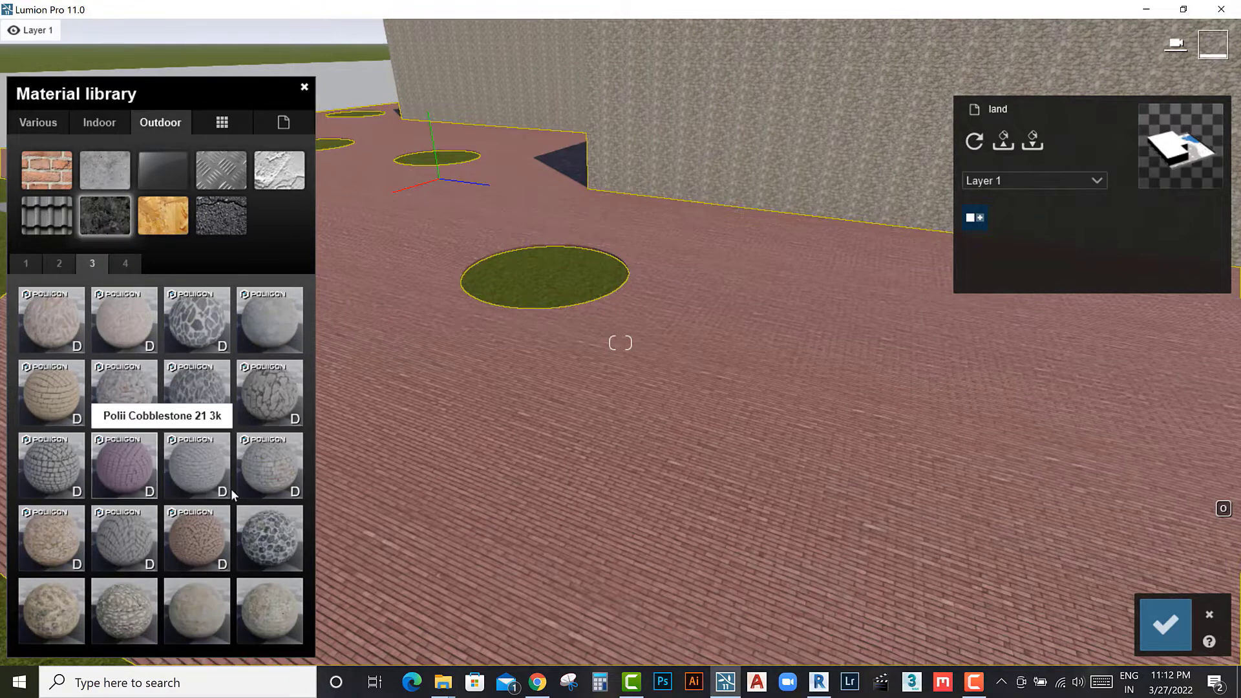
click(133, 461)
click(66, 180)
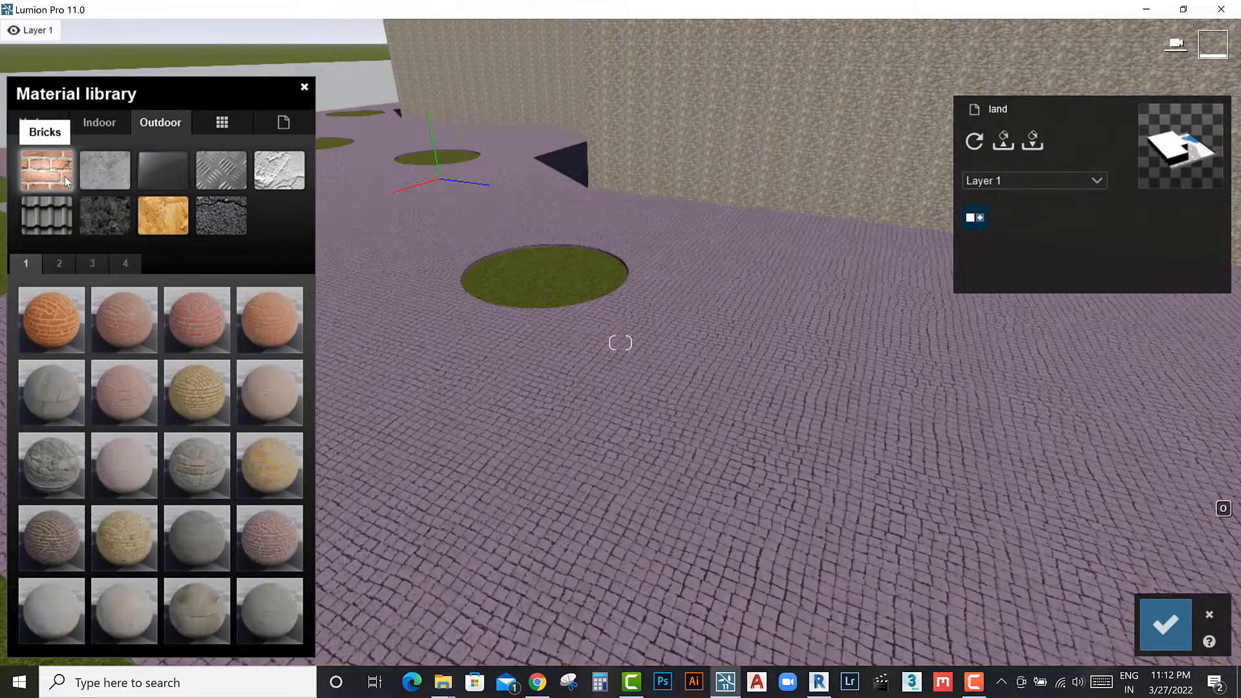
click(70, 604)
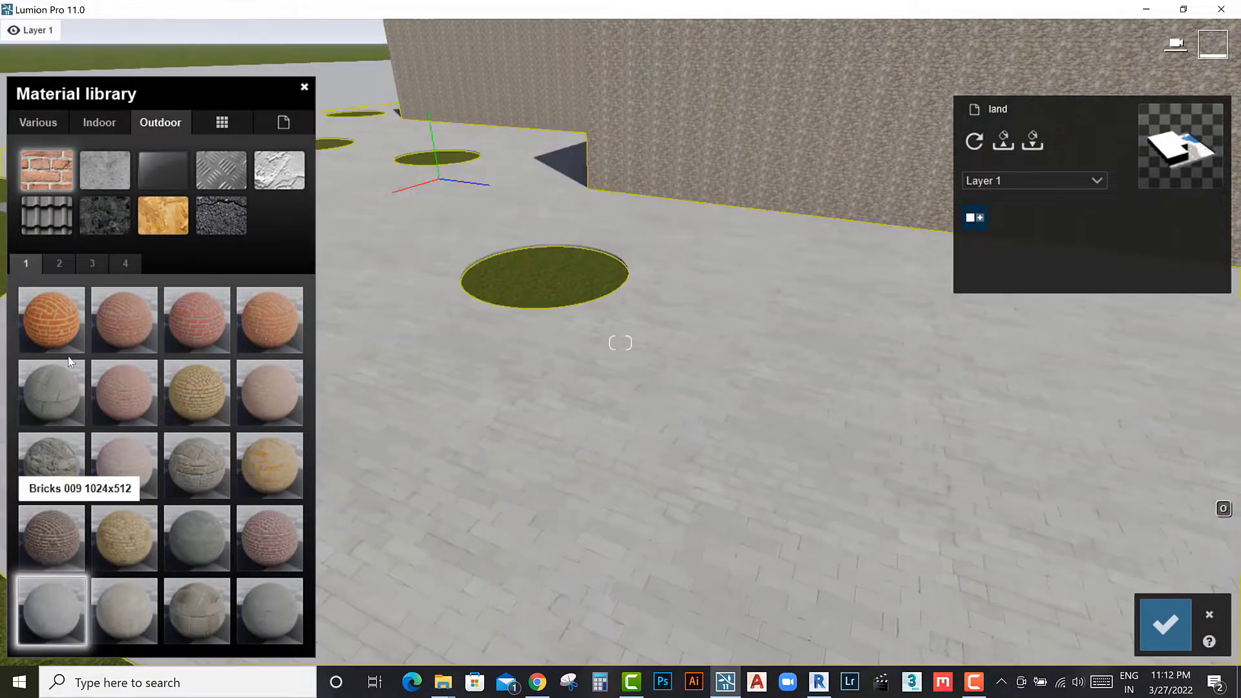
click(64, 264)
click(89, 265)
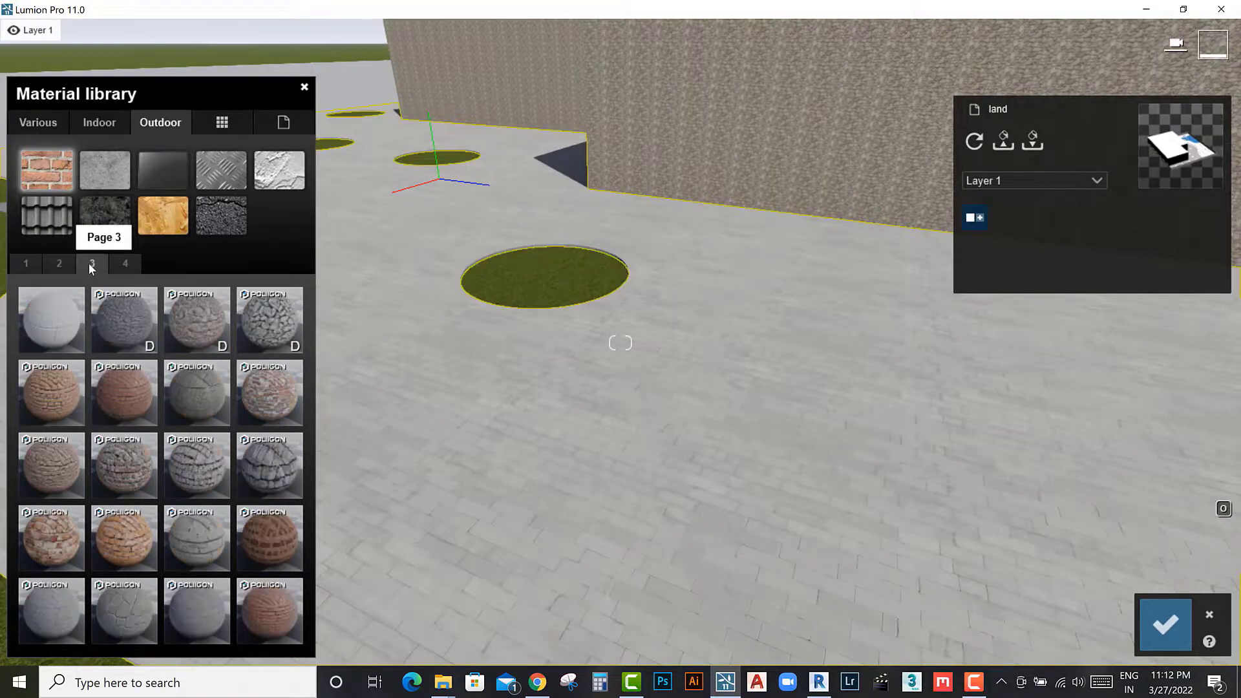
click(53, 611)
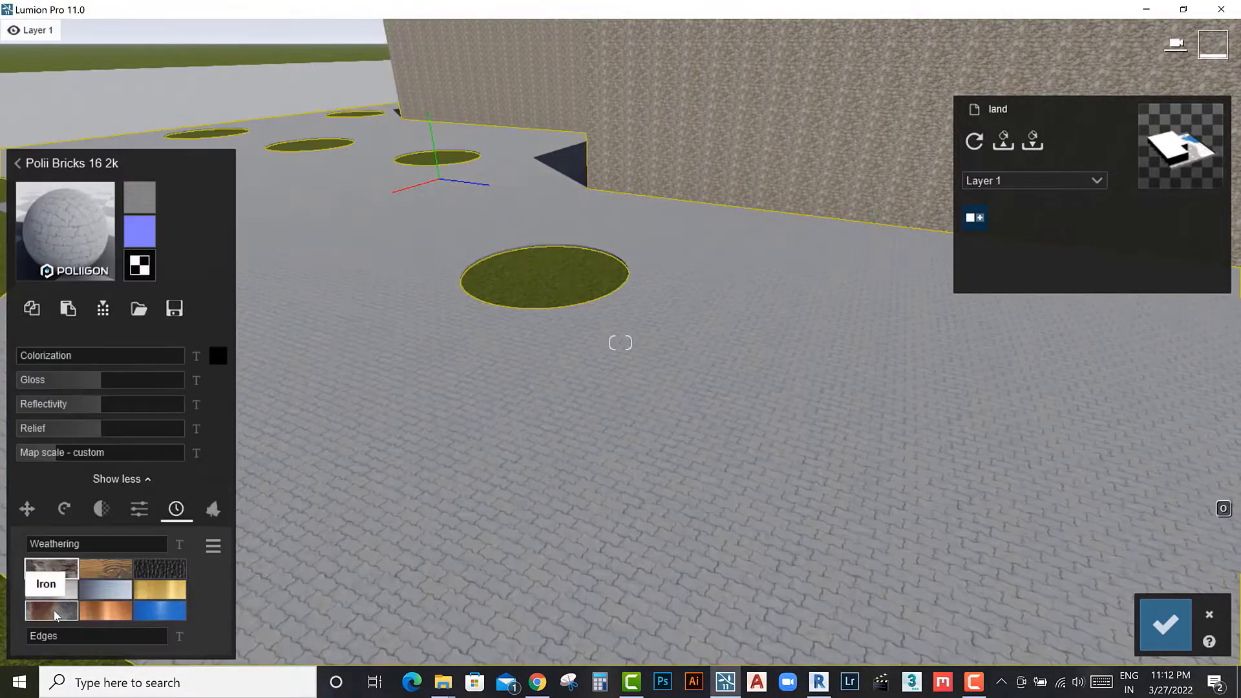
Step: Apply Polii CityStreet Sidewalk 013 2k to the paving with smaller map scale and slightly darker tint
click(64, 233)
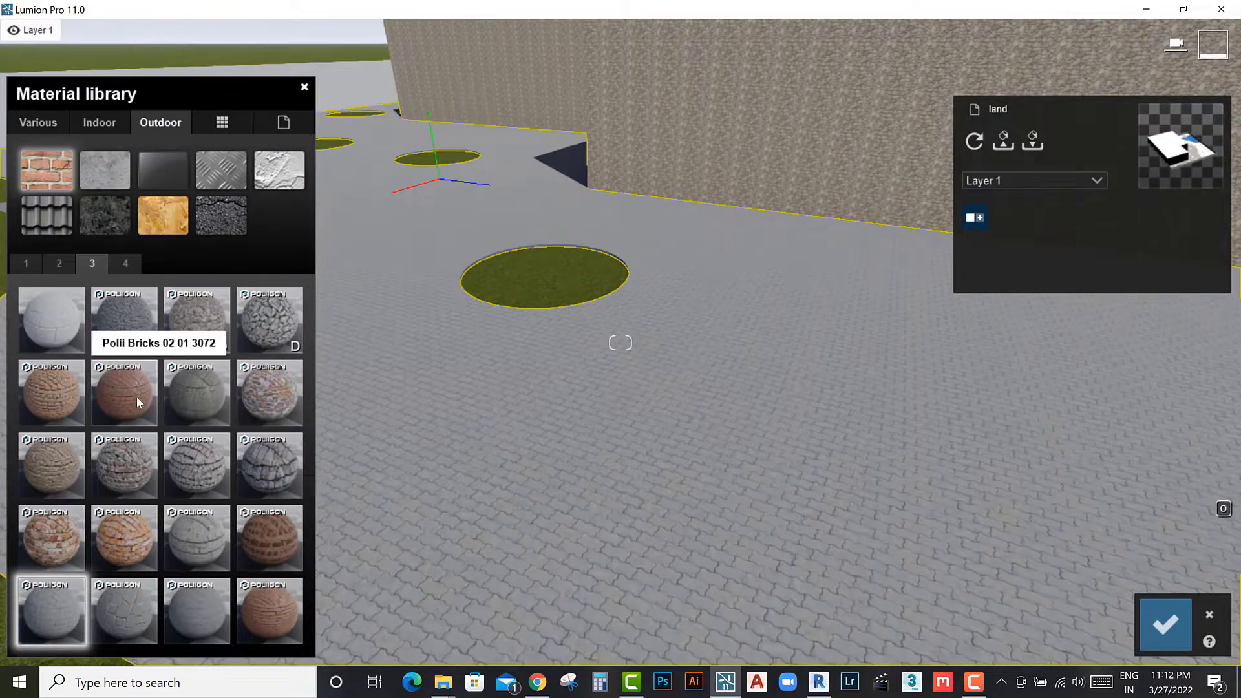
click(124, 262)
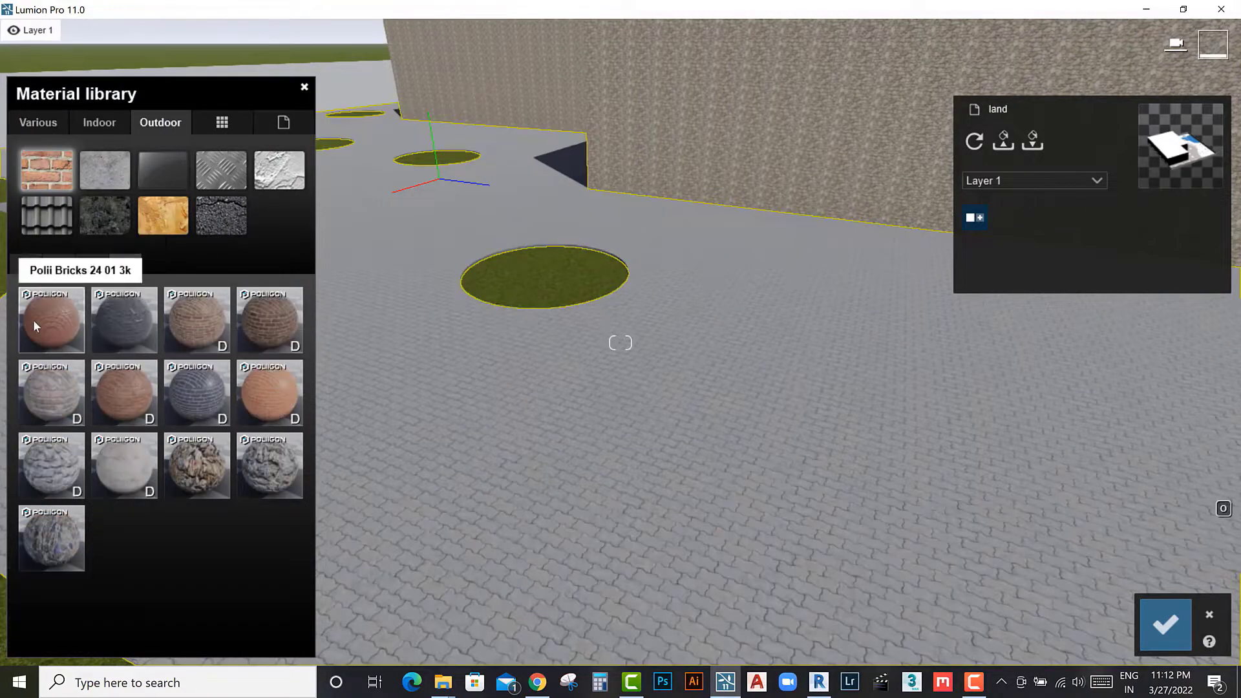
click(59, 262)
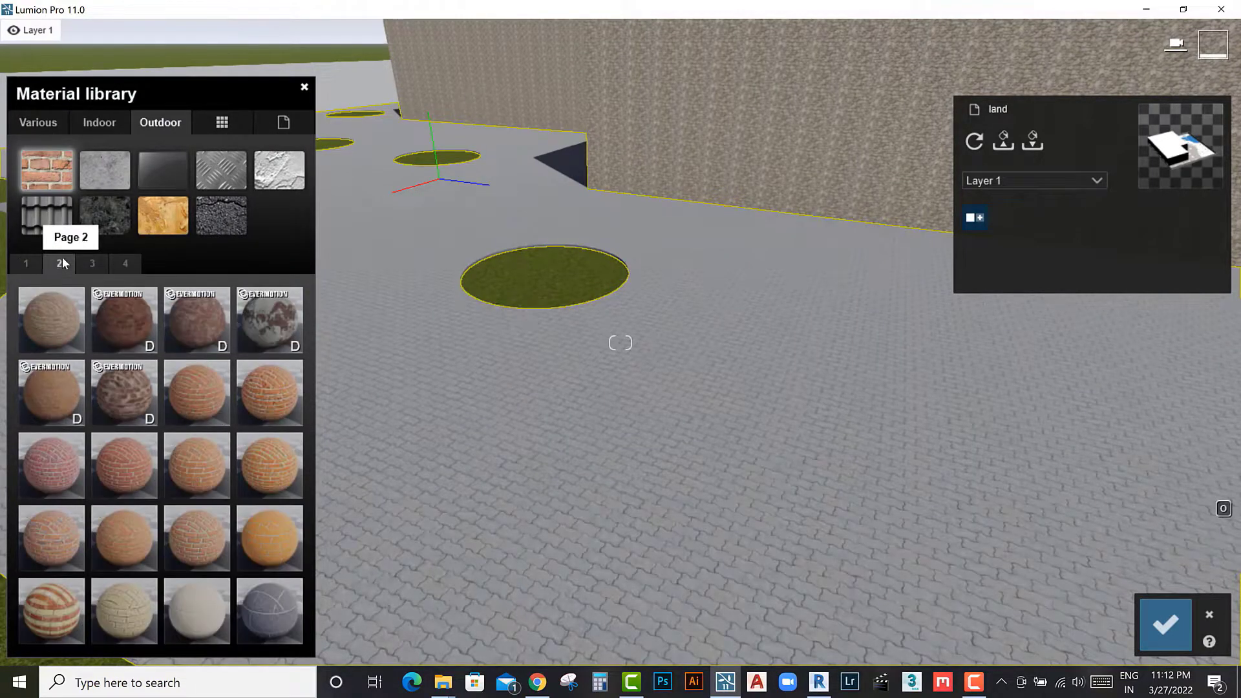
click(25, 262)
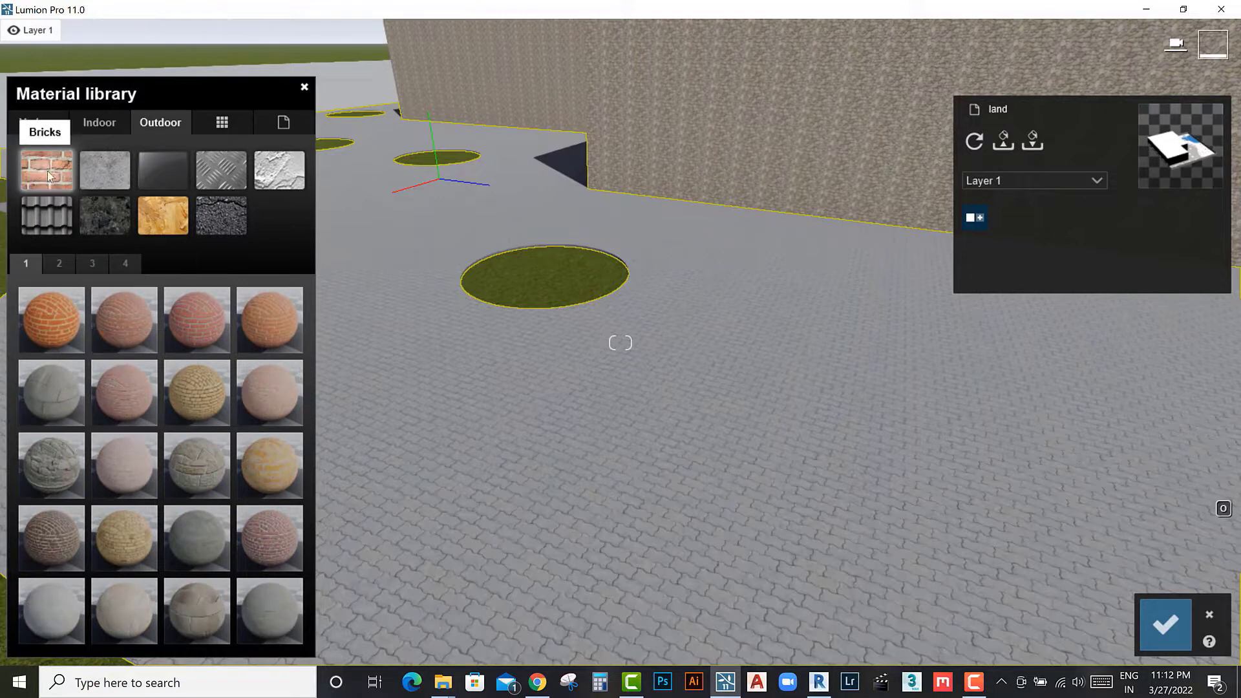
click(108, 215)
click(59, 265)
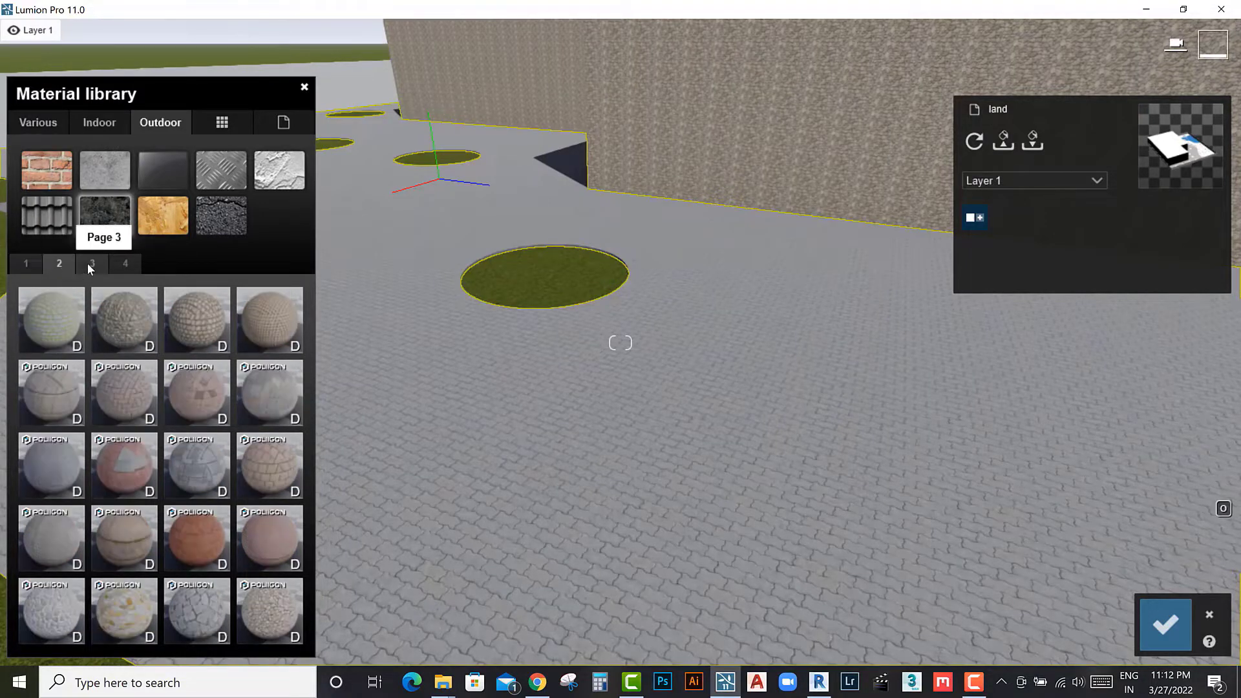
click(197, 543)
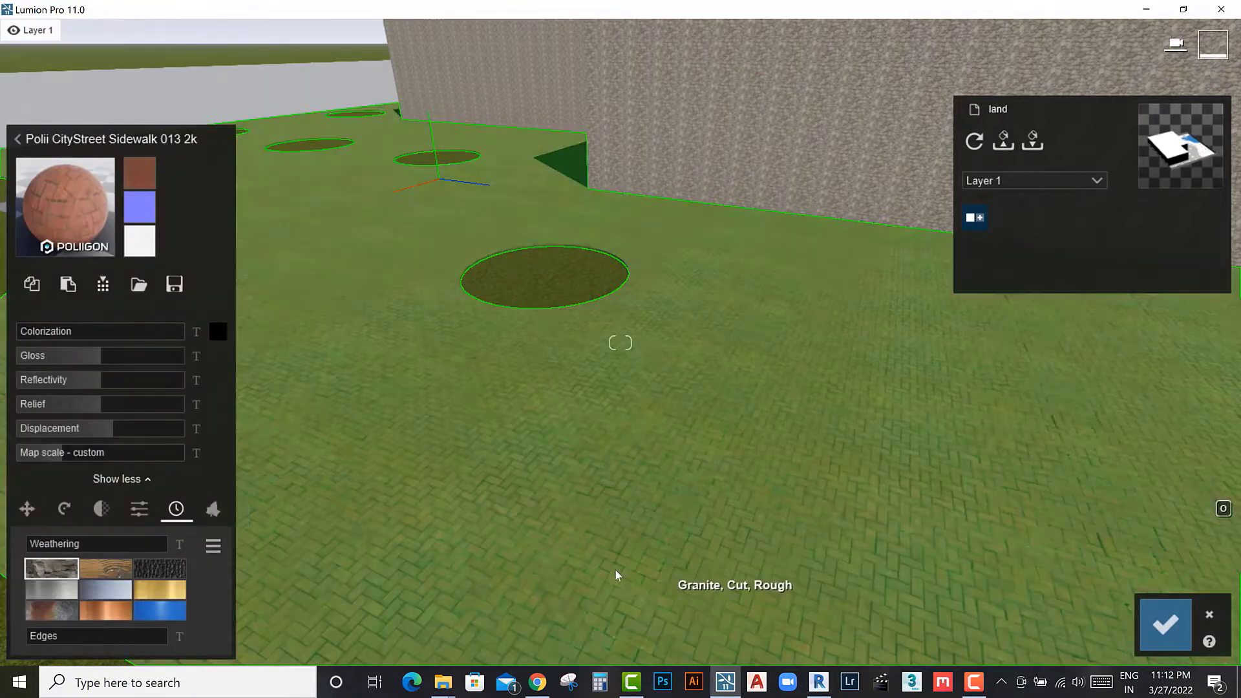
key(w)
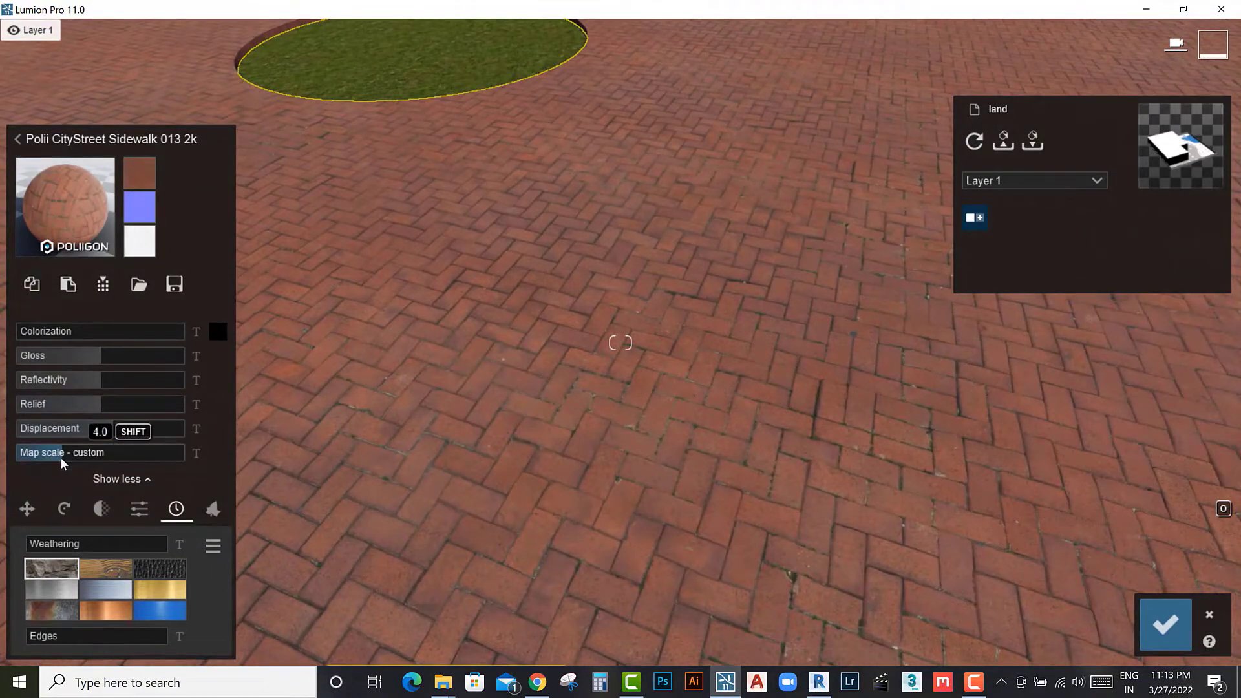
drag(61, 458, 59, 456)
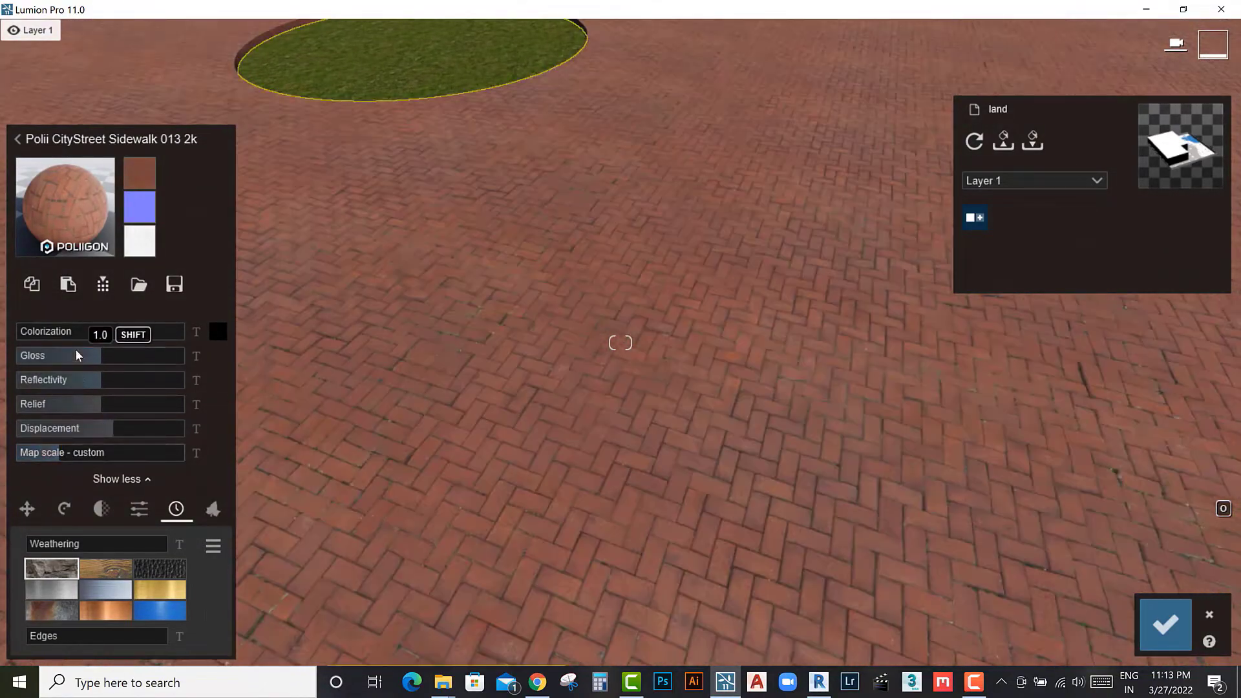
click(28, 334)
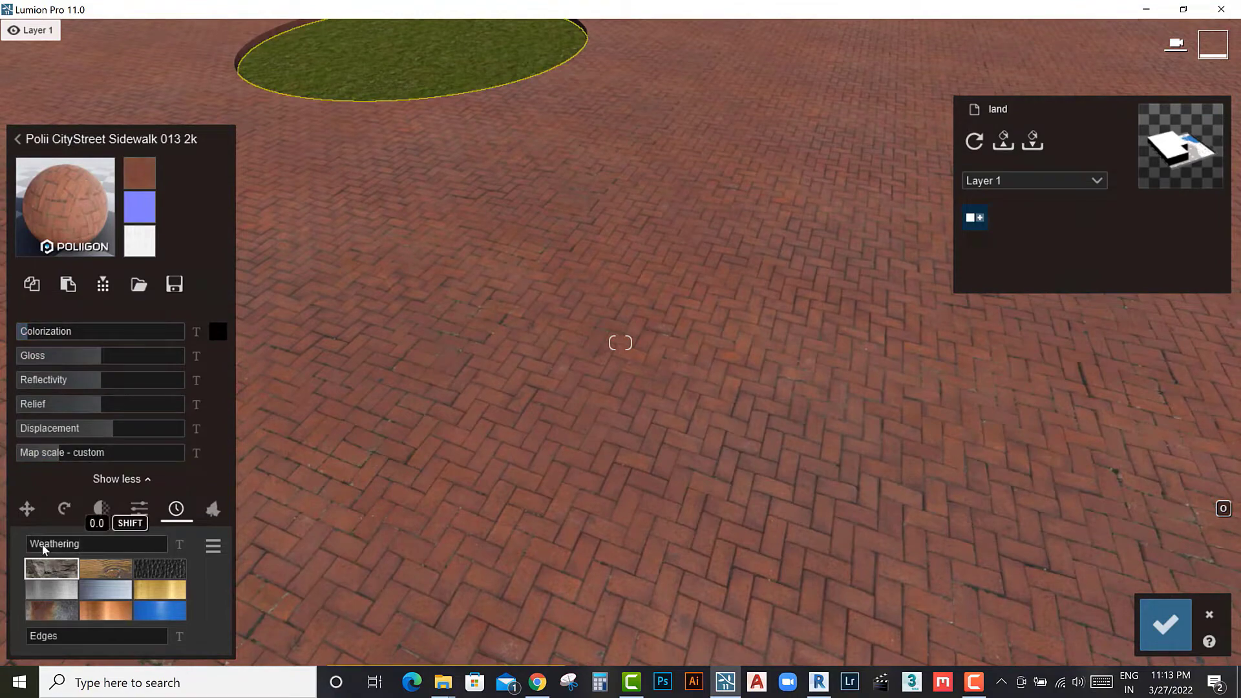
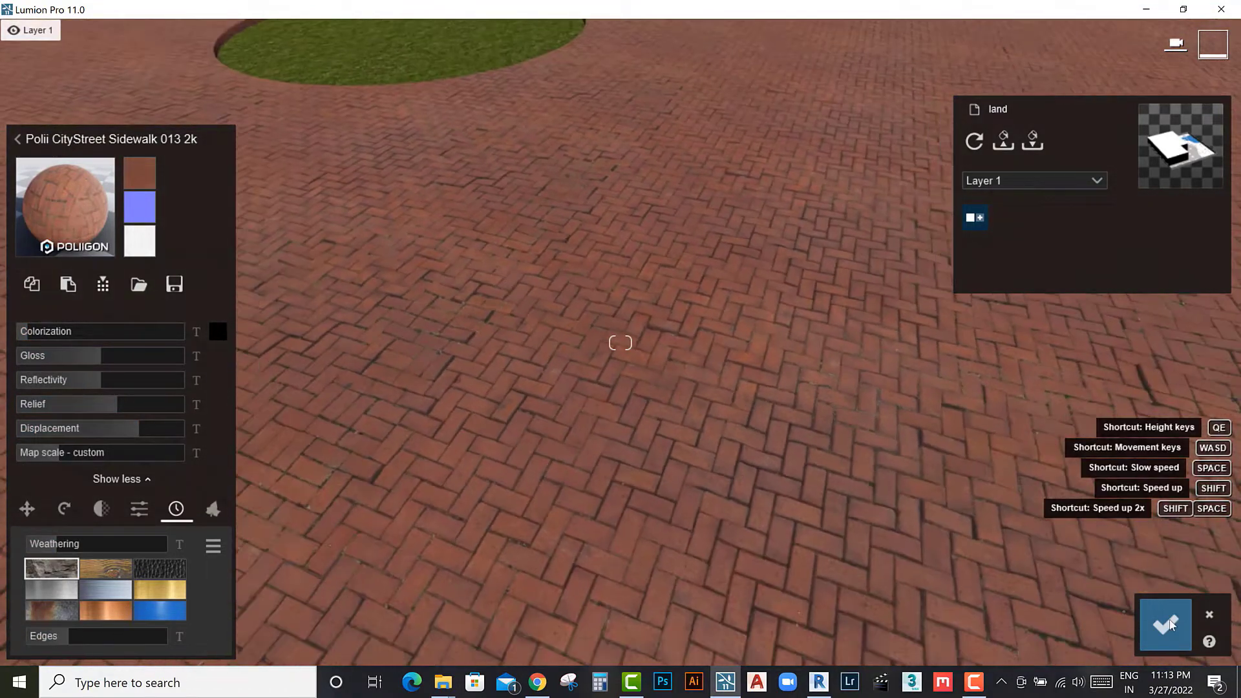
Step: Confirm the Poliigon CityStreet Sidewalk brick paving and raise the land surface about 0.4 ft
click(1147, 633)
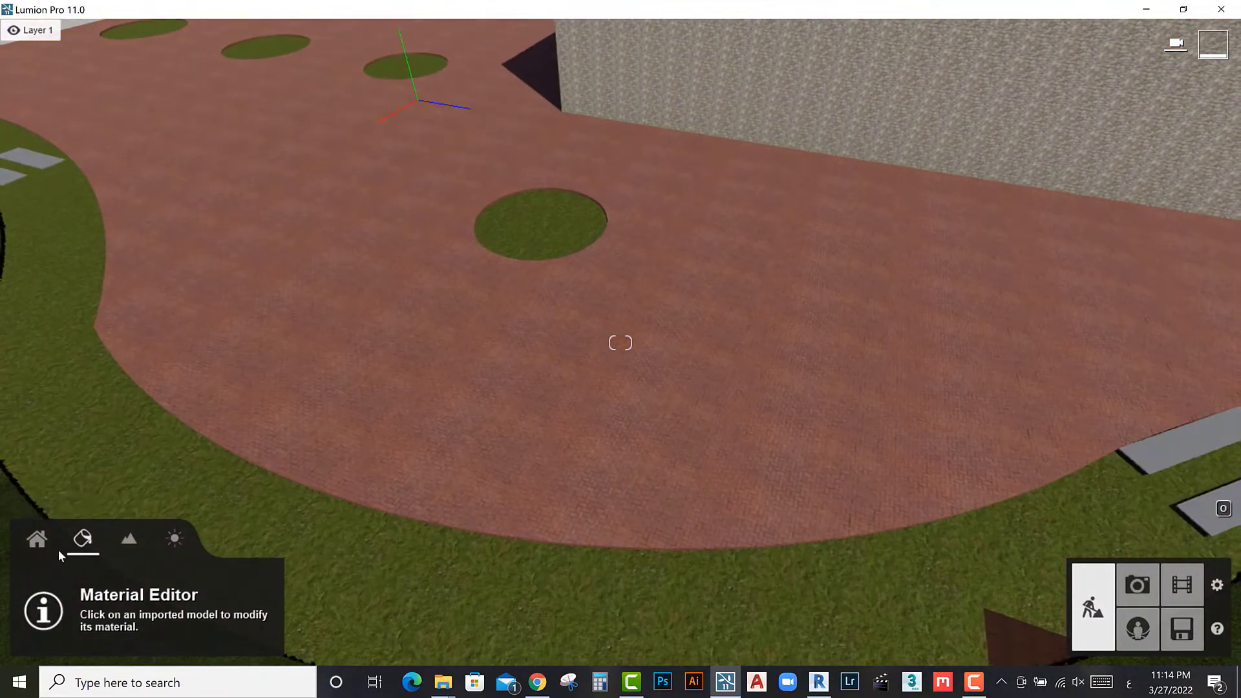
click(37, 539)
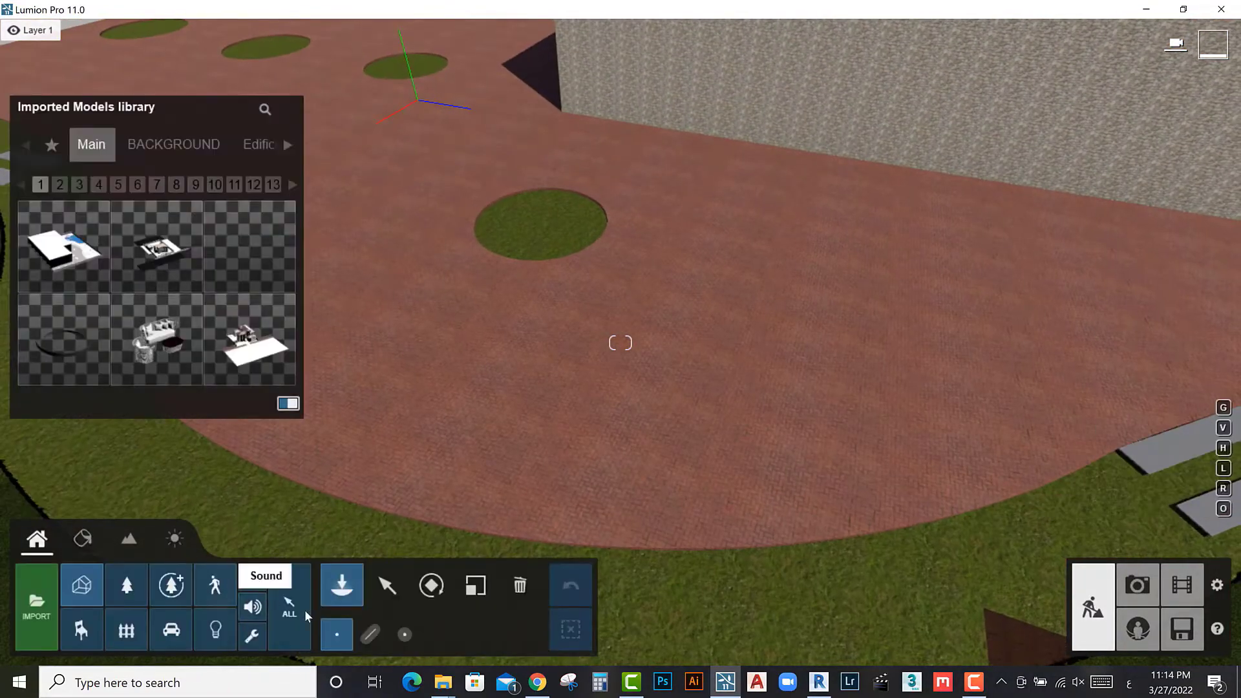
click(388, 587)
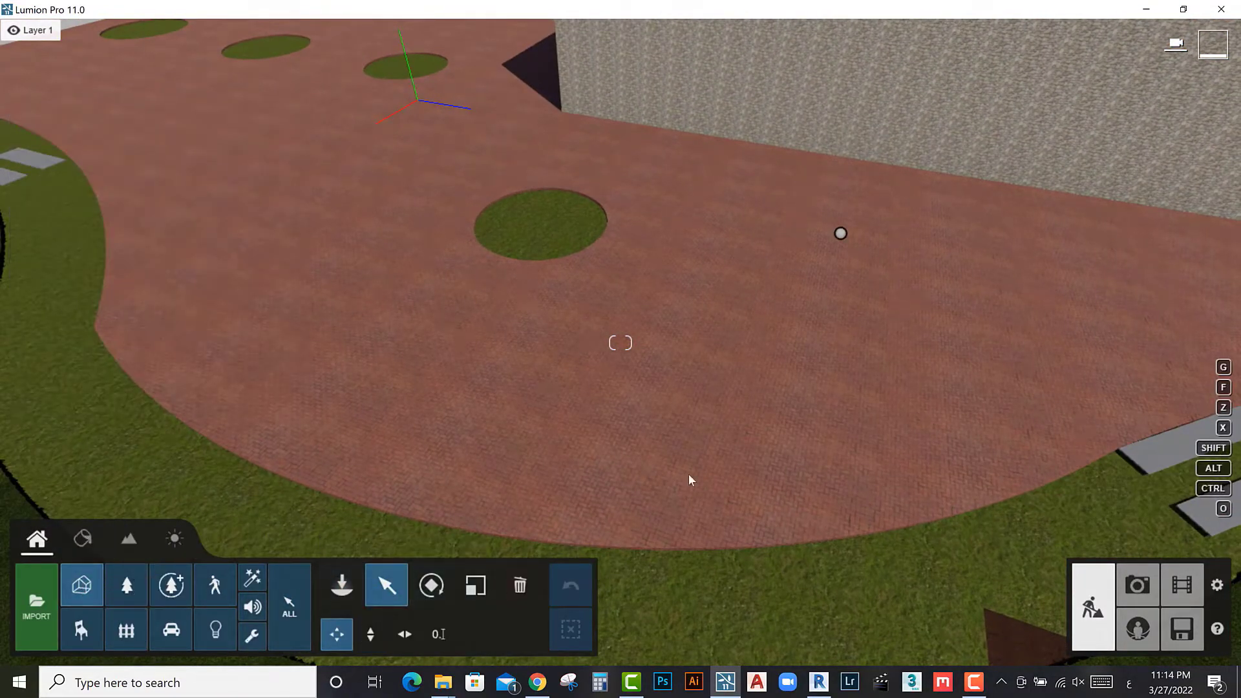
click(840, 234)
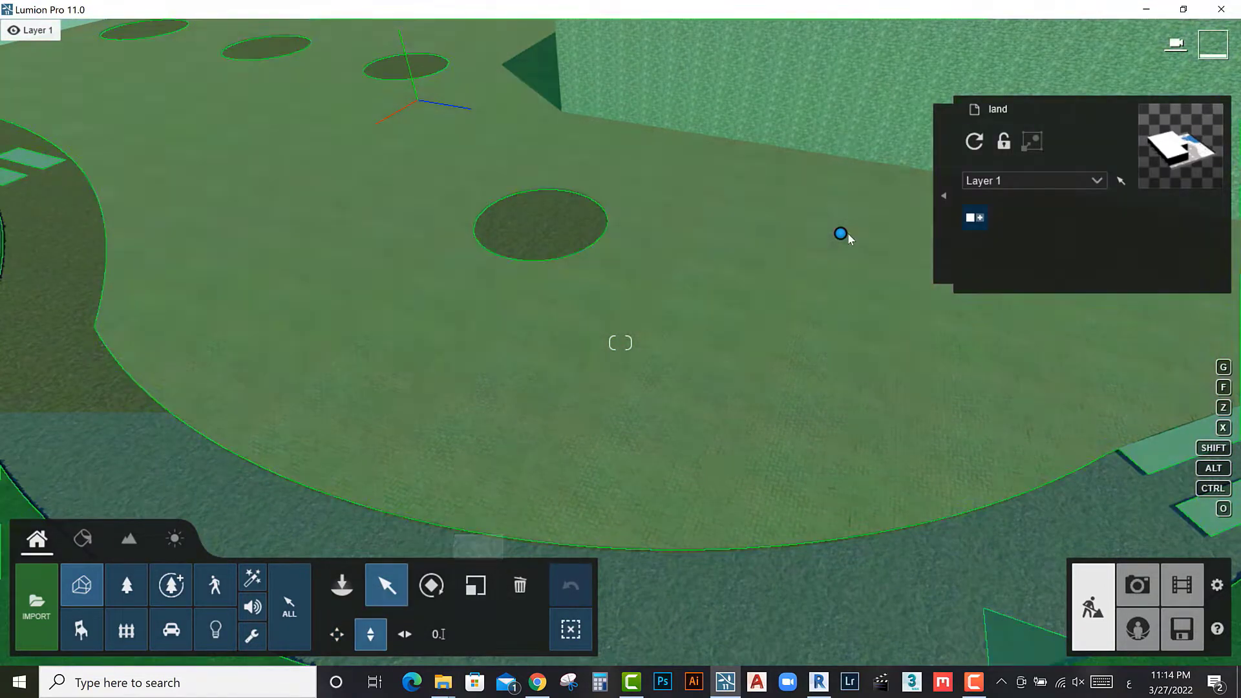
drag(848, 235, 847, 232)
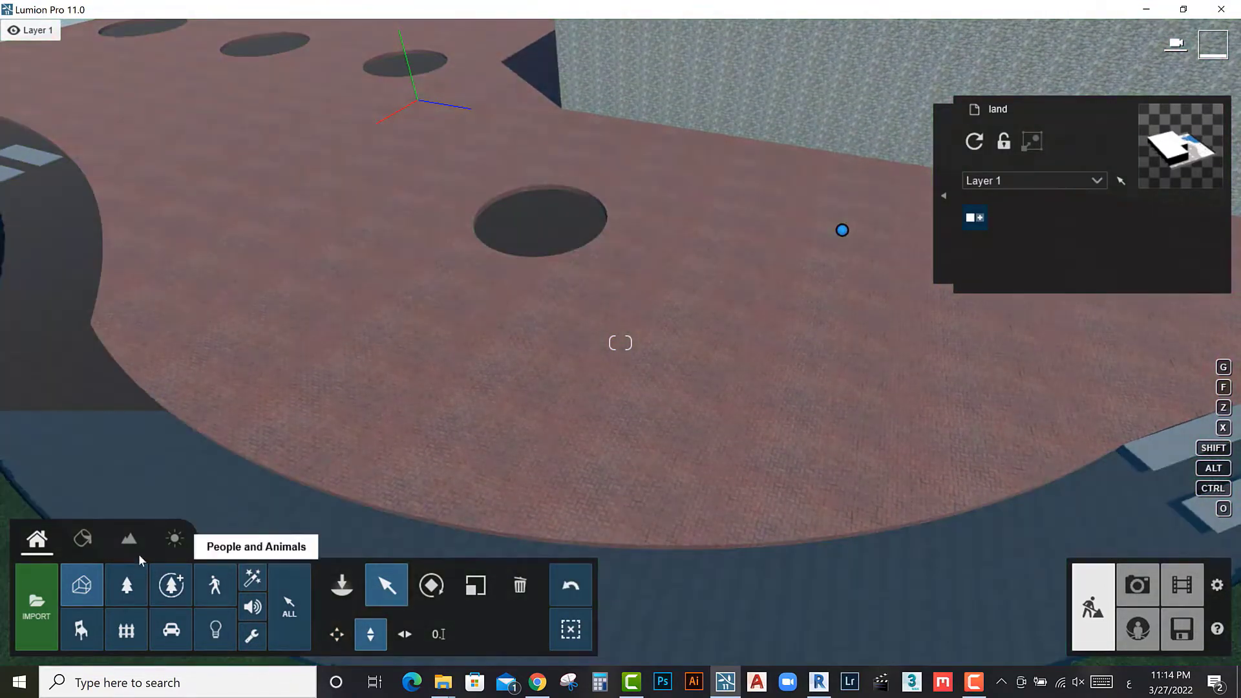
click(82, 538)
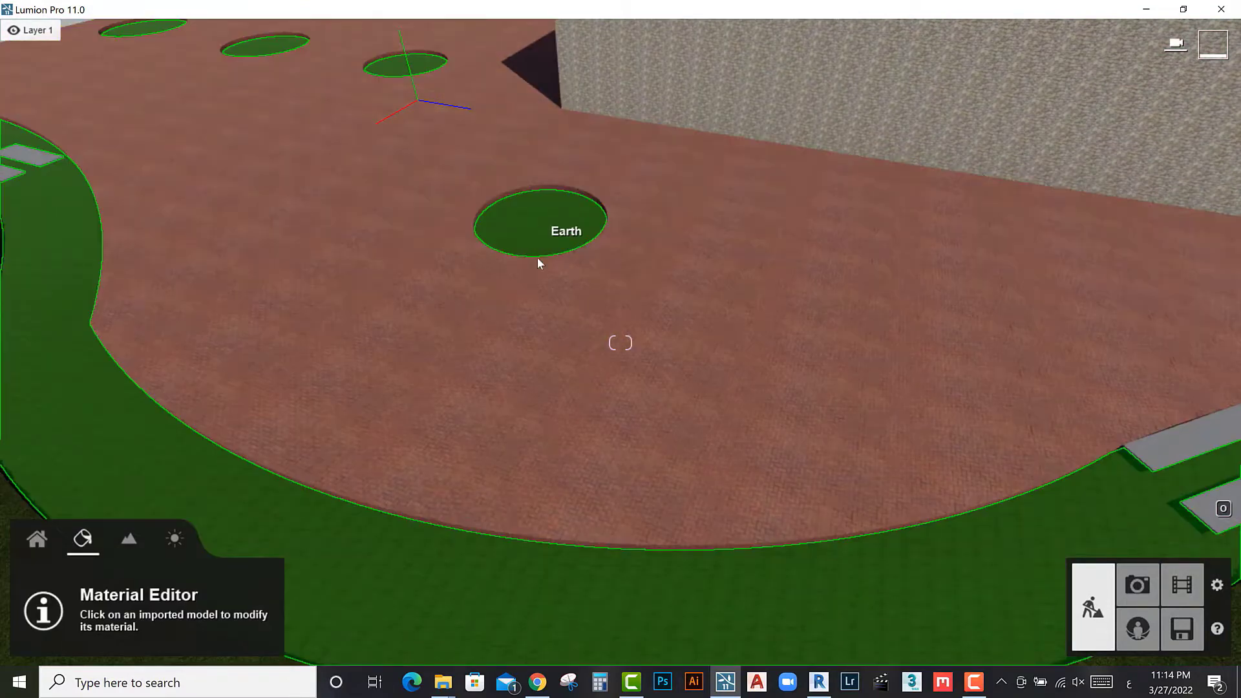
Step: Assign Evermotion Soil 001 2048 from the Various soil set to the Earth surface
click(537, 258)
click(37, 122)
click(214, 230)
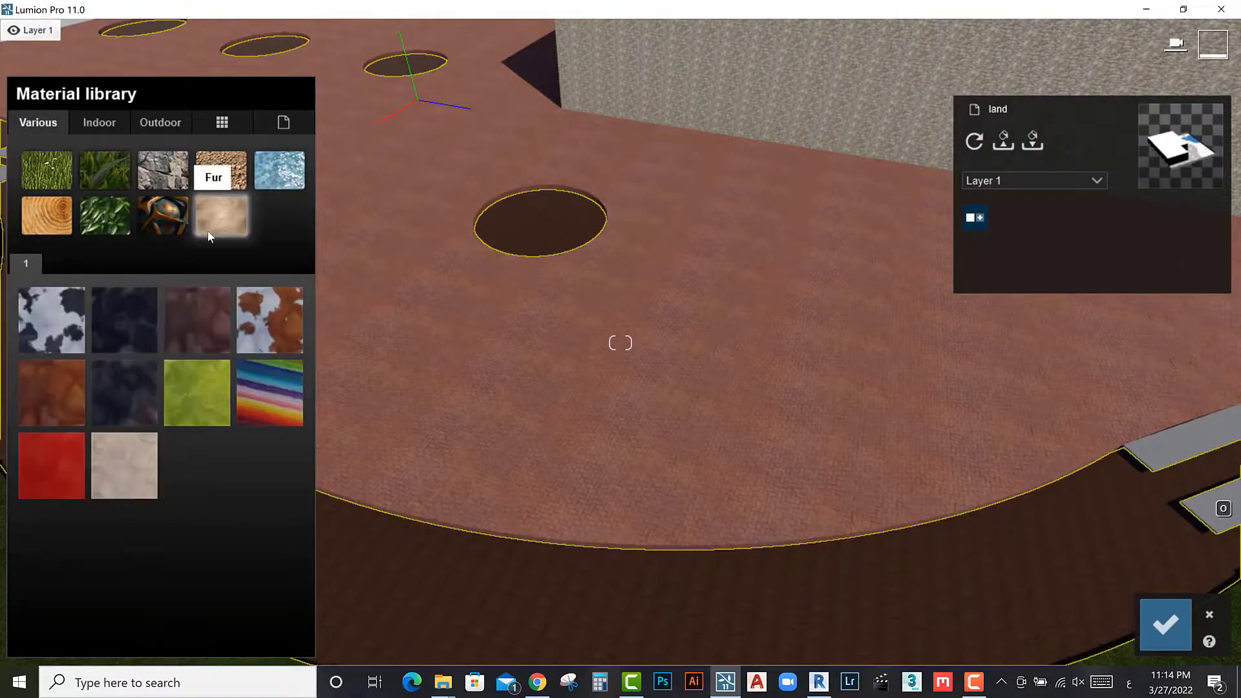
click(221, 170)
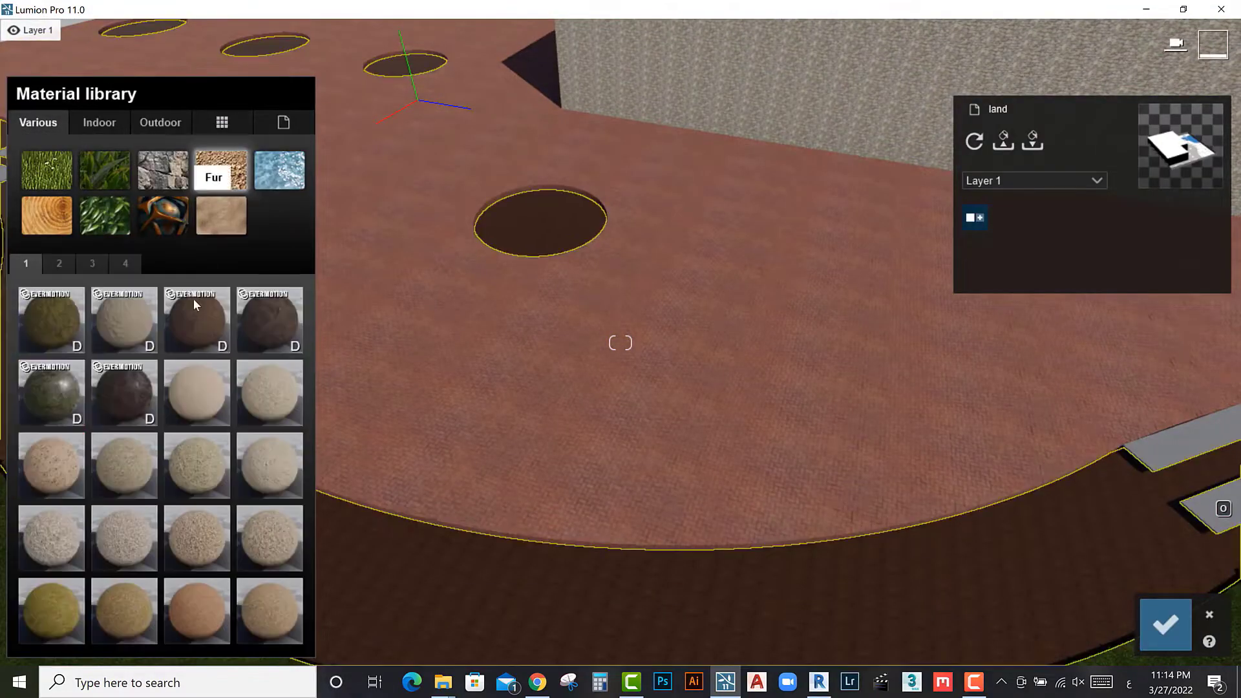
click(193, 339)
Step: Inspect the soil strip up close and confirm the soil material
right_drag(664, 434, 501, 255)
scroll(471, 410, down, 5)
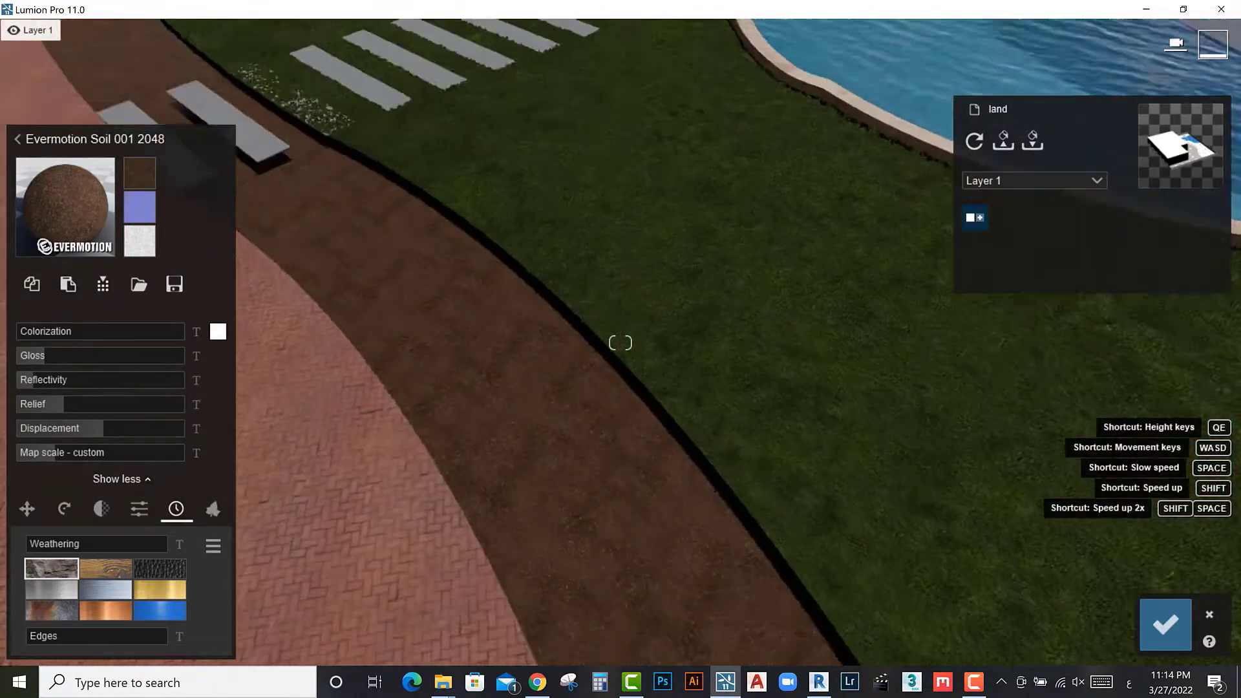
scroll(470, 409, down, 3)
scroll(527, 424, down, 3)
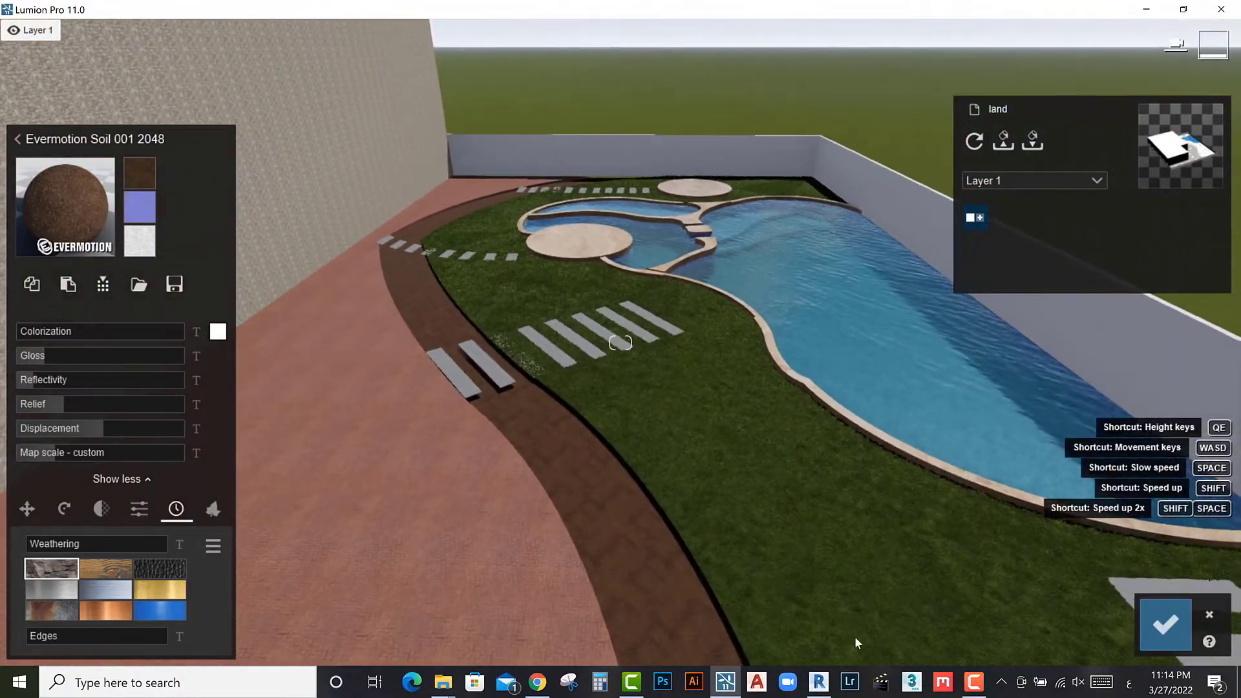
click(1166, 625)
scroll(832, 538, down, 5)
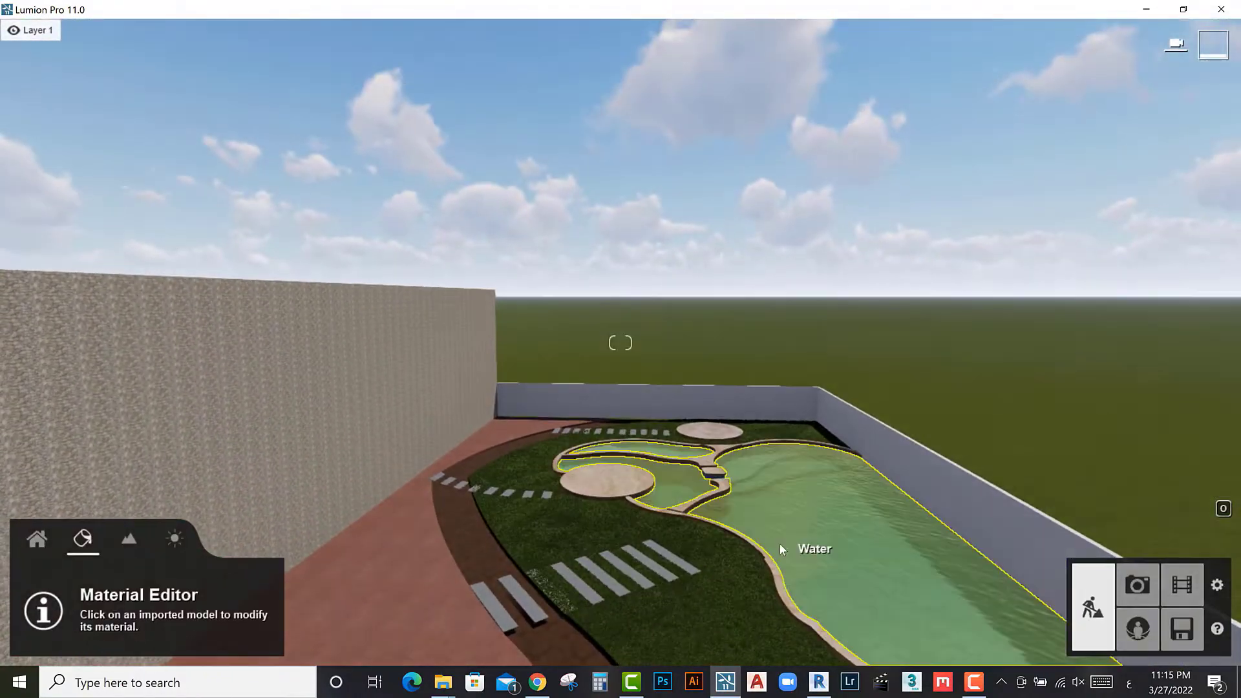
scroll(779, 544, up, 3)
scroll(744, 588, up, 3)
scroll(727, 573, up, 3)
right_drag(724, 576, 582, 475)
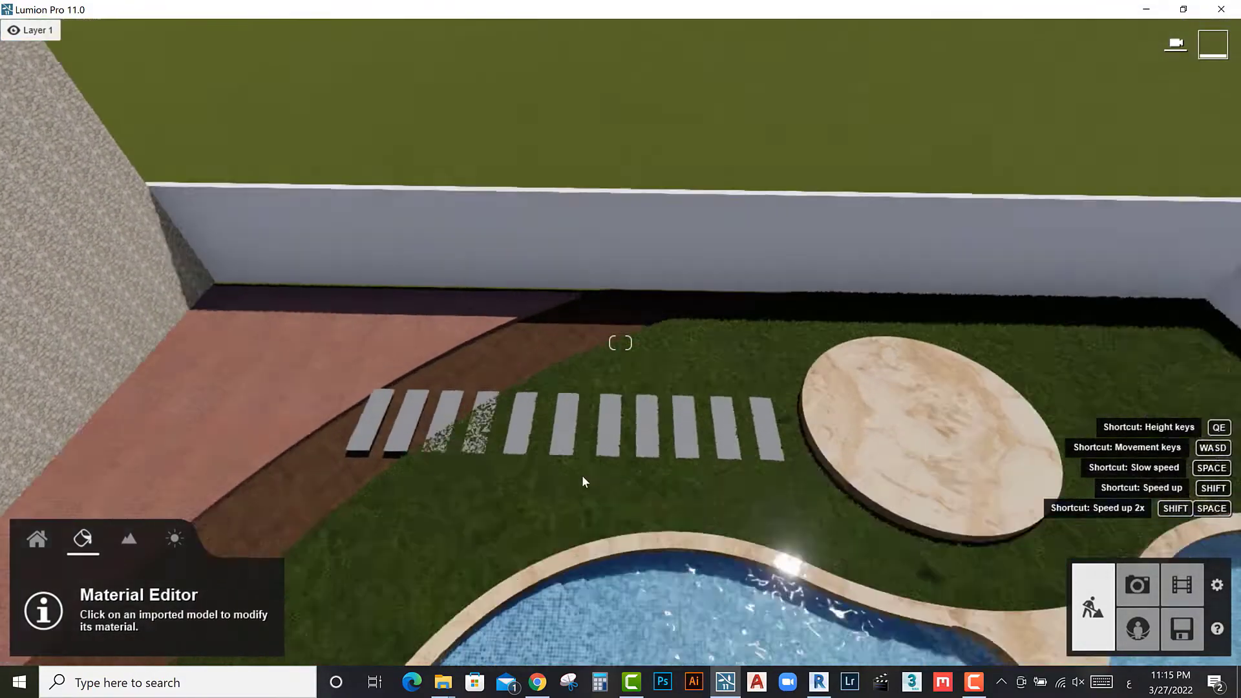
scroll(620, 479, up, 2)
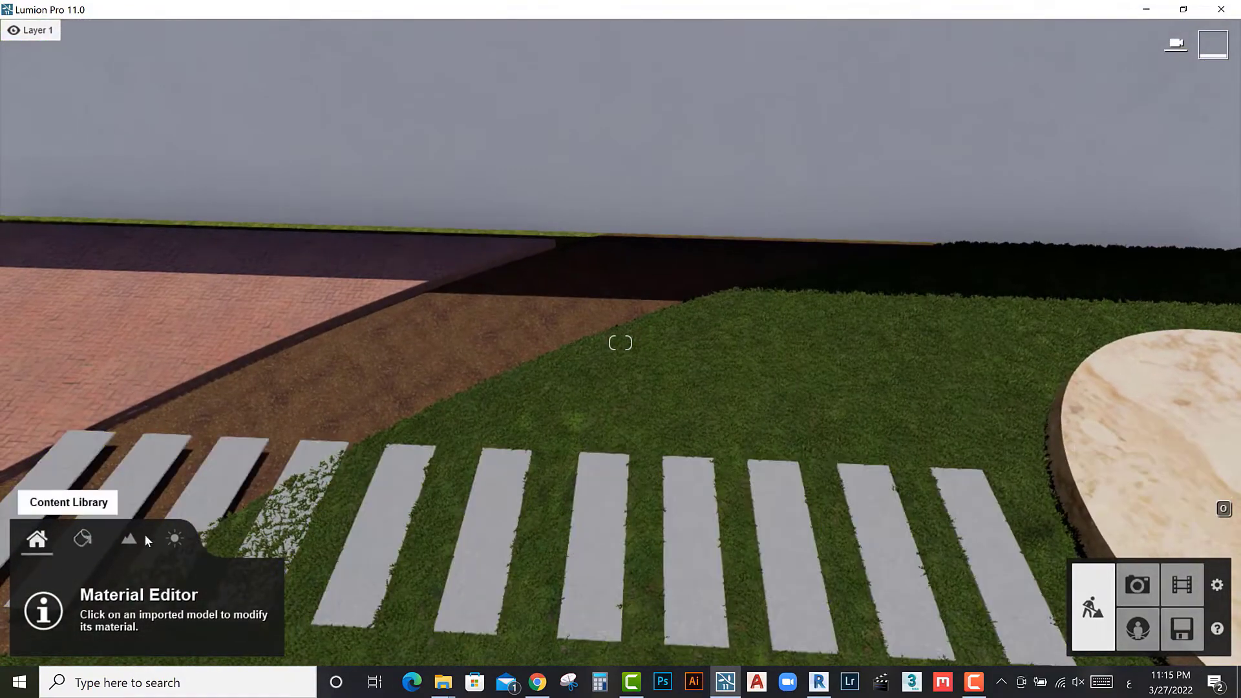
Step: Pick the gravel patch model from Imported Models page 4 and place two patches by the wall
click(37, 539)
click(82, 585)
click(61, 185)
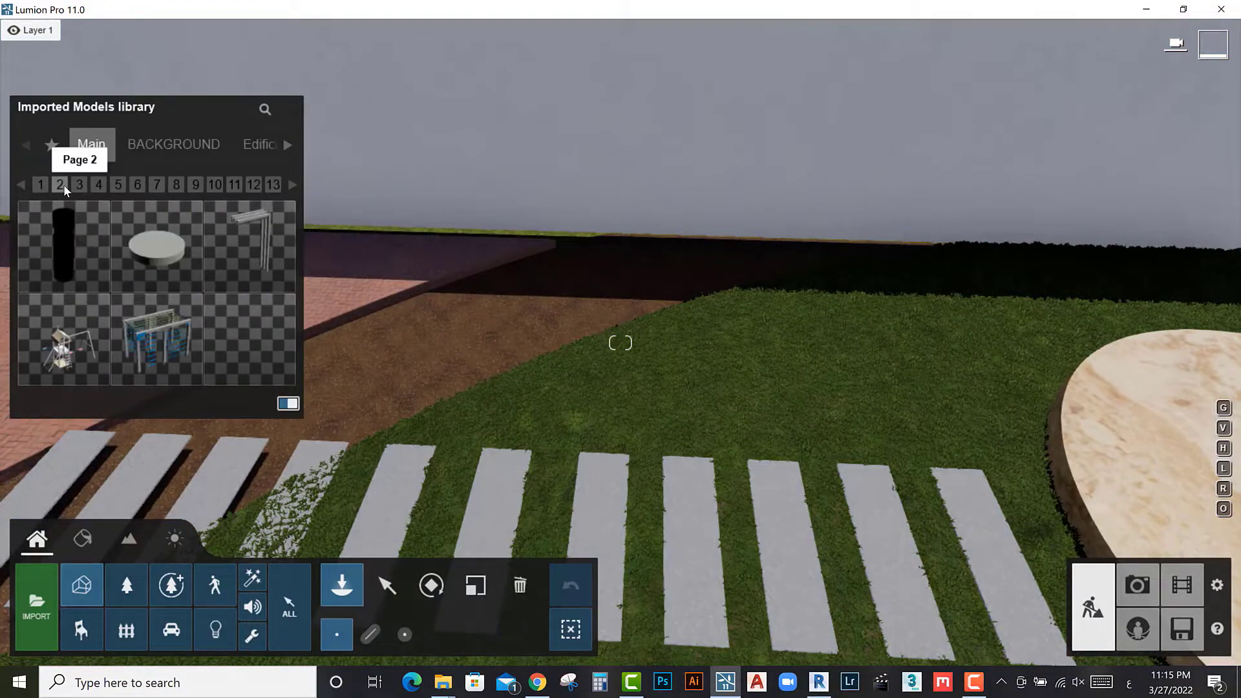
click(80, 186)
click(98, 185)
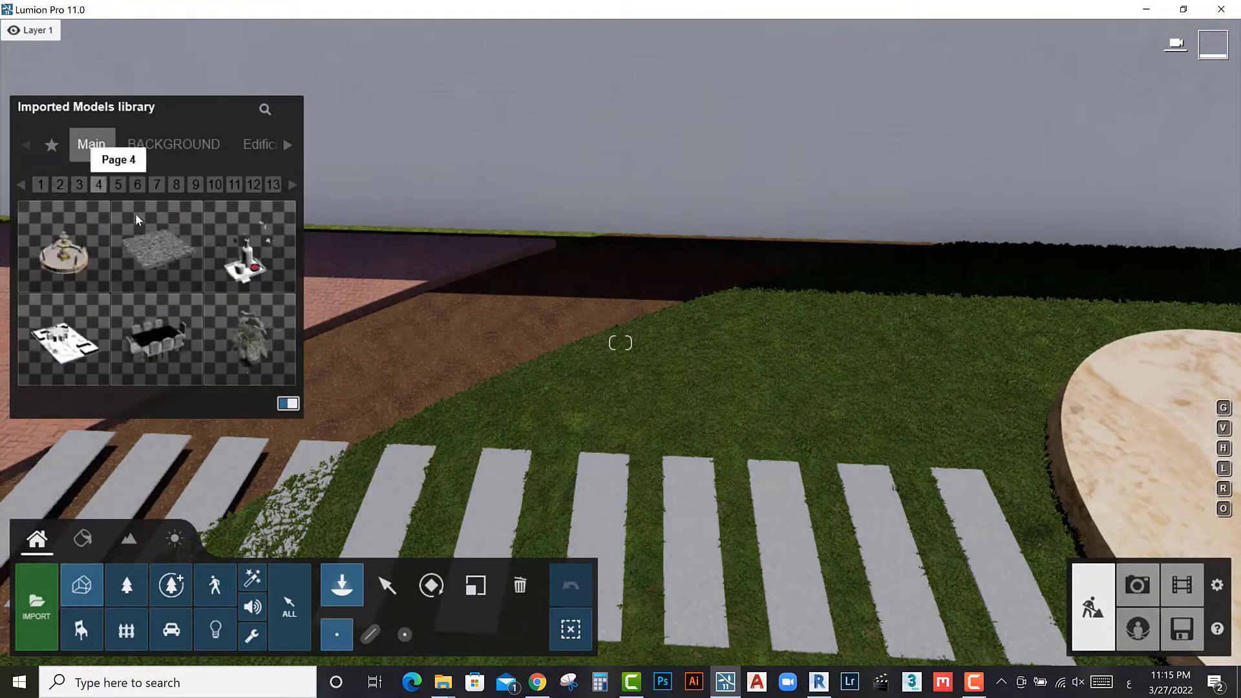
click(156, 246)
click(592, 464)
right_drag(592, 464, 592, 415)
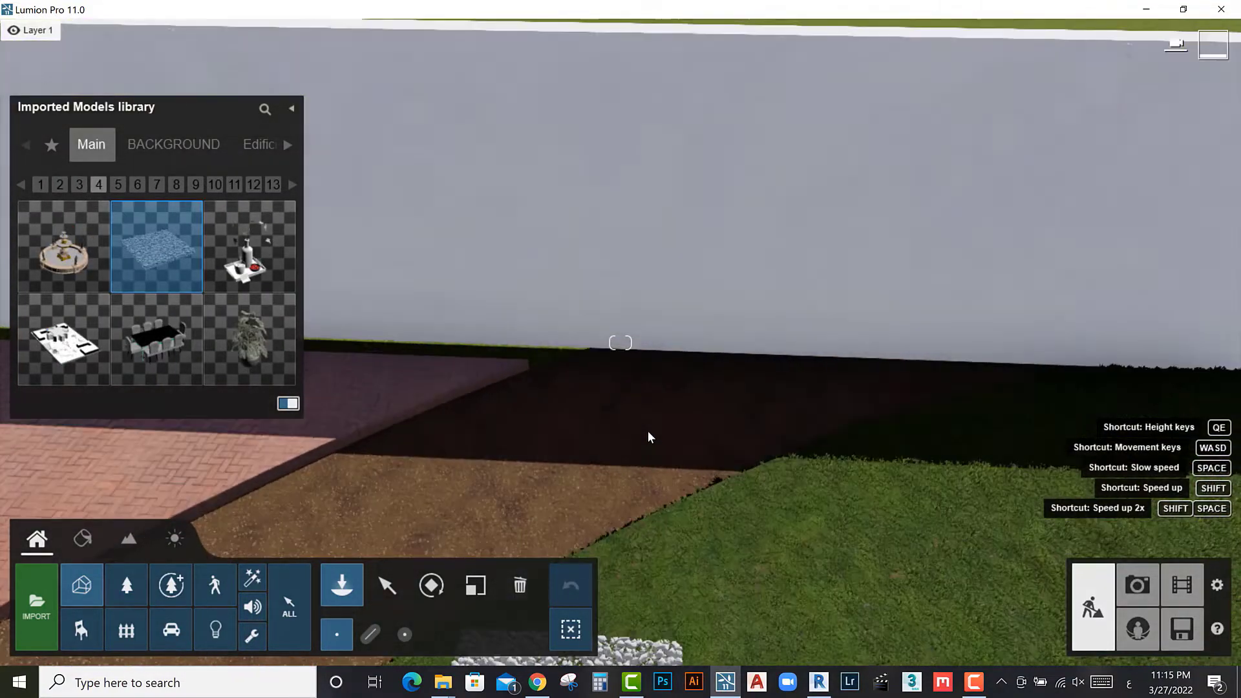
drag(648, 430, 562, 424)
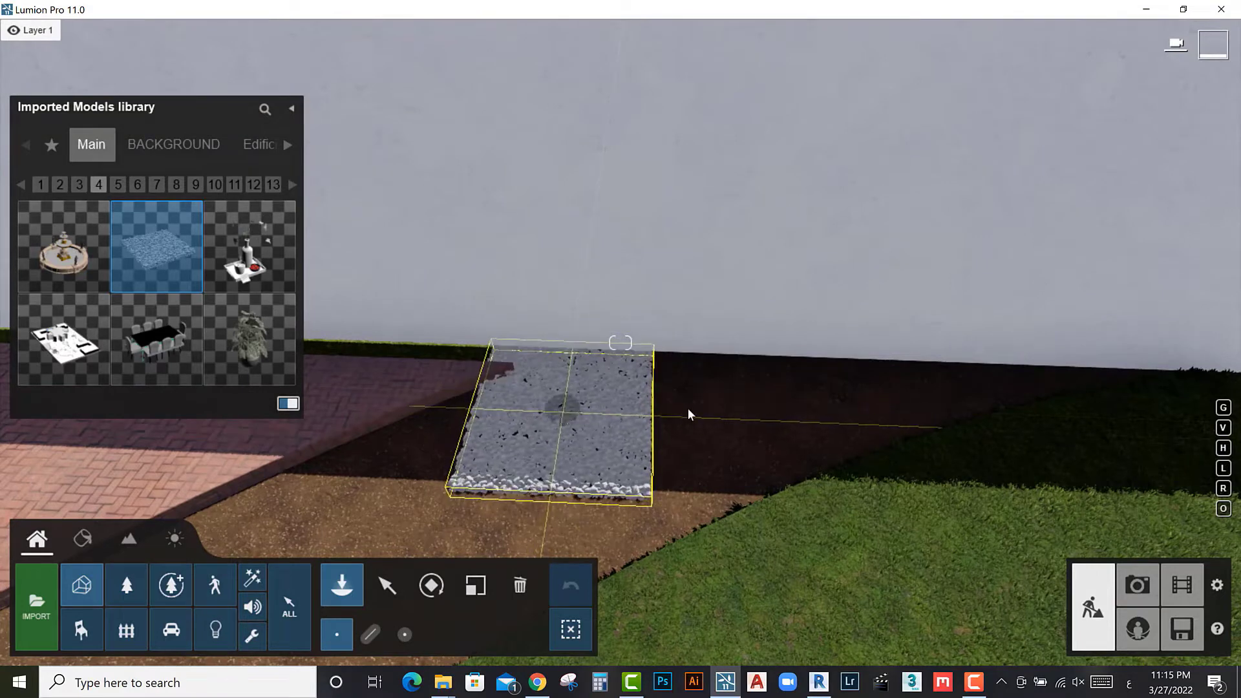
click(742, 414)
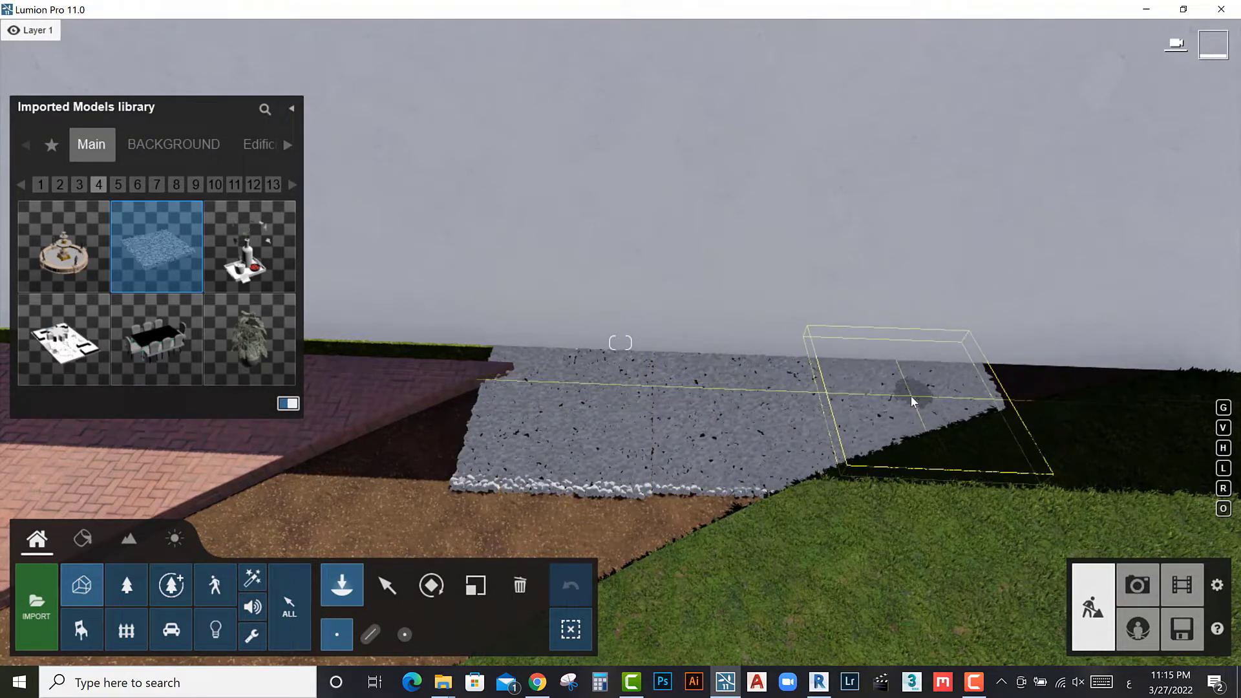
Step: Add gravel patches beside the strip and remove the misplaced one on the lawn
right_drag(906, 378, 564, 274)
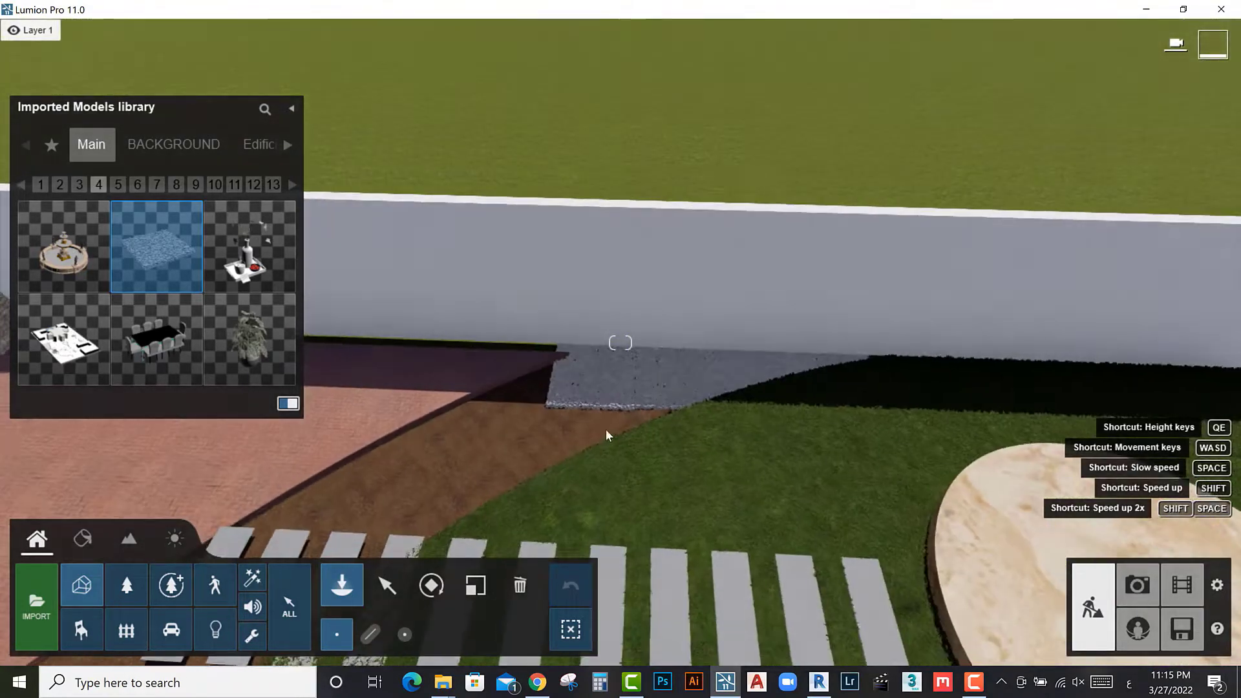
click(565, 258)
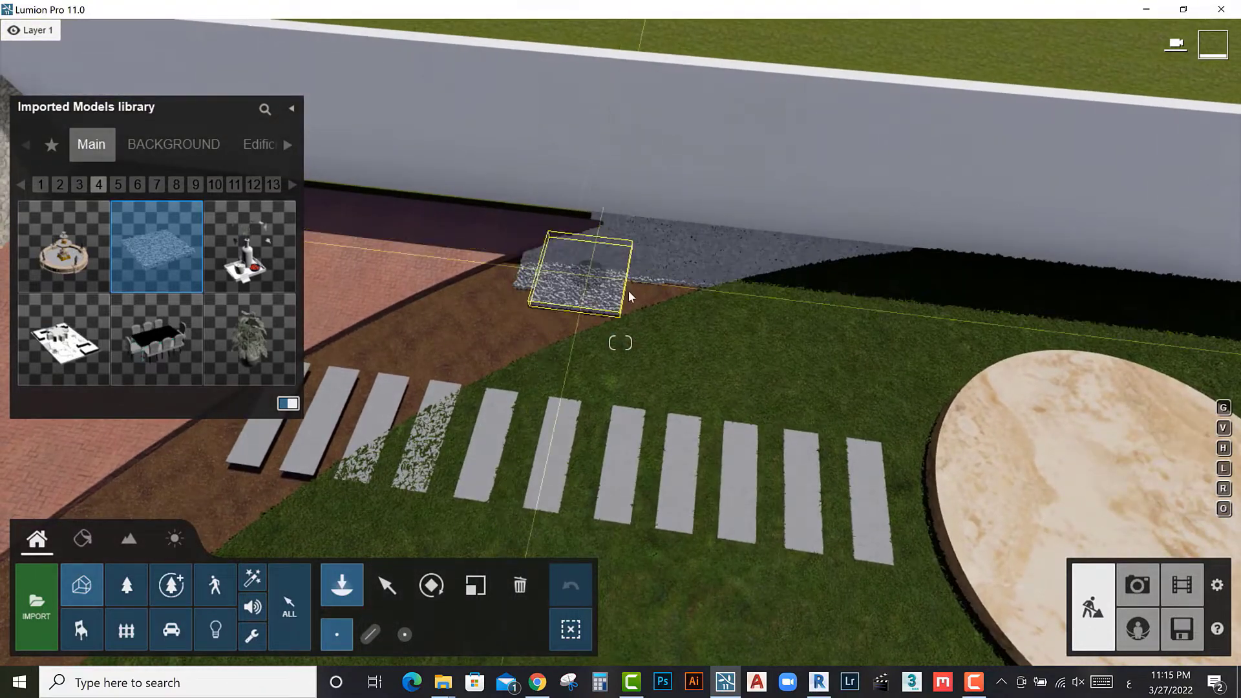
click(694, 301)
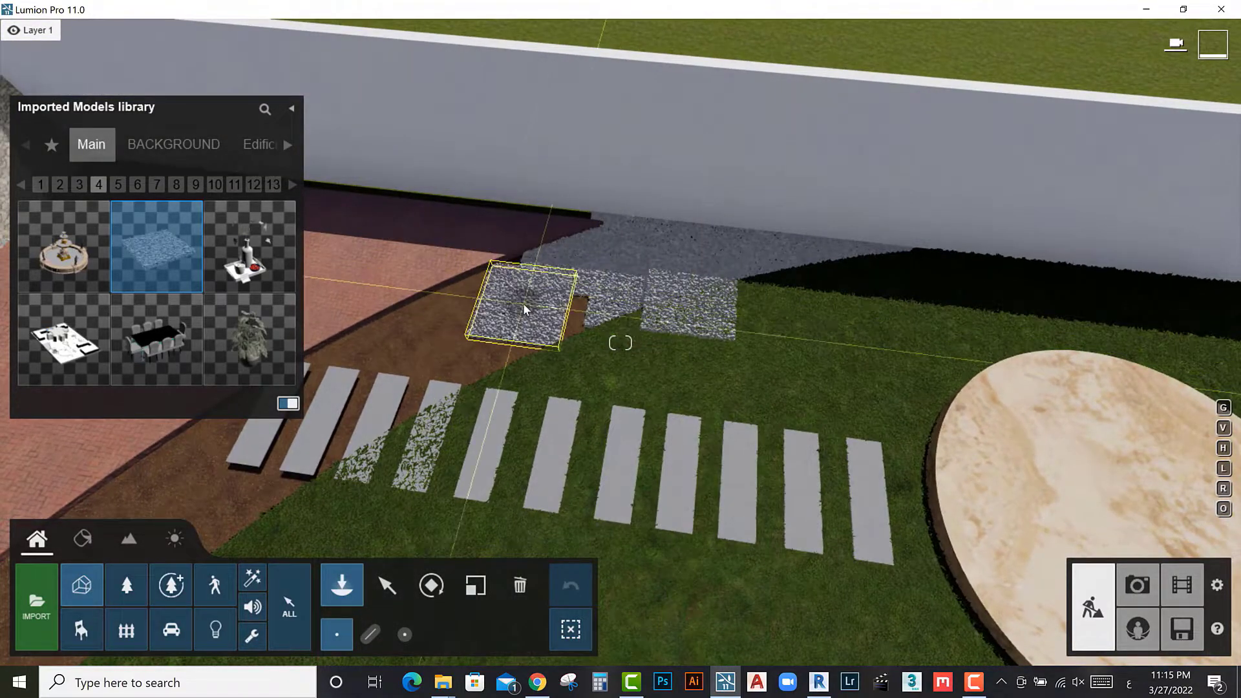
scroll(505, 304, up, 3)
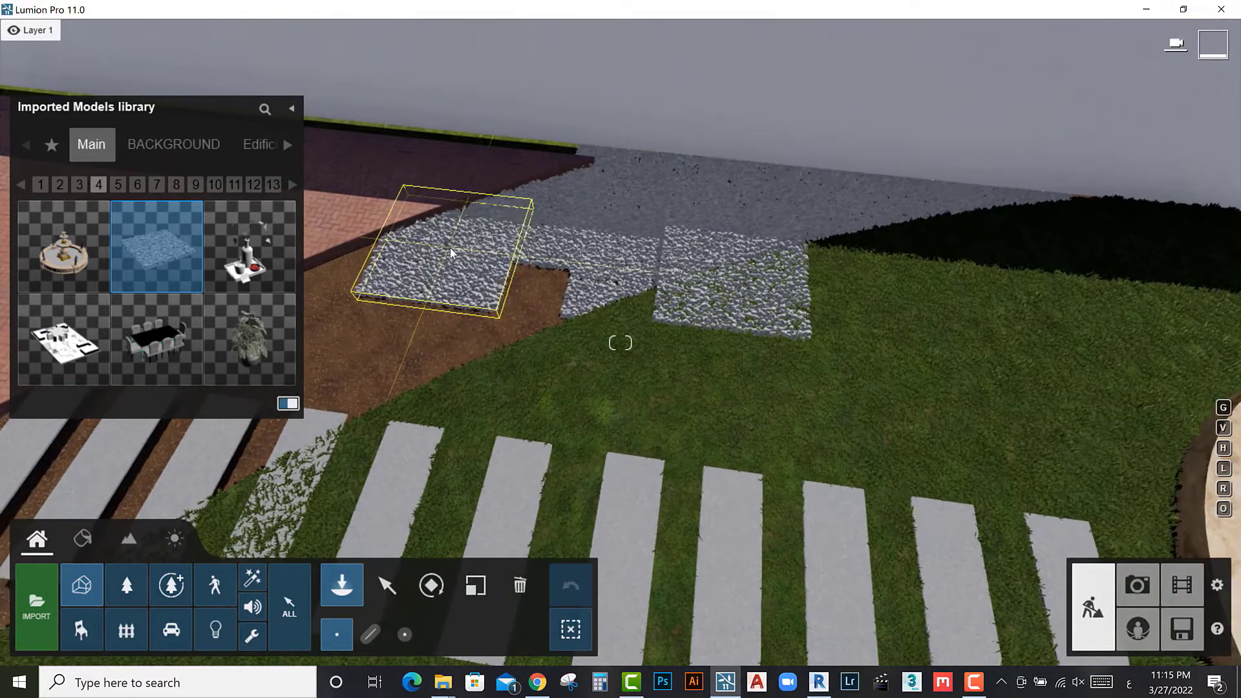
click(695, 280)
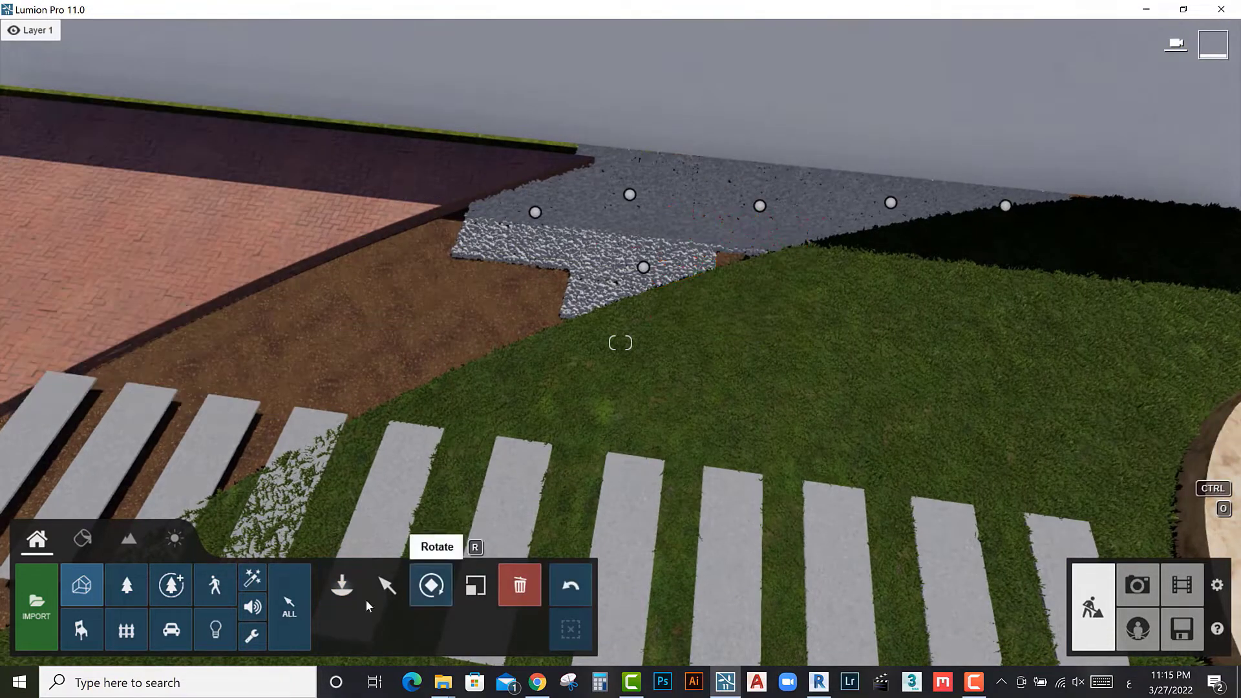
click(387, 585)
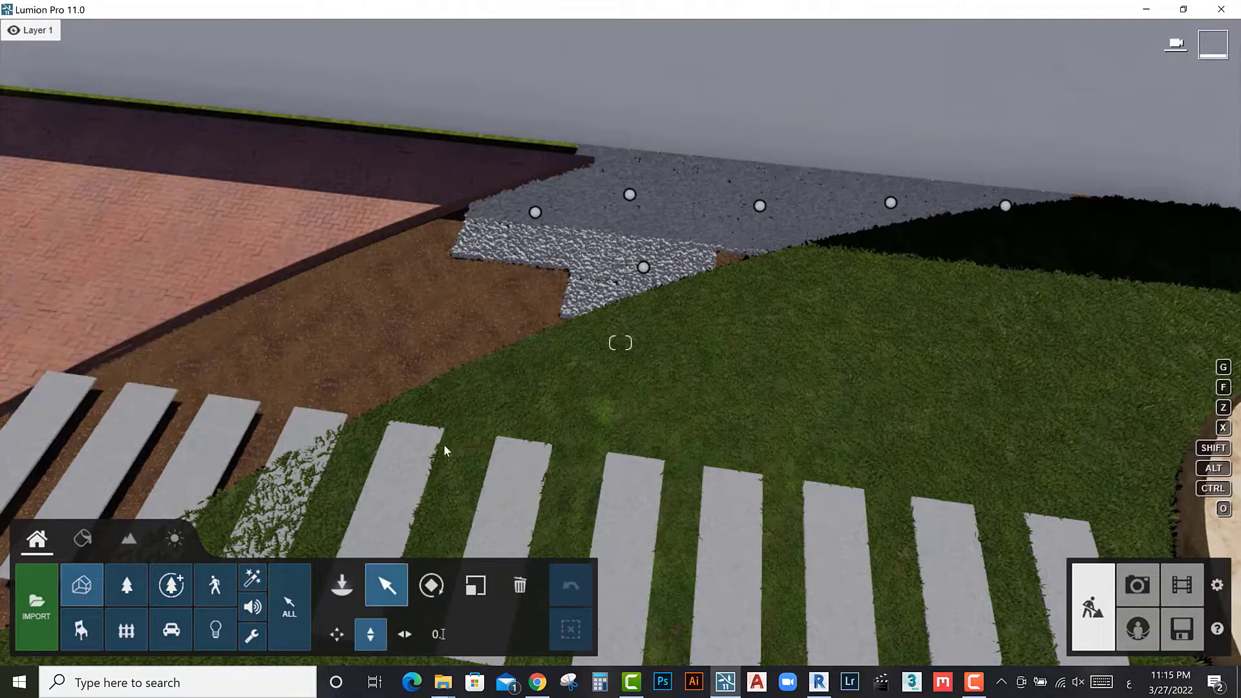
click(346, 592)
click(156, 246)
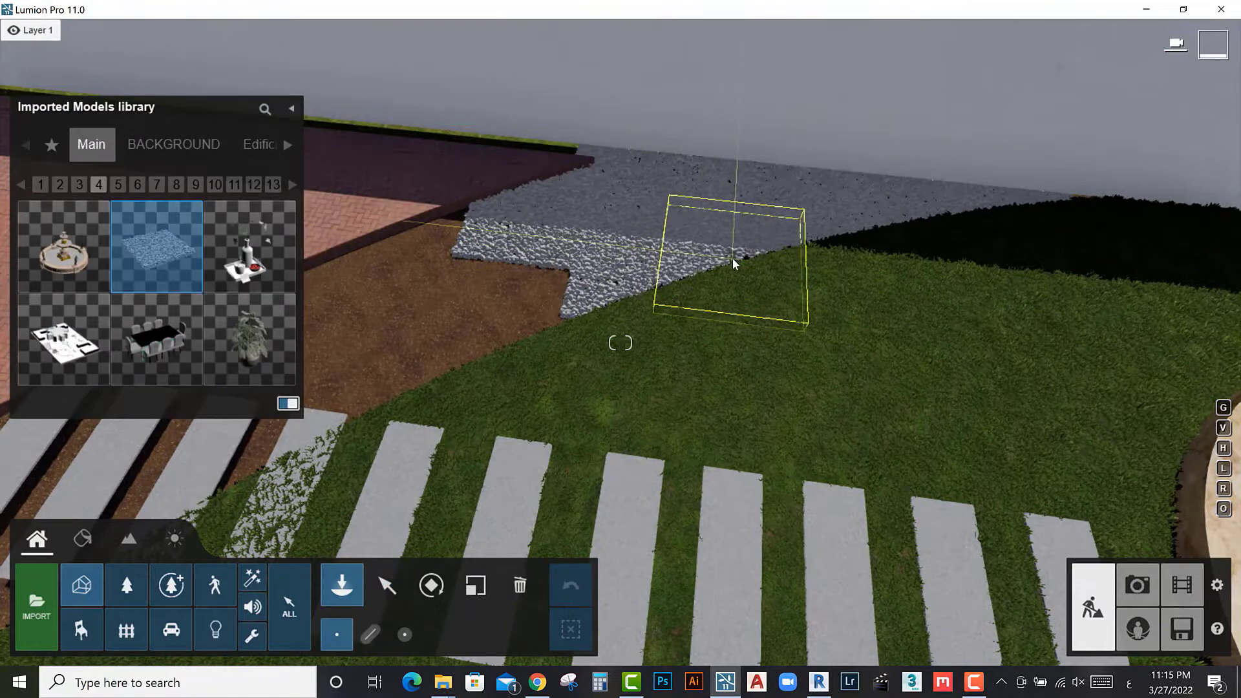
Step: Place four more gravel patches over the soil around the first stepping stones
click(513, 296)
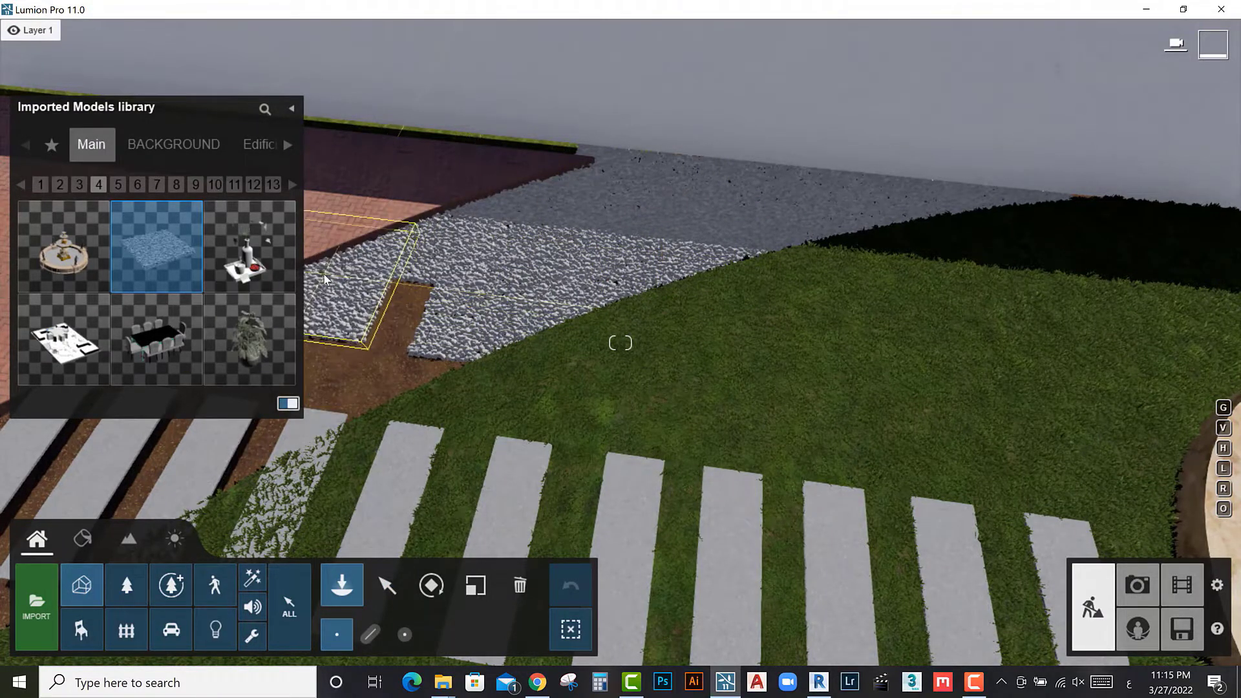
click(398, 326)
right_drag(398, 328, 420, 201)
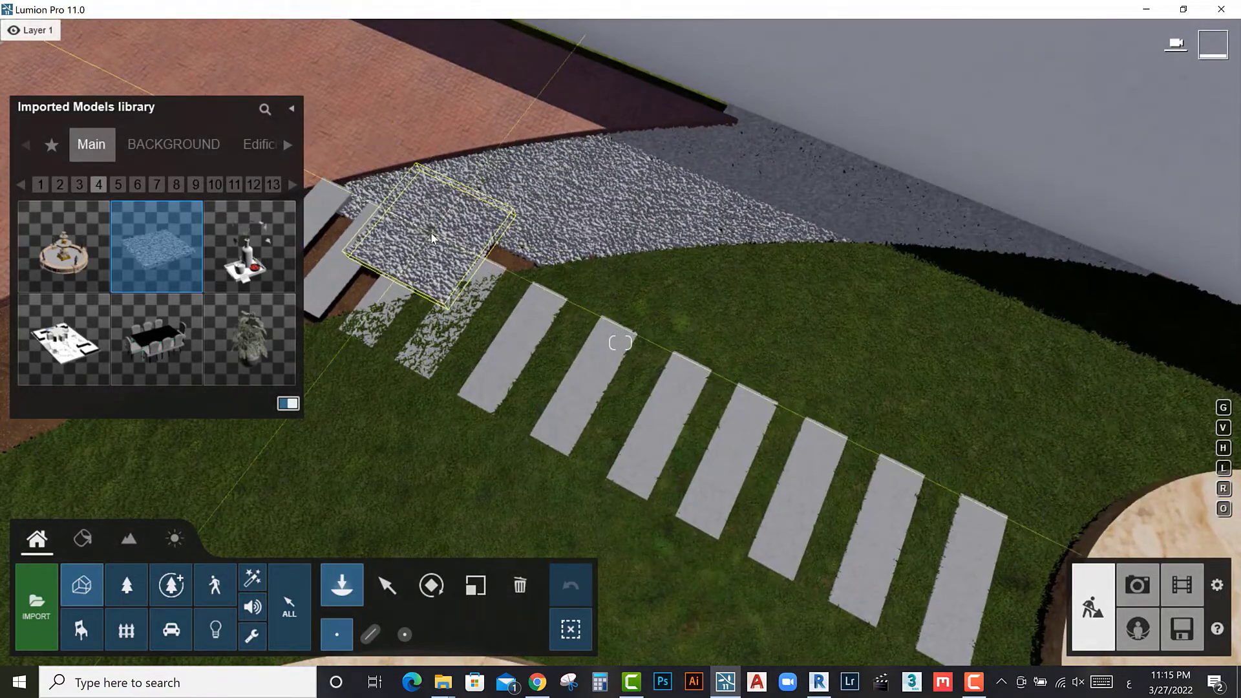
right_drag(498, 260, 478, 221)
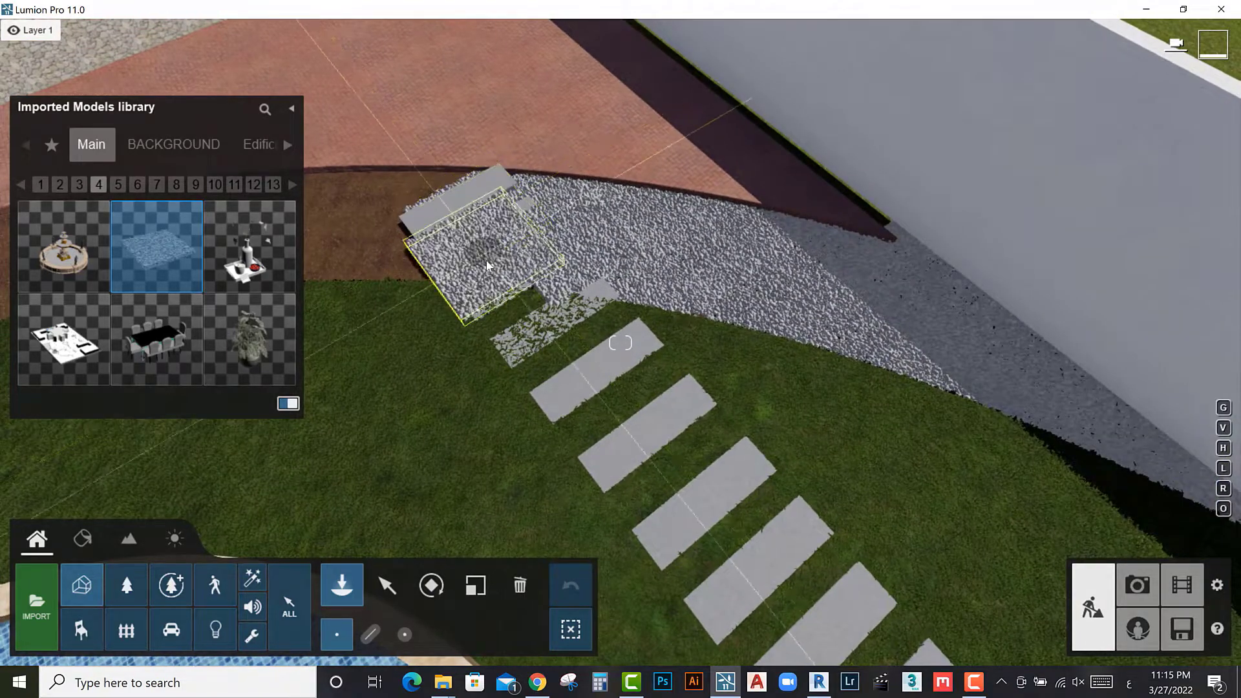
click(487, 269)
click(437, 192)
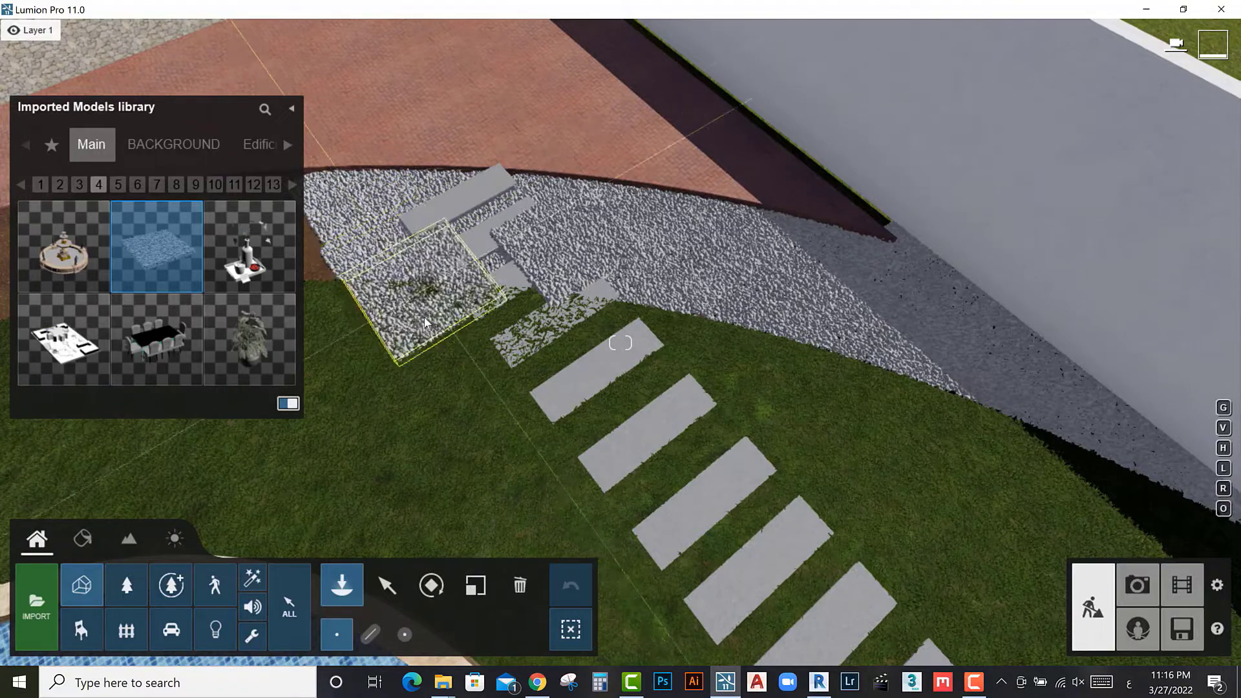
Step: Delete the misplaced gravel patch
right_drag(397, 265, 420, 259)
click(520, 585)
click(642, 287)
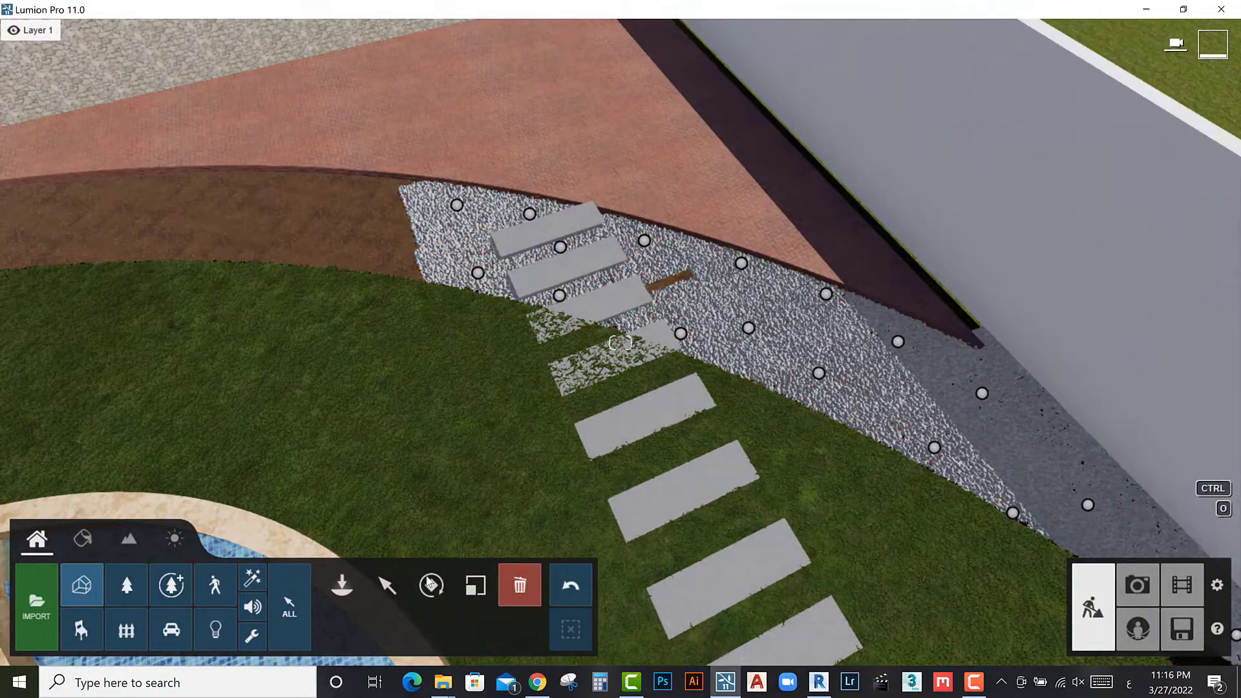
click(392, 588)
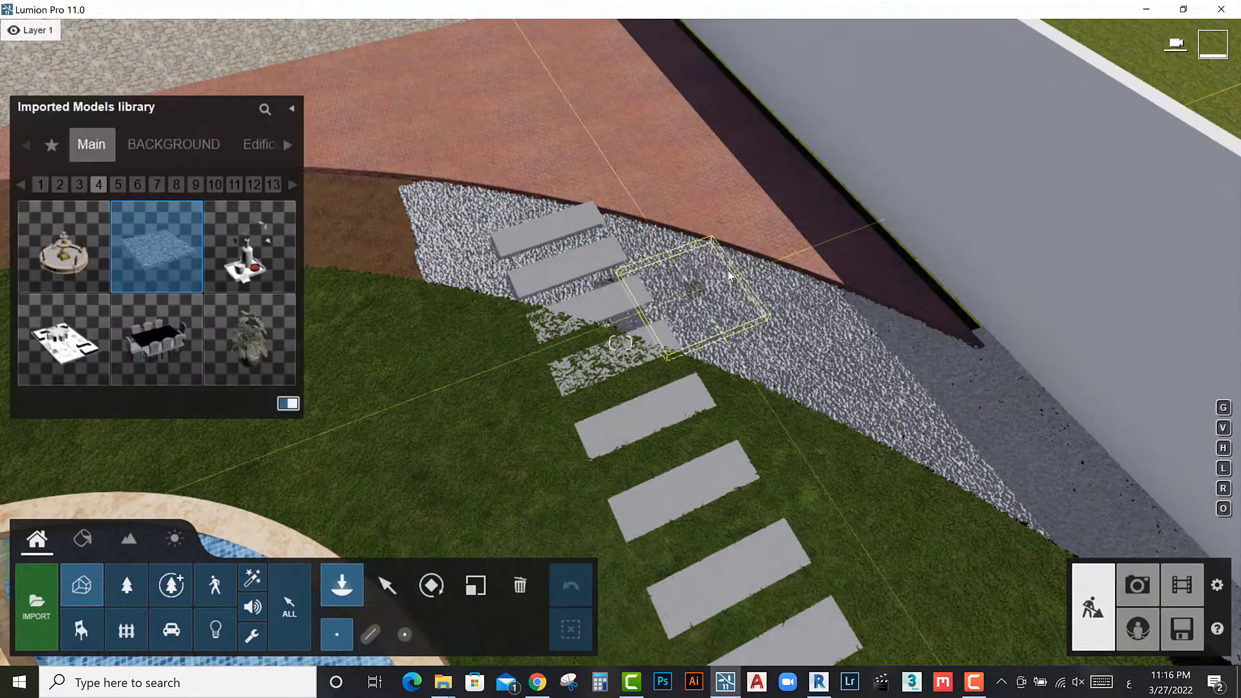
Step: Cover the remaining brown gaps in the gravel border with five more gravel patches
click(672, 297)
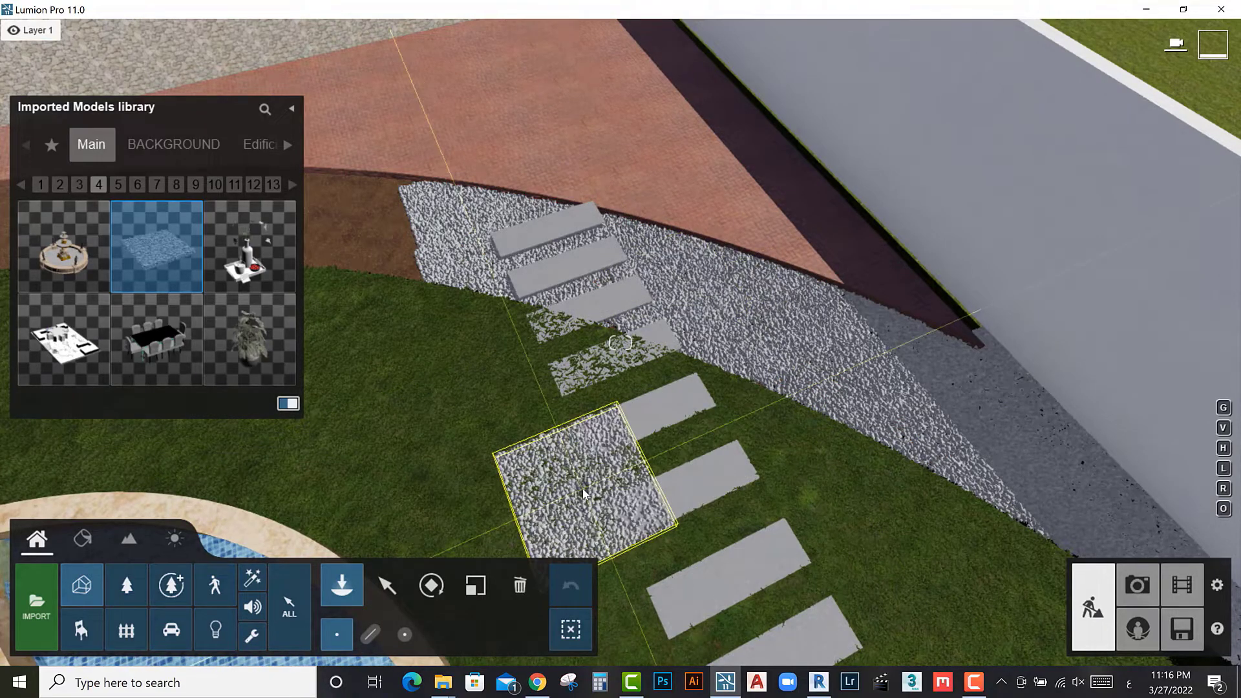
click(585, 480)
mouse_move(586, 480)
right_down()
mouse_move(591, 416)
mouse_move(521, 285)
mouse_move(583, 312)
mouse_move(655, 298)
mouse_move(672, 272)
right_up()
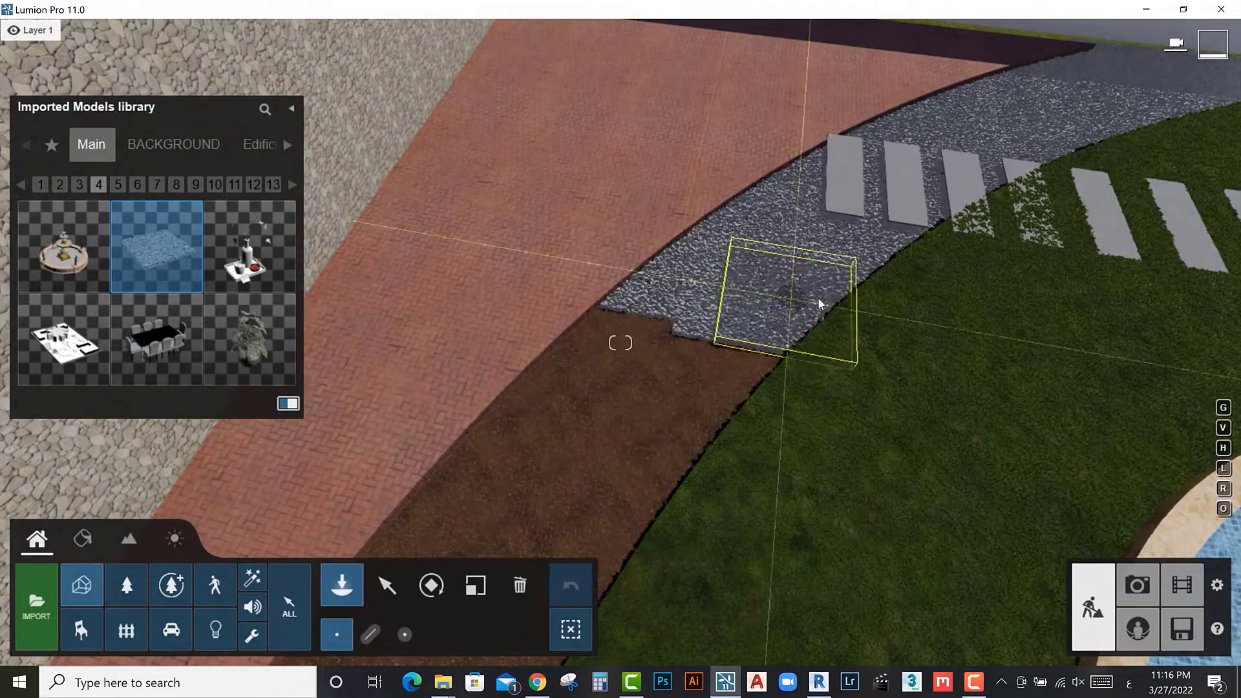
click(817, 298)
click(715, 382)
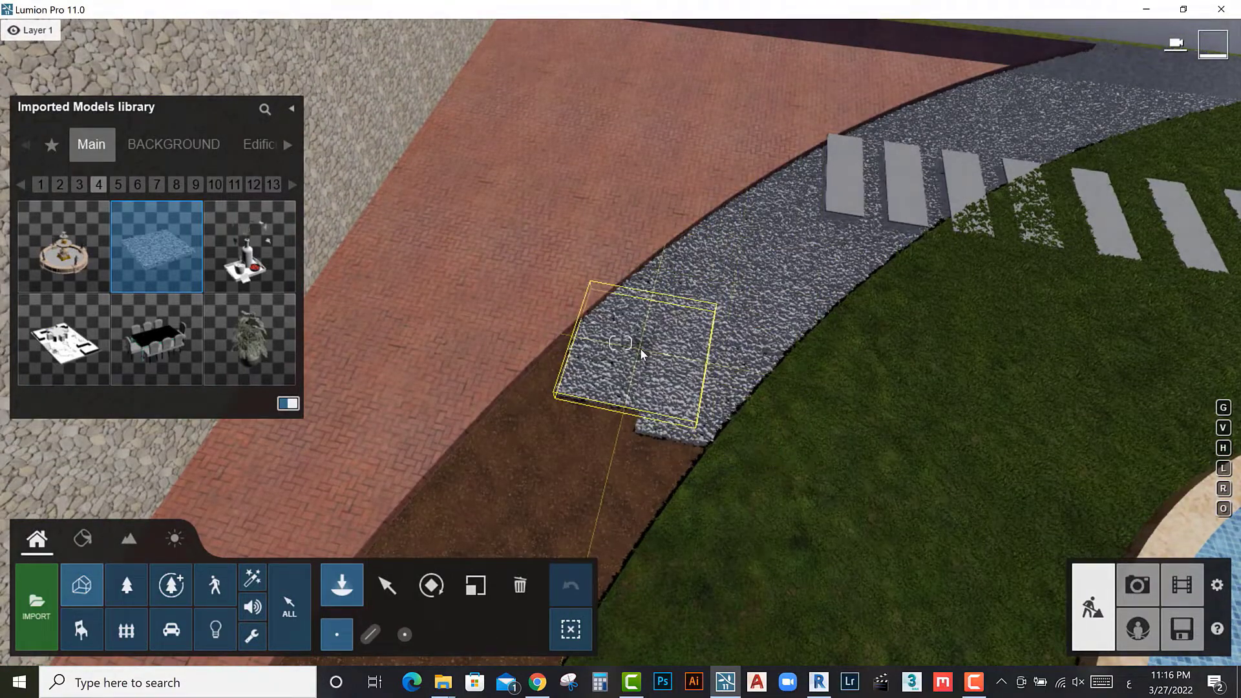
click(563, 356)
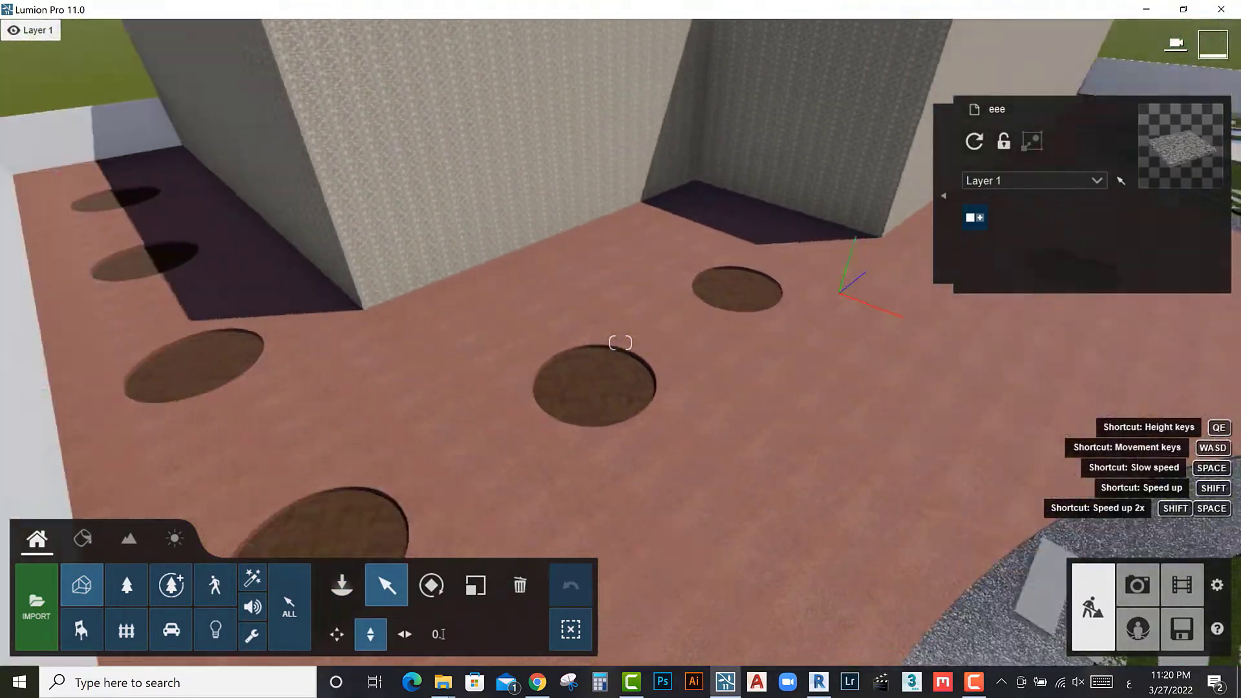
Step: Fly down to the plaza and fill the first tree pit with five gravel patches
key(w)
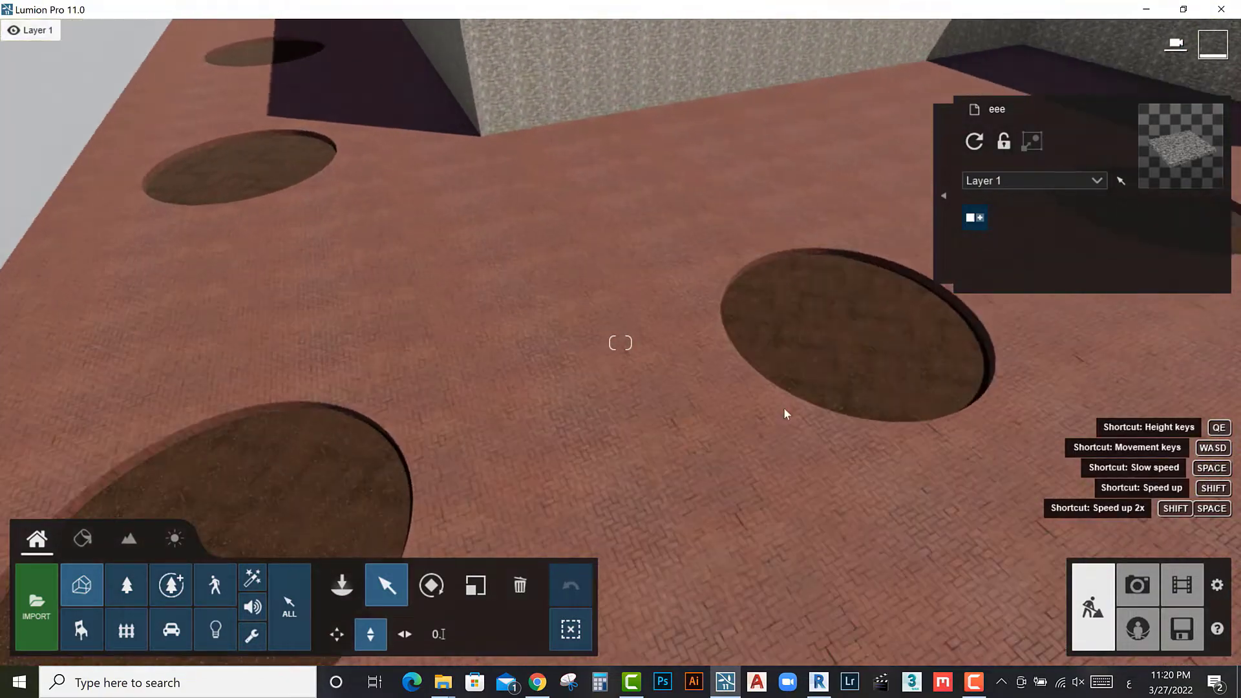
click(342, 585)
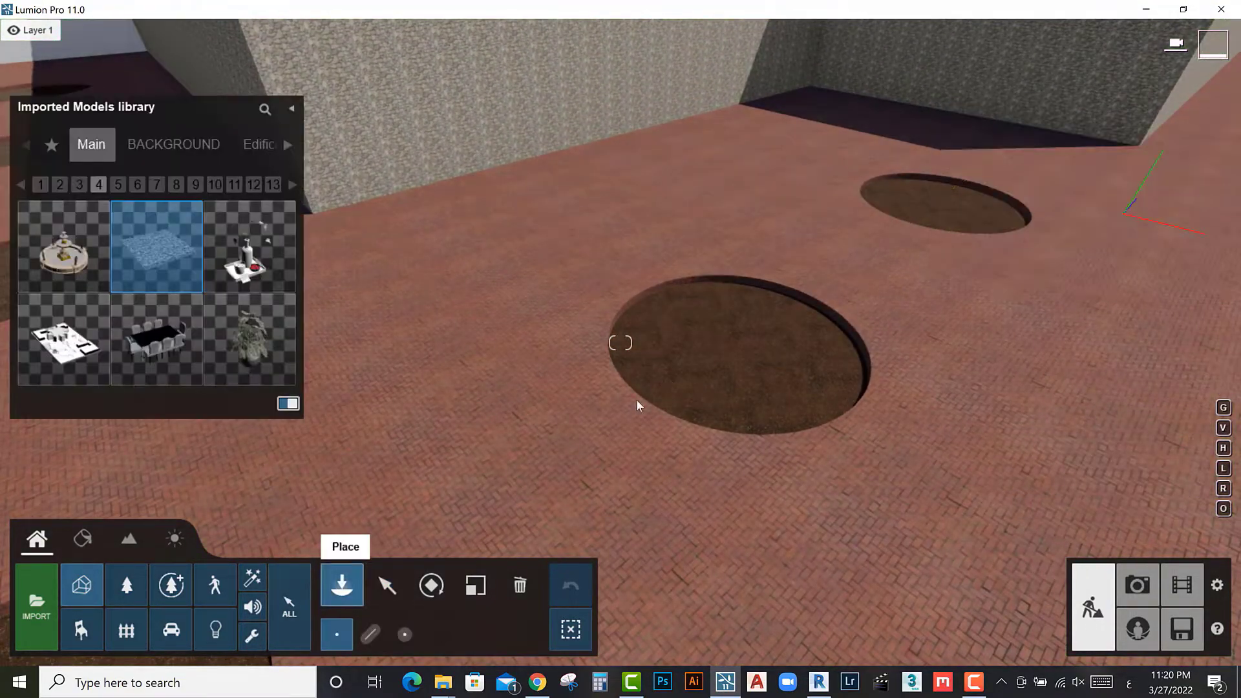
click(651, 326)
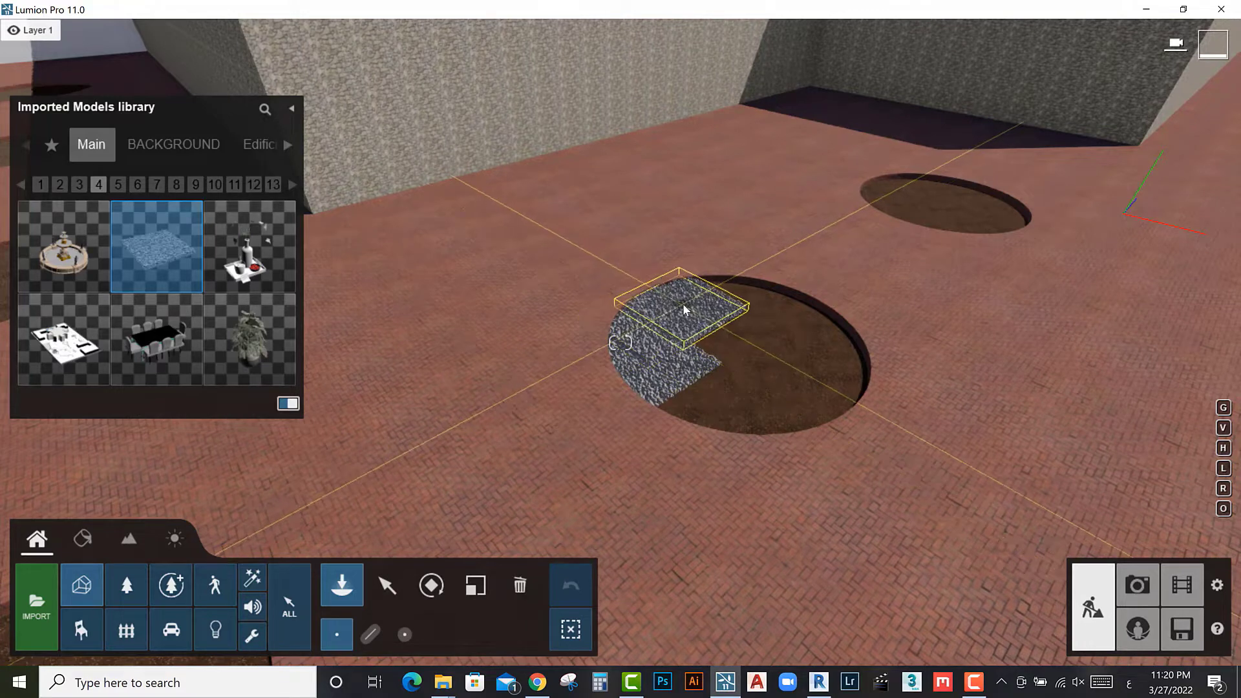
click(710, 299)
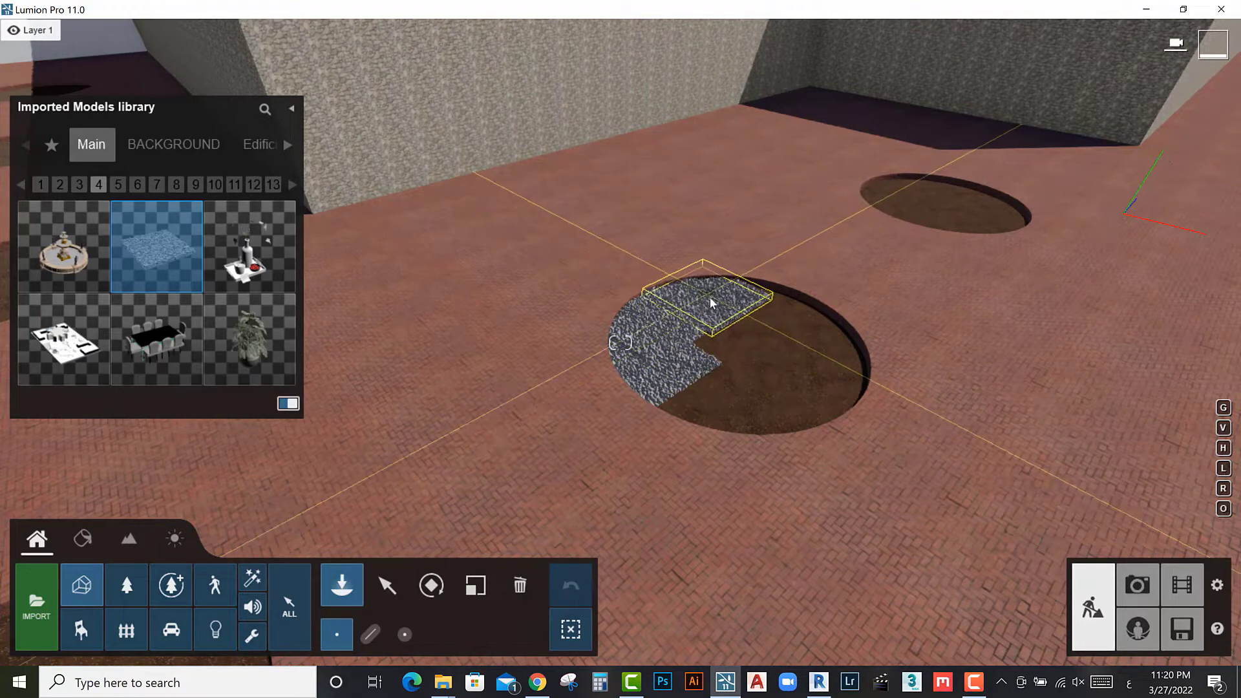
click(803, 330)
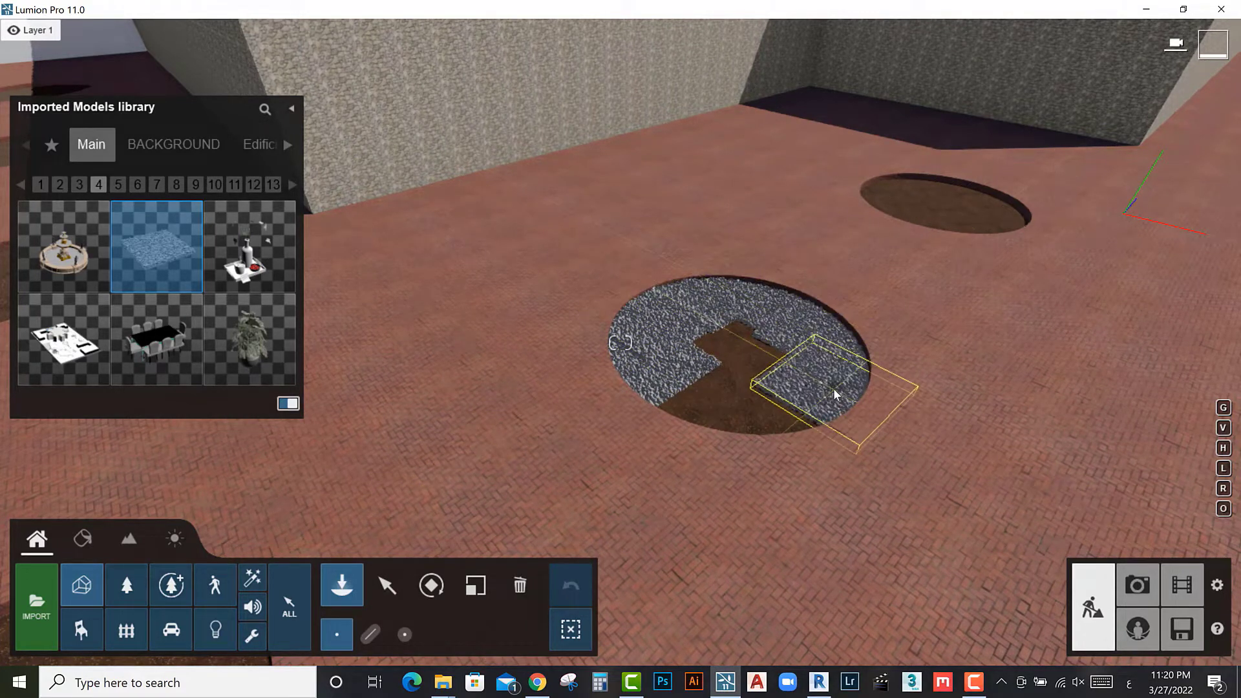
click(834, 394)
click(746, 352)
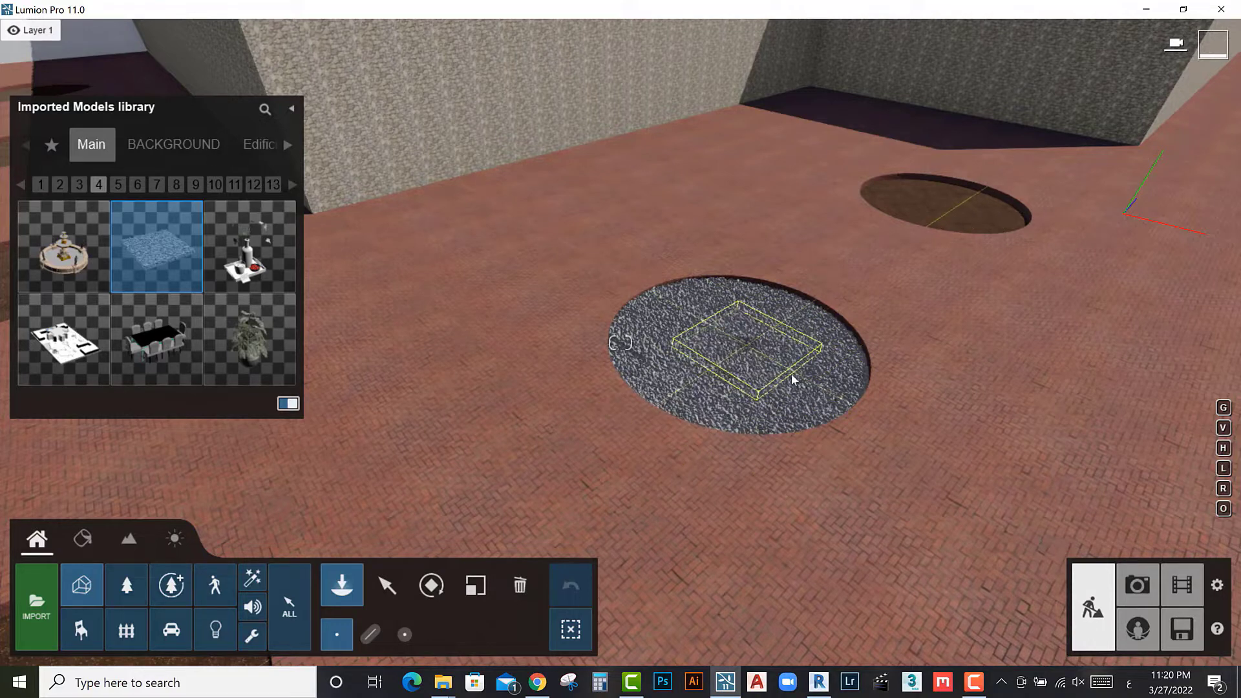
Step: Fill the next tree pit with four gravel patches
key(w)
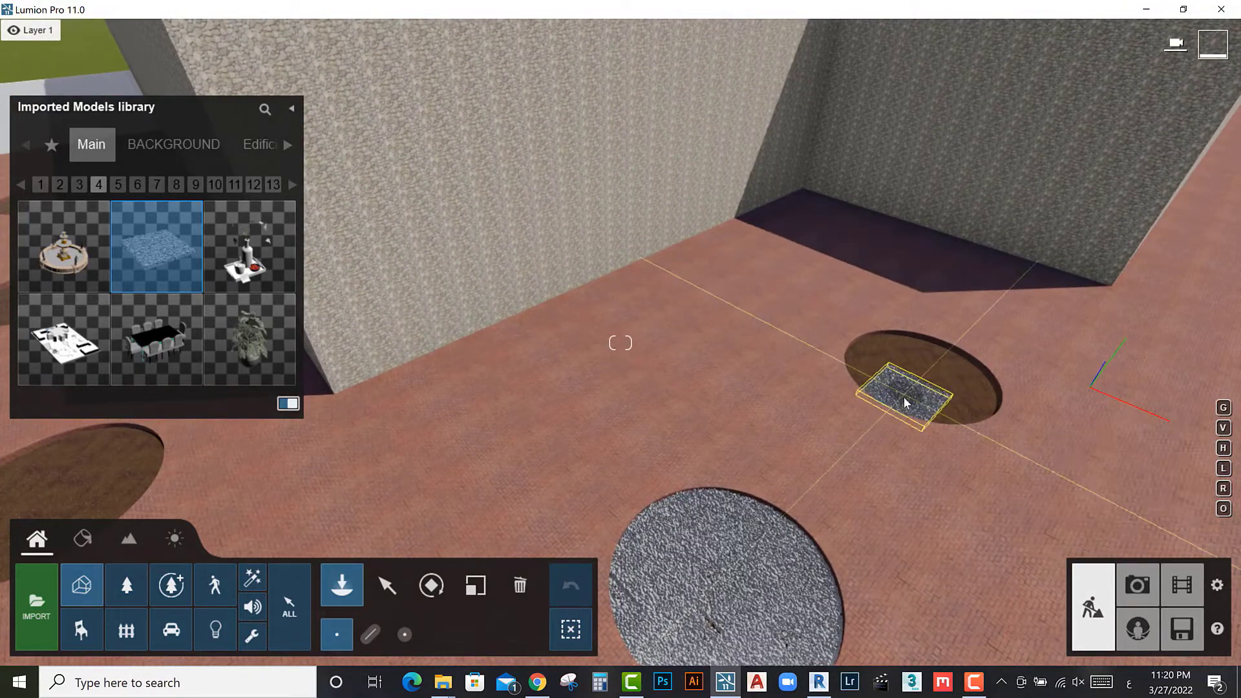
click(864, 374)
click(873, 349)
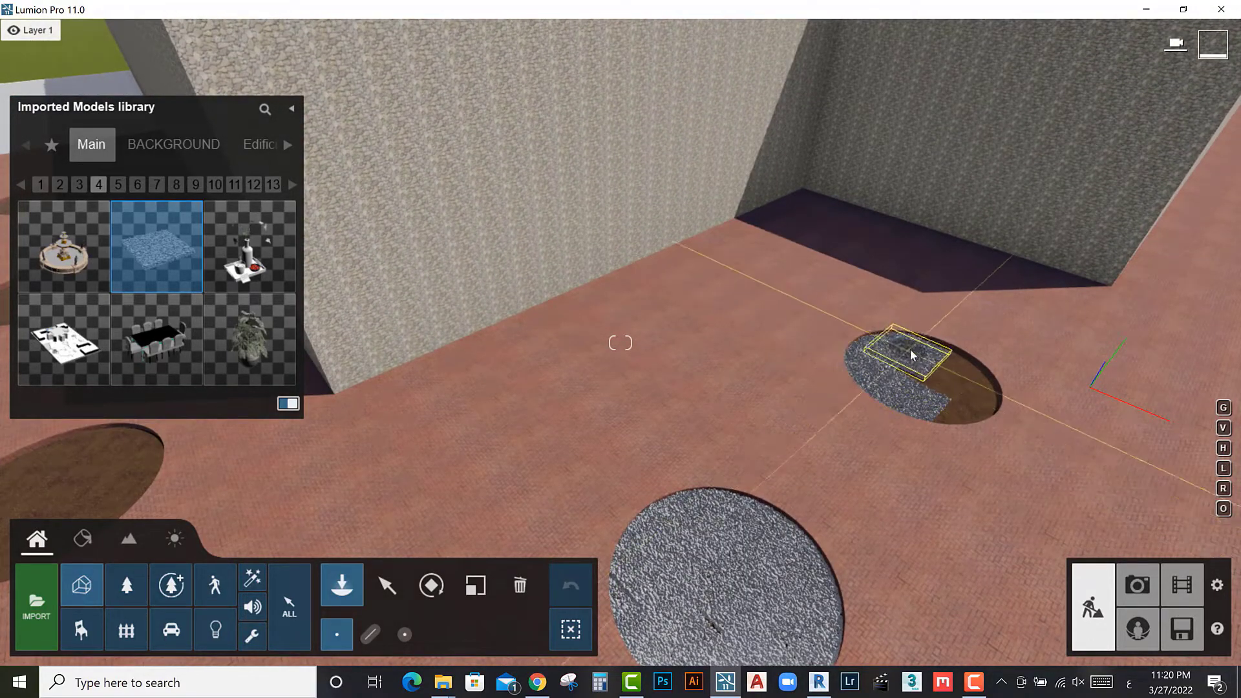
click(913, 353)
click(992, 378)
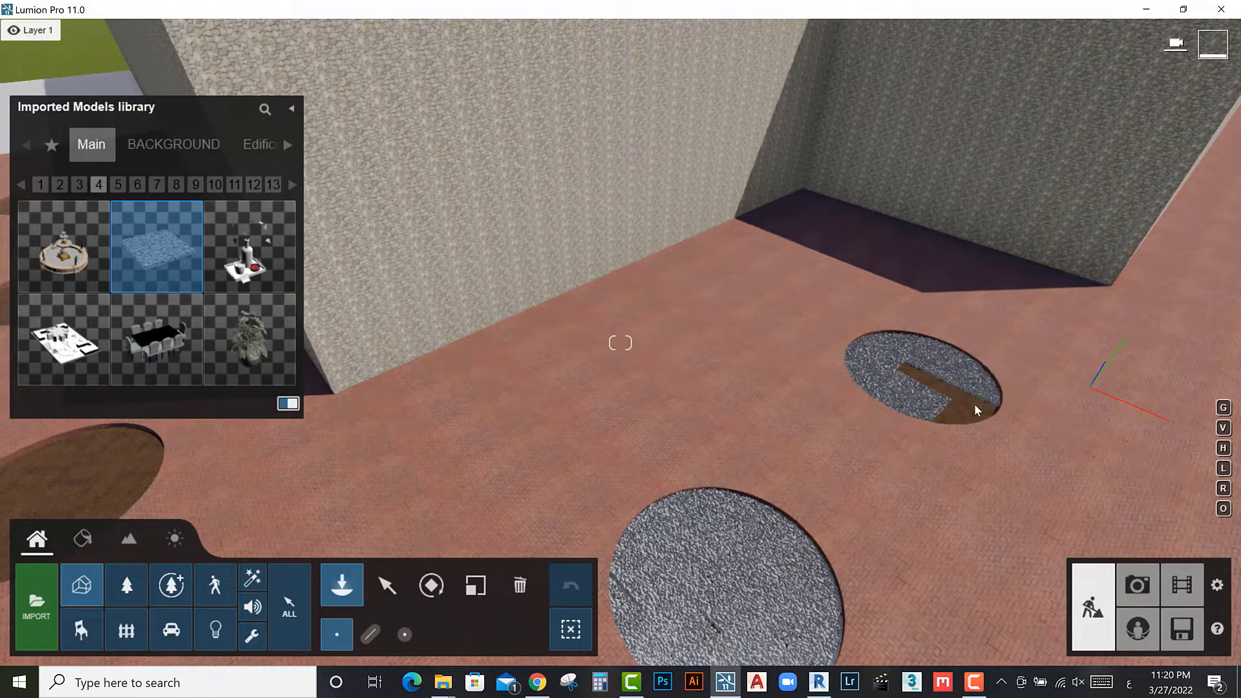
Step: Fill a third tree pit with gravel patches around its ring and centre
key(s)
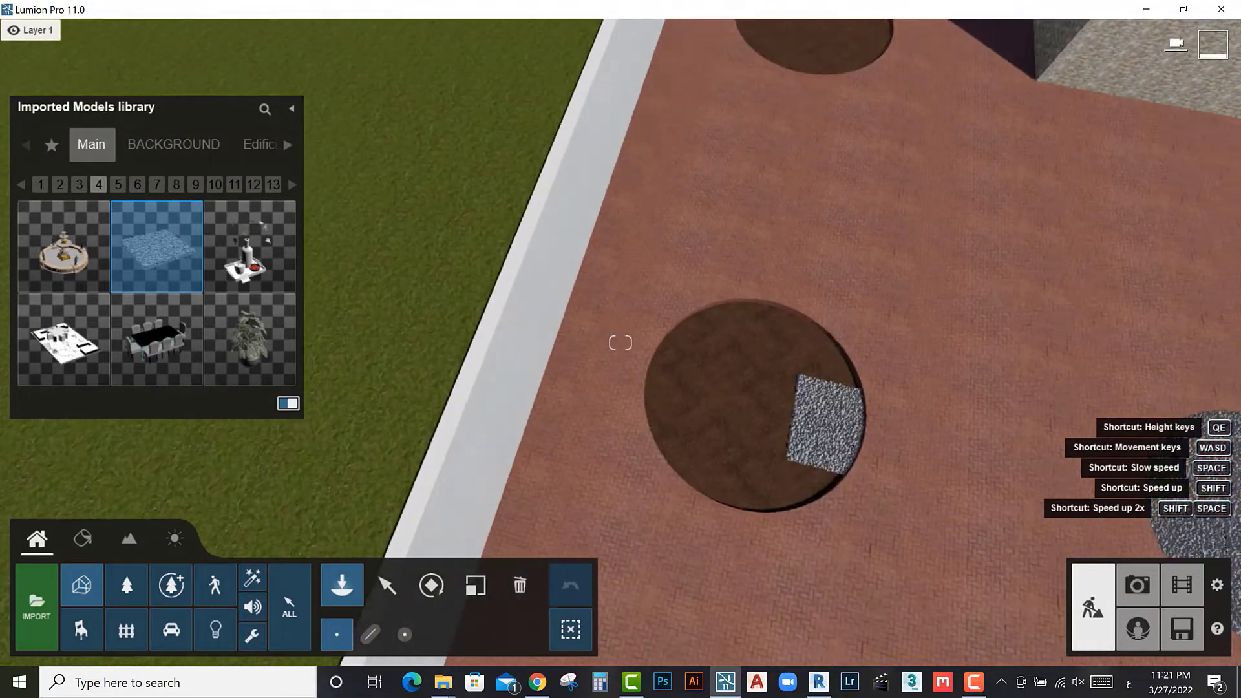
right_drag(778, 560, 769, 475)
drag(769, 474, 748, 472)
click(747, 471)
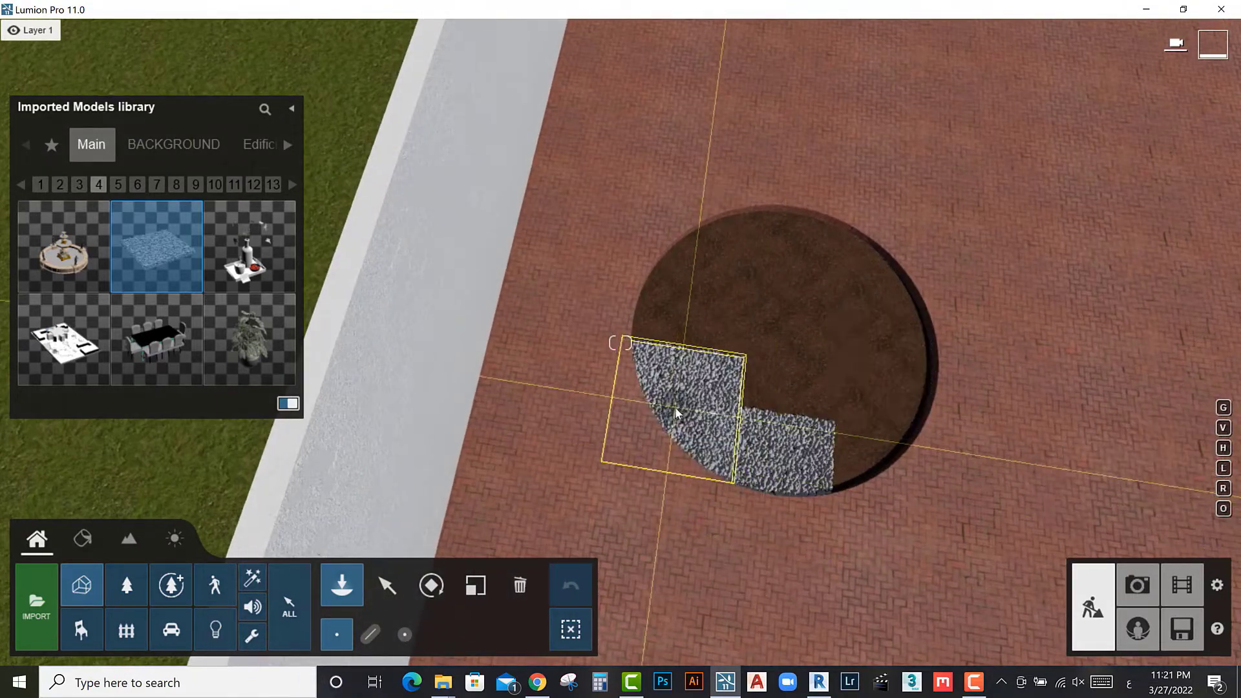
click(673, 407)
click(665, 324)
click(704, 269)
click(769, 249)
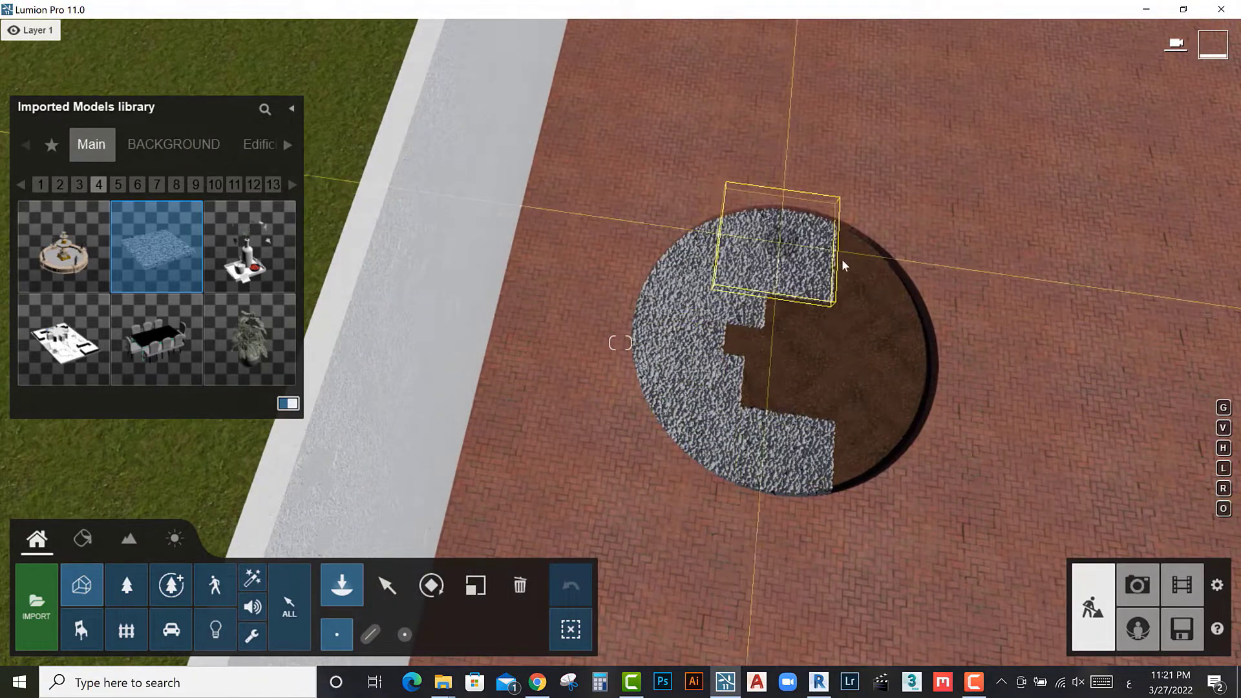
click(842, 259)
click(868, 296)
click(893, 356)
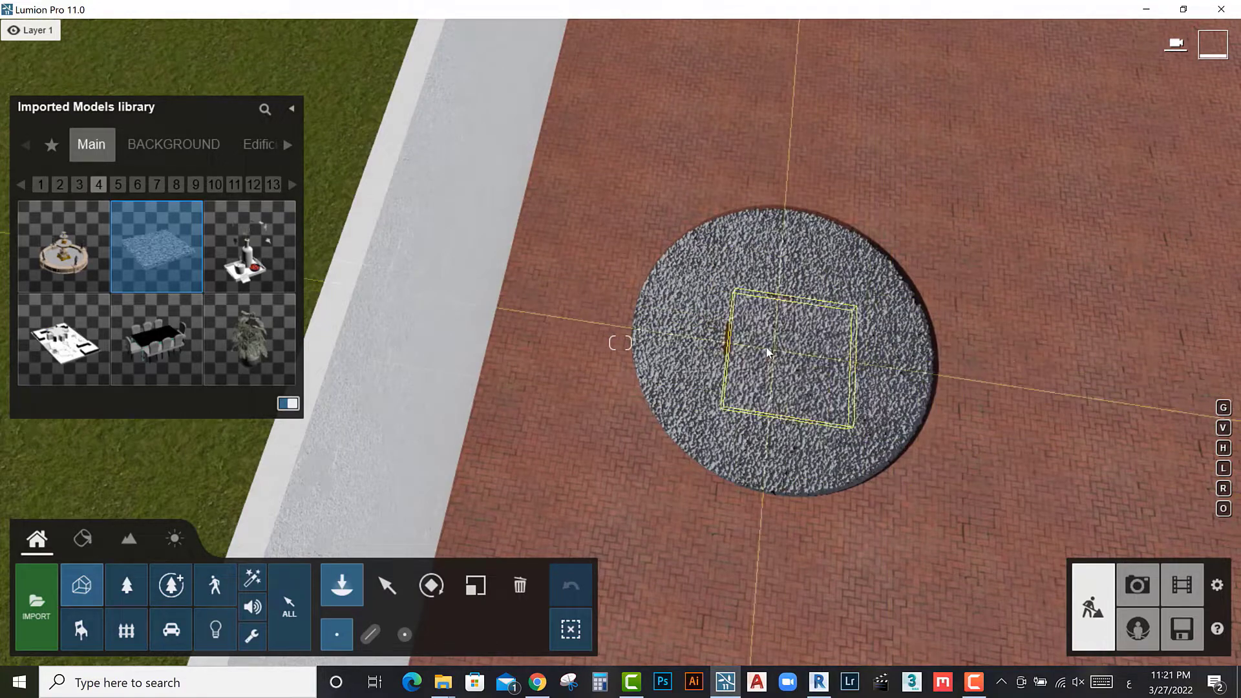
click(781, 382)
mouse_move(781, 382)
right_down()
mouse_move(808, 445)
mouse_move(763, 476)
right_up()
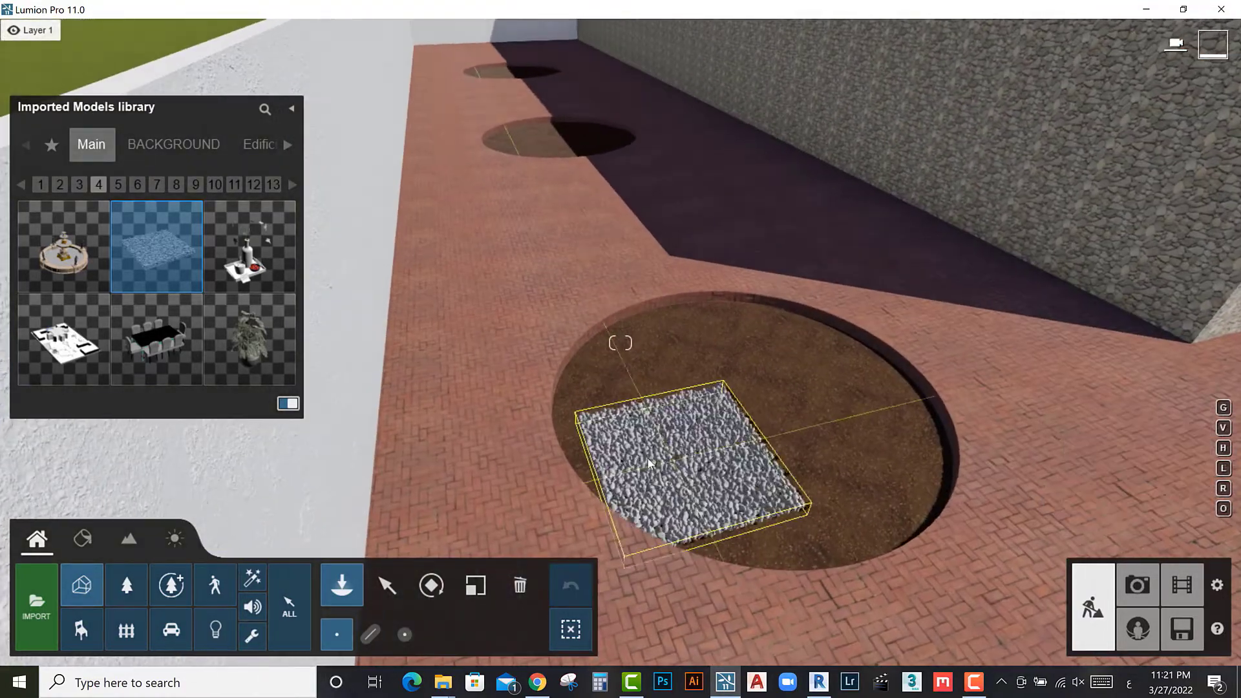
Step: Cover a fourth tree pit completely with six gravel patches
click(642, 354)
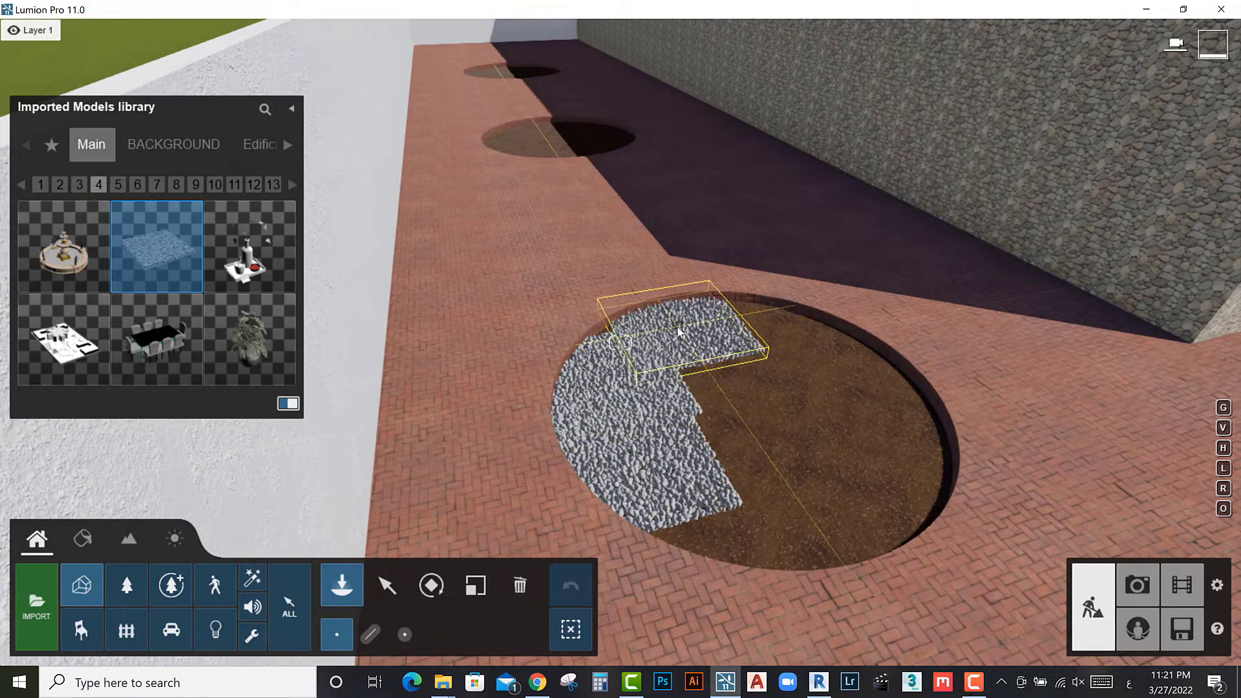
click(743, 332)
click(897, 442)
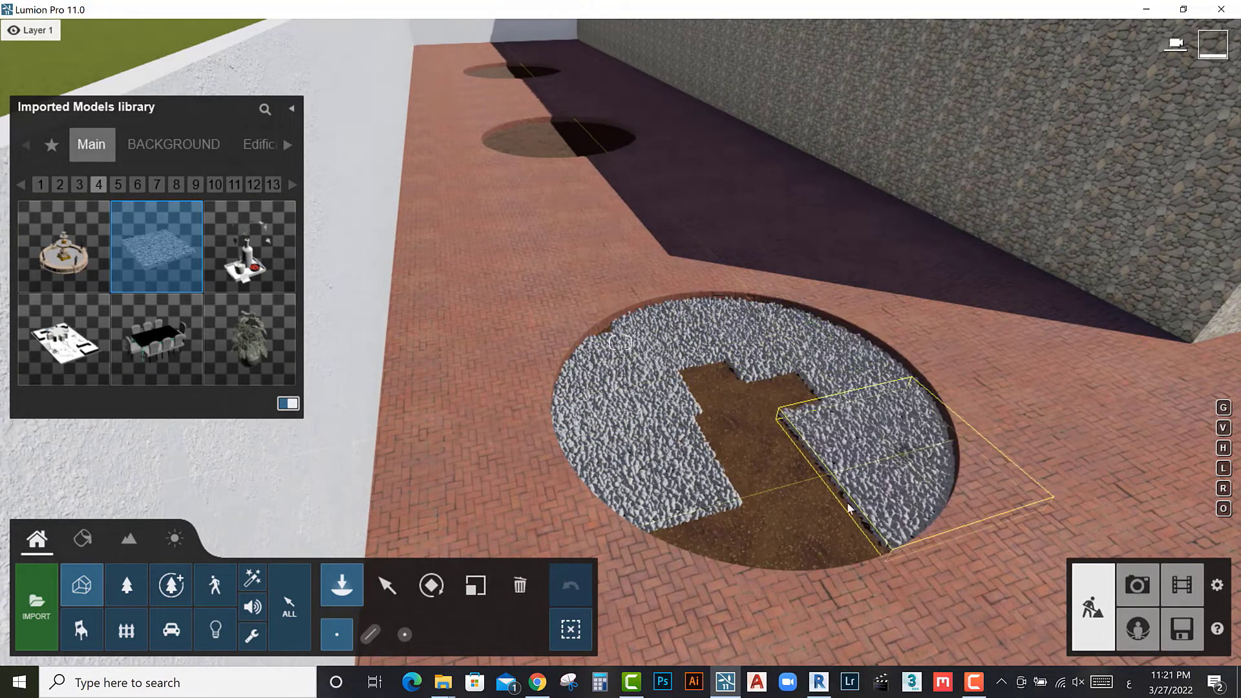
click(808, 478)
click(717, 527)
click(734, 405)
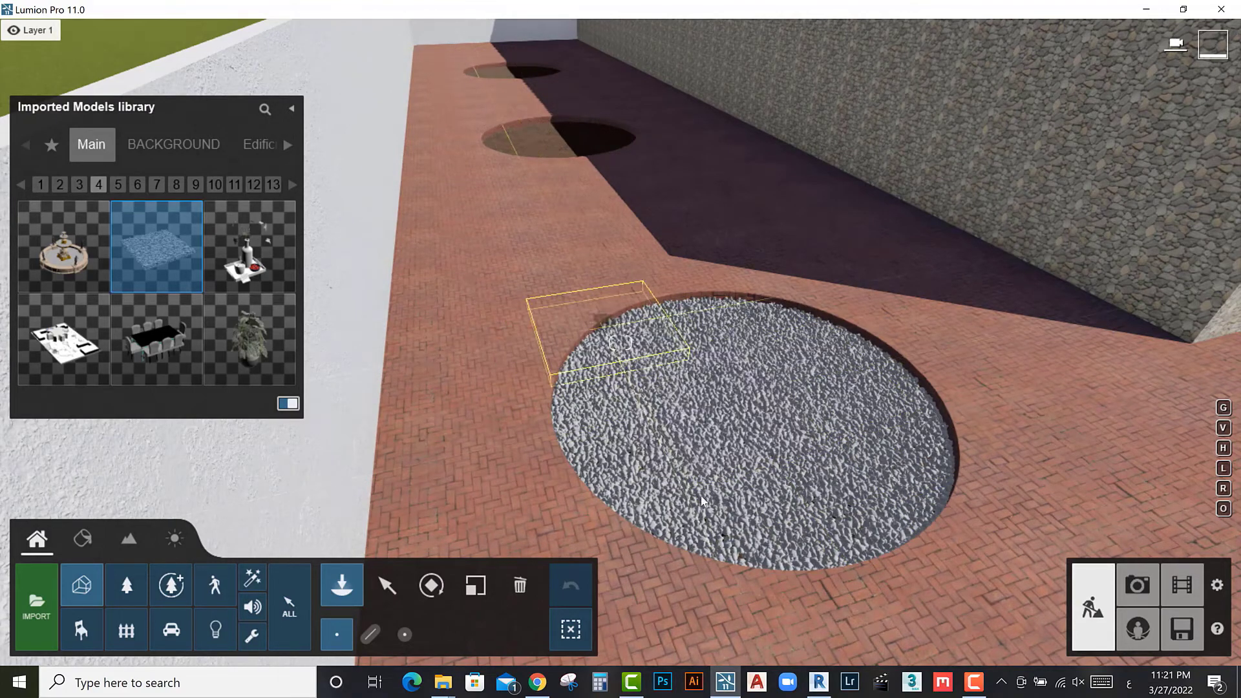
Step: Fill the tree pit beside the plaza path with gravel, both halves and centre
right_drag(701, 501, 570, 368)
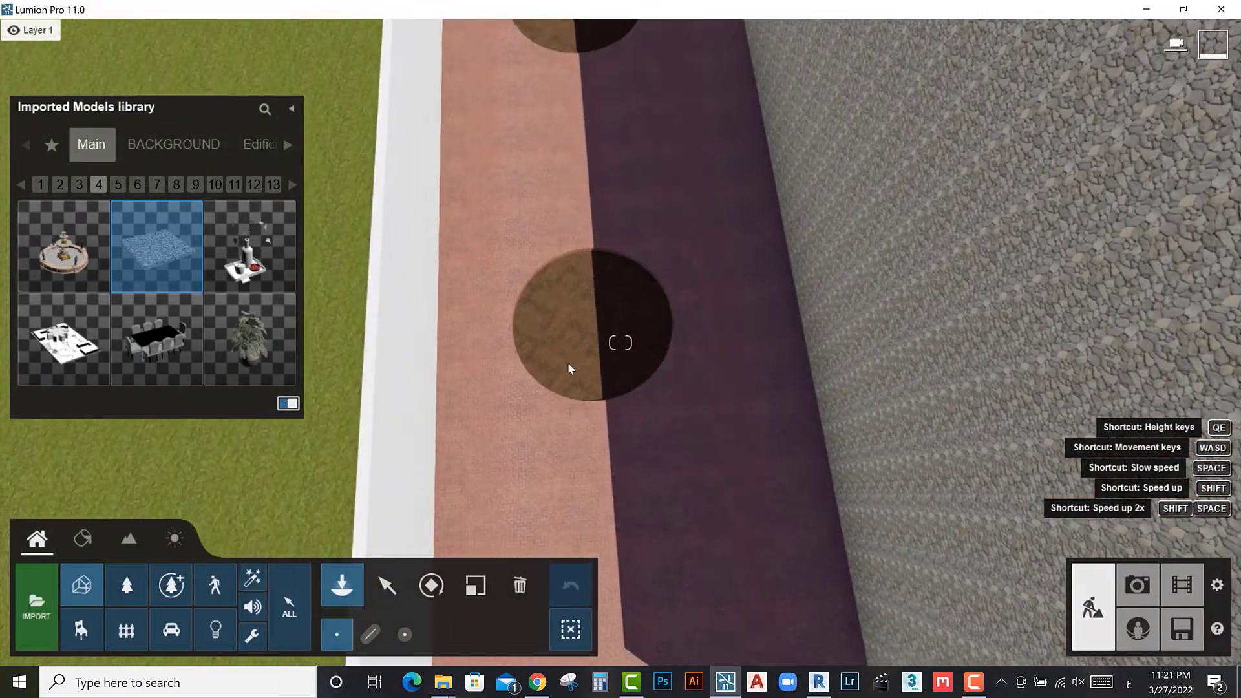
click(565, 367)
click(525, 351)
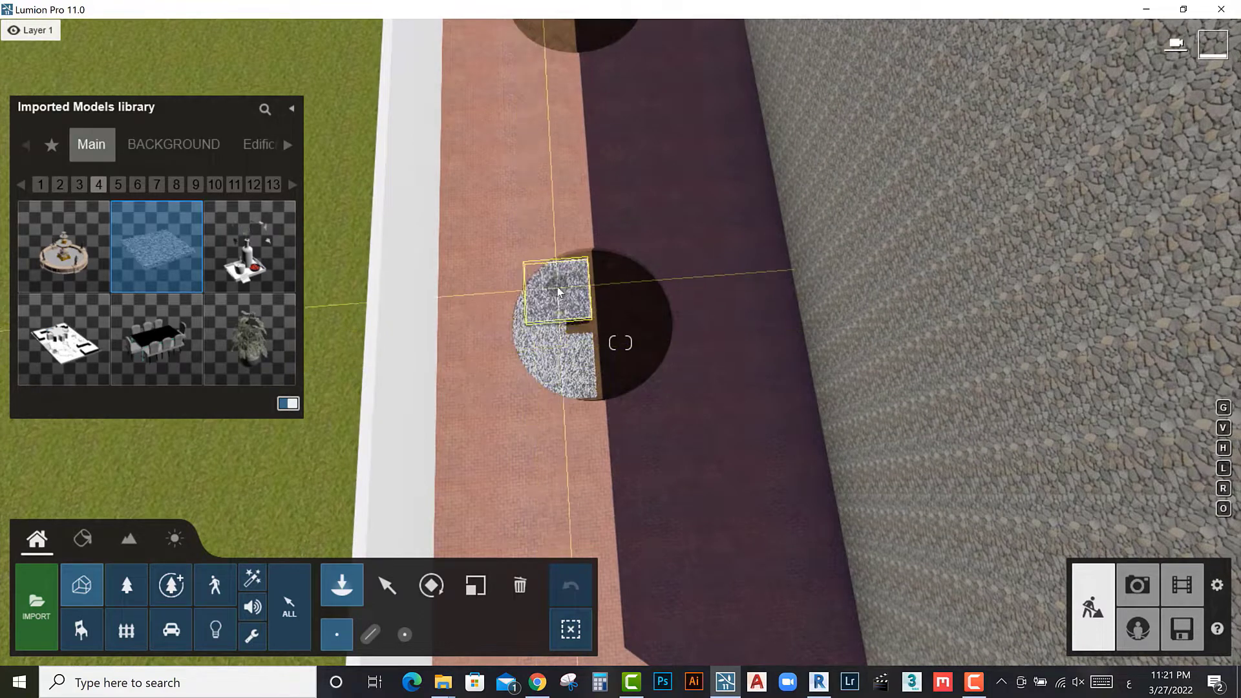
click(598, 268)
click(634, 287)
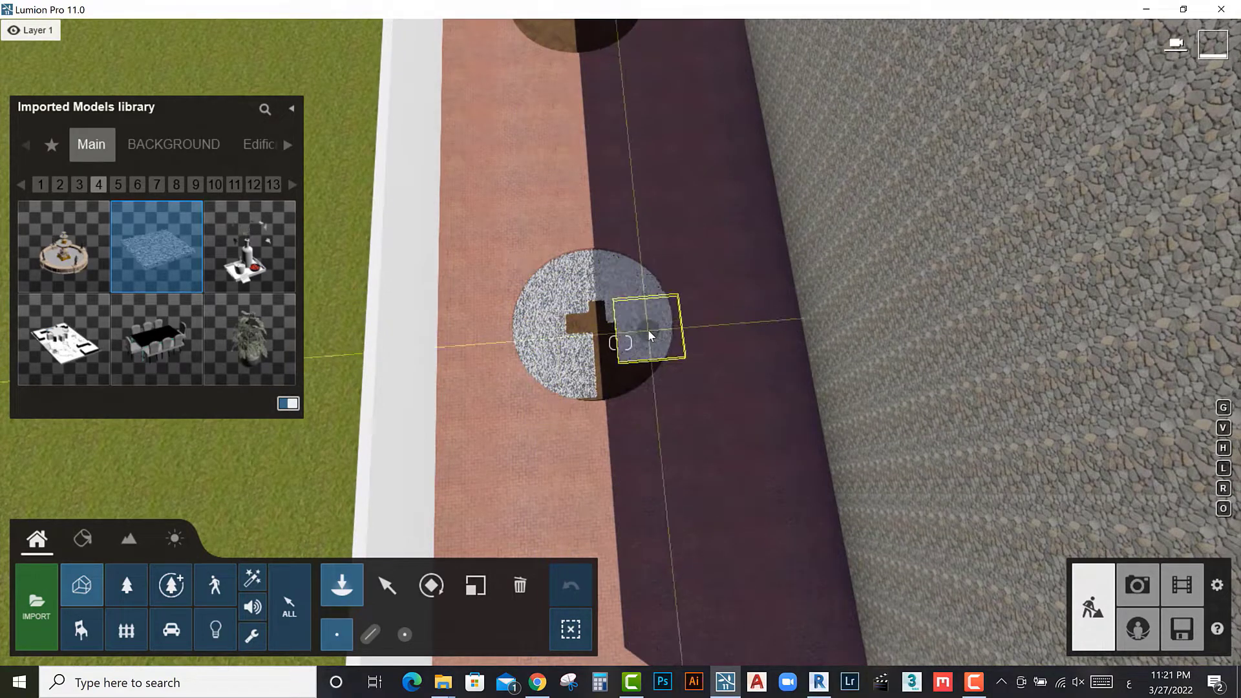
click(647, 326)
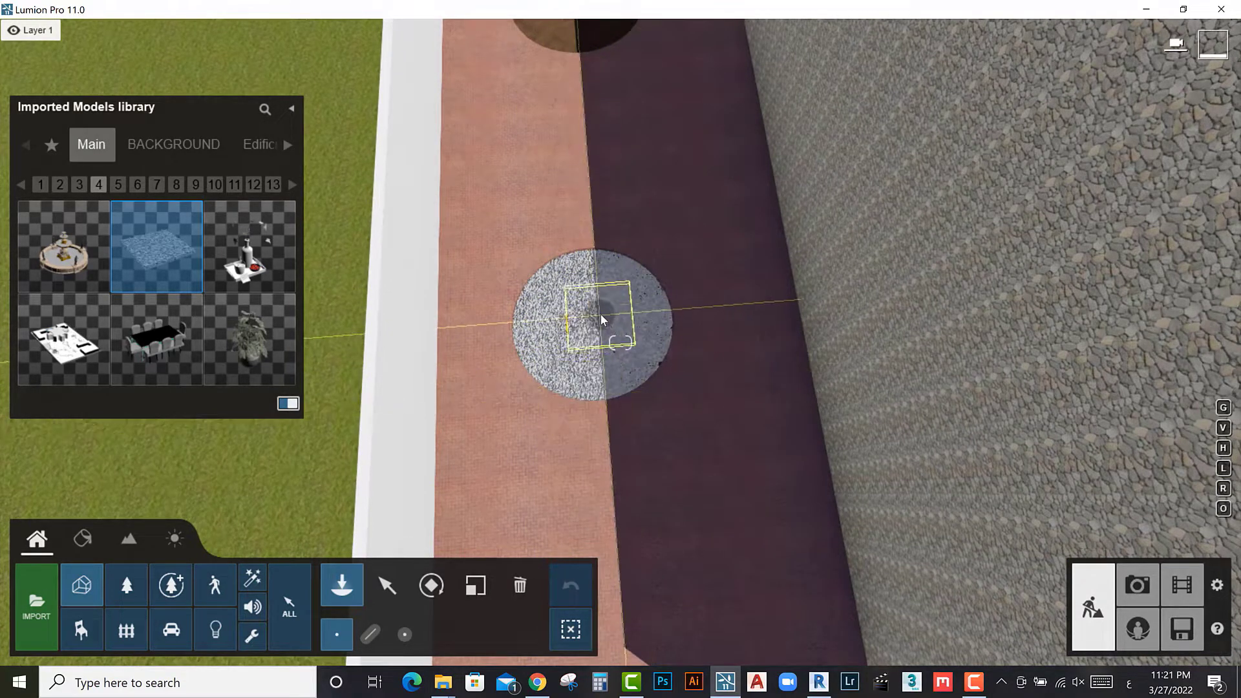
click(600, 312)
right_drag(600, 313, 510, 303)
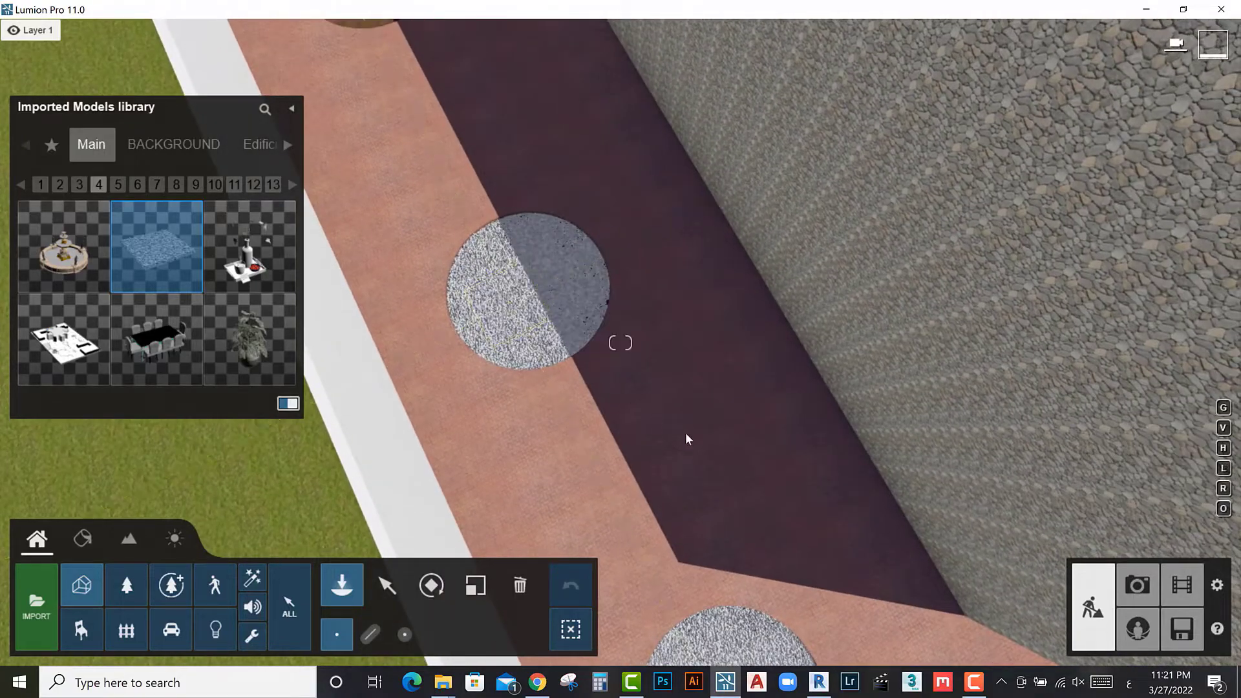
right_drag(685, 432, 685, 432)
mouse_move(757, 459)
right_down()
mouse_move(724, 452)
mouse_move(704, 481)
mouse_move(704, 453)
right_up()
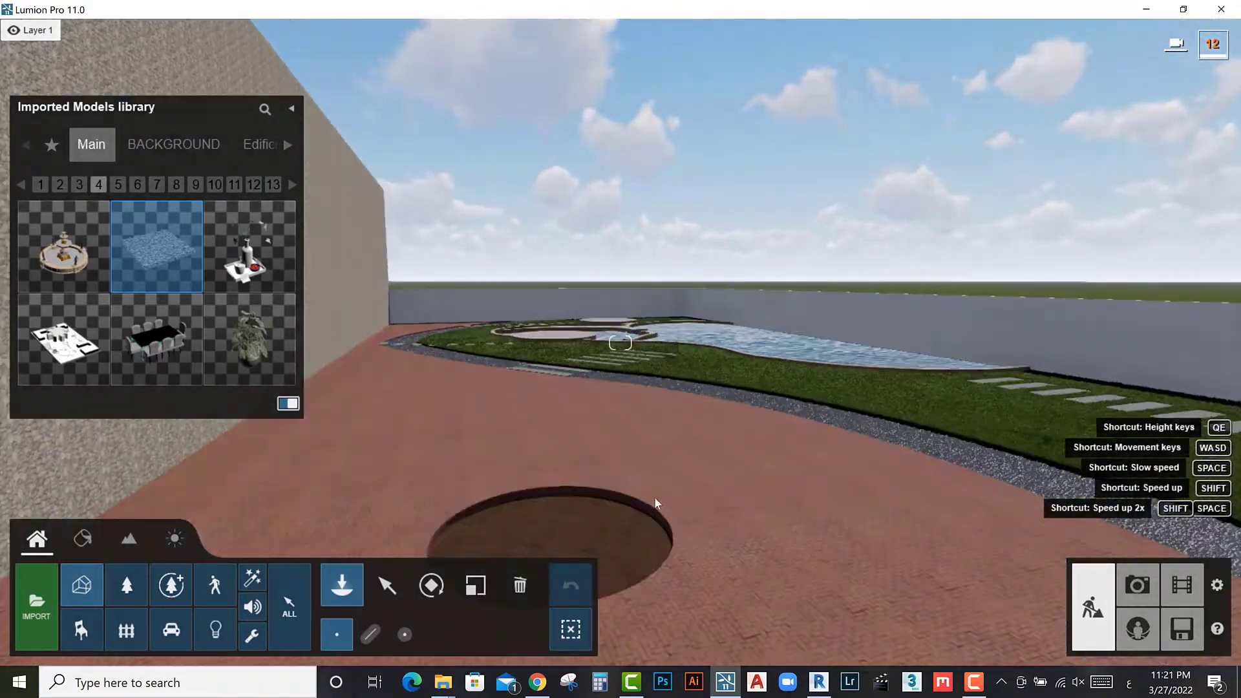
Step: Cover the next round tree pit in the brick paving with eight gravel patches
mouse_move(575, 498)
right_down()
mouse_move(658, 523)
mouse_move(604, 477)
right_up()
click(628, 476)
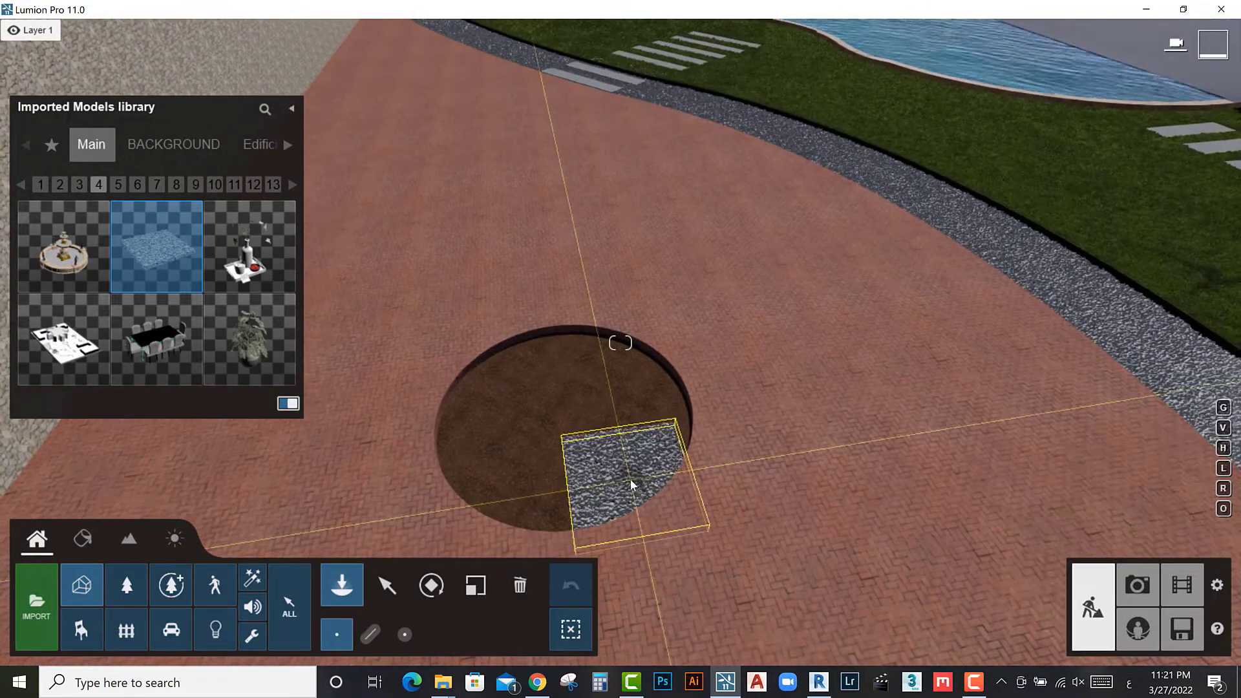
click(665, 410)
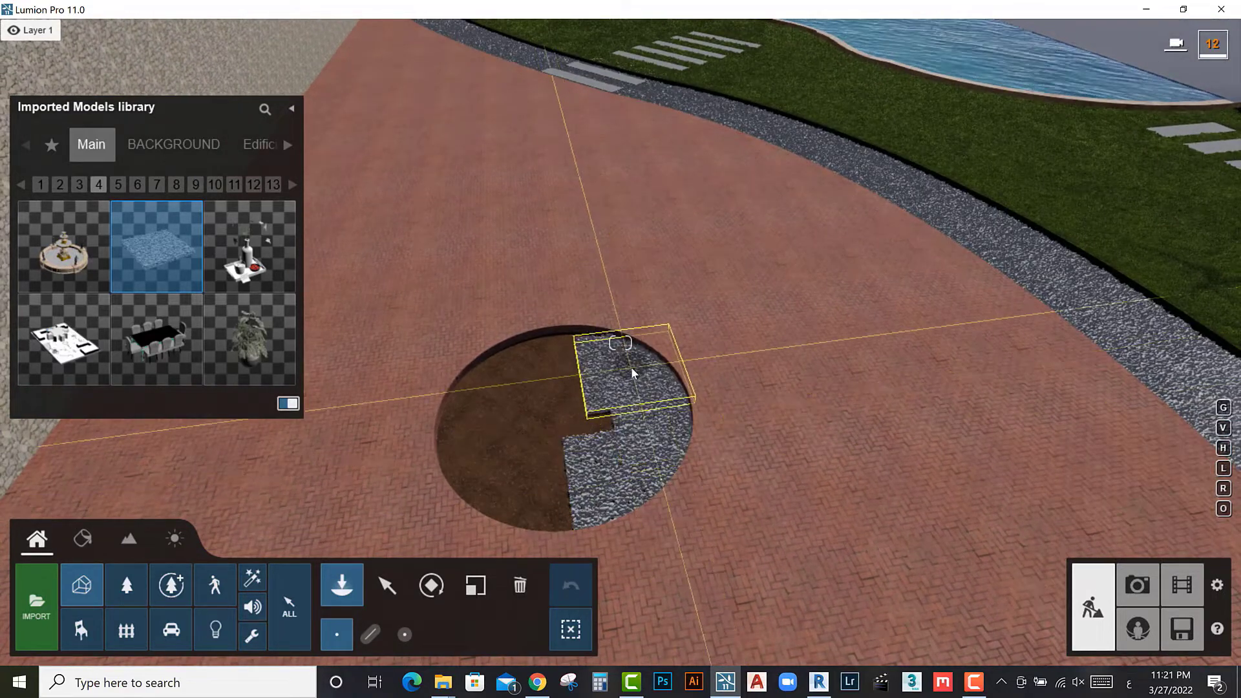
click(631, 367)
click(553, 355)
click(486, 380)
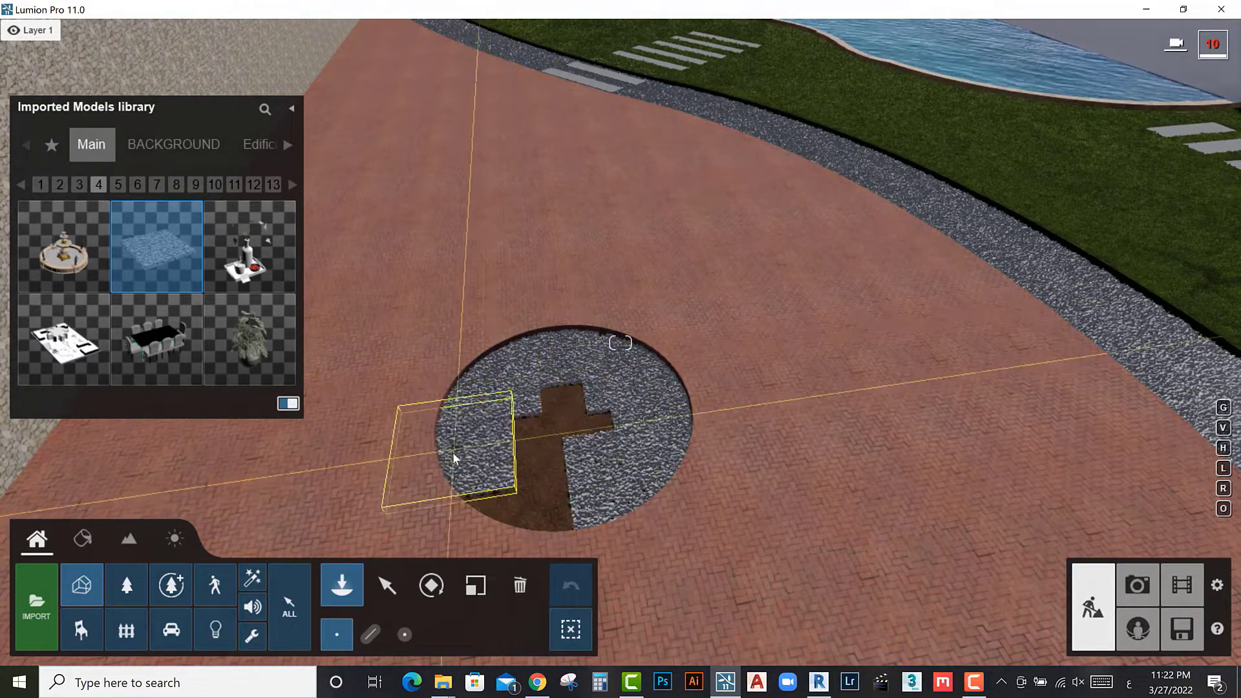
click(521, 492)
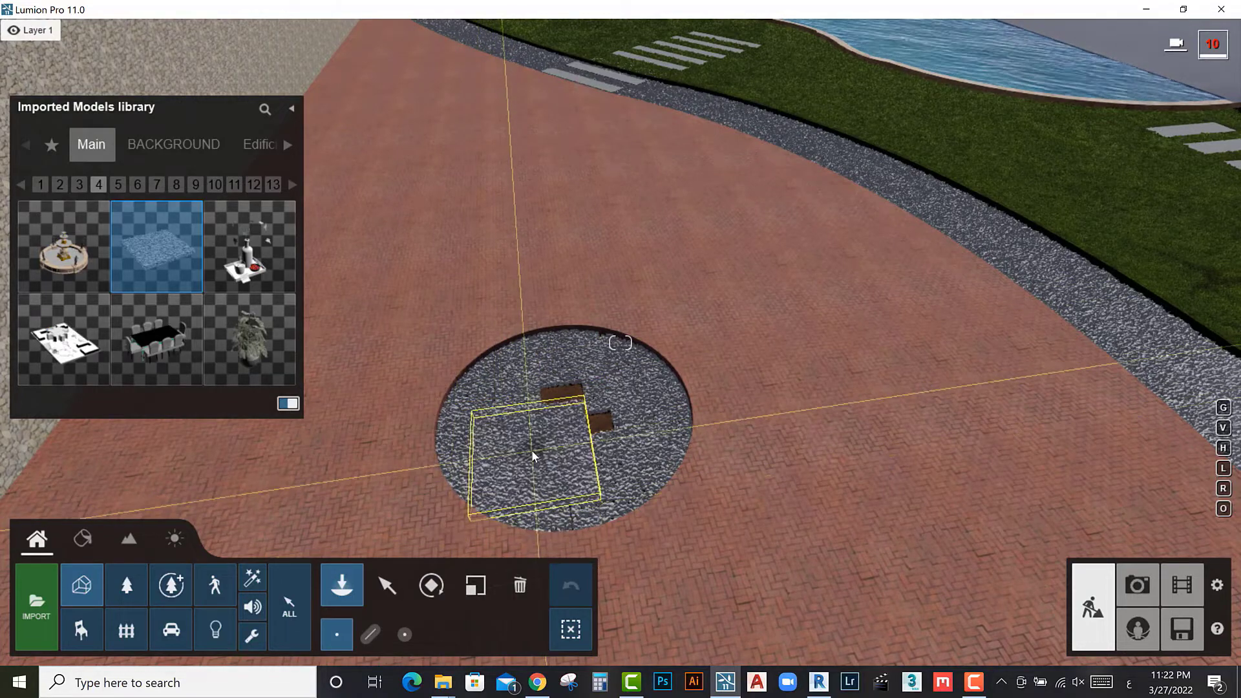
click(562, 413)
click(608, 529)
mouse_move(608, 528)
right_down()
mouse_move(758, 591)
mouse_move(753, 556)
right_up()
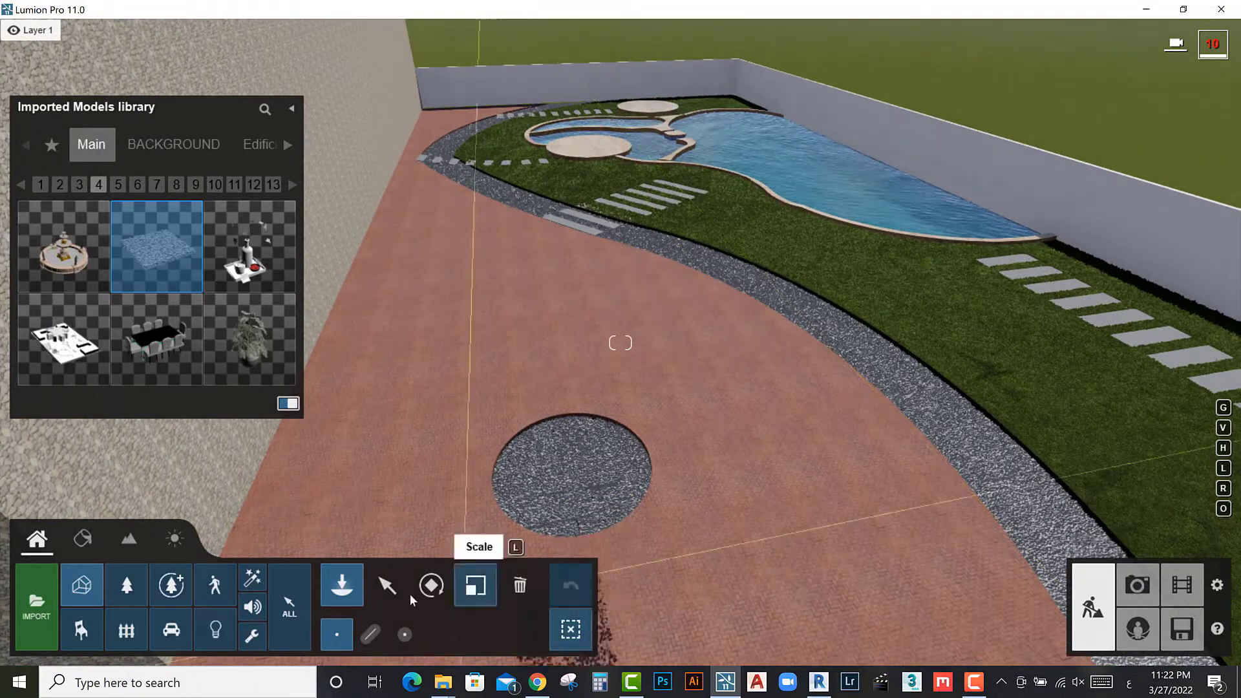
Step: Try the Select, Material Editor and Rotate modes, then zoom out to a top-down site view
click(392, 590)
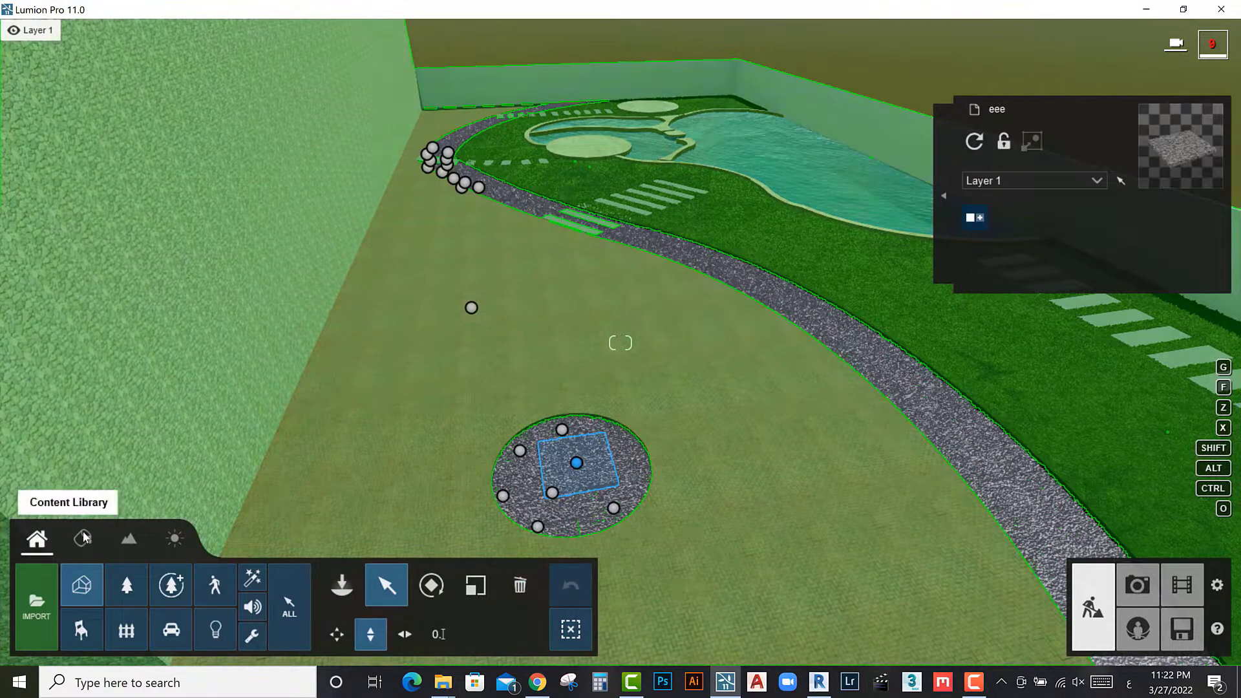
click(82, 538)
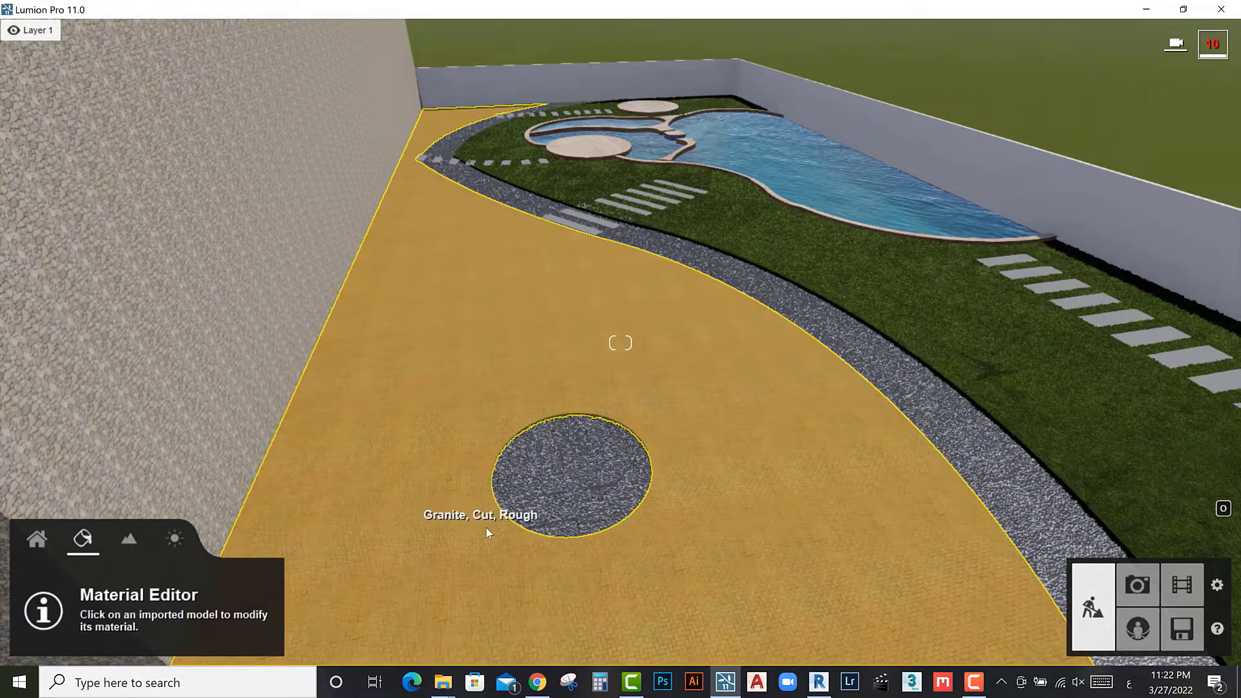
mouse_move(486, 527)
right_down()
mouse_move(704, 548)
mouse_move(671, 554)
mouse_move(693, 471)
right_up()
scroll(693, 471, down, 5)
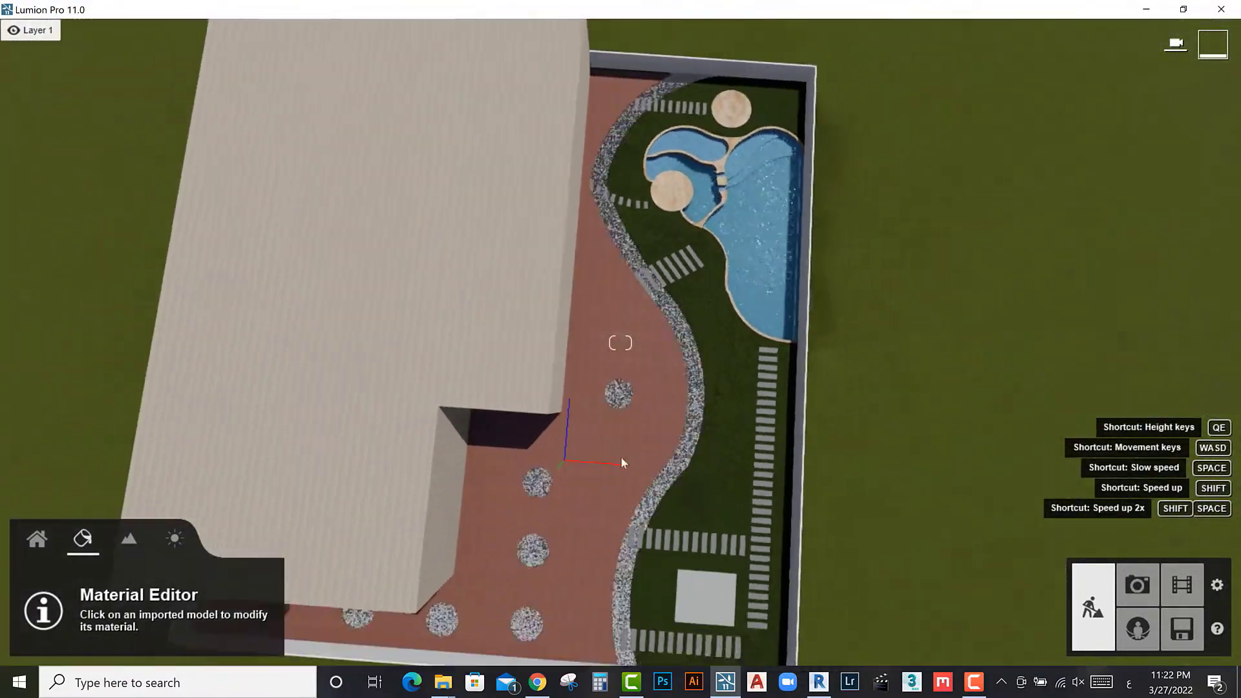
click(45, 541)
click(371, 594)
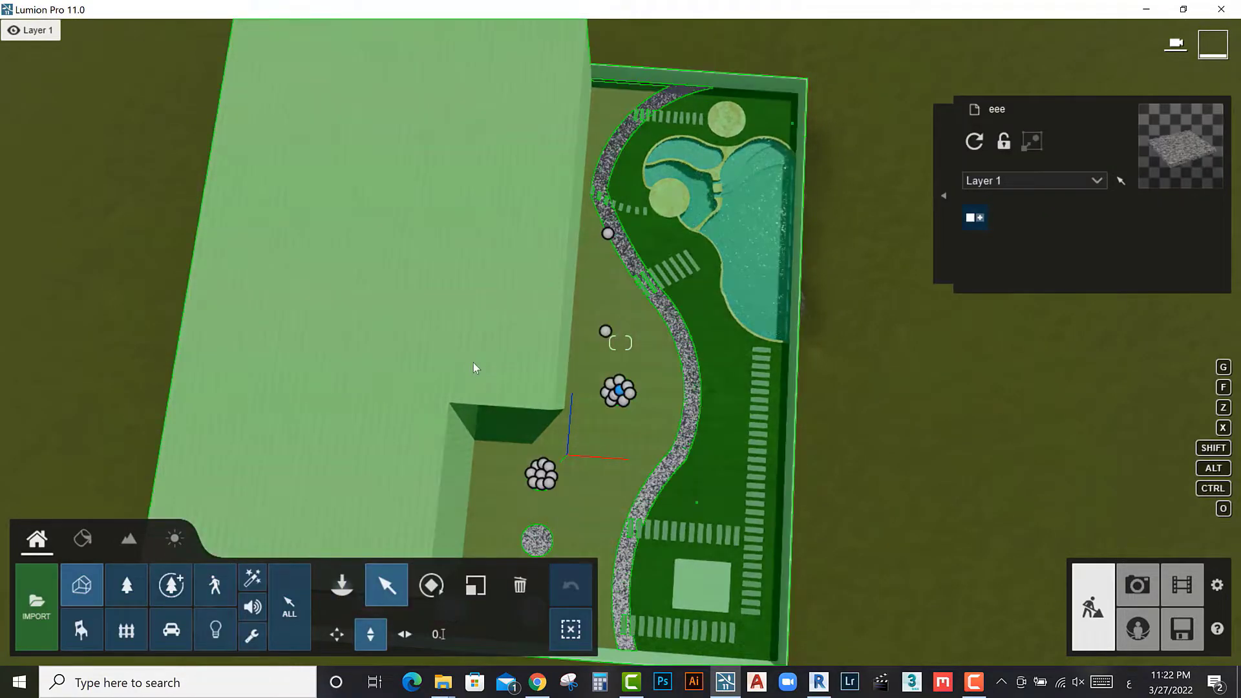
click(431, 585)
scroll(430, 585, down, 3)
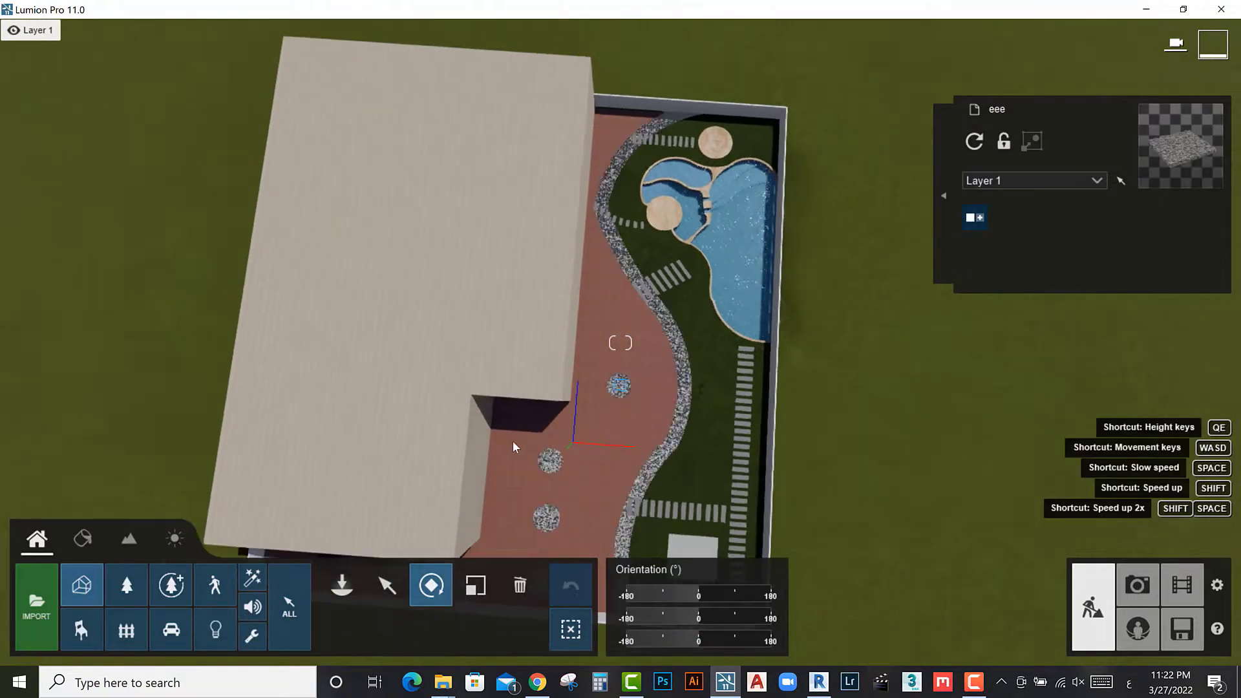
click(387, 585)
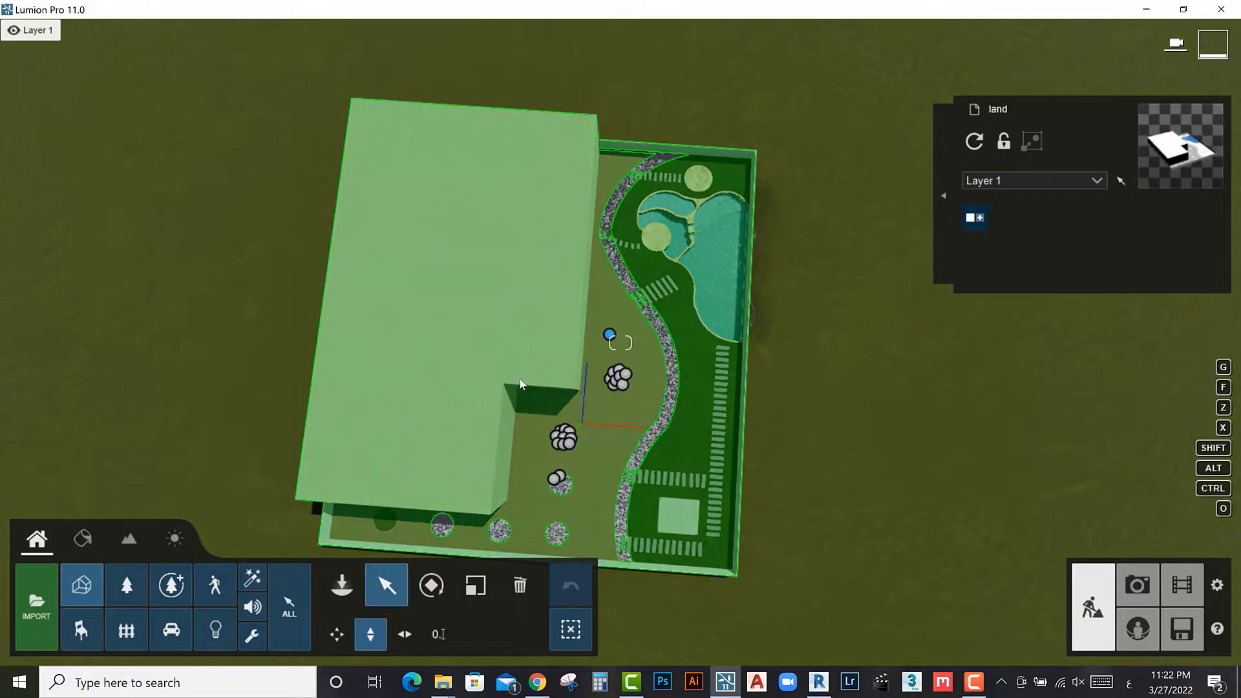
drag(615, 338, 611, 188)
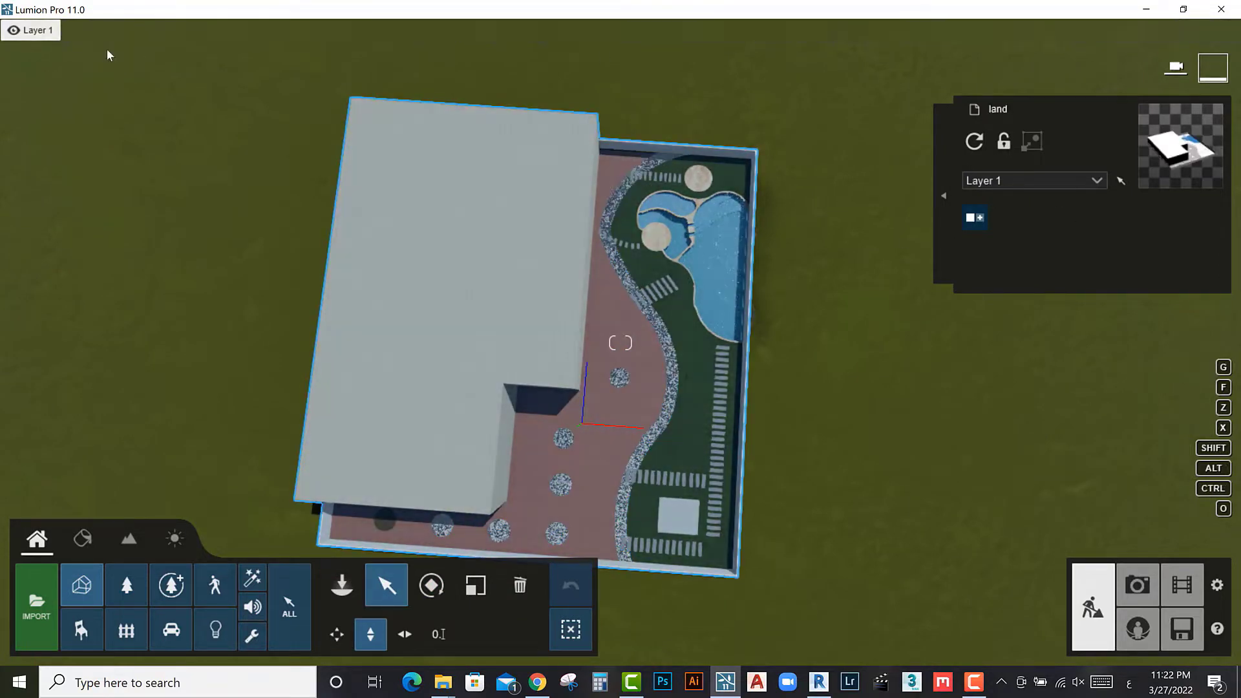
Step: Rename Layer 1 to 'plan'
click(32, 29)
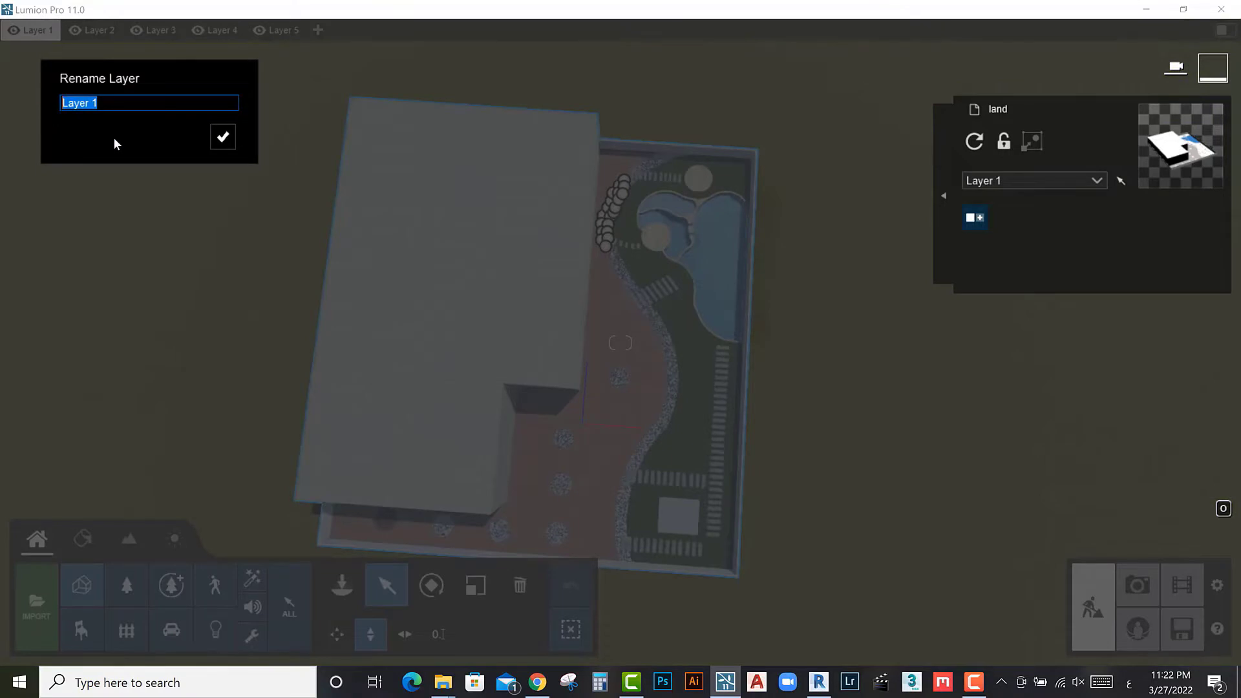
text(حمش)
key(BackSpace)
key(BackSpace)
key(BackSpace)
text(plan)
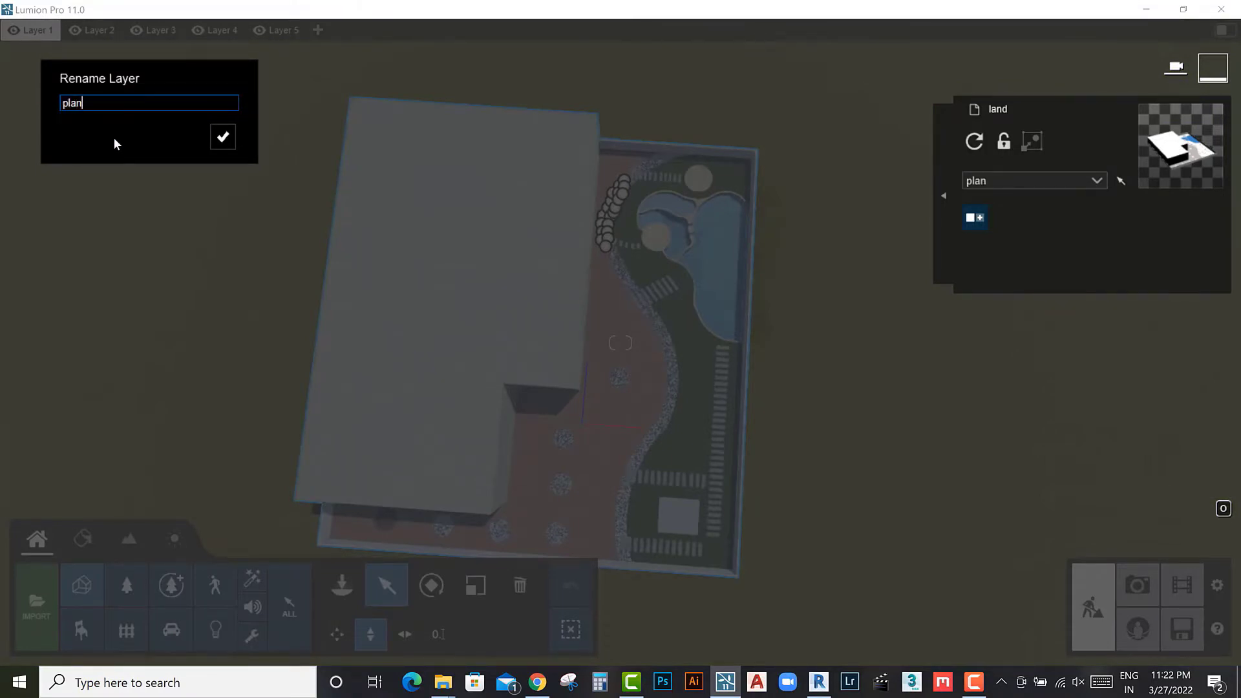
click(223, 137)
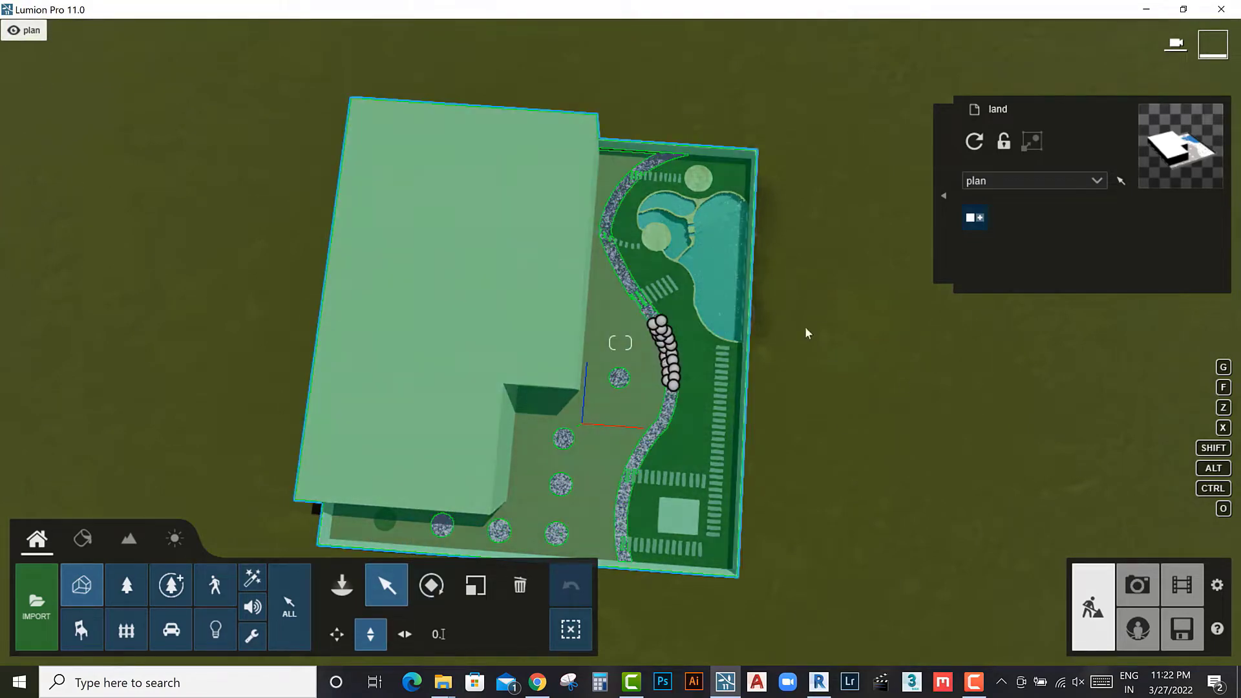
Step: Move the land model onto Layer 2, leaving Layer 2's name unchanged
click(1096, 181)
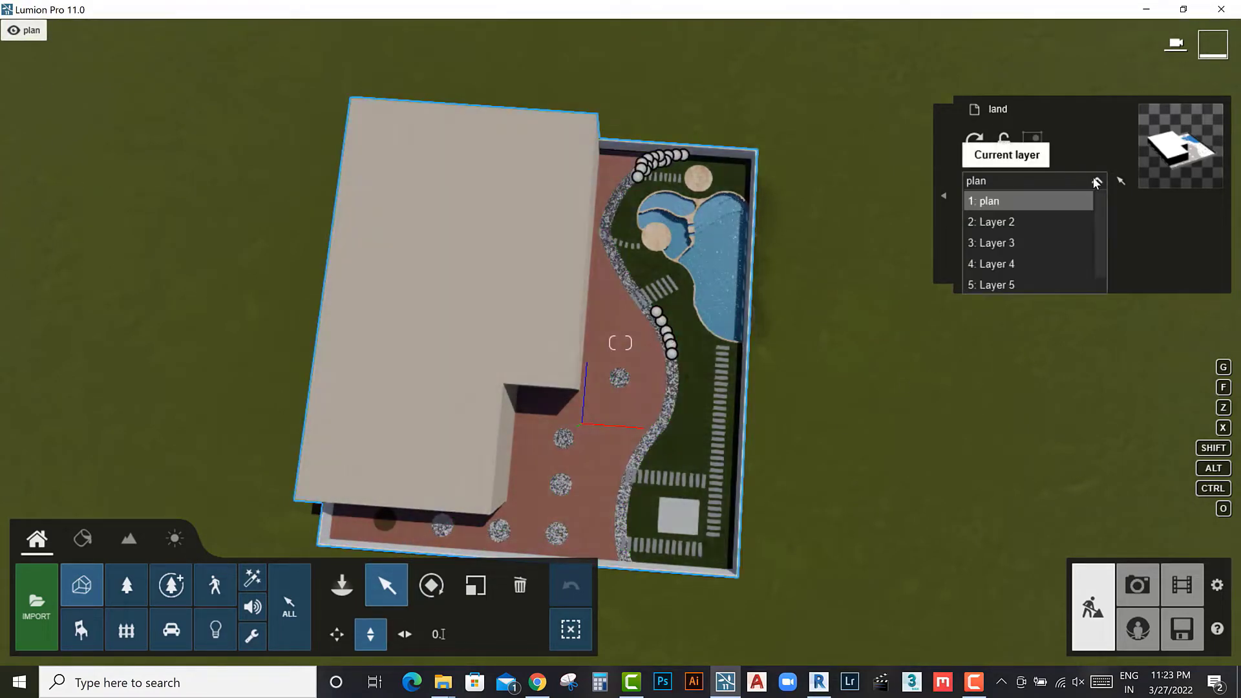
click(995, 223)
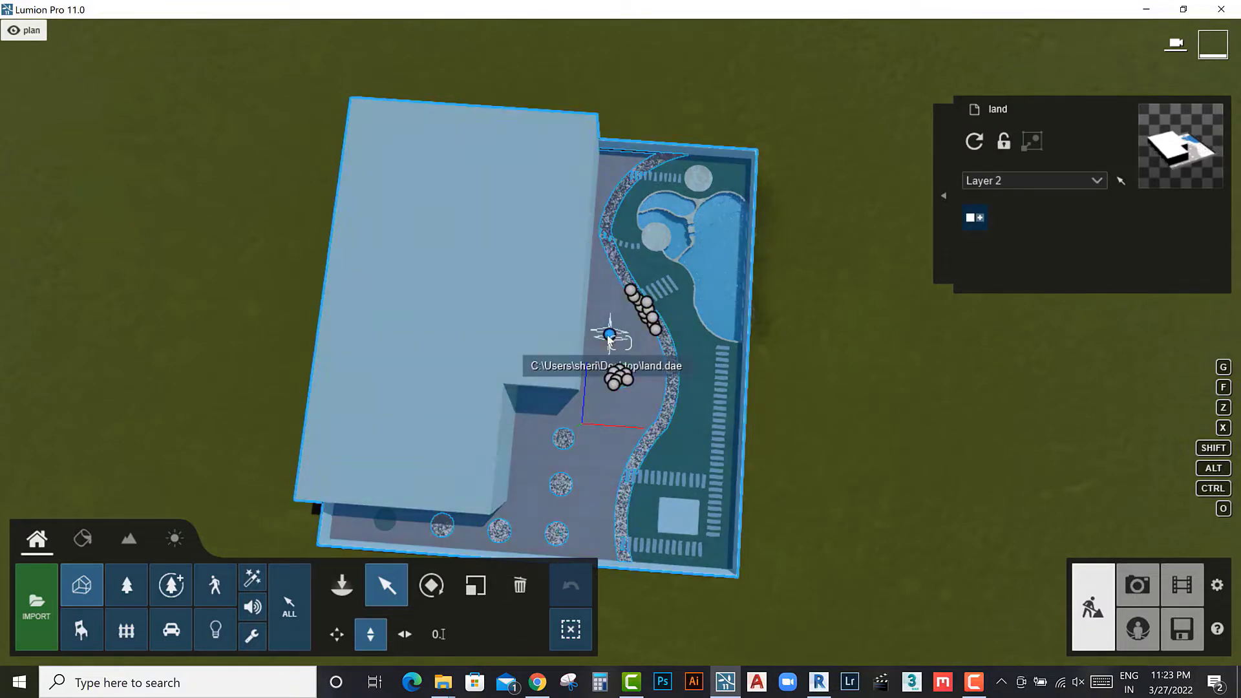
mouse_move(83, 30)
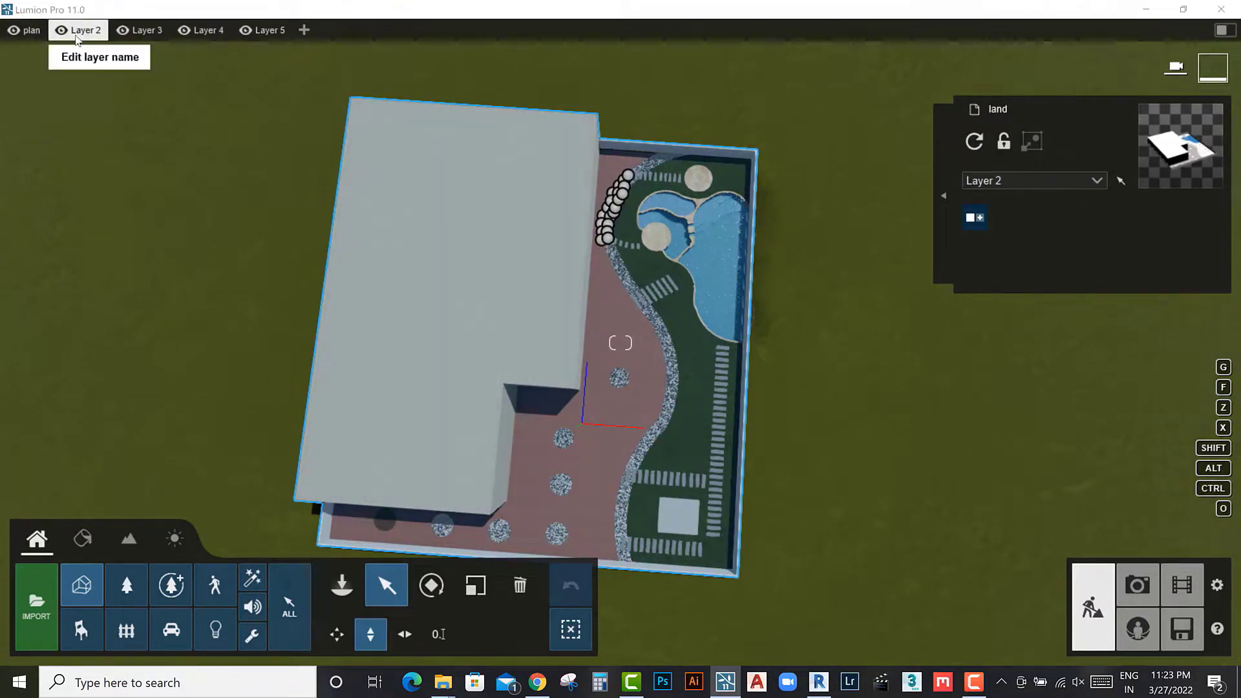
click(76, 35)
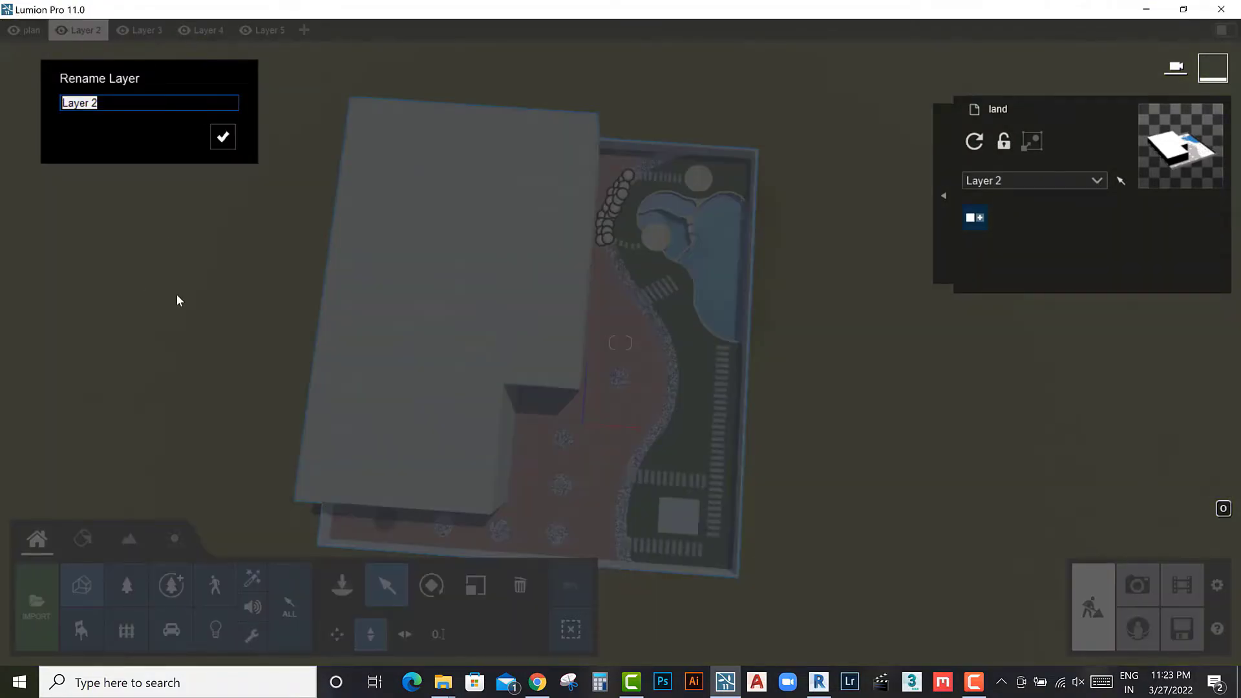
key(Escape)
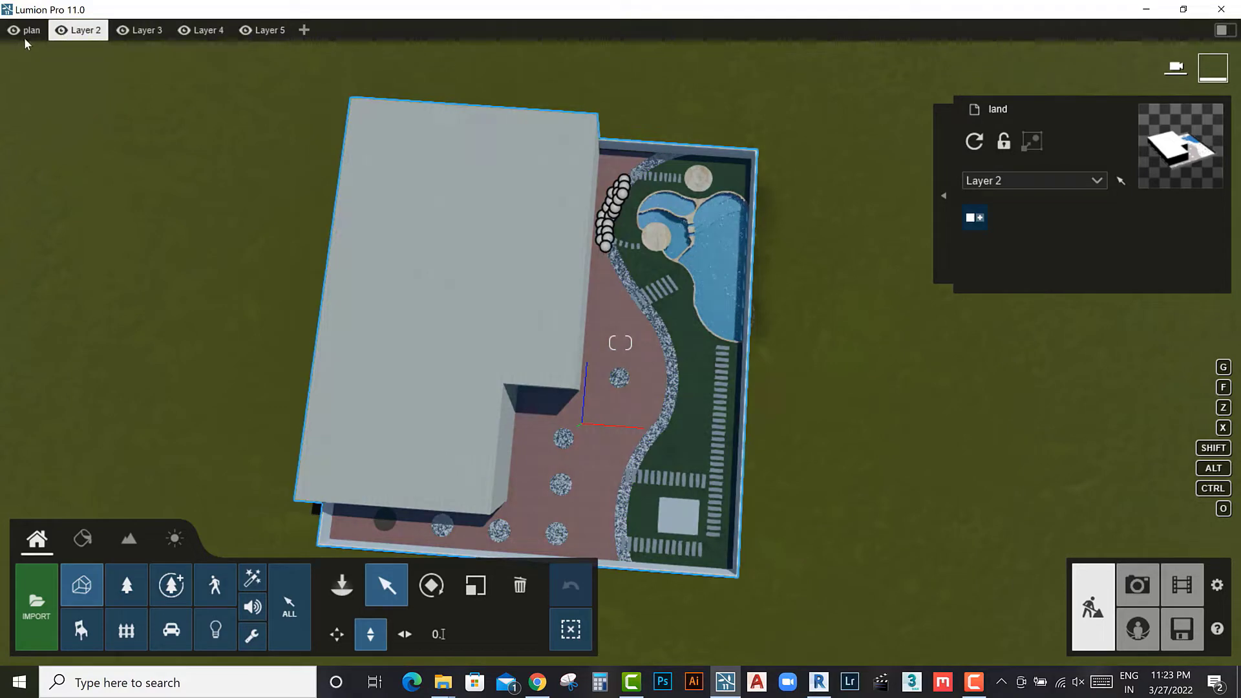
Step: Toggle the plan and Layer 2 visibility to check which objects each layer holds
click(342, 585)
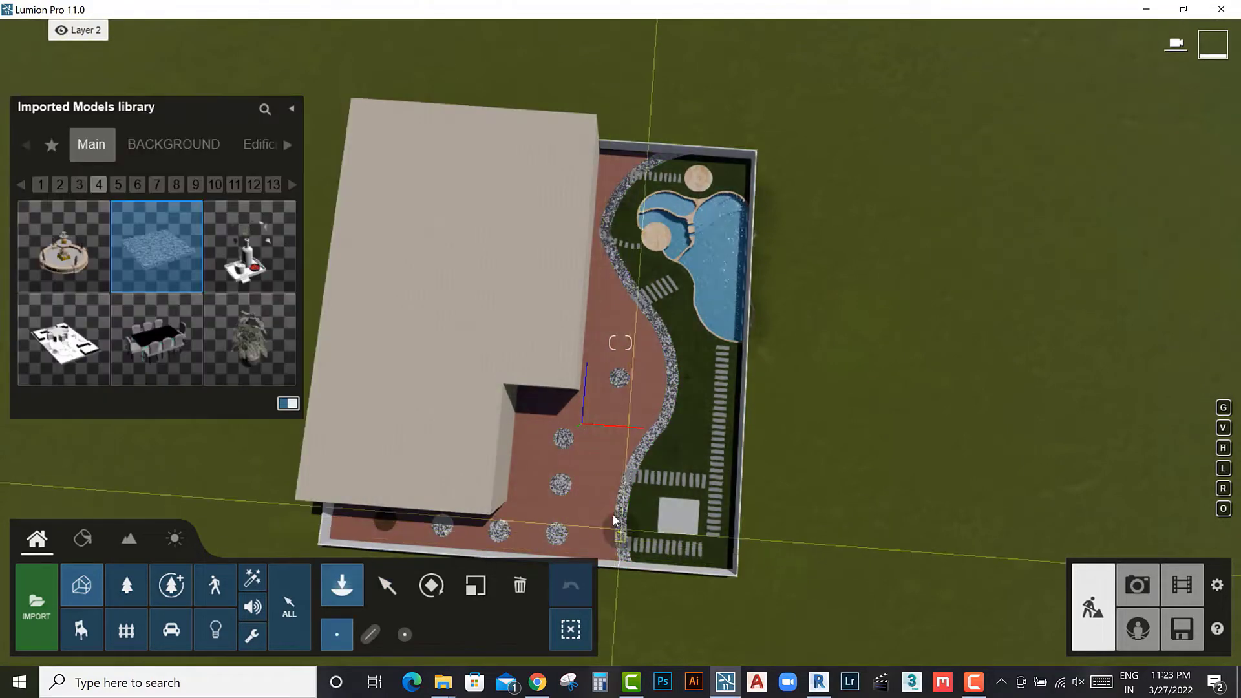
click(386, 585)
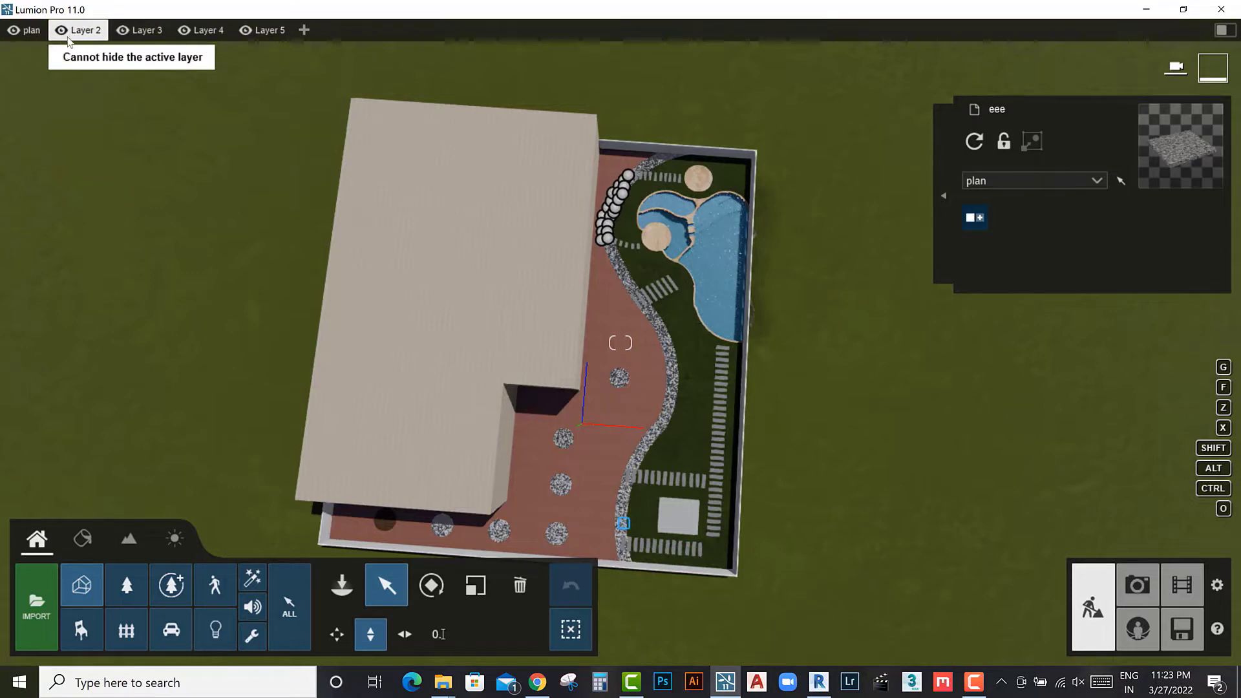
right_drag(127, 146, 63, 35)
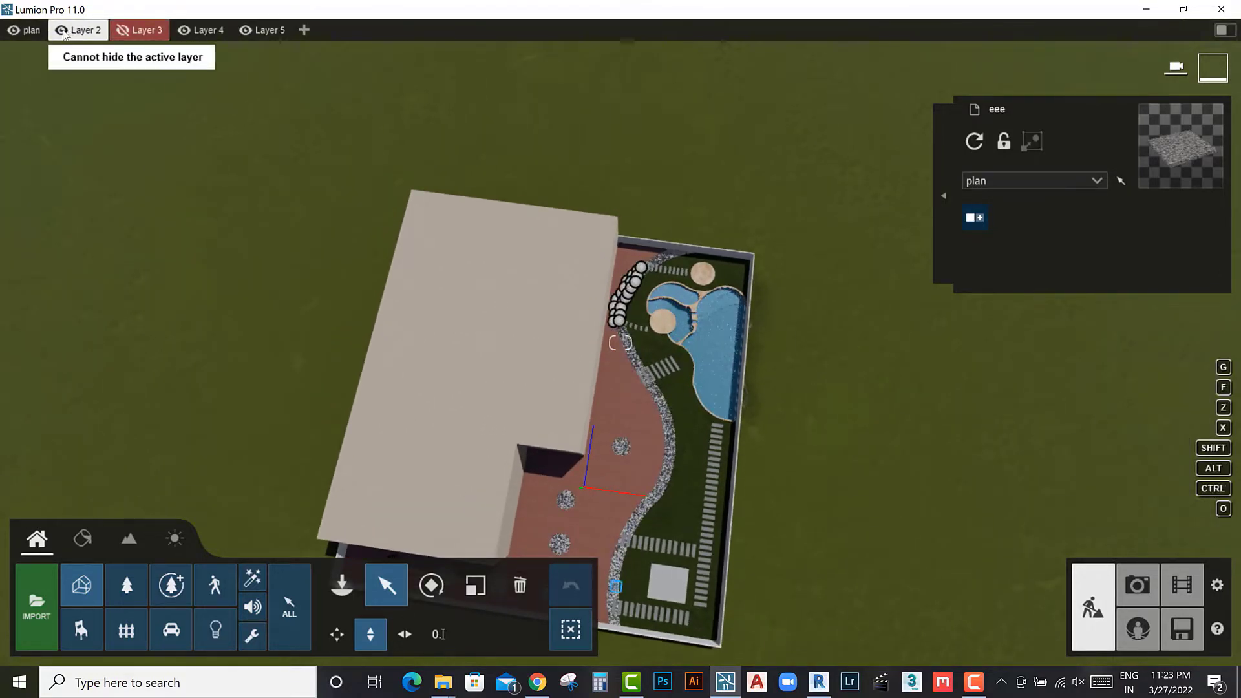
click(13, 30)
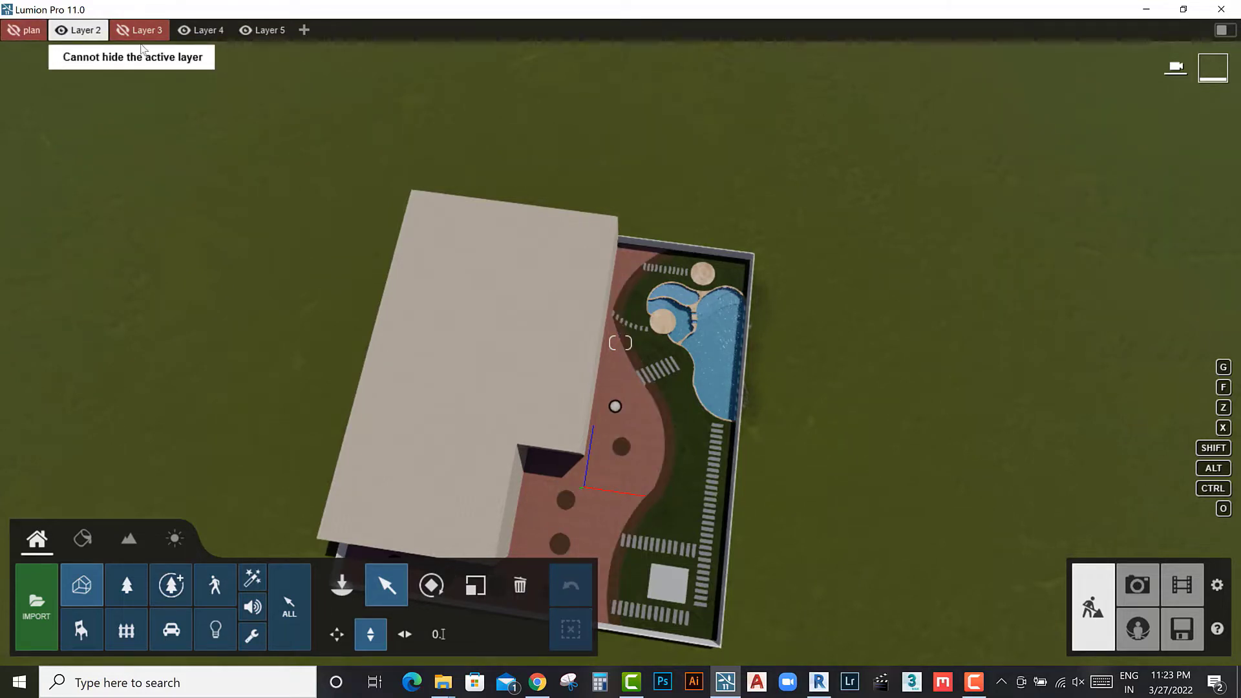
click(197, 32)
click(62, 31)
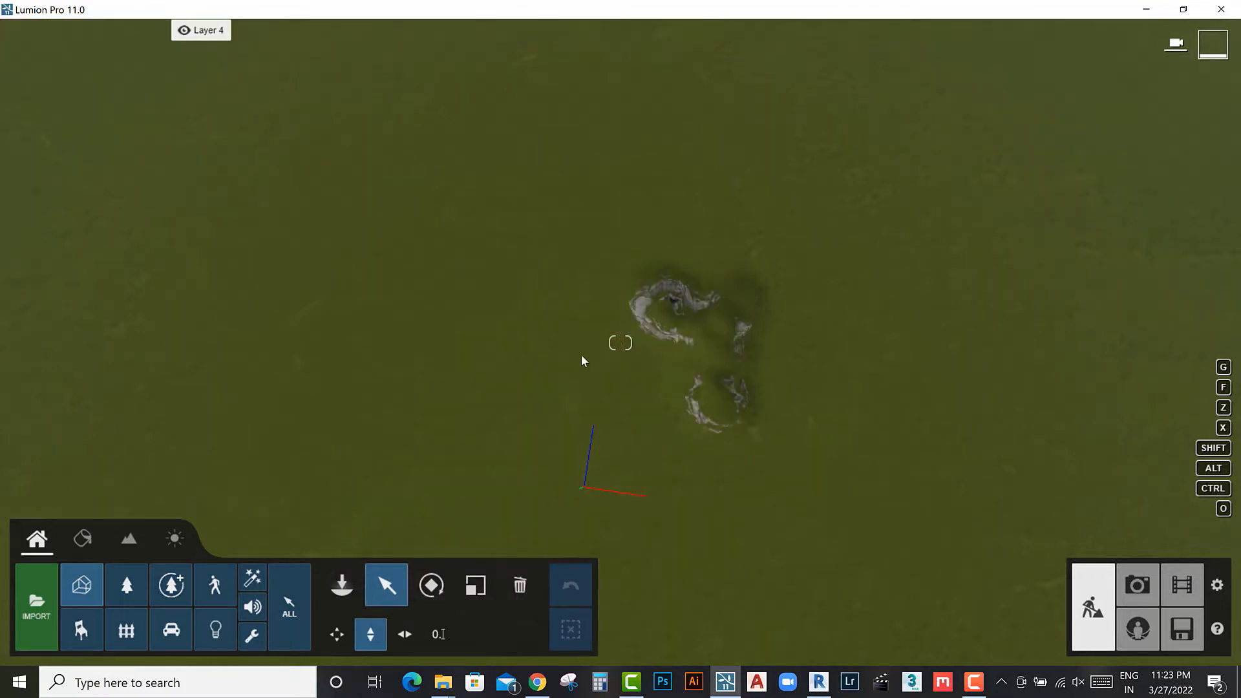
click(13, 30)
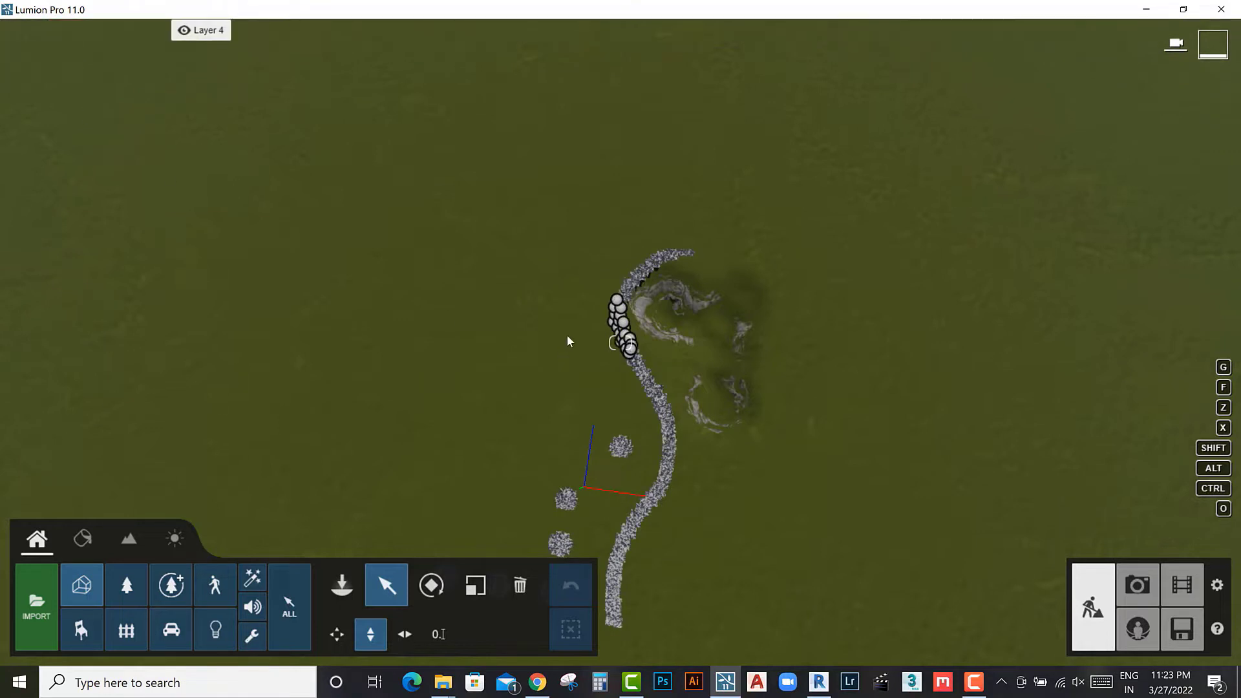
scroll(568, 341, down, 3)
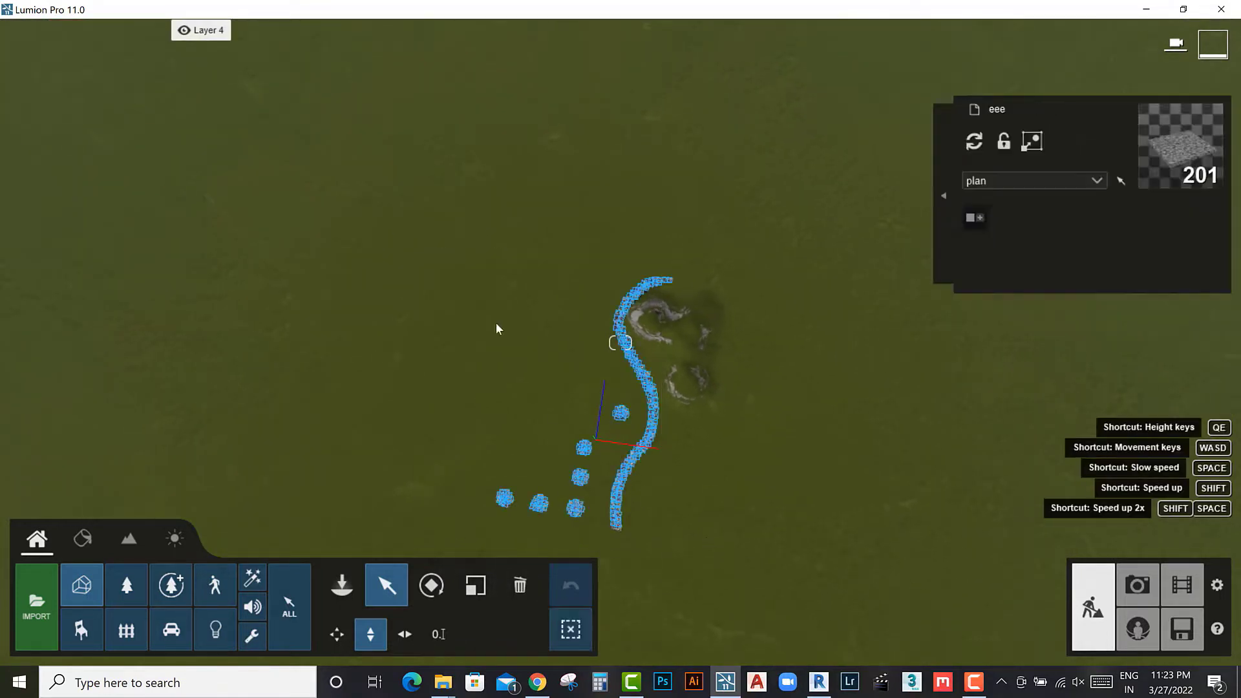
mouse_move(27, 30)
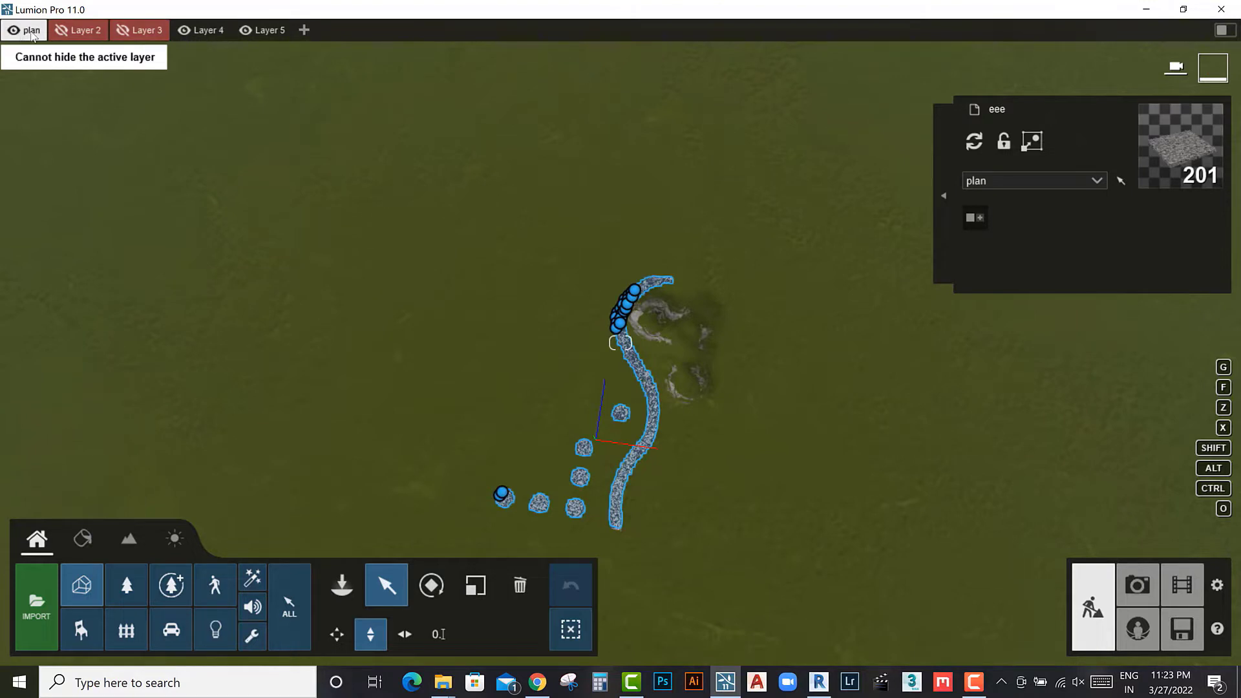
Step: Rename the plan layer to 'stone' and make Layer 2 visible again
click(31, 34)
text(stone)
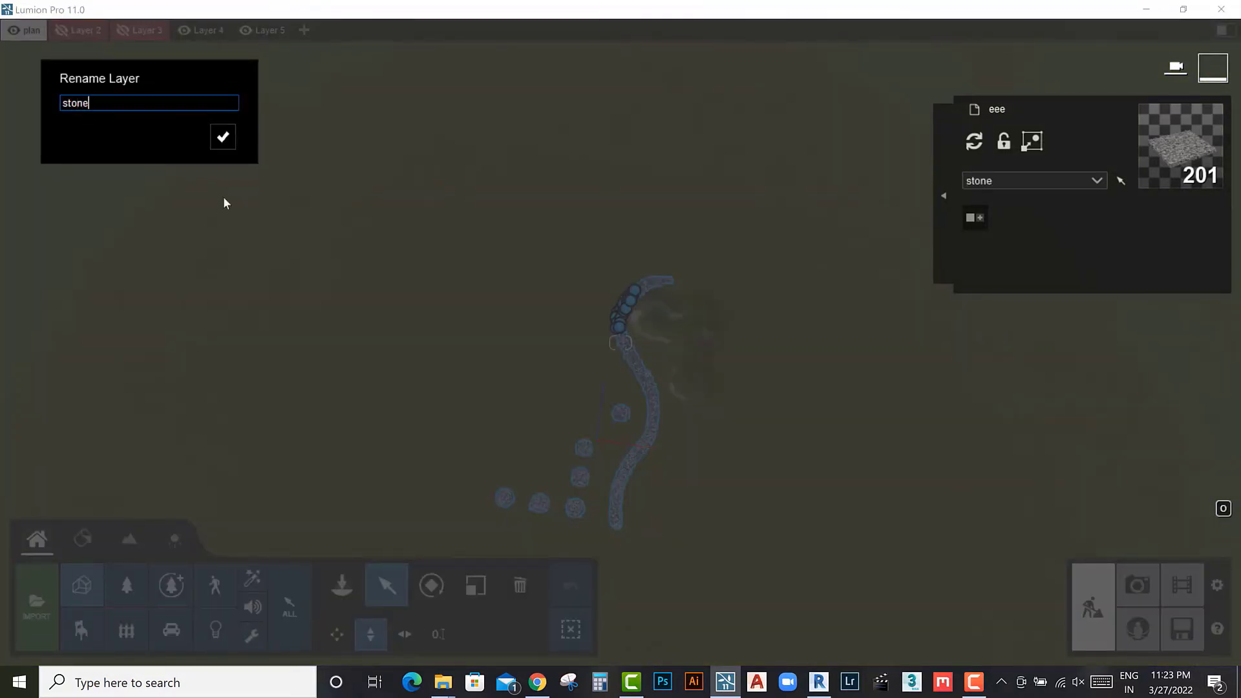
key(Return)
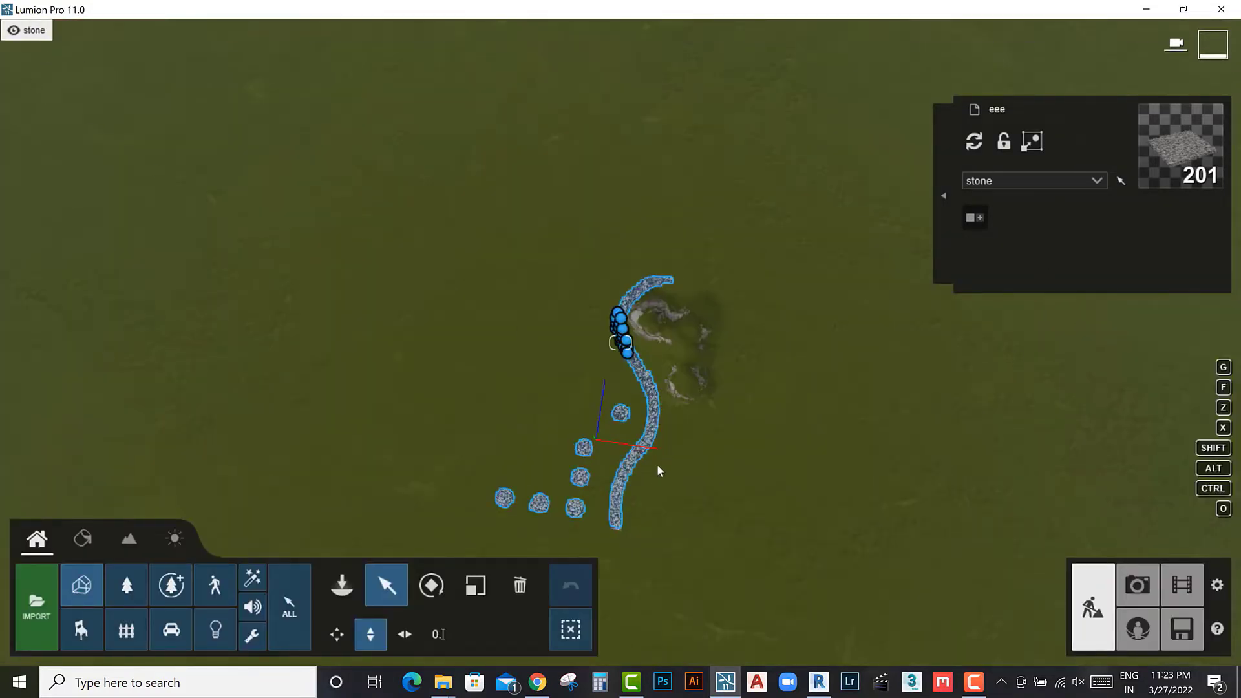
right_drag(285, 220, 496, 385)
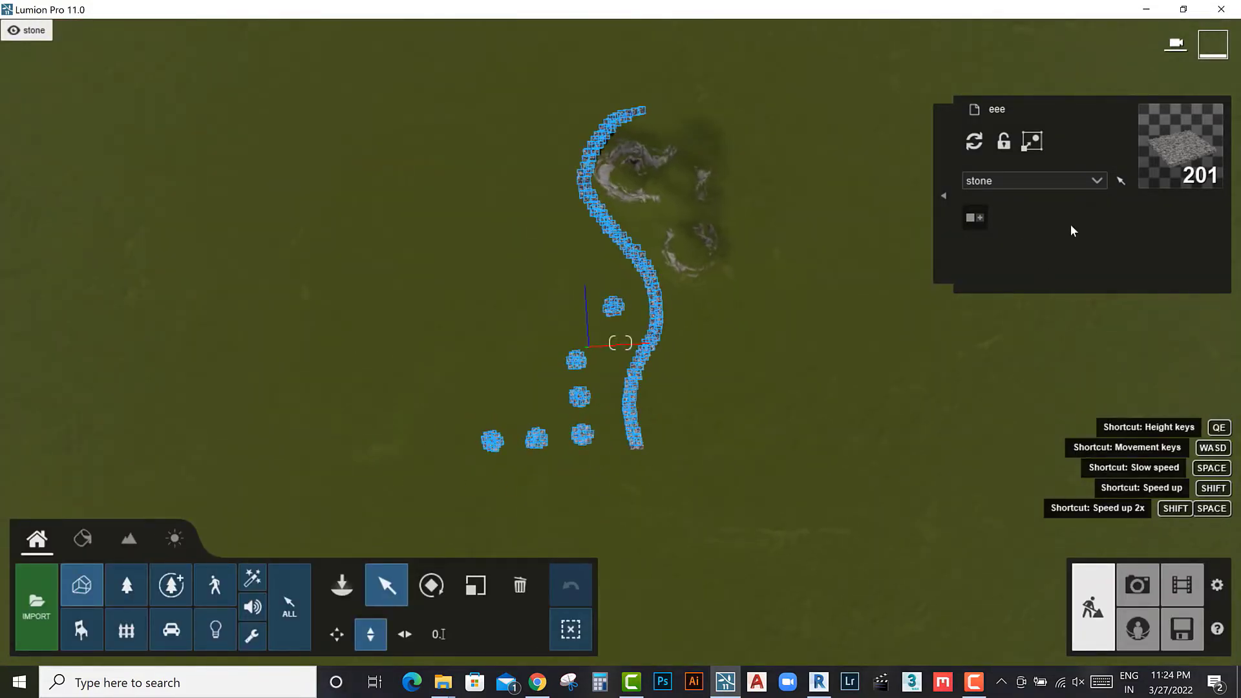
click(67, 31)
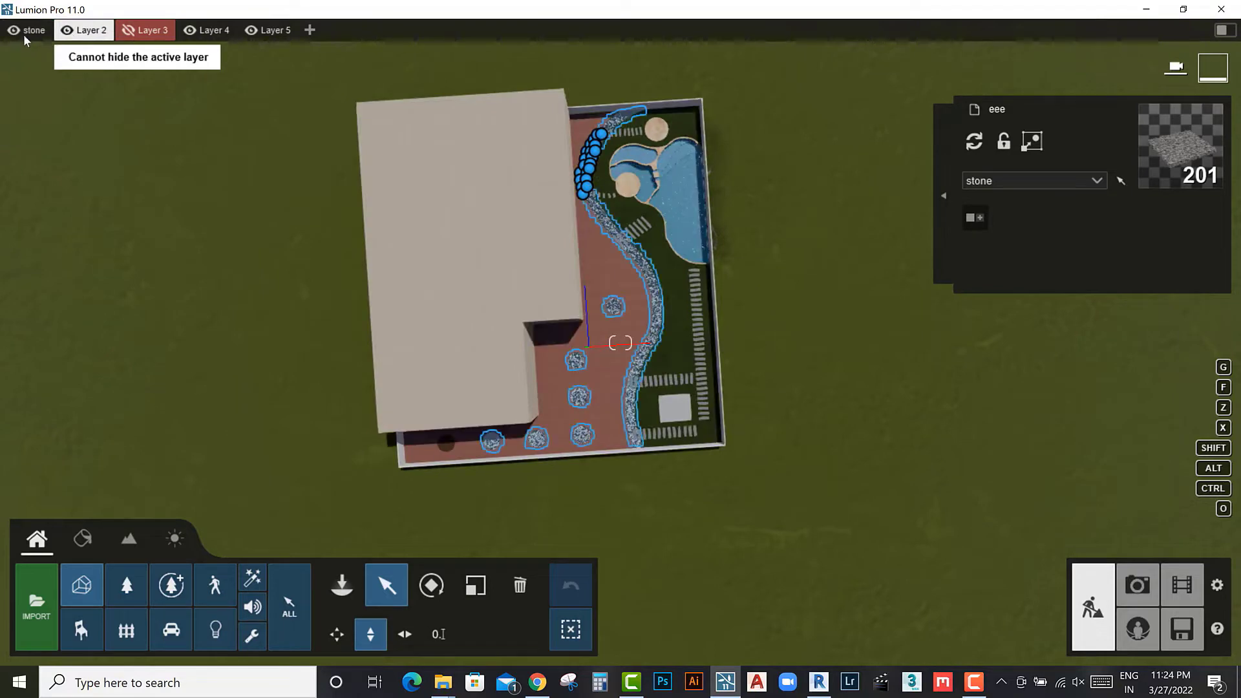
Step: Hide the stone layer and tilt to a higher, top-down view of the courtyard
click(13, 30)
scroll(560, 324, up, 3)
scroll(564, 328, up, 3)
scroll(564, 328, down, 3)
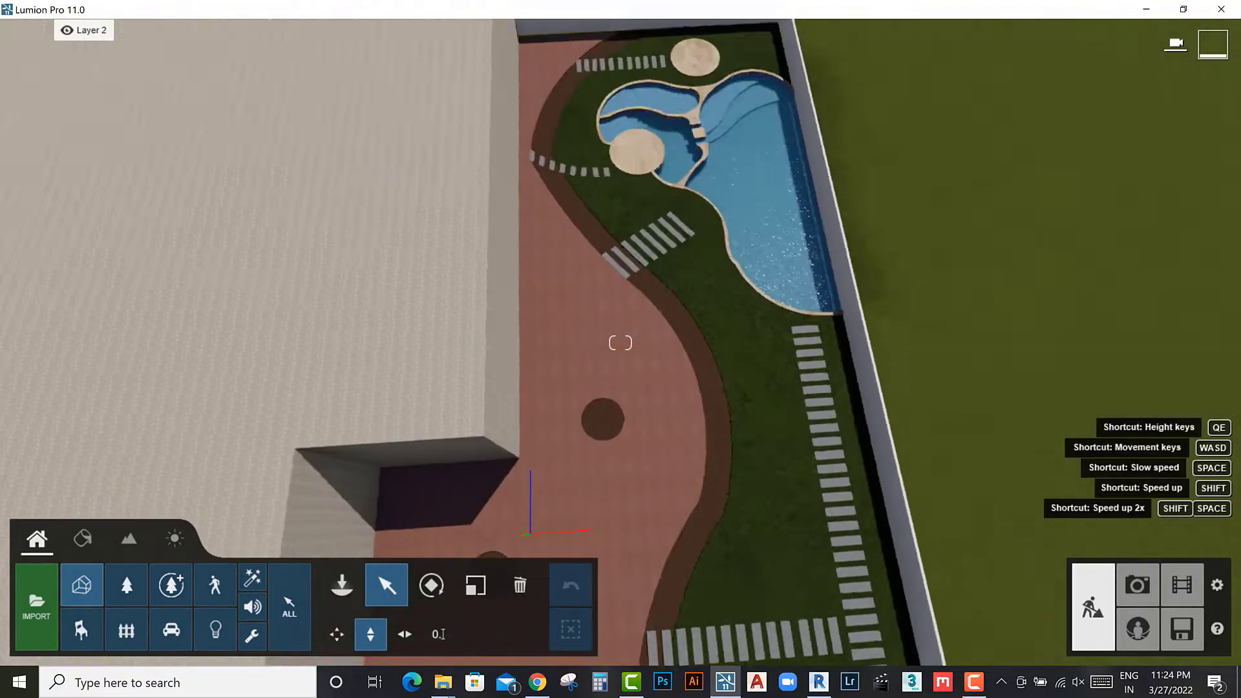
scroll(574, 332, down, 3)
scroll(574, 333, down, 3)
scroll(574, 332, down, 2)
scroll(594, 471, down, 2)
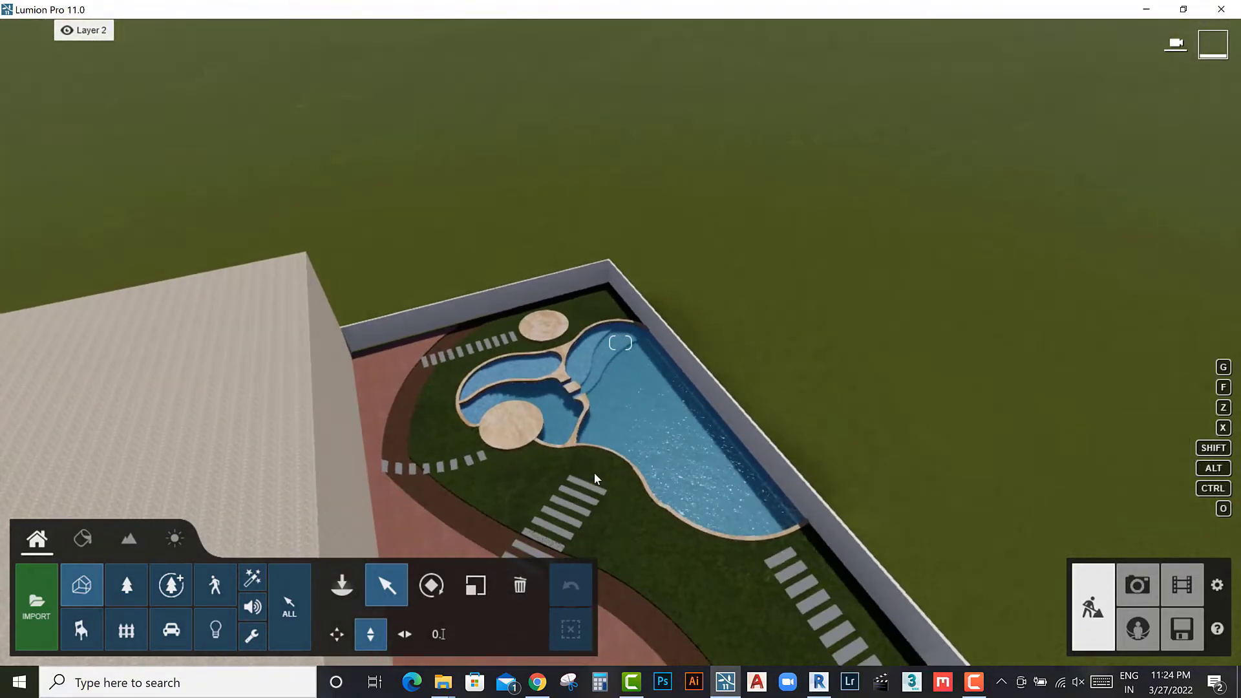
right_drag(593, 471, 599, 399)
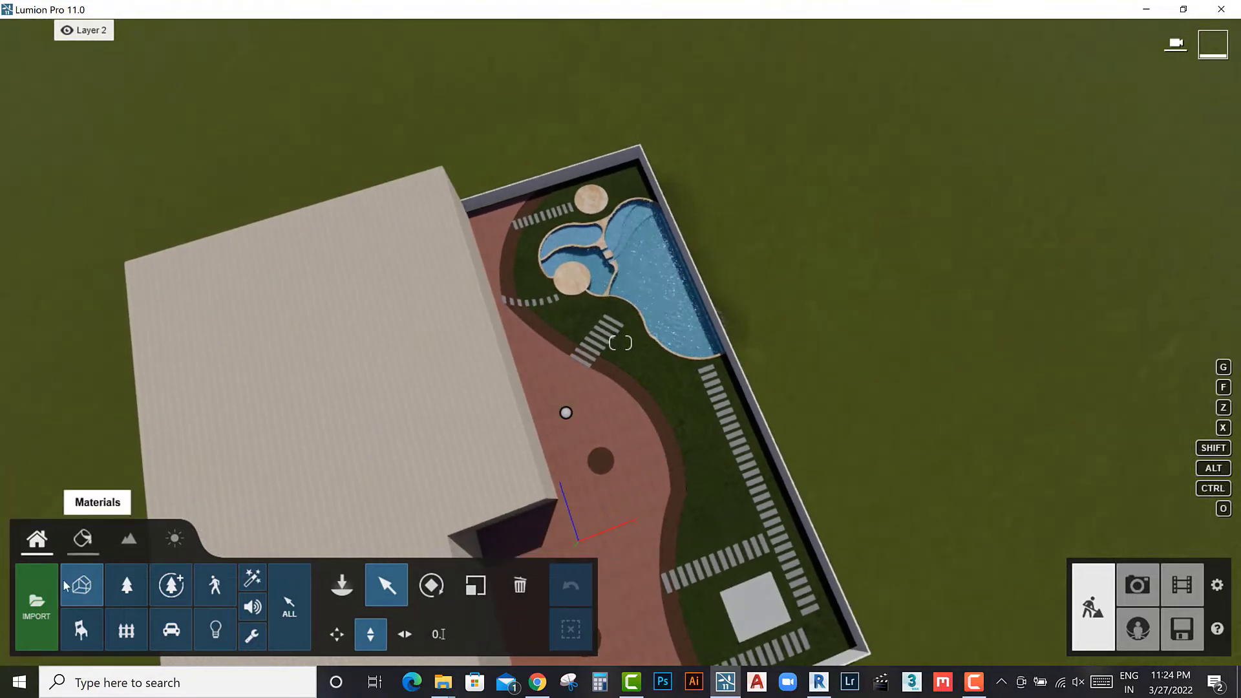
Step: Open the Nature library and browse Favorites pages 1–3, previewing a broadleaf tree
click(126, 585)
click(342, 585)
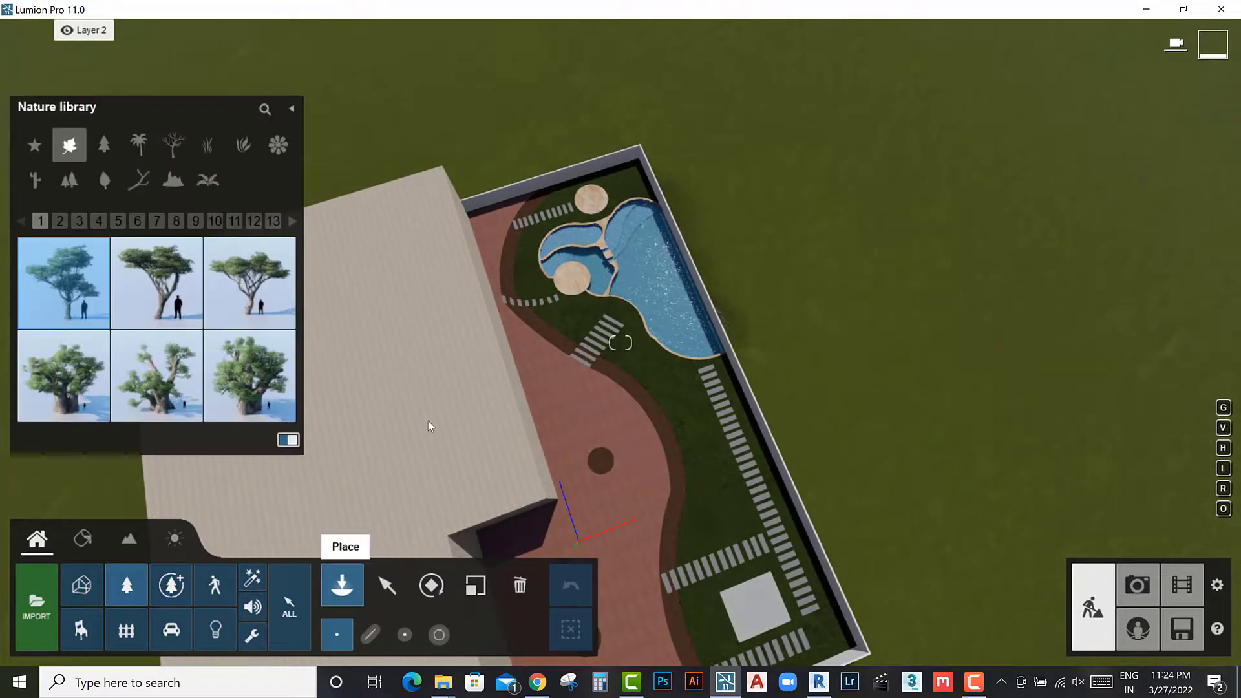
click(35, 145)
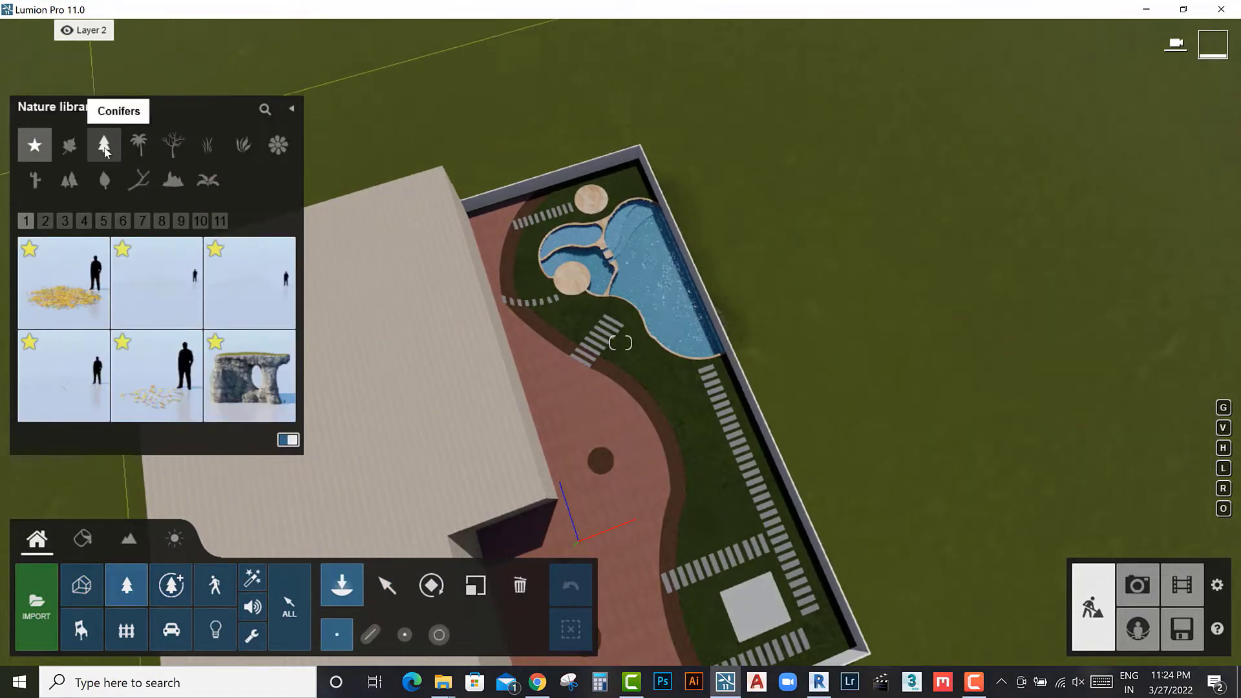
click(103, 143)
click(34, 145)
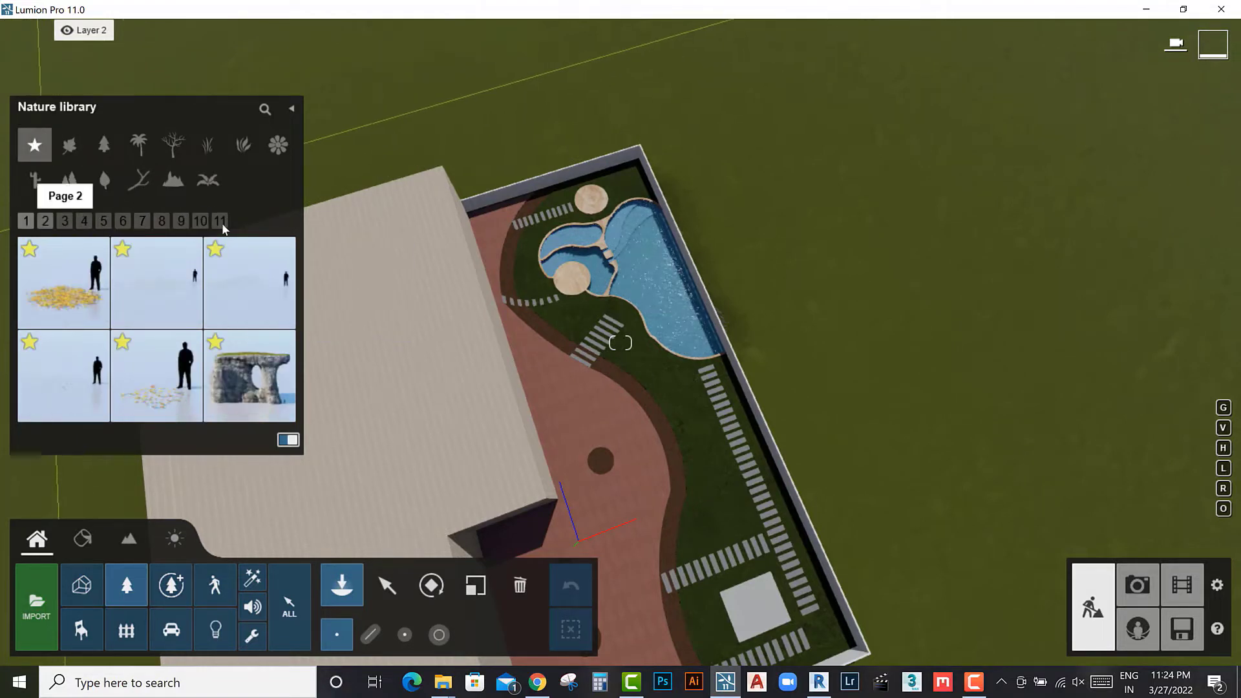
click(45, 222)
click(64, 221)
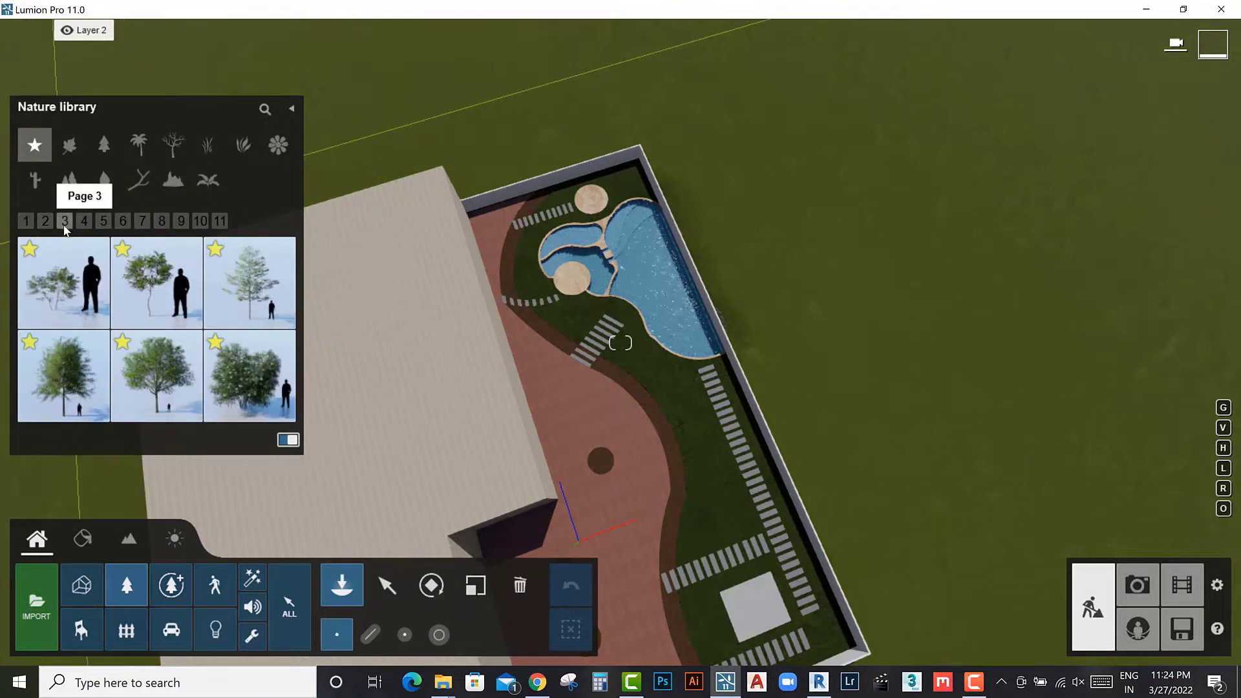
click(64, 374)
scroll(735, 294, up, 3)
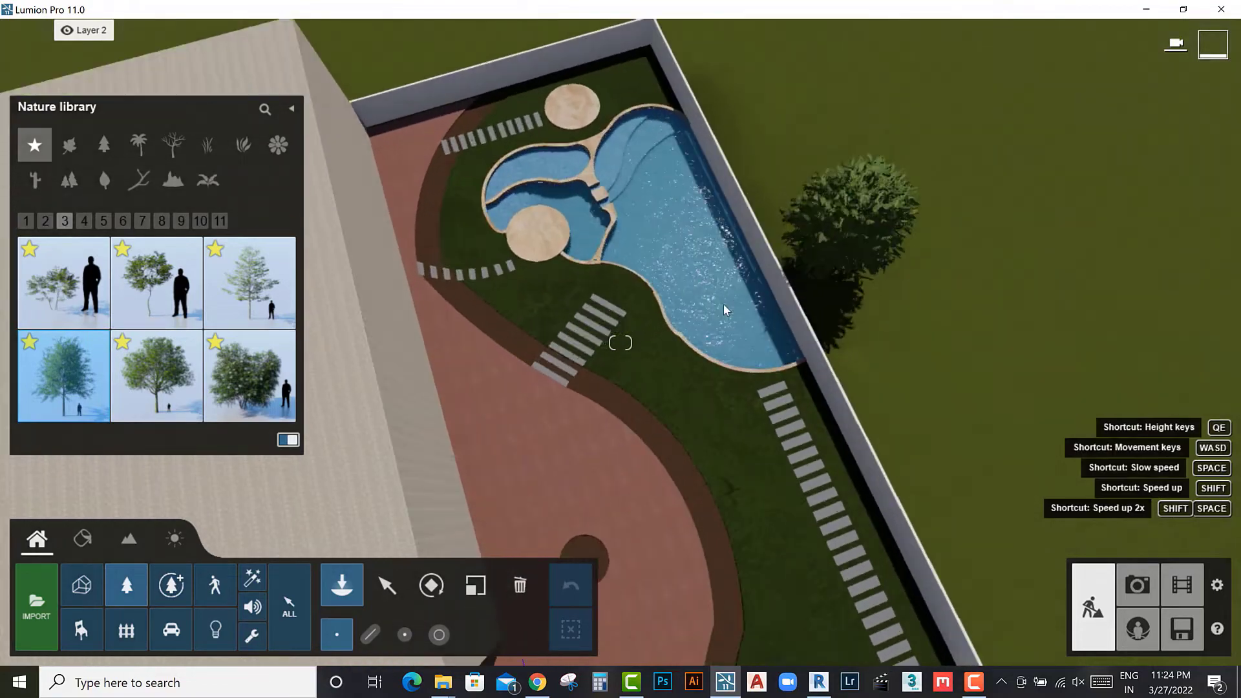
scroll(724, 305, up, 3)
scroll(657, 276, up, 2)
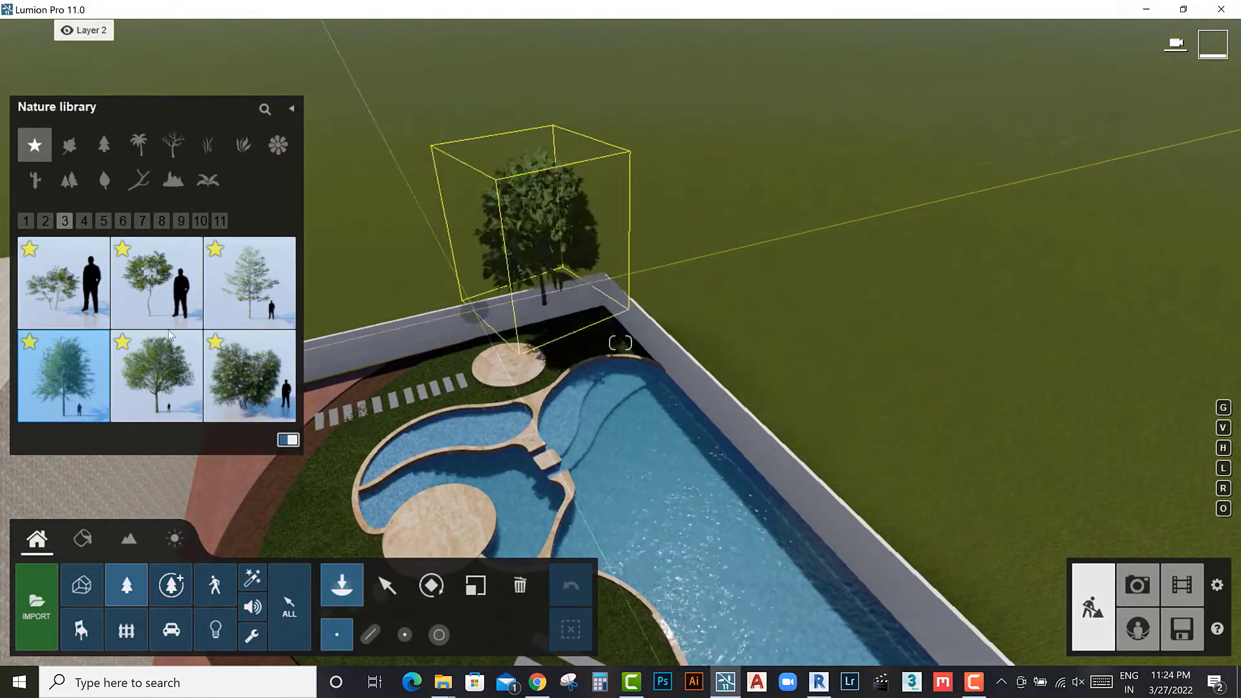
Step: Preview trees on Favorites pages 4–9, then pick a tall conifer from Conifers
click(83, 221)
click(215, 313)
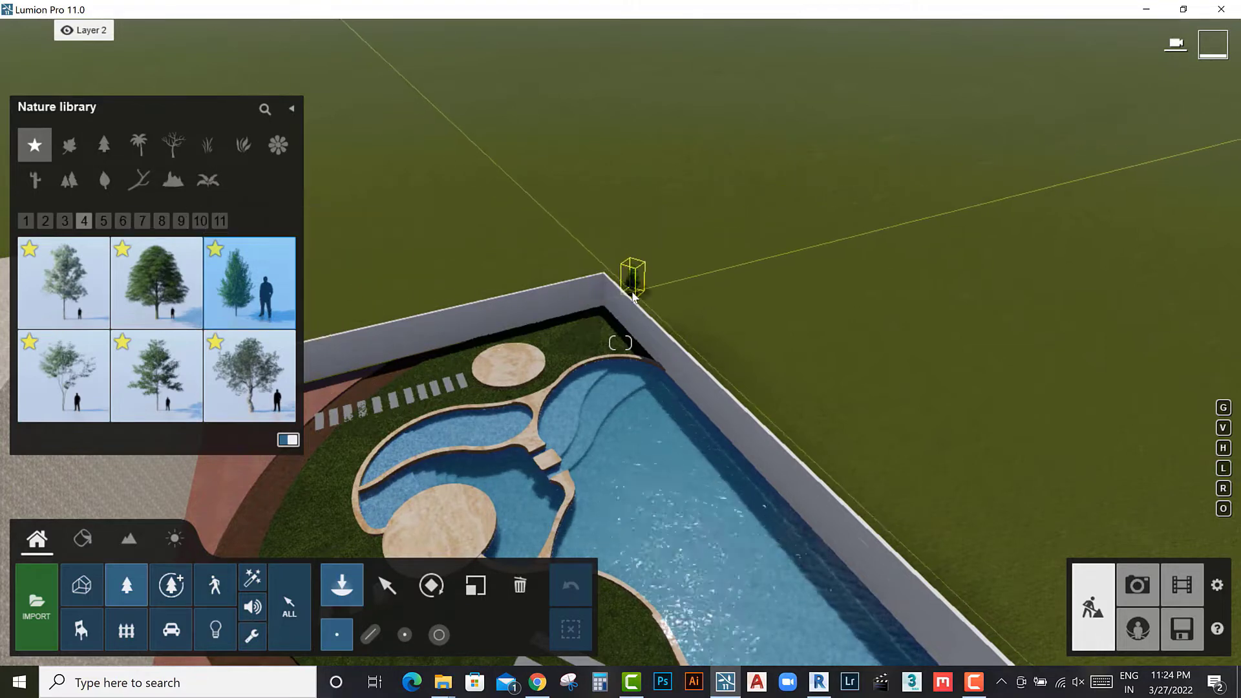
click(193, 277)
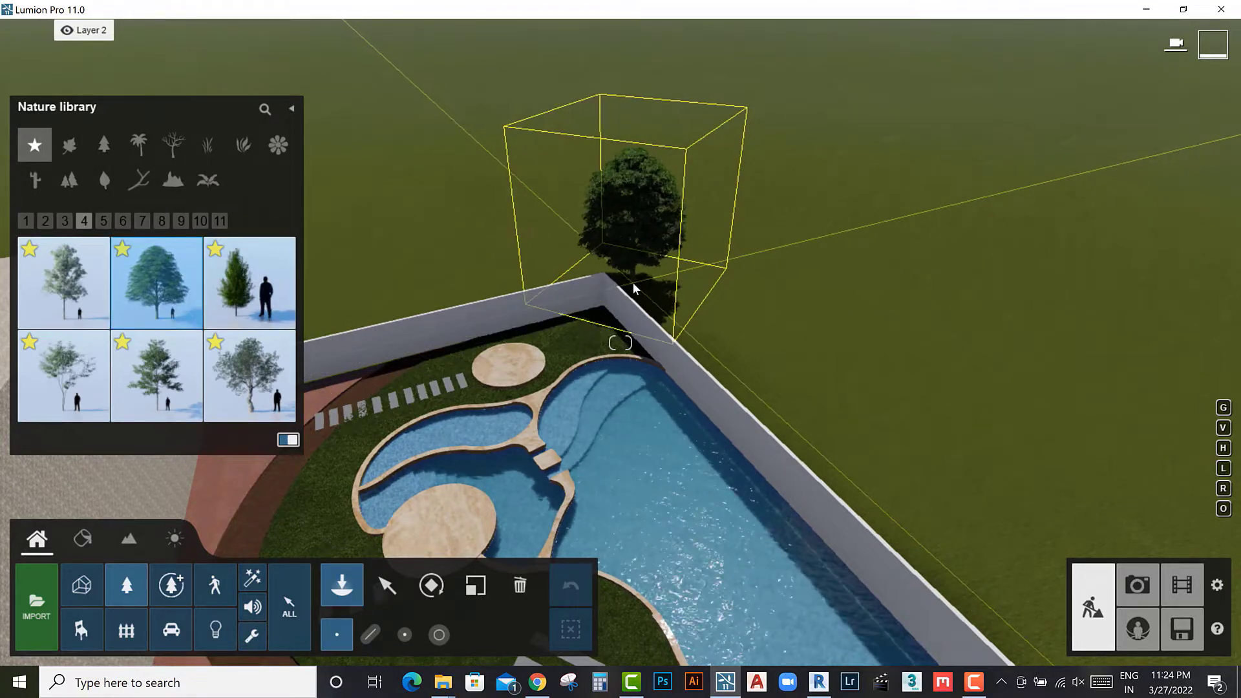
click(103, 221)
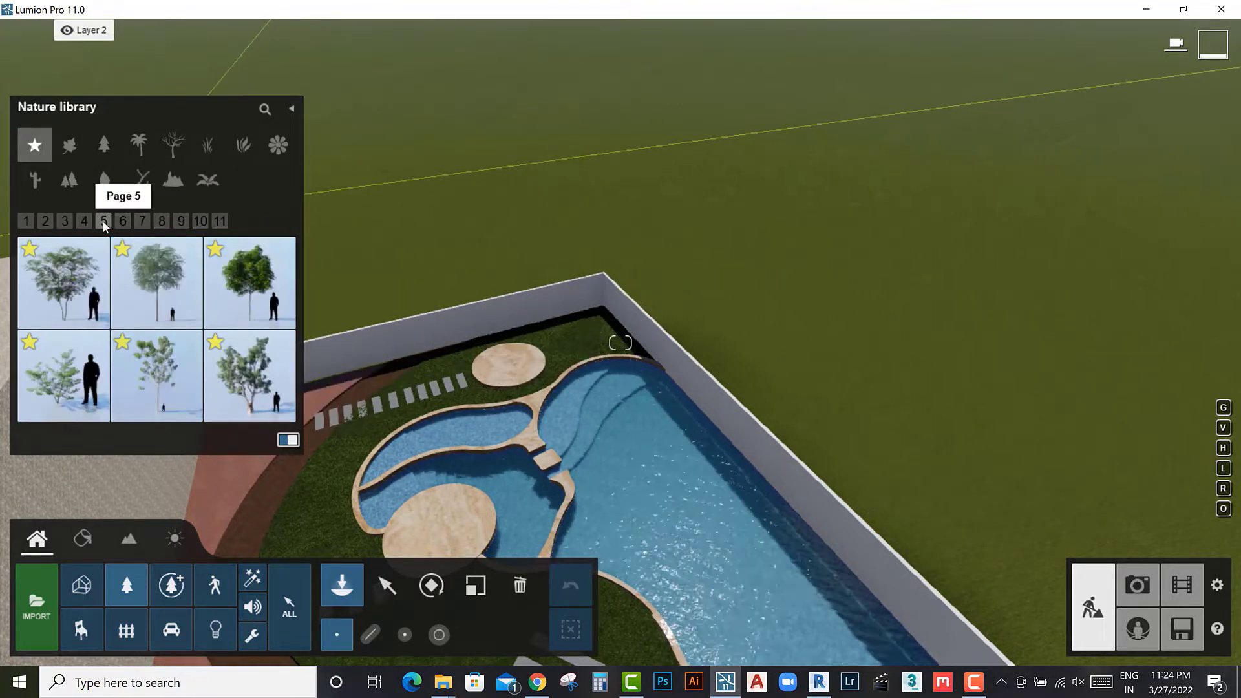
click(123, 221)
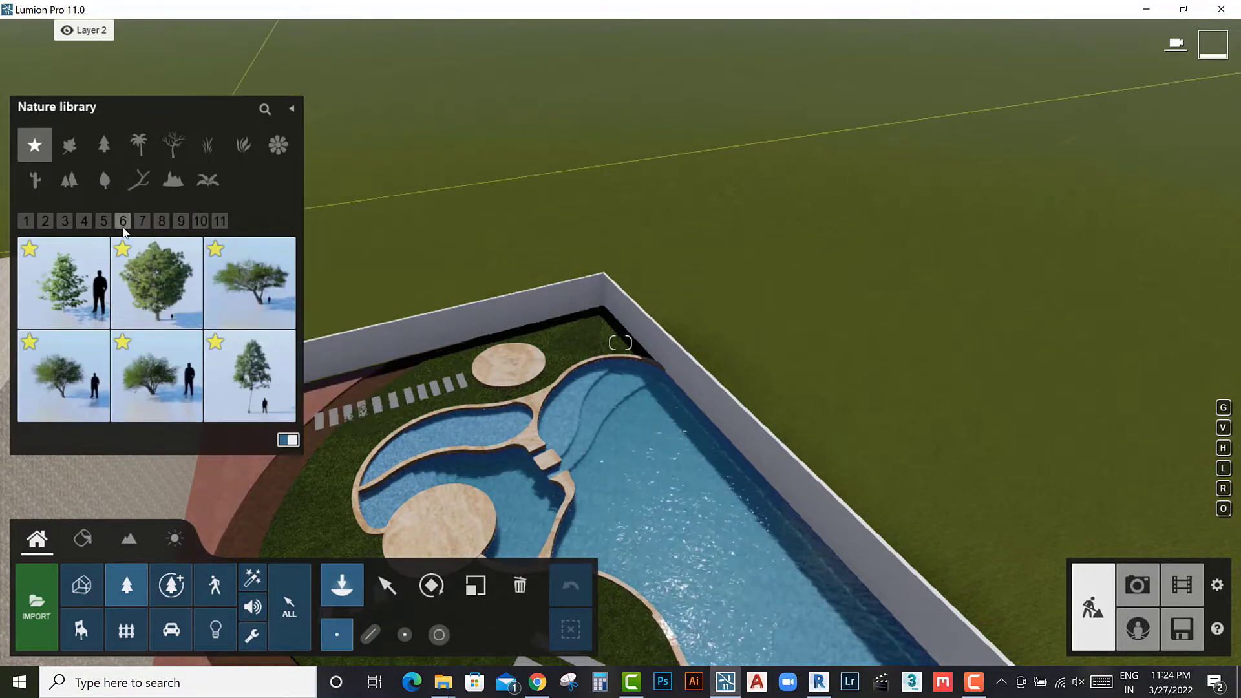
click(142, 221)
click(161, 221)
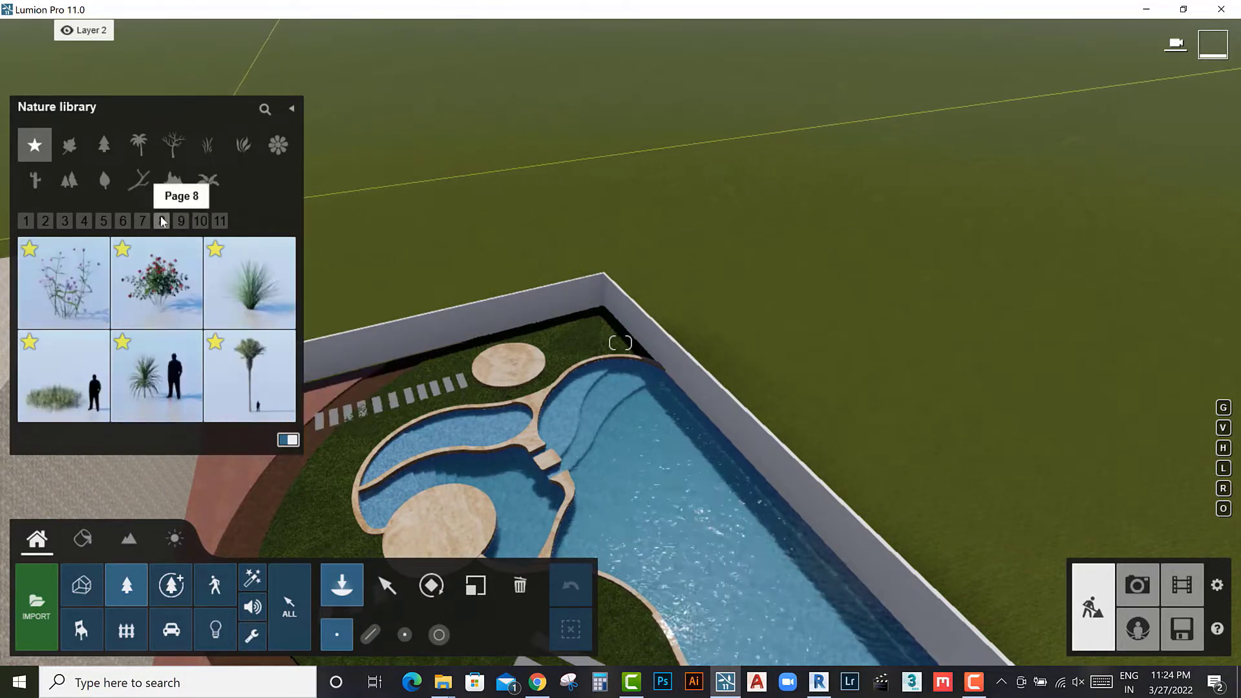
click(181, 221)
click(102, 145)
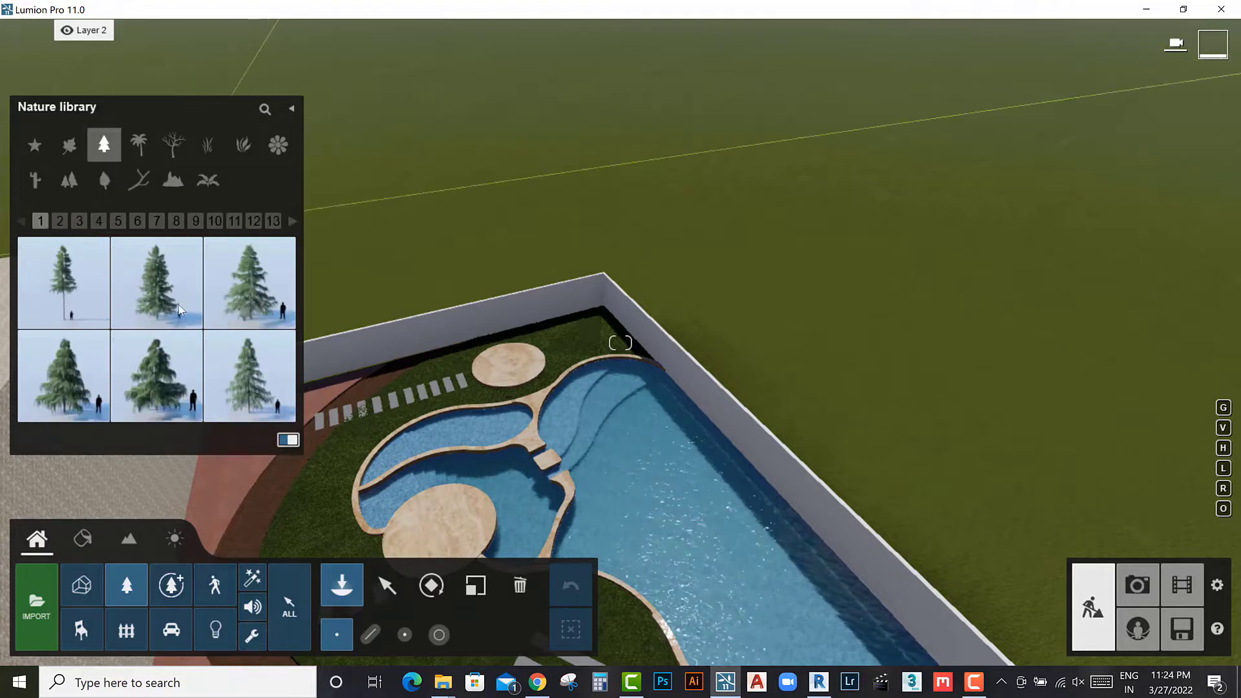
click(180, 310)
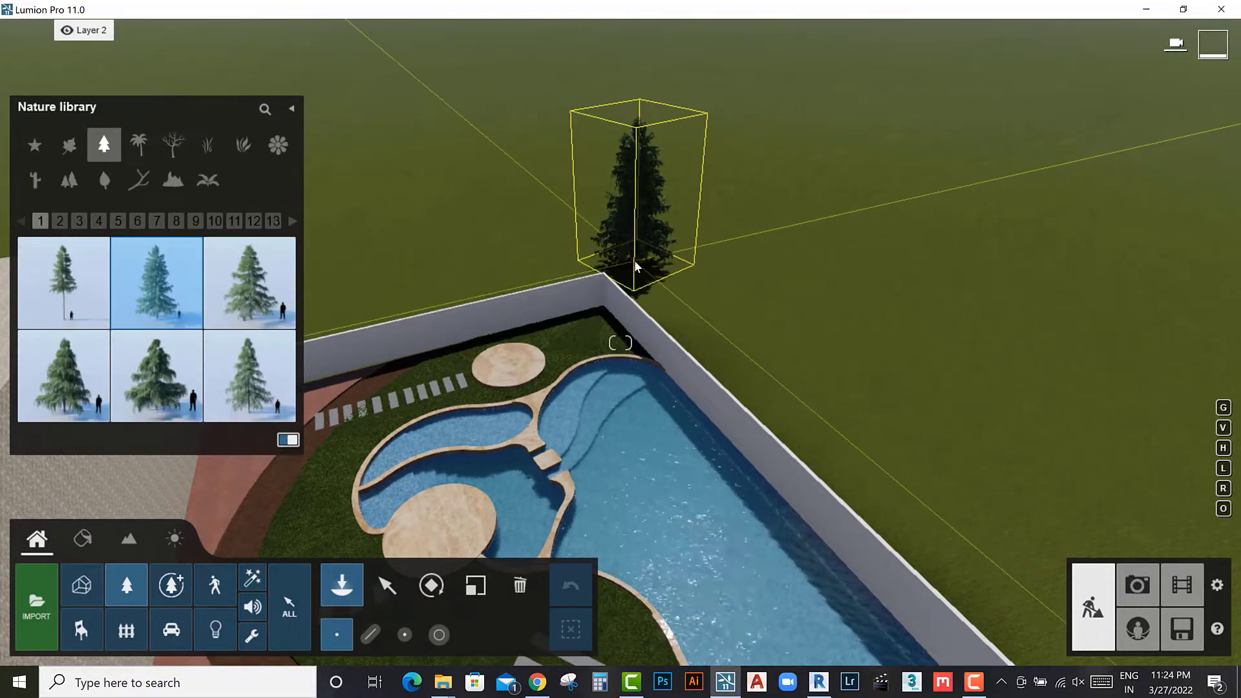
Step: Use Mass Placement with another conifer to run a tree row from the wall corner
click(370, 635)
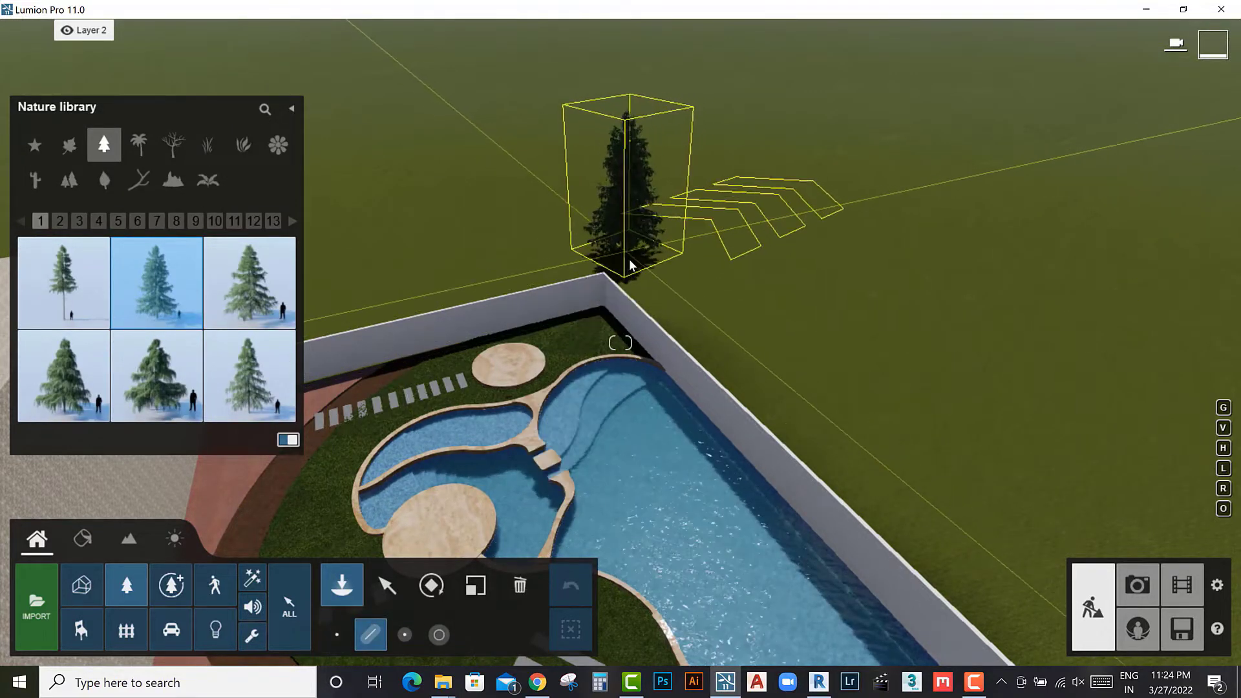
click(249, 375)
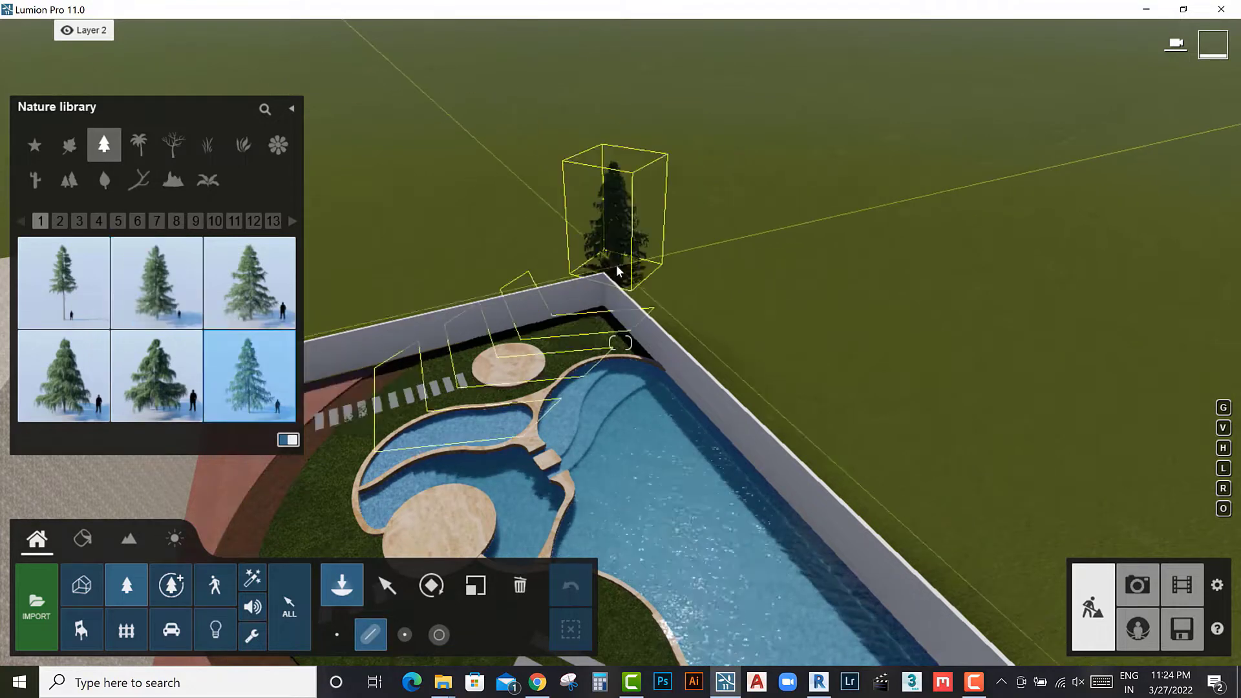
click(627, 268)
scroll(711, 297, down, 5)
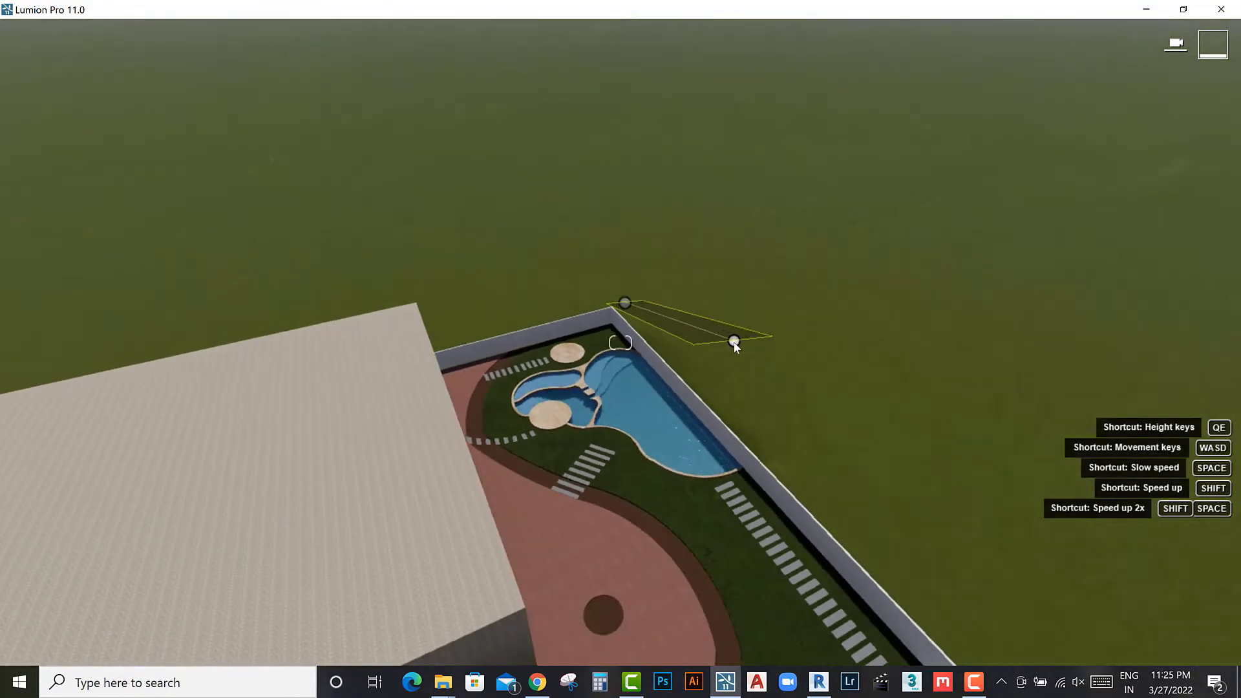
scroll(733, 344, down, 3)
click(848, 521)
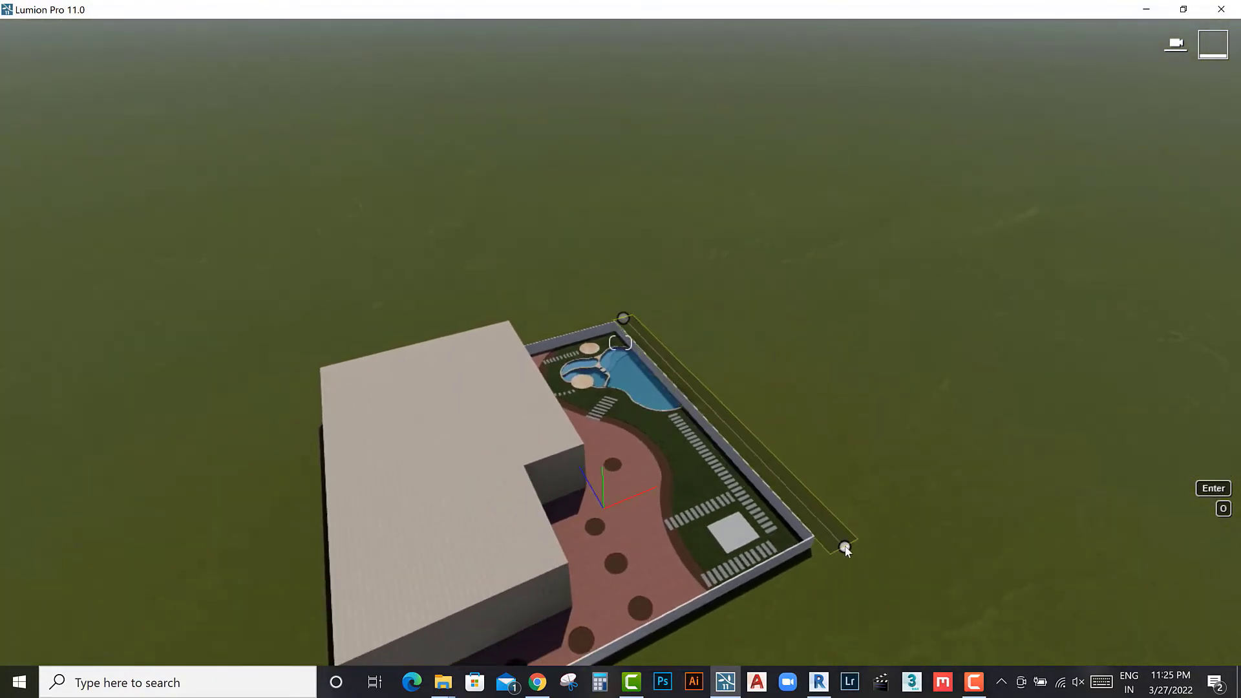
key(Return)
key(Return)
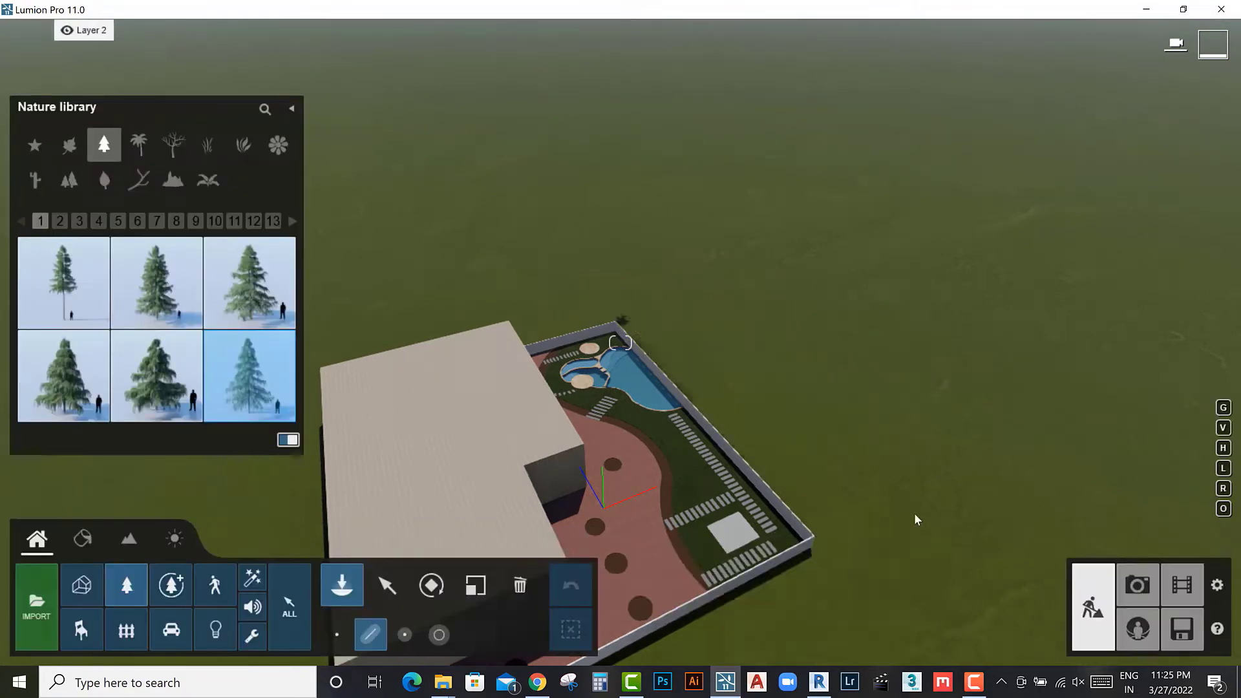
click(634, 322)
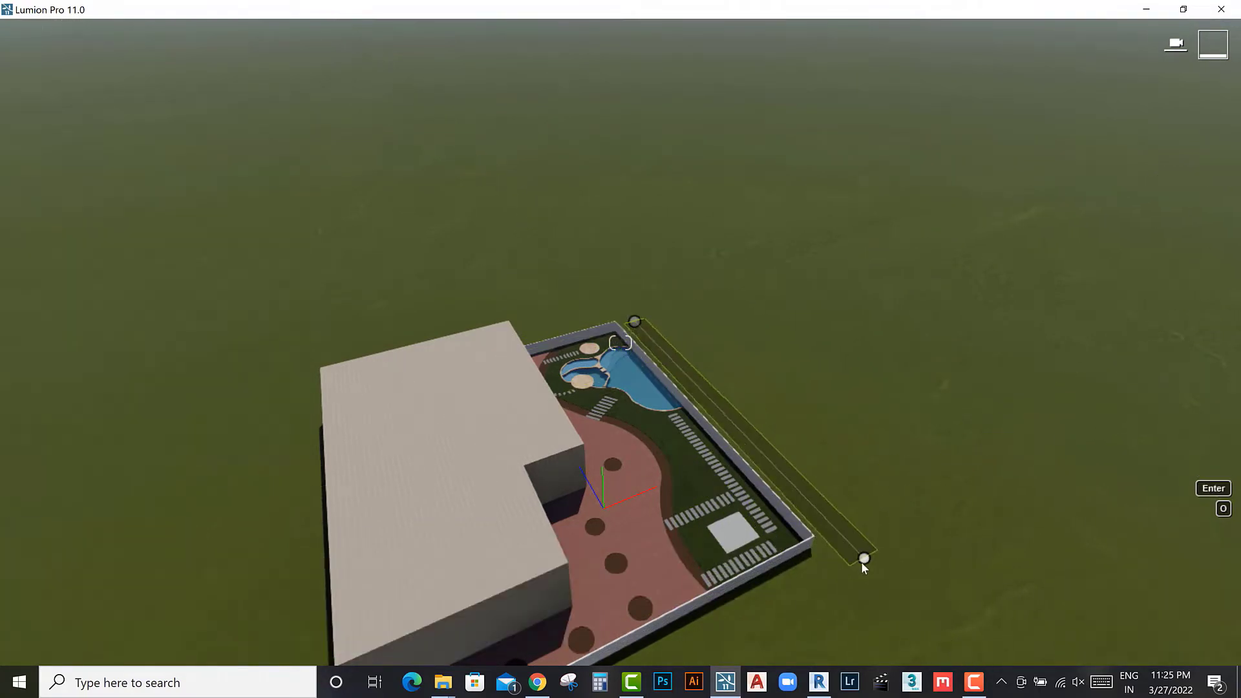
click(845, 550)
key(Return)
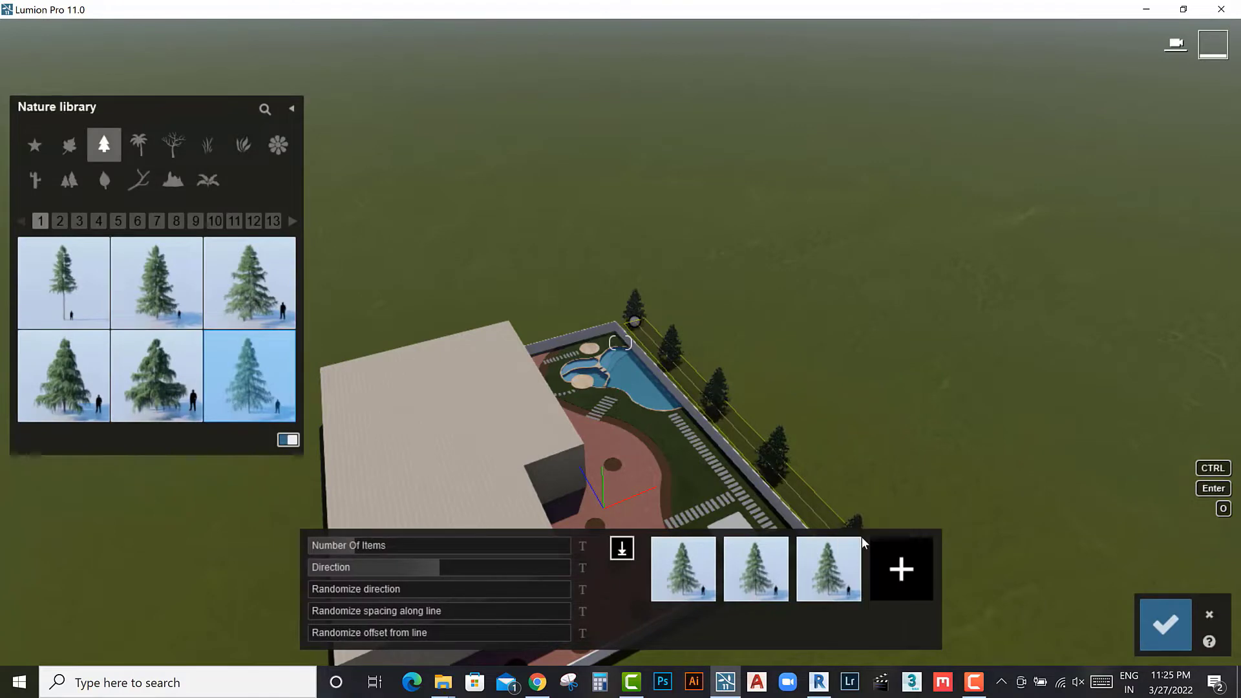
Step: Extend the conifer line around the house corners, raise the count to 61, adjust direction
middle_drag(846, 432, 808, 297)
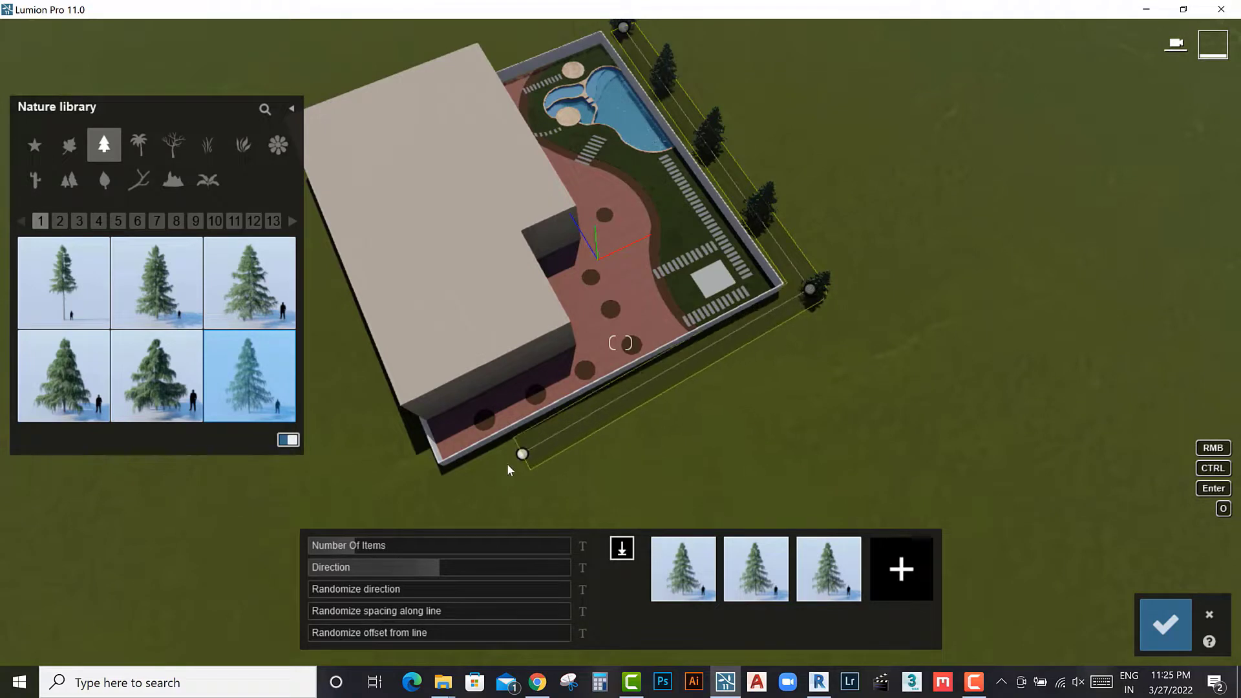
click(457, 490)
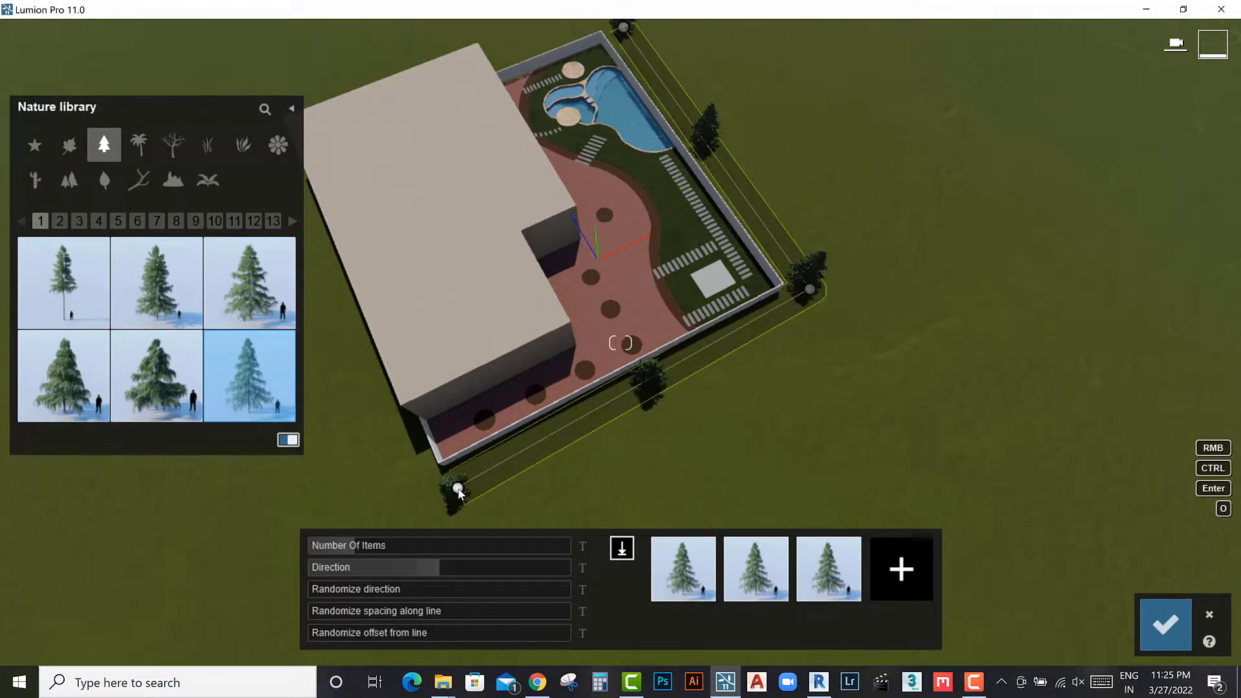
drag(458, 491, 400, 510)
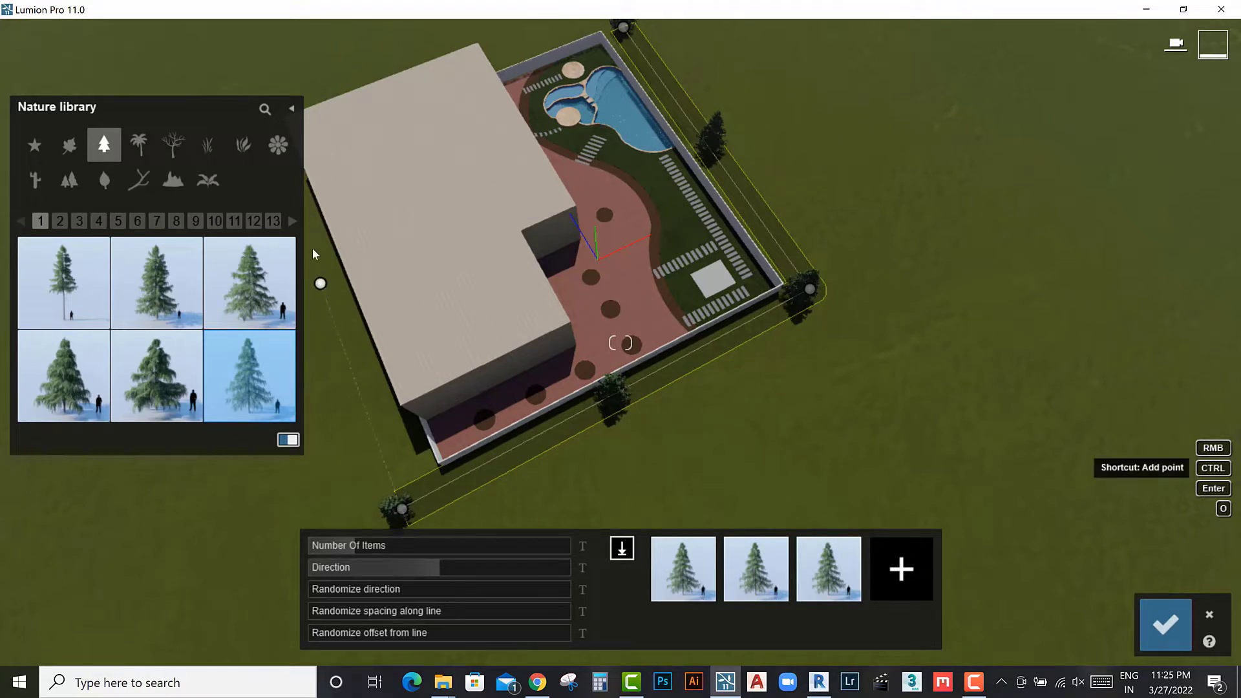
right_drag(309, 293, 358, 317)
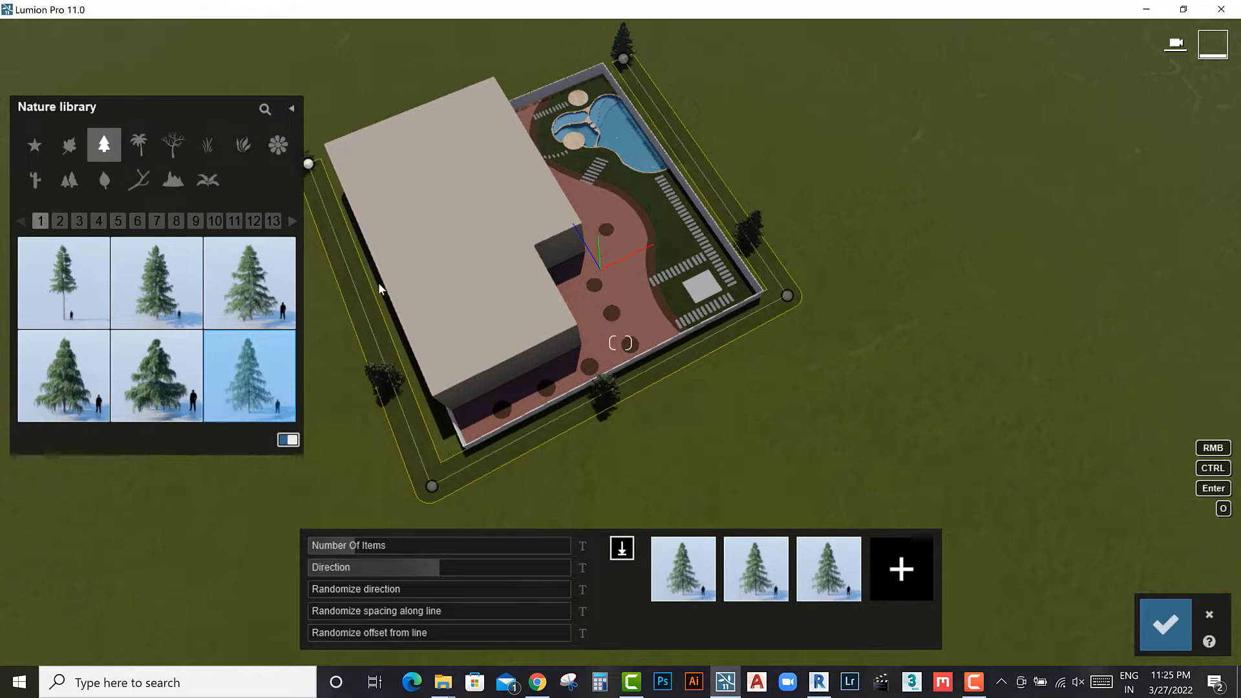
right_drag(308, 166, 414, 189)
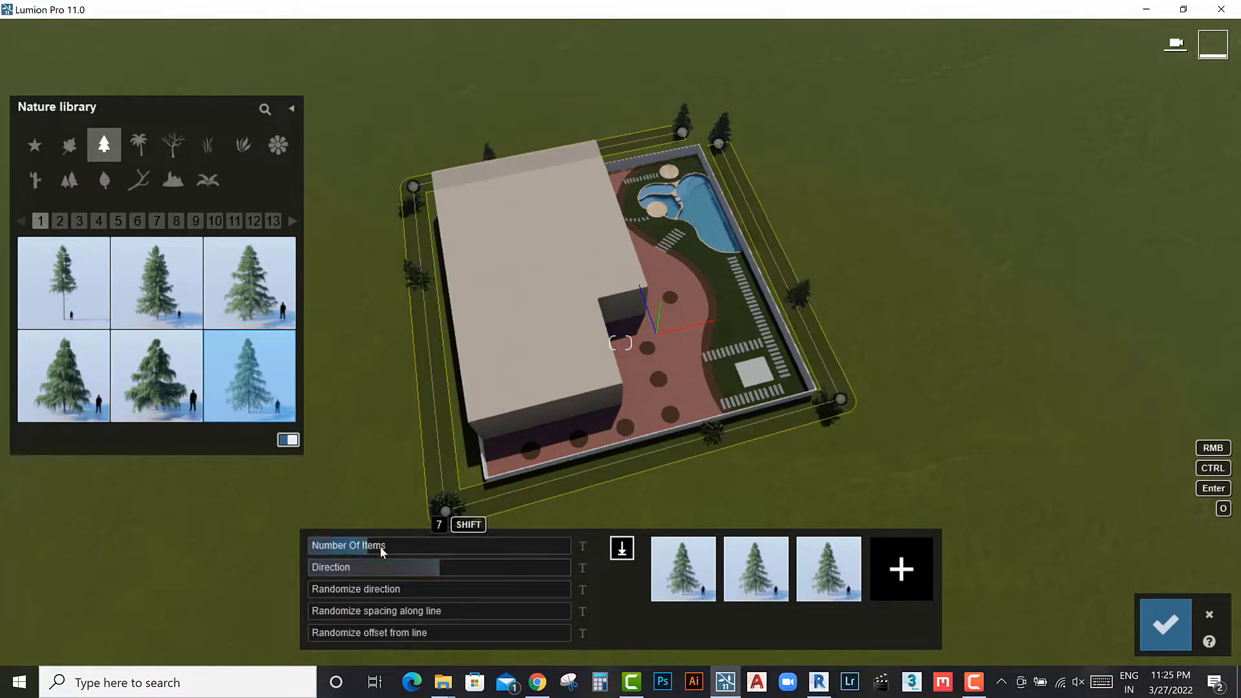
drag(401, 548, 496, 548)
scroll(742, 254, up, 5)
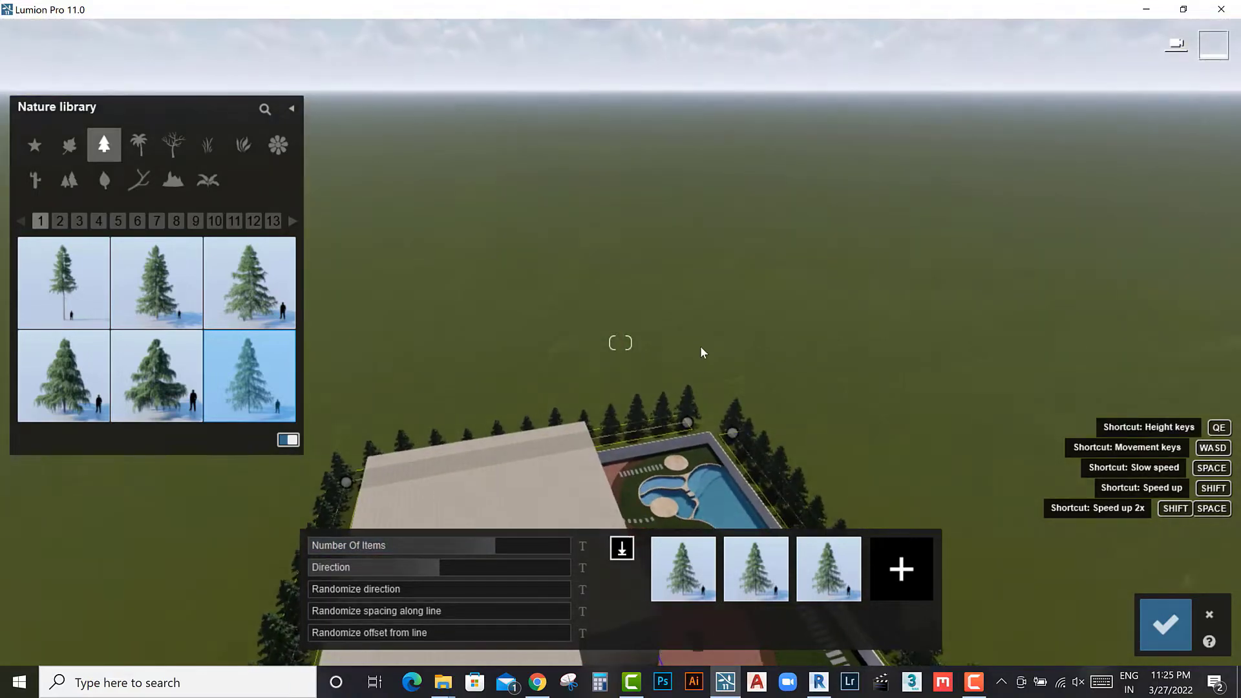
right_drag(700, 352, 679, 459)
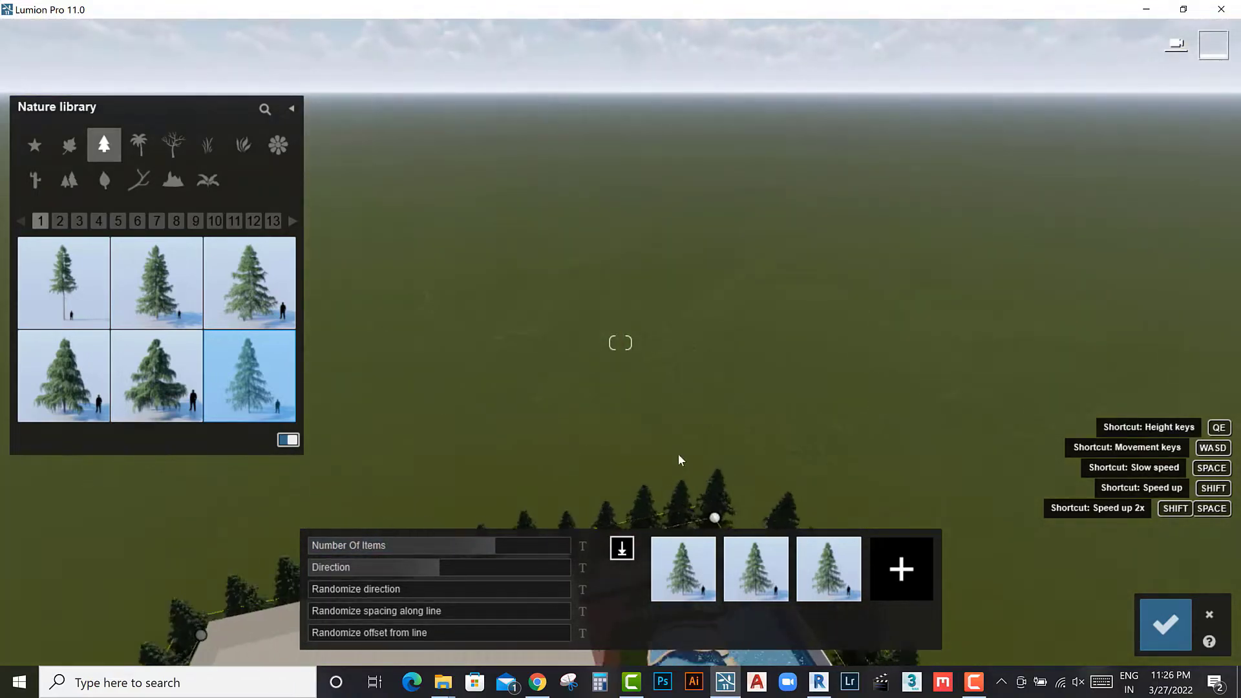
scroll(645, 323, up, 5)
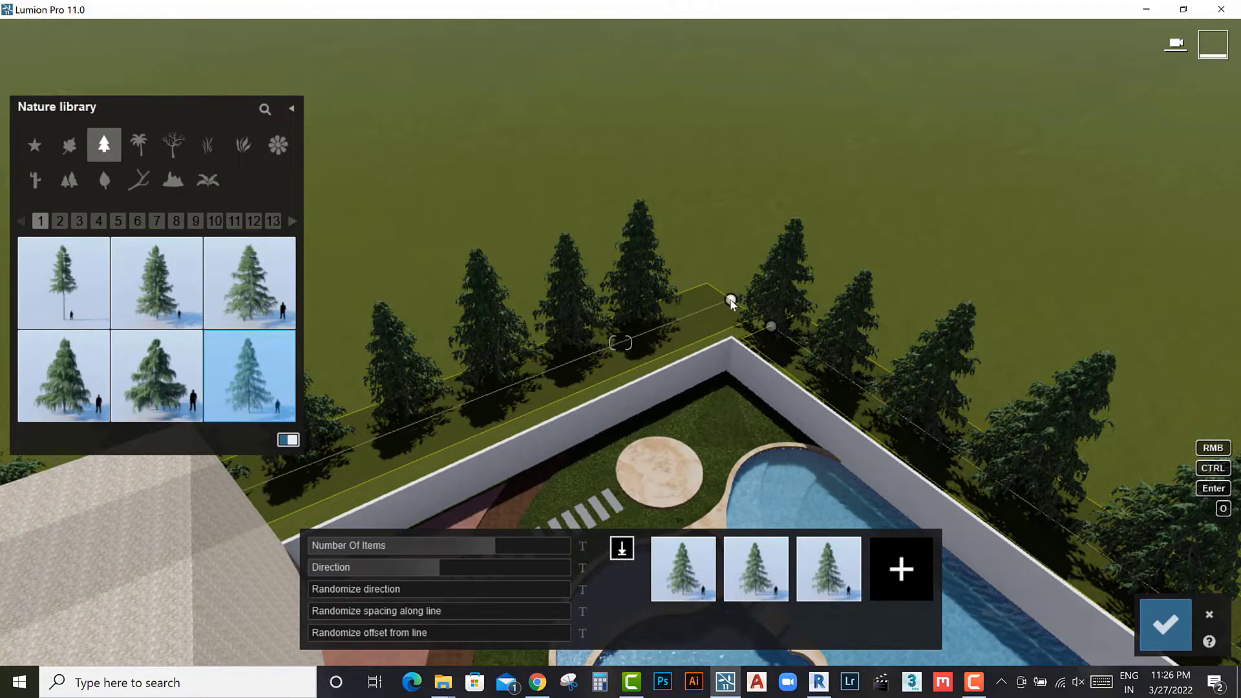
drag(508, 546, 526, 545)
drag(428, 570, 417, 573)
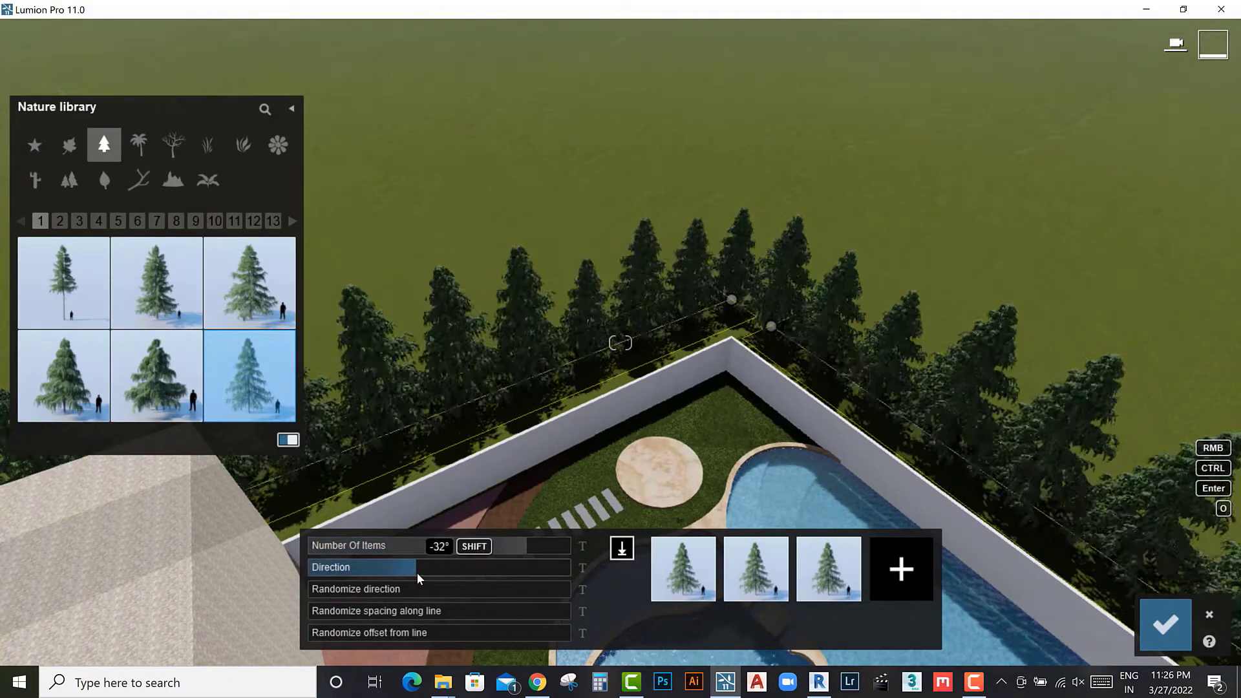
Step: Confirm the conifer row and browse the Nature Favorites to page 3
click(1154, 650)
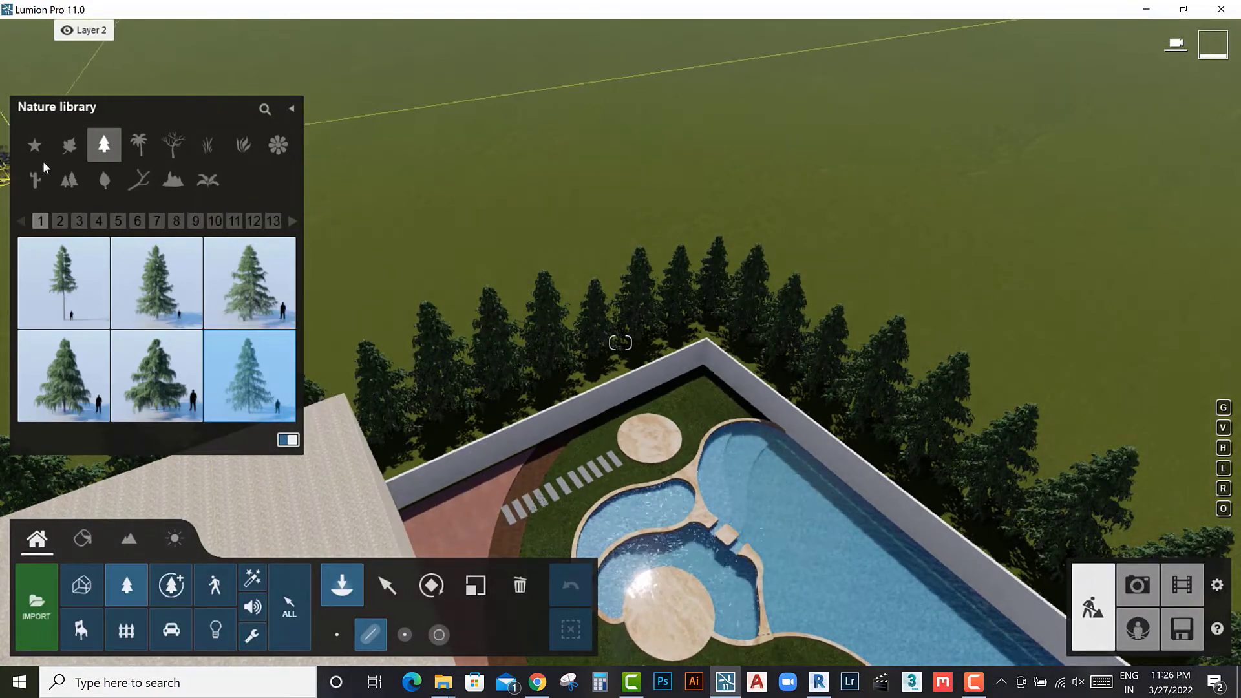
click(34, 146)
click(70, 147)
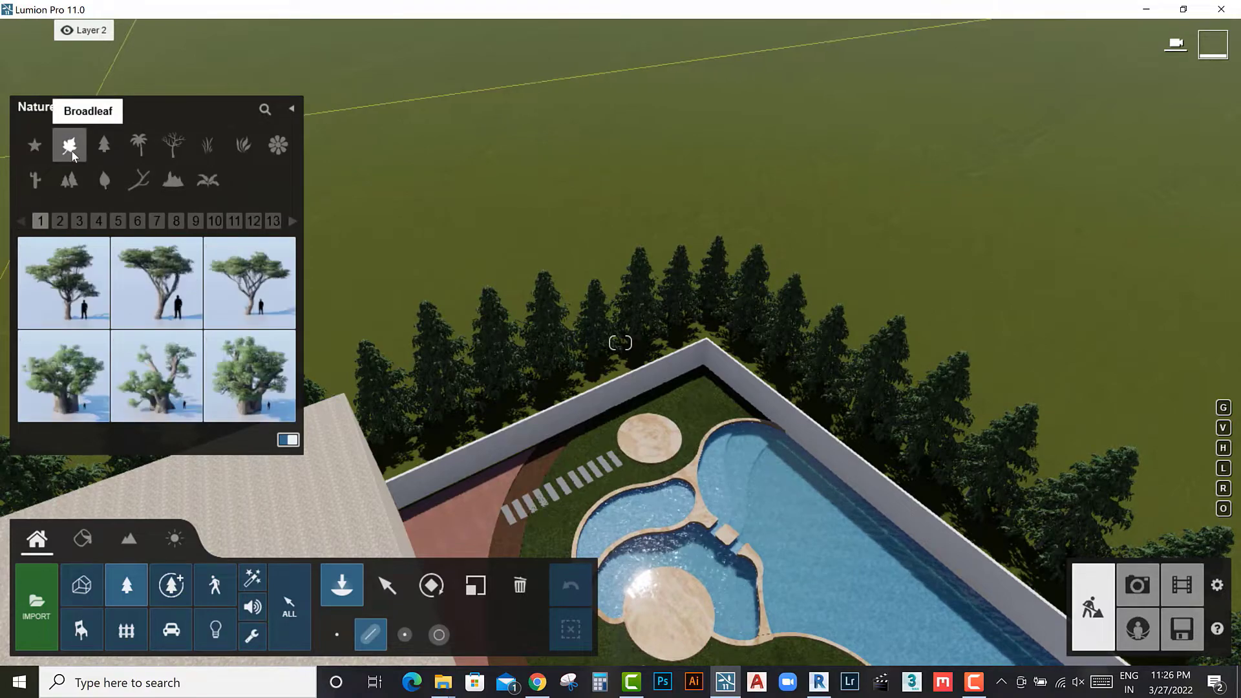
mouse_move(402, 262)
right_down()
mouse_move(403, 336)
mouse_move(403, 259)
right_up()
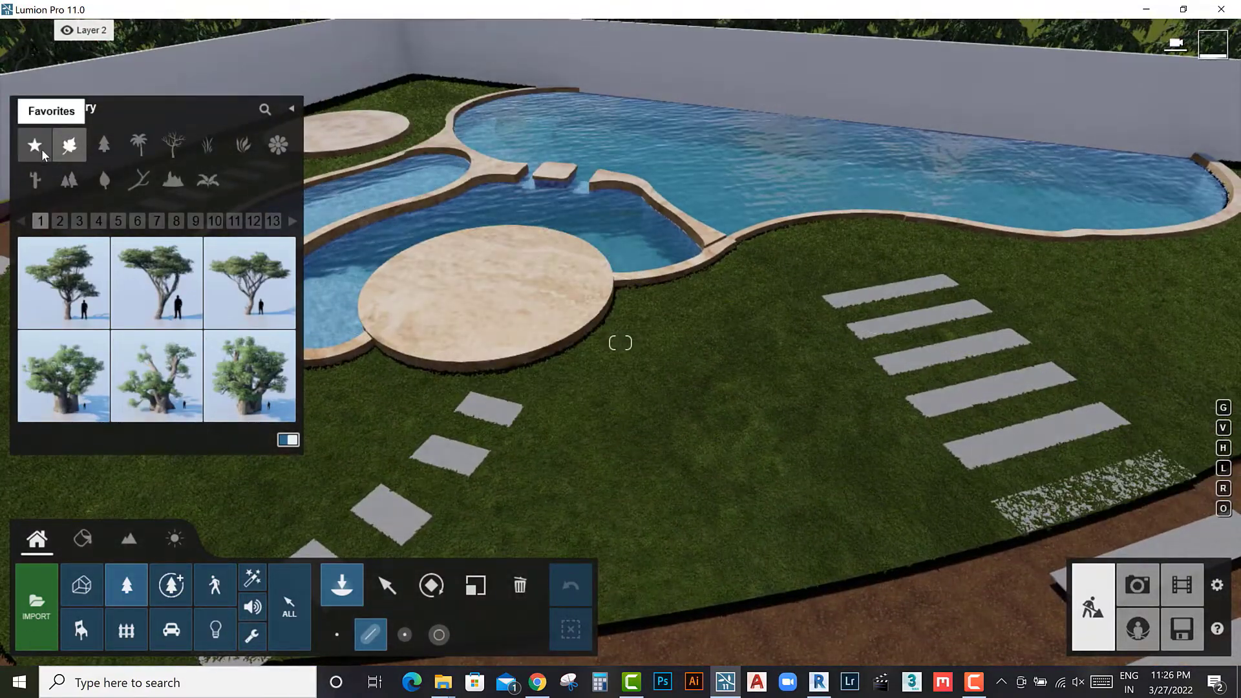
click(34, 146)
click(45, 221)
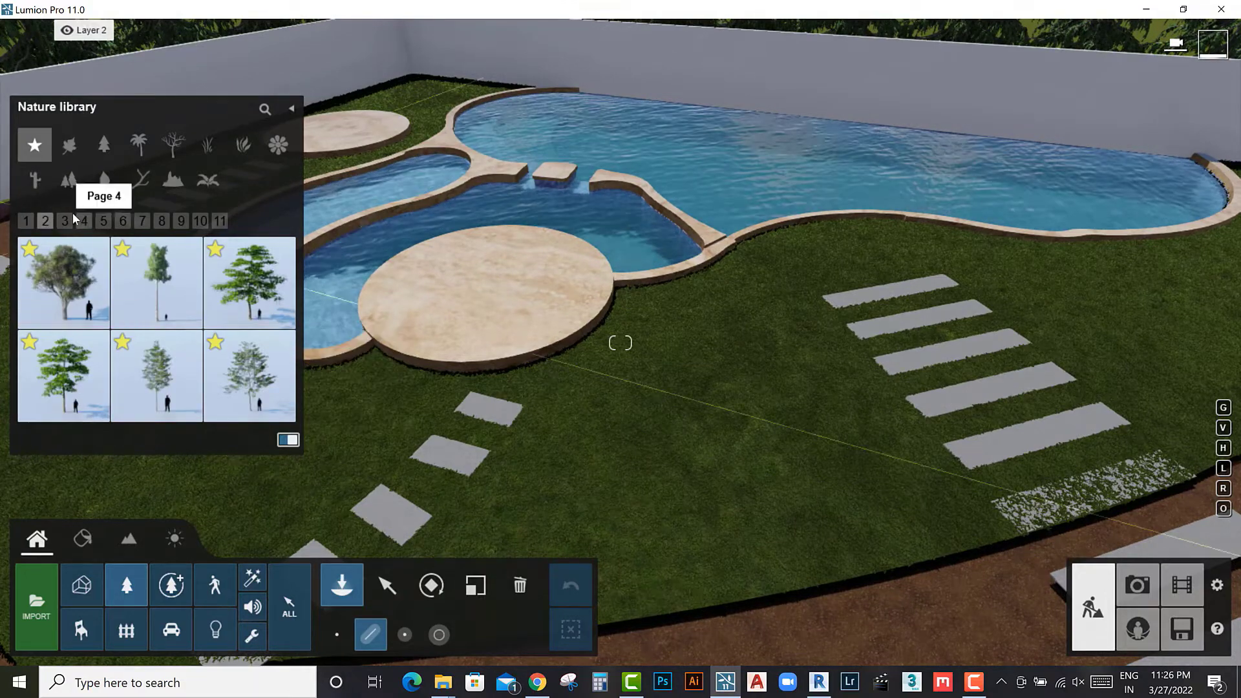
click(65, 220)
Step: Try placing the BlackElder-Green3 HQ shrub near the pool, then cancel the placement
click(165, 311)
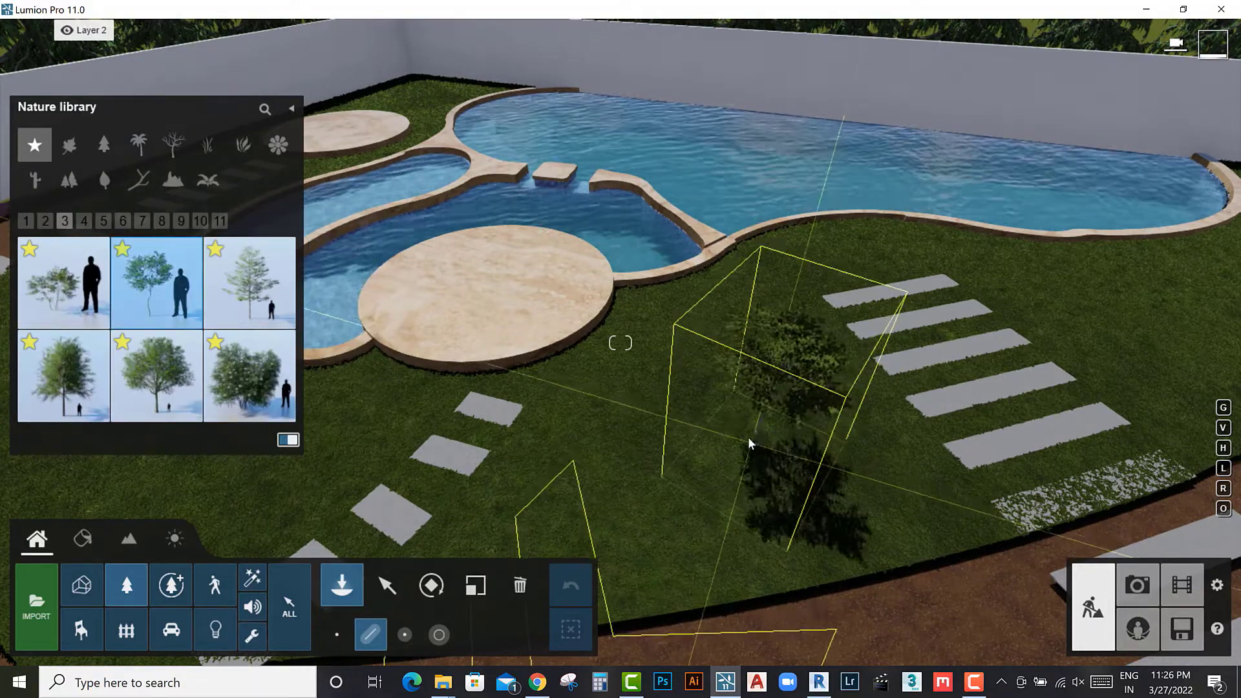
right_drag(747, 437, 498, 454)
click(731, 477)
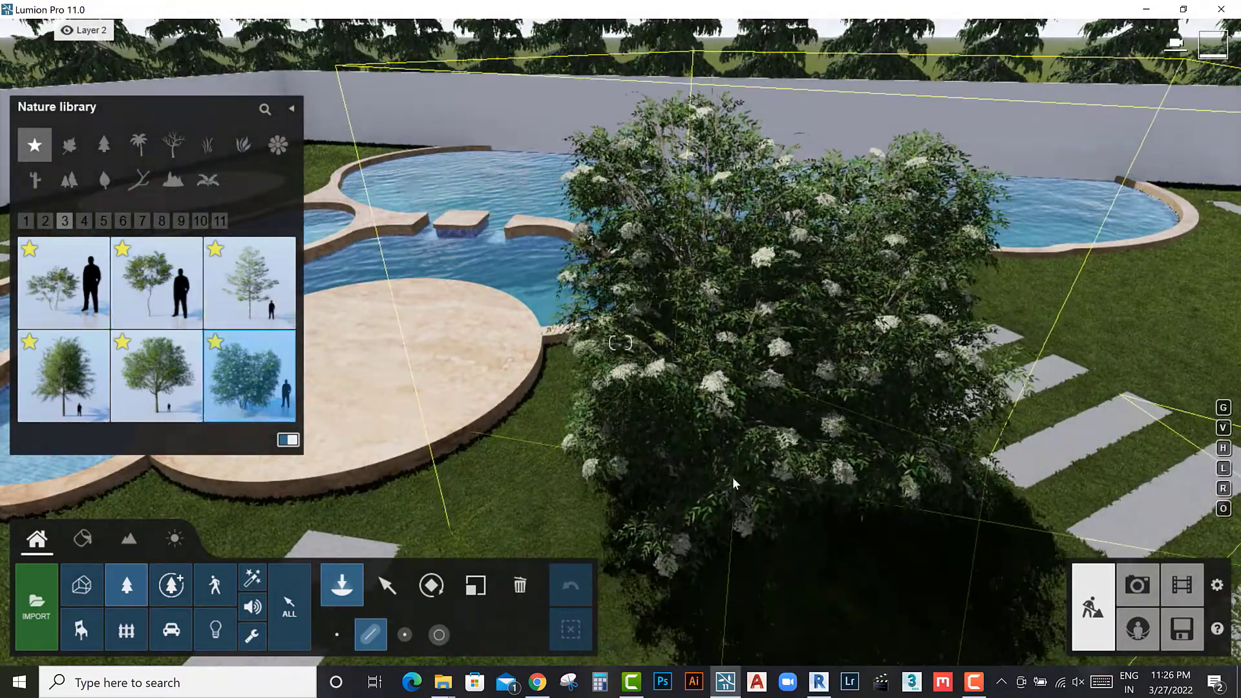
scroll(719, 495, down, 5)
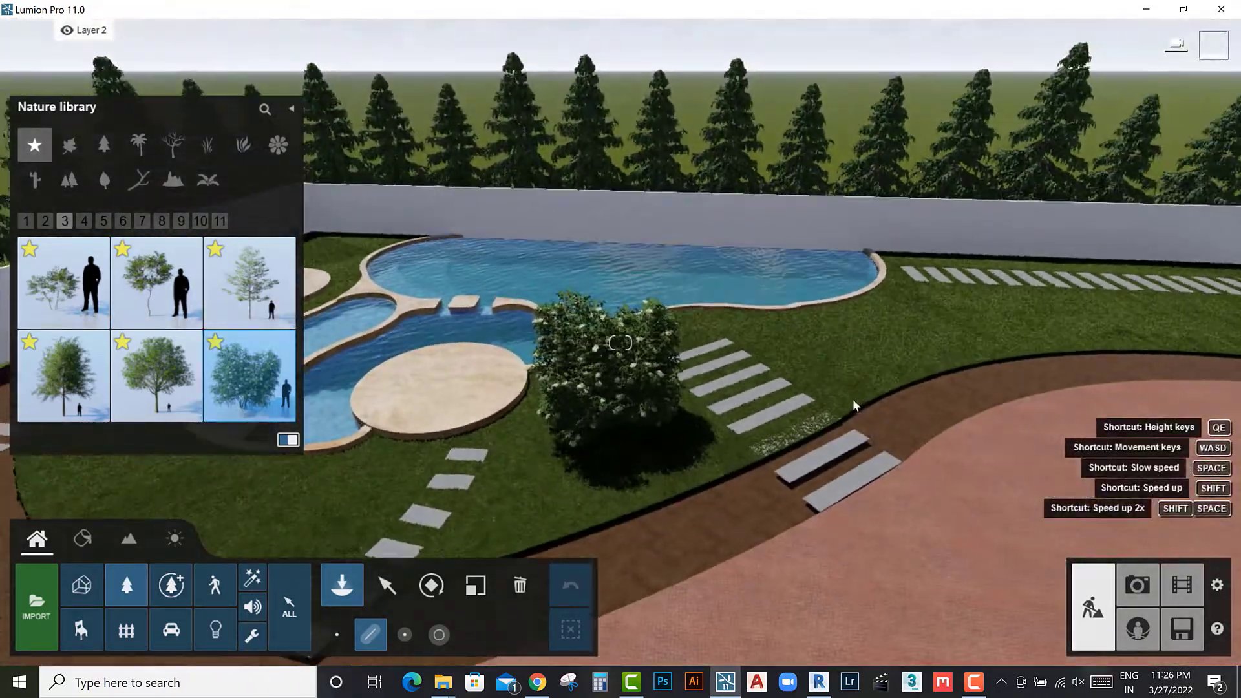
drag(727, 487, 831, 362)
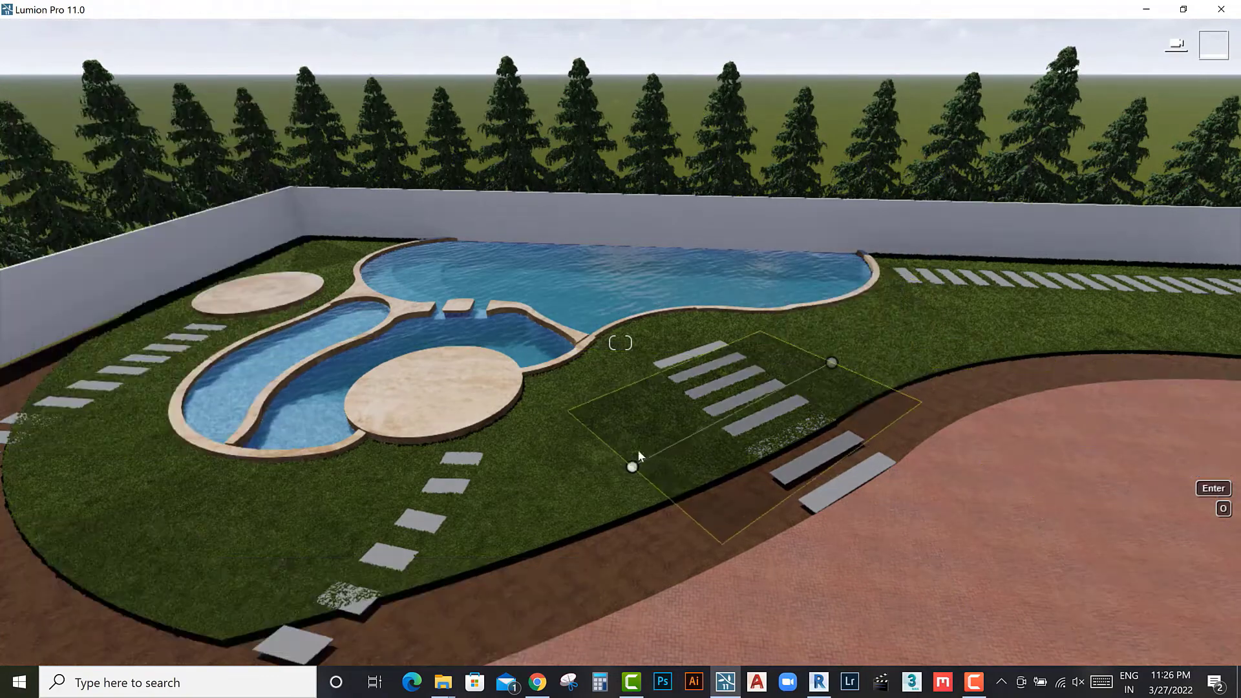
key(Escape)
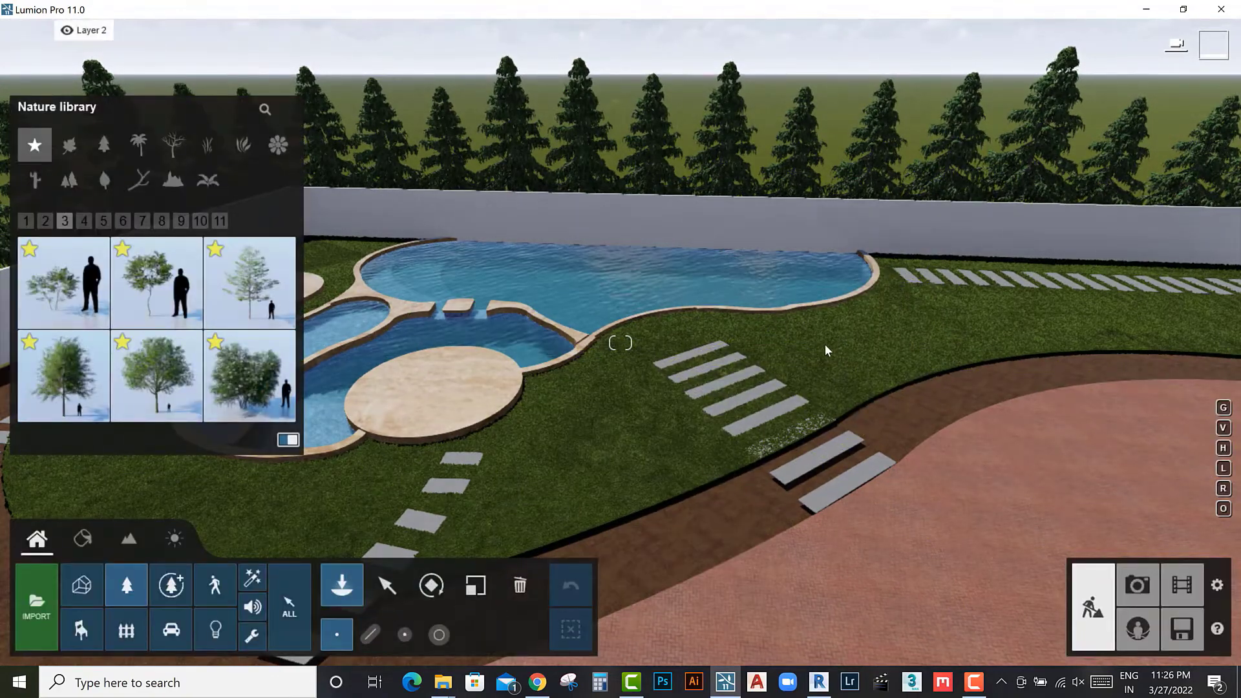
Step: Place BlackElder-Green3 HQ on the lawn by the pool's right end, then resize it
click(242, 386)
click(866, 347)
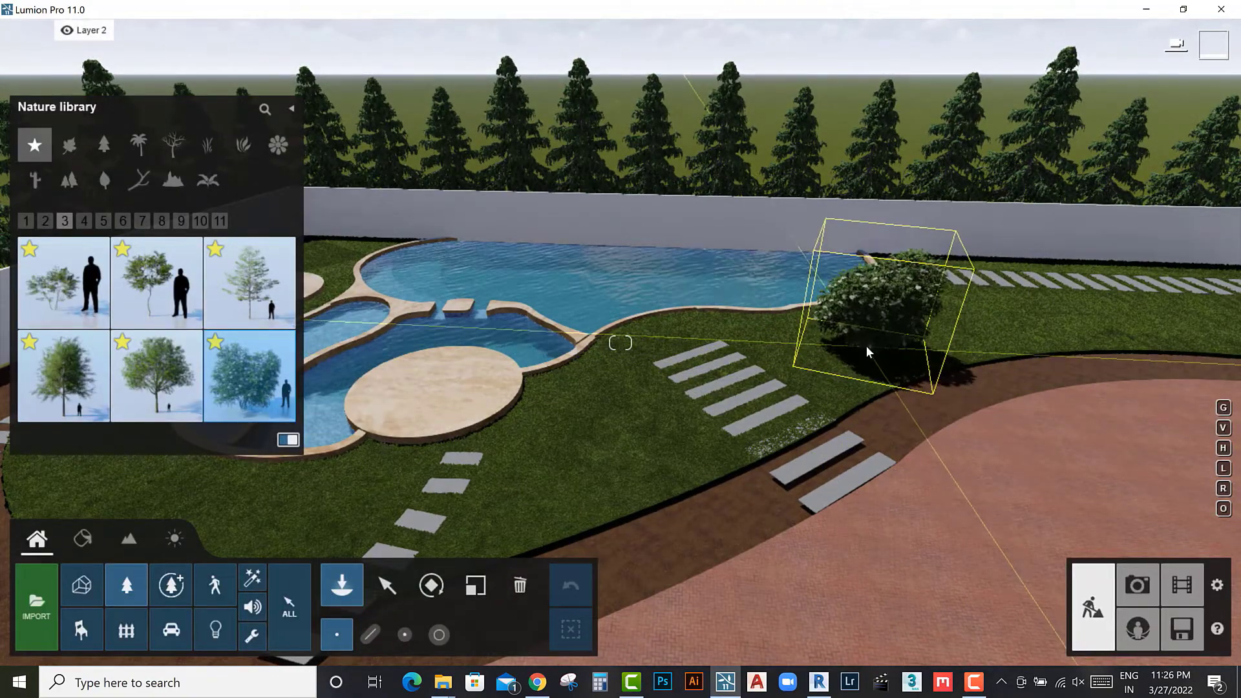
click(381, 589)
click(475, 585)
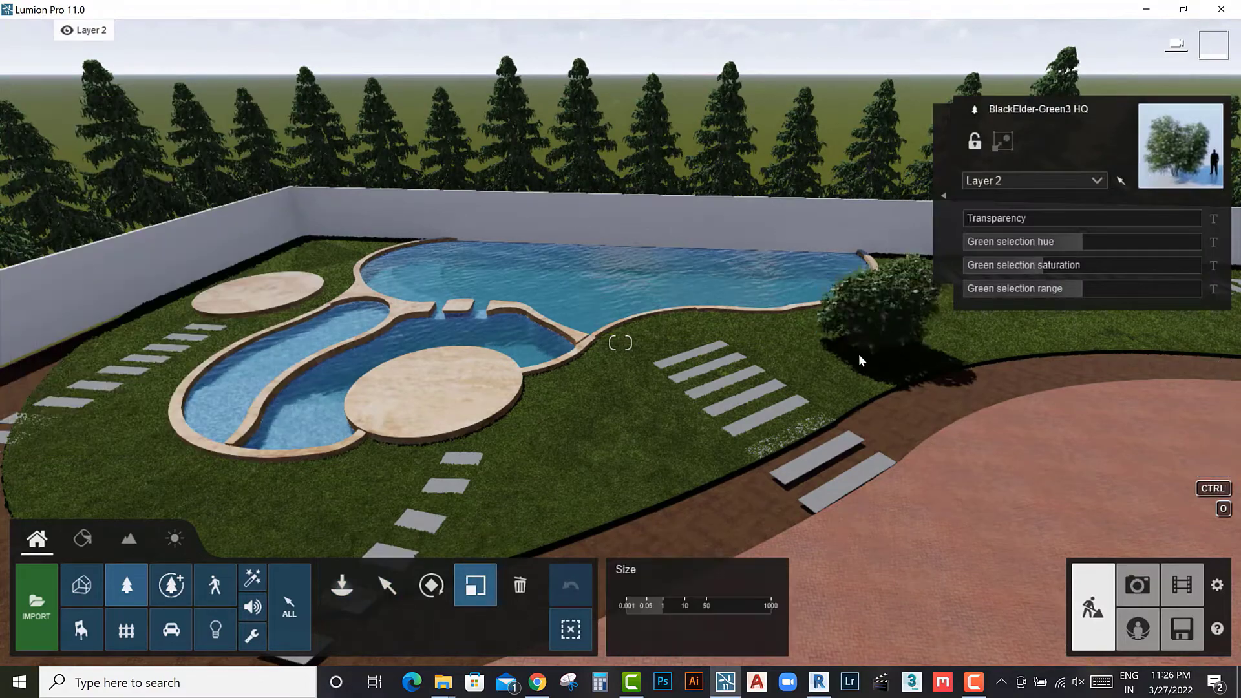
right_drag(857, 360, 330, 588)
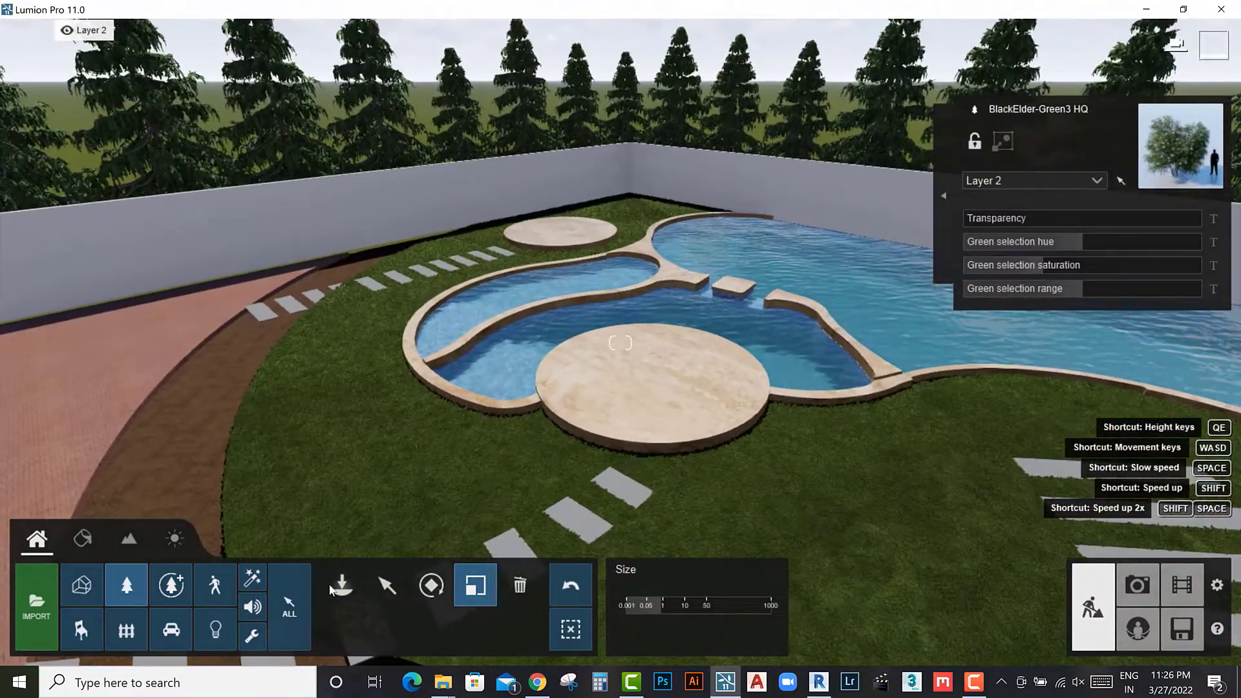
click(331, 588)
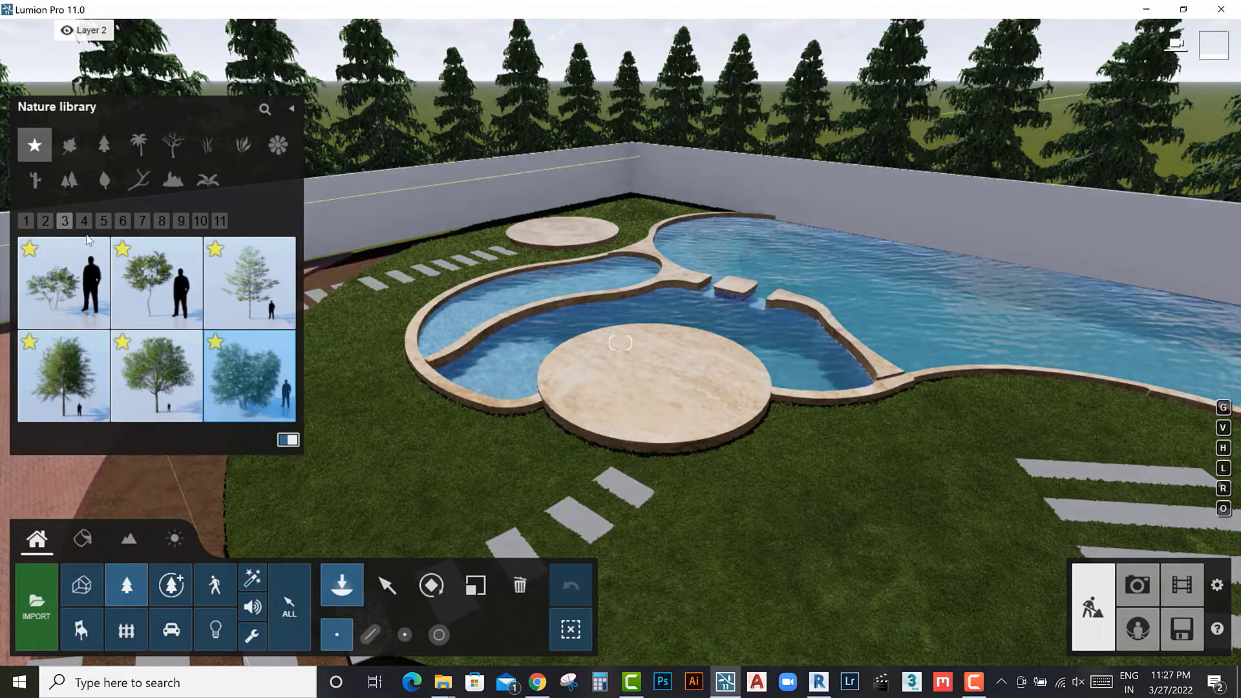
Step: Place the slender conifer from Favorites page 4 at the wall corner and along the wall
click(84, 220)
click(249, 283)
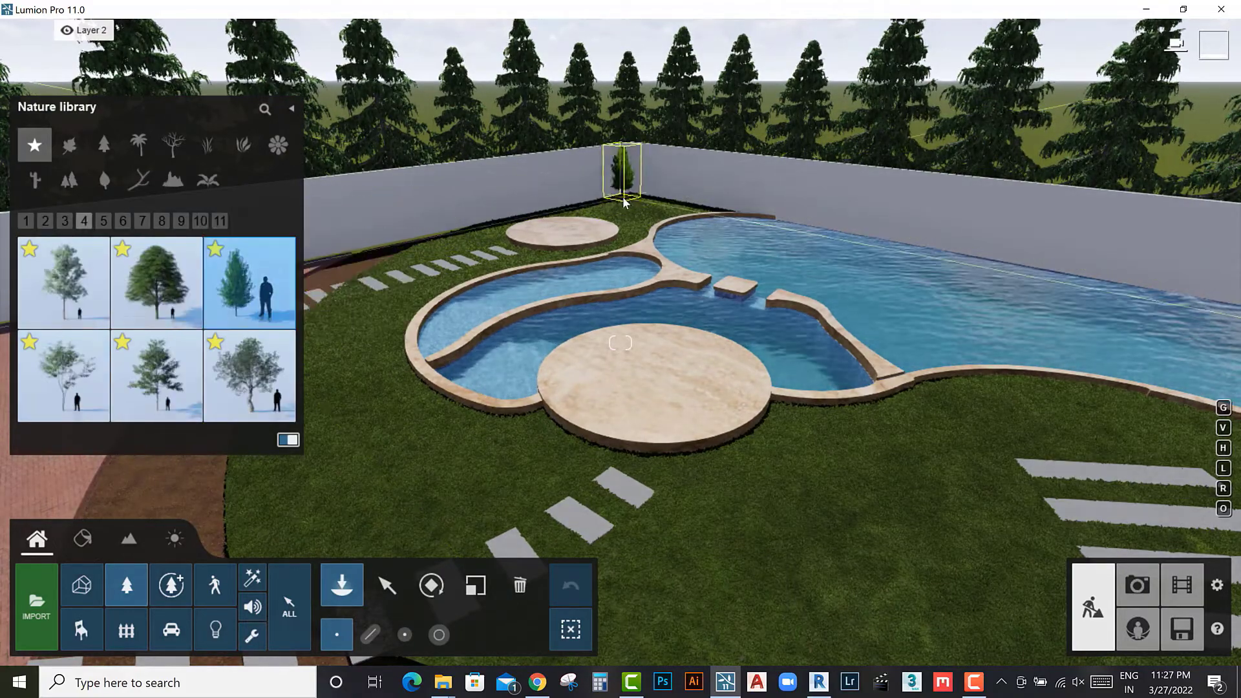
click(632, 203)
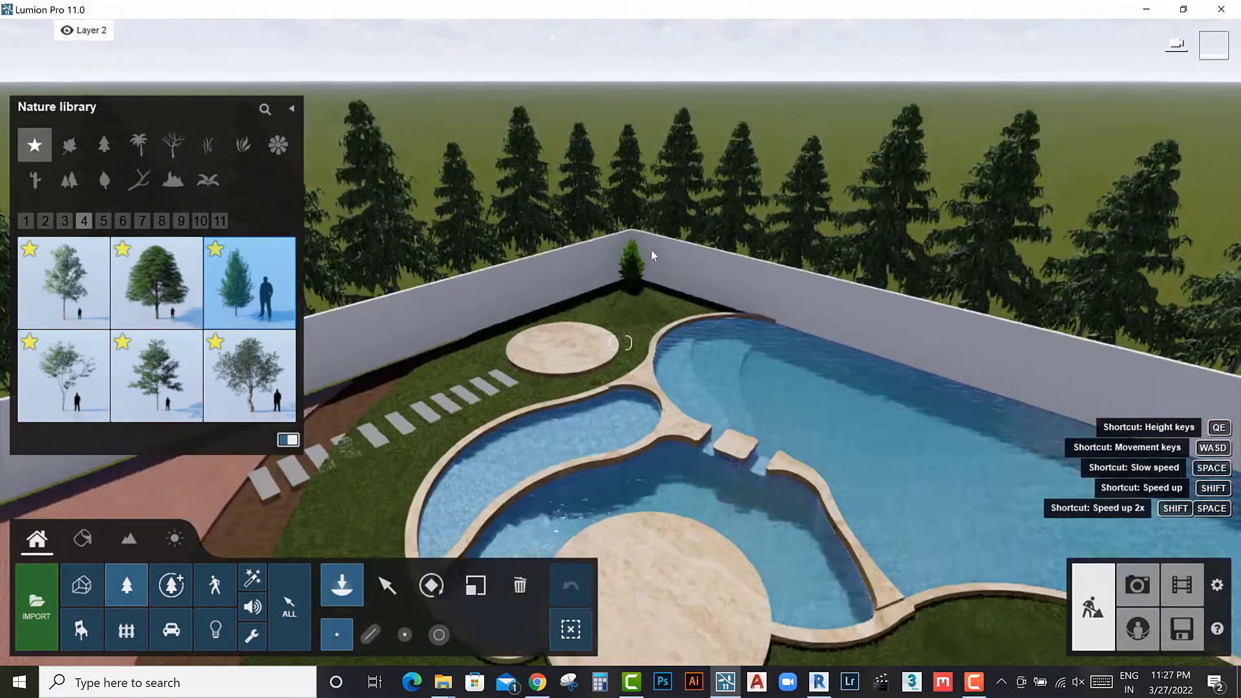
right_drag(632, 203, 669, 343)
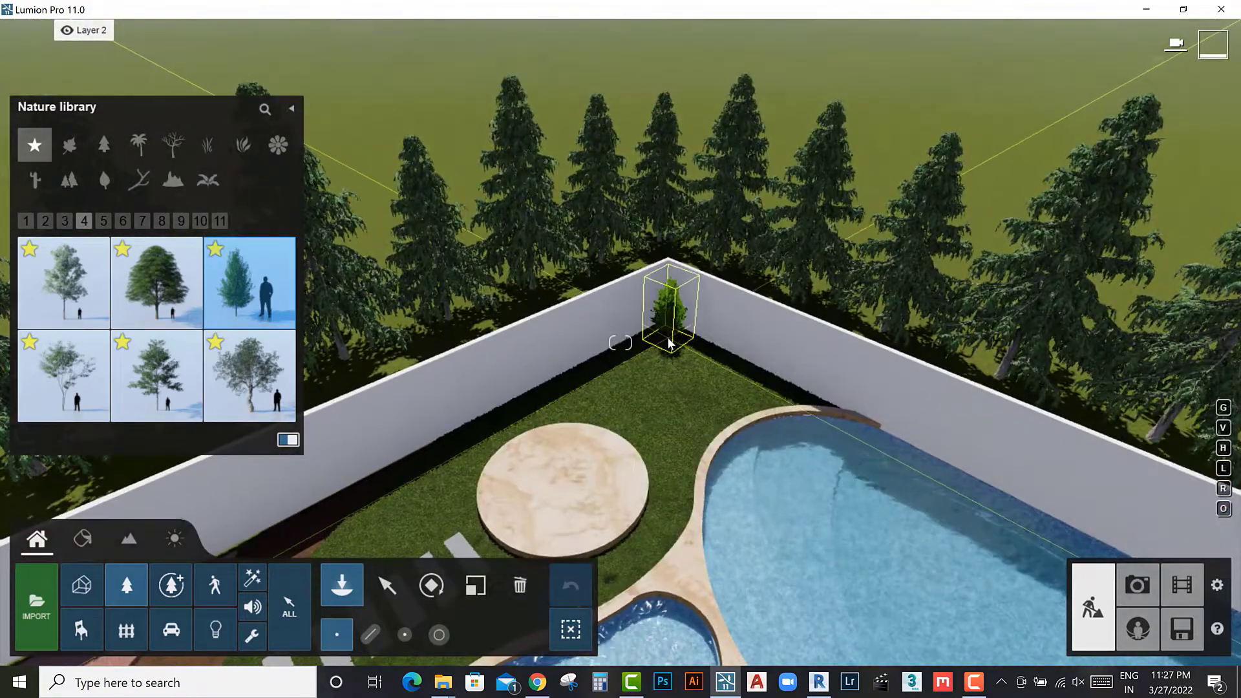
click(722, 367)
click(790, 391)
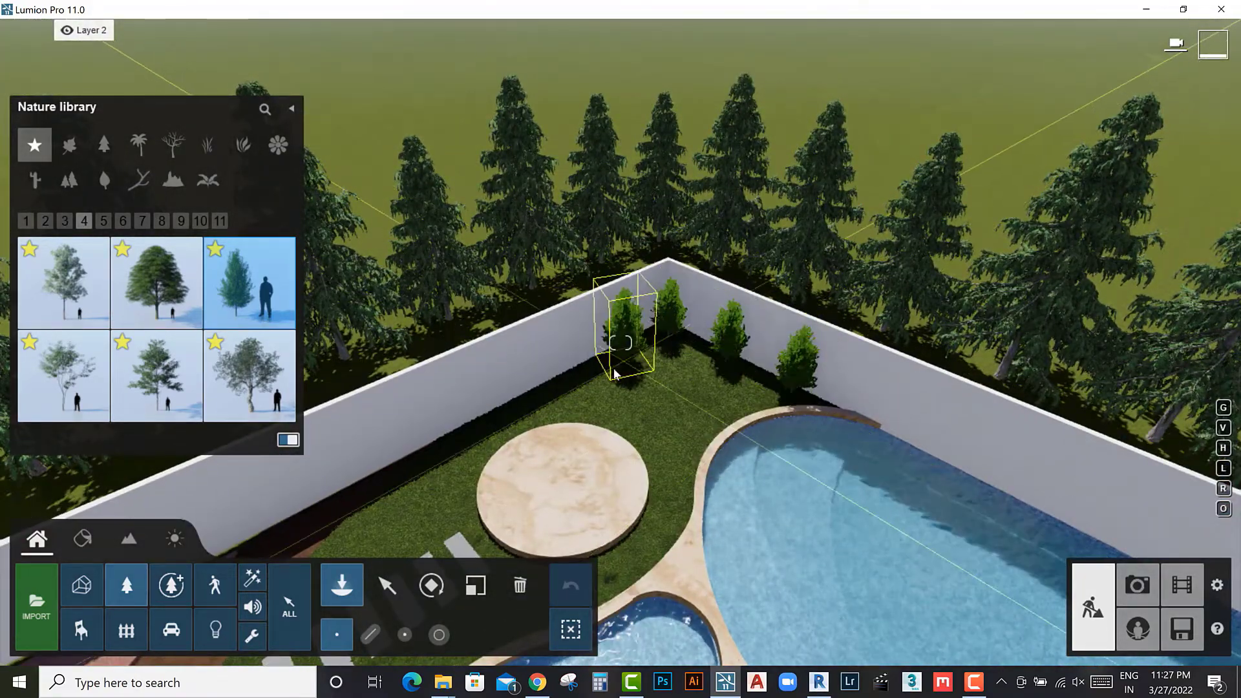
click(608, 366)
right_drag(607, 367, 844, 359)
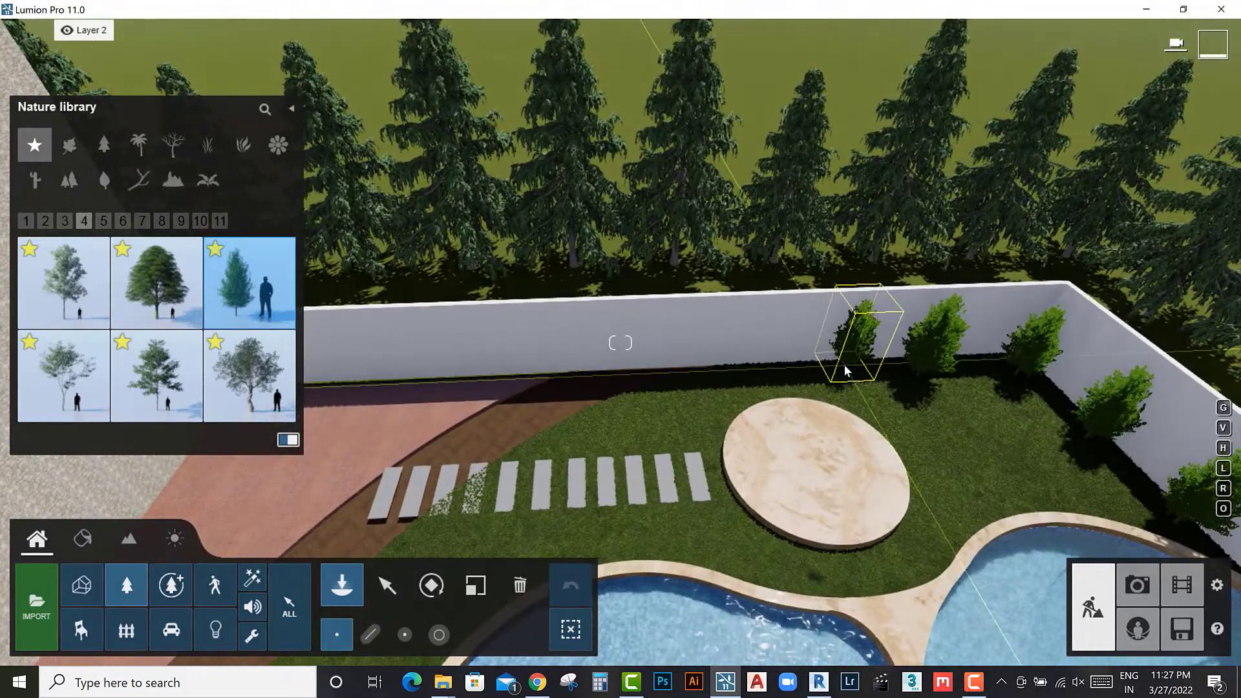
click(838, 372)
click(738, 374)
click(660, 383)
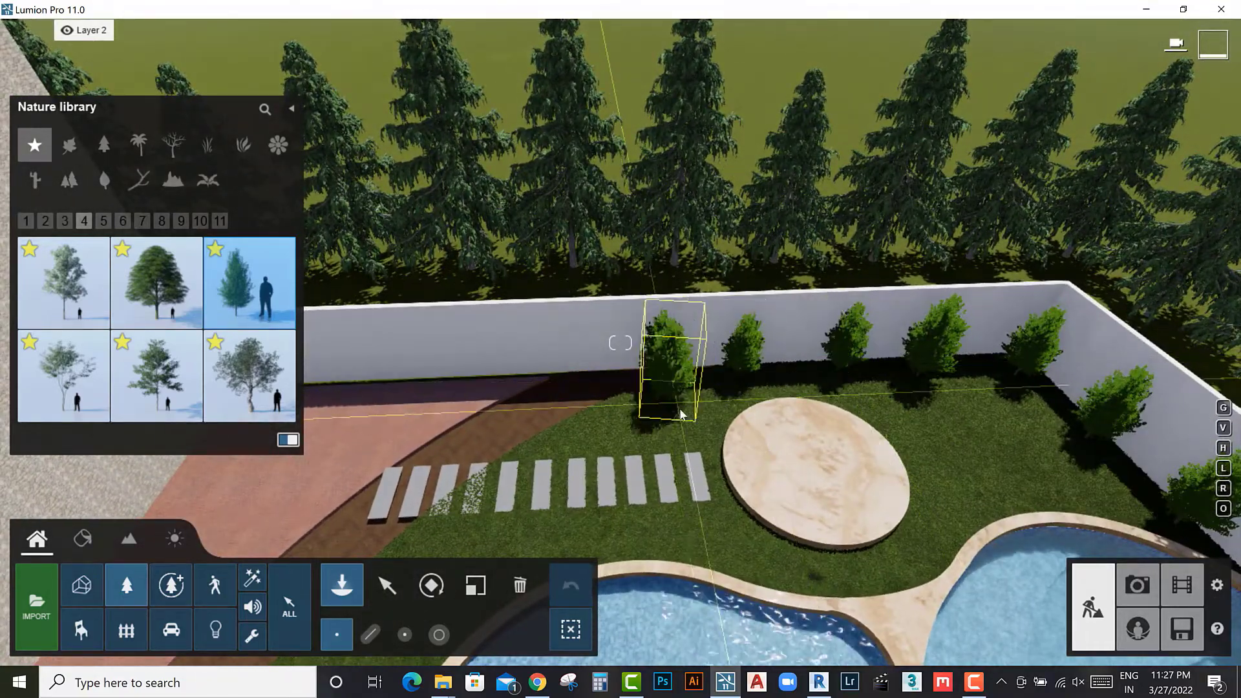
Step: Continue the conifer row along the wall past the corner, then browse Favorites pages 5–6
right_drag(660, 382, 776, 362)
mouse_move(660, 418)
right_down()
mouse_move(767, 389)
mouse_move(659, 391)
right_up()
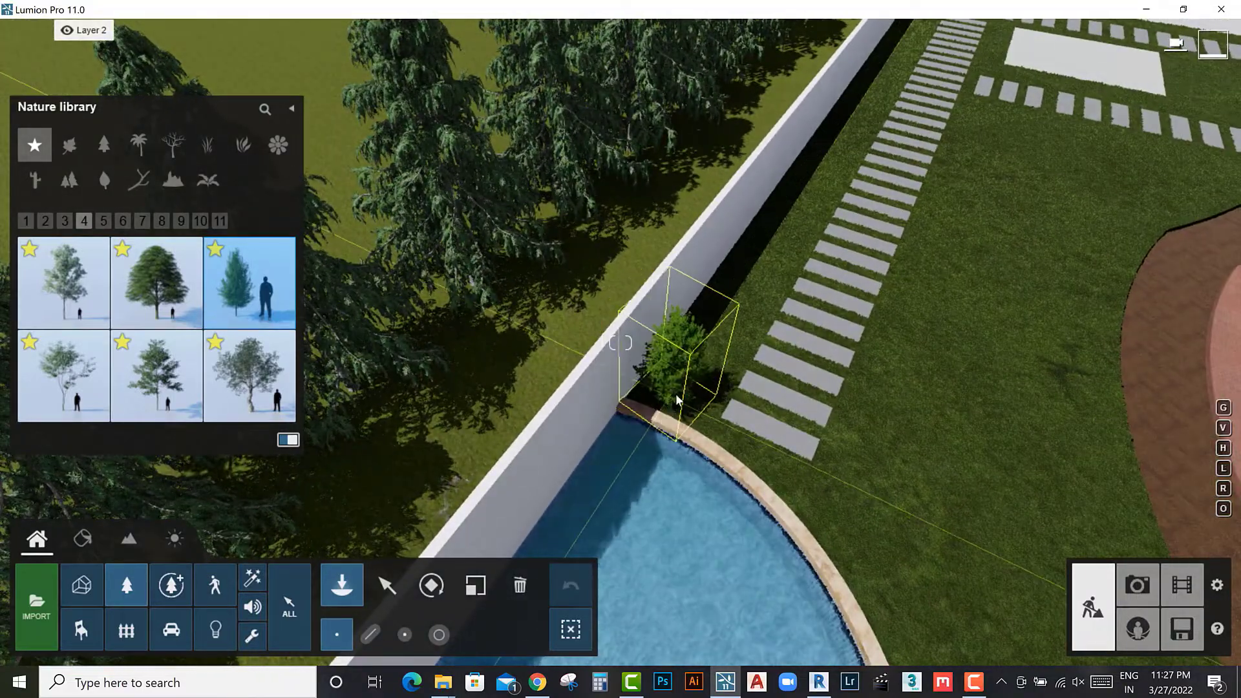
mouse_move(711, 332)
right_down()
mouse_move(722, 349)
mouse_move(569, 310)
right_up()
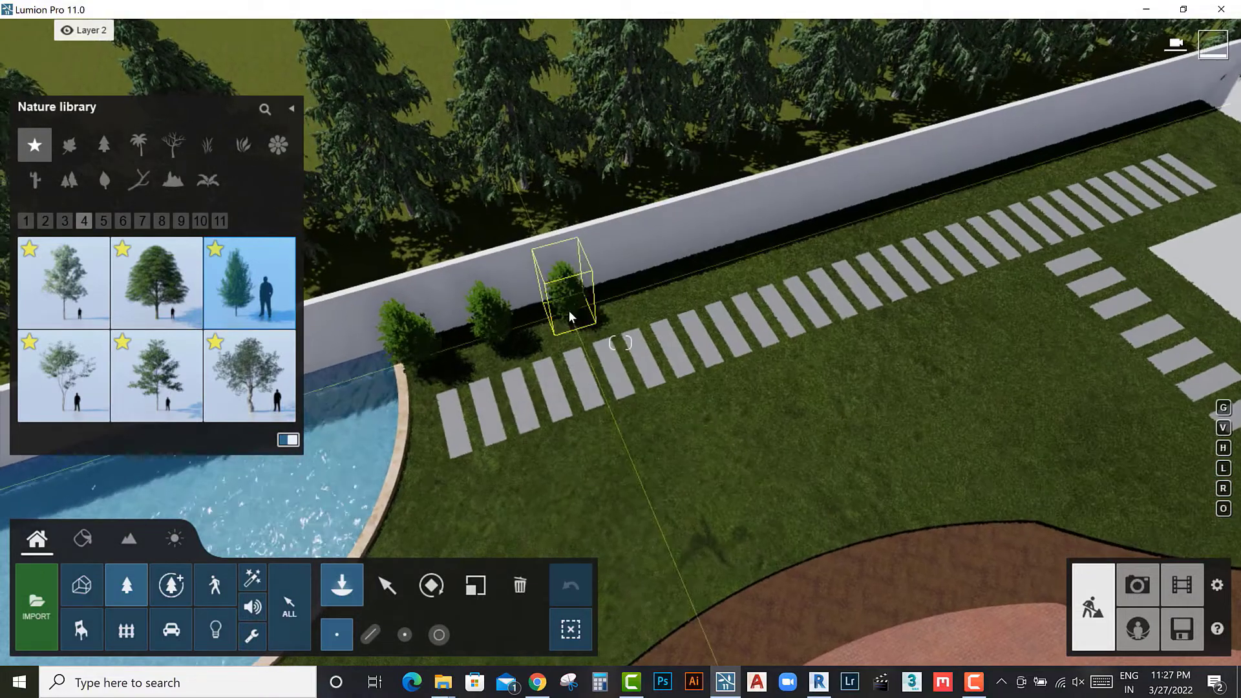
click(567, 310)
click(651, 284)
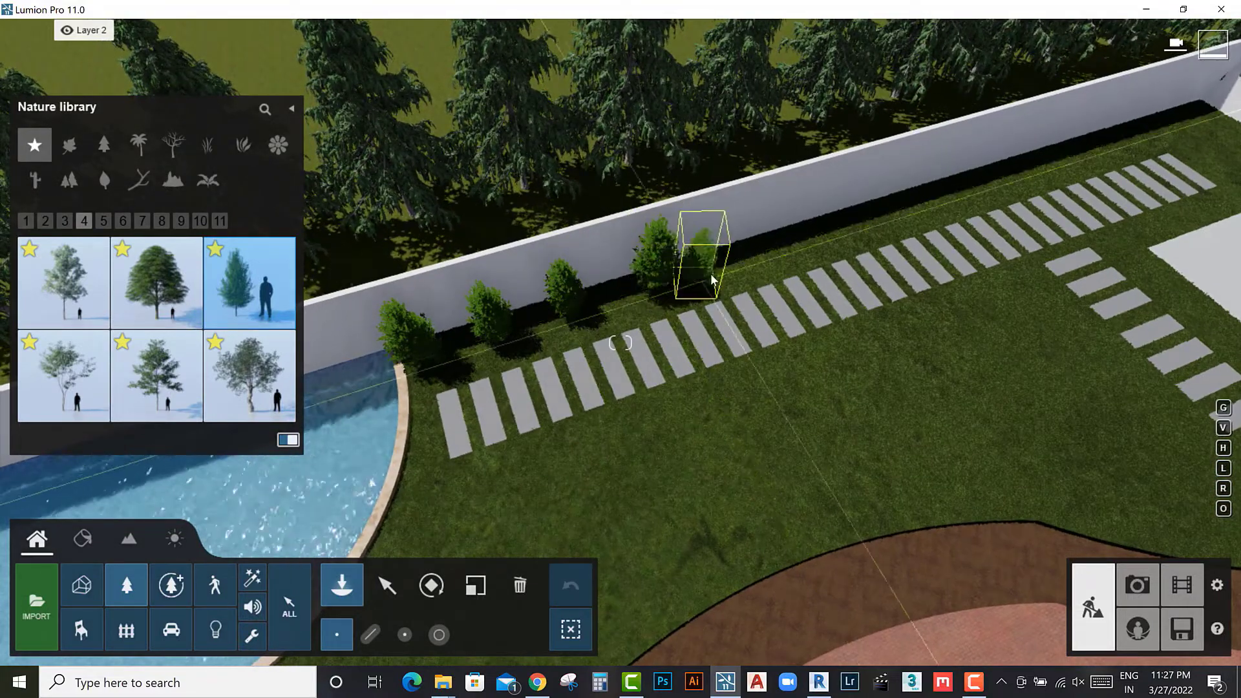
click(728, 261)
click(808, 235)
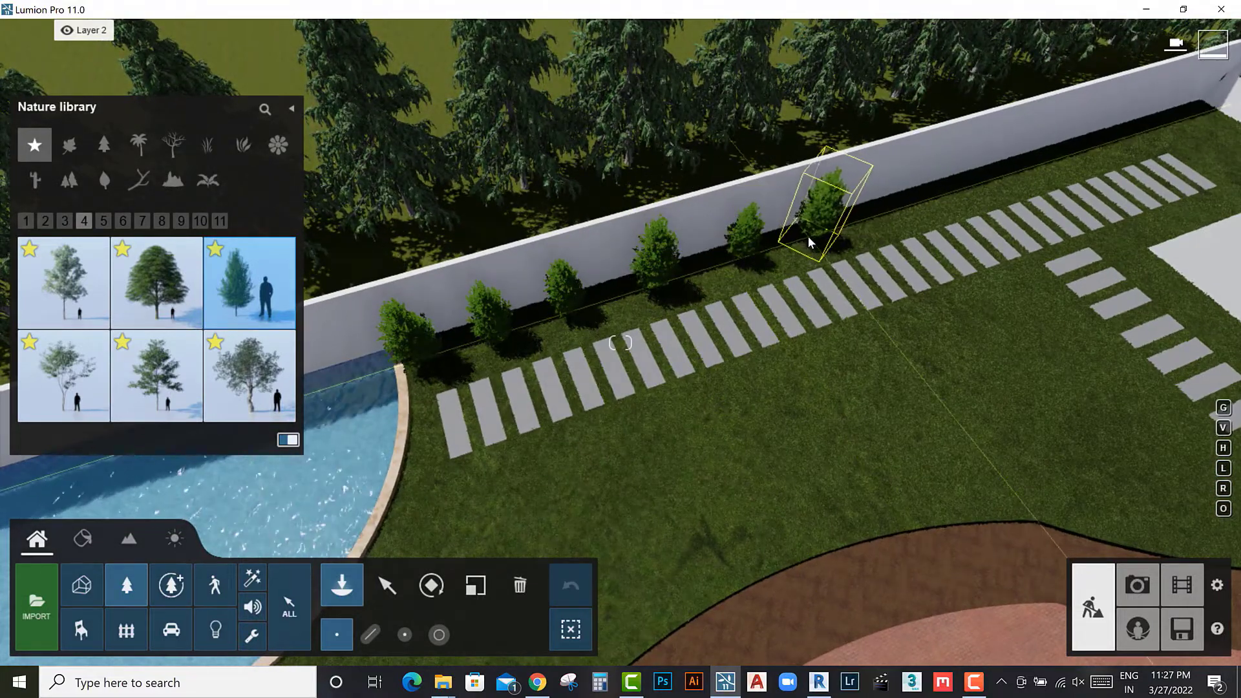
click(906, 215)
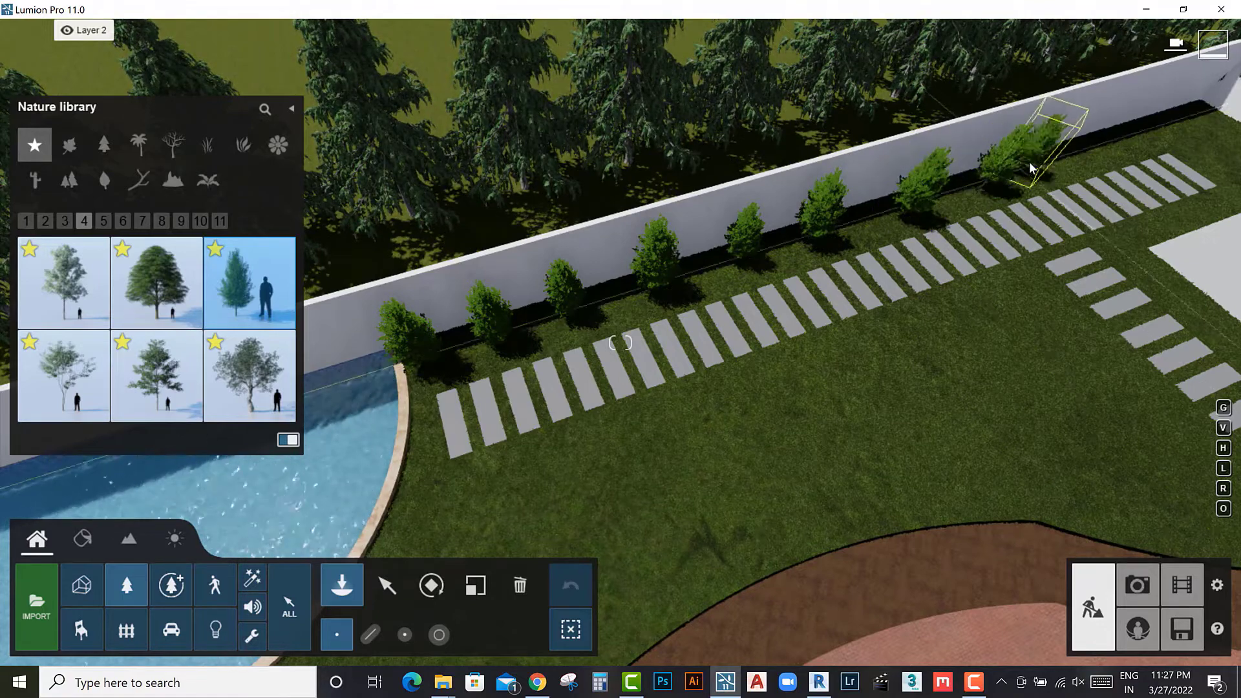
right_drag(1107, 148, 930, 84)
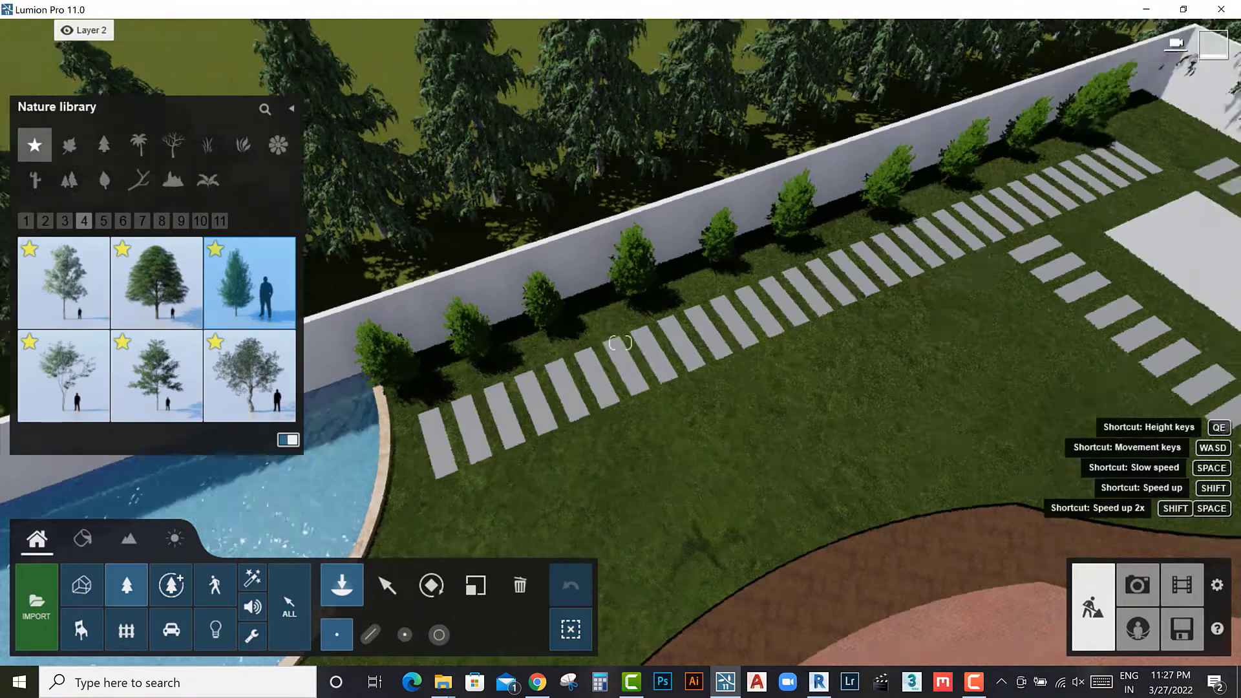
click(891, 86)
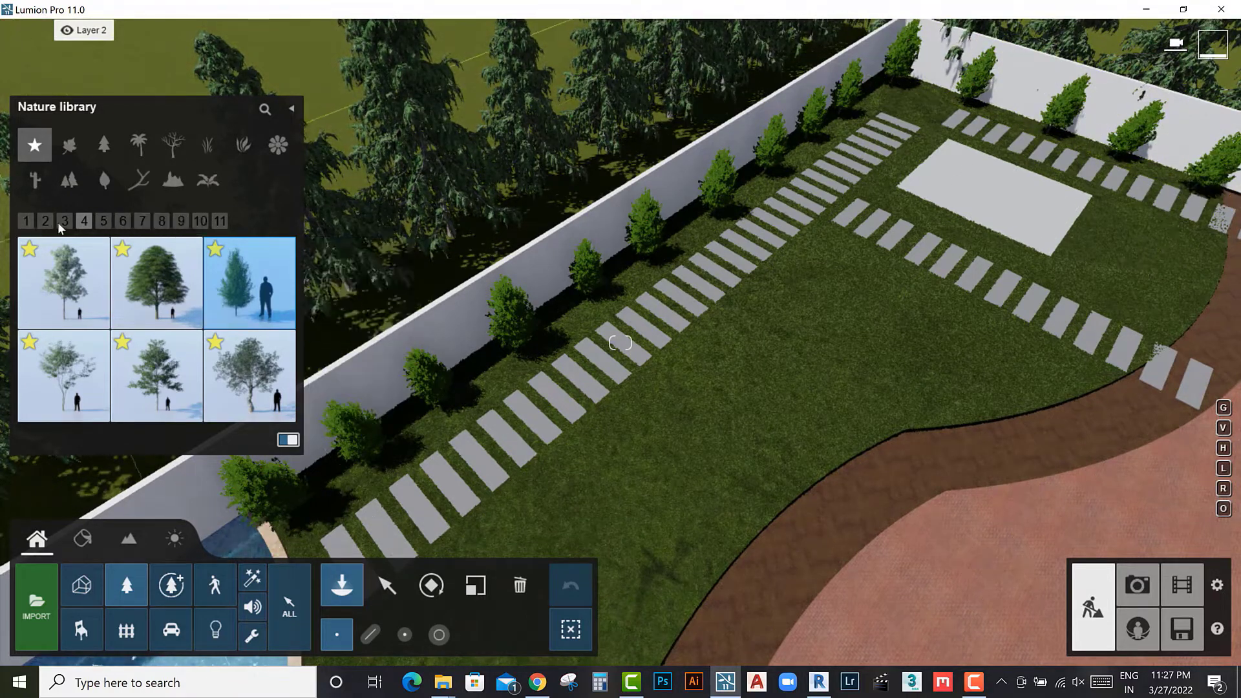
click(103, 221)
click(122, 221)
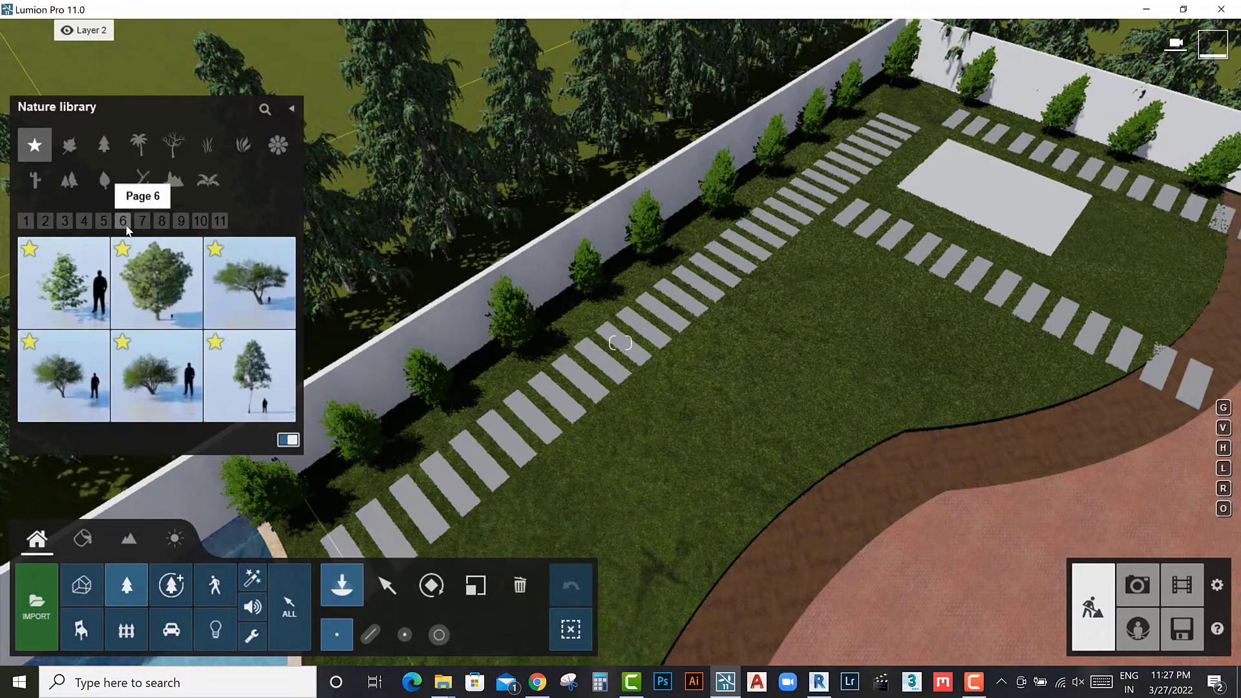
Step: Select English Lavender and orbit around the walled garden toward the stepping-stone path
click(143, 221)
click(232, 377)
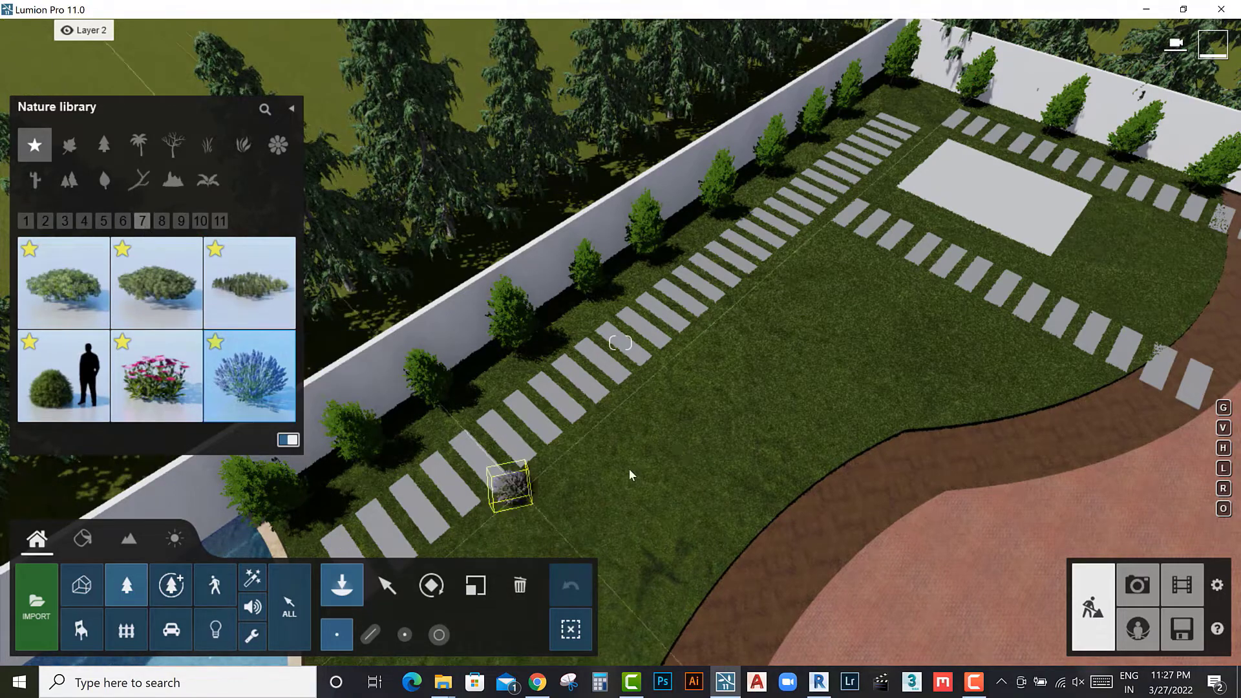
right_drag(629, 468, 504, 398)
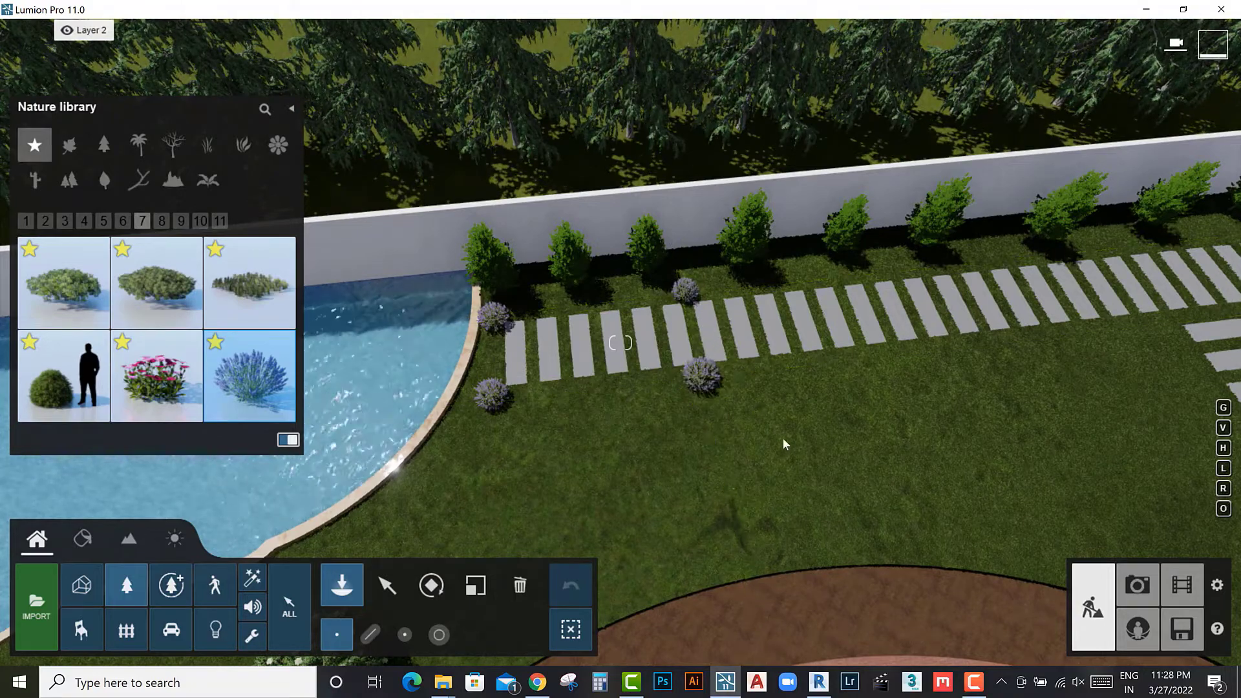
right_drag(701, 375, 520, 391)
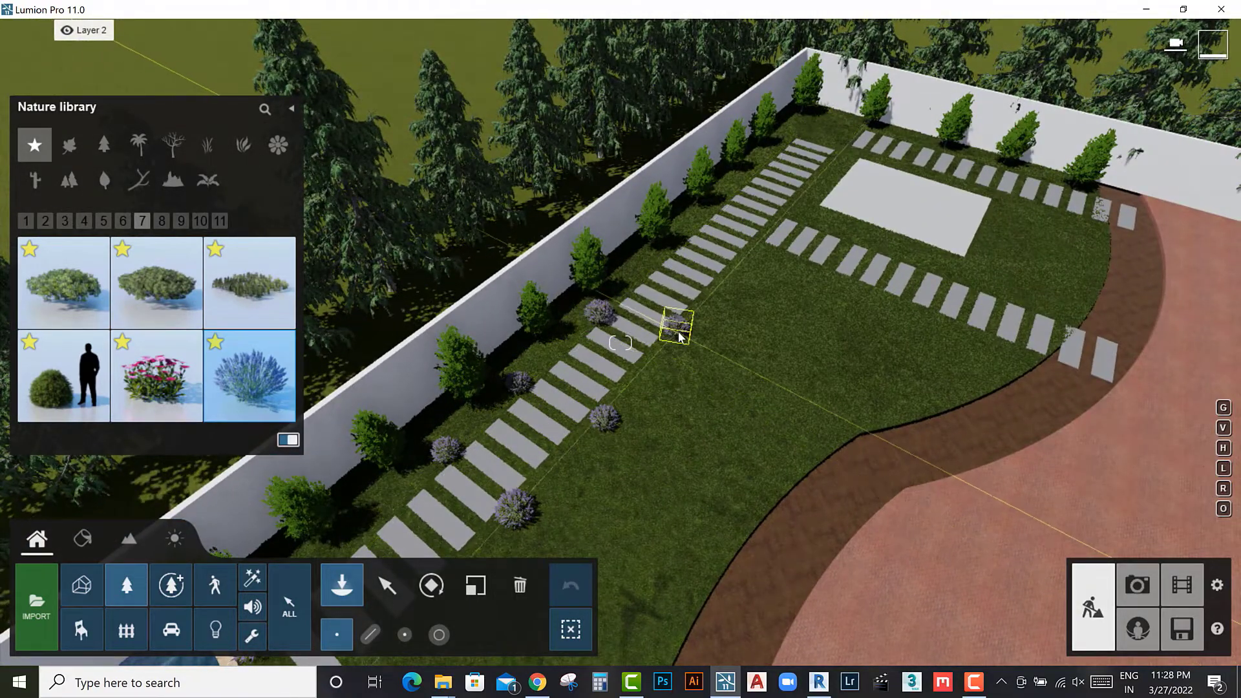
right_drag(729, 345, 630, 330)
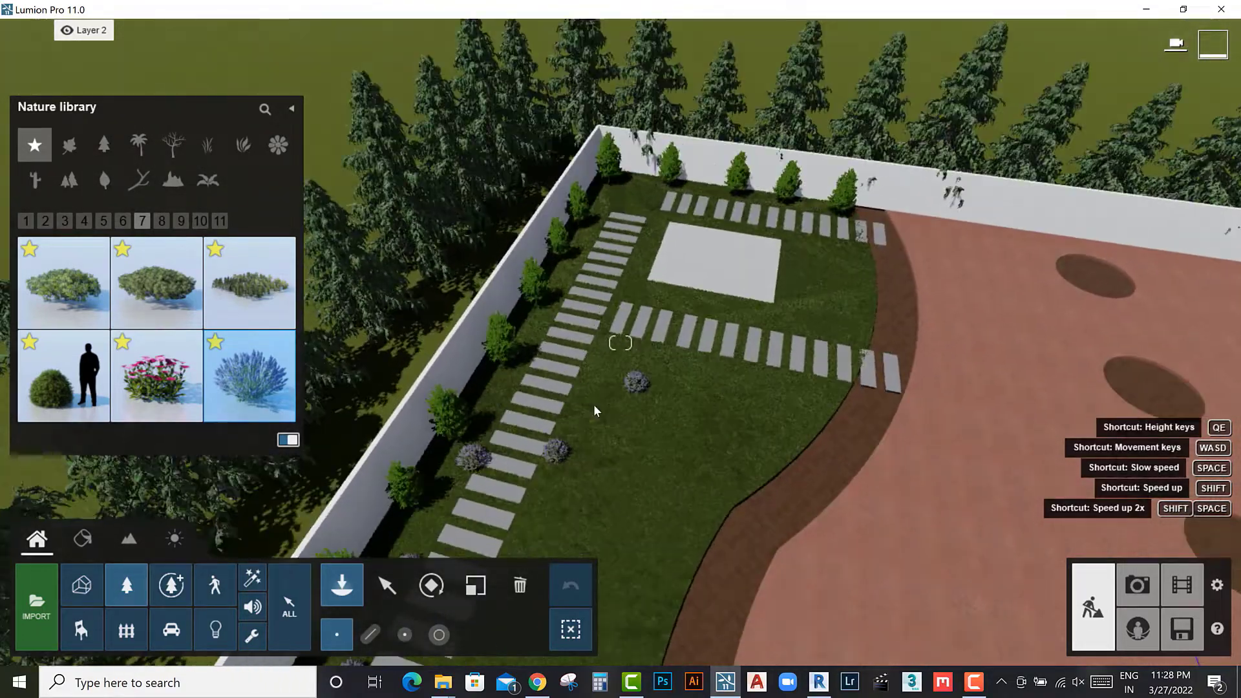
scroll(630, 323, down, 3)
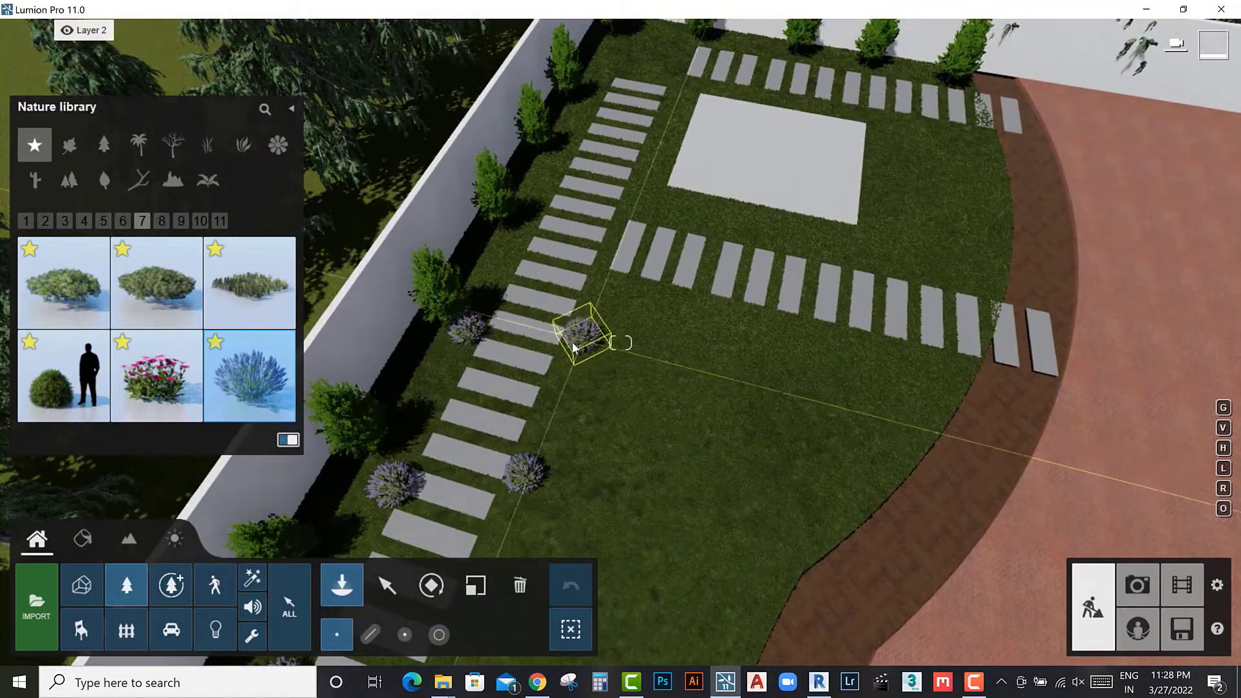
right_drag(639, 213, 569, 432)
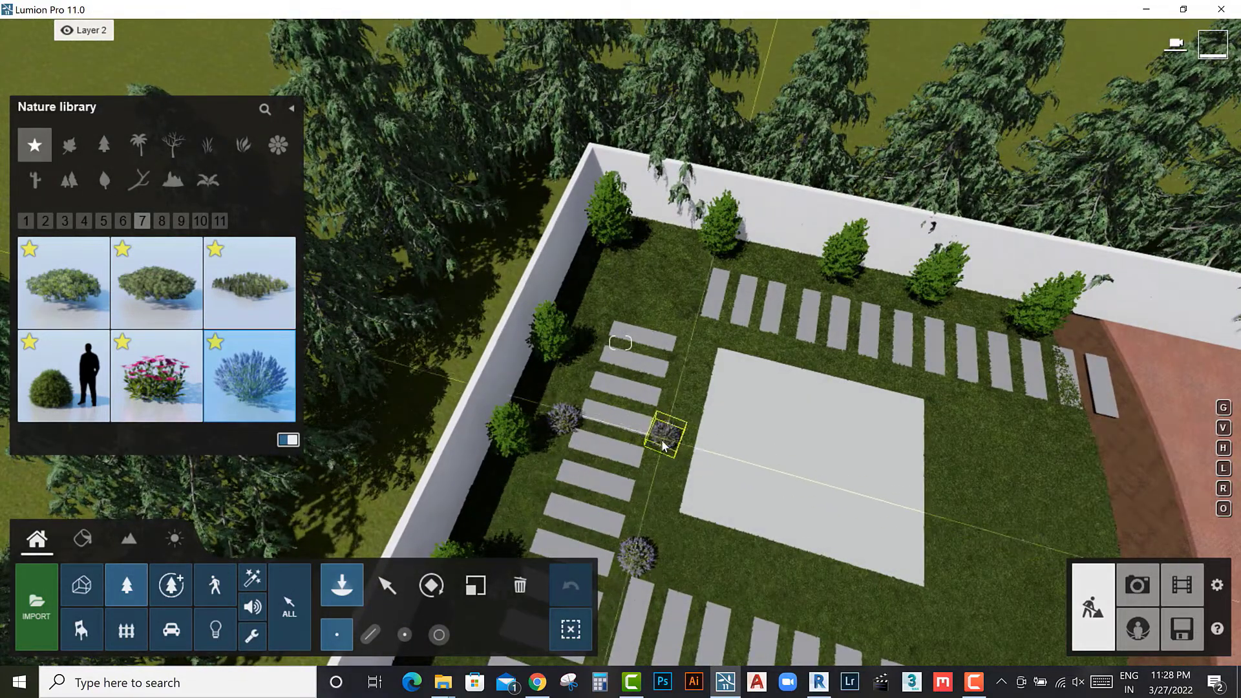
right_drag(709, 369, 671, 208)
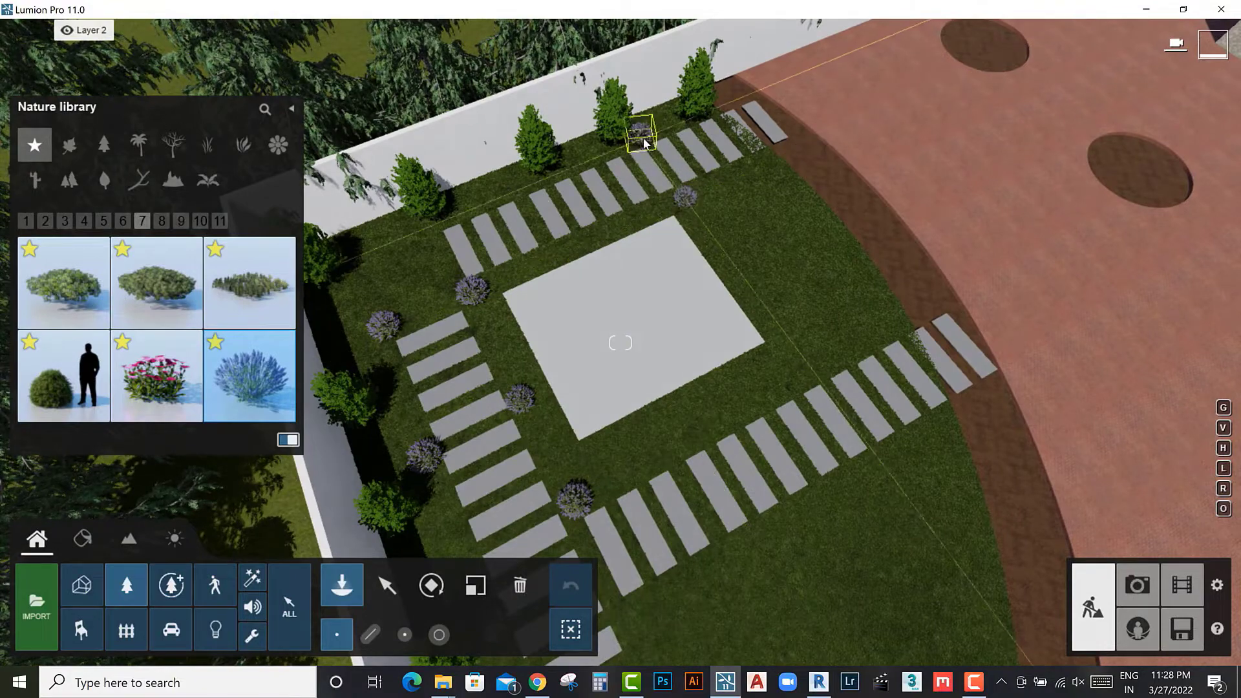
right_drag(721, 323, 687, 402)
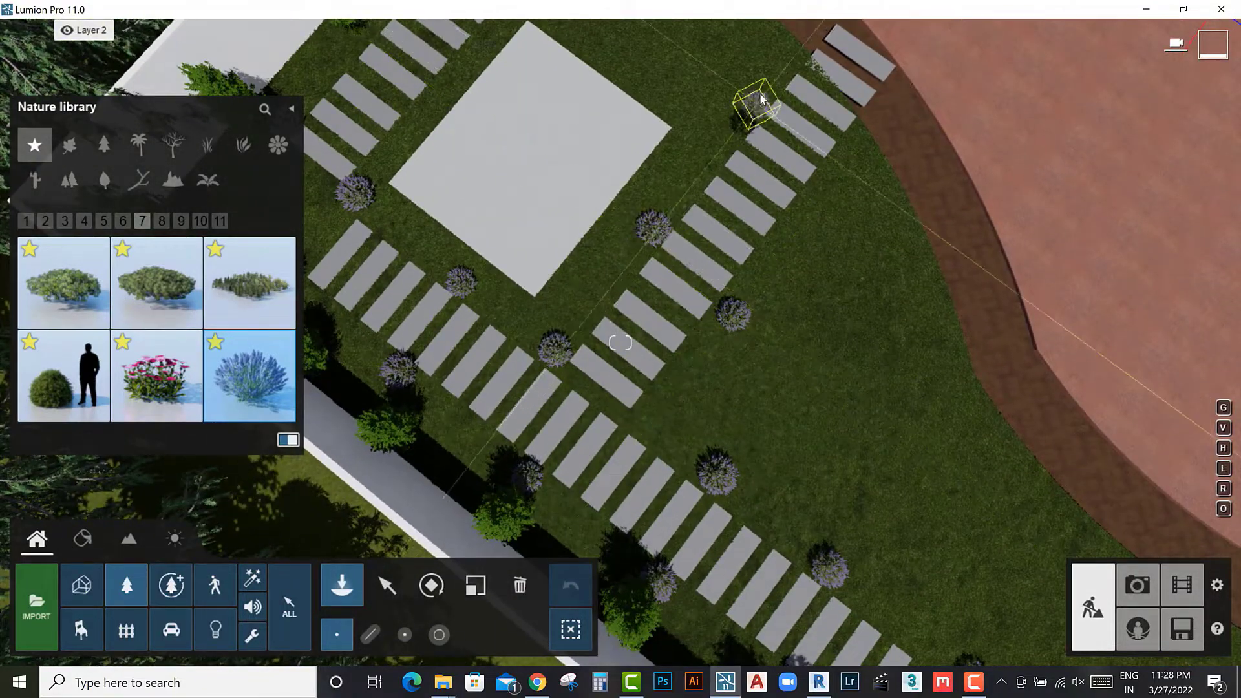
mouse_move(759, 359)
right_down()
mouse_move(828, 405)
mouse_move(696, 477)
mouse_move(599, 348)
right_up()
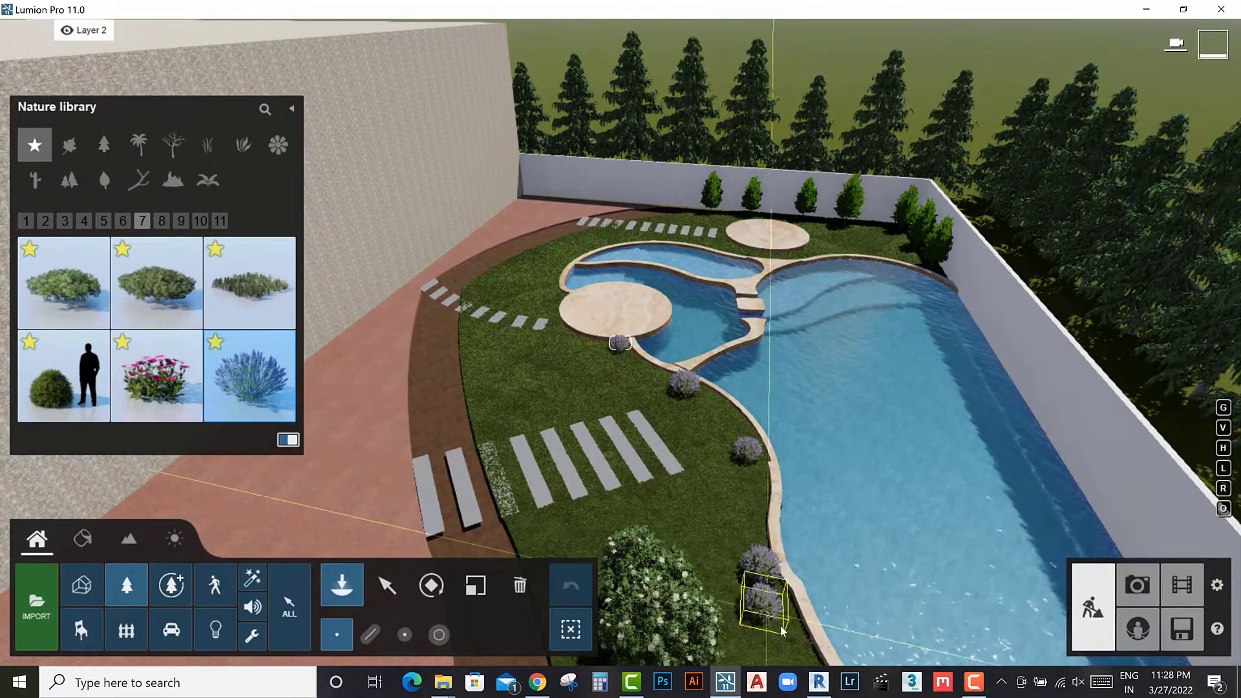
Step: Plant five lavender bushes on the lawn along the pool's curved edges and stone pad
right_drag(782, 630, 772, 527)
right_drag(659, 468, 593, 378)
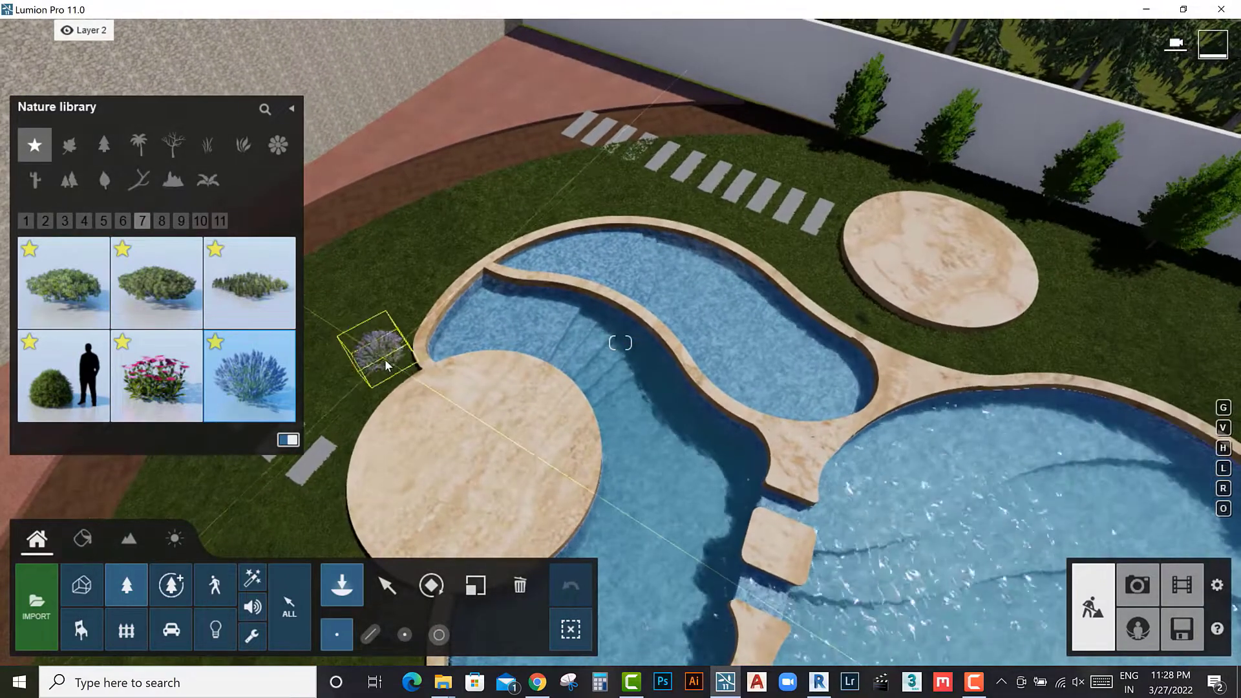
click(387, 354)
click(478, 240)
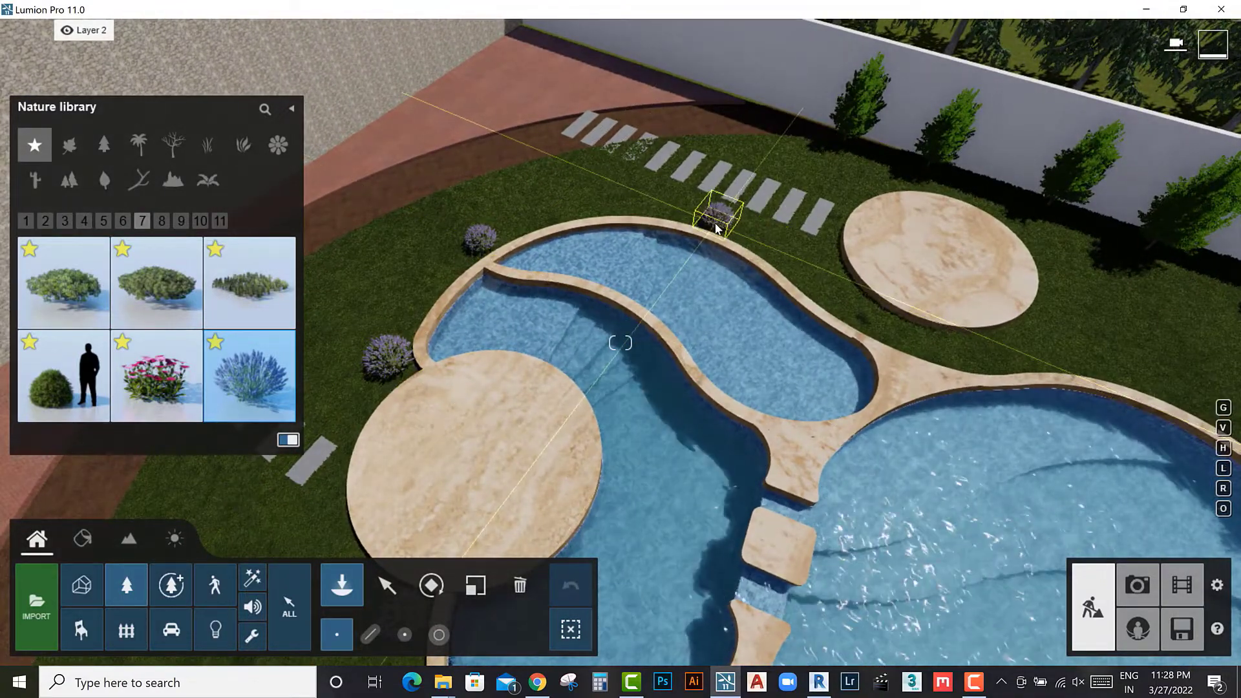
click(714, 223)
click(824, 291)
click(1068, 351)
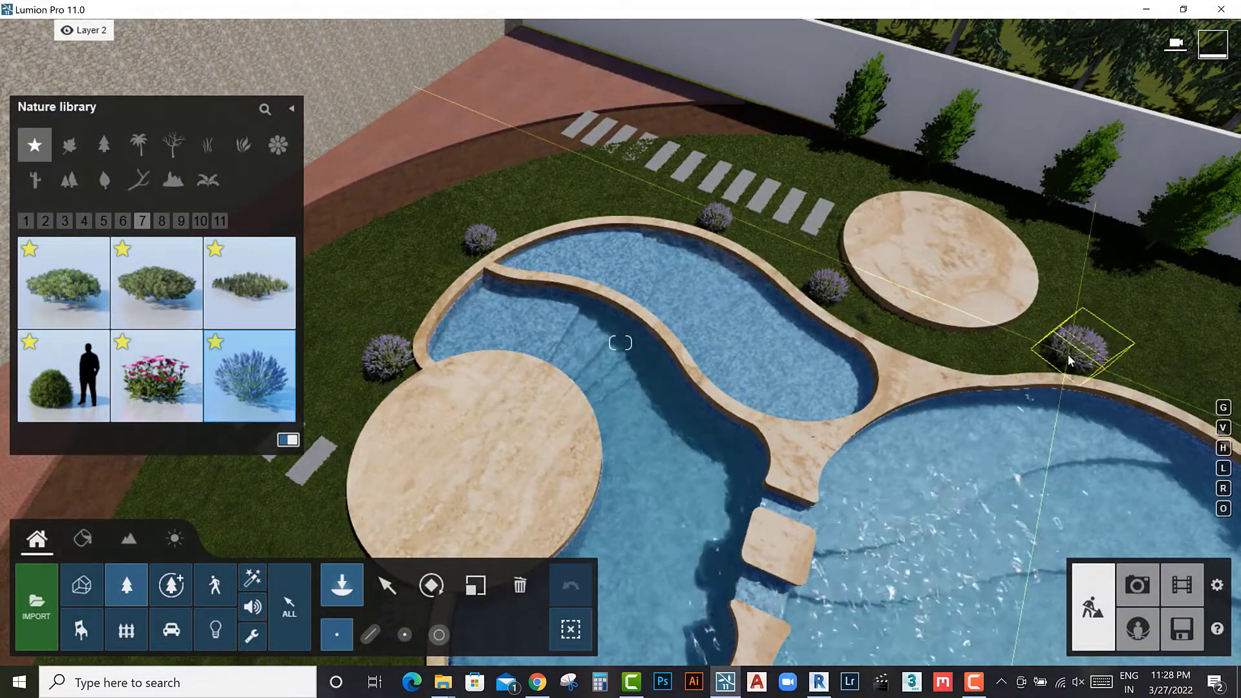
Step: Select the Rose Bush on library page 8 and place one beside the lavender
right_drag(852, 440, 841, 362)
click(153, 393)
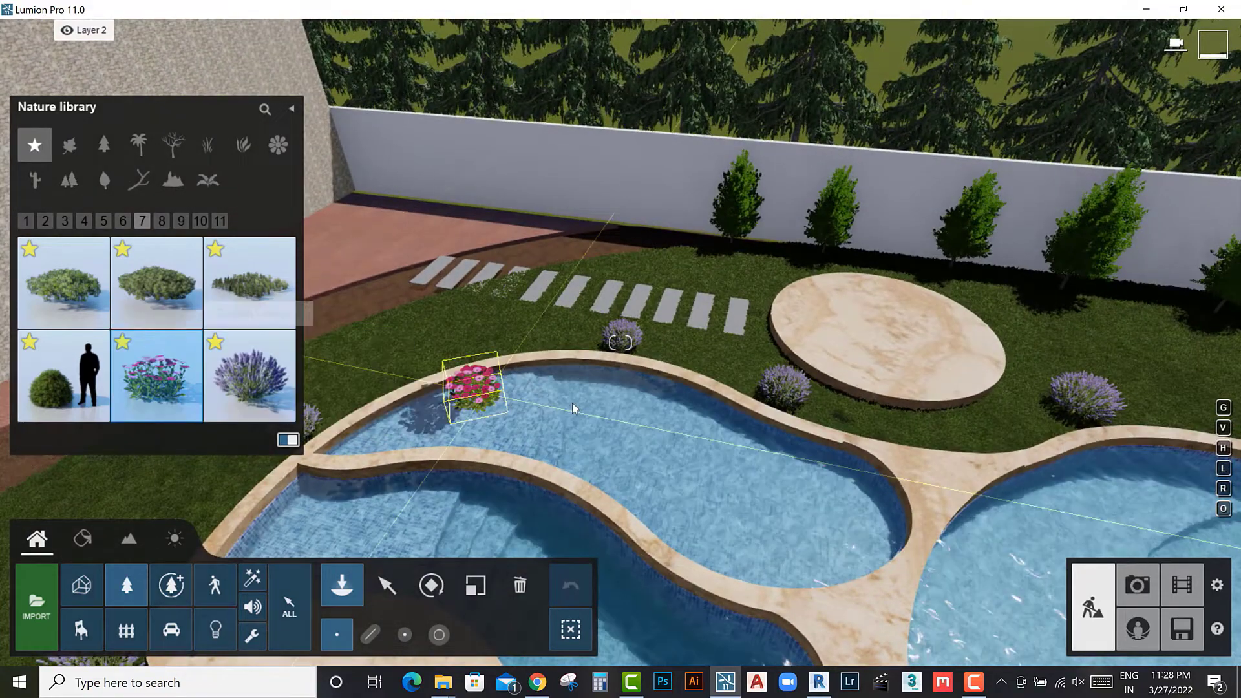
click(162, 220)
click(174, 288)
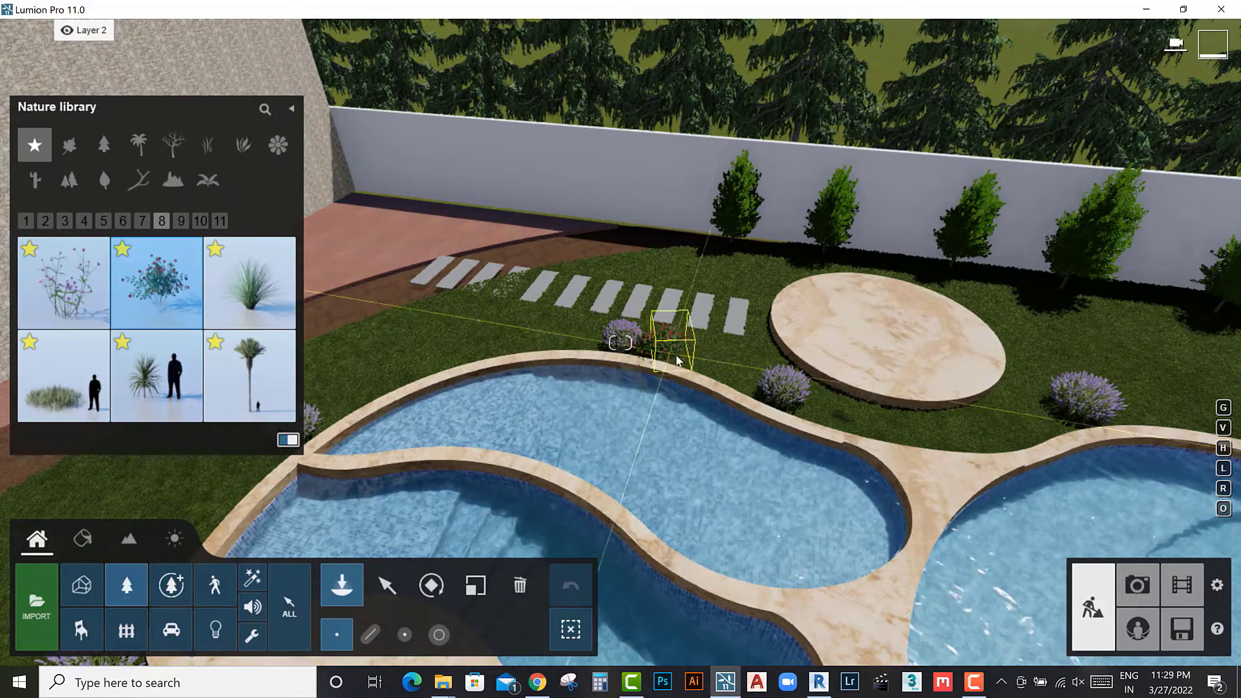
click(663, 359)
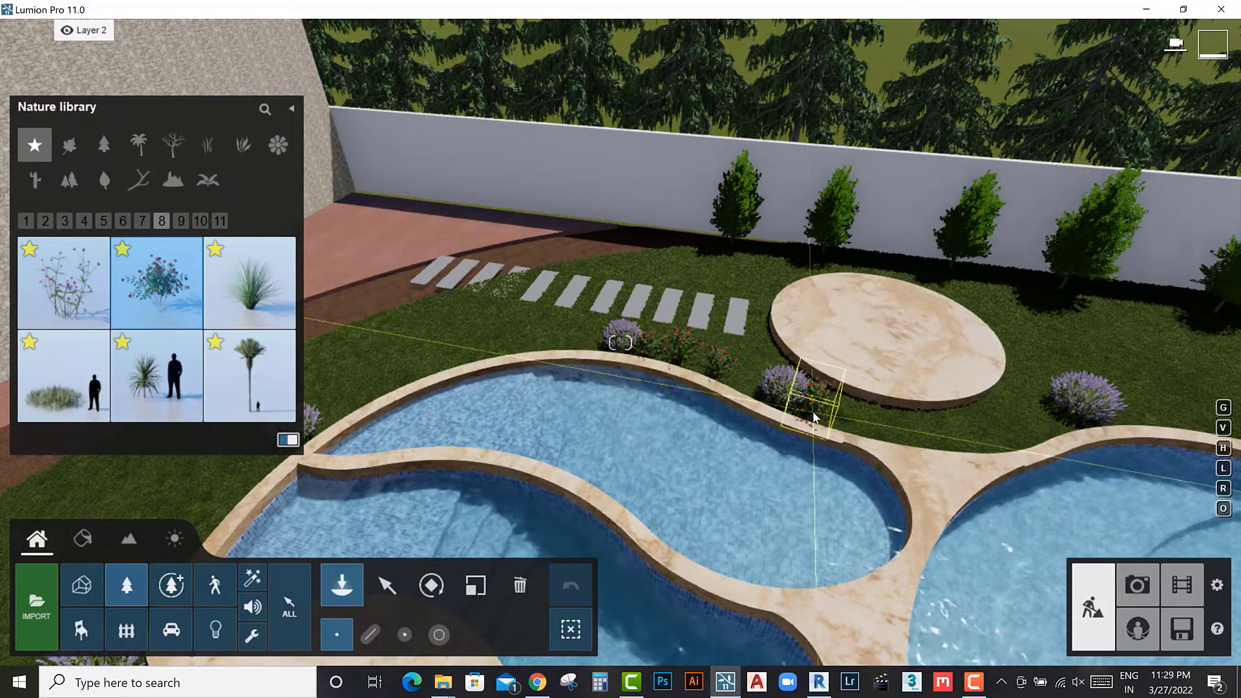
Step: Place more rose bushes by the right wall and beside the curved pool
right_drag(814, 416, 841, 354)
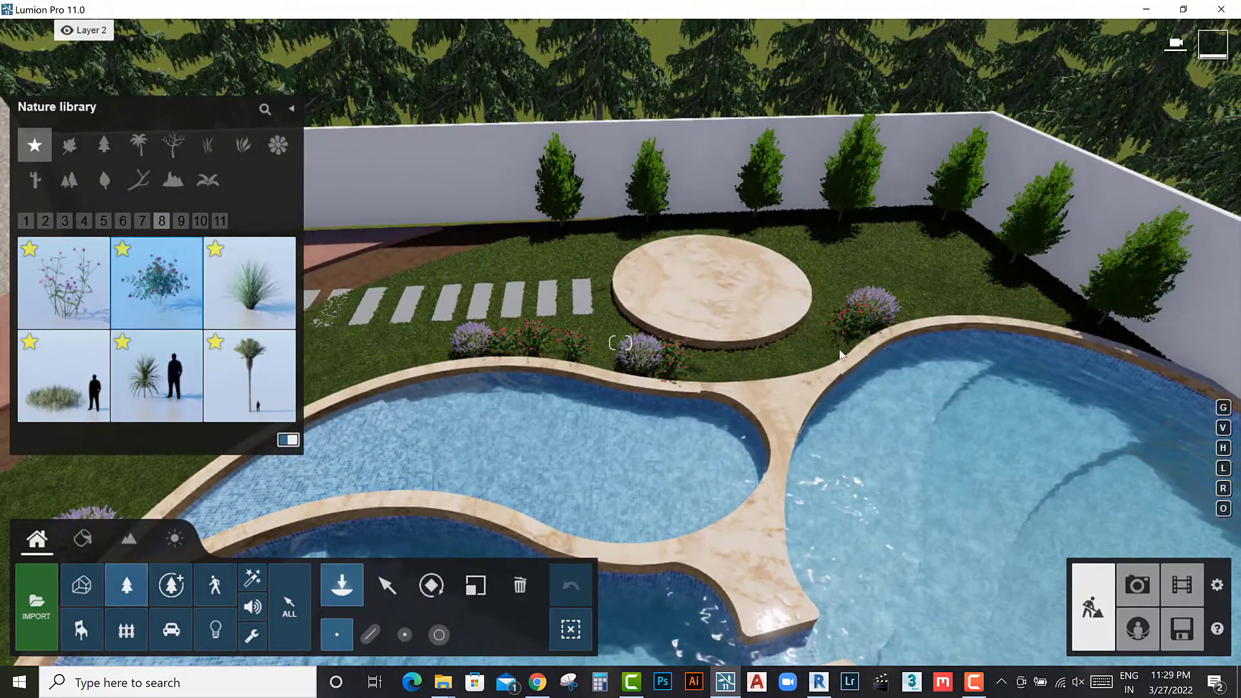
click(1073, 303)
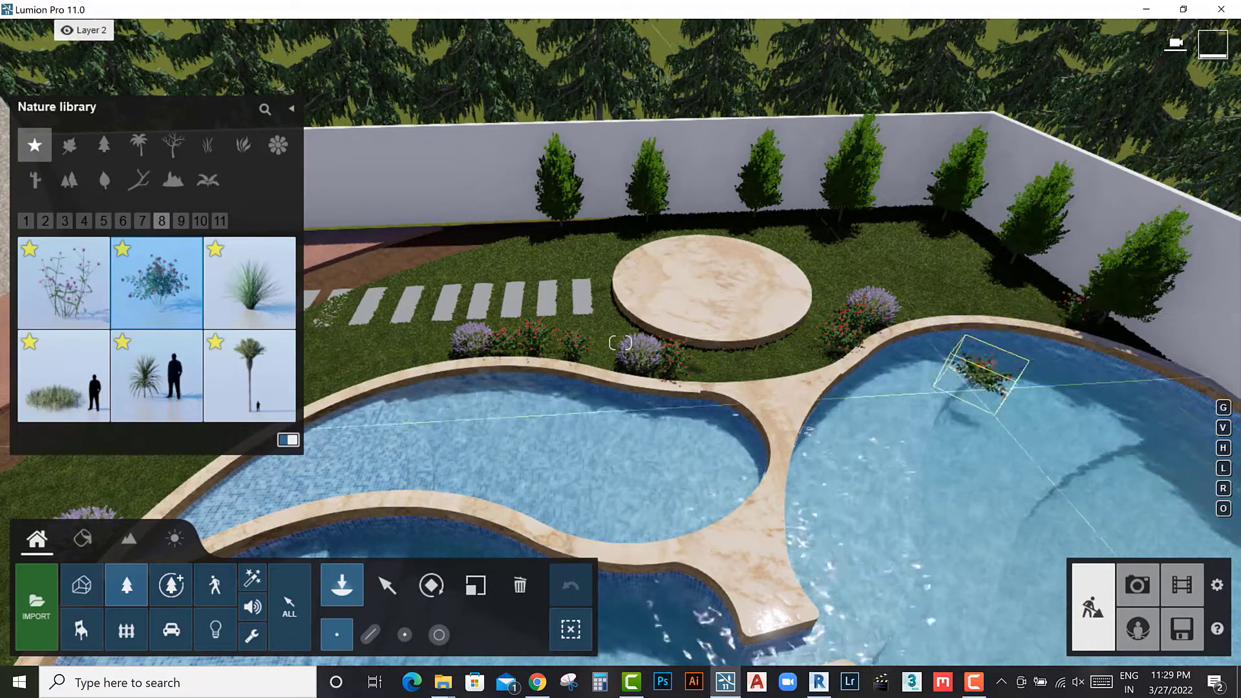
mouse_move(979, 378)
right_down()
mouse_move(774, 321)
mouse_move(772, 371)
right_up()
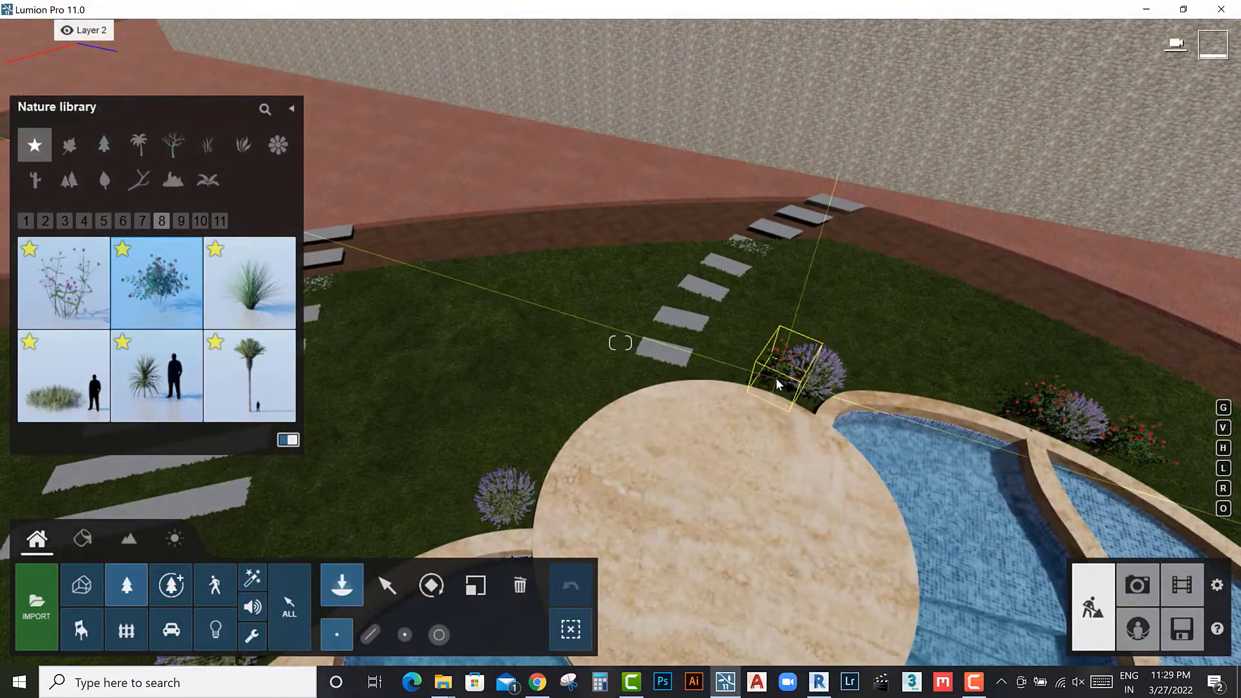
right_drag(852, 382, 657, 448)
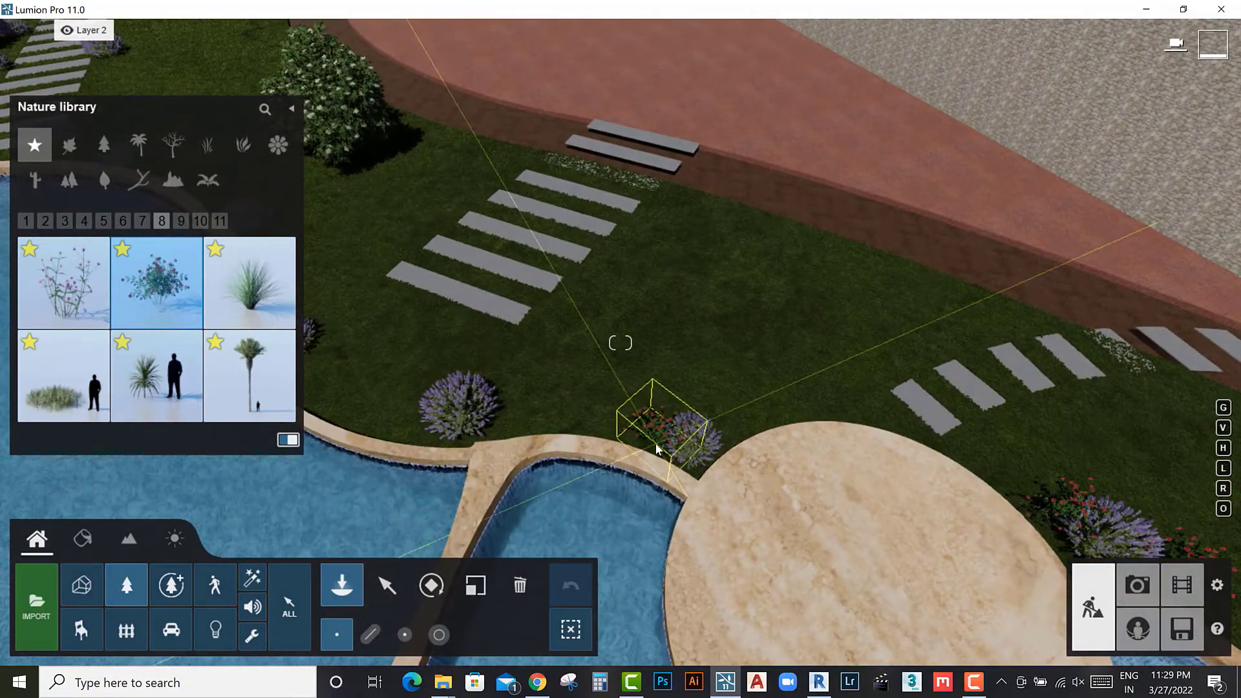
right_drag(712, 478, 622, 423)
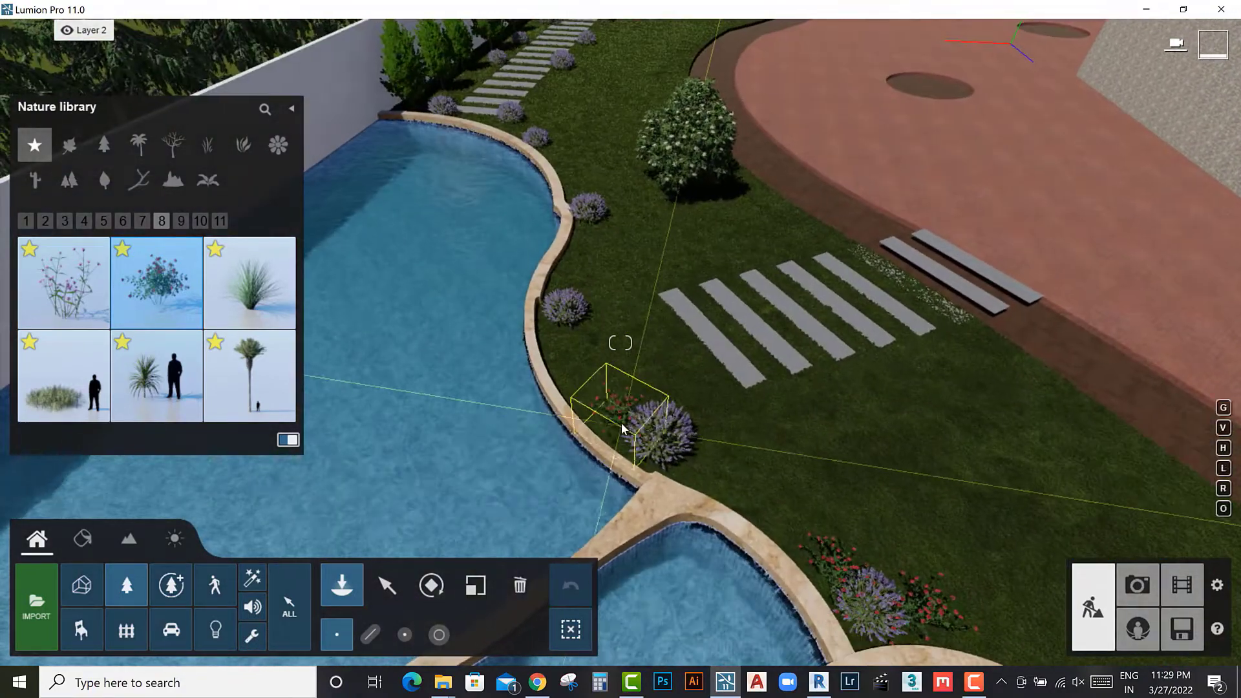
mouse_move(697, 471)
right_down()
mouse_move(715, 482)
mouse_move(619, 480)
right_up()
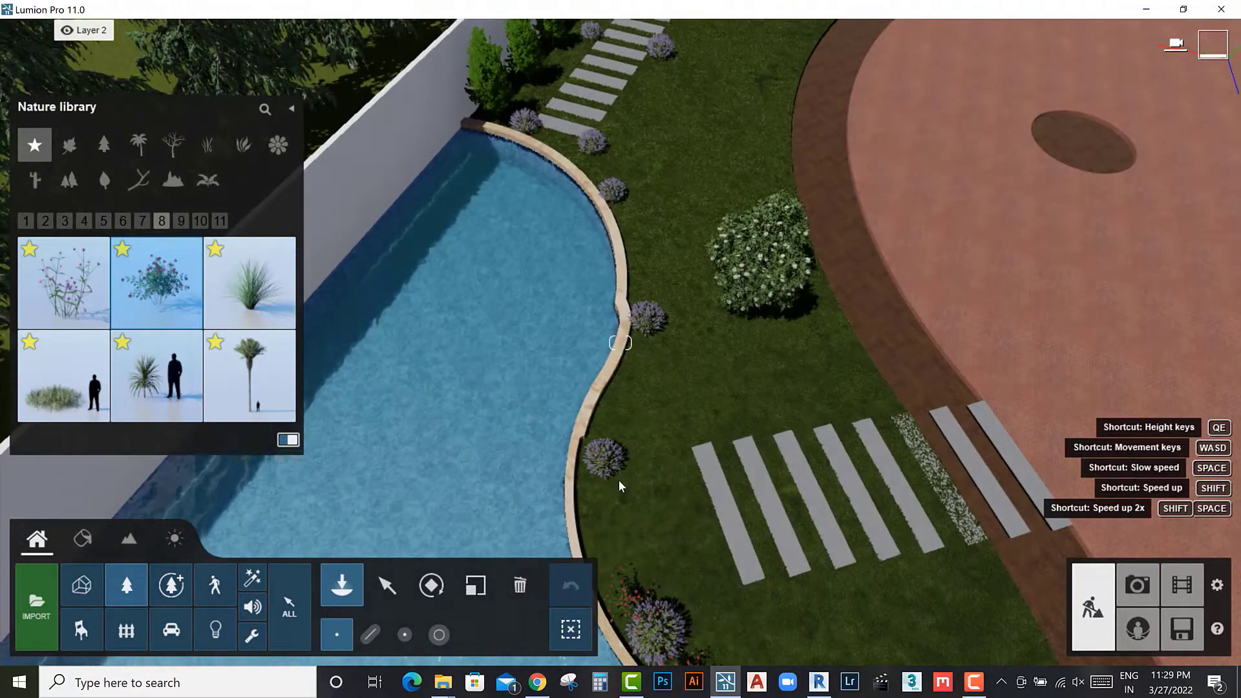
click(607, 453)
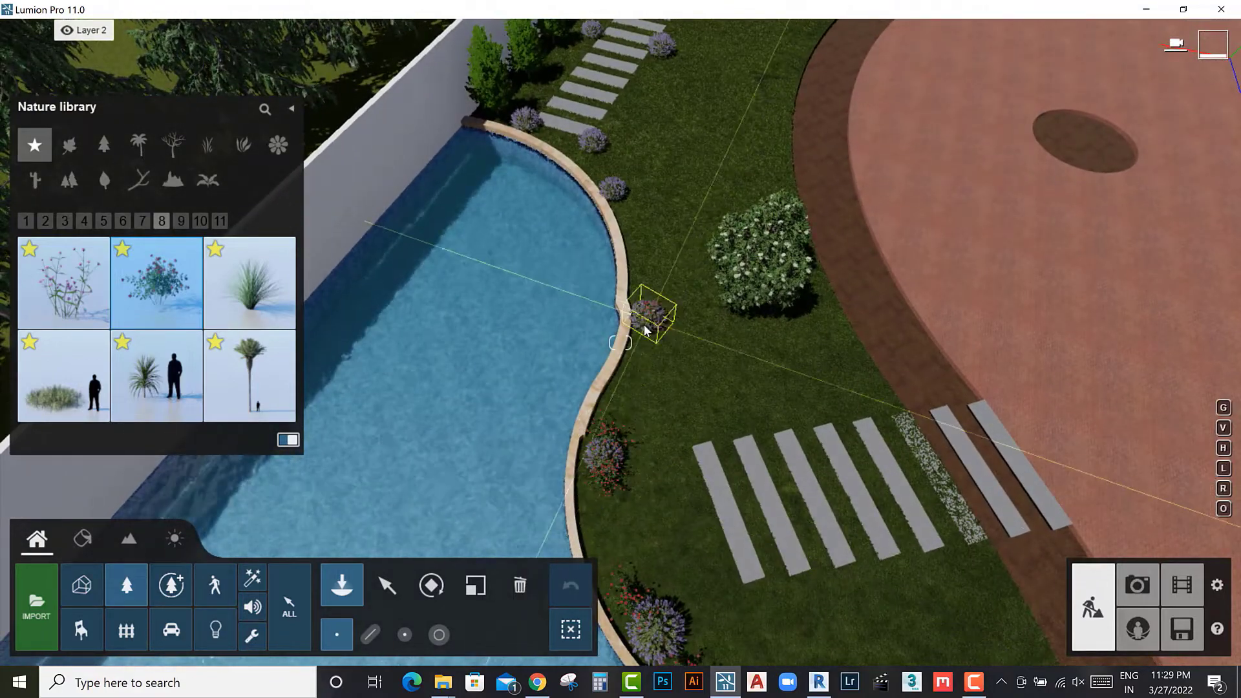
Step: Place a Canary Island date palm near the garden's wall corner
click(282, 390)
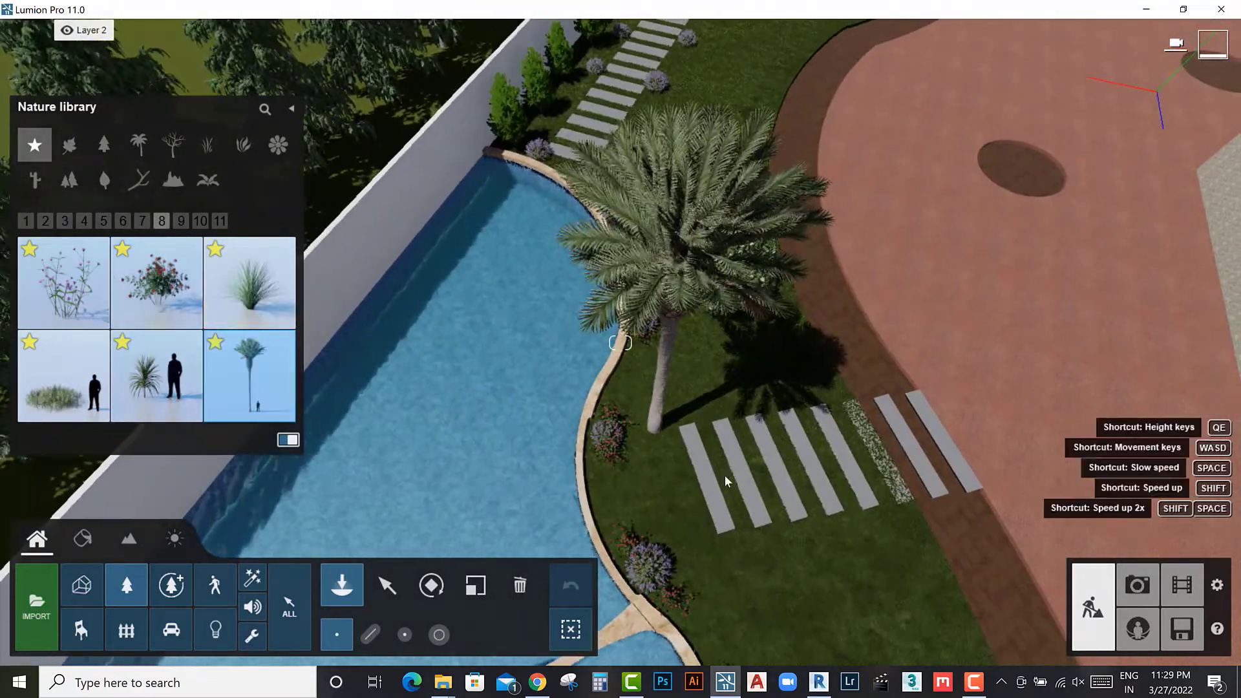
right_drag(724, 476, 616, 463)
click(549, 370)
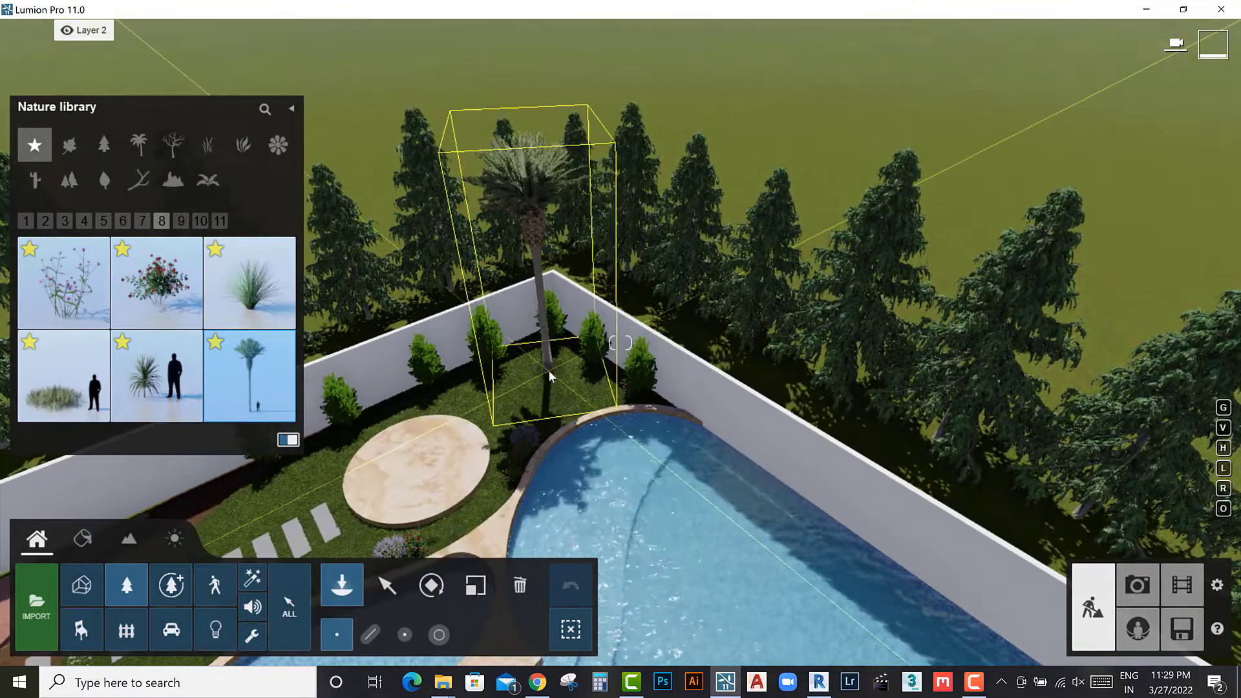
mouse_move(548, 370)
right_down()
mouse_move(510, 369)
mouse_move(517, 311)
right_up()
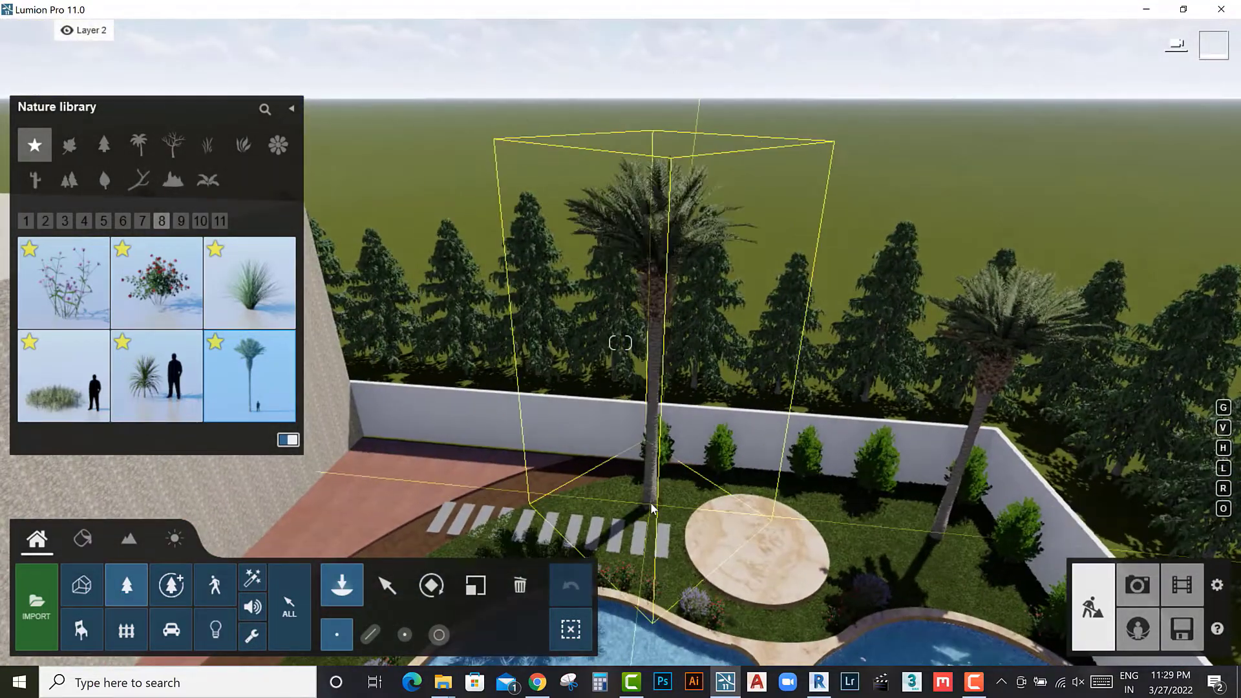
key(w)
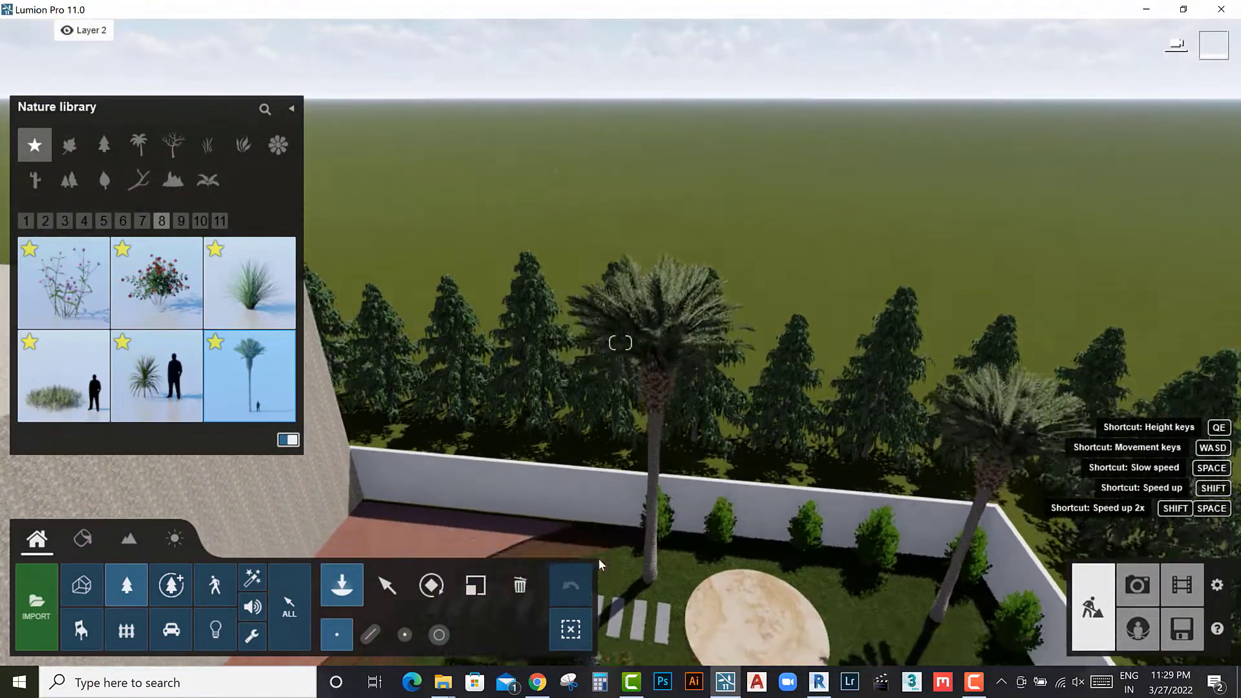
key(s)
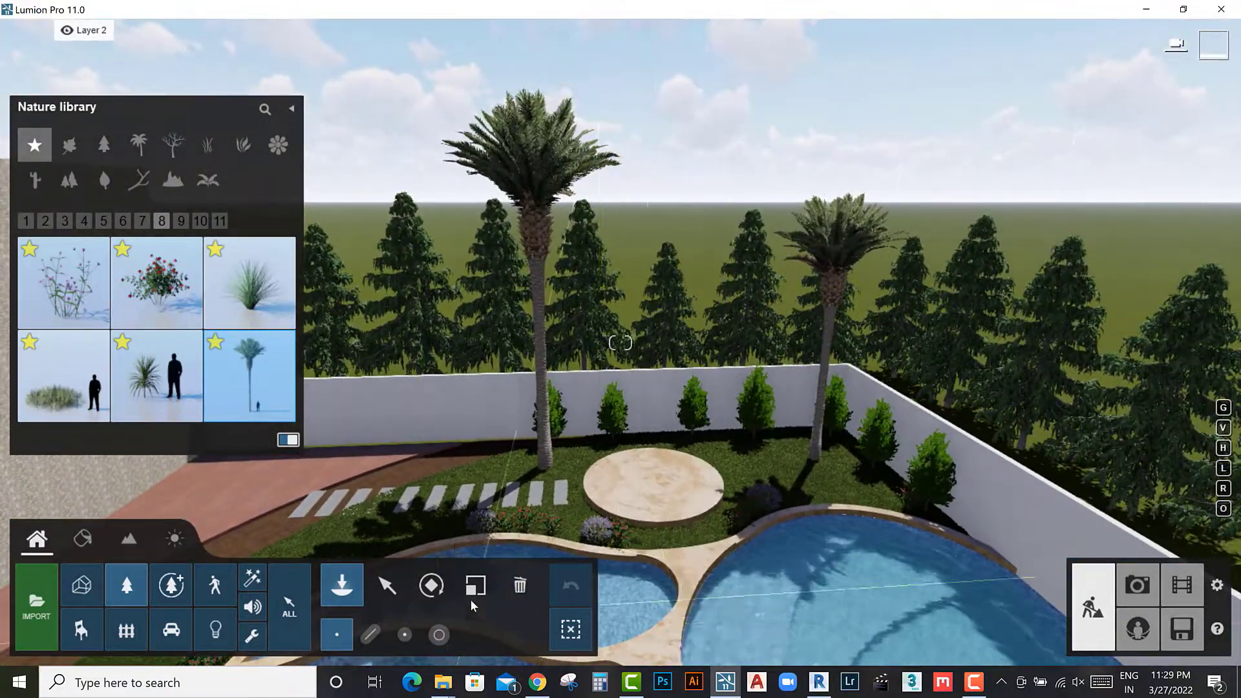
Step: Resize the palm with the Scale tool and return to placing from the Nature library
click(471, 602)
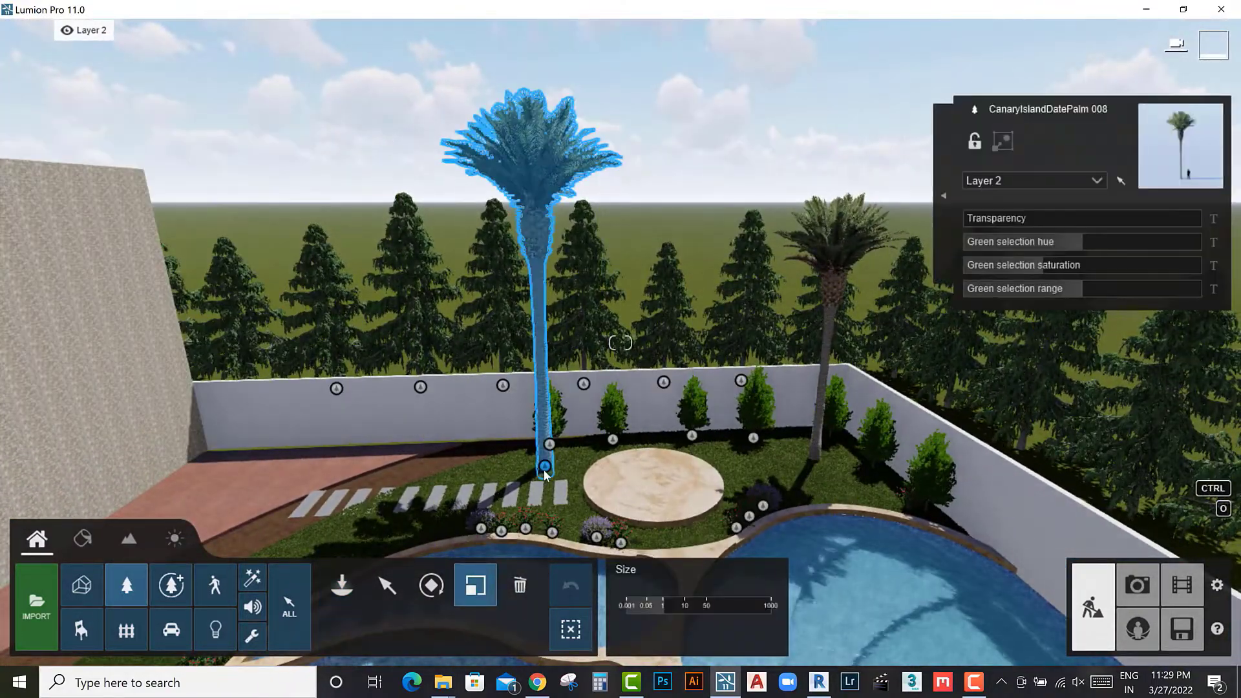
drag(544, 494, 544, 490)
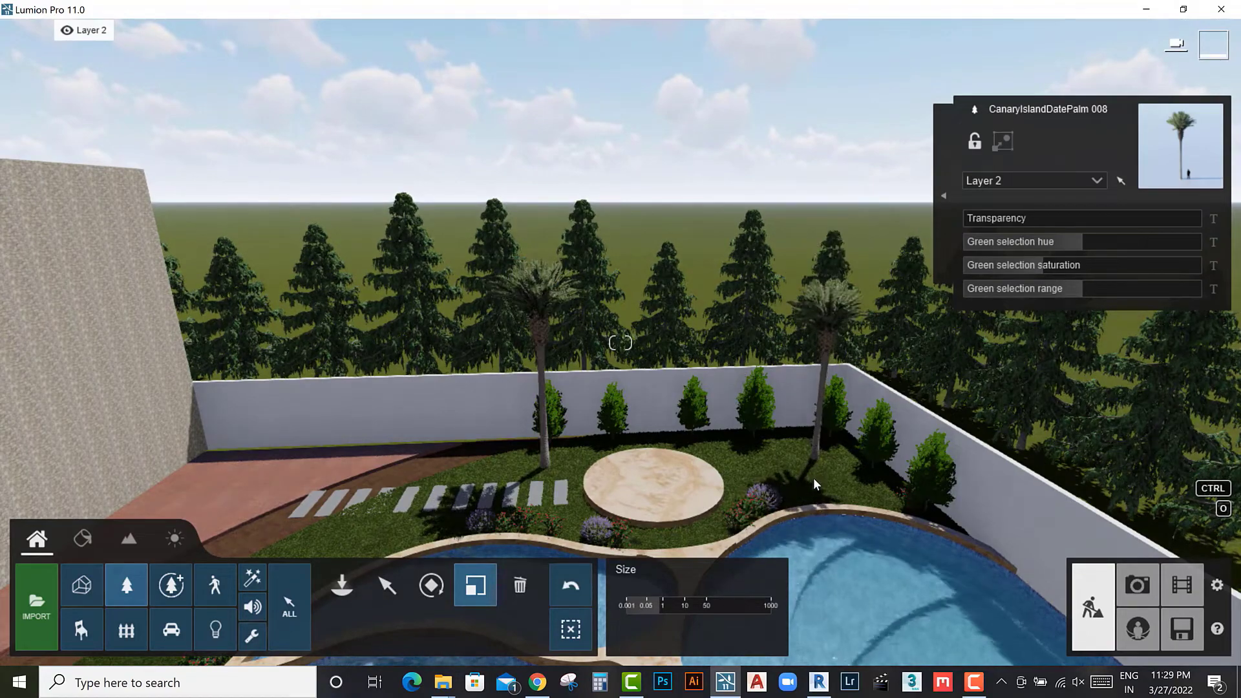
scroll(676, 536, up, 5)
mouse_move(676, 542)
right_down()
mouse_move(456, 551)
mouse_move(469, 584)
right_up()
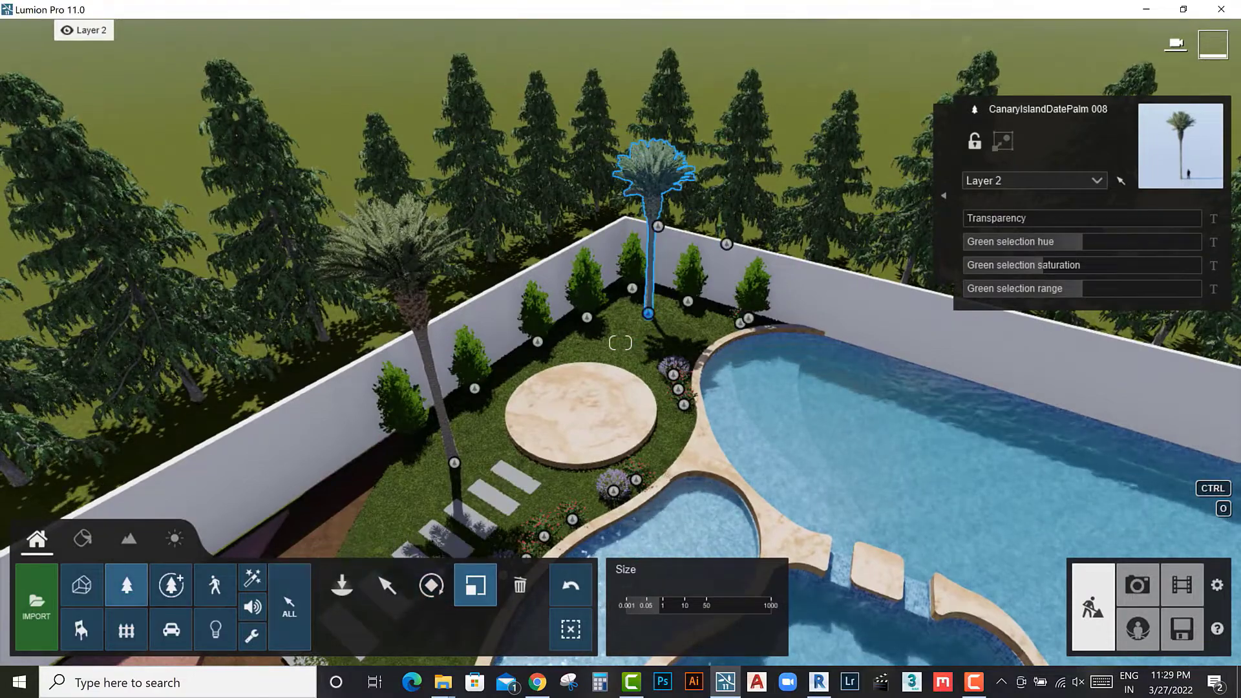
key(d)
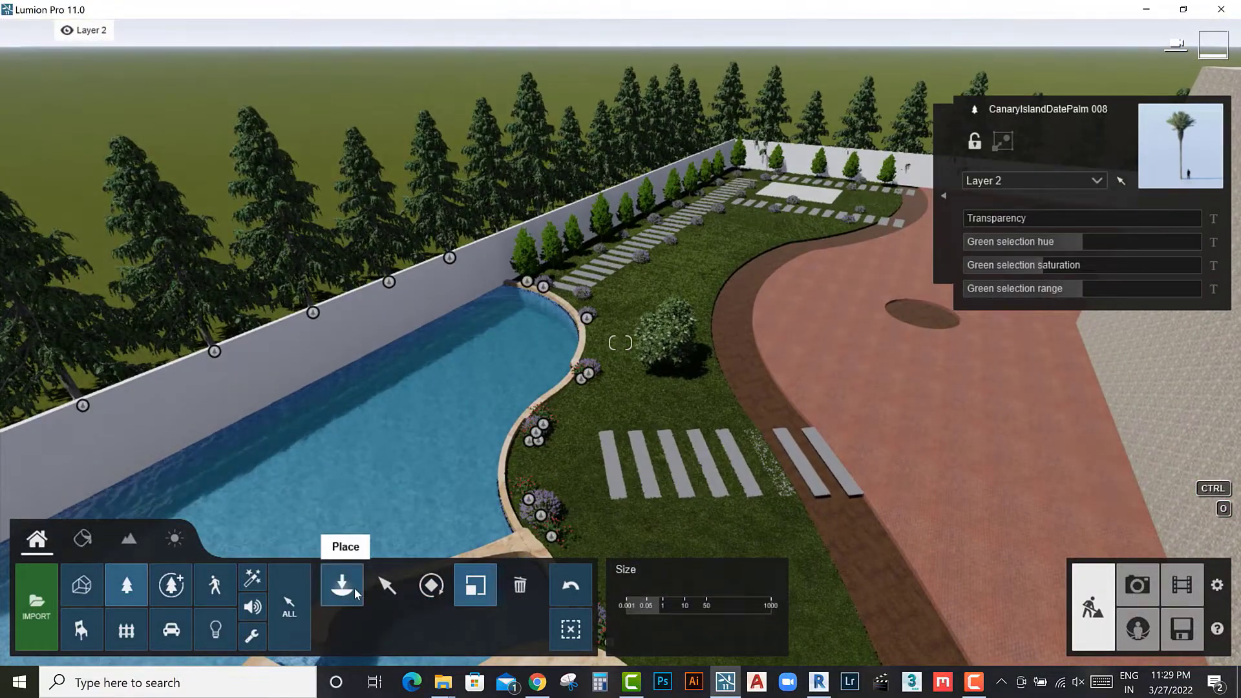
click(357, 594)
Step: Place a small grass clump from Nature page 10 beside the stepping stones, then view the square paving
click(181, 222)
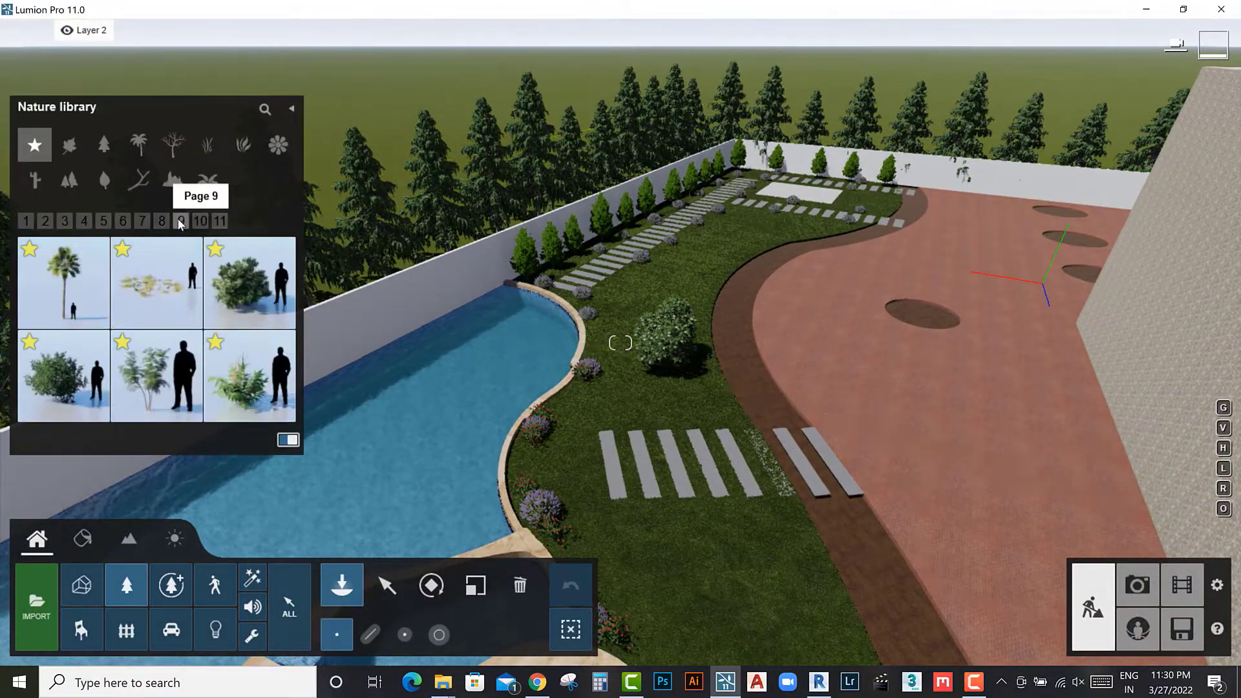
click(200, 221)
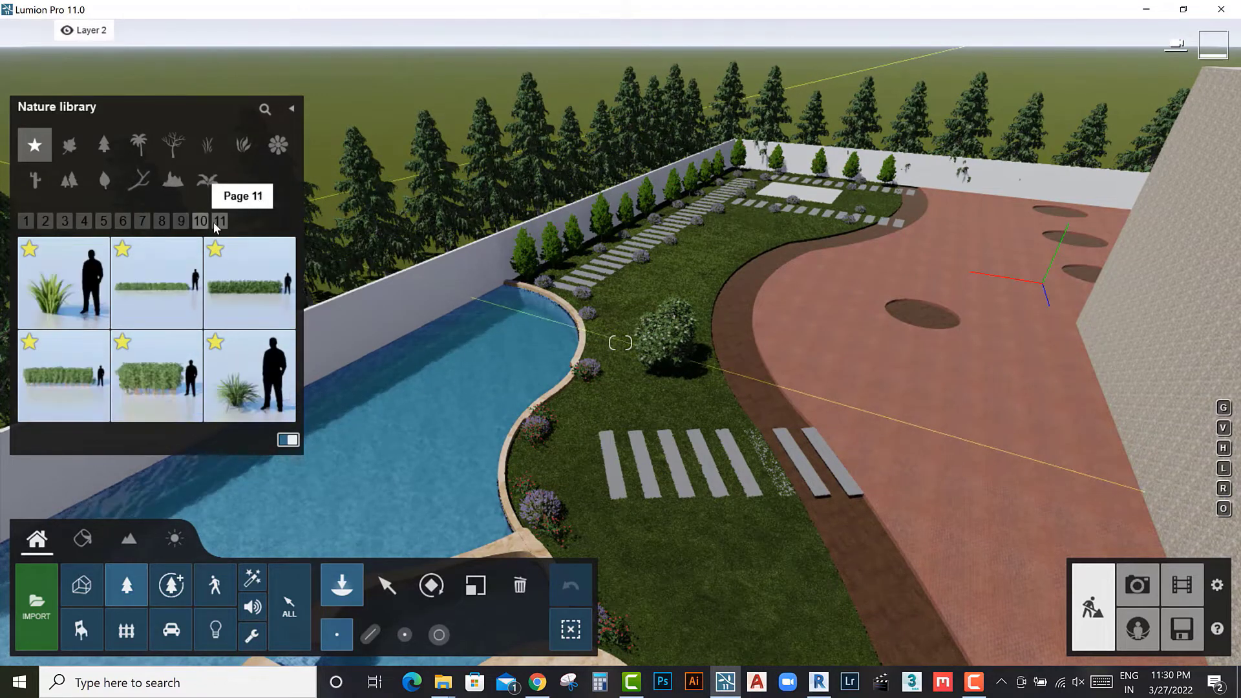
click(234, 352)
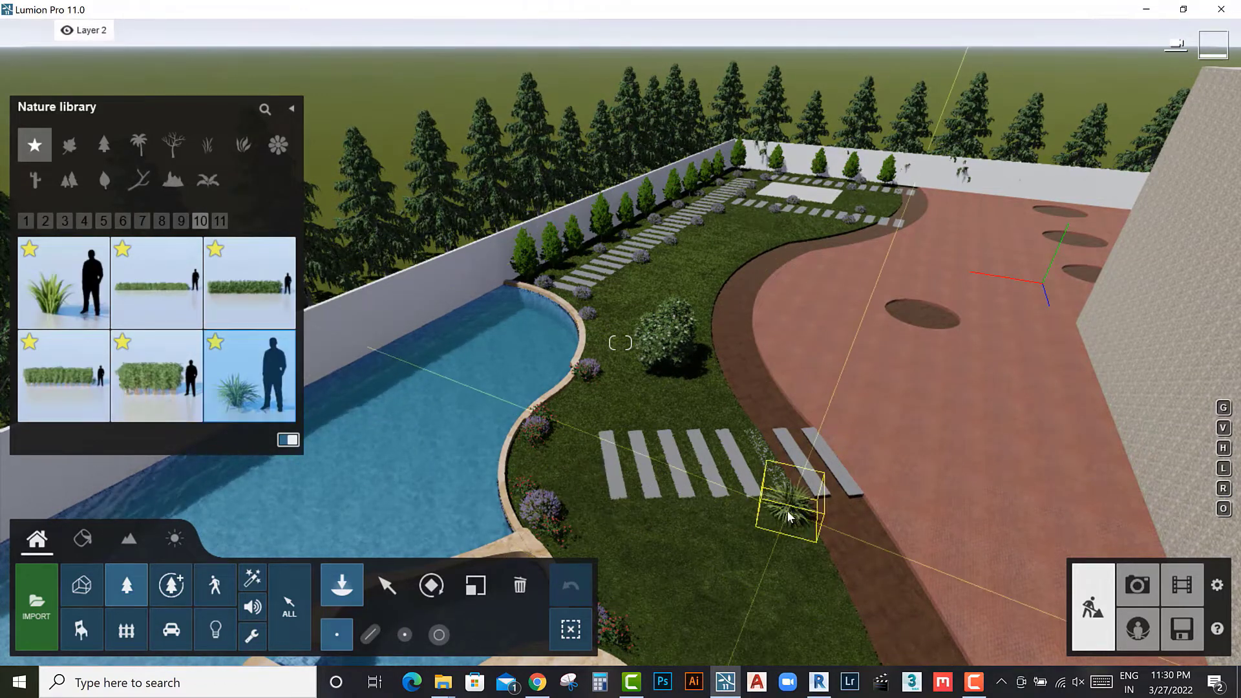
click(787, 511)
middle_drag(774, 543, 716, 523)
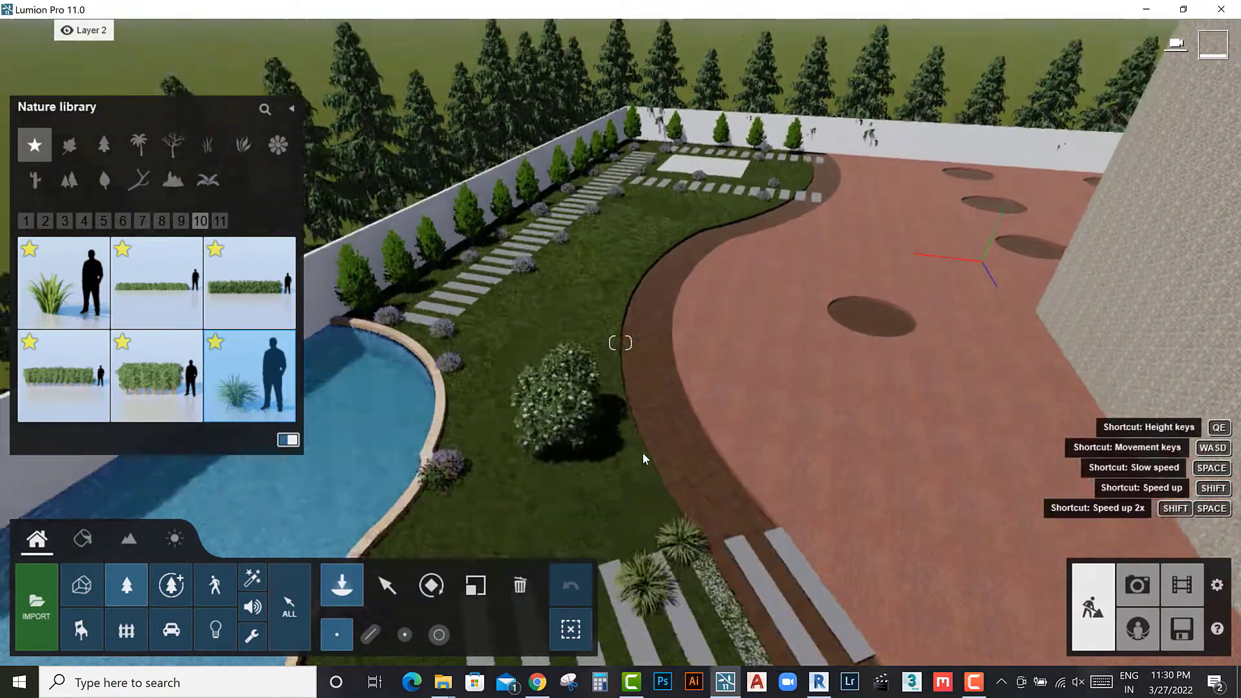
scroll(642, 452, up, 5)
right_drag(726, 414, 661, 477)
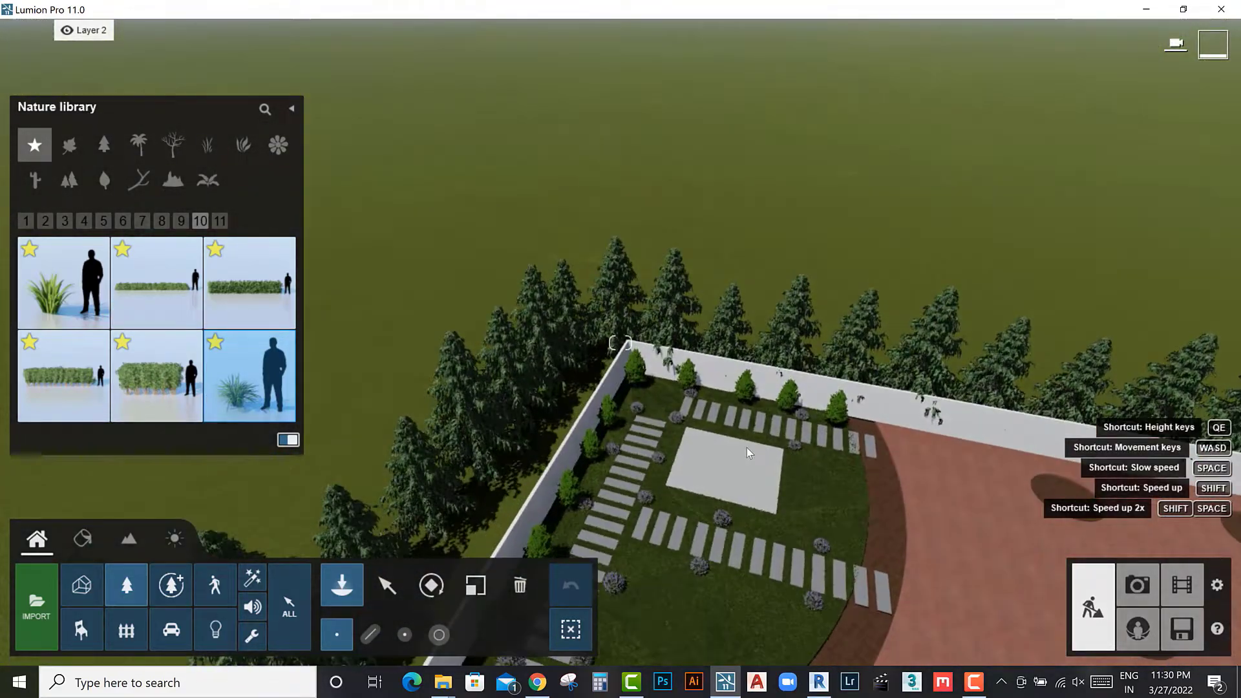
mouse_move(157, 377)
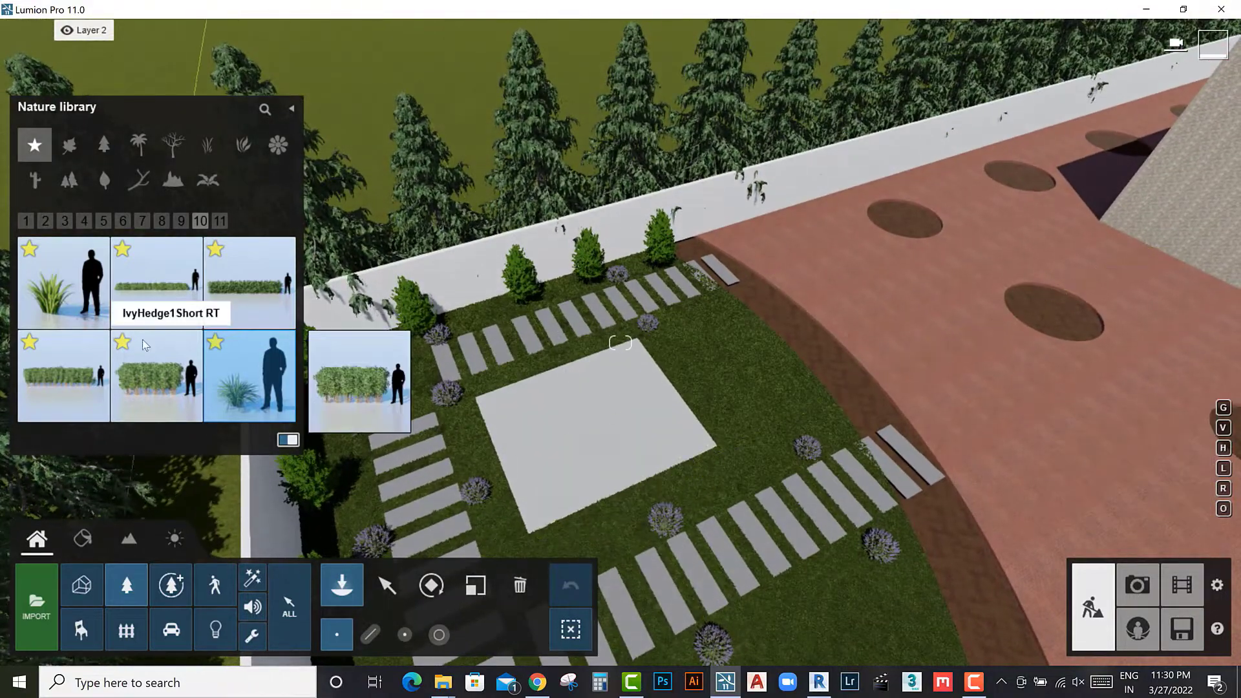
Step: Place an IvyHedge1Long RT hedge behind the square patio, rotated -90° along its edge
click(71, 390)
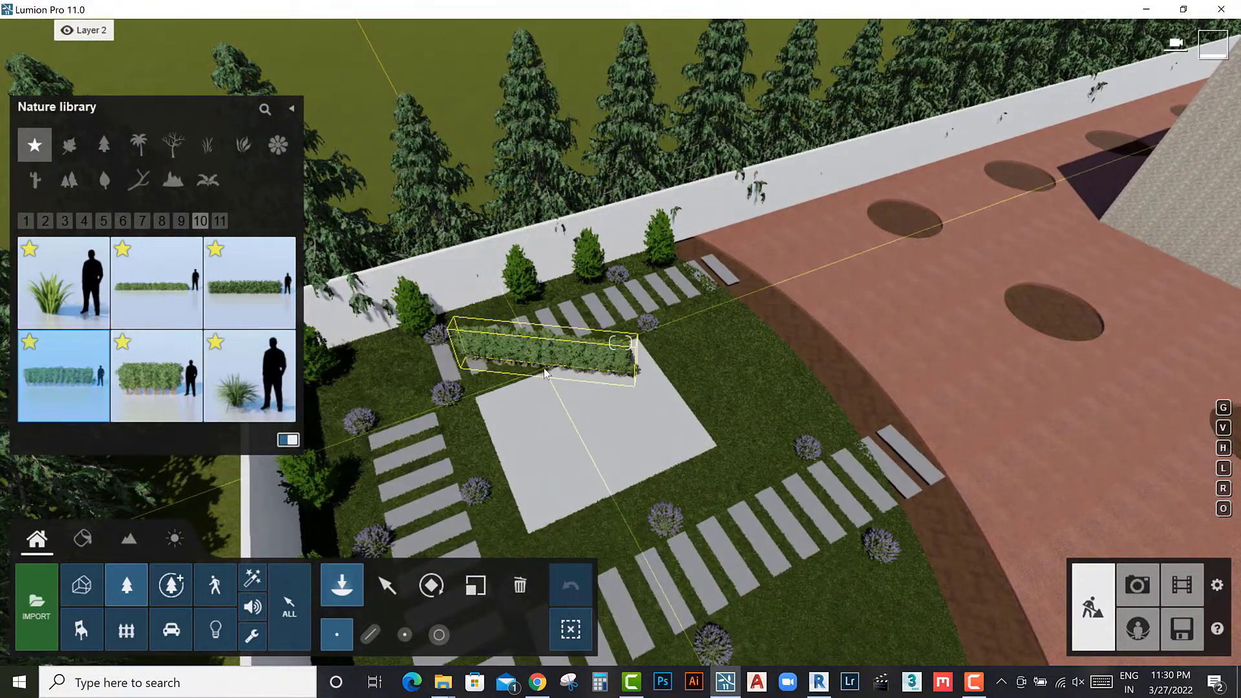
click(544, 374)
click(431, 585)
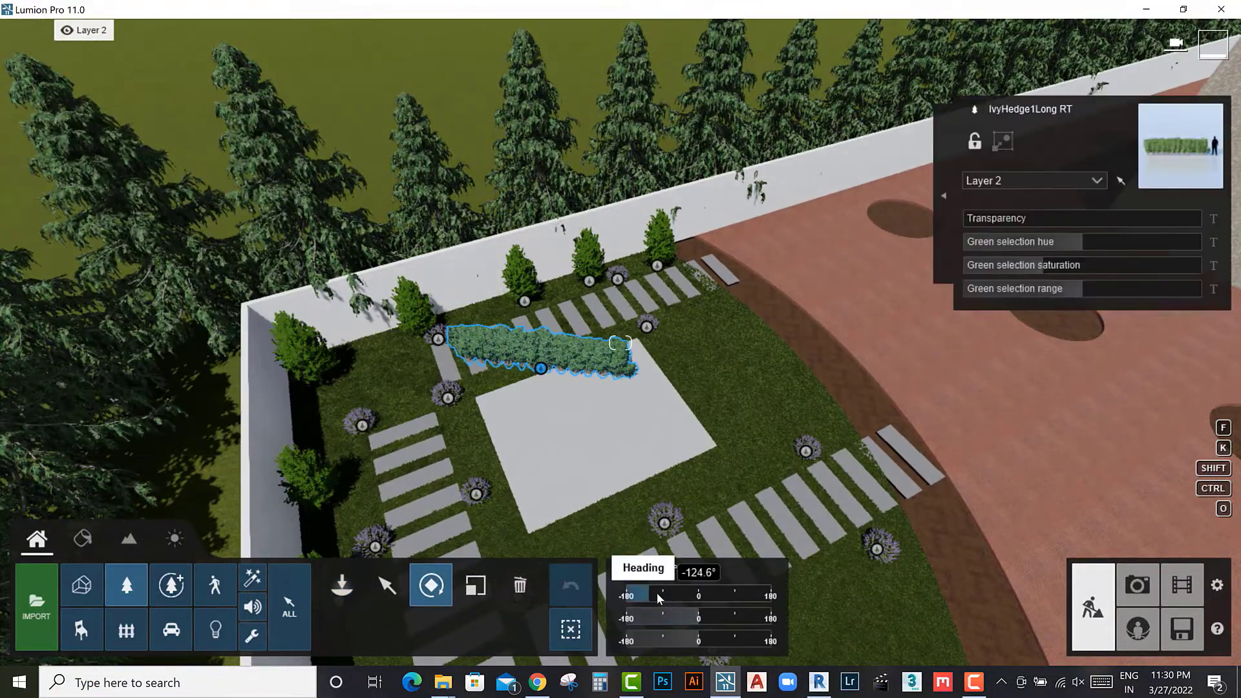
drag(654, 594, 661, 593)
click(387, 584)
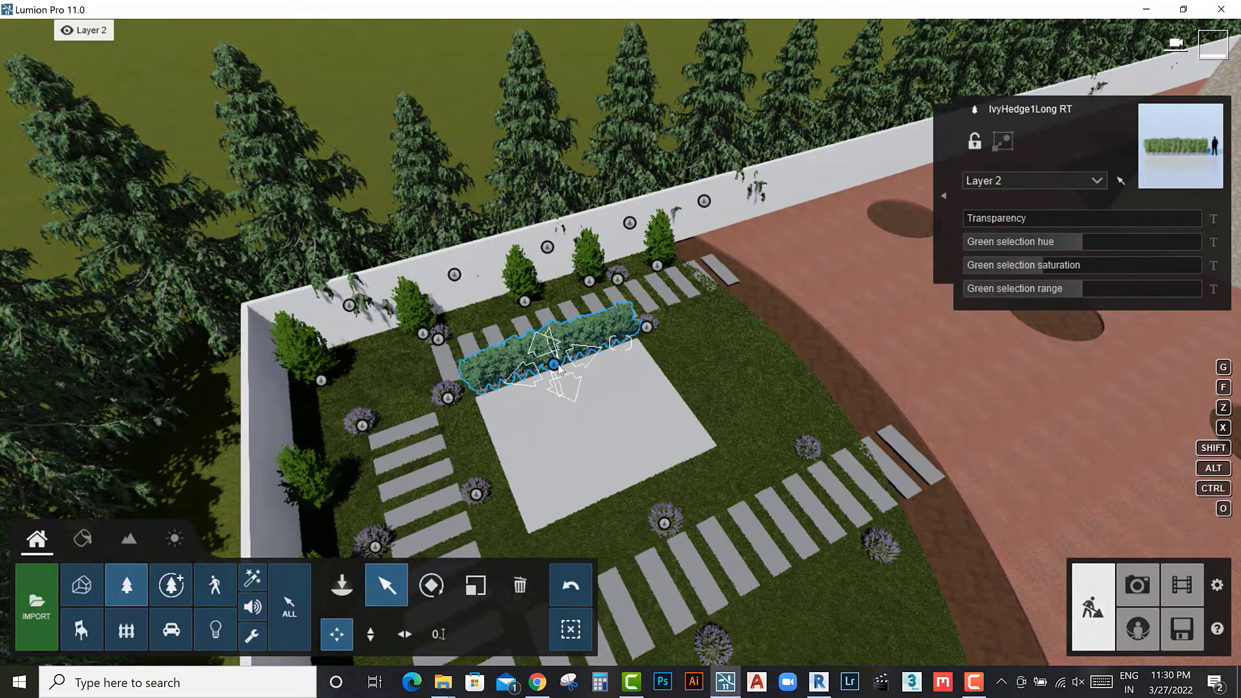
Step: Copy the hedge to the patio's lower-right and left edges, rotating the left copy along the path
drag(555, 366, 650, 517)
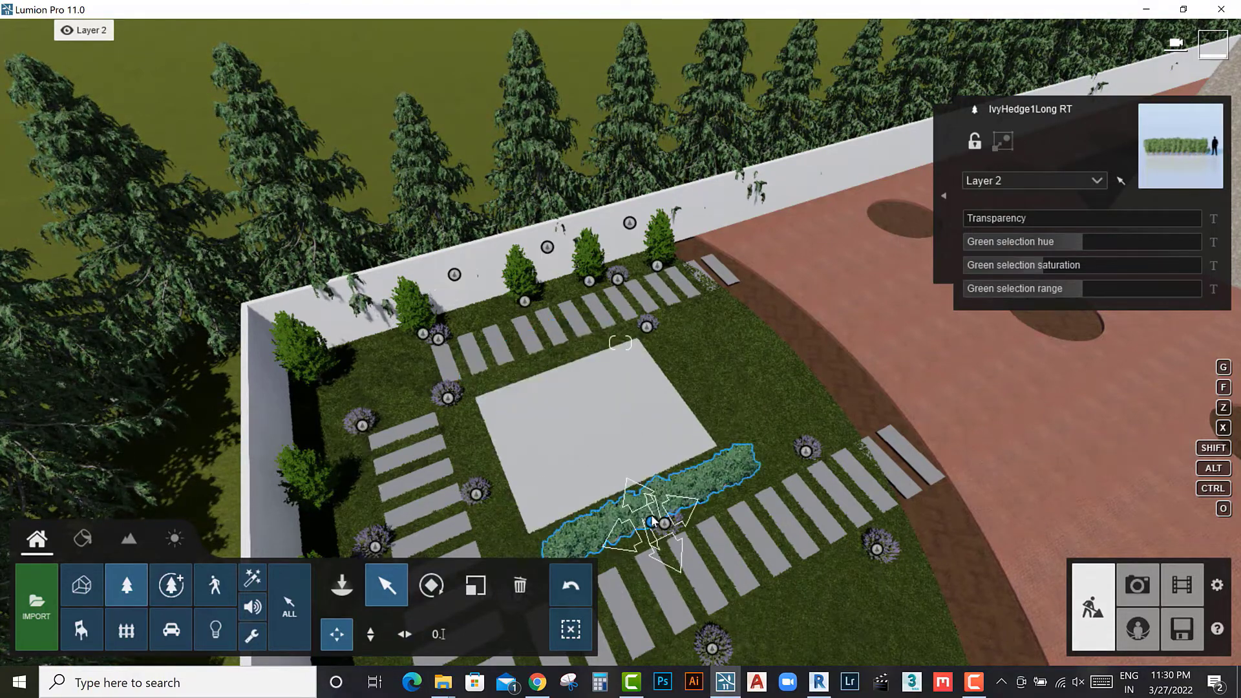
click(585, 587)
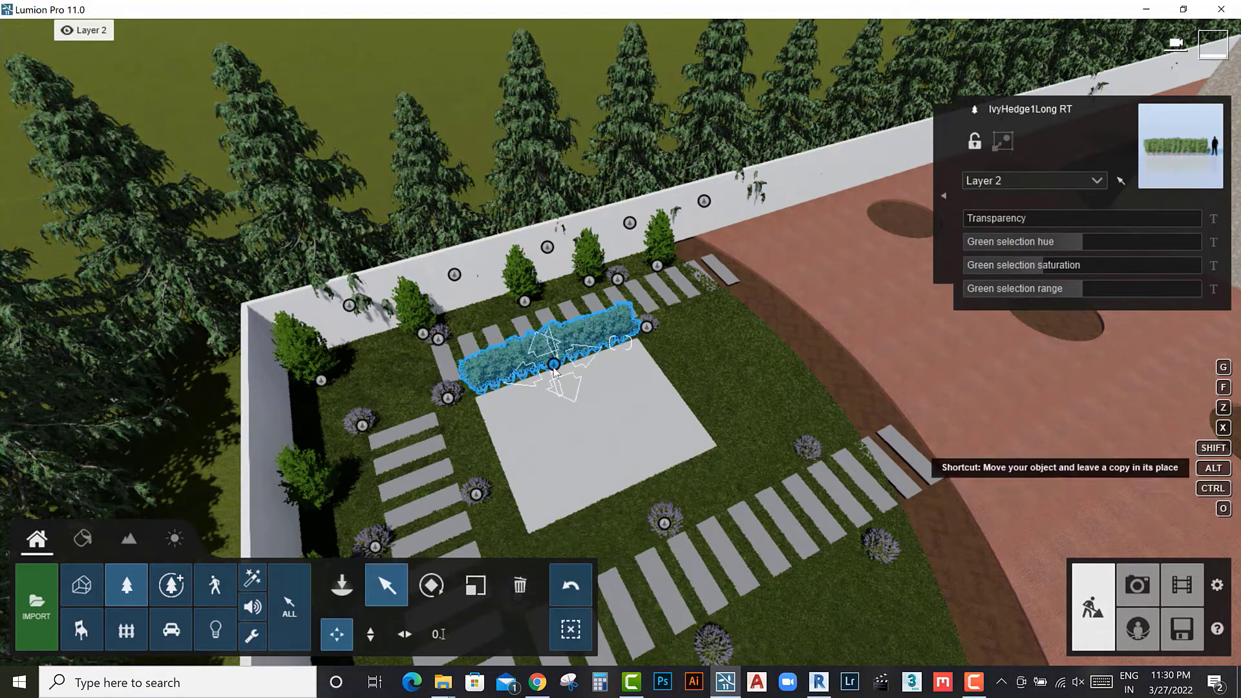
mouse_move(554, 367)
alt+mouse_down()
mouse_move(637, 514)
mouse_move(490, 470)
alt+mouse_up()
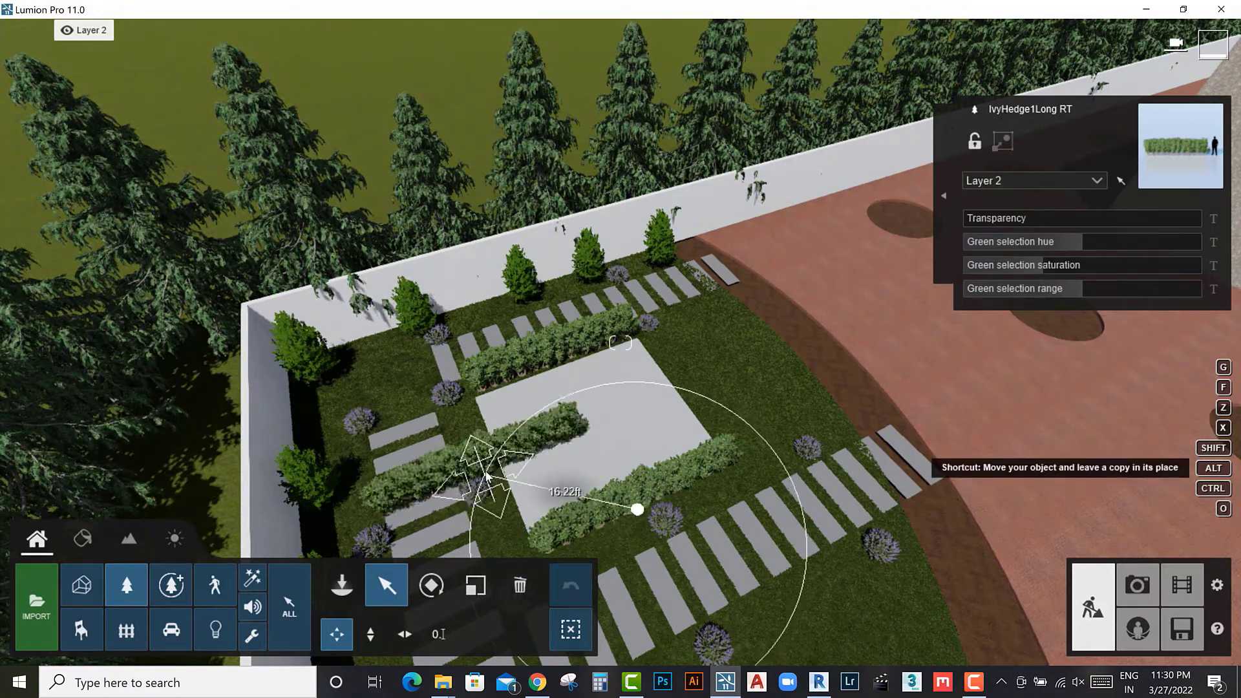
click(451, 592)
drag(672, 593, 698, 595)
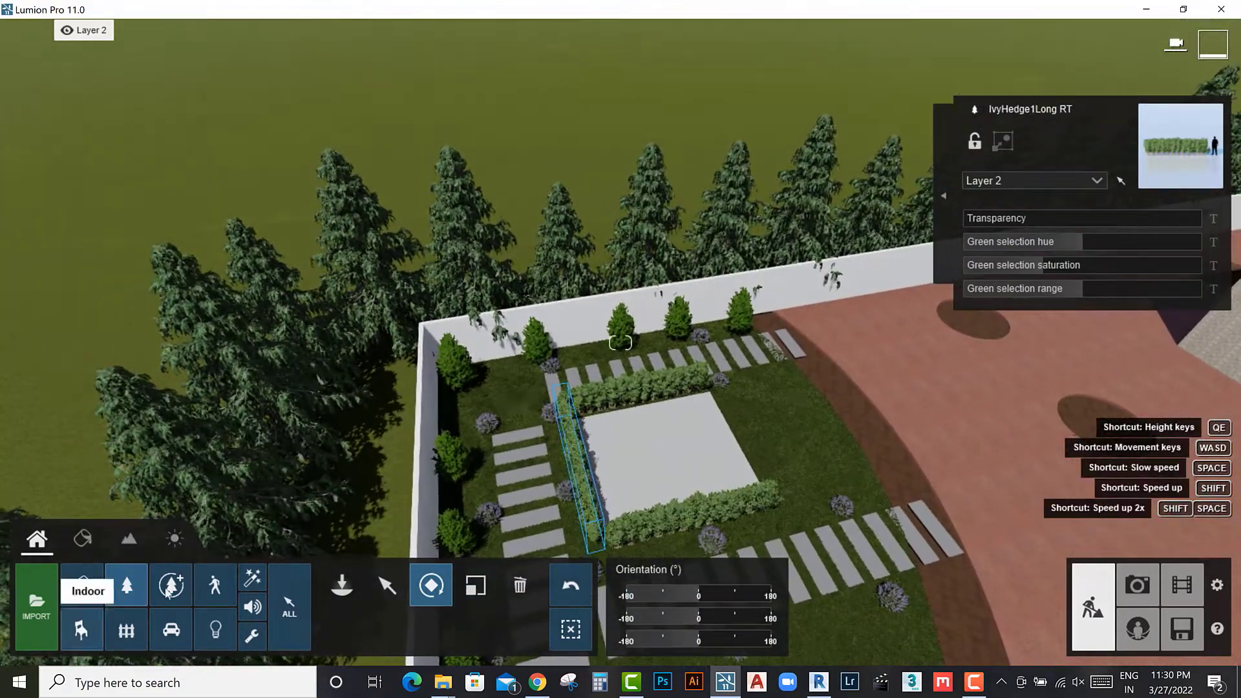
Step: Select the Little Jess Dianella plant and move the view closer over the garden corner
click(126, 585)
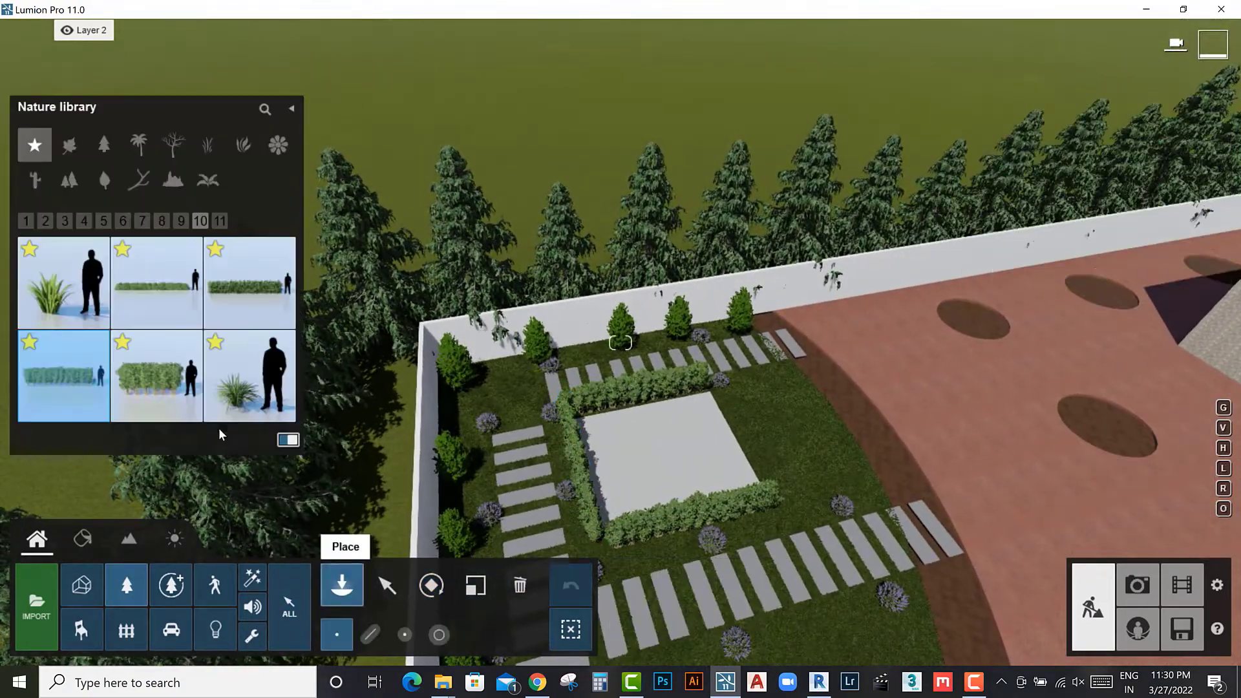
click(250, 408)
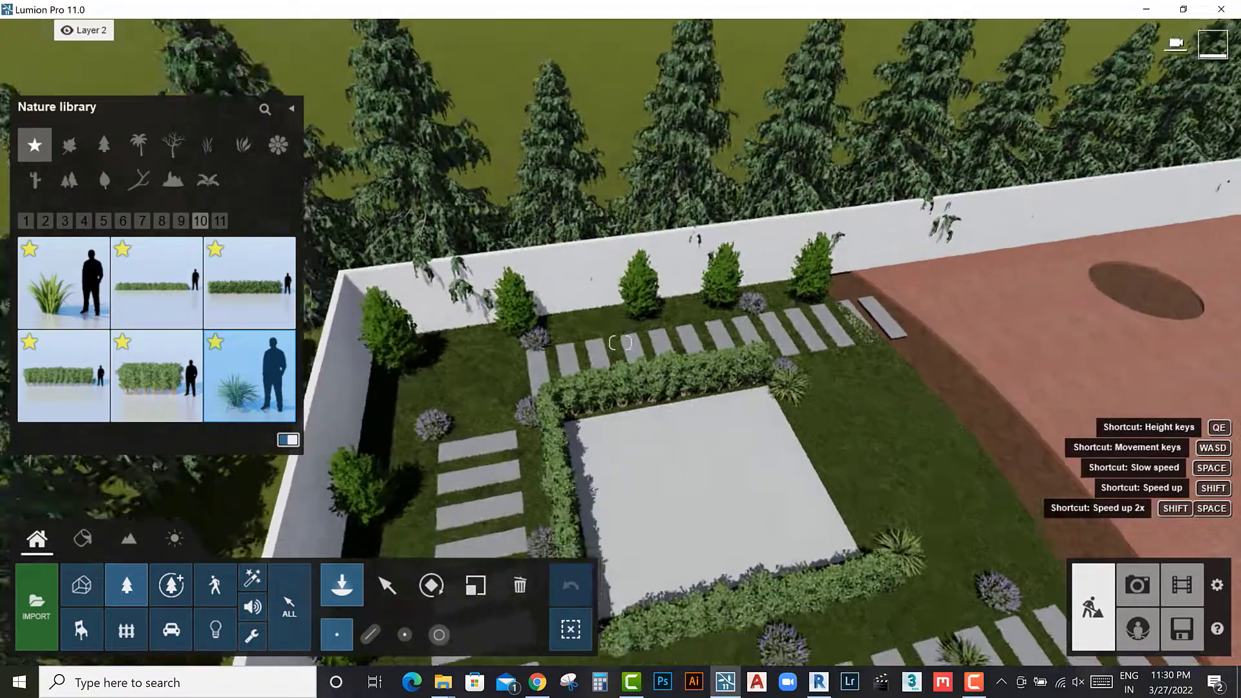
right_drag(816, 553, 127, 207)
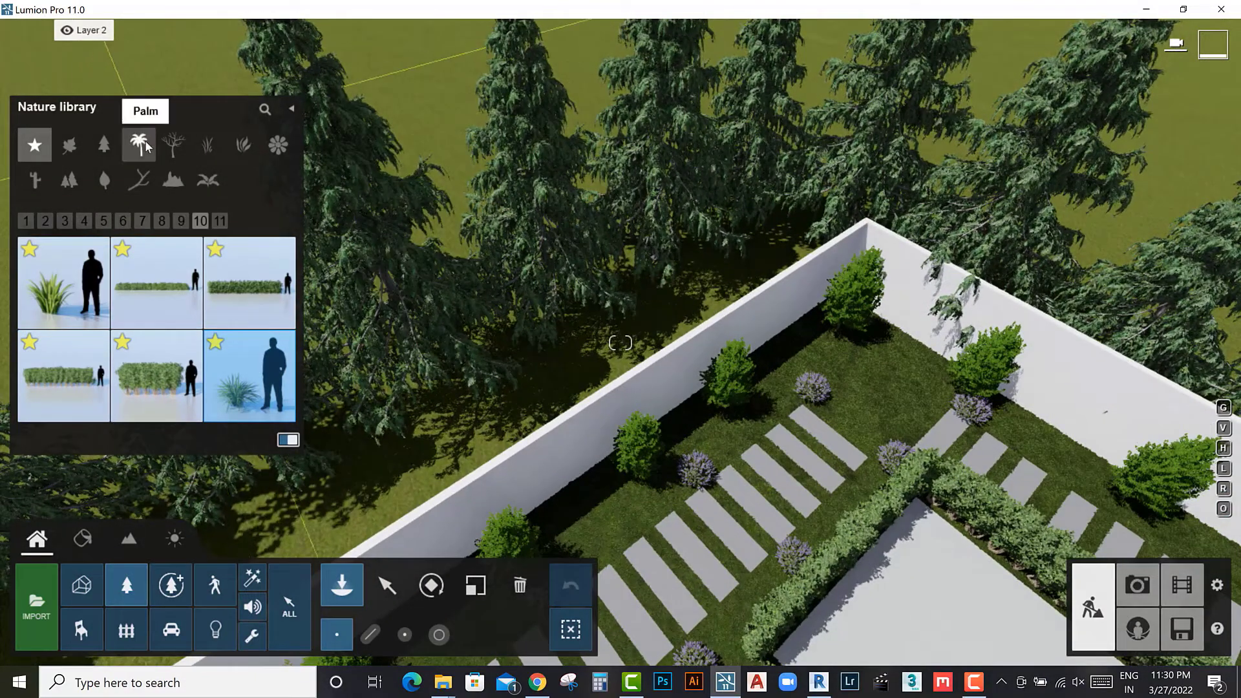
Step: Browse palm pages 4–15, previewing a small fan palm, SabalPalmettoV2 RT and a multi-trunk palm
click(139, 144)
click(98, 220)
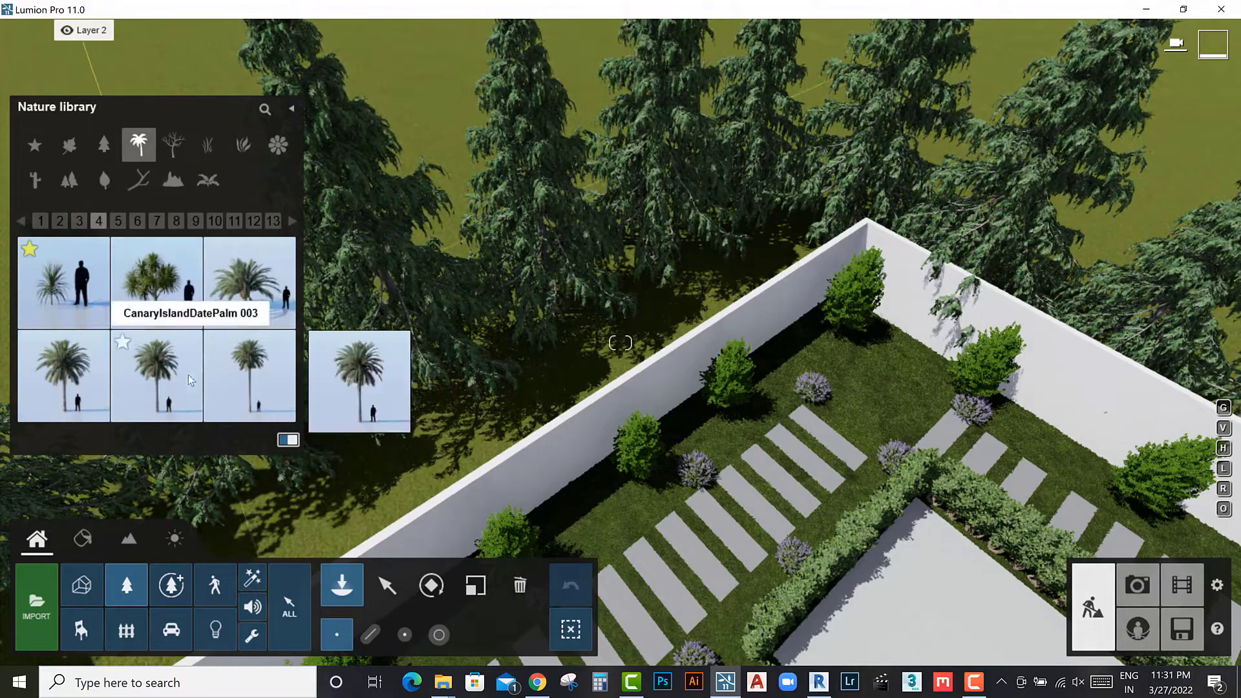
click(117, 220)
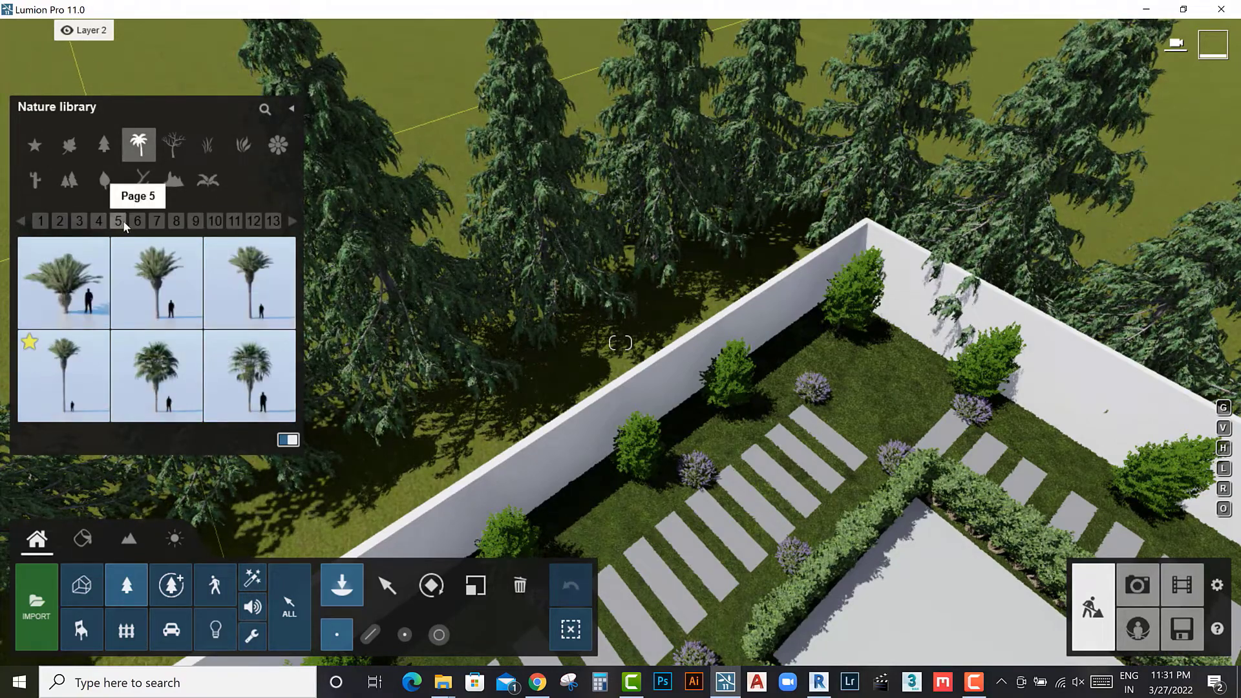
click(140, 221)
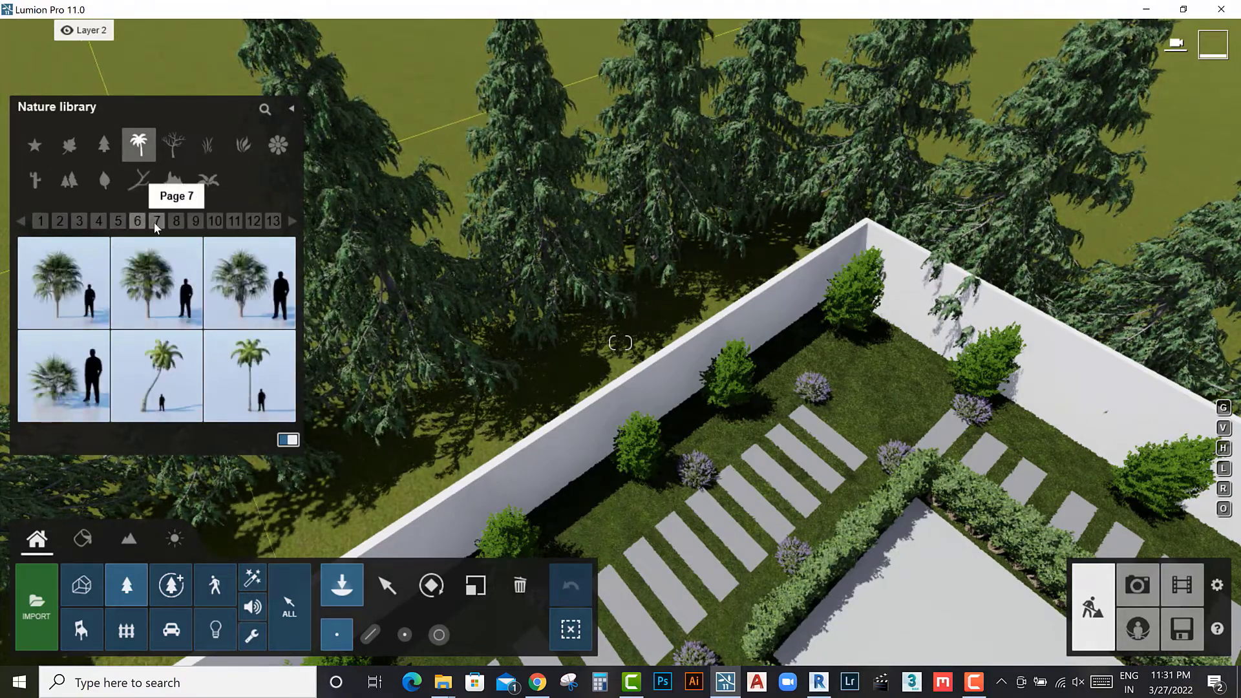
click(156, 221)
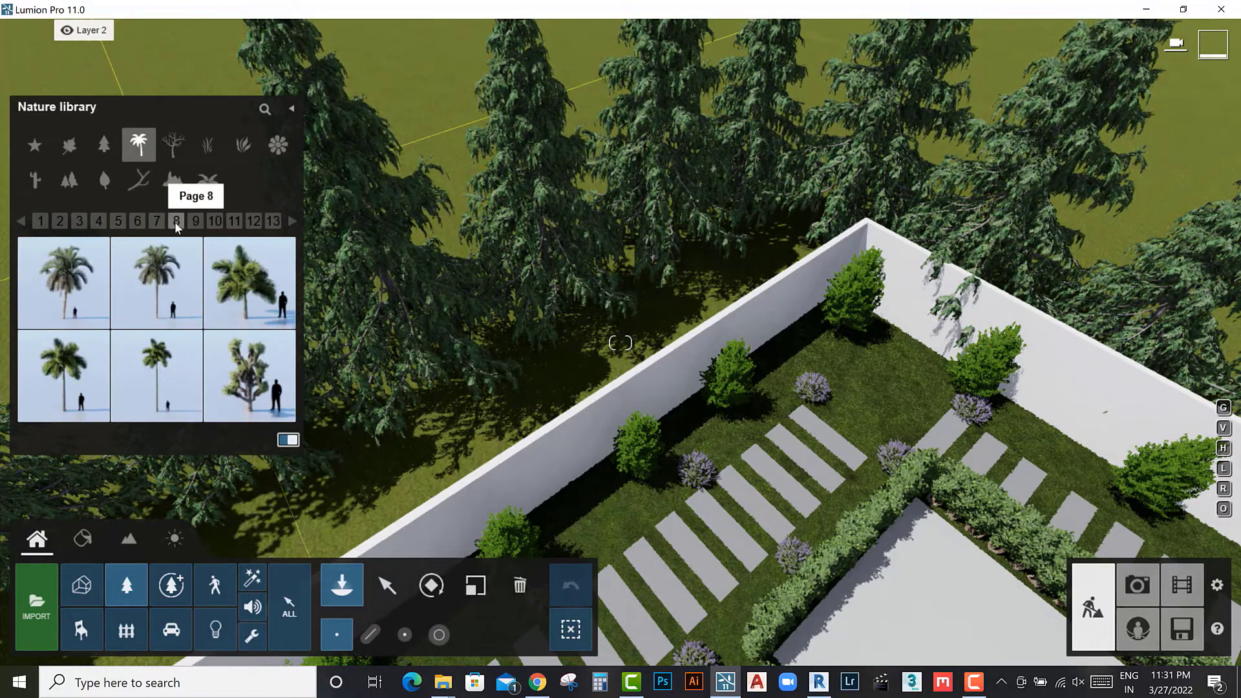
click(194, 221)
click(214, 223)
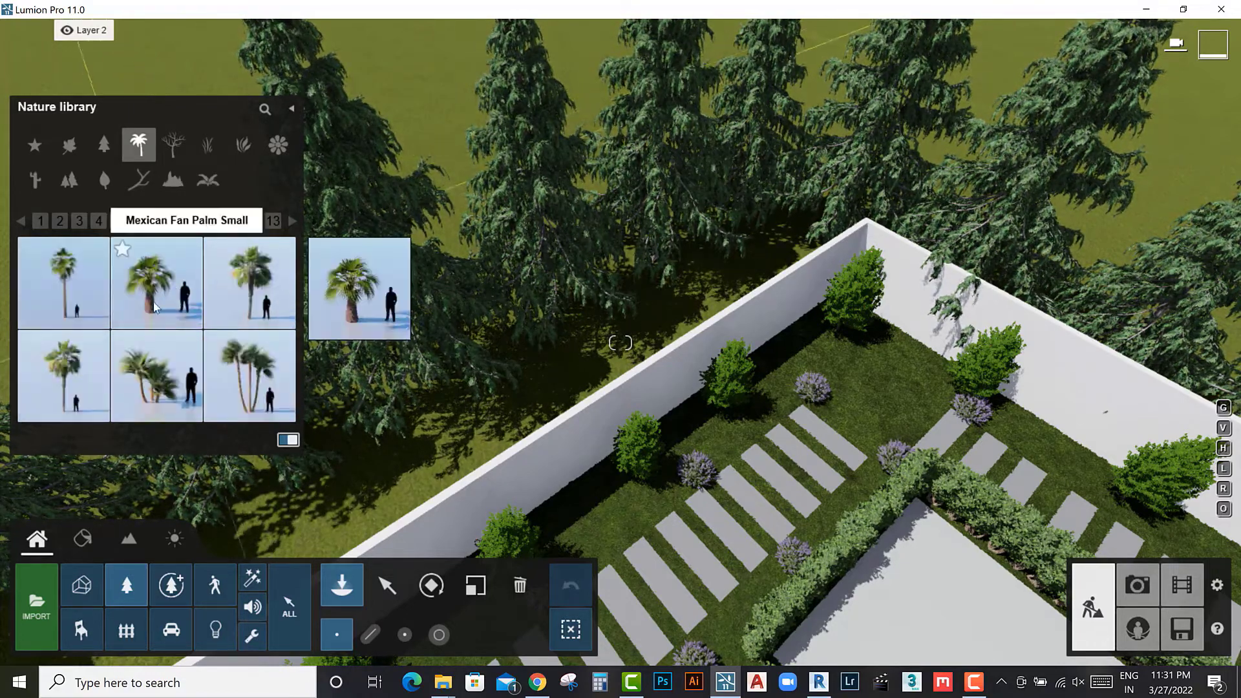
click(156, 283)
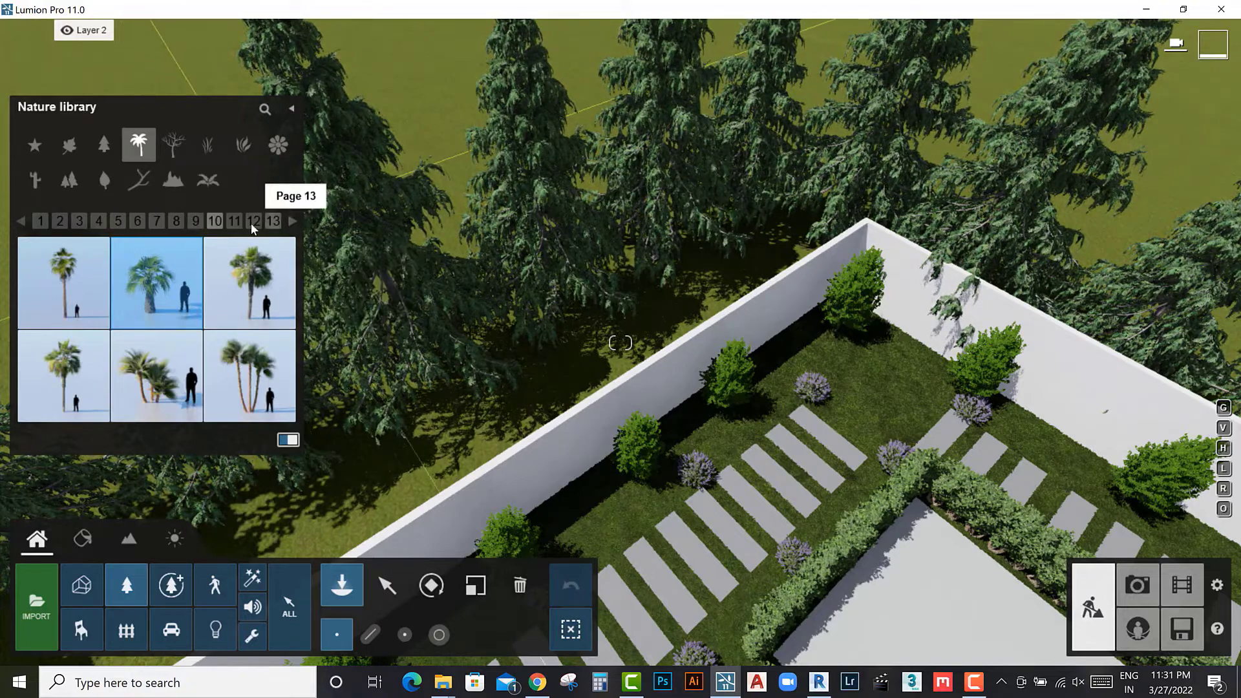
click(236, 222)
click(258, 221)
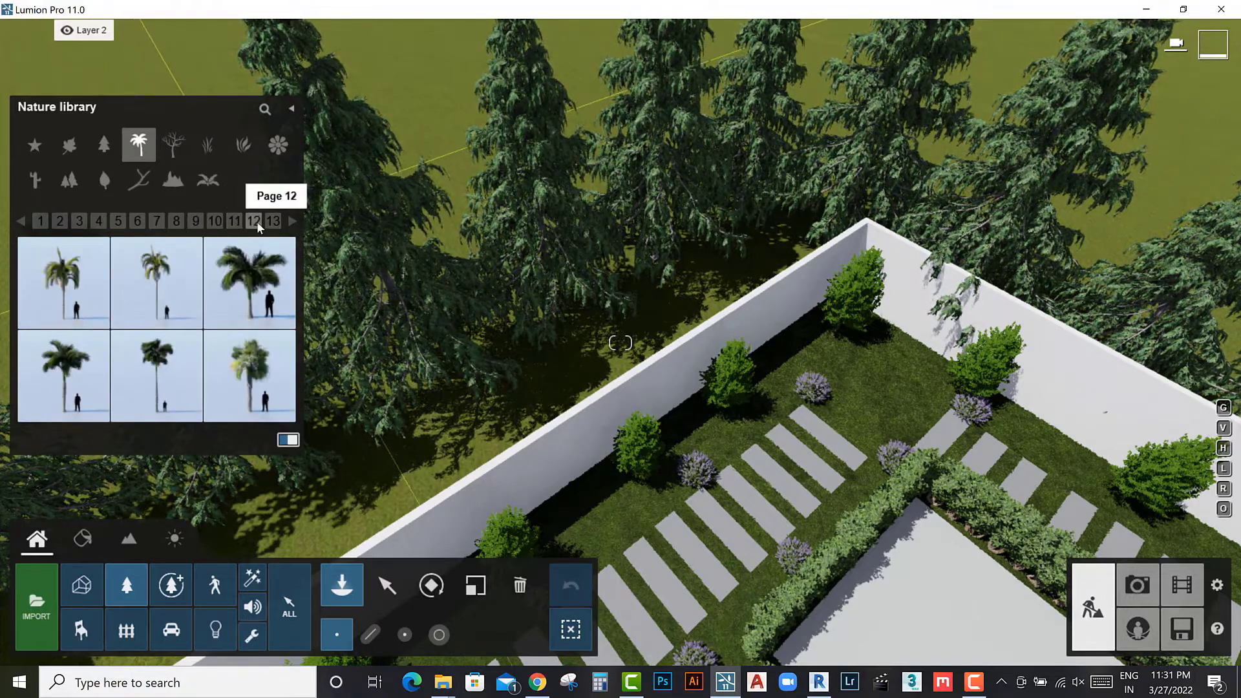
click(273, 222)
mouse_move(63, 282)
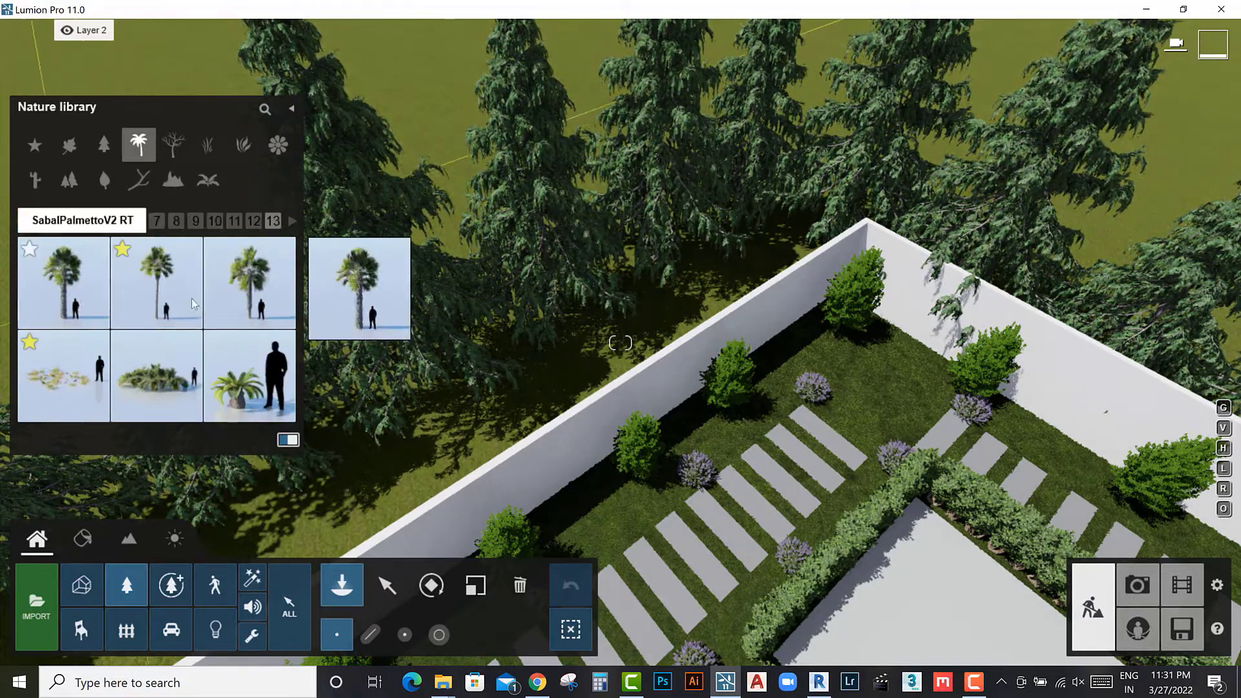
click(84, 309)
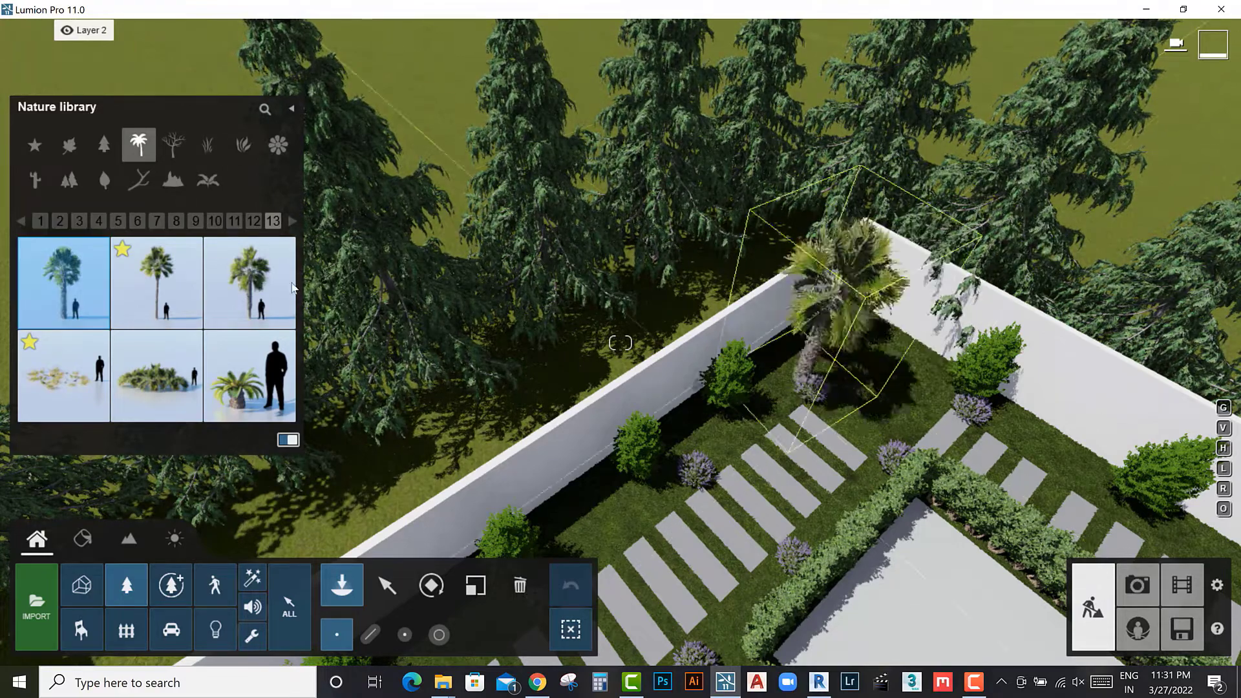
click(273, 220)
mouse_move(156, 281)
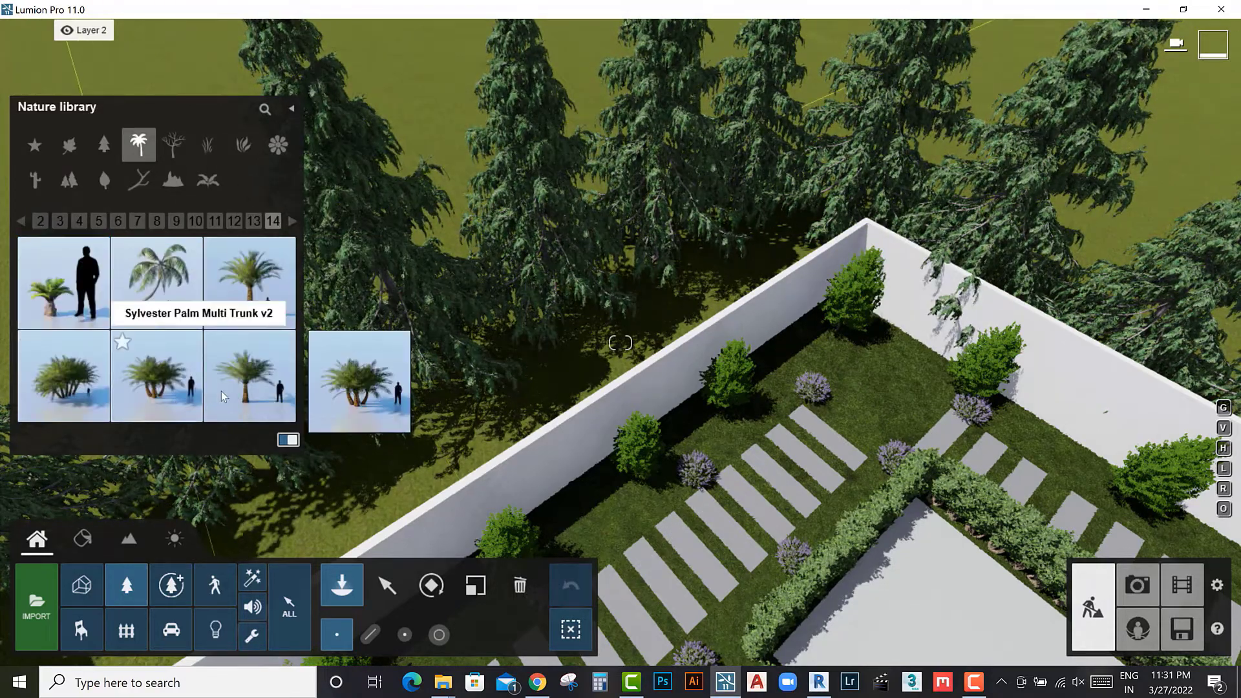
click(239, 384)
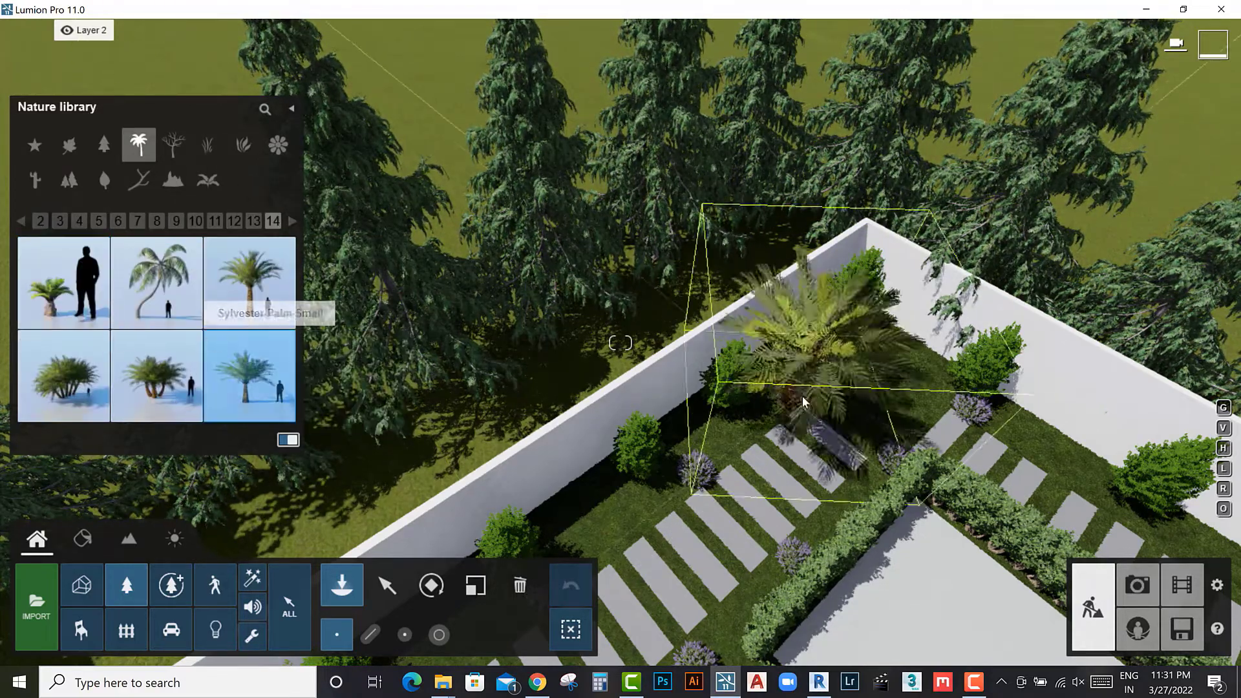
click(288, 222)
Step: Choose the Mexican Fan Palm Small and plant it in the bed by the corner wall
click(13, 220)
click(14, 219)
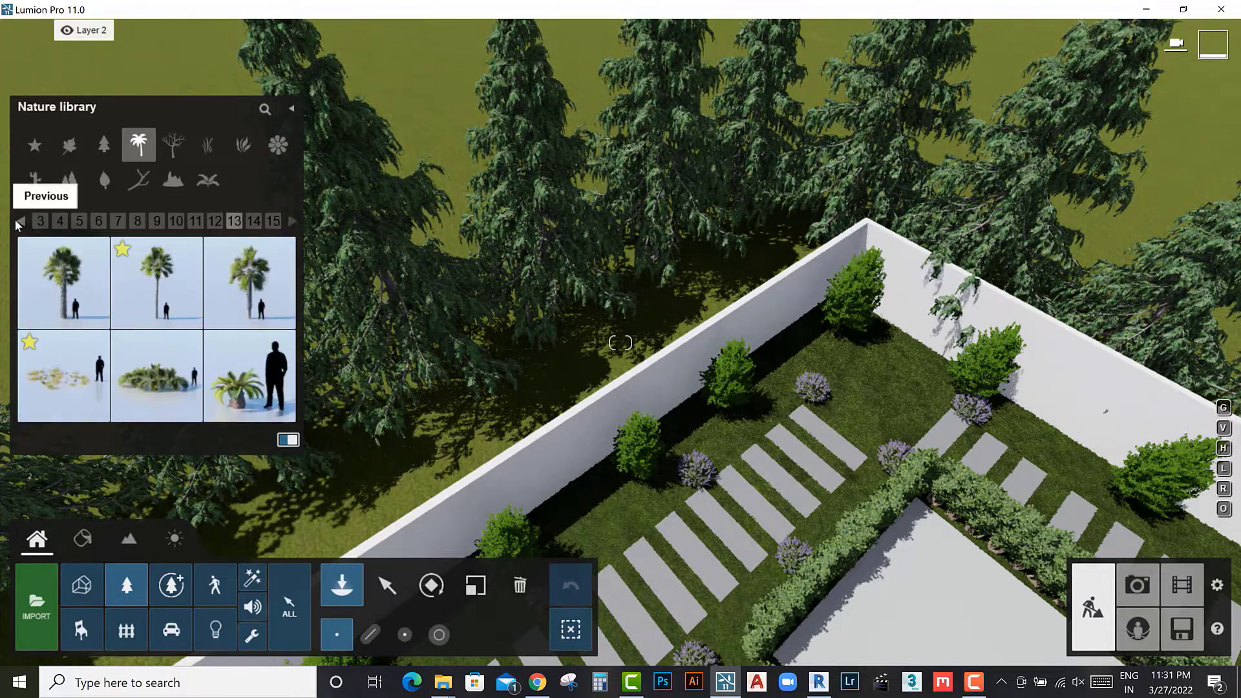
click(15, 219)
mouse_move(157, 283)
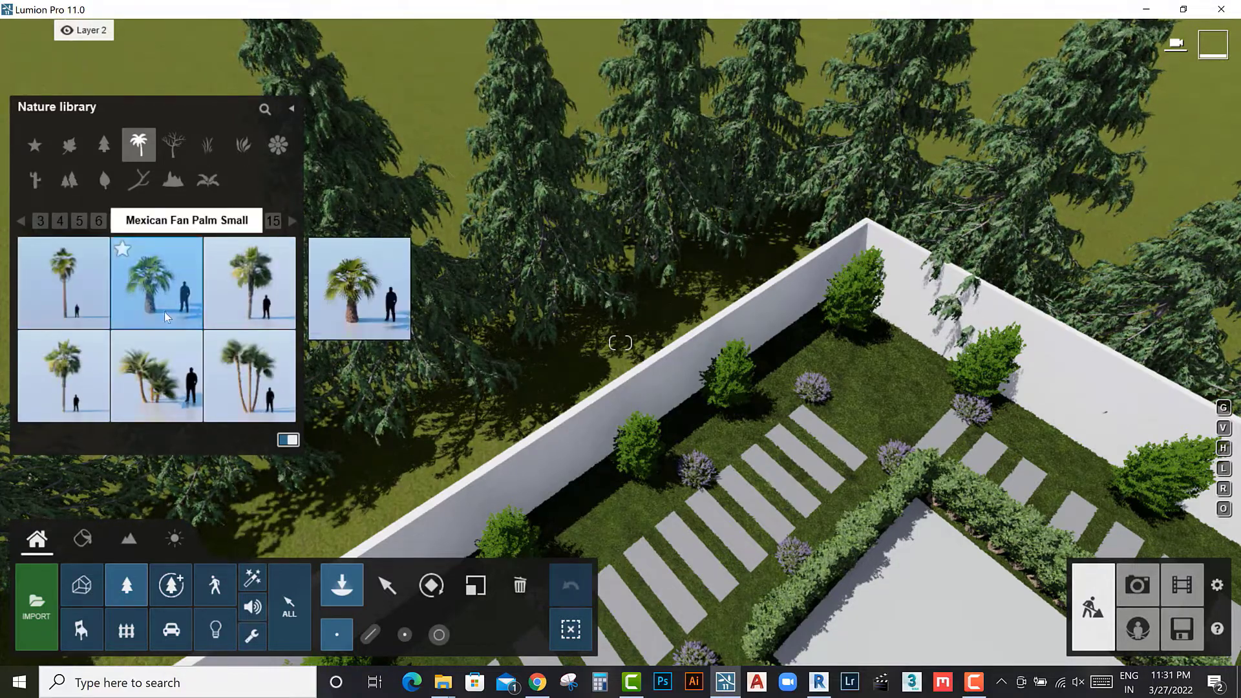
click(164, 311)
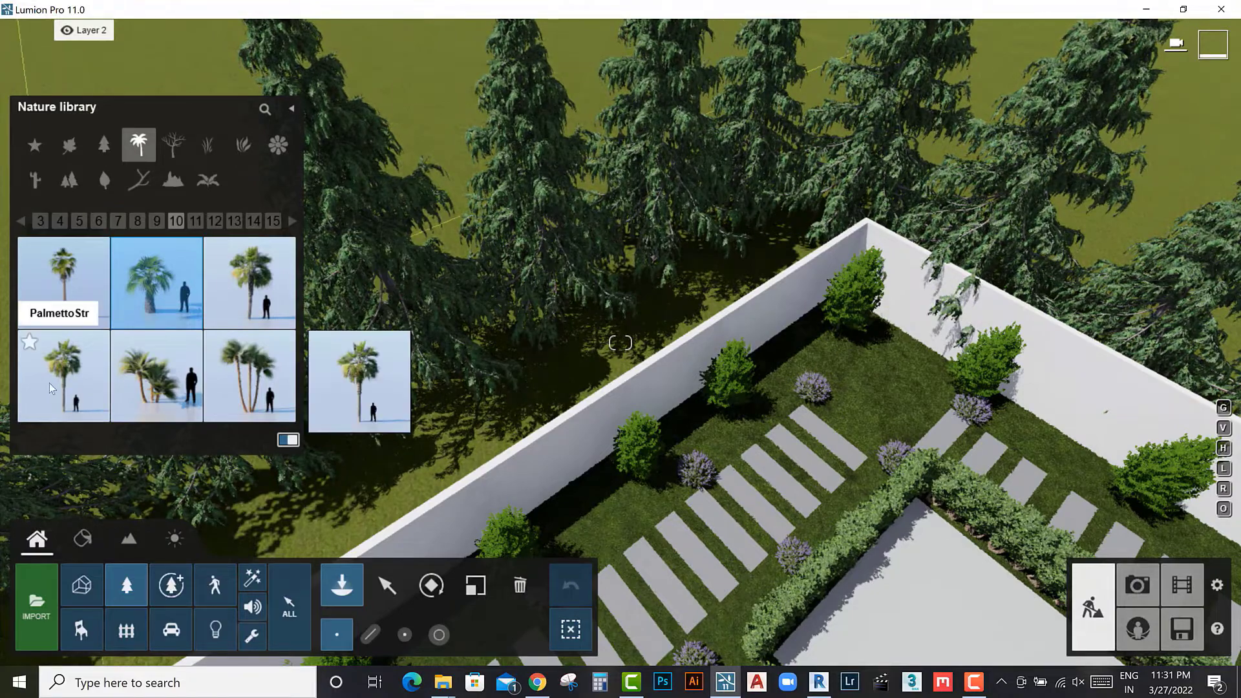
click(22, 221)
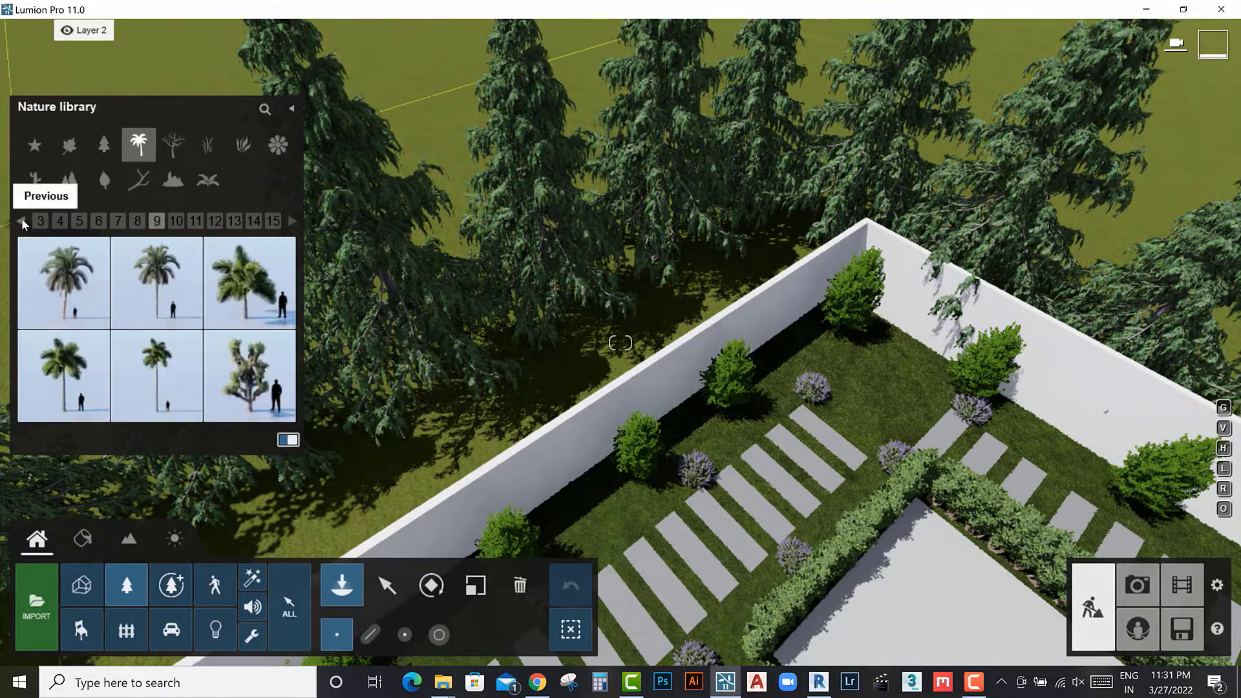
click(22, 221)
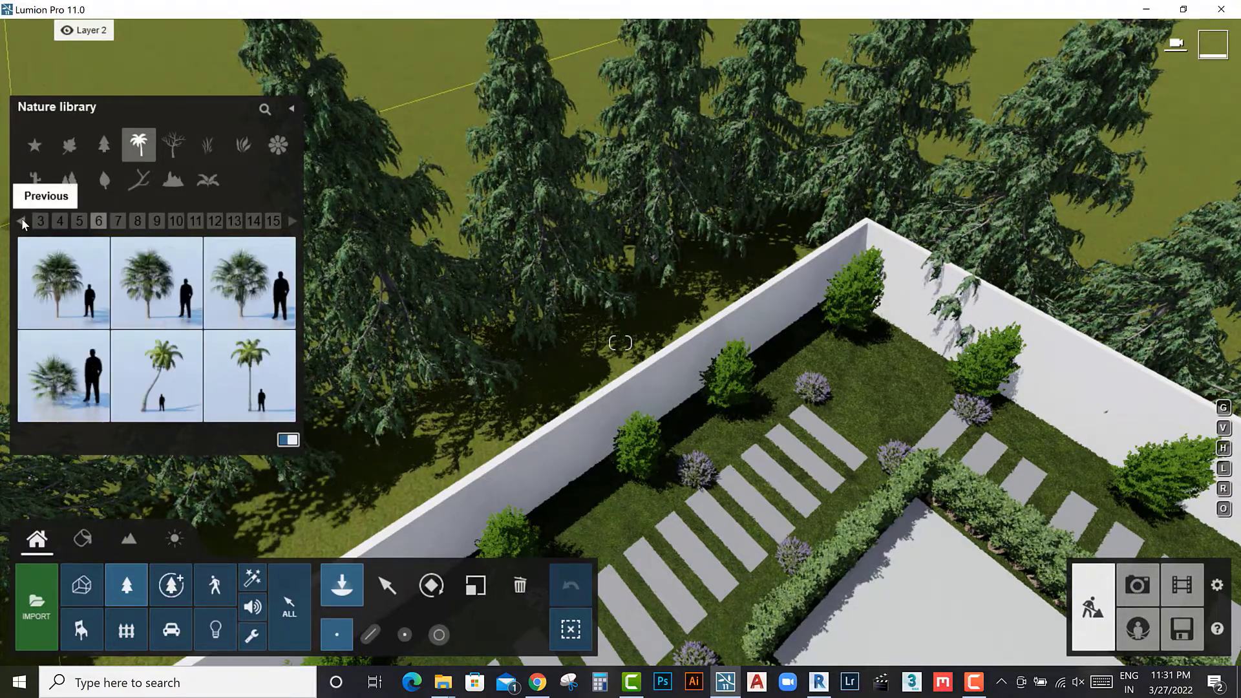
click(22, 221)
click(22, 221)
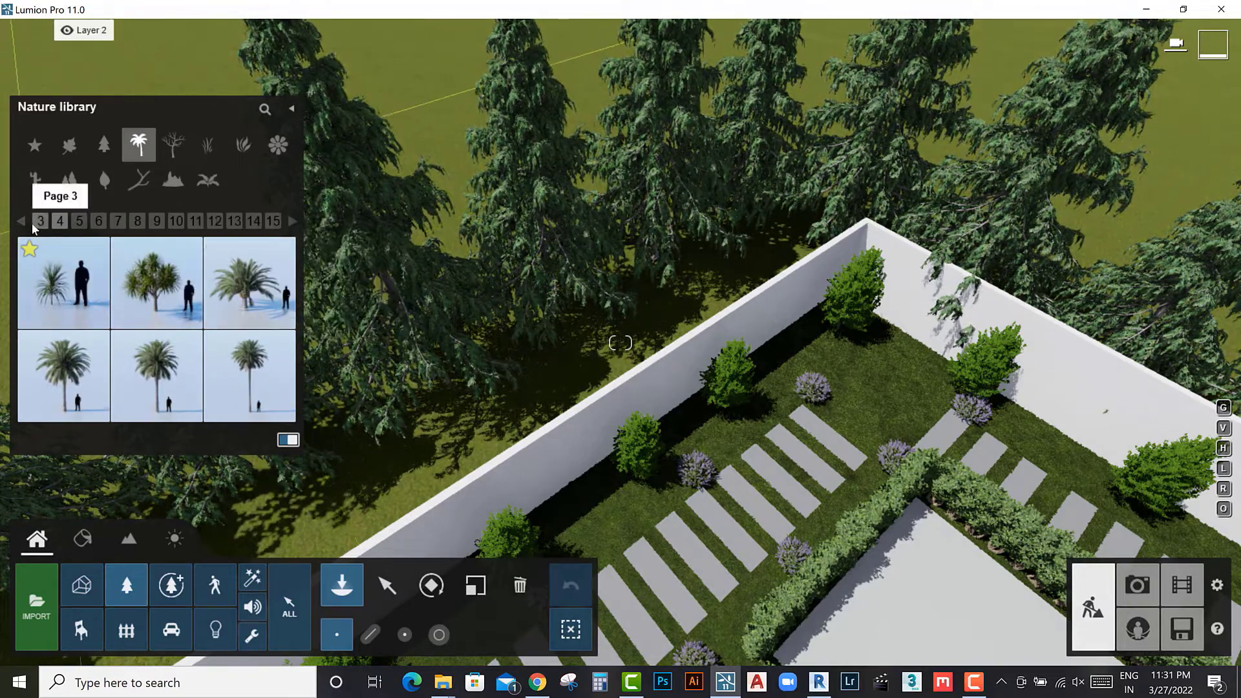
click(25, 222)
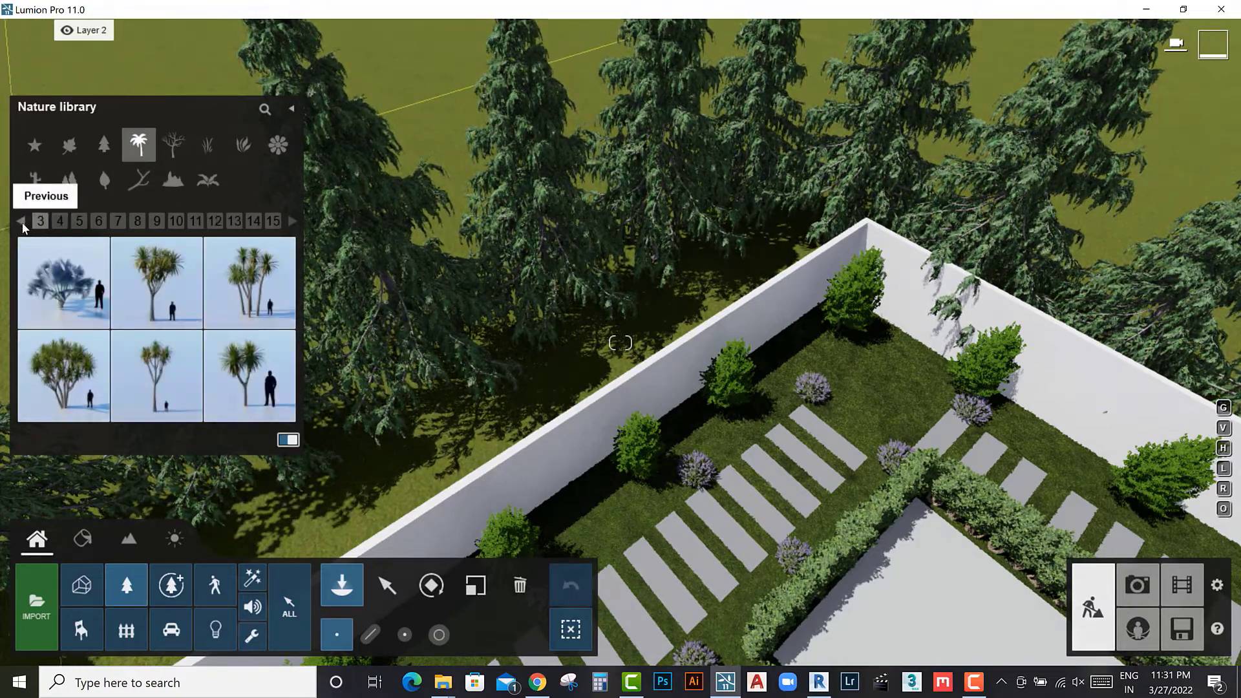
click(23, 223)
click(22, 223)
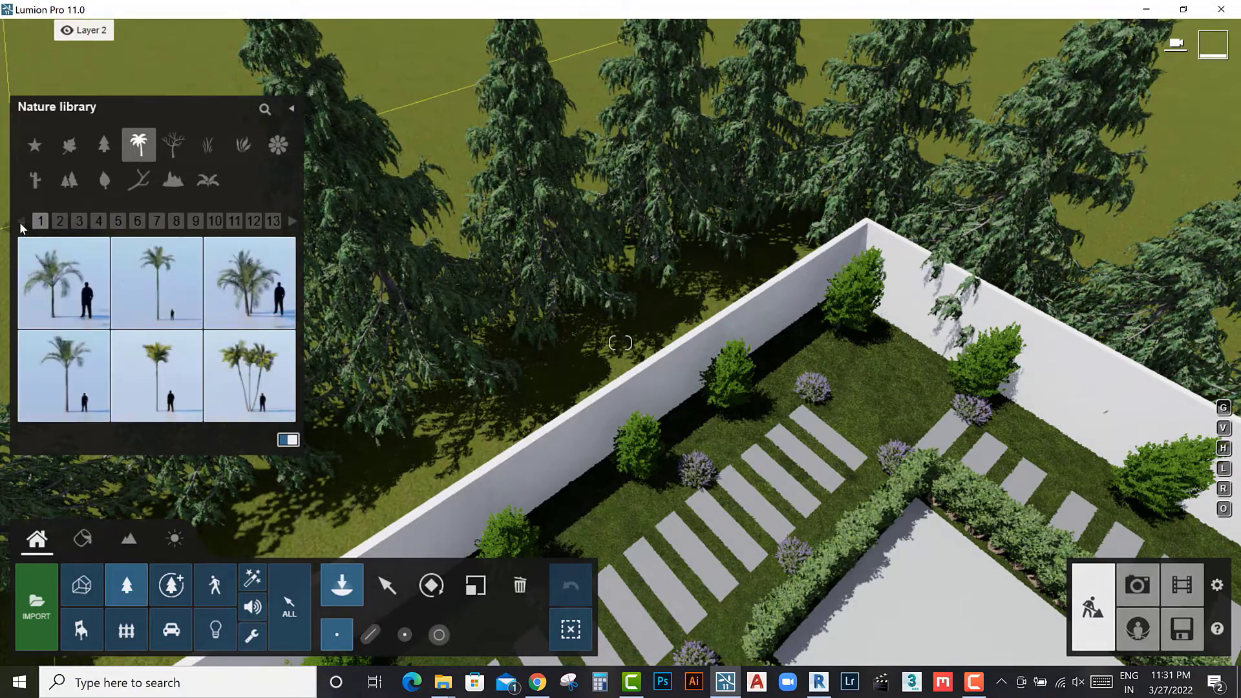
click(289, 224)
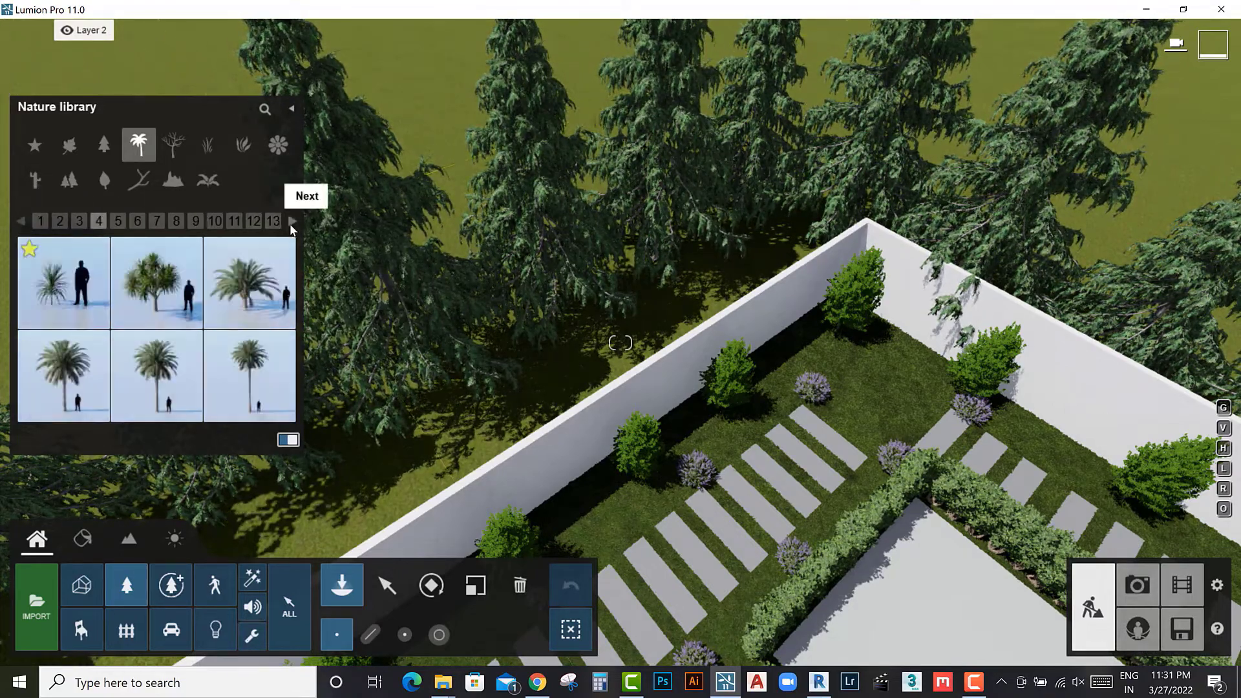
click(289, 224)
click(292, 221)
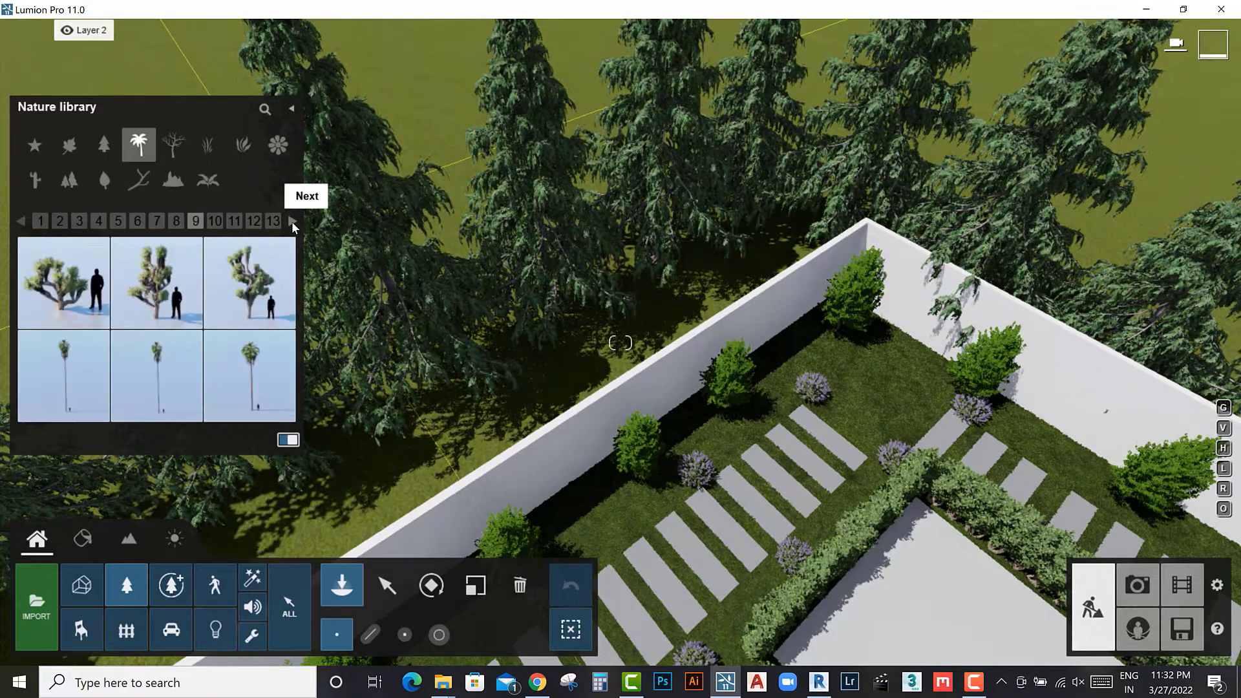
click(292, 222)
click(895, 368)
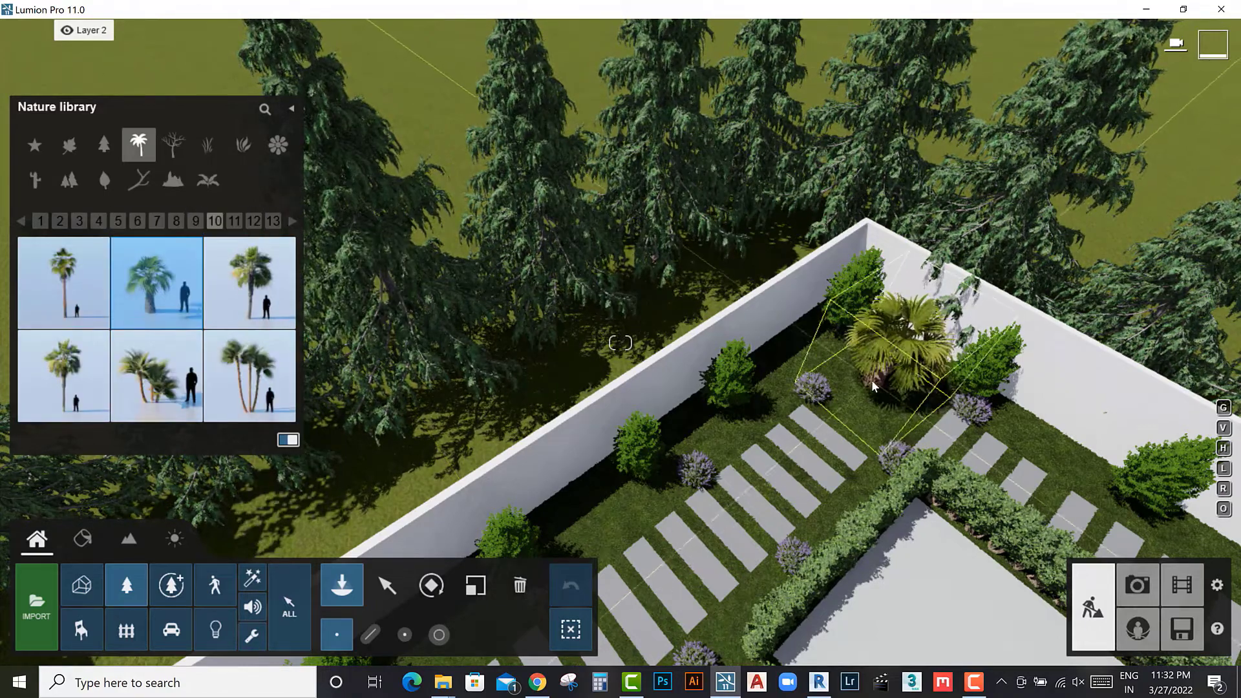
Step: Plant three more fan palms: on the lawn, below the round platform, and beside the back wall
click(469, 594)
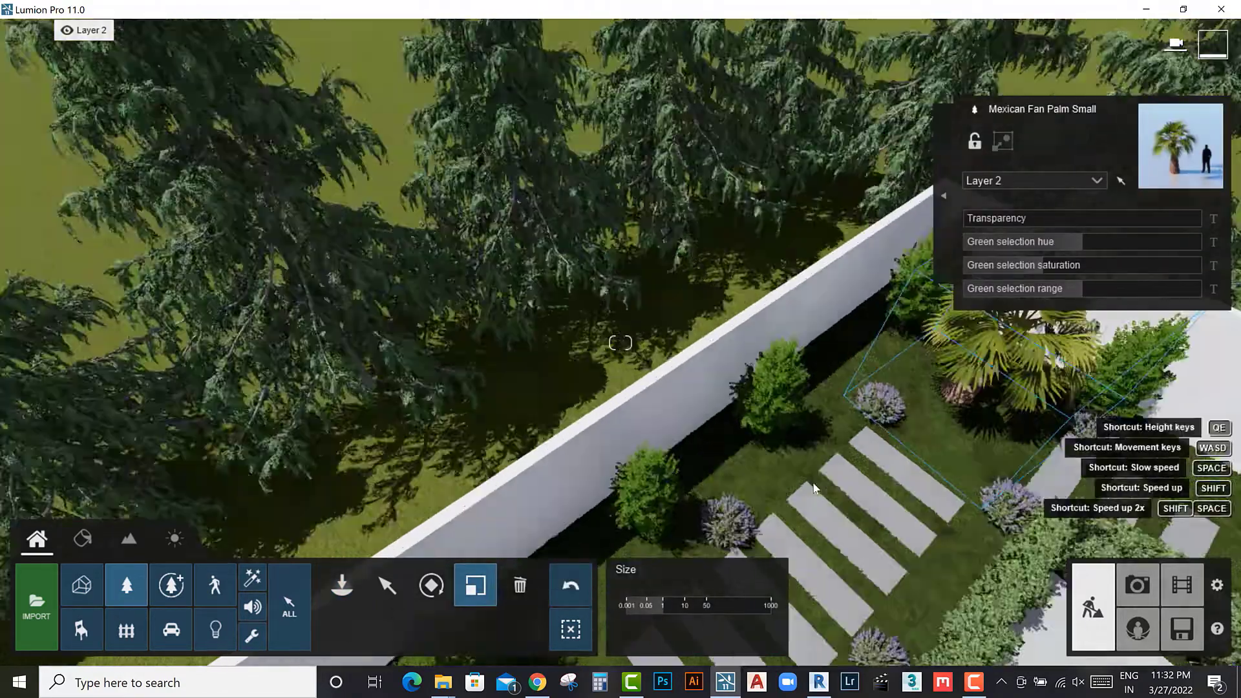
mouse_move(873, 382)
right_down()
mouse_move(657, 477)
mouse_move(683, 434)
mouse_move(791, 446)
mouse_move(581, 535)
right_up()
click(342, 585)
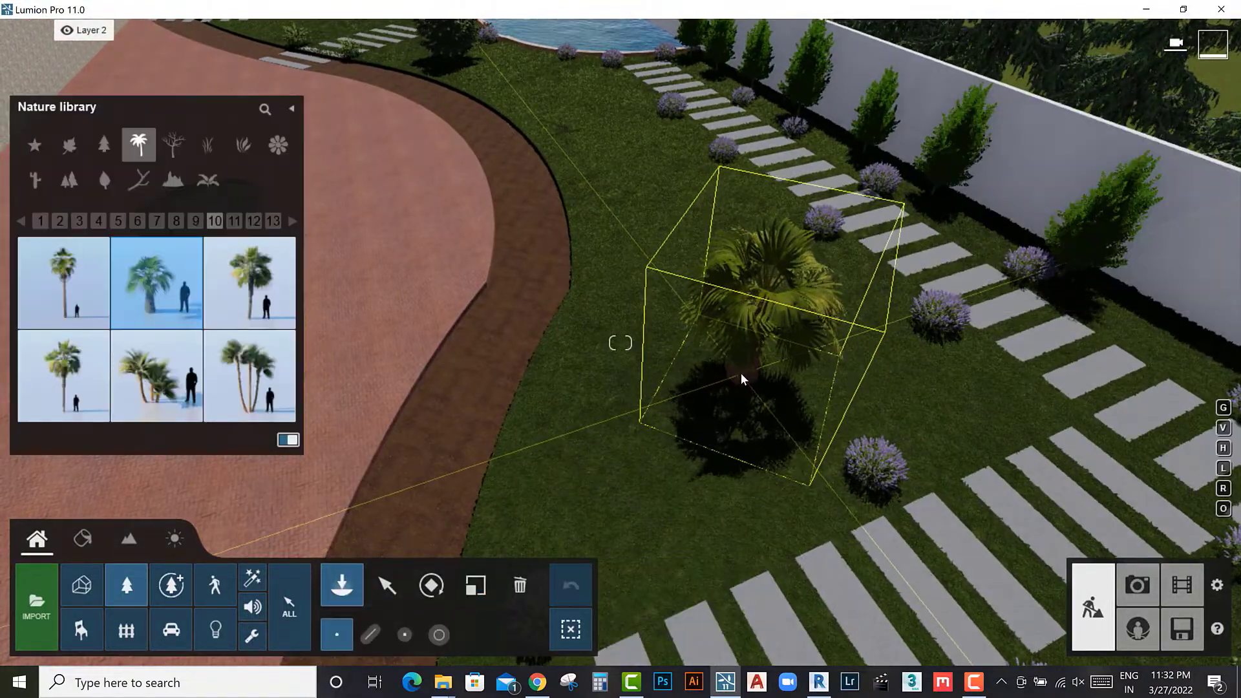
click(741, 374)
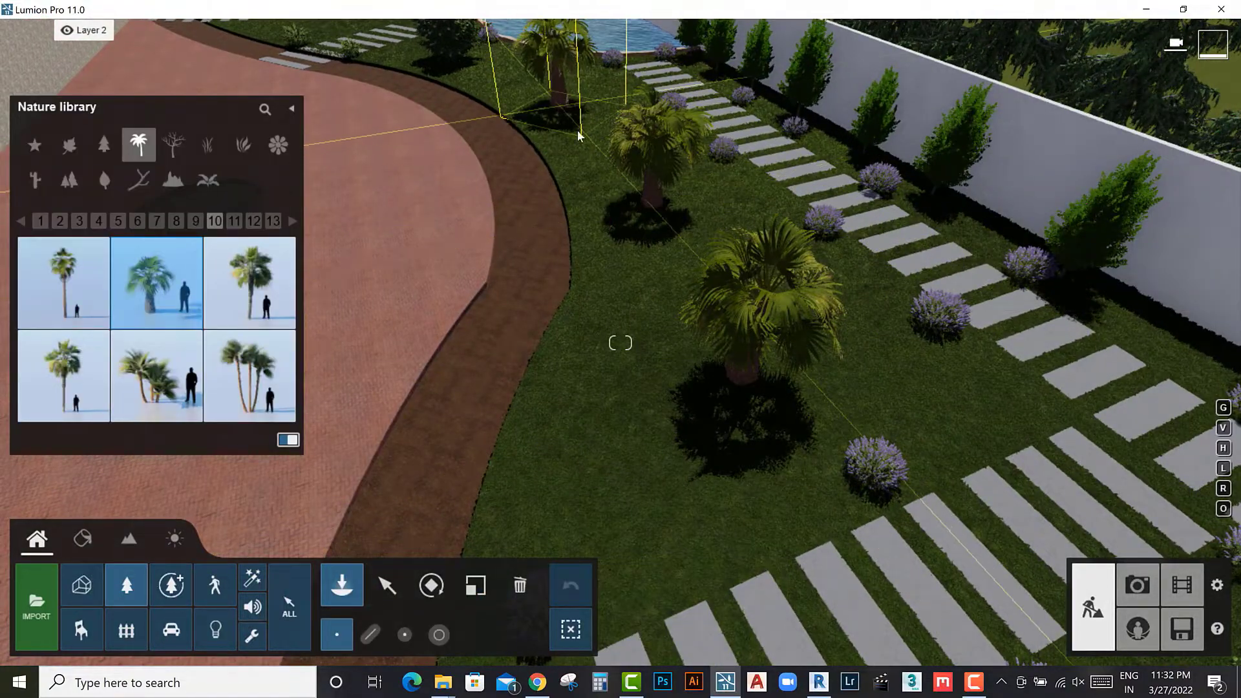
scroll(723, 397, down, 10)
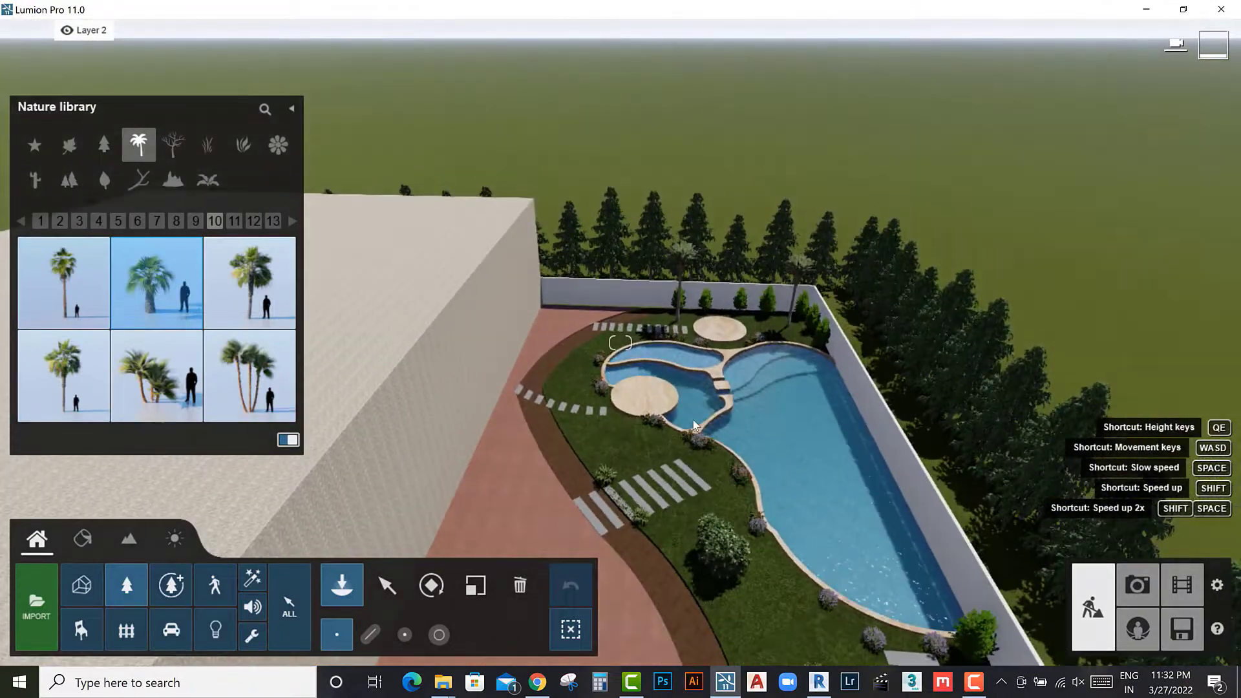
click(634, 520)
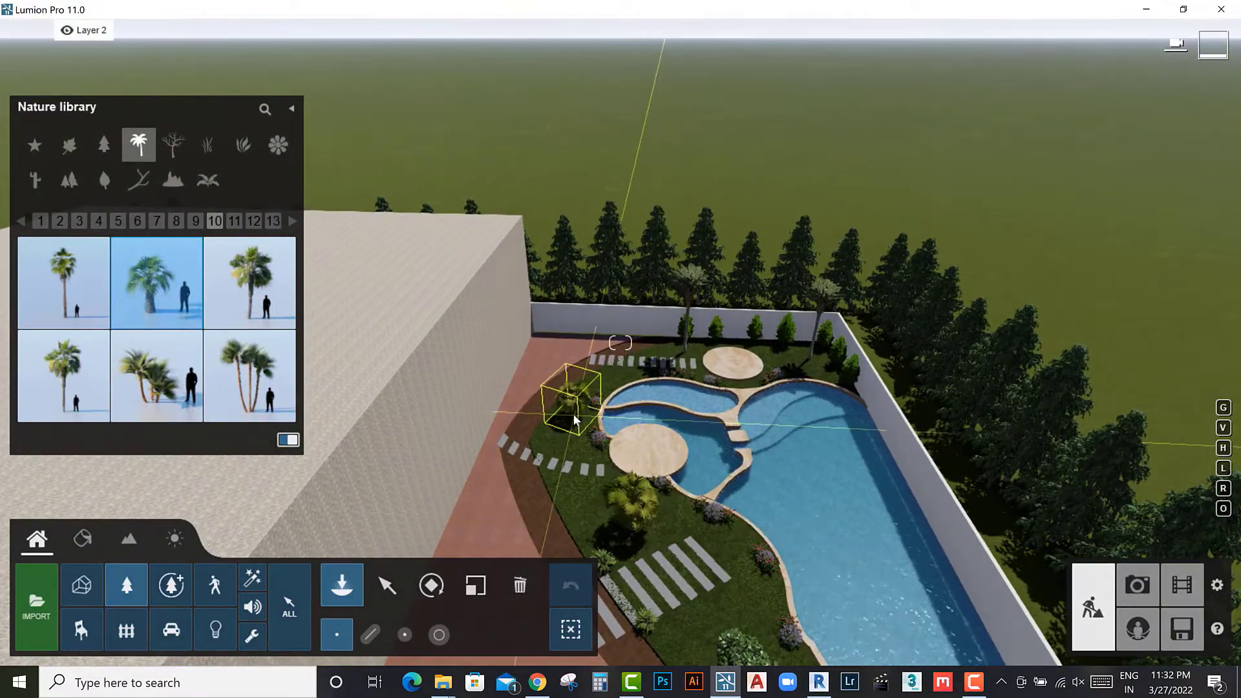
click(572, 414)
scroll(673, 504, up, 3)
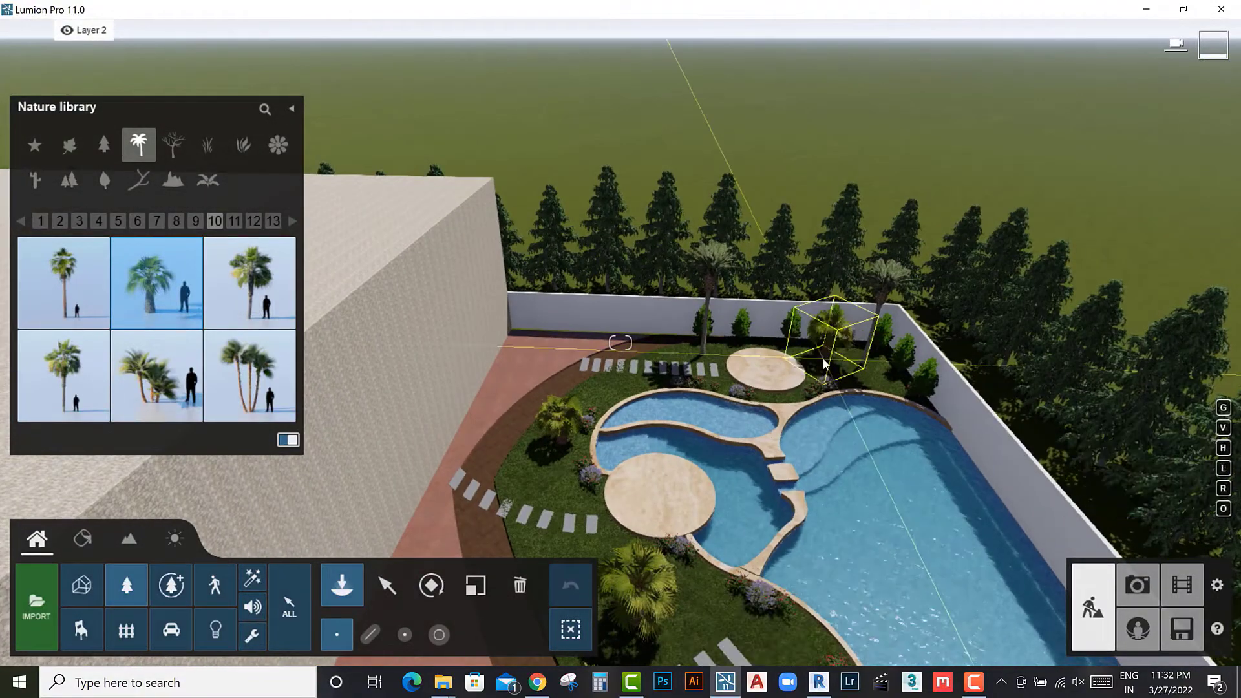
scroll(833, 365, up, 5)
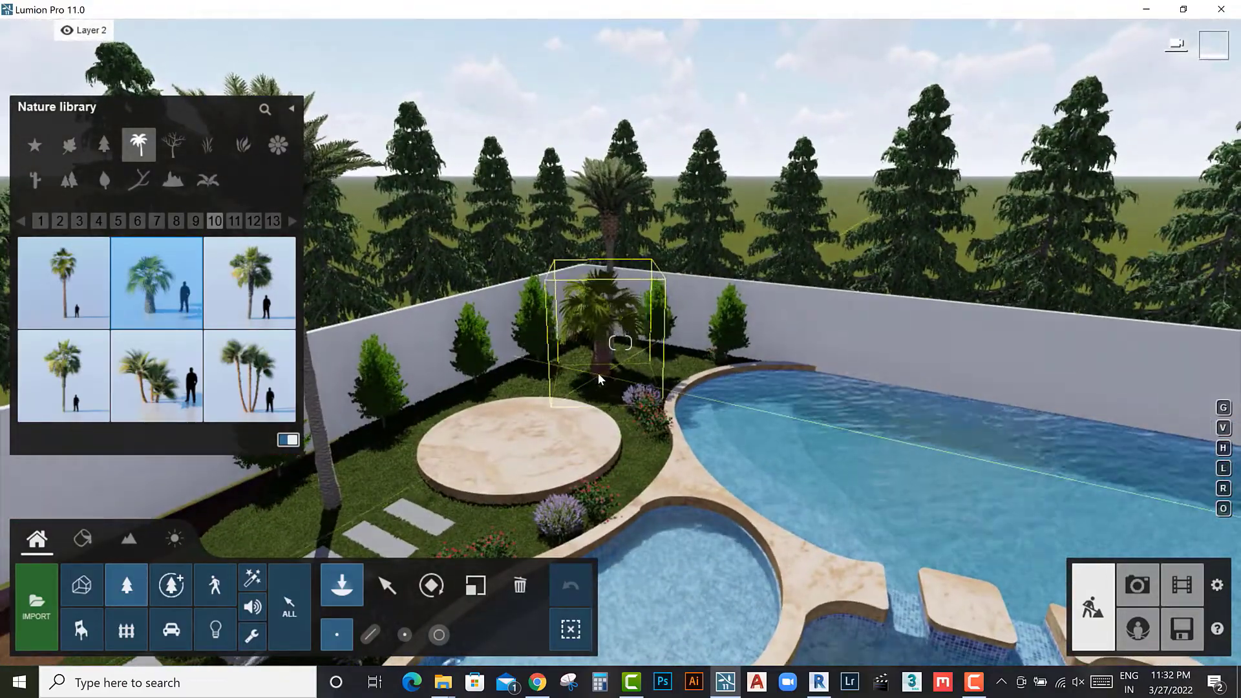
mouse_move(598, 376)
right_down()
mouse_move(647, 513)
mouse_move(618, 528)
right_up()
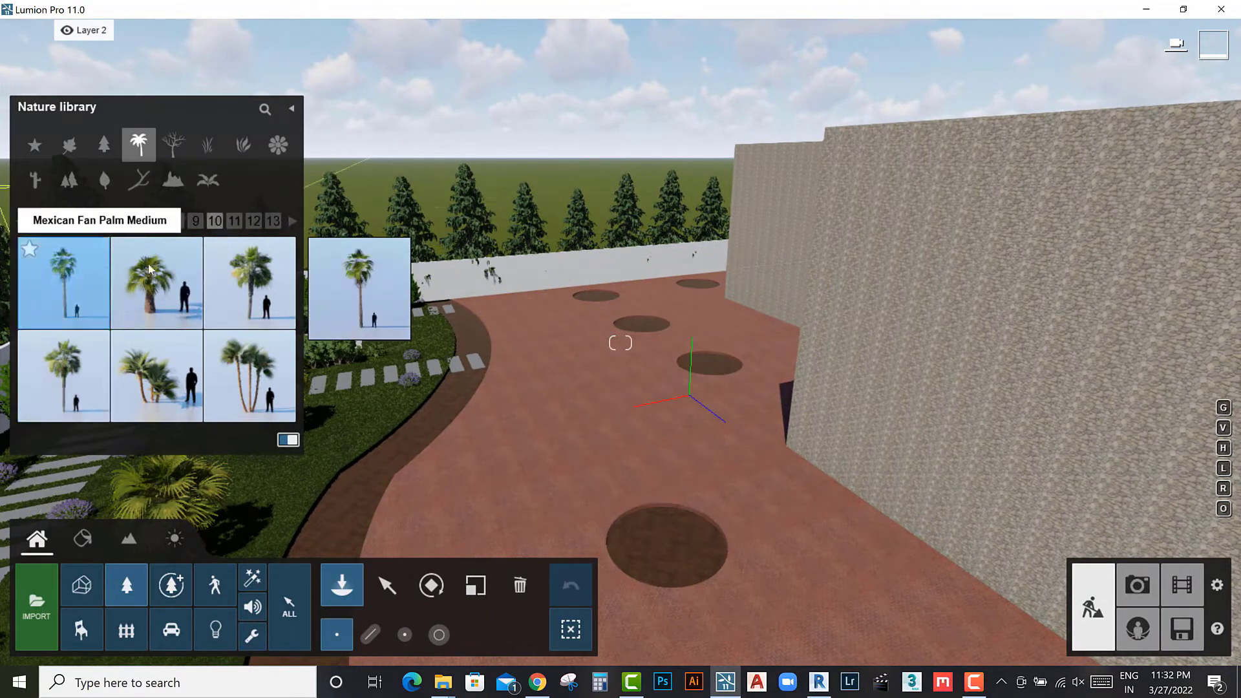
click(291, 221)
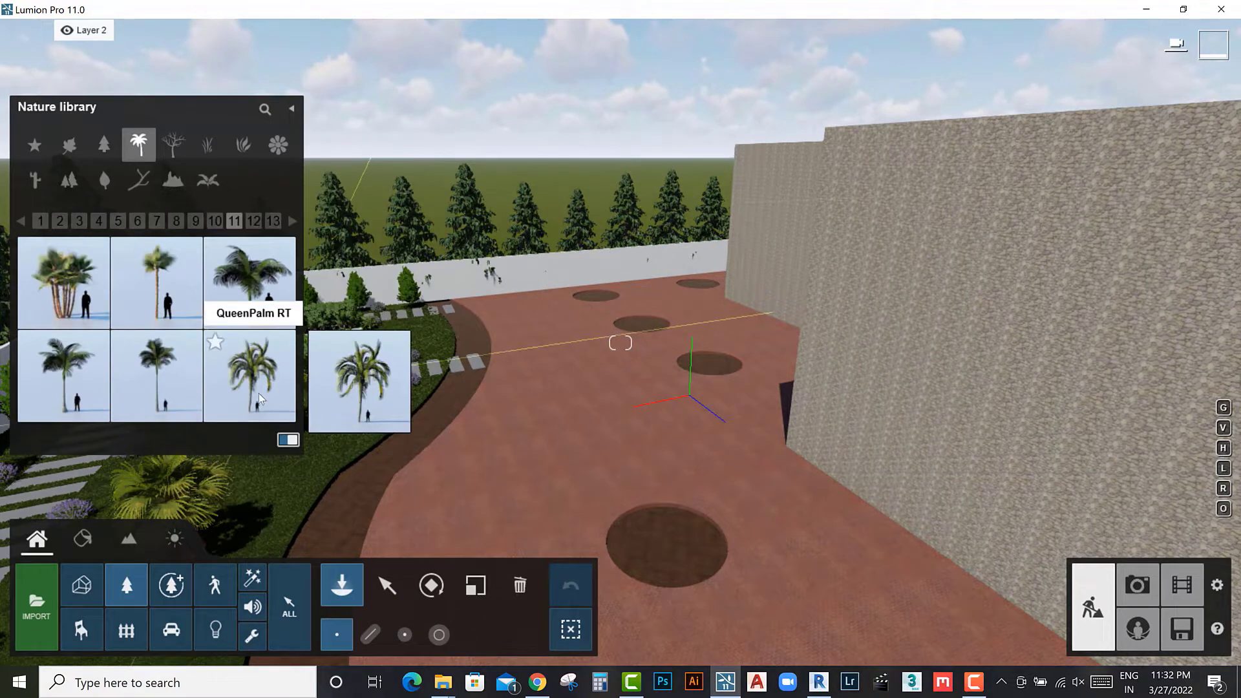
click(291, 220)
mouse_move(250, 376)
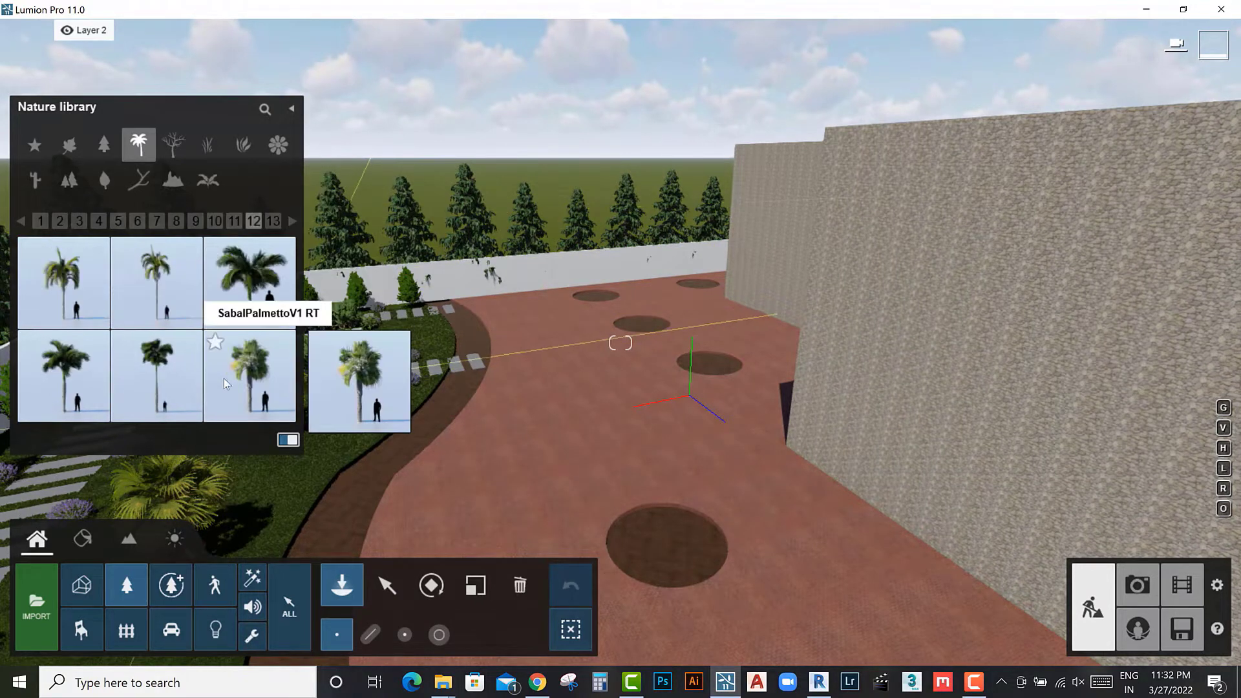
click(249, 282)
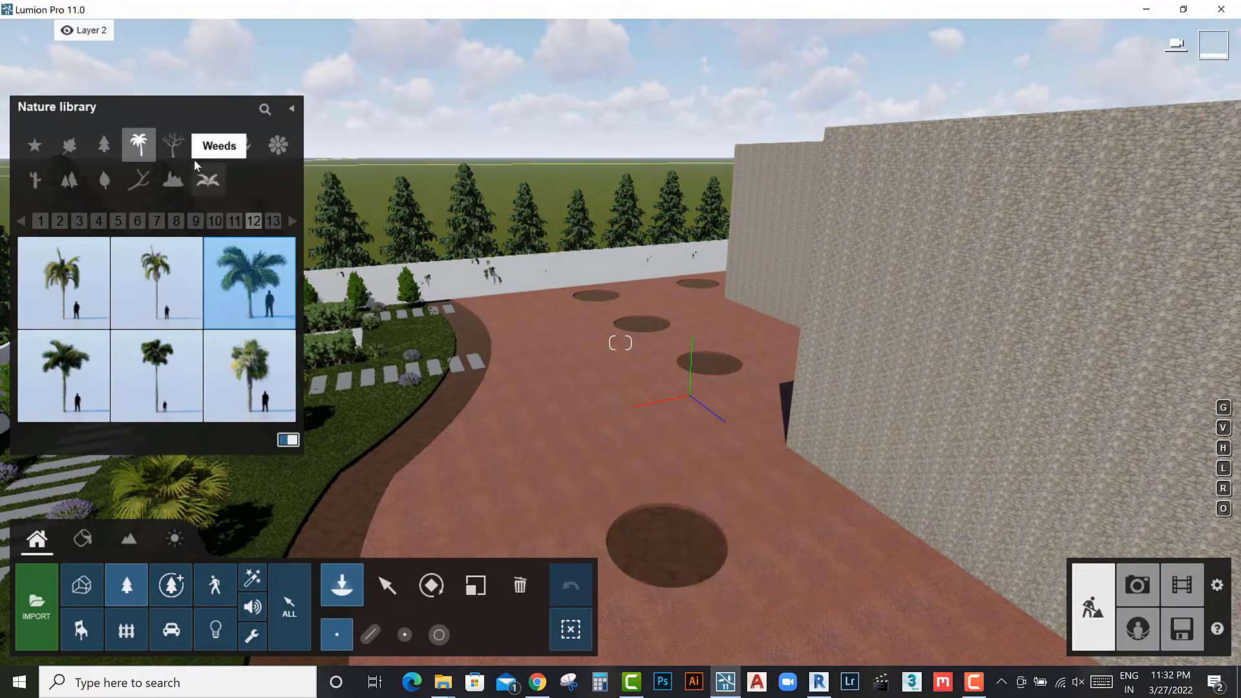
click(288, 222)
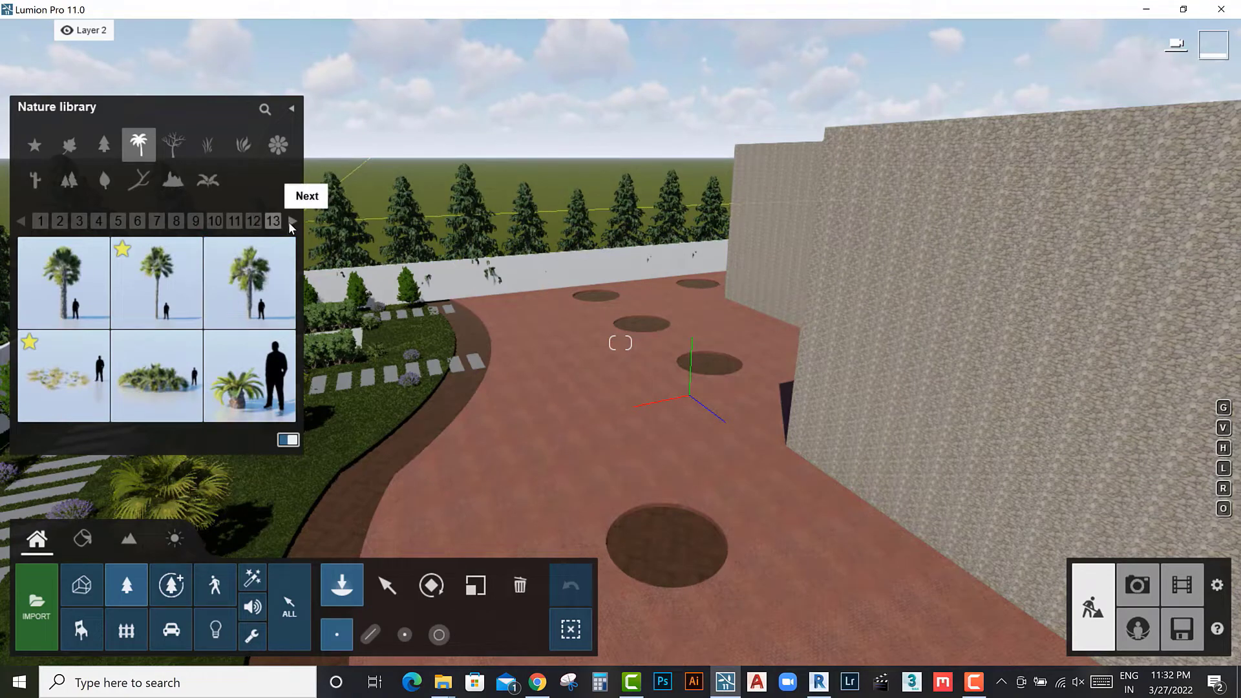
click(63, 283)
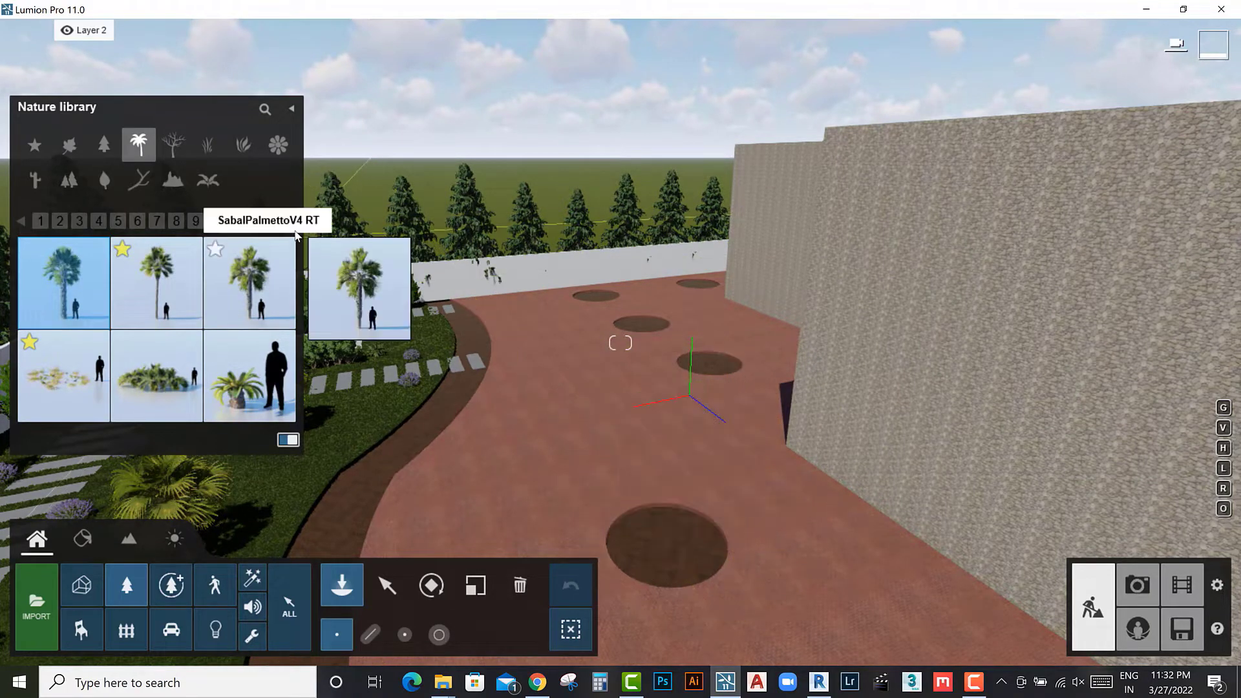
click(292, 221)
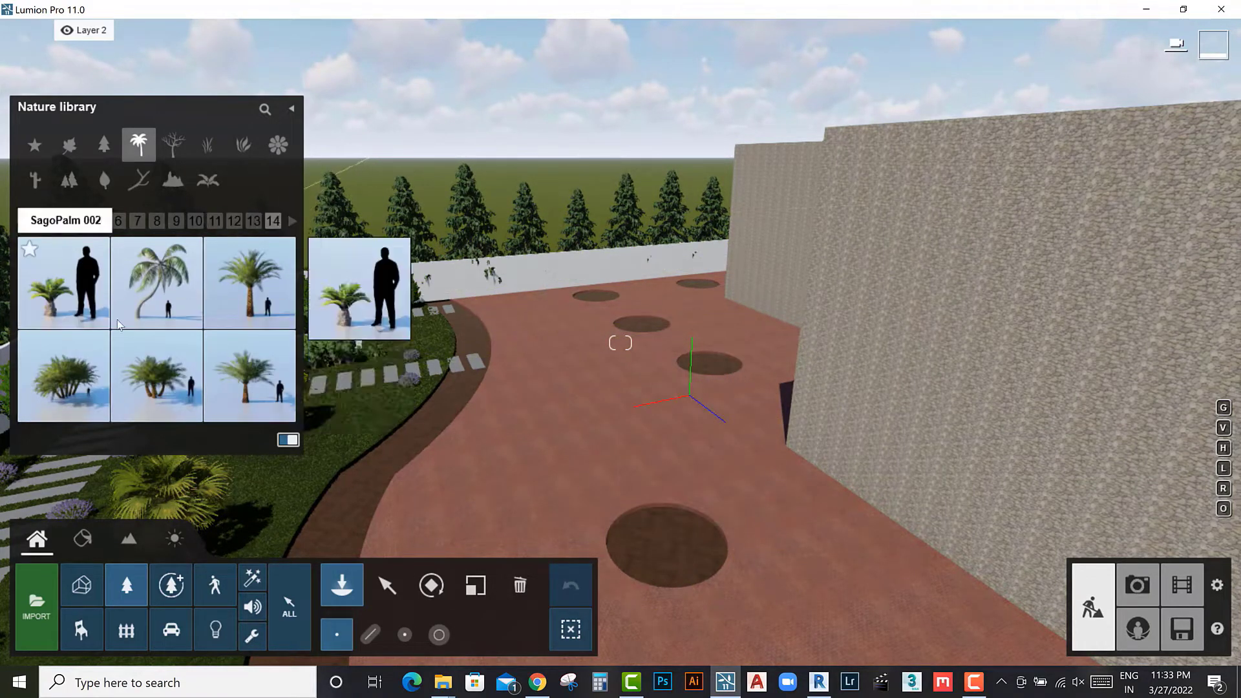
click(249, 375)
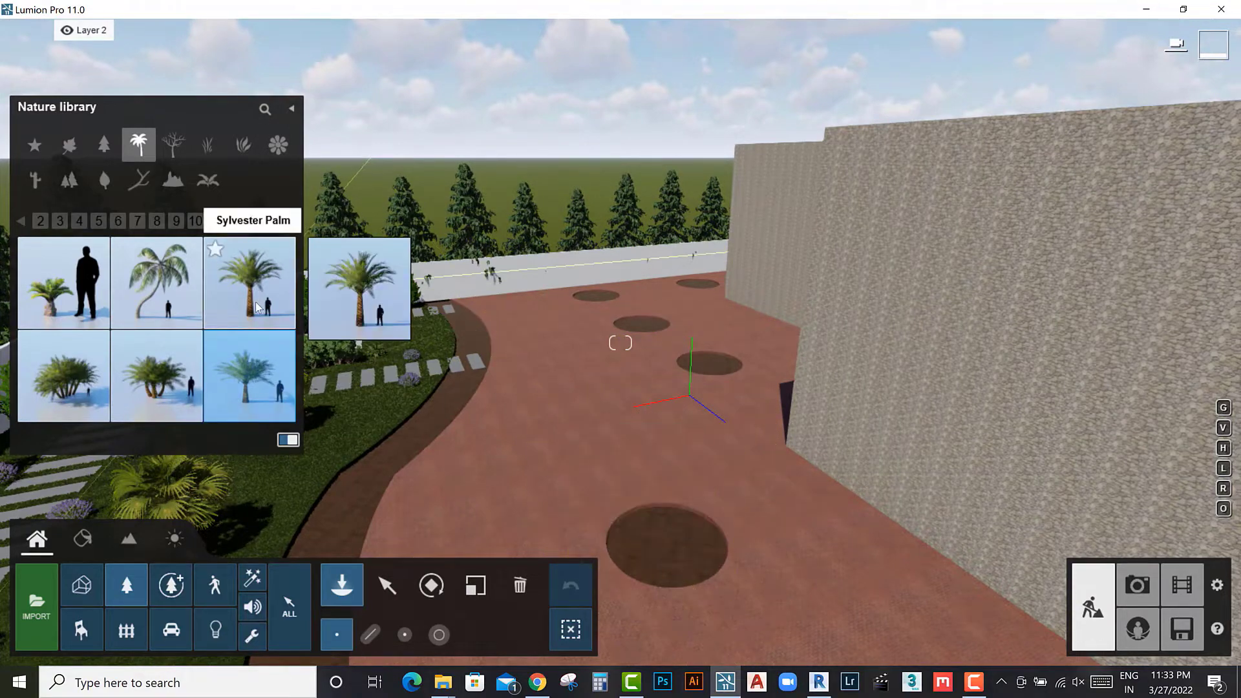
click(249, 282)
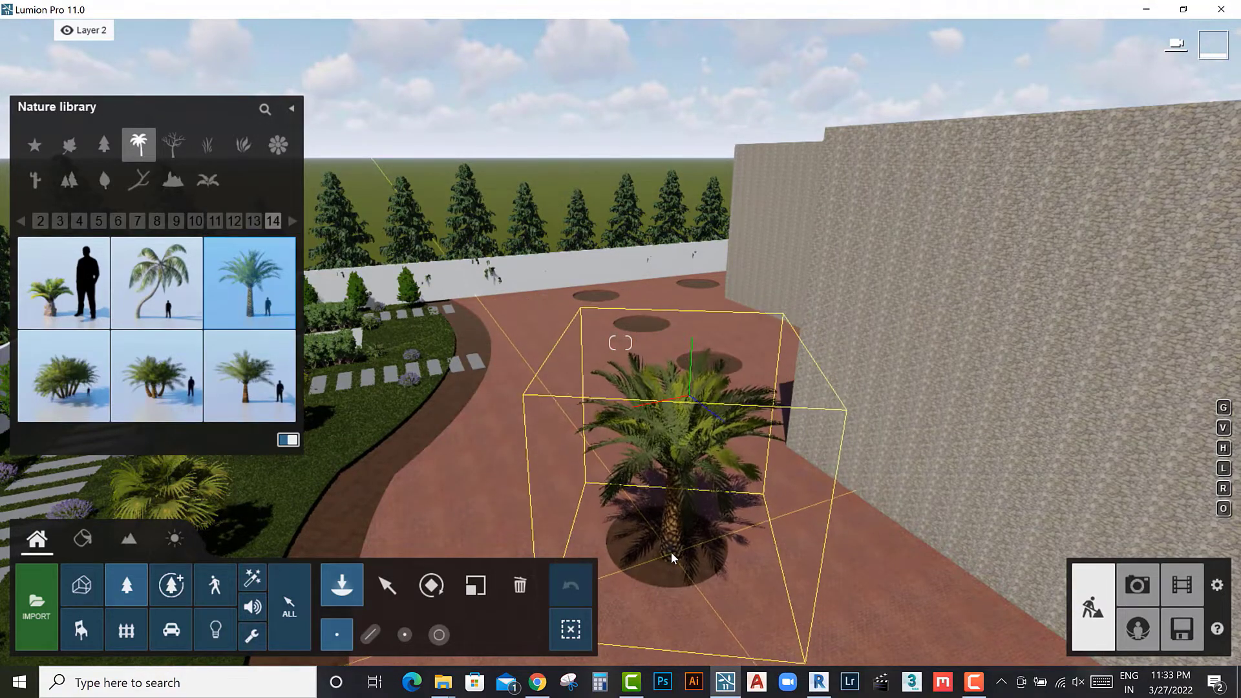
right_drag(646, 541, 692, 556)
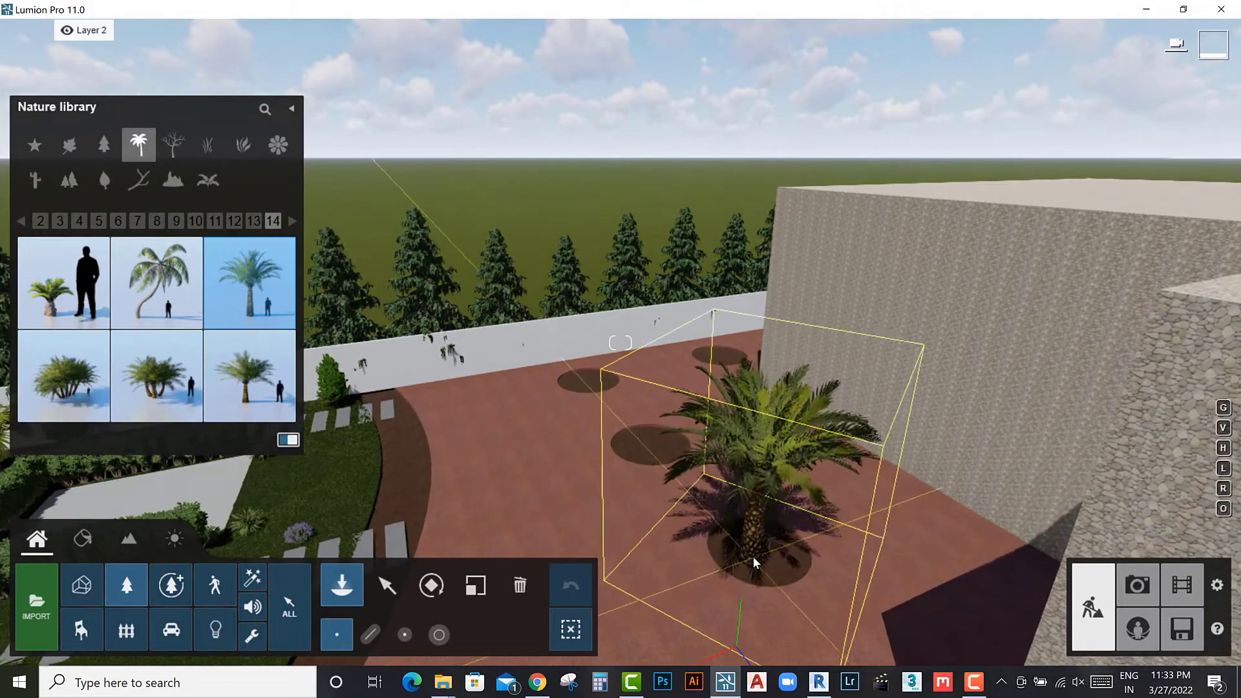
click(148, 389)
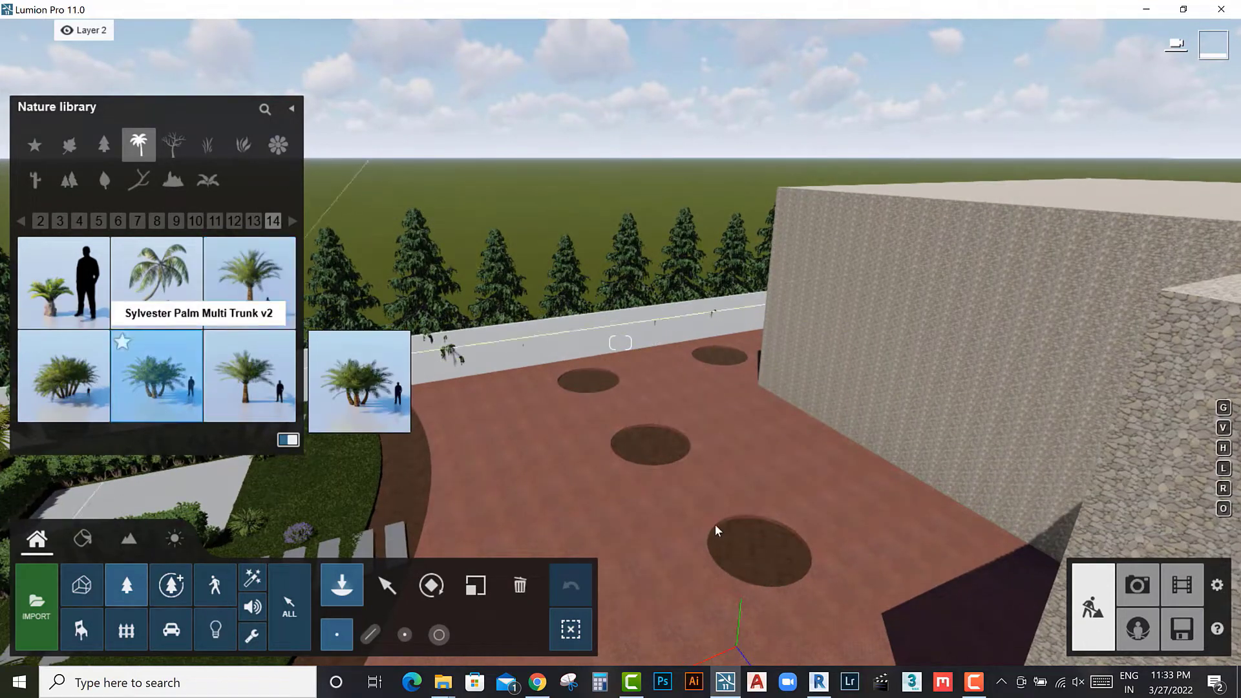
click(292, 221)
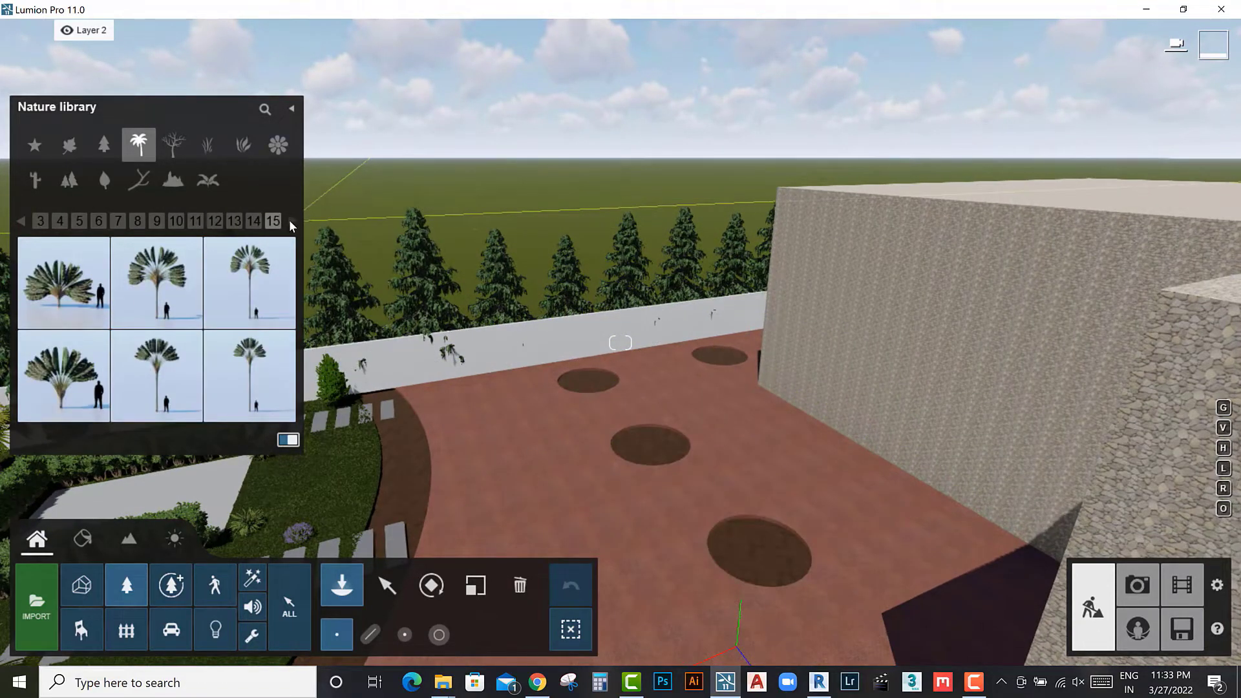
click(21, 221)
click(22, 221)
click(21, 221)
click(21, 221)
click(22, 221)
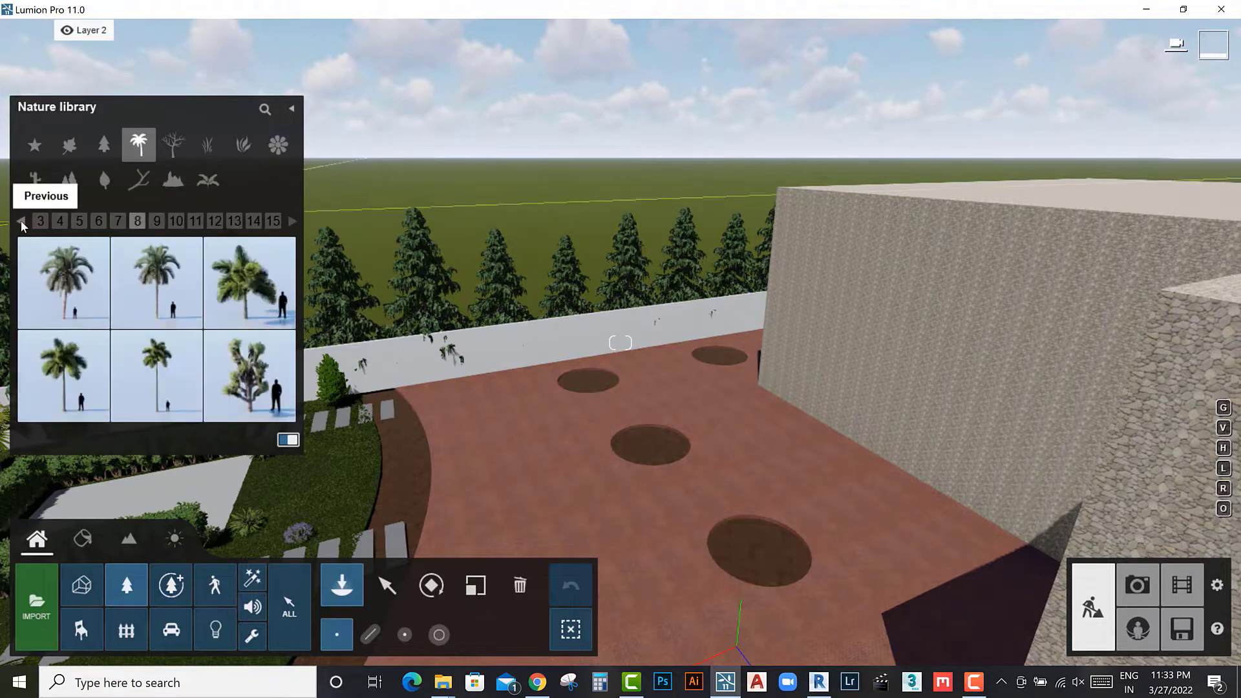
click(21, 221)
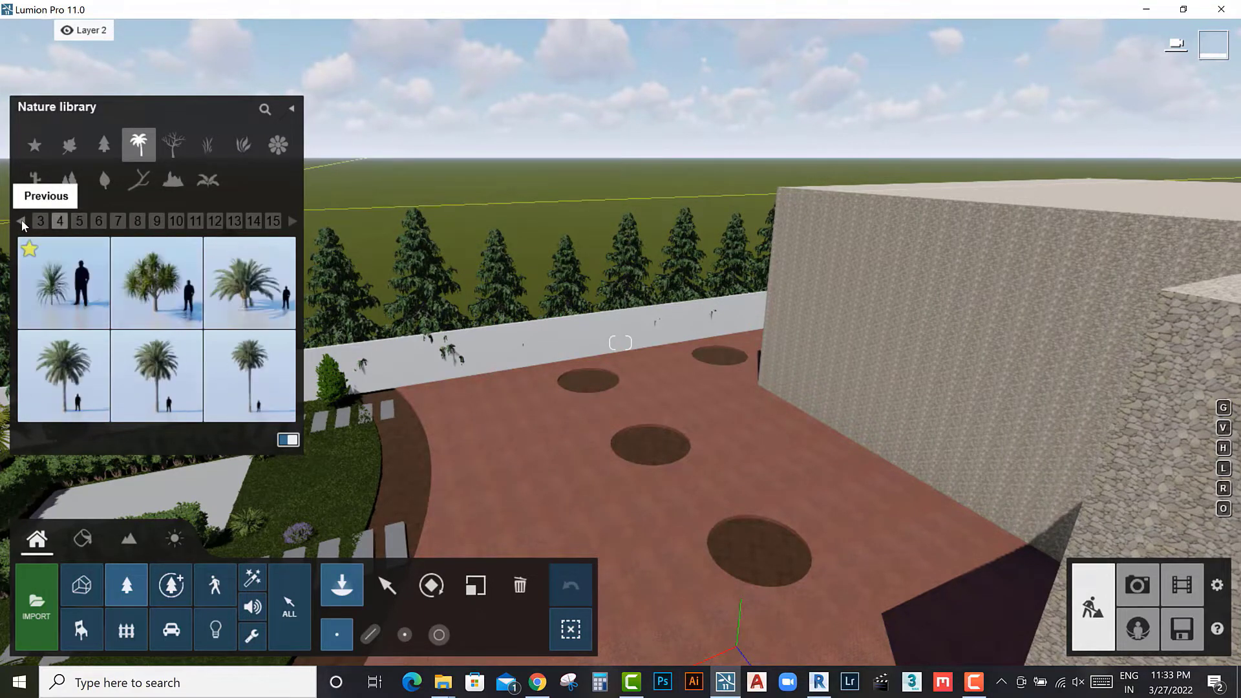
click(249, 282)
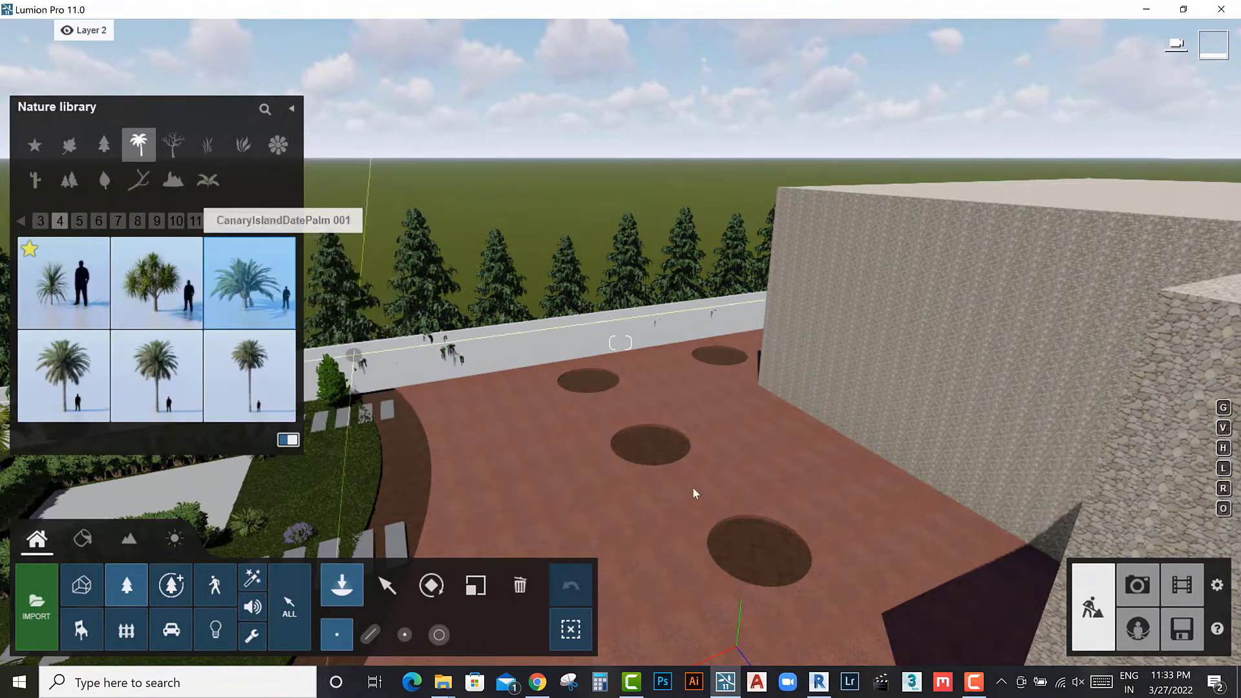
click(22, 224)
click(22, 224)
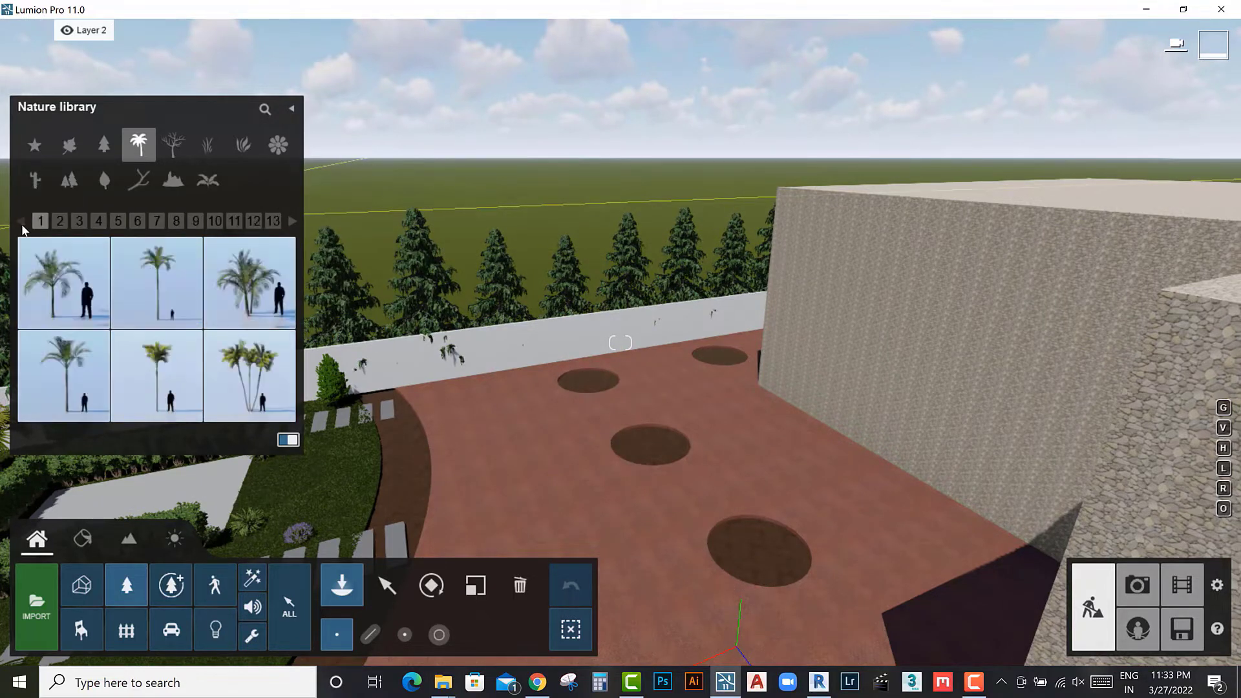
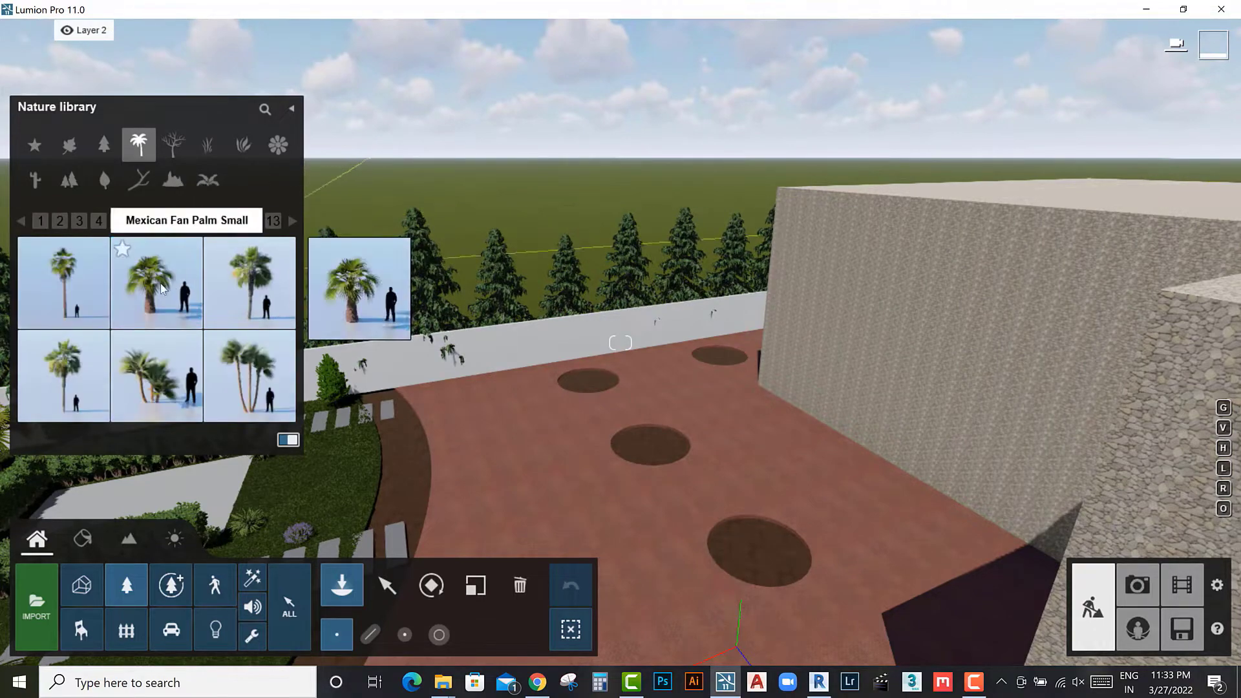
Step: Plant Mexican Fan Palm Small in the courtyard and in the pits along the wall
click(156, 274)
click(588, 380)
key(w)
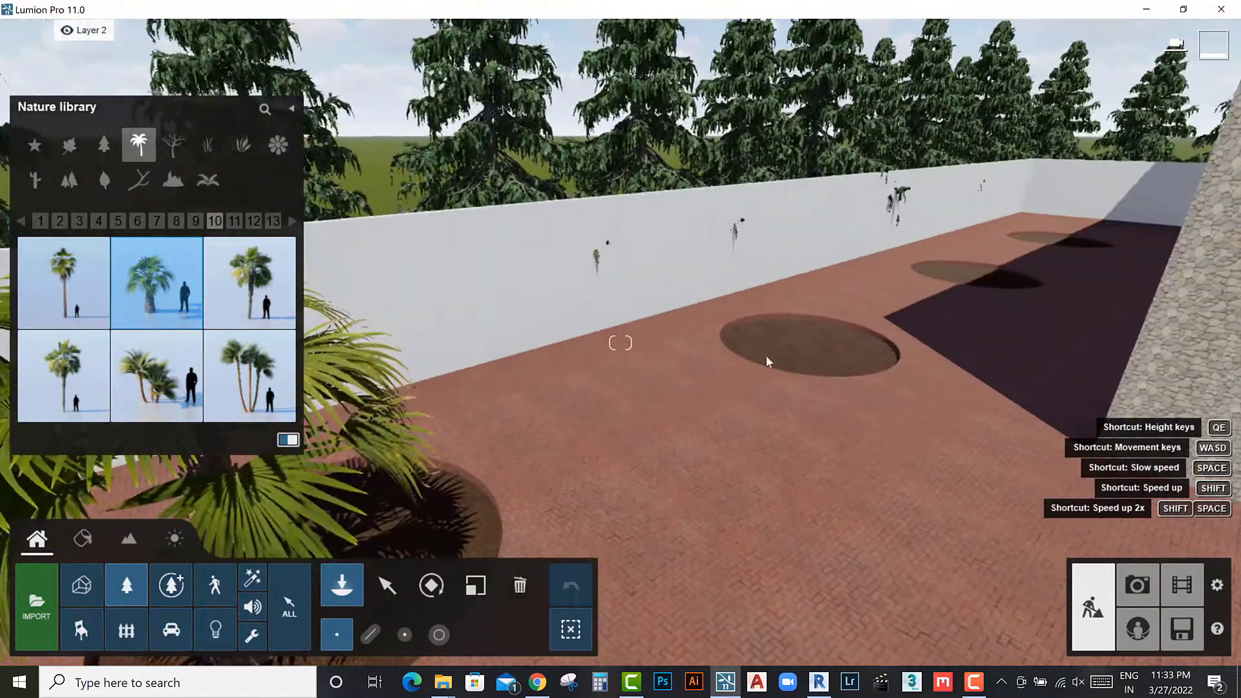
click(1014, 238)
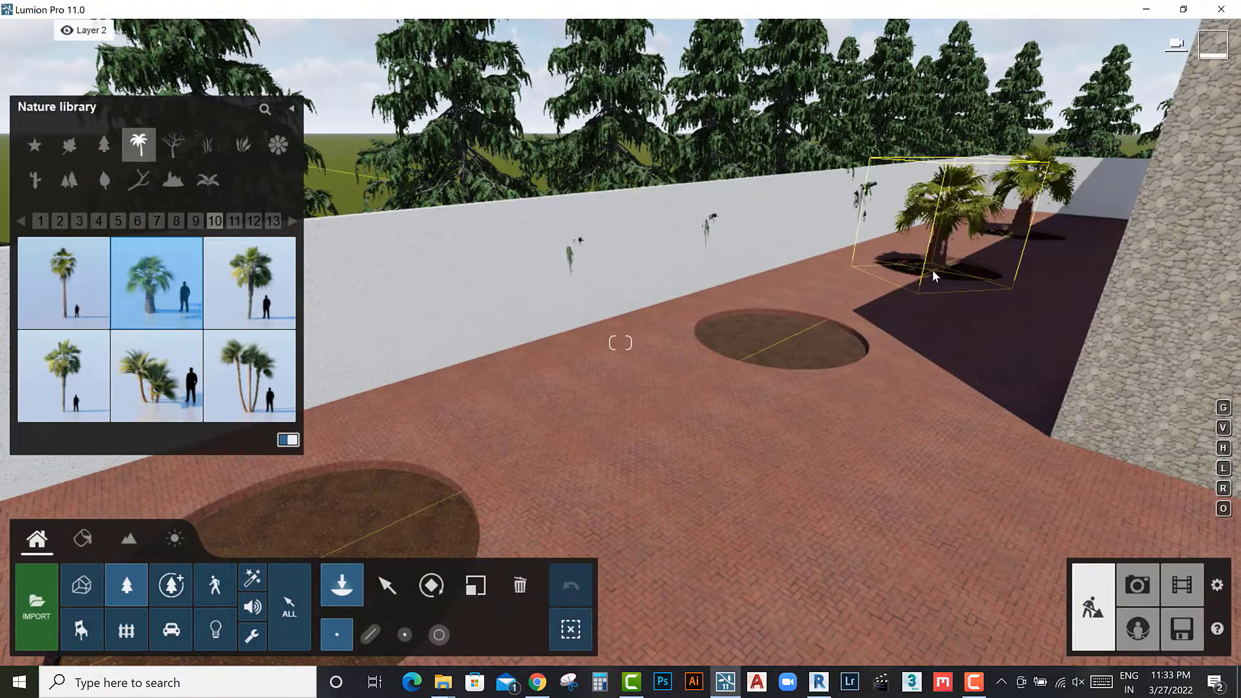
click(932, 270)
click(777, 343)
Step: Plant palms in the two remaining paved-floor pits and overlook the courtyard
key(s)
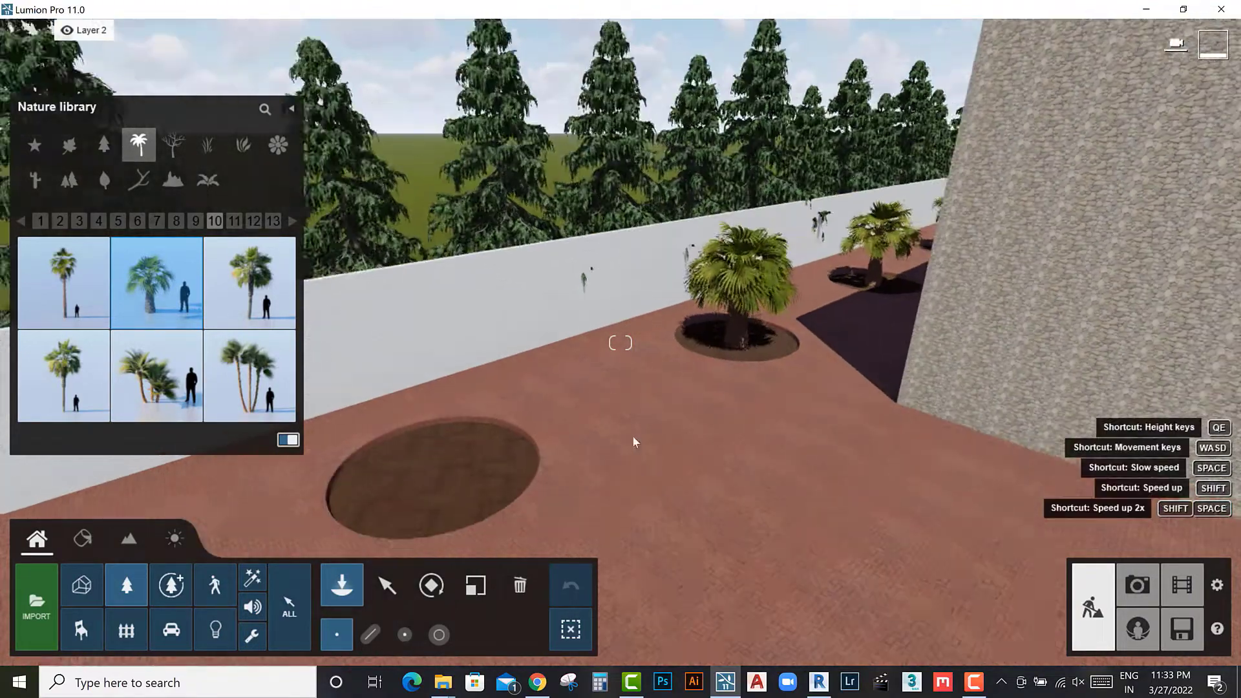
right_drag(560, 428, 580, 390)
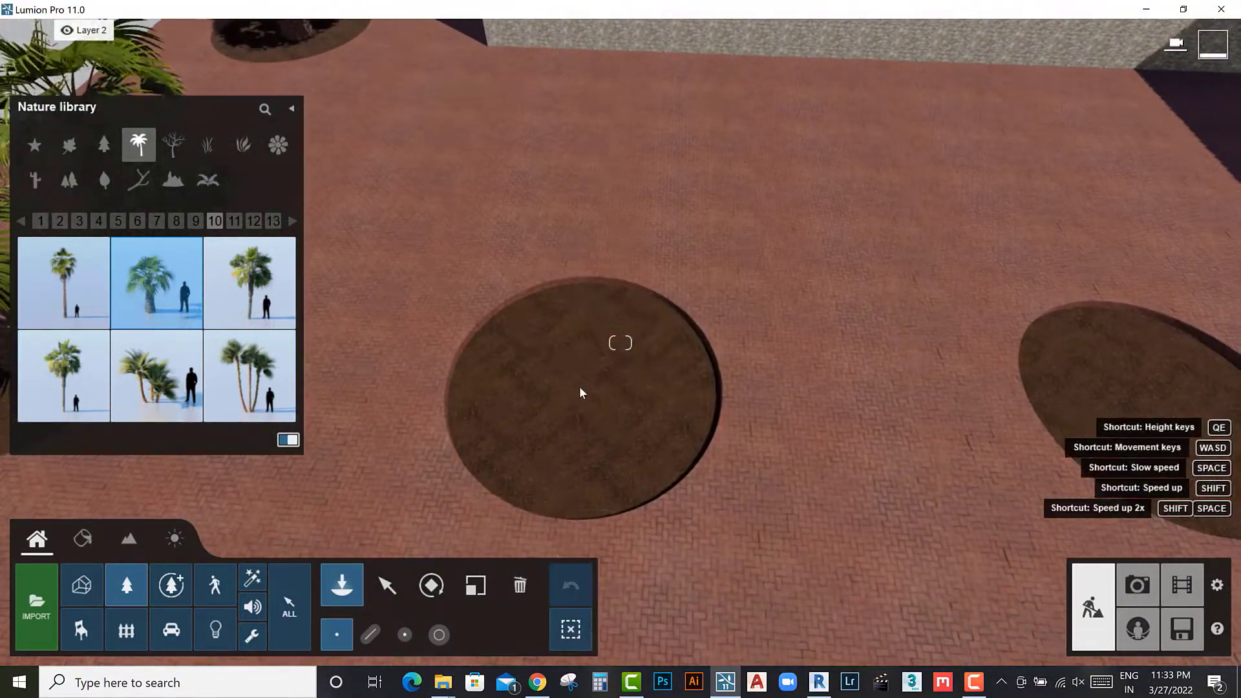
click(588, 407)
key(w)
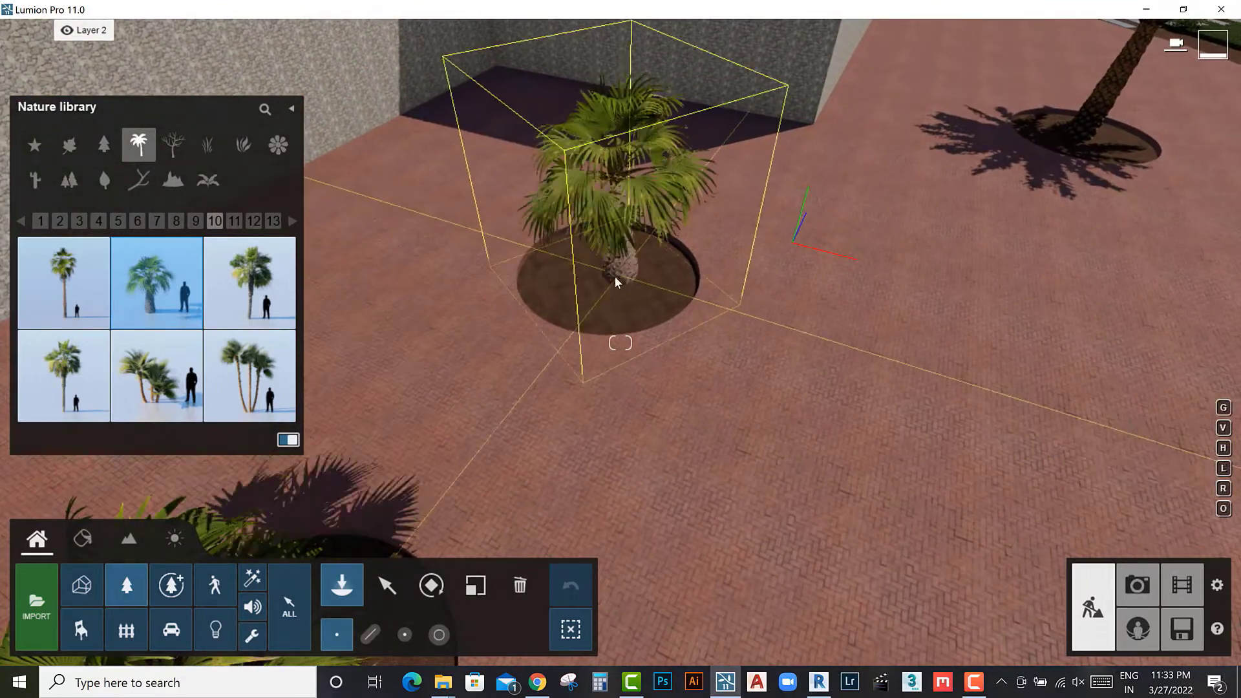
click(648, 298)
key(w)
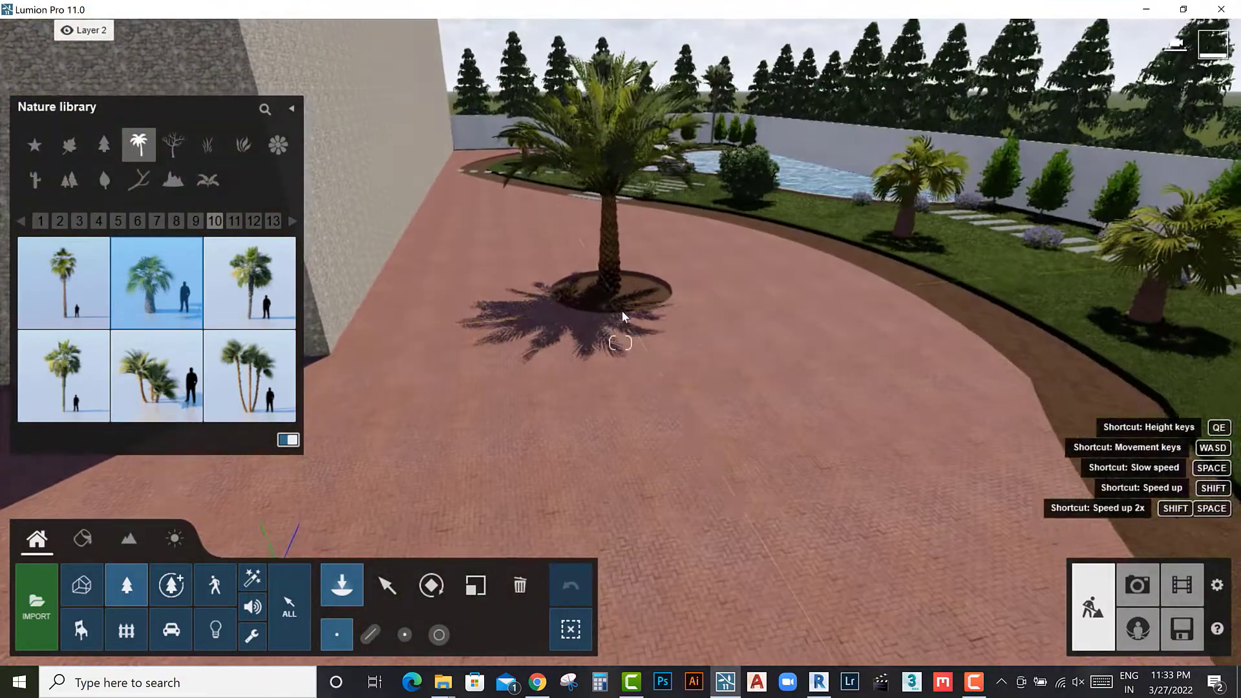
click(520, 585)
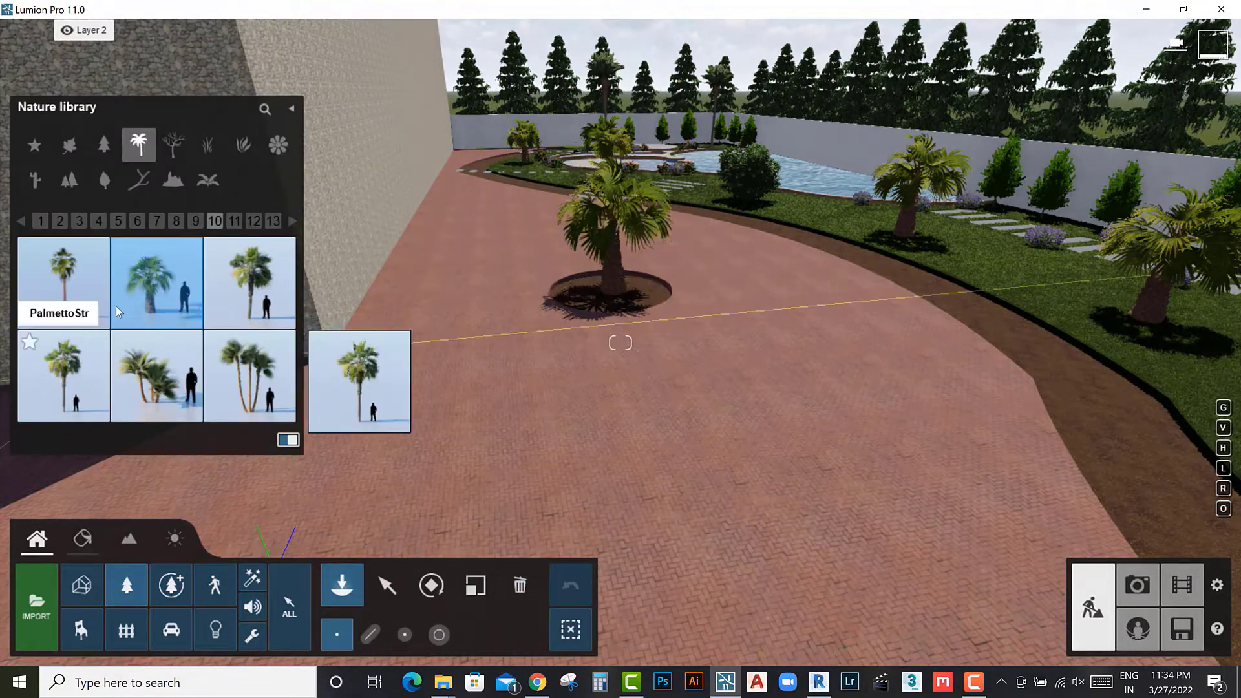
click(173, 179)
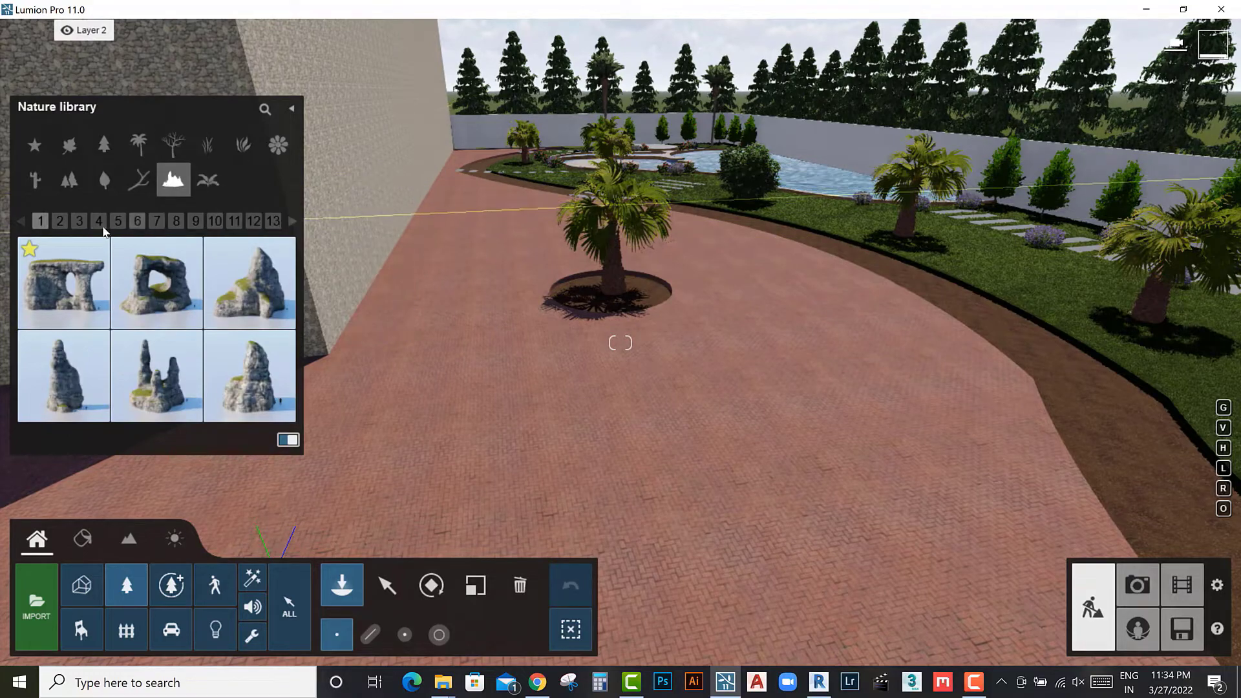
Step: Place a small and a larger rock-library stone at the courtyard palm's base
click(99, 221)
click(153, 305)
key(w)
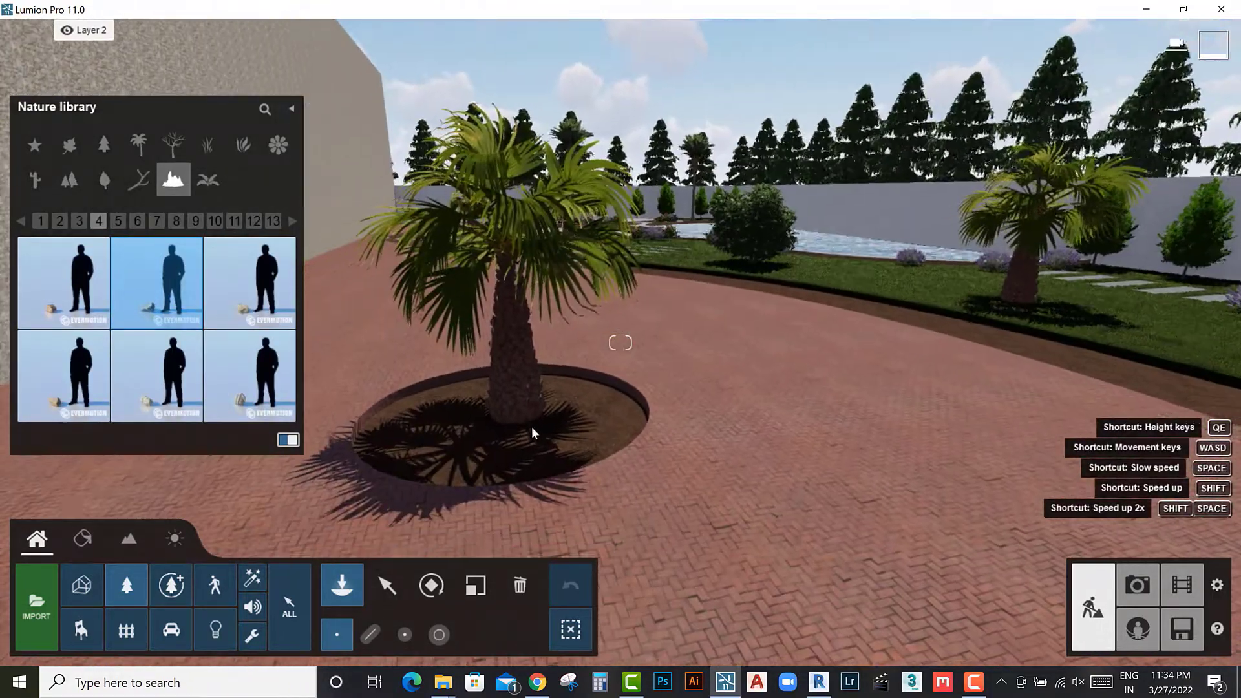
click(519, 432)
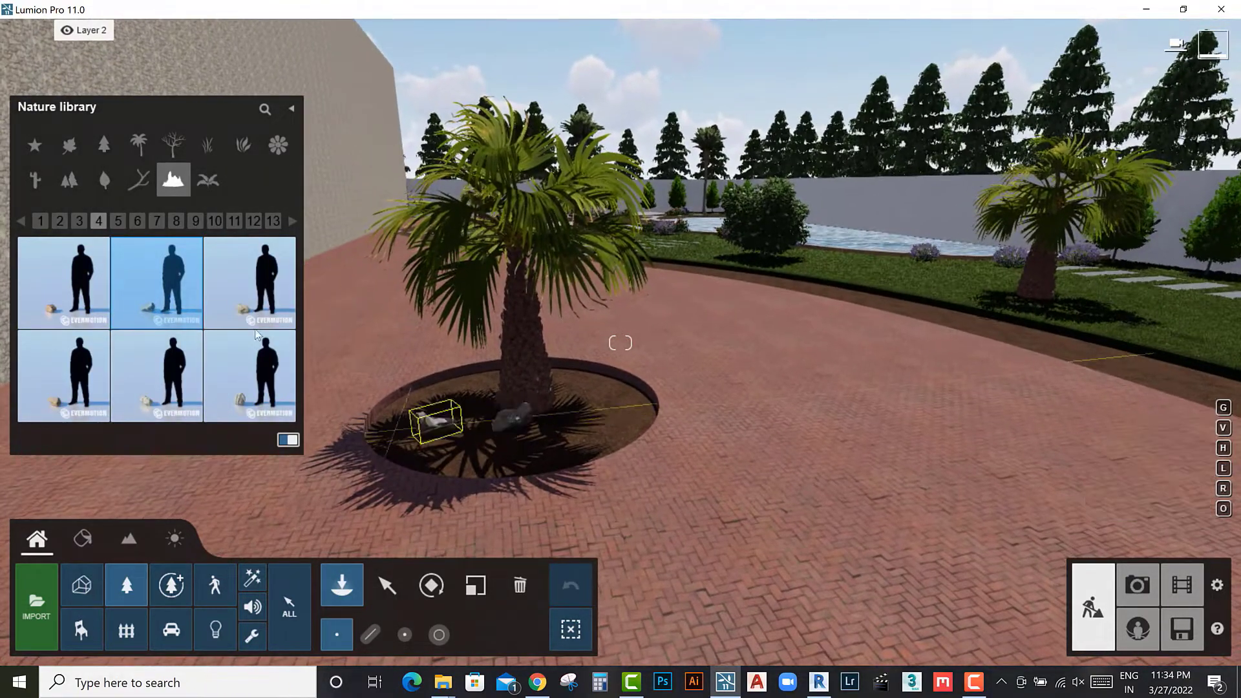
click(134, 223)
click(249, 375)
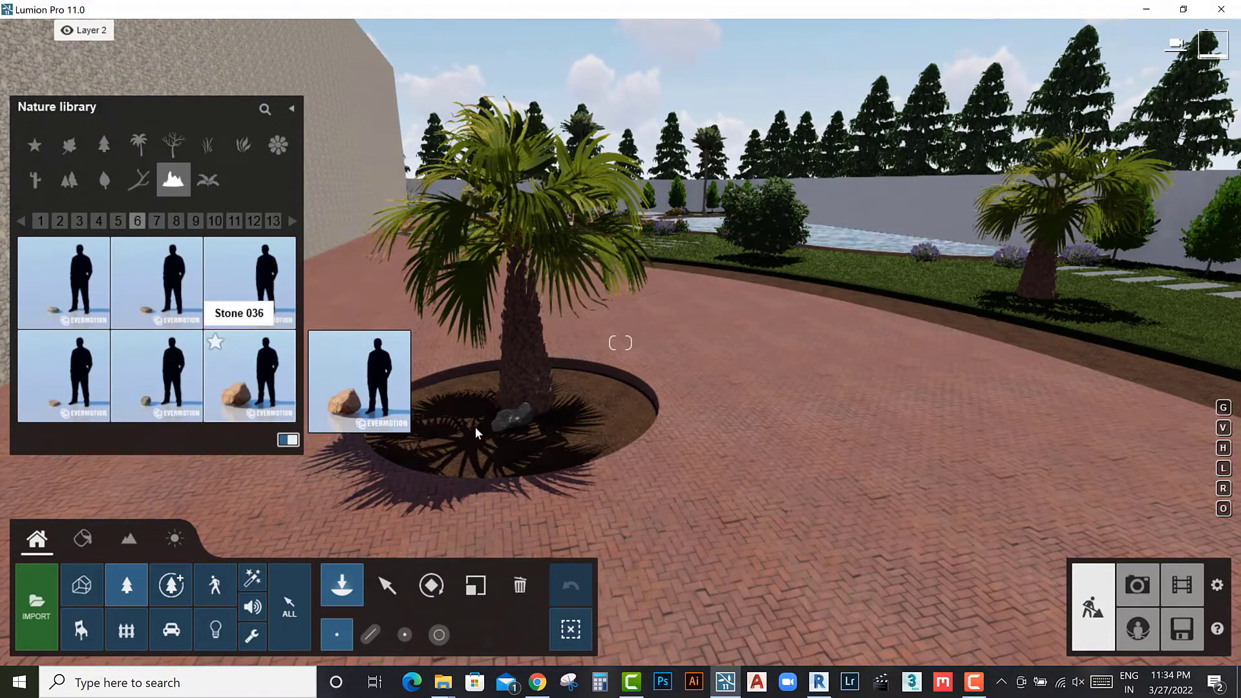
click(564, 431)
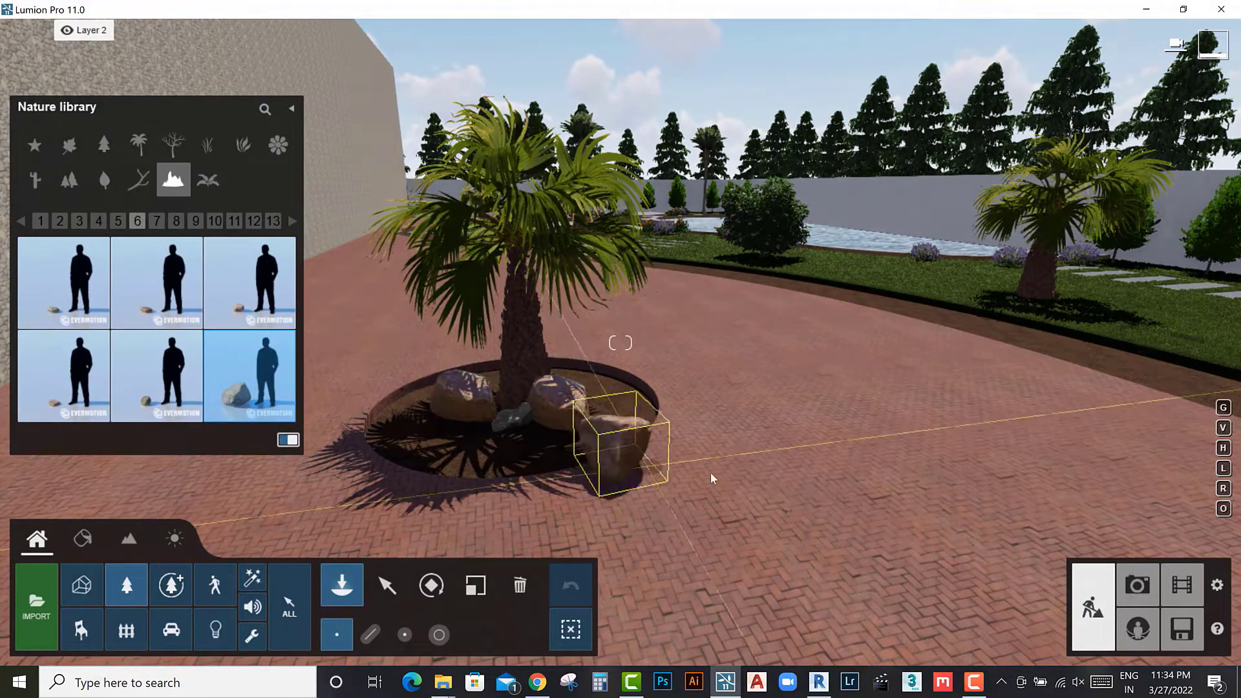
Step: Move to the lawn palm and place small grey stones around its trunk
key(q)
key(q)
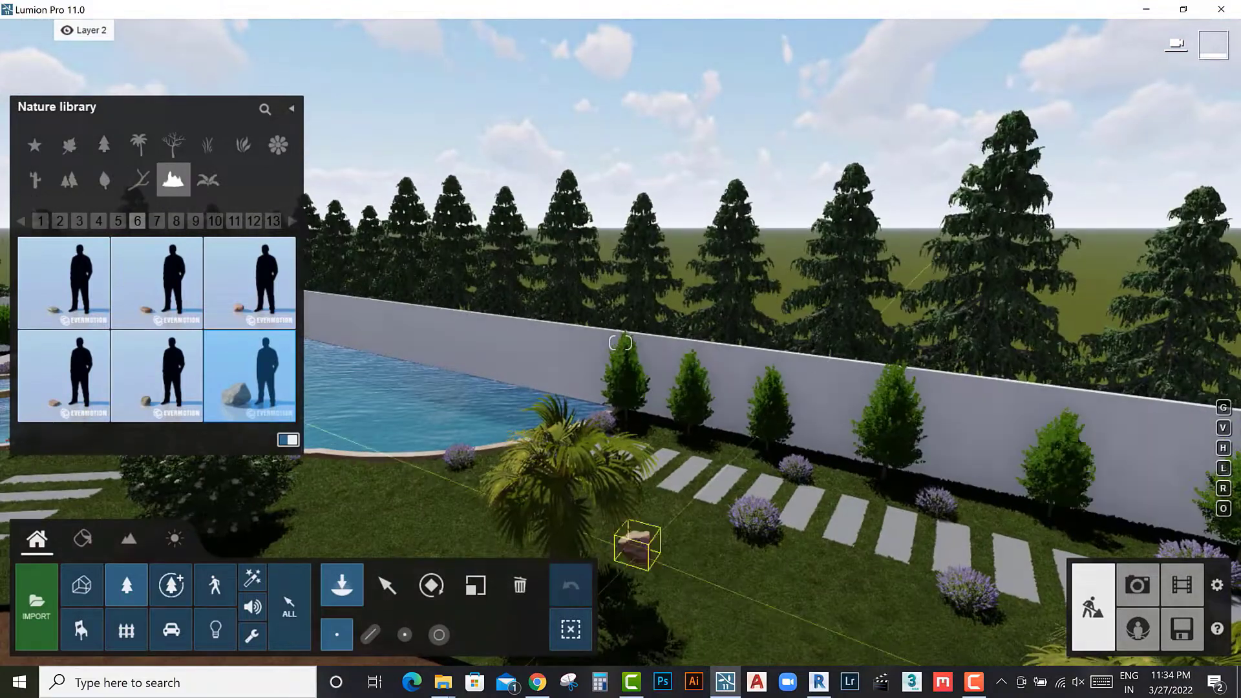
key(e)
click(157, 375)
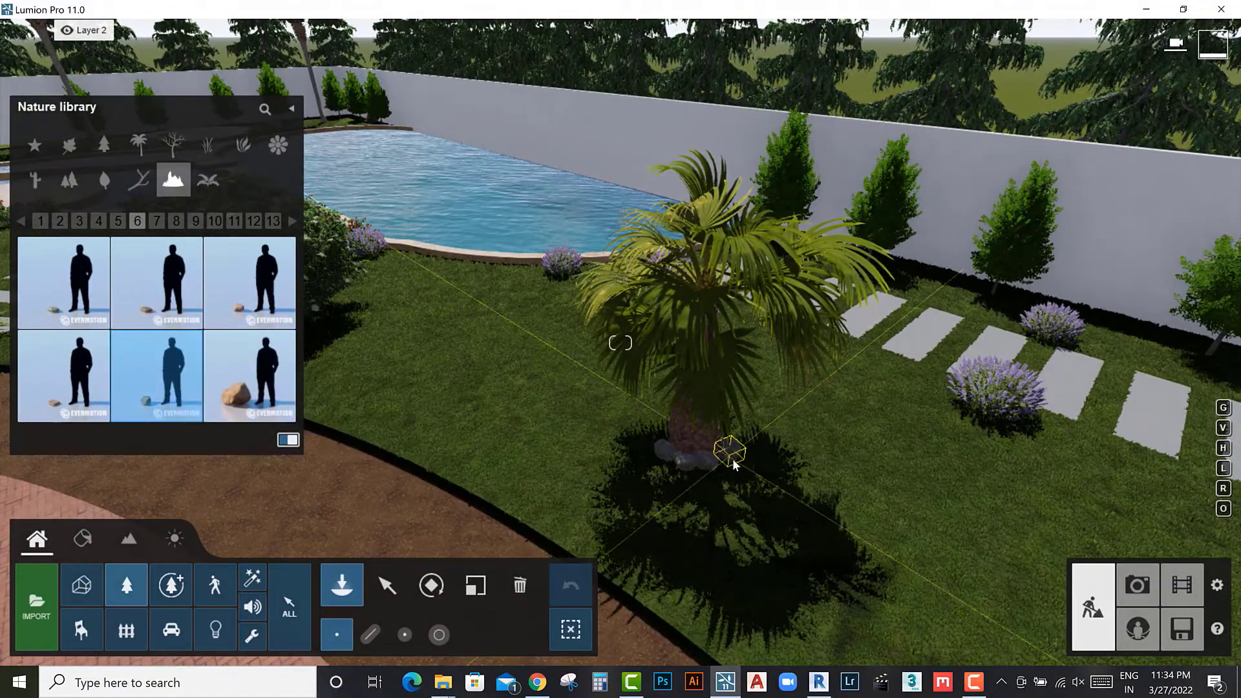
key(w)
mouse_move(730, 460)
right_down()
mouse_move(626, 438)
mouse_move(637, 383)
right_up()
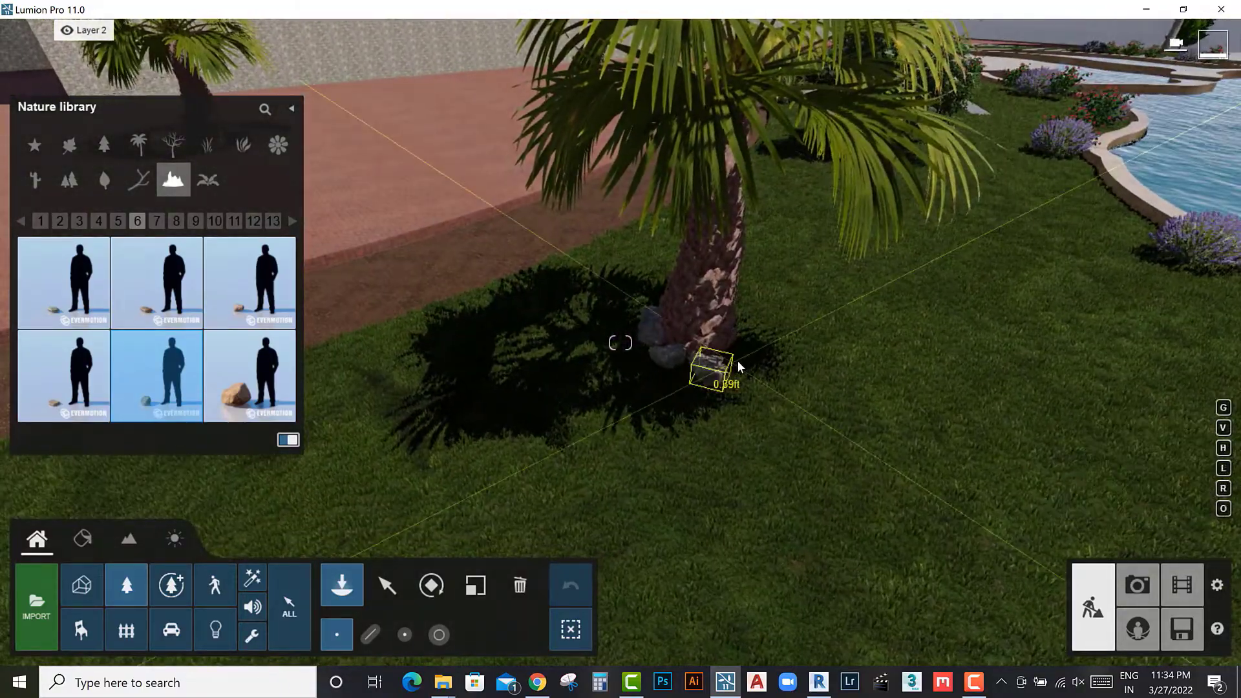
click(779, 357)
mouse_move(796, 362)
right_down()
mouse_move(832, 405)
mouse_move(711, 400)
right_up()
click(821, 421)
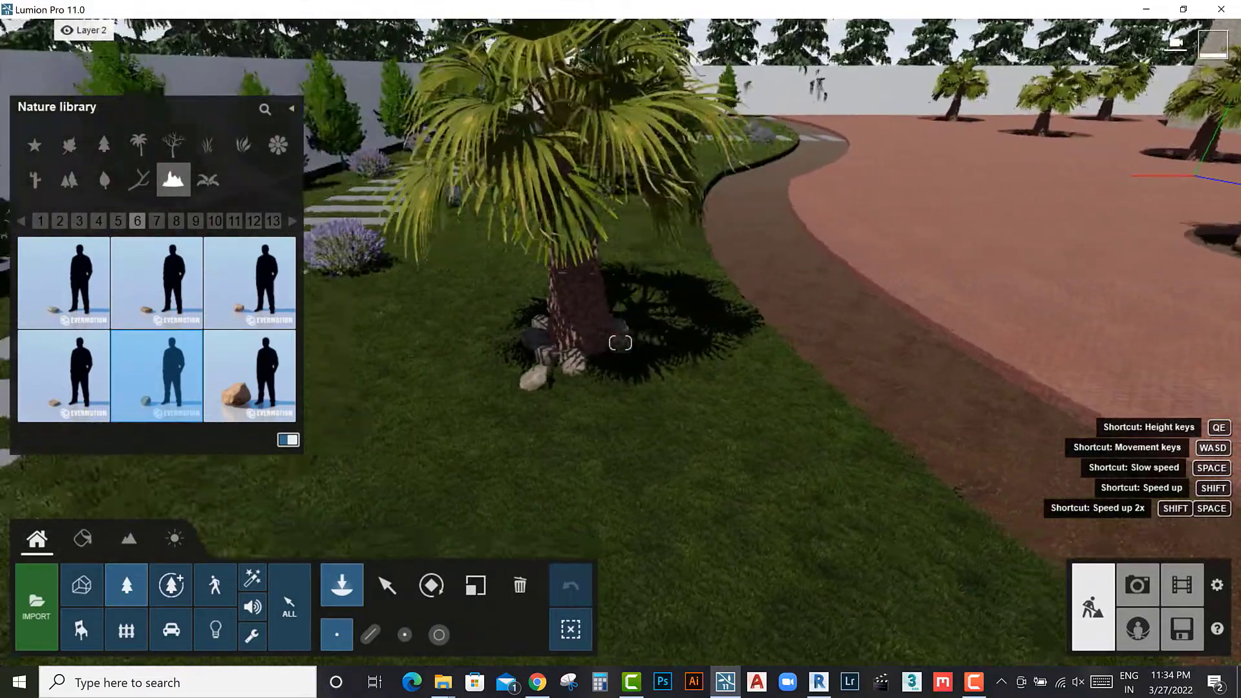
right_drag(453, 362, 523, 365)
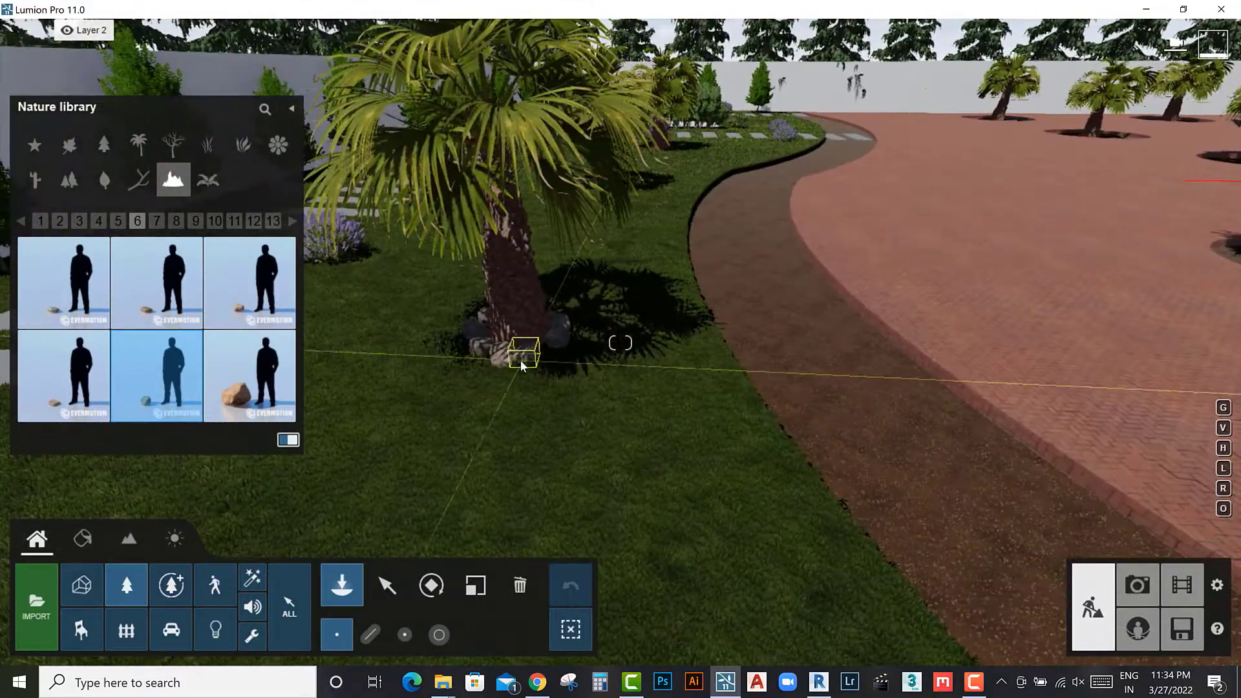
click(765, 494)
right_drag(764, 493, 646, 497)
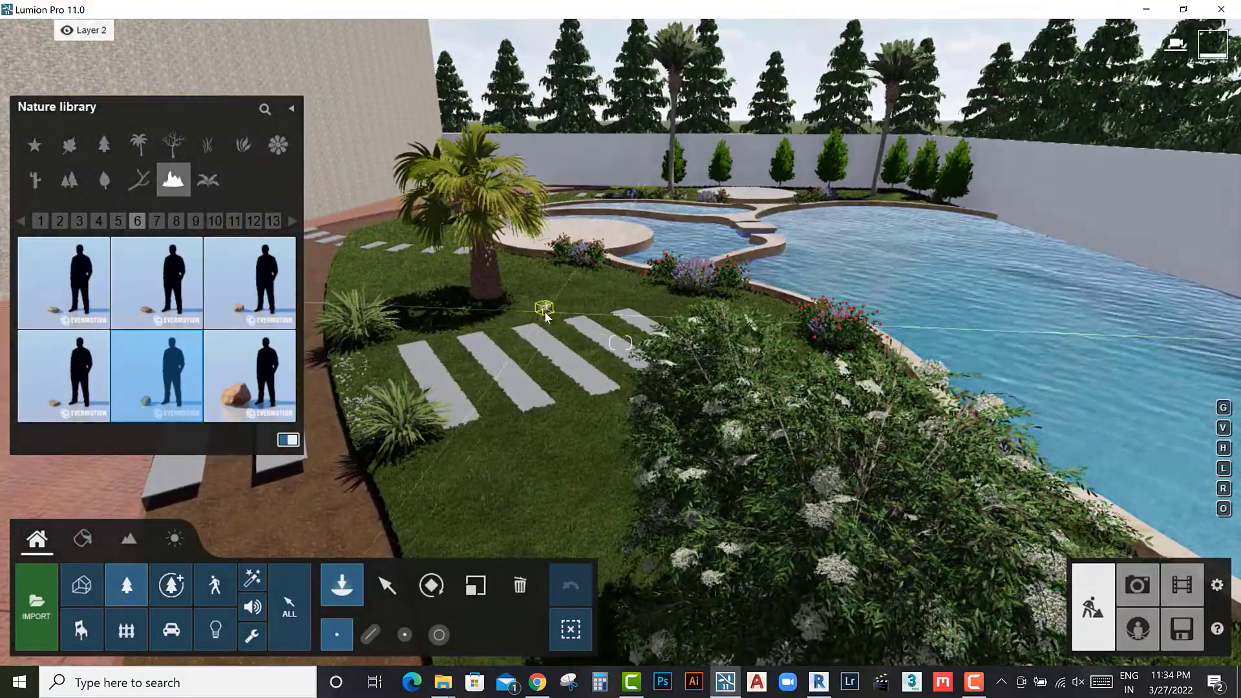
Step: Add more small stones on the other sides of the lawn palm's base
right_drag(621, 342, 621, 440)
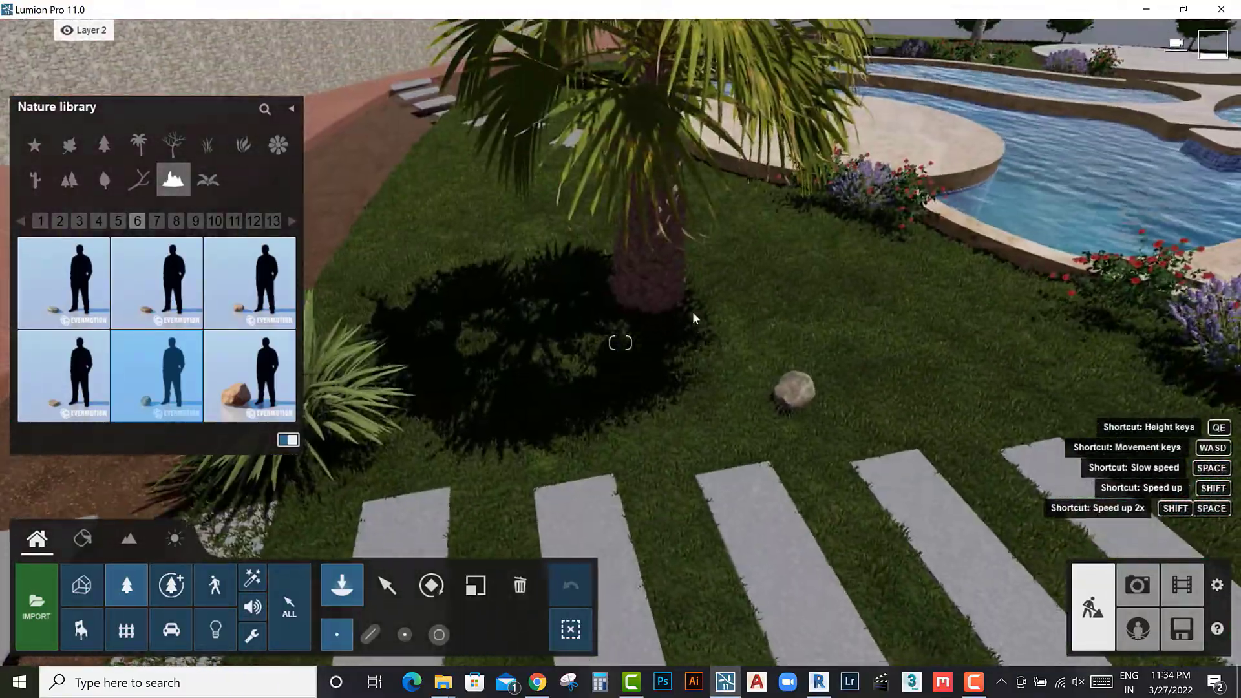
right_drag(621, 343, 620, 388)
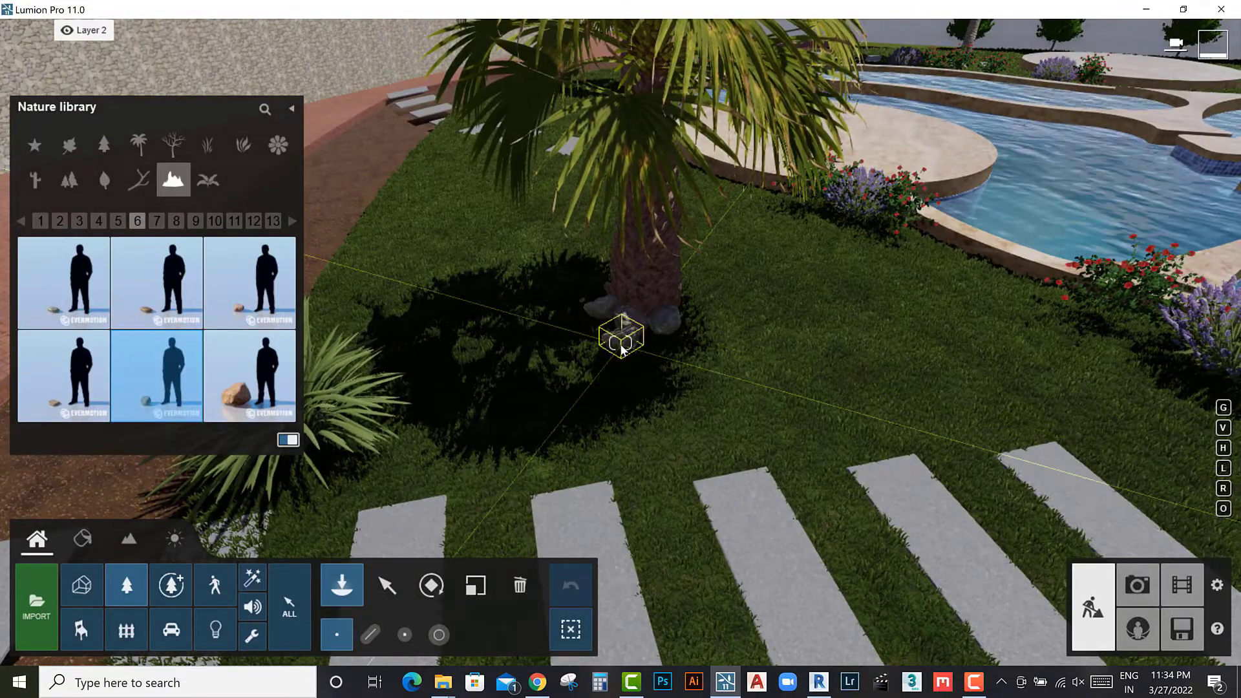
click(622, 349)
right_drag(620, 342, 738, 371)
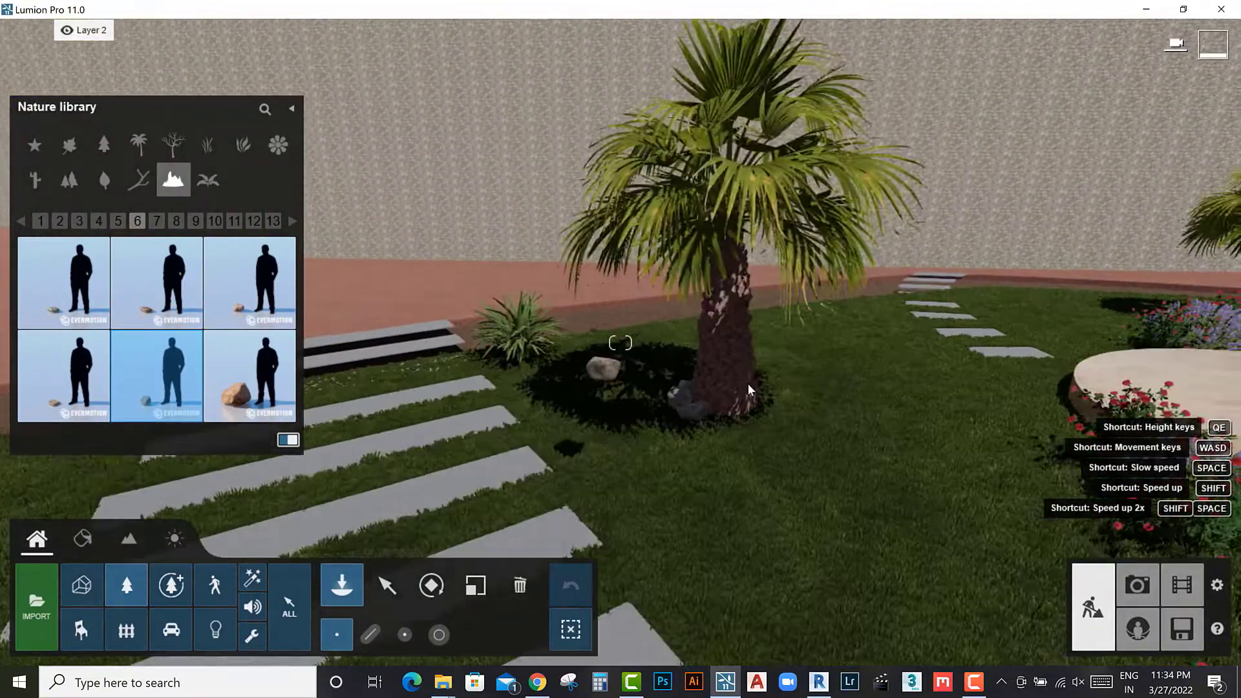
scroll(748, 387, up, 3)
right_drag(855, 535, 957, 536)
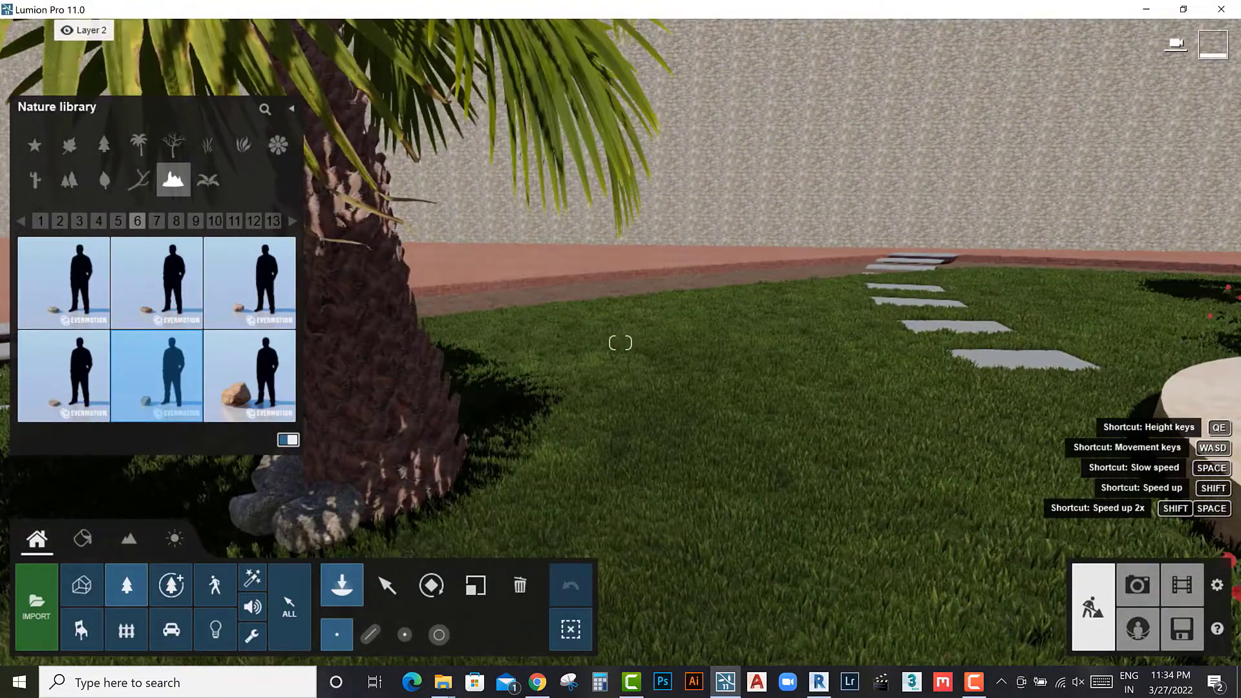
right_drag(744, 453, 571, 447)
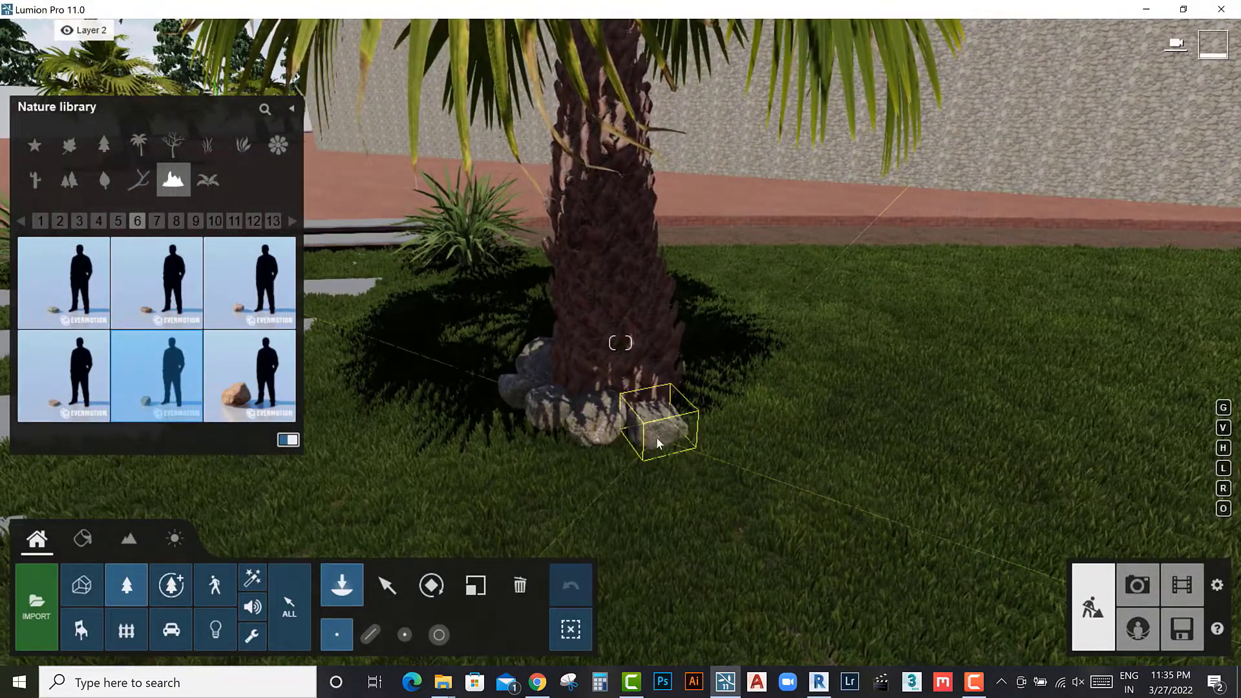
click(657, 437)
Step: Finish clustering stones at the lawn palm trunk and pull back to a wide view
mouse_move(703, 421)
right_down()
mouse_move(646, 426)
mouse_move(537, 389)
right_up()
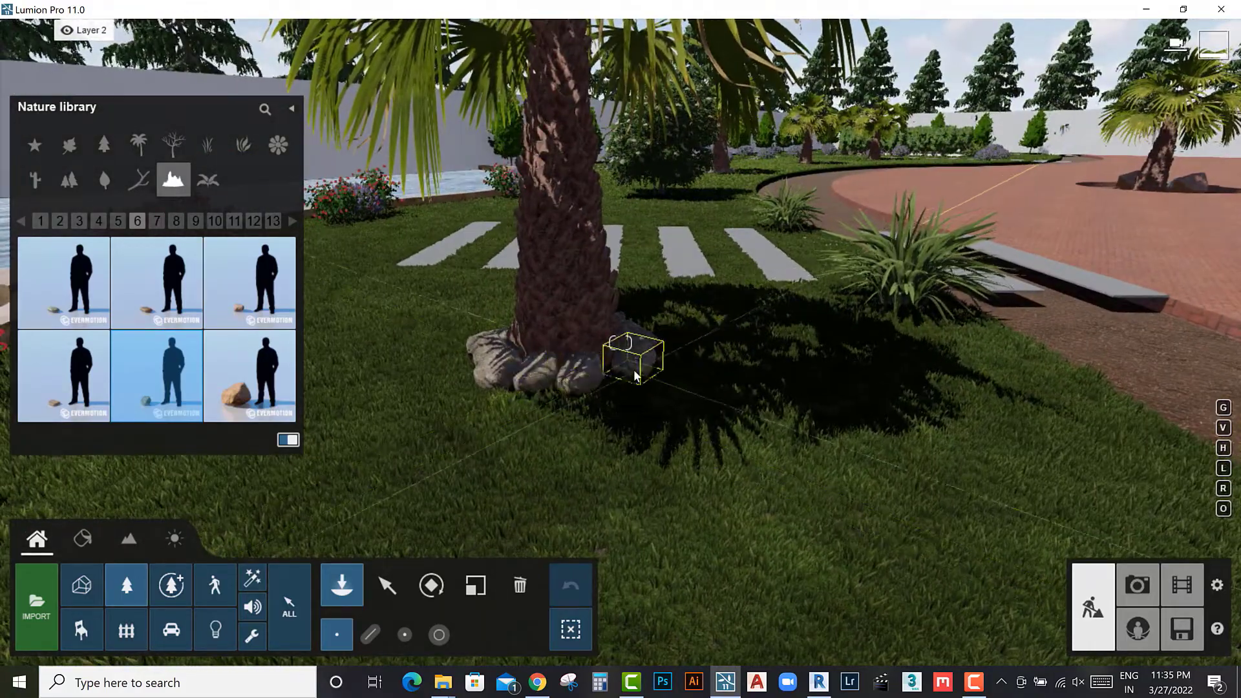
click(809, 476)
right_drag(809, 476, 791, 403)
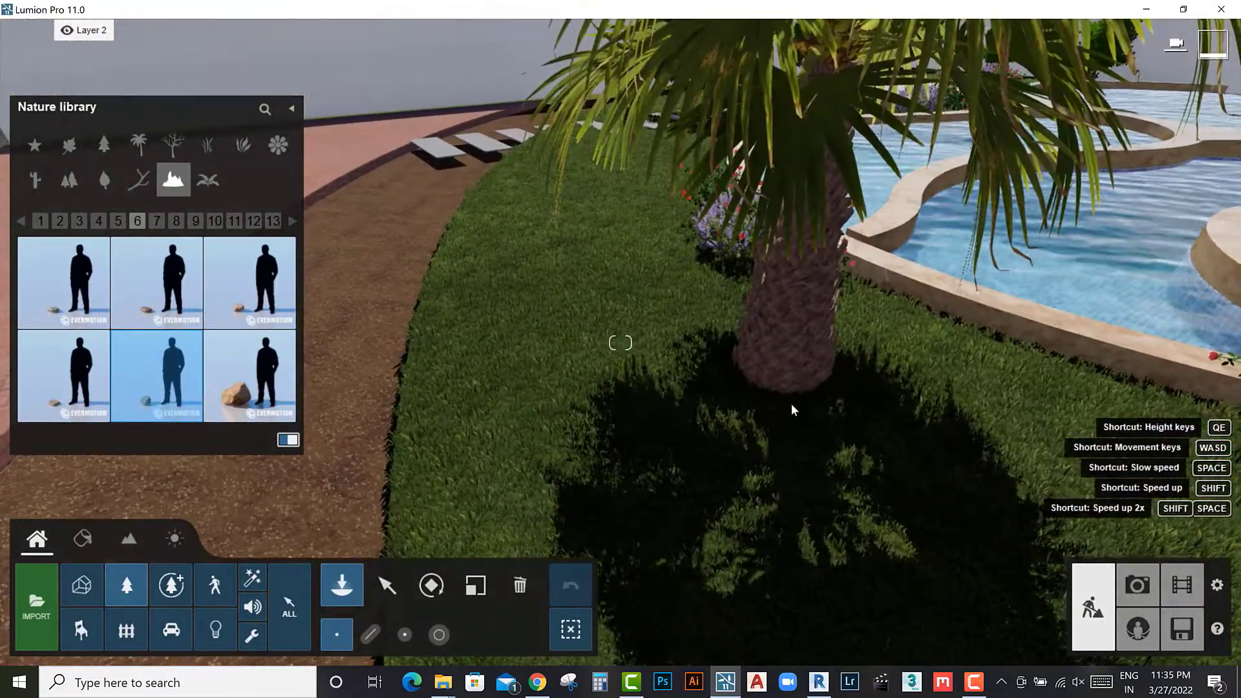
click(791, 406)
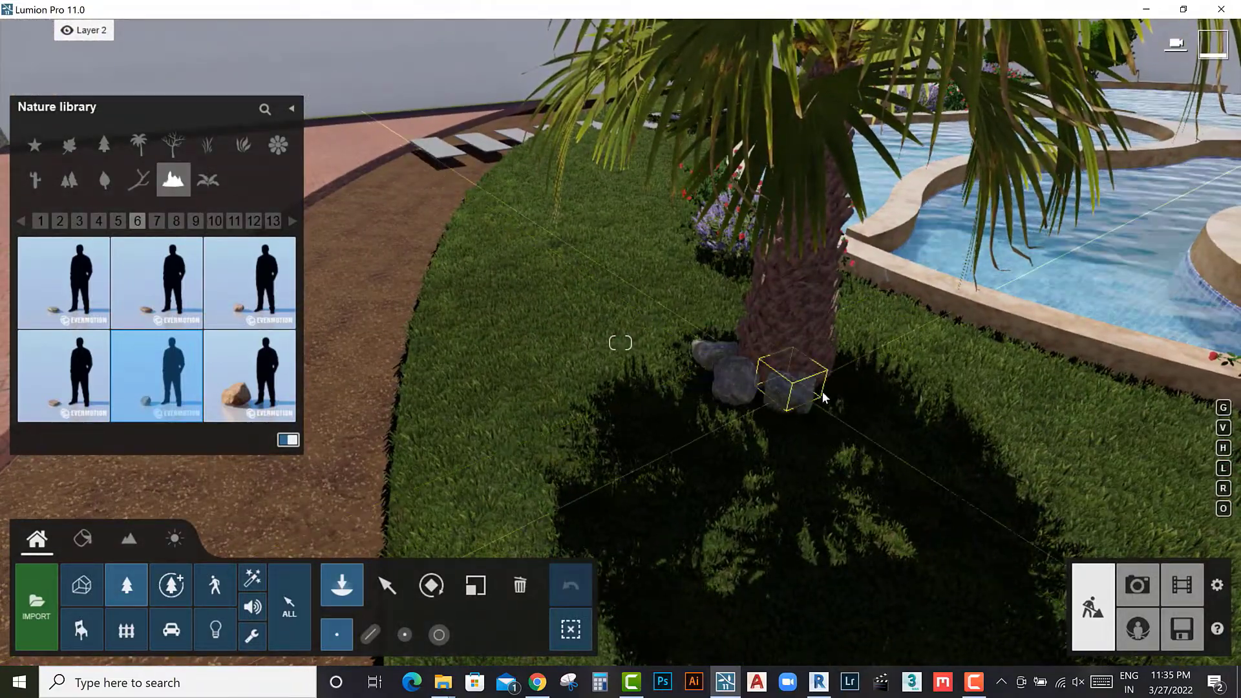
right_drag(830, 406, 970, 414)
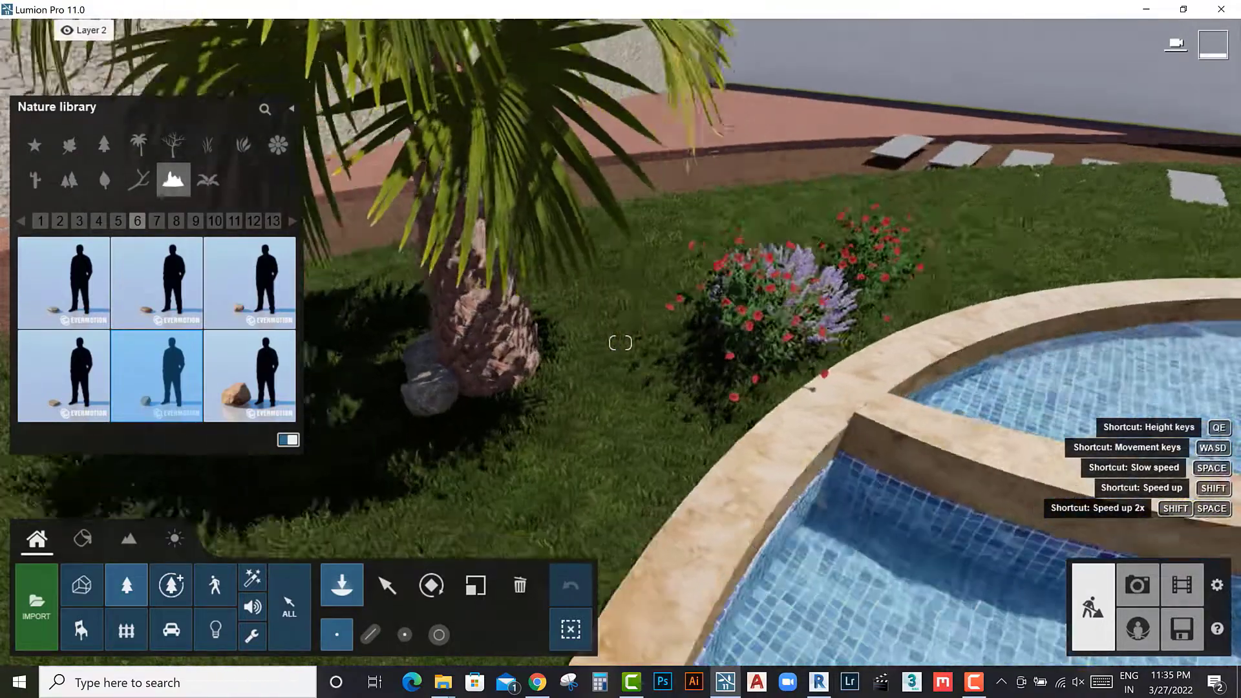
right_drag(620, 342, 568, 373)
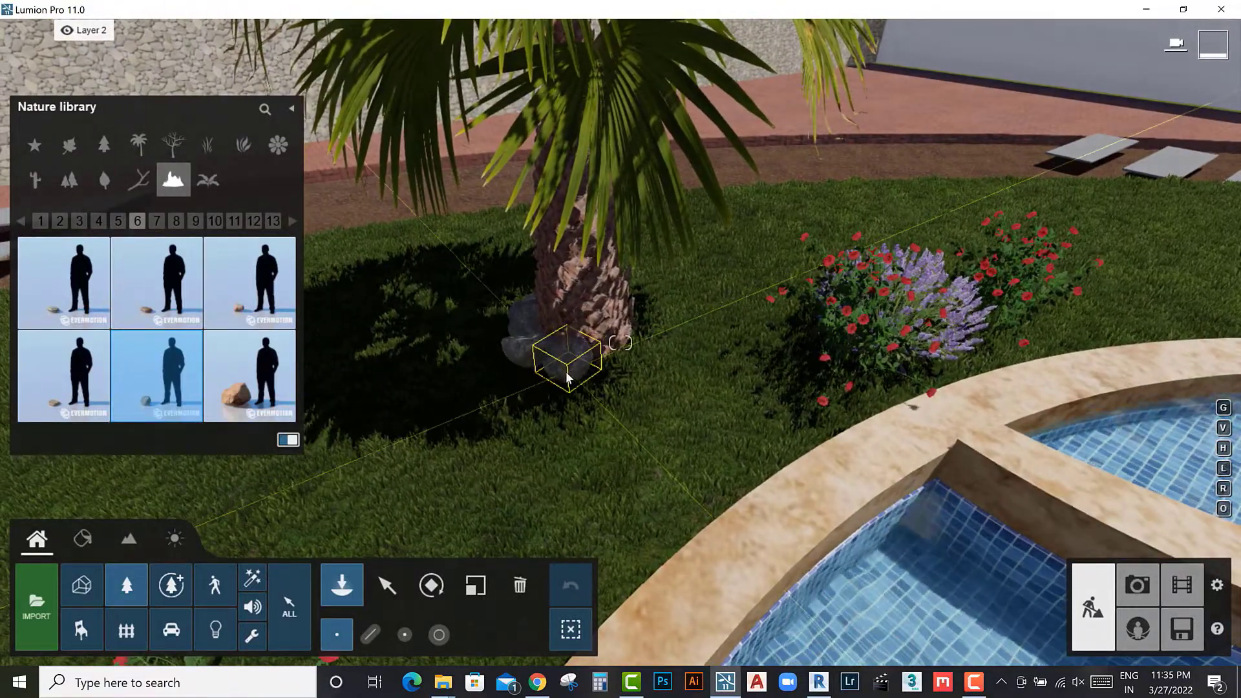
click(612, 382)
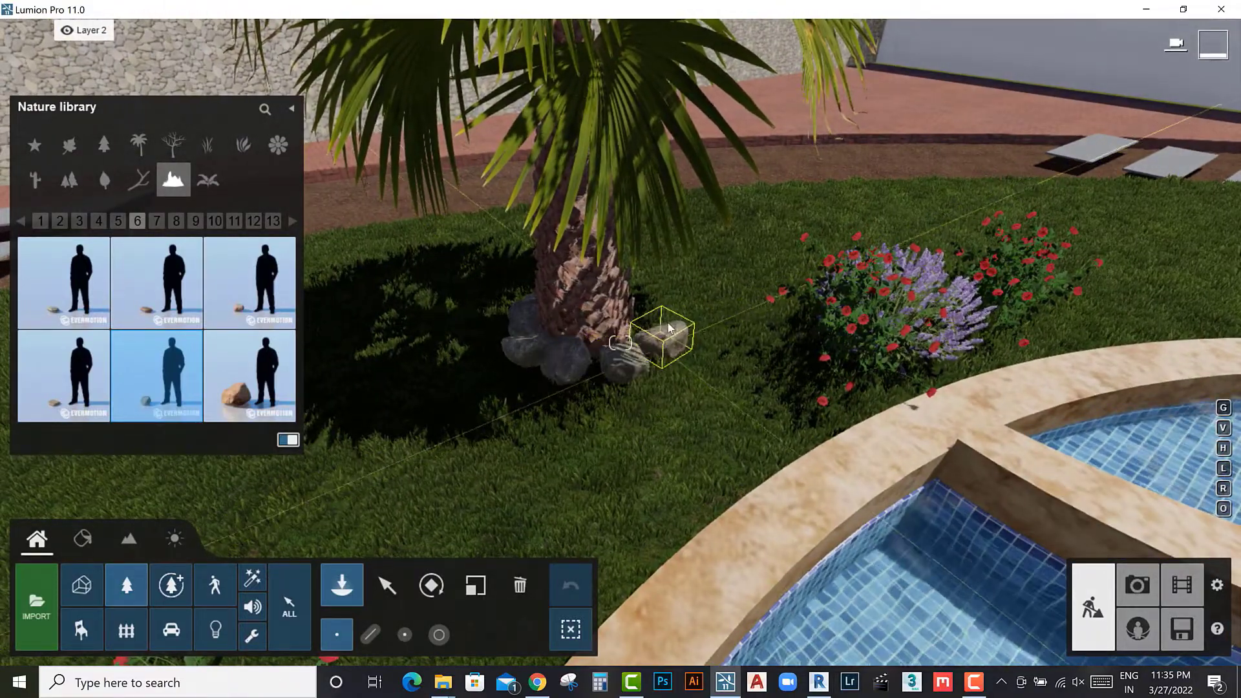
right_drag(669, 329, 617, 494)
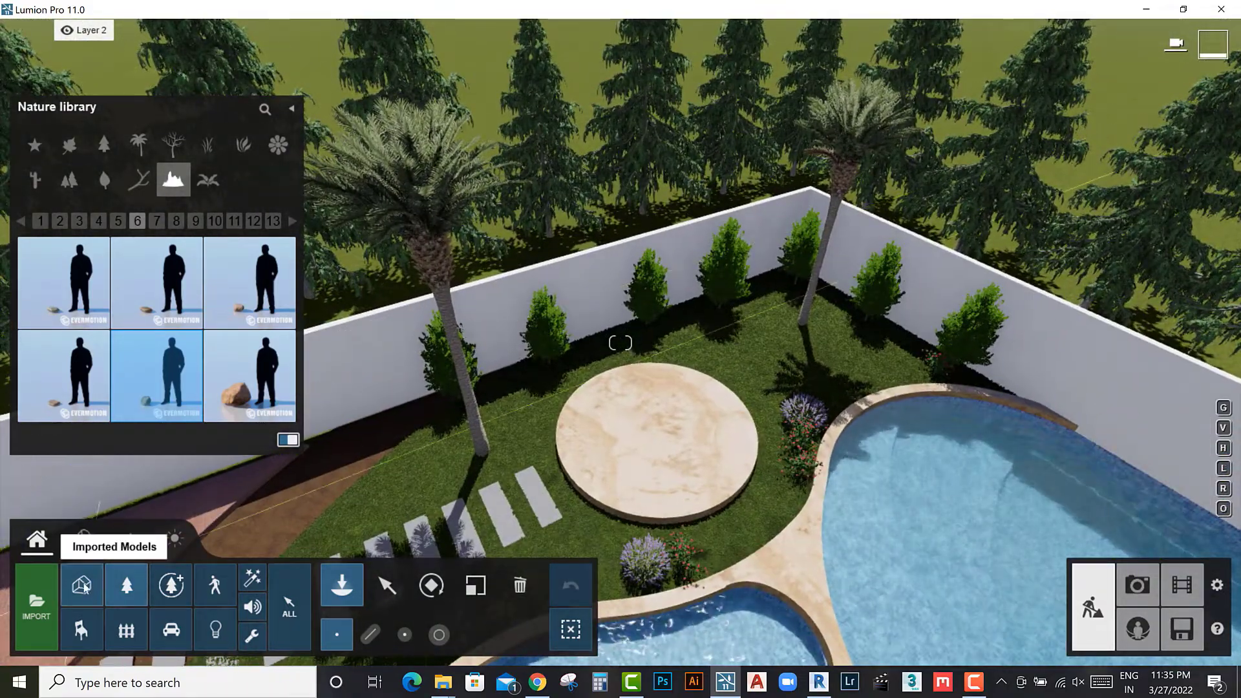
Step: Pick the black cylinder light from Imported Models page 2 and place one beside the pool
click(82, 586)
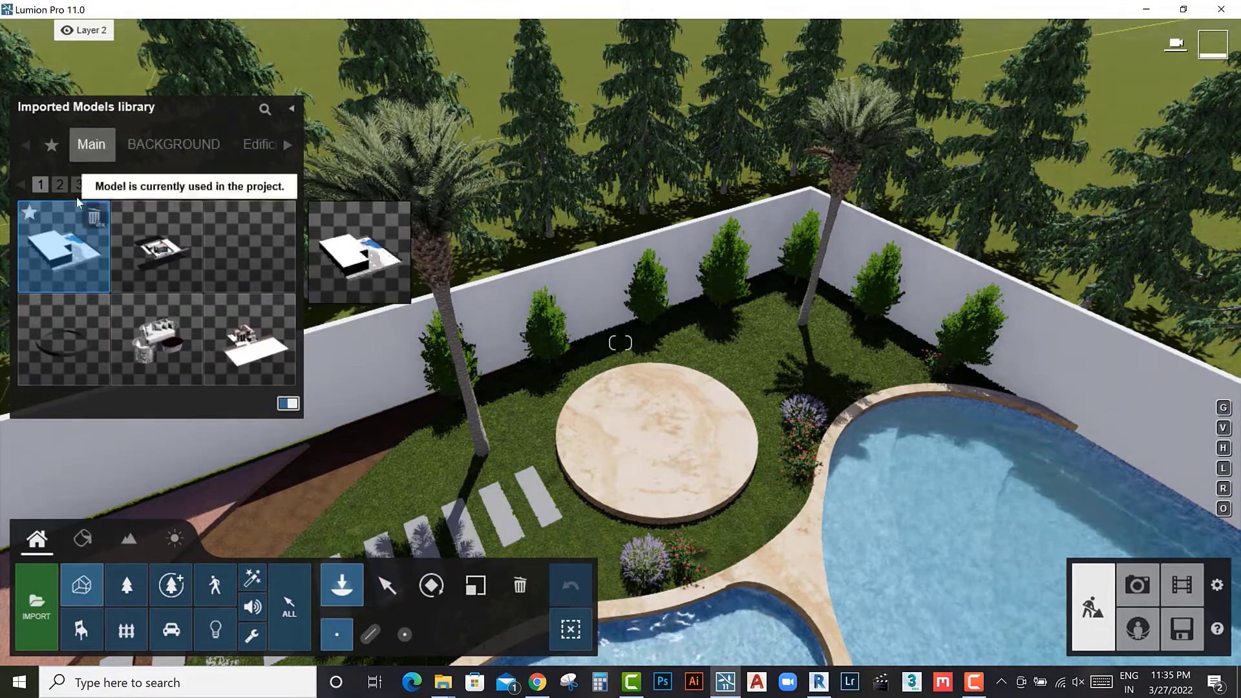
click(59, 185)
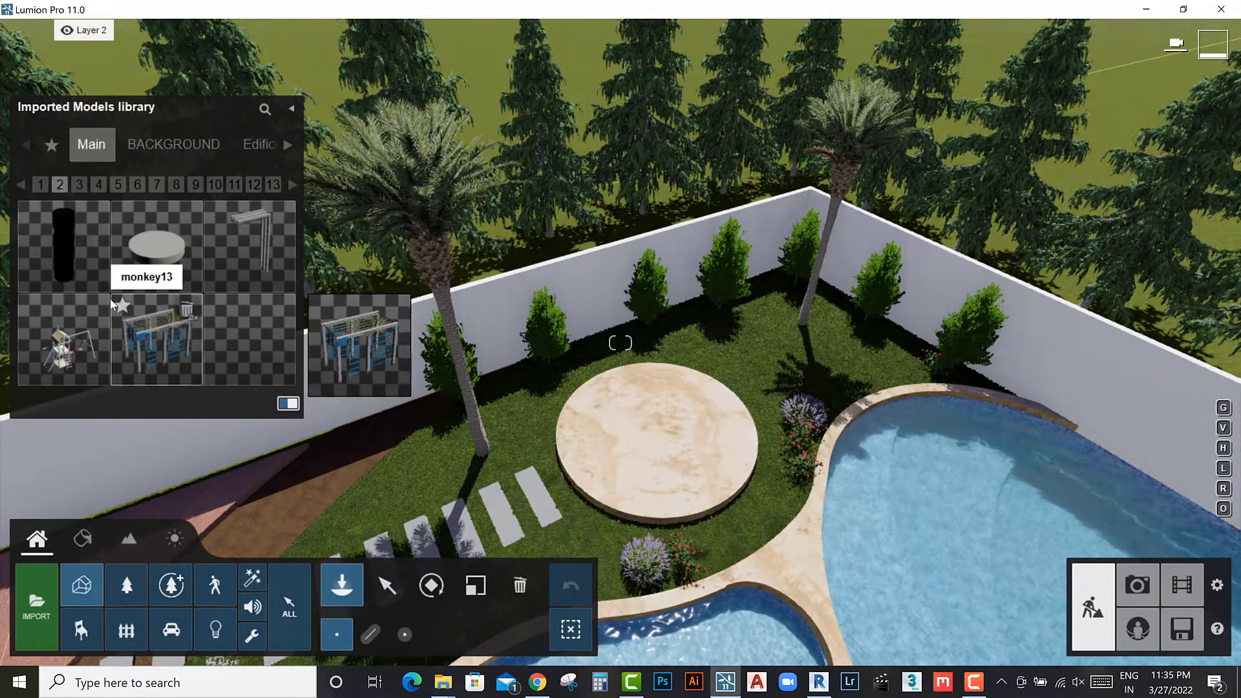
click(63, 246)
scroll(777, 503, up, 5)
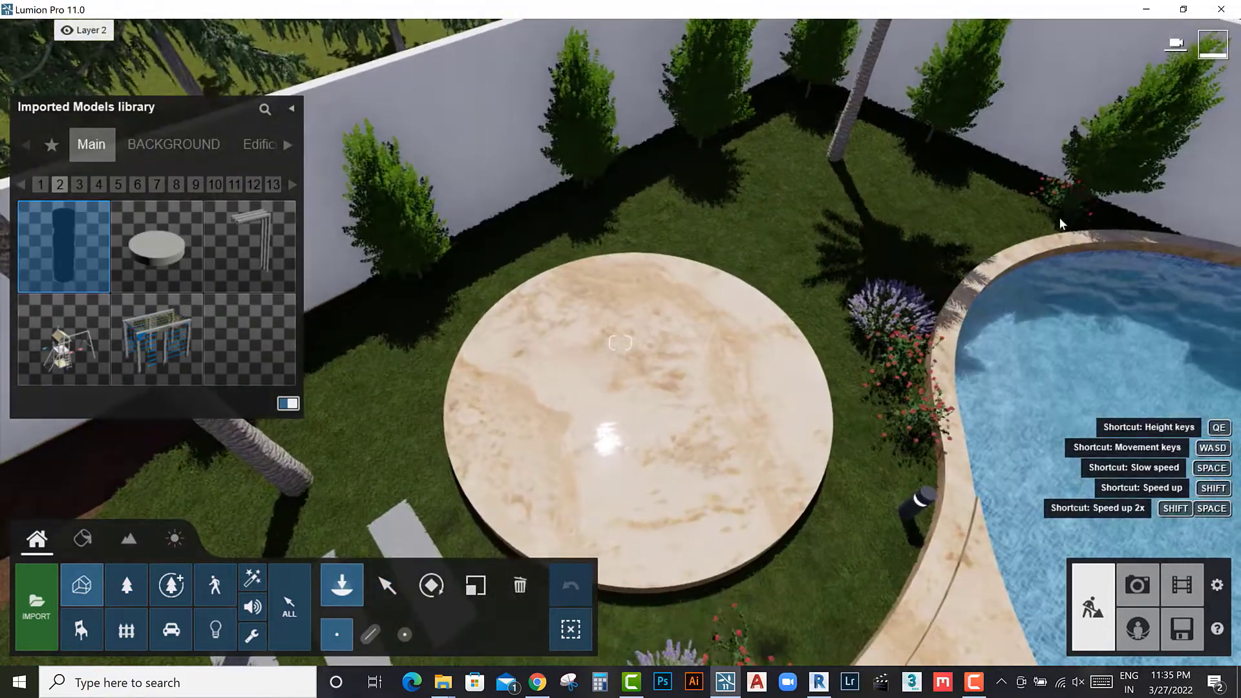
click(922, 472)
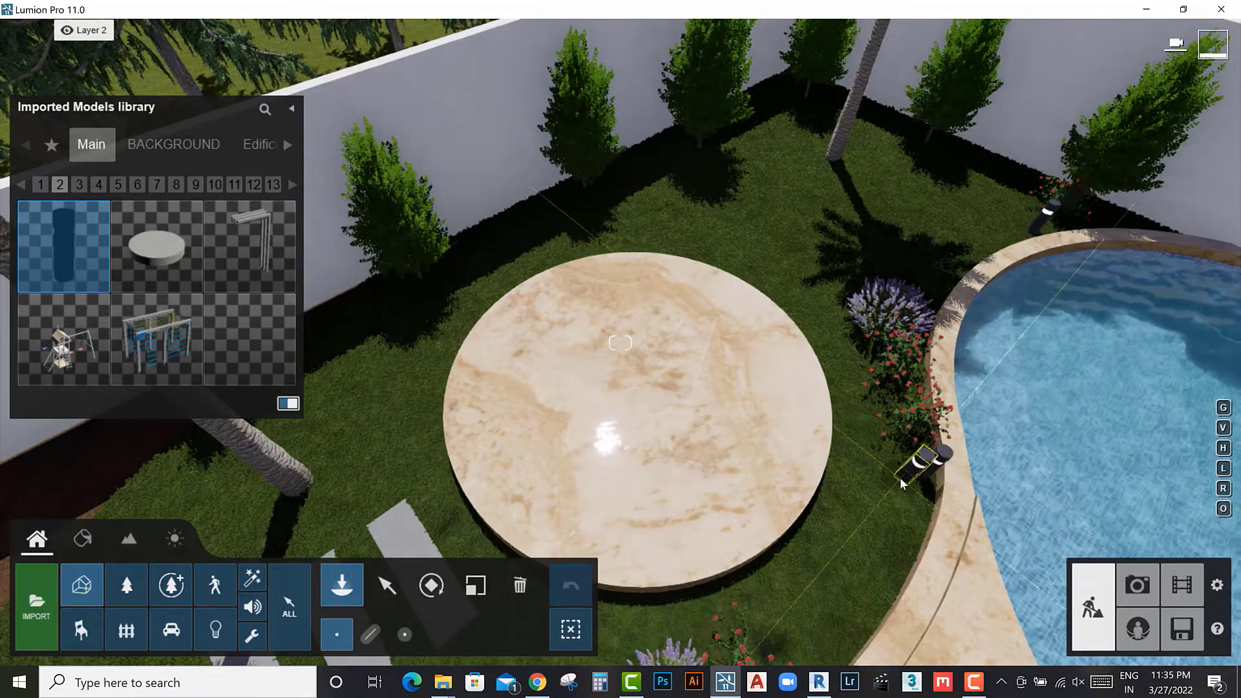
scroll(899, 477, down, 4)
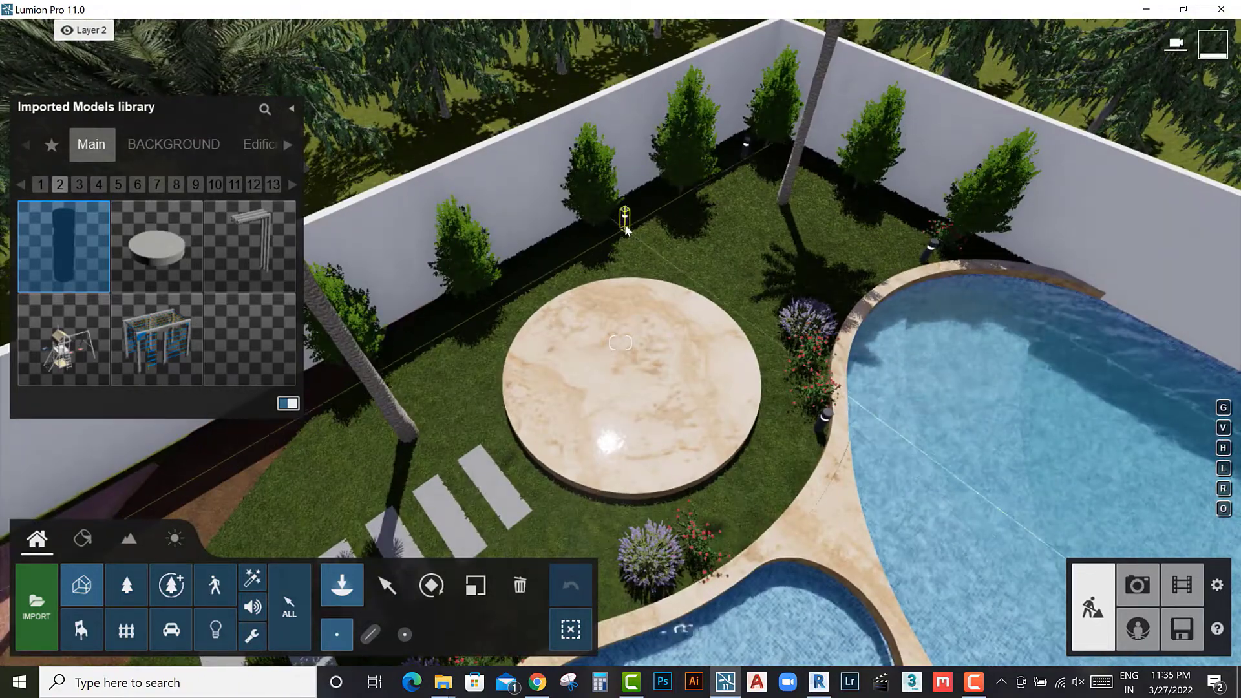
Step: Place four bollard lights on the lawn around the round platform
right_drag(468, 313, 567, 212)
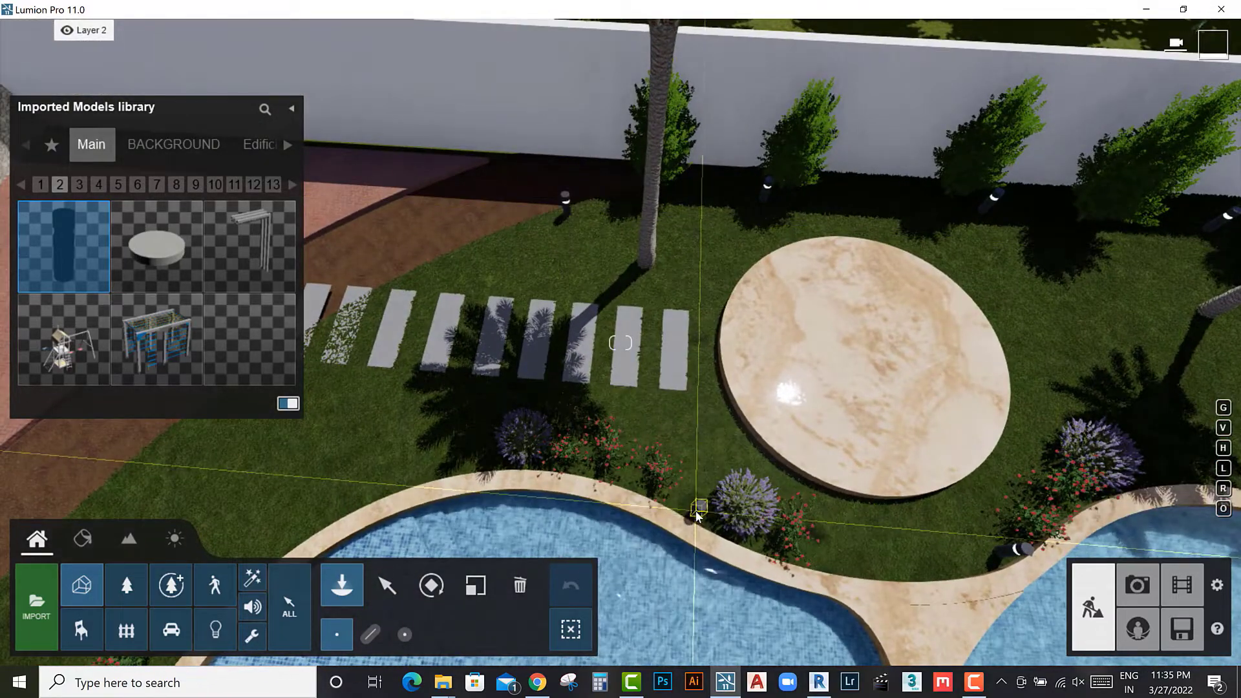
right_drag(707, 514, 636, 254)
mouse_move(646, 198)
right_down()
mouse_move(569, 213)
mouse_move(816, 294)
right_up()
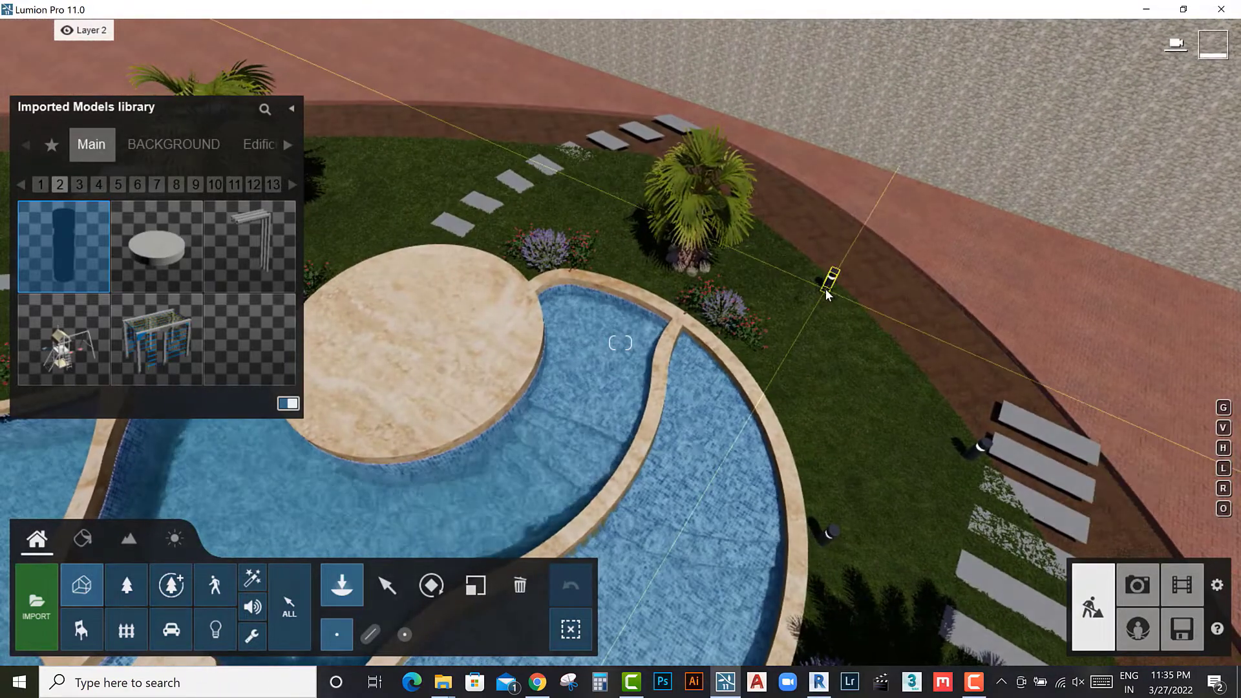
click(919, 251)
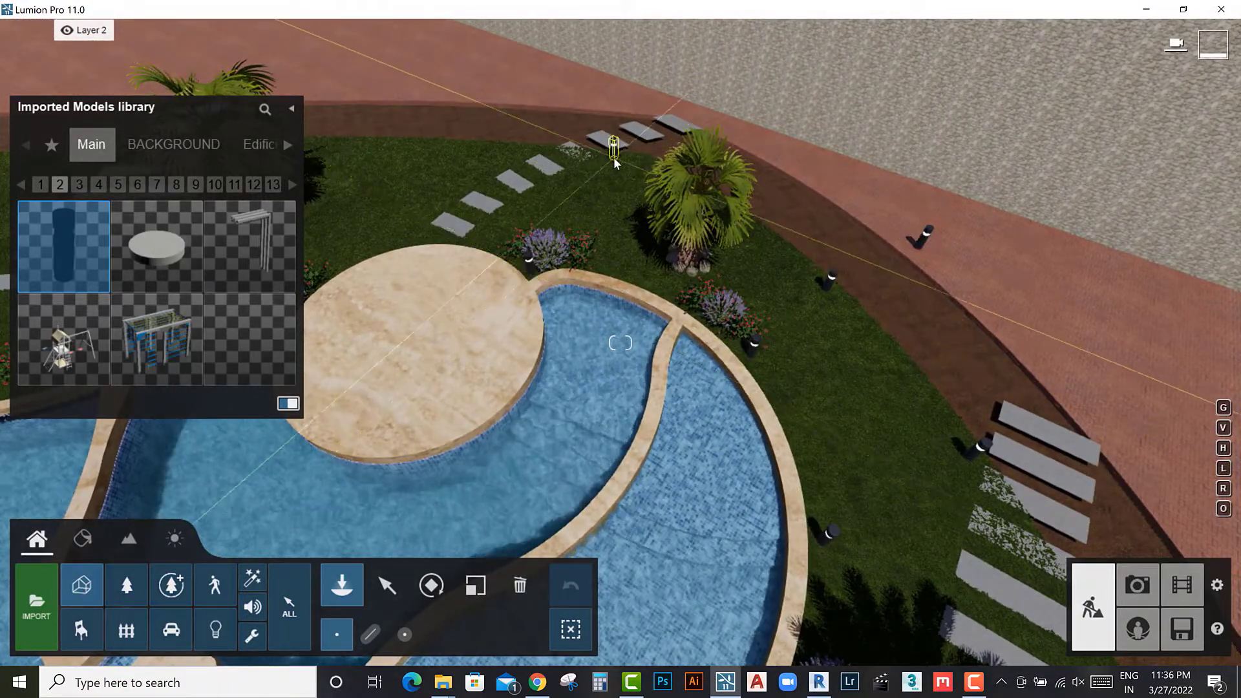
right_drag(615, 163, 820, 186)
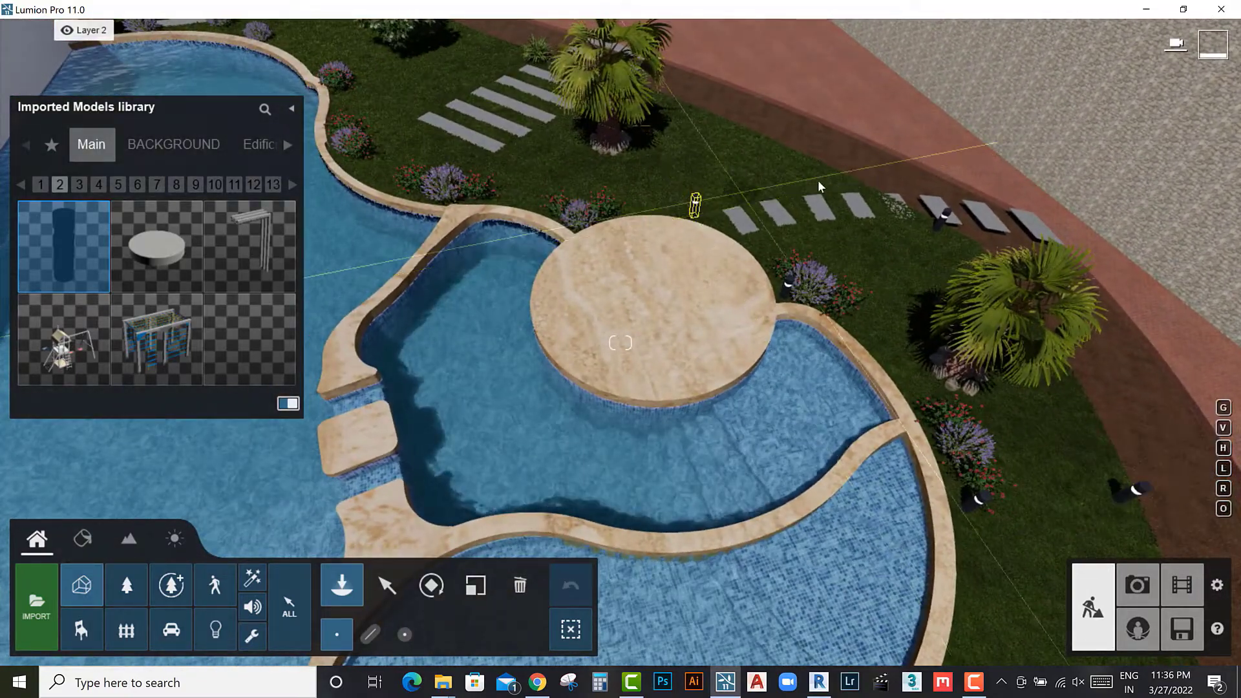
click(850, 173)
click(695, 205)
click(543, 193)
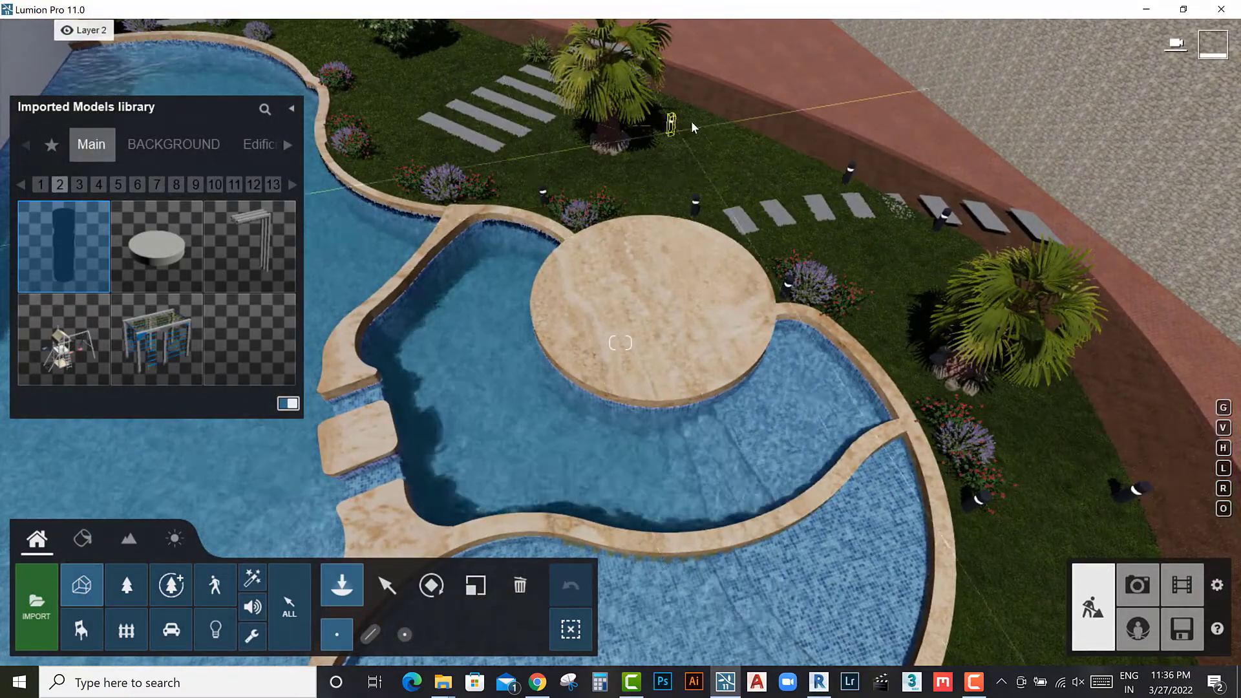
Step: Place three bollard lights along the stepping-stone path's edge, then survey the terrace and pool
mouse_move(634, 153)
right_down()
mouse_move(800, 104)
mouse_move(883, 286)
mouse_move(935, 272)
right_up()
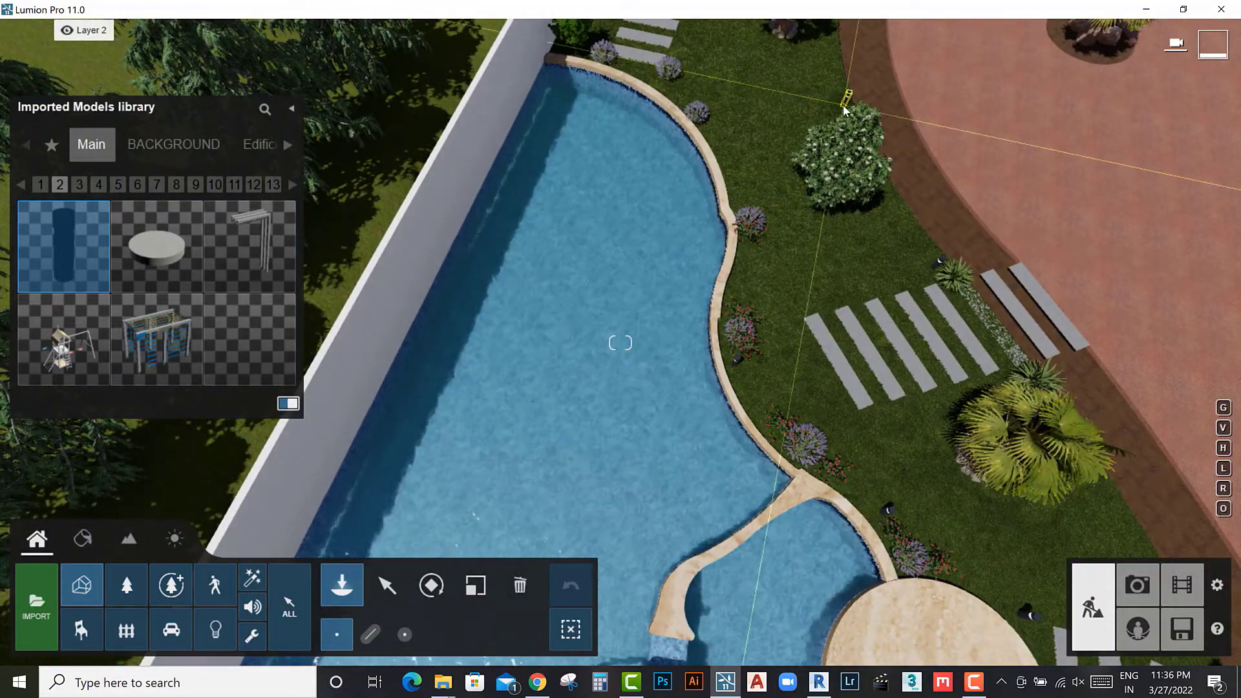
mouse_move(731, 170)
right_down()
mouse_move(734, 296)
mouse_move(685, 367)
right_up()
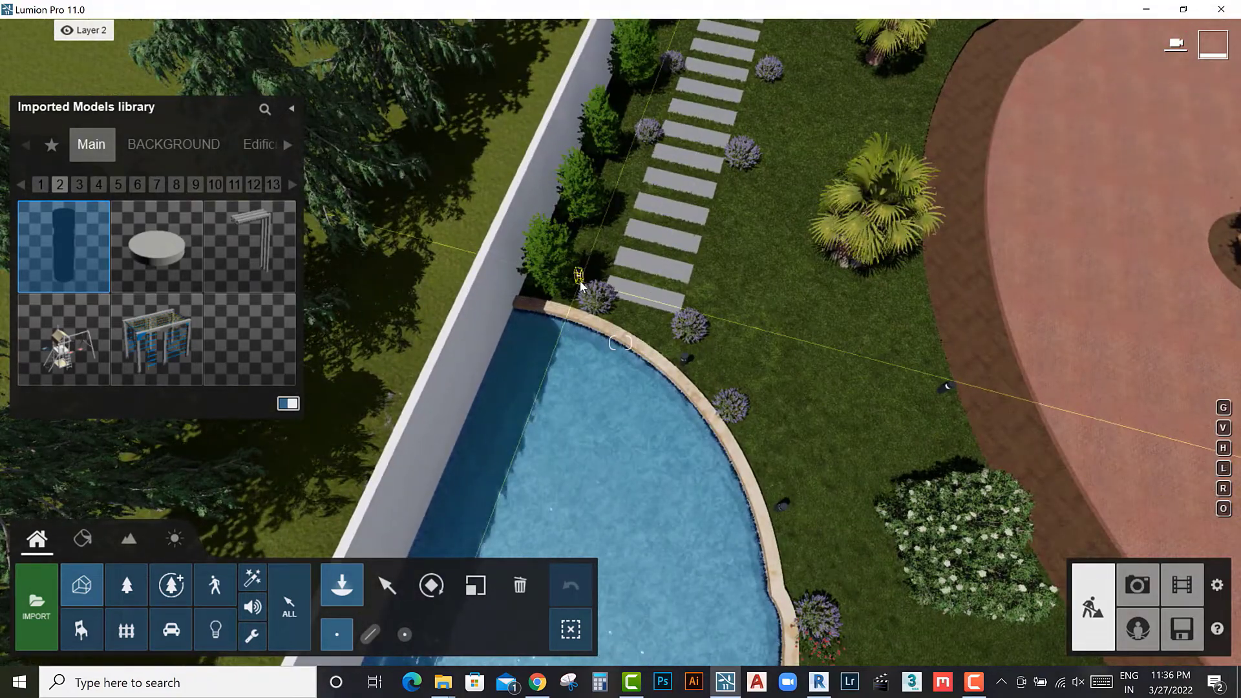
right_drag(573, 299, 912, 507)
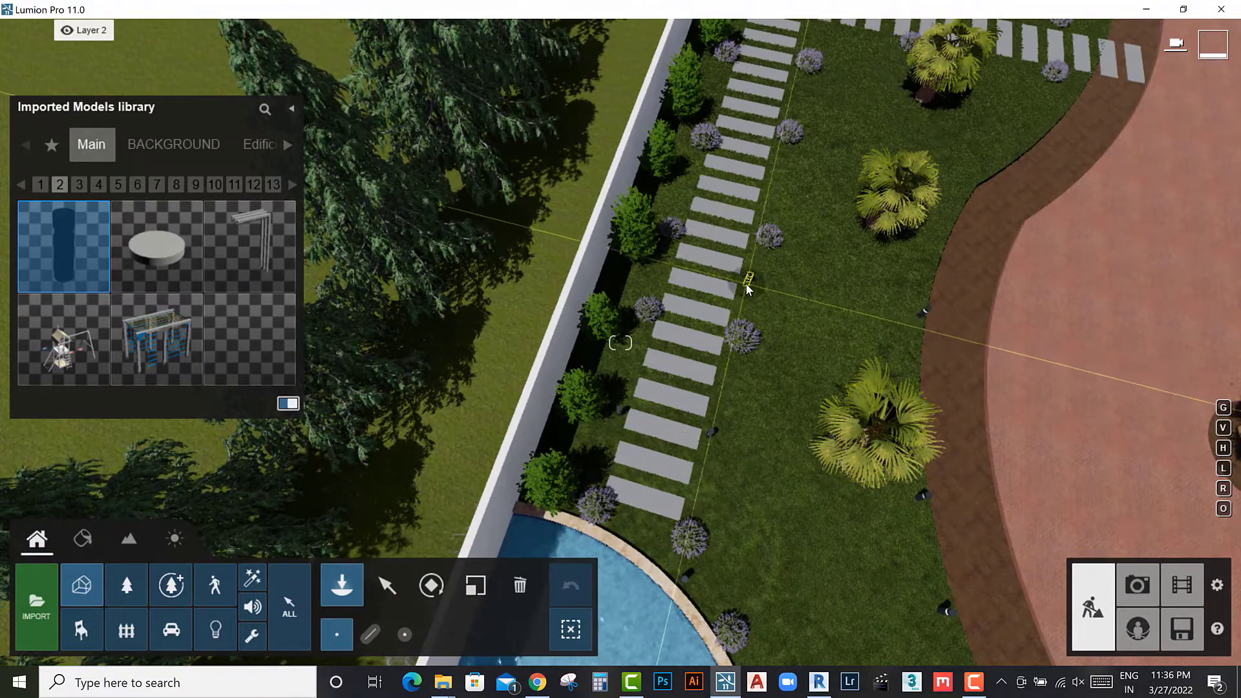
right_drag(742, 291, 957, 363)
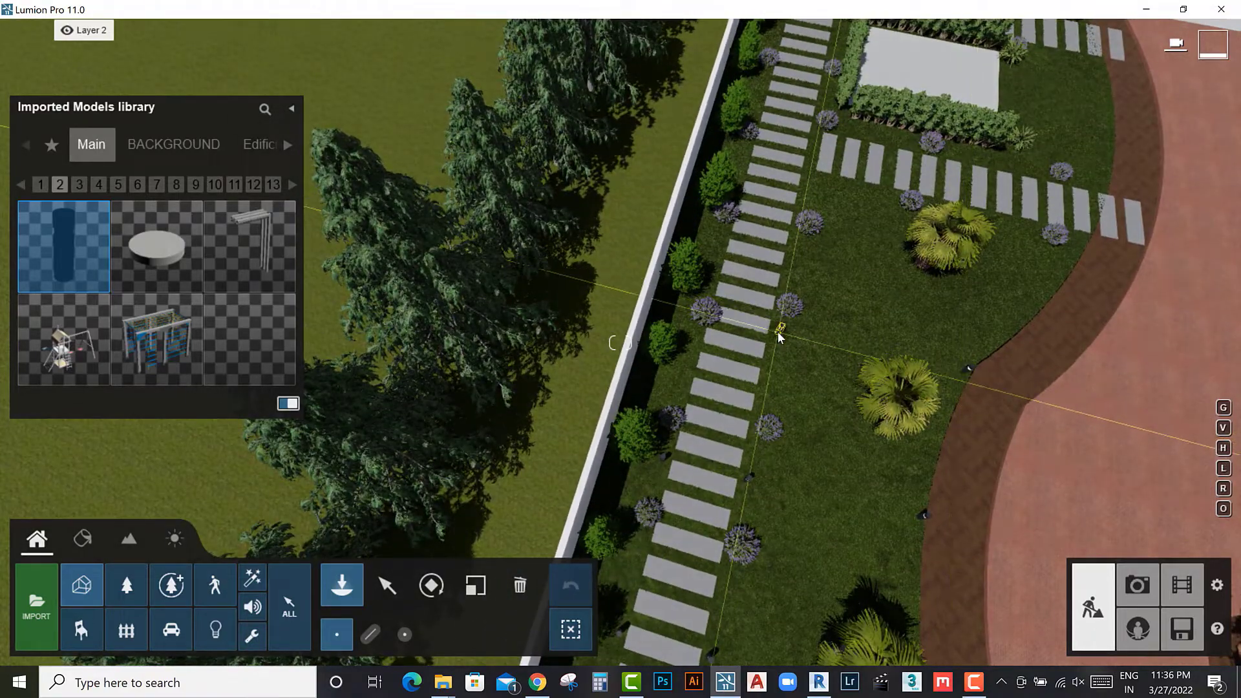
right_drag(780, 360, 1054, 428)
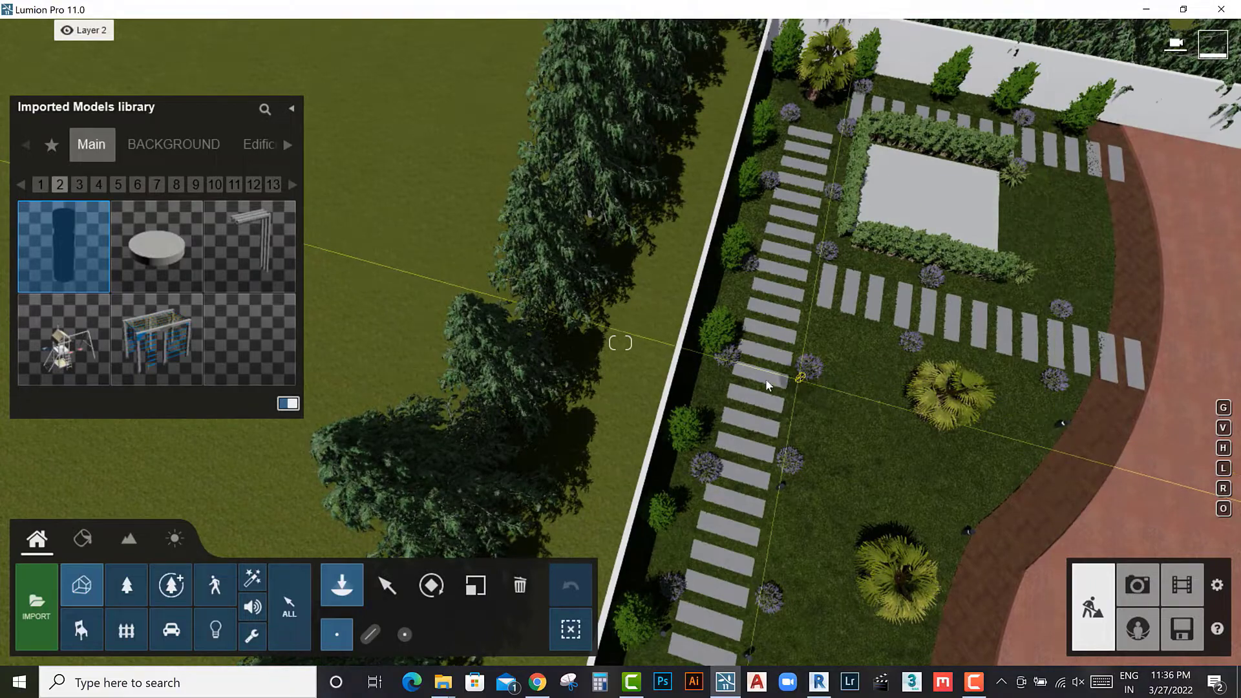
right_drag(731, 371, 902, 132)
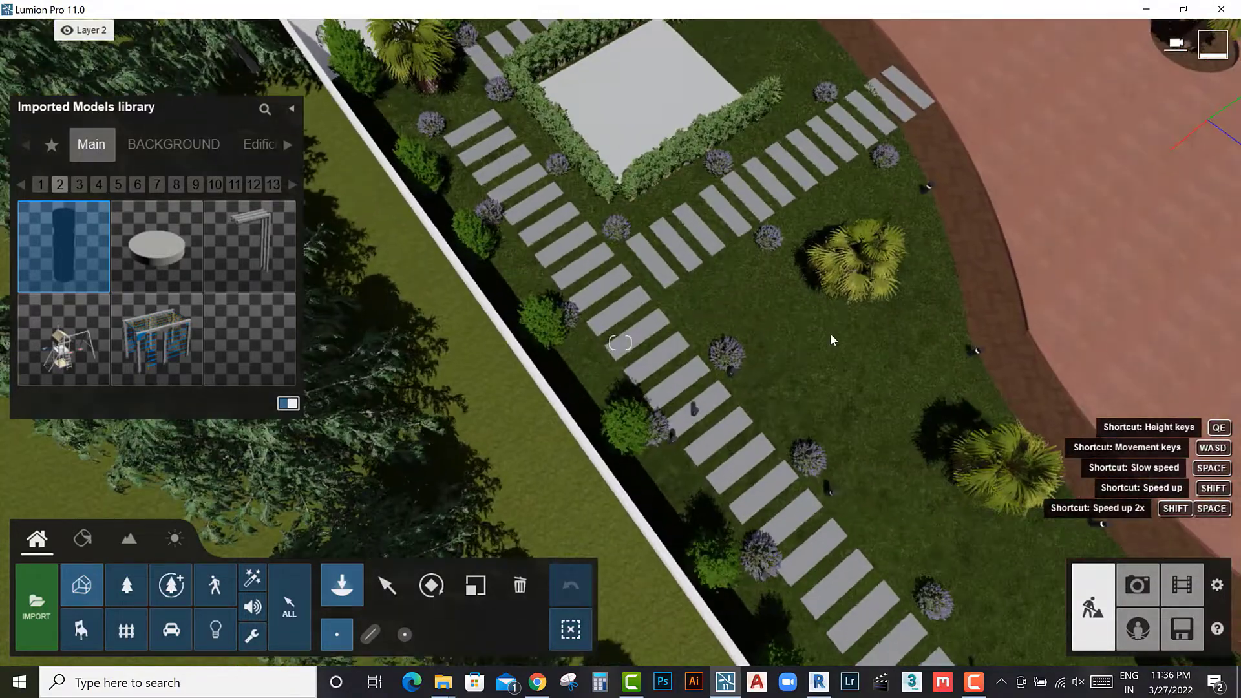
click(901, 132)
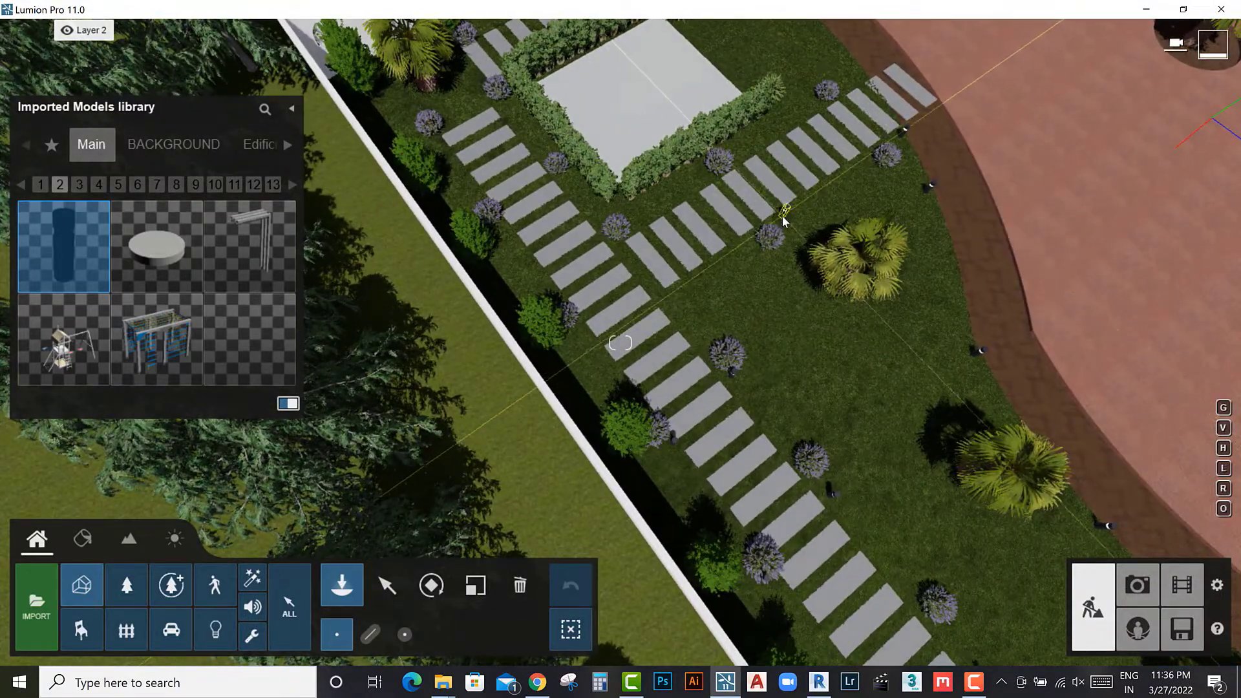
click(782, 213)
click(668, 292)
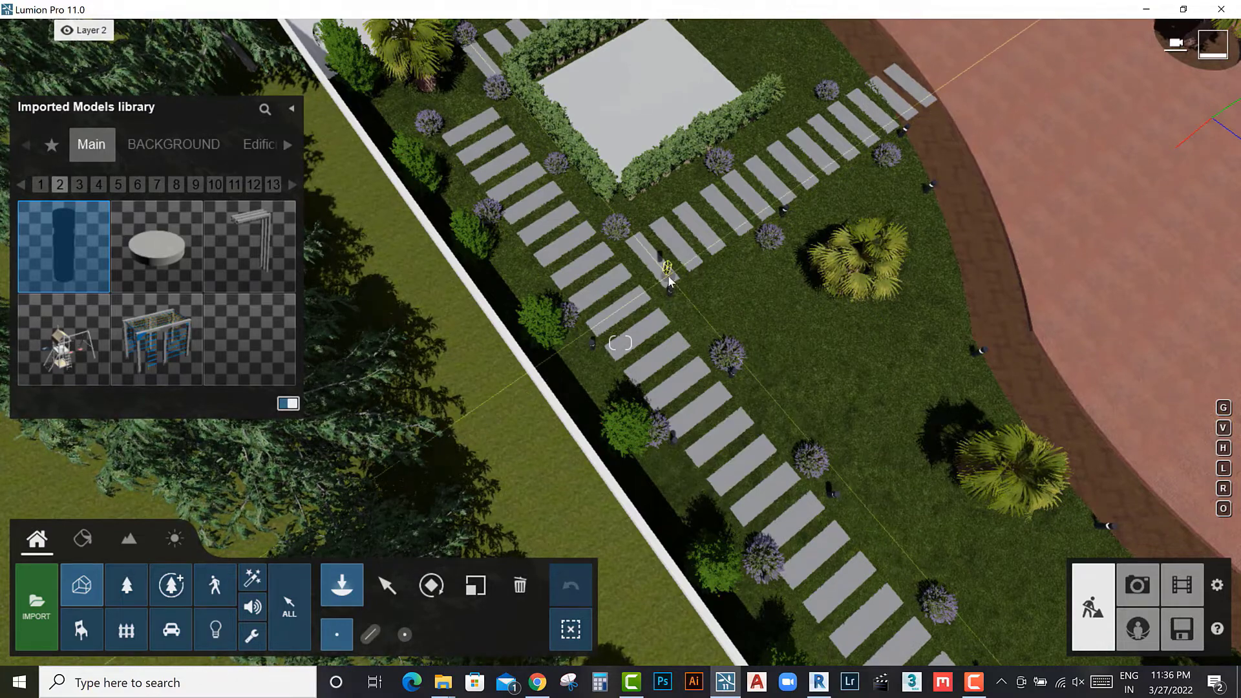
right_drag(592, 347, 734, 387)
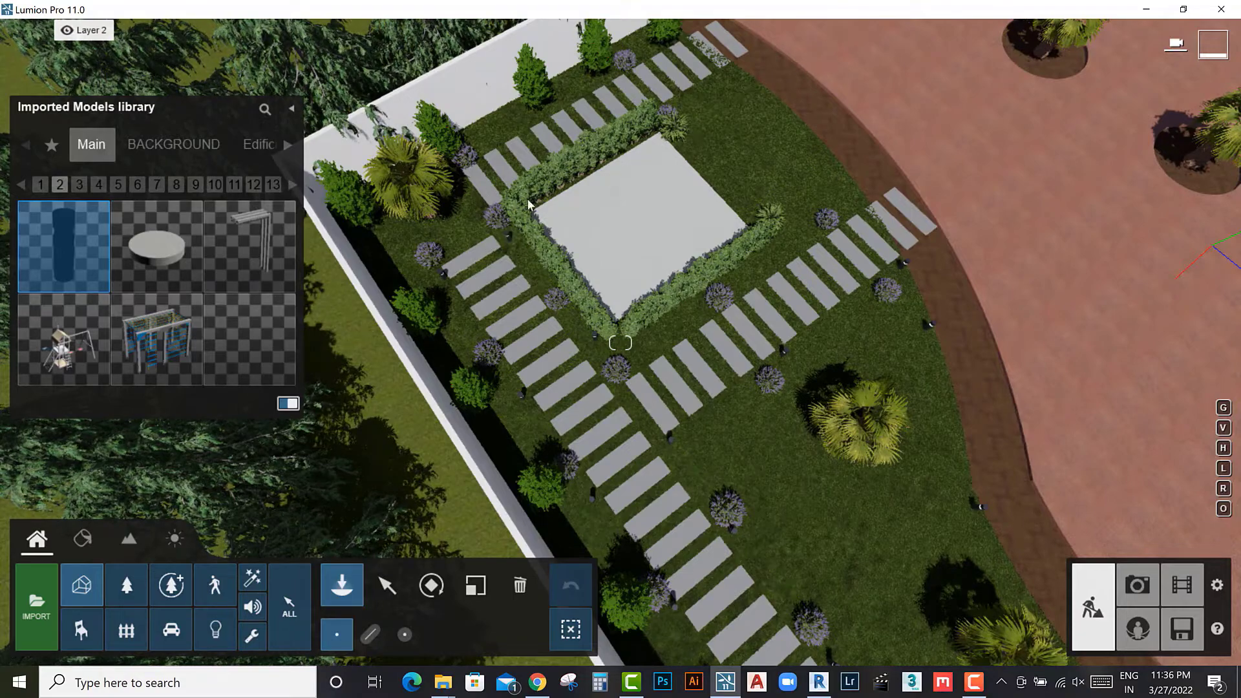
mouse_move(85, 29)
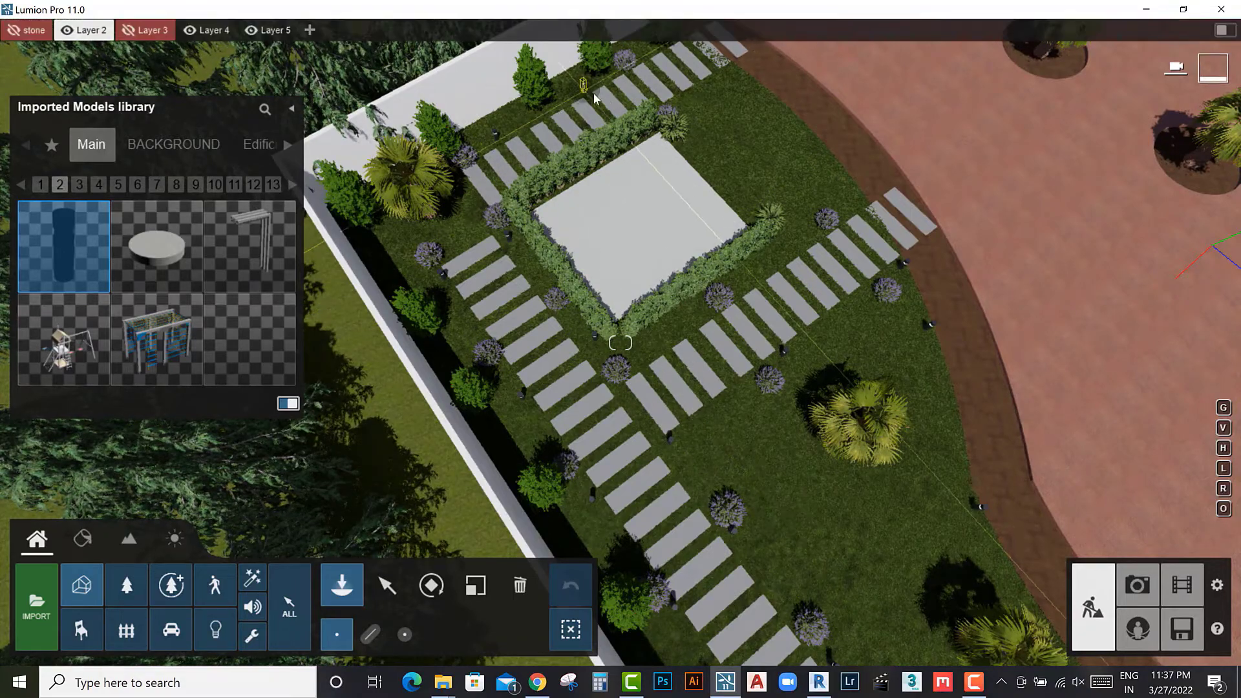
right_drag(851, 212, 664, 288)
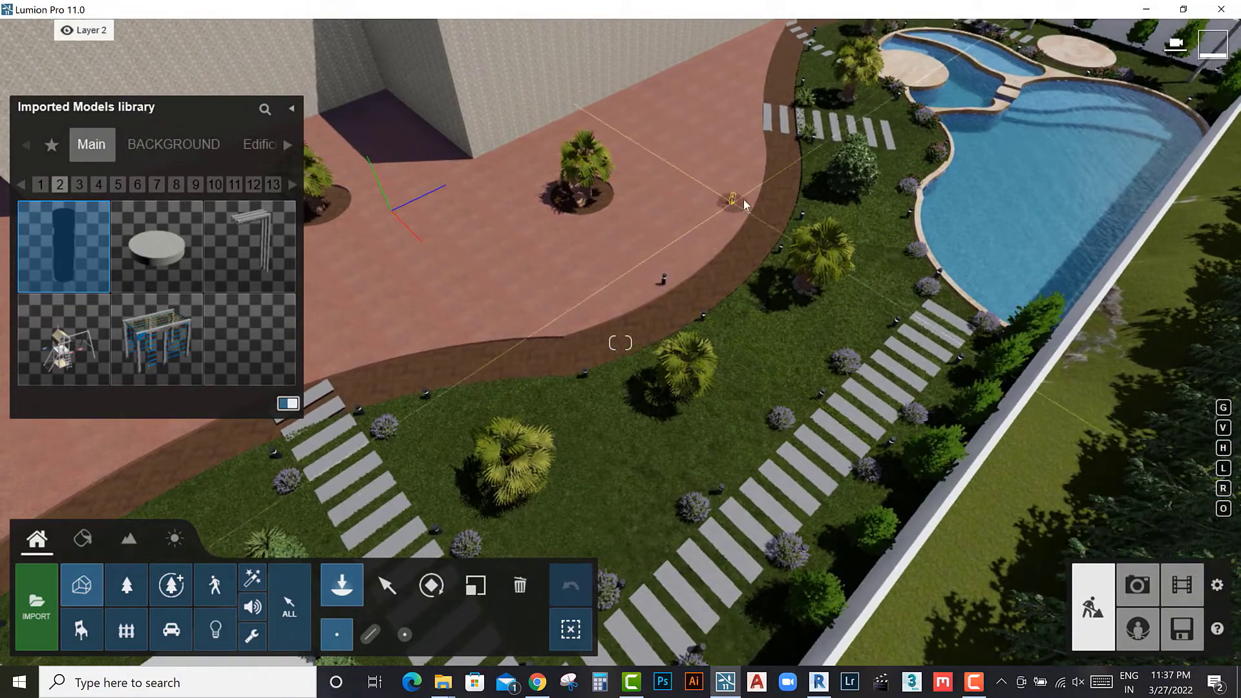
right_drag(669, 253, 854, 402)
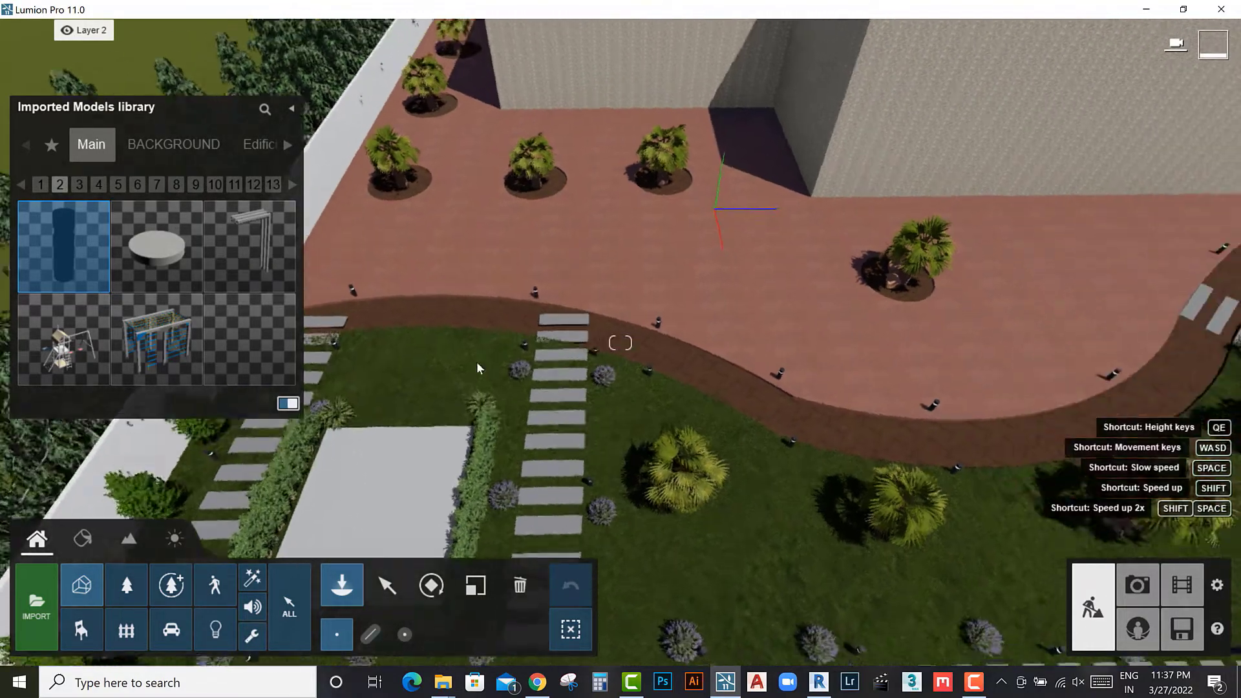
mouse_move(475, 362)
right_down()
mouse_move(510, 397)
mouse_move(666, 383)
mouse_move(695, 363)
right_up()
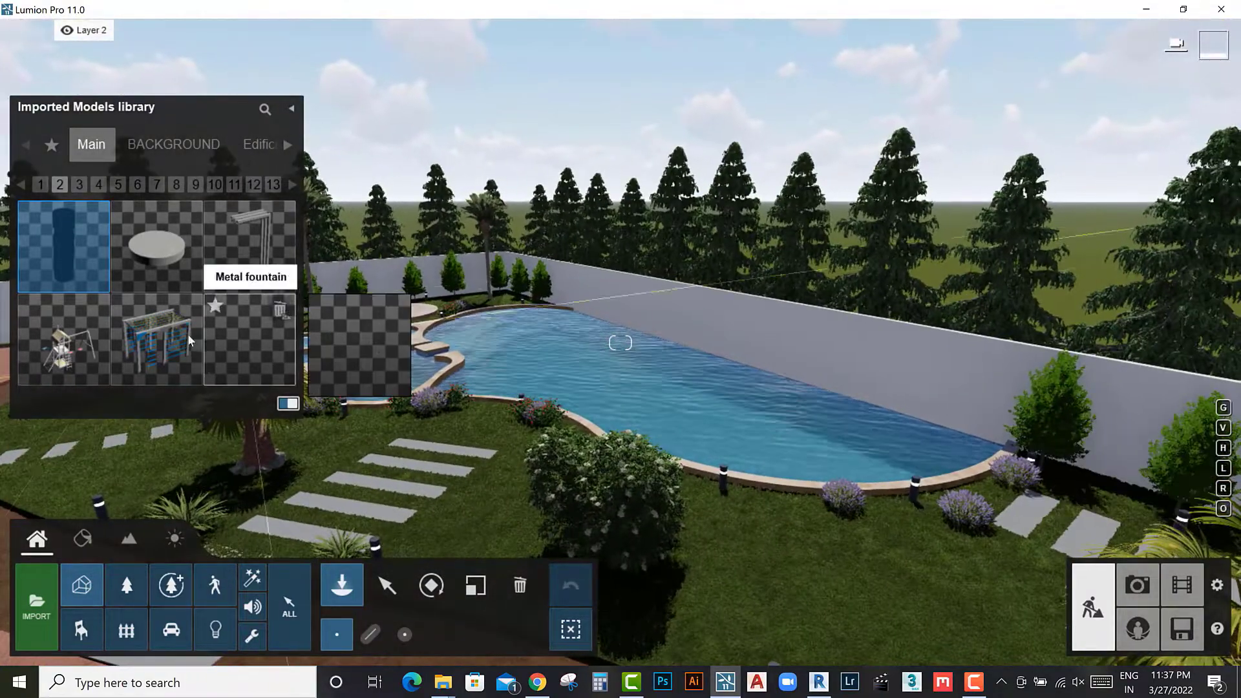
Step: Place the Garden swing pergola from Imported Models page 3 on the hedged terrace, then rotate and reposition it
click(79, 184)
mouse_move(250, 340)
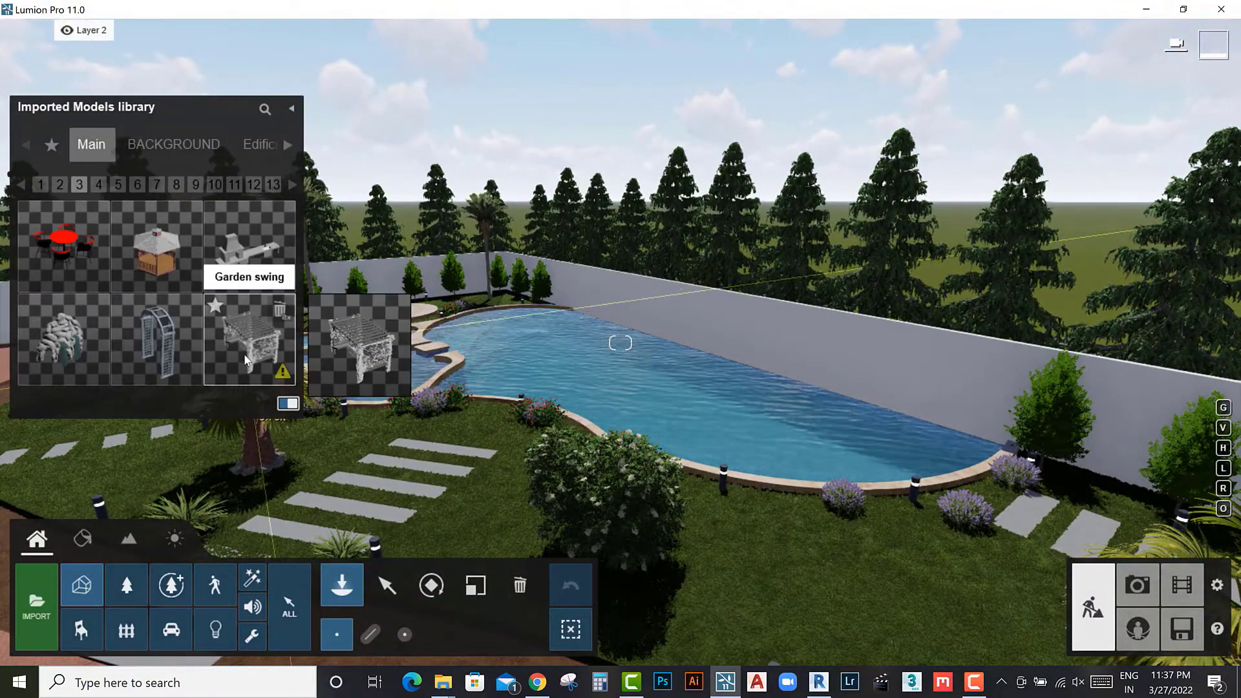
right_drag(738, 451, 712, 409)
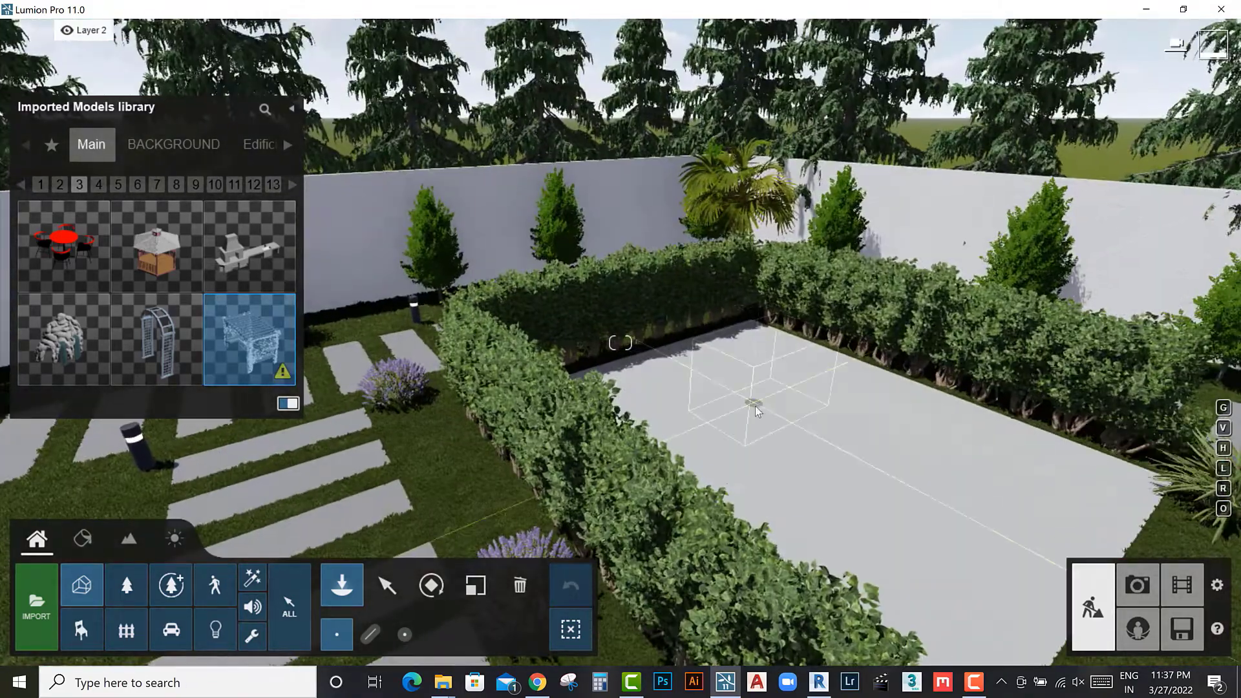
click(731, 404)
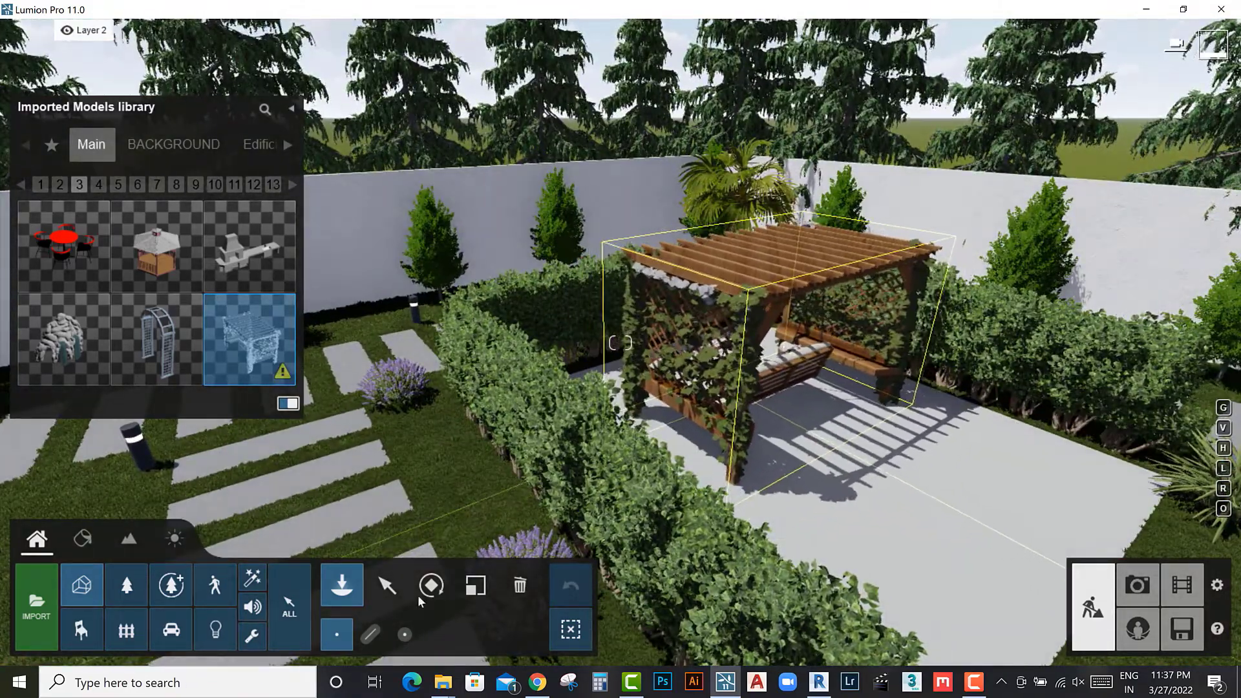
click(430, 586)
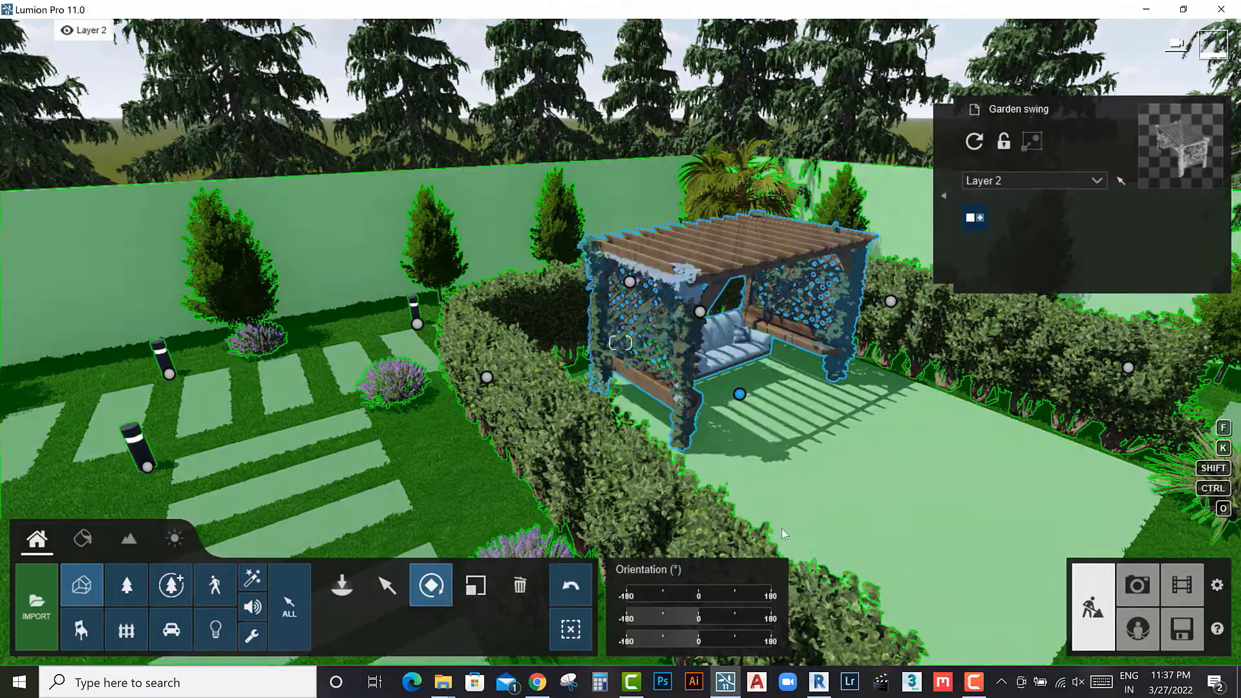
right_drag(781, 529, 707, 560)
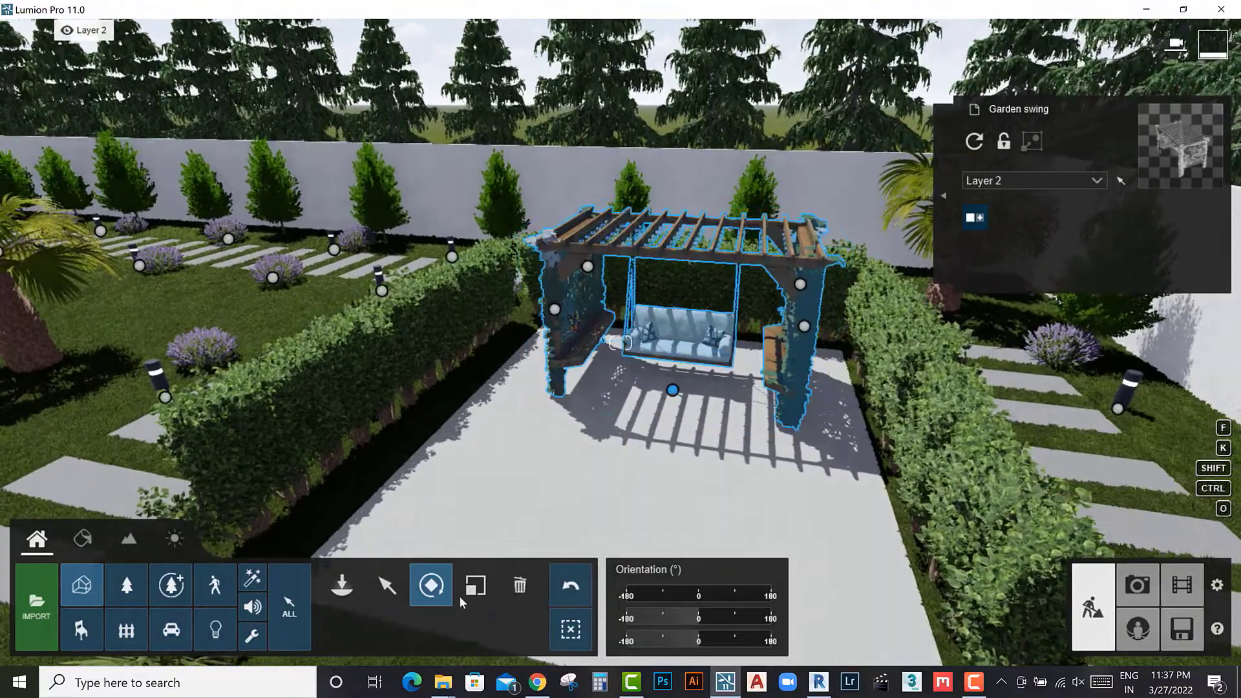
click(386, 585)
scroll(740, 484, up, 5)
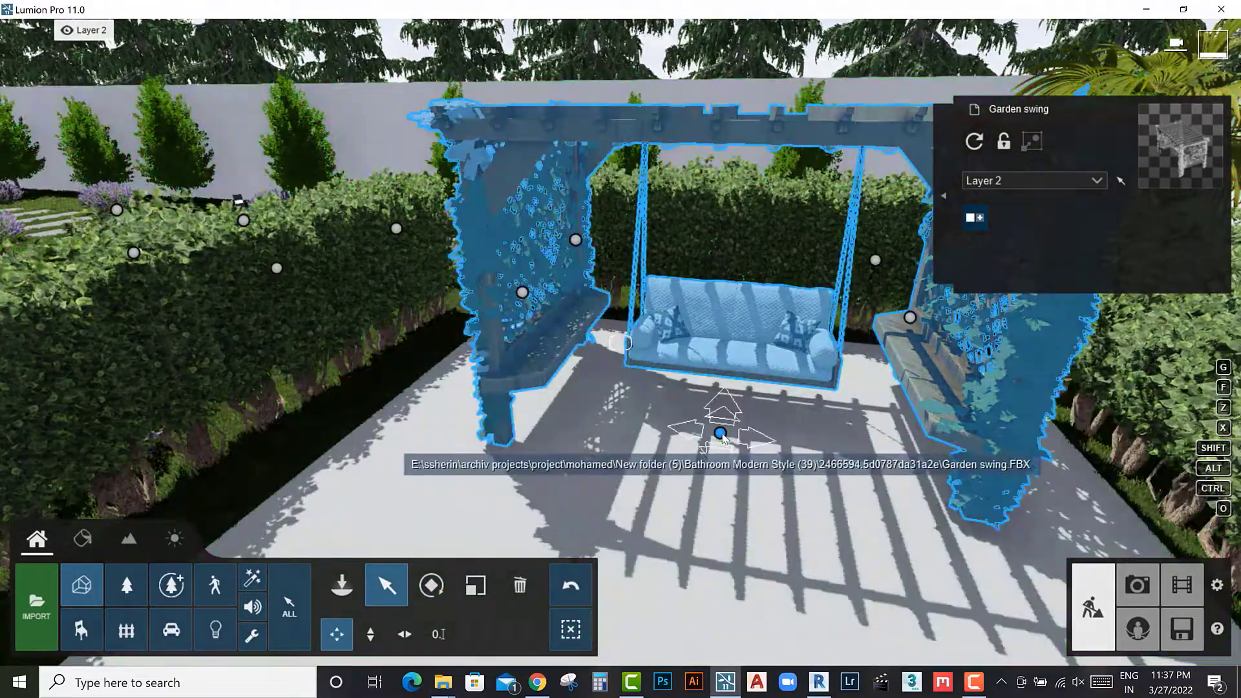
key(h)
right_drag(743, 421, 454, 605)
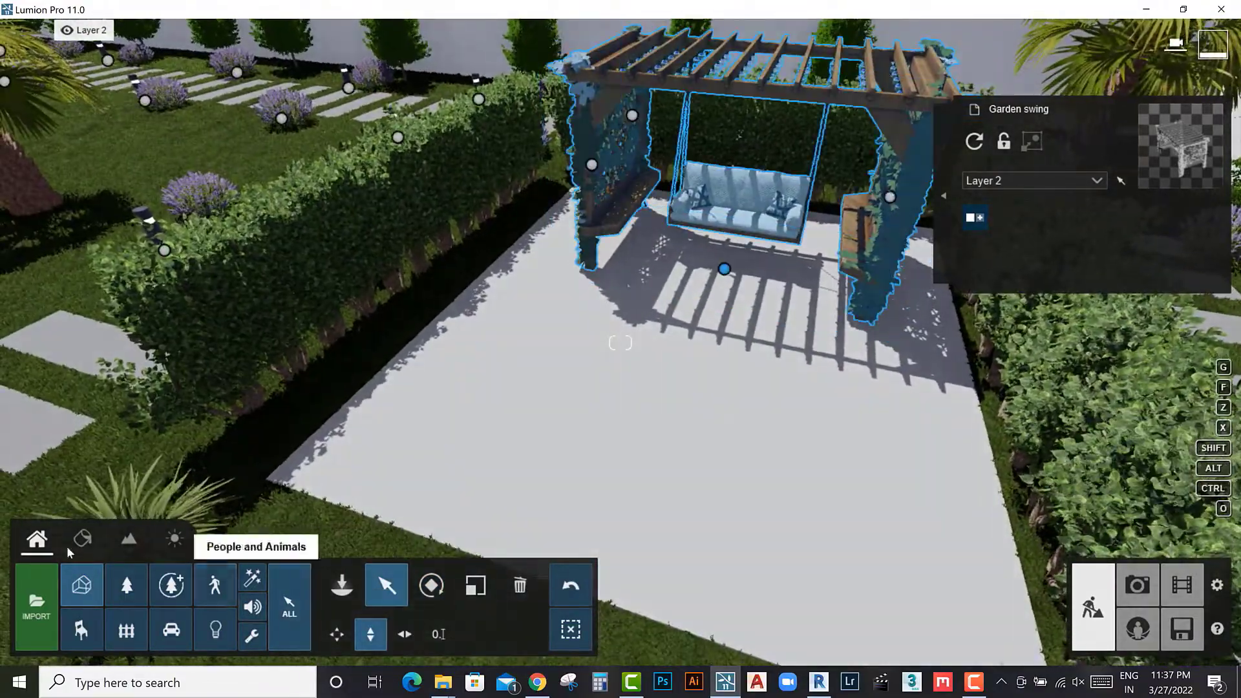
Step: Select the patio floor and preview several Outdoor tile, stone and concrete materials on it
click(82, 538)
click(567, 481)
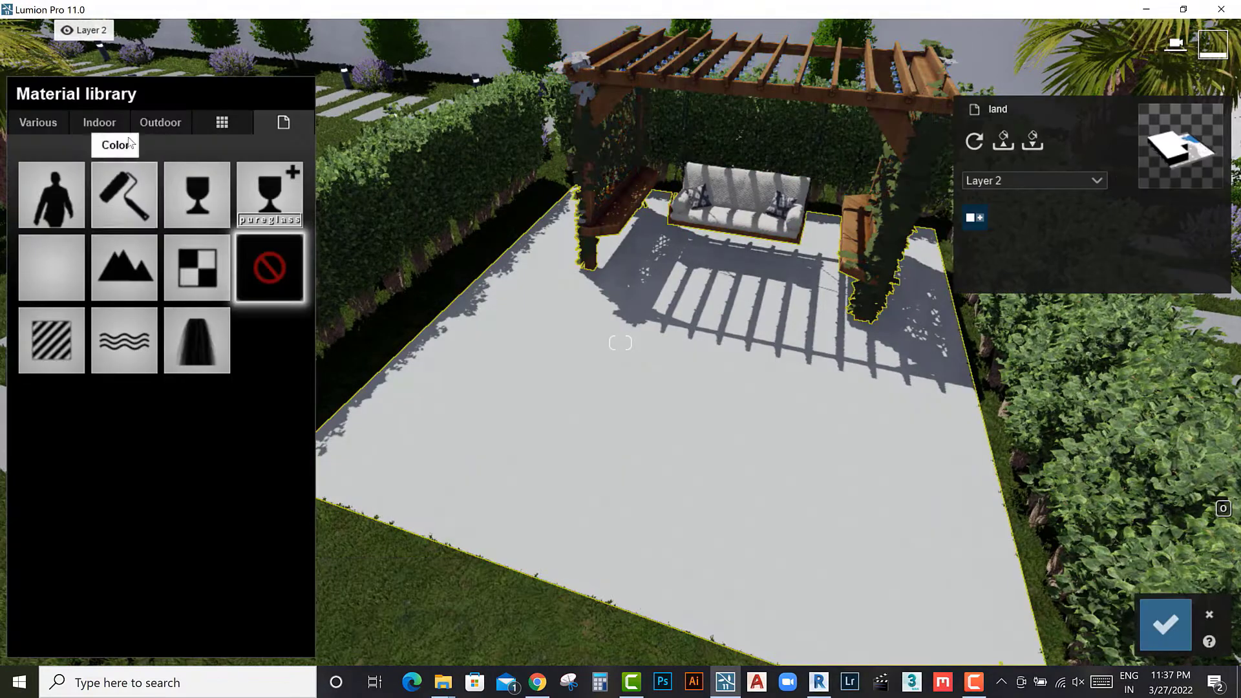
click(167, 122)
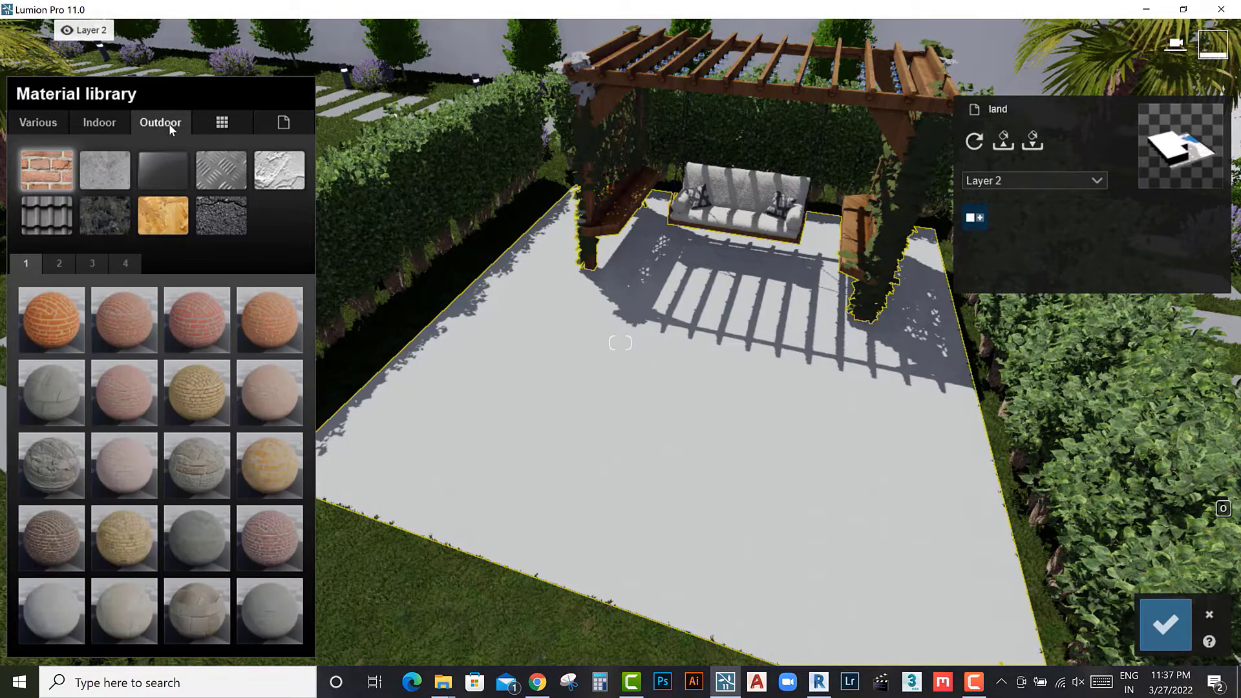
click(52, 617)
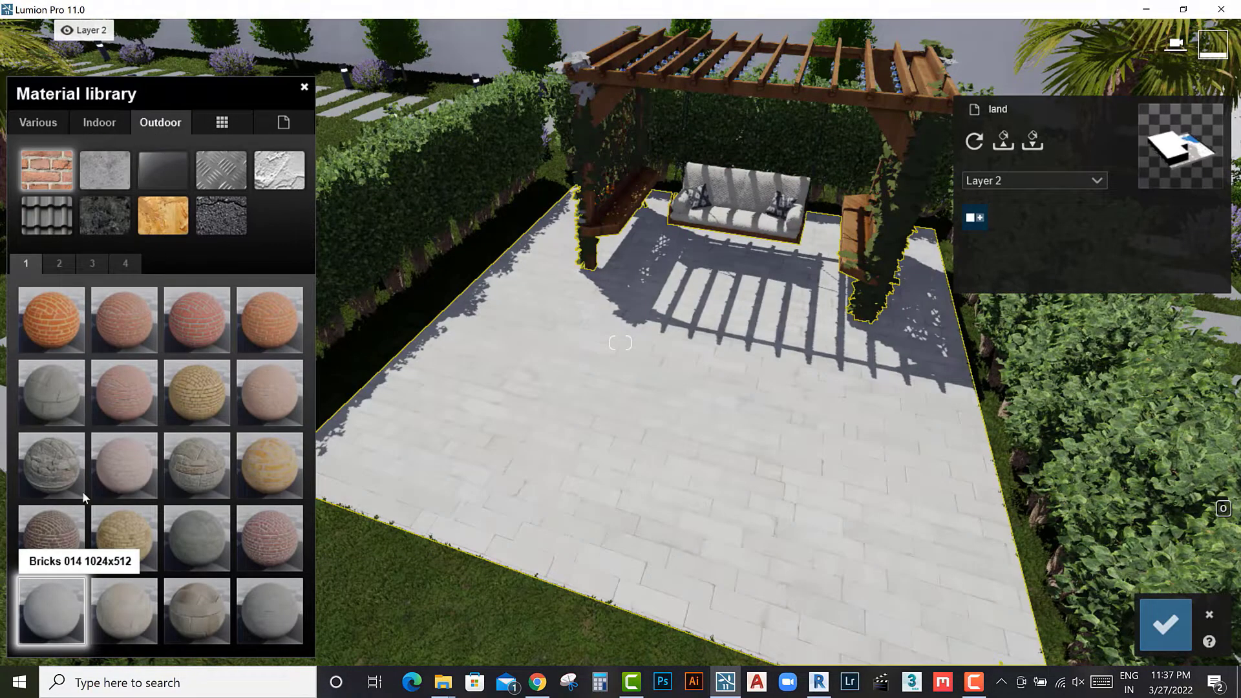
click(63, 403)
click(261, 614)
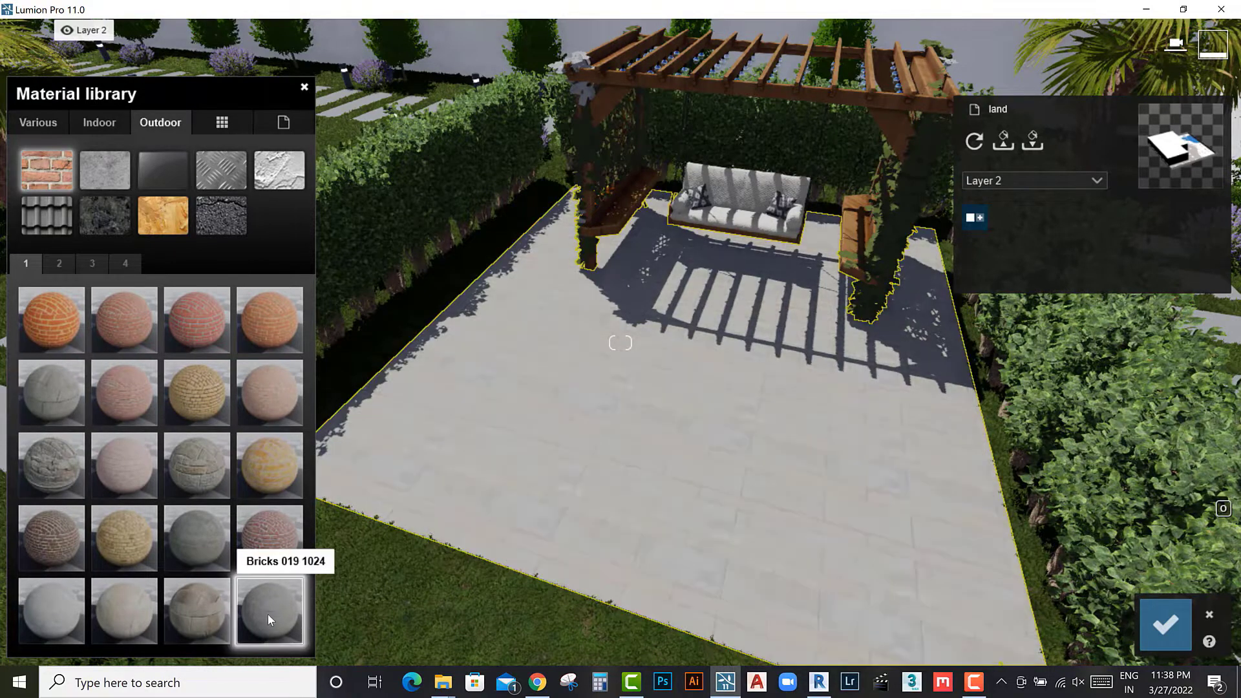
click(59, 263)
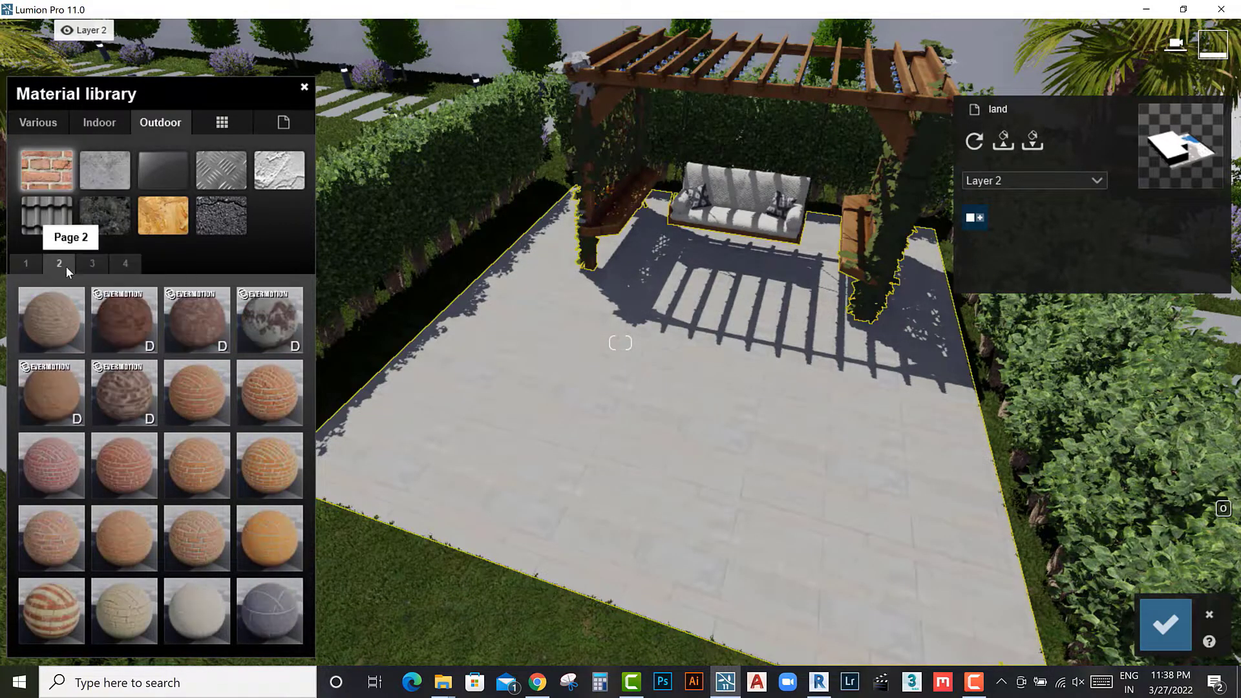
click(198, 613)
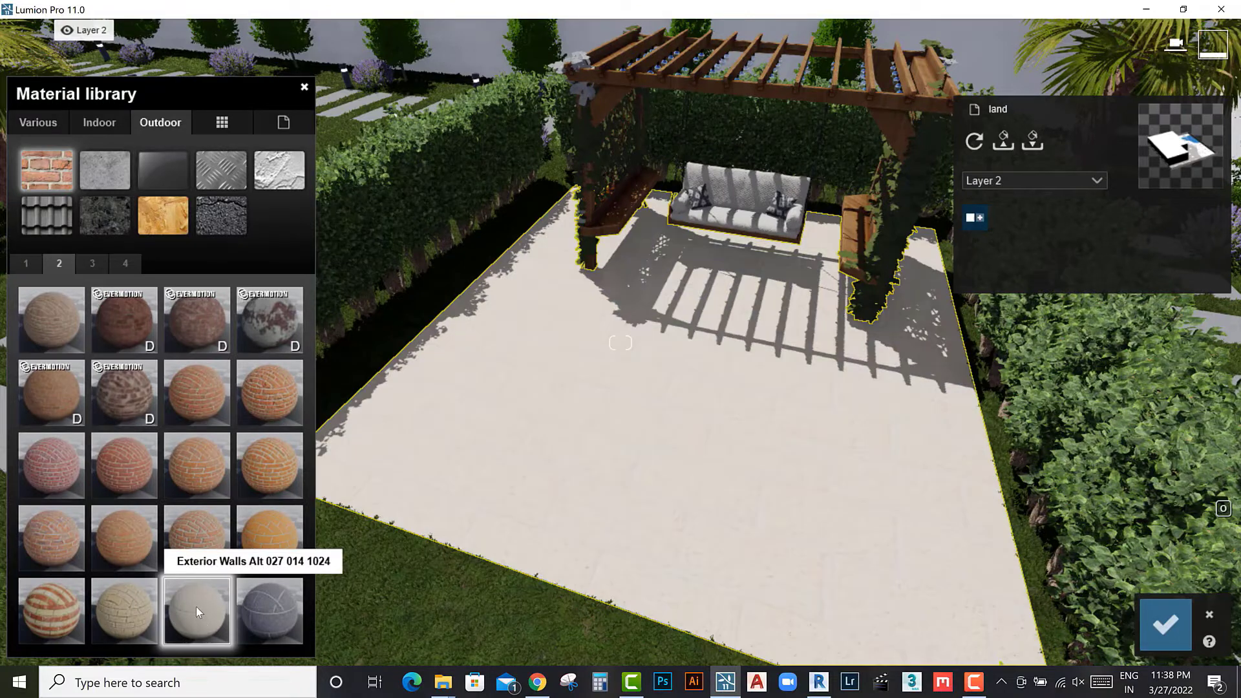
click(95, 266)
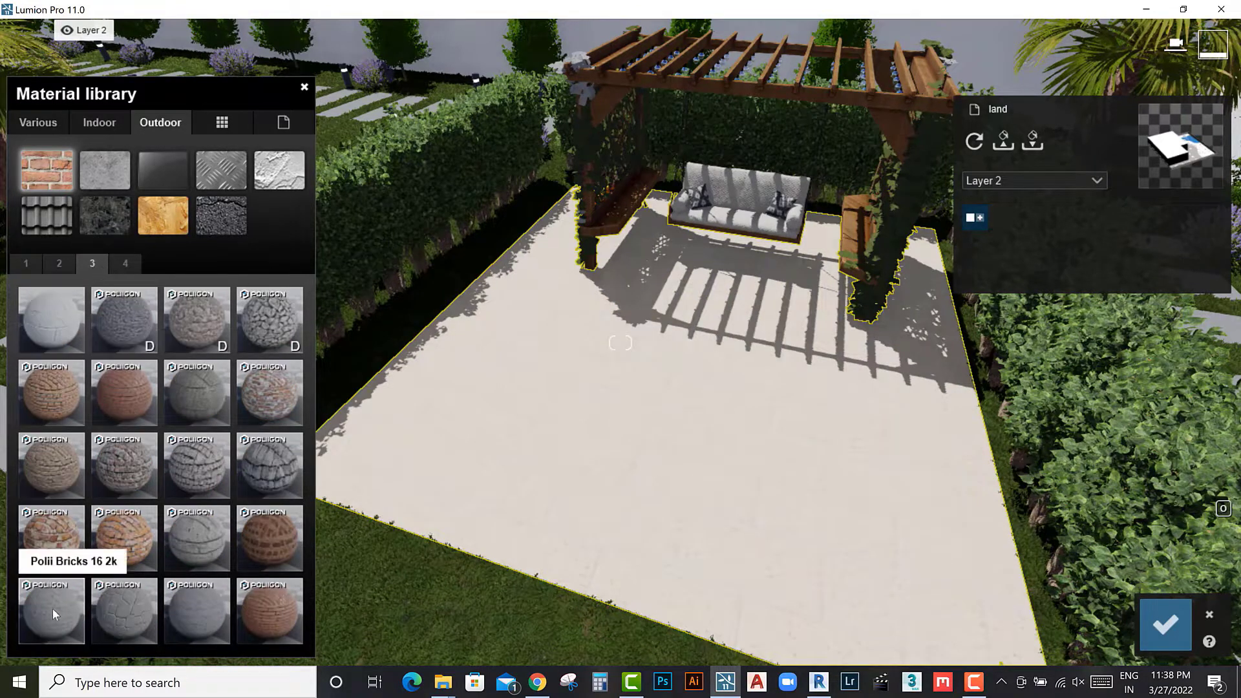
click(58, 610)
Step: Apply Stone > Concrete 018 1024 to the patio floor and confirm the material edit
click(117, 263)
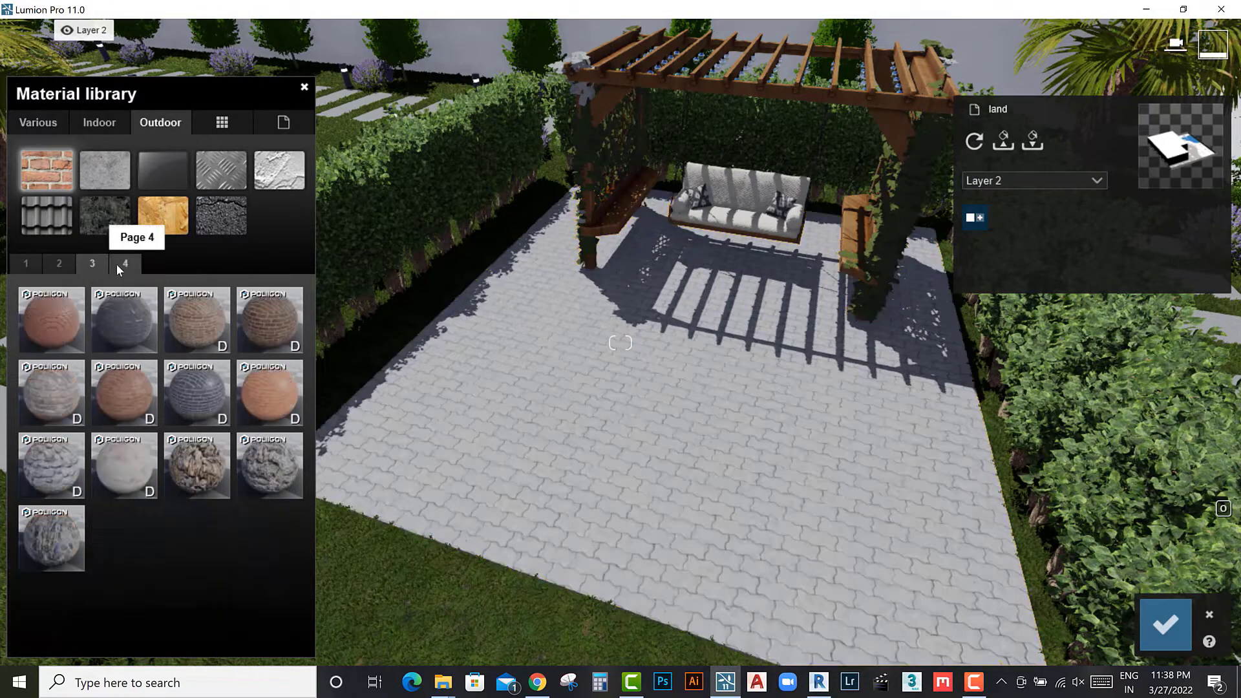
click(120, 182)
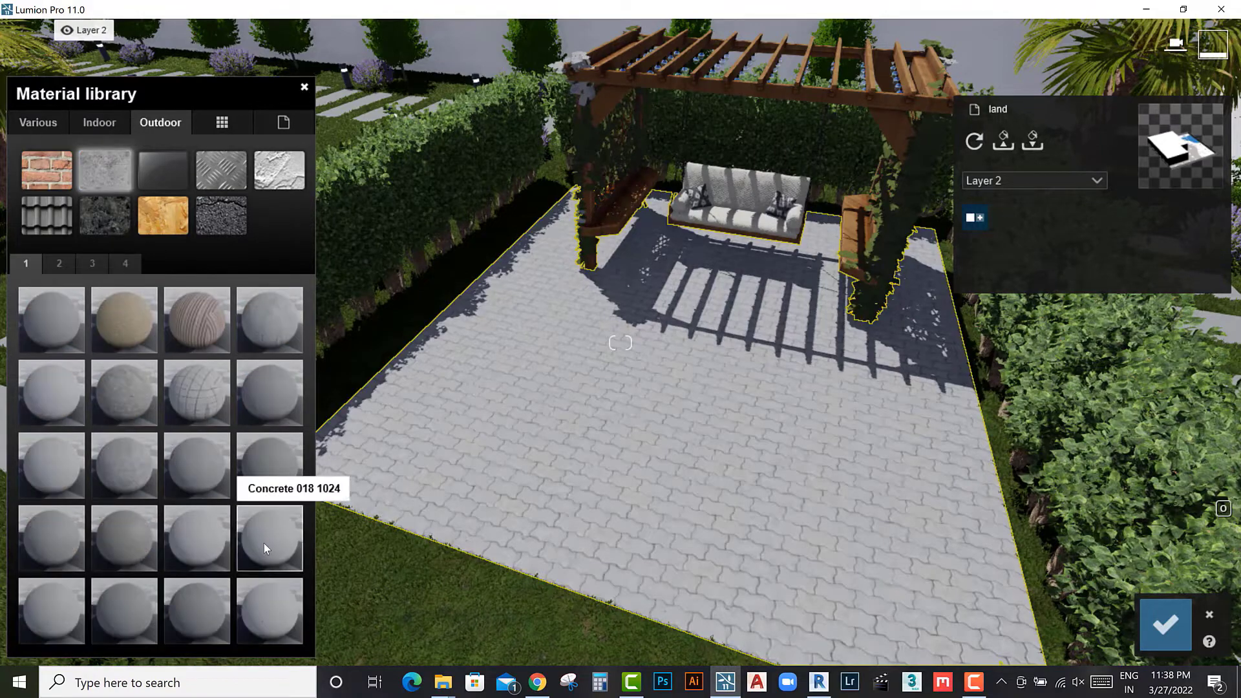
click(263, 548)
scroll(686, 552, down, 5)
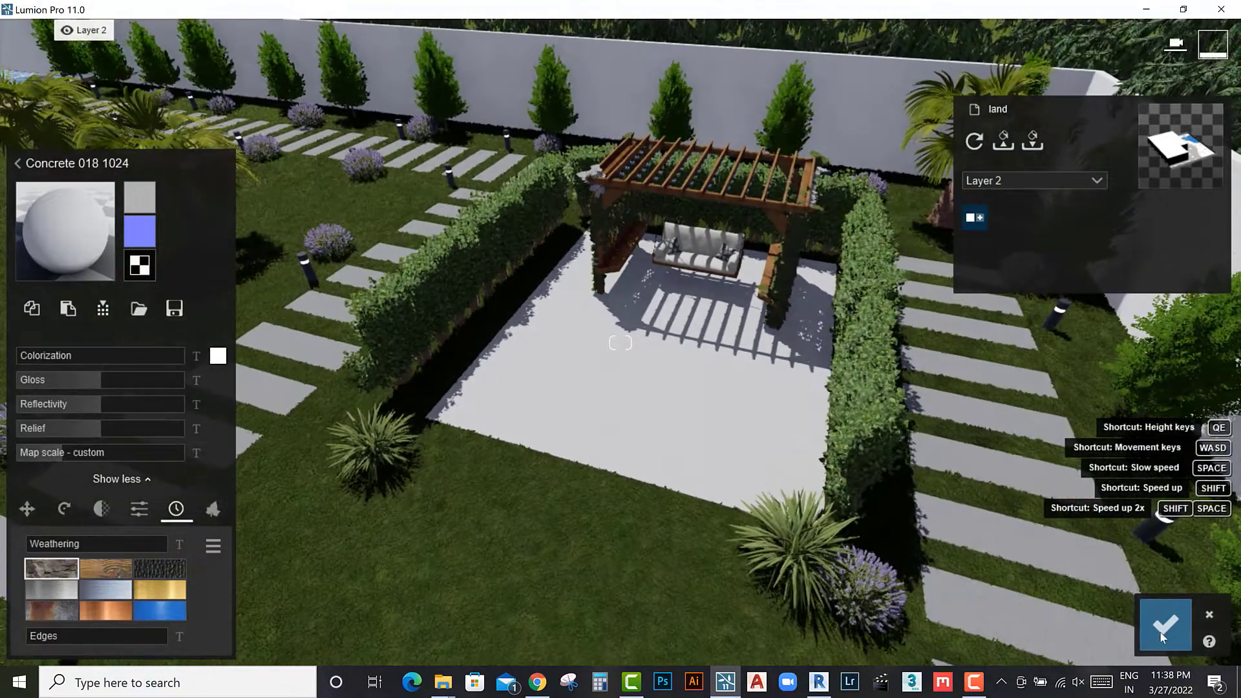
click(1162, 636)
scroll(734, 524, up, 5)
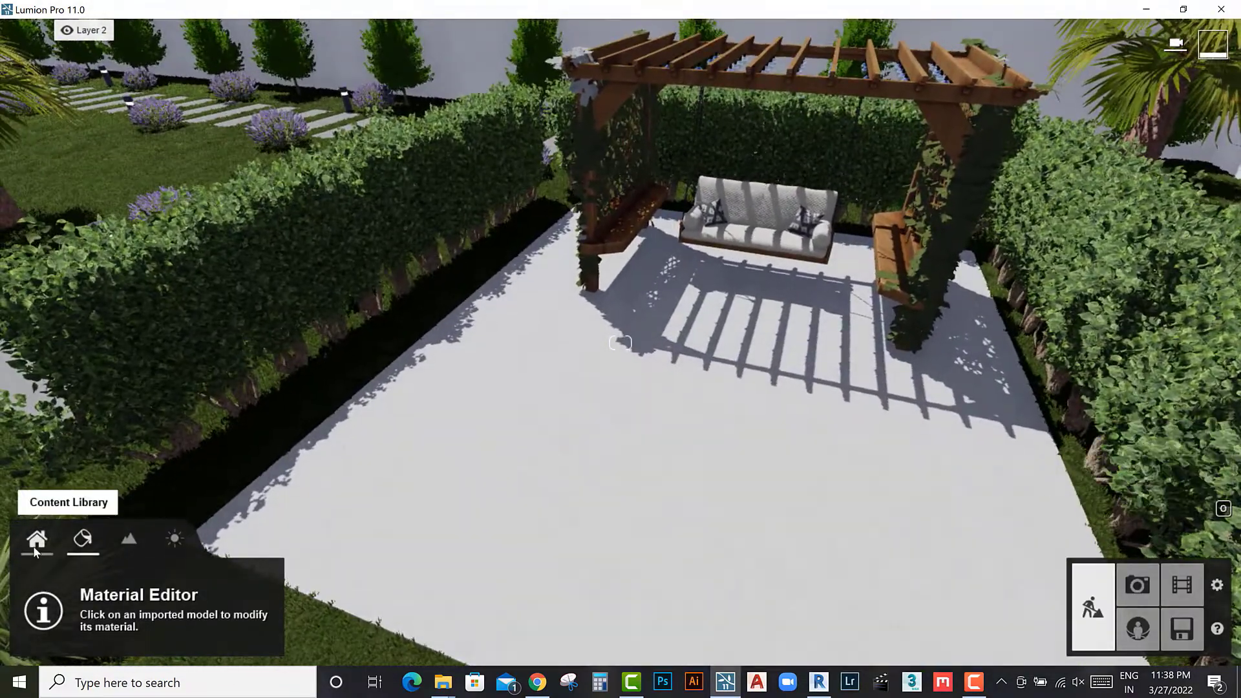
click(36, 551)
Step: Place the imported chair 2 wicker seating set on the patio and scale it down
click(81, 585)
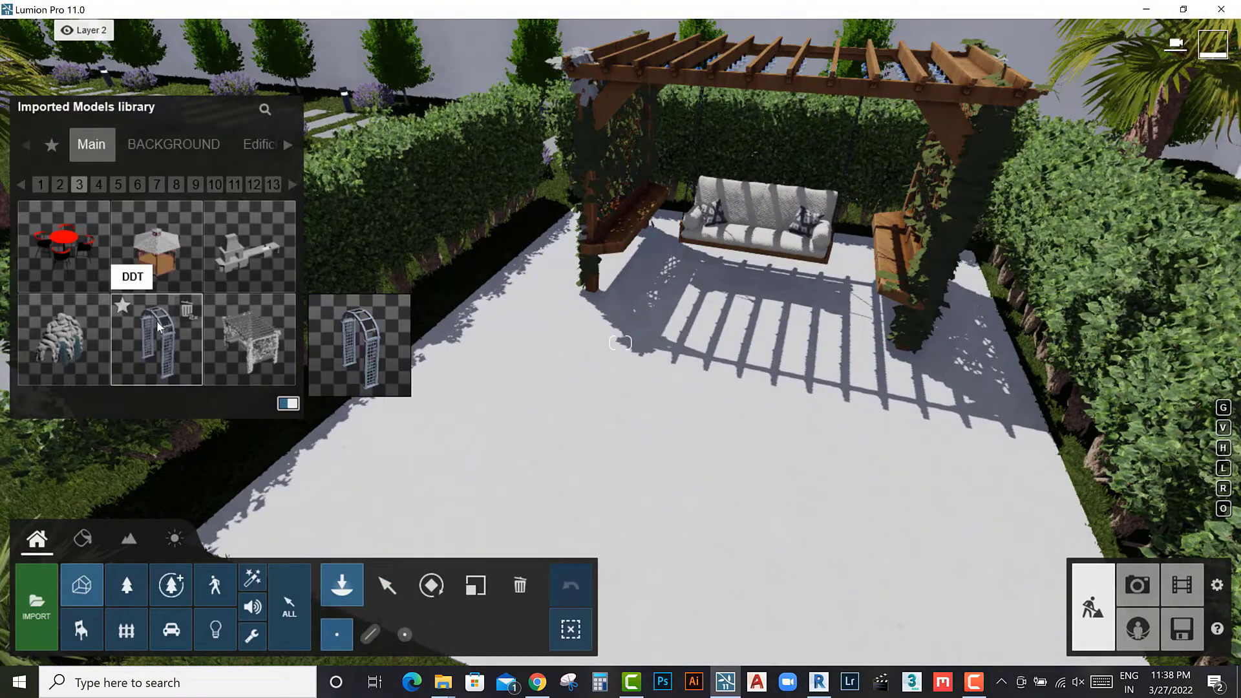
click(97, 185)
mouse_move(64, 340)
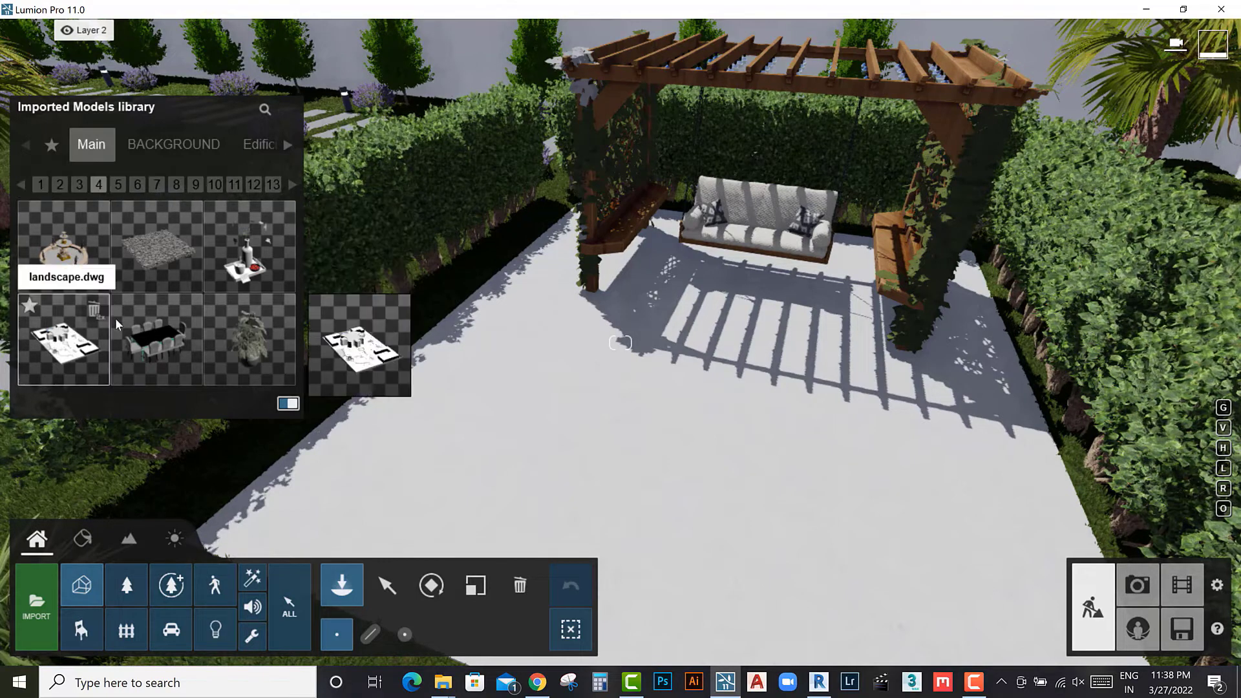
click(117, 184)
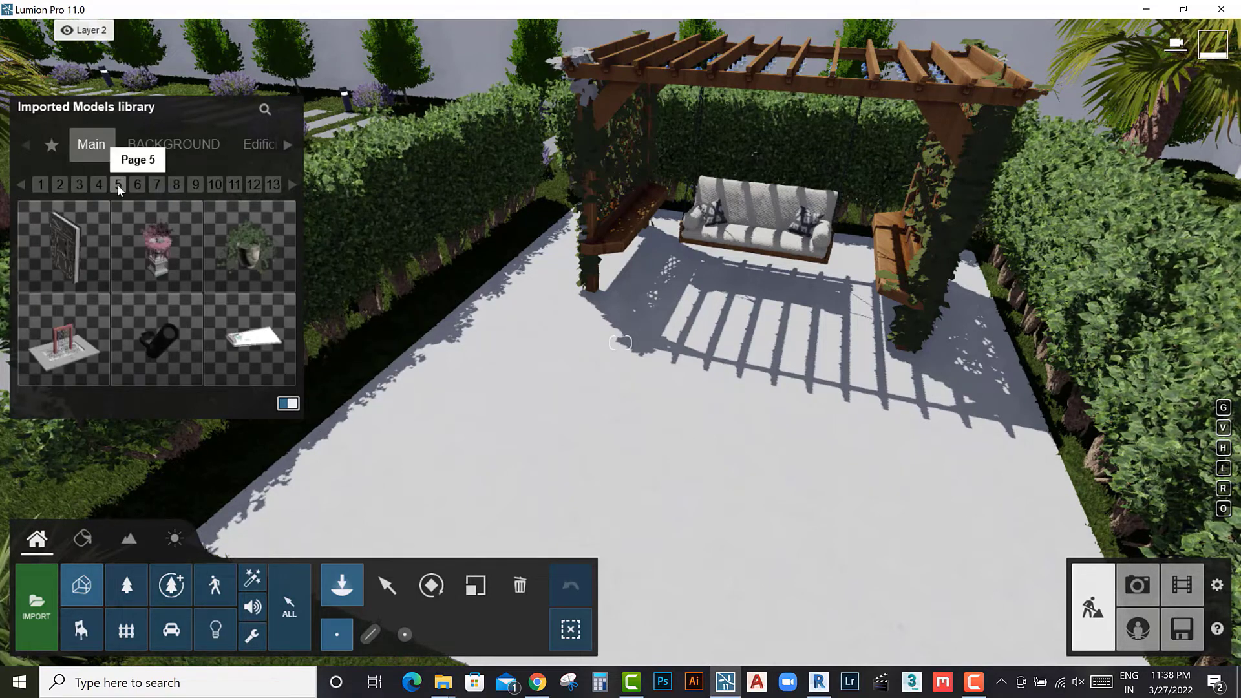
click(41, 184)
mouse_move(157, 340)
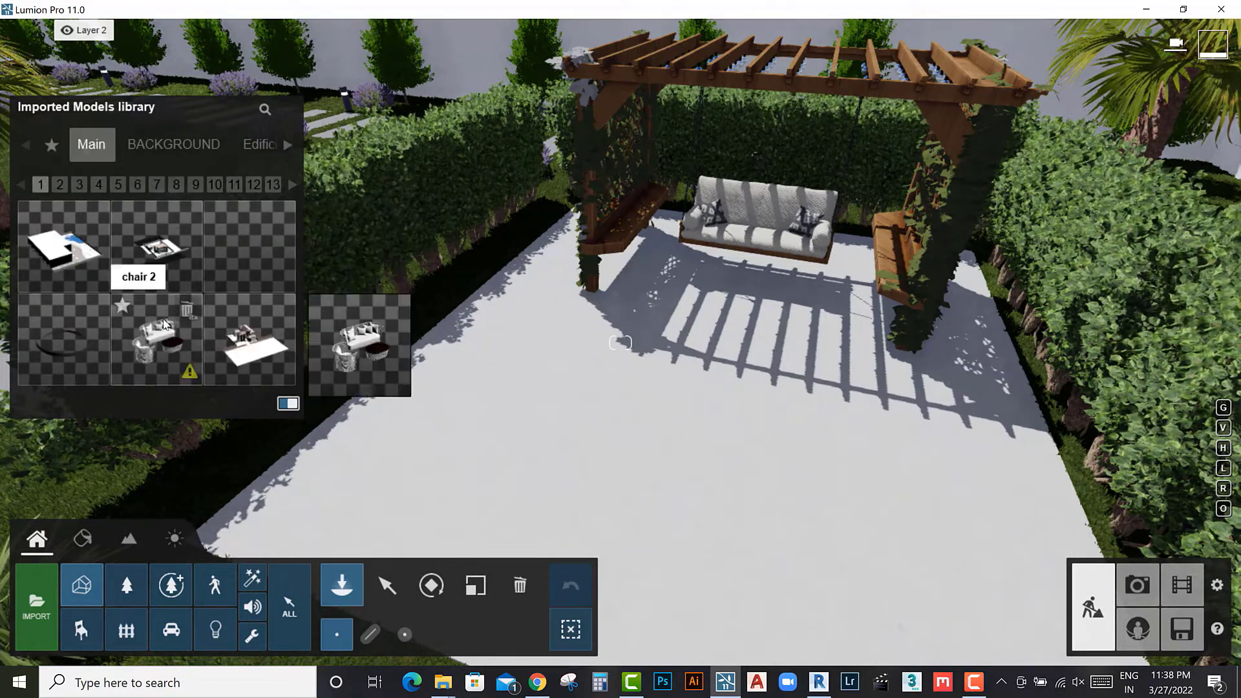
click(165, 324)
scroll(672, 459, down, 5)
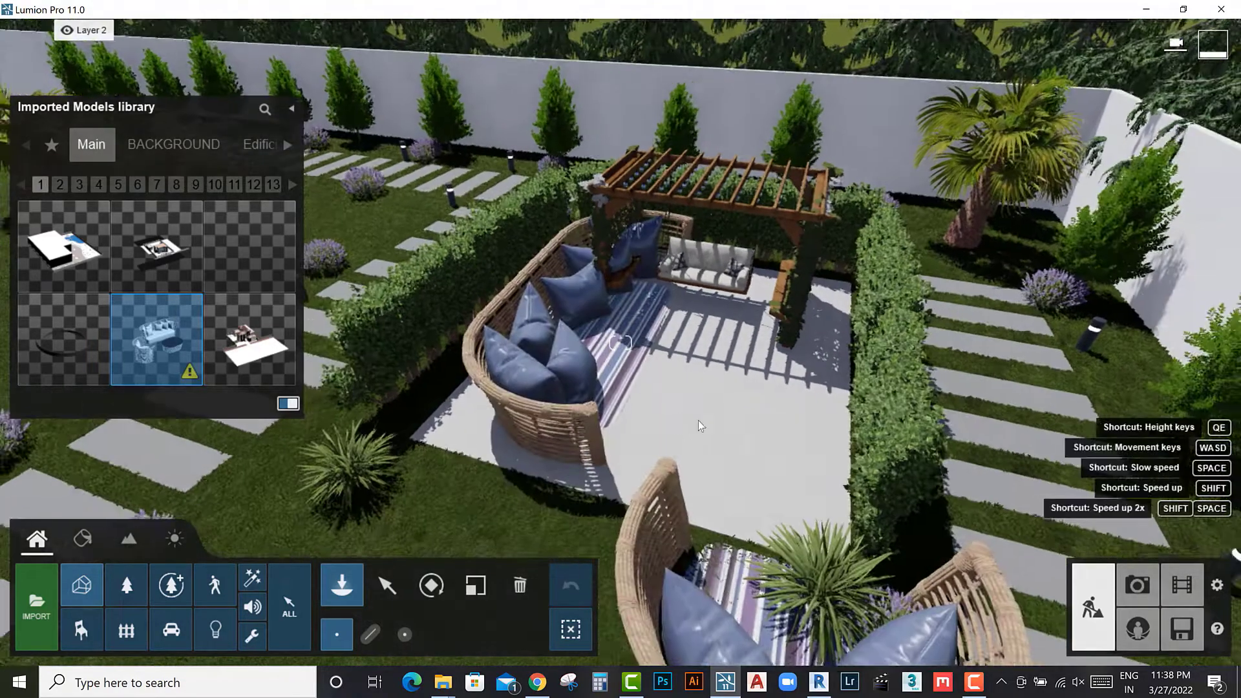
click(480, 590)
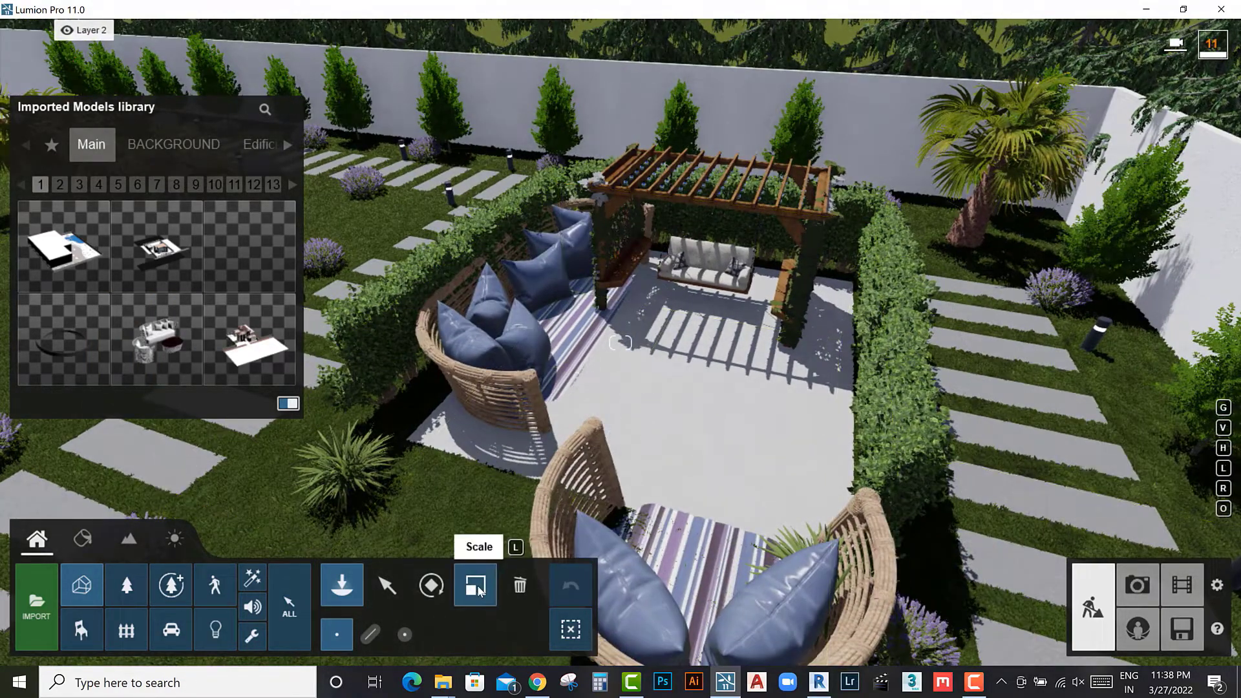
drag(631, 388, 626, 419)
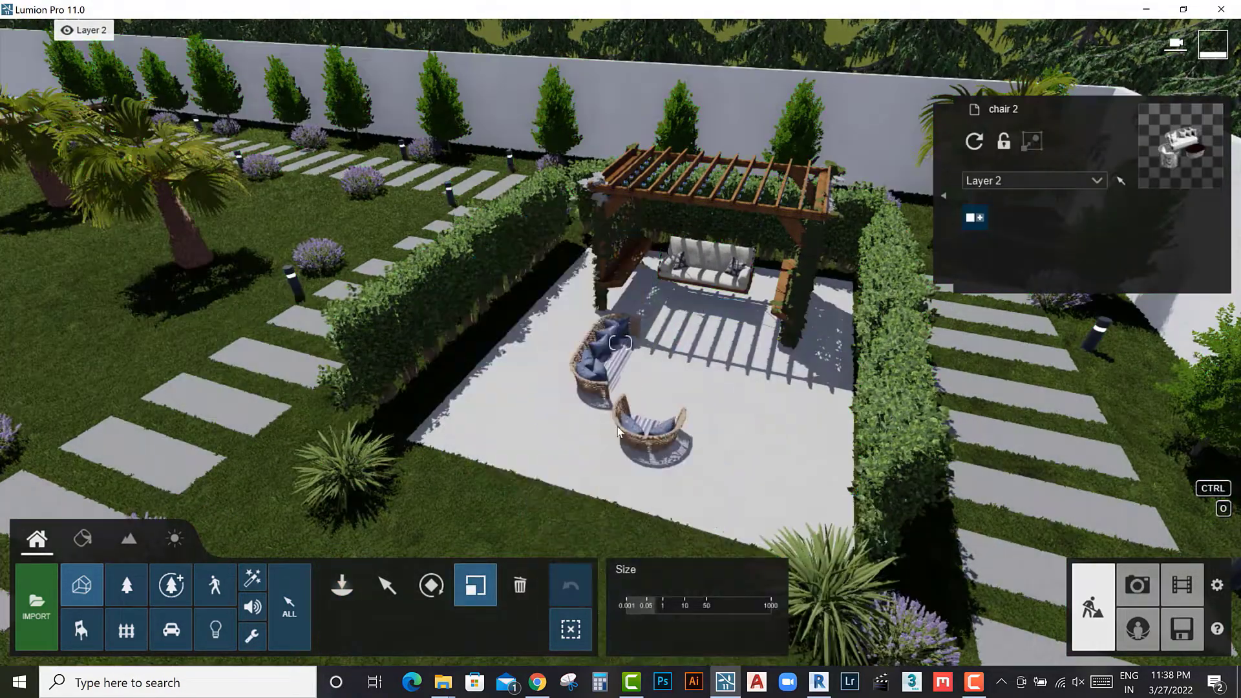
Step: Shrink the seating set further, then adjust its height and position in front of the pergola
click(386, 585)
scroll(653, 469, up, 5)
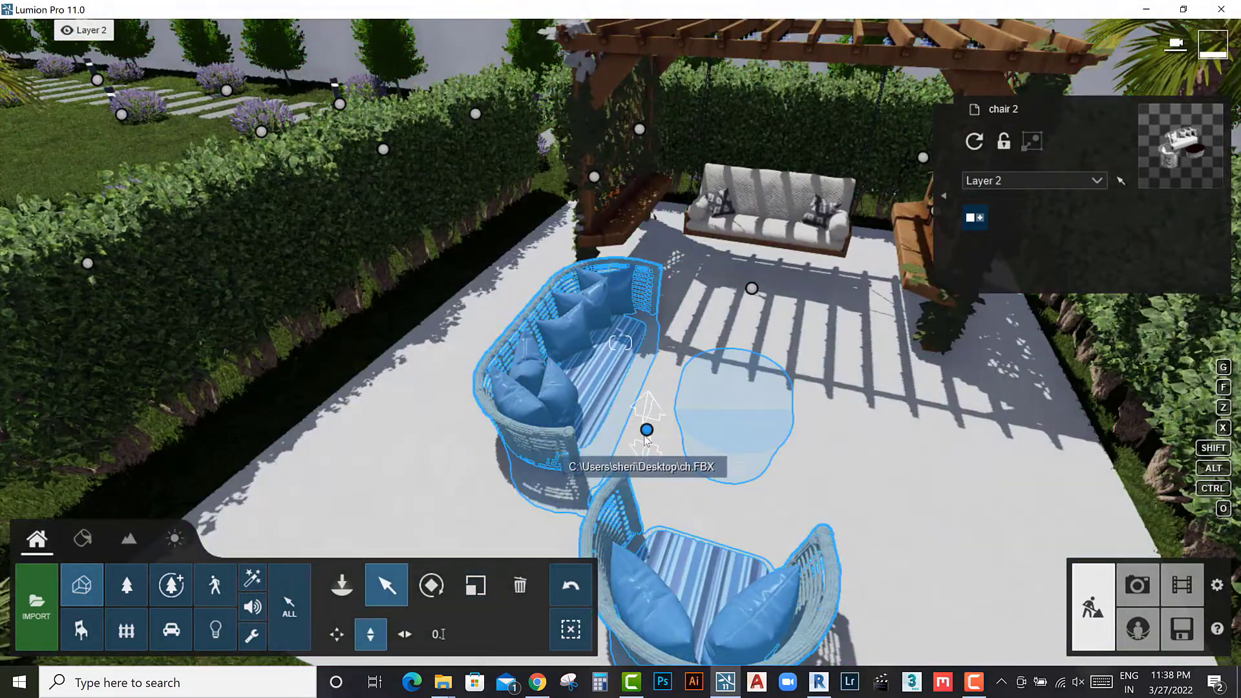
click(484, 586)
drag(646, 430, 646, 443)
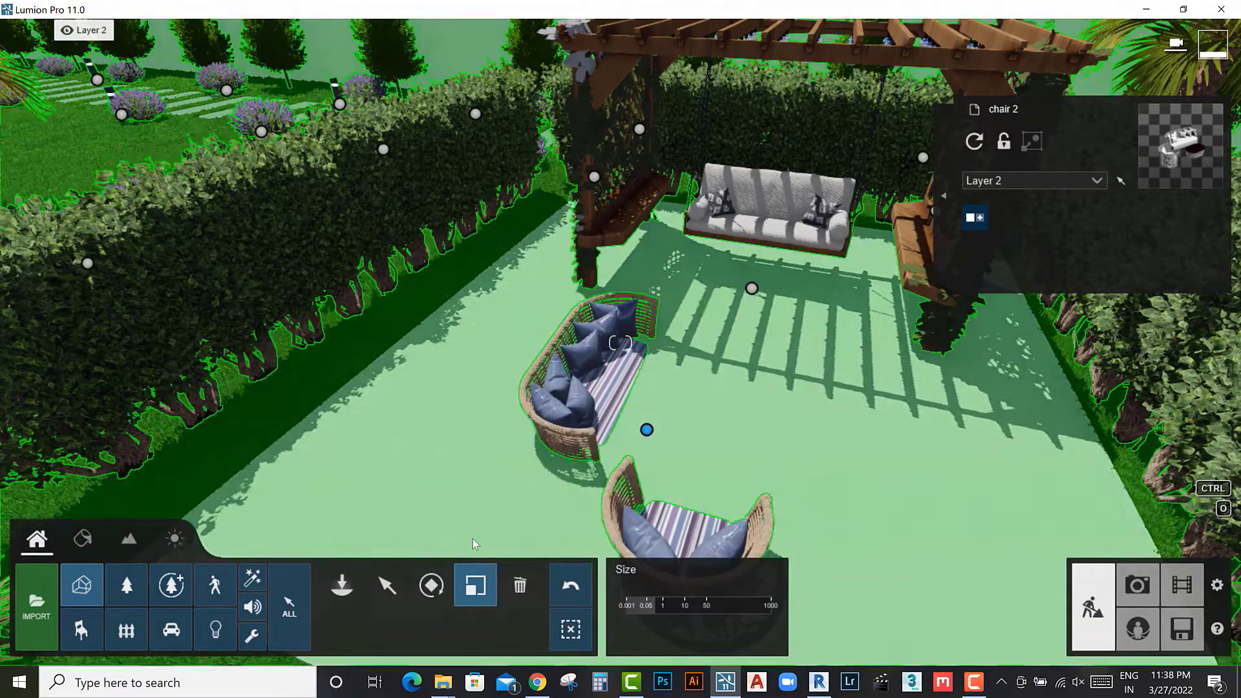
click(386, 585)
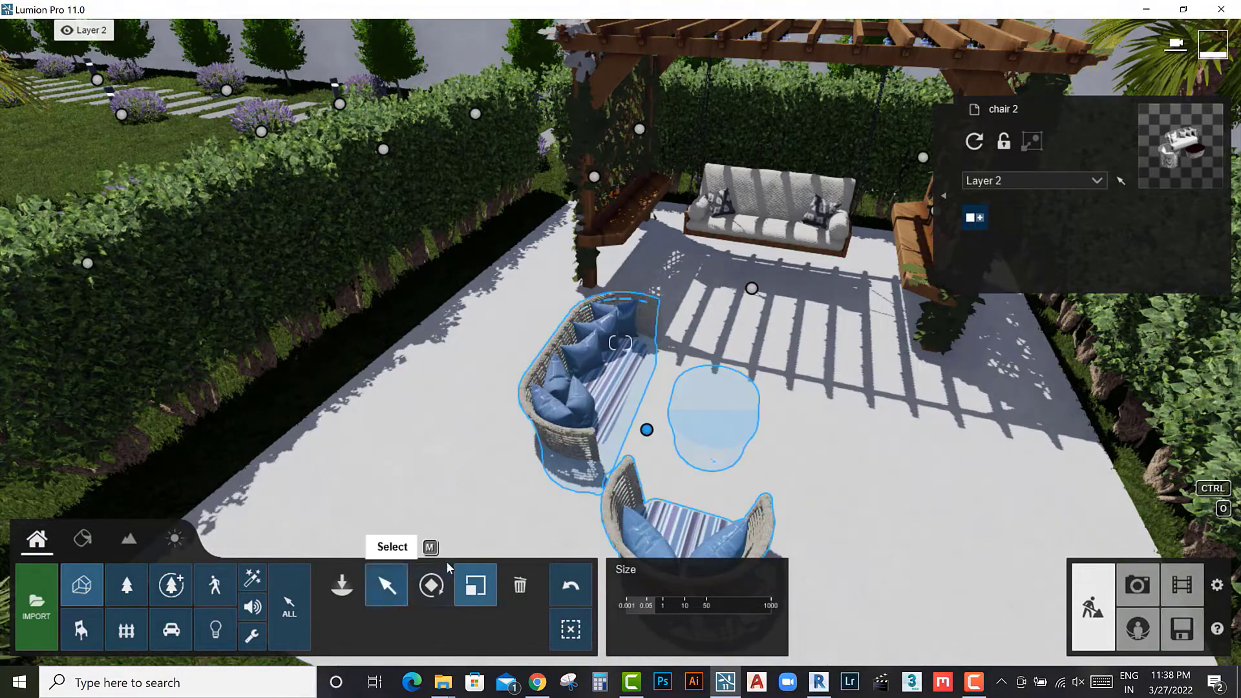
mouse_move(647, 431)
mouse_down()
mouse_move(656, 414)
mouse_move(457, 440)
mouse_up()
click(339, 636)
scroll(618, 509, down, 10)
mouse_move(618, 509)
right_down()
mouse_move(714, 568)
mouse_move(727, 557)
mouse_move(808, 576)
mouse_move(726, 517)
mouse_move(711, 453)
mouse_move(711, 530)
right_up()
scroll(813, 582, up, 5)
scroll(726, 517, down, 3)
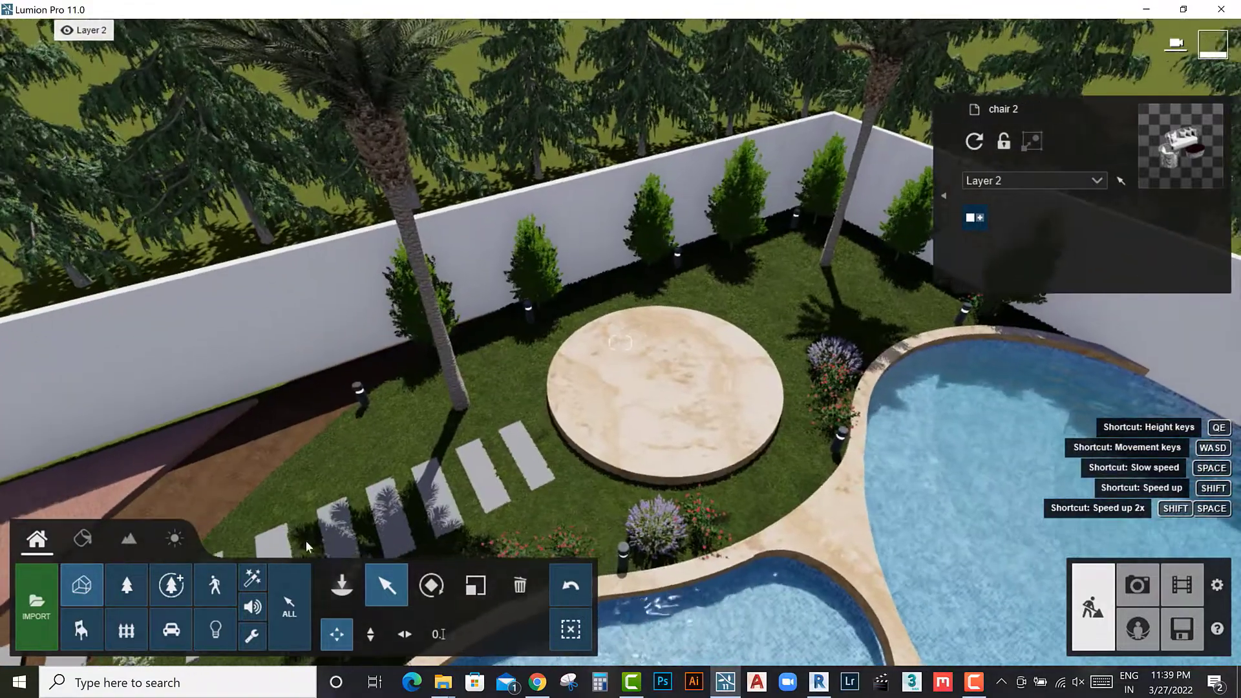
Step: Place the gazebo from page 3 of the imported models on the round platform
click(341, 585)
click(64, 185)
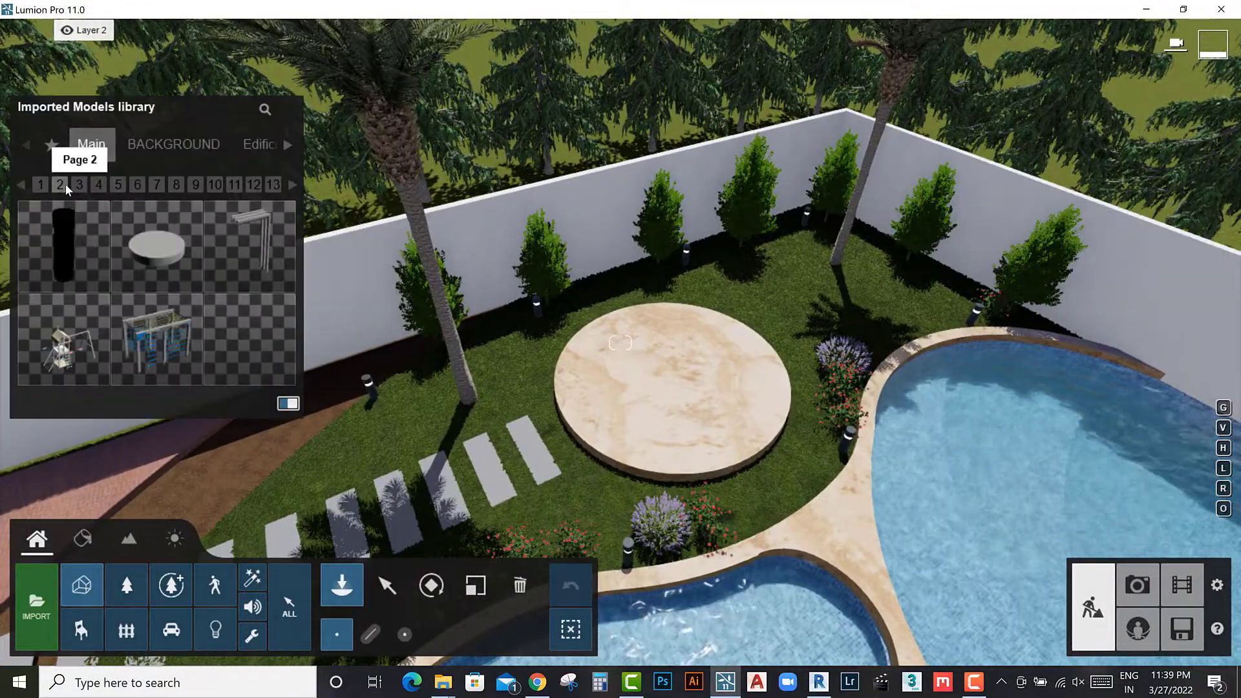
click(79, 185)
click(156, 245)
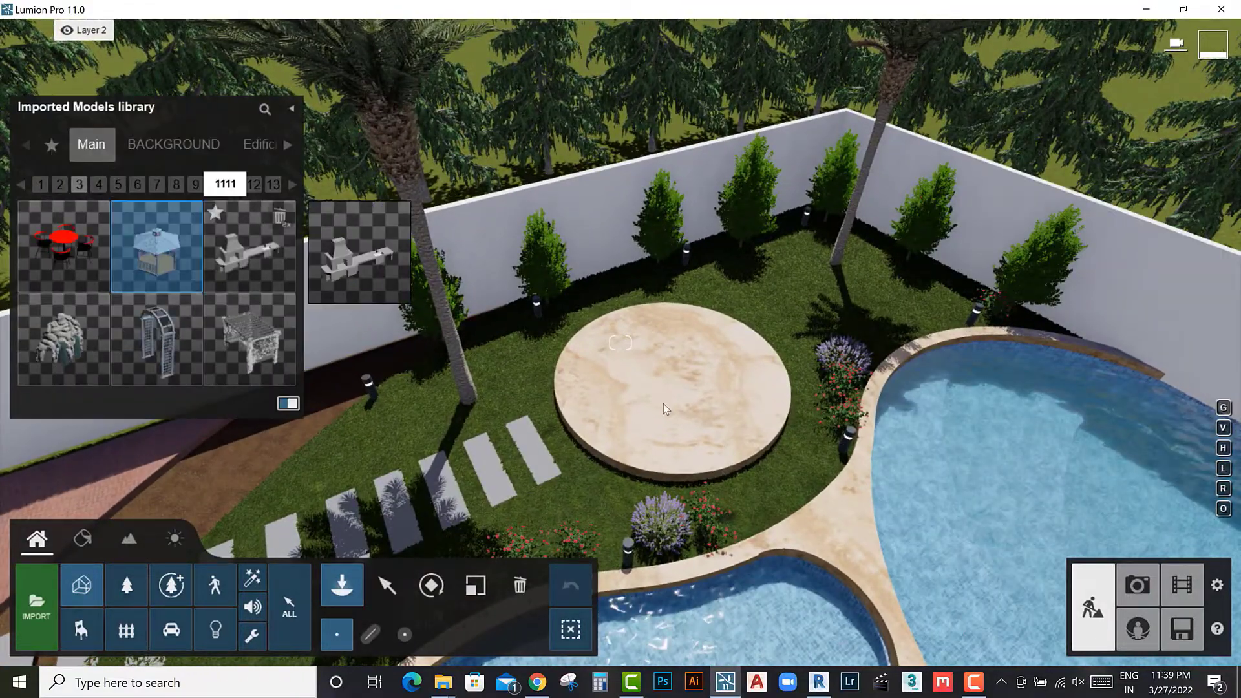
click(670, 366)
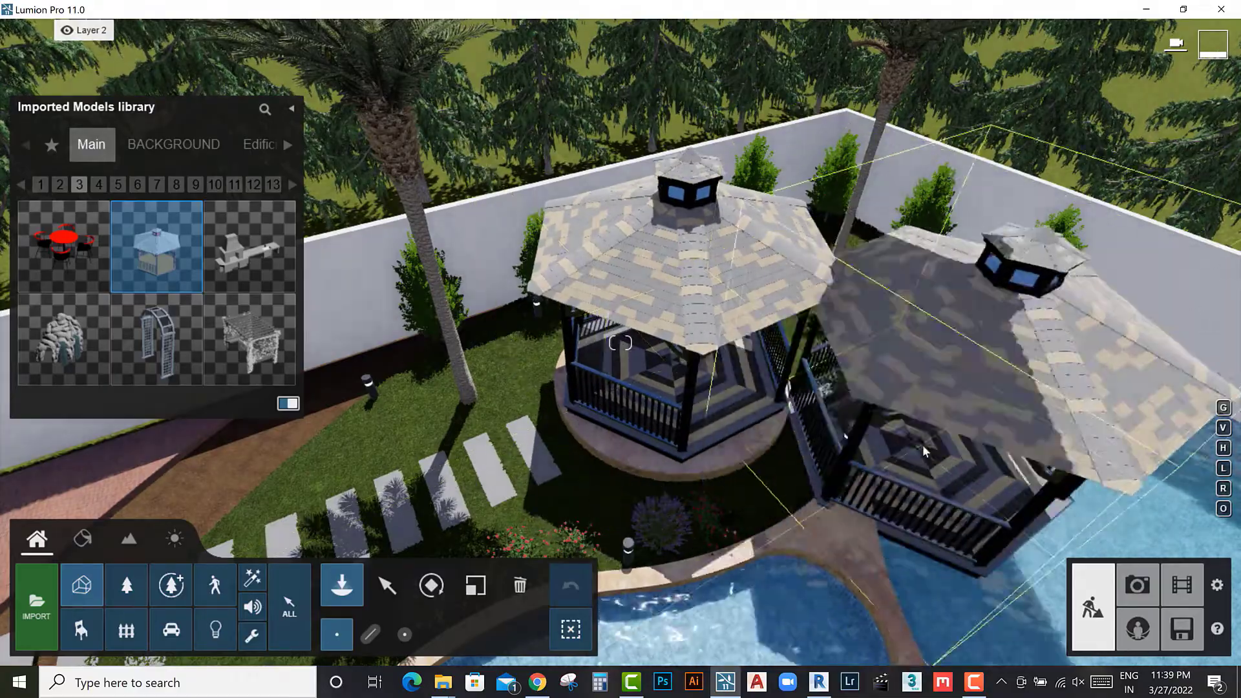
scroll(881, 444, up, 2)
scroll(881, 444, up, 5)
mouse_move(866, 308)
right_down()
mouse_move(728, 300)
mouse_move(813, 430)
right_up()
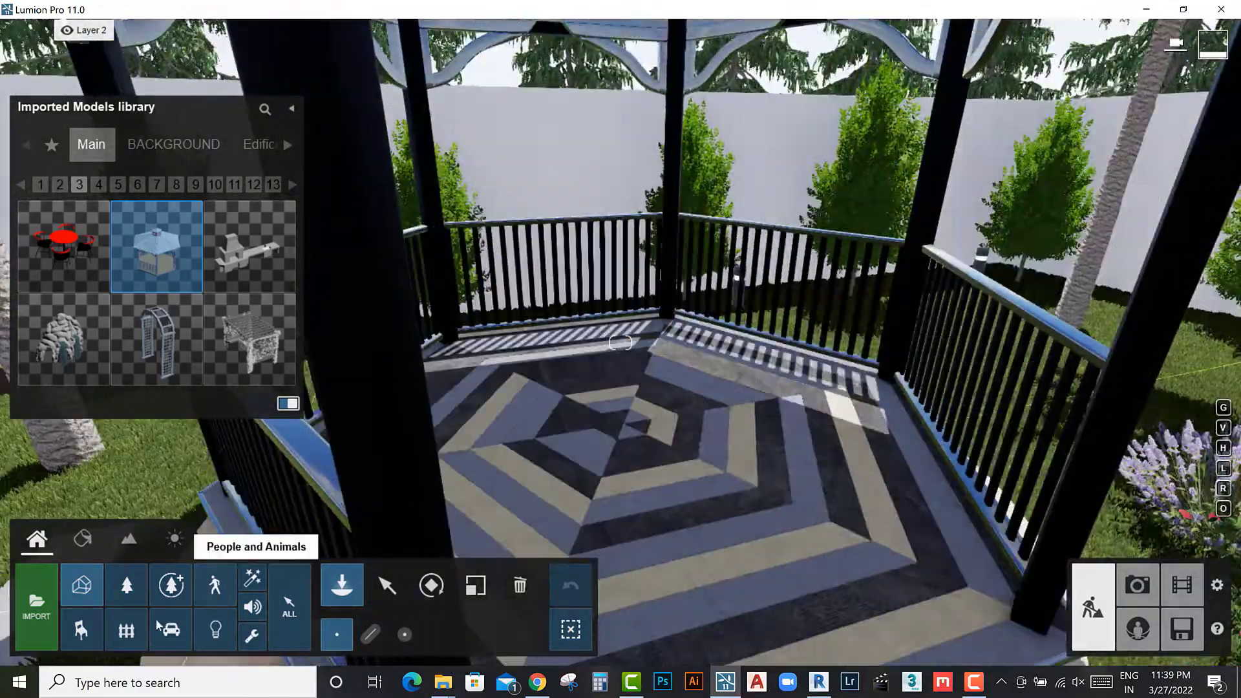
Step: Browse the indoor chairs library pages for suitable seating models
click(81, 630)
scroll(623, 498, up, 3)
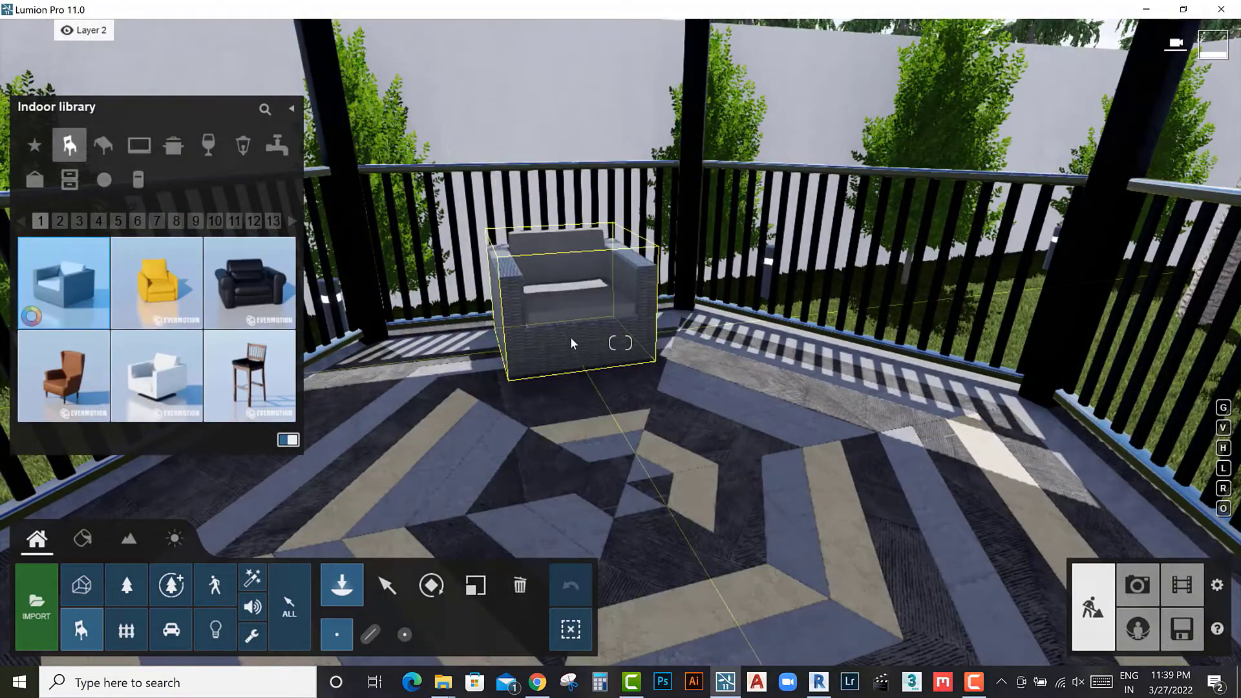
click(59, 221)
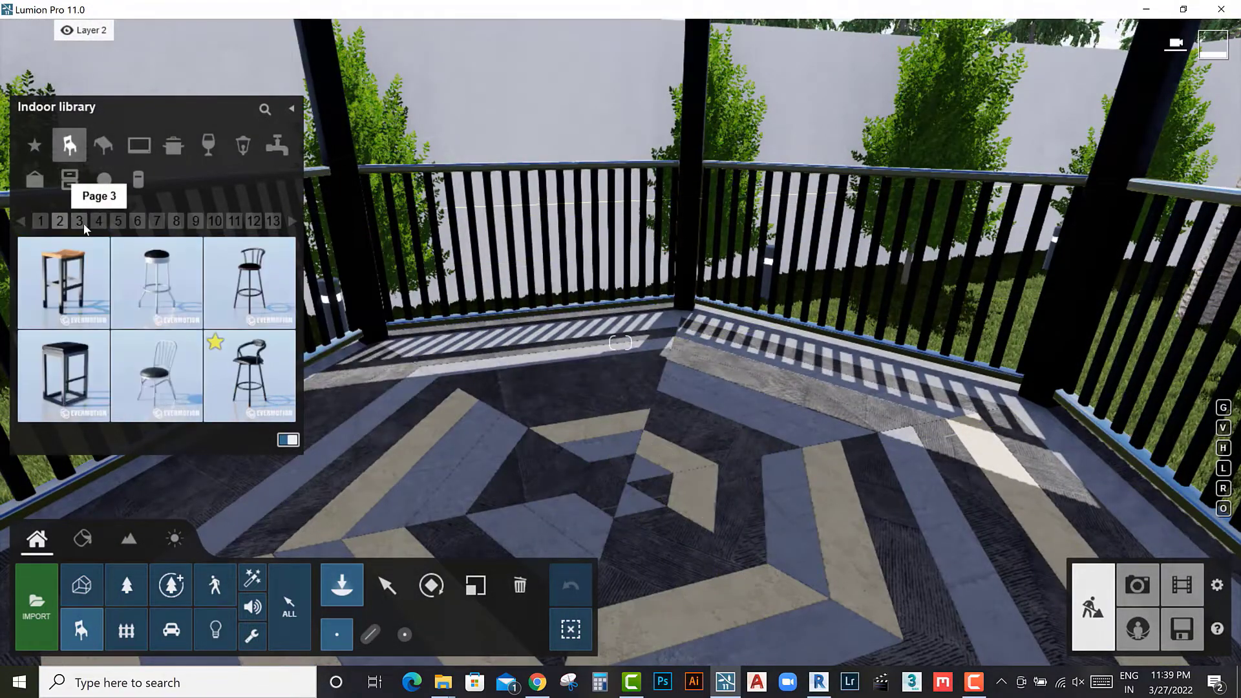
click(293, 222)
click(292, 222)
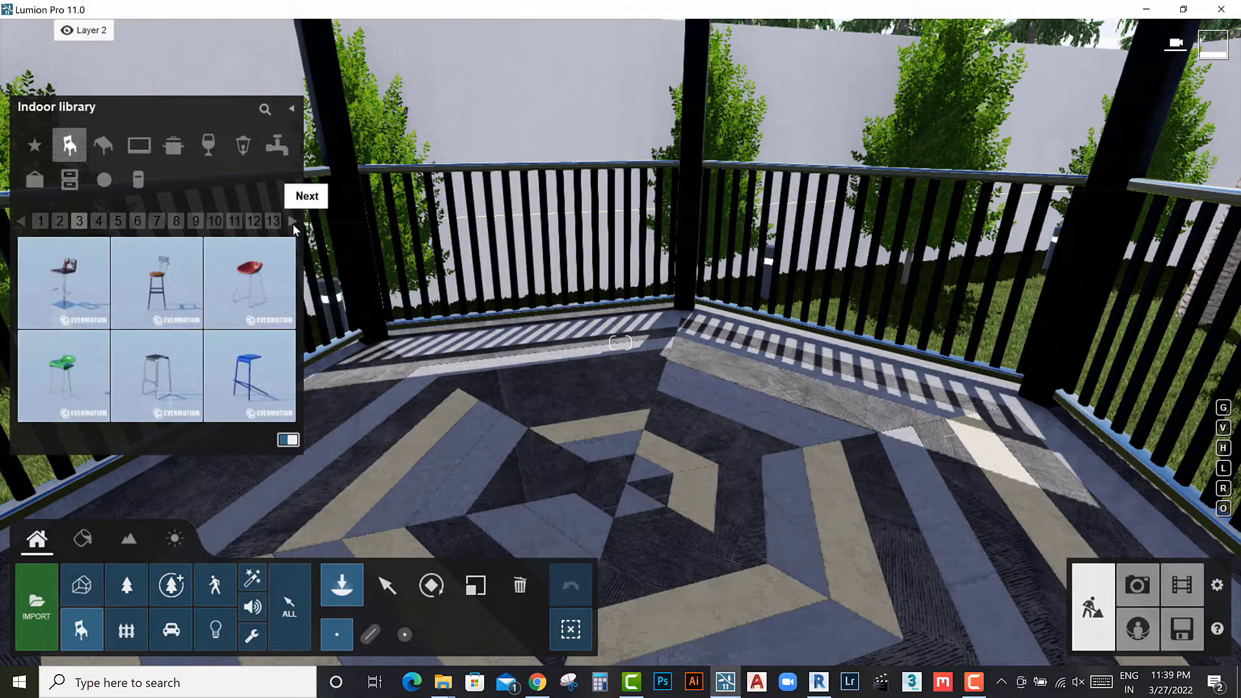
click(293, 222)
click(293, 223)
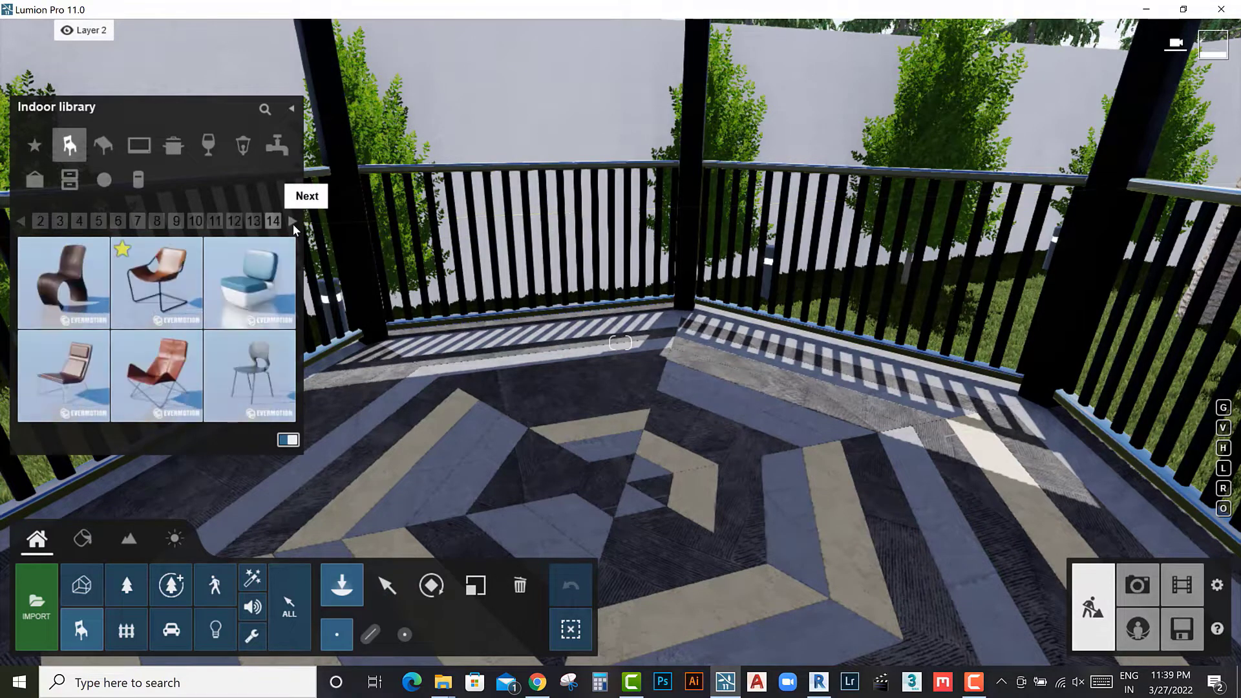
click(293, 222)
click(293, 222)
click(293, 222)
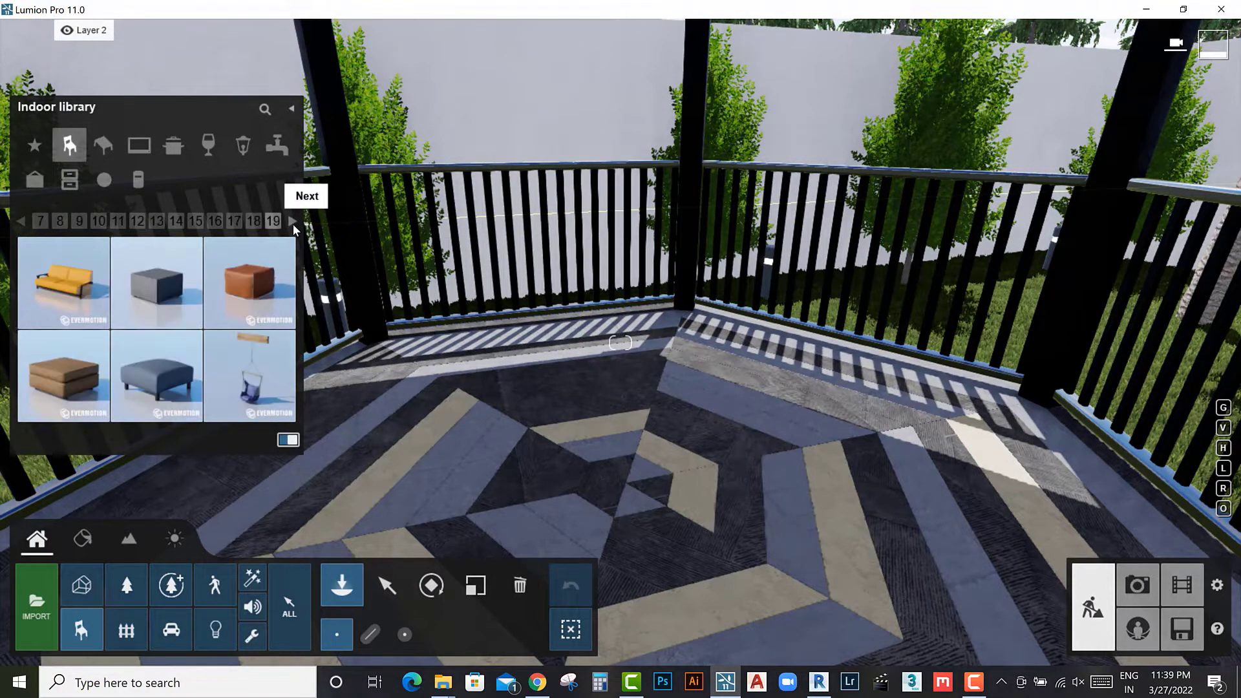
click(293, 222)
click(293, 223)
click(293, 222)
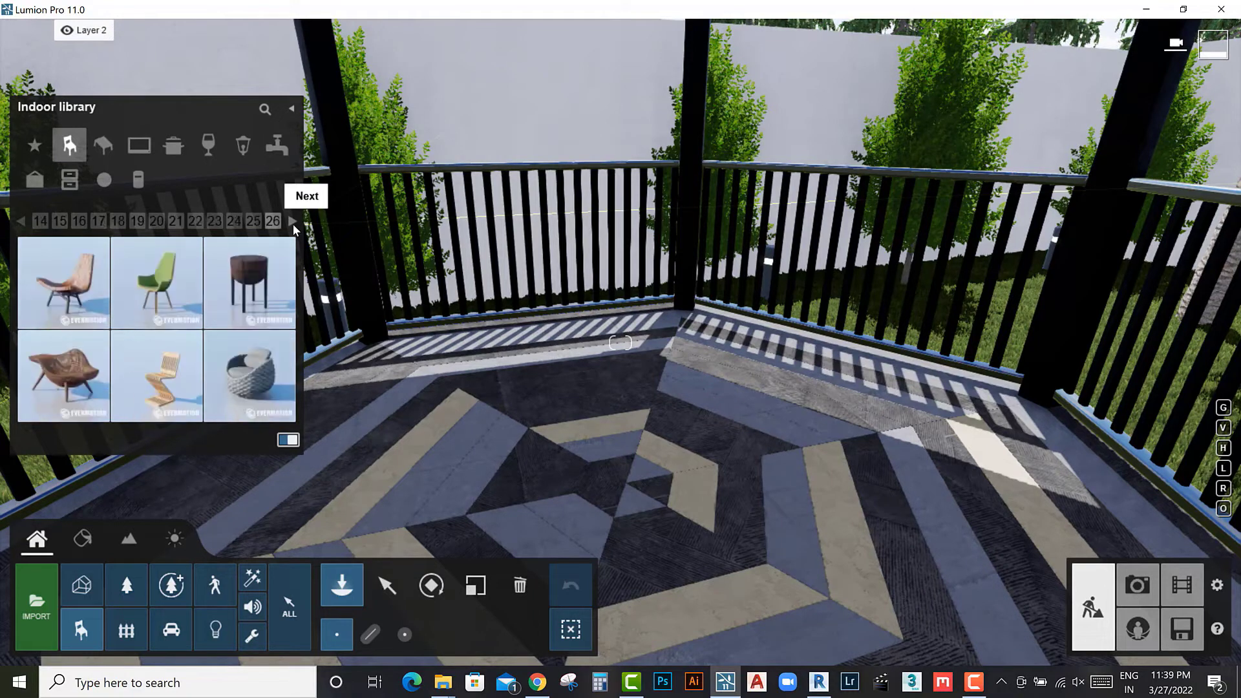
click(293, 222)
click(293, 222)
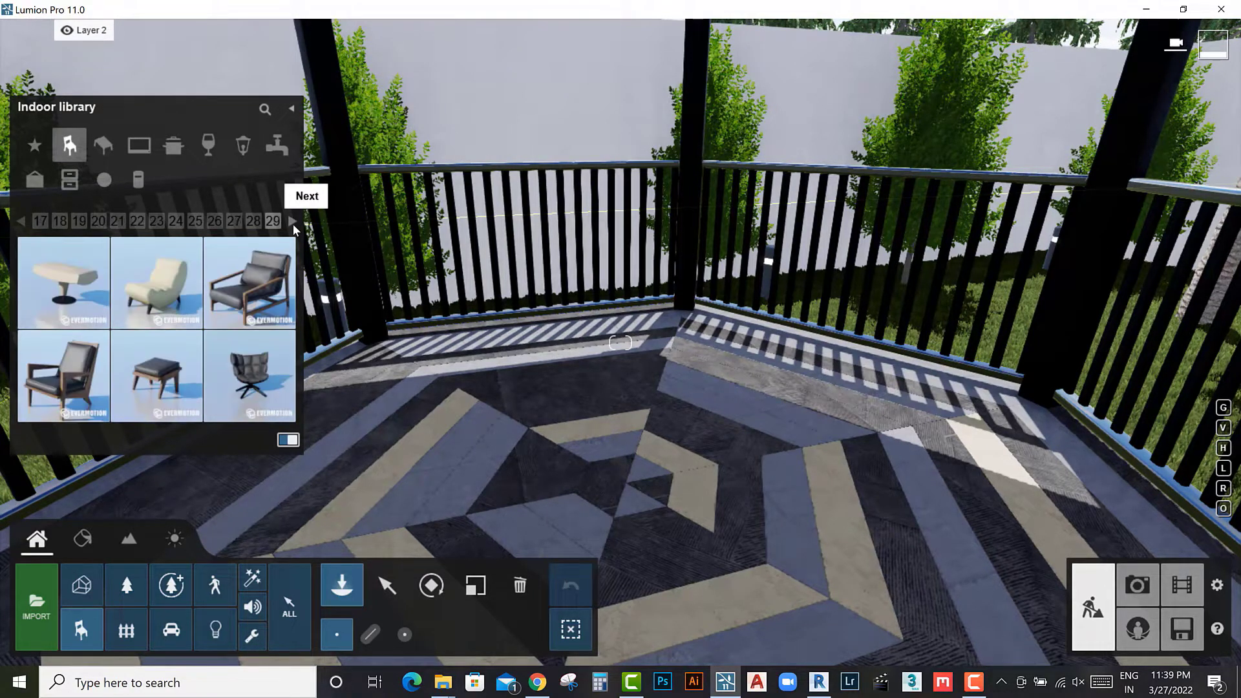
click(293, 223)
click(293, 223)
click(293, 222)
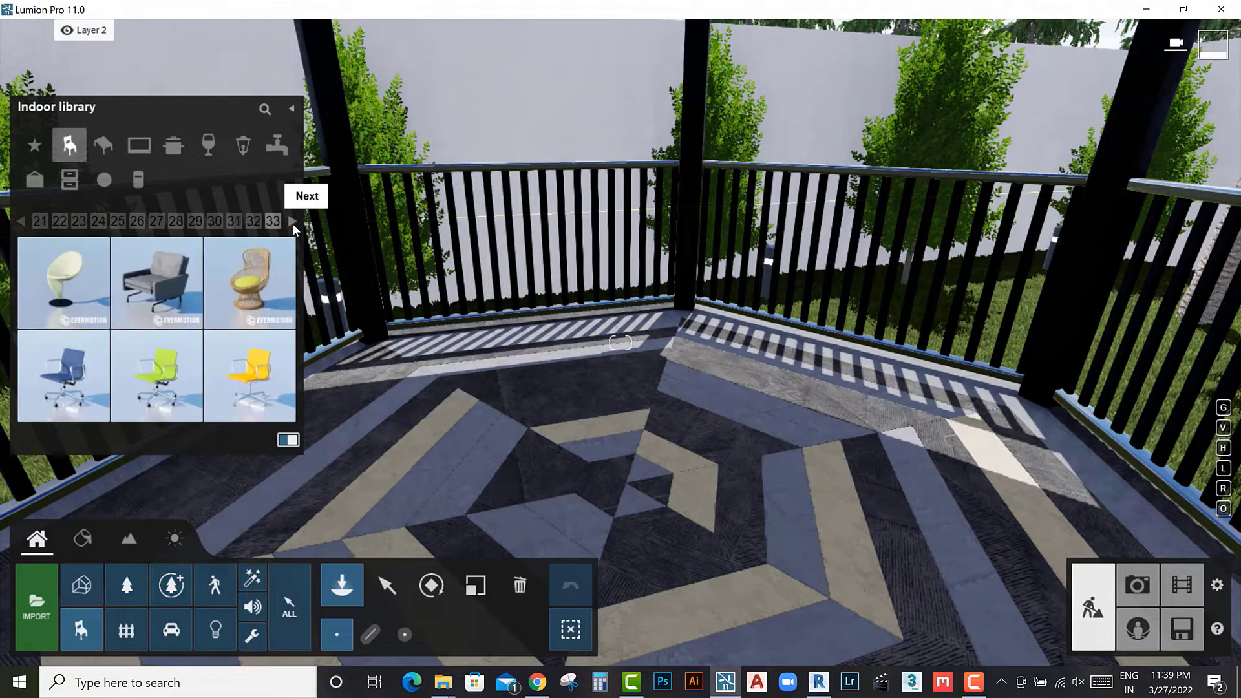
Step: Place a pink-cushioned gardenset 007 sofa 02 armchair on the gazebo's right side
click(126, 630)
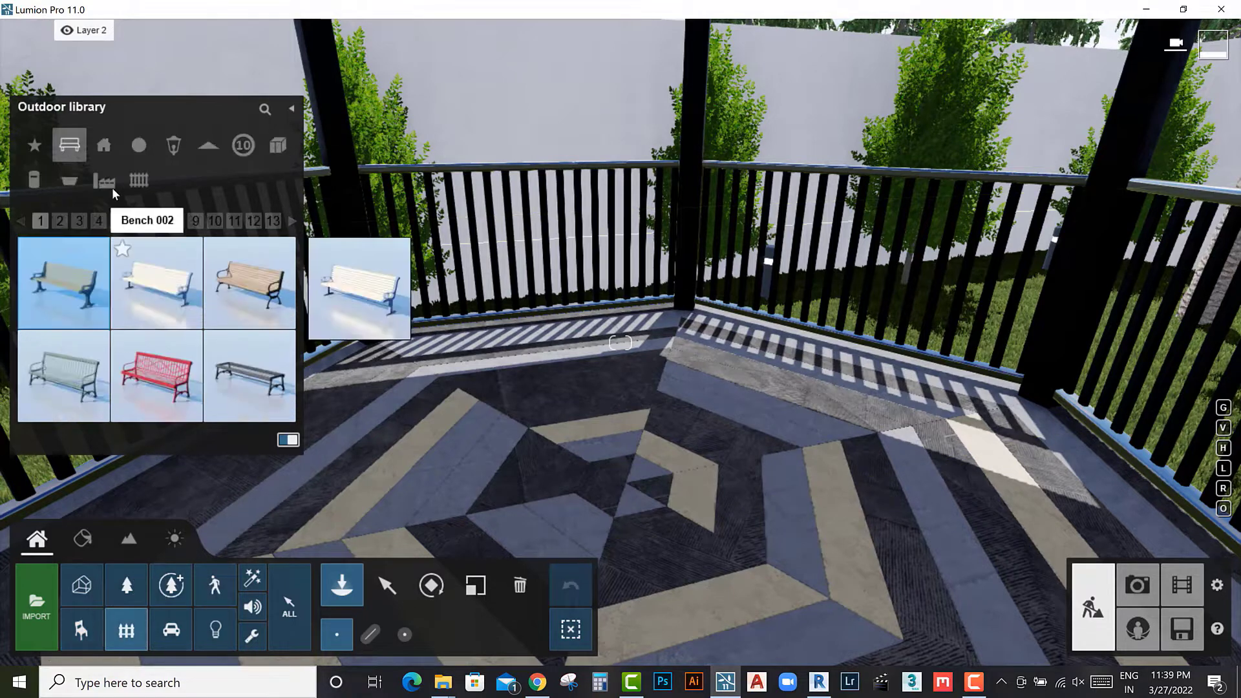
click(294, 222)
click(293, 222)
click(294, 222)
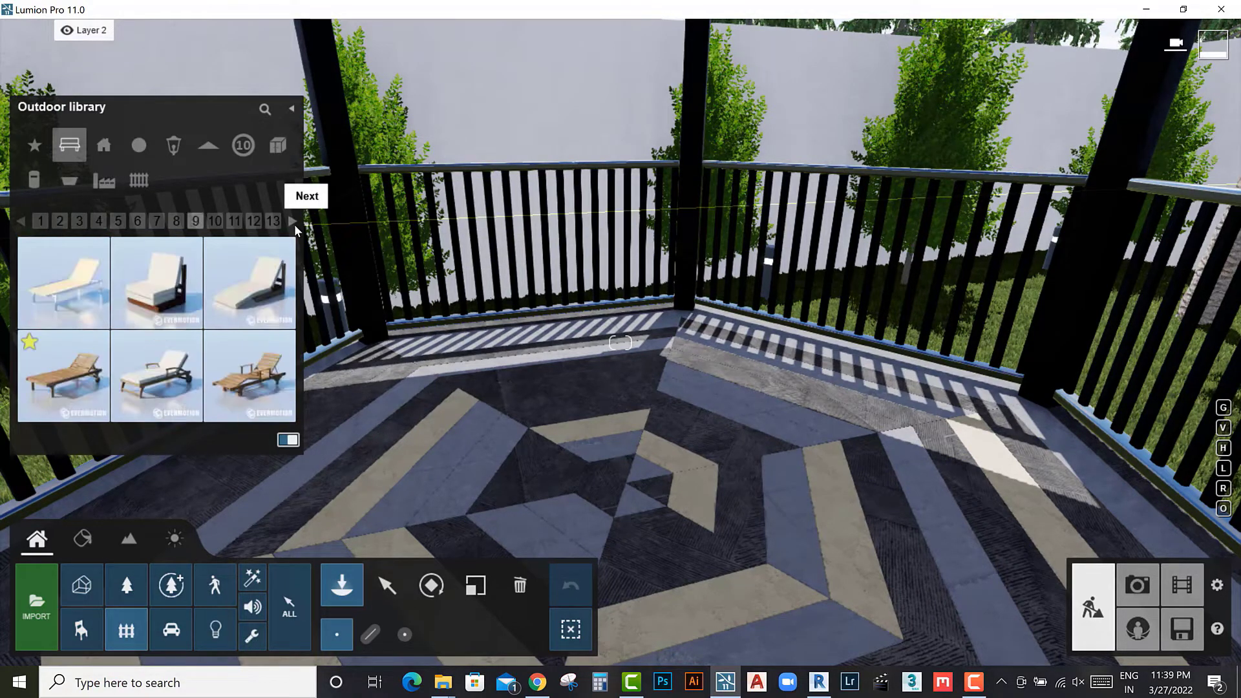
click(294, 223)
click(293, 223)
click(293, 223)
click(293, 223)
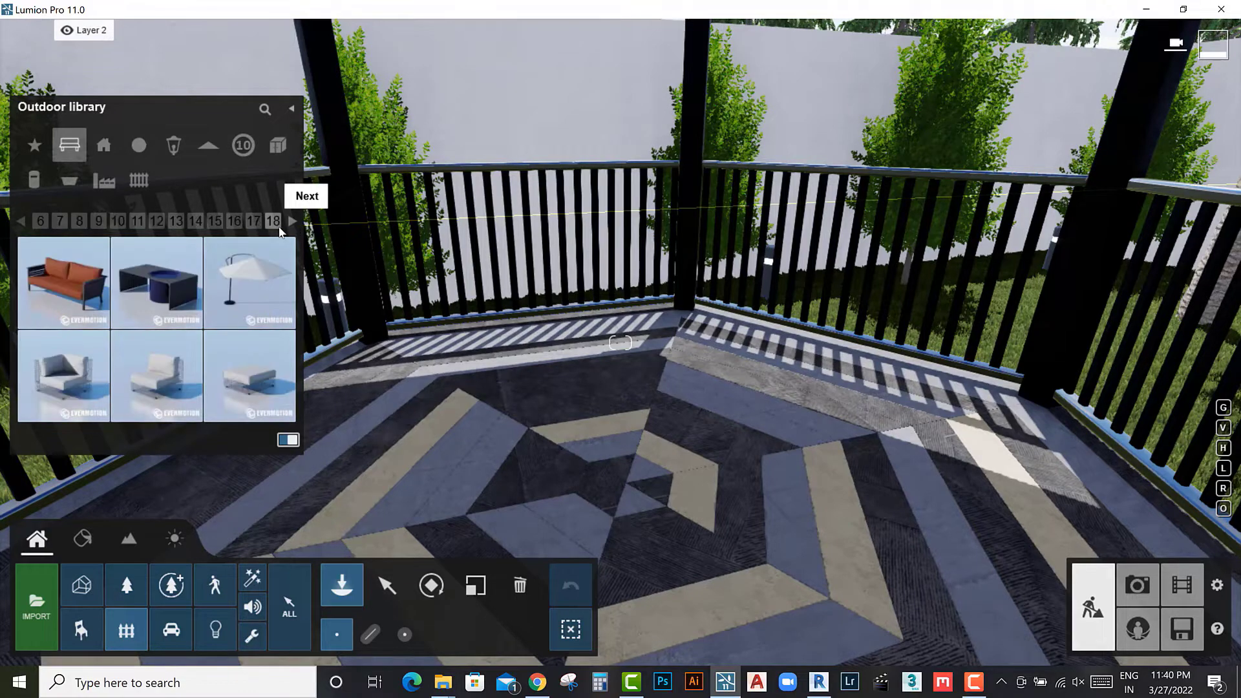
click(26, 220)
click(249, 375)
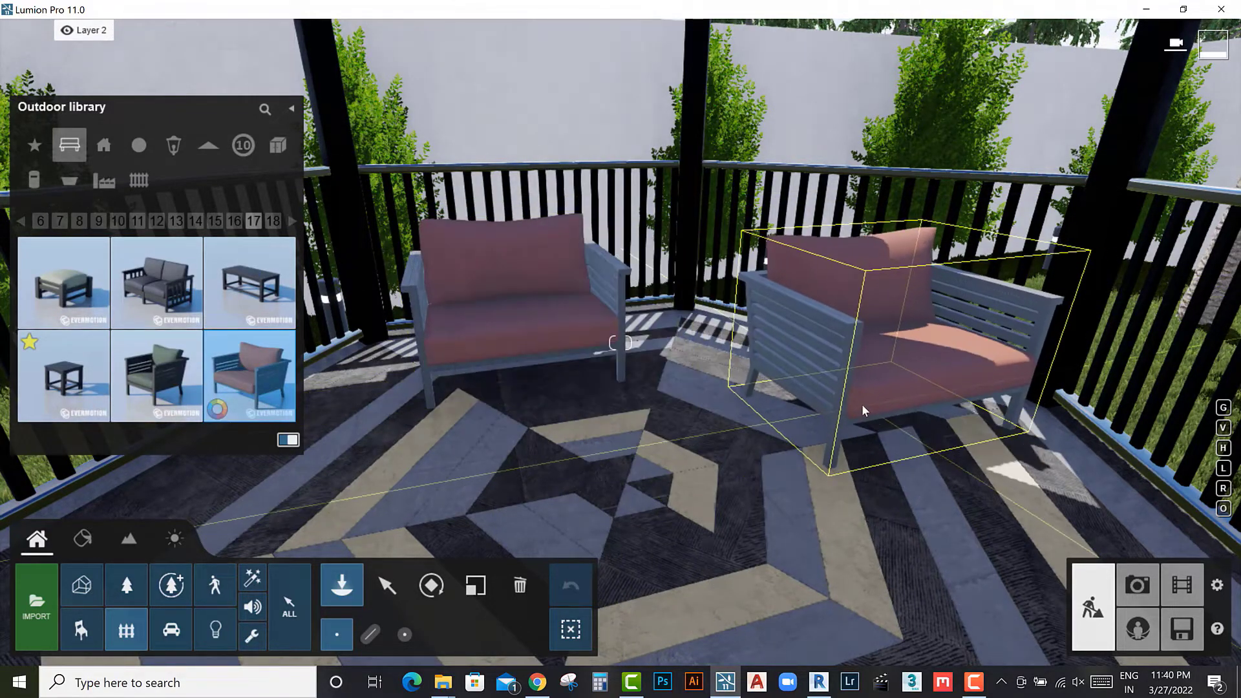
click(850, 399)
Step: Rotate the right armchair toward the gazebo centre and turn the left one 90° inward
click(432, 585)
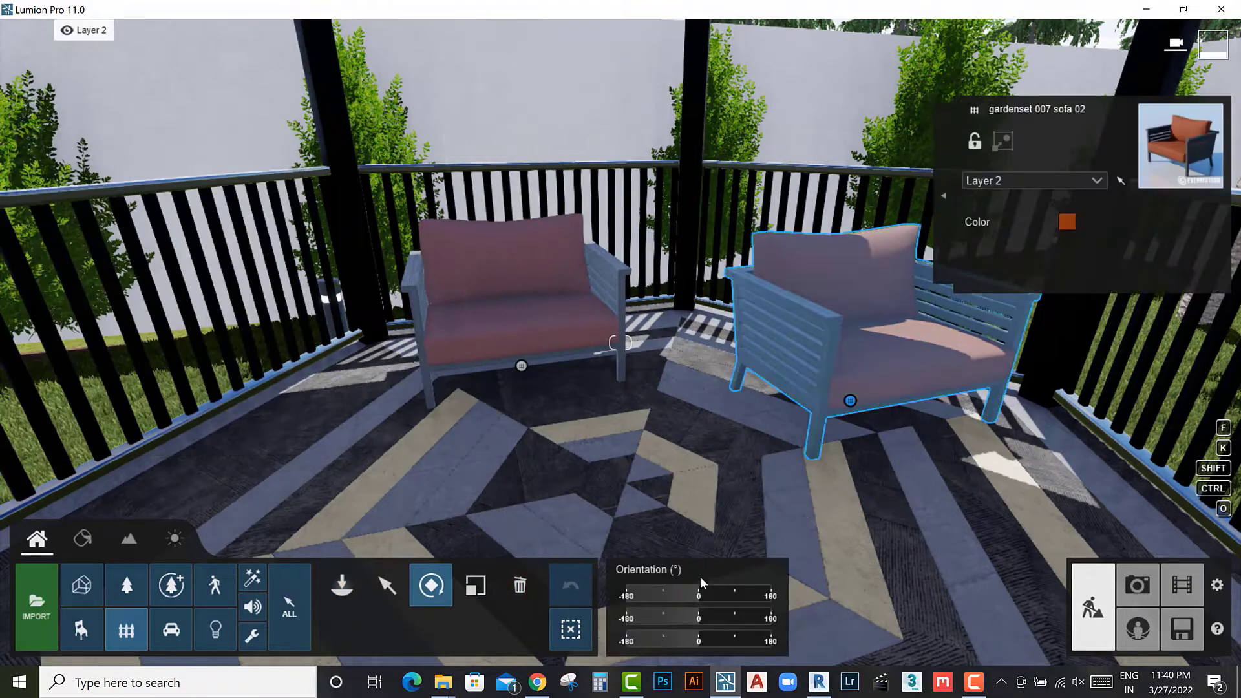
drag(696, 596, 674, 591)
right_drag(811, 481, 479, 589)
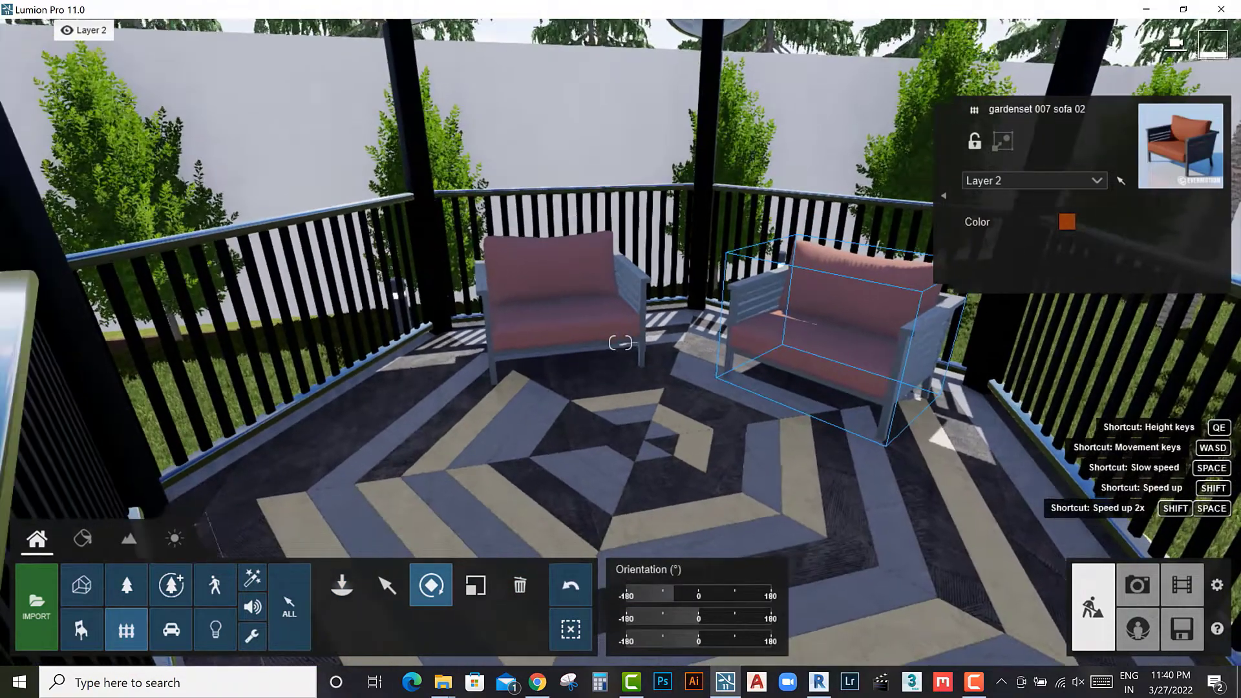
click(342, 585)
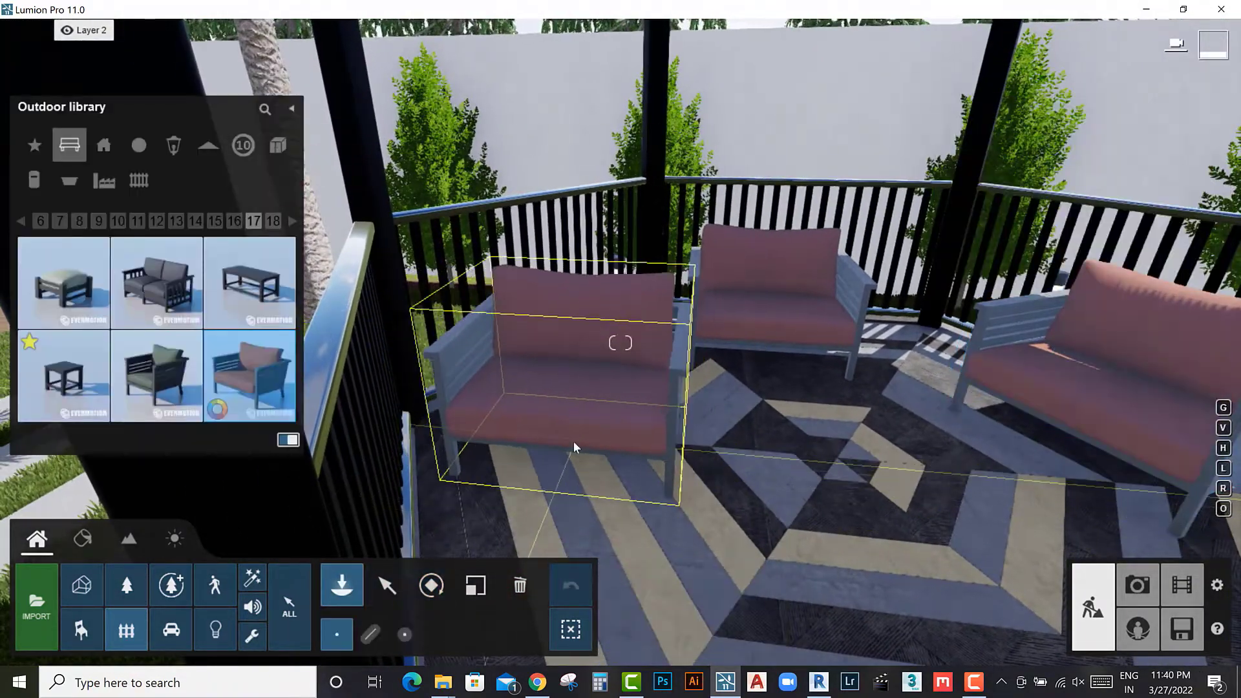
click(432, 585)
drag(701, 591, 730, 594)
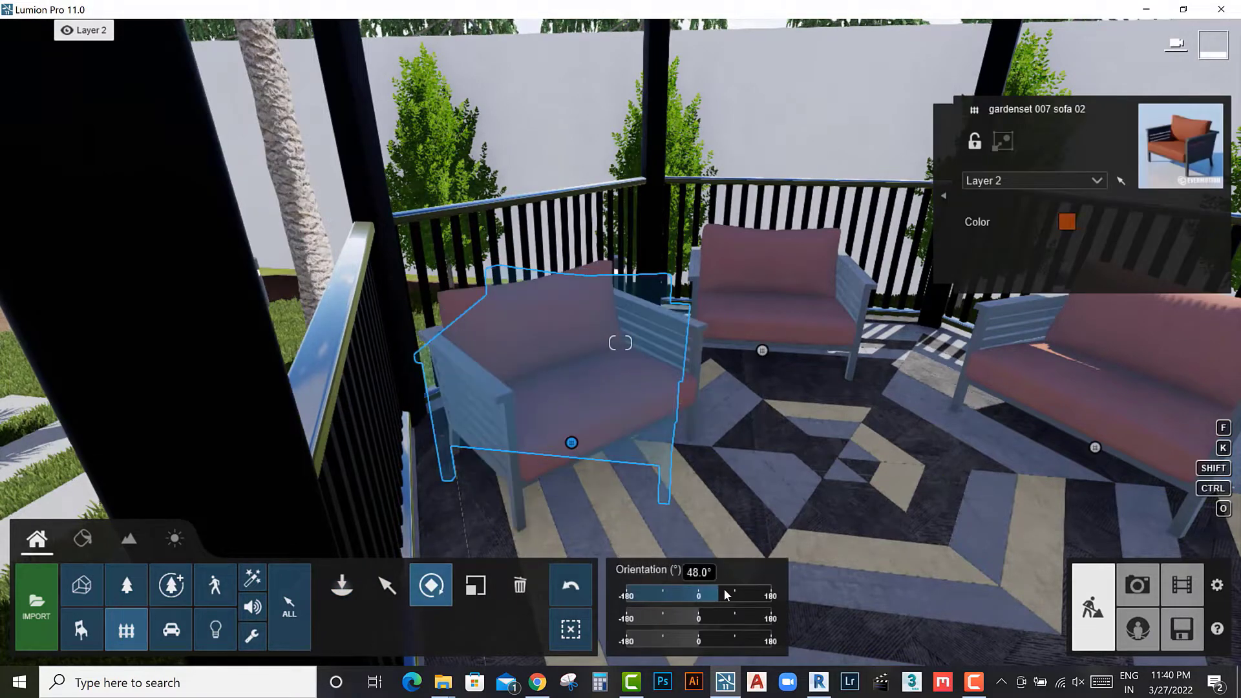
click(344, 588)
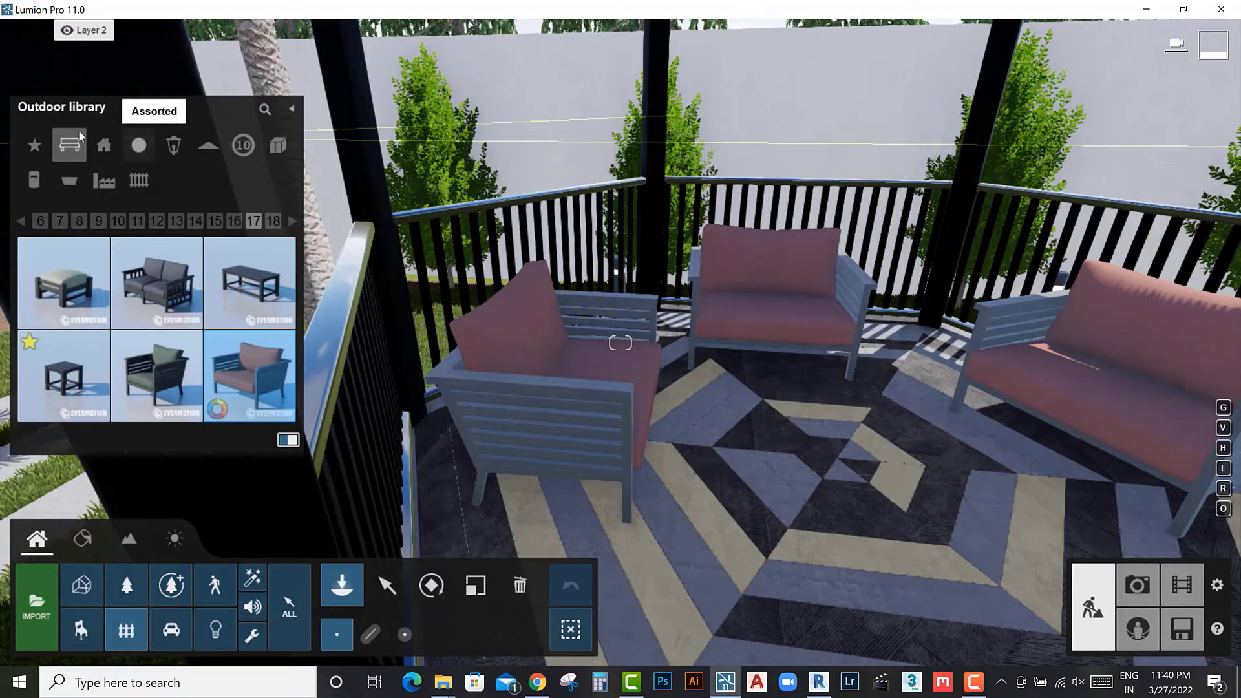
Step: Place CoffeeTable 008 from the Indoor tables library in the gazebo centre and select it to check
click(81, 630)
click(104, 144)
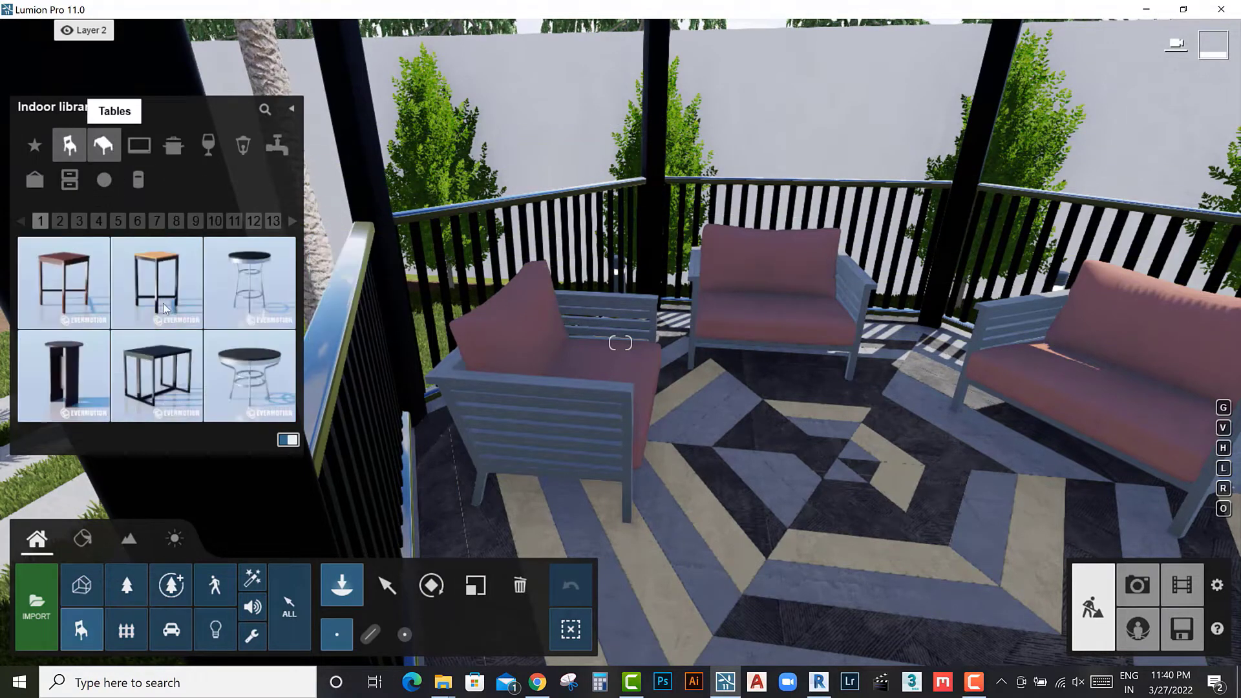
click(292, 221)
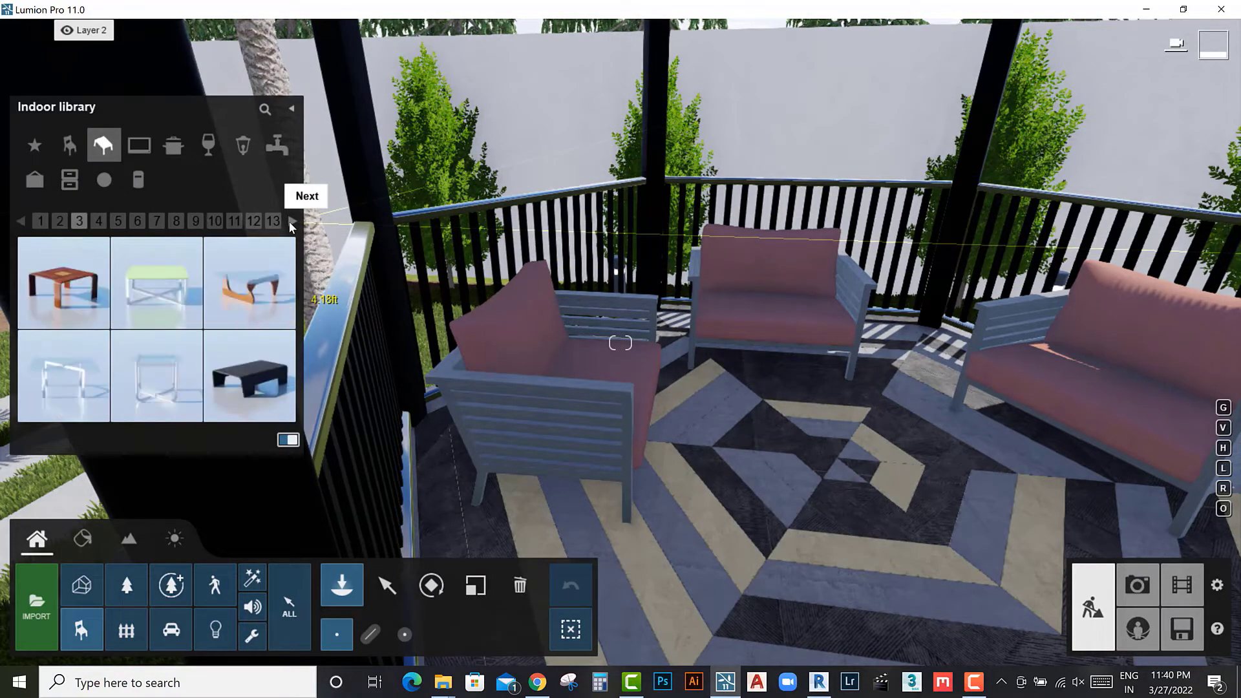
click(274, 263)
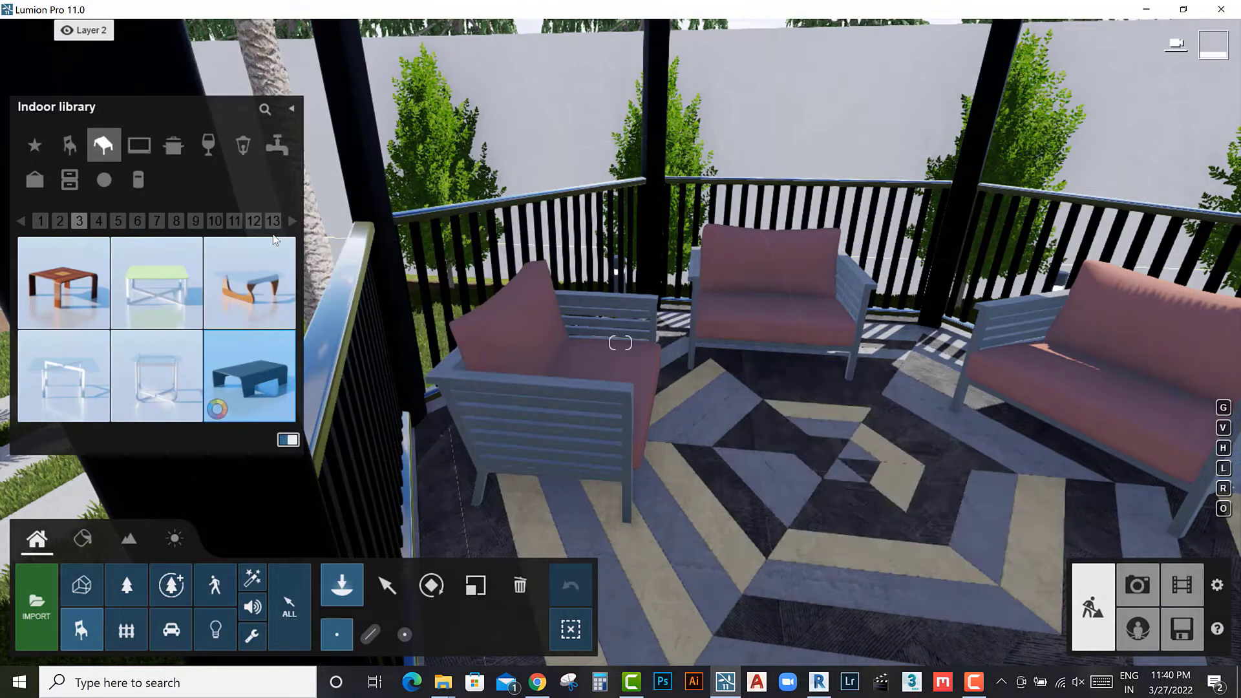
click(292, 221)
click(63, 282)
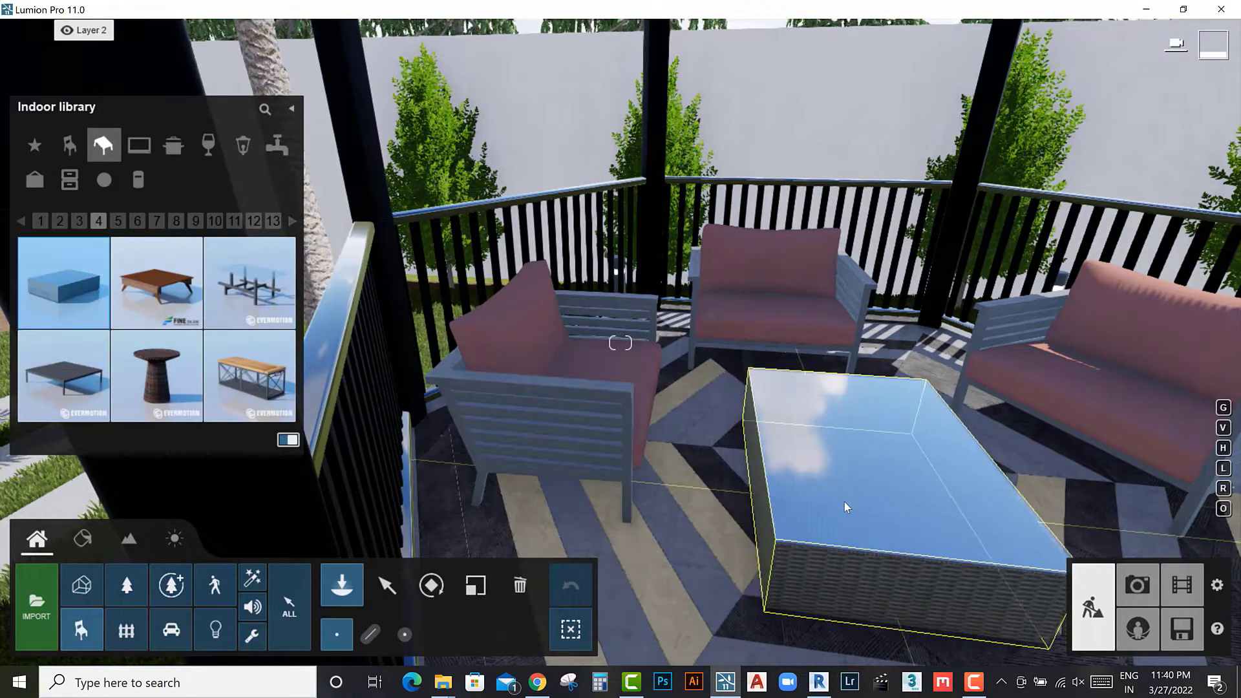
key(s)
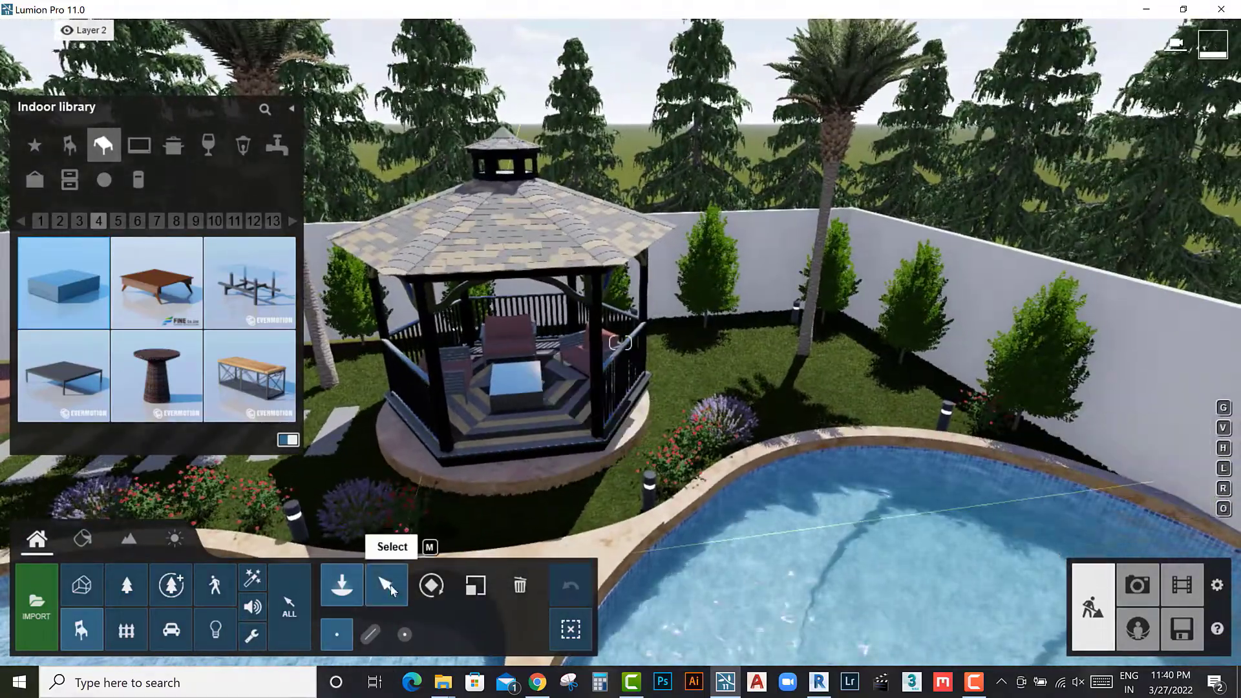
click(388, 585)
mouse_move(630, 518)
right_down()
mouse_move(661, 557)
mouse_move(181, 643)
right_up()
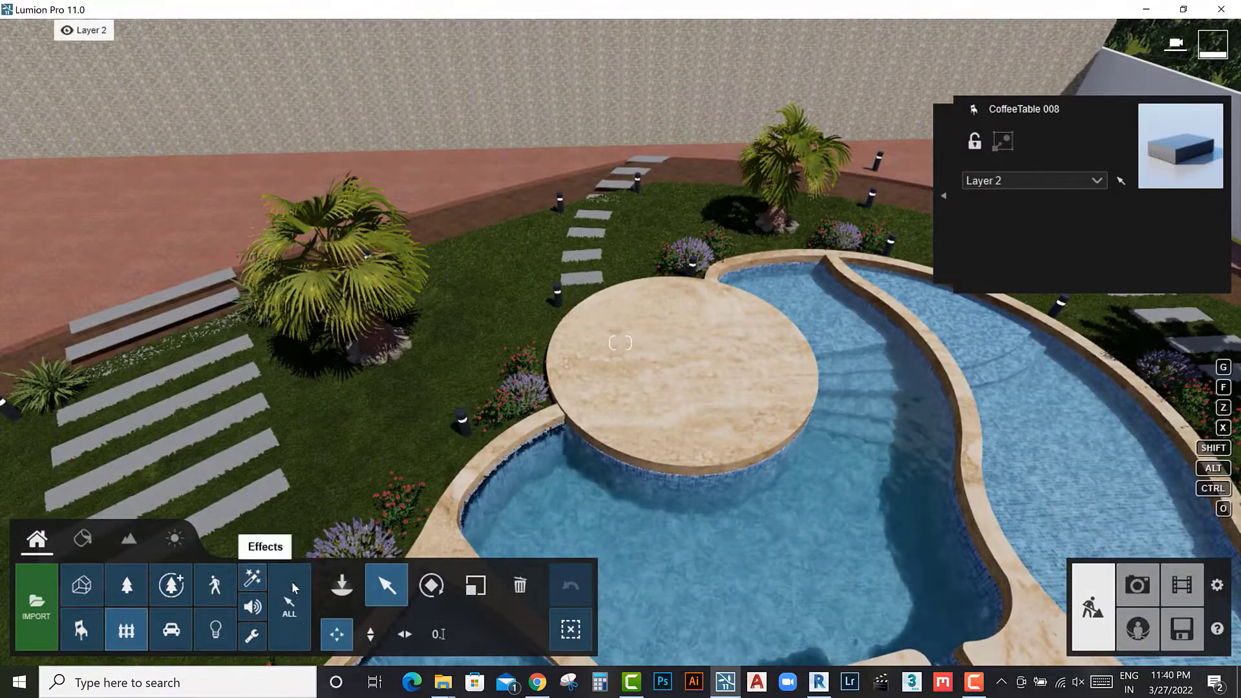
Step: Drop a lounger from the Outdoor library beside the pool and bring the round platform into view
click(342, 585)
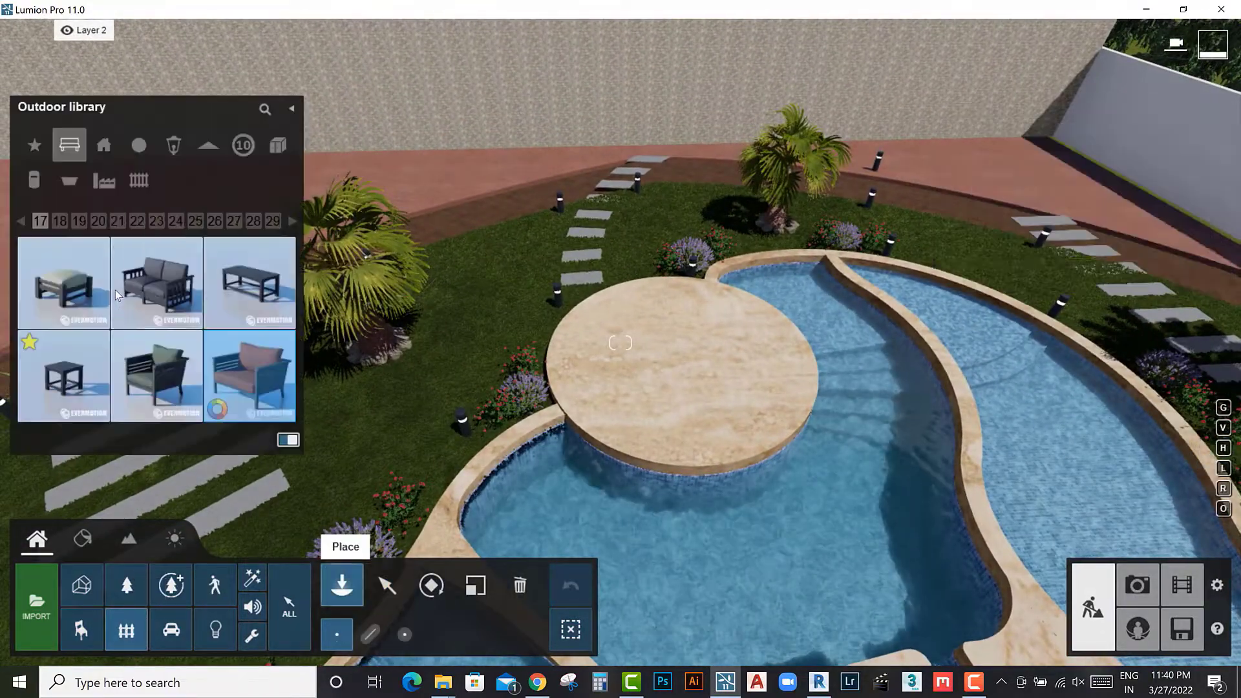
click(294, 220)
click(21, 221)
click(22, 221)
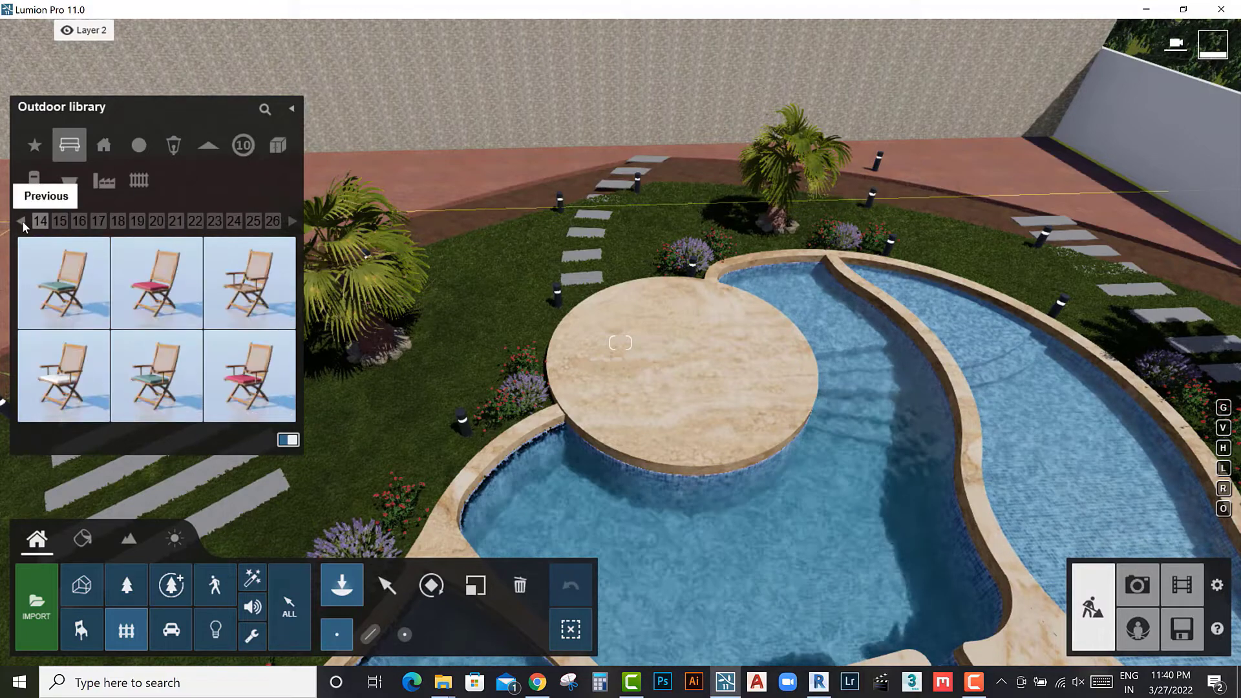
click(21, 221)
click(22, 221)
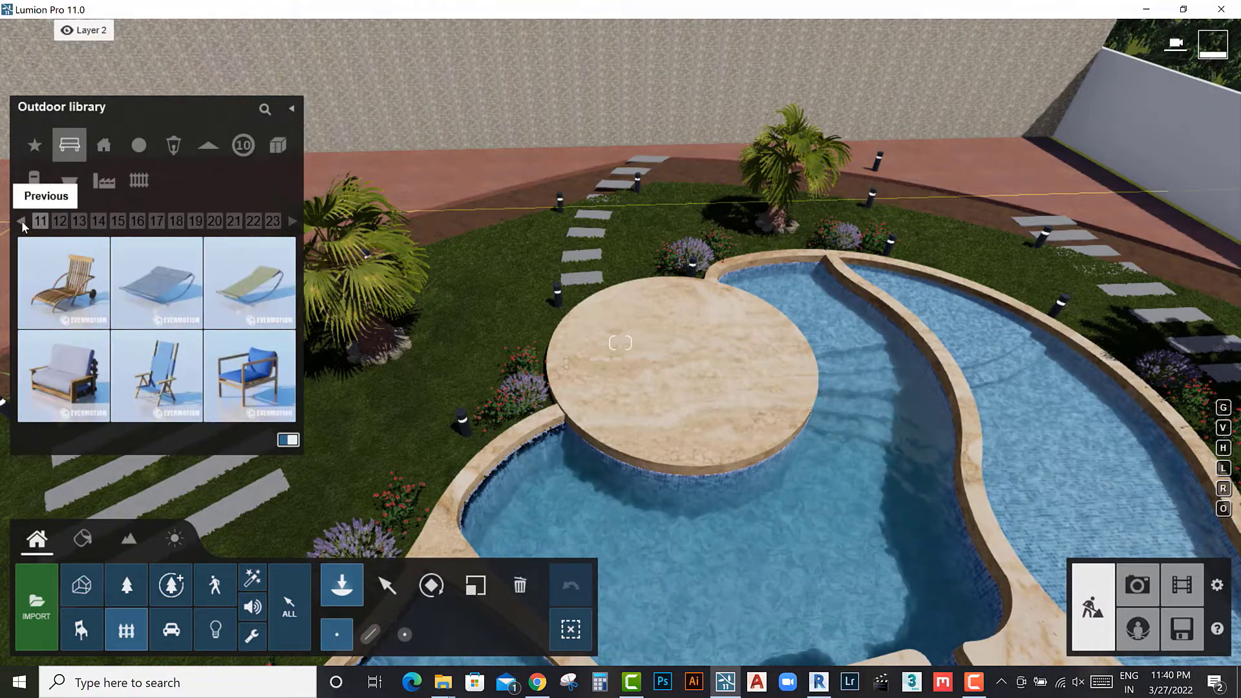
click(21, 221)
mouse_move(250, 376)
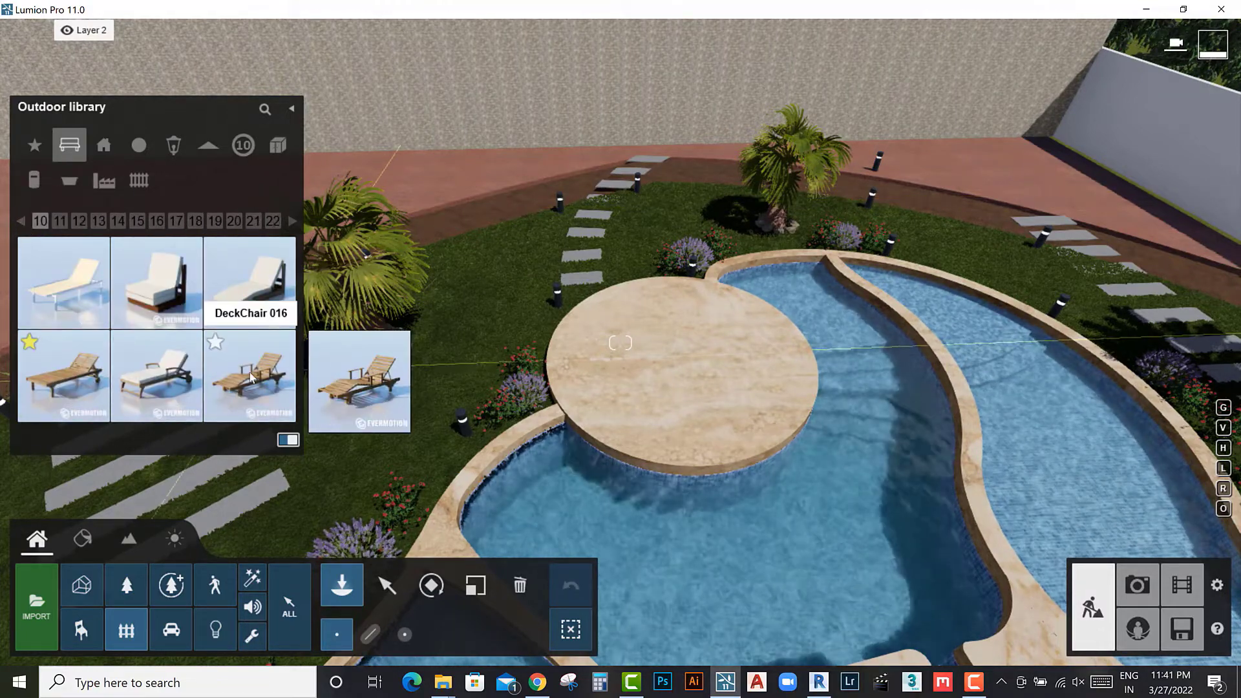
click(163, 374)
click(457, 446)
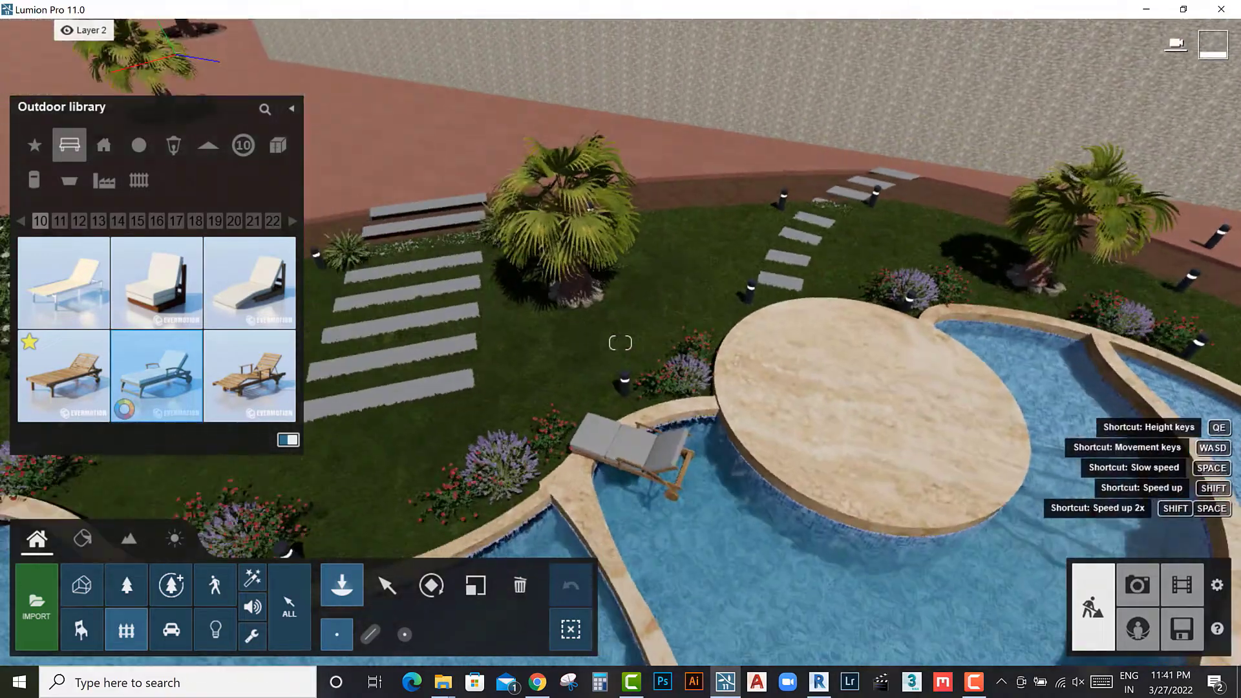
right_drag(458, 446, 491, 362)
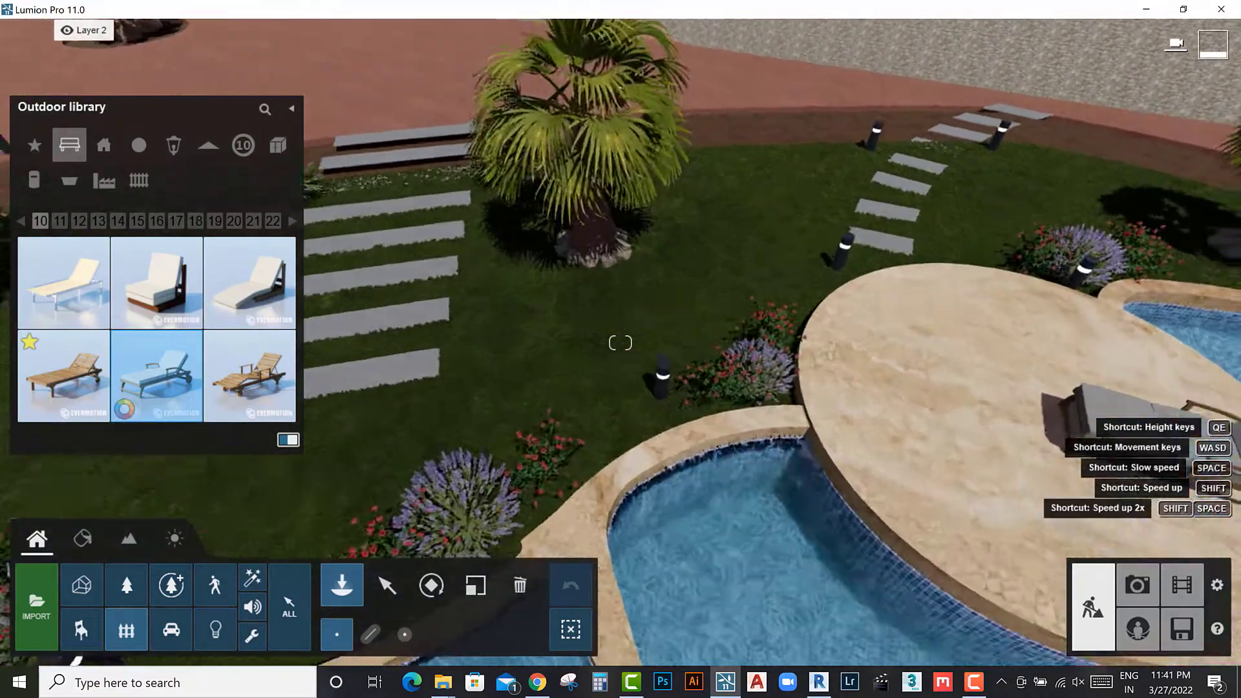
right_drag(901, 255, 902, 255)
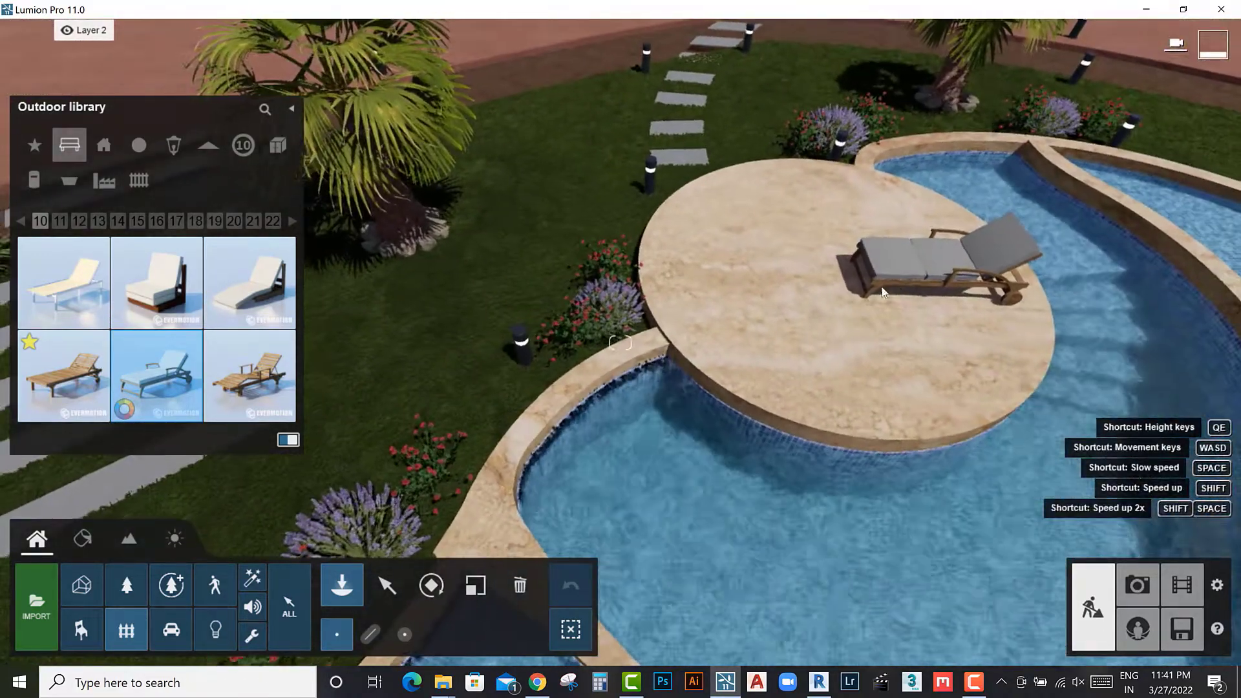
Step: Try DeckChair 006, then pick the grey DeckChair 015 model instead
click(21, 221)
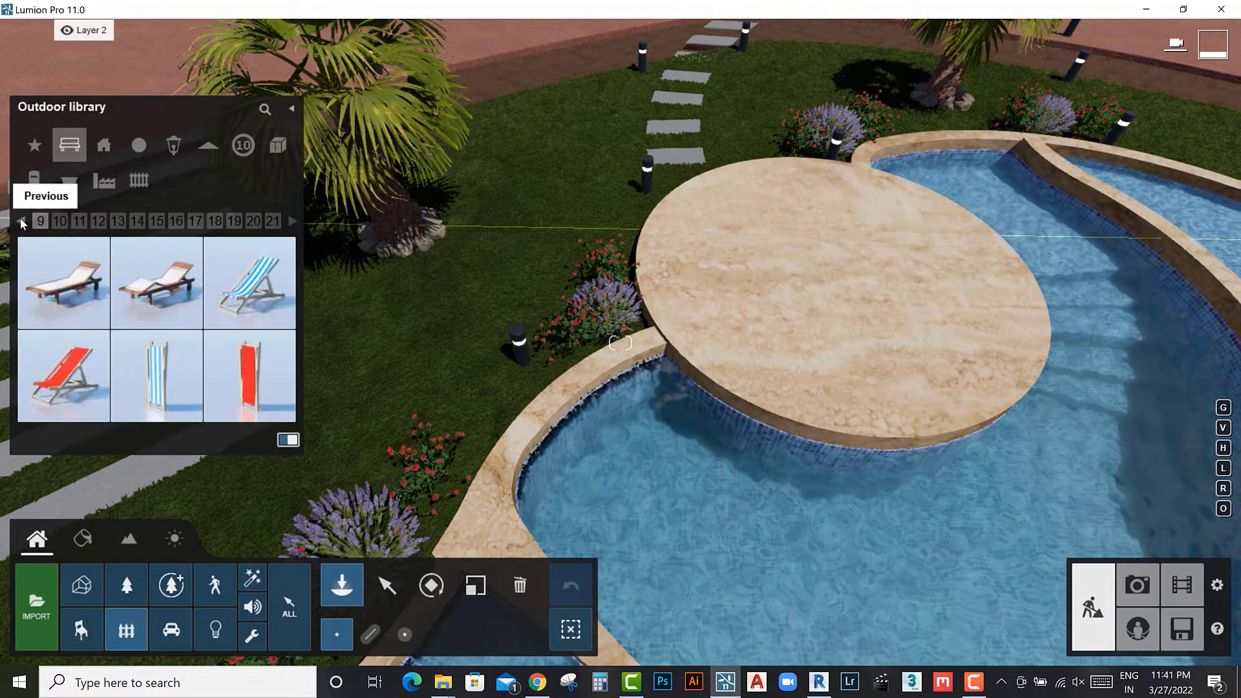
click(21, 221)
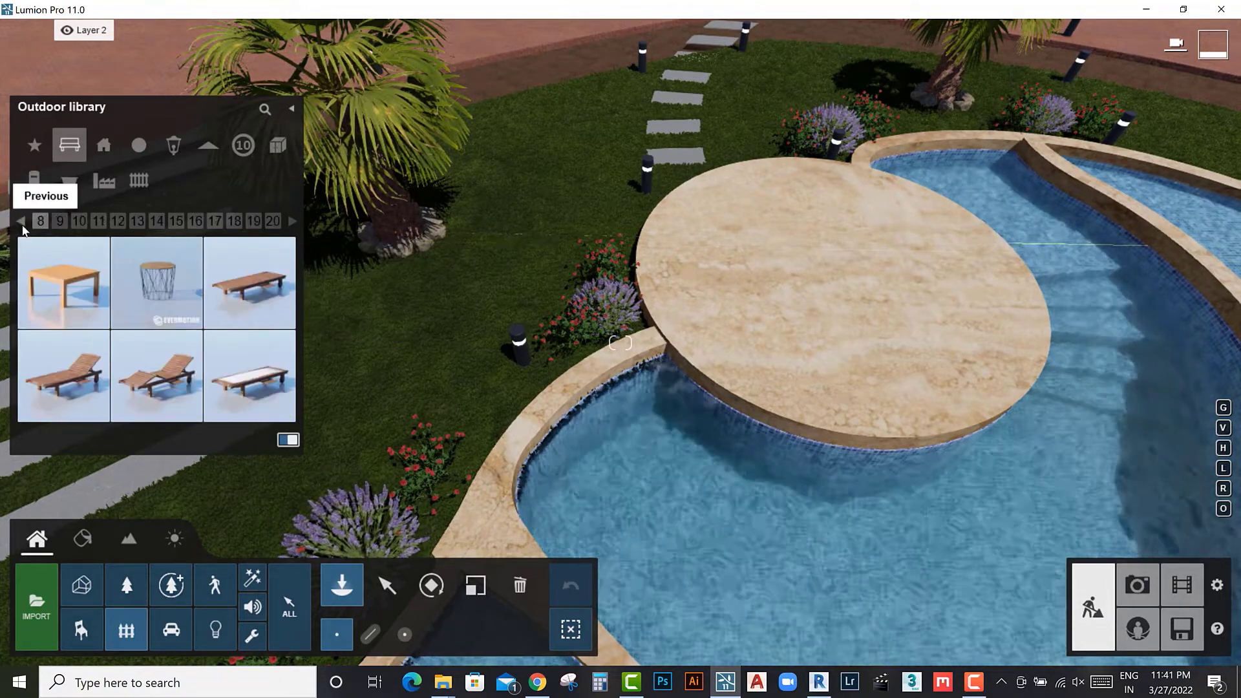
click(22, 221)
click(293, 221)
mouse_move(156, 282)
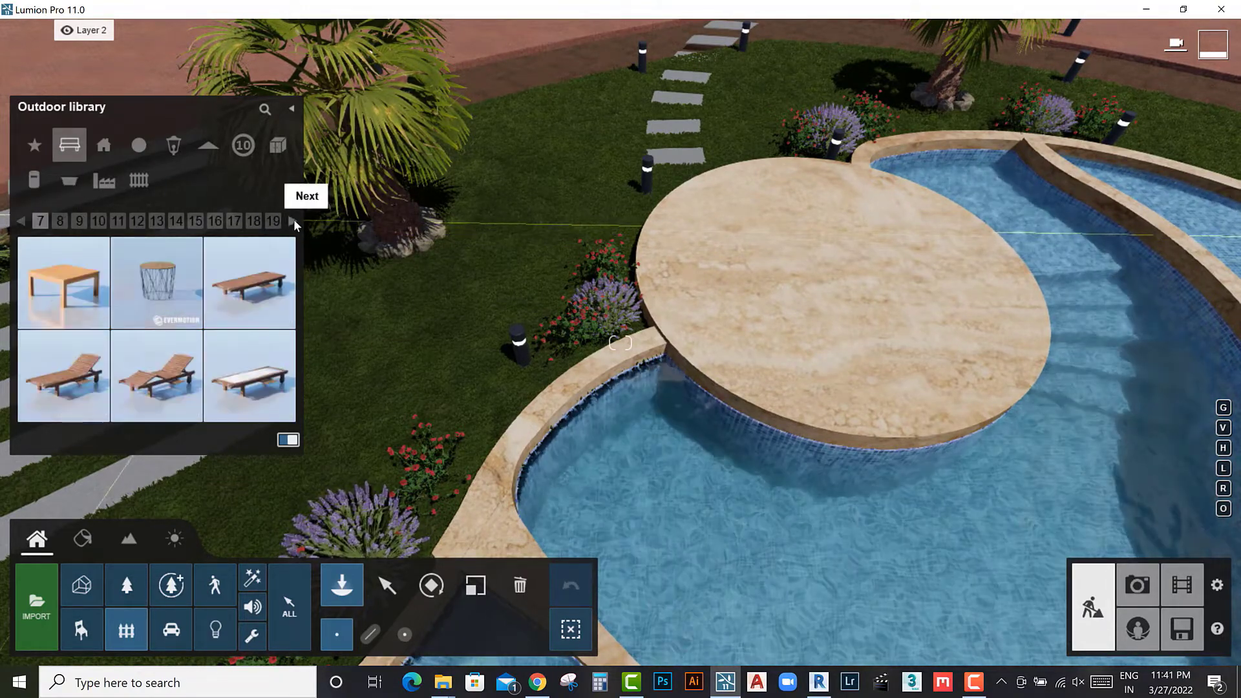
click(147, 294)
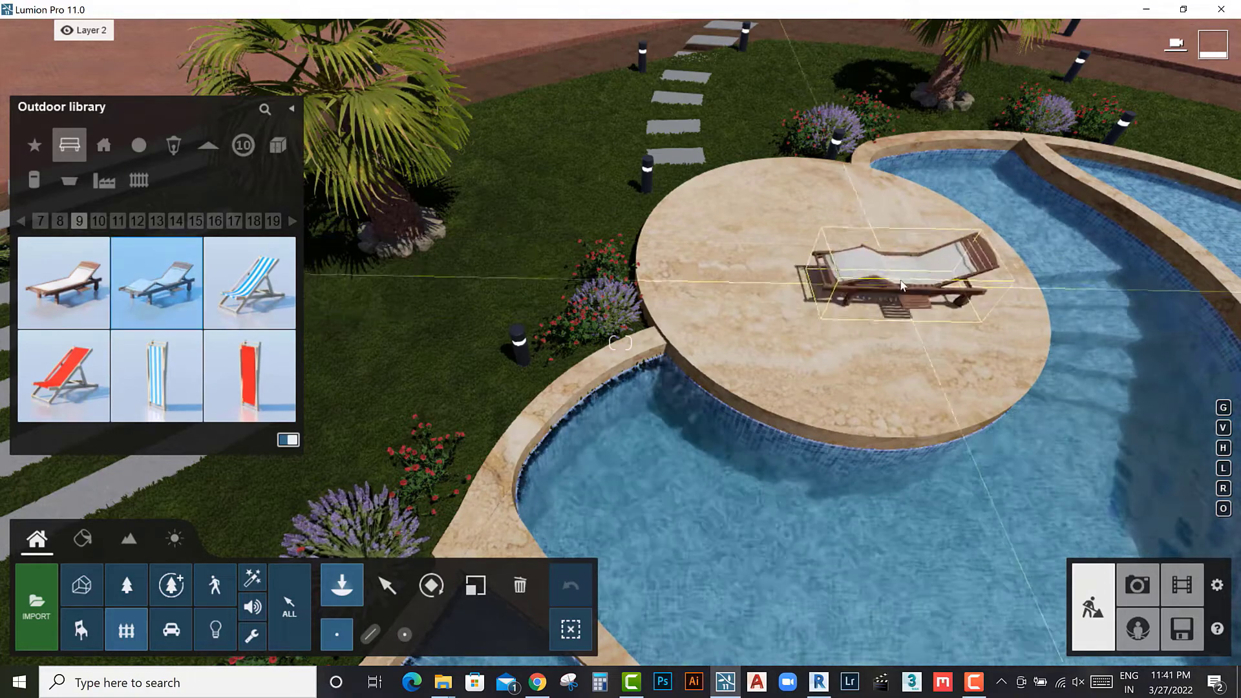
click(293, 222)
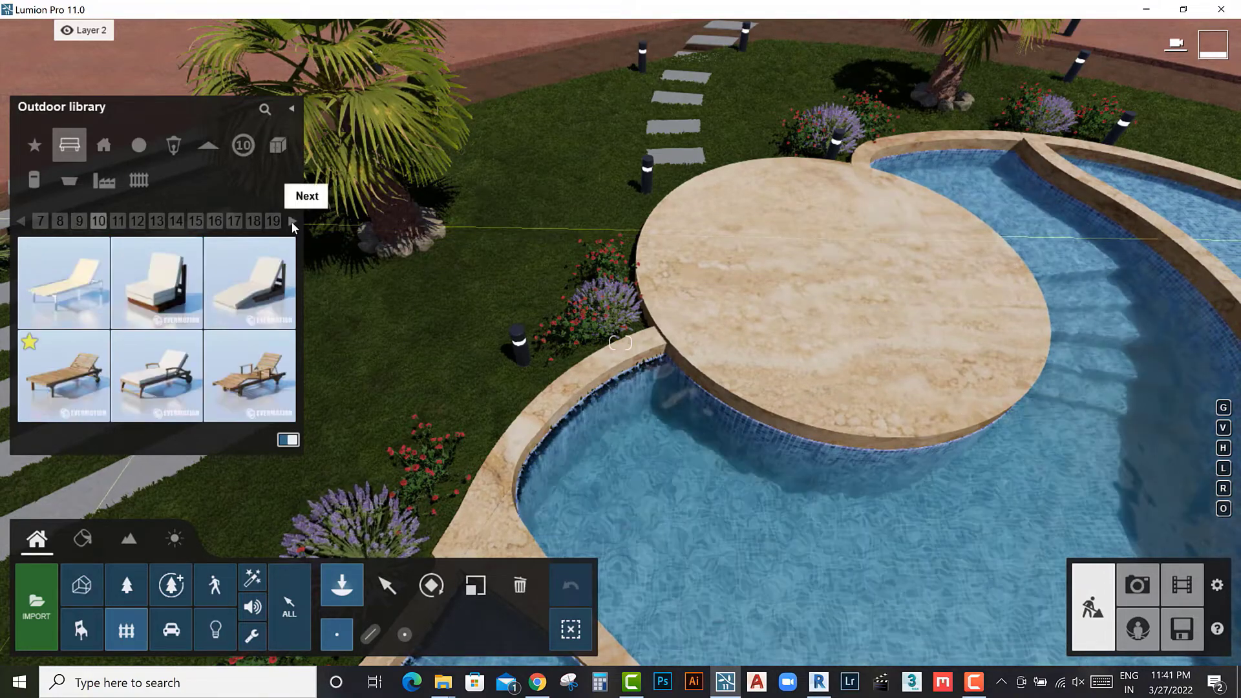
click(159, 371)
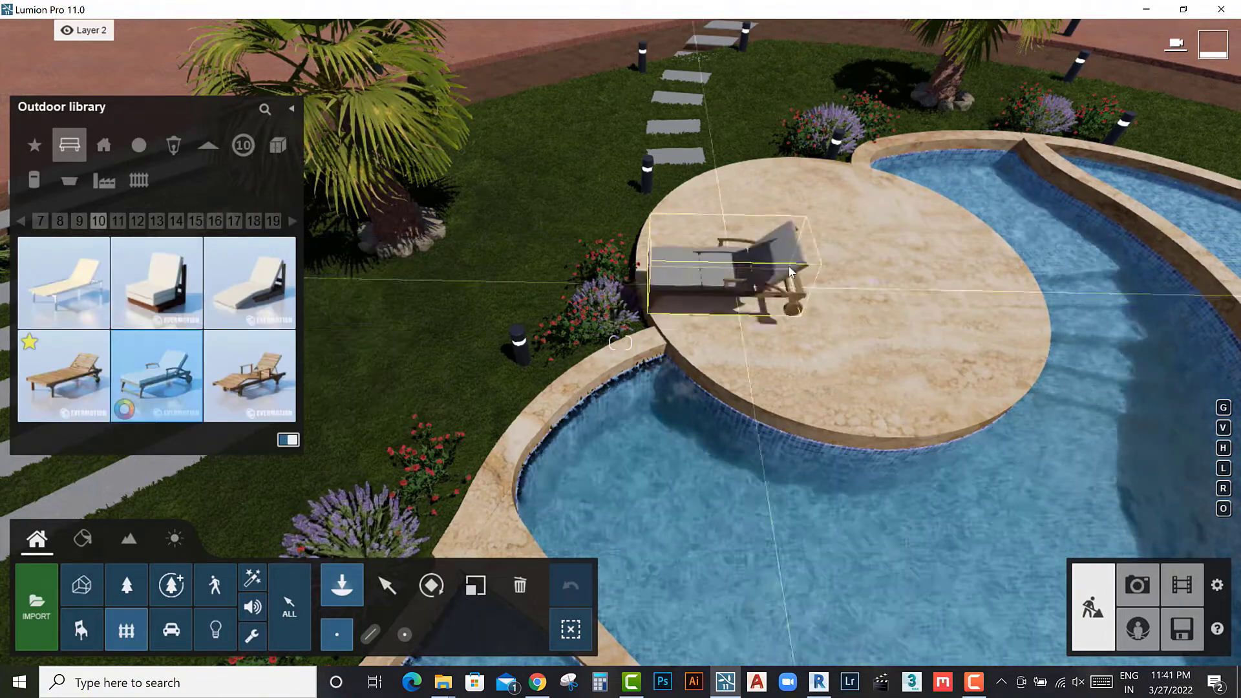
Step: Turn the deck chair to a 70° heading, Alt-drag a copy alongside, and angle the copy further
click(431, 585)
drag(704, 598, 744, 593)
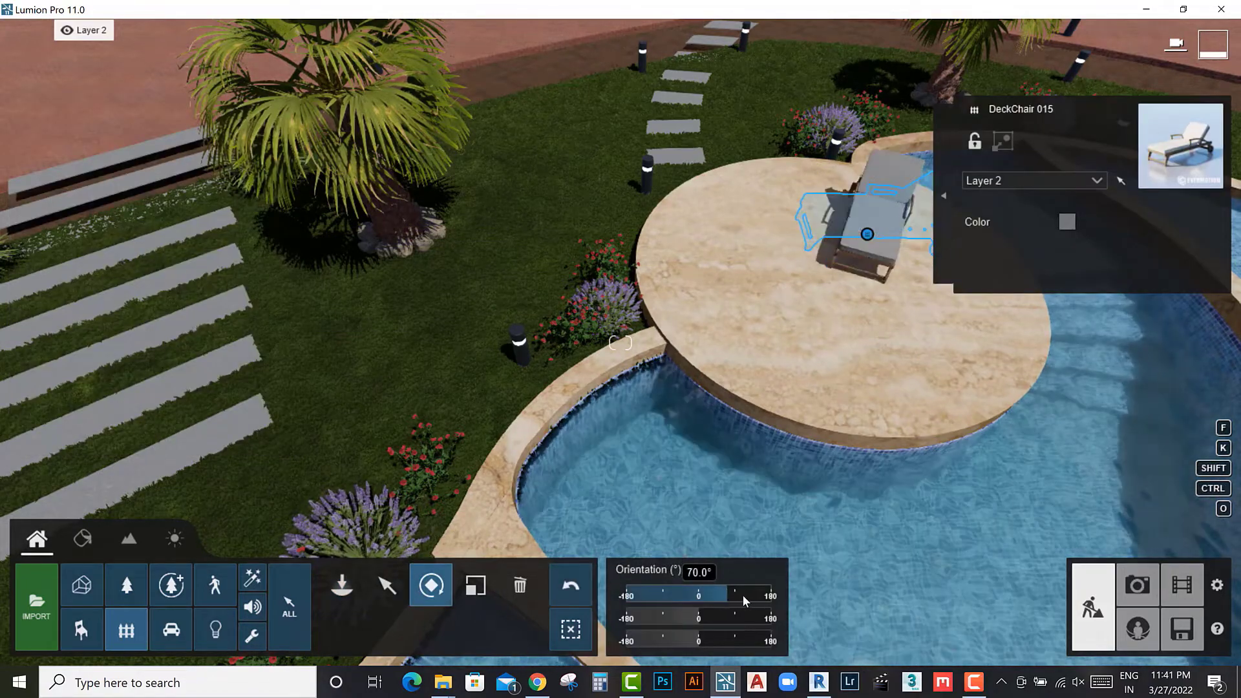
click(374, 595)
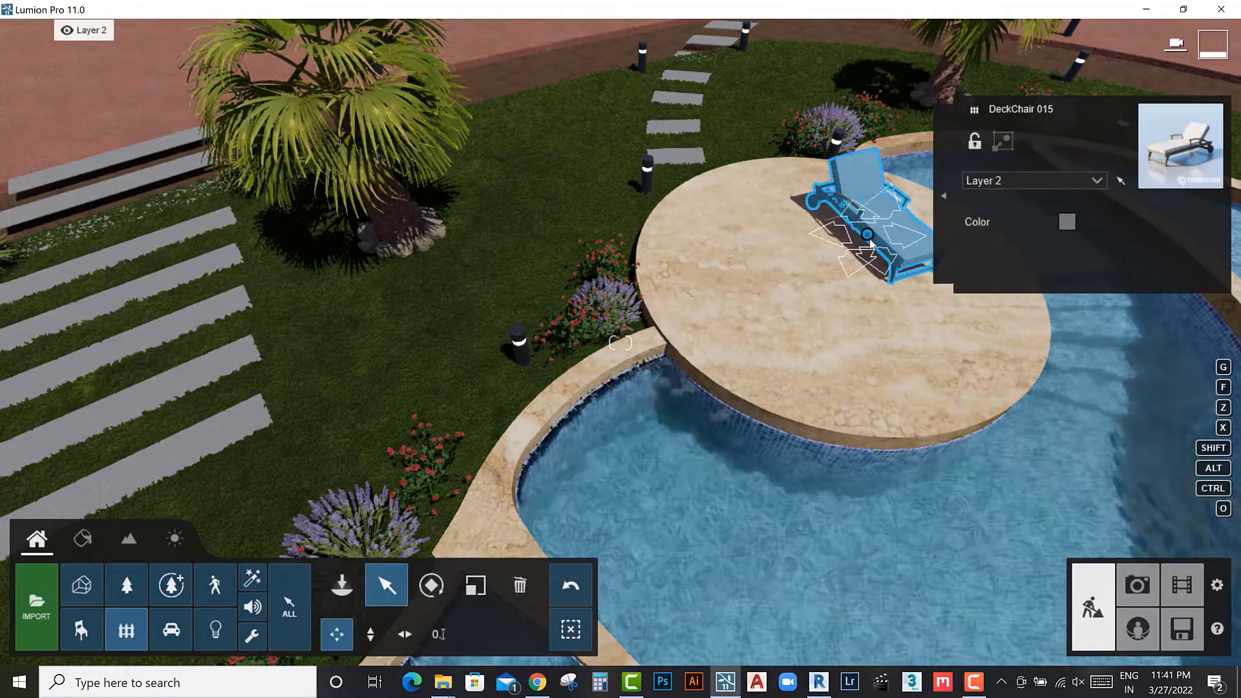
alt+drag(867, 234, 777, 290)
click(432, 586)
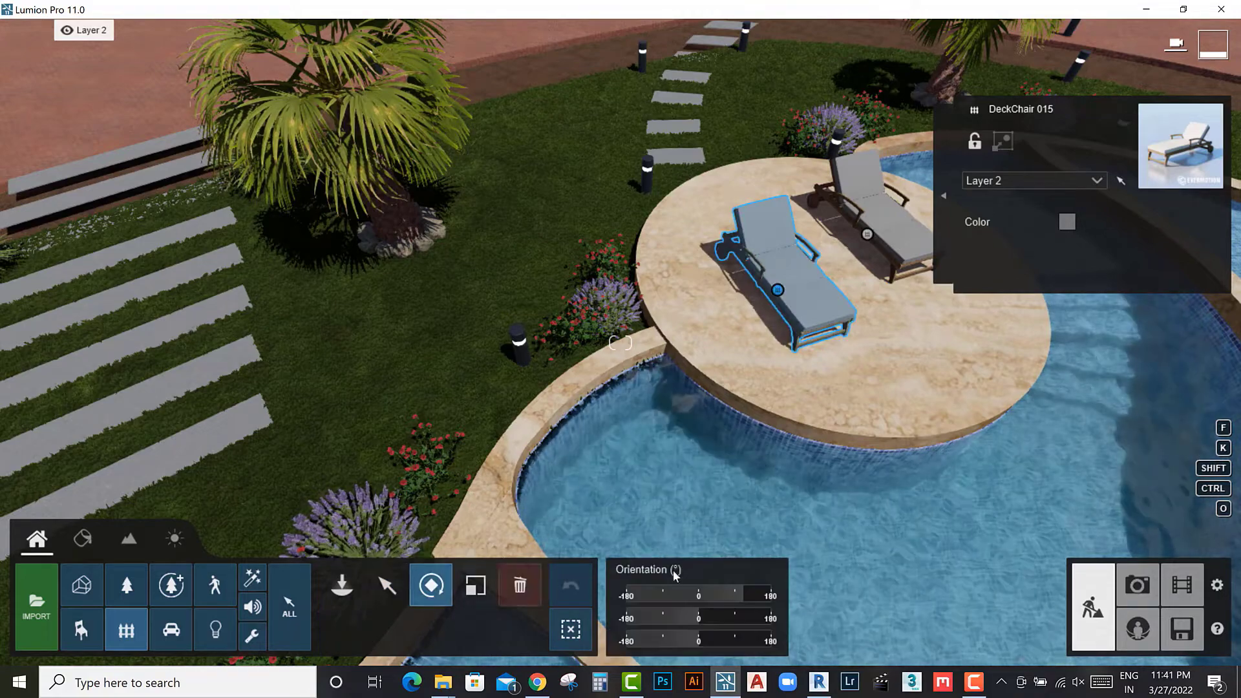
drag(743, 595, 752, 595)
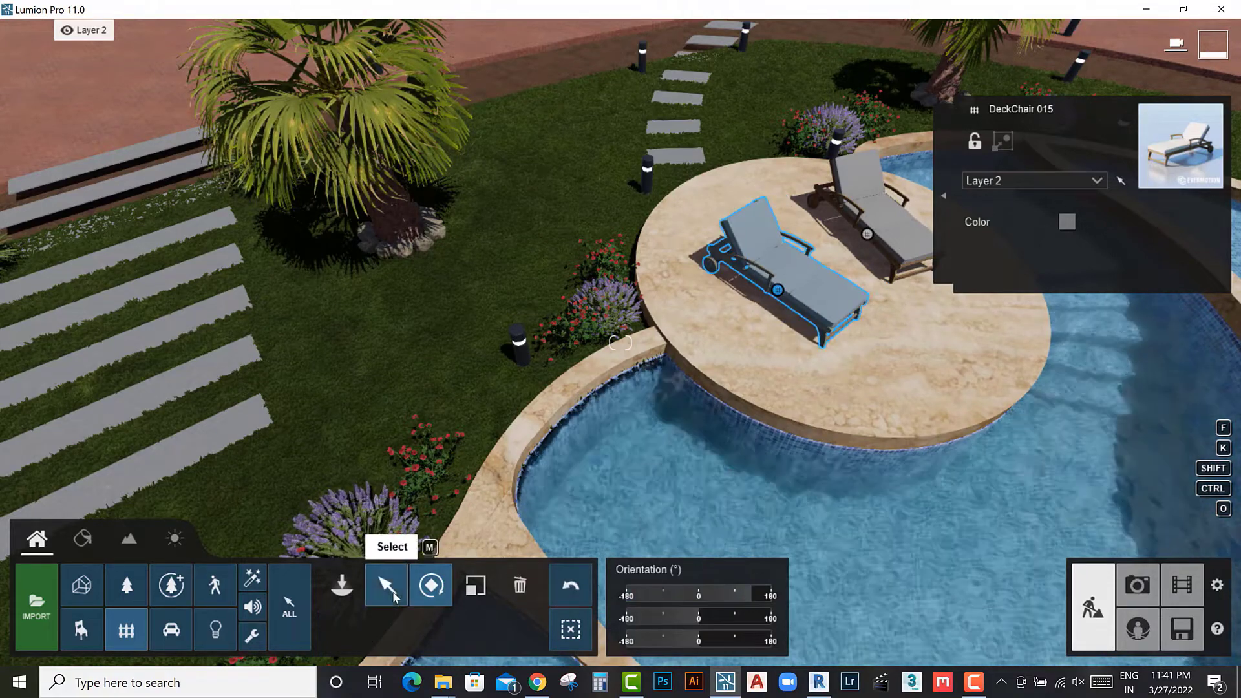
click(341, 588)
Step: Try several parasols, then place the cantilever Parasol 011 beside the lounge chairs
click(292, 221)
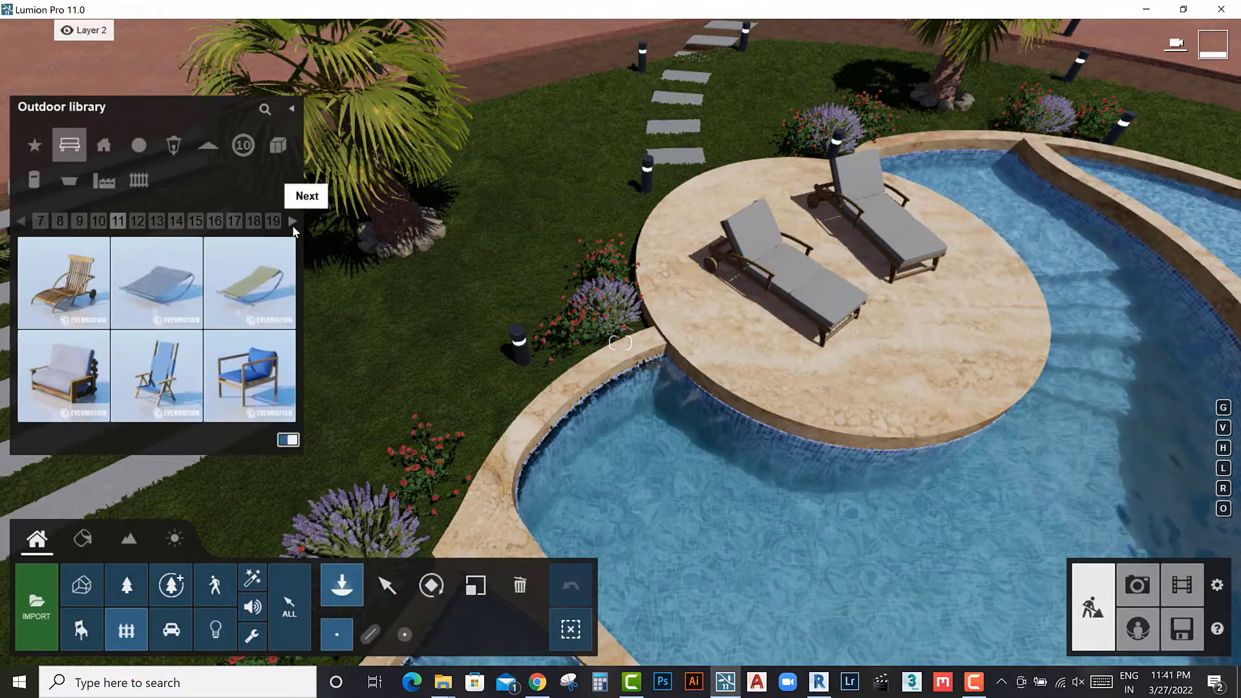
click(292, 221)
click(157, 283)
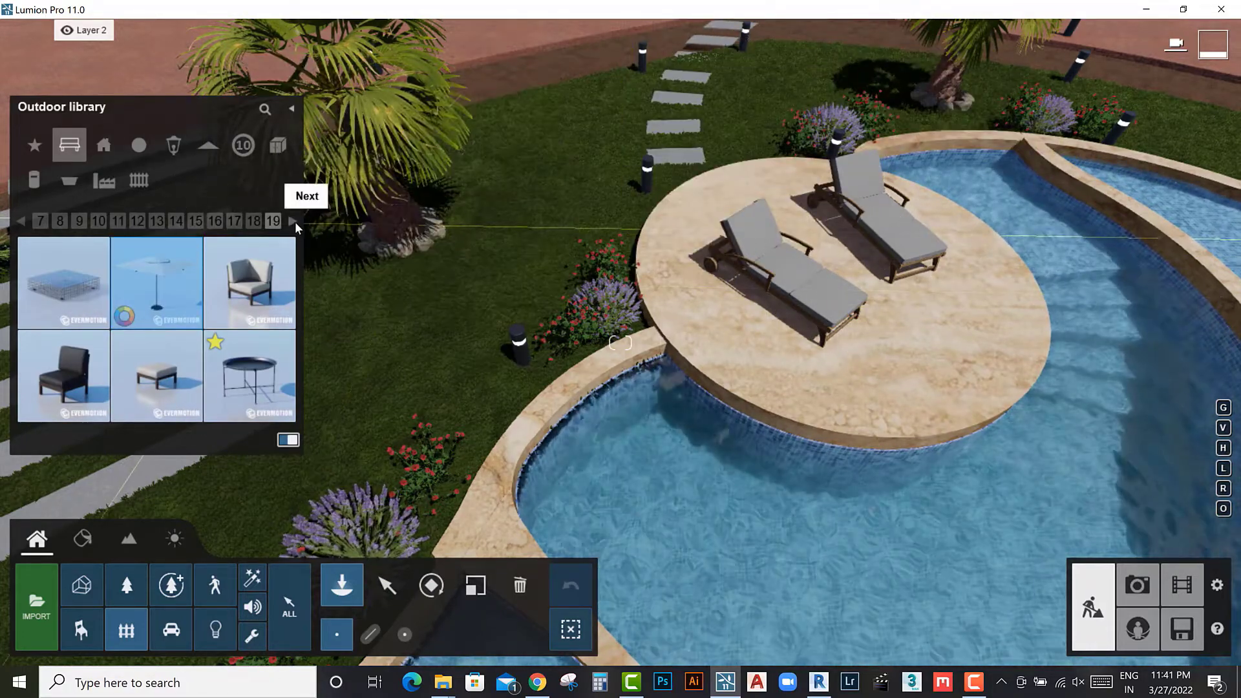
click(293, 221)
click(294, 221)
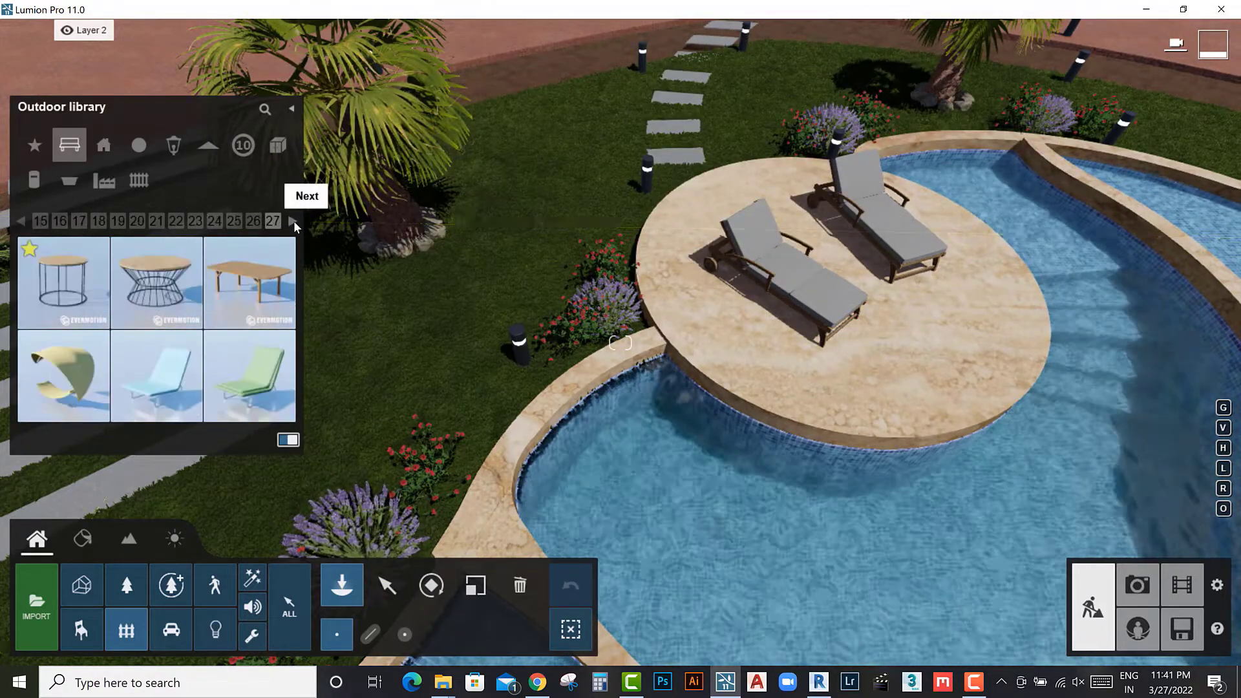
click(293, 221)
click(184, 304)
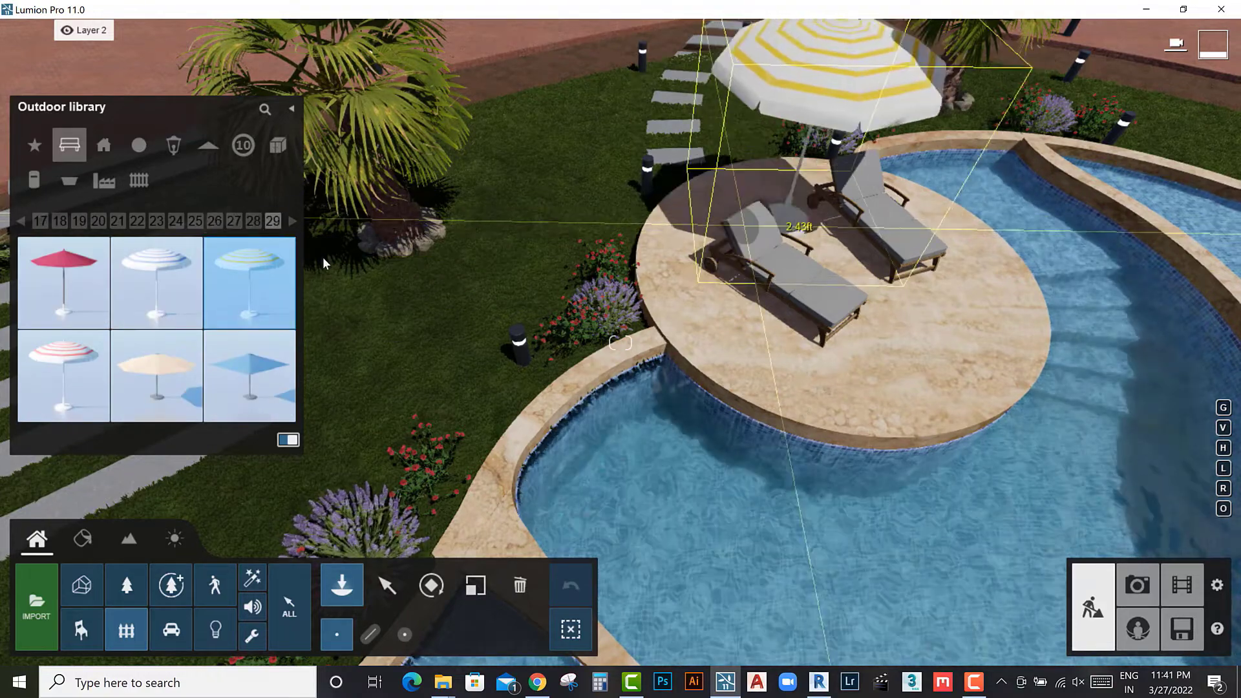
click(291, 220)
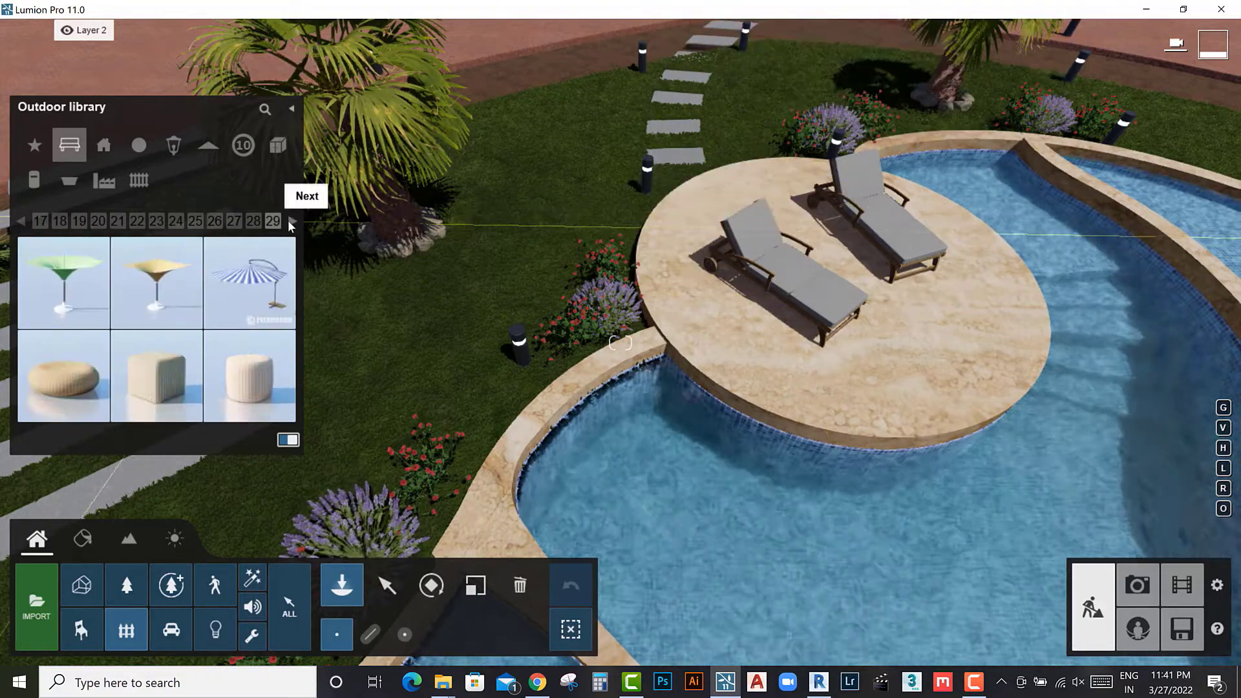
click(259, 305)
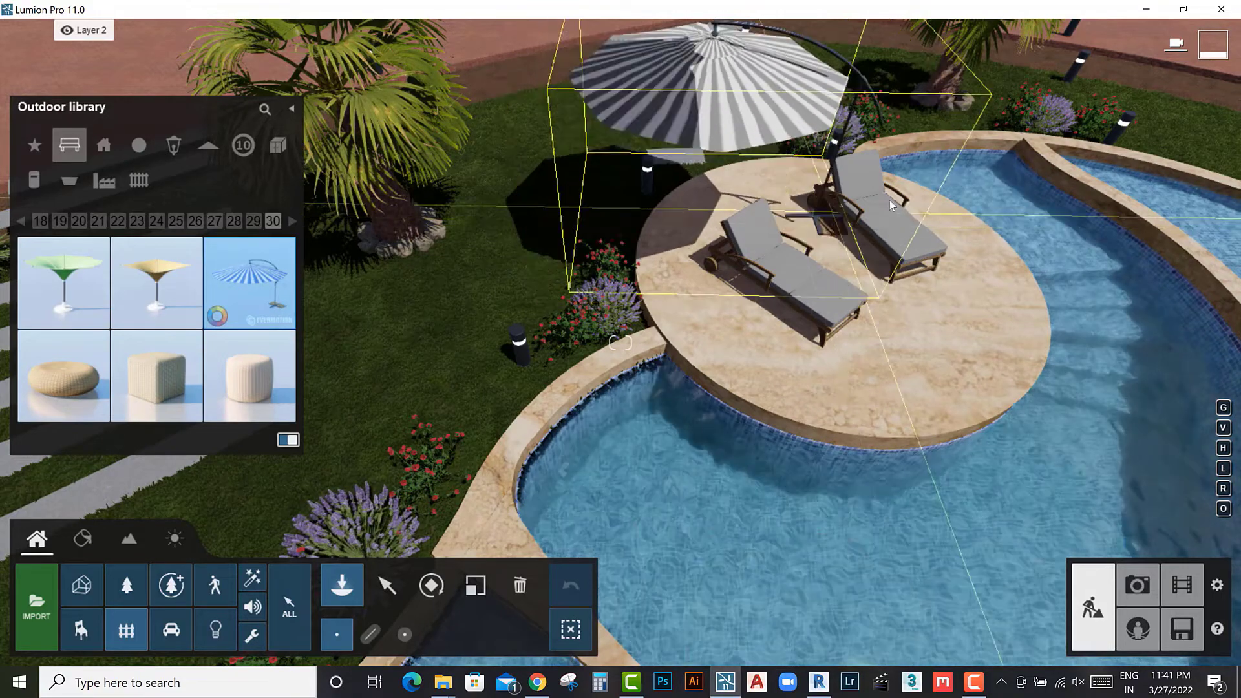
click(928, 221)
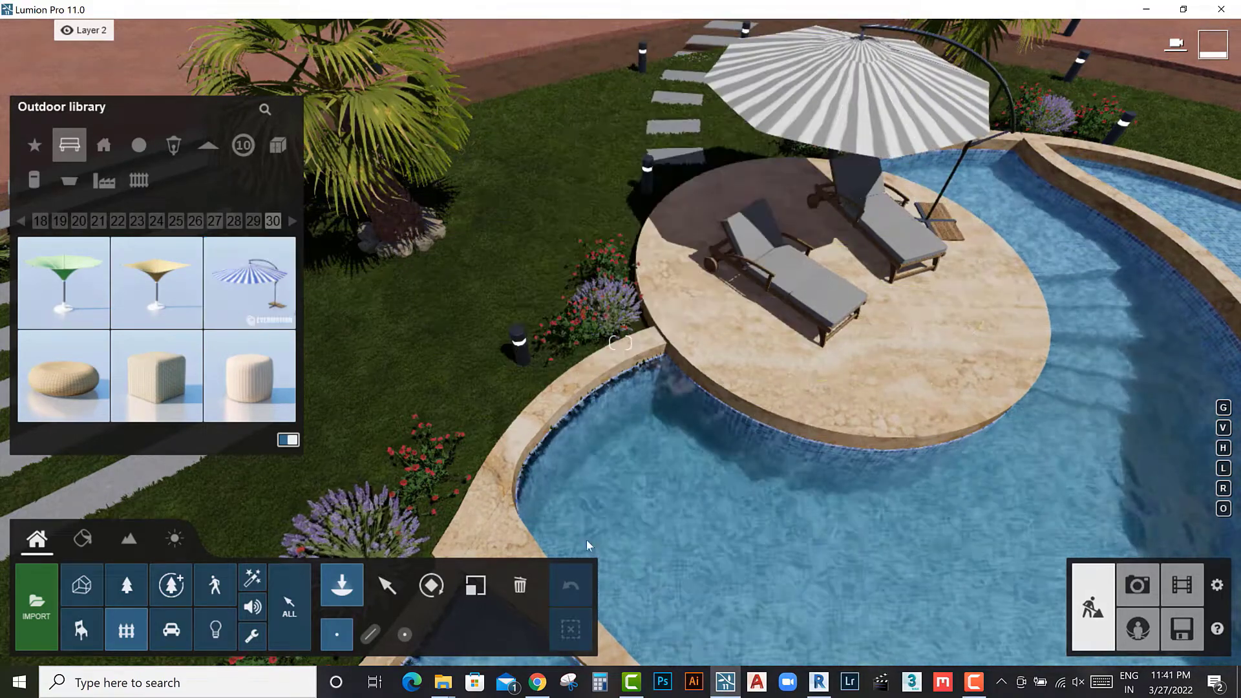
Step: Rotate the parasol's heading to shade the chairs and fly around to check it
click(439, 598)
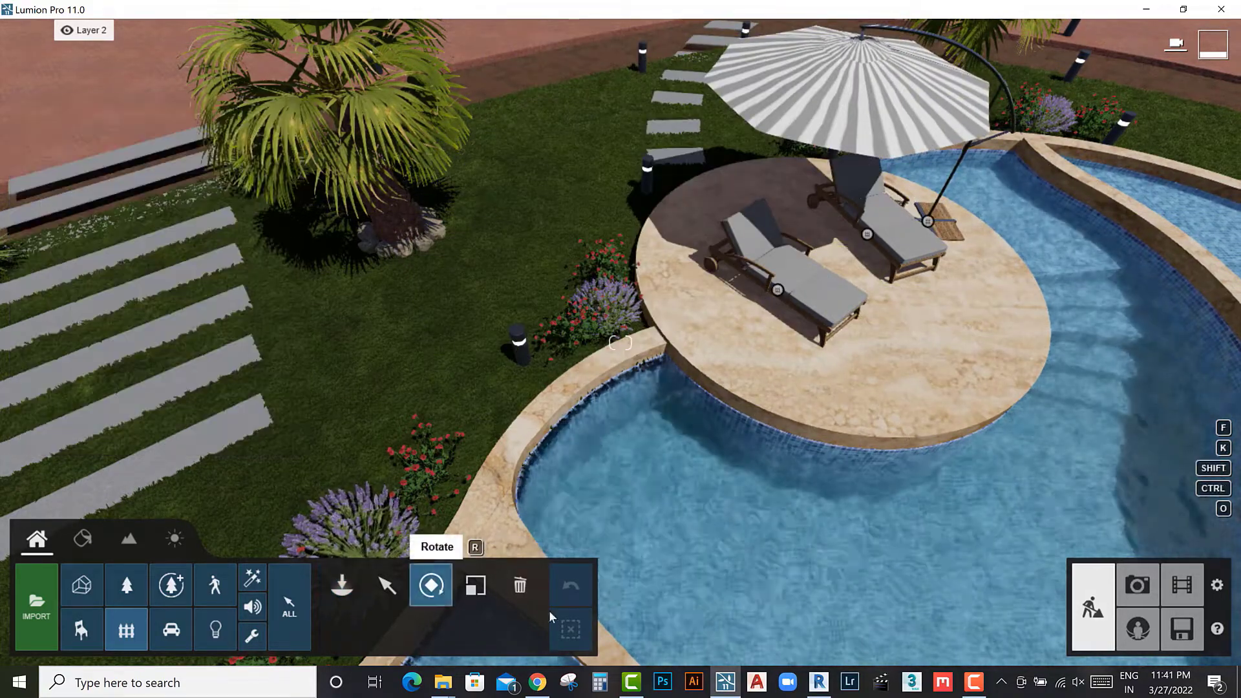
click(928, 221)
drag(708, 592, 719, 594)
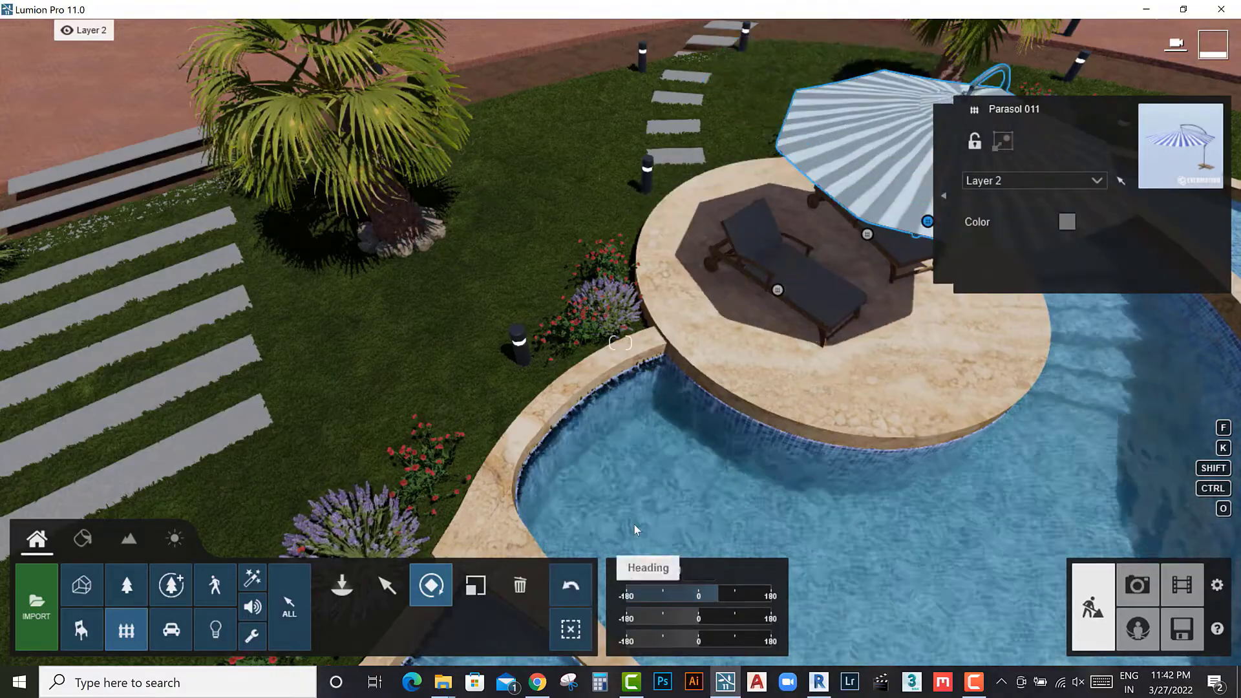
right_drag(634, 522, 637, 491)
key(s)
right_drag(620, 343, 620, 343)
key(w)
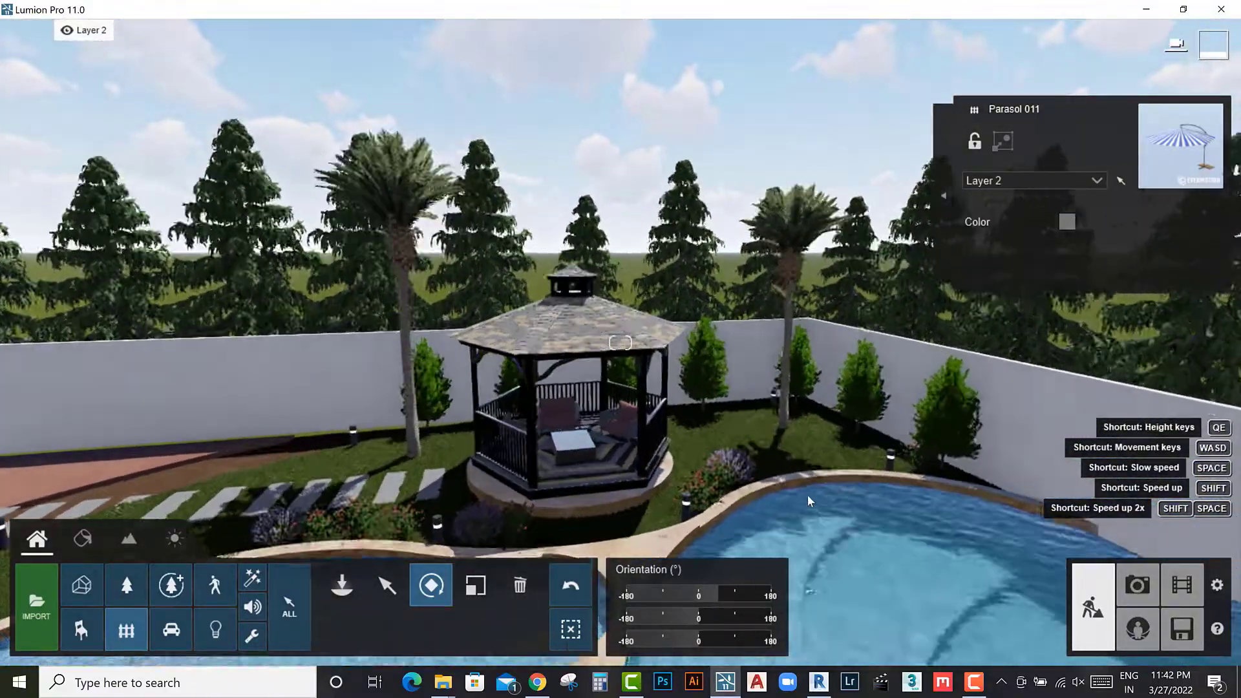
right_drag(808, 494, 303, 652)
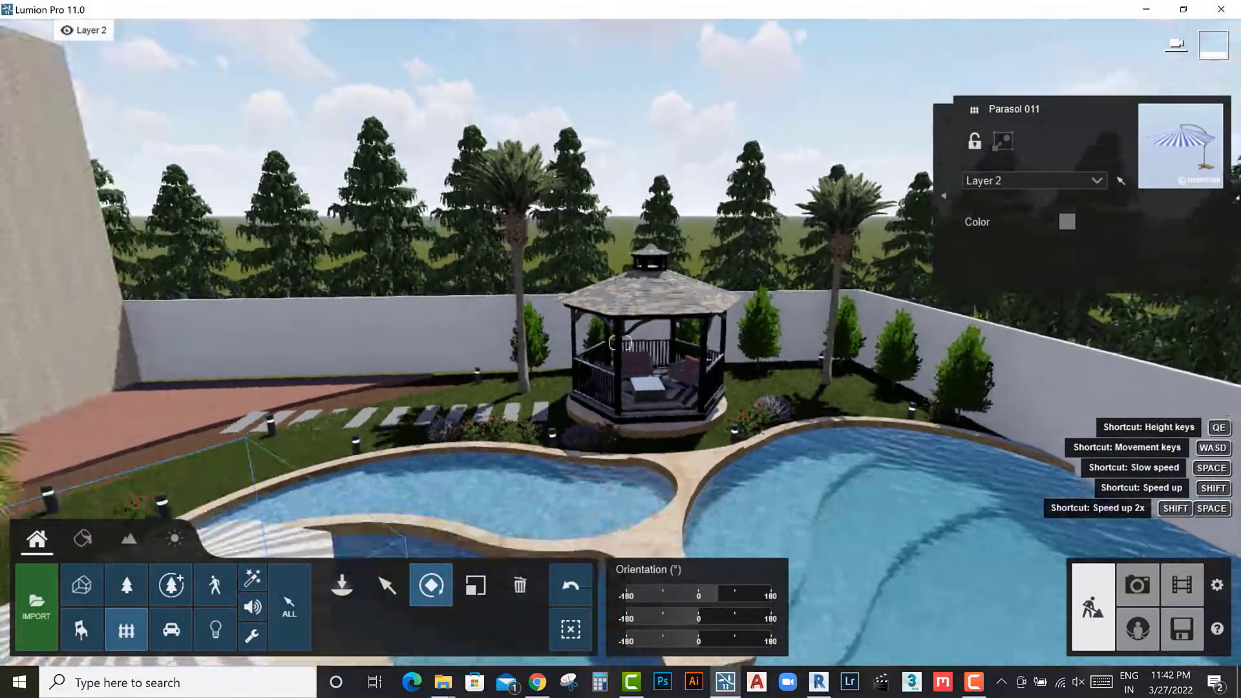
Step: Reopen the Imported Models library
click(342, 585)
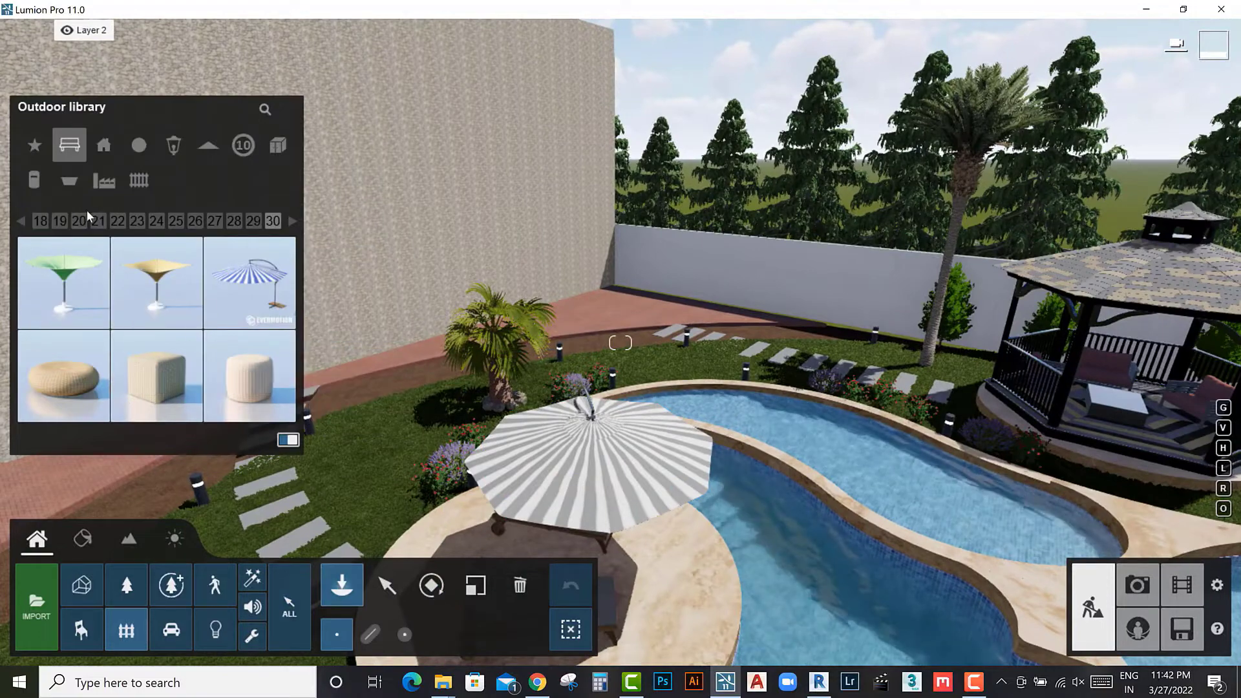
click(388, 588)
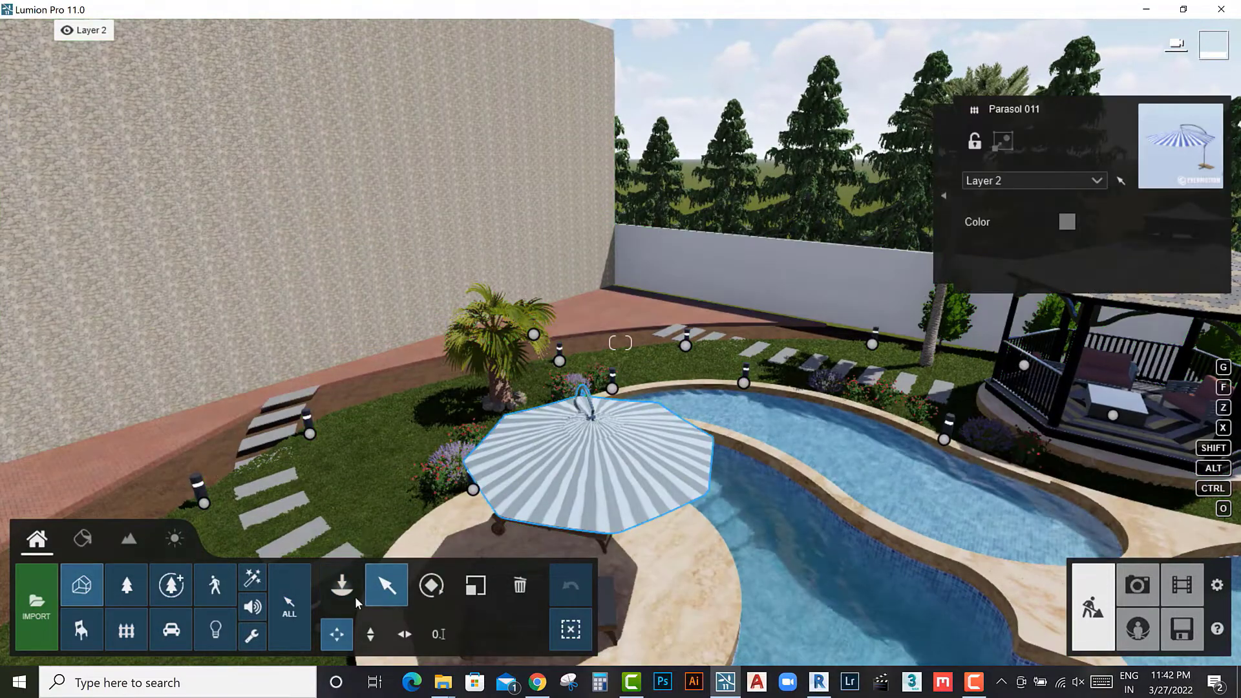
click(354, 595)
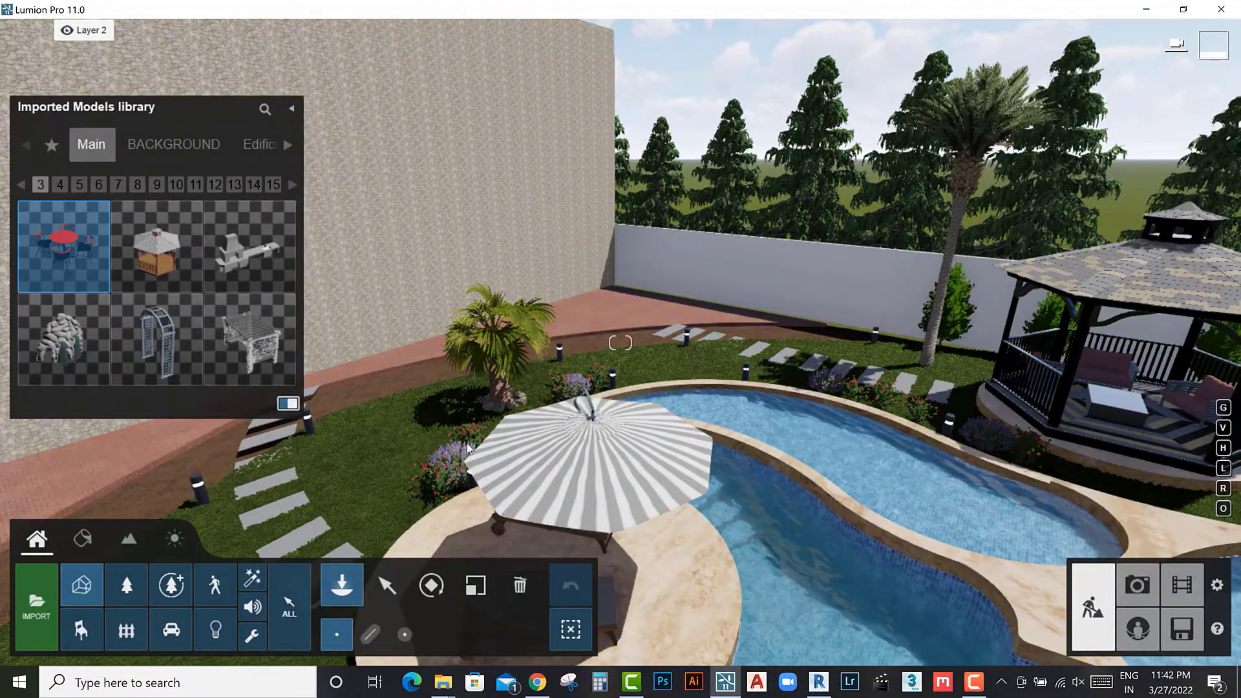
Step: Place a round table set on the lawn and a DDT arch on the side path
key(w)
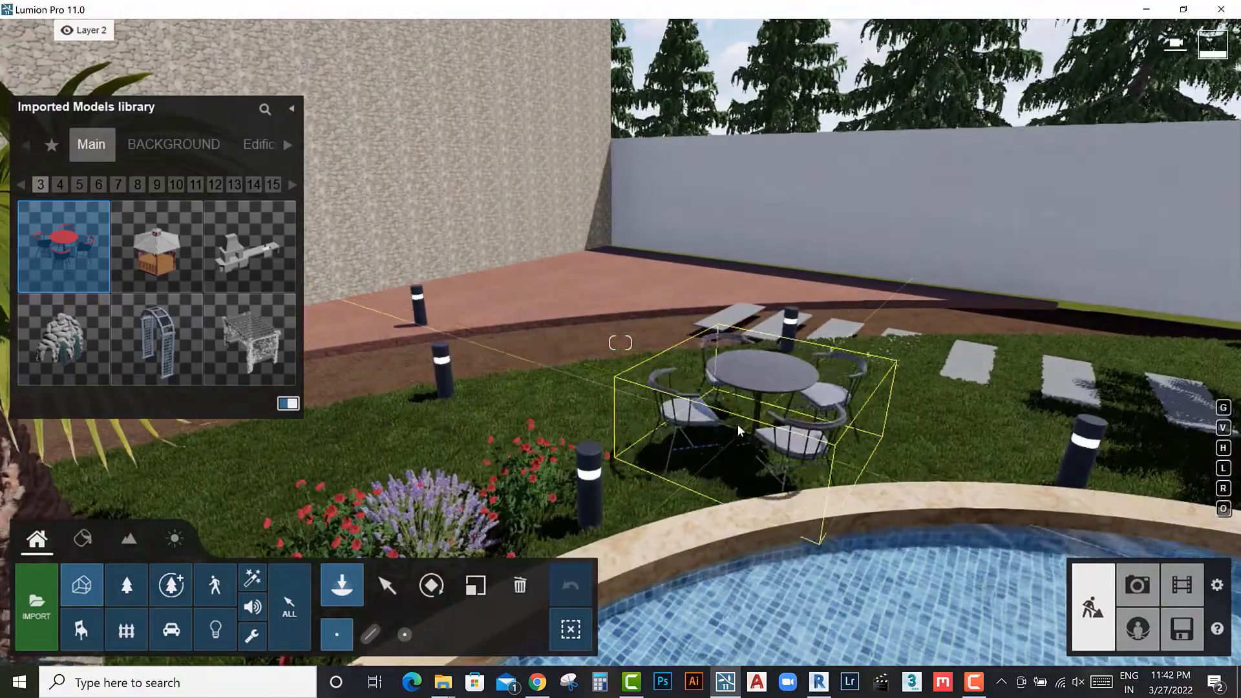
click(698, 402)
key(s)
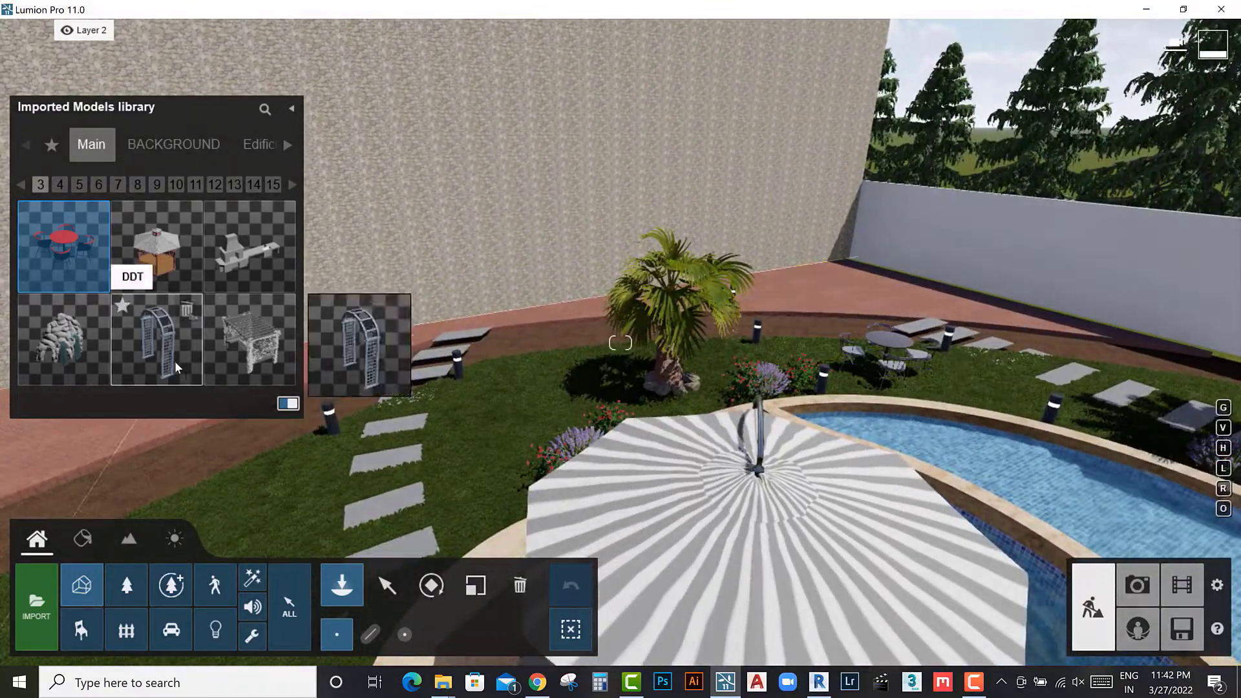
click(155, 336)
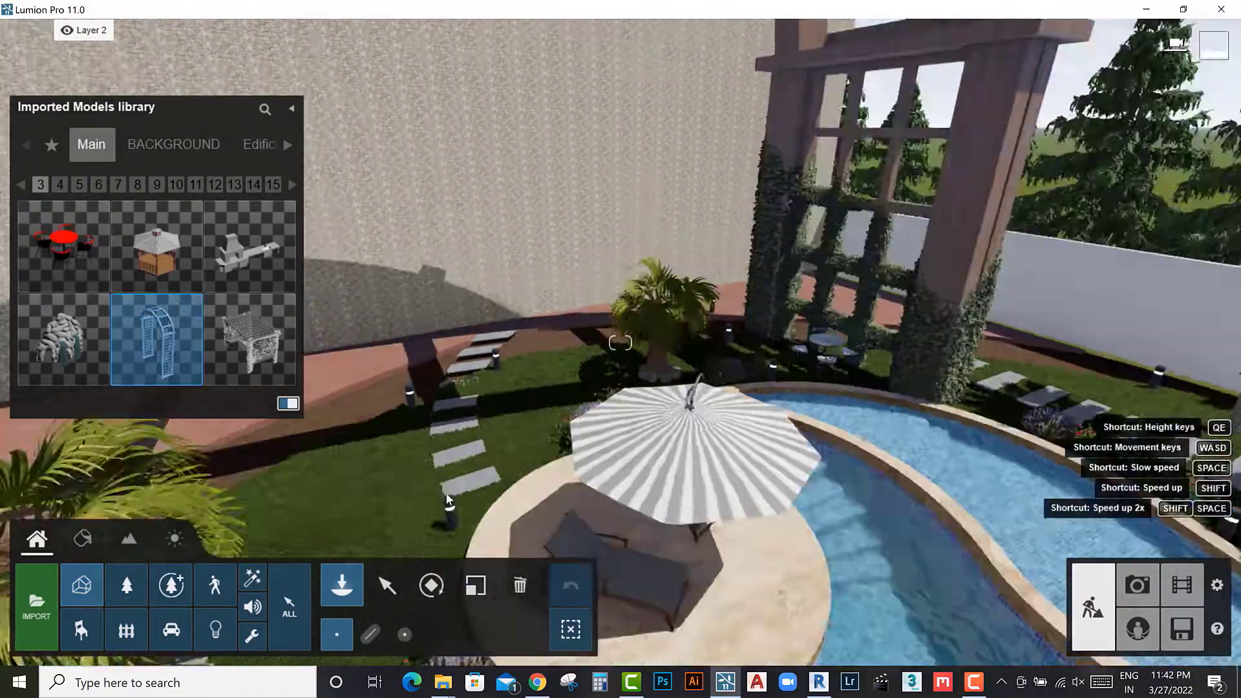
right_drag(576, 498, 668, 435)
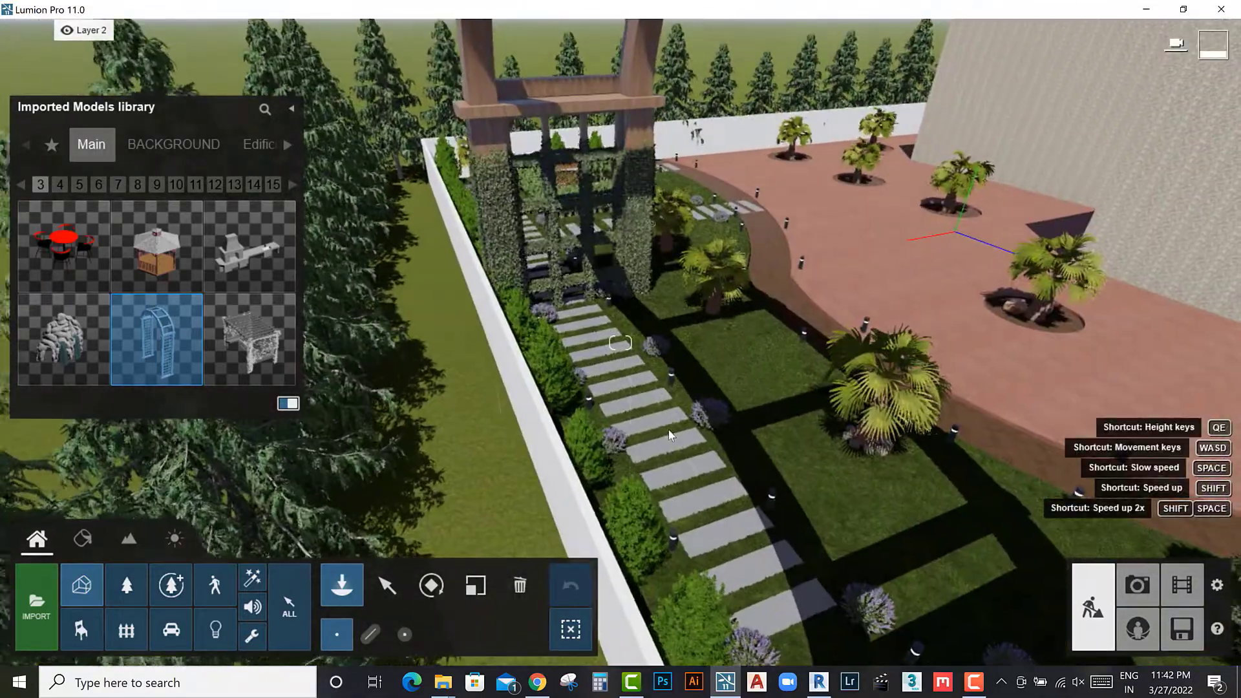
click(668, 432)
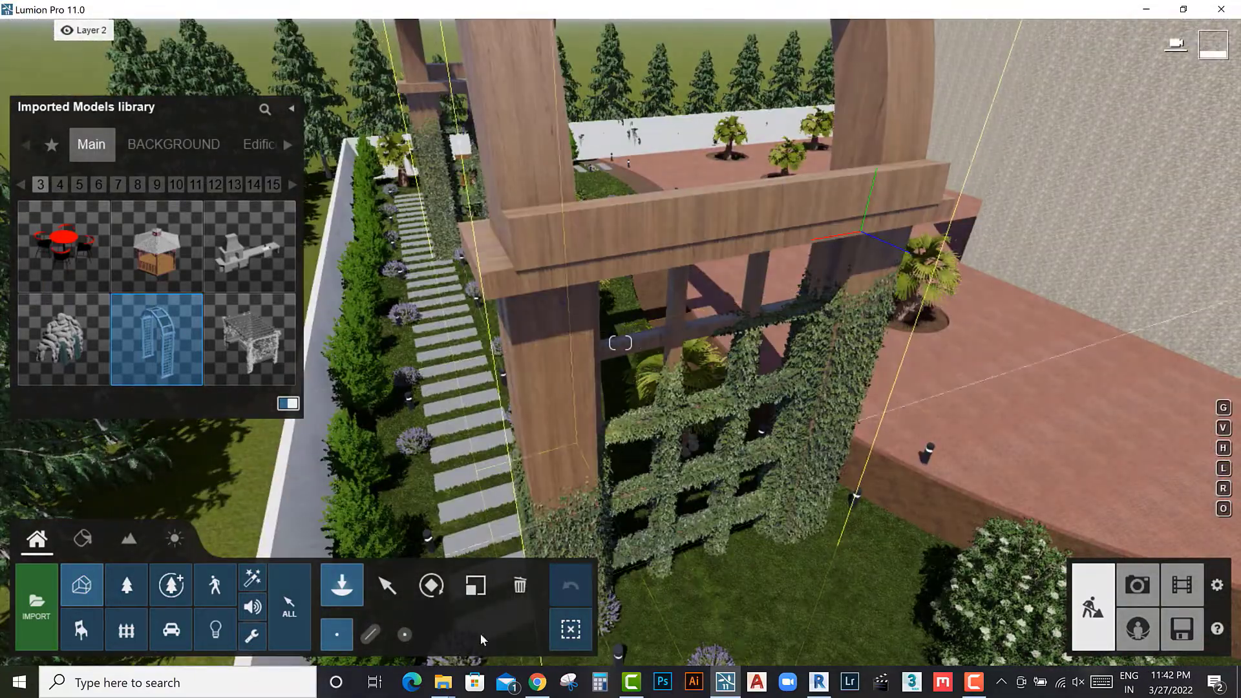
Step: Adjust the arch with the resize and move tools, then delete an unwanted arch
click(475, 585)
scroll(557, 373, down, 5)
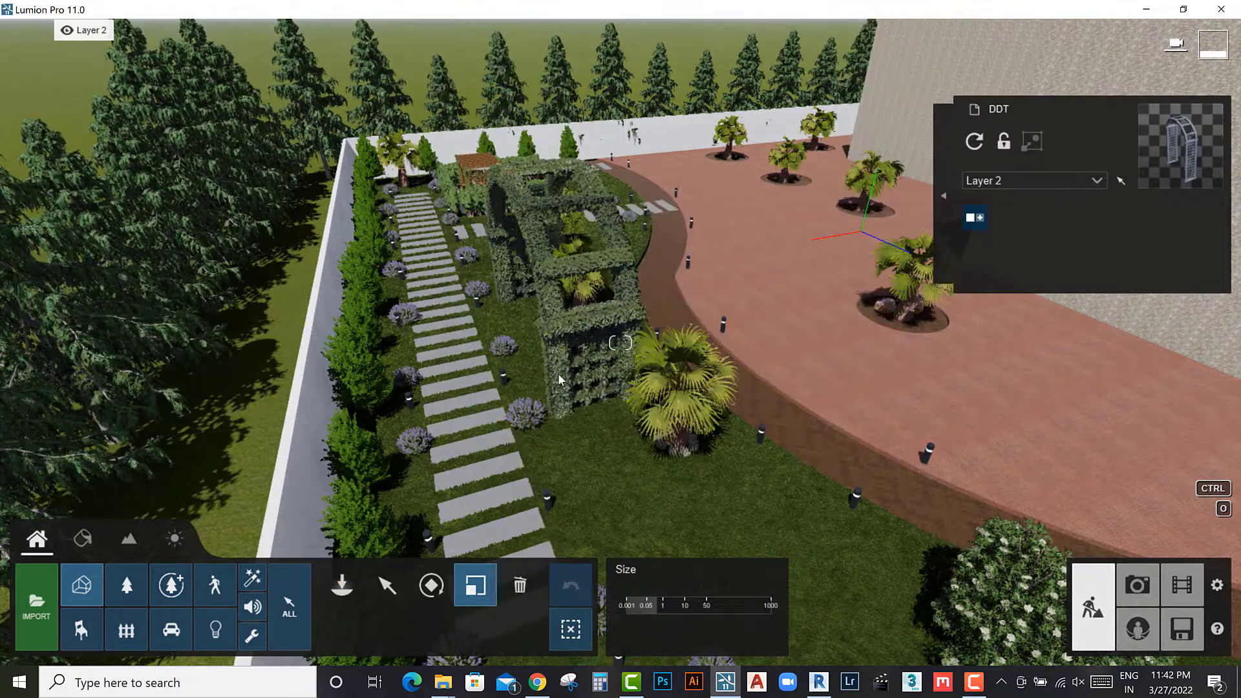
click(558, 340)
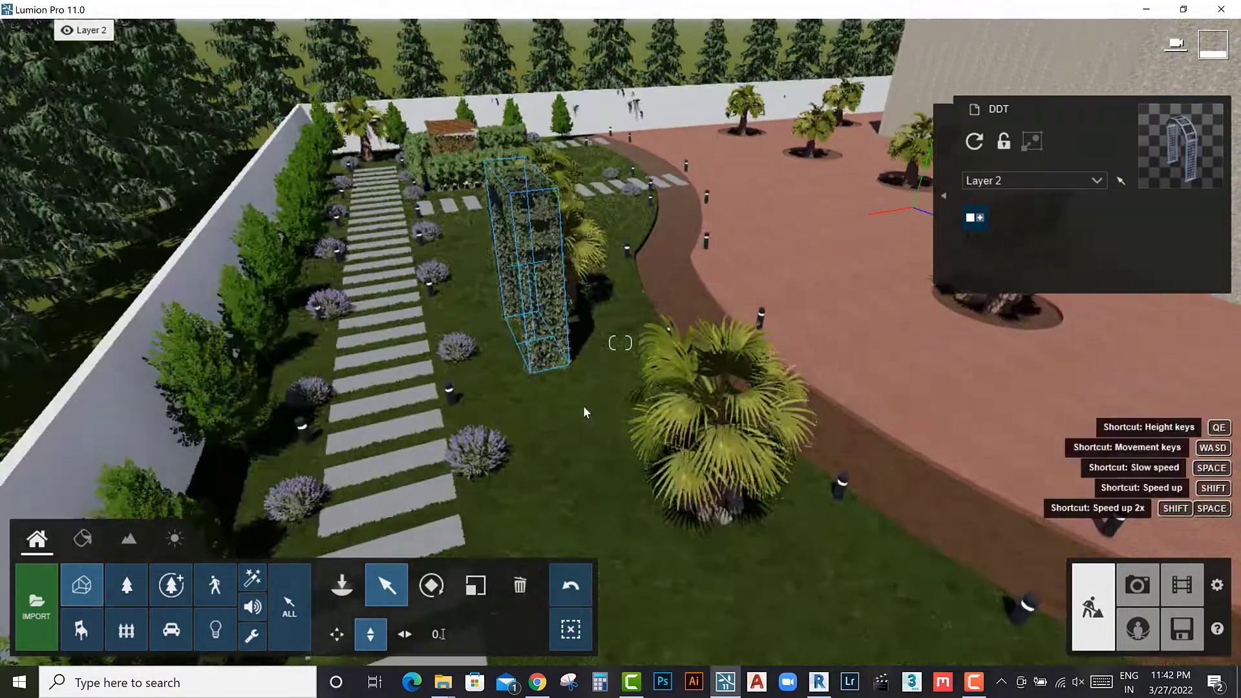
right_drag(548, 215, 482, 589)
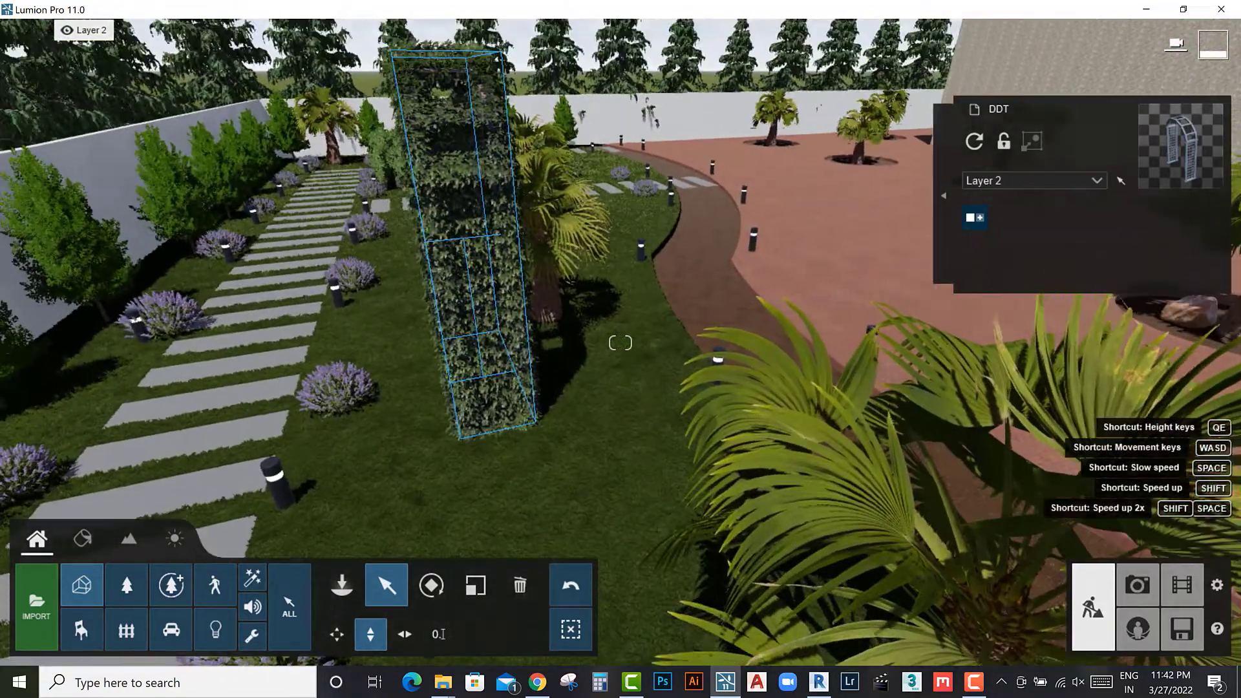
click(478, 586)
click(474, 272)
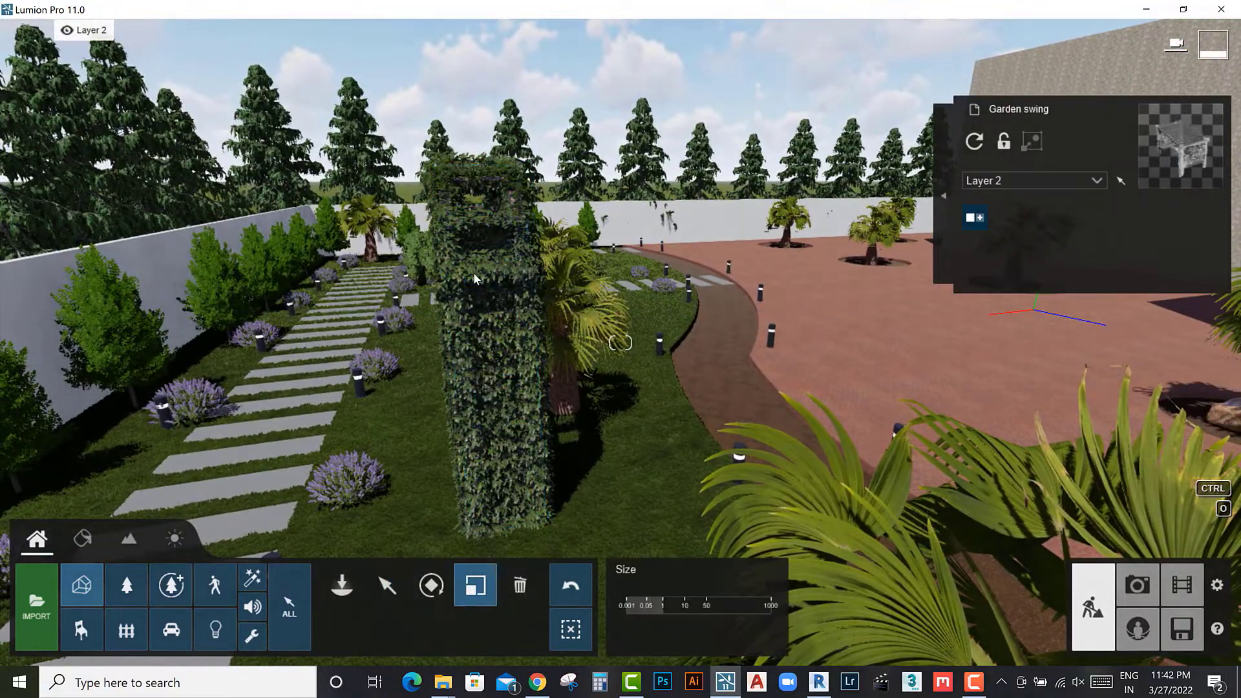
click(485, 332)
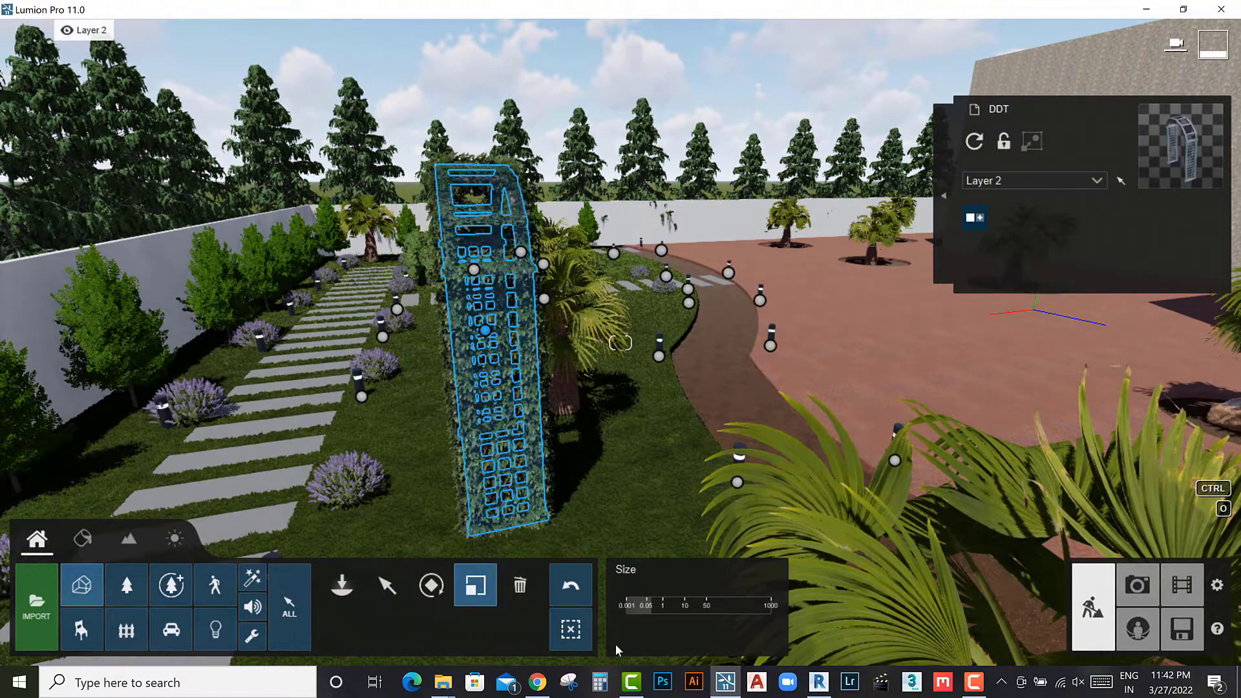
click(487, 336)
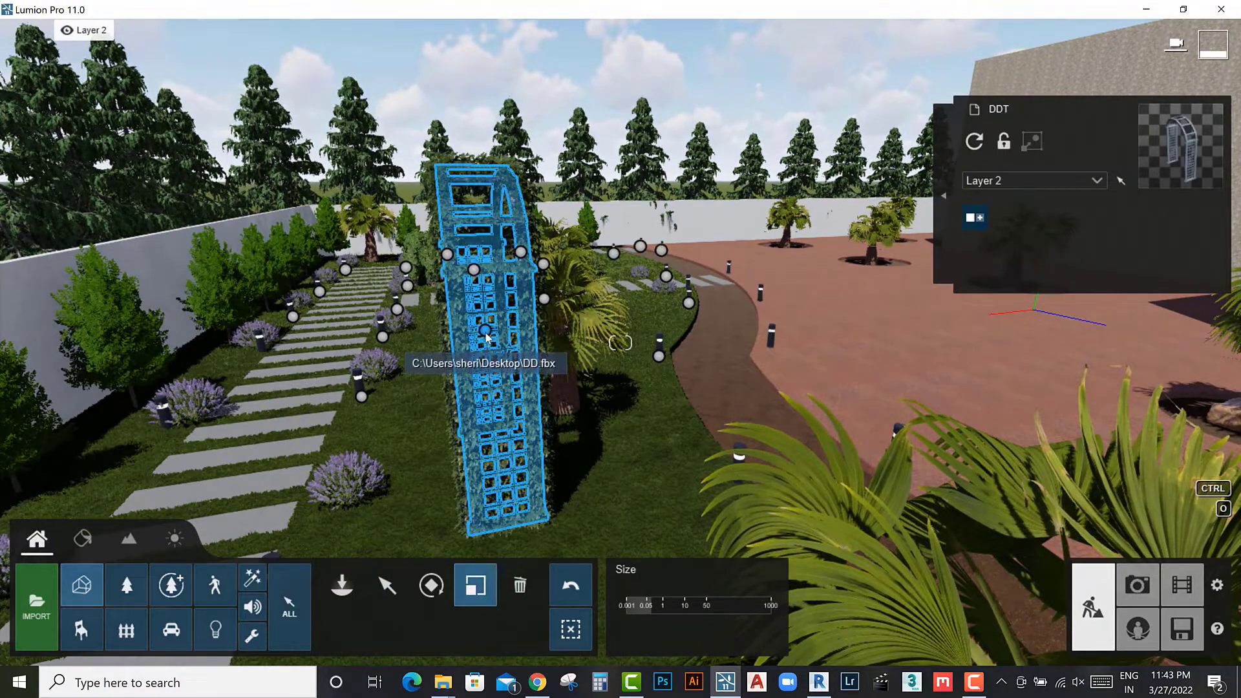
key(Delete)
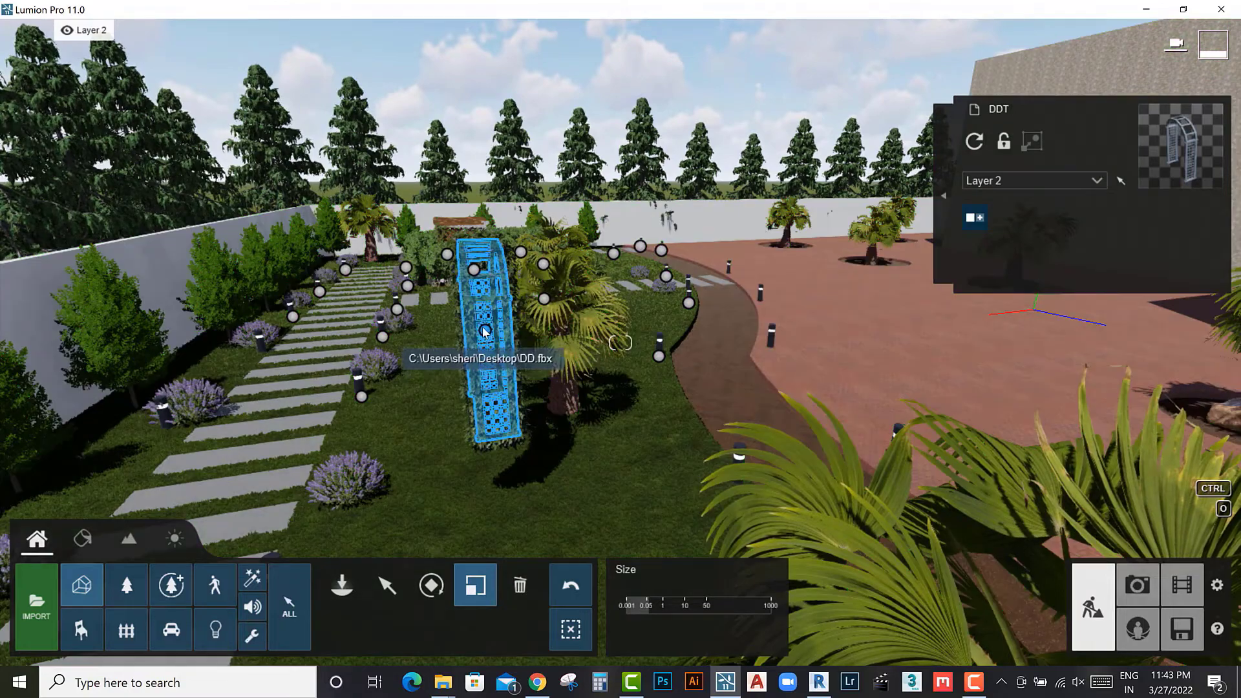
Step: Raise the arch slightly above the ground and Alt-drag a copy to the left
click(386, 585)
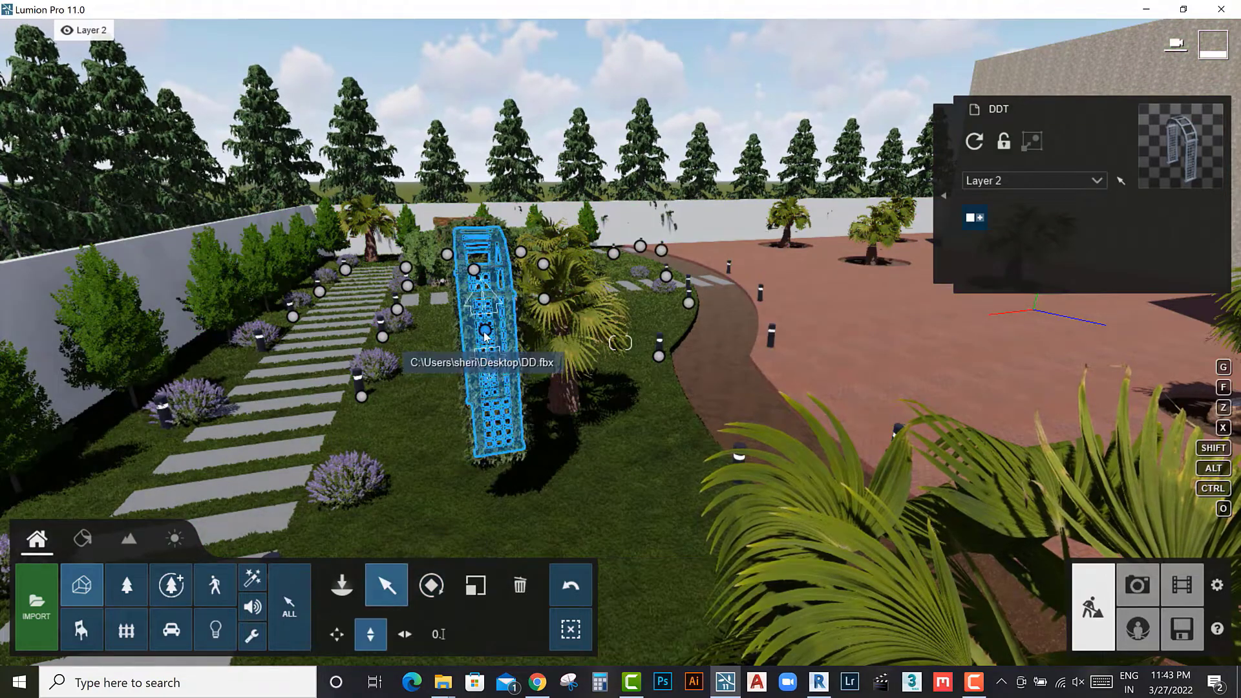
drag(486, 335, 490, 359)
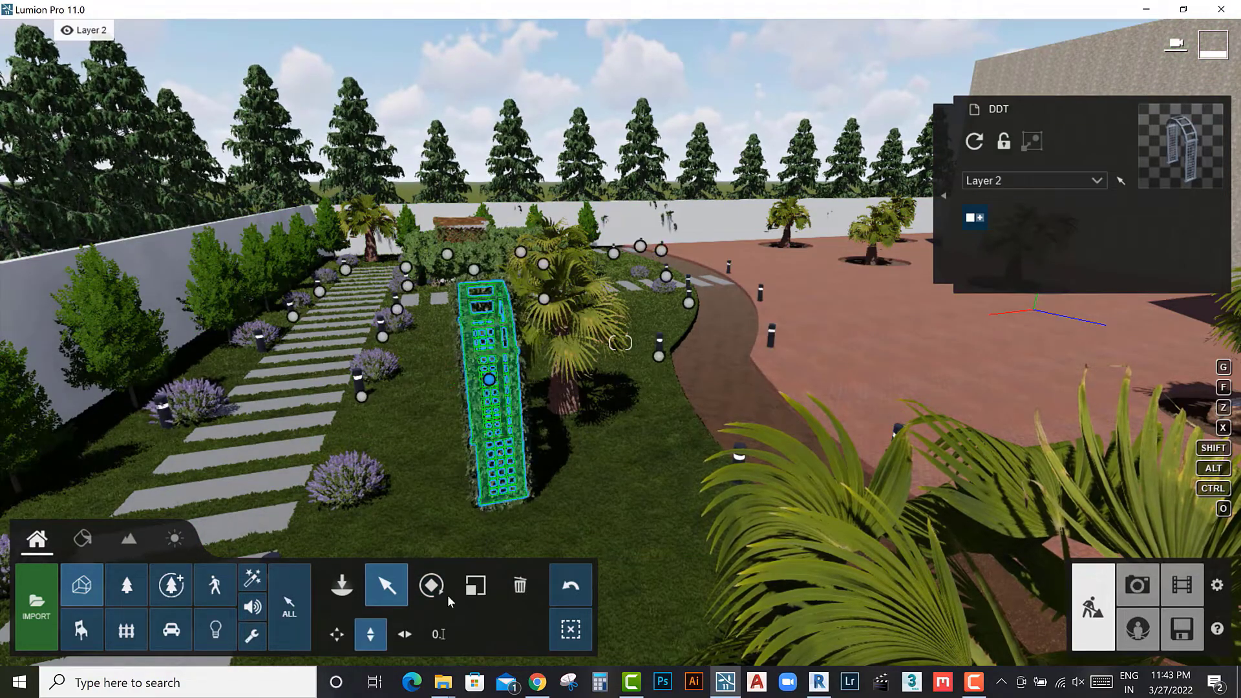
click(337, 634)
alt+drag(489, 380, 255, 393)
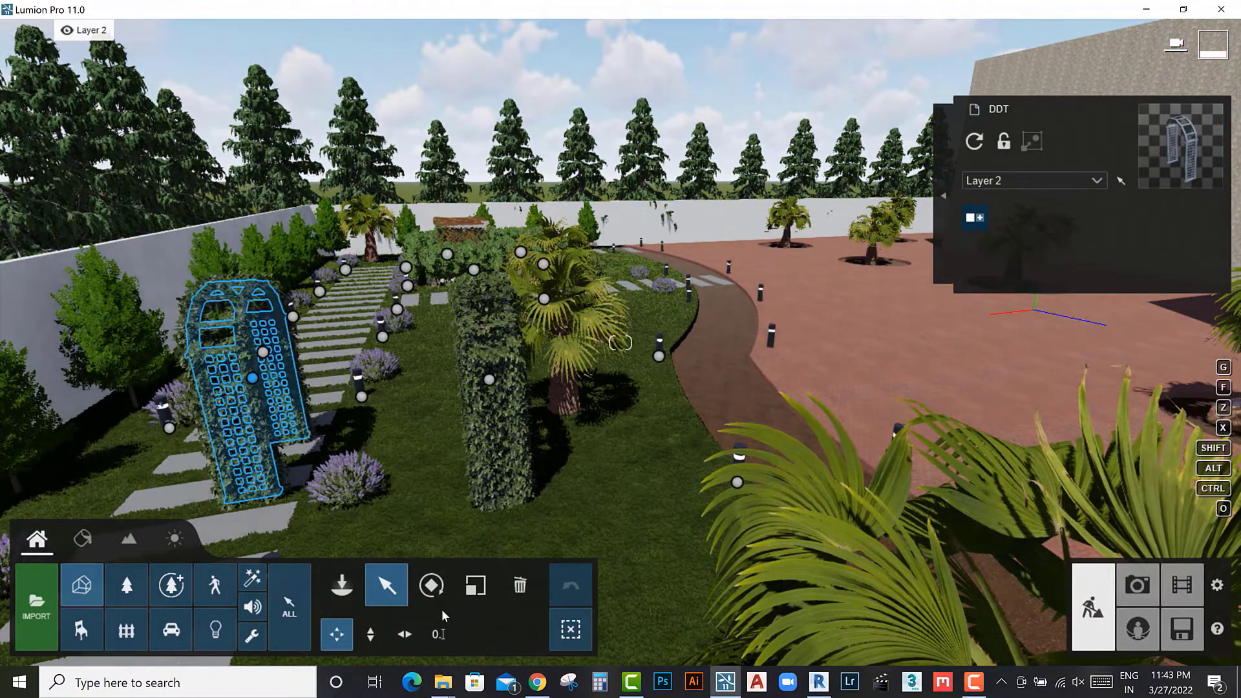
Step: Rotate the arch copy 90° upright over the stepping-stone path, then open People and Animals
click(416, 572)
drag(714, 595, 735, 595)
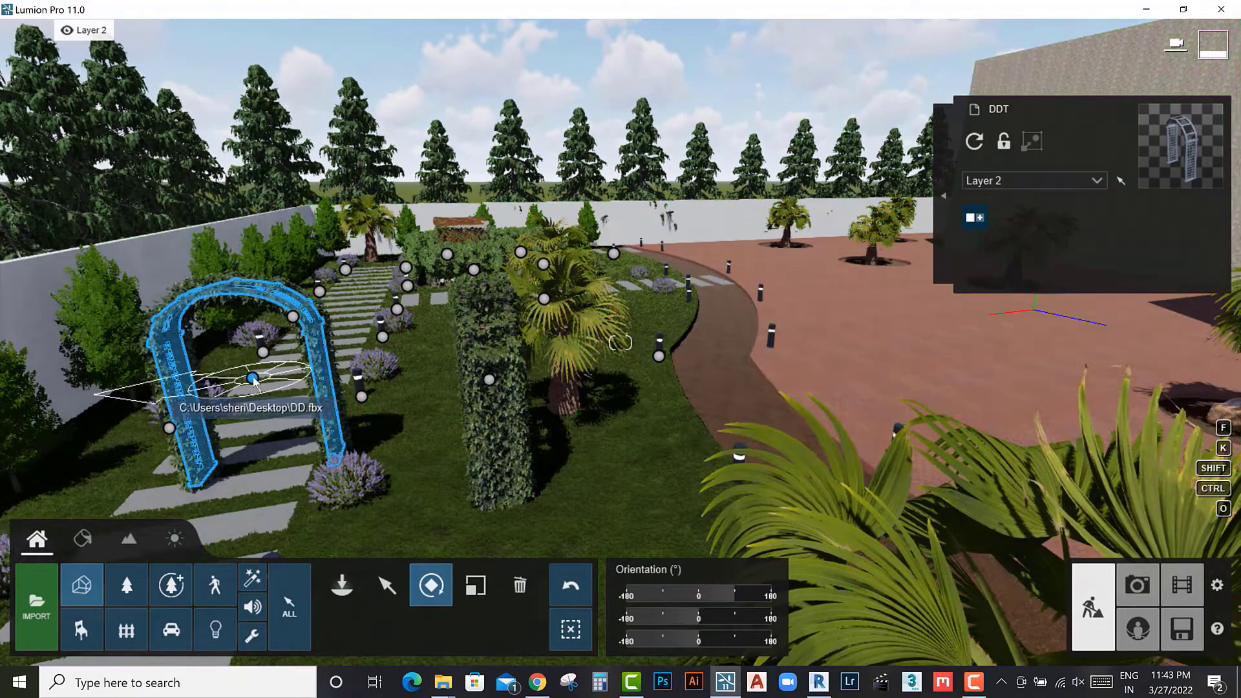
click(386, 585)
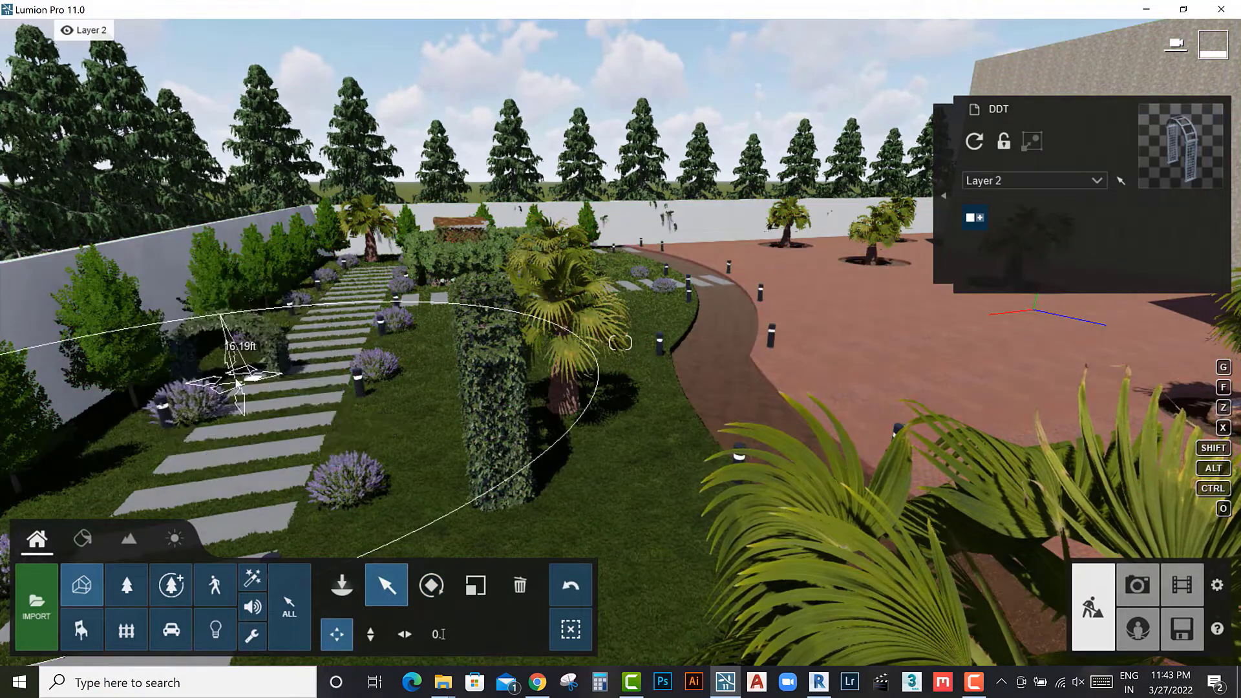
drag(252, 377, 220, 388)
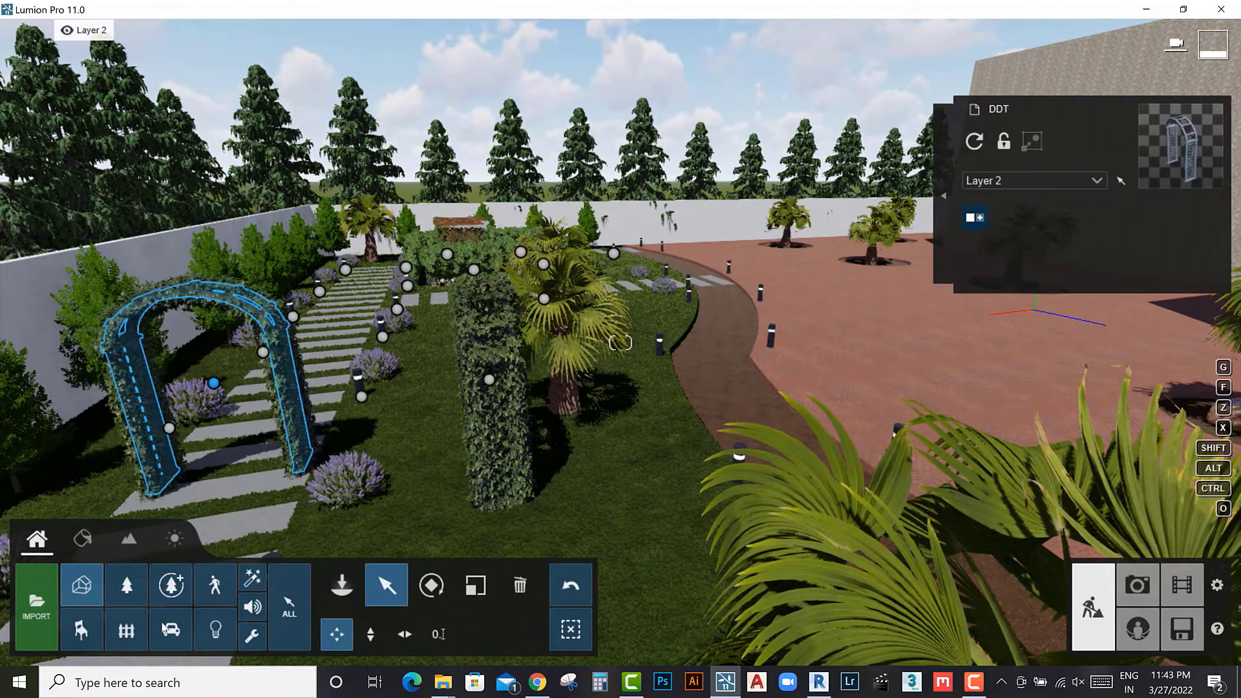
click(342, 585)
Step: Place the Man African 0002 Idle figure on the path under the garden arch
click(214, 585)
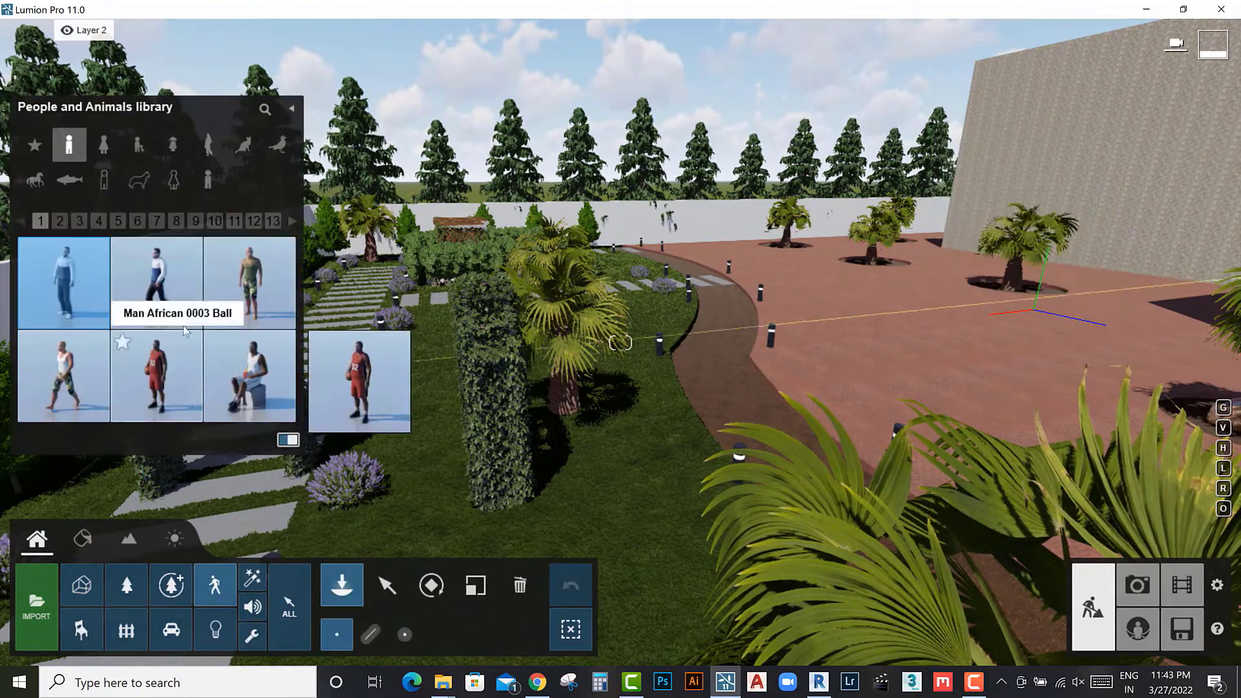
click(250, 282)
click(386, 585)
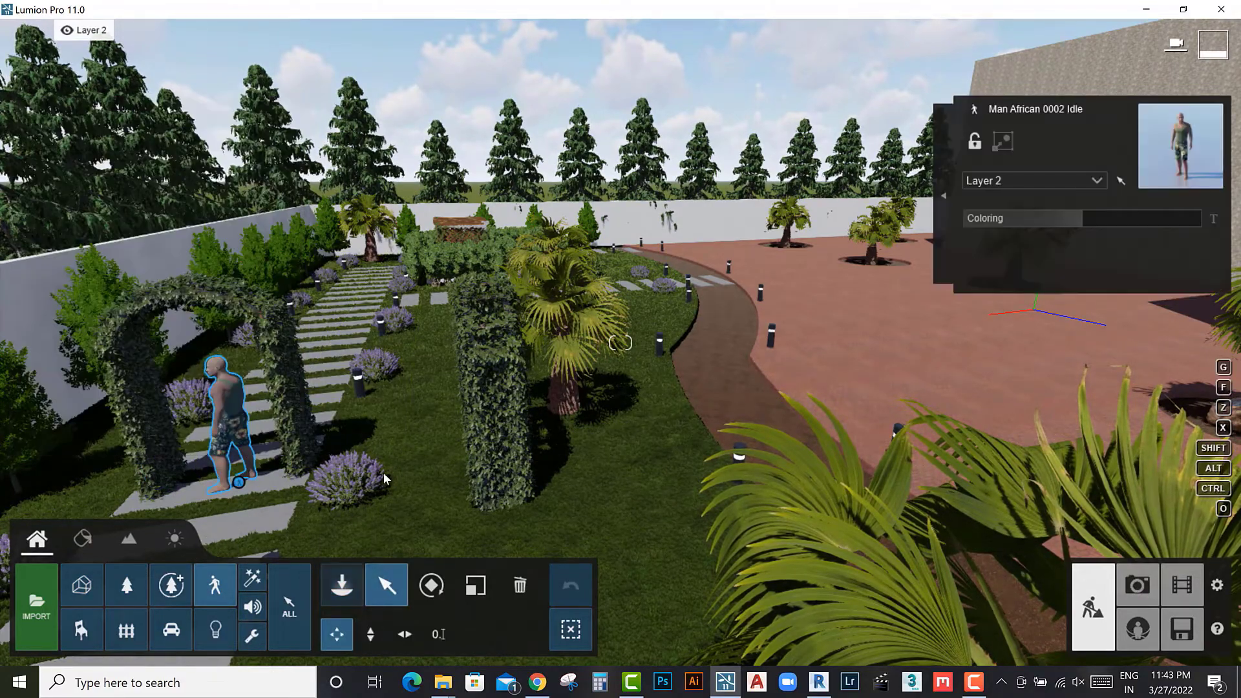
right_drag(448, 475, 509, 357)
scroll(508, 357, up, 5)
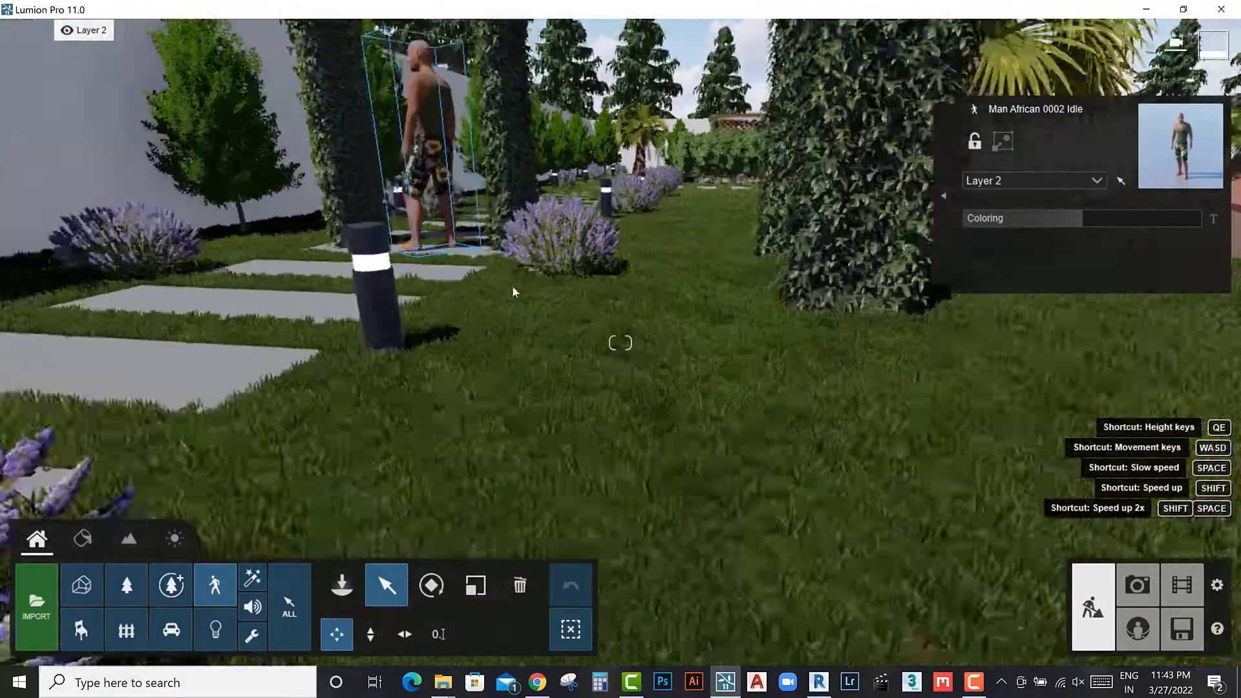
scroll(506, 285, down, 10)
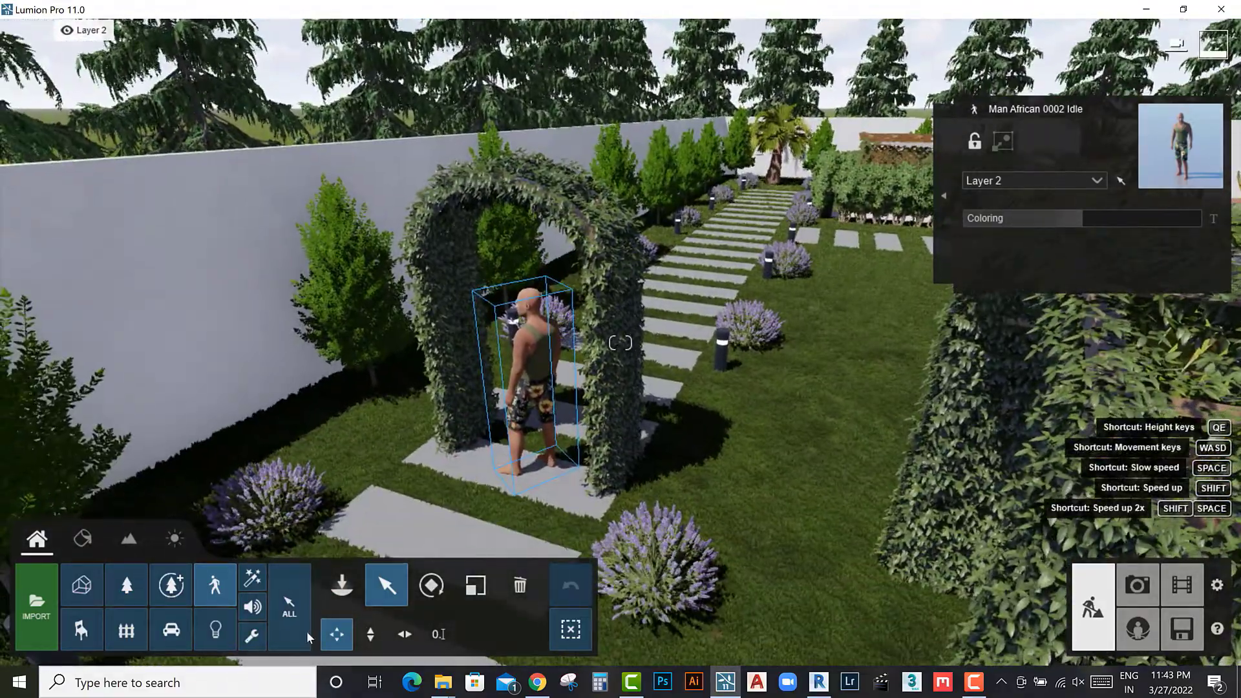
Step: Scale the arch up so the man fits beneath it
click(357, 586)
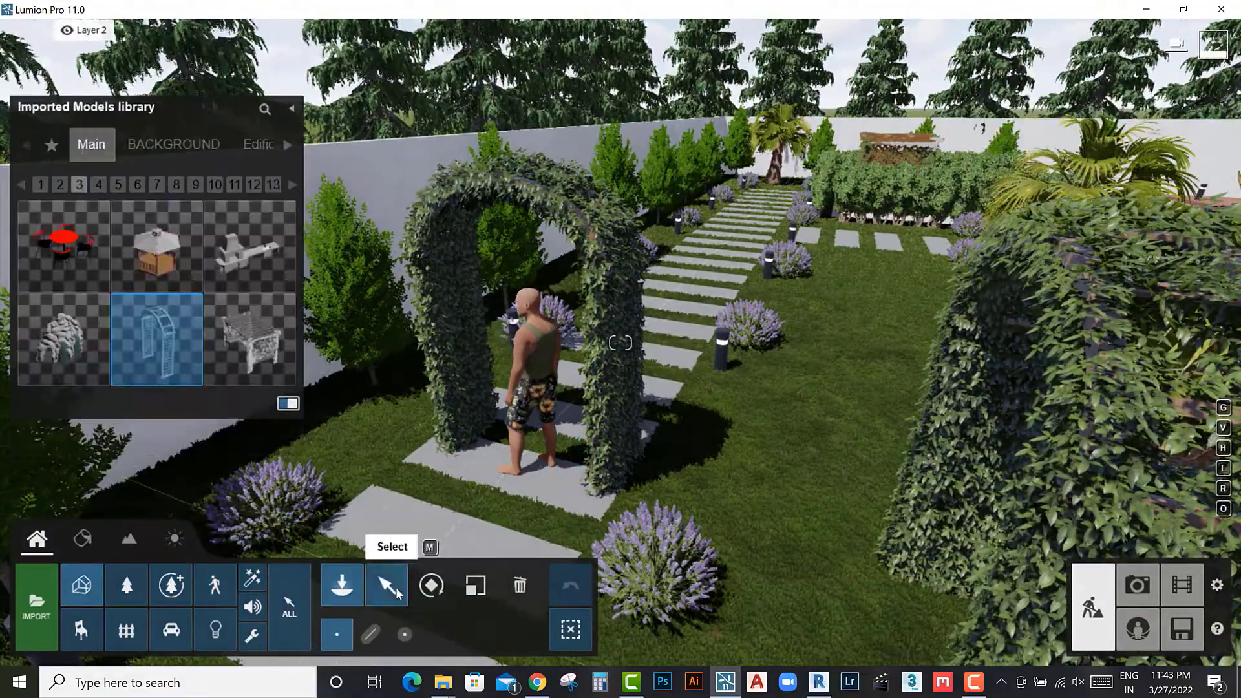
click(386, 585)
click(475, 584)
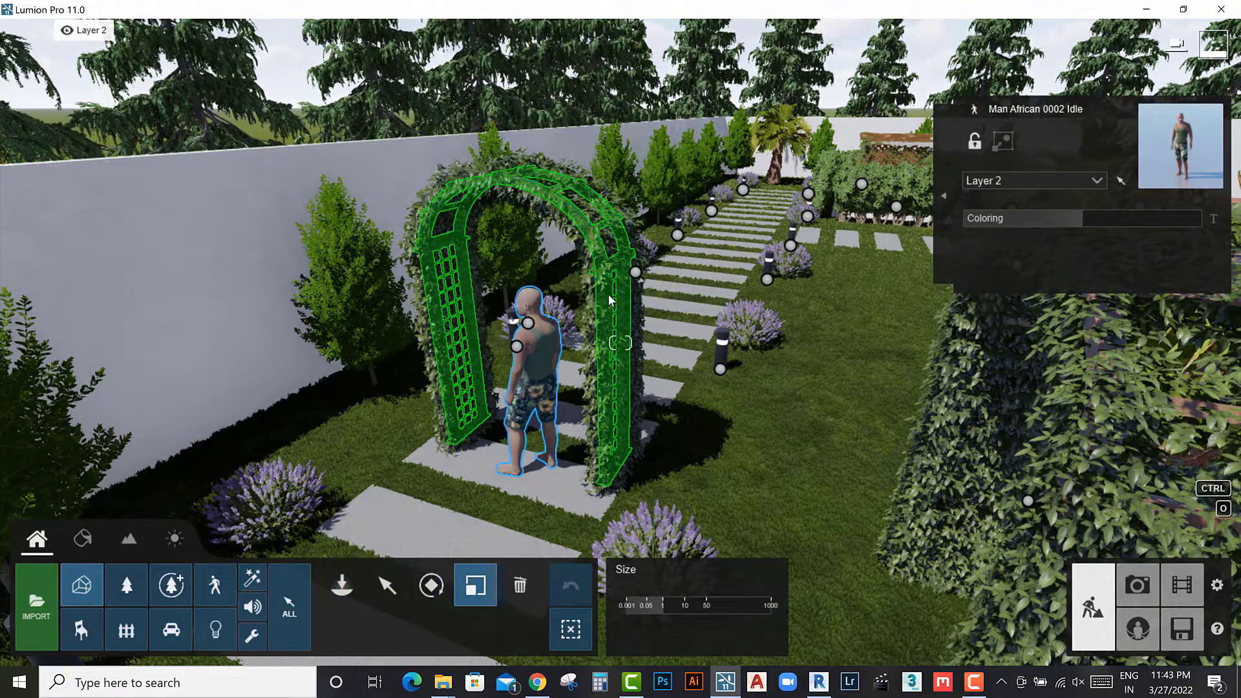
click(637, 272)
drag(637, 272, 529, 319)
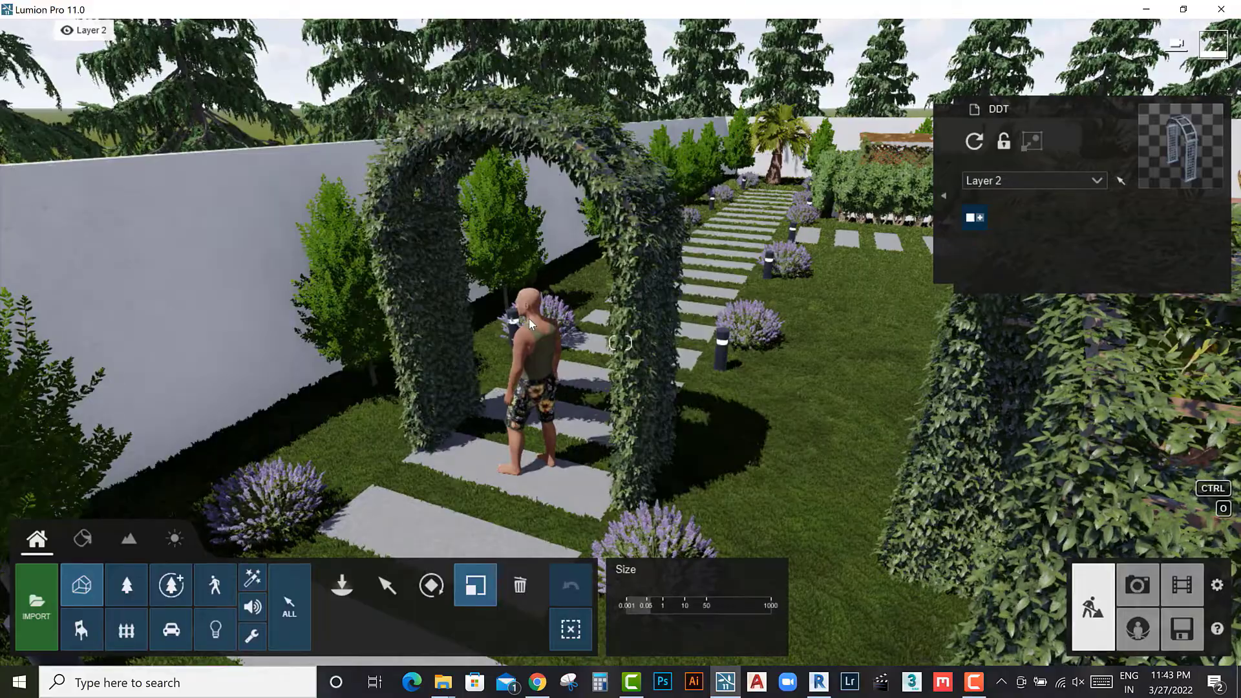
drag(529, 320, 529, 319)
Step: From a higher viewpoint, try moving the arch along the path, then undo it
right_drag(634, 450, 626, 451)
key(s)
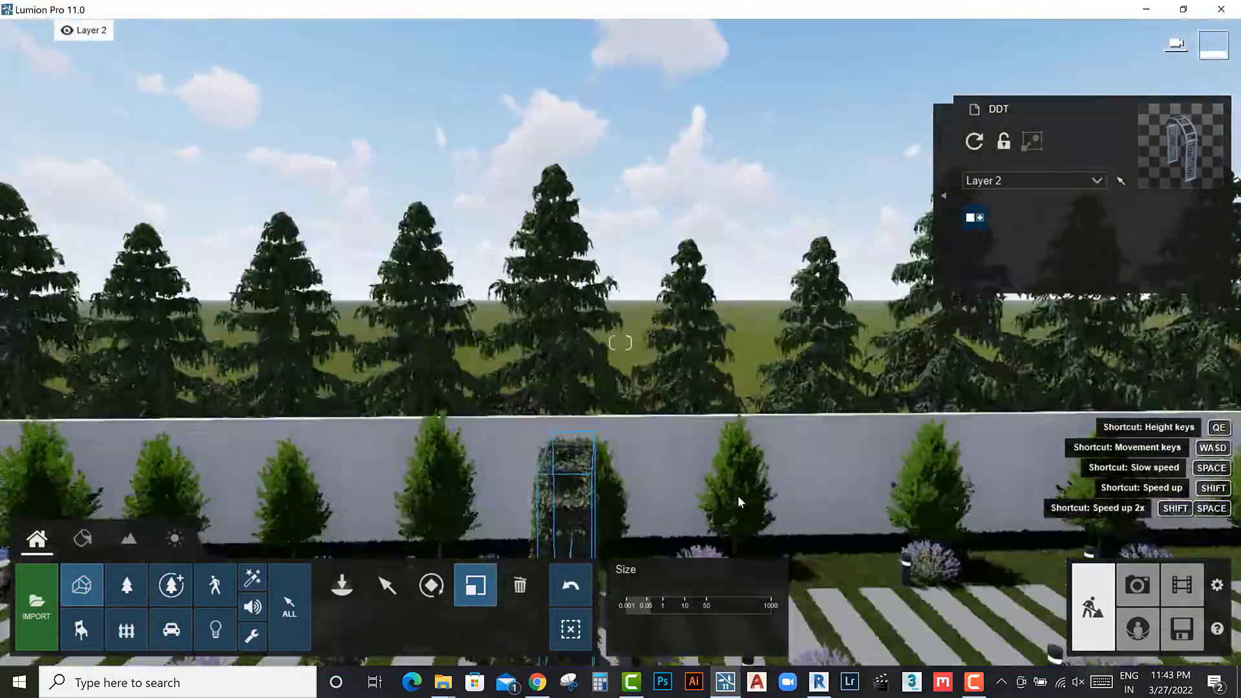
right_drag(626, 451, 738, 495)
key(q)
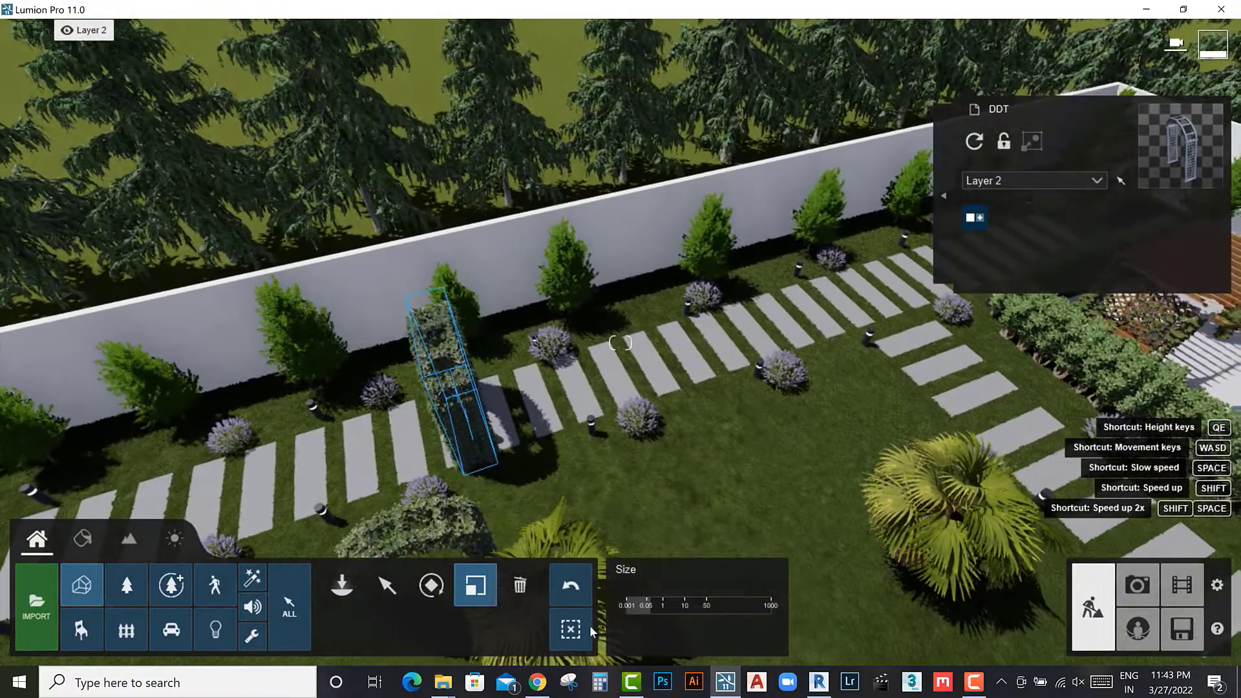
click(386, 584)
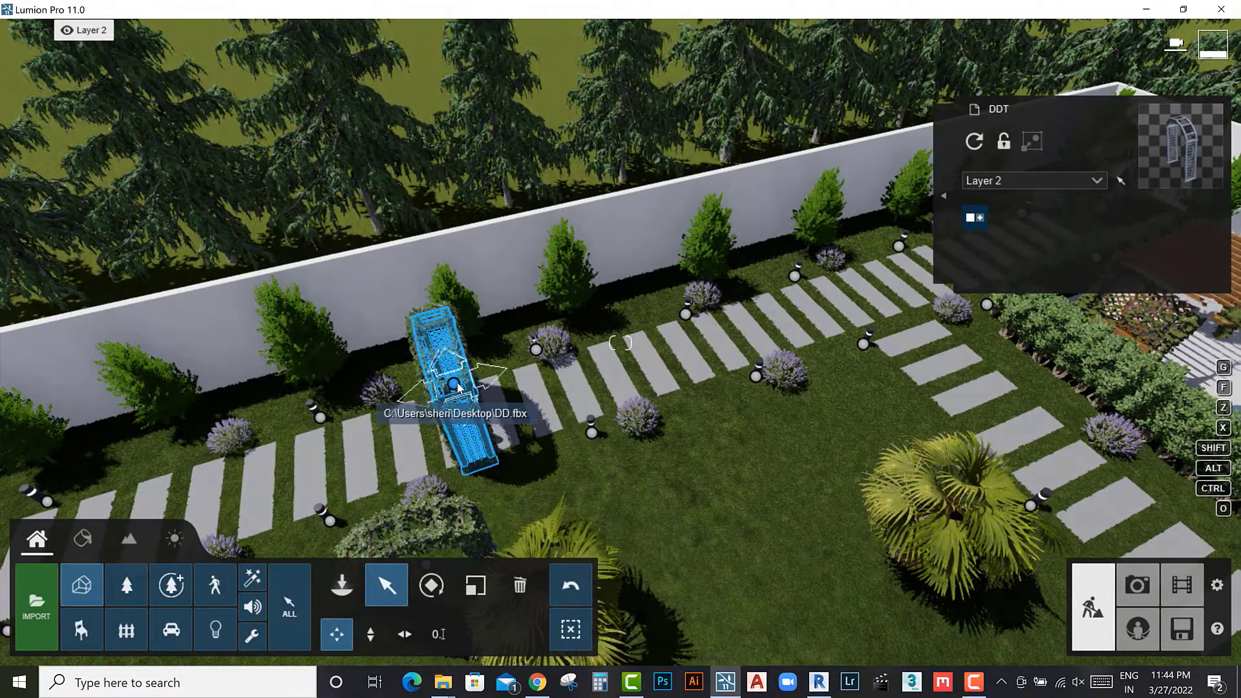
drag(458, 386, 848, 284)
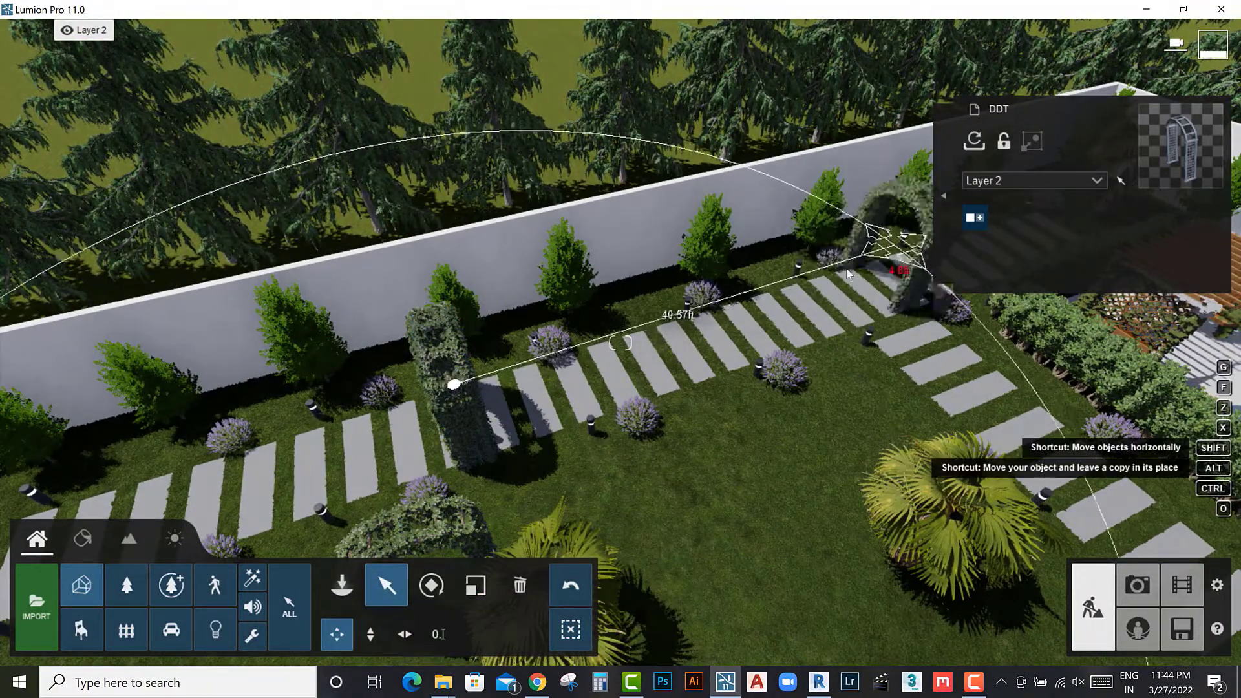
key(ctrl+z)
Step: Delete the extra DDT arch copy and reopen the Imported Models library
right_drag(803, 284, 648, 433)
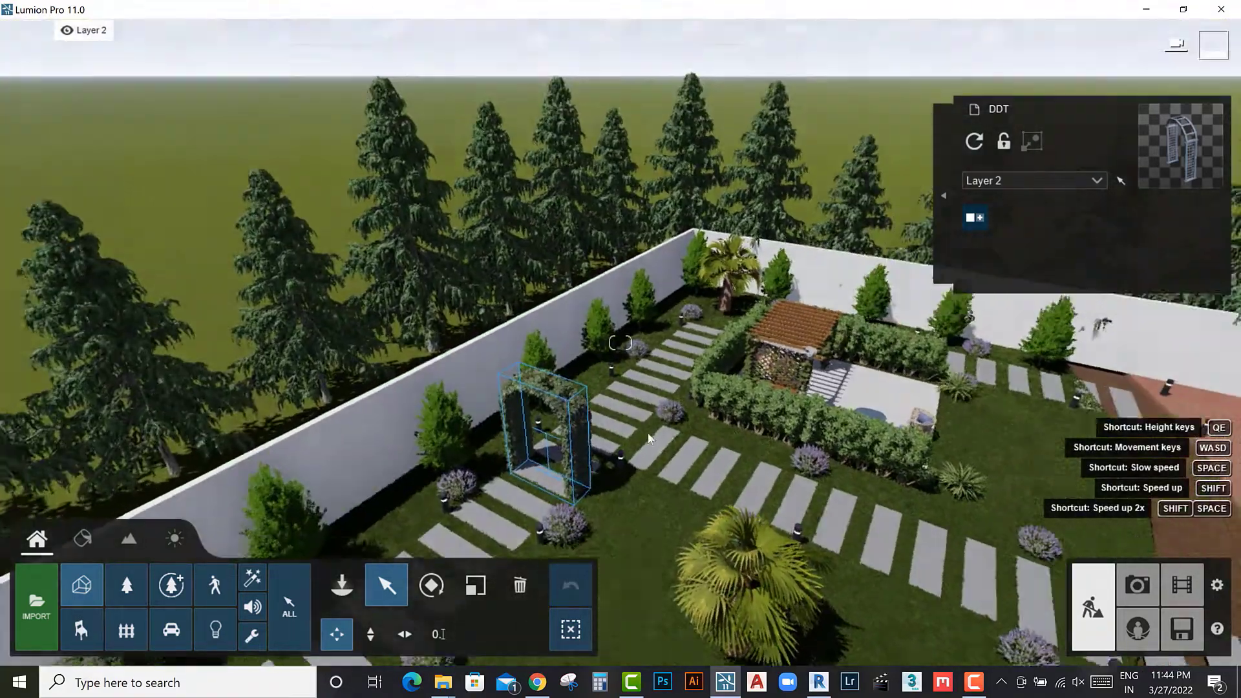
drag(677, 335, 644, 477)
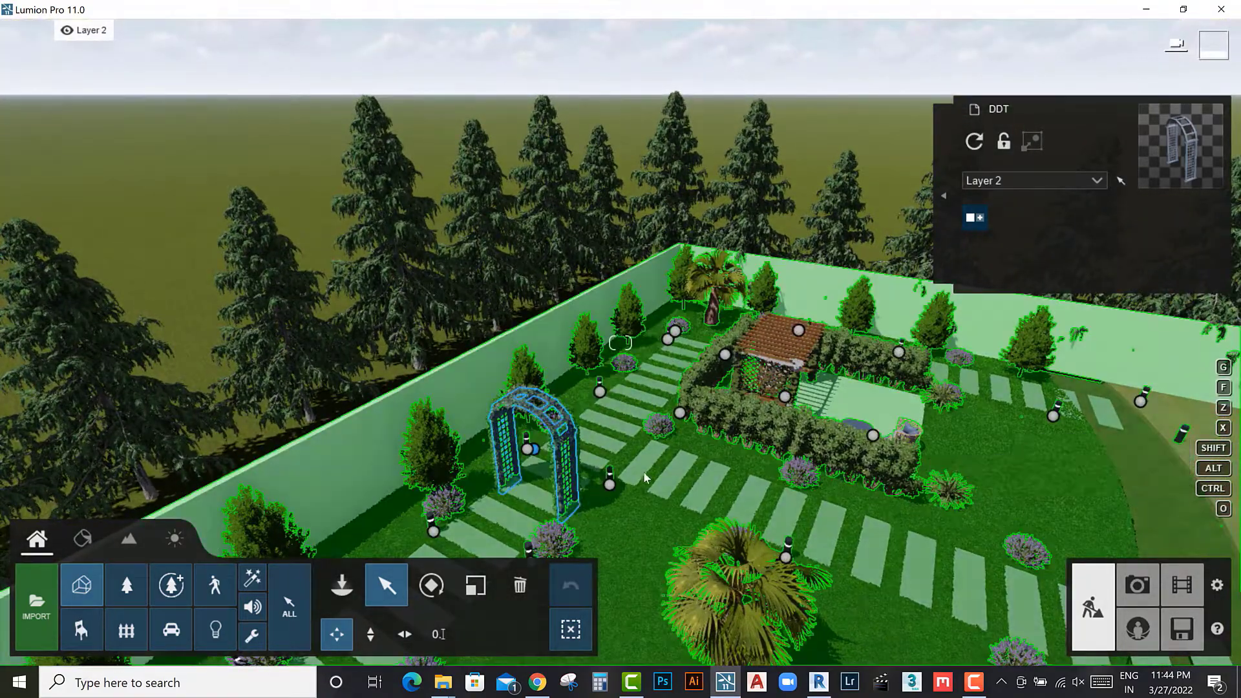
mouse_move(537, 451)
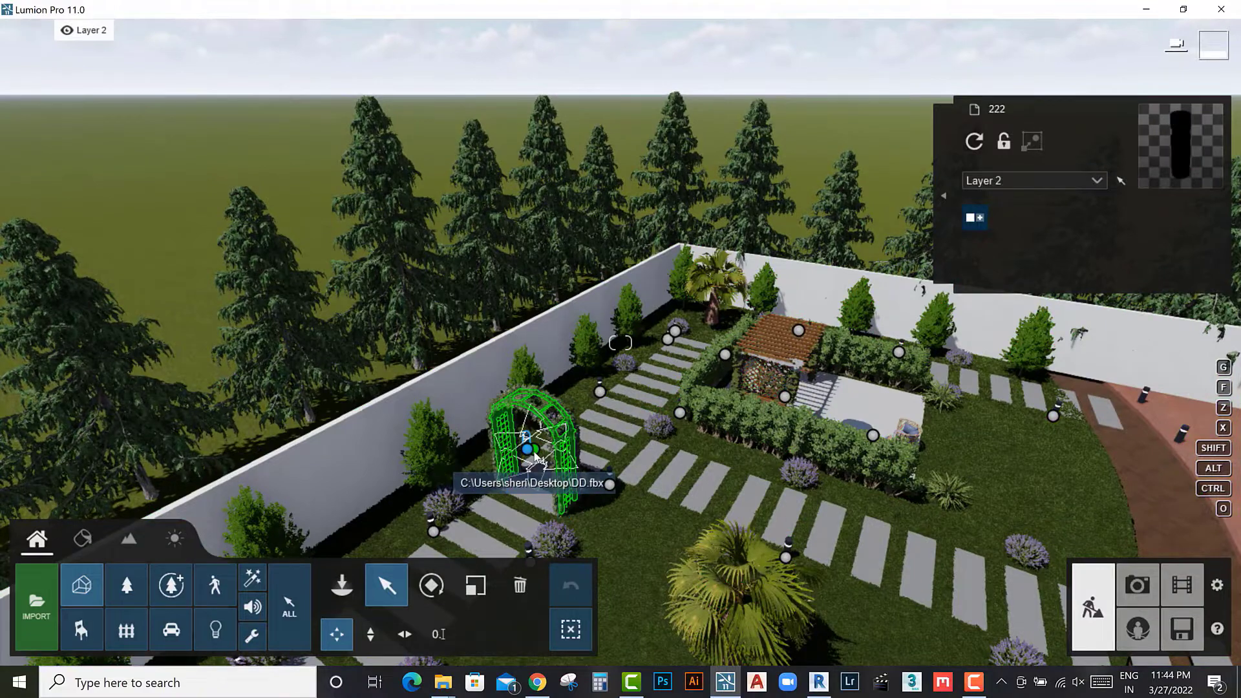
click(560, 460)
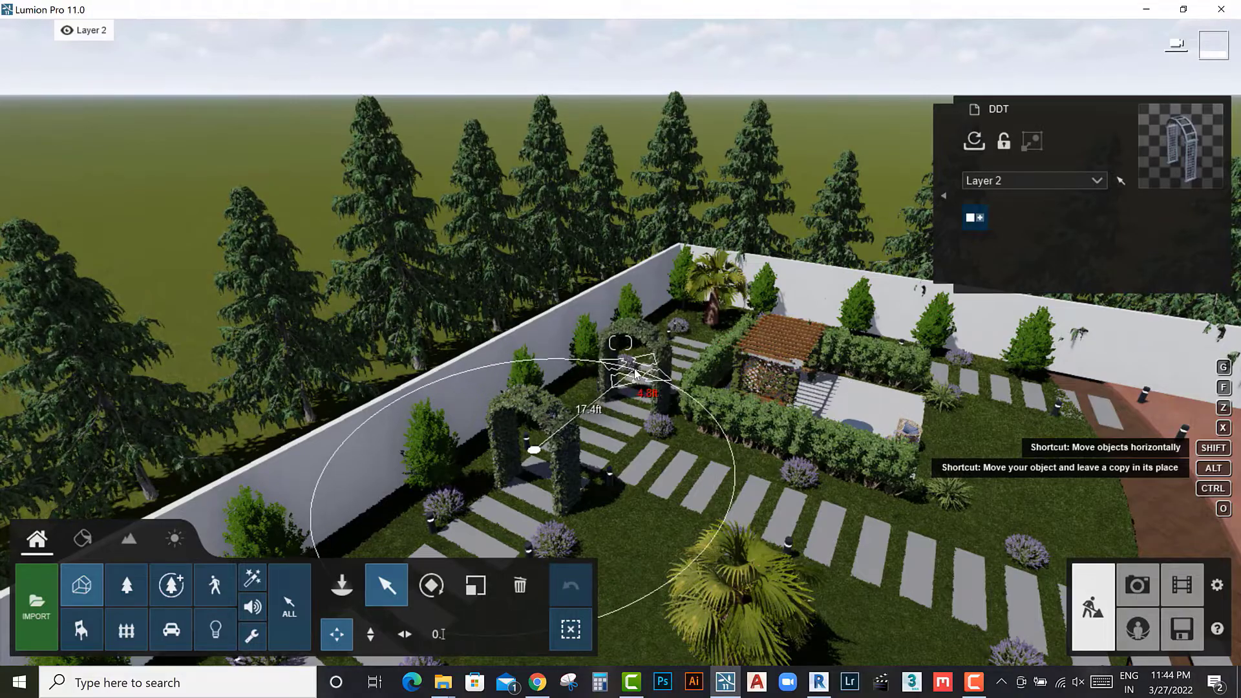
mouse_move(711, 470)
right_down()
mouse_move(719, 523)
mouse_move(564, 433)
right_up()
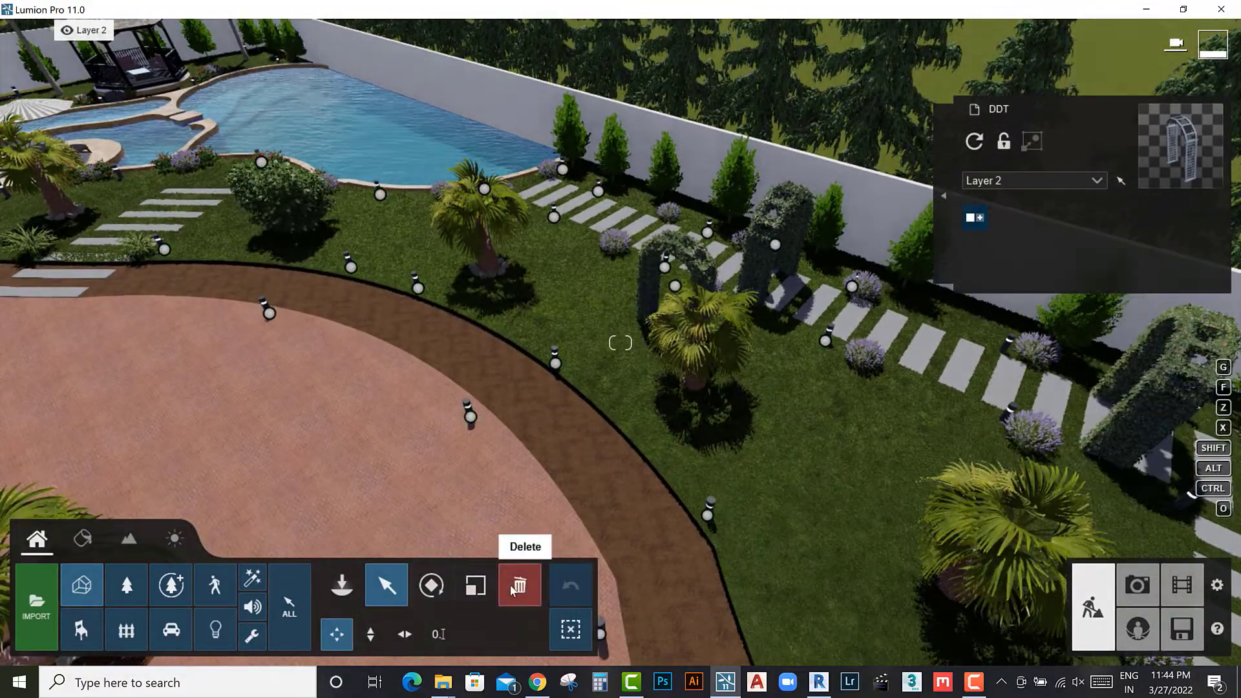
click(517, 585)
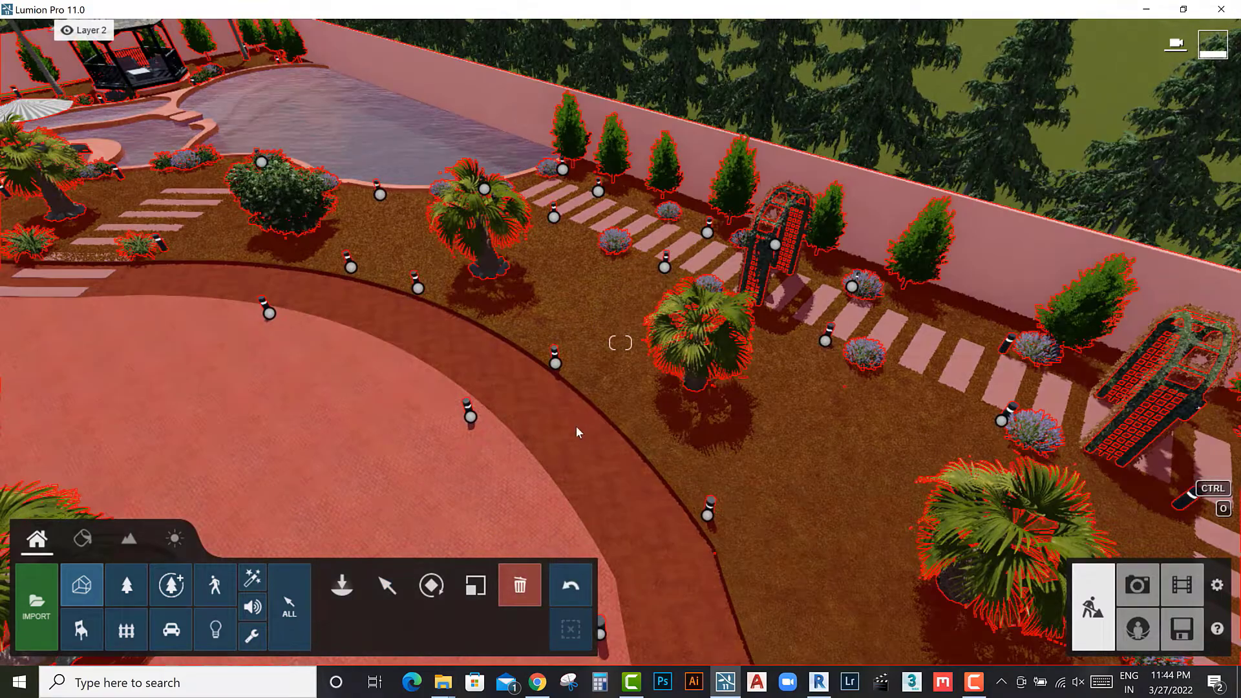
right_drag(576, 426, 491, 413)
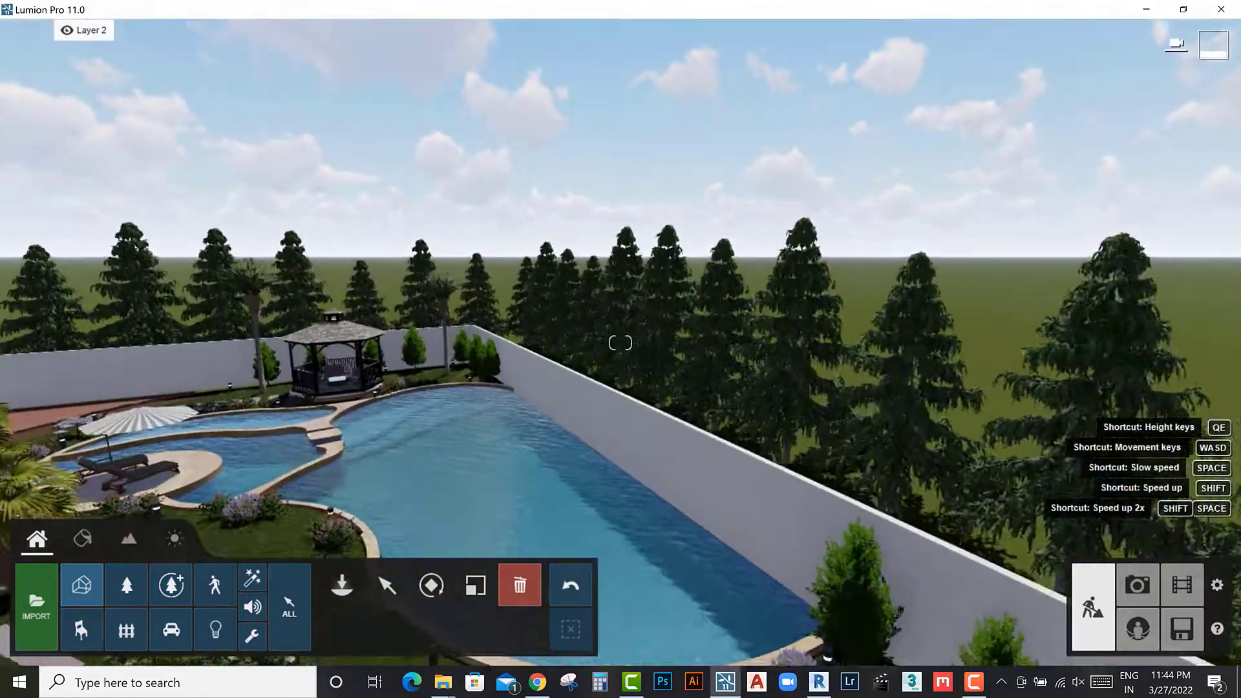
right_drag(554, 457, 537, 513)
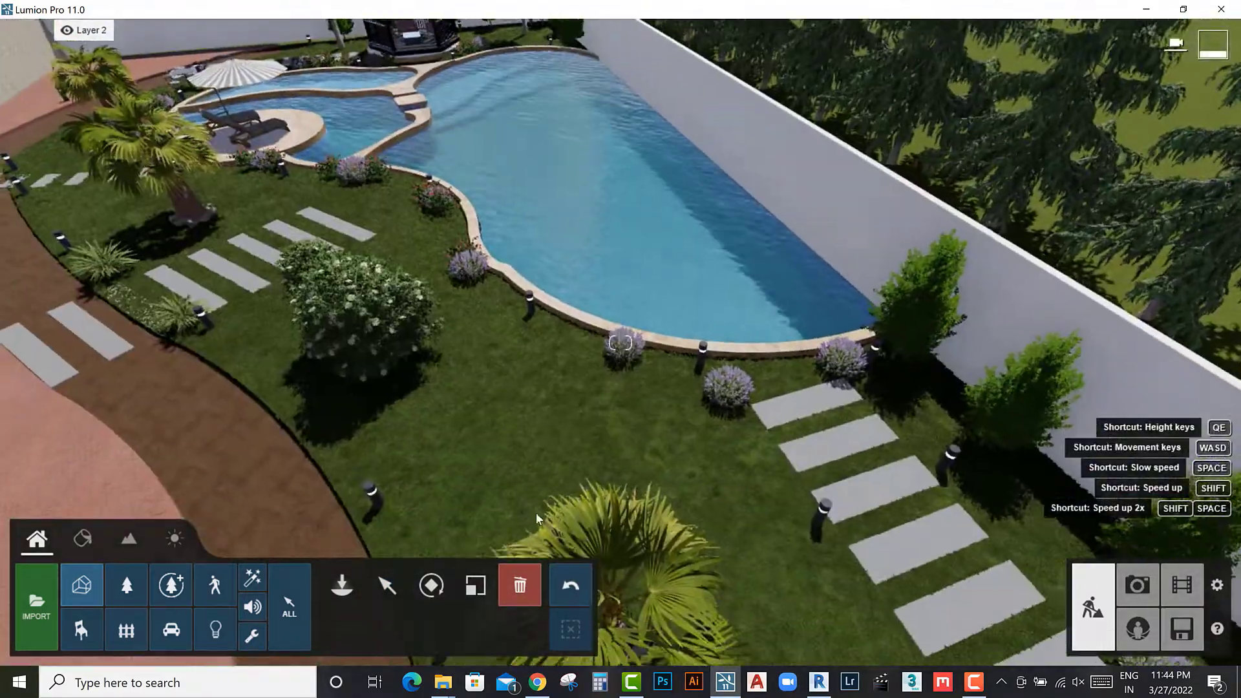
click(342, 586)
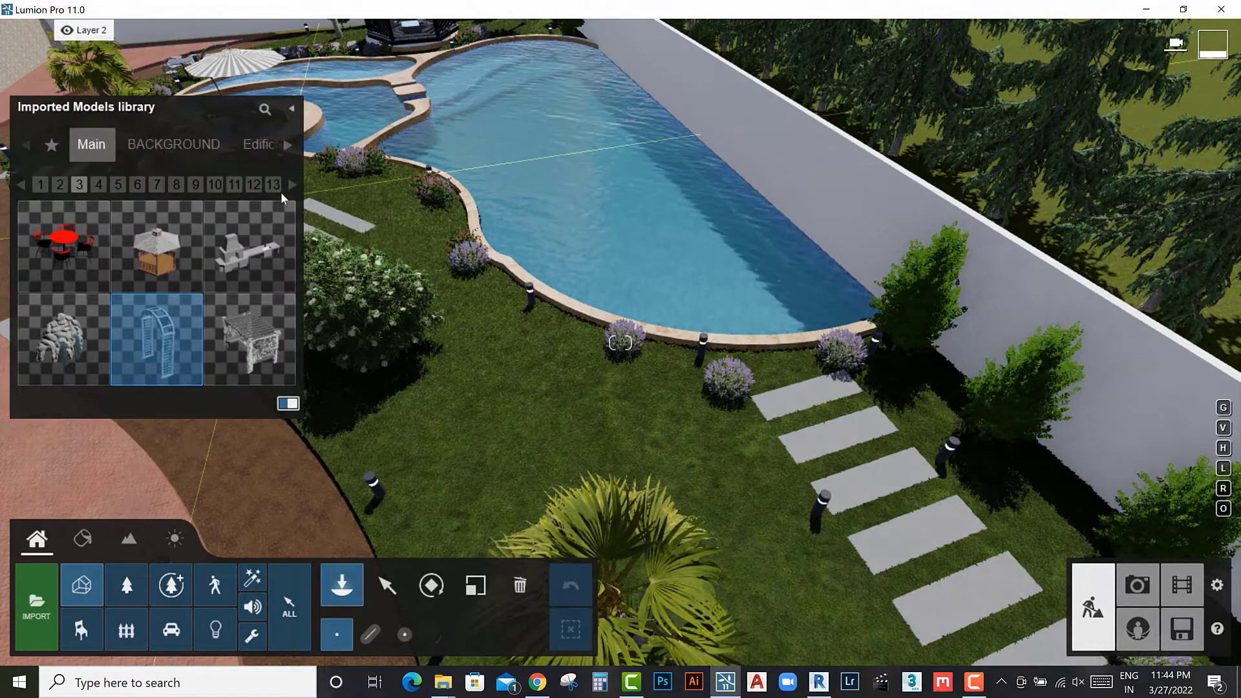
Step: Place the imported pergola post on the lawn by the pool and raise it
click(287, 185)
click(287, 184)
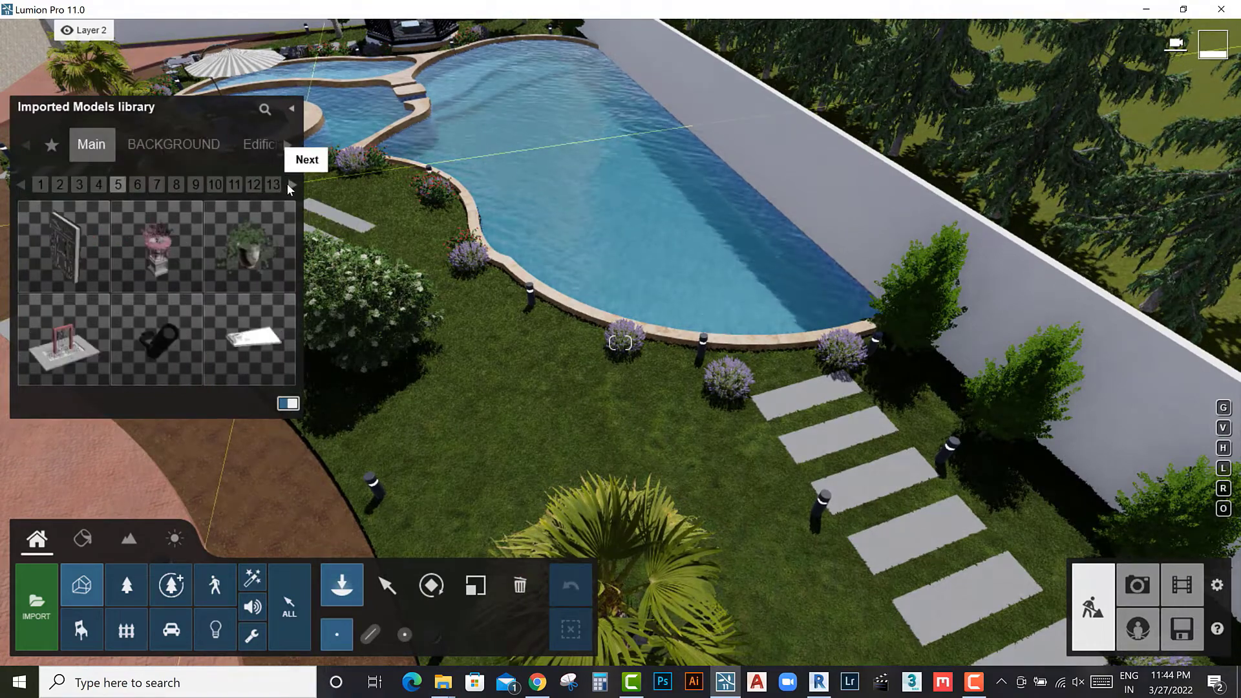
click(23, 184)
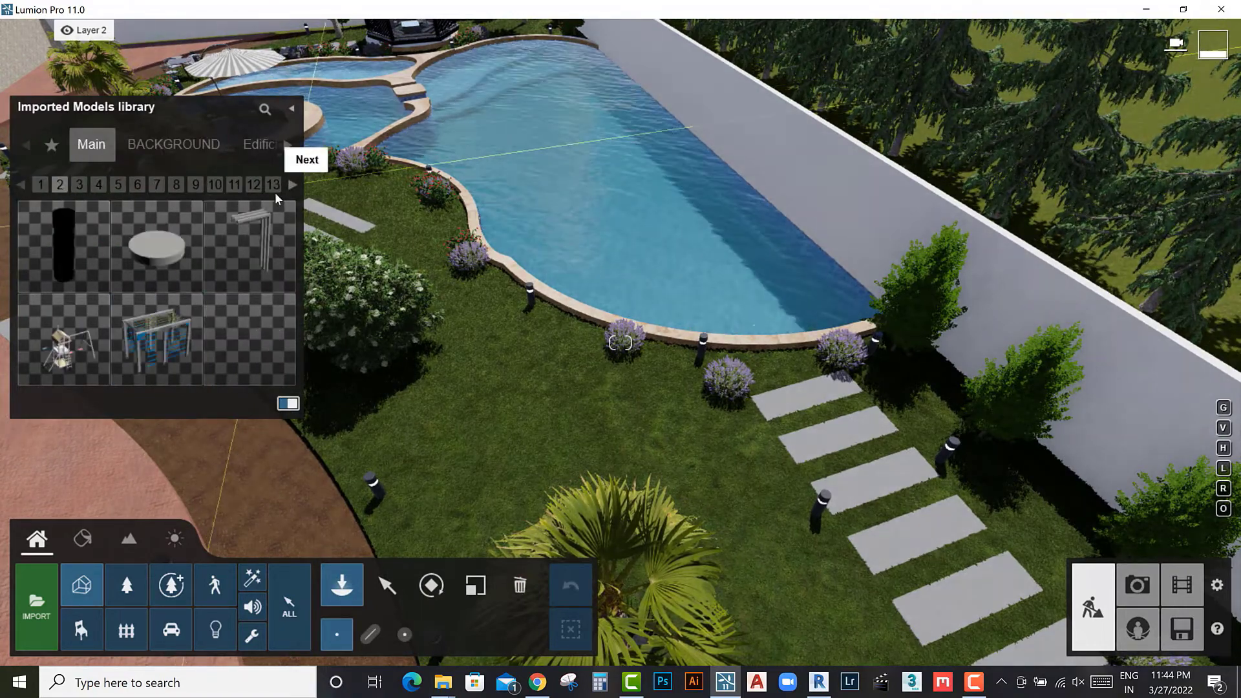
click(545, 372)
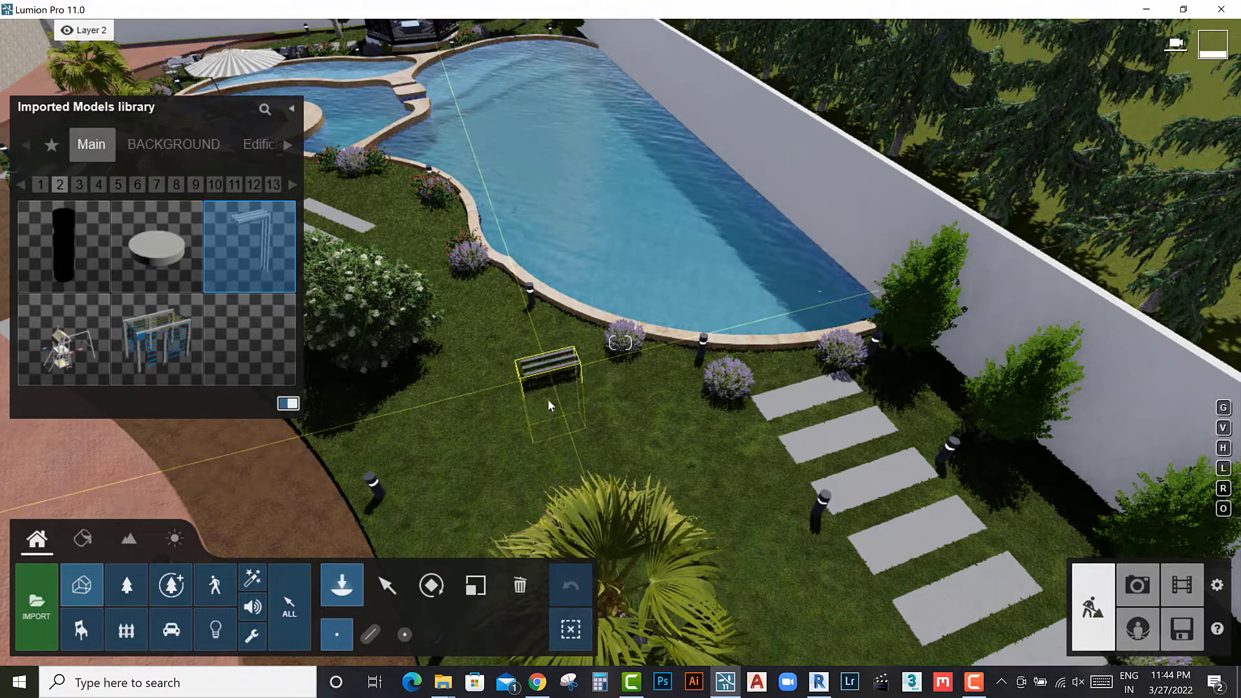
click(386, 585)
click(370, 634)
mouse_move(549, 369)
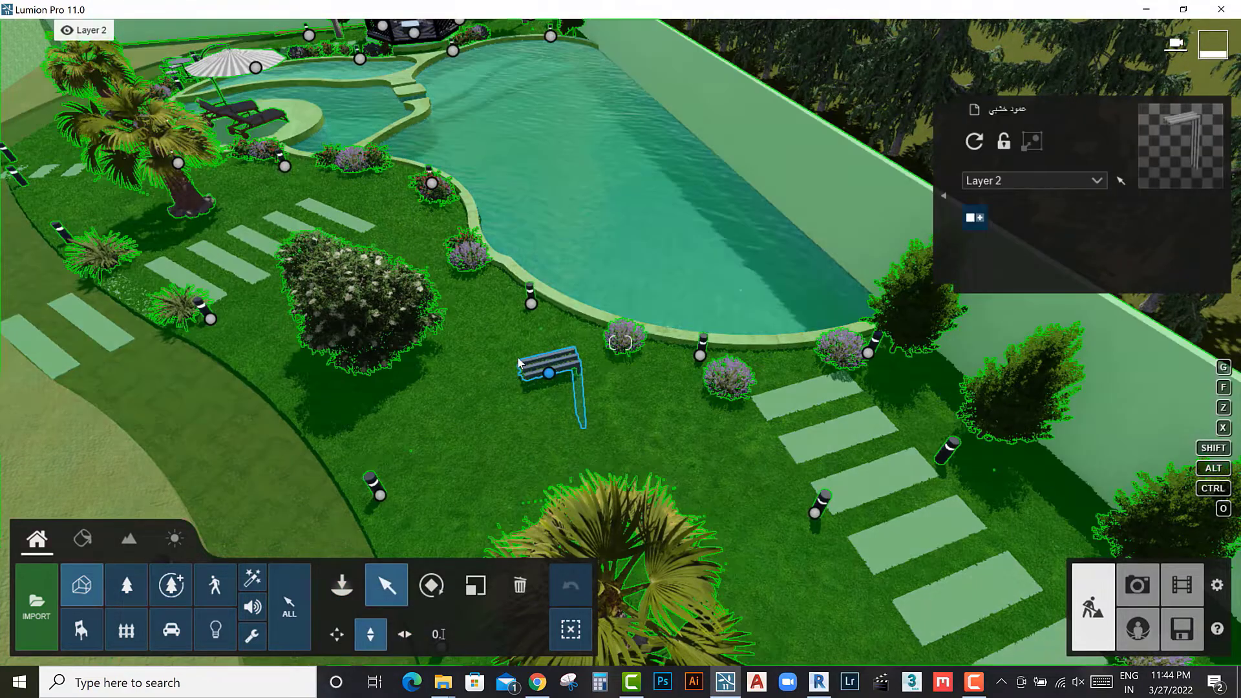
drag(545, 246, 549, 263)
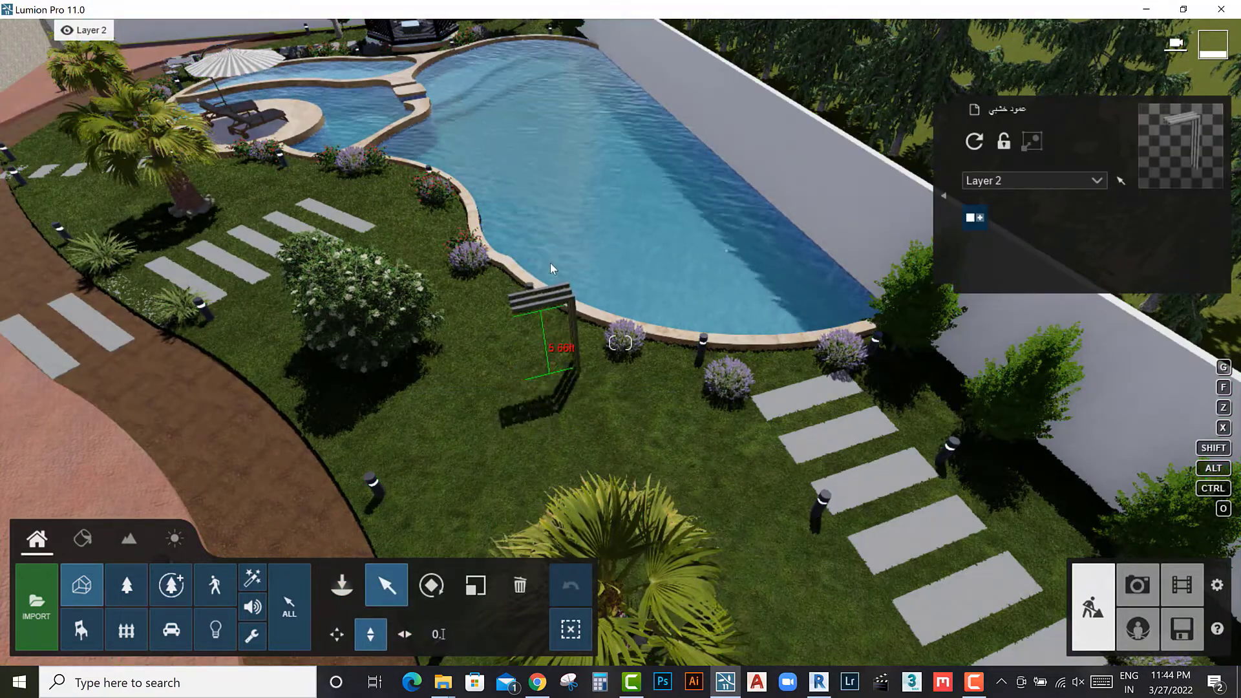
Step: Fly and orbit the camera to centre the metal post frame from the lawn side
scroll(519, 421, up, 5)
scroll(519, 429, down, 5)
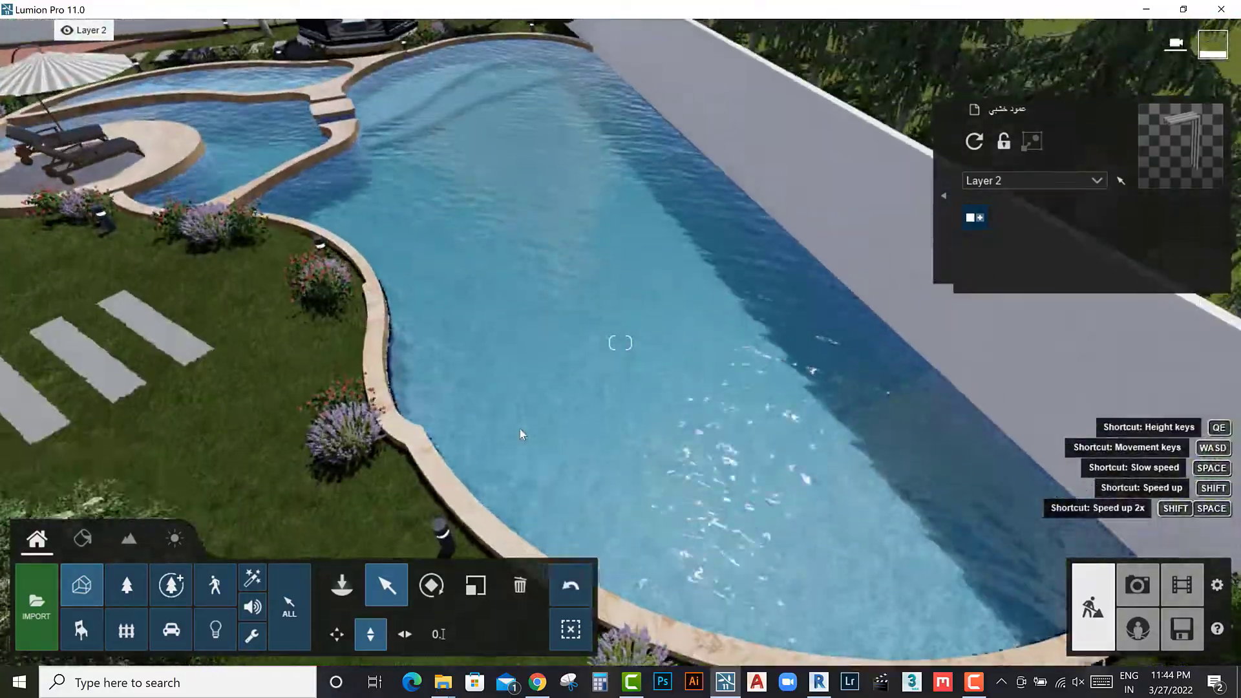
scroll(519, 429, up, 10)
scroll(510, 336, down, 5)
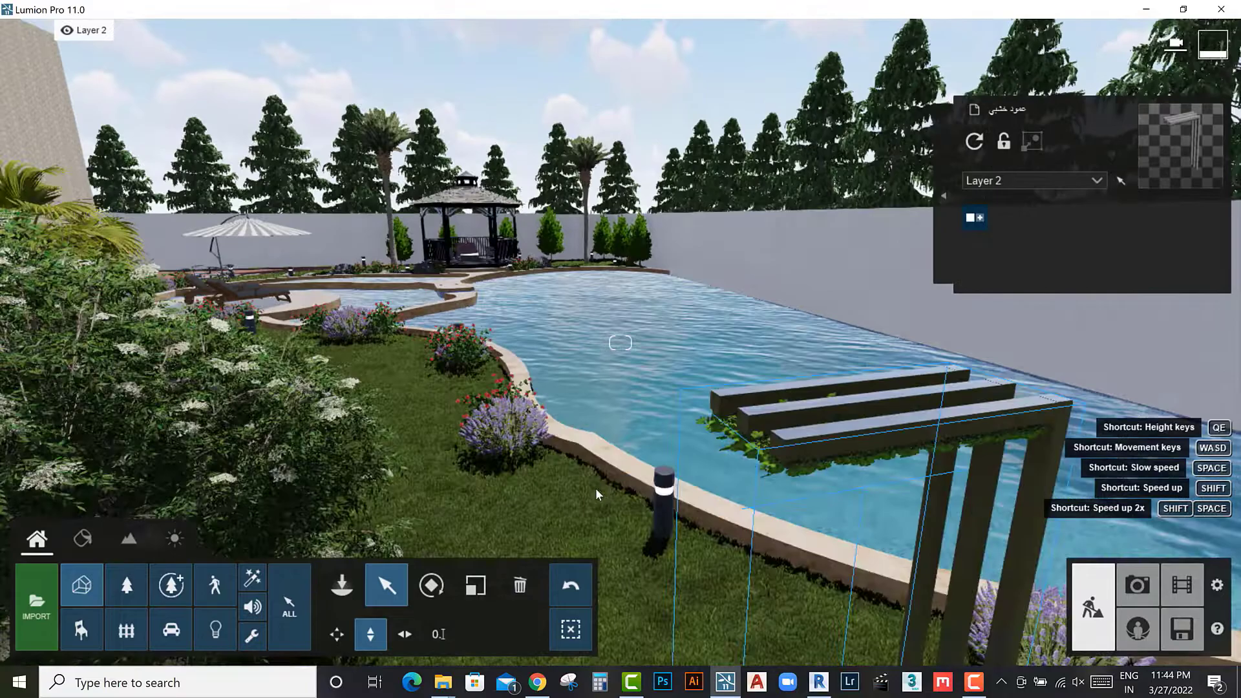
right_drag(595, 488, 640, 324)
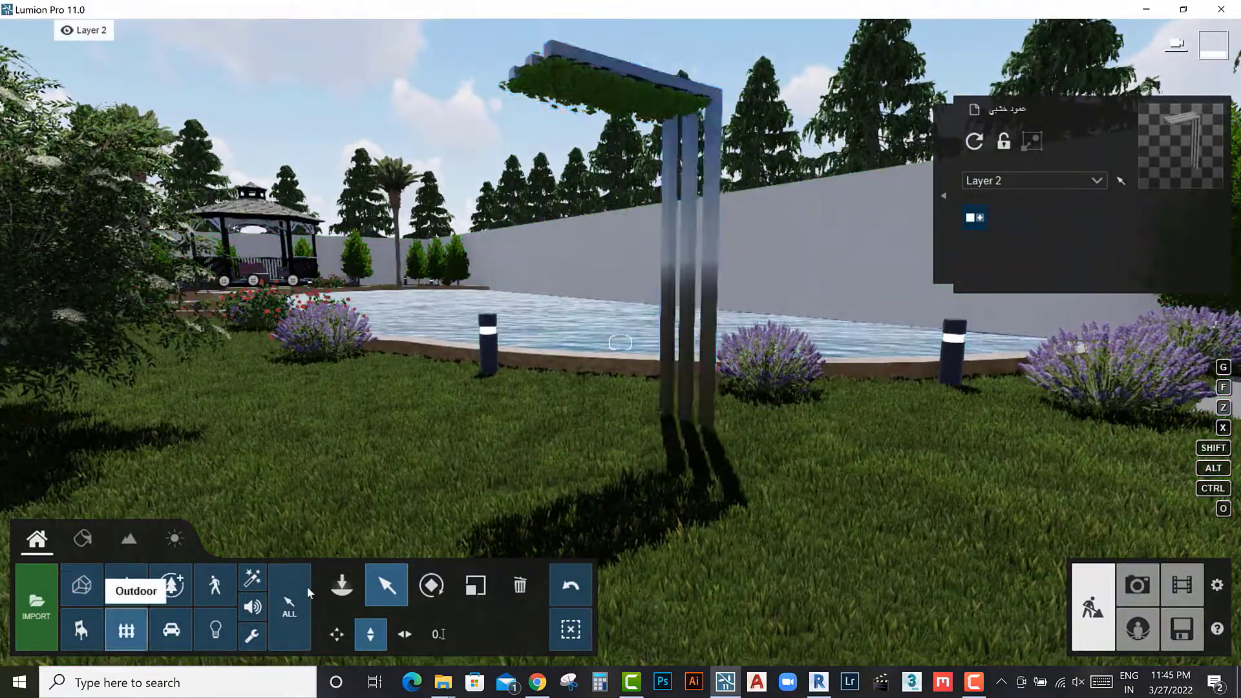
Step: Page through the outdoor, waste bin and outdoor furniture libraries looking for a swing
click(126, 631)
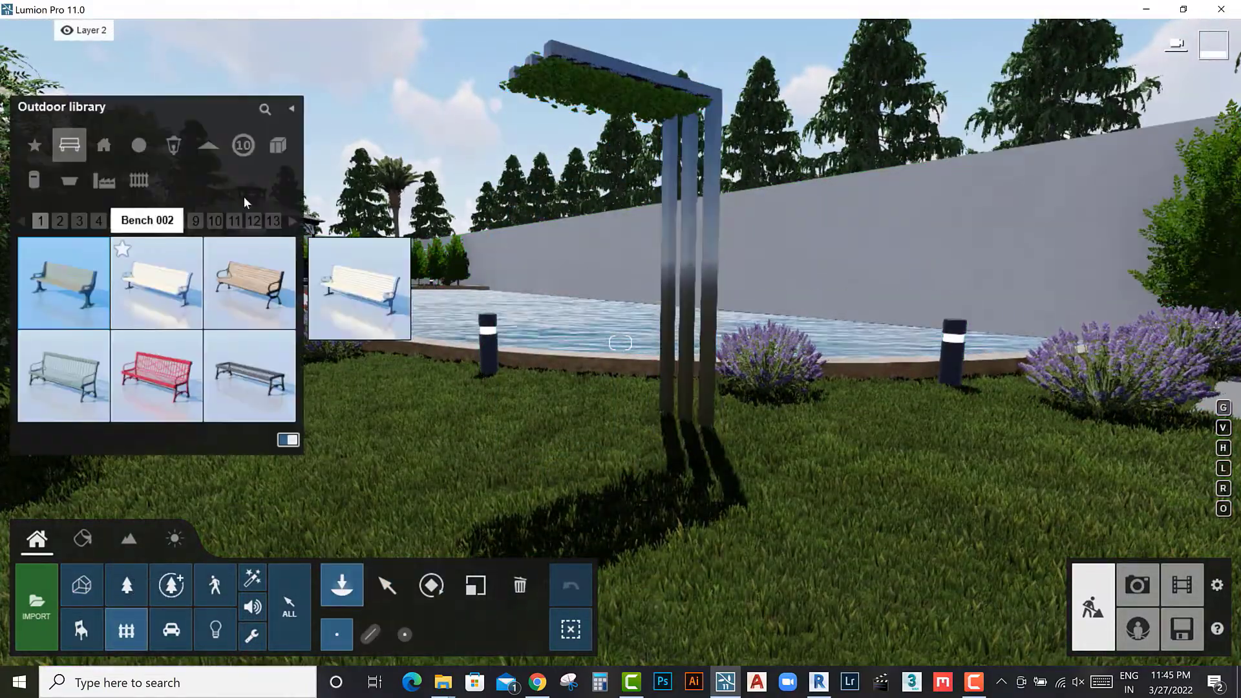
click(292, 221)
click(292, 221)
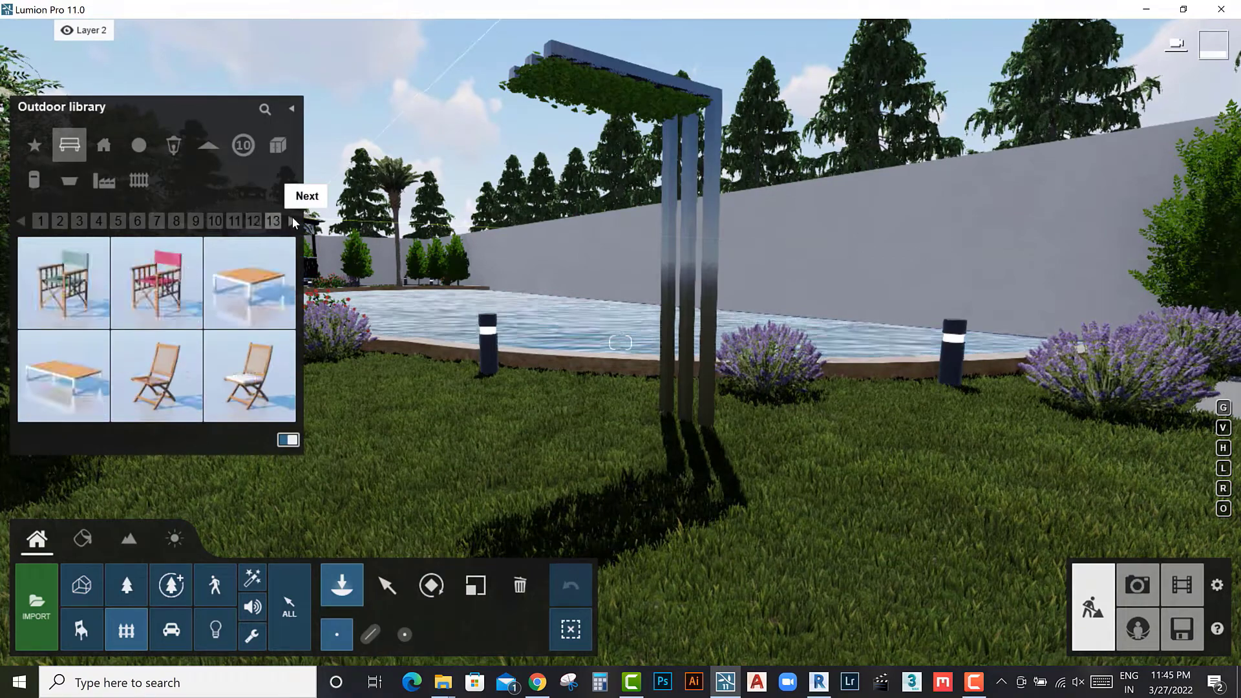
click(292, 221)
click(292, 221)
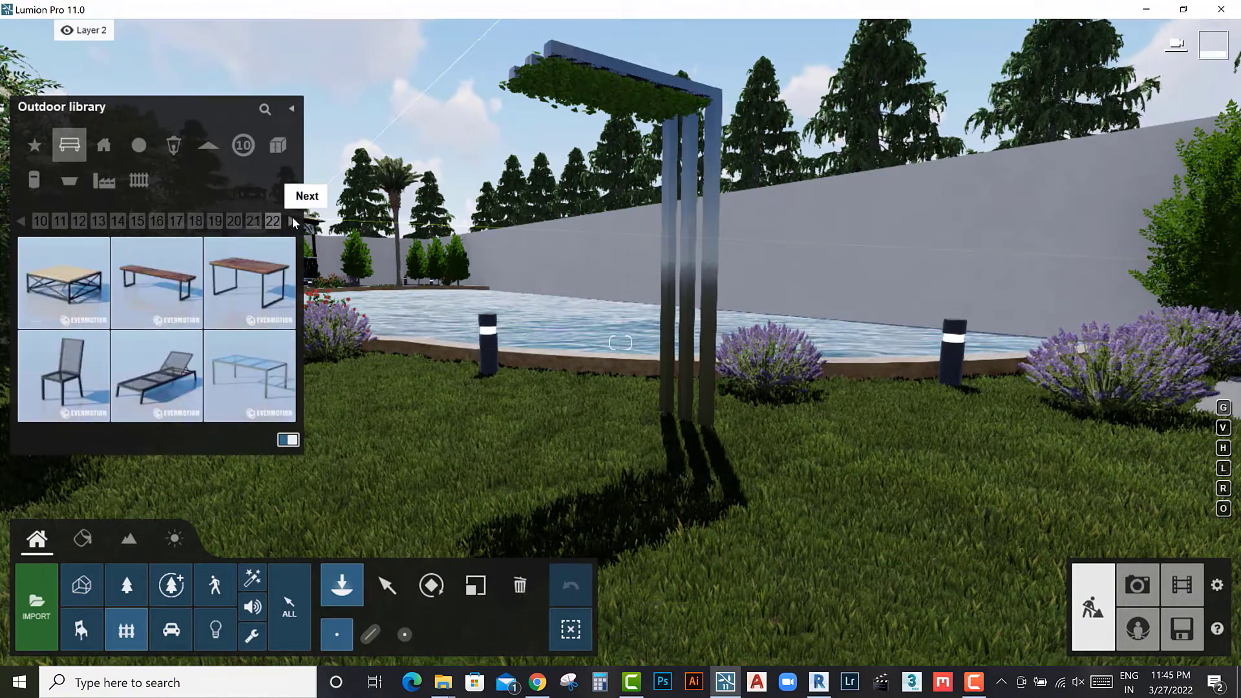
click(292, 221)
click(292, 221)
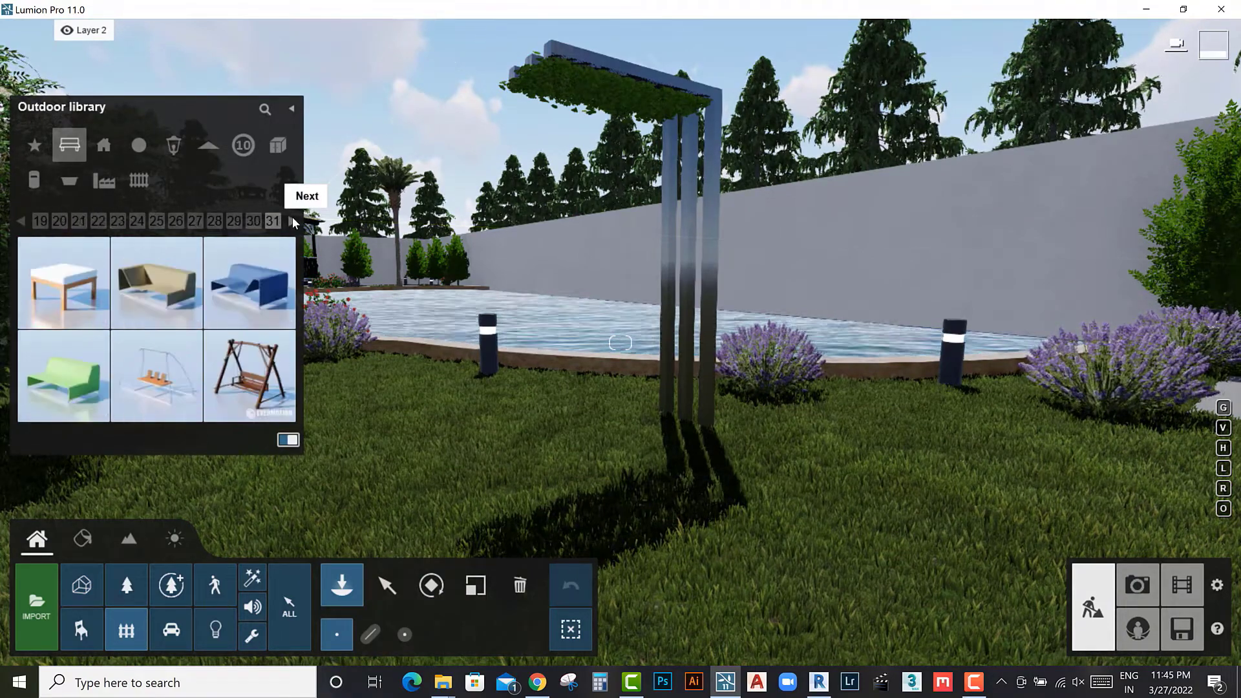
click(292, 221)
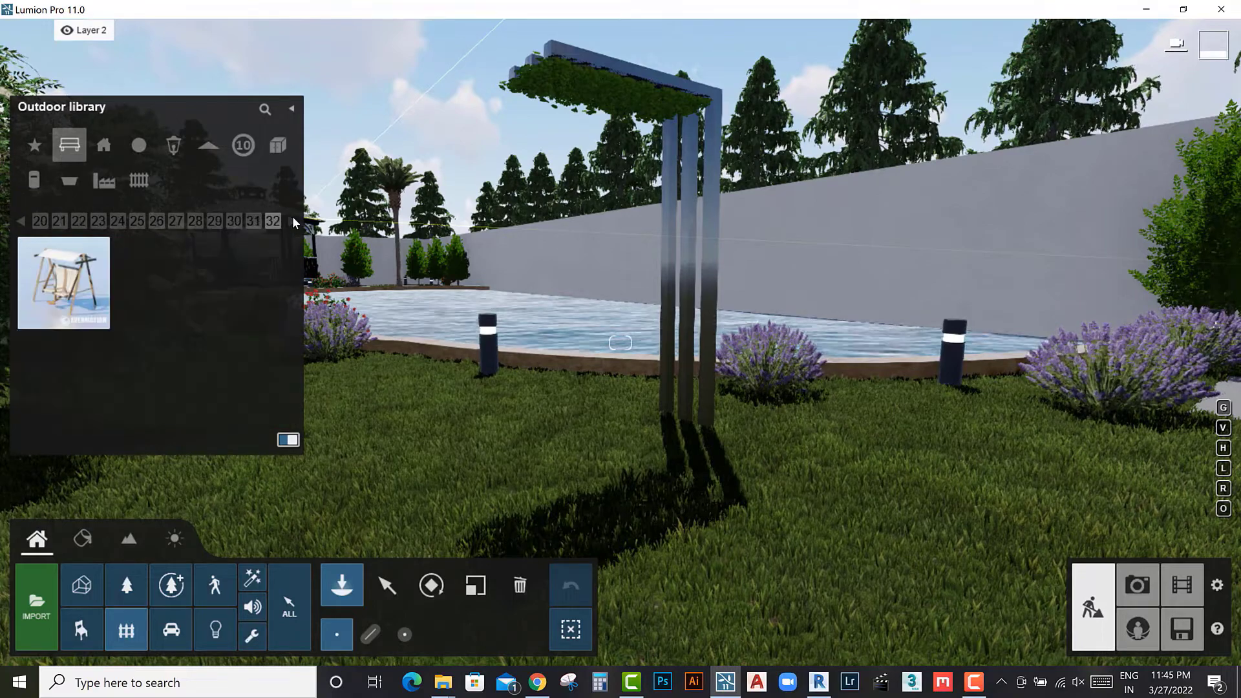
click(65, 191)
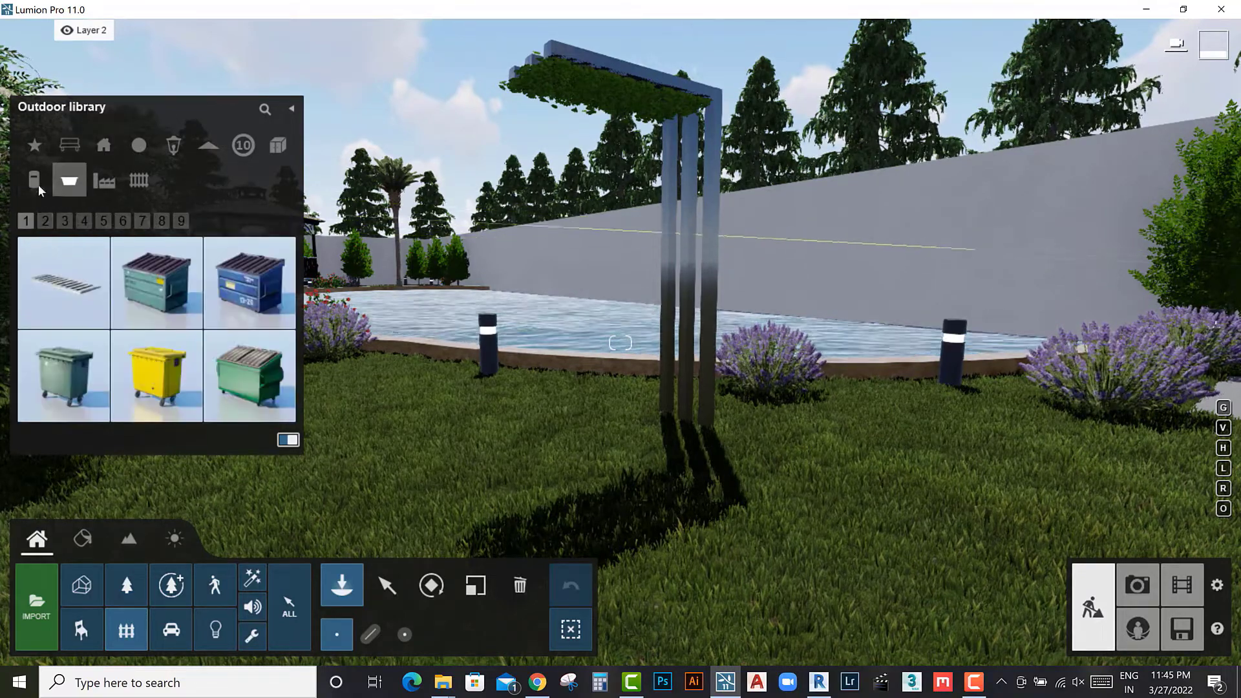
click(67, 158)
click(59, 220)
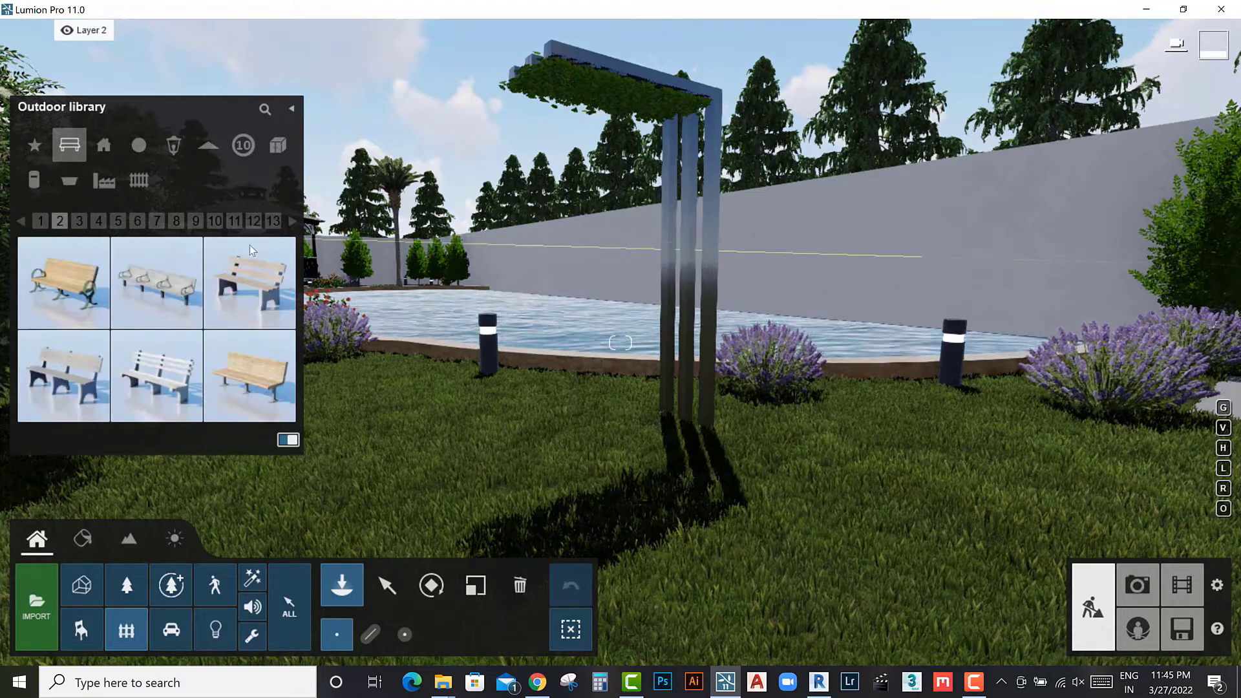
click(292, 221)
click(292, 220)
click(292, 220)
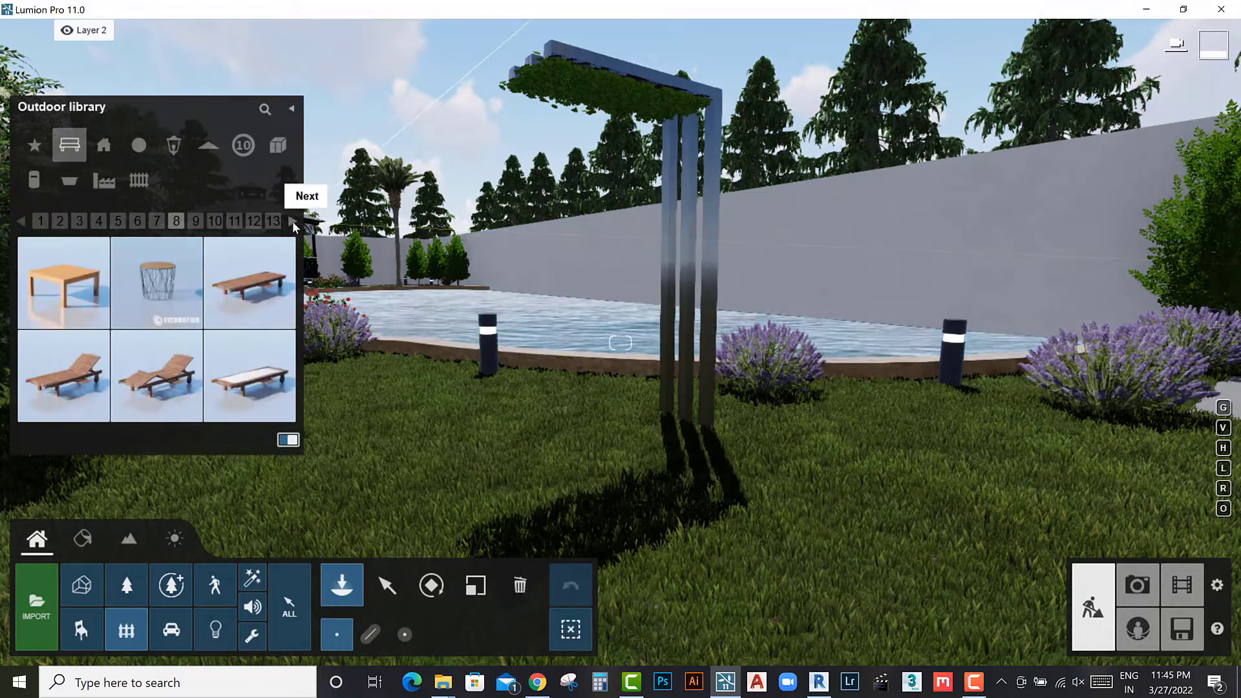
click(292, 220)
click(292, 221)
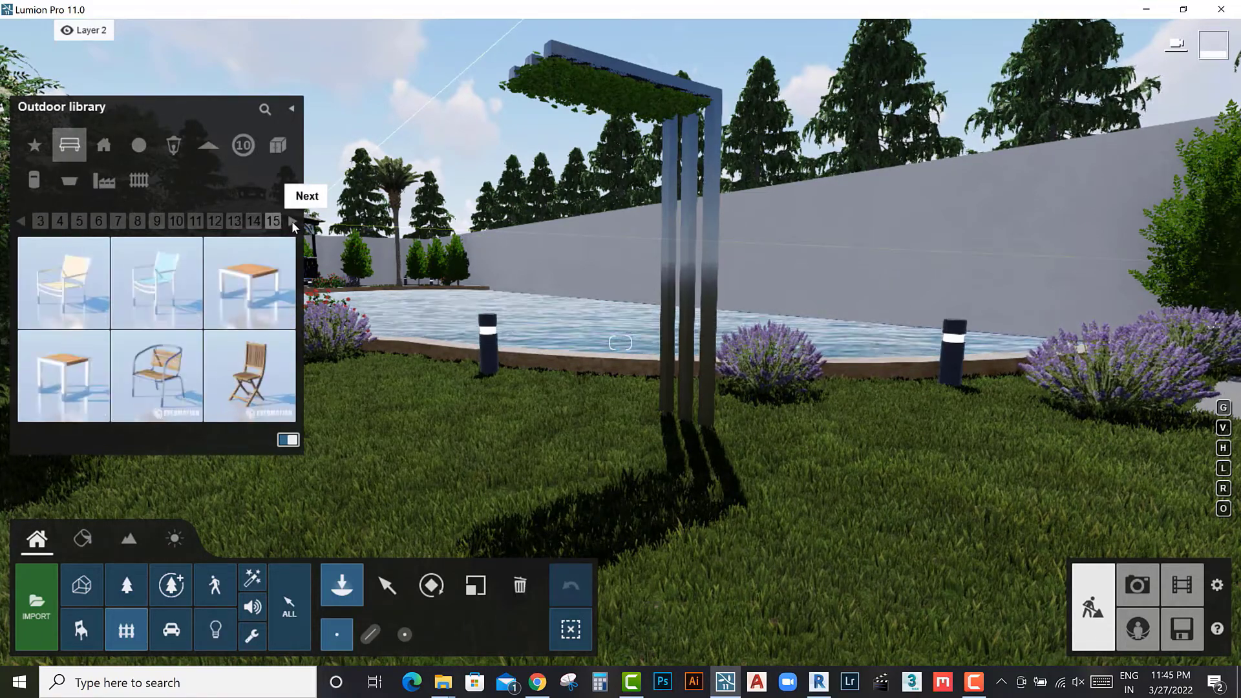
Step: Place HangingChair 001 from Indoor > Seating under the metal frame
click(100, 622)
click(71, 147)
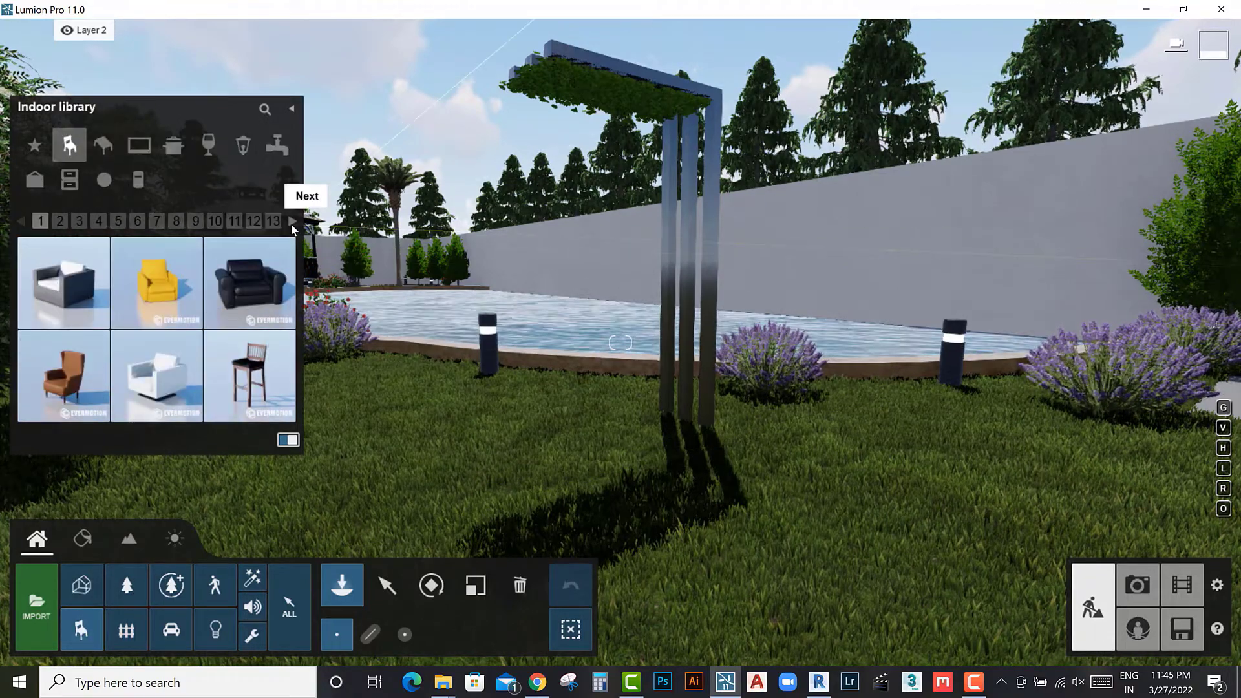
click(291, 224)
click(290, 222)
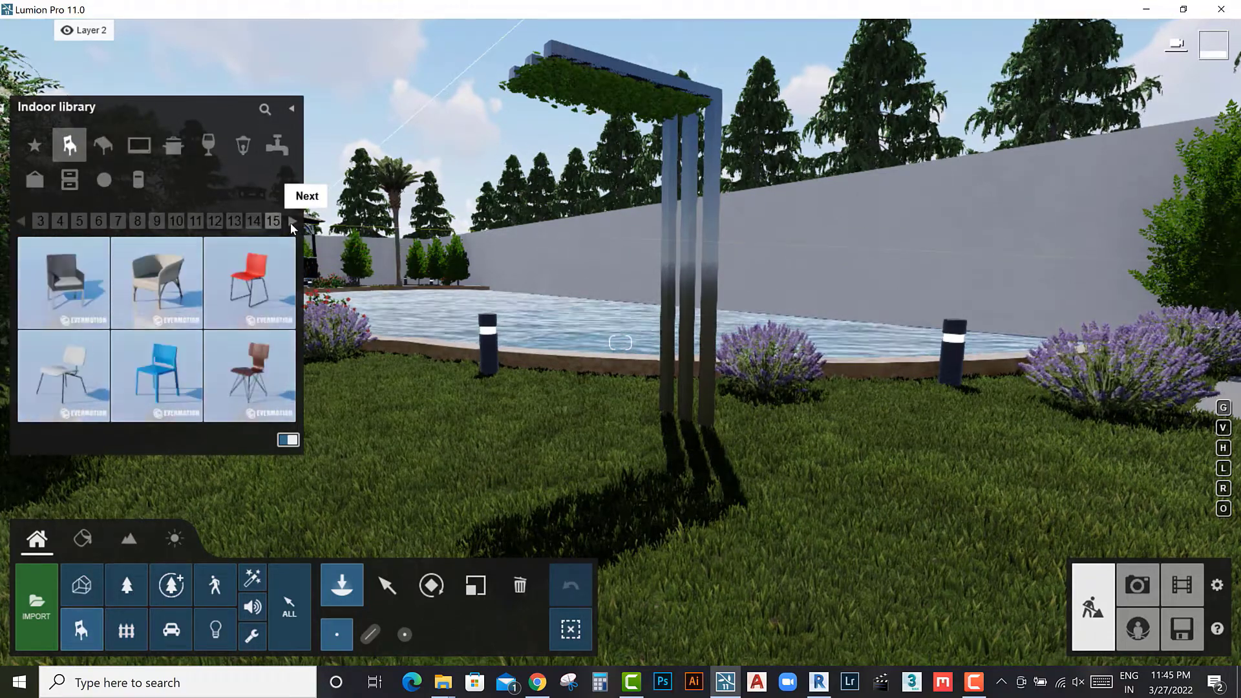
click(290, 223)
click(289, 222)
click(290, 222)
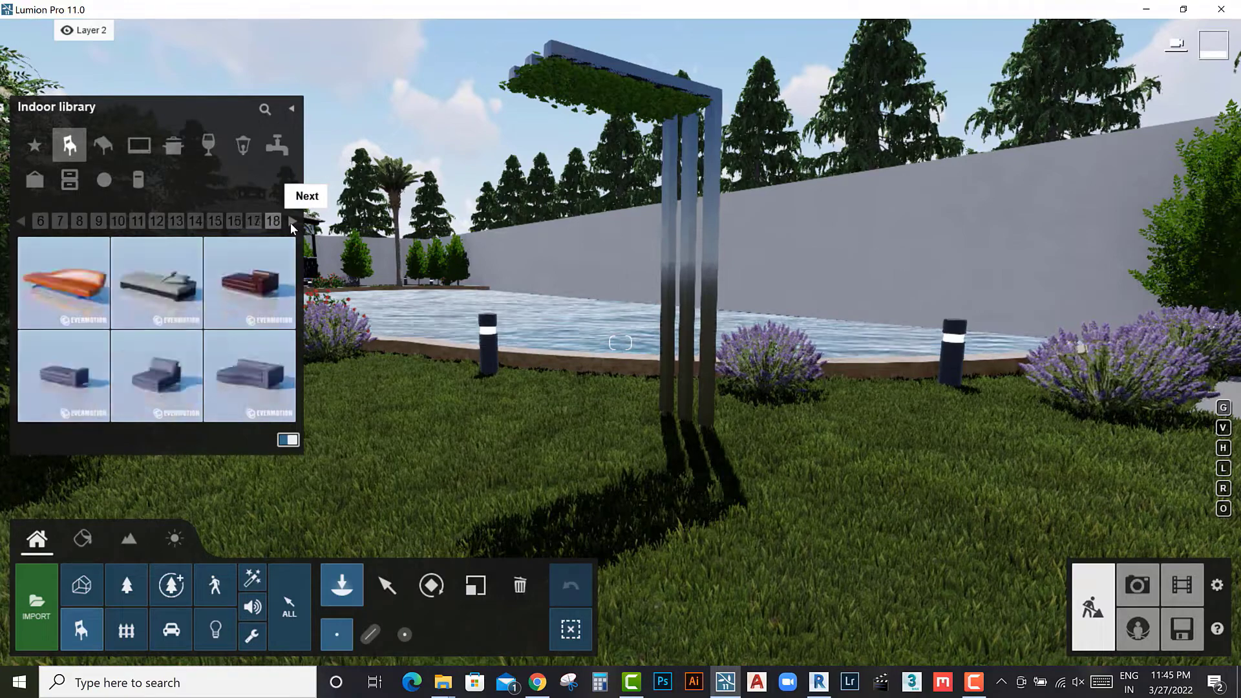
click(22, 222)
mouse_move(249, 376)
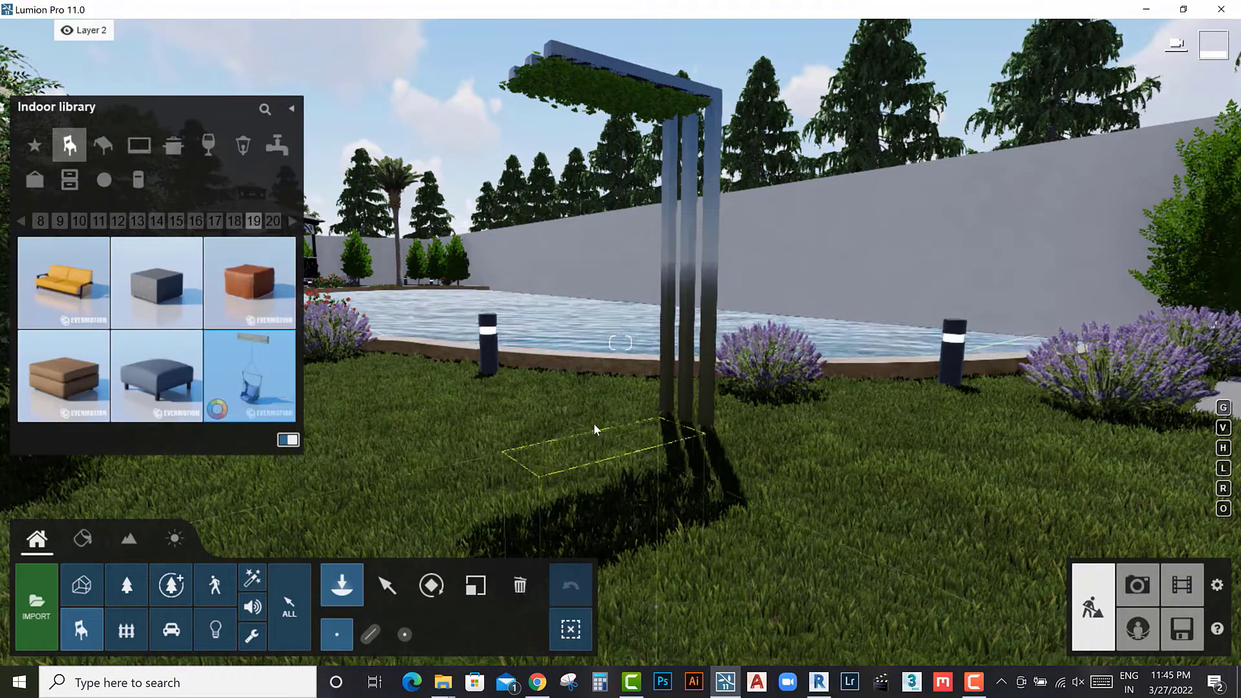
click(607, 313)
mouse_move(155, 29)
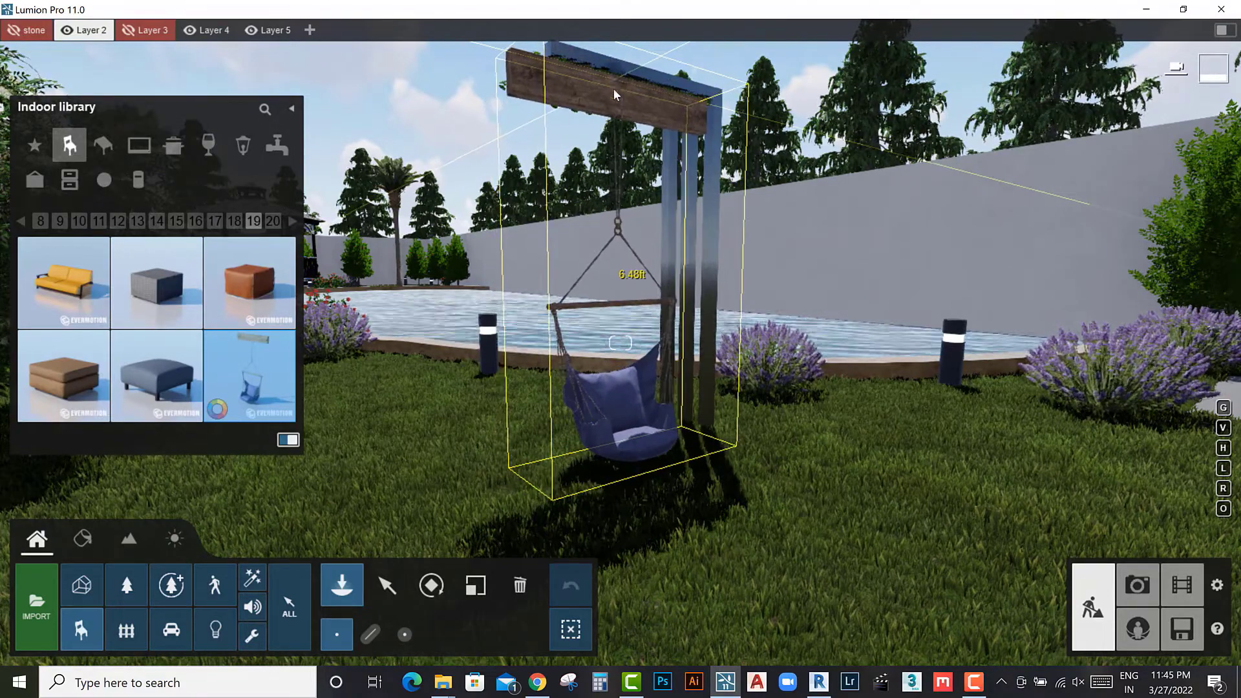
mouse_move(614, 88)
right_down()
mouse_move(584, 390)
mouse_move(505, 536)
right_up()
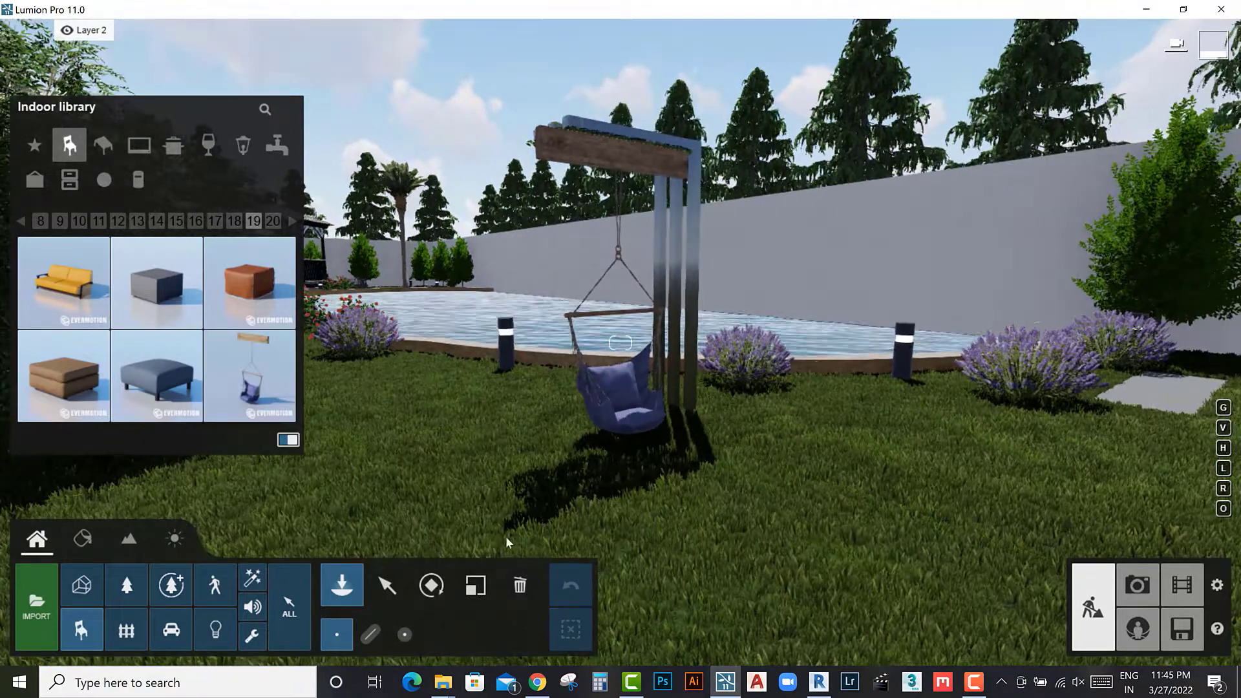
Step: Scale the metal swing frame larger and raise it to about 7.2 ft
click(84, 583)
click(391, 588)
click(689, 239)
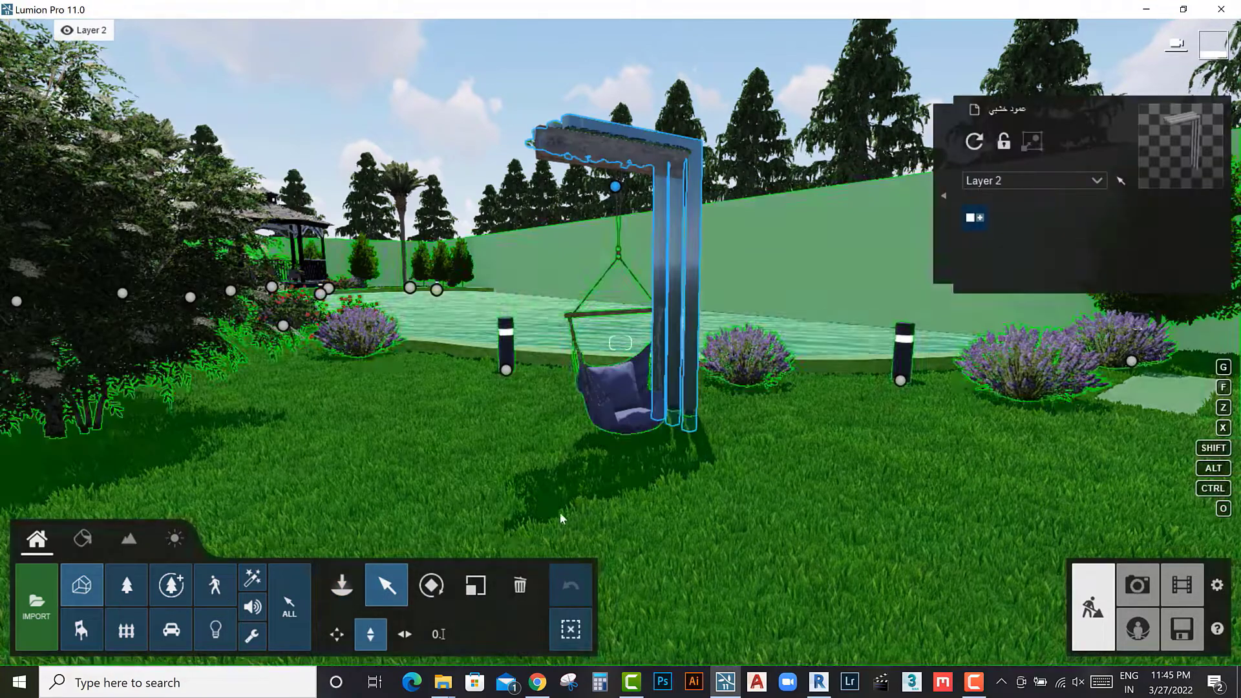
click(476, 585)
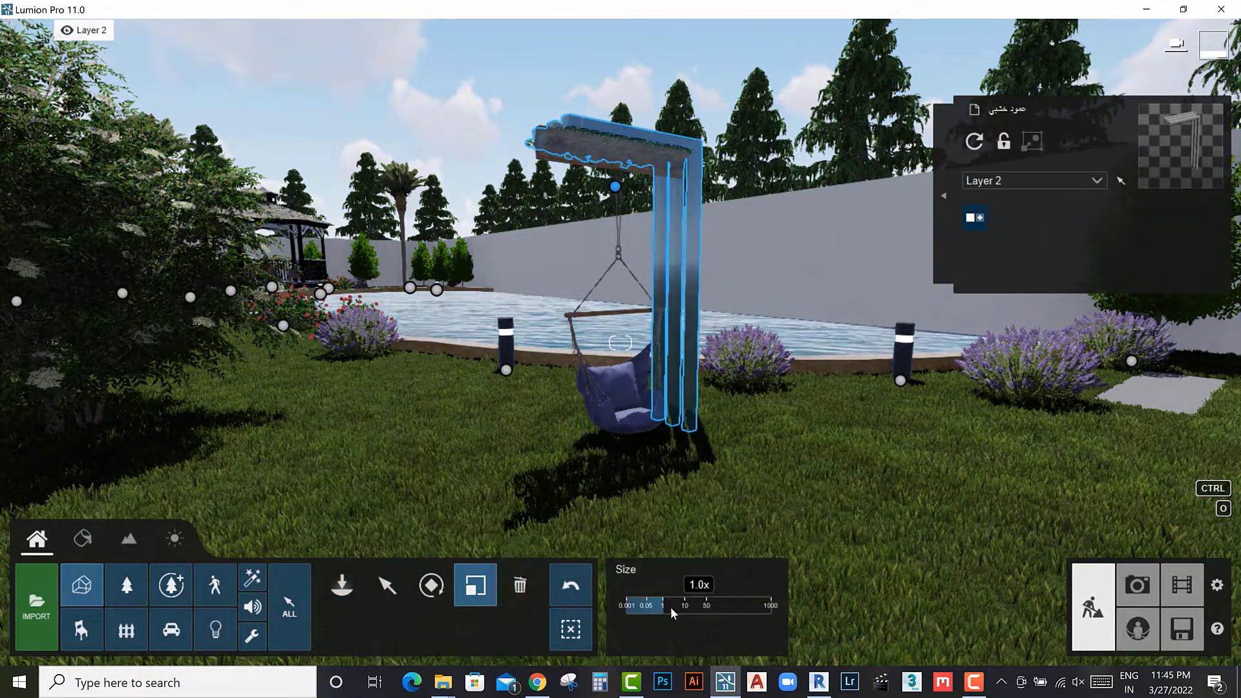
drag(670, 607, 669, 606)
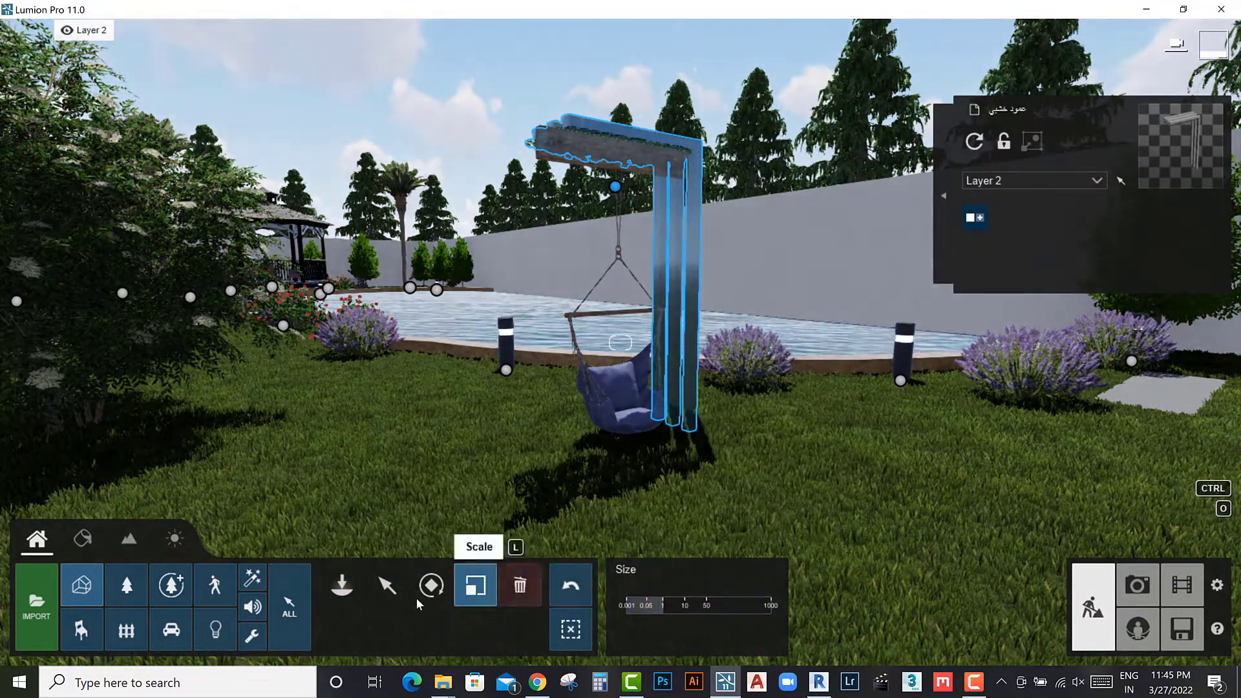
click(387, 585)
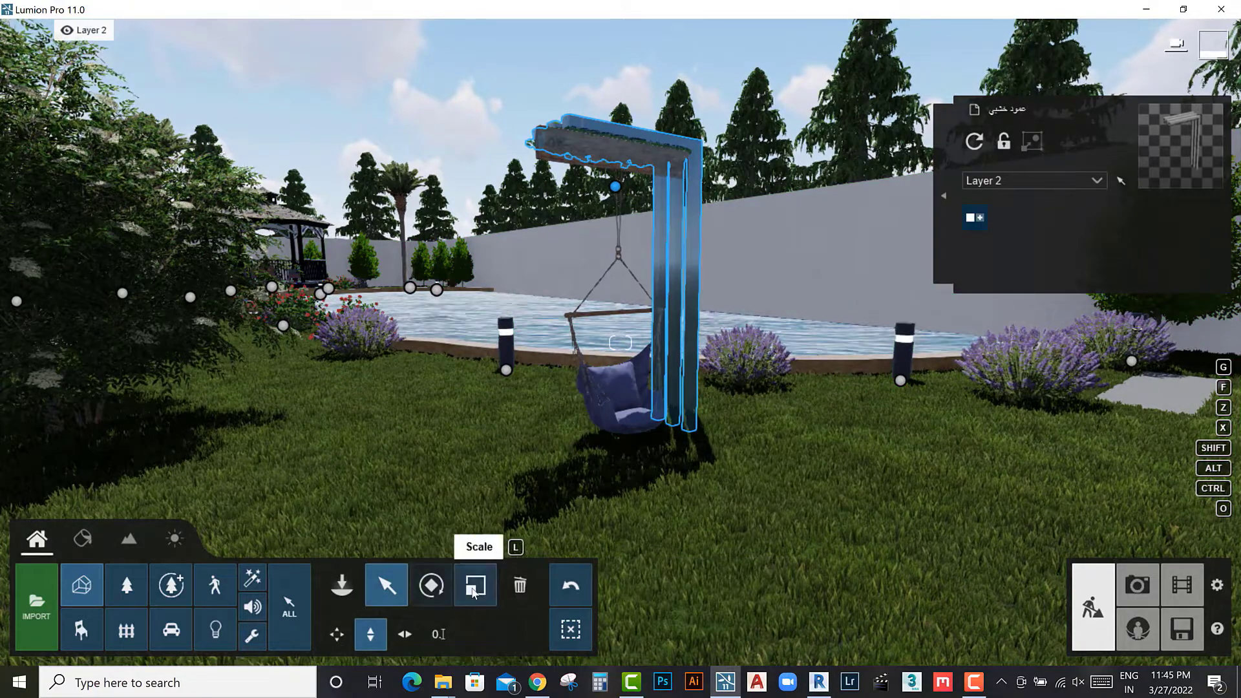
click(474, 590)
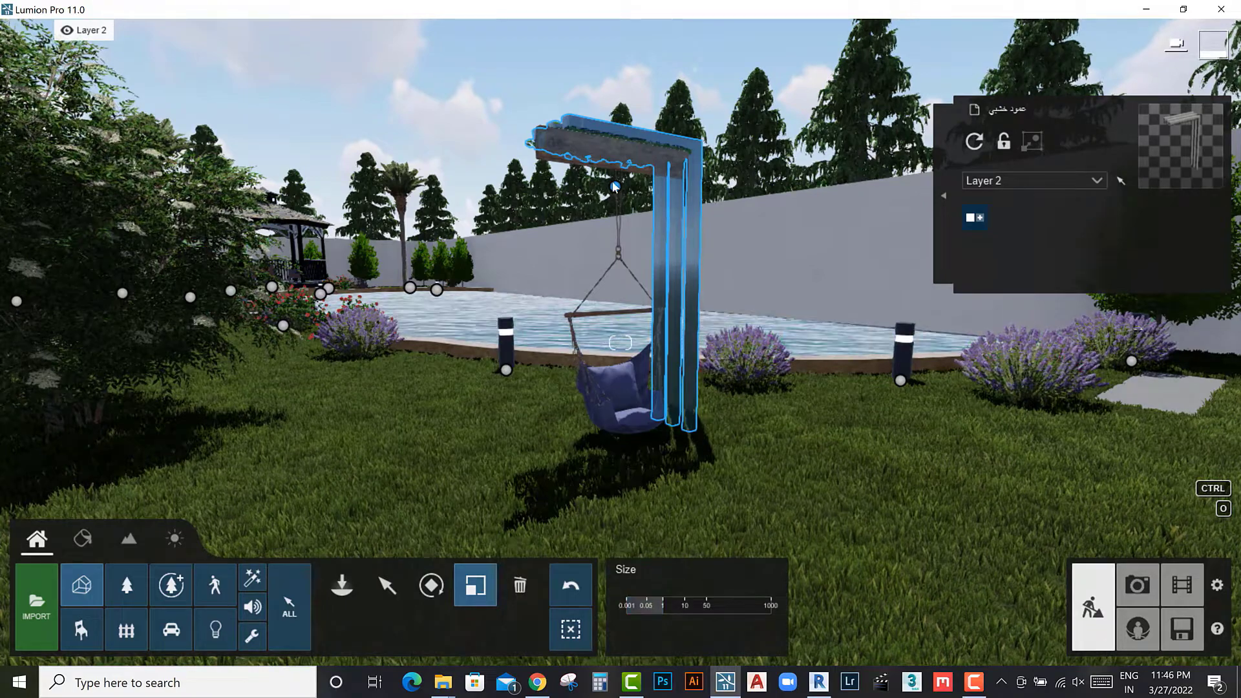
drag(616, 191, 622, 174)
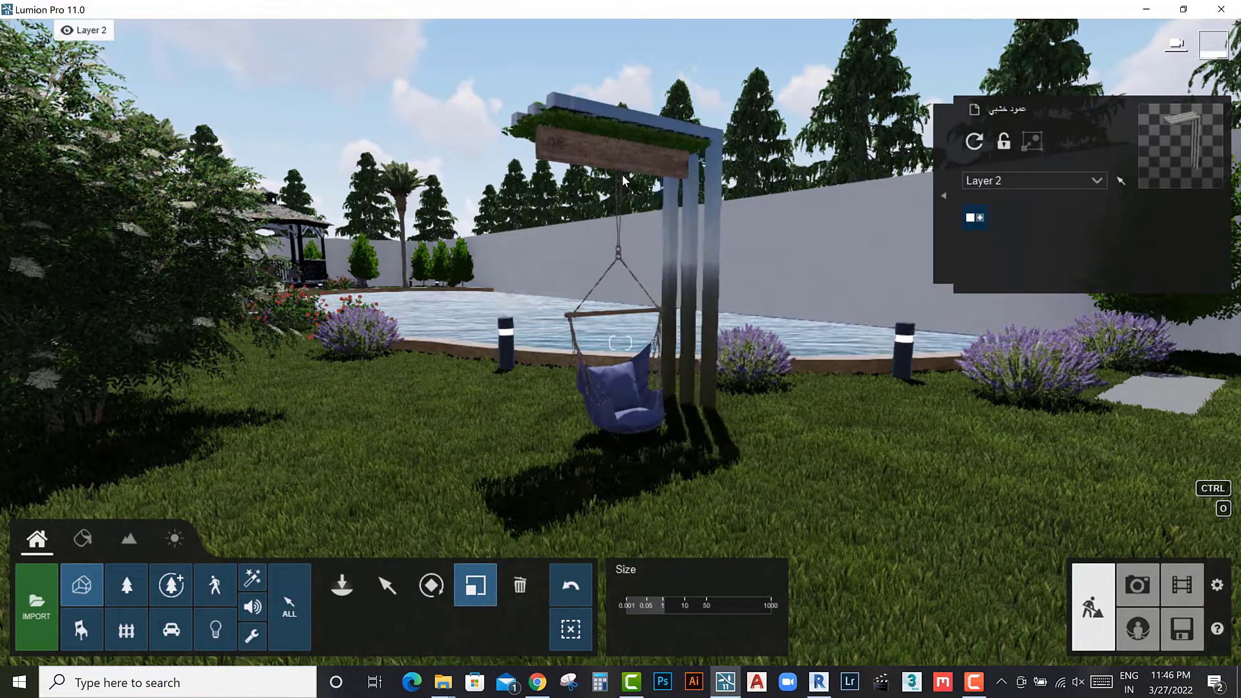
click(386, 585)
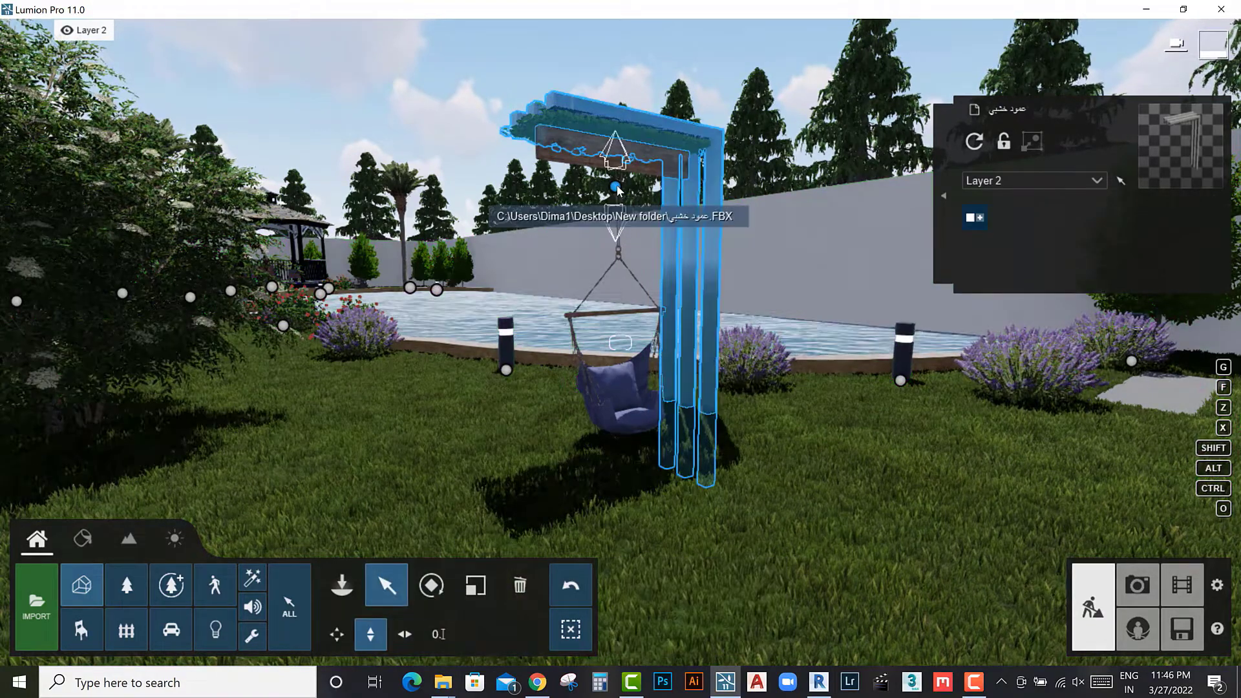
drag(624, 162, 632, 157)
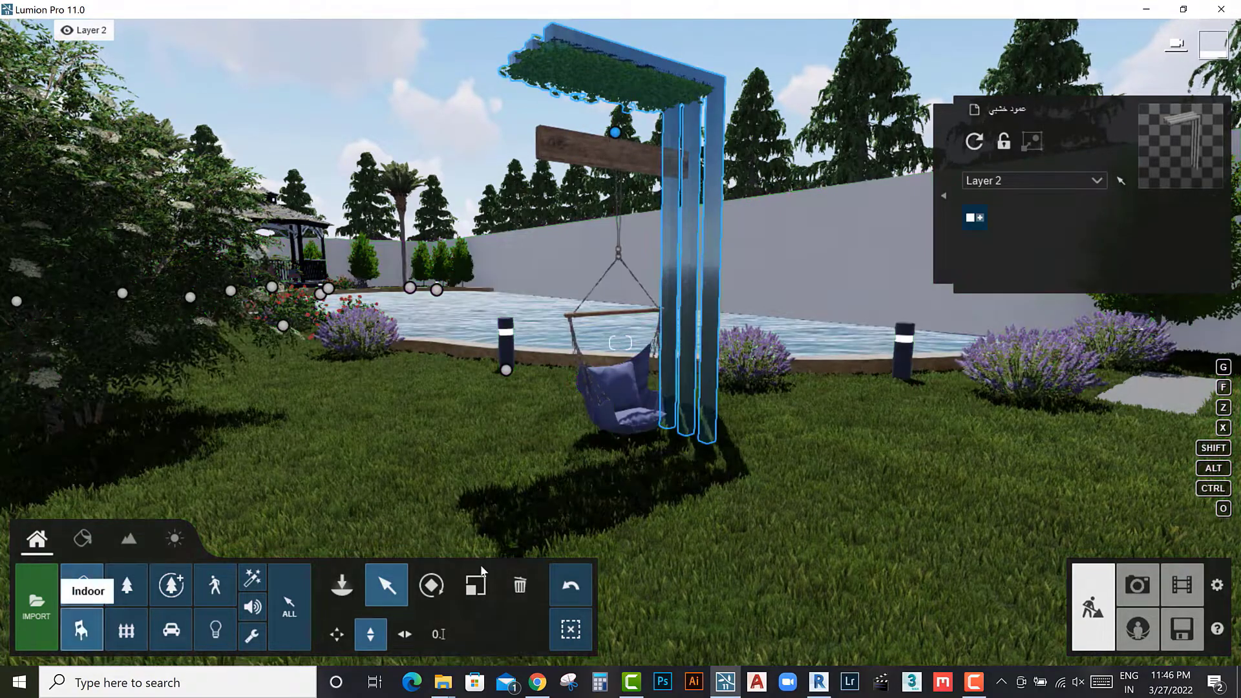
Step: Raise the hanging chair to about 7.40 ft and turn it roughly -90°
drag(615, 141, 621, 113)
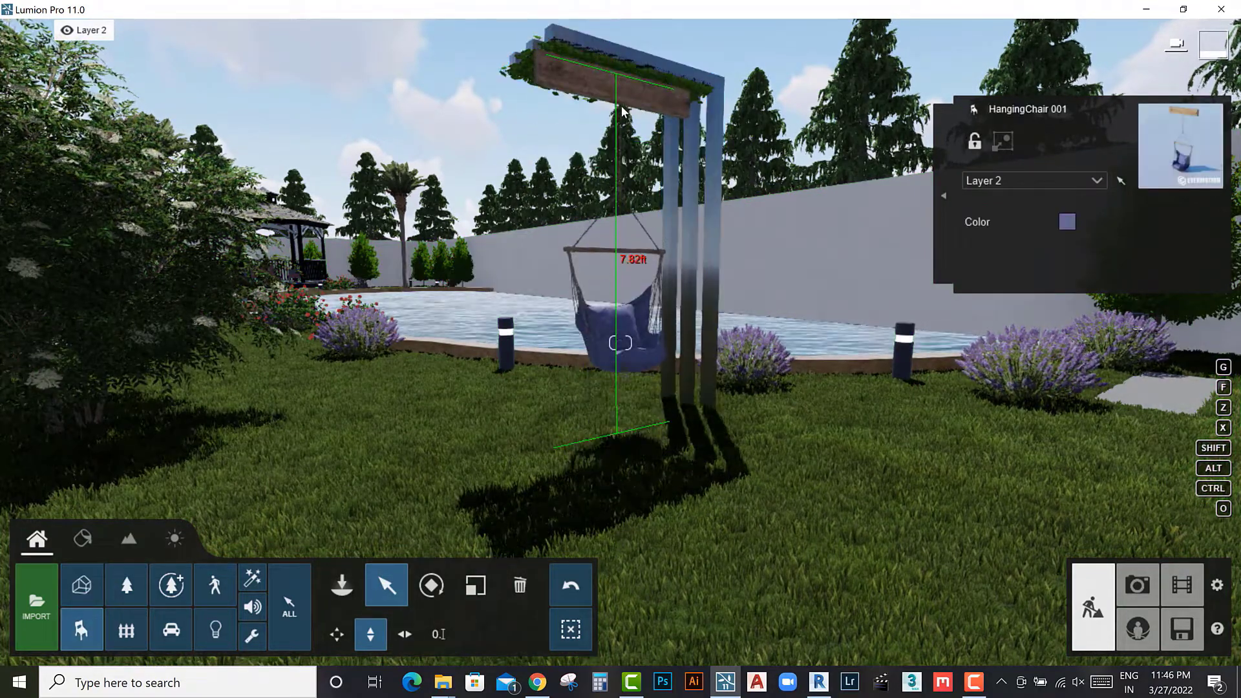
click(440, 587)
drag(692, 595, 664, 598)
click(386, 589)
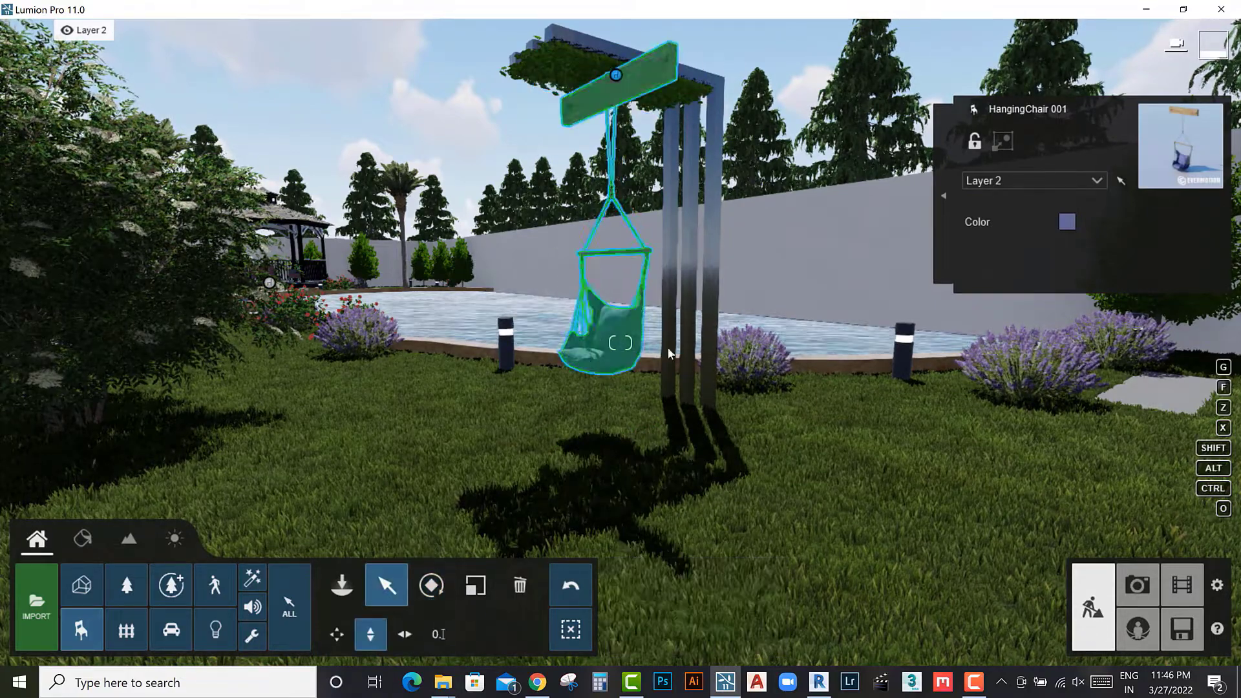
click(699, 238)
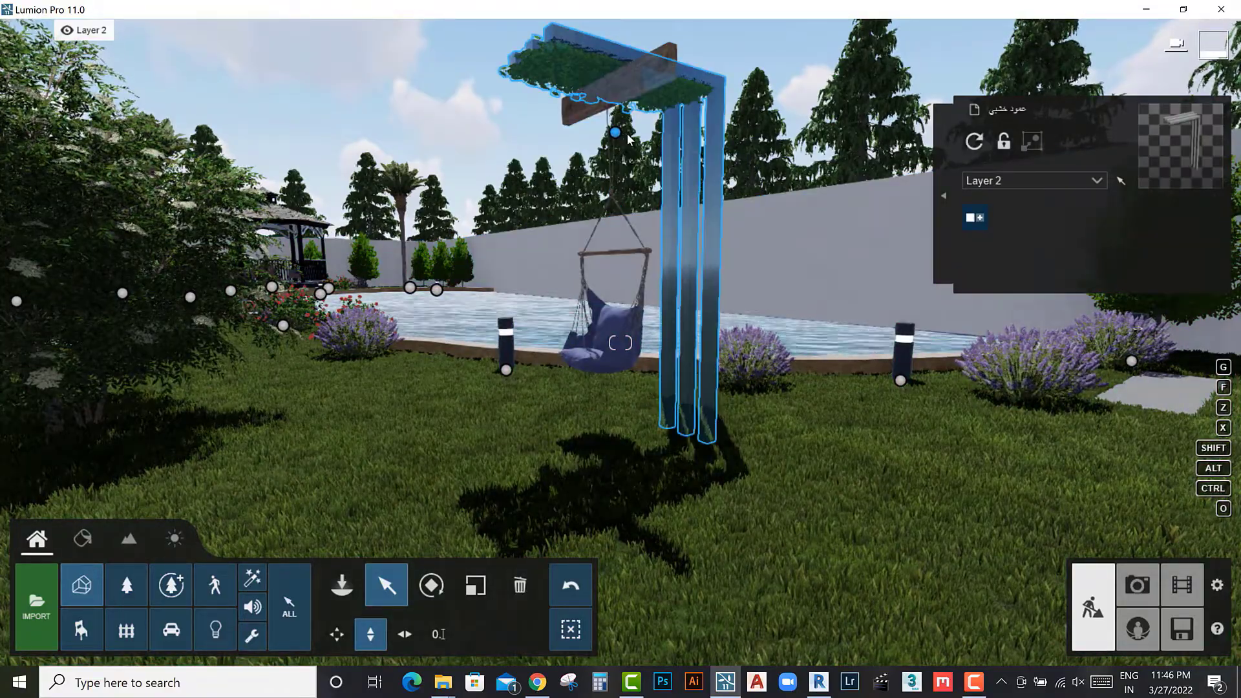
mouse_move(622, 138)
right_down()
mouse_move(652, 401)
mouse_move(555, 241)
right_up()
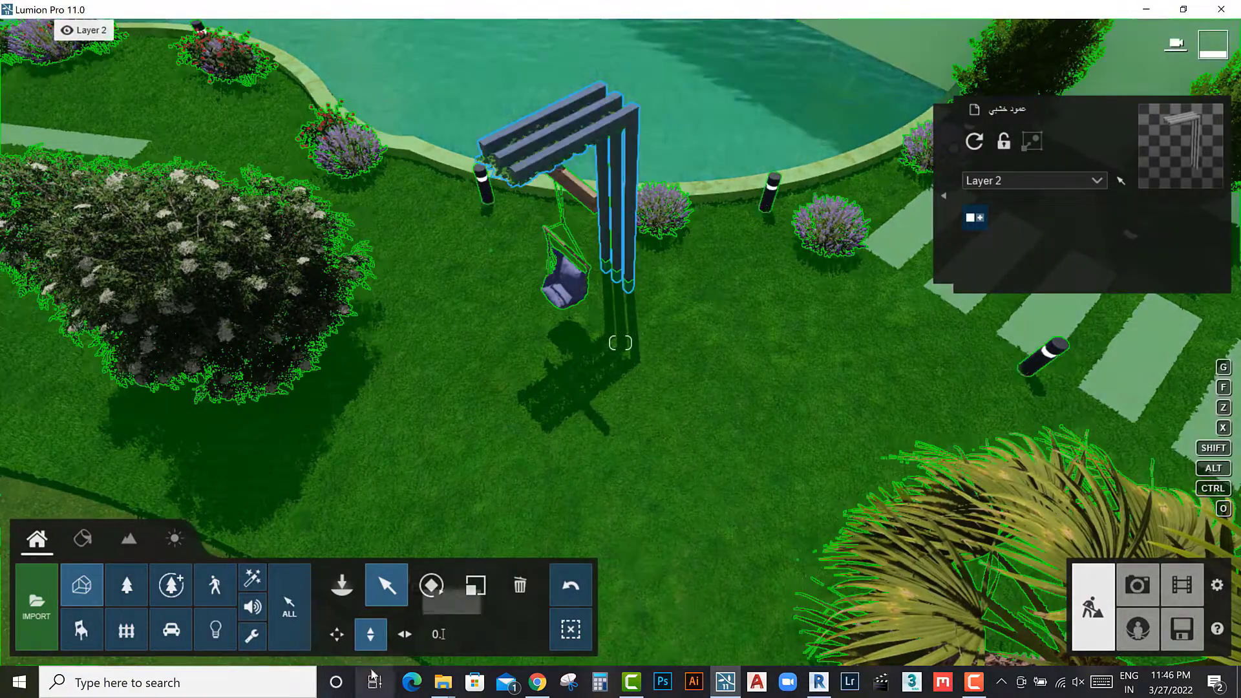
Step: Move the pergola toward the pool edge, nudging it right and down
click(336, 634)
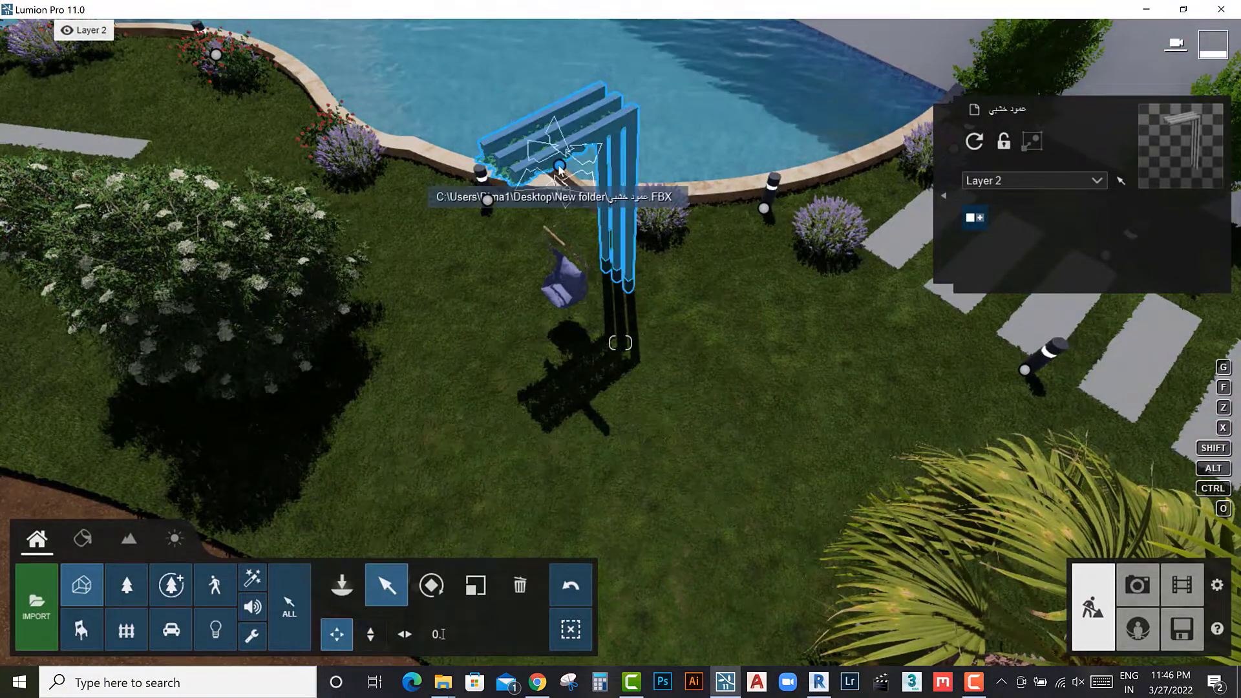
drag(560, 170, 601, 205)
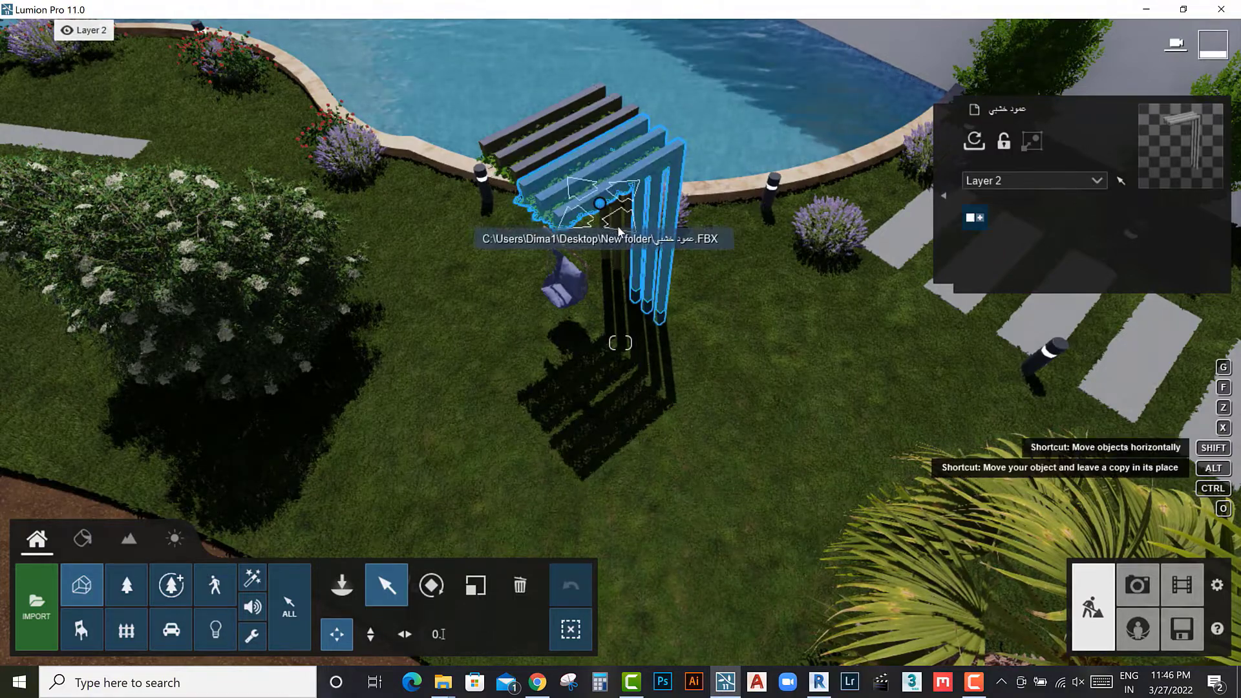
drag(618, 231, 696, 295)
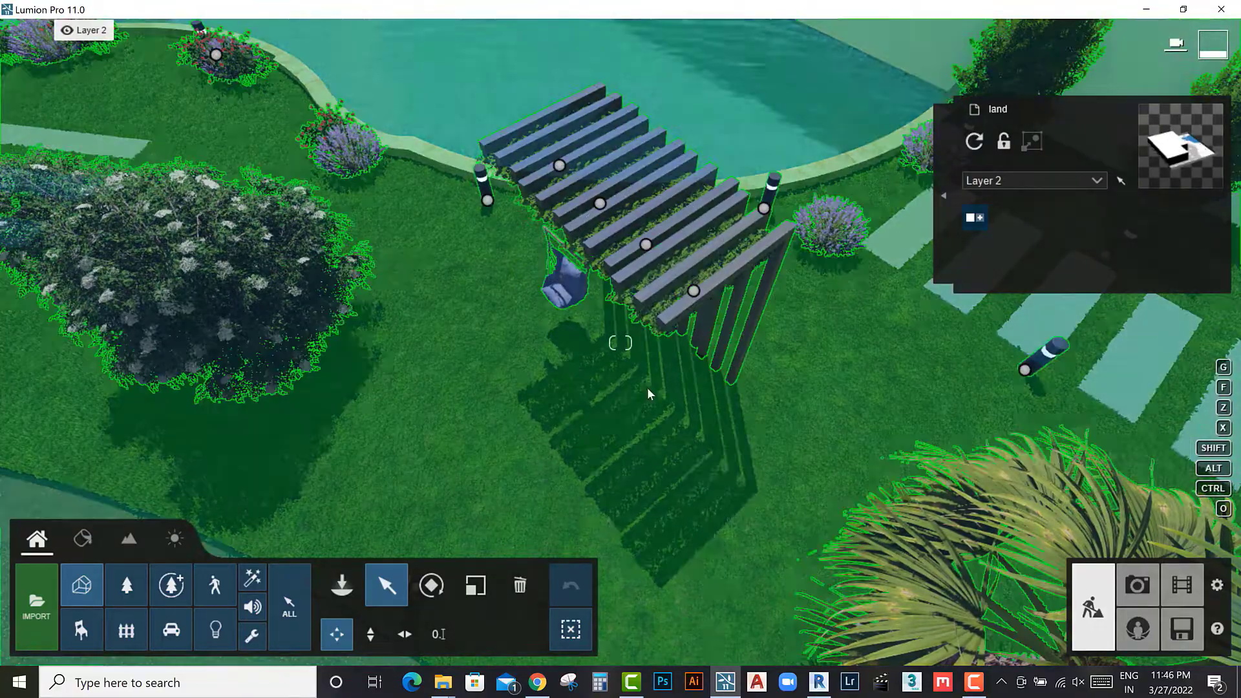
mouse_move(647, 387)
right_down()
mouse_move(648, 352)
mouse_move(561, 510)
right_up()
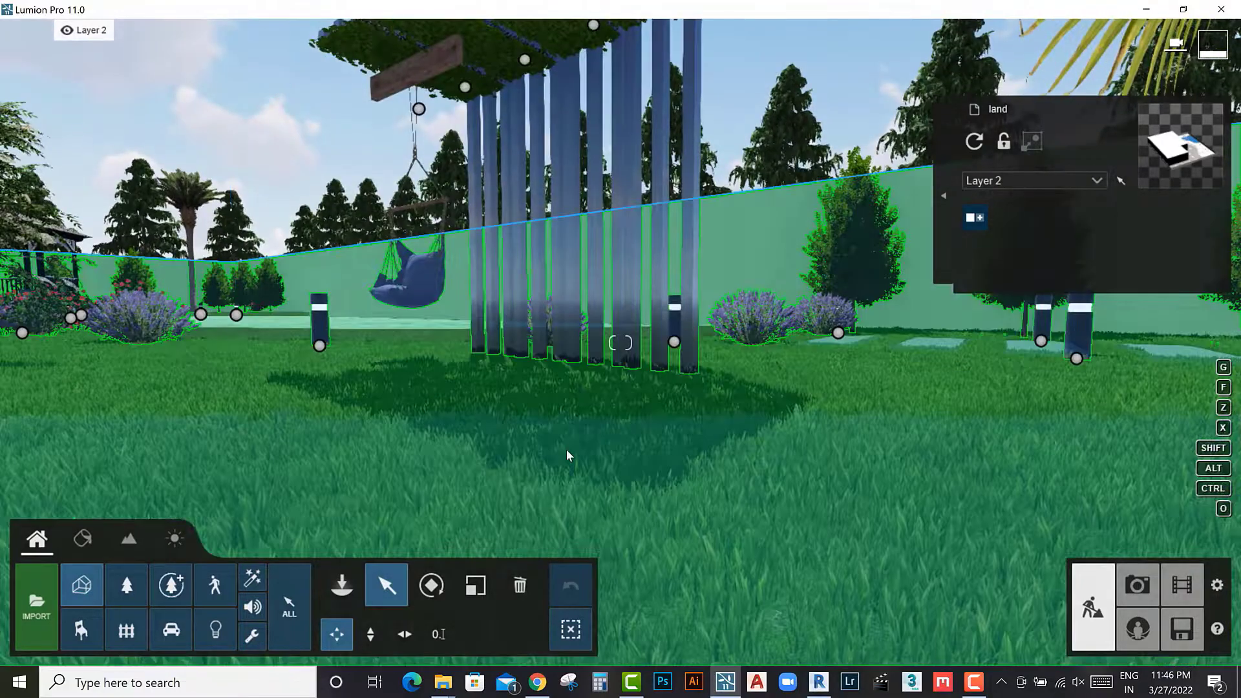
right_drag(566, 449, 510, 472)
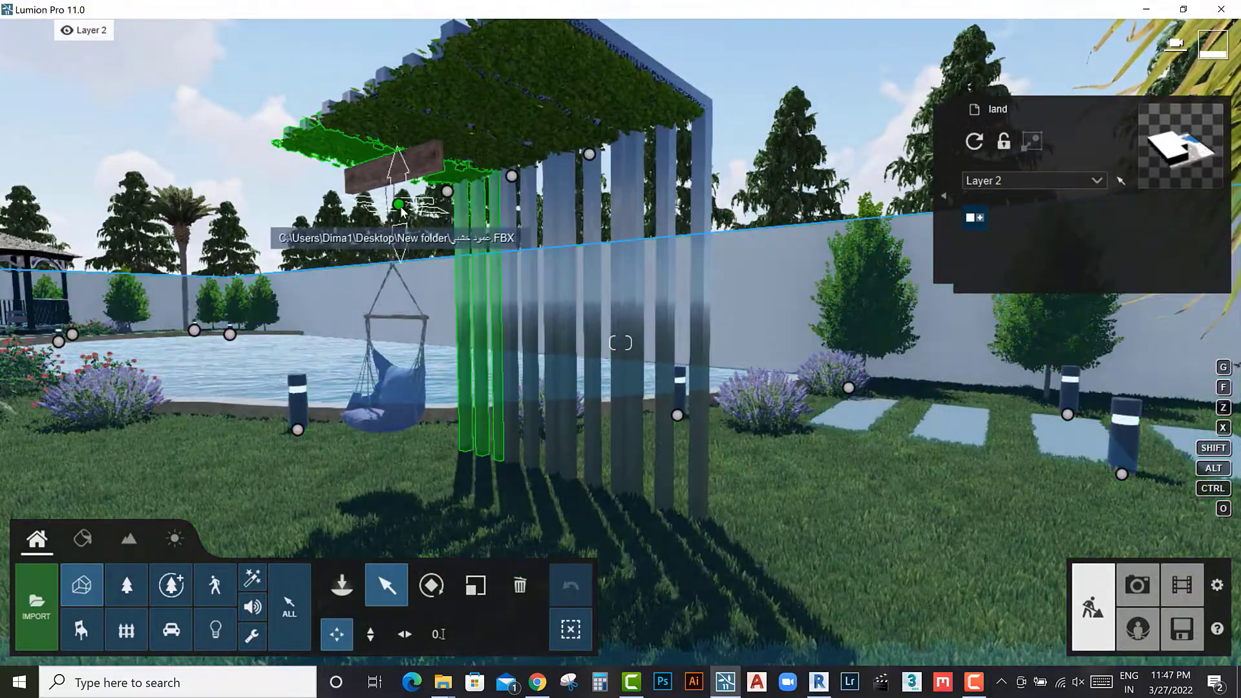
Step: Select all four pergola parts and lower them slightly together
click(399, 203)
ctrl+click(447, 191)
ctrl+click(511, 179)
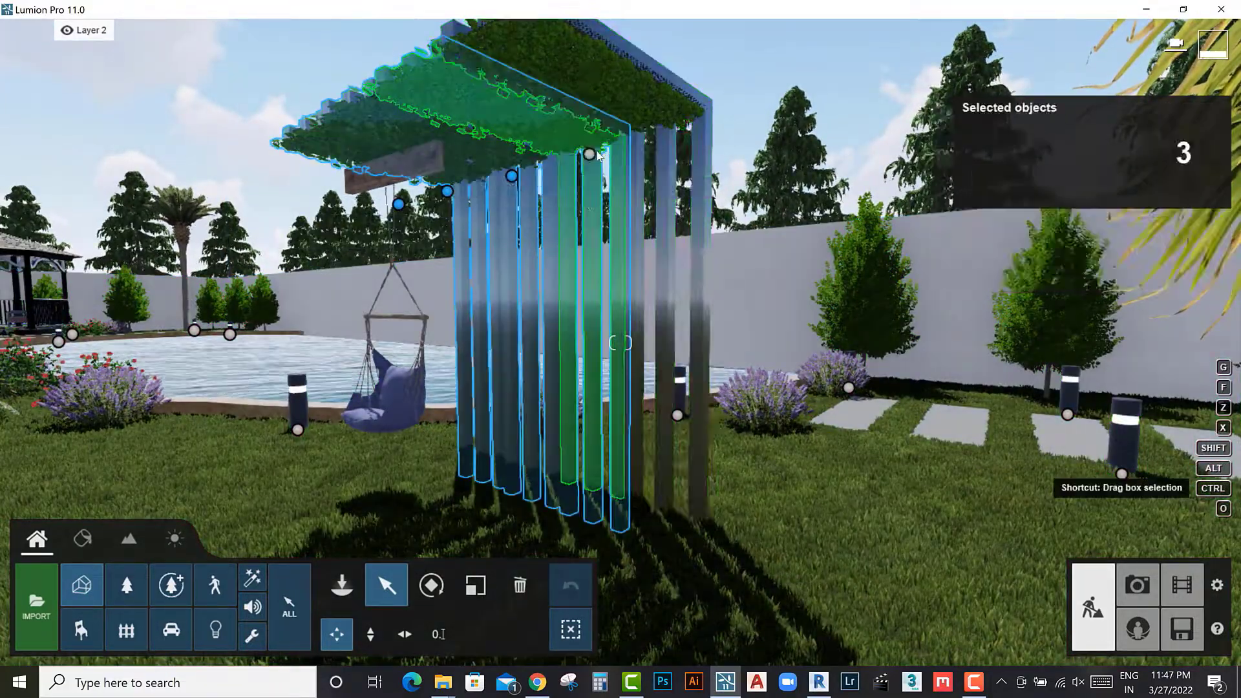
ctrl+click(589, 154)
click(370, 634)
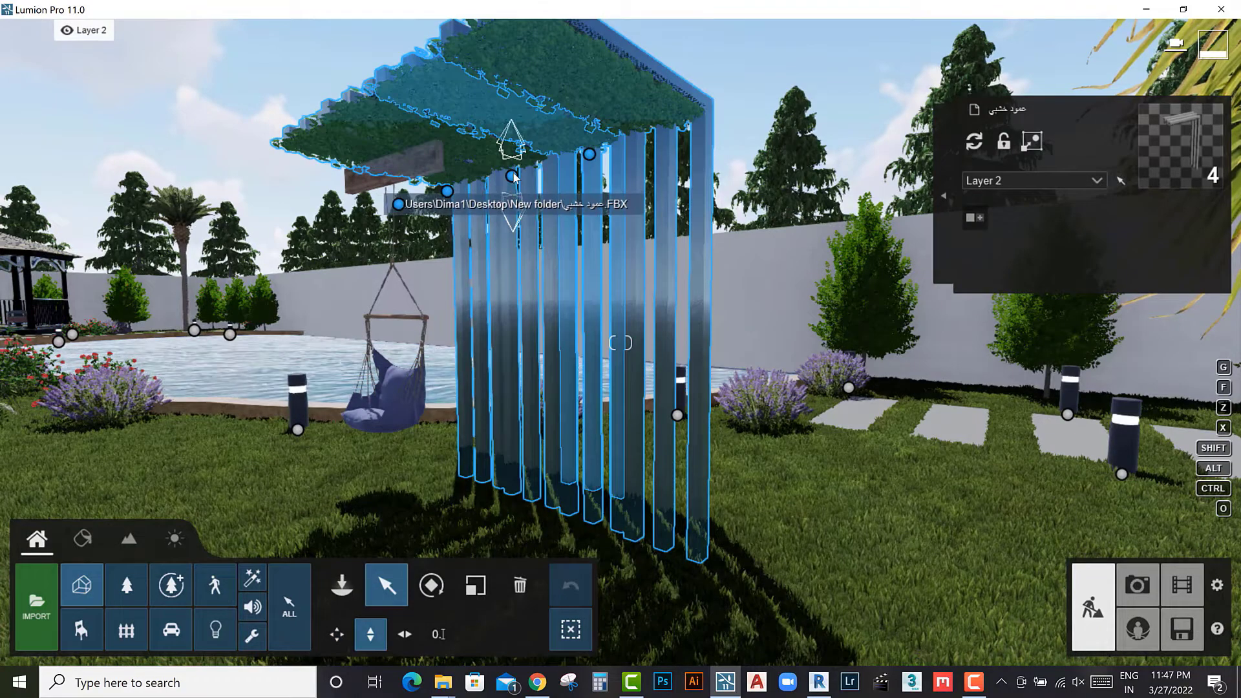
drag(515, 183, 513, 185)
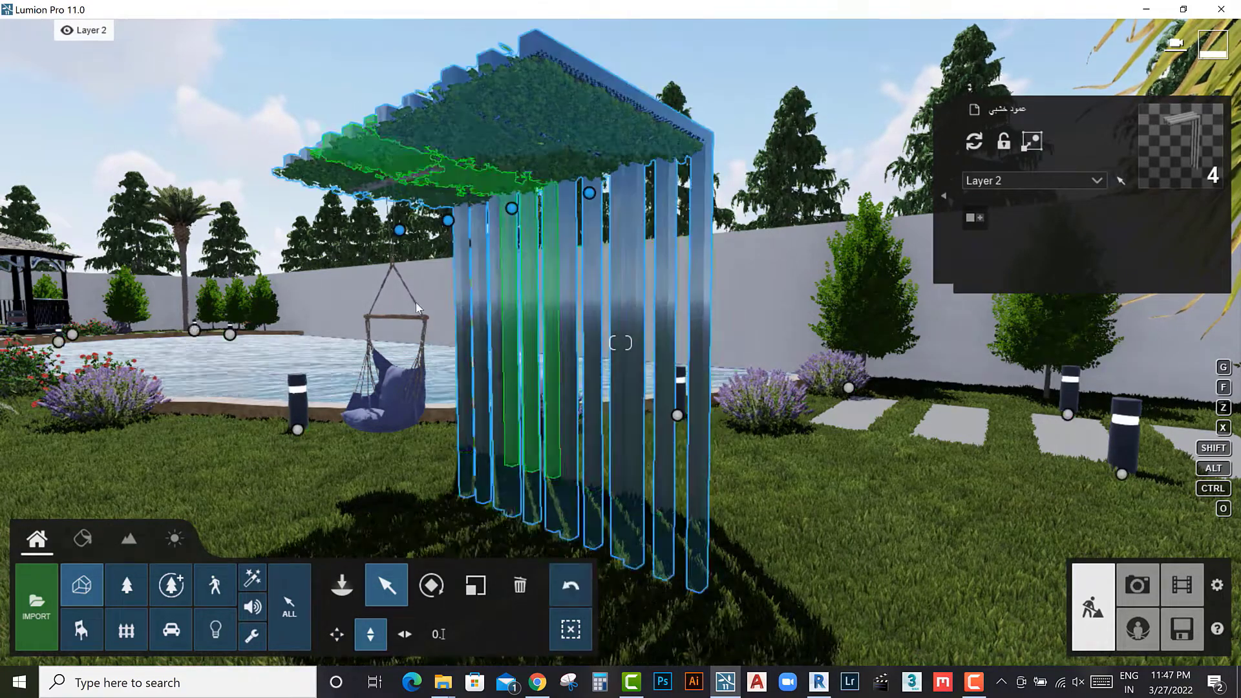
Step: Set the hanging chair's colour to white
click(394, 157)
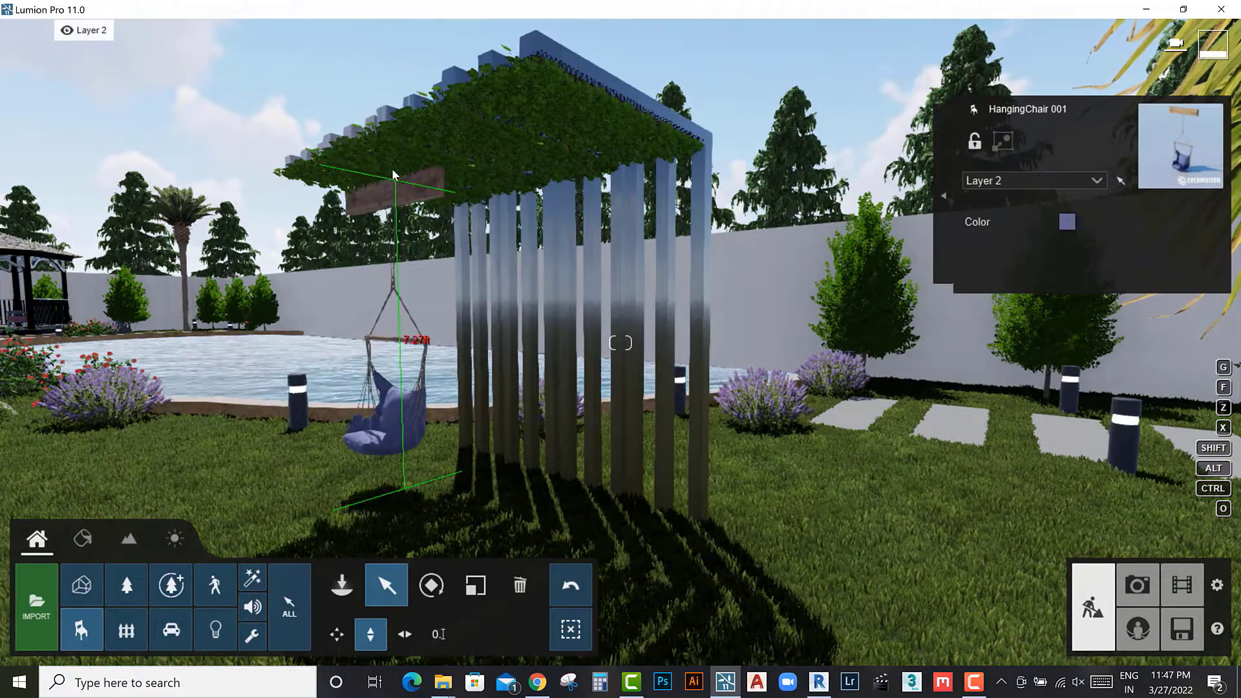
click(1069, 224)
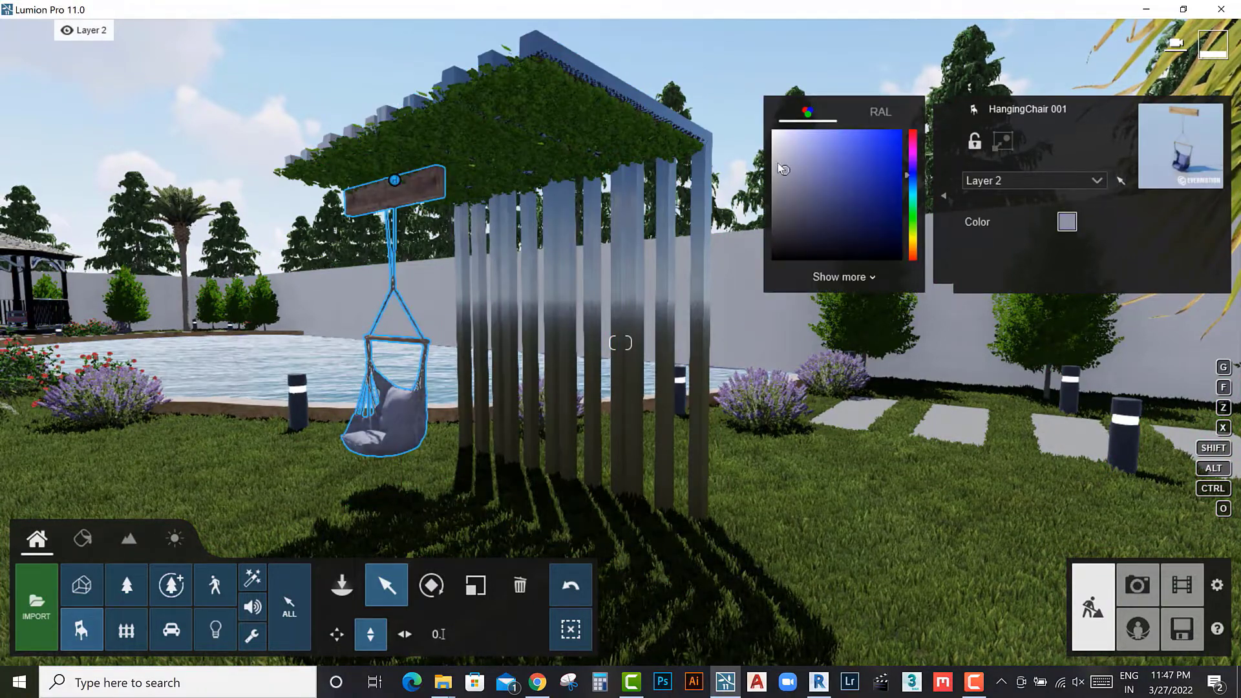
click(343, 642)
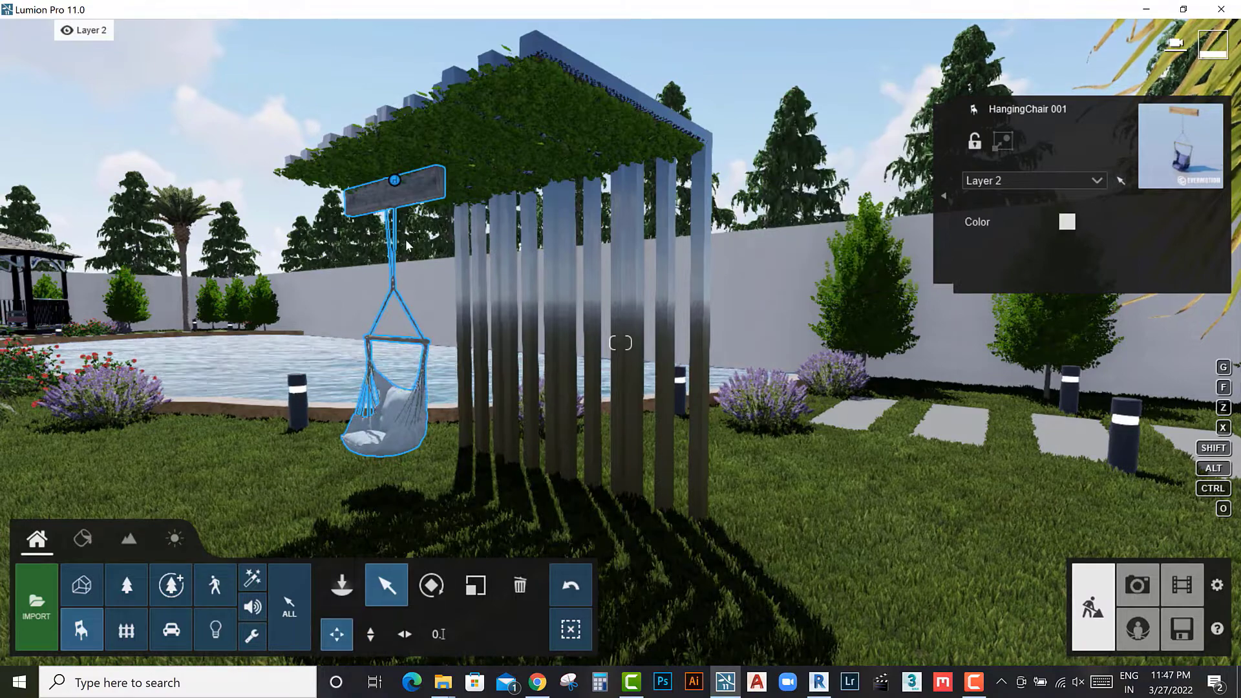
Step: Copy the chair further along the pergola and colour the copy teal
alt+drag(398, 186, 502, 157)
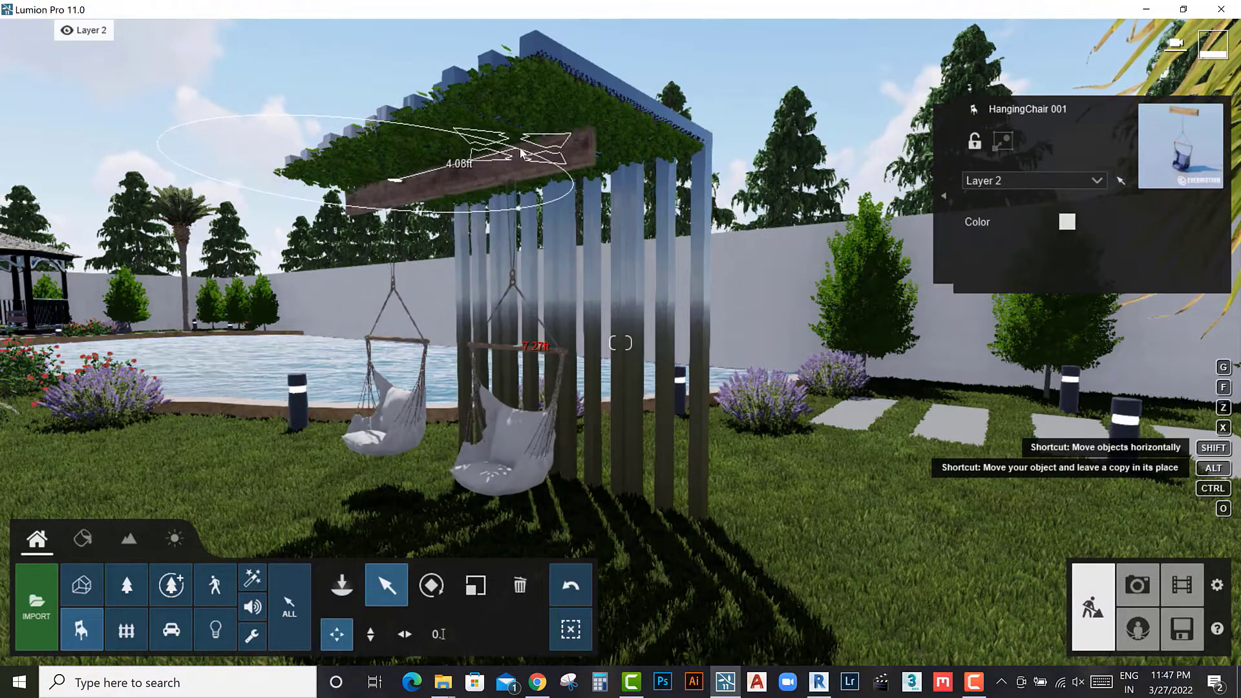
click(1068, 222)
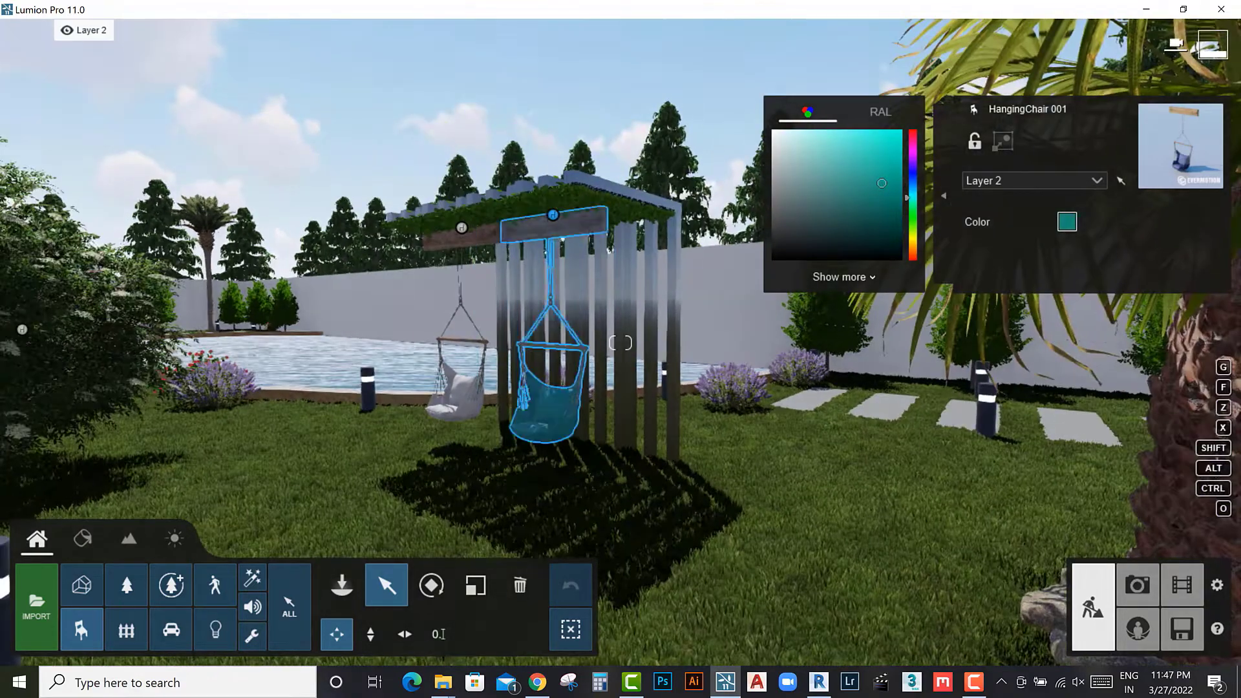
mouse_move(875, 576)
right_down()
mouse_move(572, 461)
mouse_move(752, 502)
mouse_move(583, 453)
right_up()
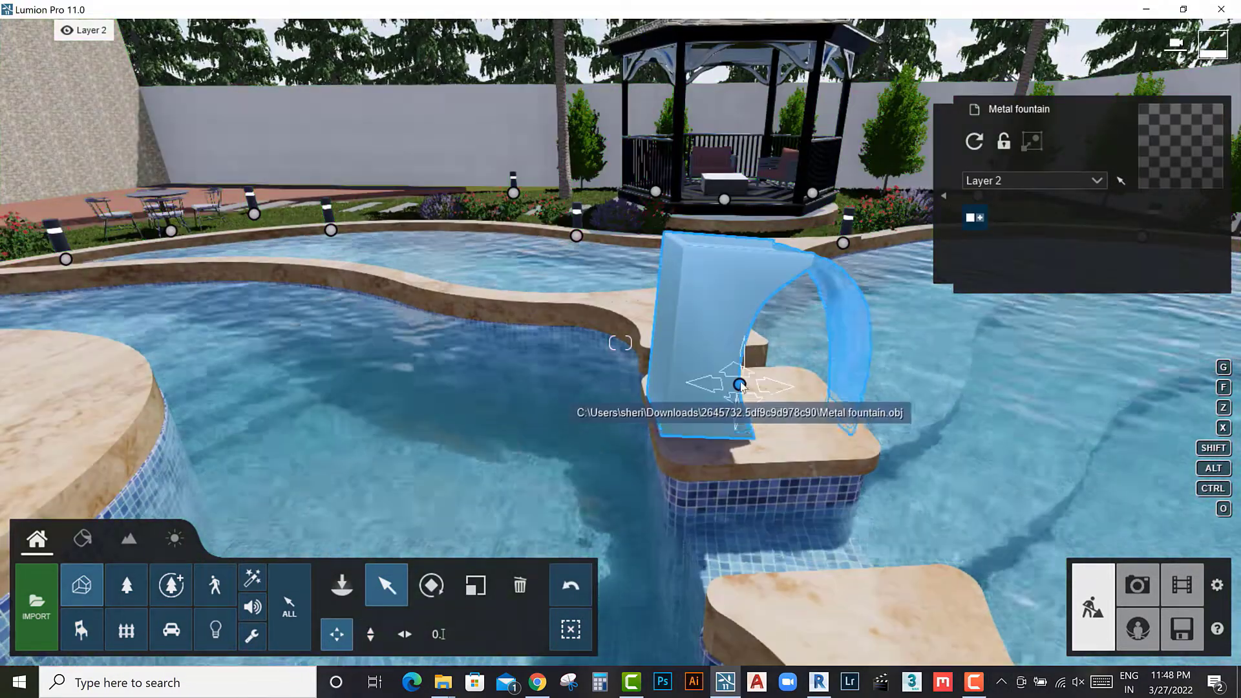
Step: Slide the Metal fountain along the pool ledge and rotate it to about 152° heading
drag(739, 384, 805, 388)
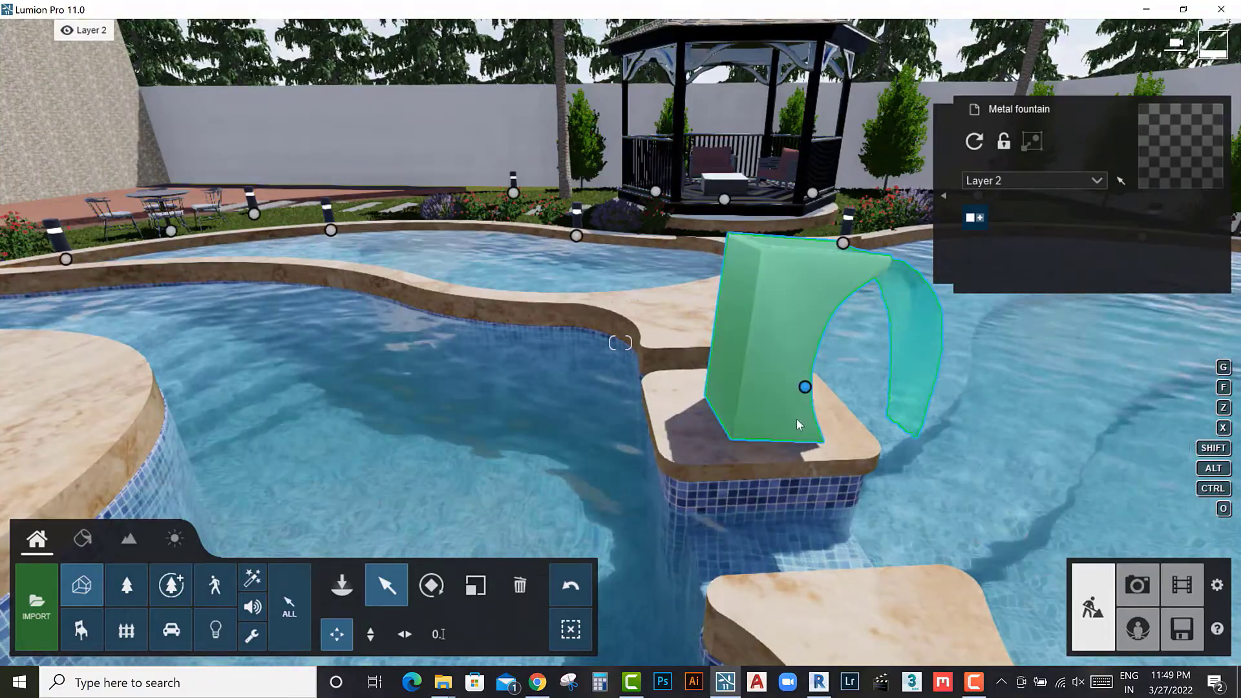
mouse_move(796, 419)
right_down()
mouse_move(818, 350)
mouse_move(813, 504)
right_up()
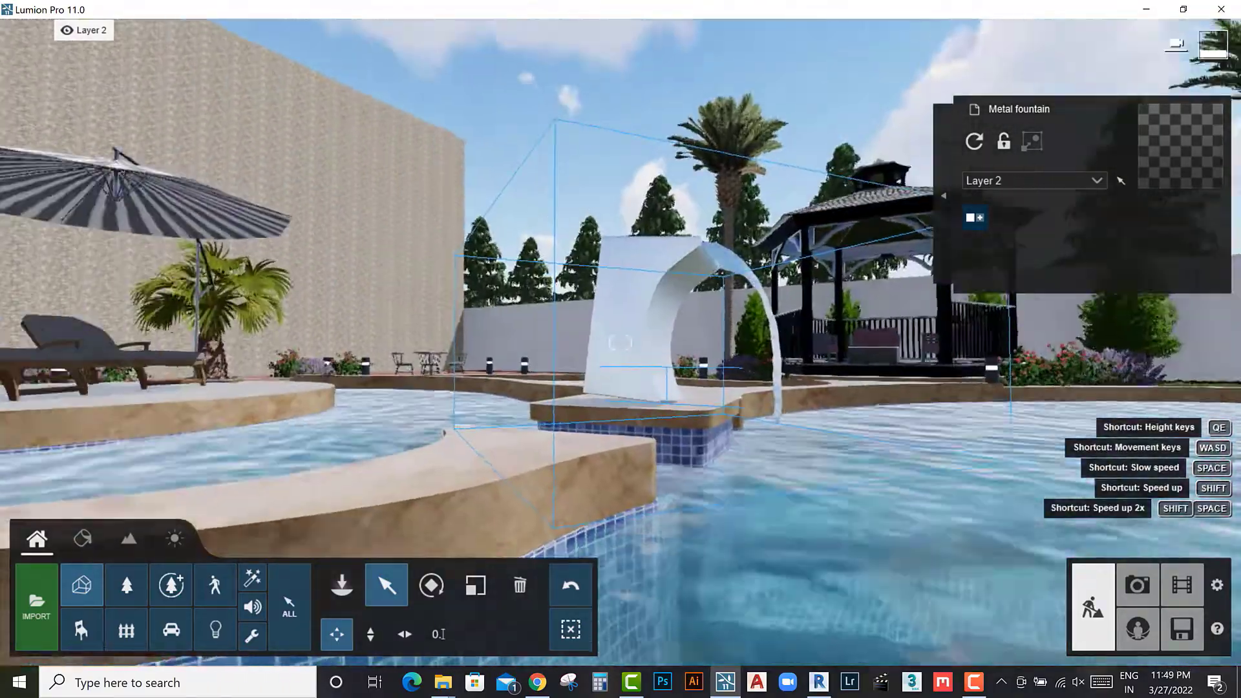
key(s)
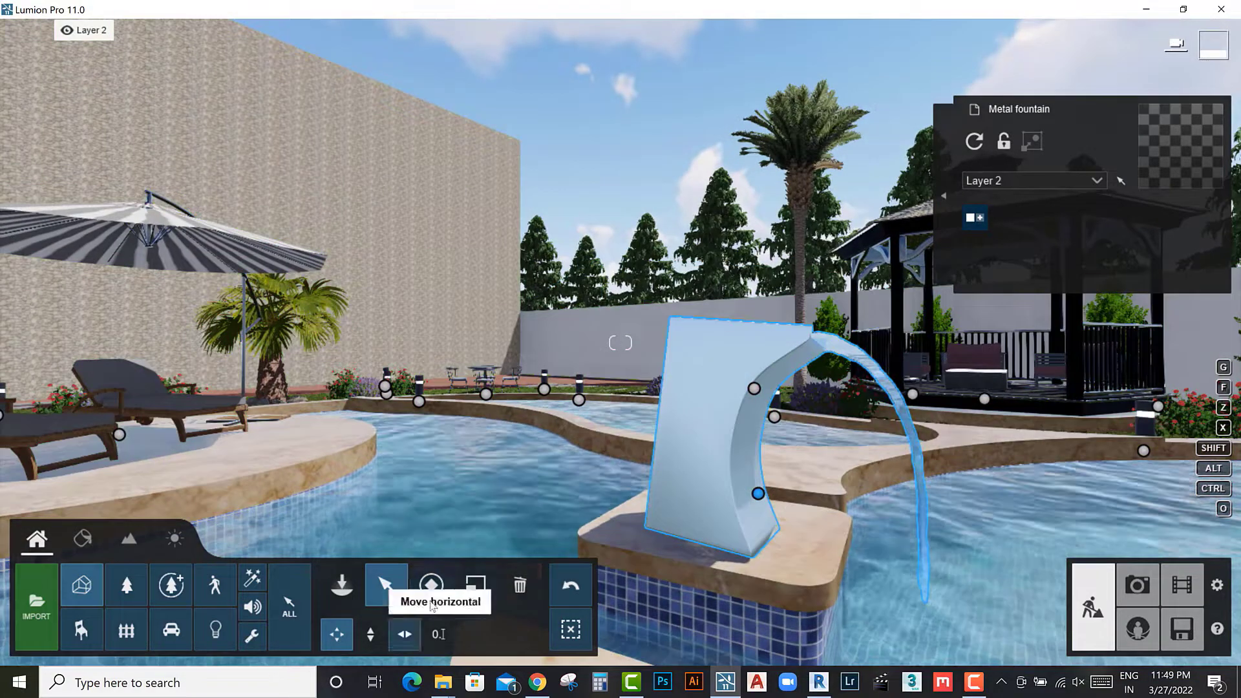
click(431, 600)
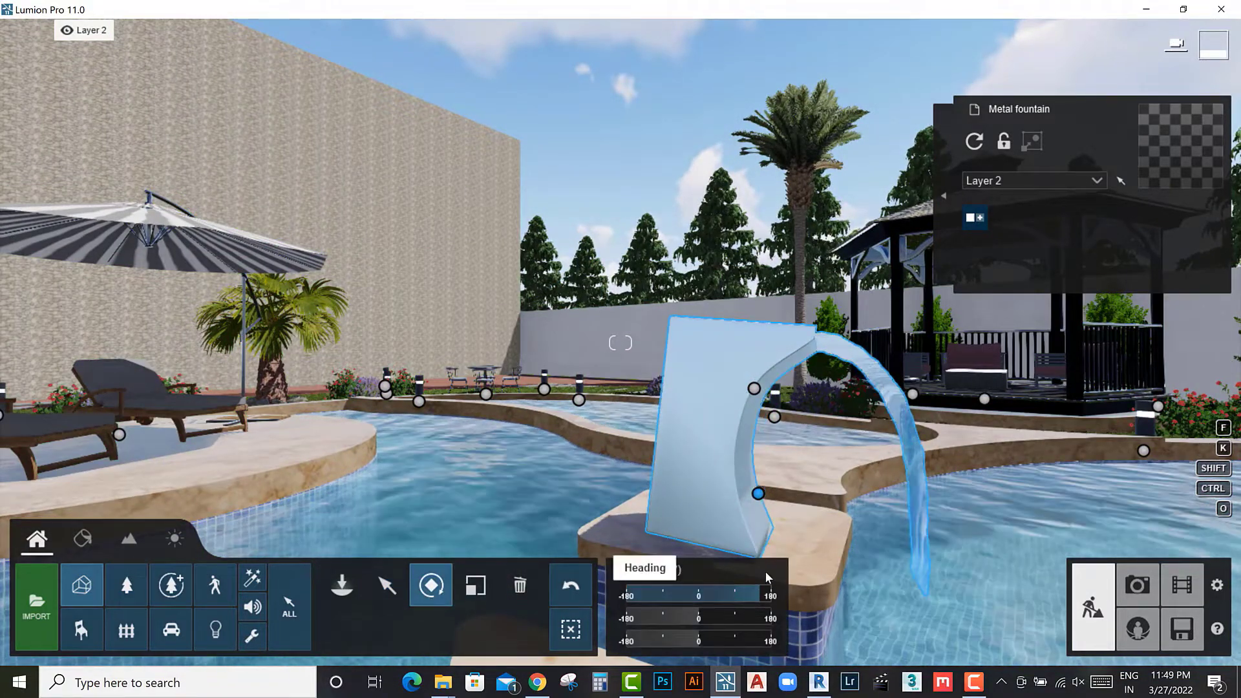
key(d)
key(s)
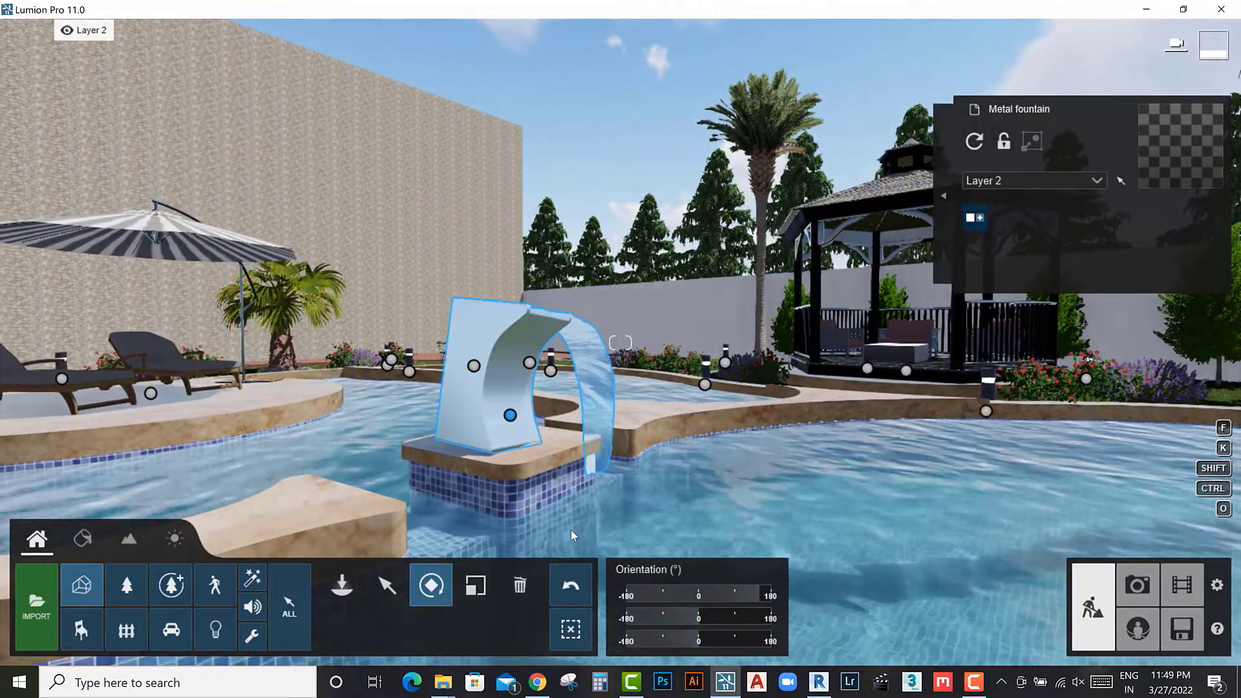
mouse_move(510, 415)
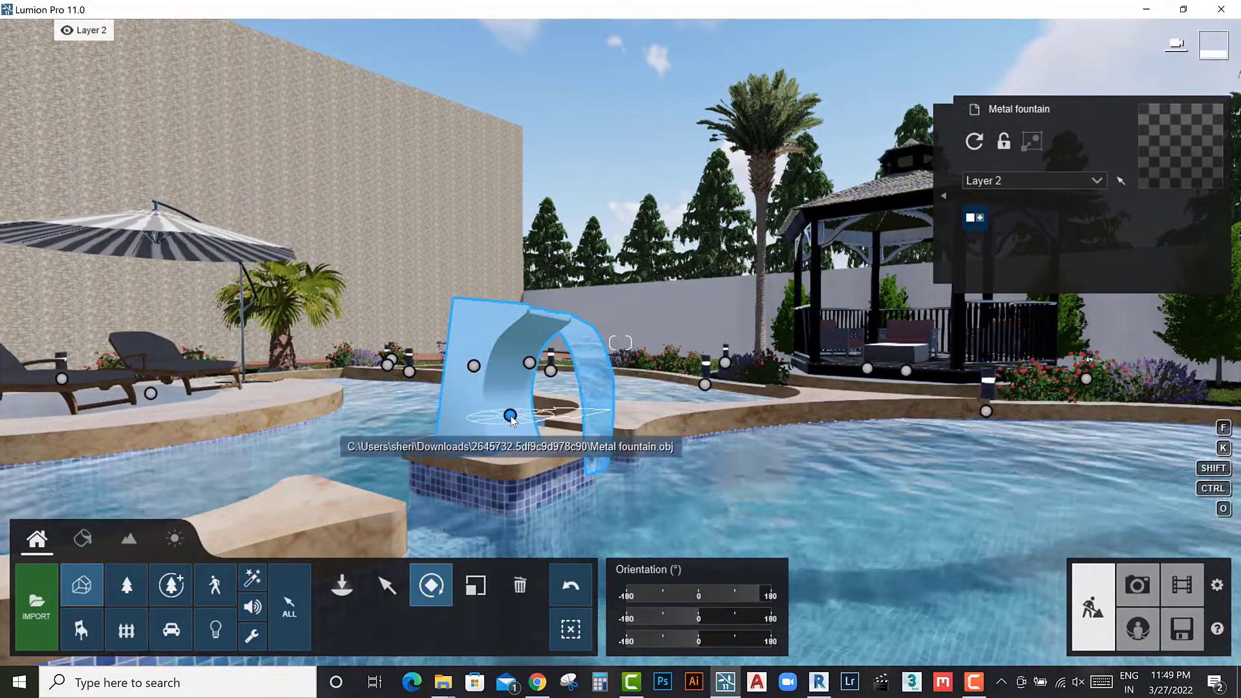
drag(511, 421, 562, 426)
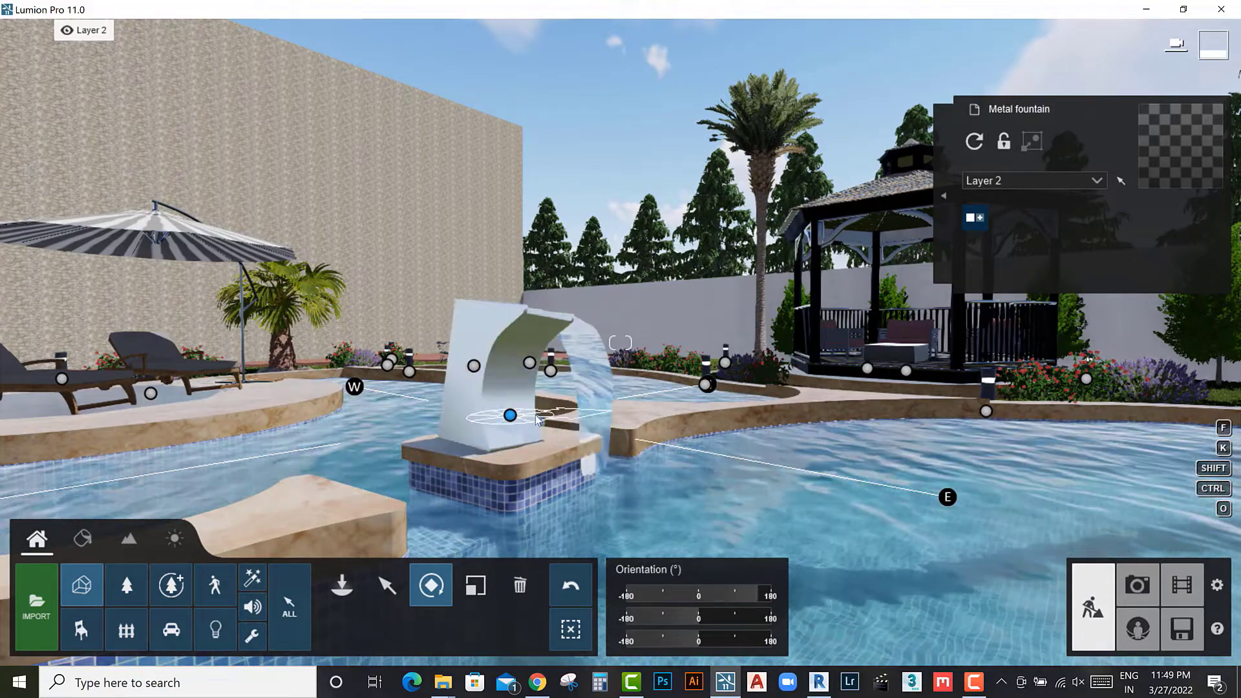
drag(731, 617, 697, 621)
key(shift)
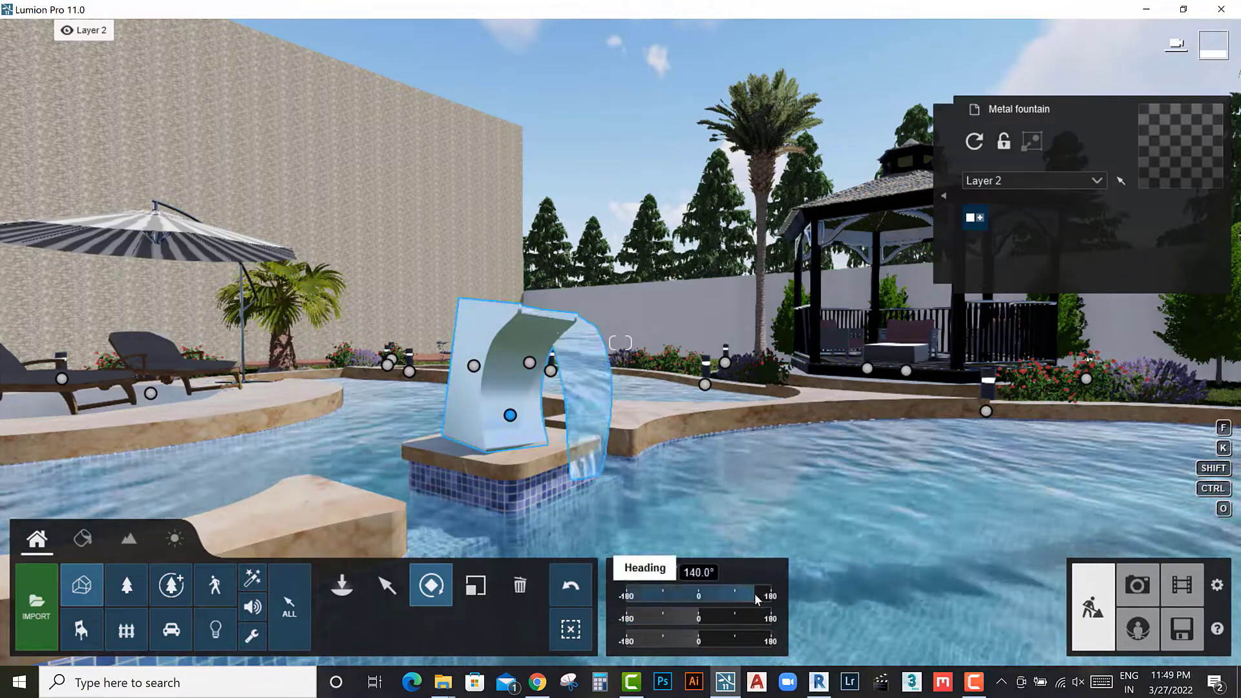
drag(754, 594, 756, 594)
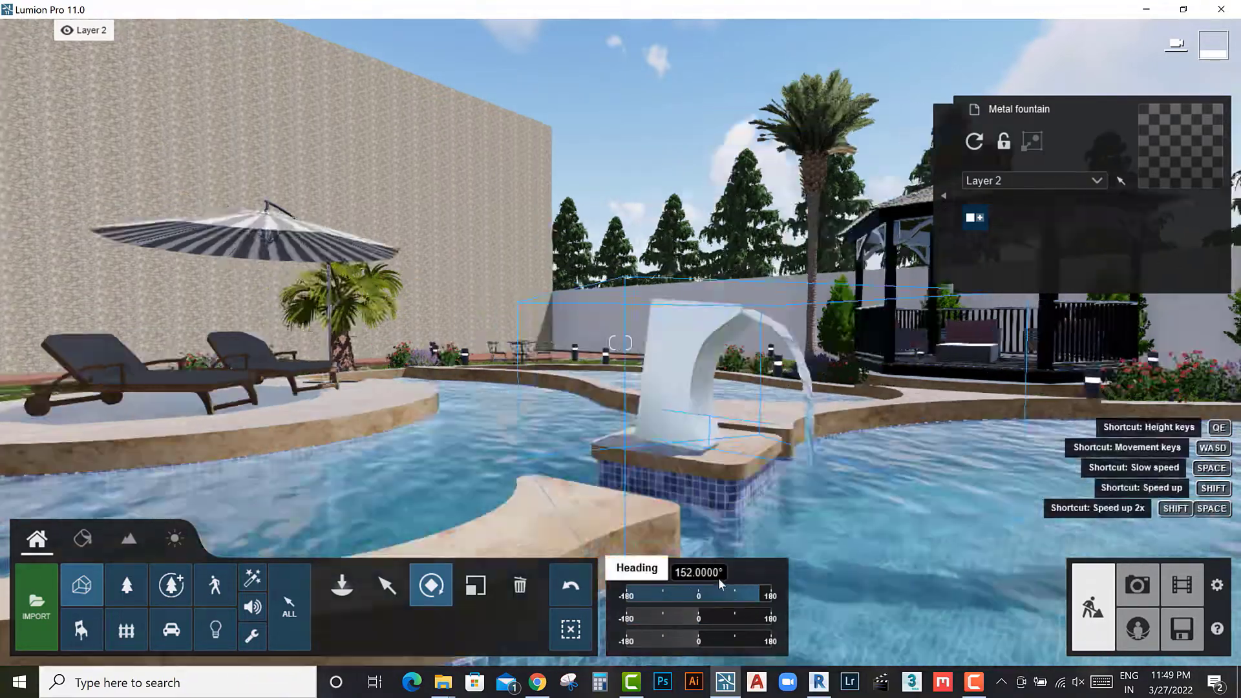
mouse_move(719, 578)
right_down()
mouse_move(809, 525)
mouse_move(642, 501)
right_up()
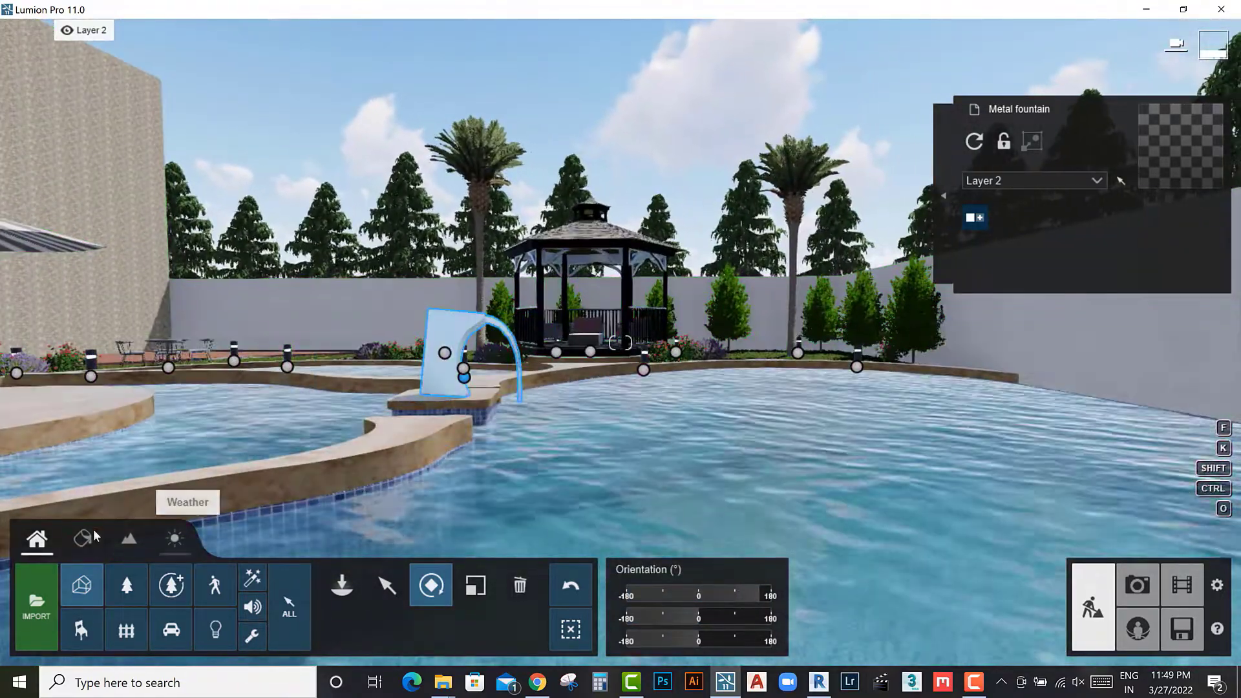
Step: Apply the Metal Painted 008 1024 material to the fountain and confirm it
click(83, 537)
click(432, 373)
click(65, 231)
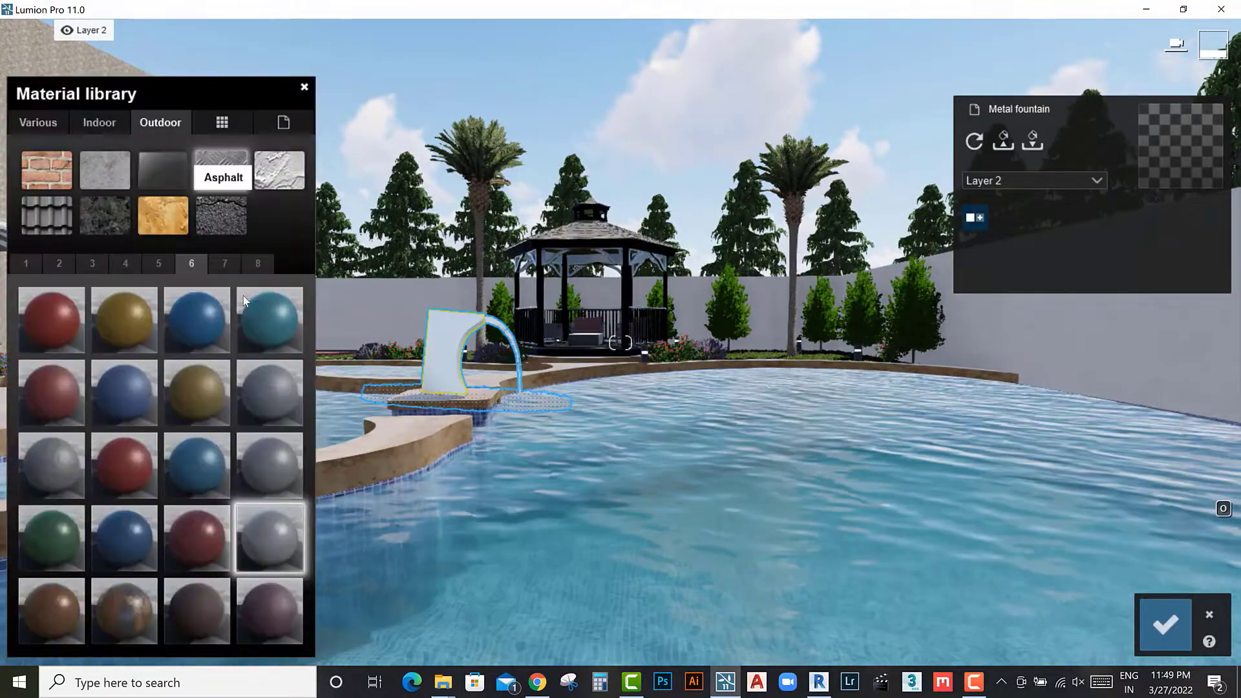
click(267, 481)
key(w)
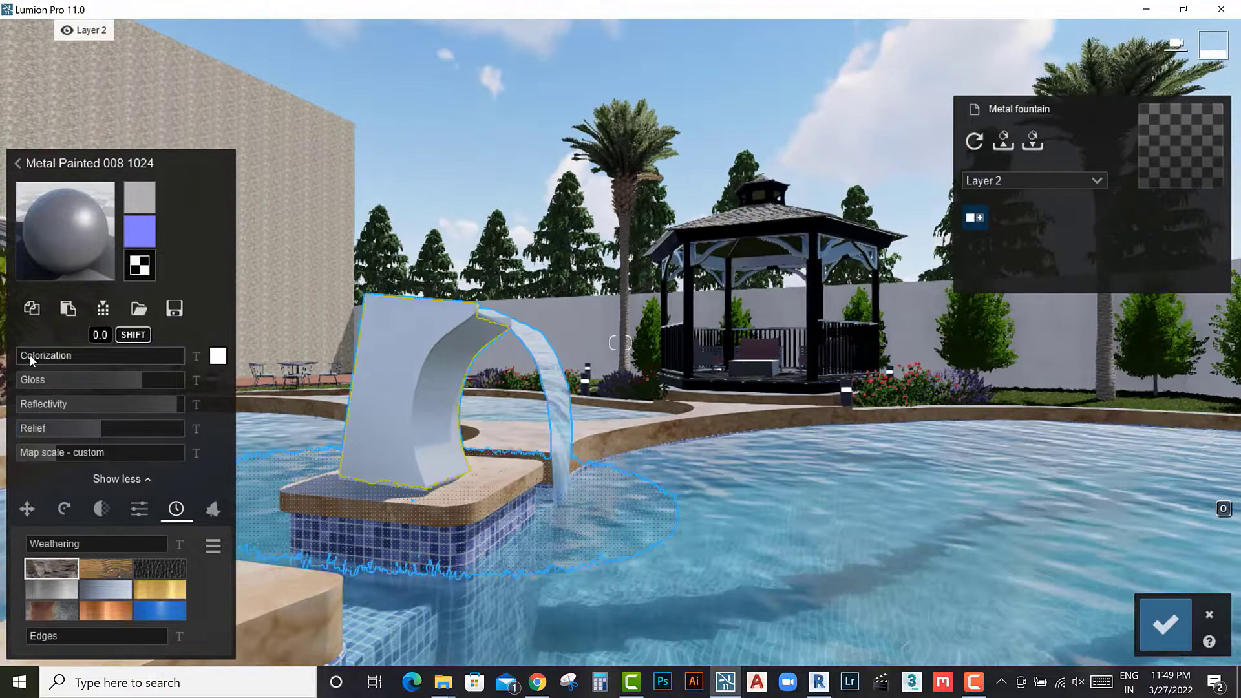
click(29, 355)
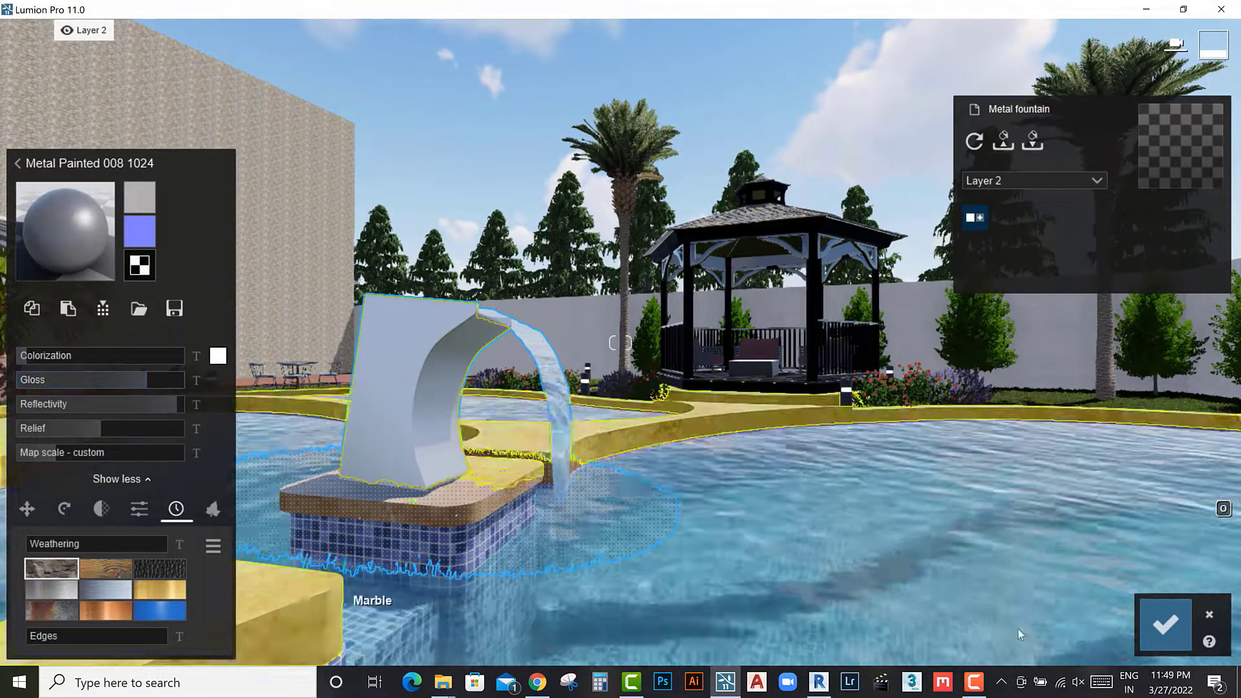
key(Escape)
click(37, 539)
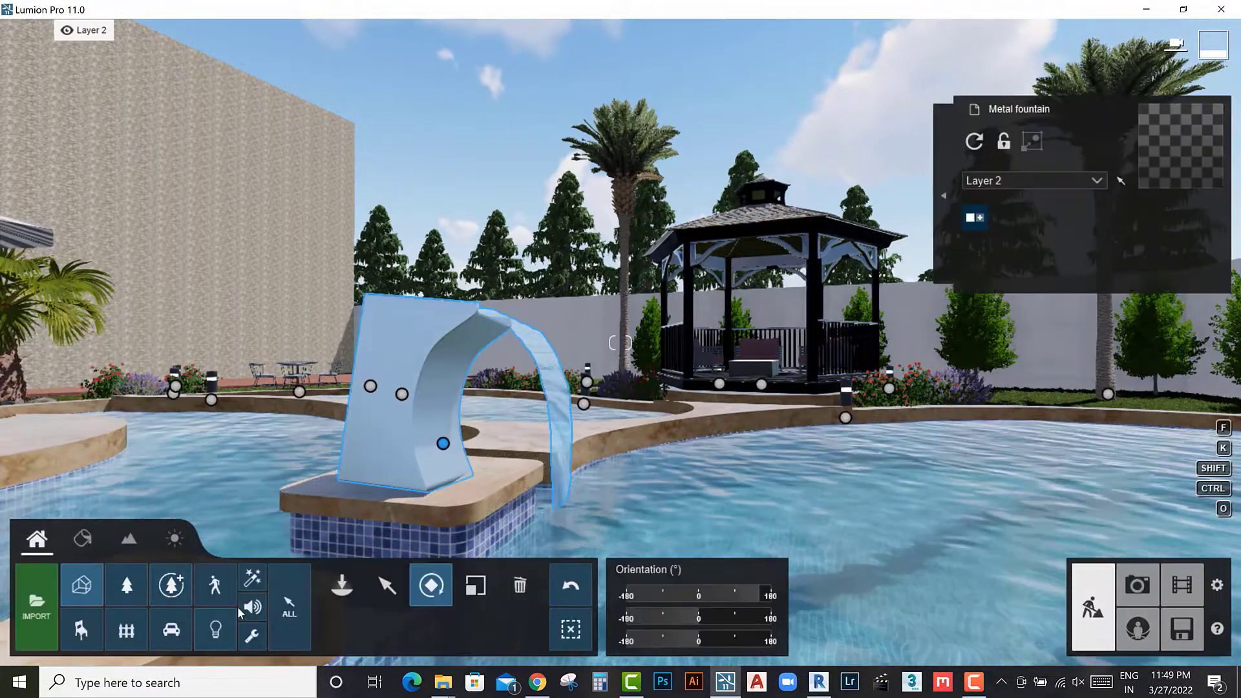
Step: Place the Fountain002 water splash effect in the pool
click(354, 592)
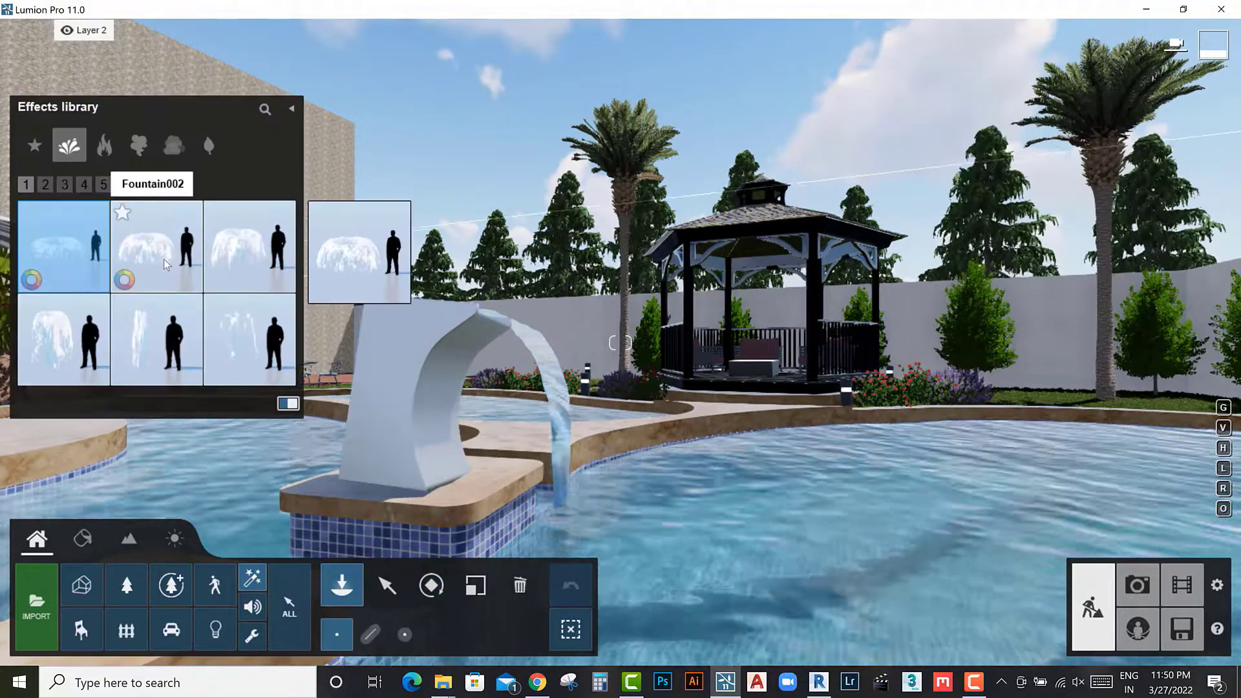
click(164, 259)
scroll(601, 561, down, 3)
right_drag(601, 561, 688, 400)
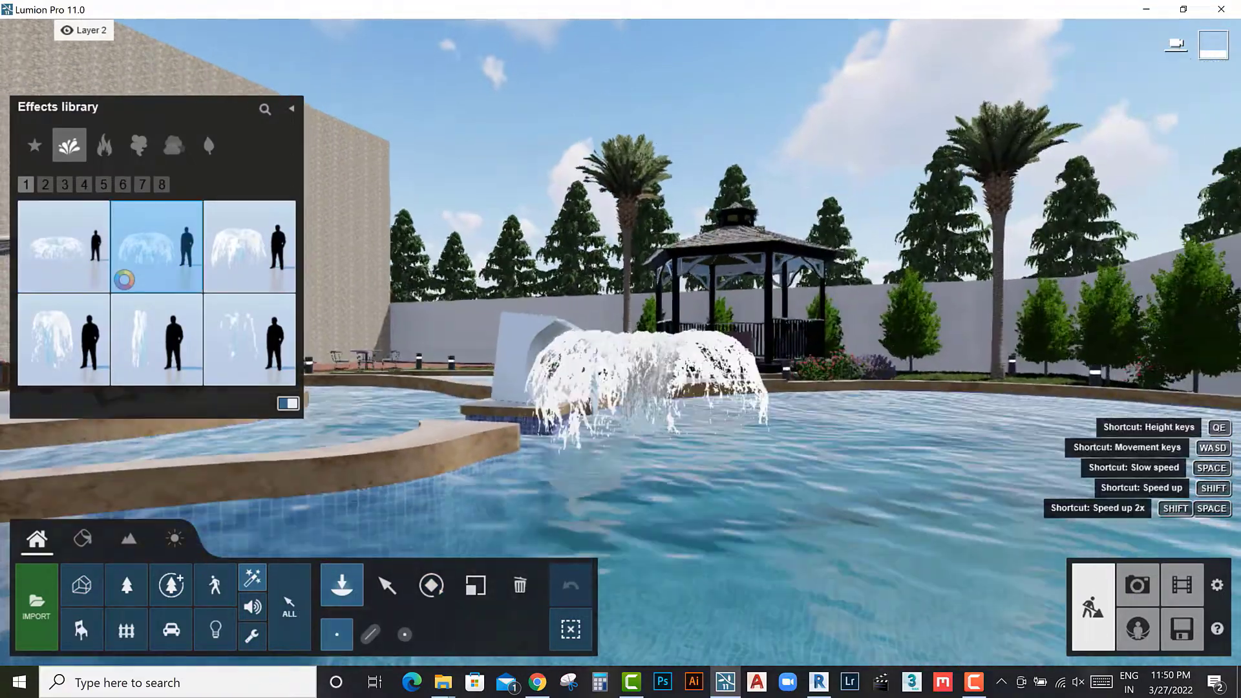
click(688, 401)
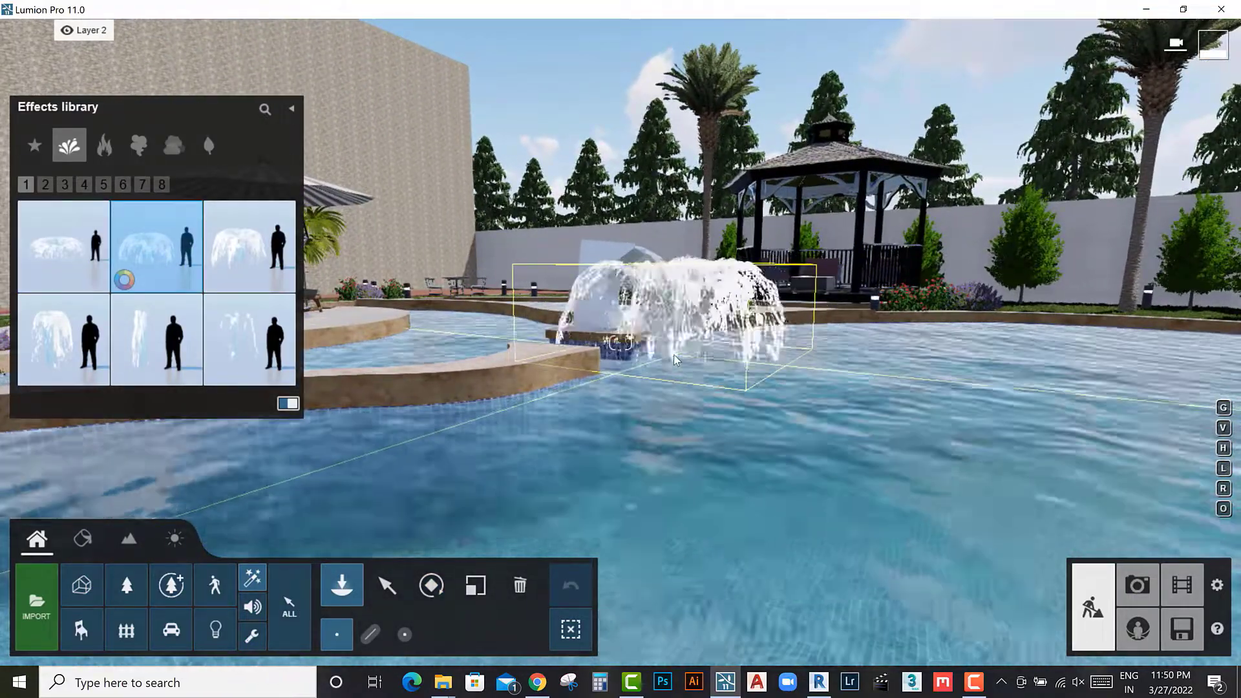
Step: Lower the splash to about -4 ft beneath the spout, then lift the camera for an overview
click(388, 587)
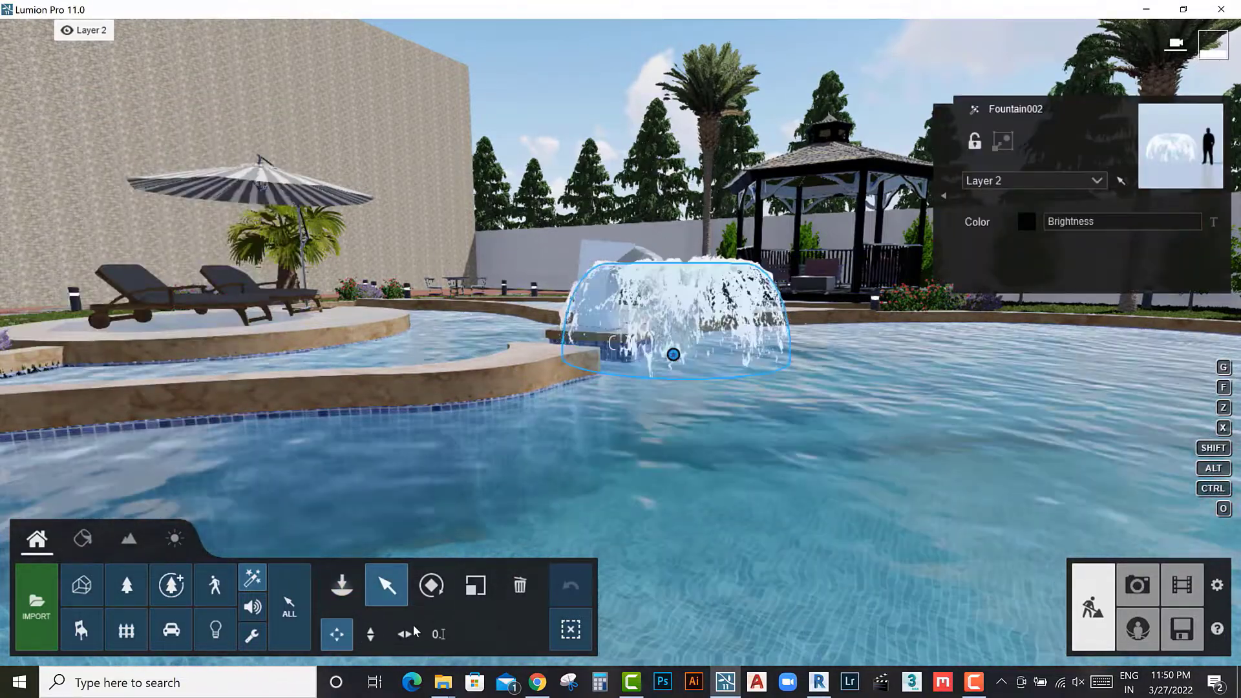
click(371, 634)
drag(674, 355, 676, 396)
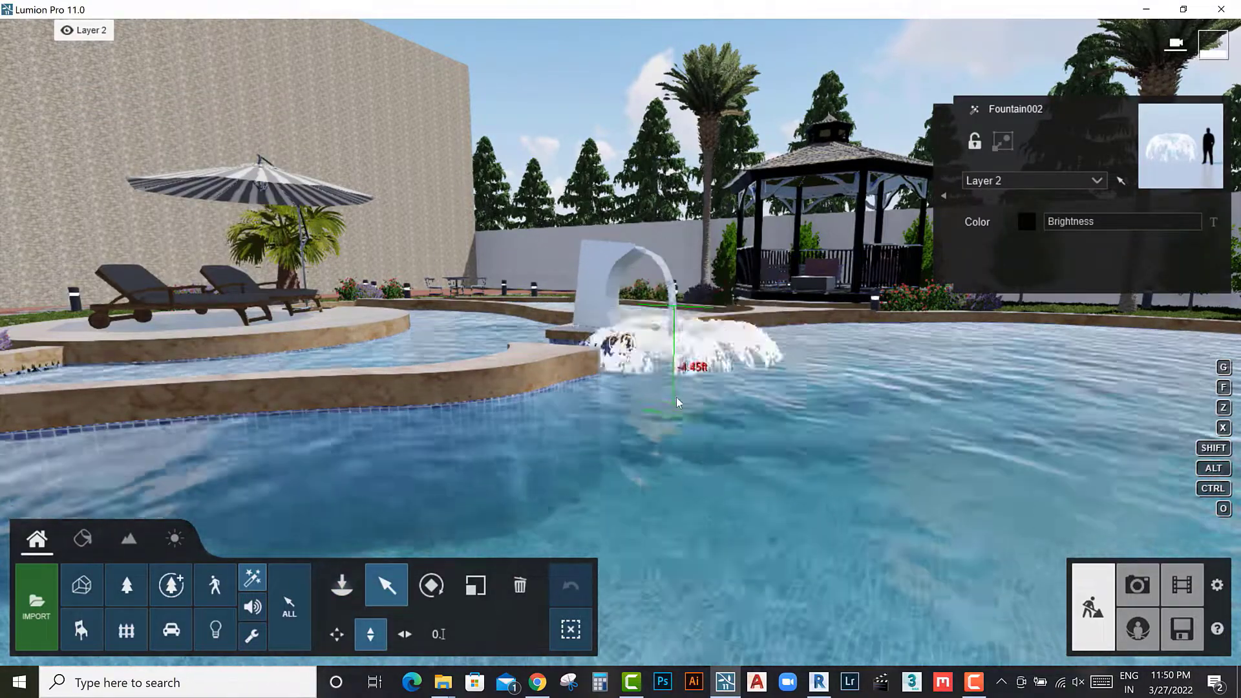
click(476, 585)
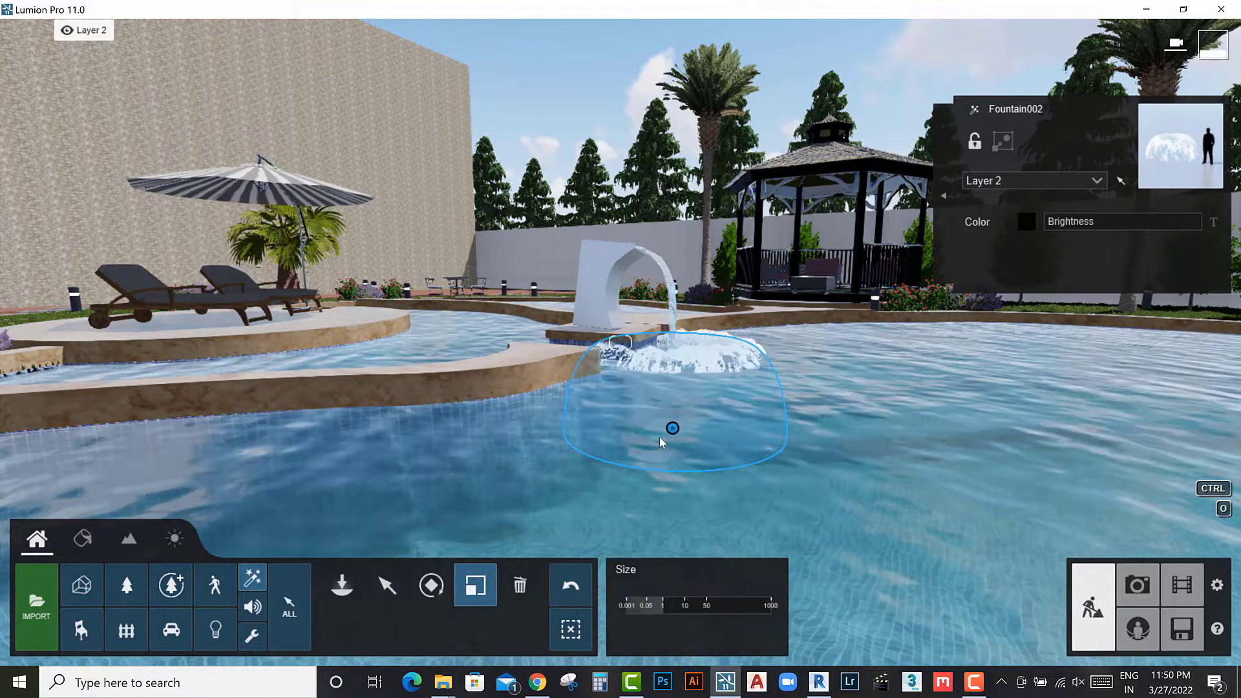
click(387, 585)
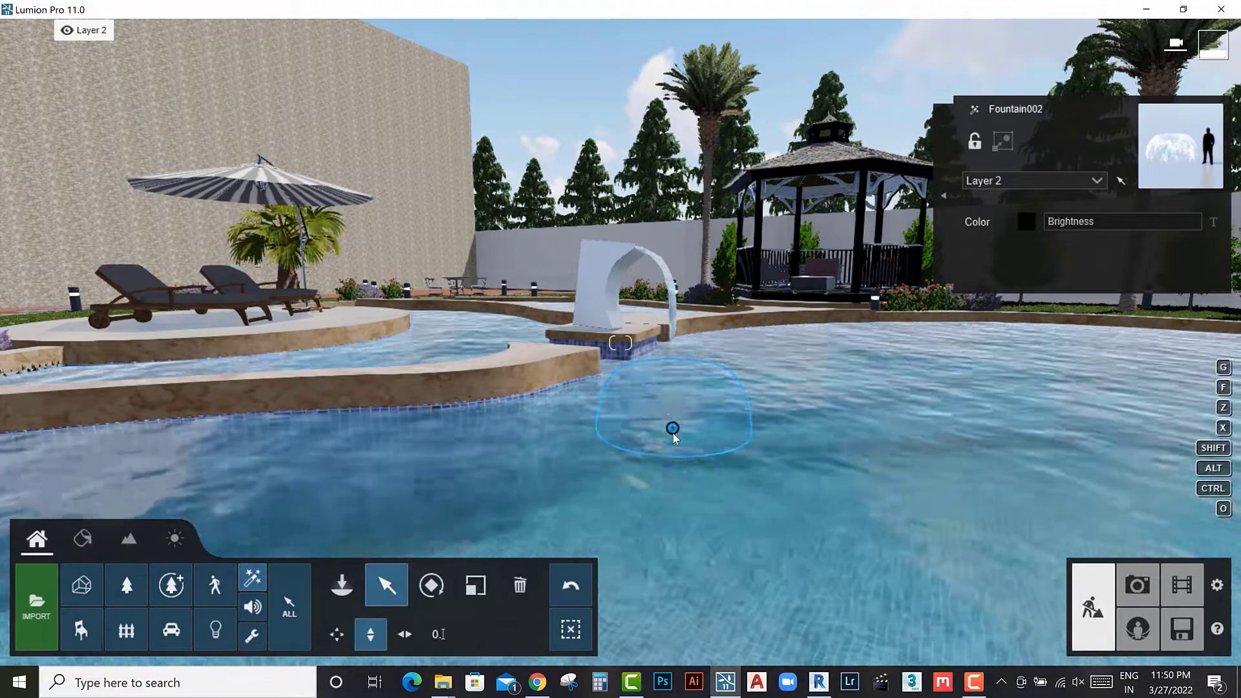
mouse_move(674, 430)
mouse_down()
mouse_move(673, 408)
mouse_move(677, 421)
mouse_up()
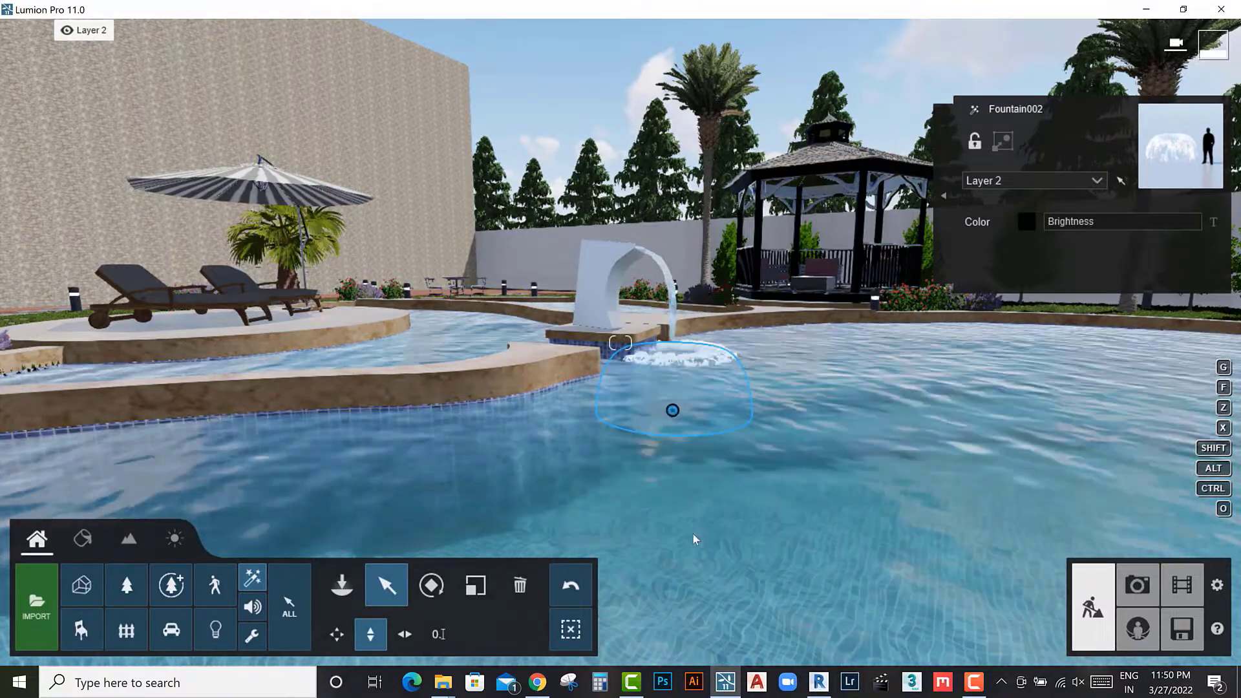
scroll(695, 517, down, 3)
mouse_move(696, 495)
right_down()
mouse_move(668, 521)
mouse_move(626, 499)
mouse_move(1167, 651)
right_up()
scroll(683, 508, down, 3)
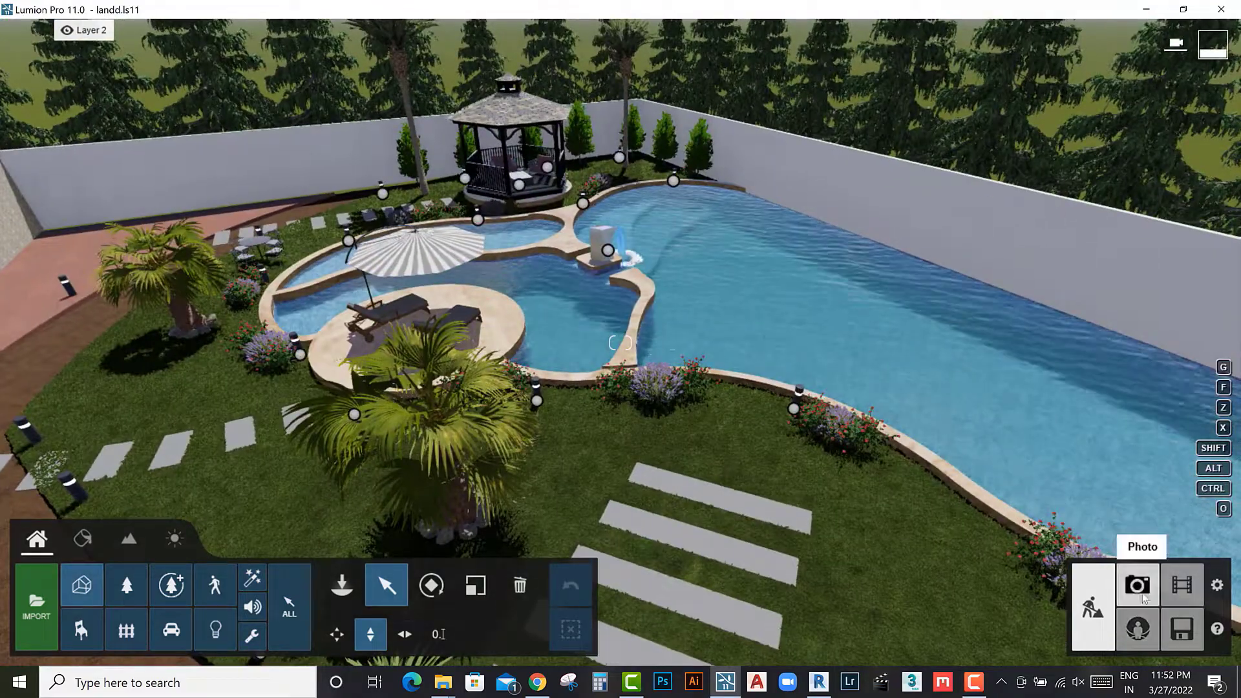
Step: Frame an eye-level view of the garden toward the pool and gazebo
click(1138, 584)
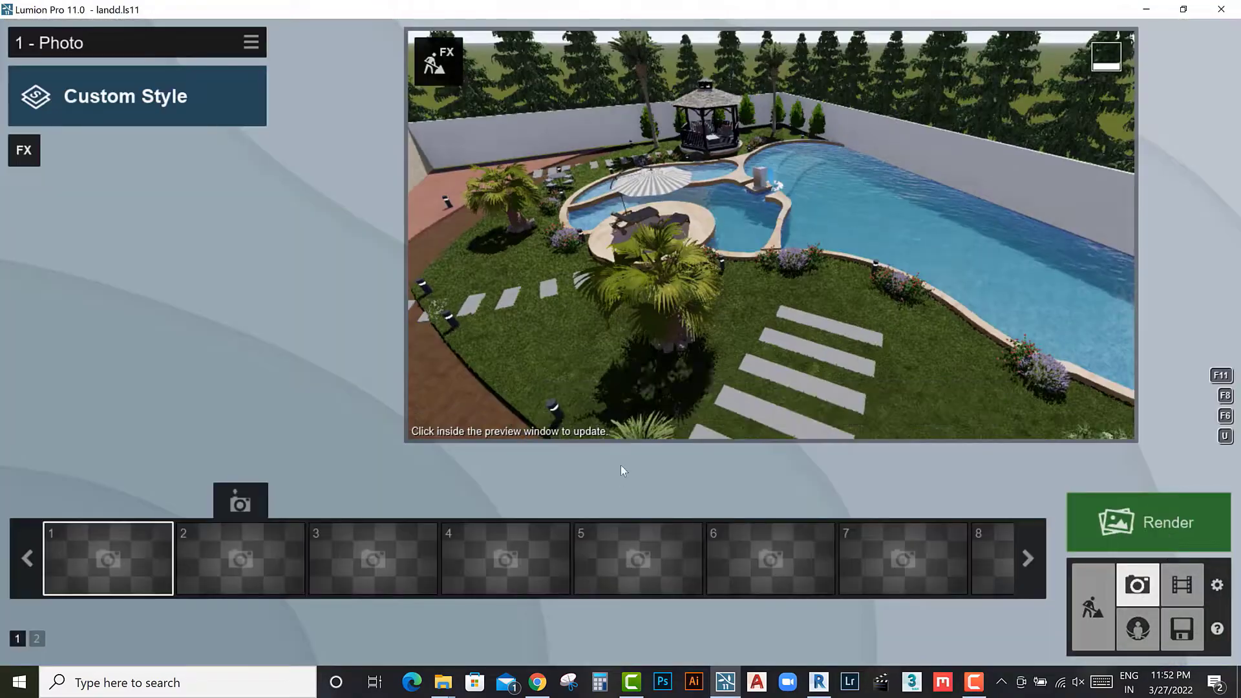
click(1092, 607)
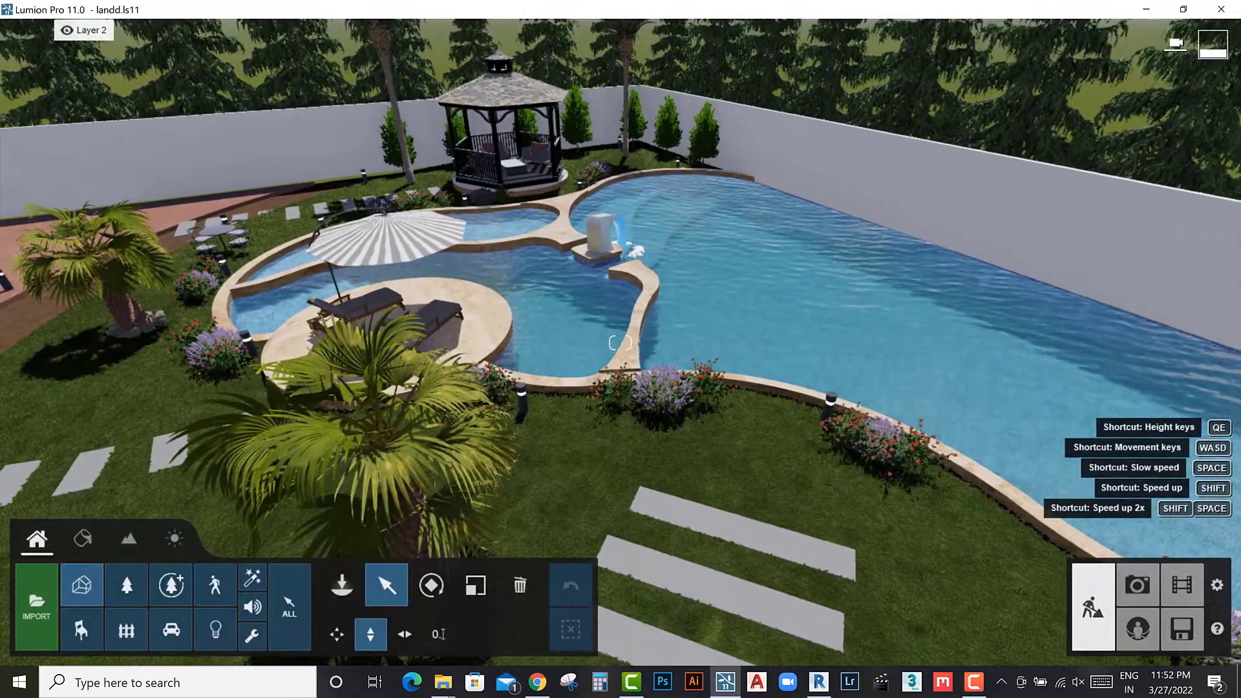
mouse_move(806, 421)
right_down()
mouse_move(782, 416)
mouse_move(789, 450)
mouse_move(750, 433)
right_up()
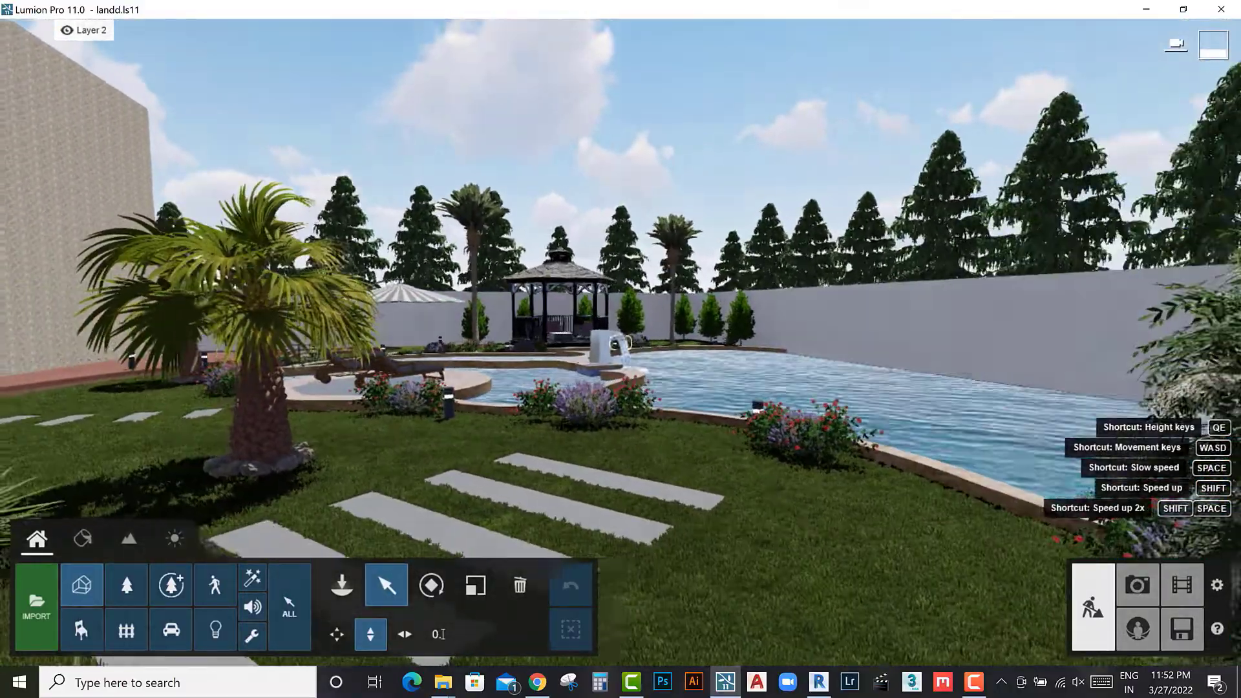
right_drag(621, 342, 646, 352)
Step: Store the view as photo 1 with a 30.9mm focal length
click(1137, 585)
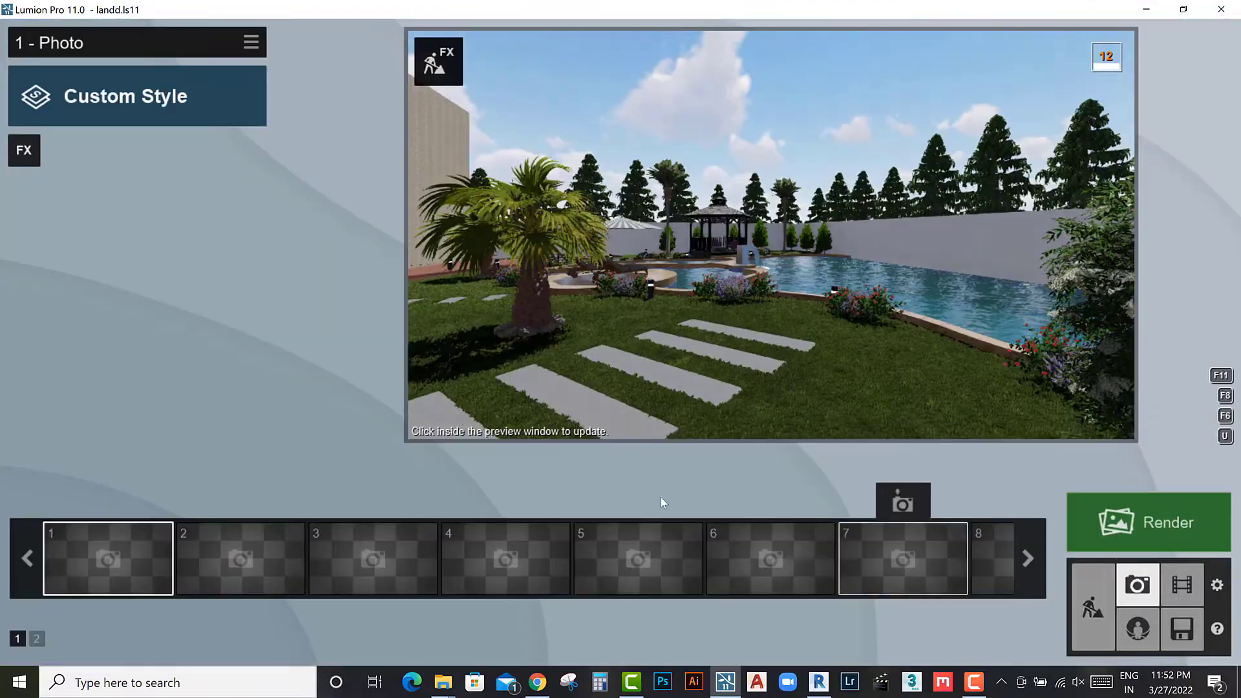
click(90, 502)
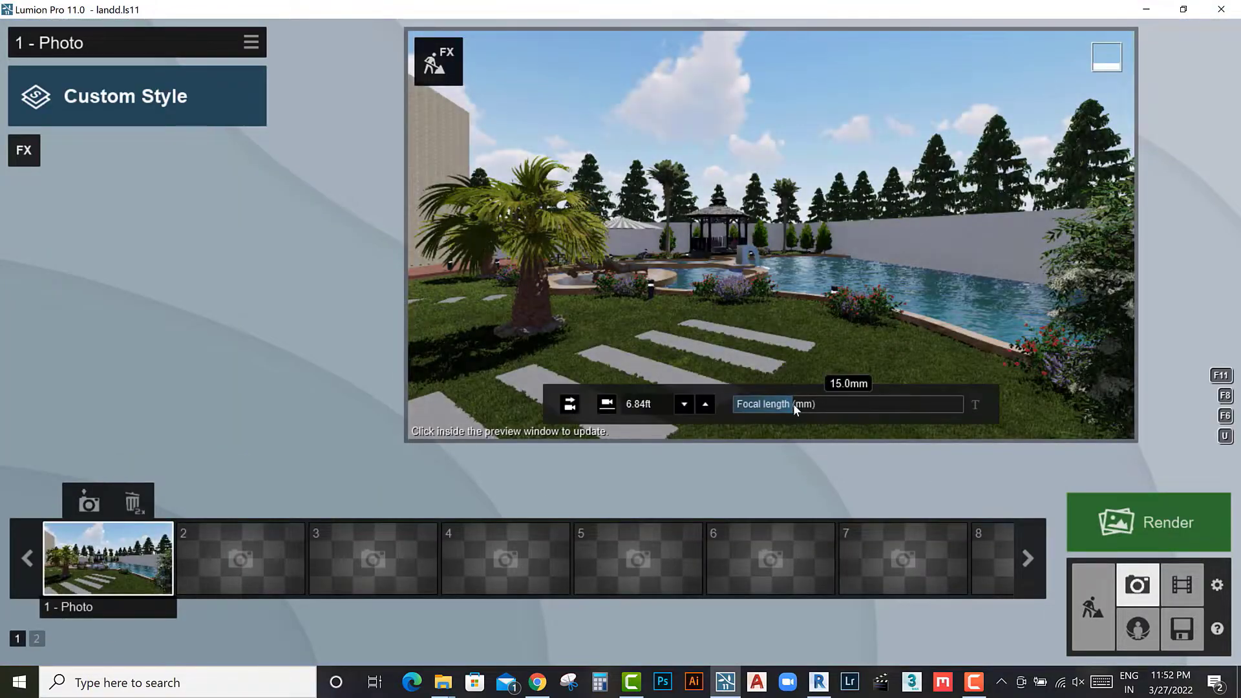
drag(793, 404, 828, 412)
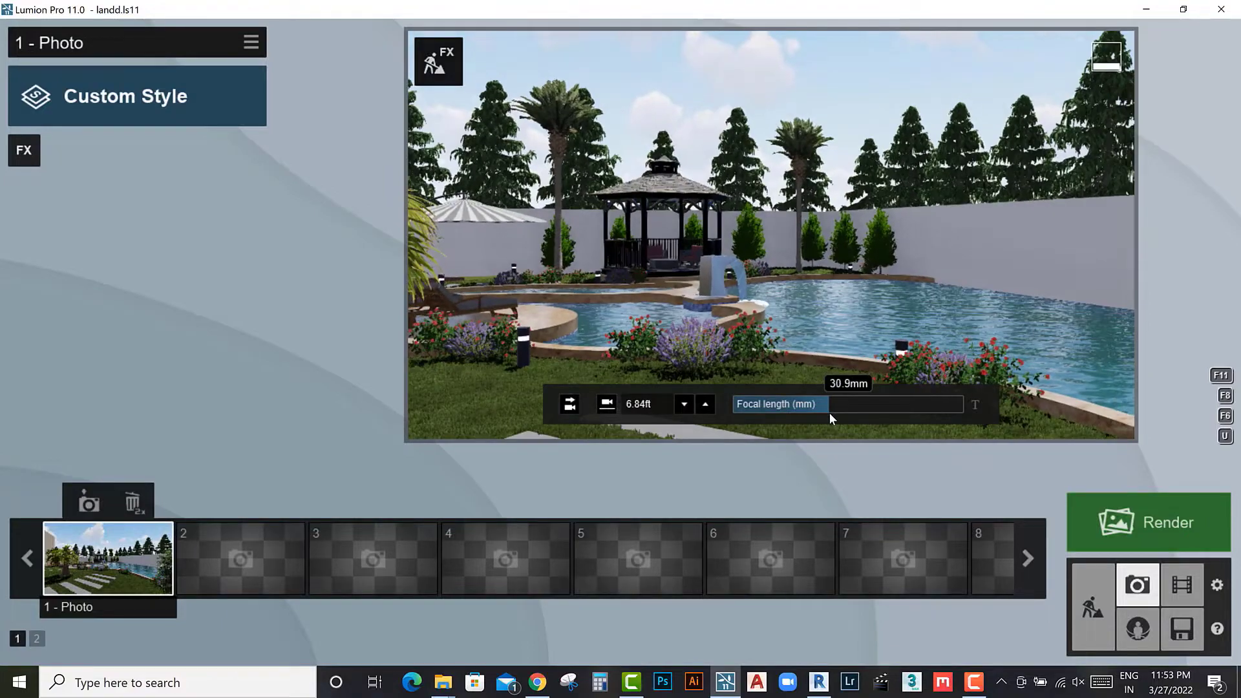
mouse_move(828, 368)
right_down()
mouse_move(823, 338)
mouse_move(840, 371)
right_up()
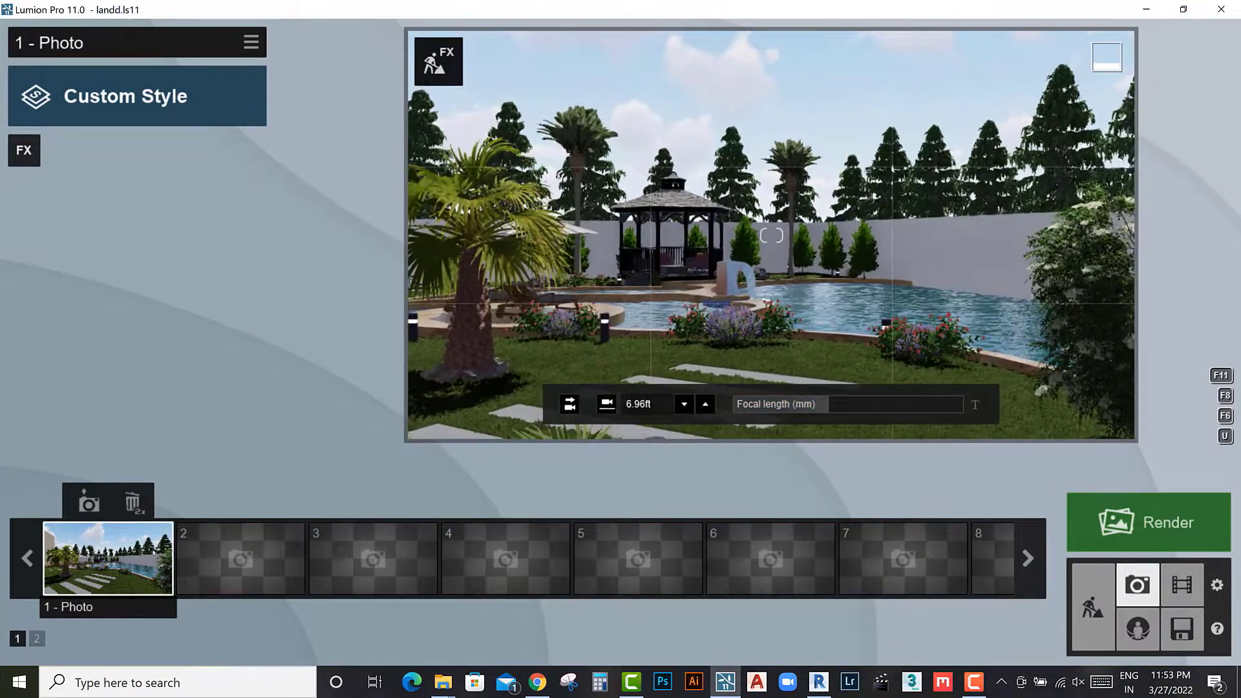
click(251, 42)
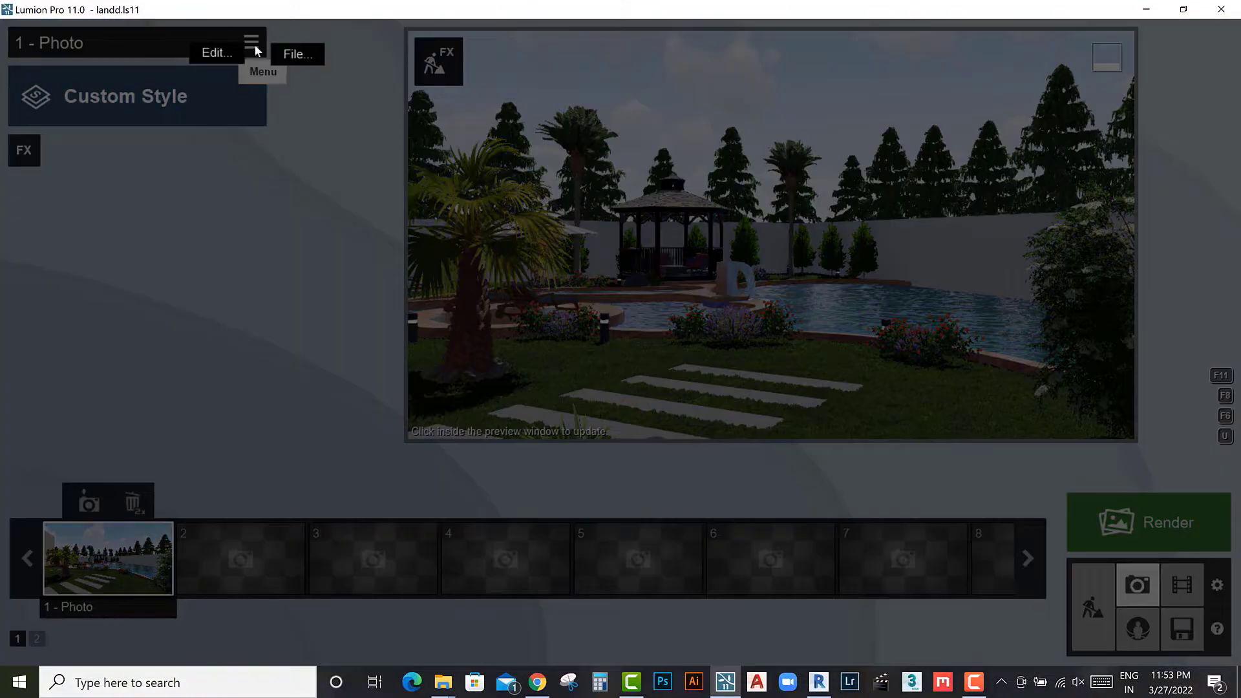
Step: Load the 1.lme effects preset onto photo 1 and update it with the current view
click(299, 56)
click(358, 83)
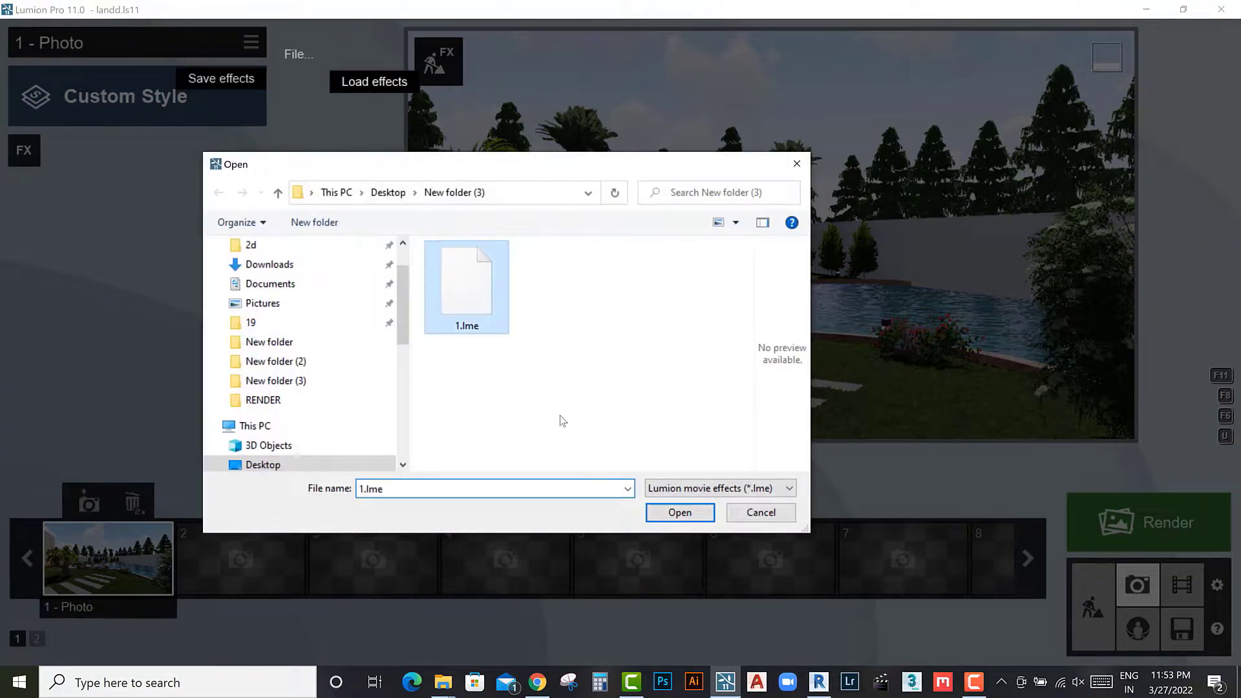
click(682, 513)
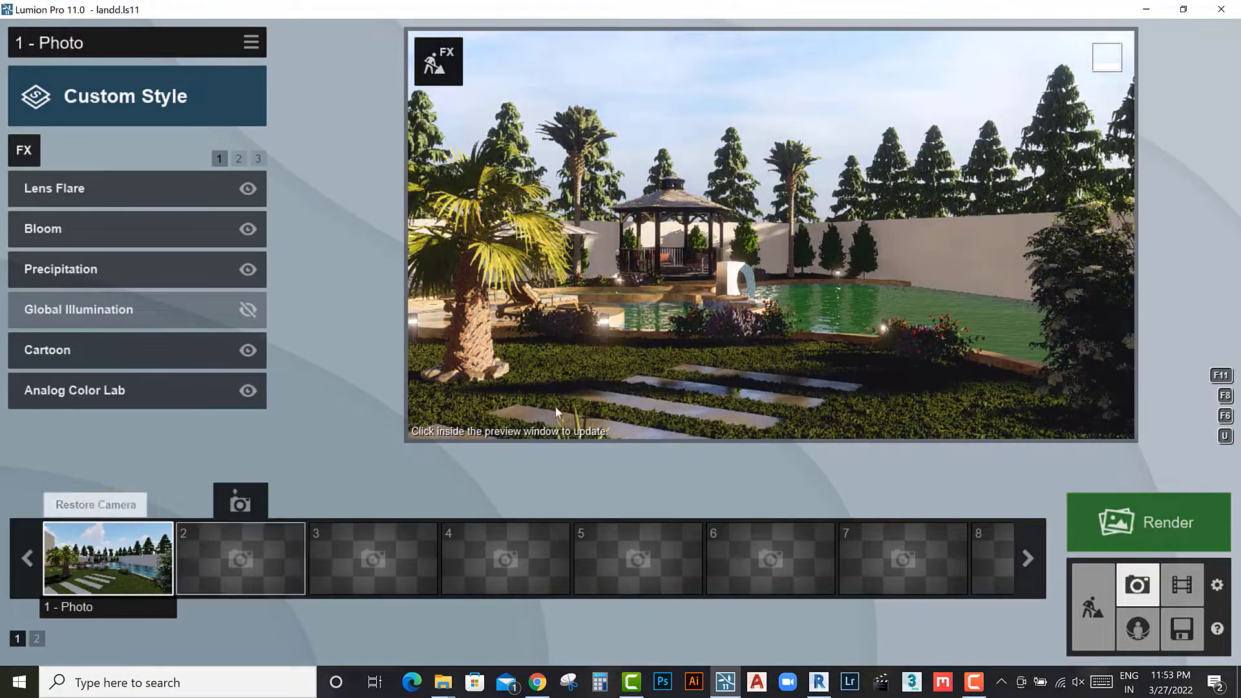
click(89, 503)
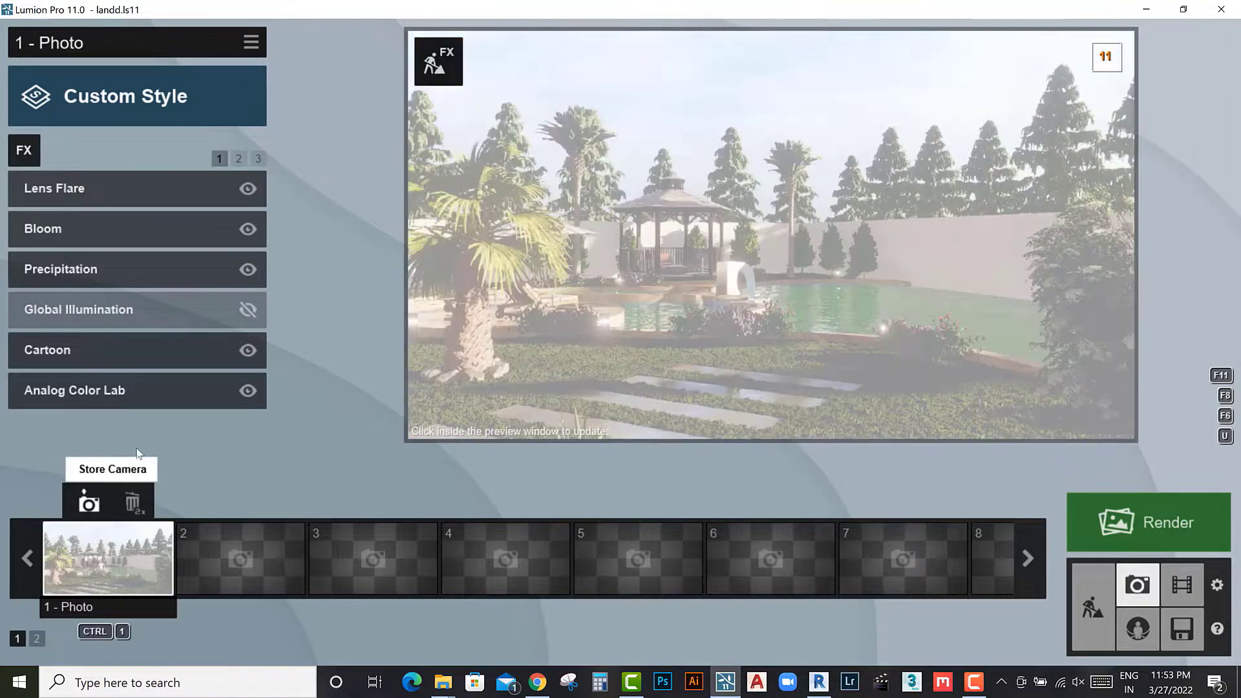
Step: Check the water planes in the Reflection effect settings
click(239, 159)
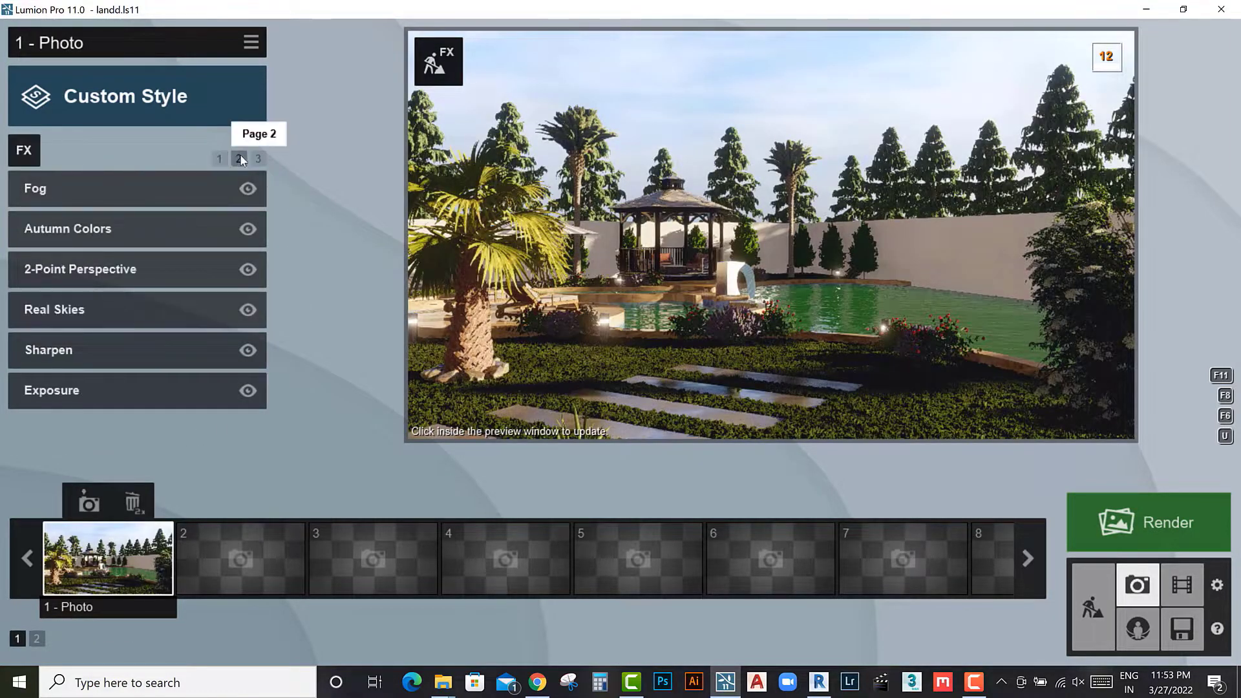
click(257, 159)
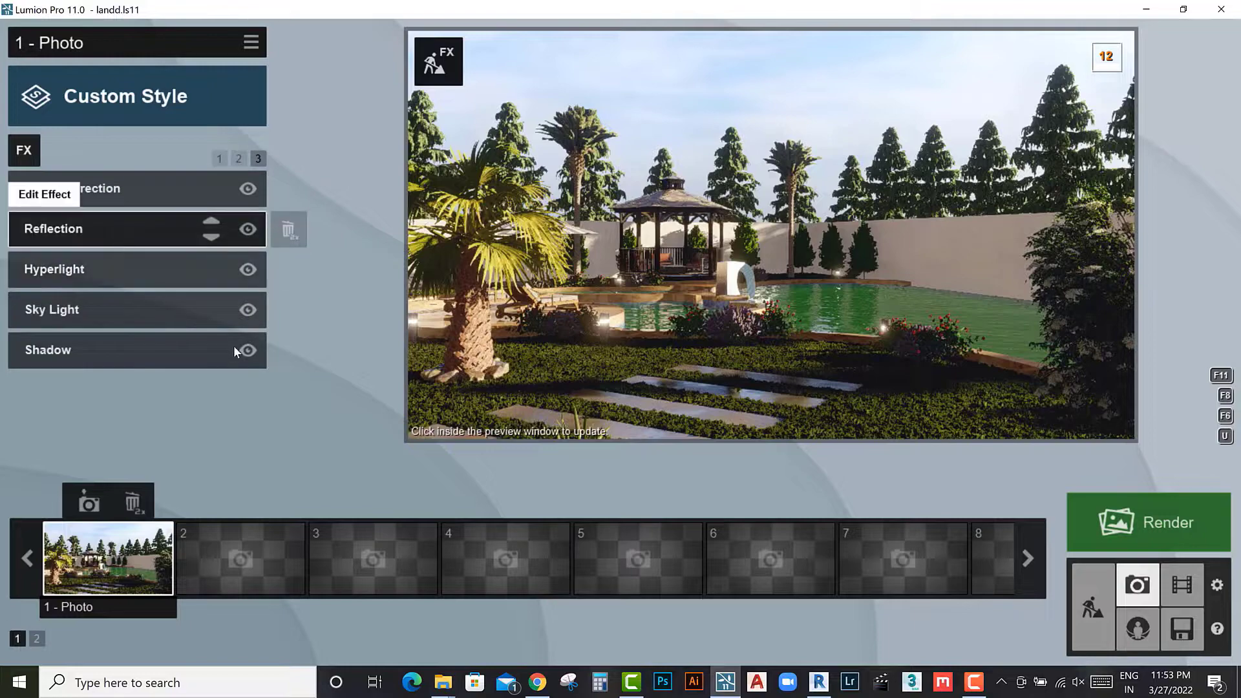
click(194, 228)
click(51, 241)
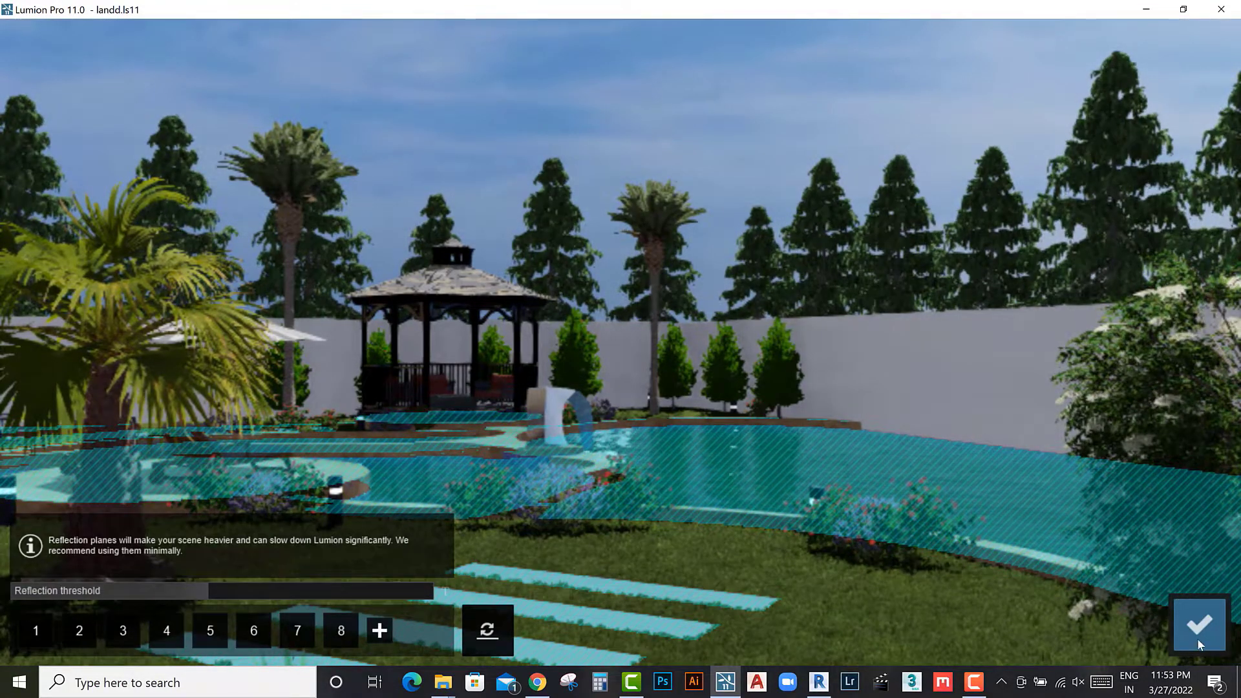
key(Escape)
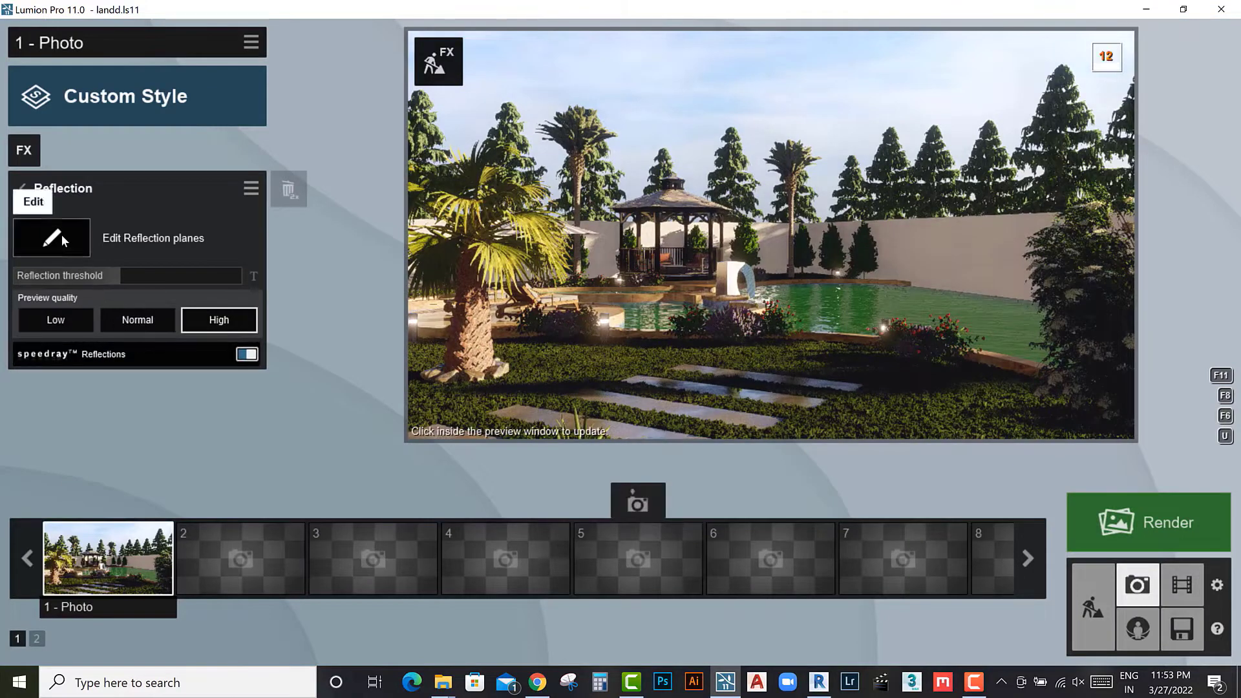
click(23, 188)
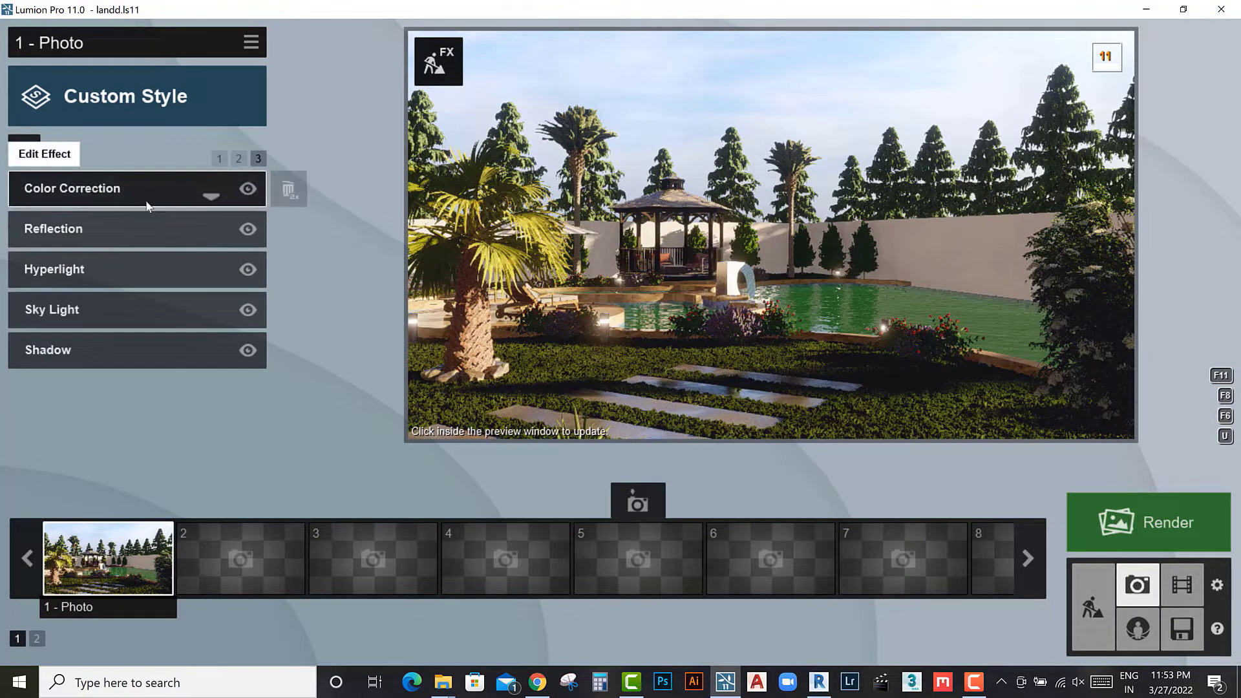
Step: Set Real Skies heading to 13.9°, brighten the sky slightly, and turn off Flip sky
click(239, 158)
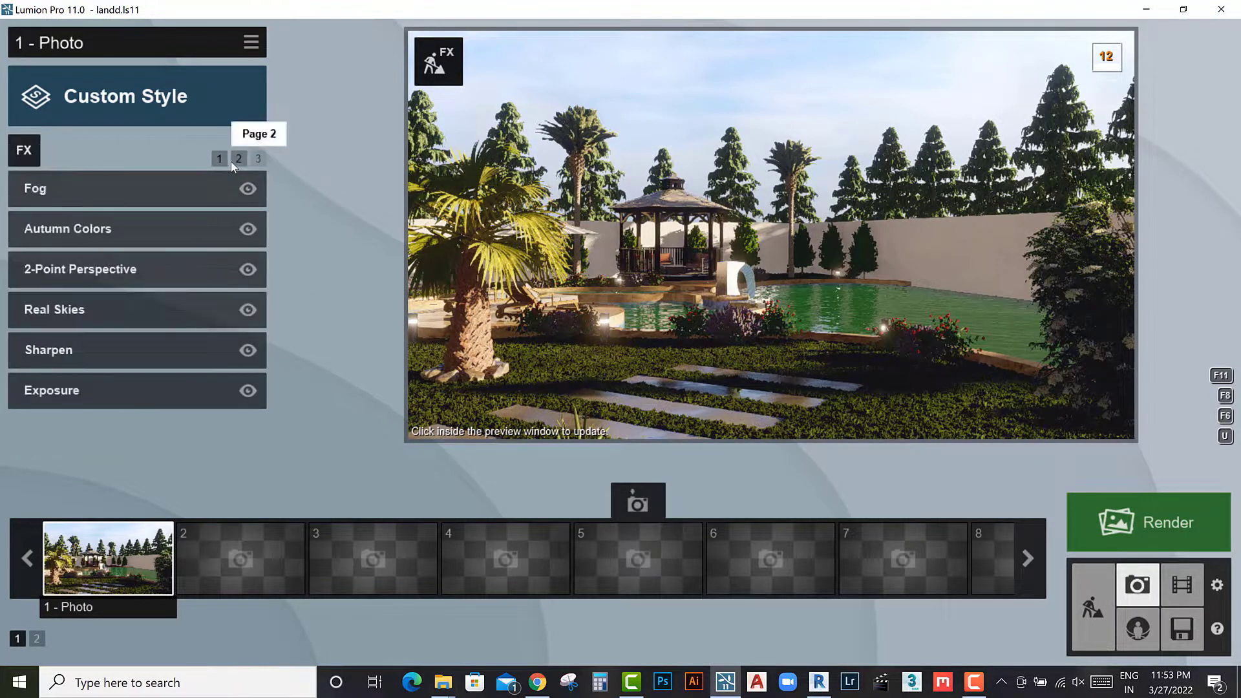
click(131, 311)
mouse_move(137, 285)
mouse_down()
mouse_move(160, 286)
mouse_move(75, 291)
mouse_move(207, 288)
mouse_move(196, 287)
mouse_up()
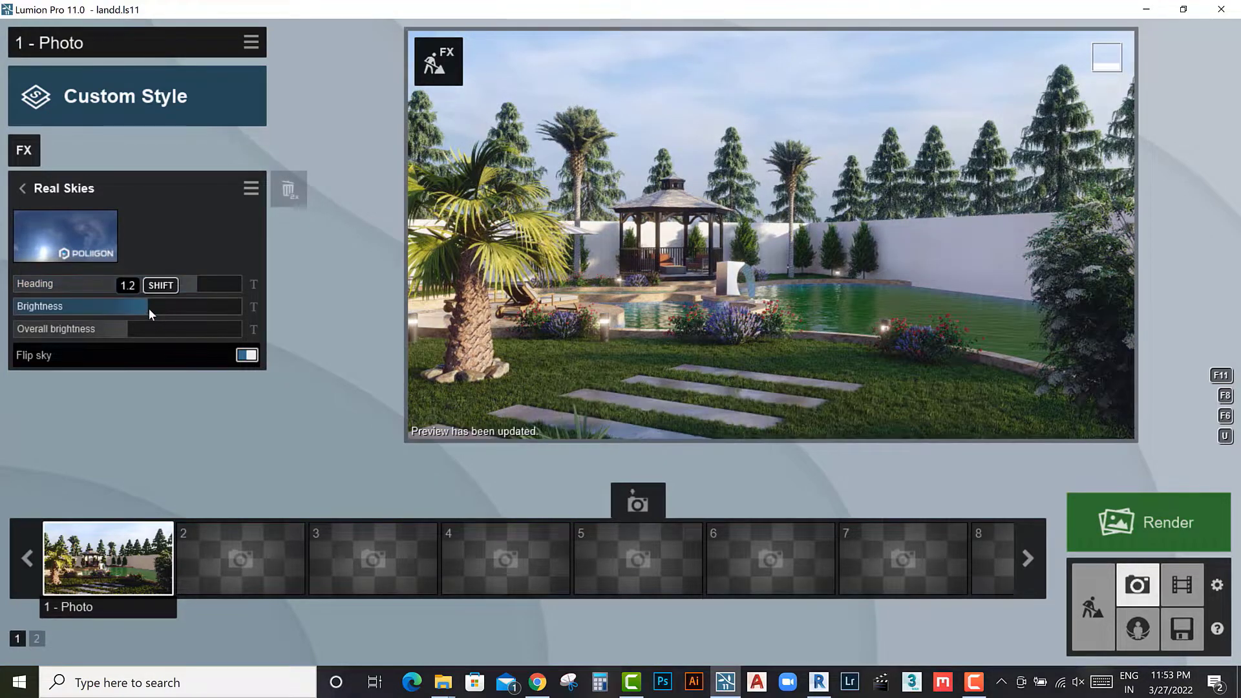
drag(149, 308, 204, 285)
click(248, 355)
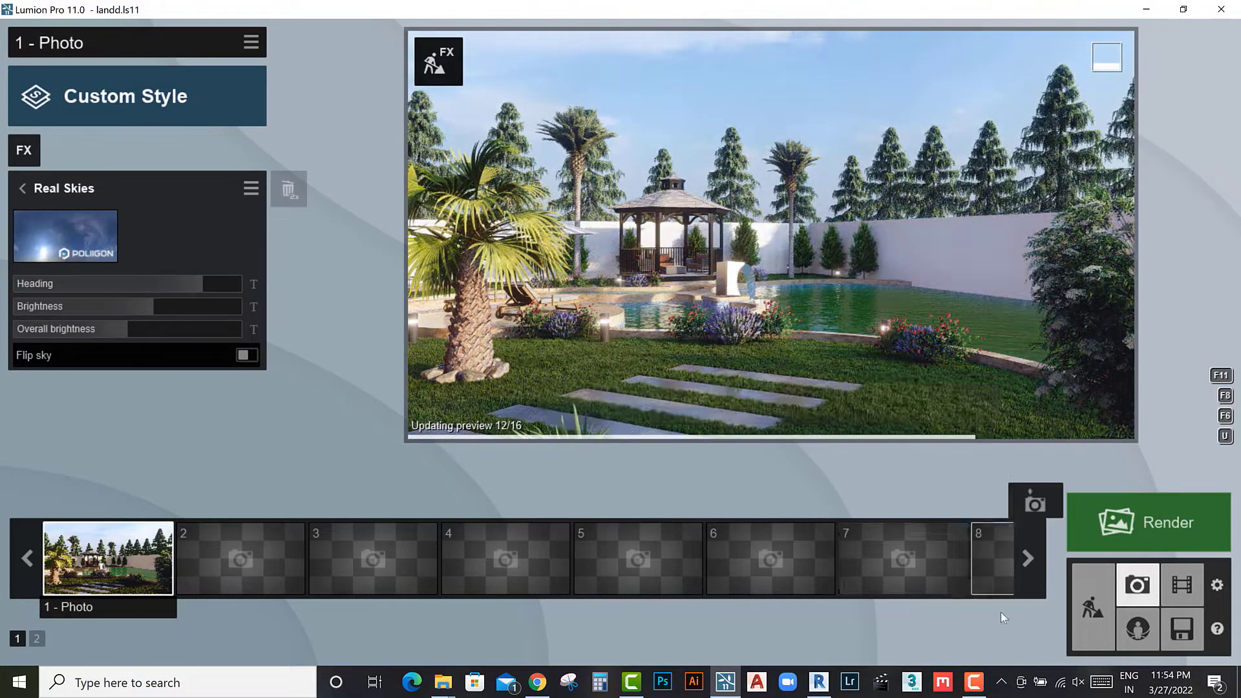
Step: Adjust the omnishadow strength in the Shadow effect
click(22, 188)
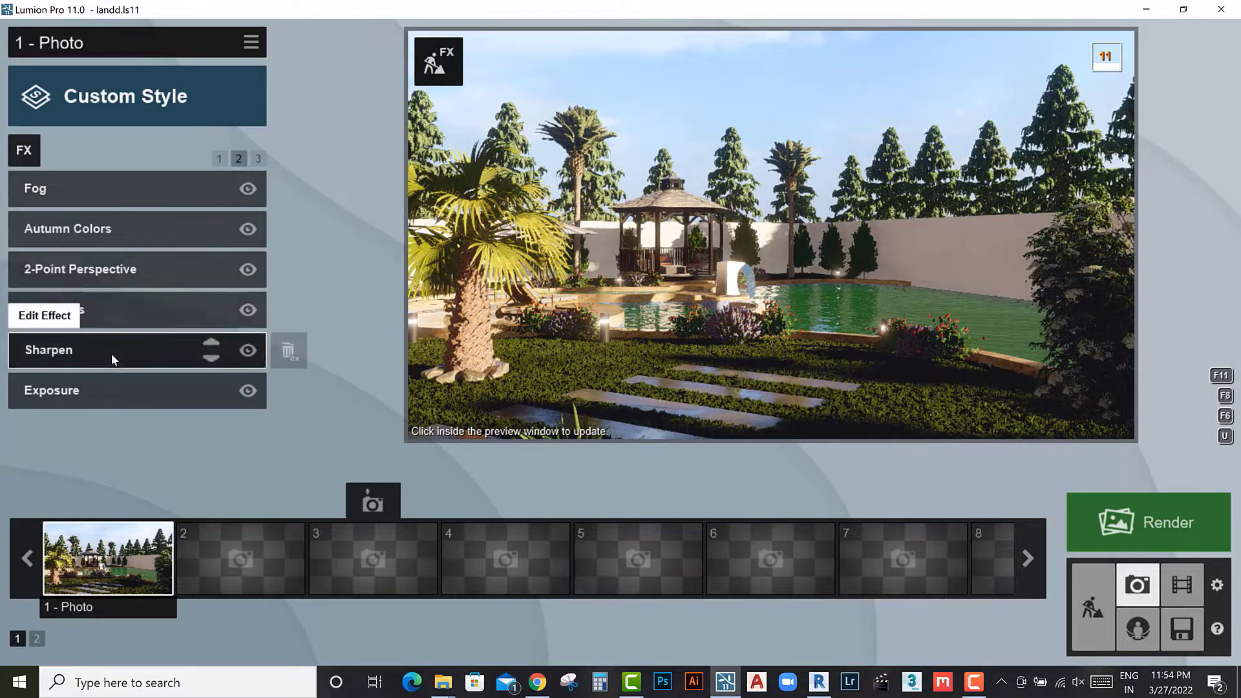
click(258, 159)
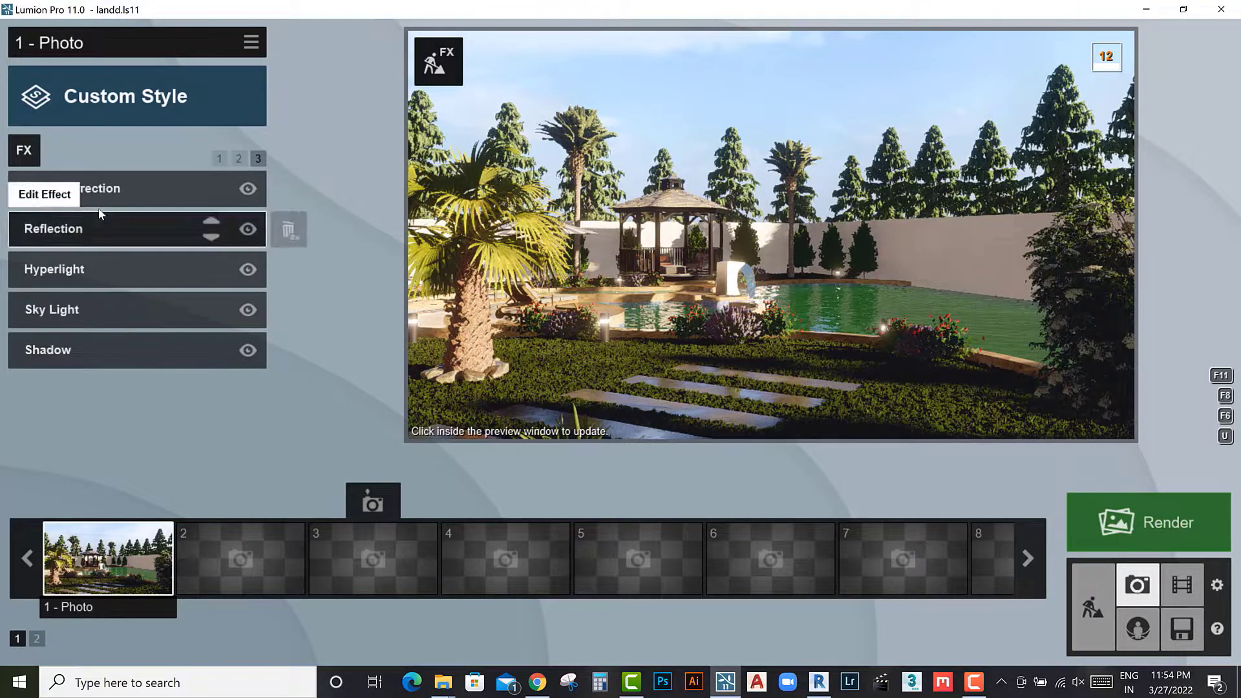
click(114, 348)
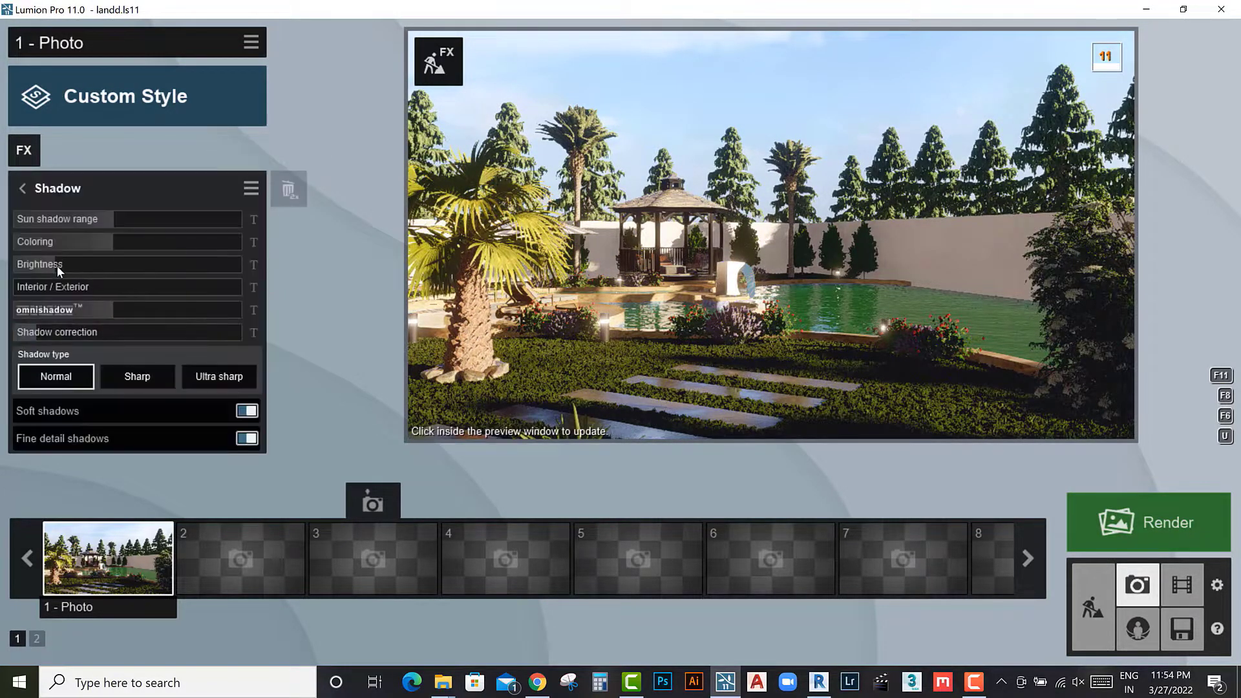
click(107, 311)
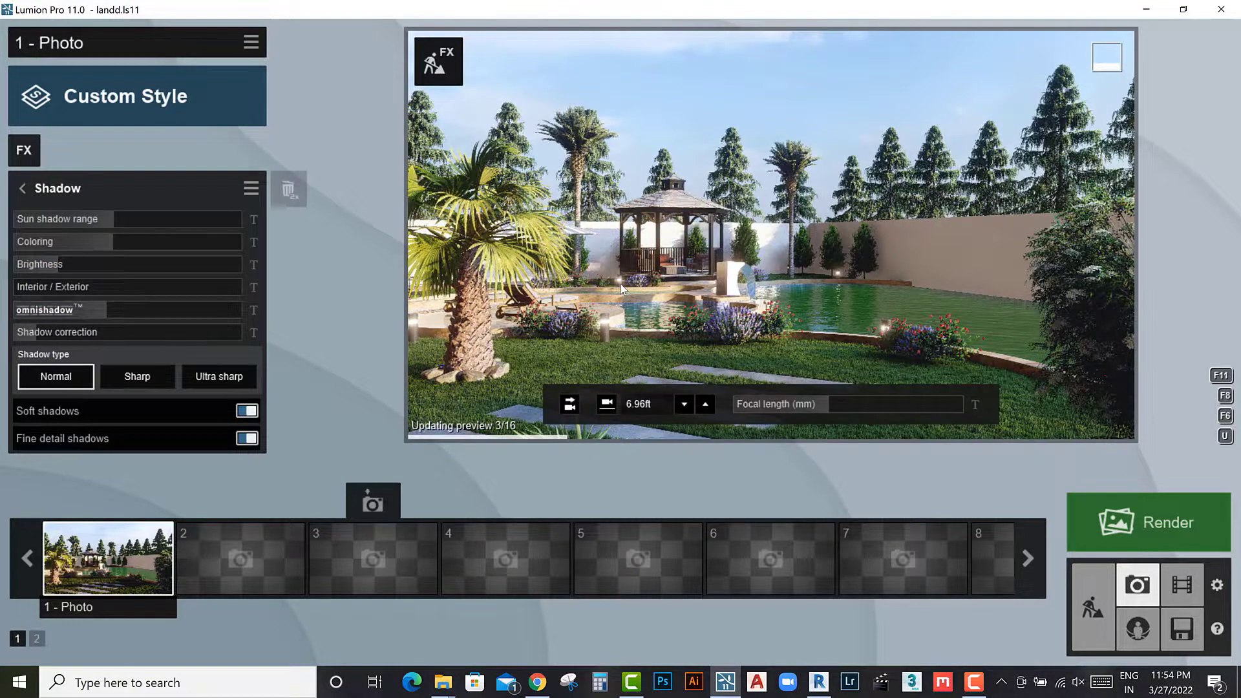
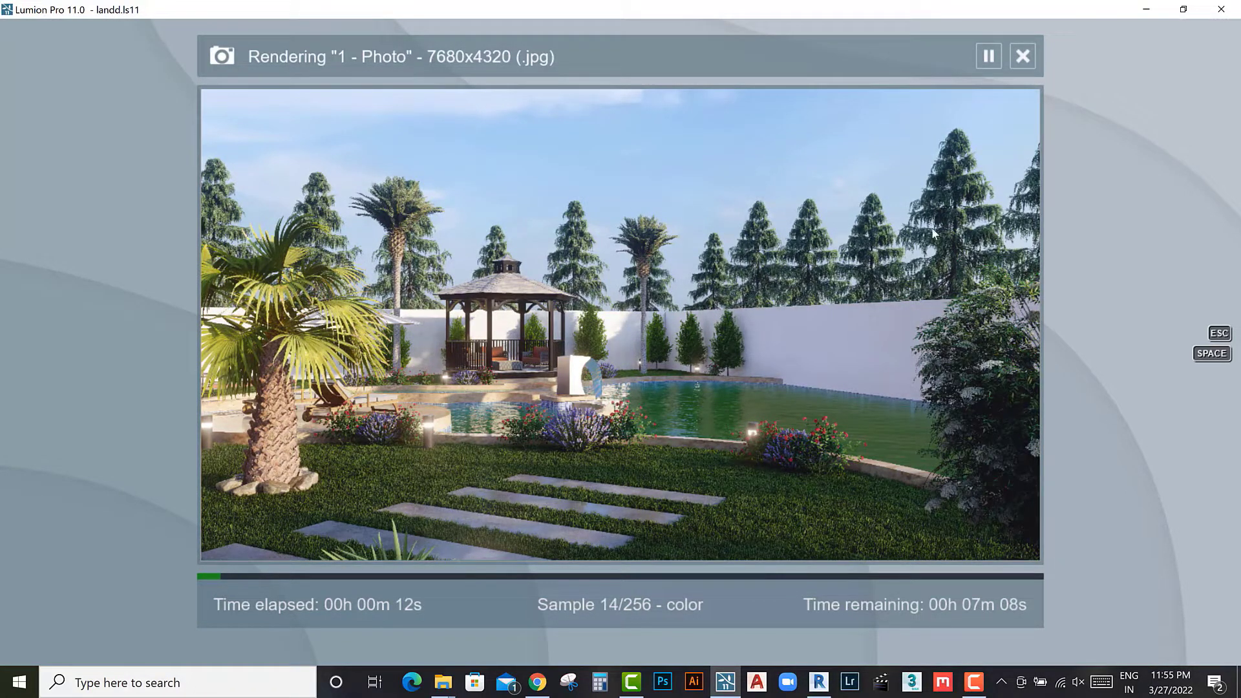
Step: Cancel the running photo render and return to Build mode
click(1022, 56)
click(942, 535)
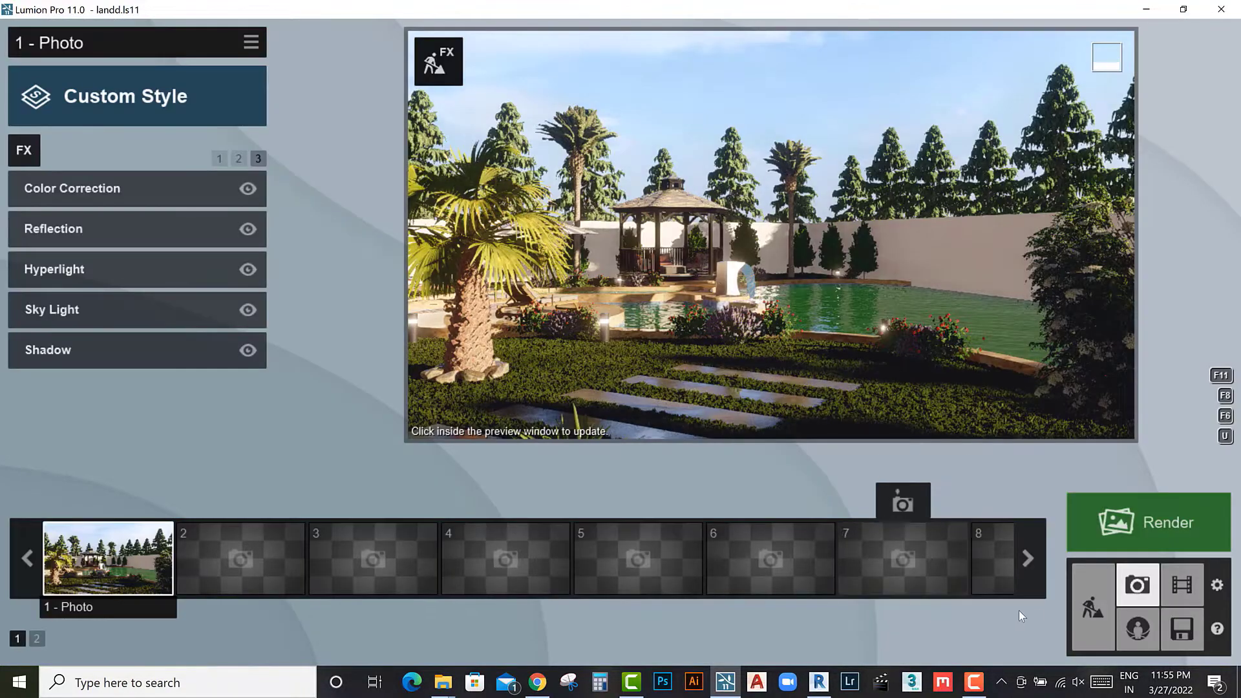
click(1093, 608)
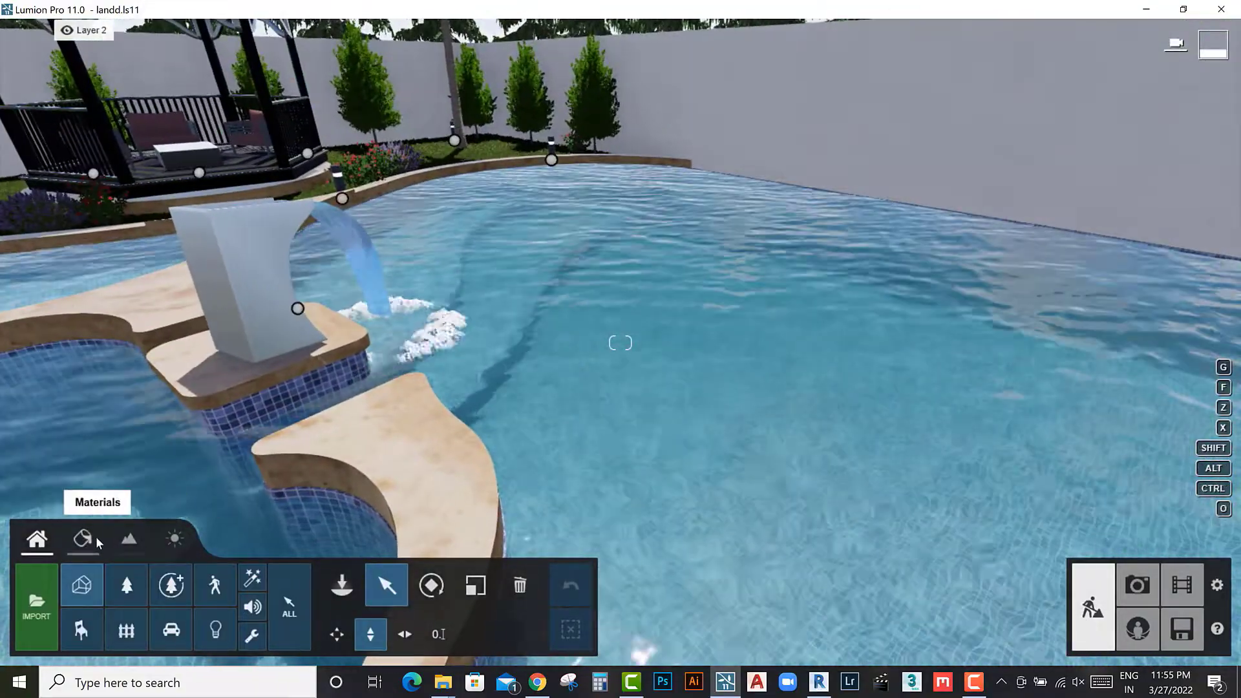
Step: Lower the pool water's wave height and wave scale for calmer ripples
click(97, 541)
click(615, 447)
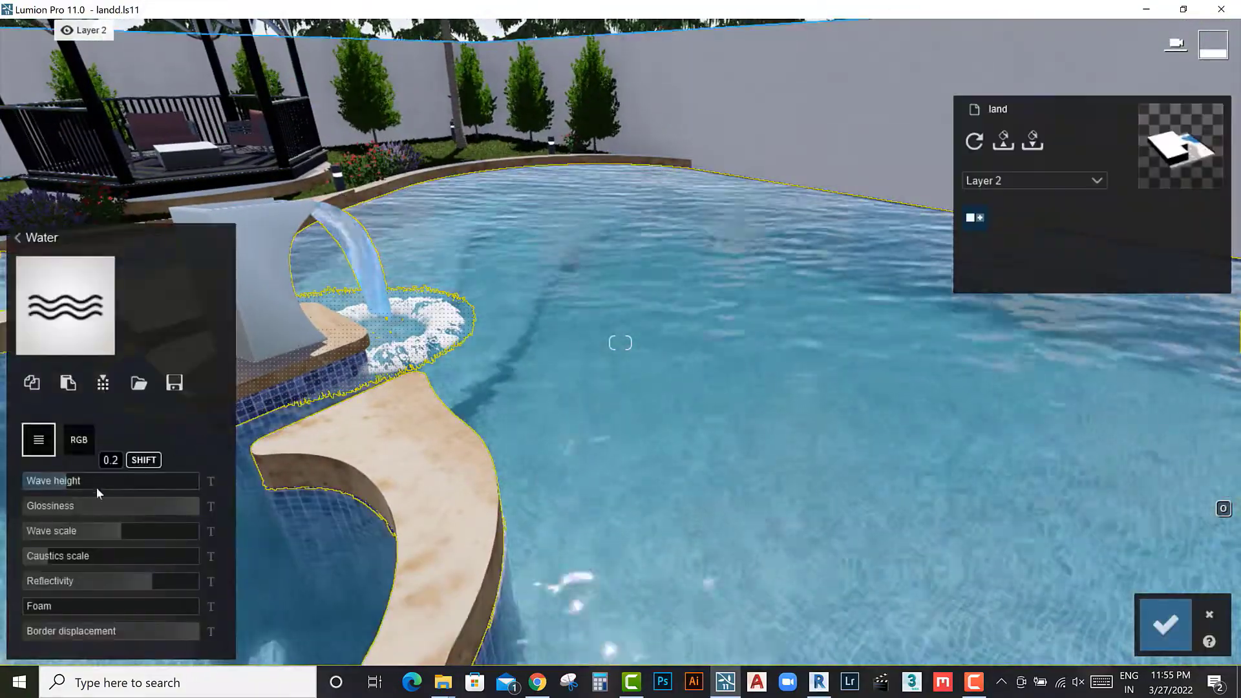
drag(65, 482, 56, 483)
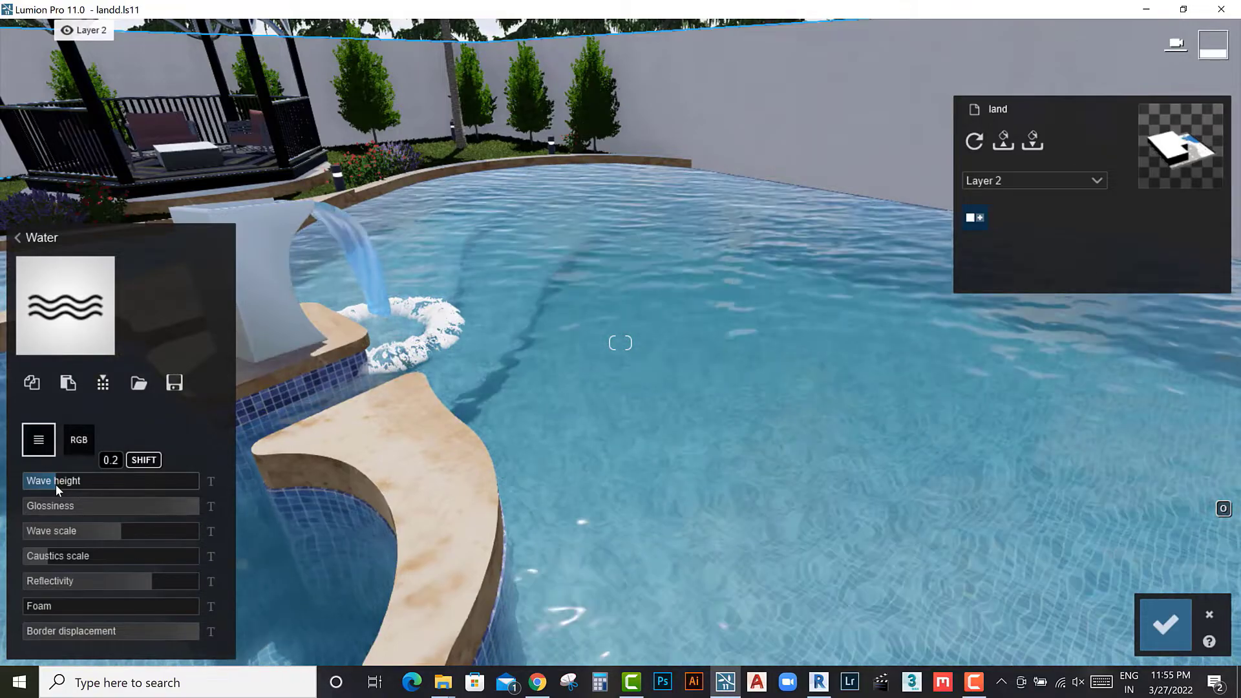
drag(121, 530, 107, 530)
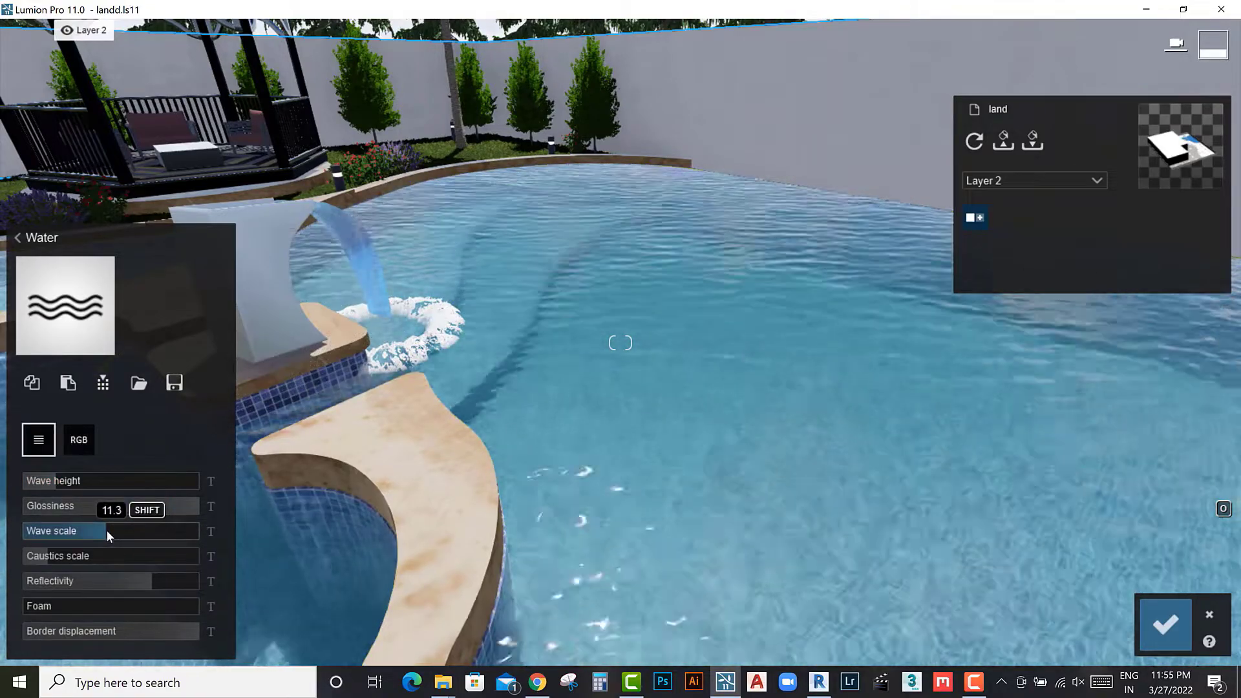
right_drag(767, 525, 767, 524)
key(e)
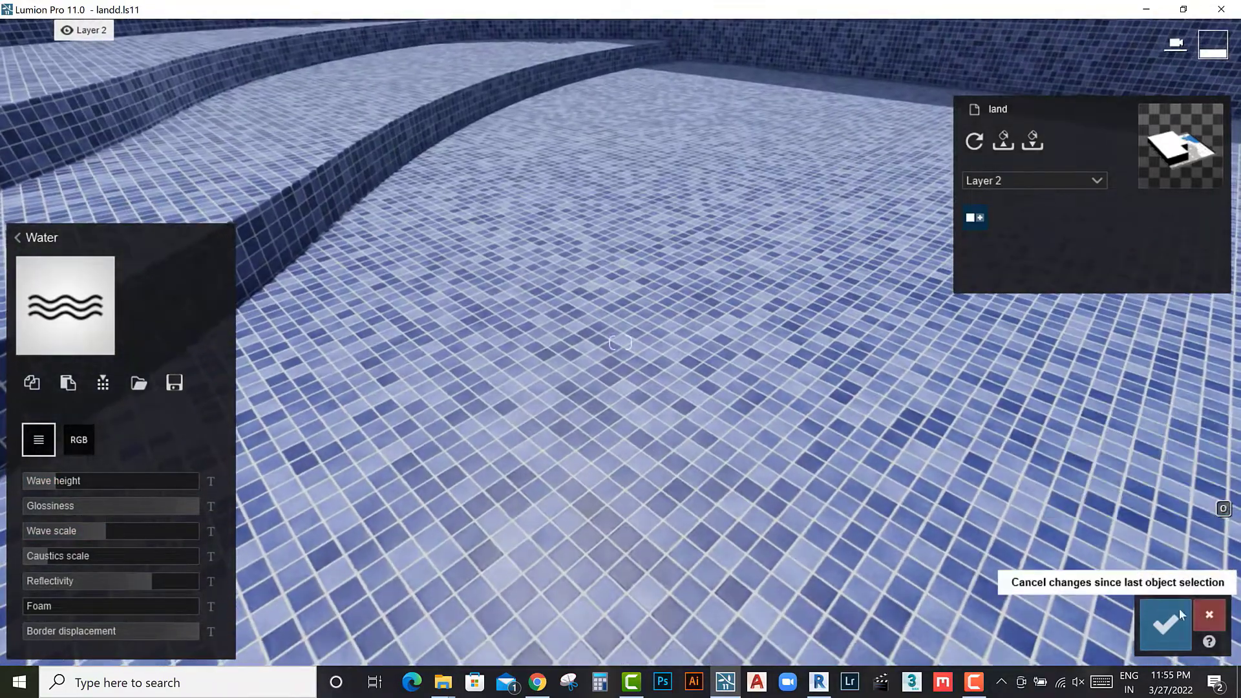
Step: Try the blue Tiles Alt 025 004 d1 1024 material on the pool floor
click(1179, 616)
click(406, 493)
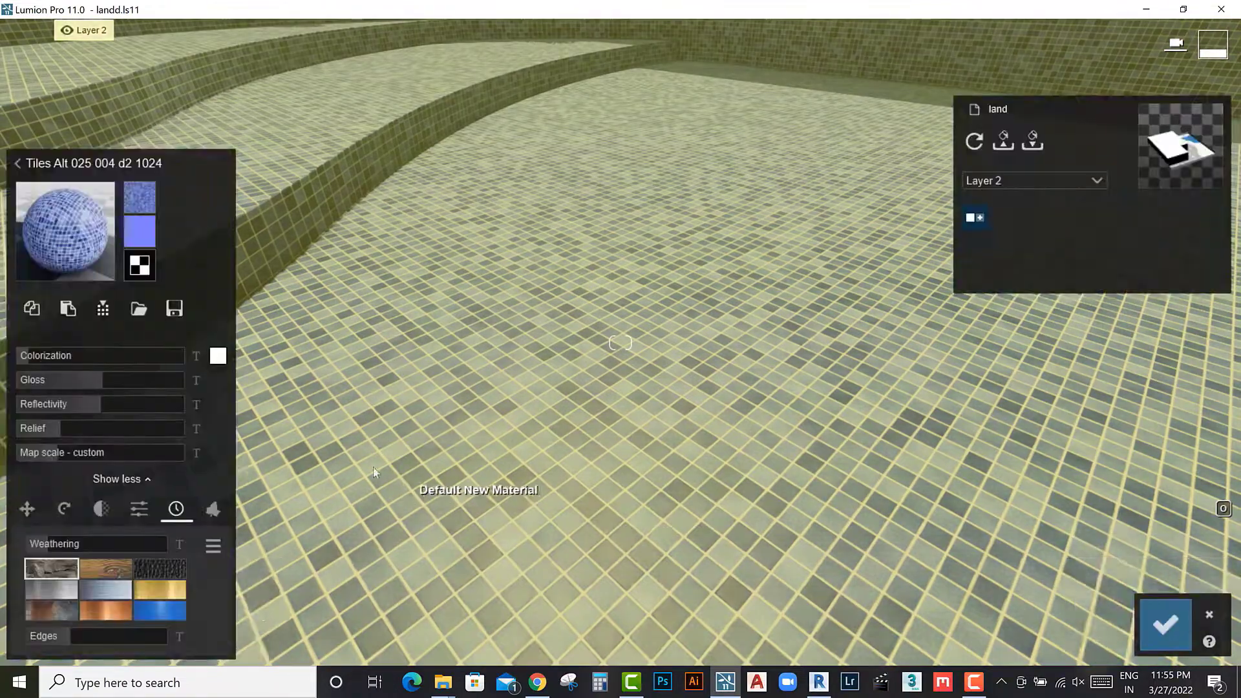
click(84, 206)
click(265, 406)
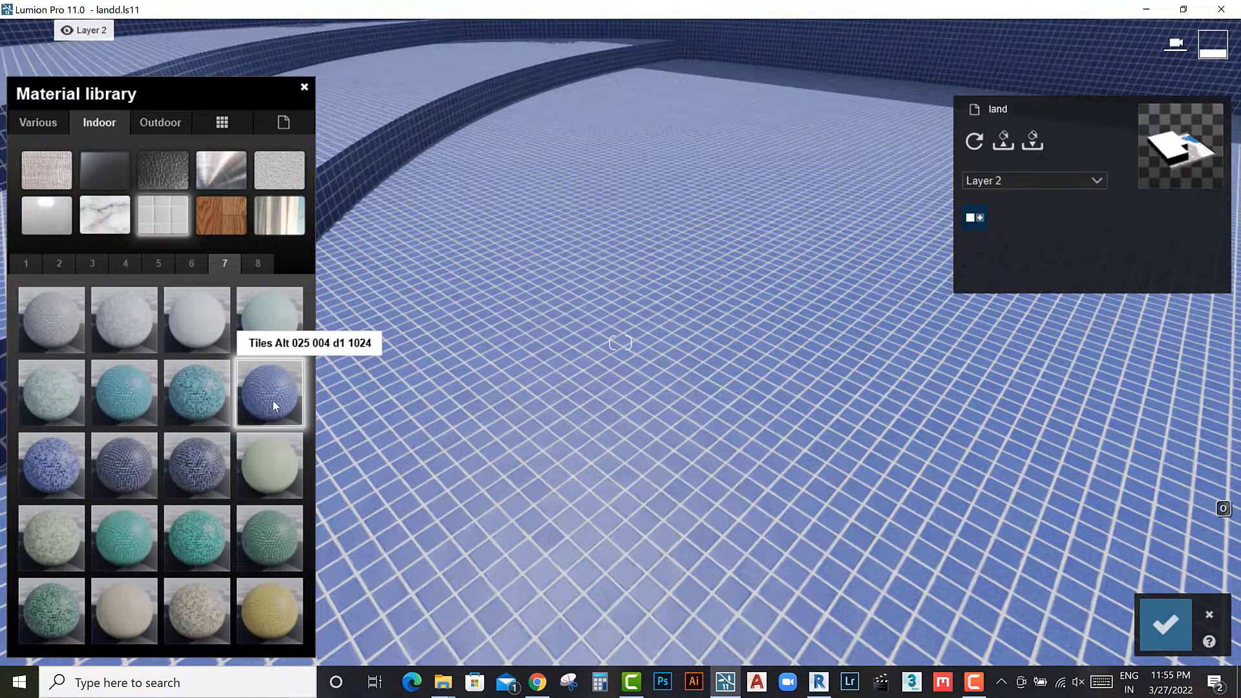
click(273, 400)
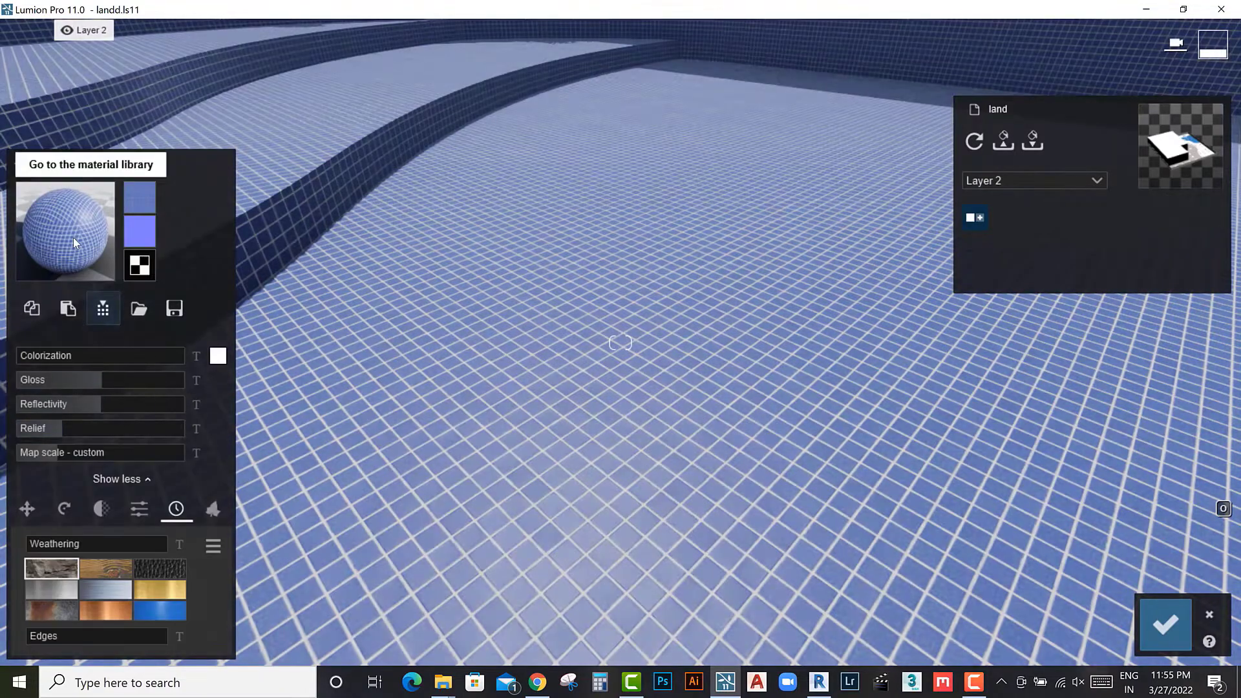
Step: Switch the pool floor to white Tiles Alt 025 001 d5 1024 and save
click(67, 232)
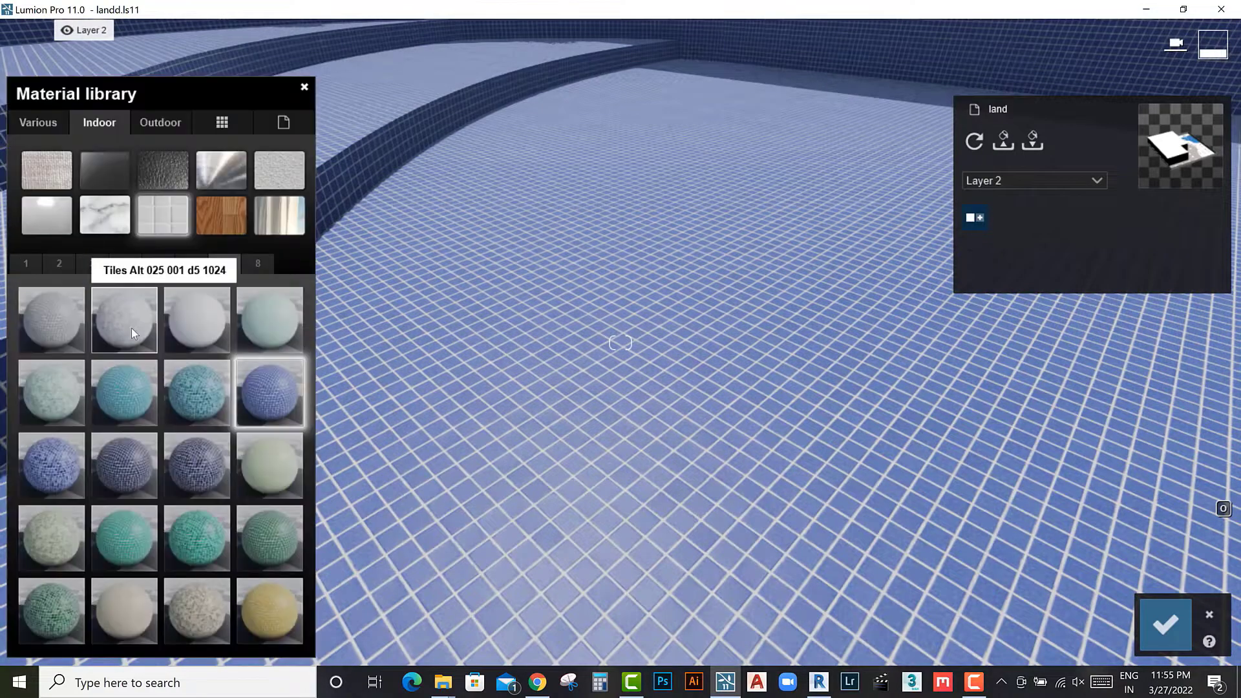
click(131, 328)
click(131, 328)
scroll(709, 407, down, 5)
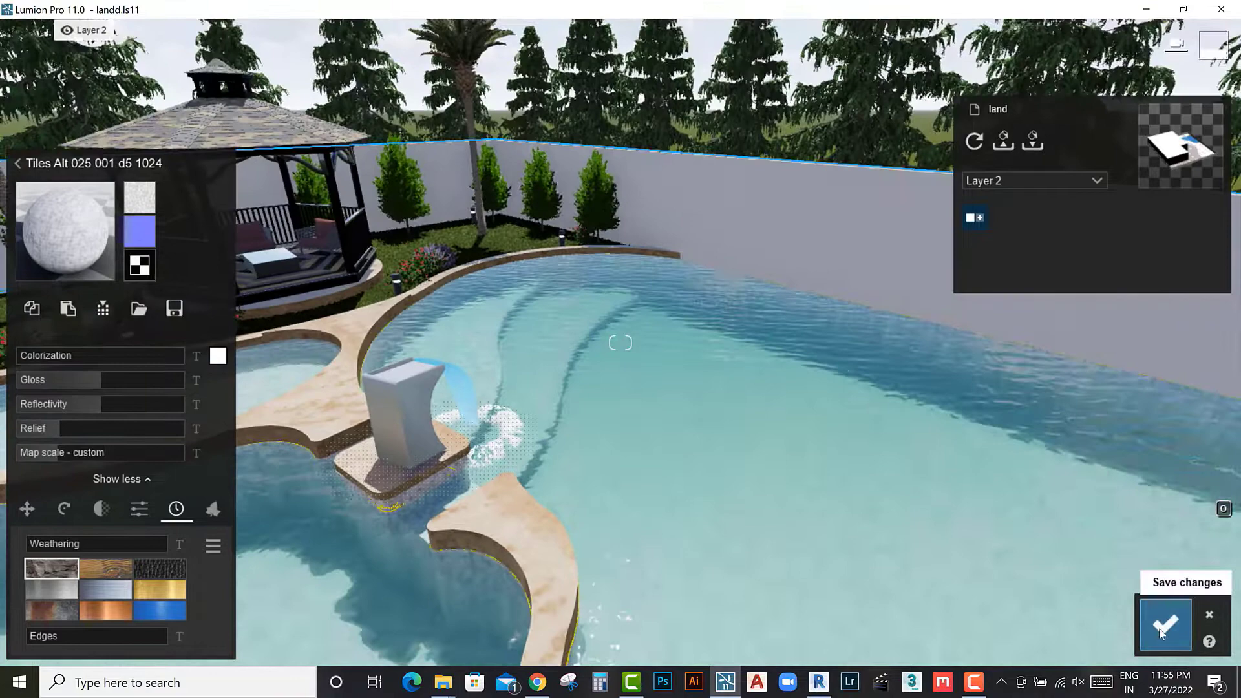
click(1166, 624)
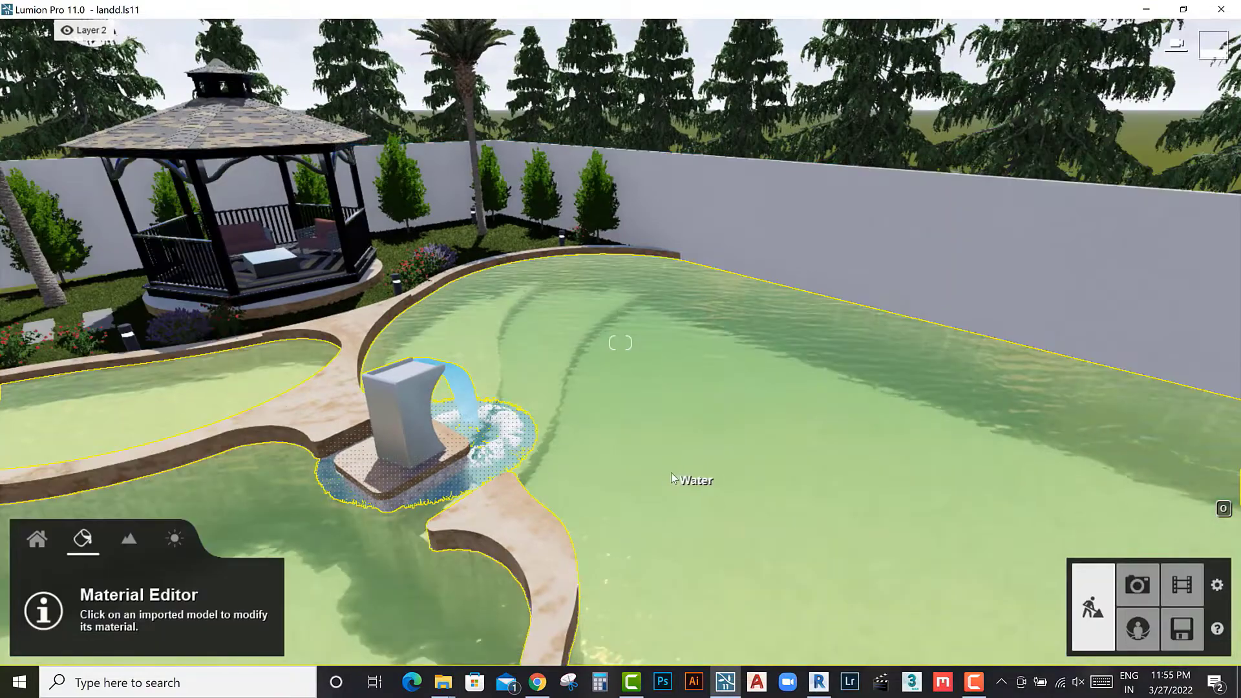
click(672, 476)
Step: Replace the pool water with the Clear Ocean preset after previewing Nice Pool
click(99, 319)
click(40, 123)
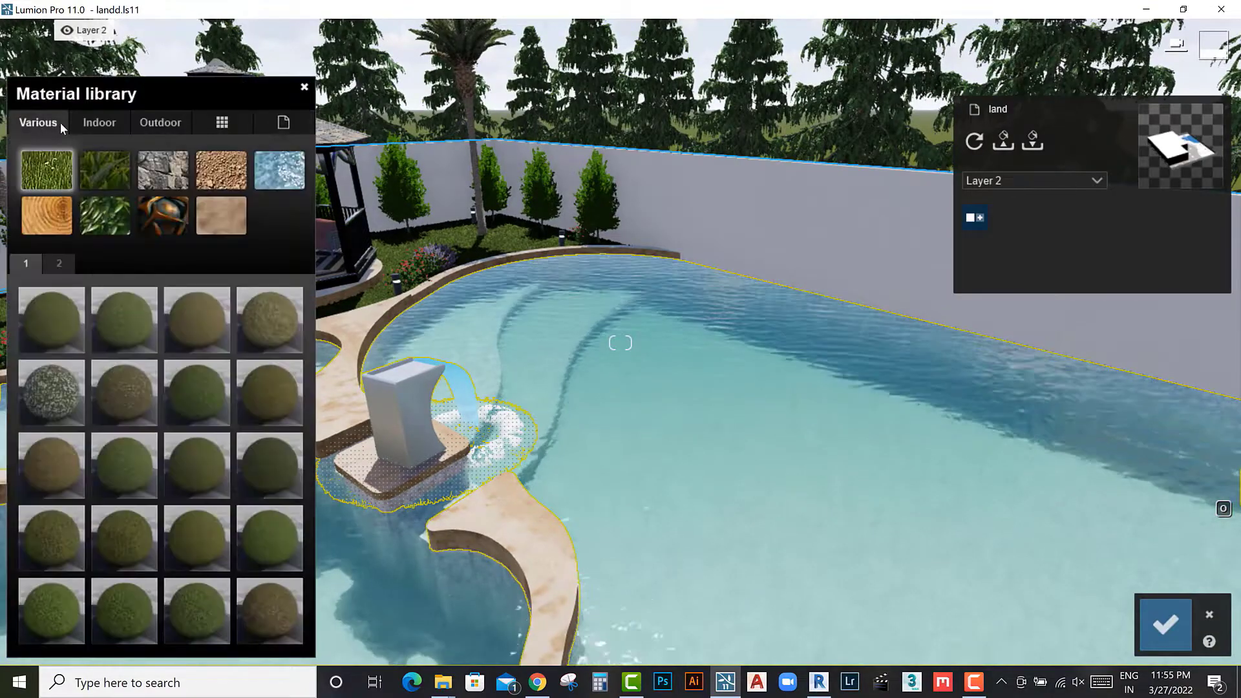
click(280, 170)
click(200, 549)
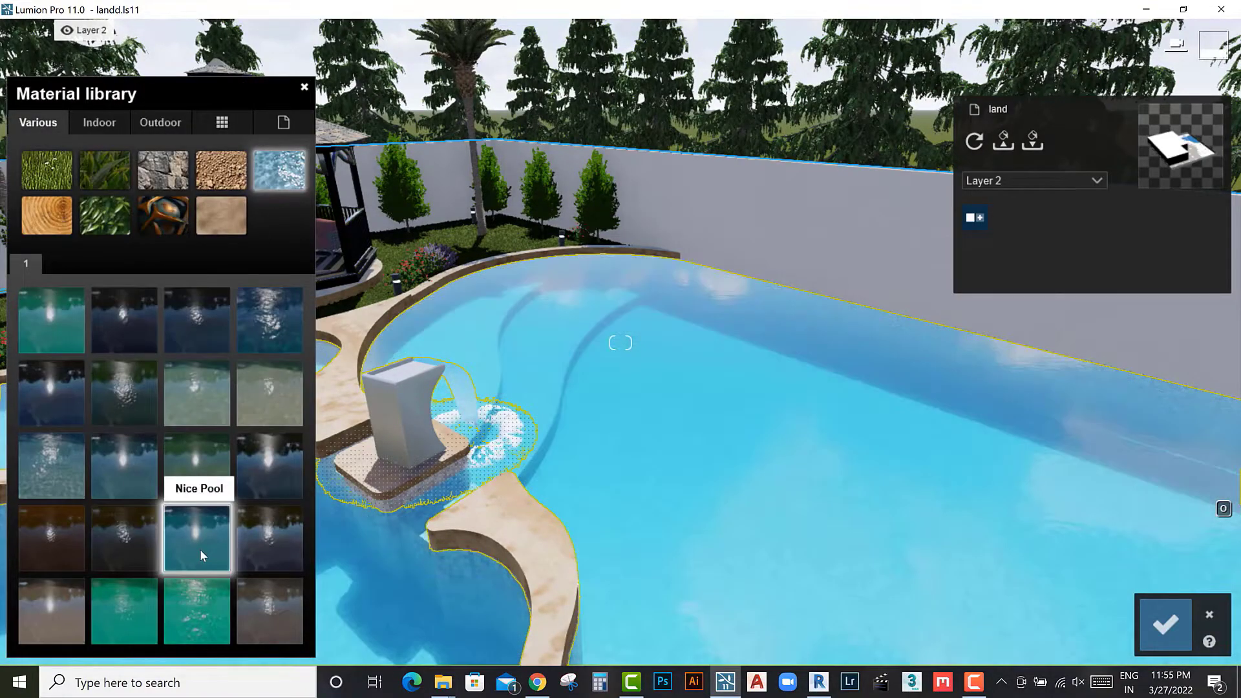
click(120, 585)
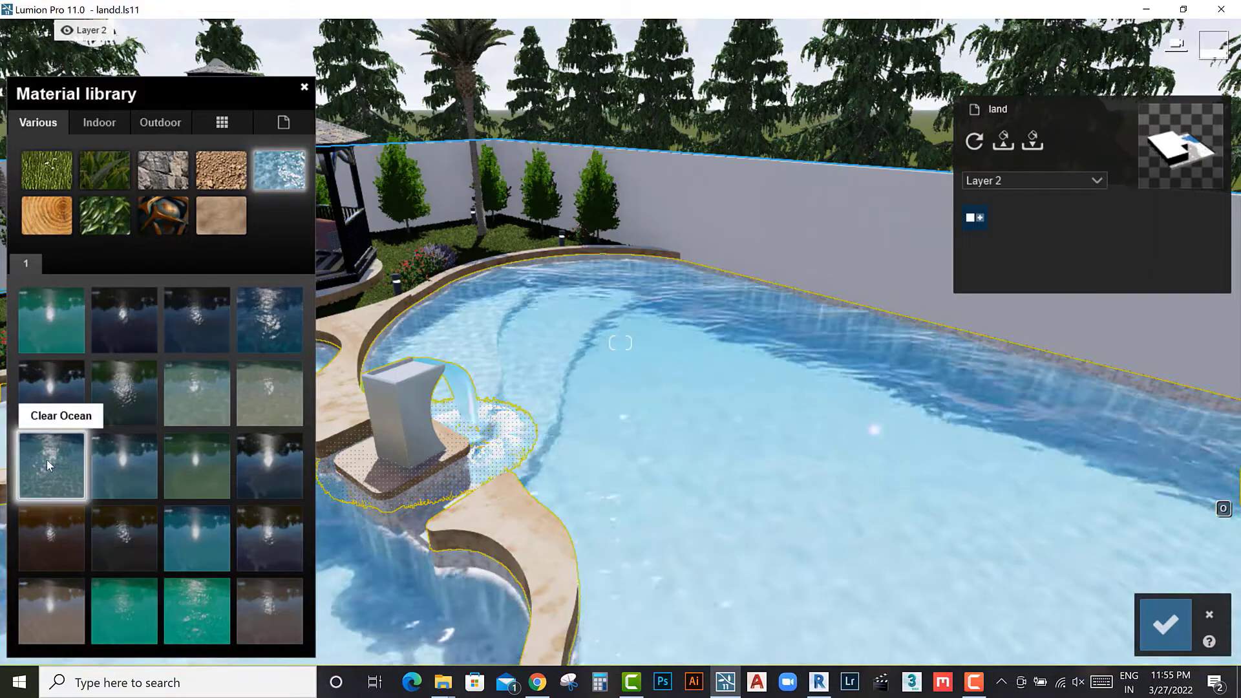
click(48, 459)
Step: Reduce the Clear Ocean wave height and wave scale, then save the water
drag(87, 481, 109, 484)
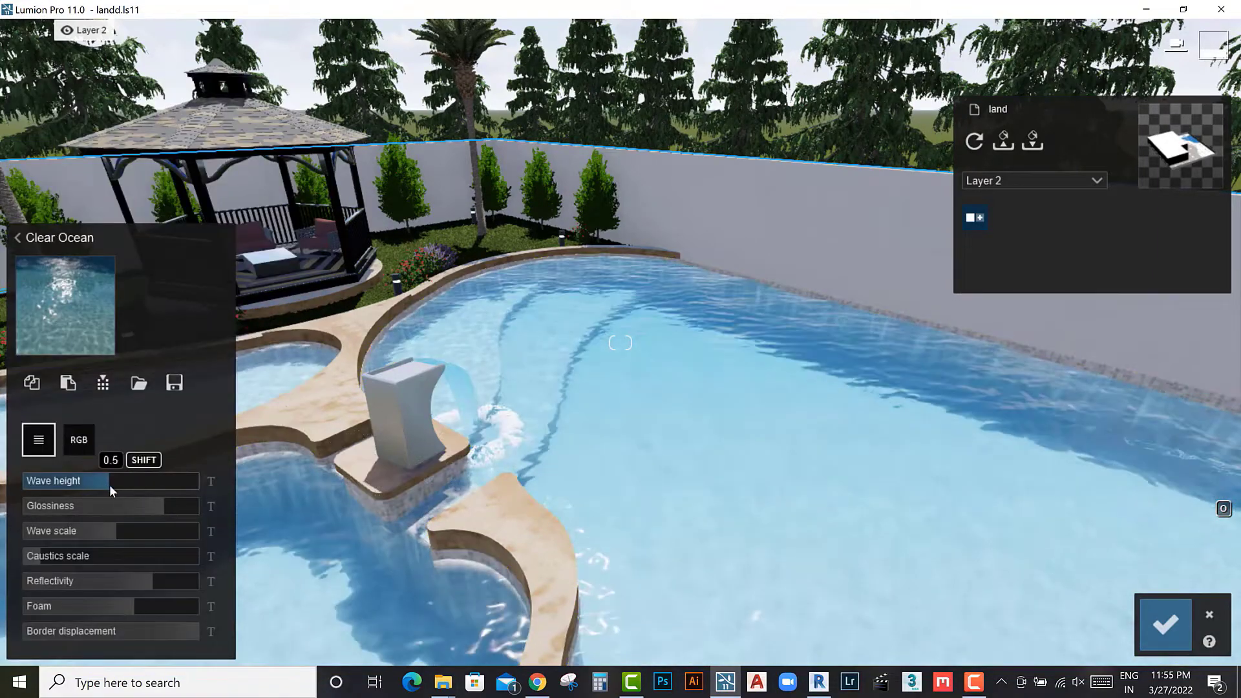
drag(107, 530, 83, 530)
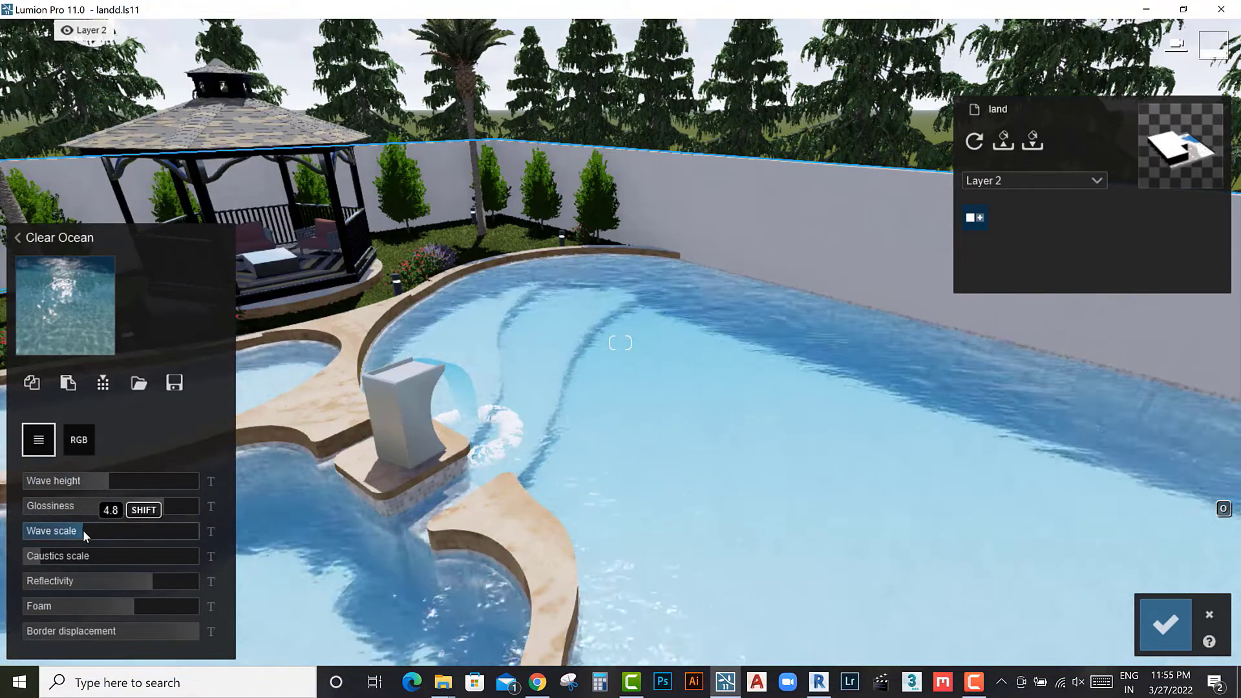
click(45, 556)
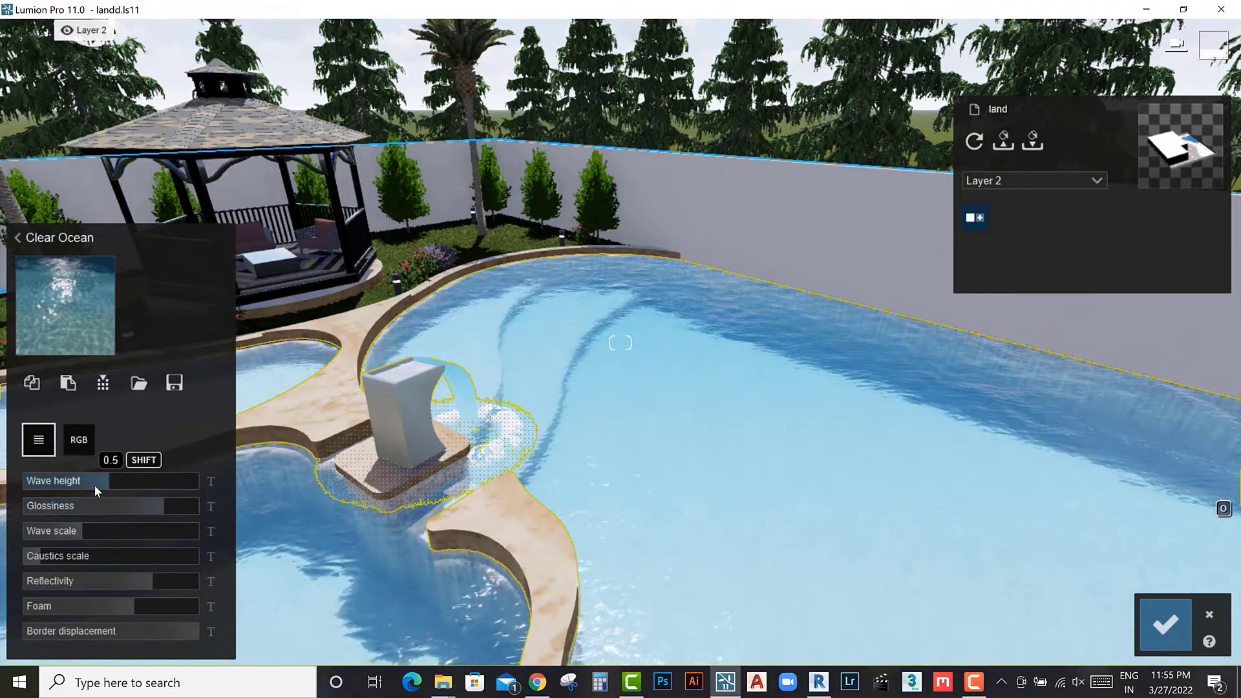
drag(94, 485, 79, 484)
key(s)
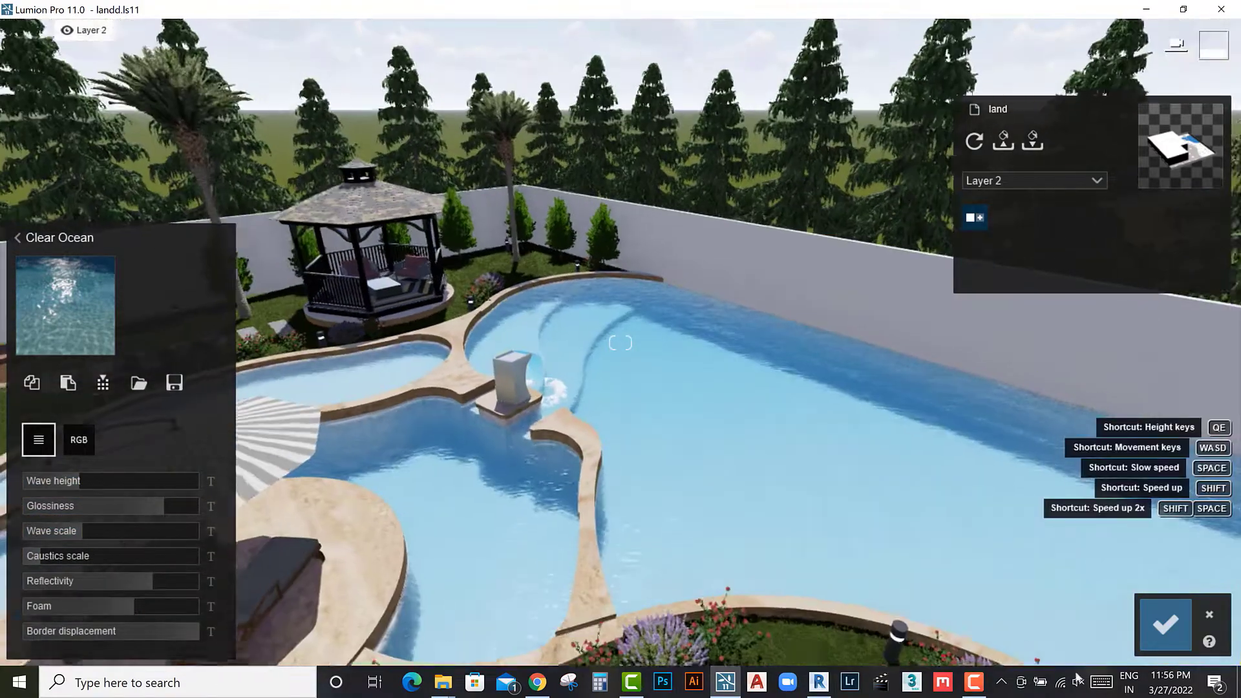
key(q)
click(1165, 624)
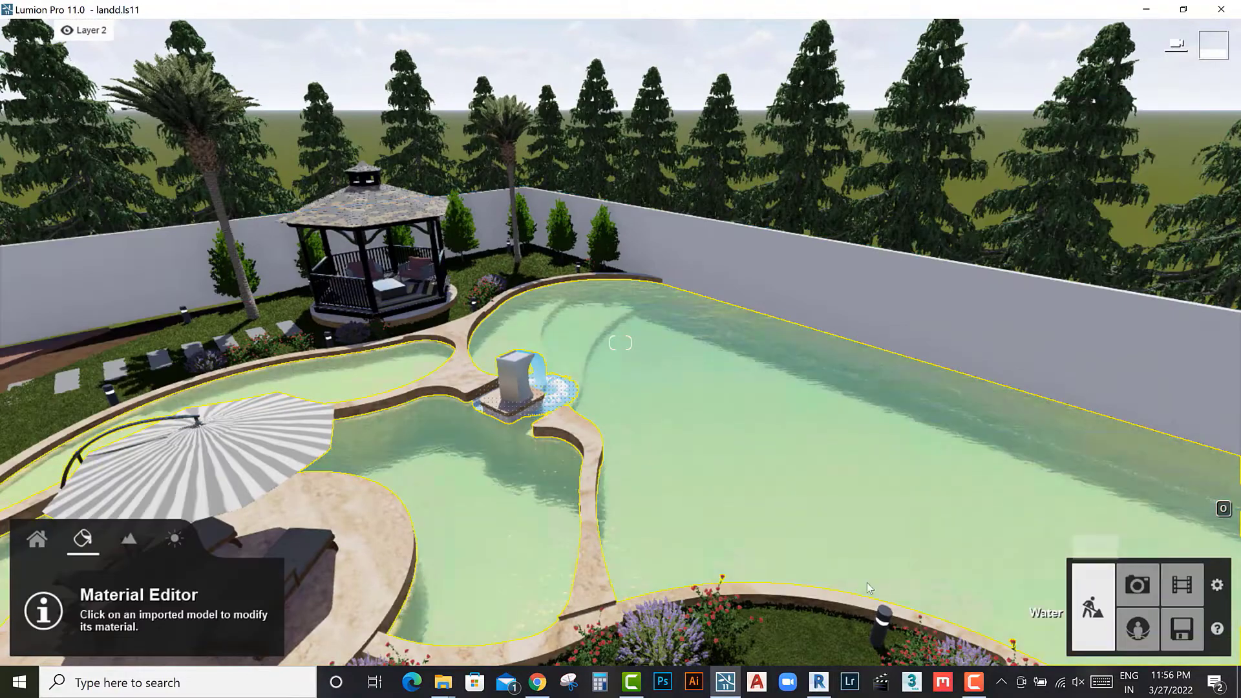
scroll(728, 568, up, 5)
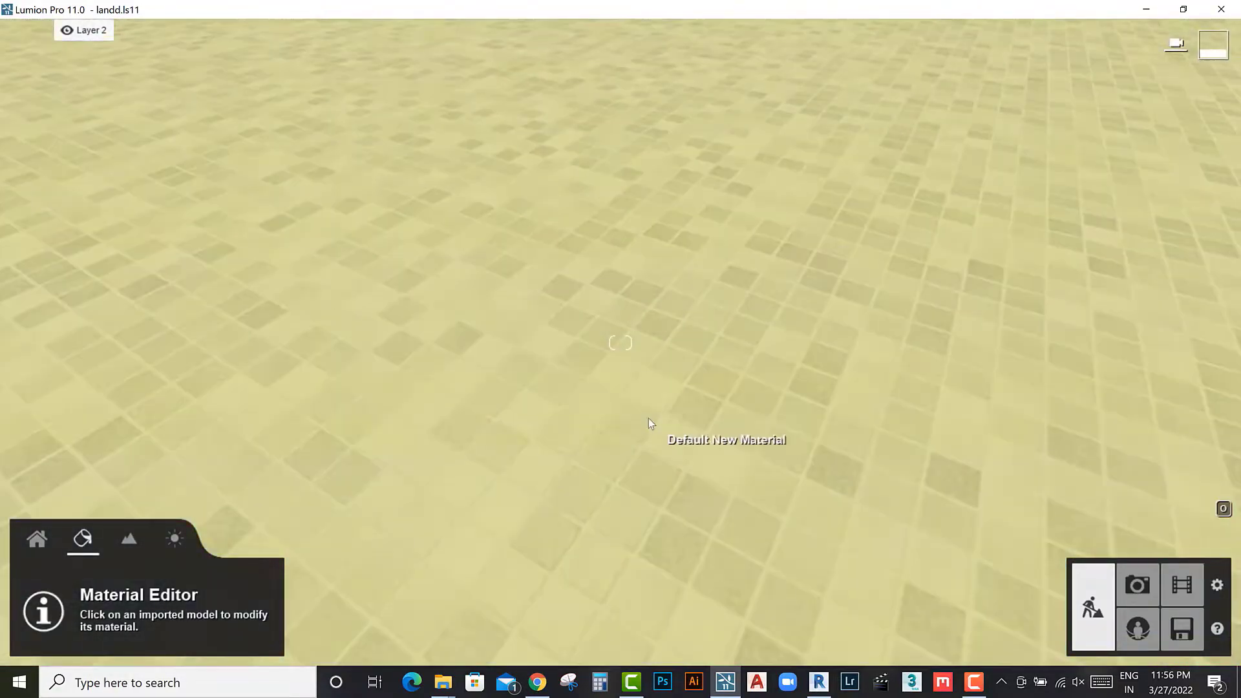
Step: Give the pool floor blue Tiles Alt 025 004 d2 1024 mosaic and enter photo mode
click(160, 288)
click(65, 467)
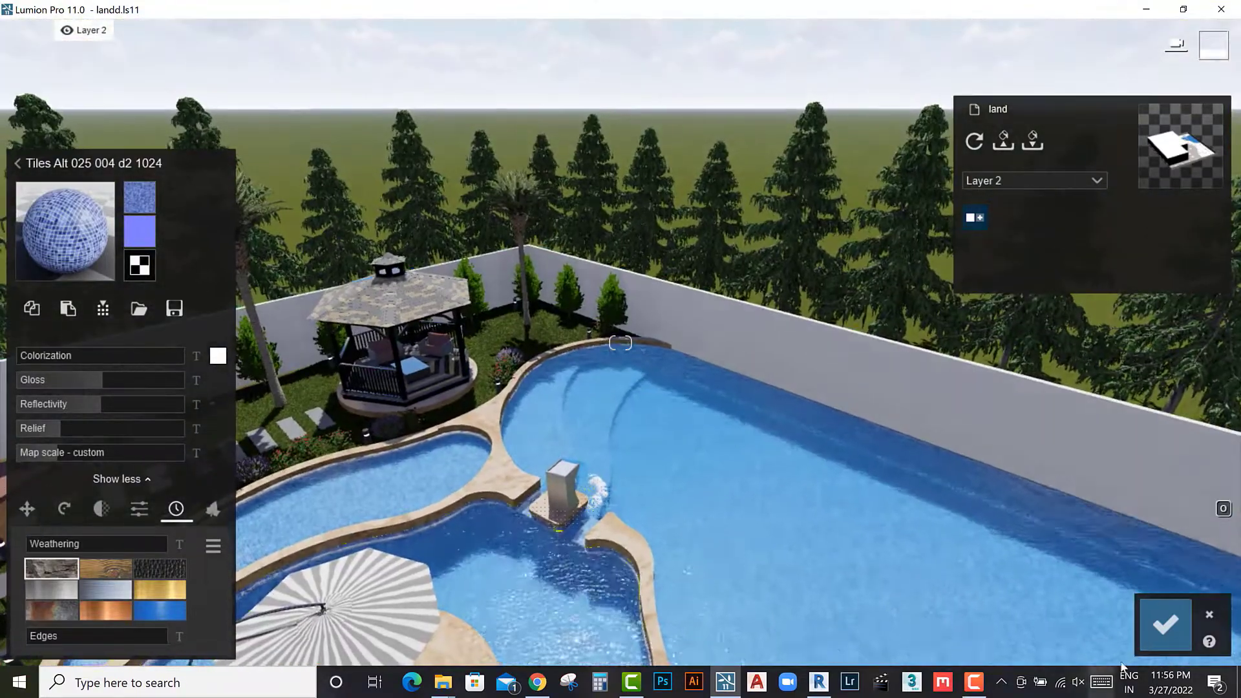
click(1165, 623)
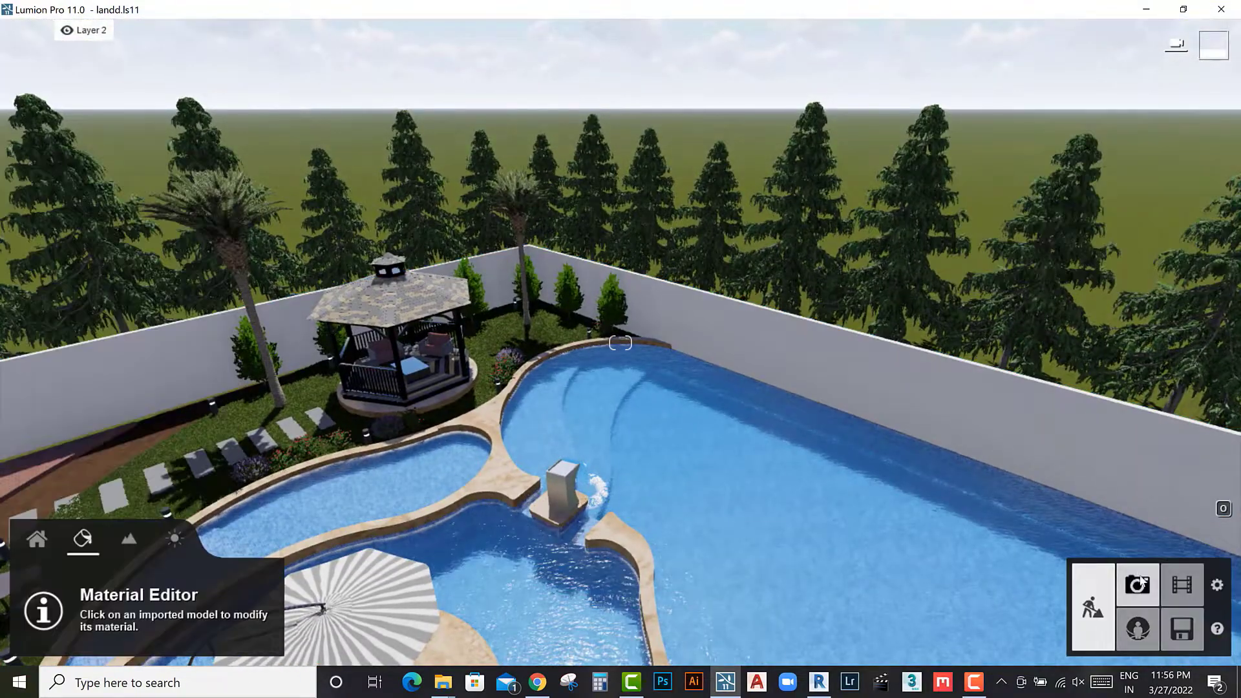
click(1136, 588)
Step: On the 1 - Photo view, rotate and flip the Real Skies sky, then choose a 7680x4320 Poster render
click(103, 556)
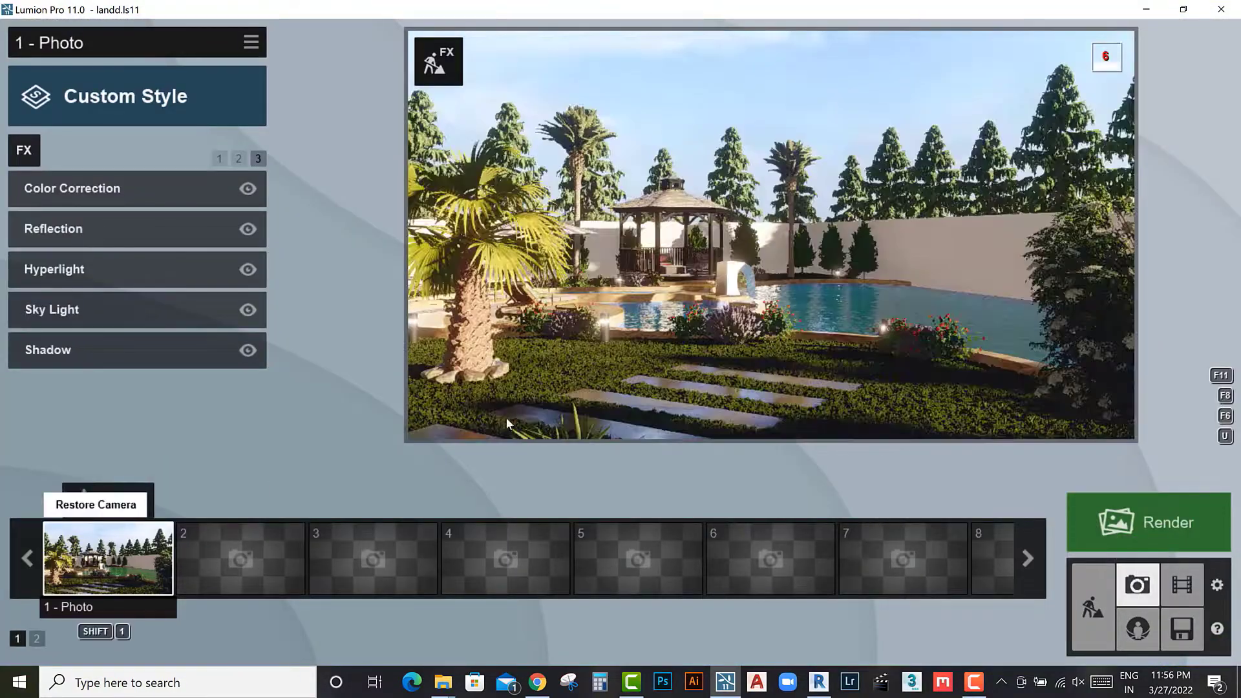
click(238, 158)
click(106, 309)
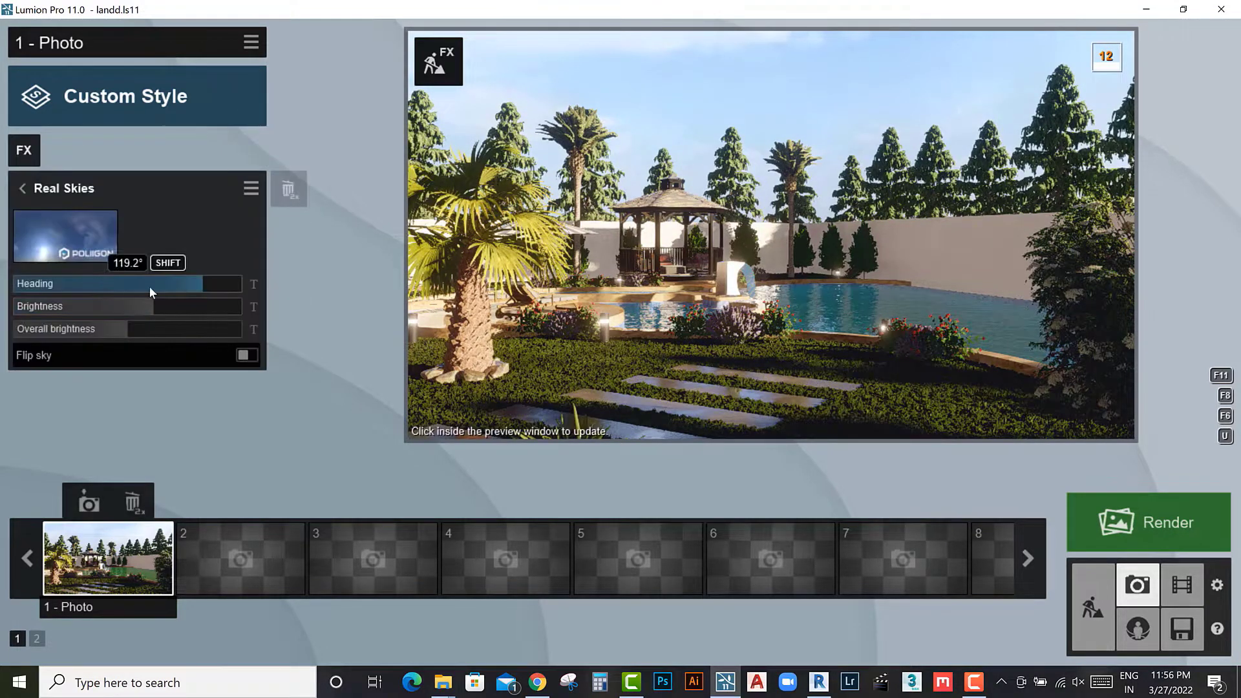
mouse_move(149, 286)
mouse_down()
mouse_move(191, 284)
mouse_move(75, 266)
mouse_move(103, 263)
mouse_up()
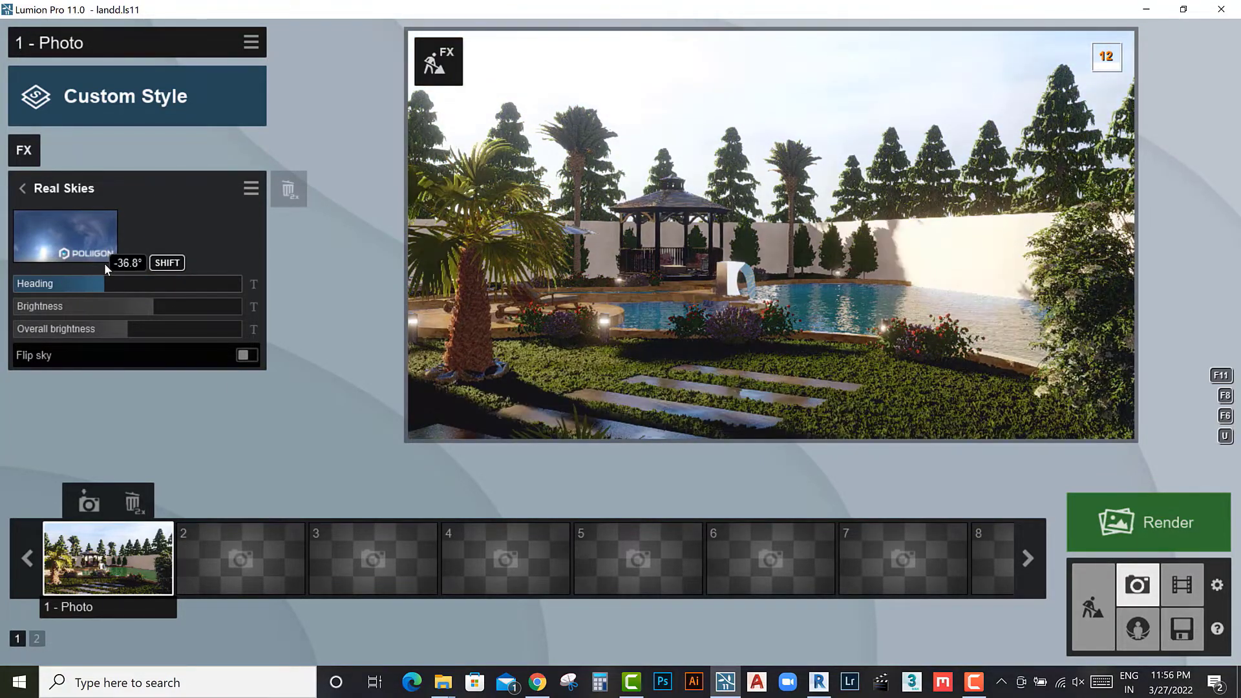
click(247, 355)
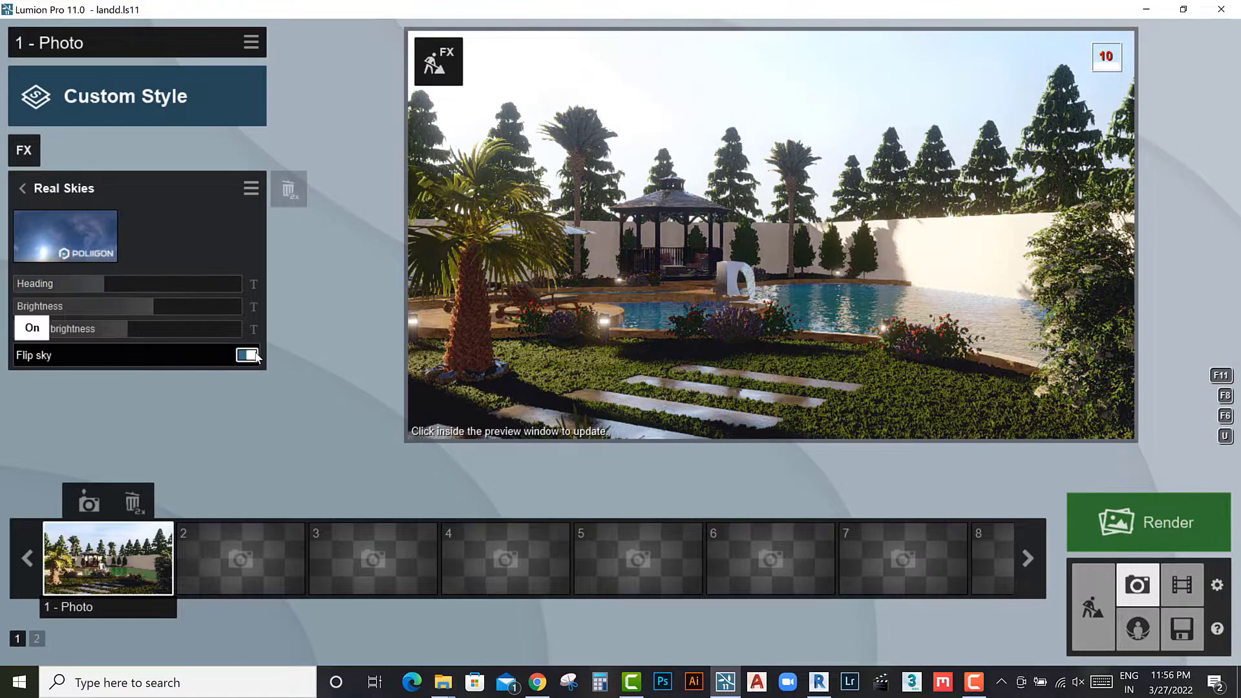
drag(113, 278, 21, 293)
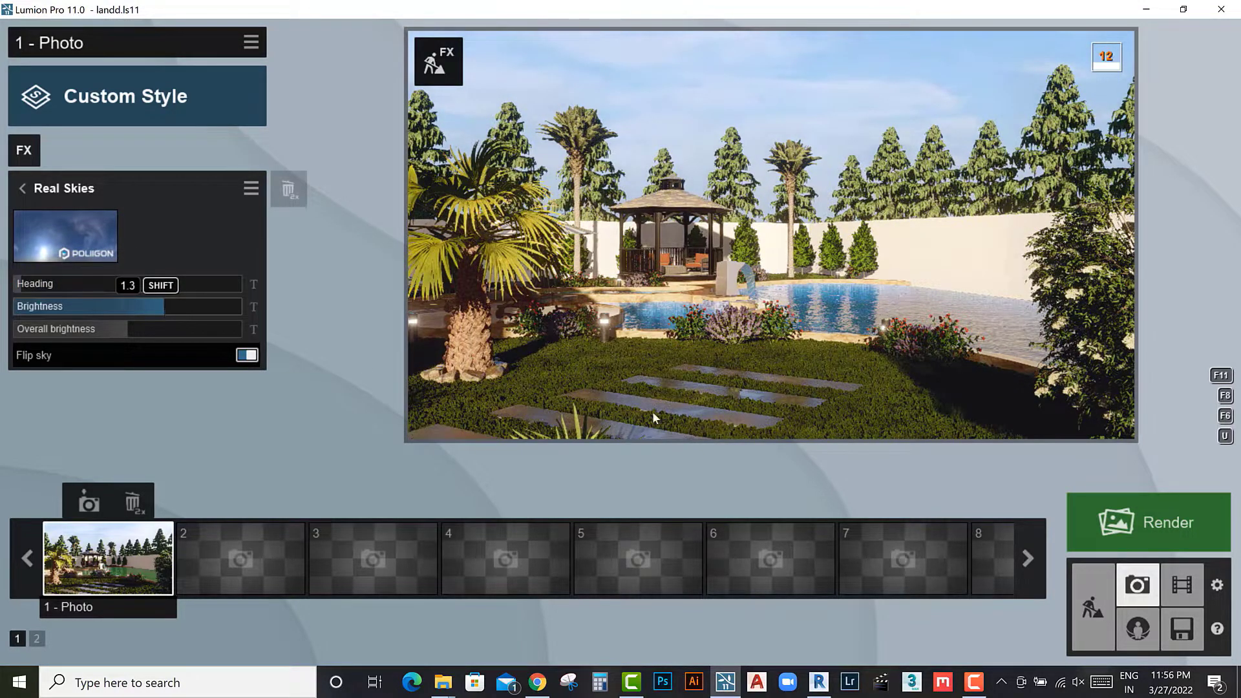
click(1144, 522)
click(888, 551)
text(r1)
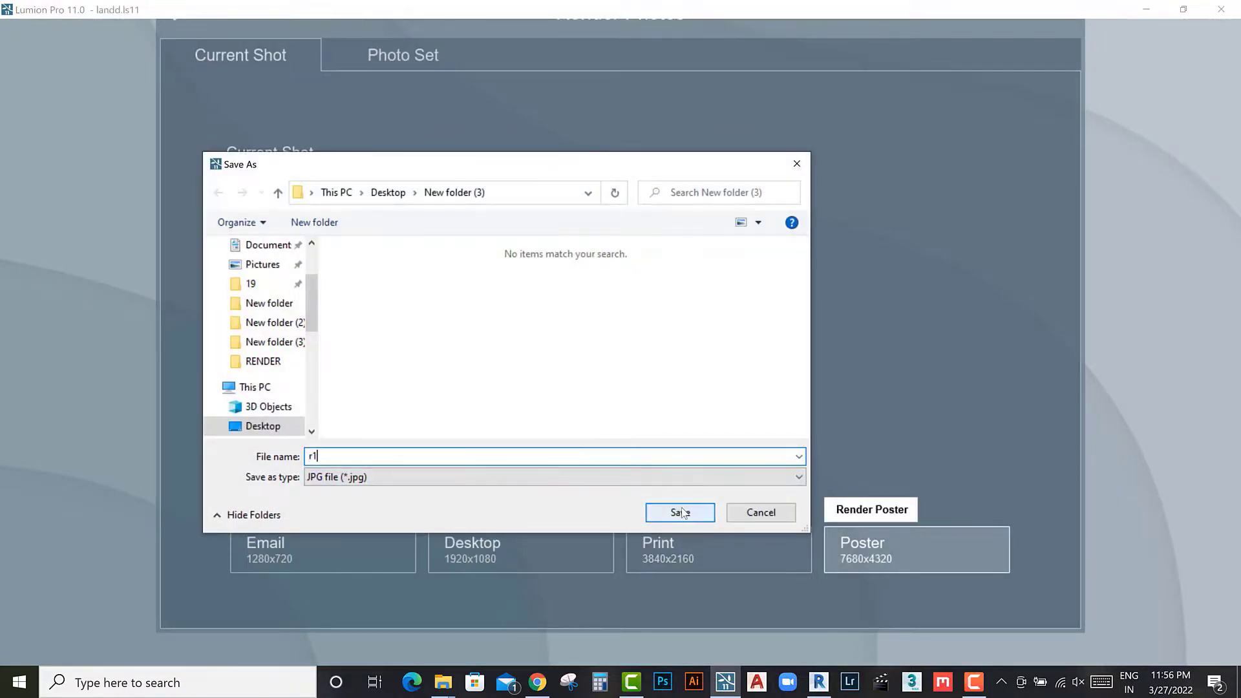
Step: Save the Poster render as r1.jpg in New folder (3) and let it finish
click(681, 513)
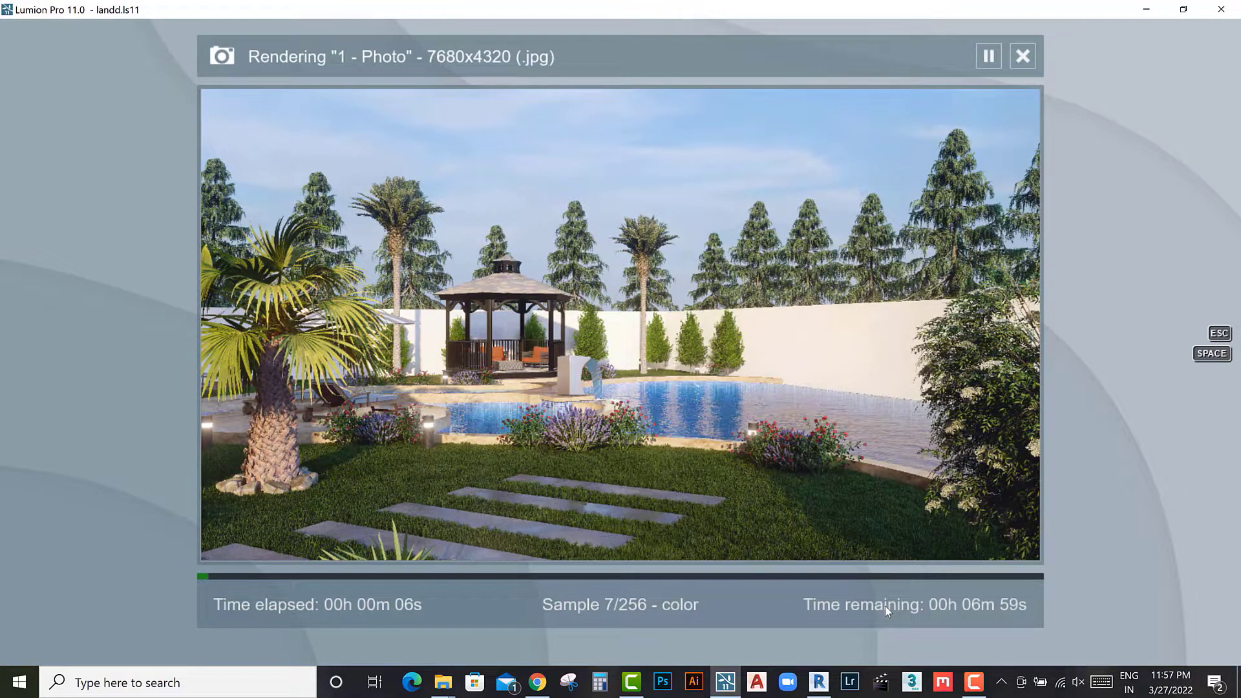
click(973, 682)
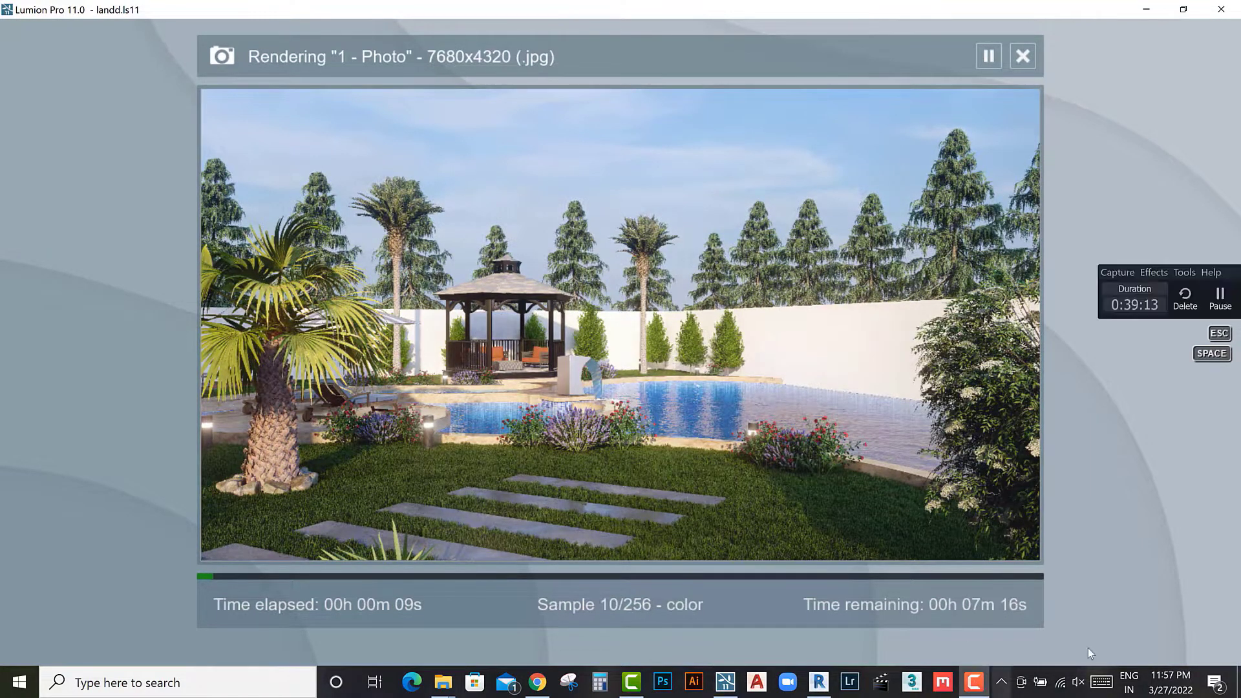
click(1133, 377)
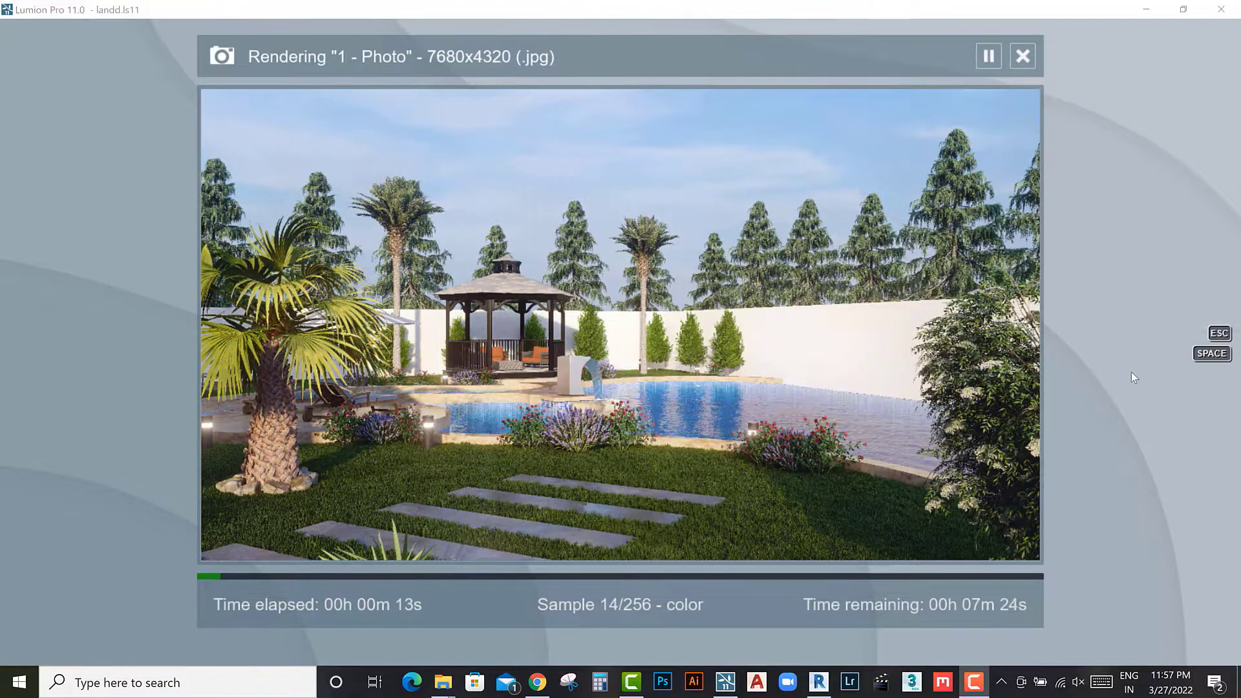
click(973, 686)
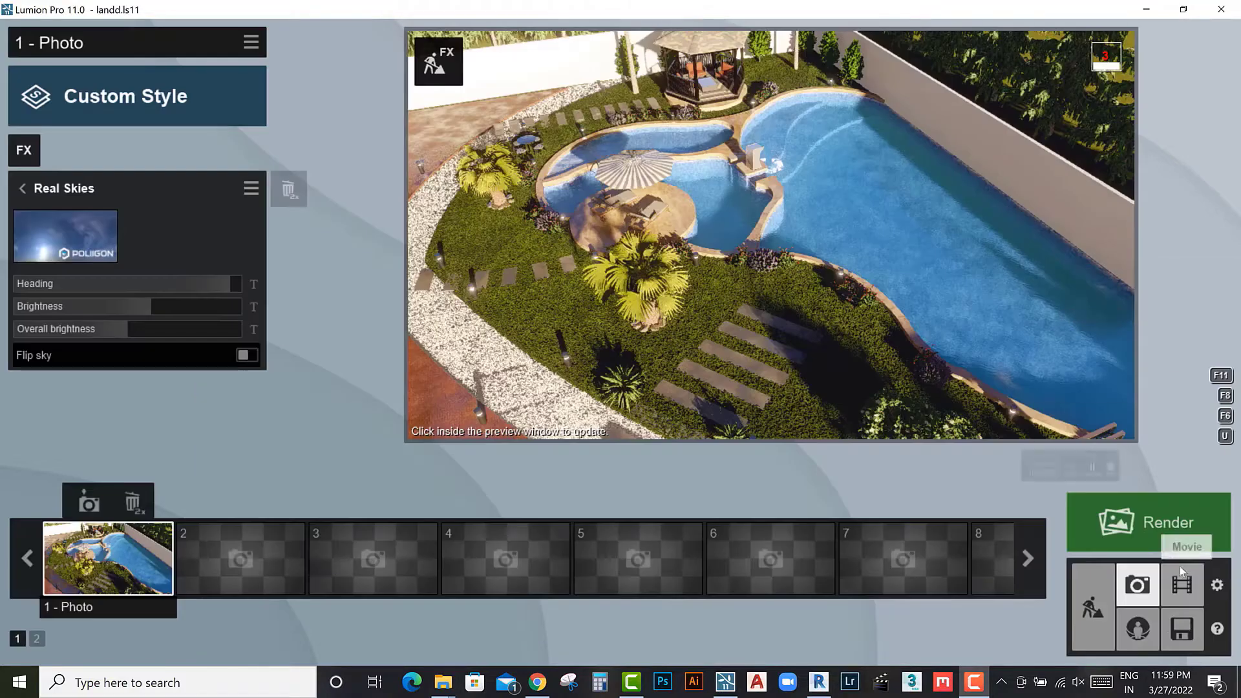
Step: Render the shot at Print size 3840x2160, saving it as r2 beside r1.jpg
click(1142, 525)
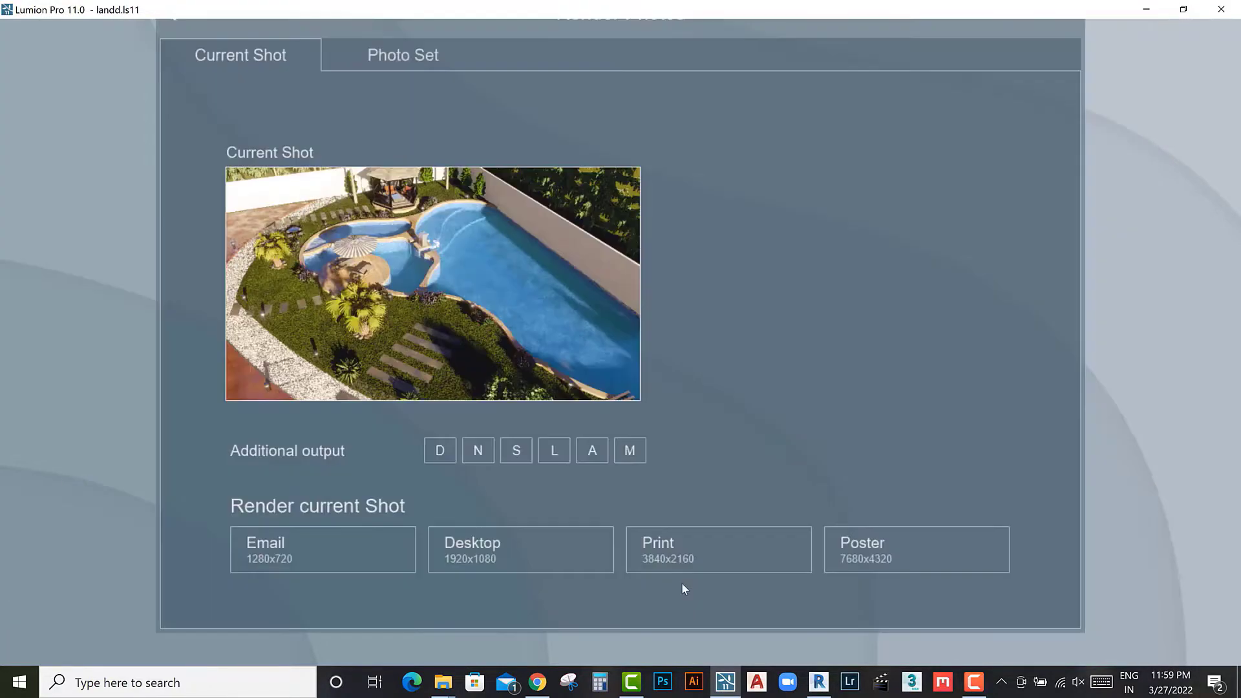
click(696, 548)
text(r2)
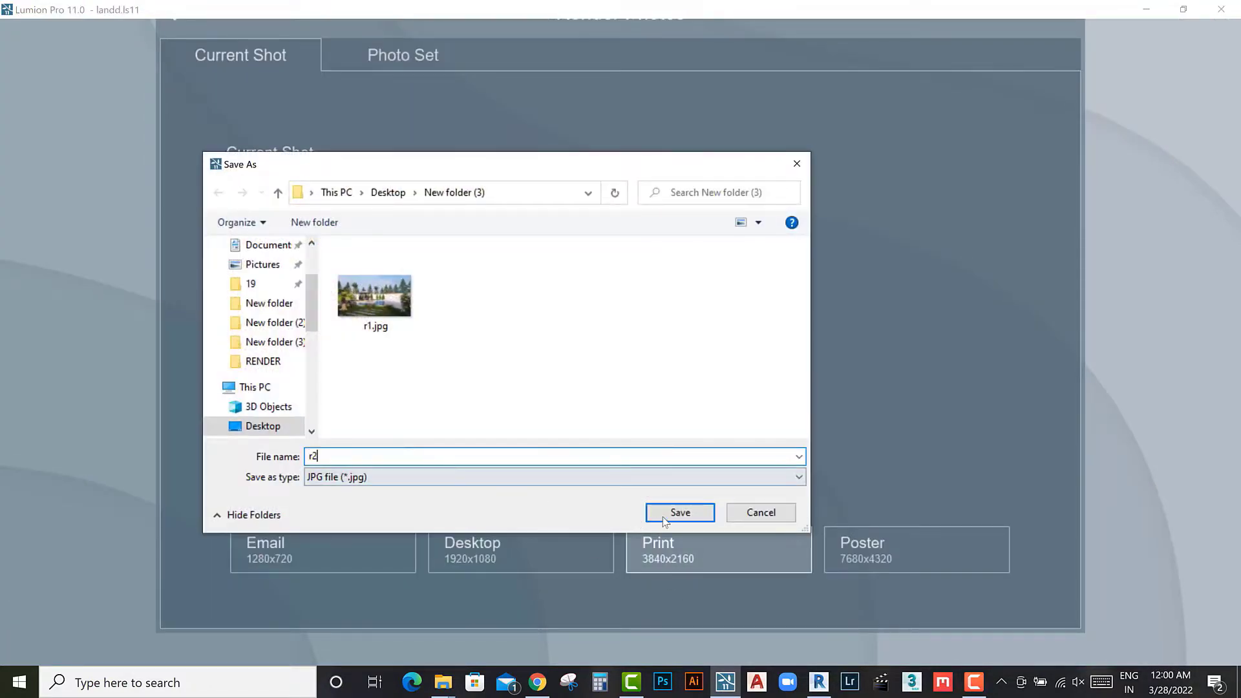
click(679, 513)
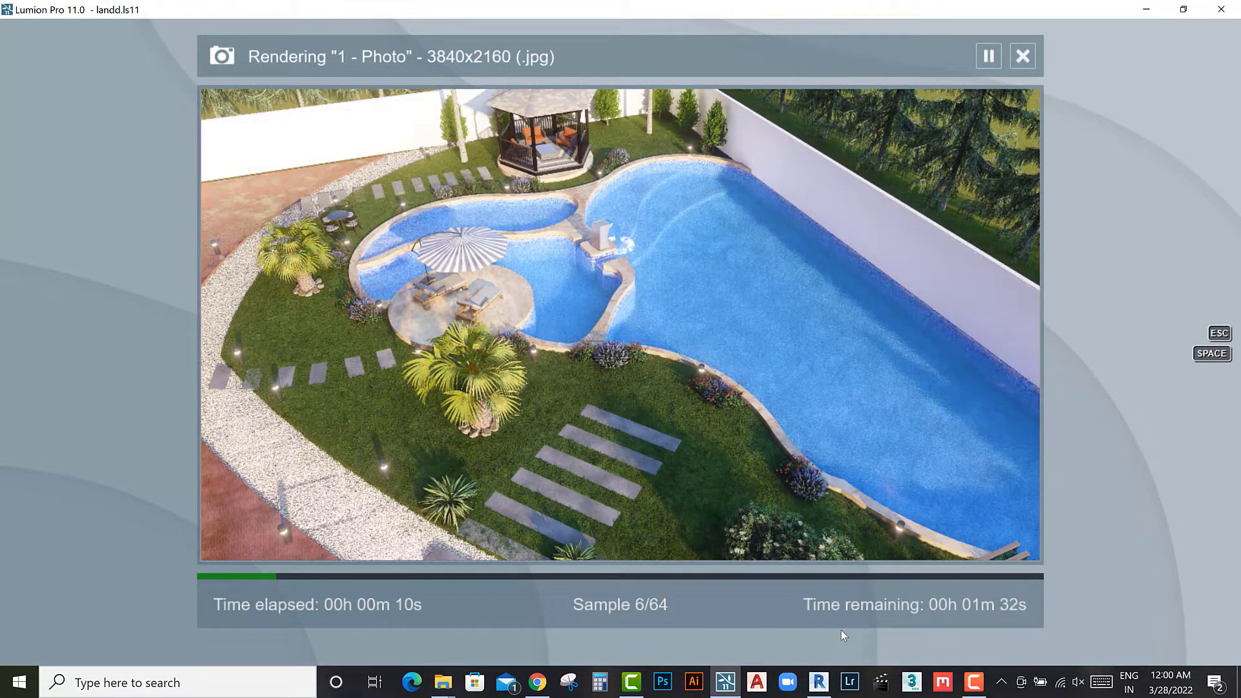
click(974, 681)
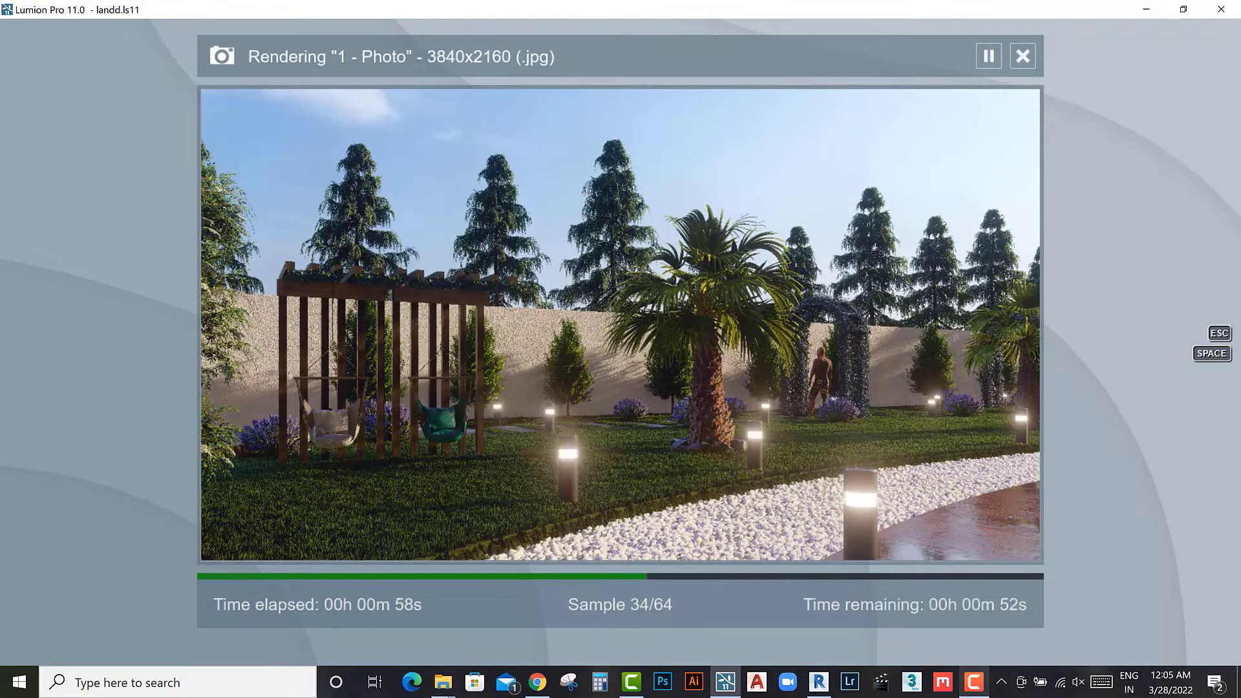
click(975, 682)
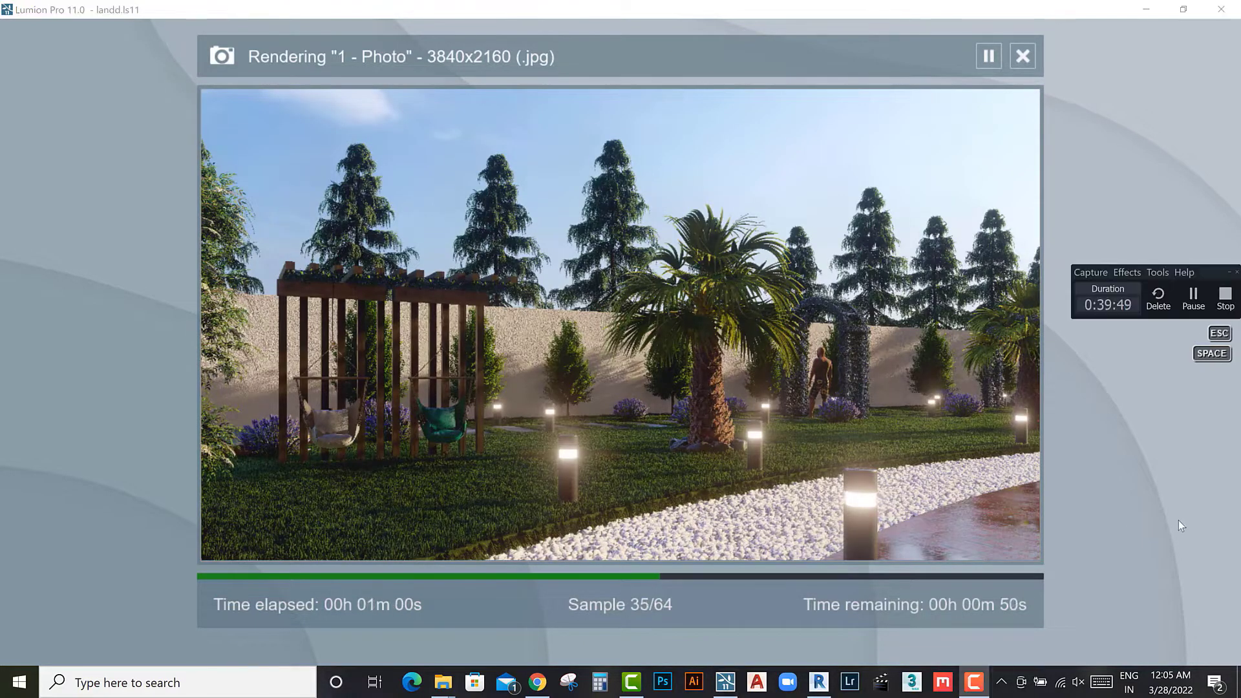
click(1194, 304)
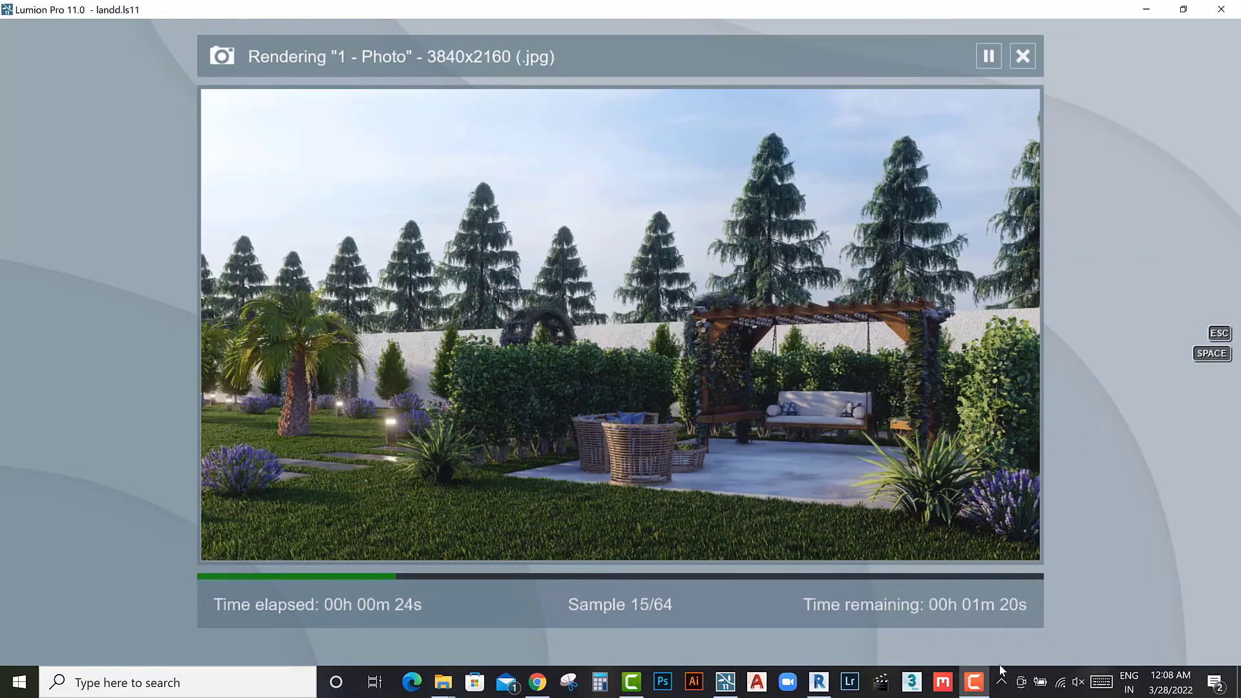
click(975, 683)
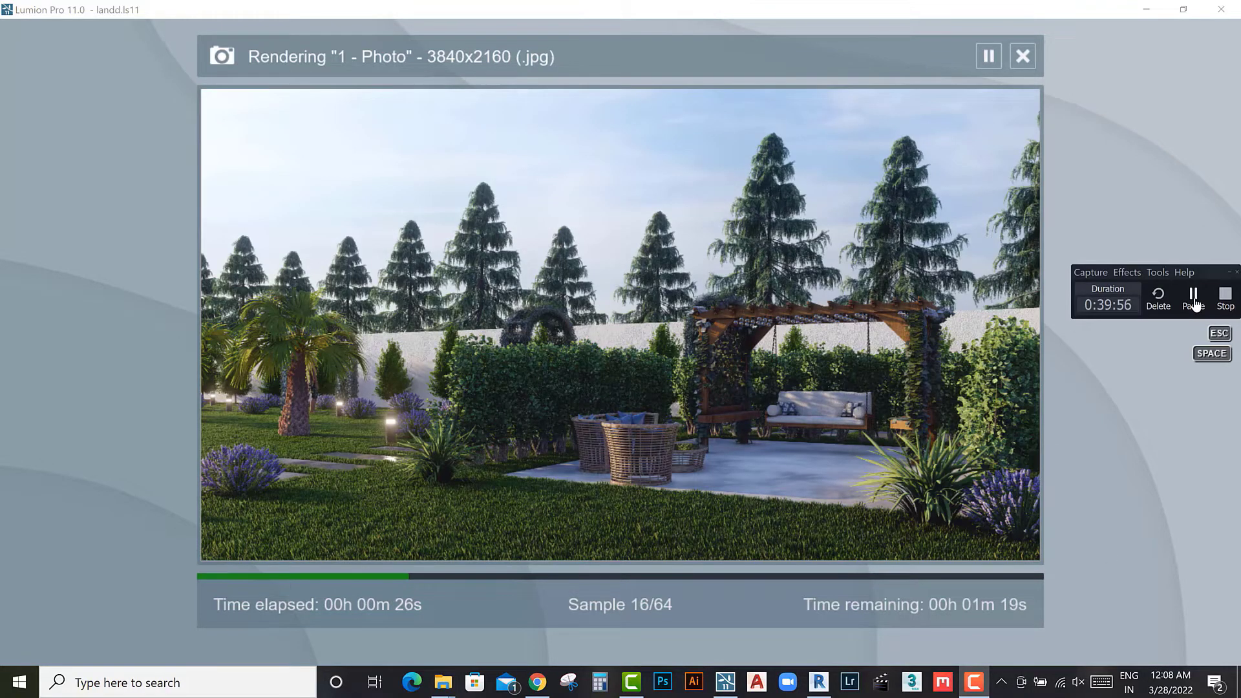